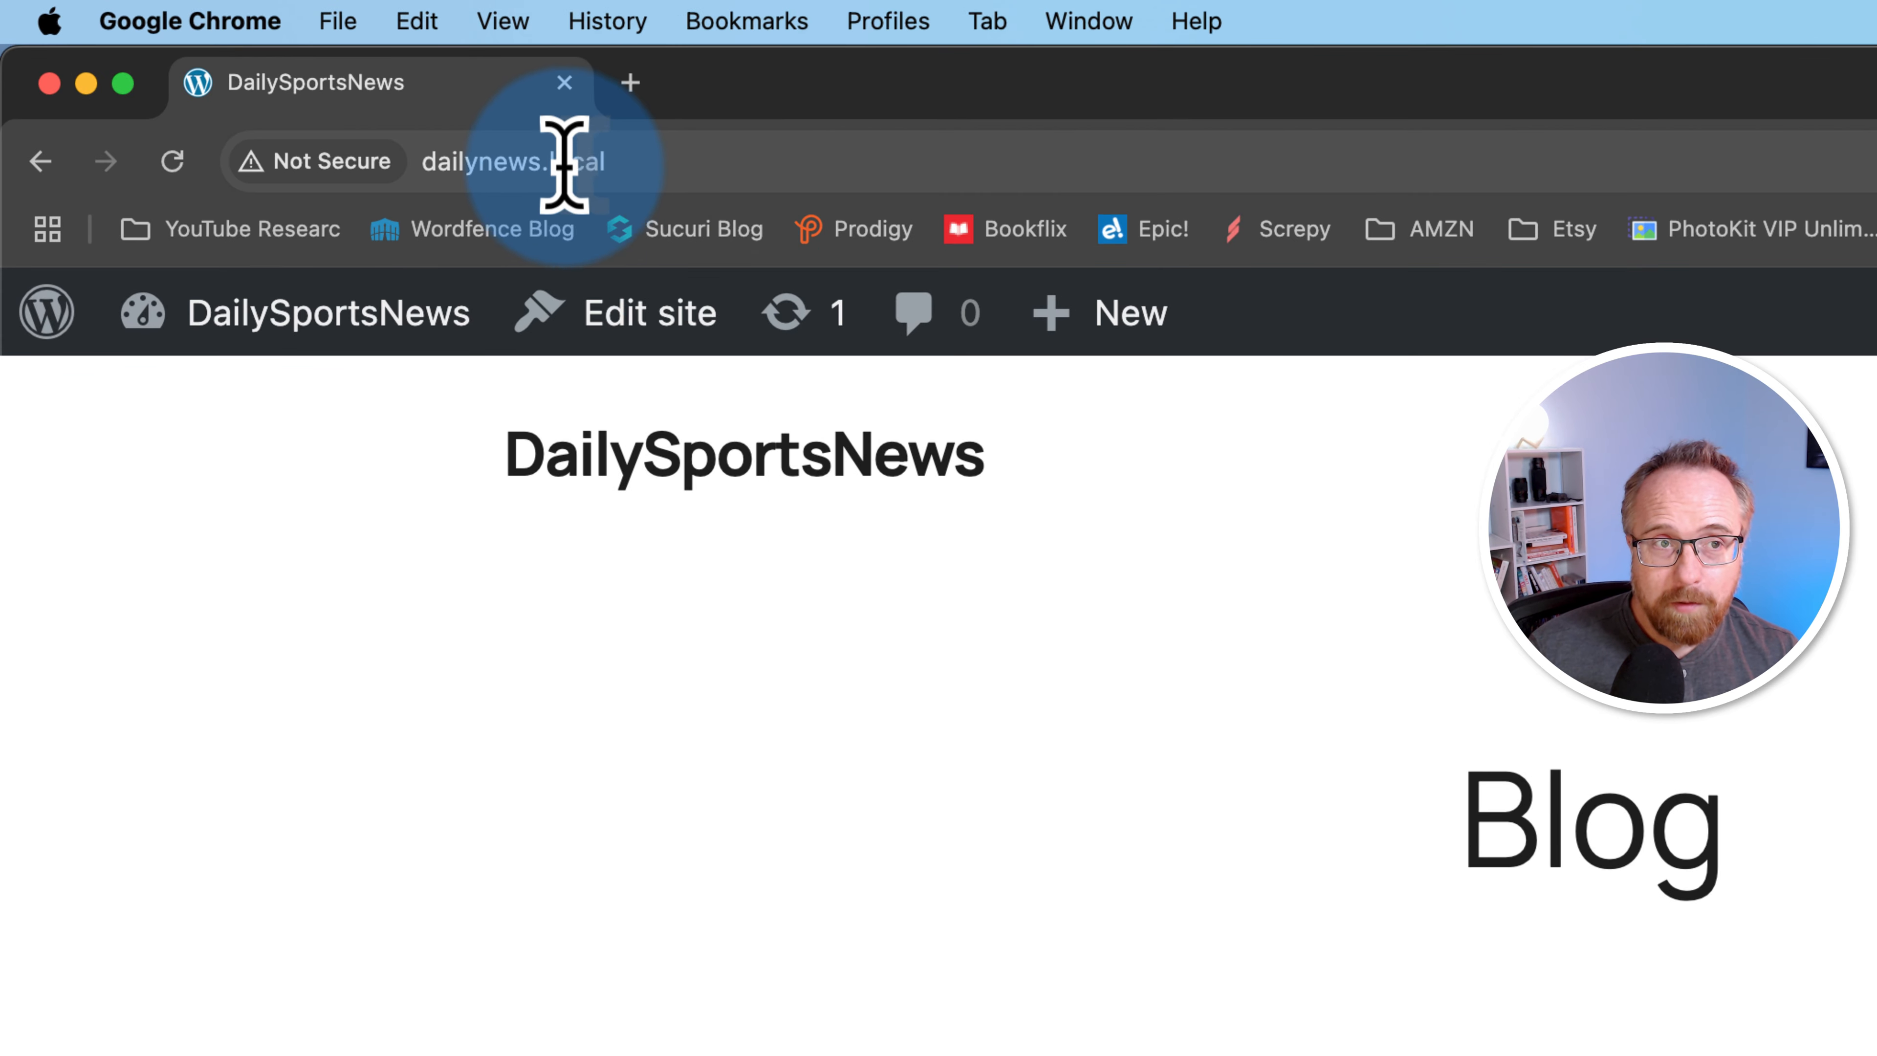
Switch to Local to view the DailyNews site overview and return to the browser.
drag(539, 167, 654, 161)
key(super+Tab)
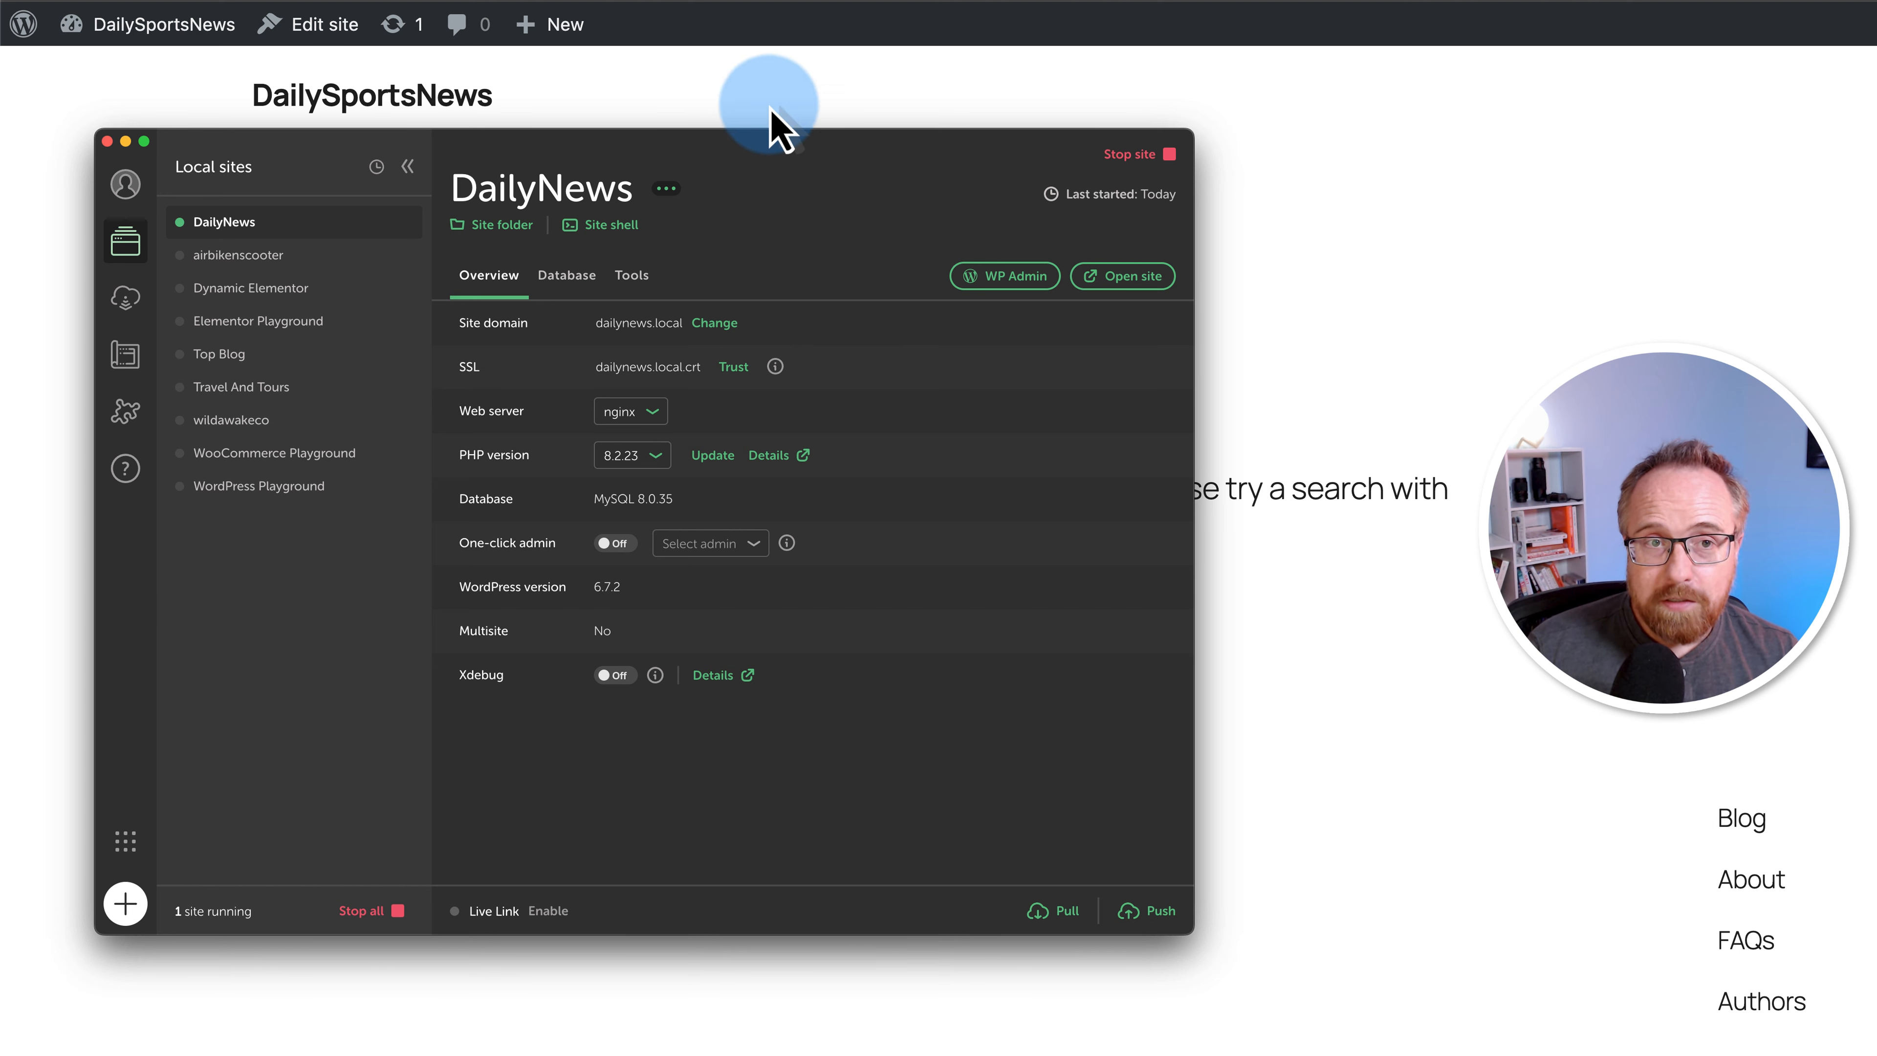
click(605, 104)
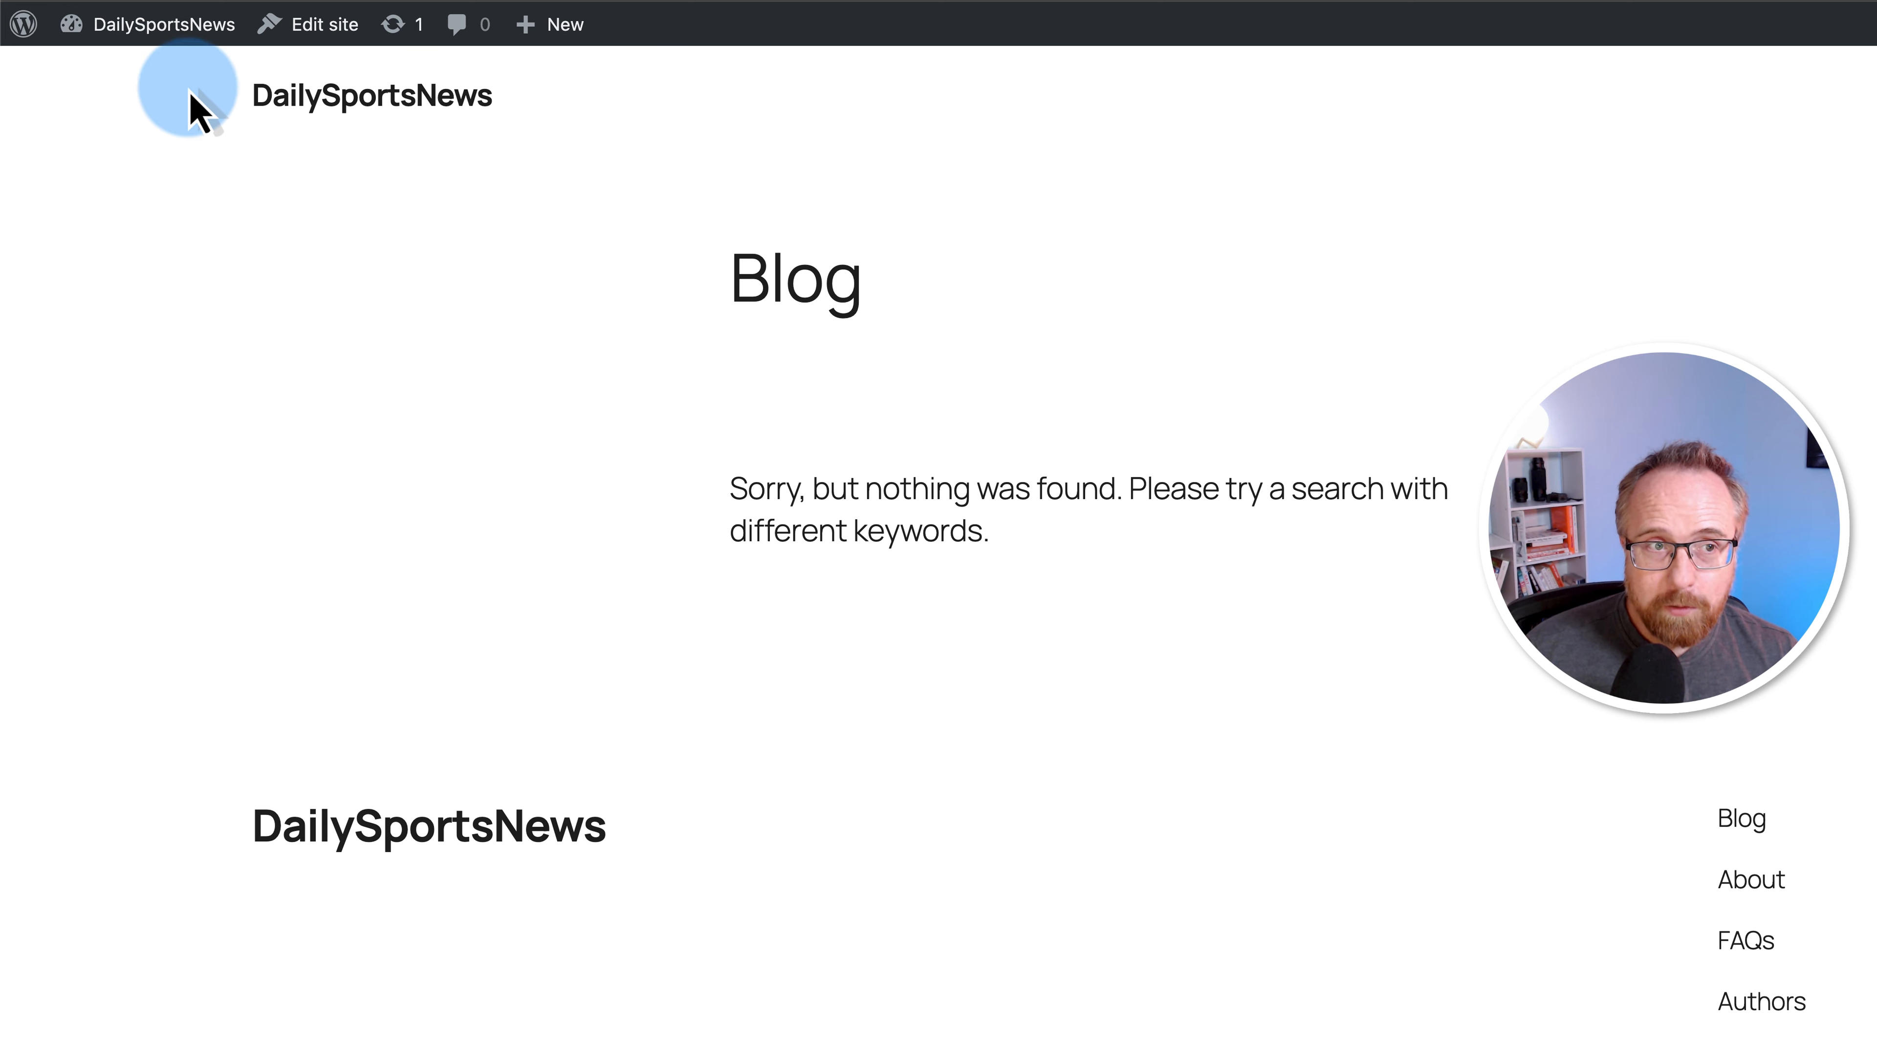
Open the DailySportsNews admin dashboard and go to the page for adding new themes.
mouse_move(164, 30)
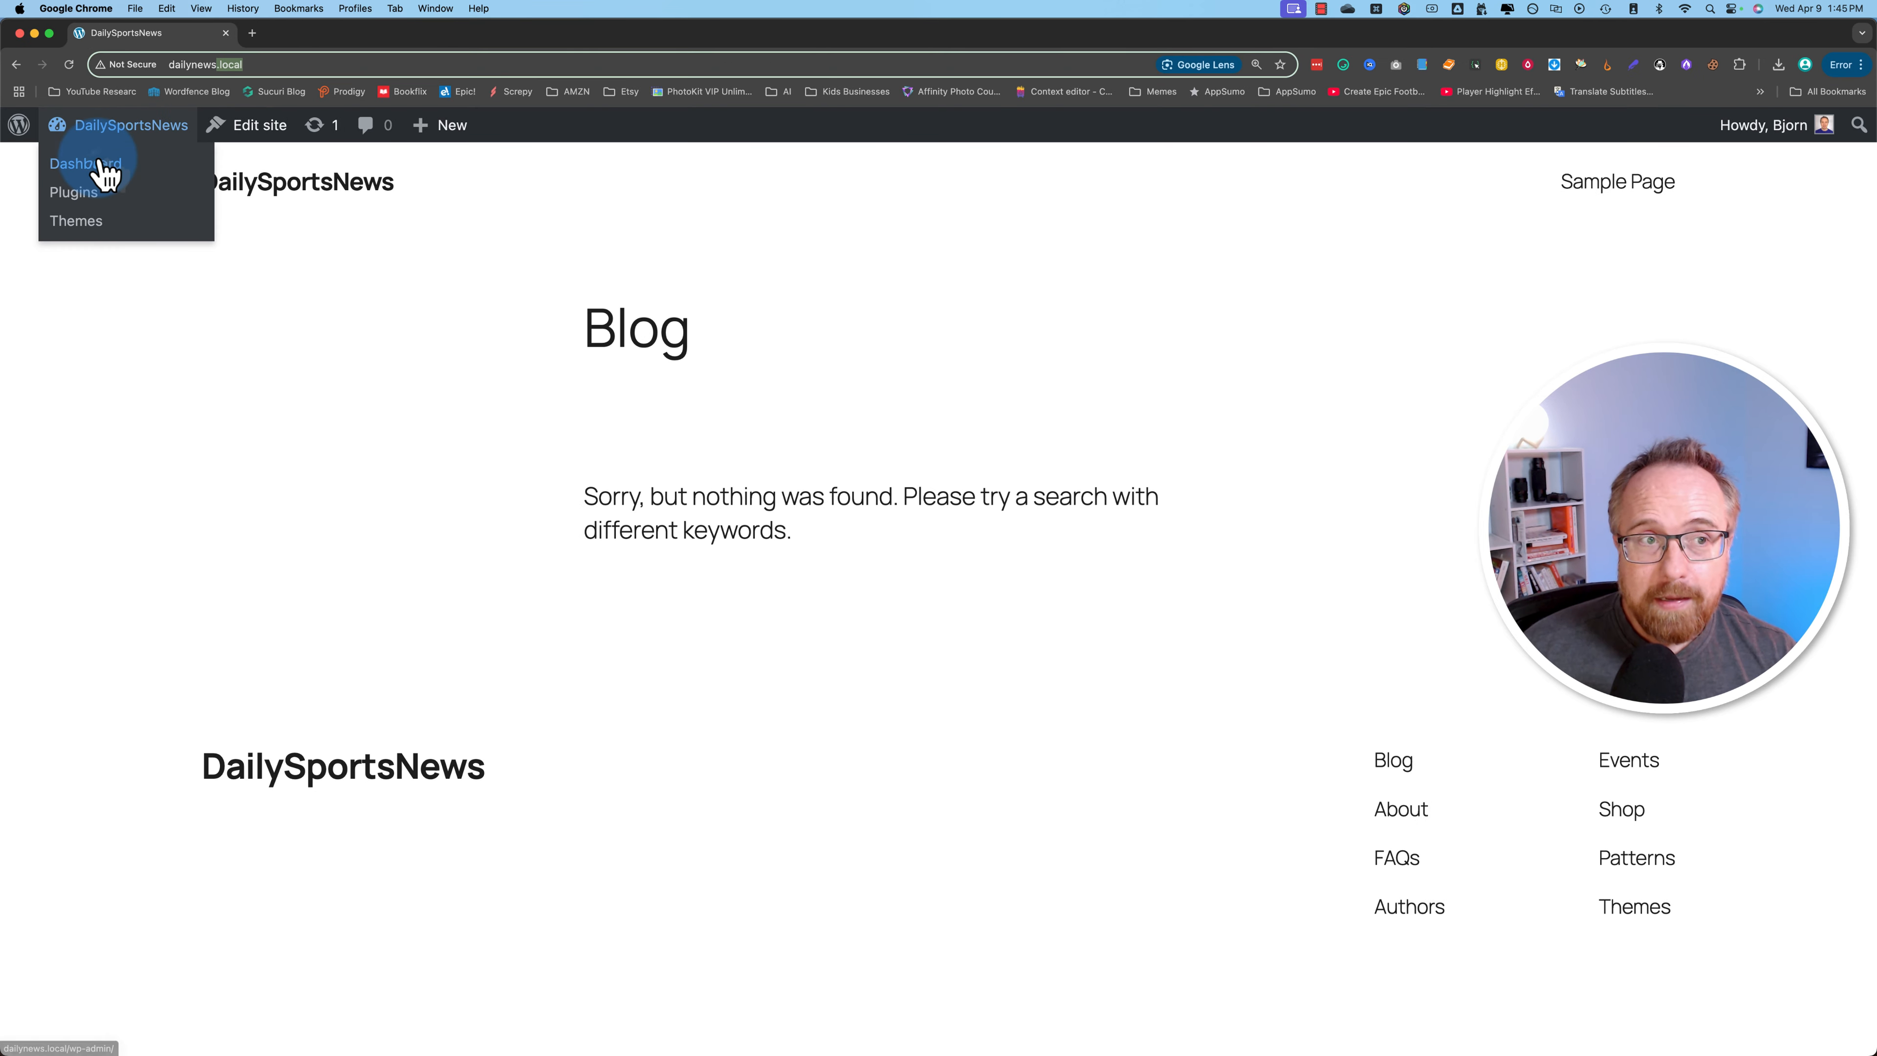
click(101, 164)
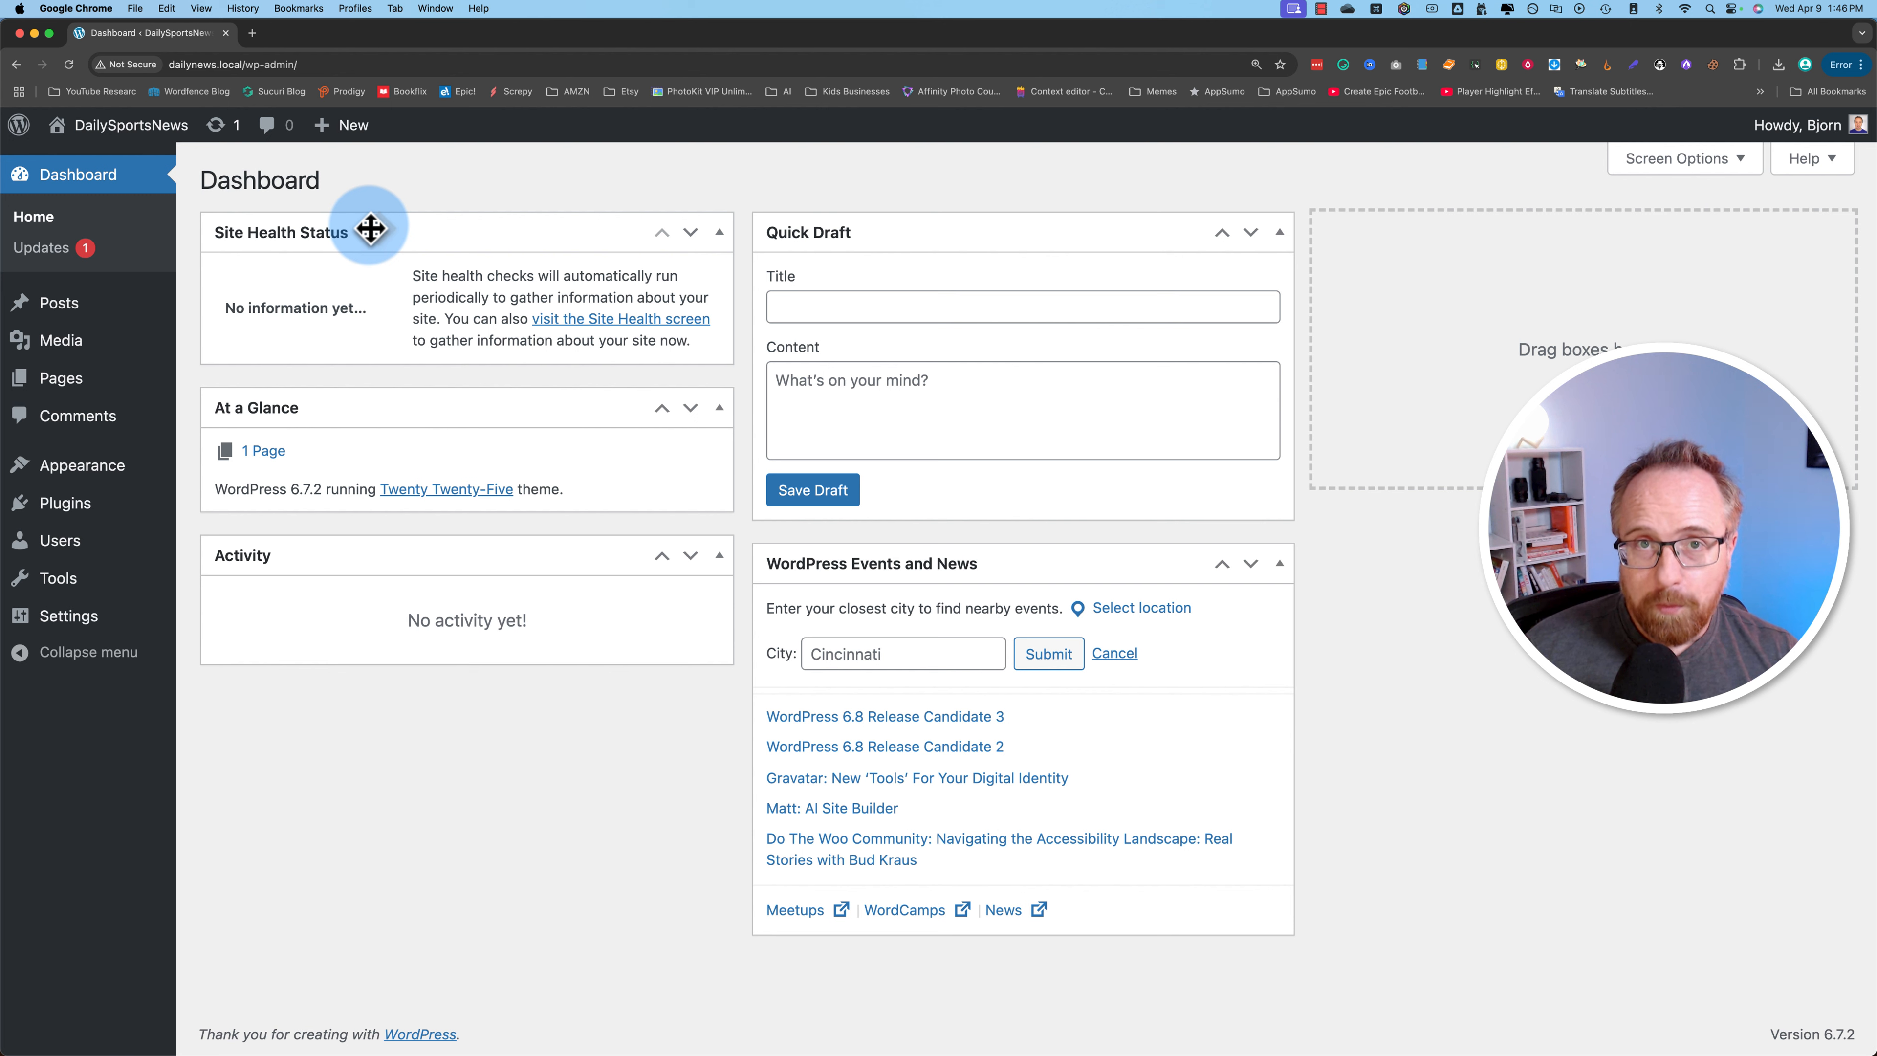
mouse_move(45, 513)
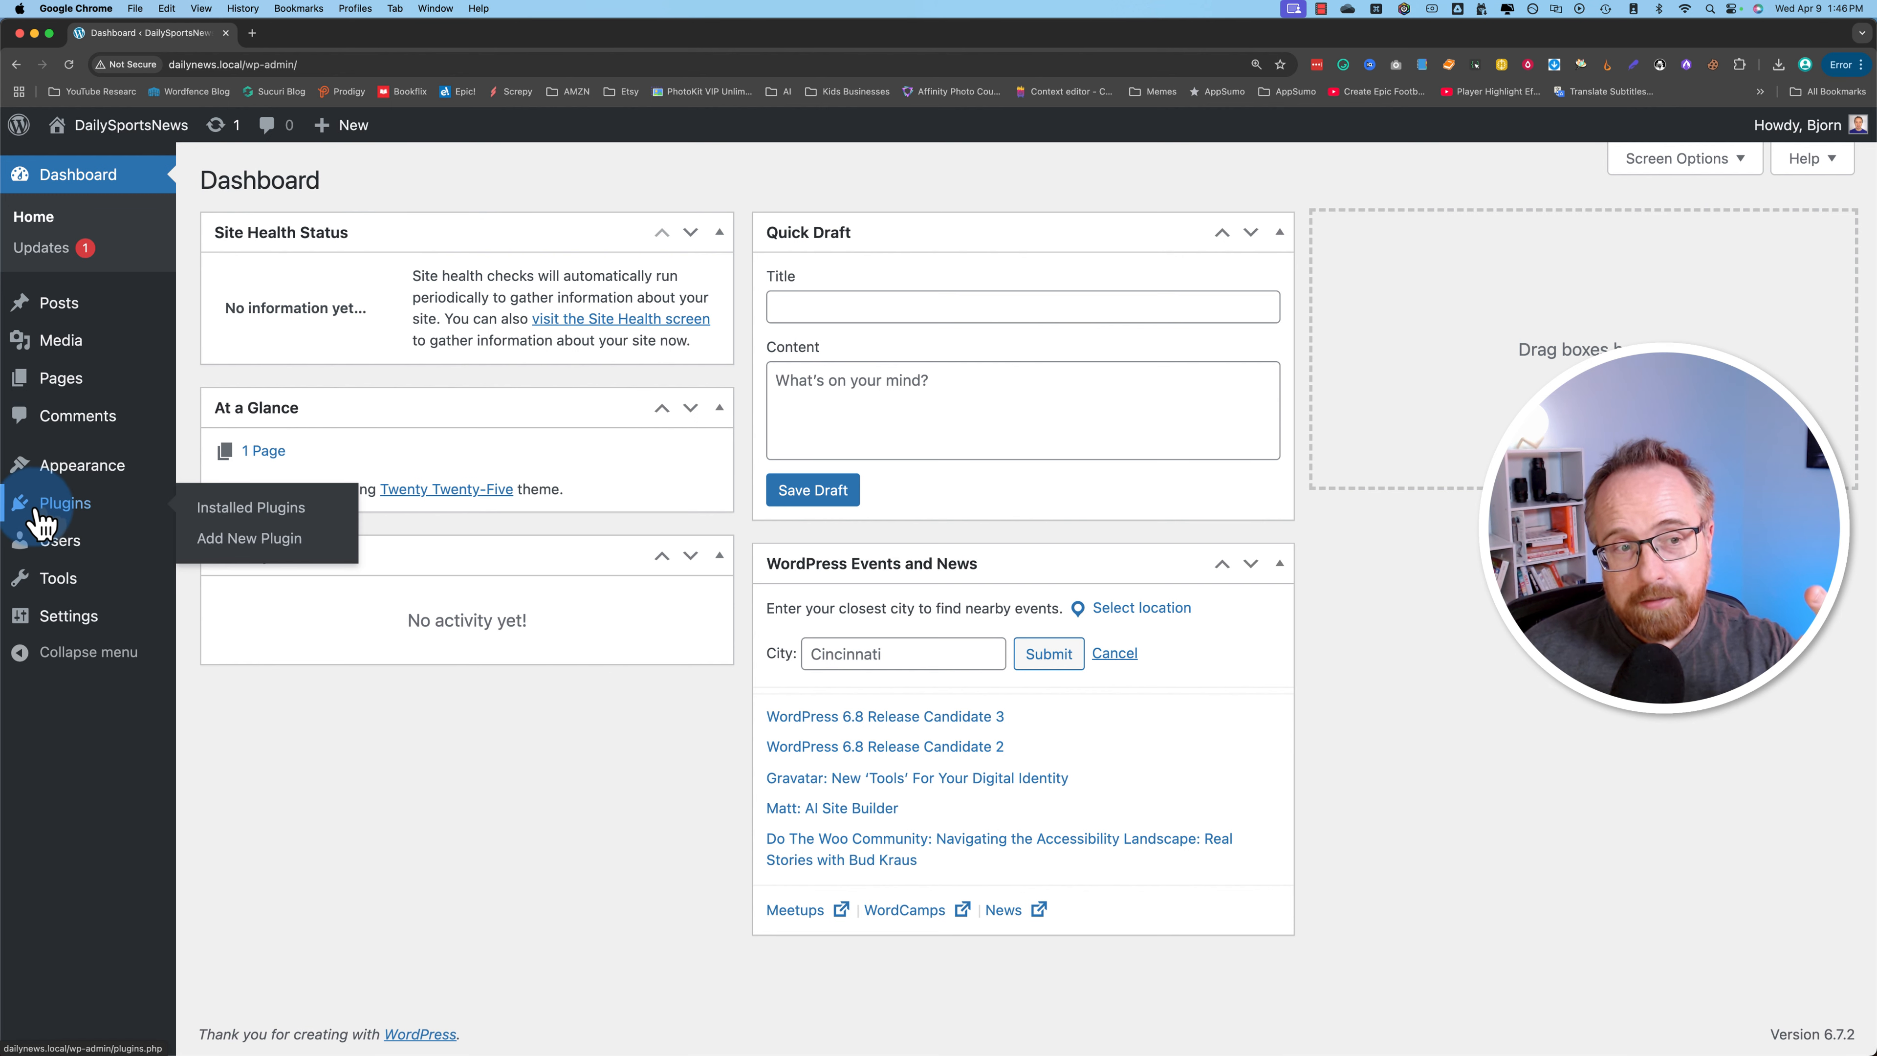
mouse_move(92, 475)
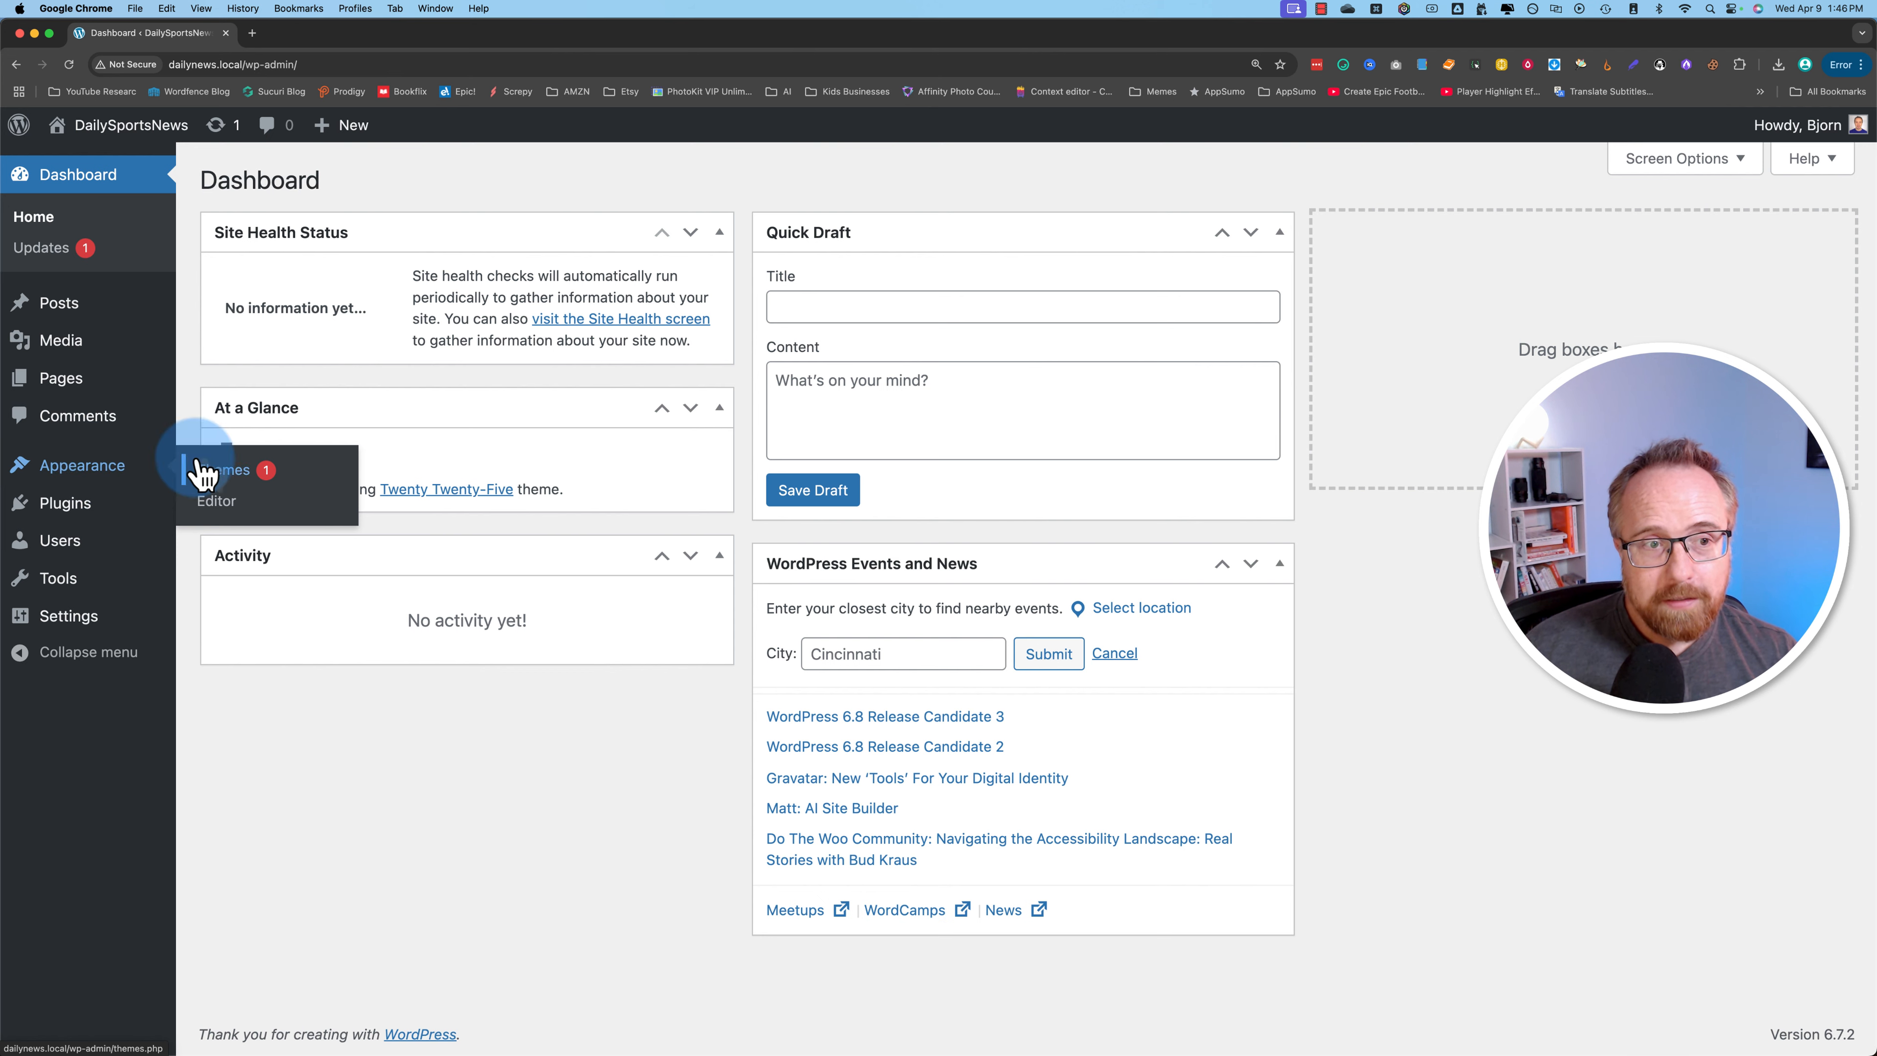
click(222, 470)
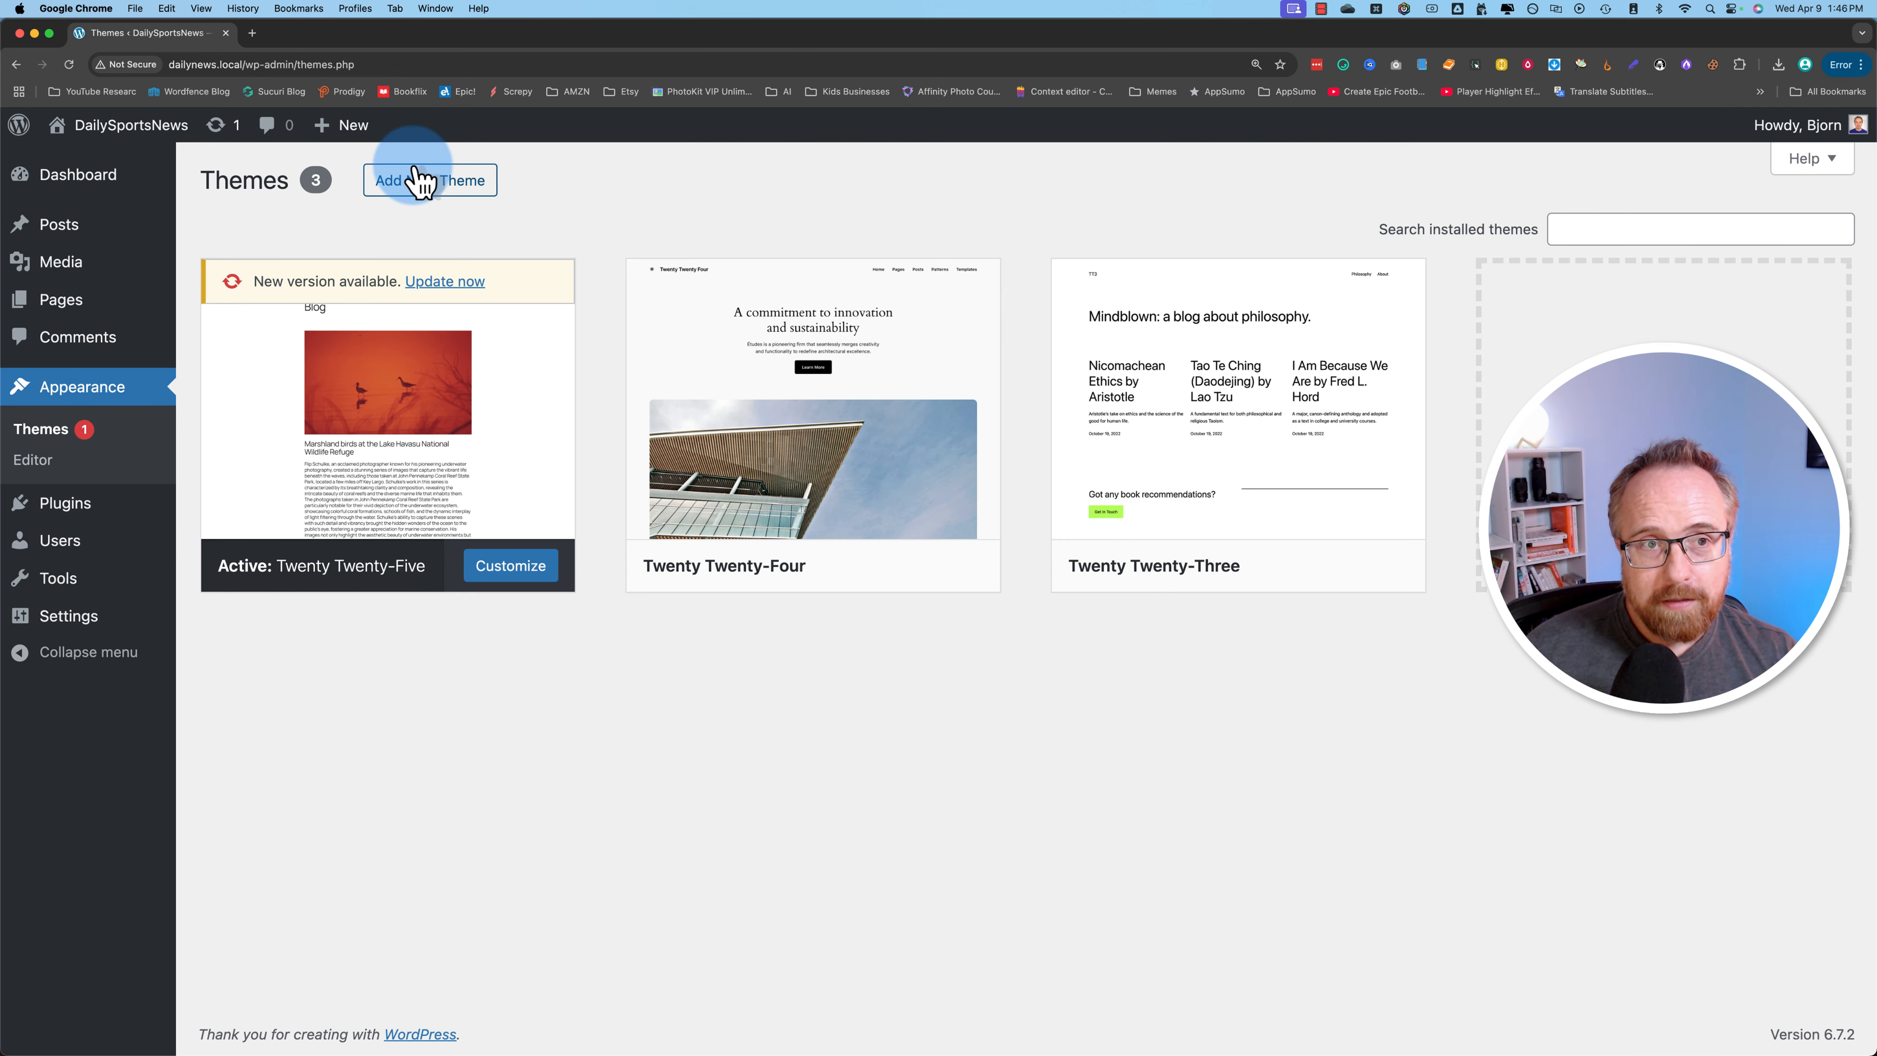
click(443, 184)
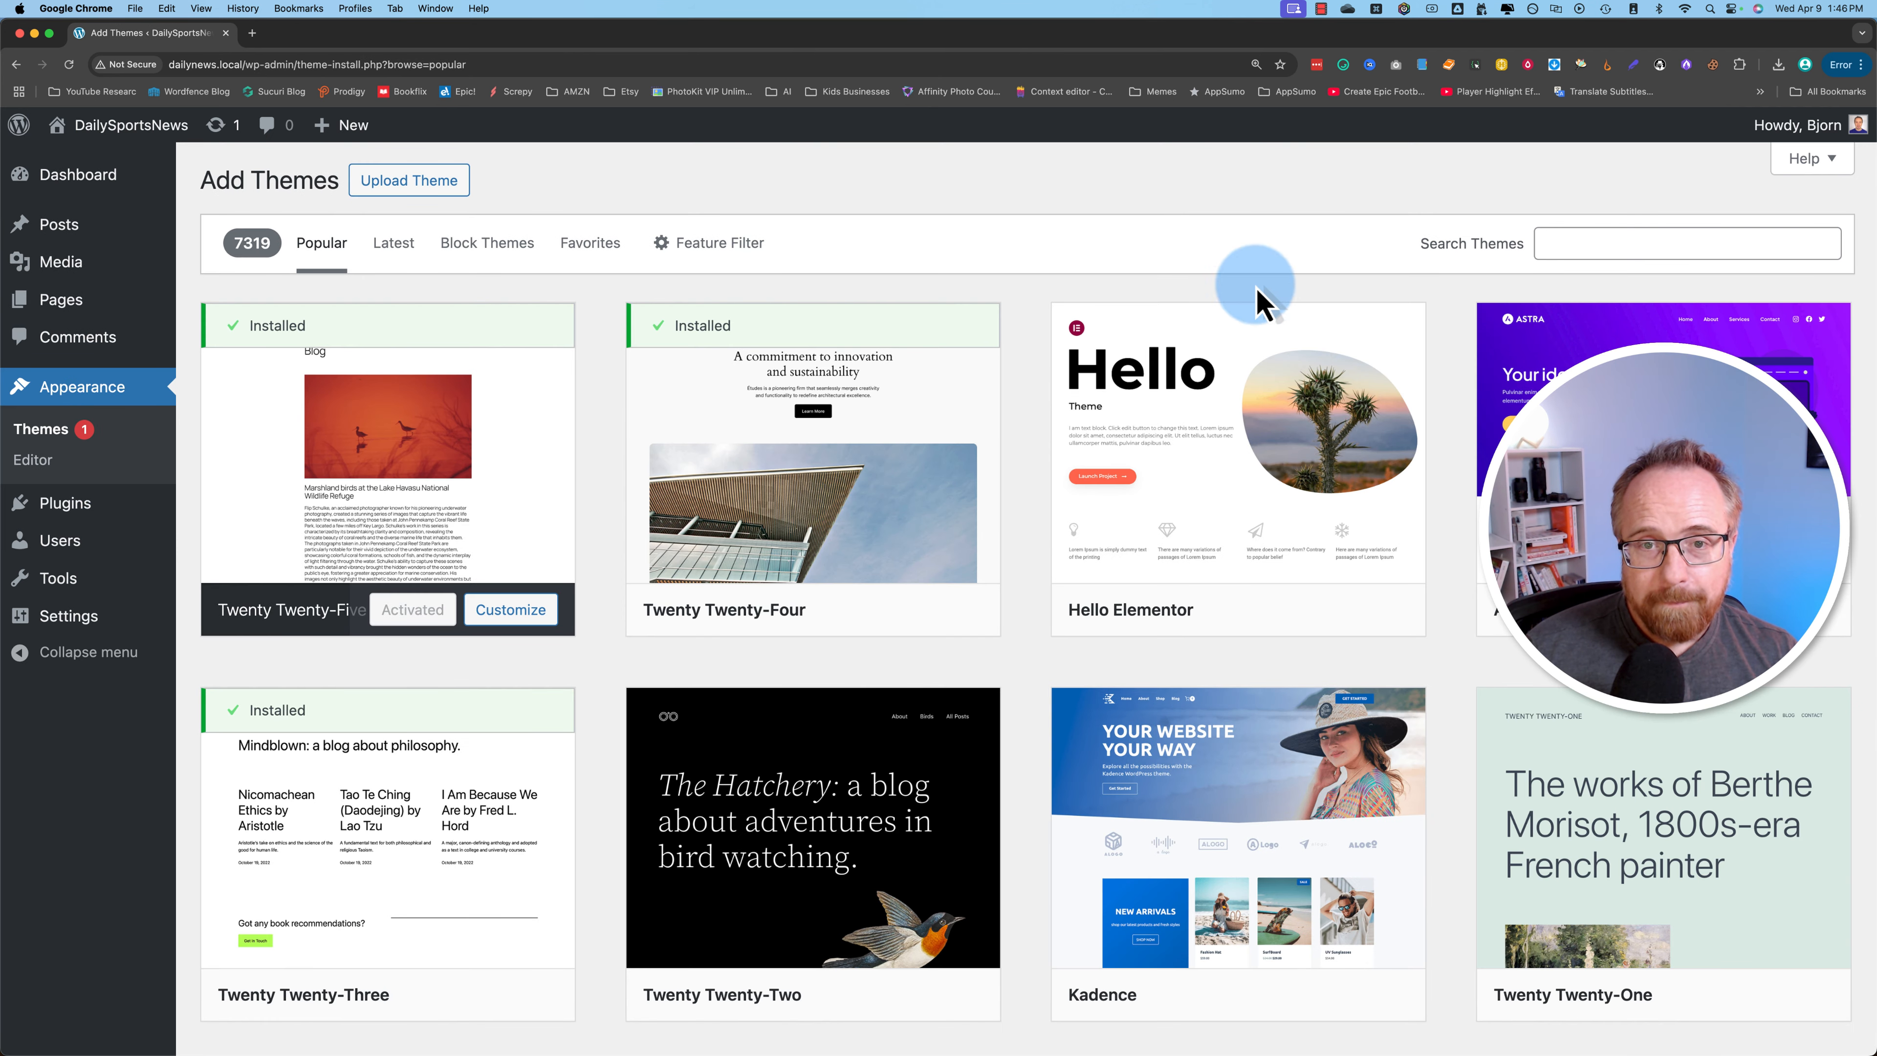
Search the theme directory for "neve", and install and activate the Neve theme.
click(1549, 245)
text(neve)
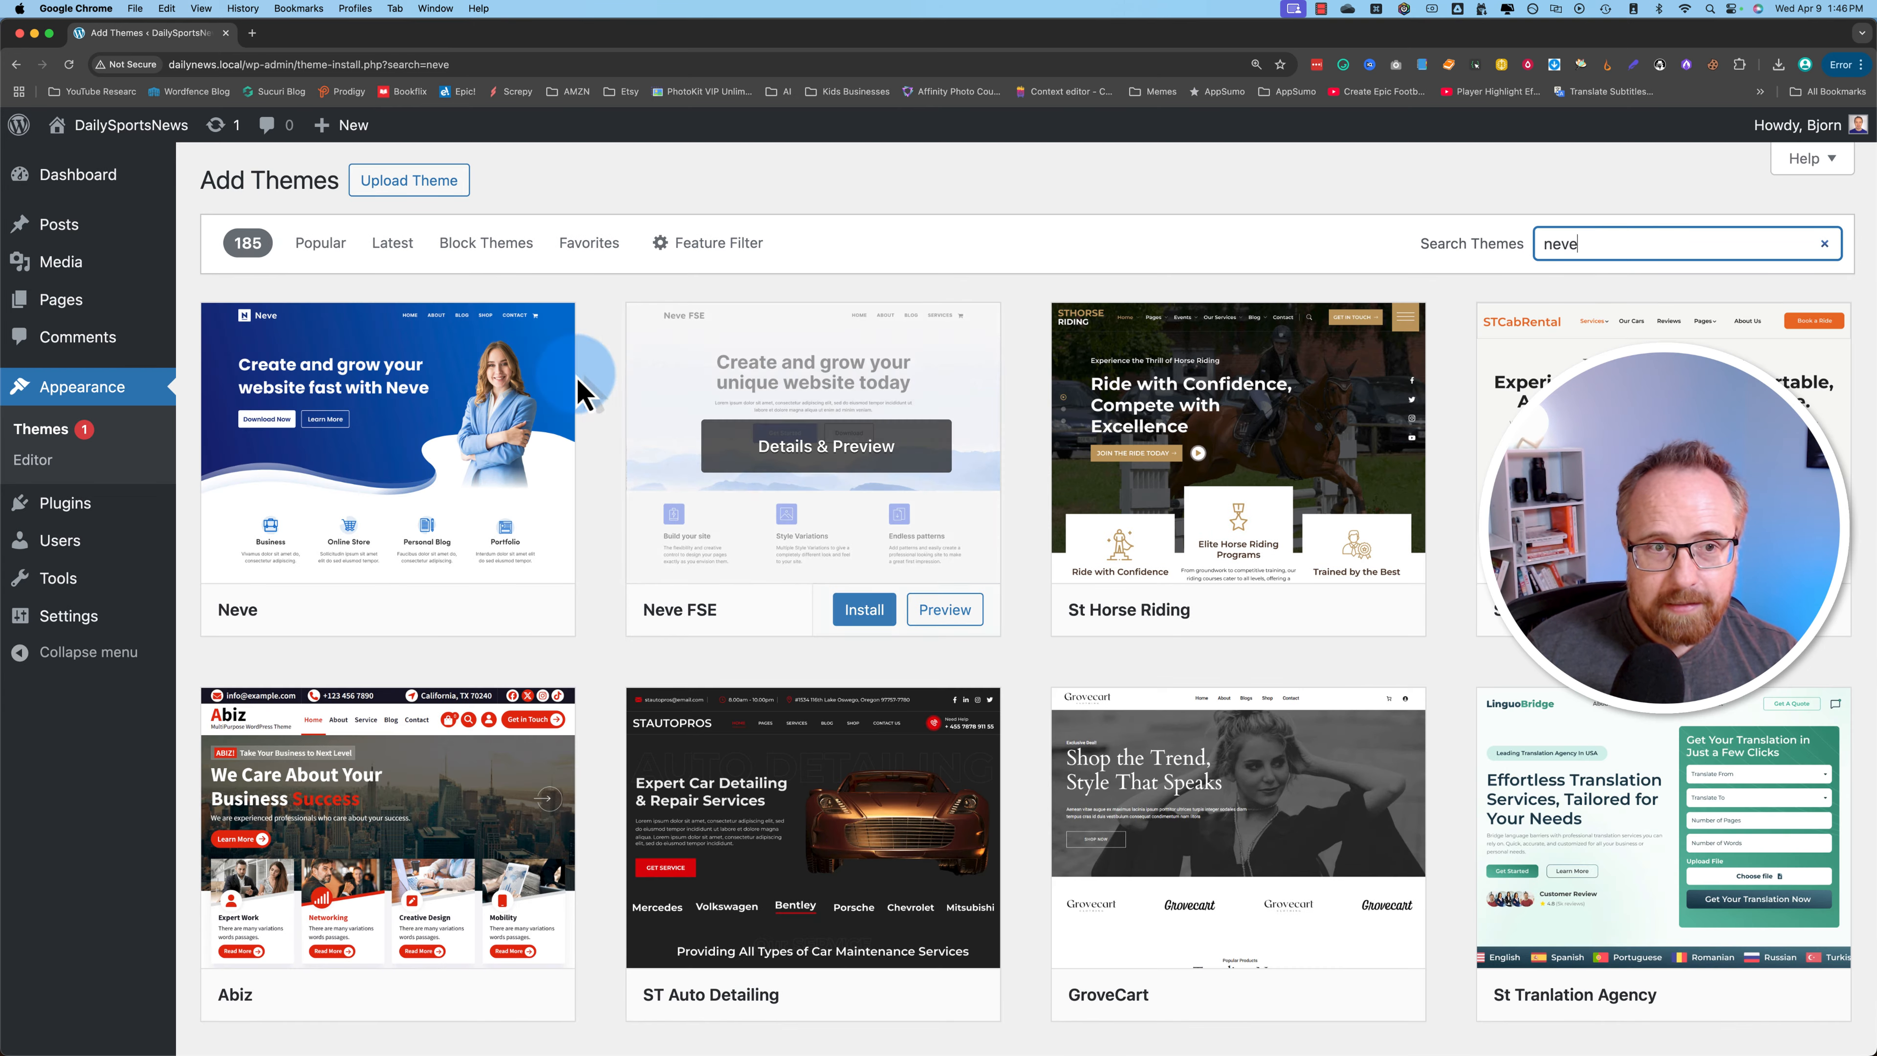
mouse_move(373, 554)
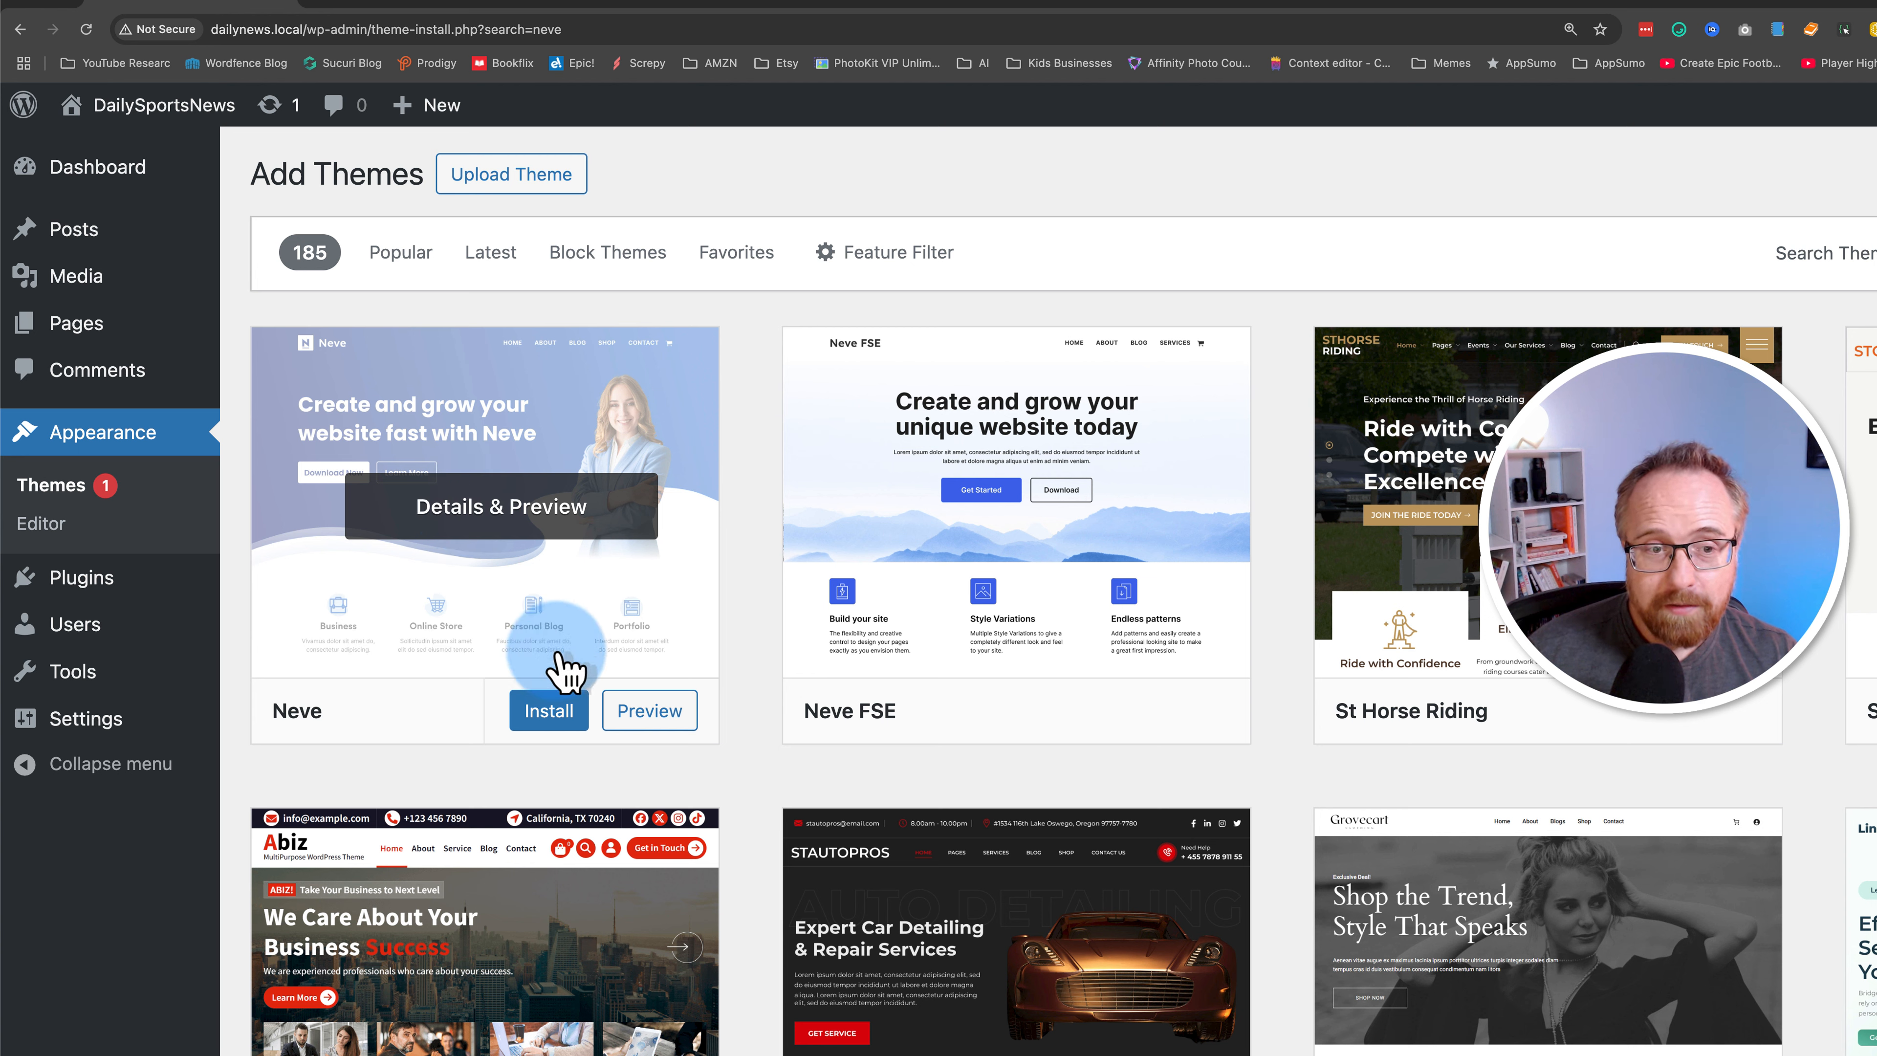
click(546, 711)
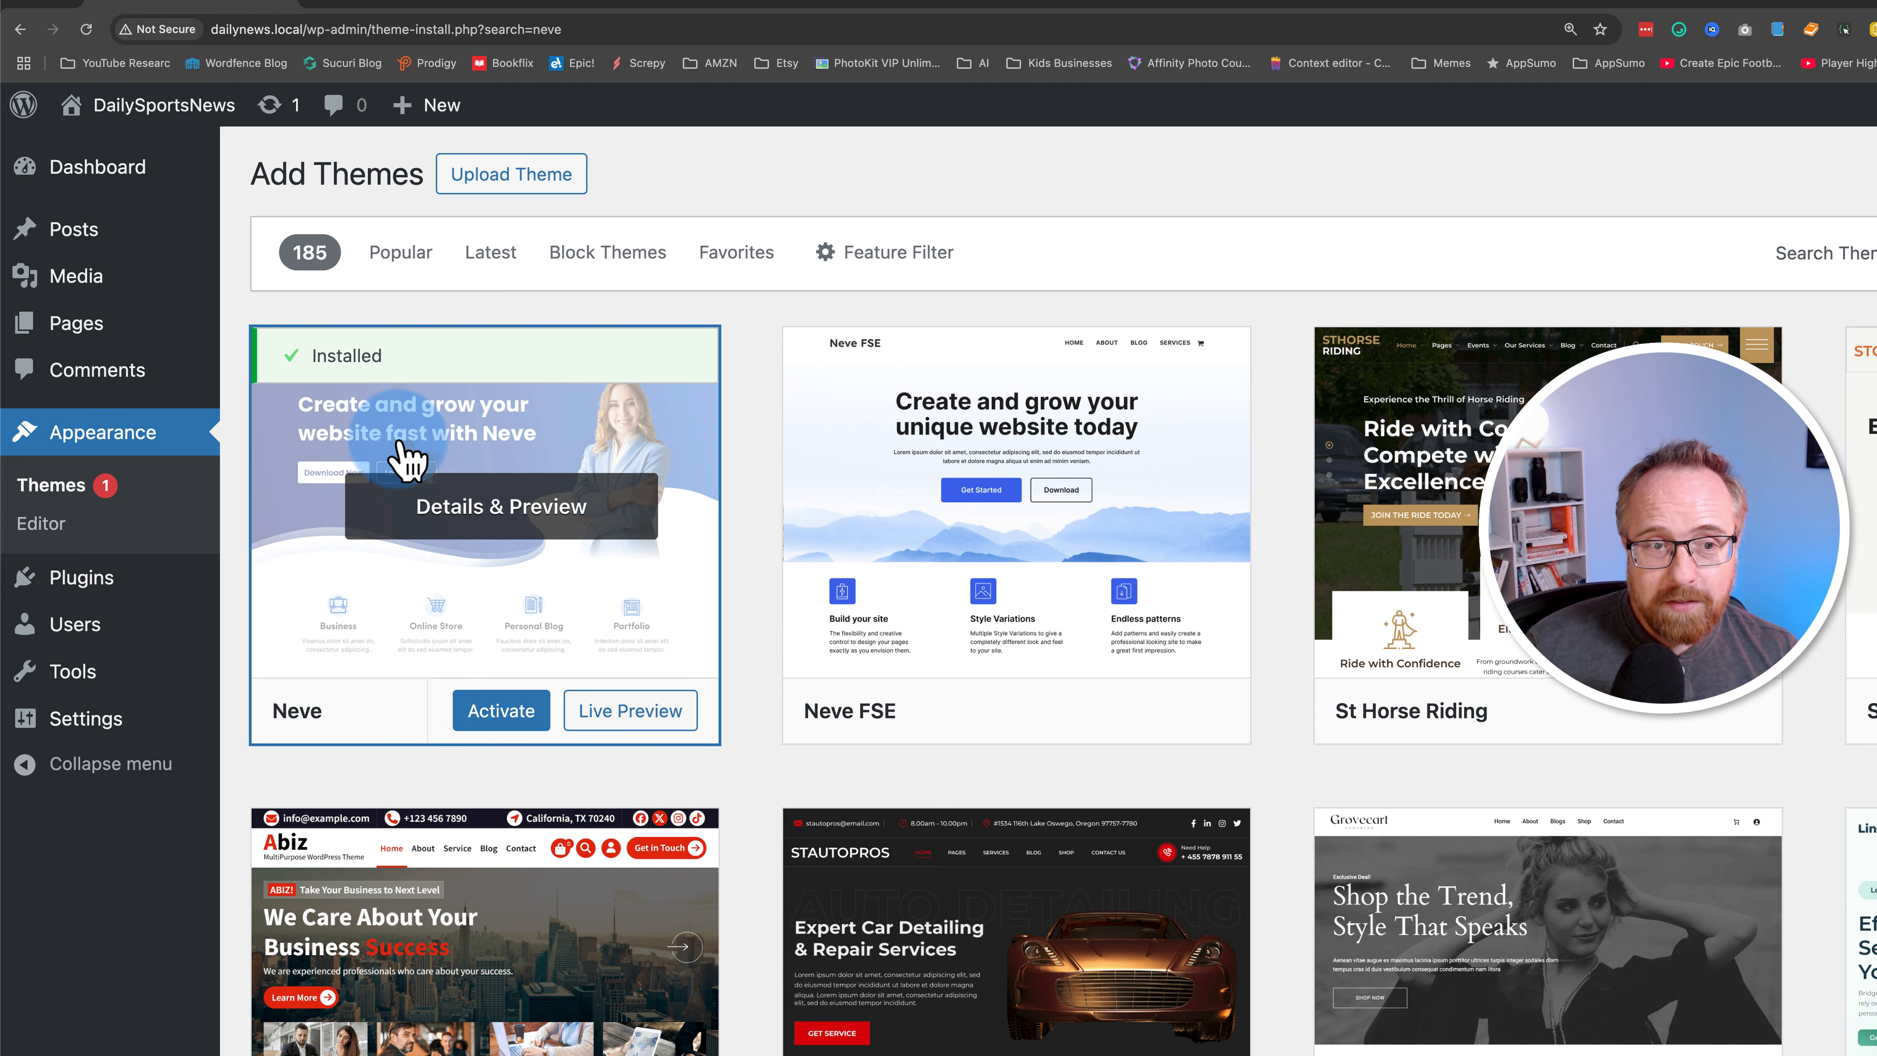
click(500, 711)
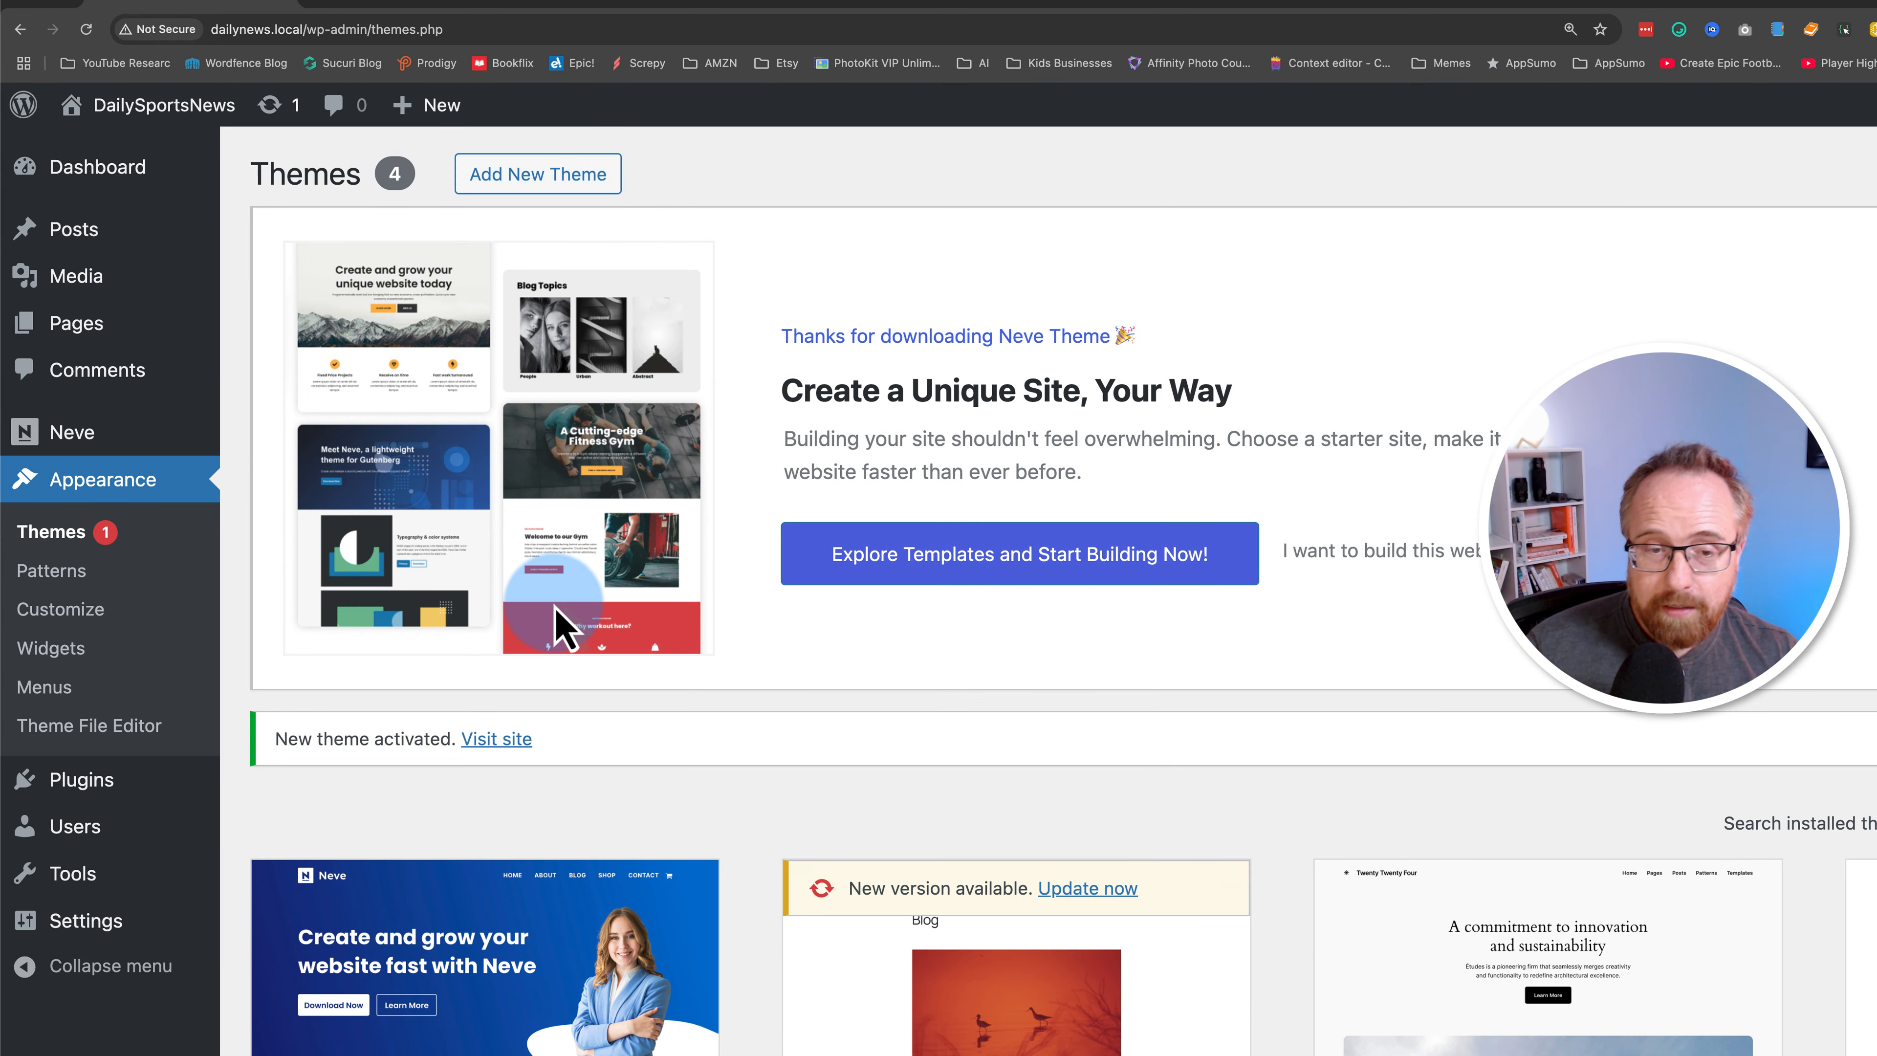
Delete the inactive Twenty Twenty-Five theme from the installed themes.
scroll(733, 796, down, 8)
scroll(733, 788, up, 1)
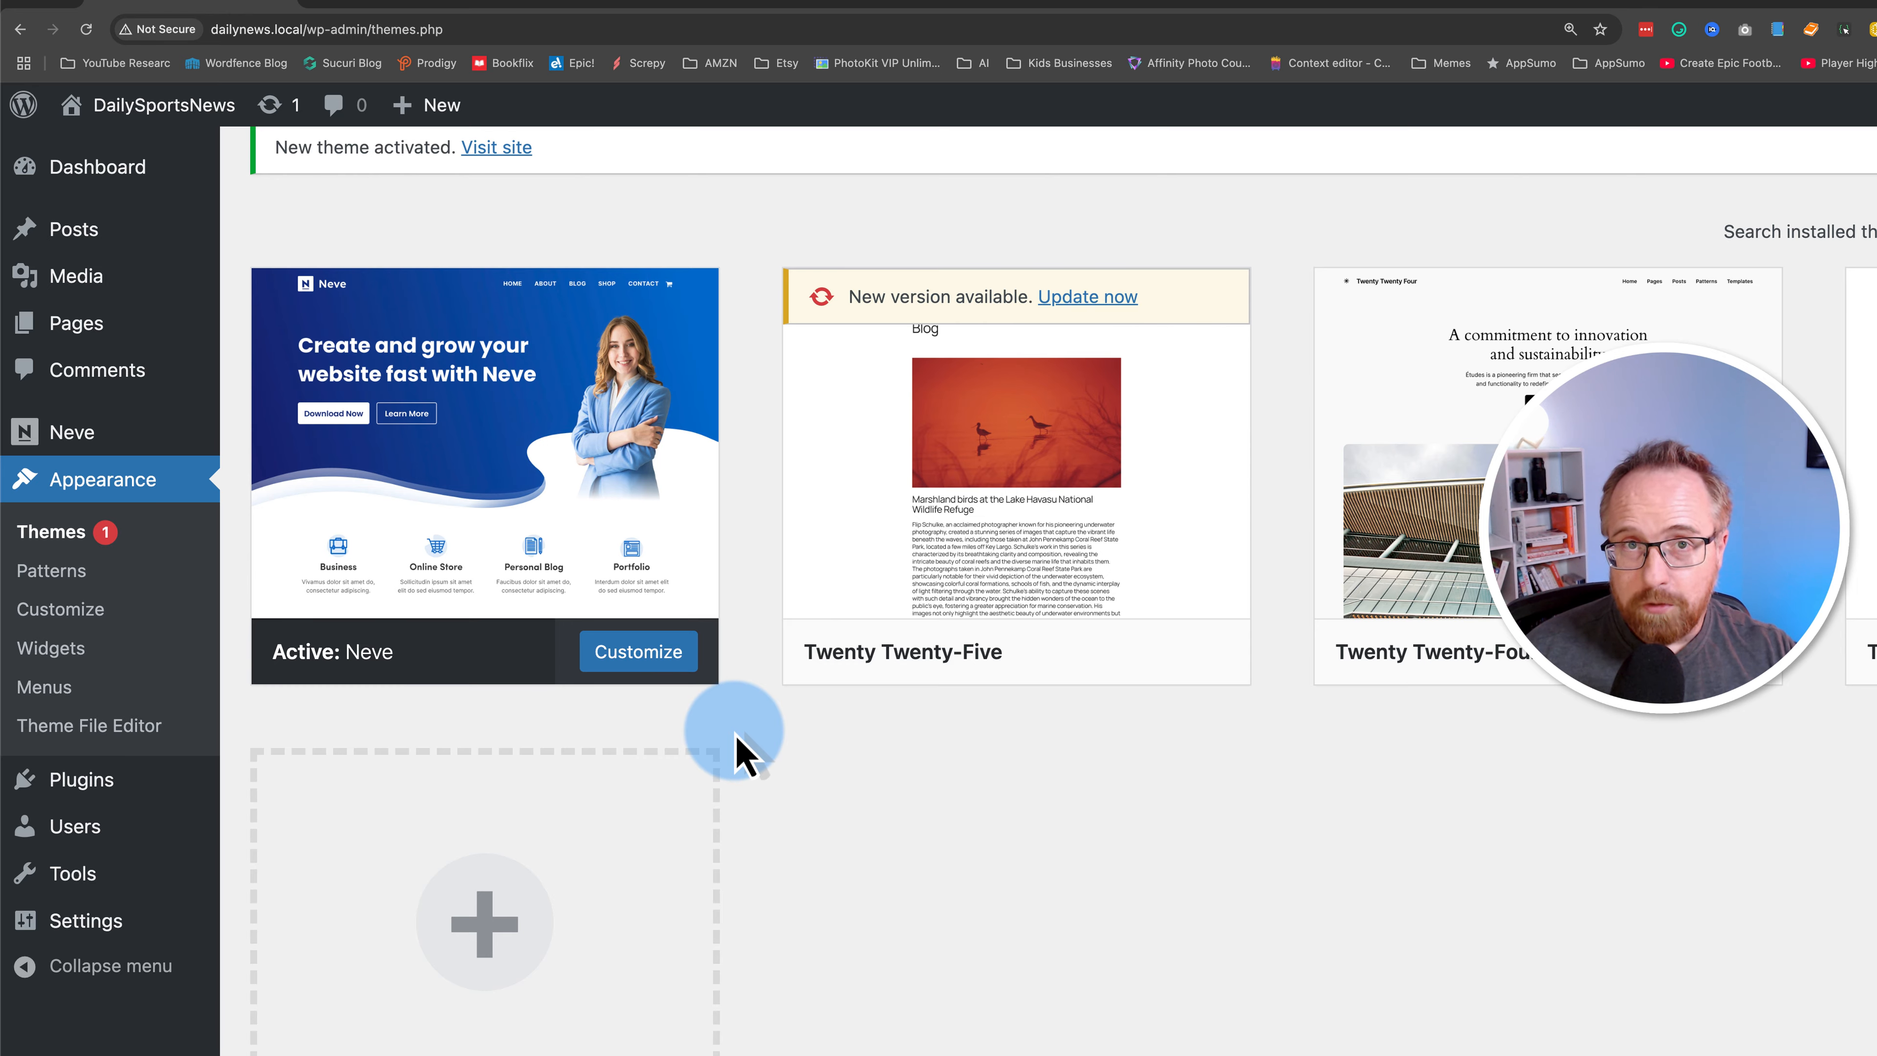
click(997, 592)
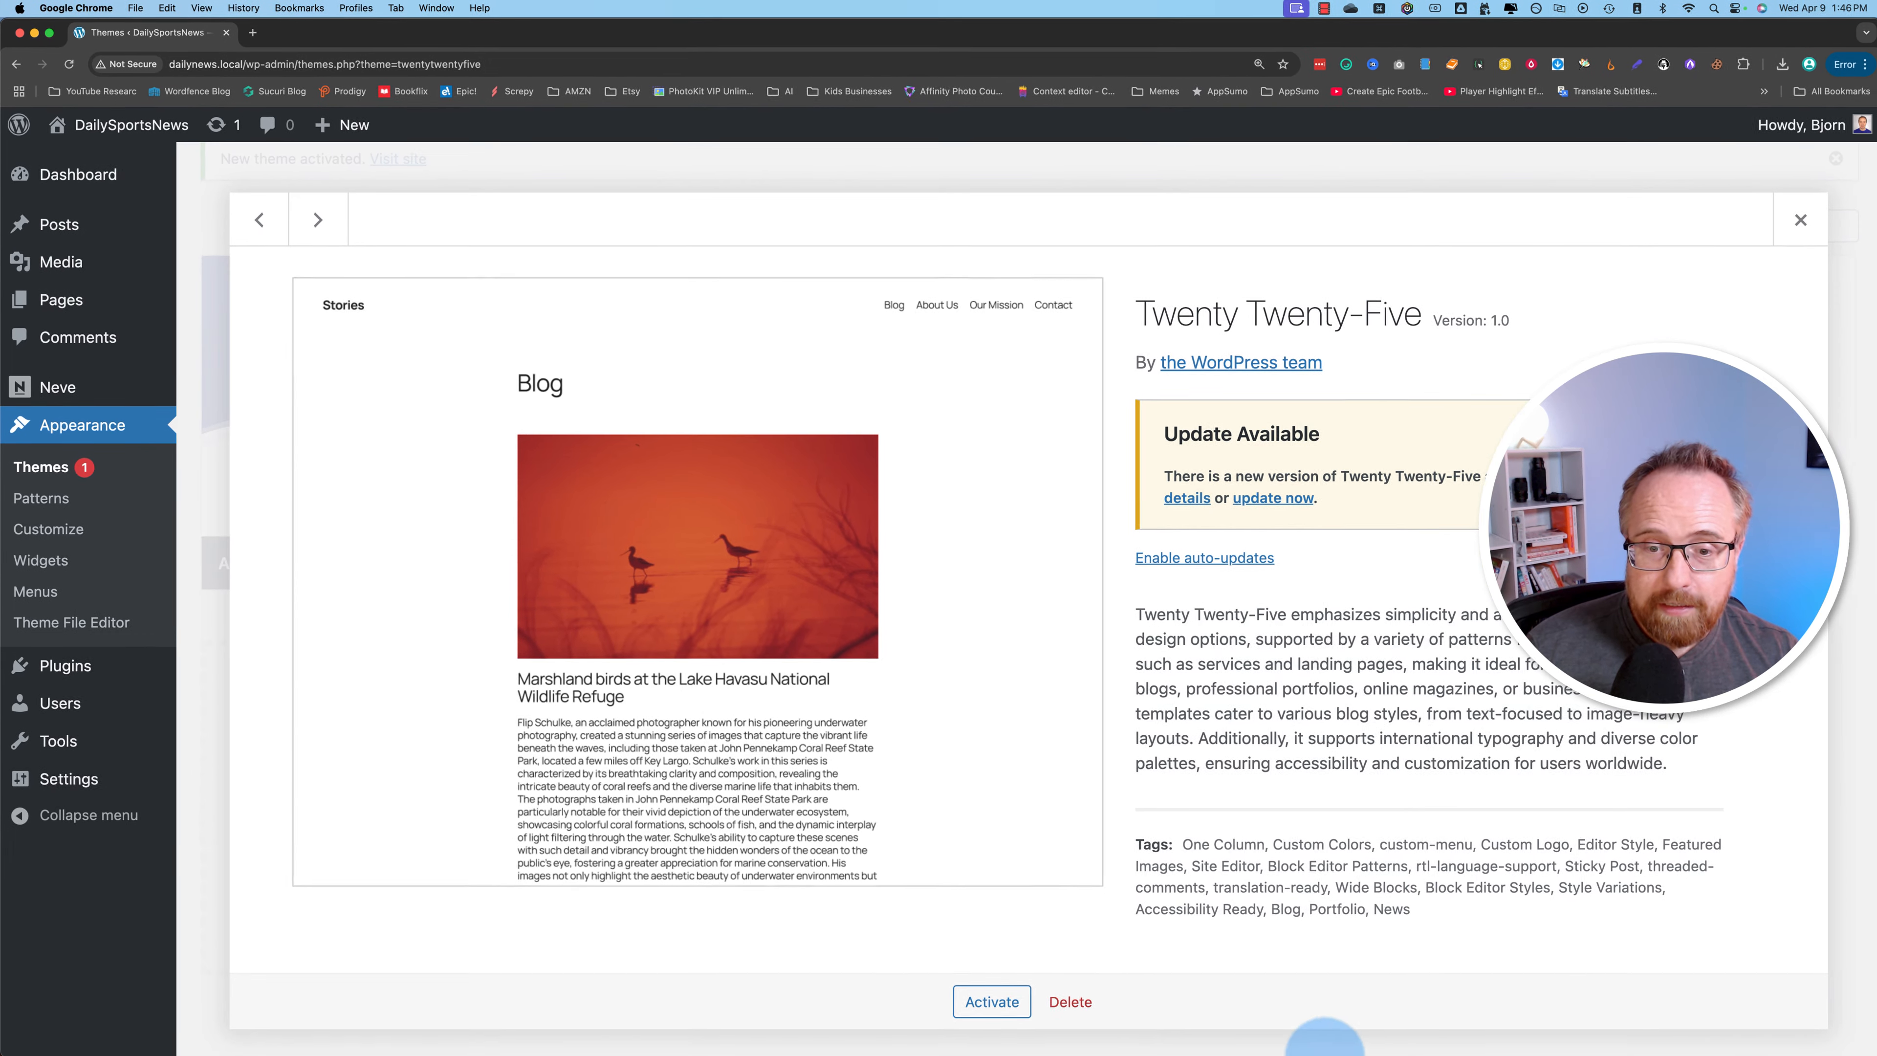
click(1070, 1002)
click(1066, 185)
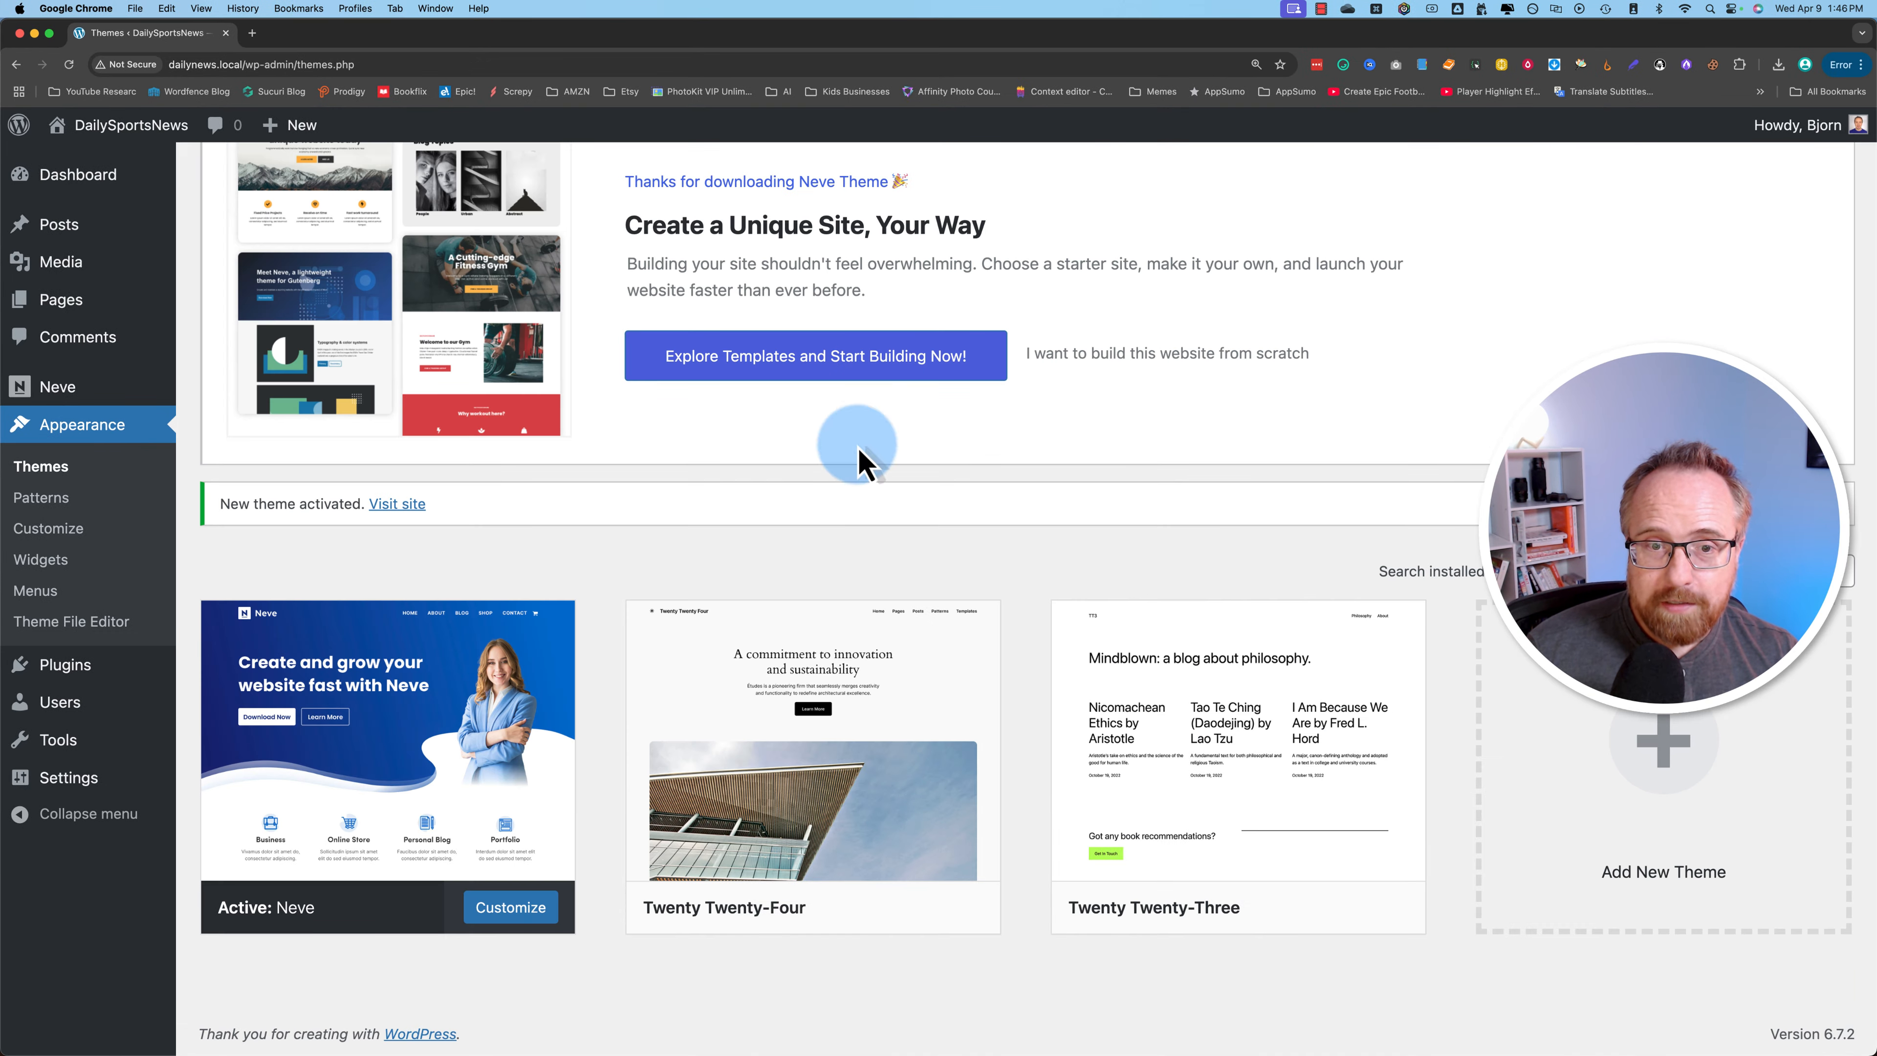
Delete the inactive Twenty Twenty-Four and Twenty Twenty-Three themes.
click(842, 695)
click(1068, 999)
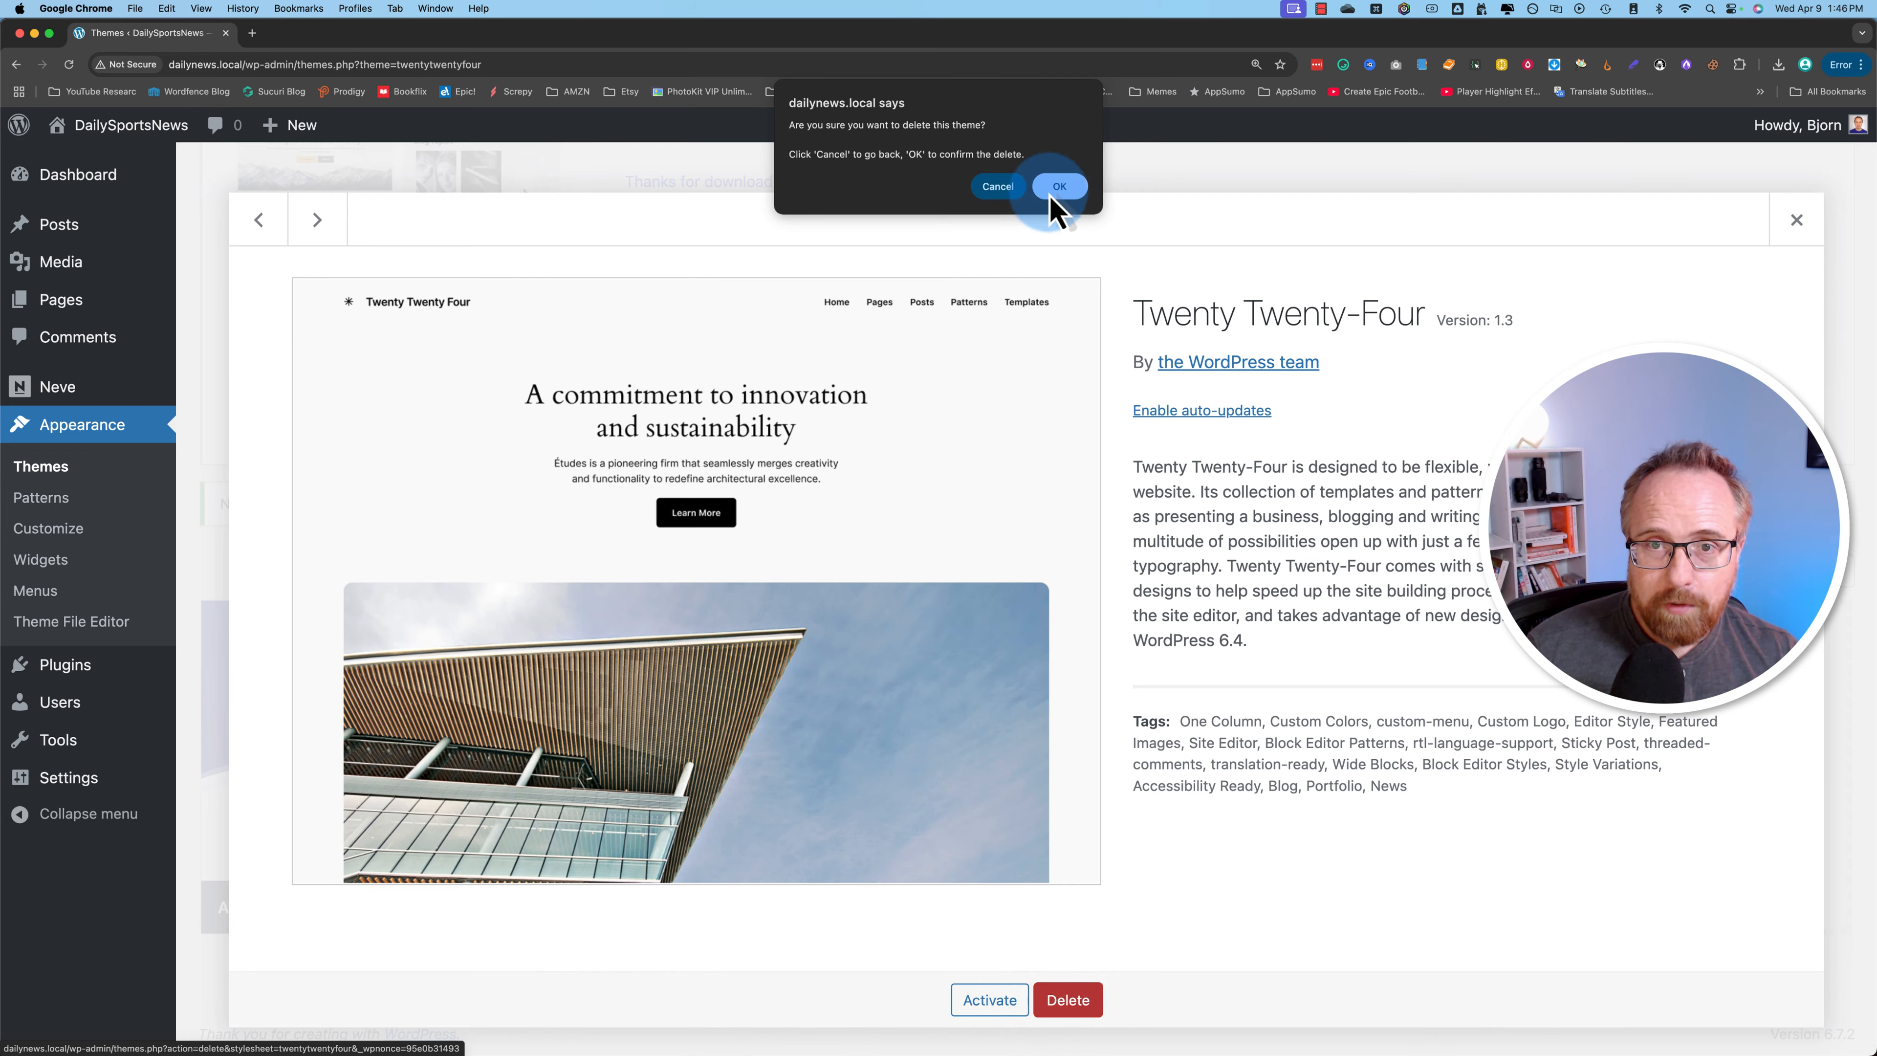
click(1064, 184)
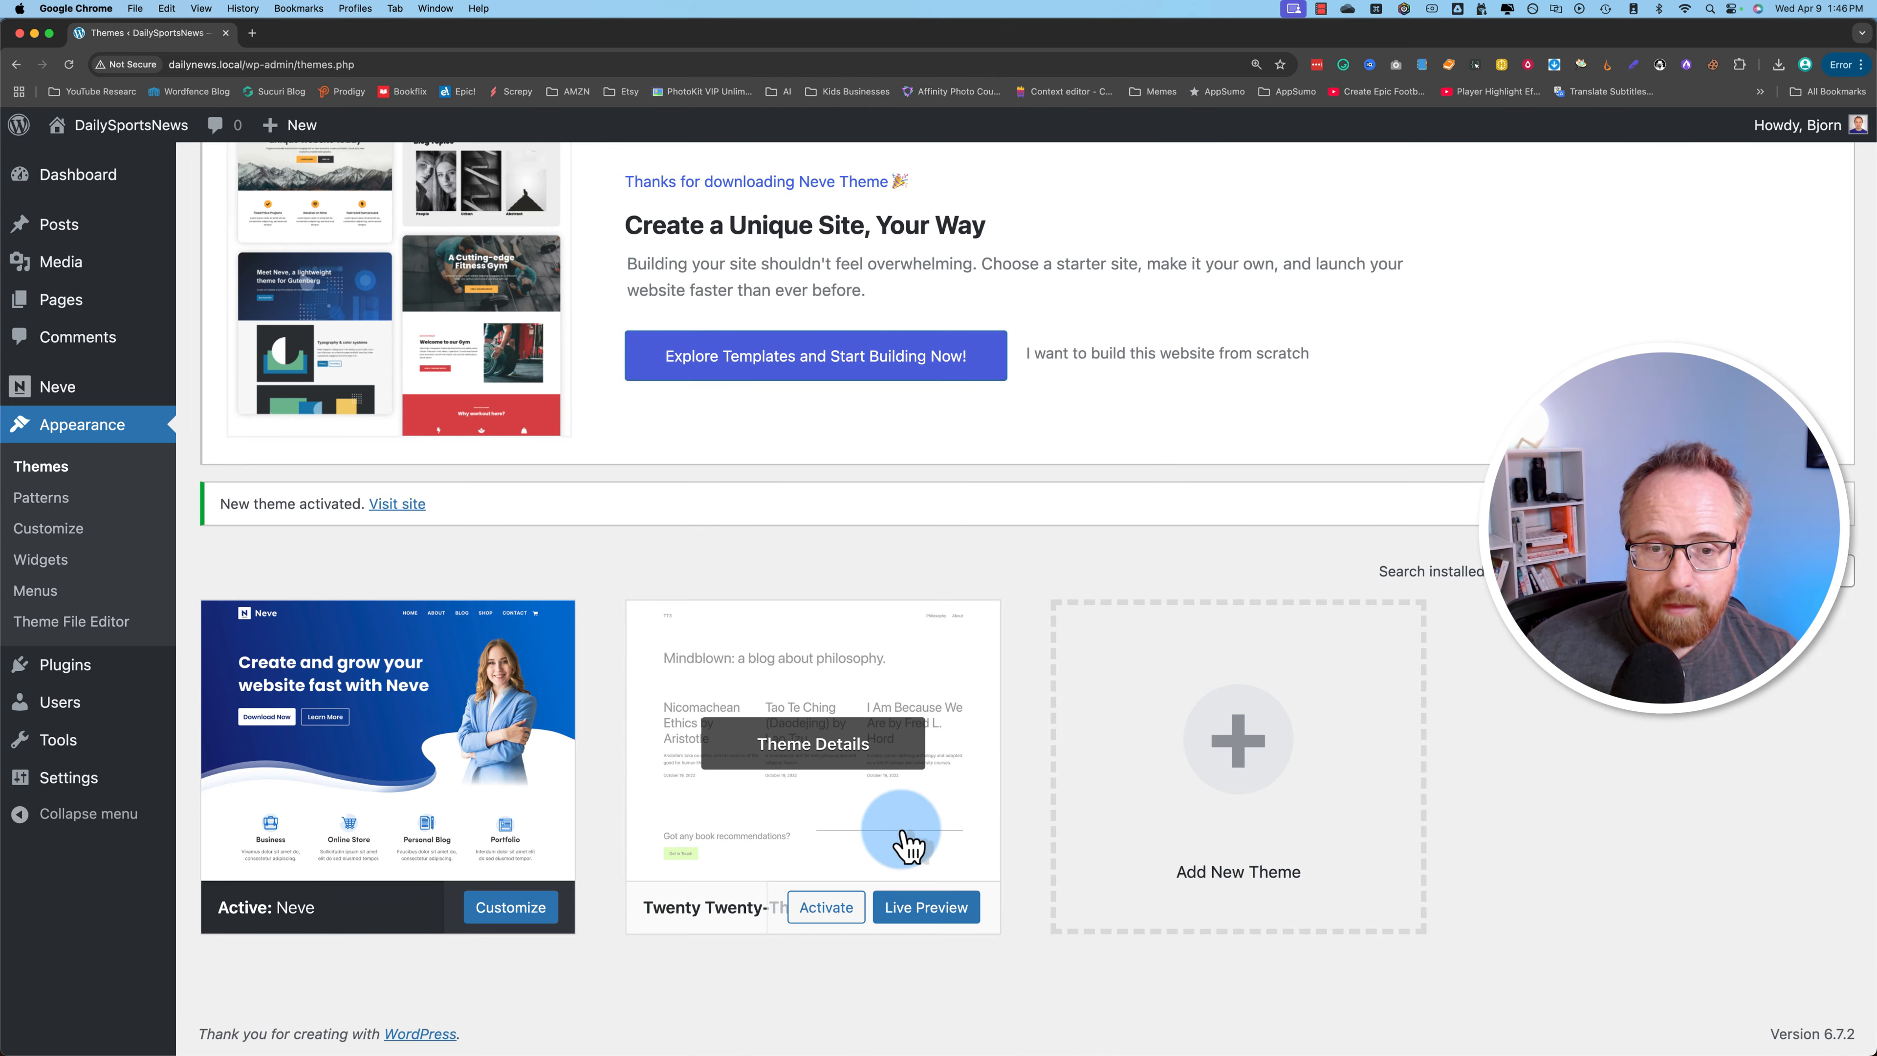
click(905, 843)
click(1068, 997)
click(1064, 183)
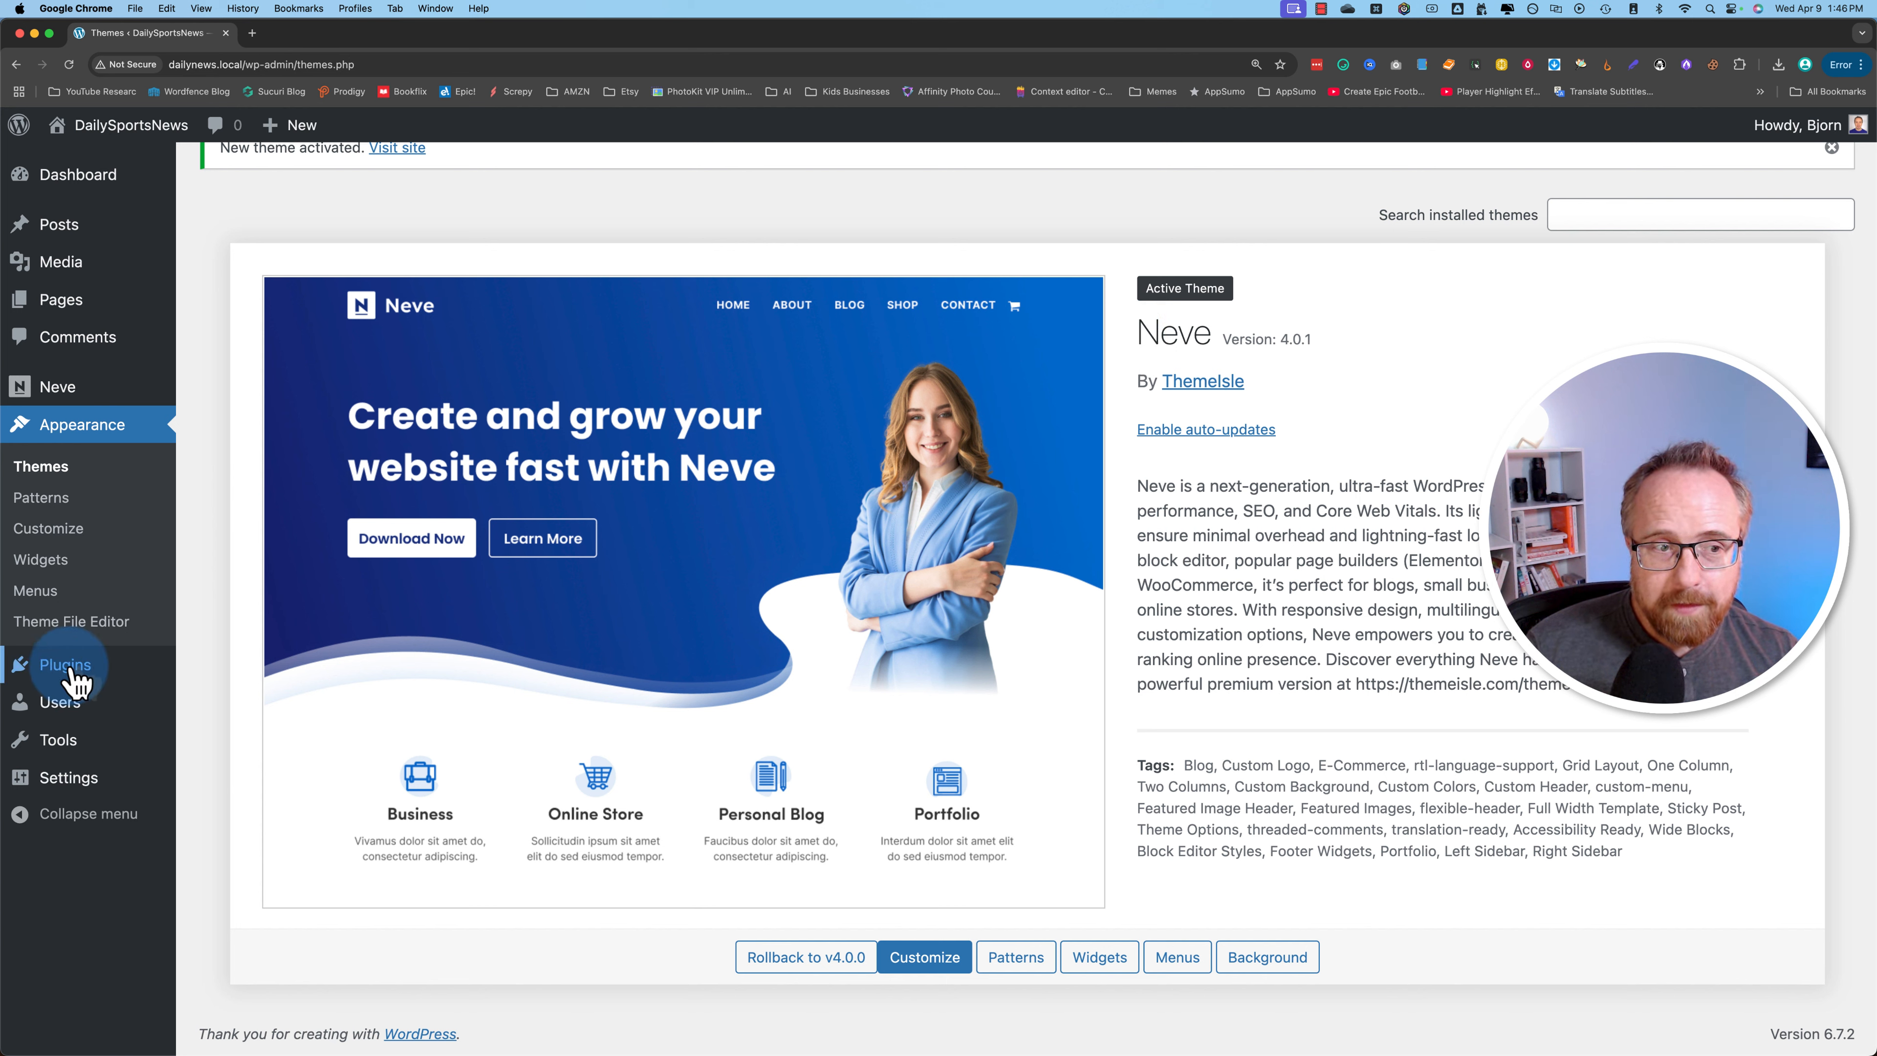
Search for "feedzy" among new plugins, and install and activate RSS Aggregator by Feedzy from Themeisle.
mouse_move(73, 676)
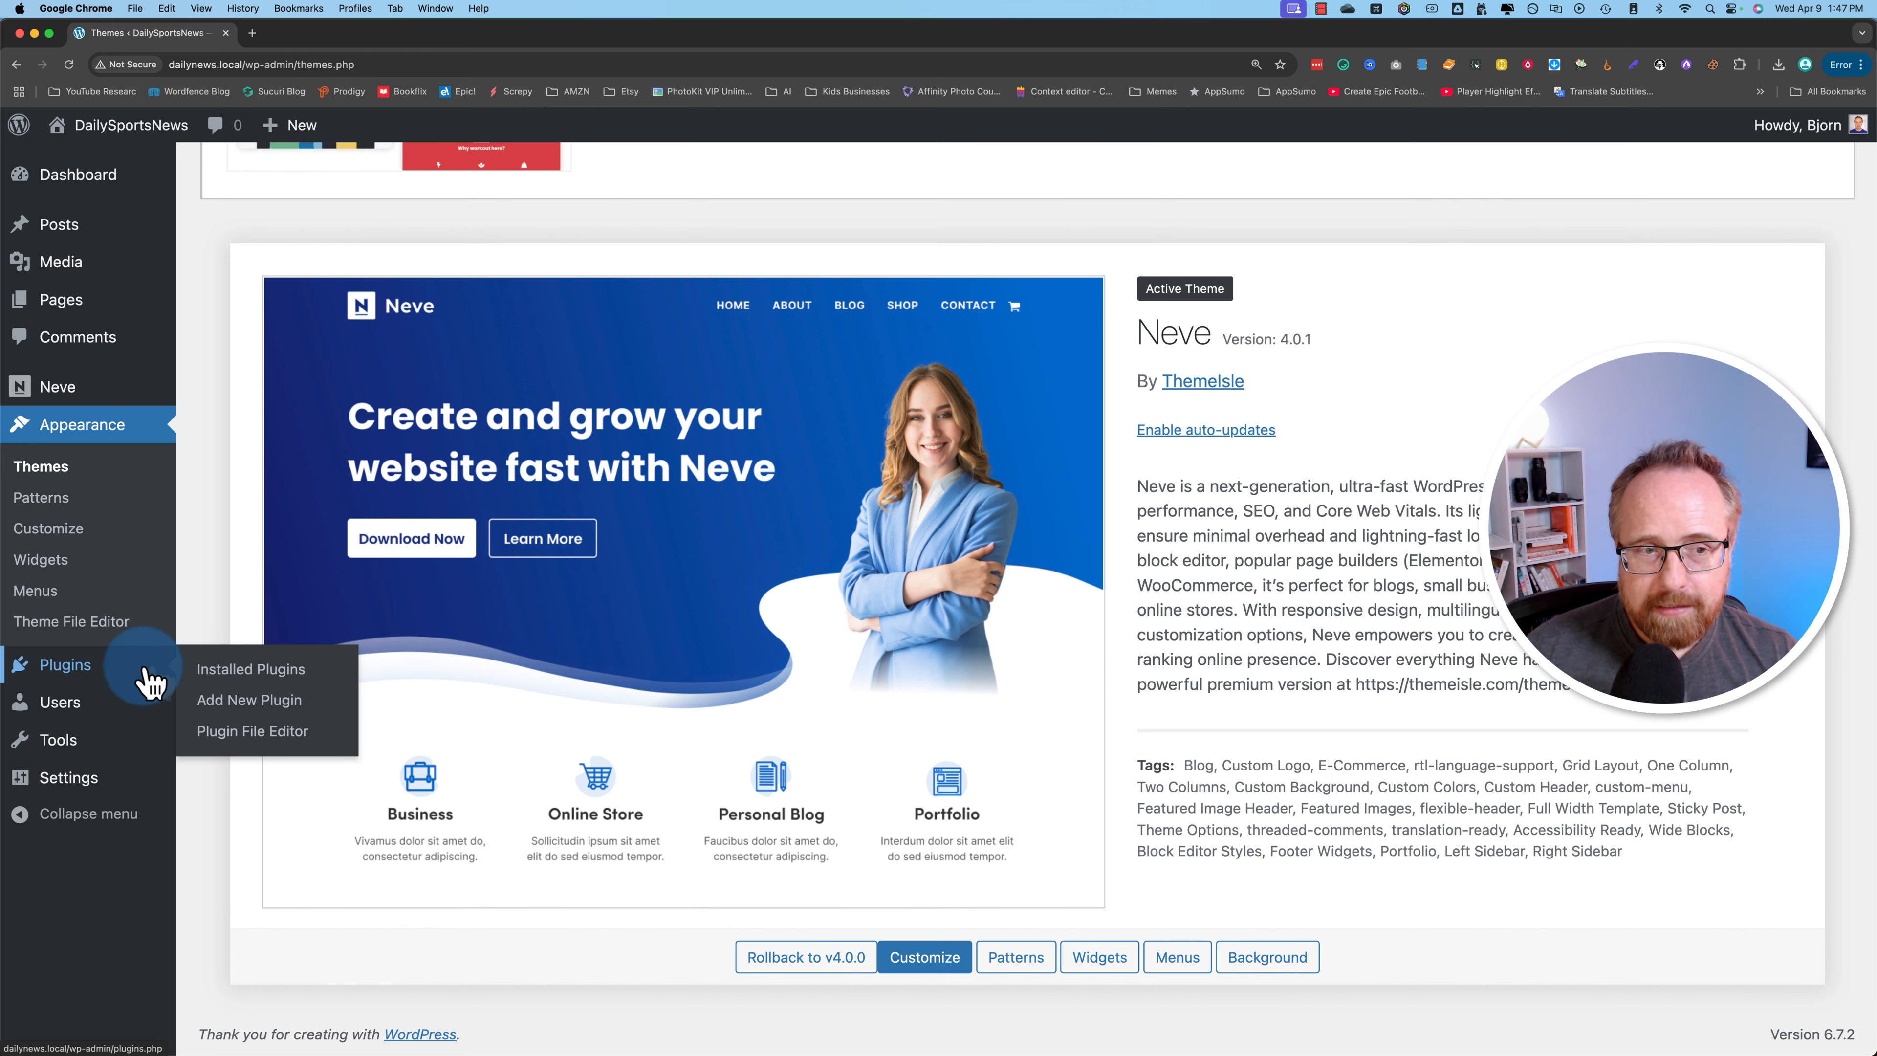
click(255, 813)
click(1439, 244)
text(feedzy)
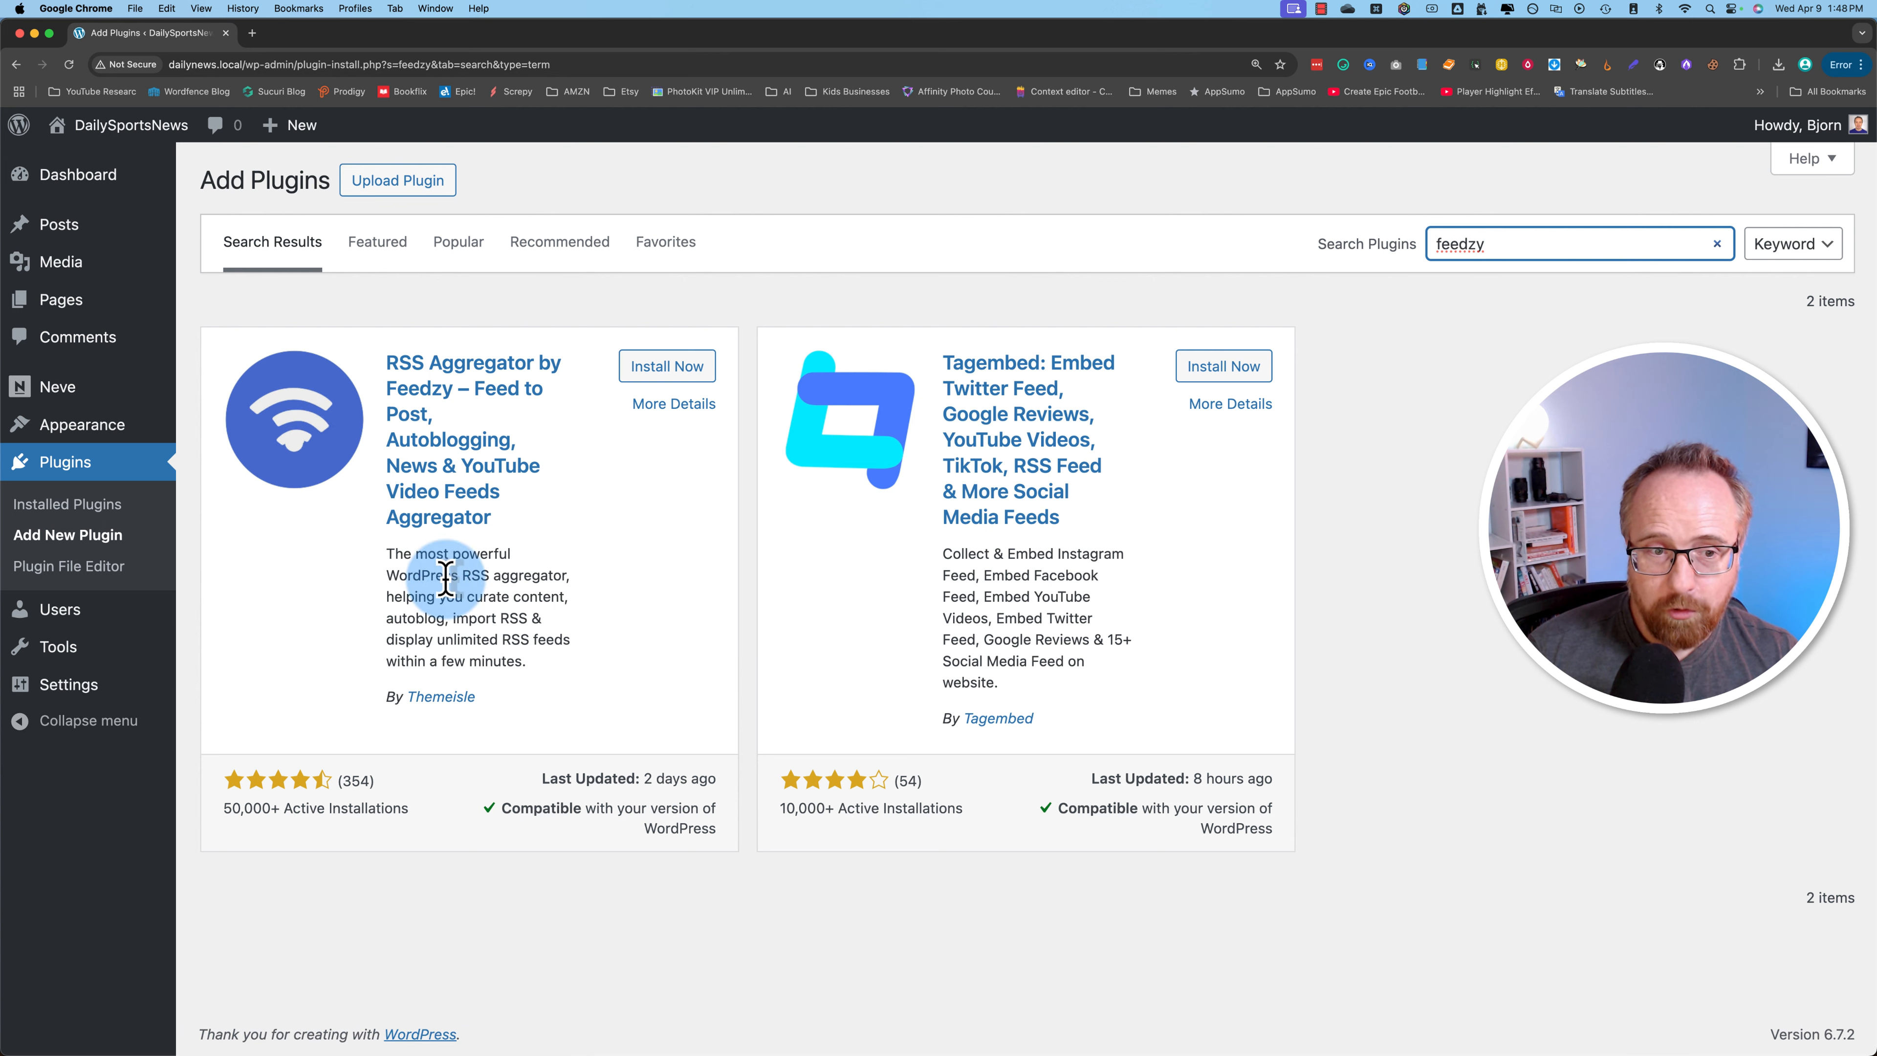
drag(498, 704, 362, 721)
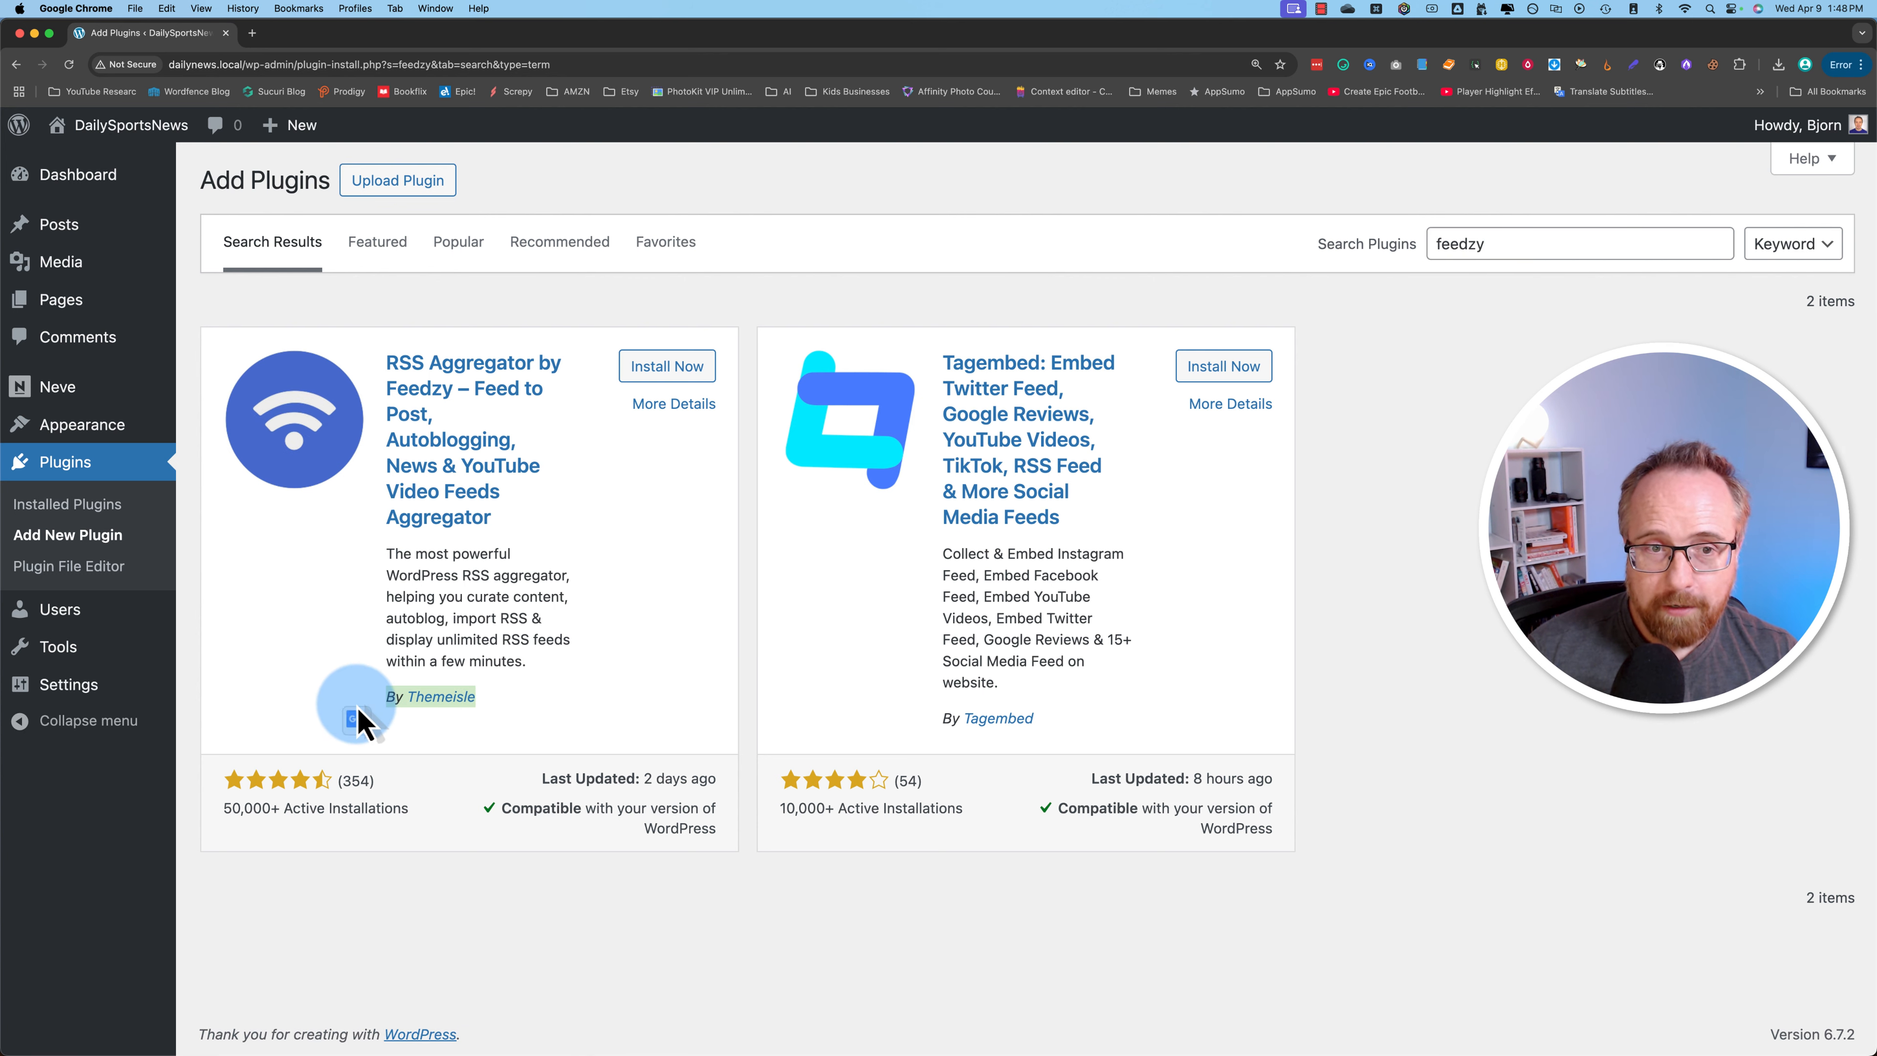
click(563, 702)
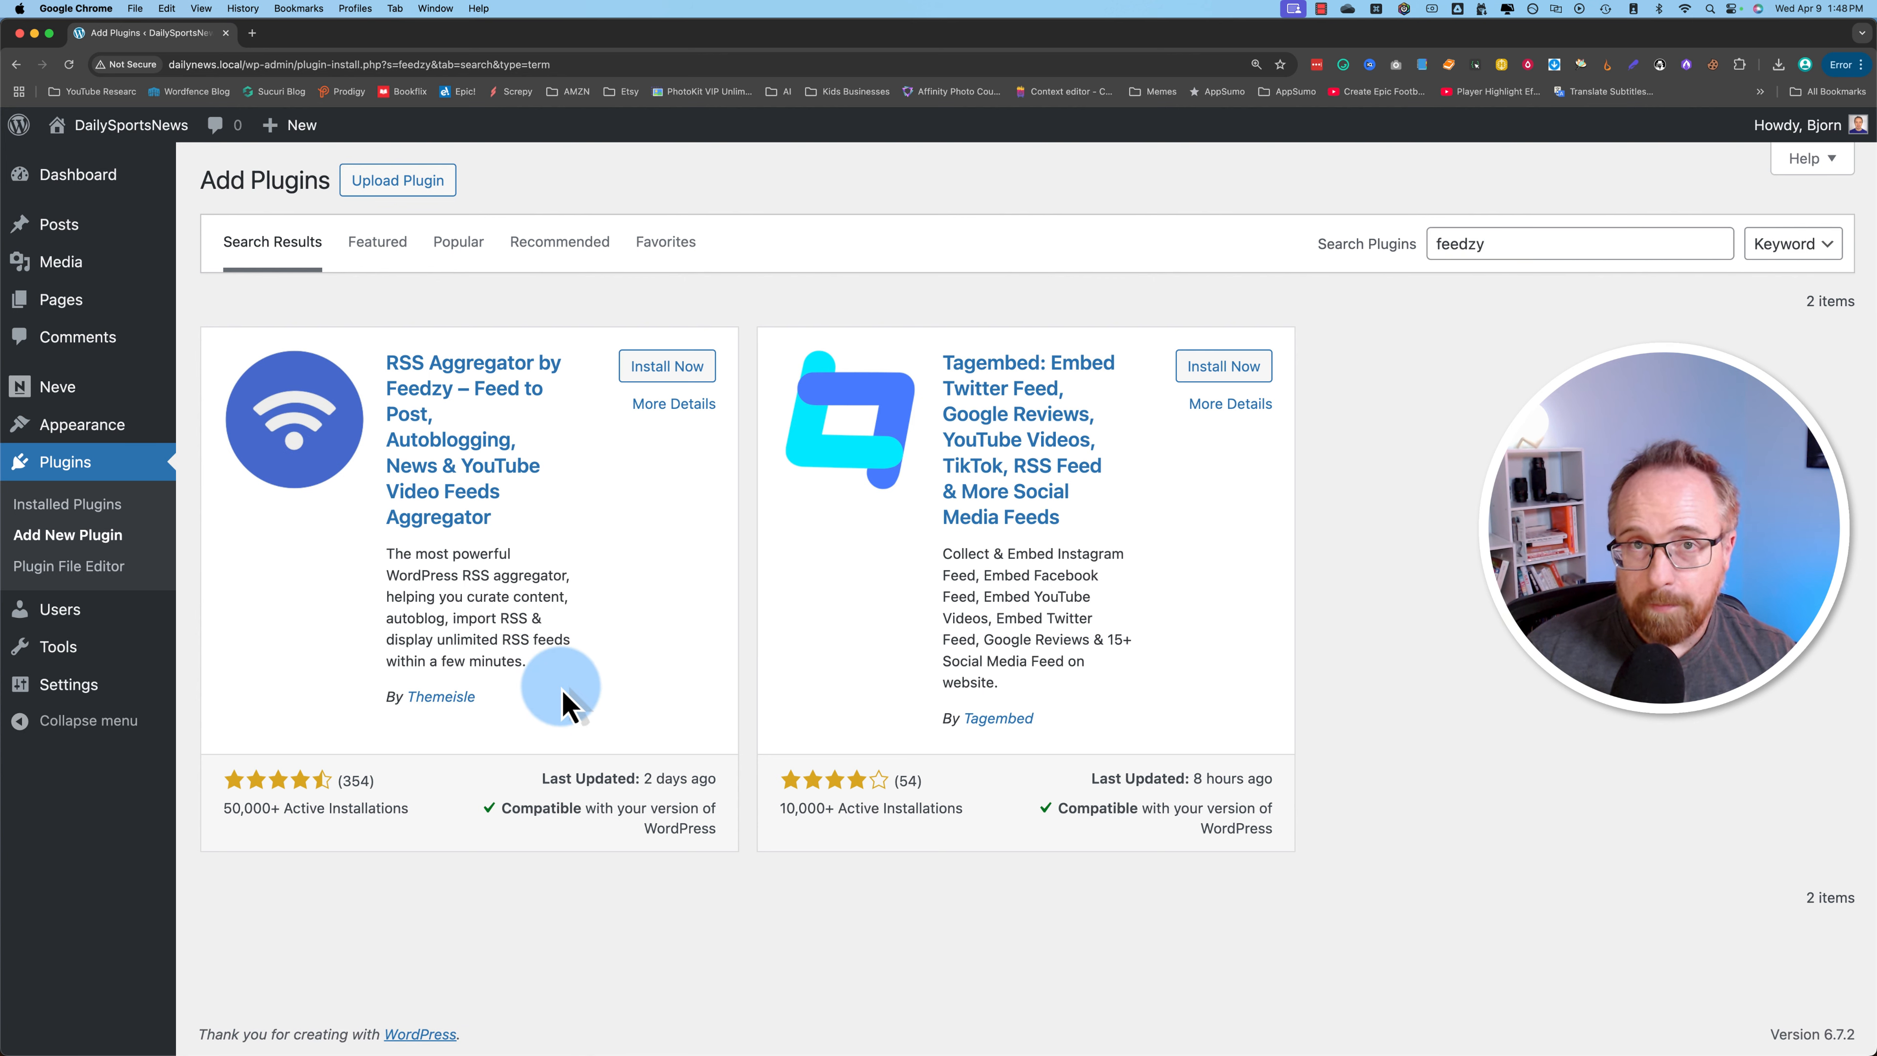
click(667, 366)
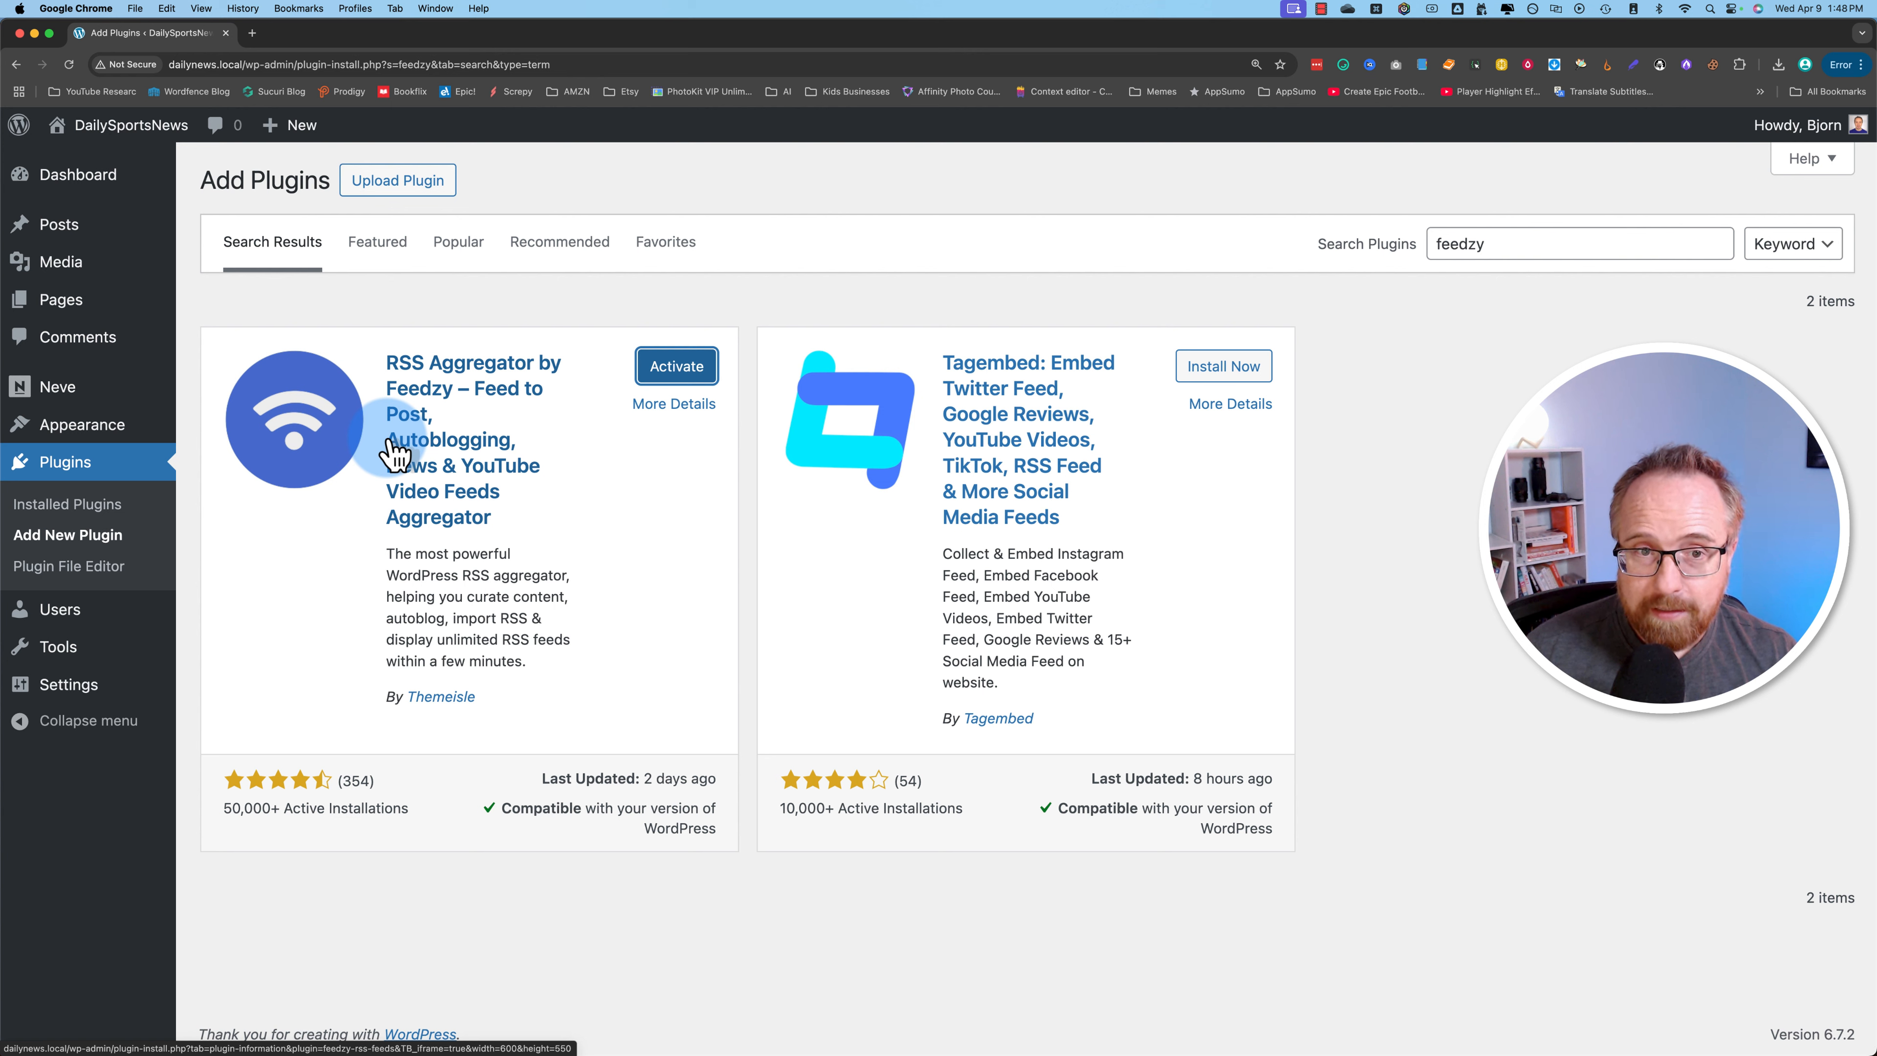
click(656, 377)
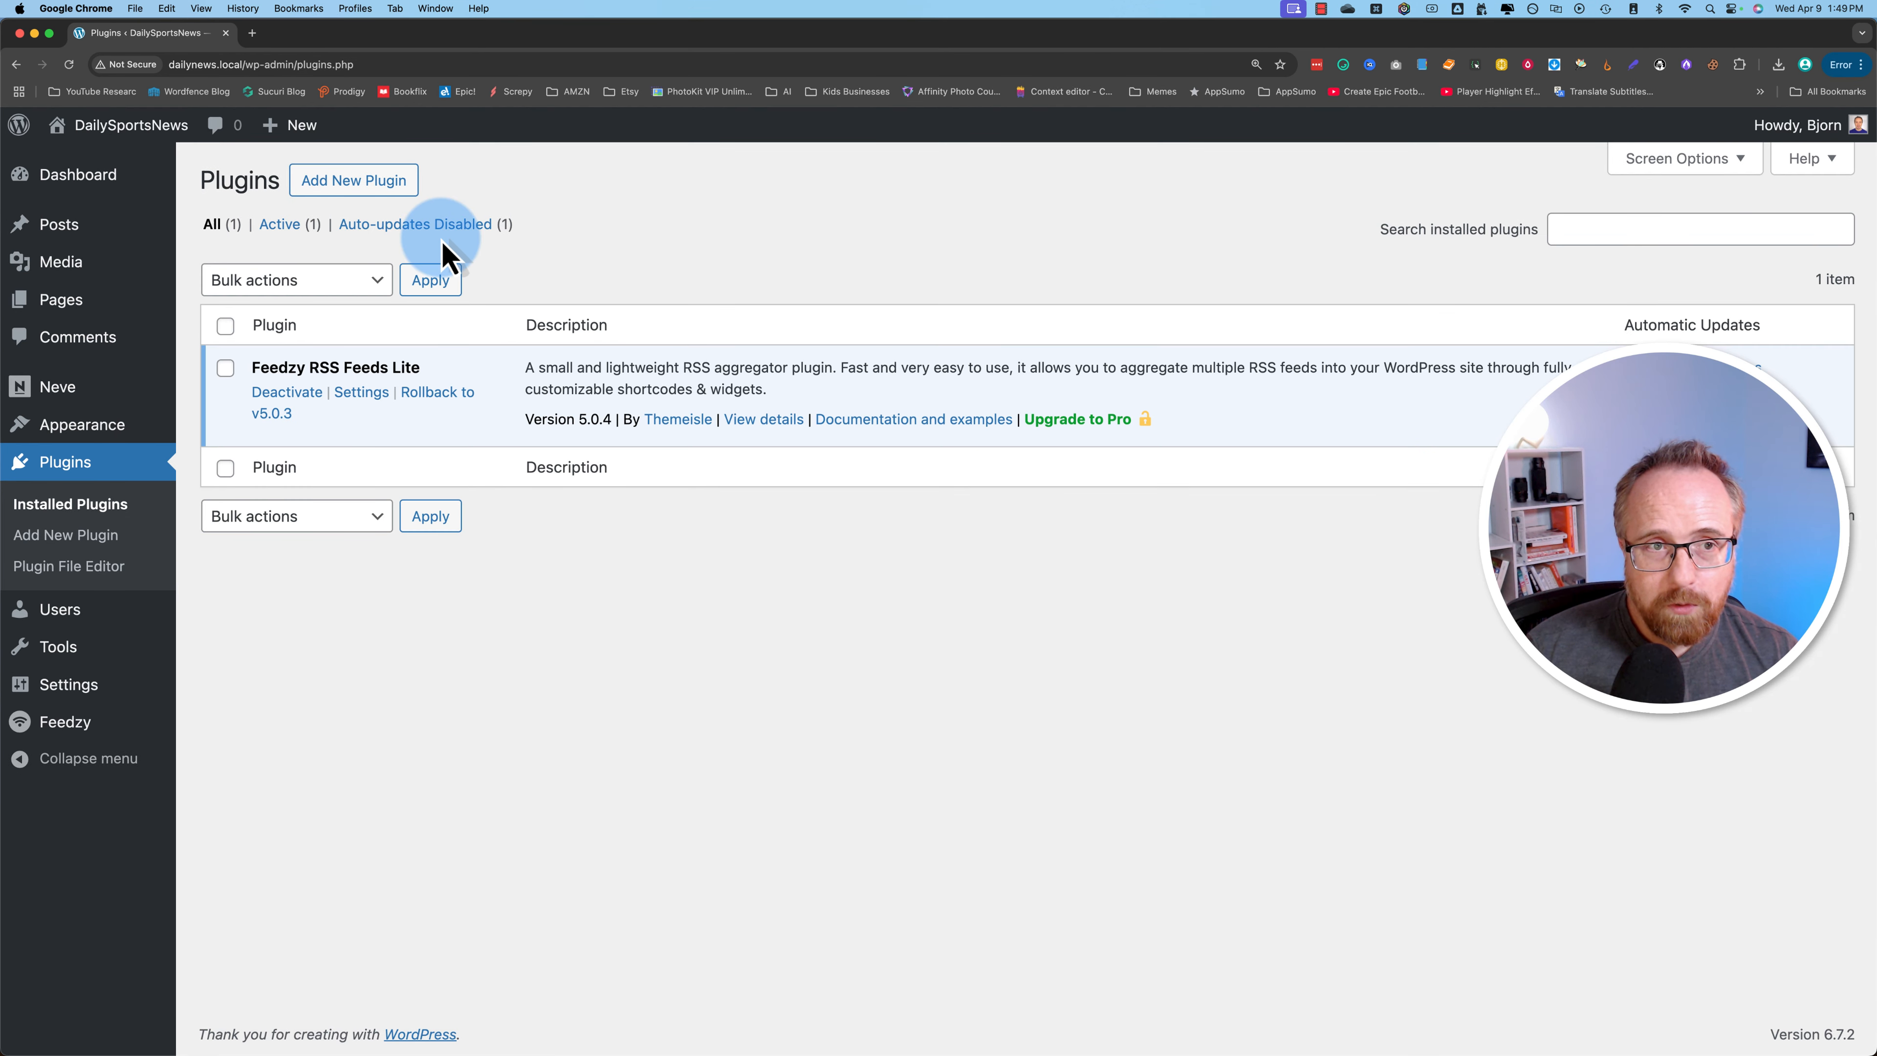
Upload the plugin file feedzy-rss-feeds-pro.zip, and install and activate it.
click(373, 194)
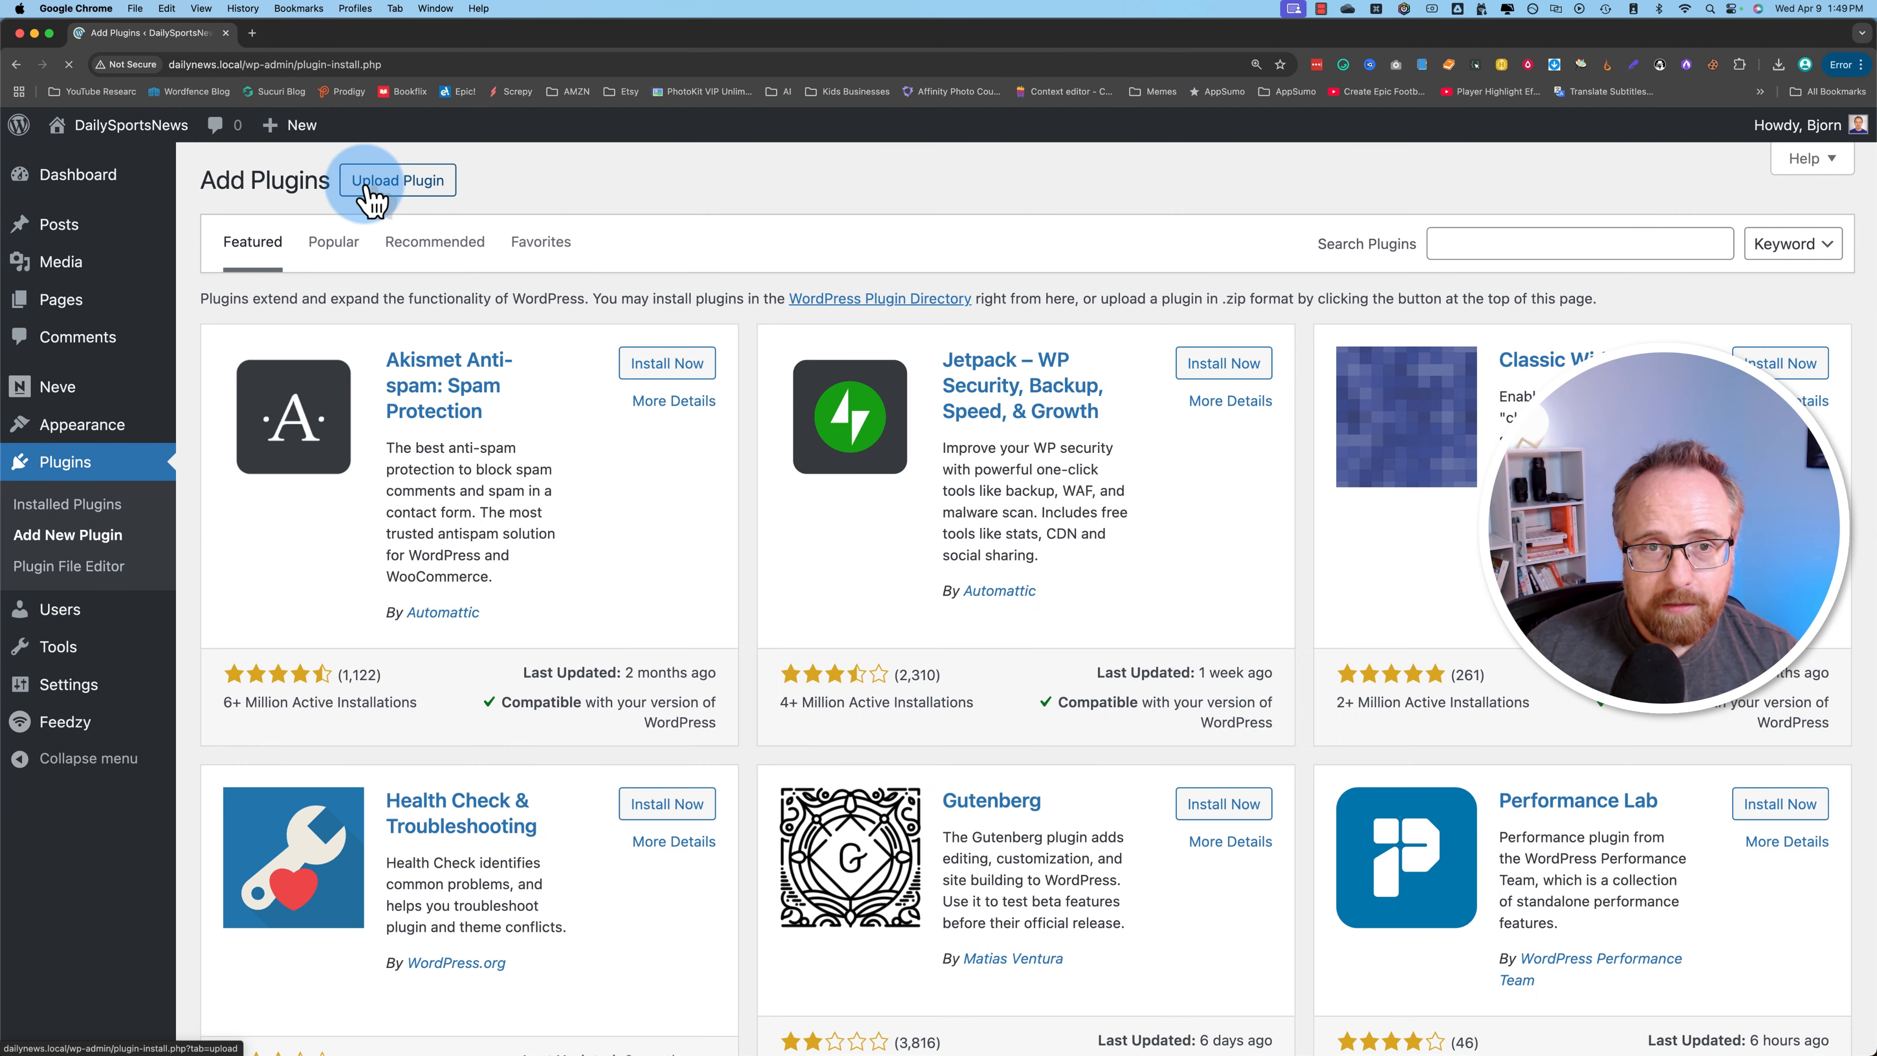
click(427, 186)
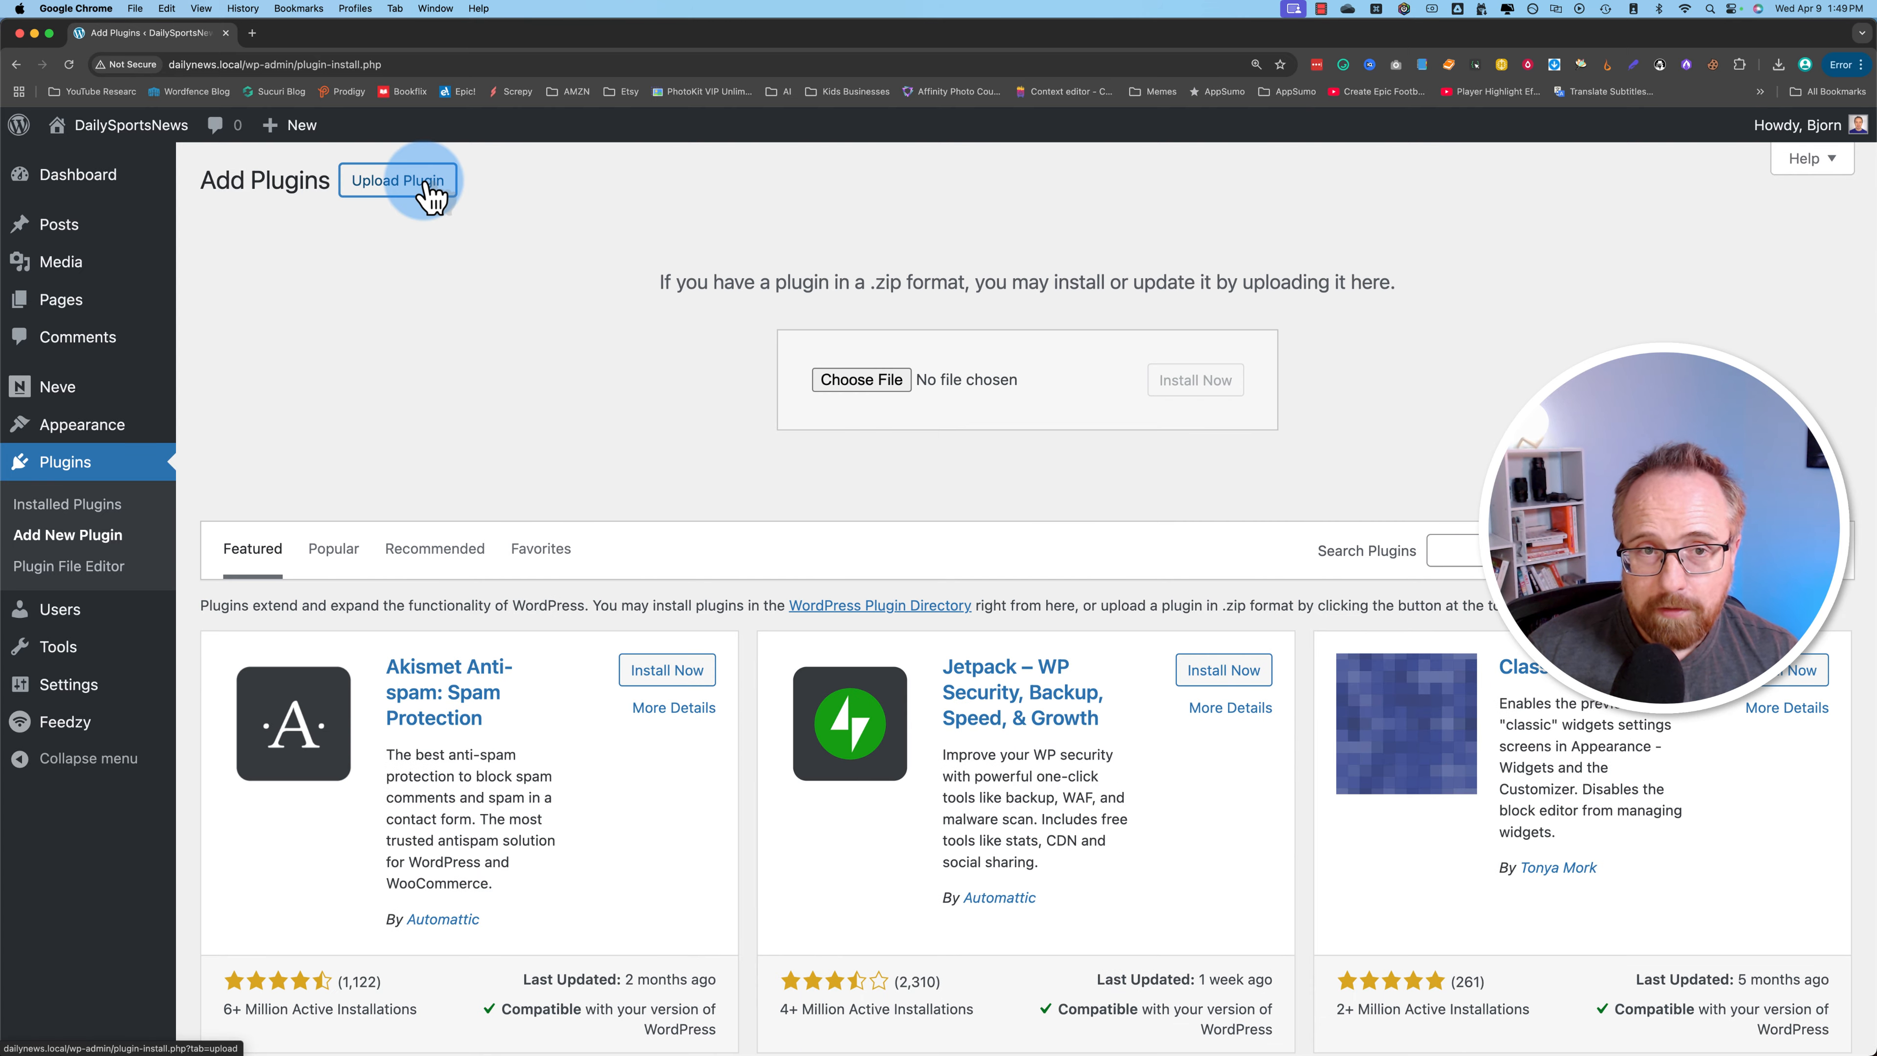
click(860, 405)
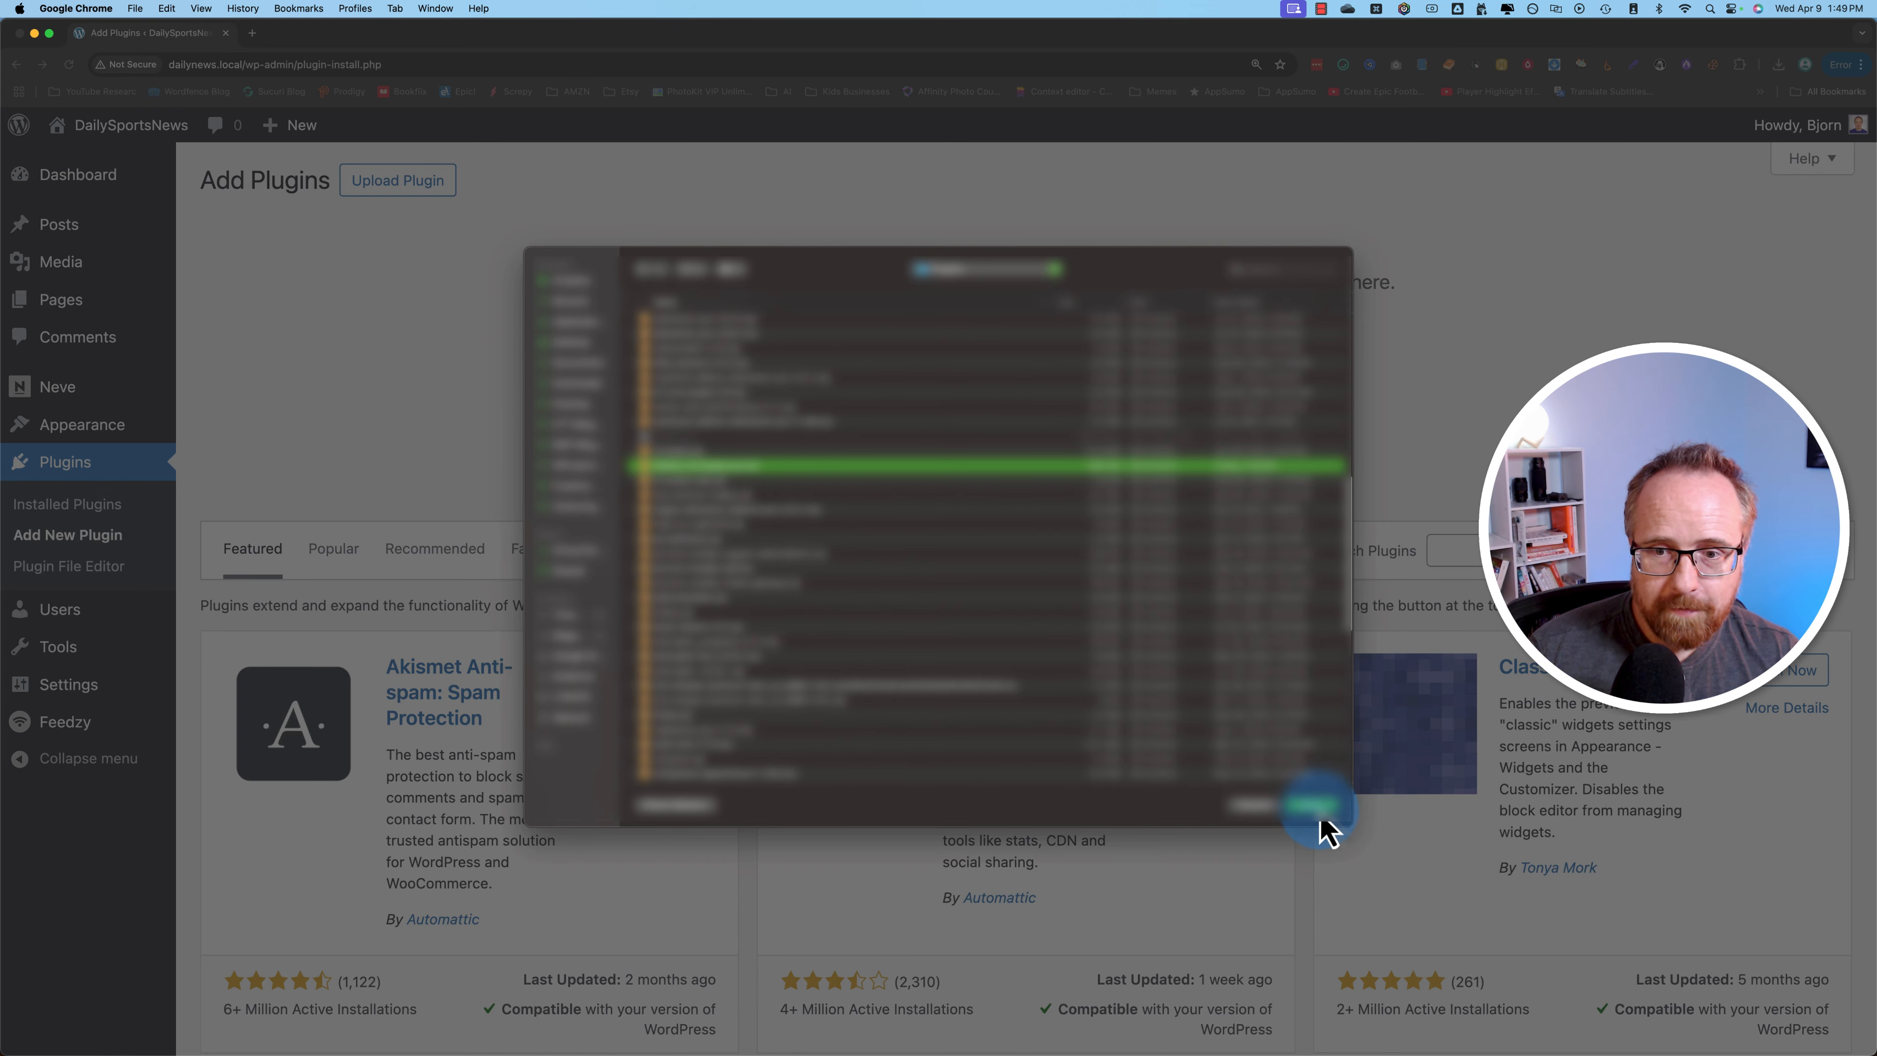
click(1323, 826)
click(1194, 378)
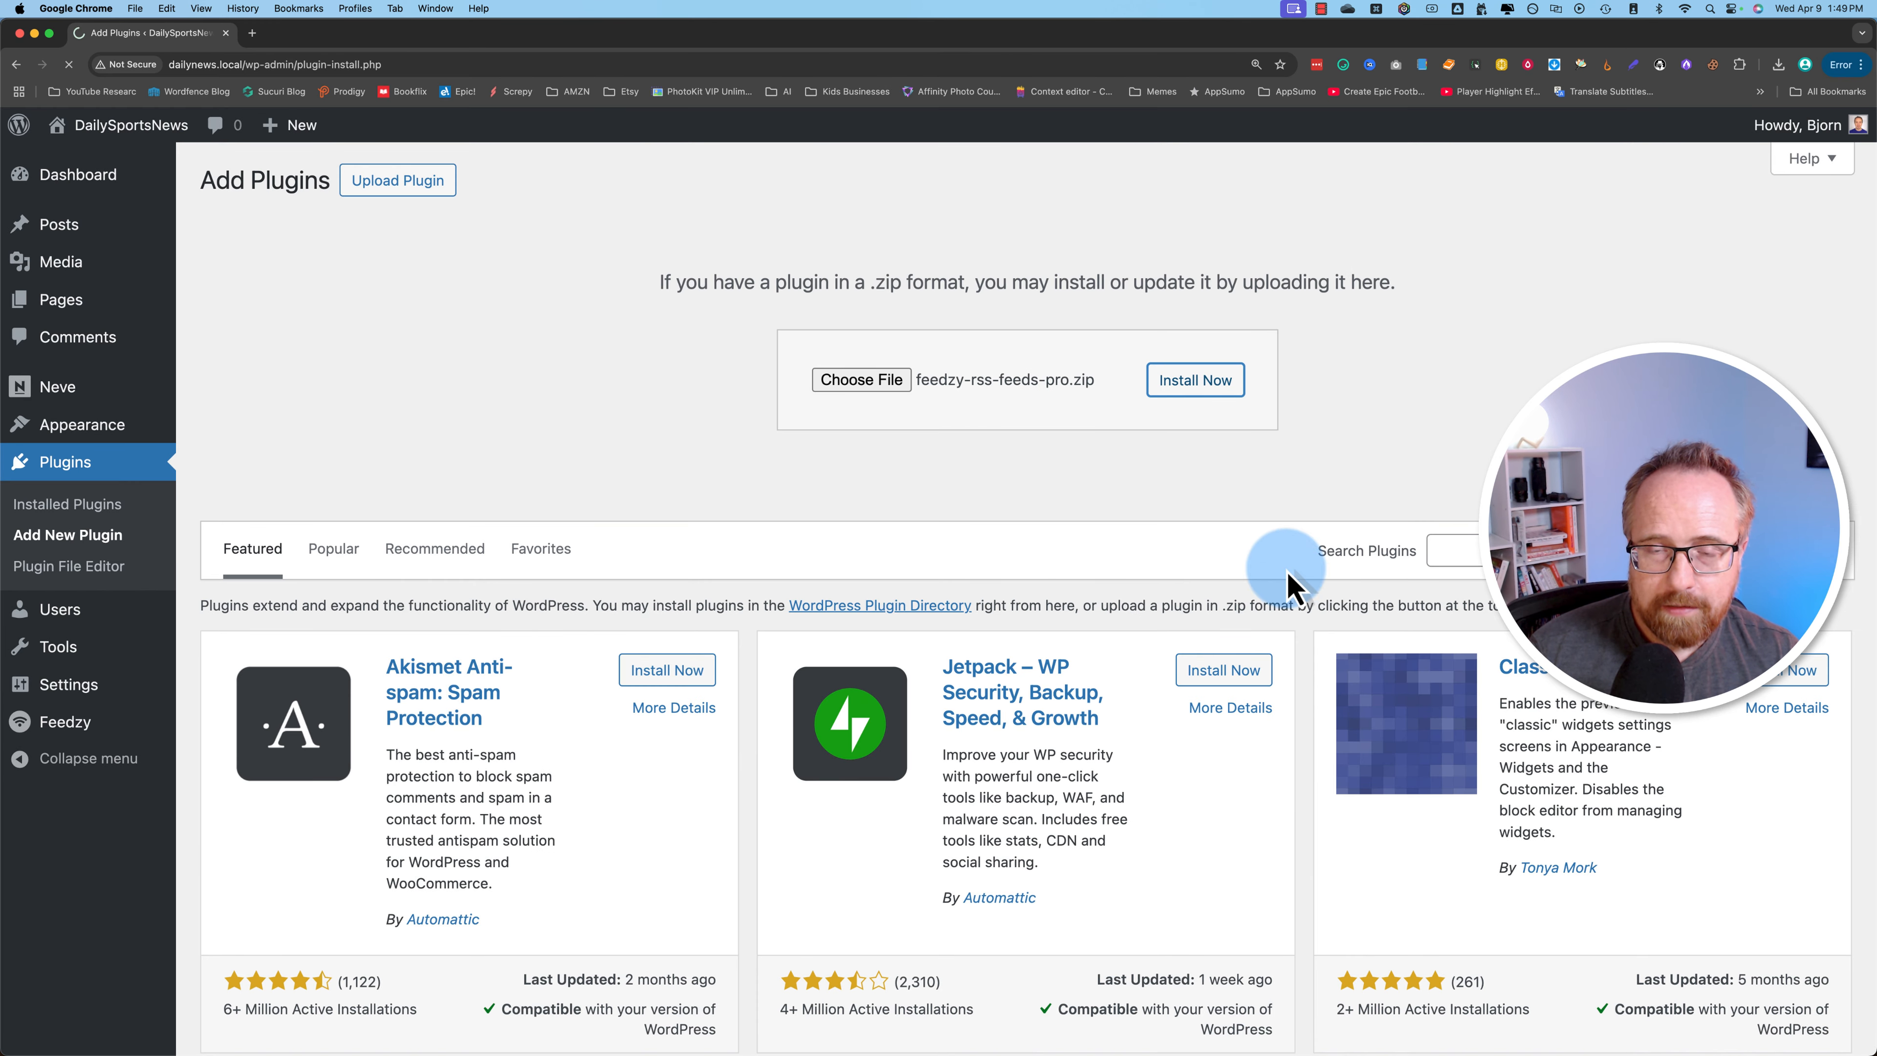
click(270, 349)
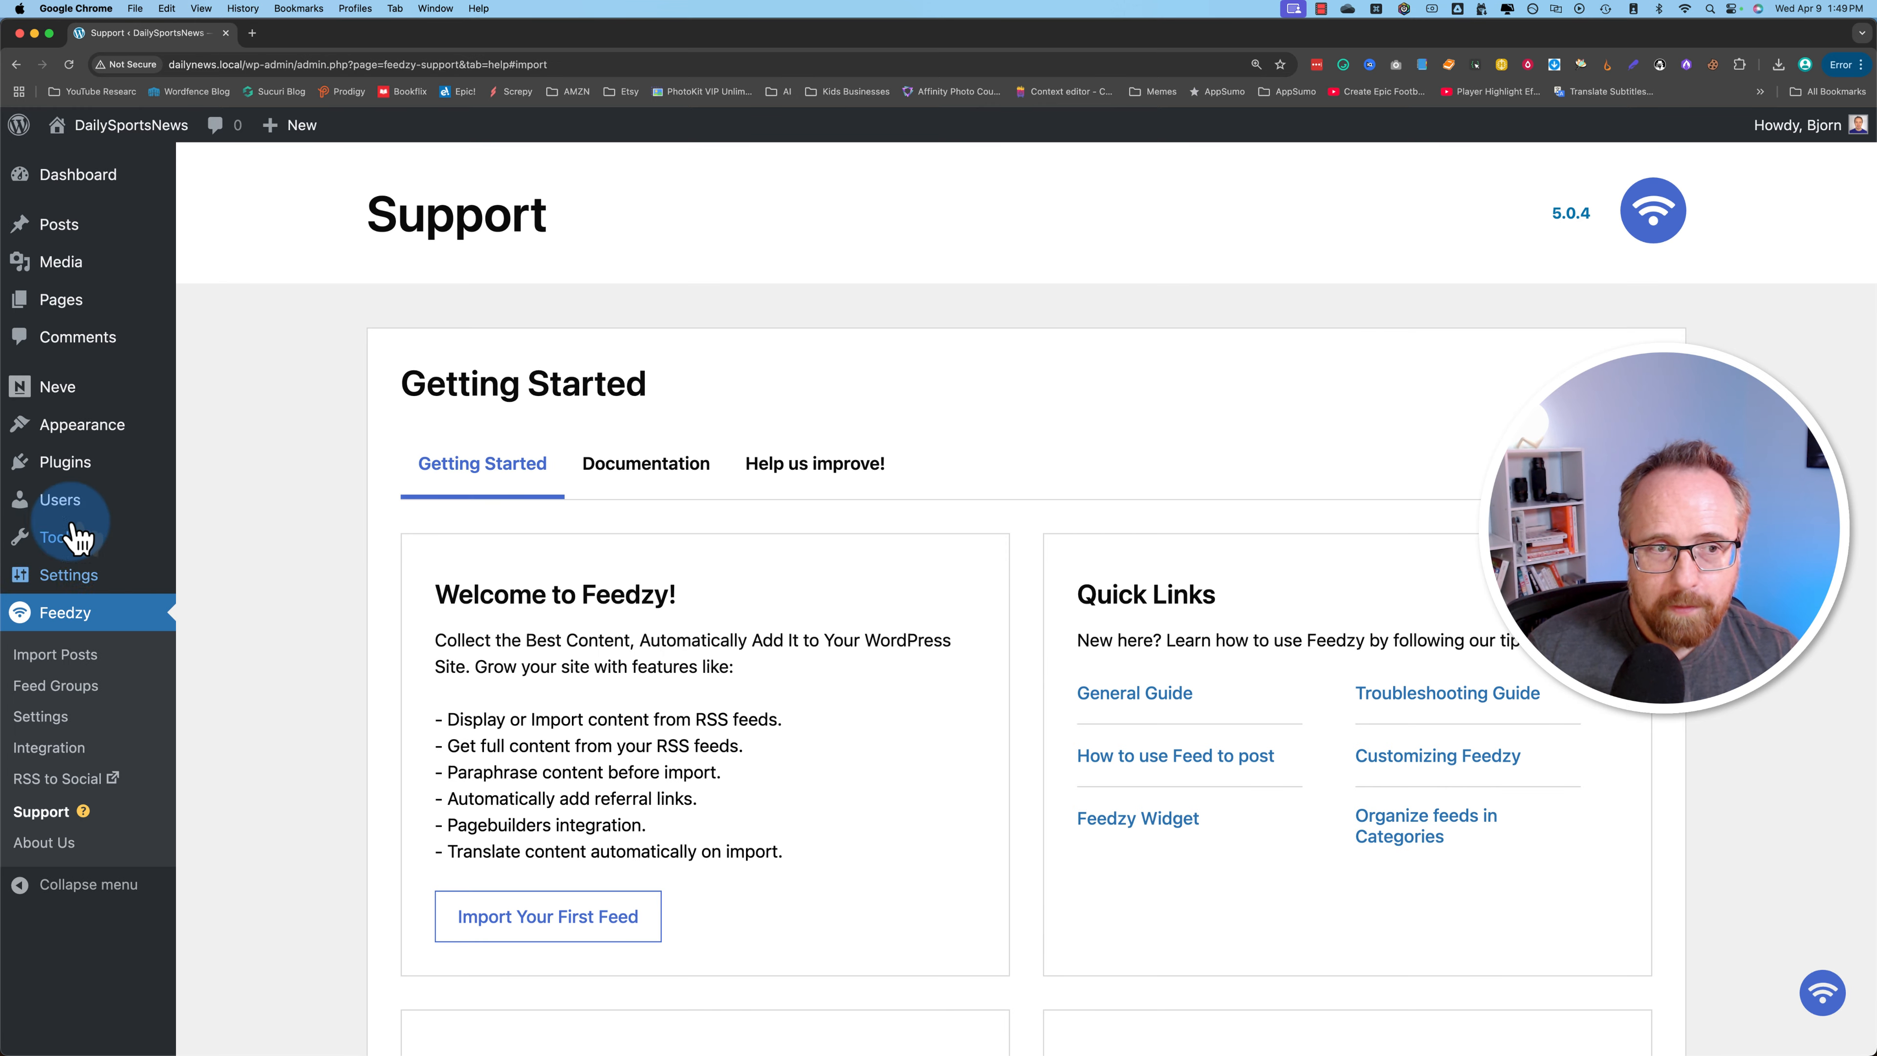
Upload another plugin zip file from the Plugins folder and install it.
mouse_move(75, 469)
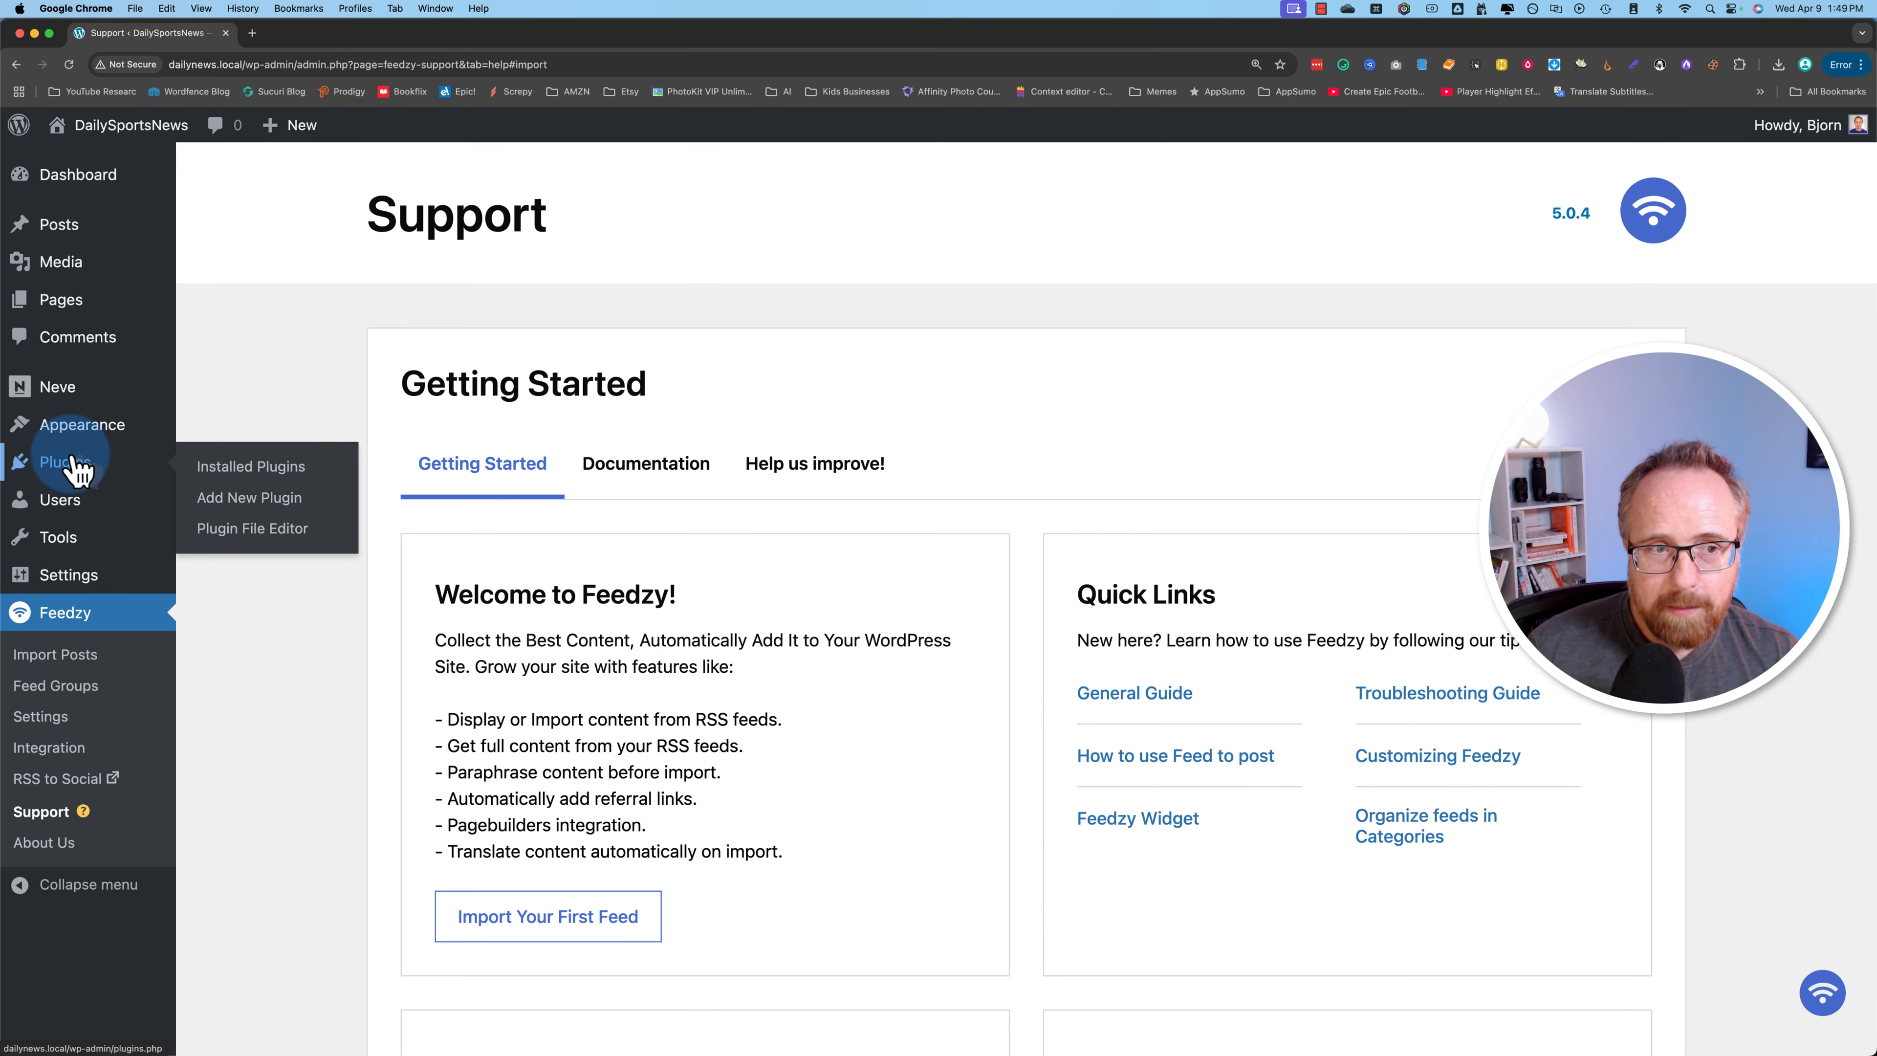
click(262, 501)
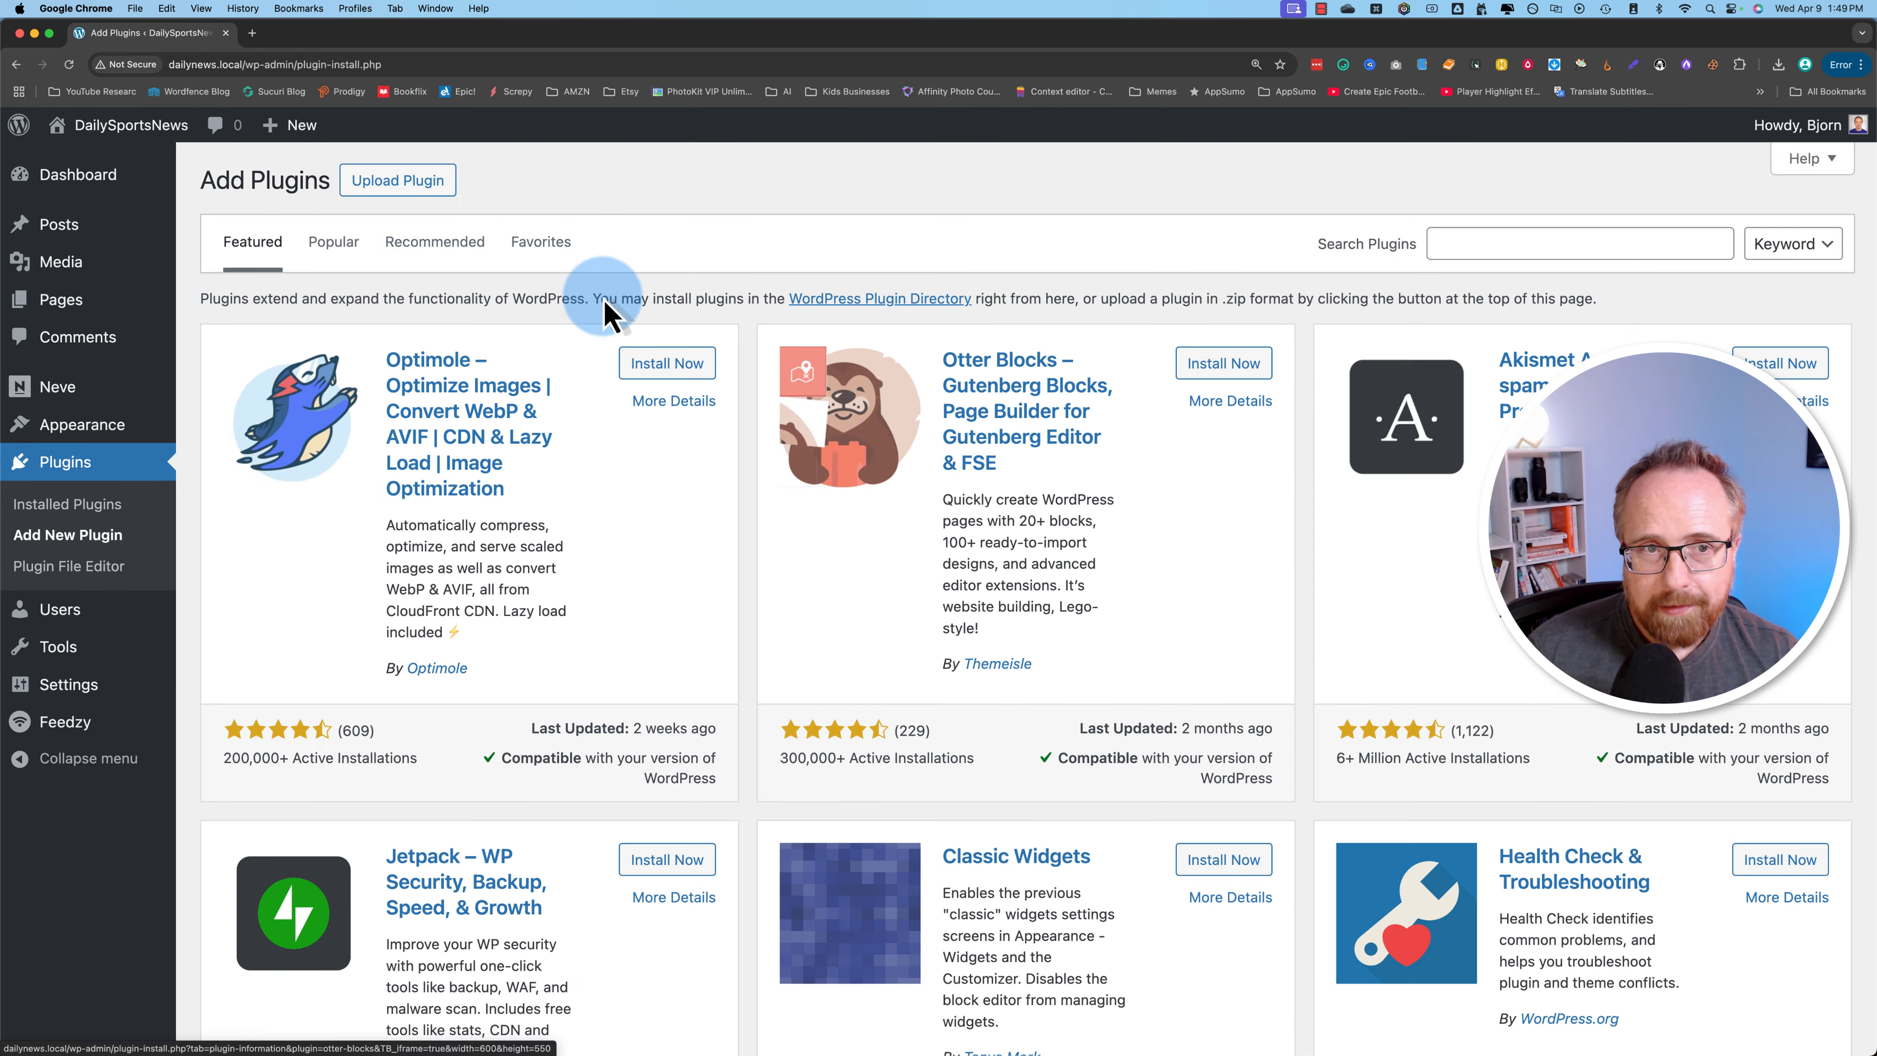
click(414, 183)
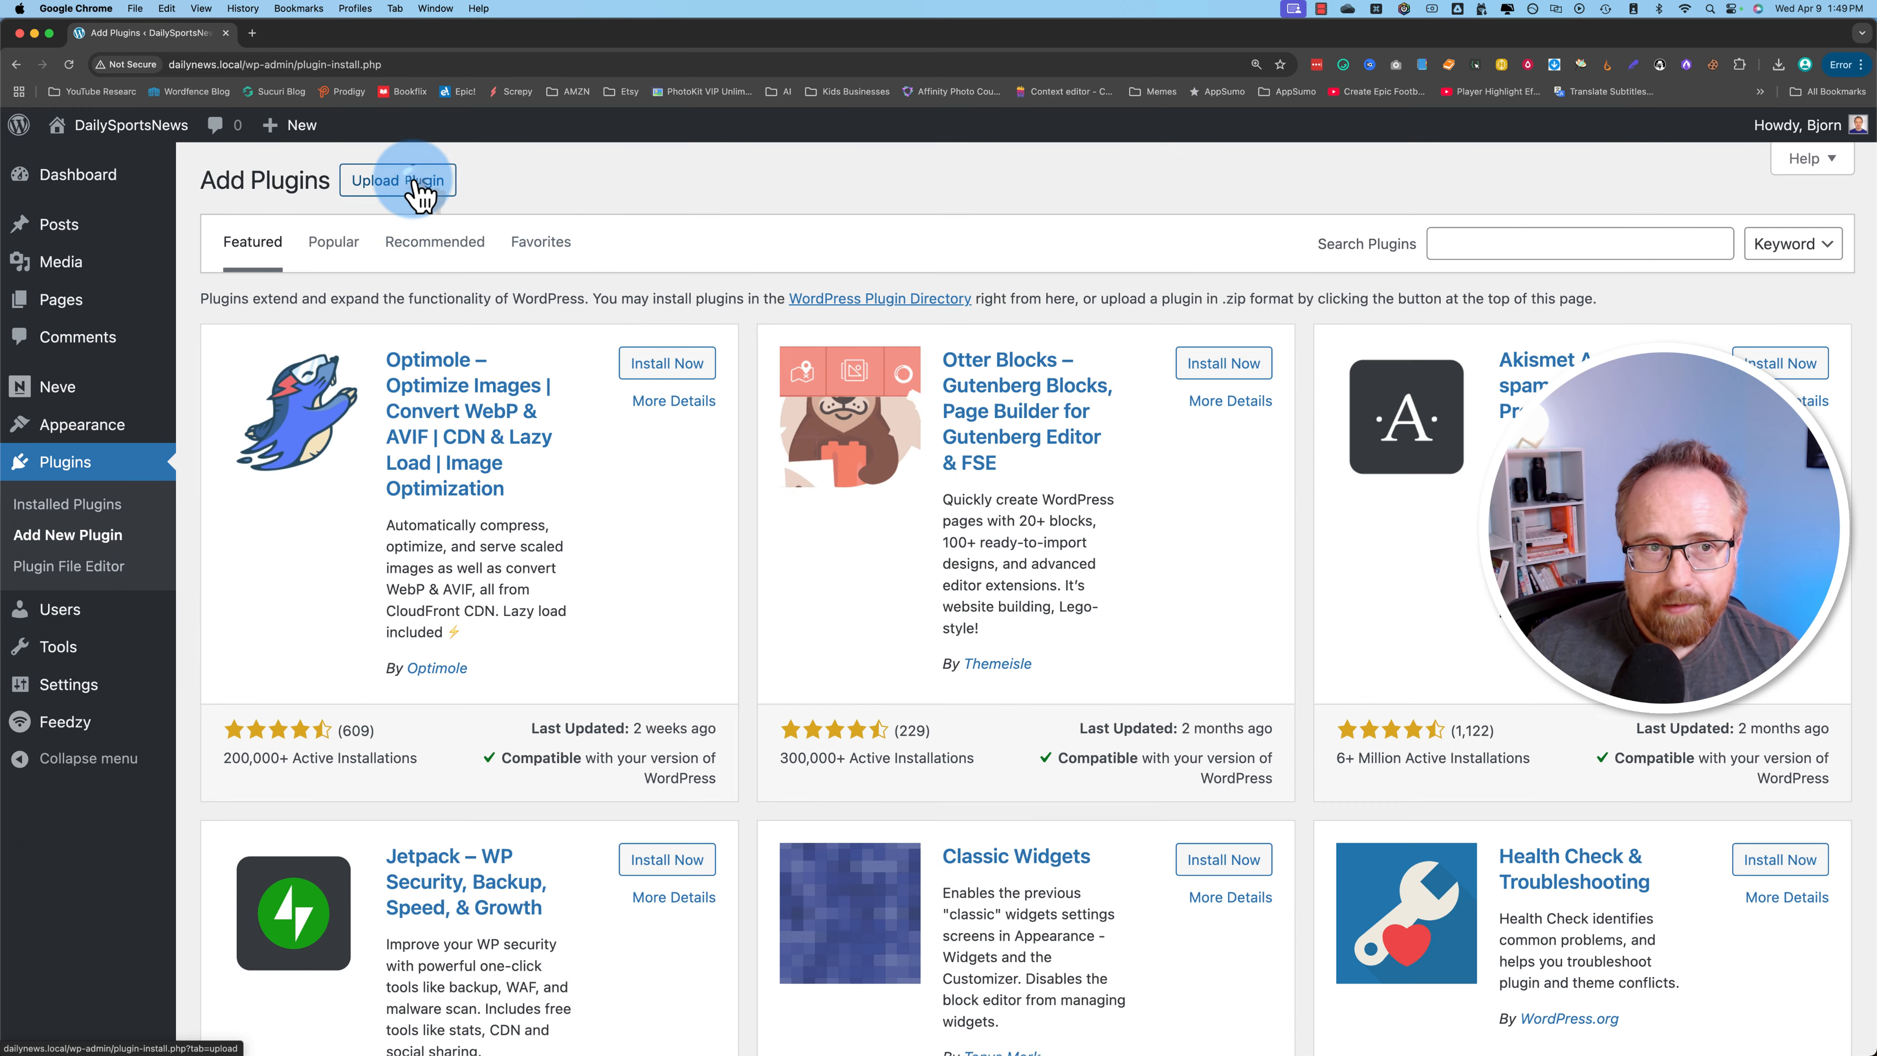
click(870, 388)
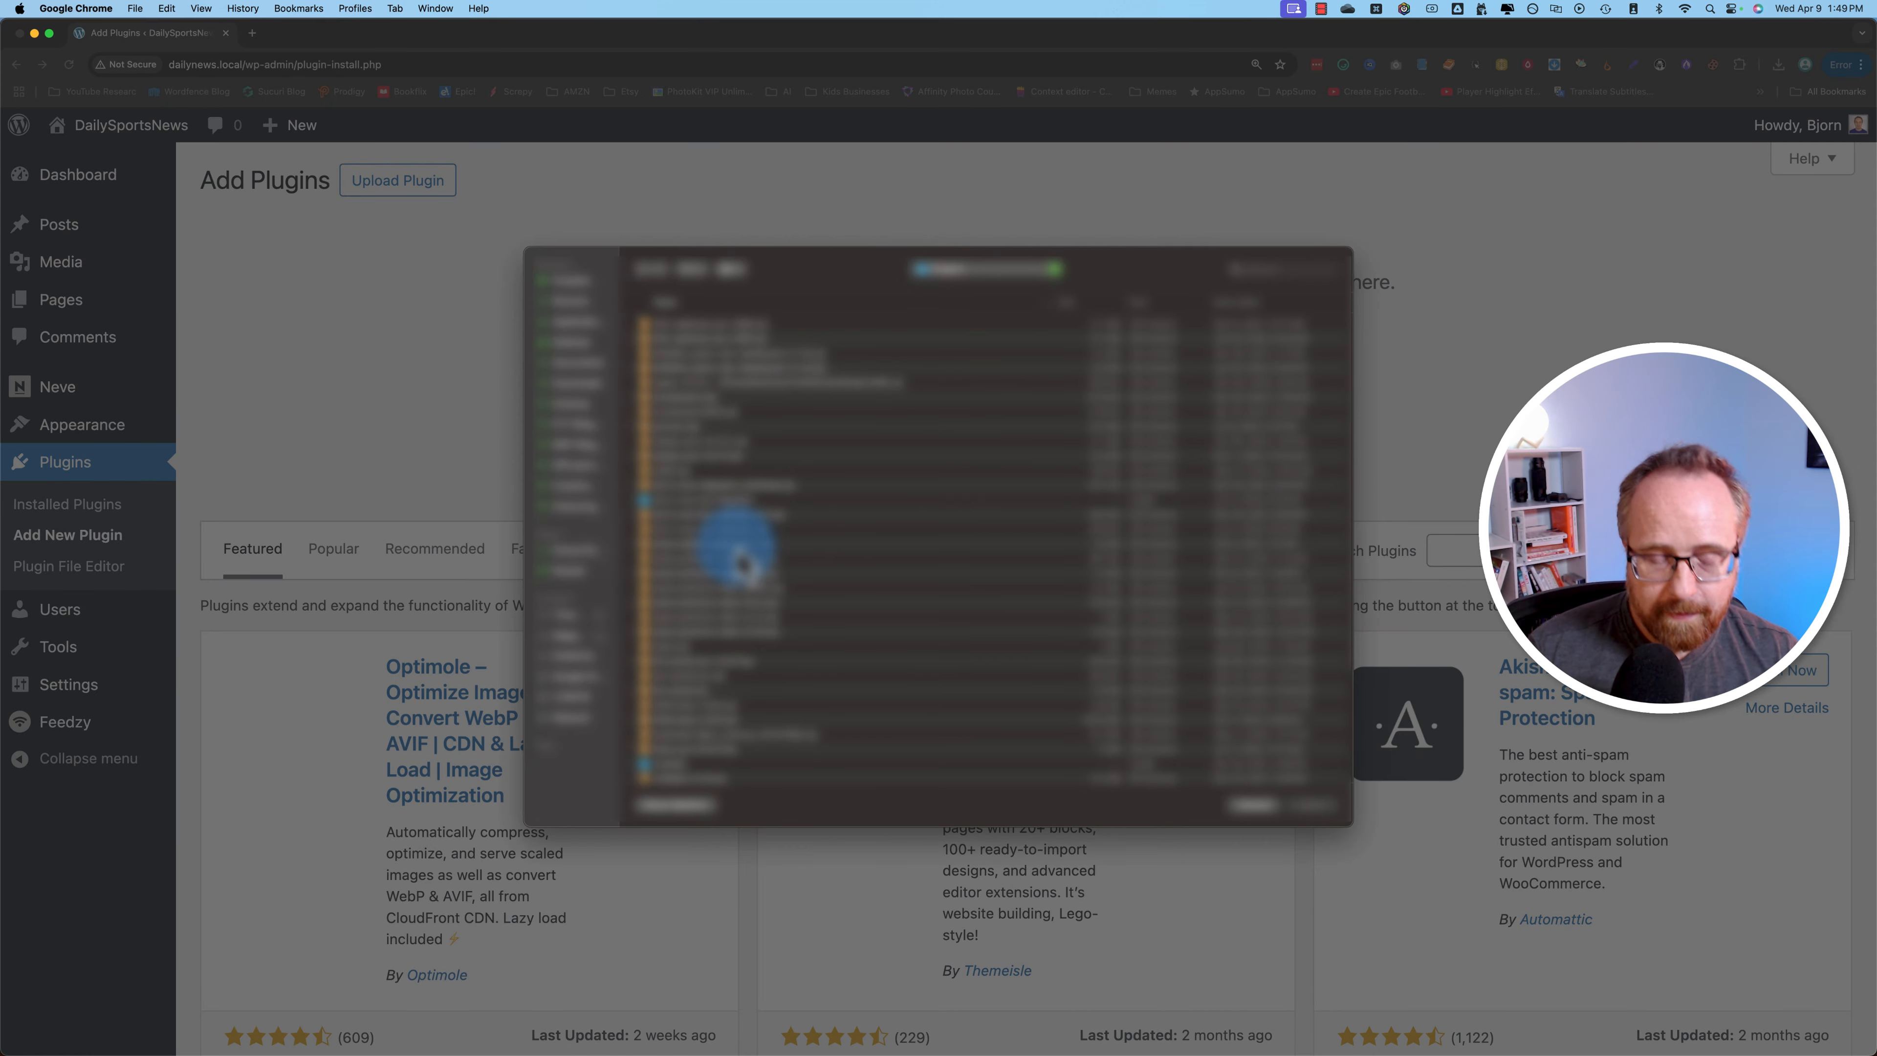
click(767, 656)
click(1312, 806)
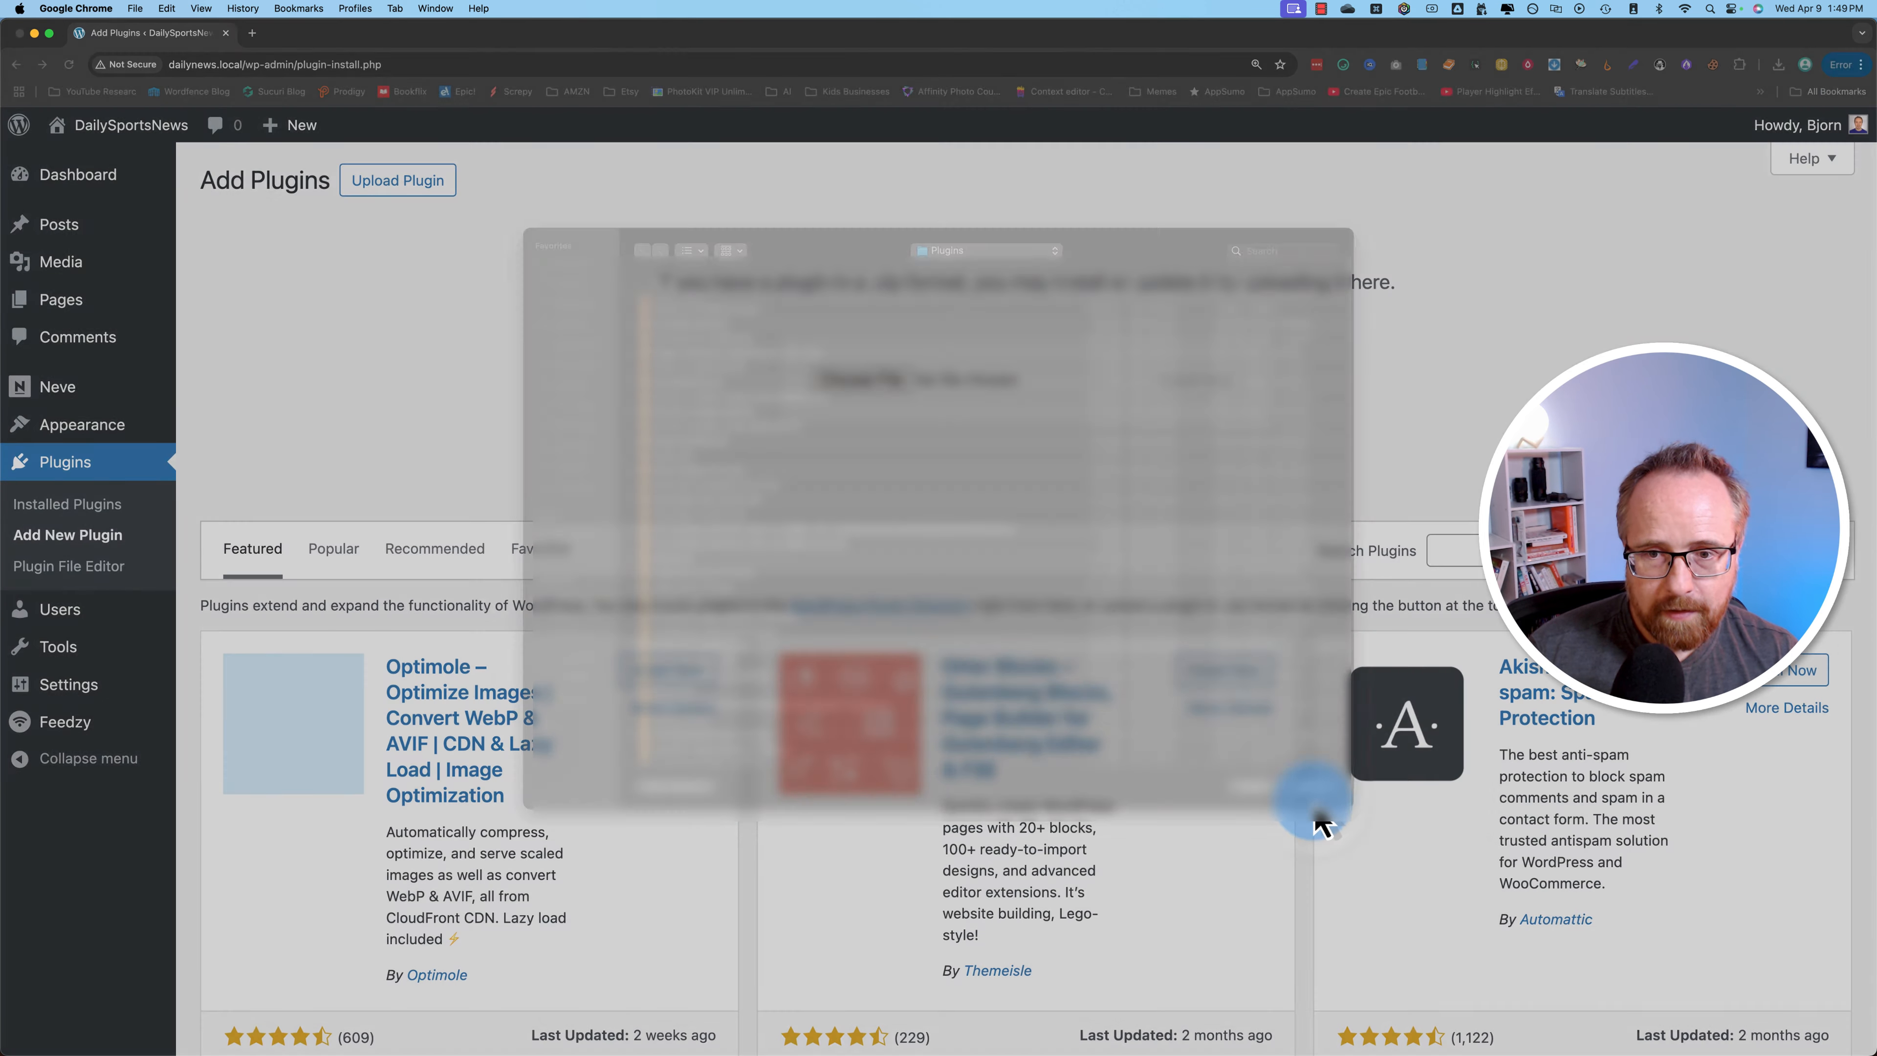
click(1195, 384)
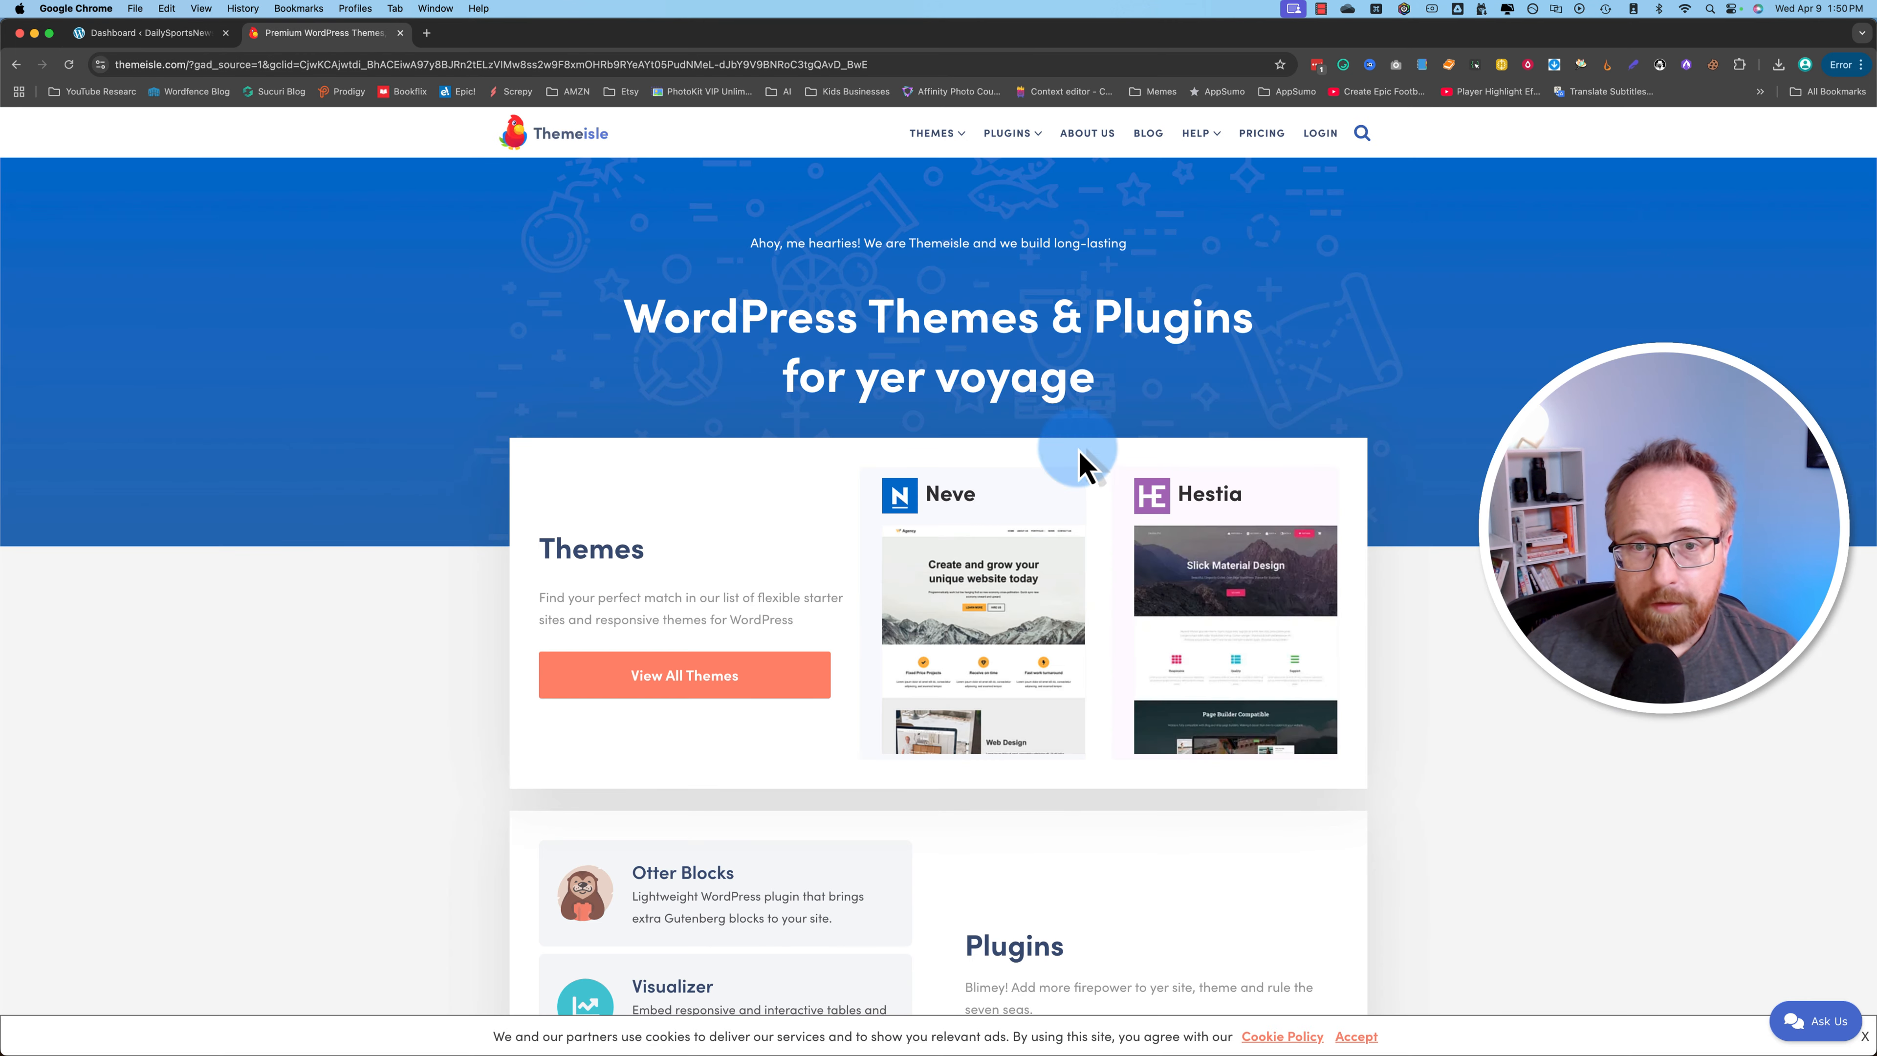
Open the Neve theme page from the Themeisle homepage, enlarge it and look through the theme's features.
scroll(561, 484, down, 5)
scroll(554, 481, up, 3)
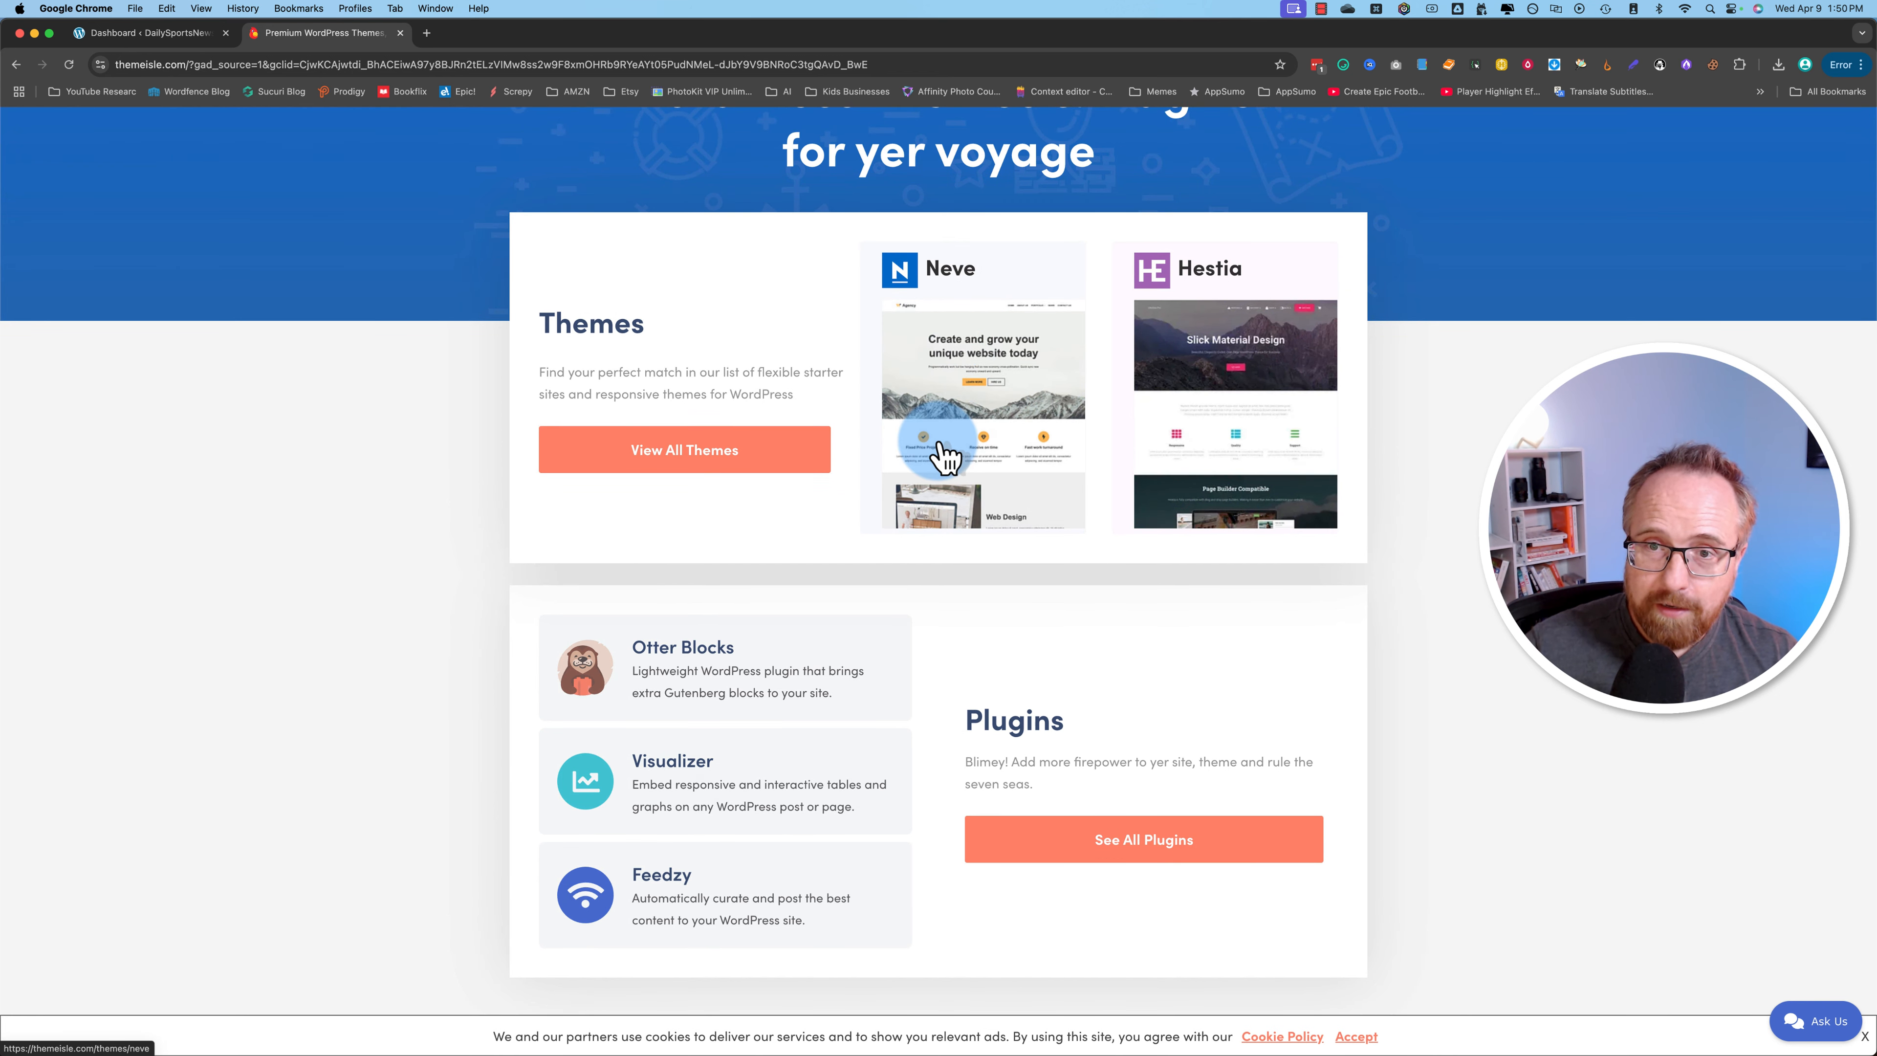
scroll(946, 454, up, 3)
mouse_move(1006, 146)
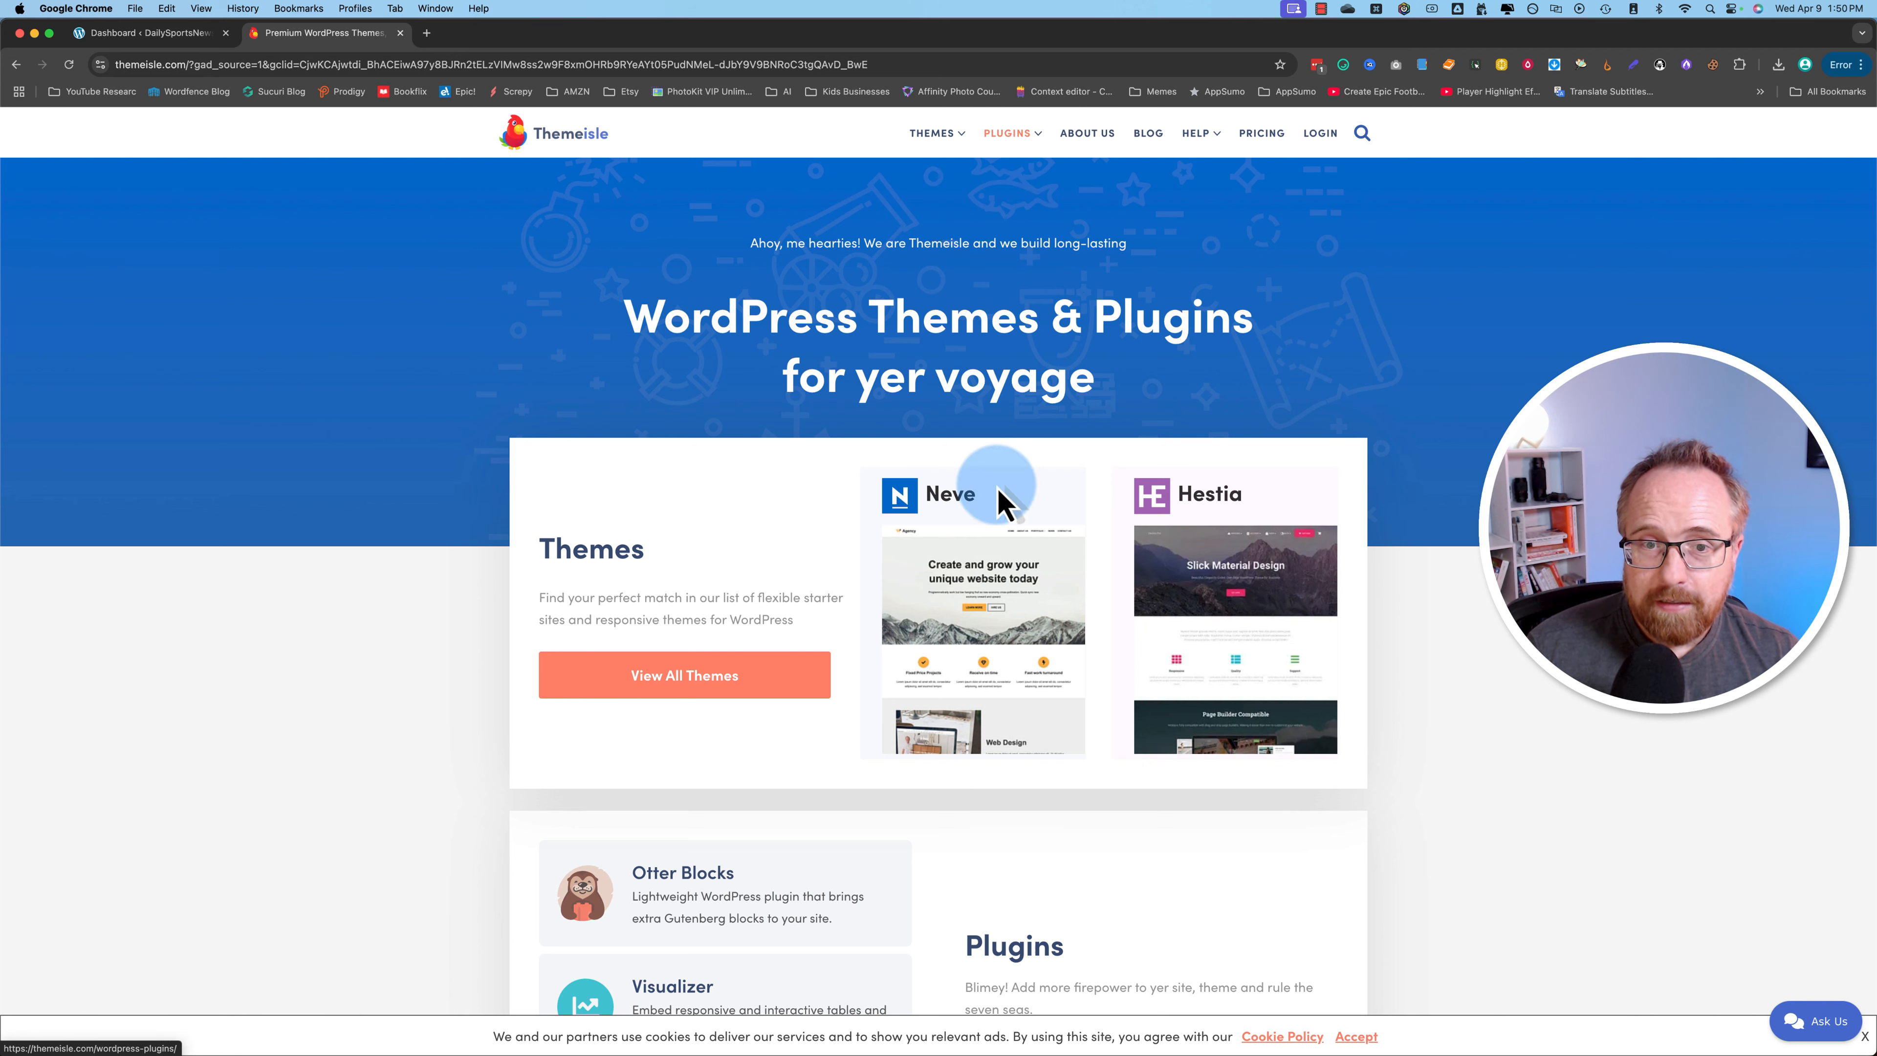
click(964, 610)
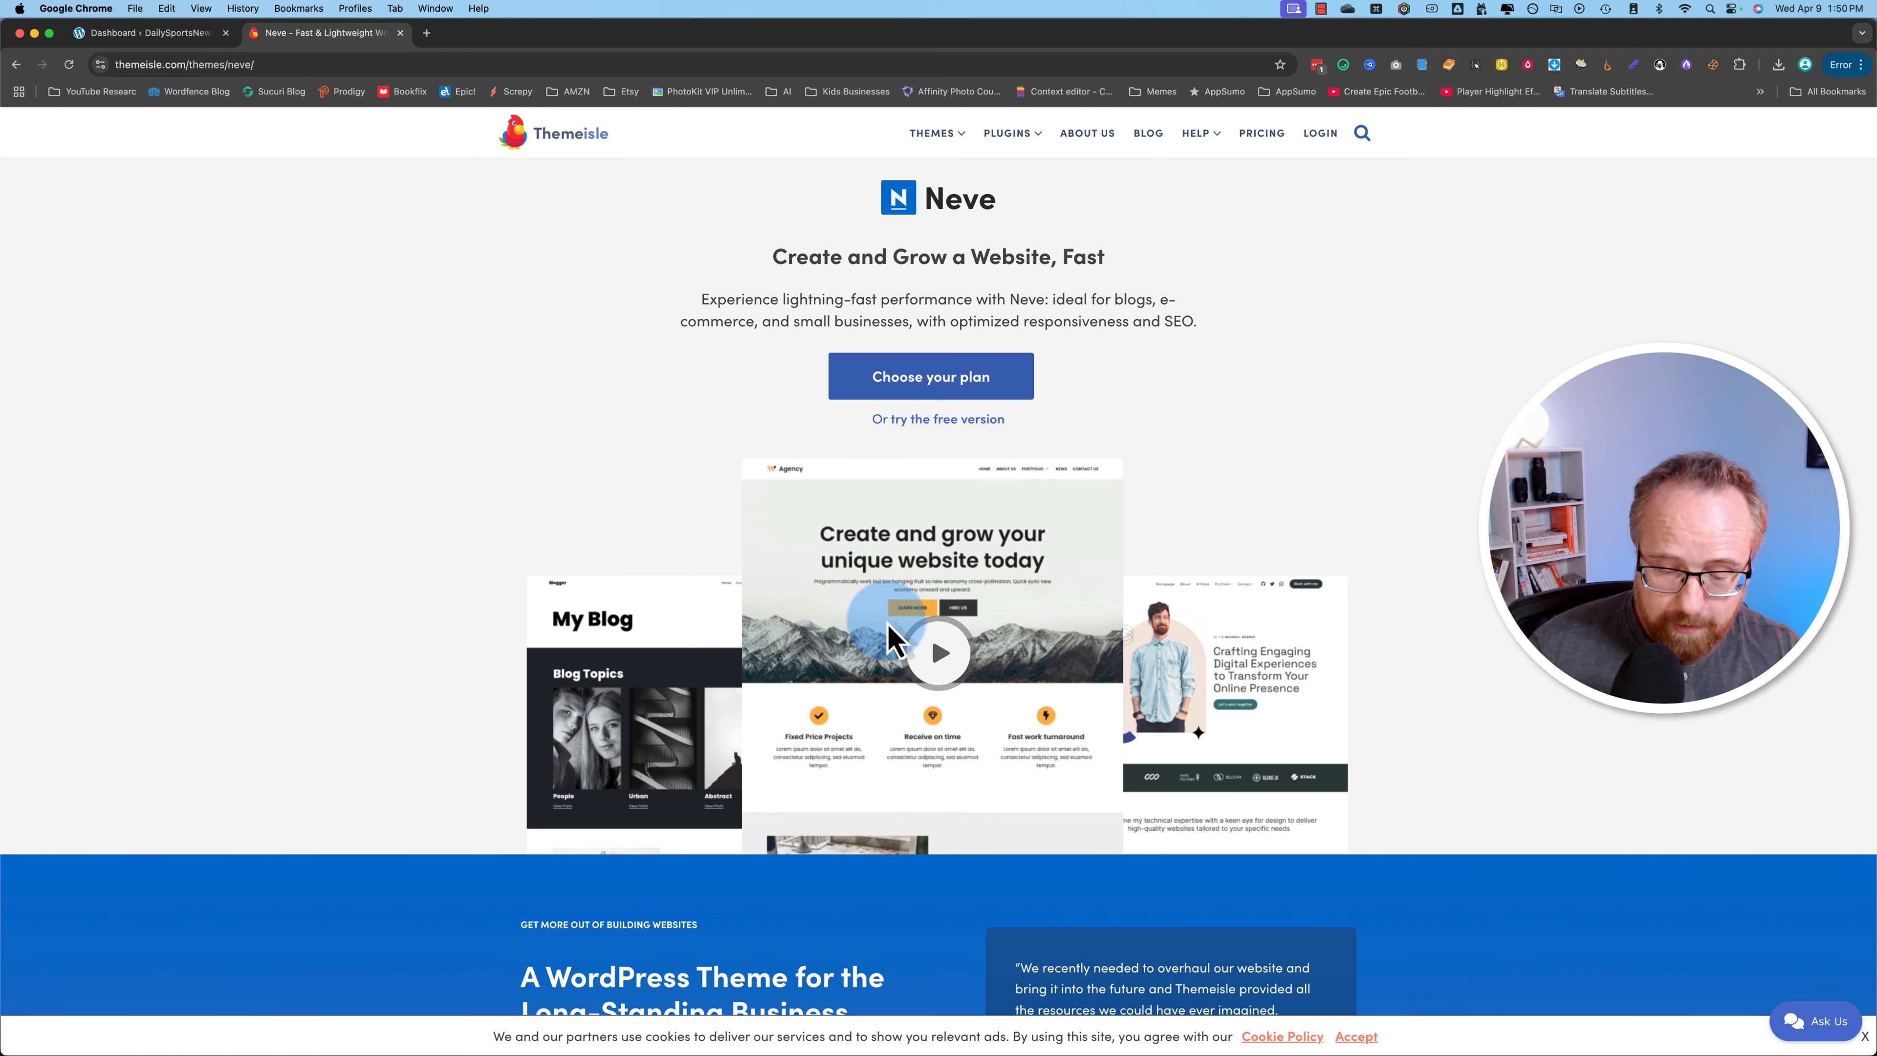
key(super+equal)
key(super+equal)
key(super+equal)
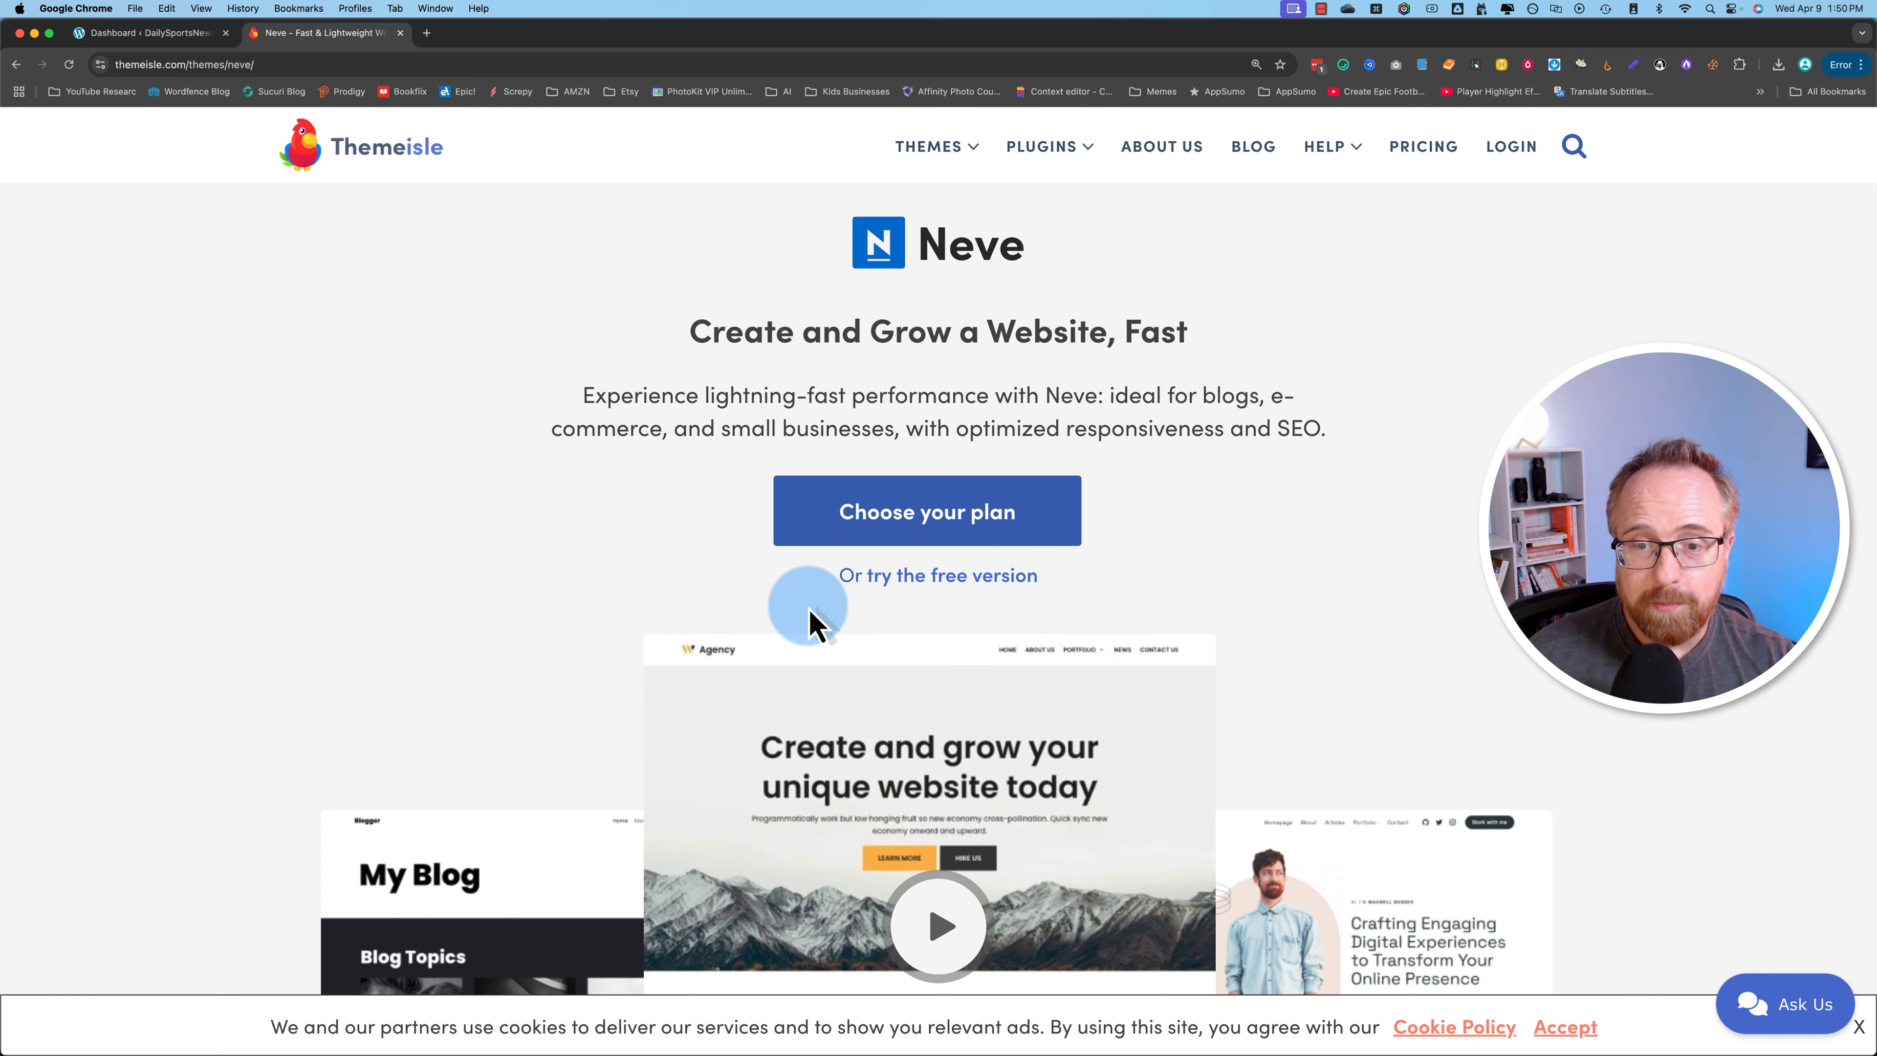
scroll(807, 625, down, 15)
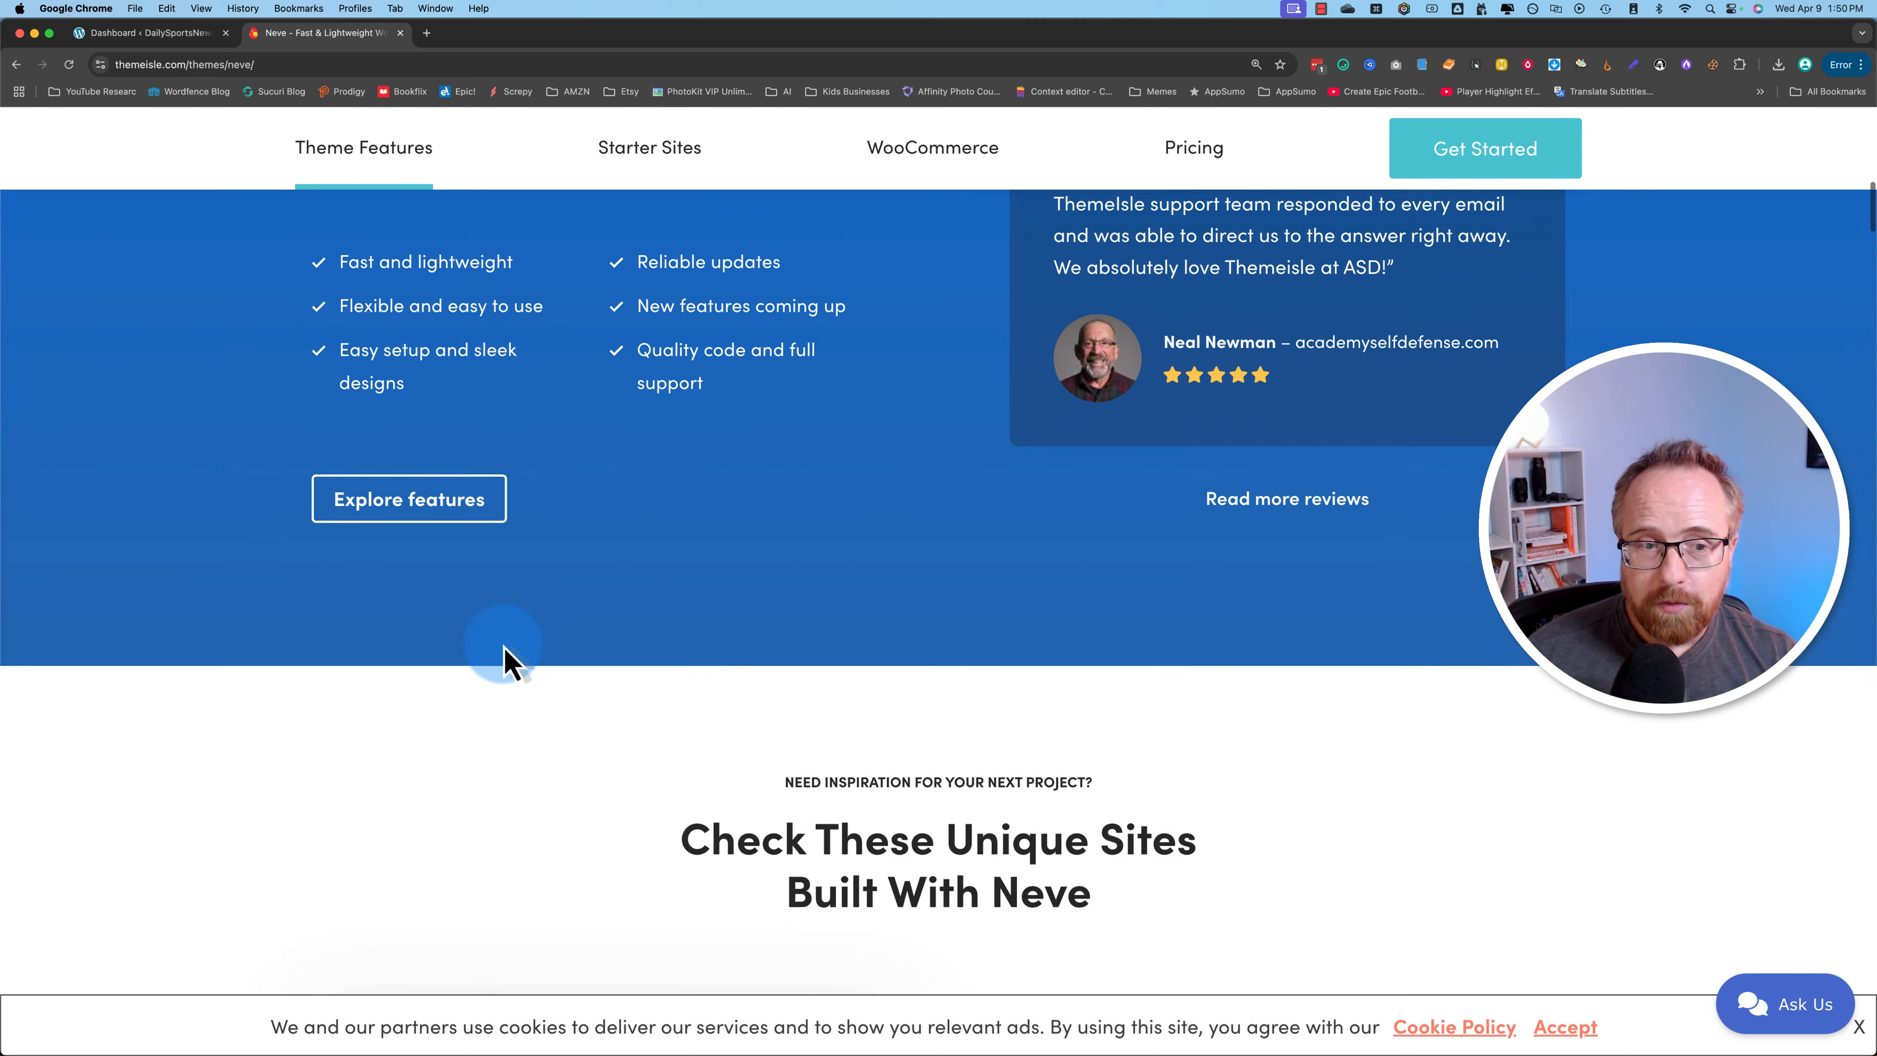
scroll(505, 660, down, 20)
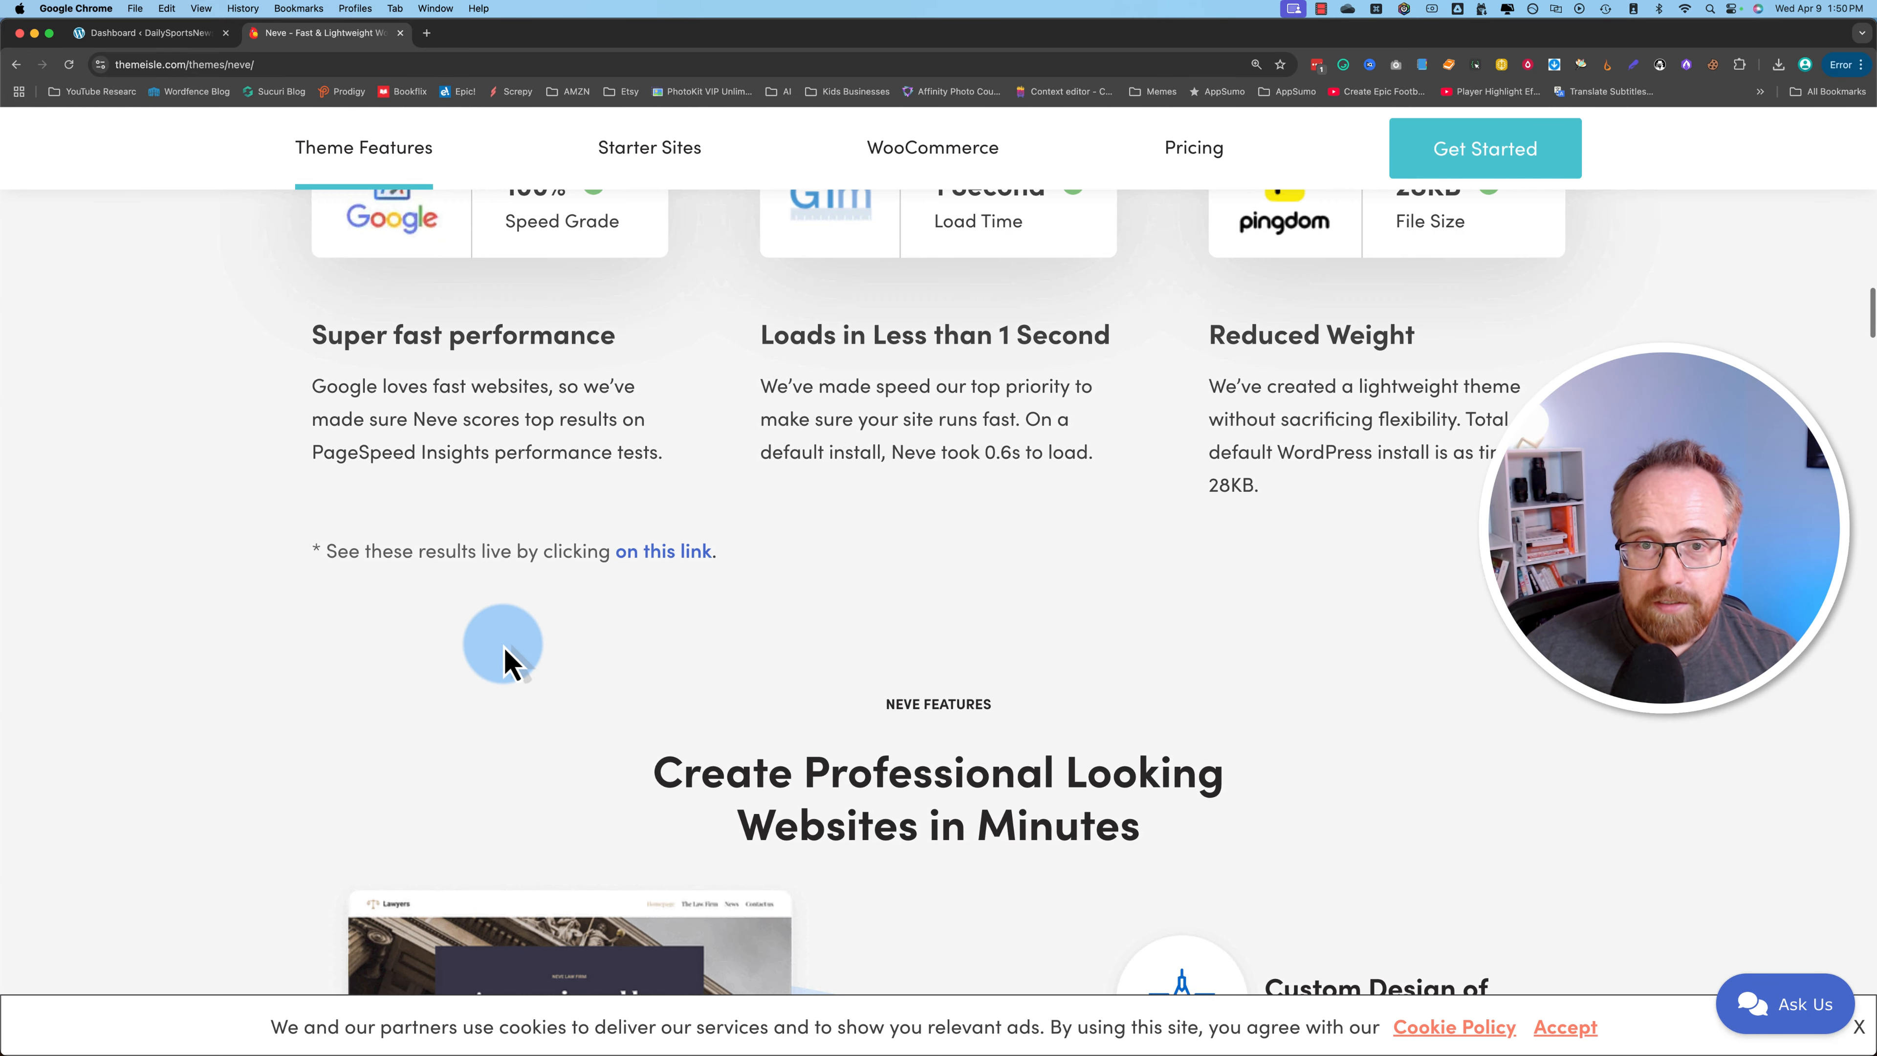
scroll(502, 658, down, 15)
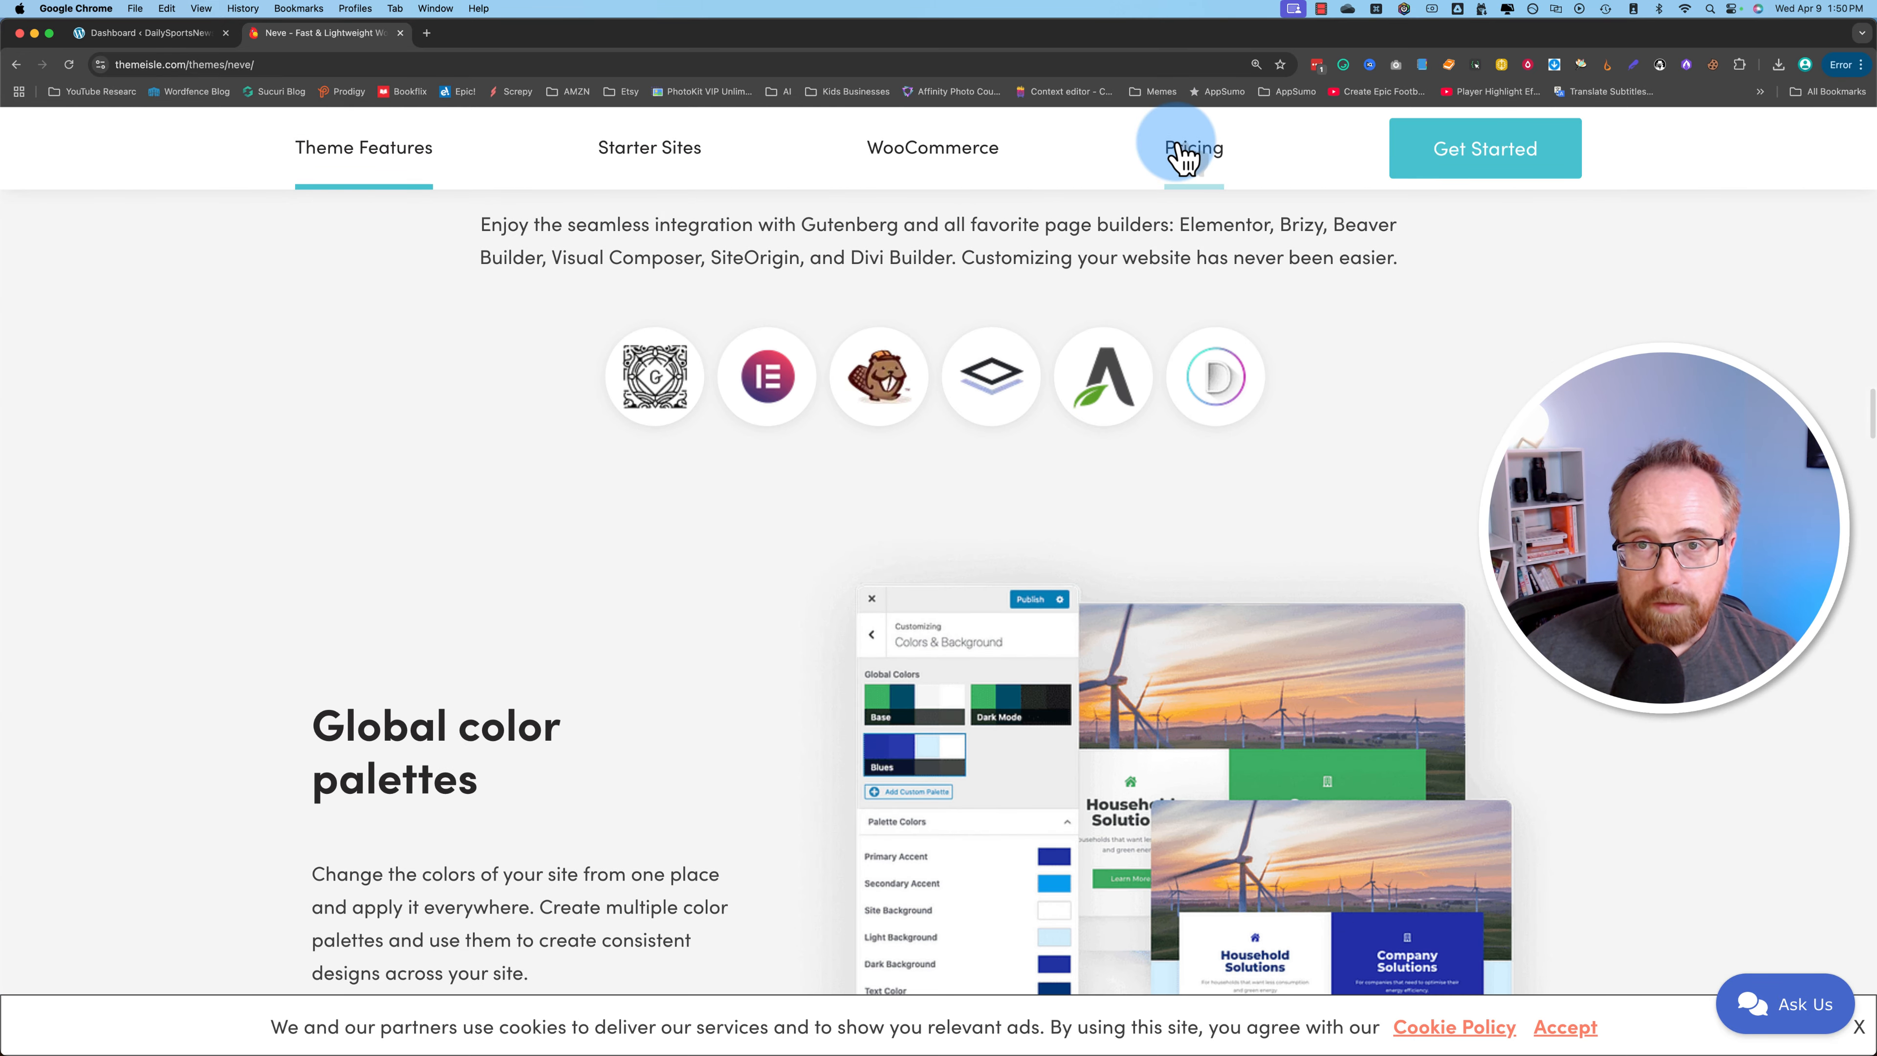
Open Neve's pricing page and examine the yearly prices, site limits and features of its plans.
click(1182, 150)
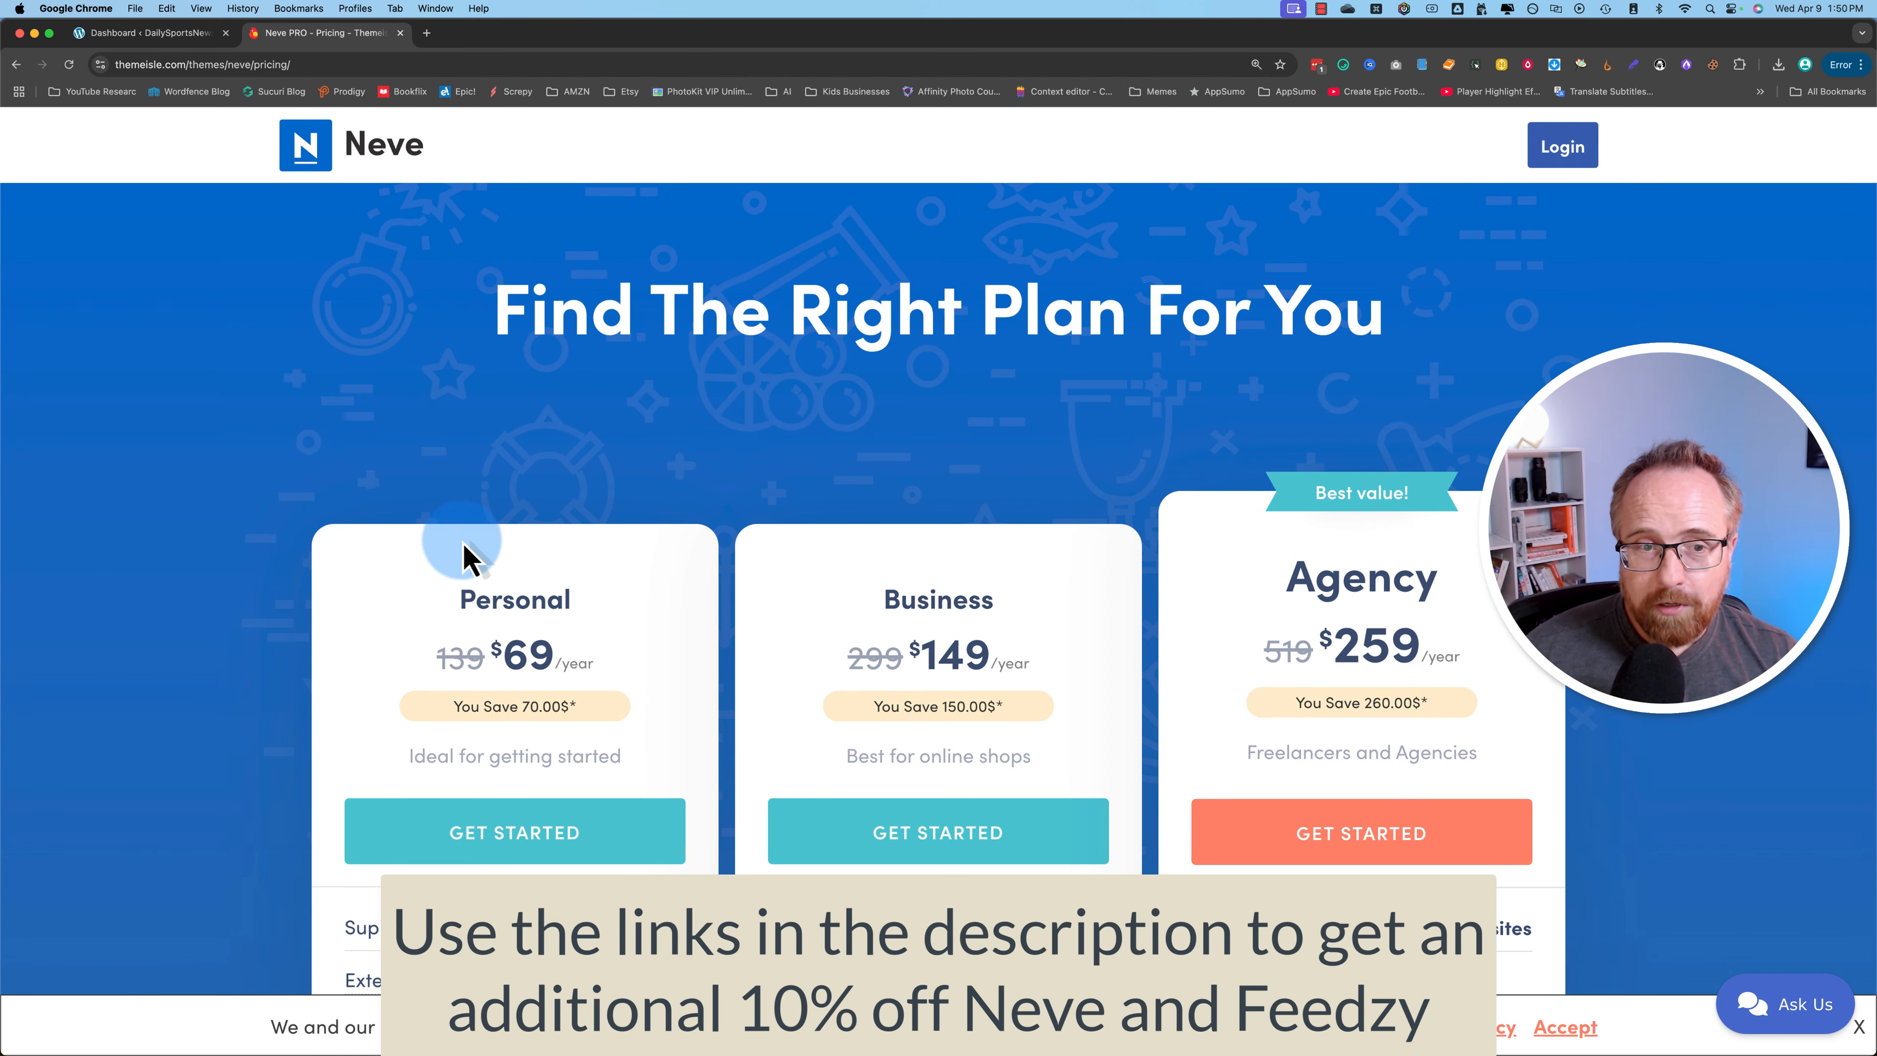
scroll(423, 432, down, 5)
drag(619, 323, 502, 309)
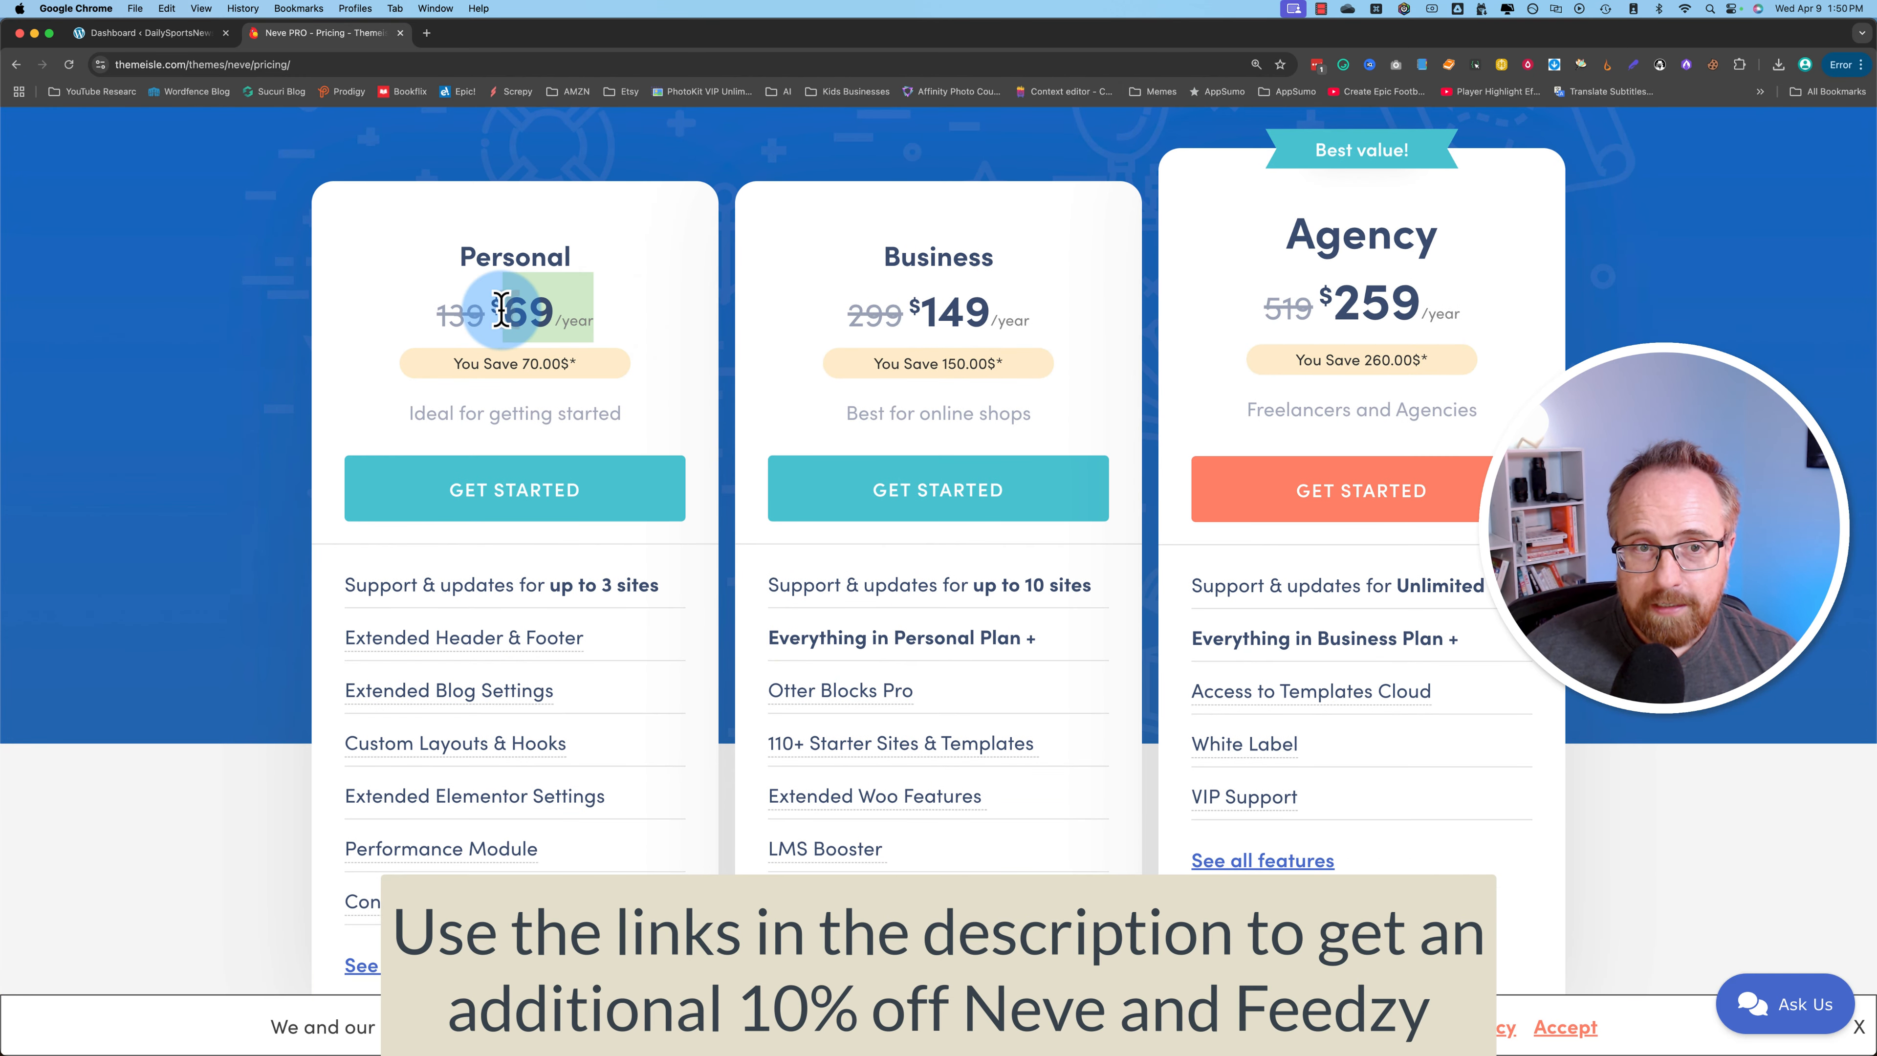
scroll(391, 414, down, 2)
drag(334, 516, 658, 511)
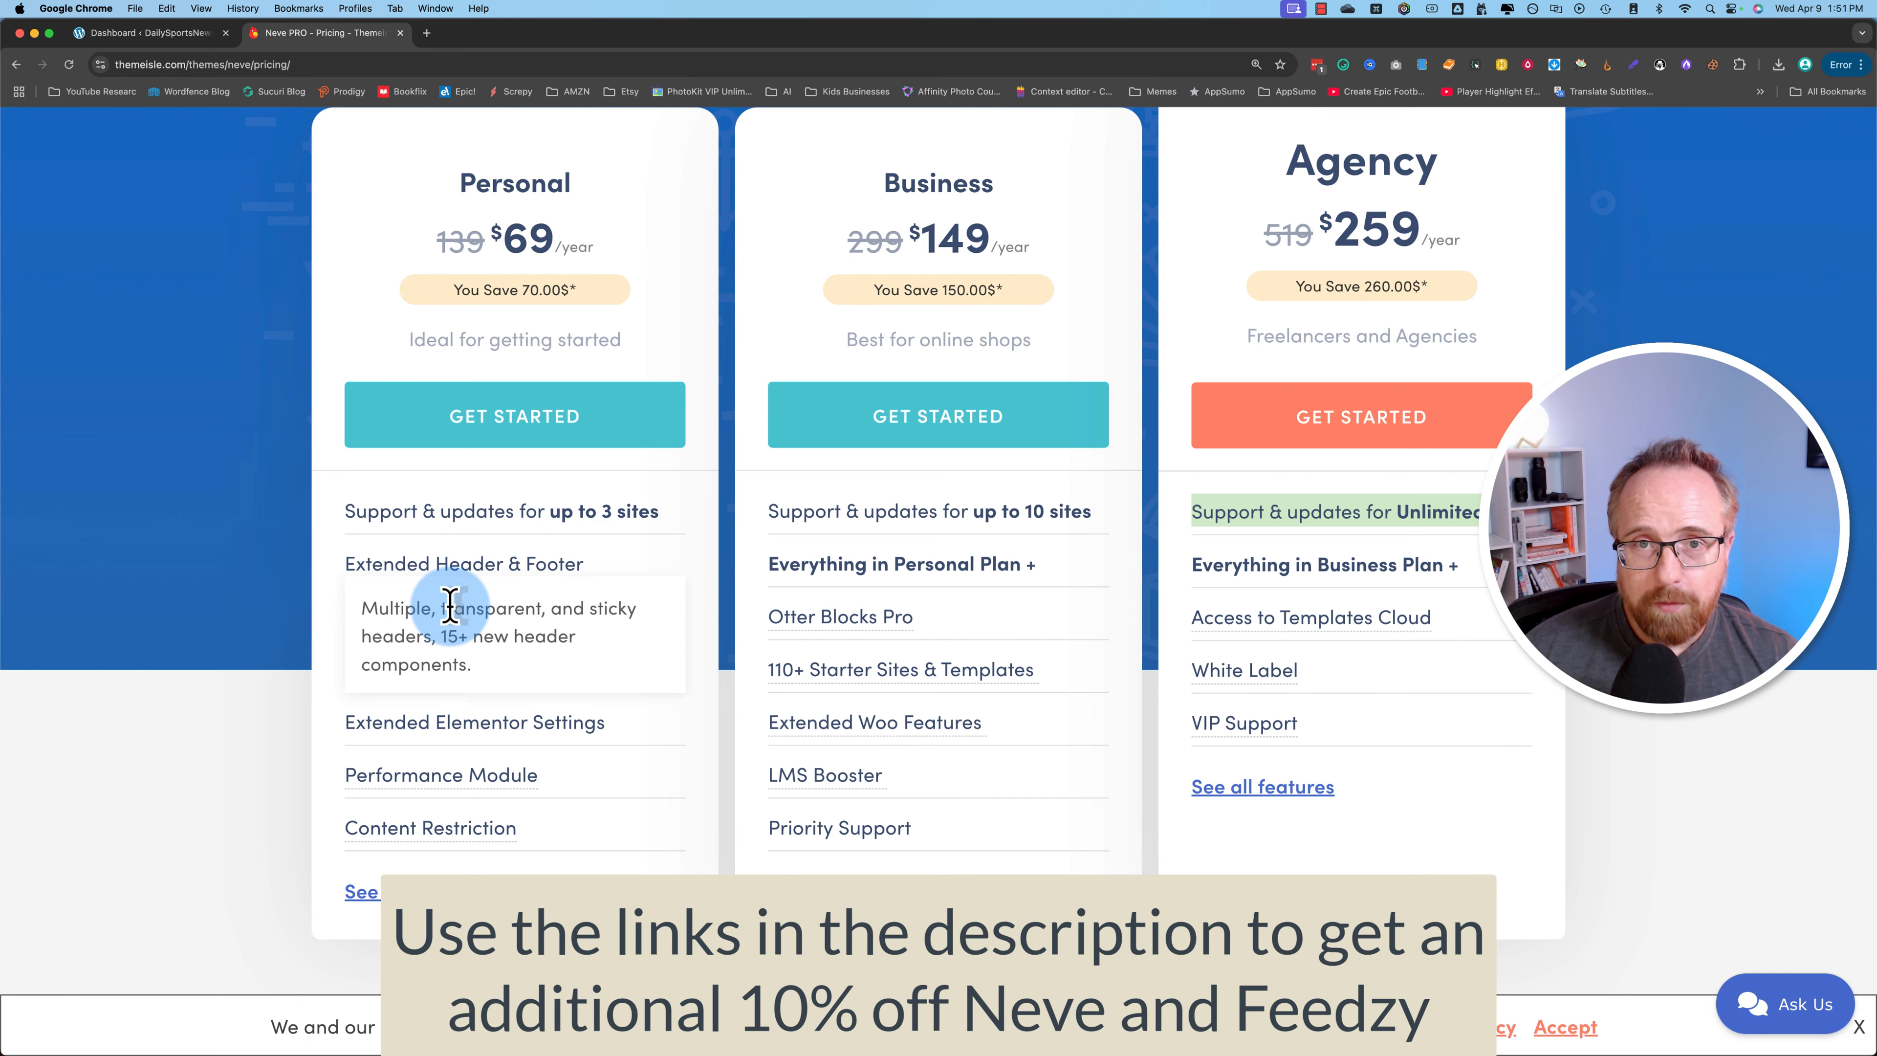
scroll(452, 607, up, 5)
Go back to the Themeisle homepage and open the Feedzy RSS Feeds plugin page.
click(16, 64)
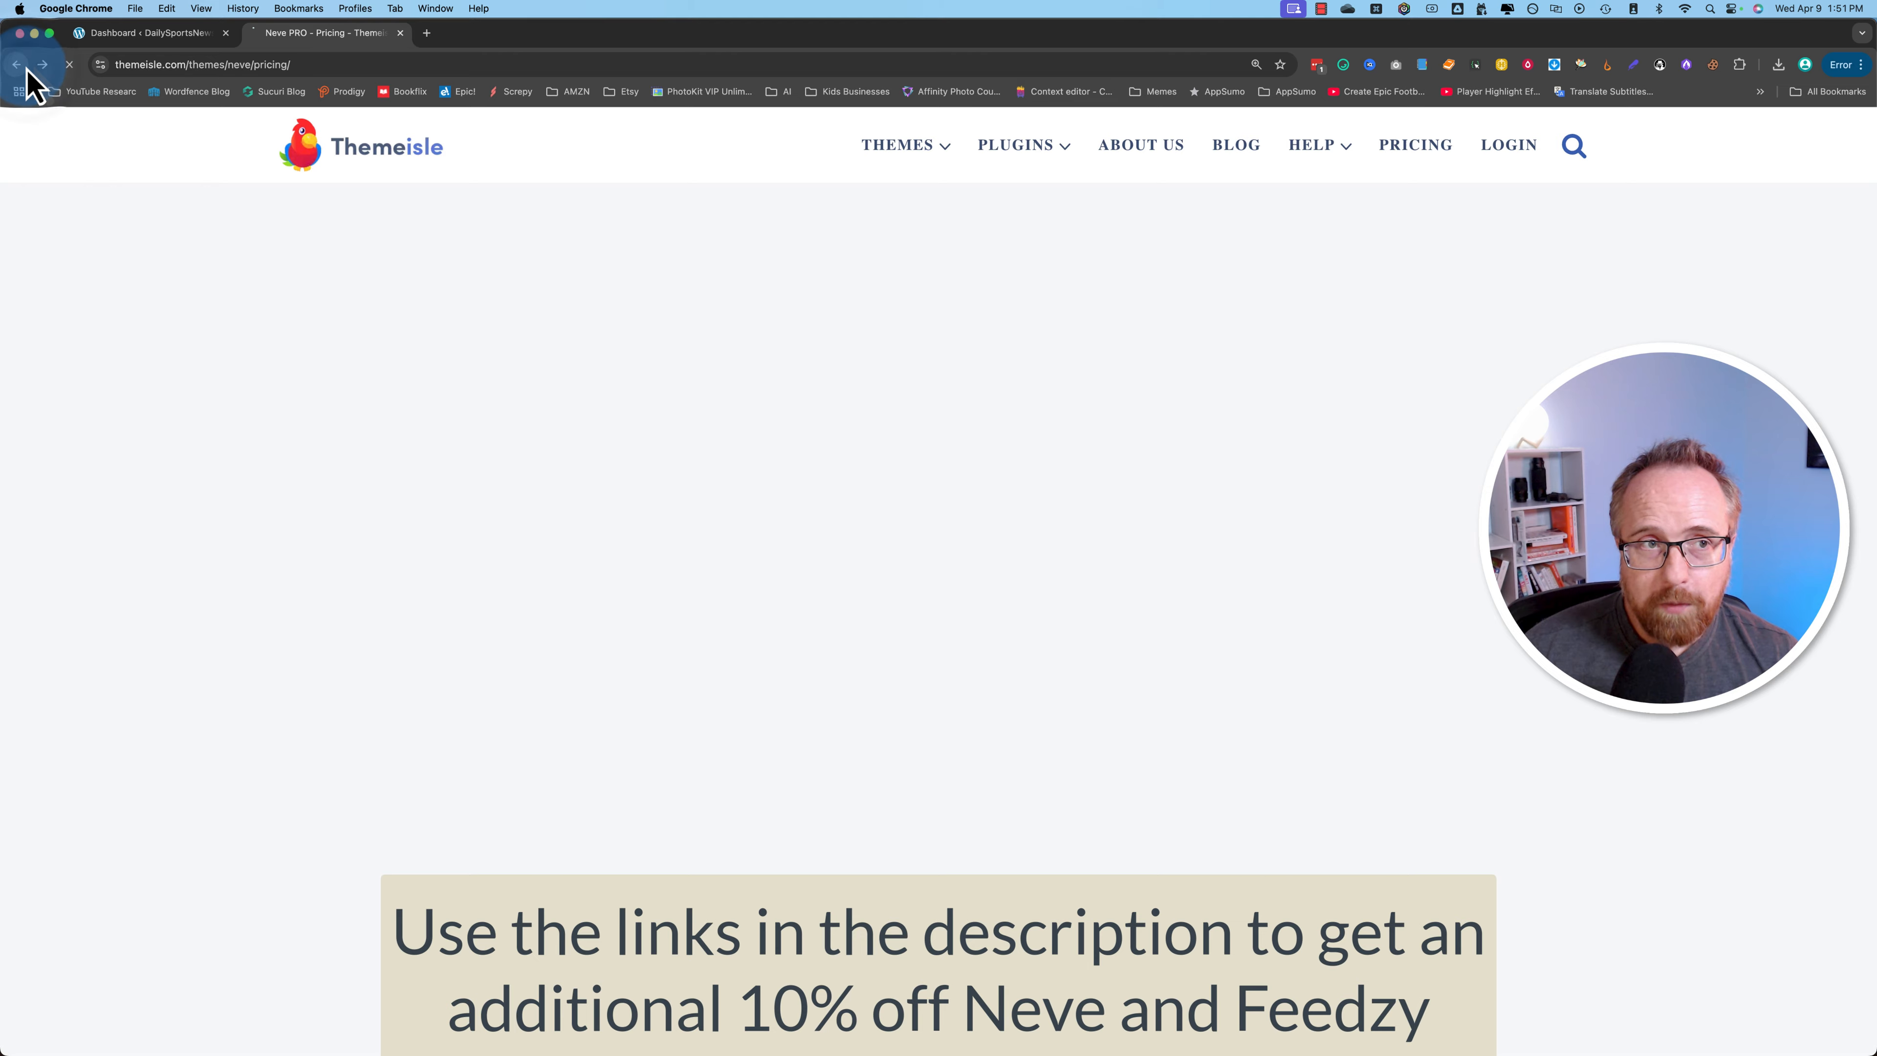
scroll(1116, 208, up, 10)
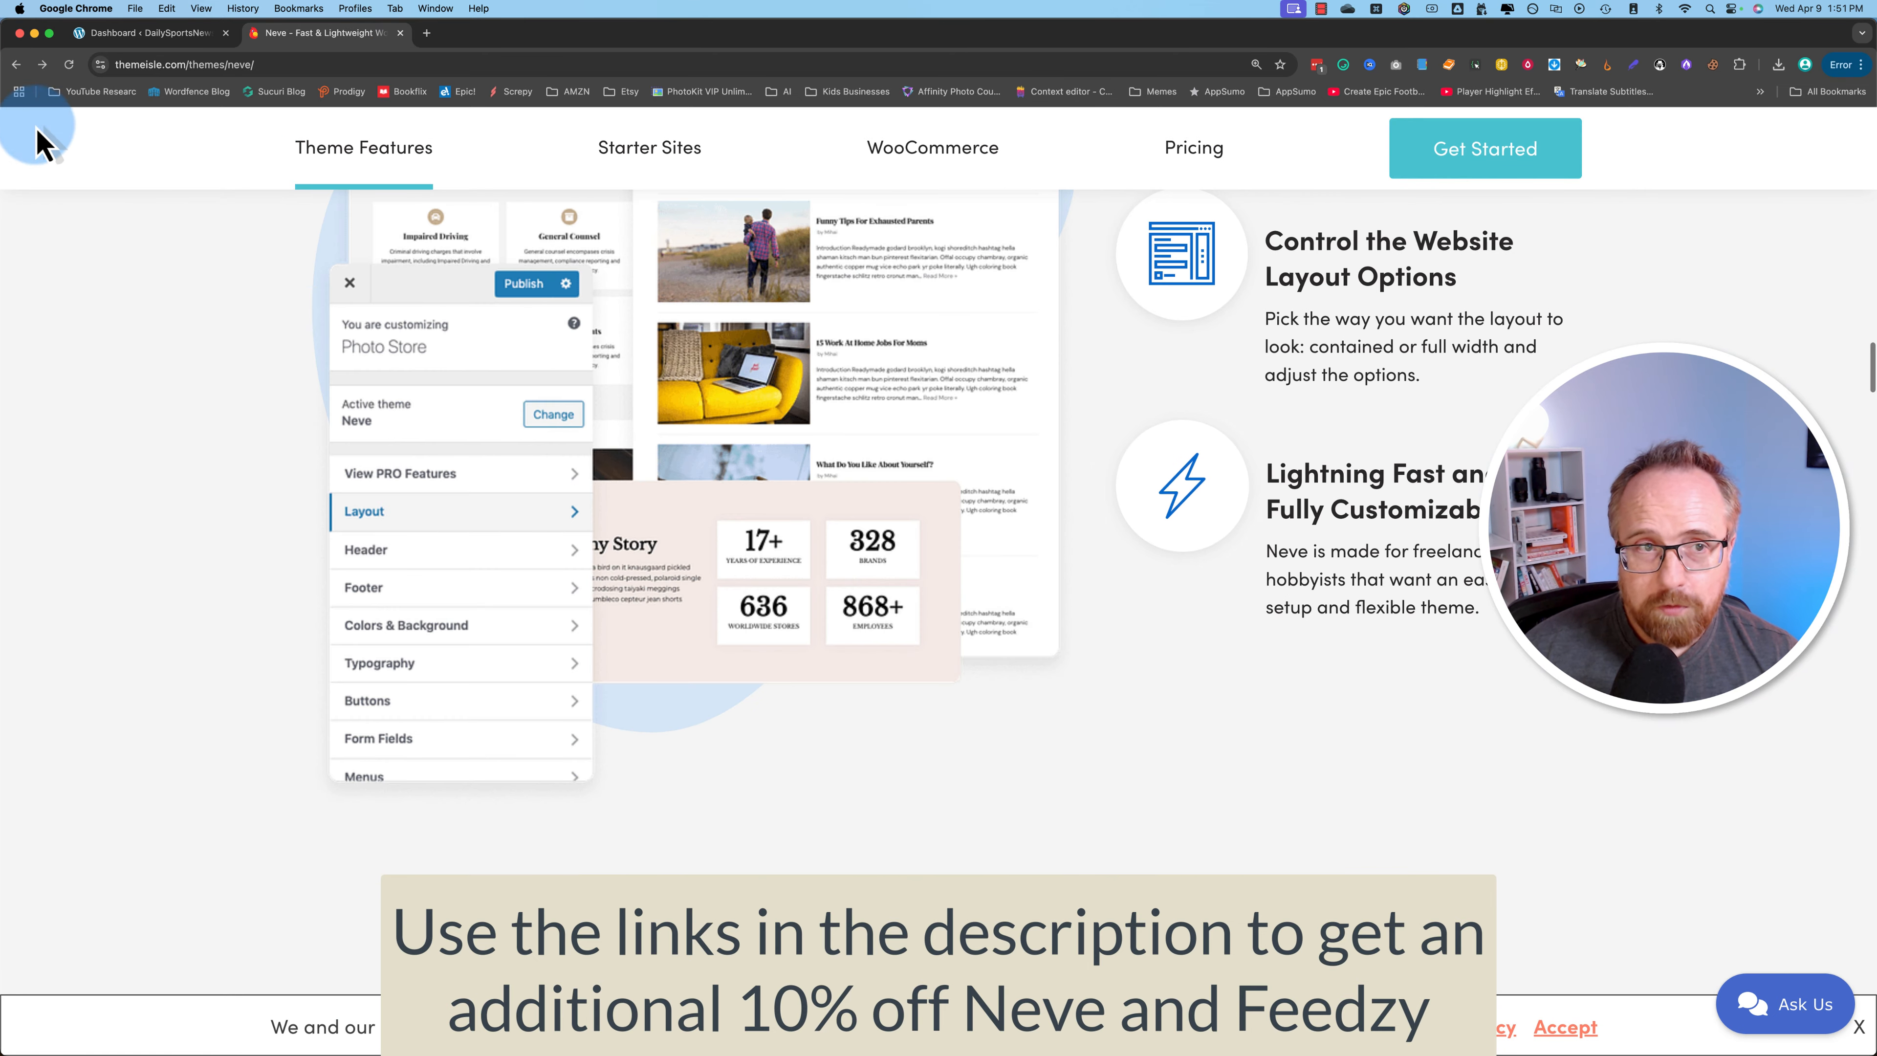
click(17, 65)
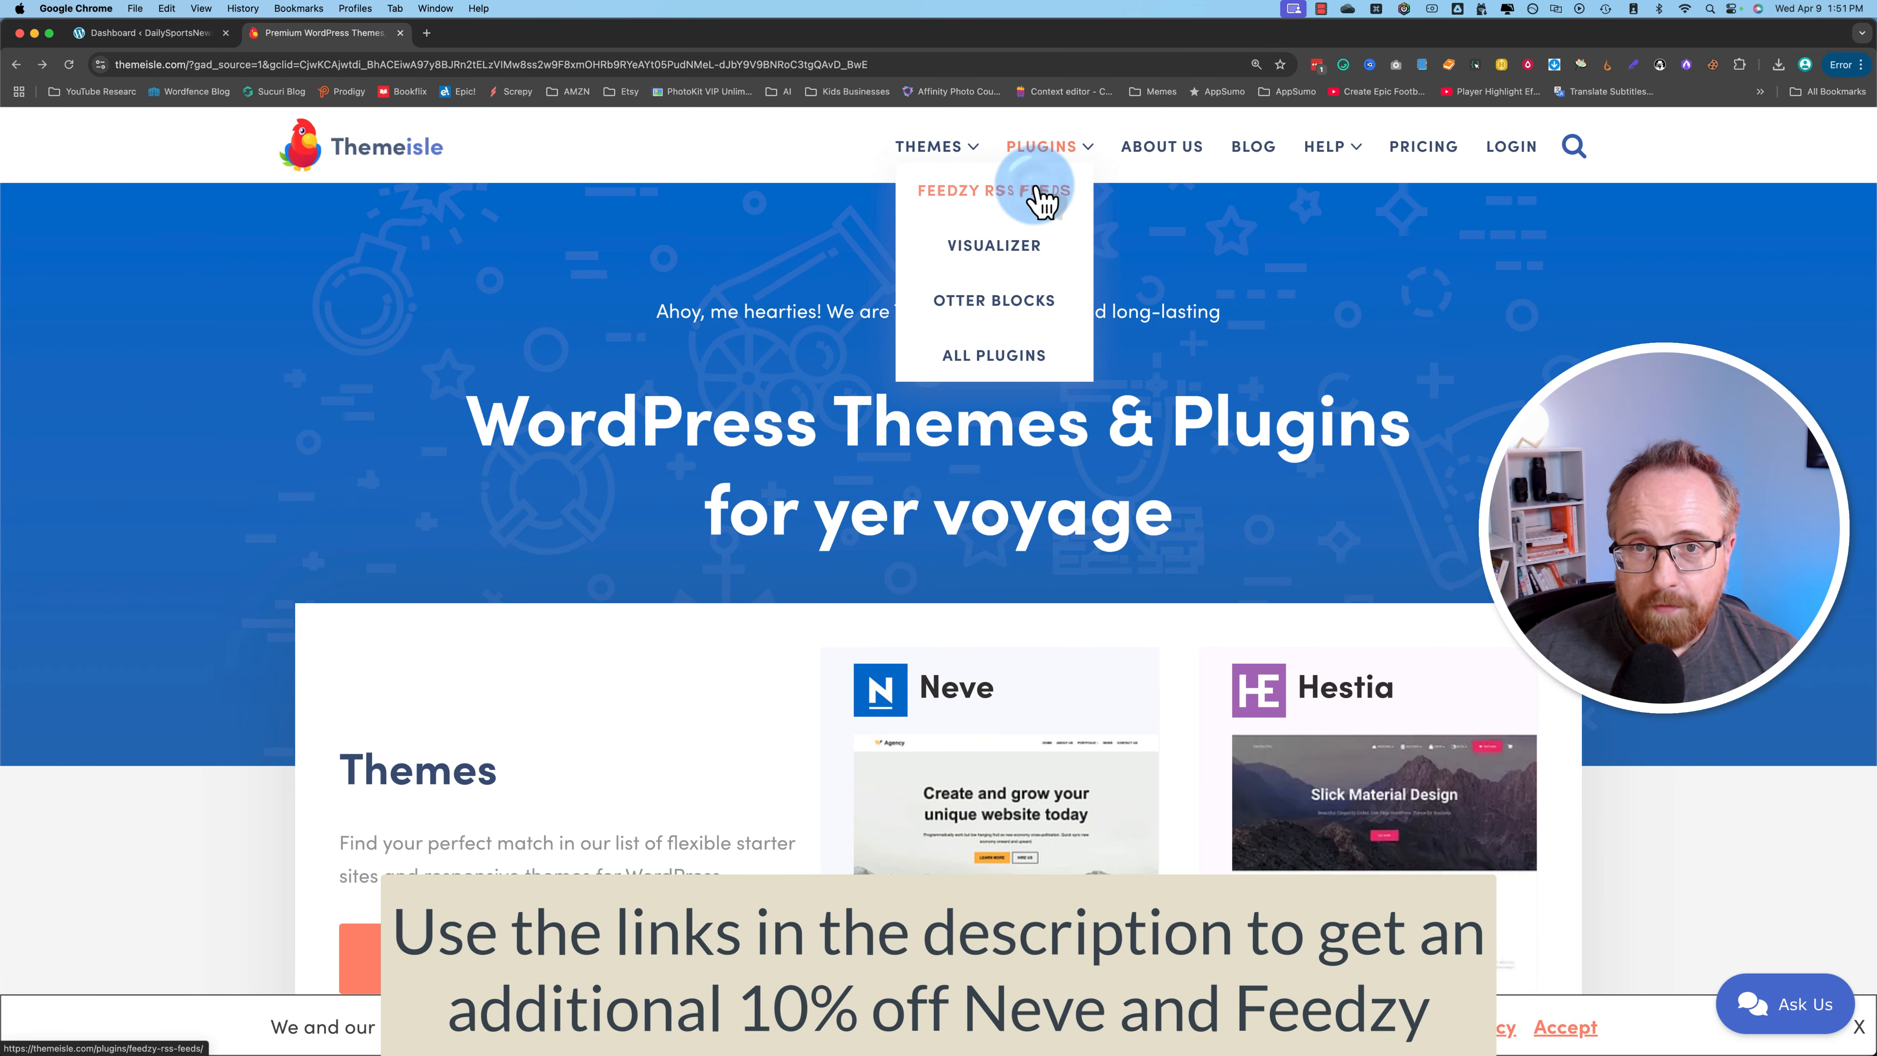
click(1042, 194)
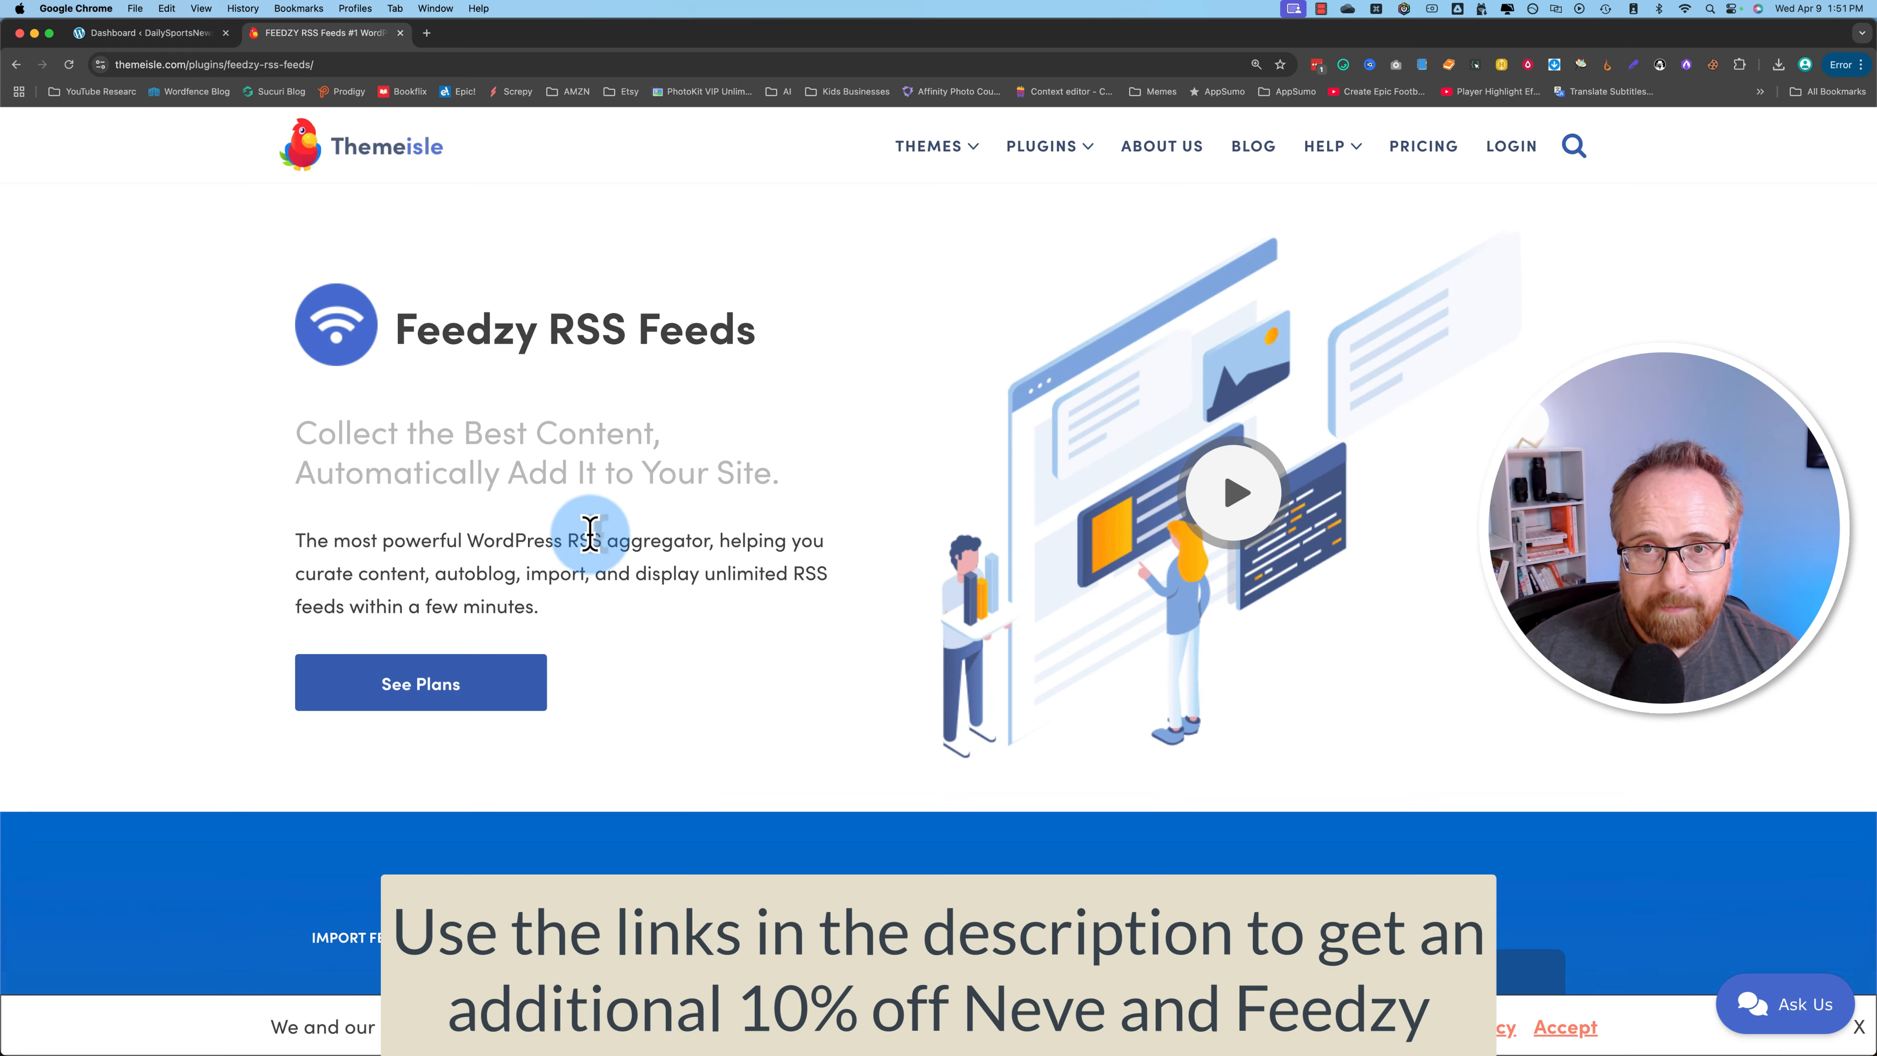
Show Feedzy's plans and compare the prices and supported sites of the Personal, Developer and Agency plans.
click(467, 683)
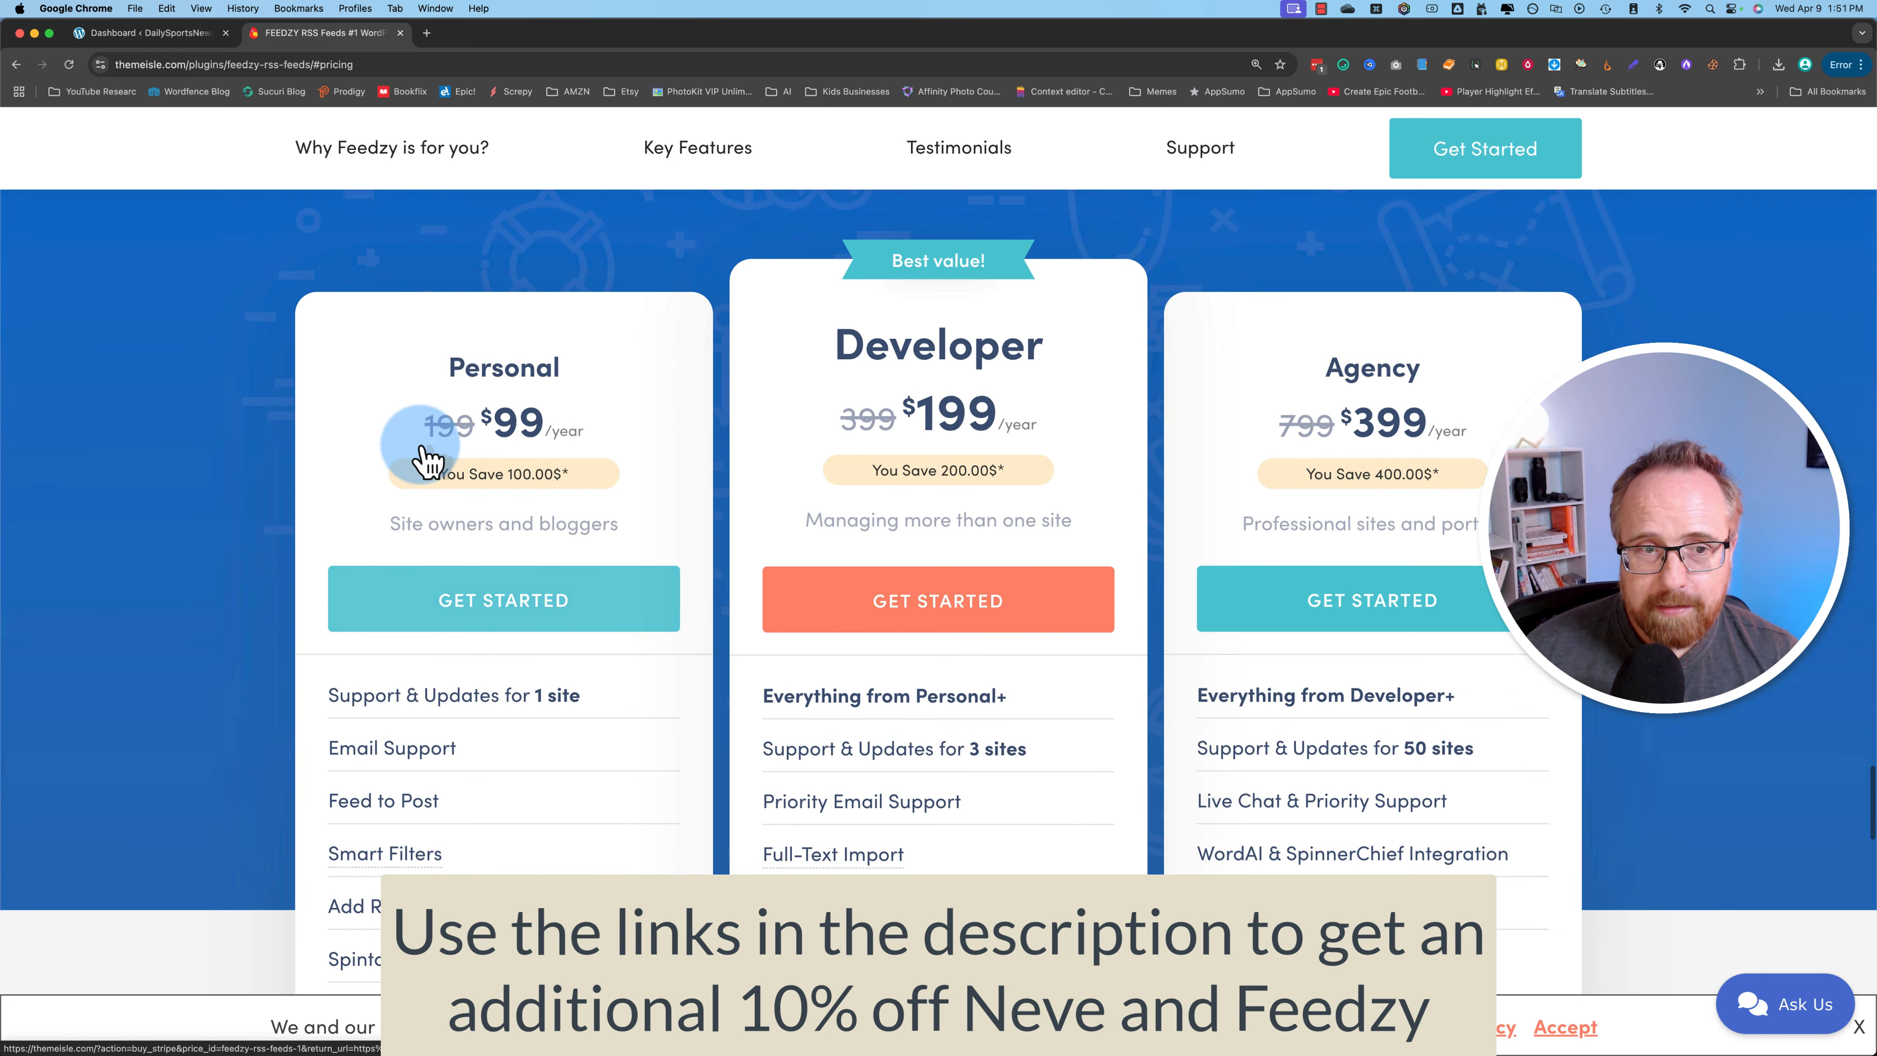
scroll(427, 462, down, 2)
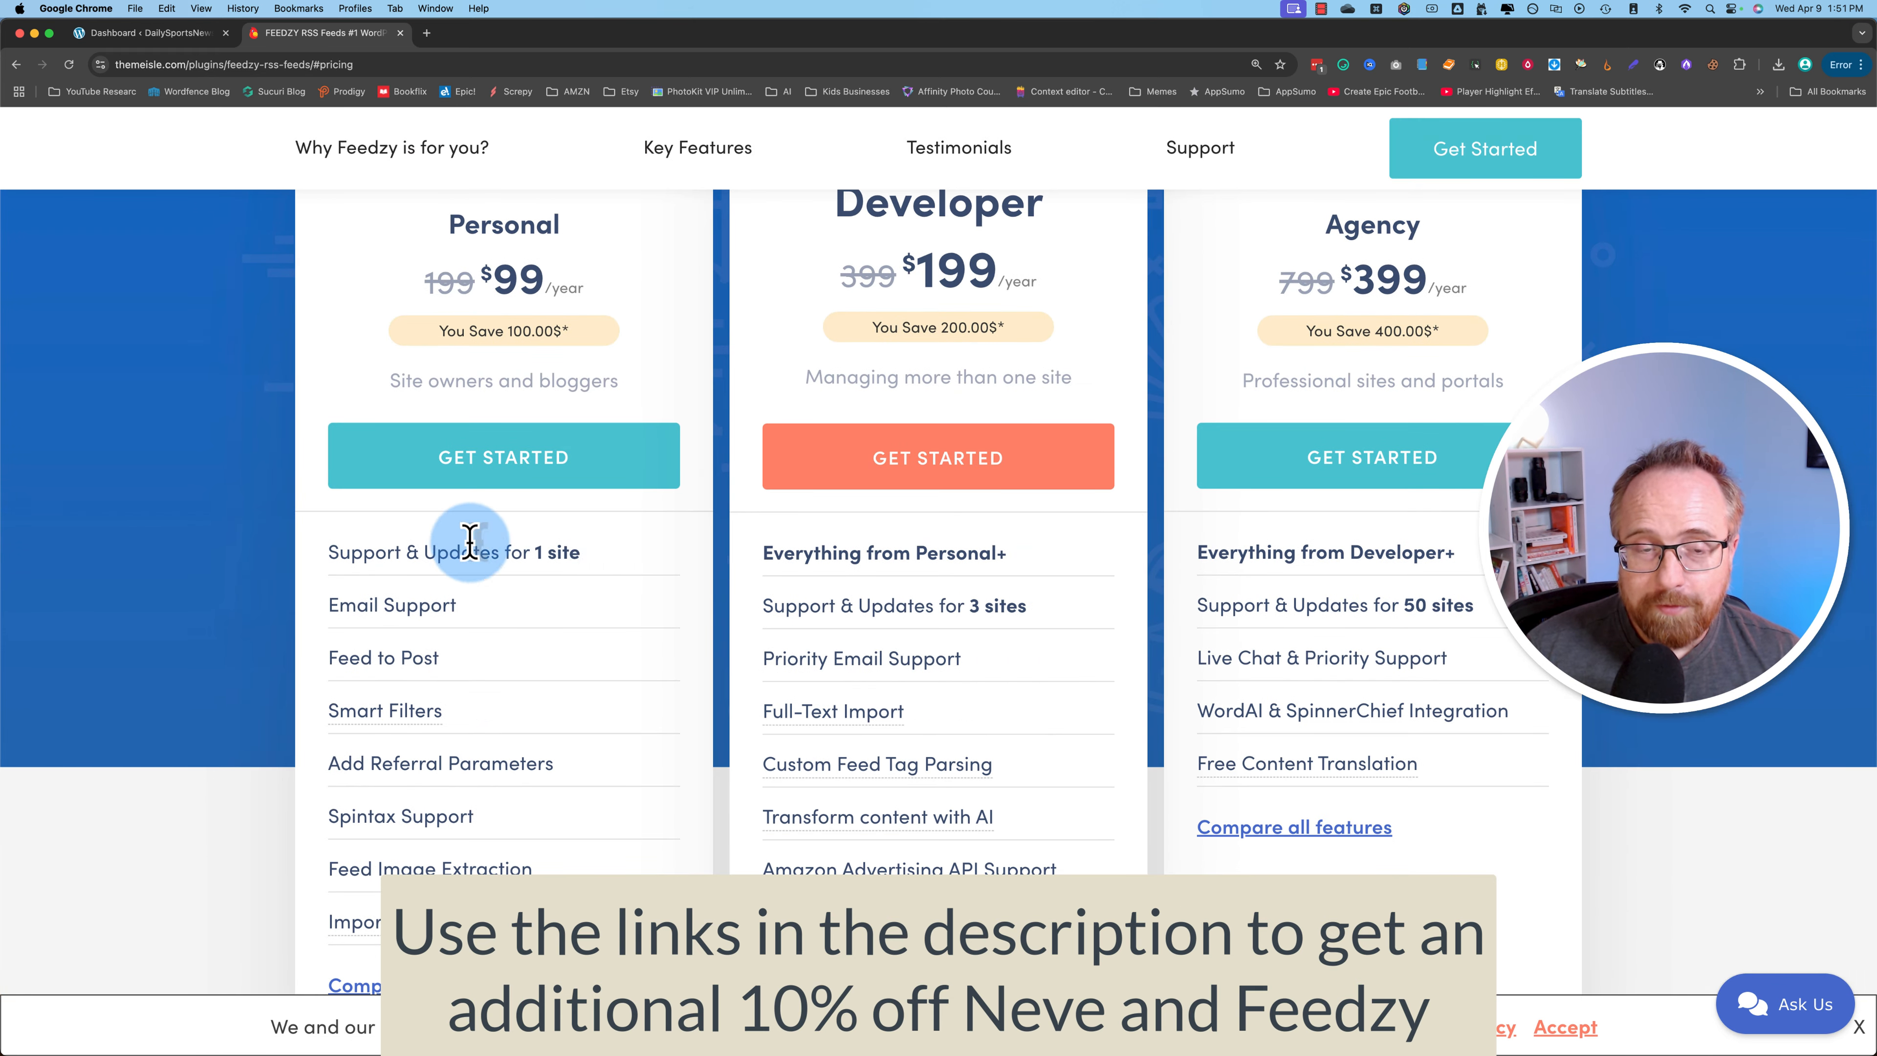
drag(585, 554, 449, 551)
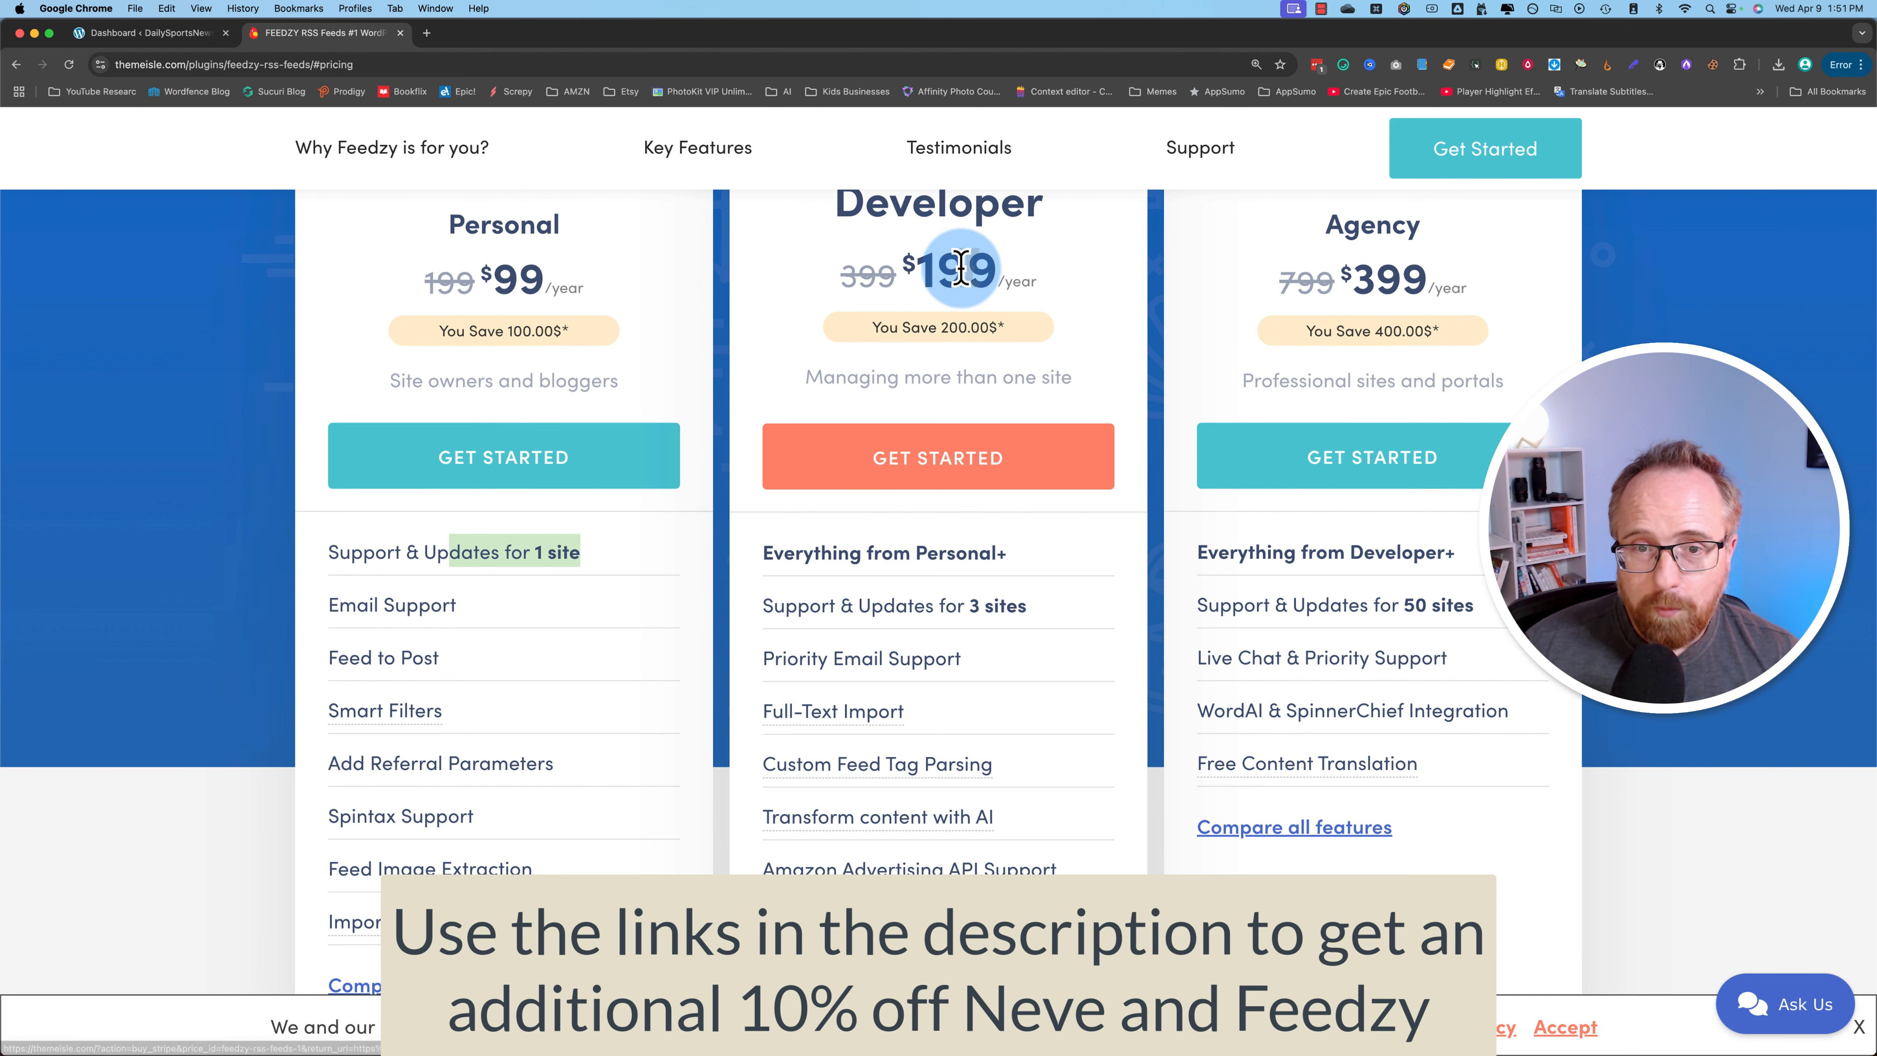
click(1020, 620)
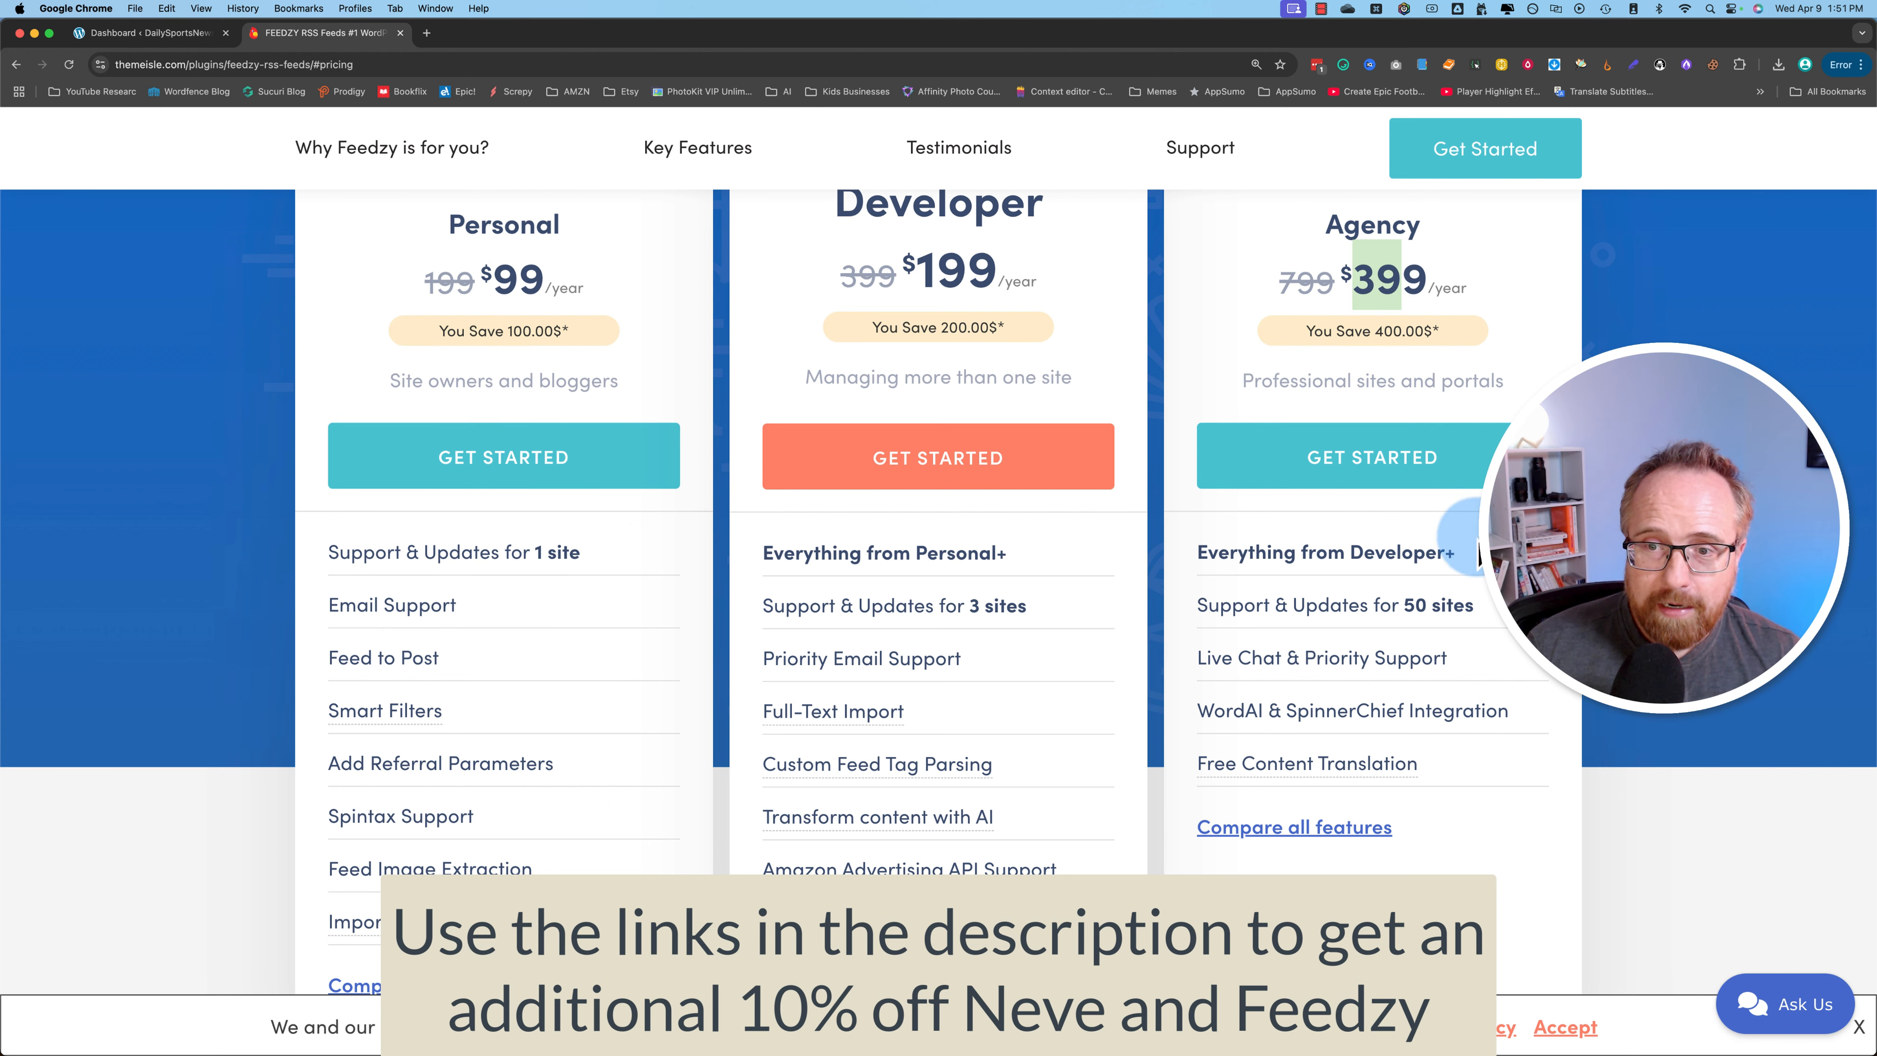
drag(1474, 606, 1372, 606)
scroll(1135, 655, up, 1)
scroll(1133, 650, down, 2)
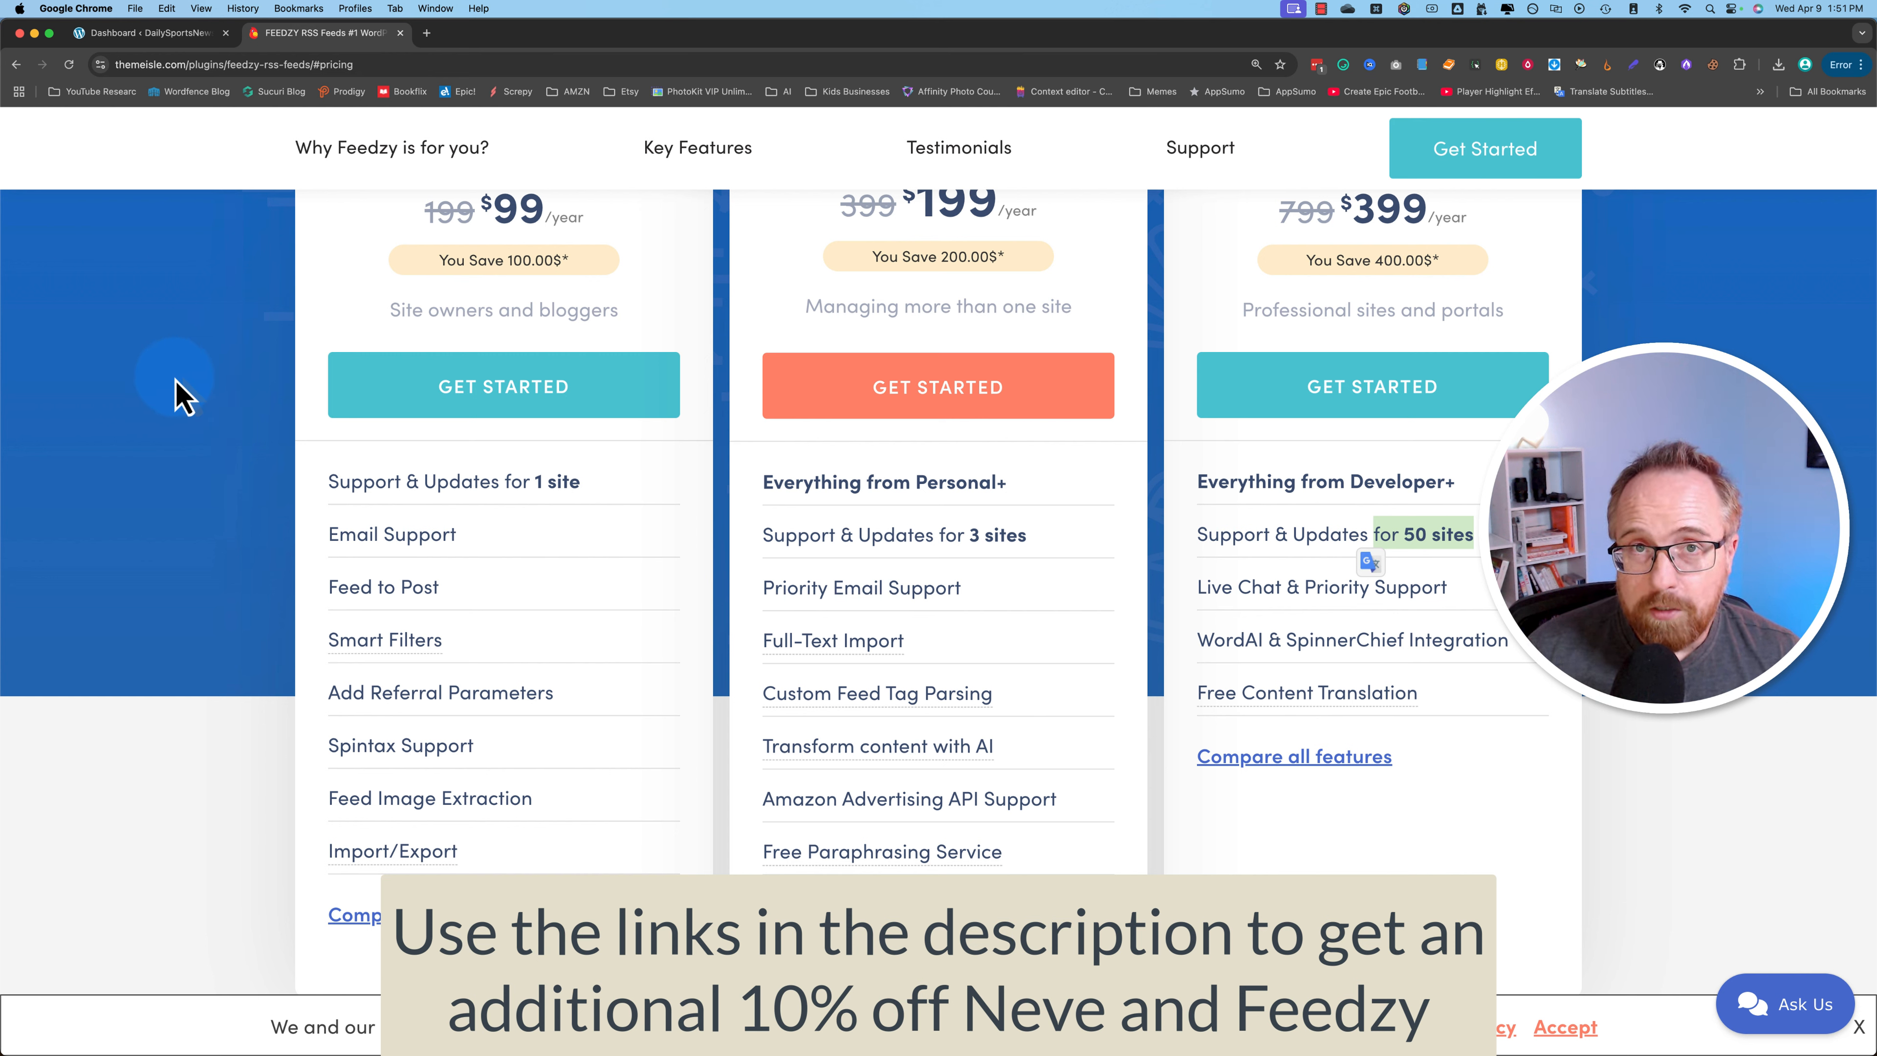
Return to the WordPress Neve dashboard and install and activate Starter Sites from the recommended plugins.
click(146, 32)
scroll(202, 651, down, 5)
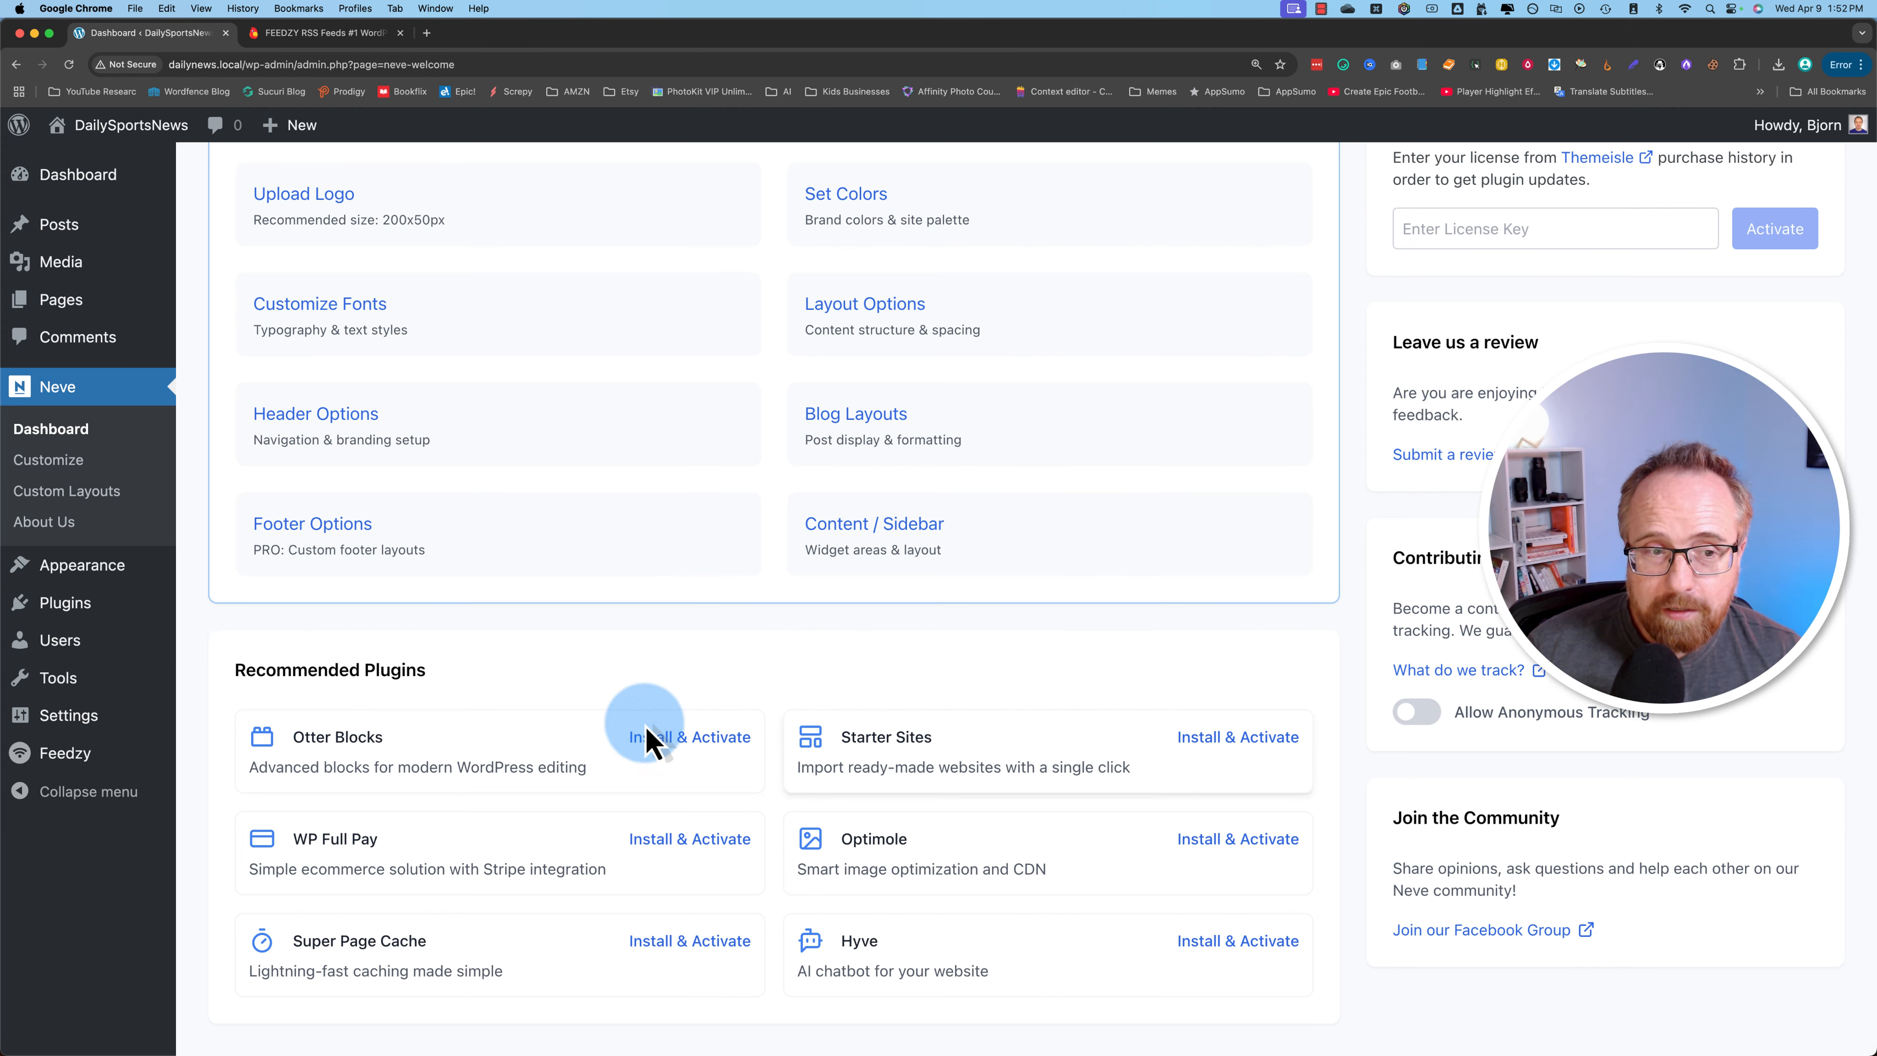
scroll(624, 731, down, 1)
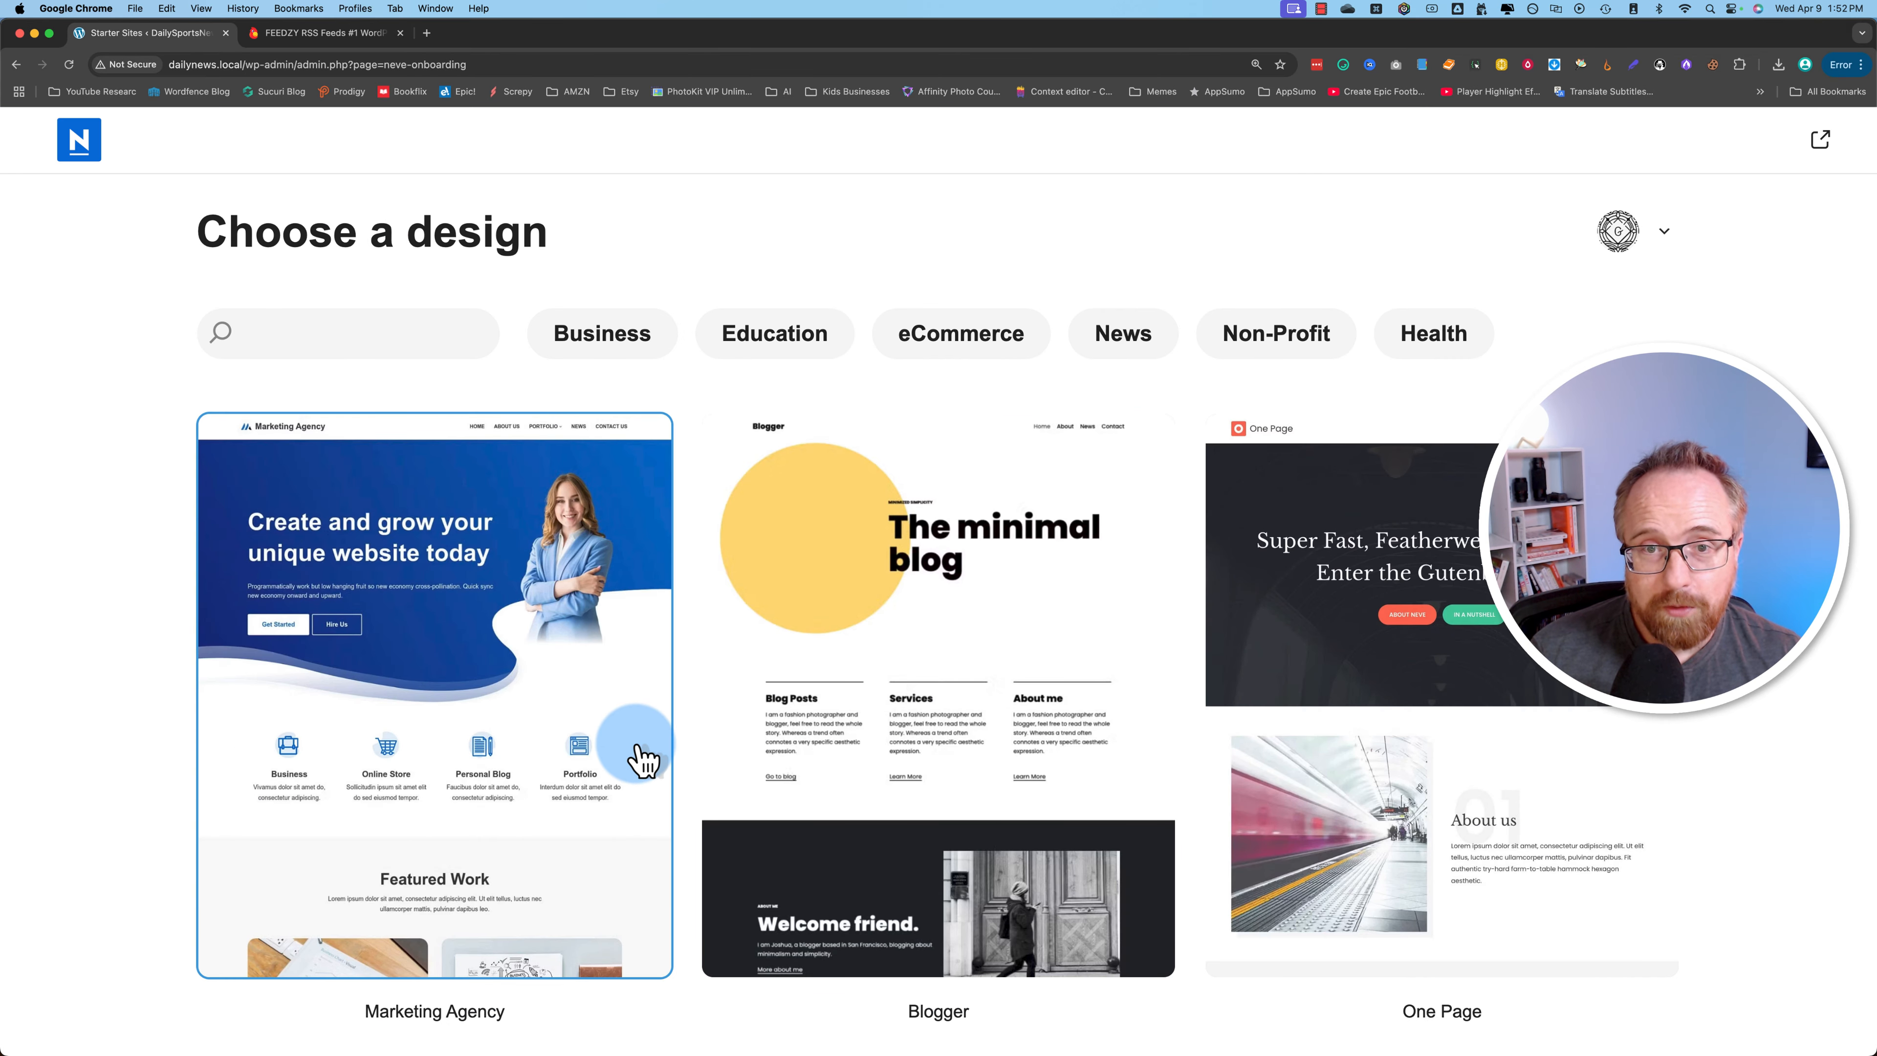
Filter the starter site designs by News, look through them and choose the Blogger template.
click(1130, 344)
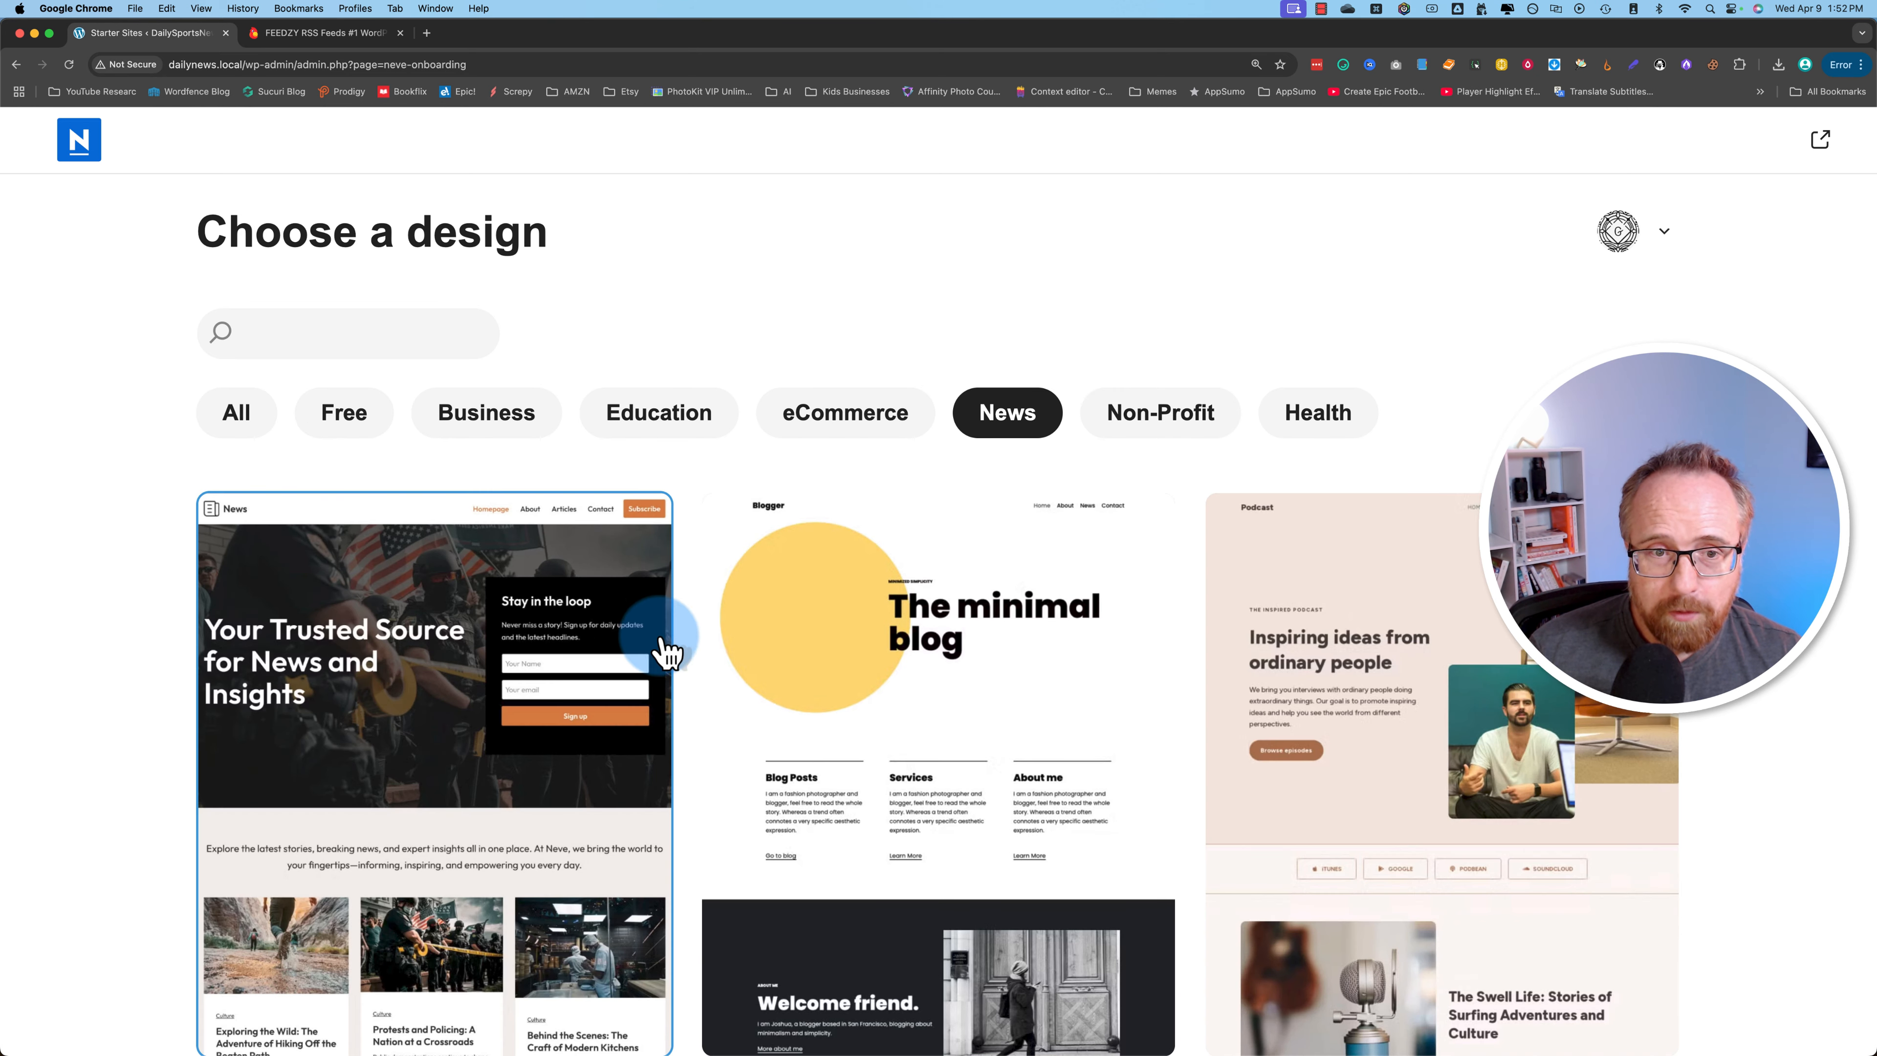
scroll(698, 655, down, 1)
scroll(698, 655, down, 3)
scroll(698, 654, down, 15)
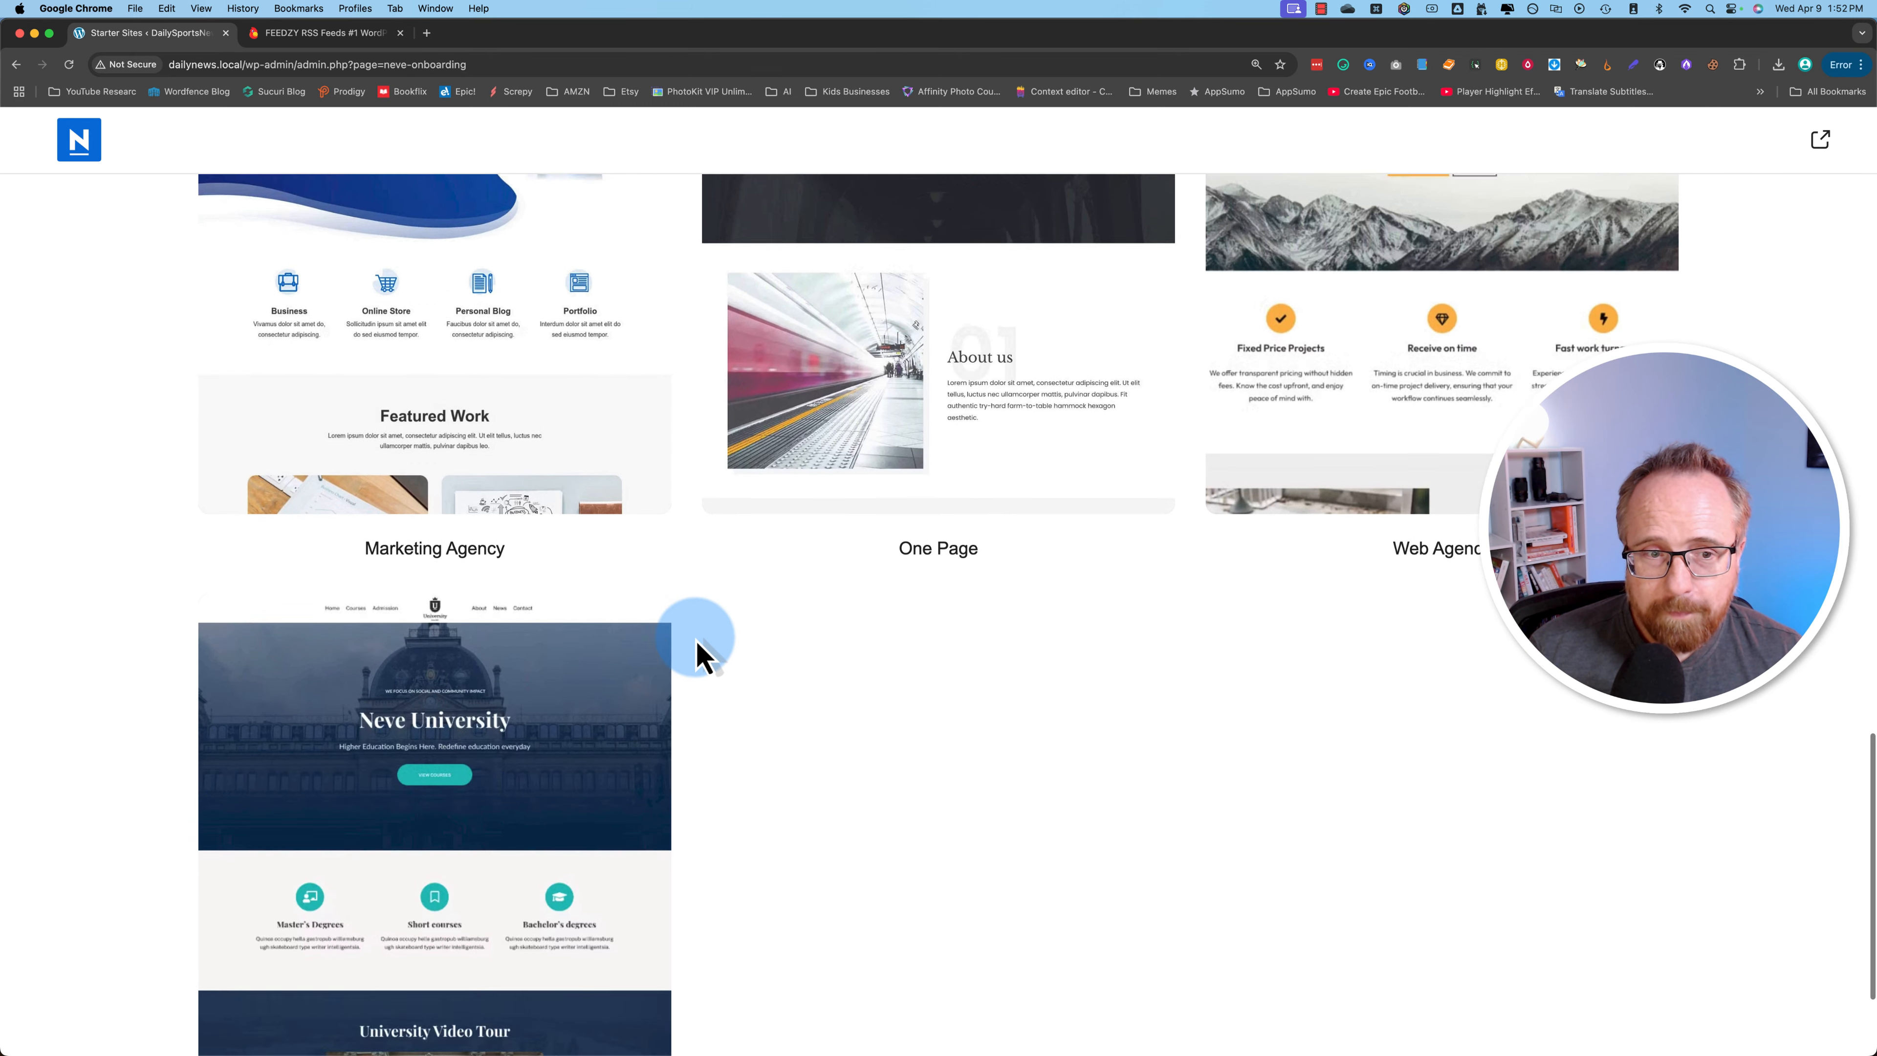
scroll(699, 655, up, 8)
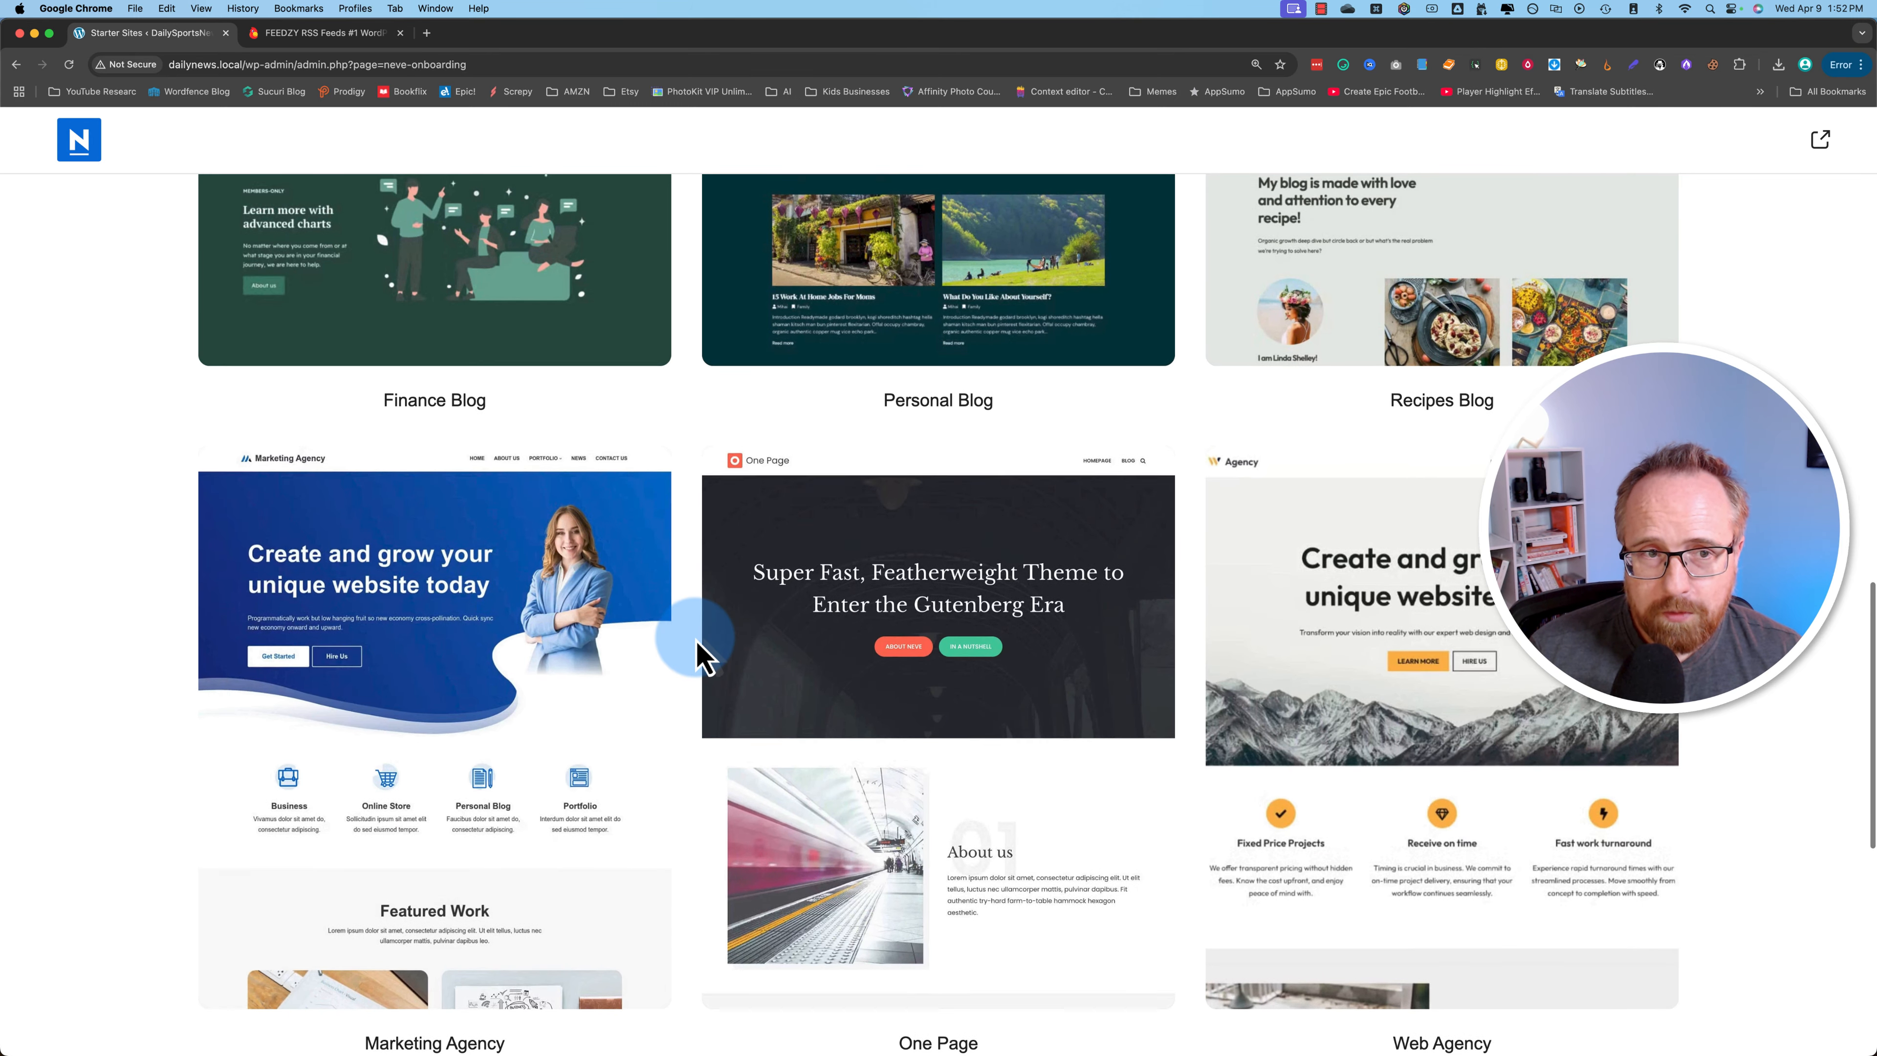
scroll(699, 655, up, 9)
scroll(694, 643, up, 6)
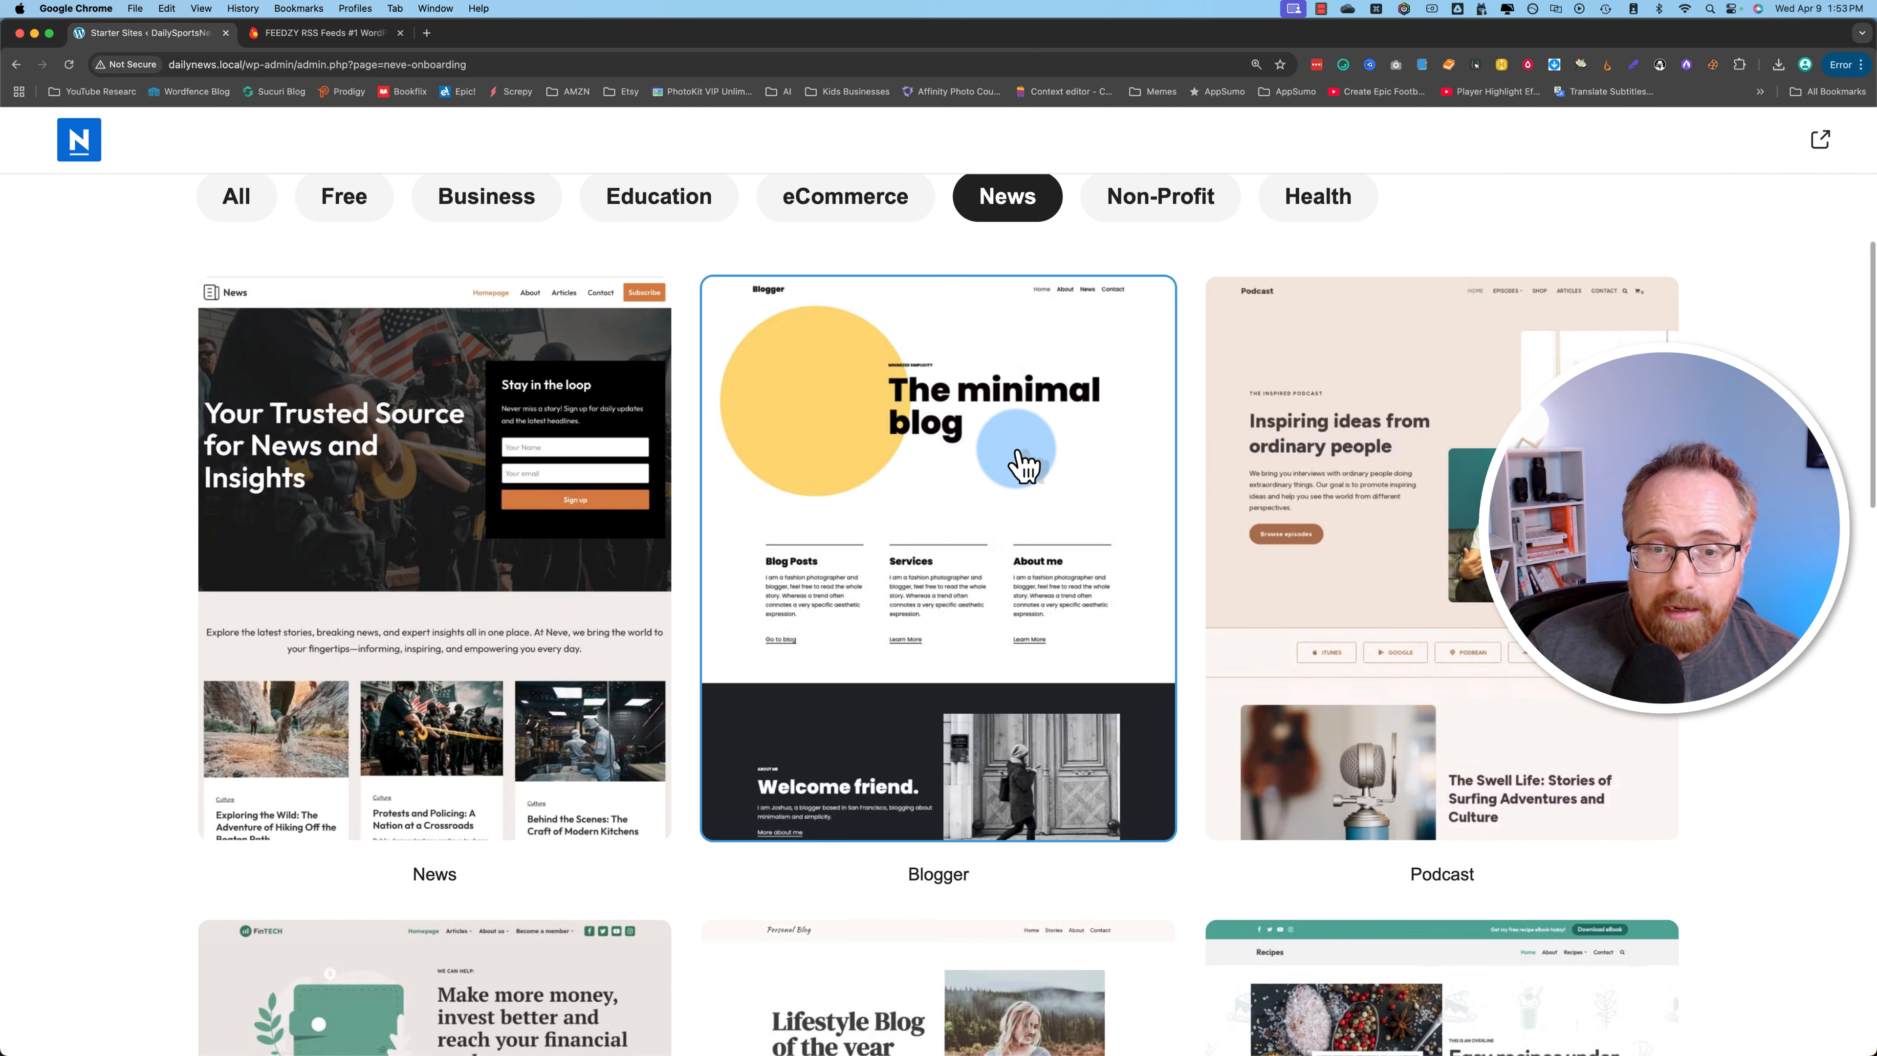
click(983, 460)
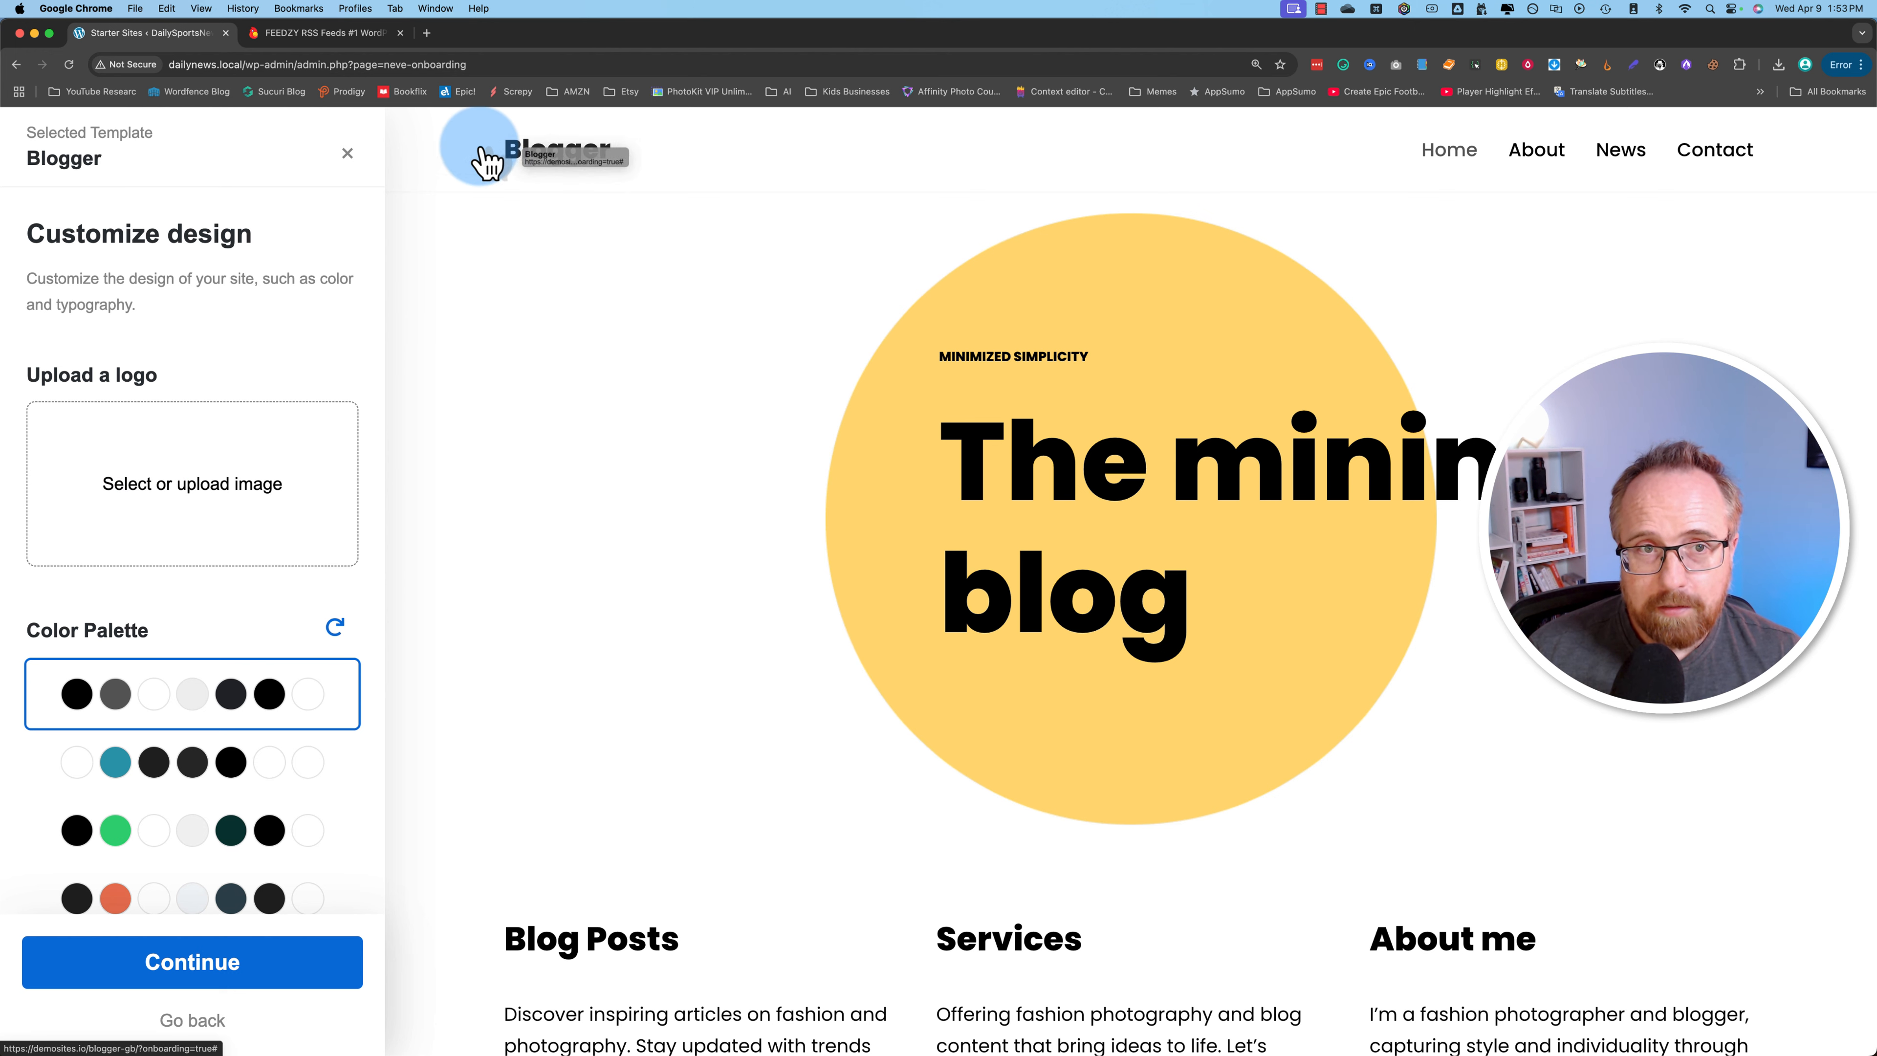
Try the alternative color palettes on the Blogger template and return to the first black-and-grey palette.
scroll(222, 714, down, 3)
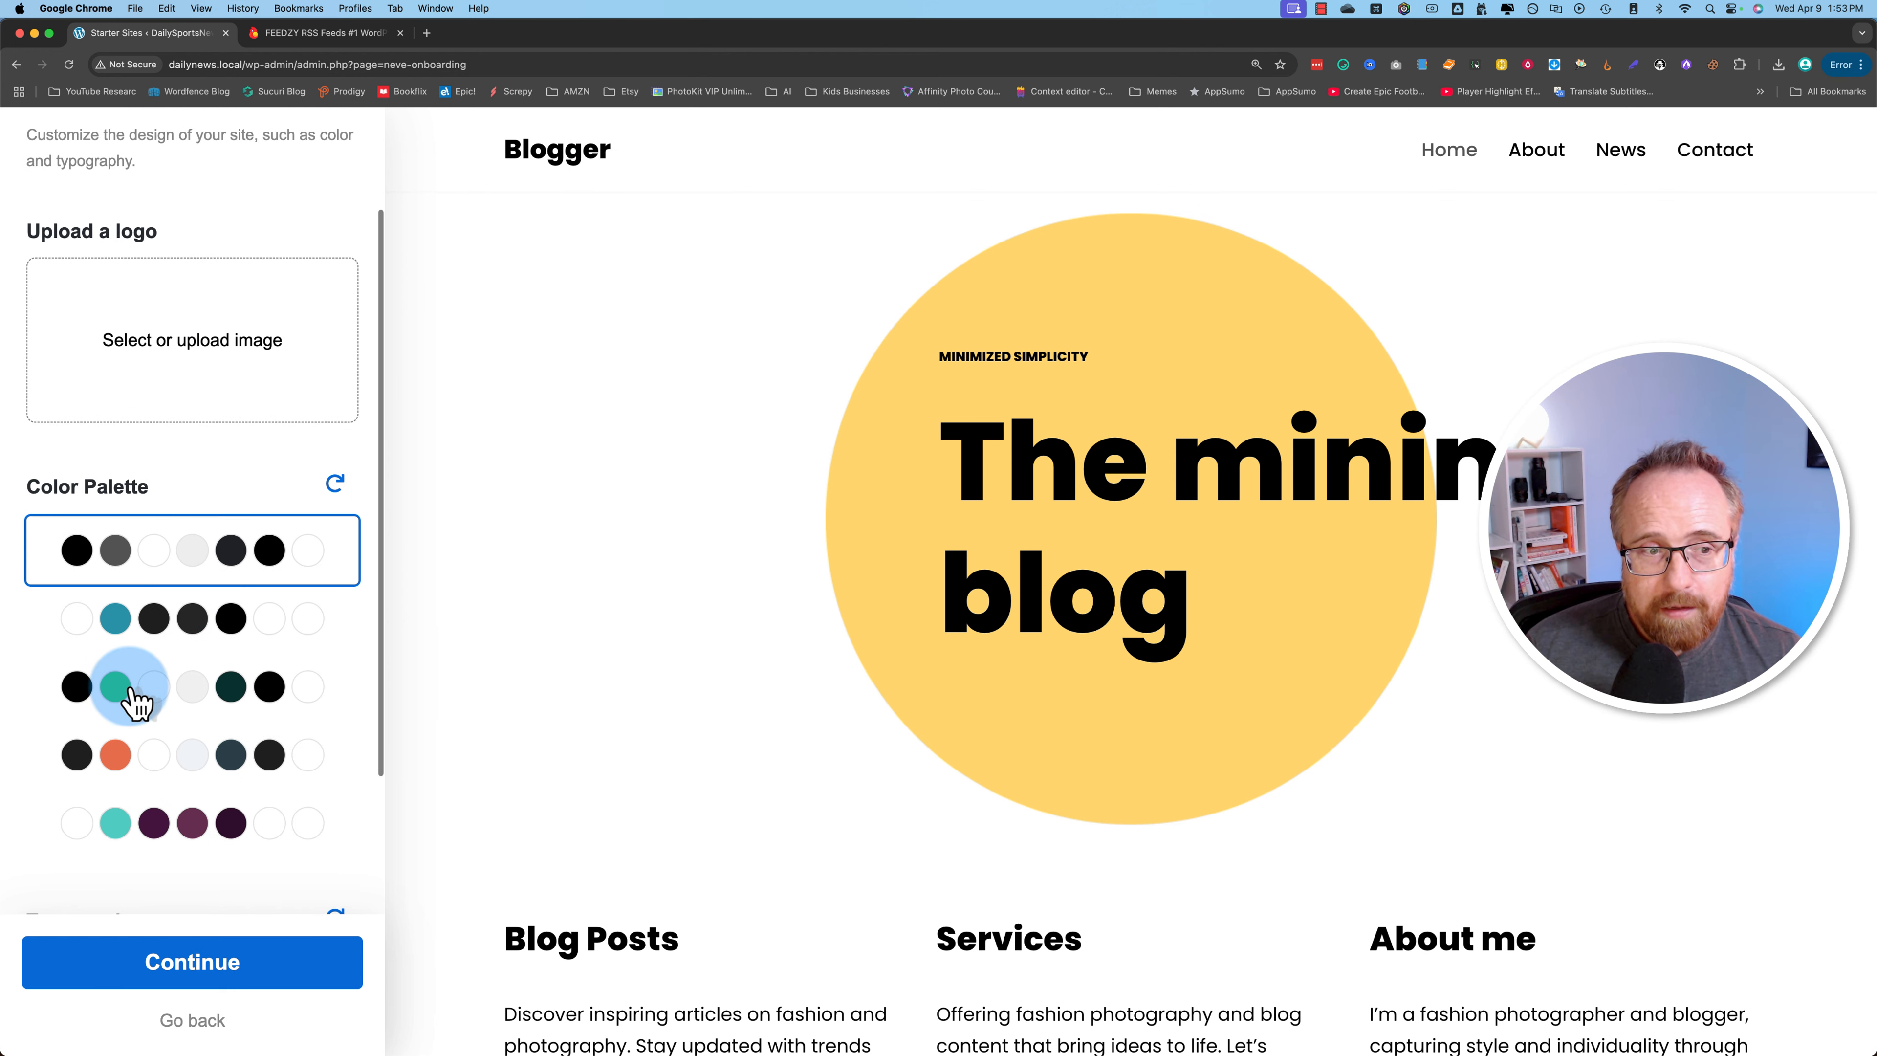
click(132, 693)
click(231, 754)
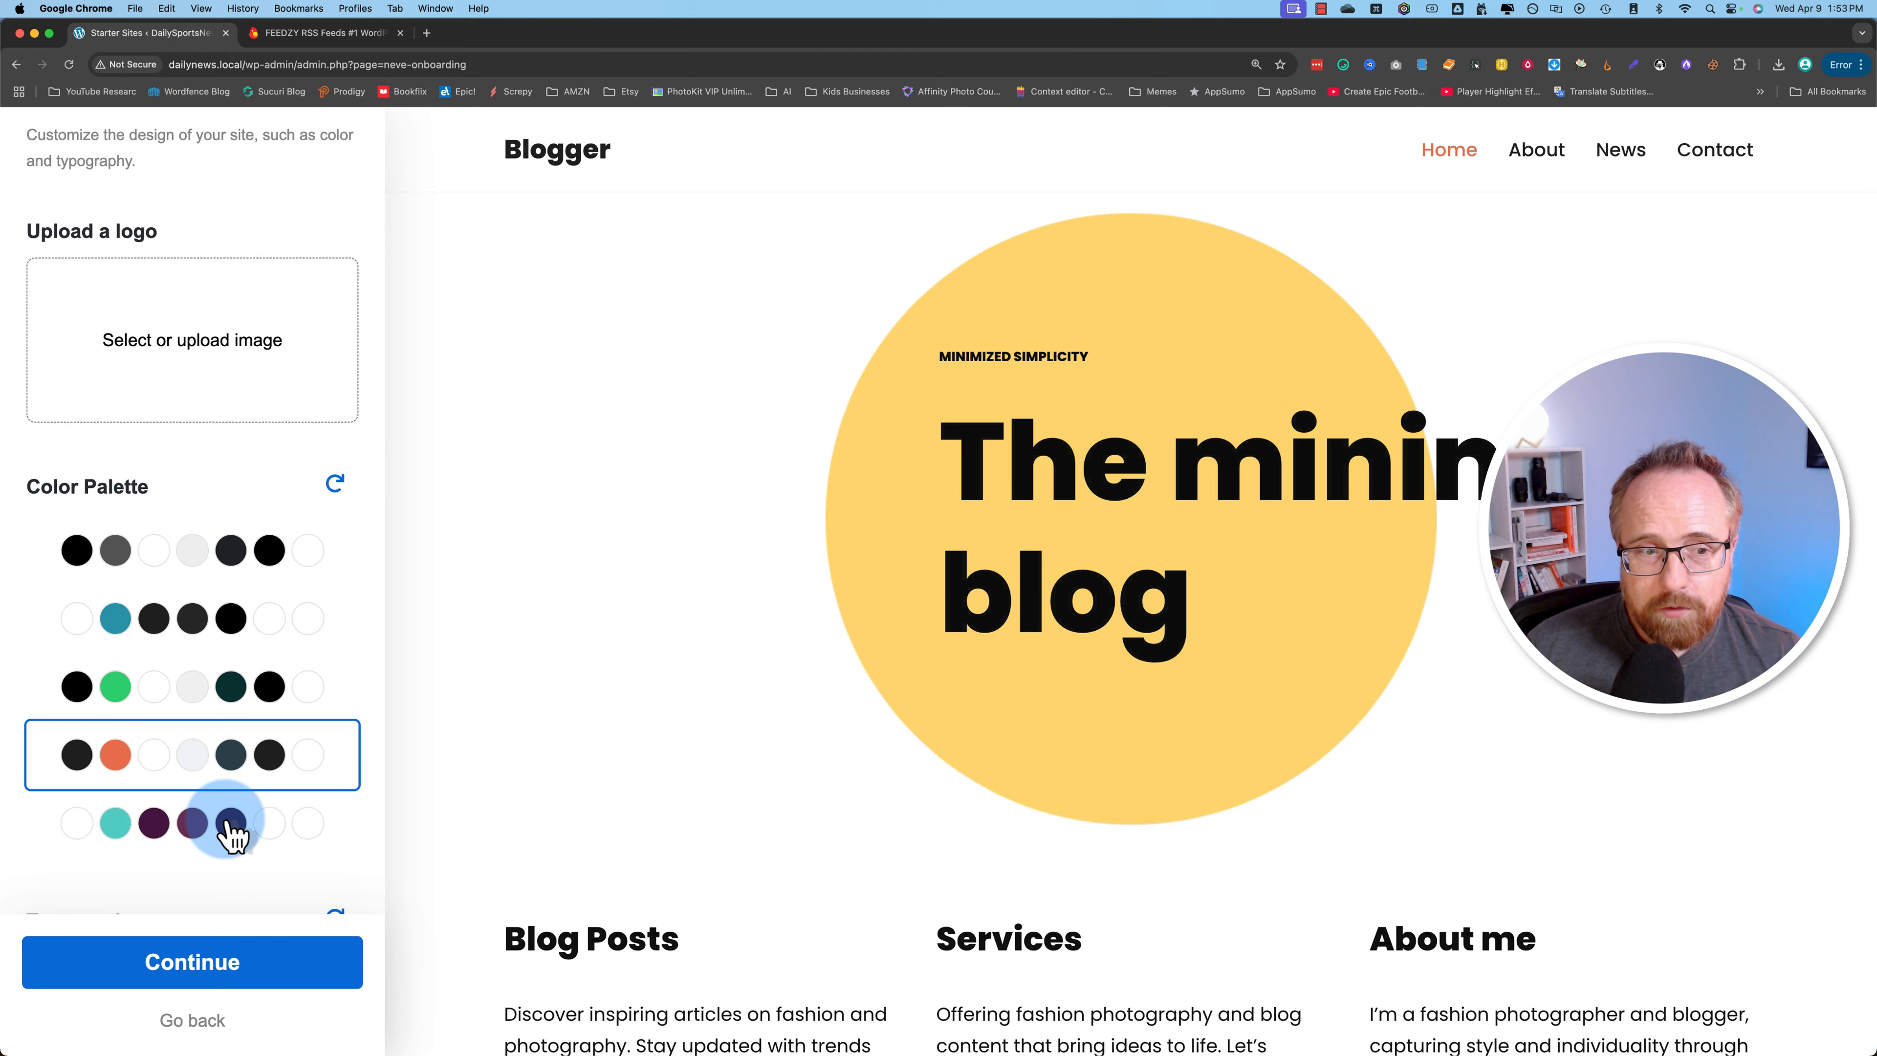
click(222, 828)
scroll(222, 835, down, 4)
click(222, 563)
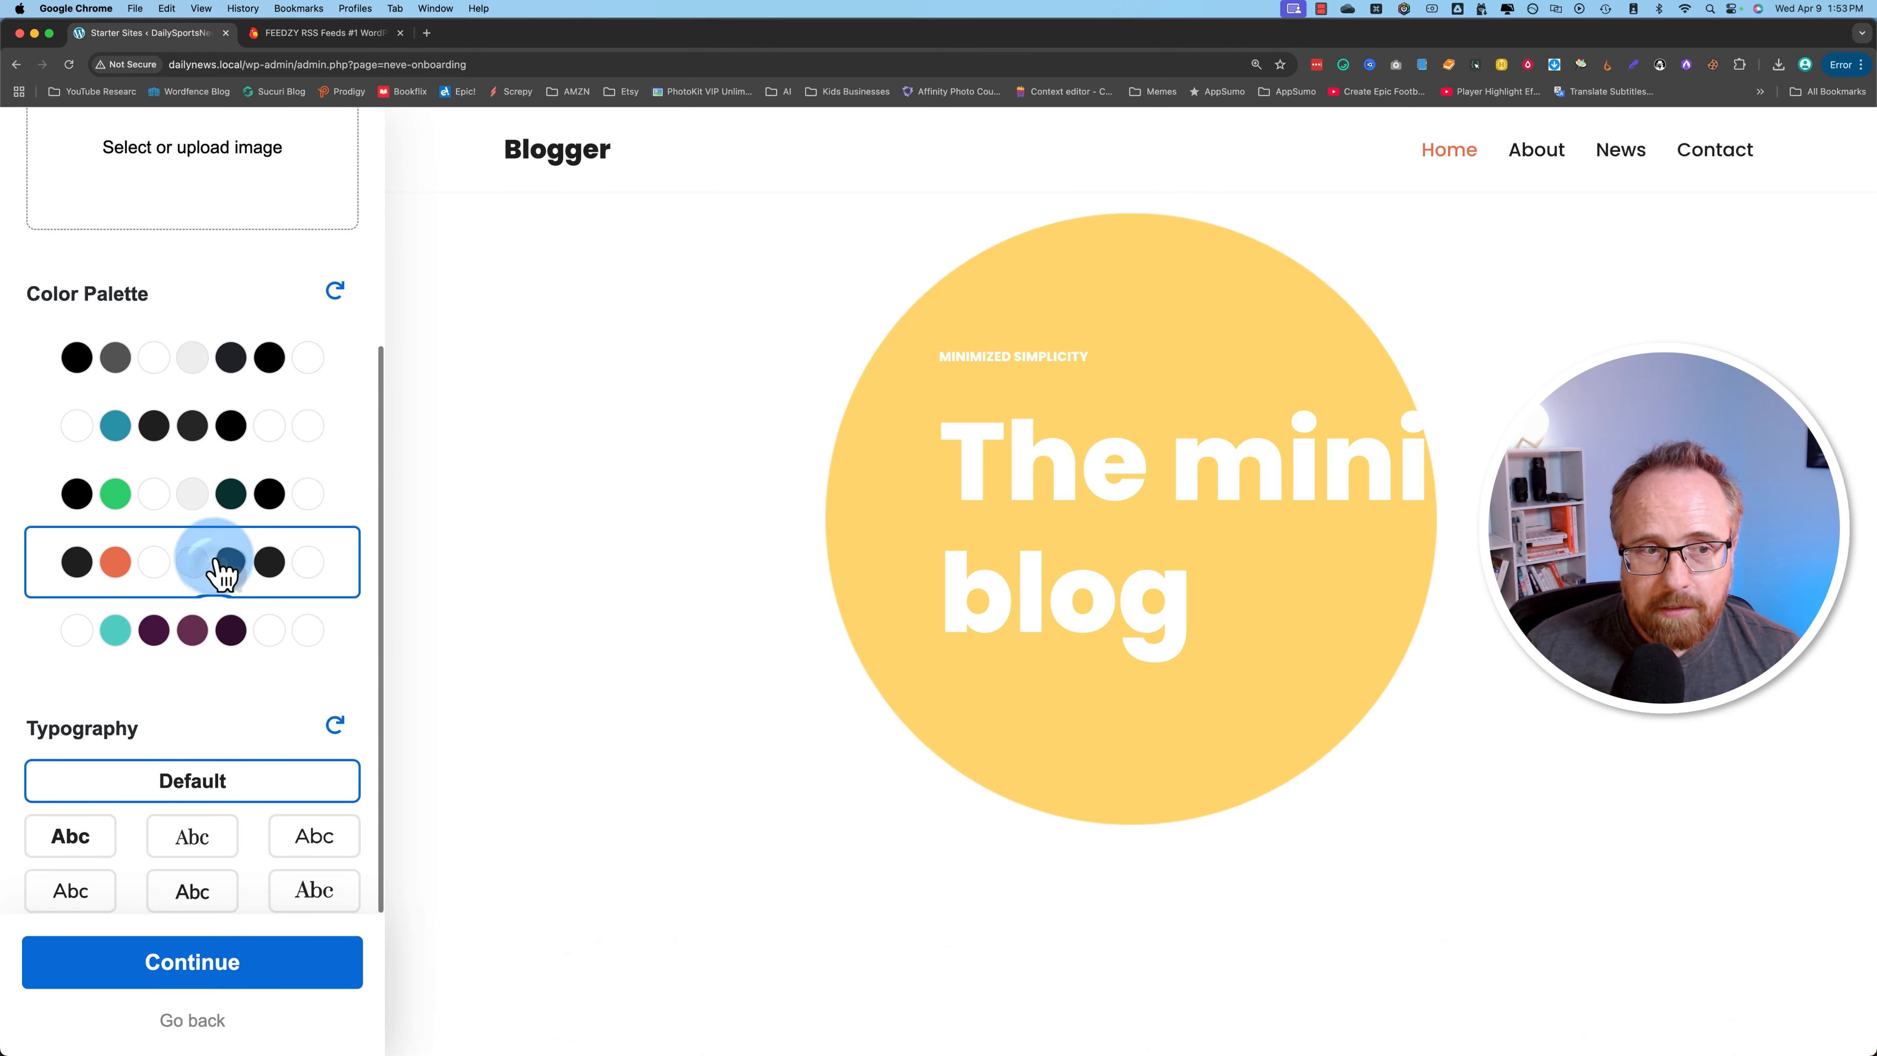
click(230, 494)
click(231, 426)
click(222, 354)
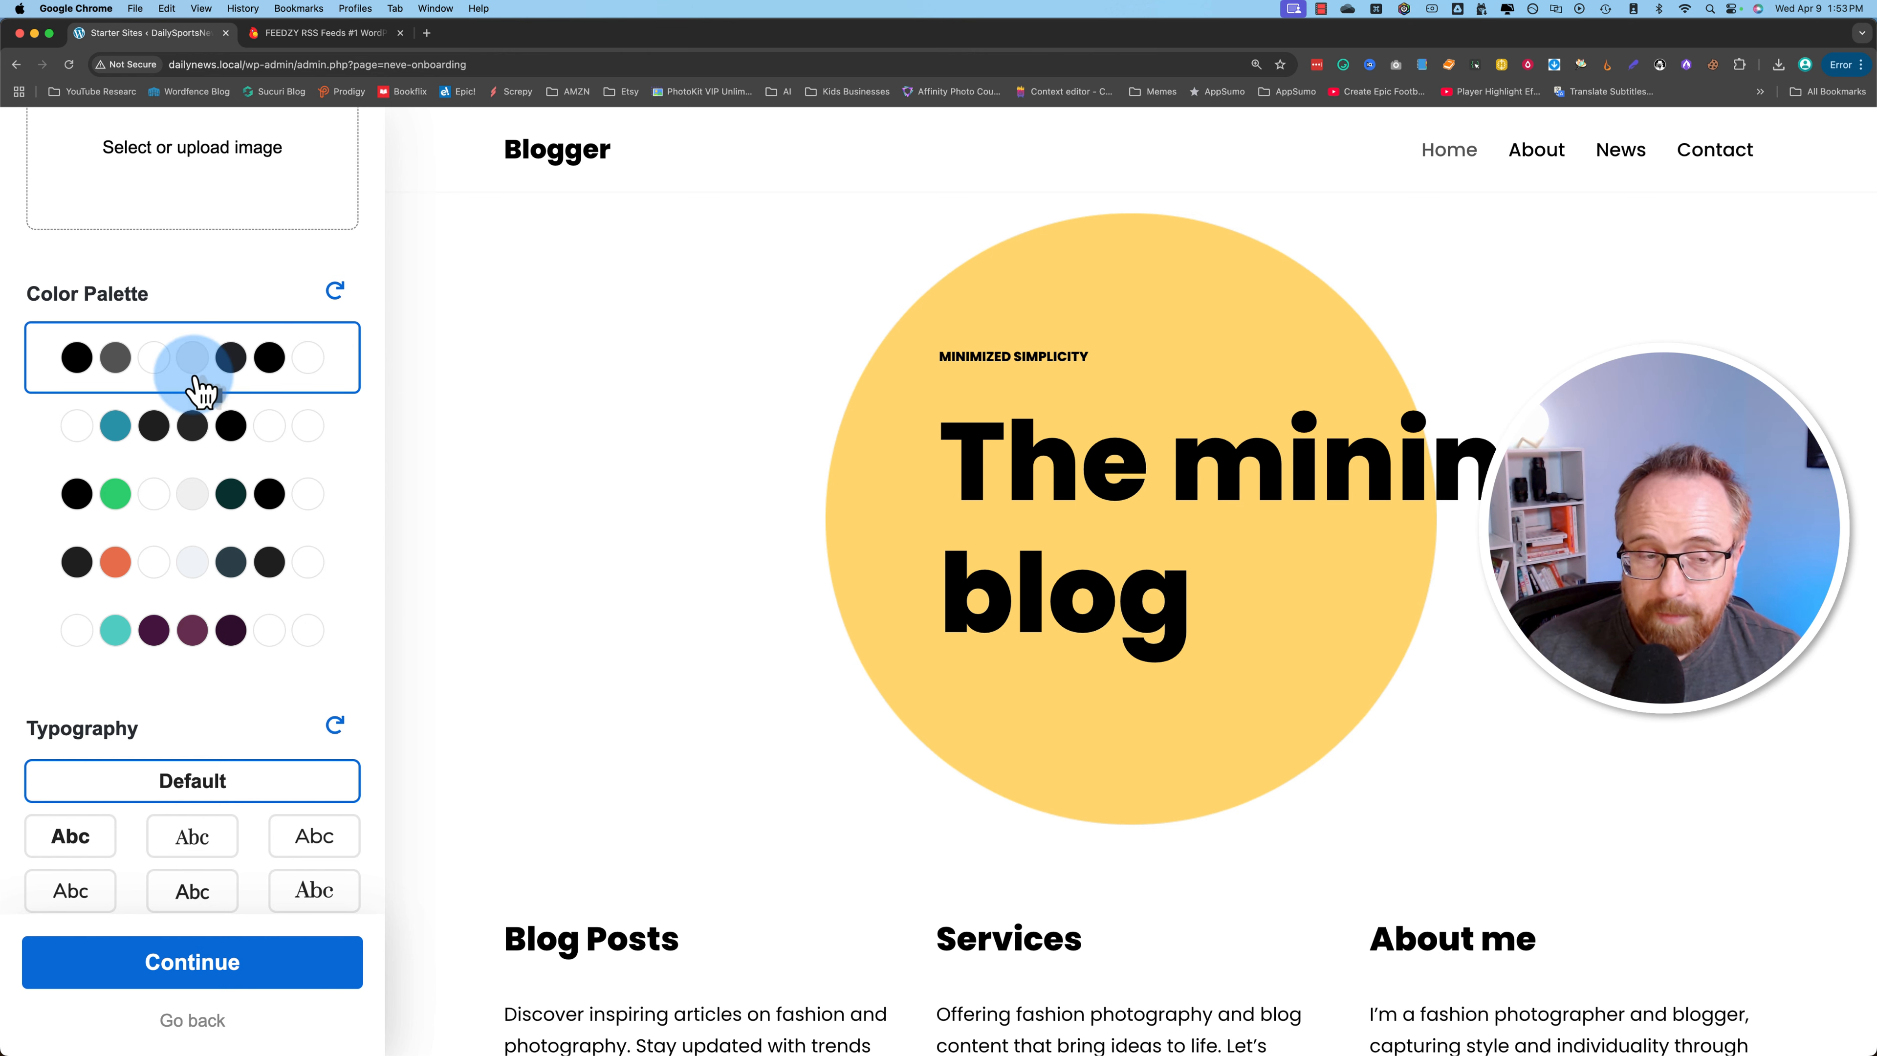
Compare the typography presets on the Blogger template, choose the first bold sans-serif preset and continue to the feature selection.
click(189, 849)
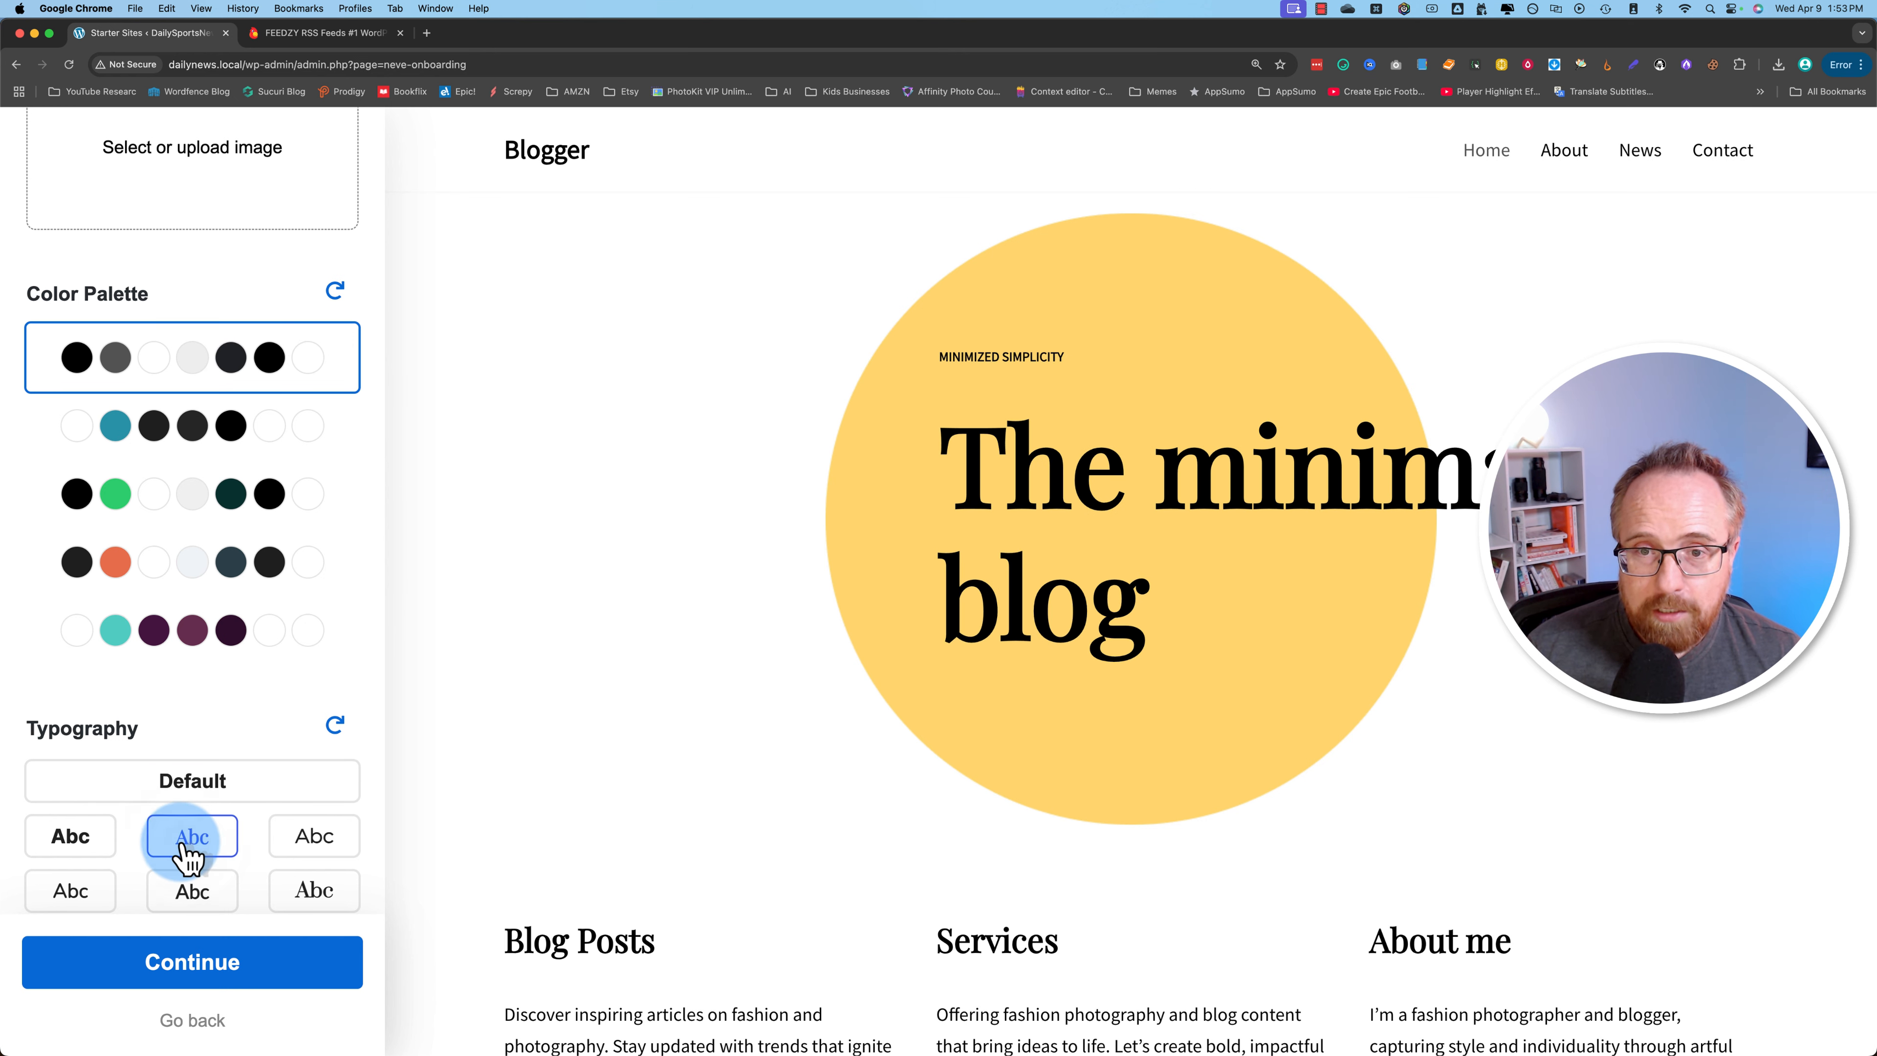
click(74, 844)
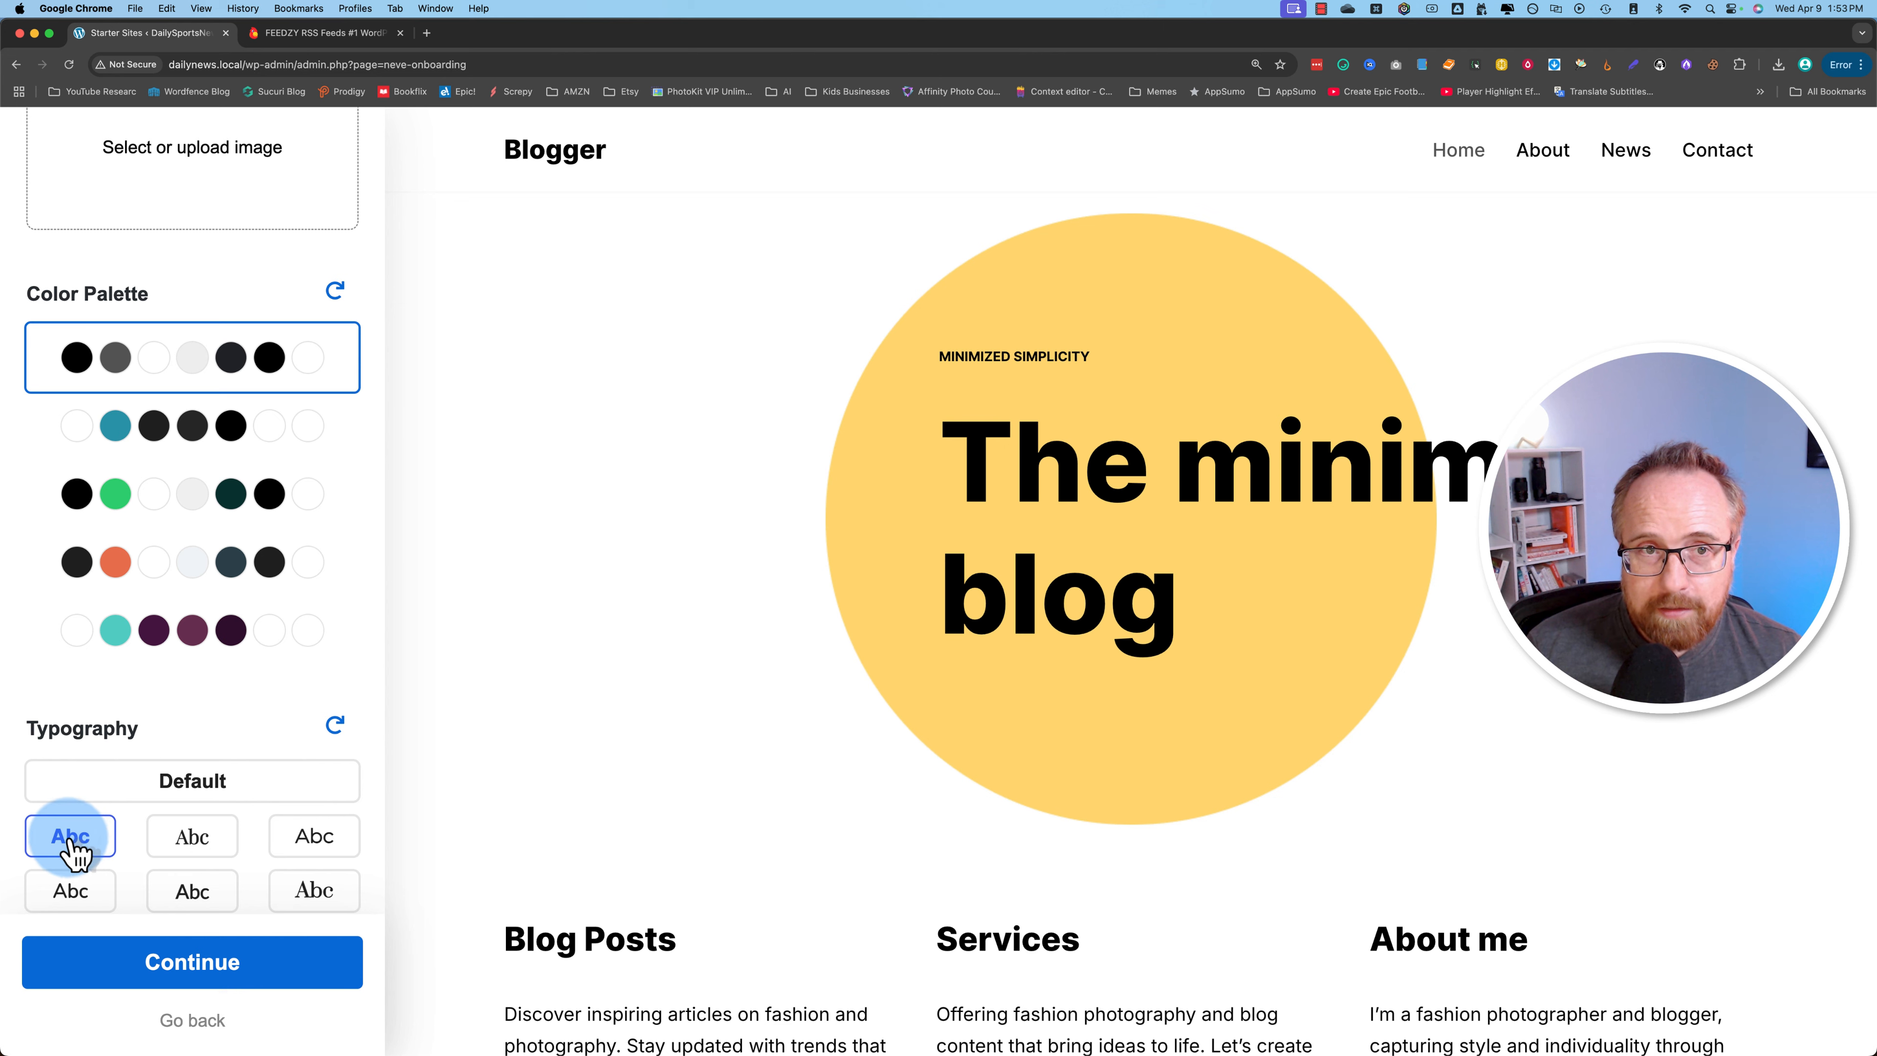
click(181, 844)
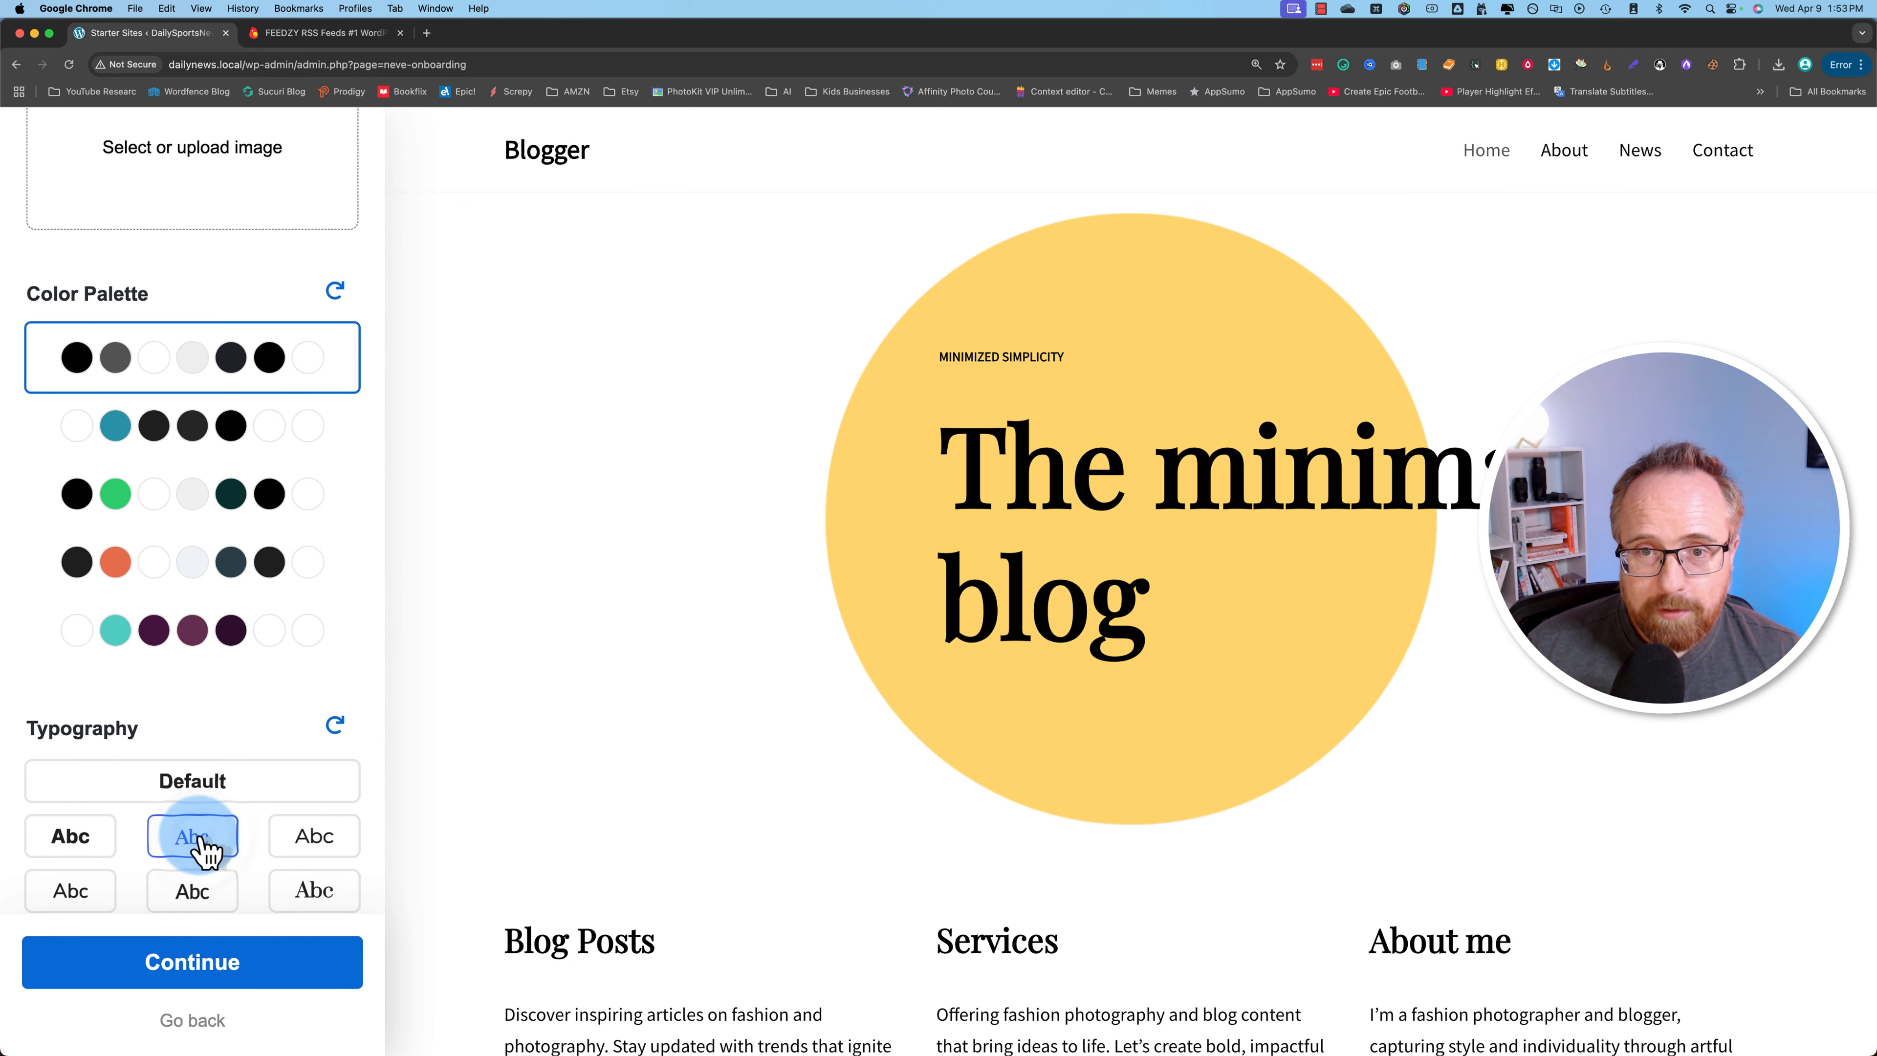
click(85, 844)
click(181, 846)
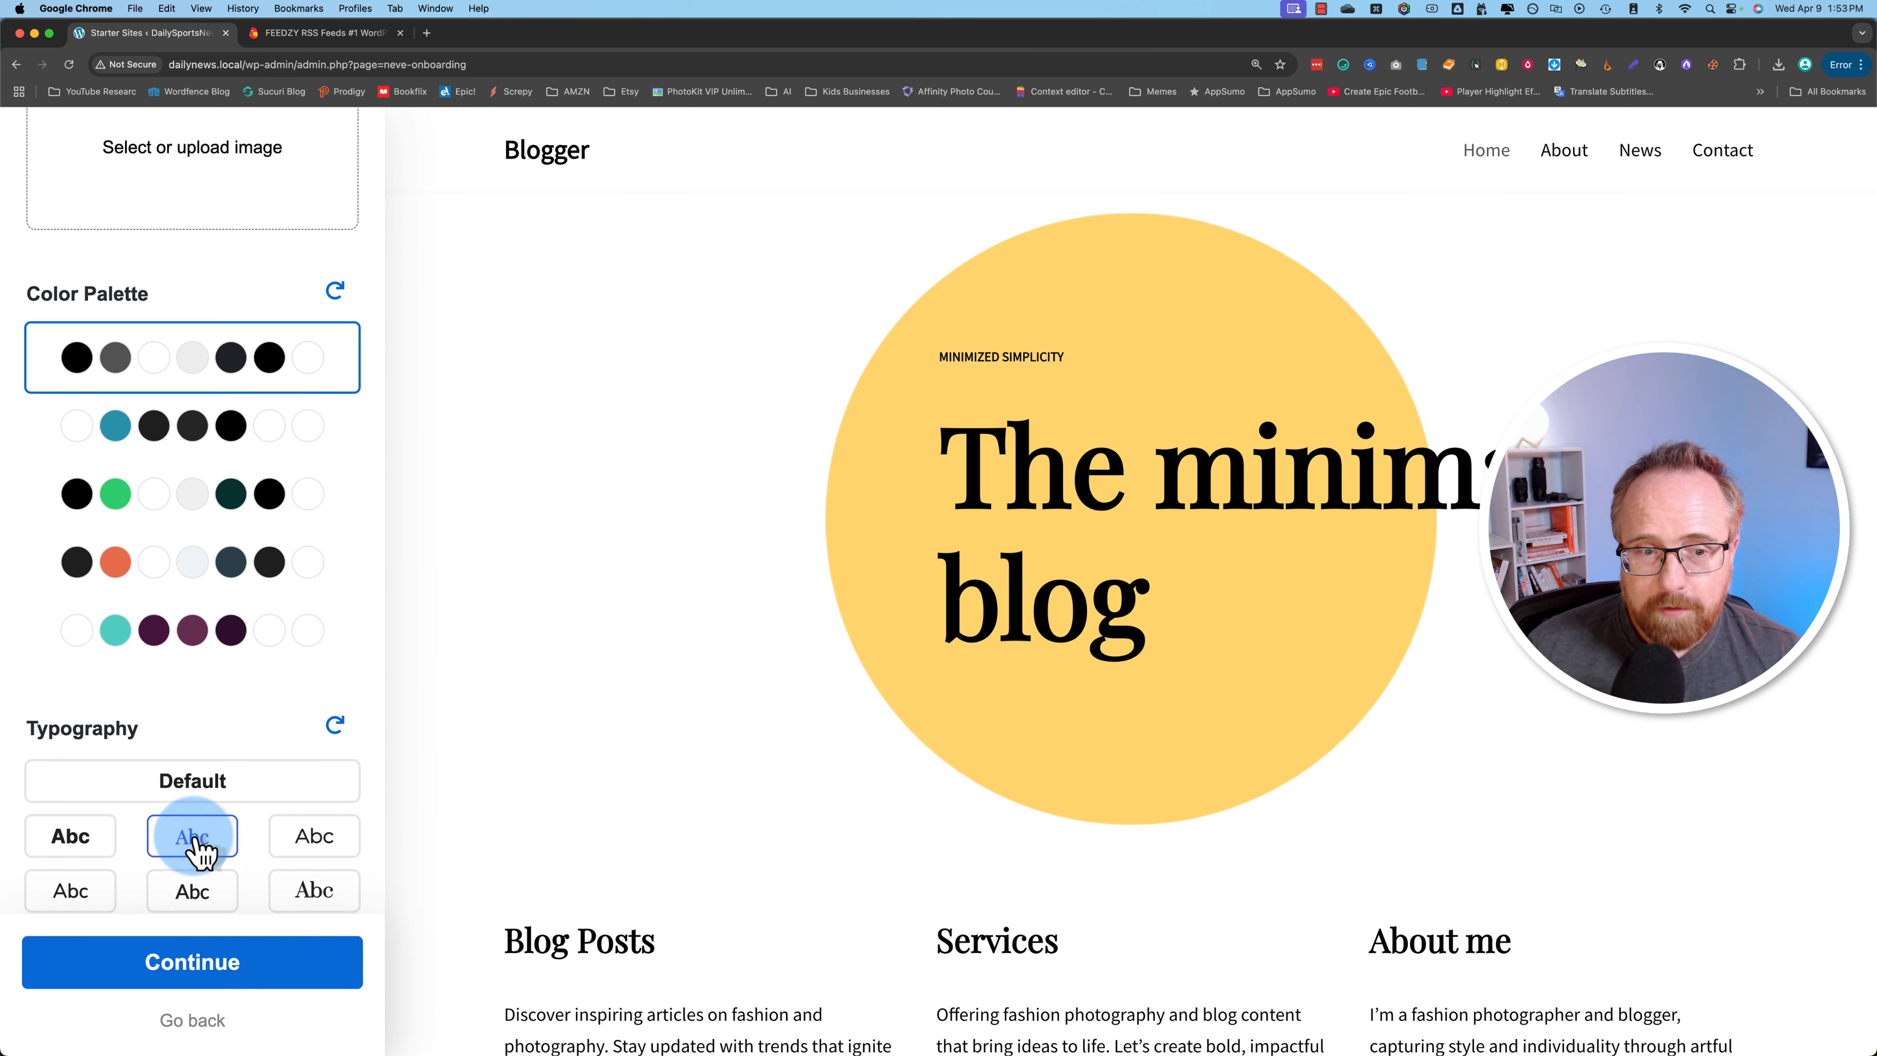
click(318, 847)
click(74, 891)
click(185, 891)
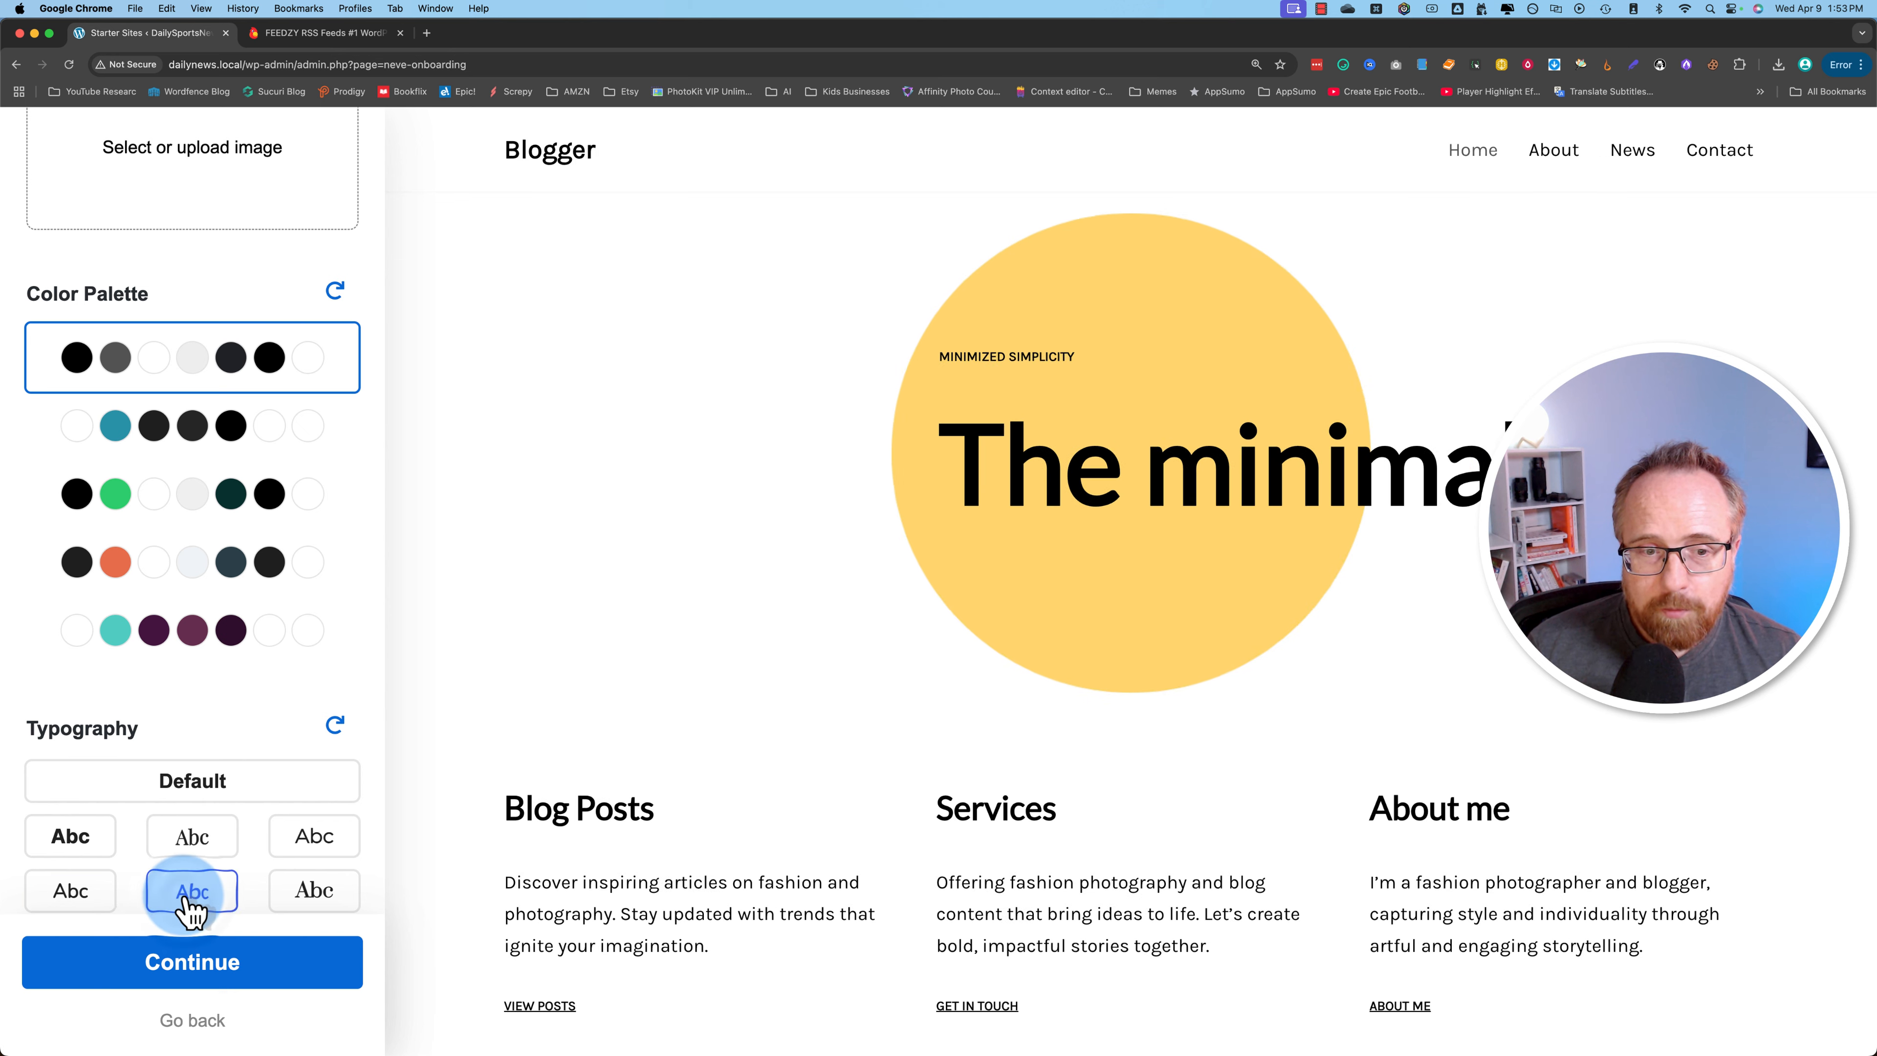
click(304, 896)
click(188, 843)
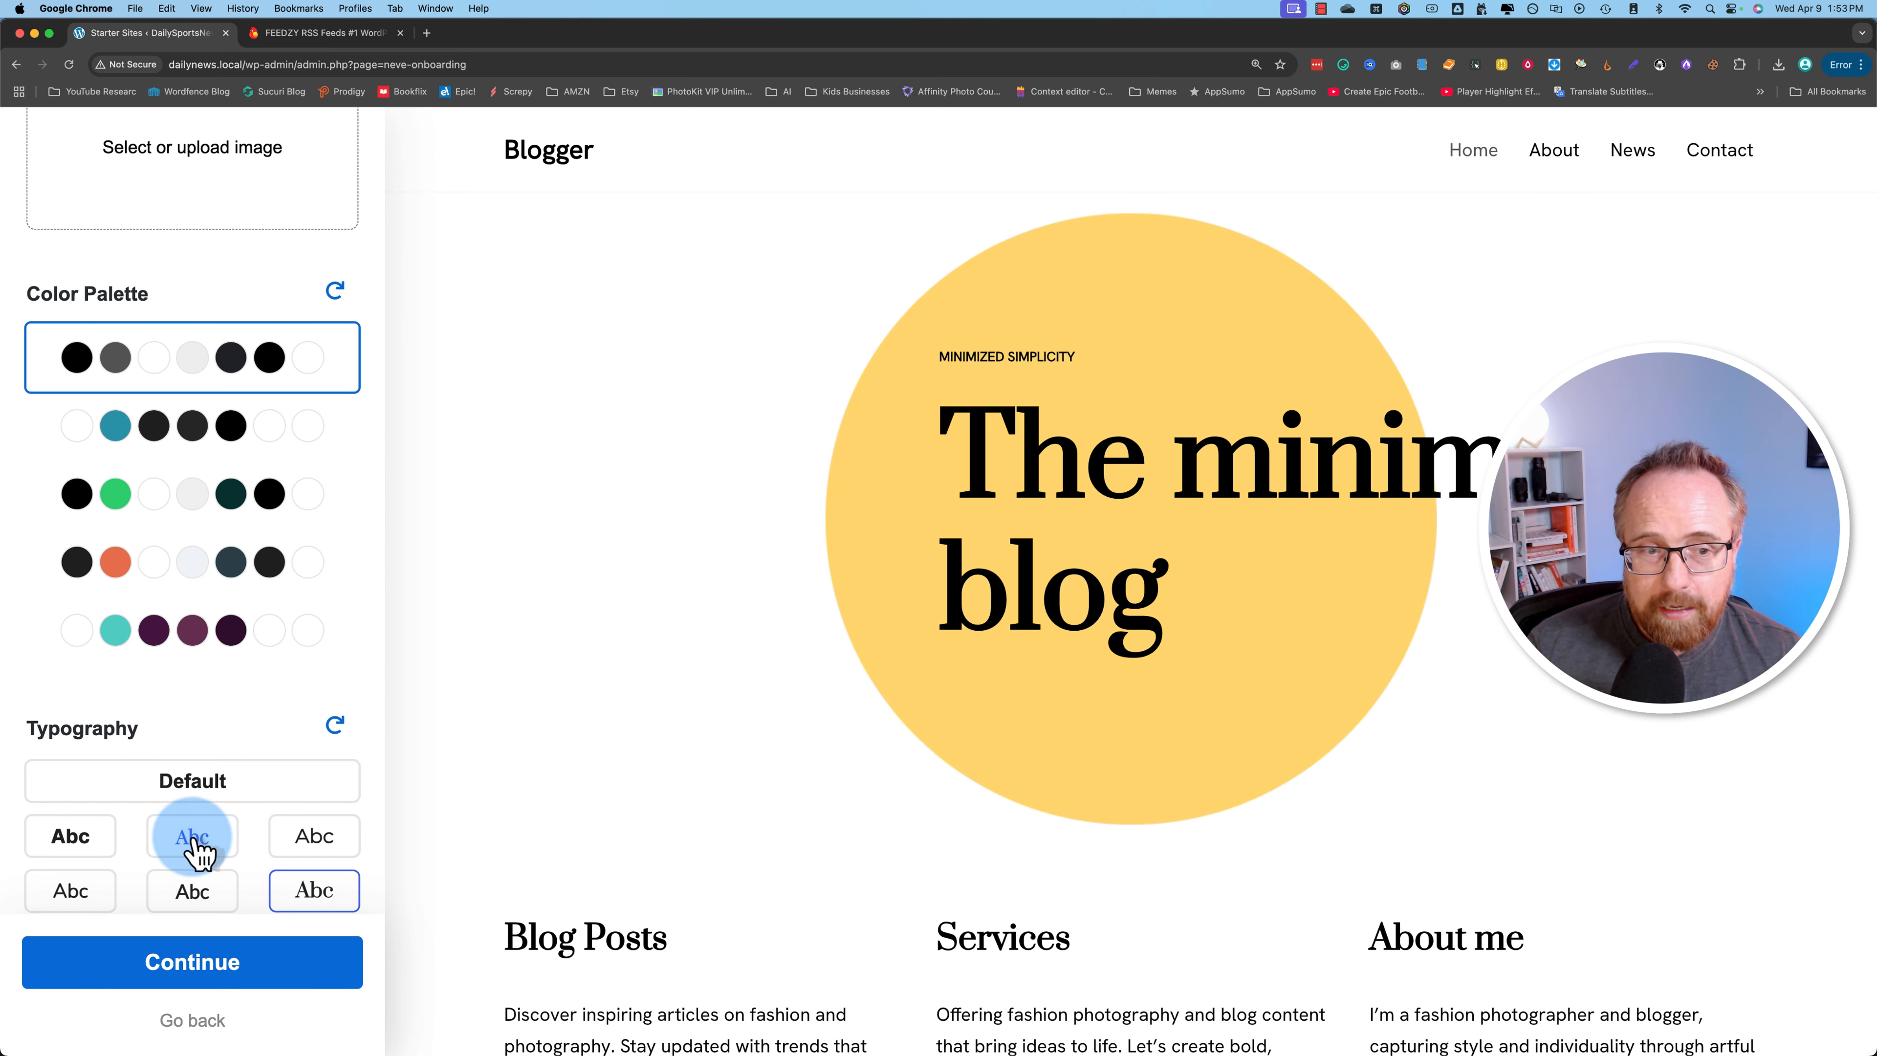
click(71, 838)
click(155, 835)
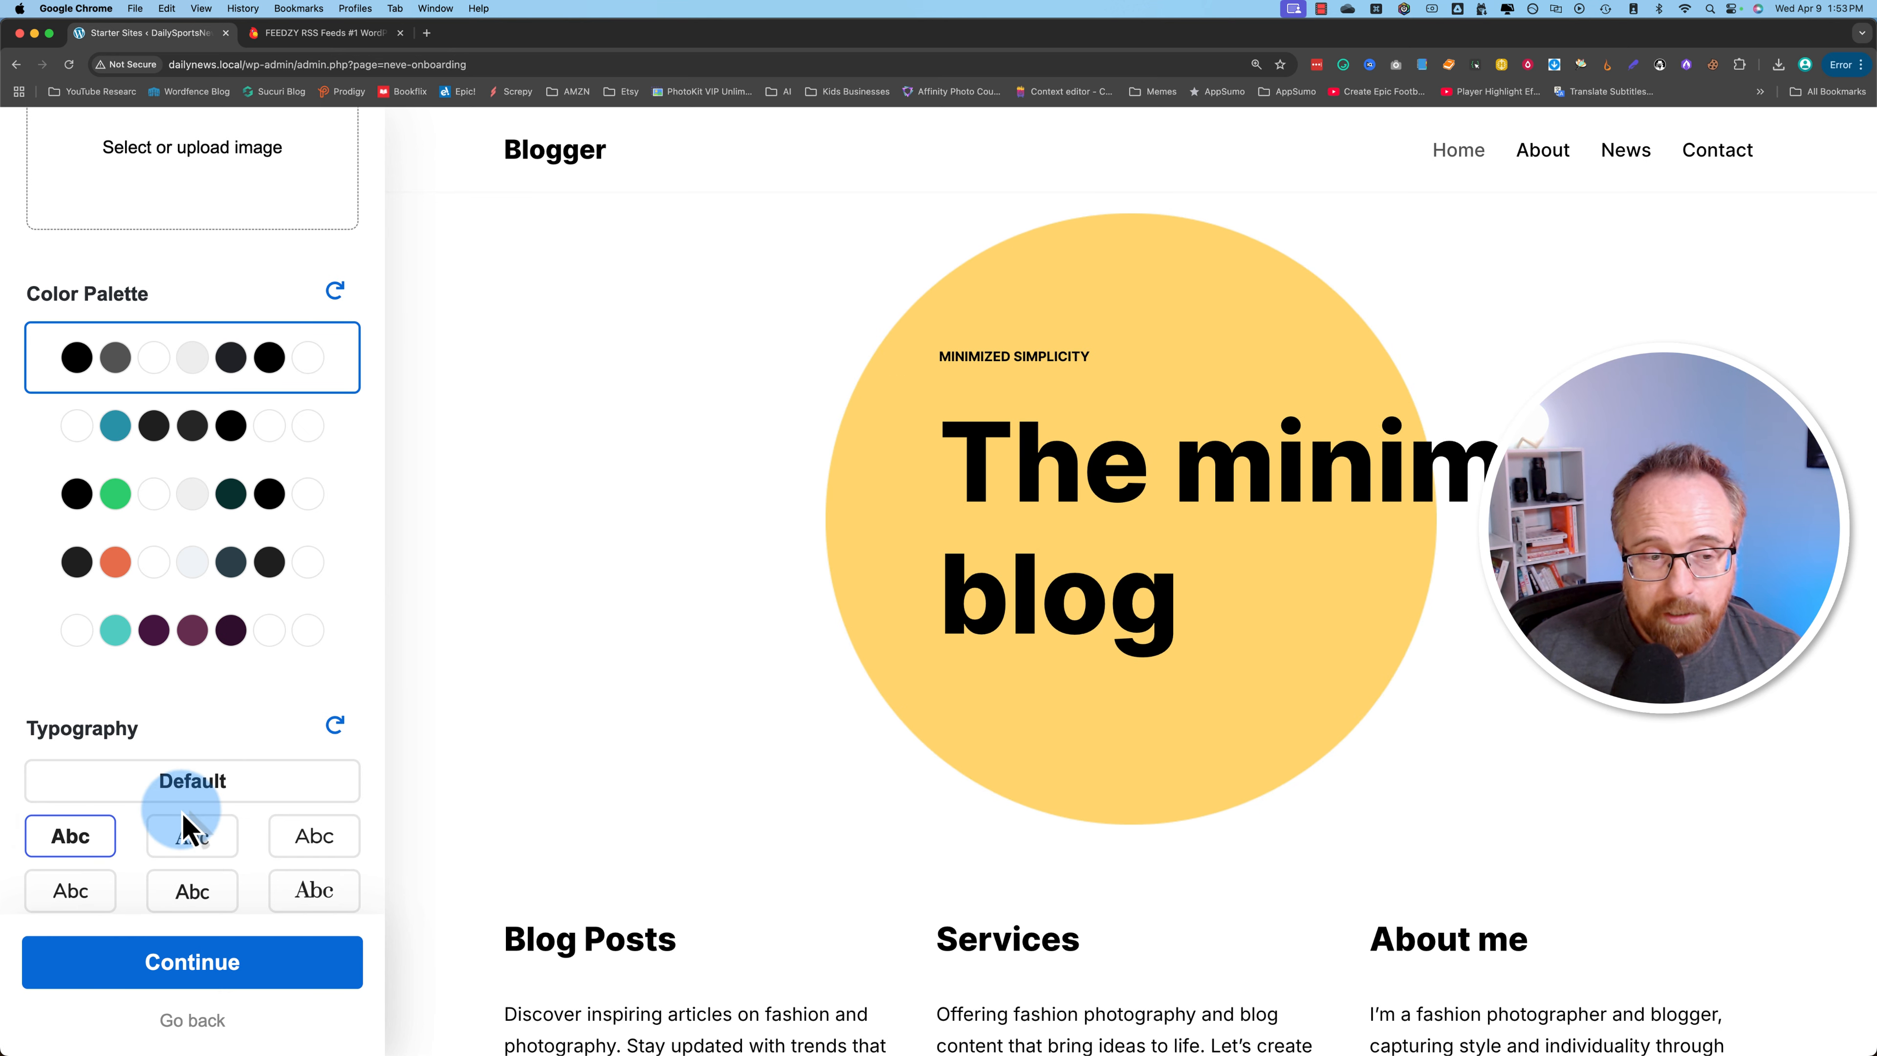
click(149, 961)
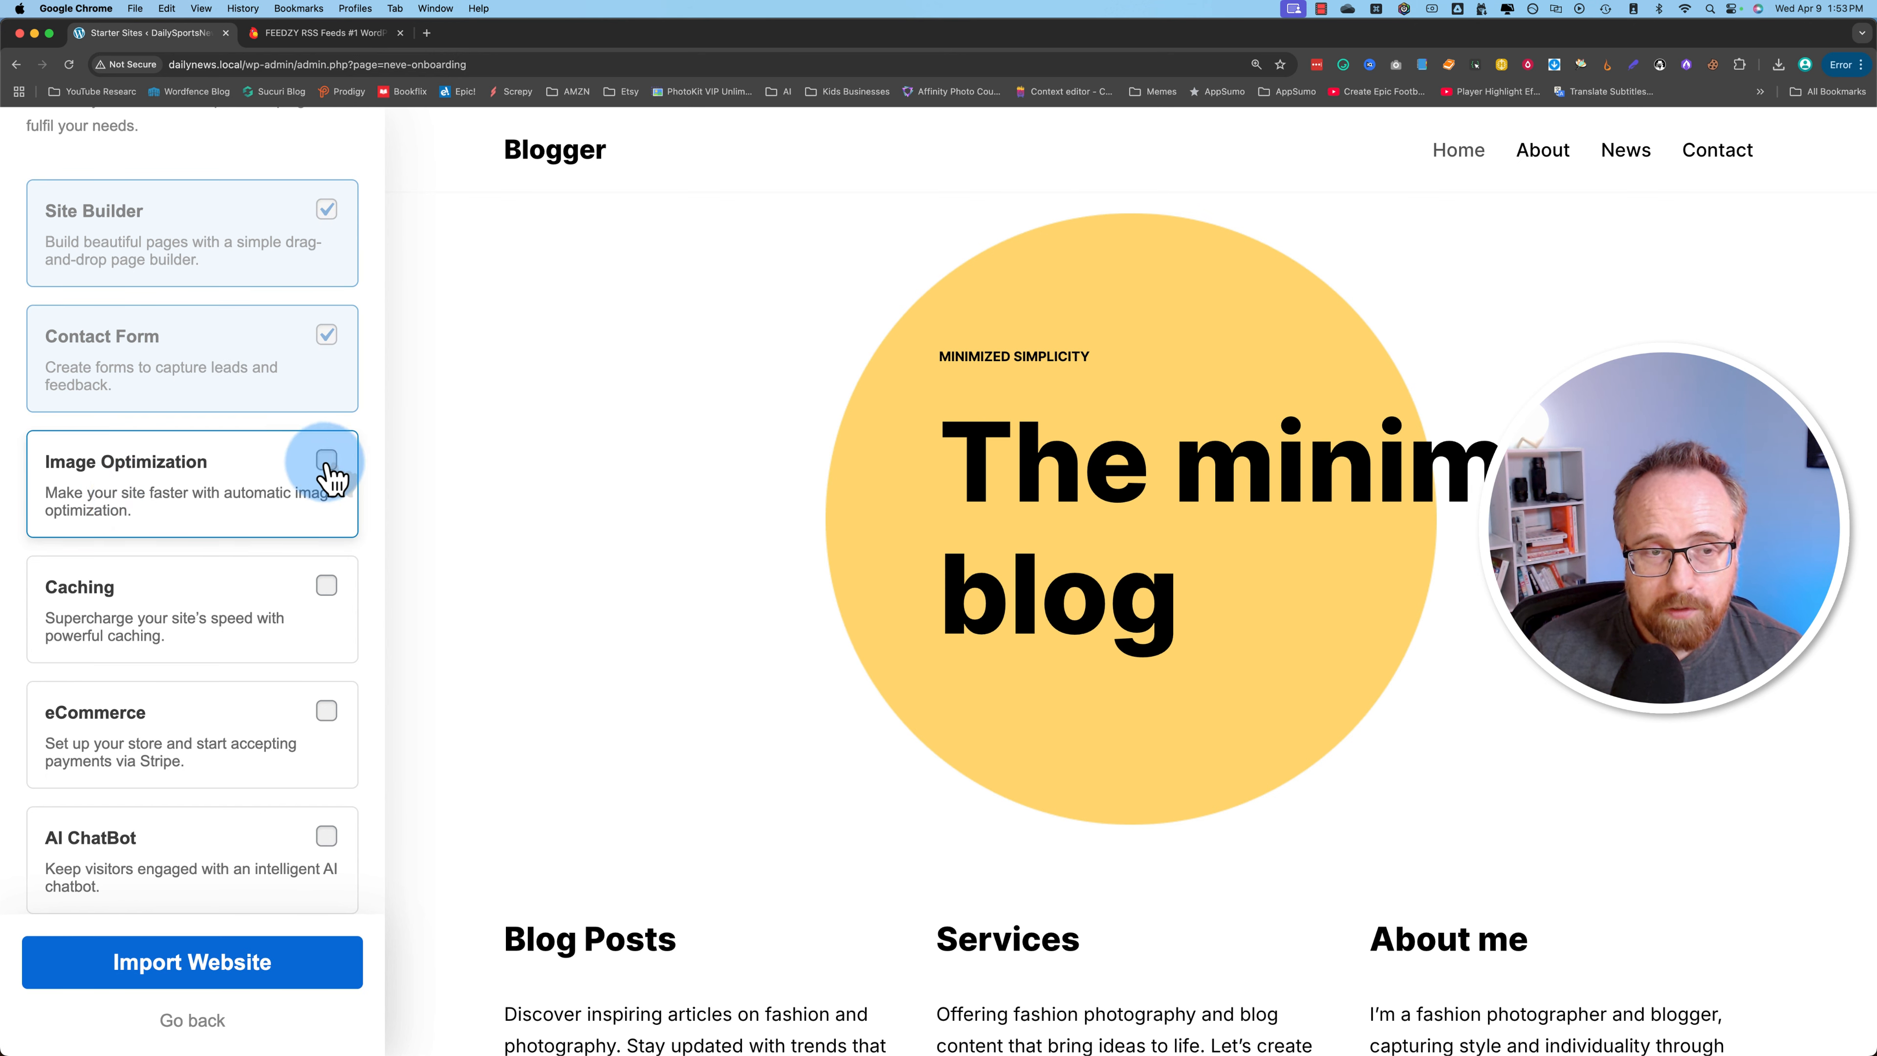
Add Image Optimization and Caching to the template's features, import the website, and skip the survey to view the site.
click(326, 463)
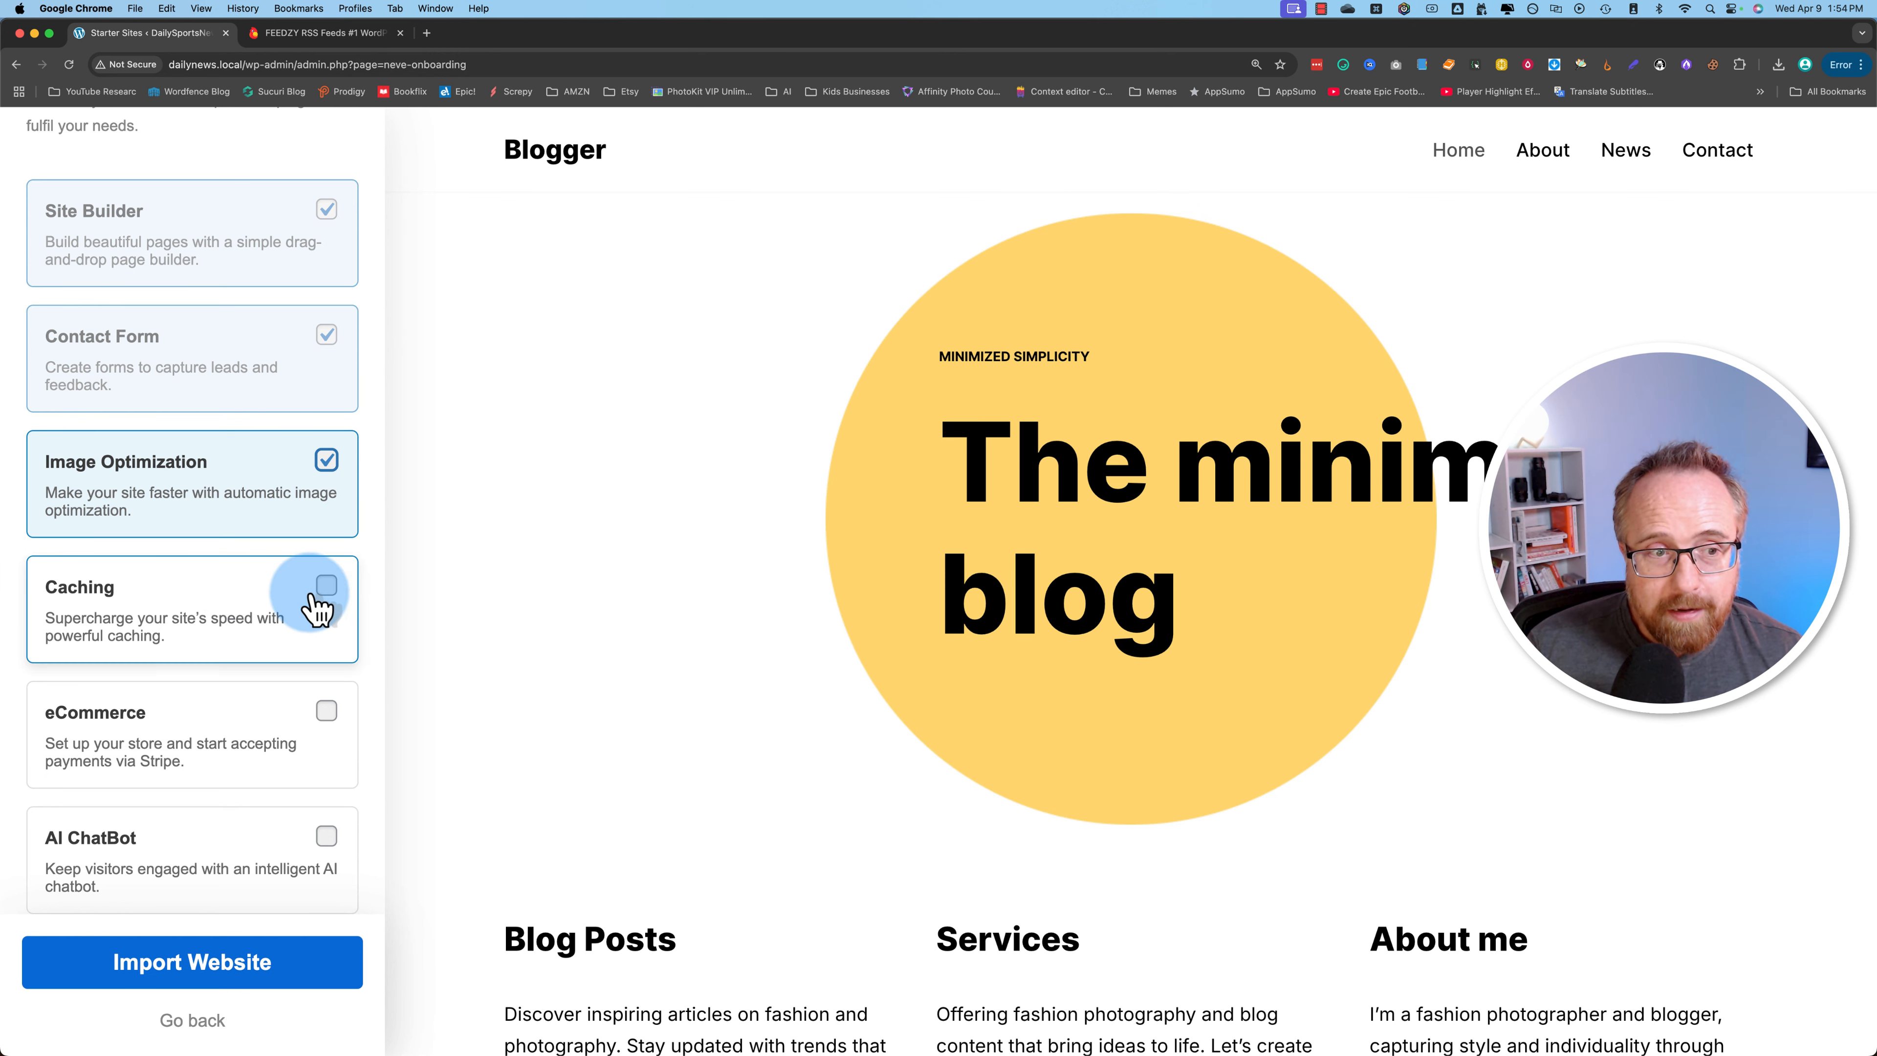
click(326, 588)
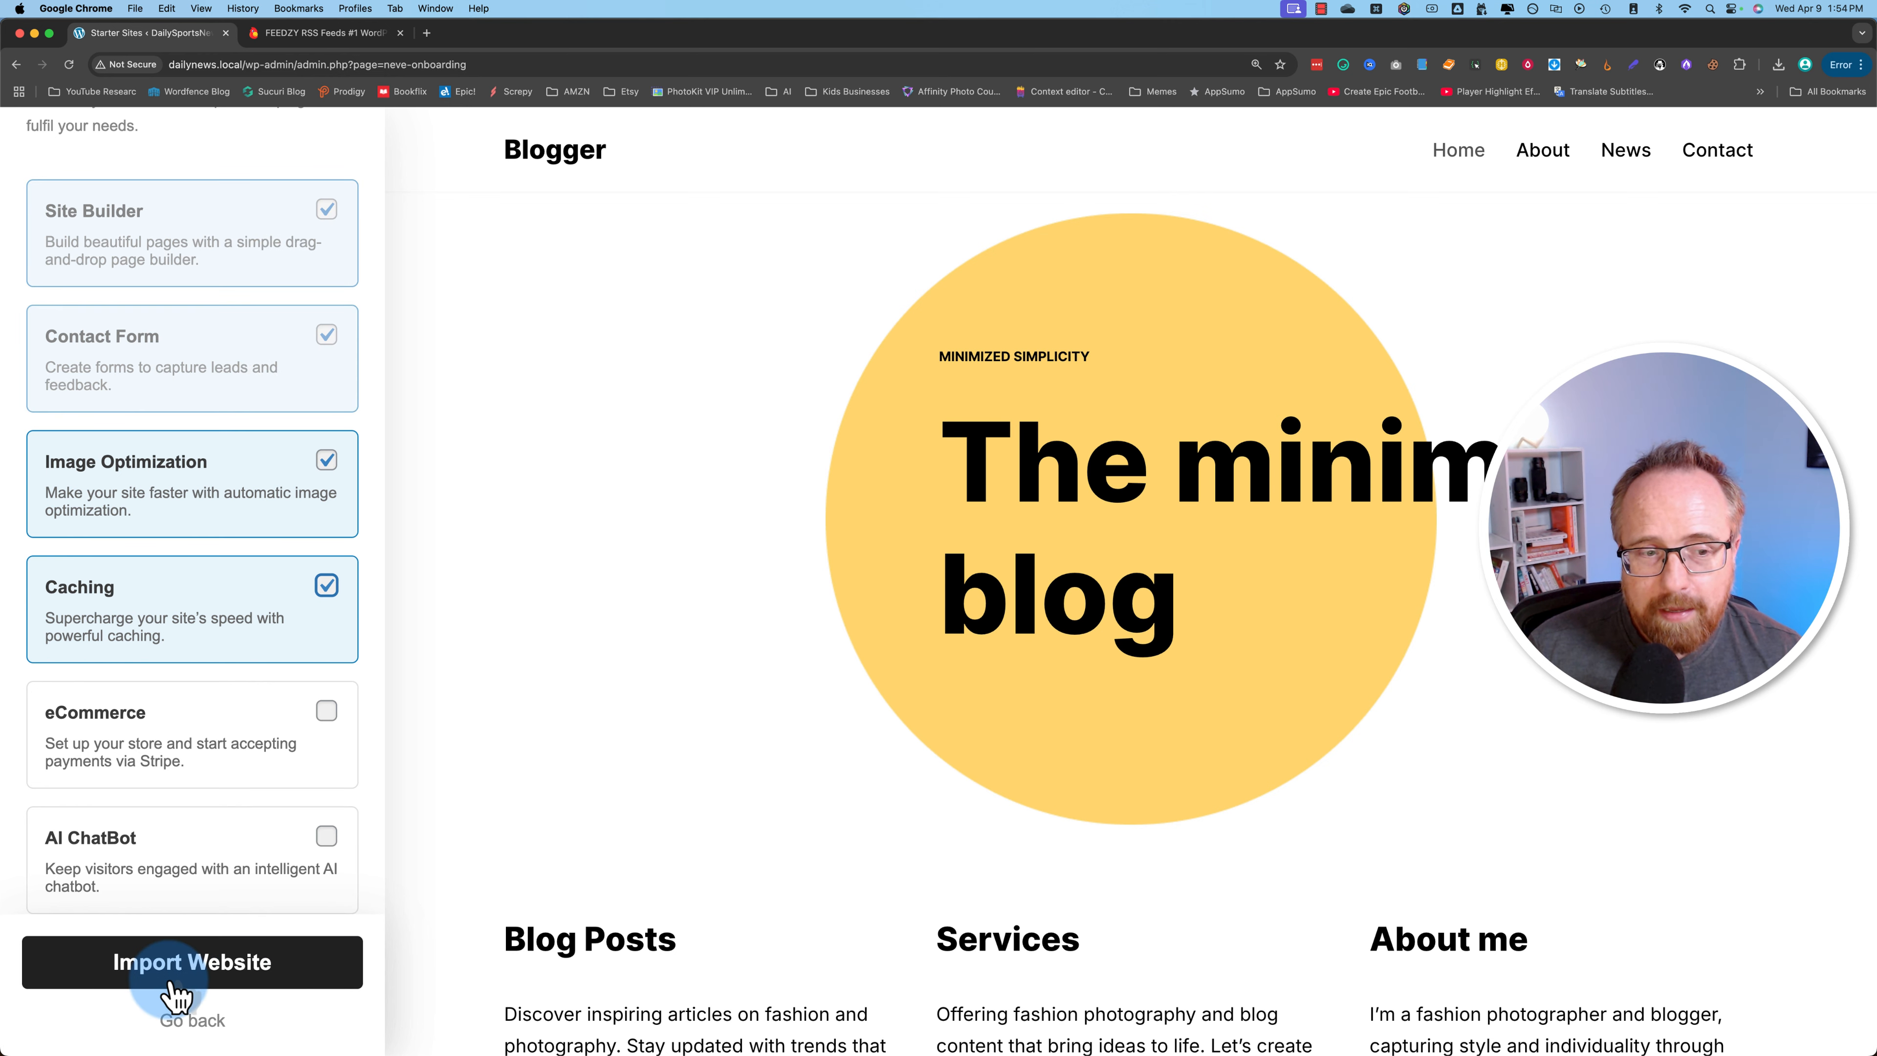
click(196, 983)
click(1147, 665)
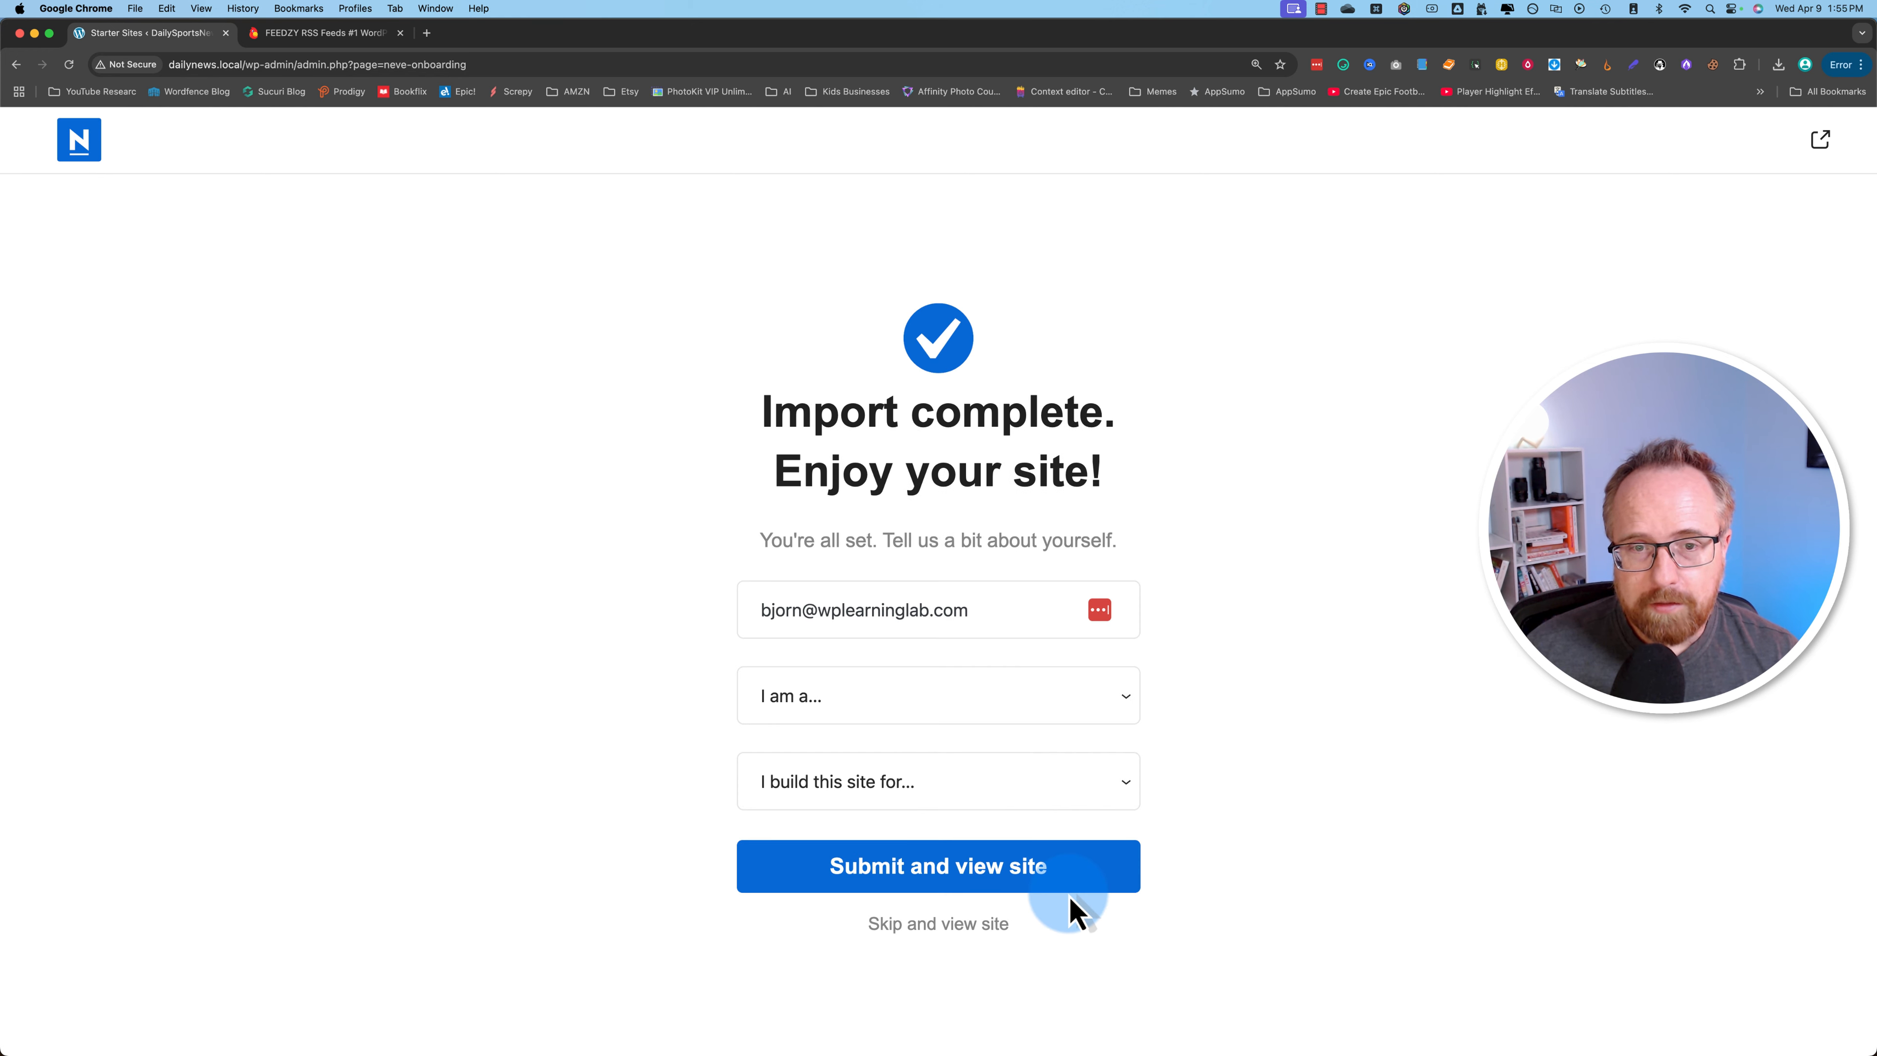
click(975, 933)
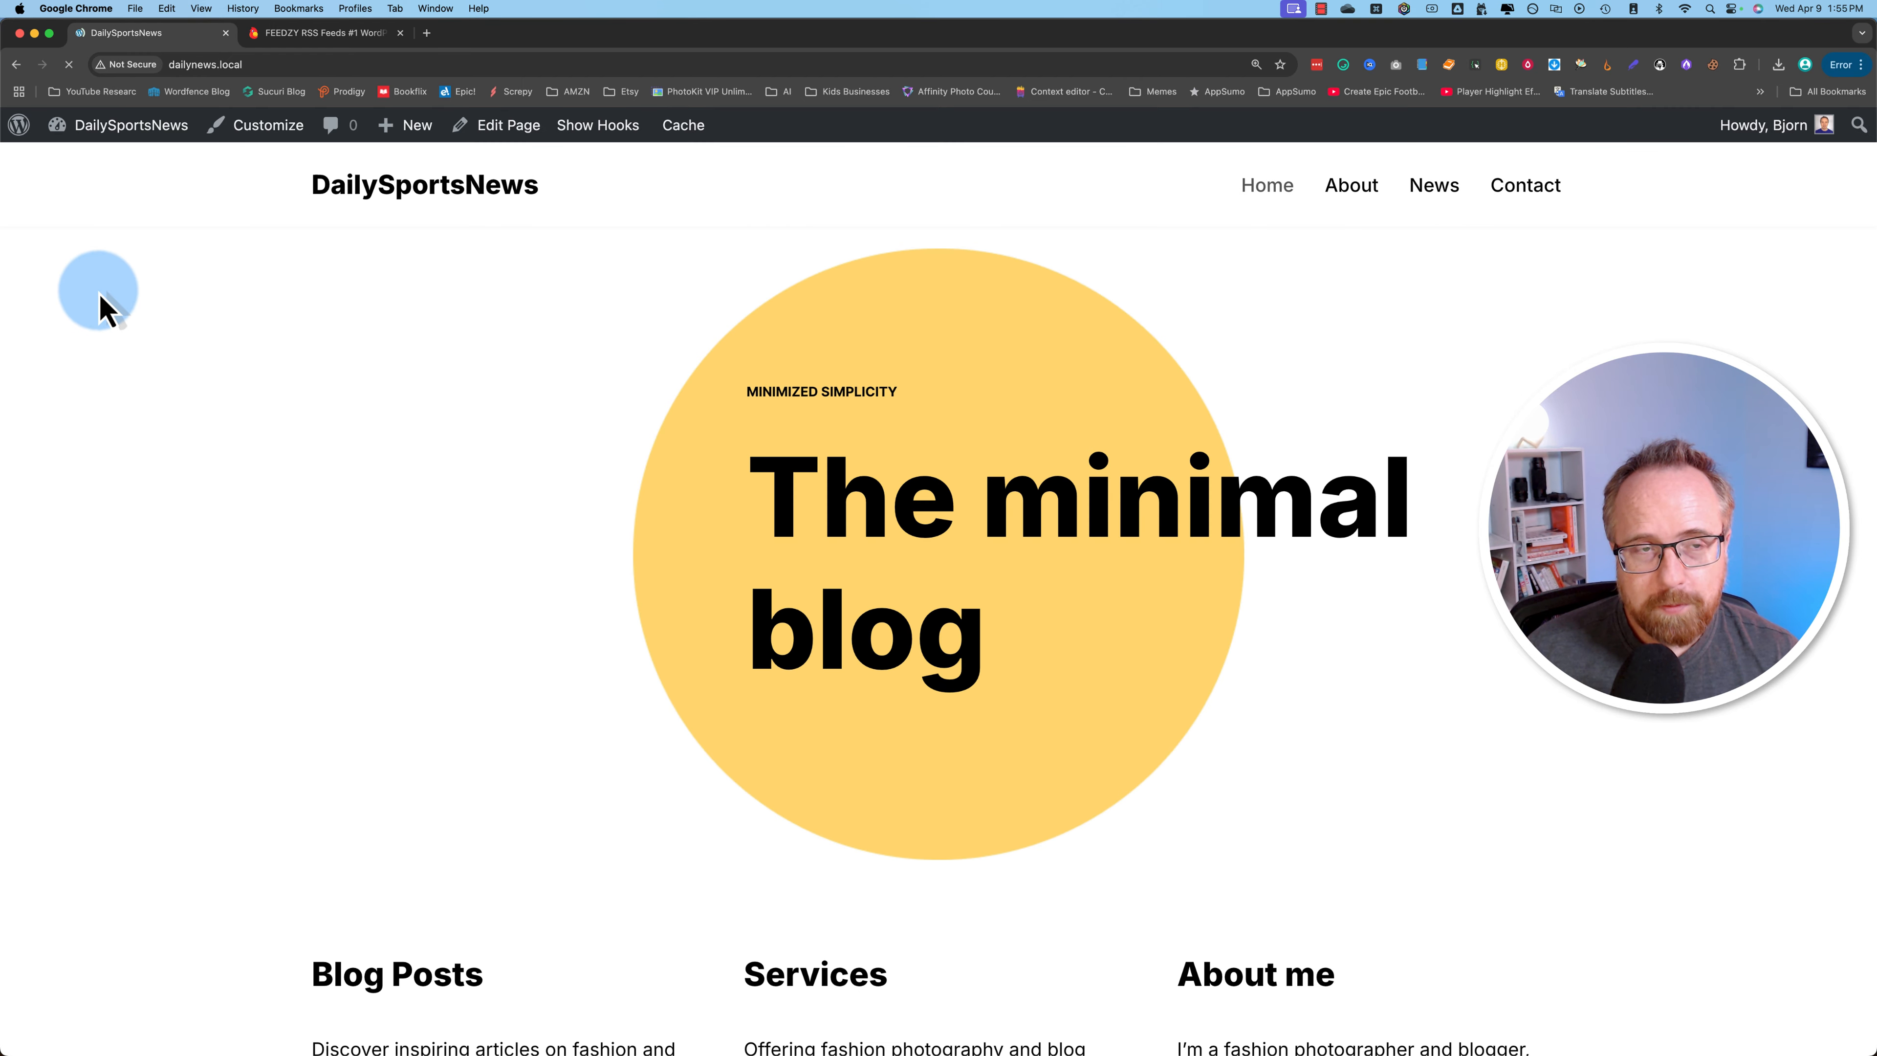
Look through the imported home page's sections, from the hero heading down to the social links and photo row.
scroll(336, 473, down, 10)
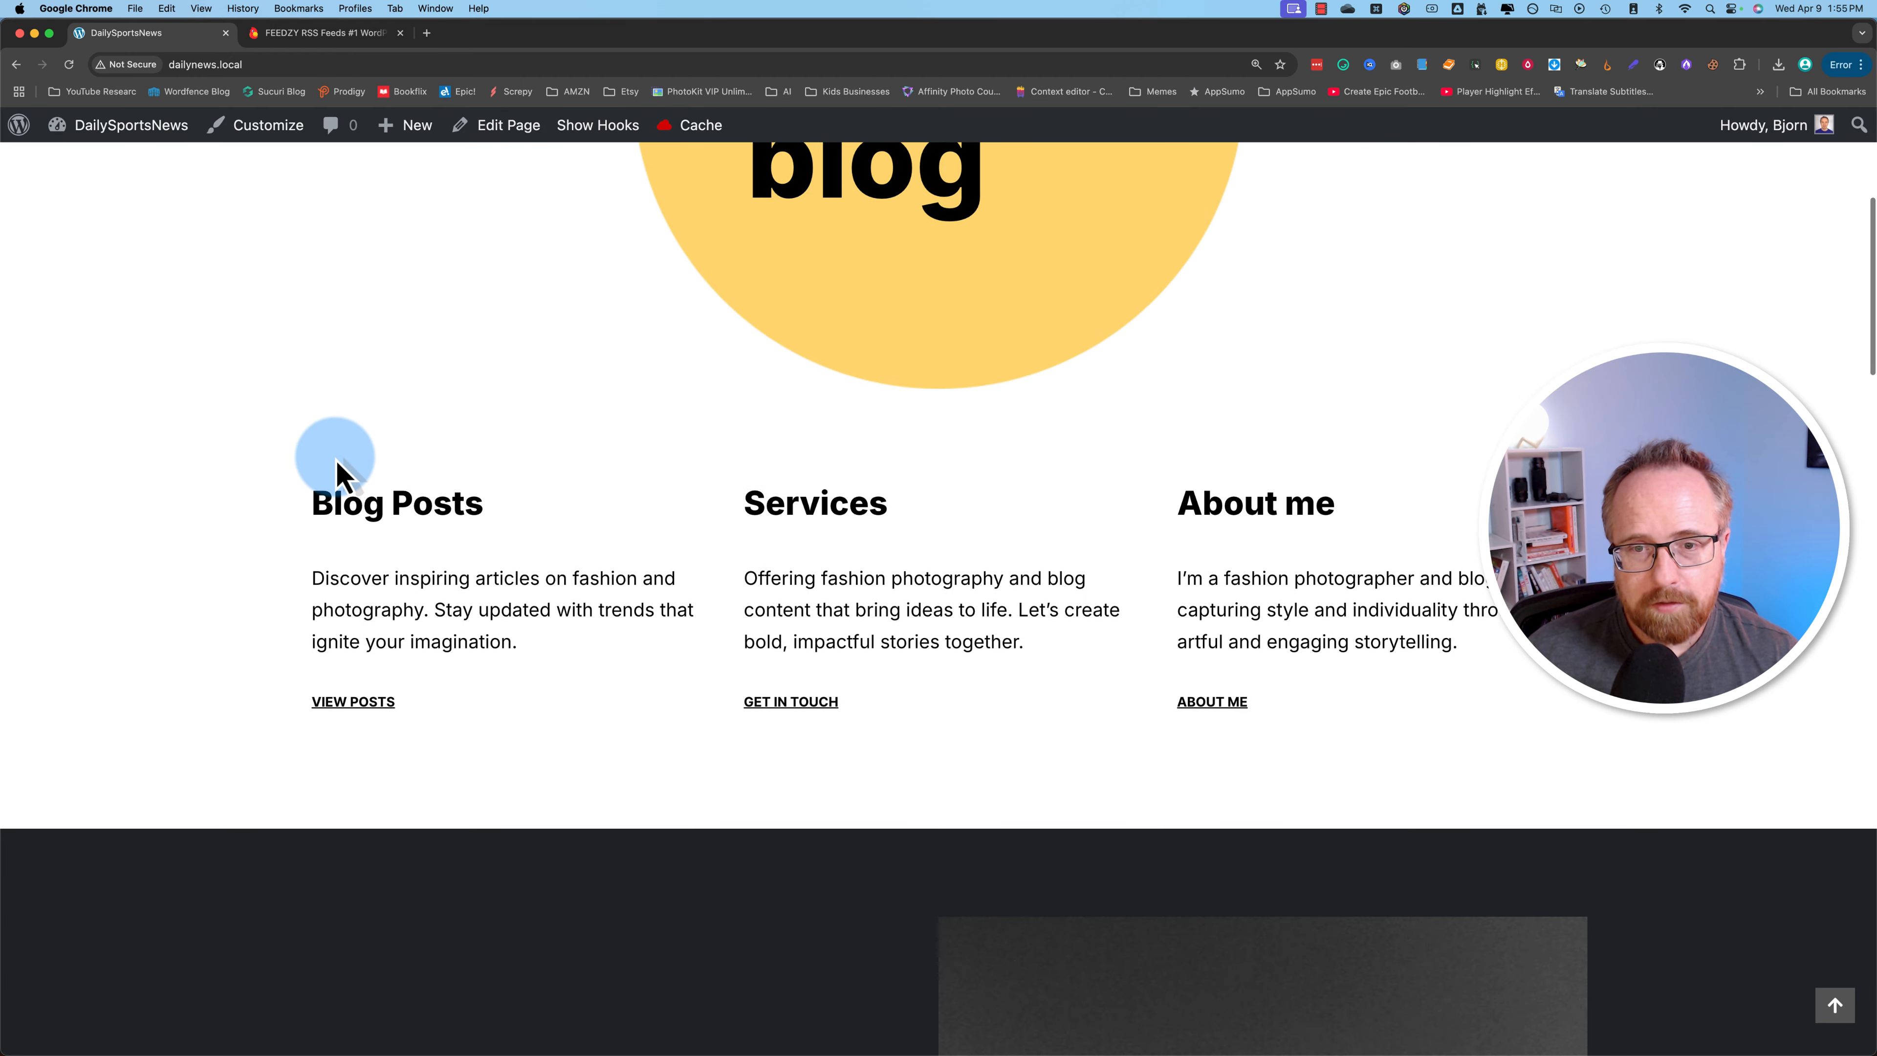
scroll(337, 462, down, 16)
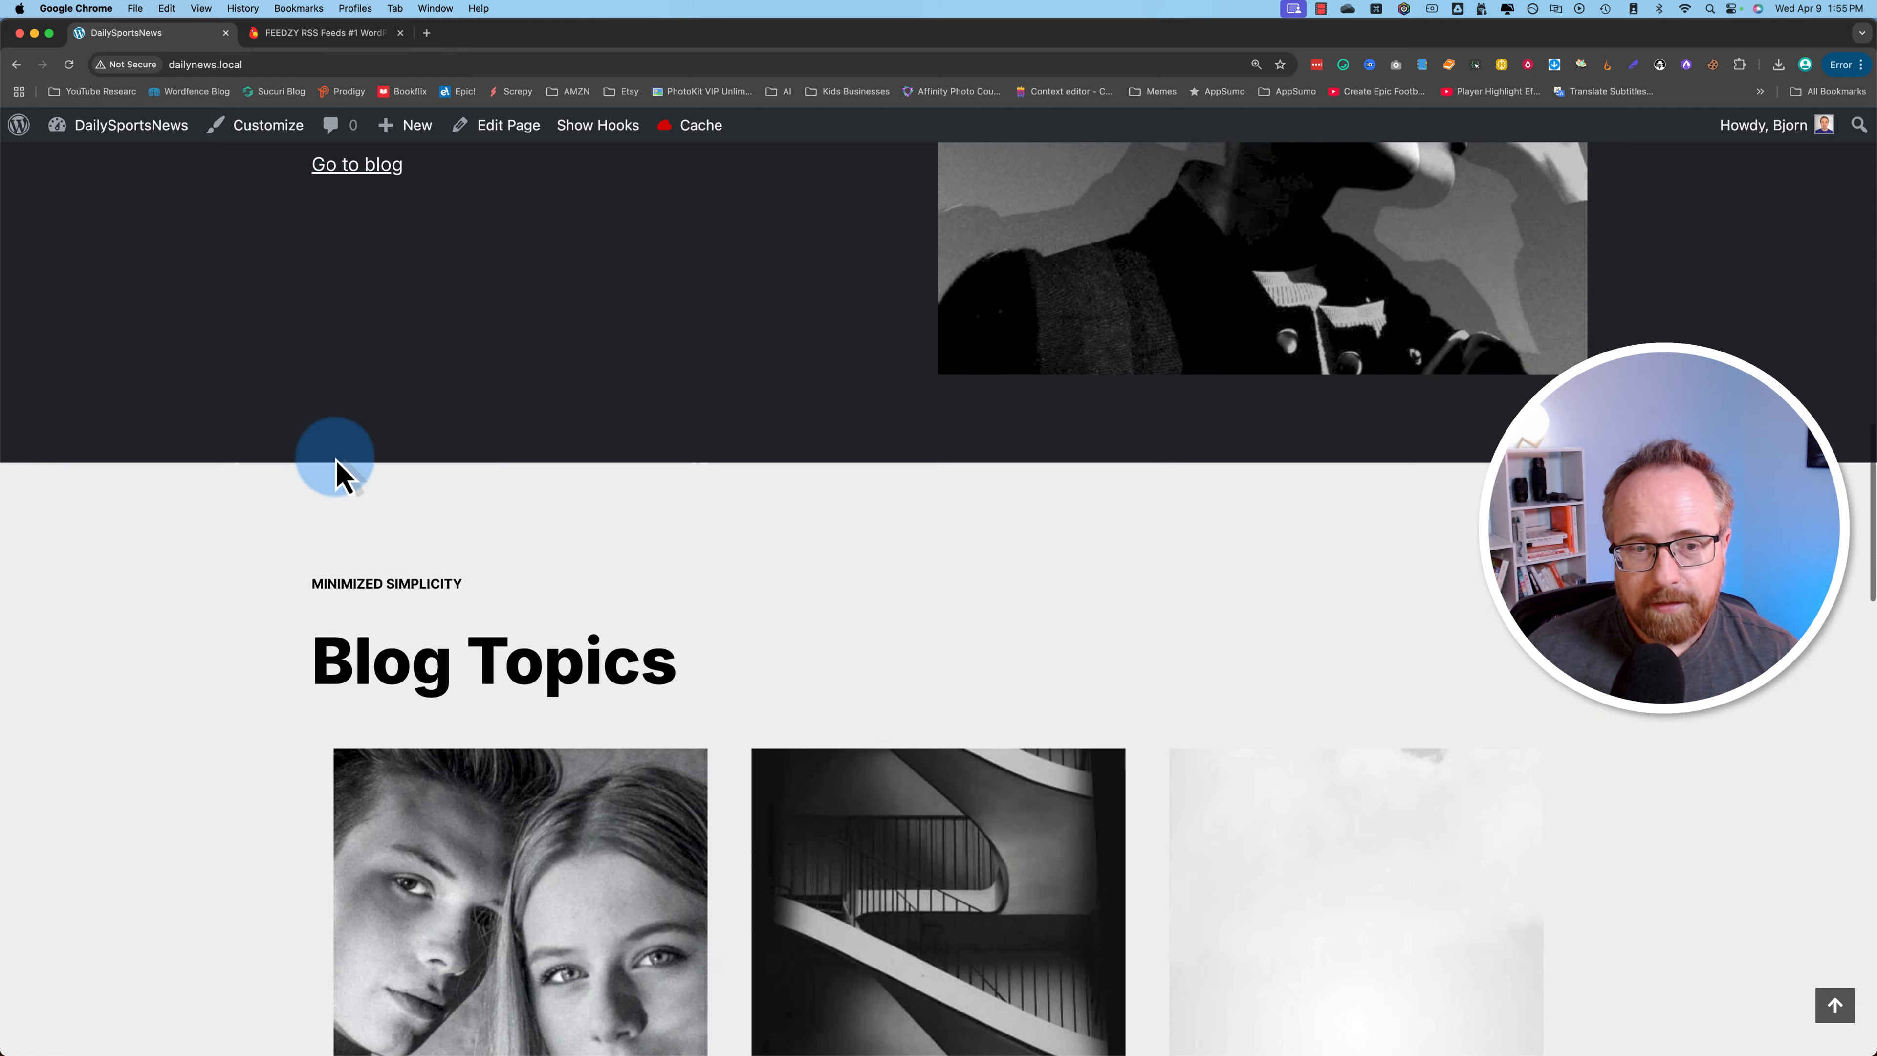
scroll(746, 717, down, 4)
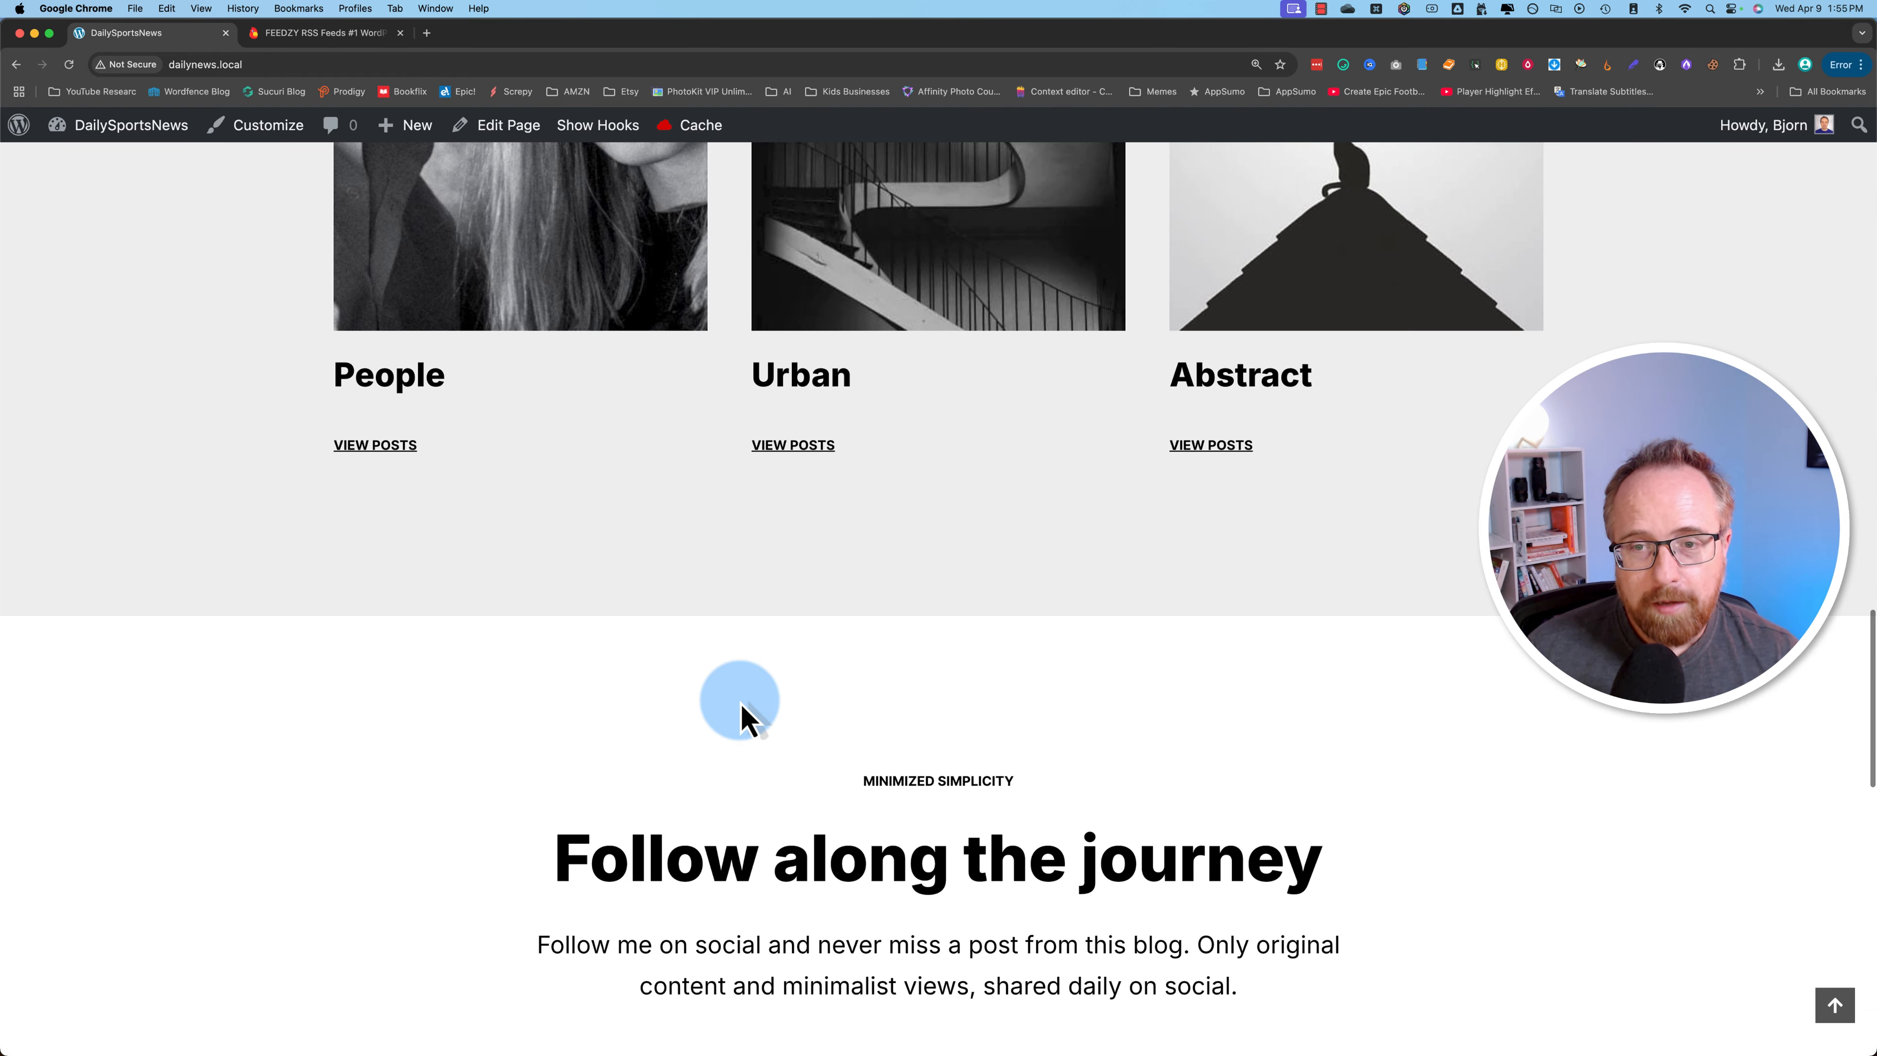
scroll(745, 717, up, 20)
scroll(892, 629, up, 3)
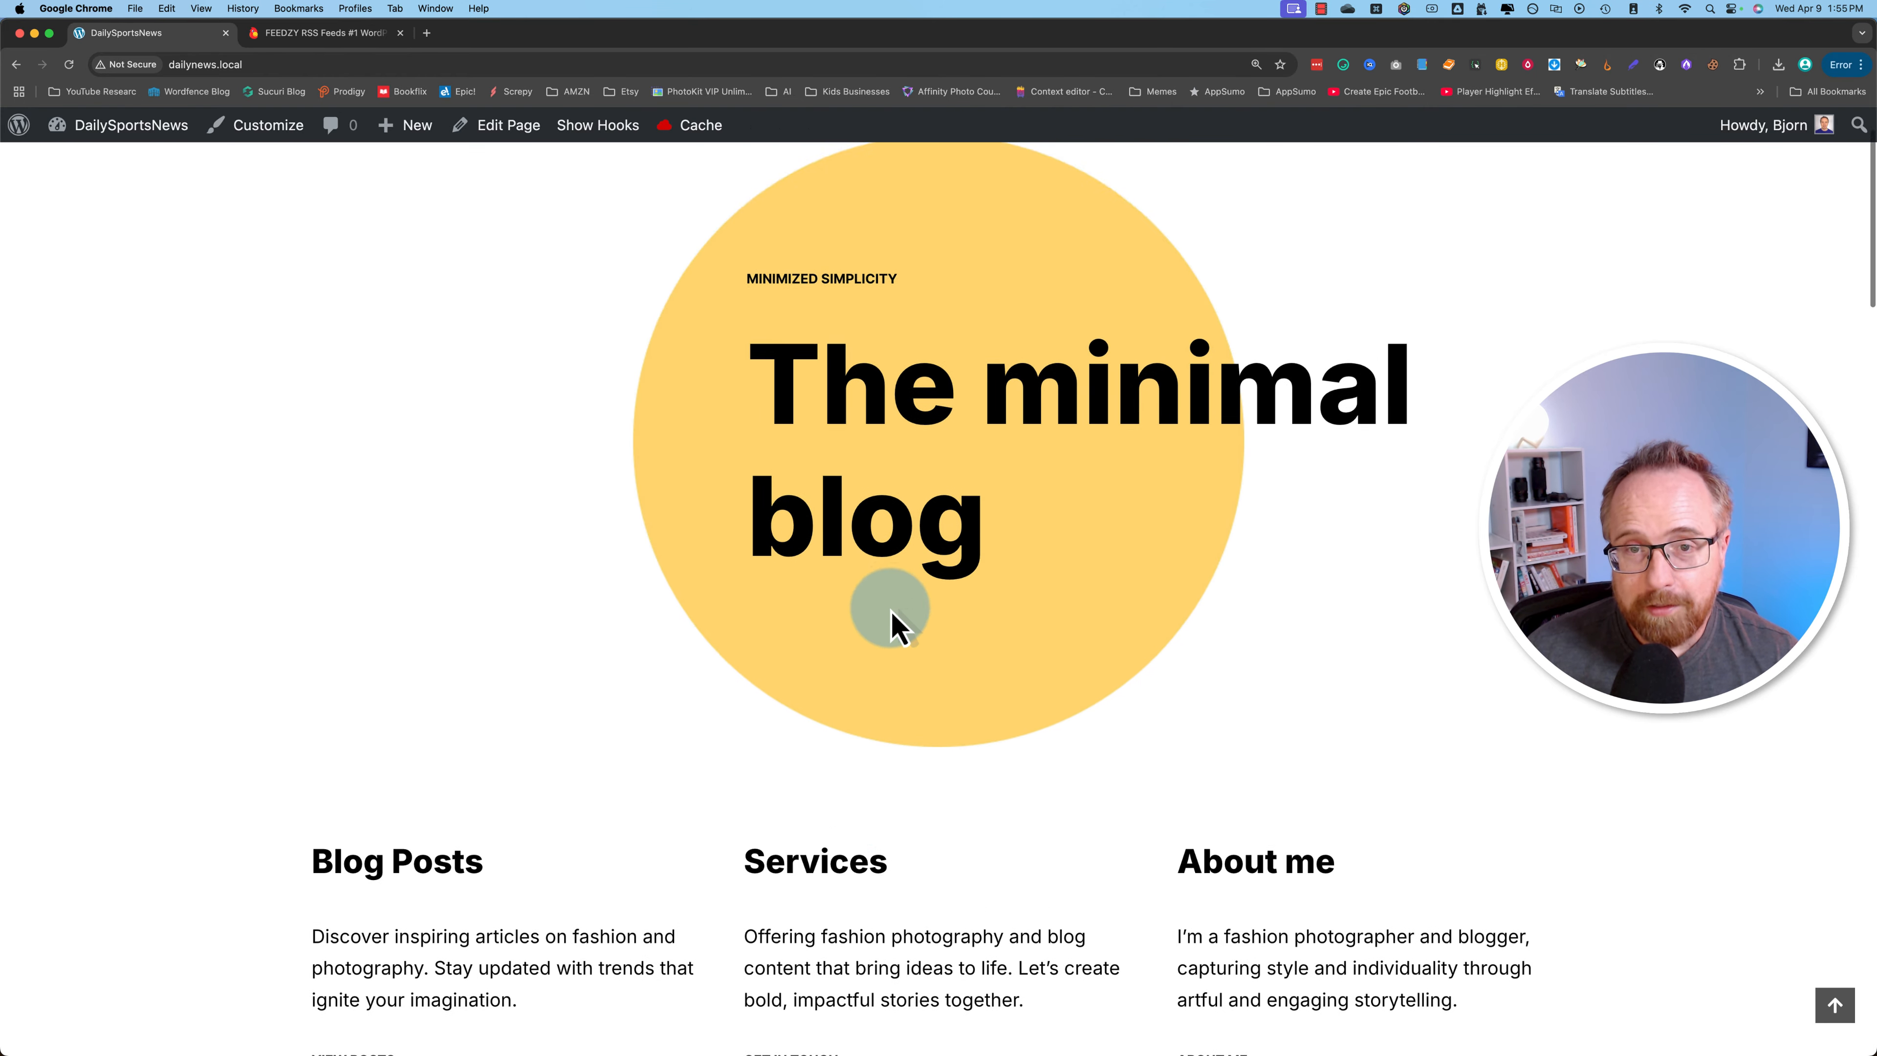
scroll(893, 629, down, 20)
scroll(1034, 606, down, 15)
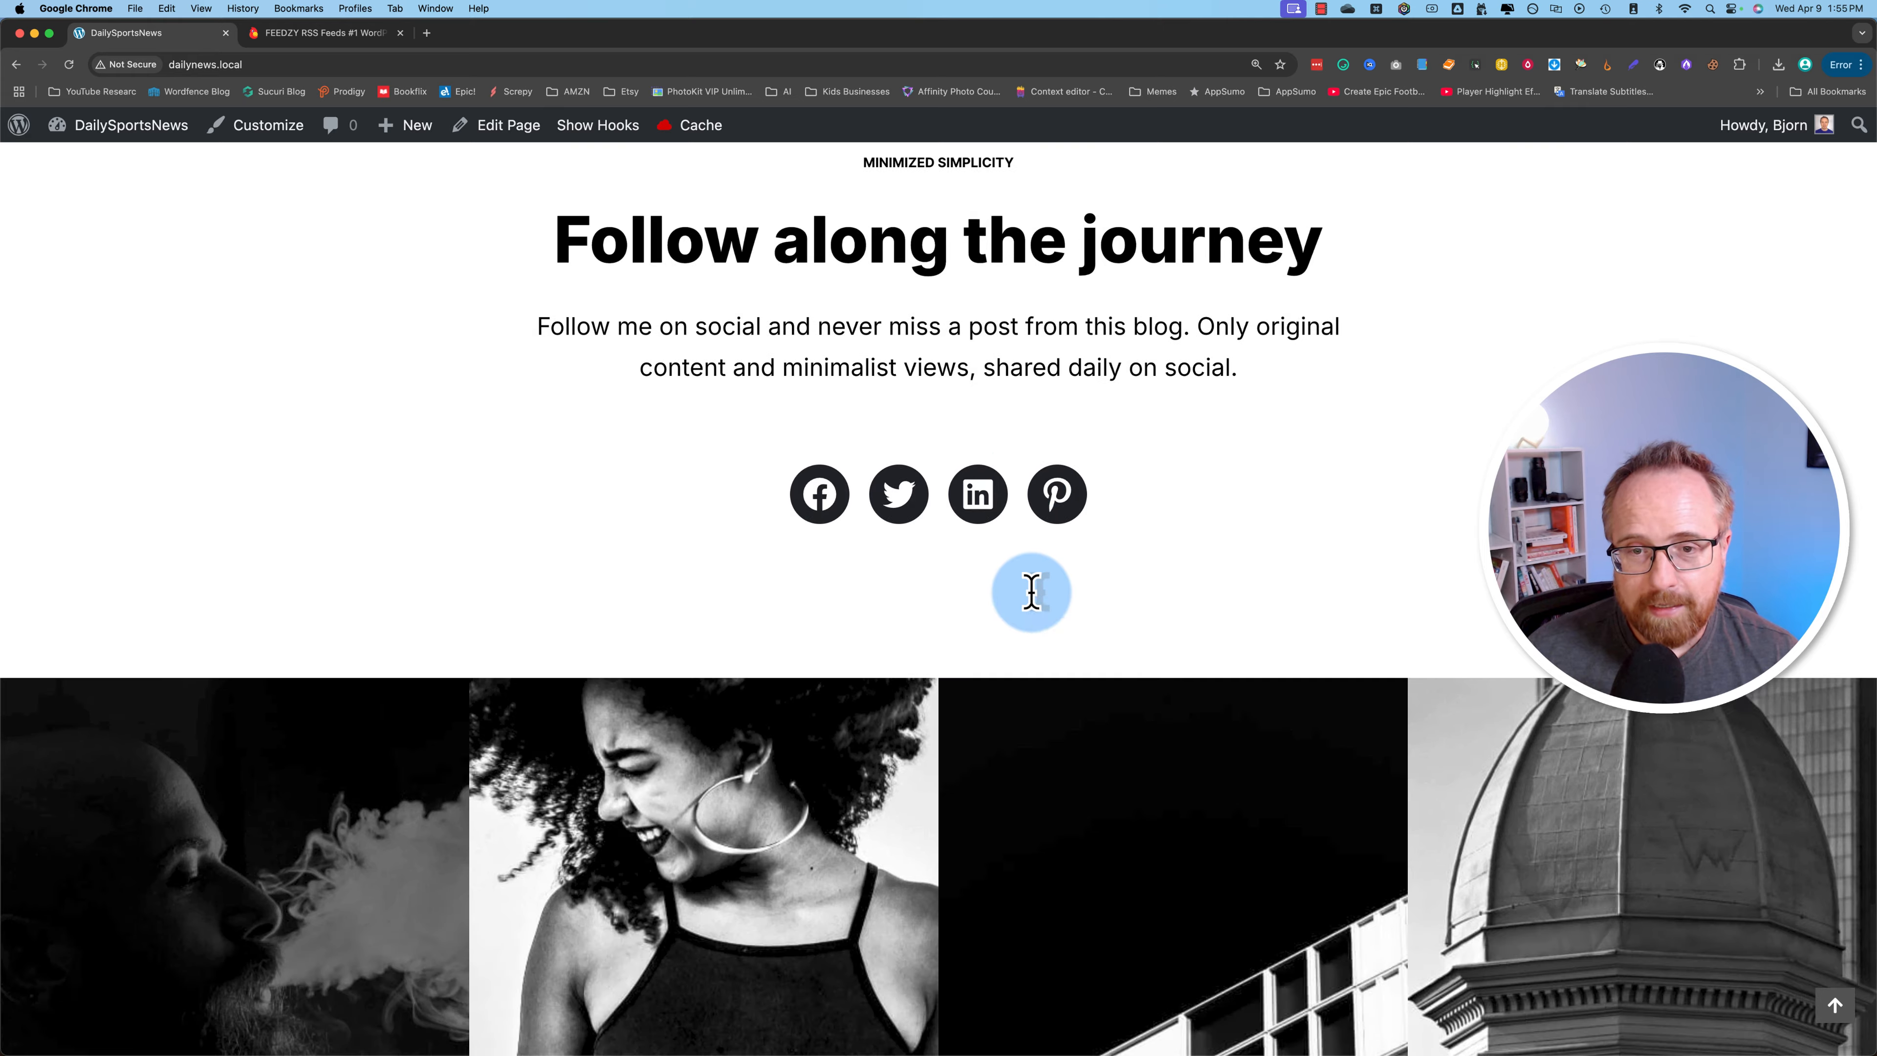
scroll(1038, 602, up, 20)
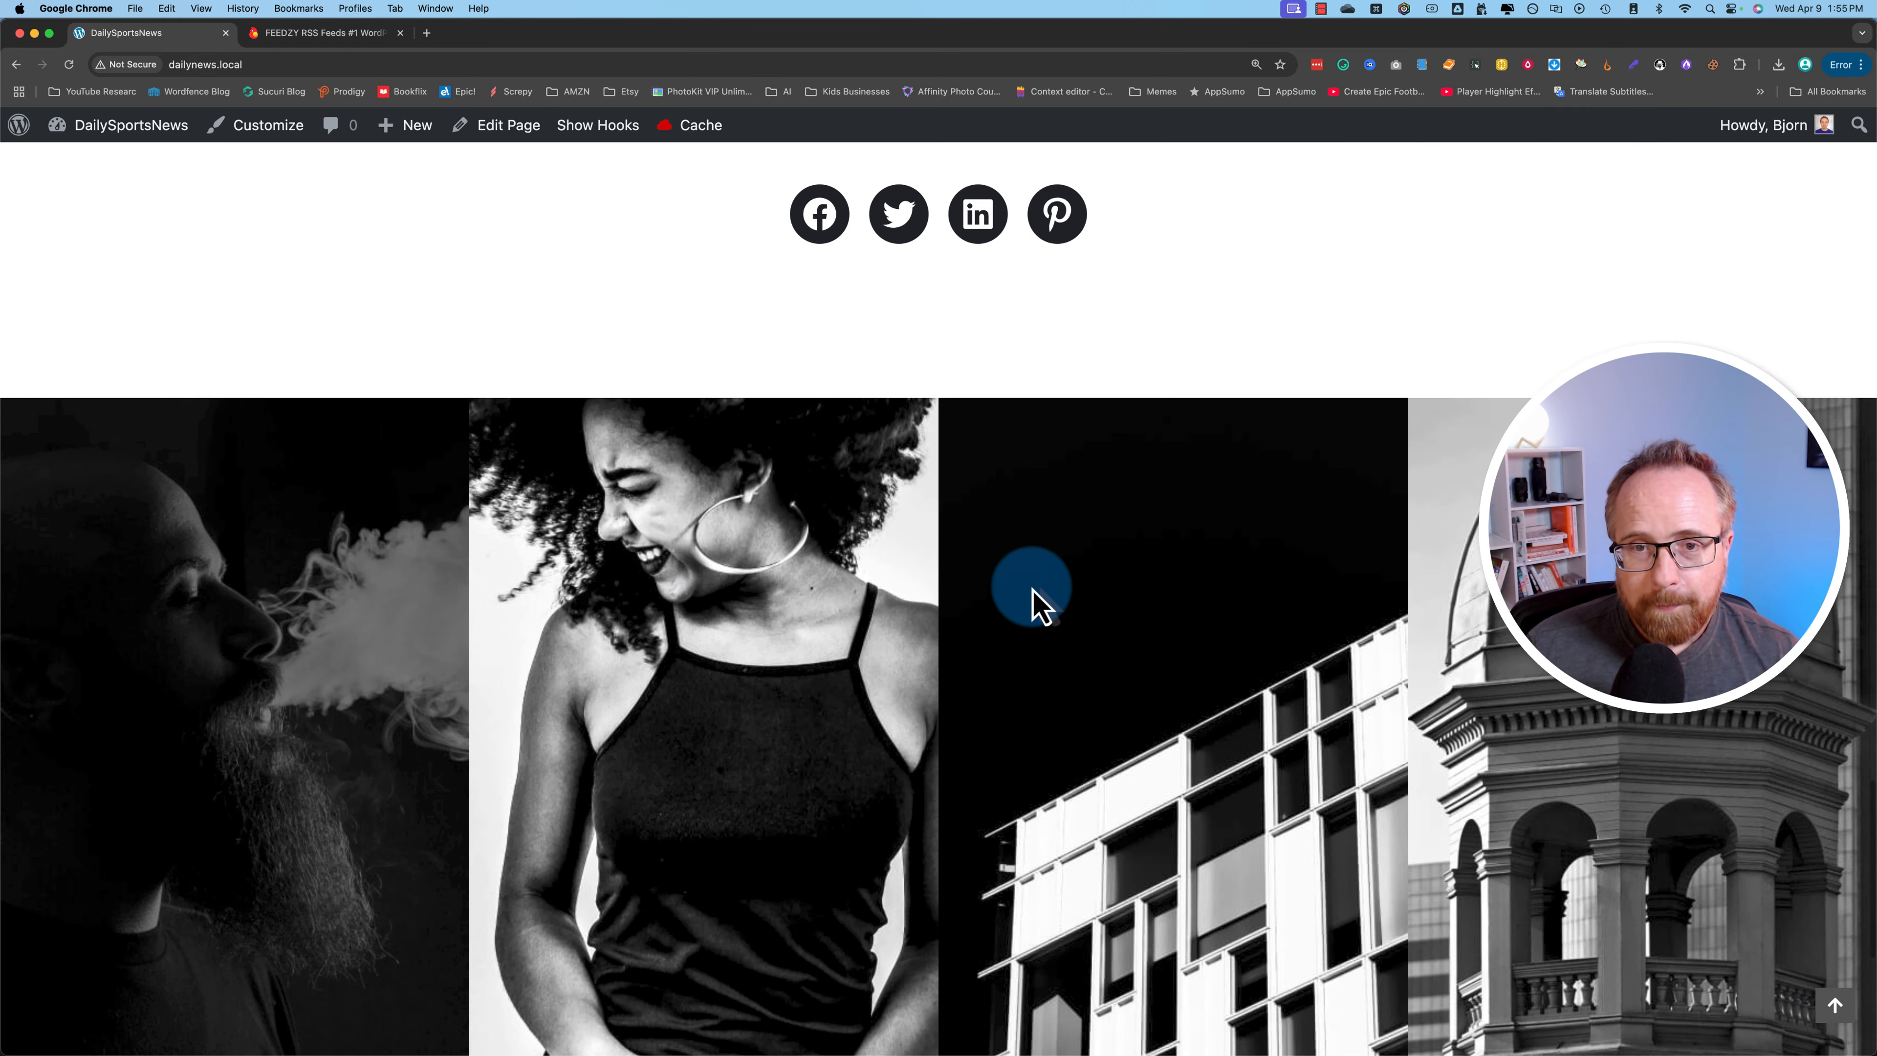
scroll(1032, 603, up, 3)
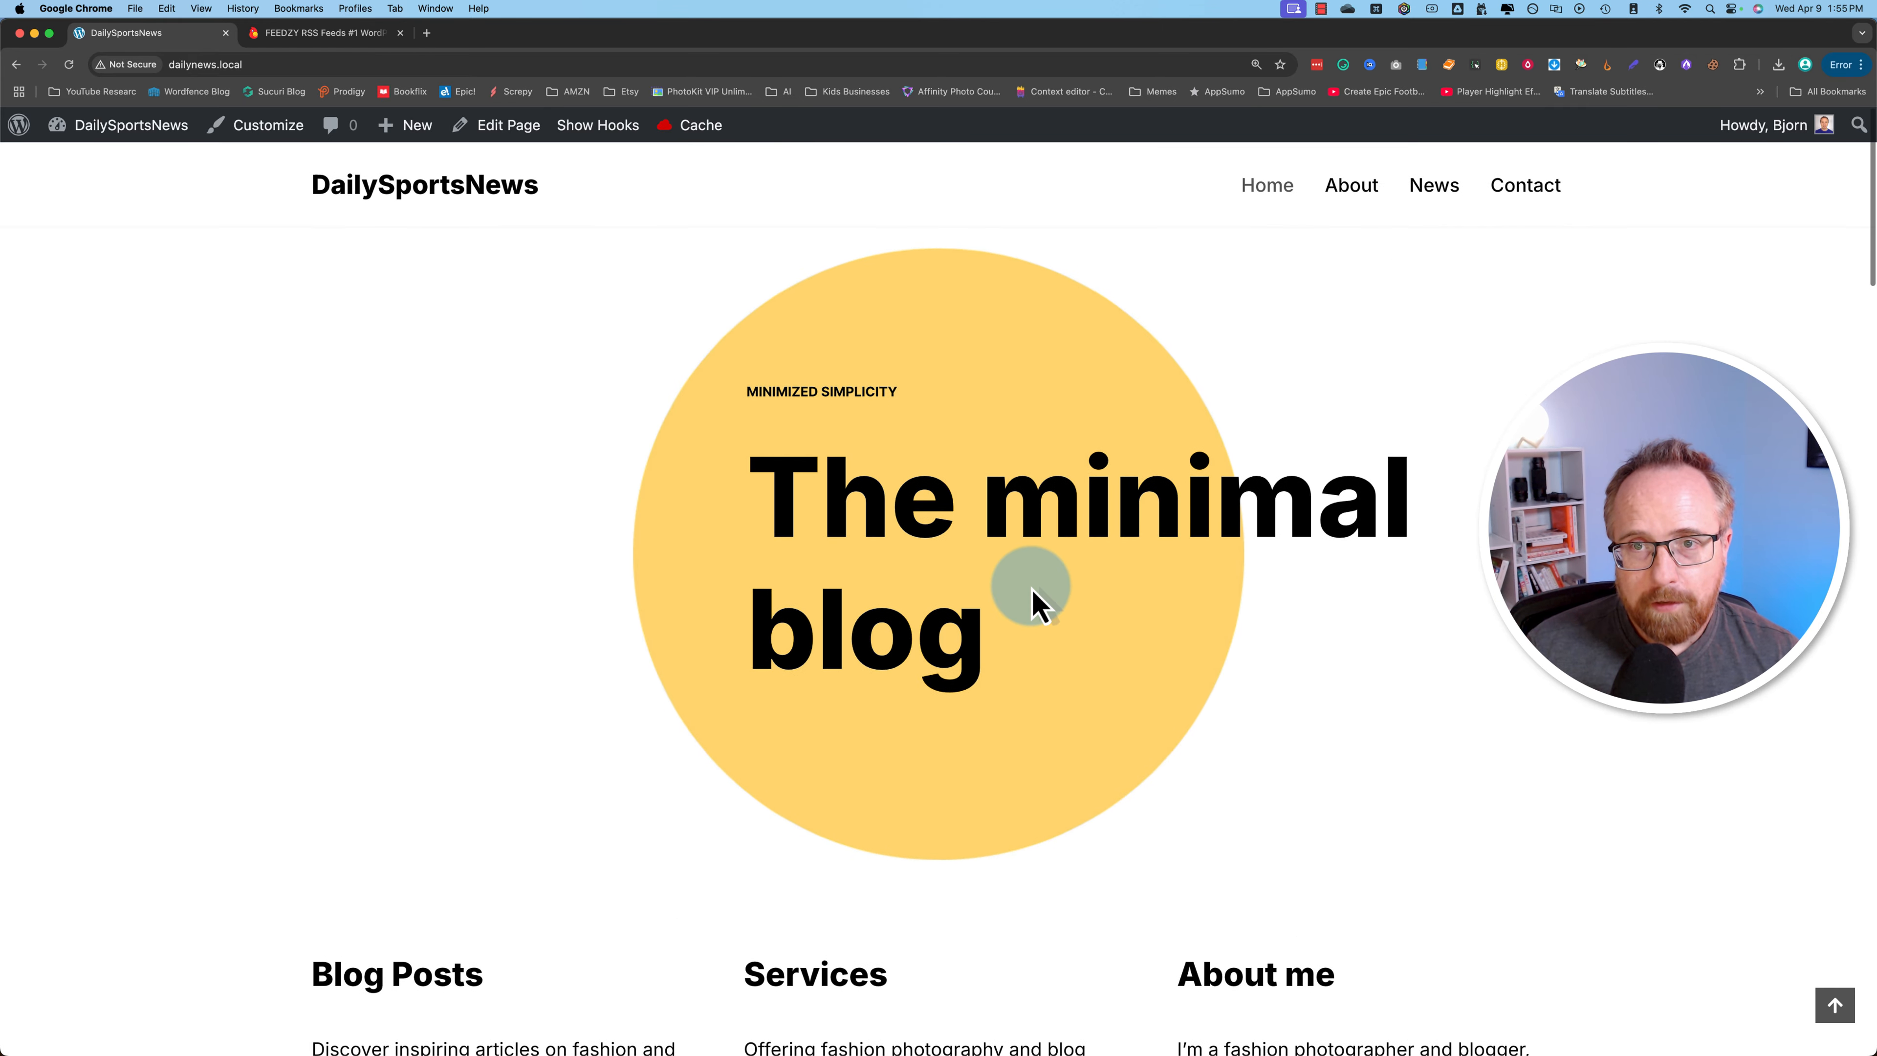
Open the site's News page and look through the demo posts down to the footer.
click(1382, 199)
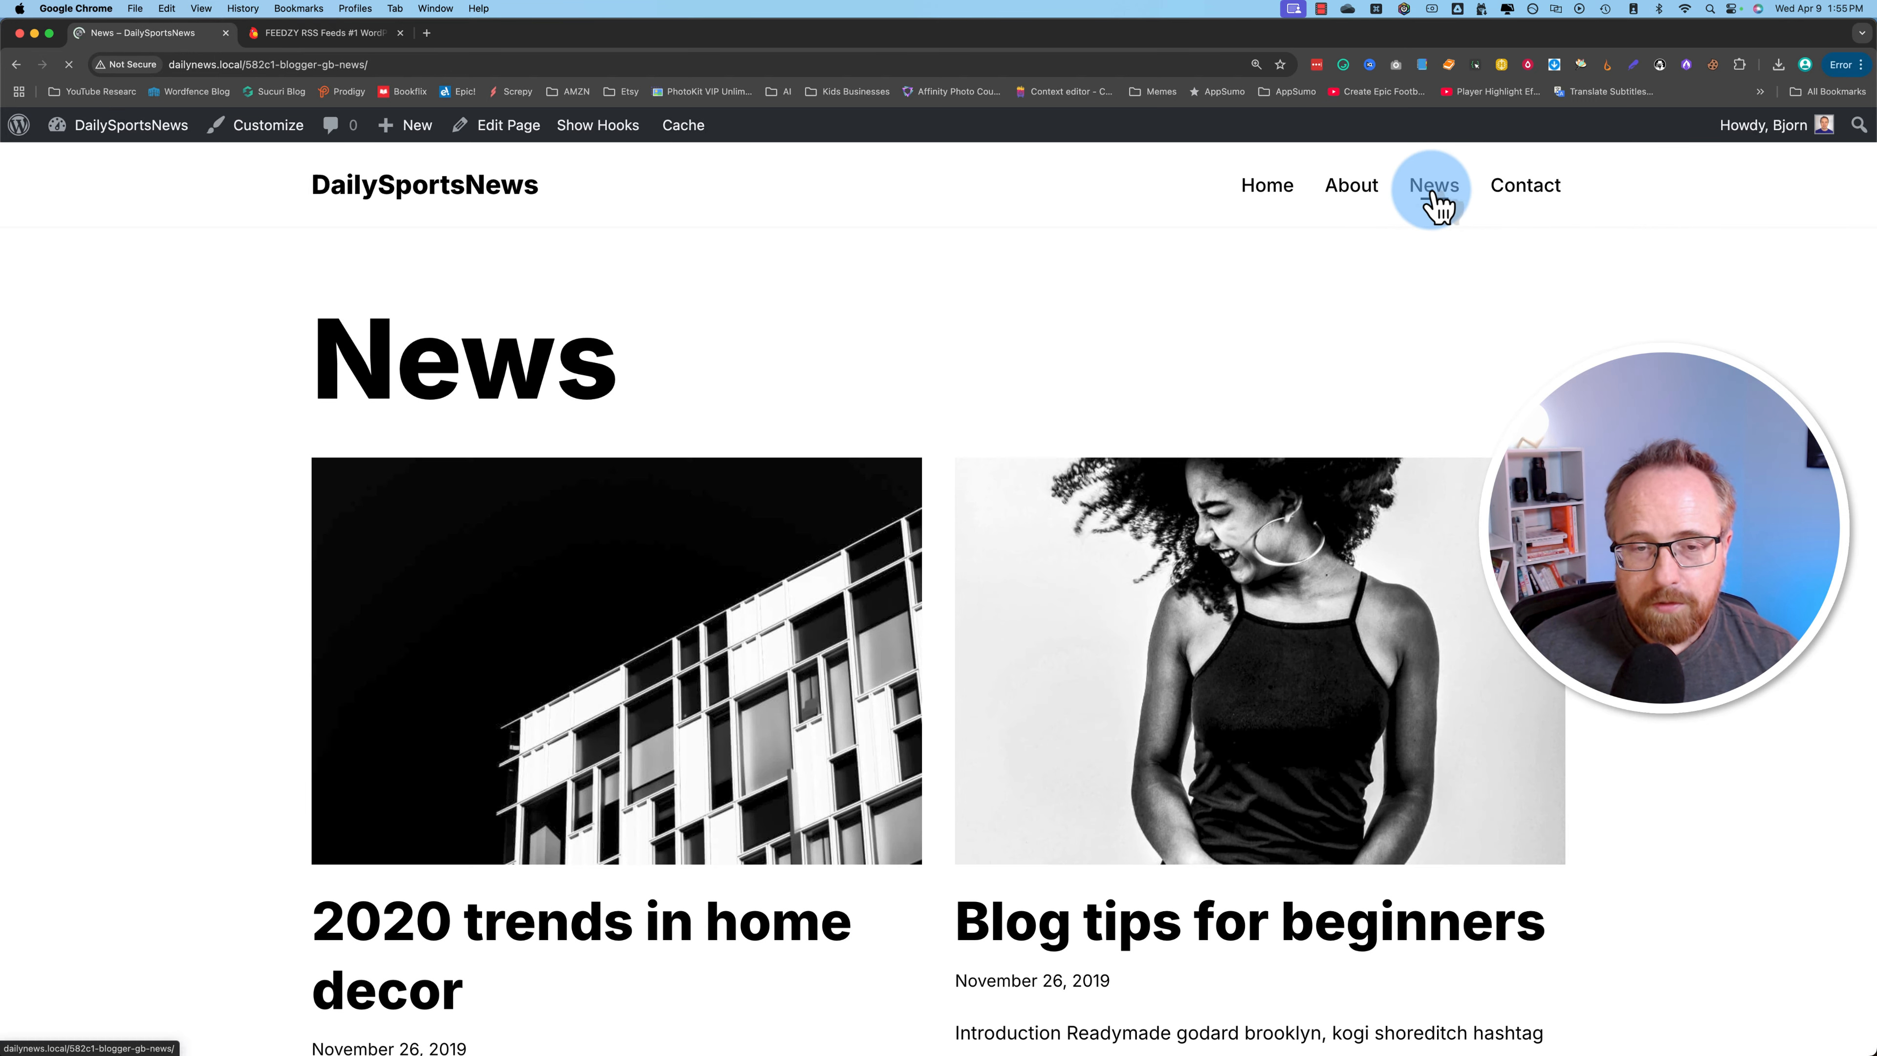
scroll(398, 683, down, 8)
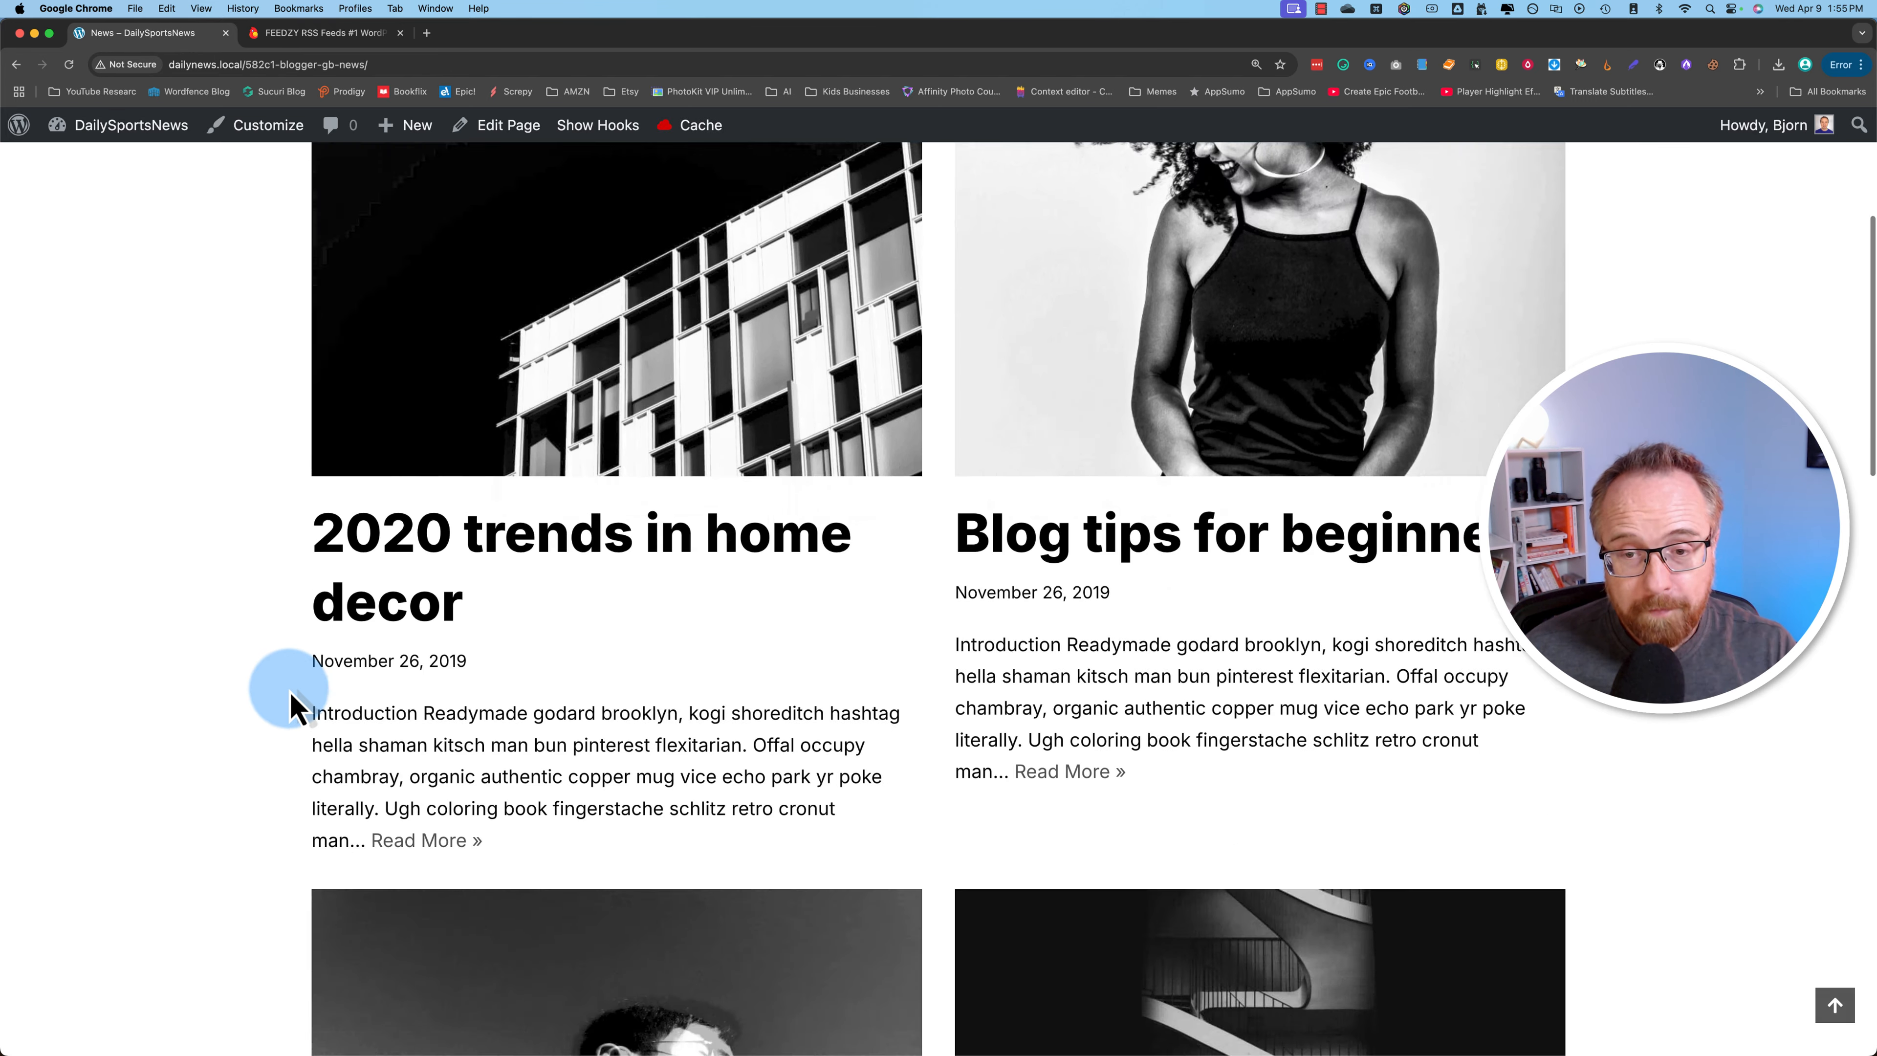
scroll(292, 706, down, 20)
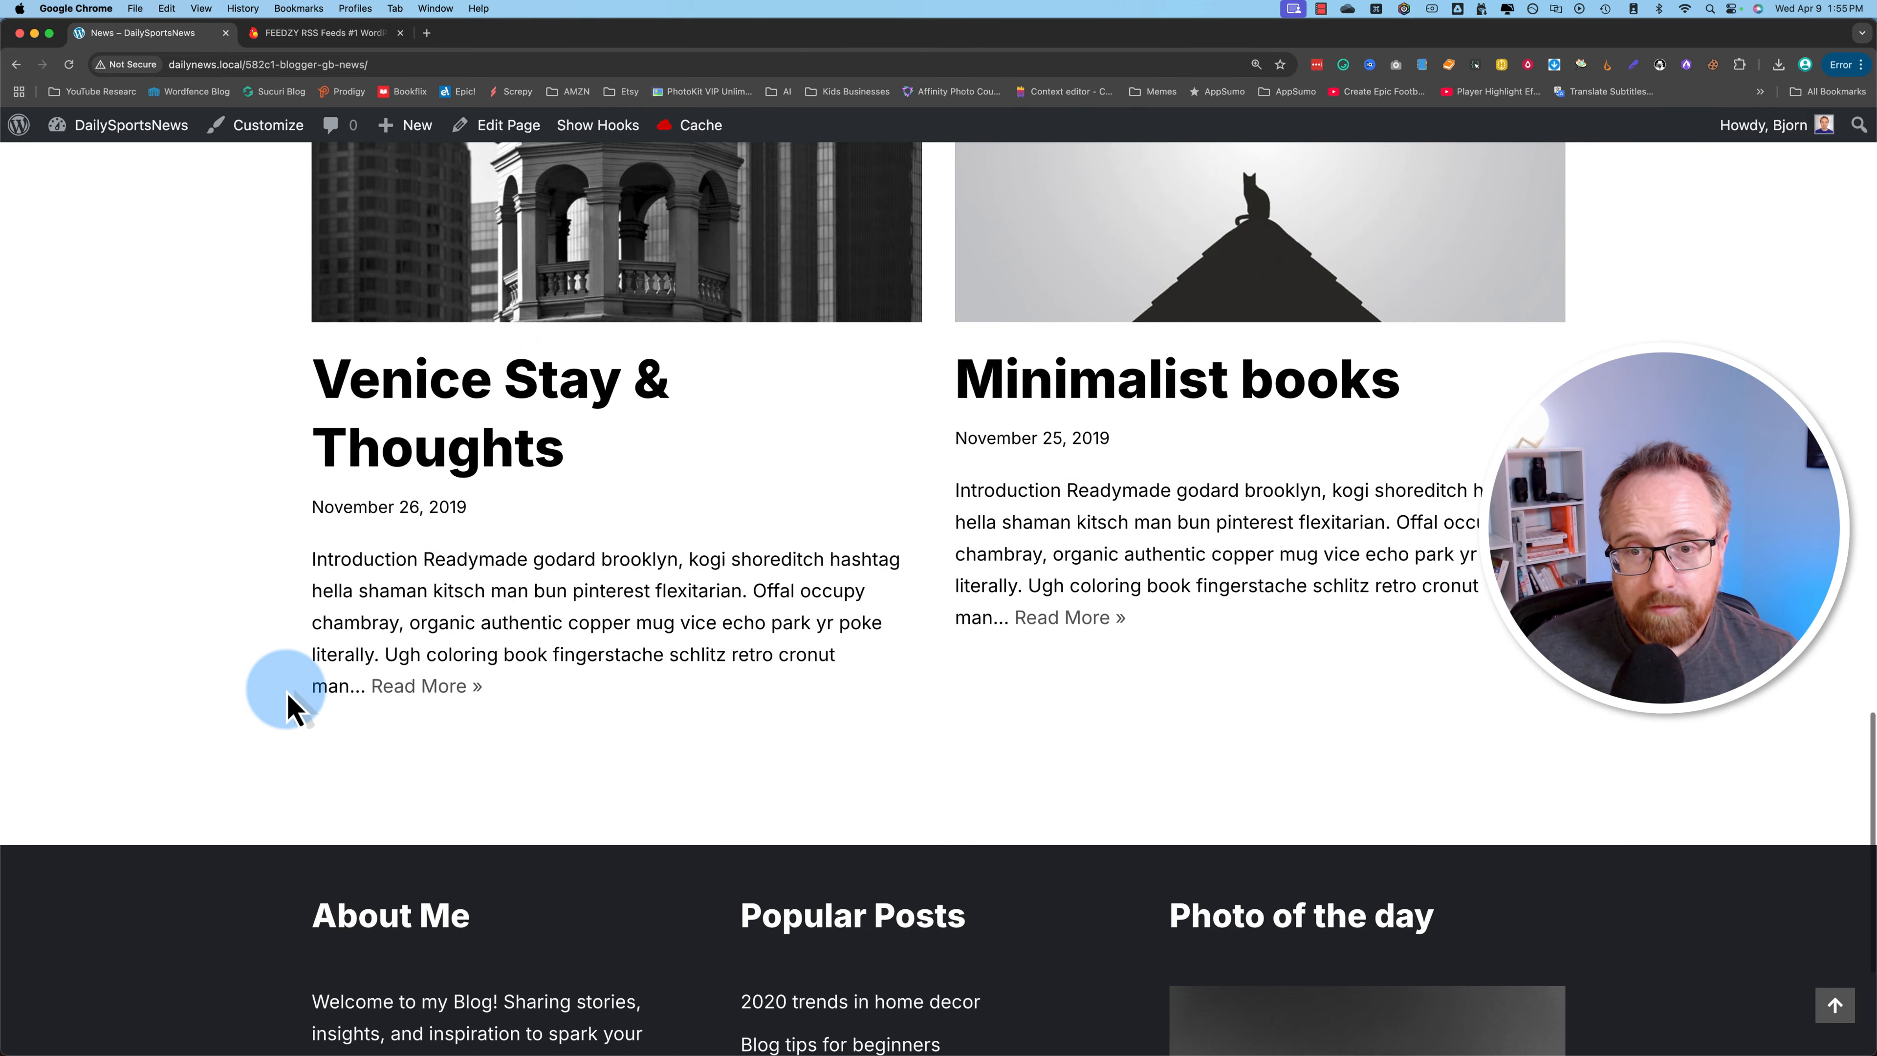
scroll(289, 704, up, 20)
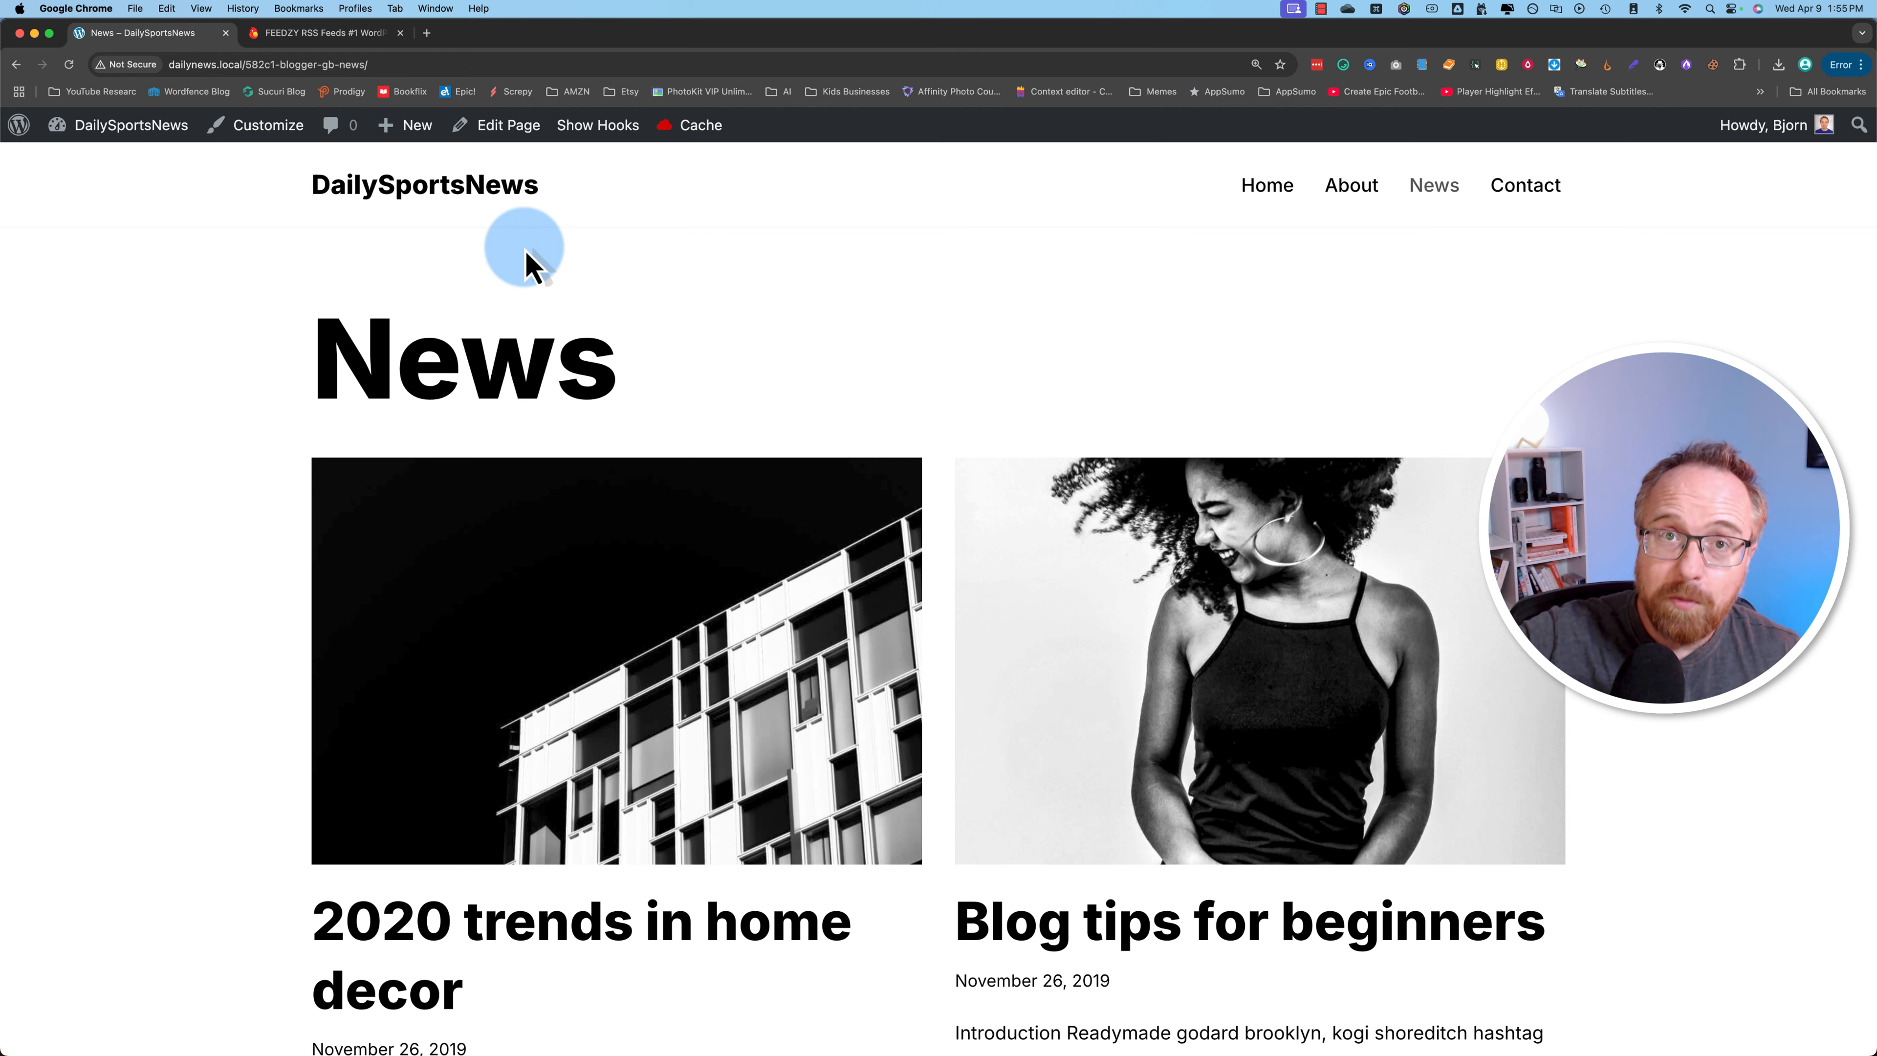
Return to the WordPress dashboard, open Feedzy's Import Posts list and postpone the Optimole setup.
mouse_move(118, 126)
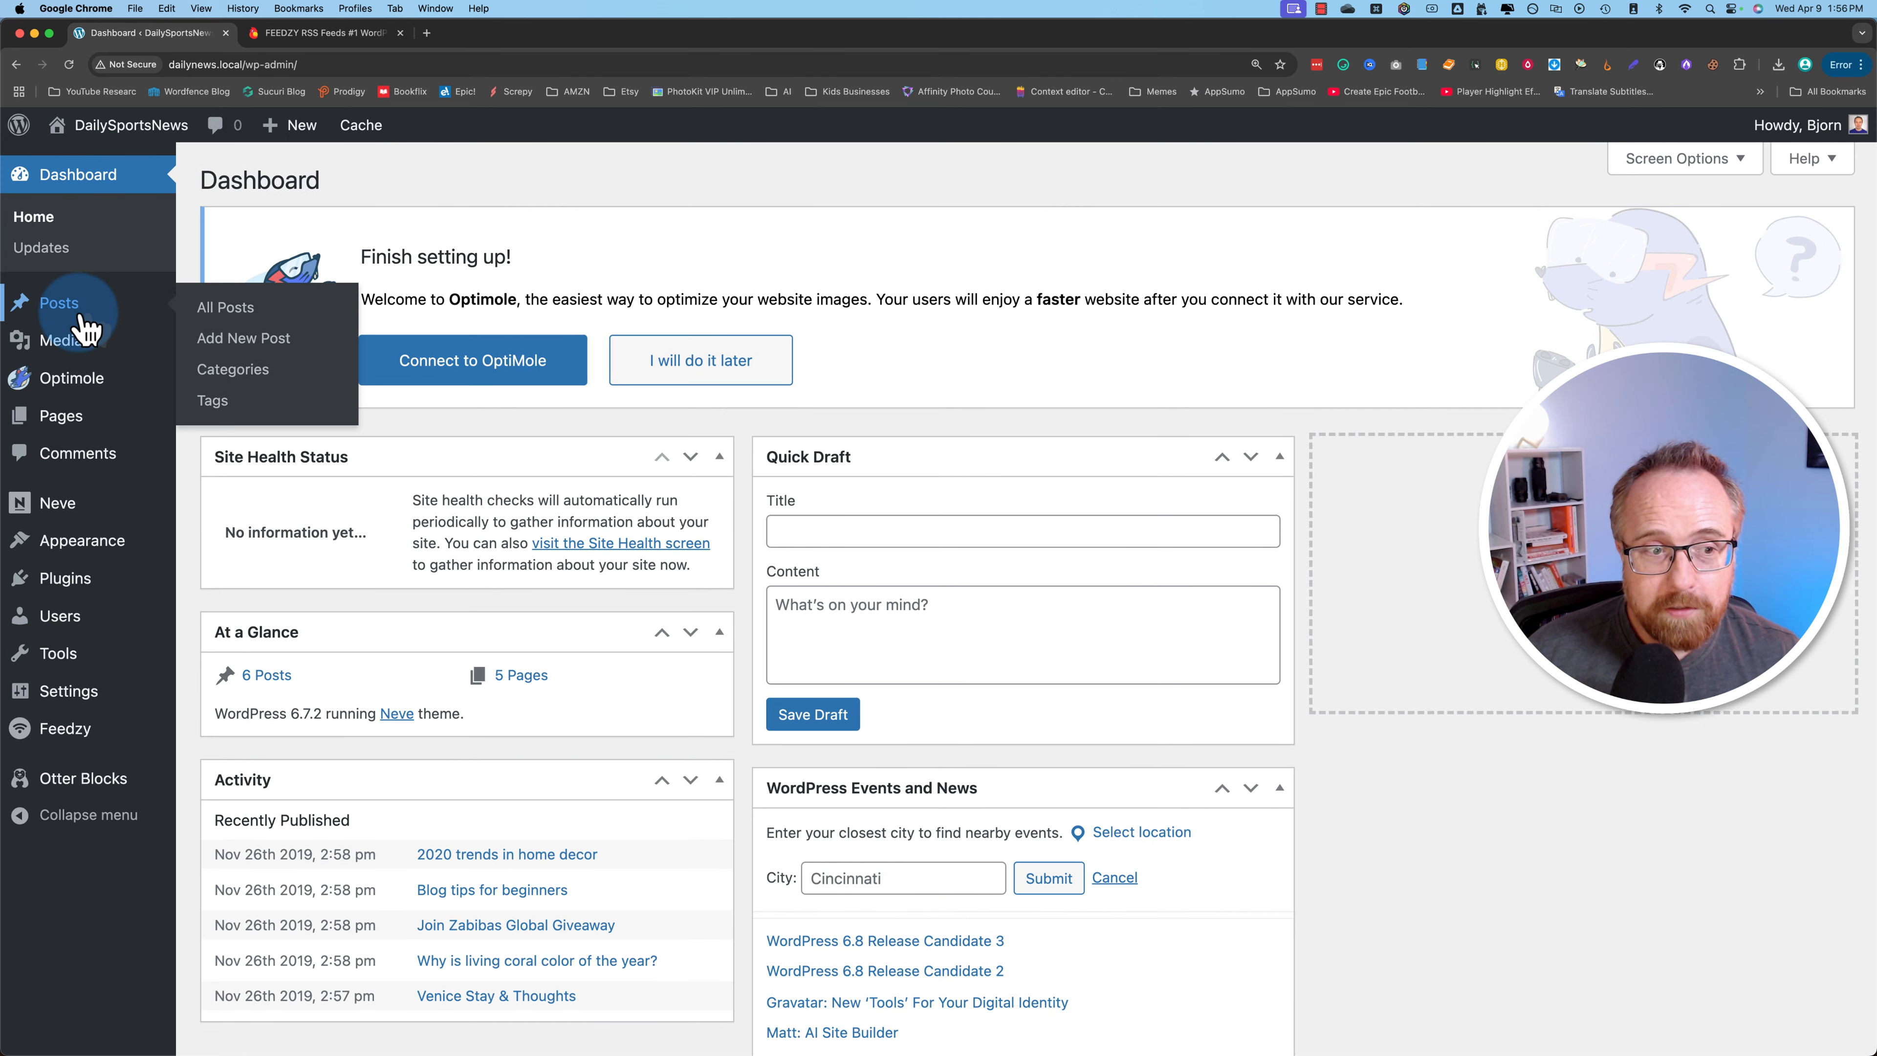
click(74, 730)
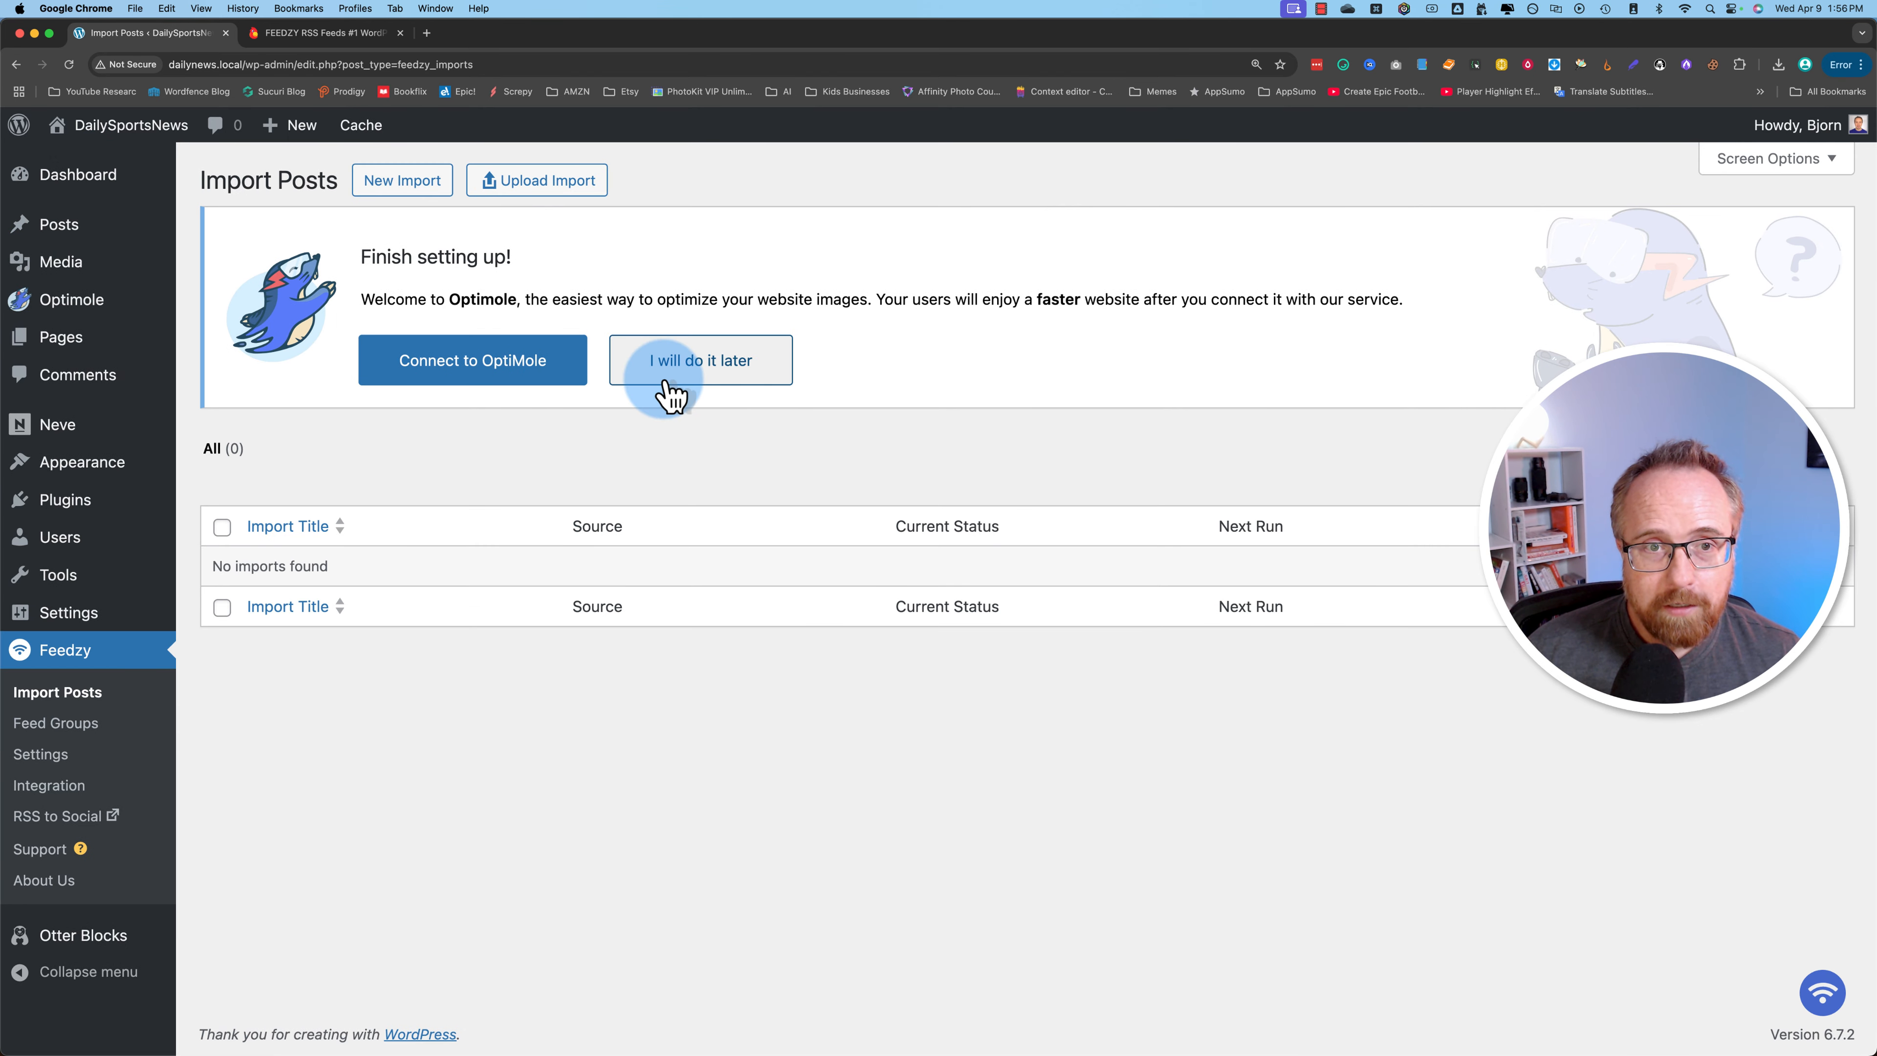
click(714, 362)
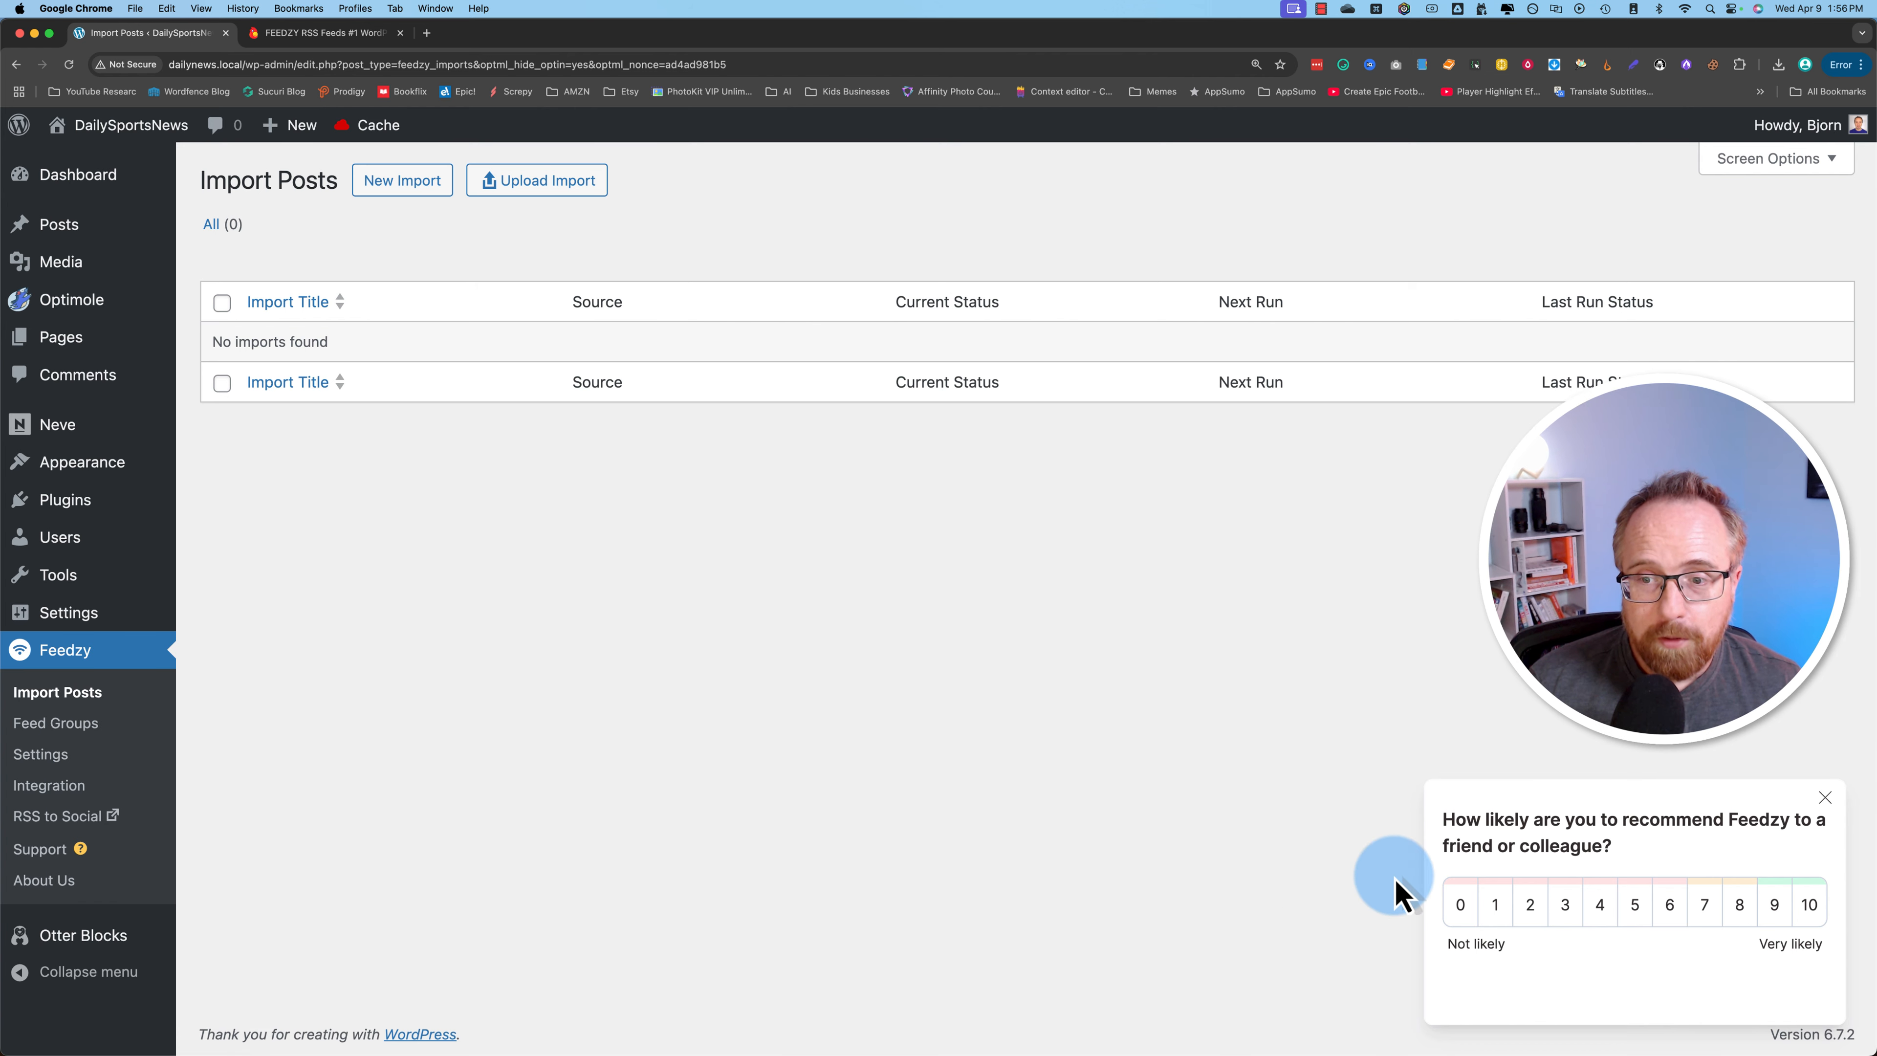
Rate Feedzy 10 in the recommendation survey, send the comment "It's great!" and close the survey.
click(1810, 902)
text(It's great!)
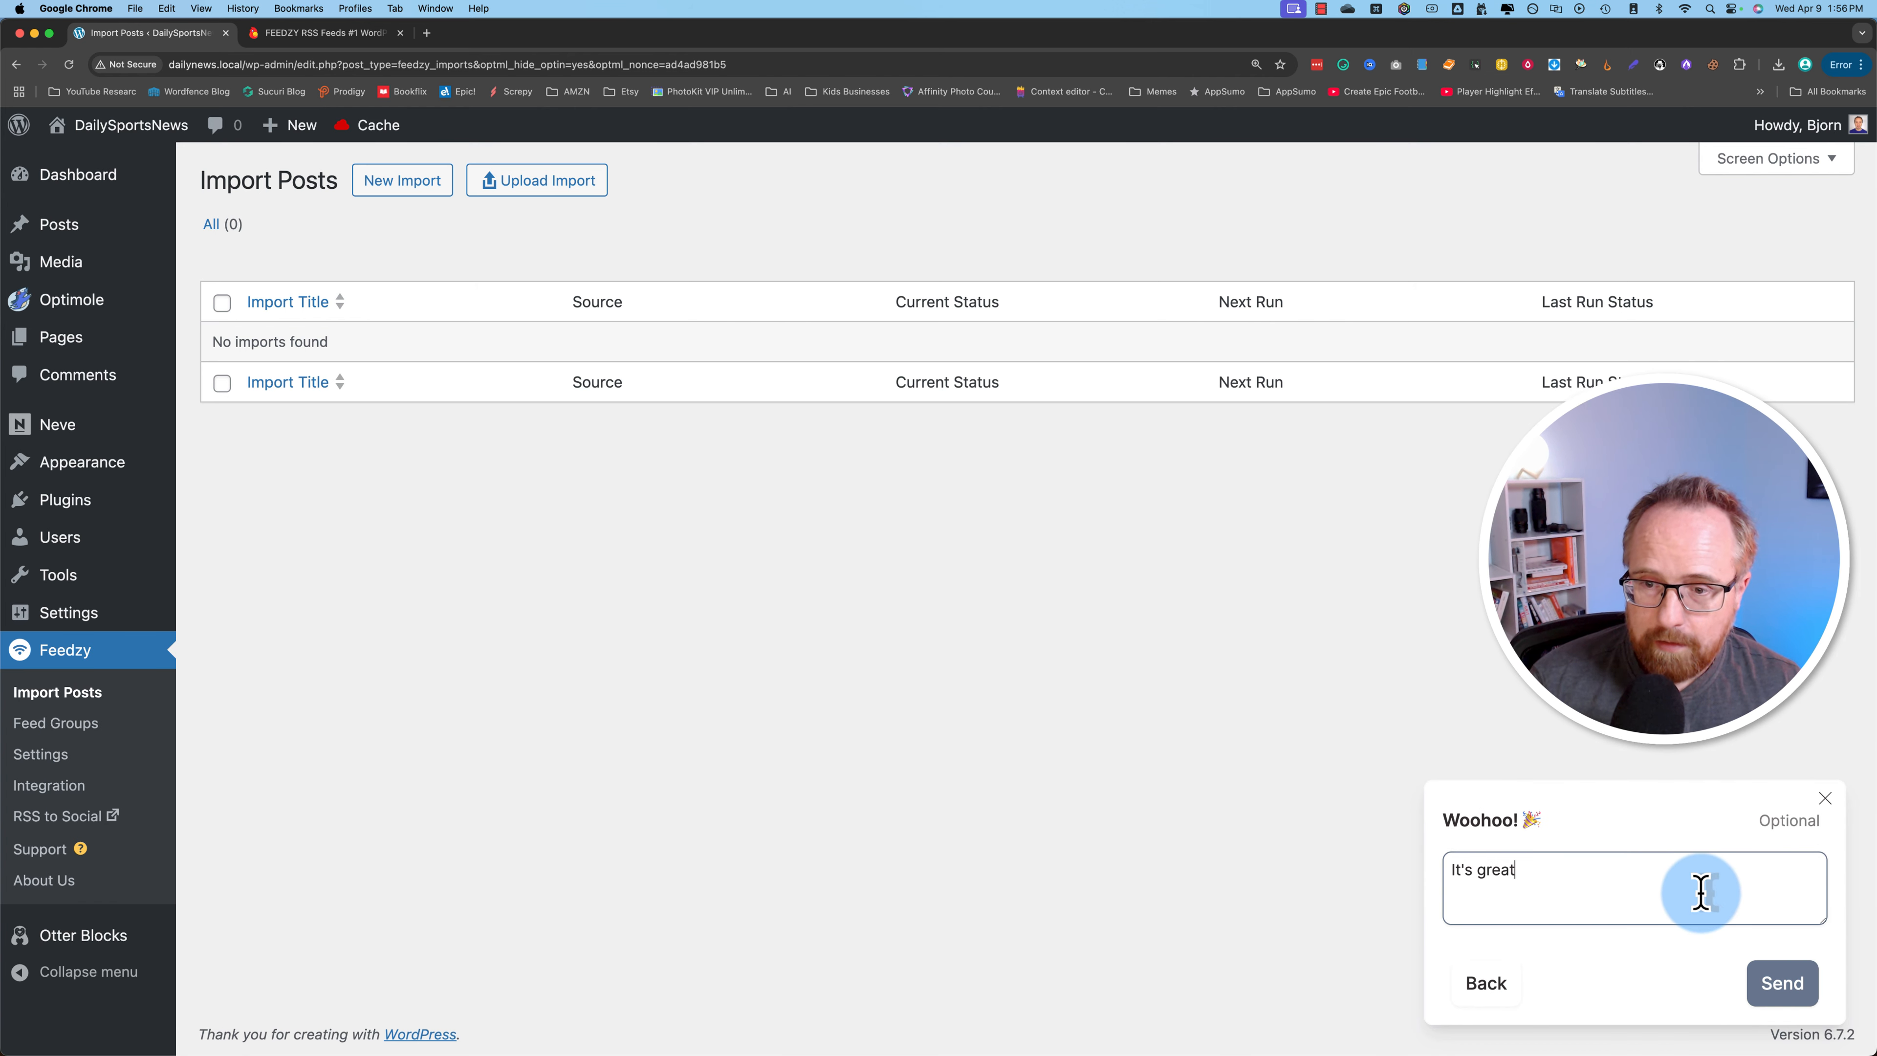
click(1788, 998)
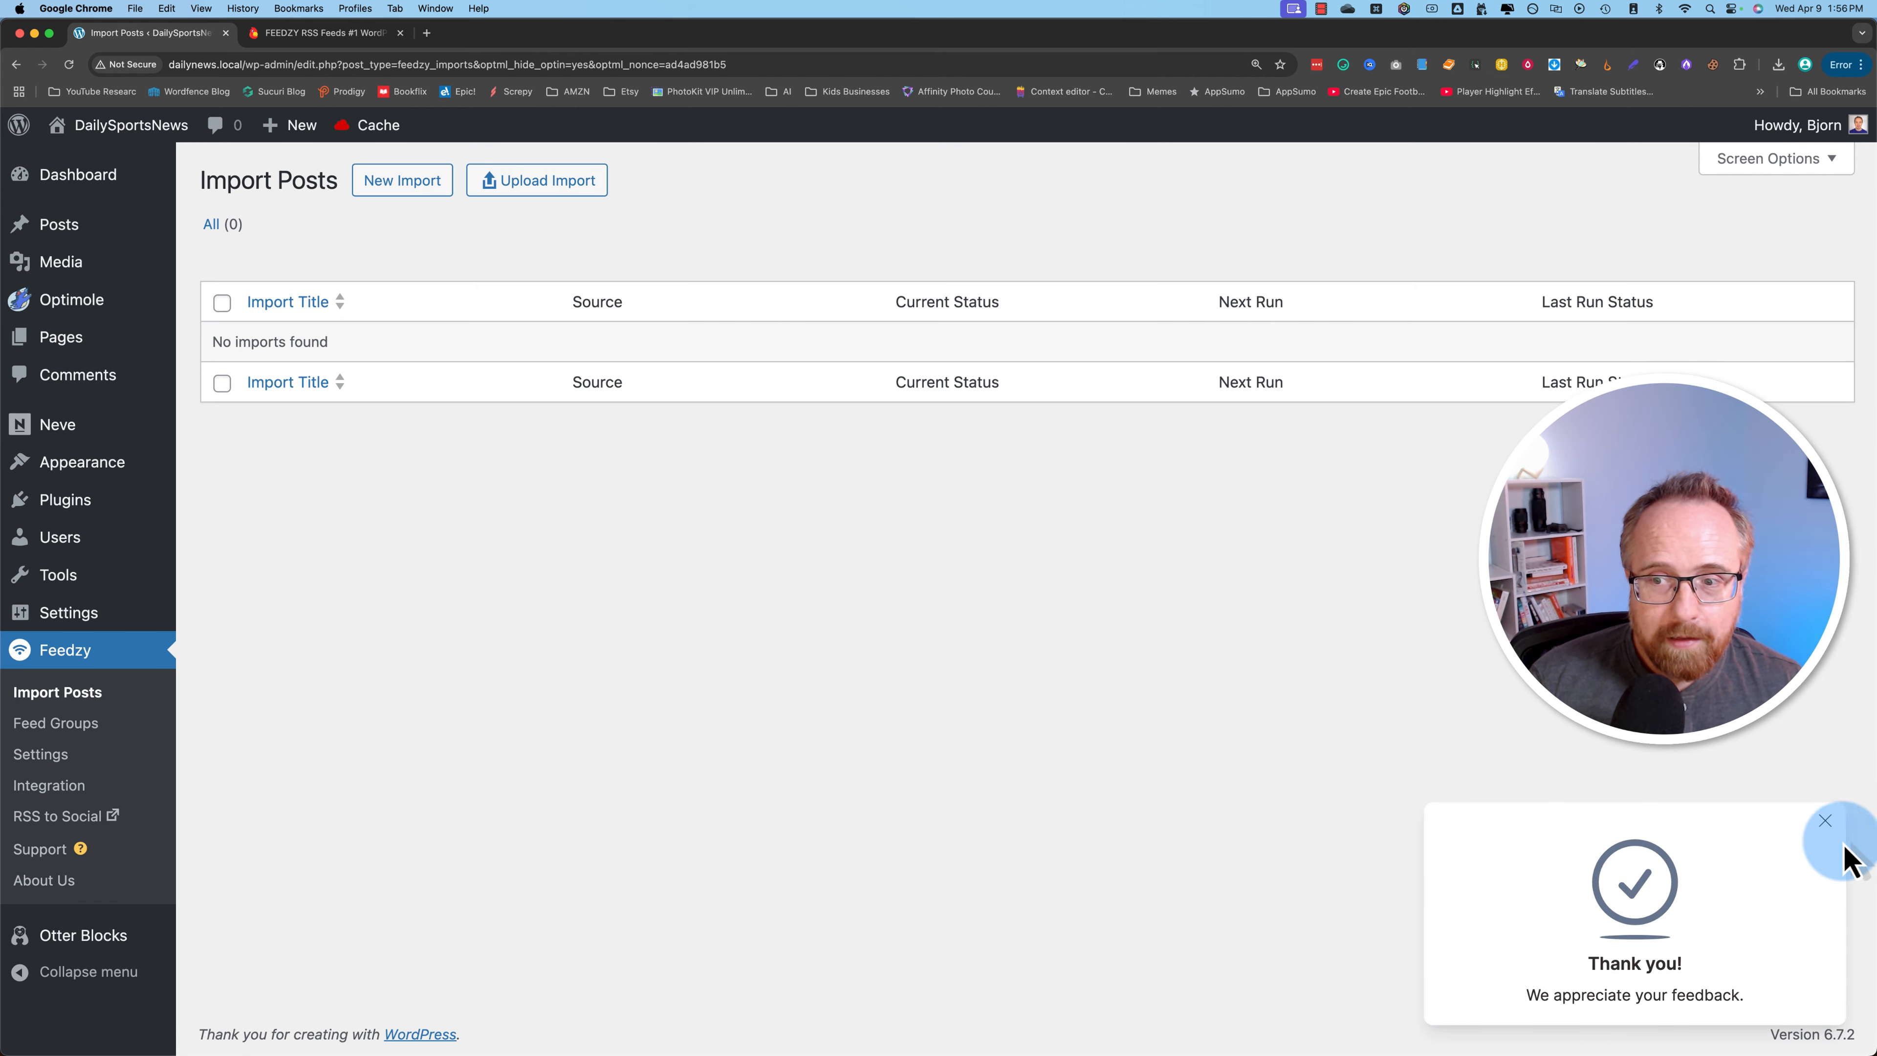
click(1824, 820)
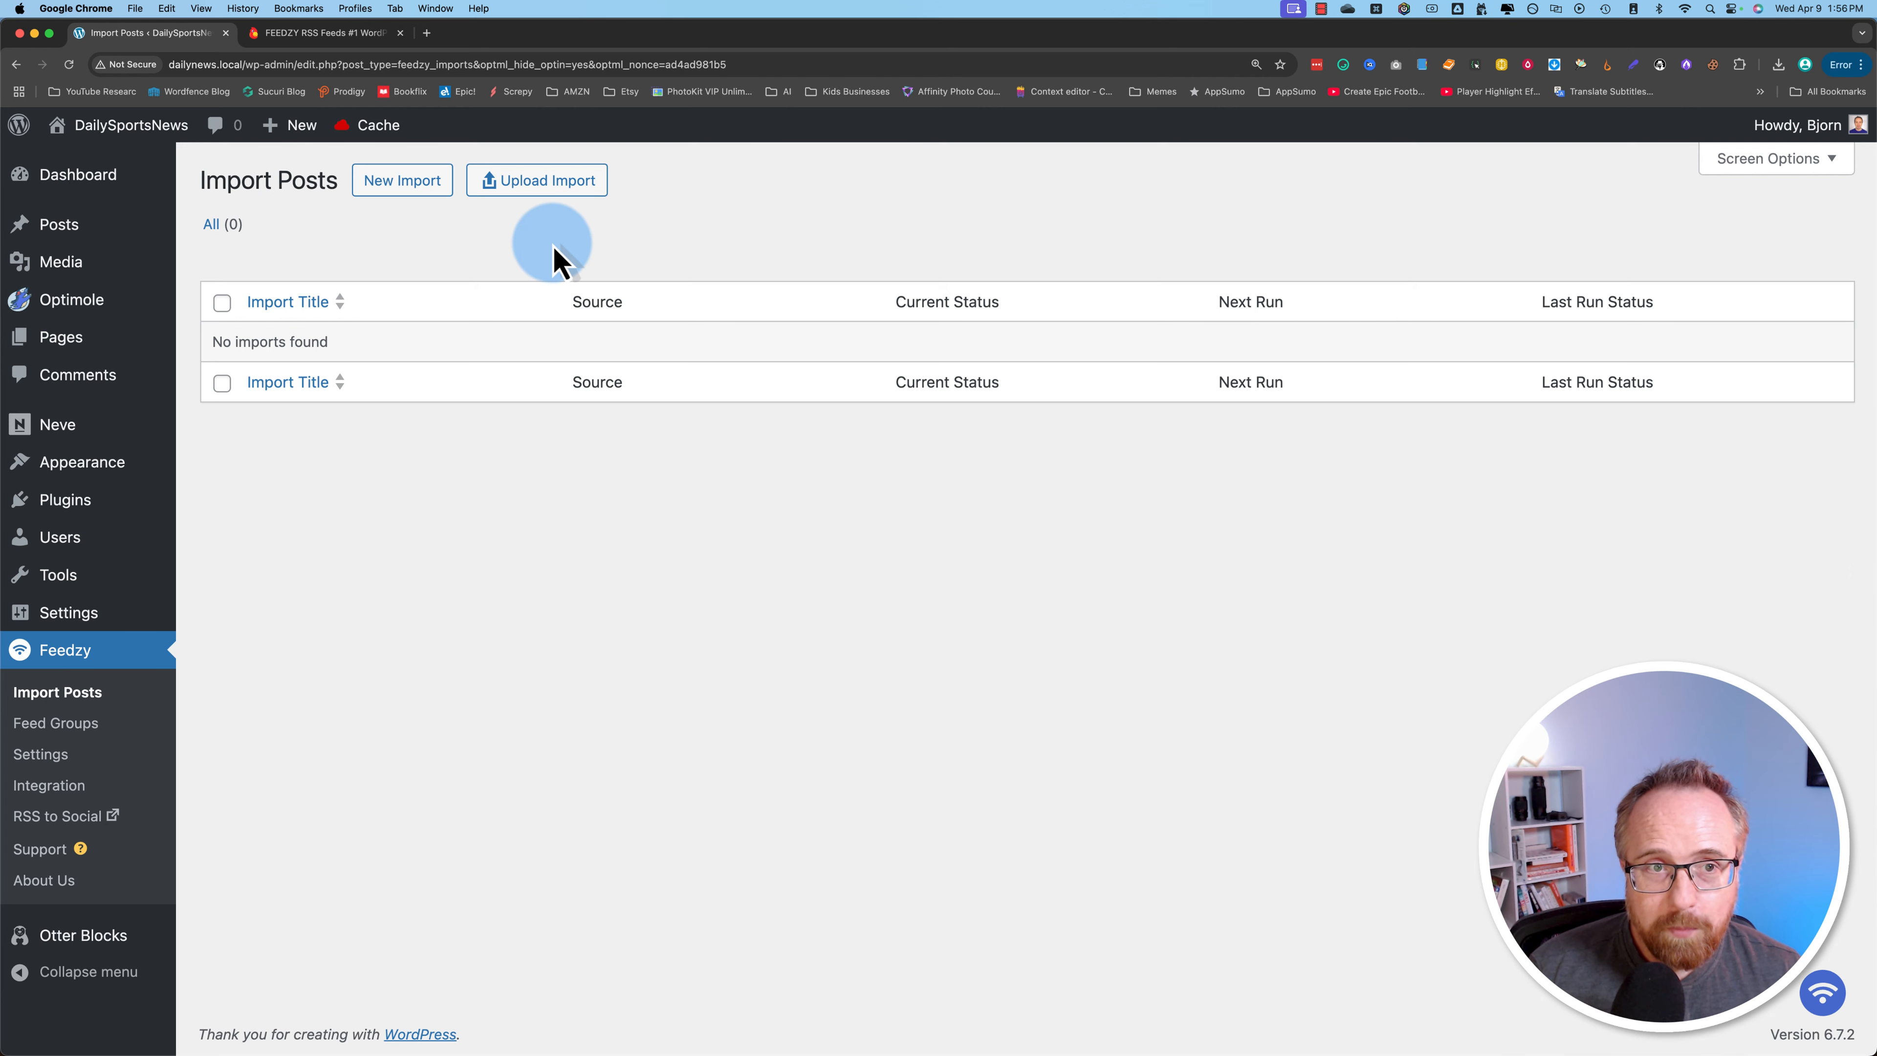
Create a new Feedzy import and name it NFL.
click(360, 186)
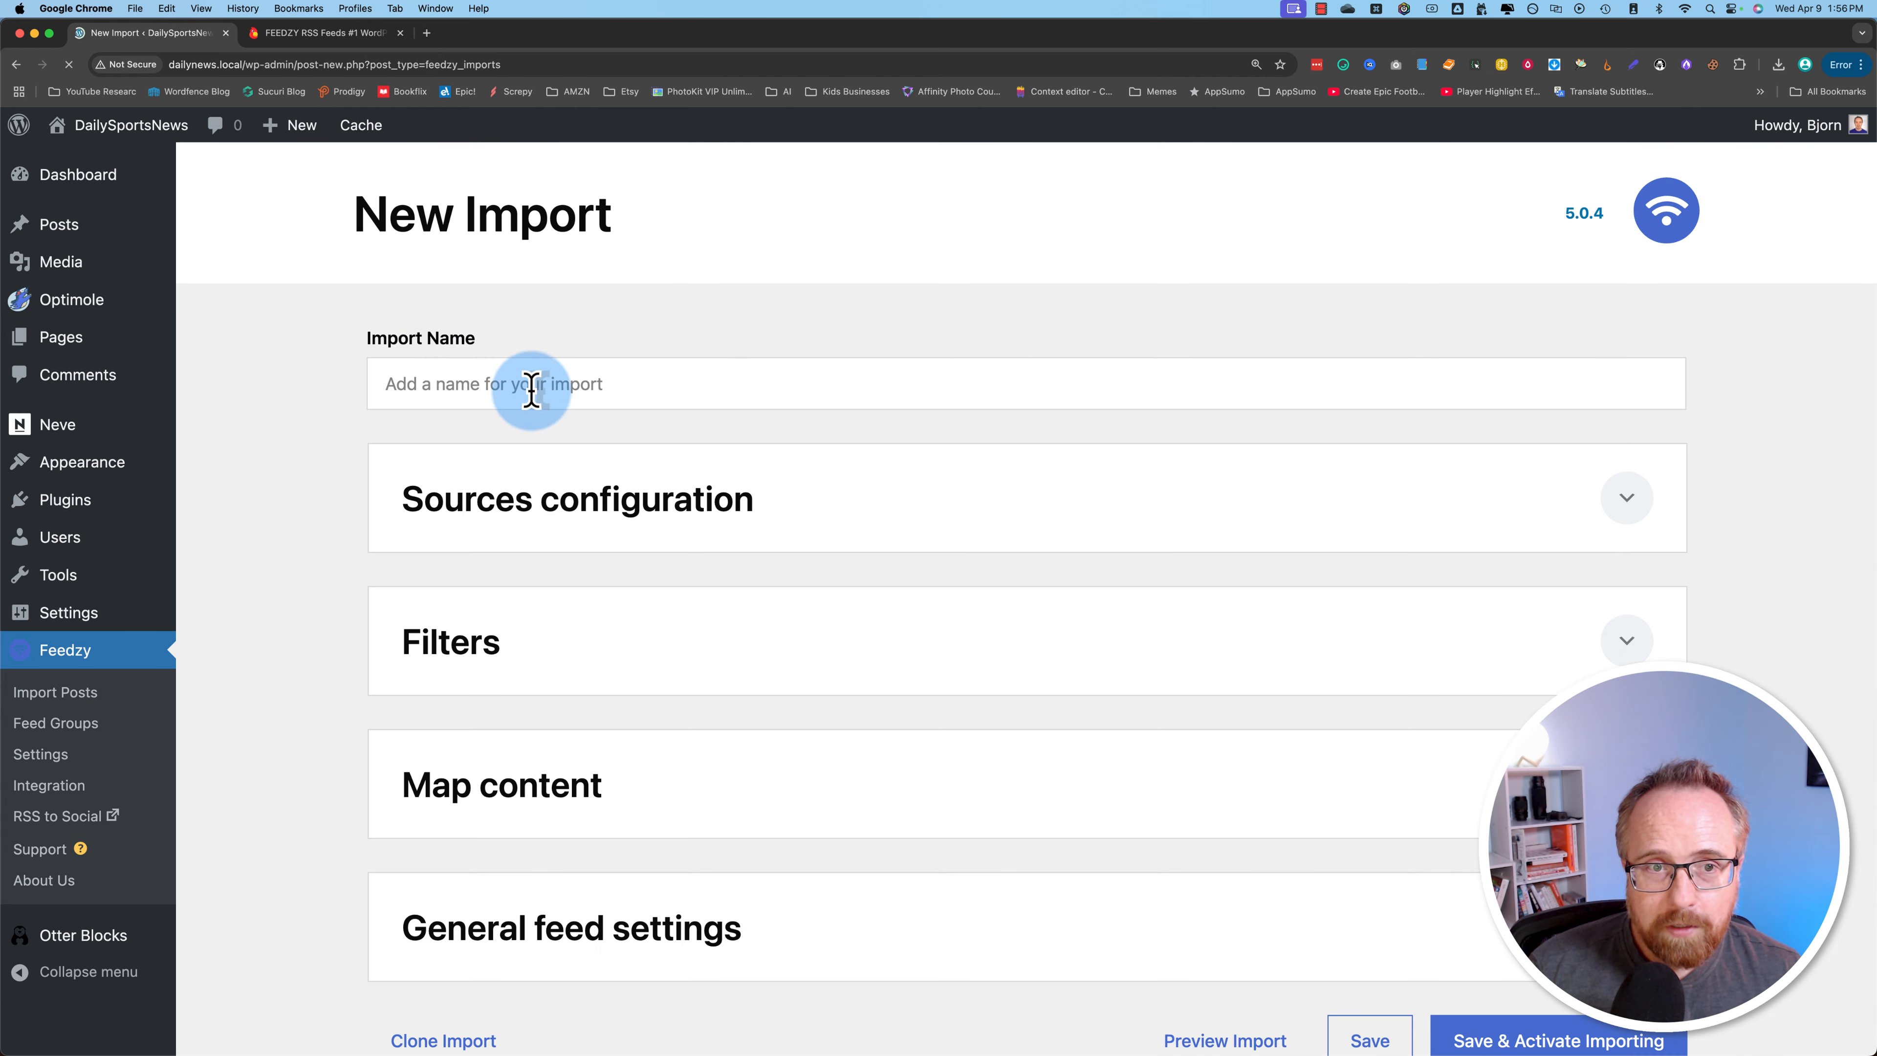
click(549, 384)
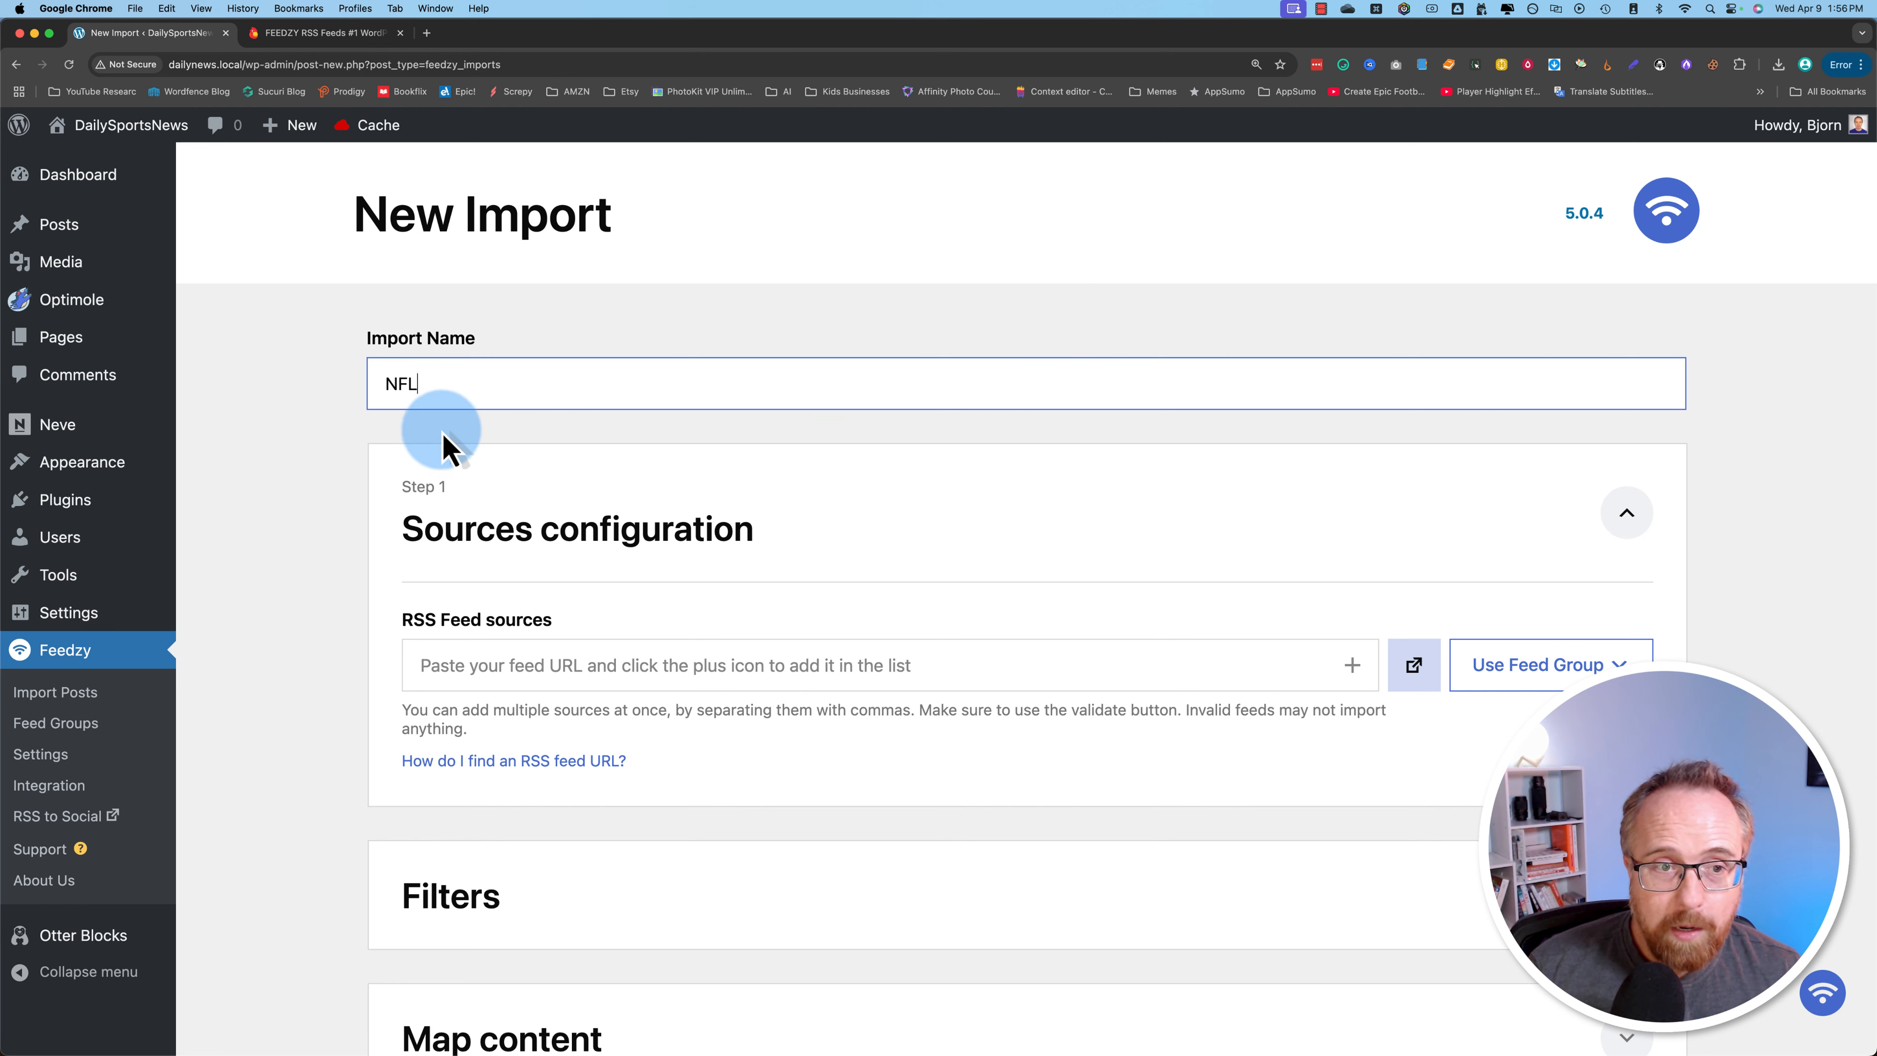
click(349, 460)
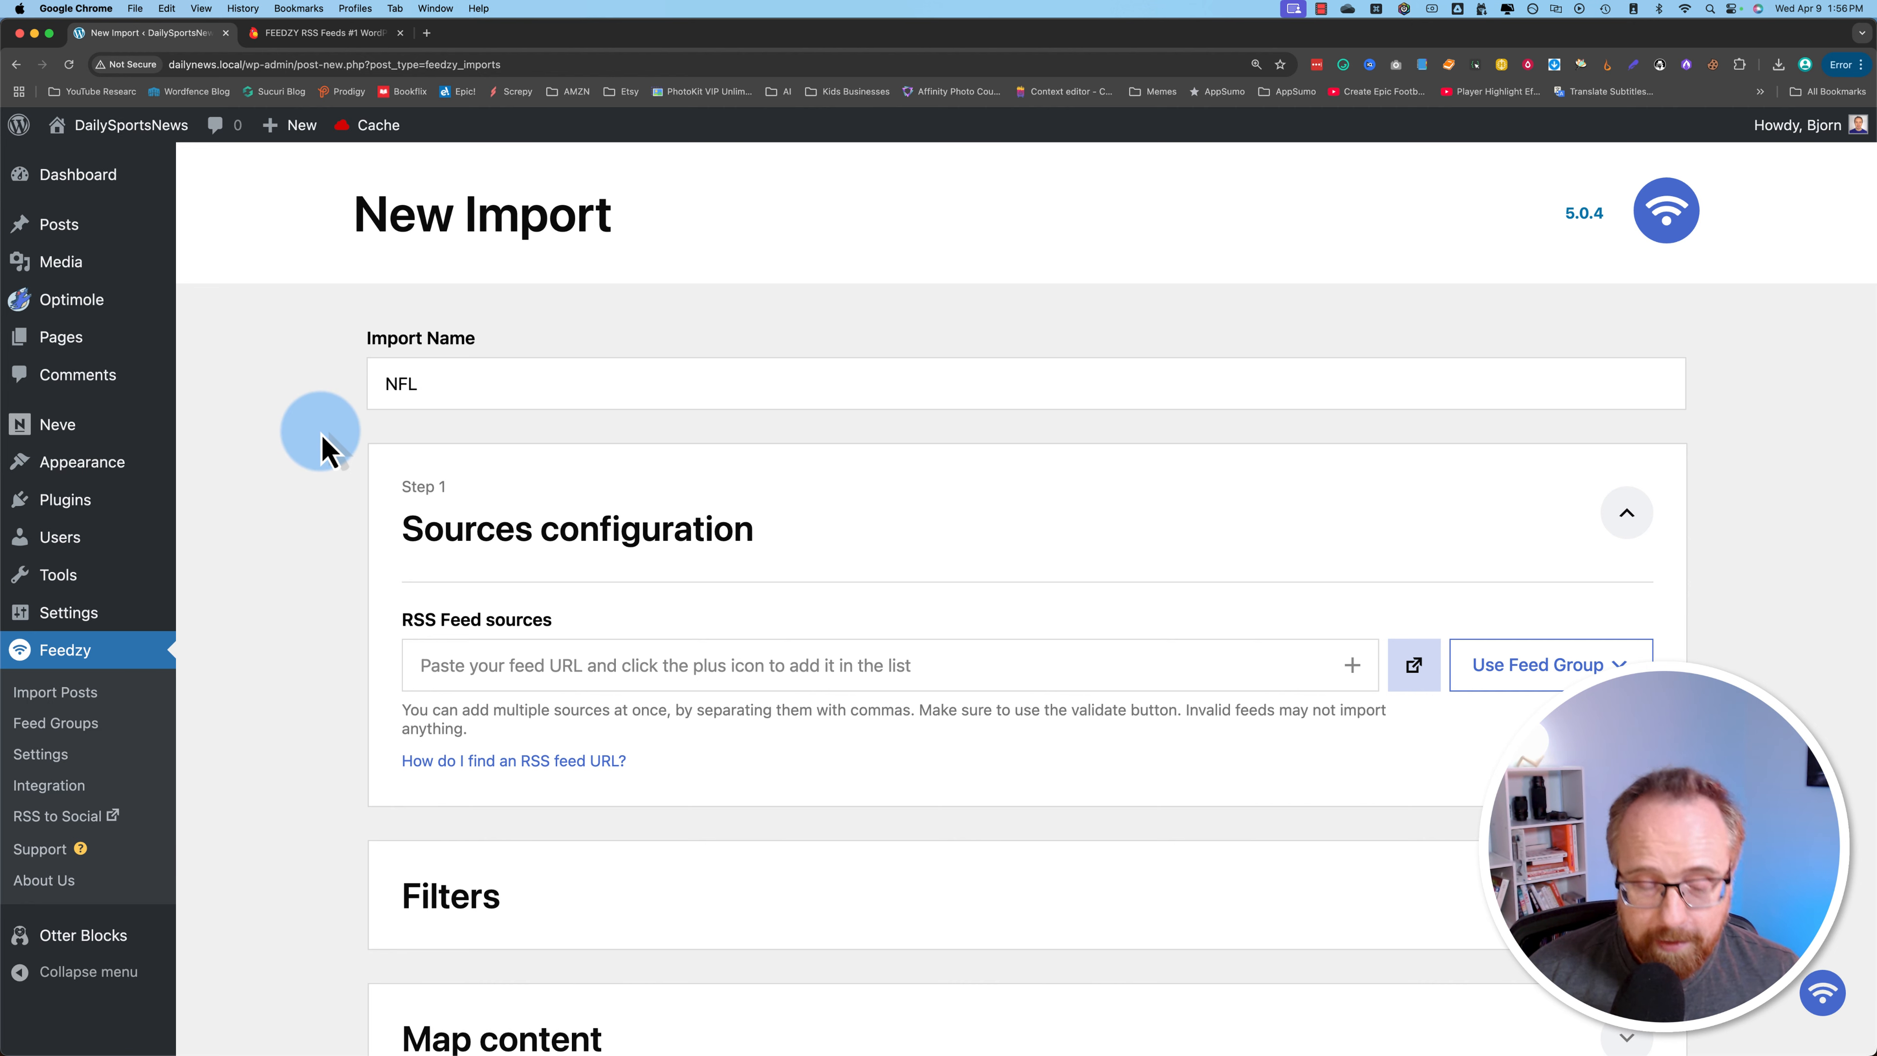
Open Google in a new browser tab and search for "NFL news" to look for feed sources.
key(super+t)
text(google.com)
key(Return)
click(612, 403)
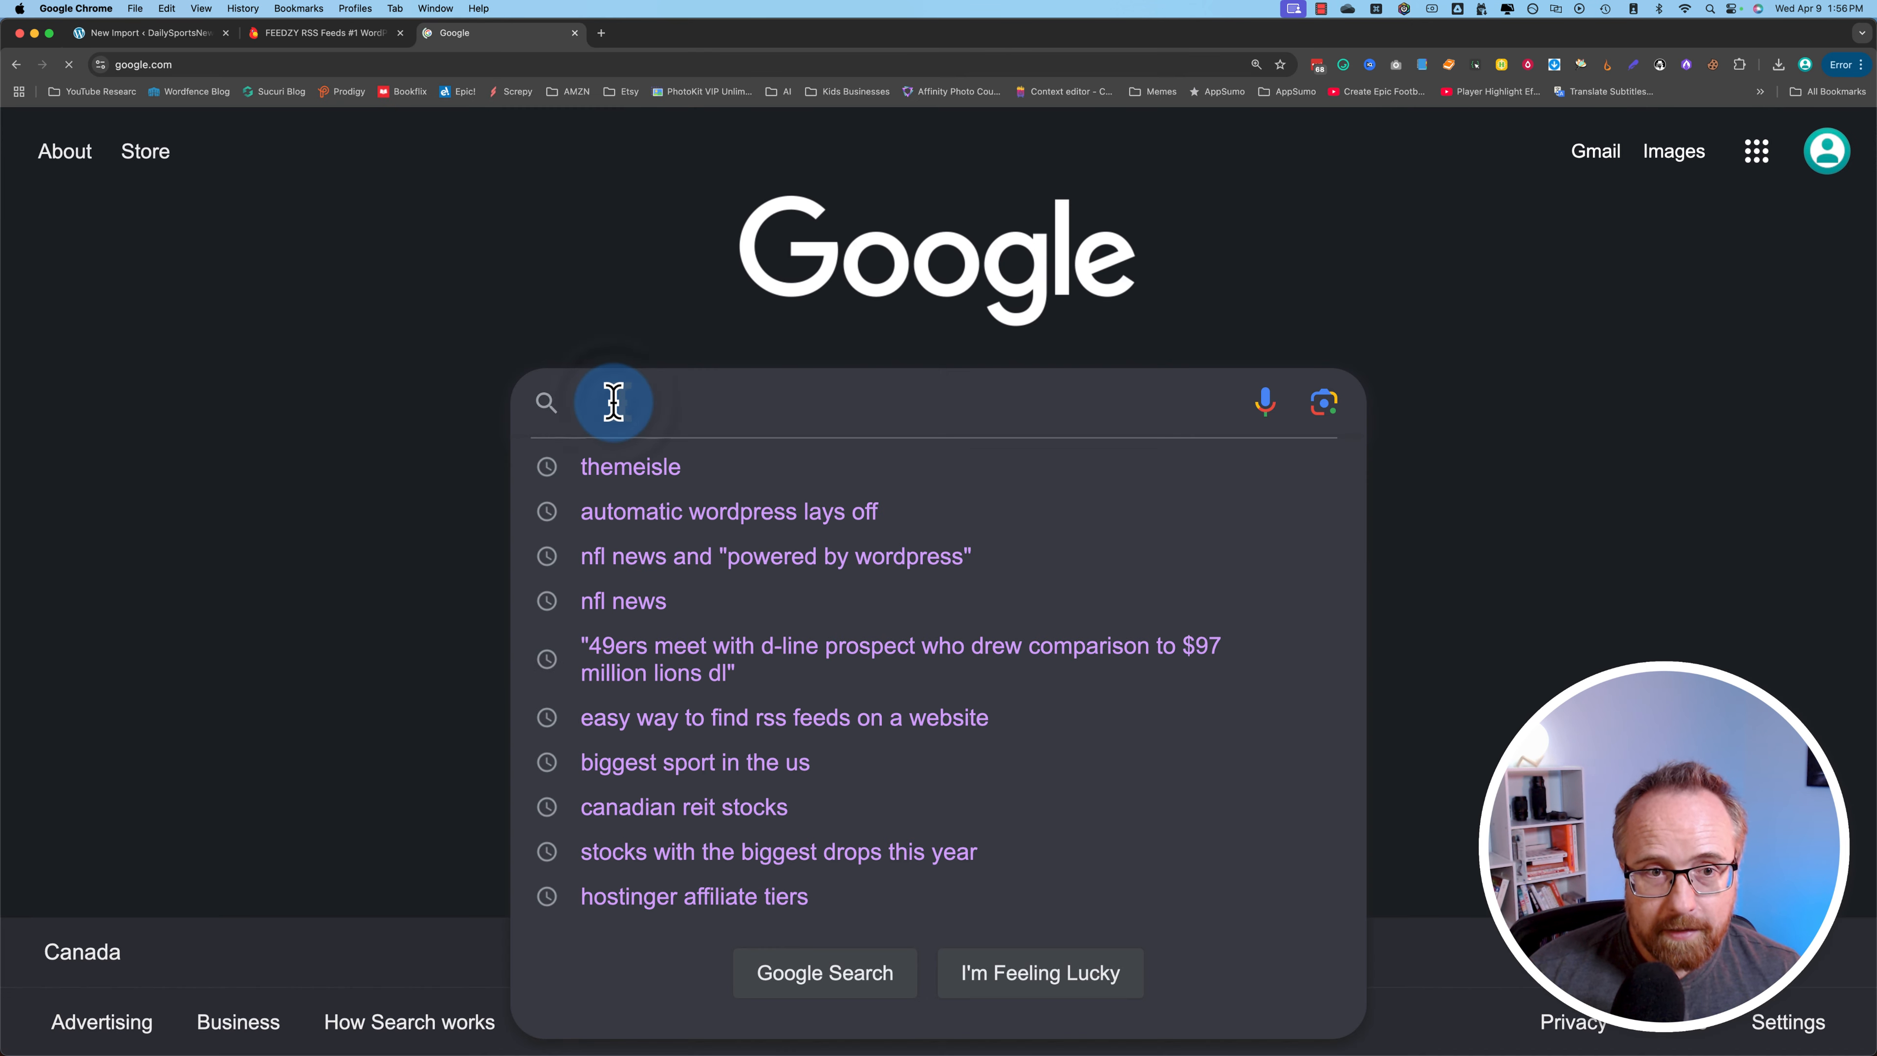
text(NFL news)
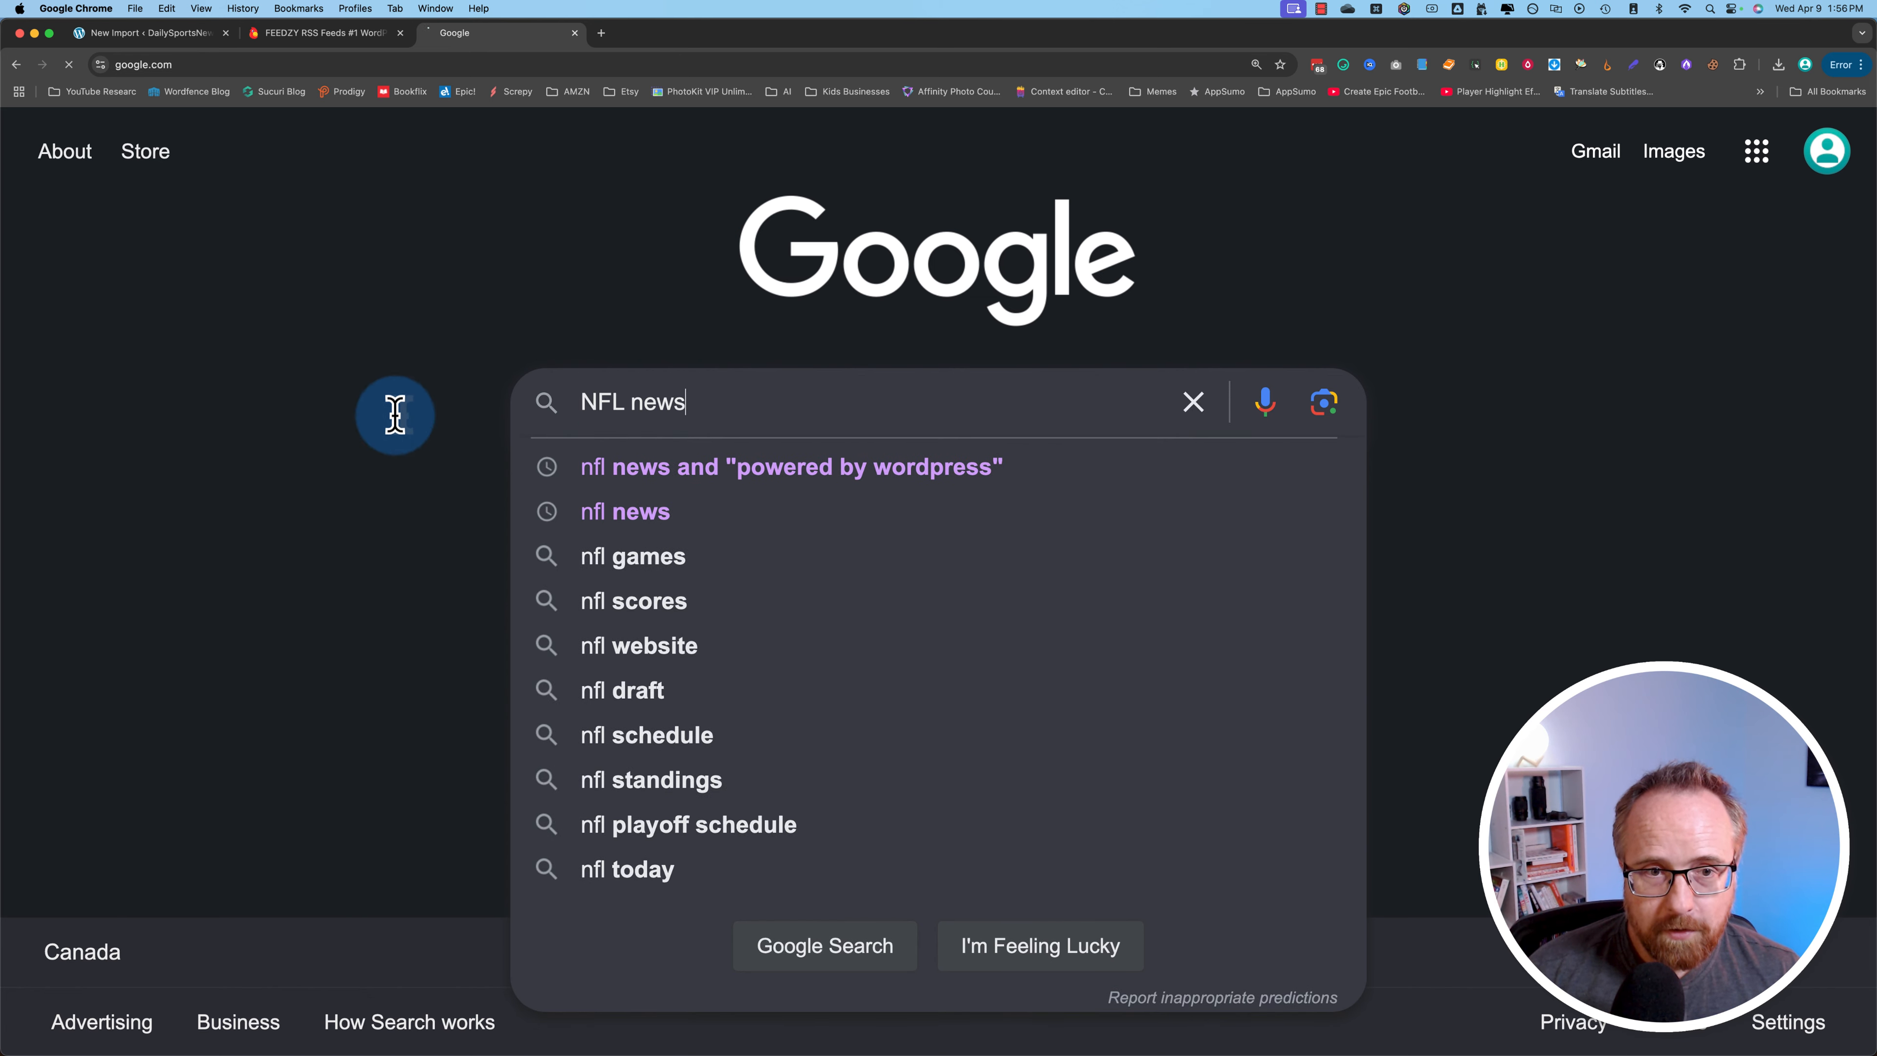
key(Return)
click(521, 181)
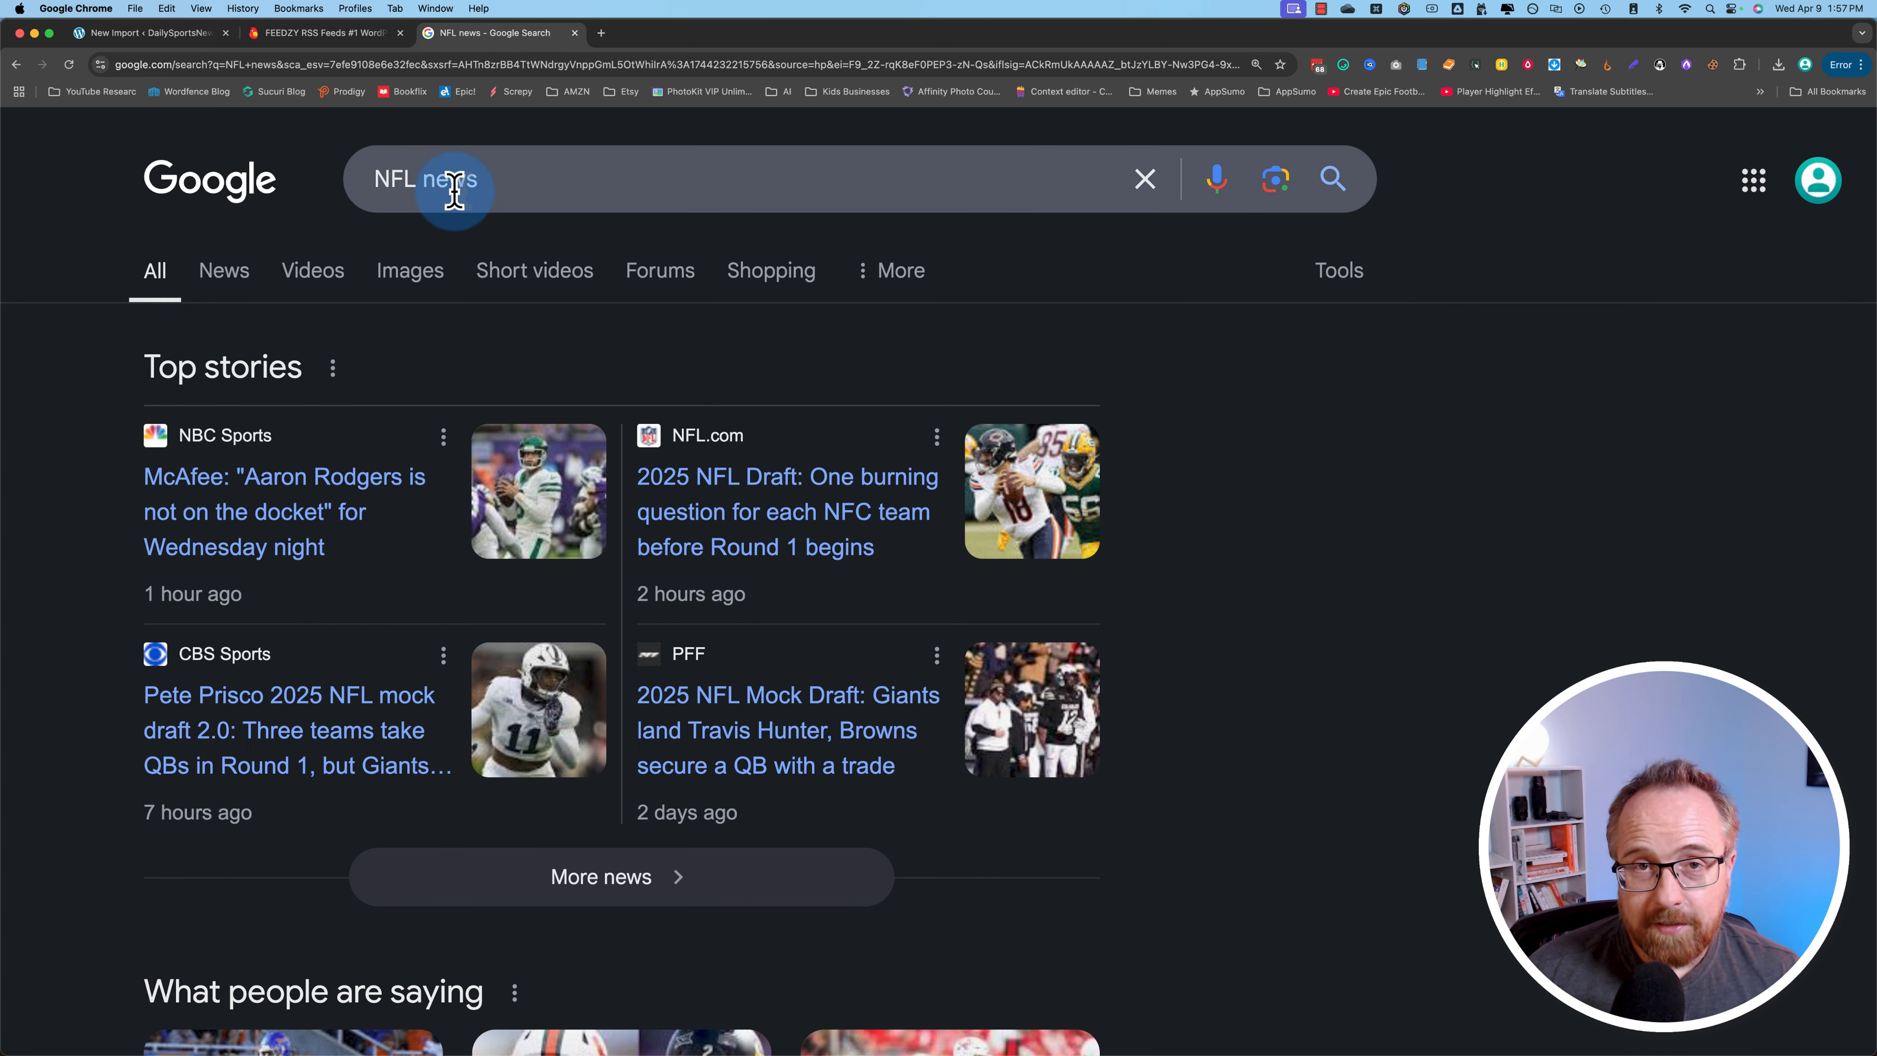
Open the NFL.com "Latest NFL Football News" result and the Yahoo NFL News result in new browser tabs.
scroll(84, 470, down, 5)
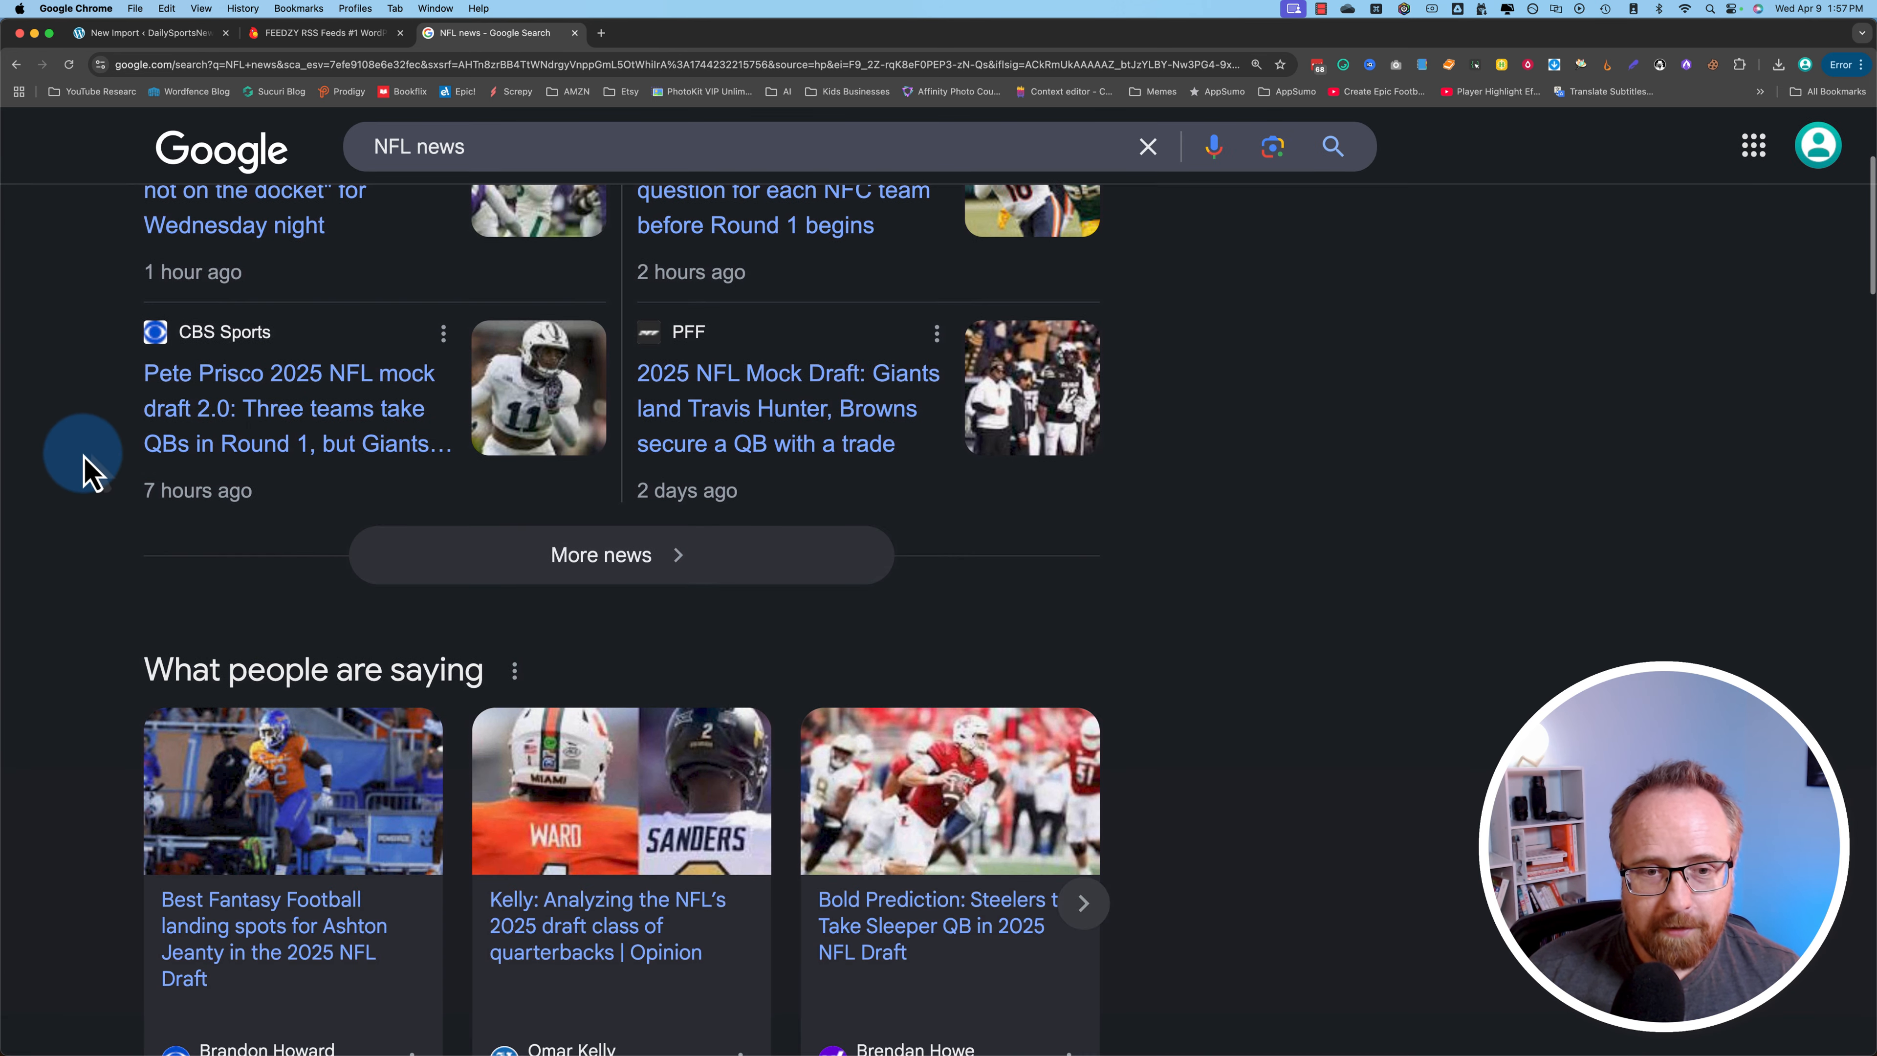
scroll(84, 459, down, 9)
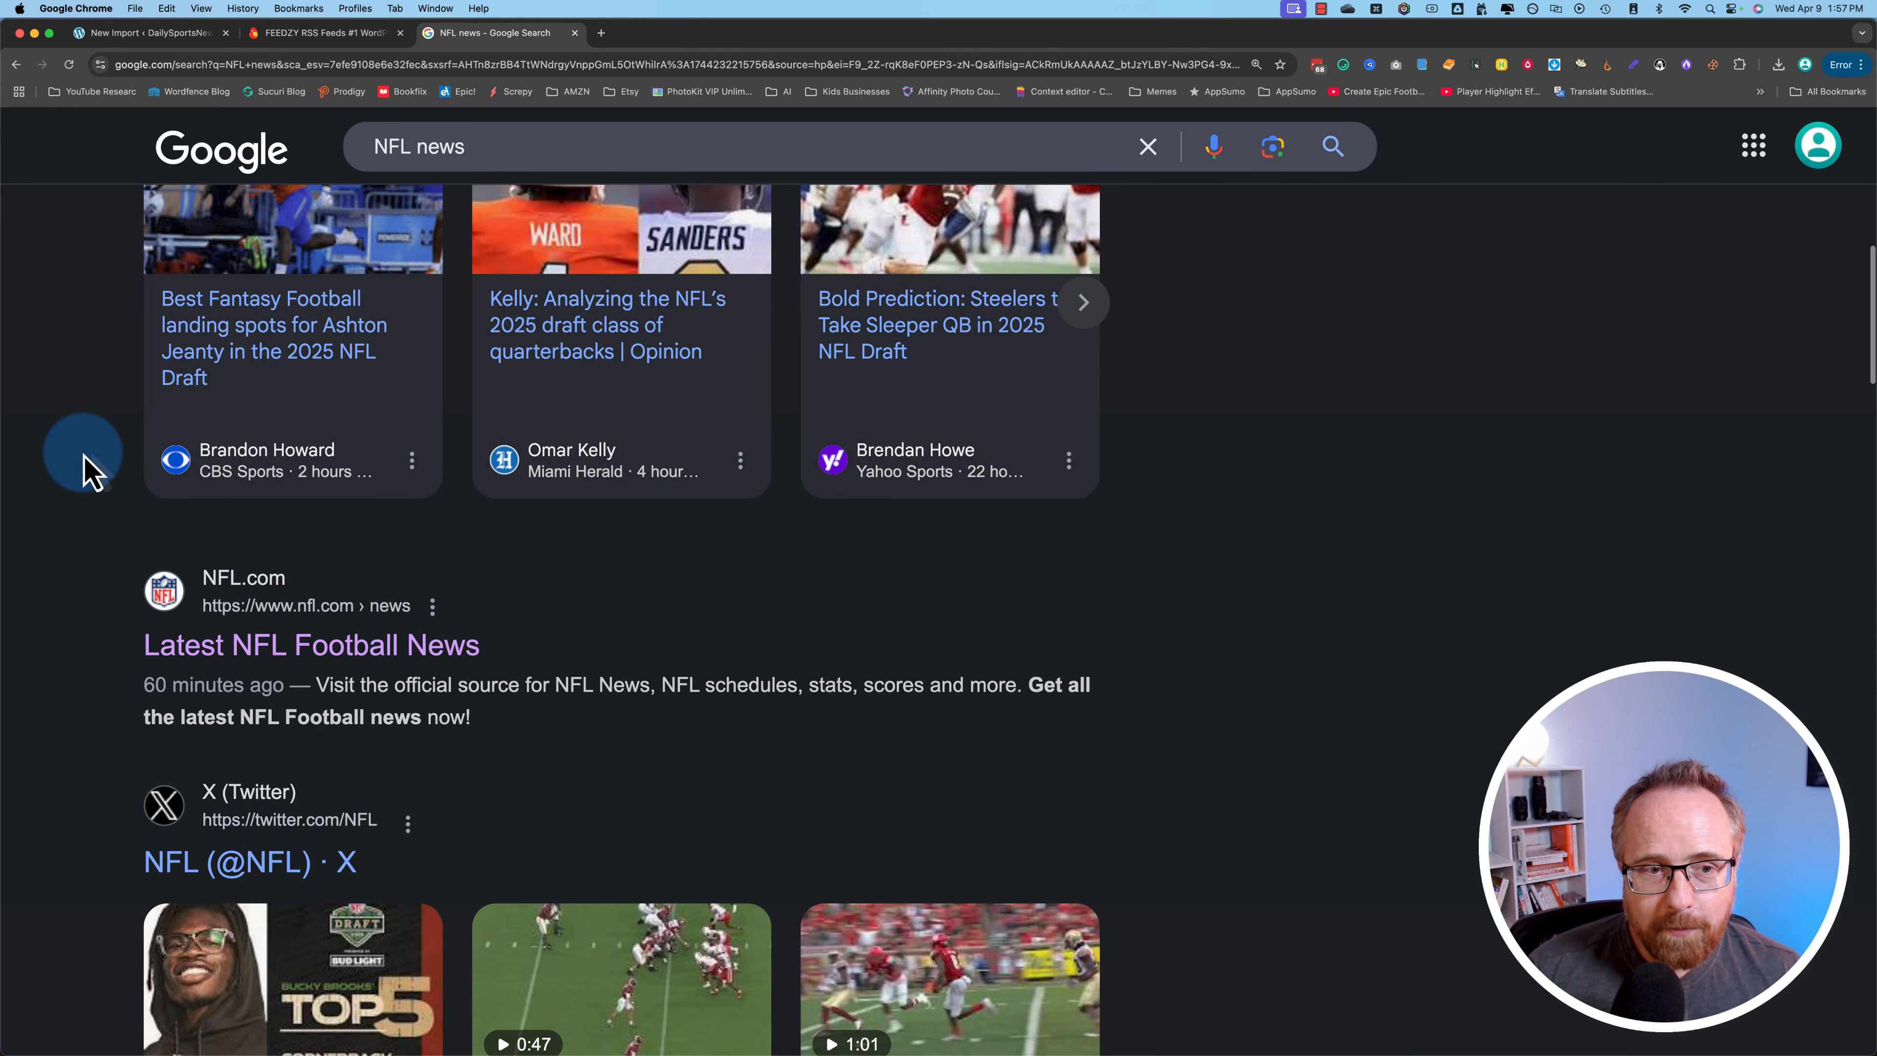
scroll(83, 470, down, 3)
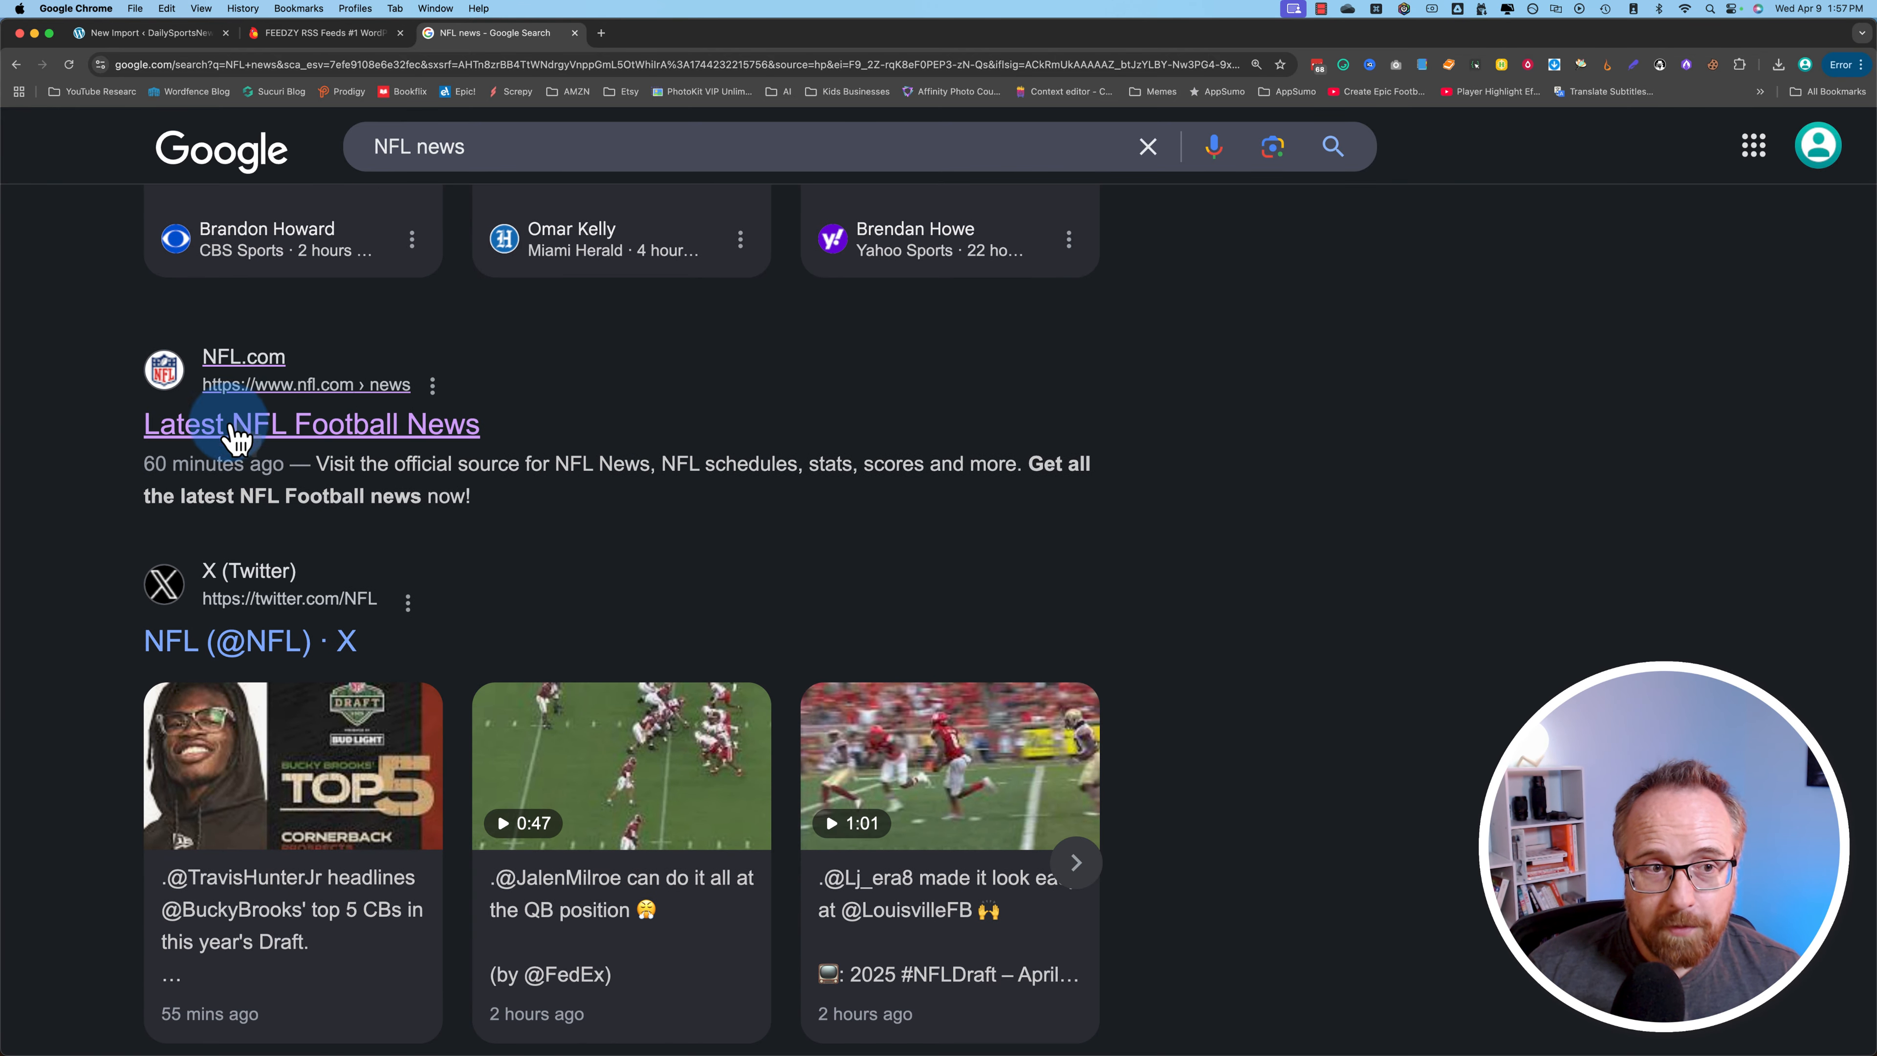
scroll(137, 488, down, 11)
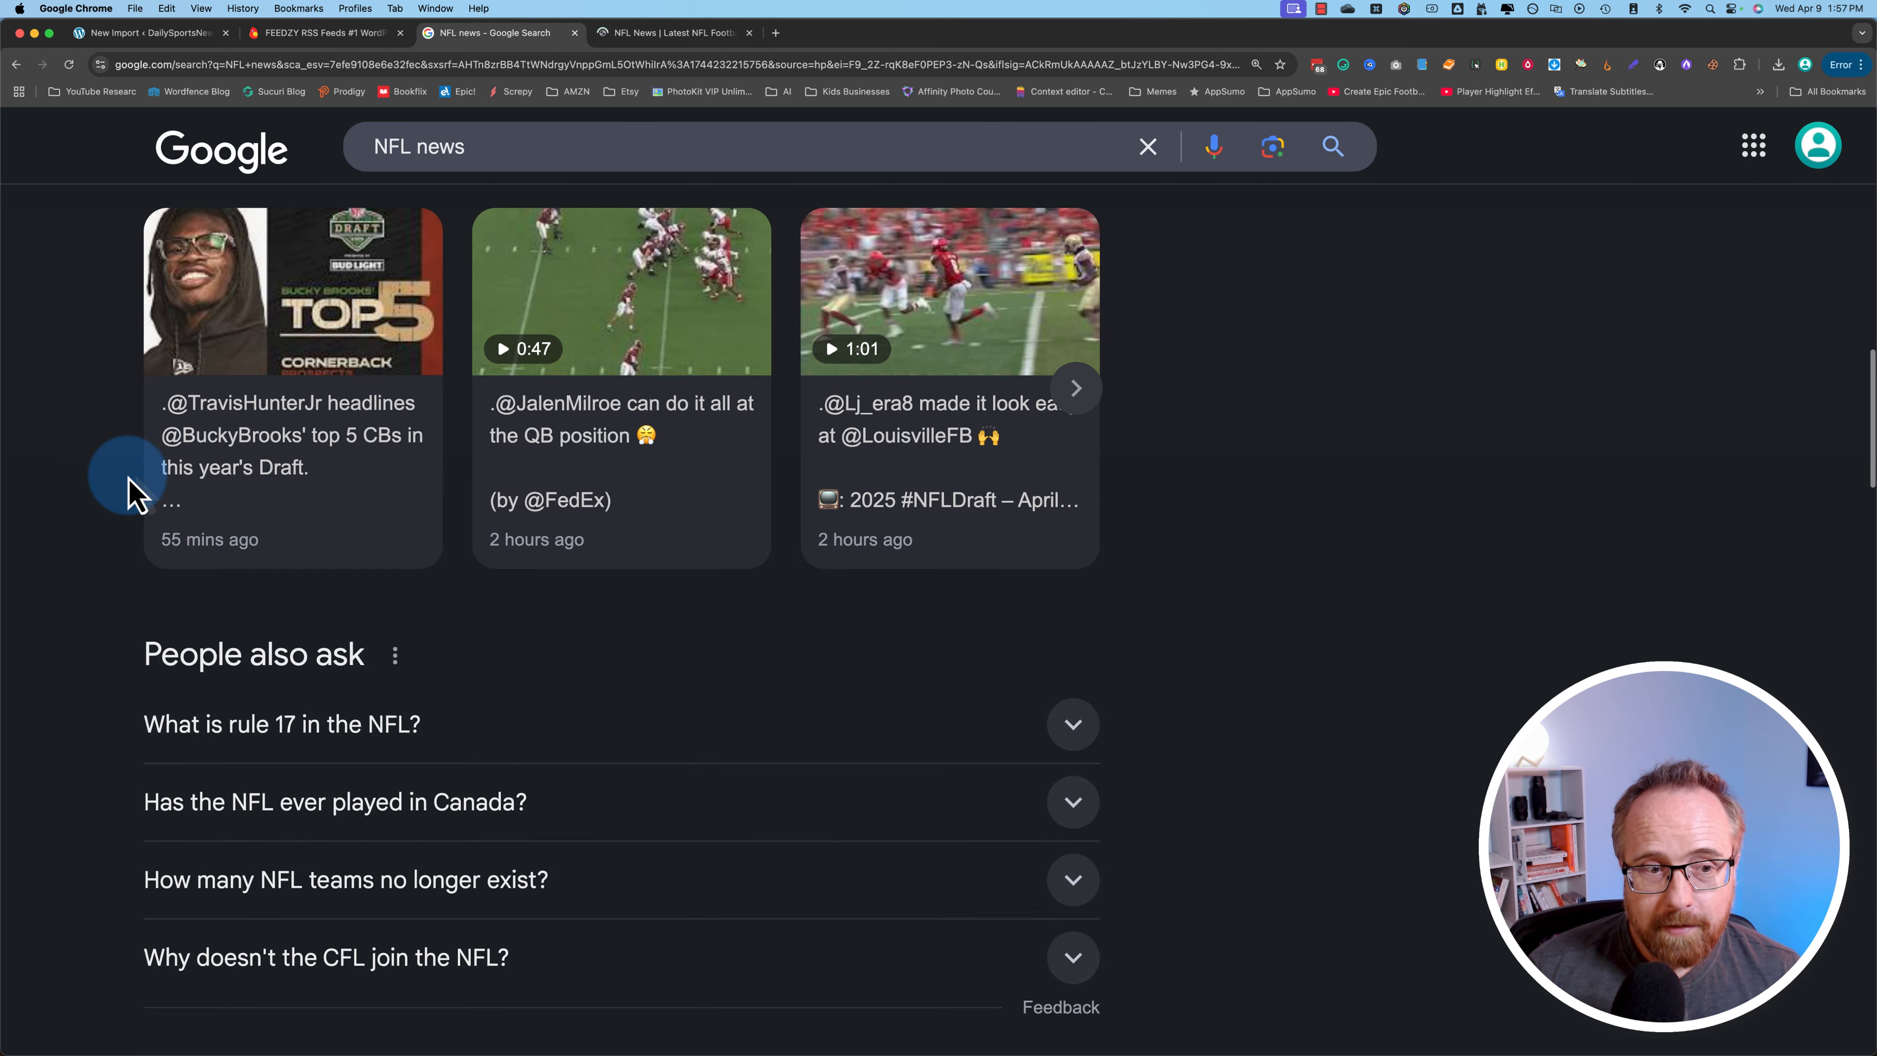
scroll(127, 486, down, 8)
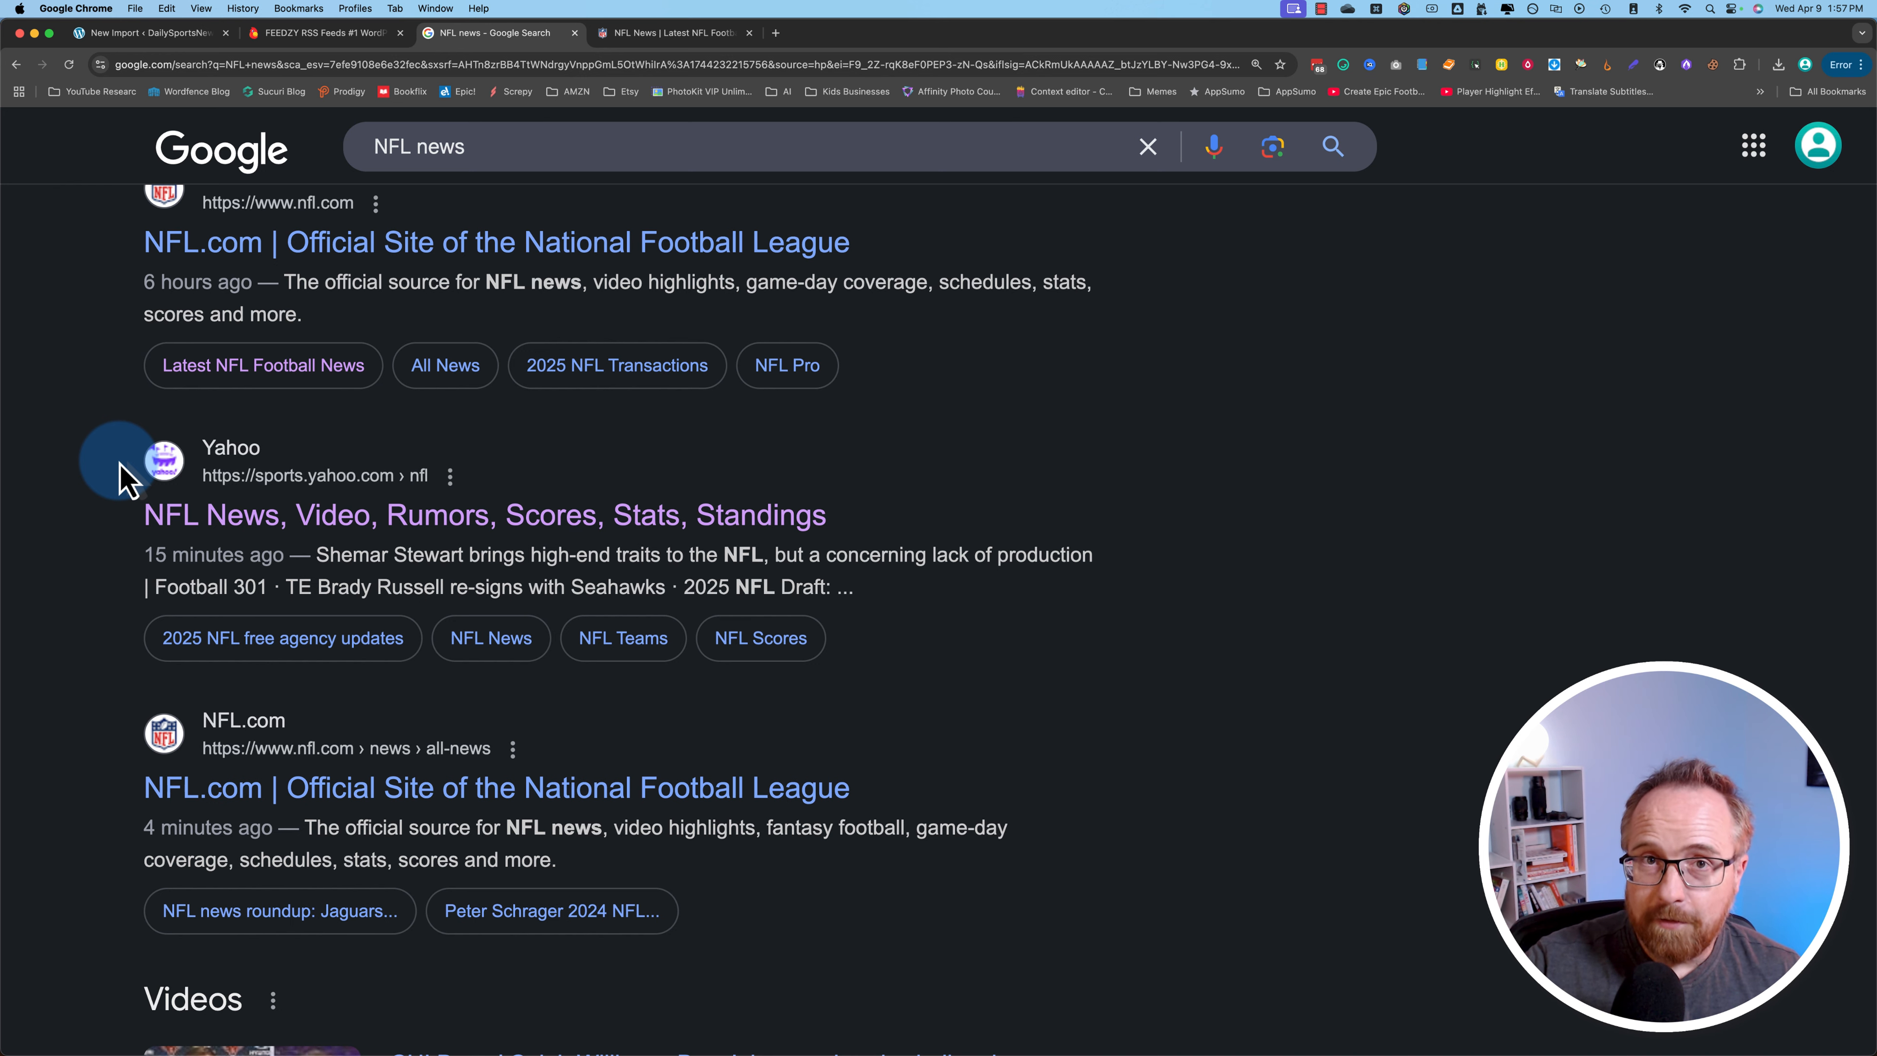
scroll(126, 414, down, 2)
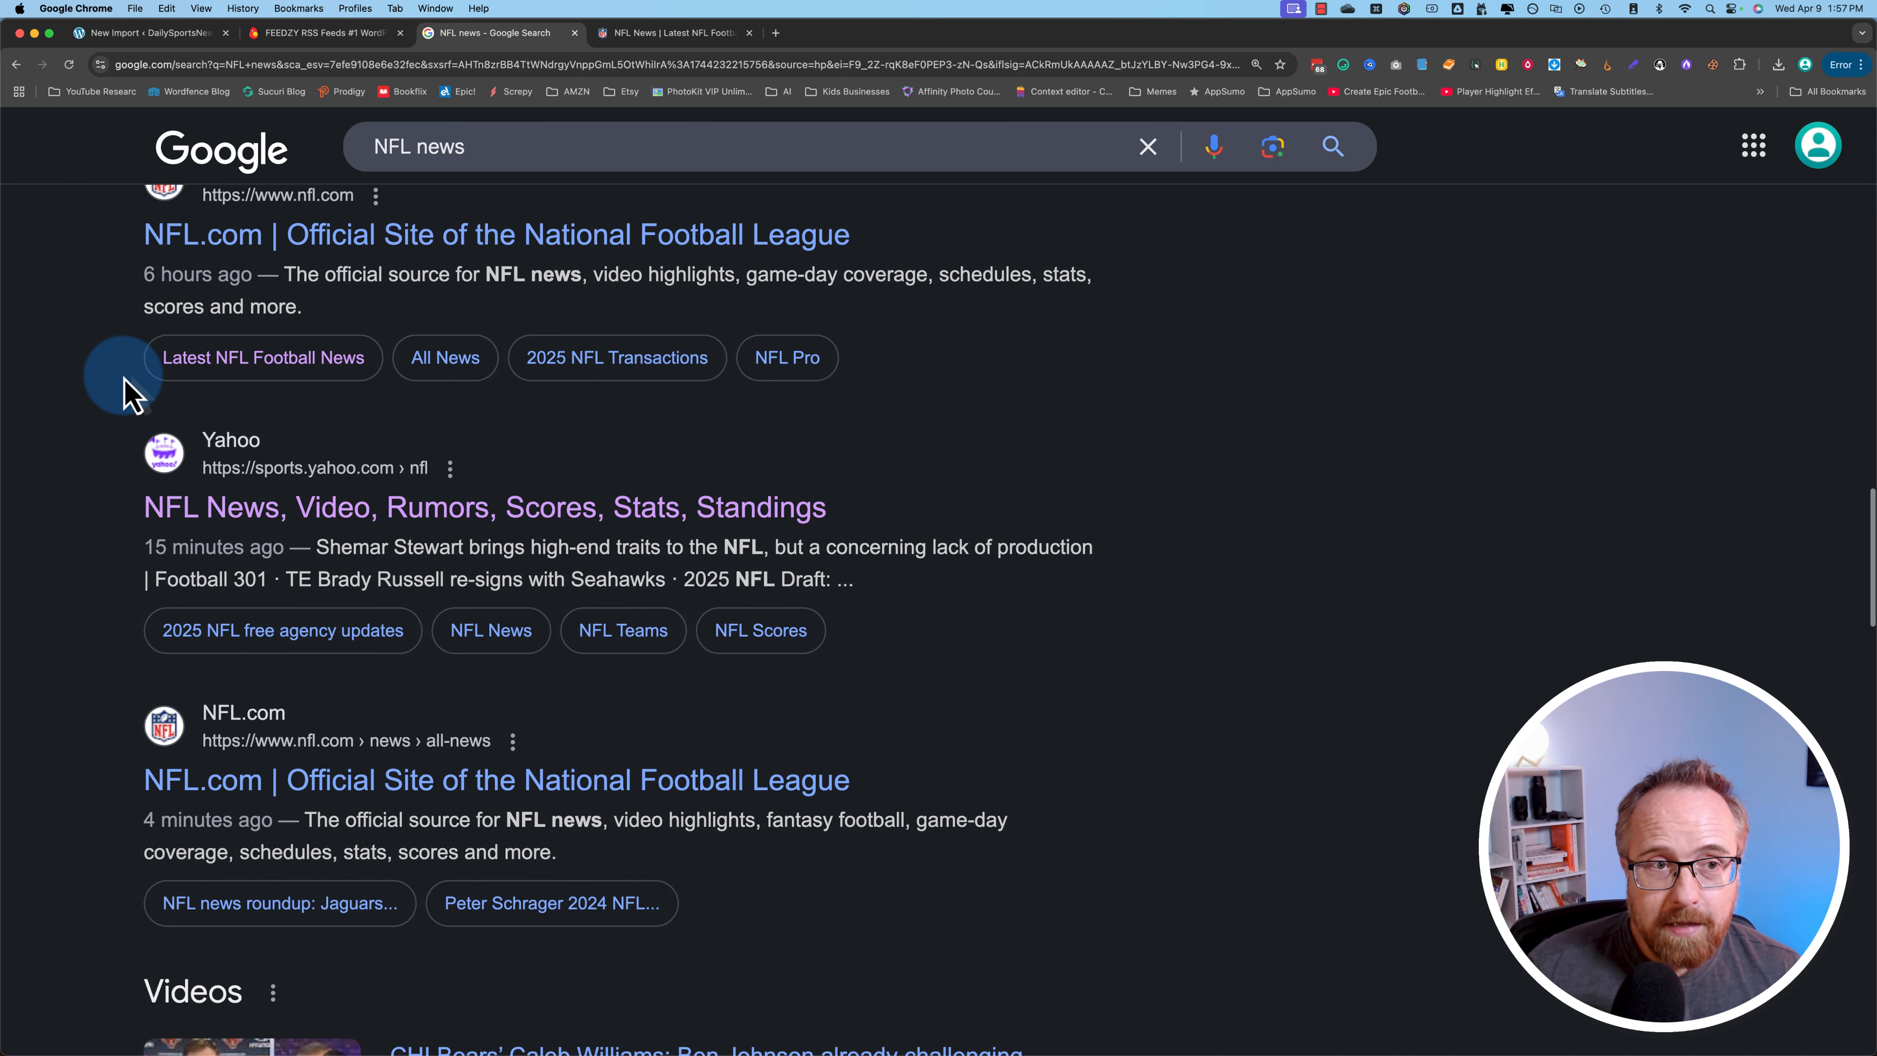
super+click(230, 484)
scroll(73, 528, down, 10)
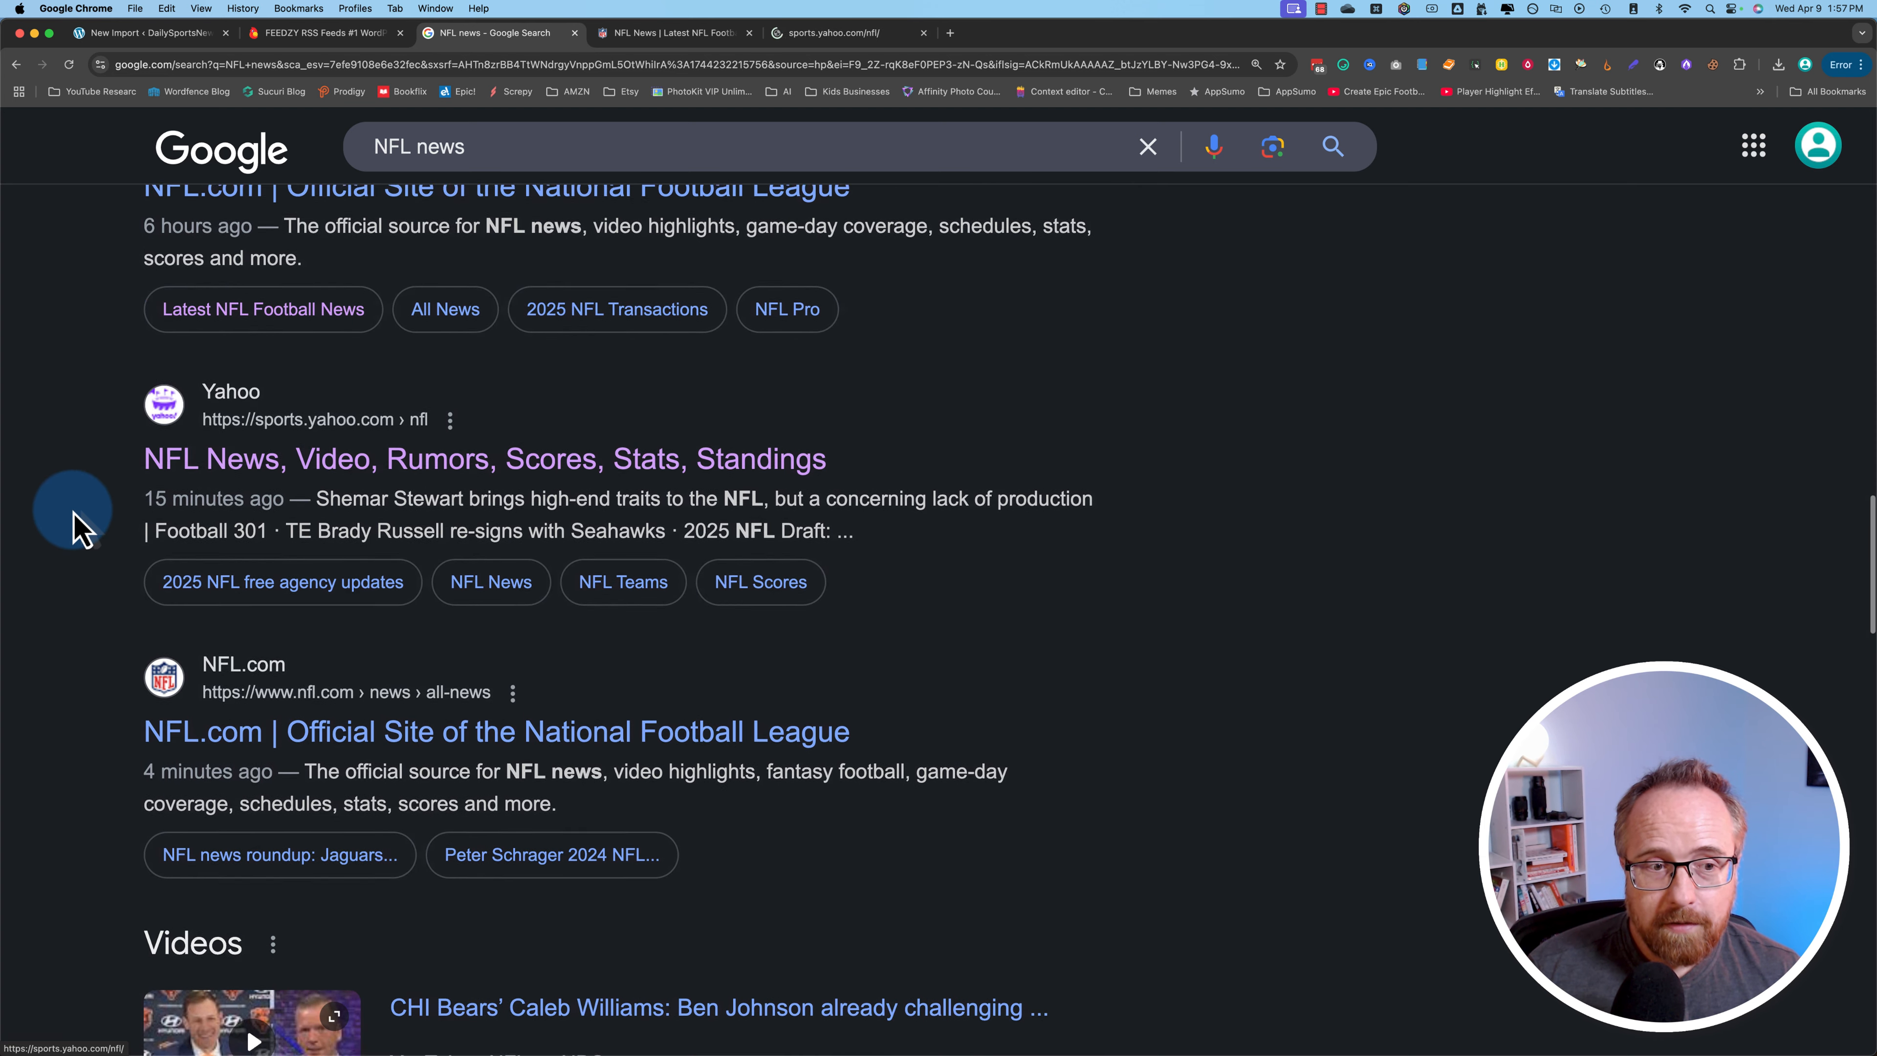
Open the ESPN, CBS Sports and NBC Sports results from the NFL news search in separate new browser tabs.
scroll(74, 527, down, 8)
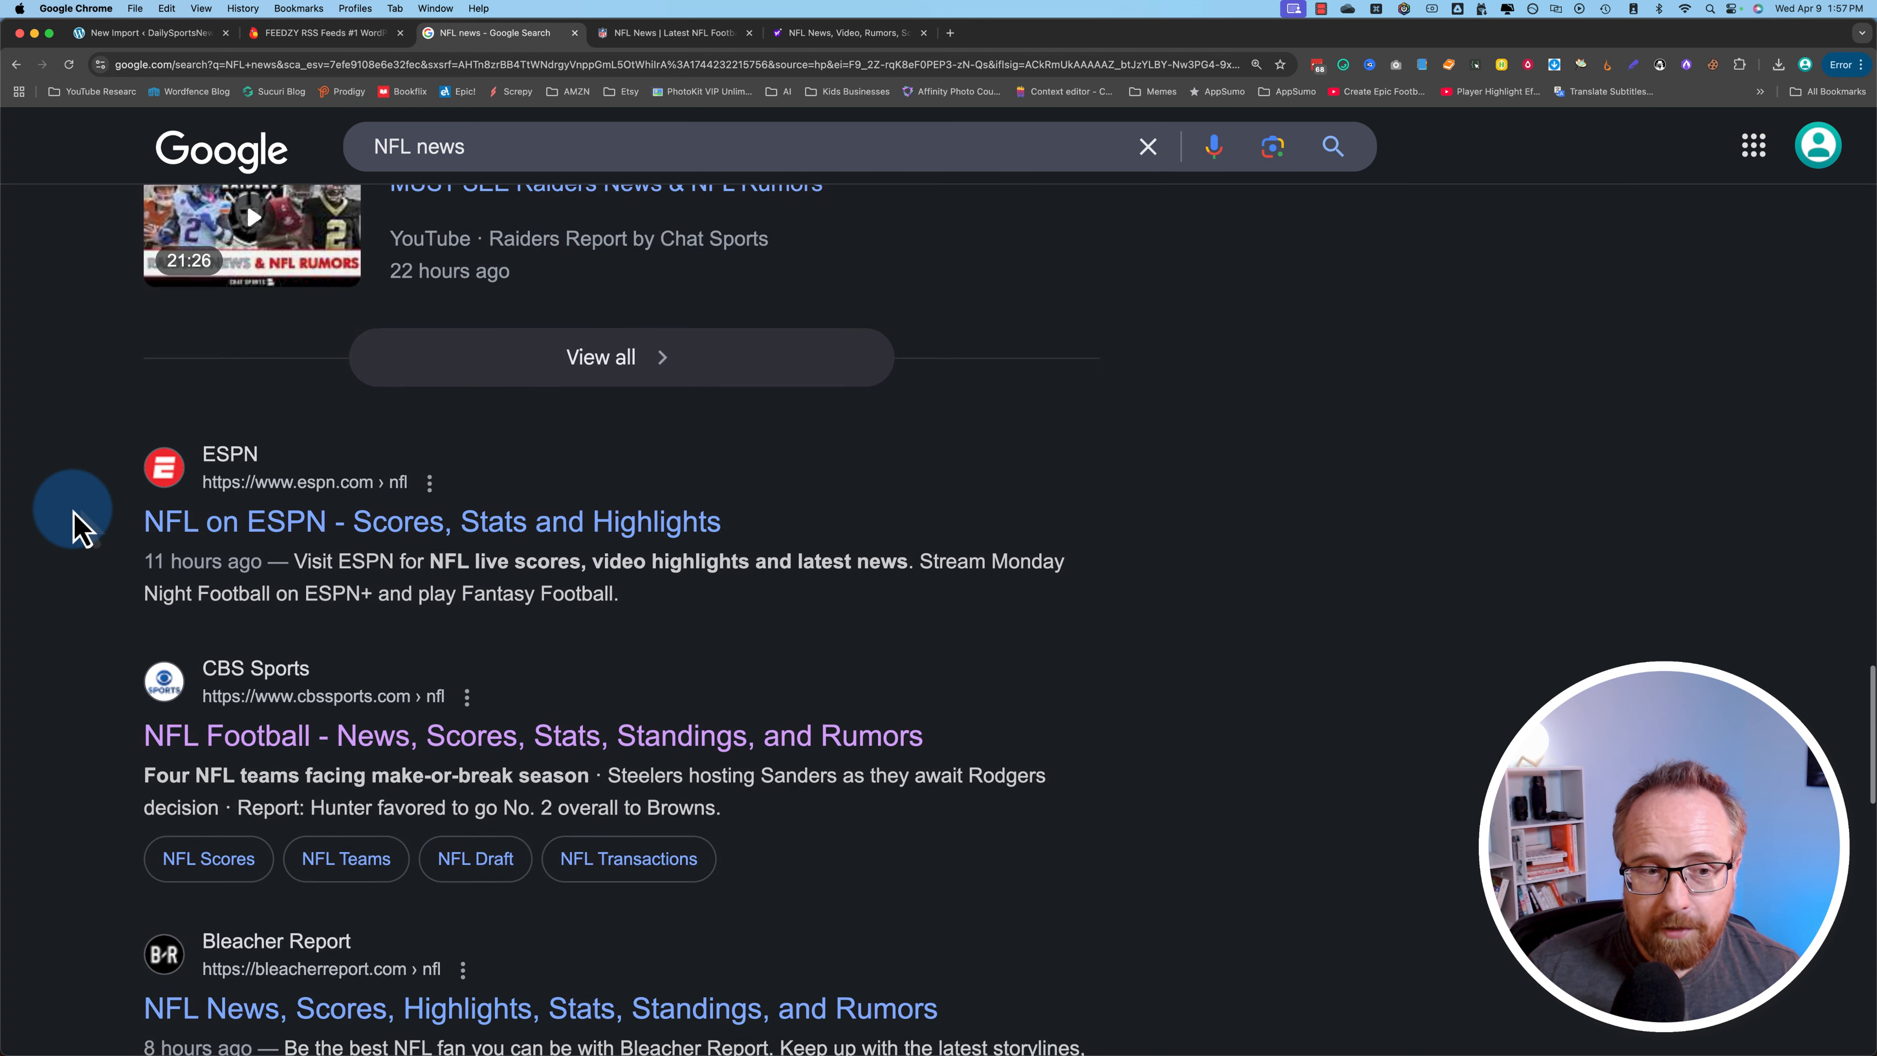
scroll(93, 503, down, 5)
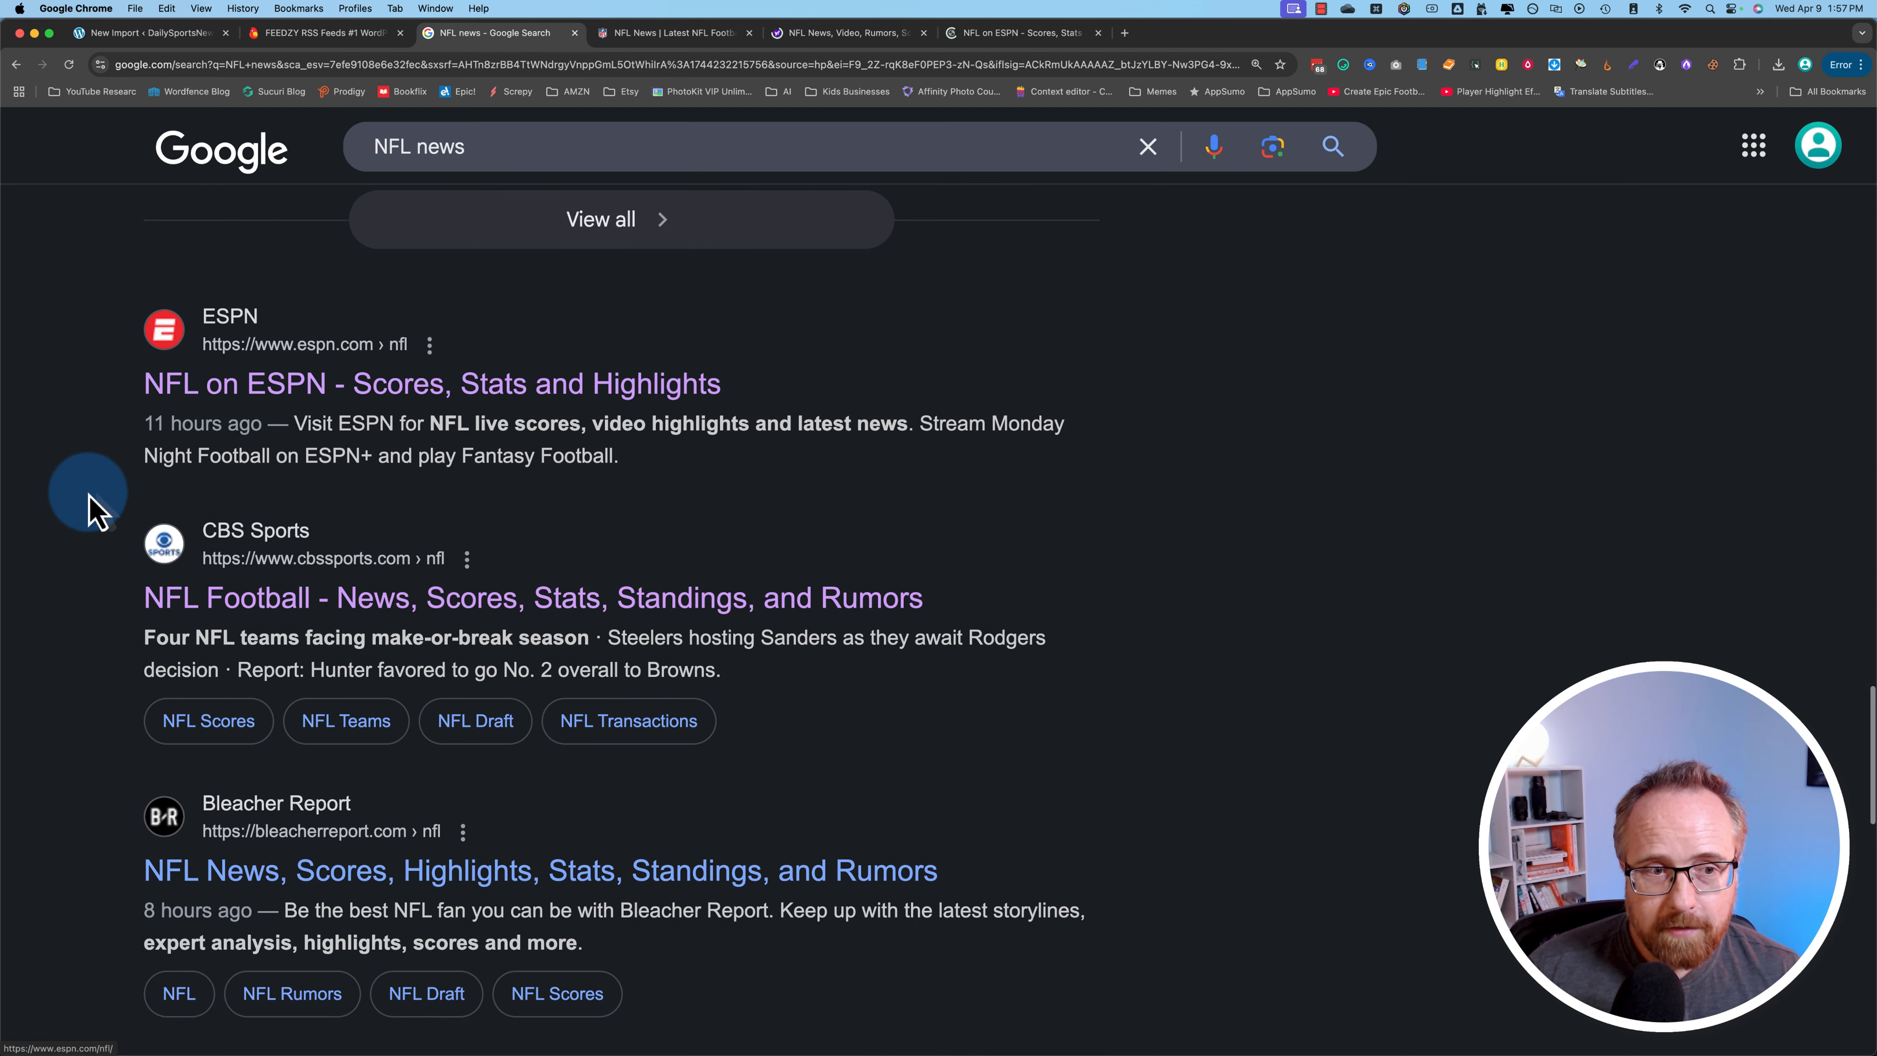
super+click(247, 462)
scroll(103, 562, down, 2)
scroll(104, 562, down, 5)
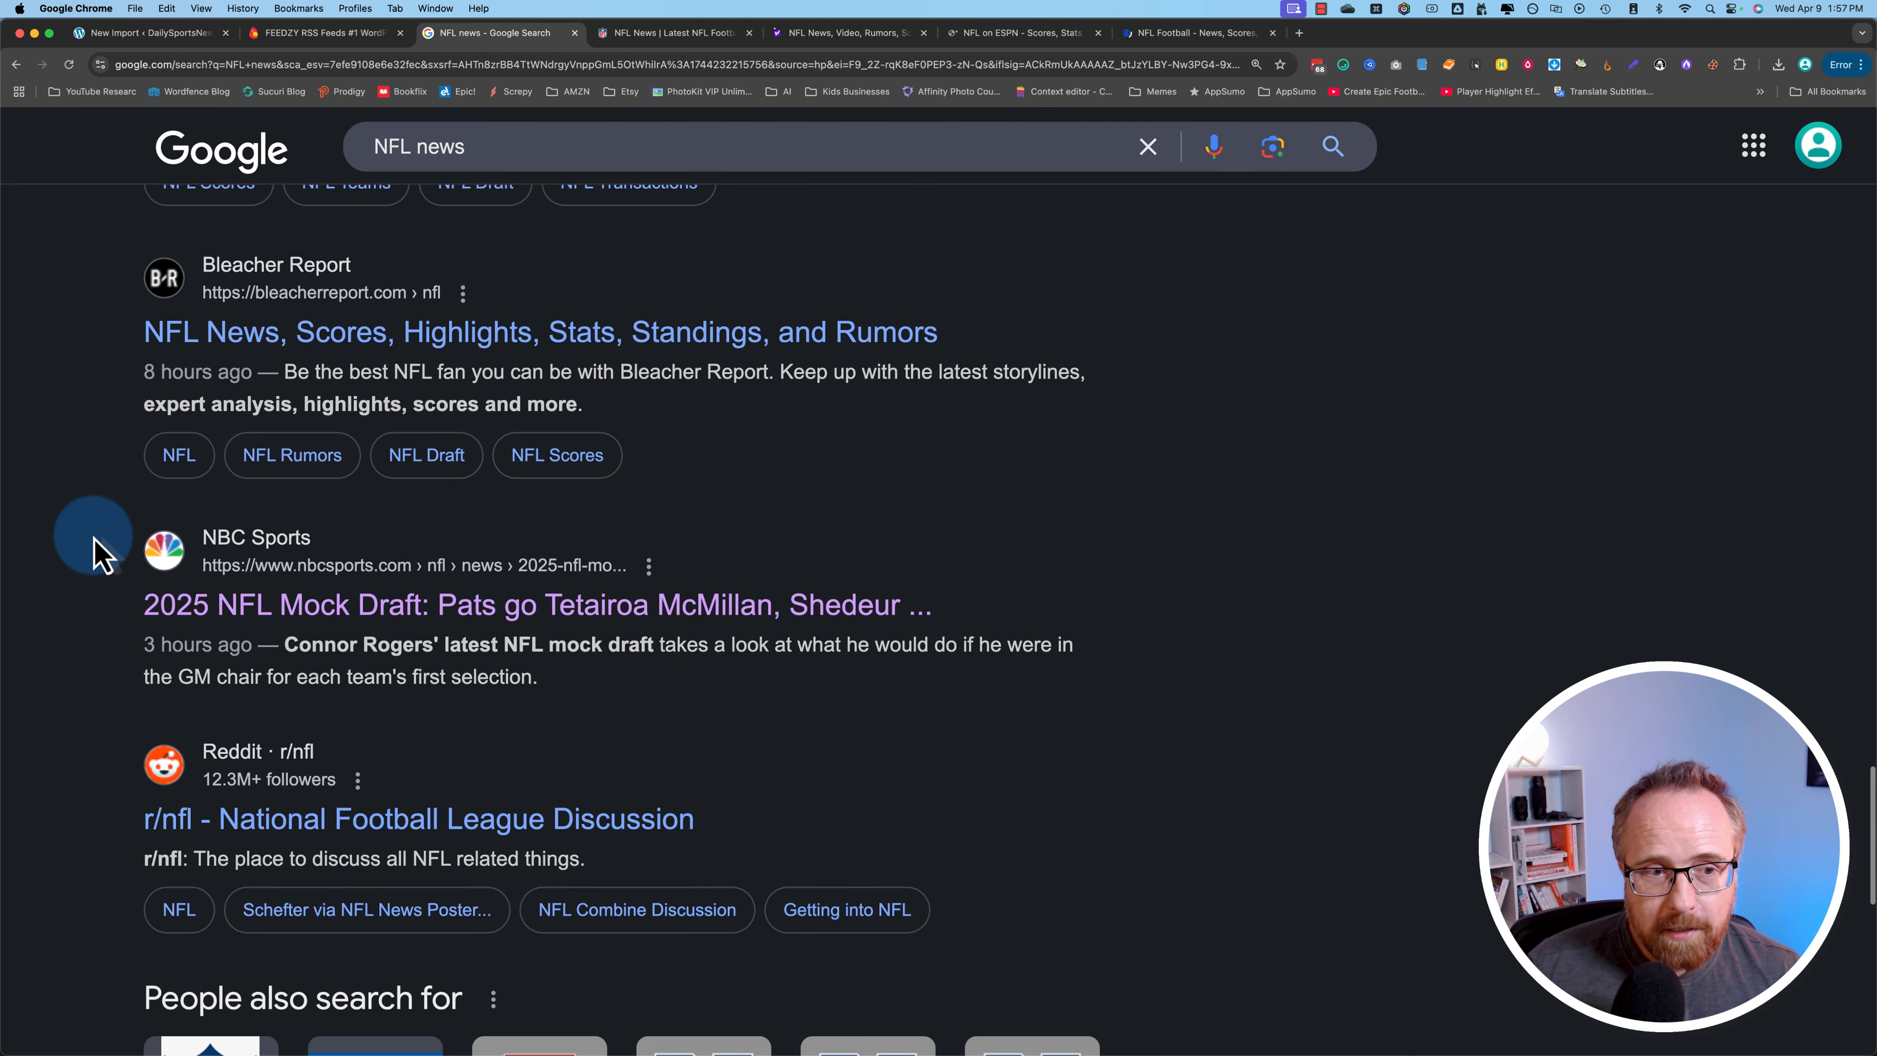
super+click(148, 603)
scroll(94, 698, down, 9)
scroll(103, 691, down, 5)
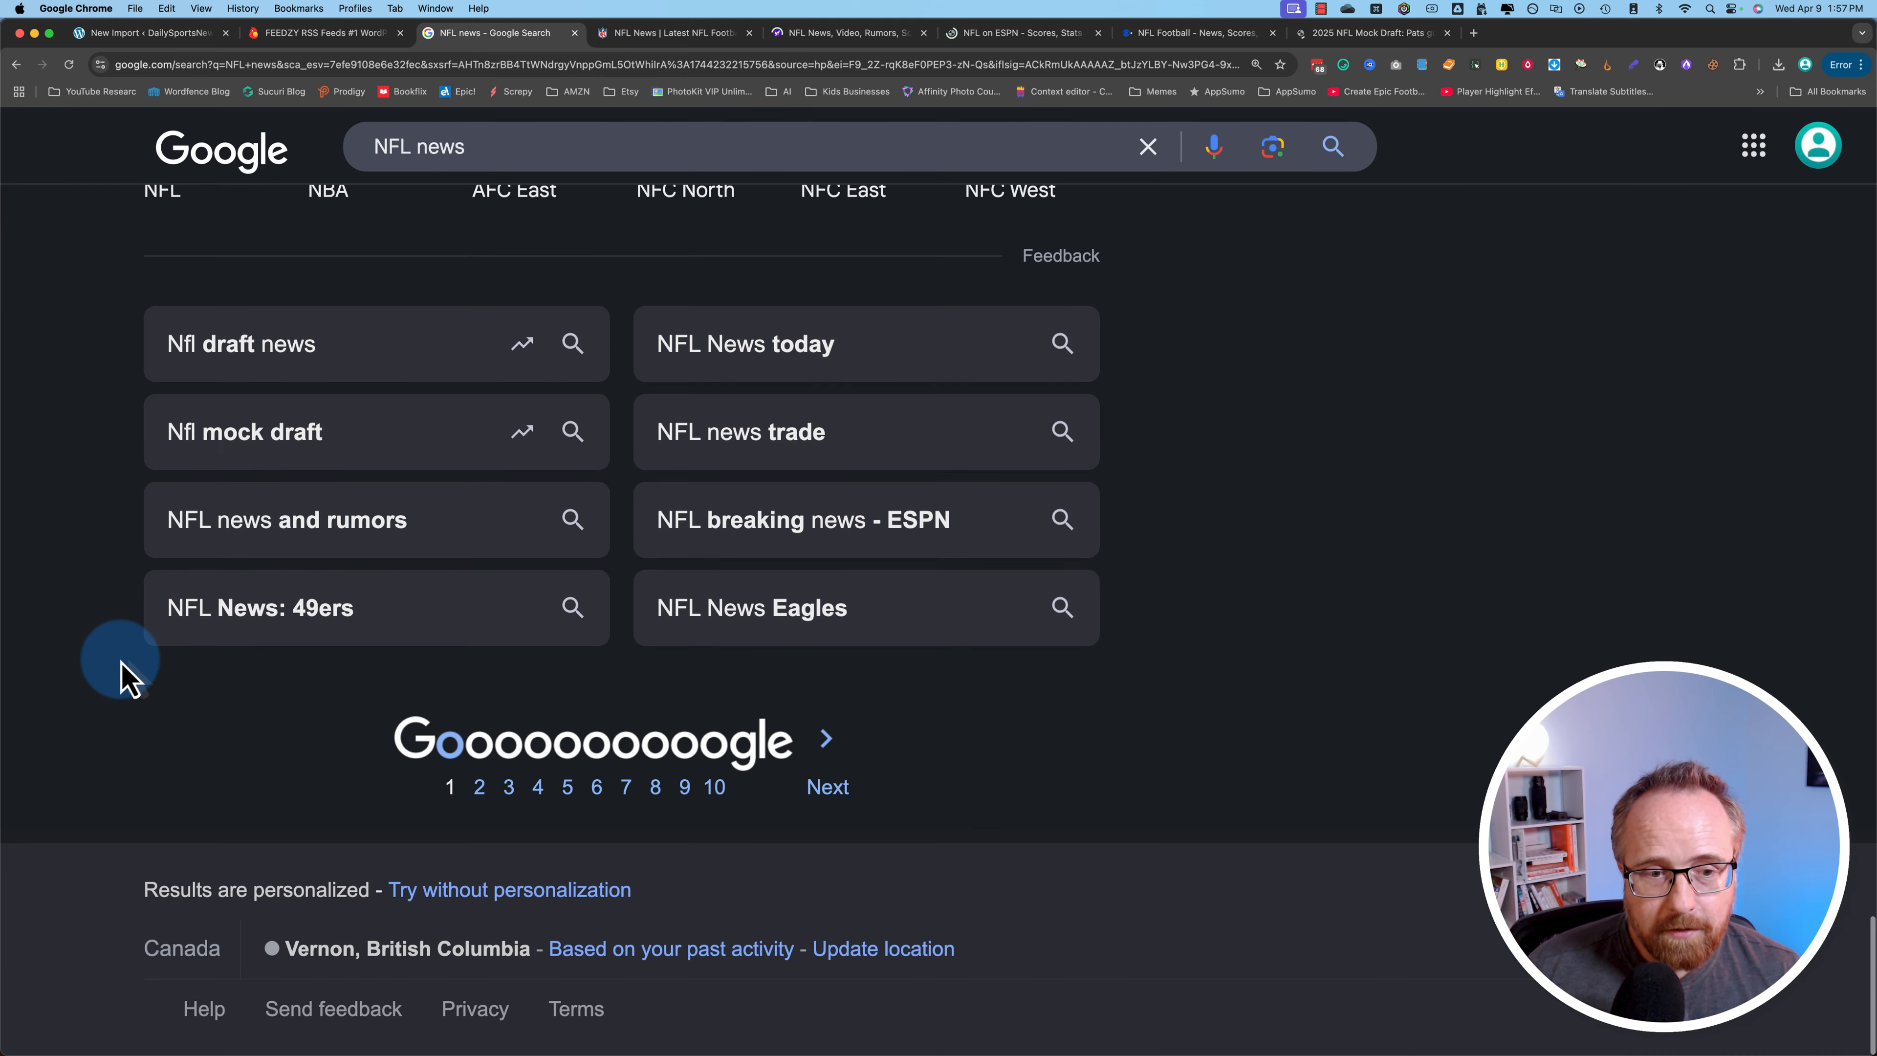
Go to the second page of NFL news results and open the Football Zebras article in a new browser tab.
click(482, 747)
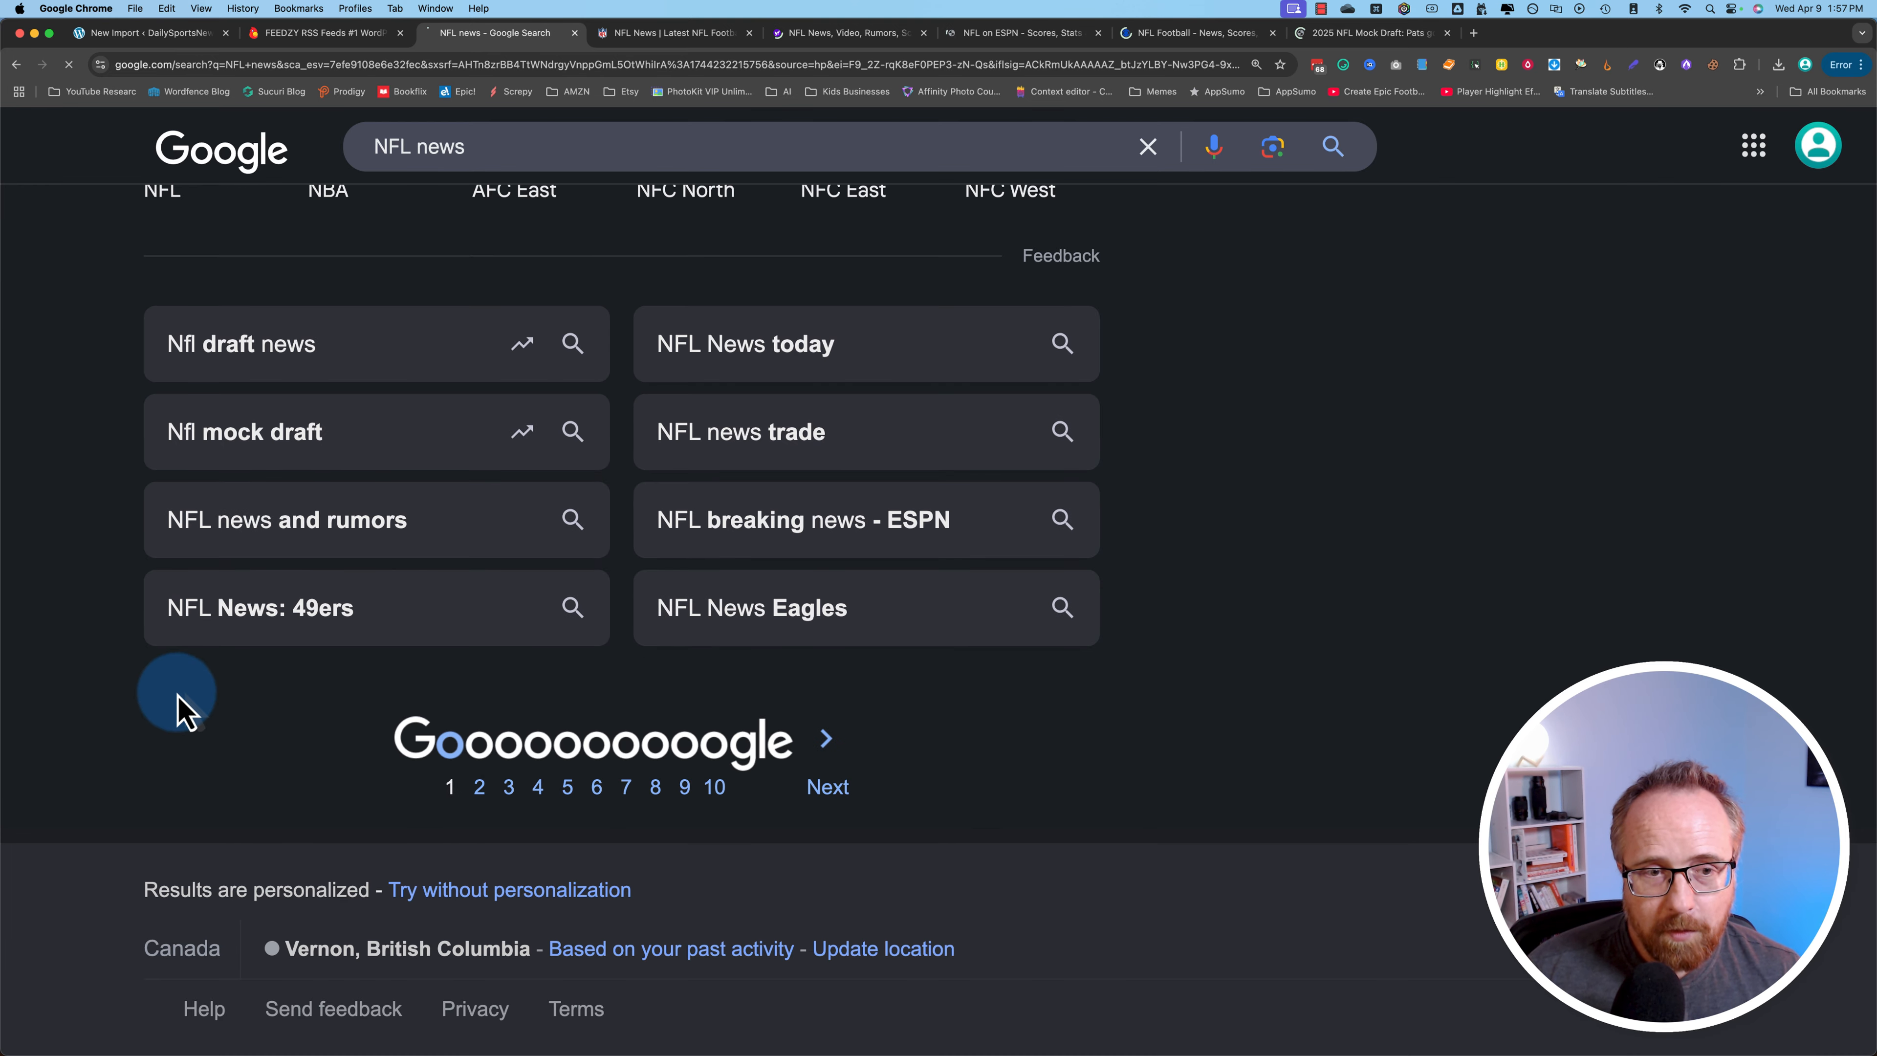
scroll(75, 554, down, 2)
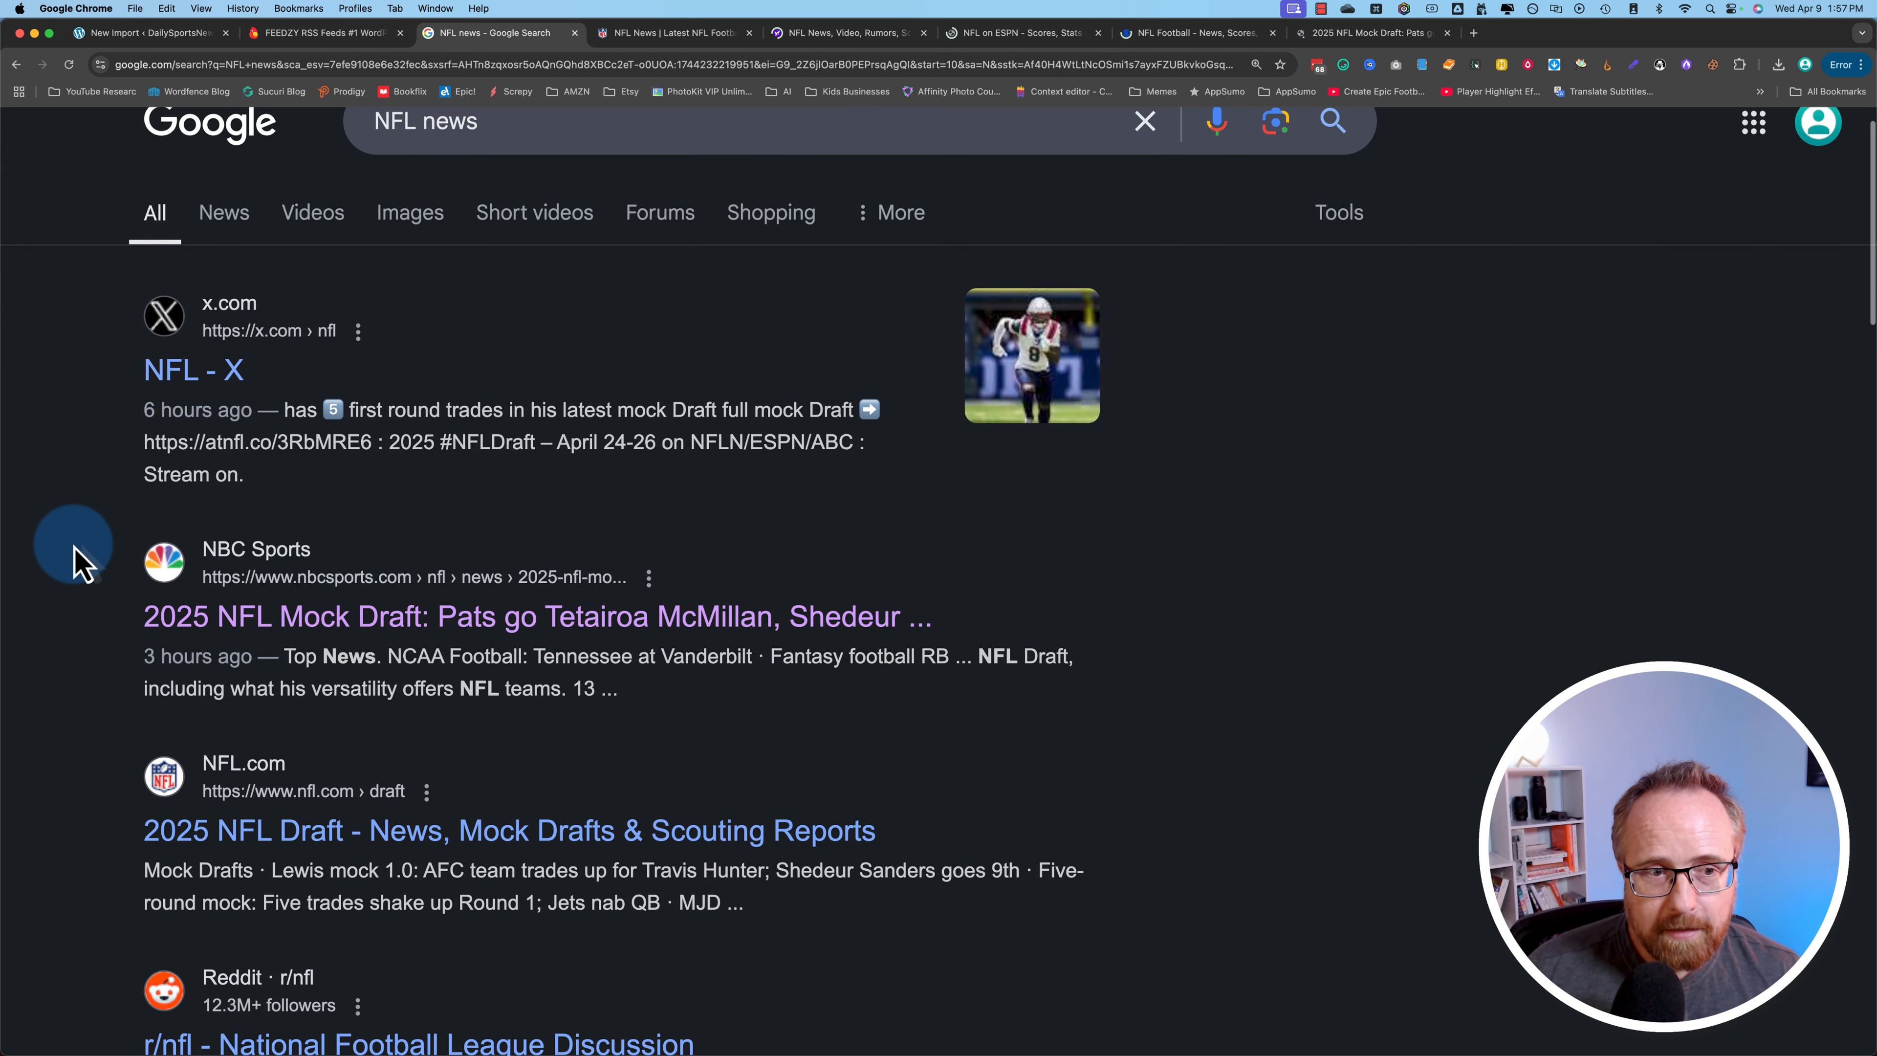
scroll(80, 623, down, 3)
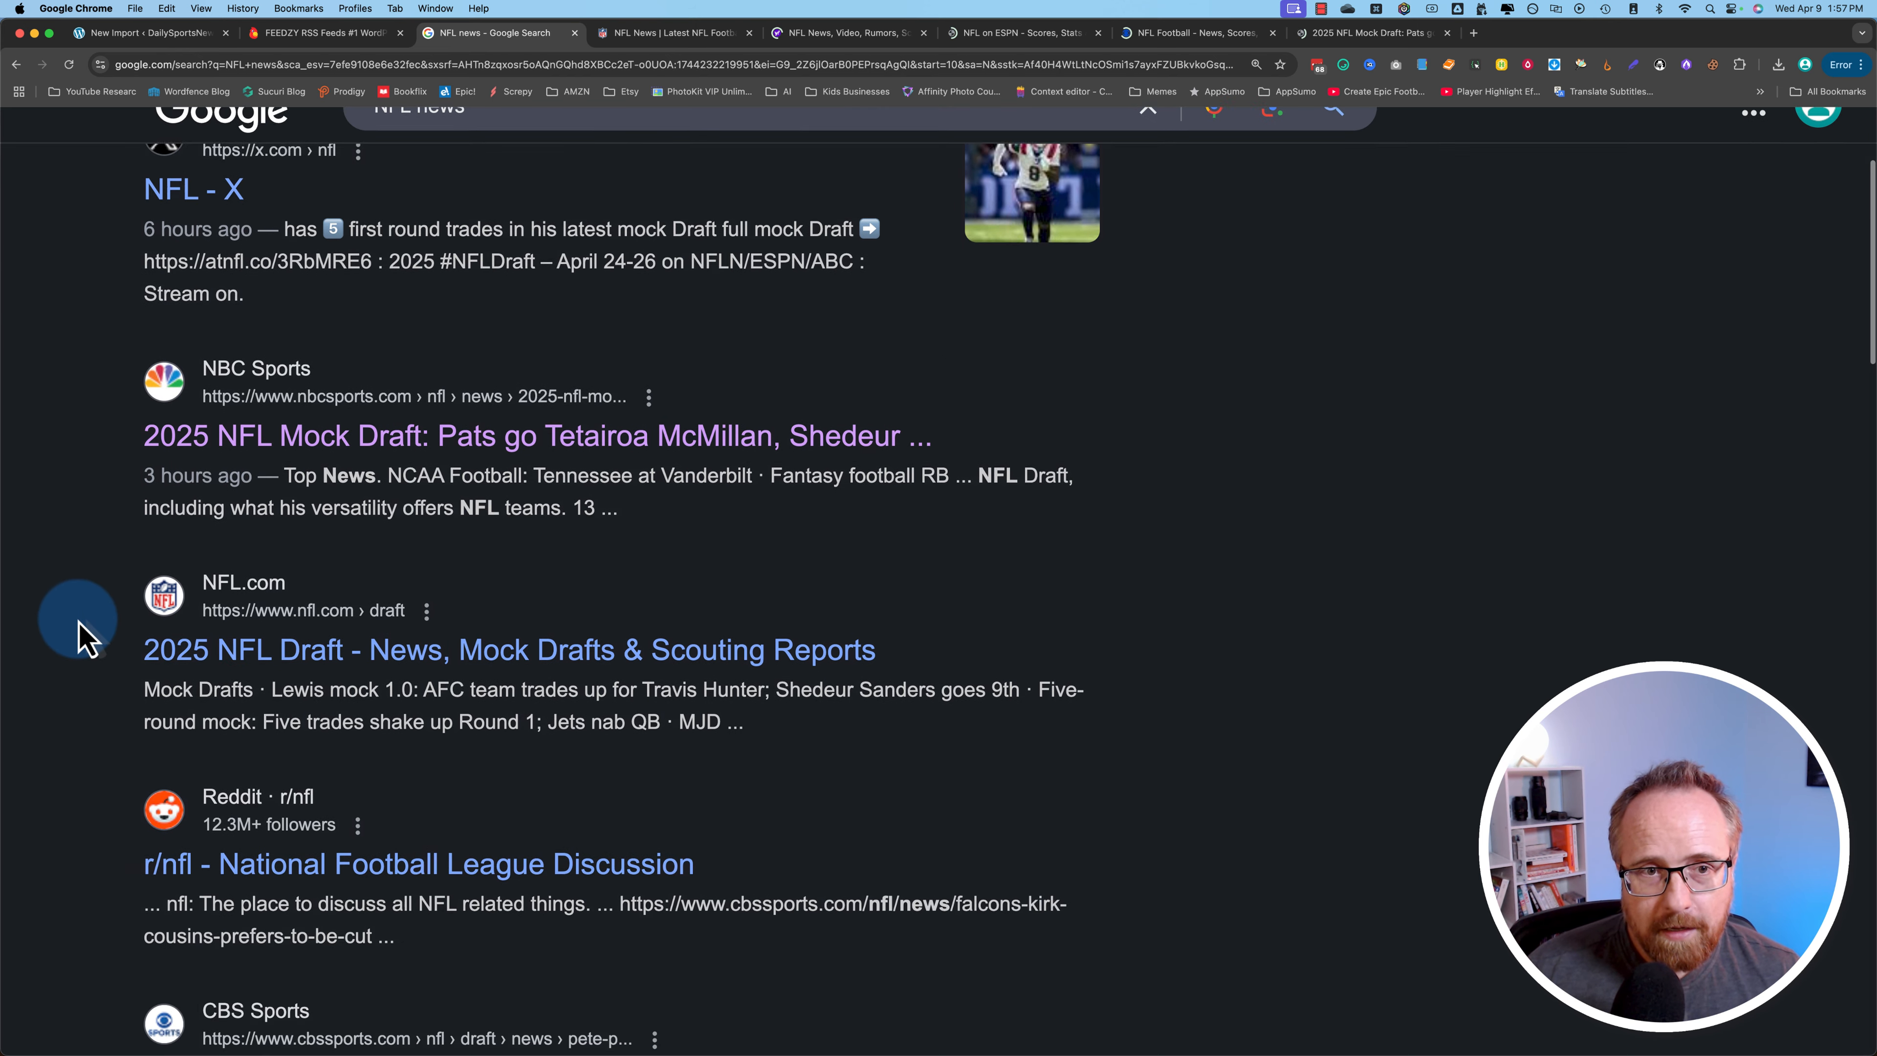
scroll(76, 621, down, 3)
scroll(77, 625, down, 8)
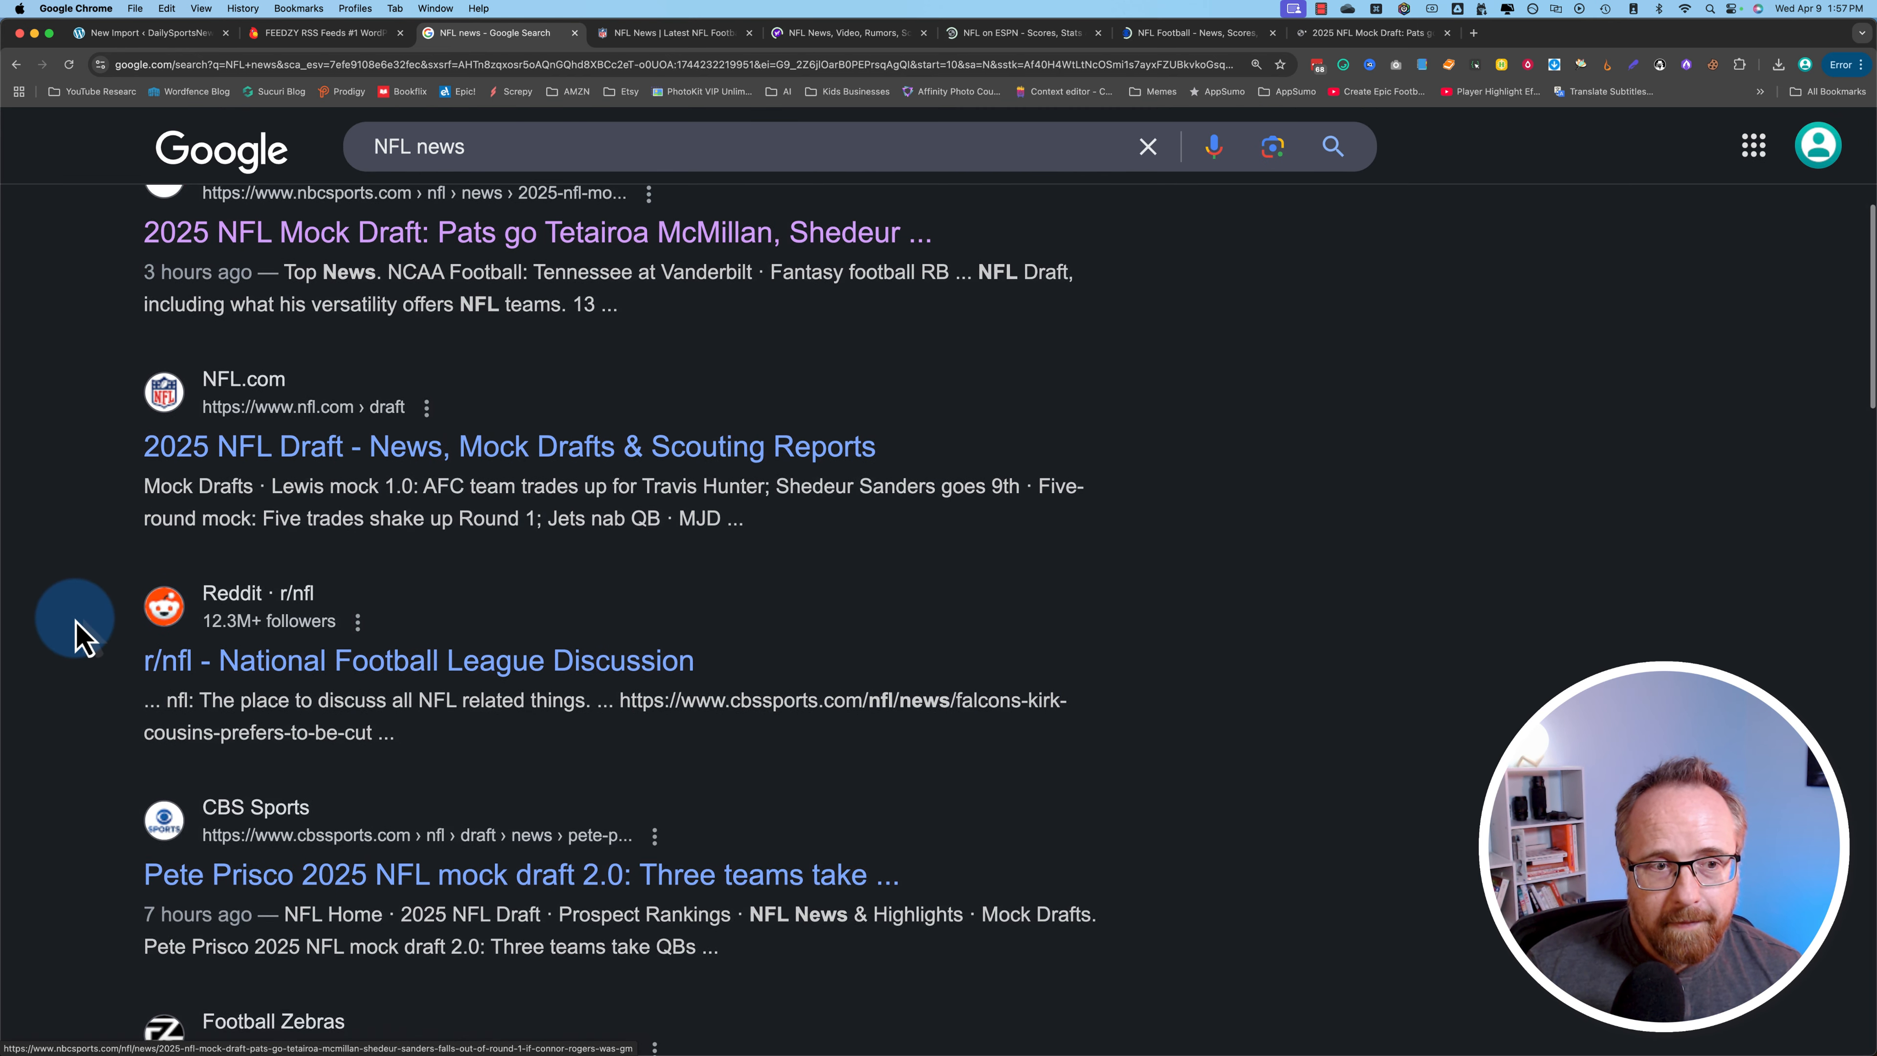
scroll(82, 637, down, 2)
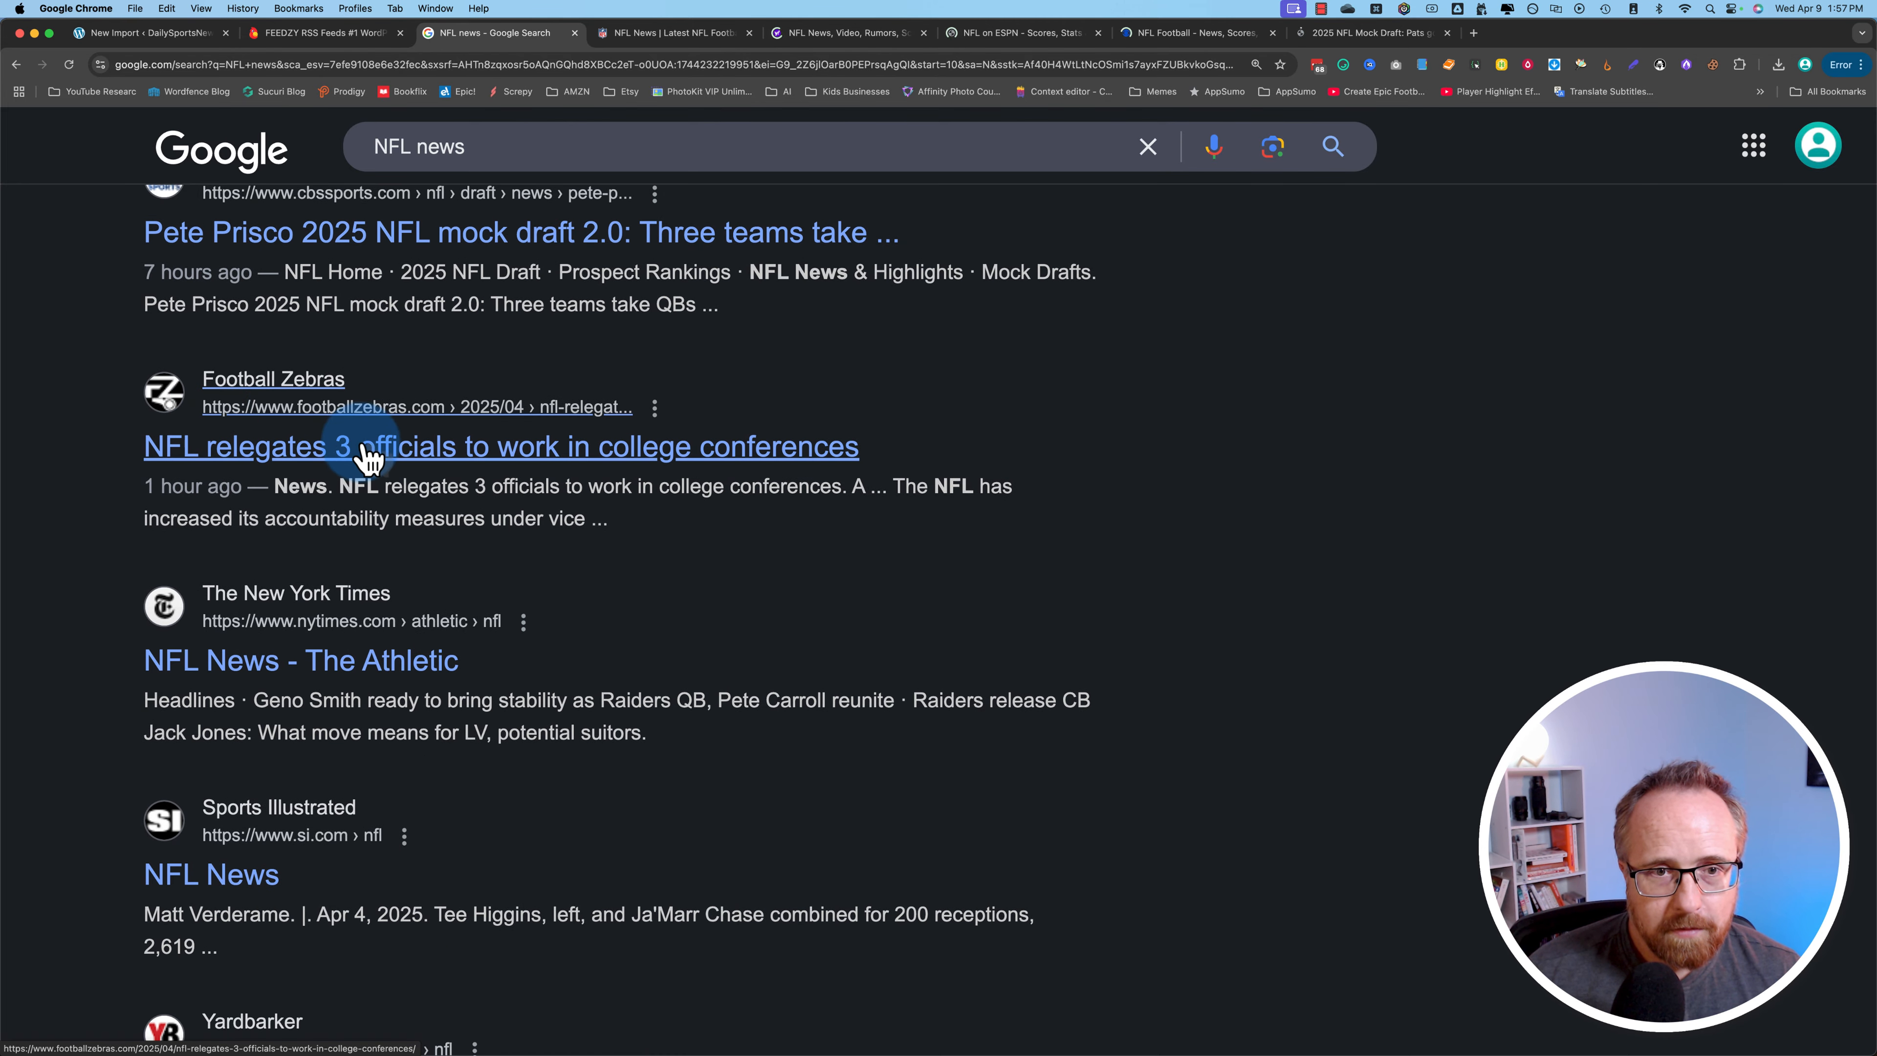
Switch to the NFL.com news page and look through it down to the footer for an RSS feed icon.
click(656, 37)
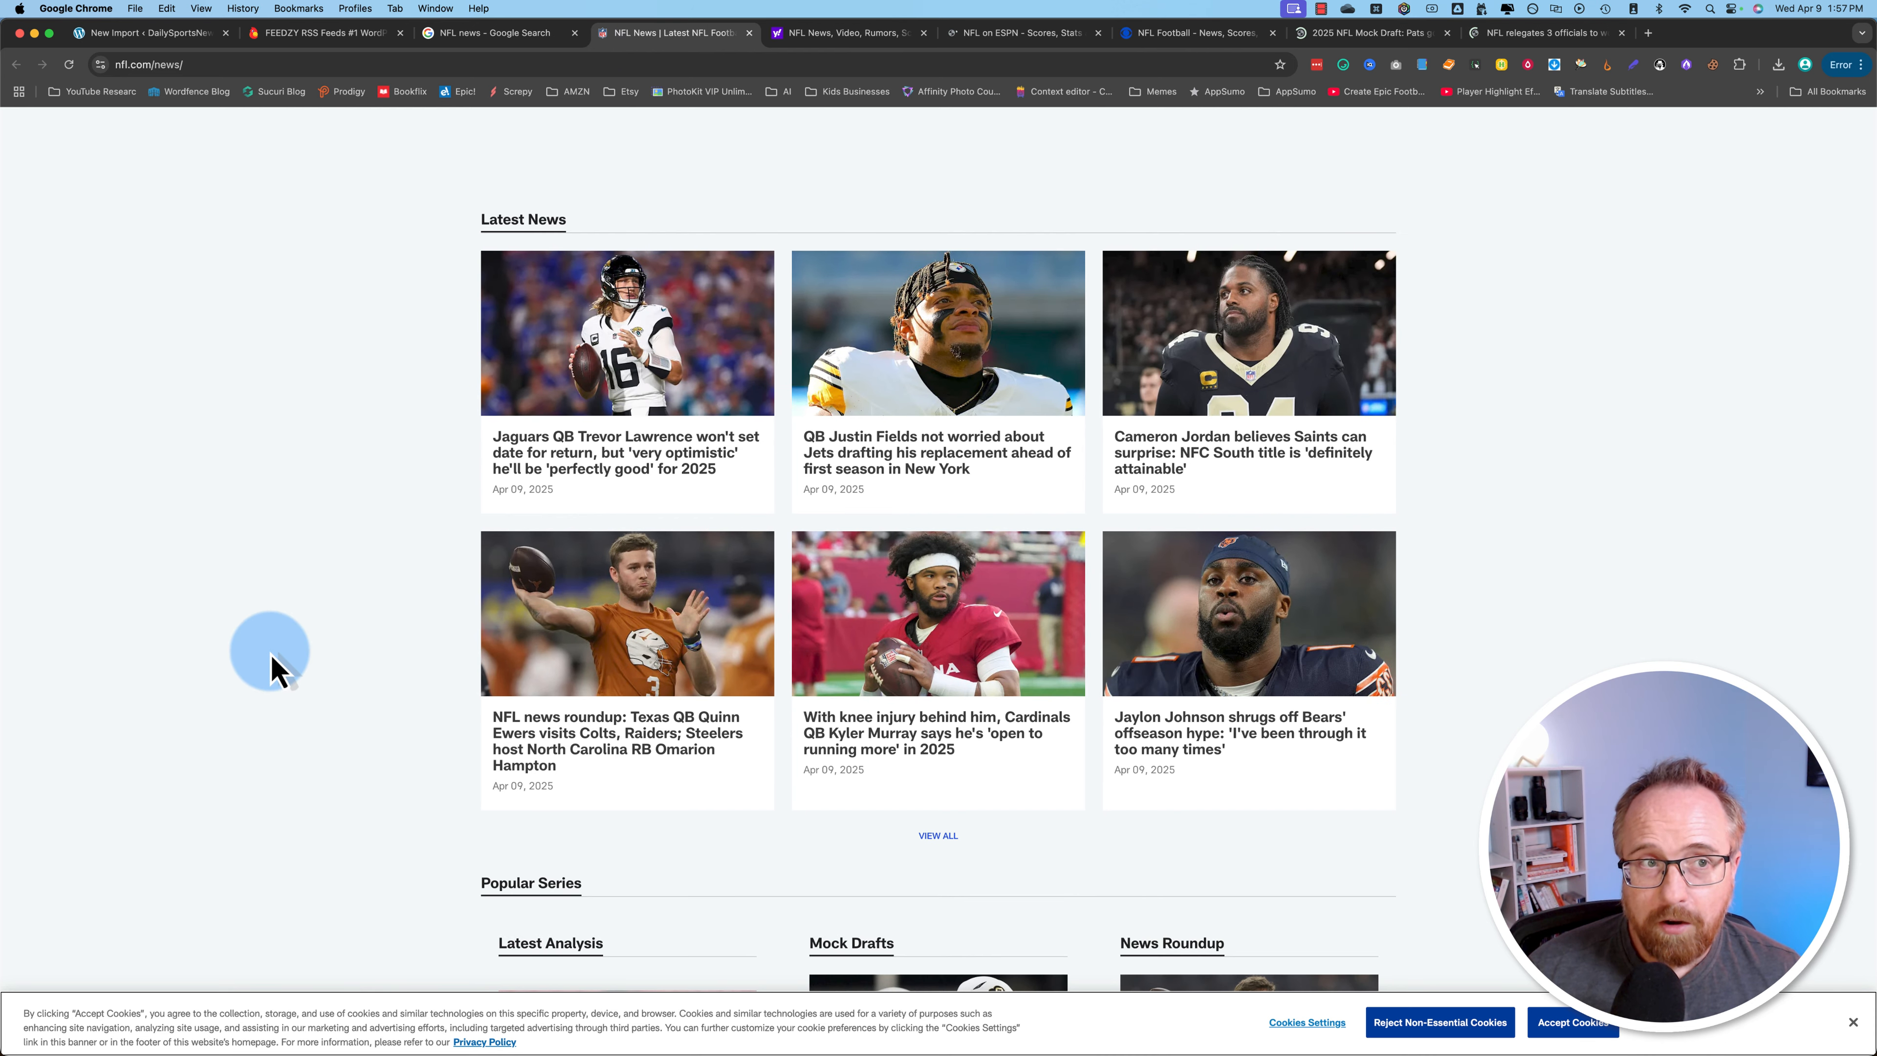
scroll(271, 669, down, 10)
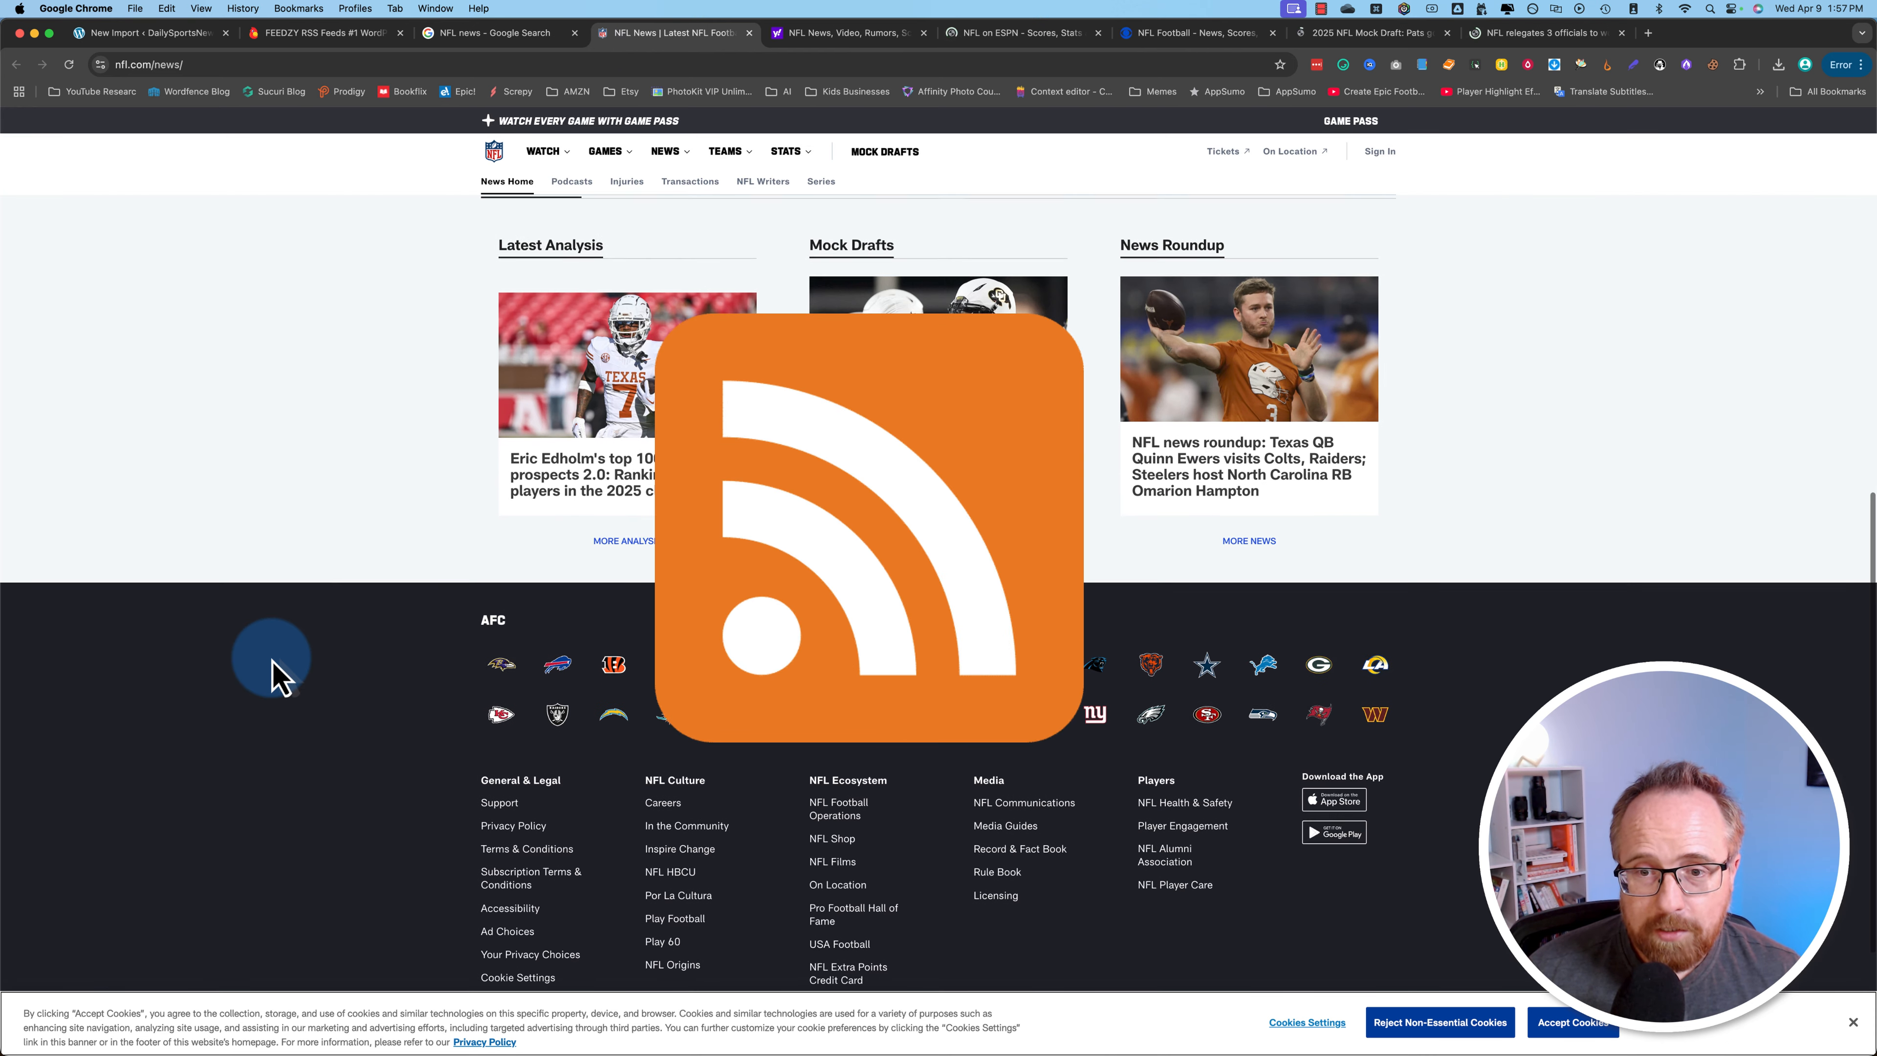
scroll(271, 669, down, 3)
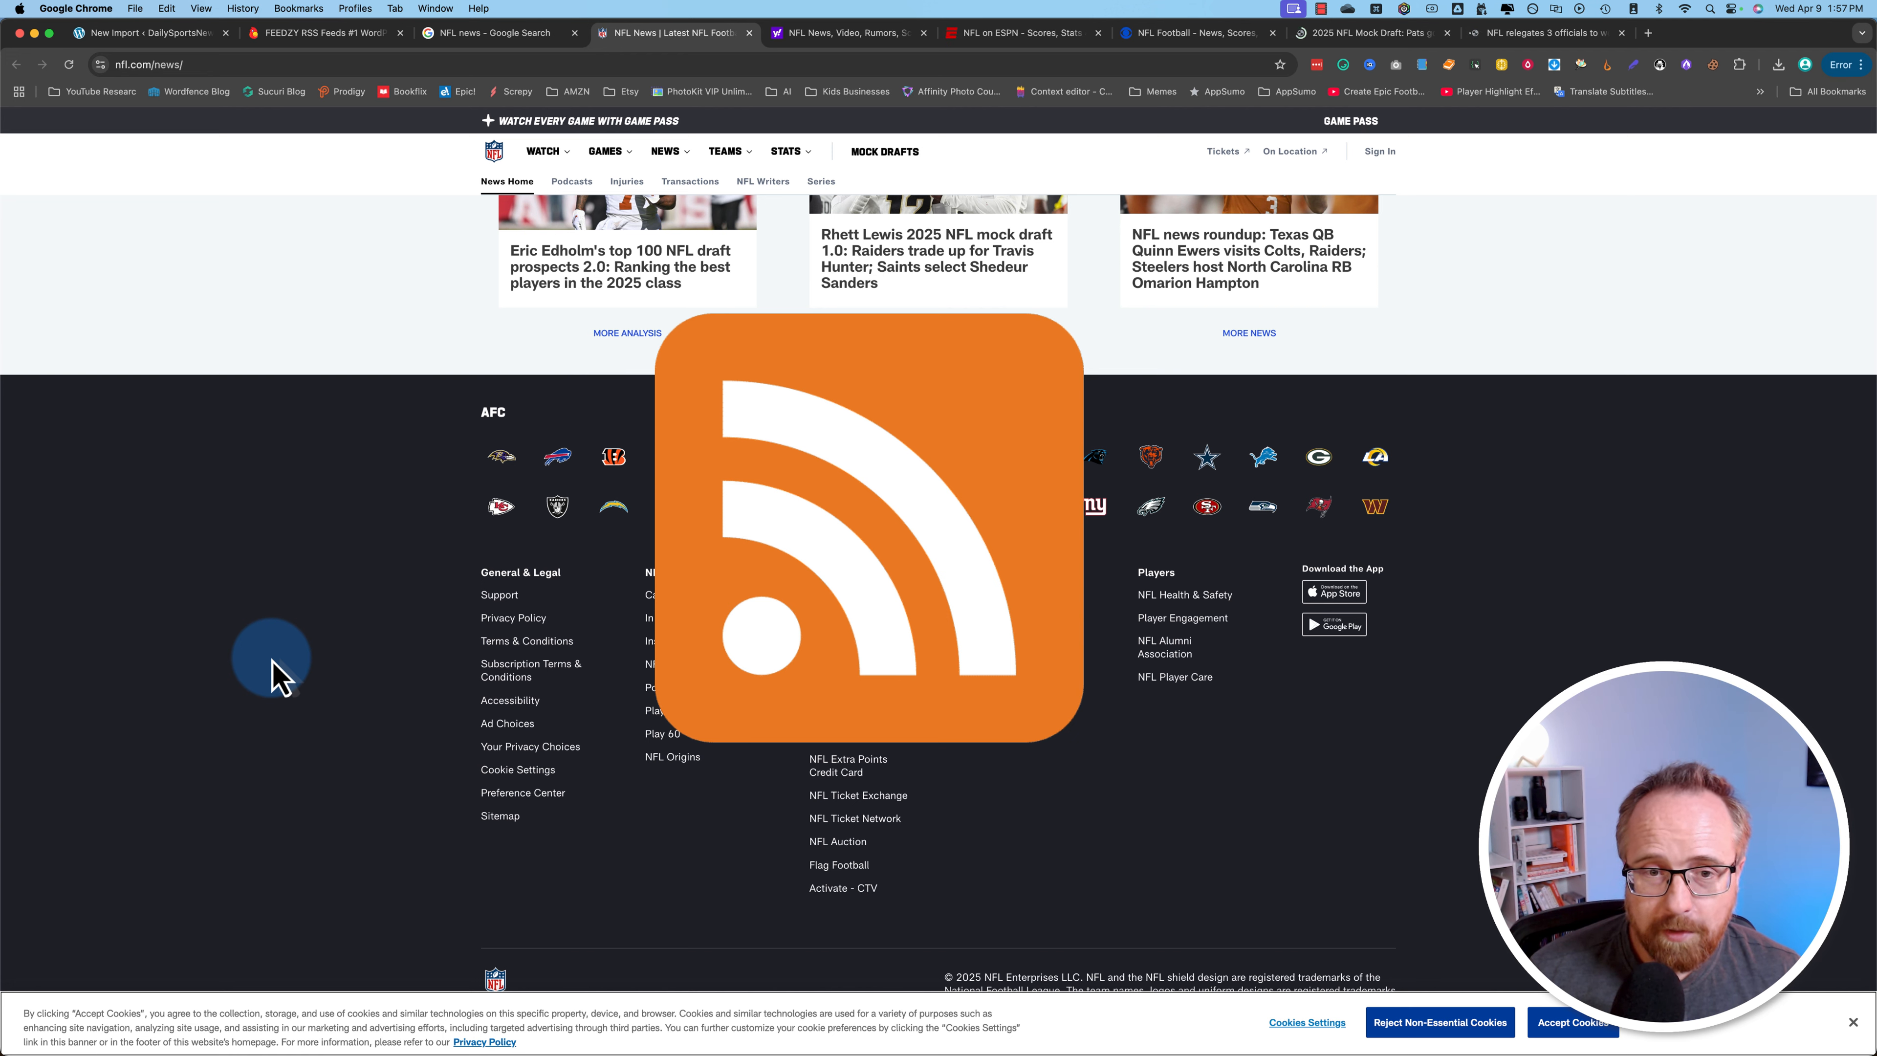
scroll(139, 436, up, 3)
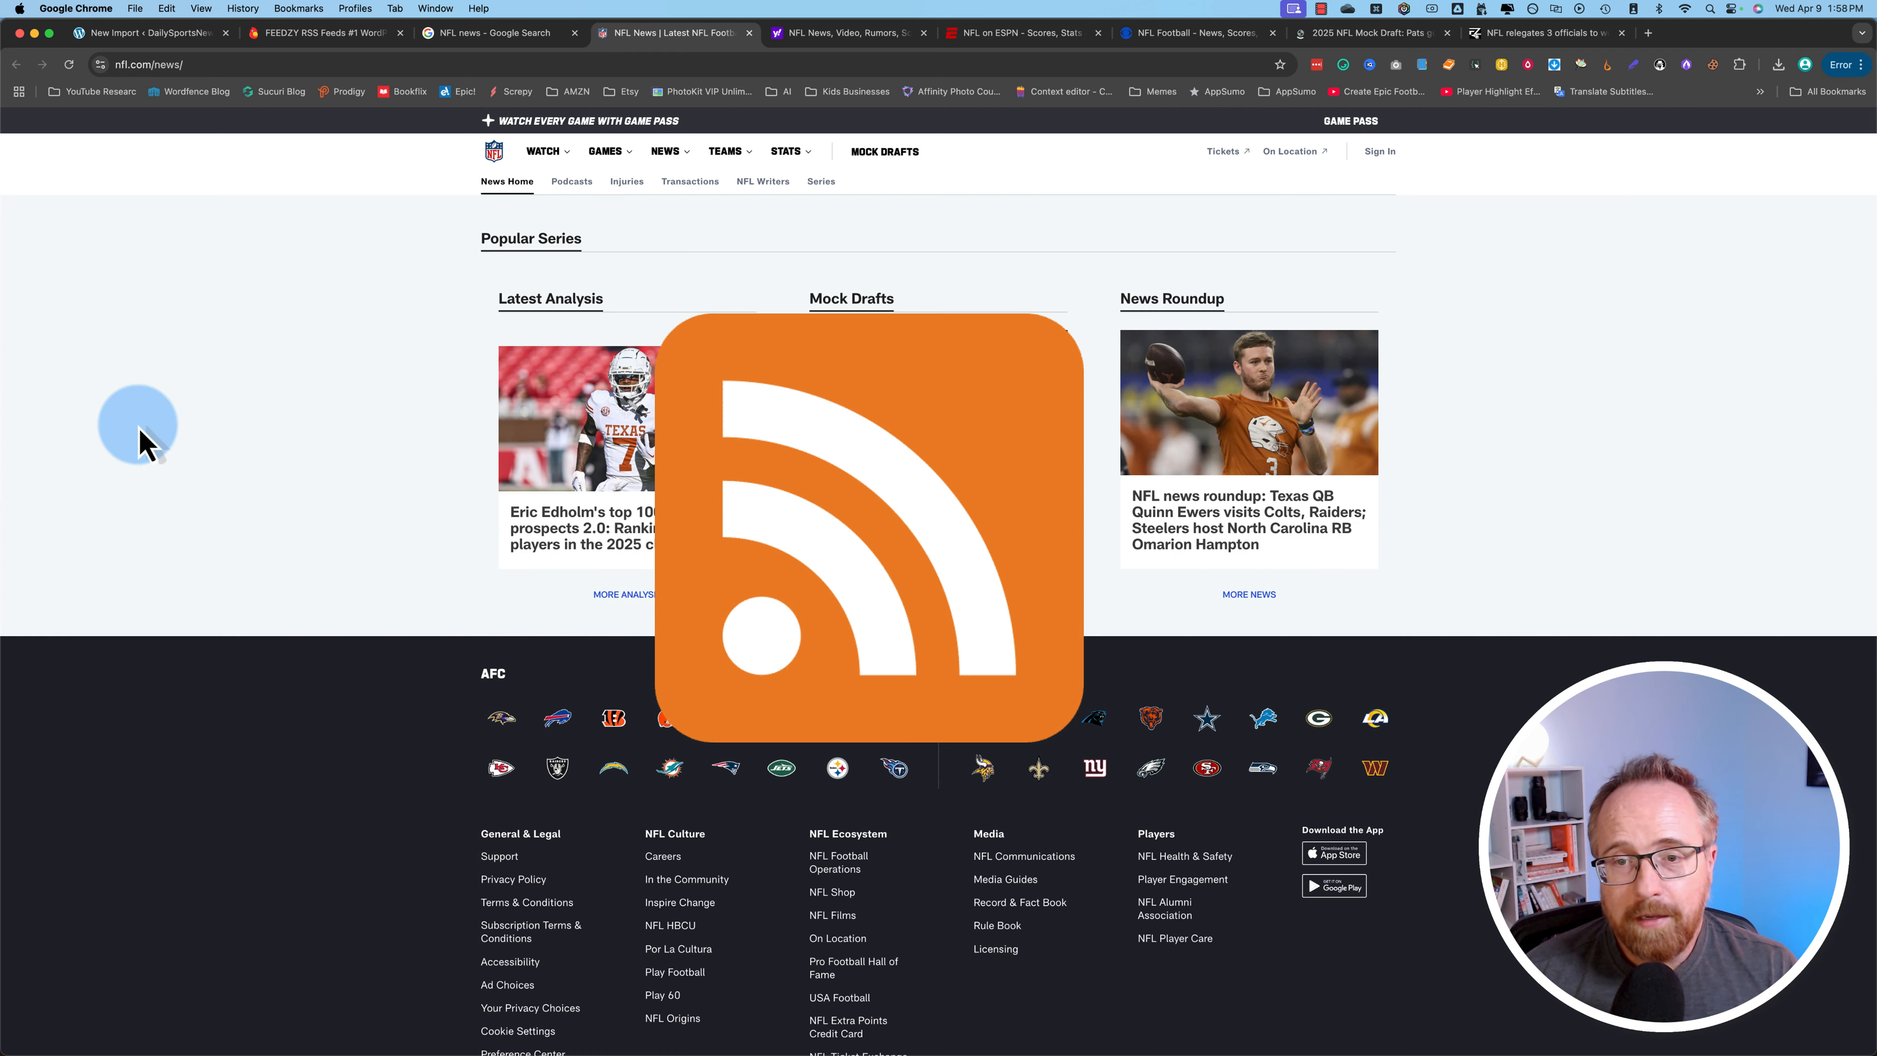
View the source code of the NFL.com news page, enlarge it and search it for "atom".
right_click(284, 400)
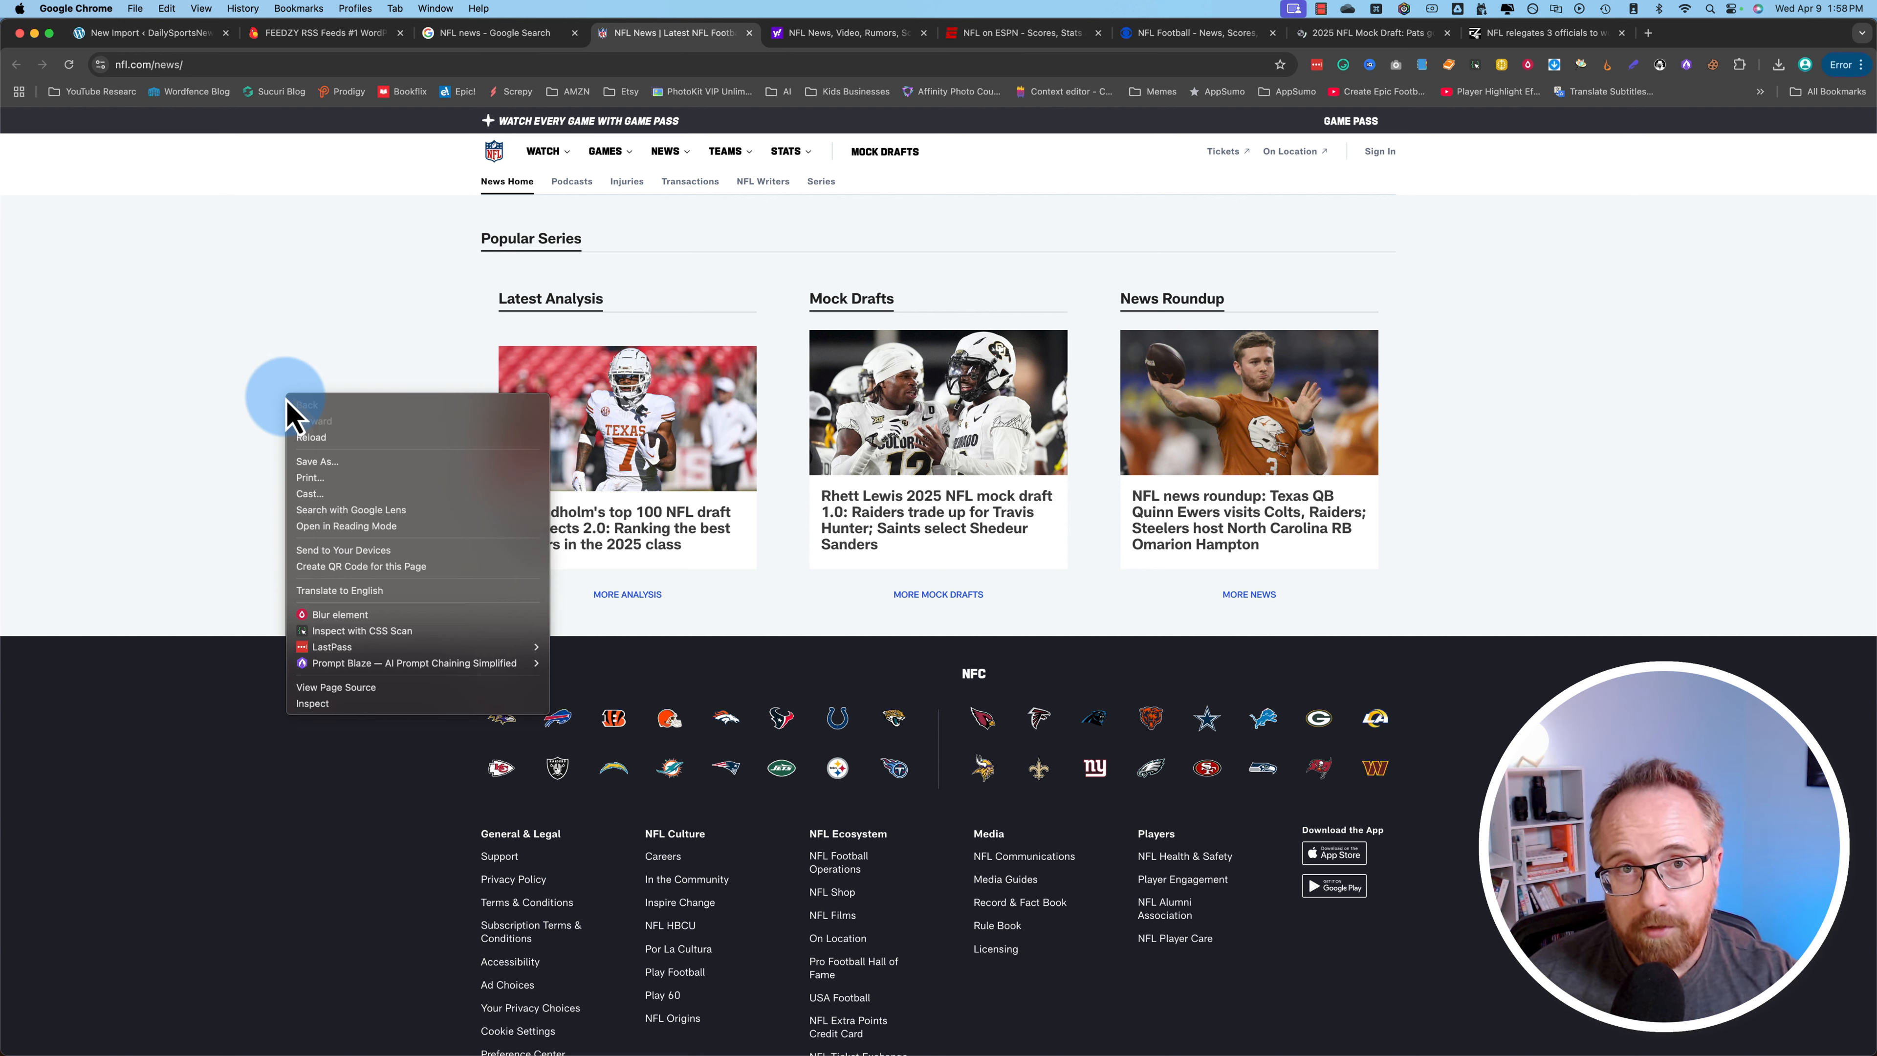
click(323, 690)
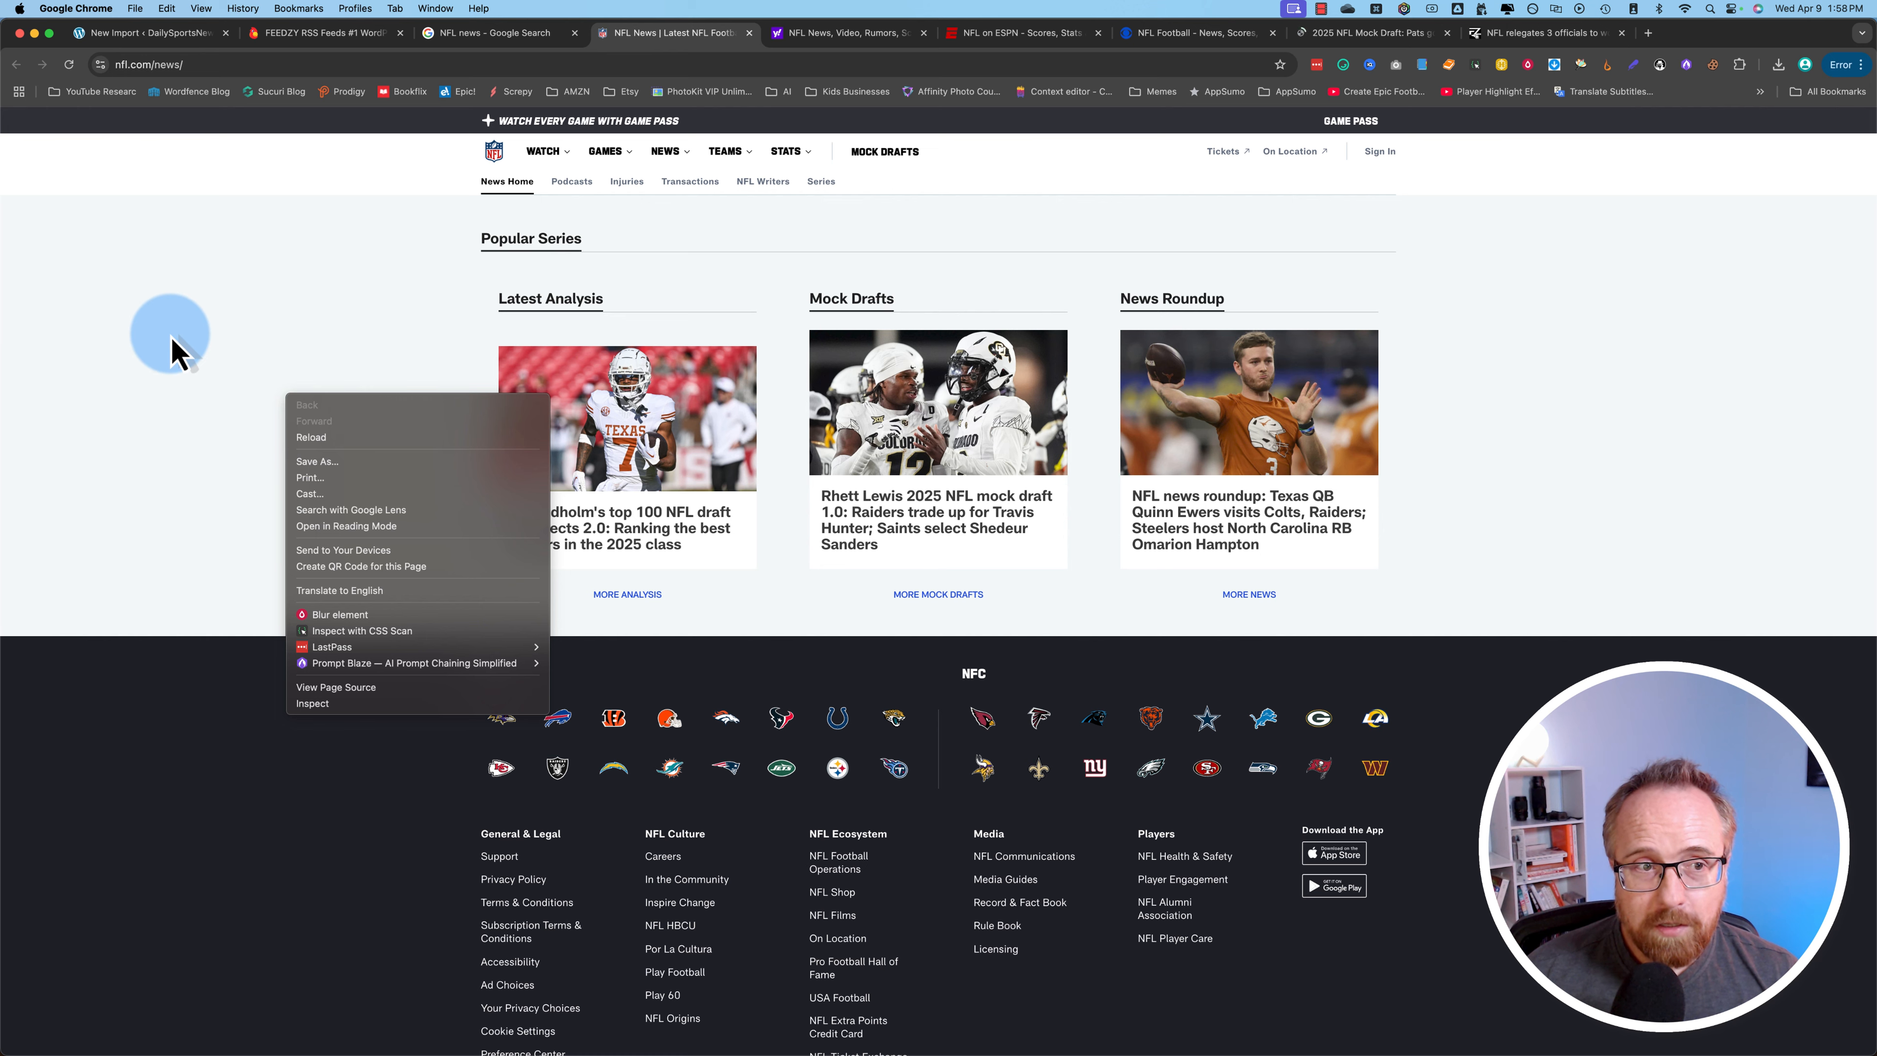
click(94, 363)
right_click(94, 362)
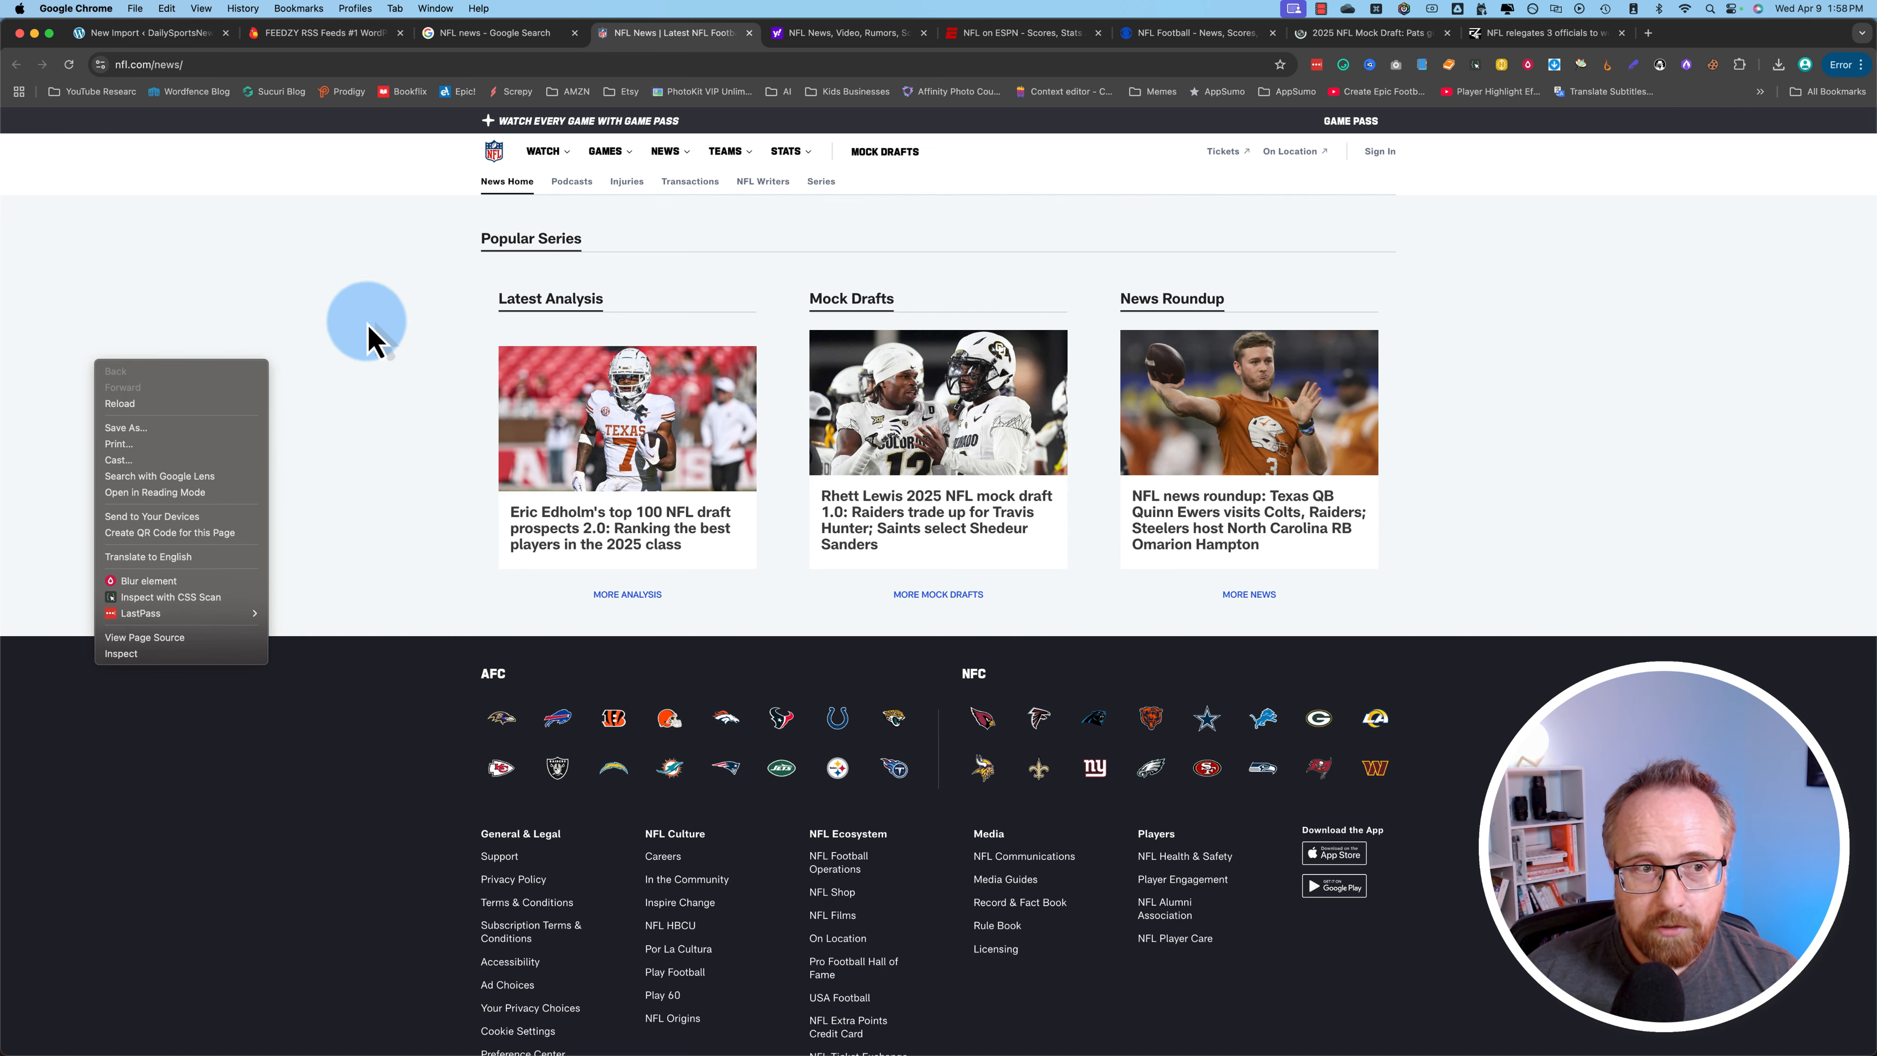
click(135, 641)
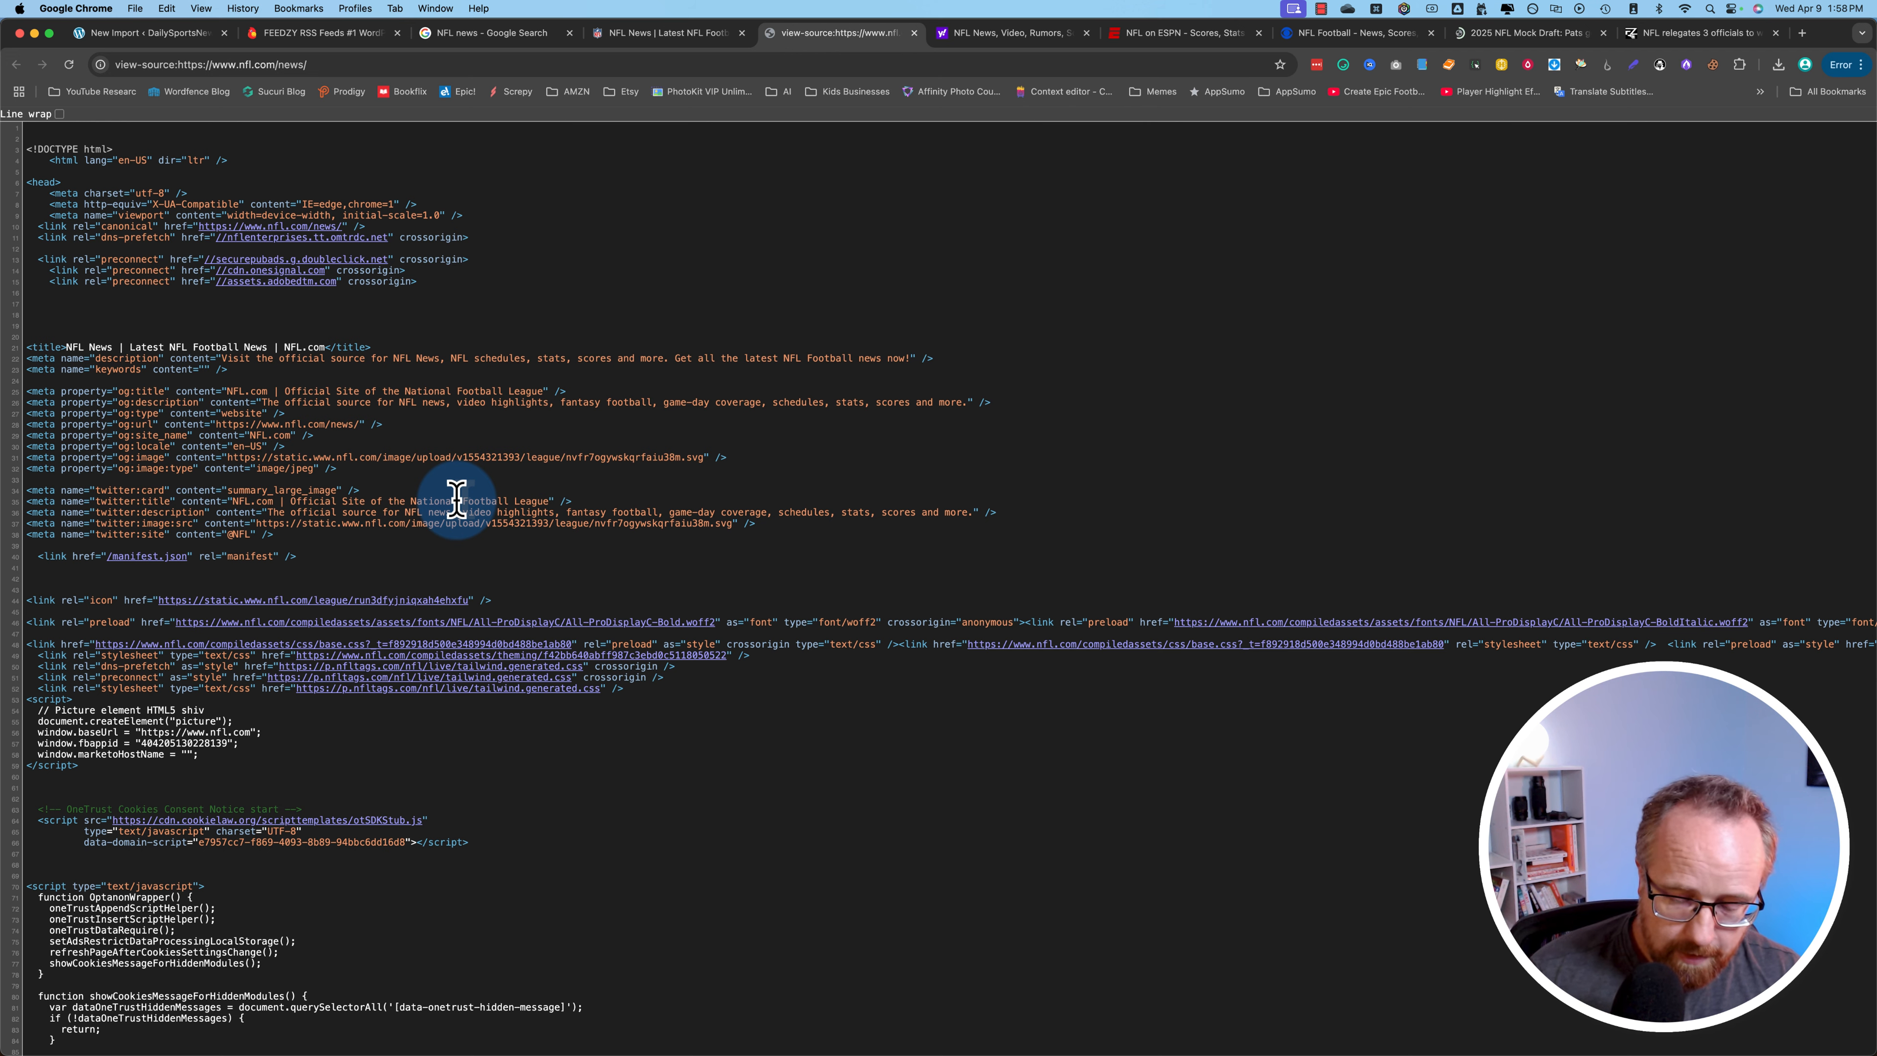
key(super+plus)
key(super+plus)
key(super+plus)
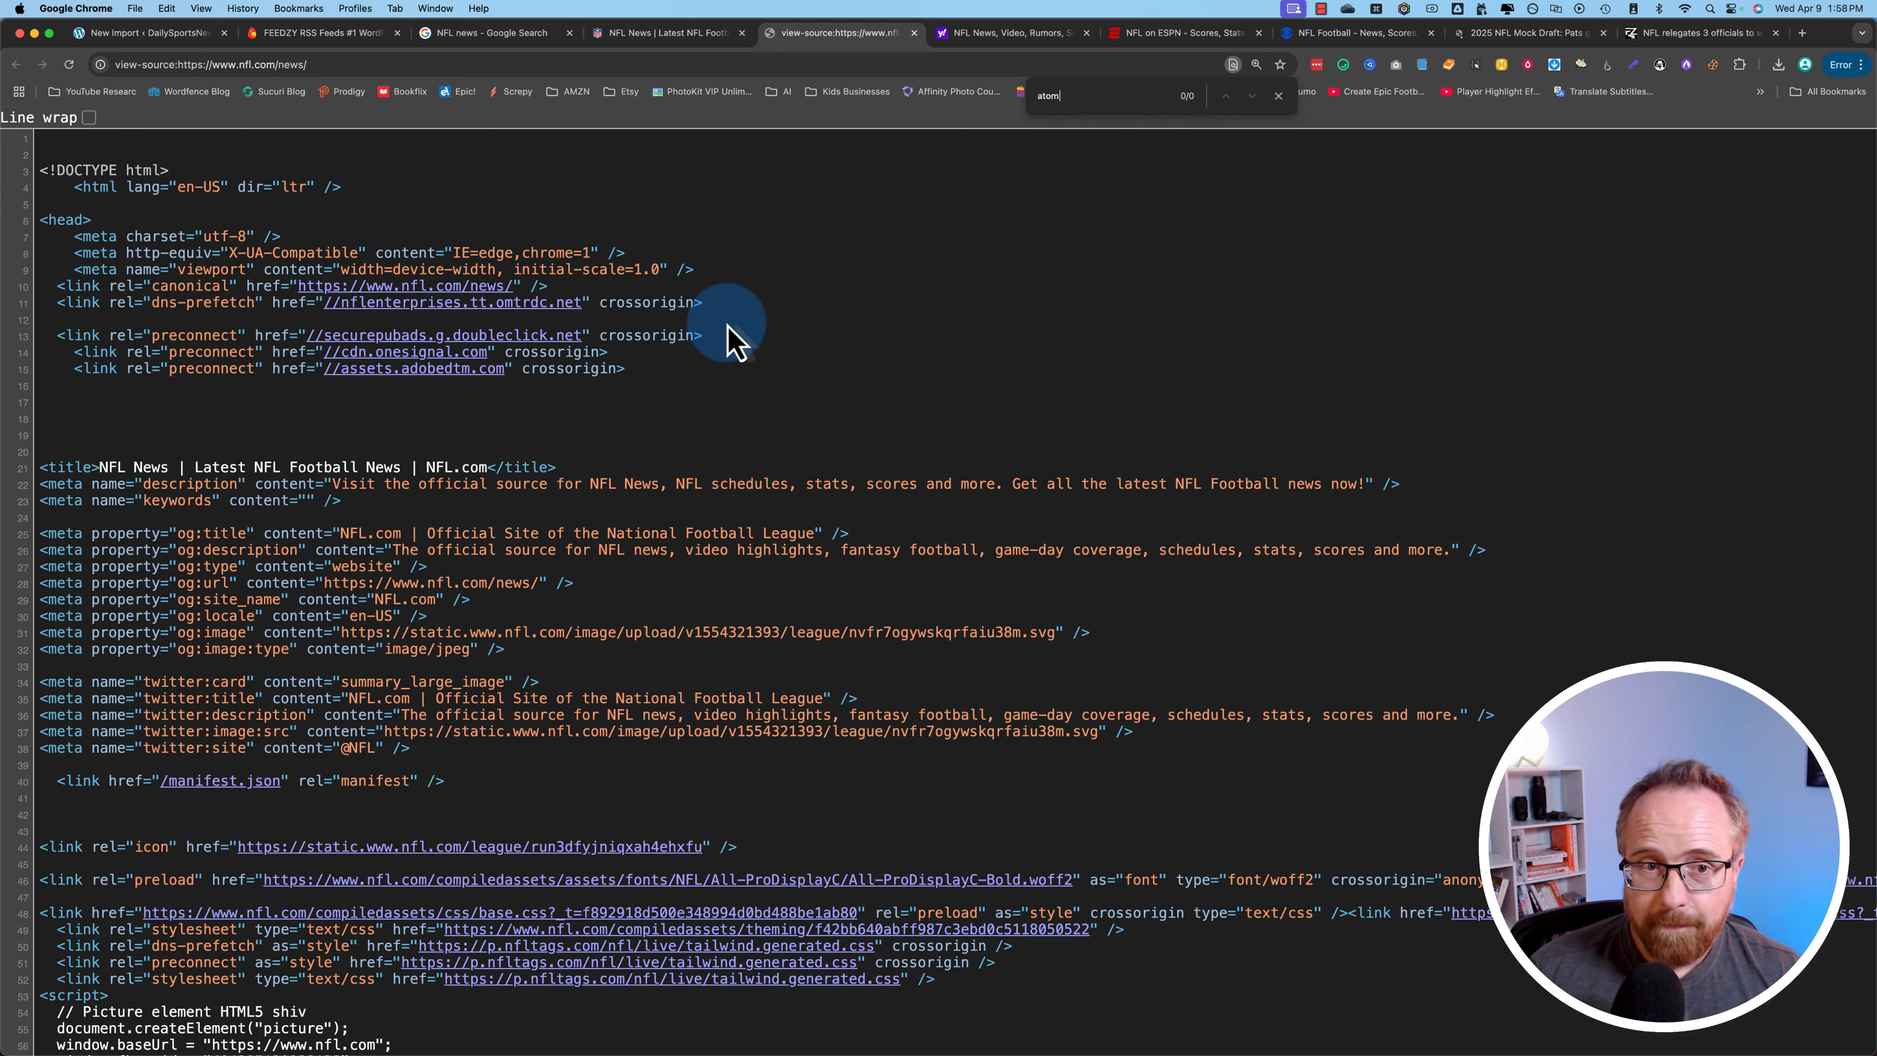
Close the NFL.com news page together with its source code view.
click(650, 33)
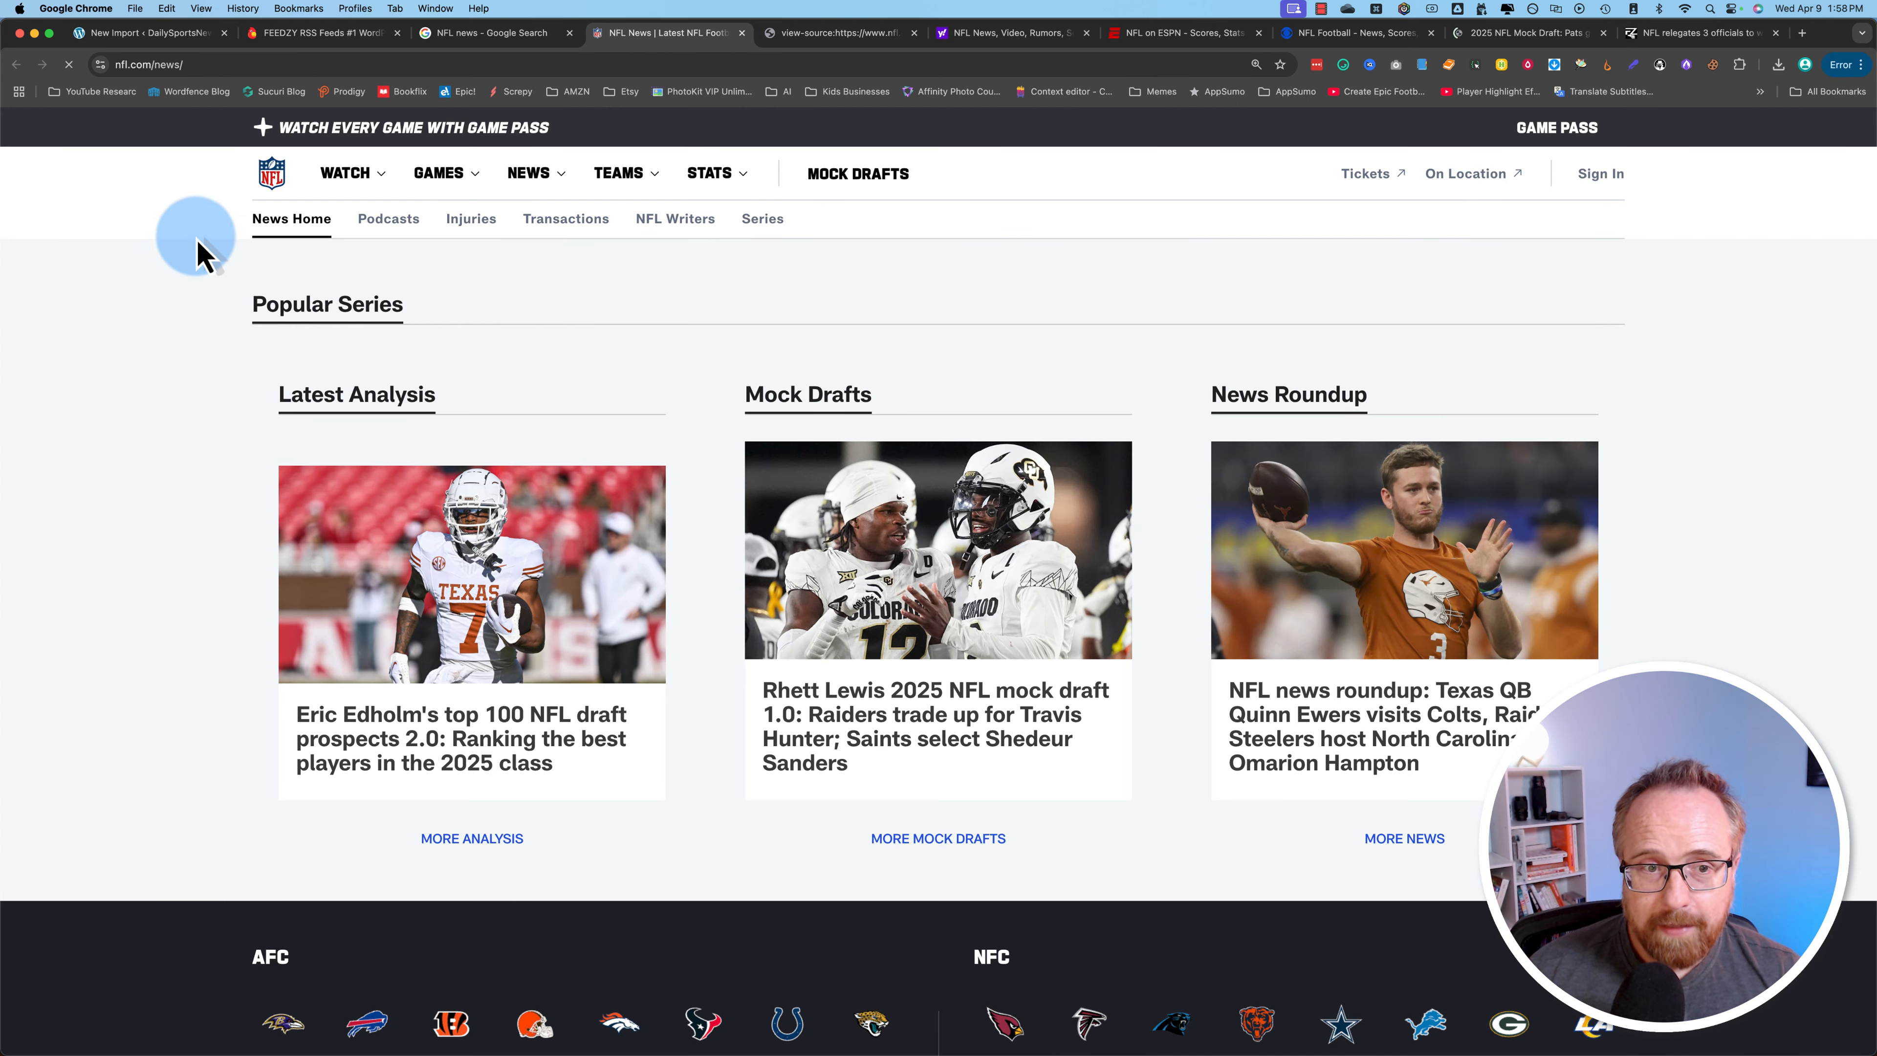
click(741, 33)
click(742, 33)
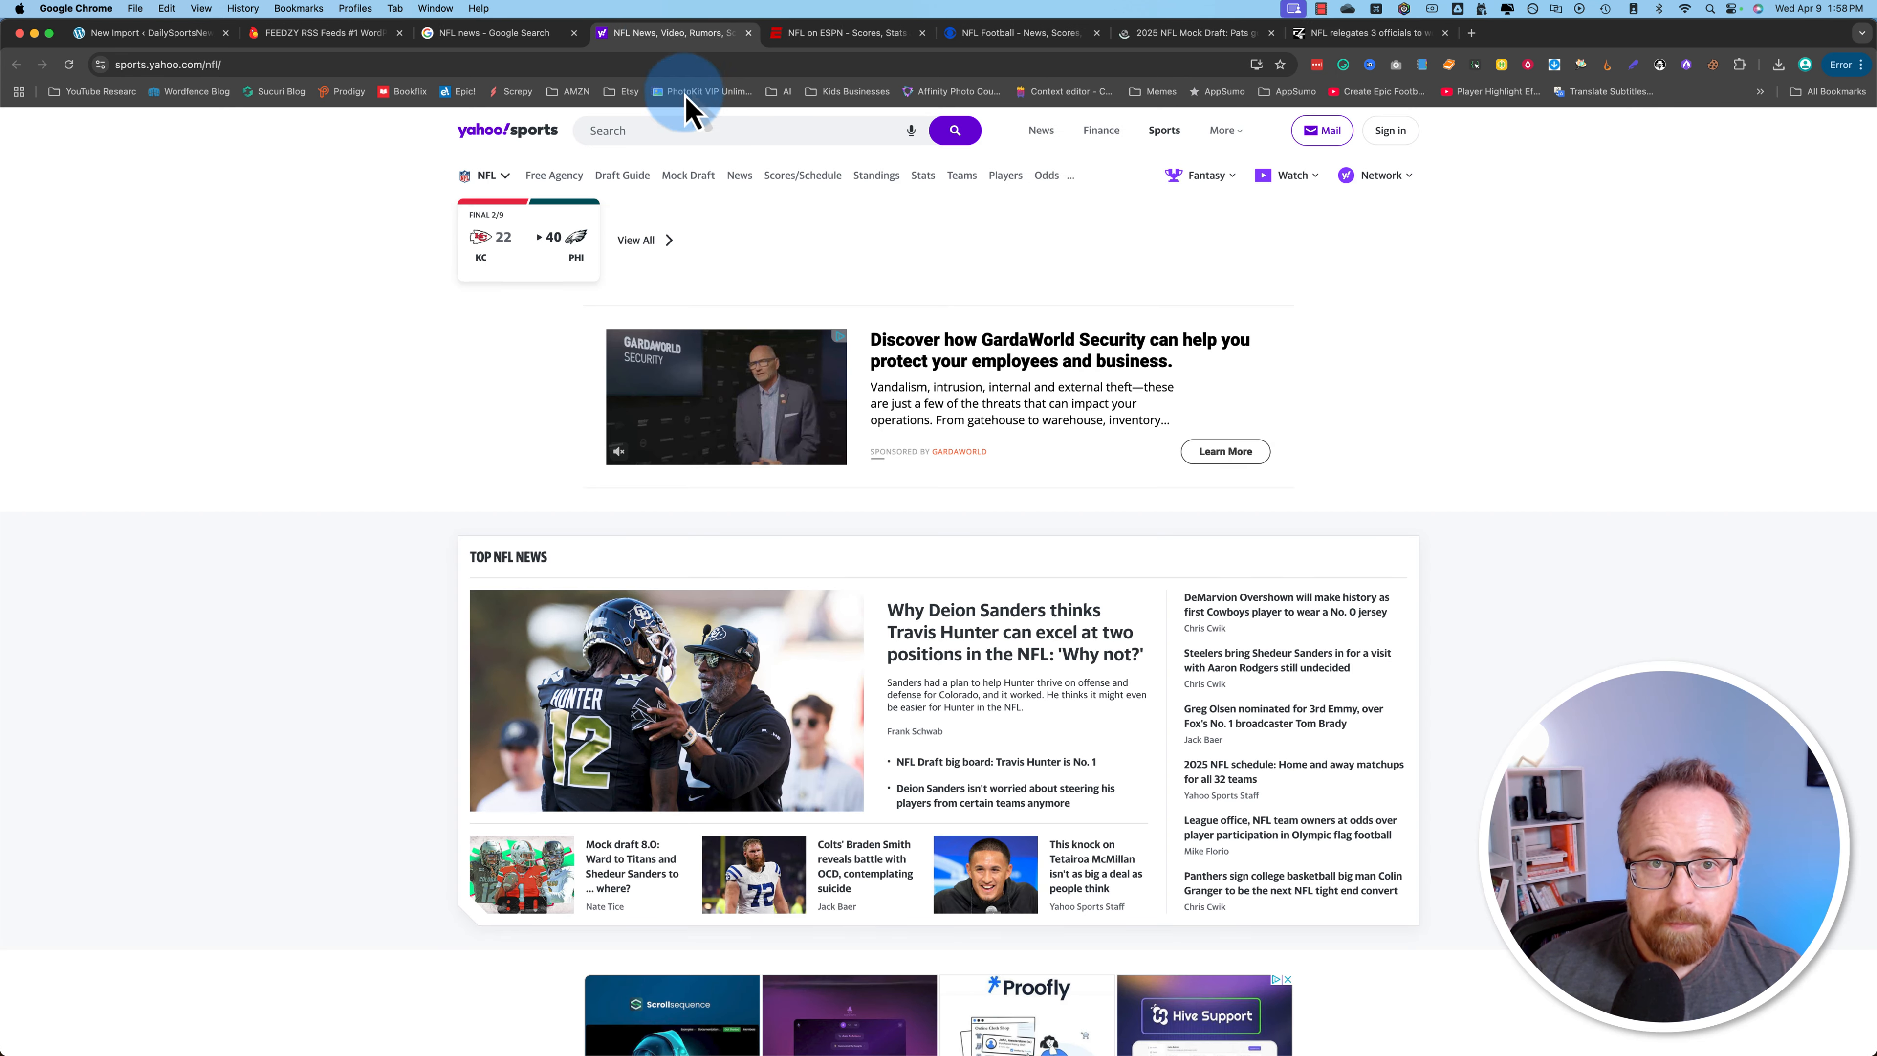
View the source code of the Yahoo Sports NFL page and search it for "atom" and "rss".
right_click(140, 591)
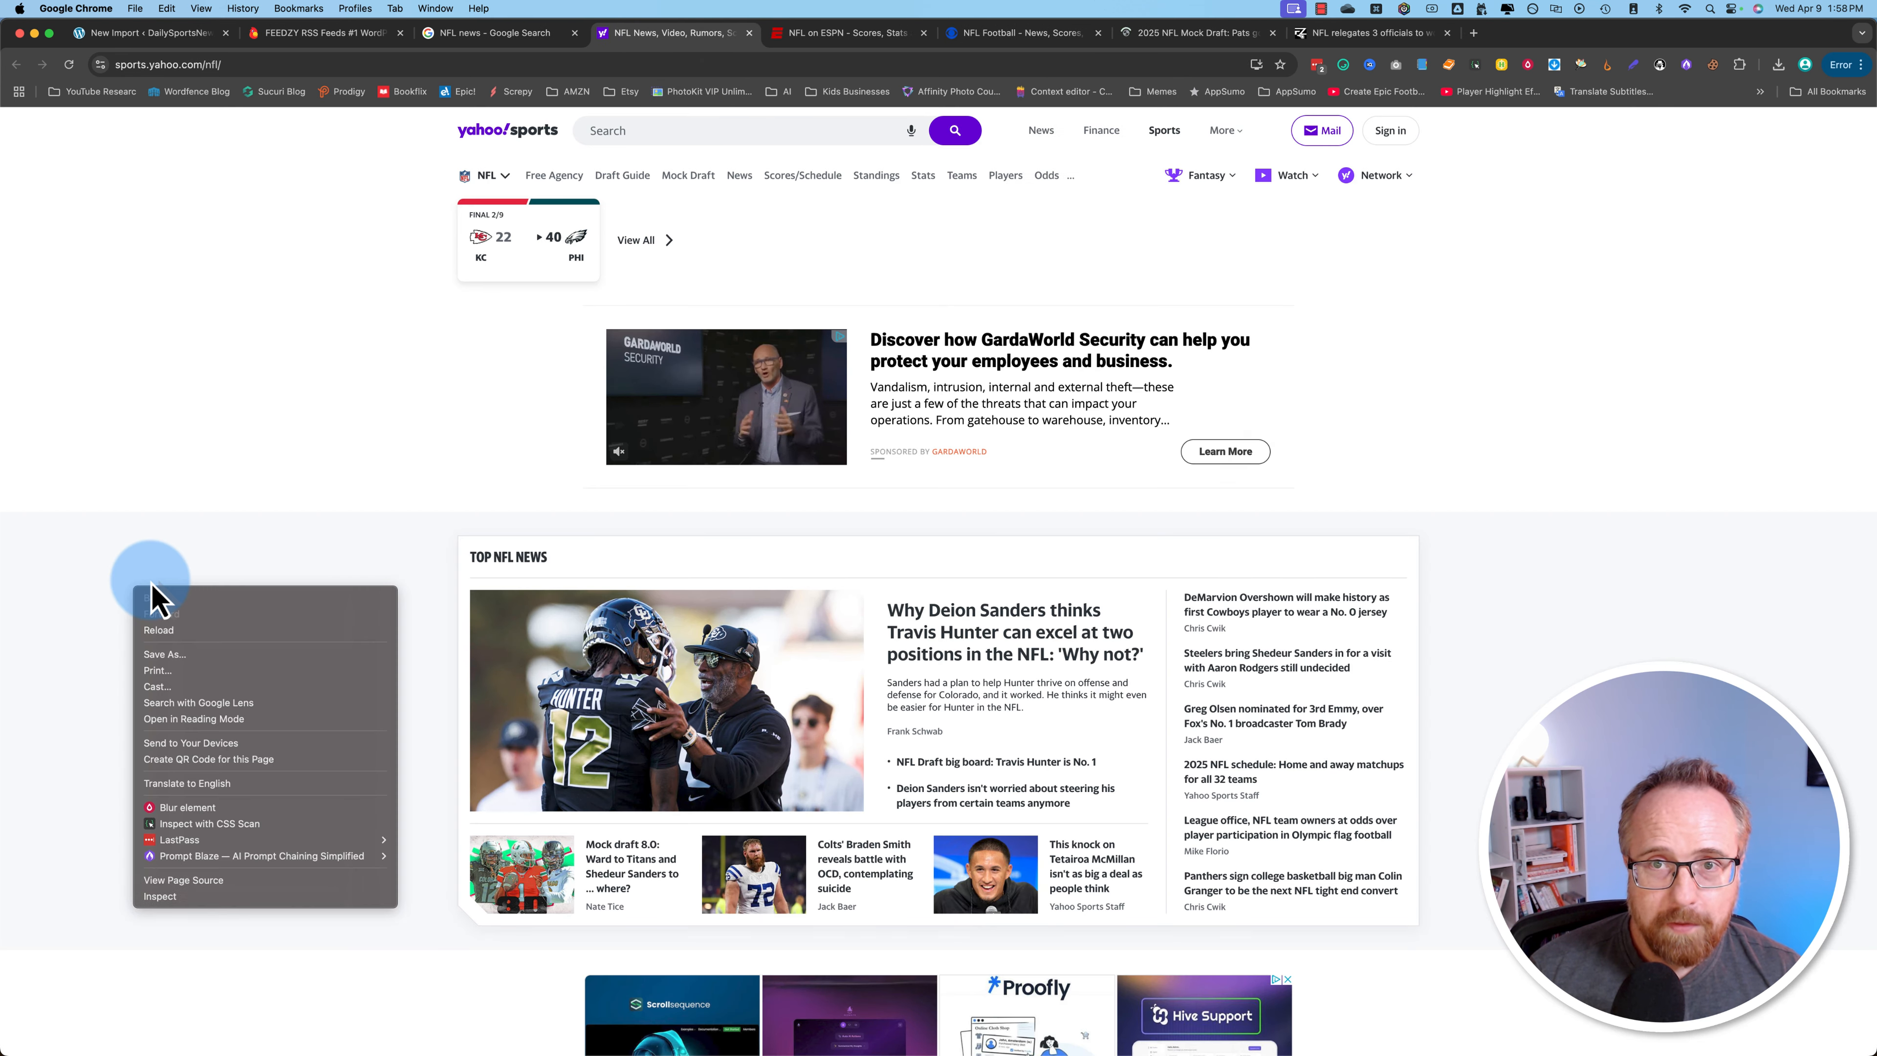
click(238, 887)
key(super+f)
text(atom)
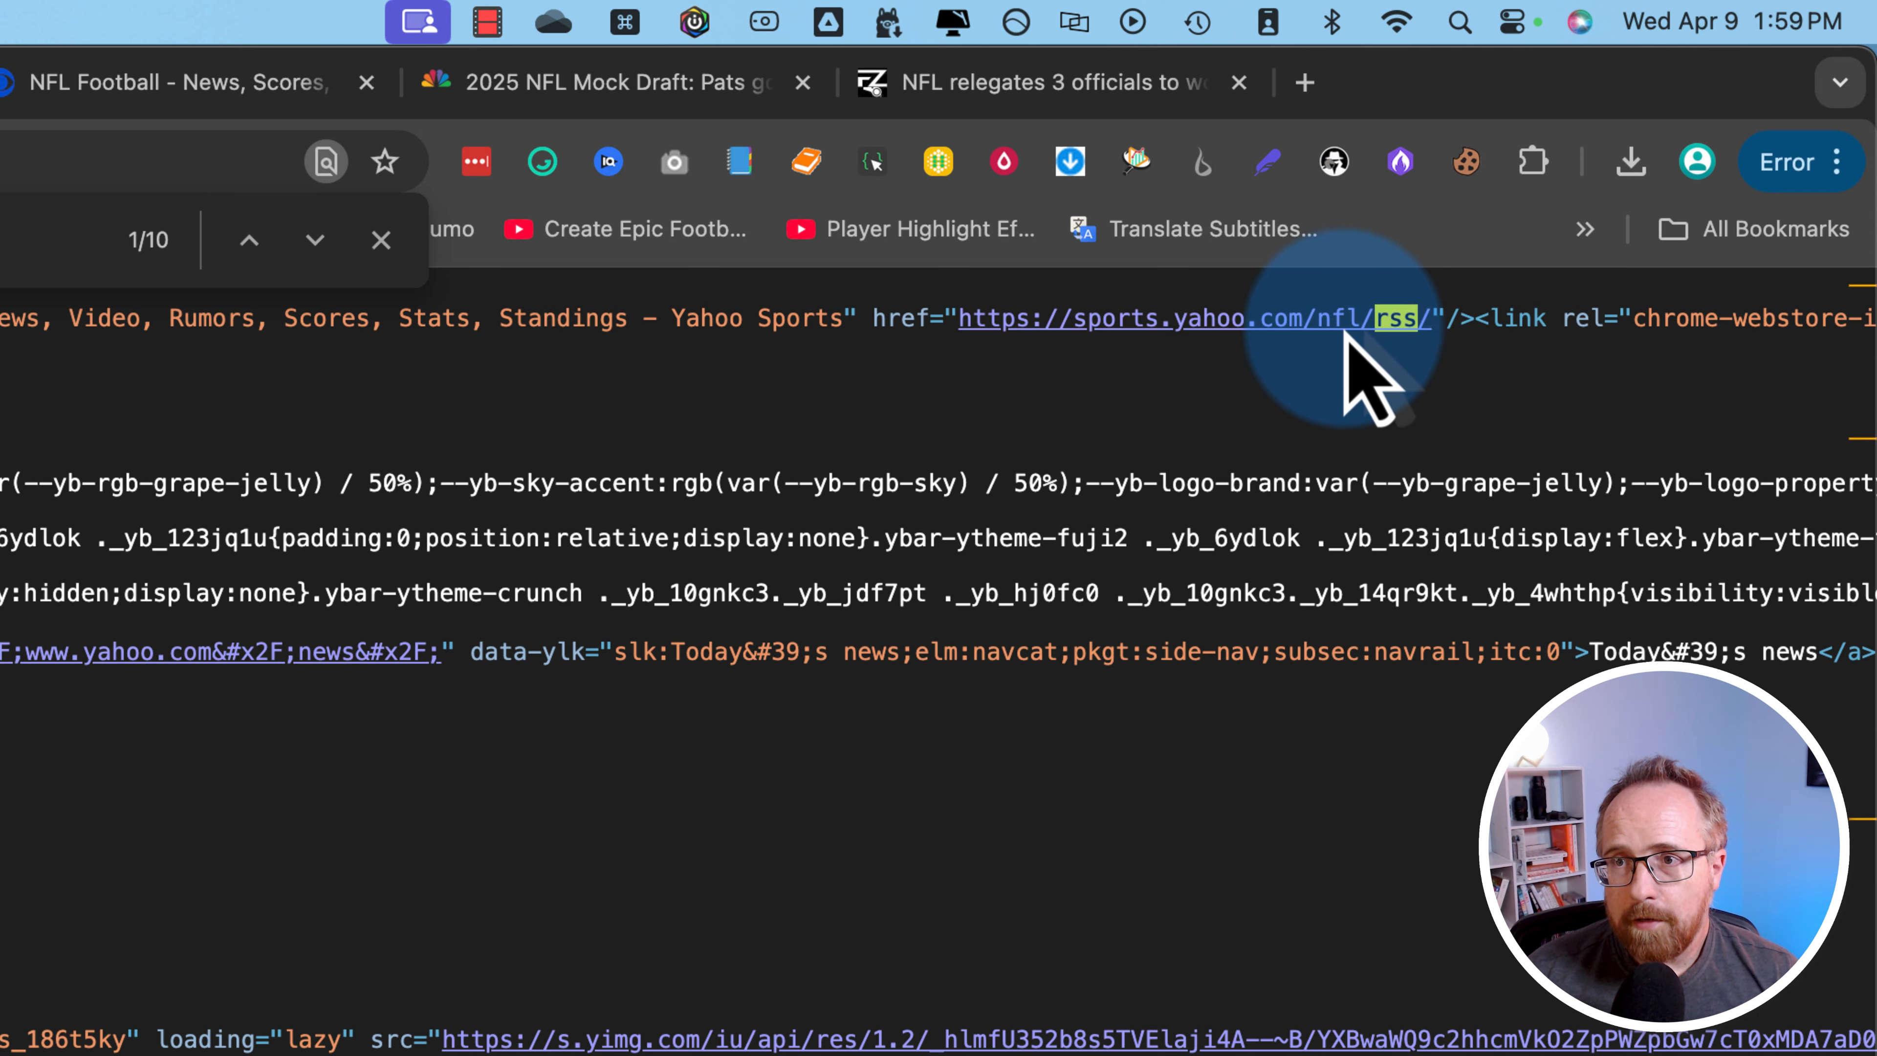
drag(1433, 316, 958, 323)
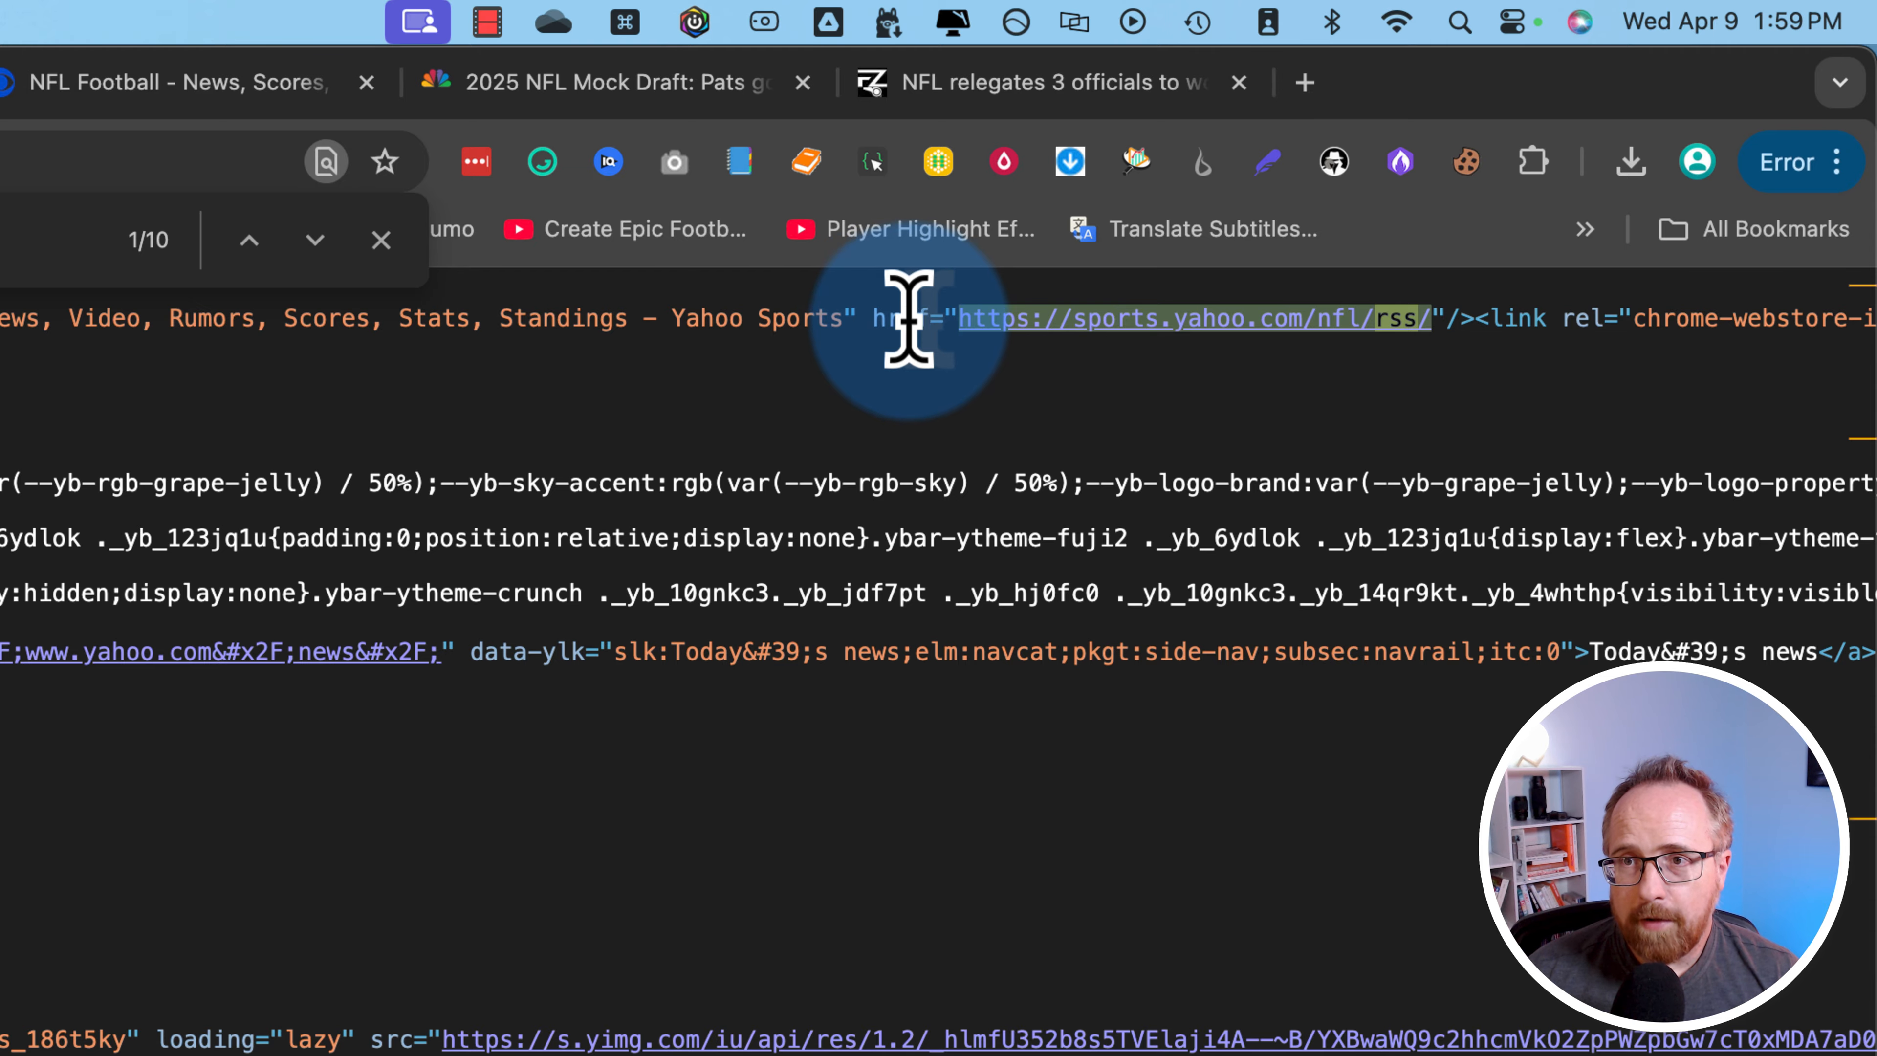
right_click(990, 320)
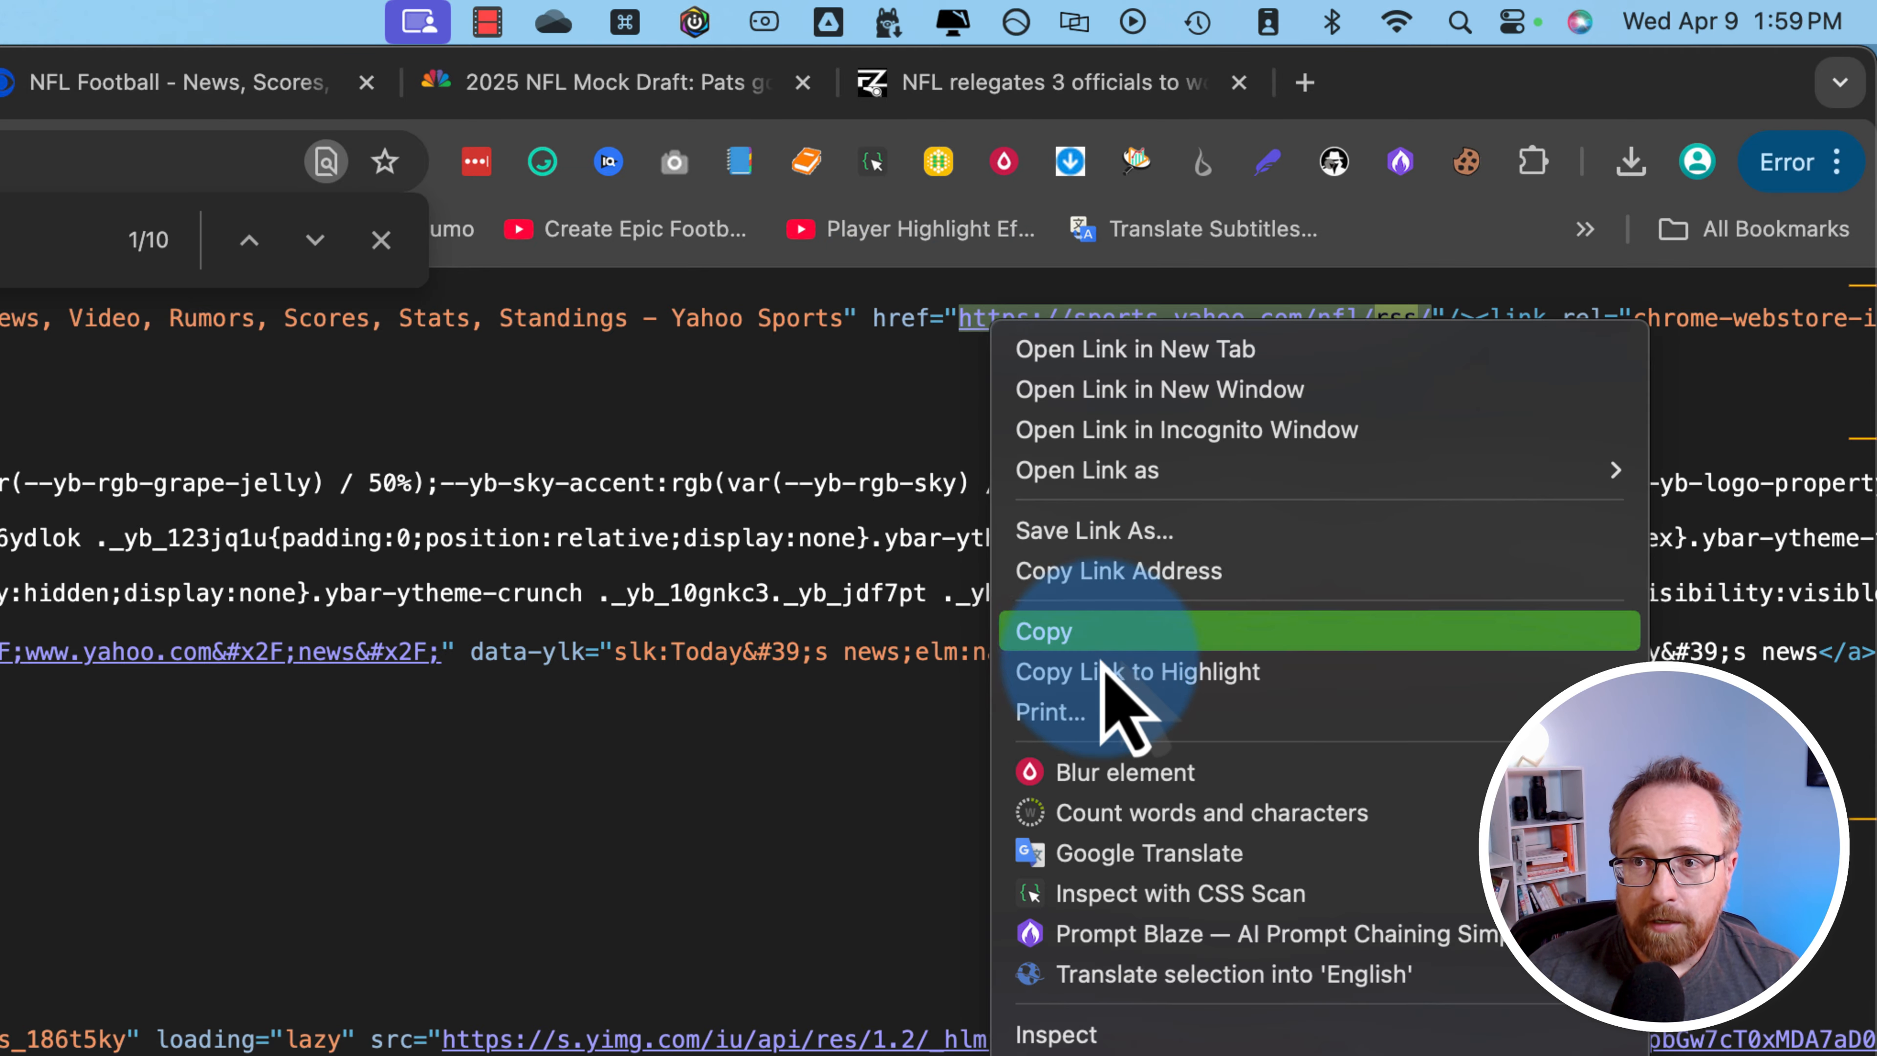
click(1093, 571)
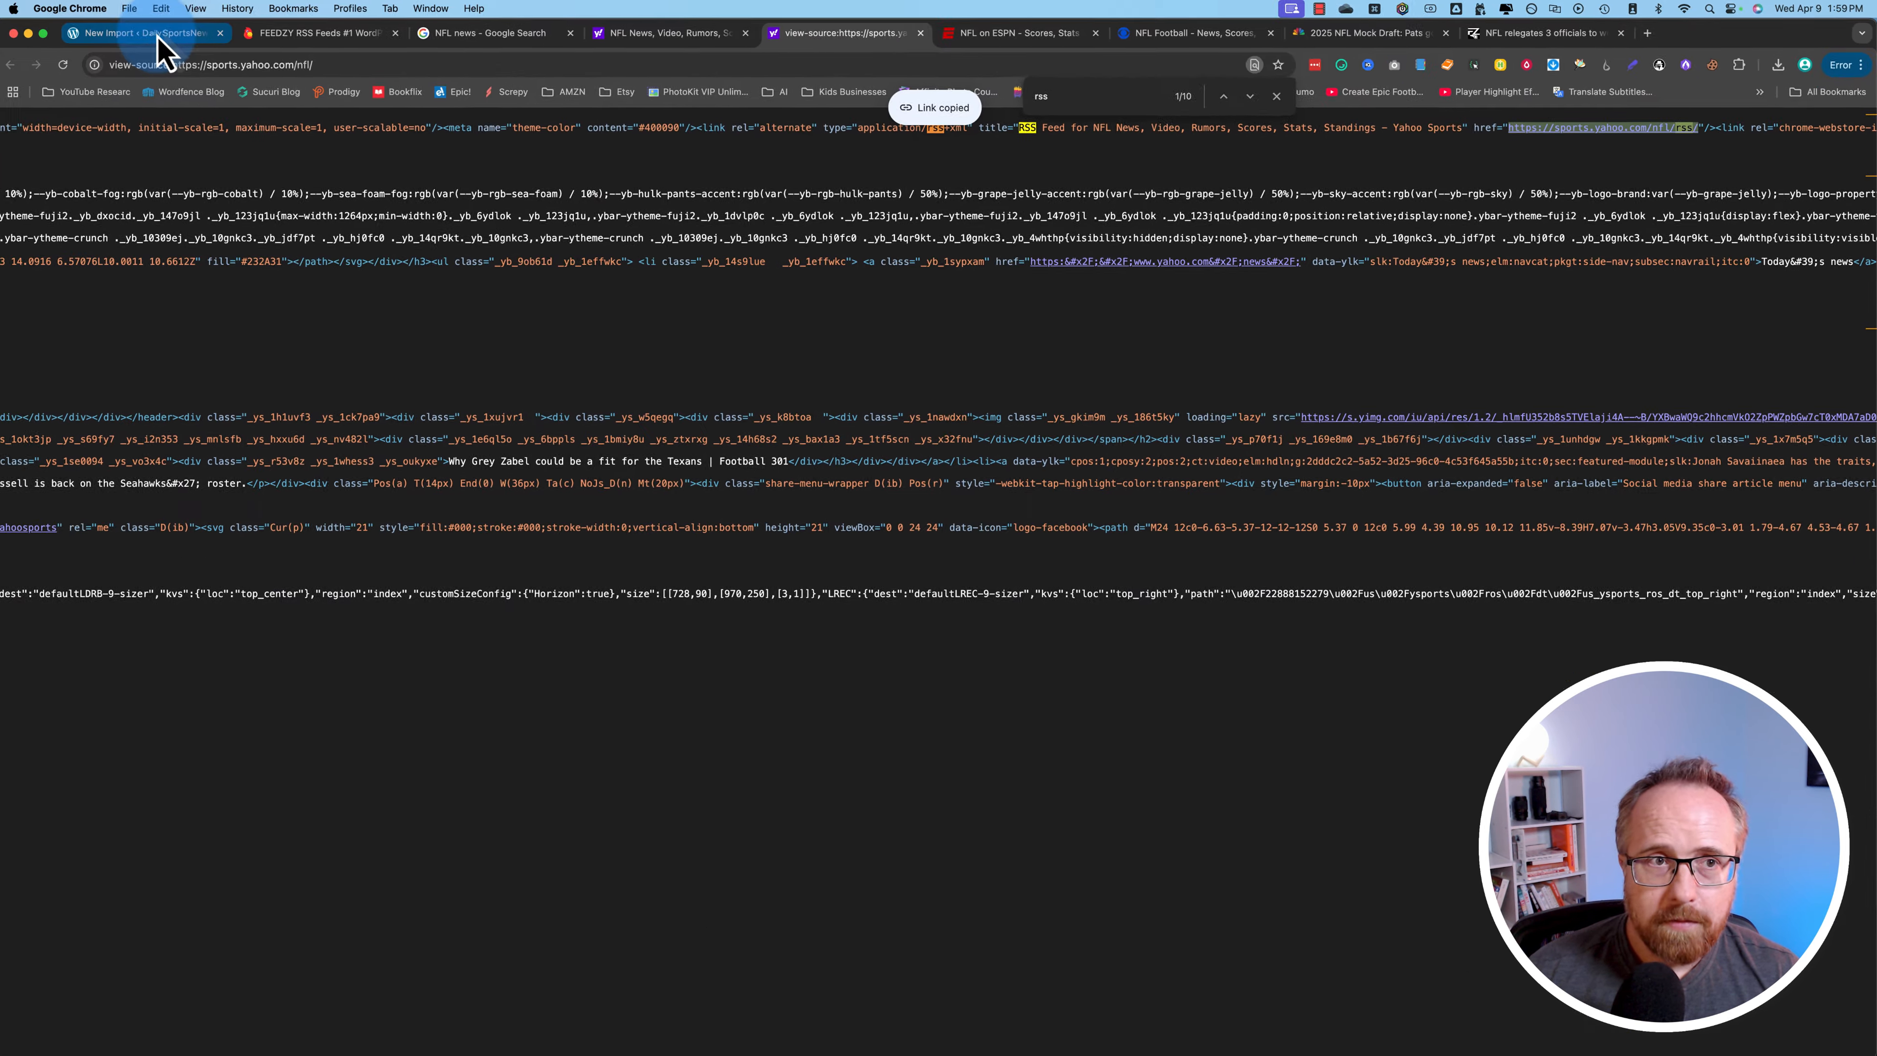
click(148, 35)
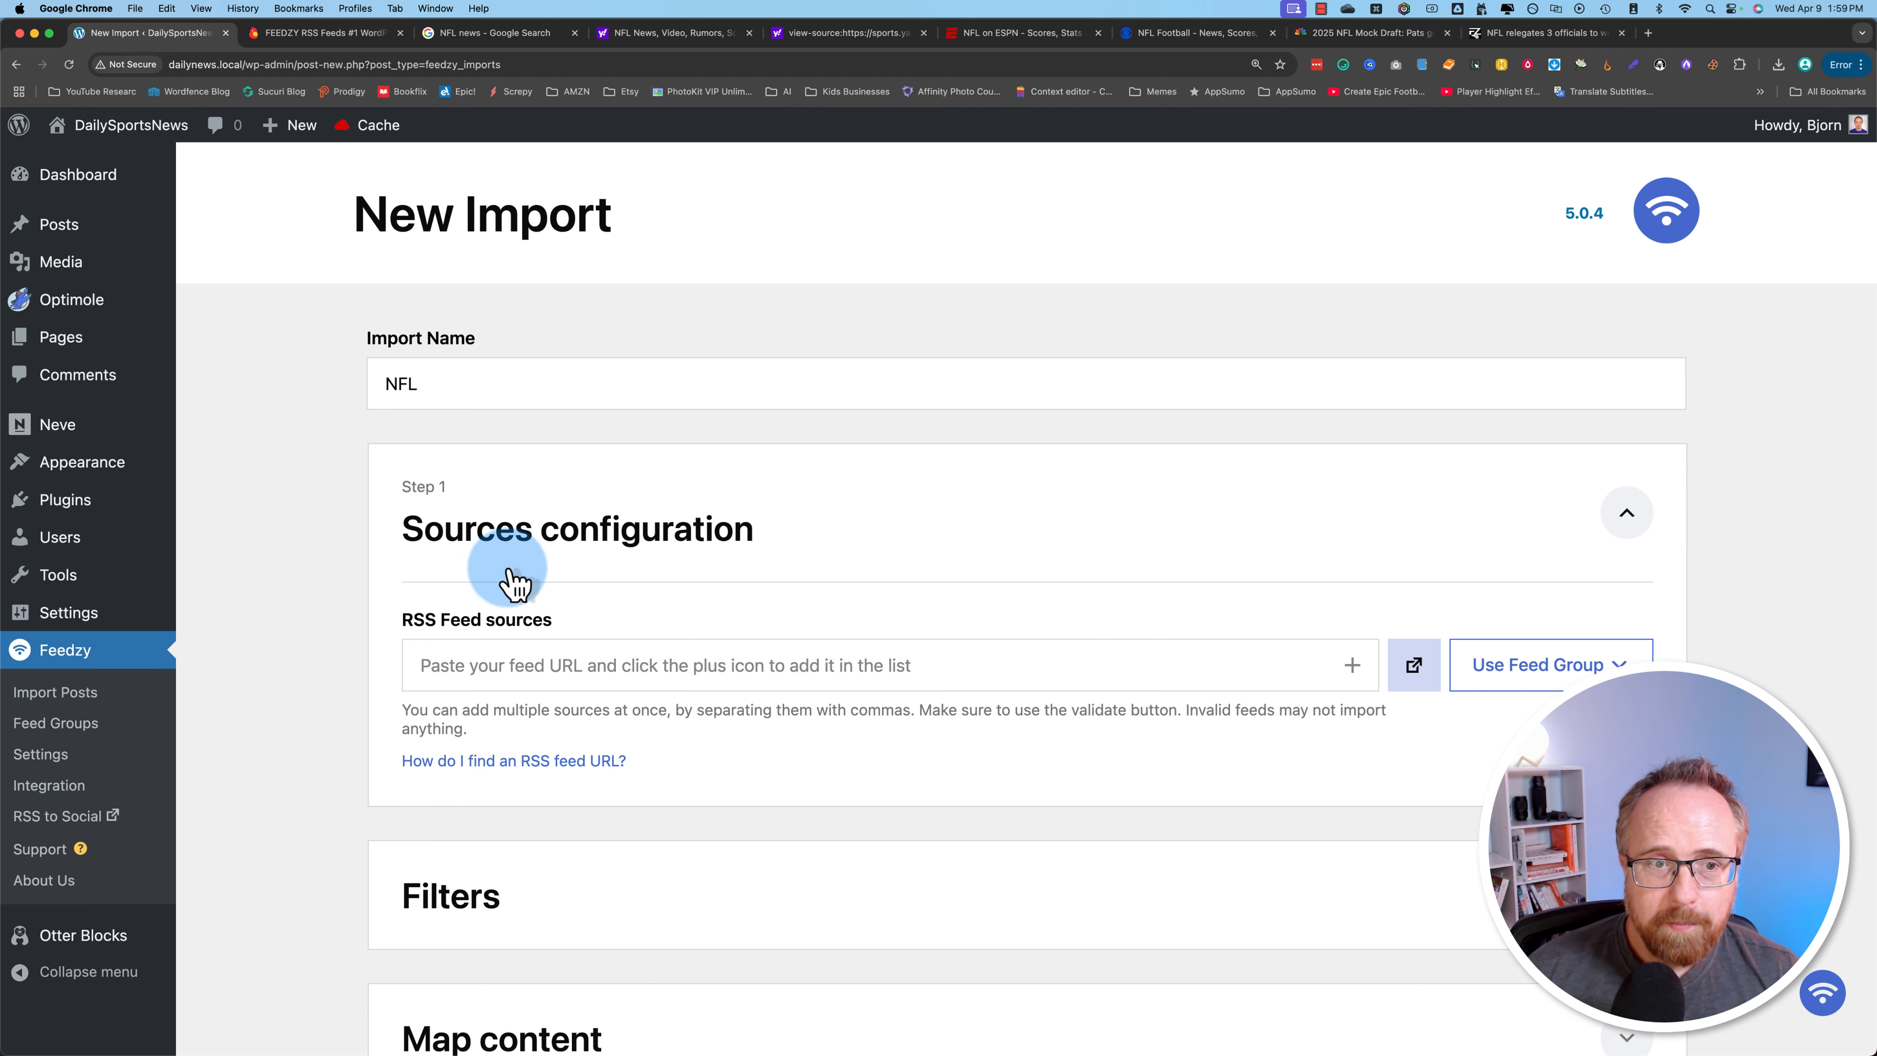
click(487, 669)
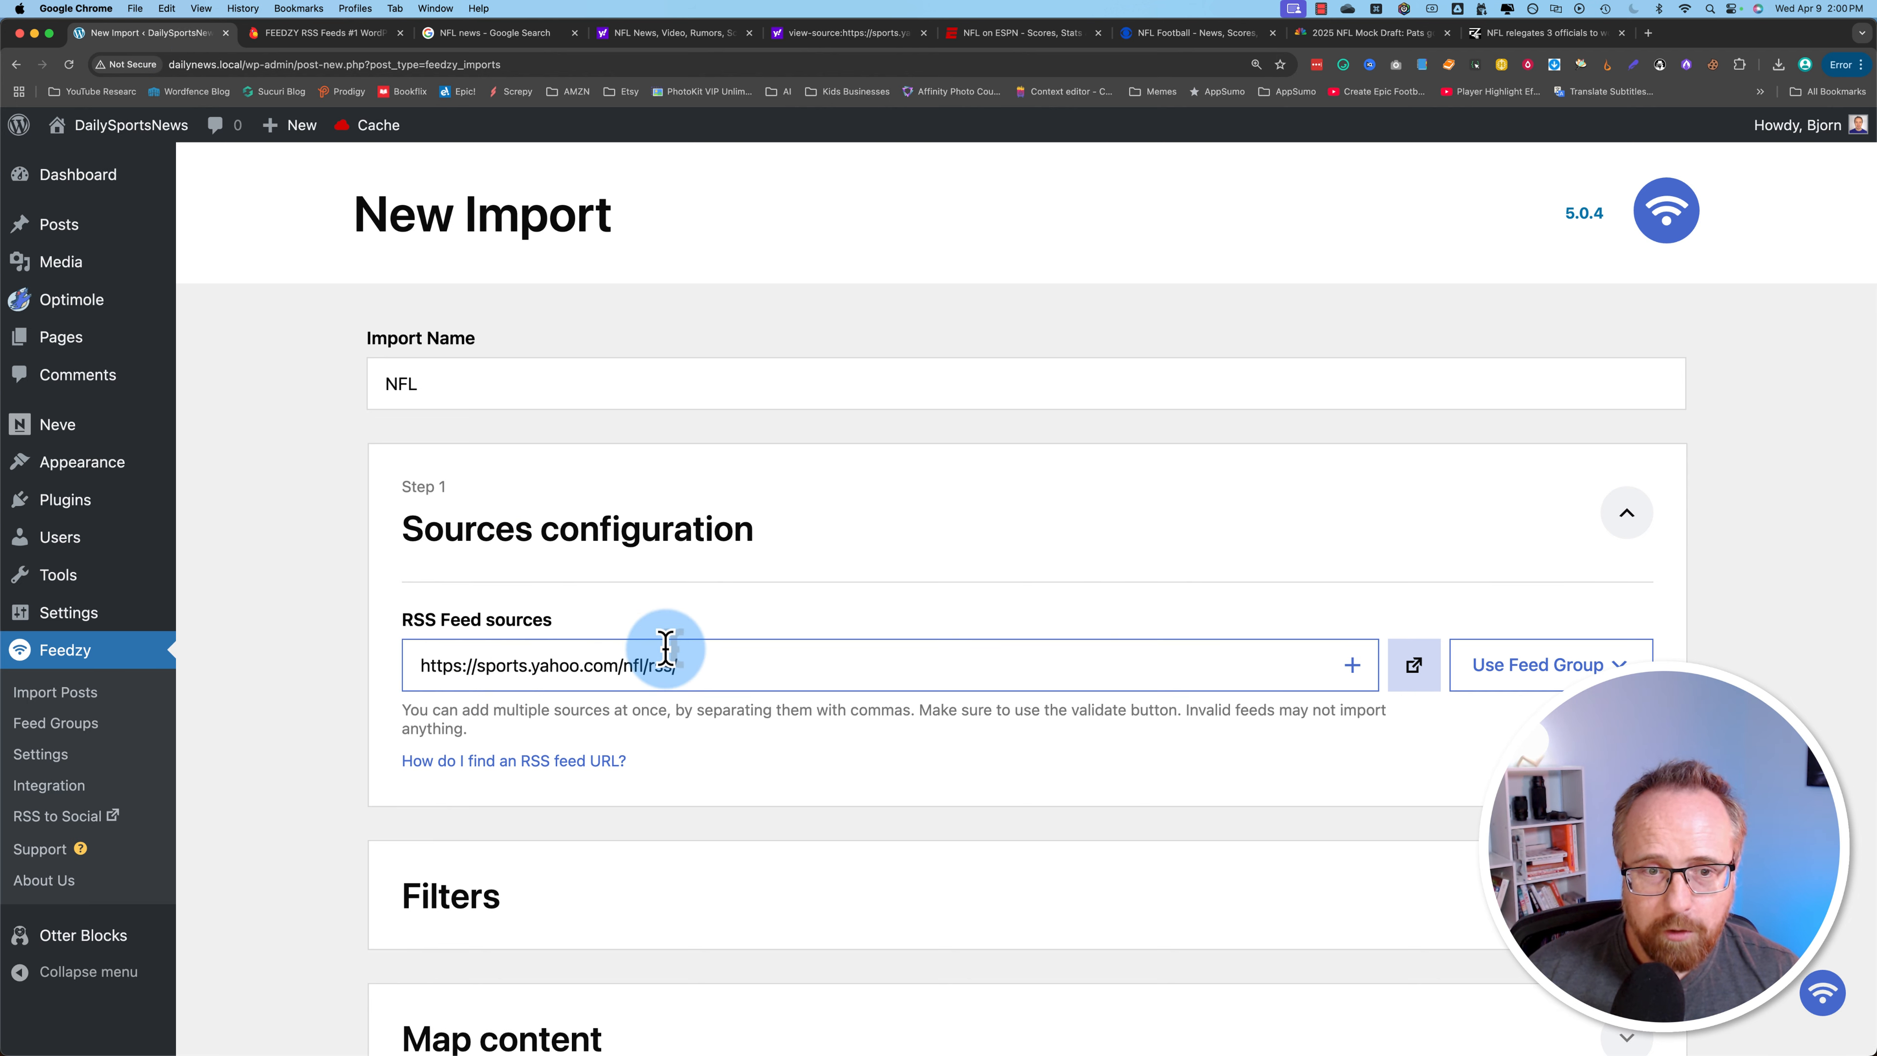
scroll(377, 665, down, 2)
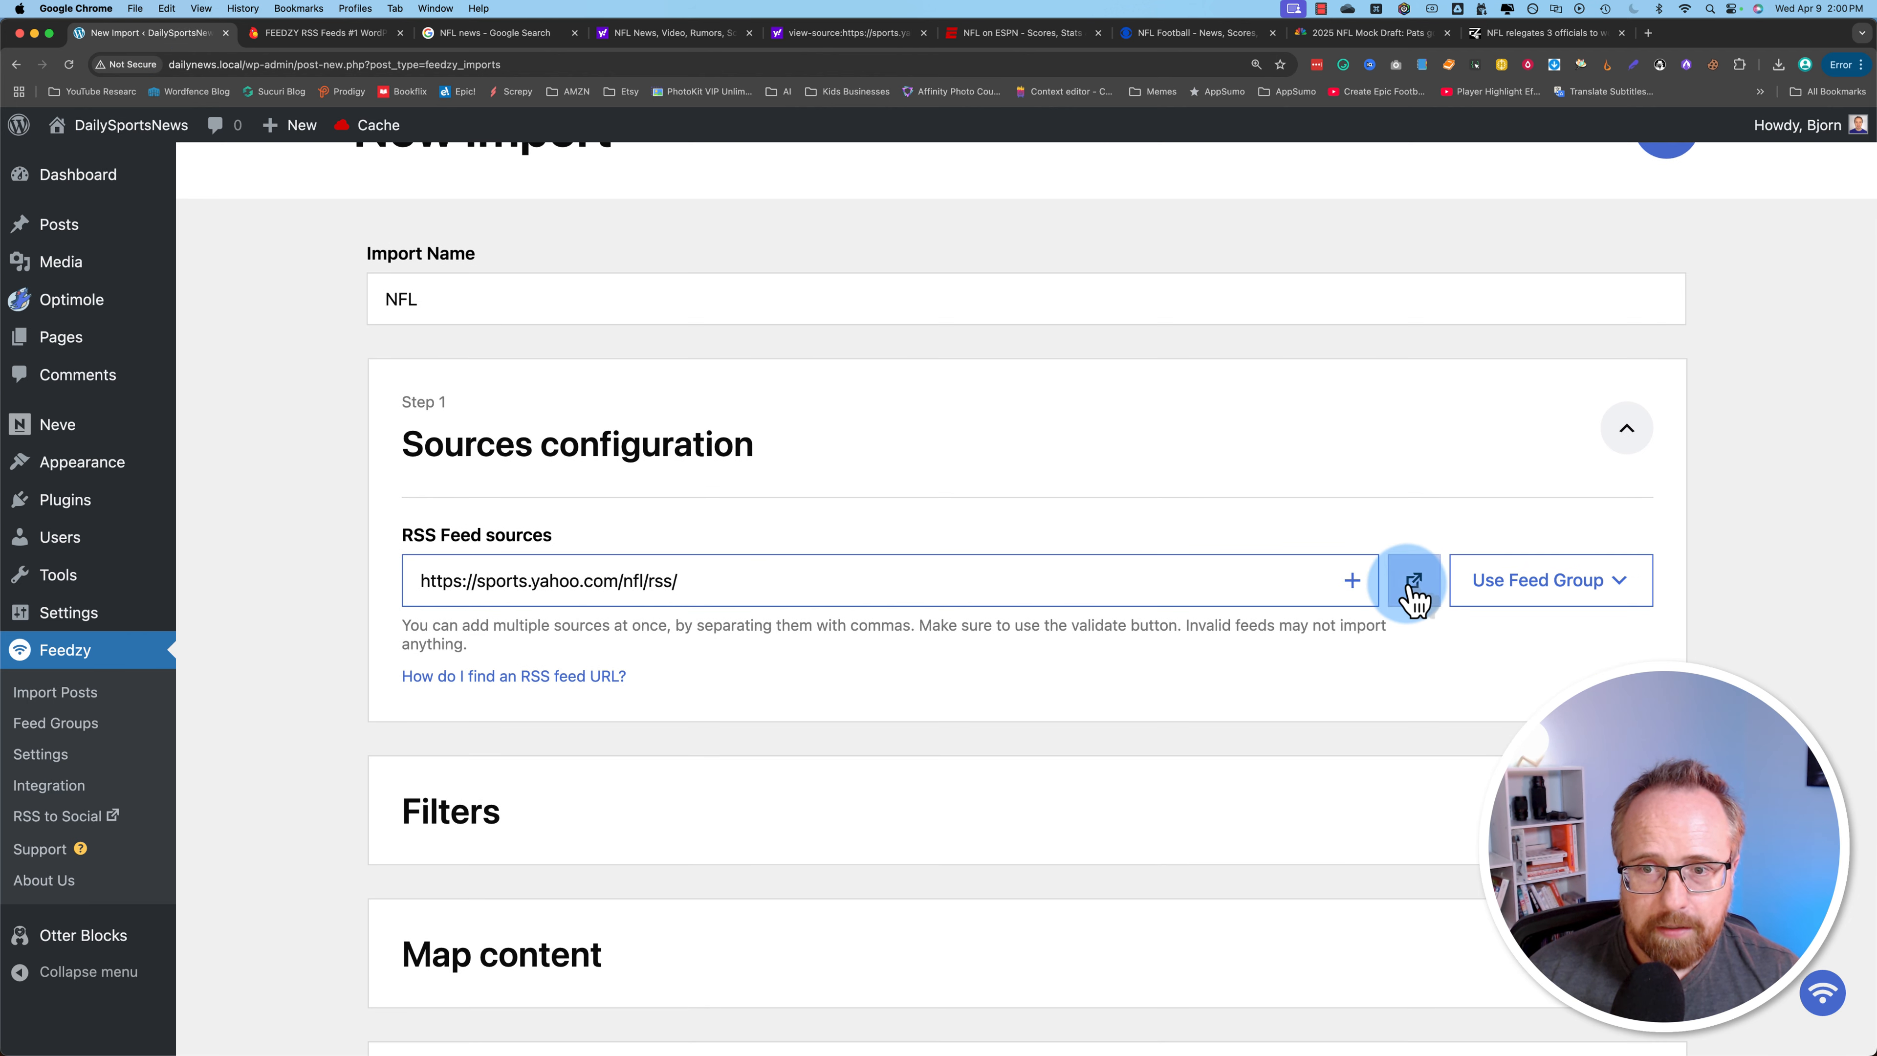
Add the Yahoo Sports feed to the NFL import's source list, and close the Yahoo Sports NFL page with its source view.
click(1351, 581)
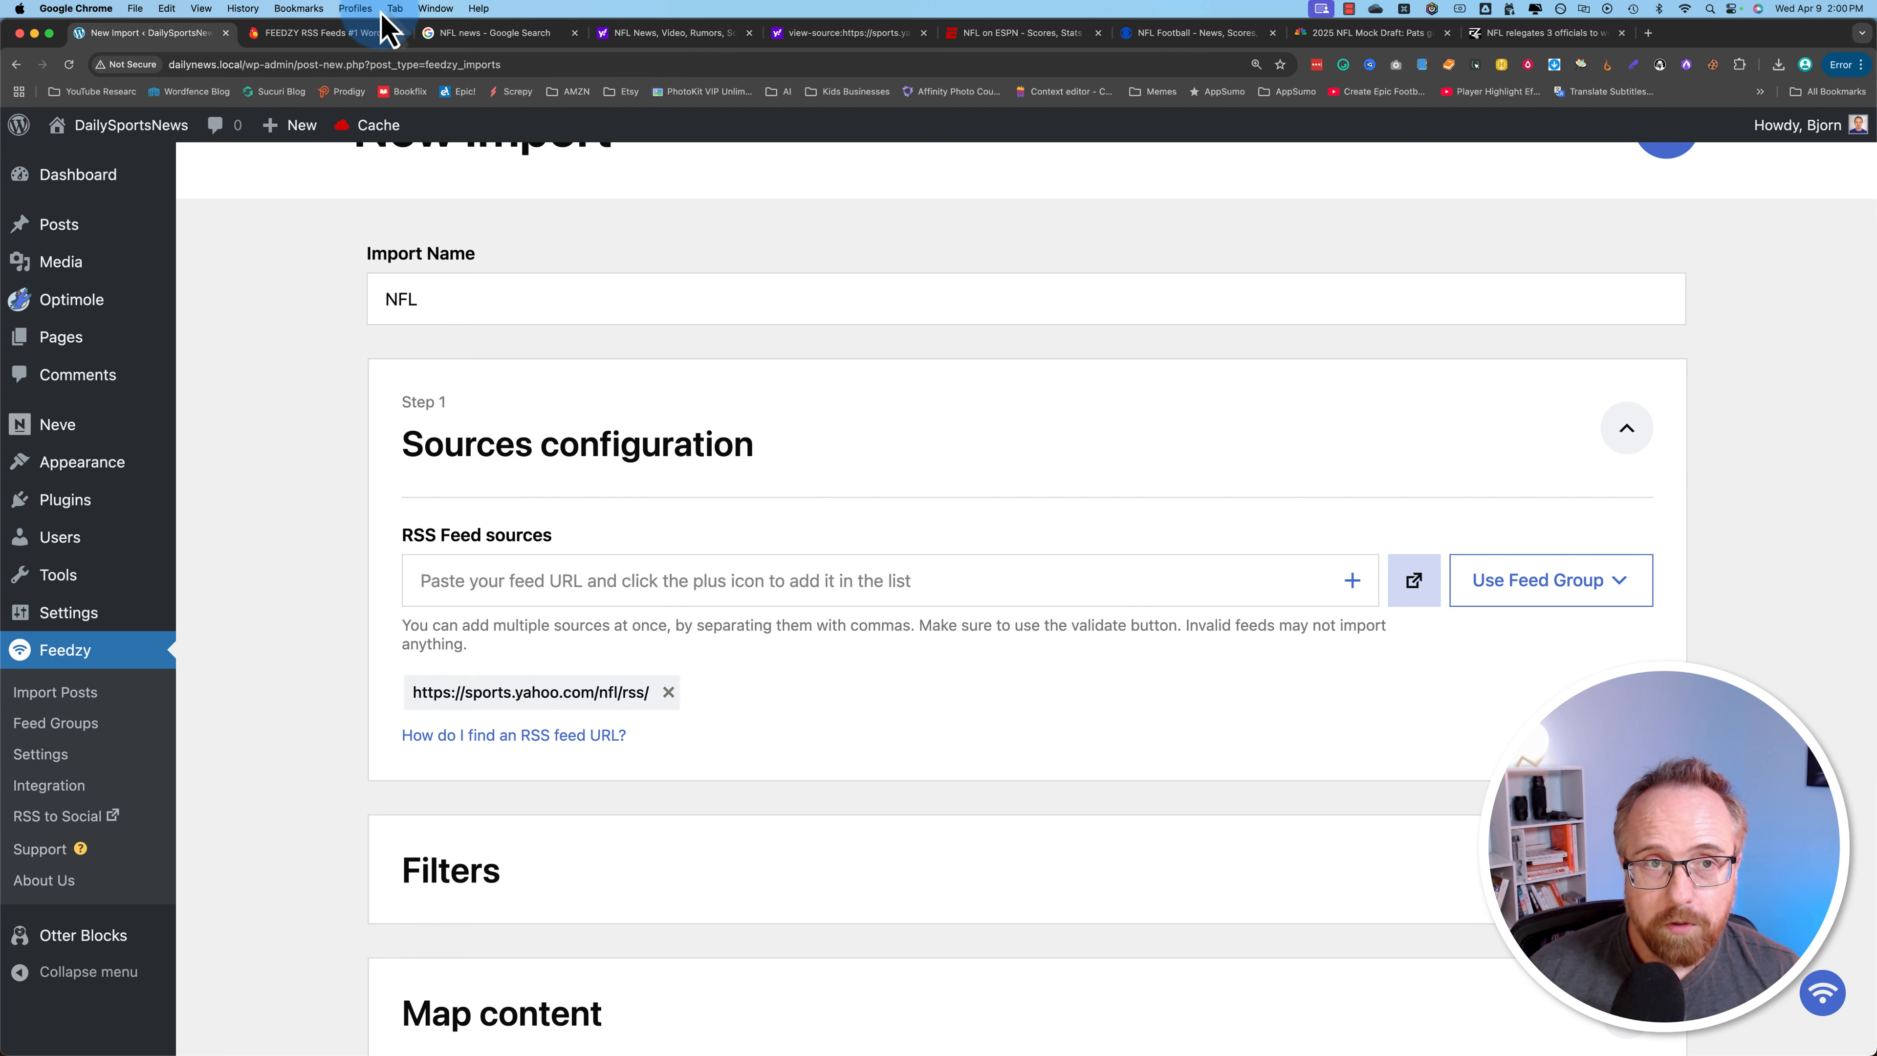
click(493, 37)
click(676, 37)
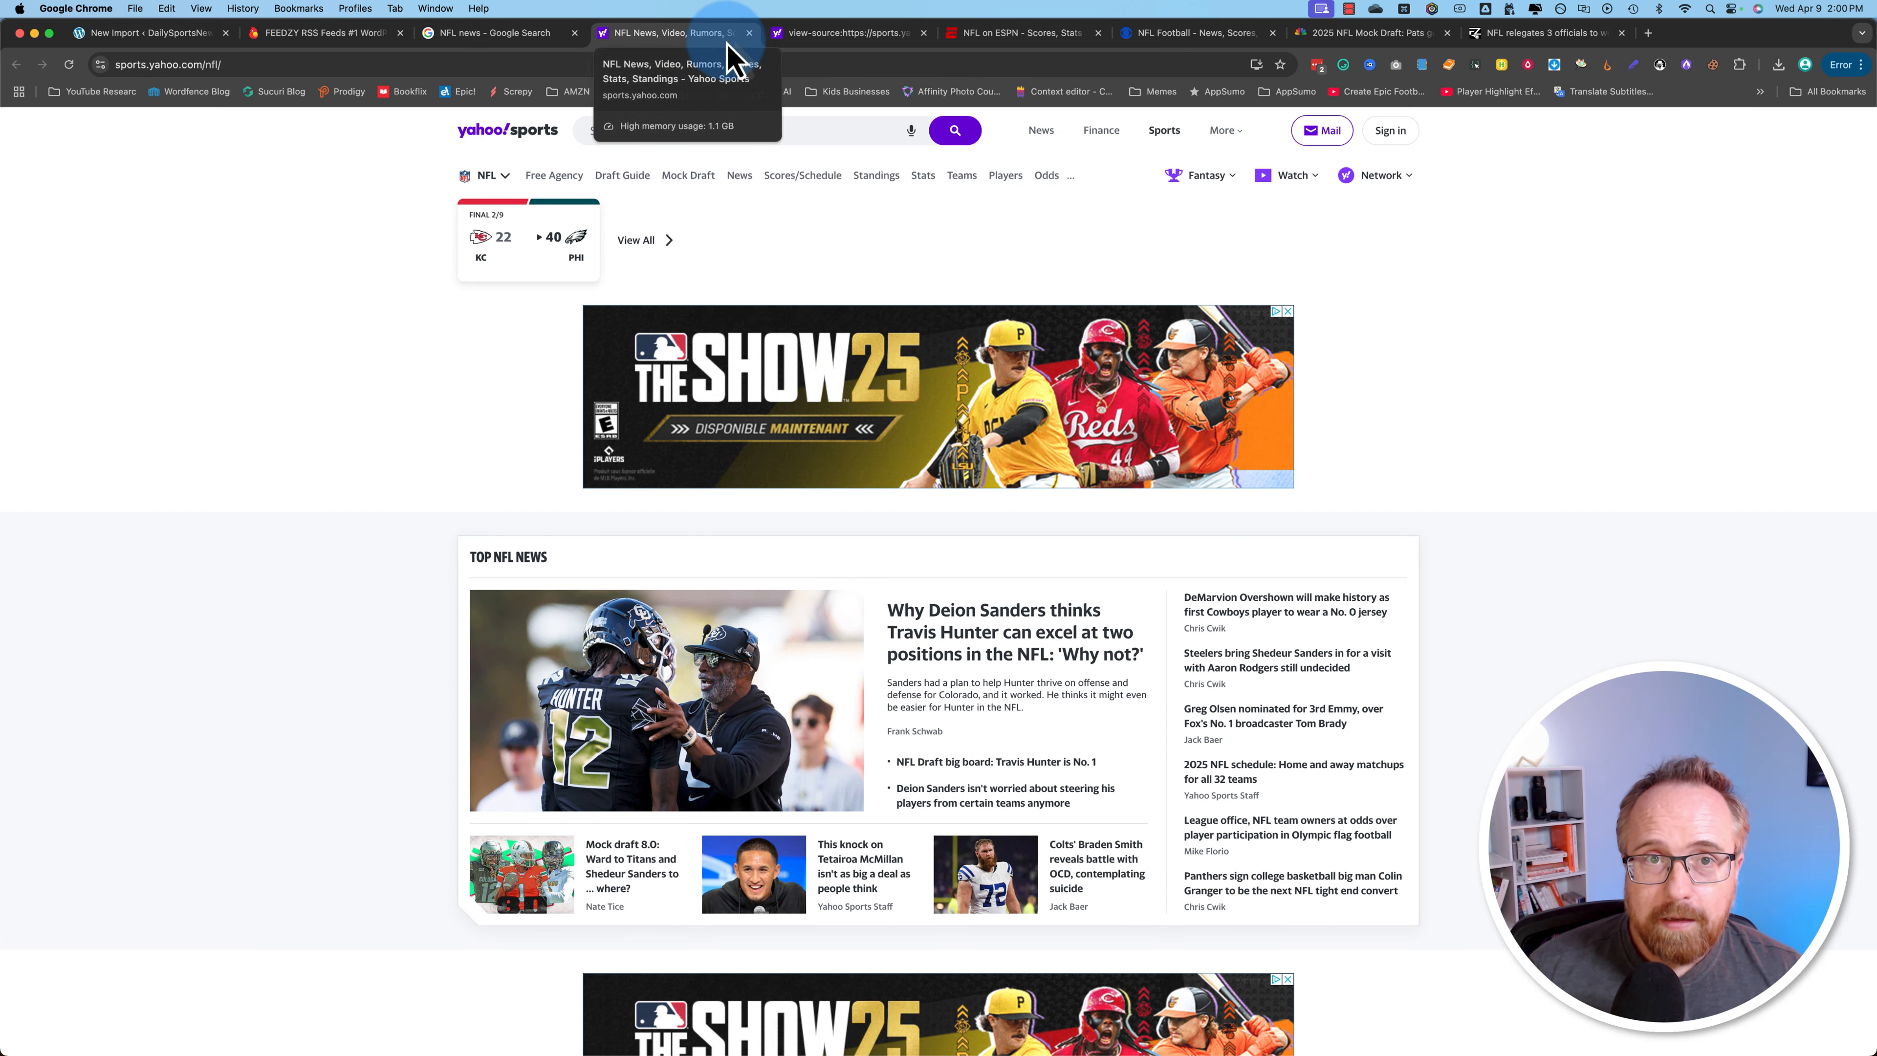
click(748, 33)
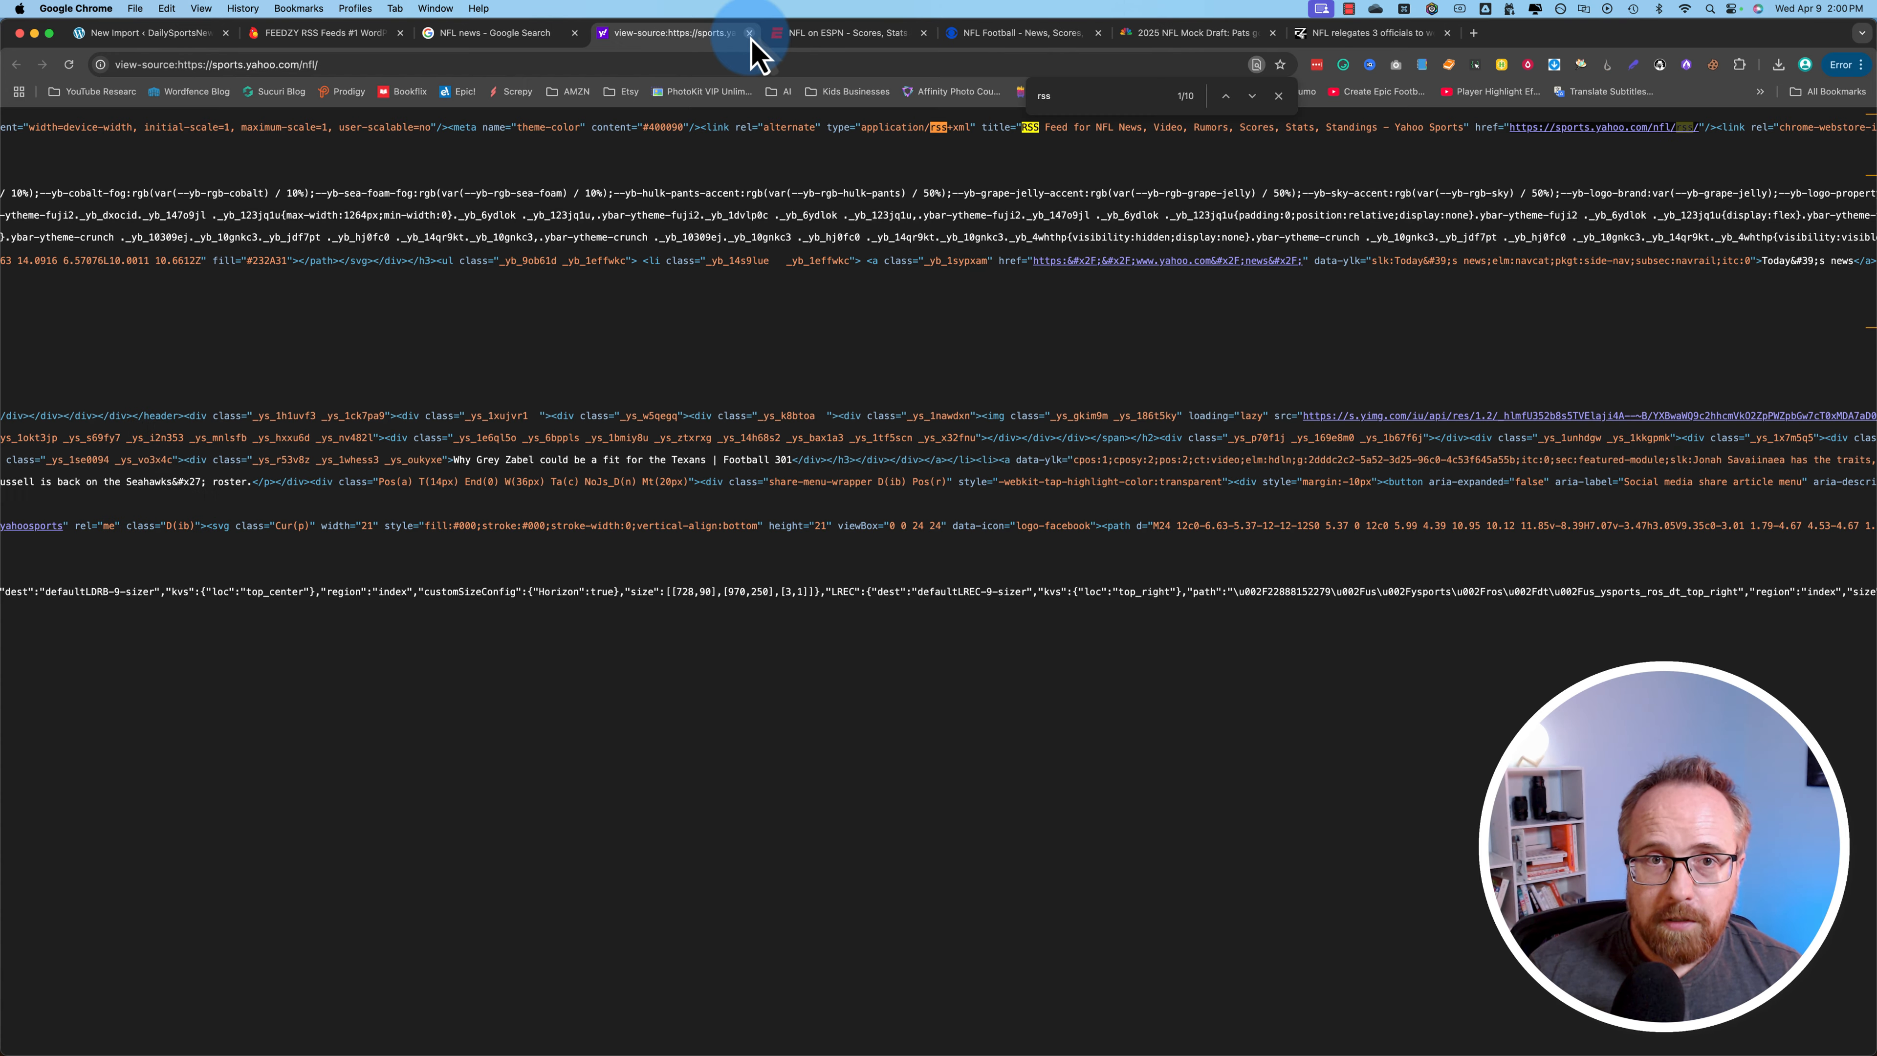
click(749, 33)
View the source code of the ESPN NFL page, search it for "atom", and close both pages.
right_click(160, 613)
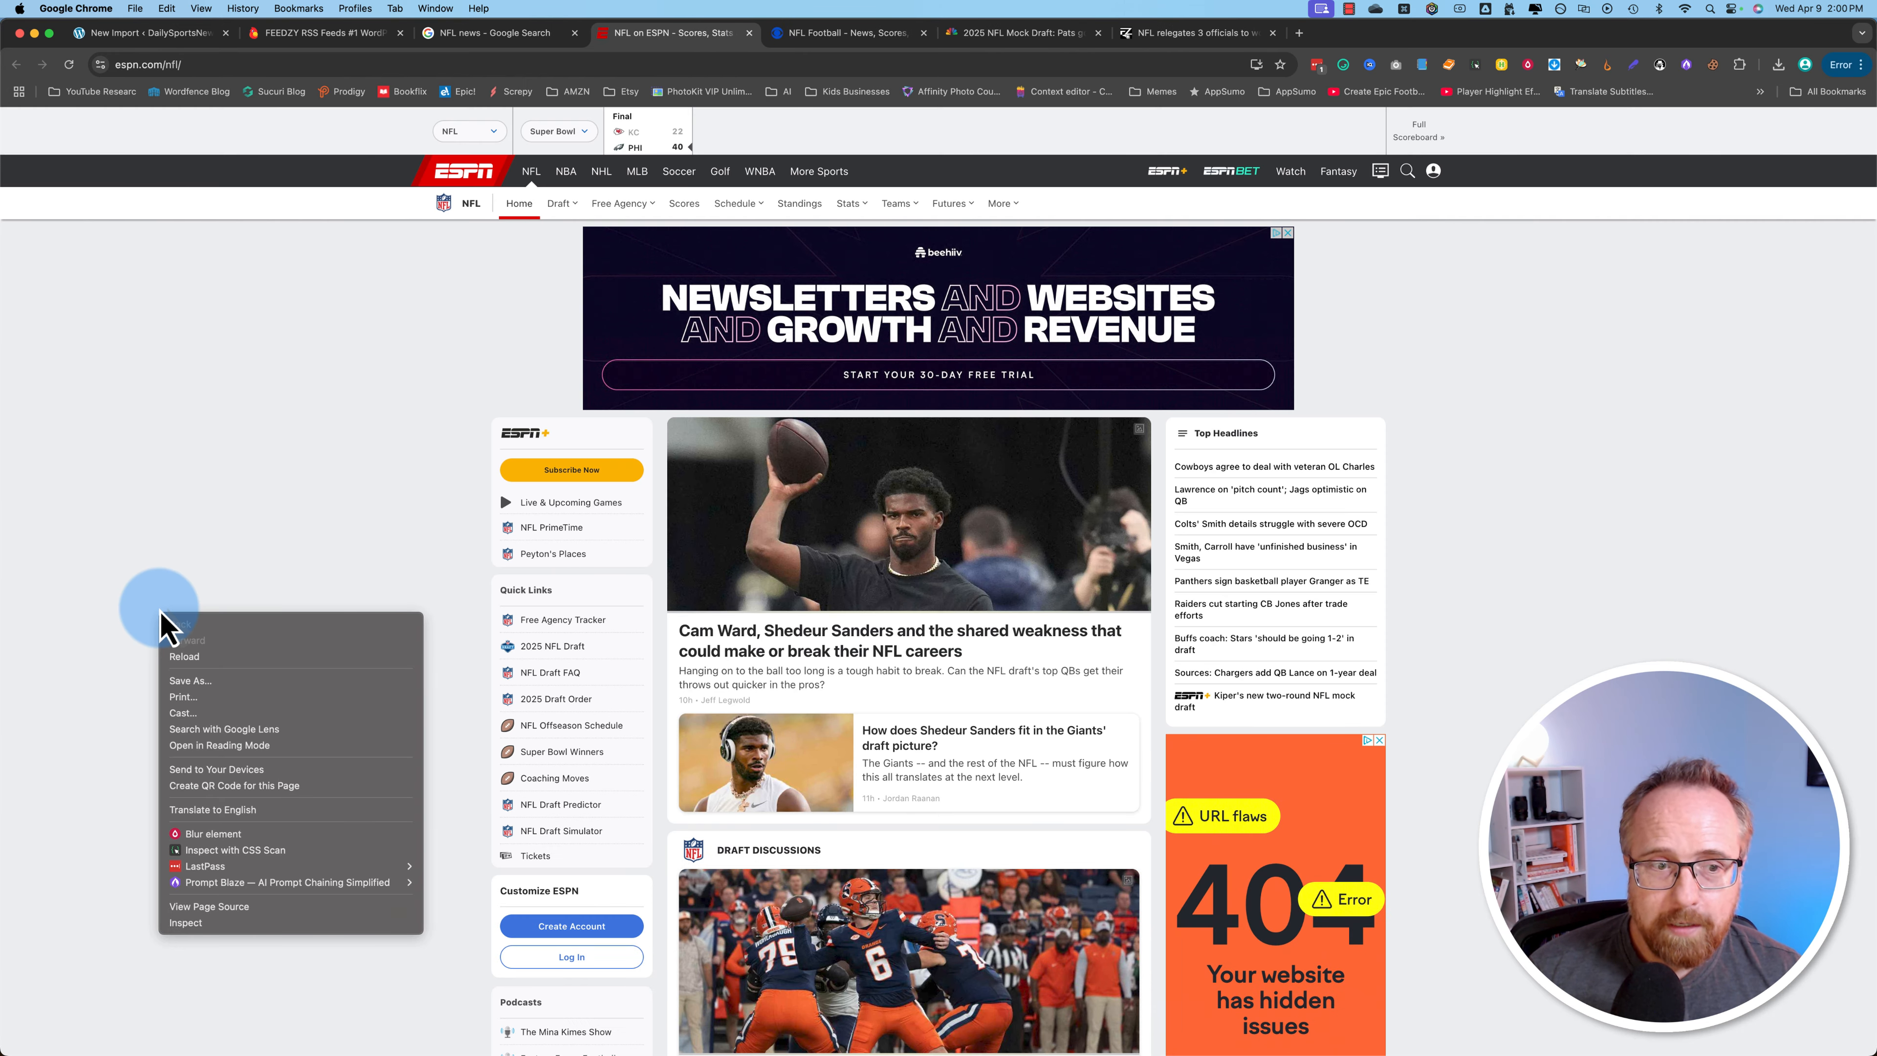
click(256, 906)
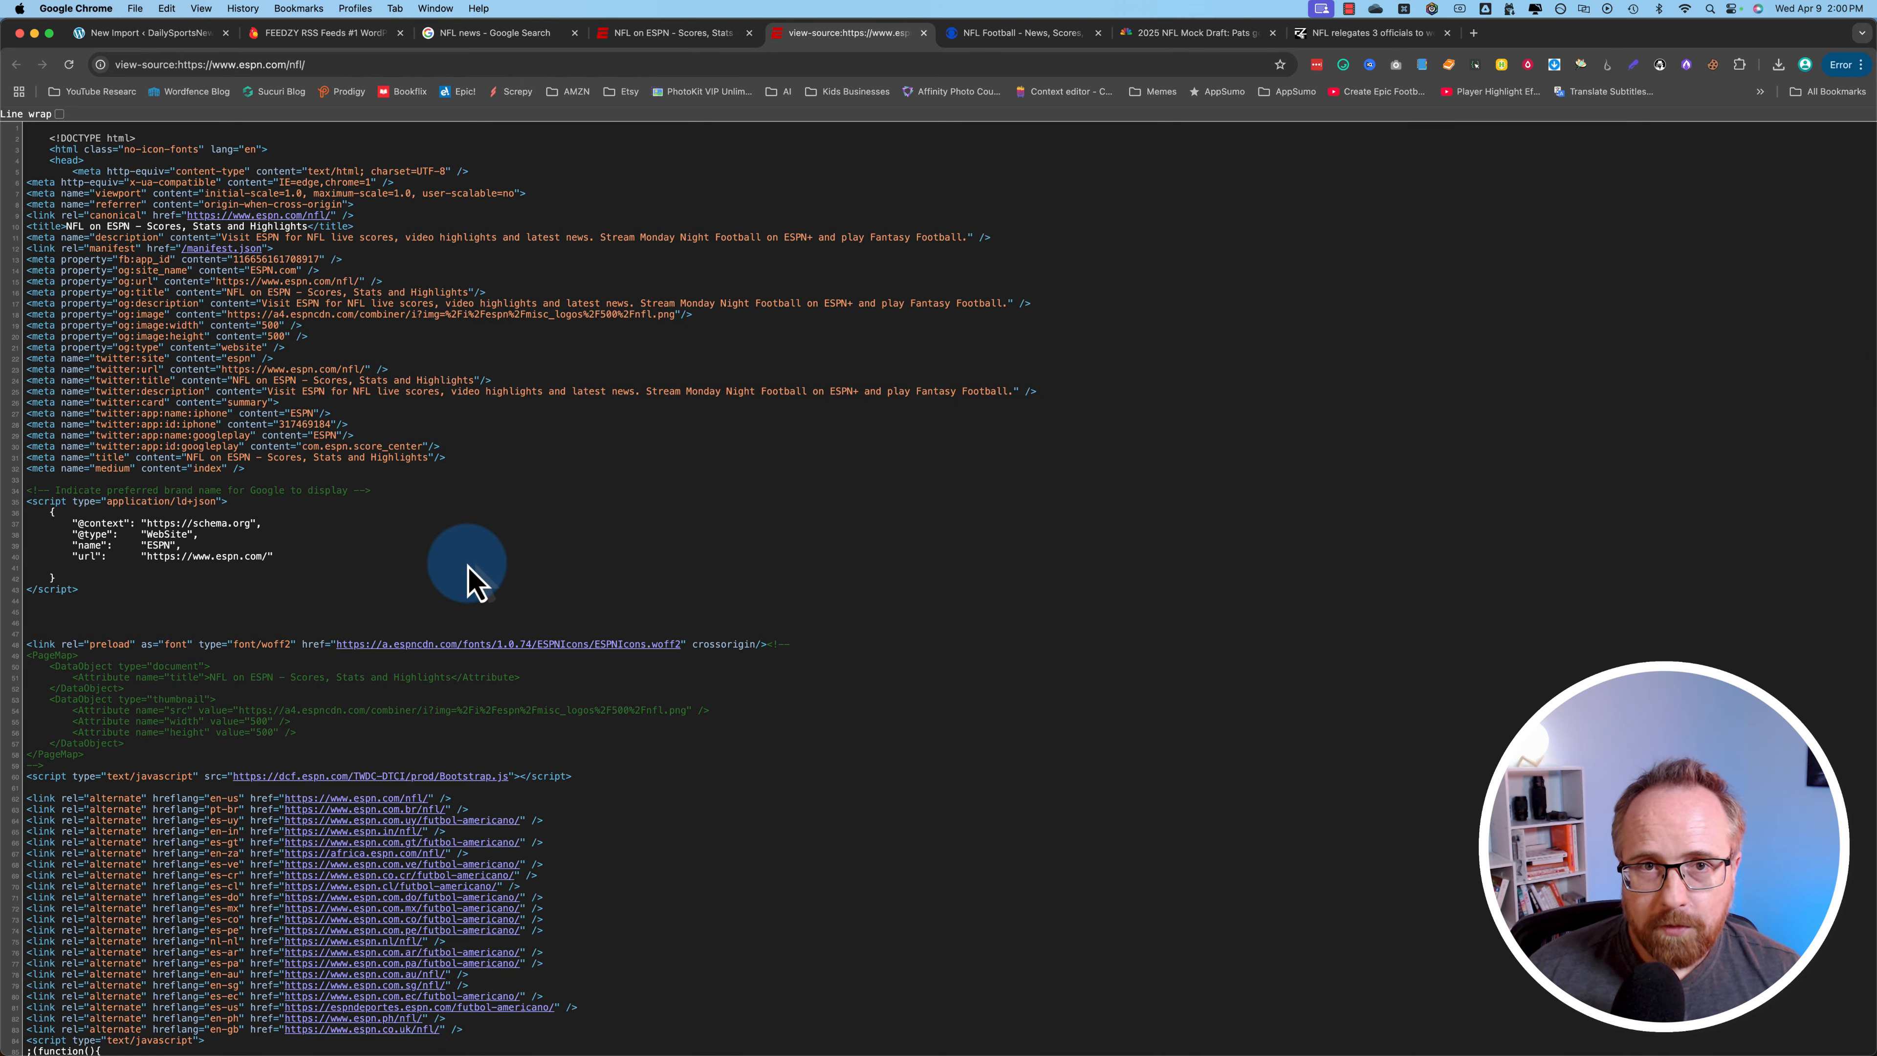
key(super+f)
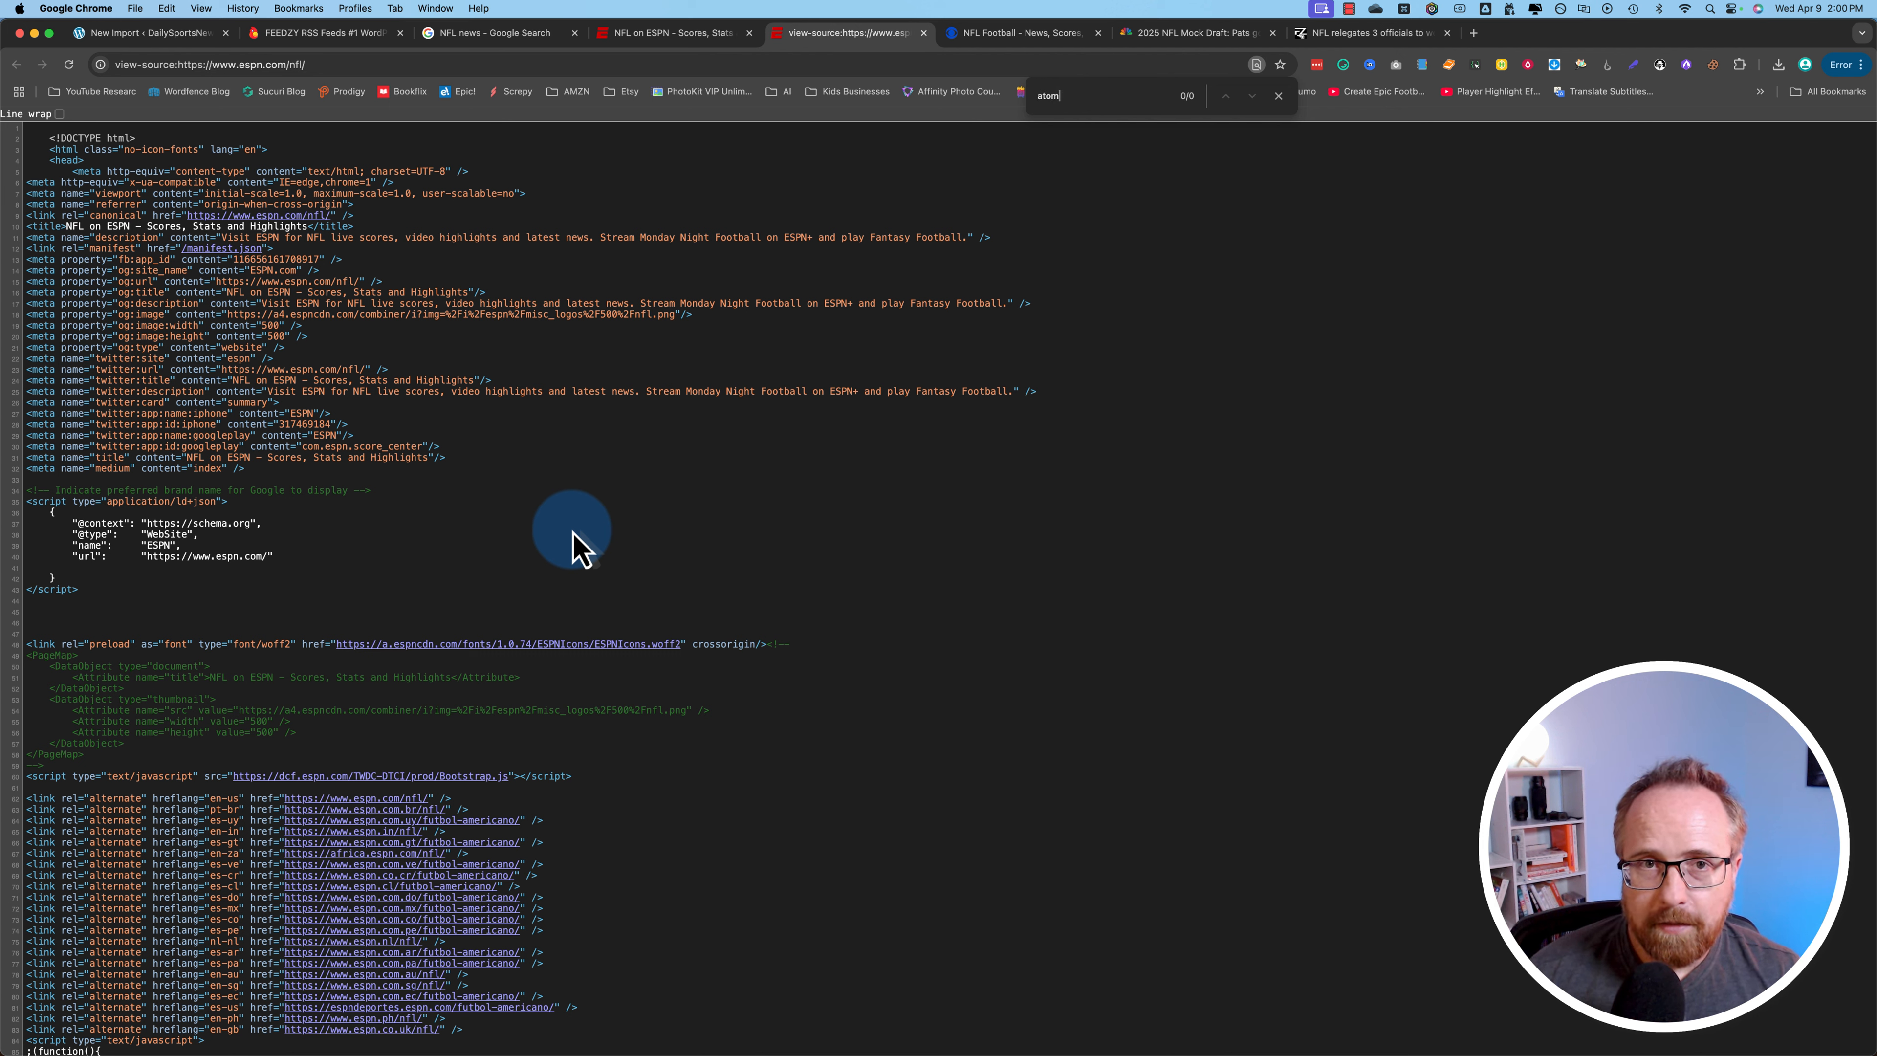
click(748, 33)
click(748, 32)
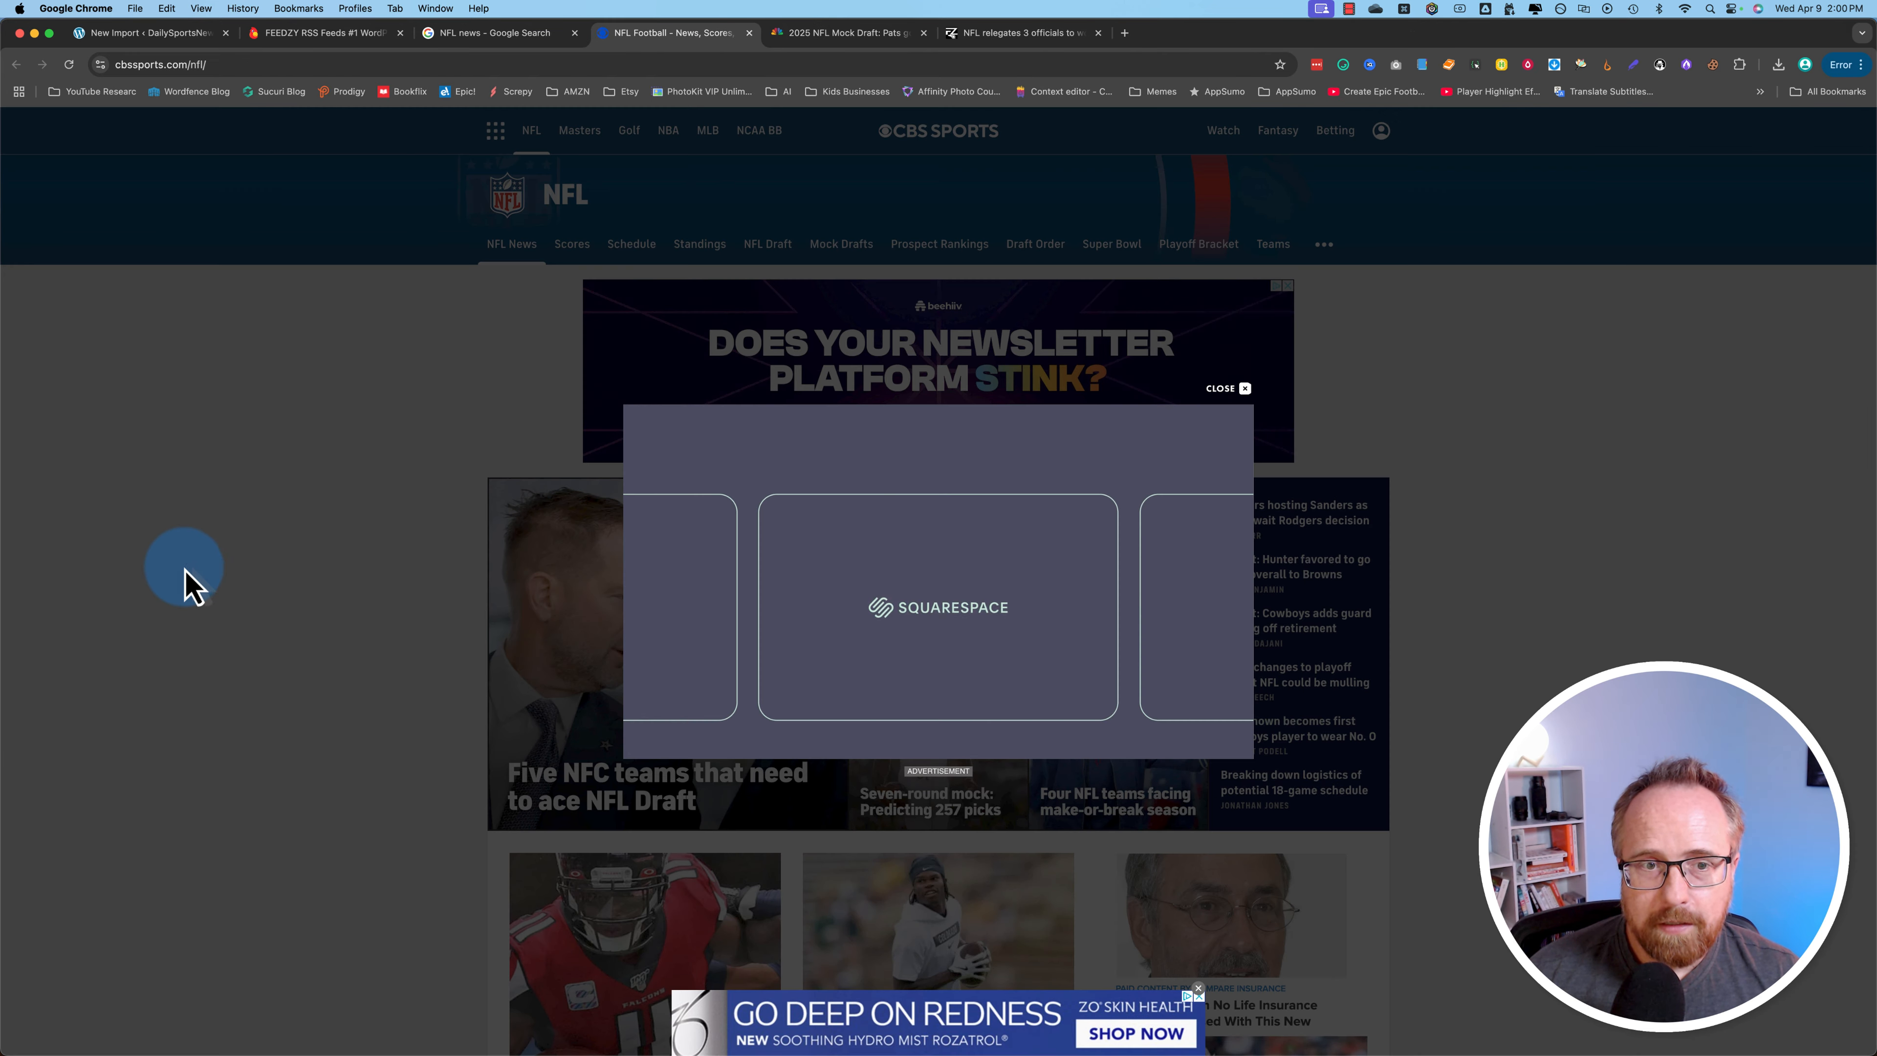
View the source code of the CBS Sports NFL page, search it for "rss" and "atom", and close both pages.
right_click(189, 569)
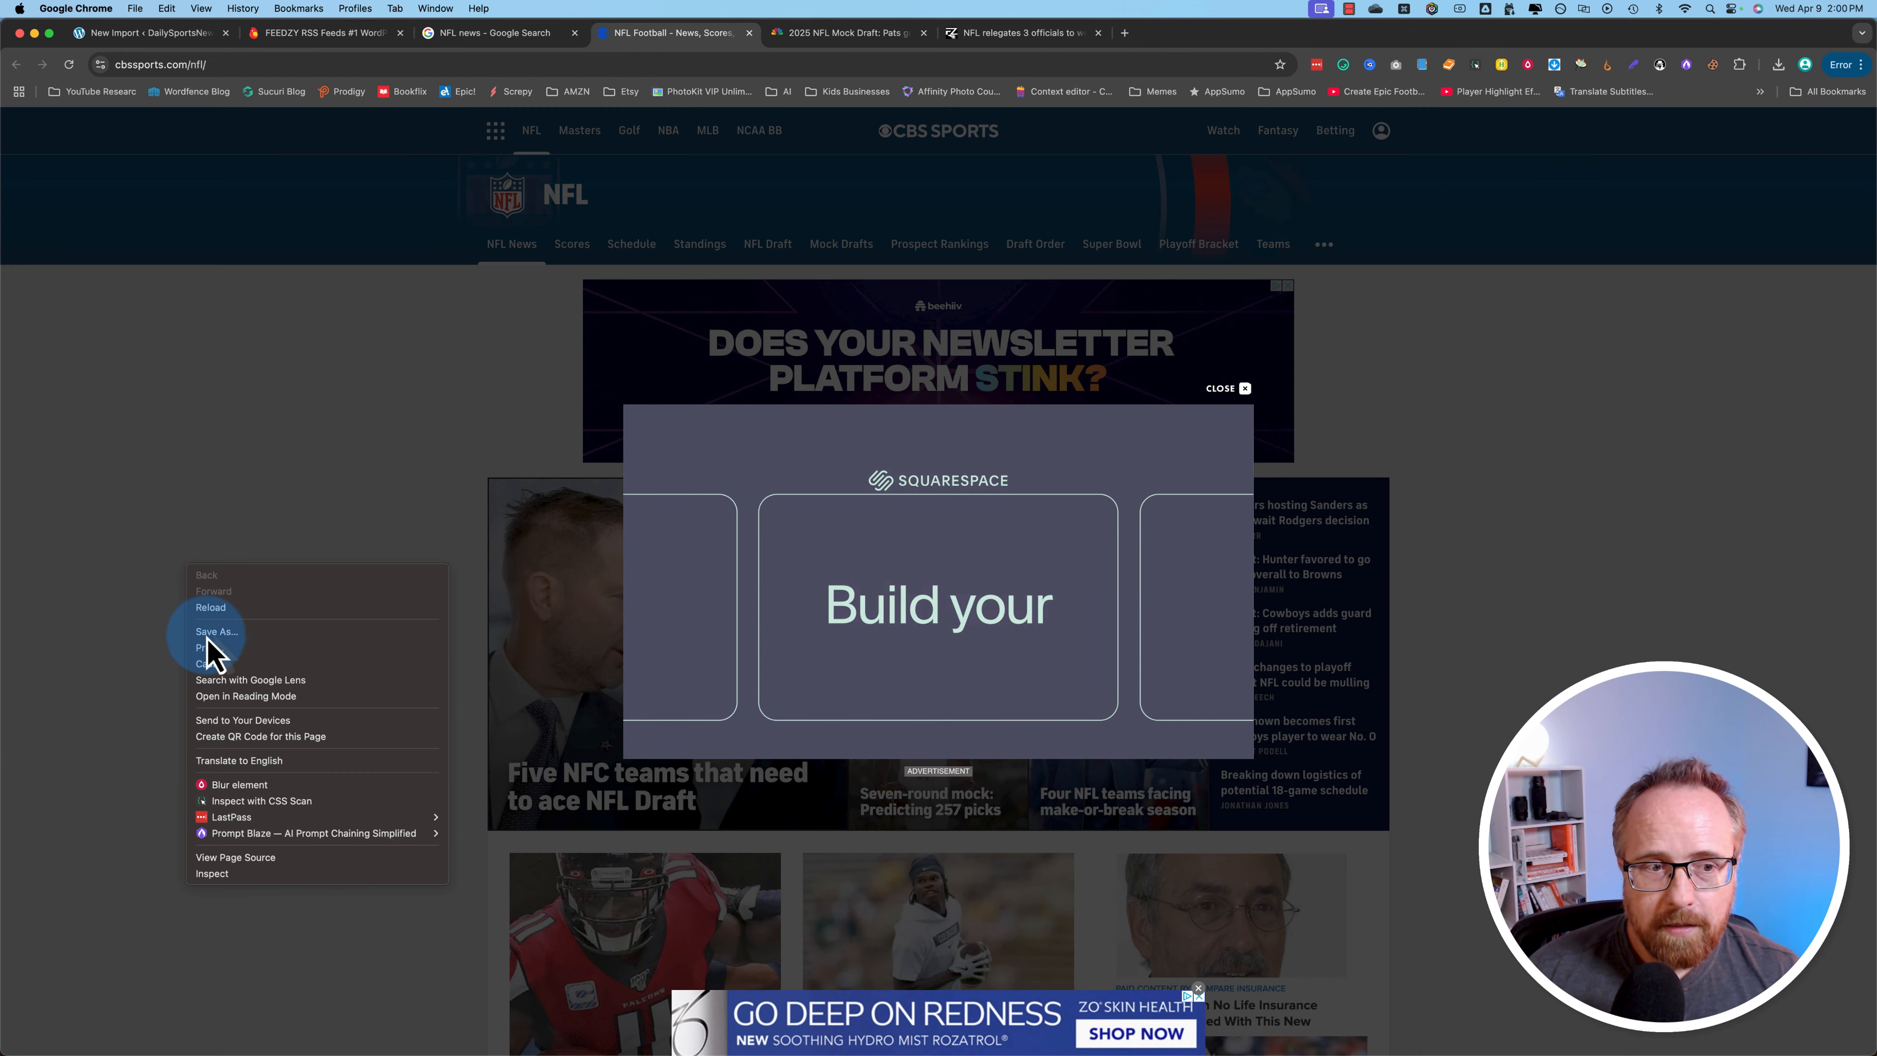
click(250, 860)
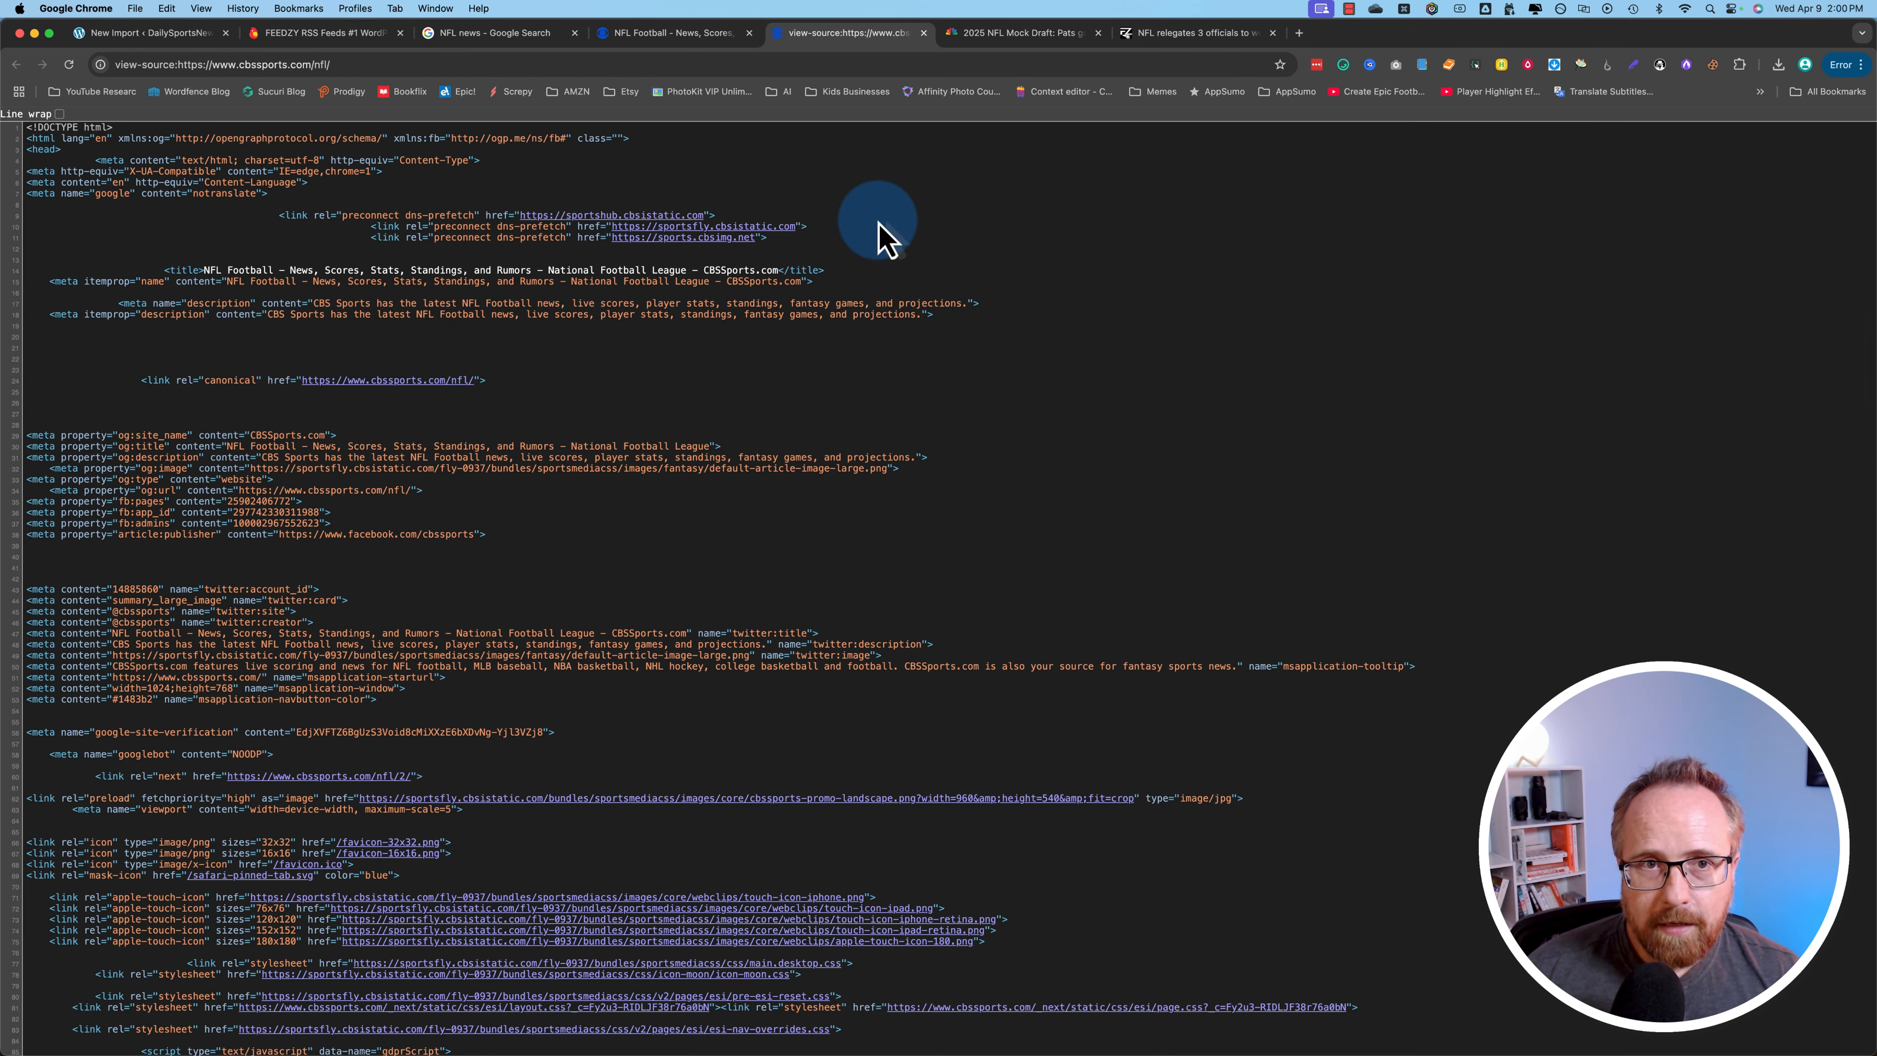
key(super+f)
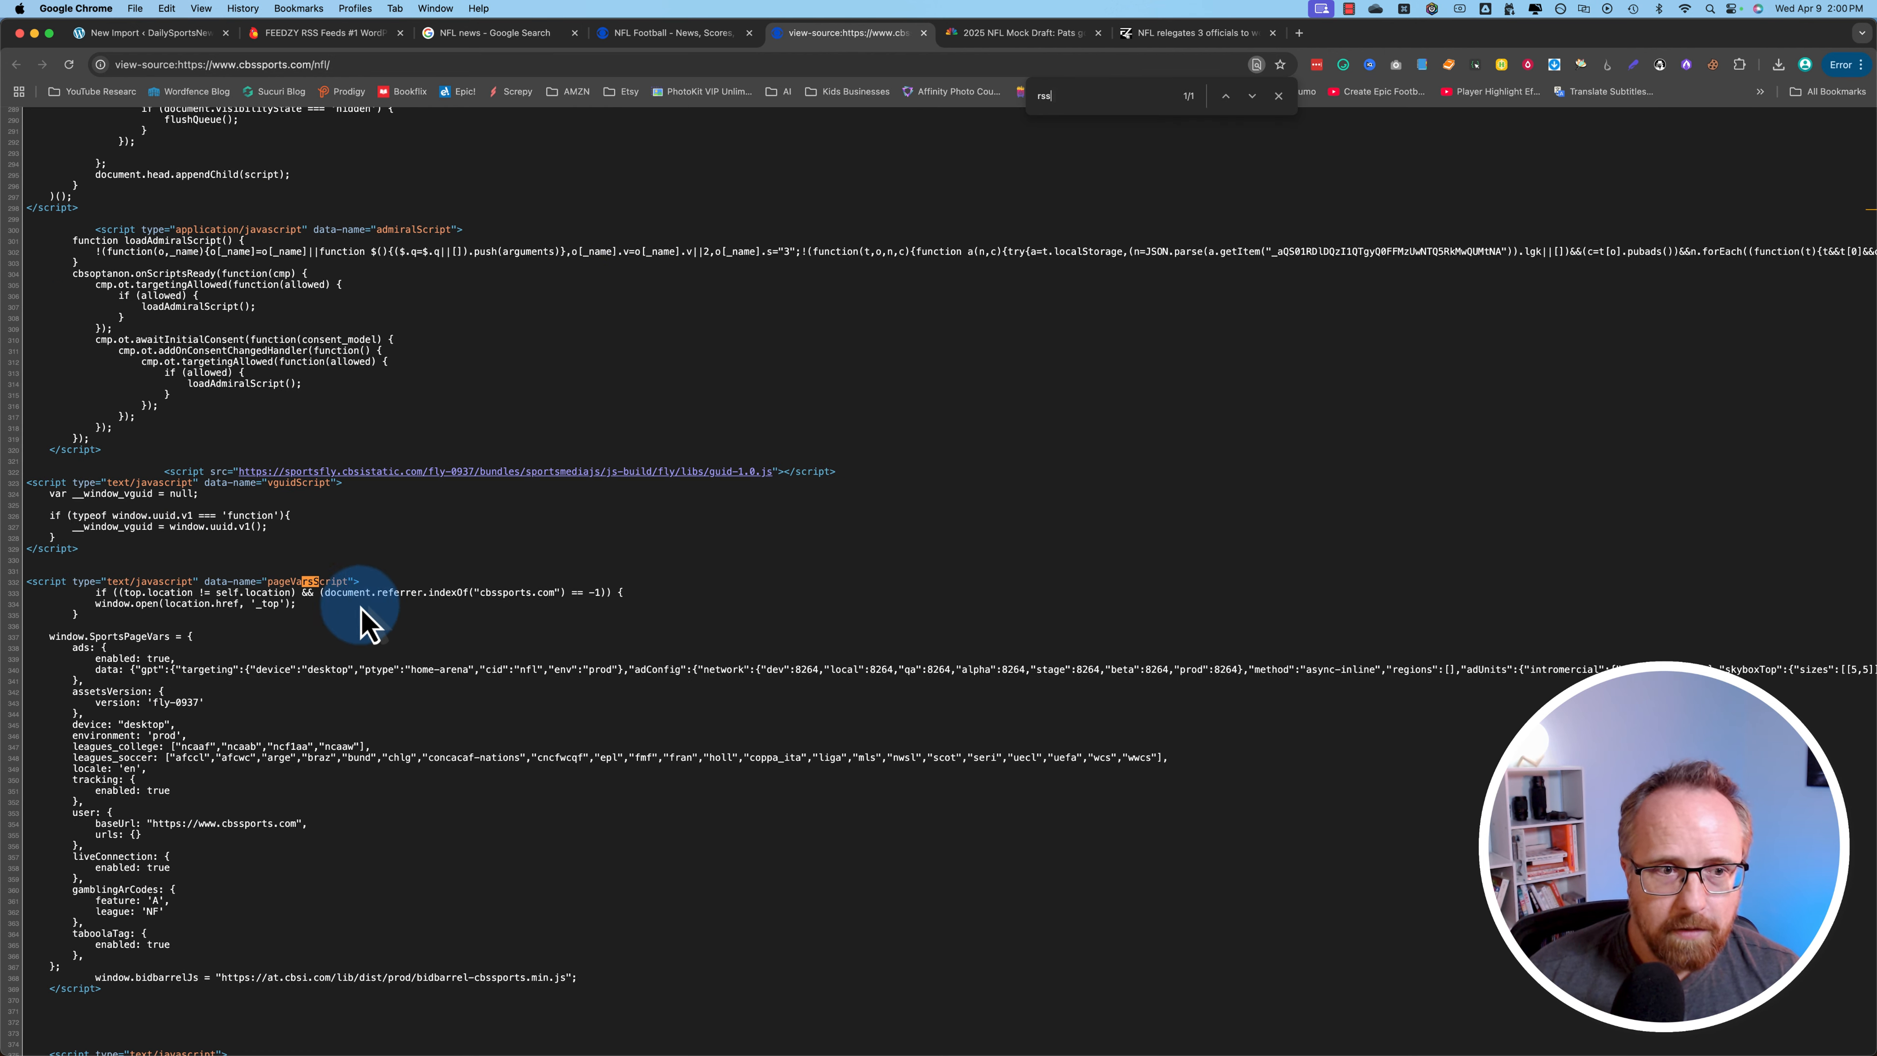
double_click(277, 583)
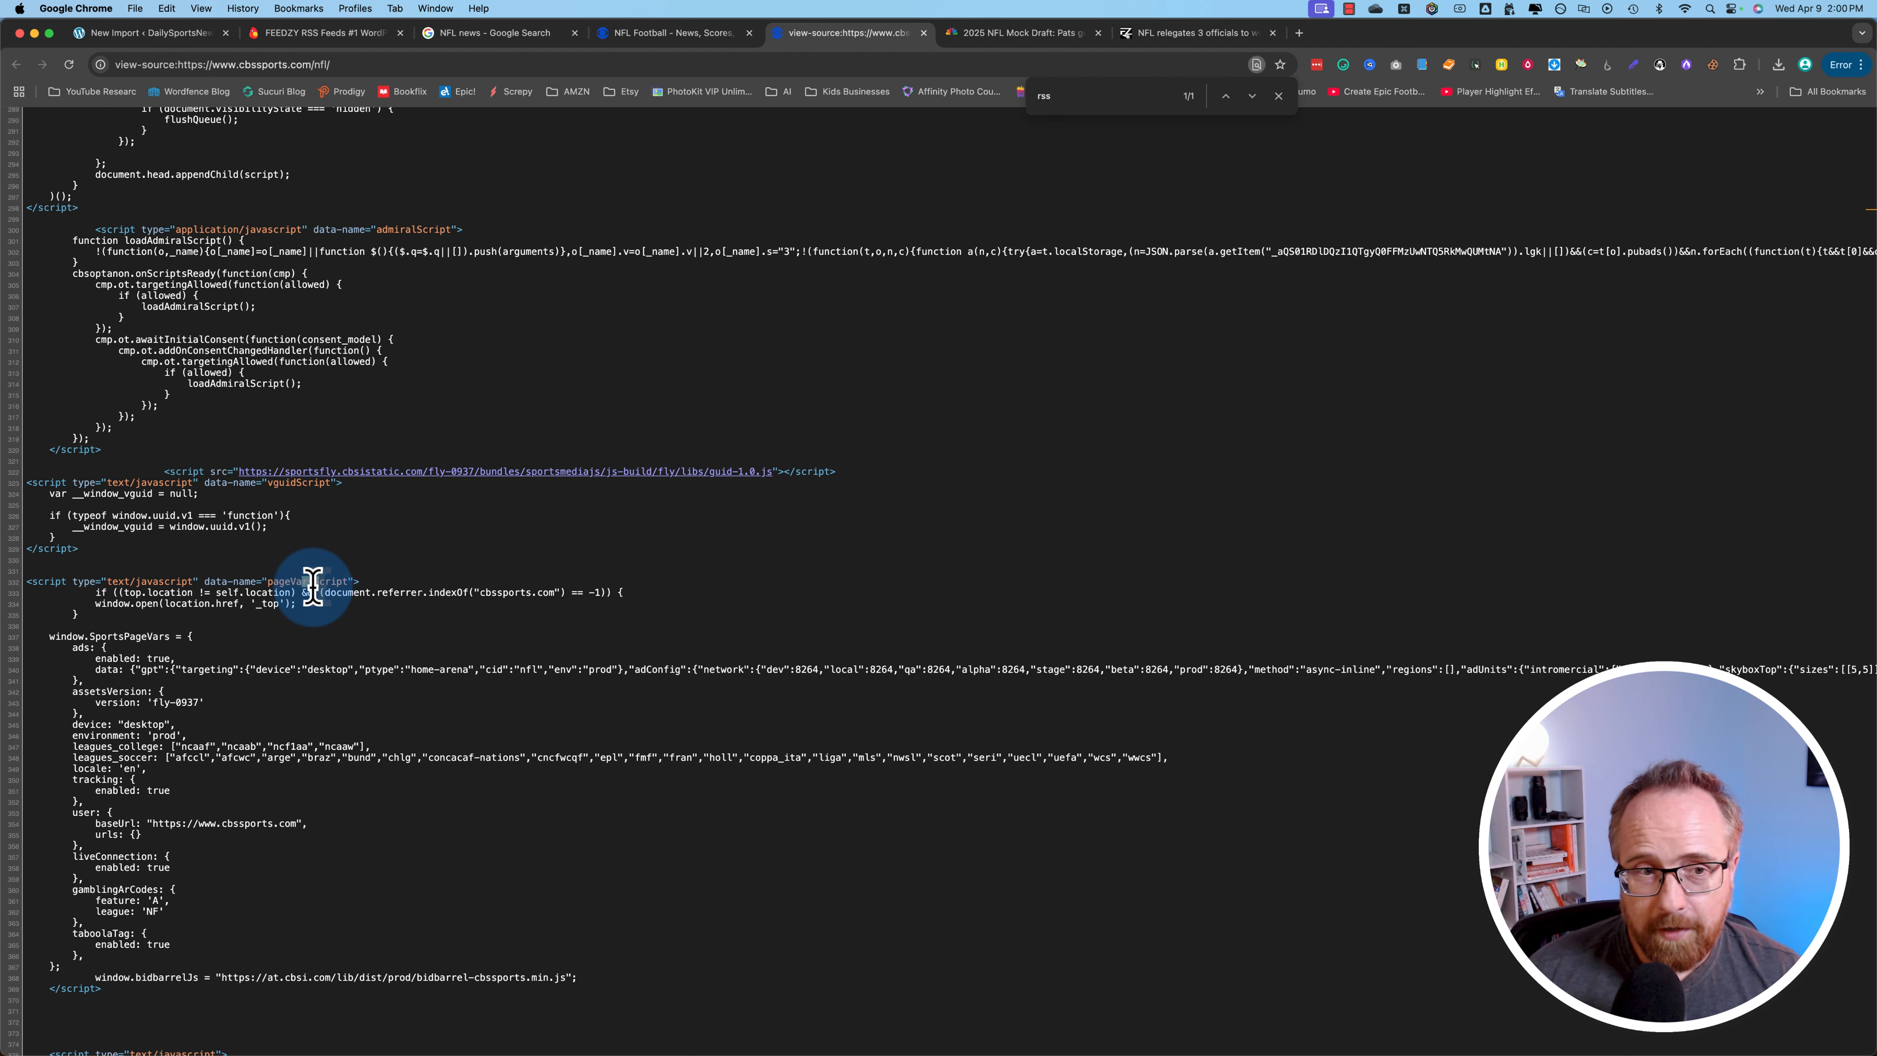
click(1072, 98)
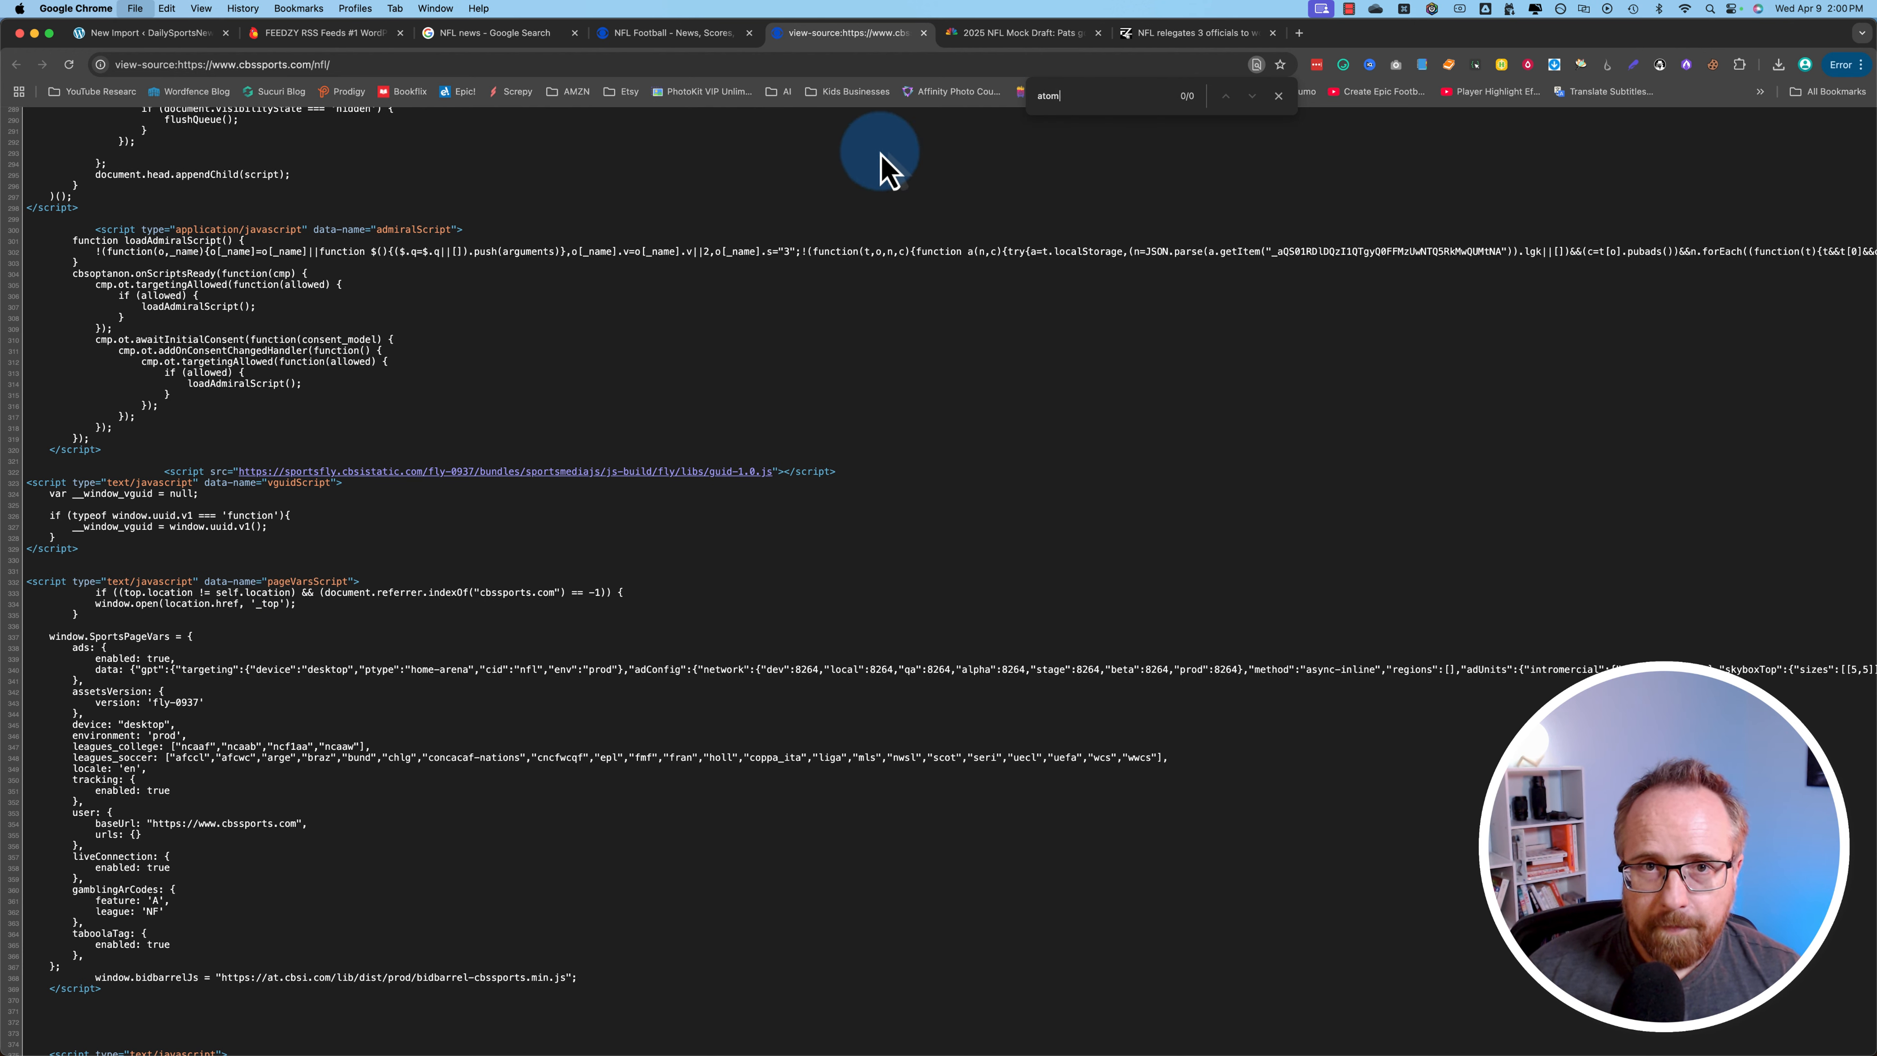
key(super+w)
click(748, 33)
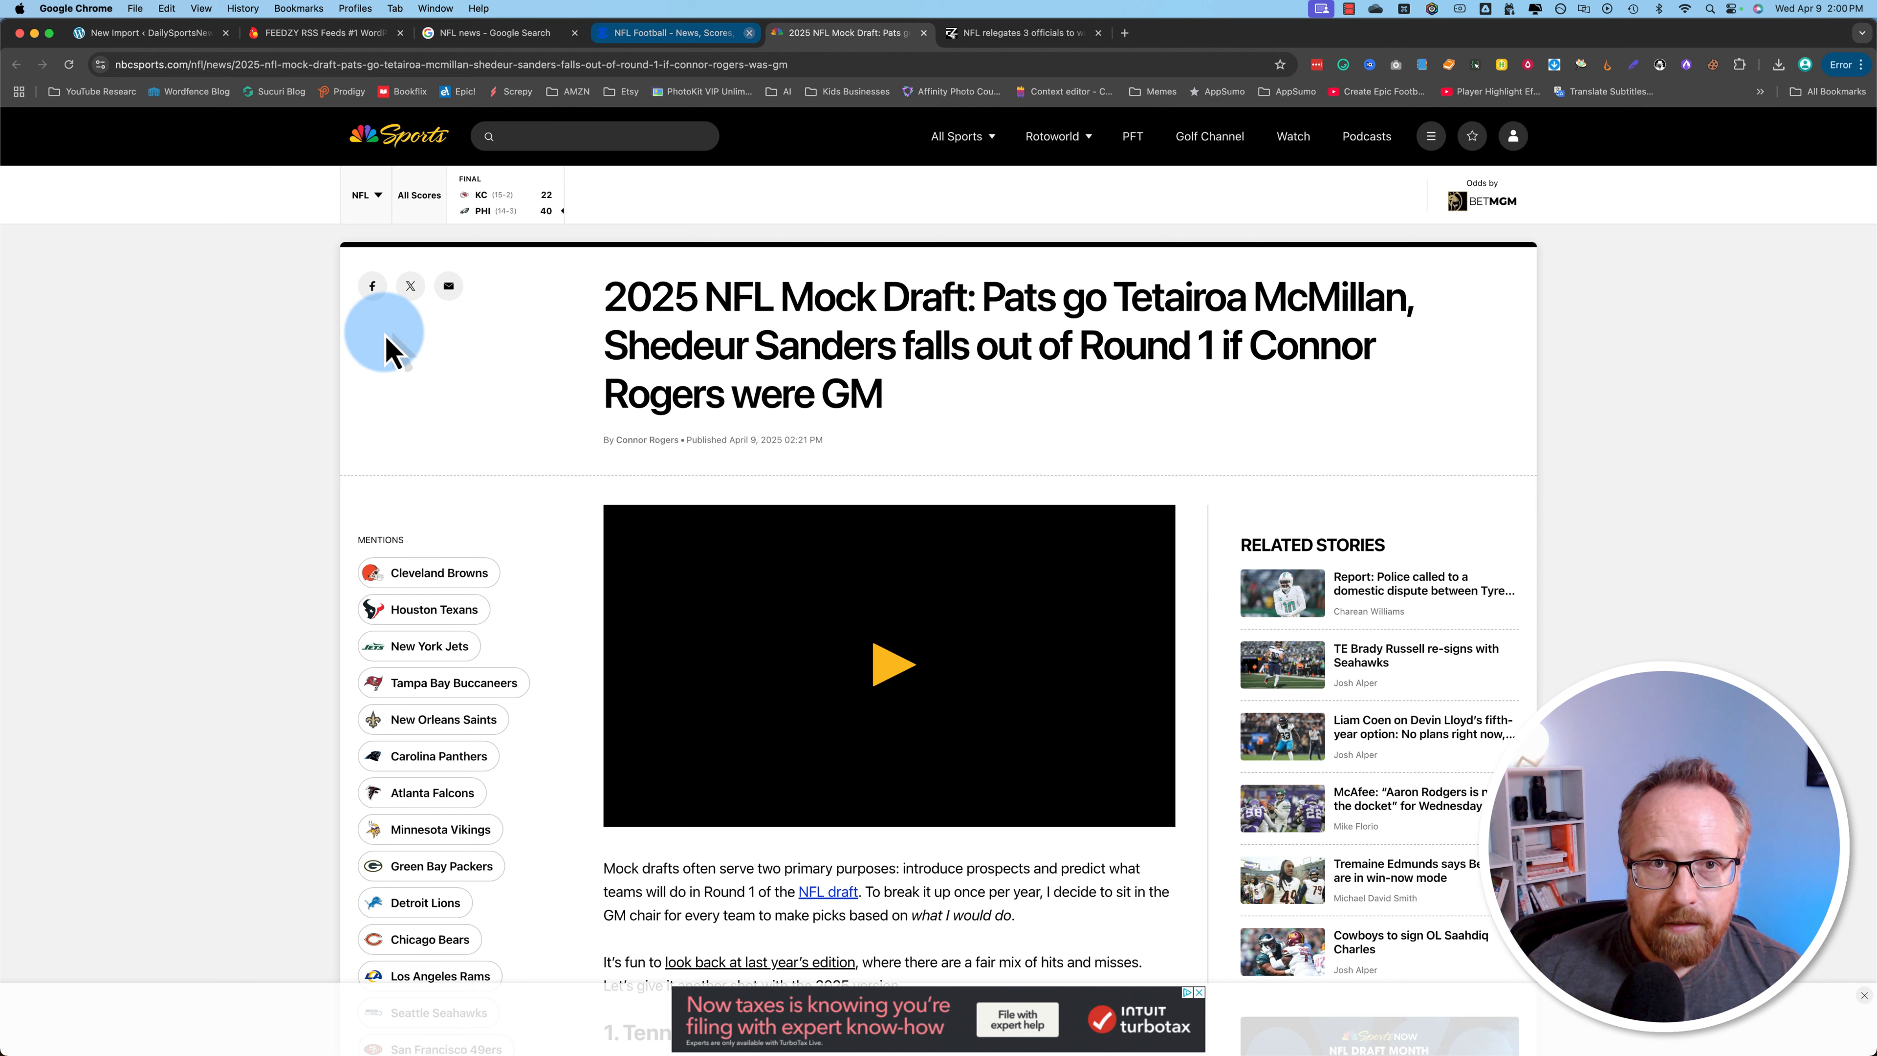
View the source code of the NBC Sports mock draft article, search it for "atom", and close both pages.
right_click(112, 486)
click(264, 776)
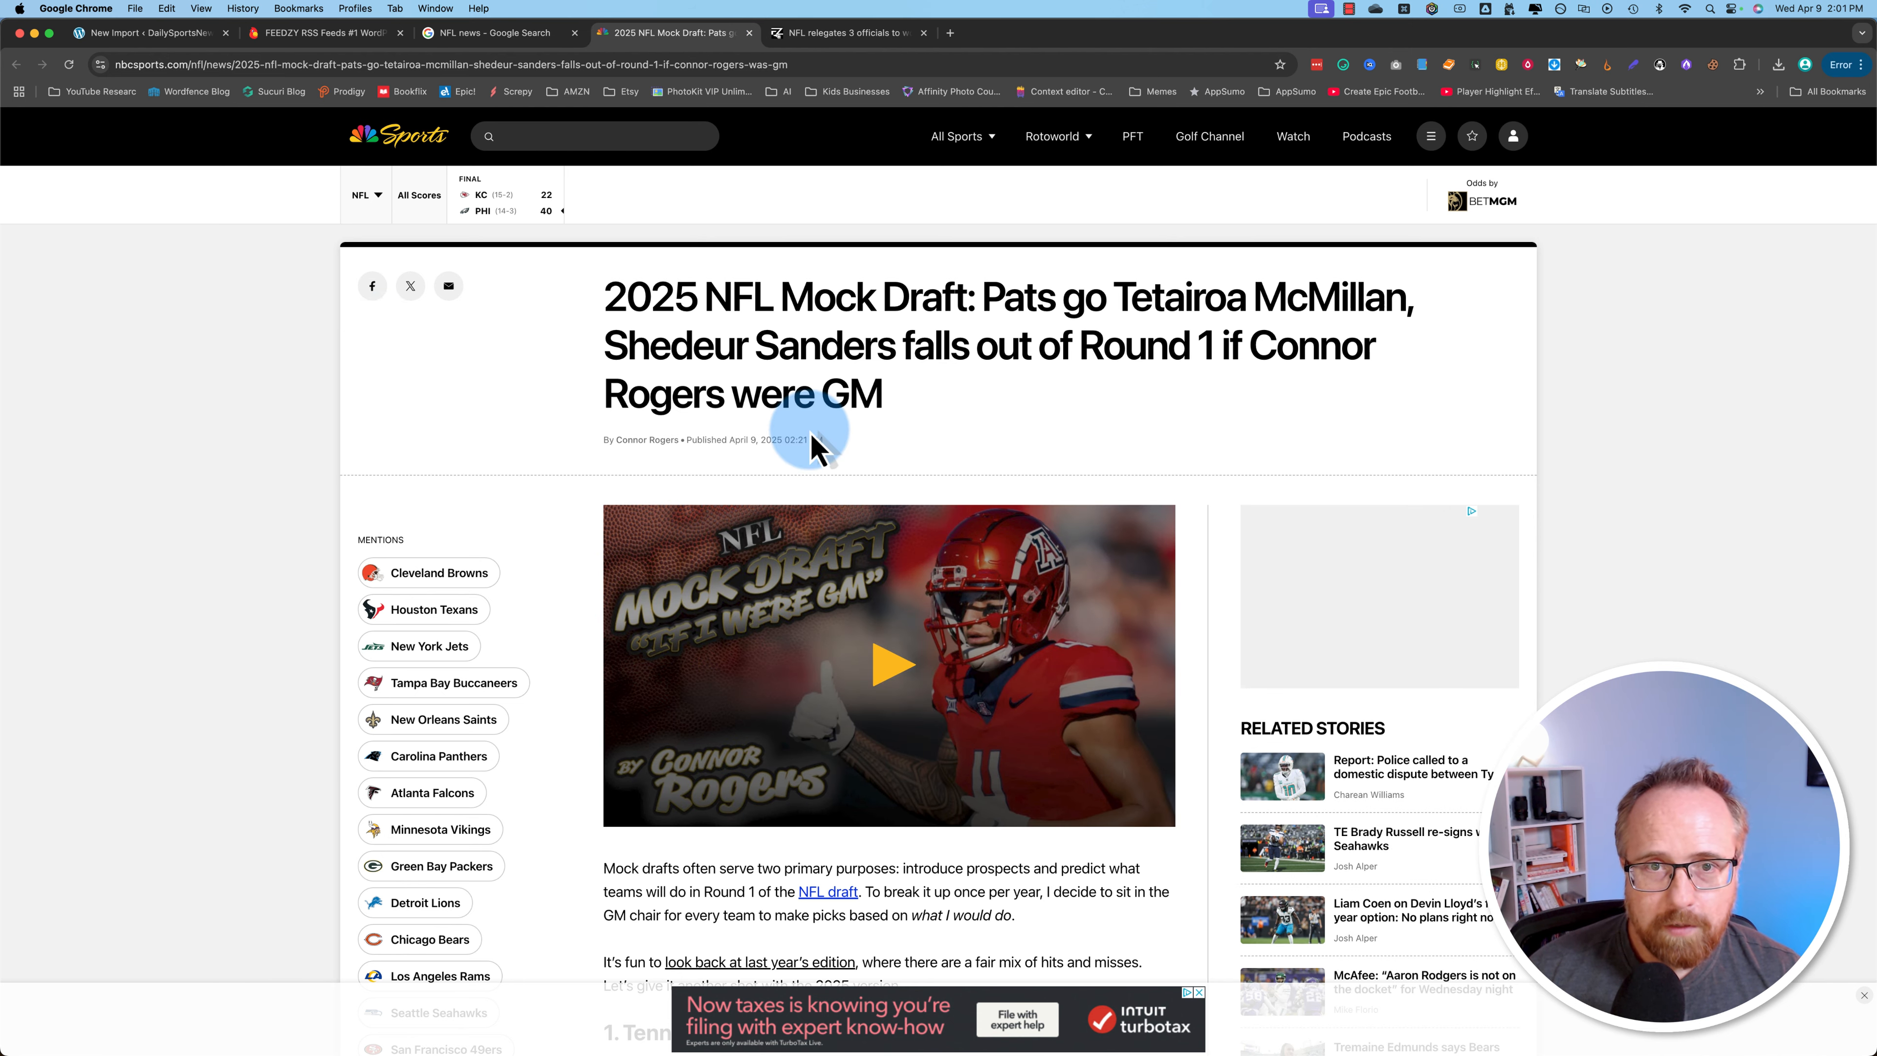
key(super+f)
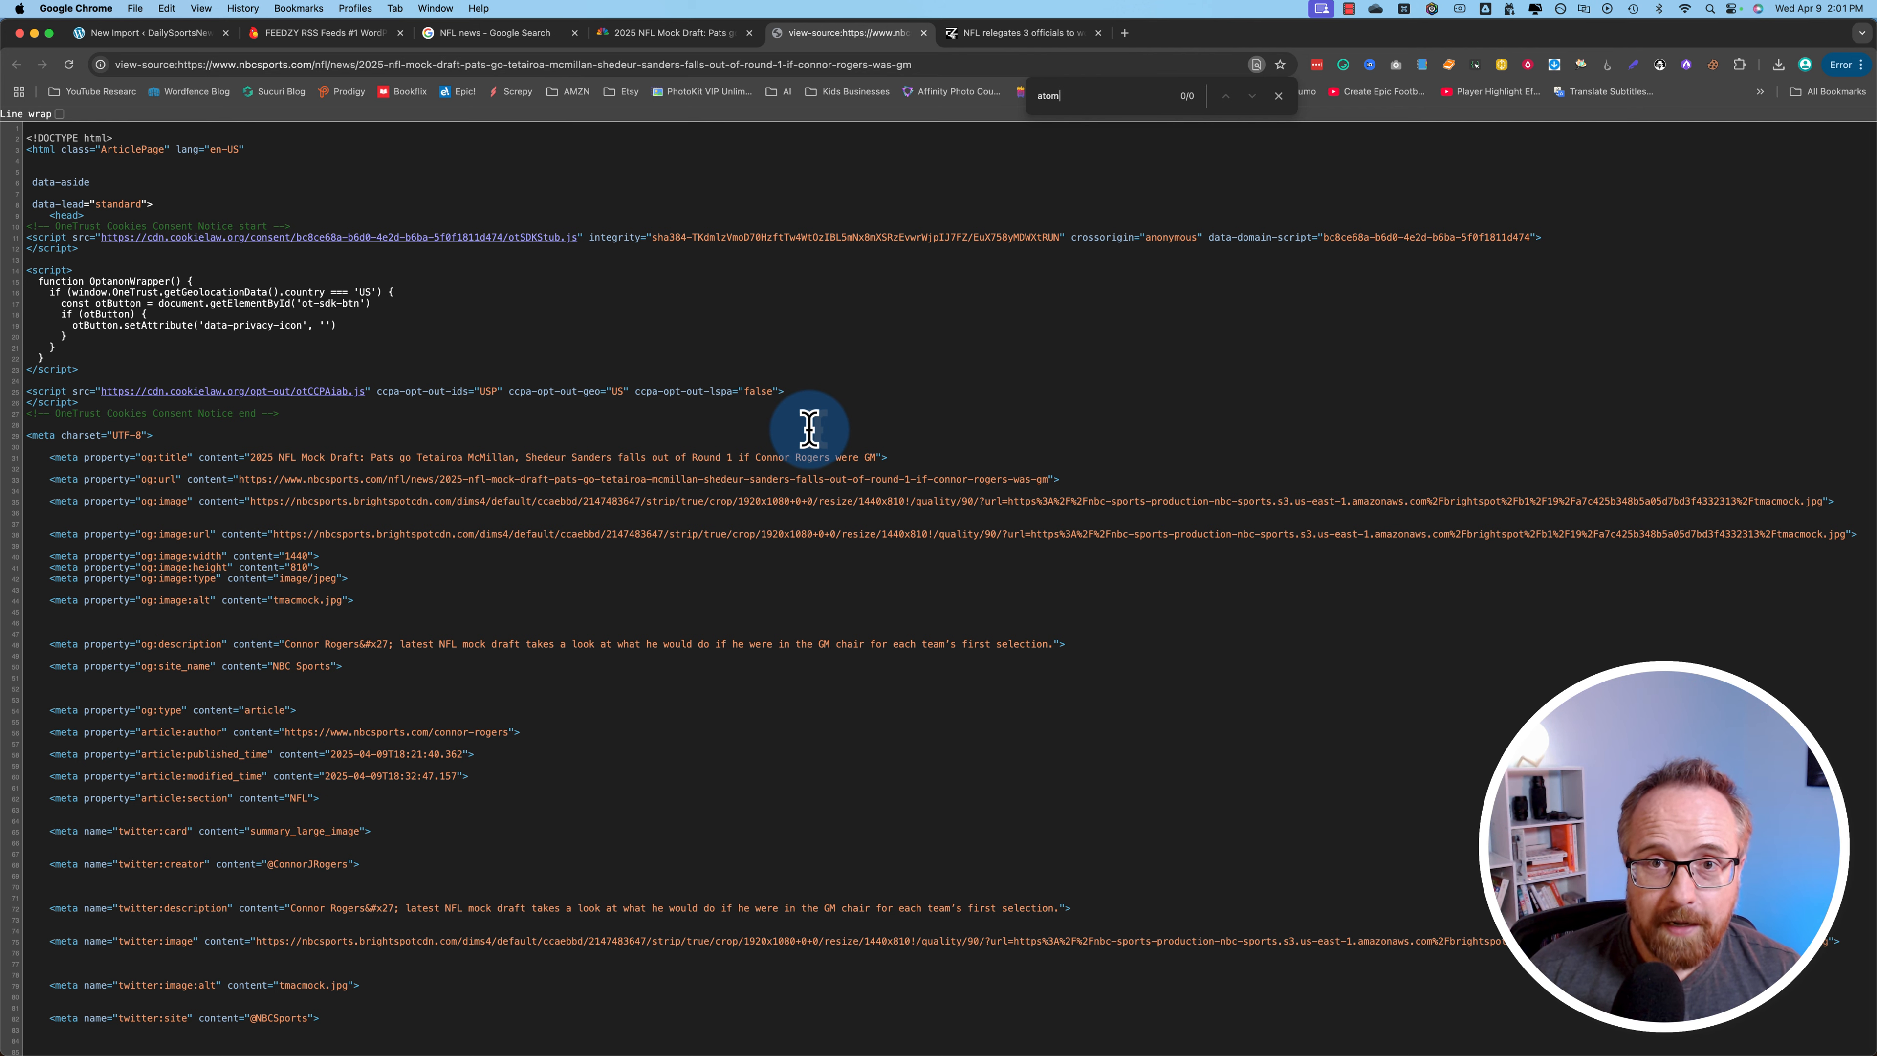
click(923, 33)
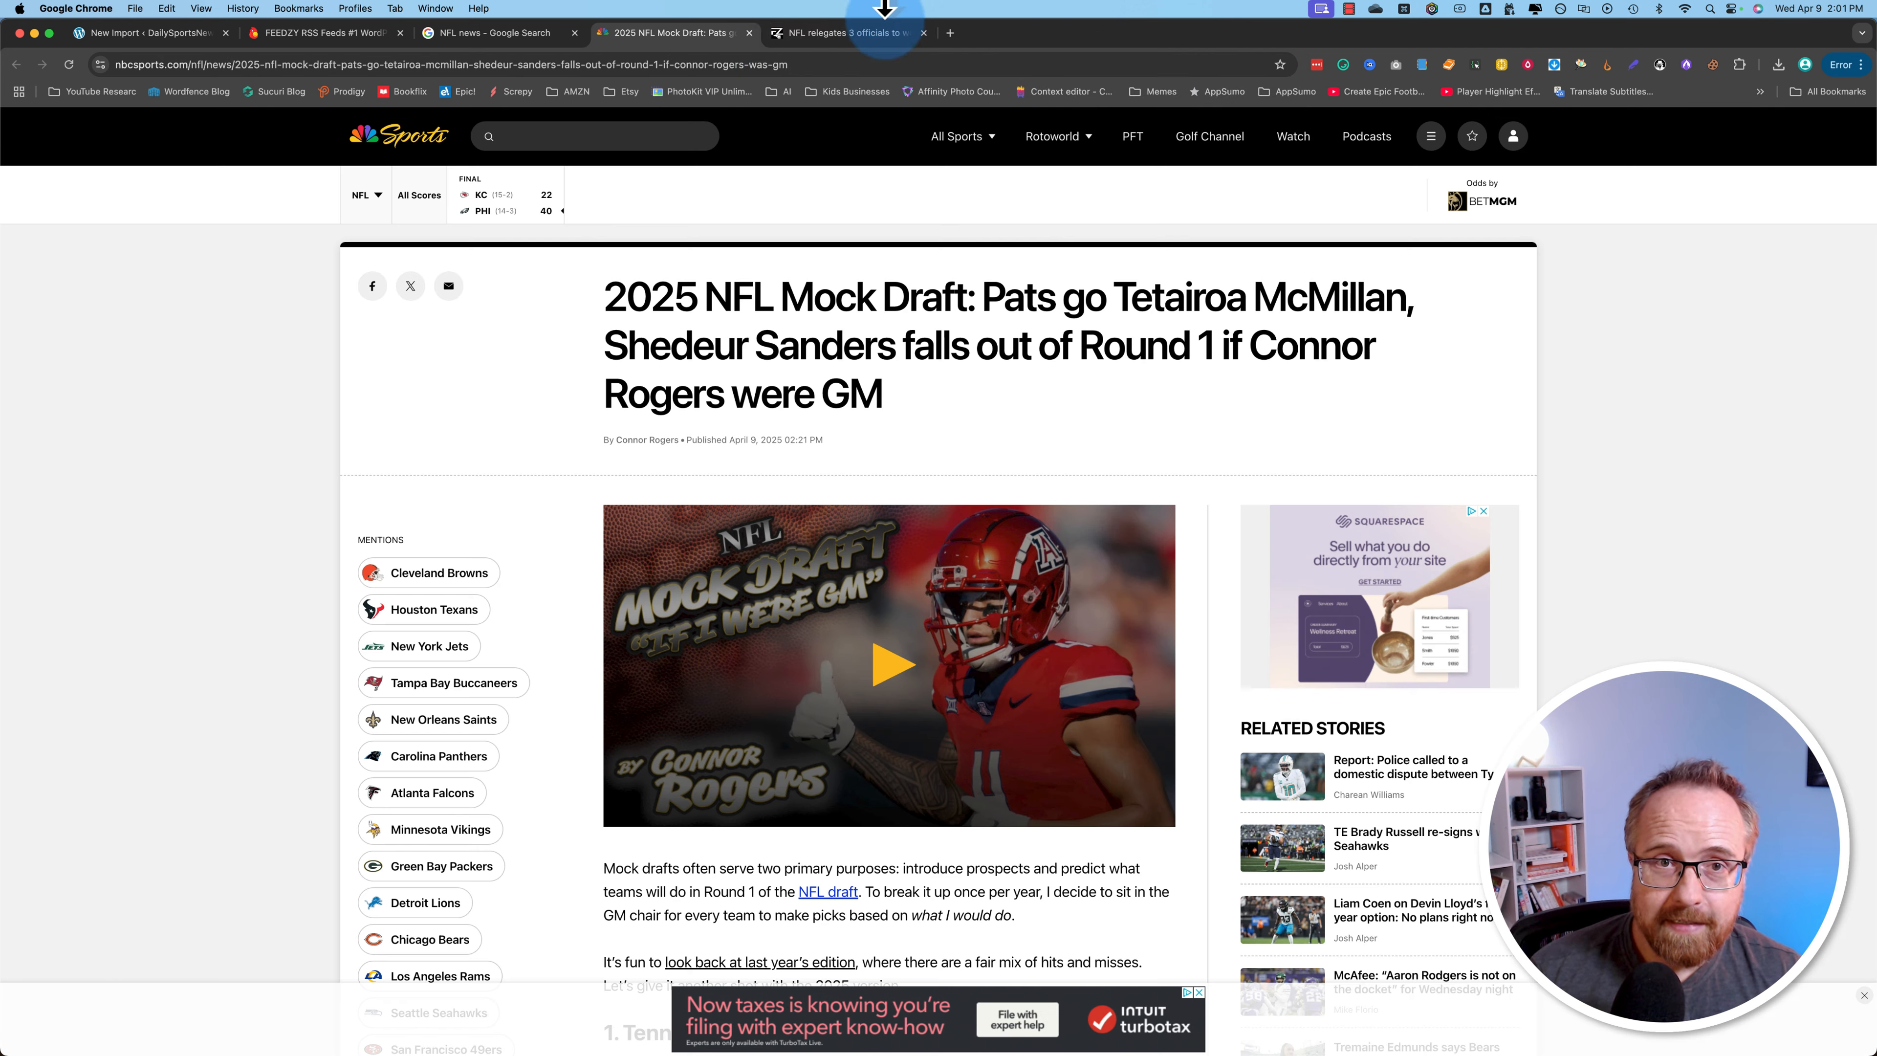
click(750, 33)
right_click(286, 420)
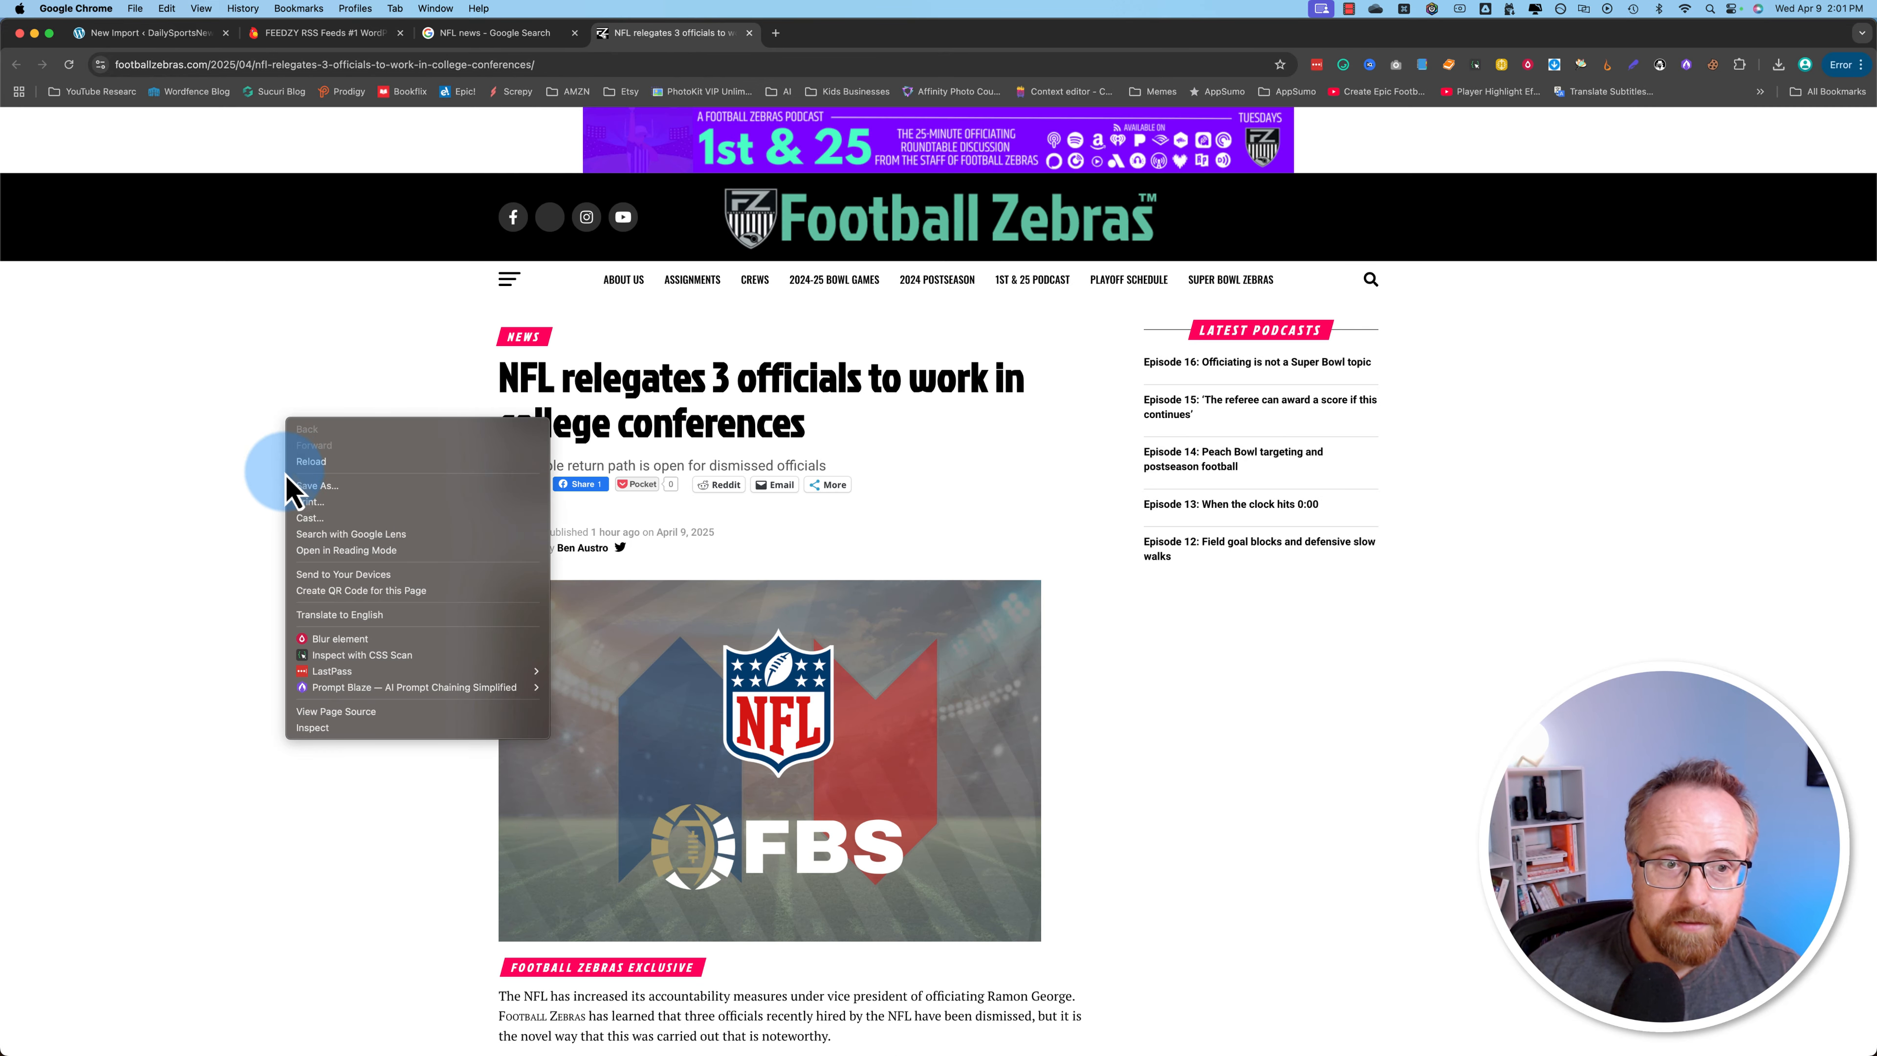
click(362, 712)
key(super+f)
text(rss)
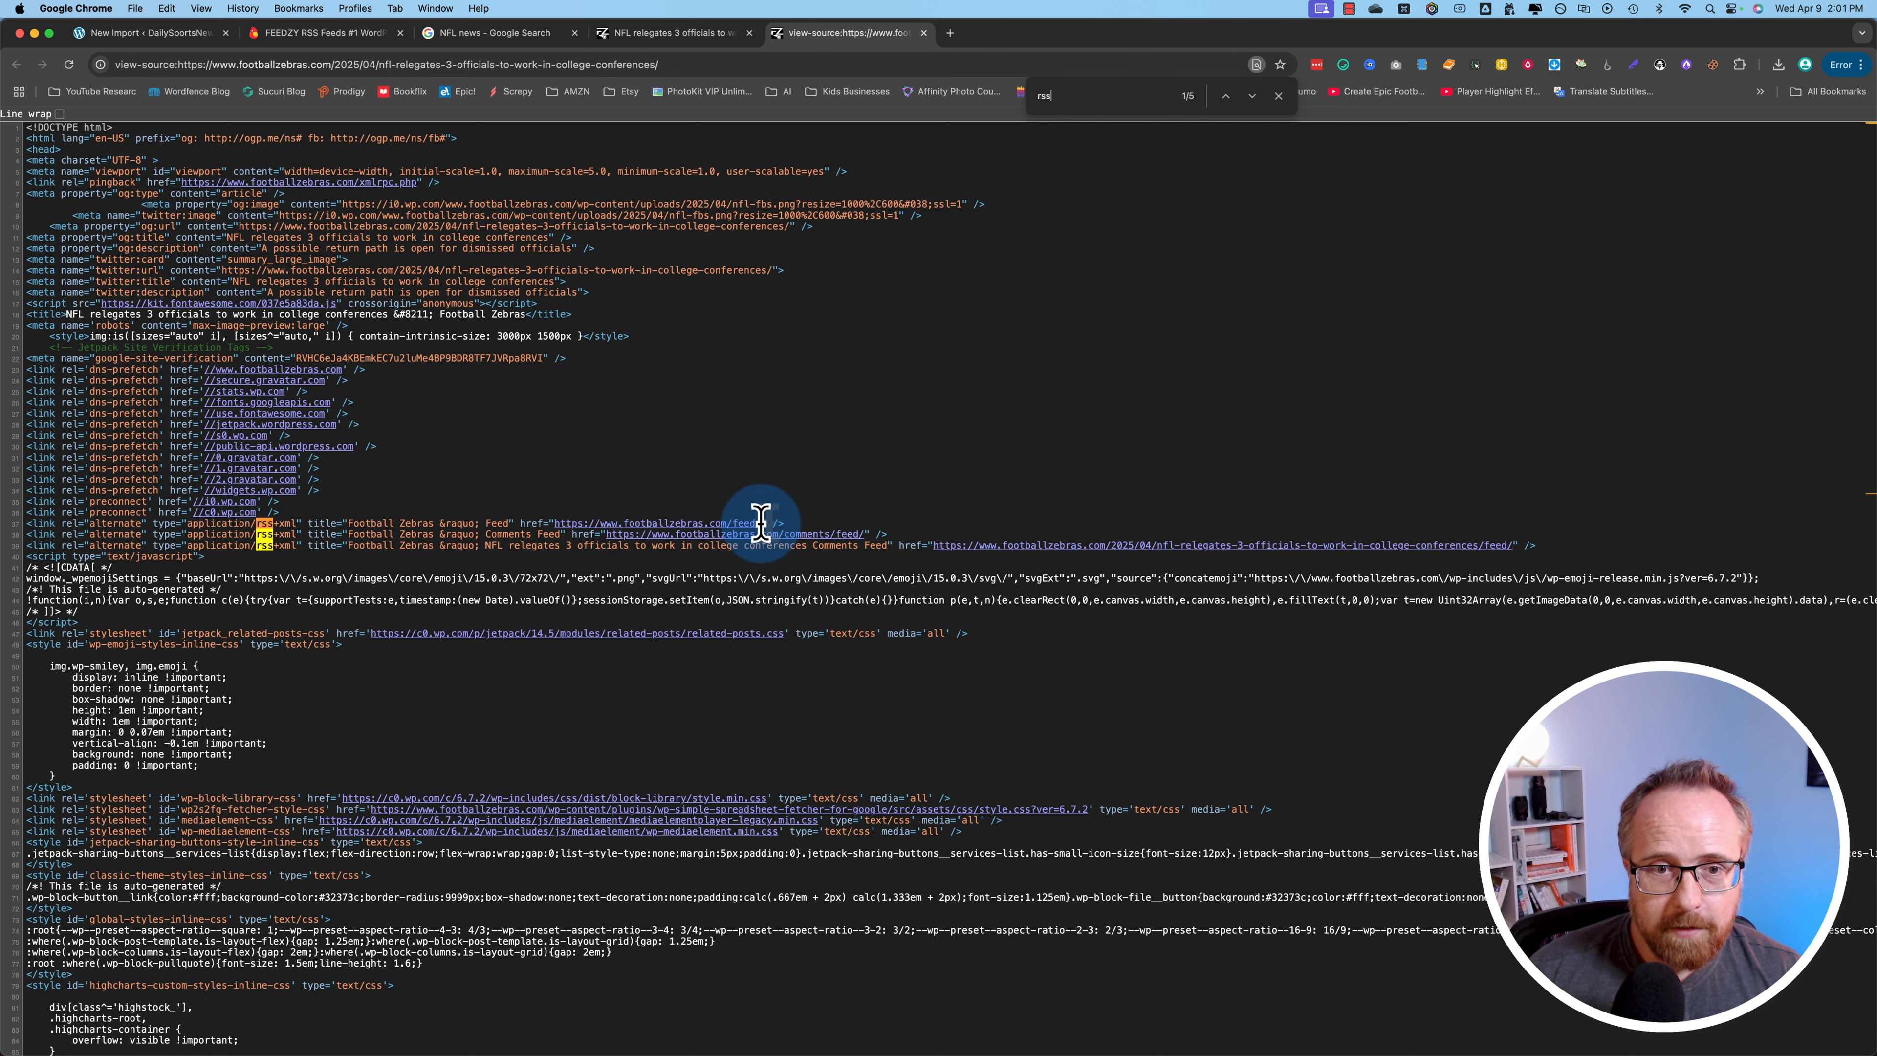
drag(761, 521, 584, 519)
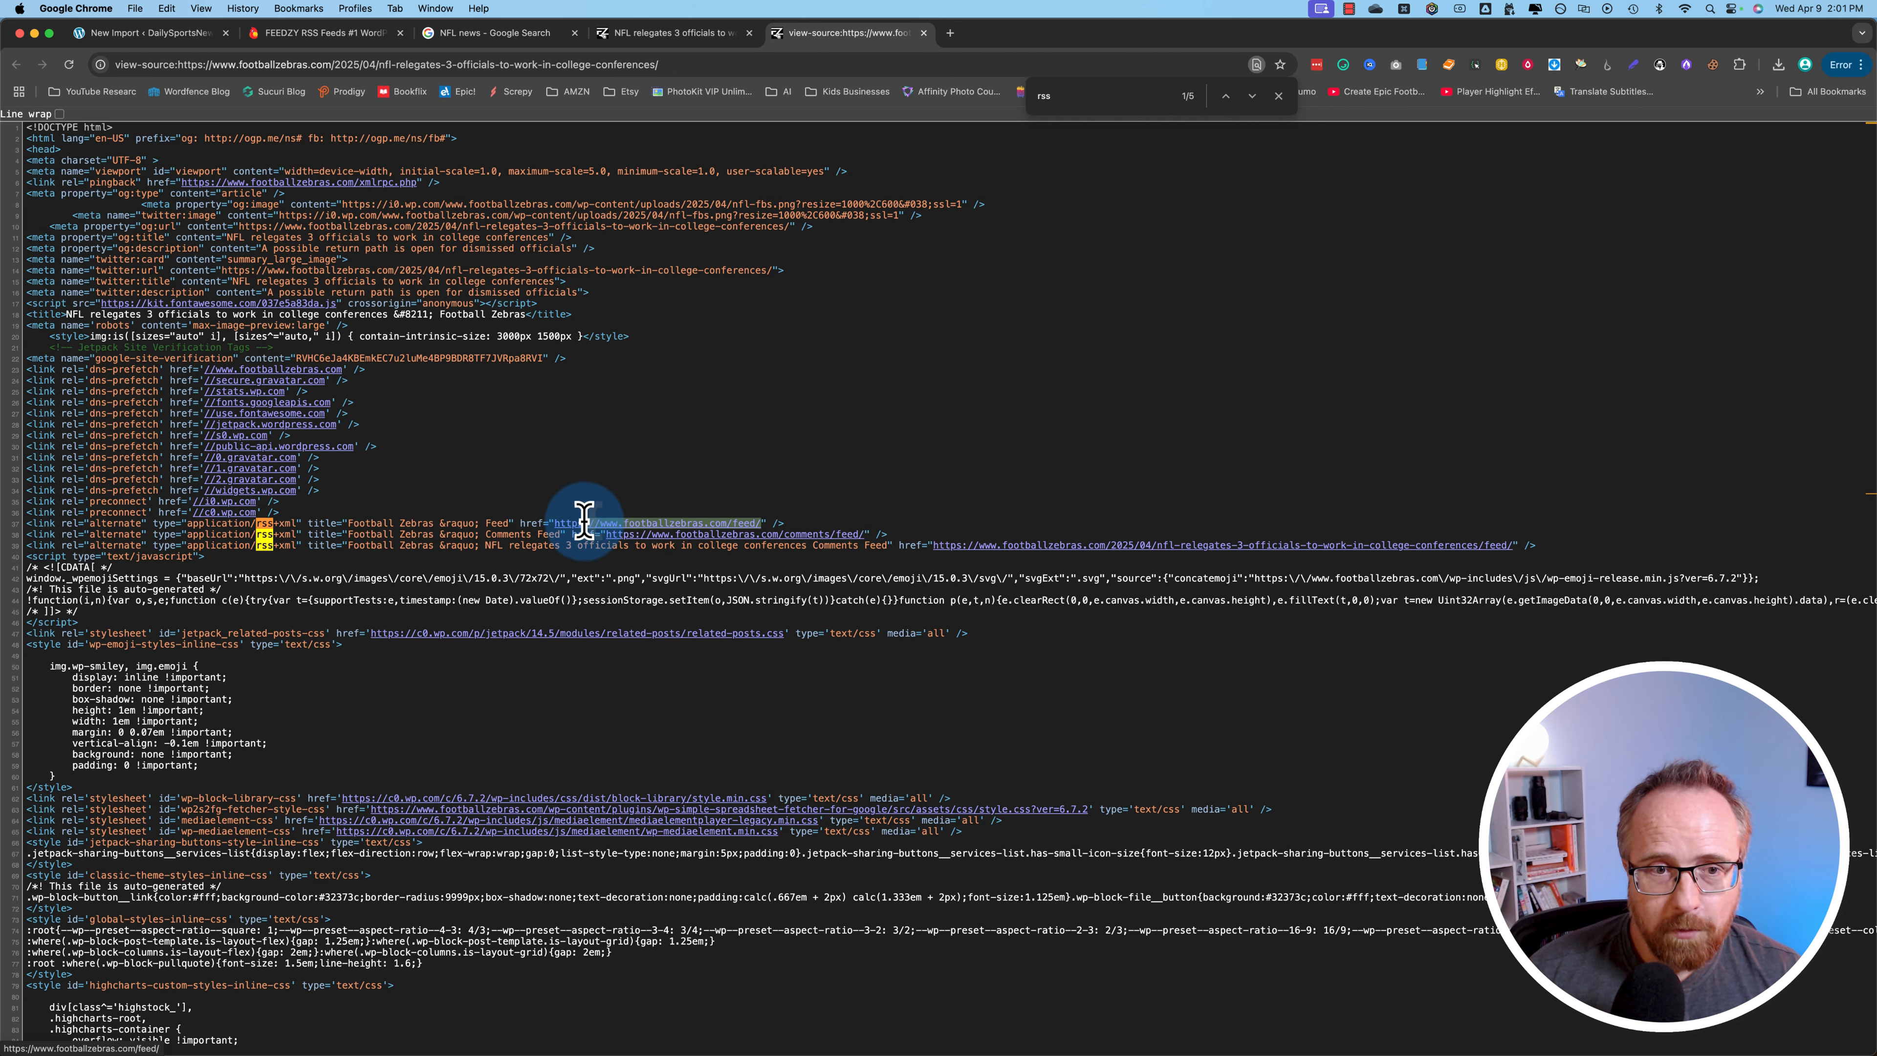
click(924, 33)
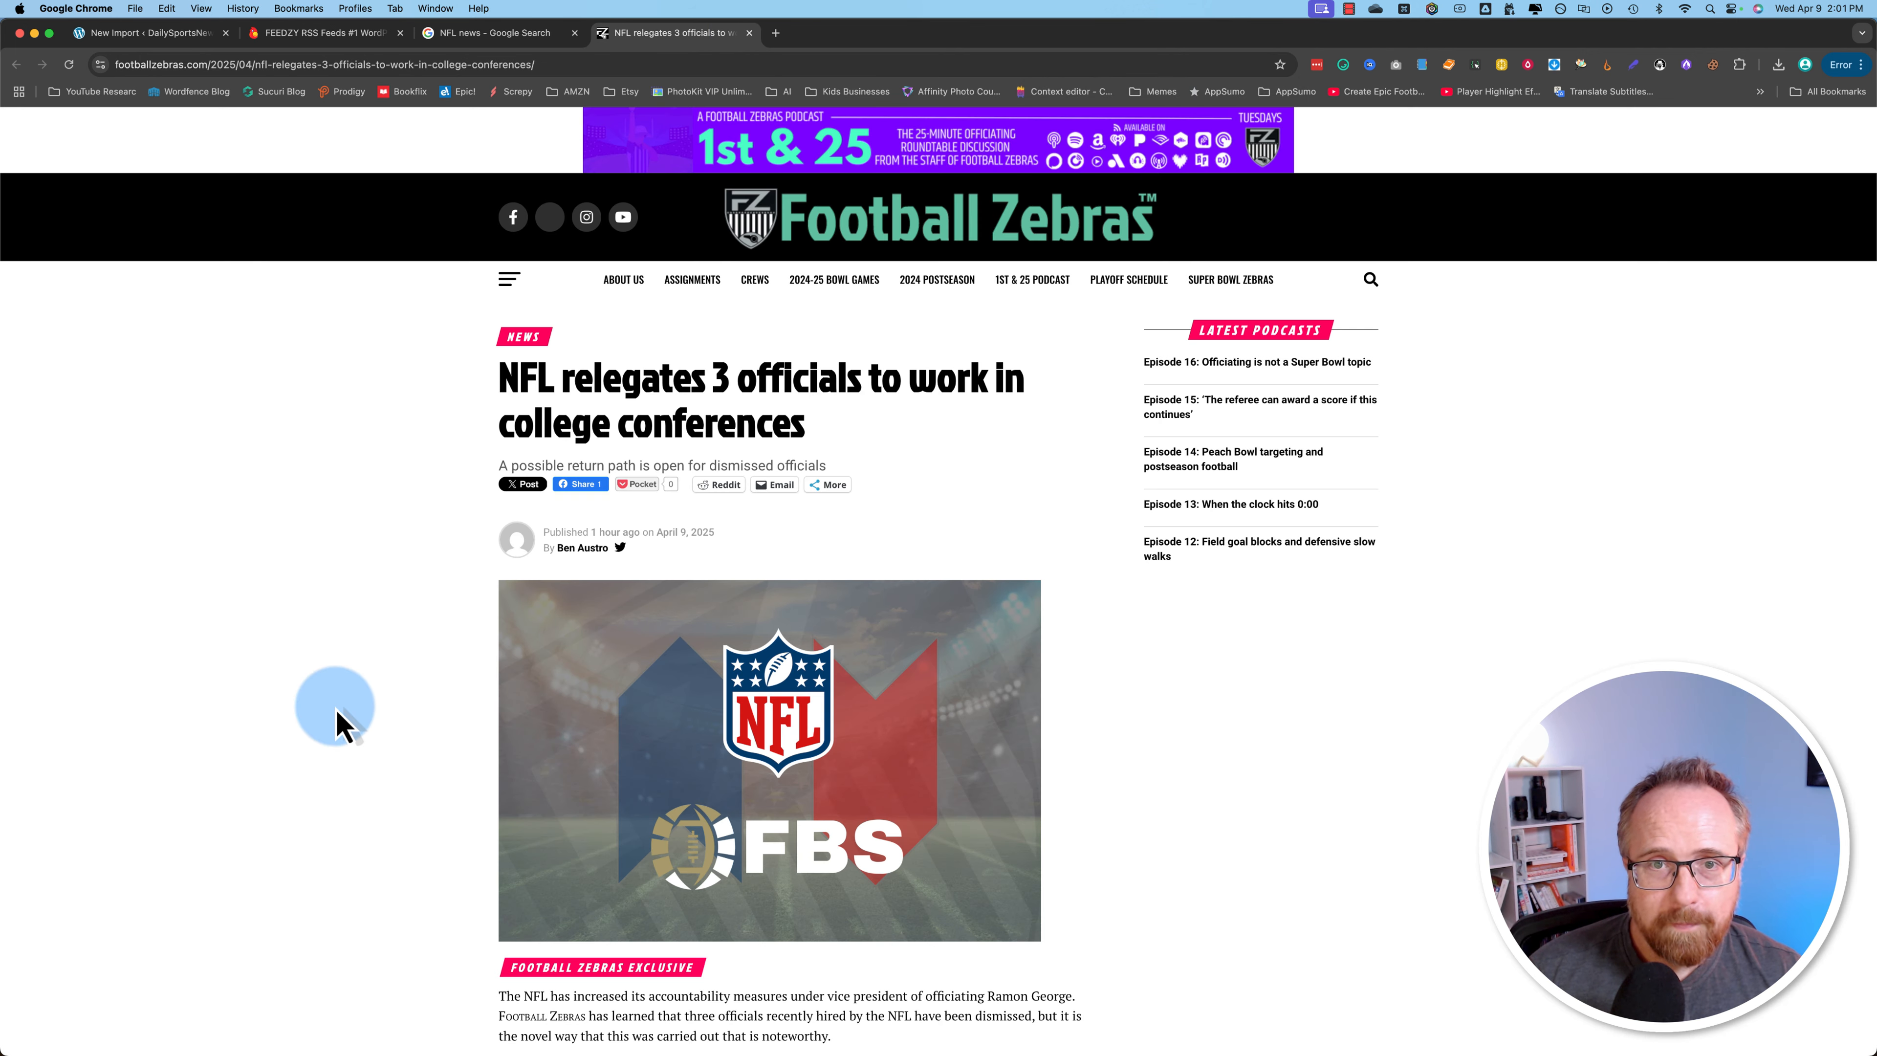
scroll(334, 721, down, 20)
scroll(336, 721, down, 6)
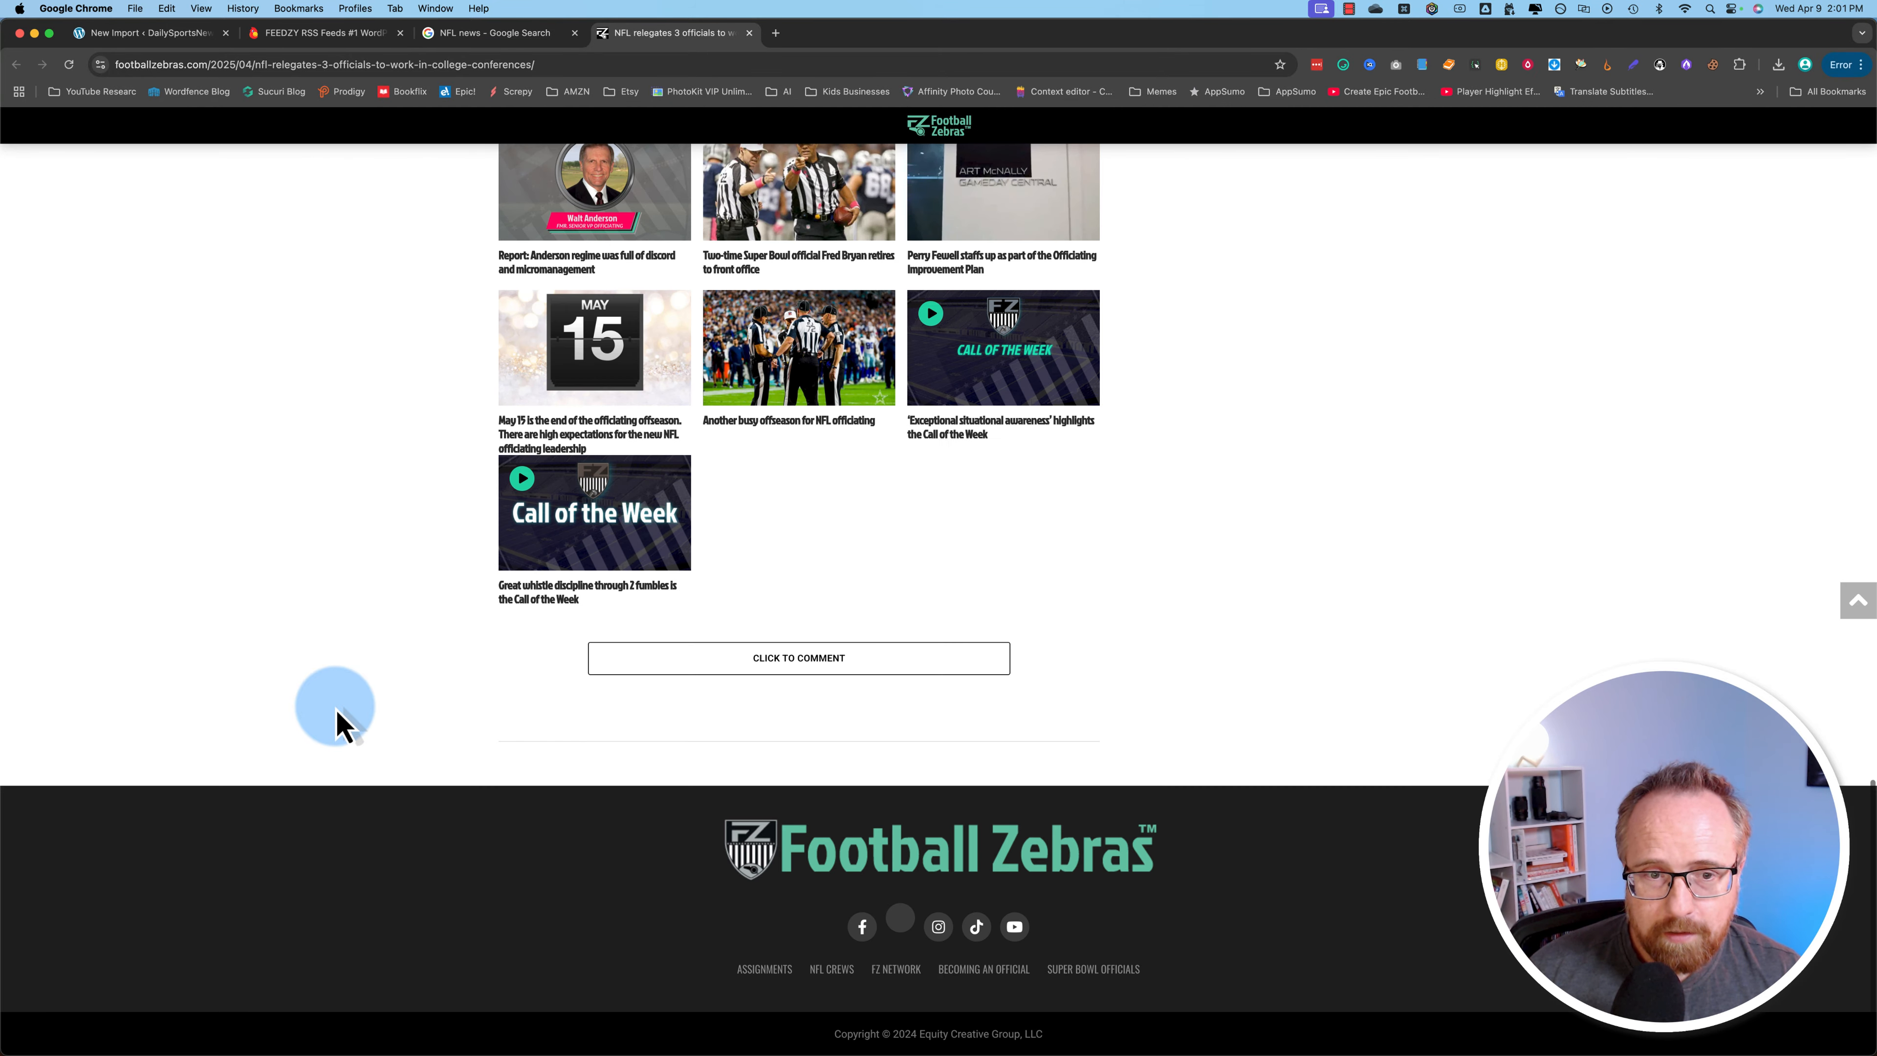
click(748, 33)
click(192, 32)
click(785, 570)
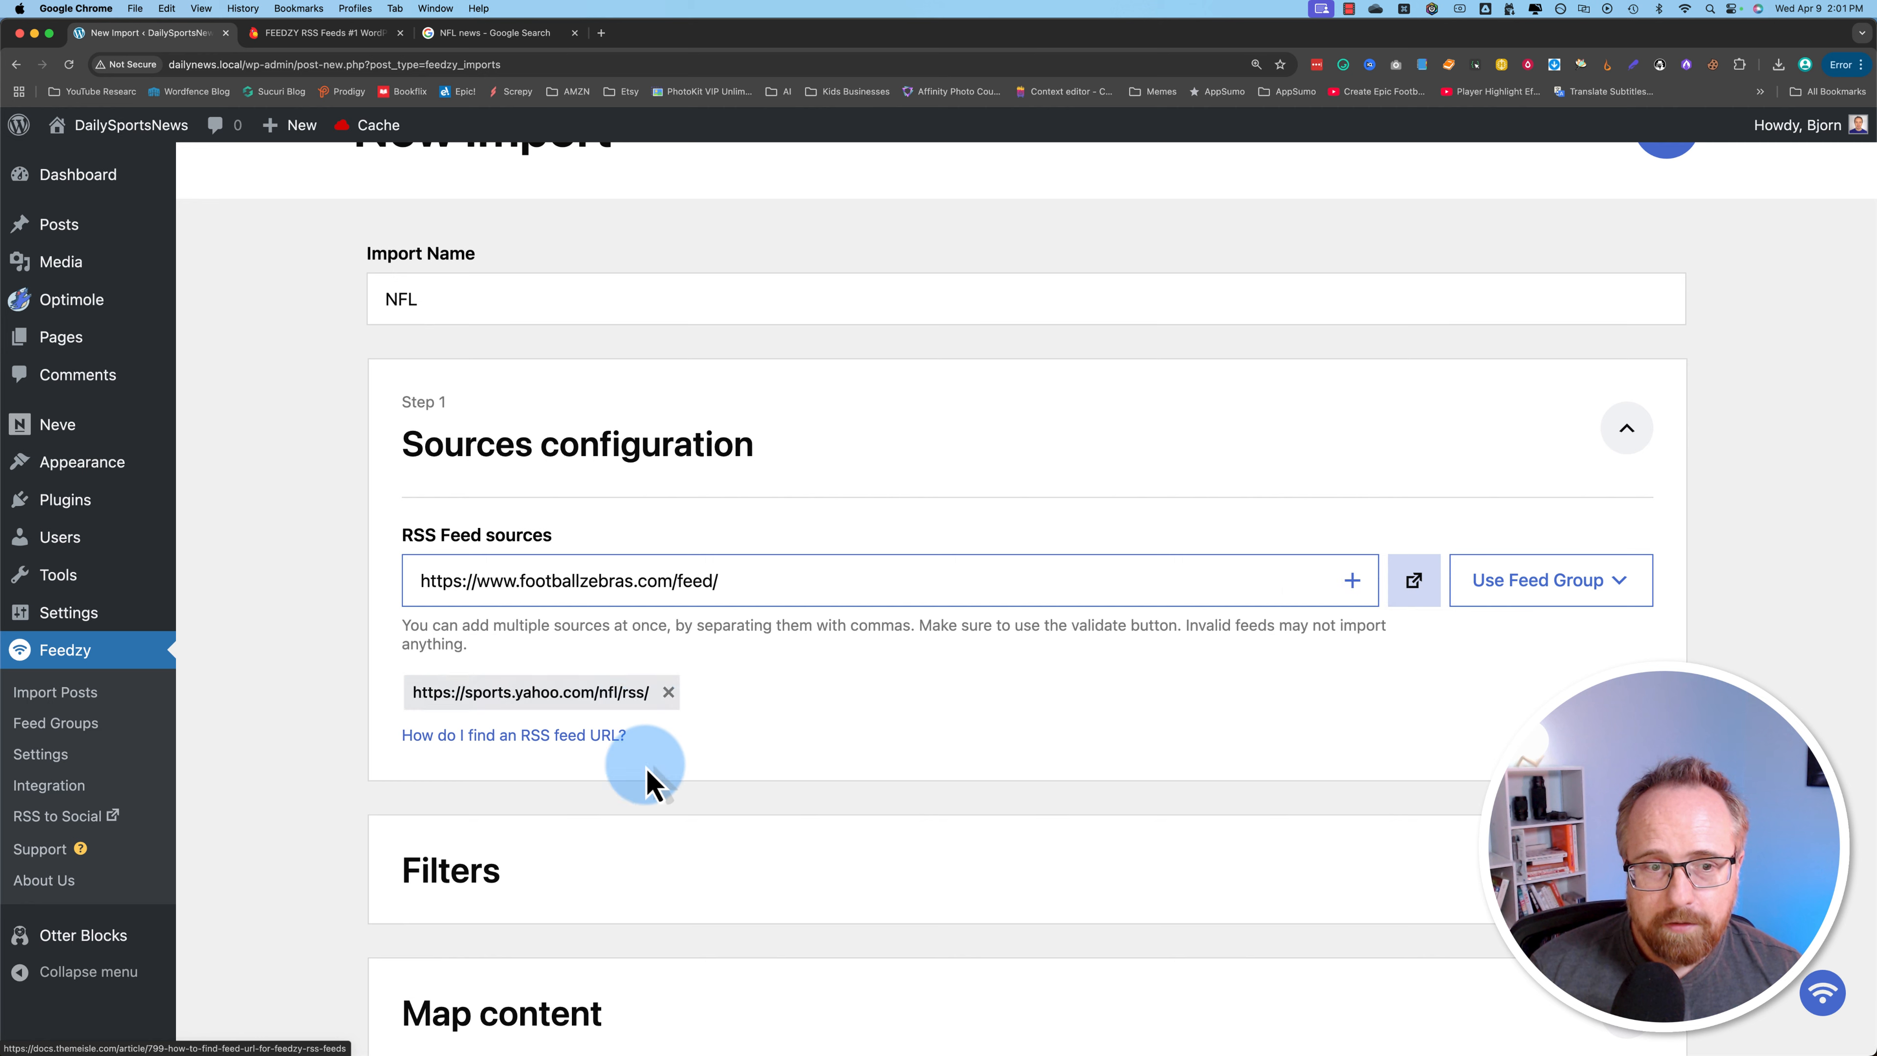
click(1349, 580)
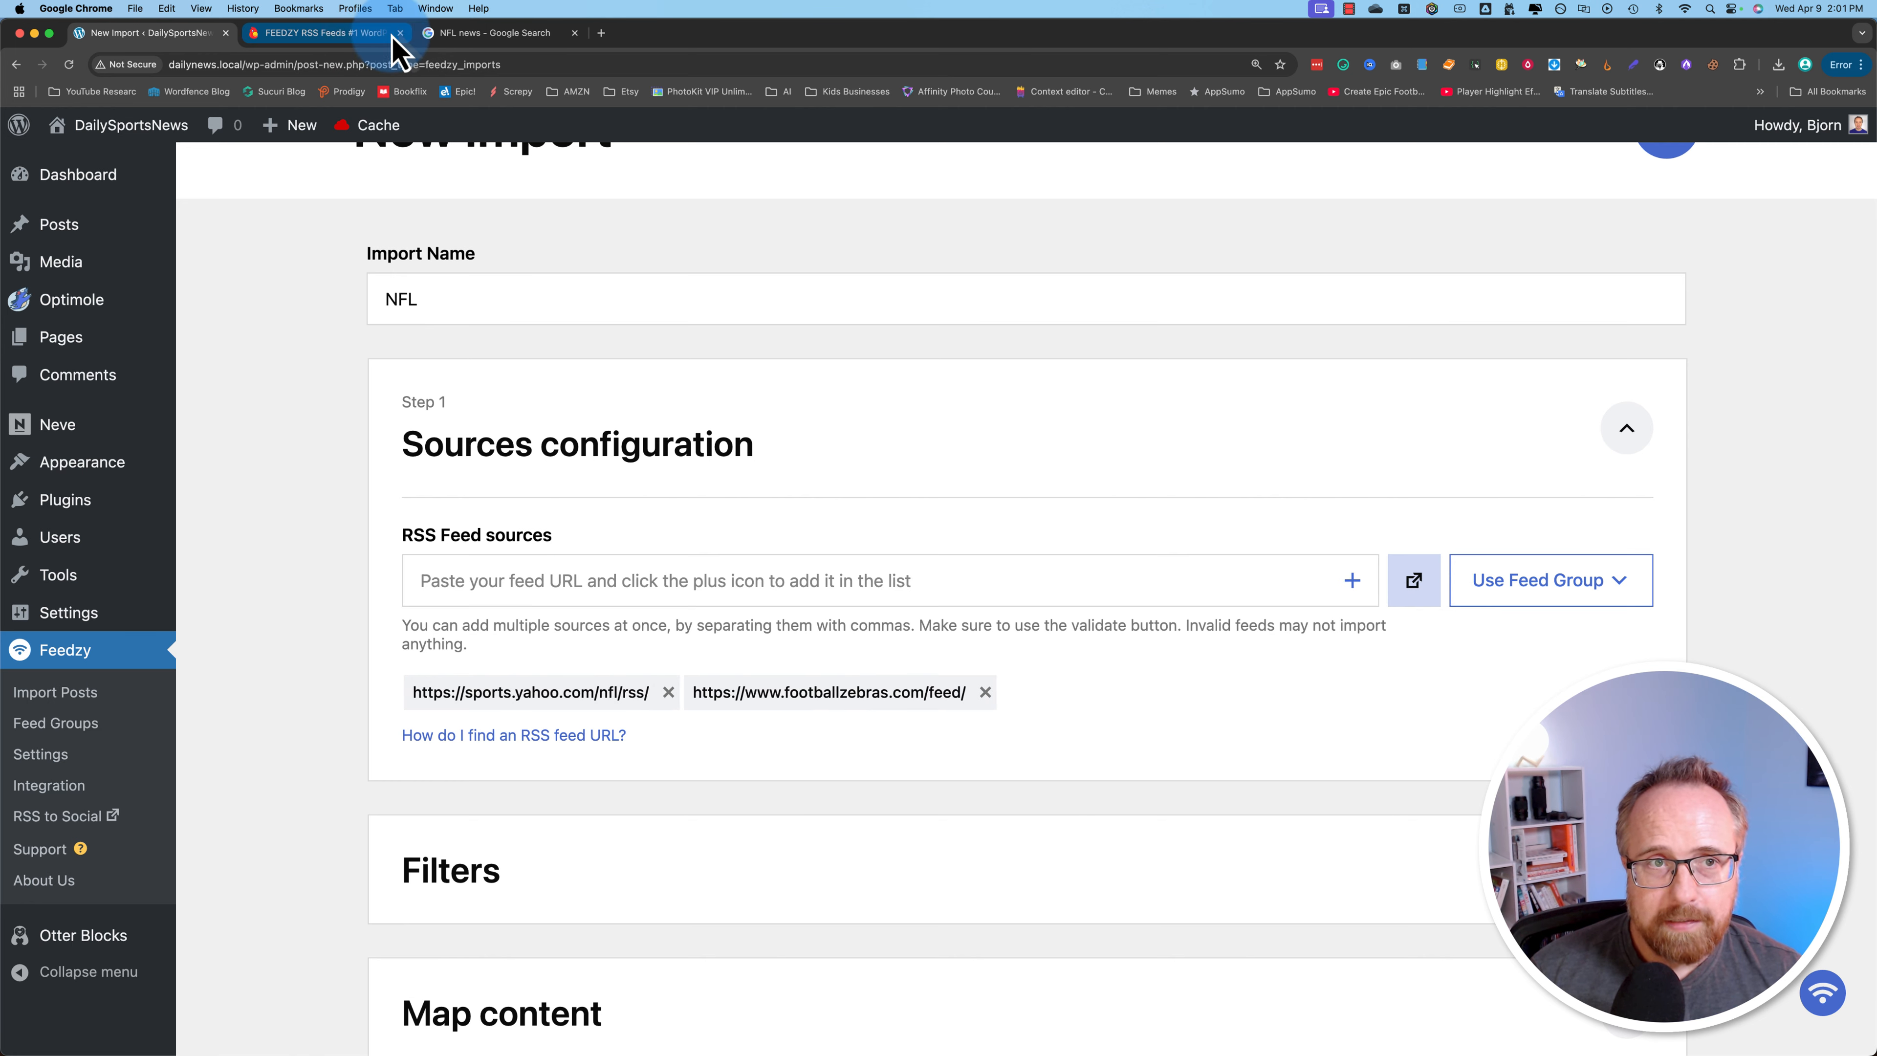
Search Google for nfl news and "powered by wordpress".
click(473, 34)
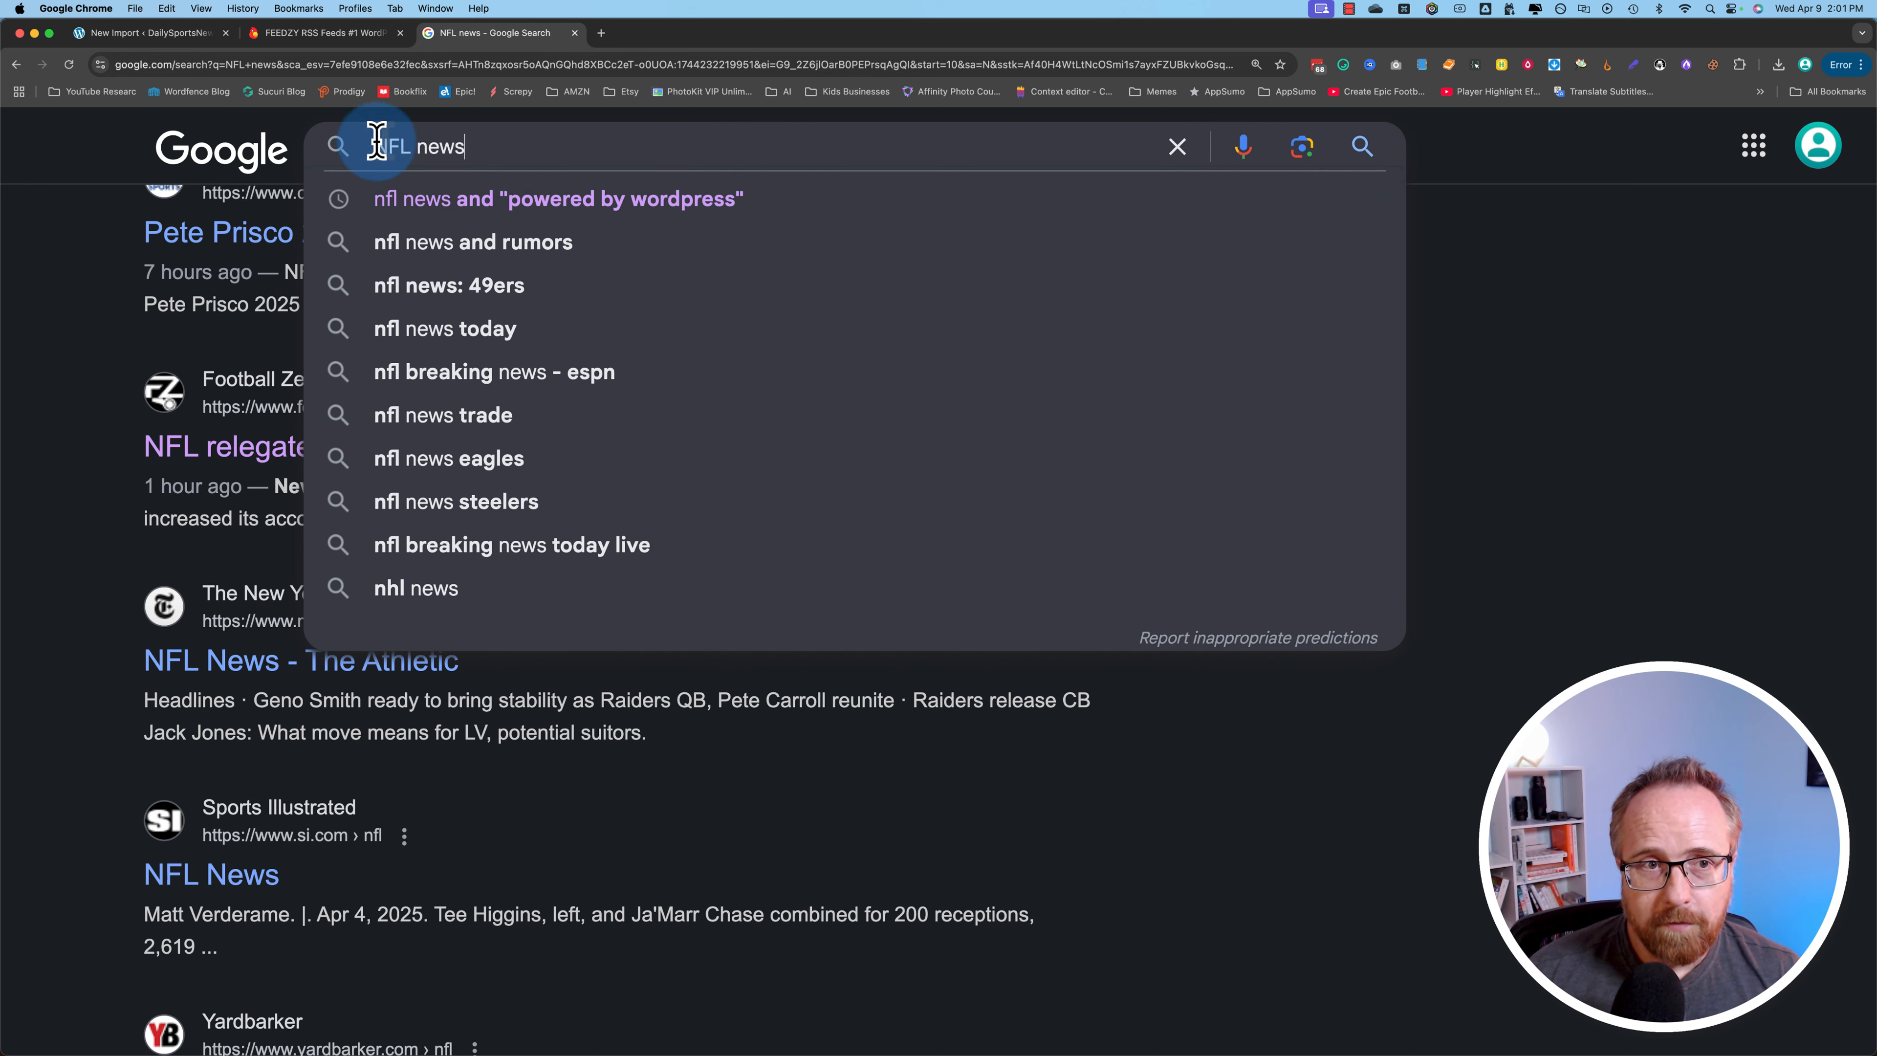
click(489, 199)
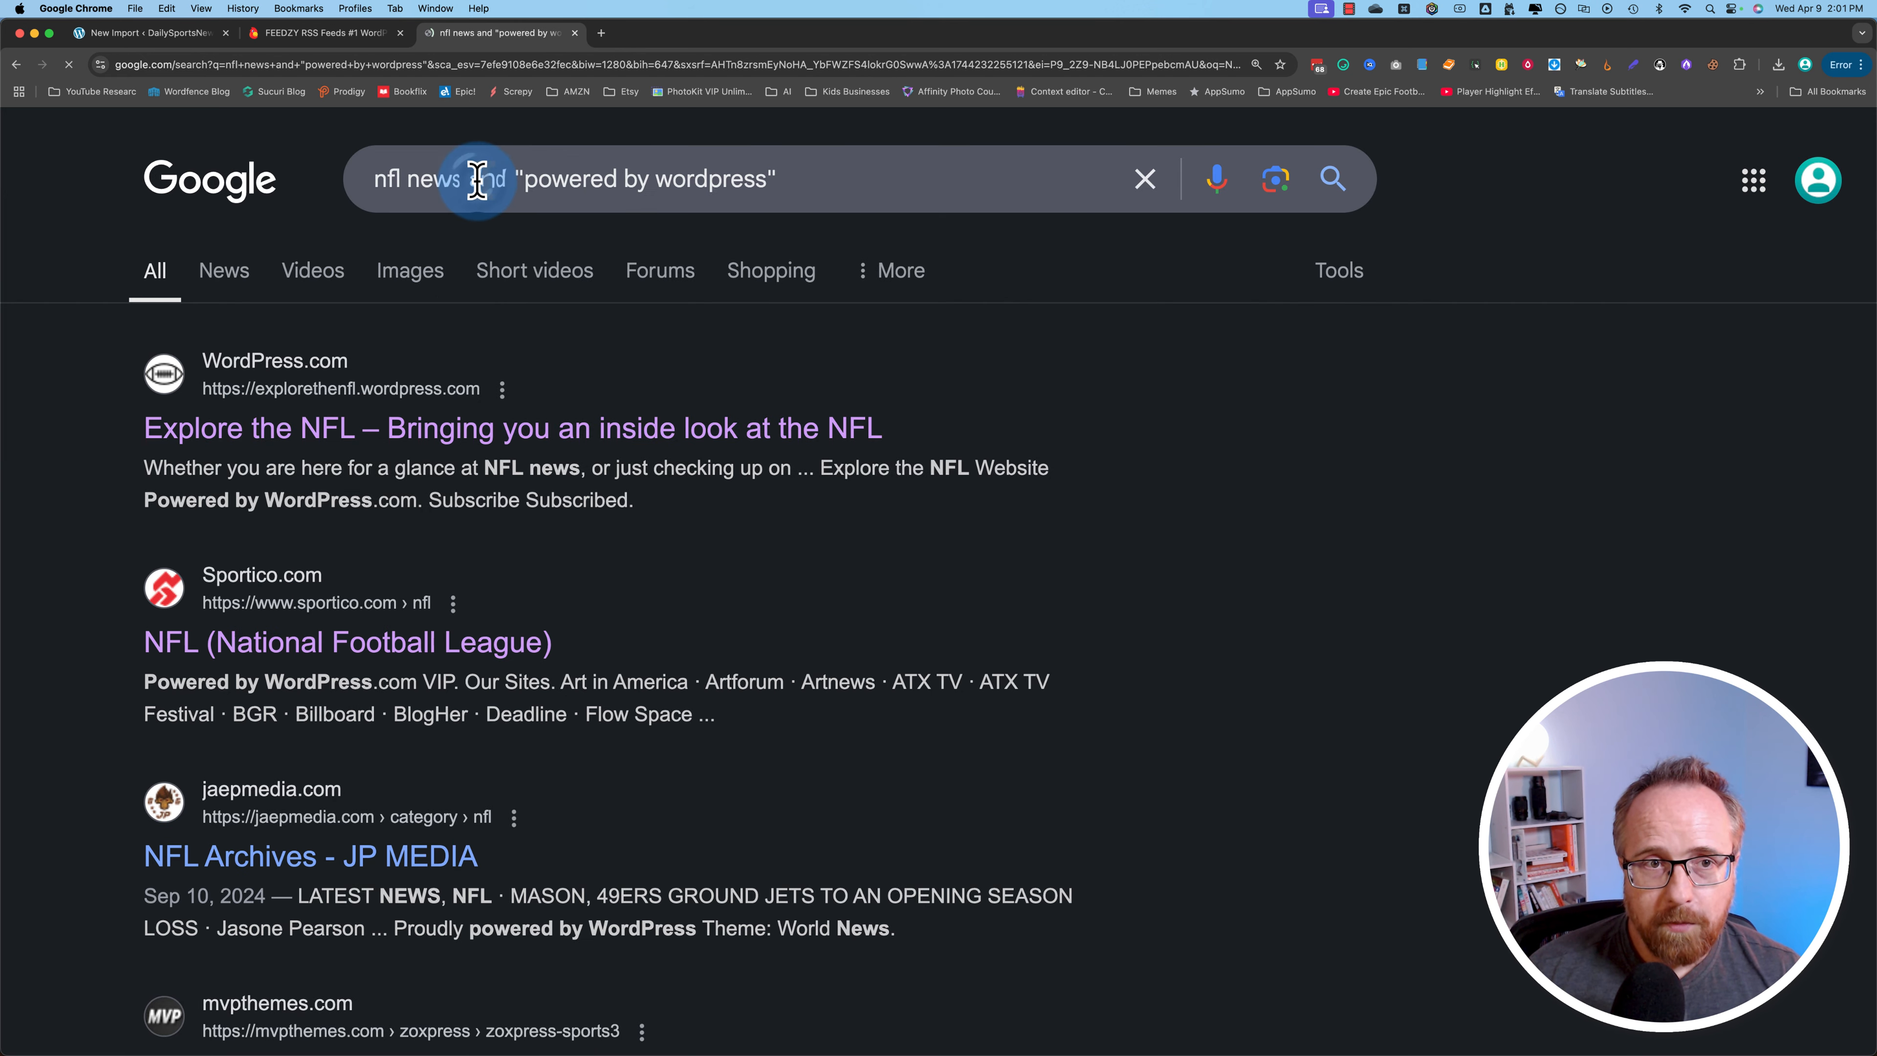
double_click(484, 179)
drag(517, 179, 789, 181)
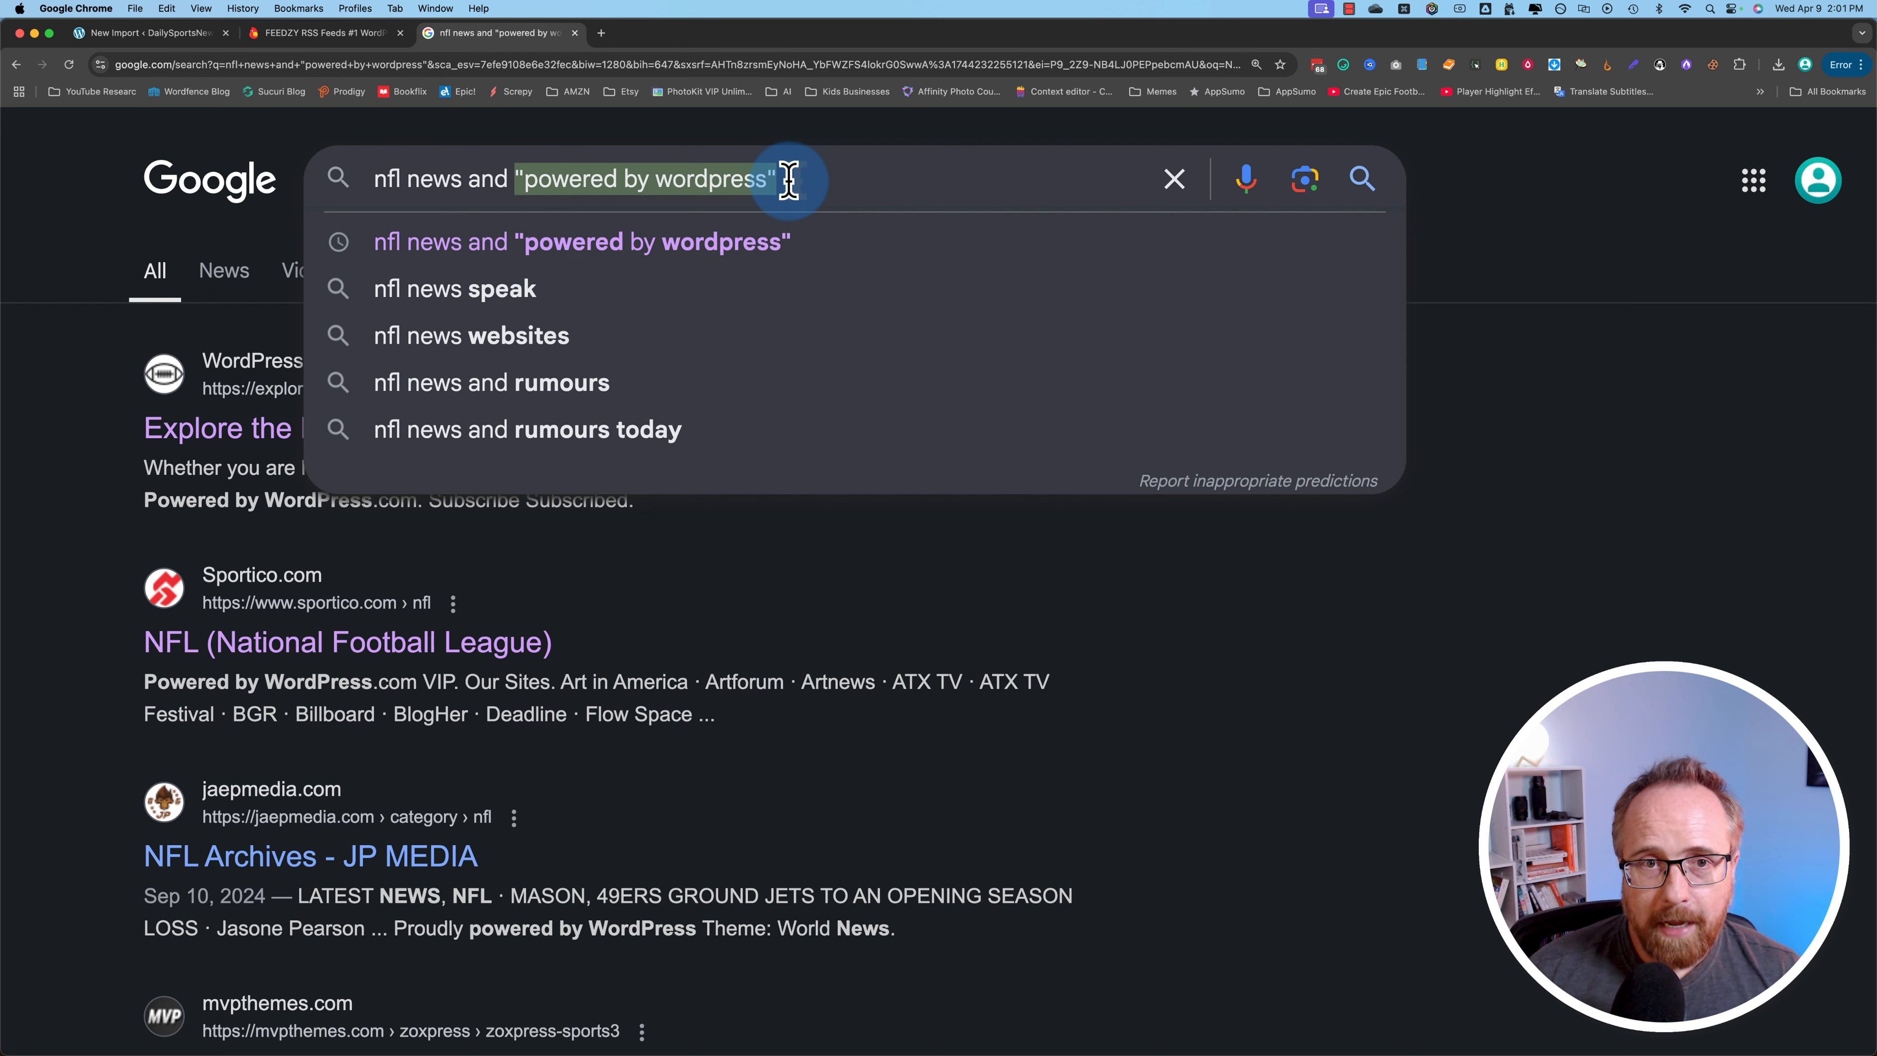
click(113, 419)
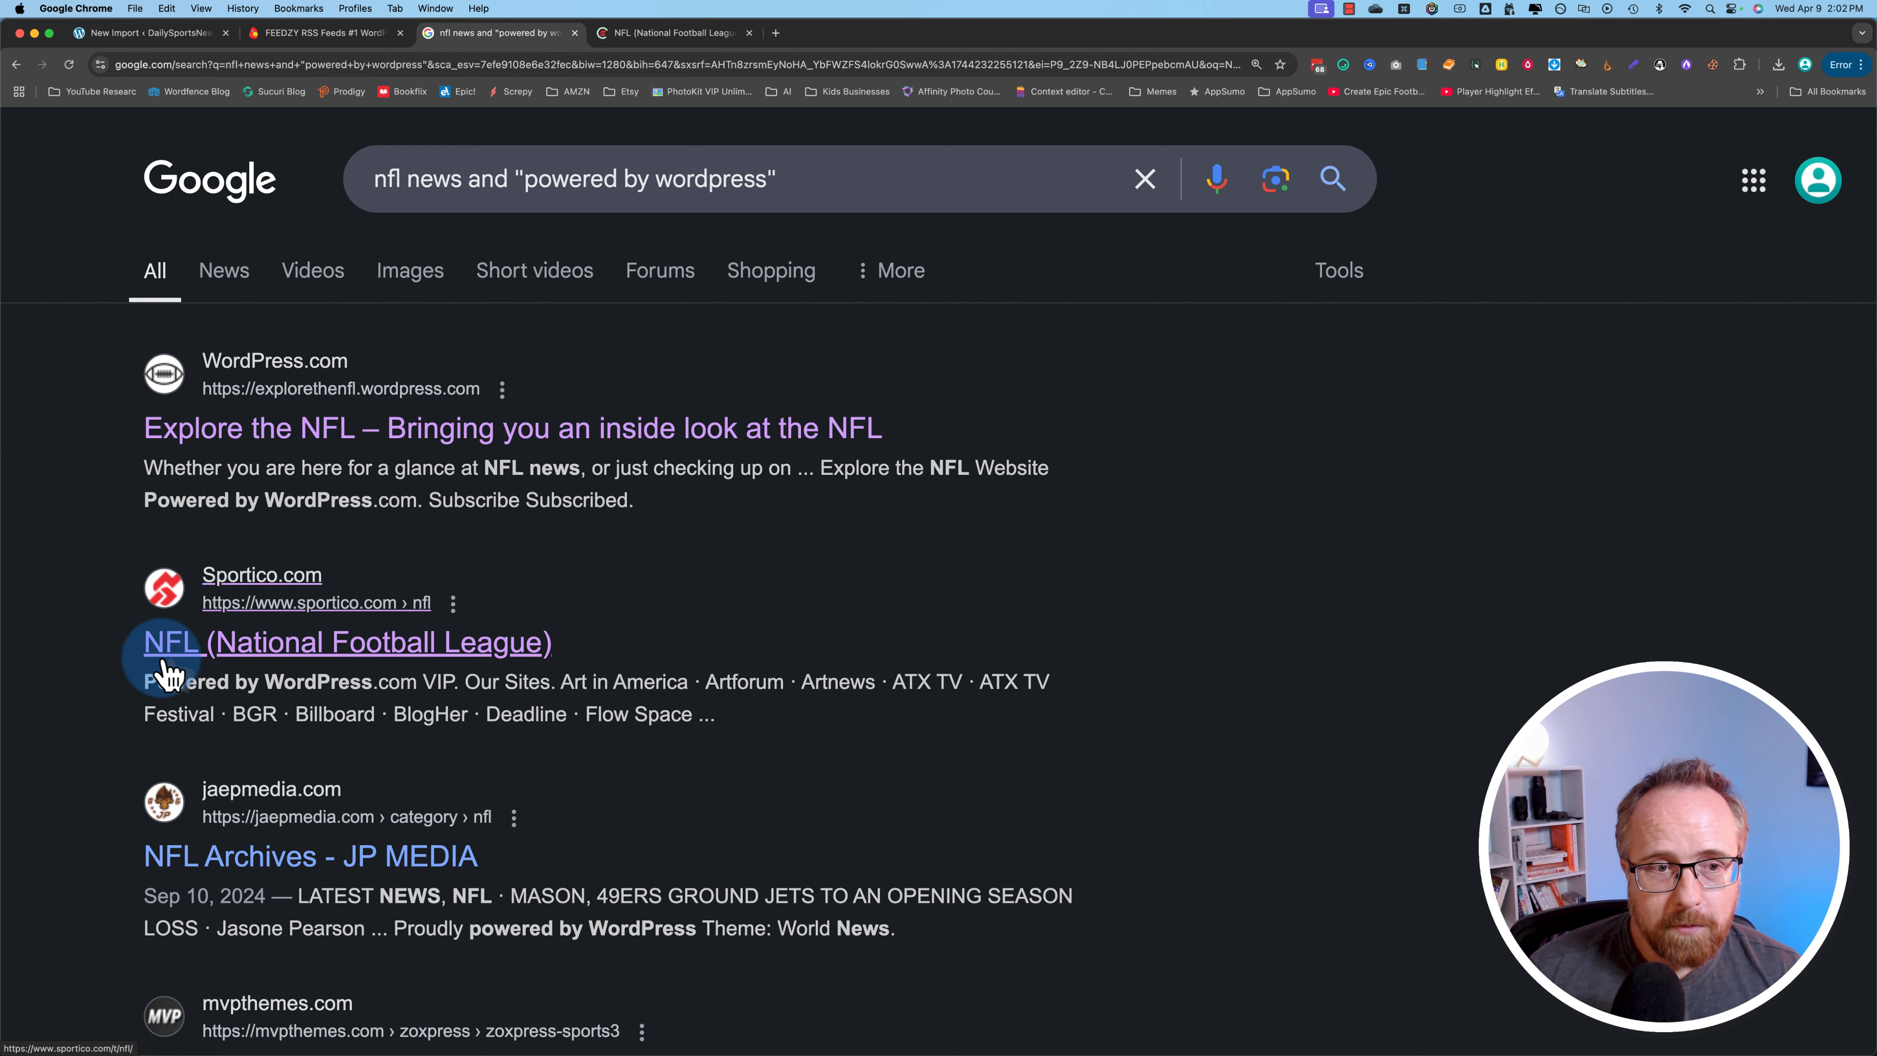
Check the footer of Sportico's NFL page for the "Powered by WordPress.com VIP" notice.
click(648, 35)
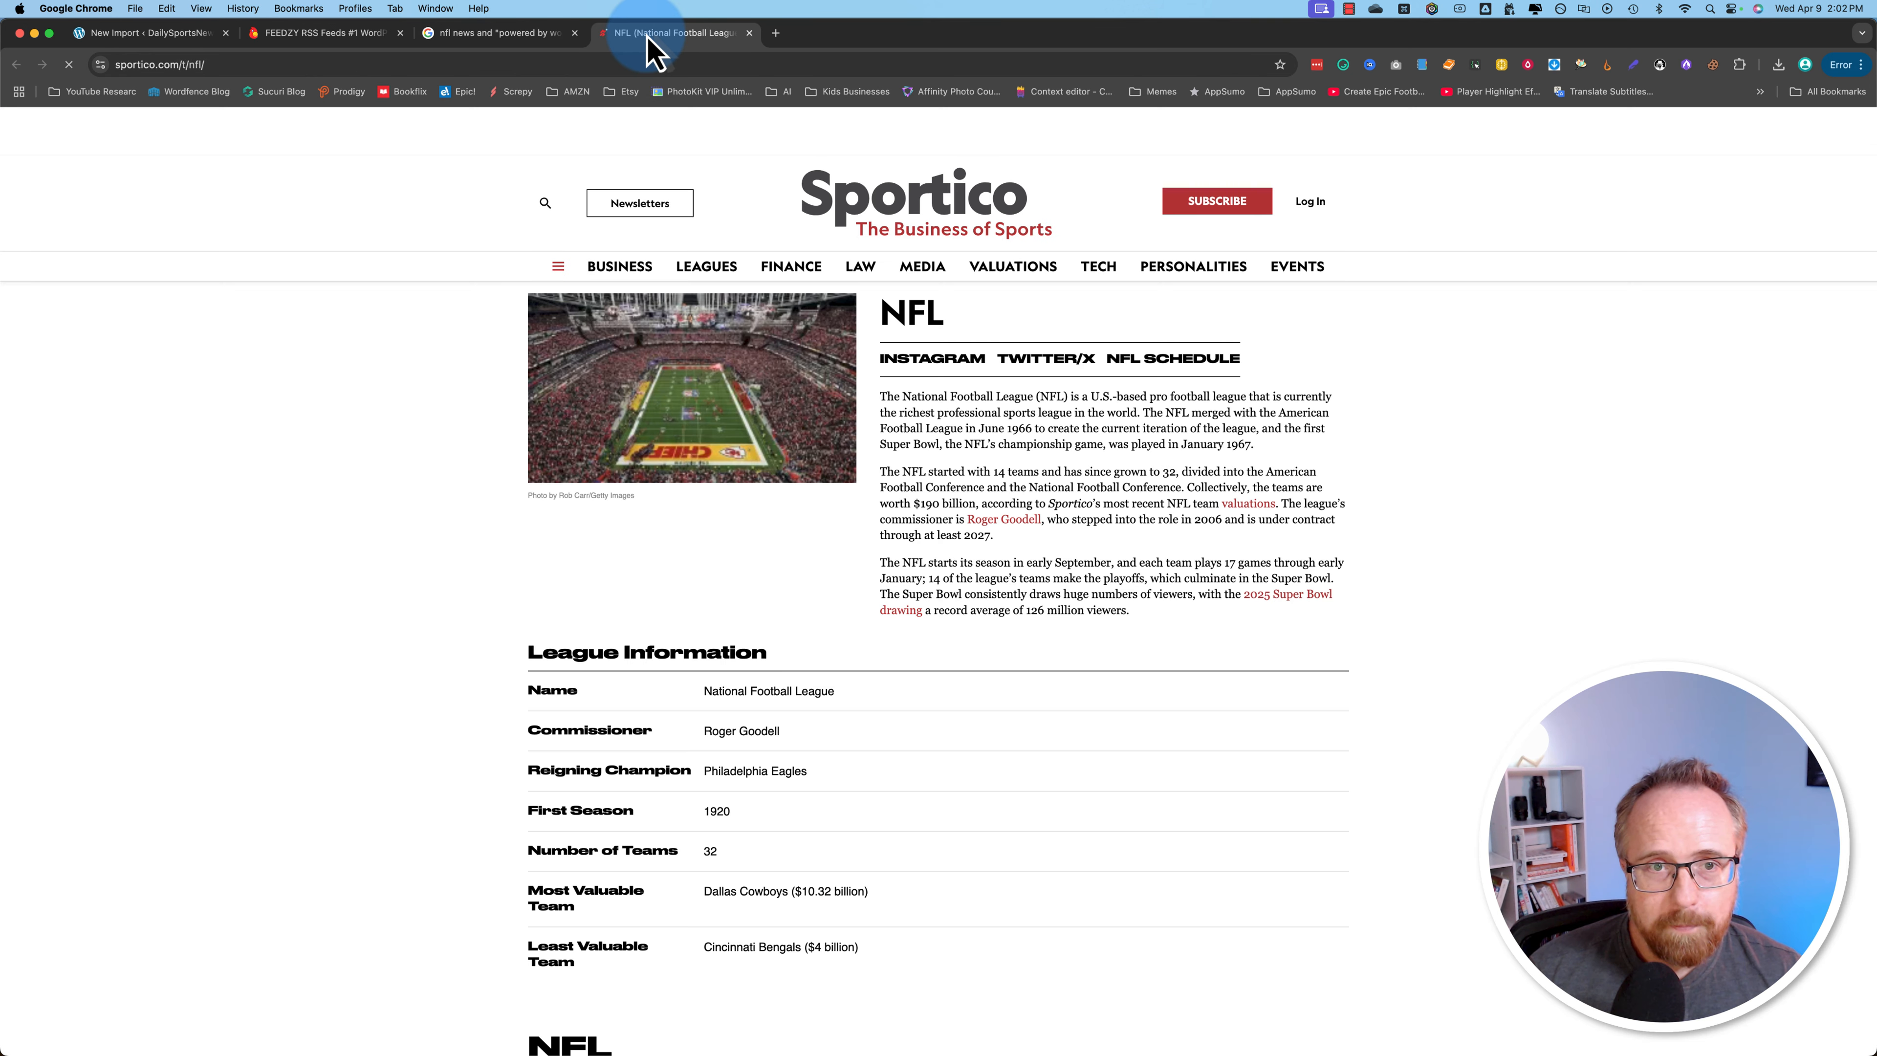
click(326, 717)
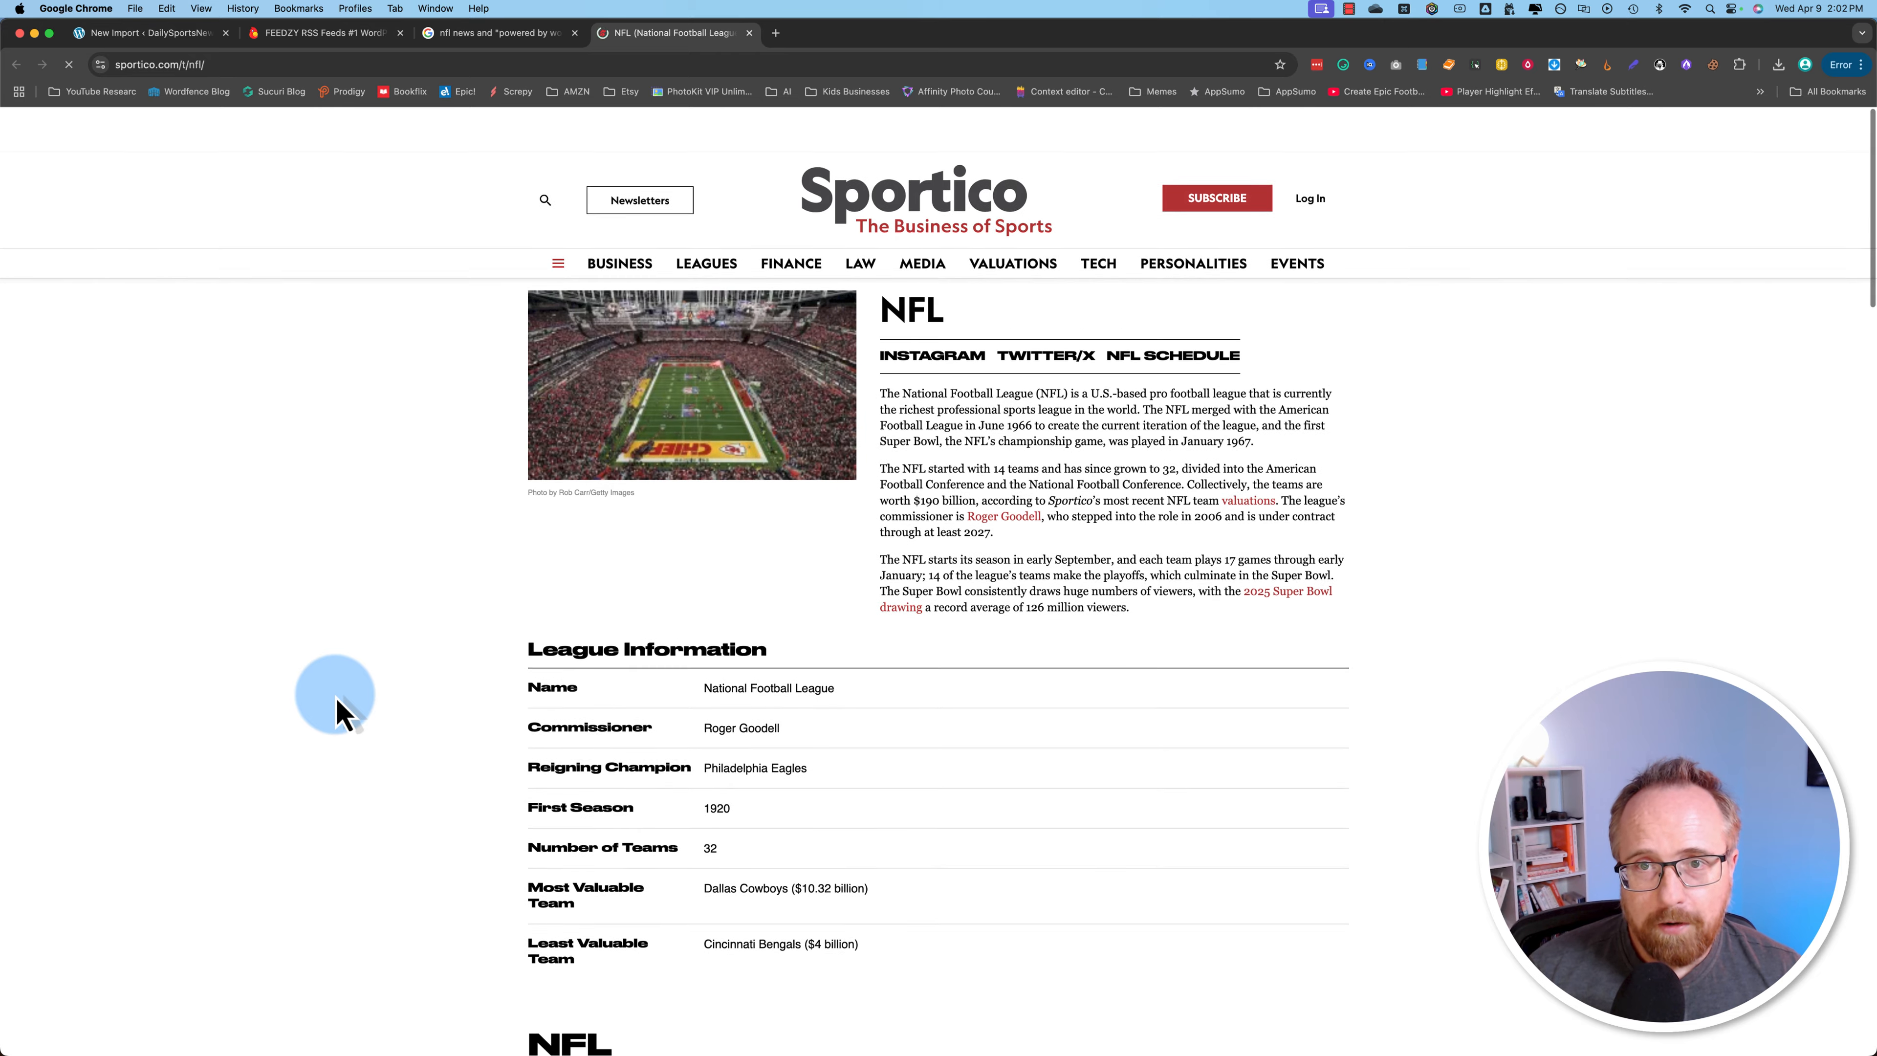
scroll(339, 713, down, 5)
scroll(339, 713, down, 15)
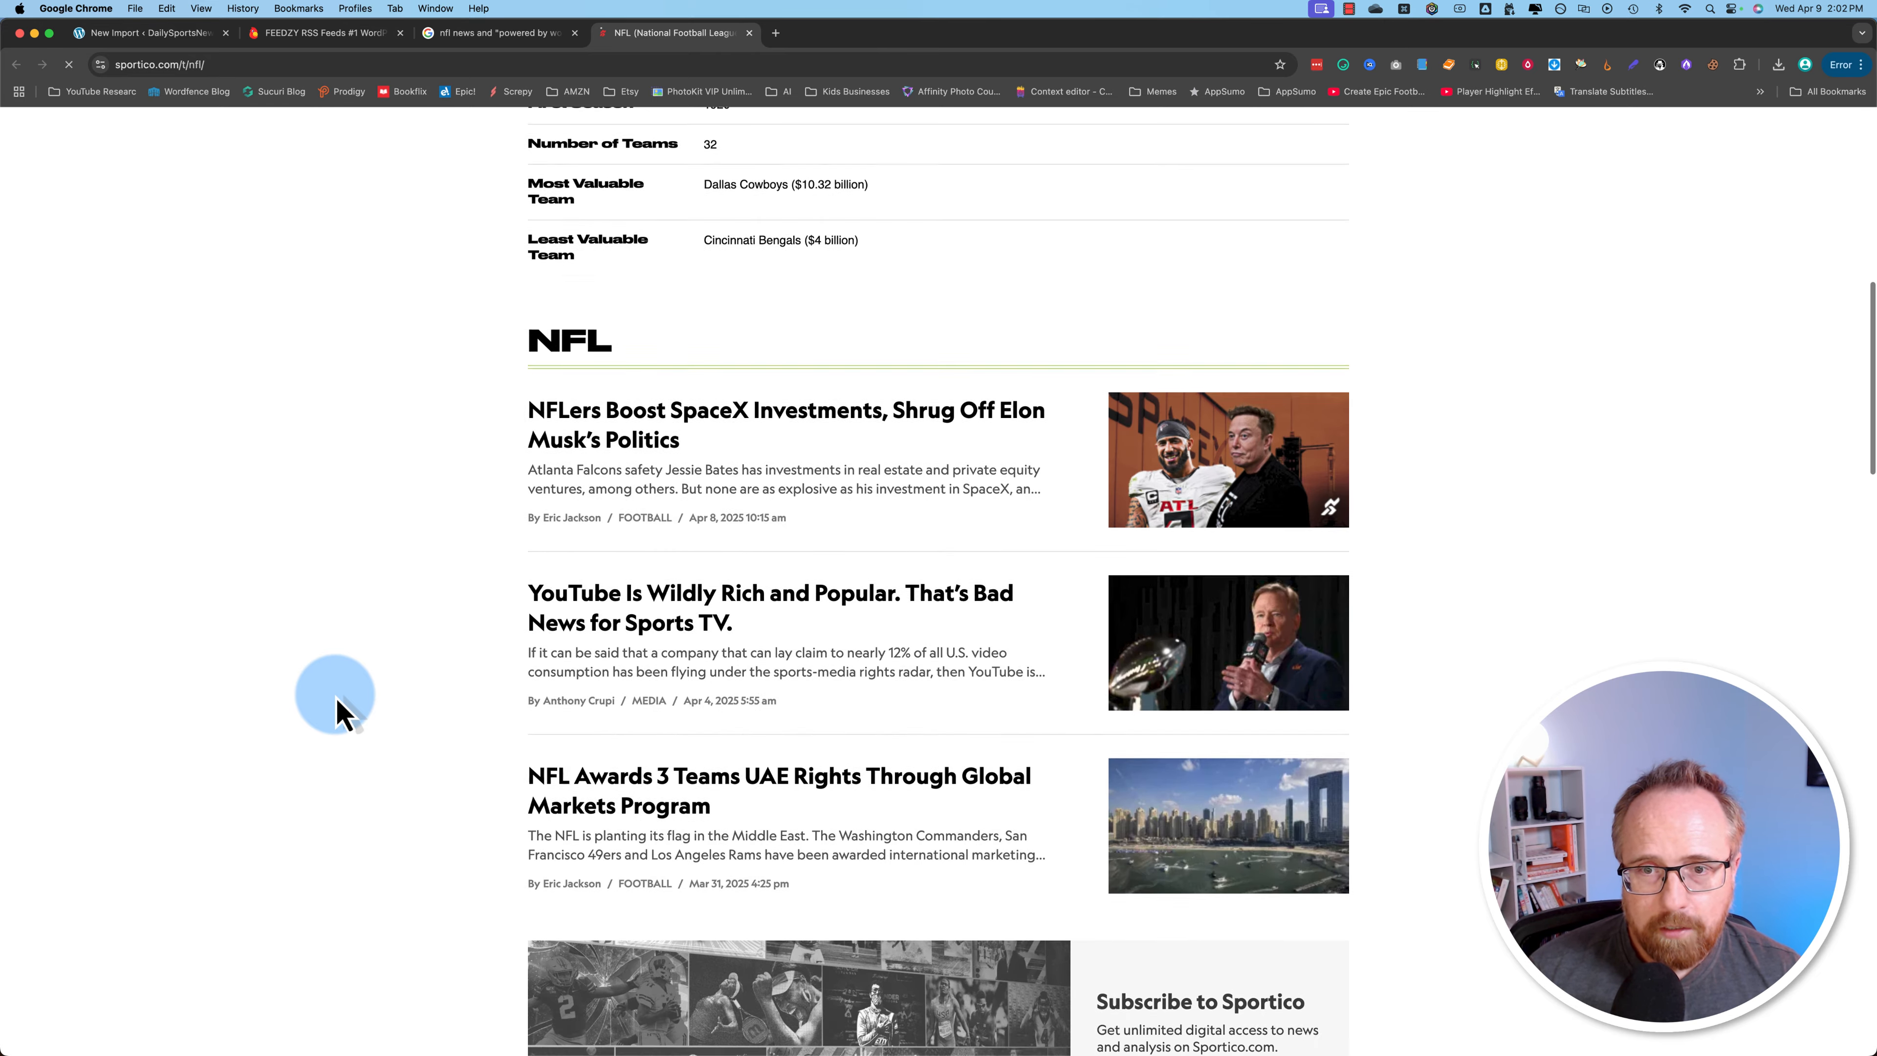
scroll(338, 714, down, 15)
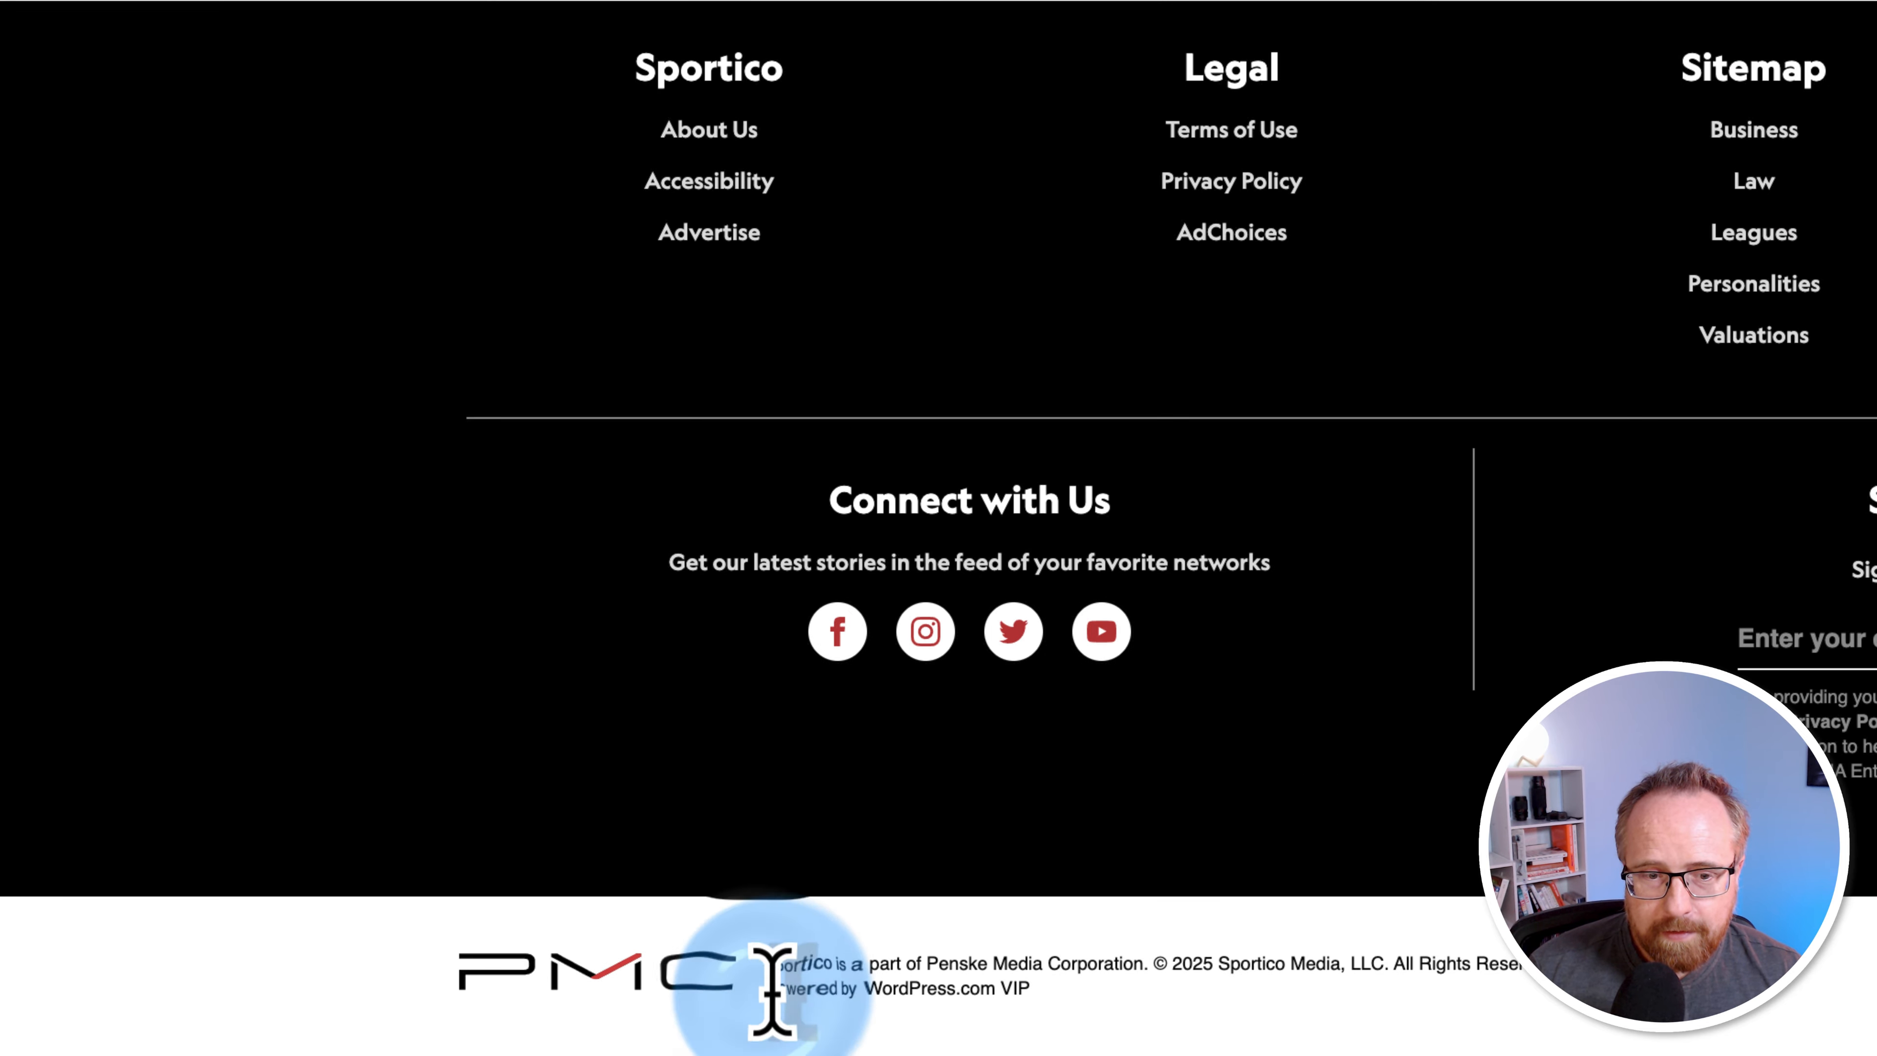
drag(772, 990, 1056, 1014)
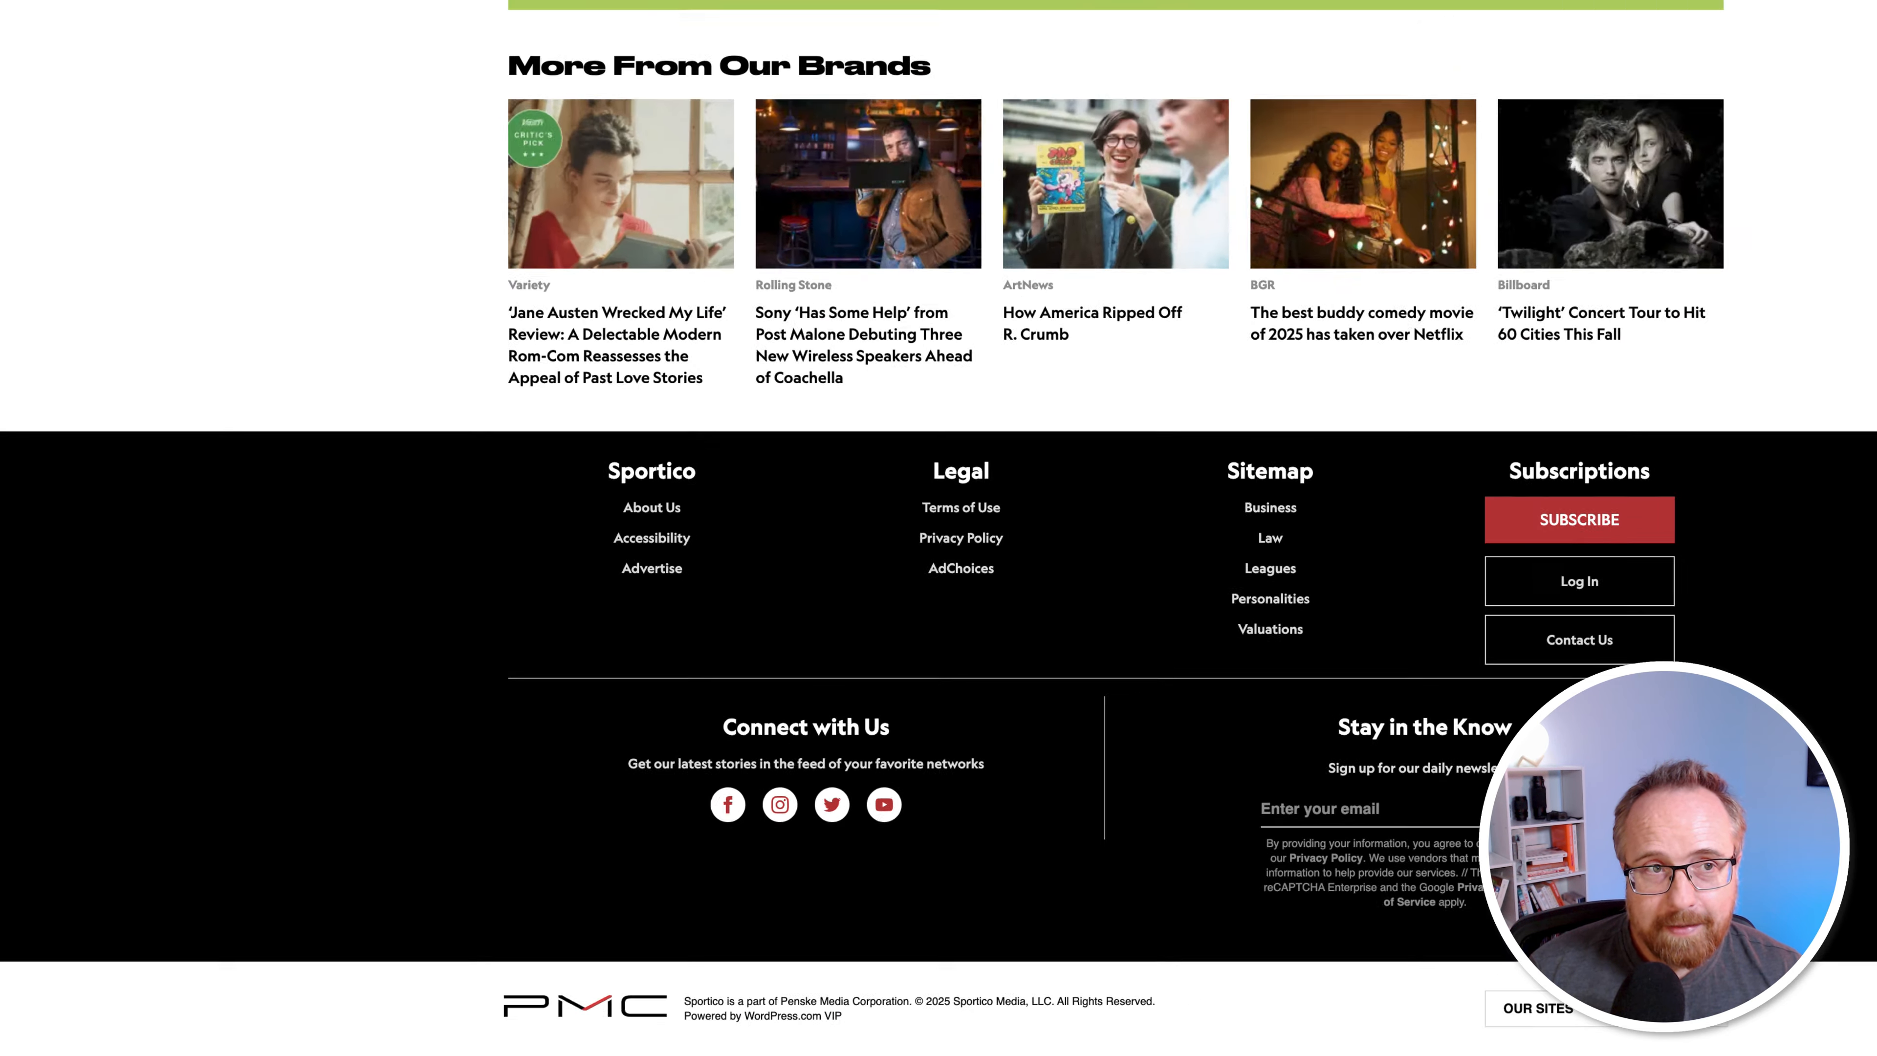
View the source code of Sportico's NFL page and search it for "rss".
right_click(287, 232)
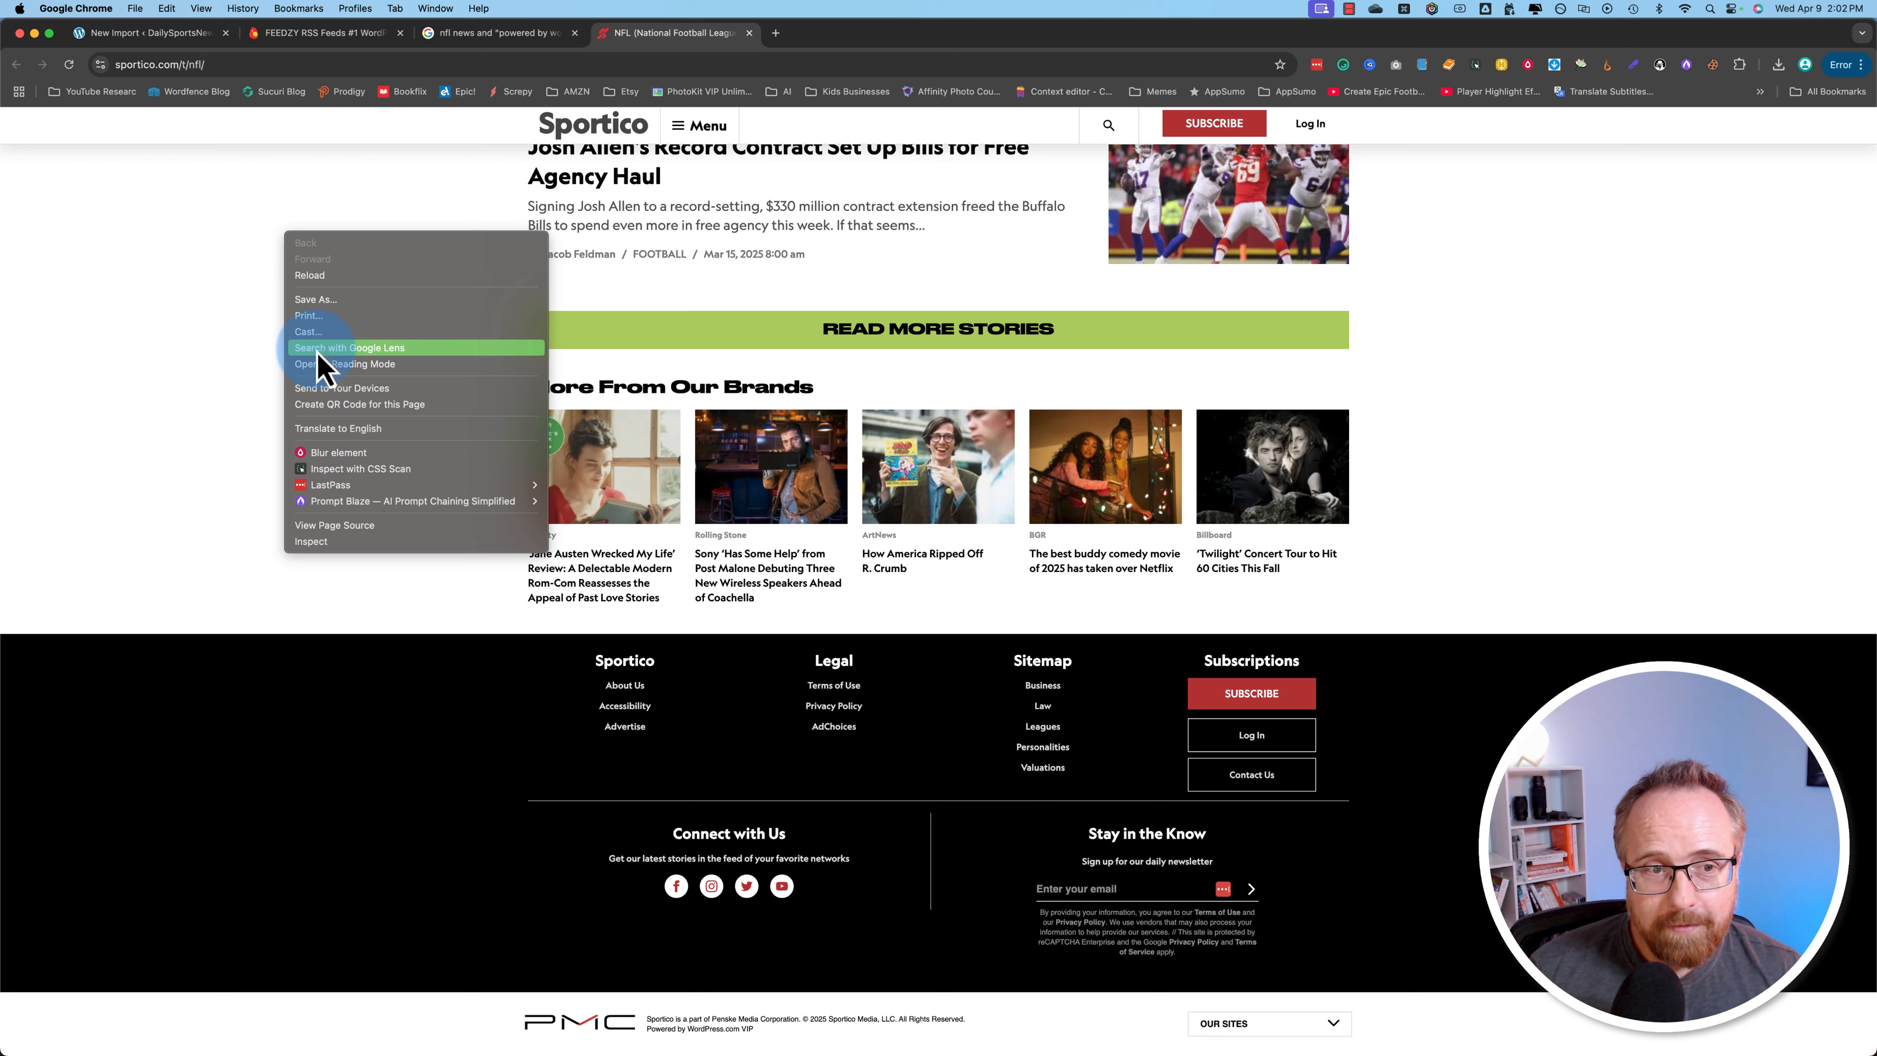
click(357, 525)
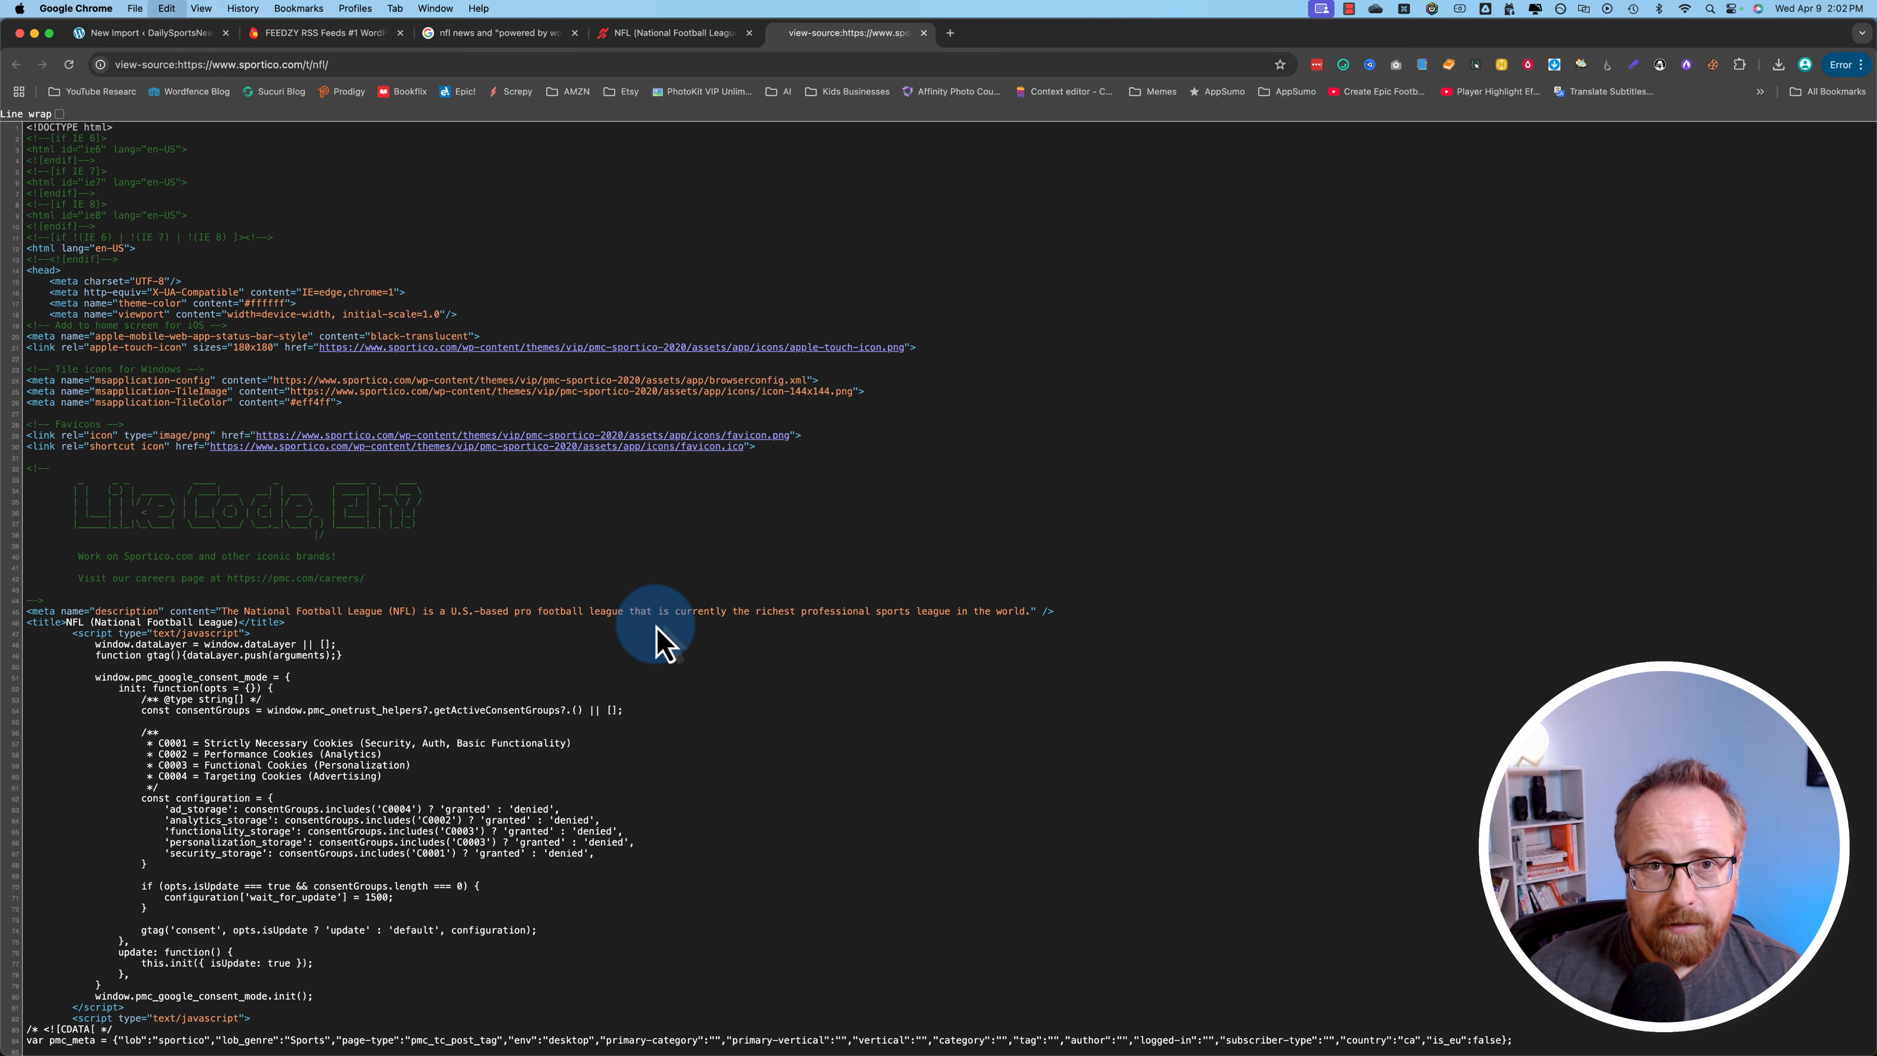
key(super+f)
text(rss)
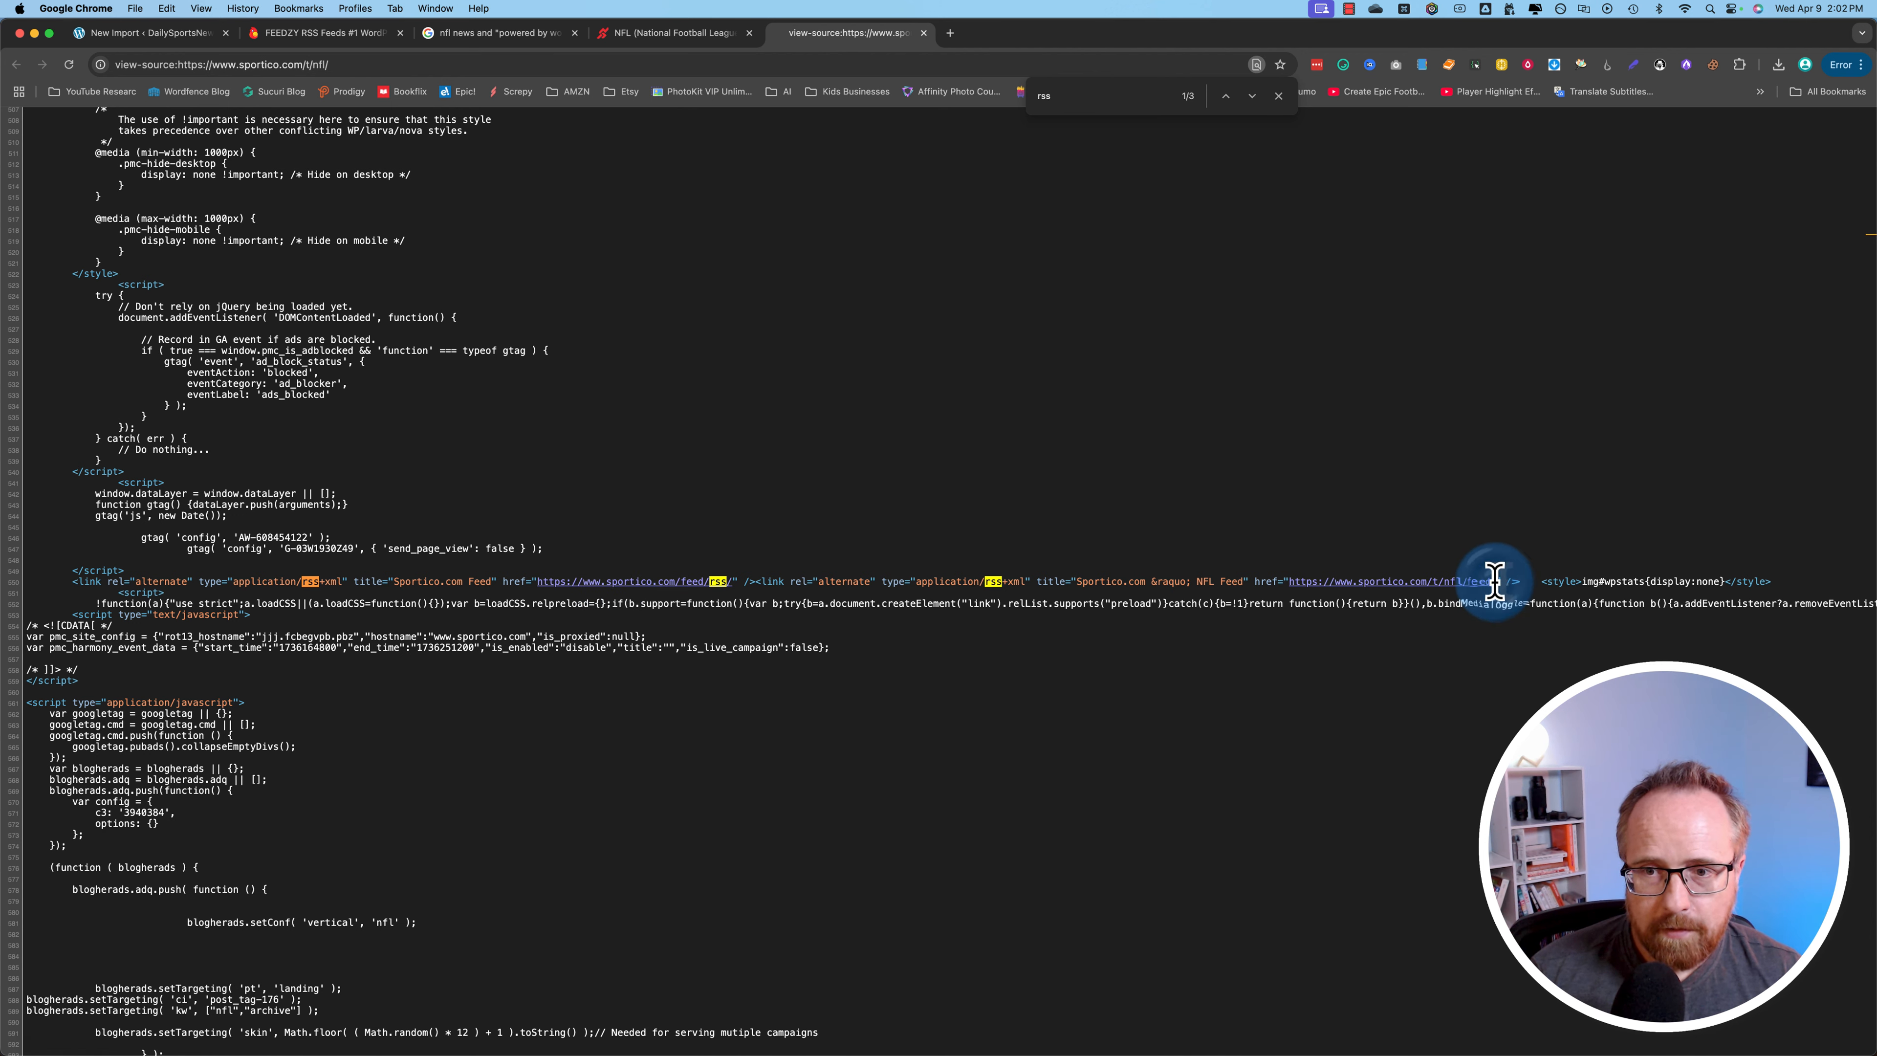
drag(1494, 582, 1326, 582)
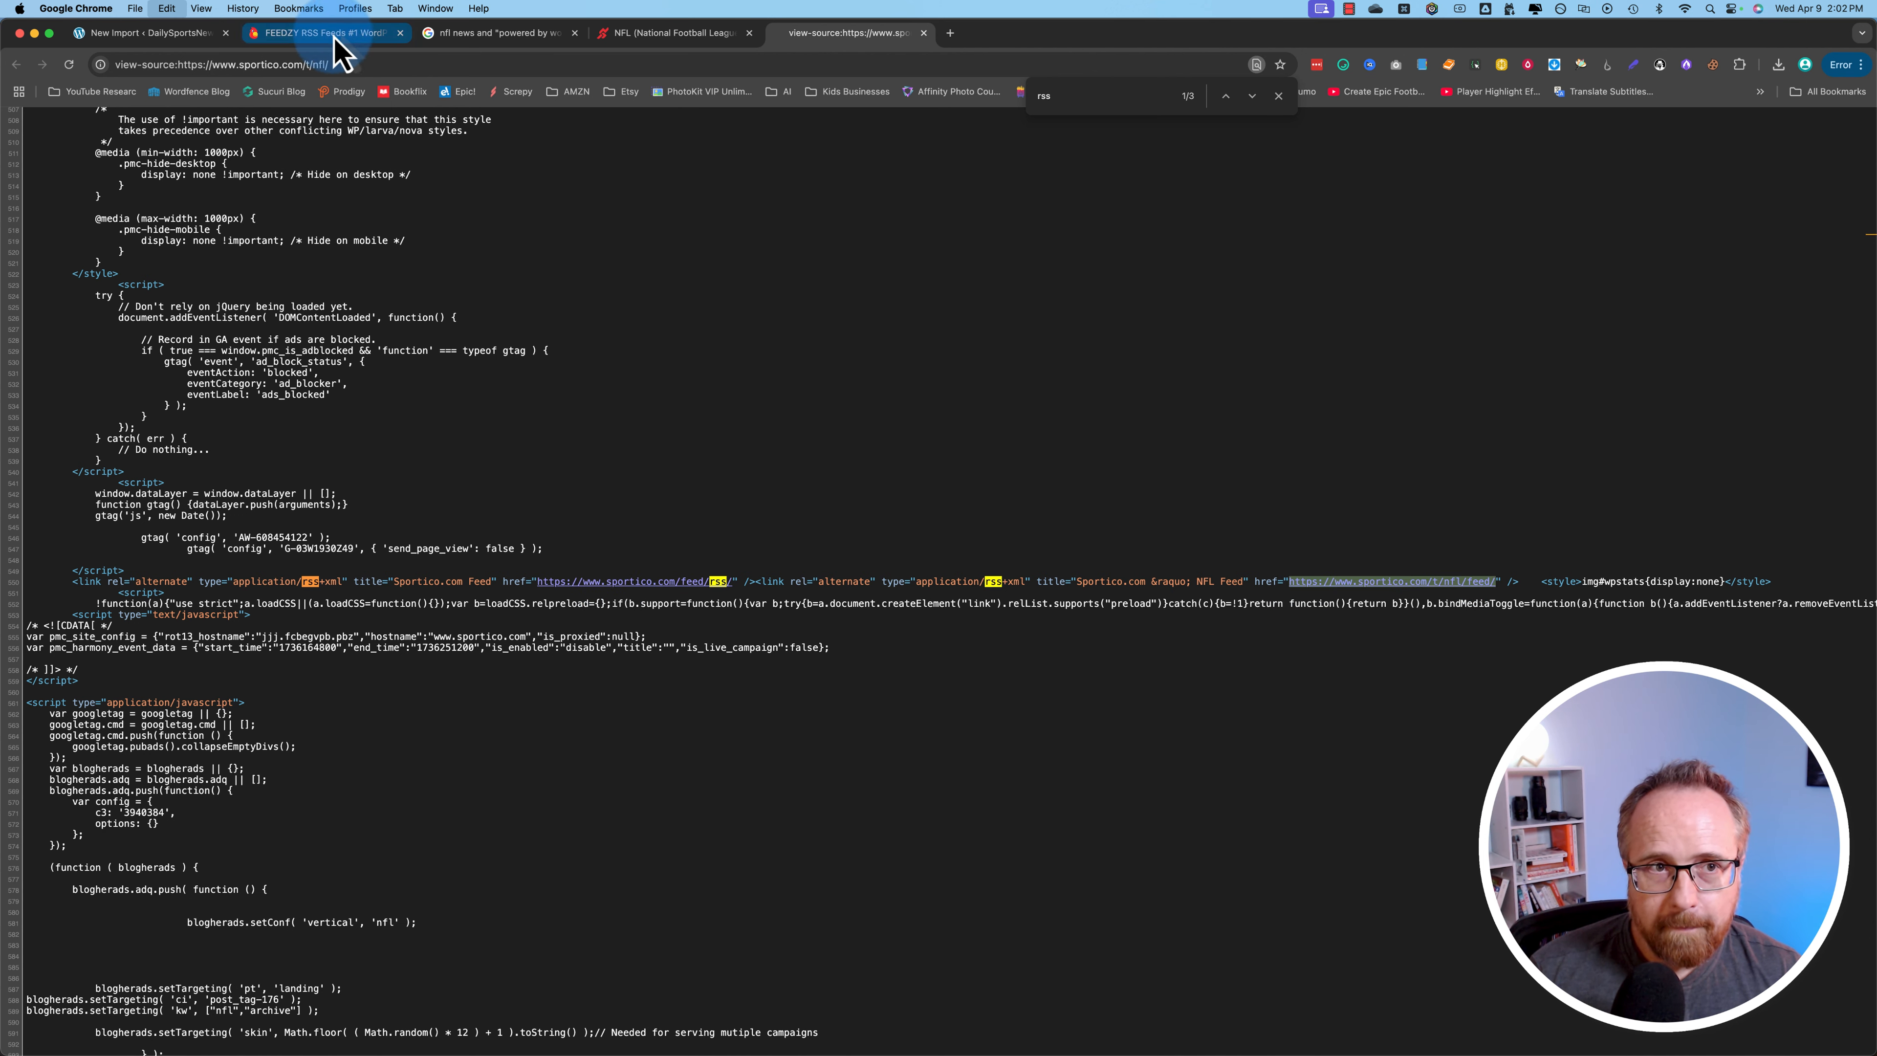
click(199, 34)
click(873, 585)
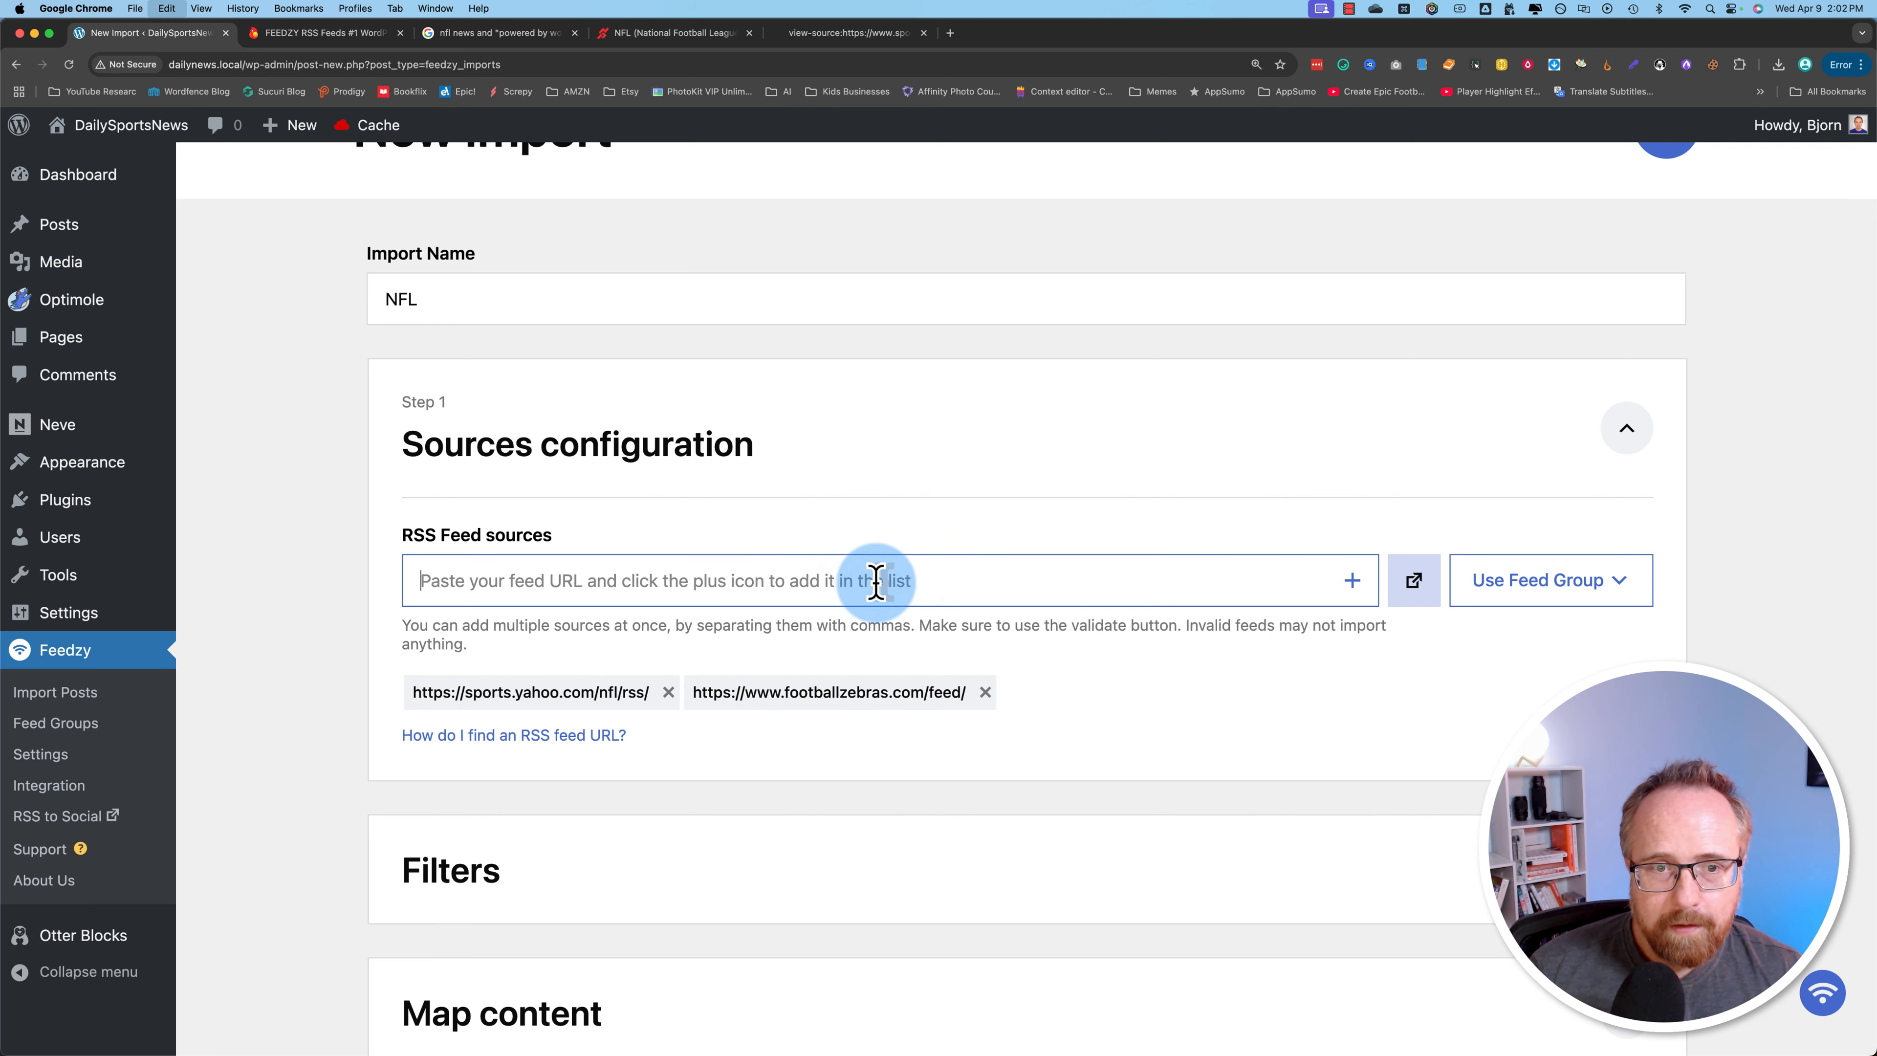
text(https://www.sportico.com/t/nfl/feed/)
click(1353, 582)
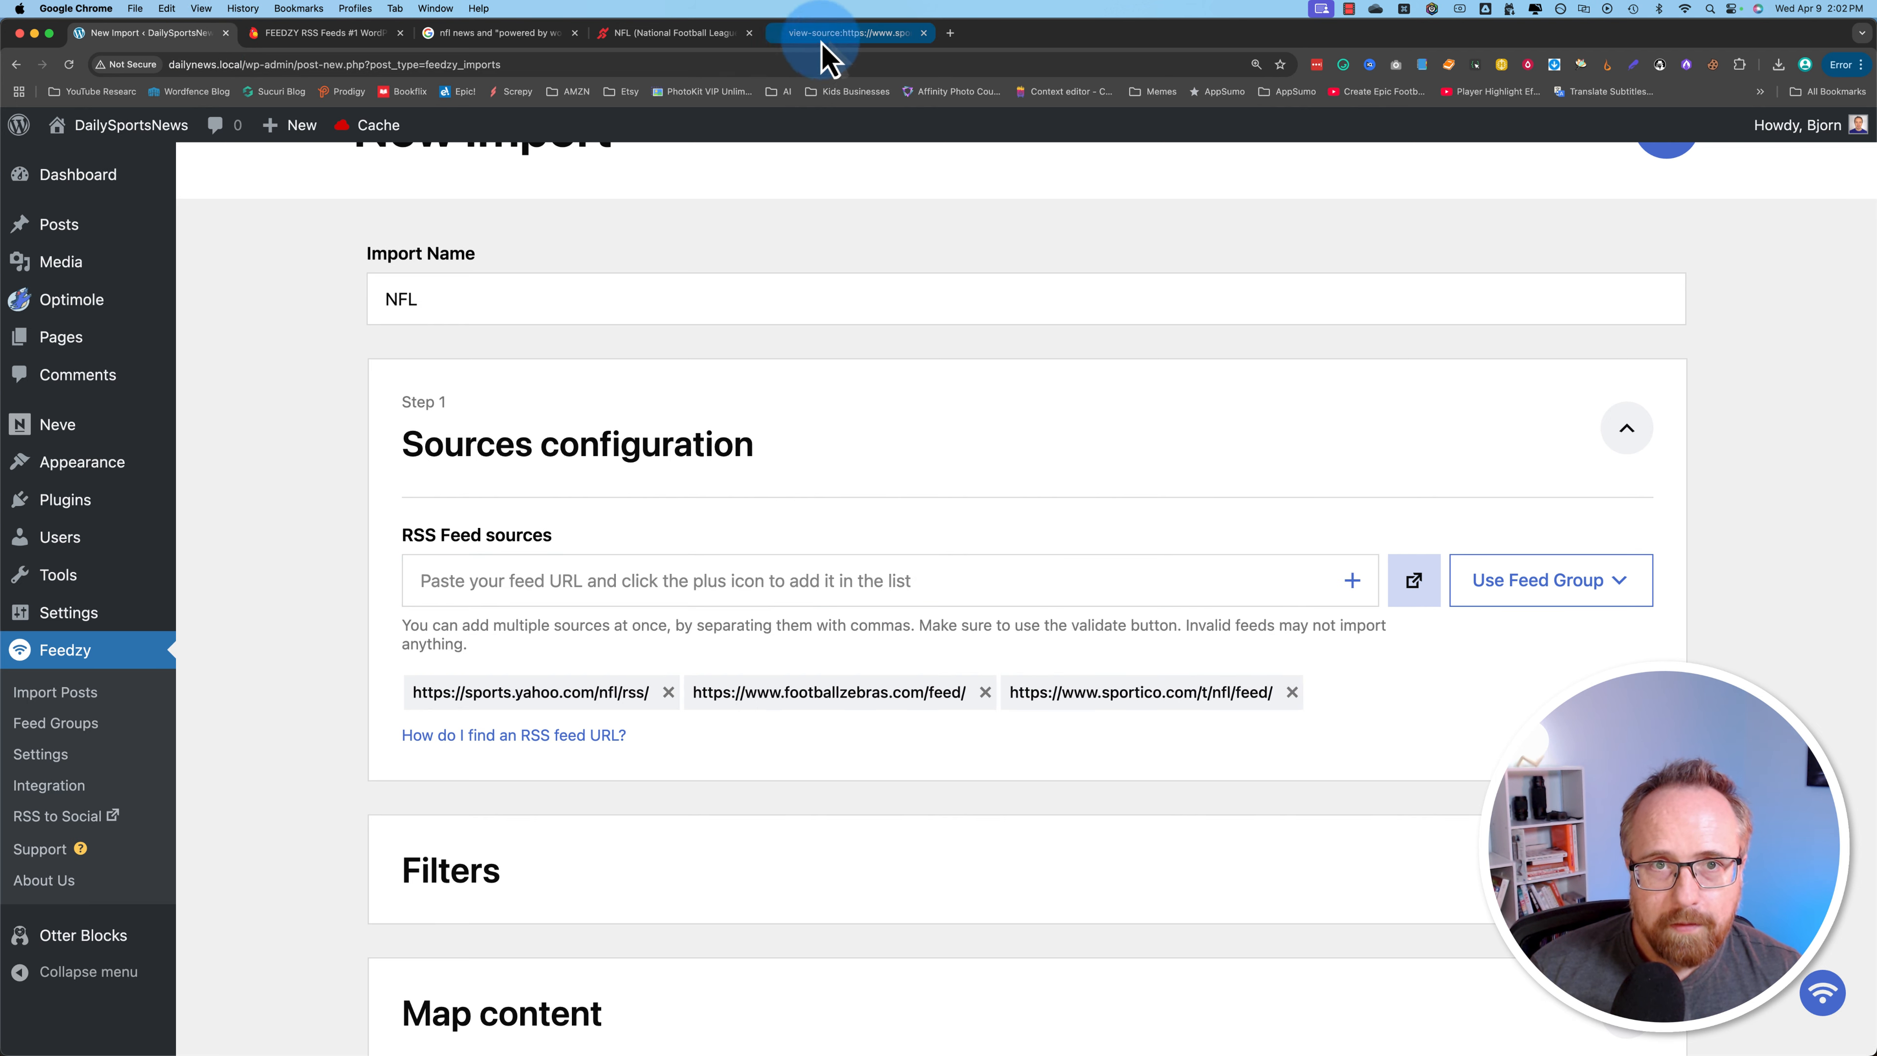
Return to the Google results and open jaepmedia.com's "NFL Archives - JP MEDIA" page in a new browser tab.
click(431, 38)
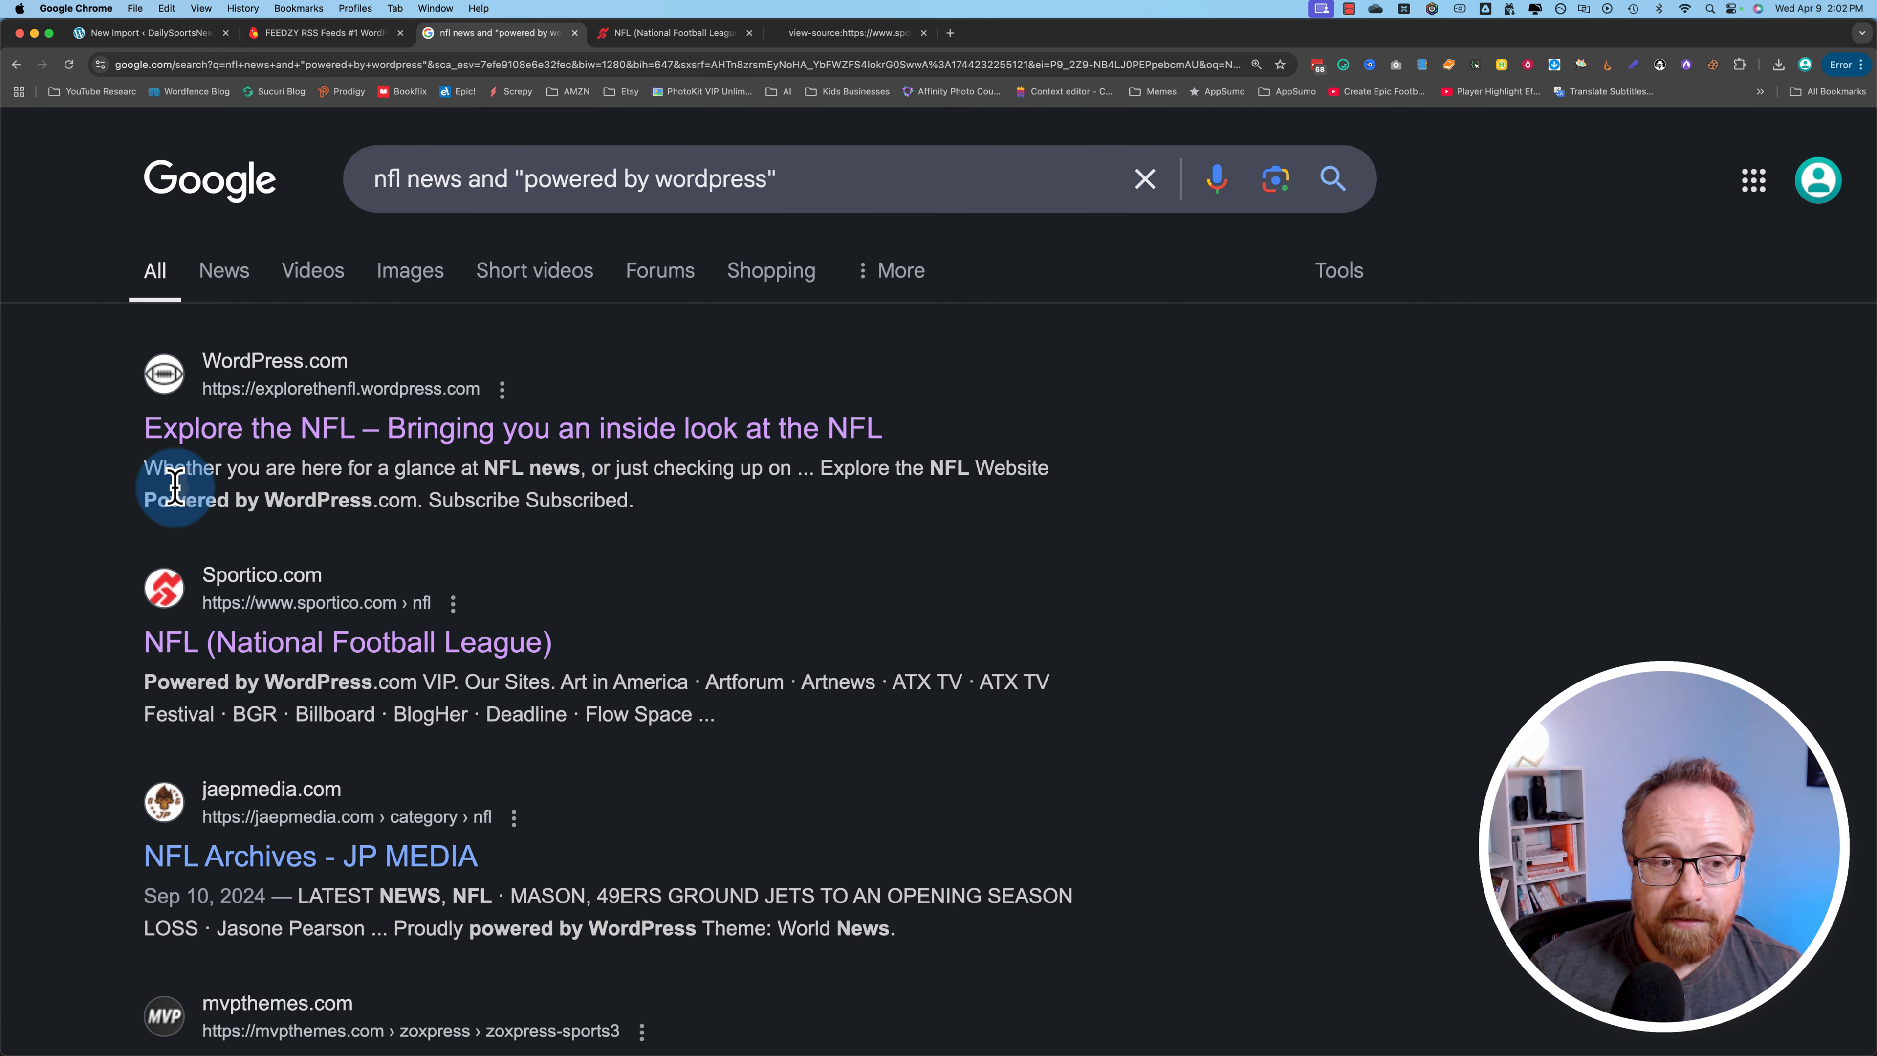
scroll(87, 643, down, 4)
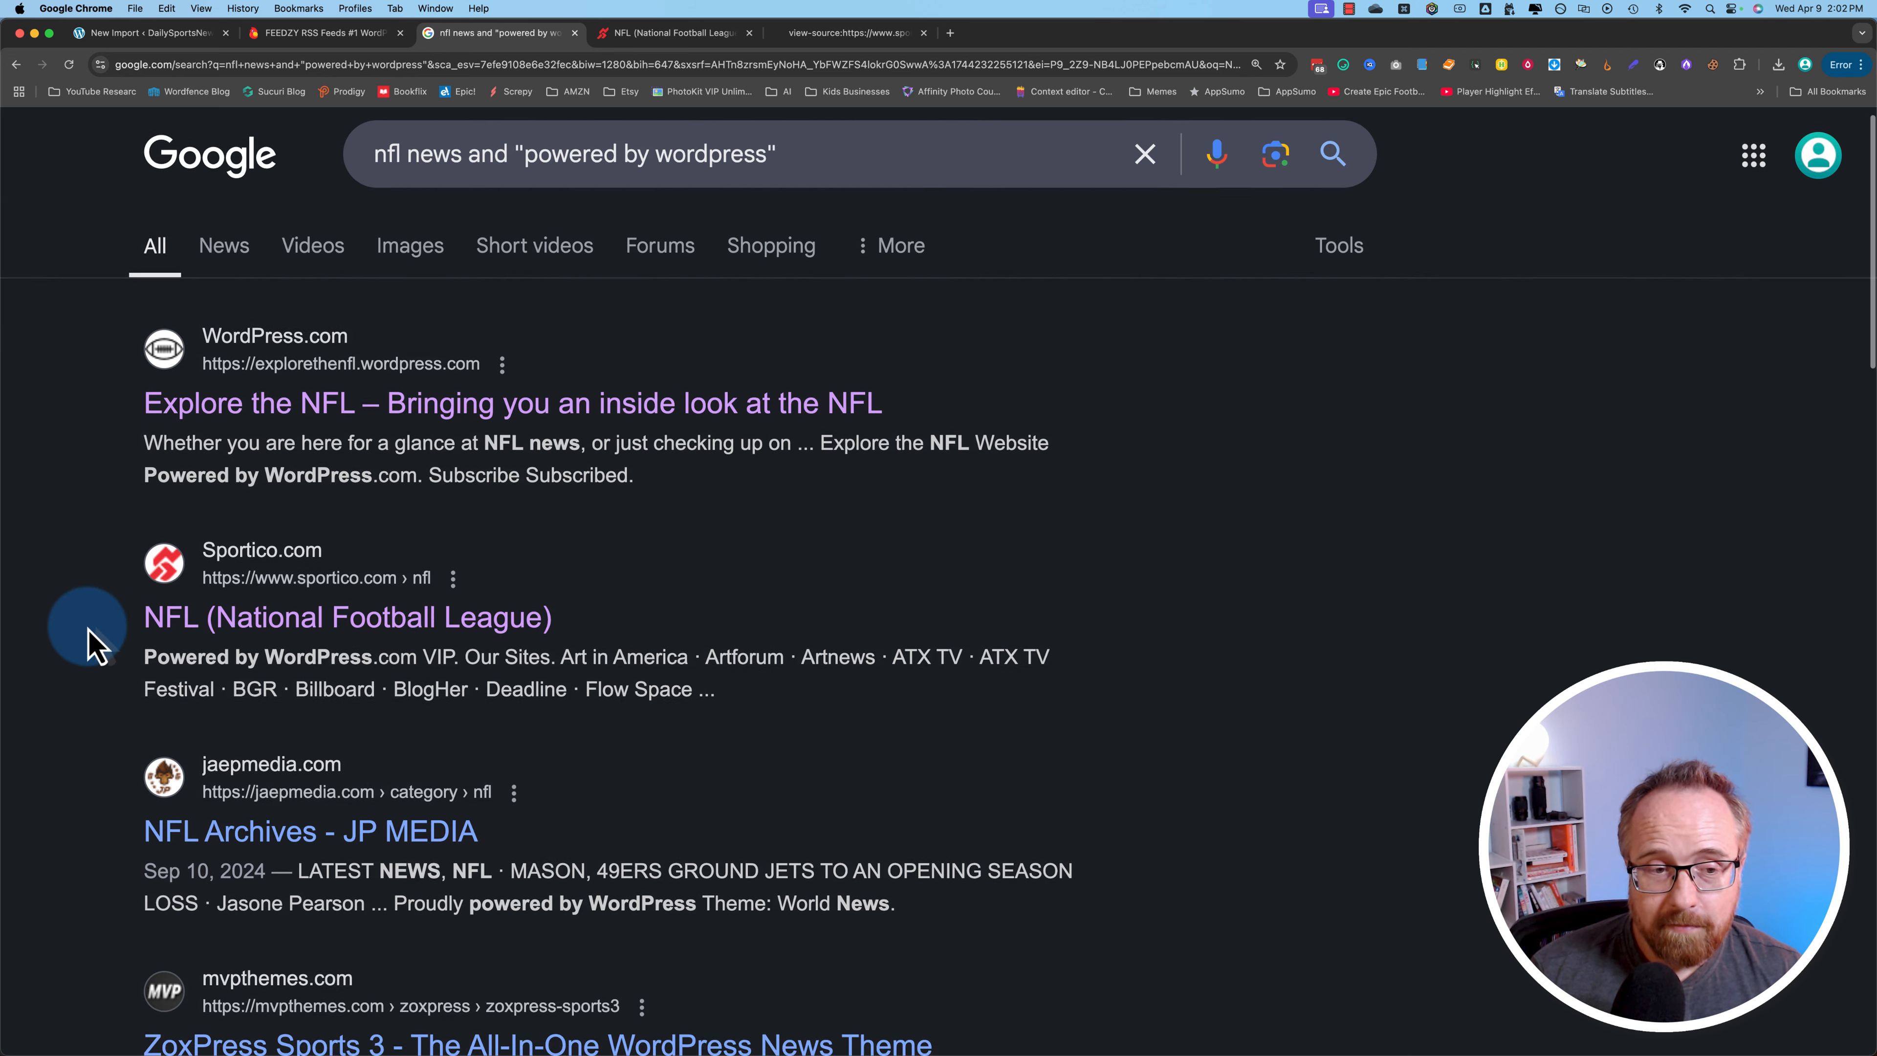
scroll(88, 640, down, 2)
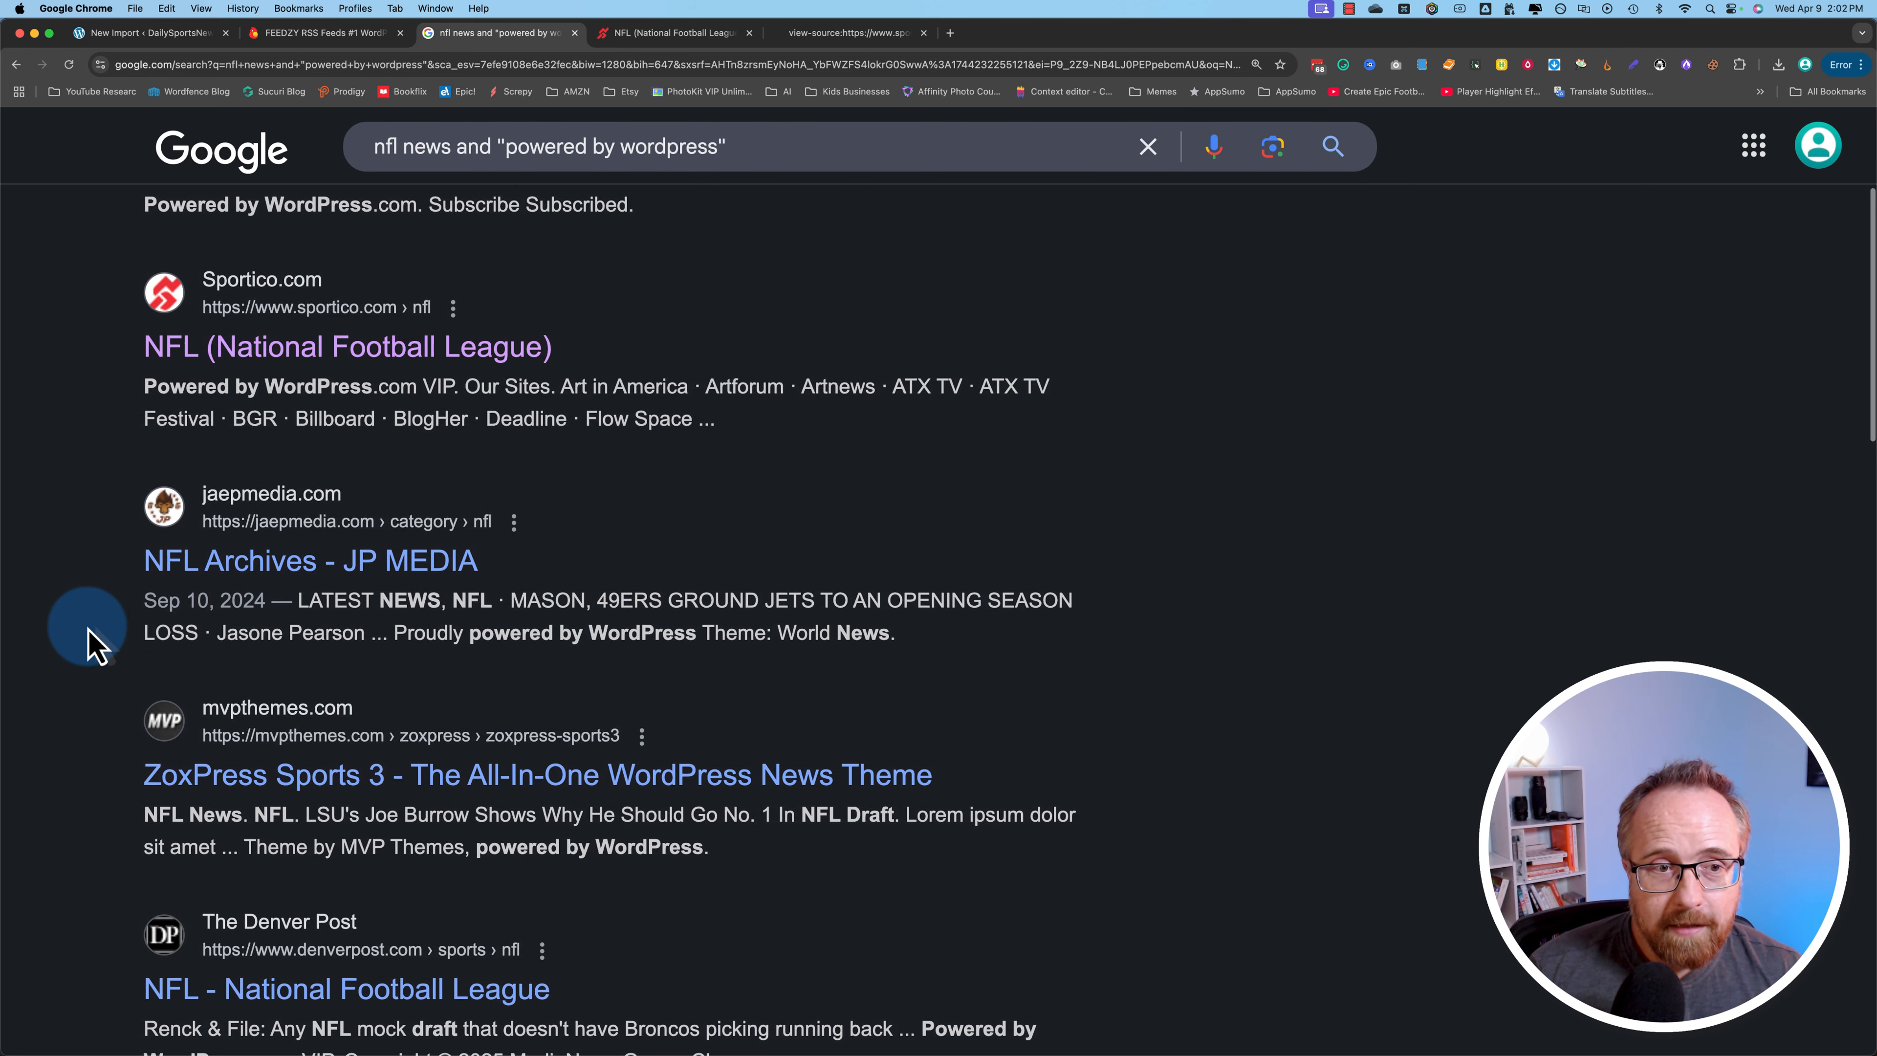
scroll(97, 602, down, 1)
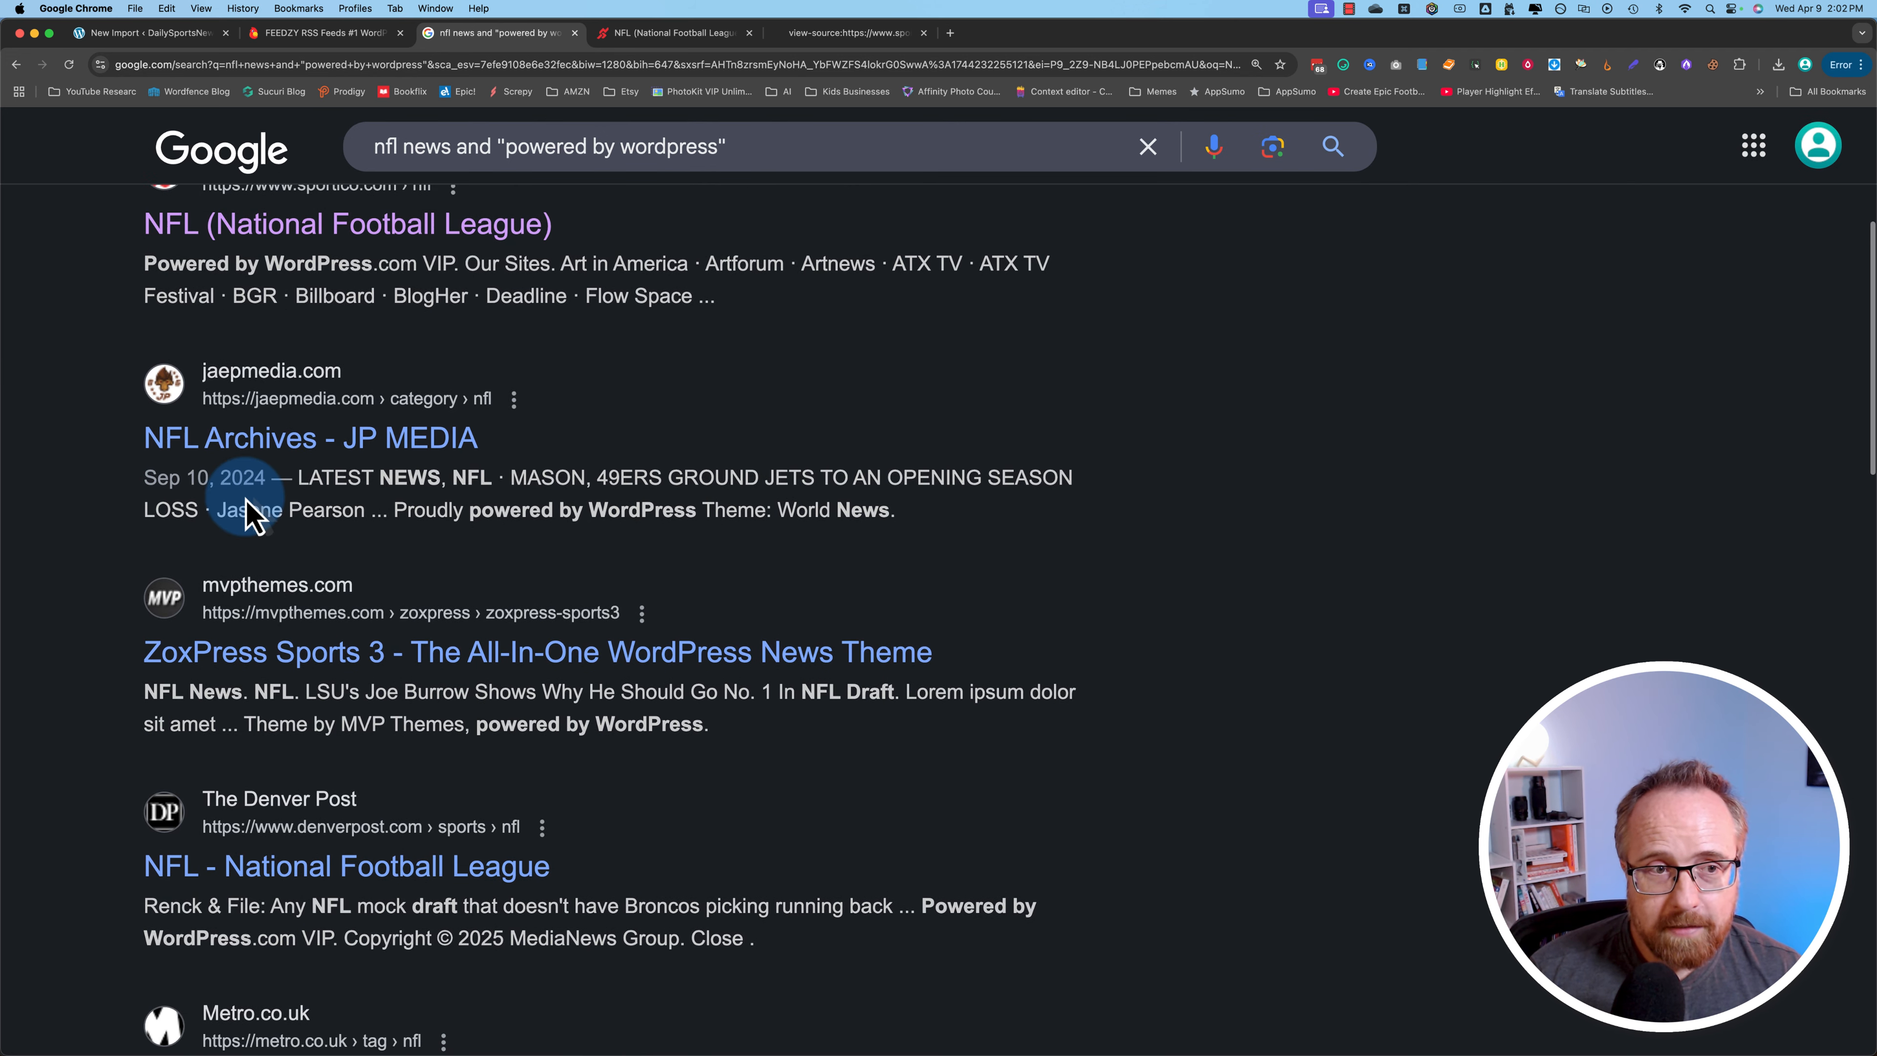
super+click(263, 455)
click(701, 41)
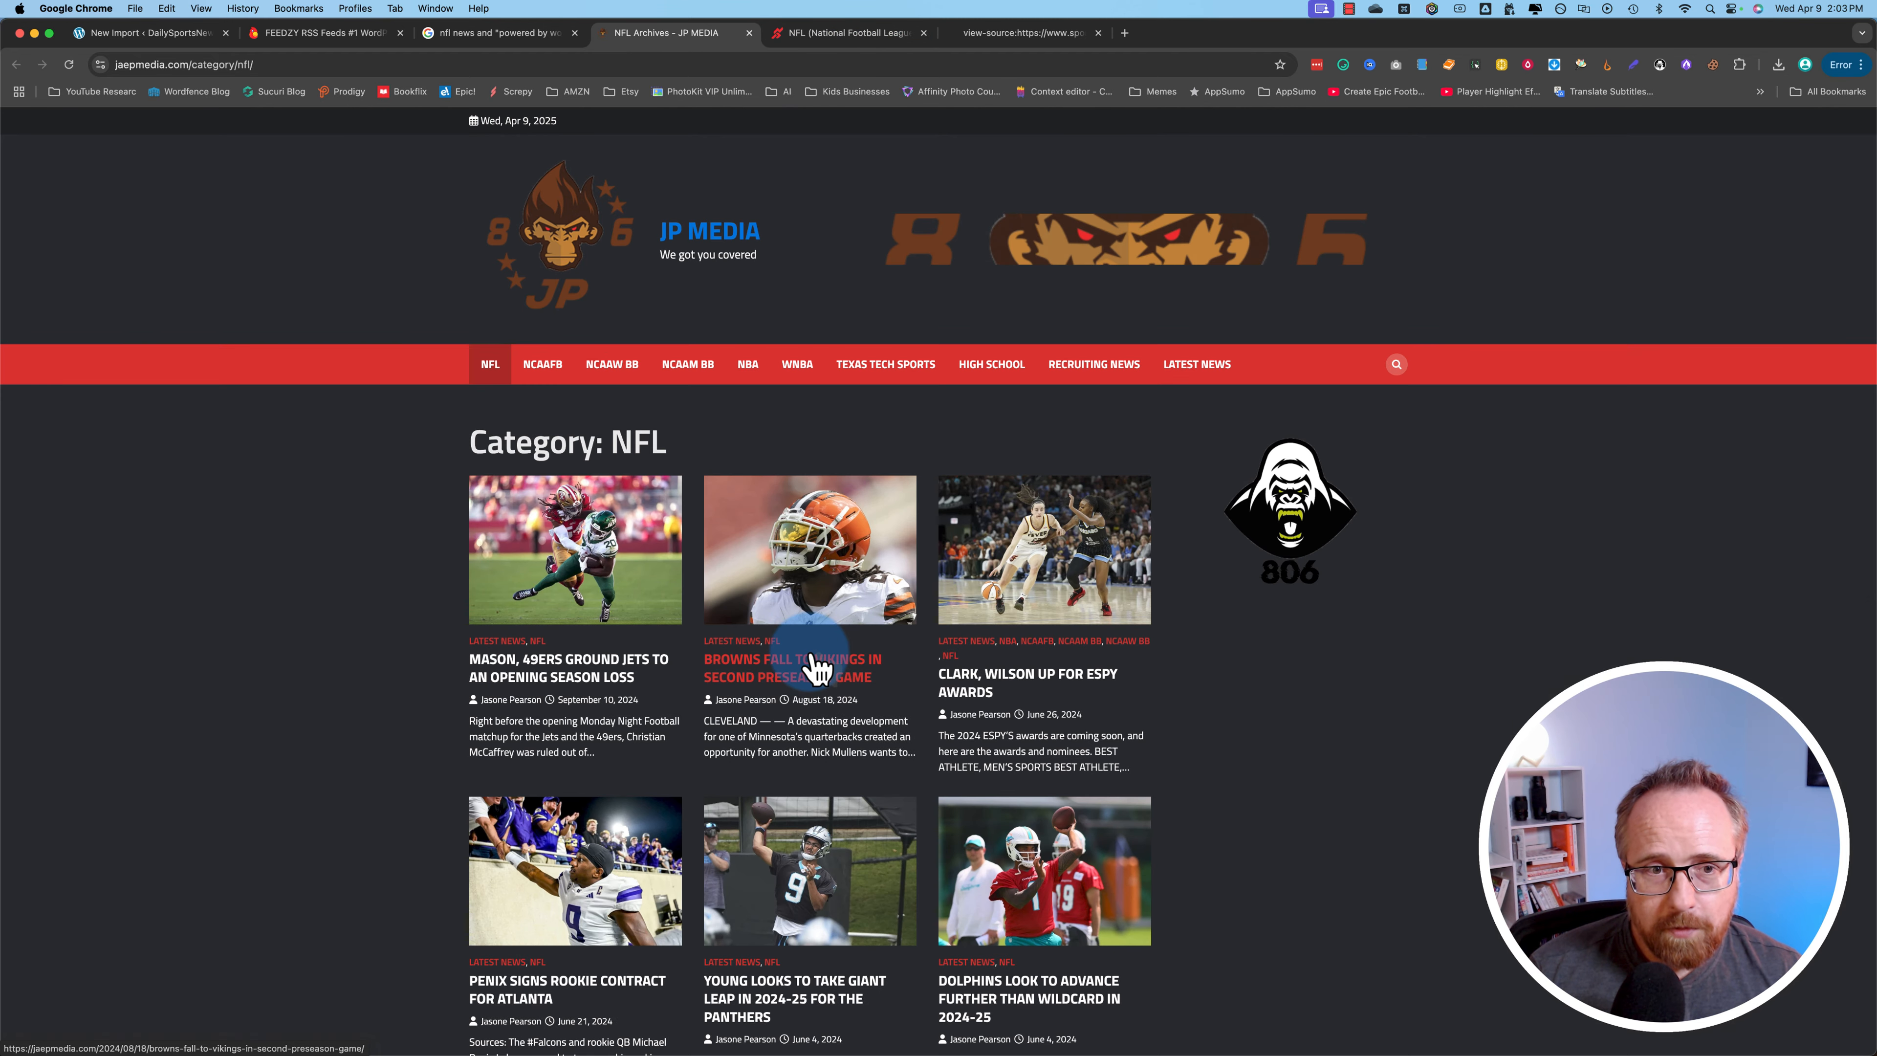
Check JP Media's NFL category page and its footer for the "Proudly powered by WordPress" notice.
scroll(419, 850, down, 2)
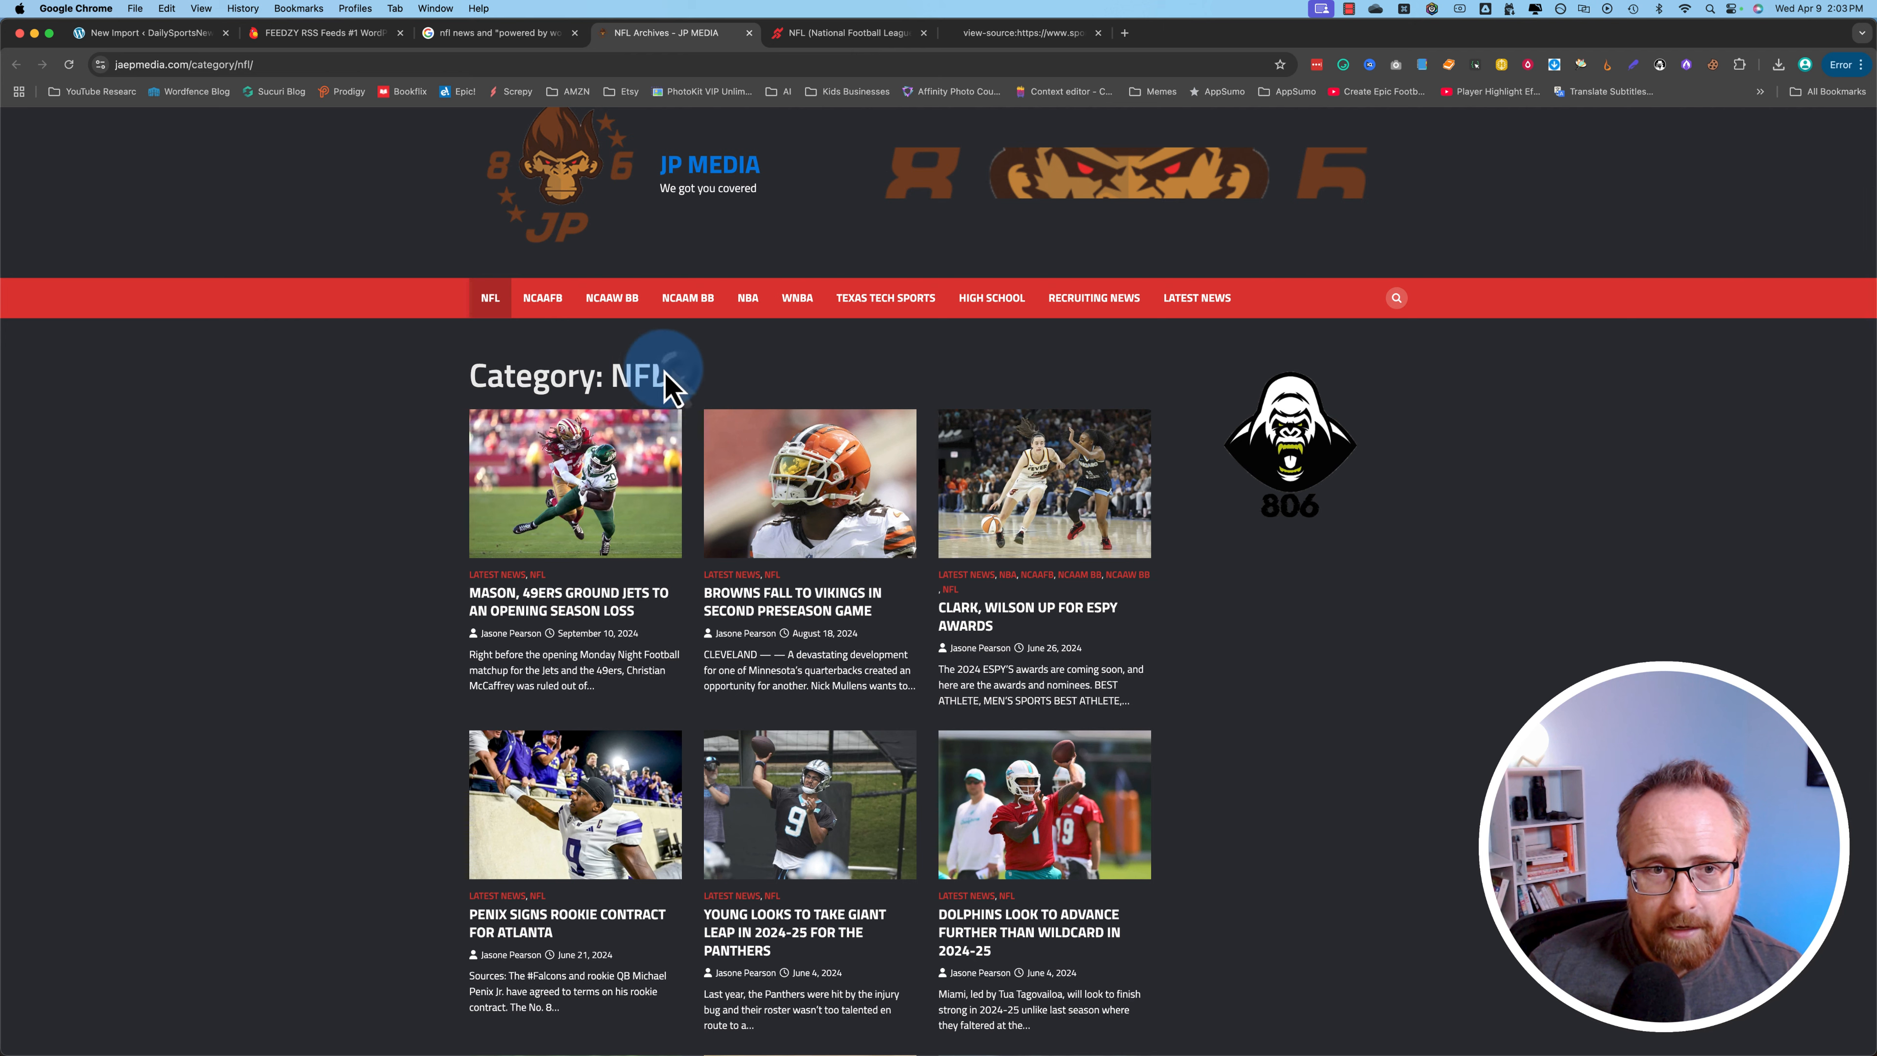
drag(666, 381, 484, 370)
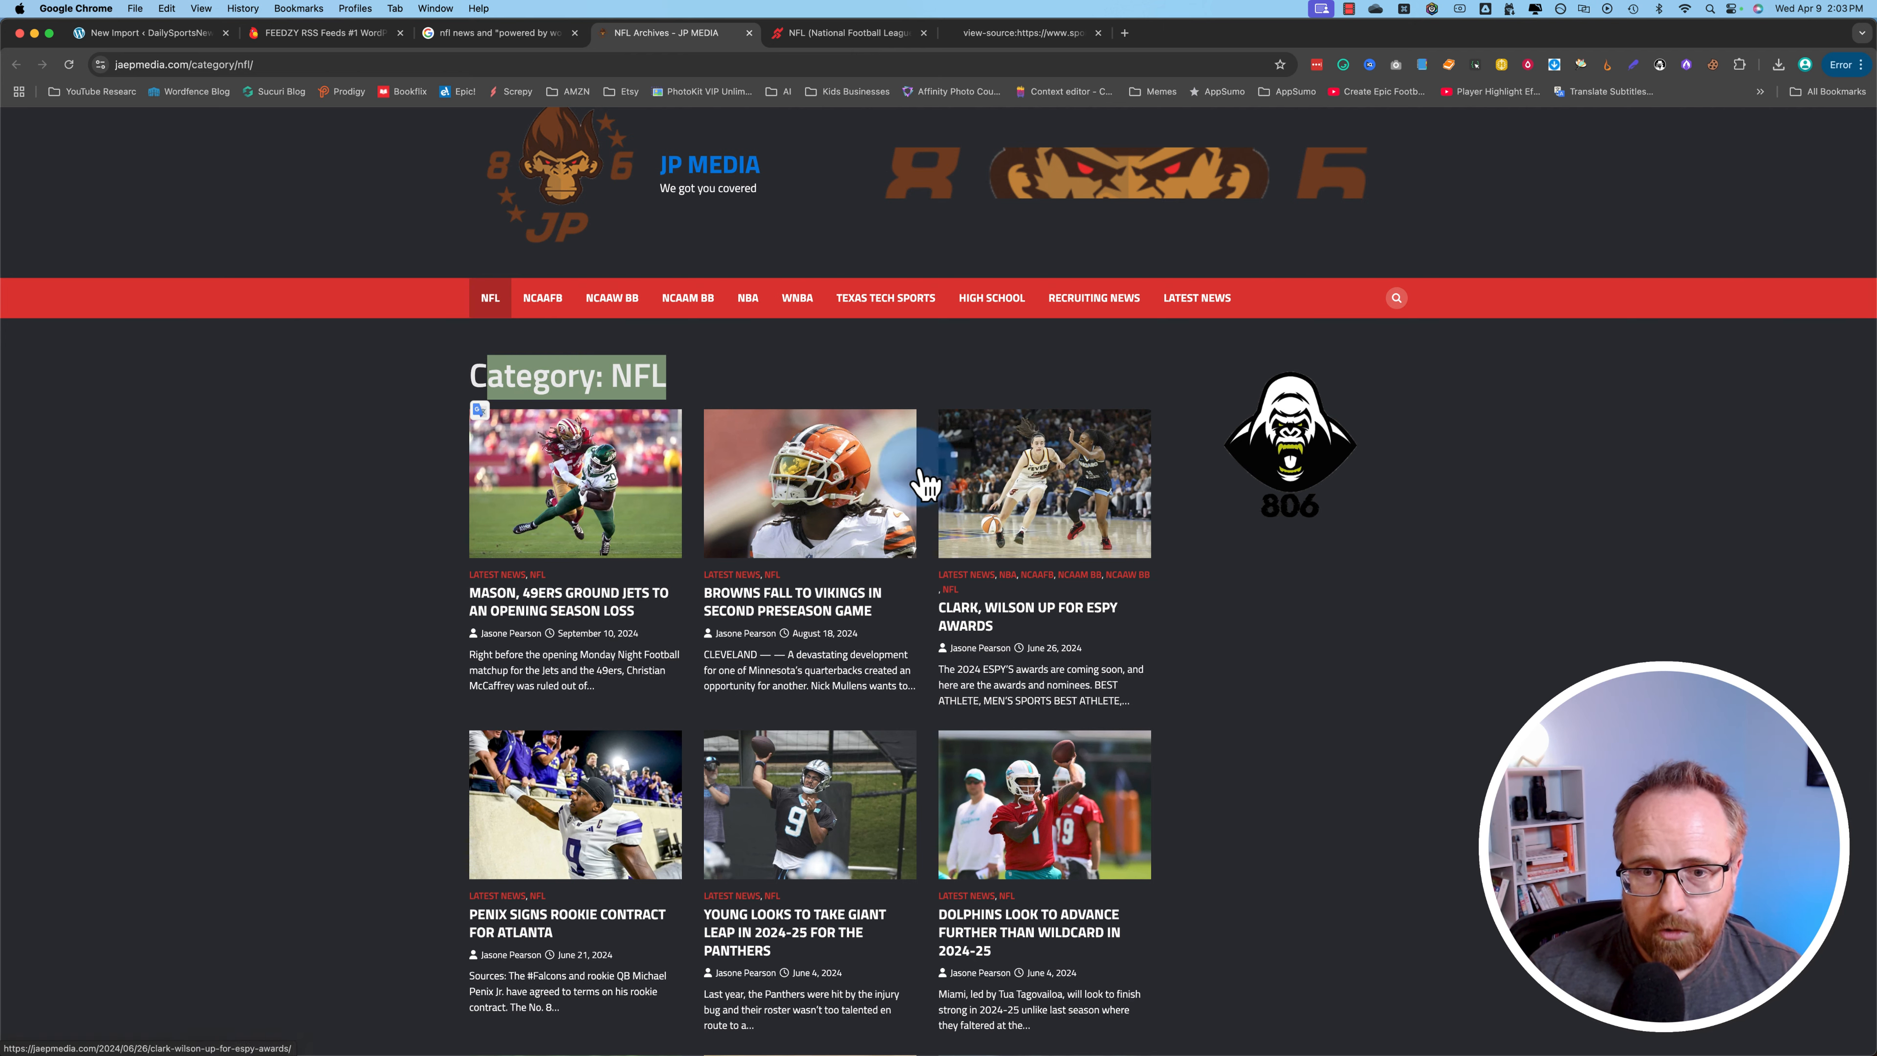
scroll(397, 743, down, 5)
scroll(398, 743, down, 15)
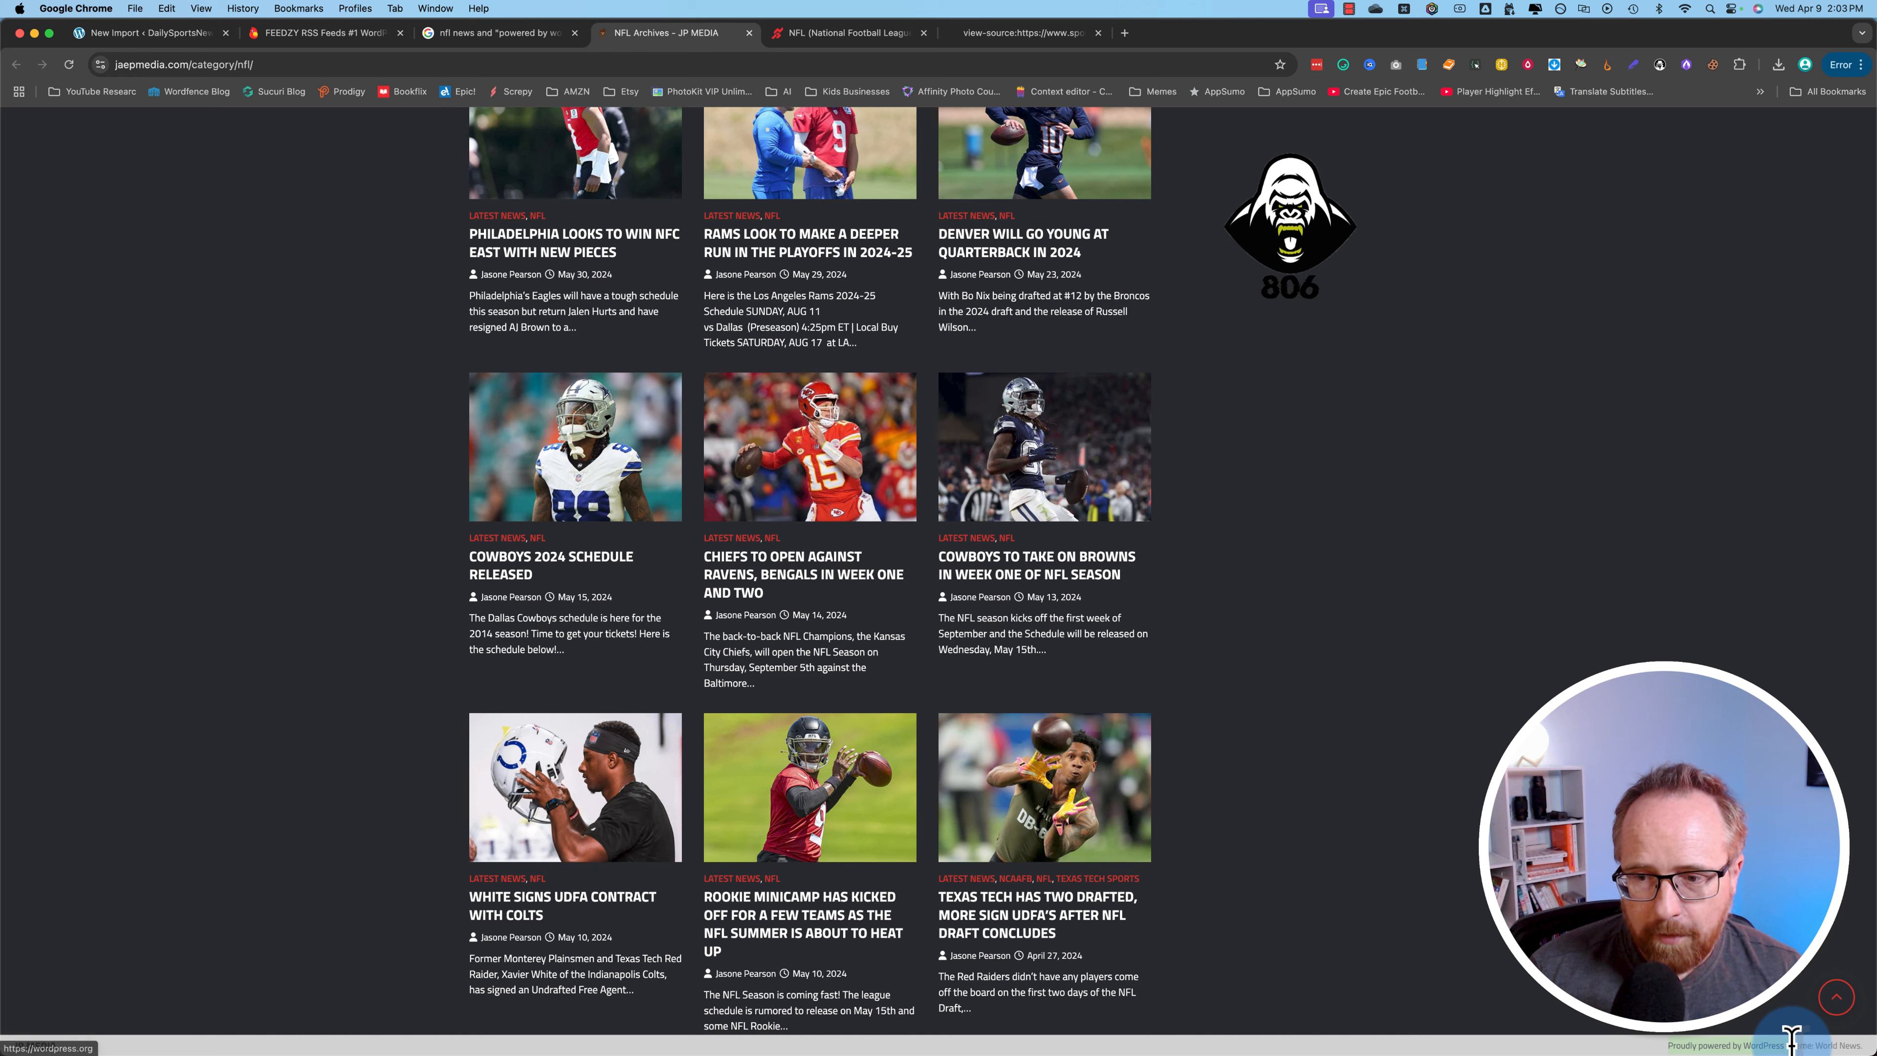
scroll(1407, 898, up, 20)
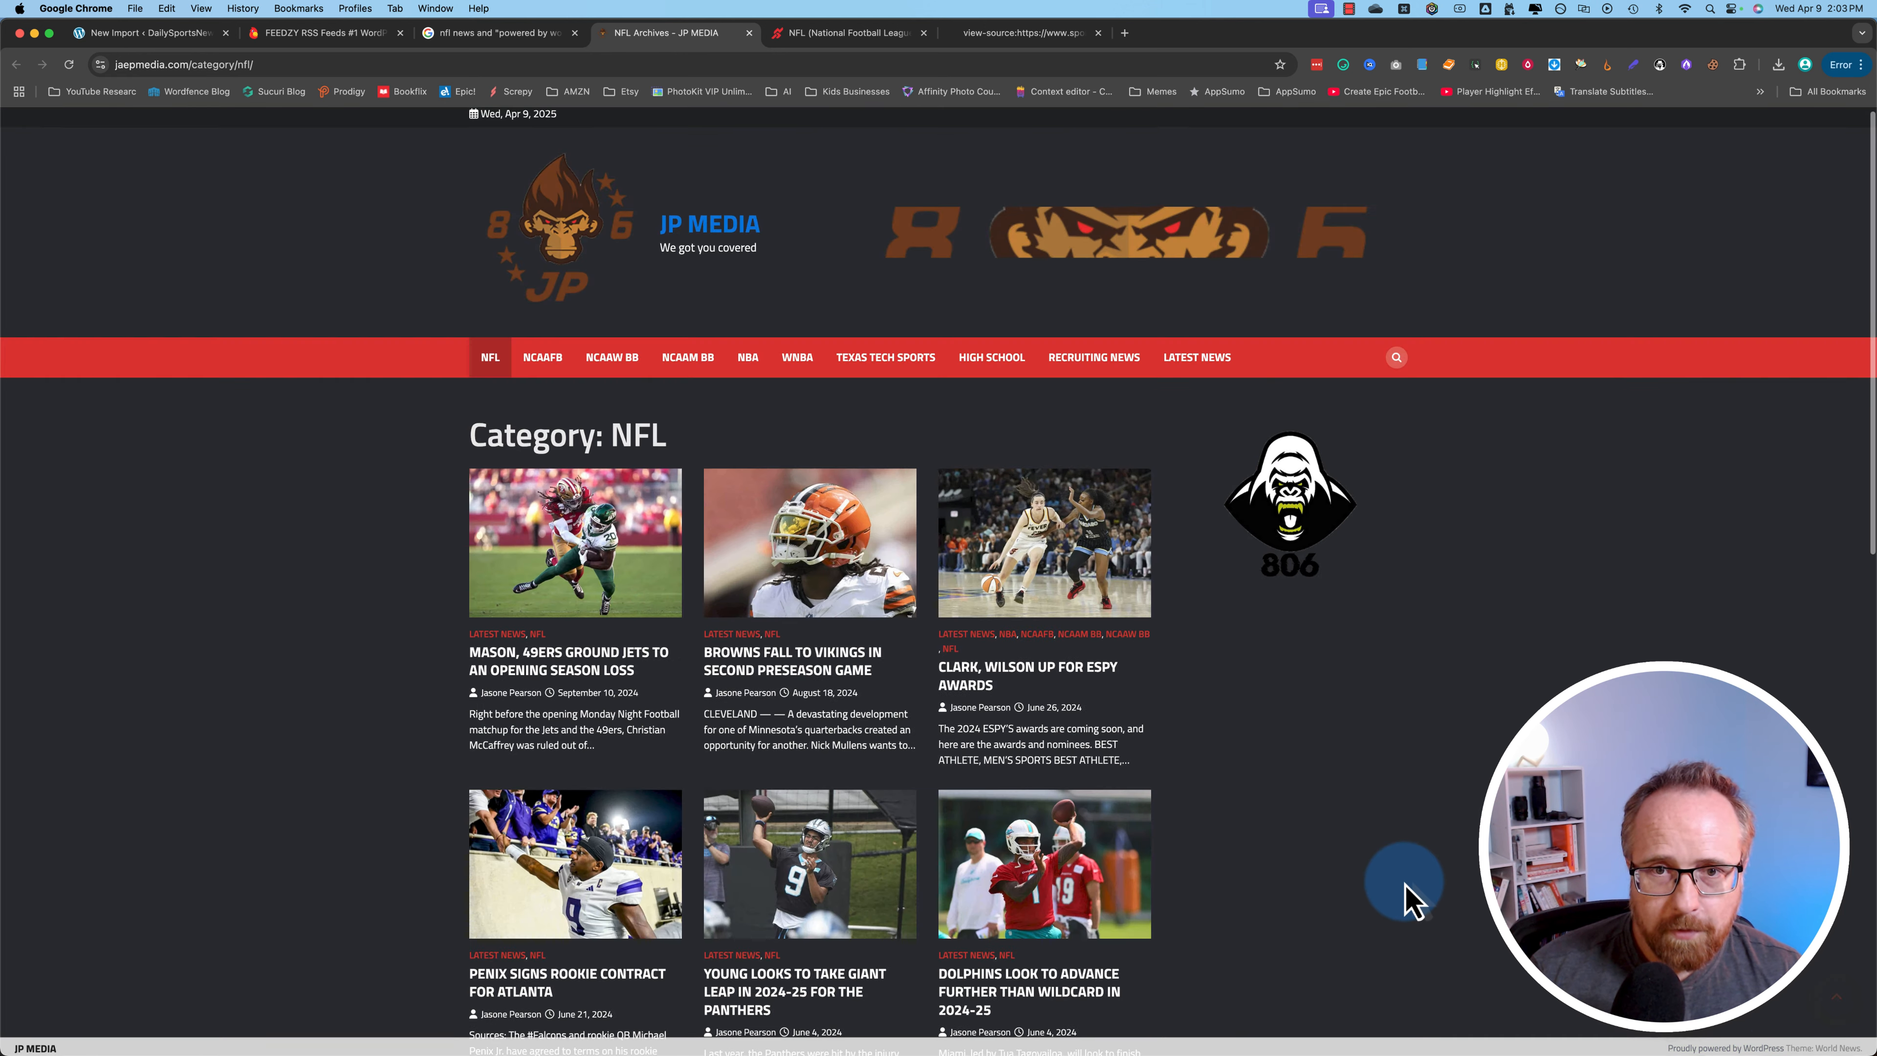
View the source code of JP Media's NFL category page and search it for "rss".
right_click(8, 370)
right_click(307, 270)
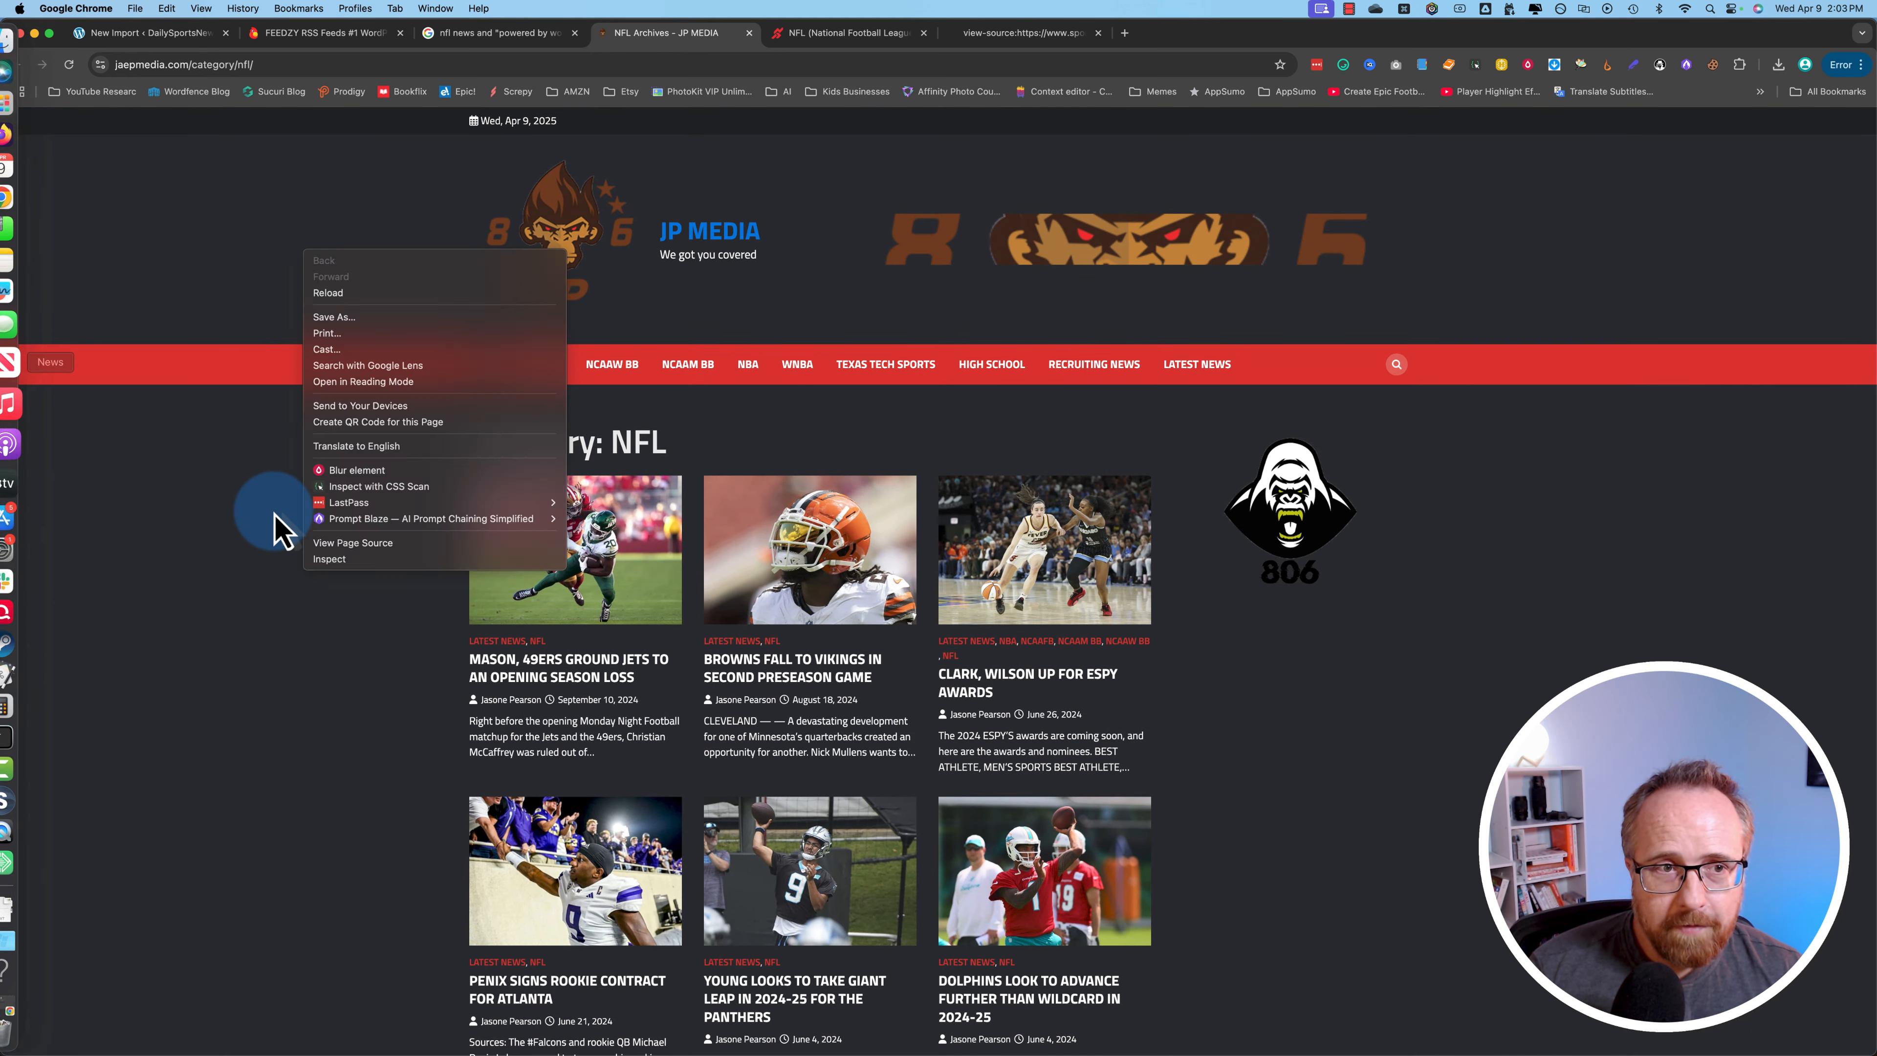
right_click(276, 511)
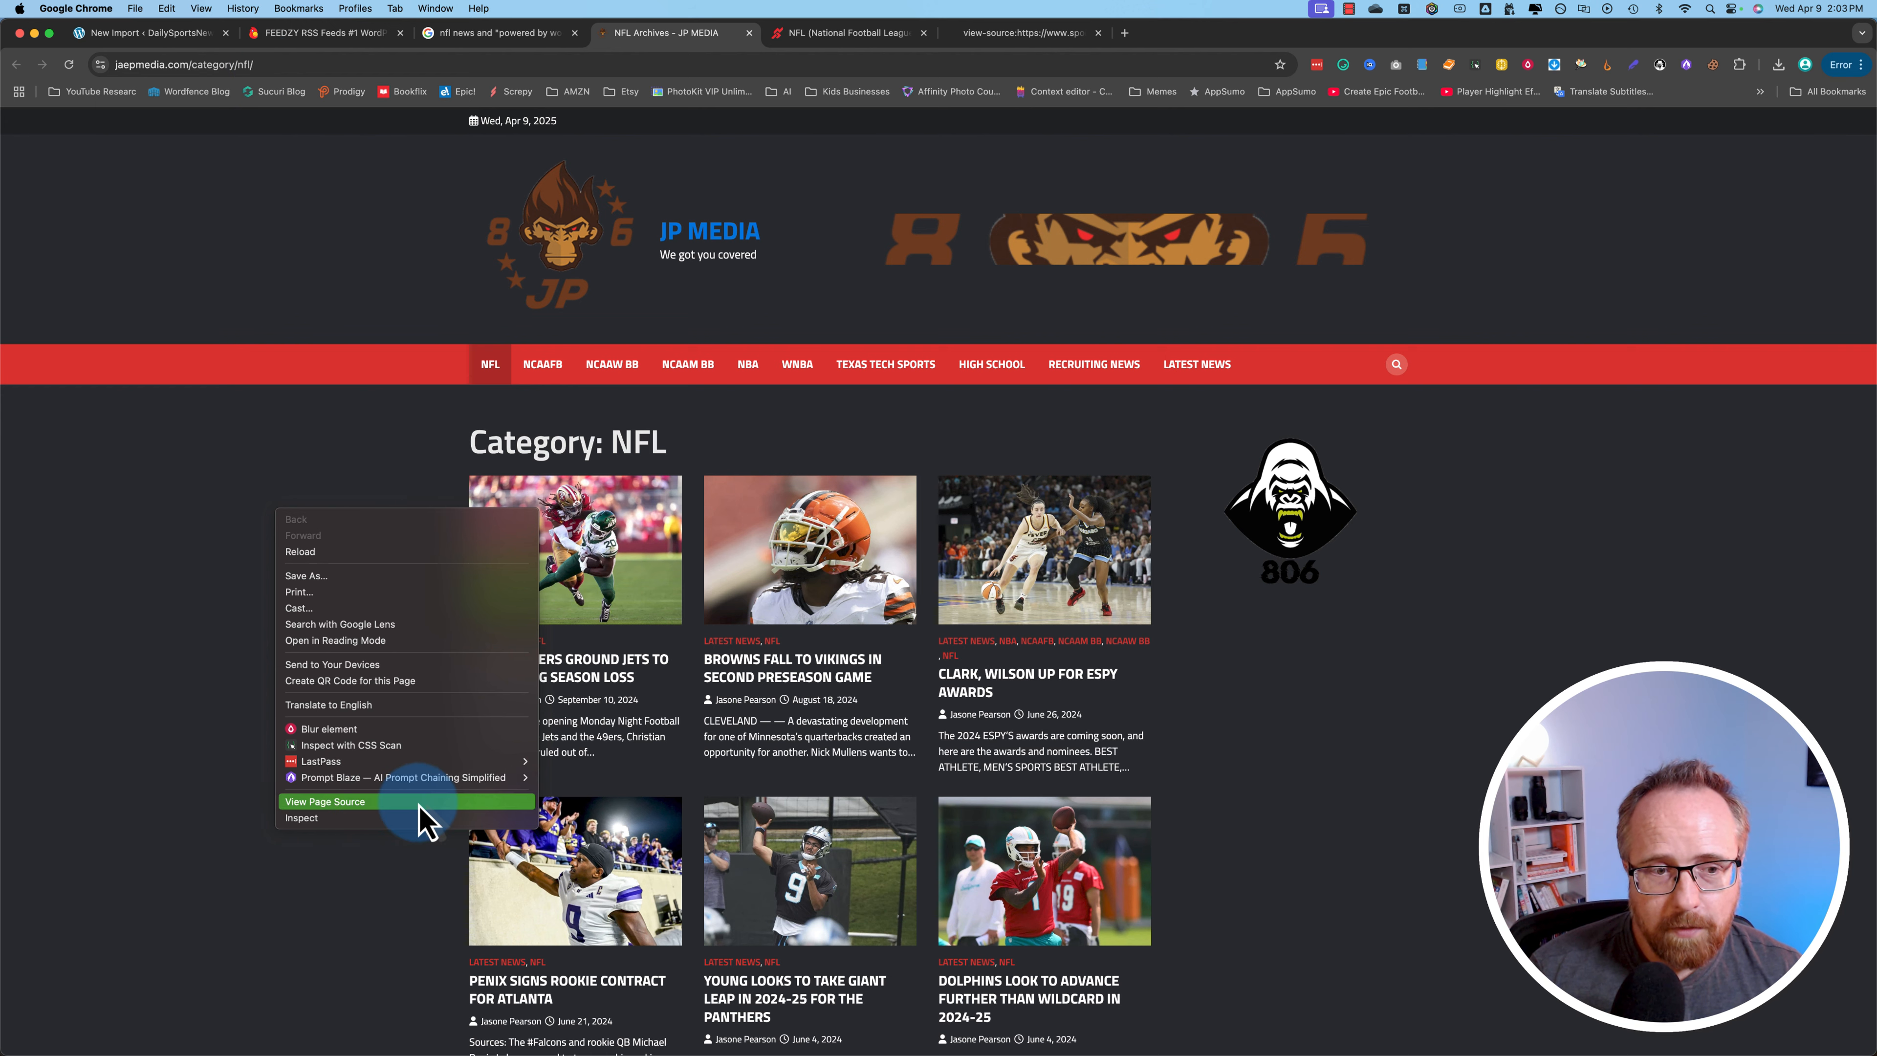
click(340, 801)
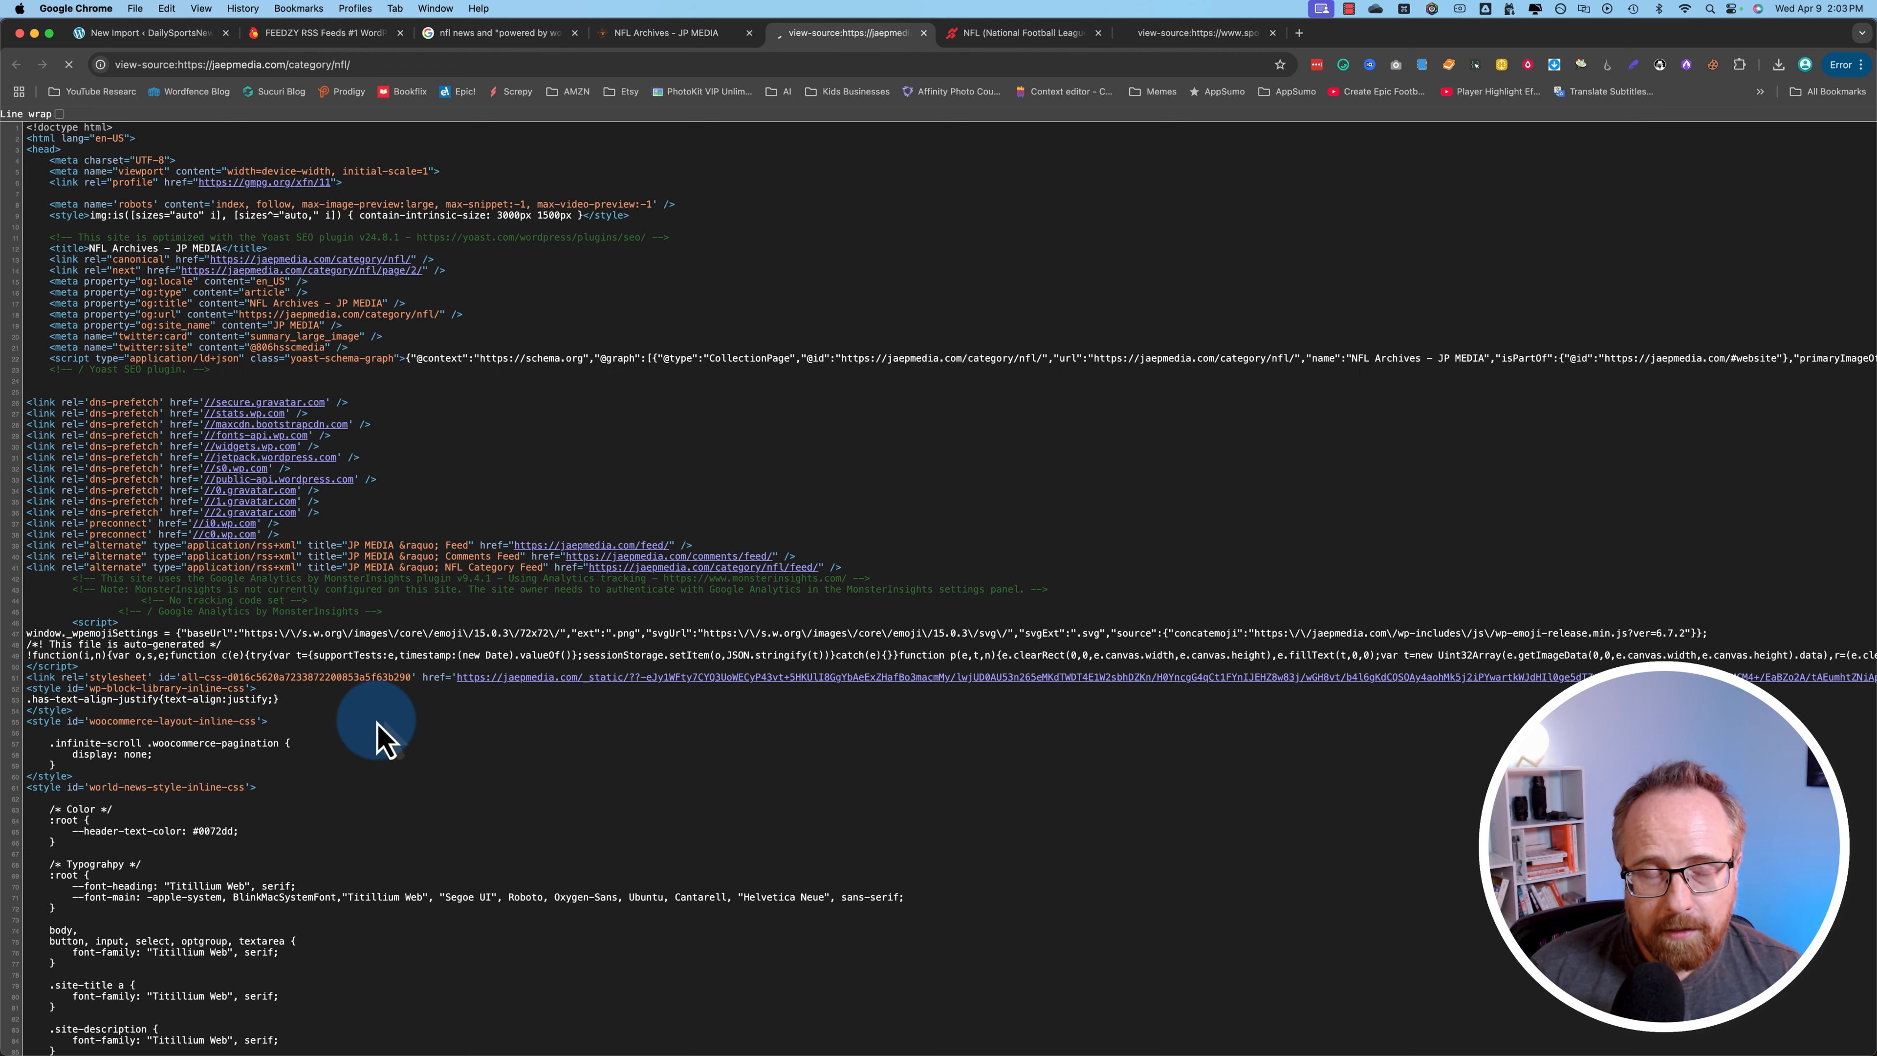
key(super+f)
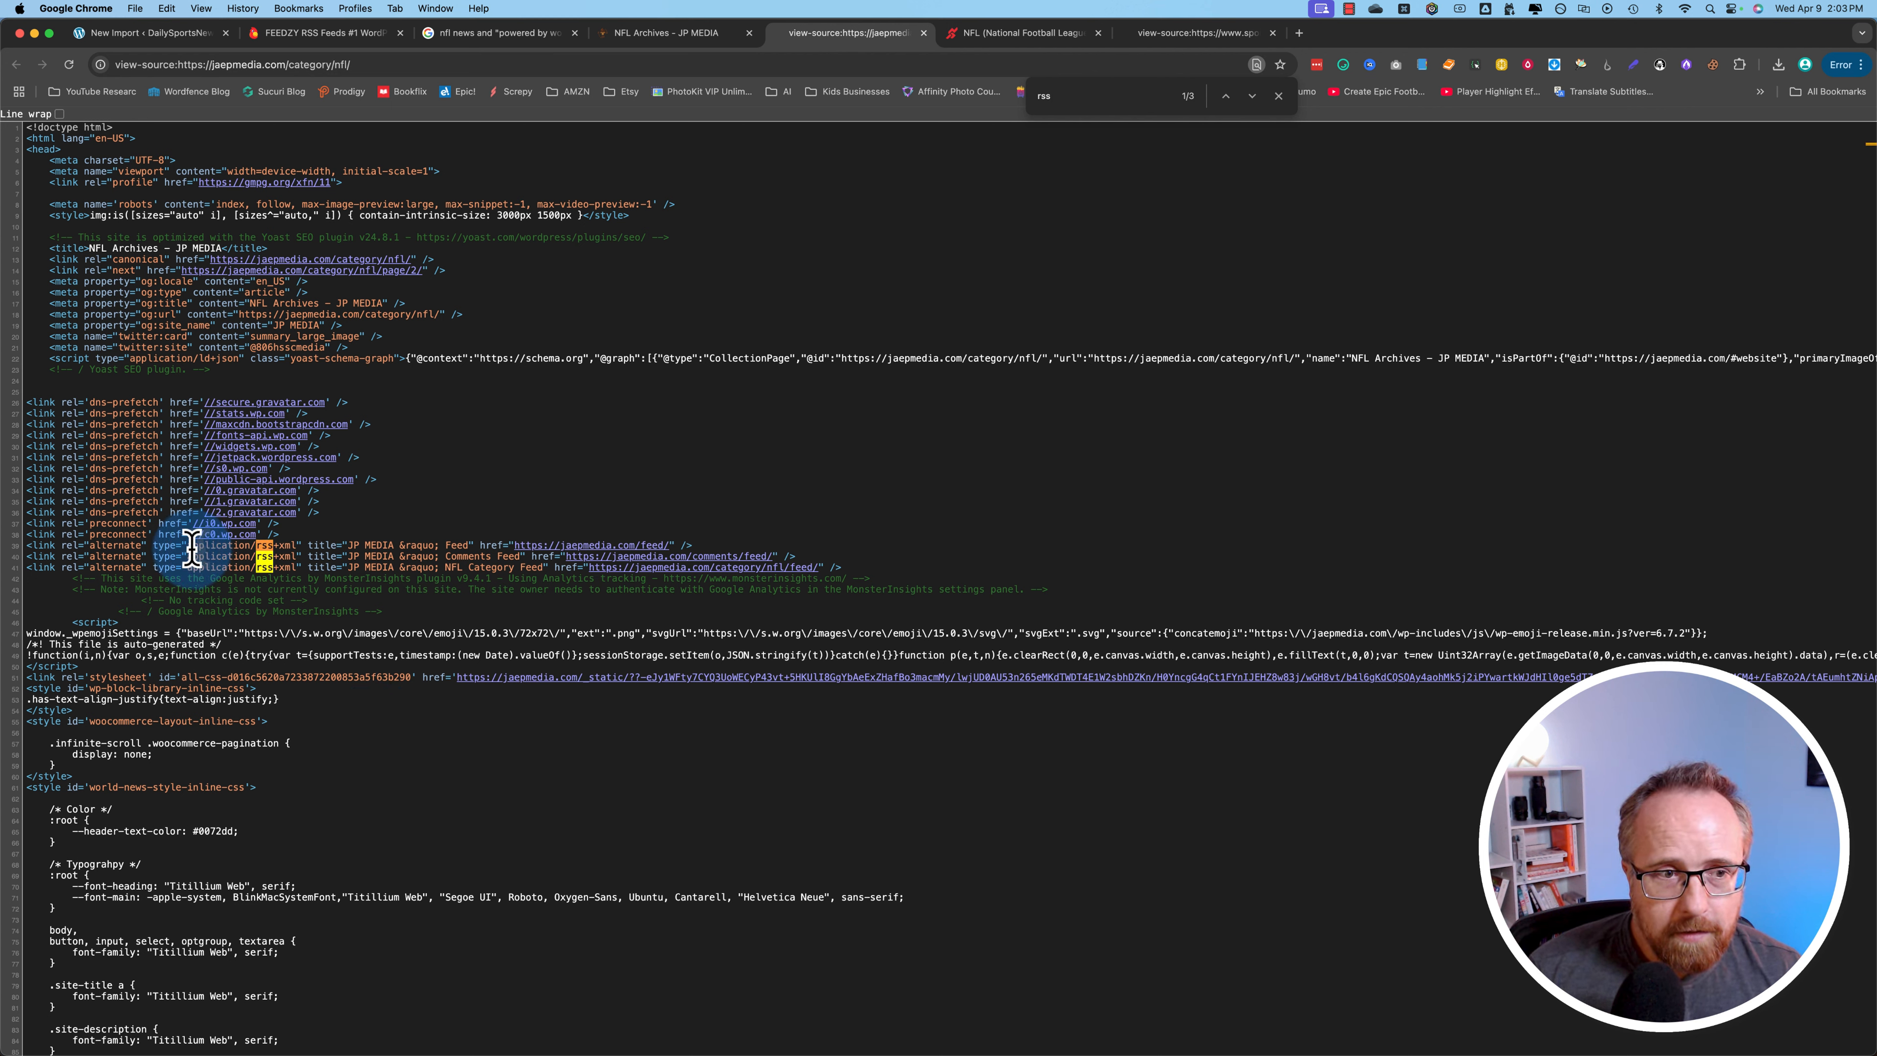
Compare JP Media's general, comments and NFL category feed links in the source code and copy the NFL category feed URL.
drag(285, 545, 920, 564)
click(920, 564)
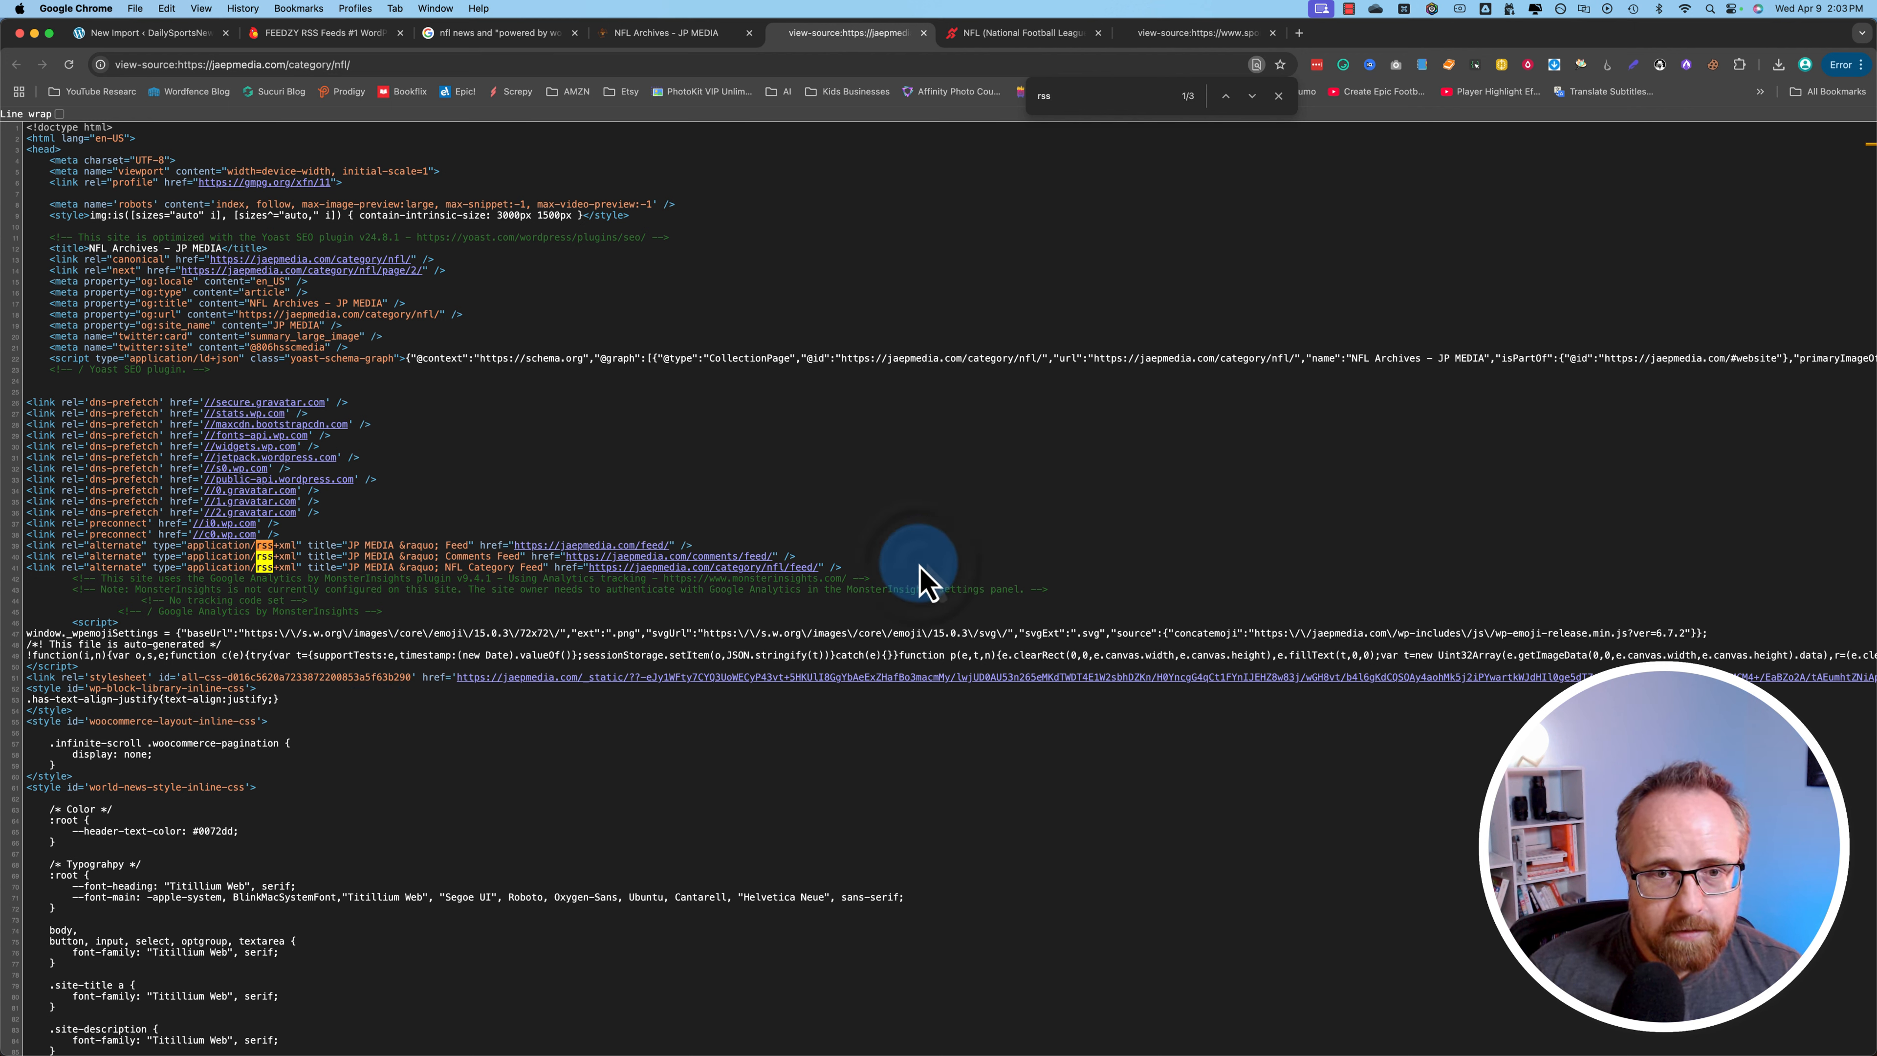
drag(693, 545, 560, 553)
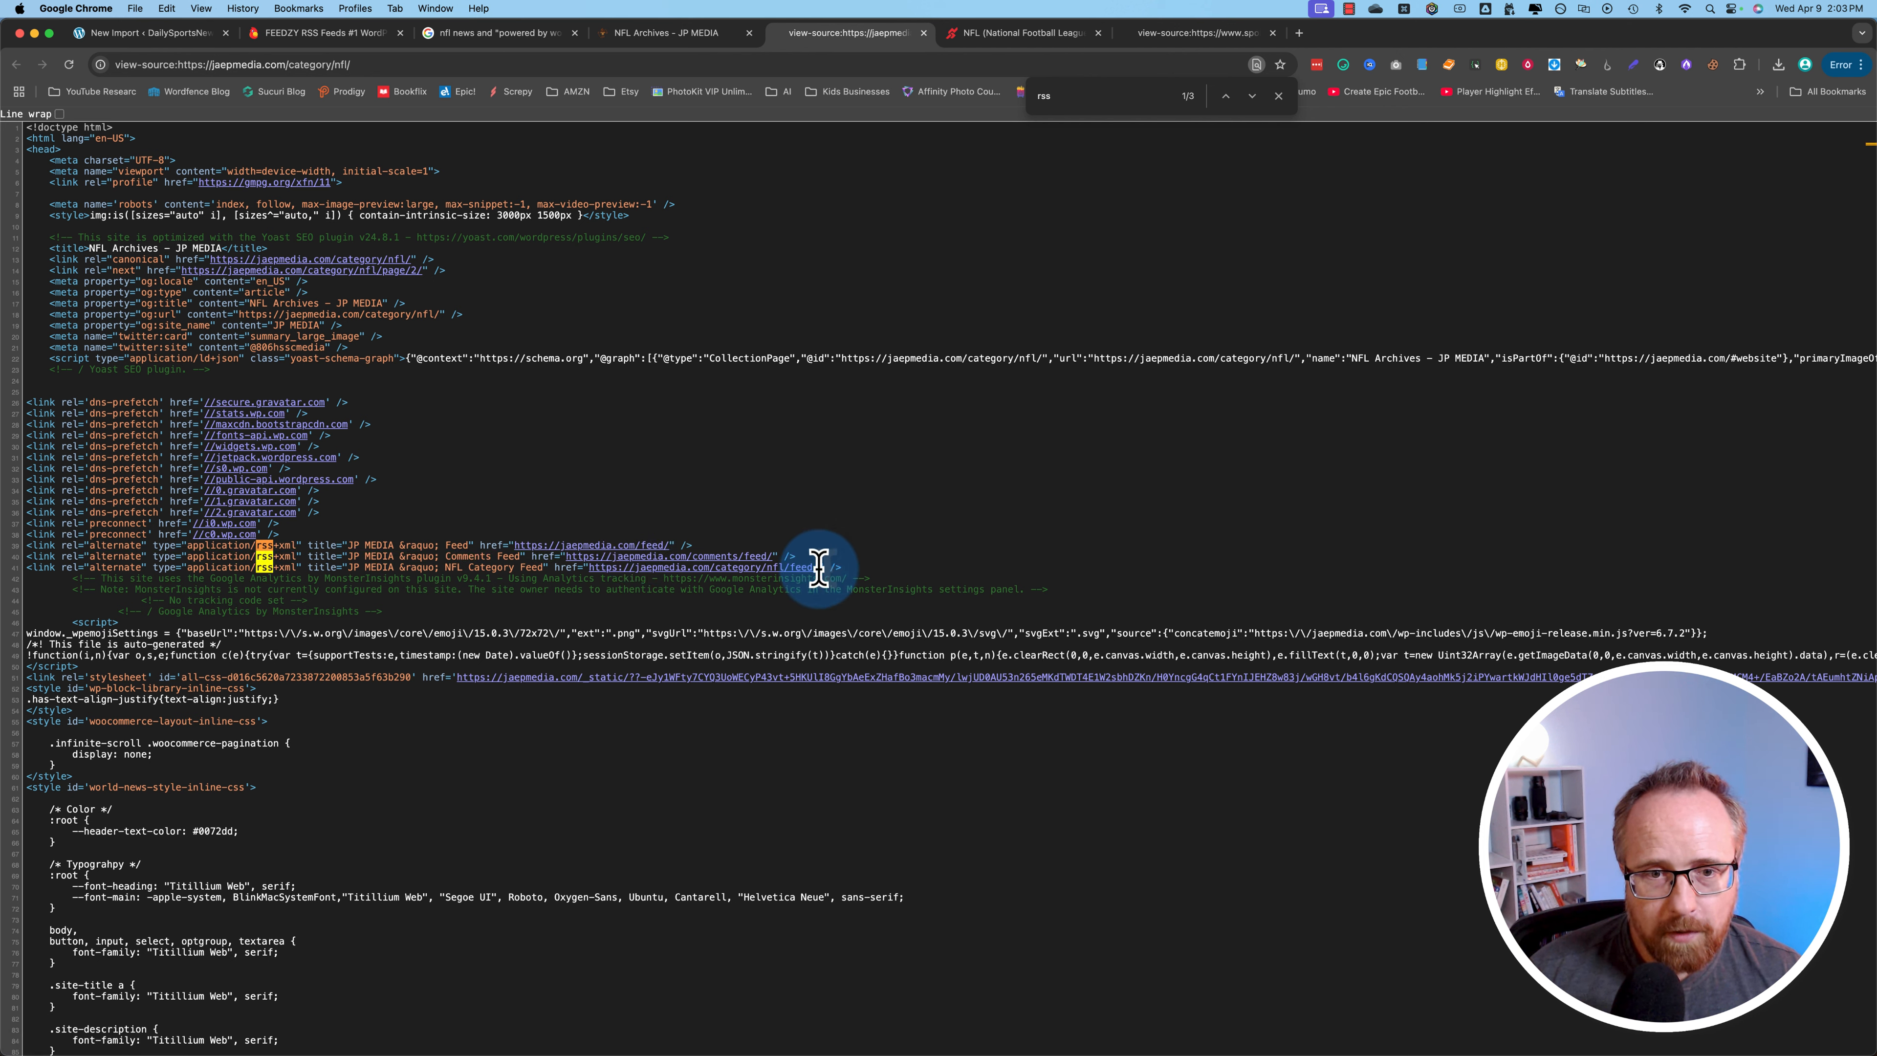
drag(821, 567, 697, 576)
click(610, 569)
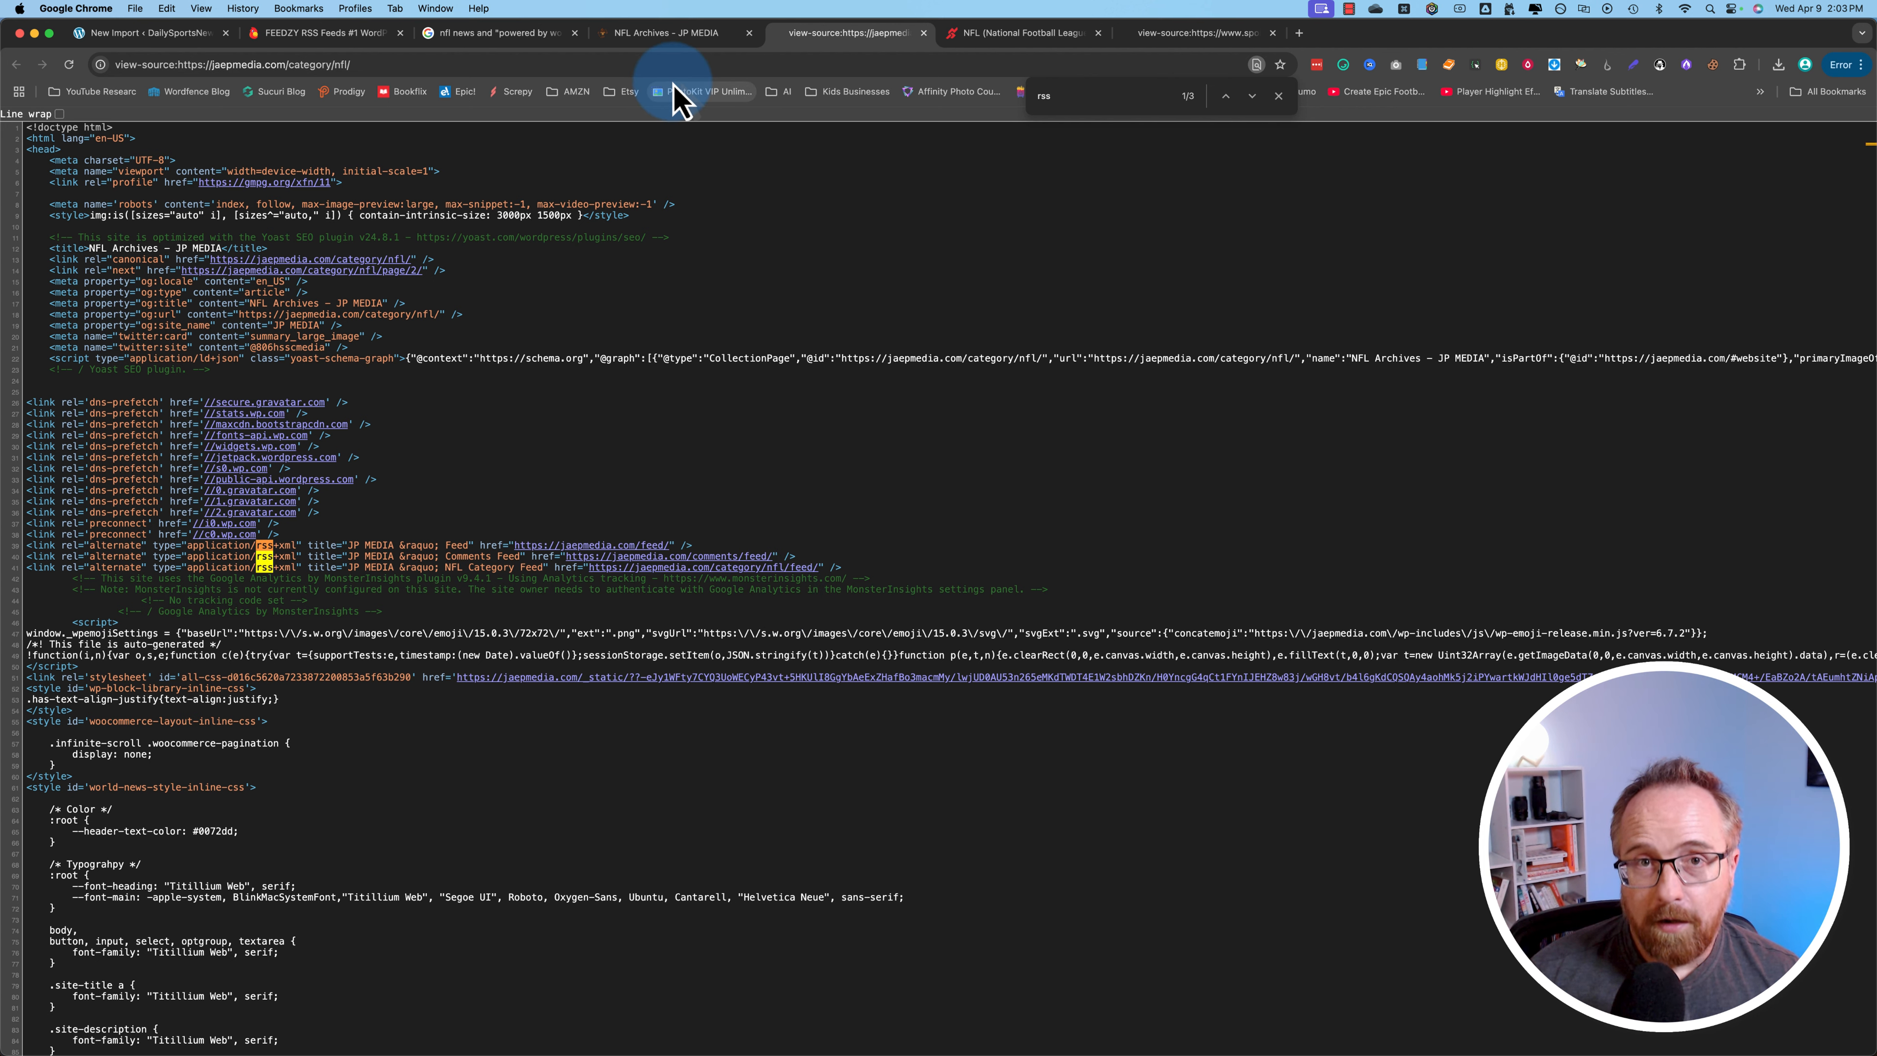
Open JP Media's NBA category page and inspect its source code for the NBA category feed link.
click(653, 34)
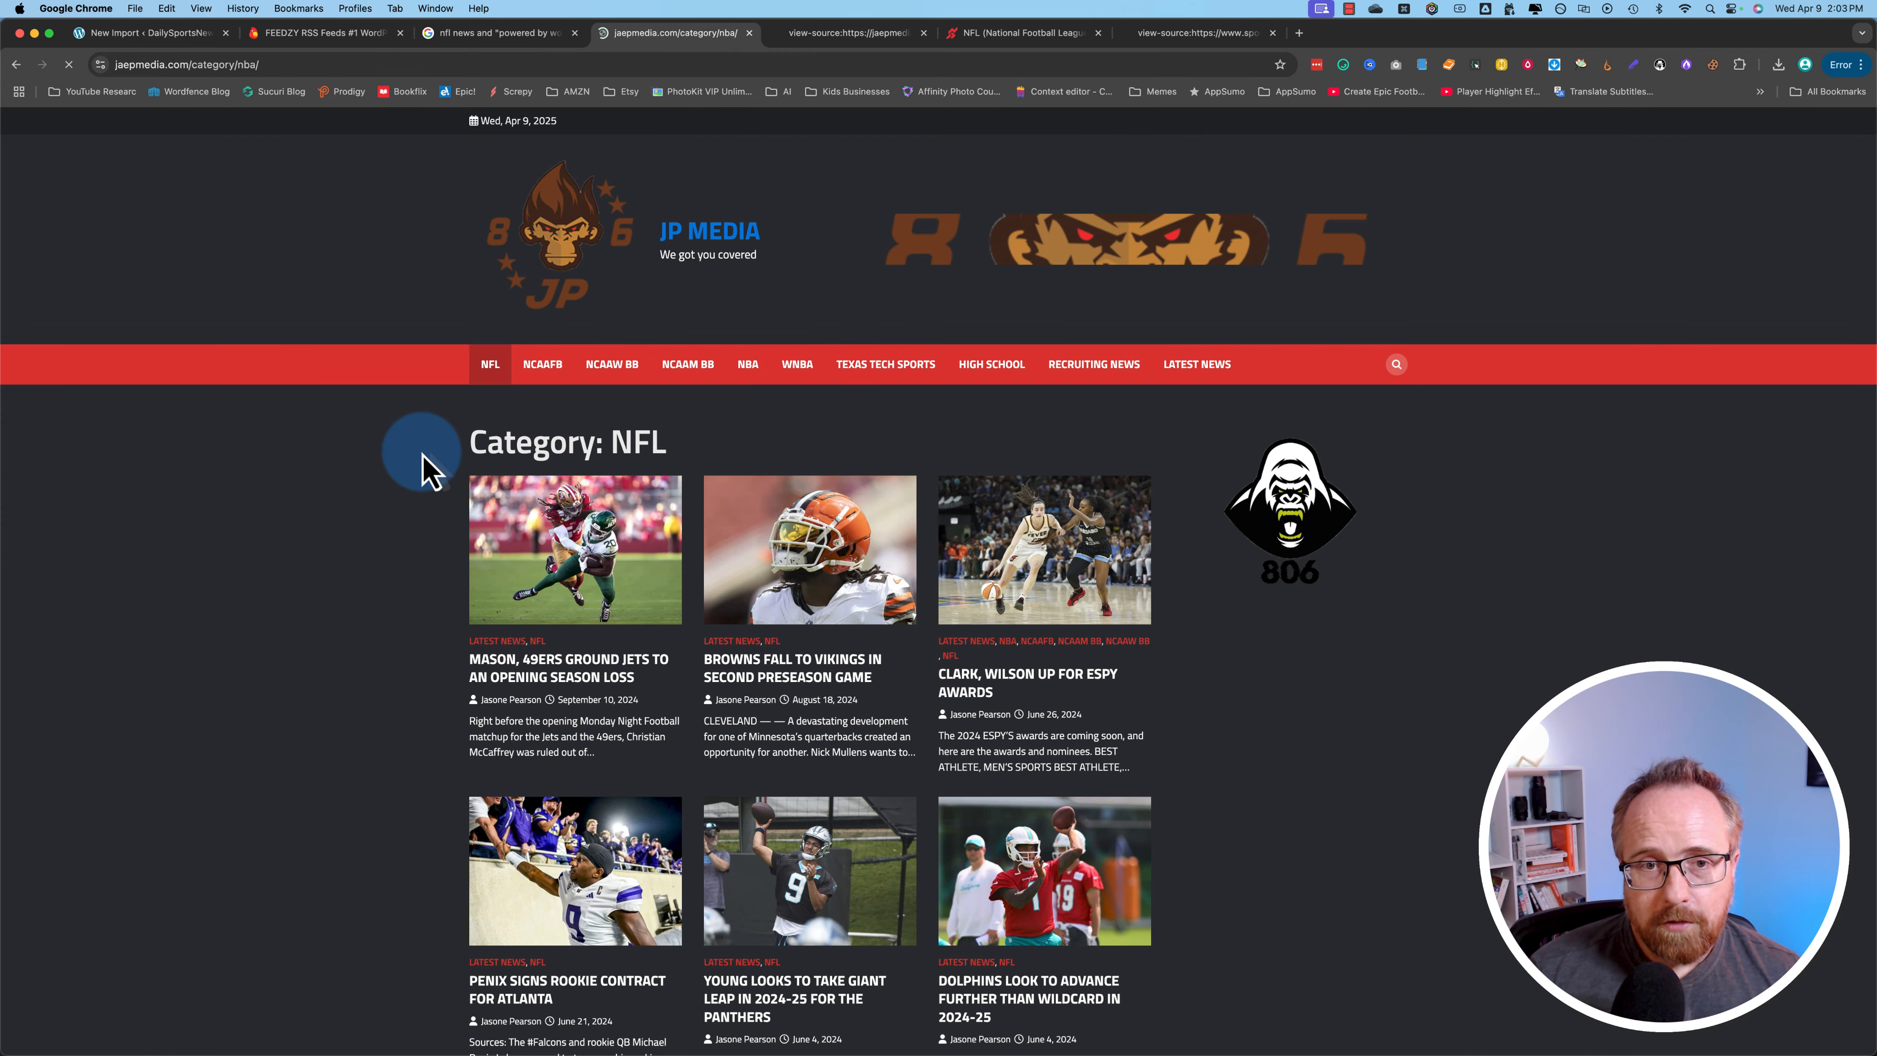
right_click(230, 444)
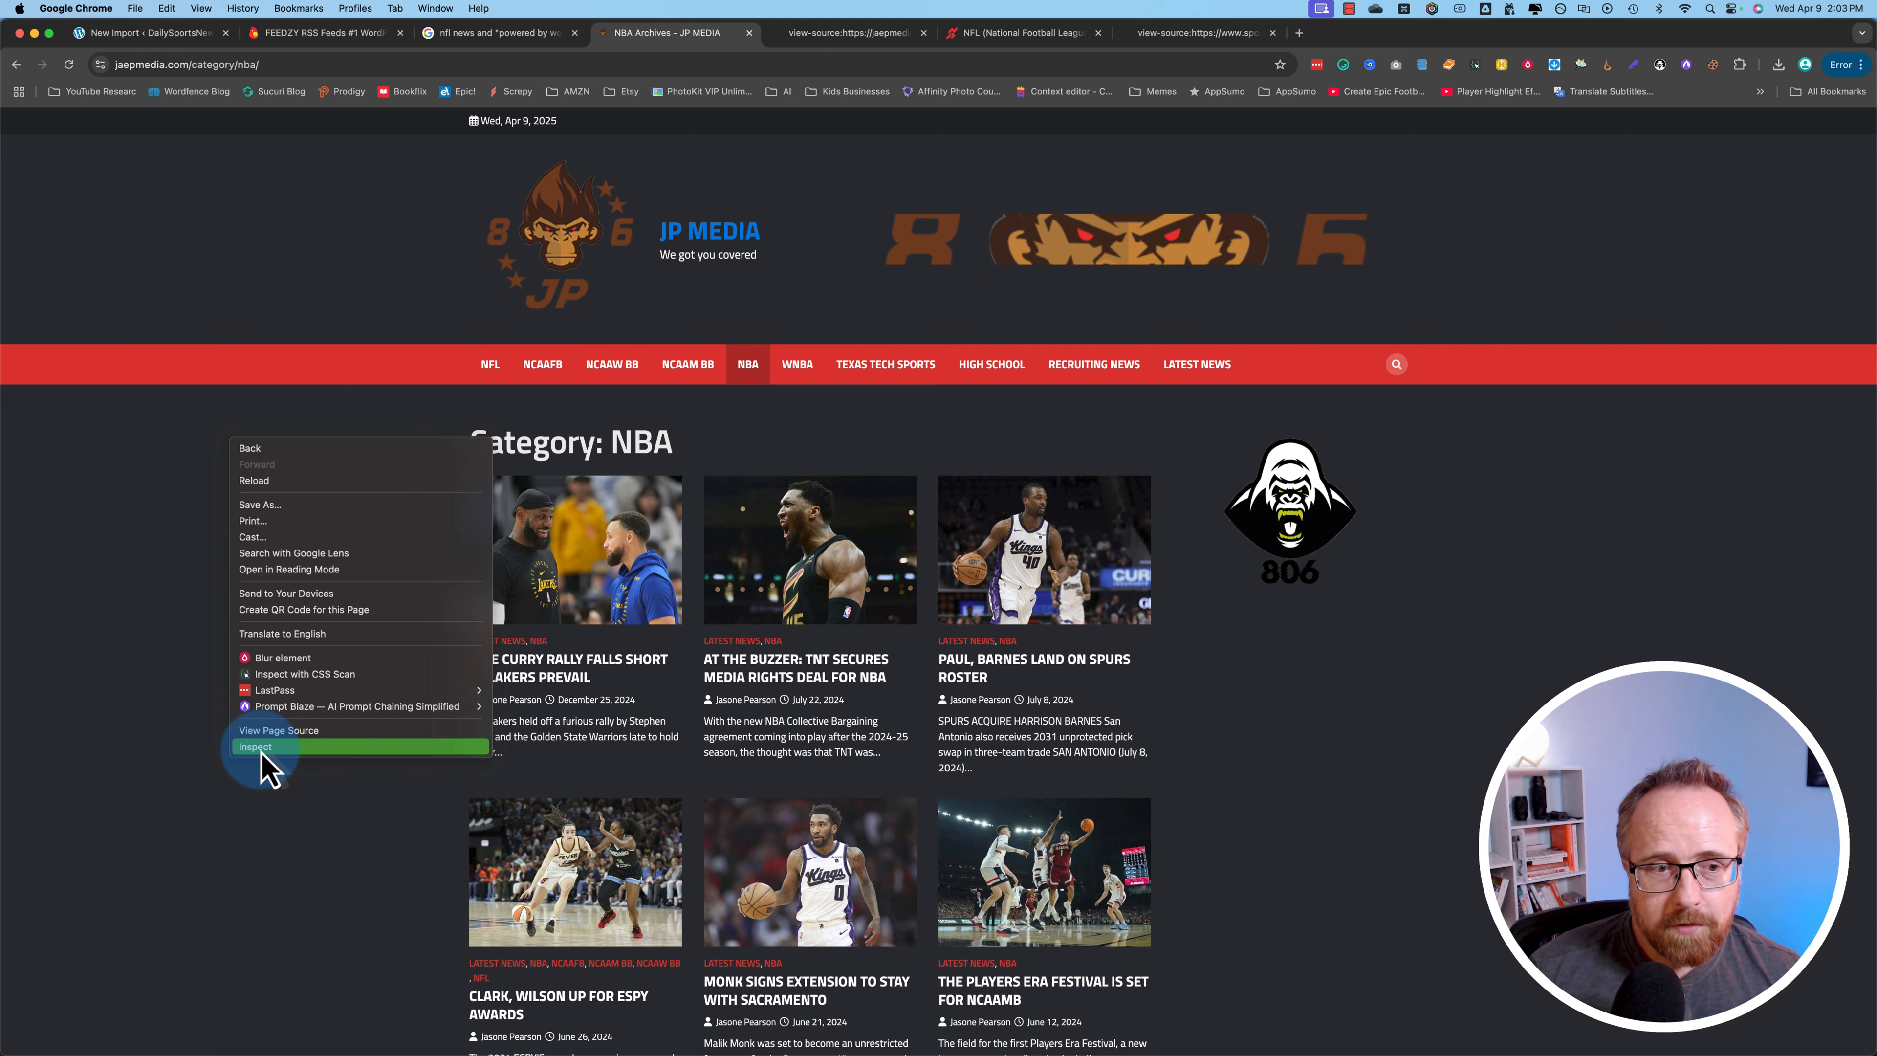
click(266, 730)
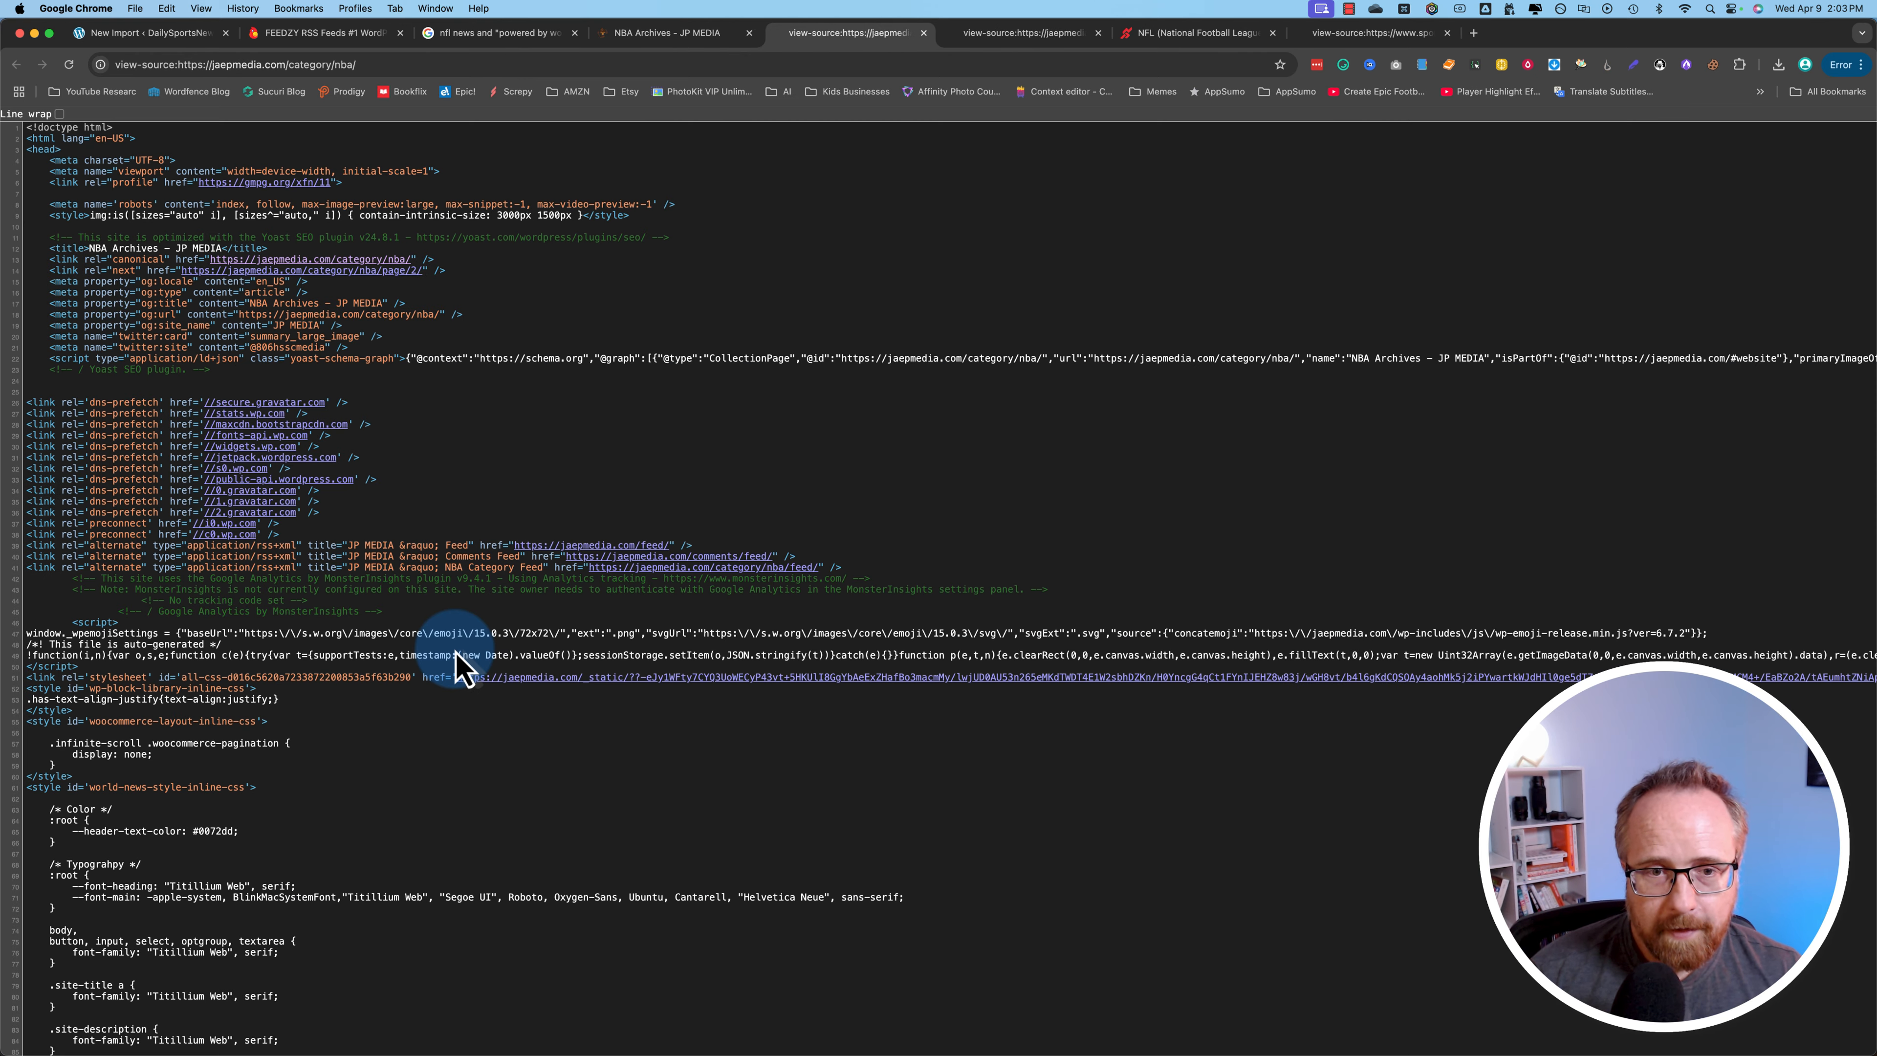
drag(848, 569, 755, 573)
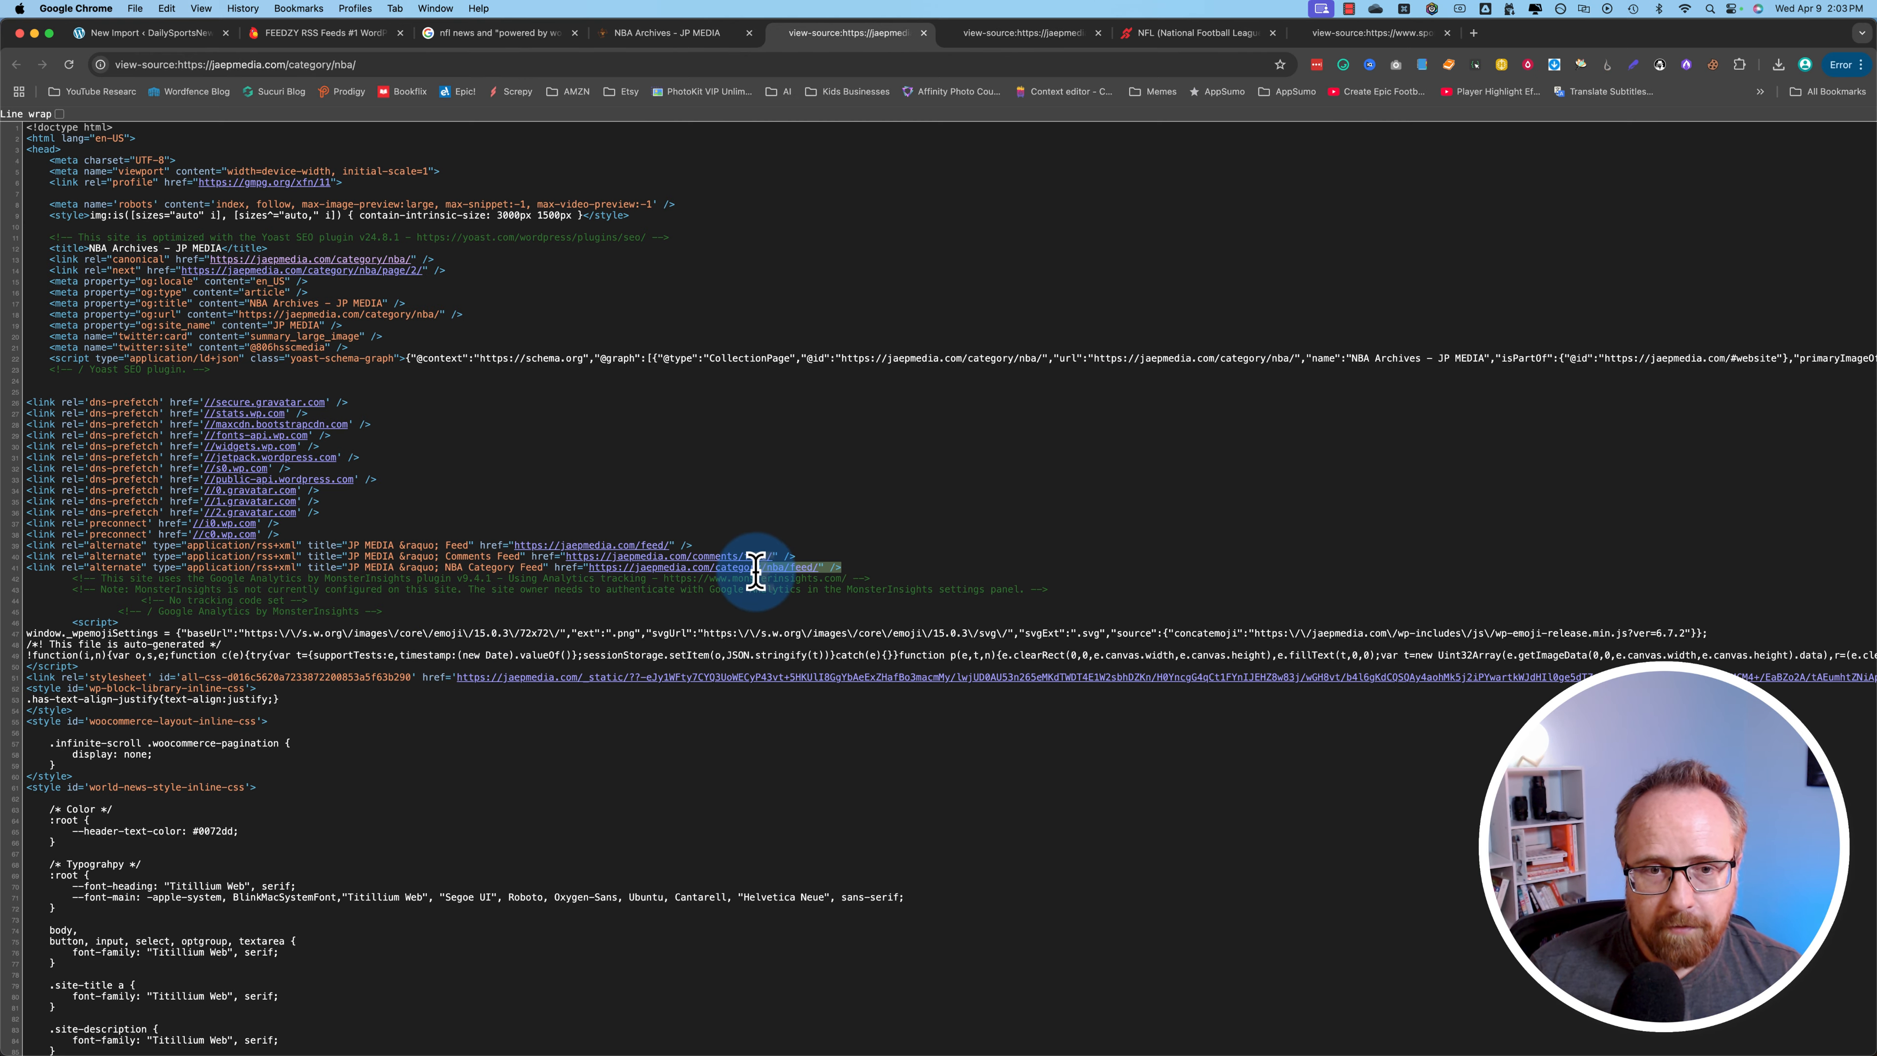
click(778, 583)
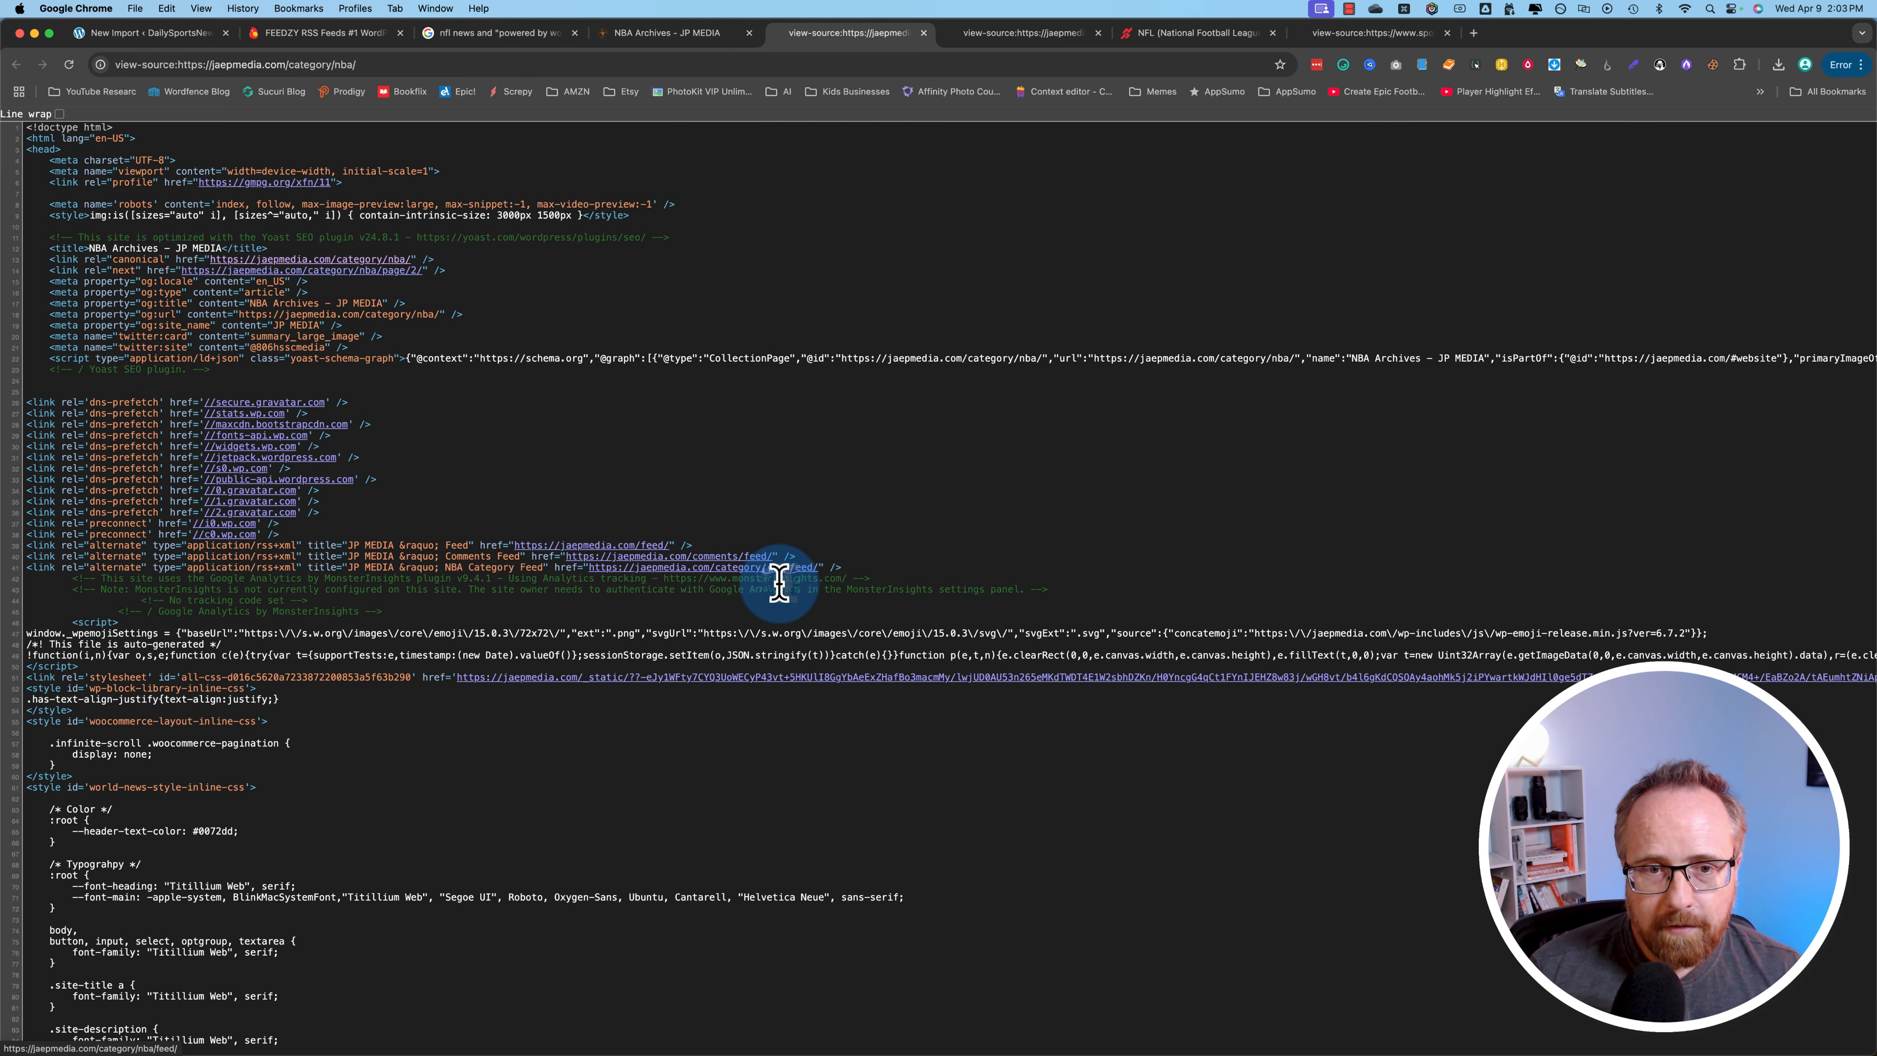
click(159, 34)
click(901, 587)
text(https://jaepmedia.com/category/nfl/feed/)
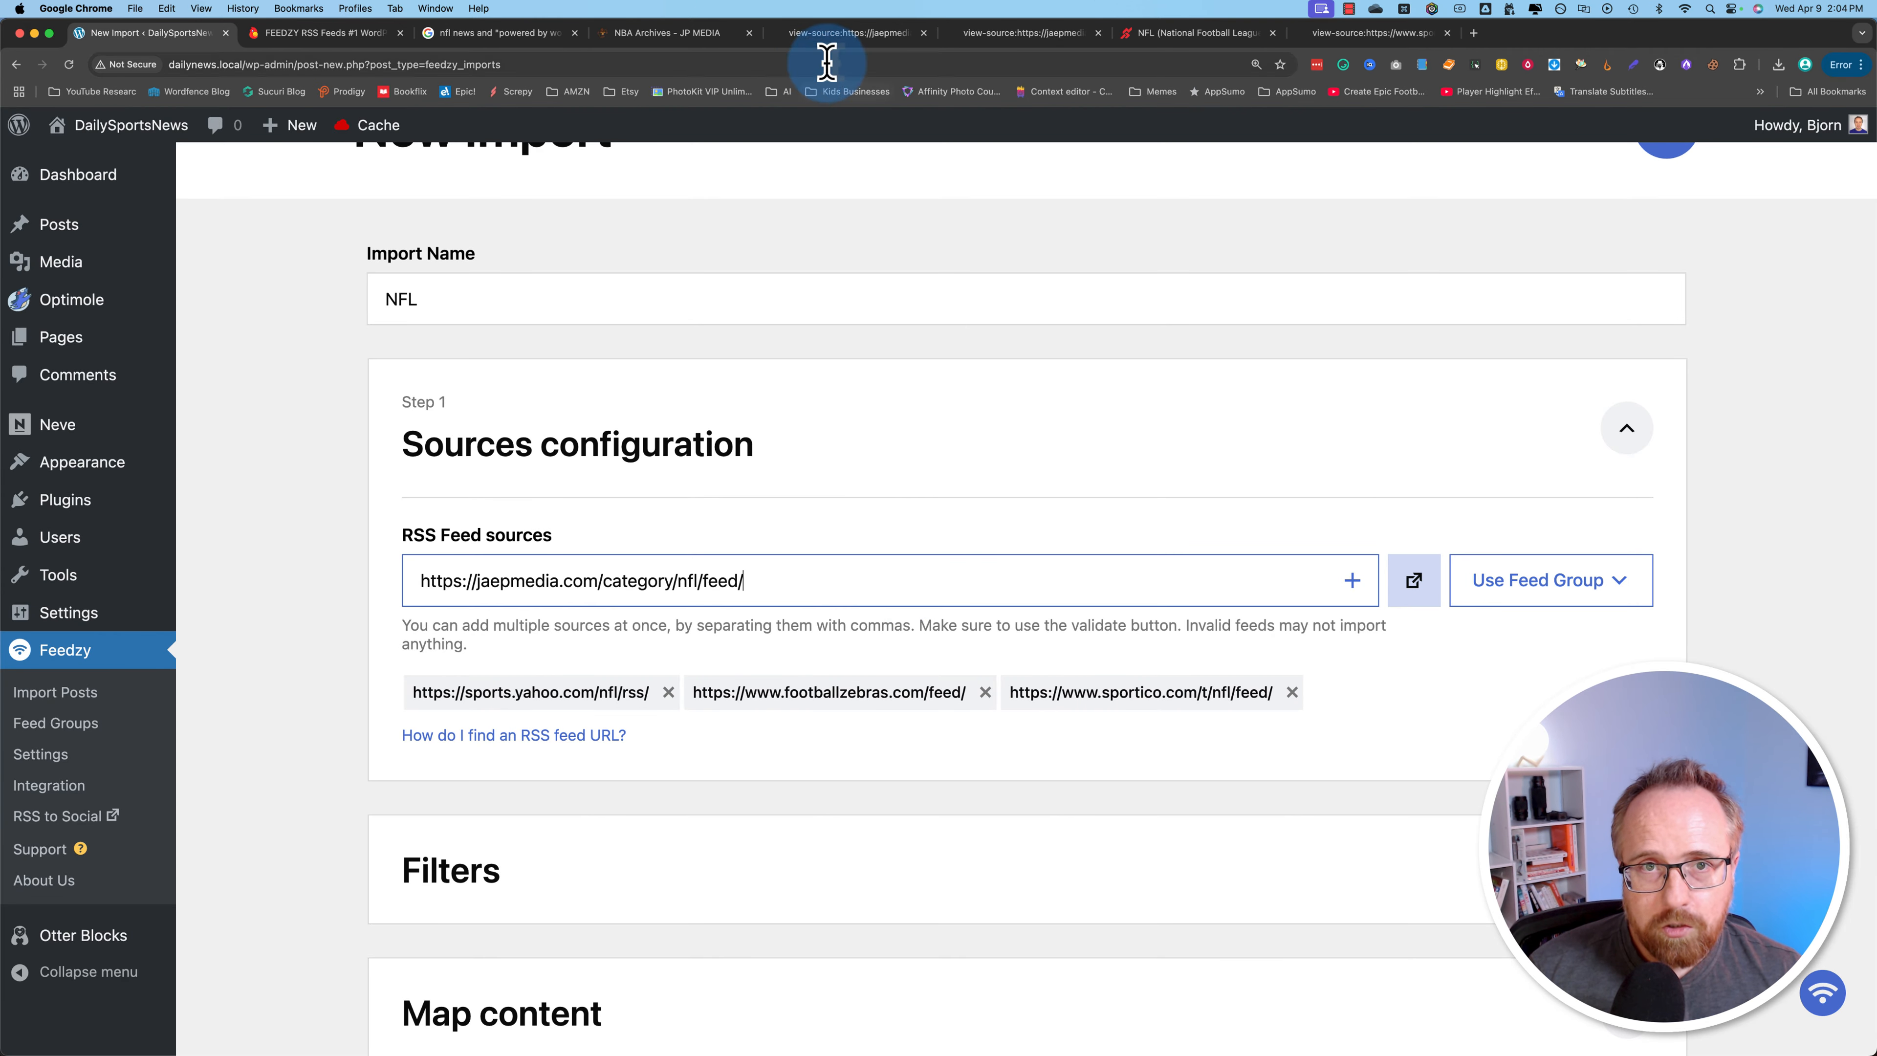
click(1003, 34)
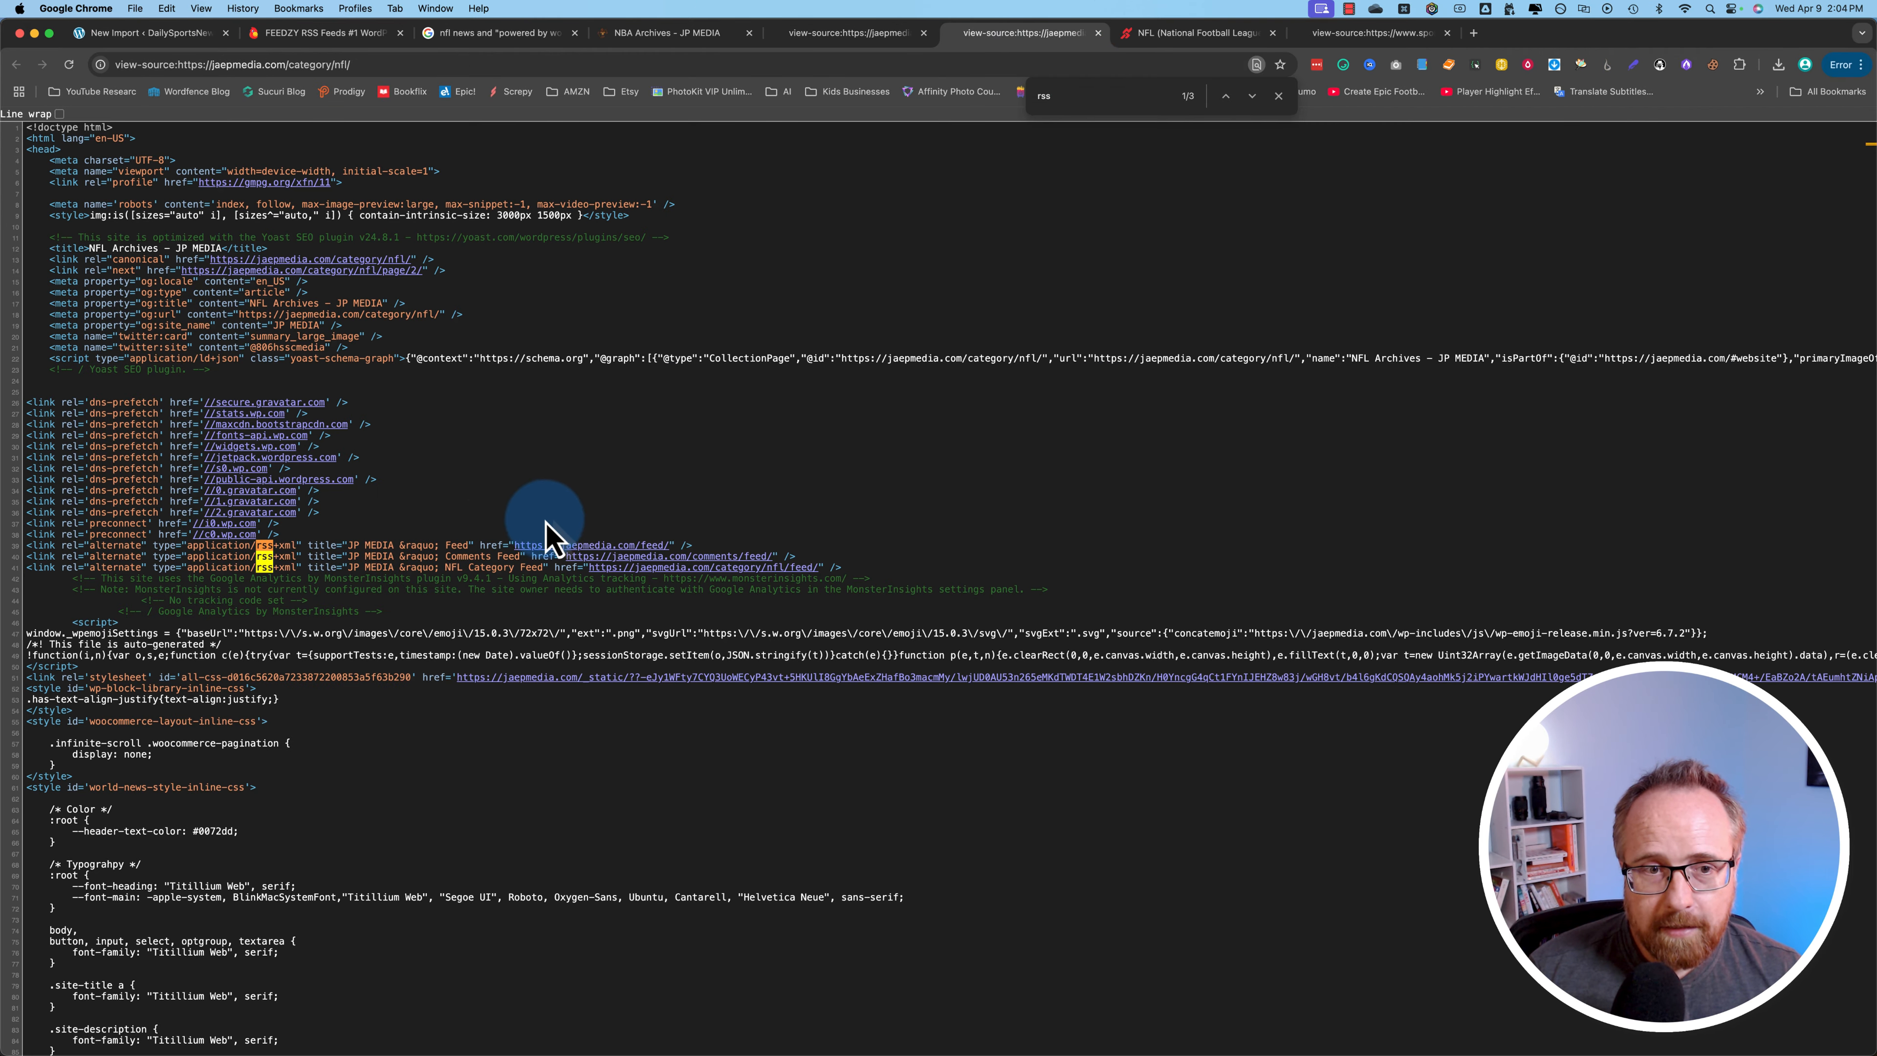
drag(697, 533, 482, 574)
click(825, 575)
click(144, 33)
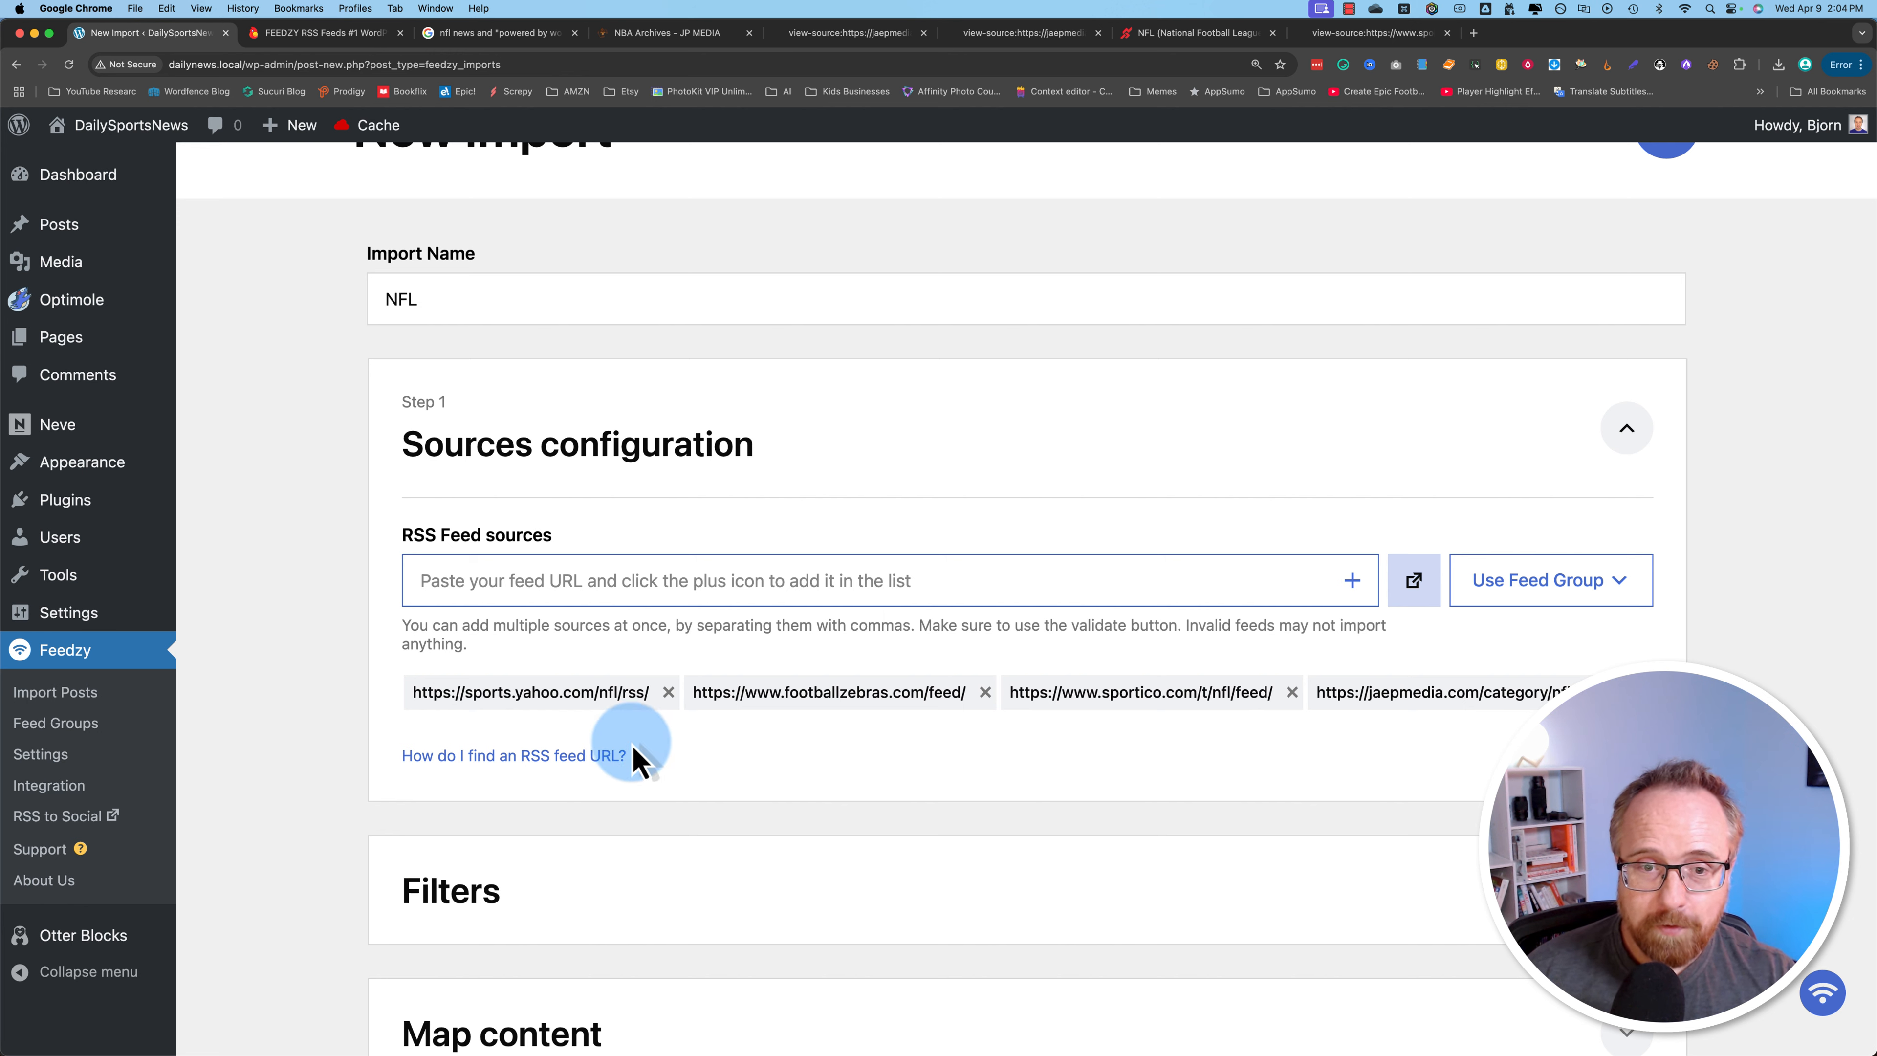
Expand the import's Filters section and review the Include If options, keeping "All conditions are met".
scroll(419, 784, down, 4)
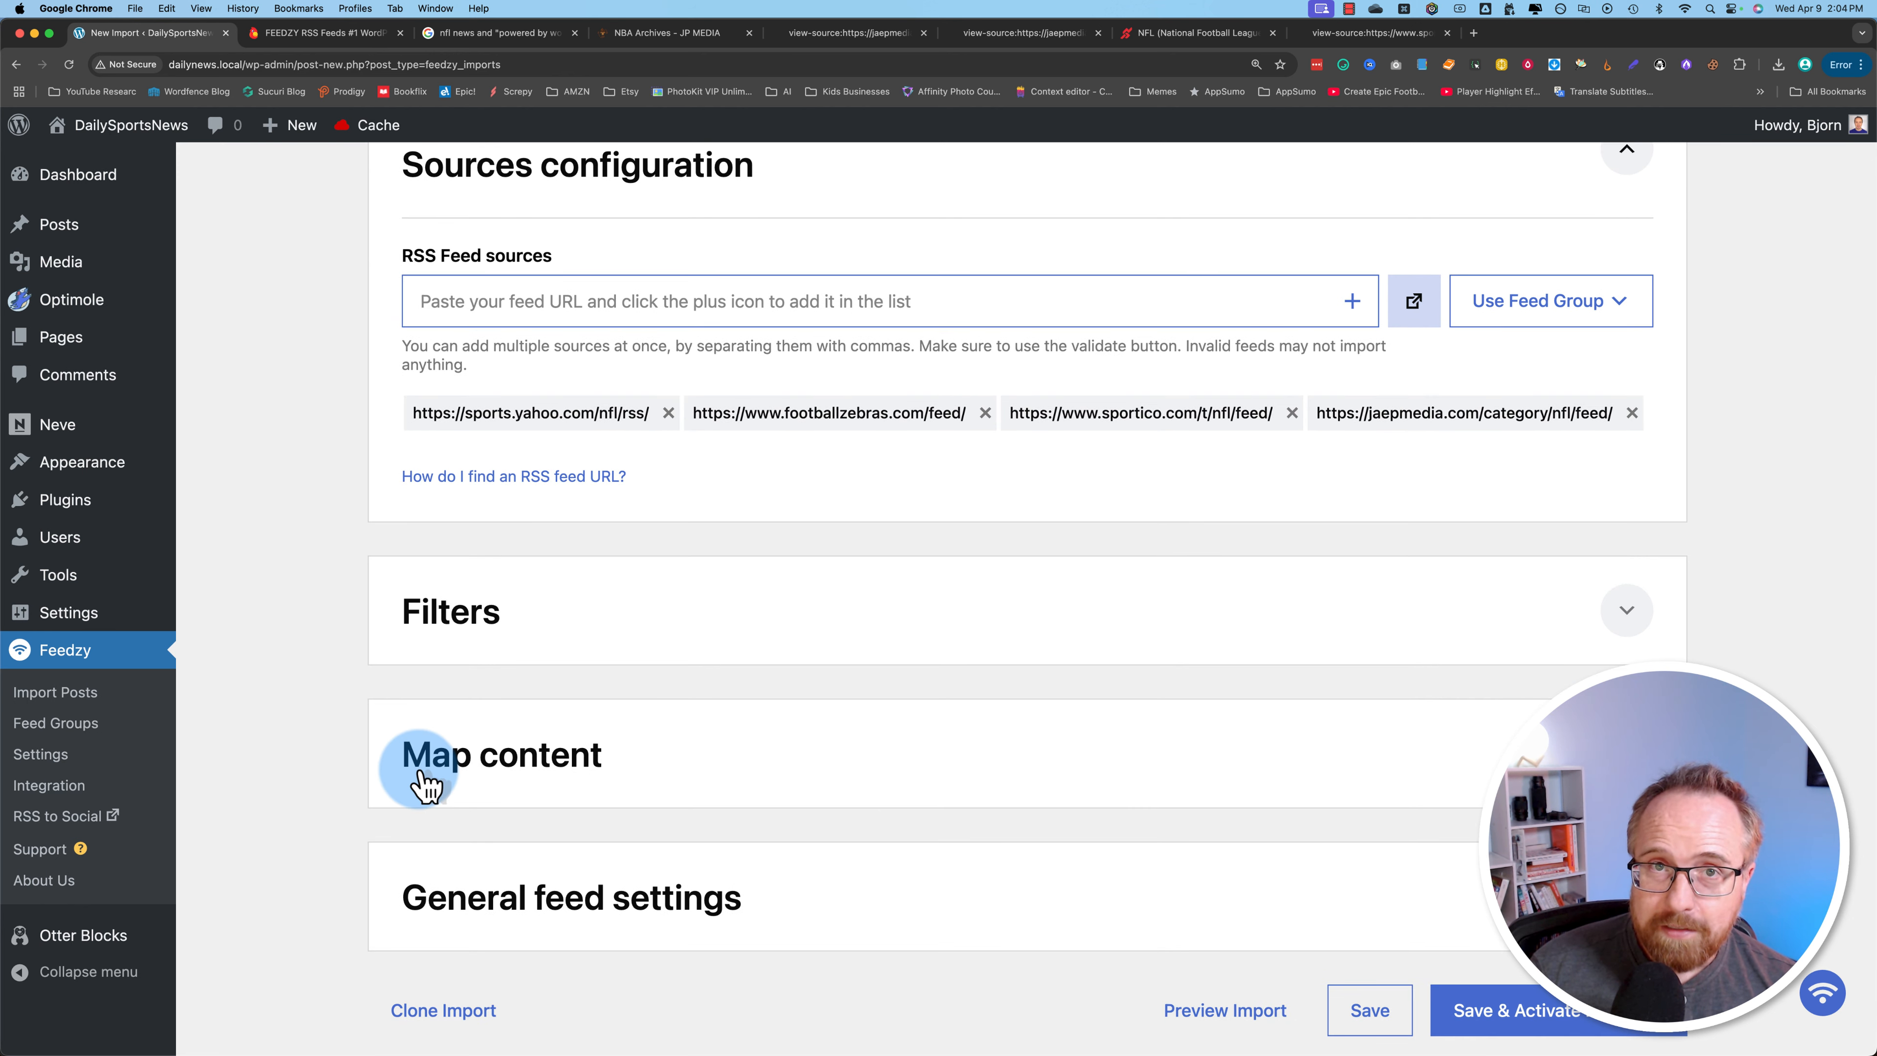
scroll(913, 532, down, 1)
scroll(842, 746, up, 4)
scroll(624, 584, down, 4)
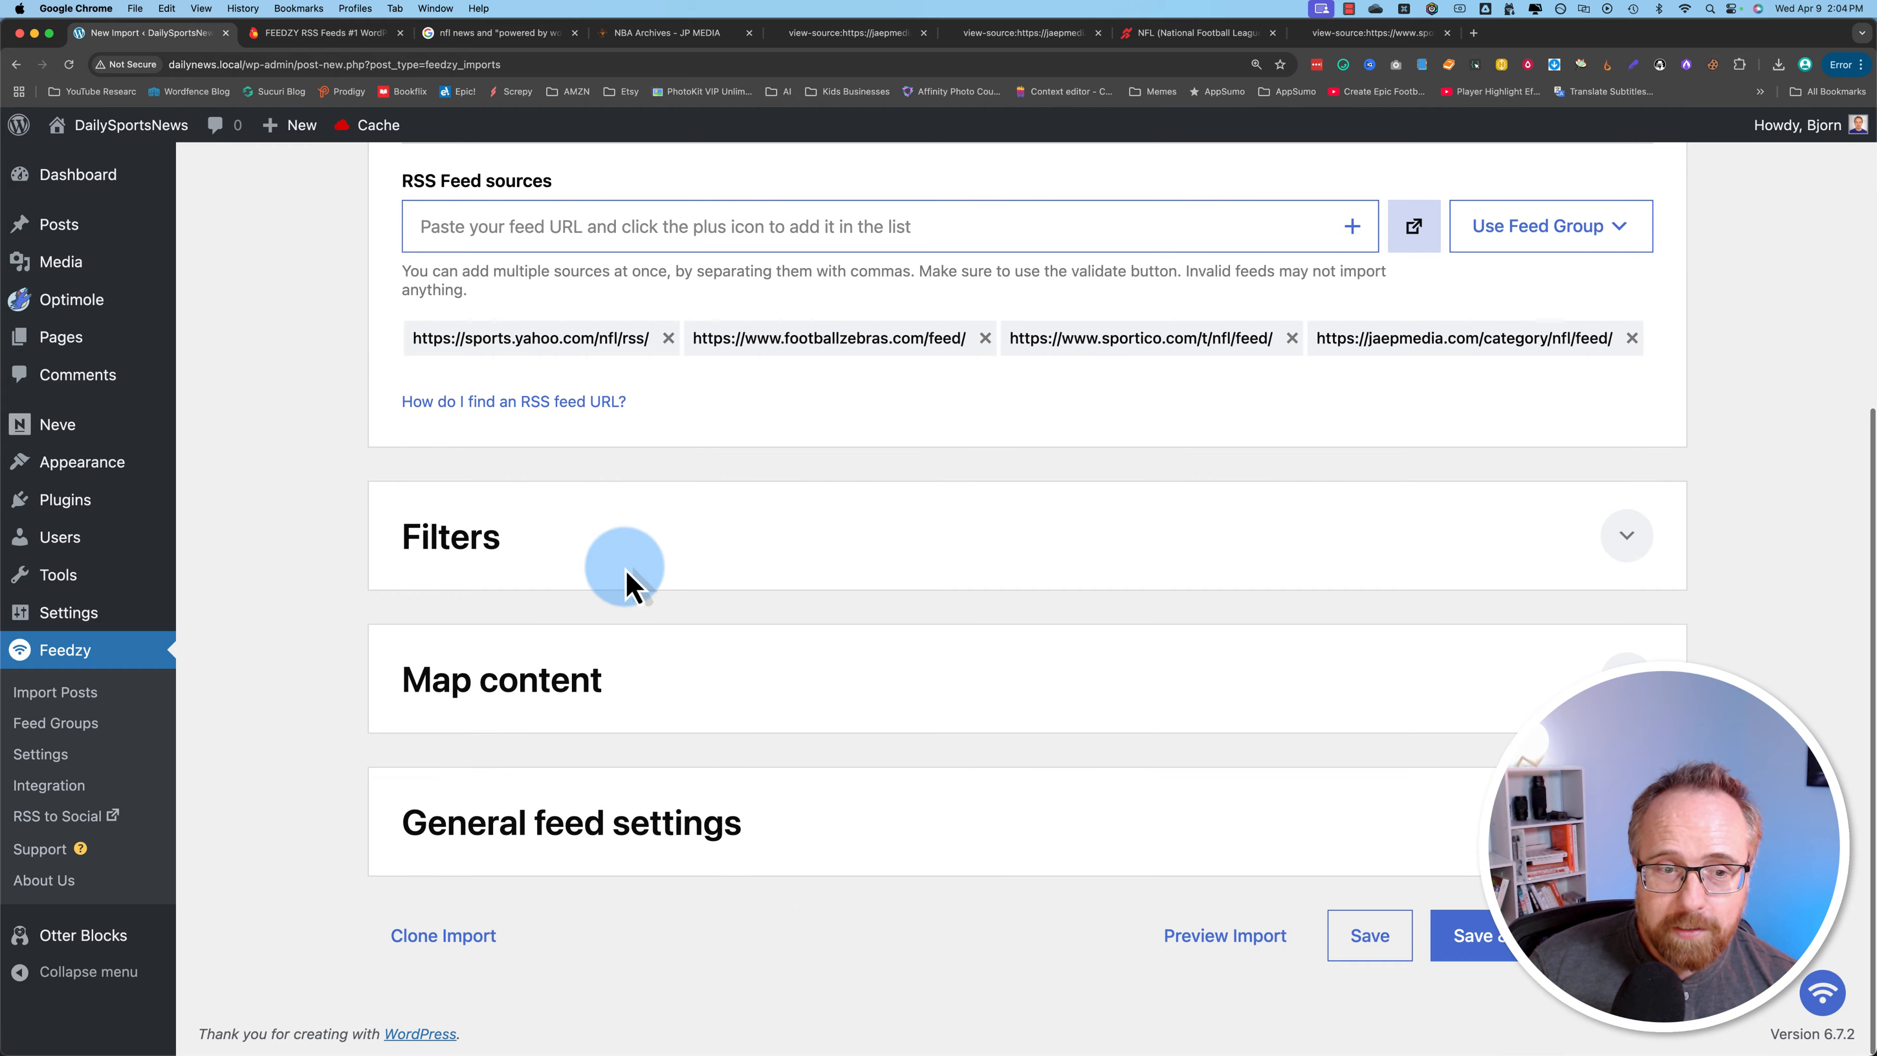
click(1629, 538)
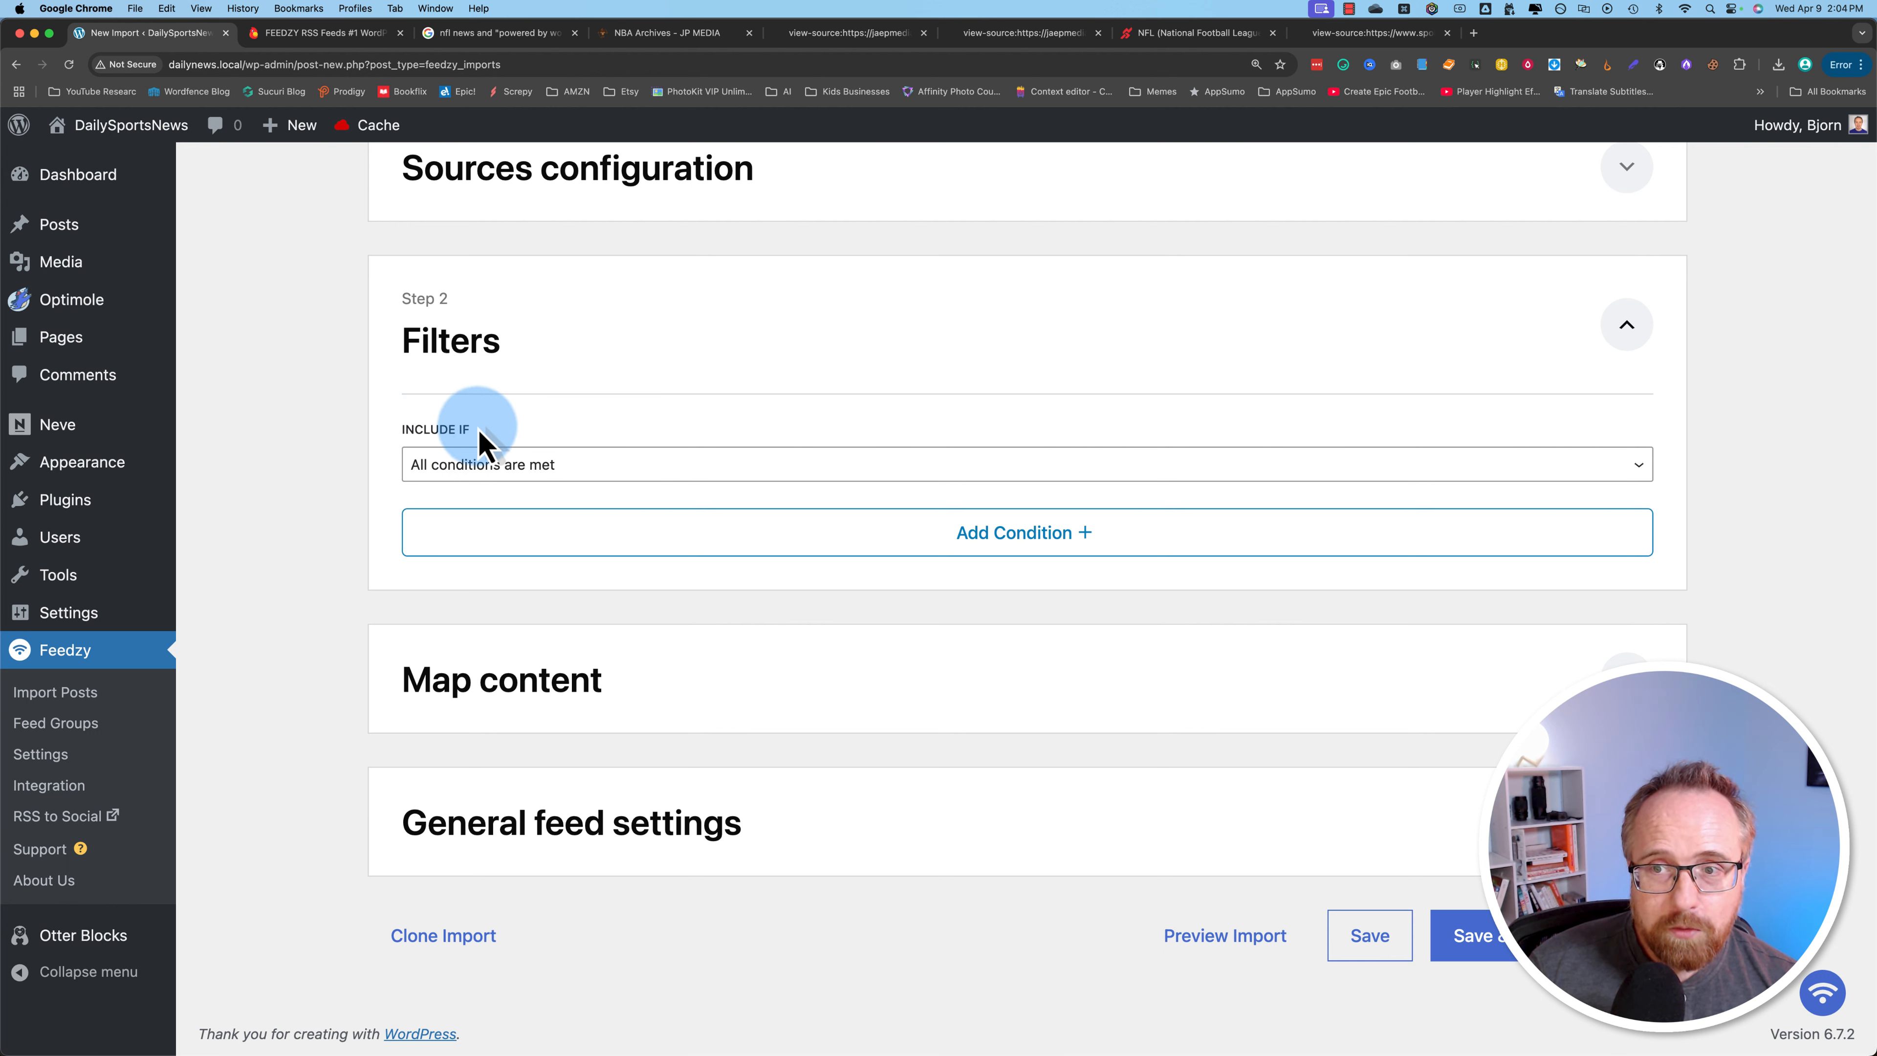
click(563, 467)
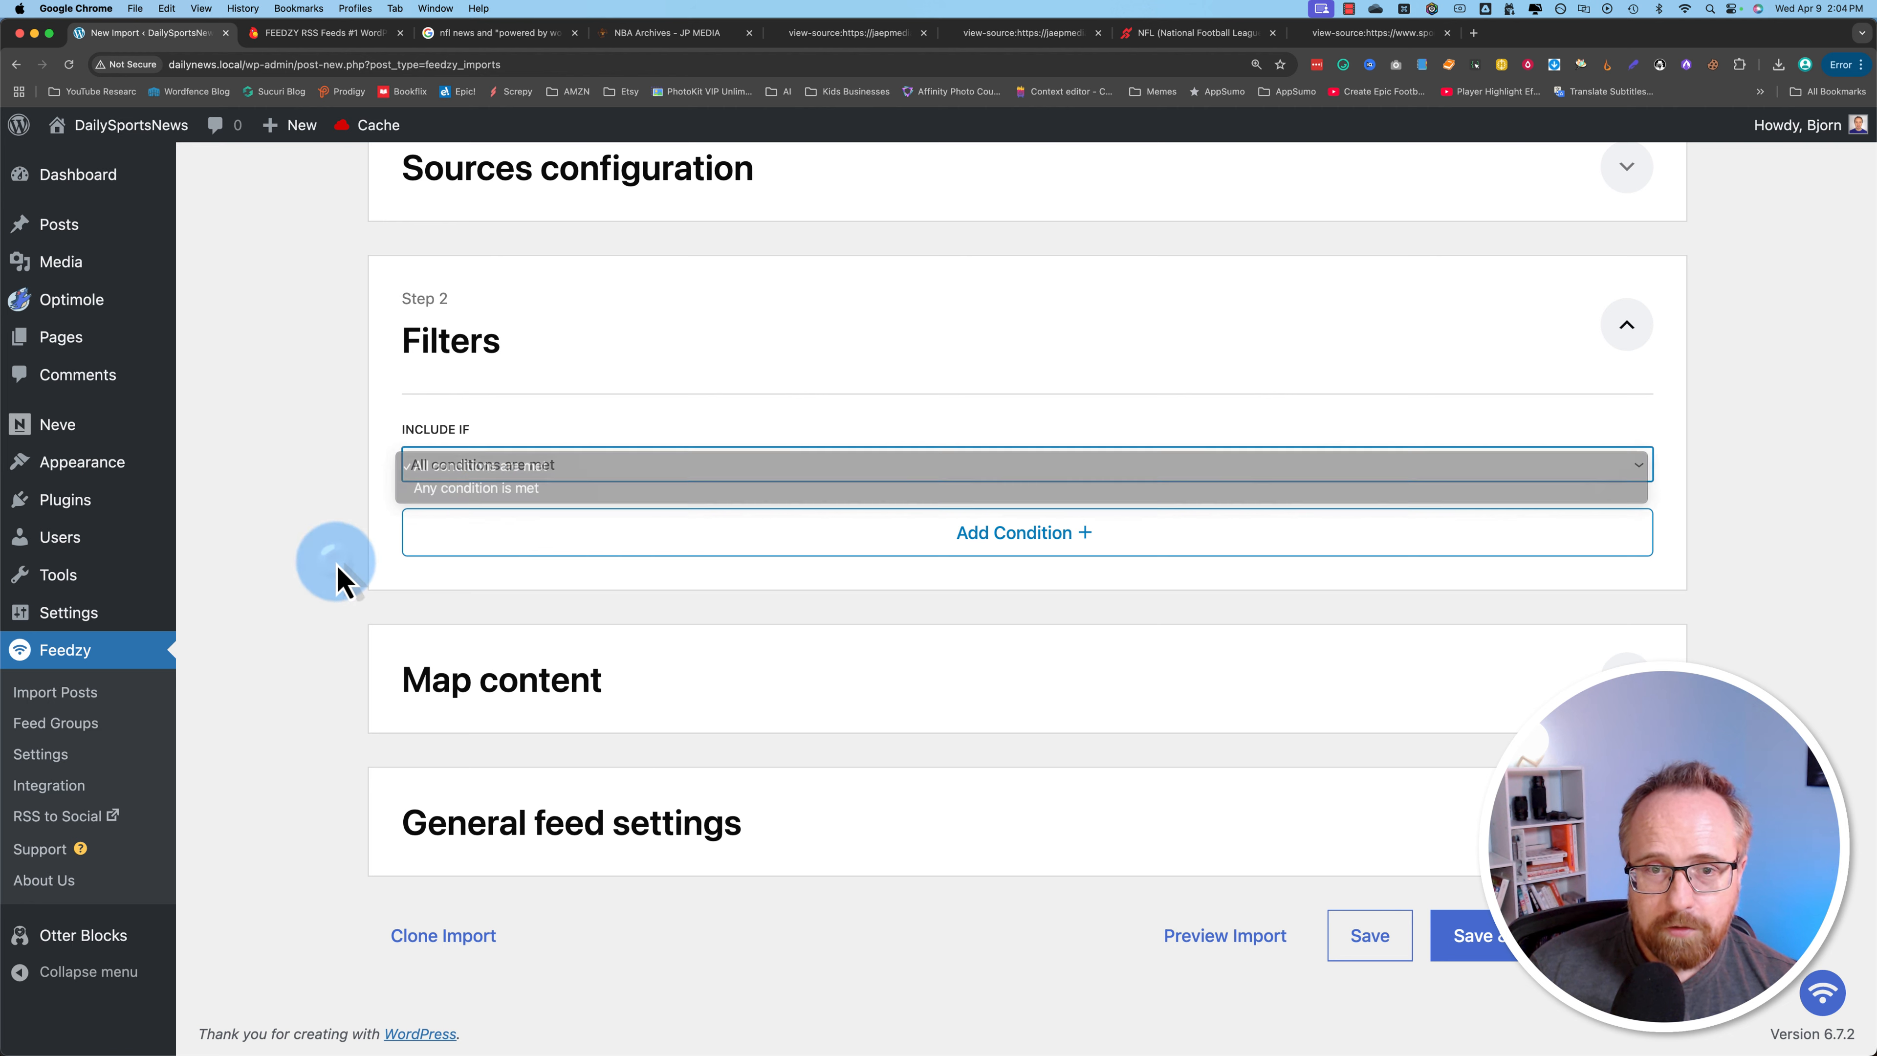
click(339, 578)
Add a filter condition to the NFL import that includes only items whose Title contains NFL.
click(994, 531)
scroll(354, 565, down, 2)
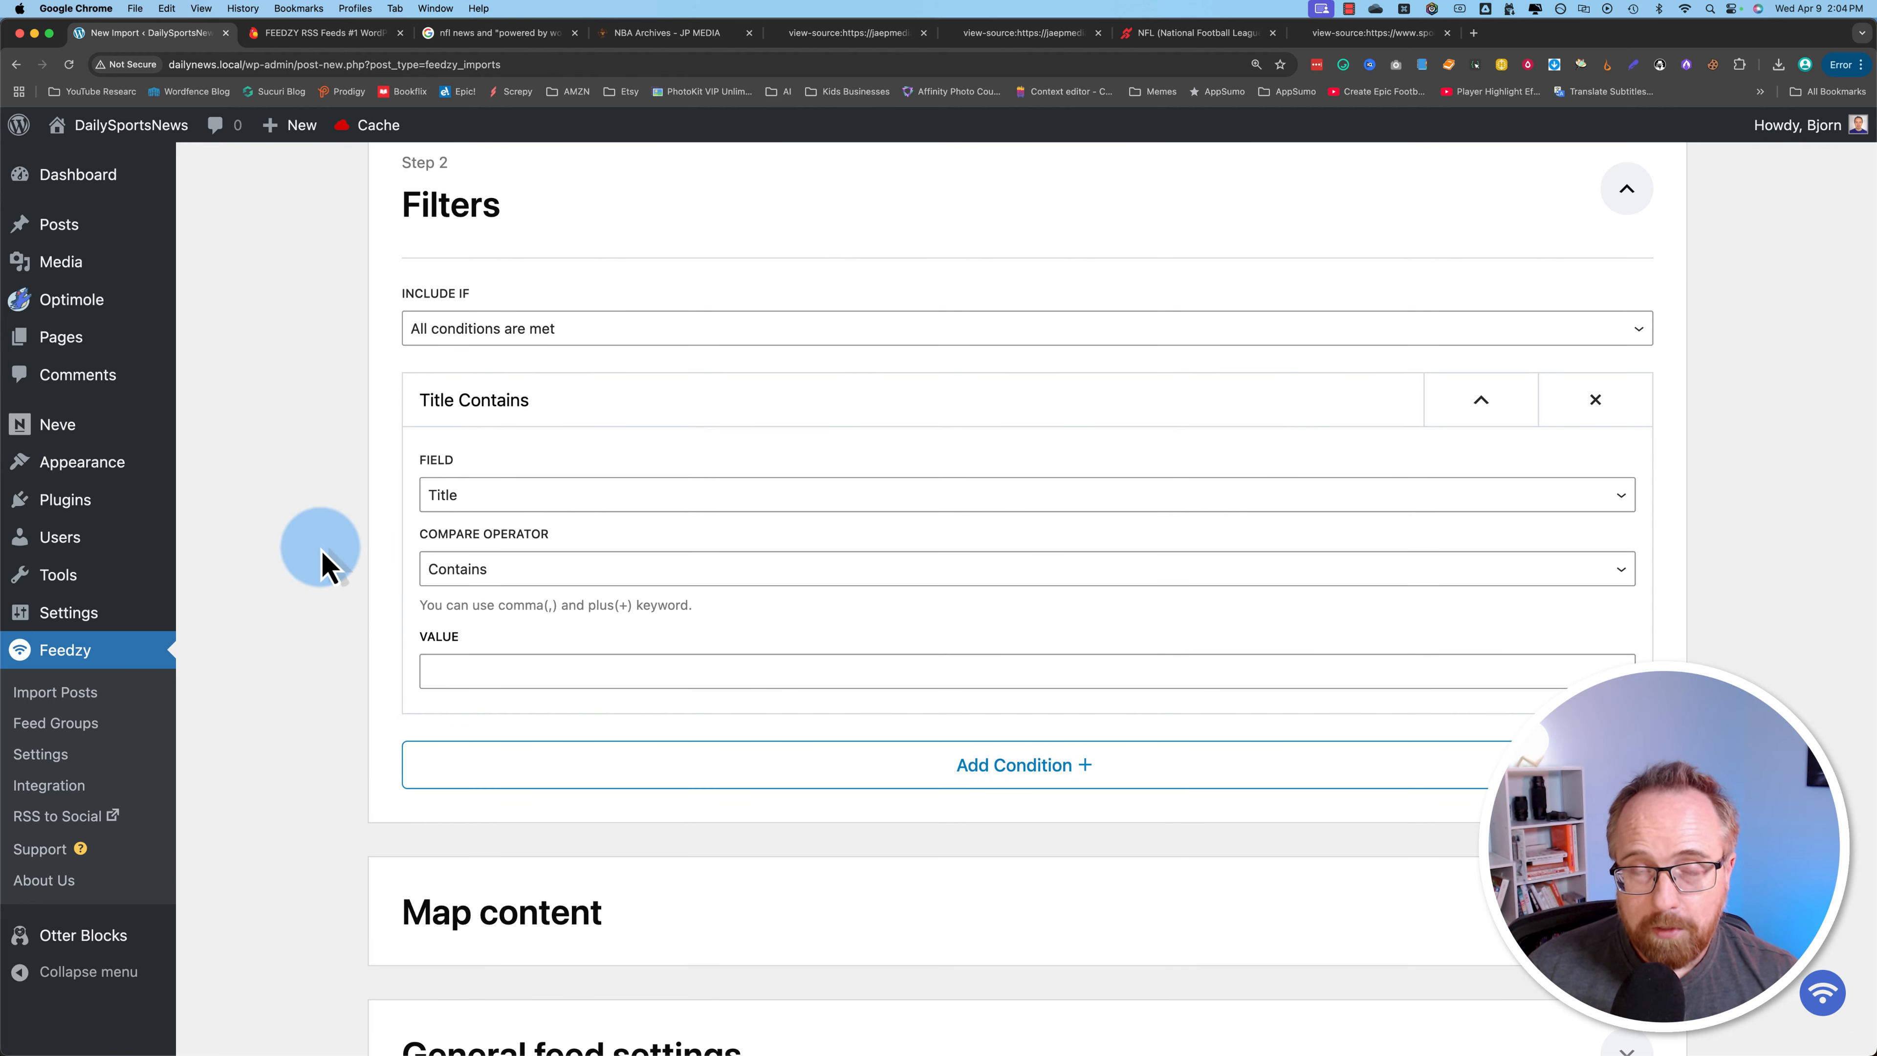
click(447, 499)
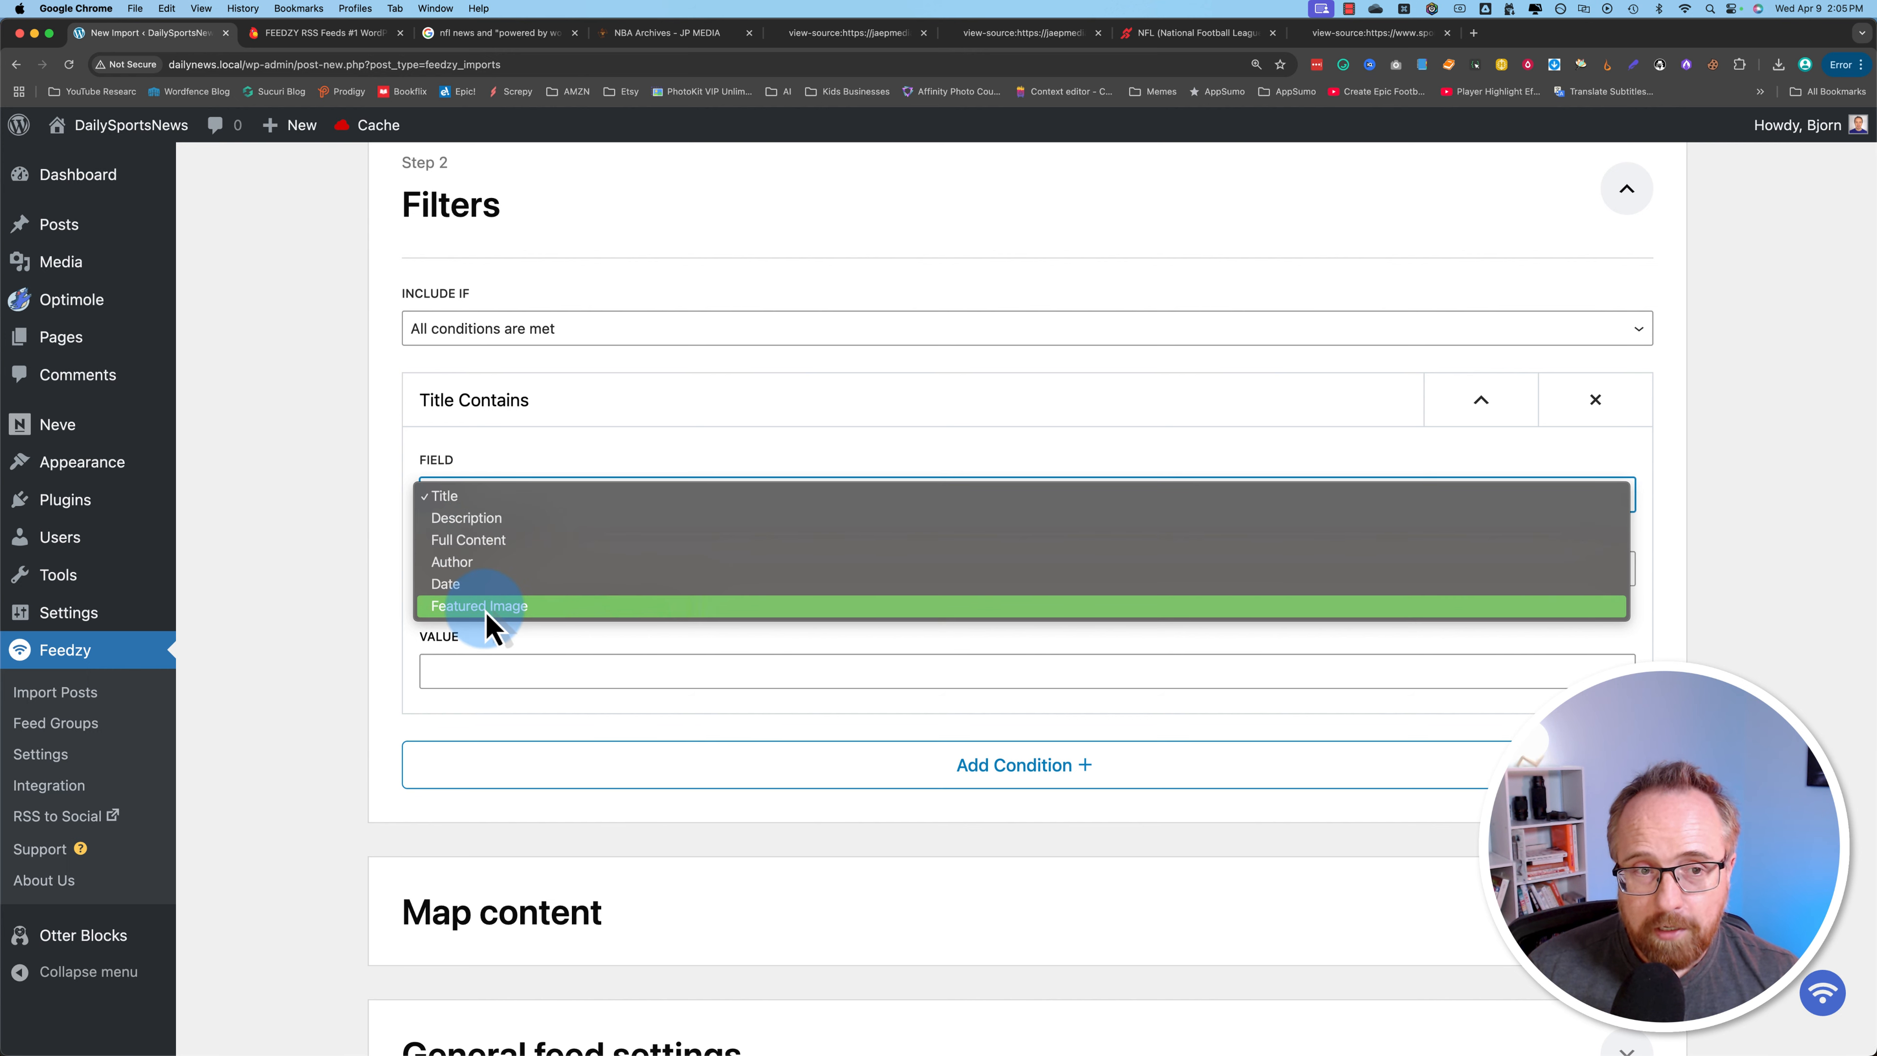
click(447, 503)
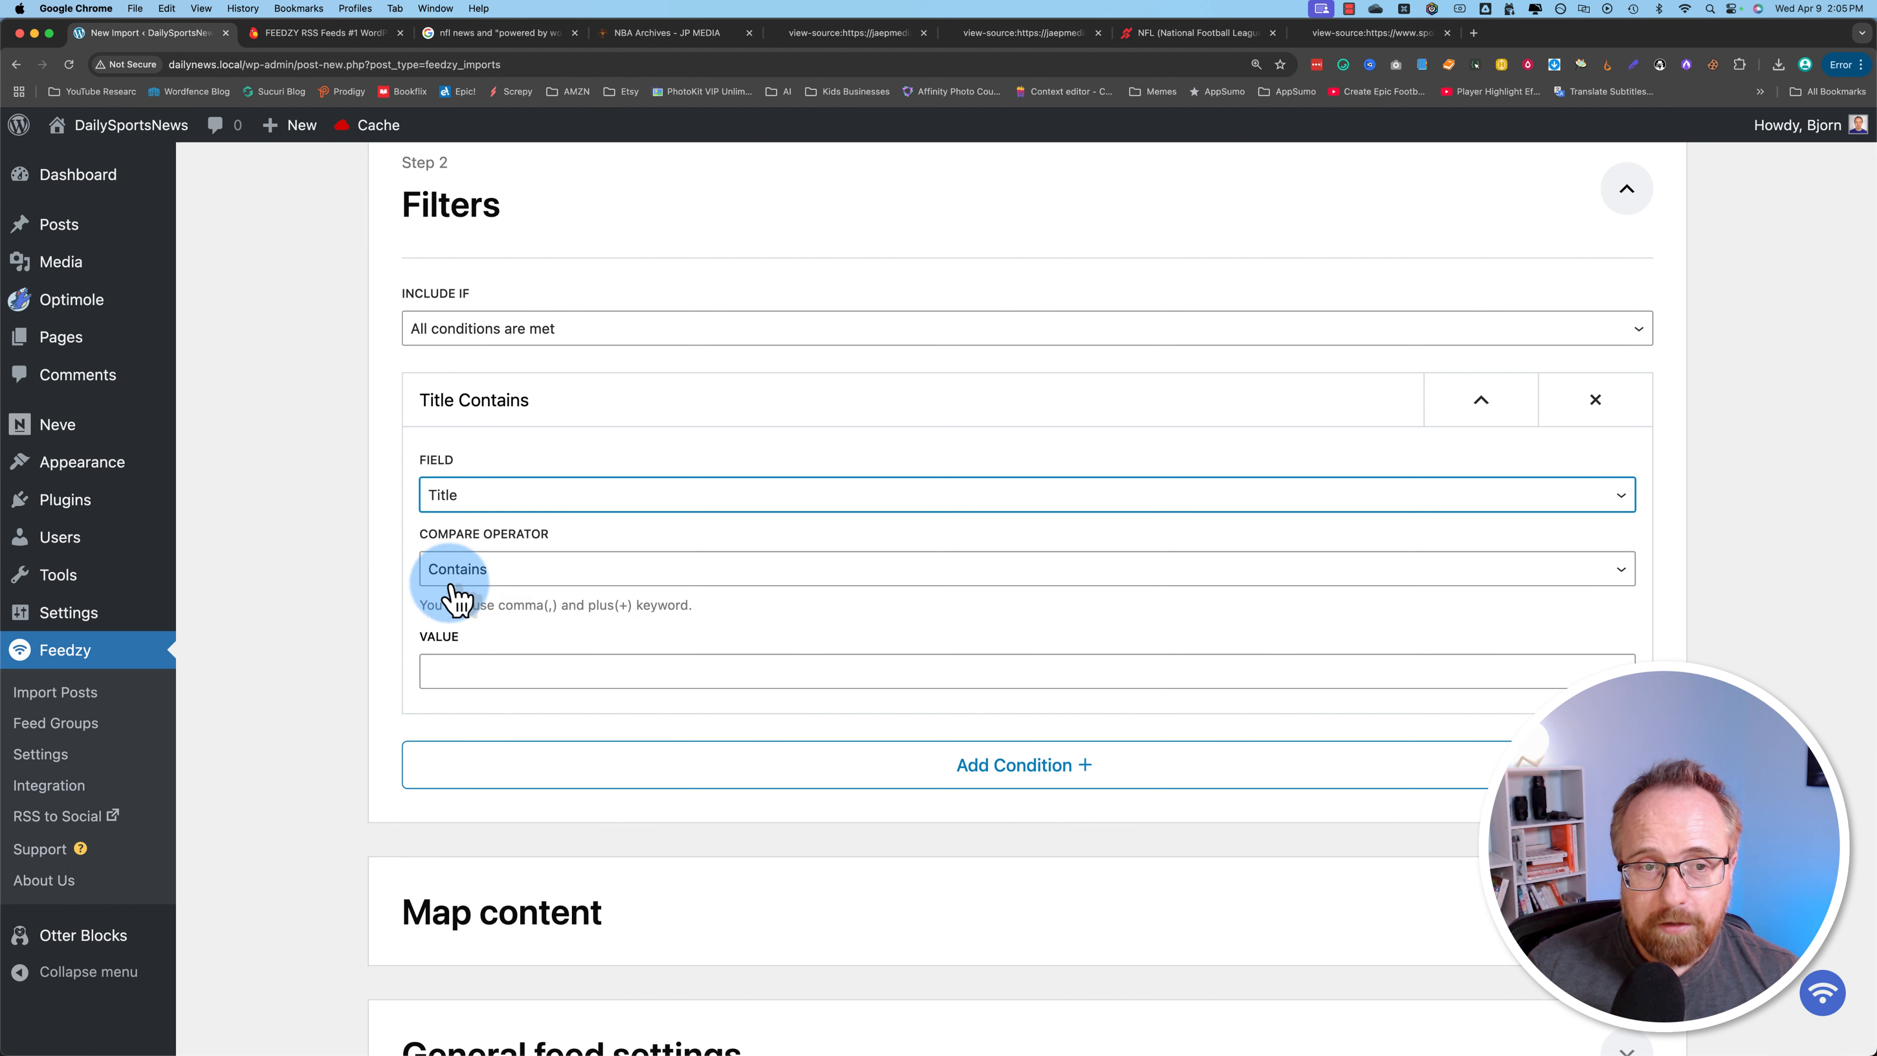
click(502, 580)
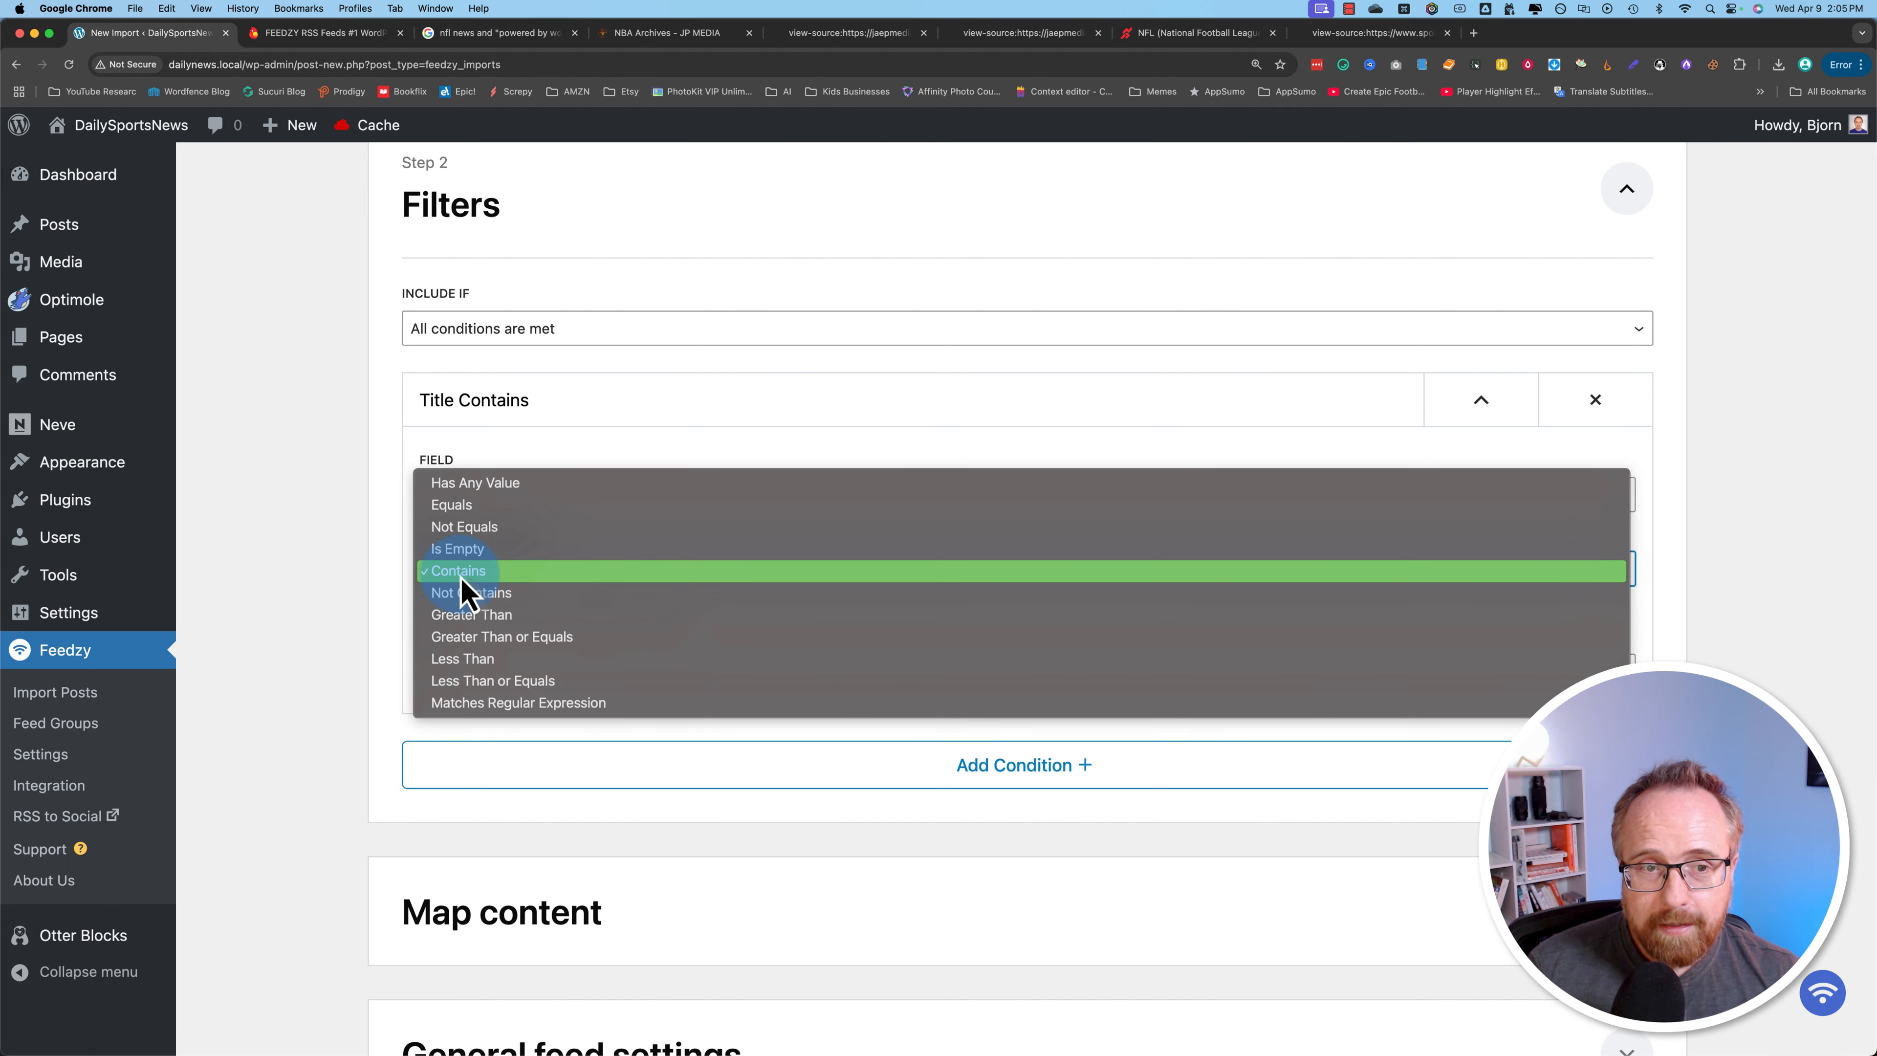
click(438, 580)
click(562, 674)
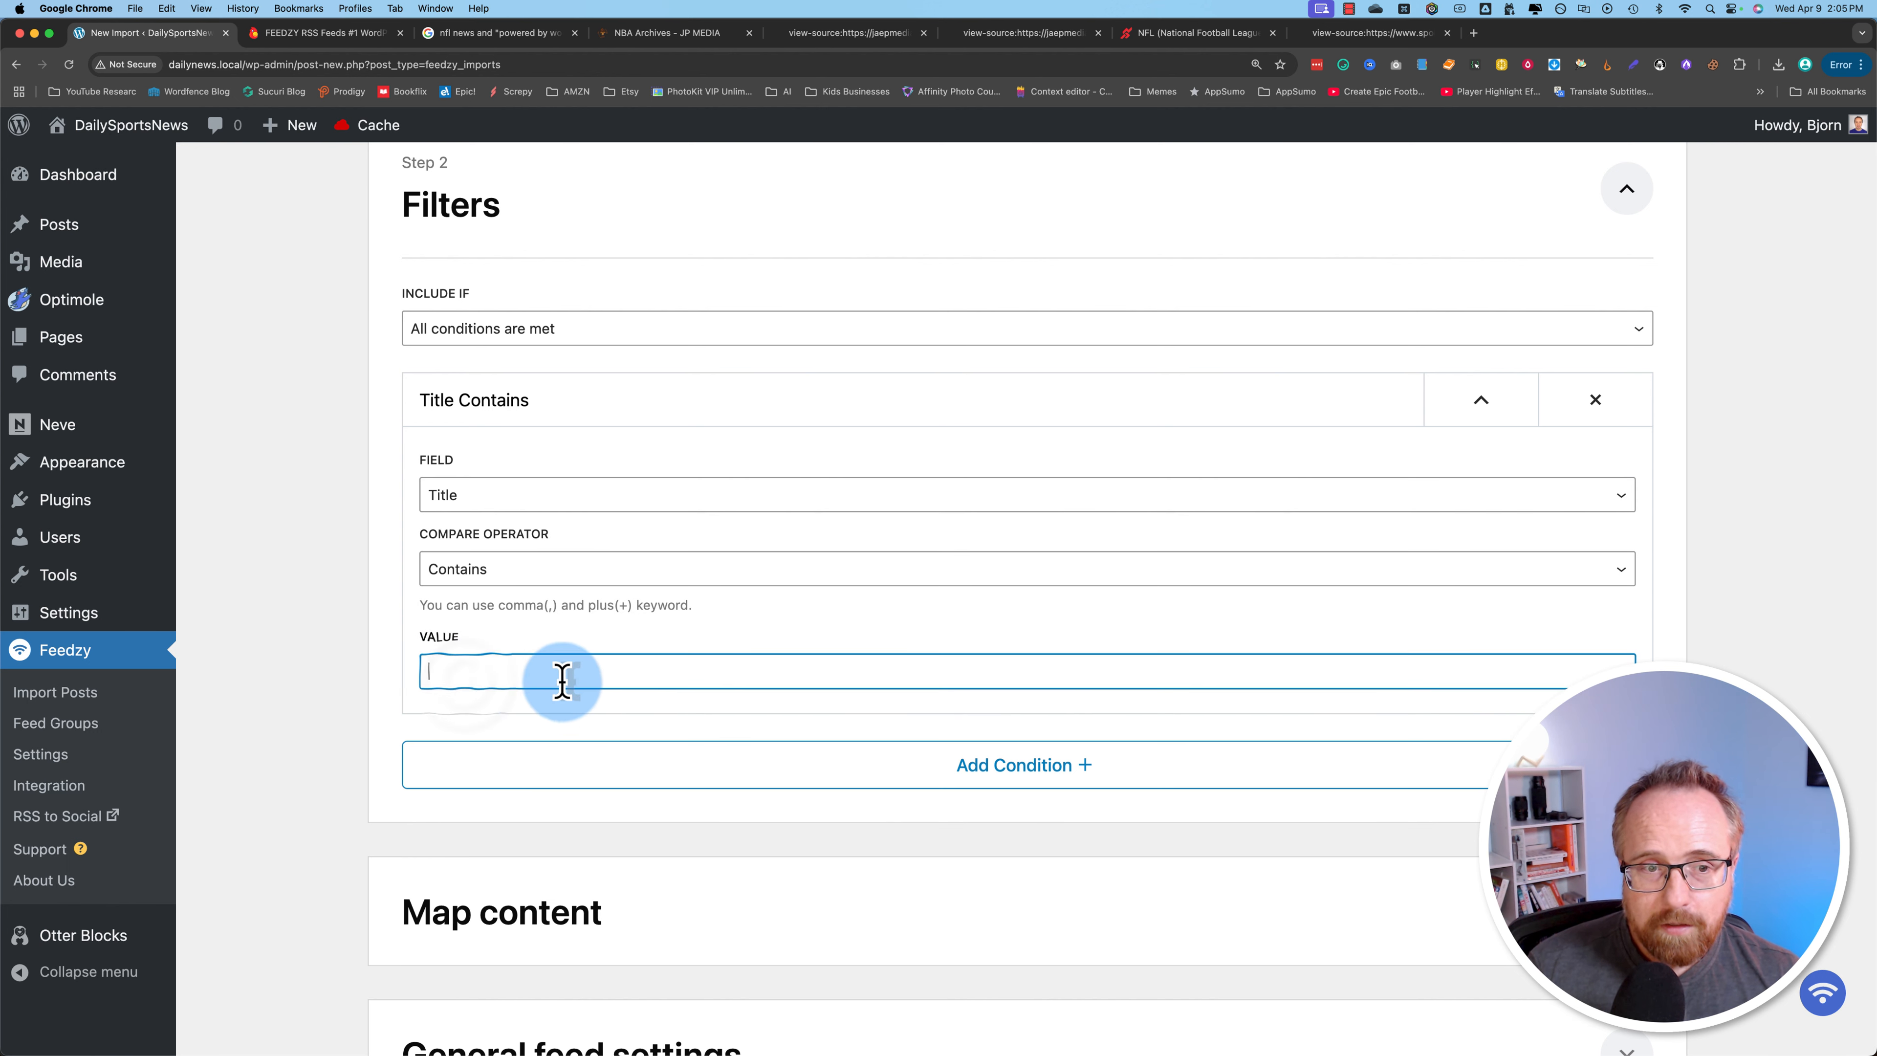
text(NFL)
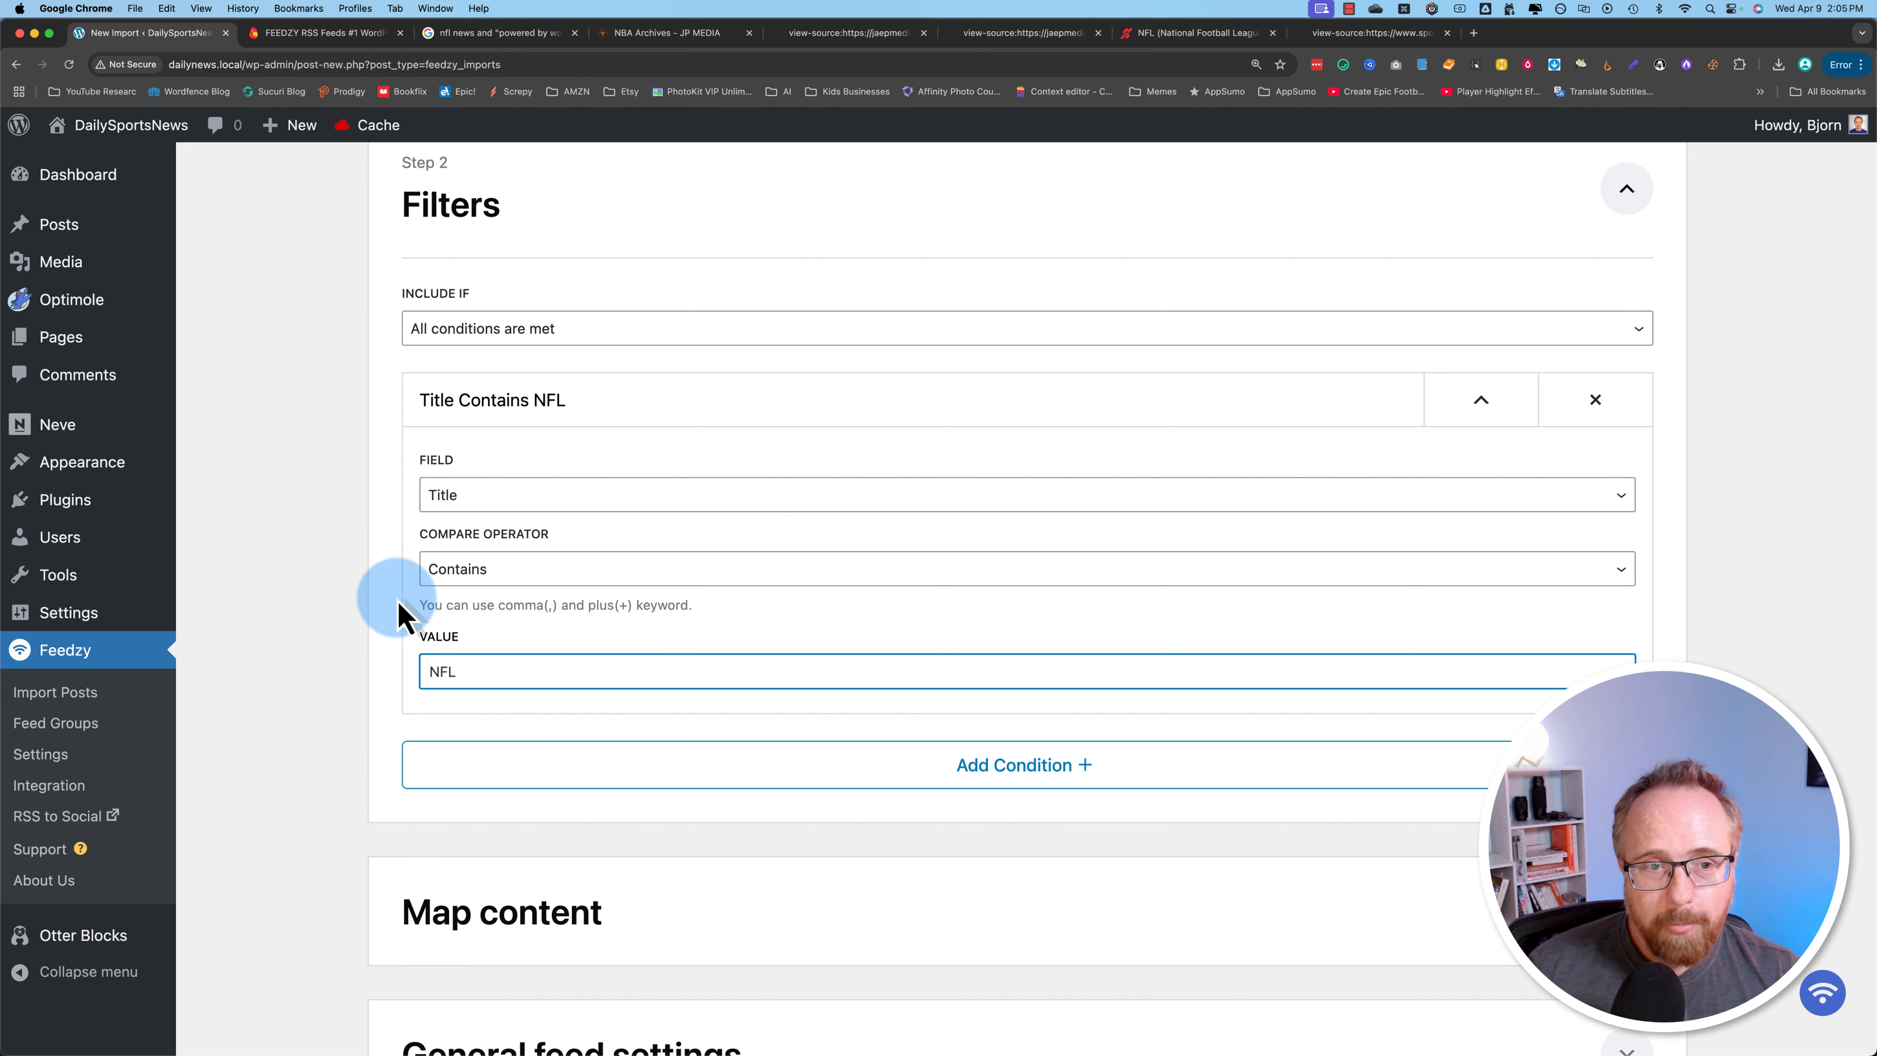
click(392, 613)
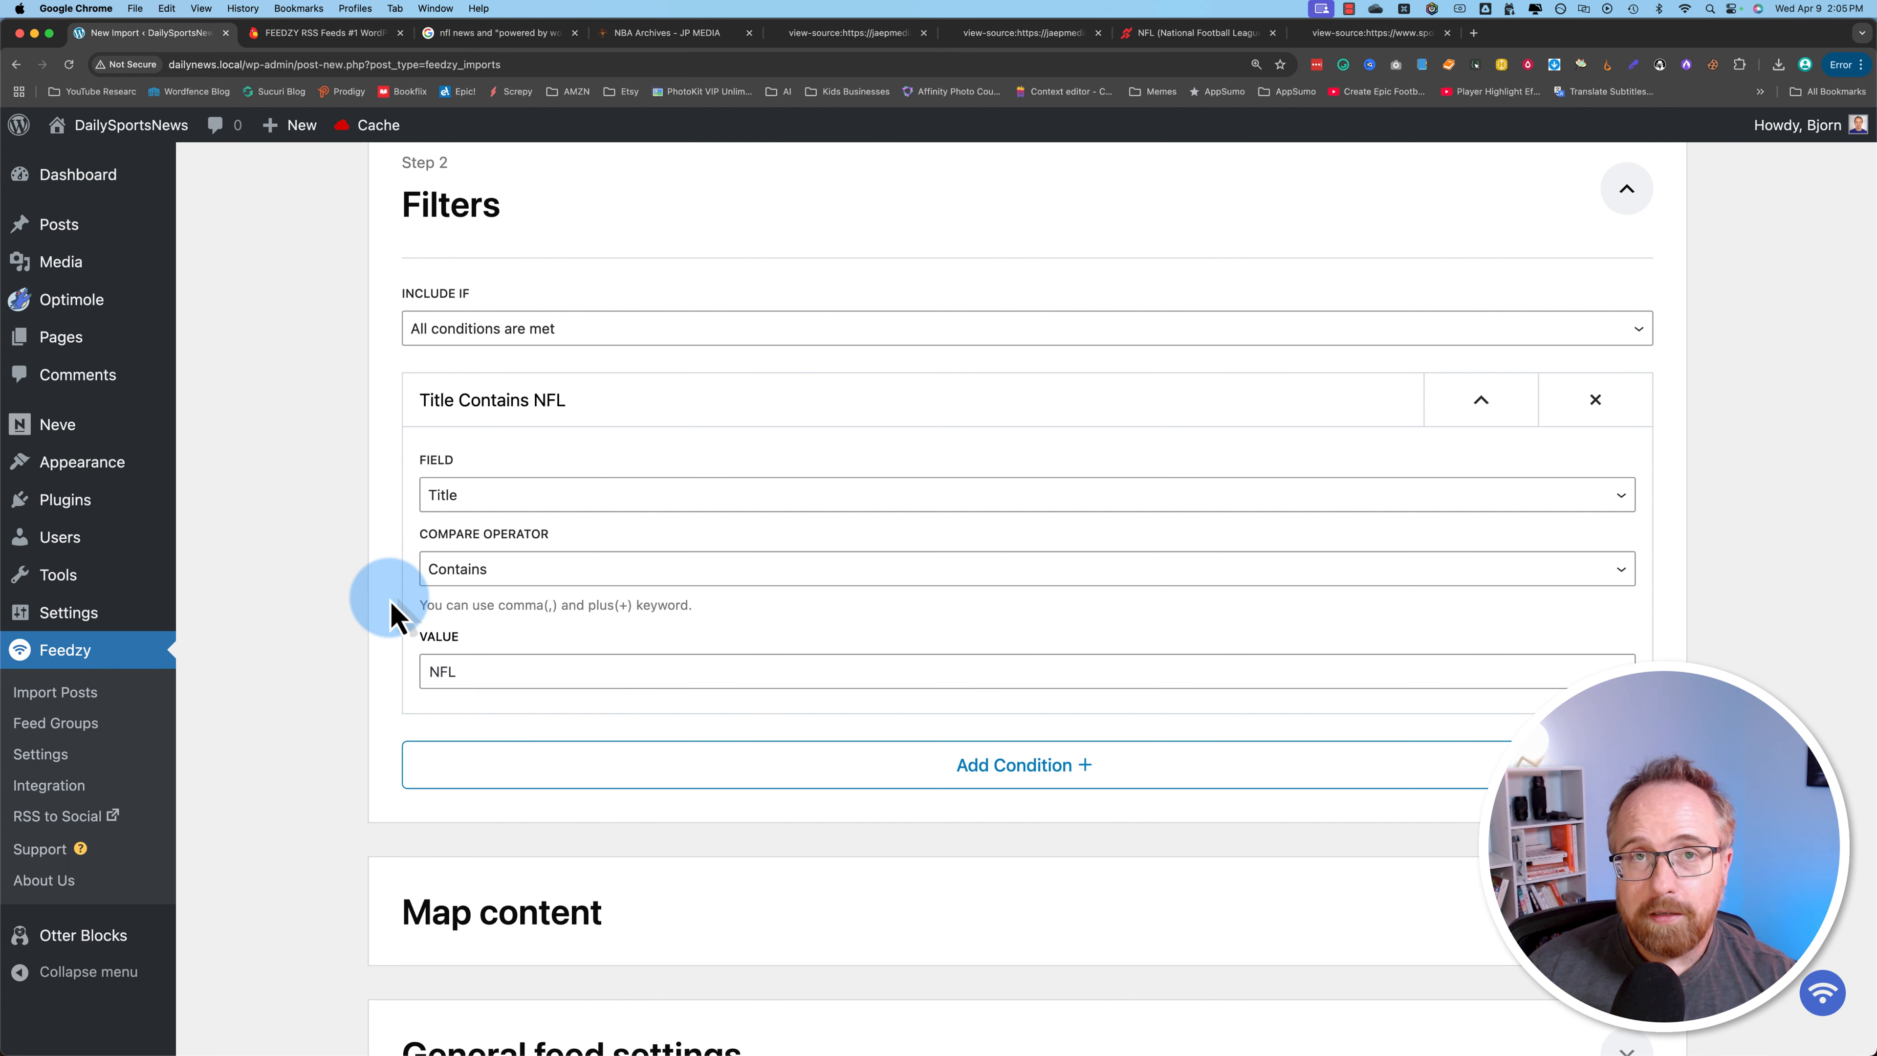
Try LeBron as the title condition's value and remove the condition from the import's filters.
double_click(452, 671)
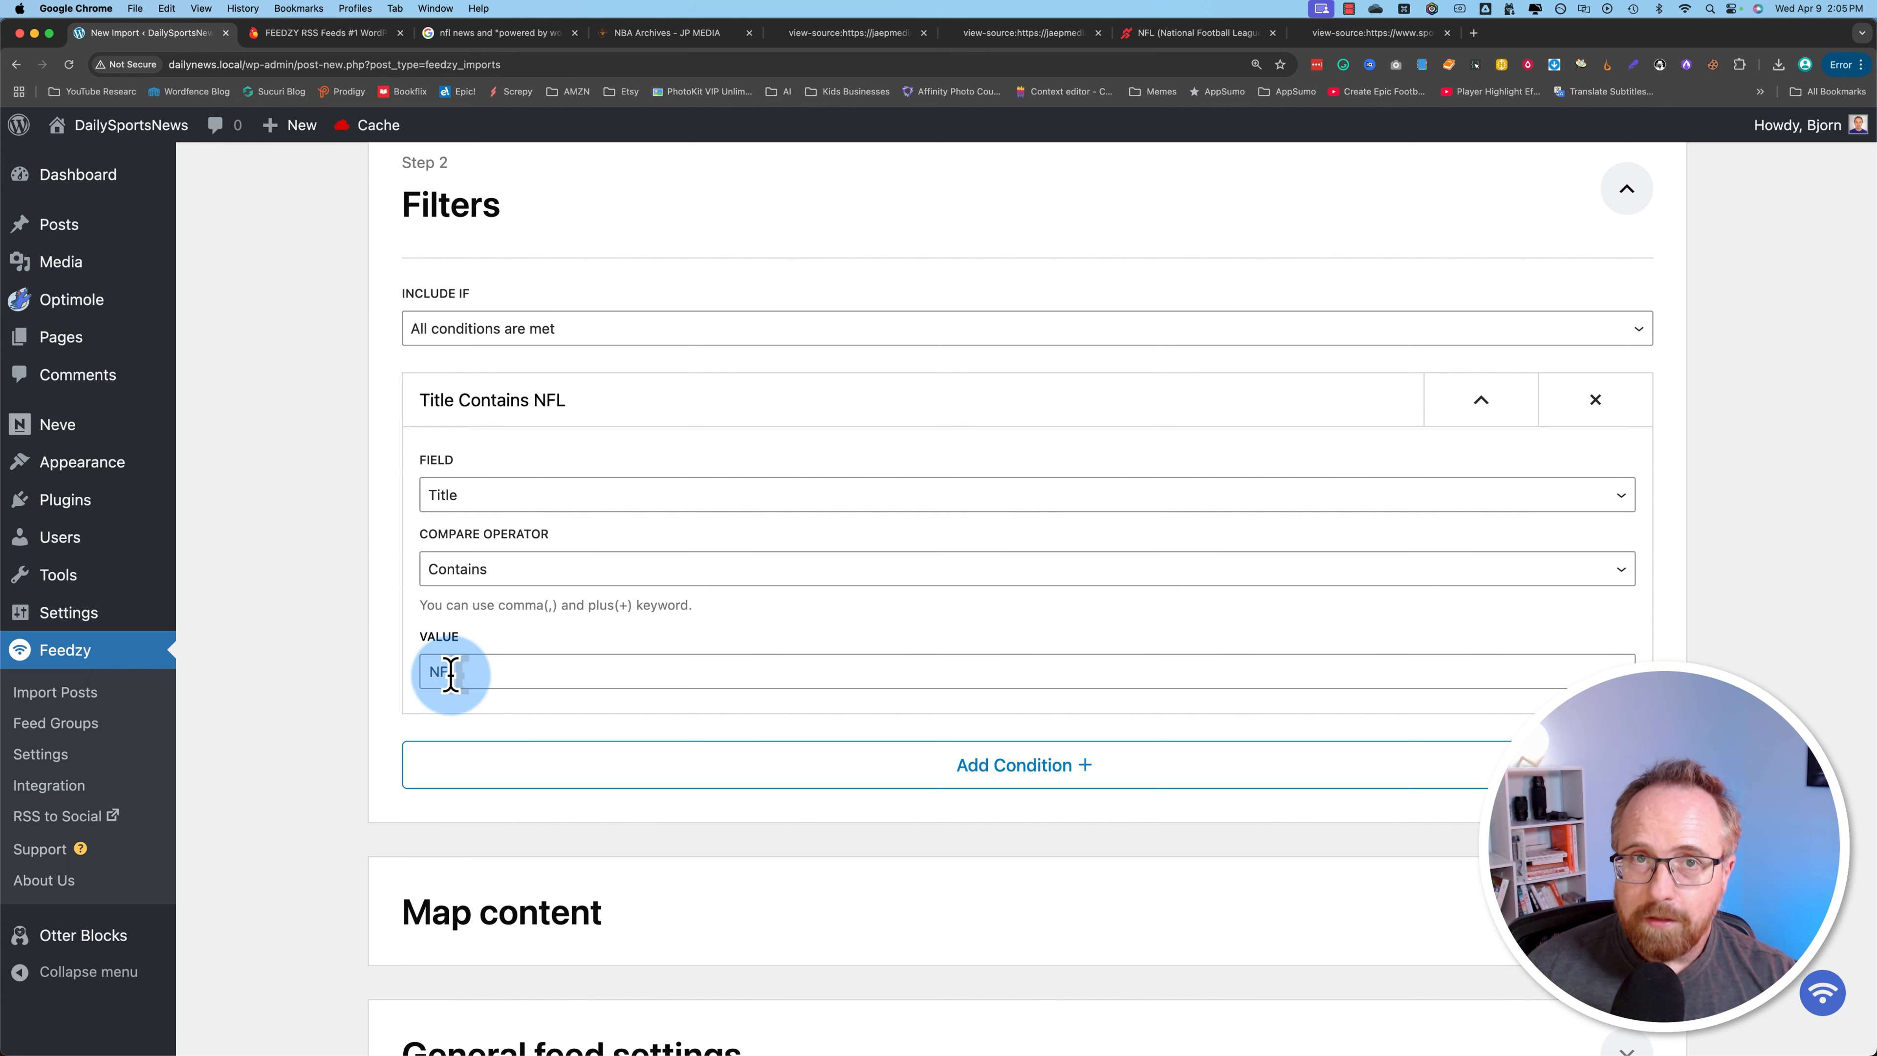
click(451, 673)
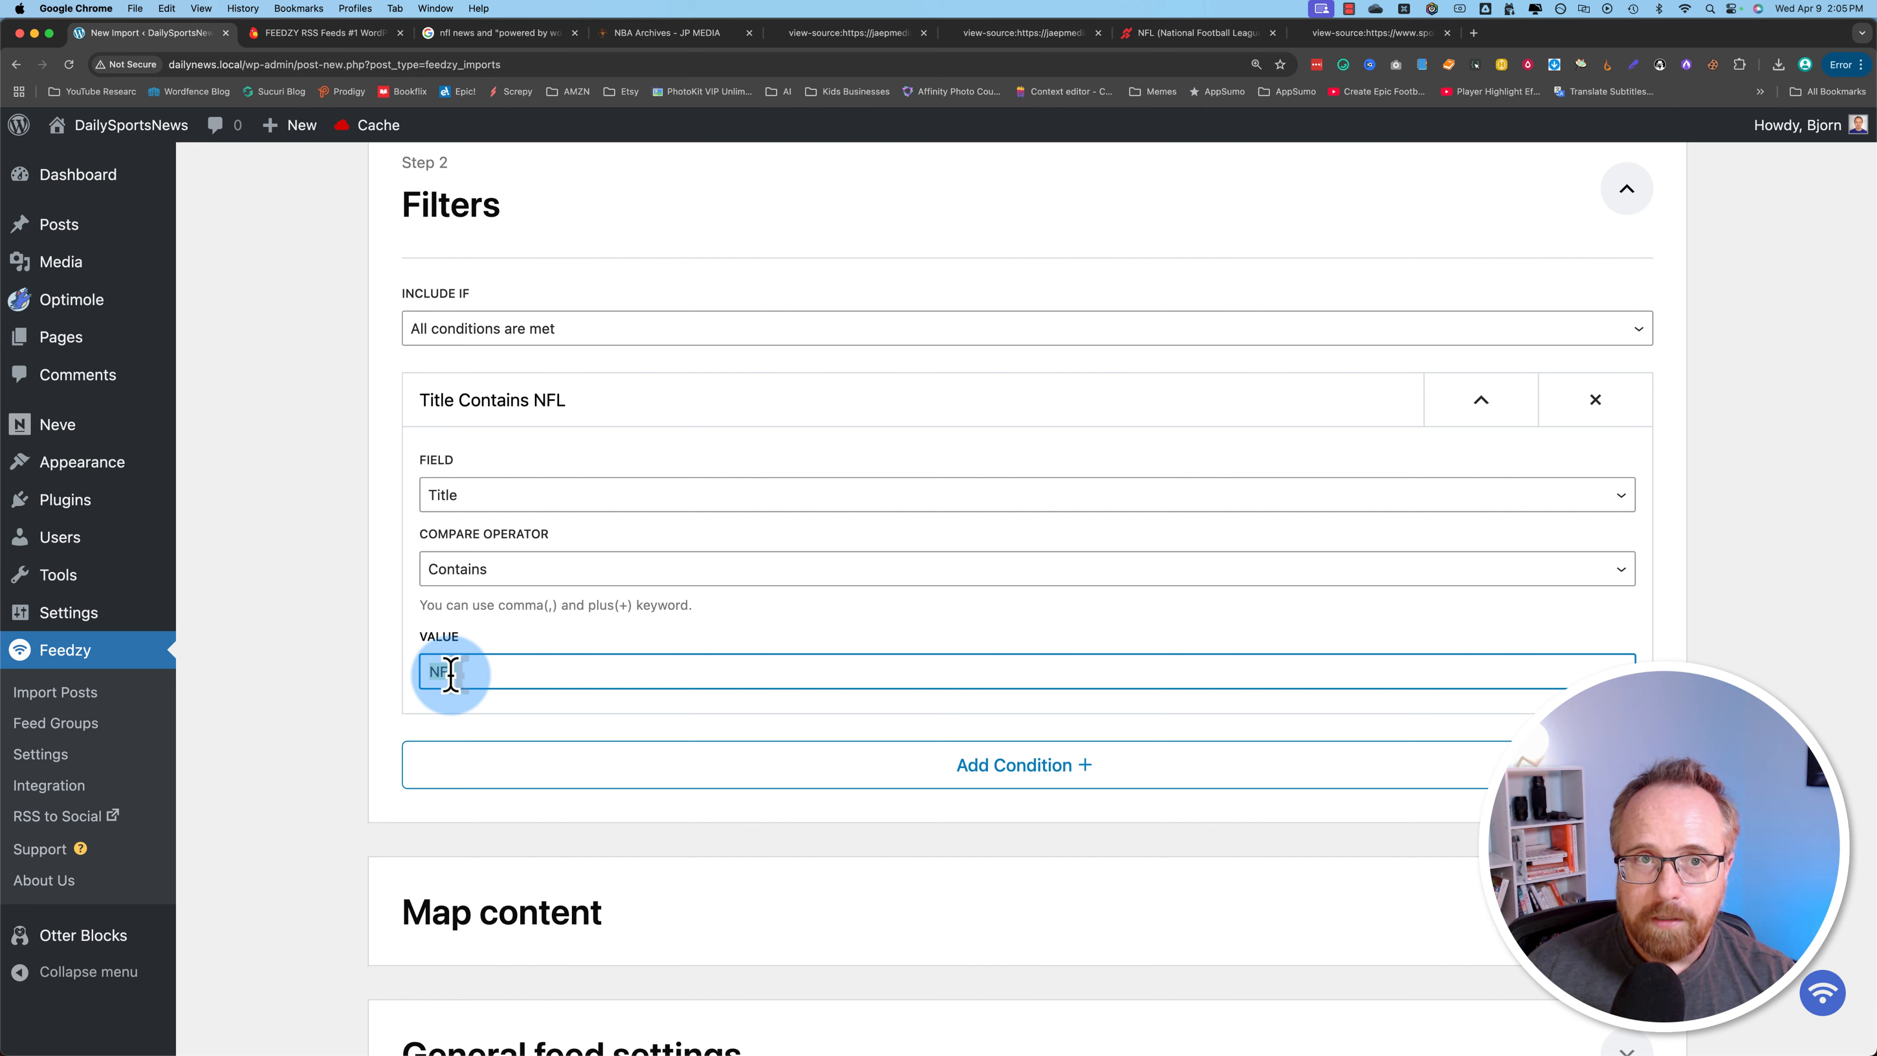
click(650, 33)
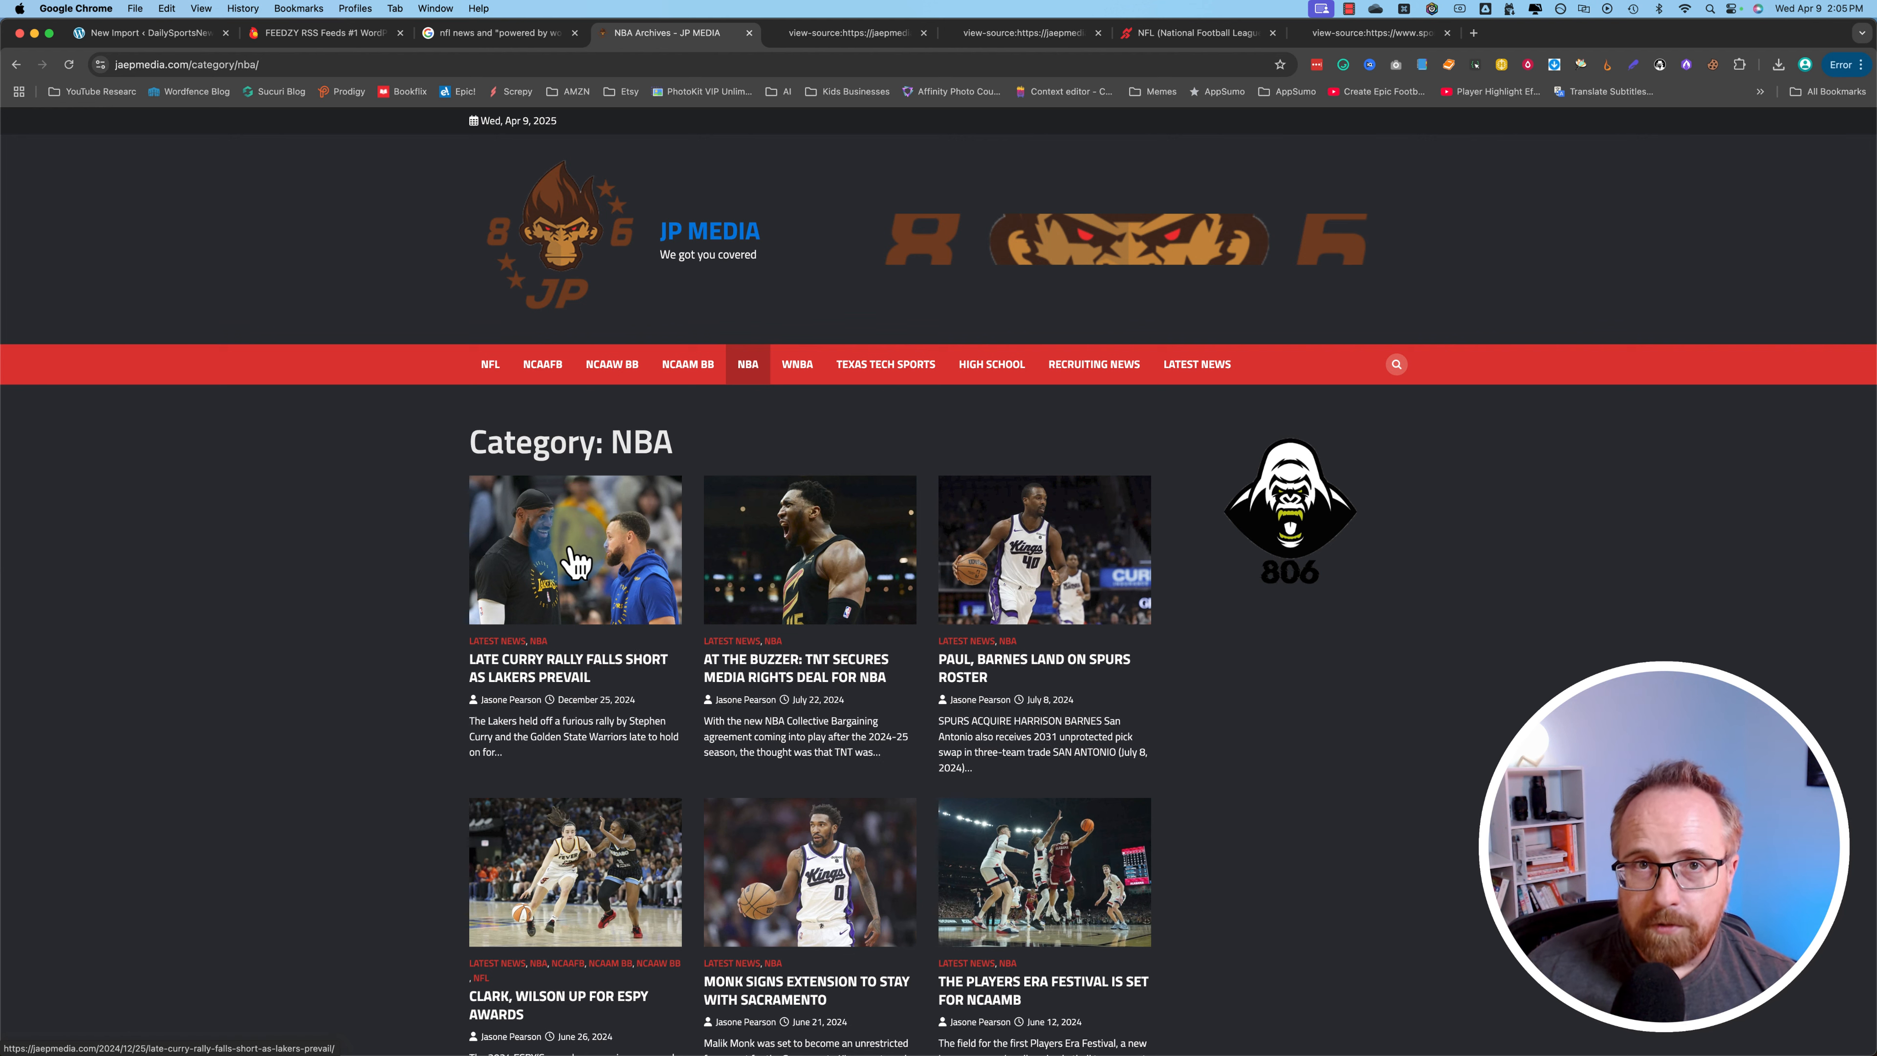
click(151, 32)
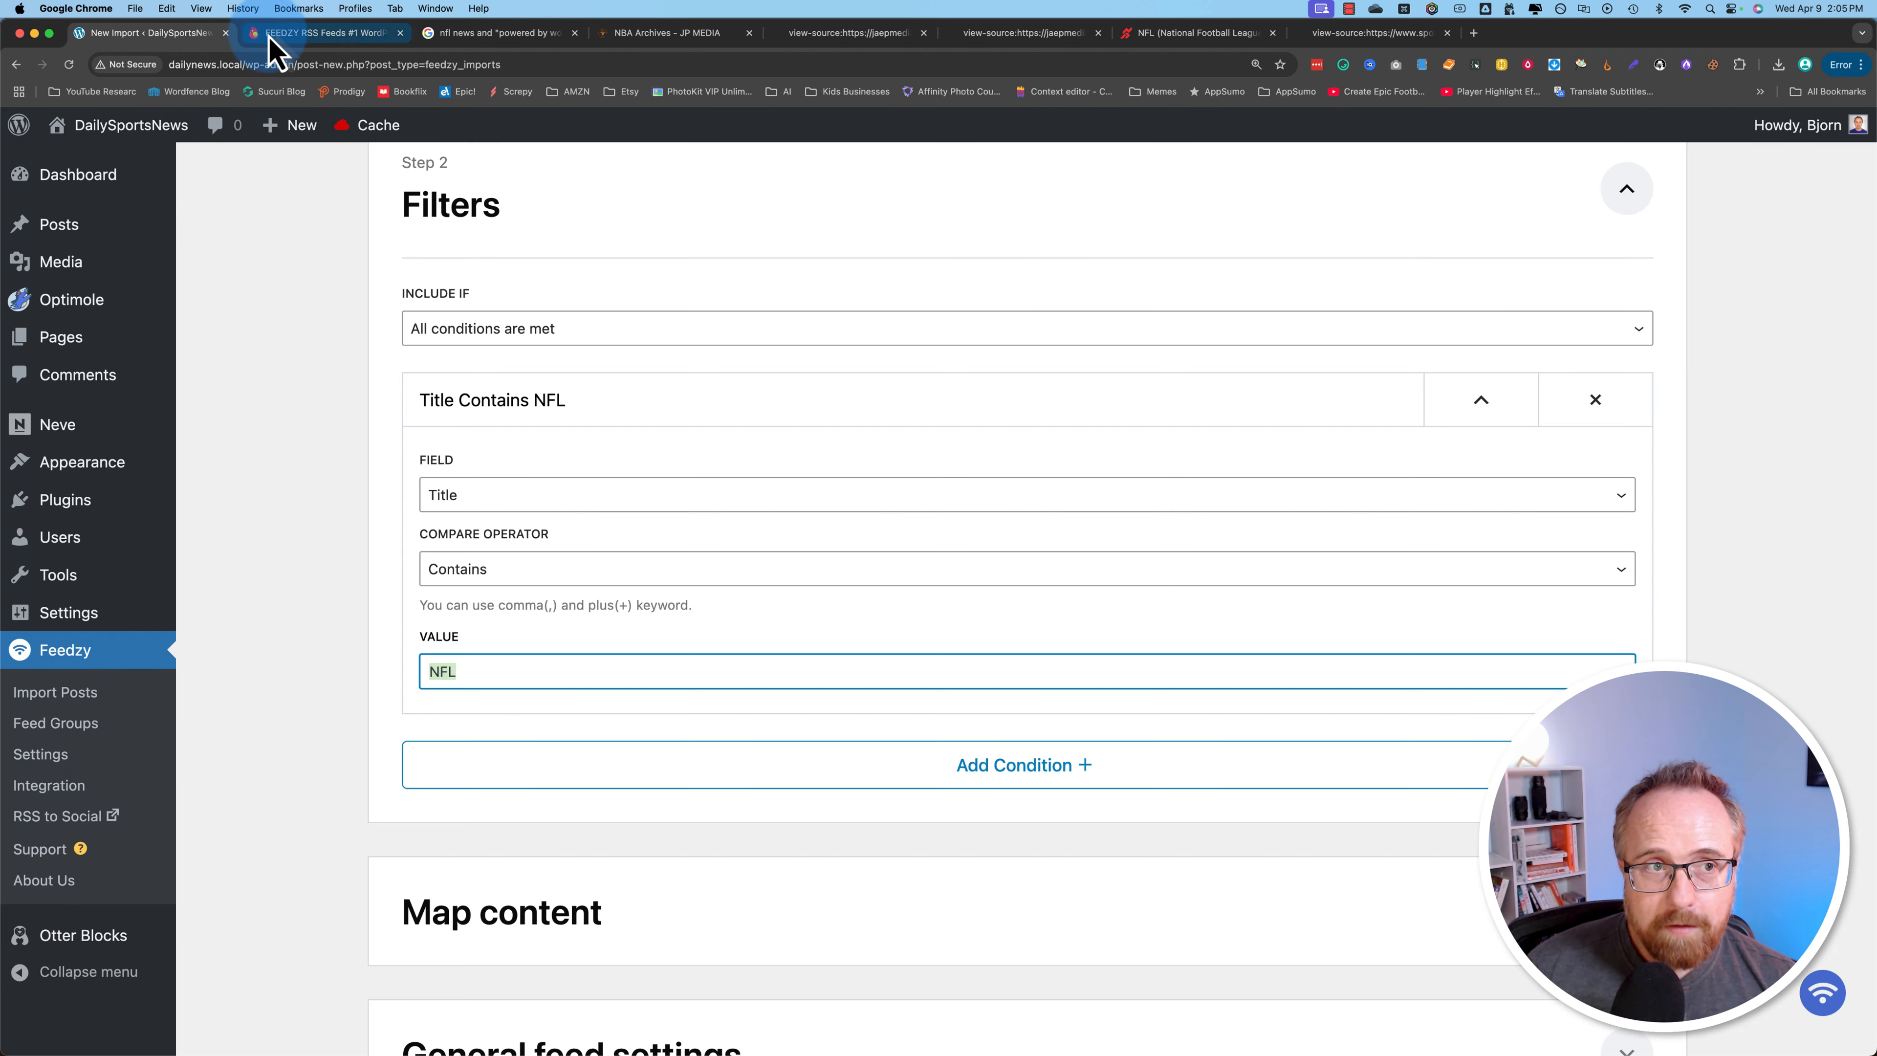
double_click(438, 671)
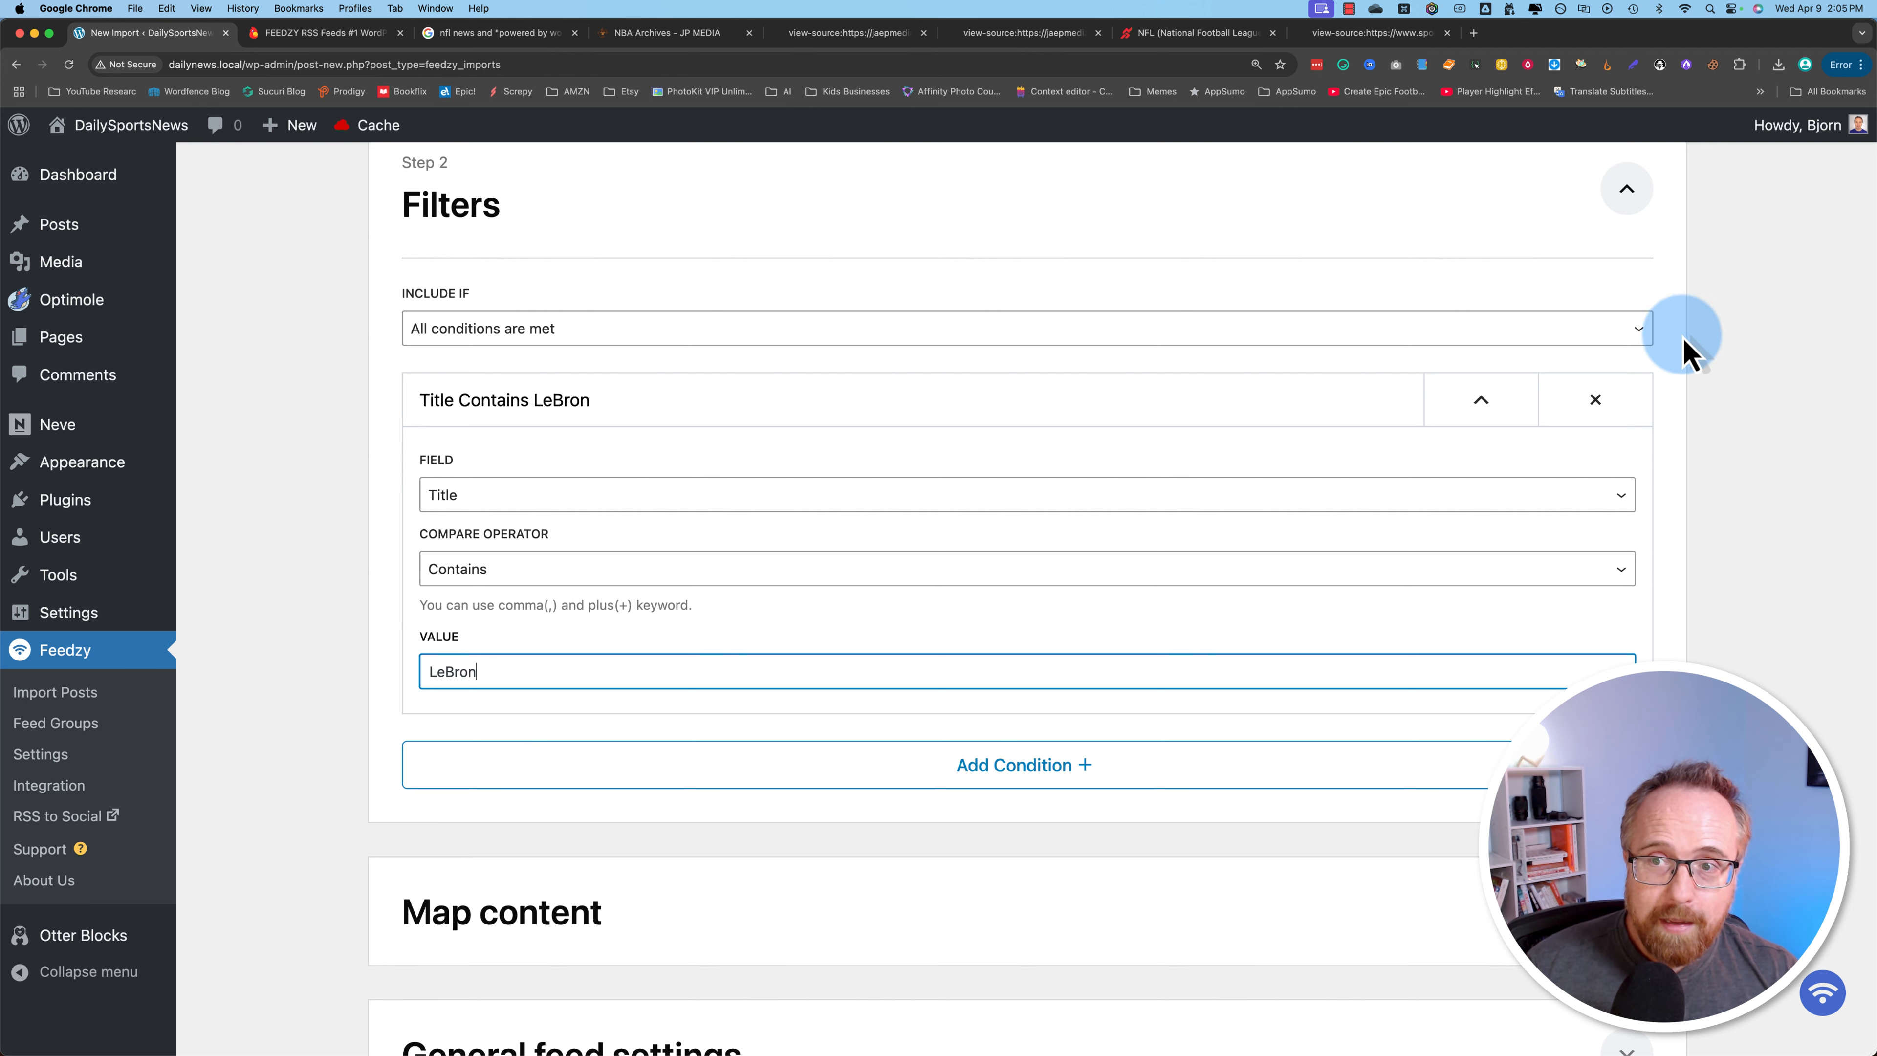
click(1595, 399)
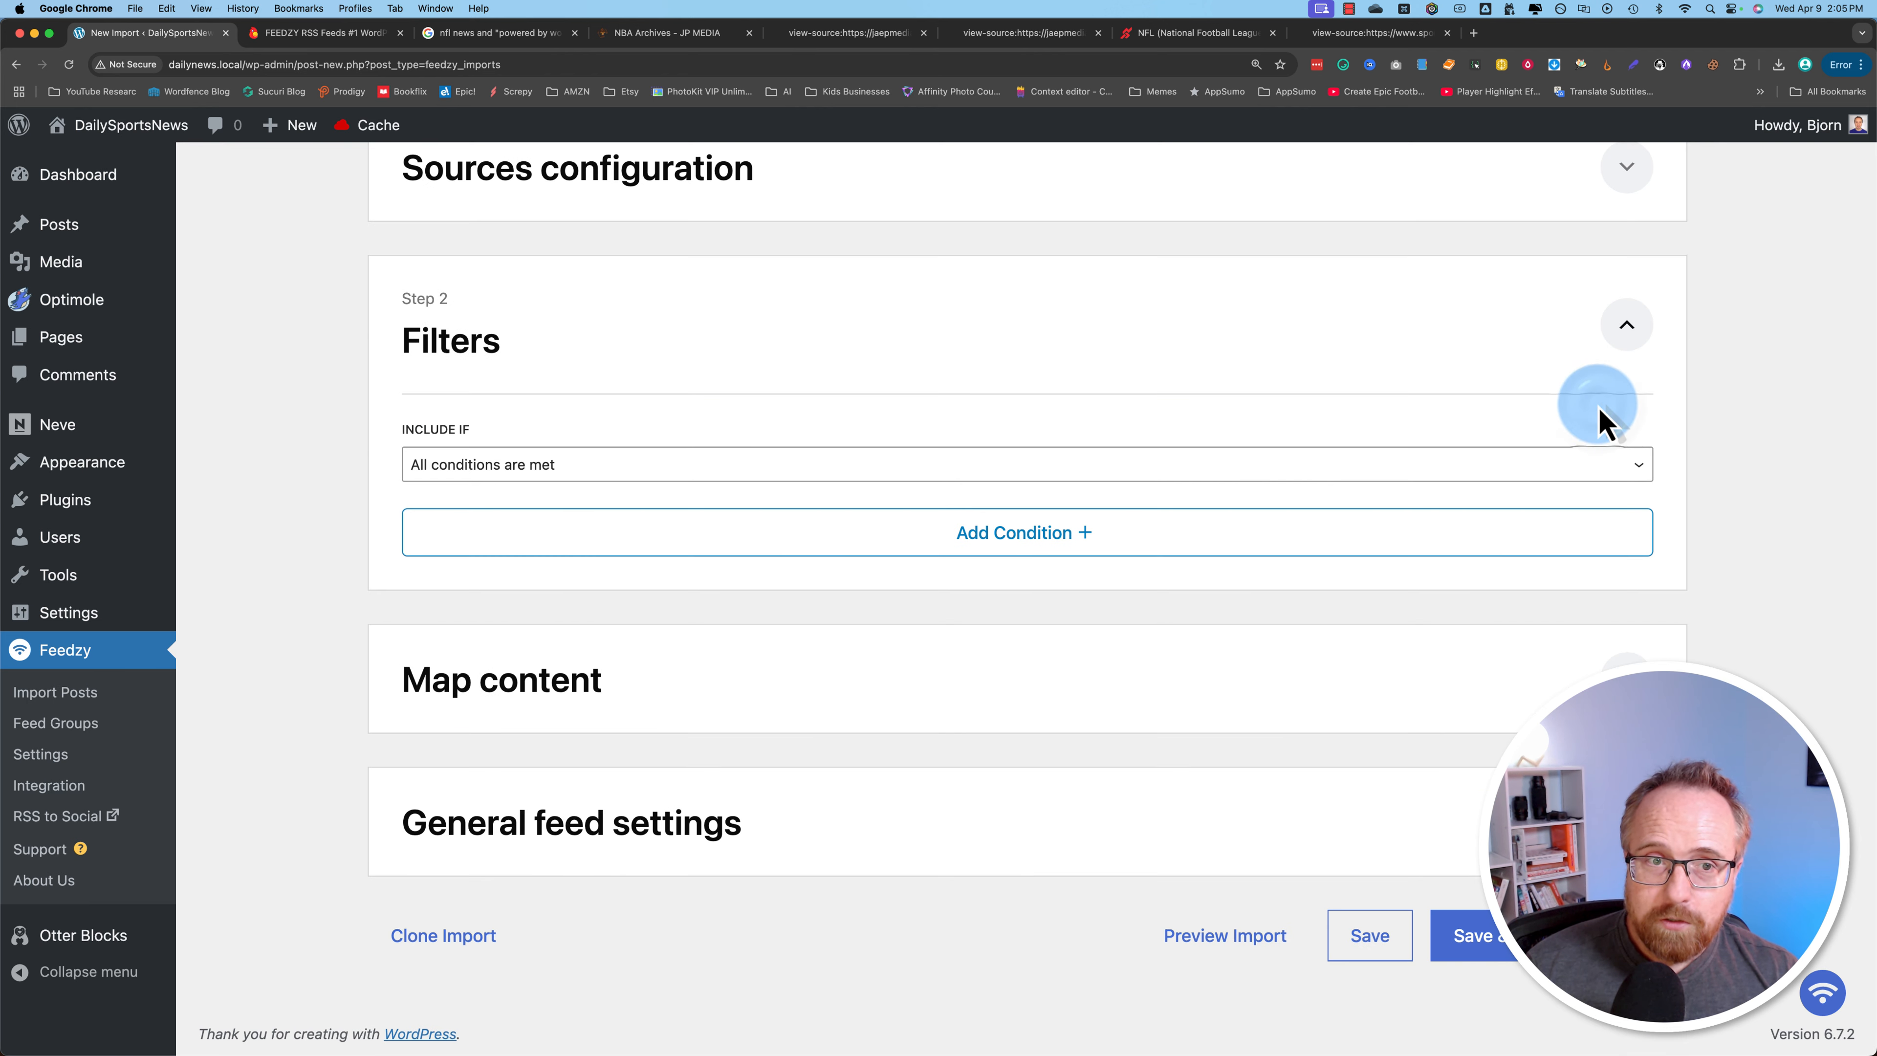
click(1565, 345)
Expand the import's Map content section and review the Post Type options, keeping "post".
click(557, 679)
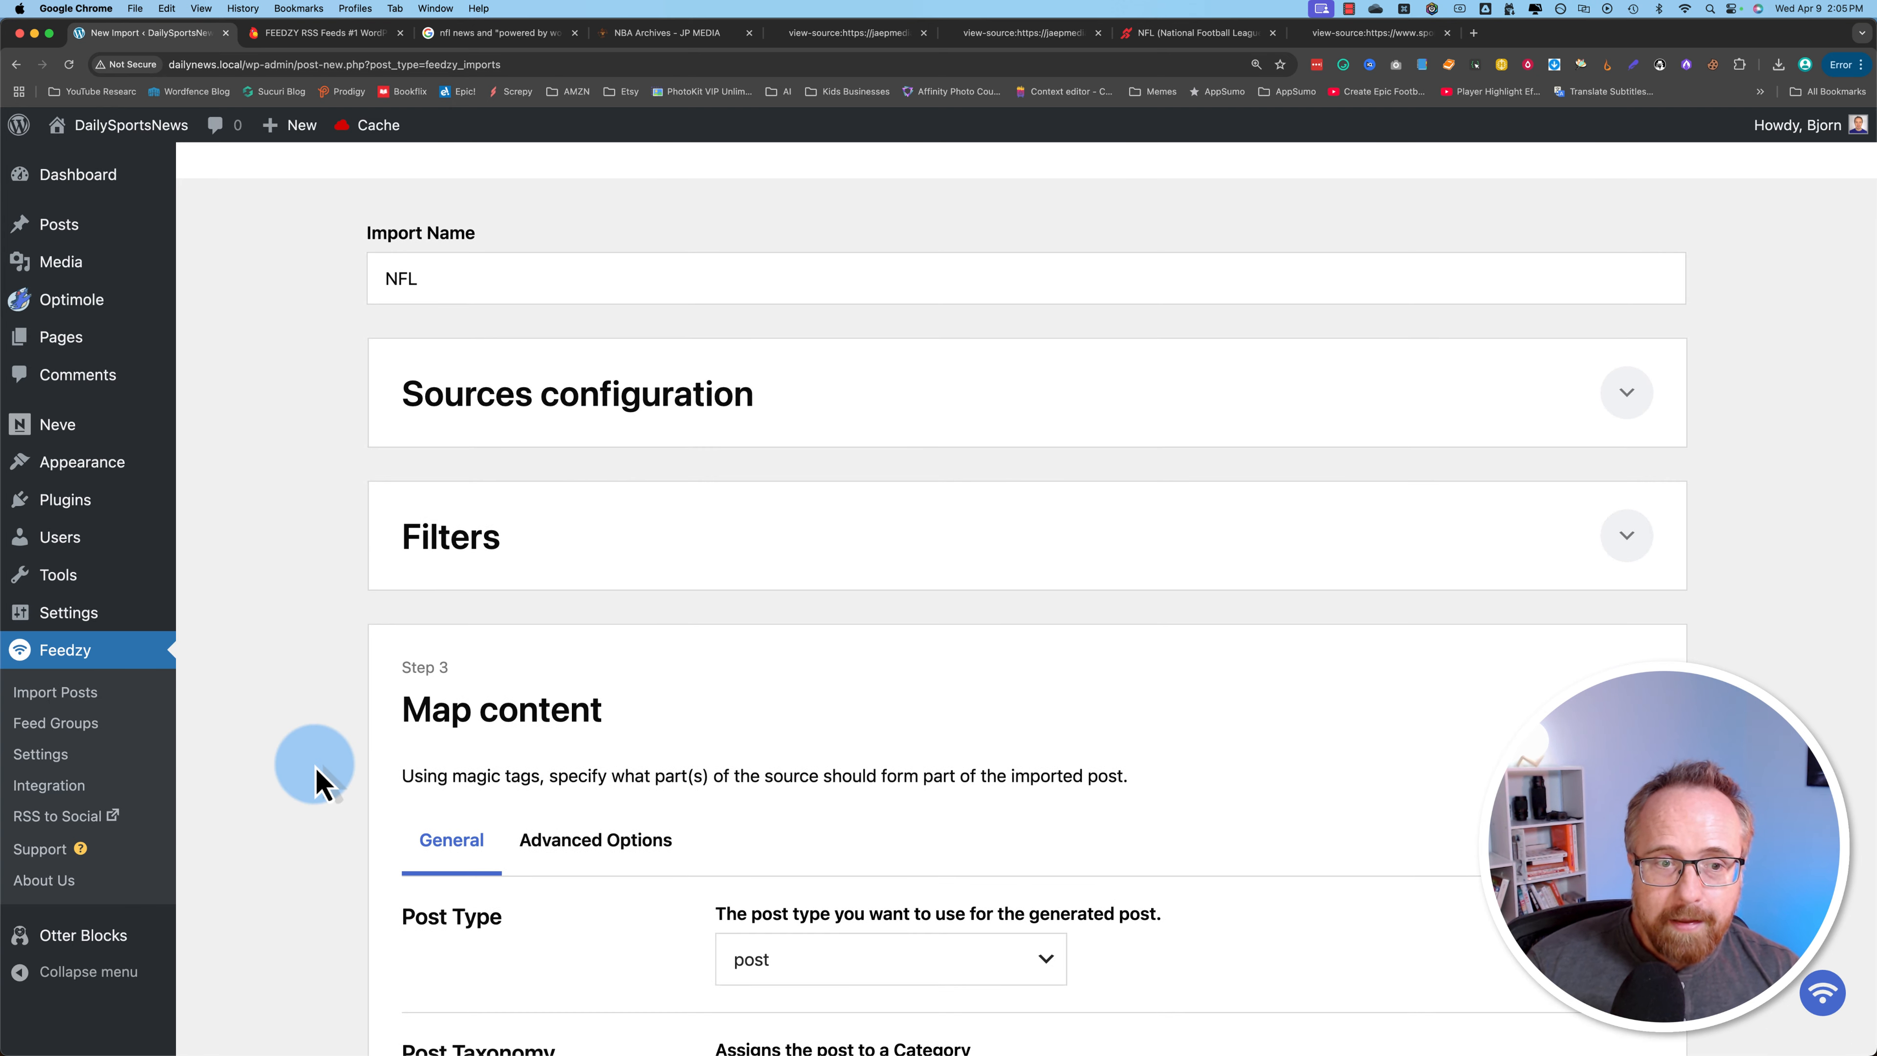
scroll(315, 775, down, 5)
scroll(563, 654, down, 2)
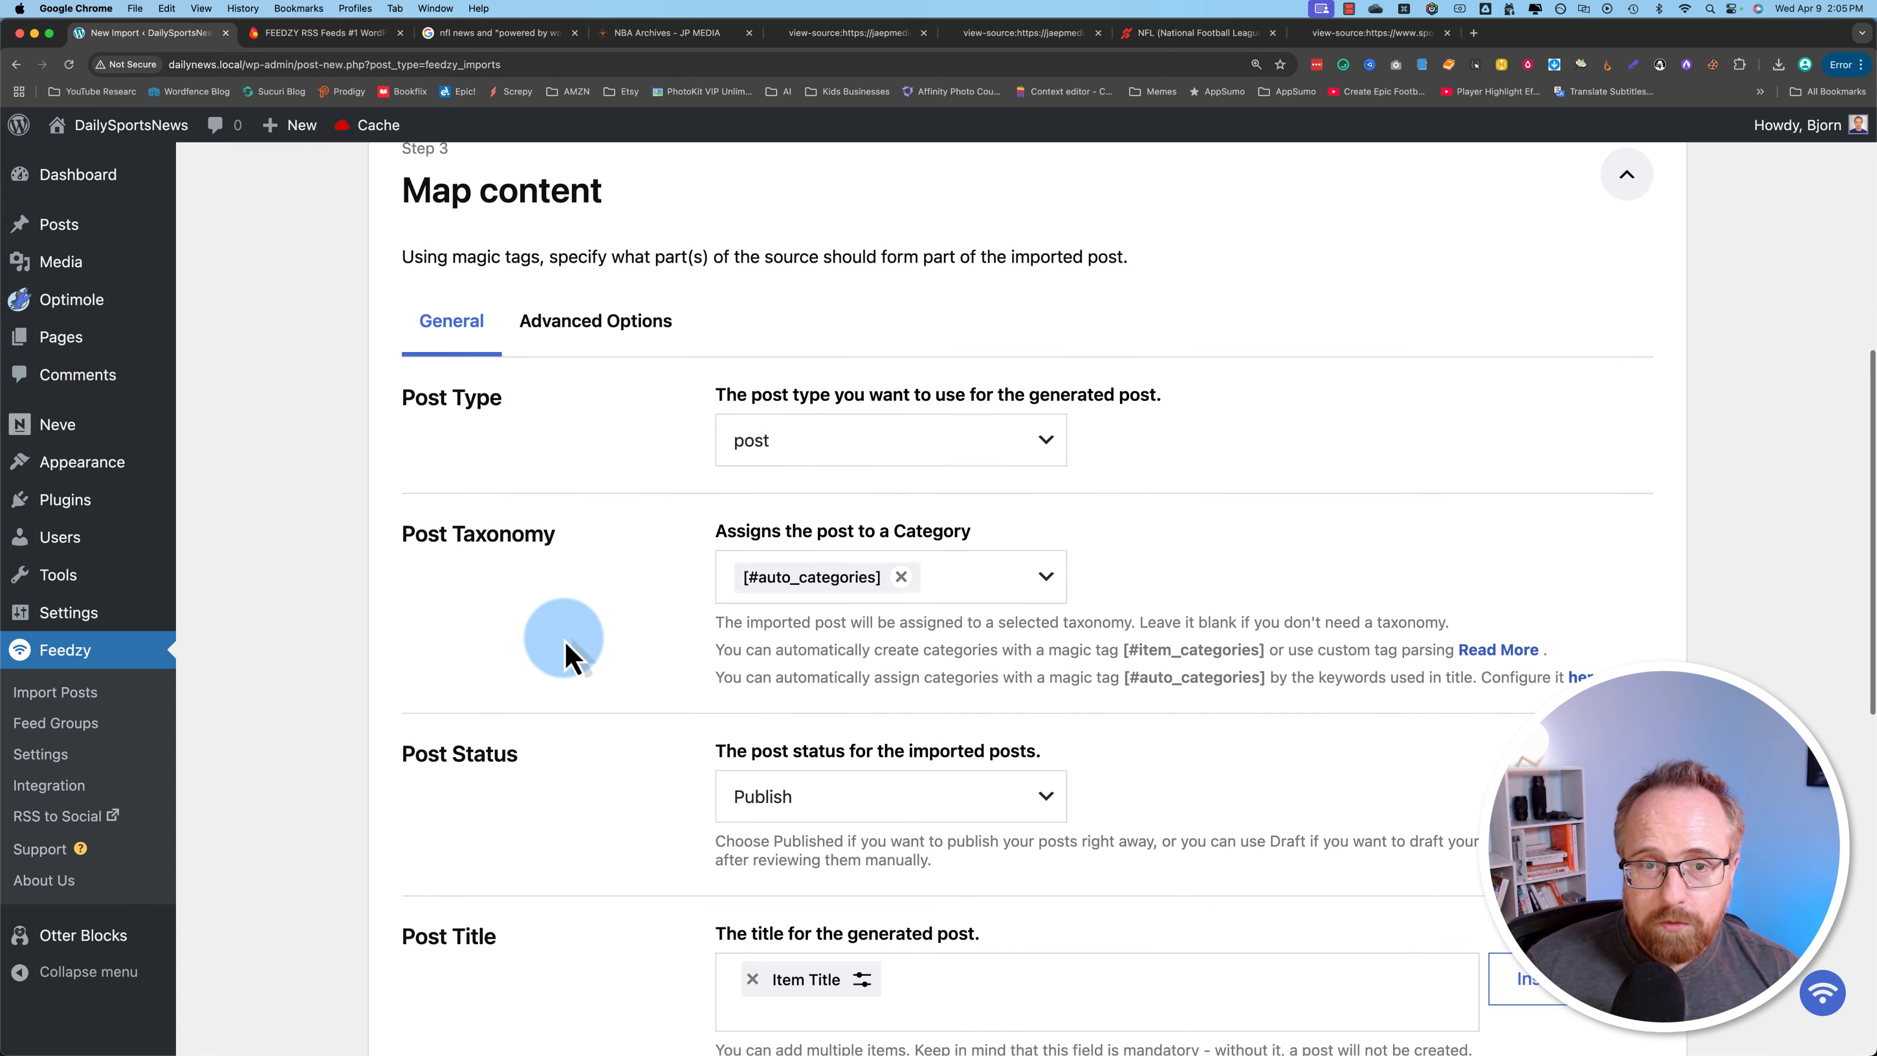
scroll(563, 654, down, 2)
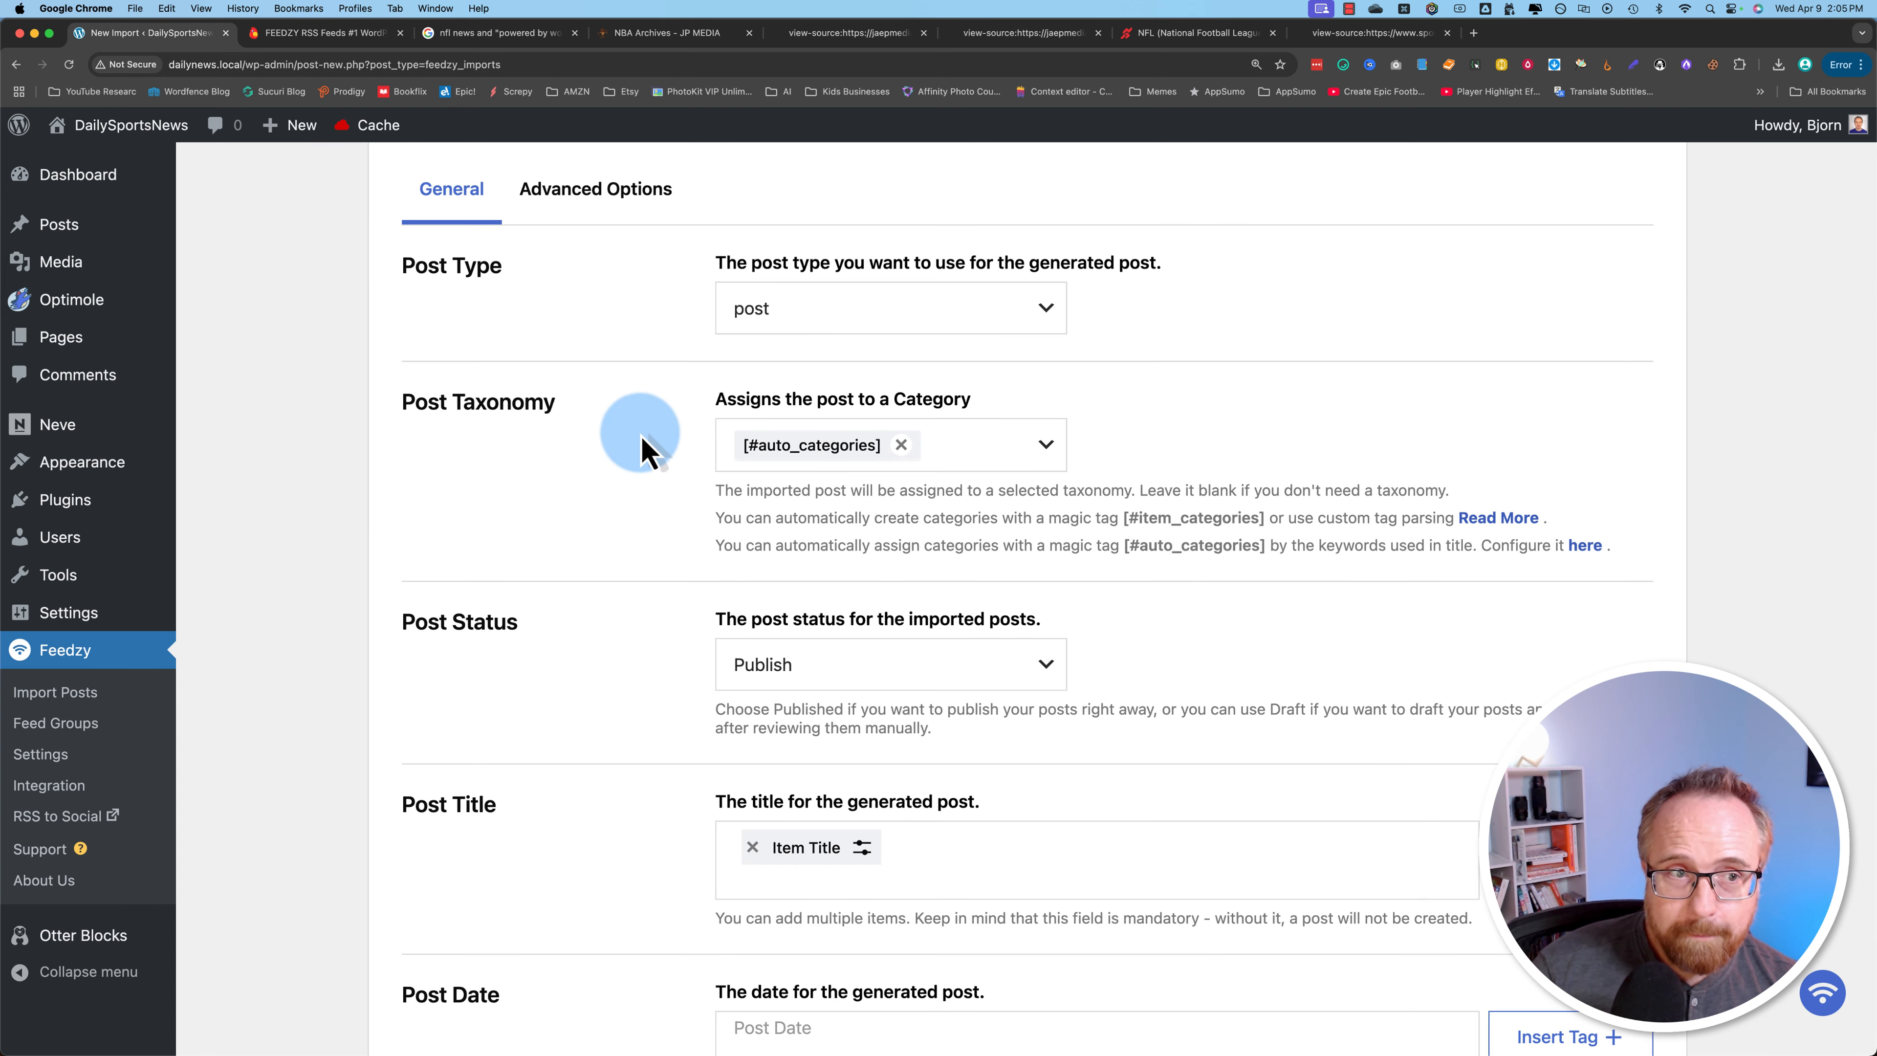
click(777, 325)
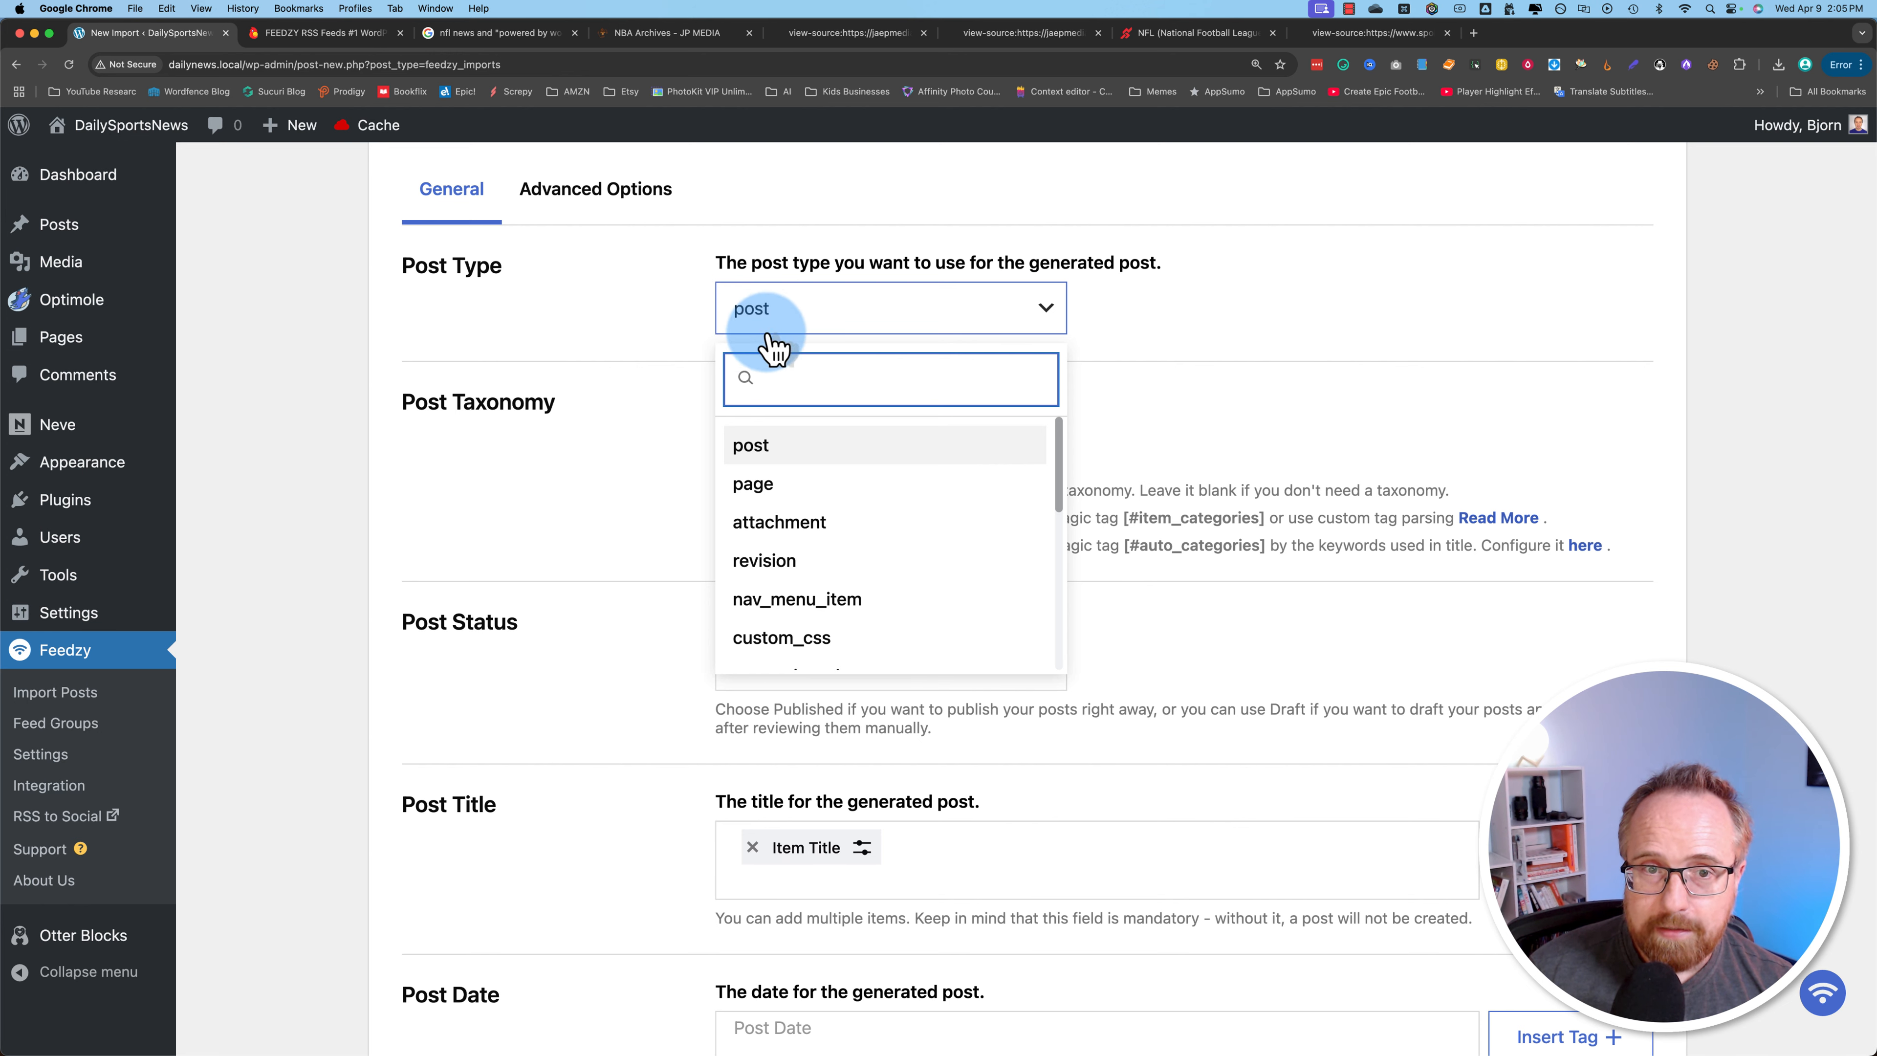
click(650, 348)
scroll(439, 333, down, 1)
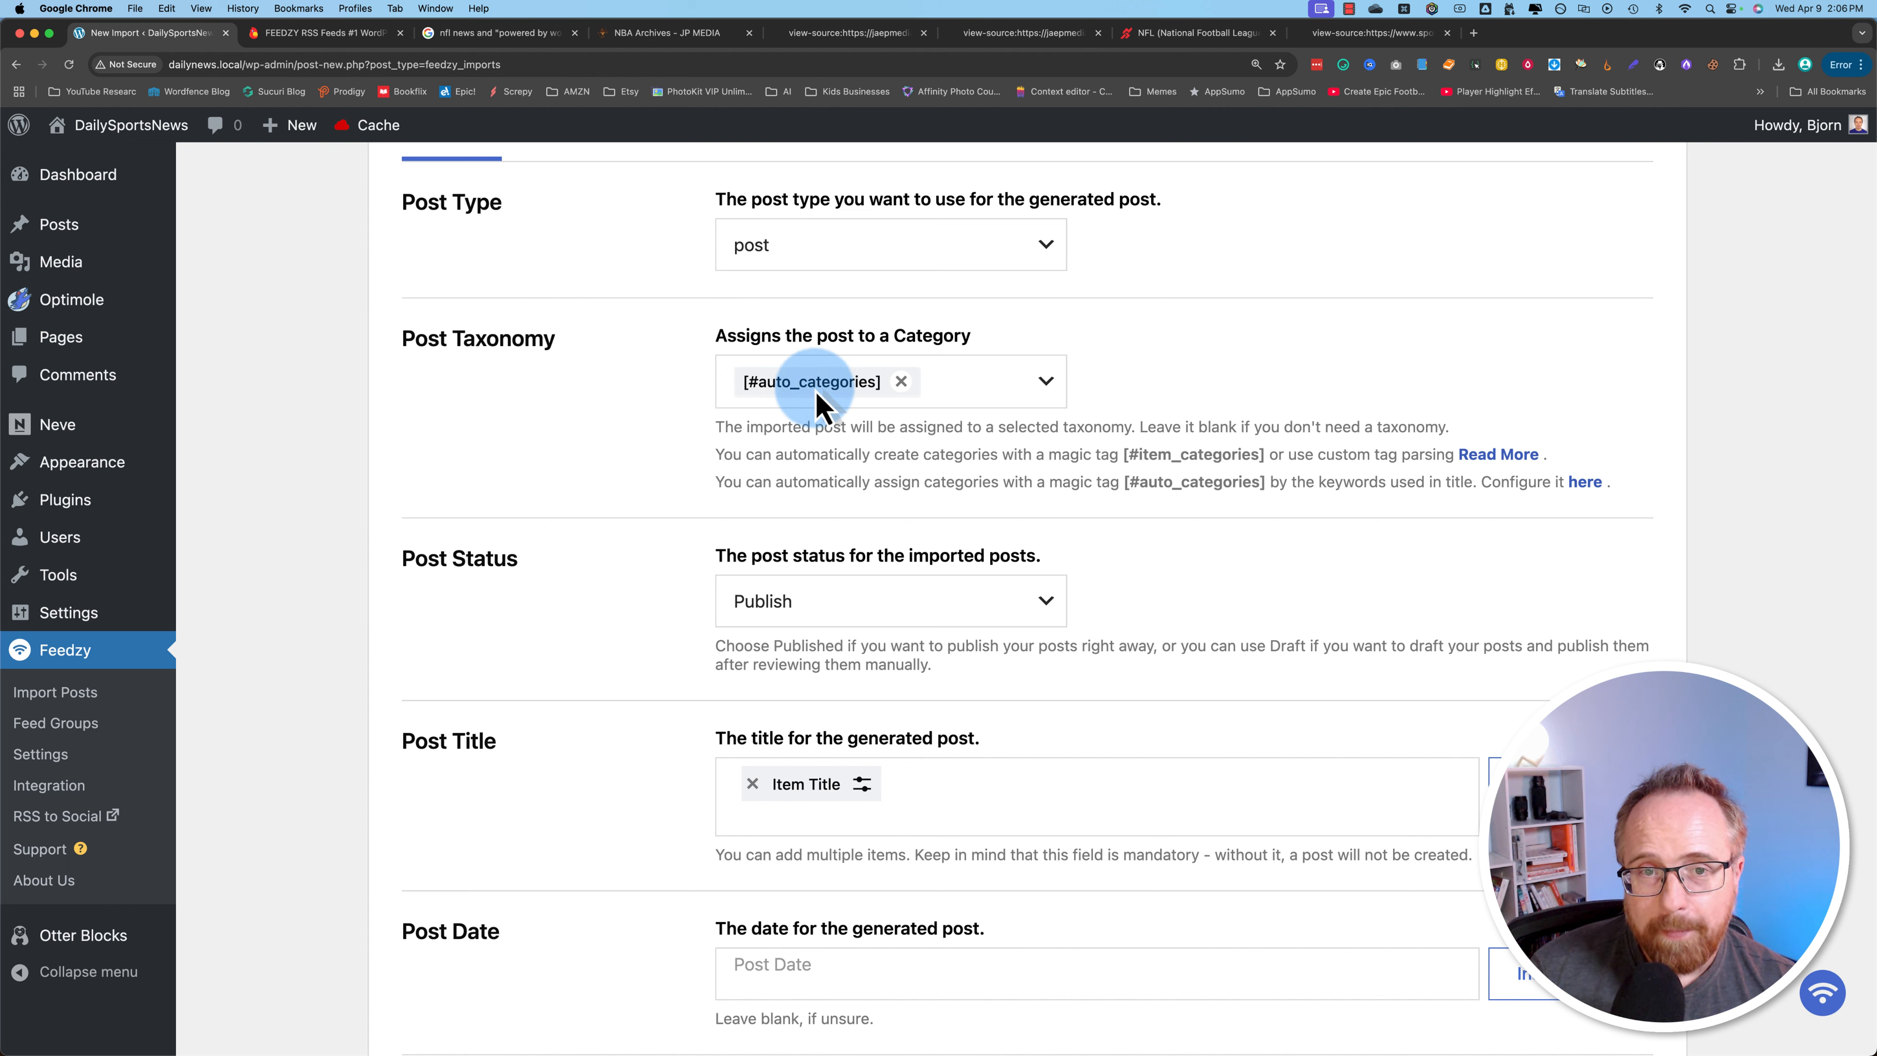
Replace the [#auto_categories] tag in Post Taxonomy with the Uncategorized category.
click(1039, 386)
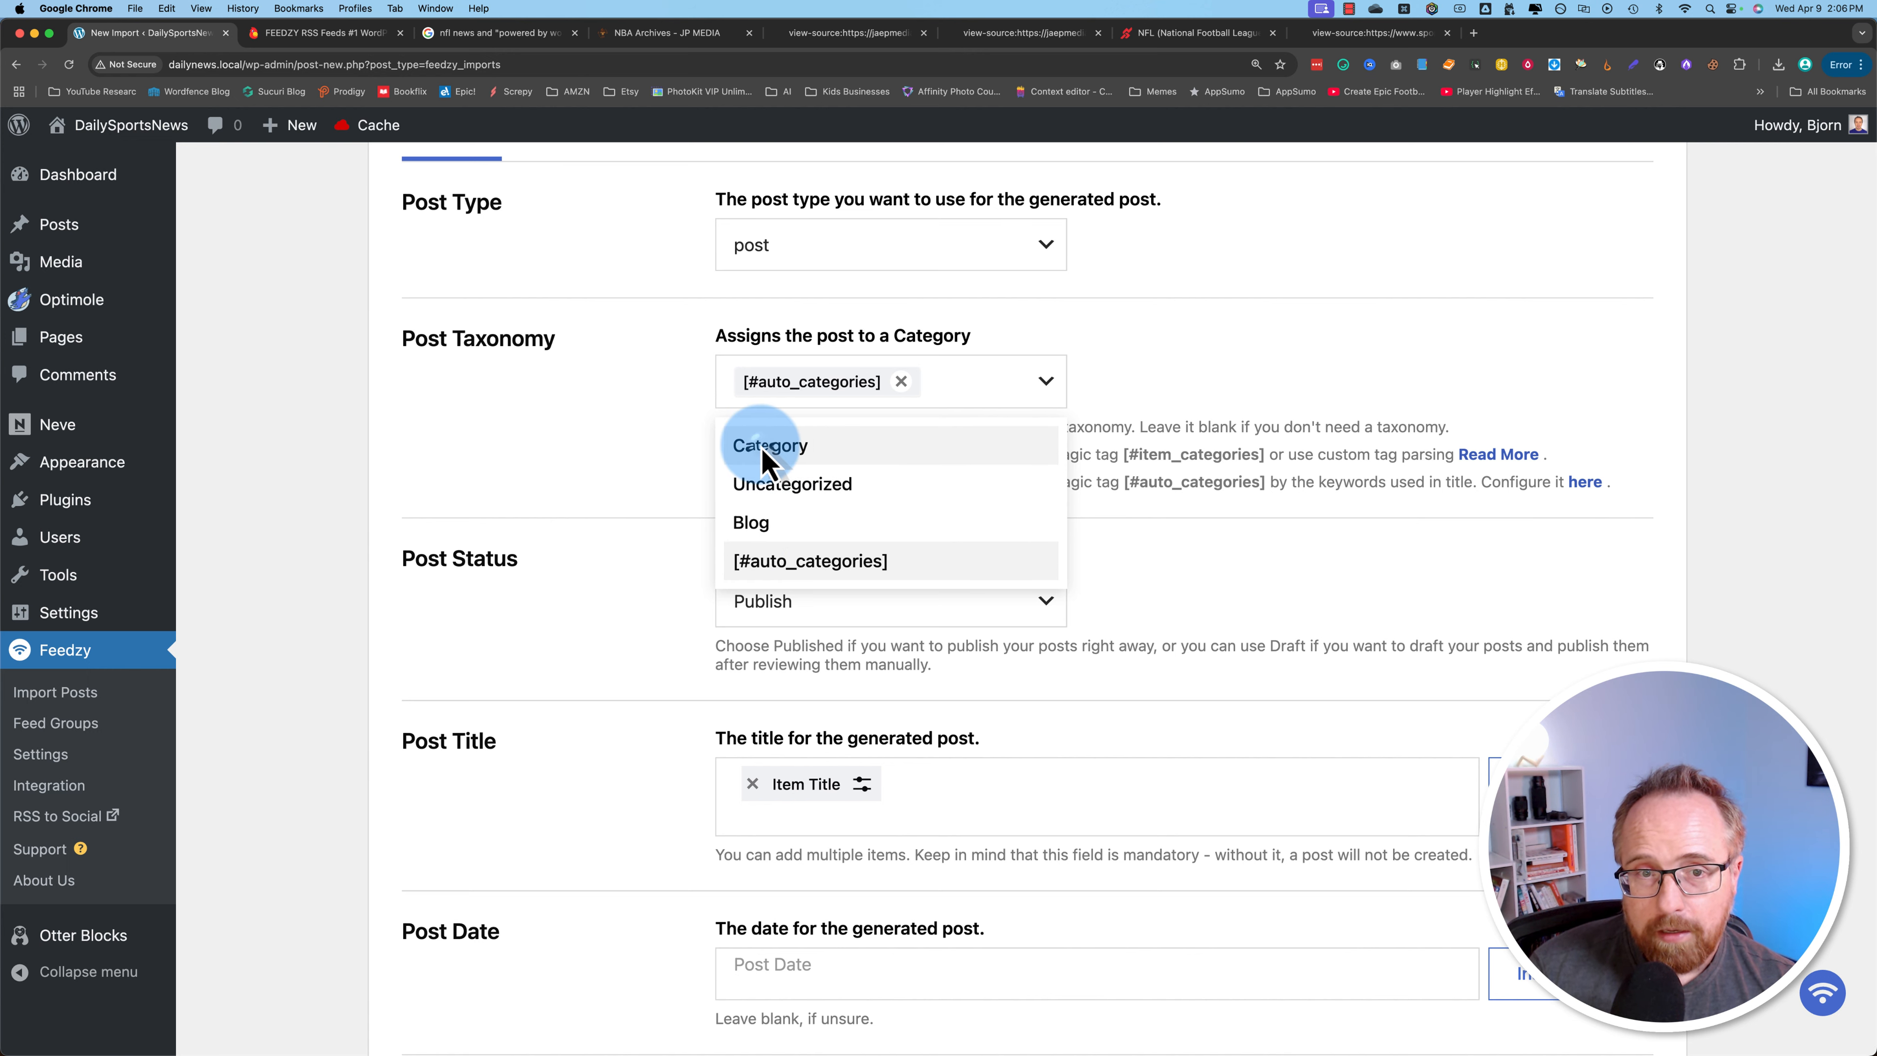
click(775, 485)
click(867, 418)
click(1018, 393)
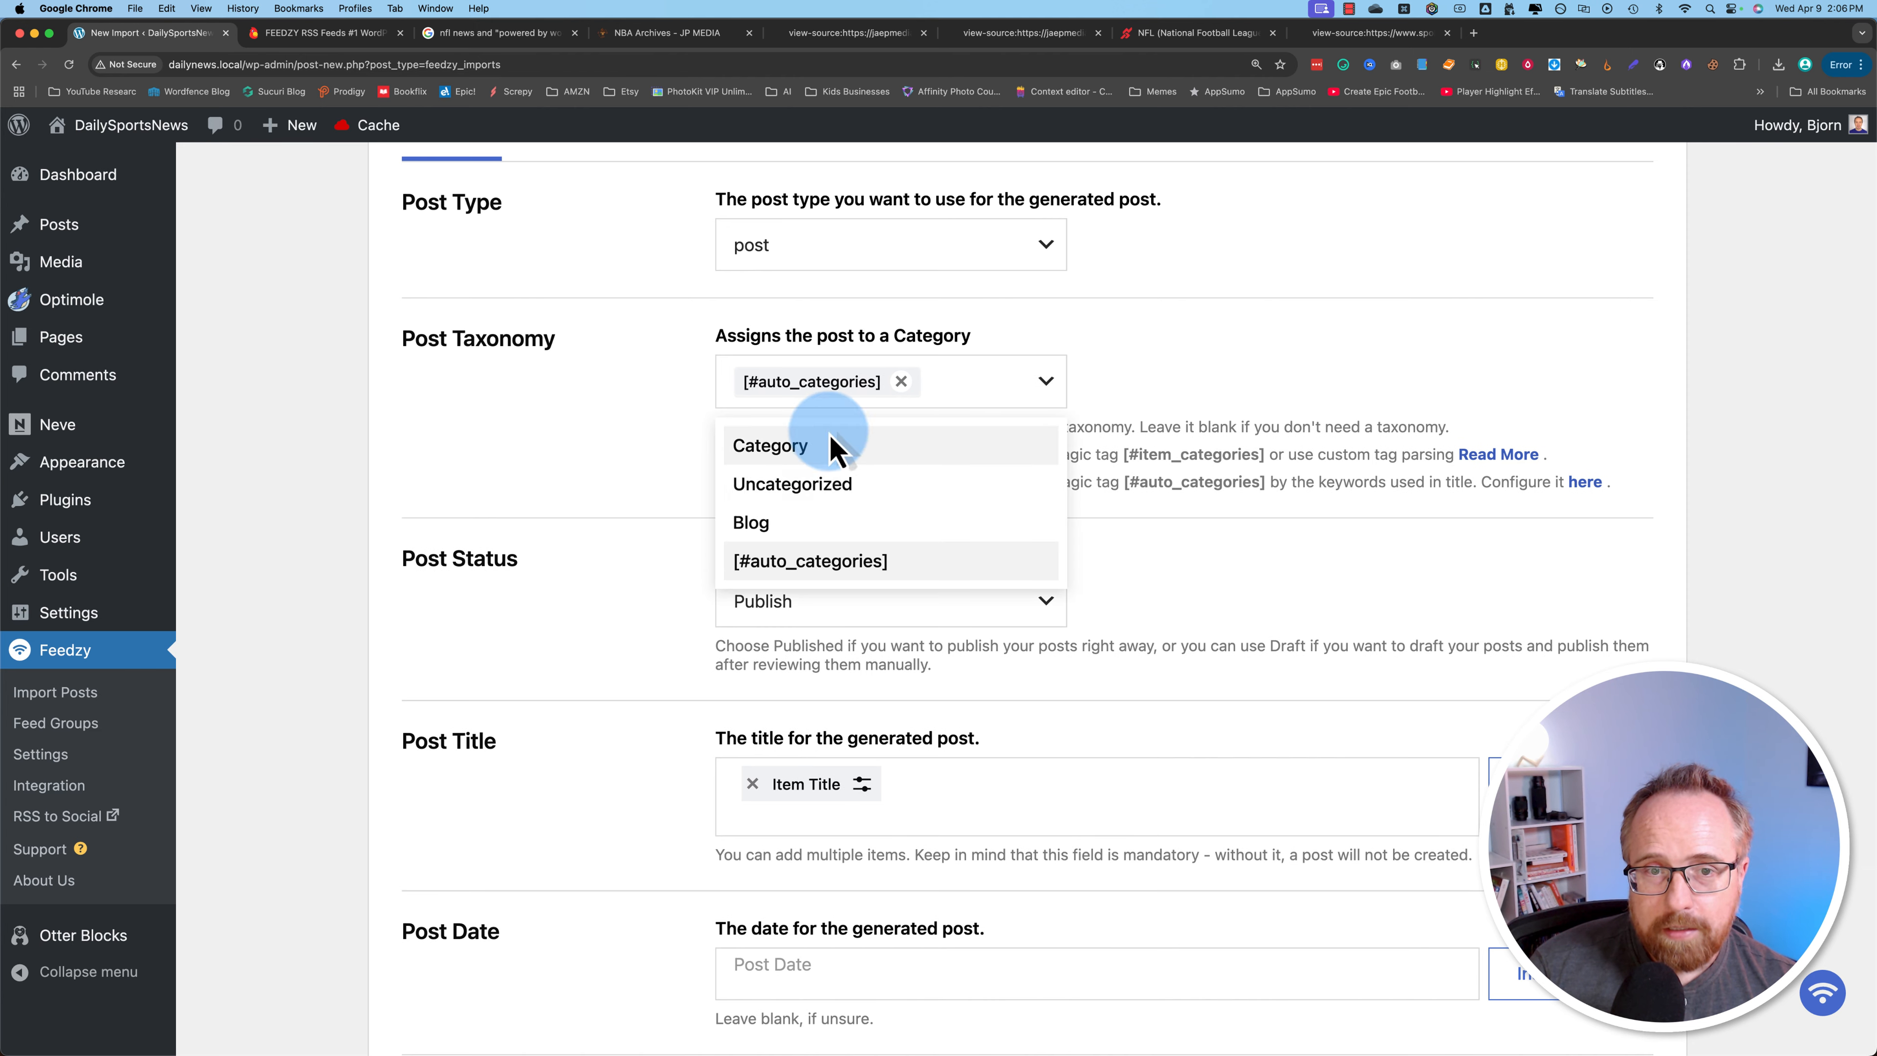
click(900, 380)
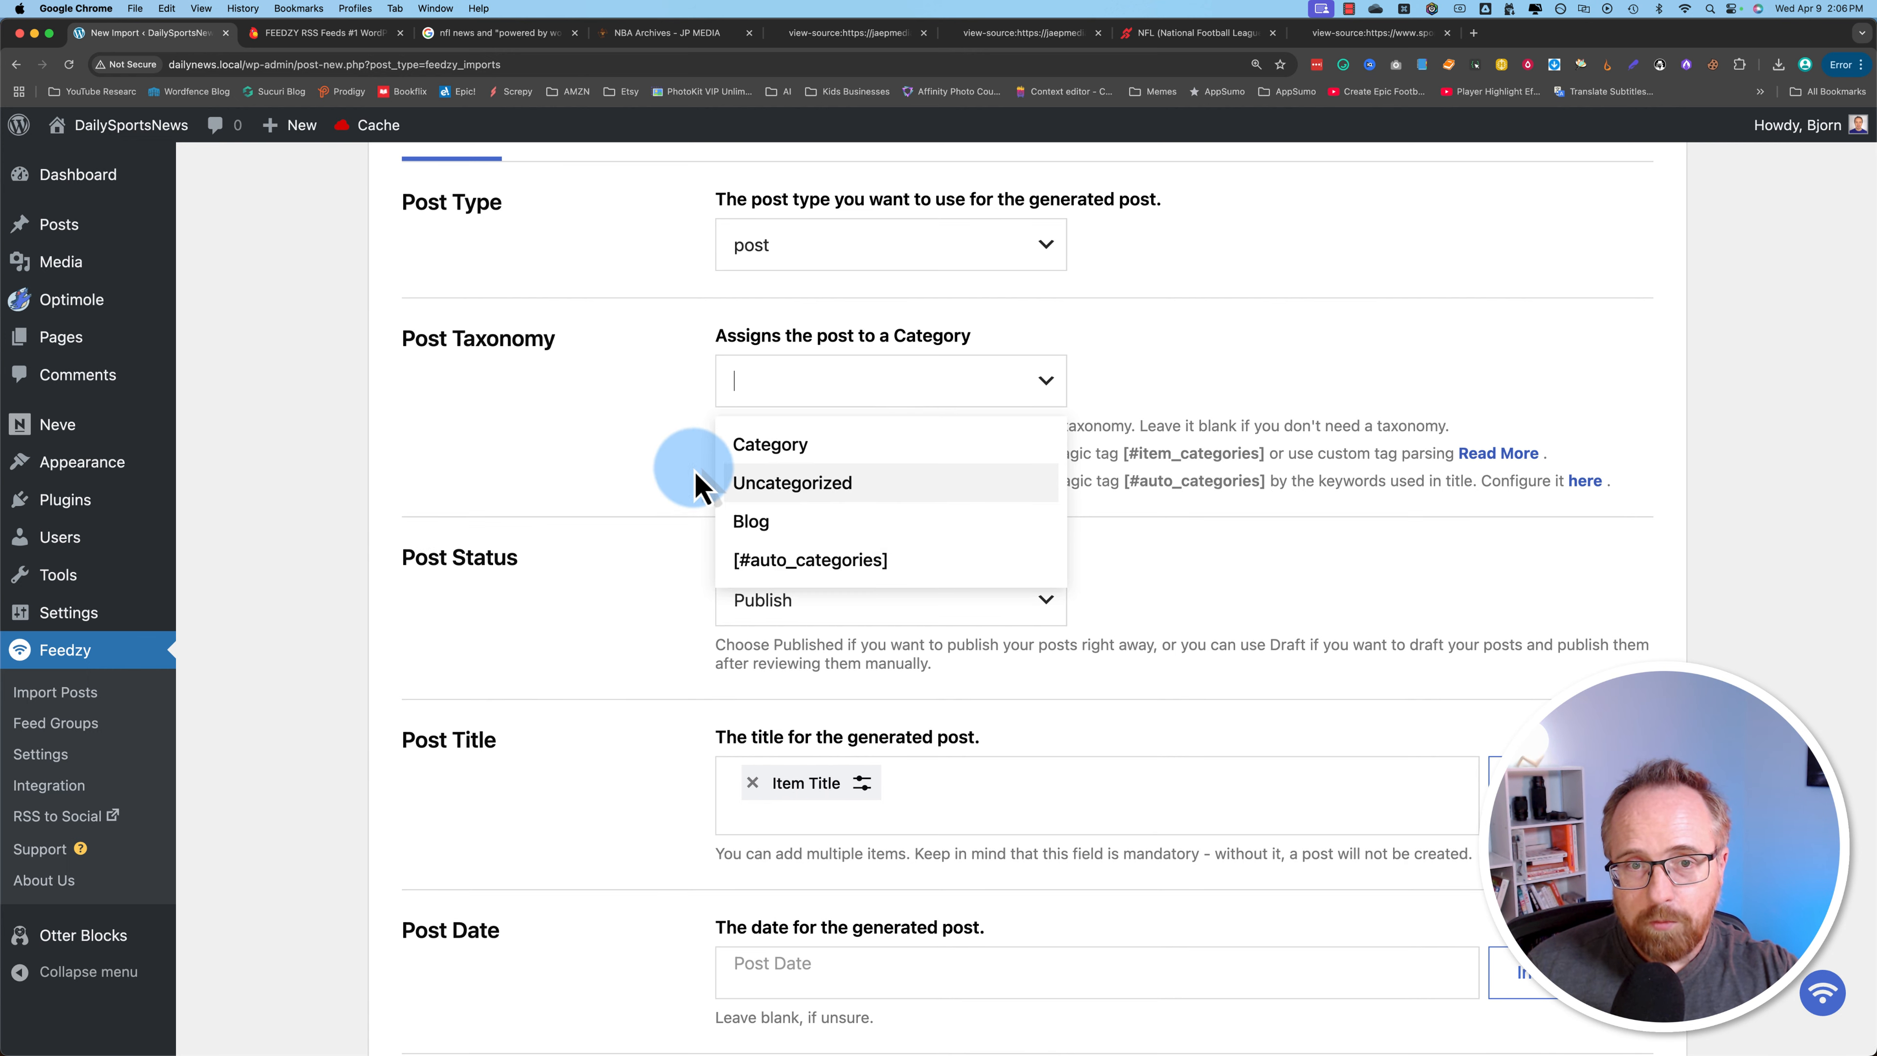
click(765, 488)
scroll(650, 665, down, 2)
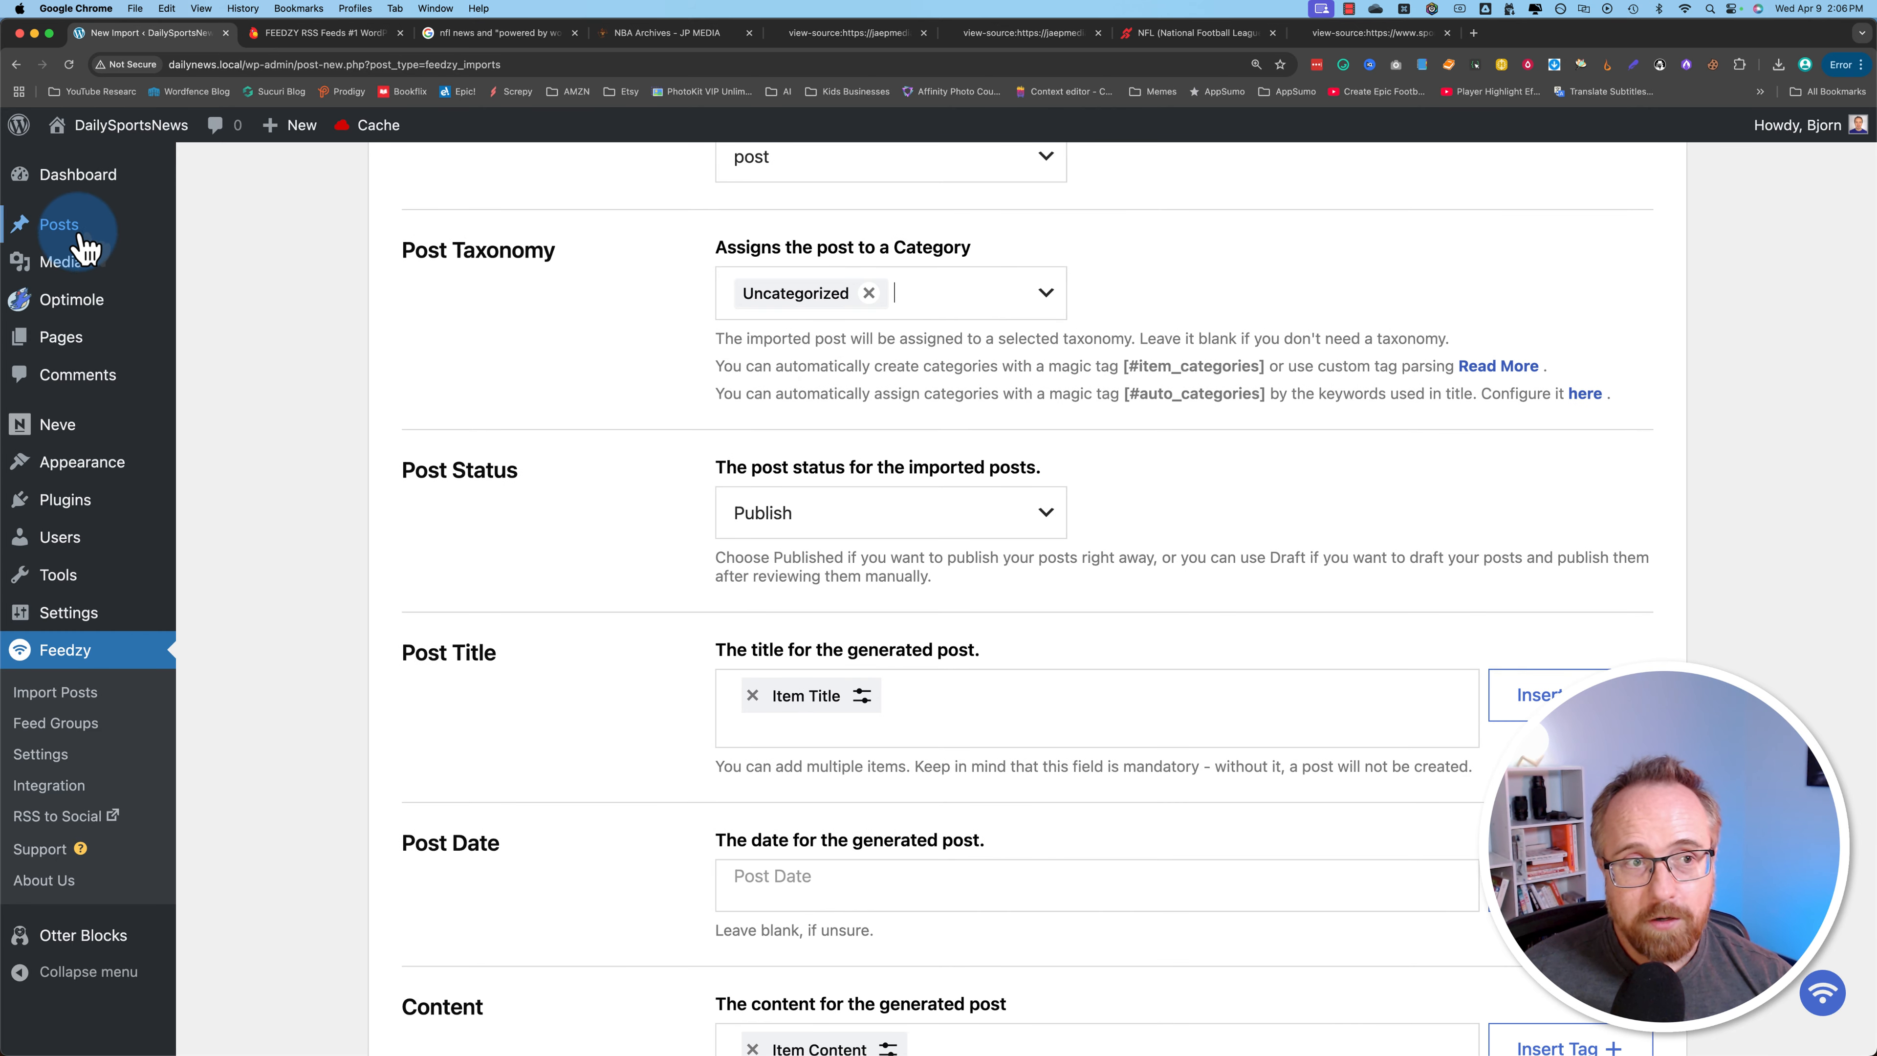
mouse_move(65, 231)
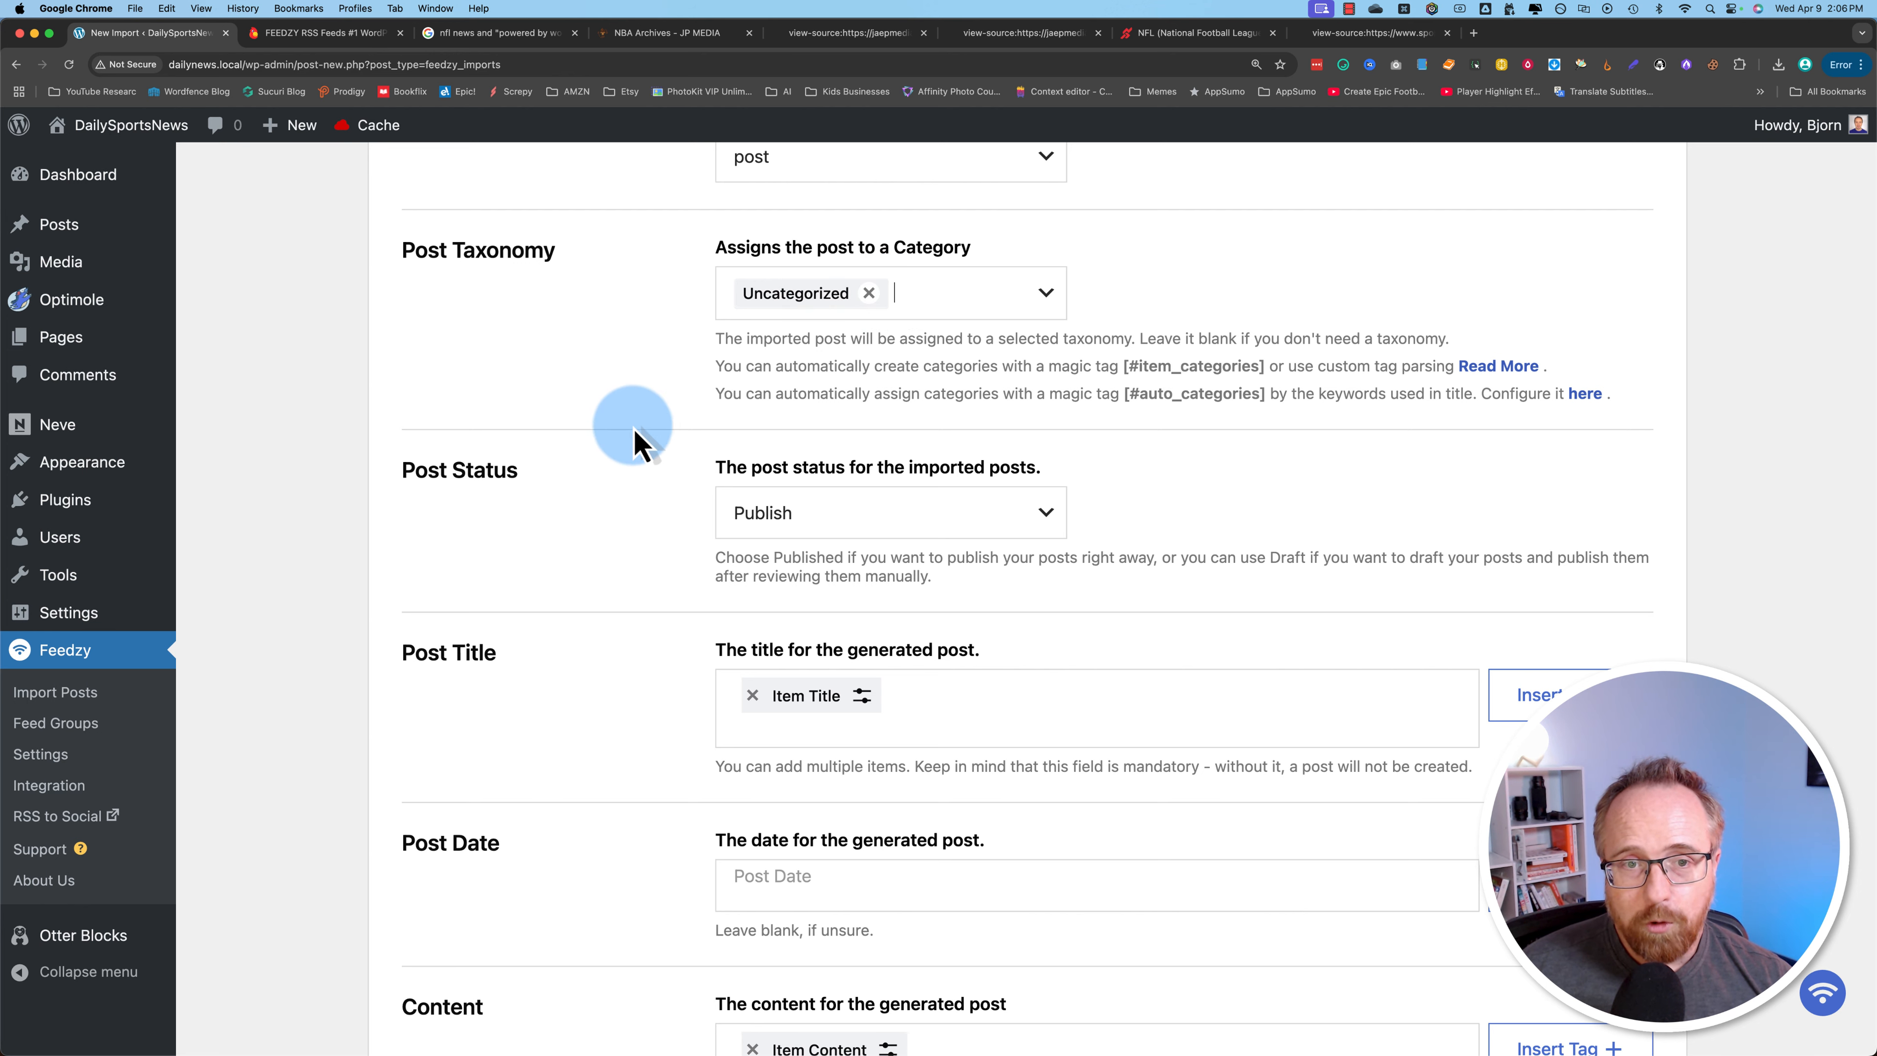
Review the Post Status options for the imported posts, keeping Publish.
scroll(634, 447, down, 1)
scroll(632, 451, down, 2)
click(767, 419)
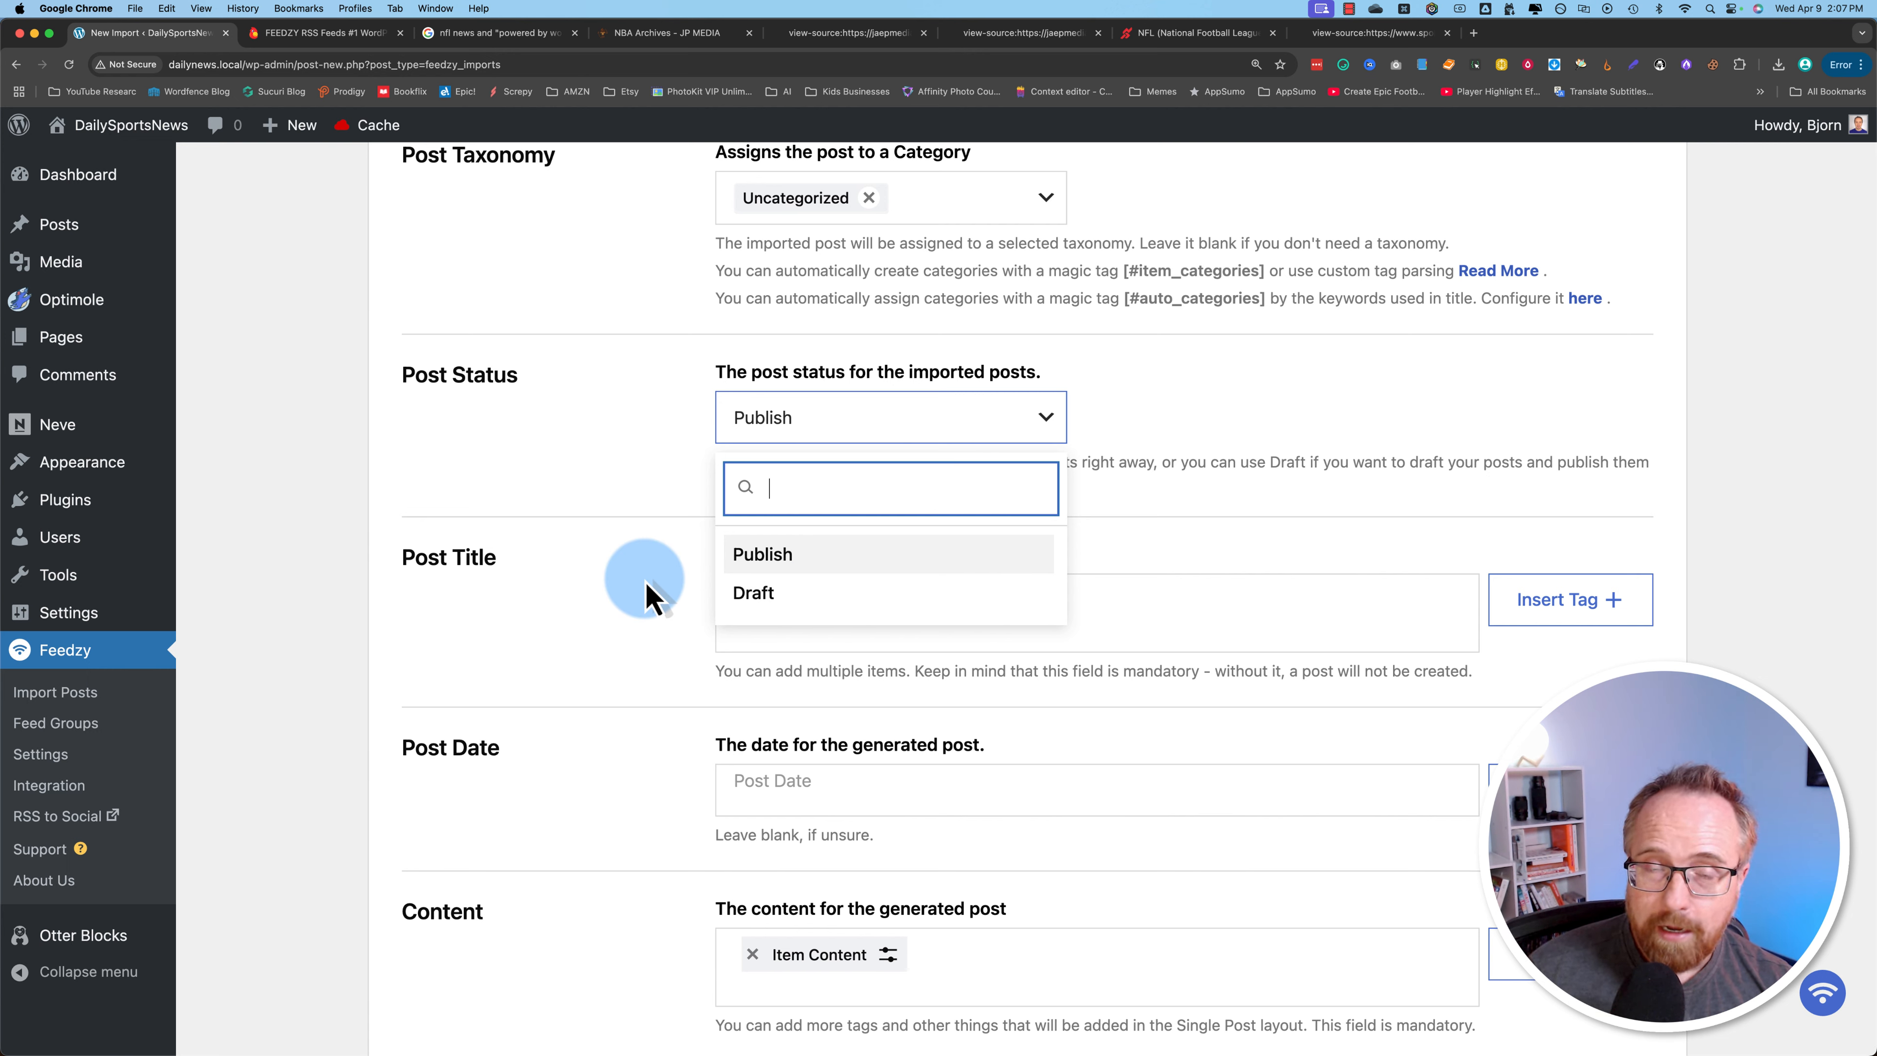
click(812, 573)
click(849, 606)
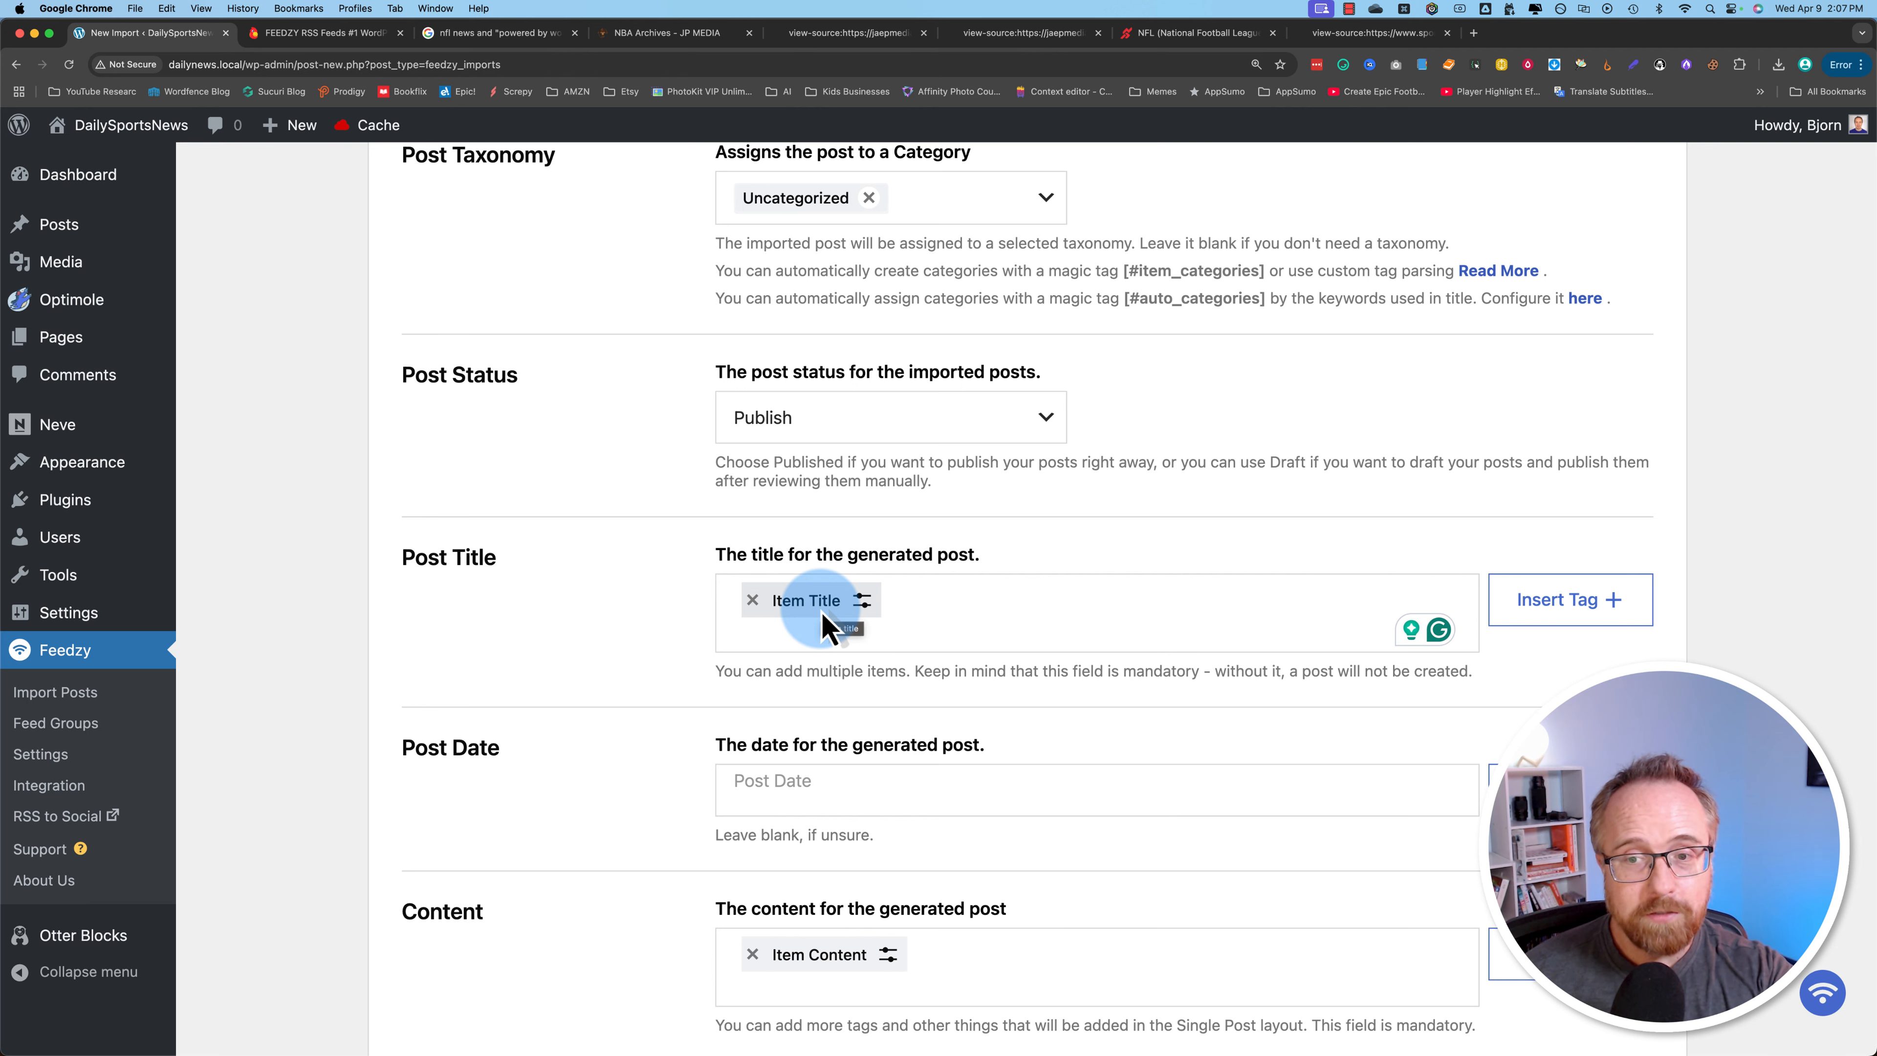
Look through the magic tags available for the Post Title, such as Item Author and Item Date.
scroll(1056, 636, down, 2)
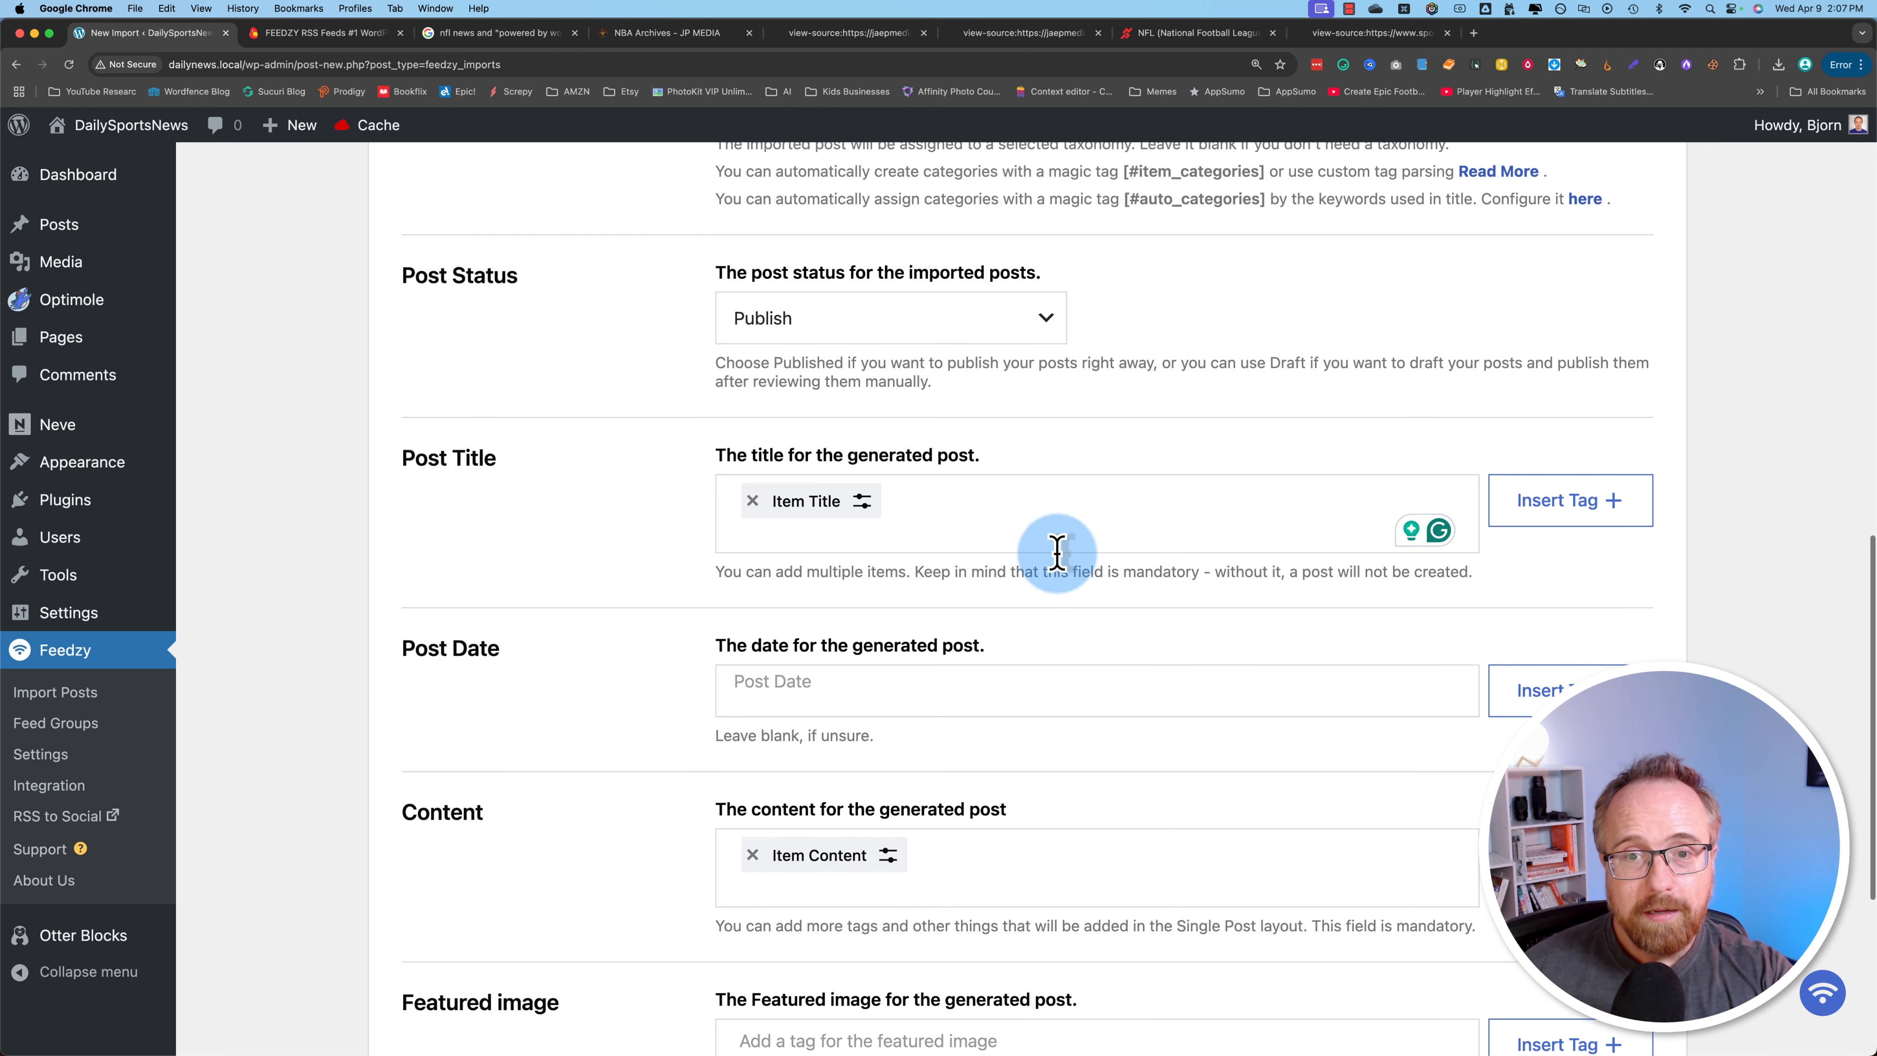
click(1518, 521)
scroll(1544, 686, down, 1)
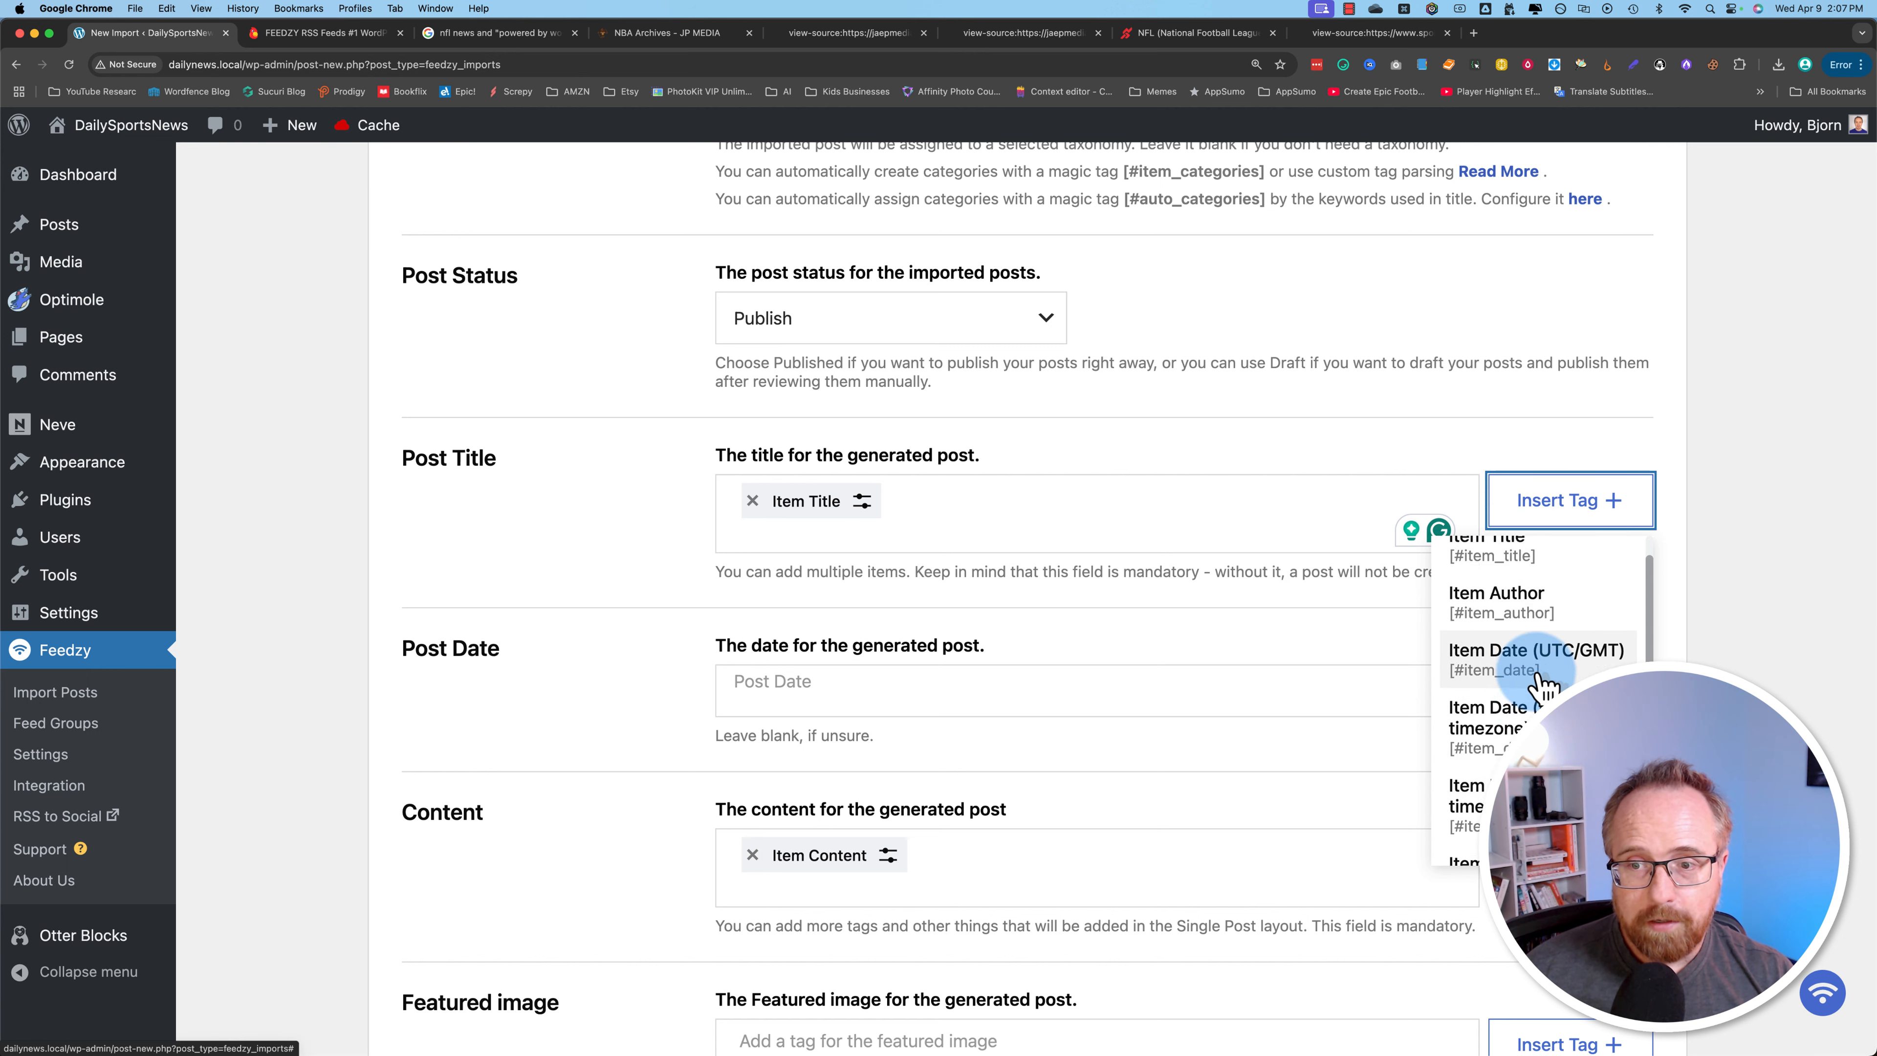
scroll(1546, 682, down, 1)
scroll(1543, 655, up, 2)
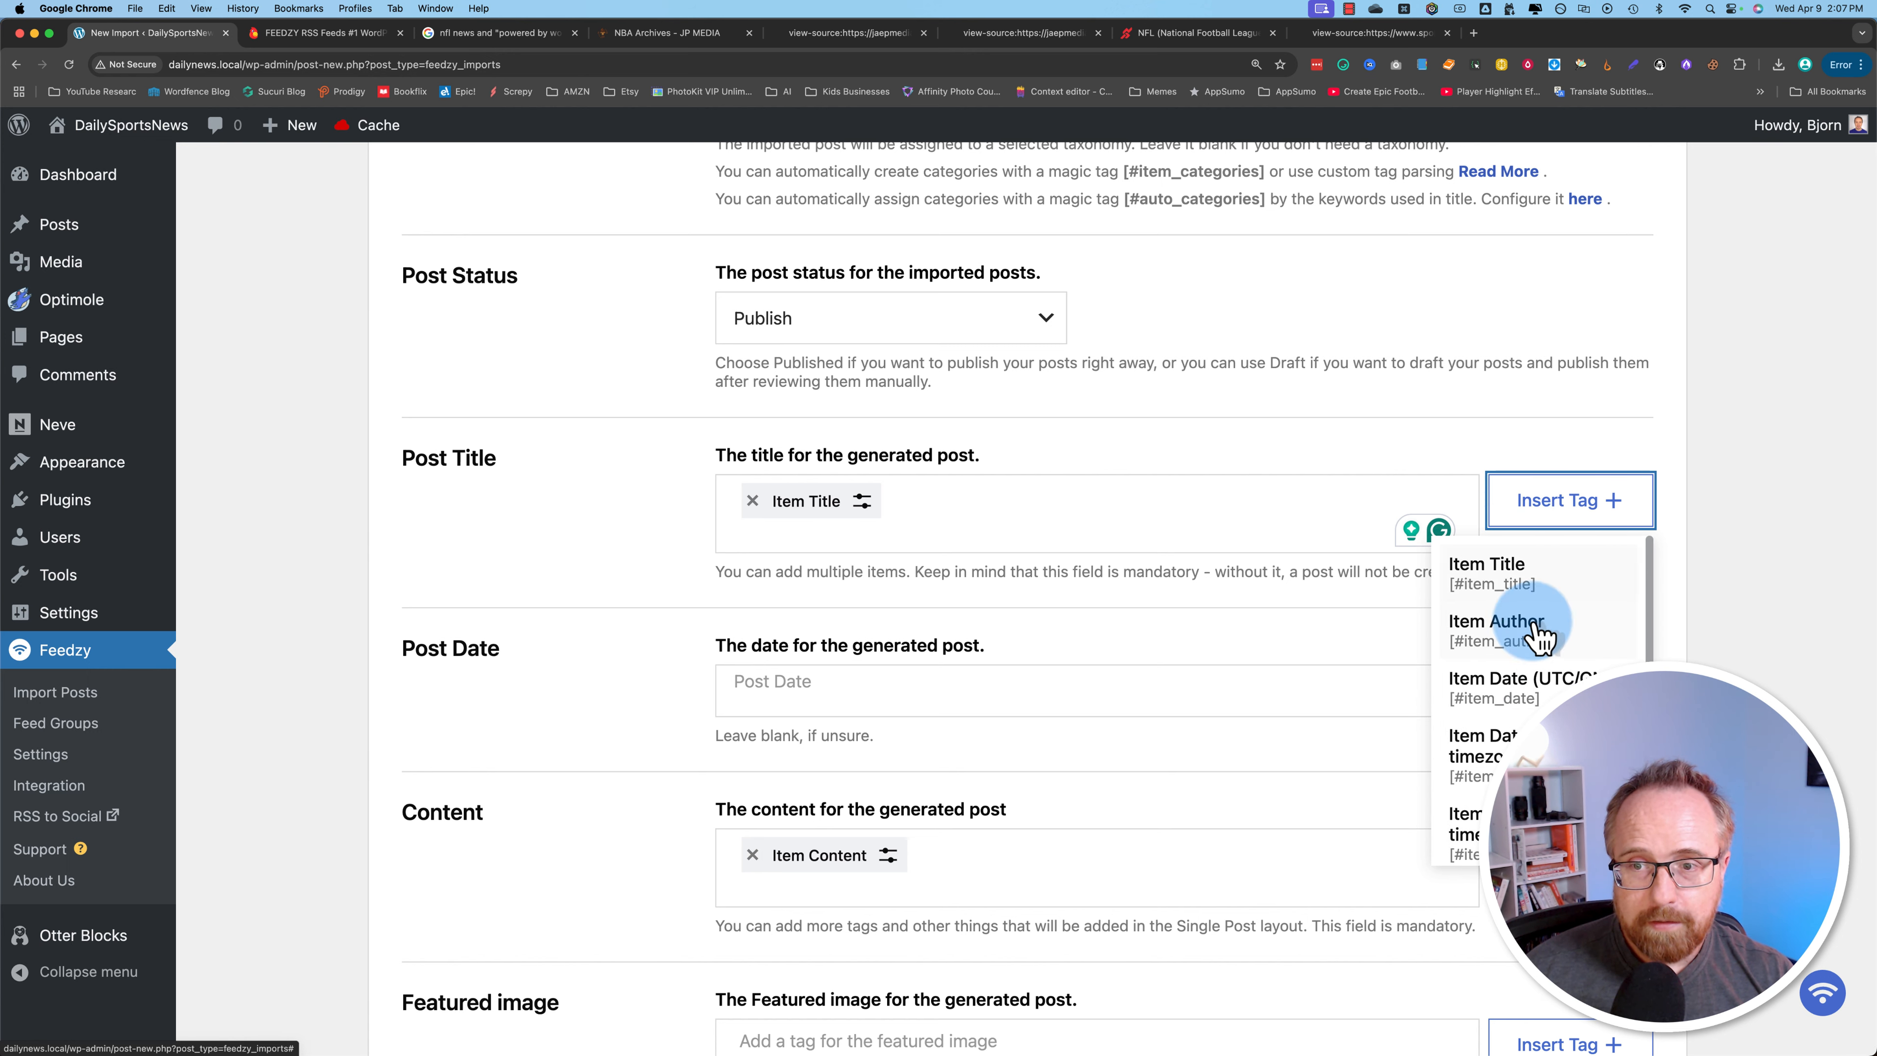
Try the prefix "{NEWS | UPDATE:" before the Item Title tag in the Post Title and remove it.
click(998, 520)
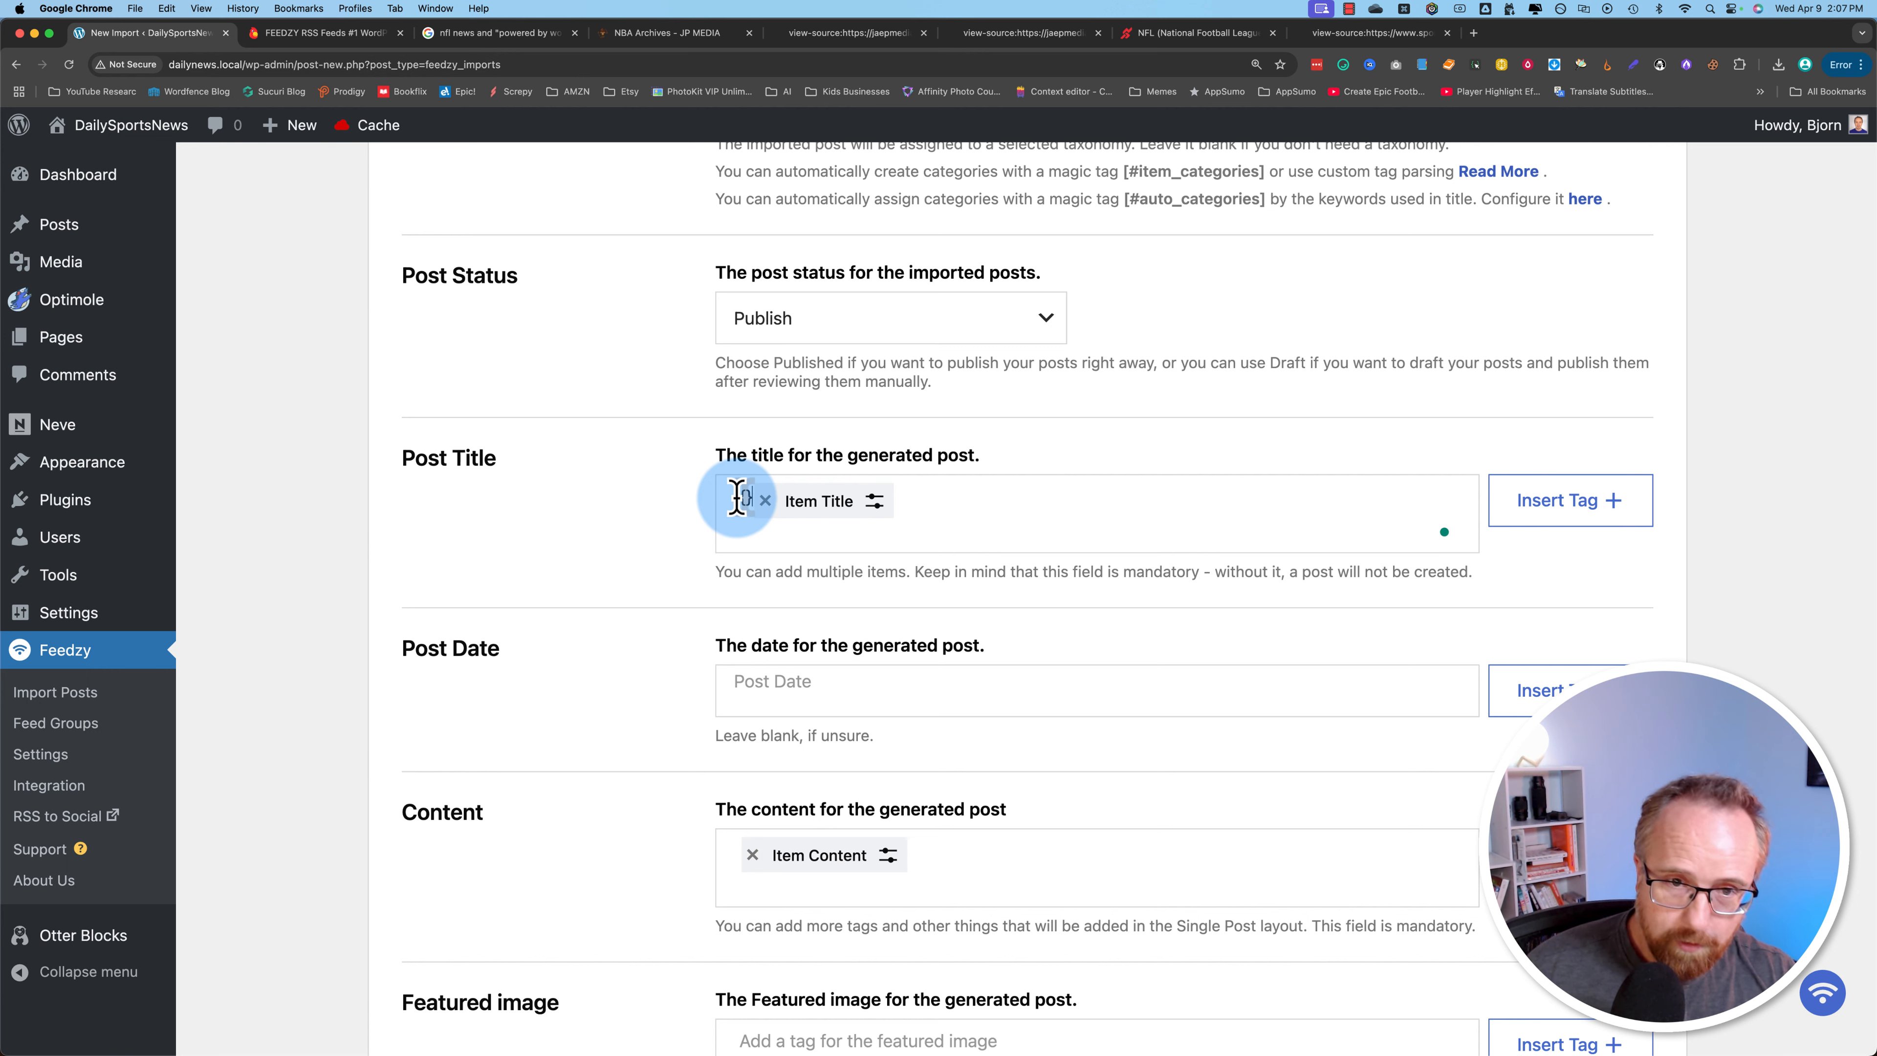
text([News])
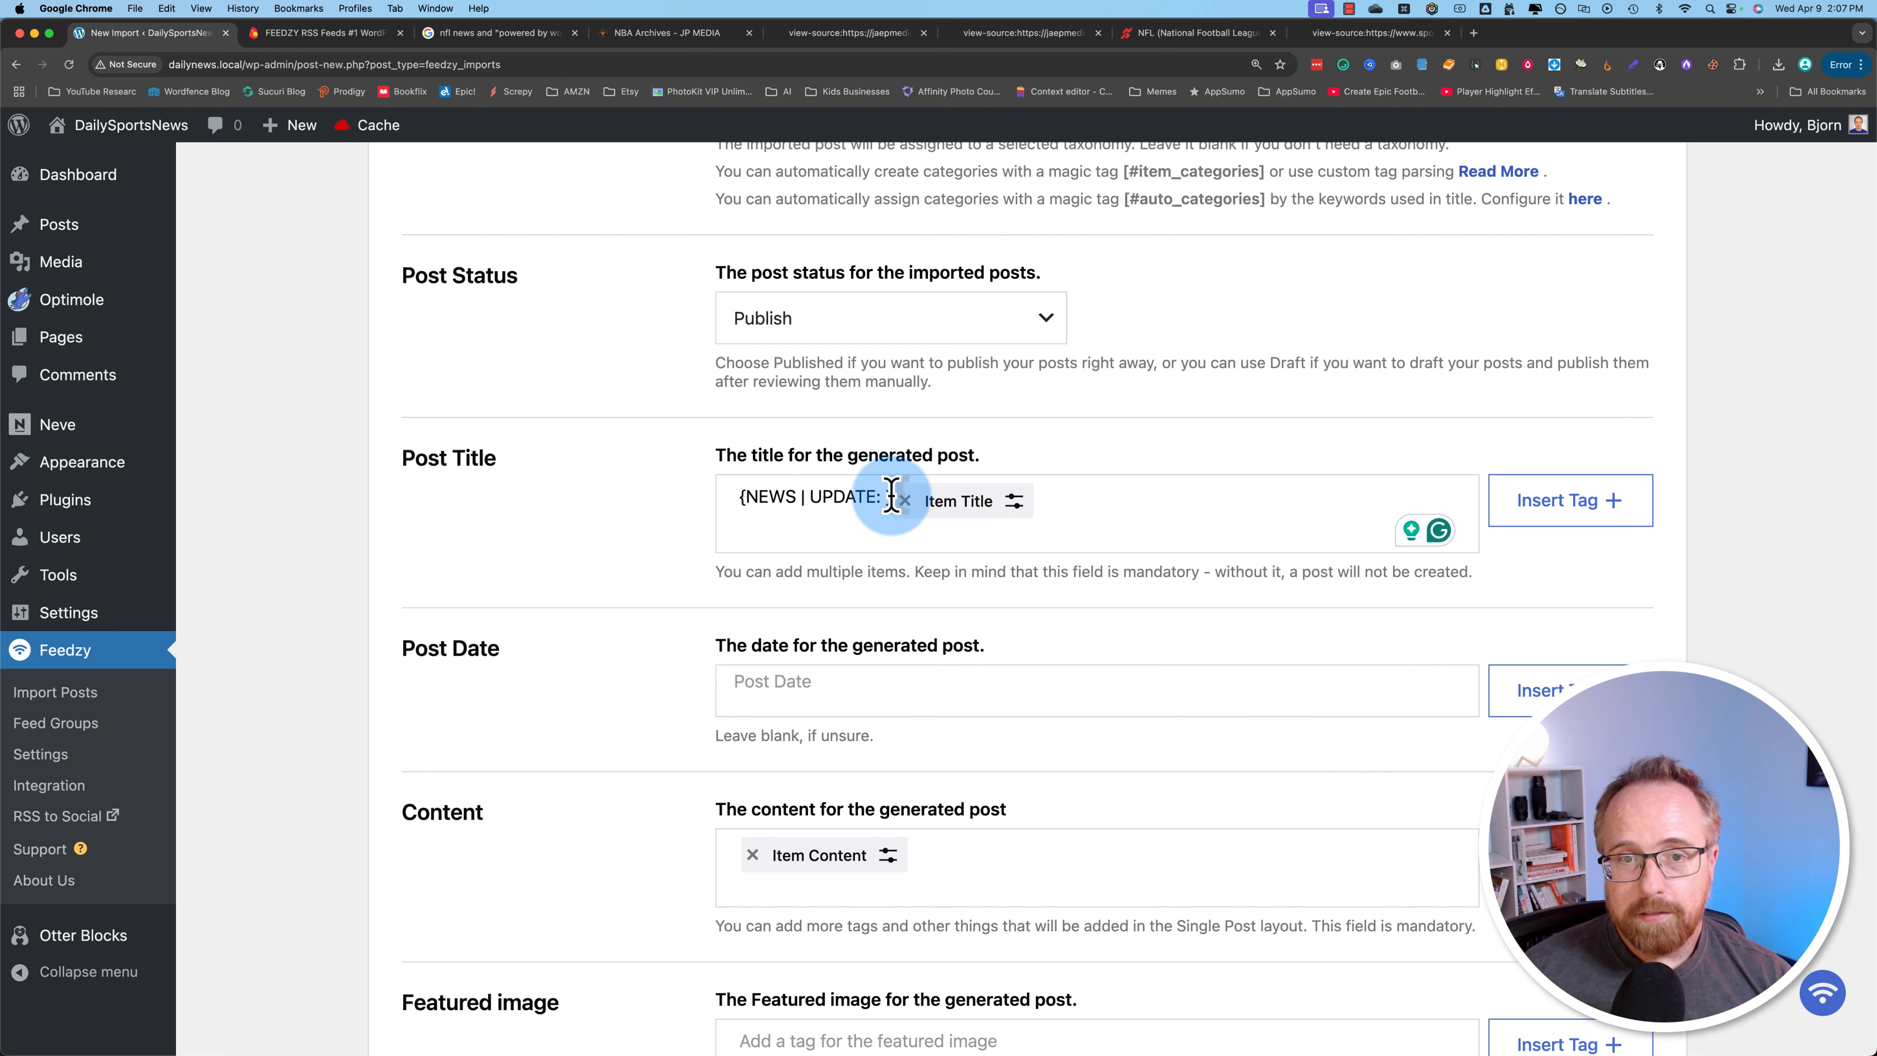
drag(891, 494, 735, 527)
click(722, 496)
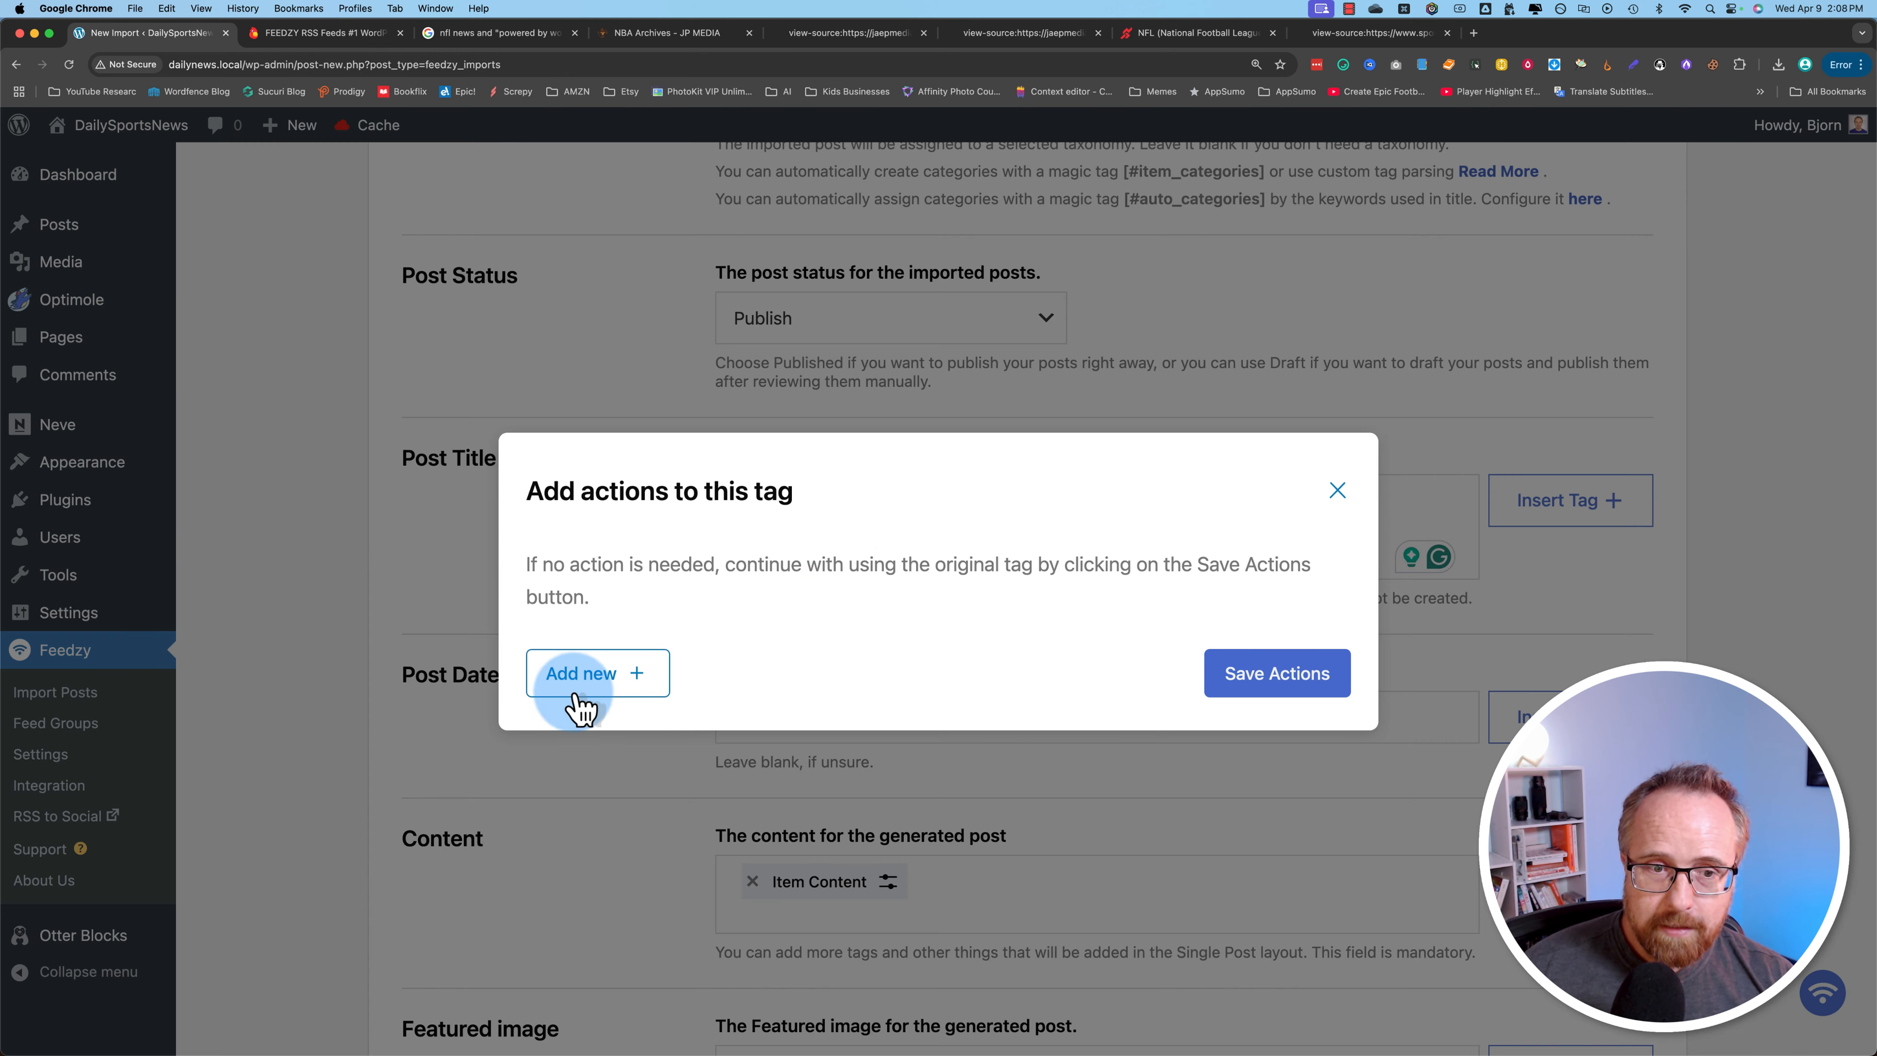
Review the actions available for the Post Title's Item Title tag and close the dialog without adding any.
click(641, 674)
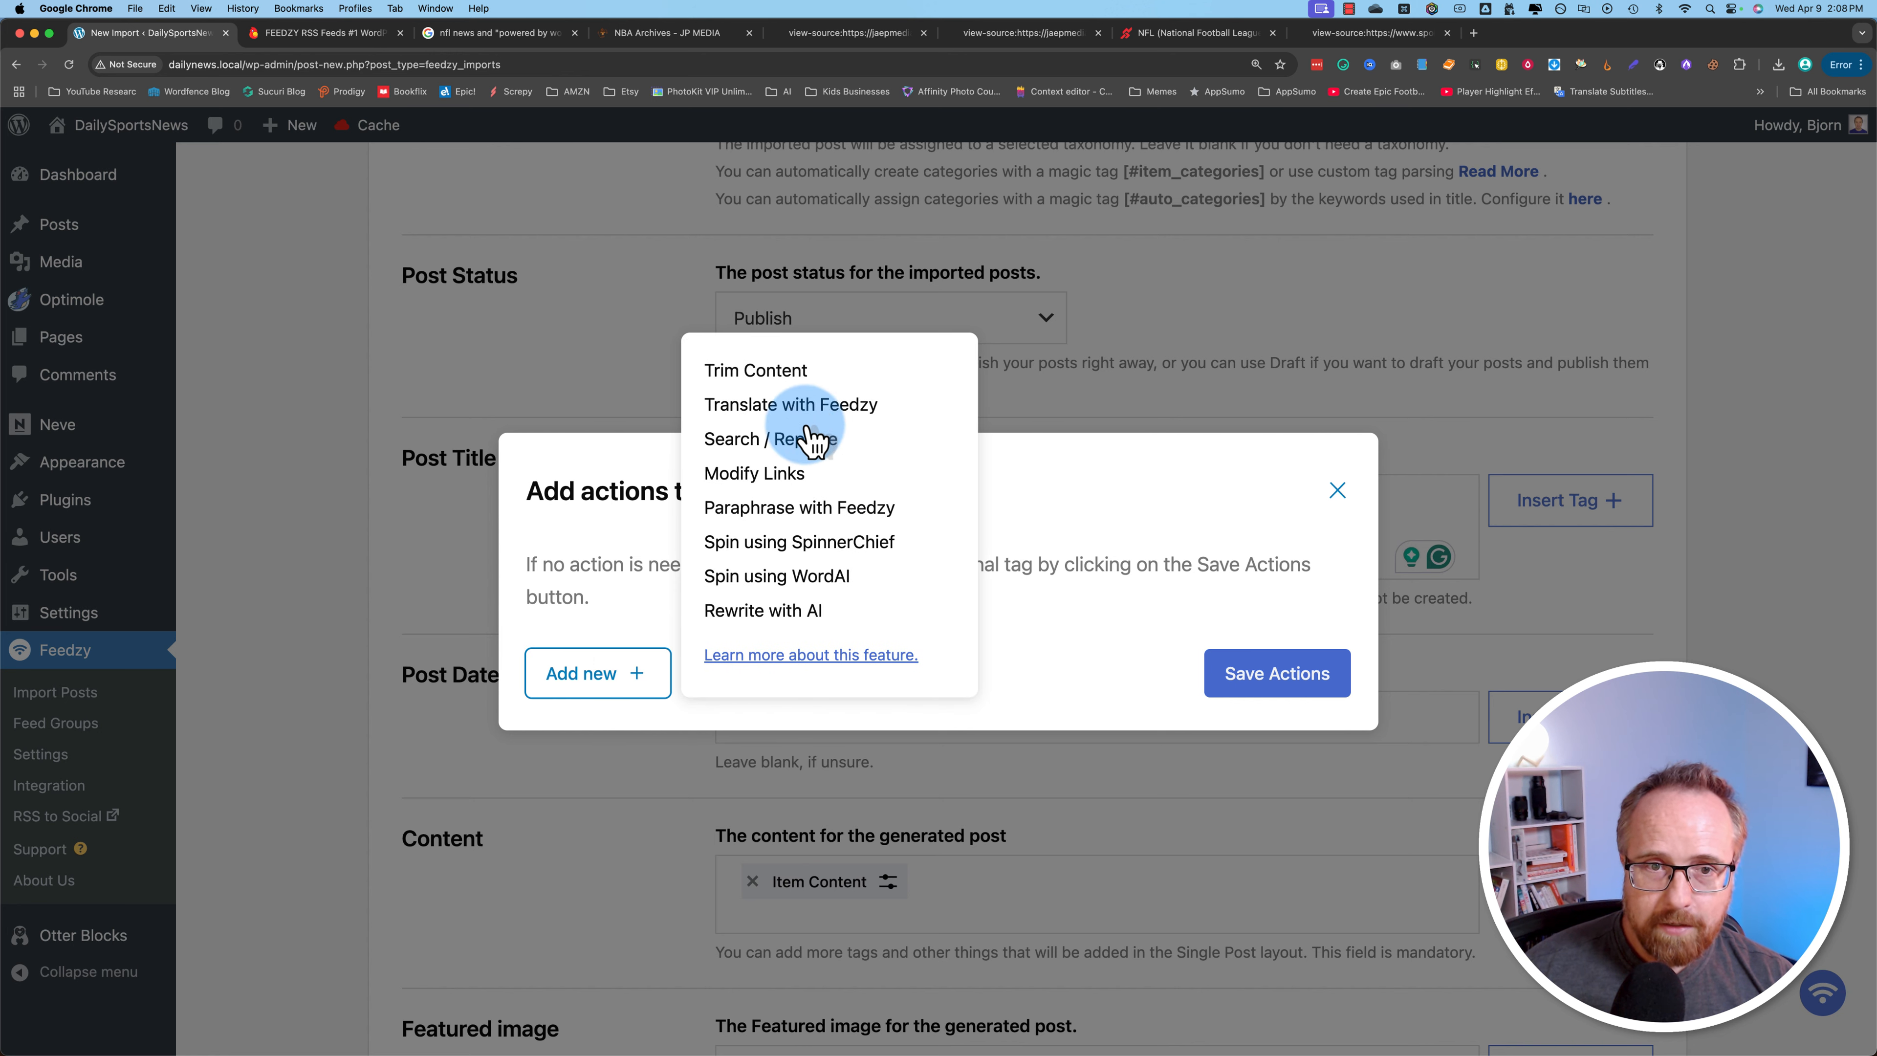
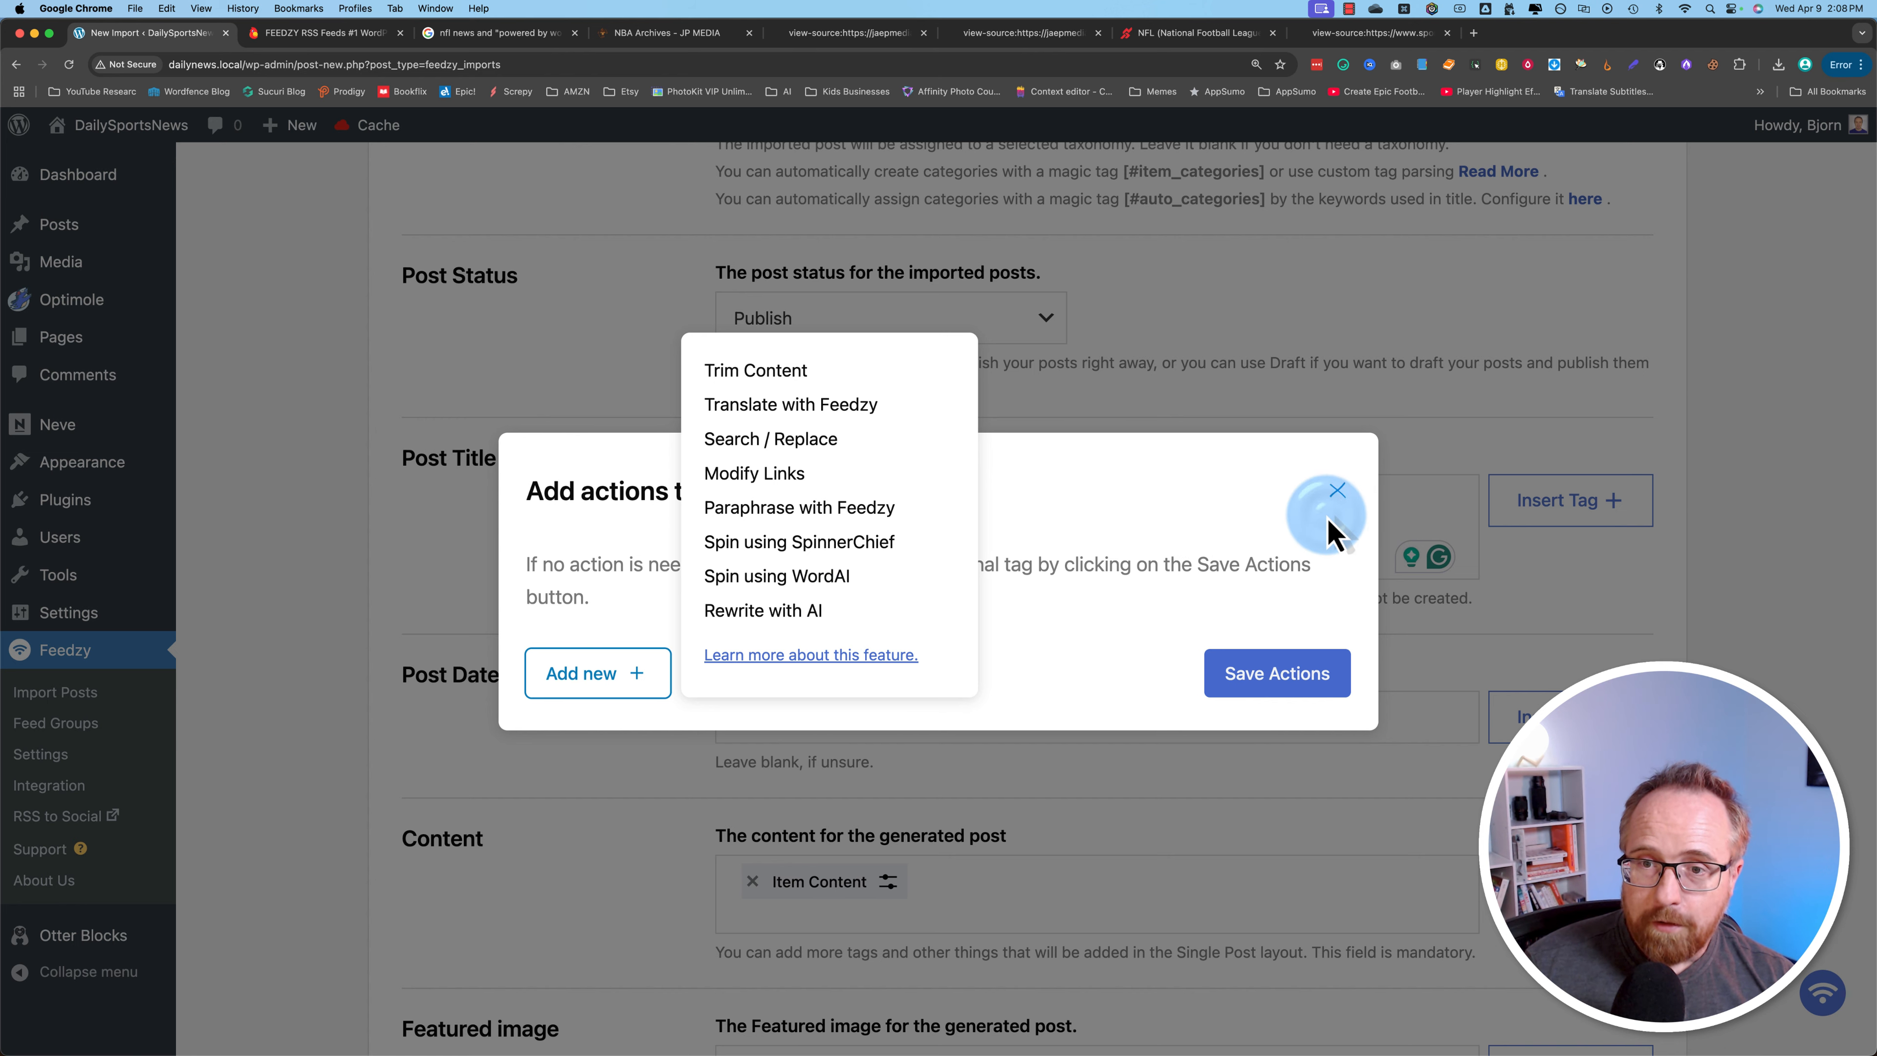
click(1337, 490)
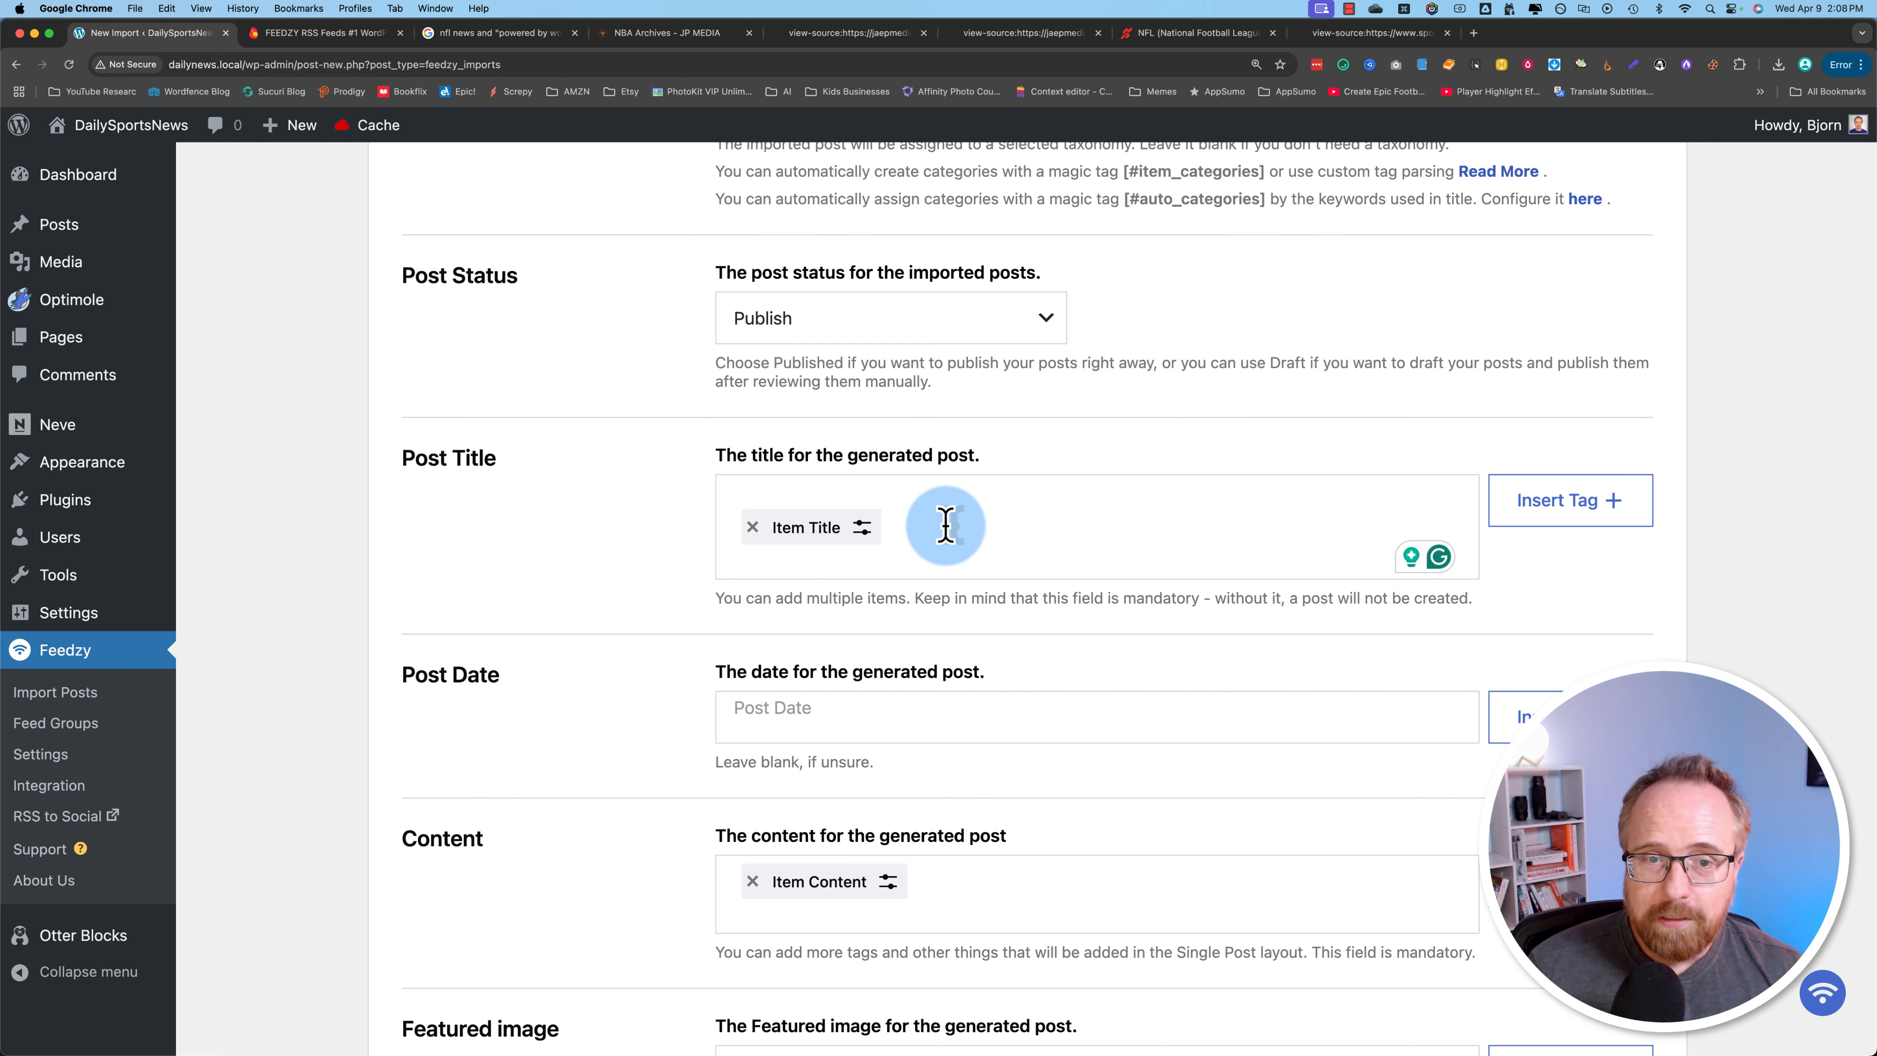
scroll(749, 584, down, 3)
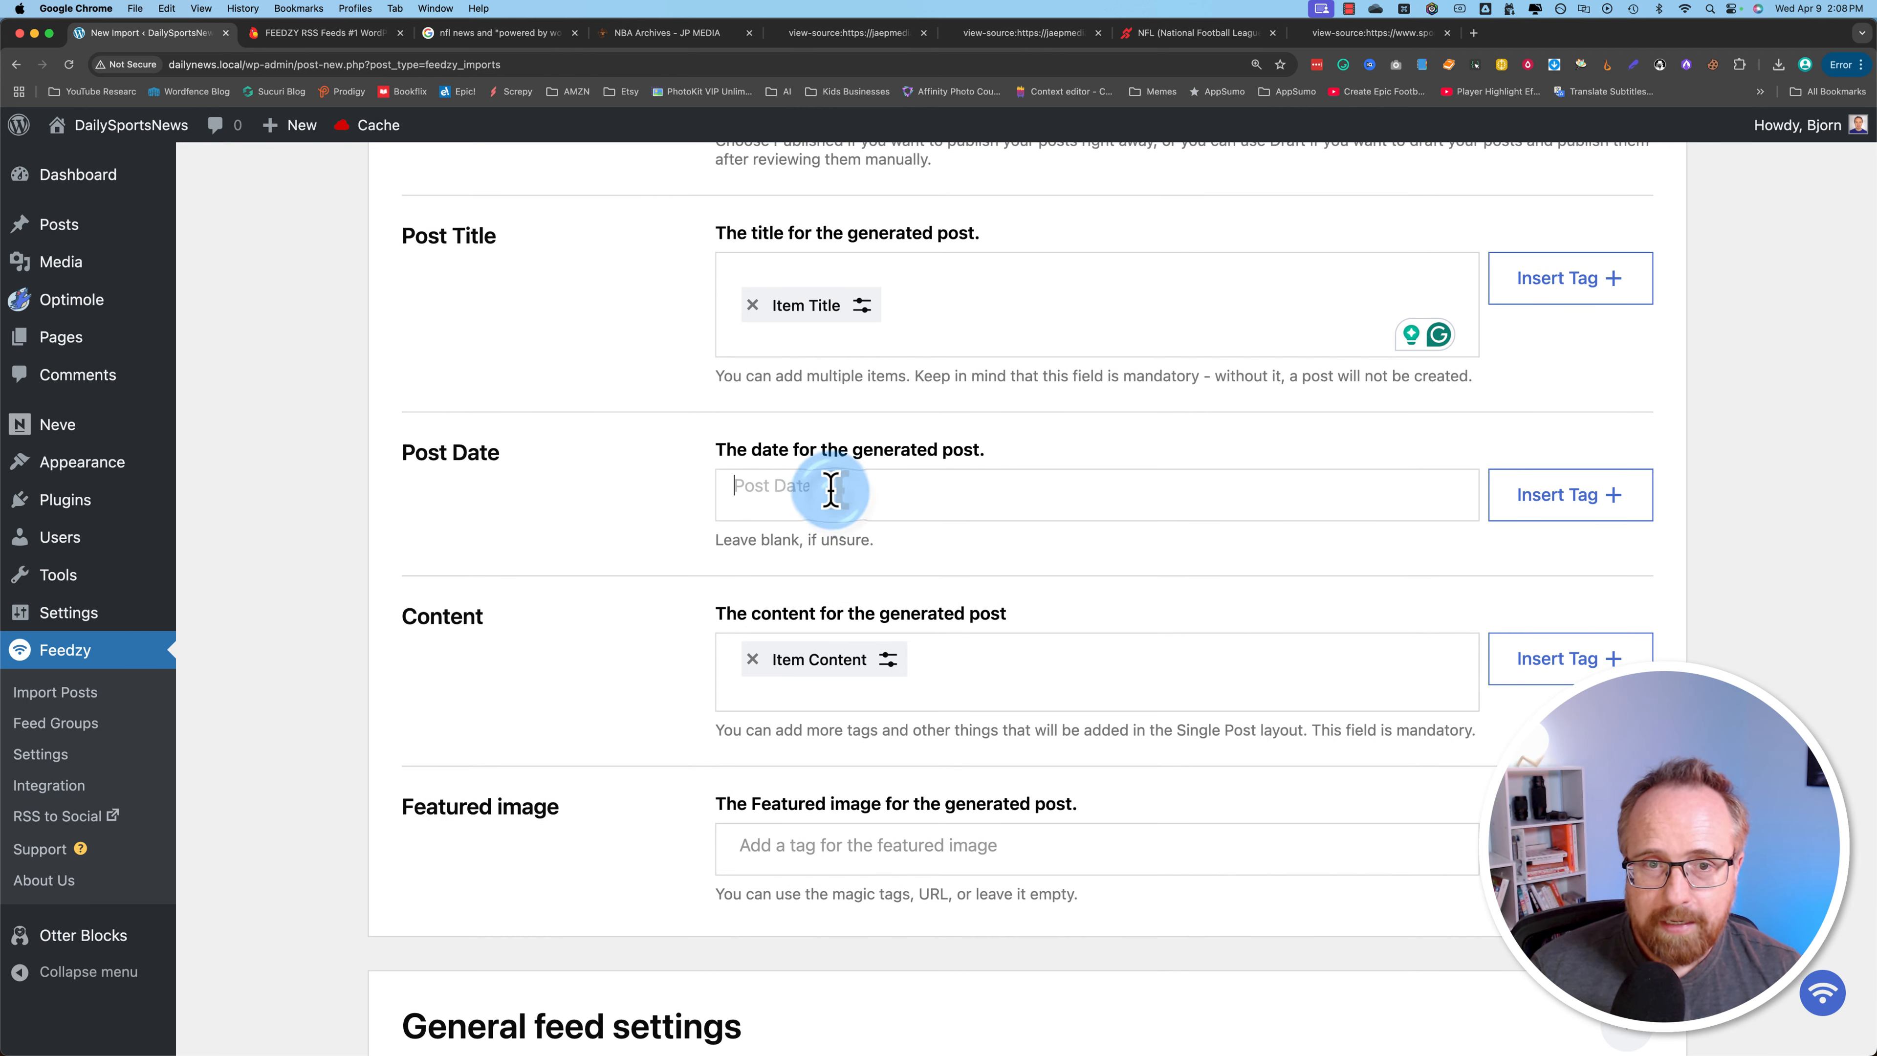
Leave the Post Date blank and add the Item Image tag as the generated post's Featured image.
click(781, 496)
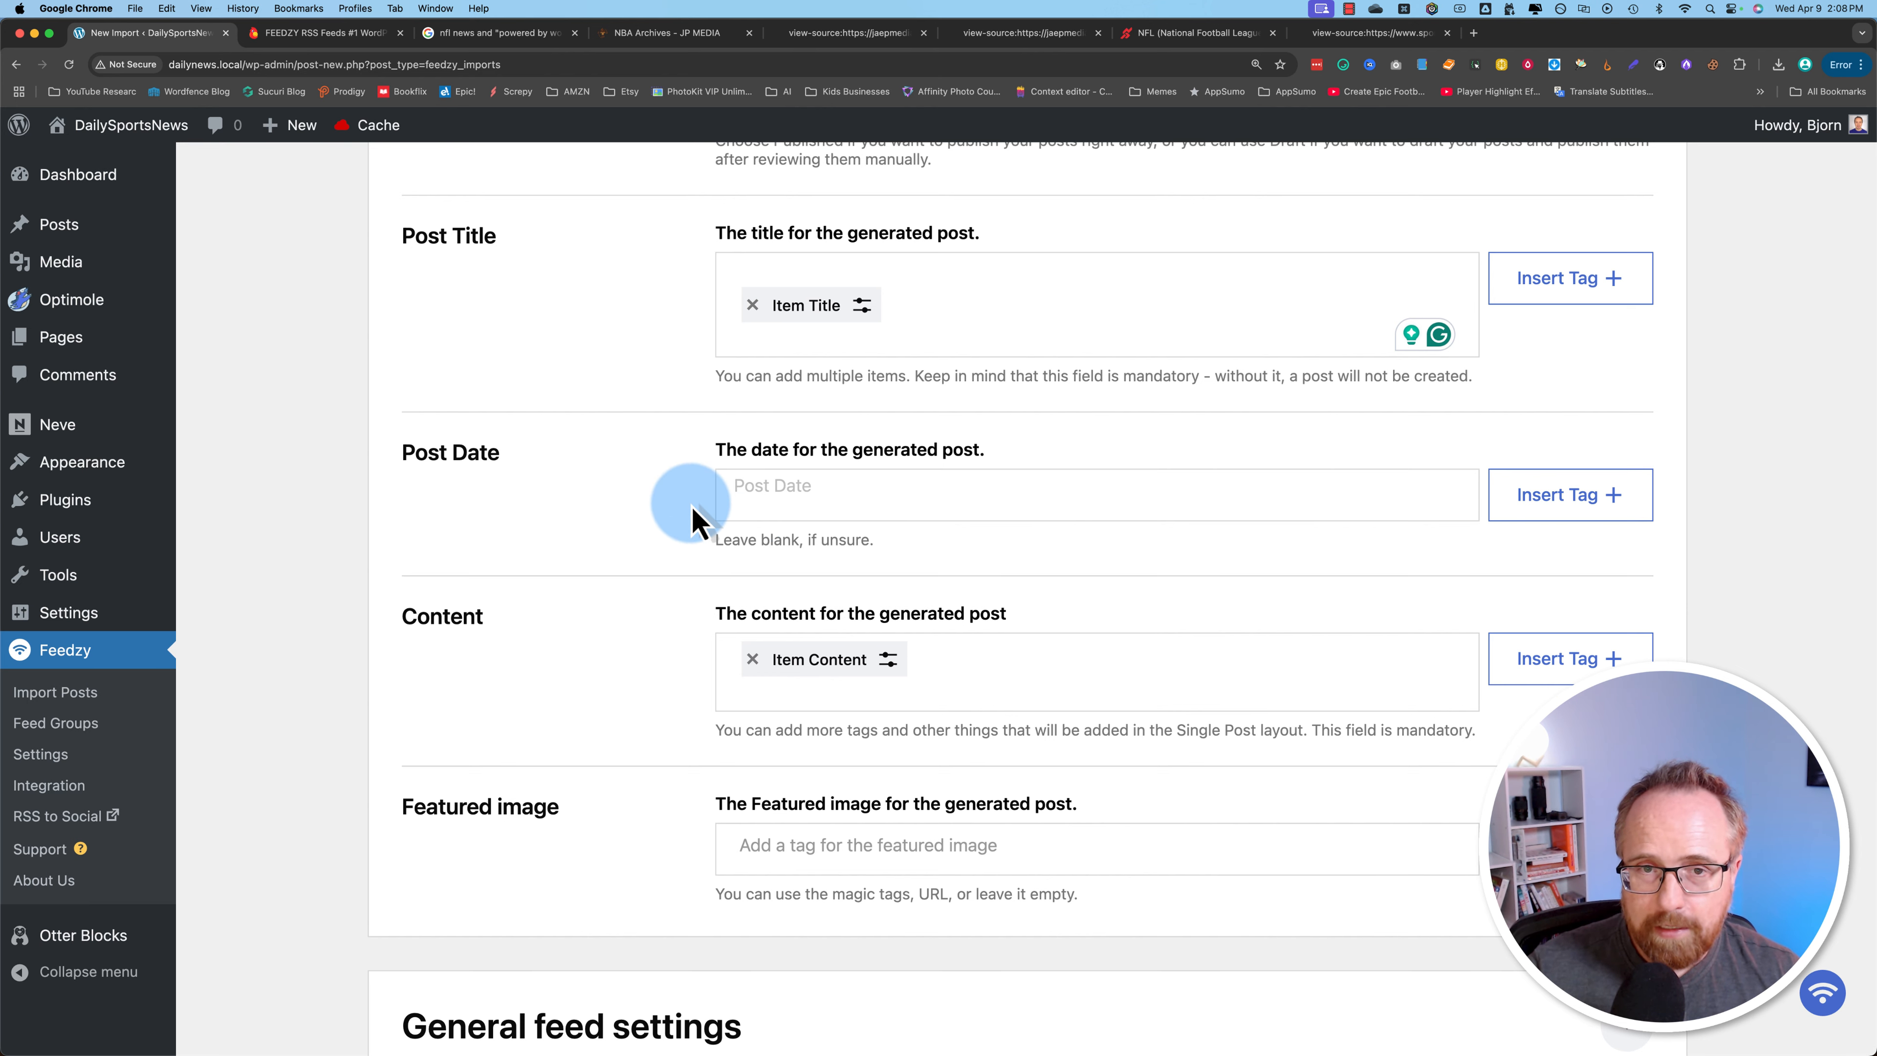
scroll(683, 608, down, 1)
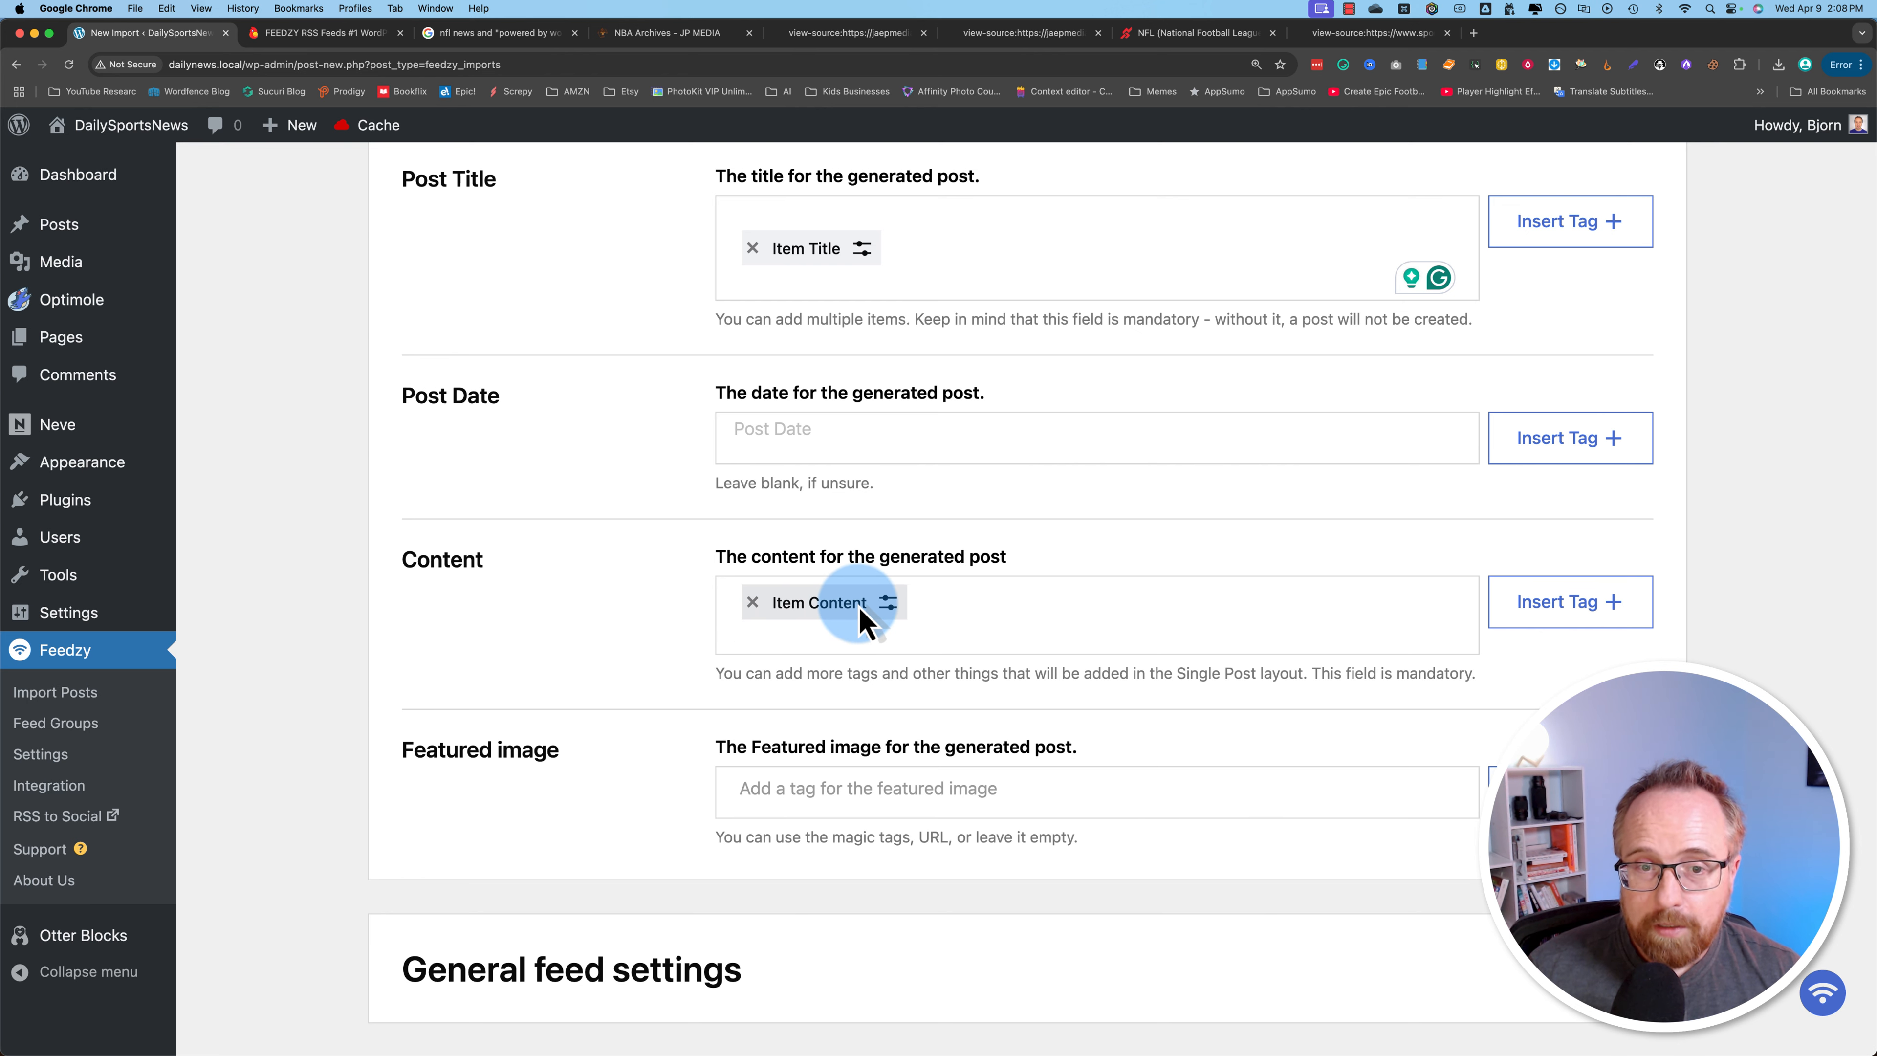
scroll(753, 706, down, 2)
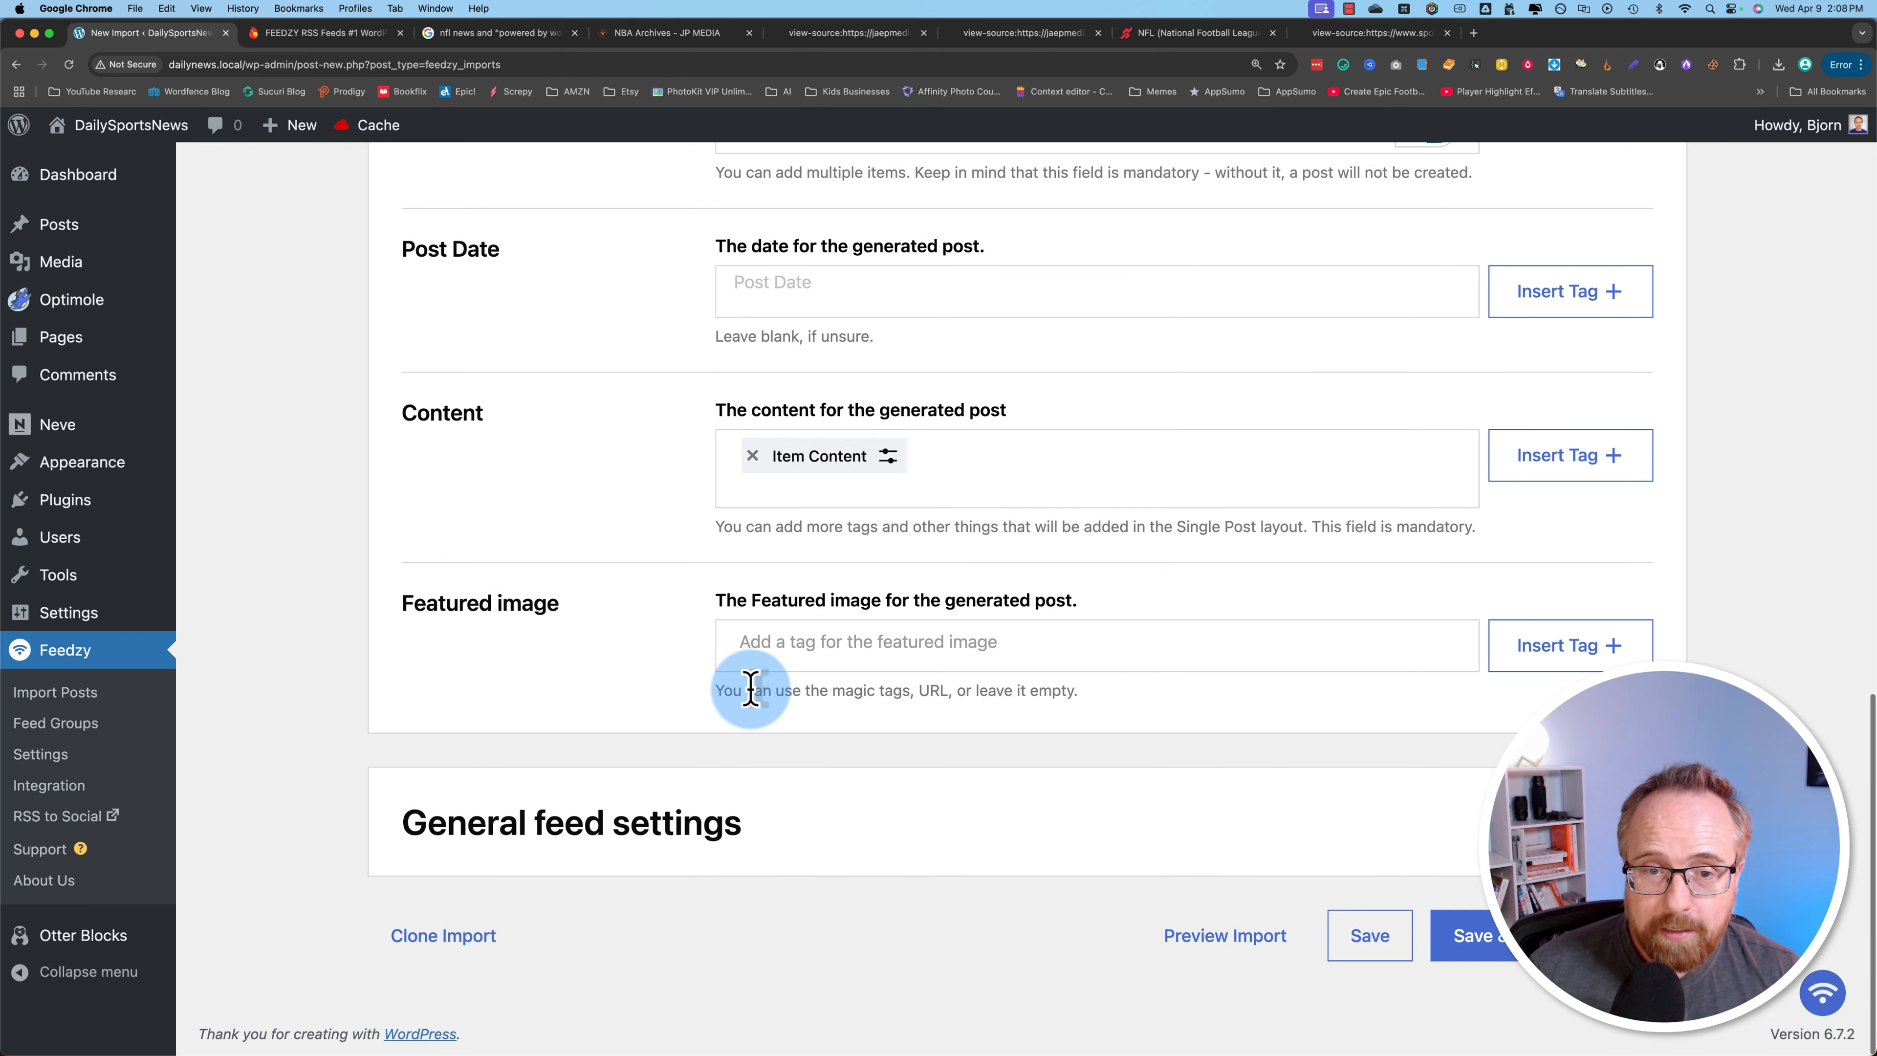
click(766, 649)
click(1107, 645)
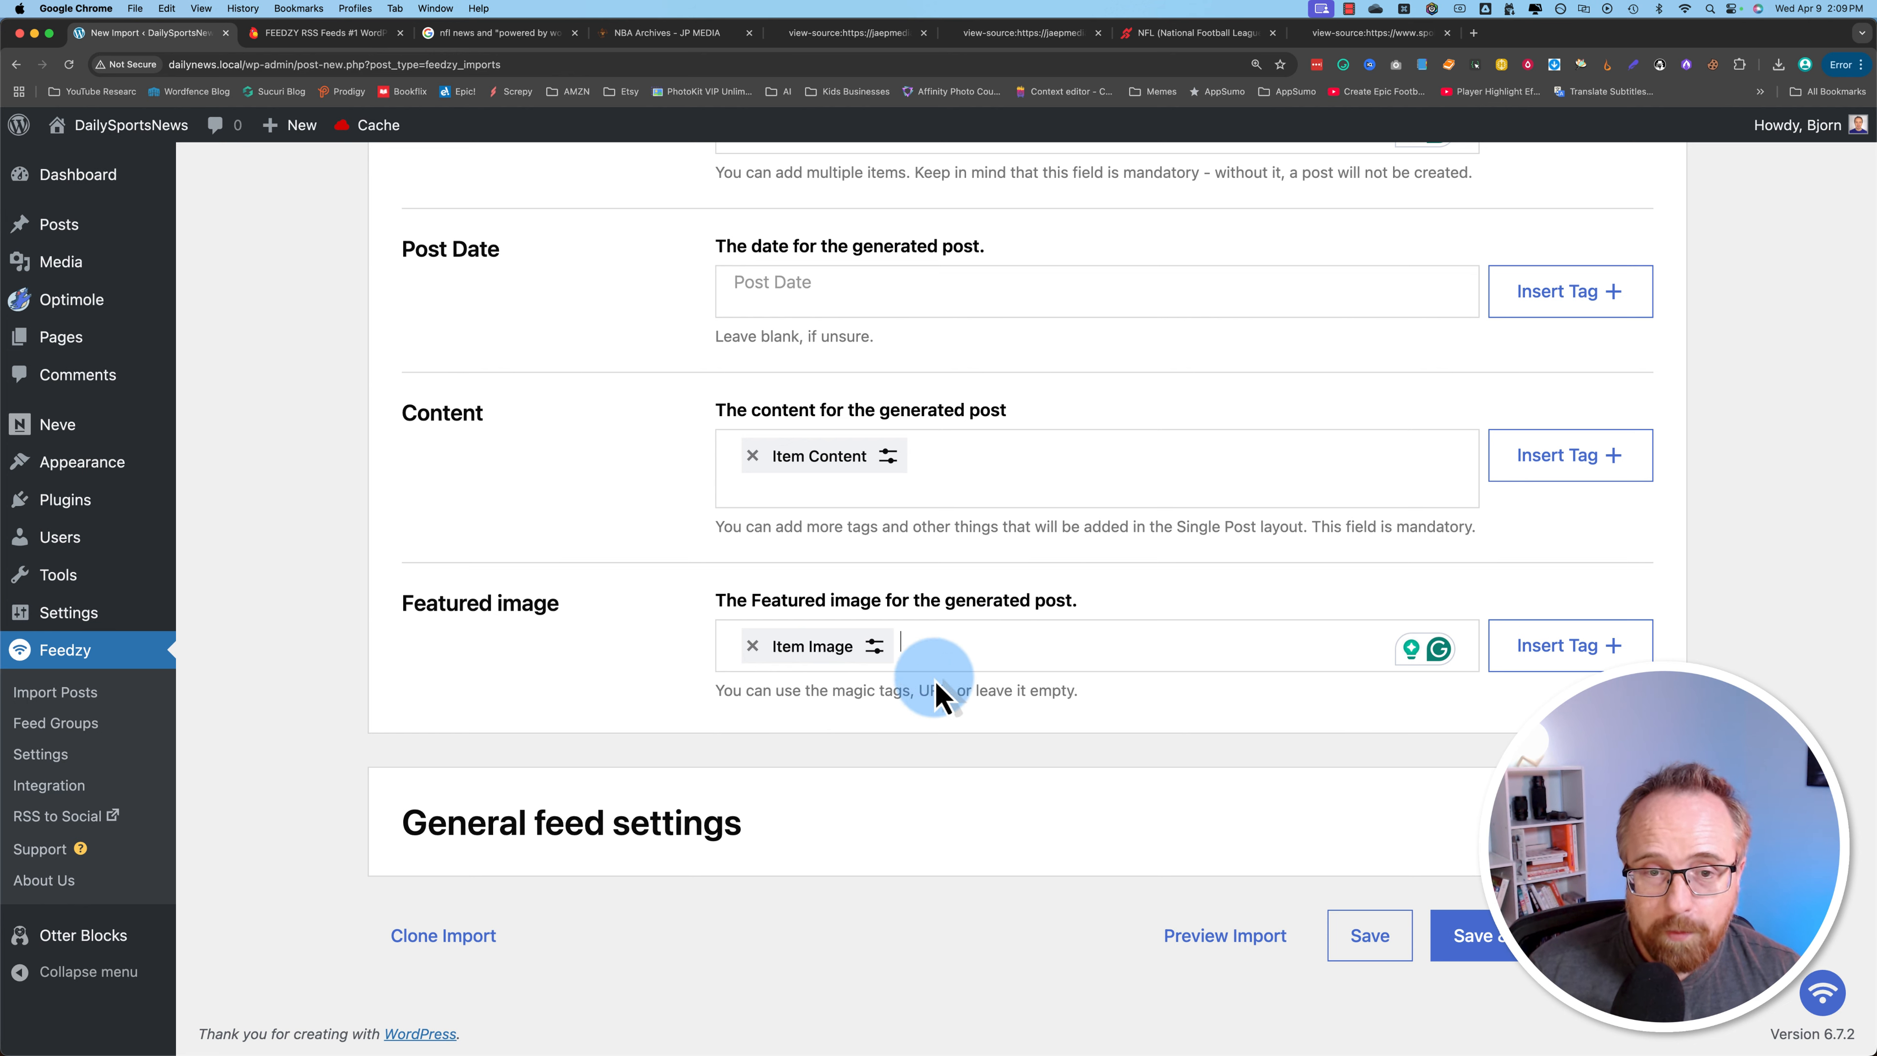
Expand the General feed settings and set Auto-Delete to 10 days for the imported posts.
click(1411, 803)
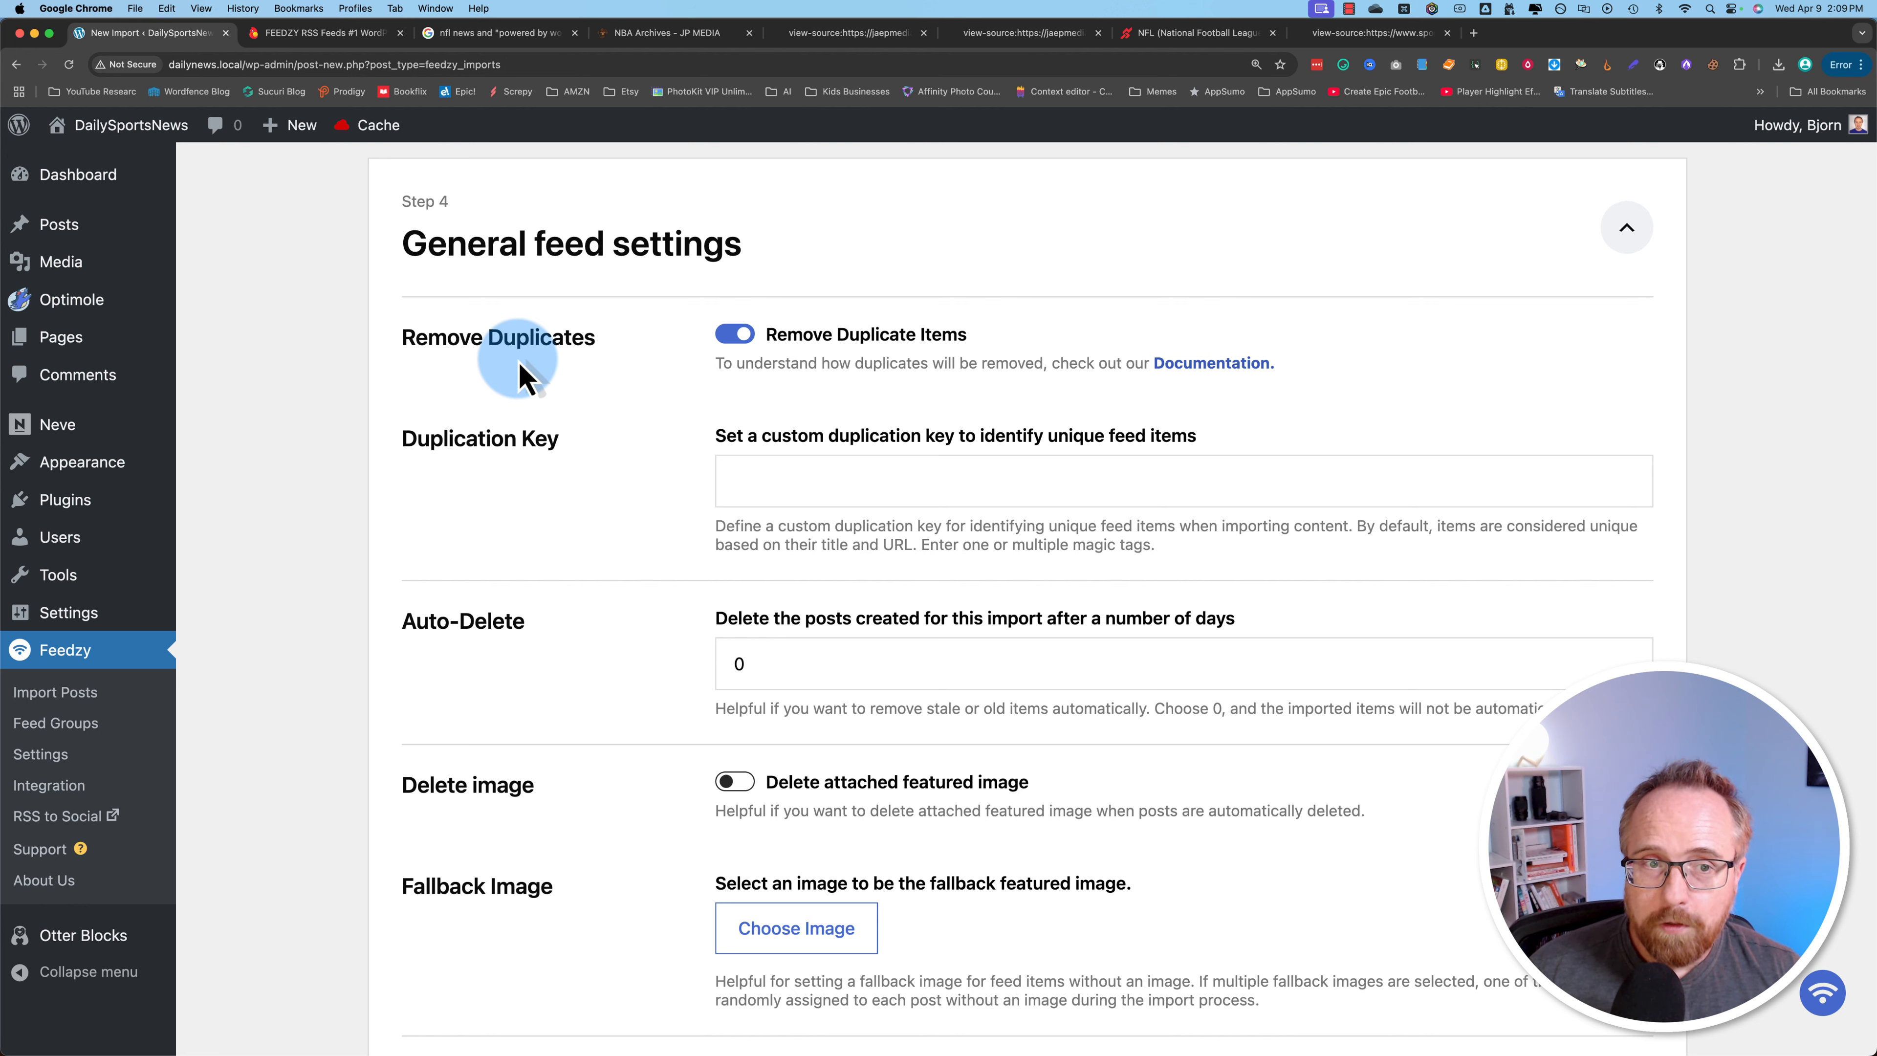
scroll(650, 492, down, 2)
double_click(727, 504)
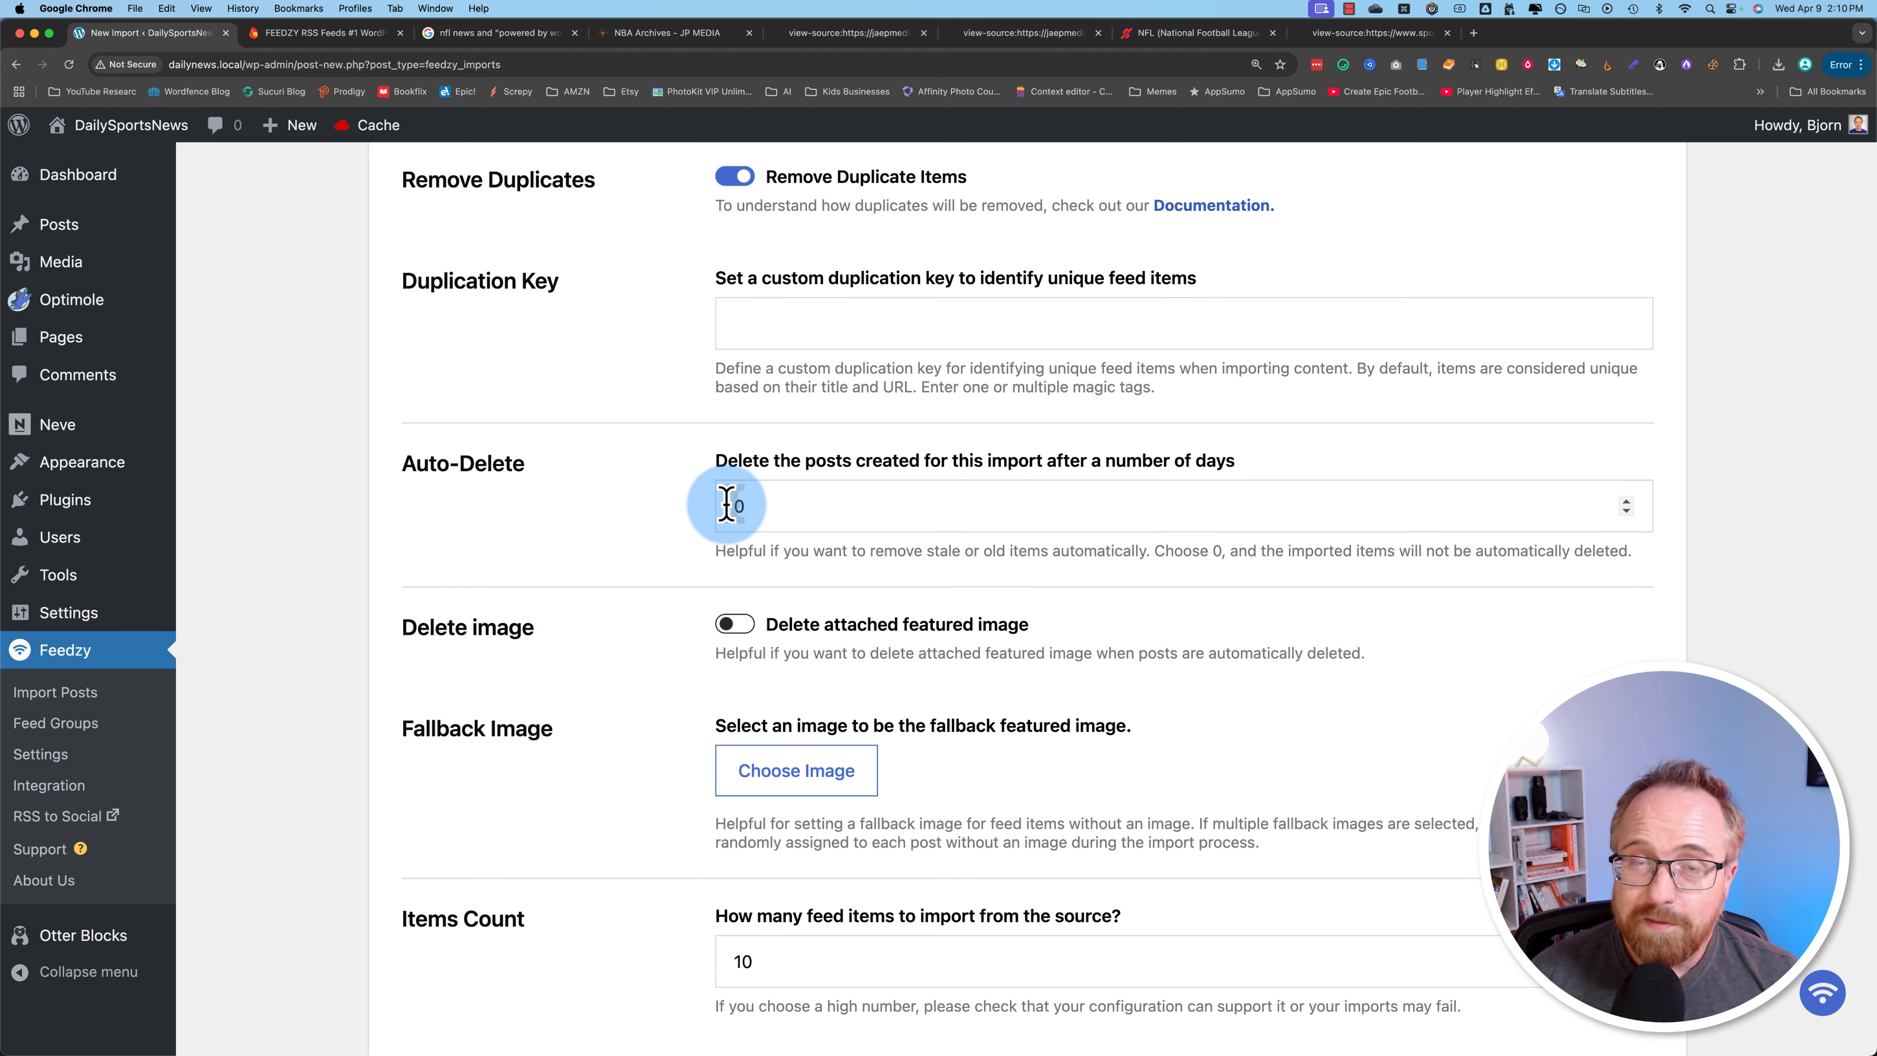
drag(789, 506, 708, 511)
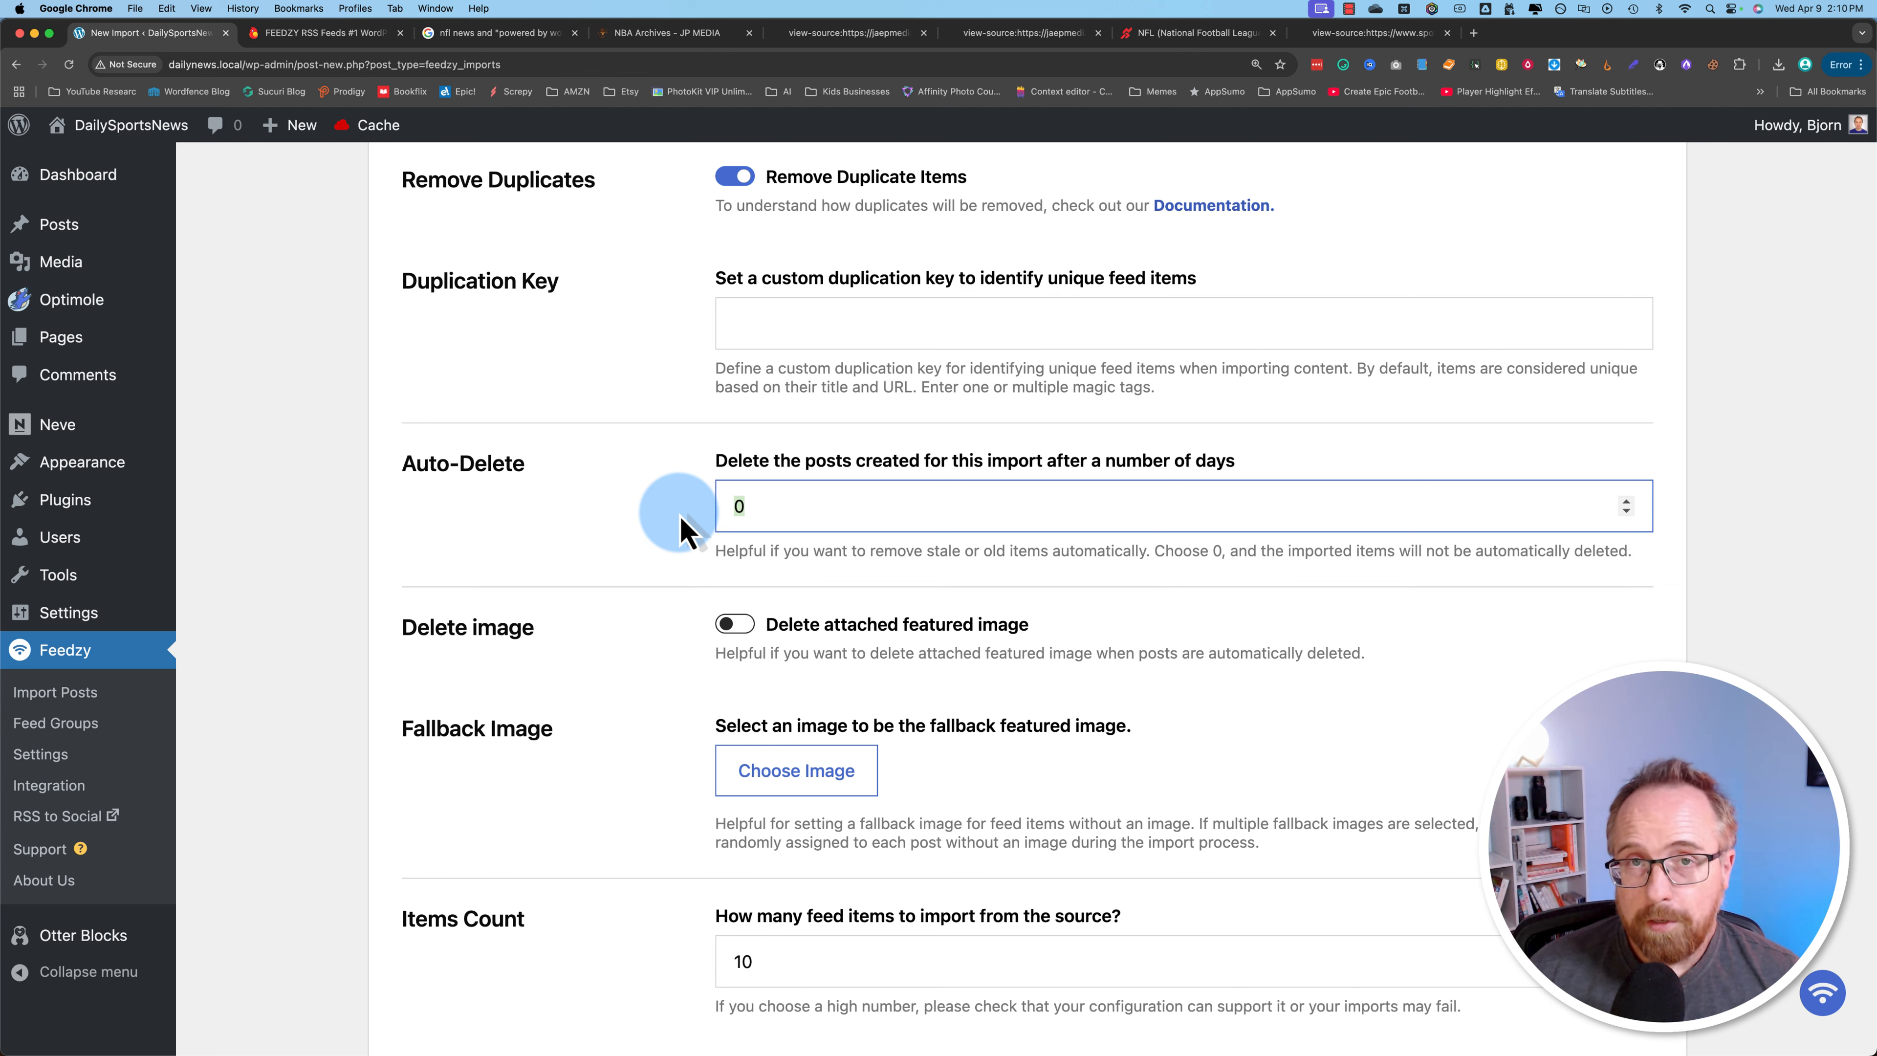
click(737, 505)
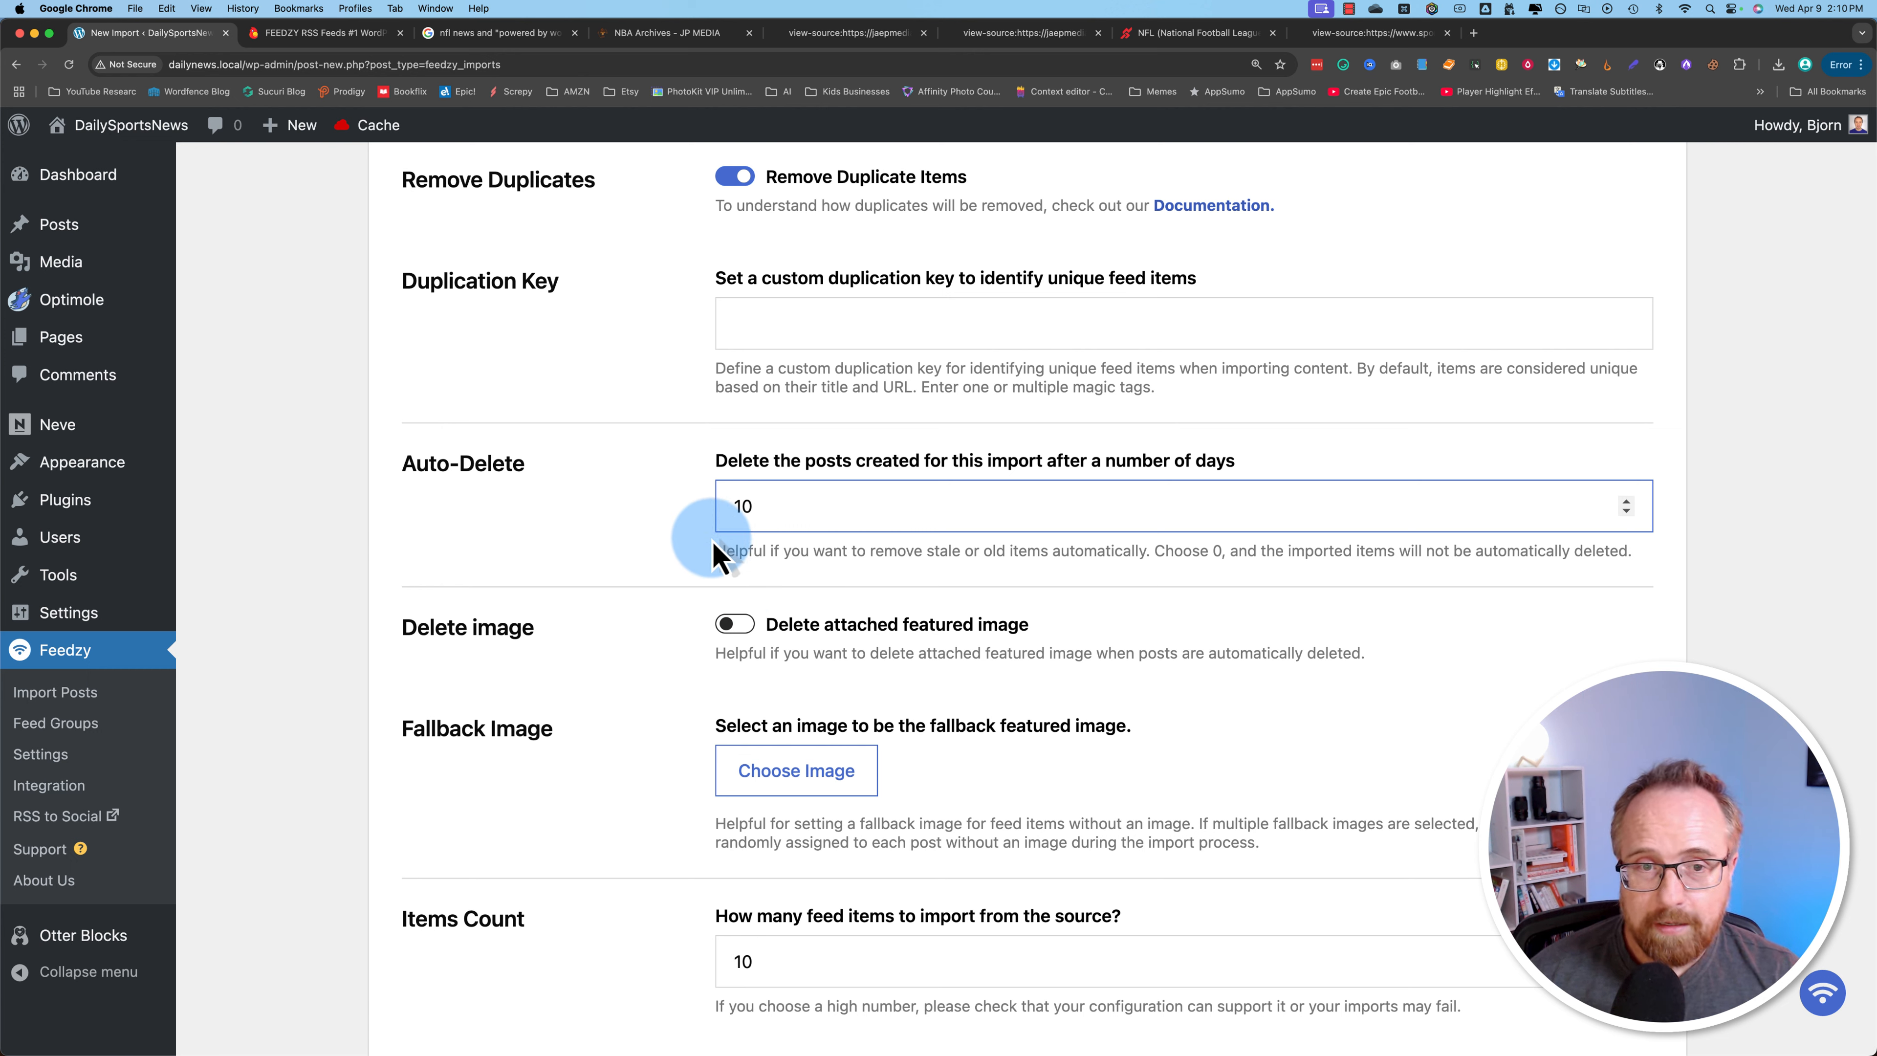
click(698, 521)
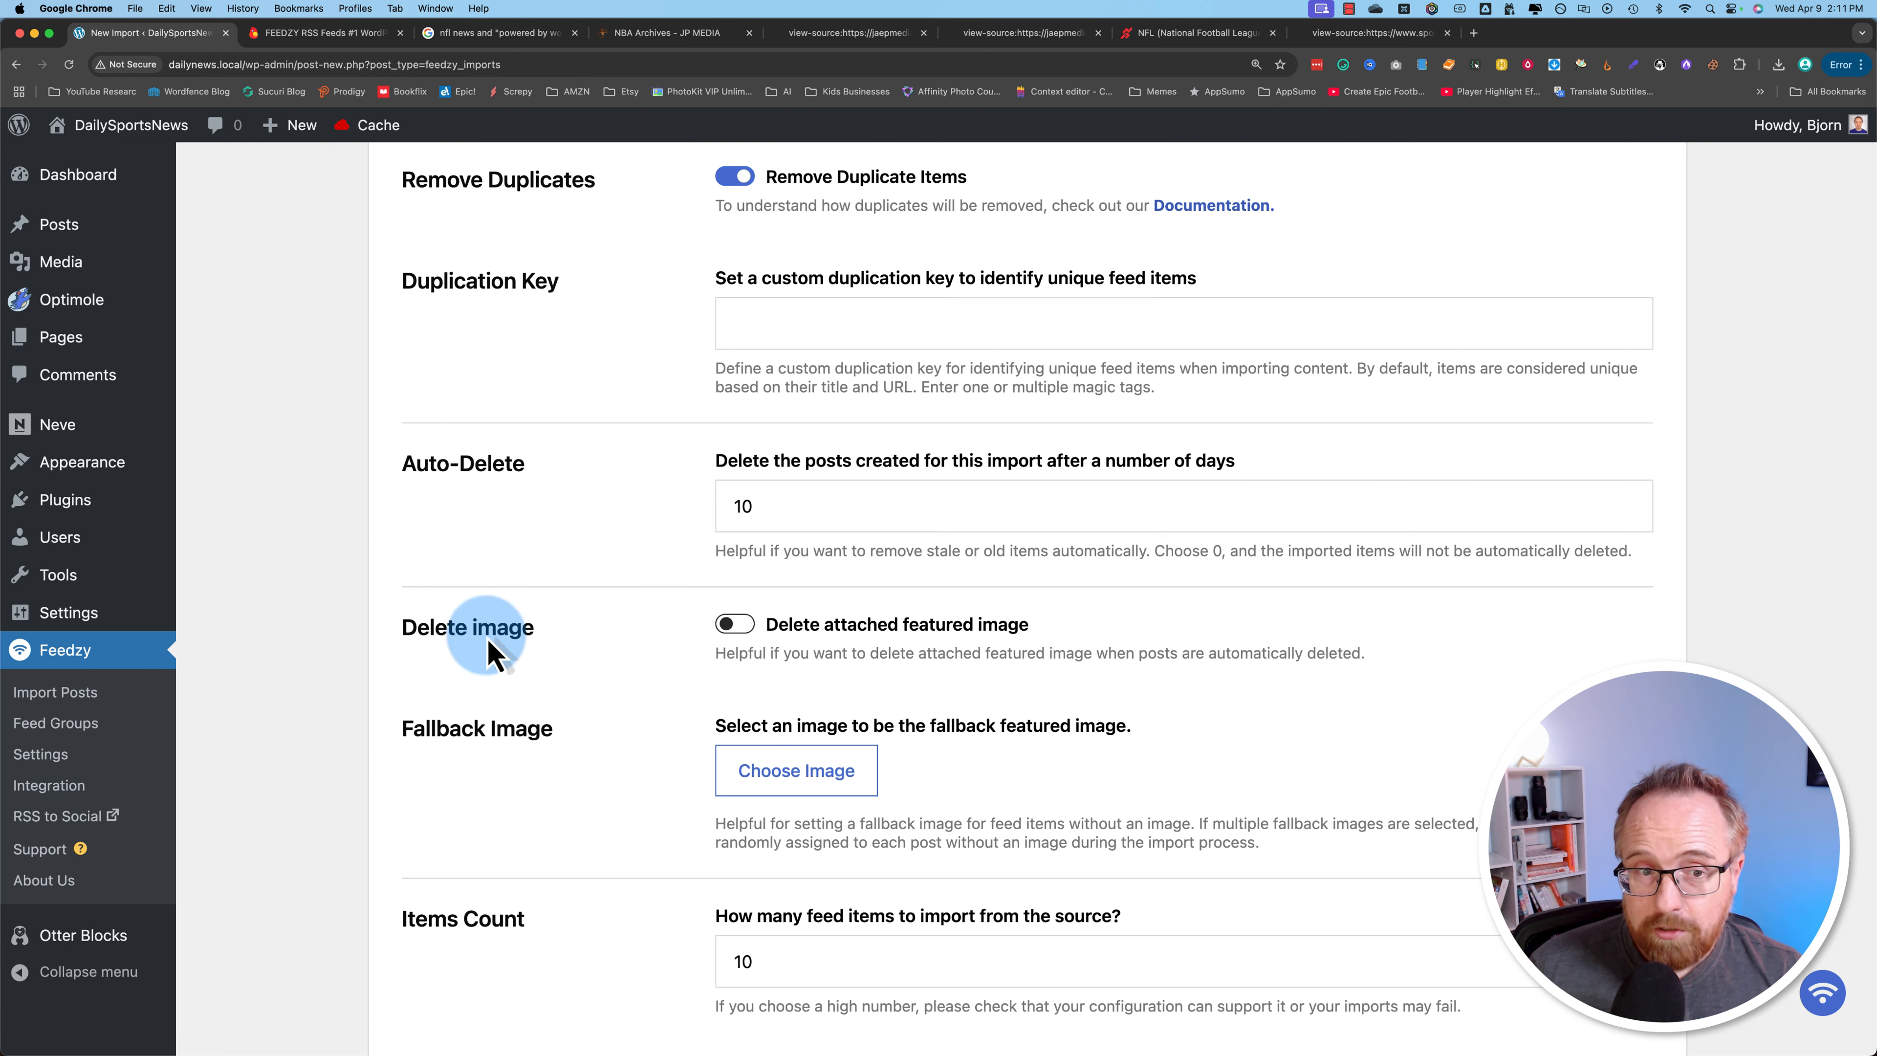
Enable deletion of the attached featured image when imported posts are automatically deleted.
drag(405, 626, 535, 629)
click(734, 623)
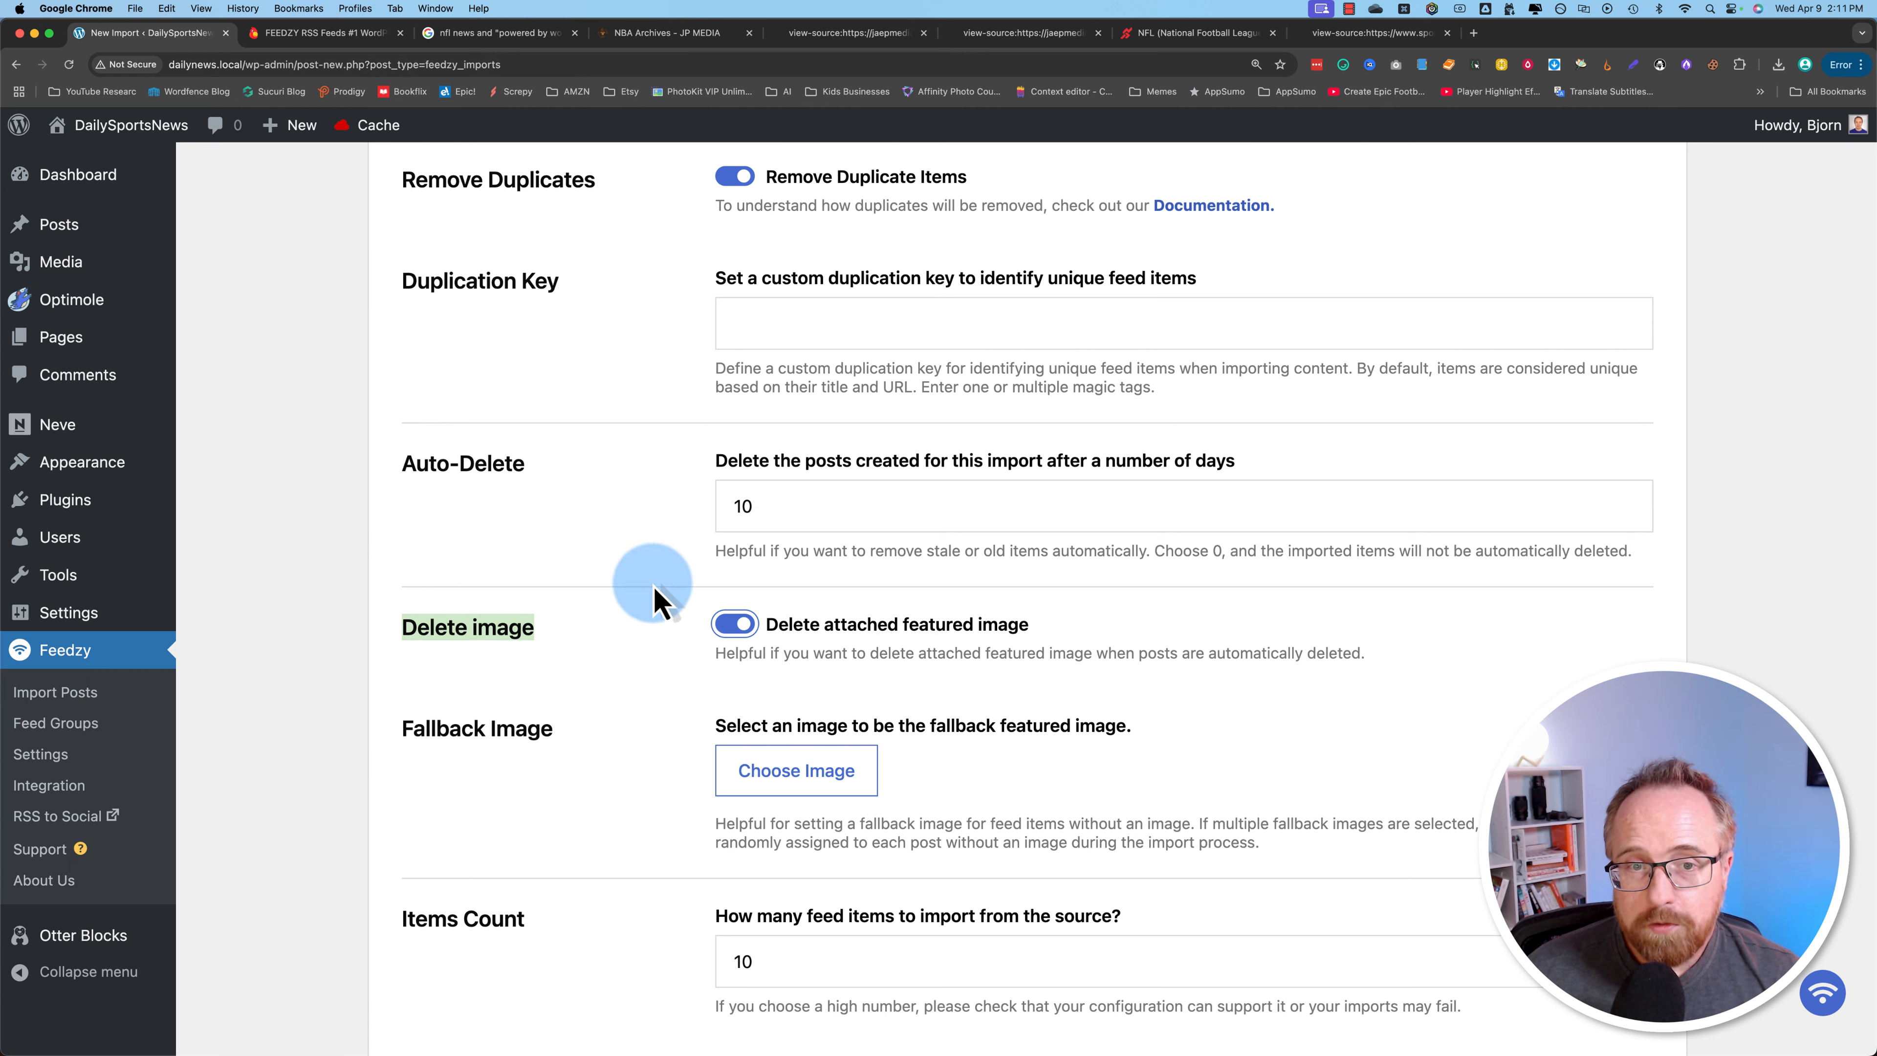
click(647, 671)
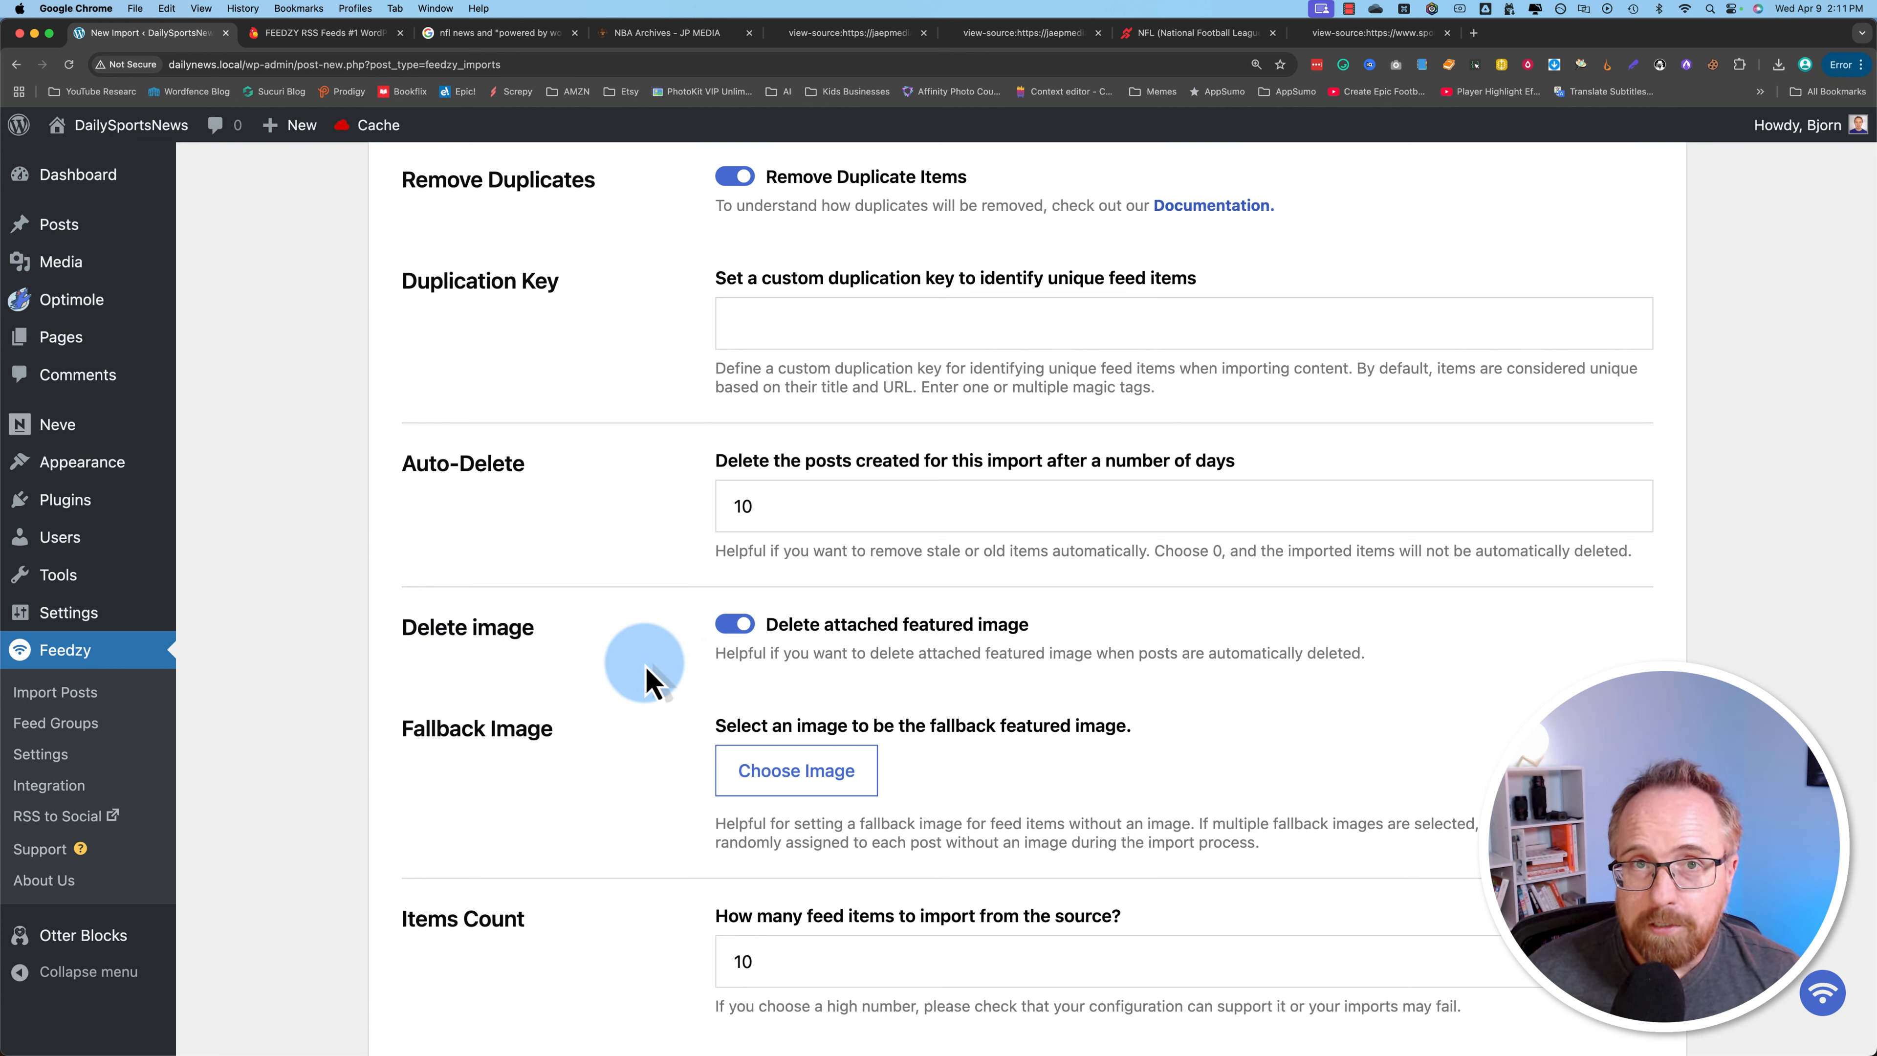
Review the Fallback Image option and the Items Count setting, including its note about high numbers.
scroll(663, 641, down, 3)
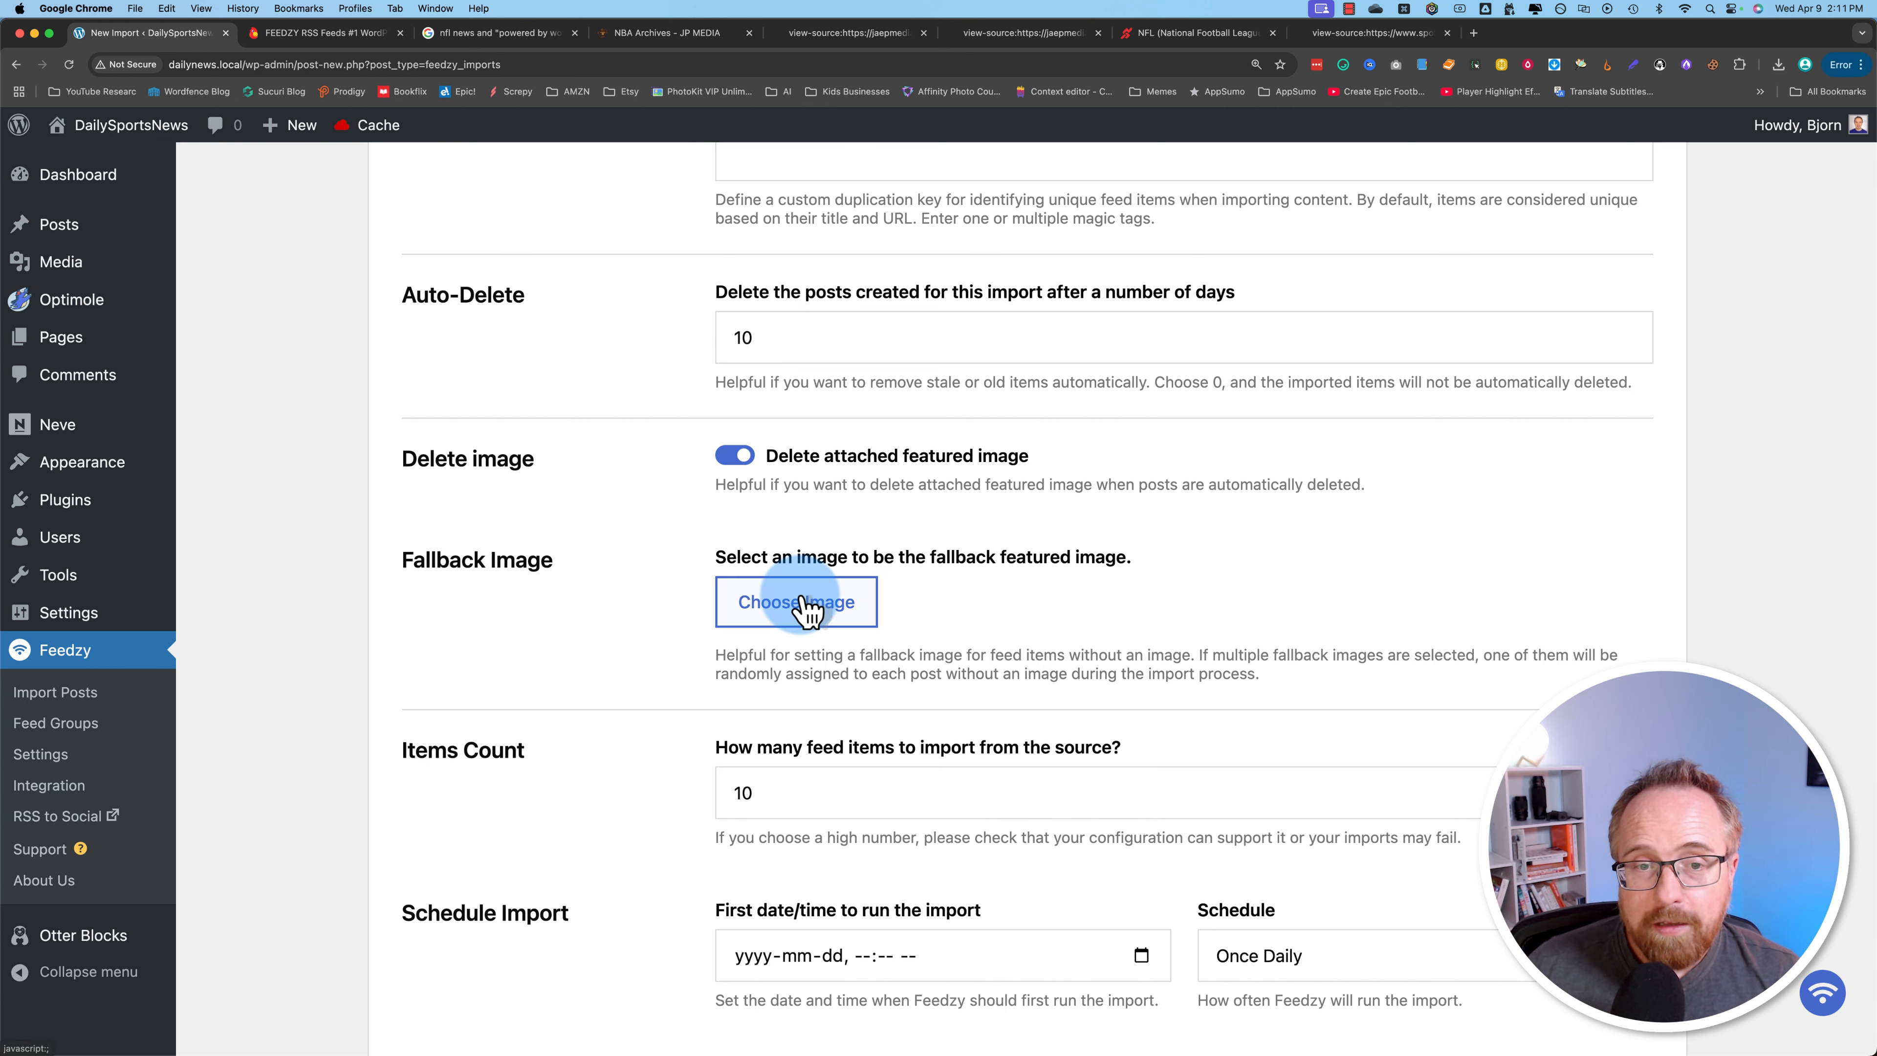
scroll(808, 610, down, 3)
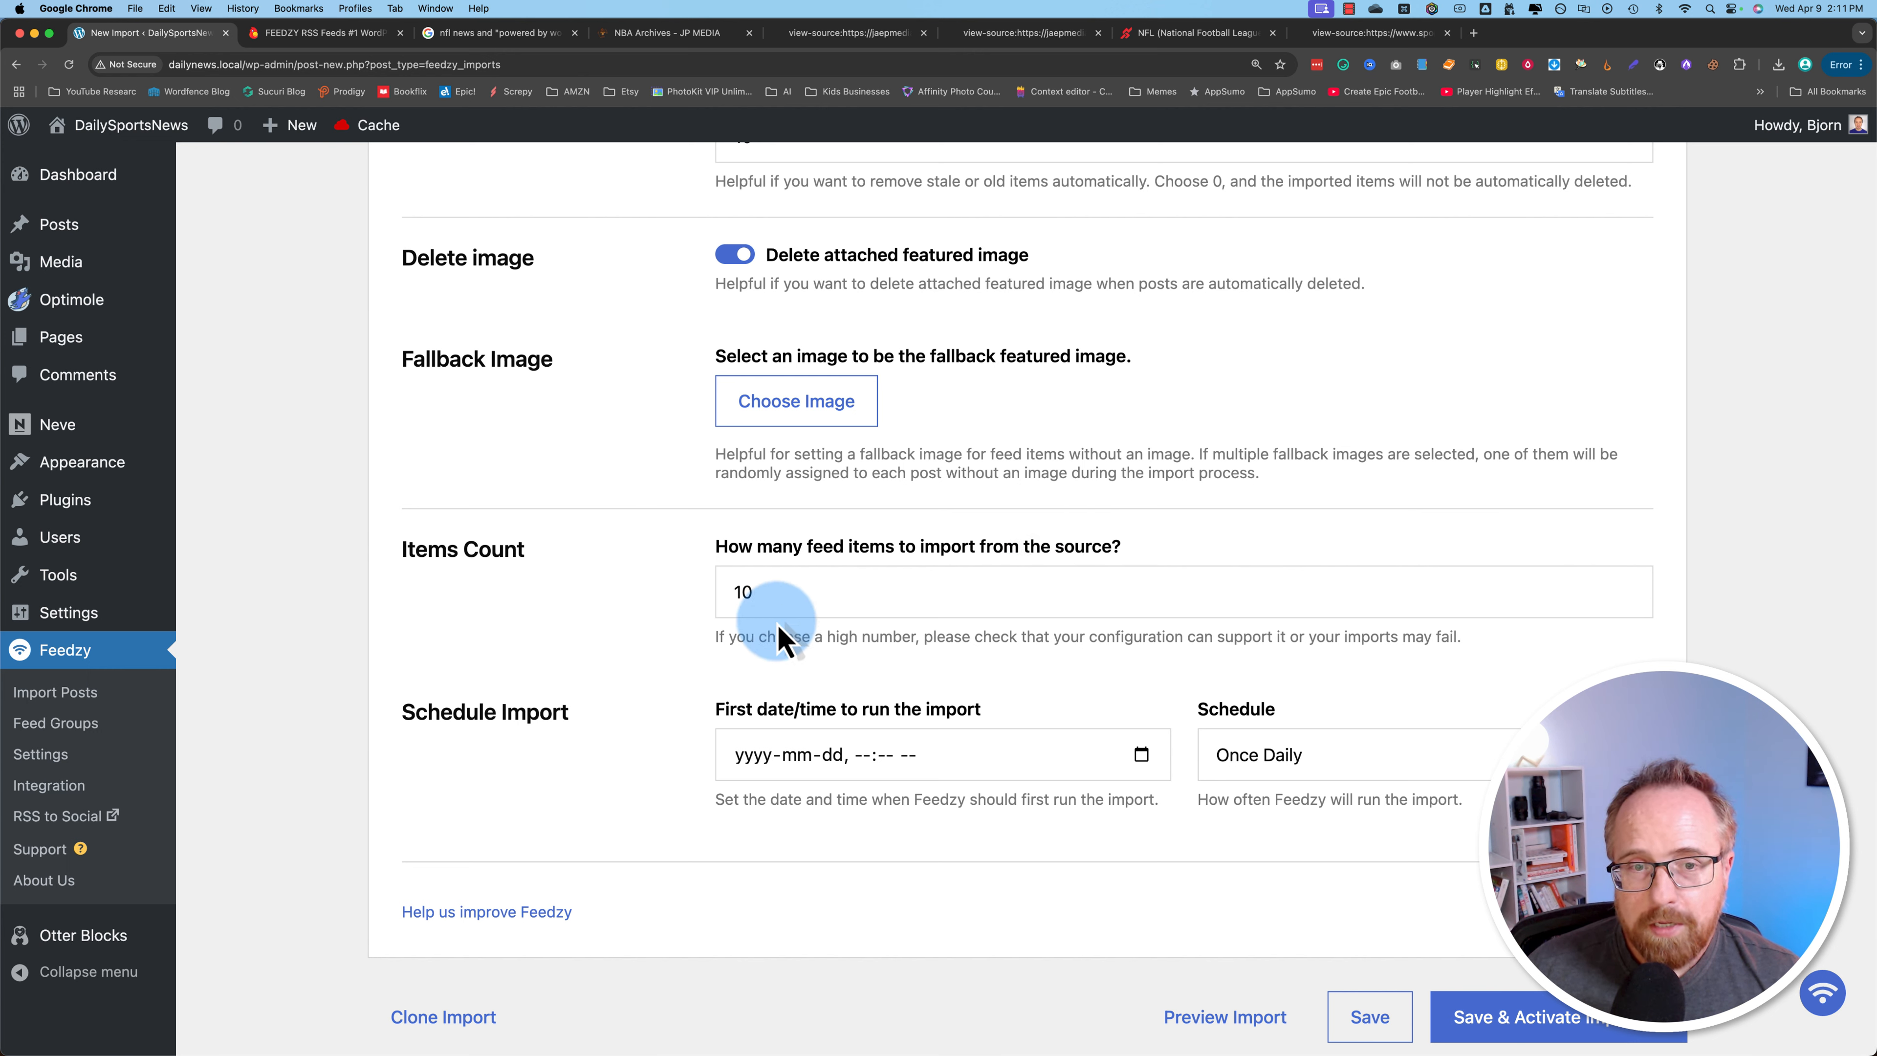
drag(727, 637, 1329, 637)
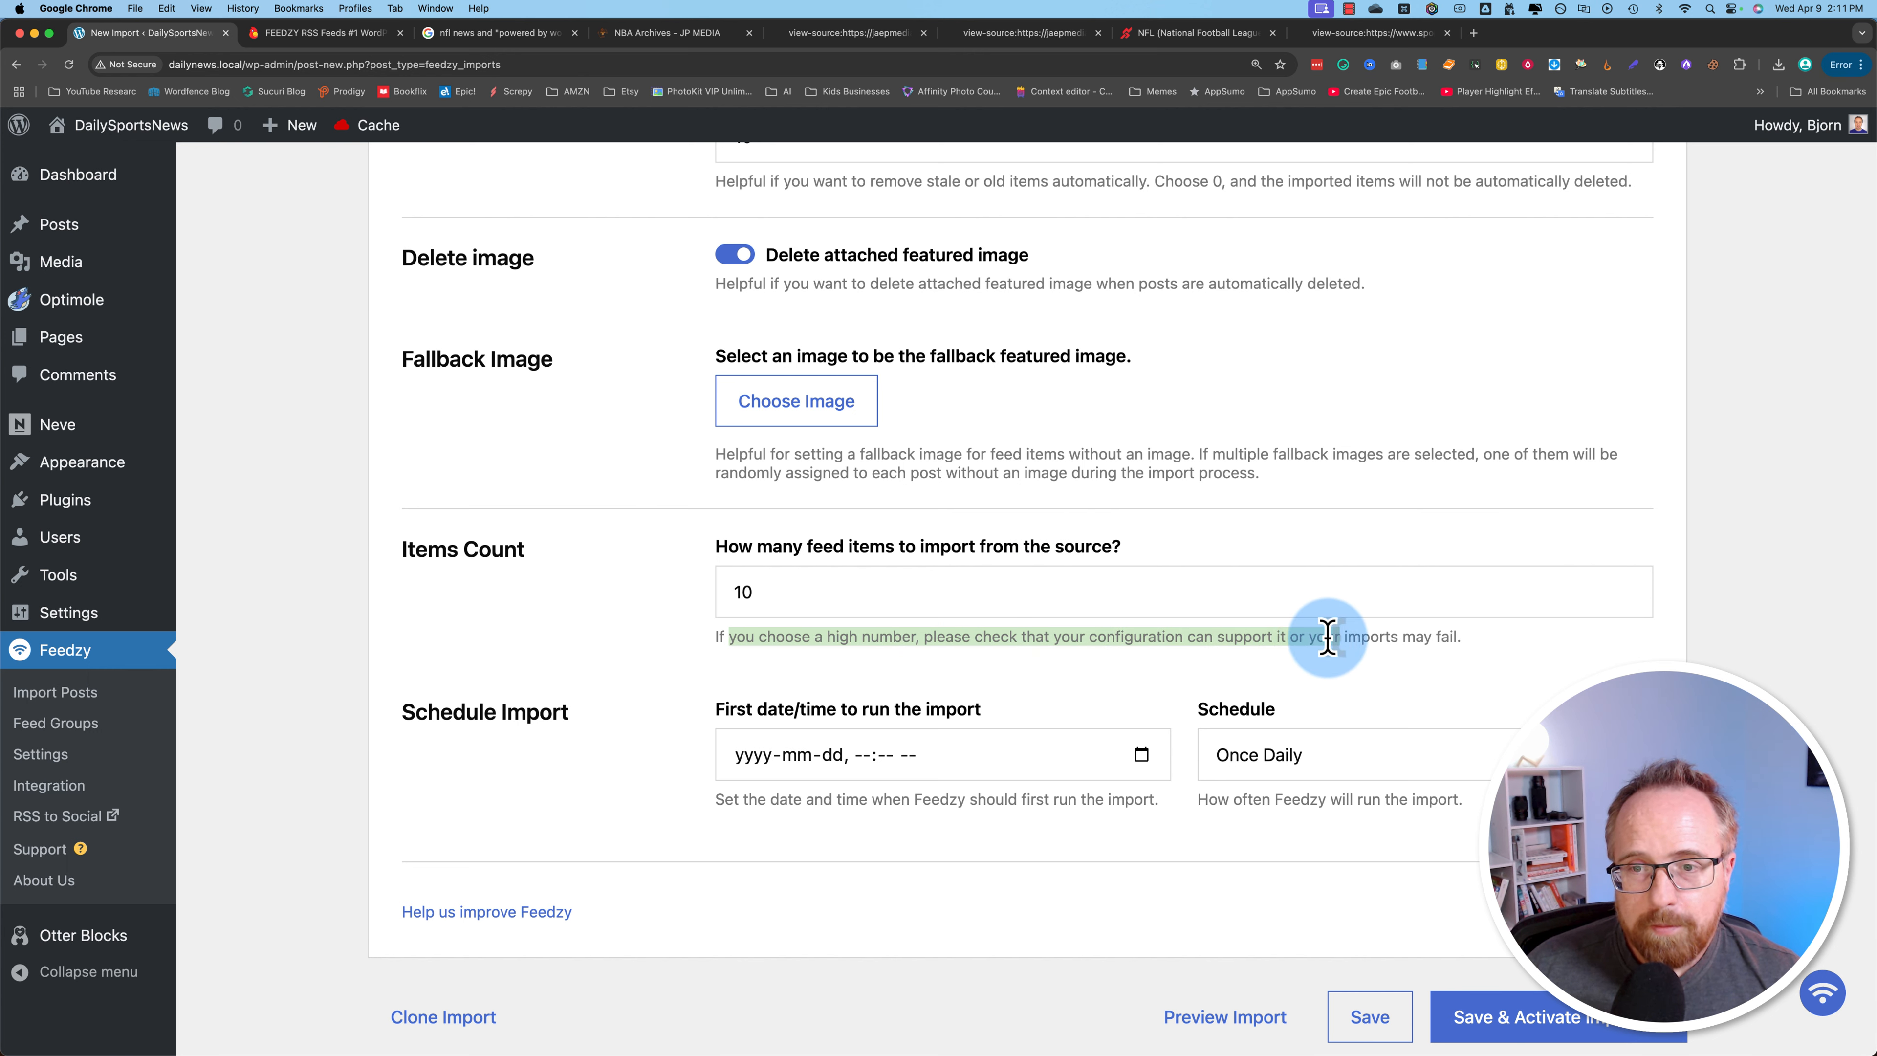
drag(785, 594, 705, 590)
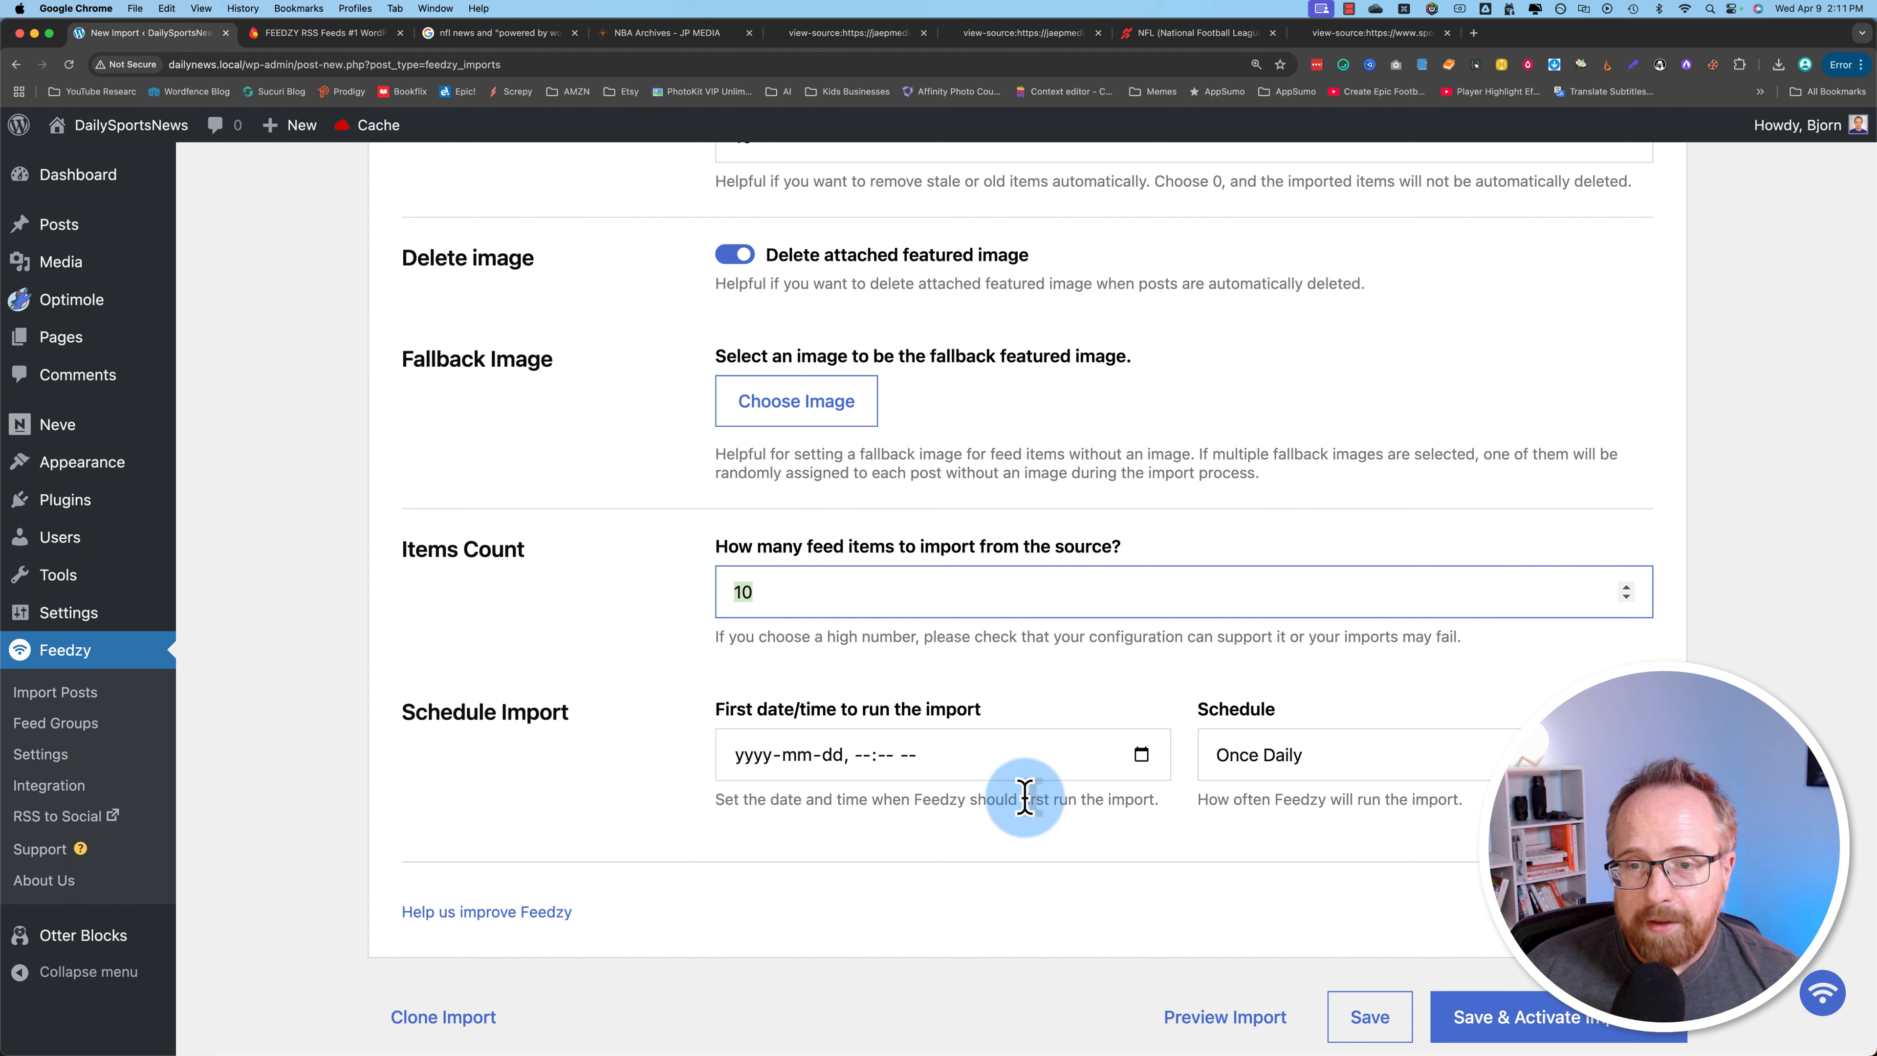
Check the Schedule Import options, keep the Once Daily schedule, and save and activate the import.
click(839, 758)
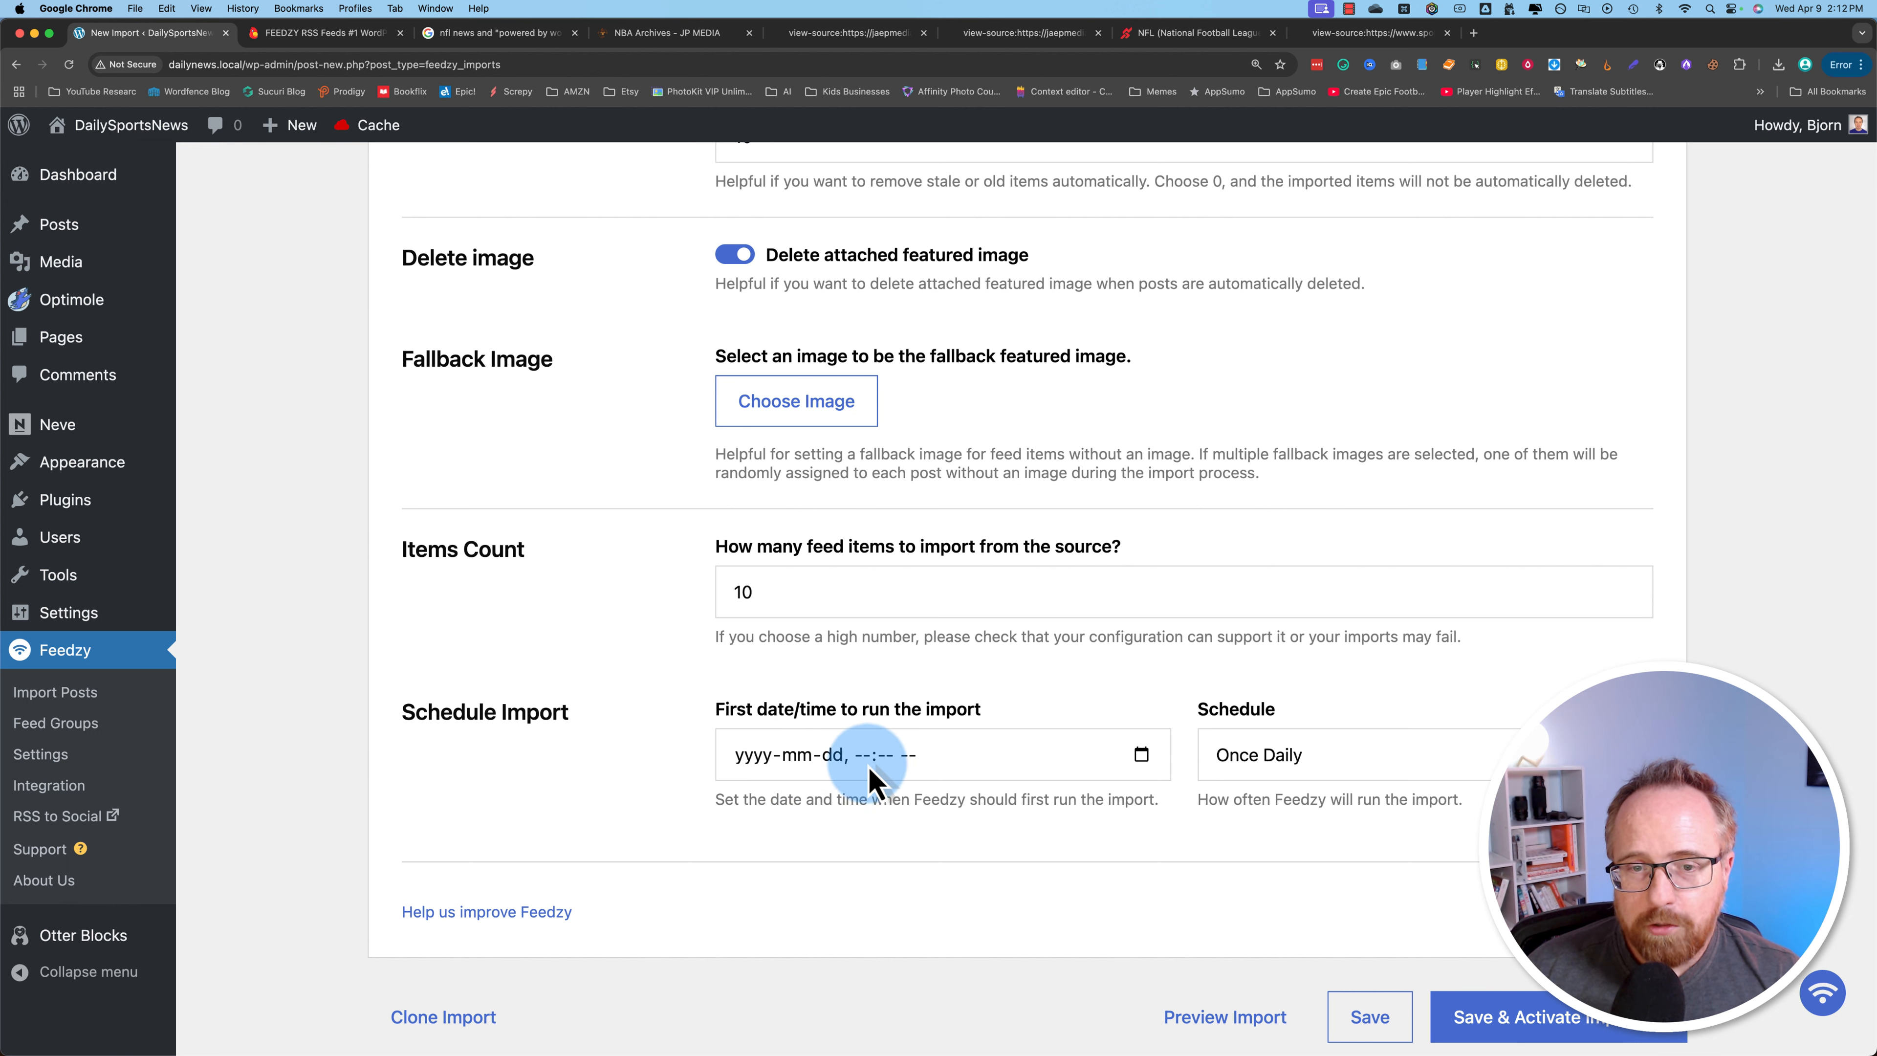
click(1247, 762)
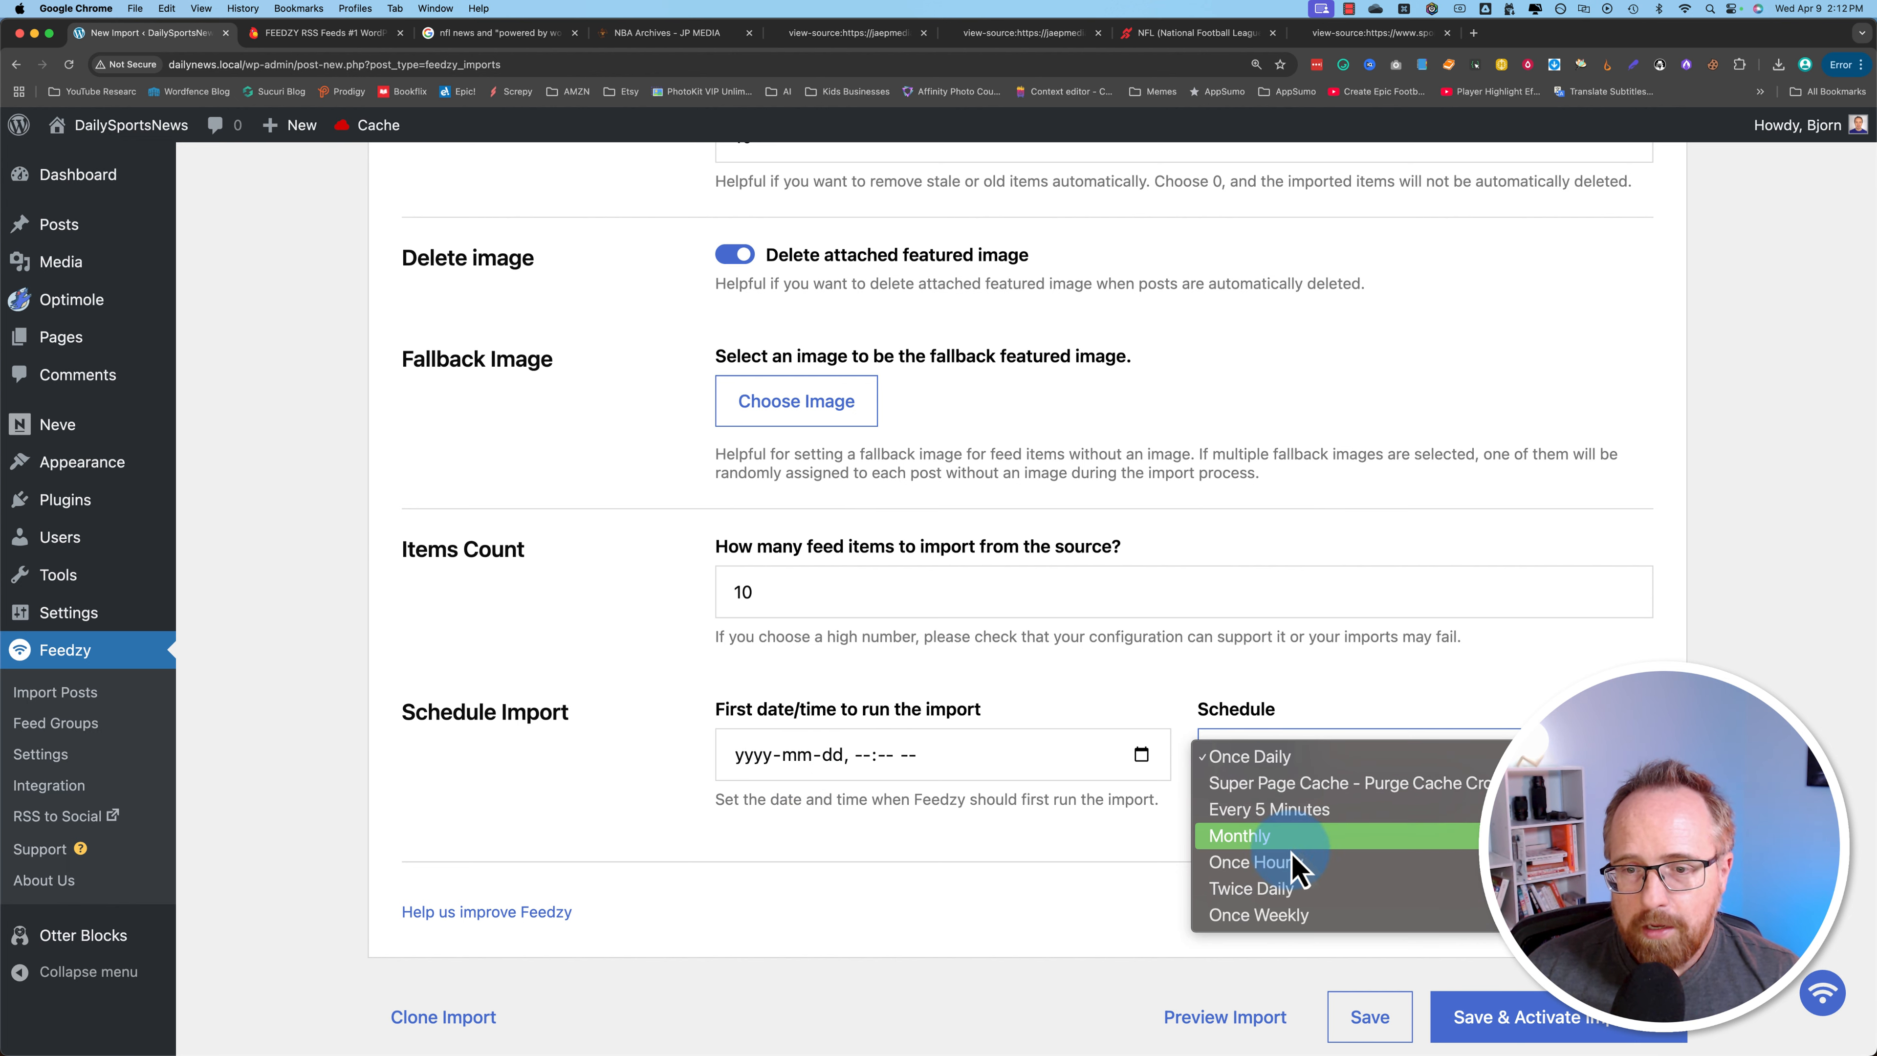
click(1051, 898)
scroll(994, 908, down, 2)
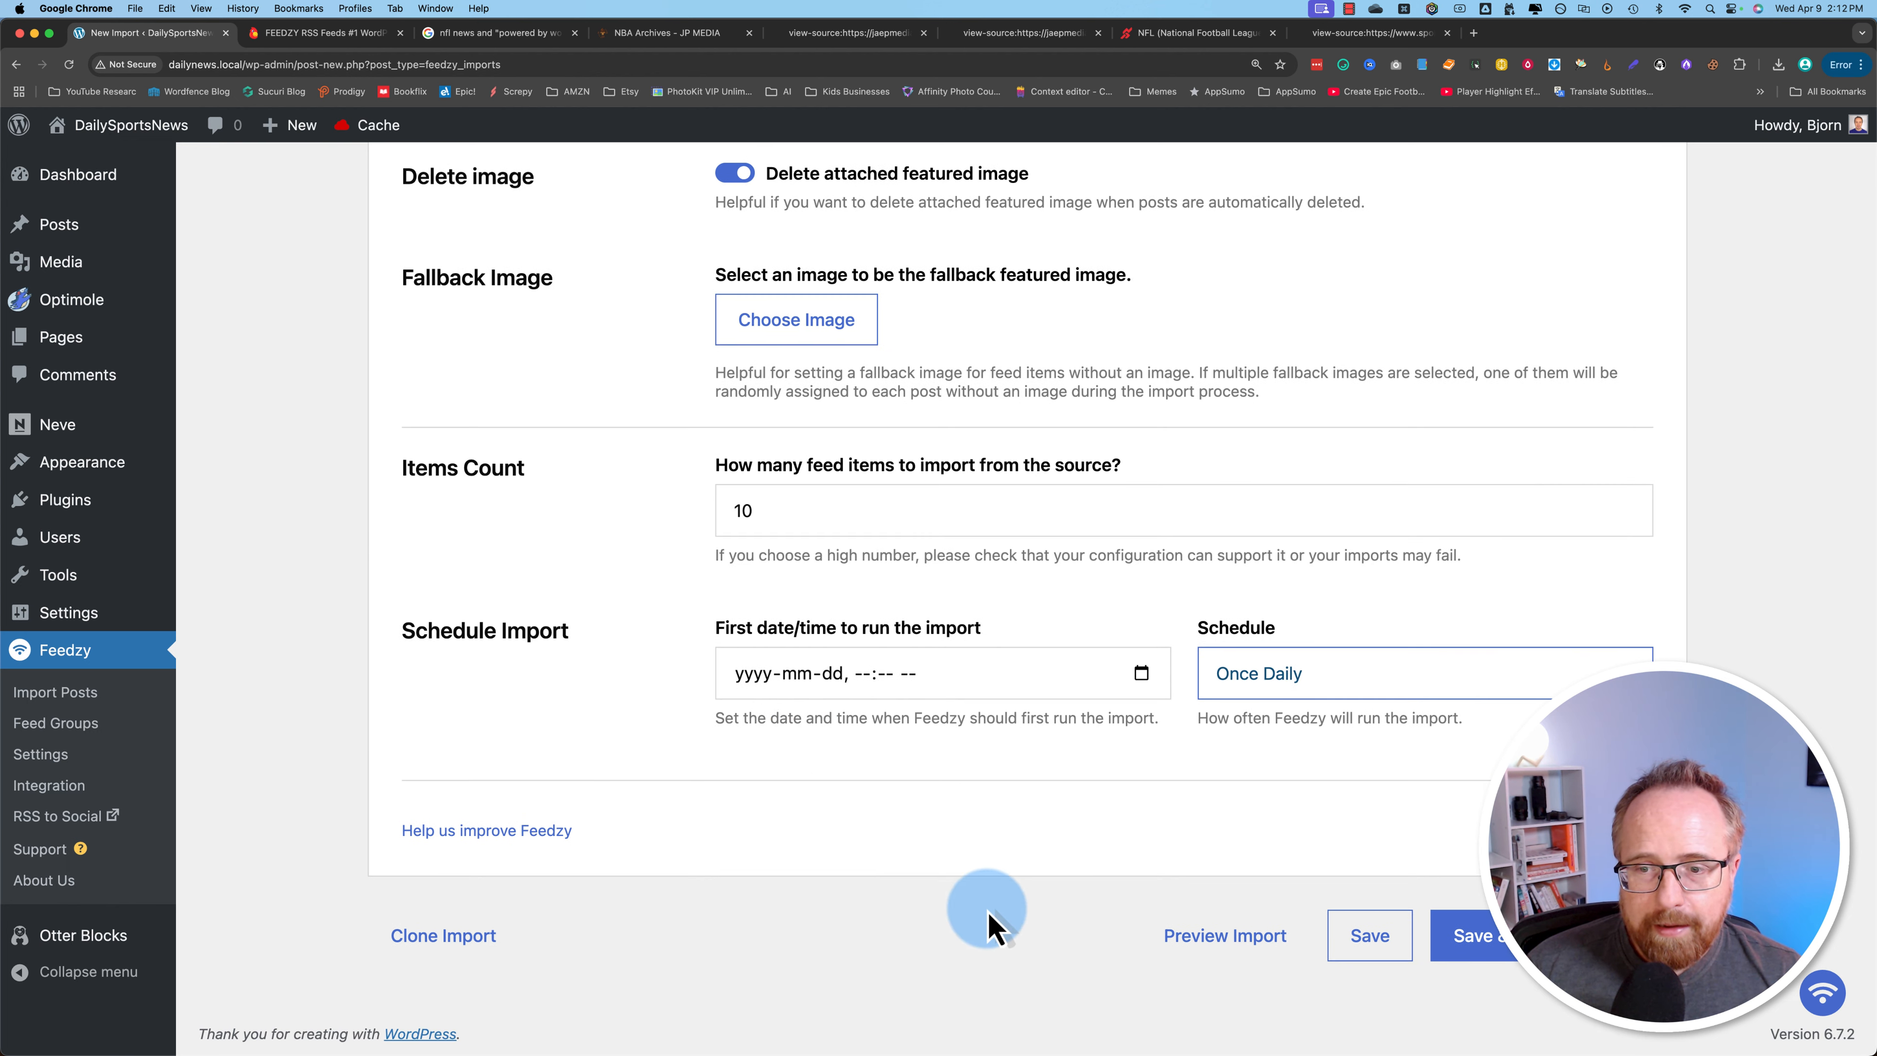
click(1512, 952)
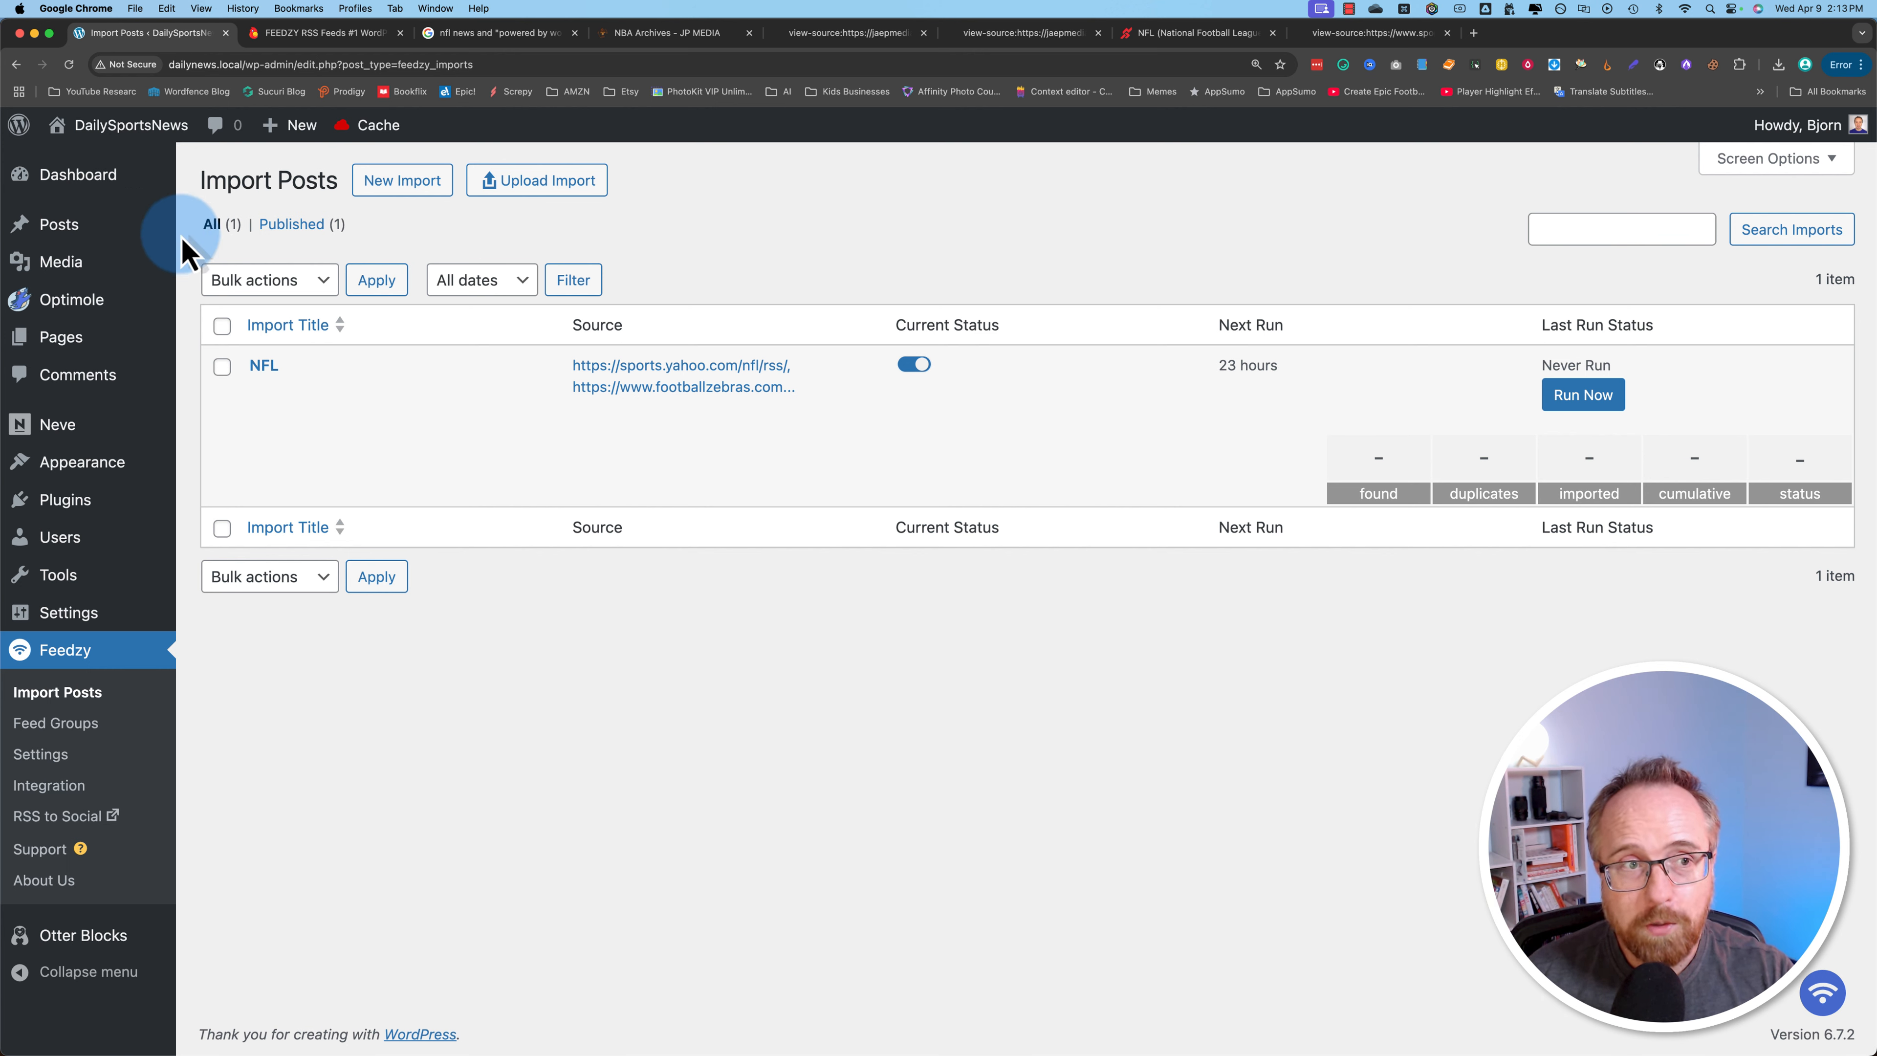
Add a post category named NFL News with the slug nfl-news.
mouse_move(74, 235)
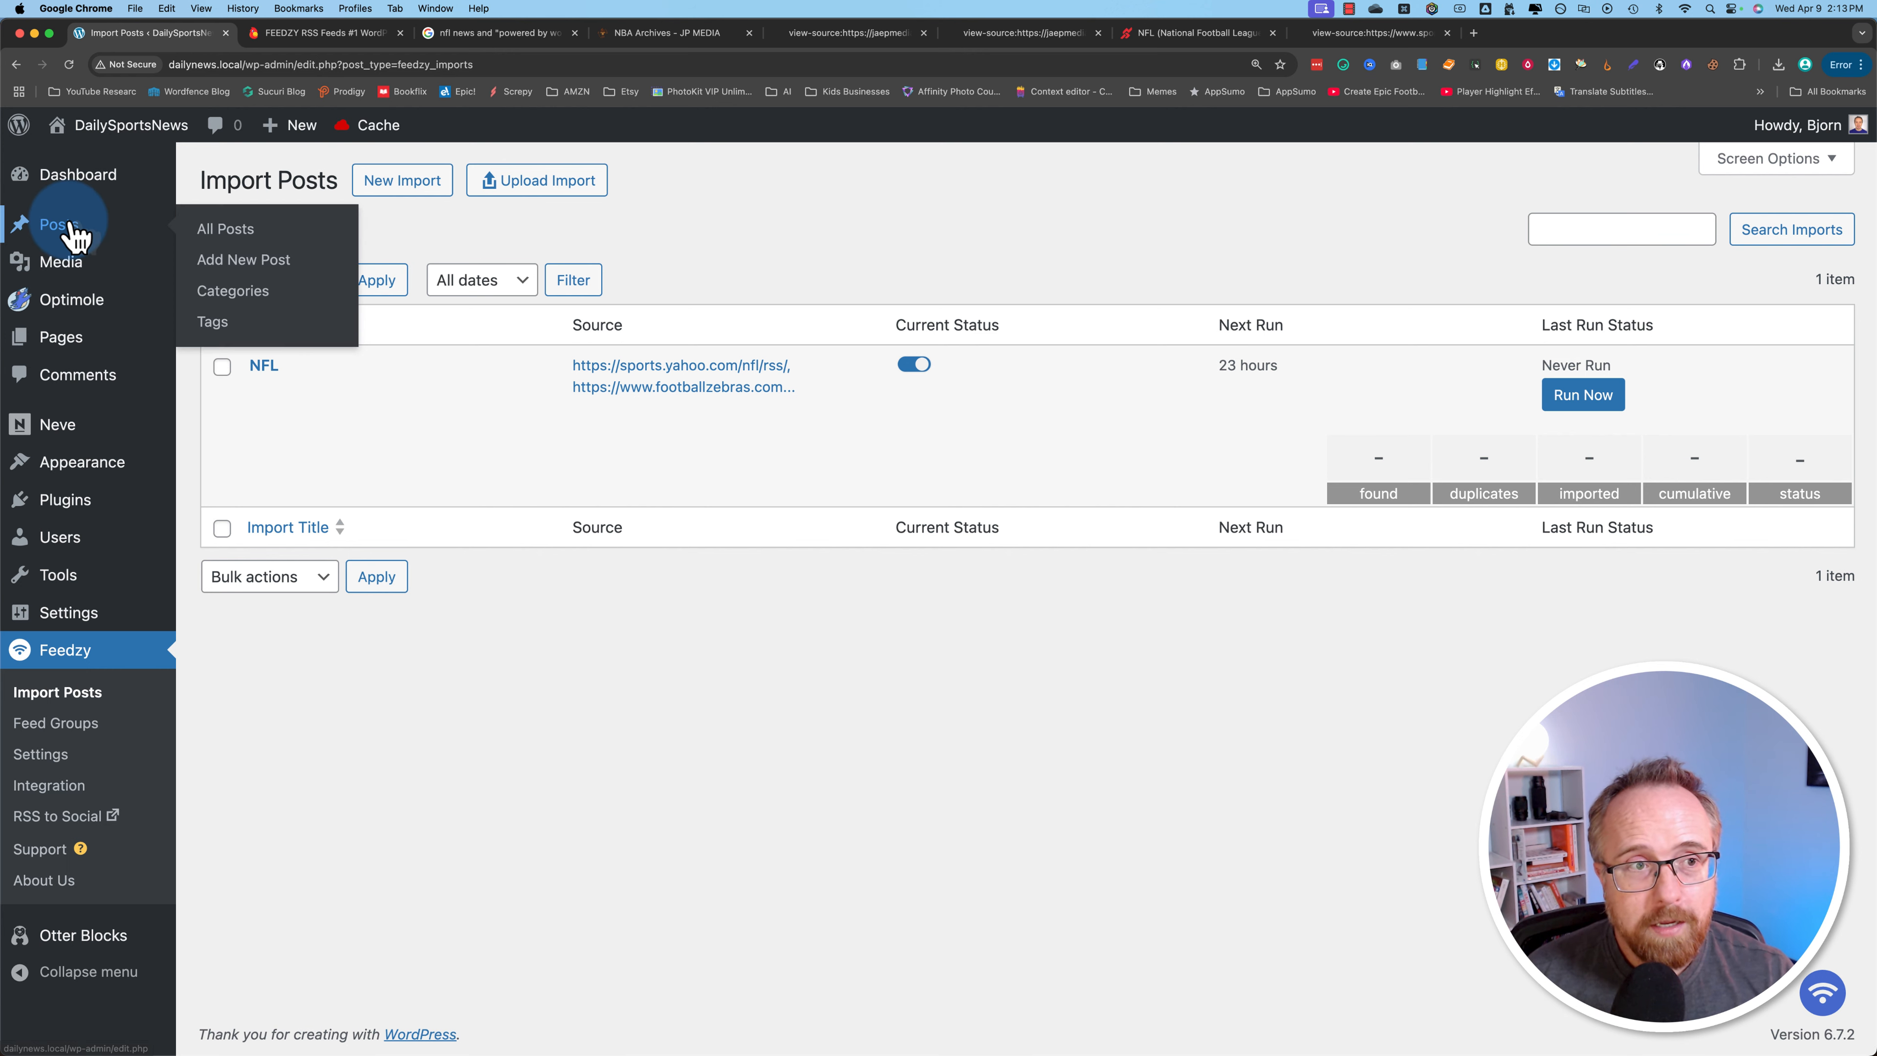
click(231, 291)
text(NFL News)
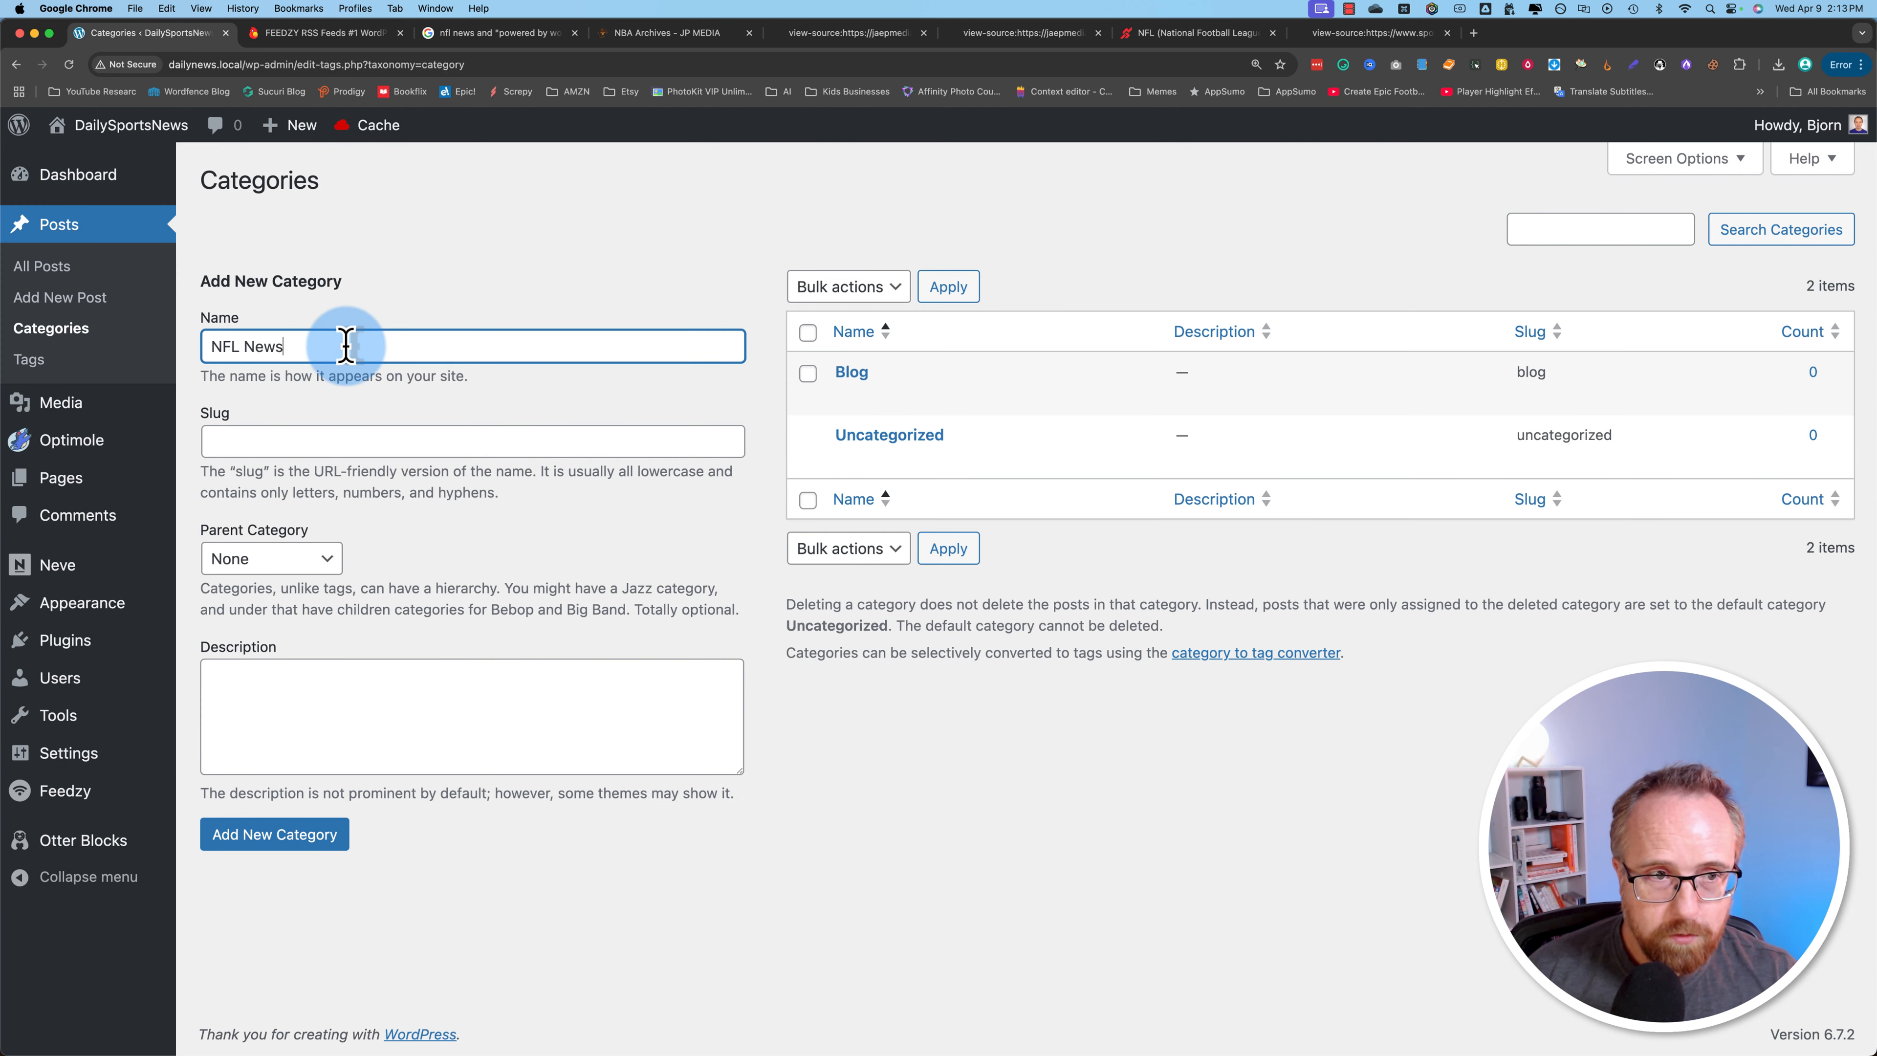
click(297, 443)
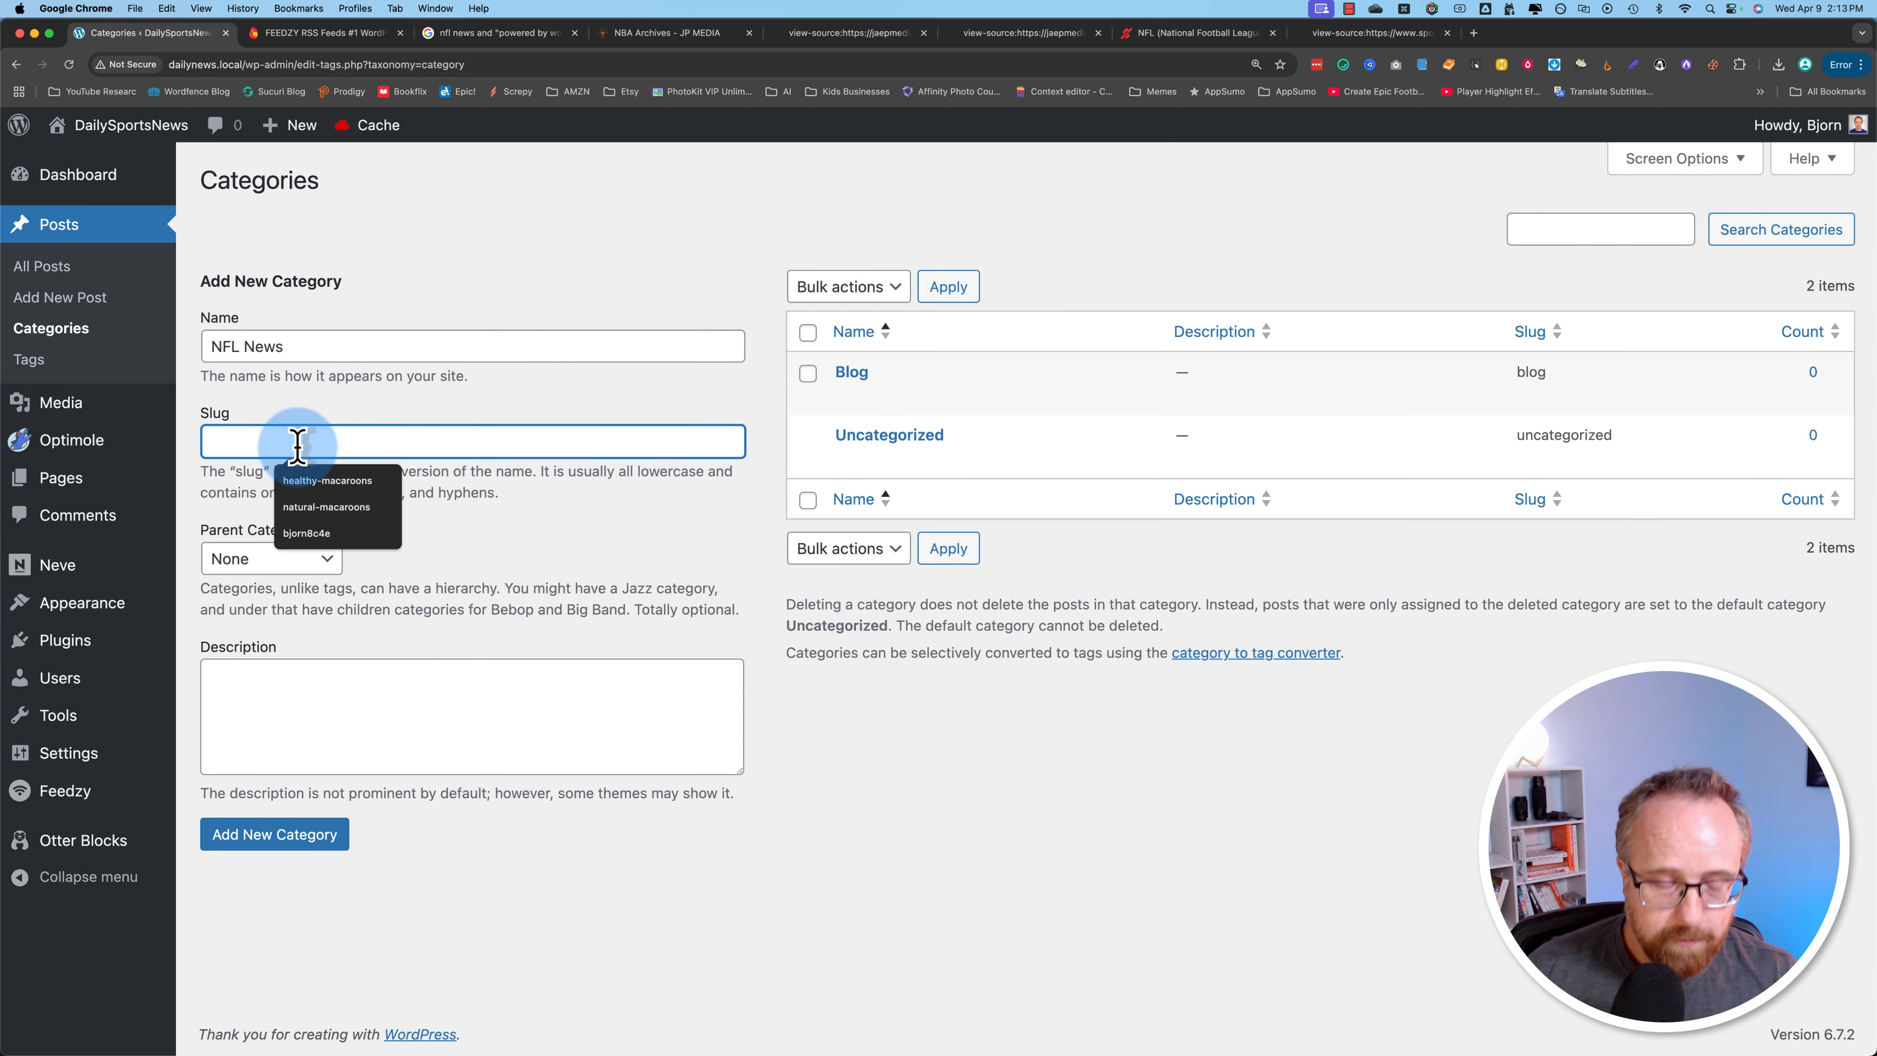
text(nef)
click(262, 832)
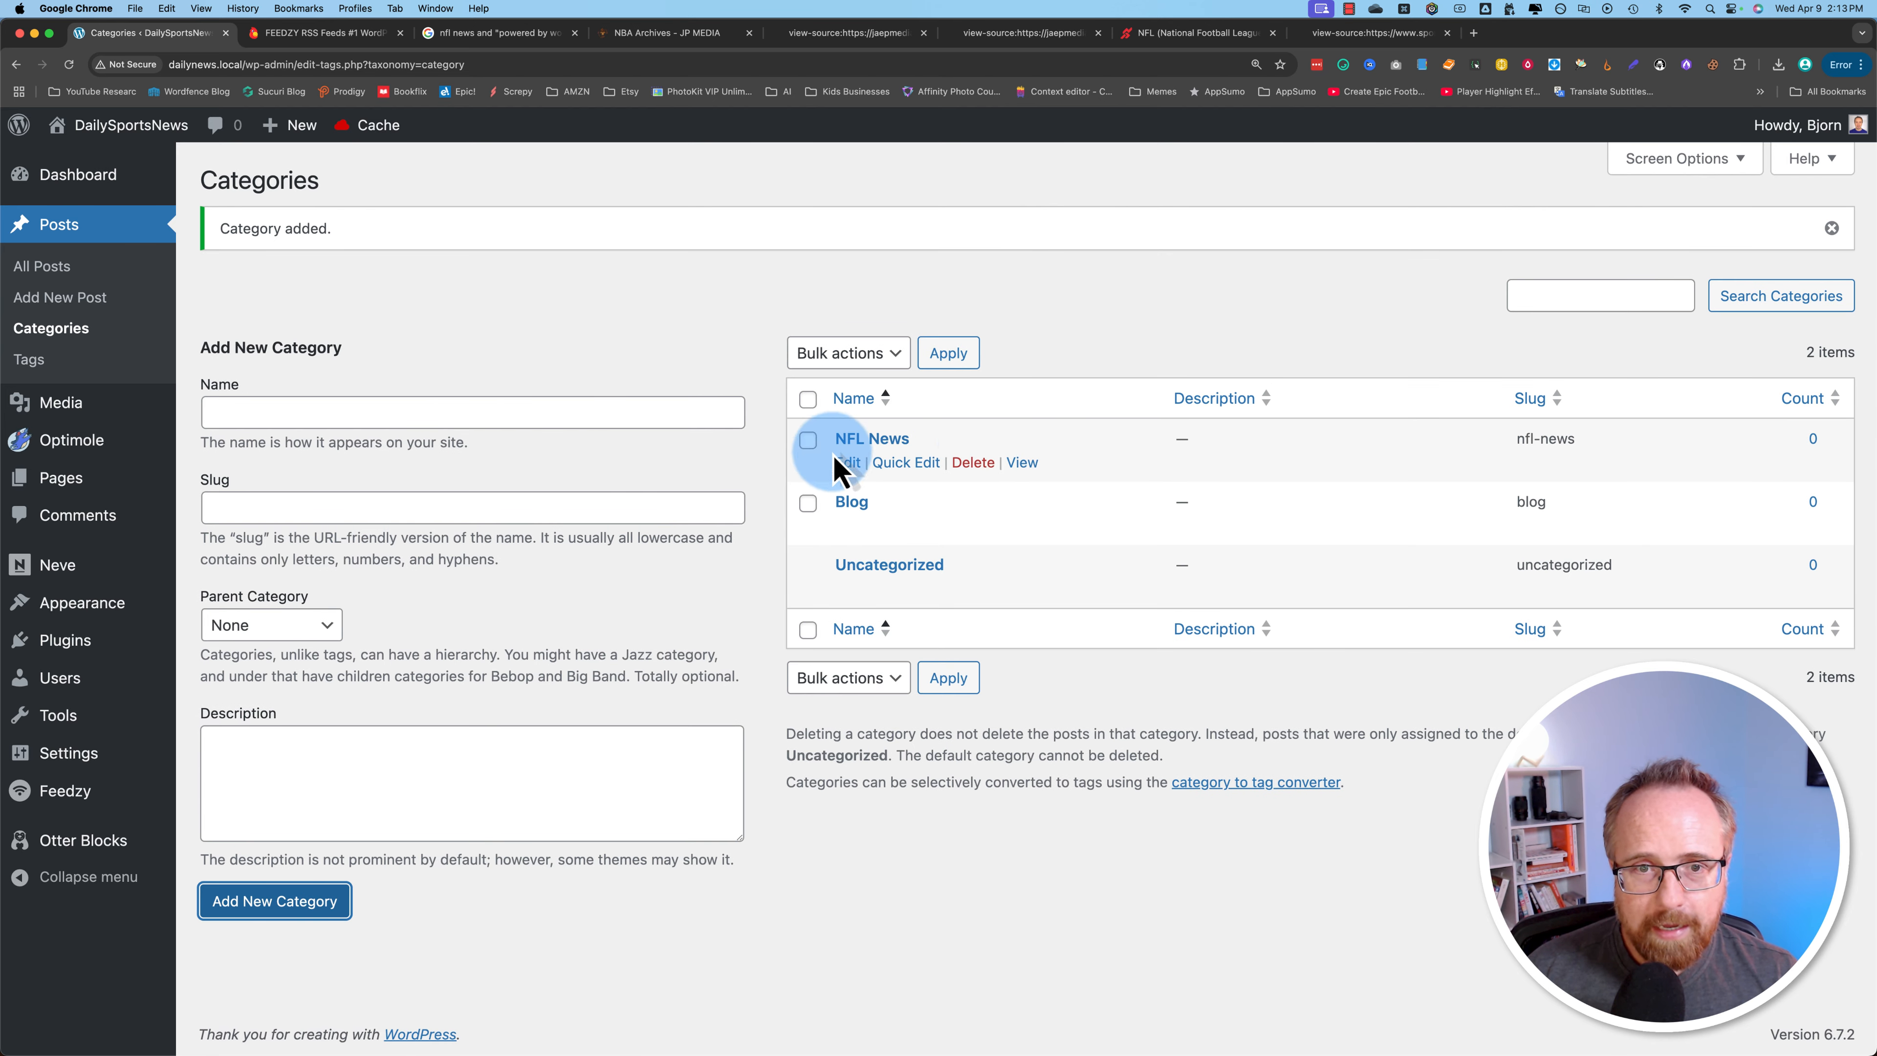
Add a post category named NBA News with the slug nba-news.
click(352, 415)
text(NBS)
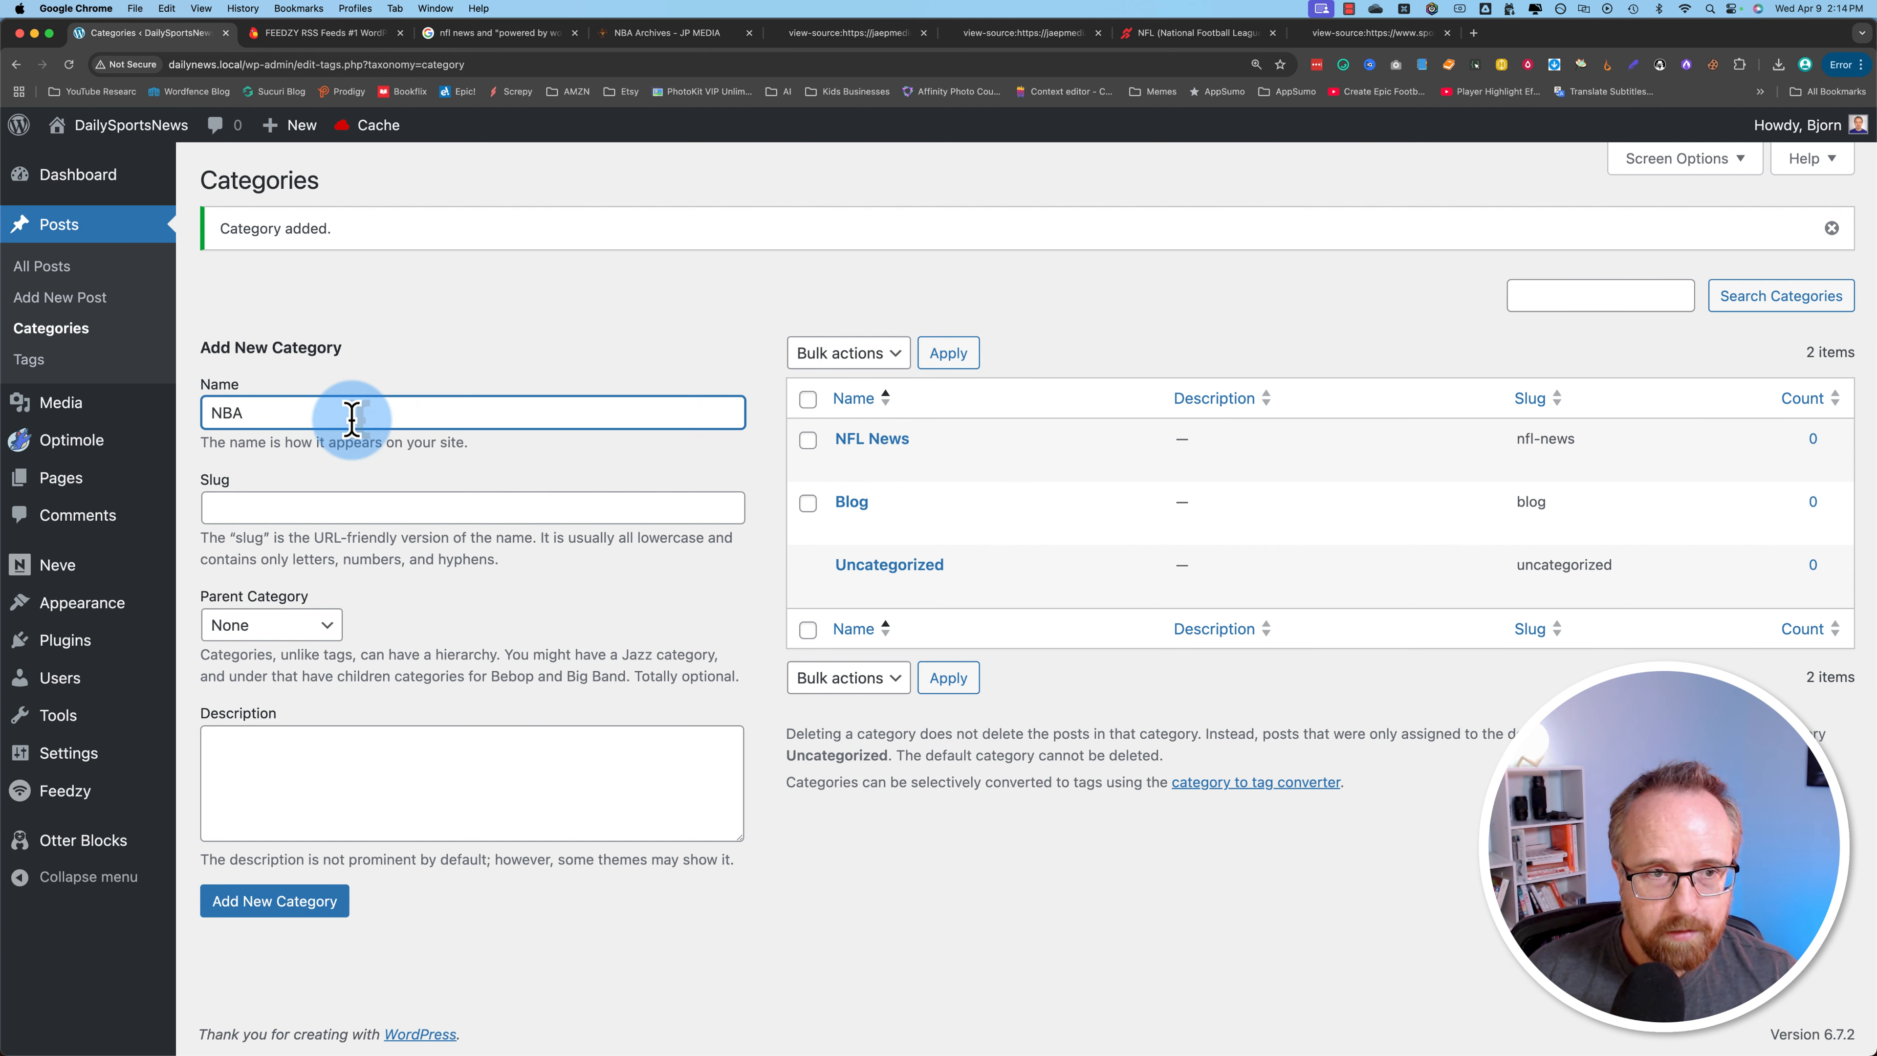
text( News)
click(330, 507)
text(nba-news)
click(276, 914)
Add a post category named MLB News with the slug mlb-news.
click(246, 415)
text(MLB)
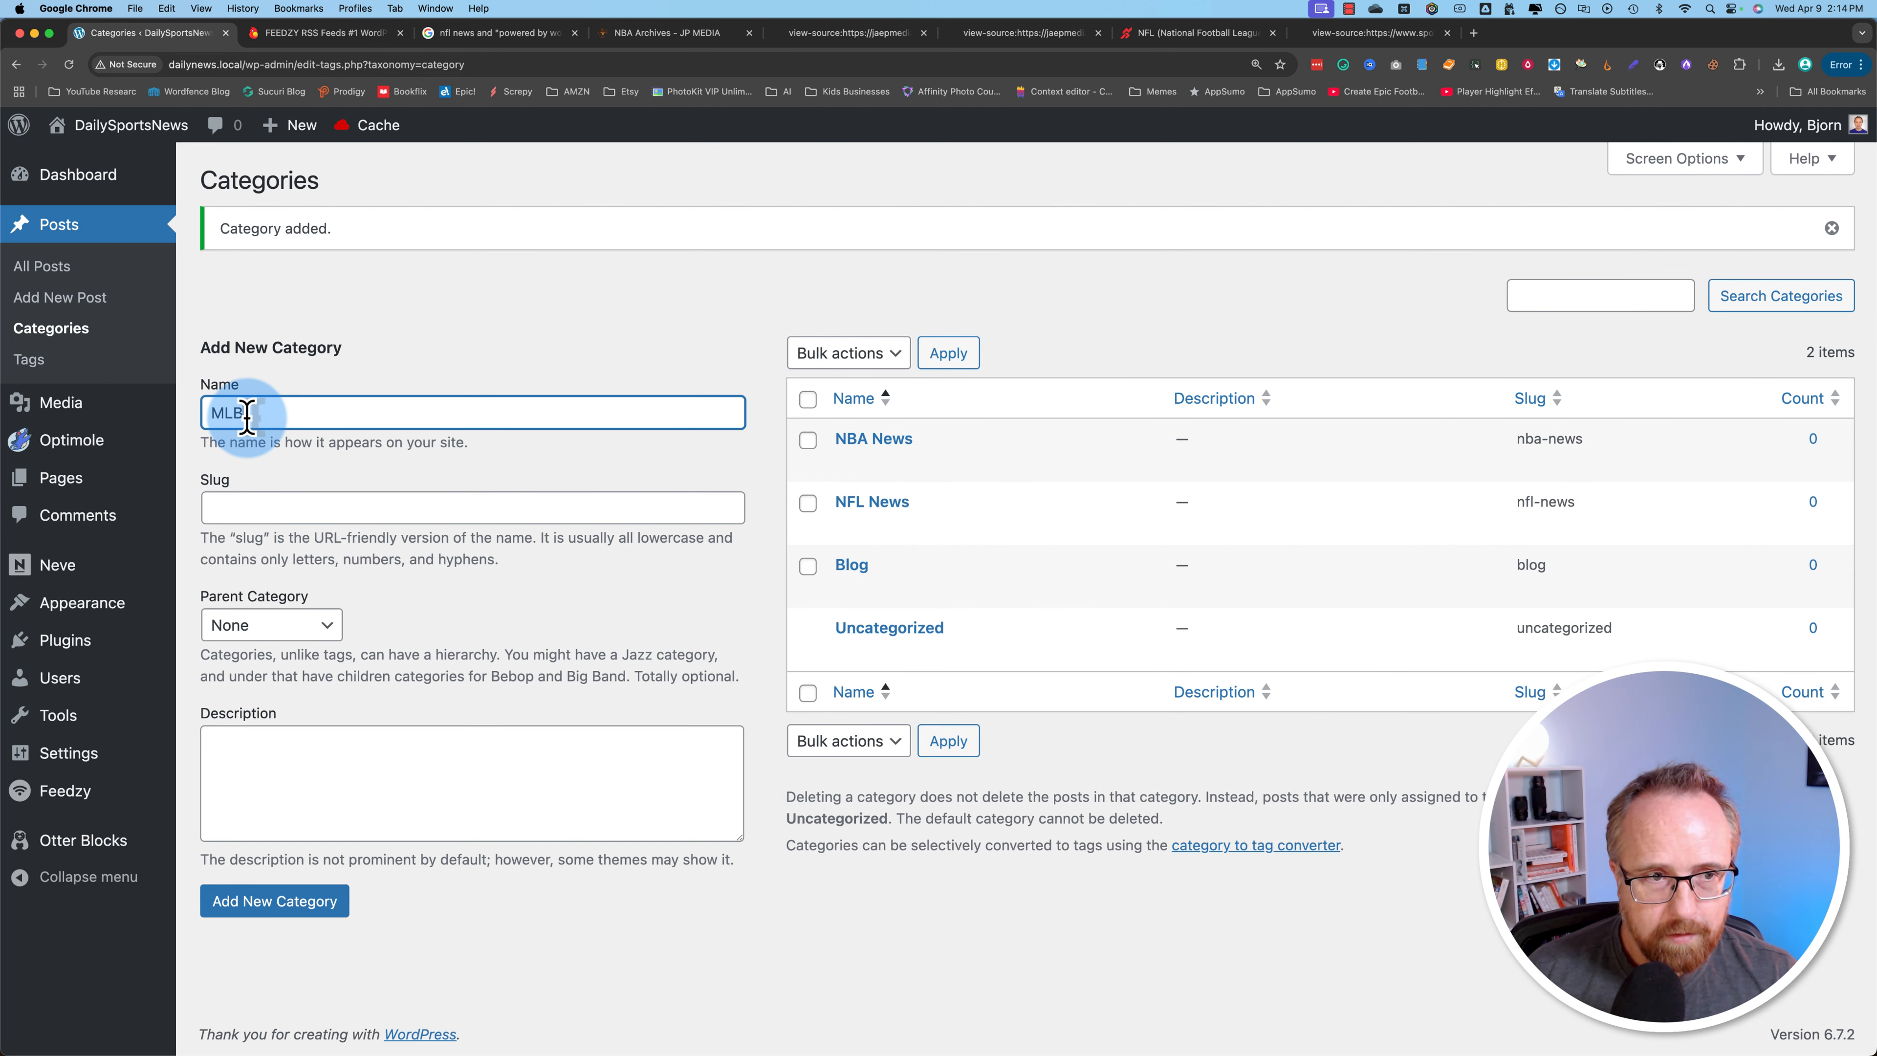
click(236, 508)
text(mlb-news)
click(274, 900)
Add a post category named NHL News with the slug nhl-news.
click(302, 415)
text(NHL News)
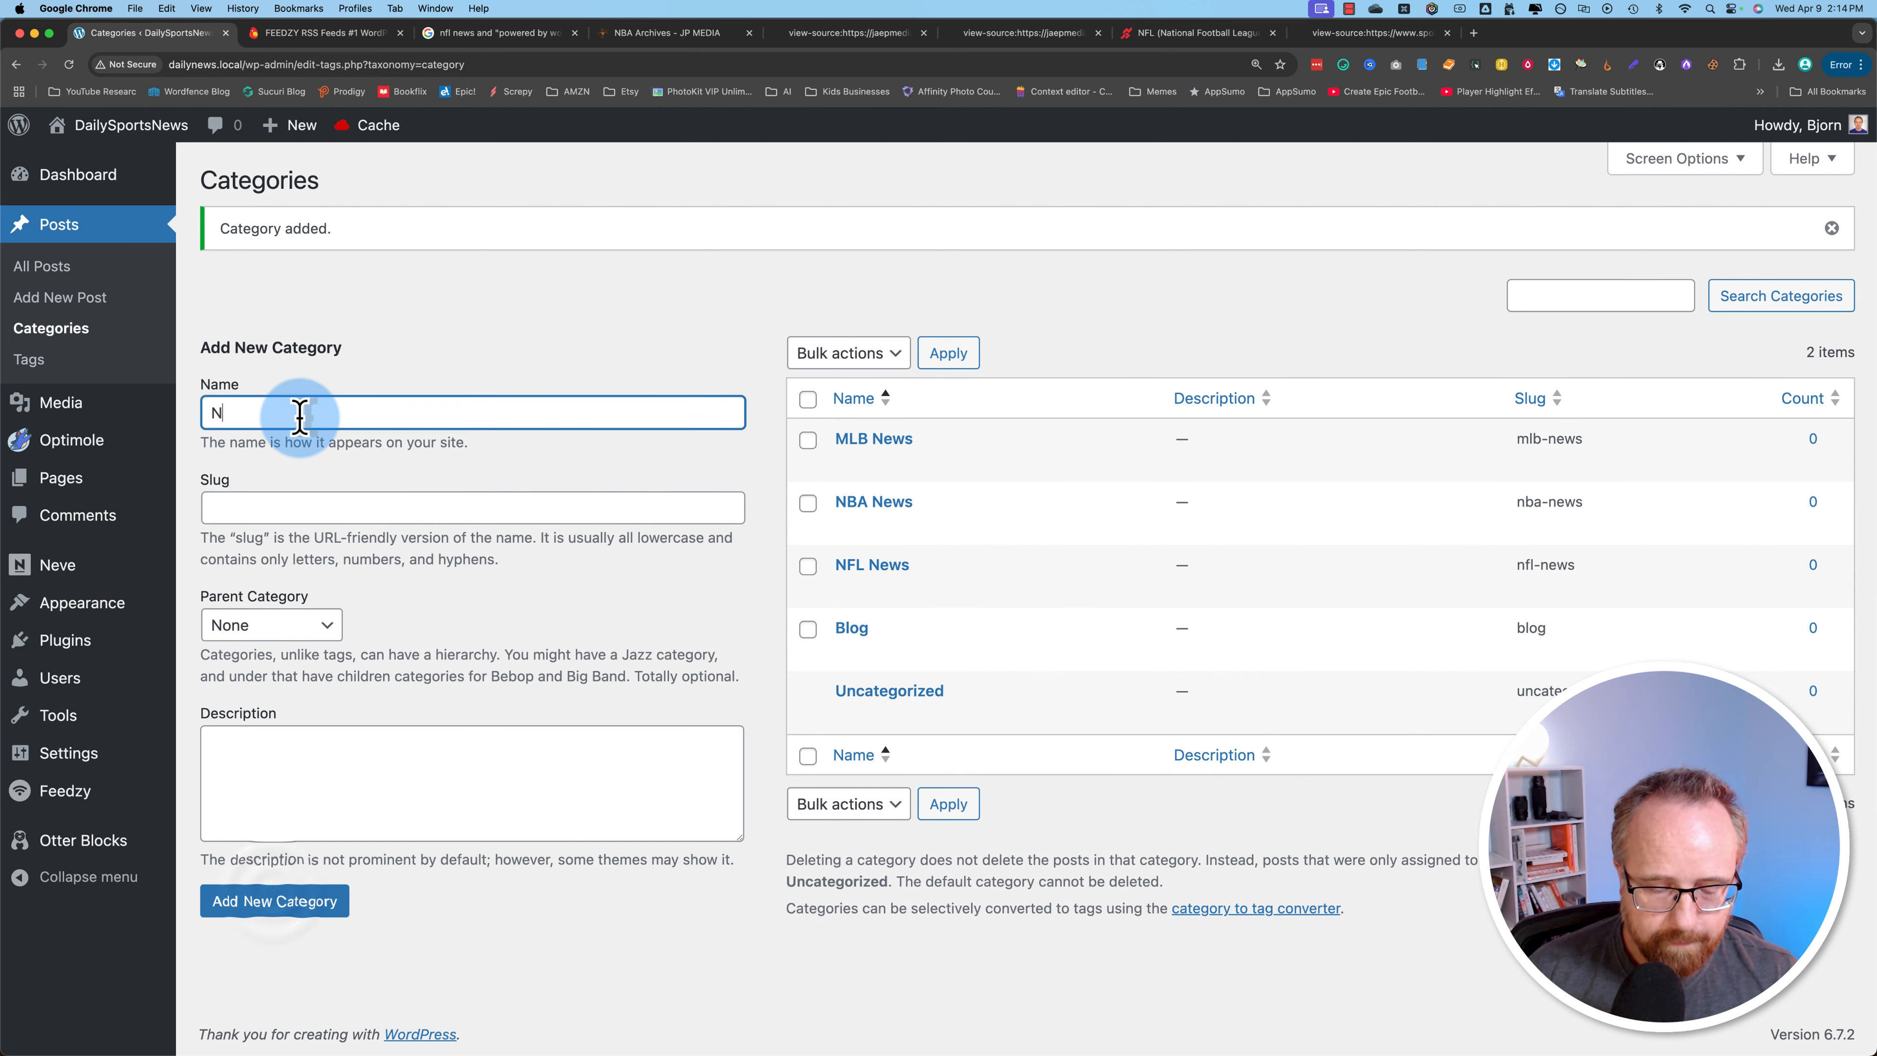
key(Tab)
text(nhl-news)
click(275, 901)
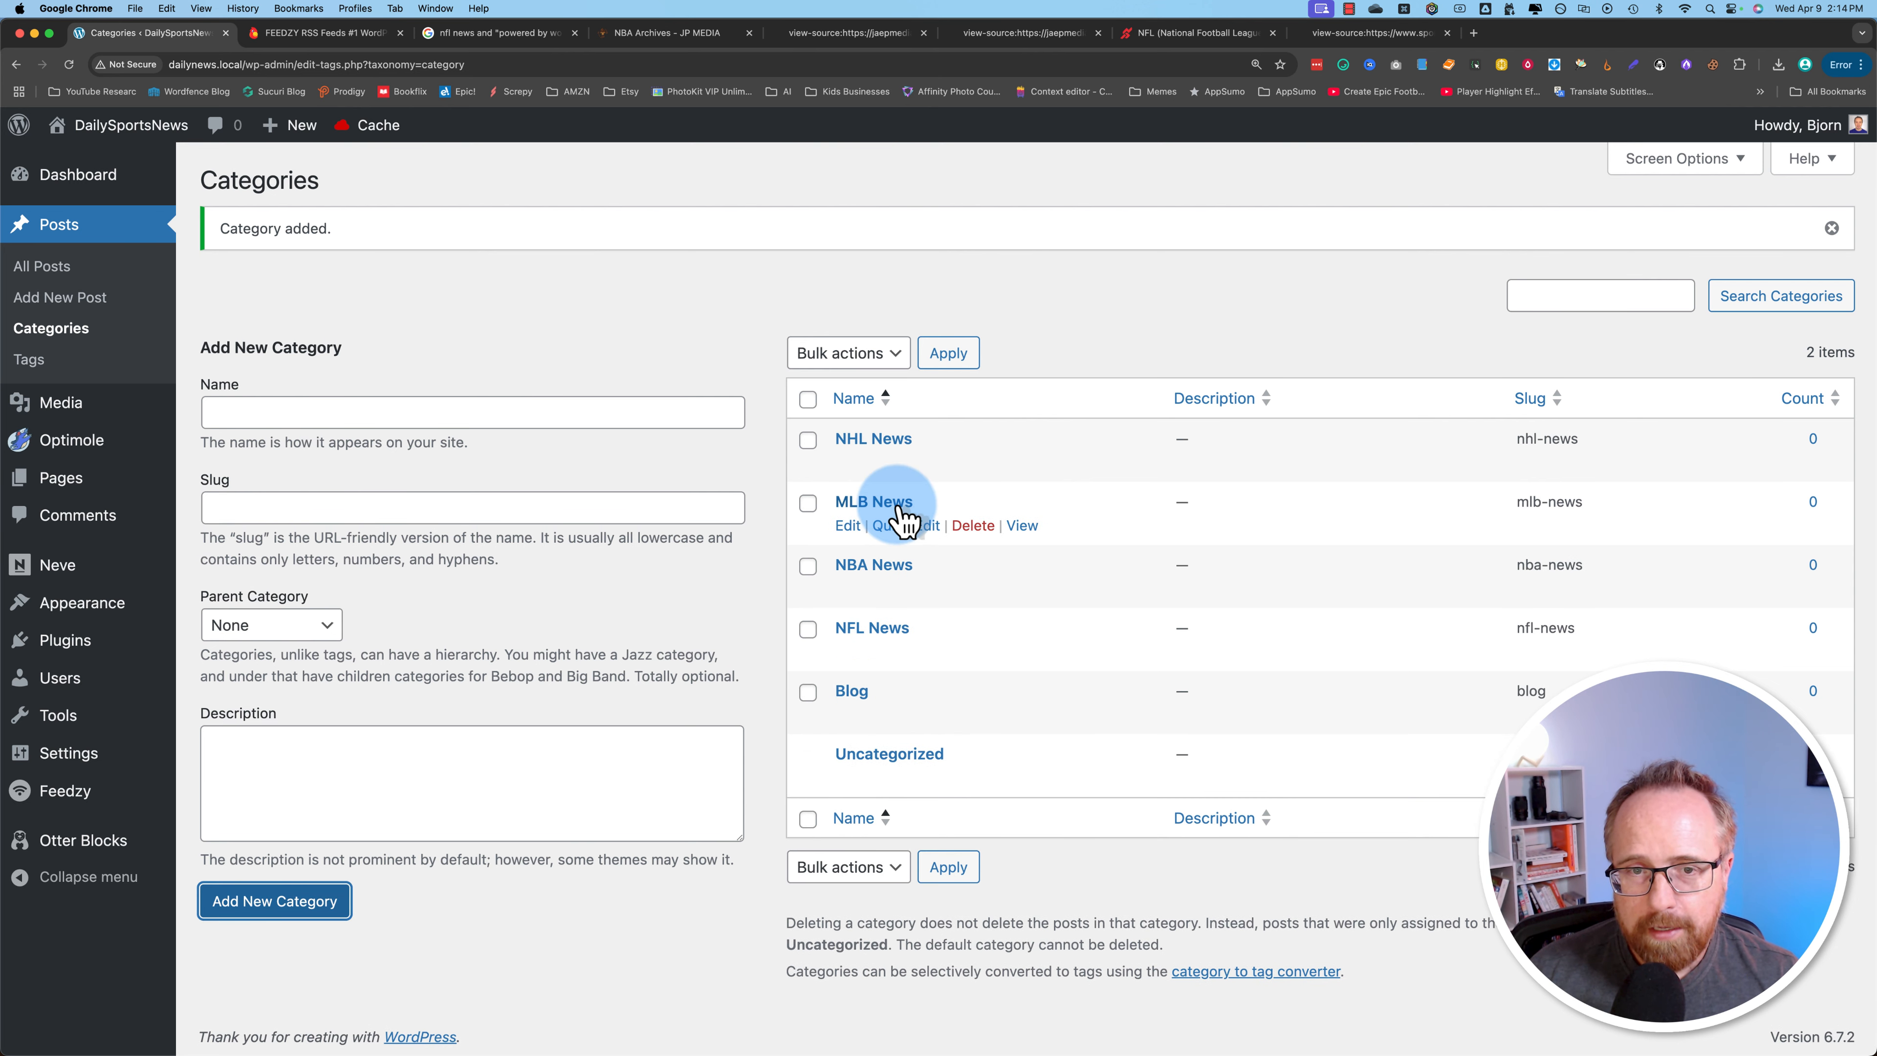
Open the NFL import in Feedzy for editing and expand its Map content section.
mouse_move(118, 642)
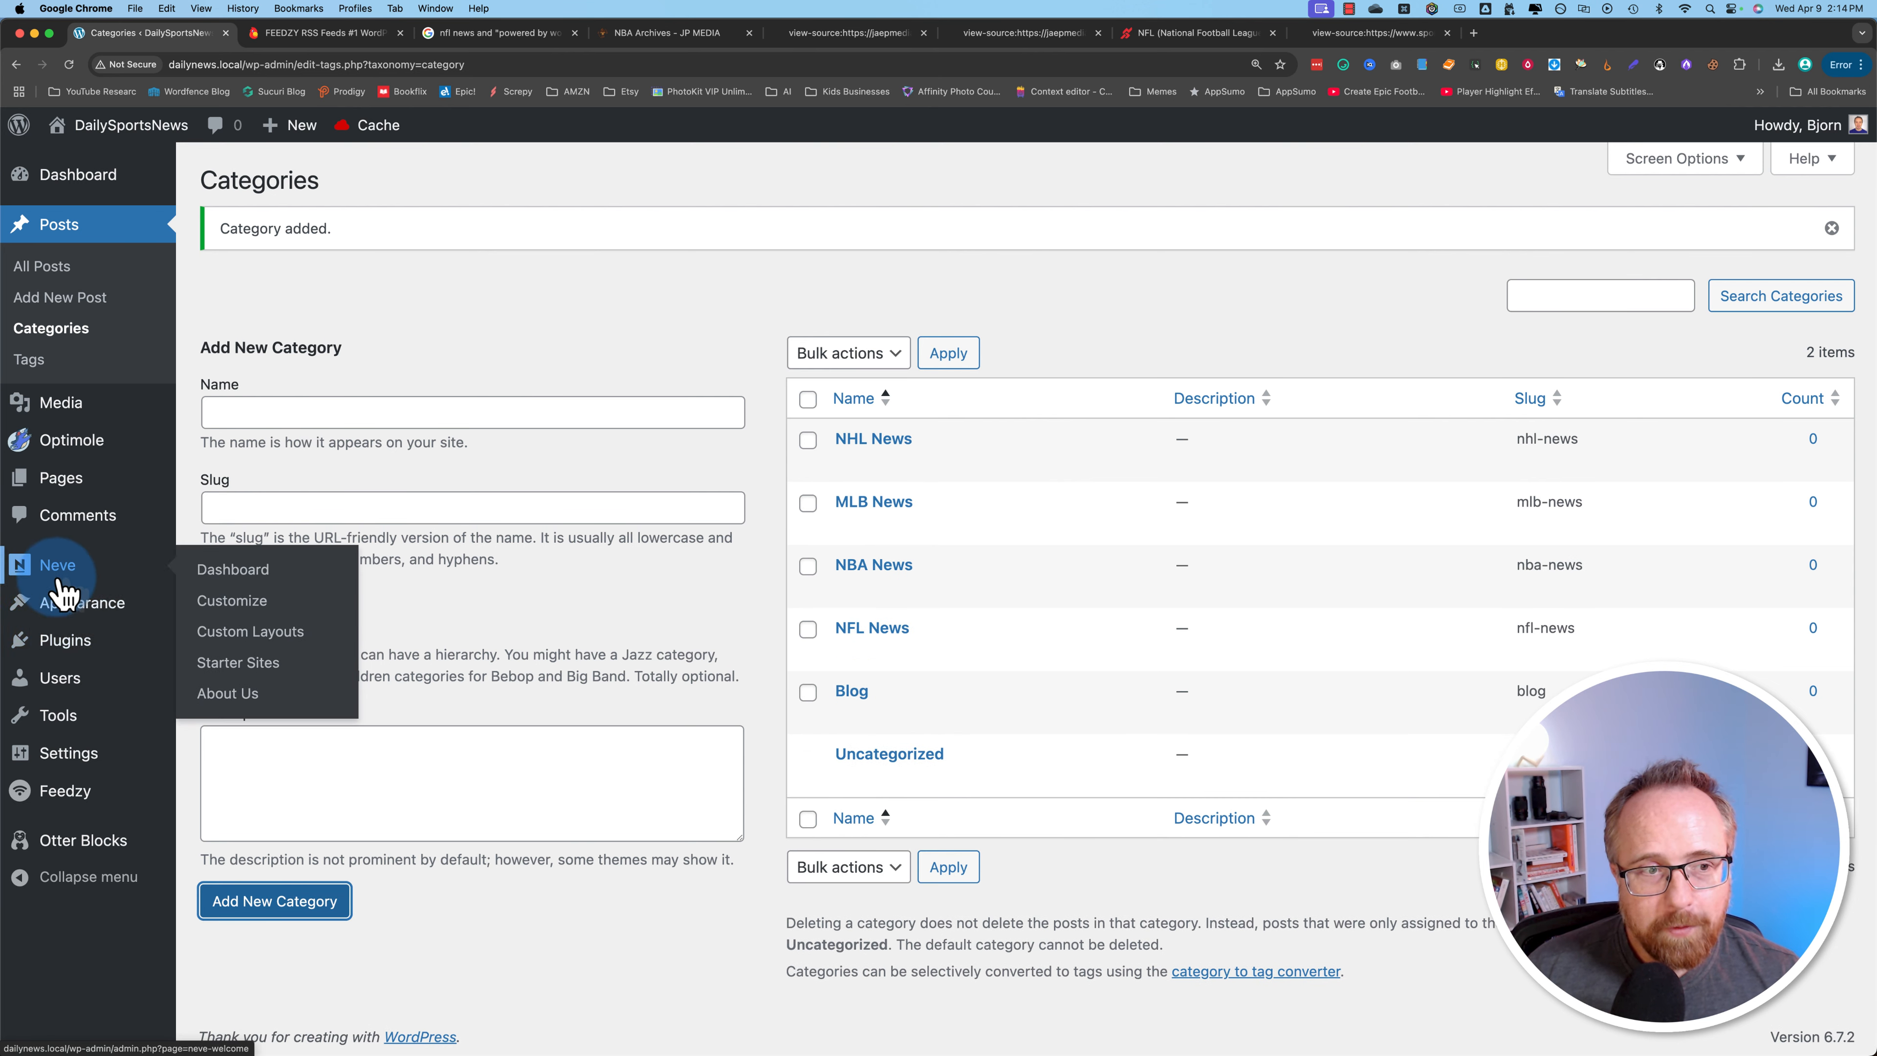
click(66, 798)
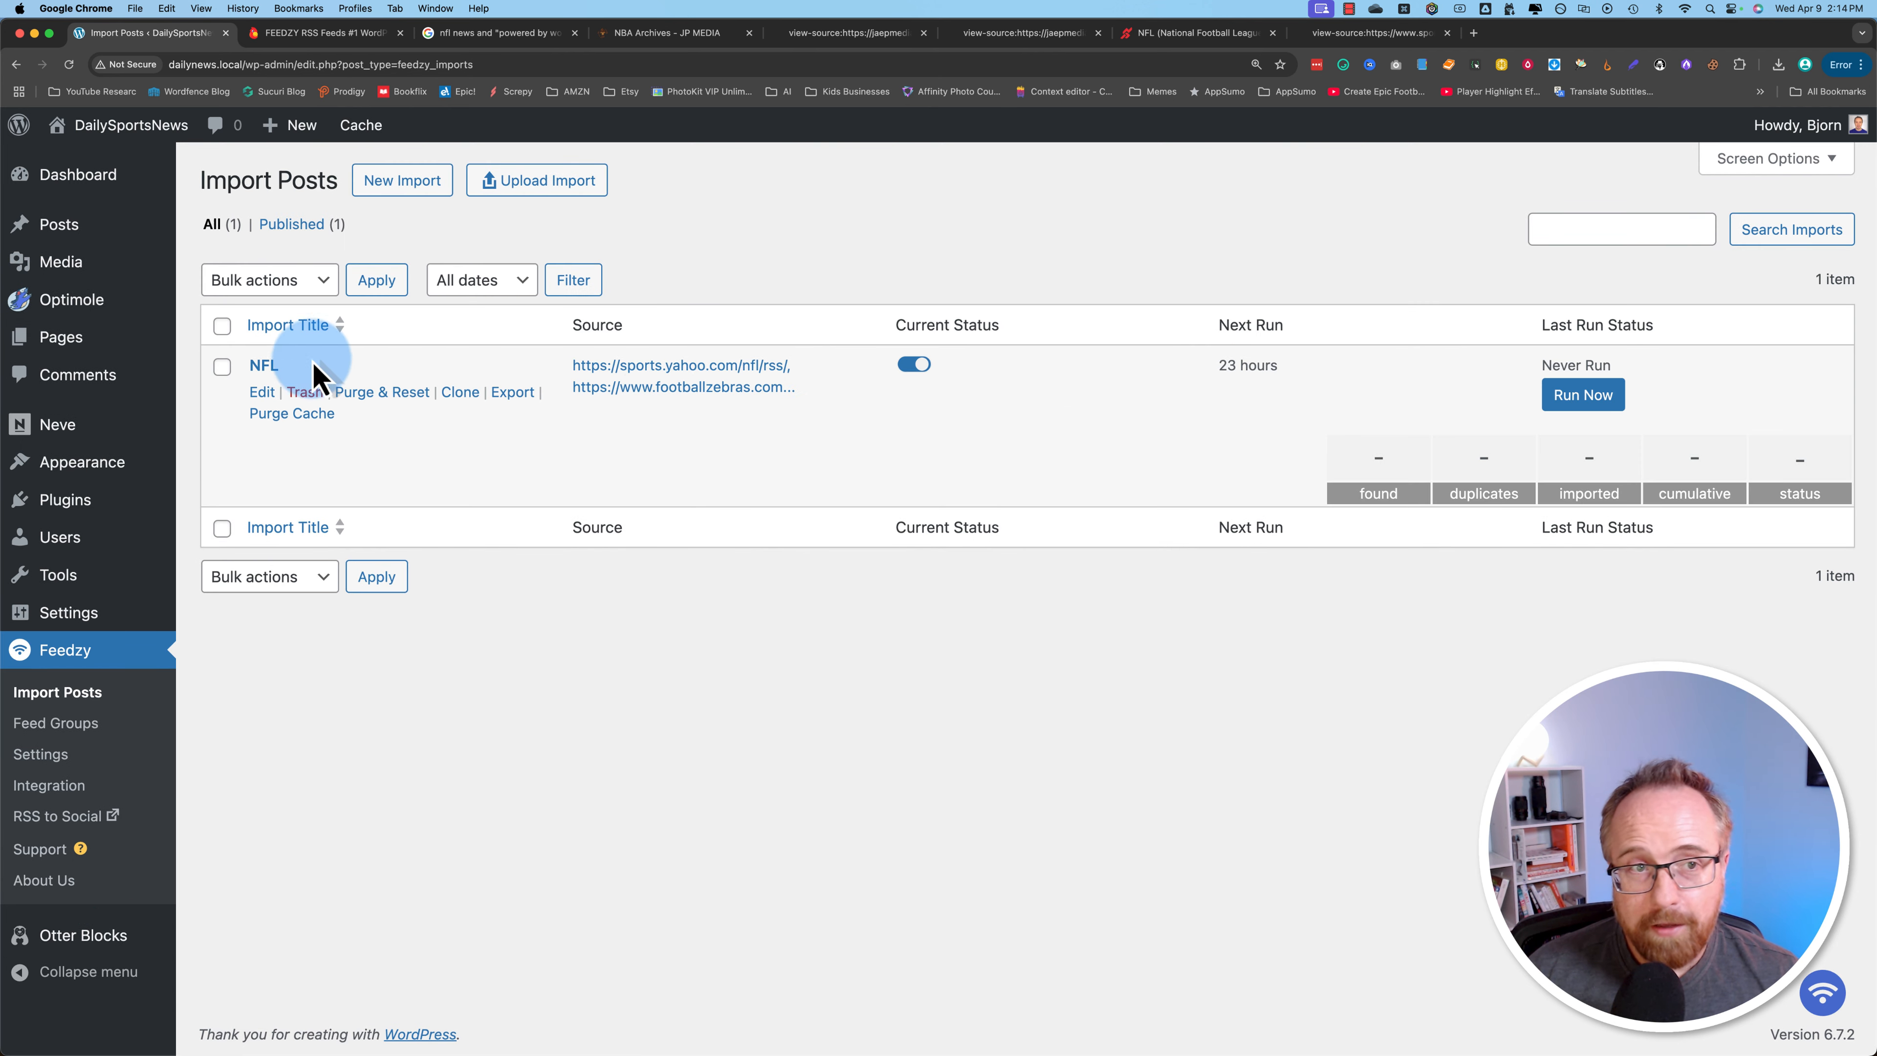
click(262, 395)
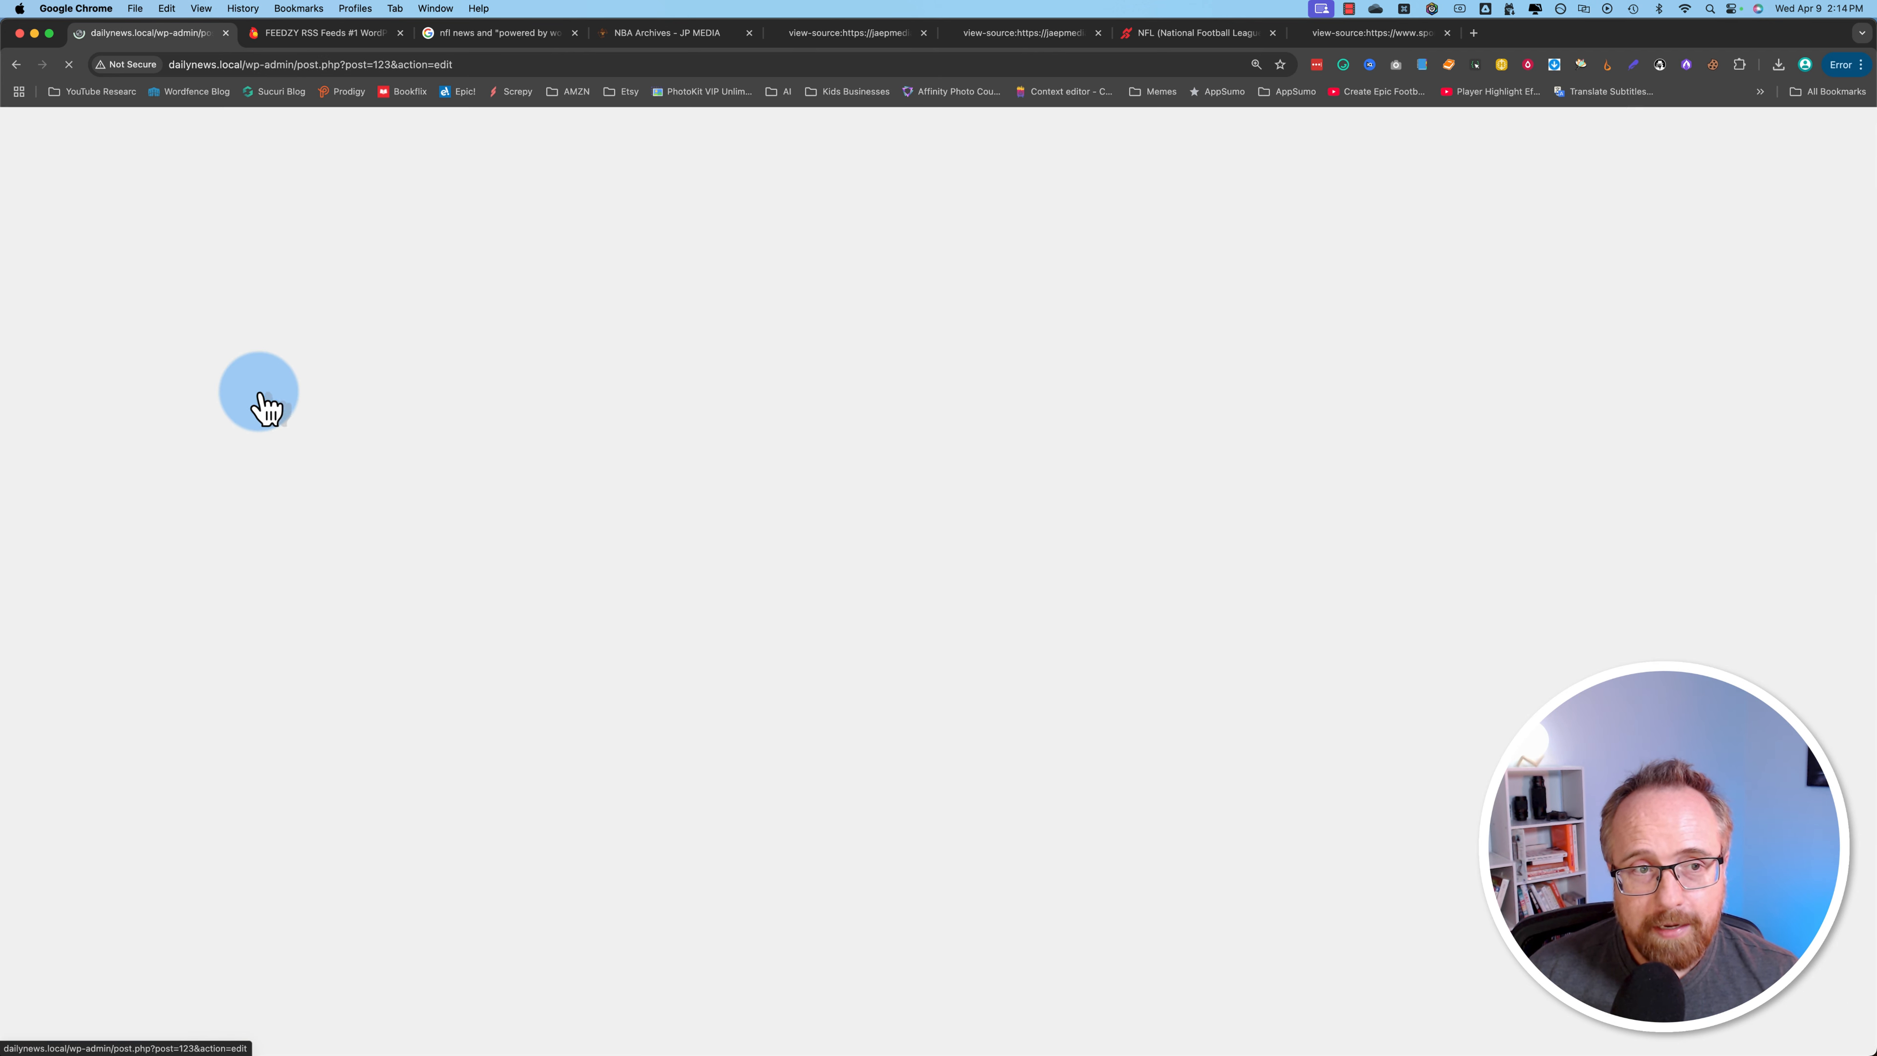
scroll(569, 628, down, 2)
scroll(561, 636, down, 5)
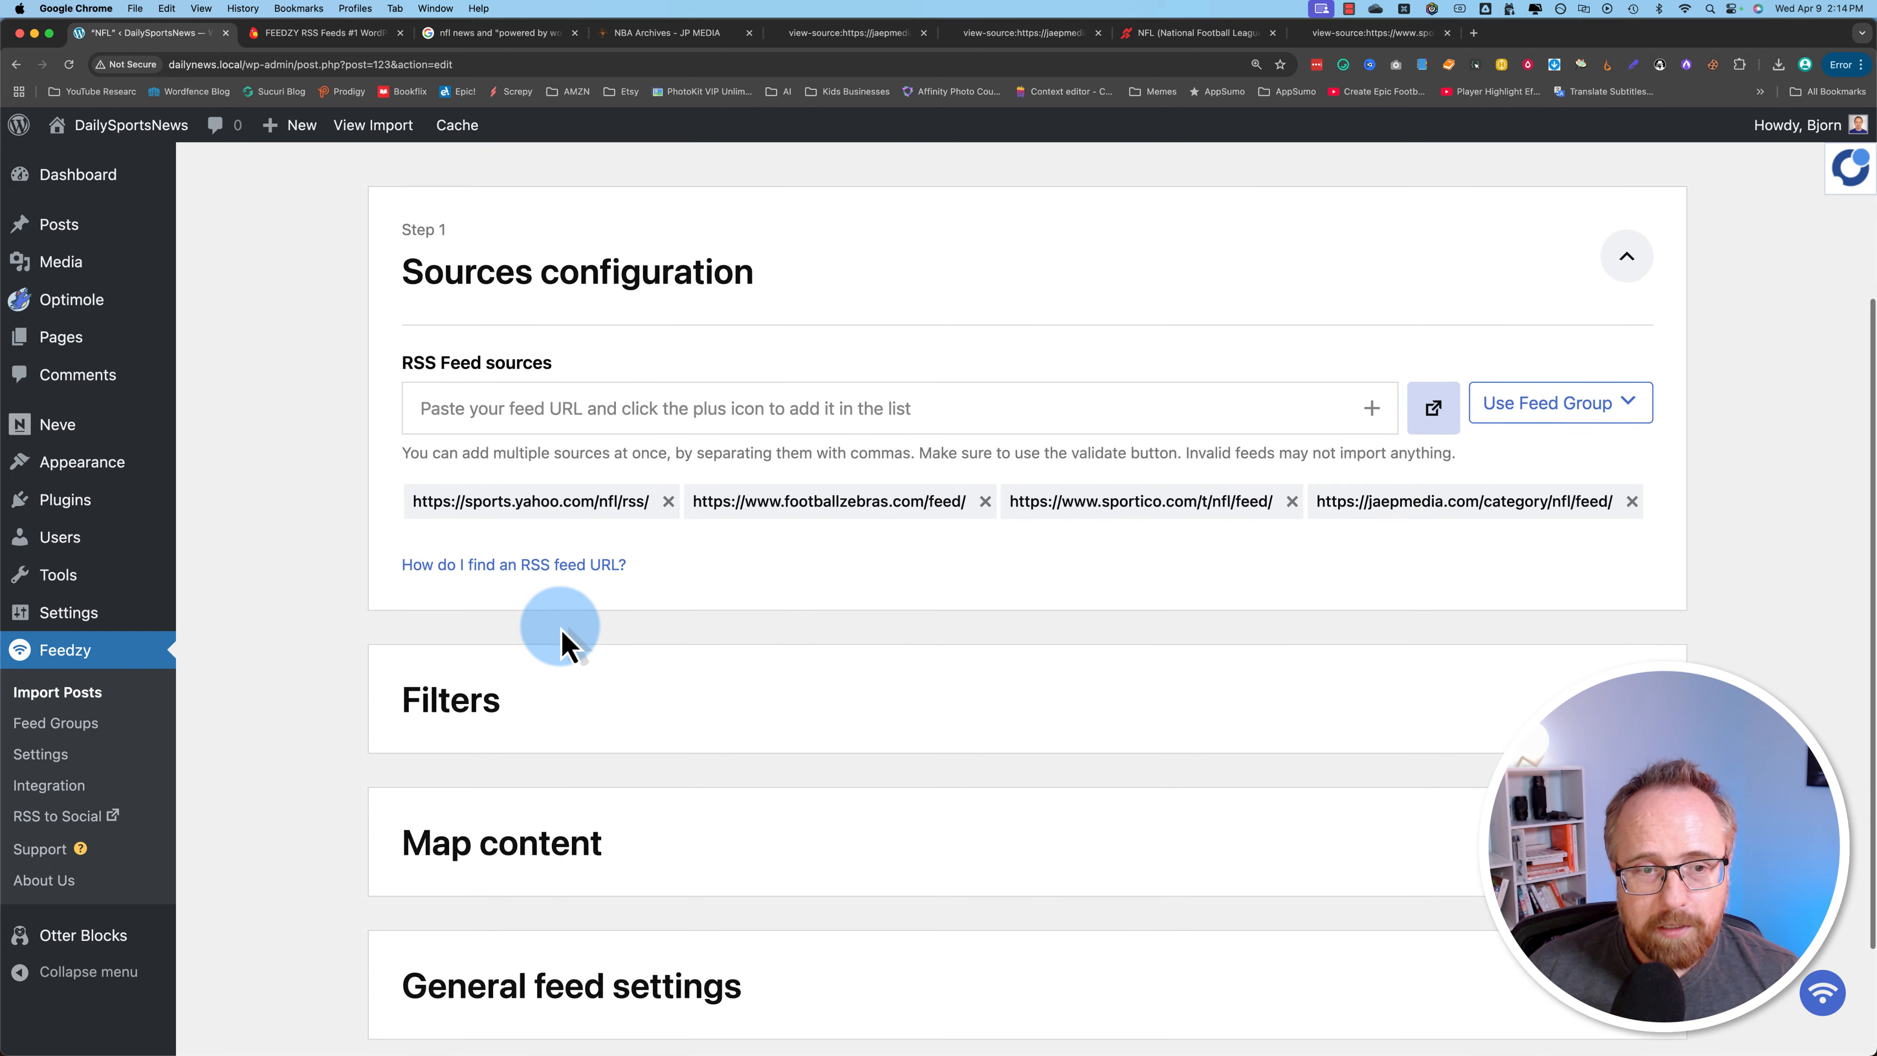
click(557, 658)
scroll(373, 661, down, 4)
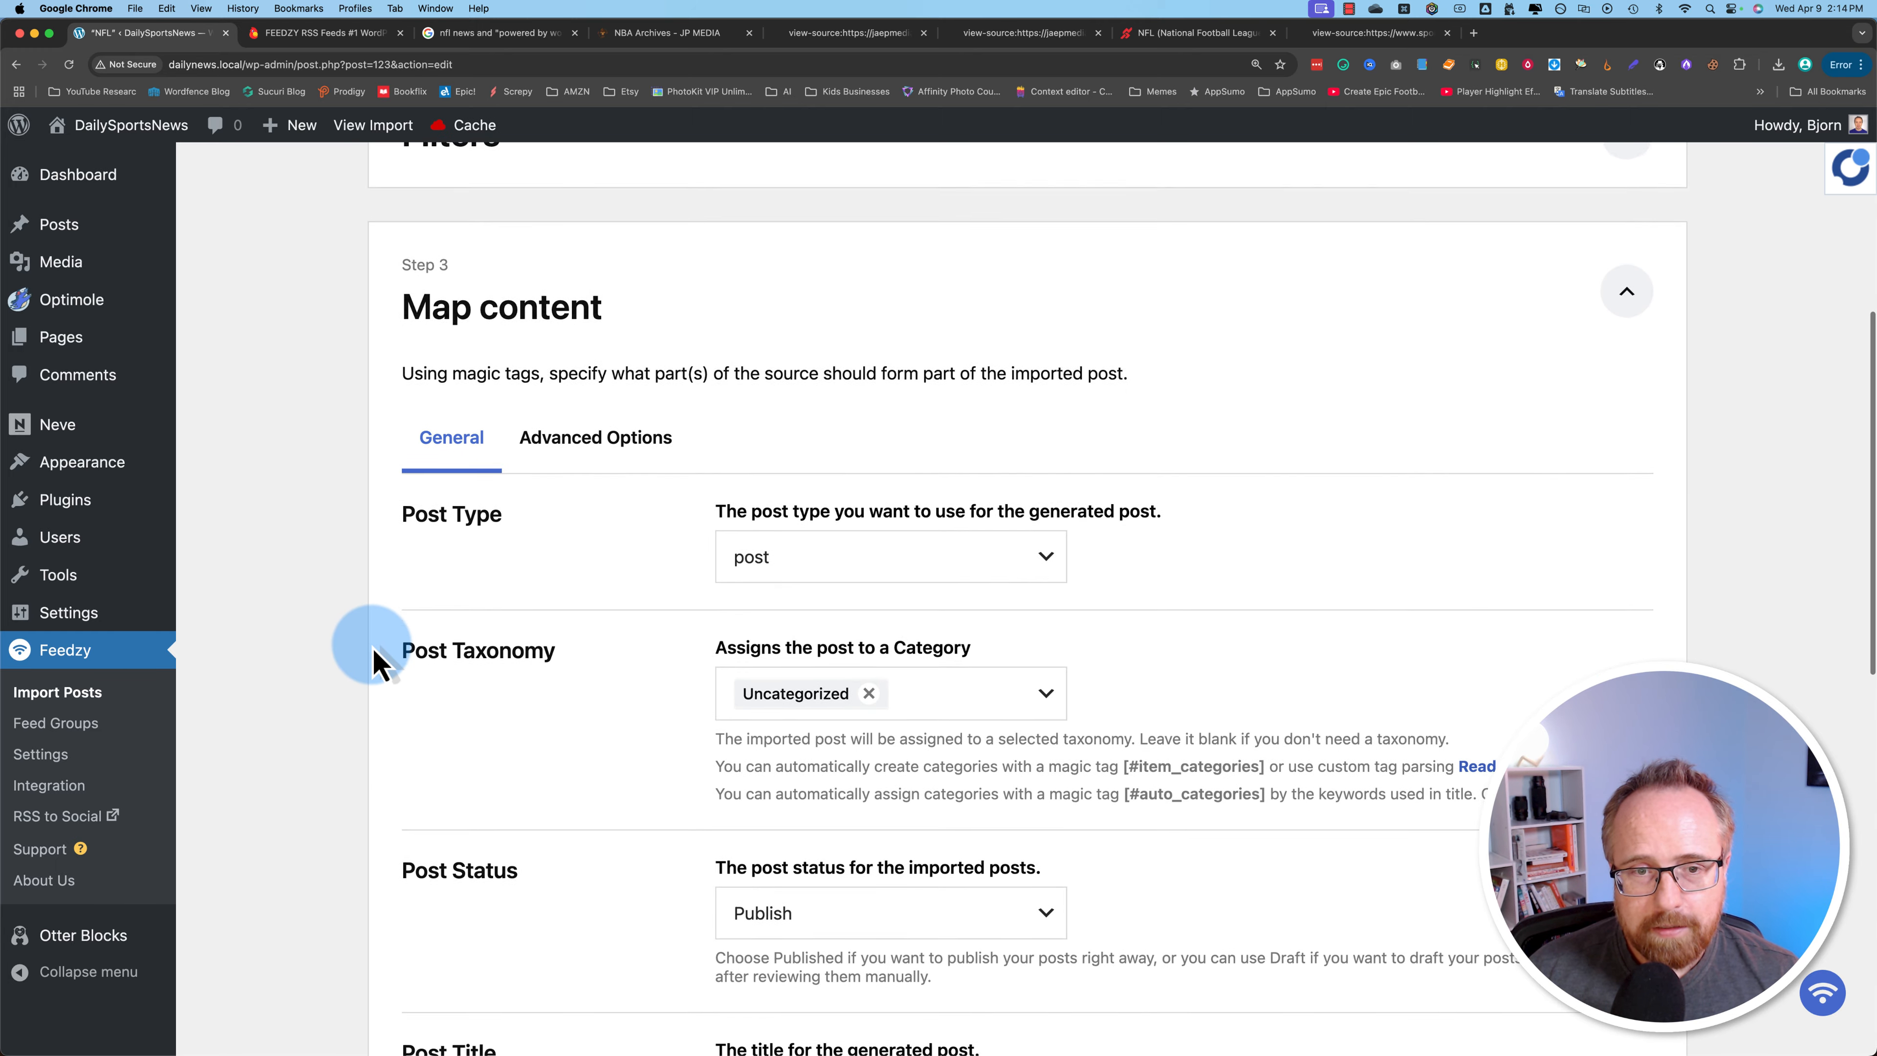
Replace the NFL import's Uncategorized post category with NFL News and save the import.
click(869, 428)
click(1022, 429)
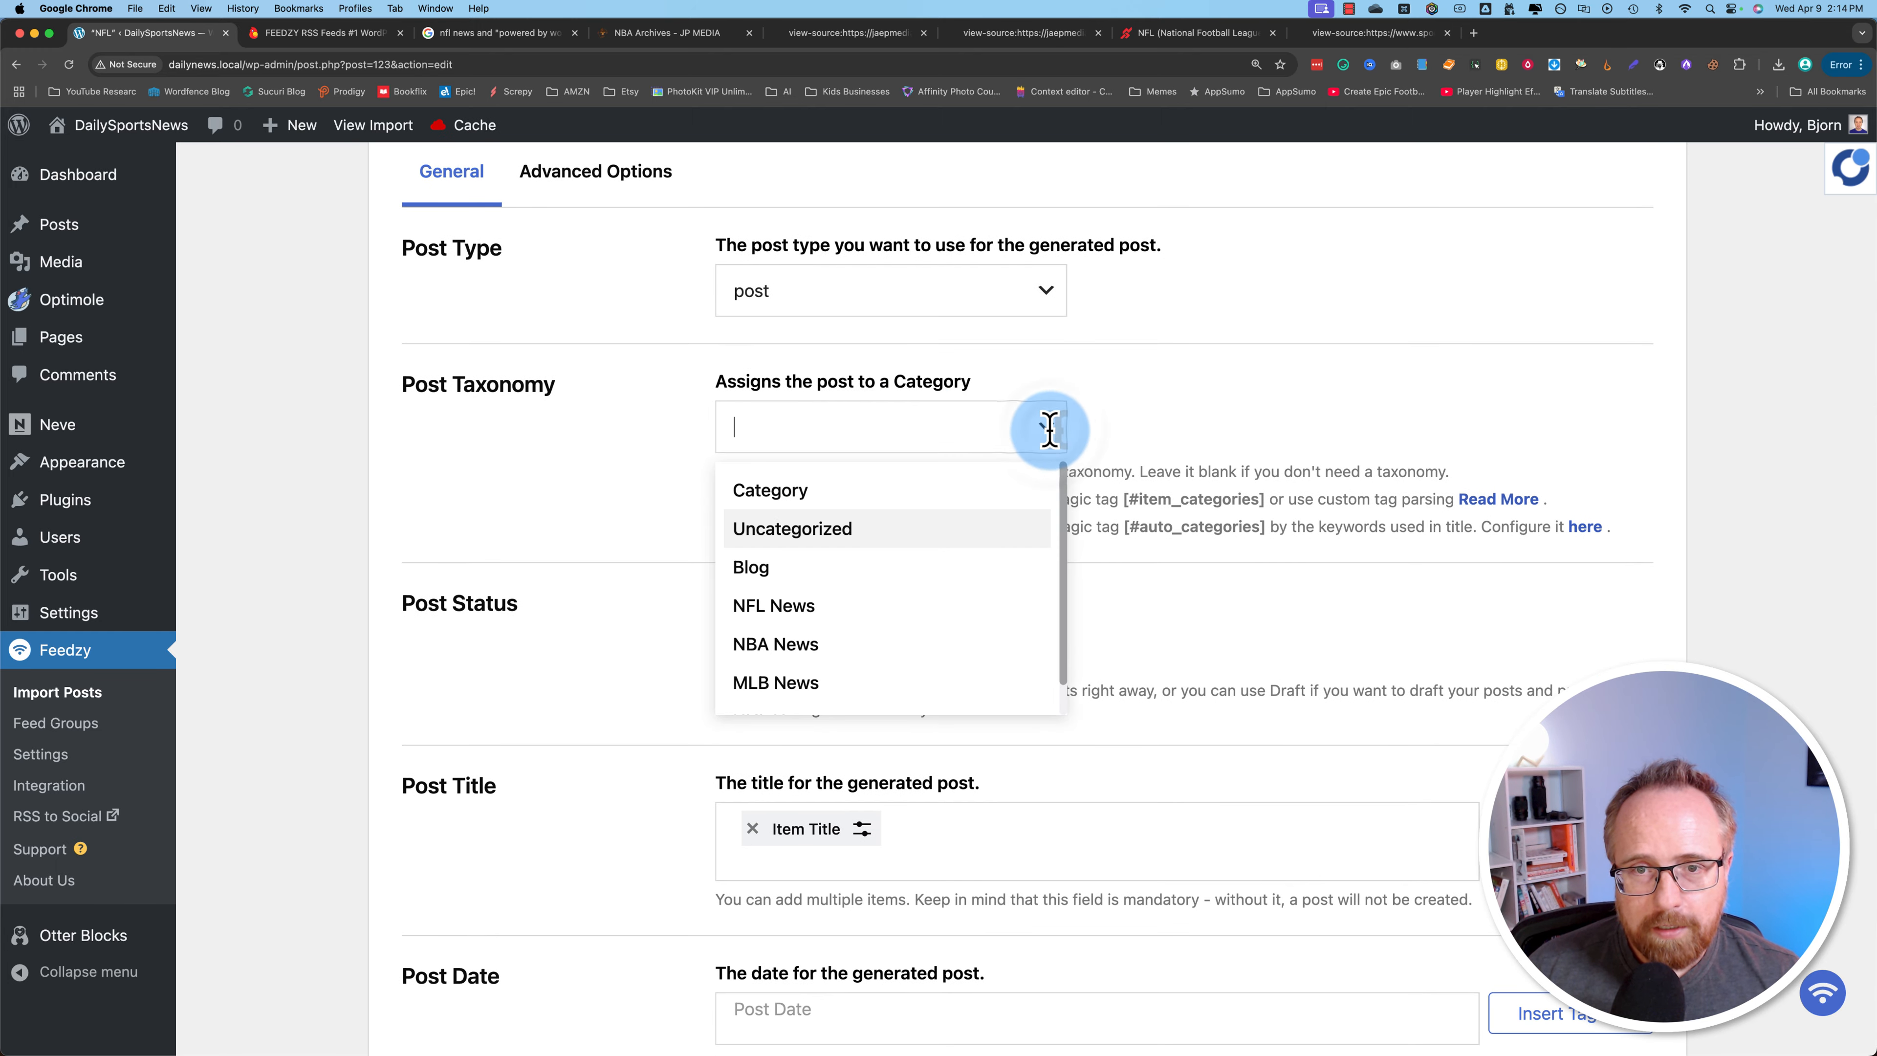
click(769, 618)
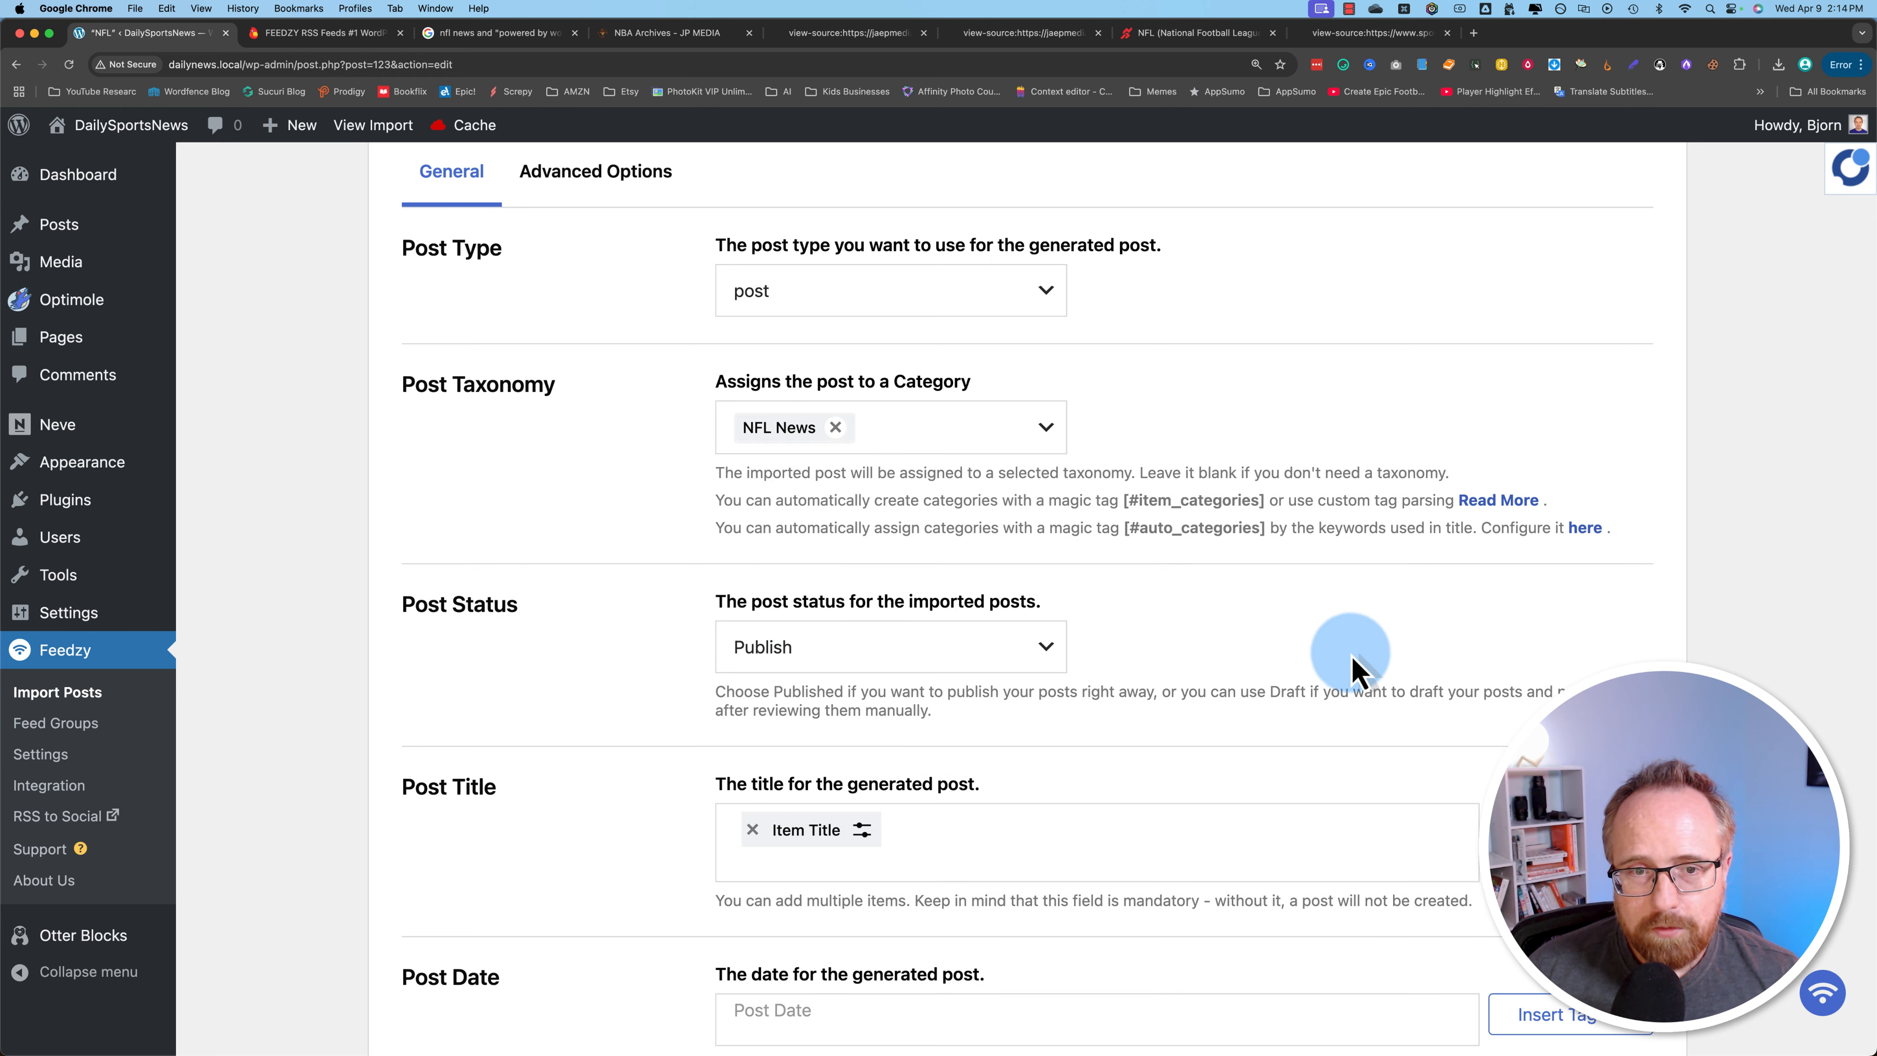
scroll(1350, 658, down, 7)
scroll(1026, 595, down, 2)
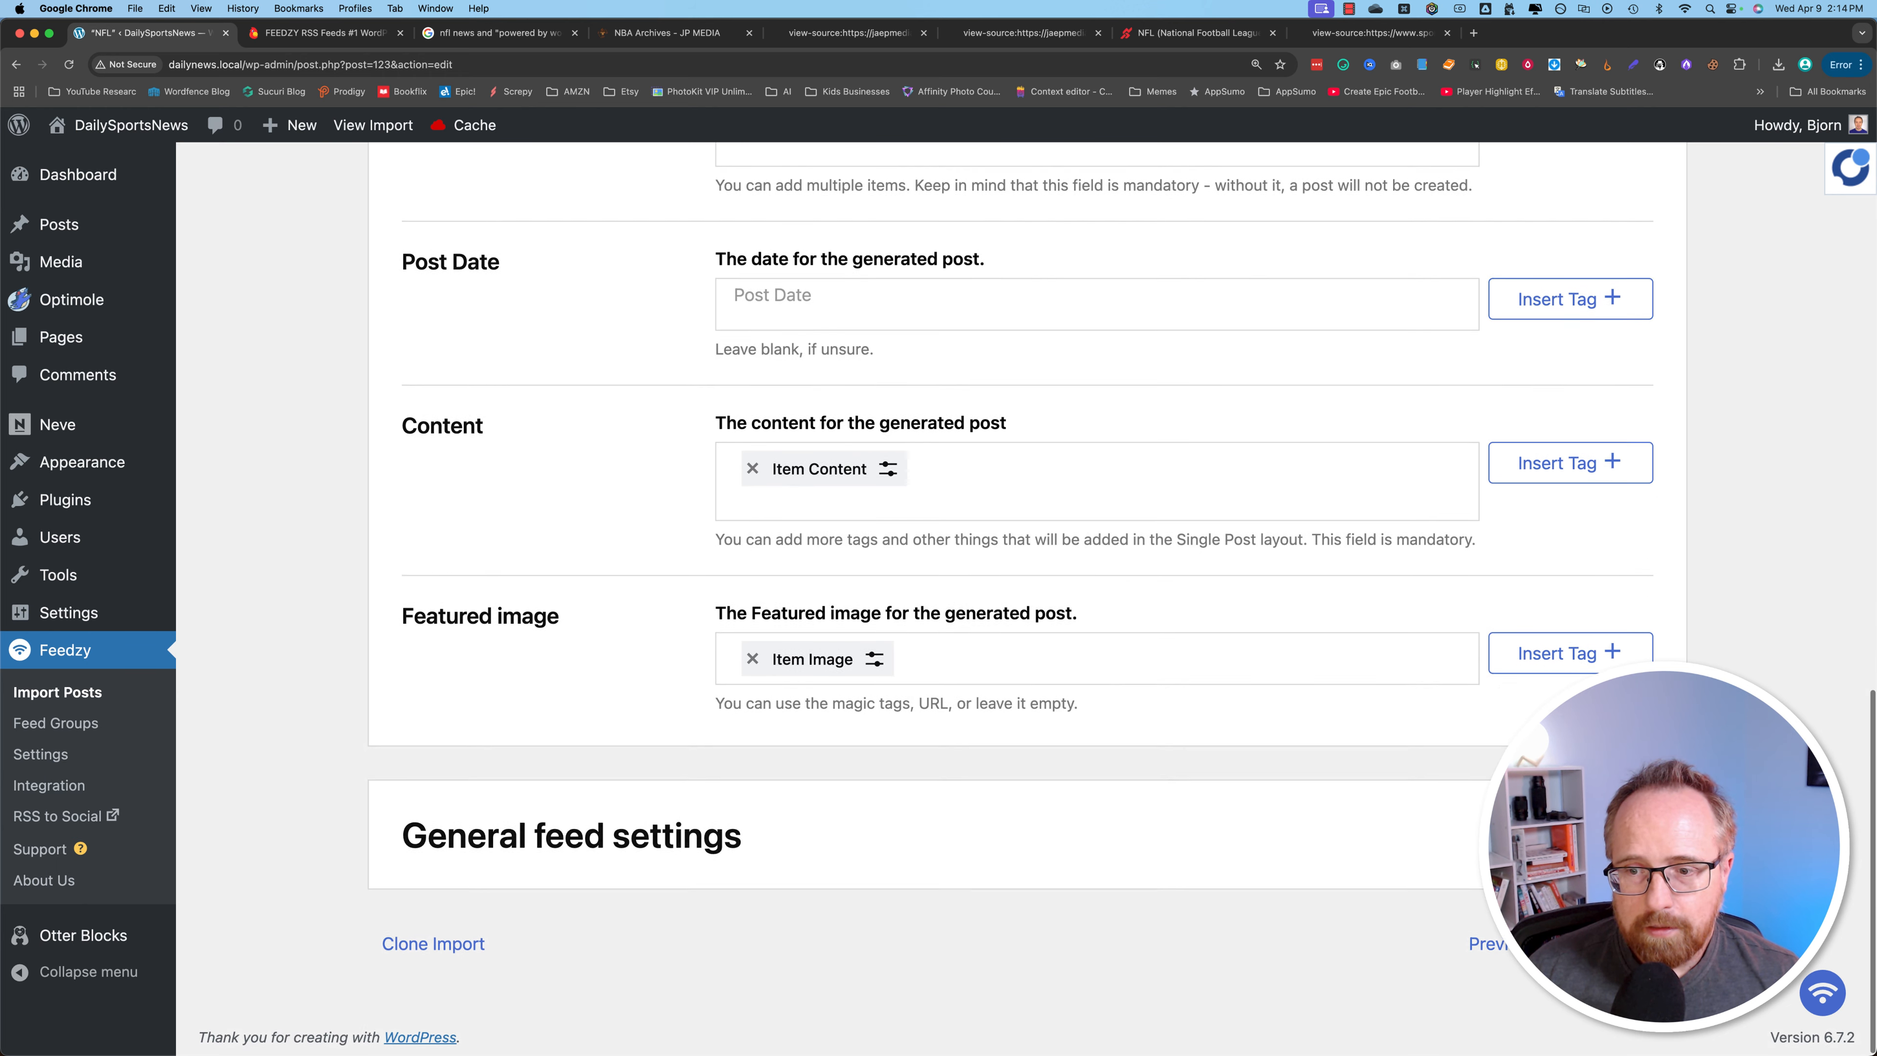
click(1639, 942)
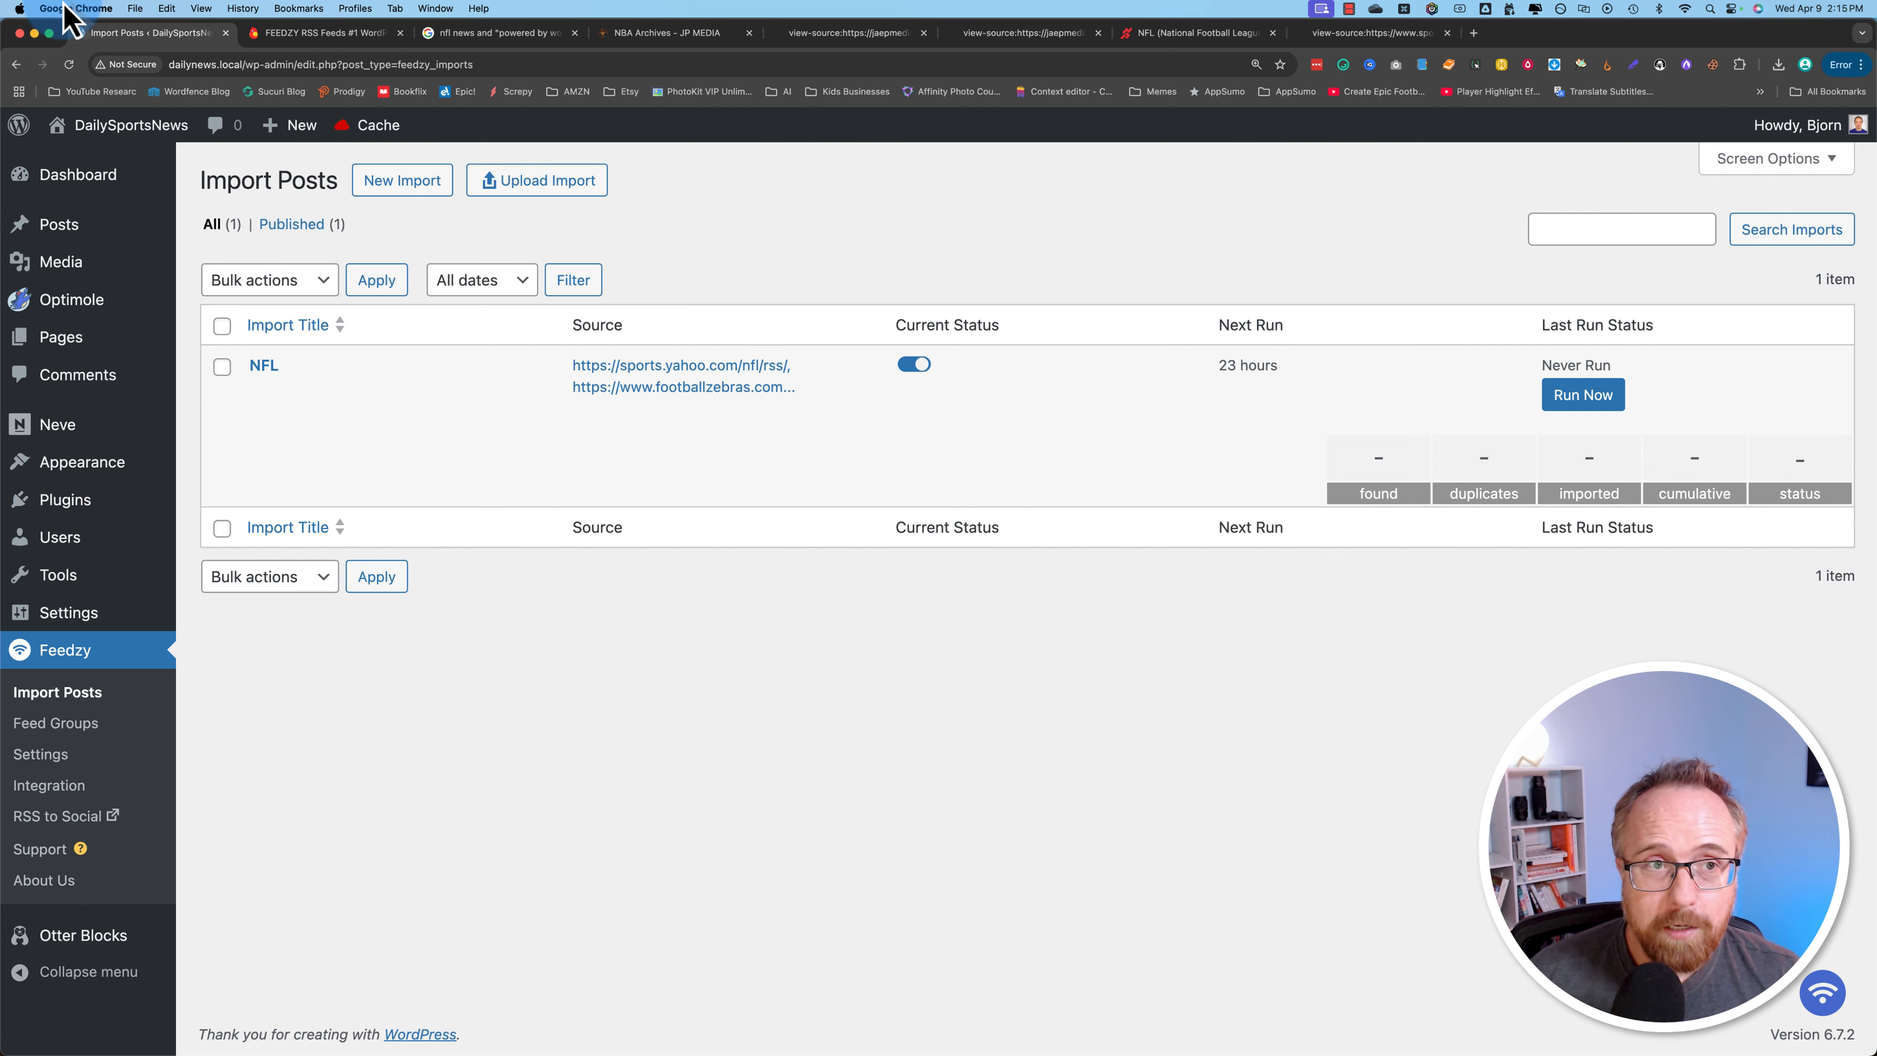
Open the All Posts list in a separate browser tab and run the NFL import from the import list.
mouse_move(63, 236)
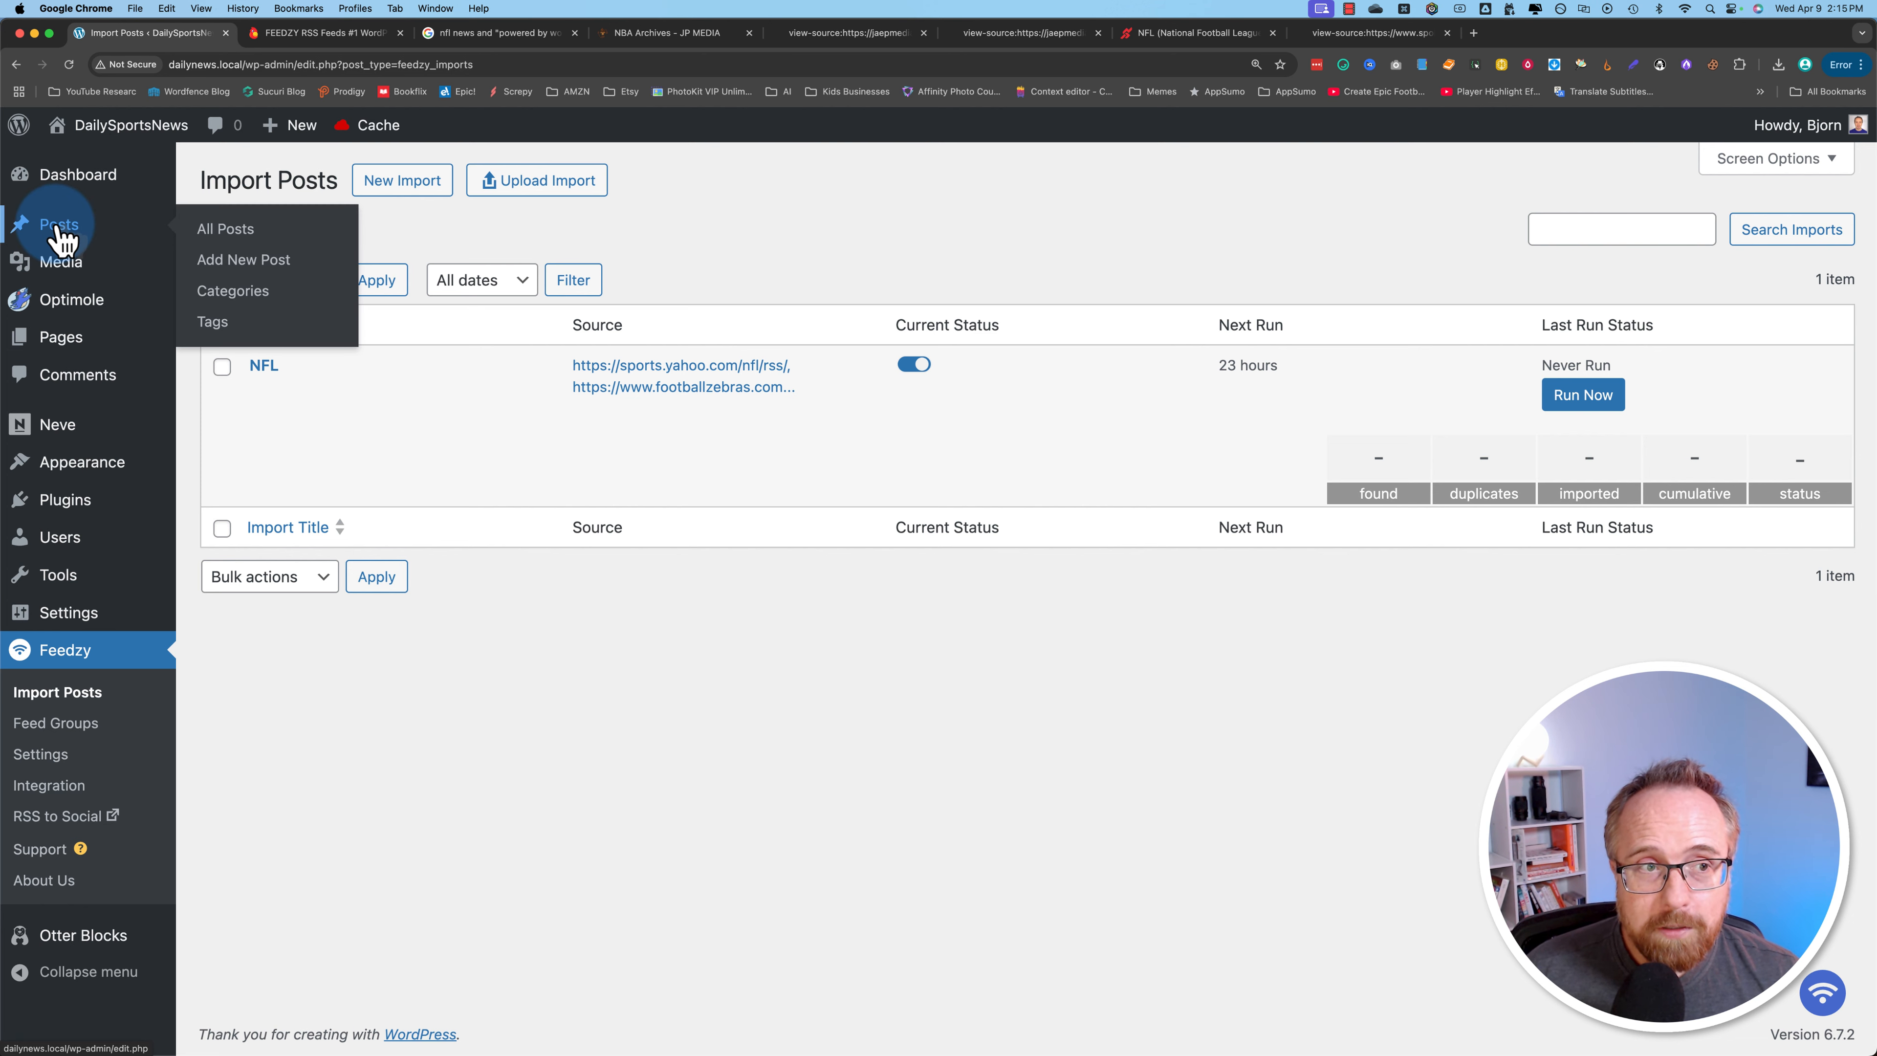
super+click(219, 237)
click(317, 33)
click(707, 343)
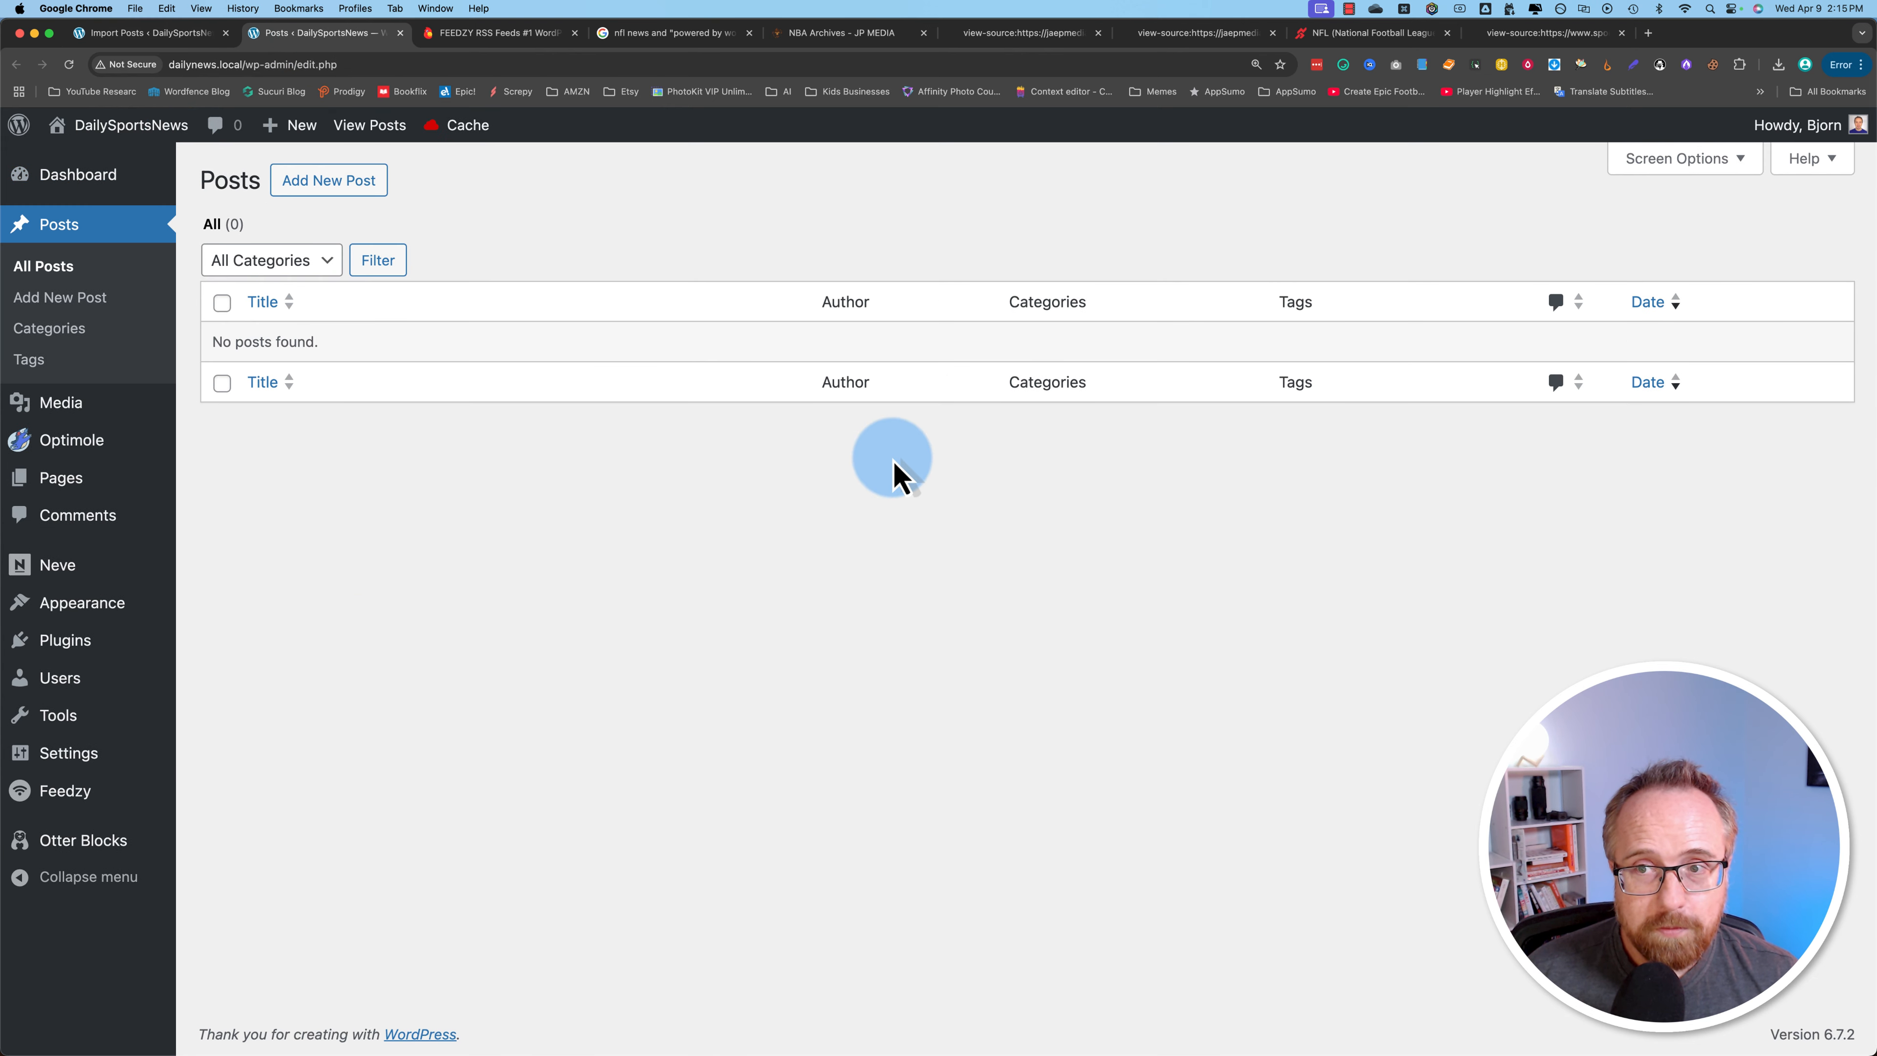
click(130, 37)
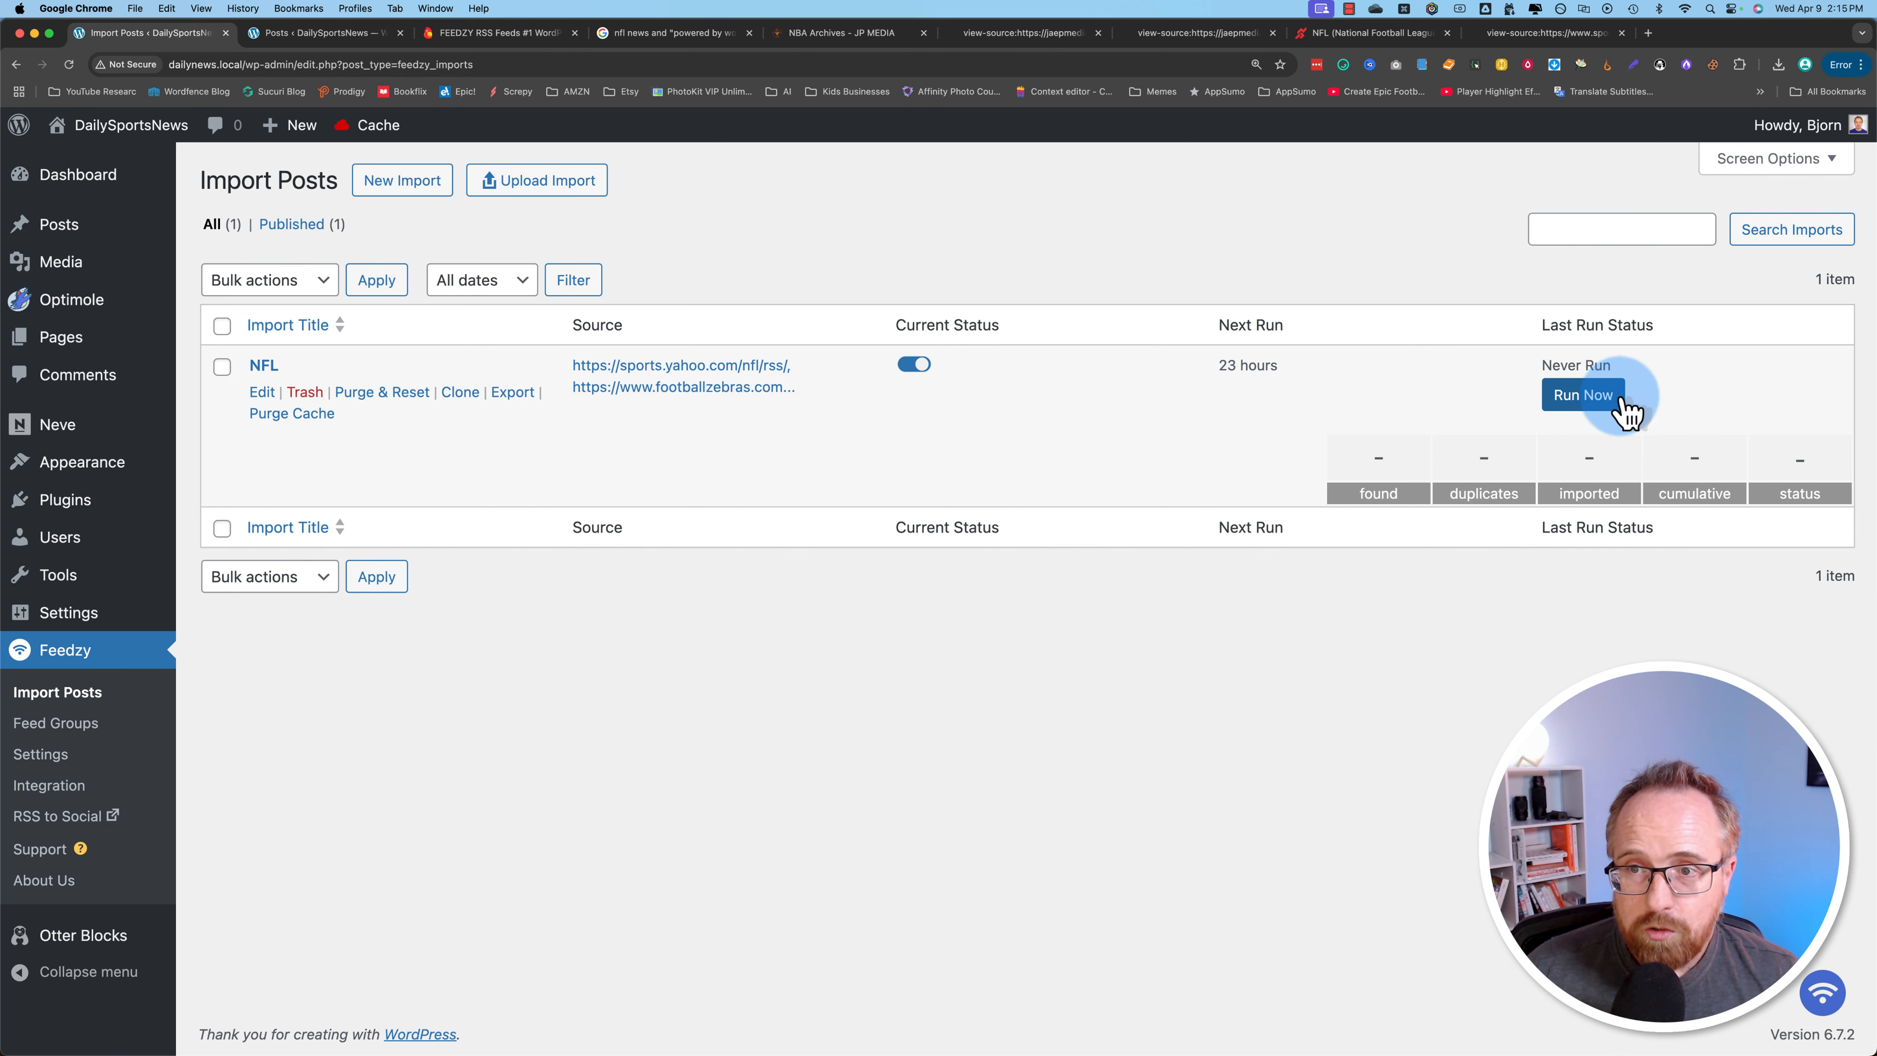
click(1579, 399)
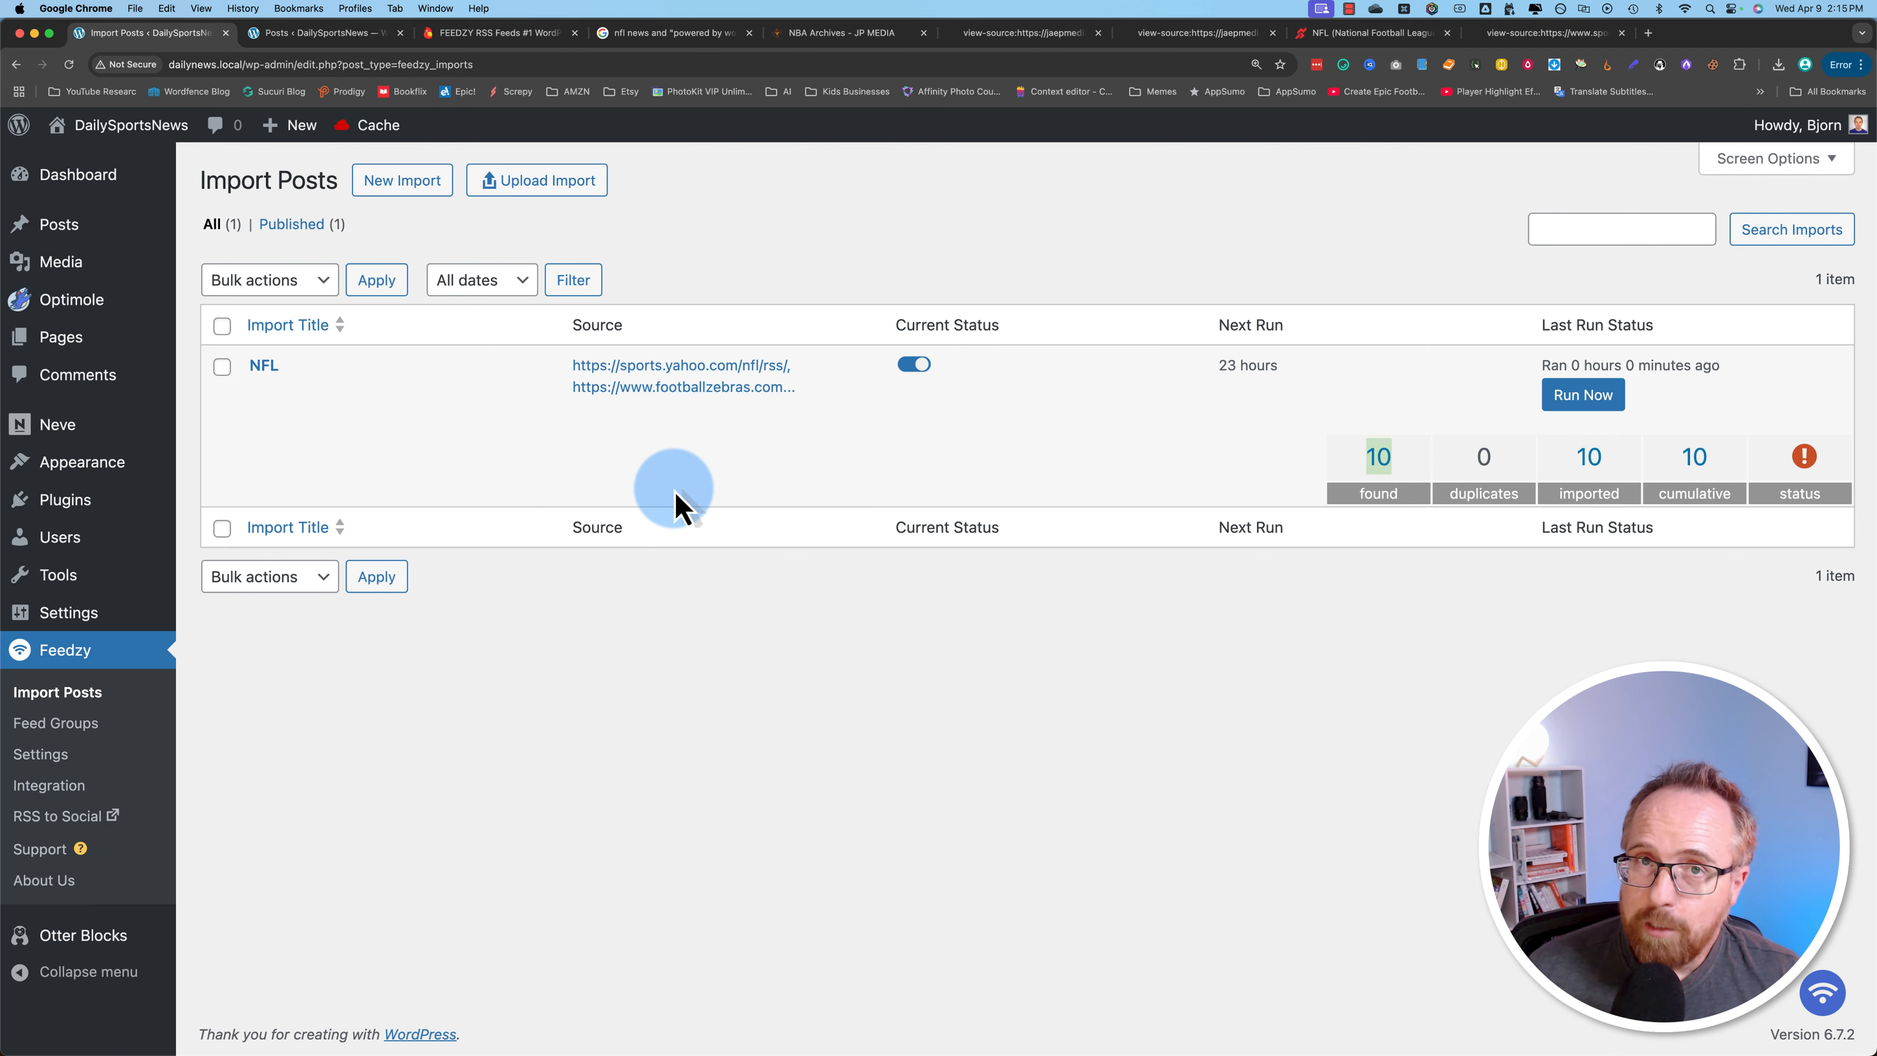
Review the Auto-Delete setting in the NFL import's general feed settings and return to the import list.
mouse_move(250, 427)
click(262, 392)
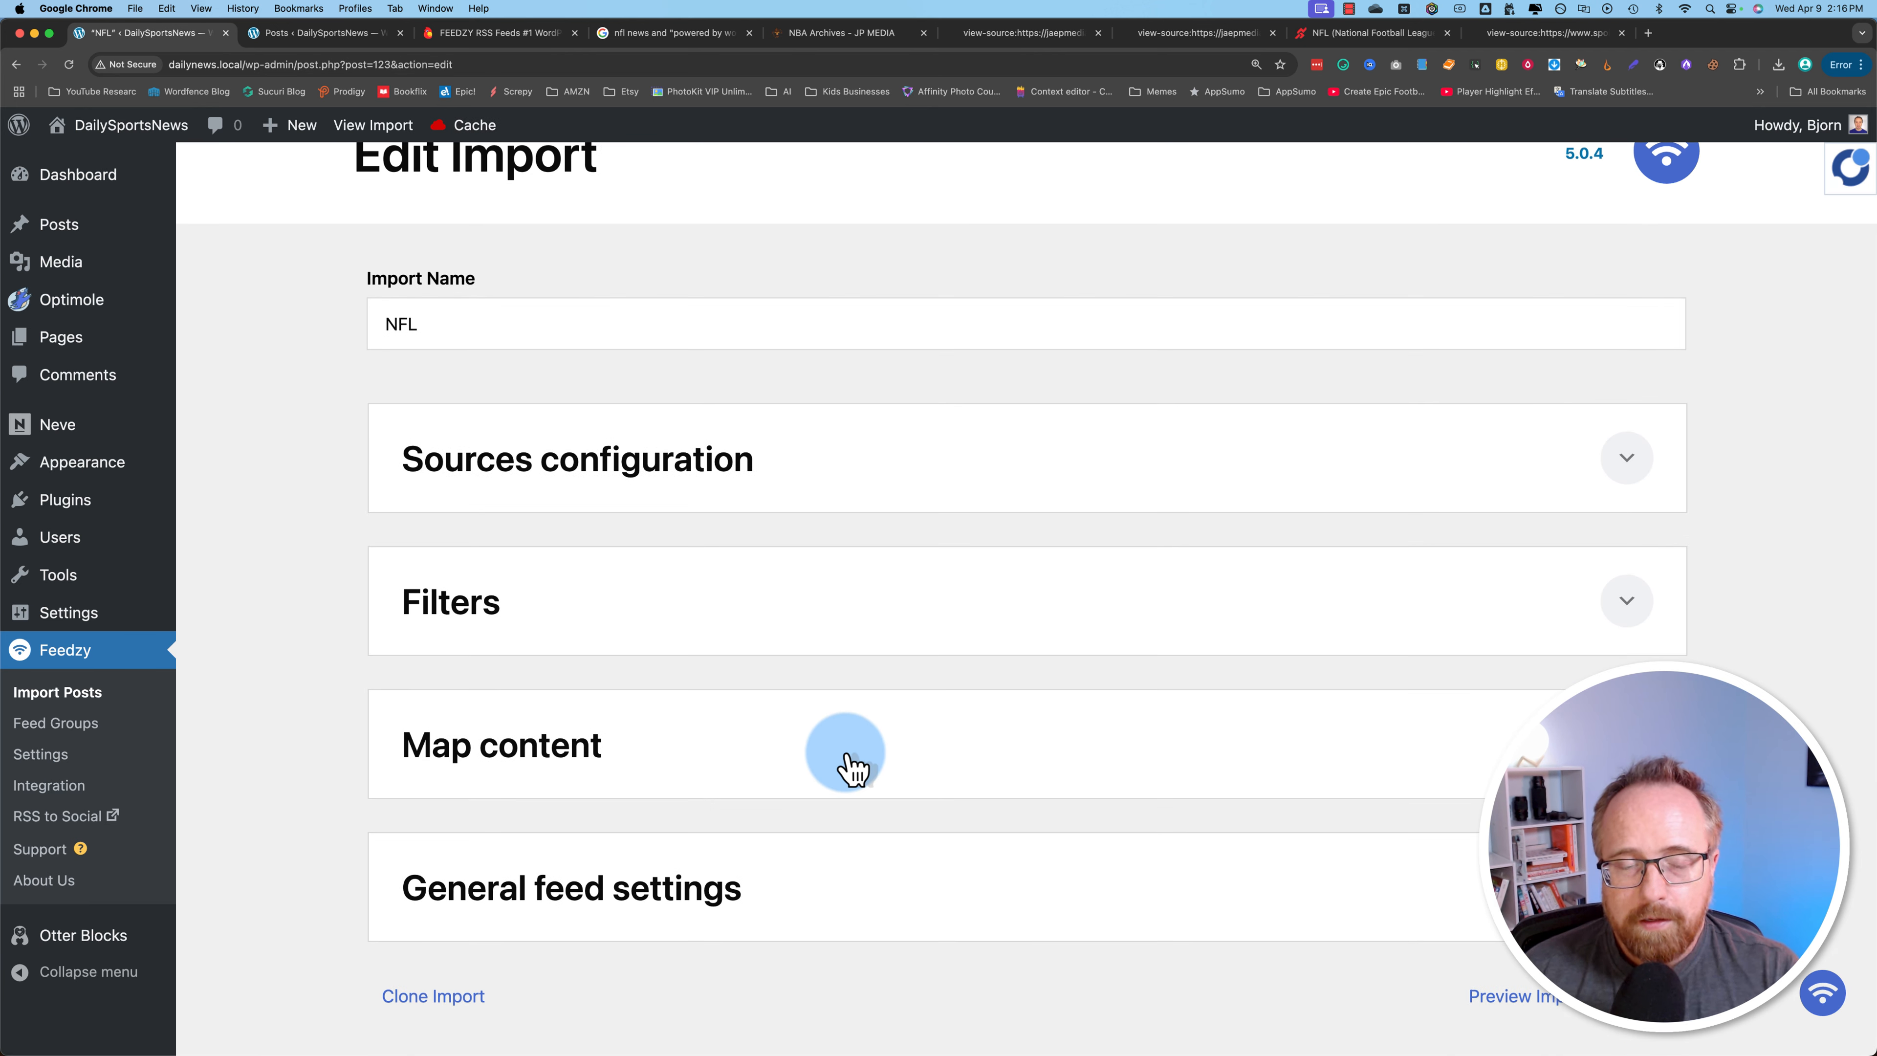
click(687, 917)
scroll(678, 928, down, 10)
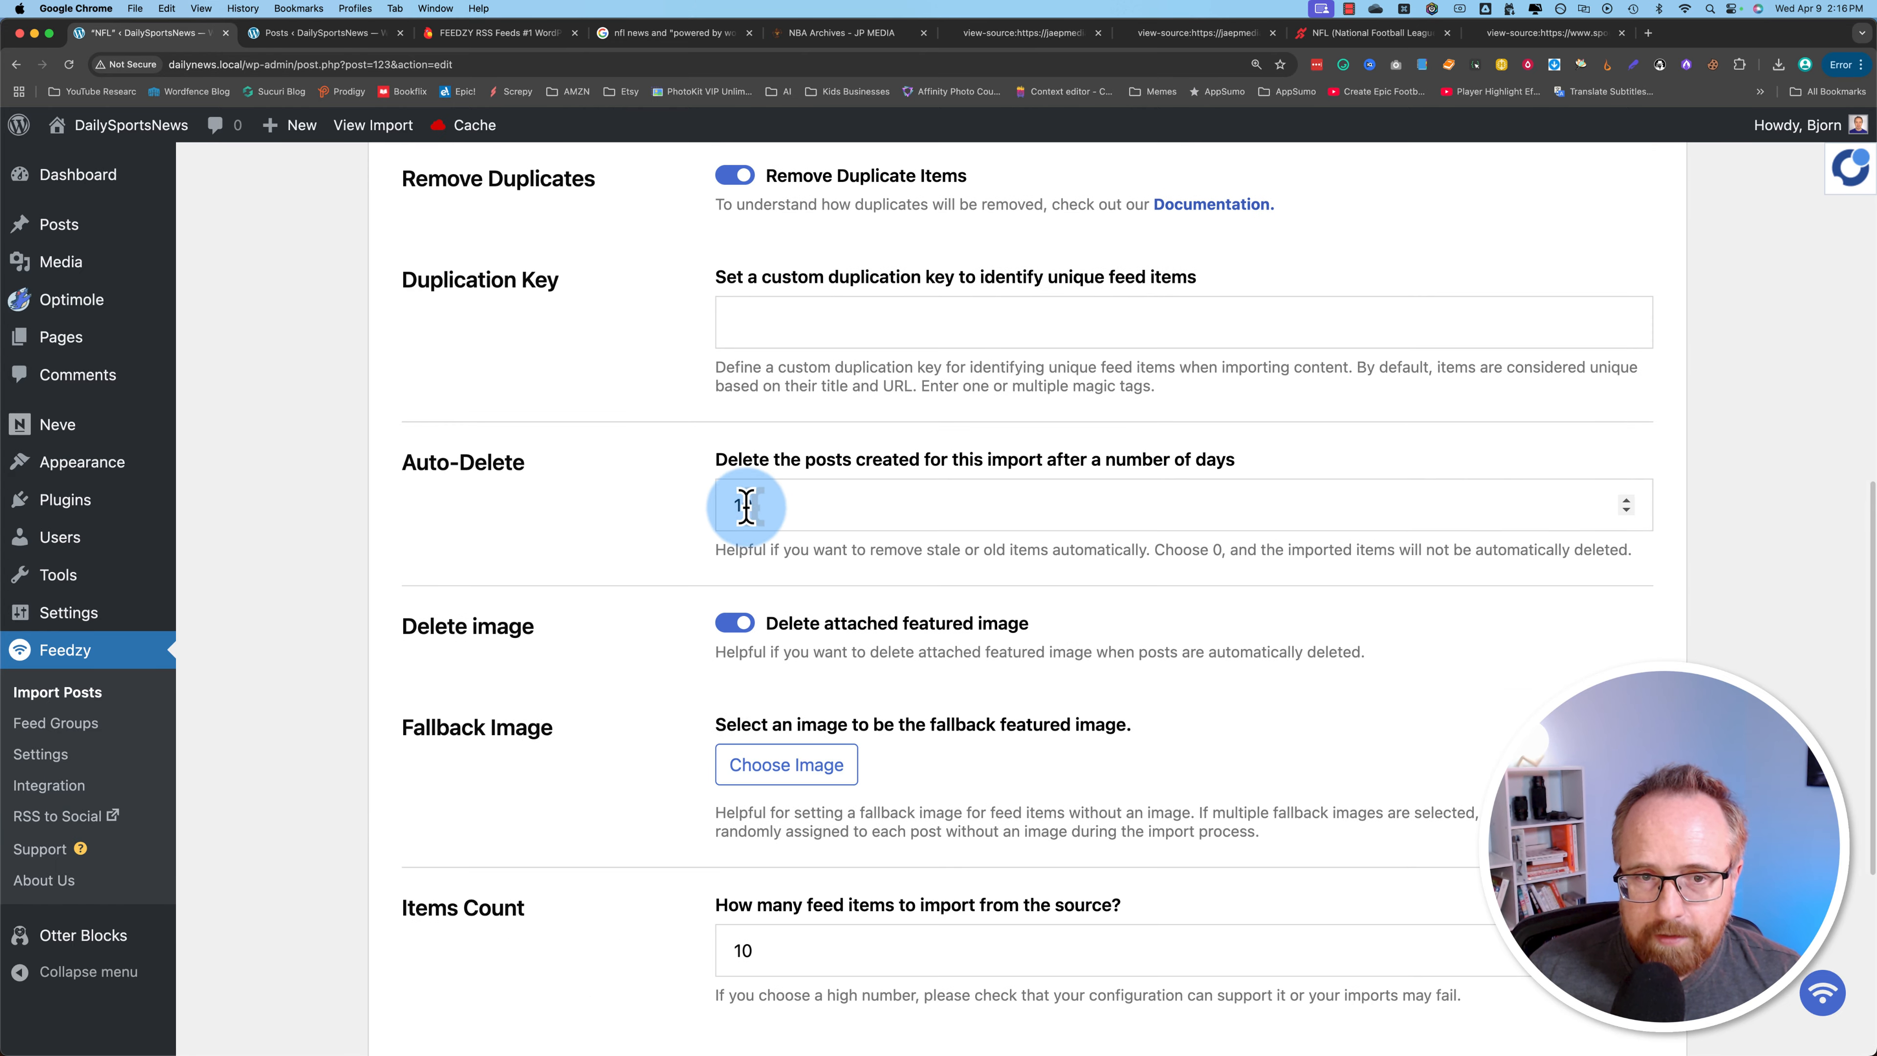
click(728, 507)
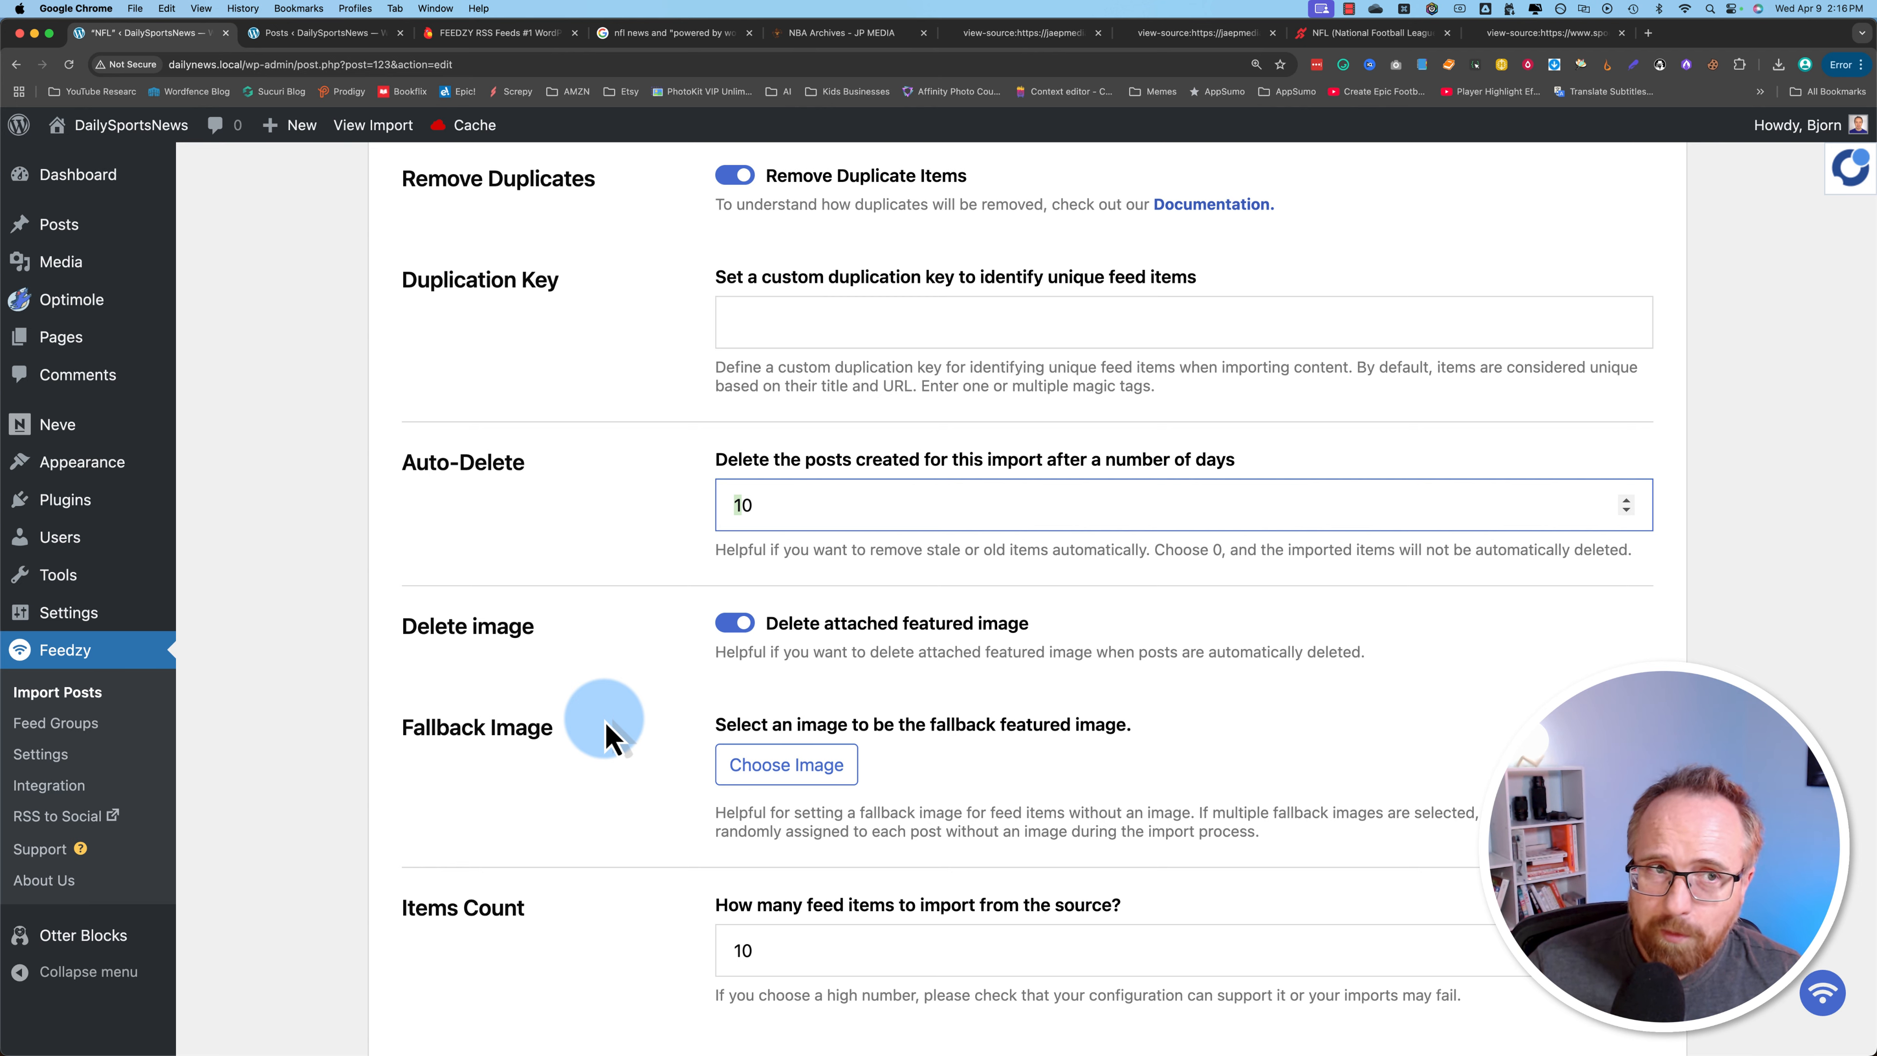
mouse_move(288, 128)
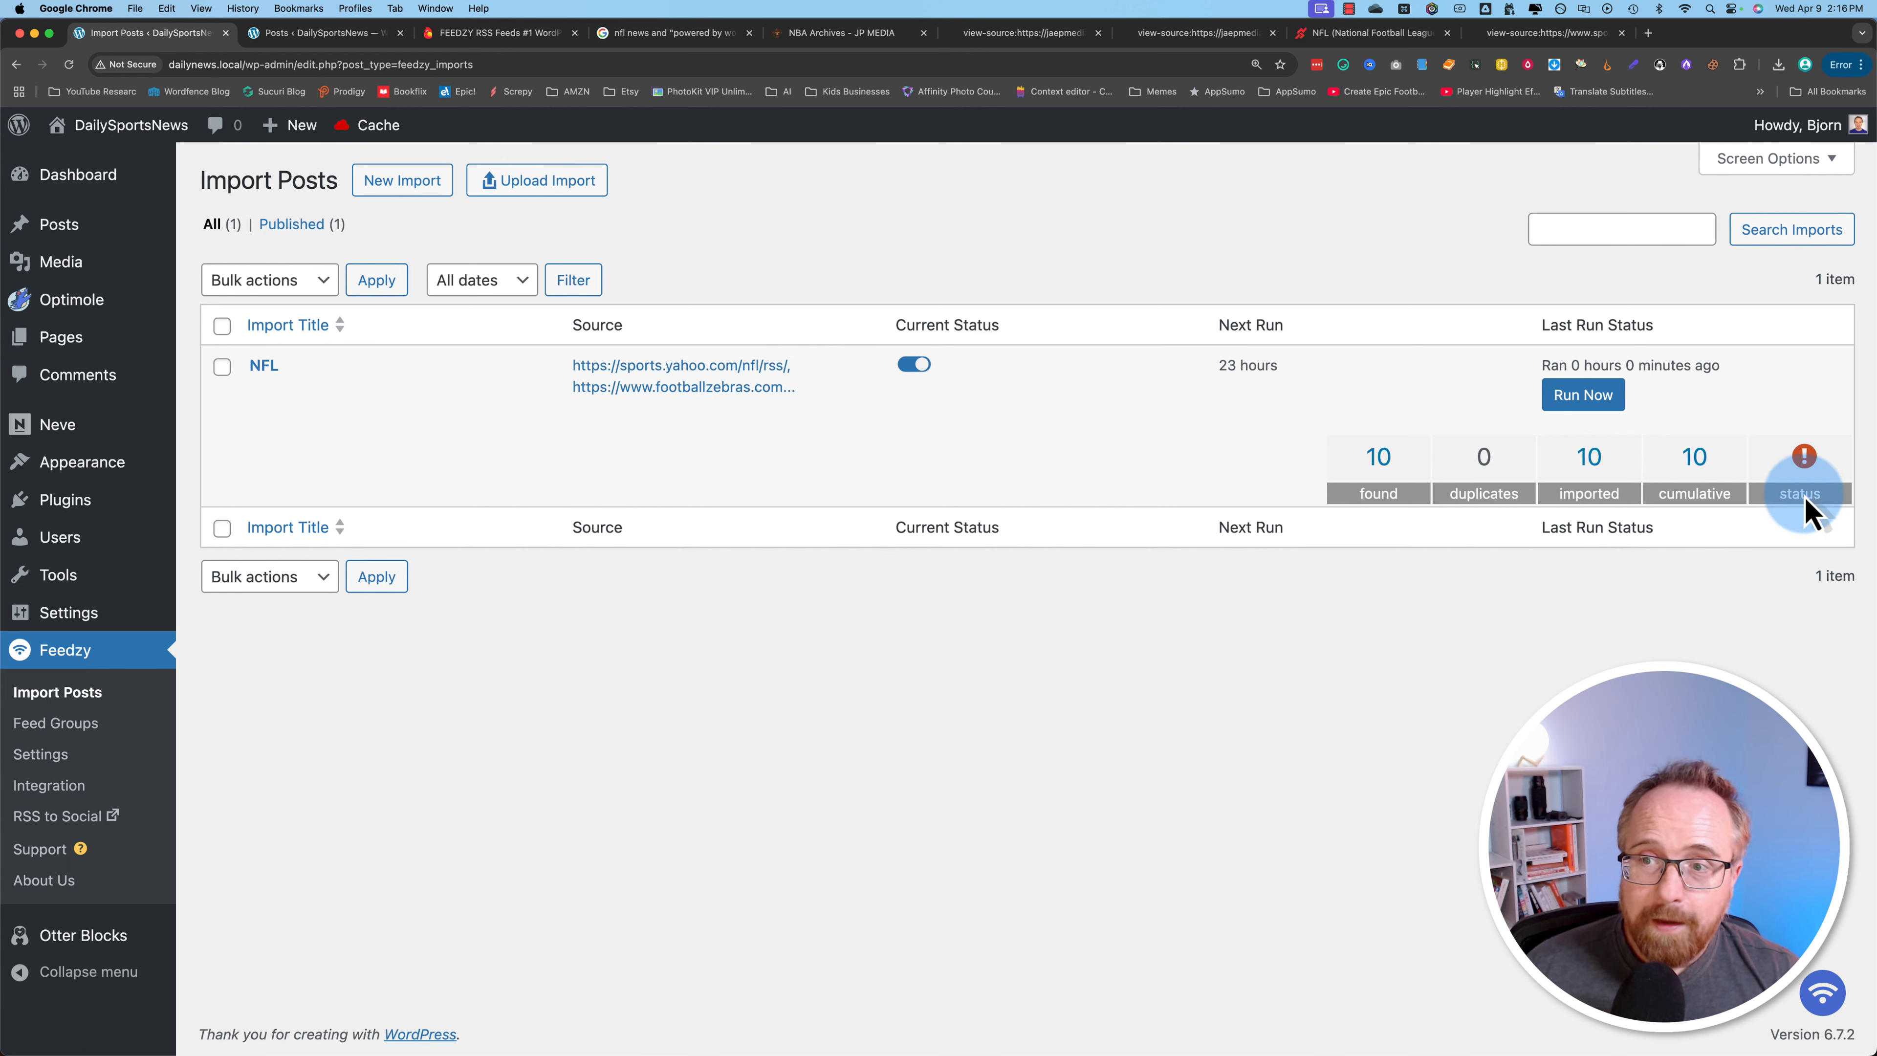
Read the error details behind the NFL import's status and close them.
click(1805, 458)
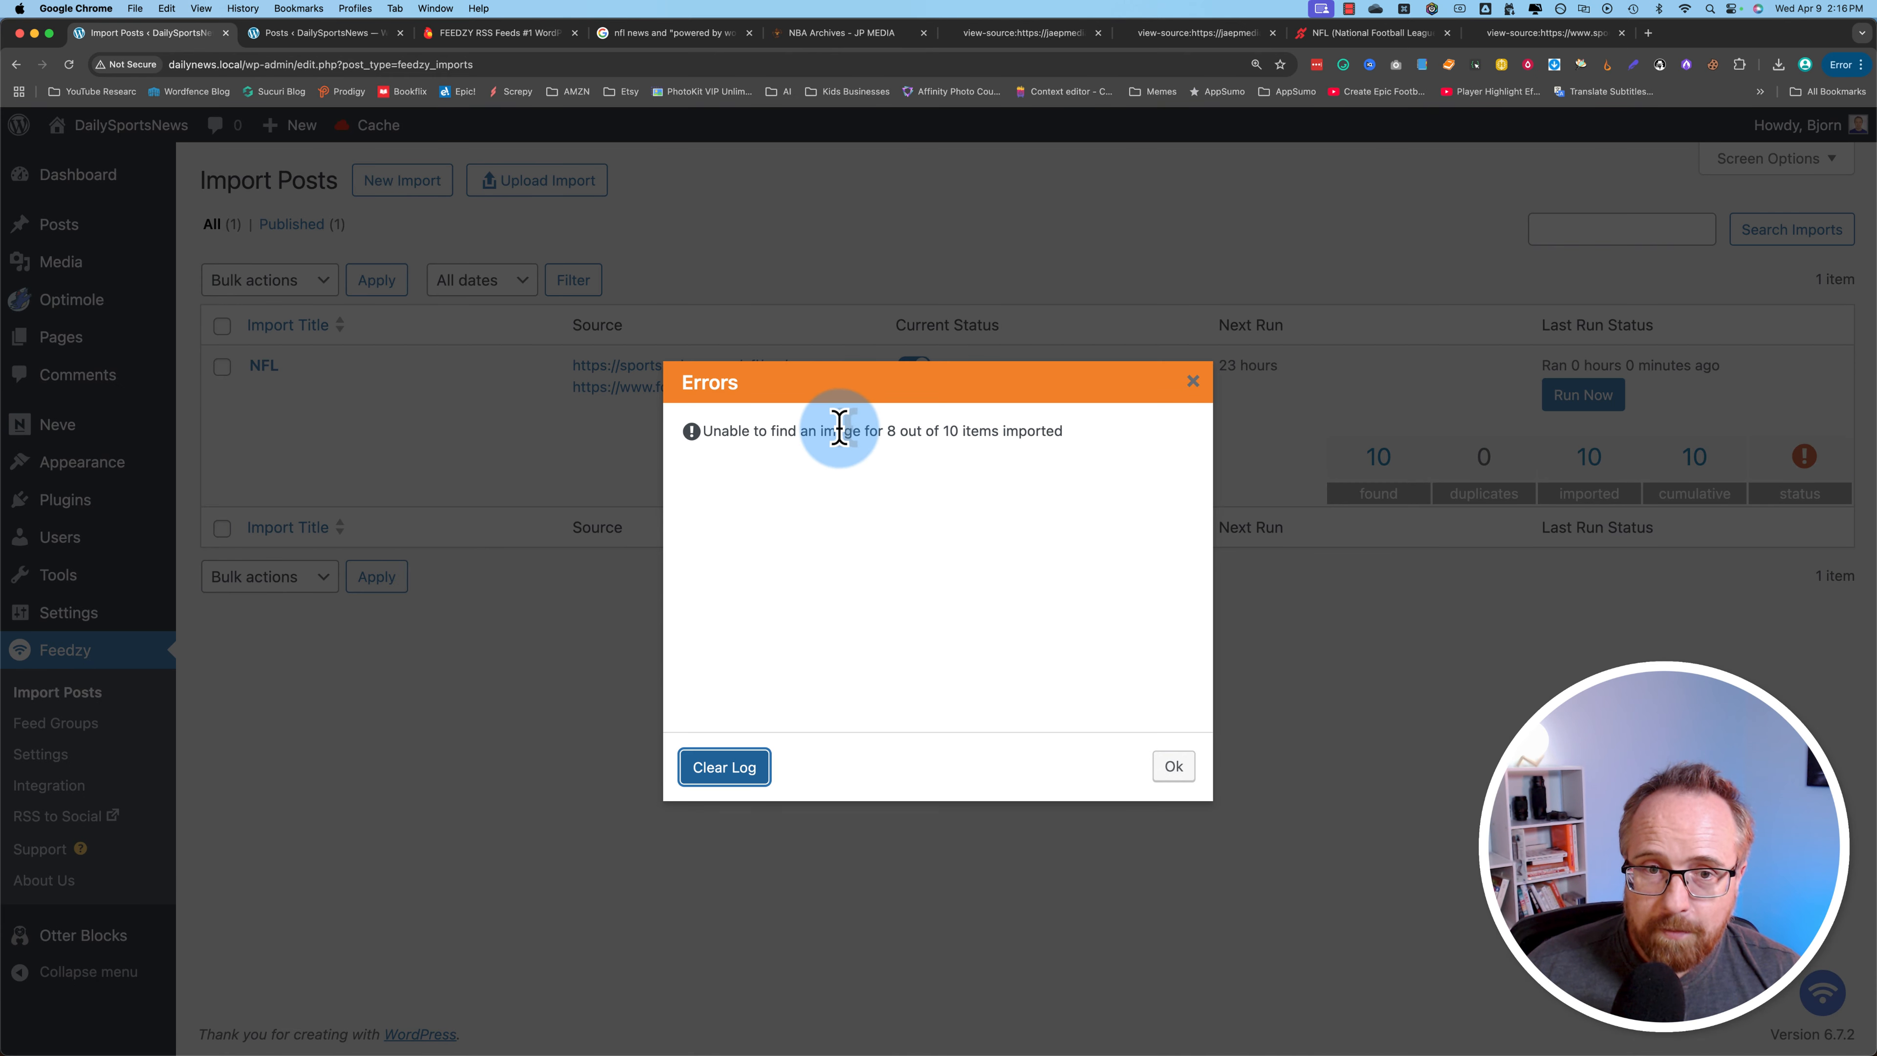
click(1156, 390)
click(1194, 382)
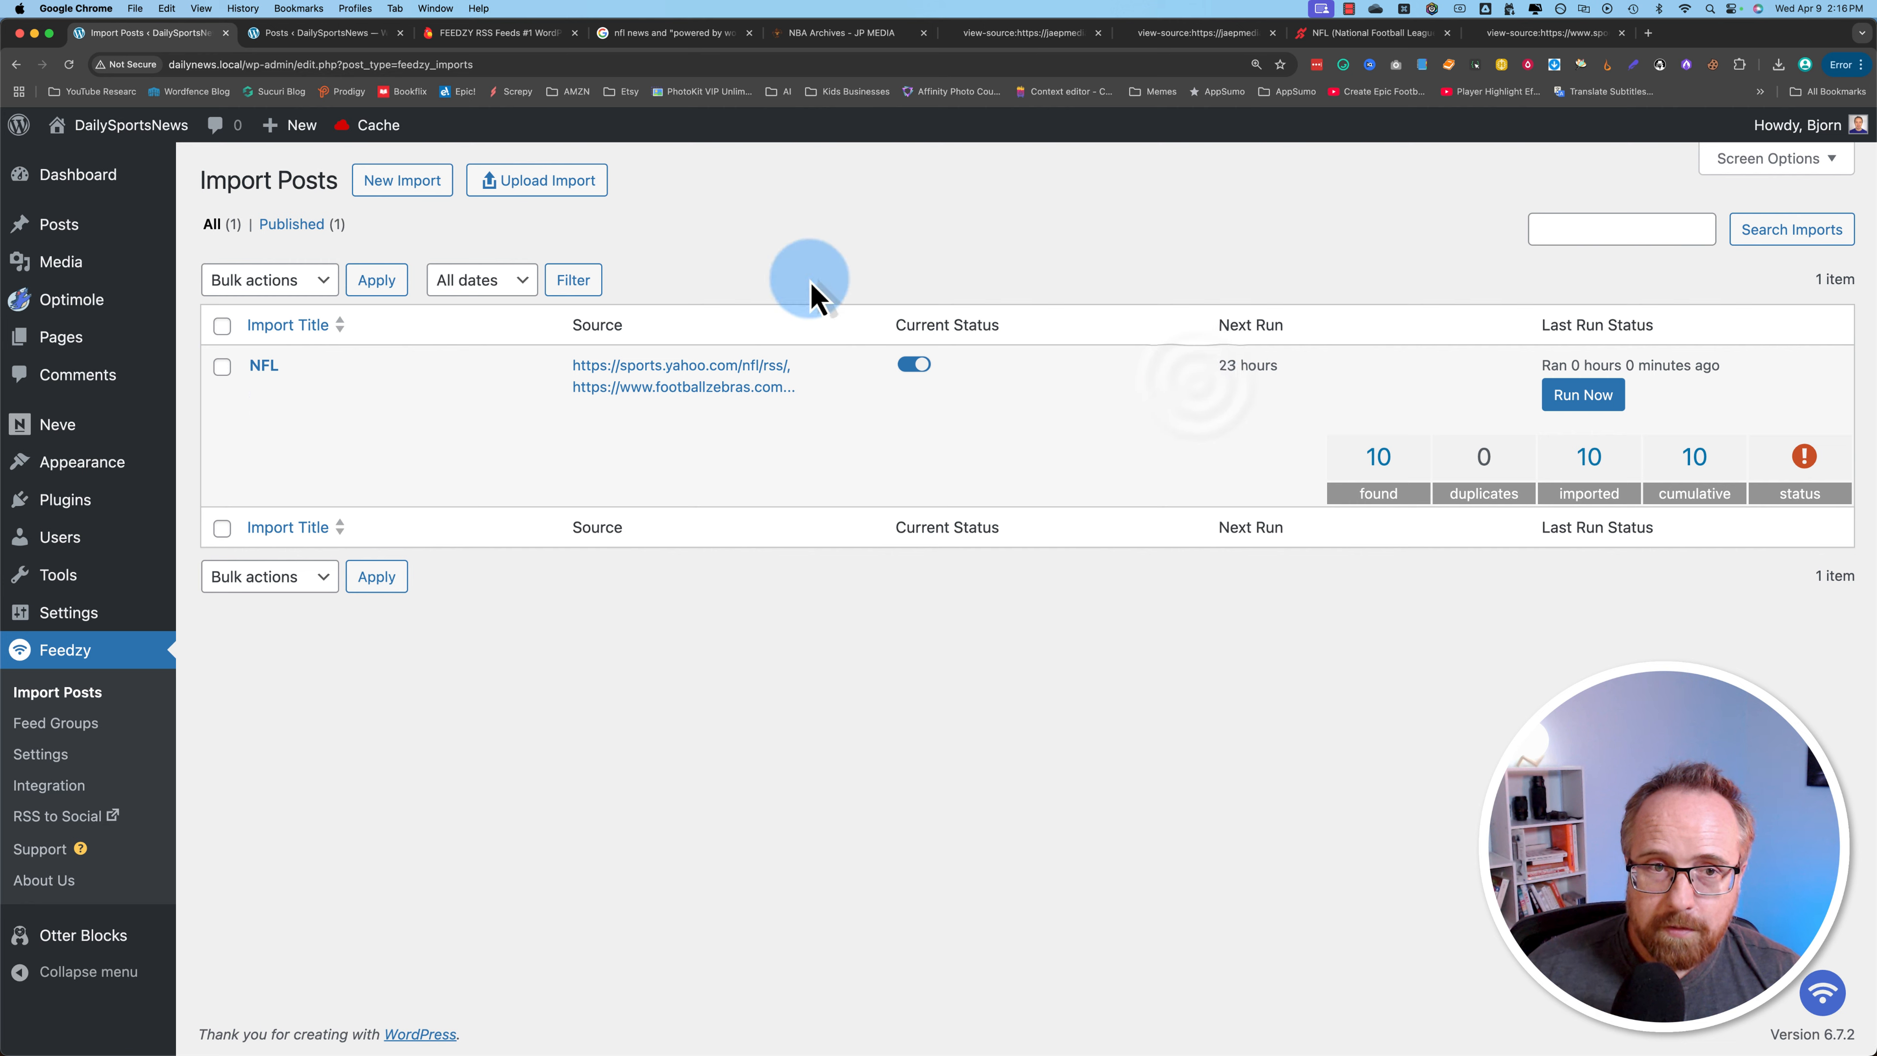
Refresh the posts list and look through the imported NFL posts.
click(317, 32)
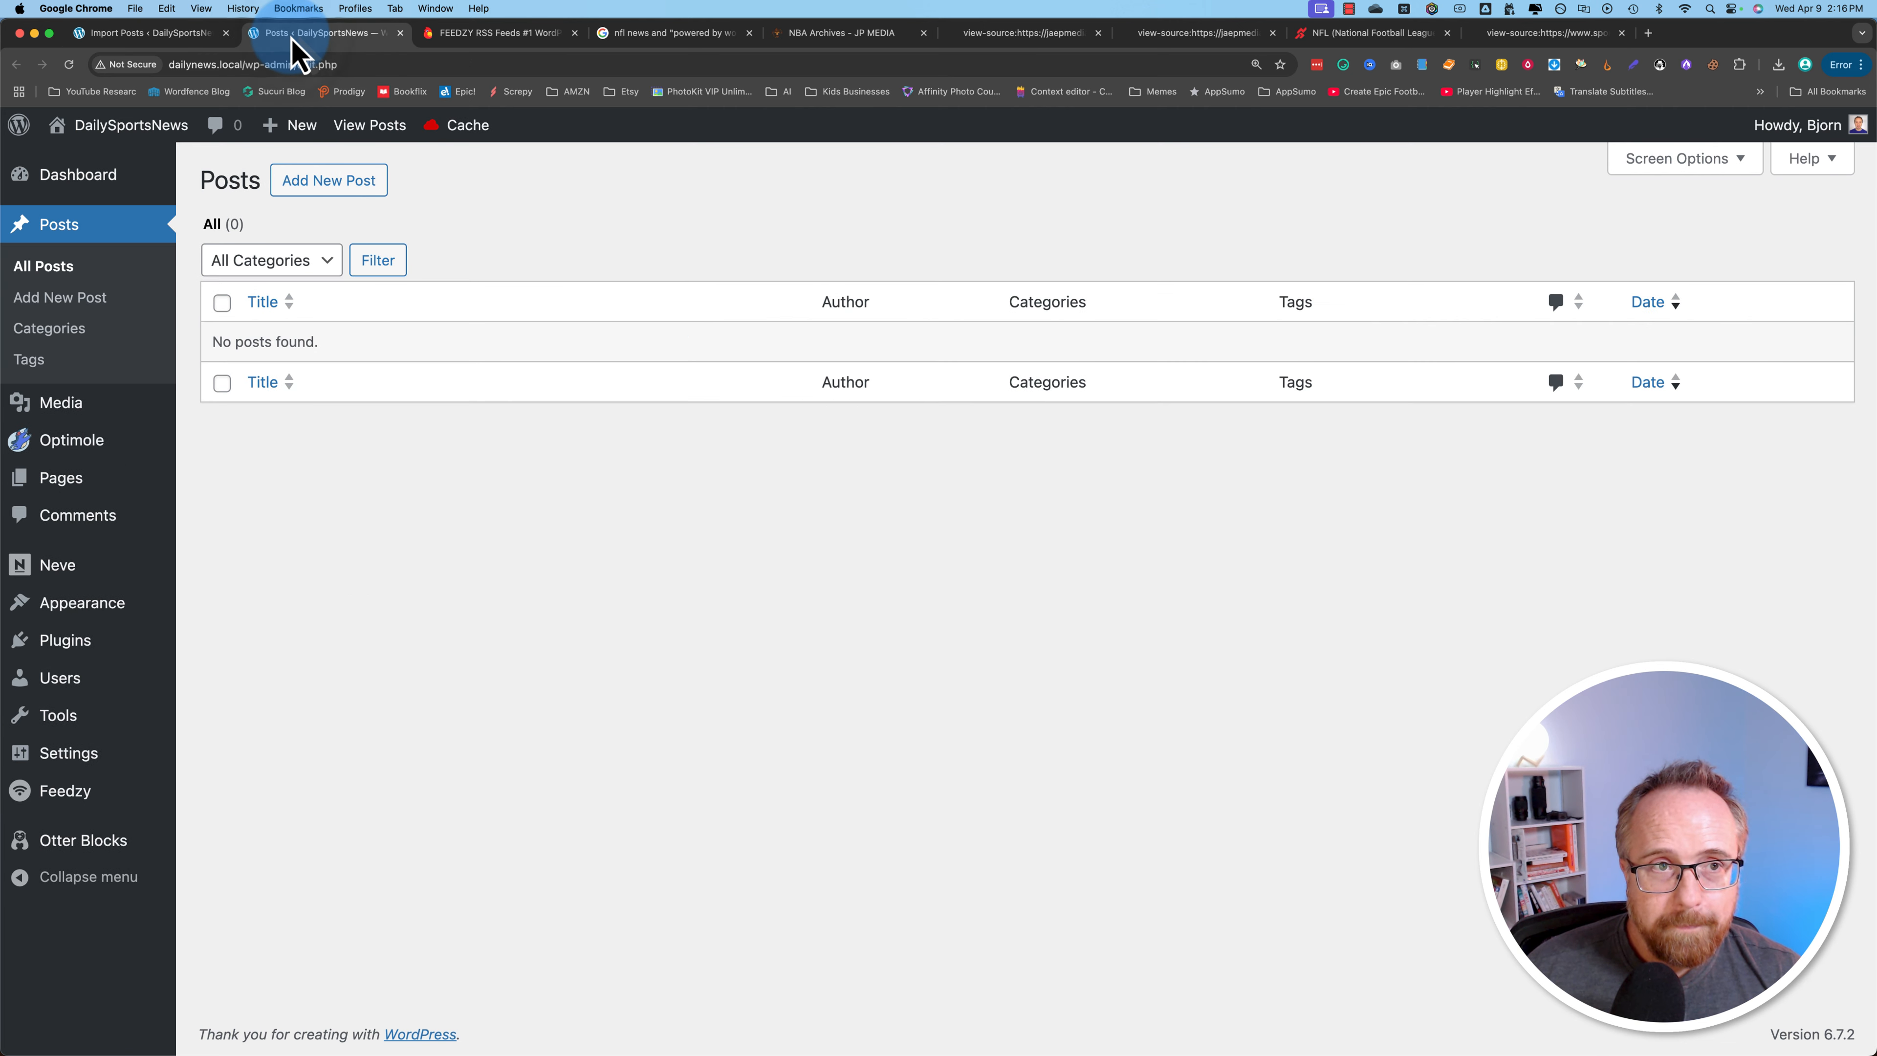
click(69, 64)
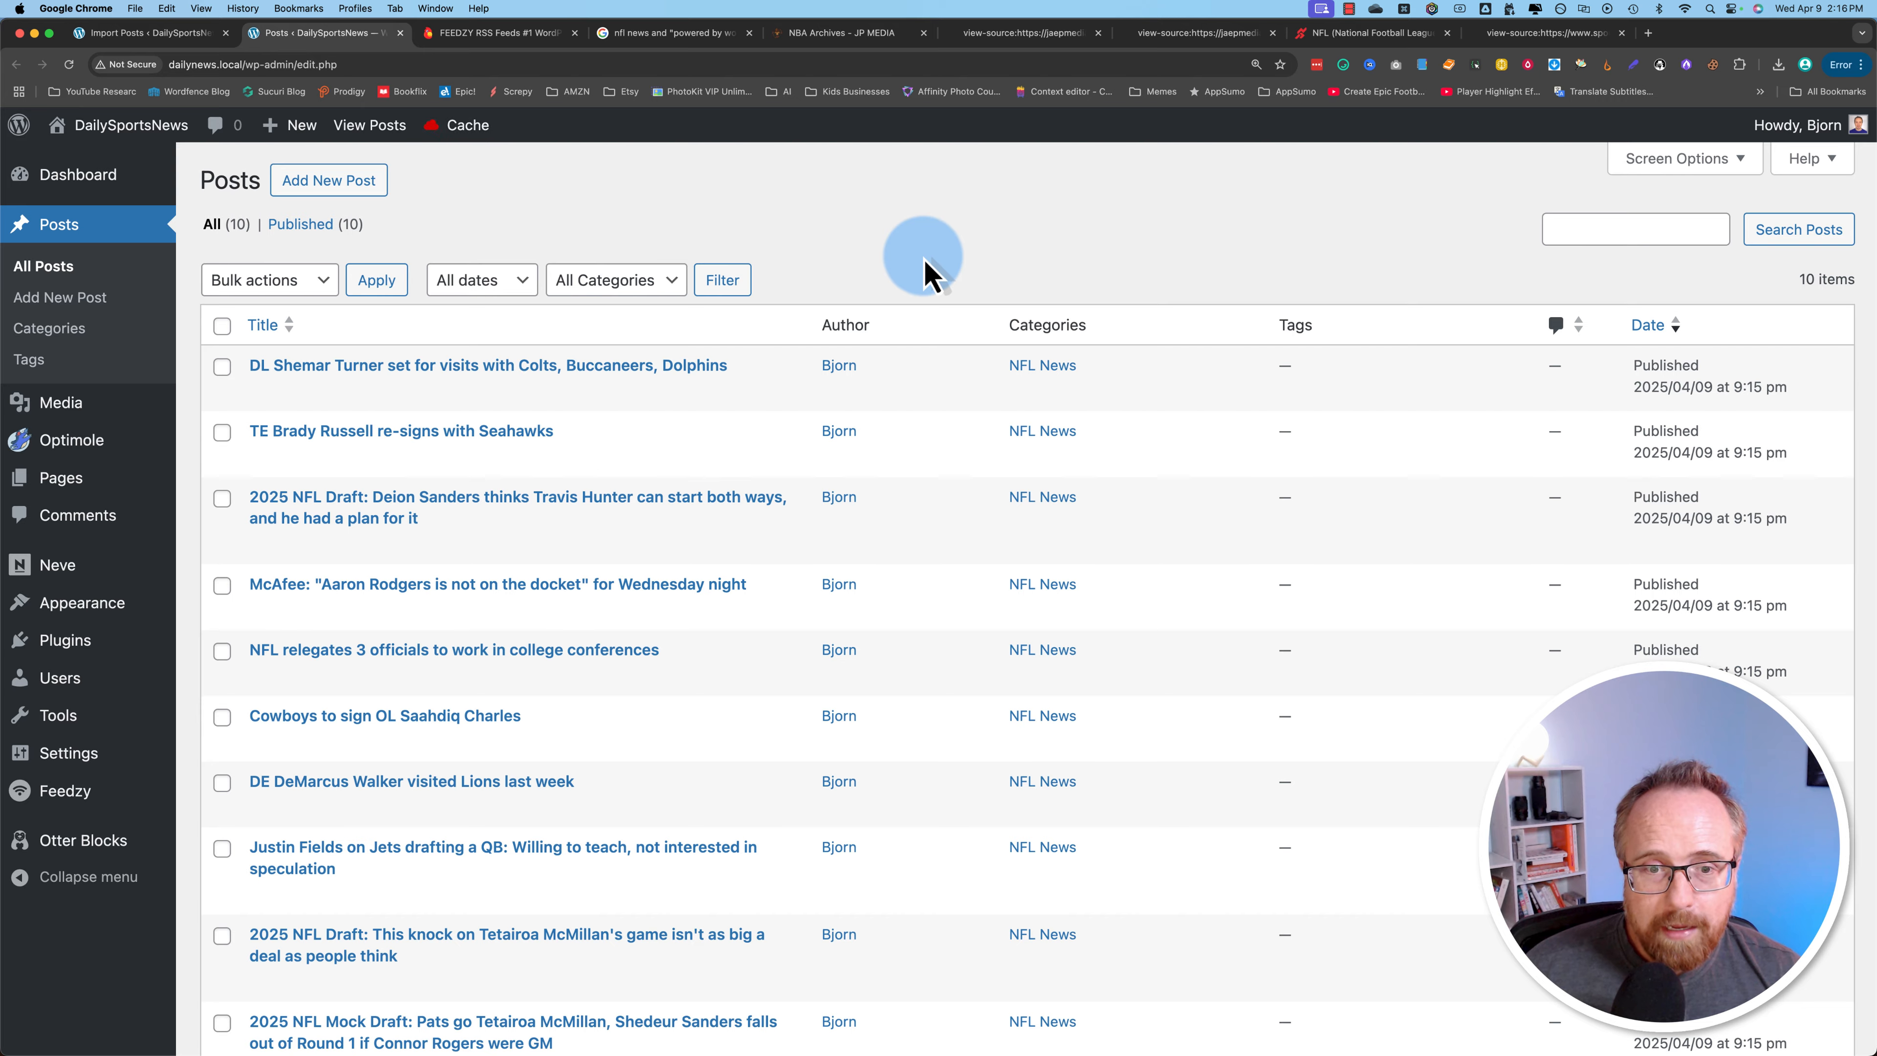
scroll(444, 545, down, 3)
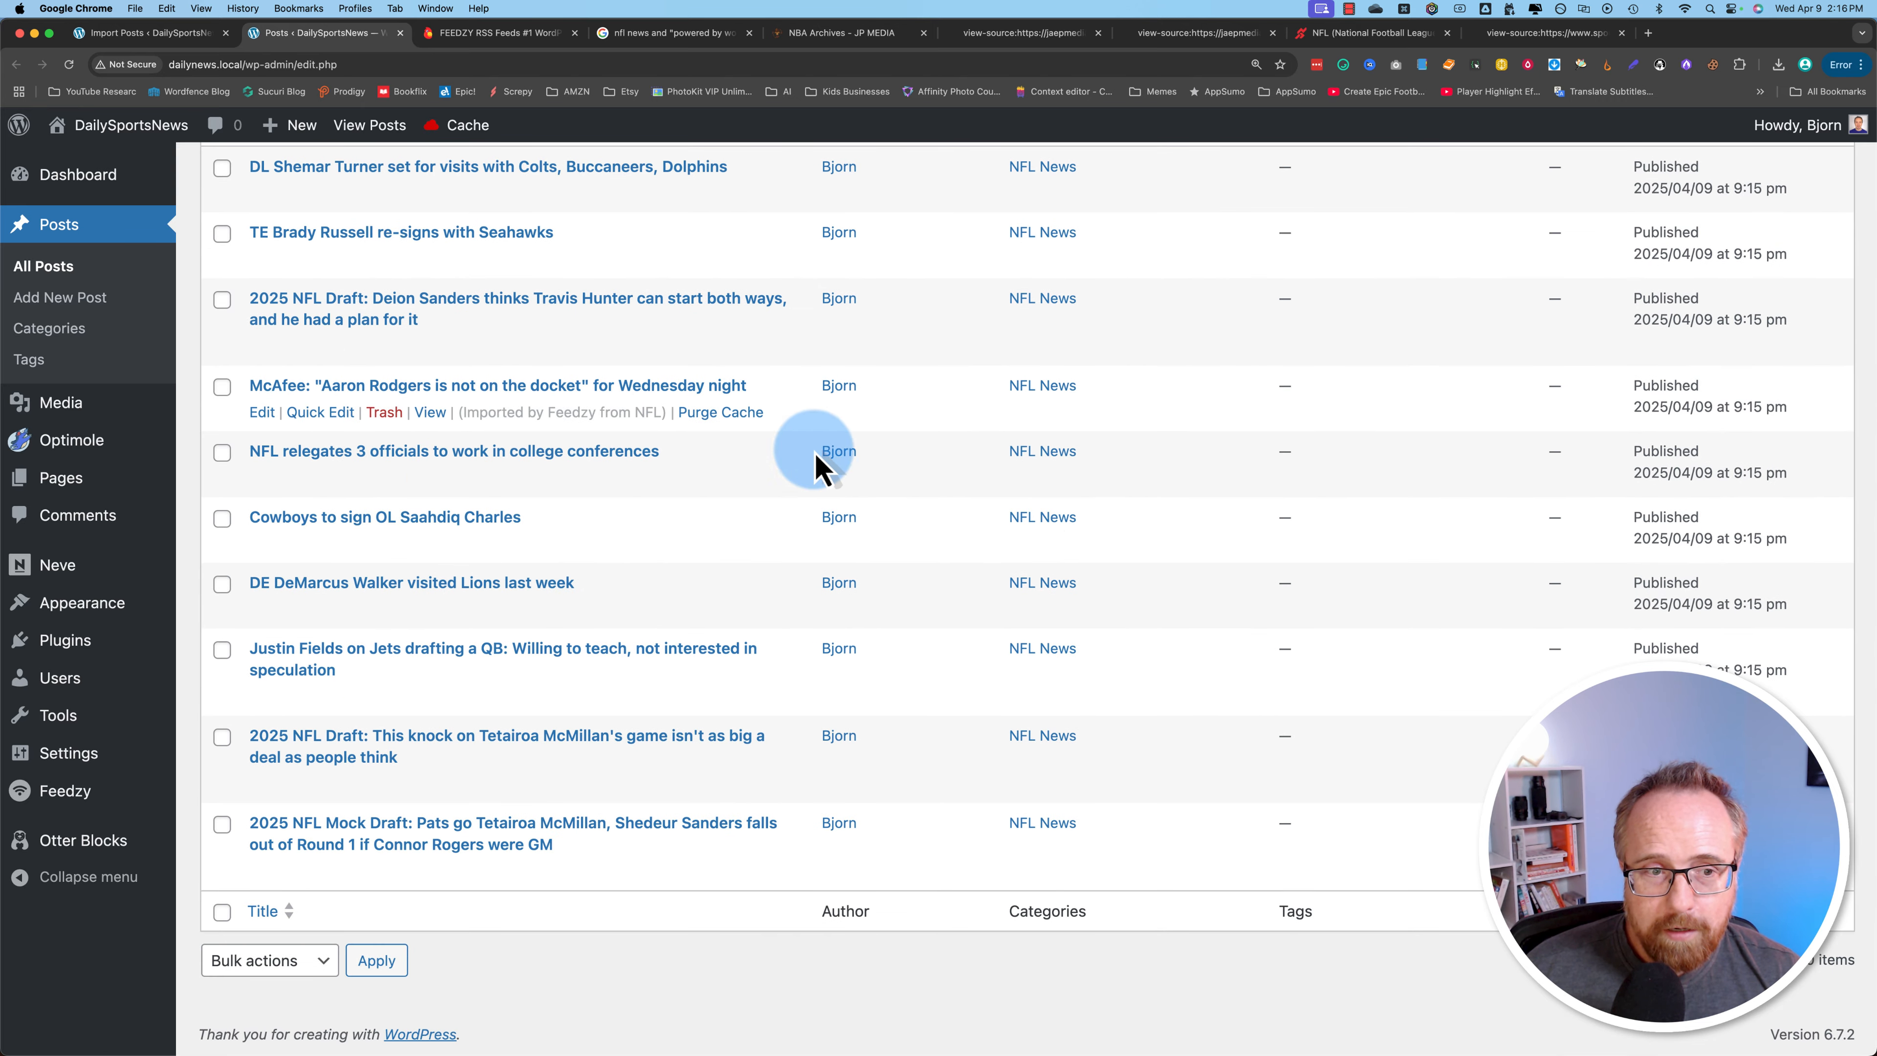
scroll(507, 494, up, 3)
View the imported post "DL Shemar Turner set for visits with Colts, Buccaneers, Dolphins" in a new tab and read its content.
super+click(445, 387)
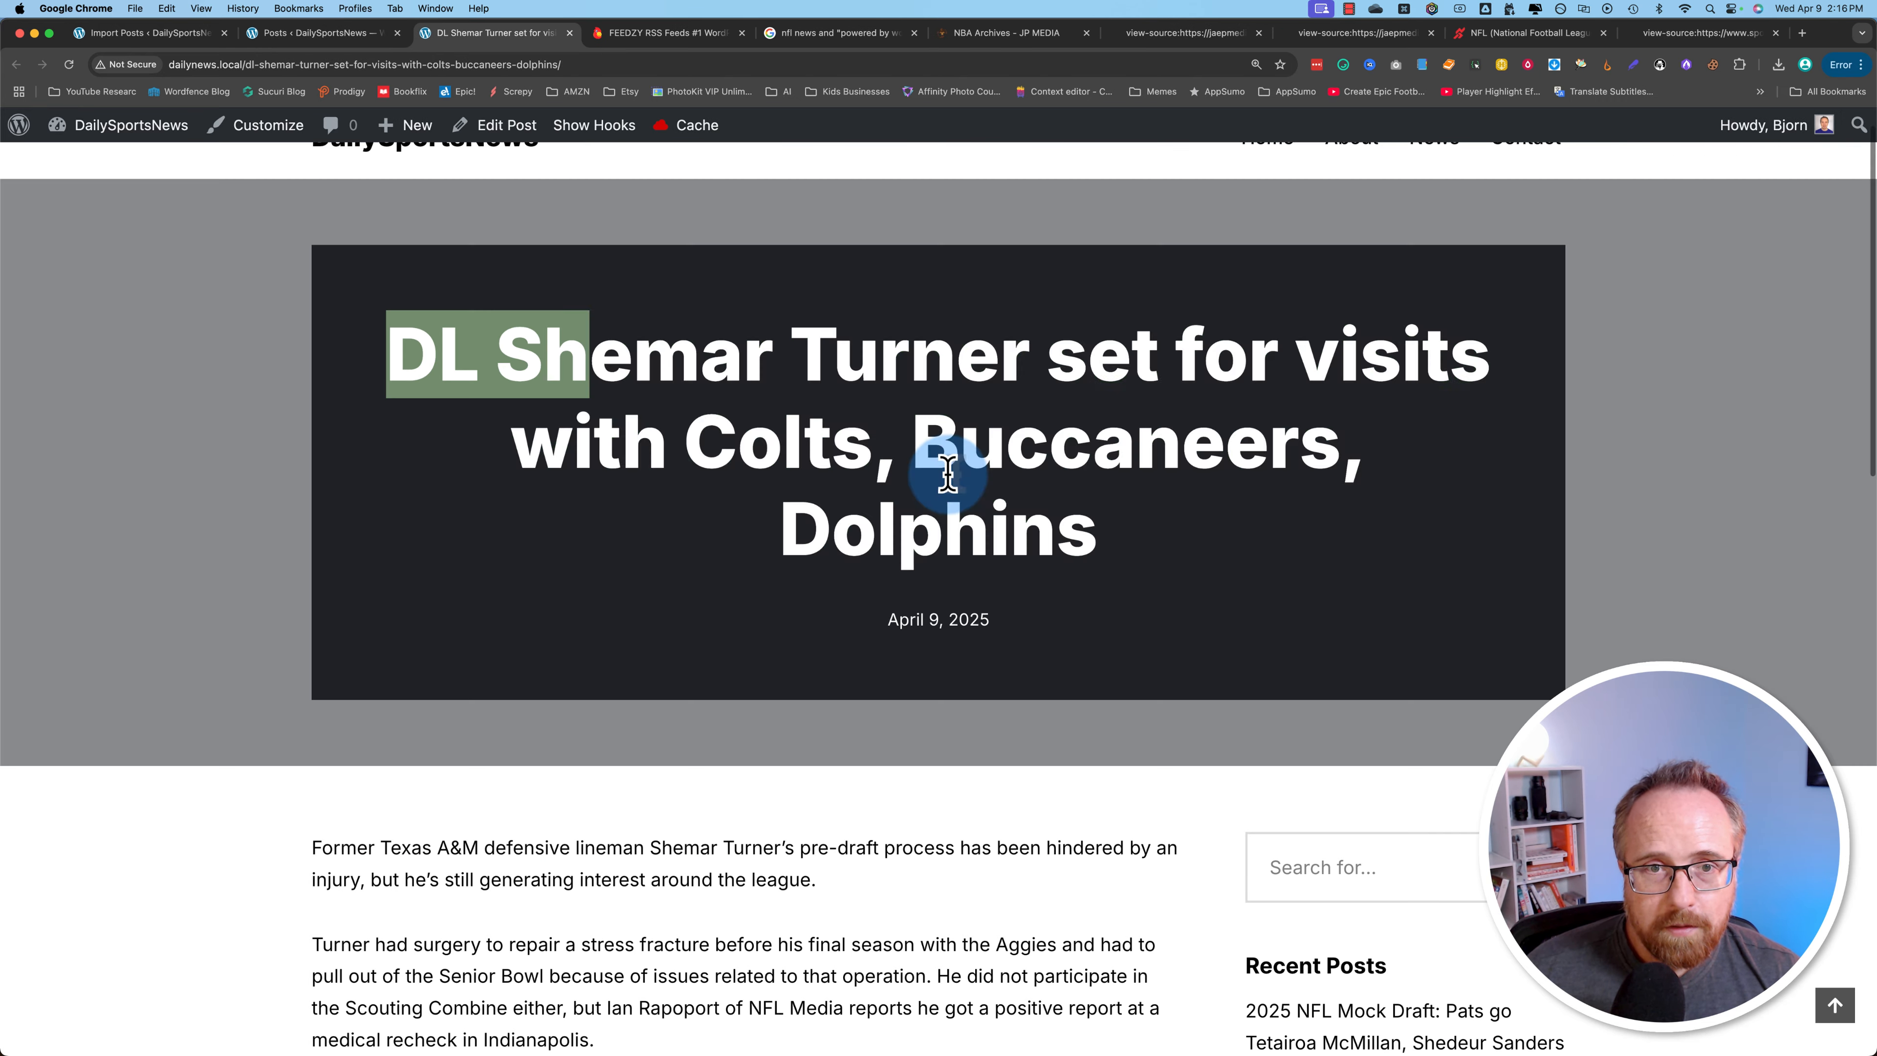
drag(948, 473, 1236, 587)
scroll(720, 692, down, 10)
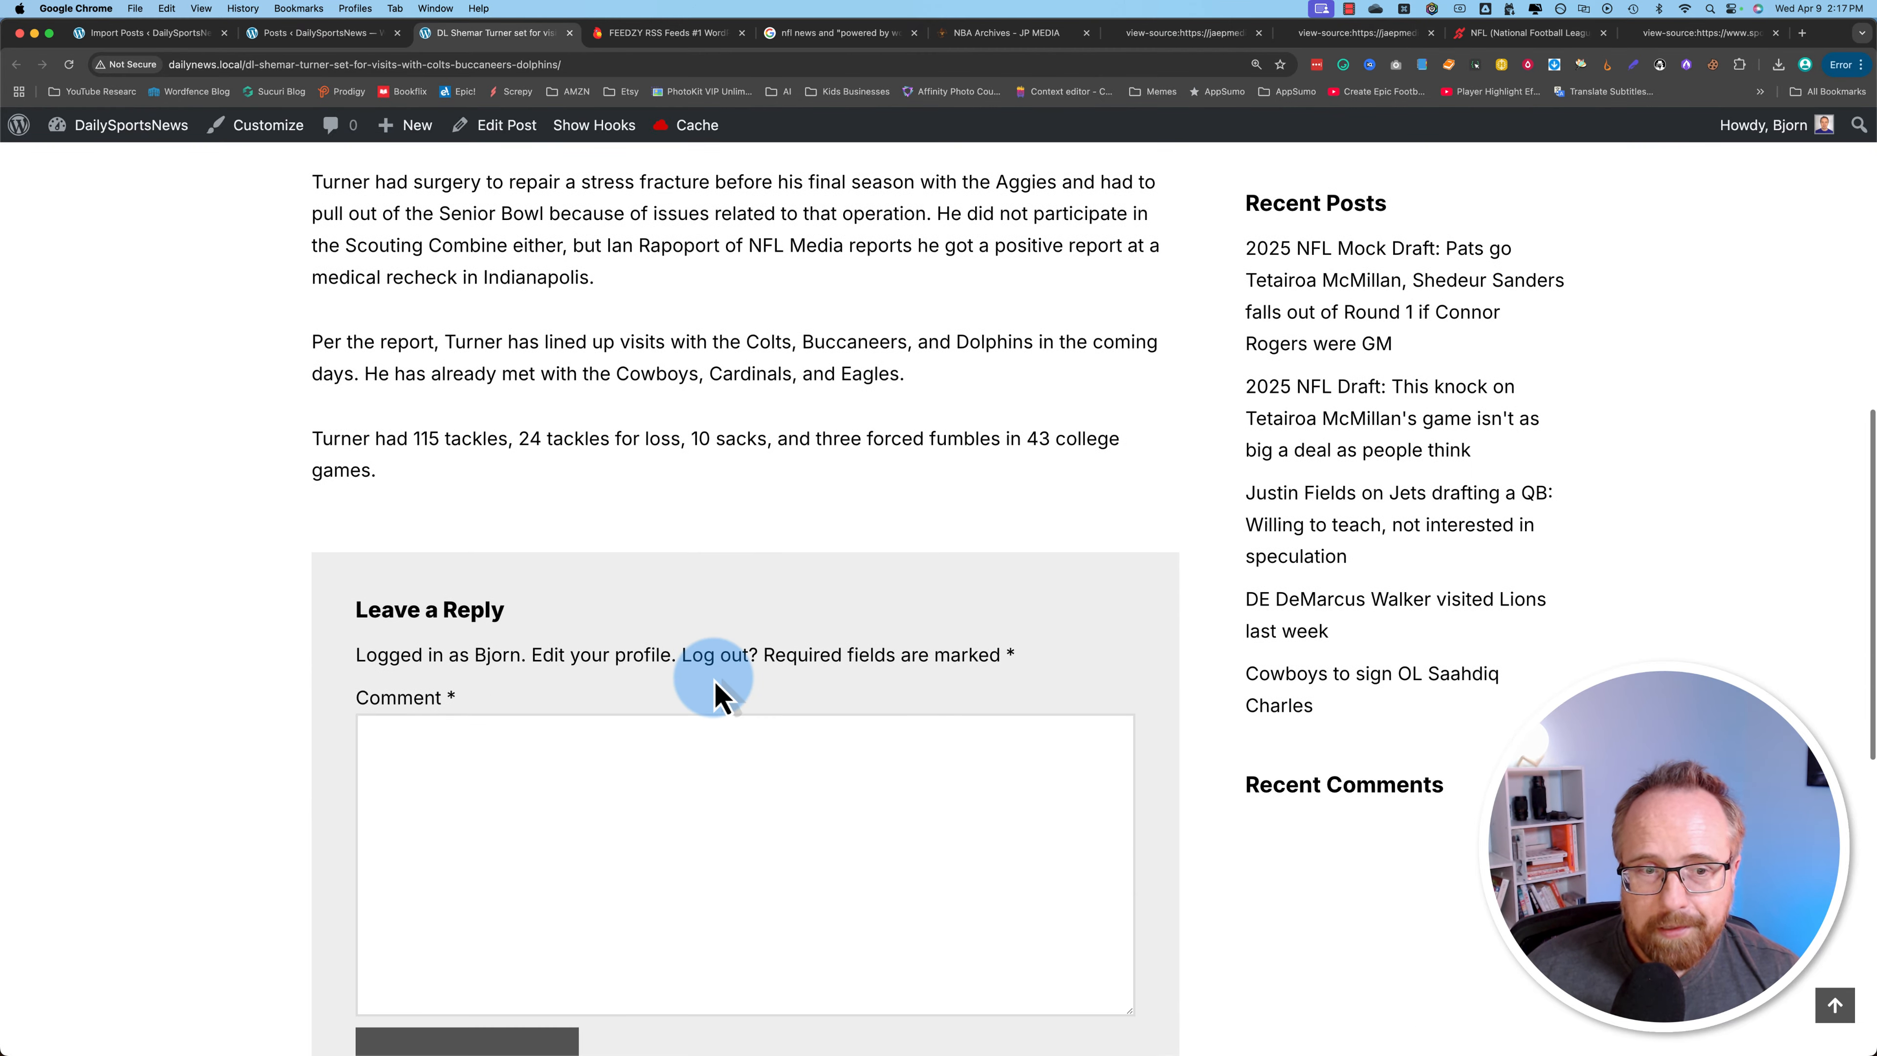
scroll(717, 688, down, 4)
scroll(717, 688, up, 9)
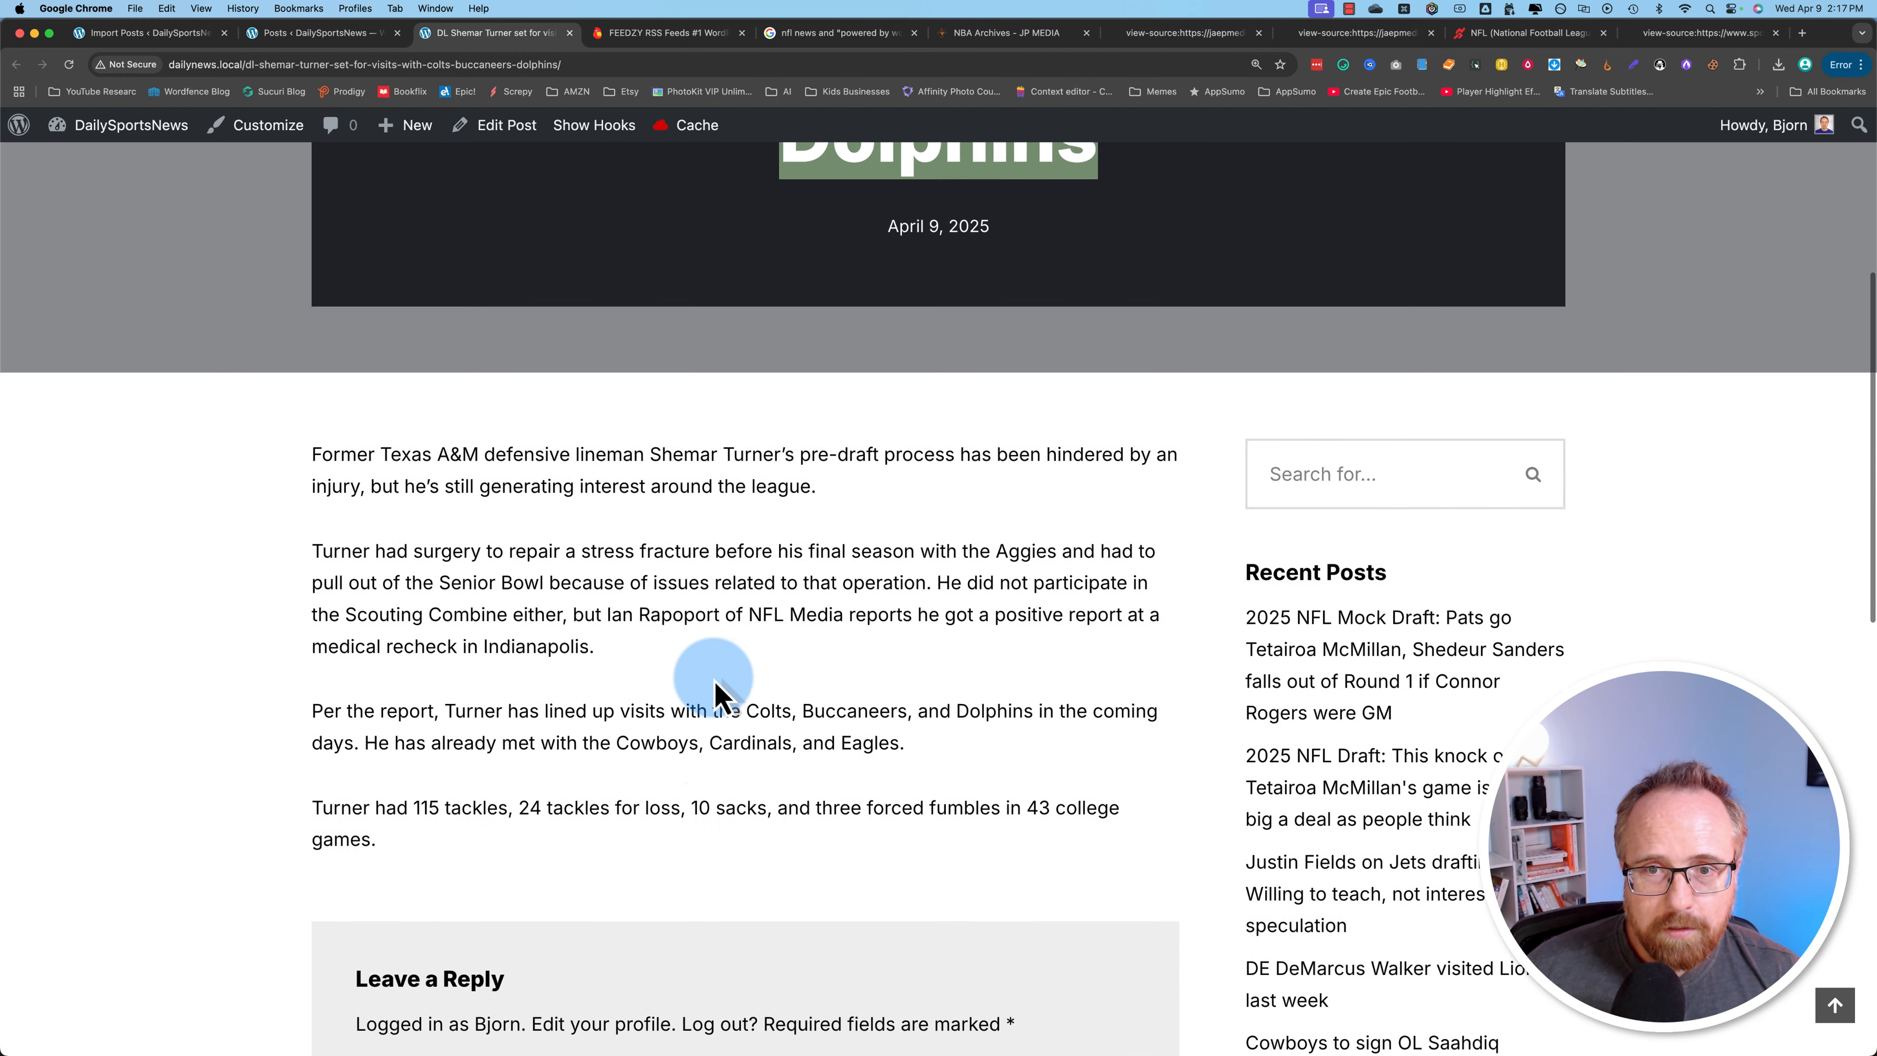
scroll(720, 695, up, 1)
drag(997, 872, 330, 521)
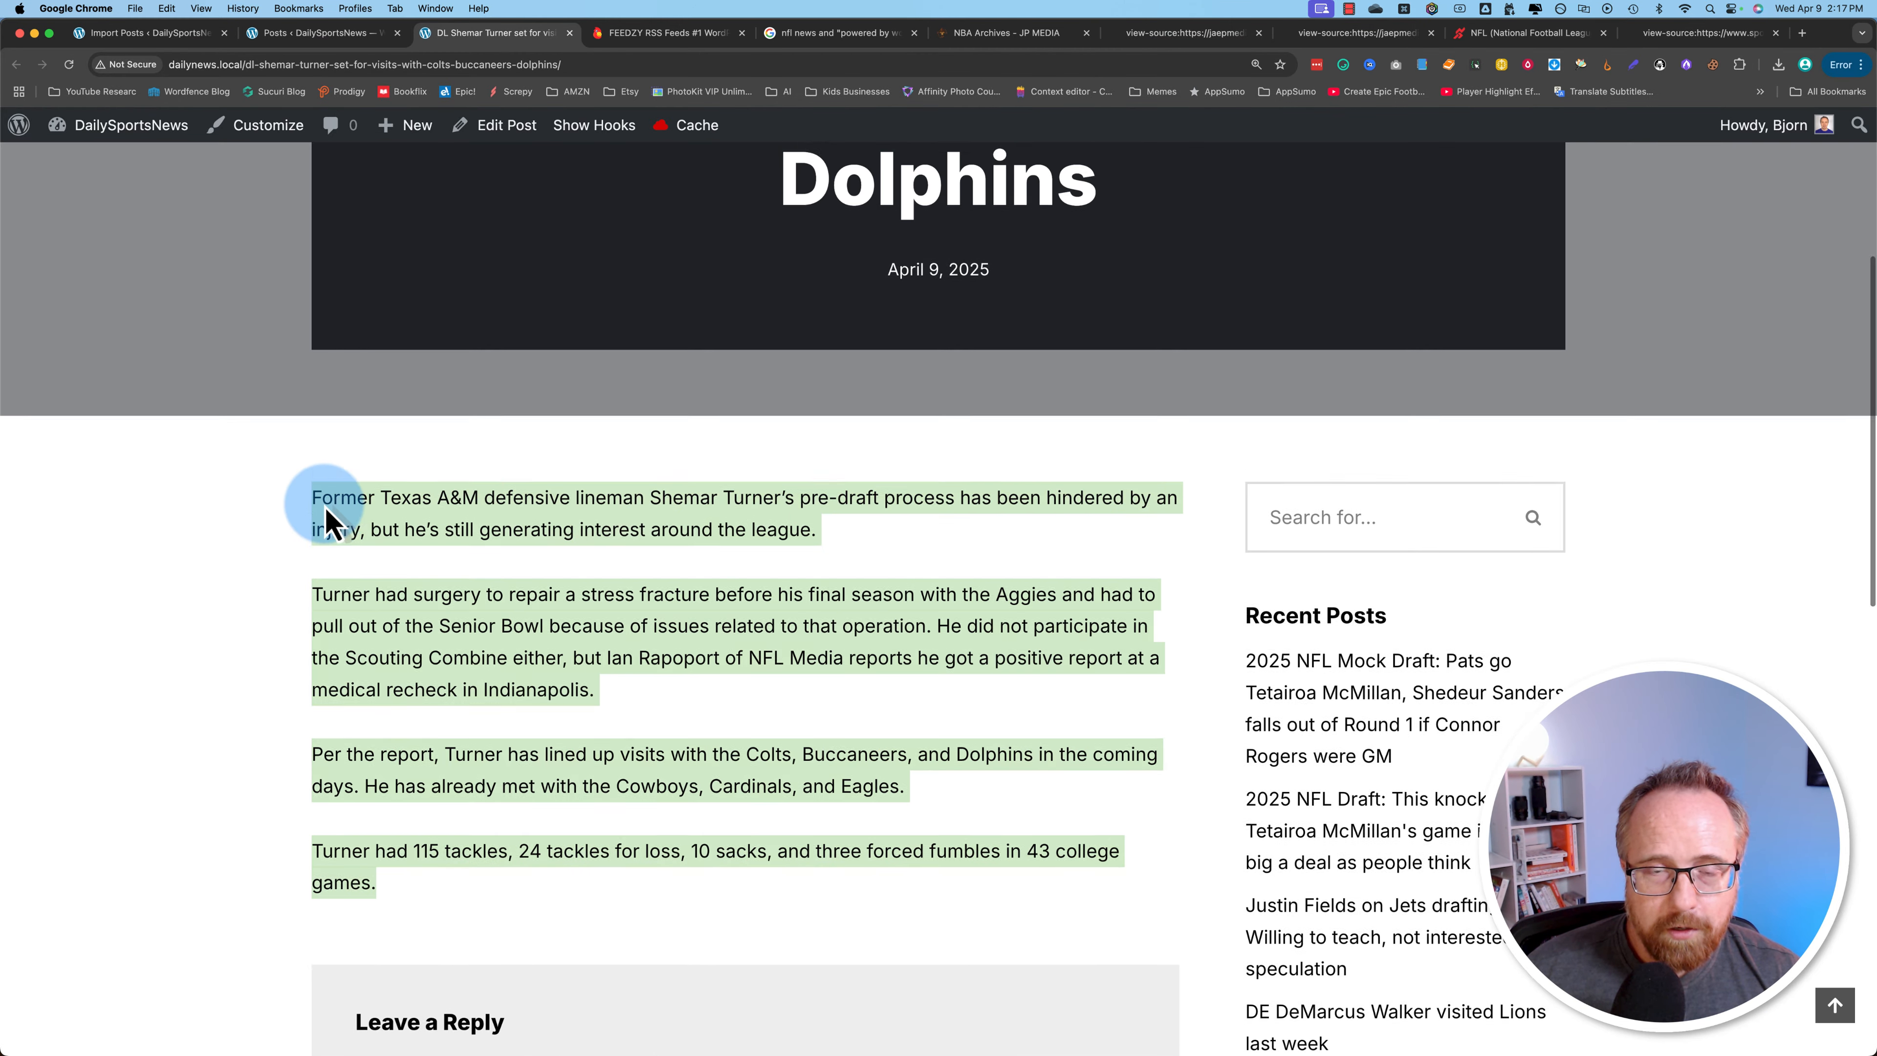
scroll(327, 518, up, 5)
Search Google for the exact title of the imported post and open the original NBC Sports article.
drag(428, 421, 1112, 603)
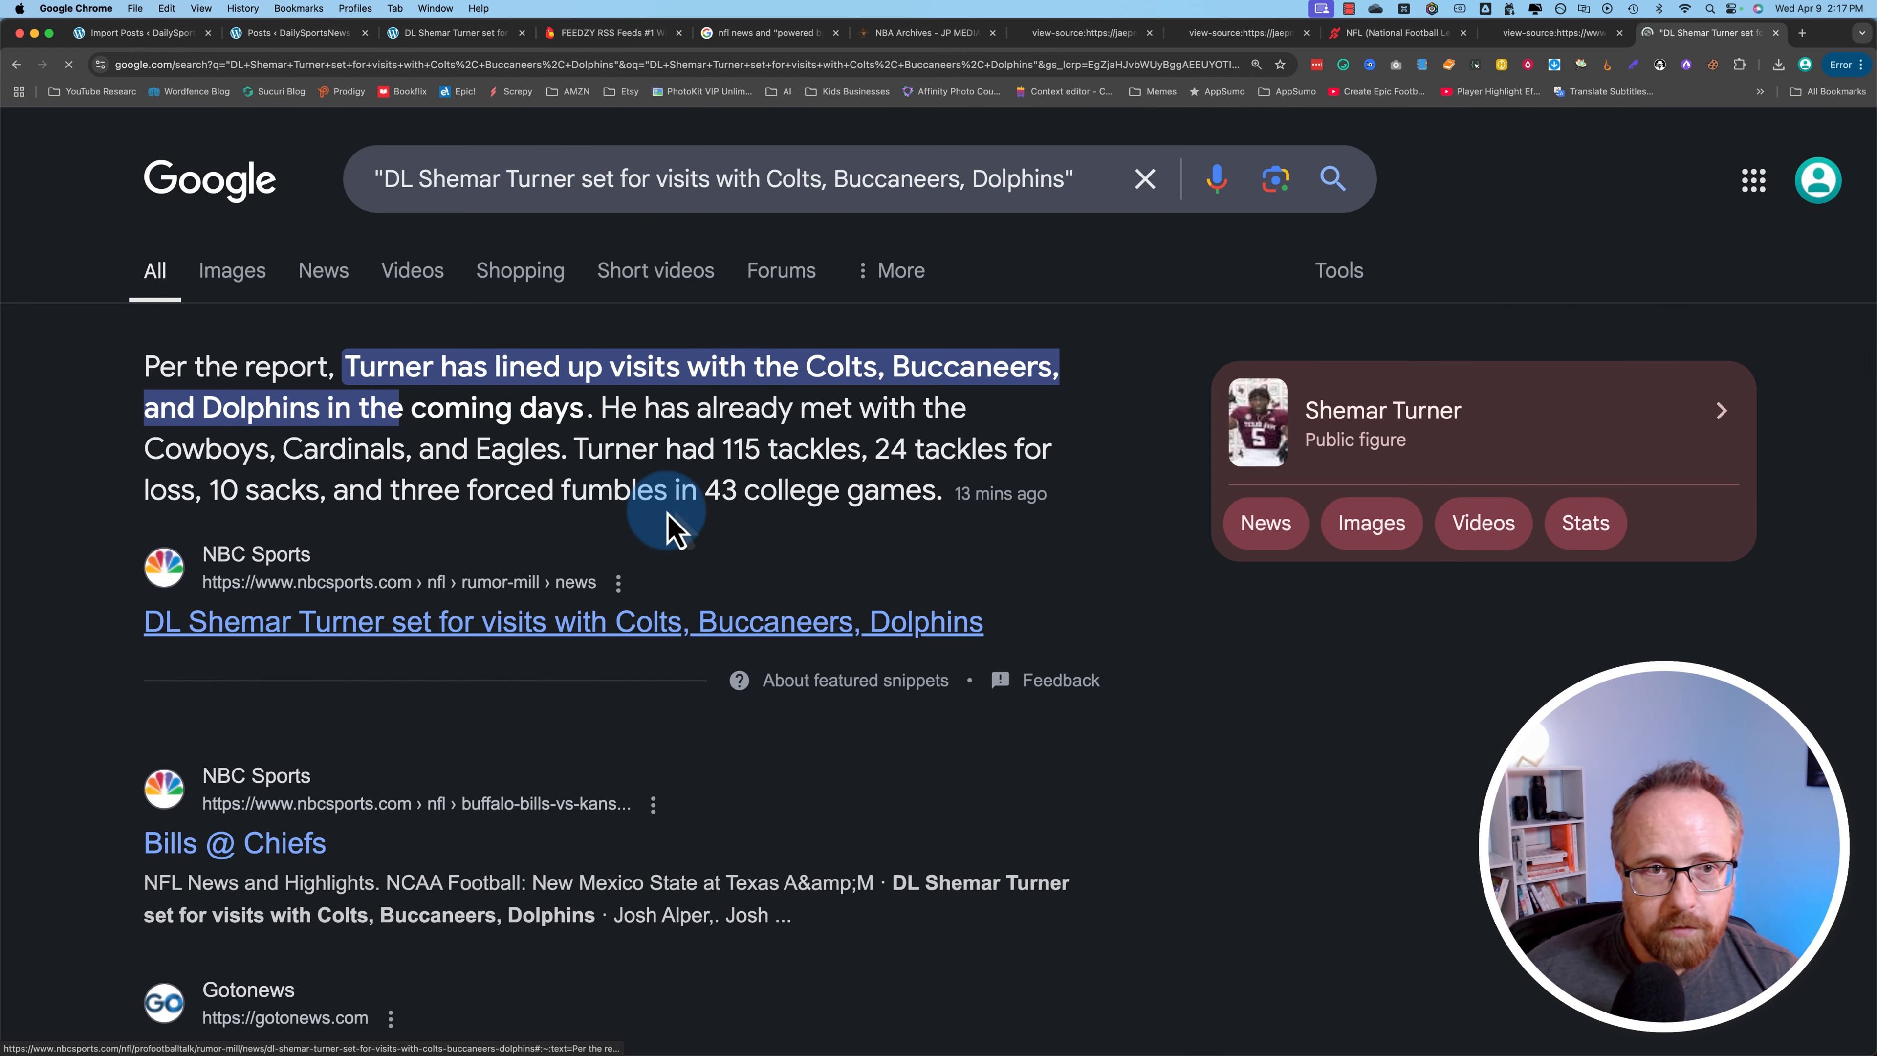
scroll(118, 492, down, 1)
scroll(119, 507, down, 3)
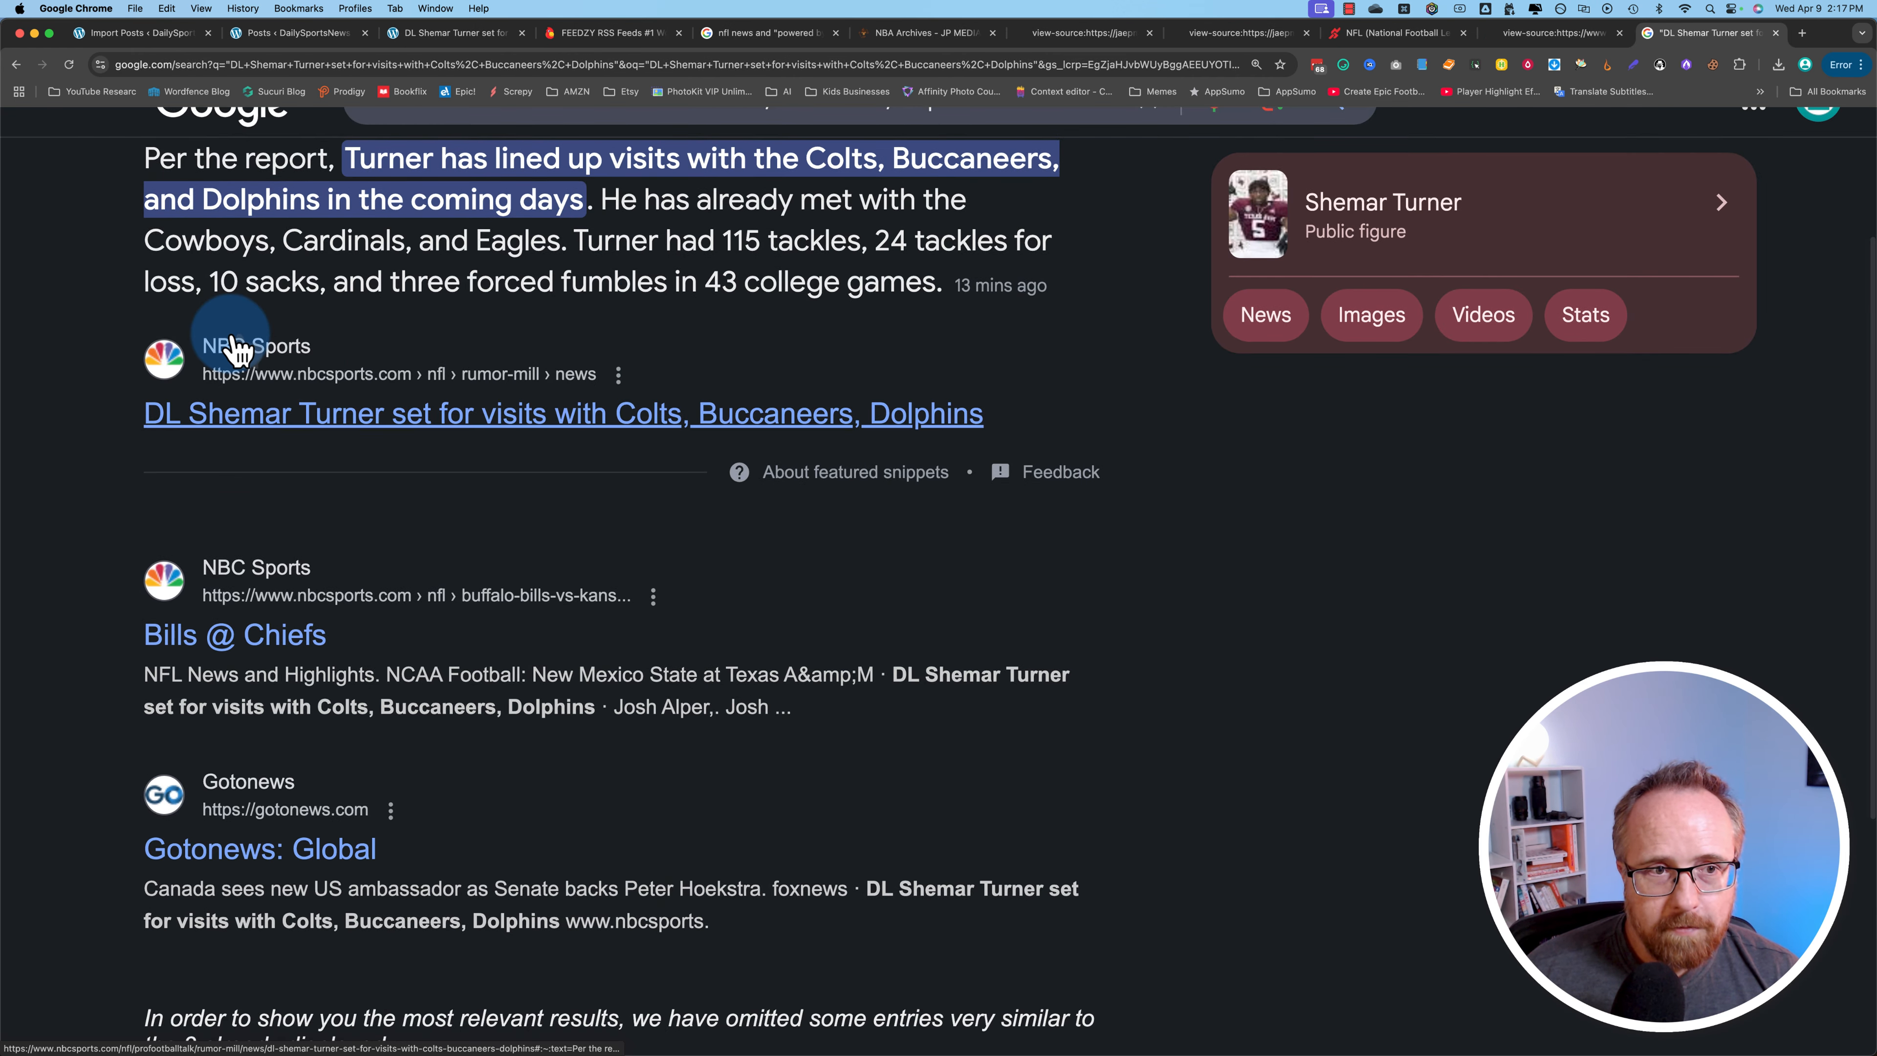
click(251, 436)
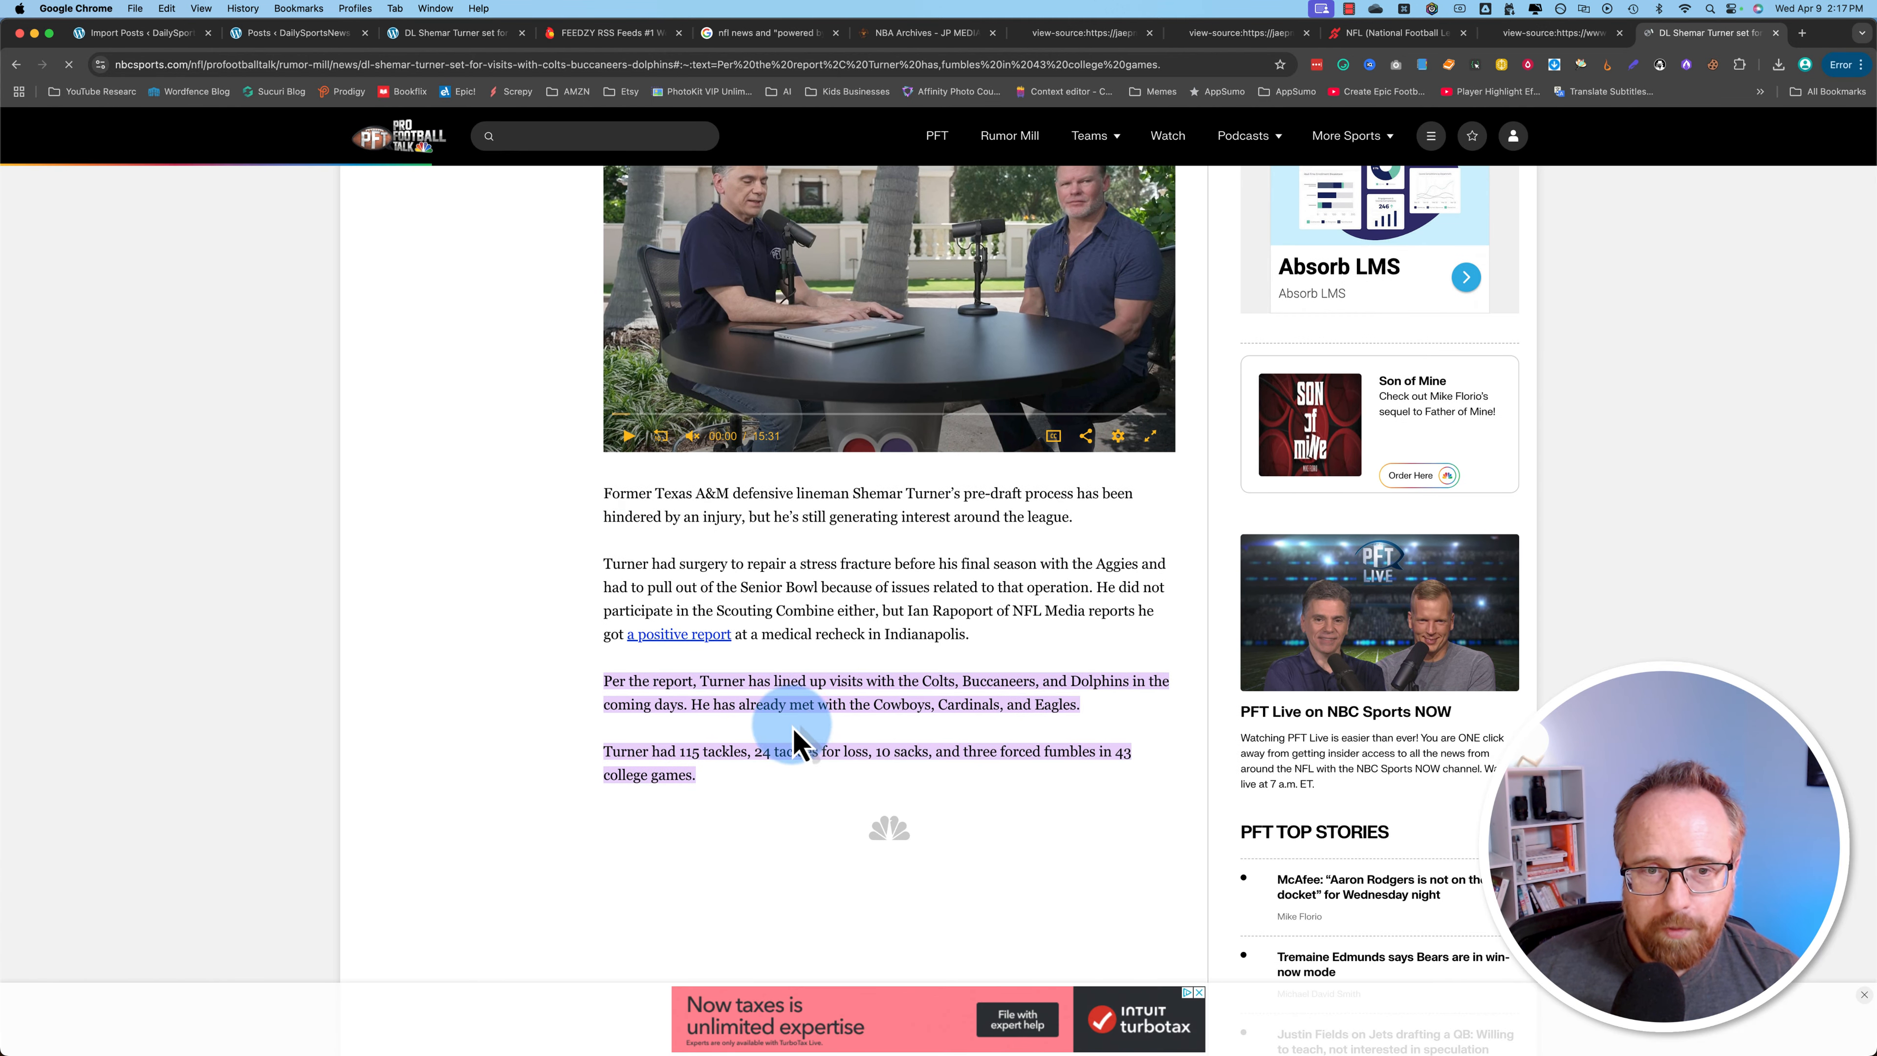
Compare the imported post's text with the original NBC Sports article.
click(299, 33)
click(414, 34)
scroll(578, 855, down, 8)
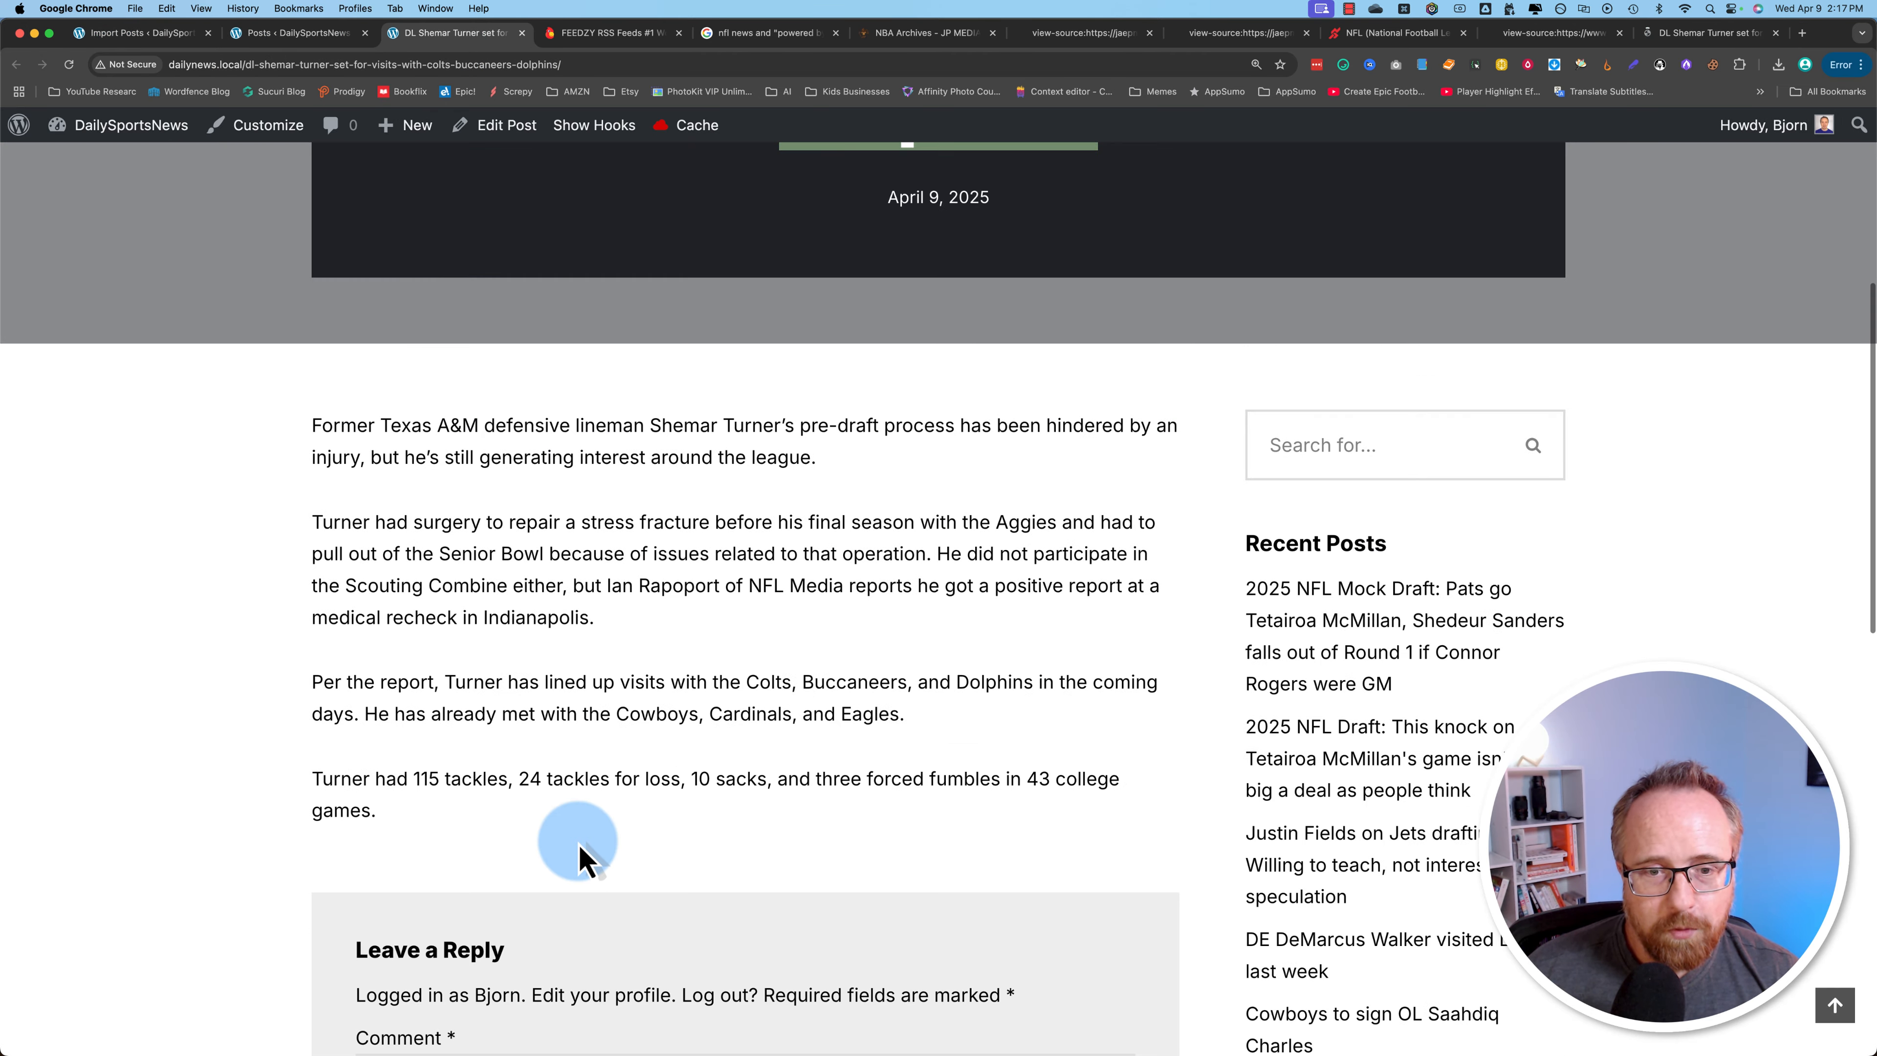
scroll(579, 844, down, 1)
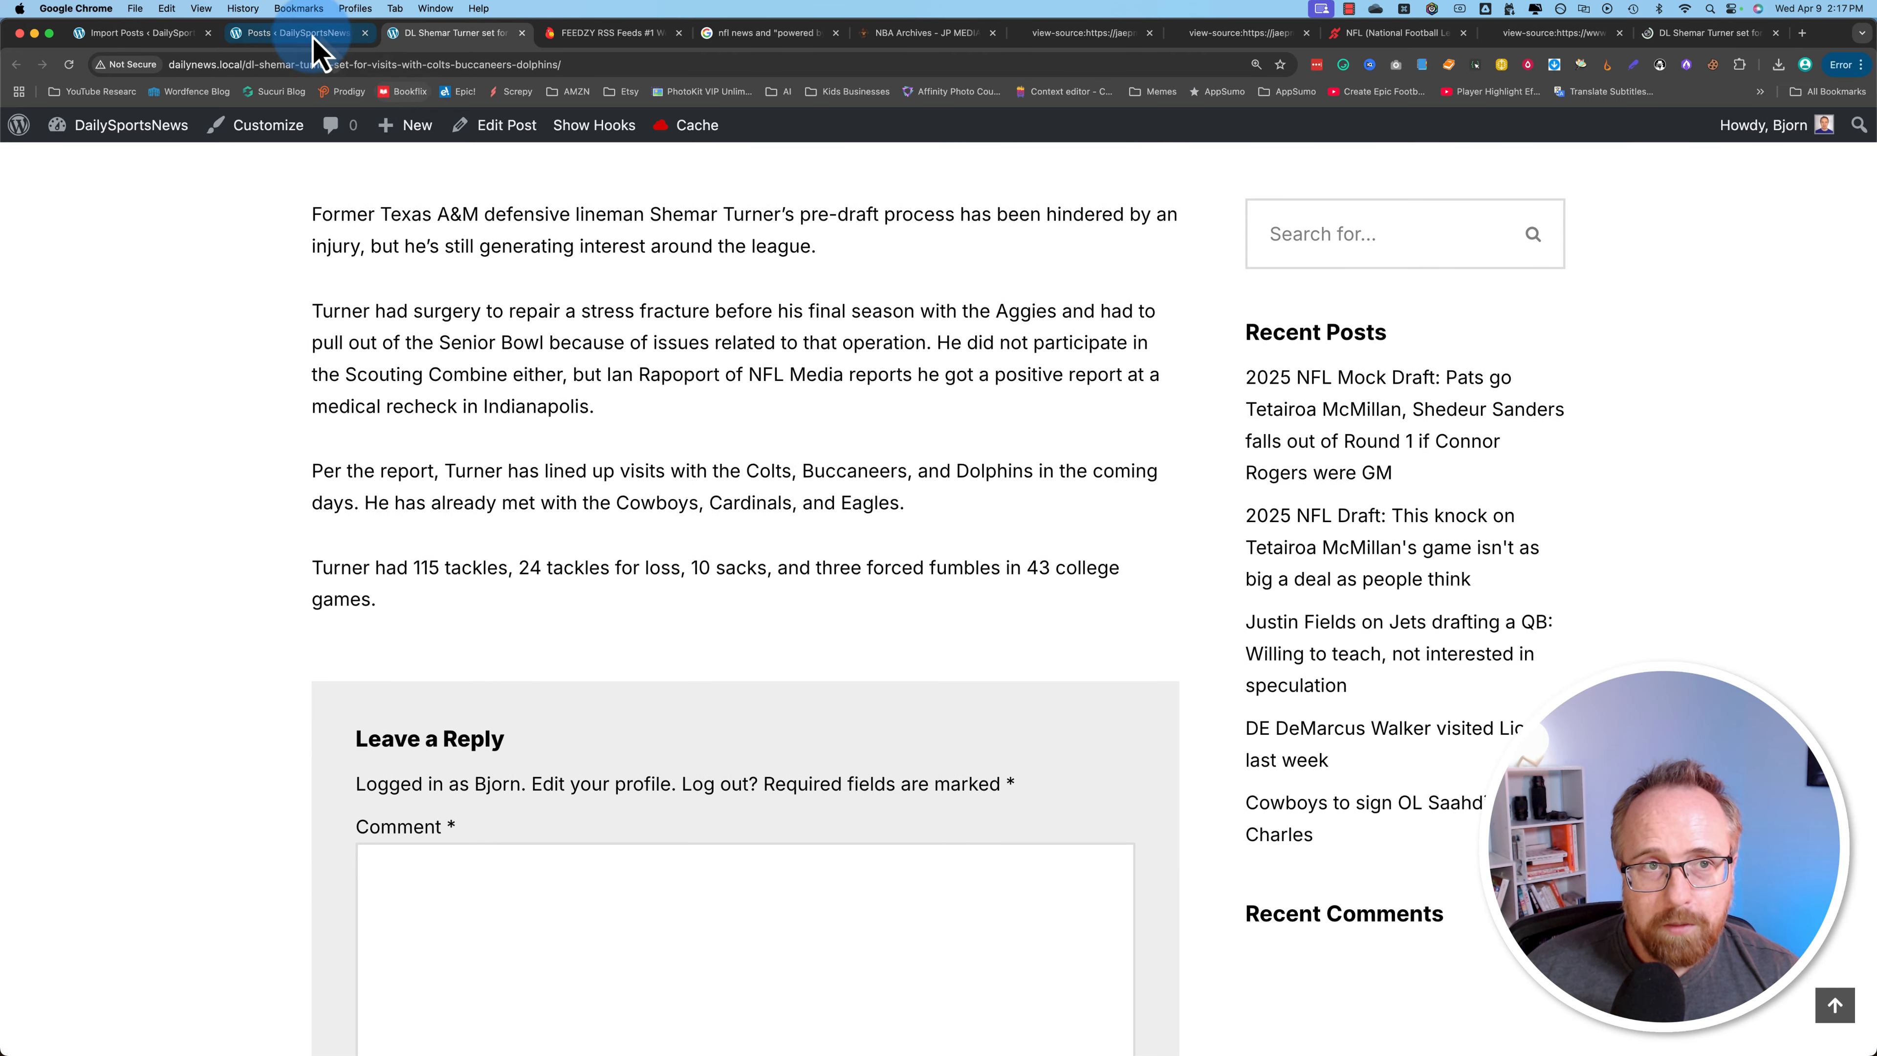
click(1708, 33)
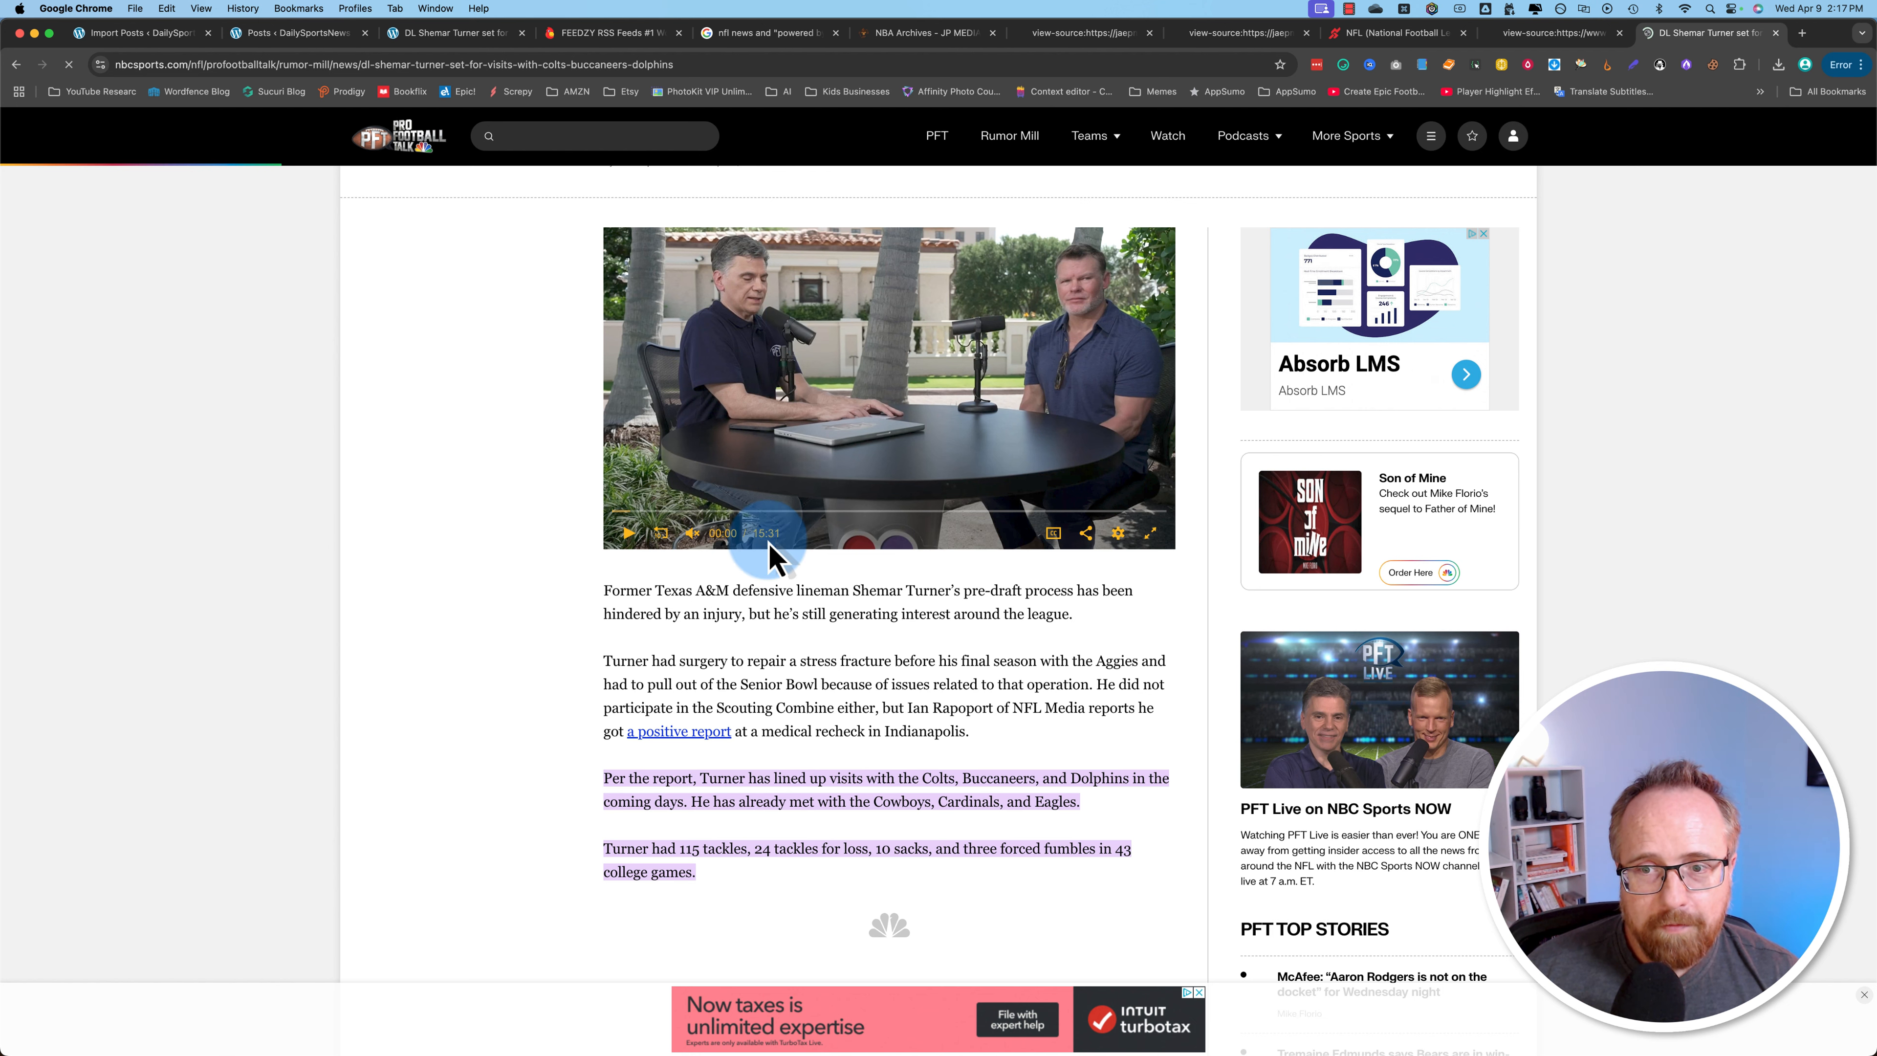
Open the Feedzy import list in the posts tab and look at the imported post's title area again.
key(super+2)
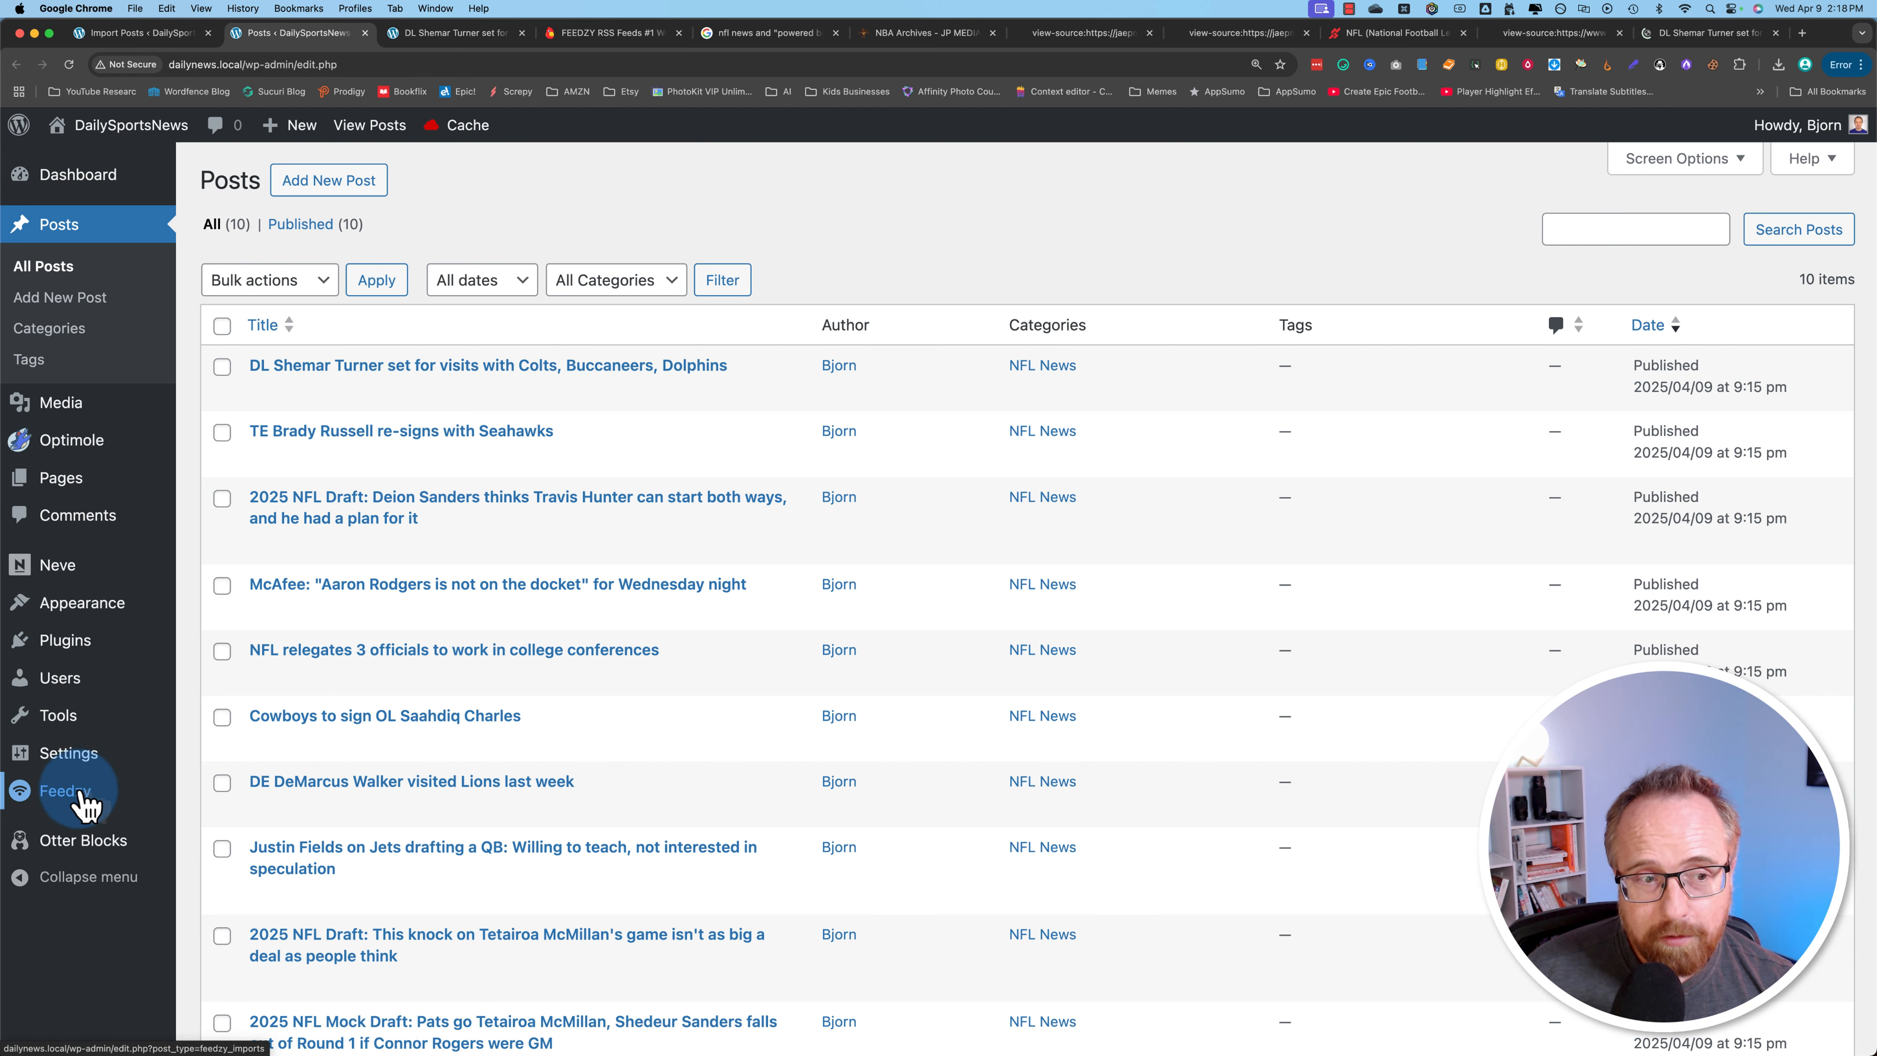
mouse_move(127, 809)
click(226, 799)
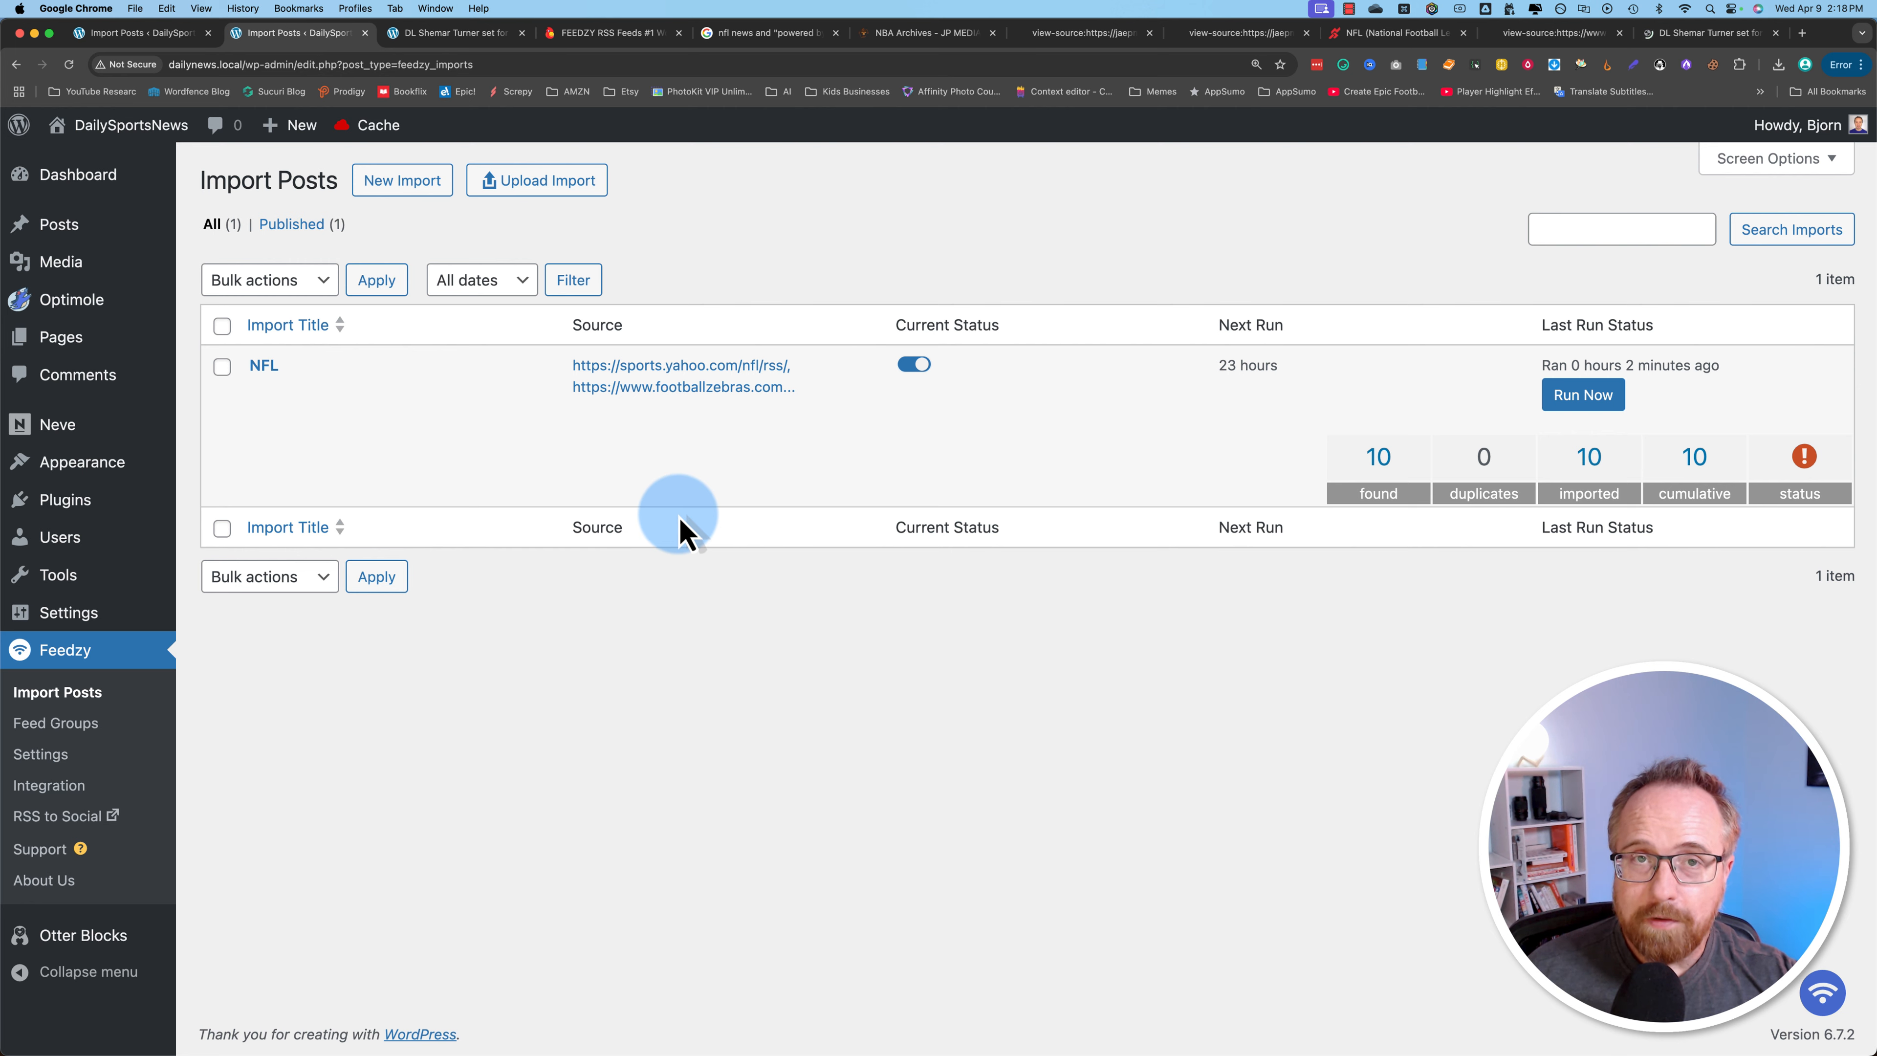
click(481, 33)
scroll(1143, 236, up, 10)
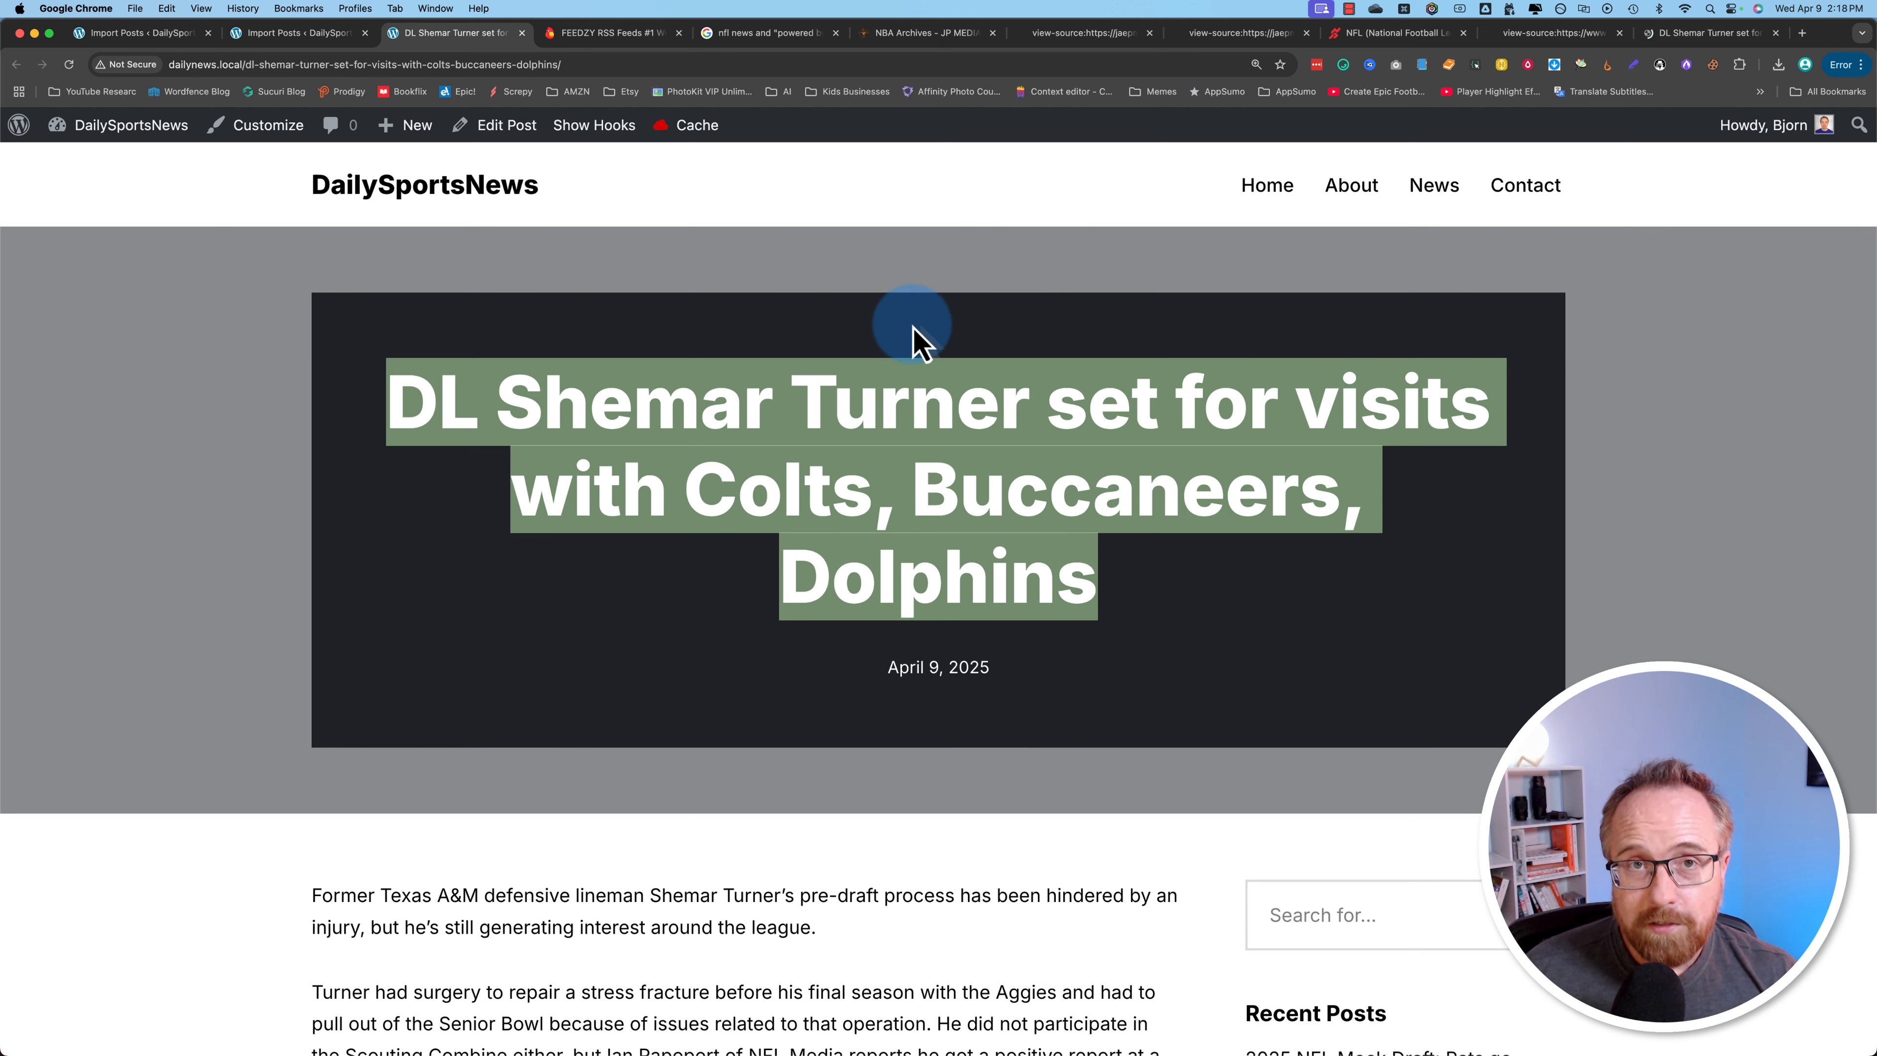
Run the NHL, MLB and NBA imports from the import list and refresh it to check their run status.
click(166, 33)
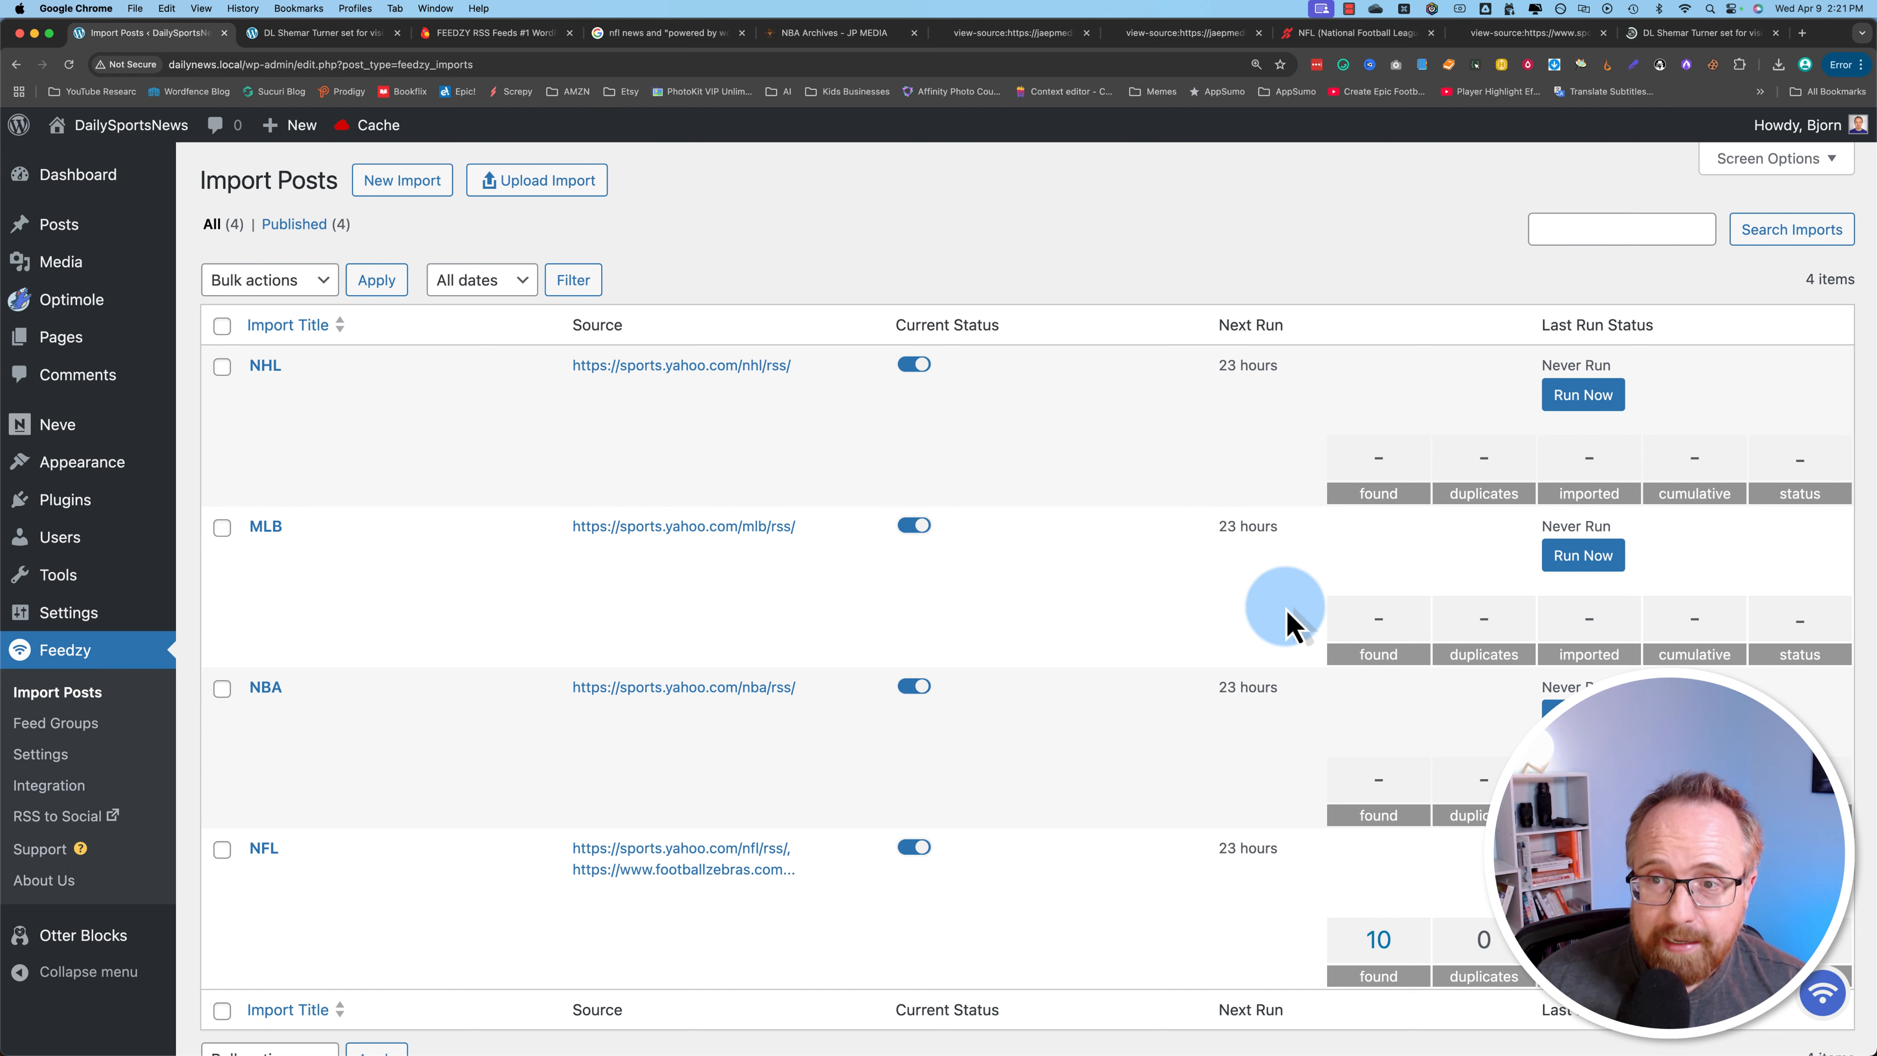
click(1609, 395)
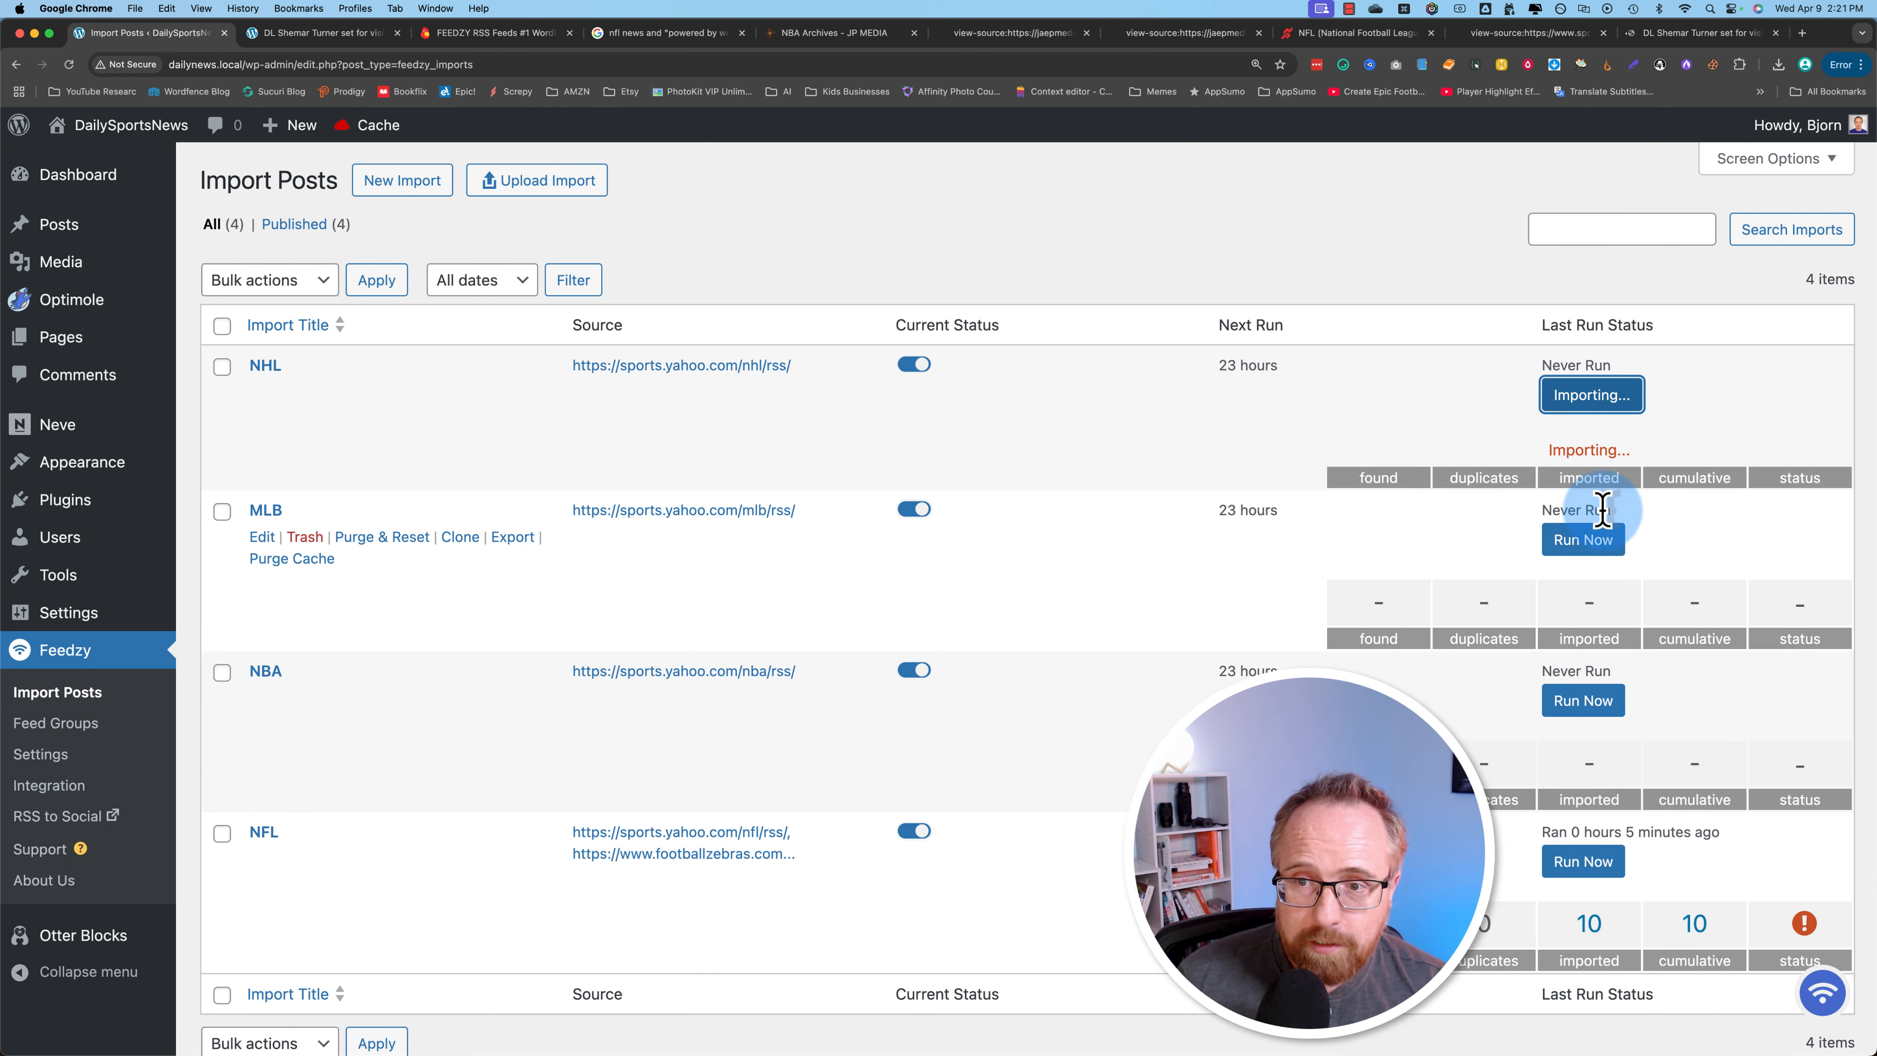
click(1582, 539)
click(1588, 684)
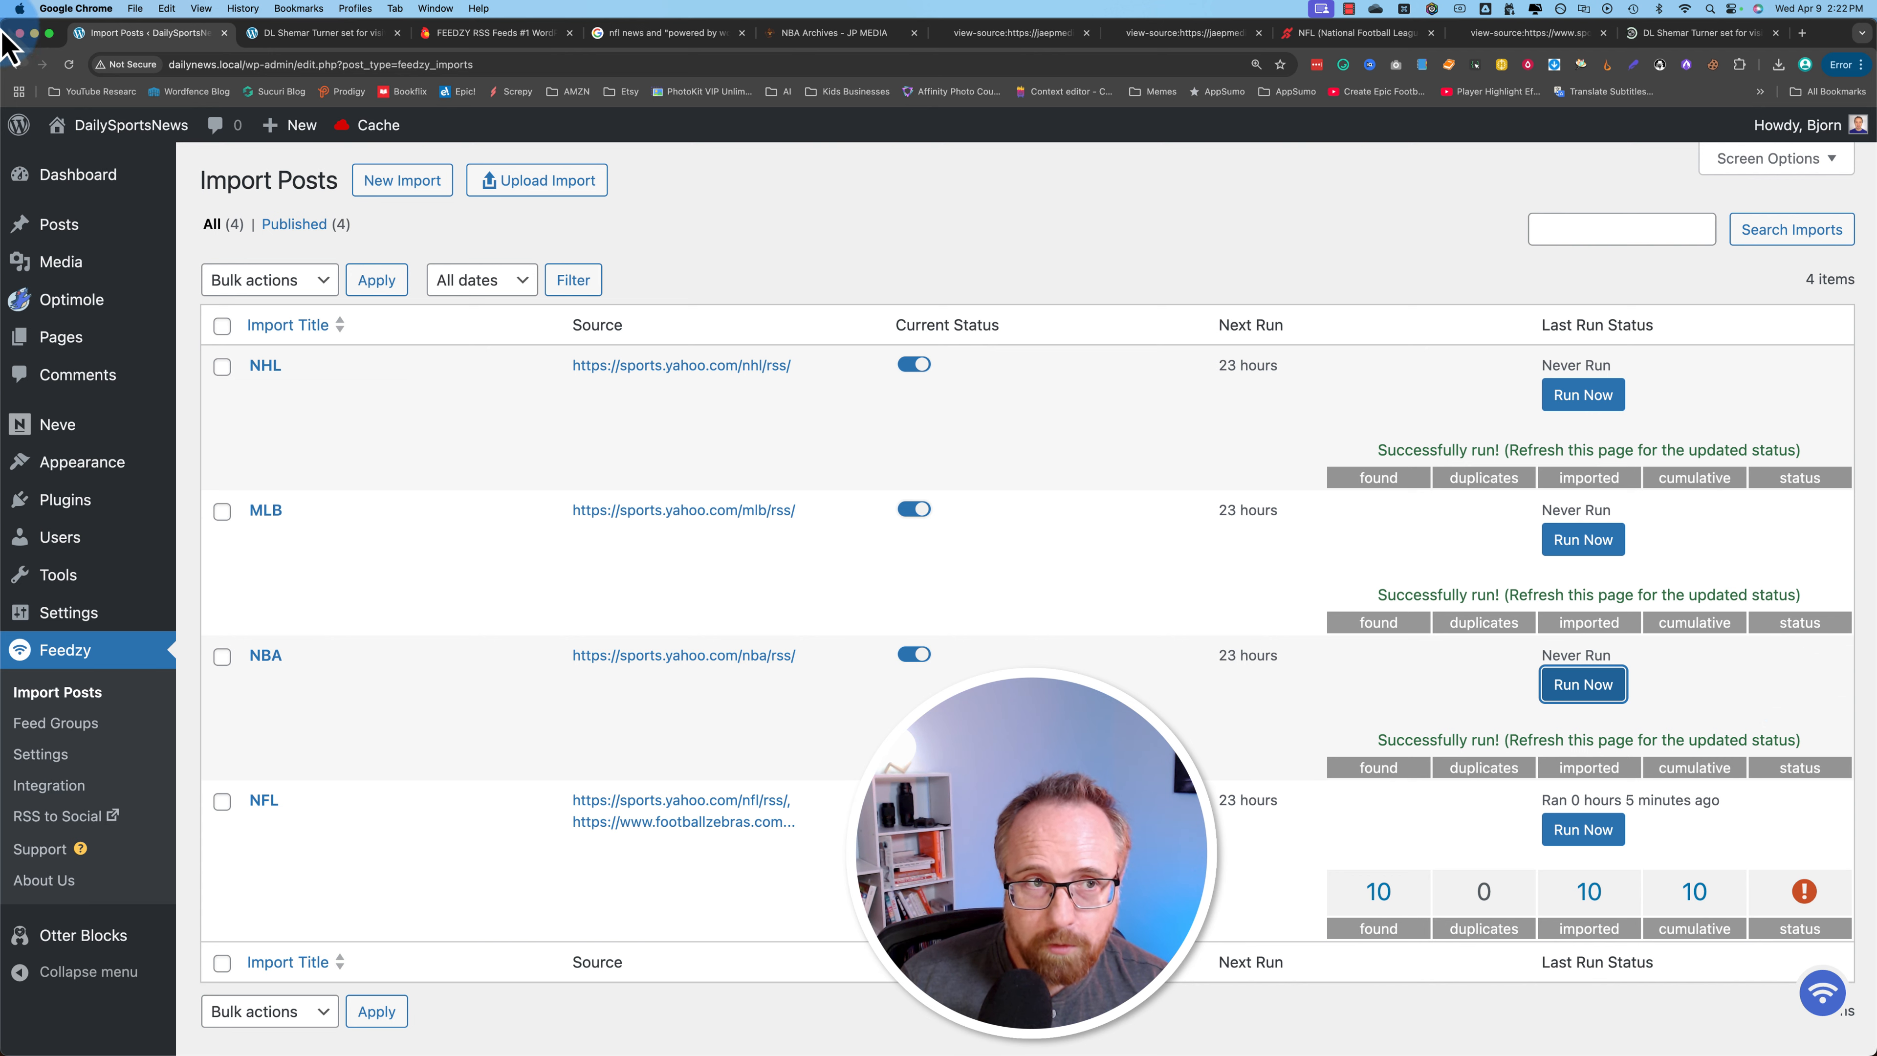
click(69, 64)
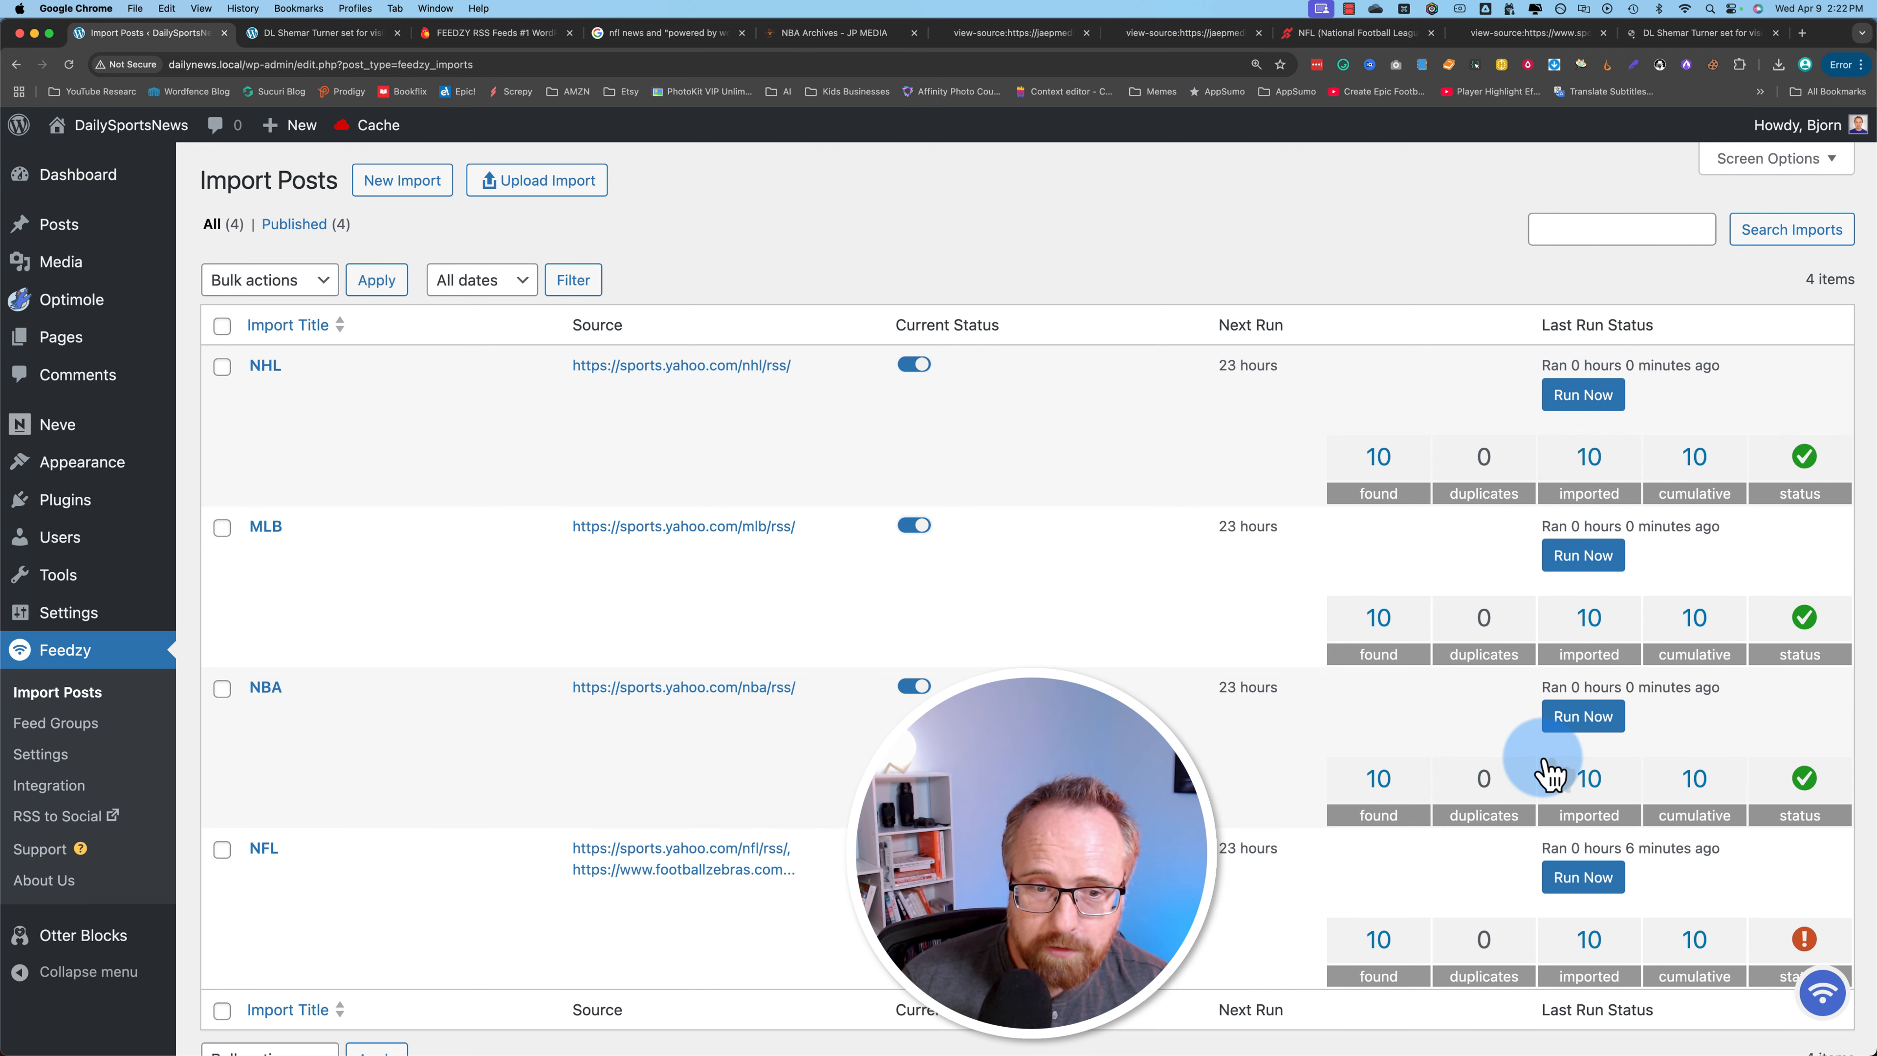
scroll(1773, 969, down, 3)
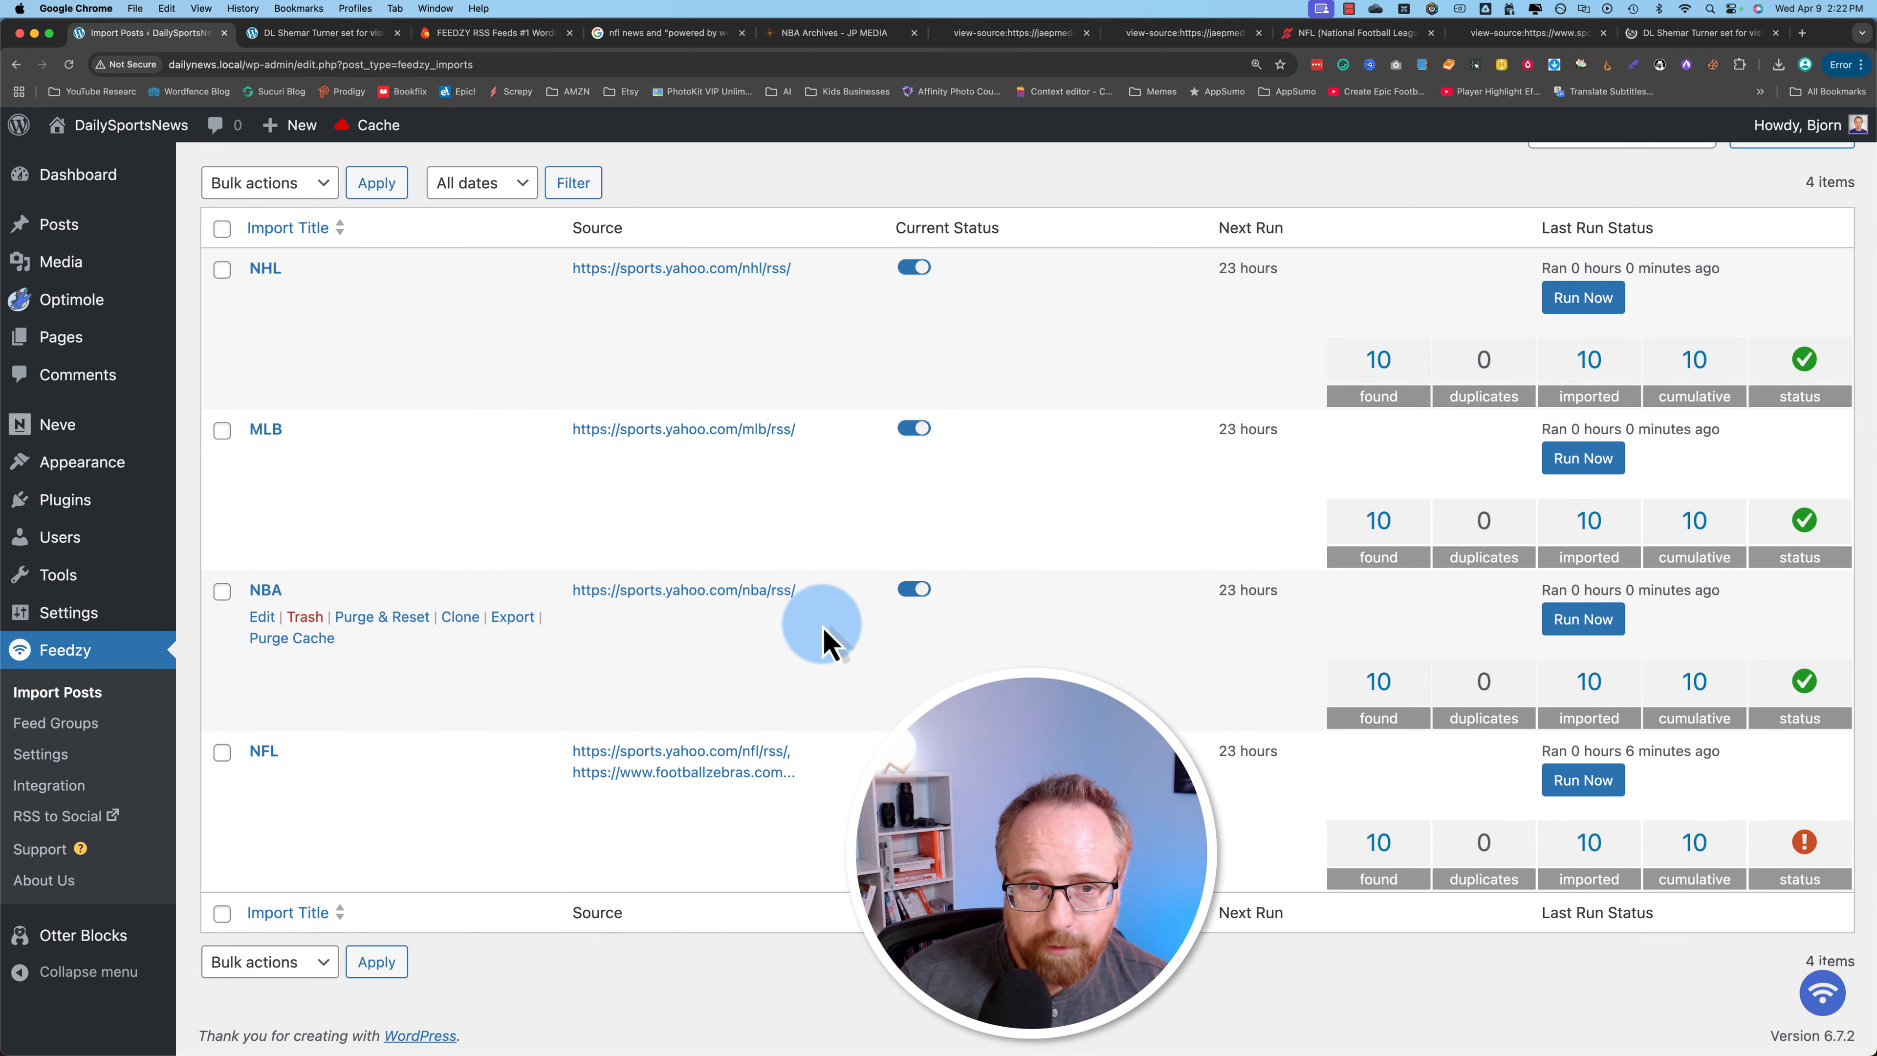
scroll(591, 706, up, 3)
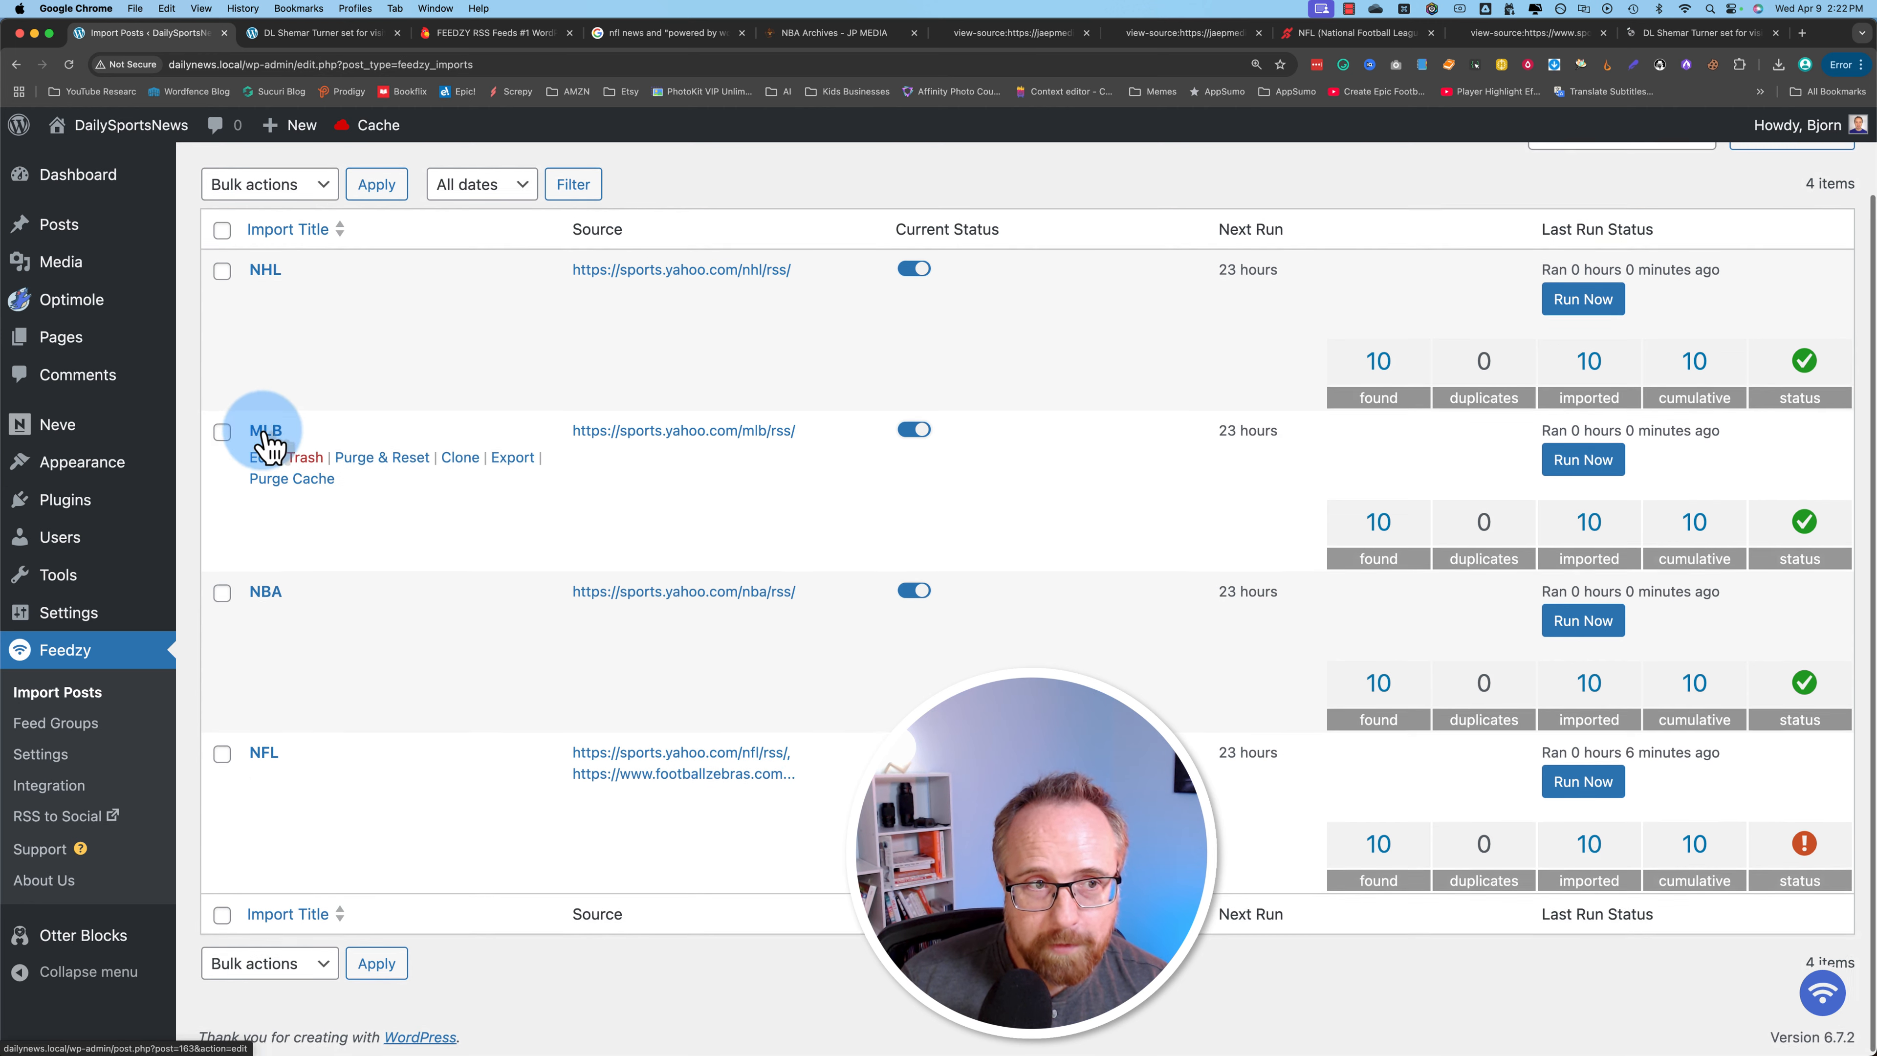
Open the posts list and check the categories assigned to the imported posts.
click(59, 225)
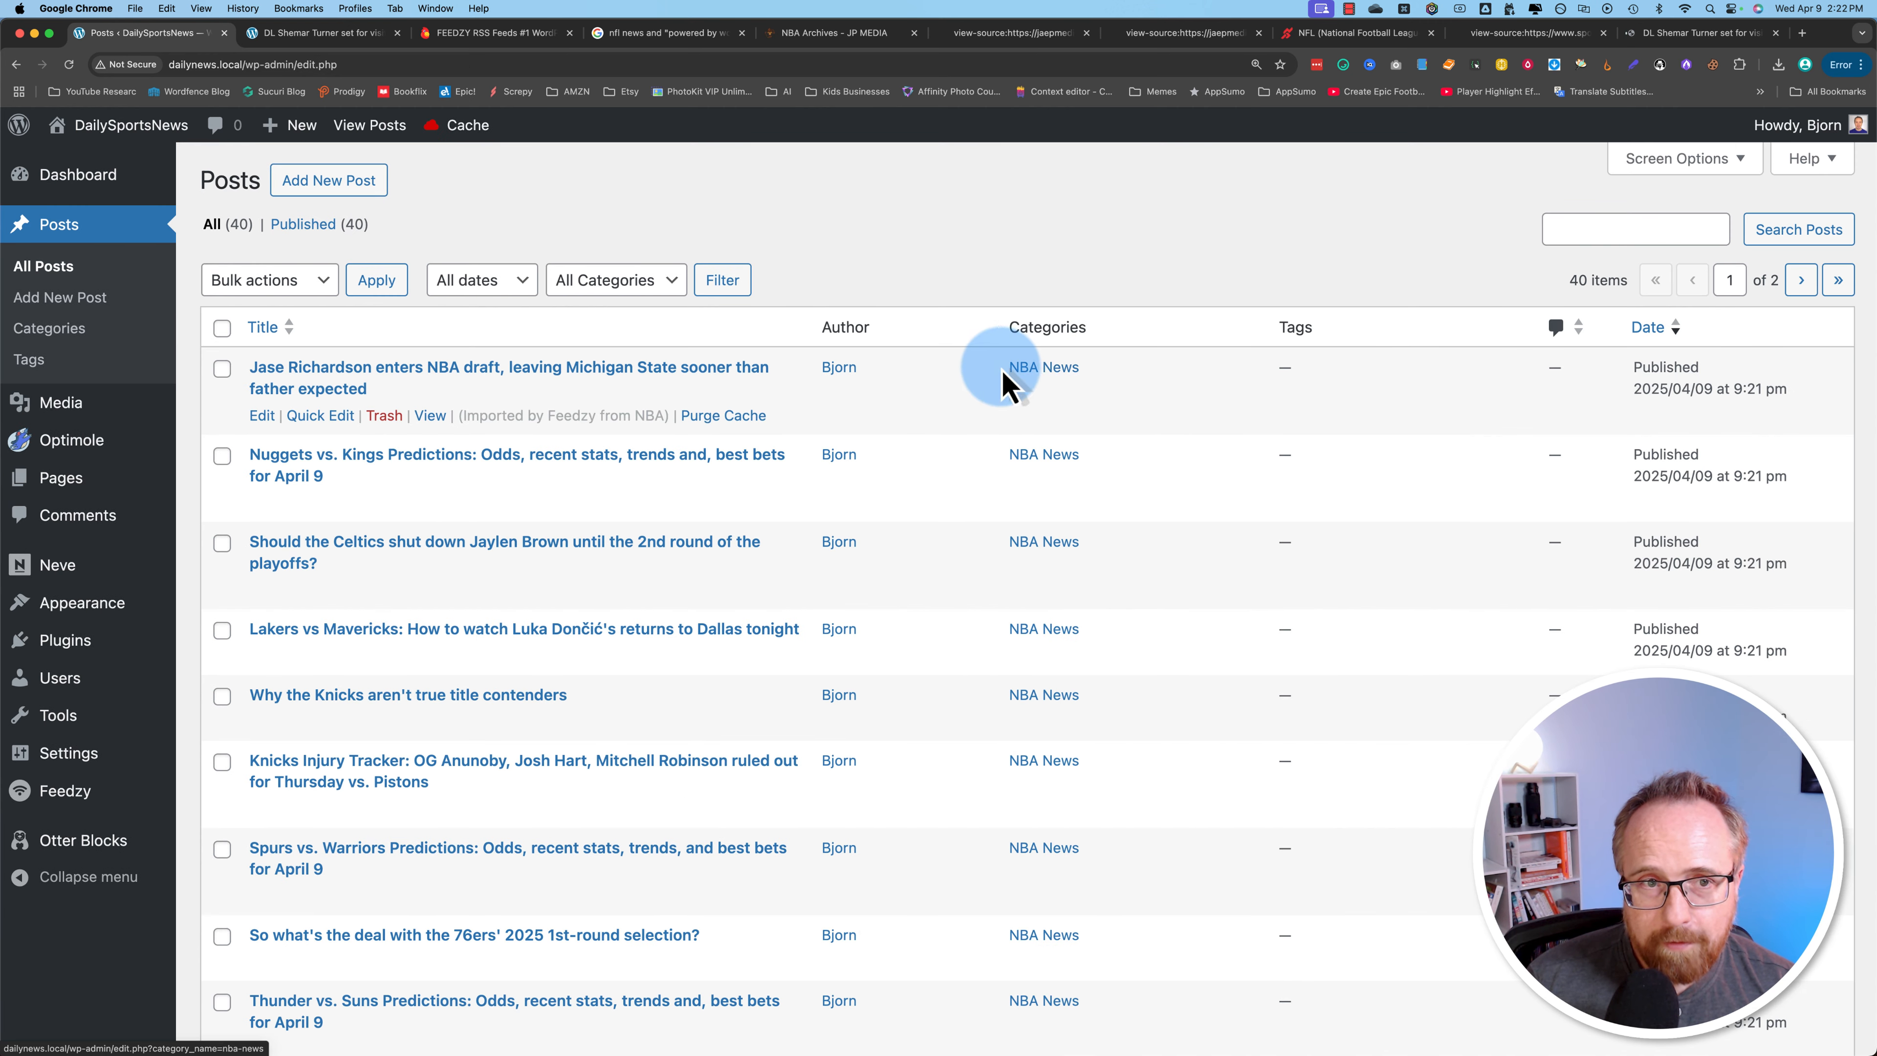
scroll(1006, 565, down, 10)
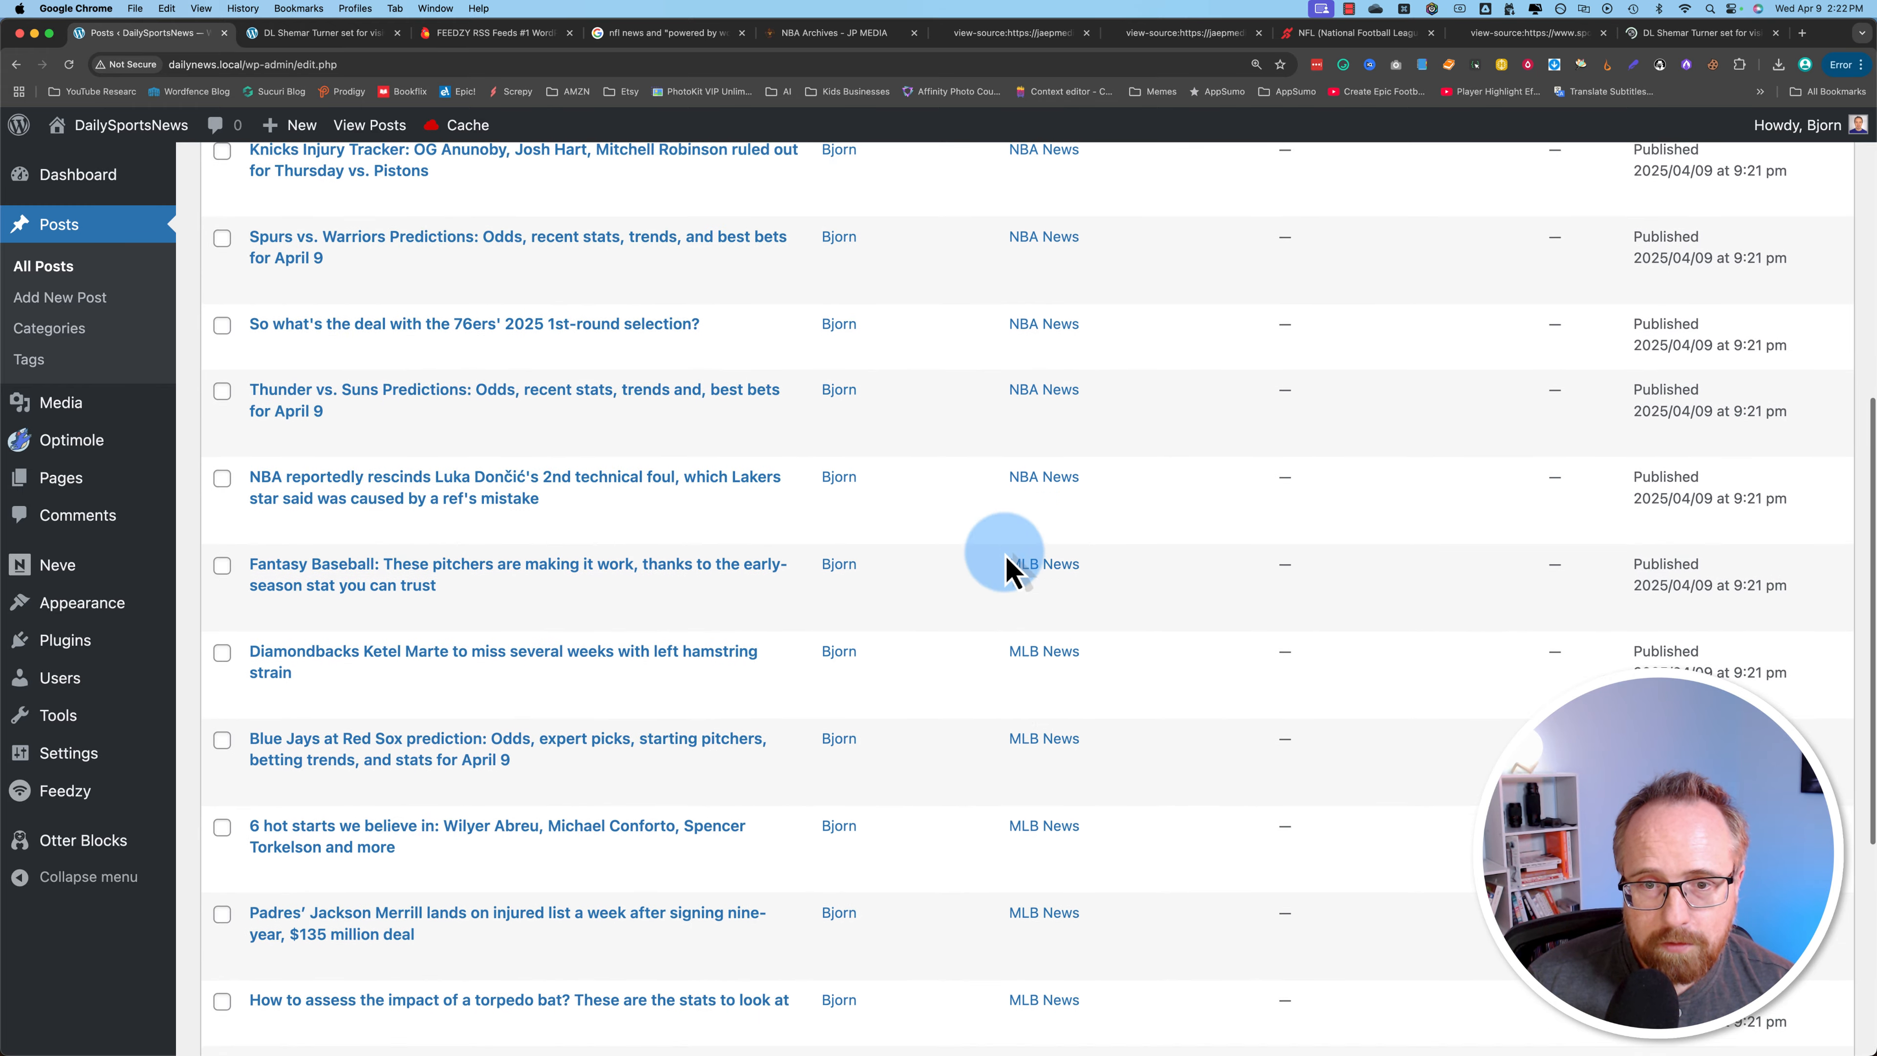
scroll(1022, 562, up, 1)
scroll(1031, 573, down, 8)
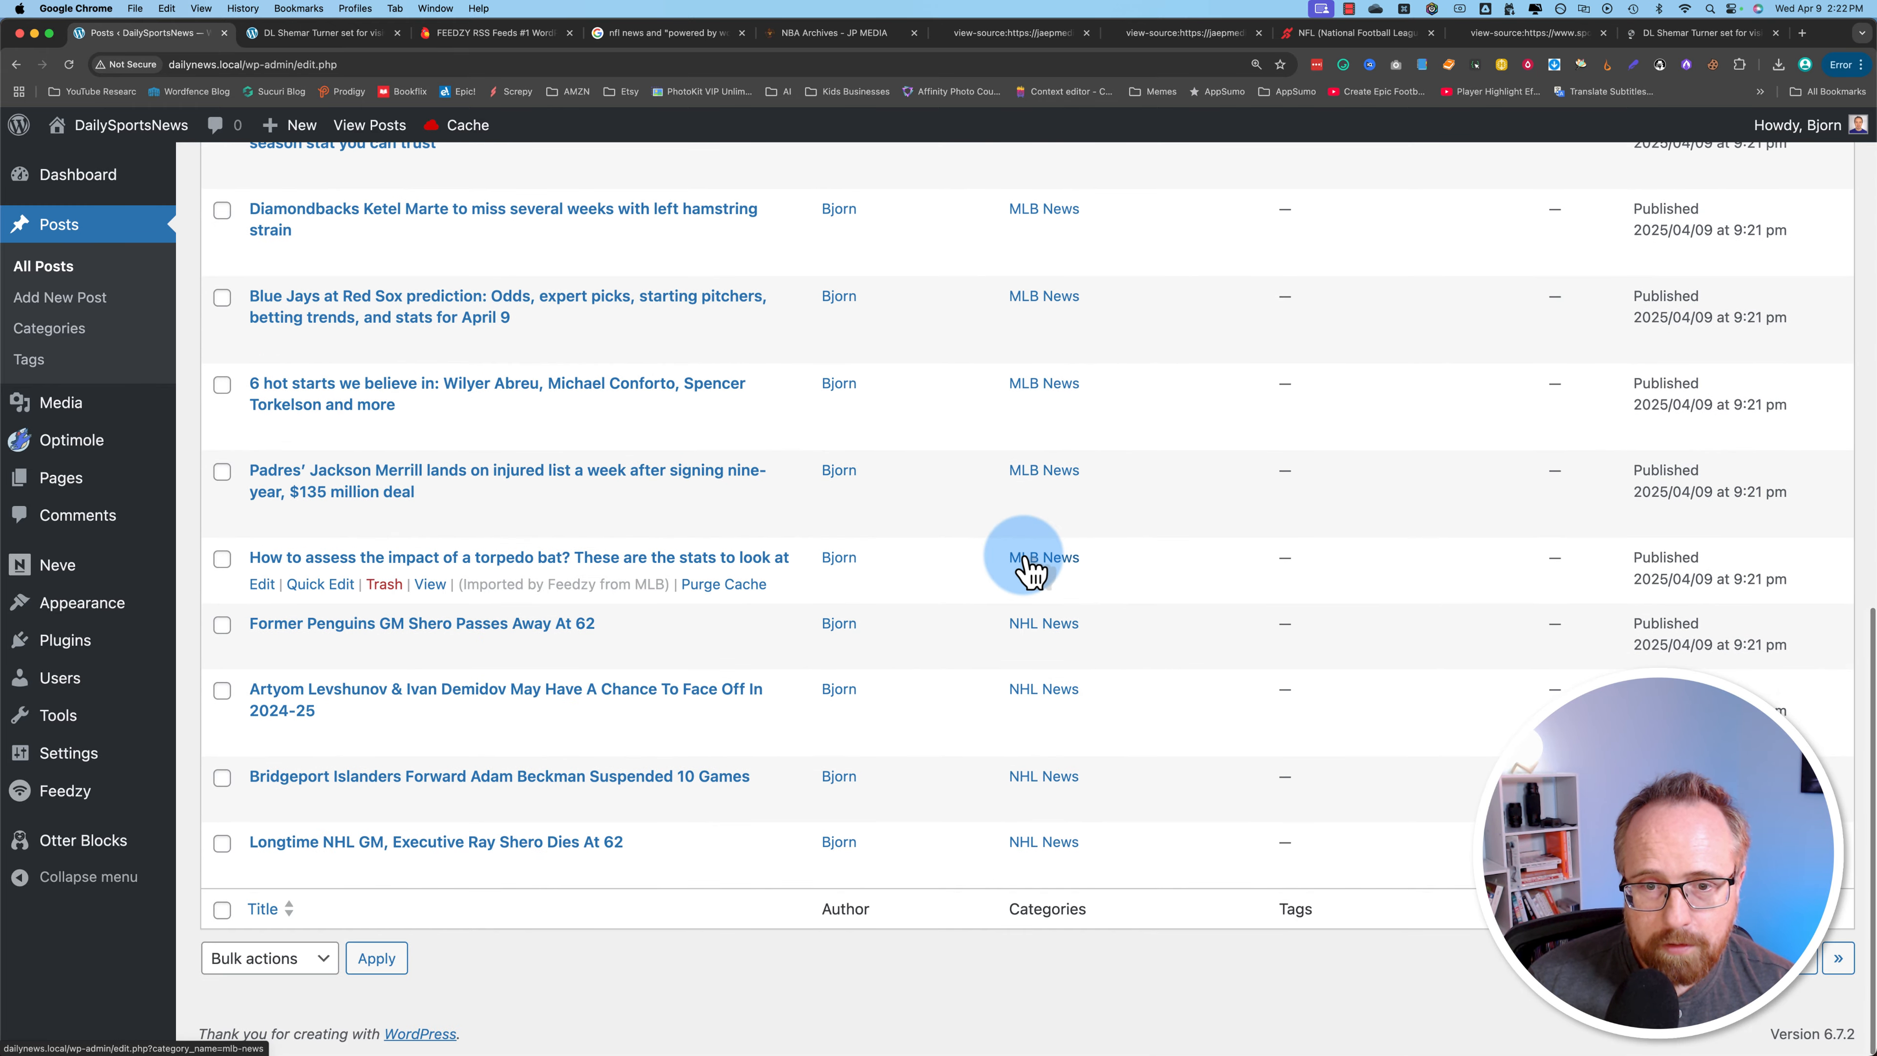
scroll(1332, 586, up, 15)
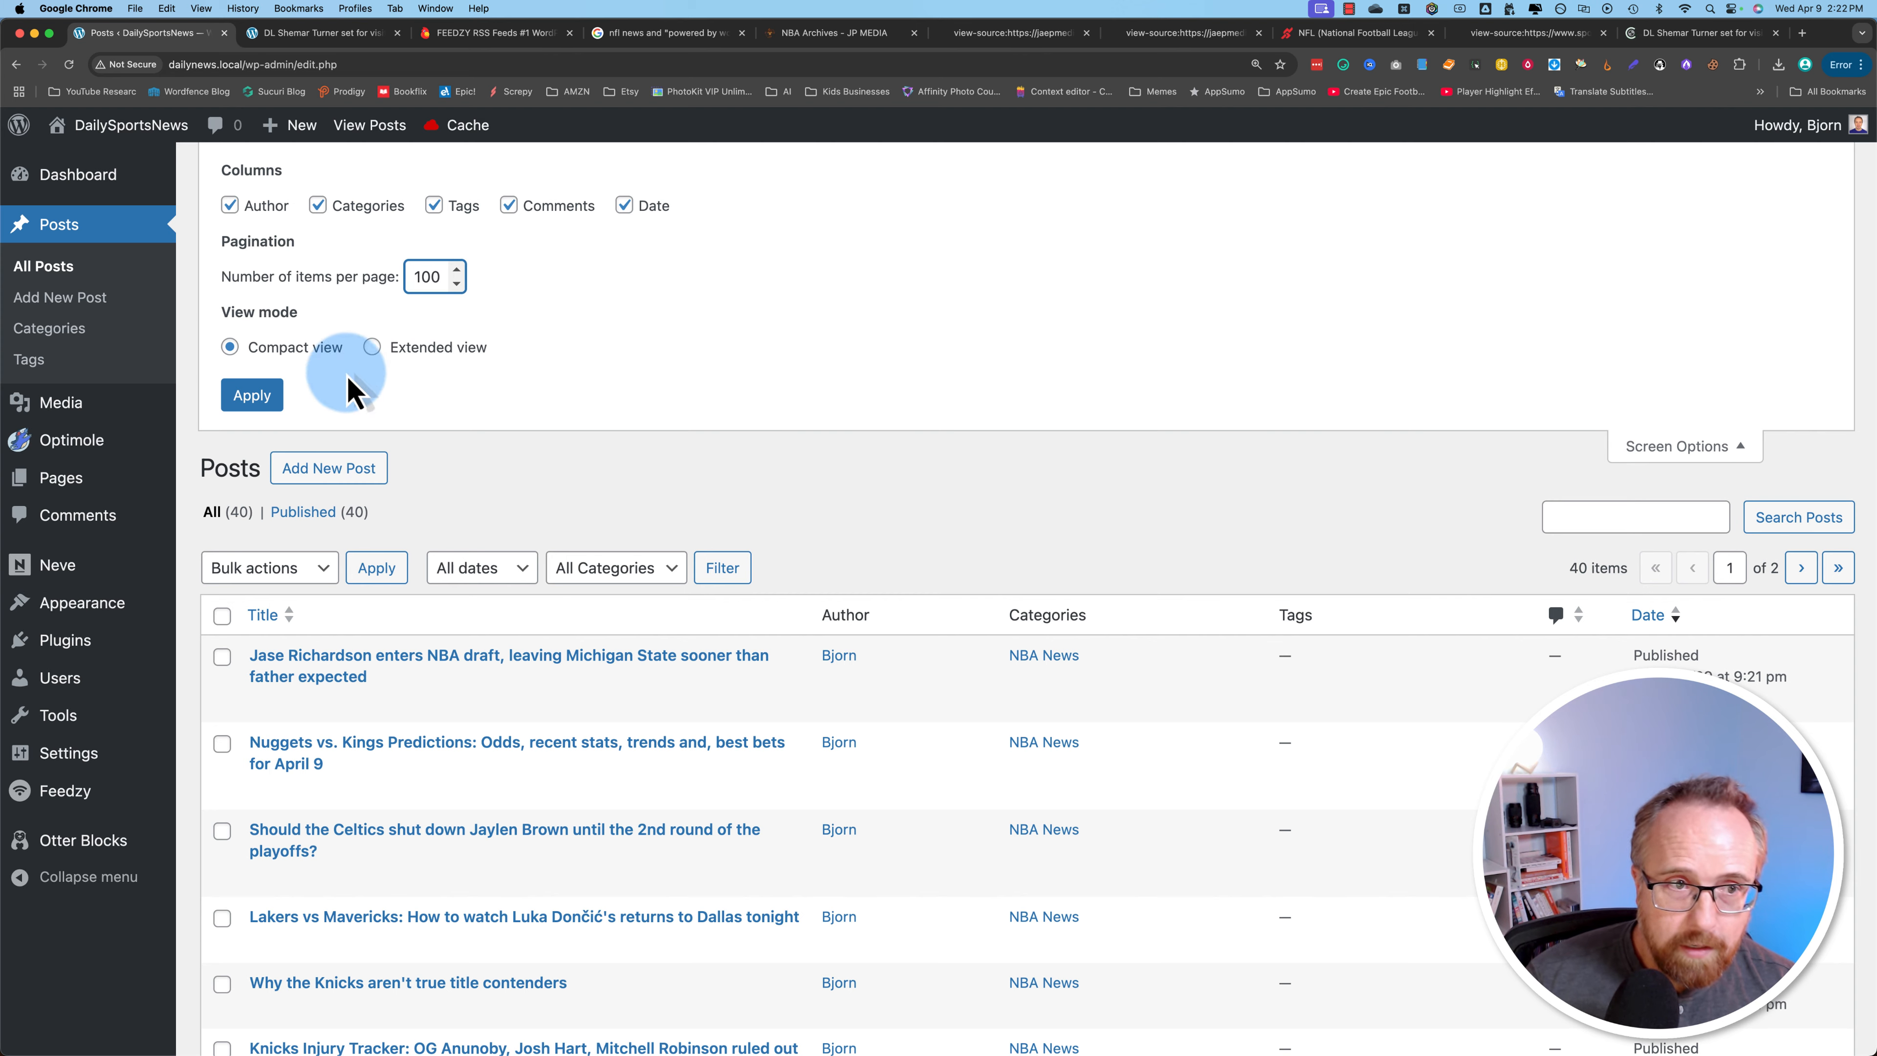
Apply the posts list's screen options with 100 items per page and look through the imported posts and their categories.
click(252, 392)
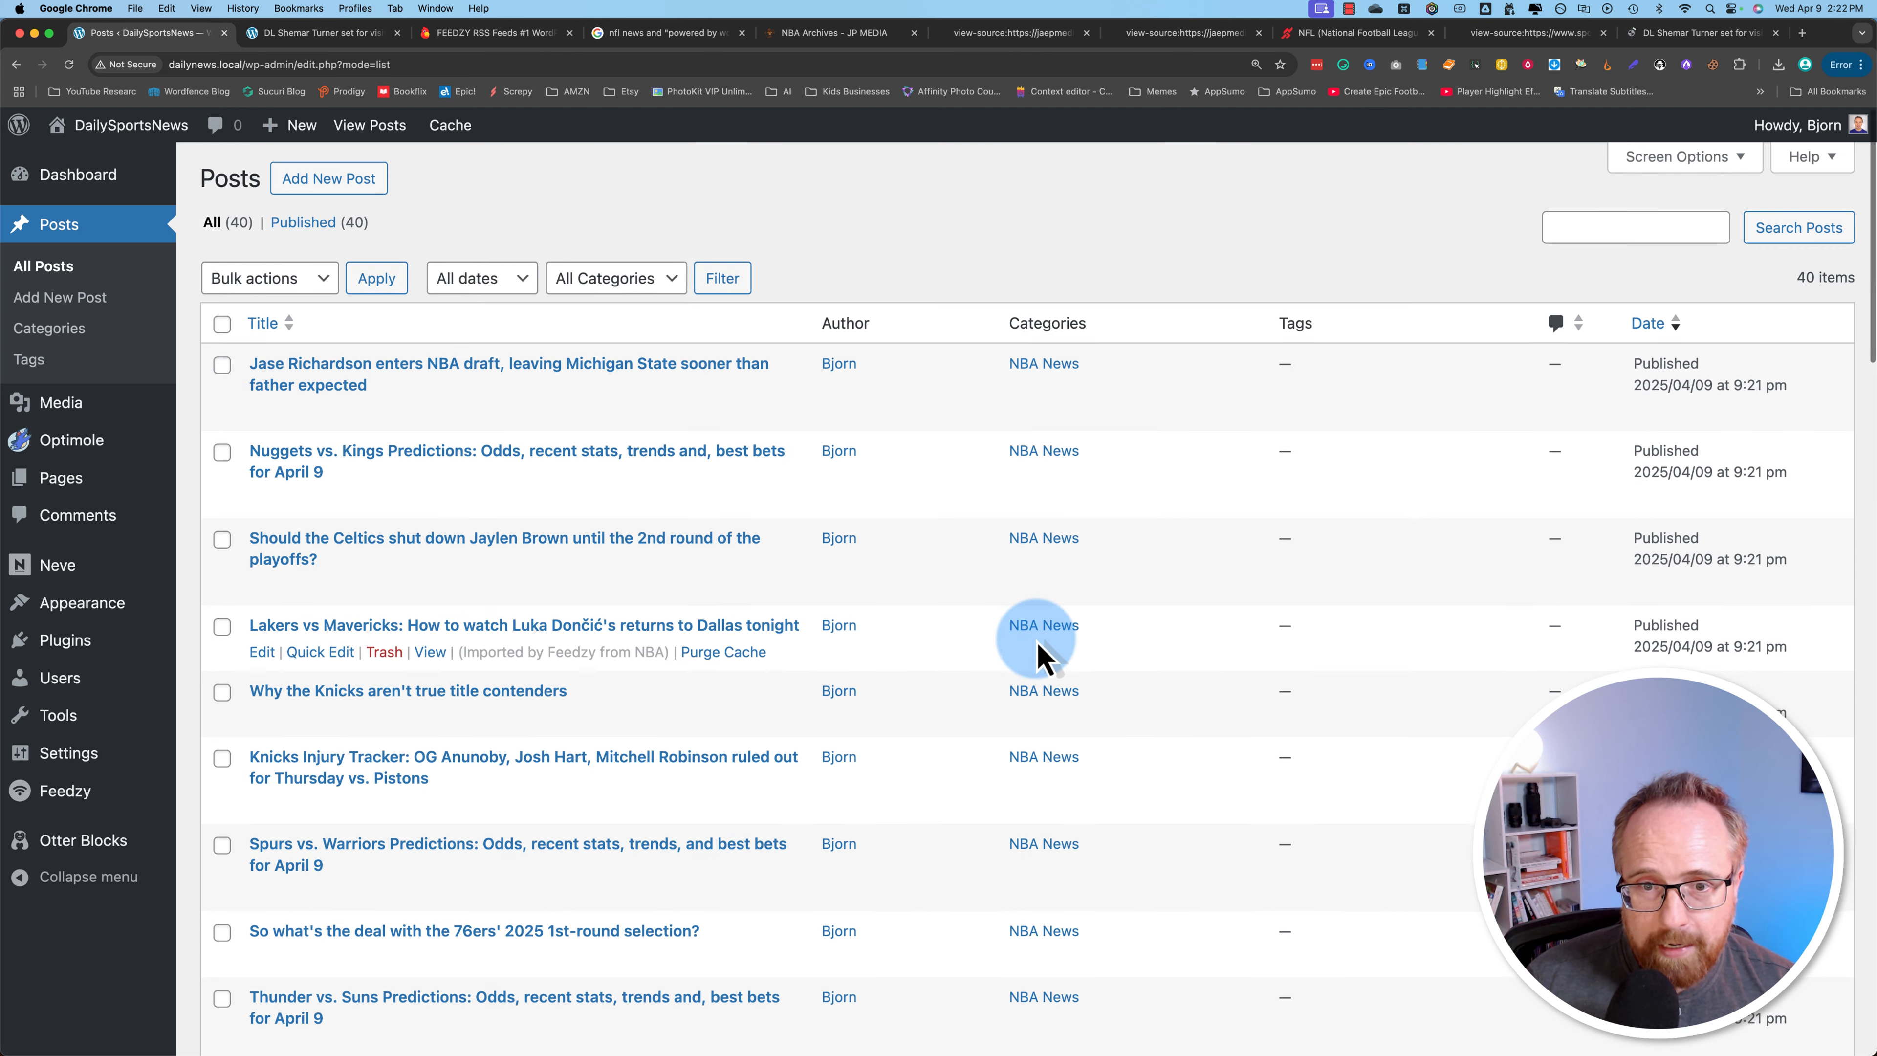
scroll(1039, 649, down, 20)
scroll(1039, 650, down, 10)
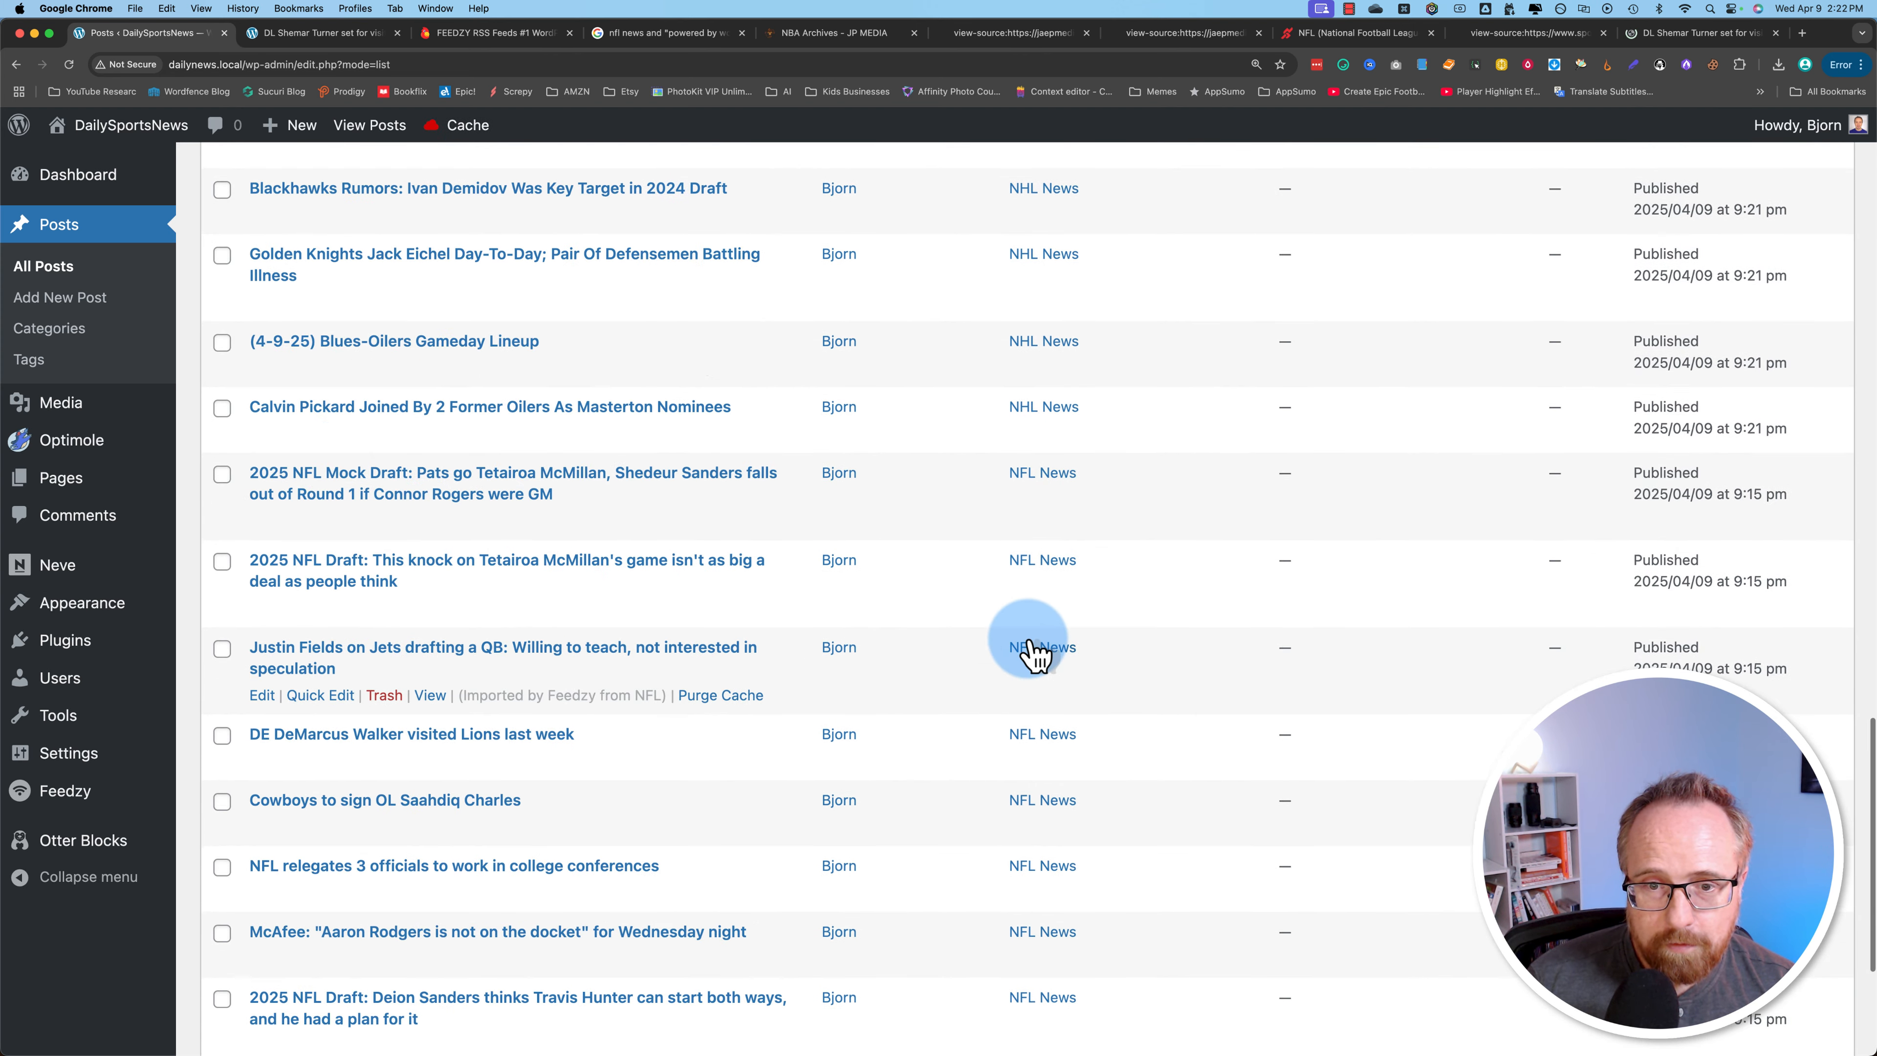
scroll(682, 712, up, 20)
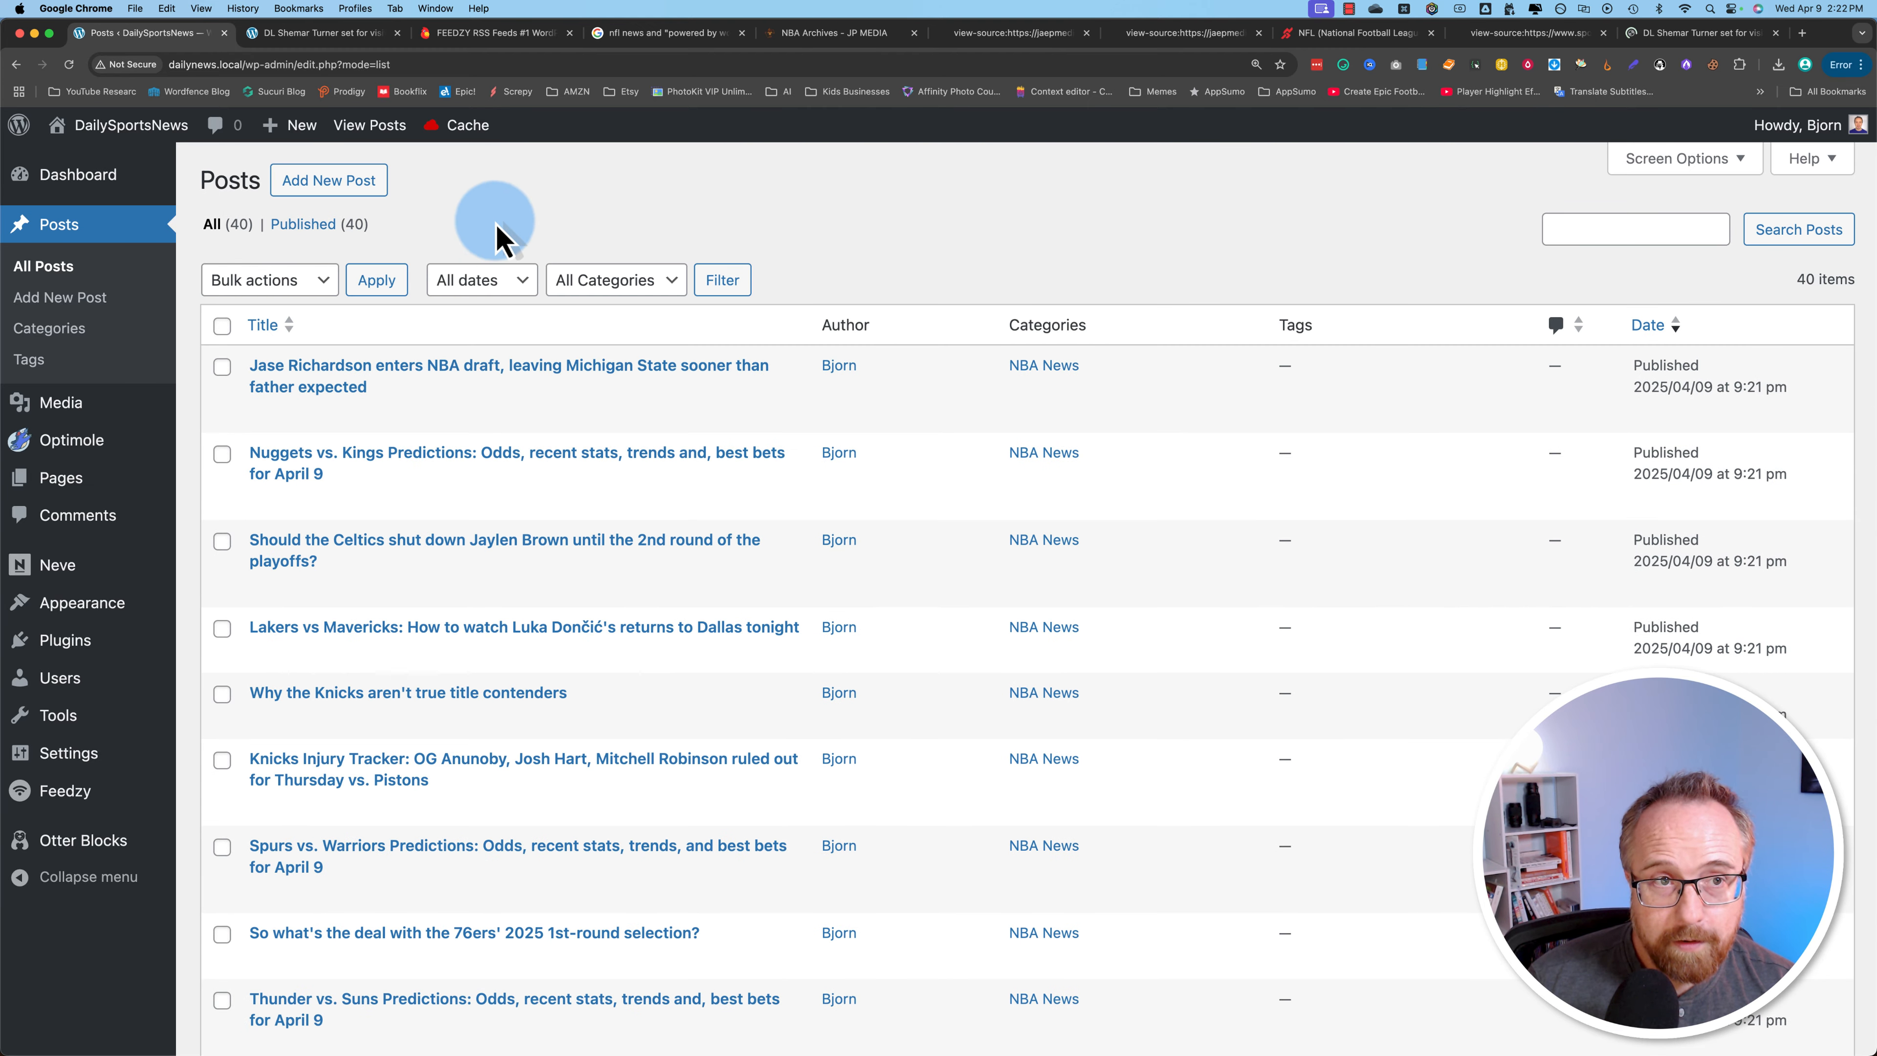
Open the DailySportsNews site's home page and look over its layout.
click(323, 34)
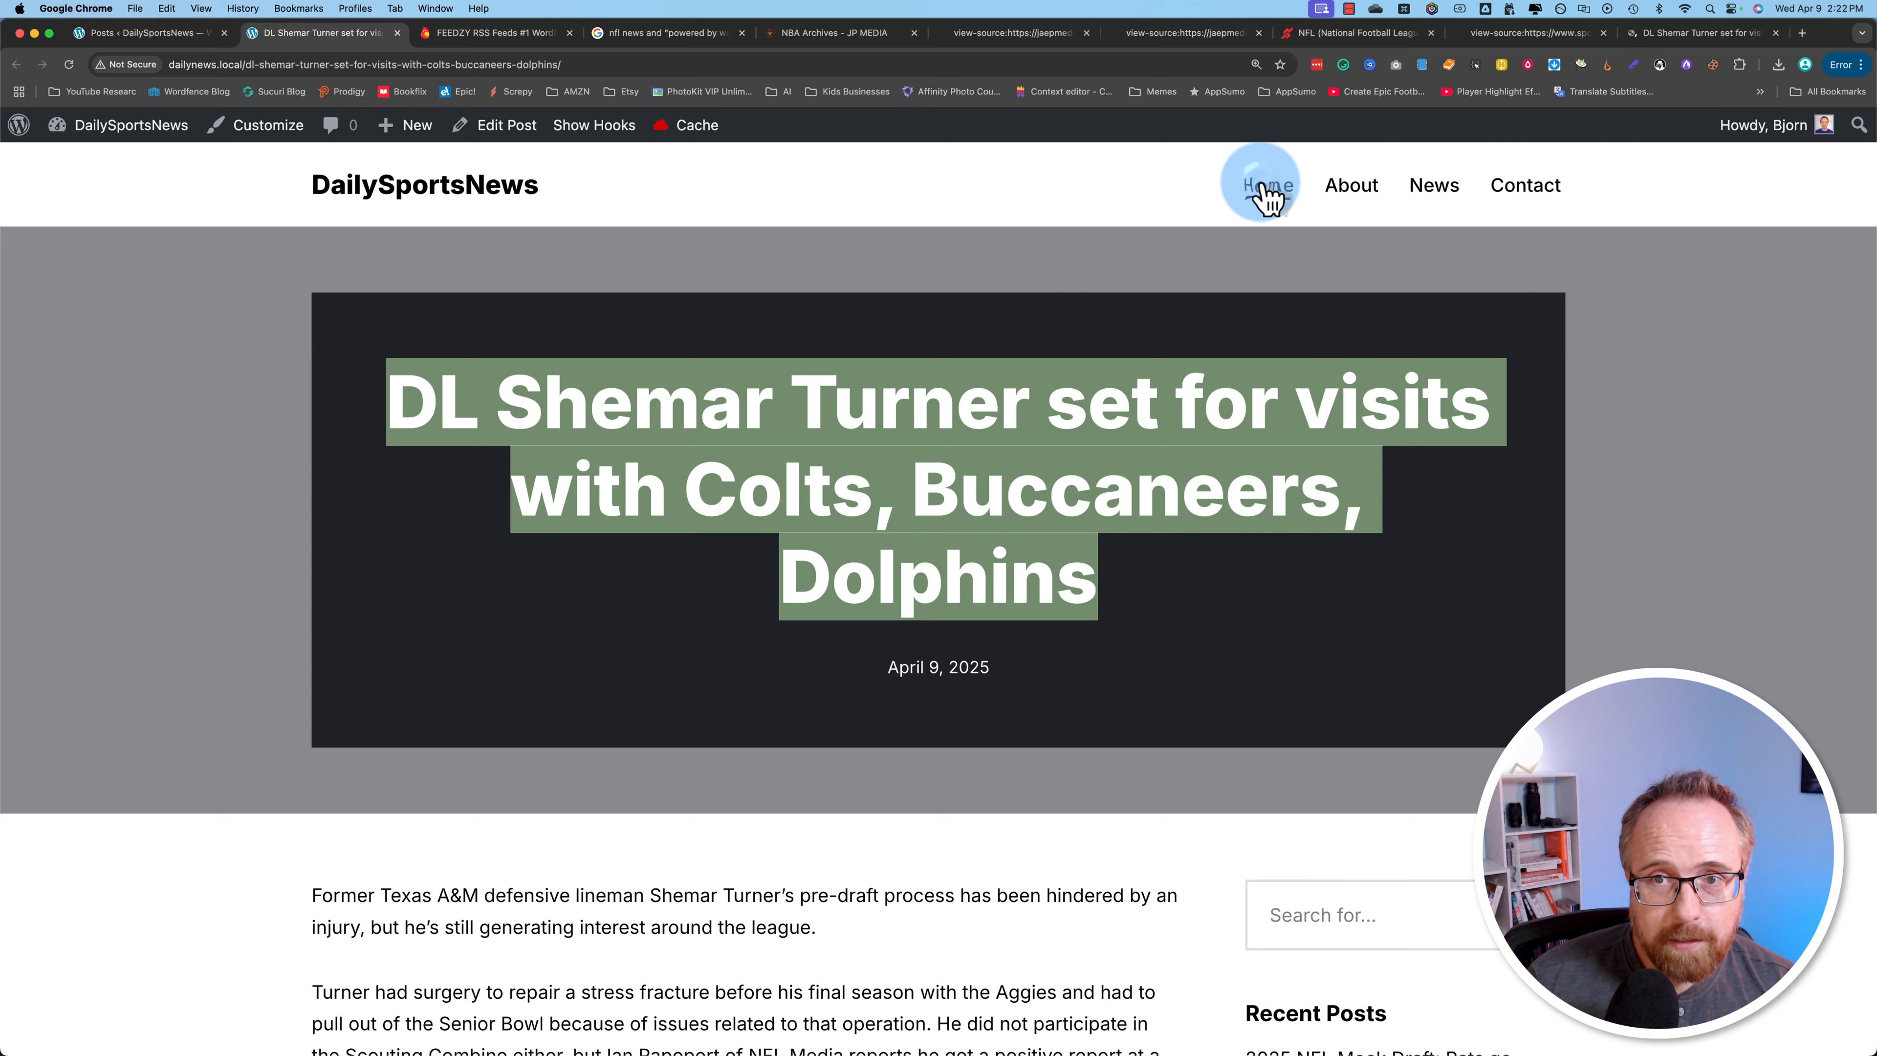
scroll(268, 672, down, 15)
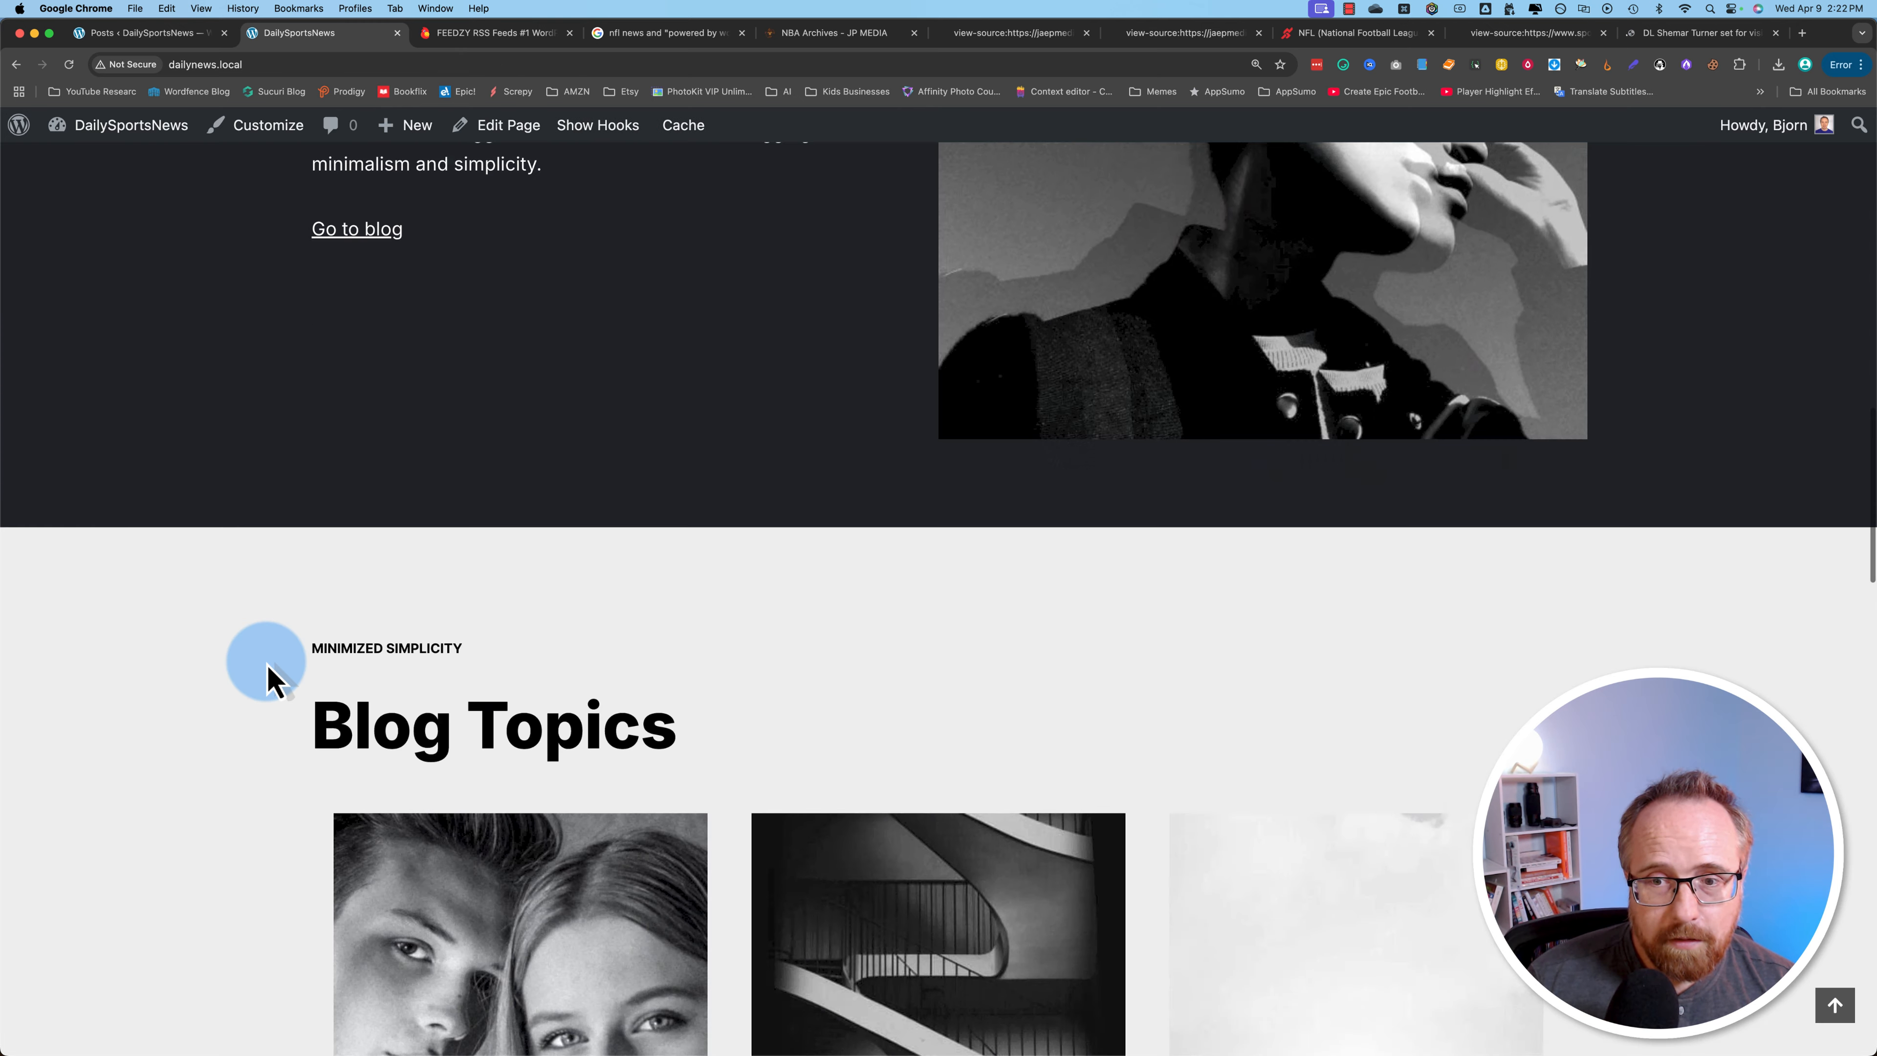
scroll(268, 677, up, 10)
scroll(268, 677, up, 5)
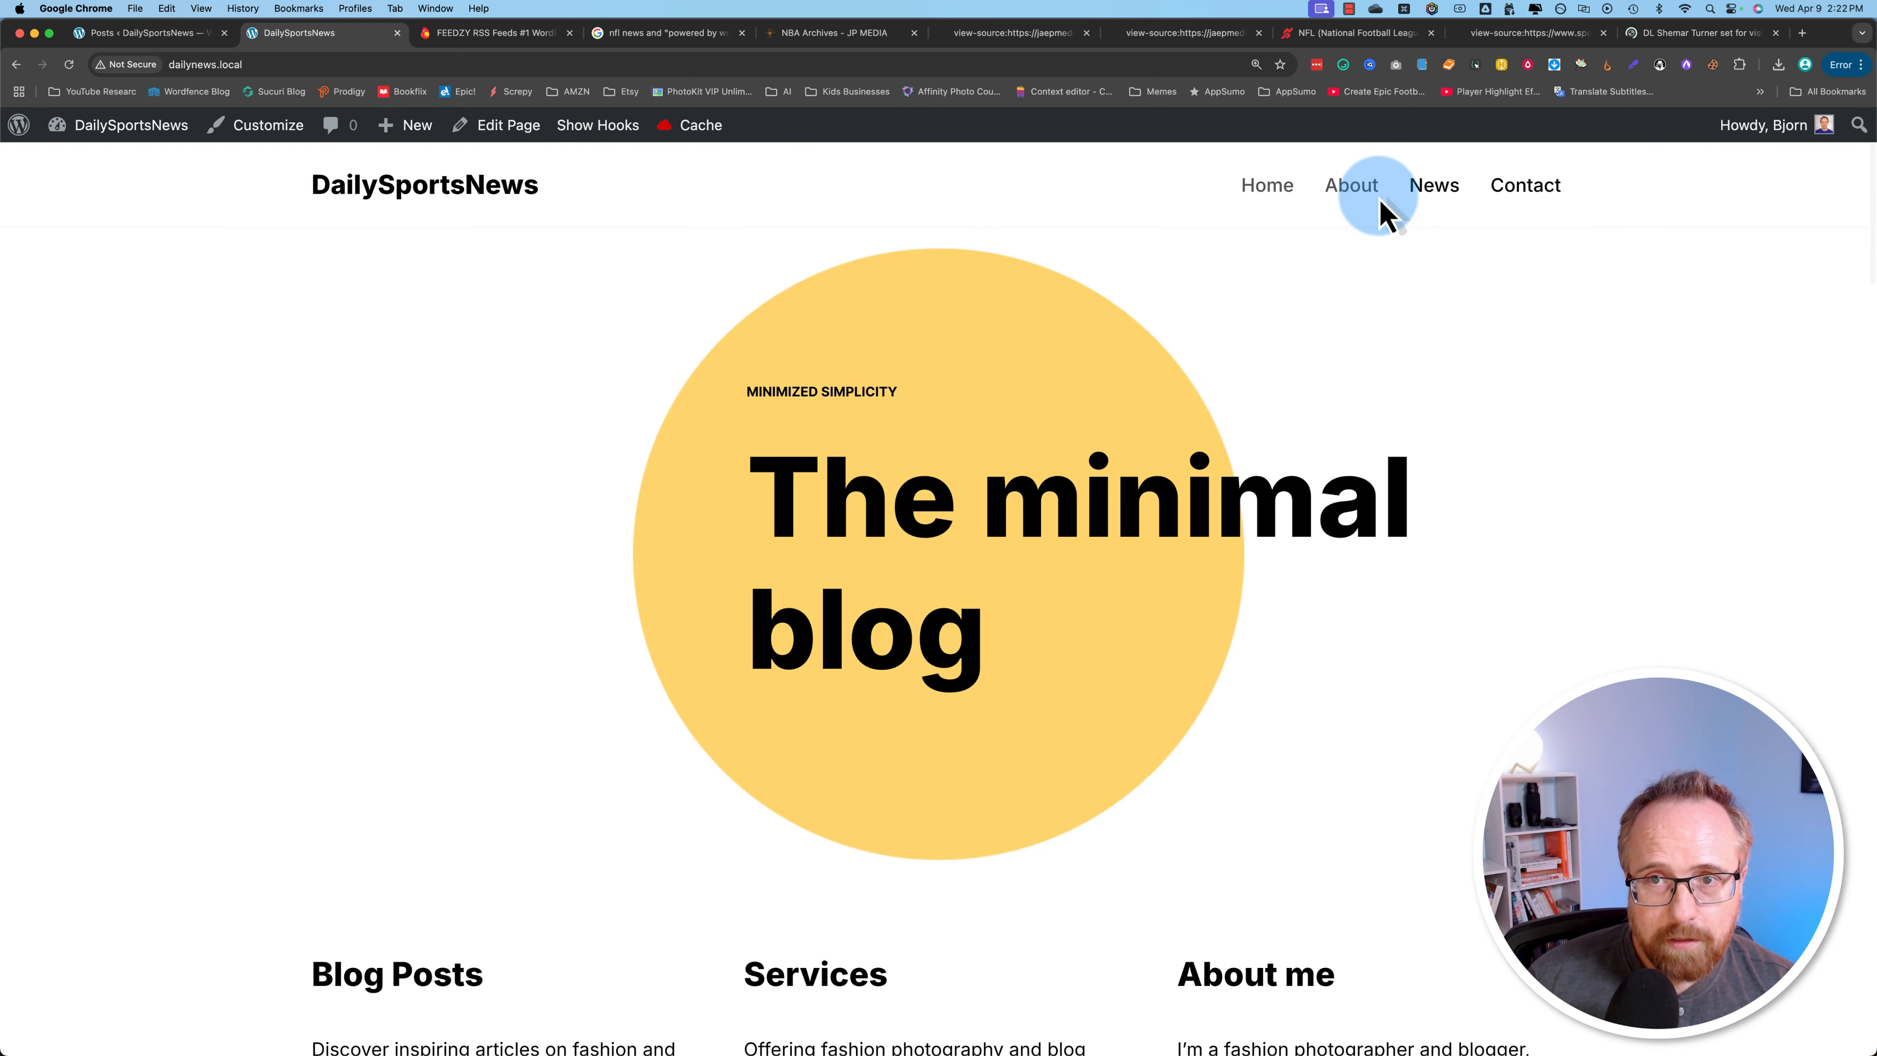
Open the site's News page and review the imported articles listed there.
click(1433, 188)
scroll(170, 687, down, 3)
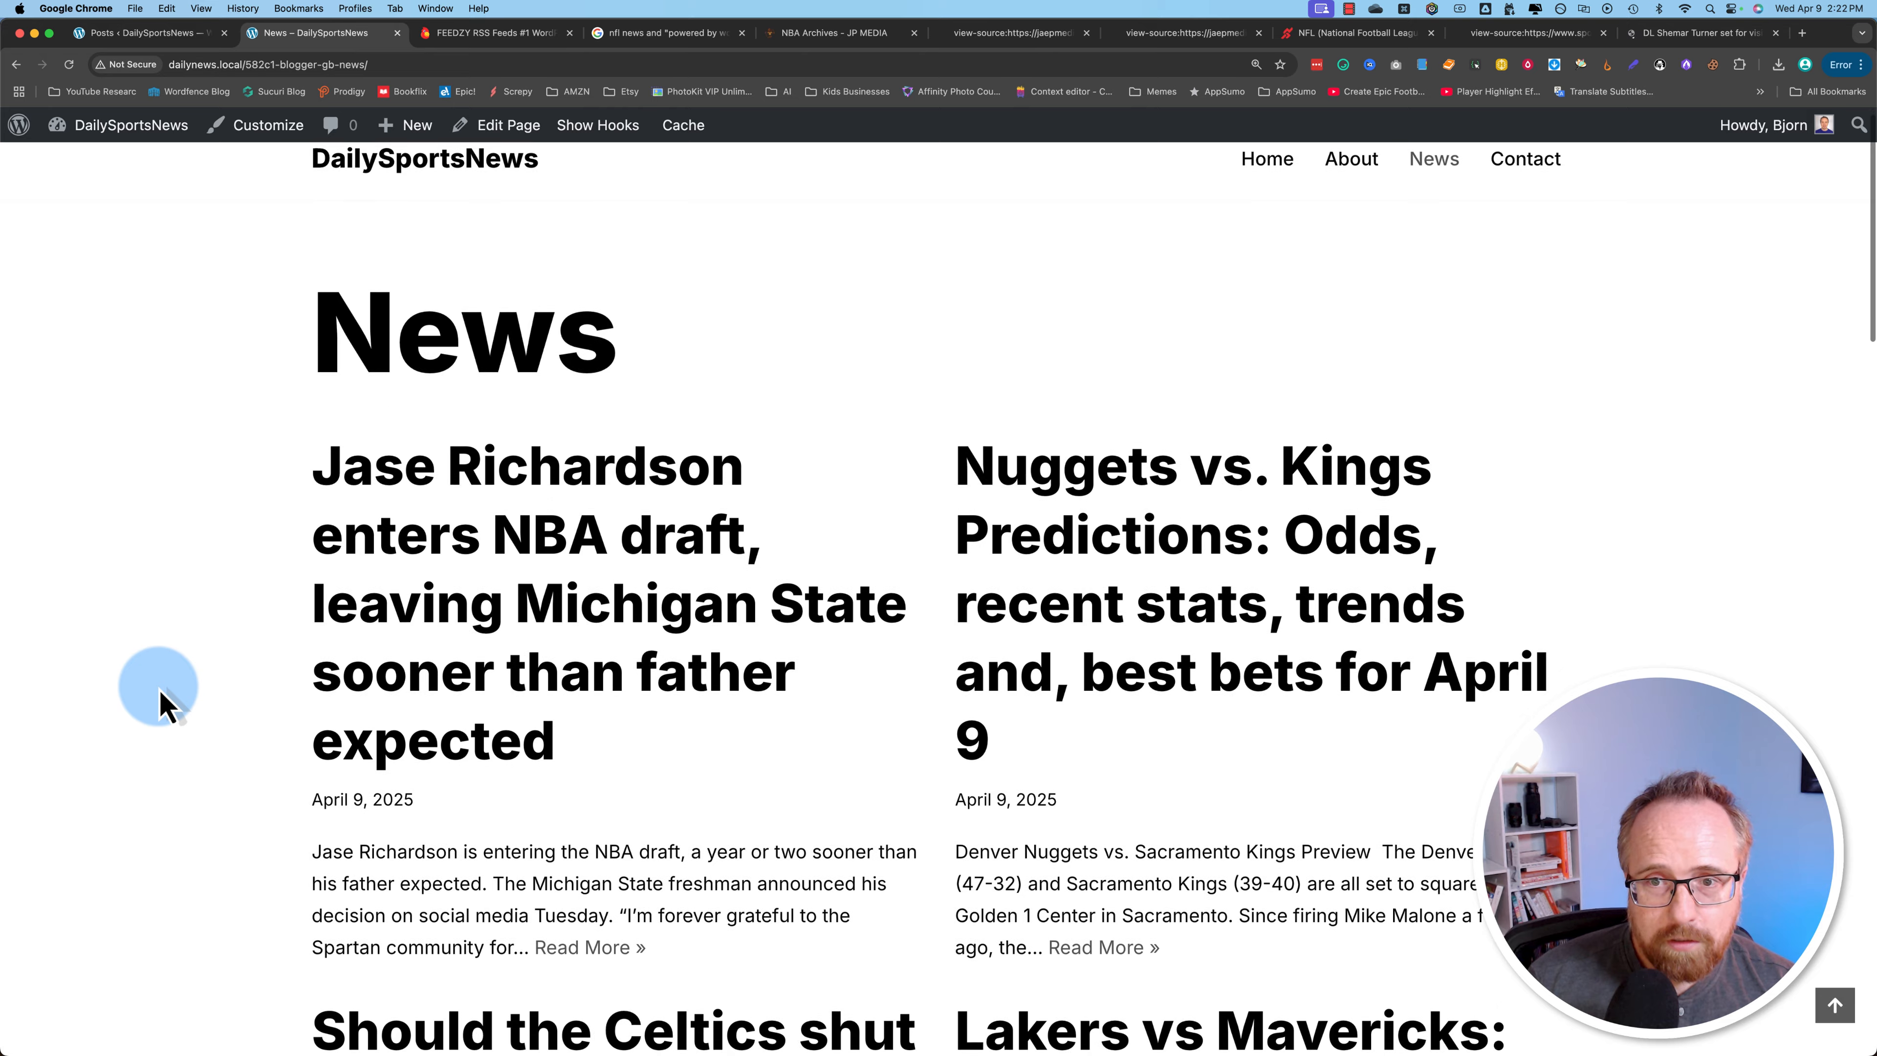
scroll(452, 532, down, 5)
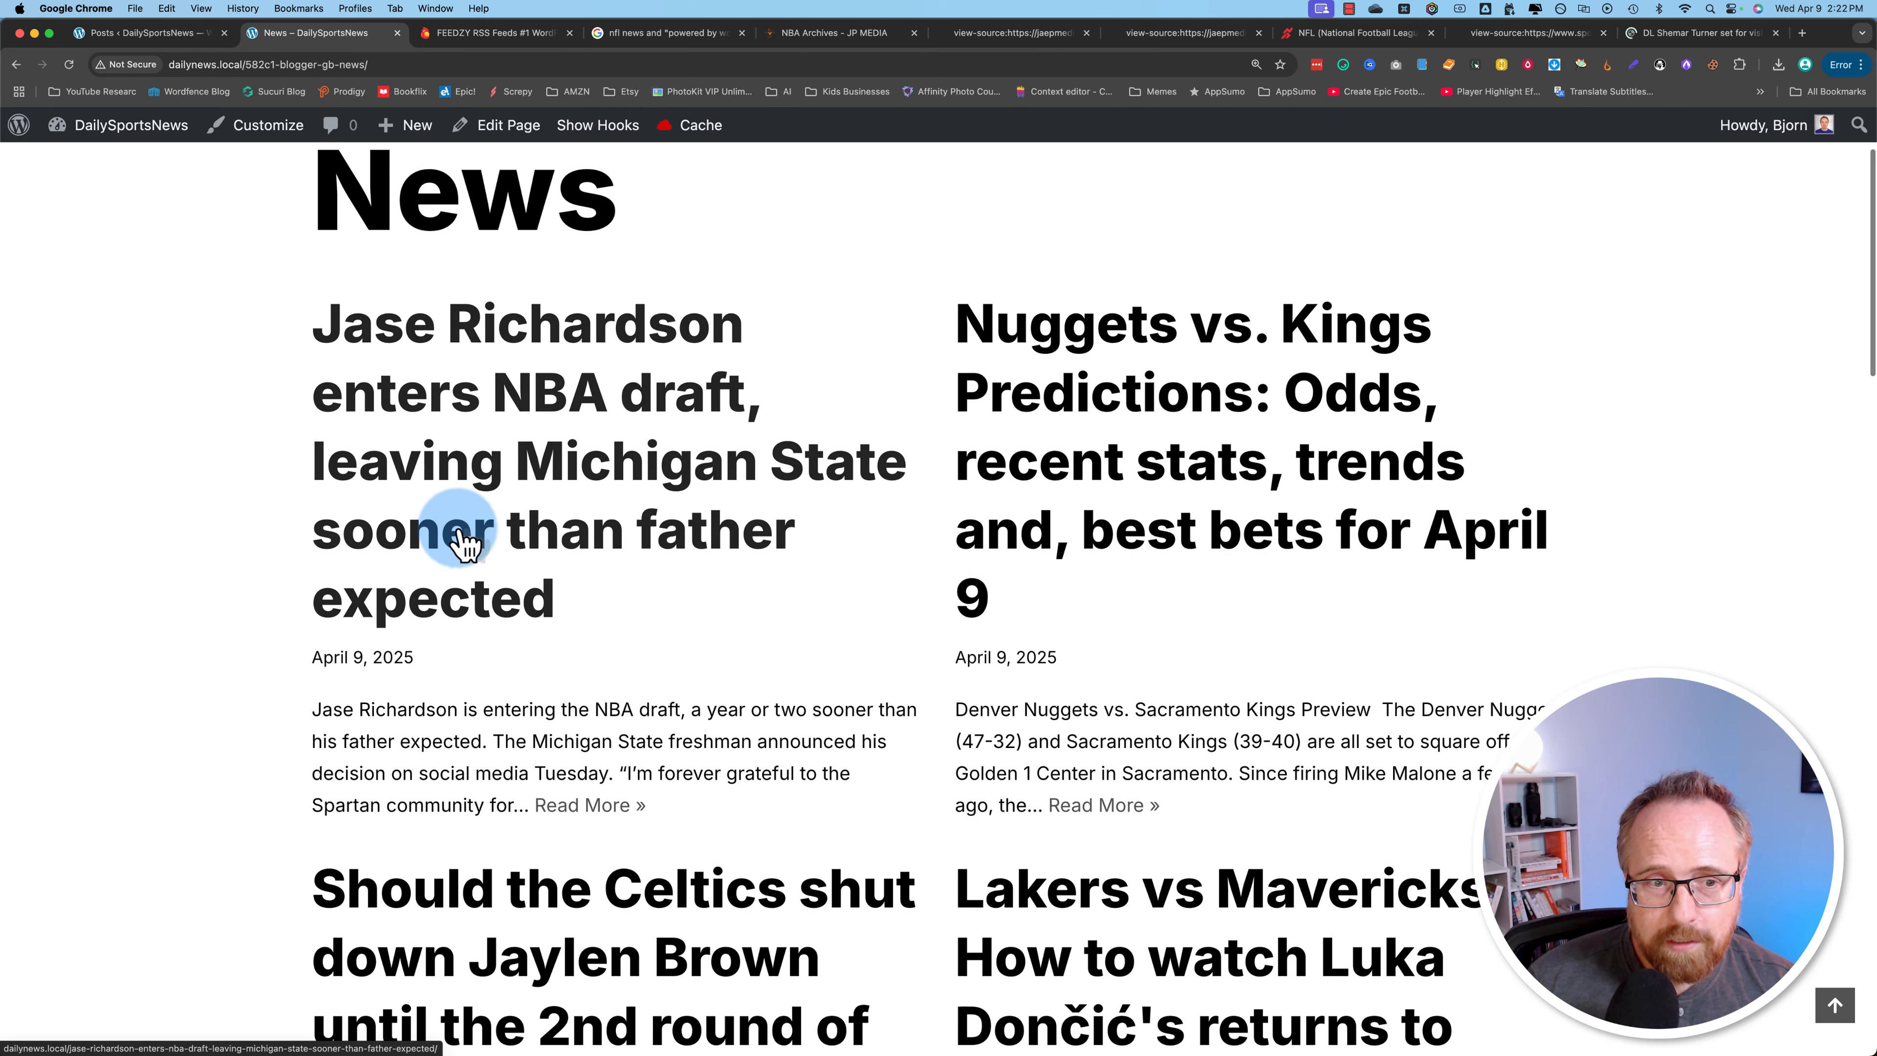
scroll(458, 527, down, 4)
scroll(374, 547, down, 15)
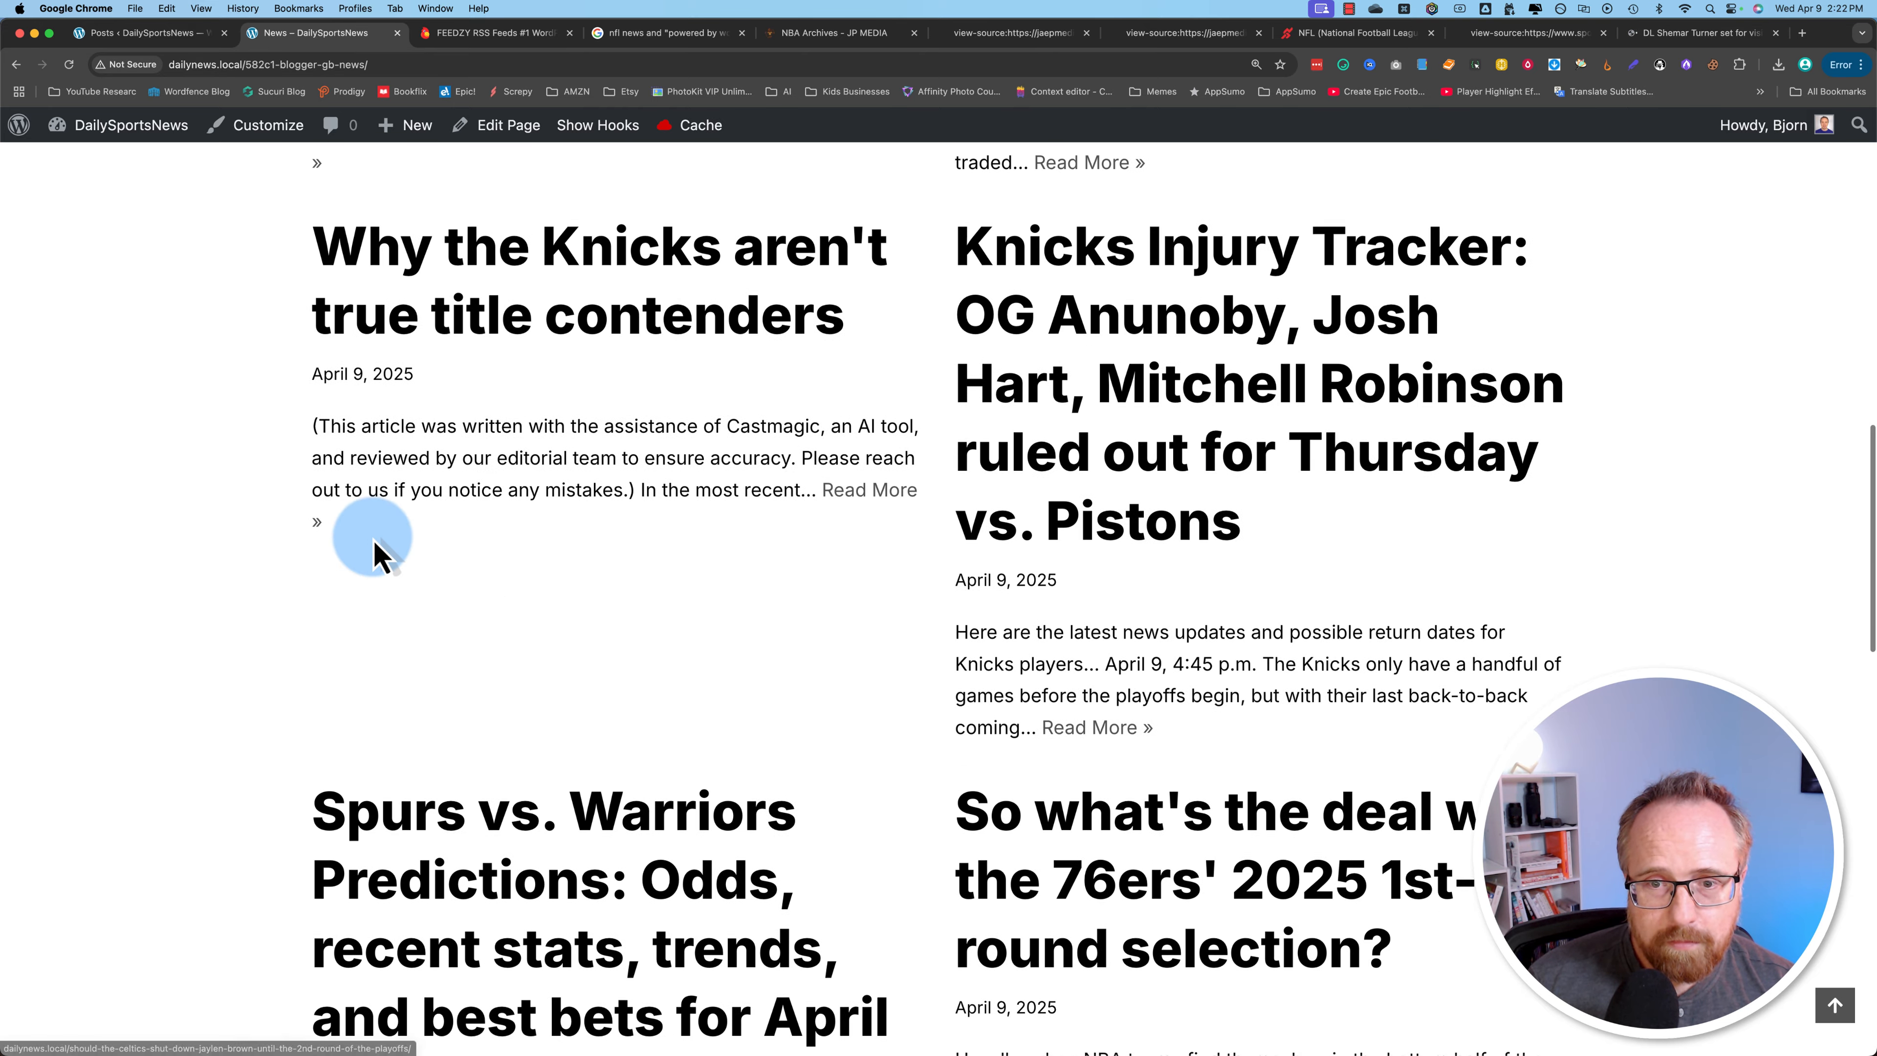
Return to the posts list, view the first NBA News post in a separate tab, and review its full article.
click(136, 37)
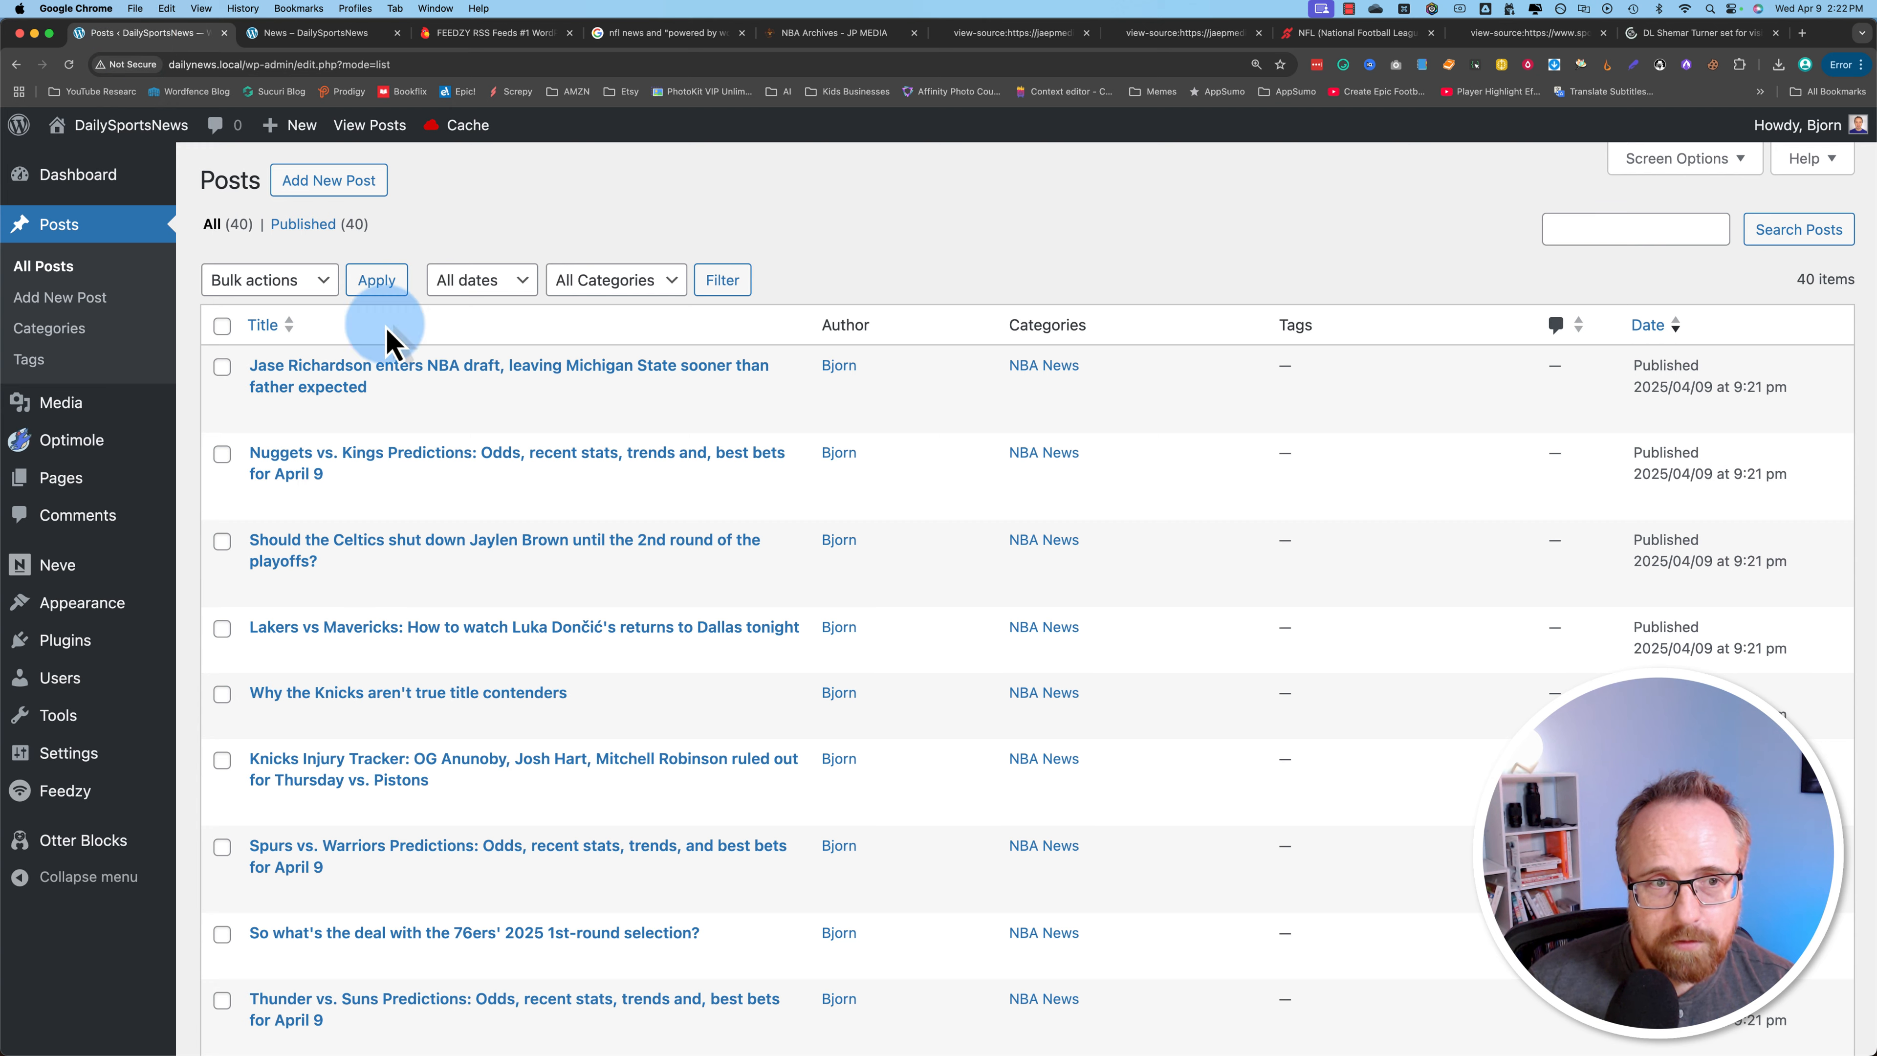
mouse_move(285, 411)
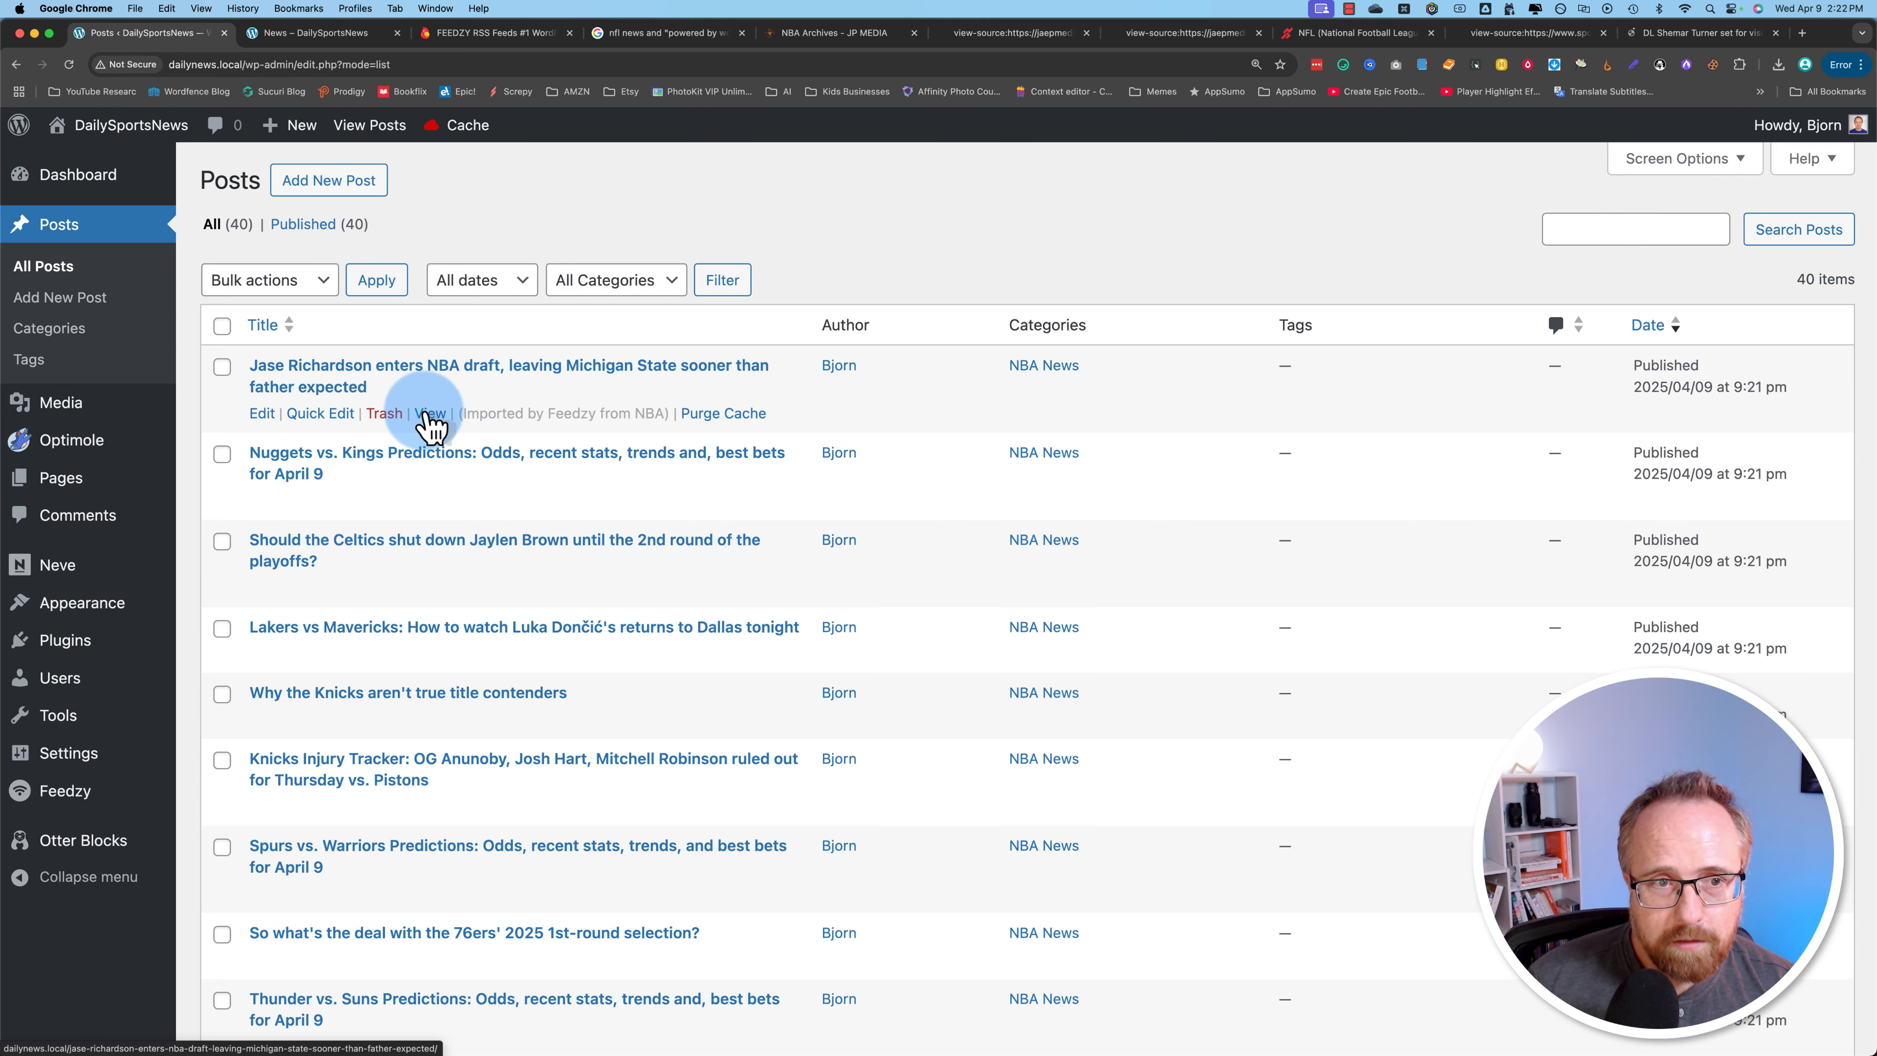
super+click(429, 413)
click(296, 34)
scroll(385, 788, down, 20)
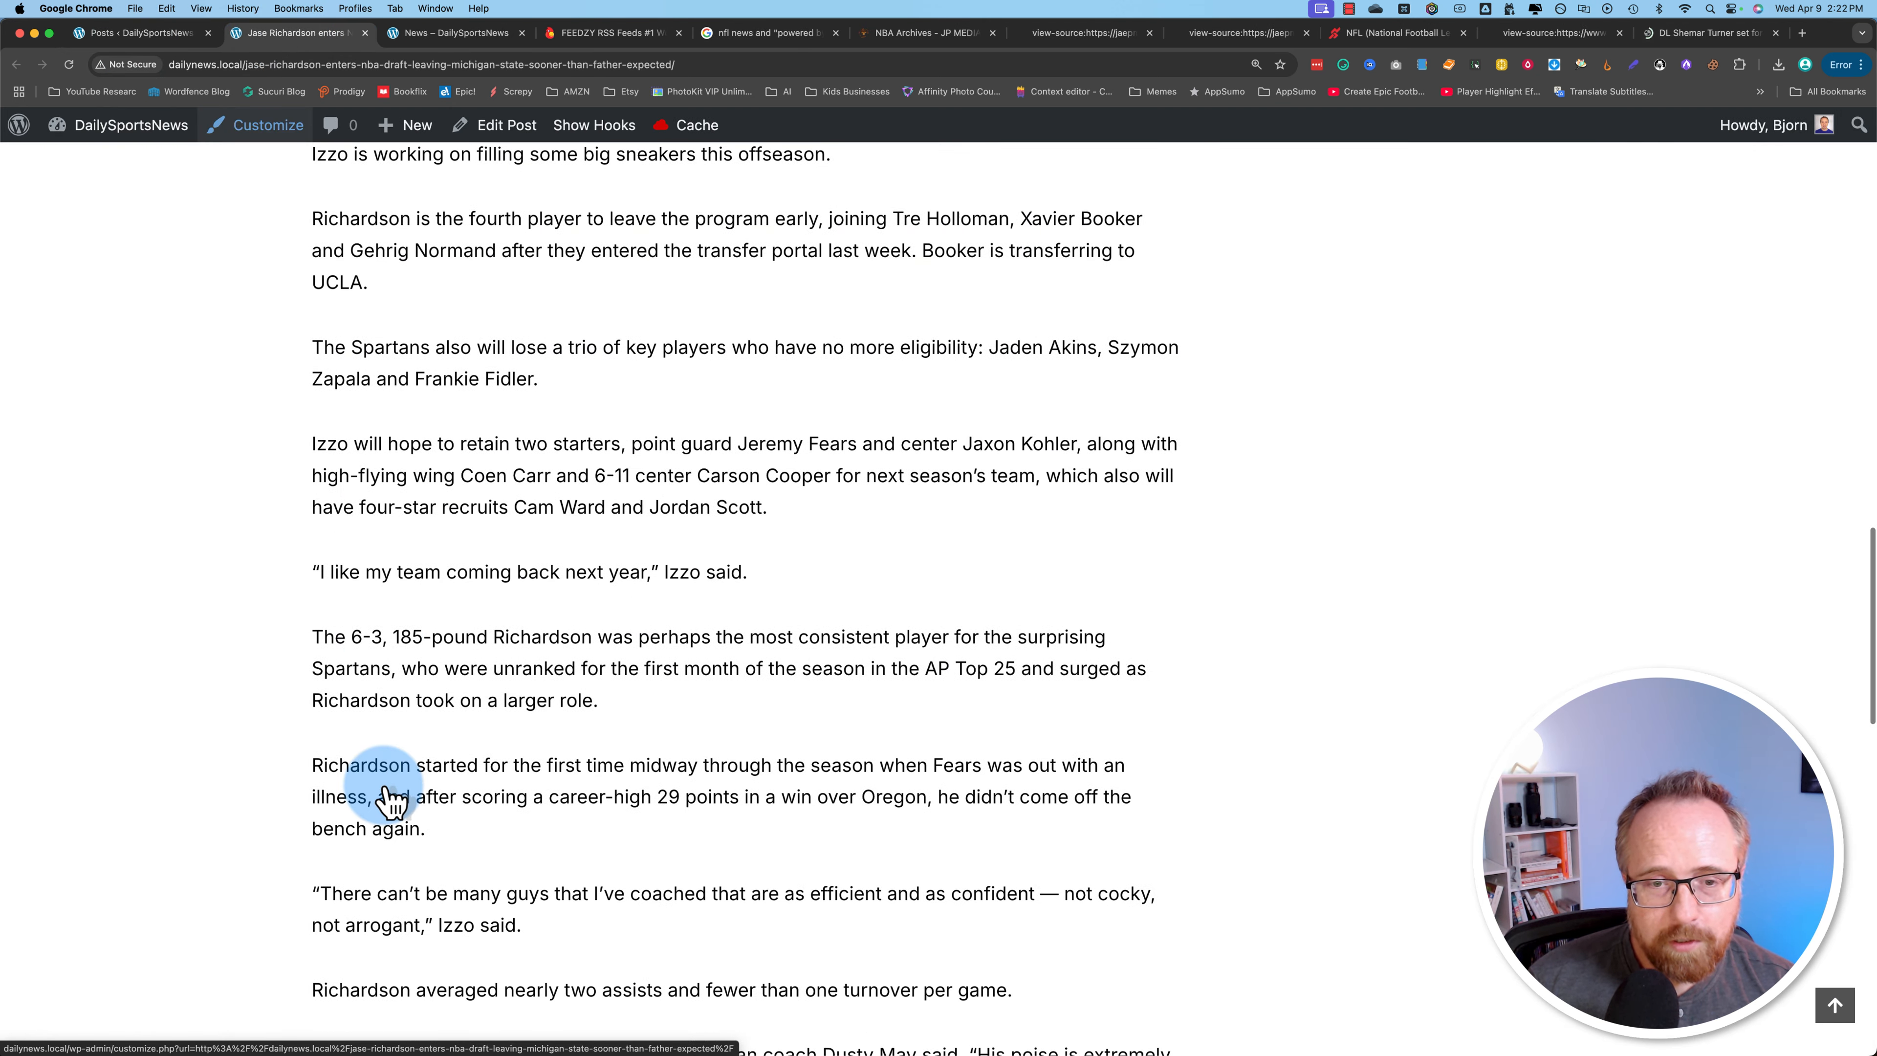
scroll(386, 788, up, 20)
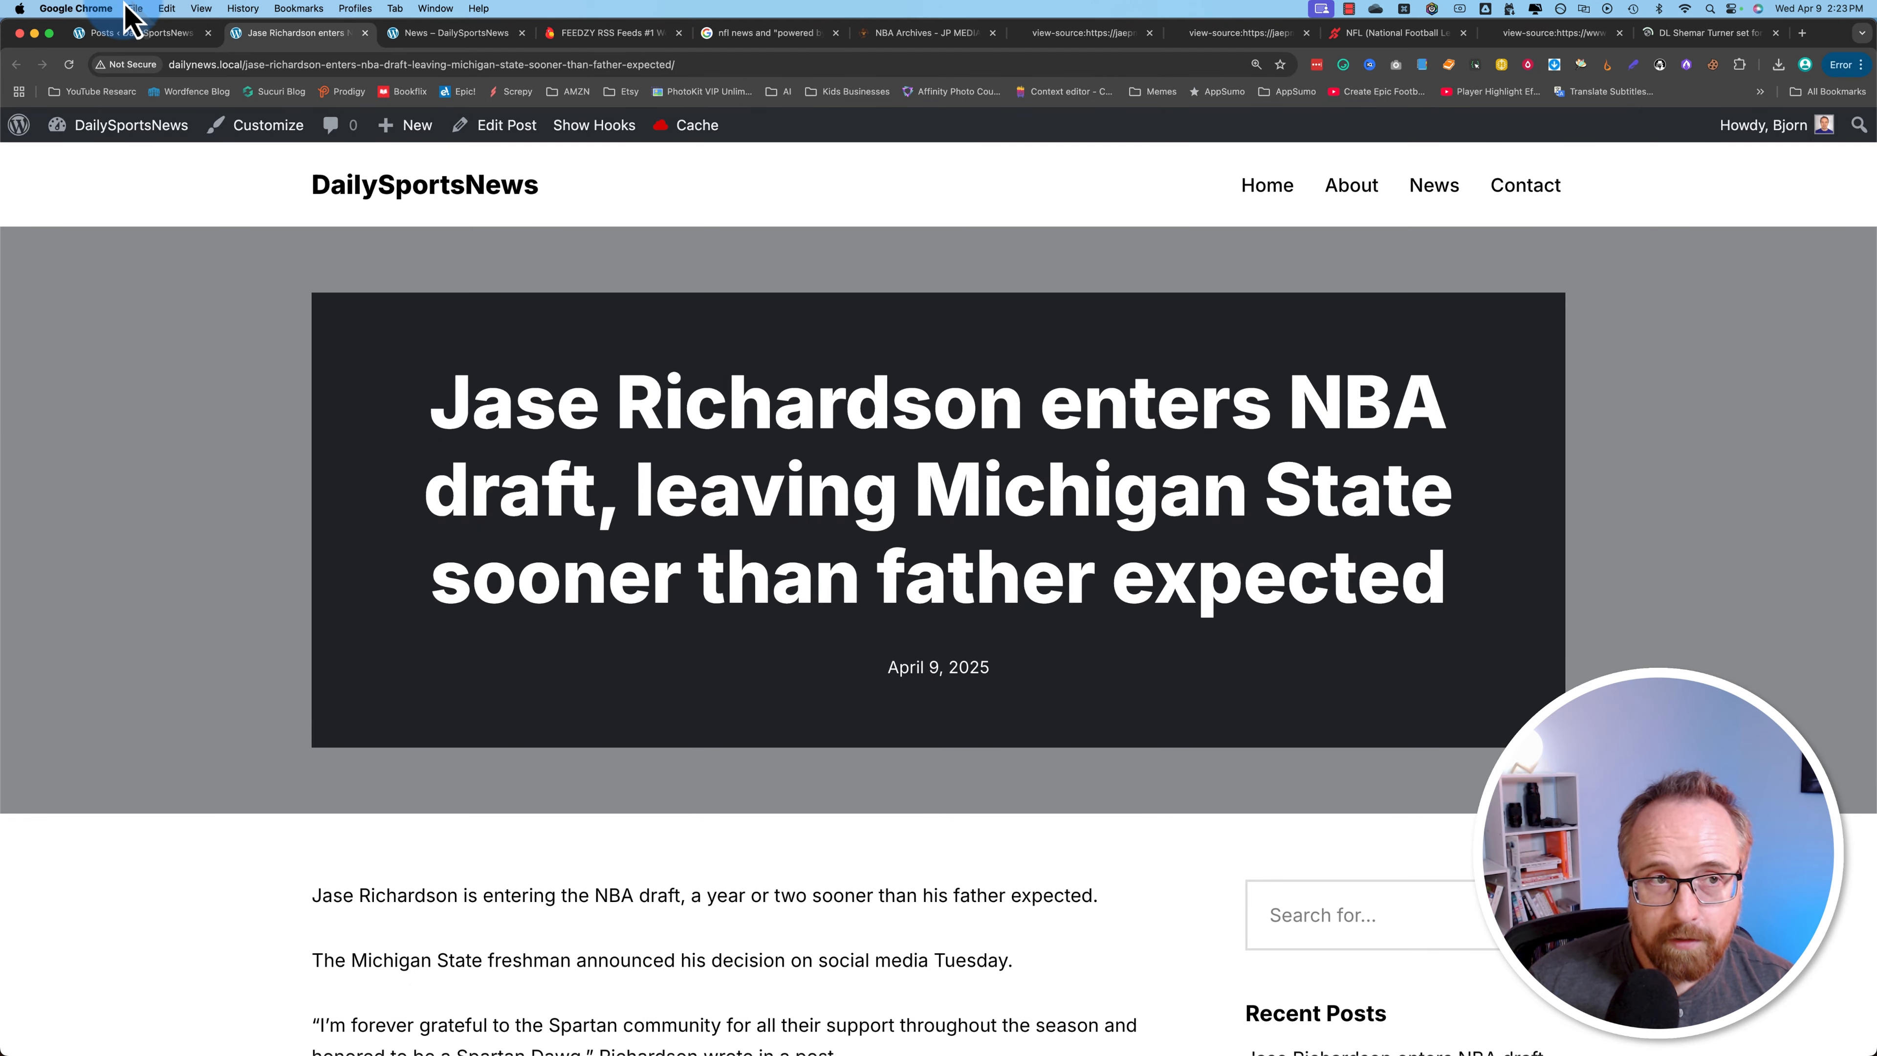
Go to Feedzy's import posts list, read the error log of the NFL import, and close the log.
click(137, 33)
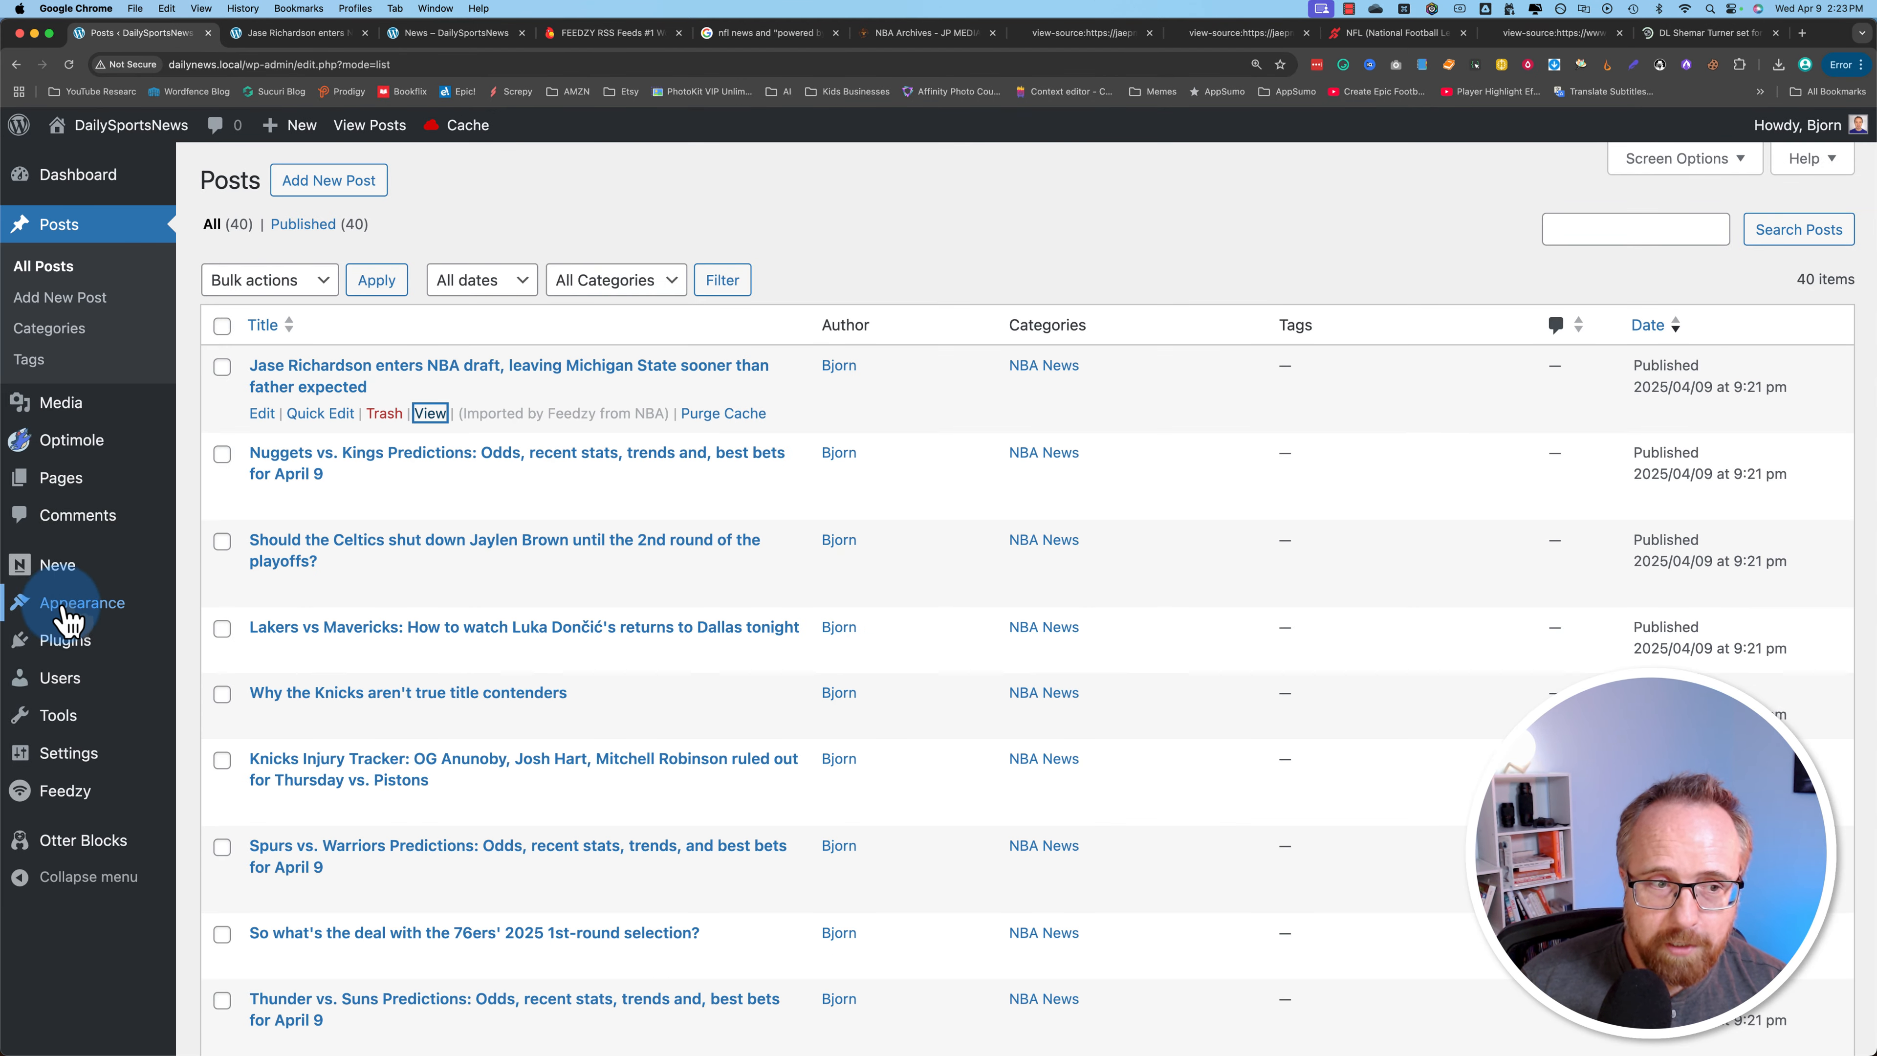
click(270, 797)
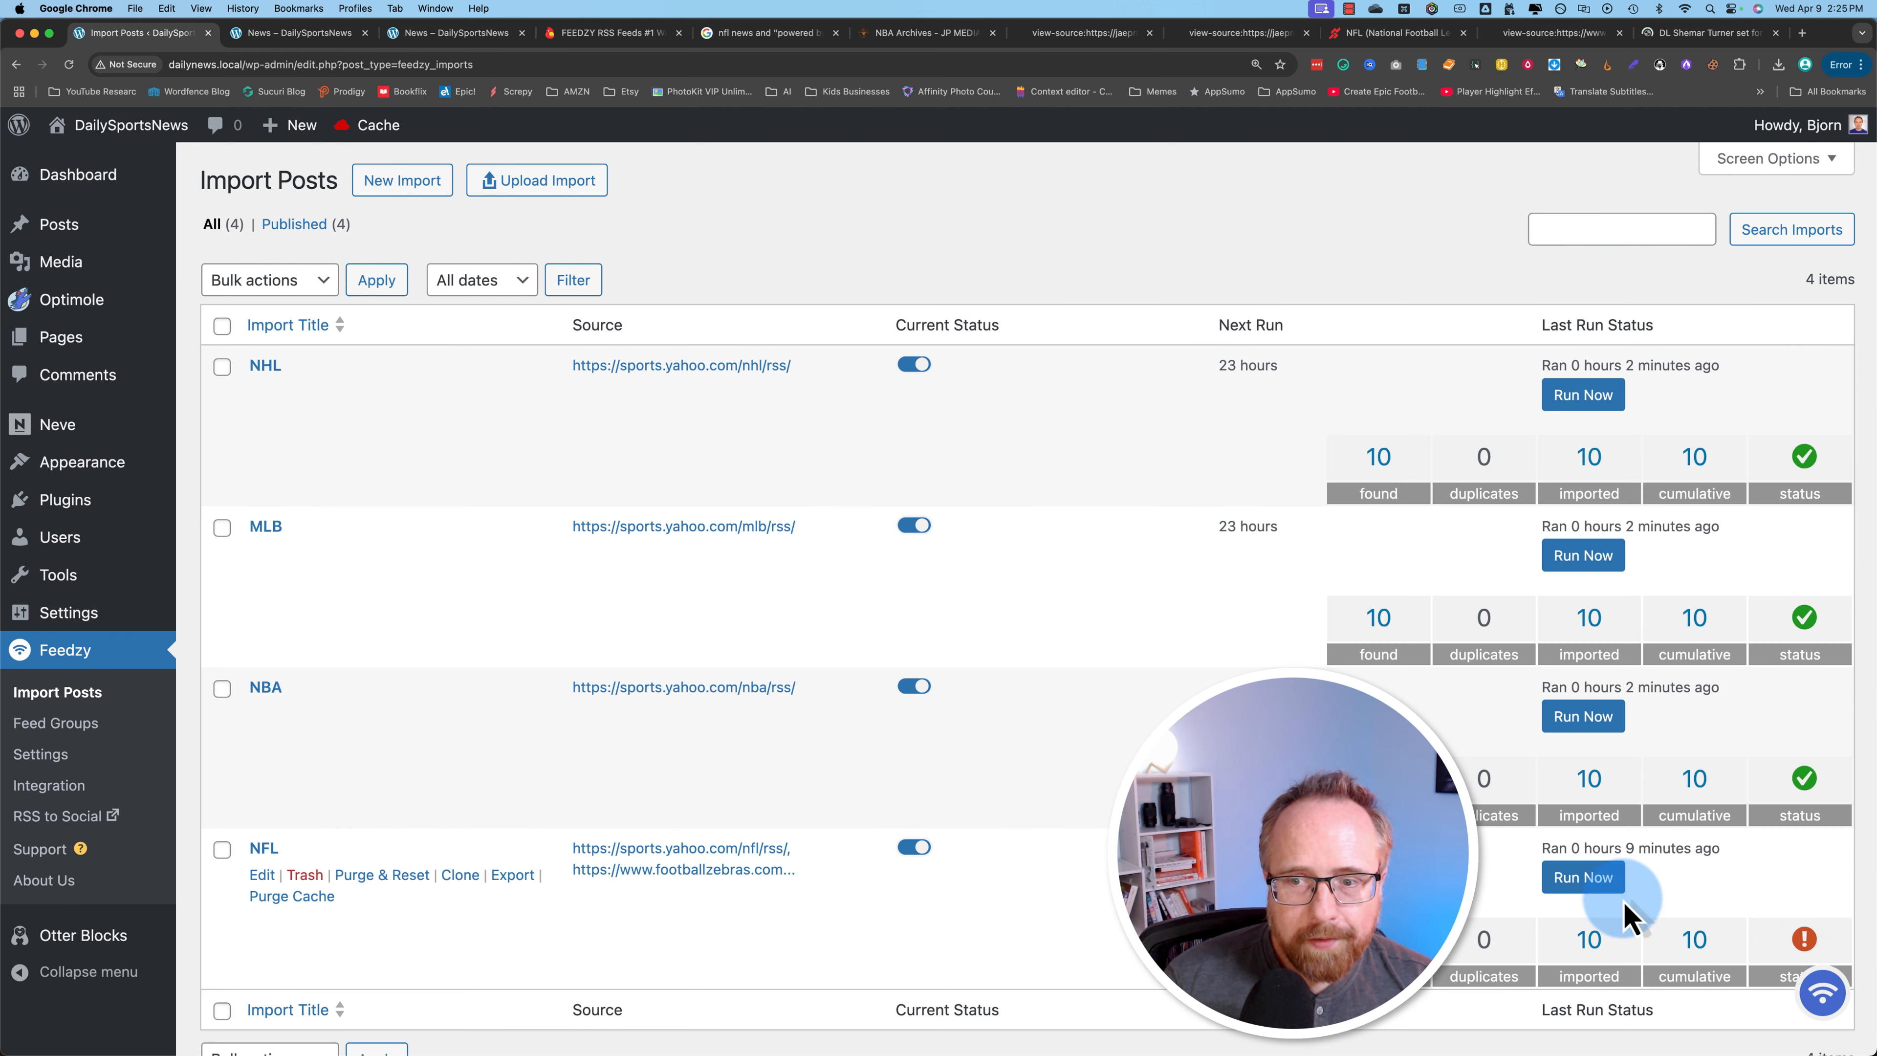
click(1813, 943)
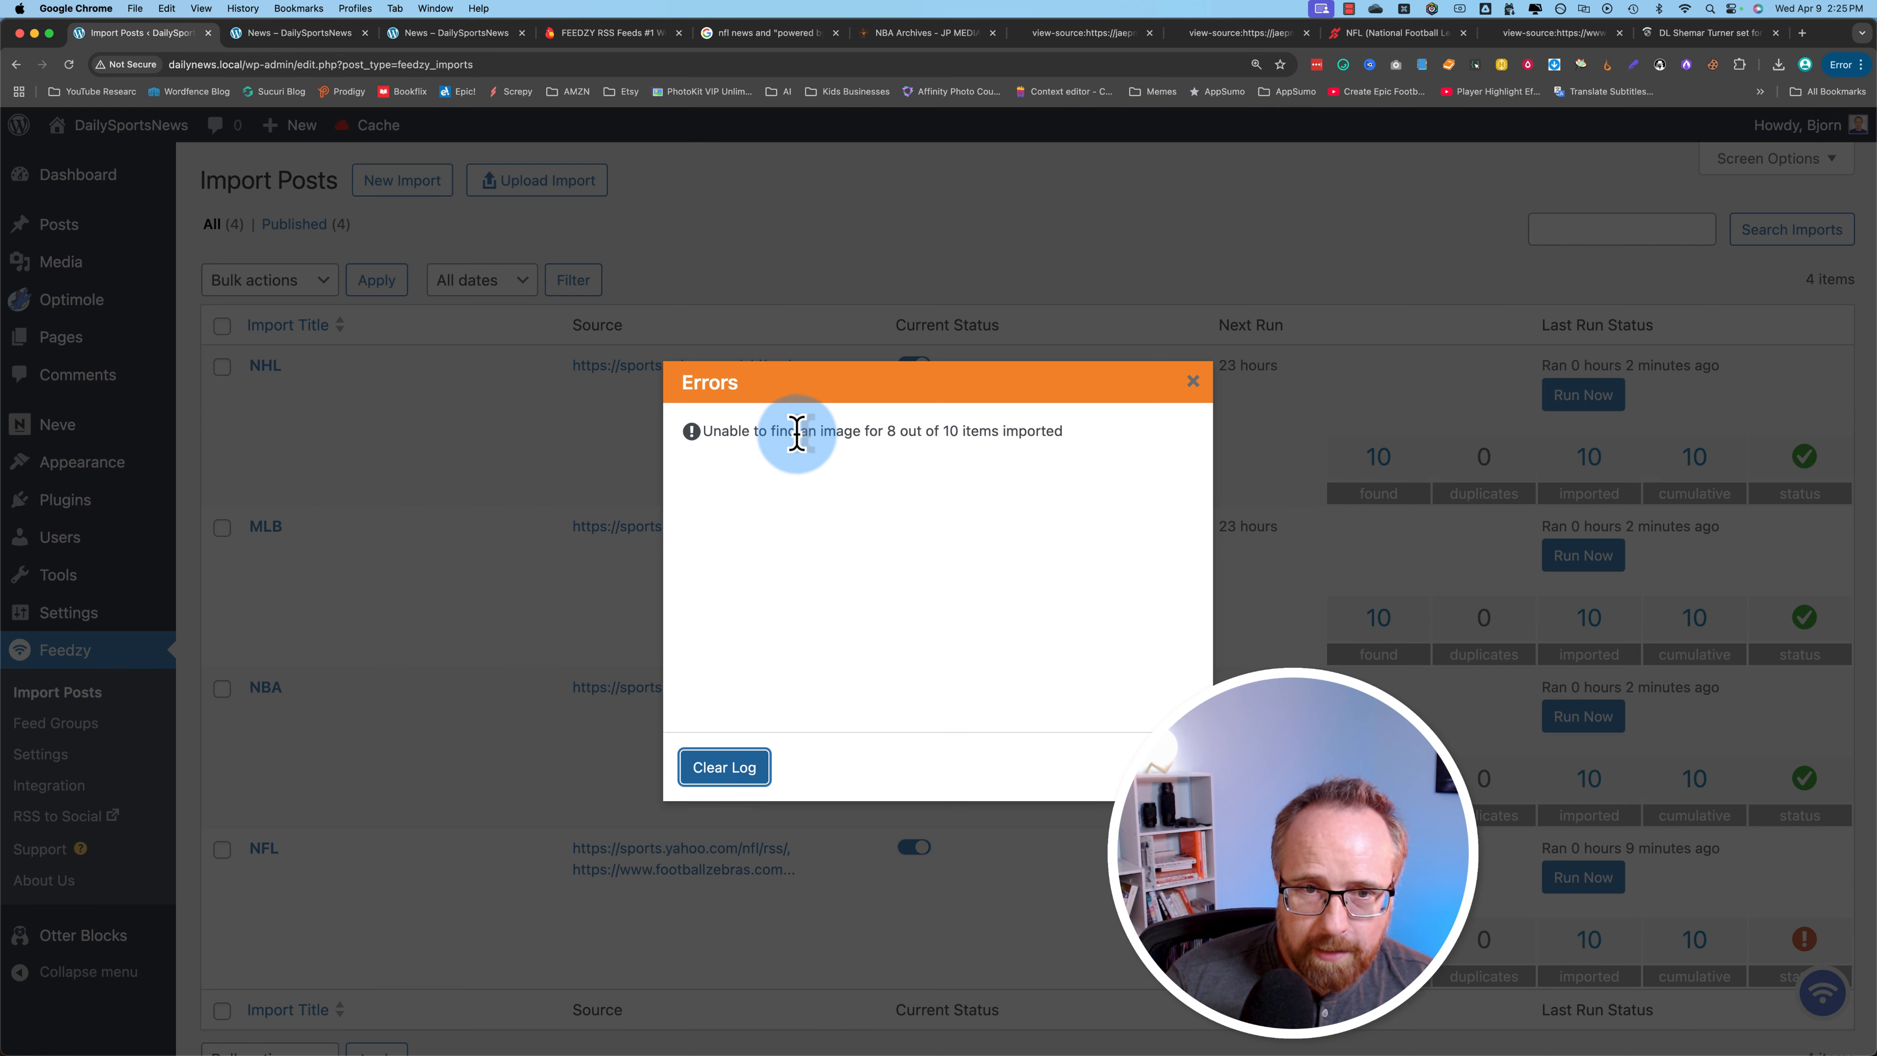
drag(772, 433, 981, 433)
click(1175, 767)
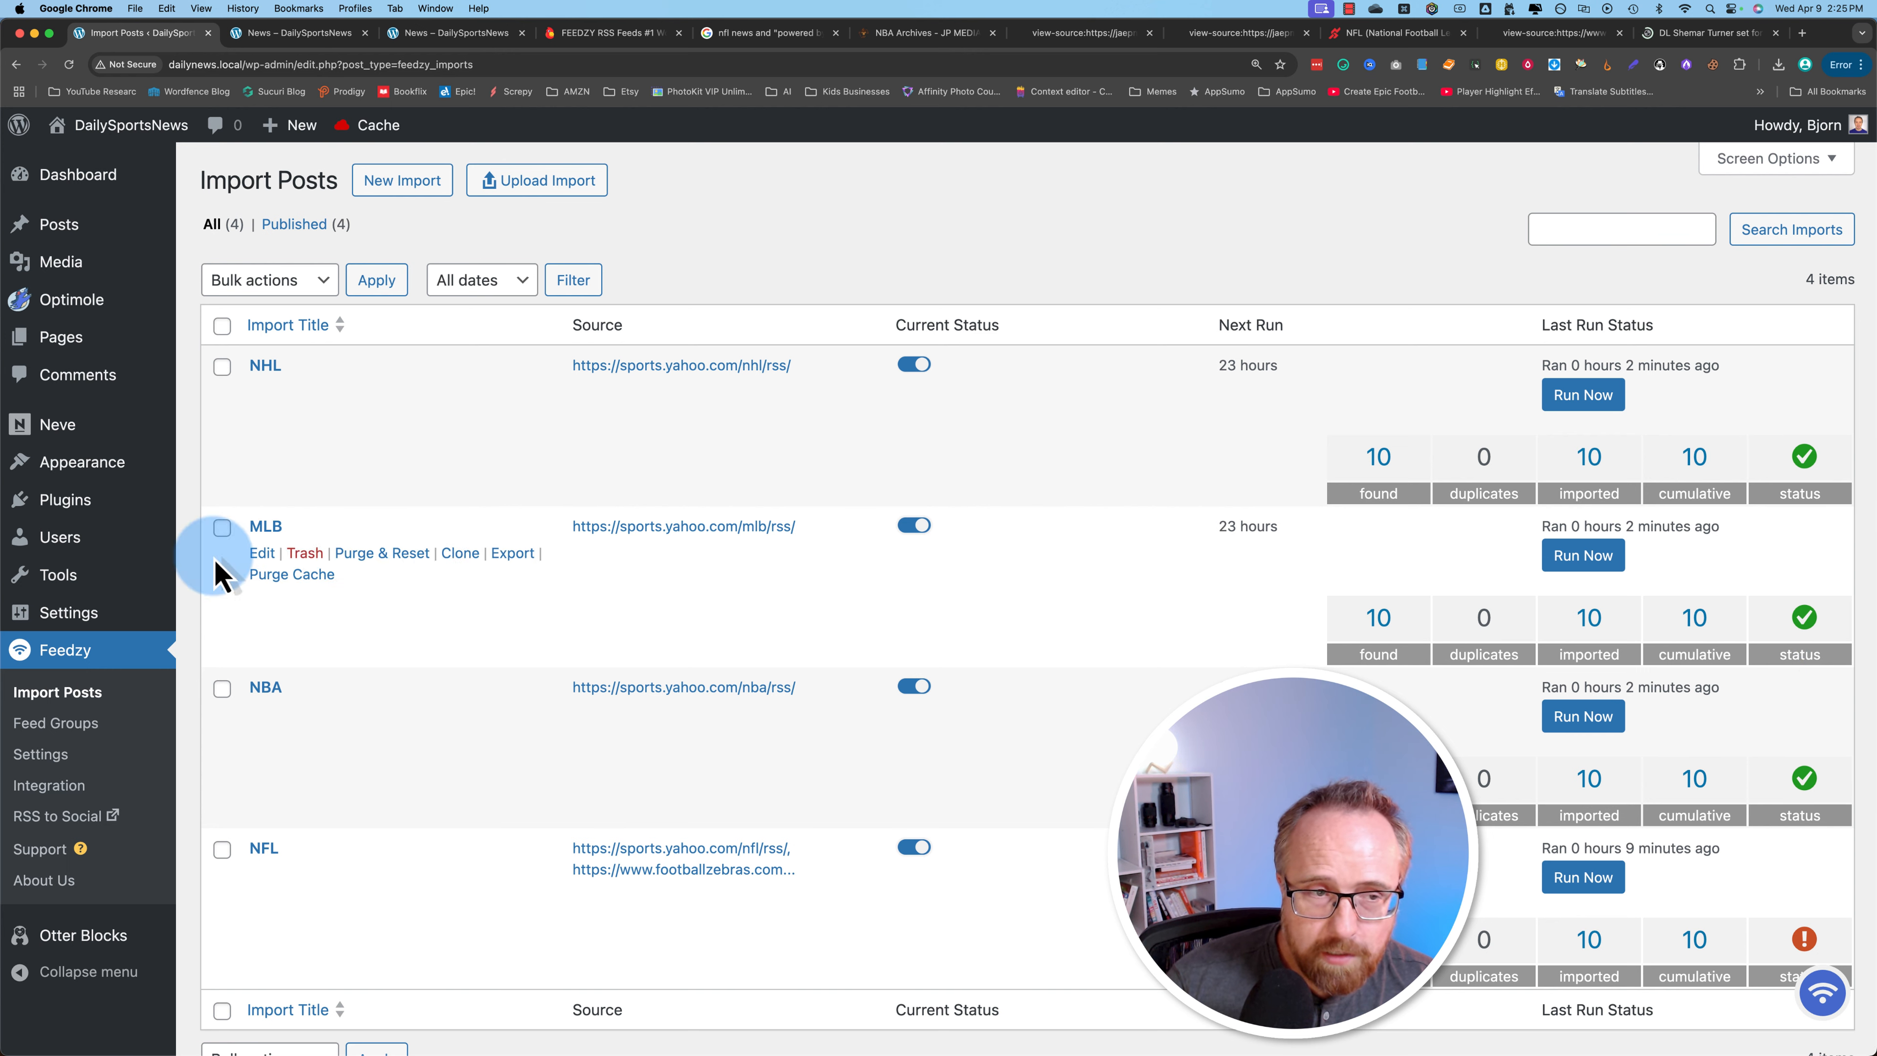
mouse_move(122, 235)
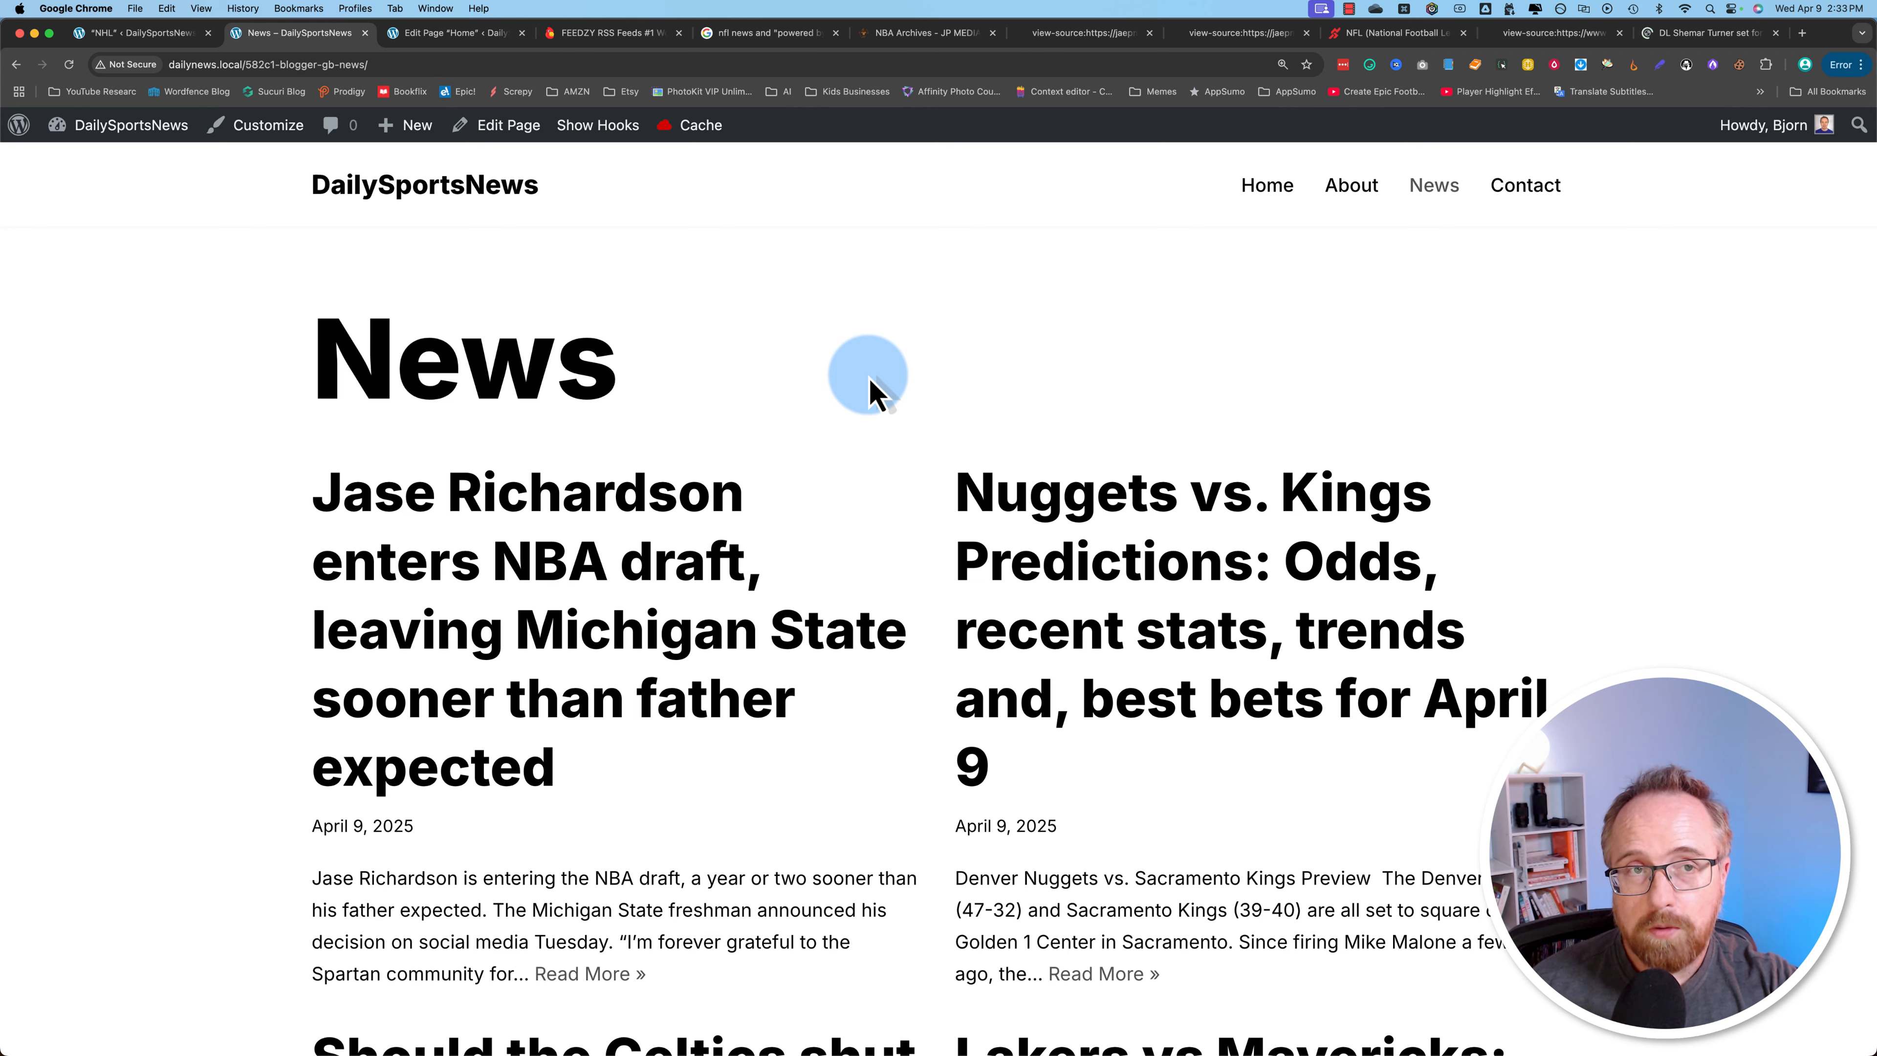
click(140, 33)
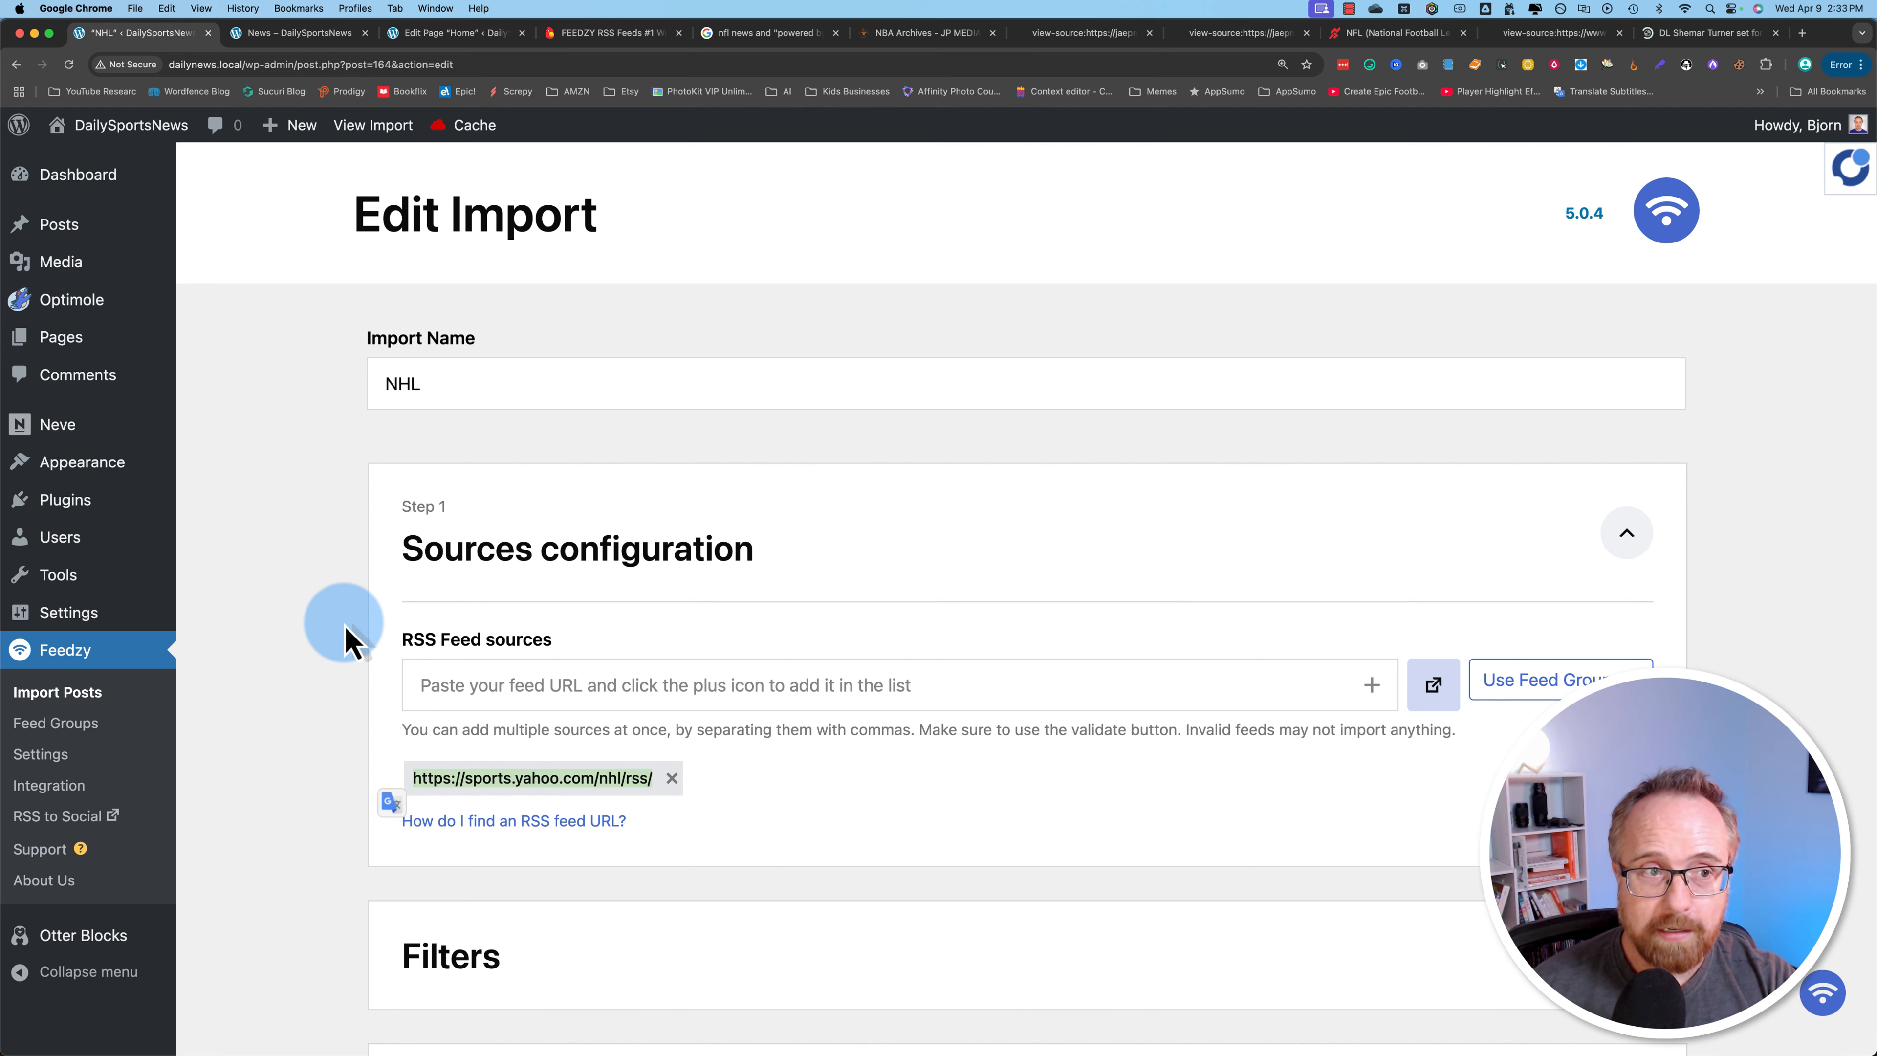
click(325, 33)
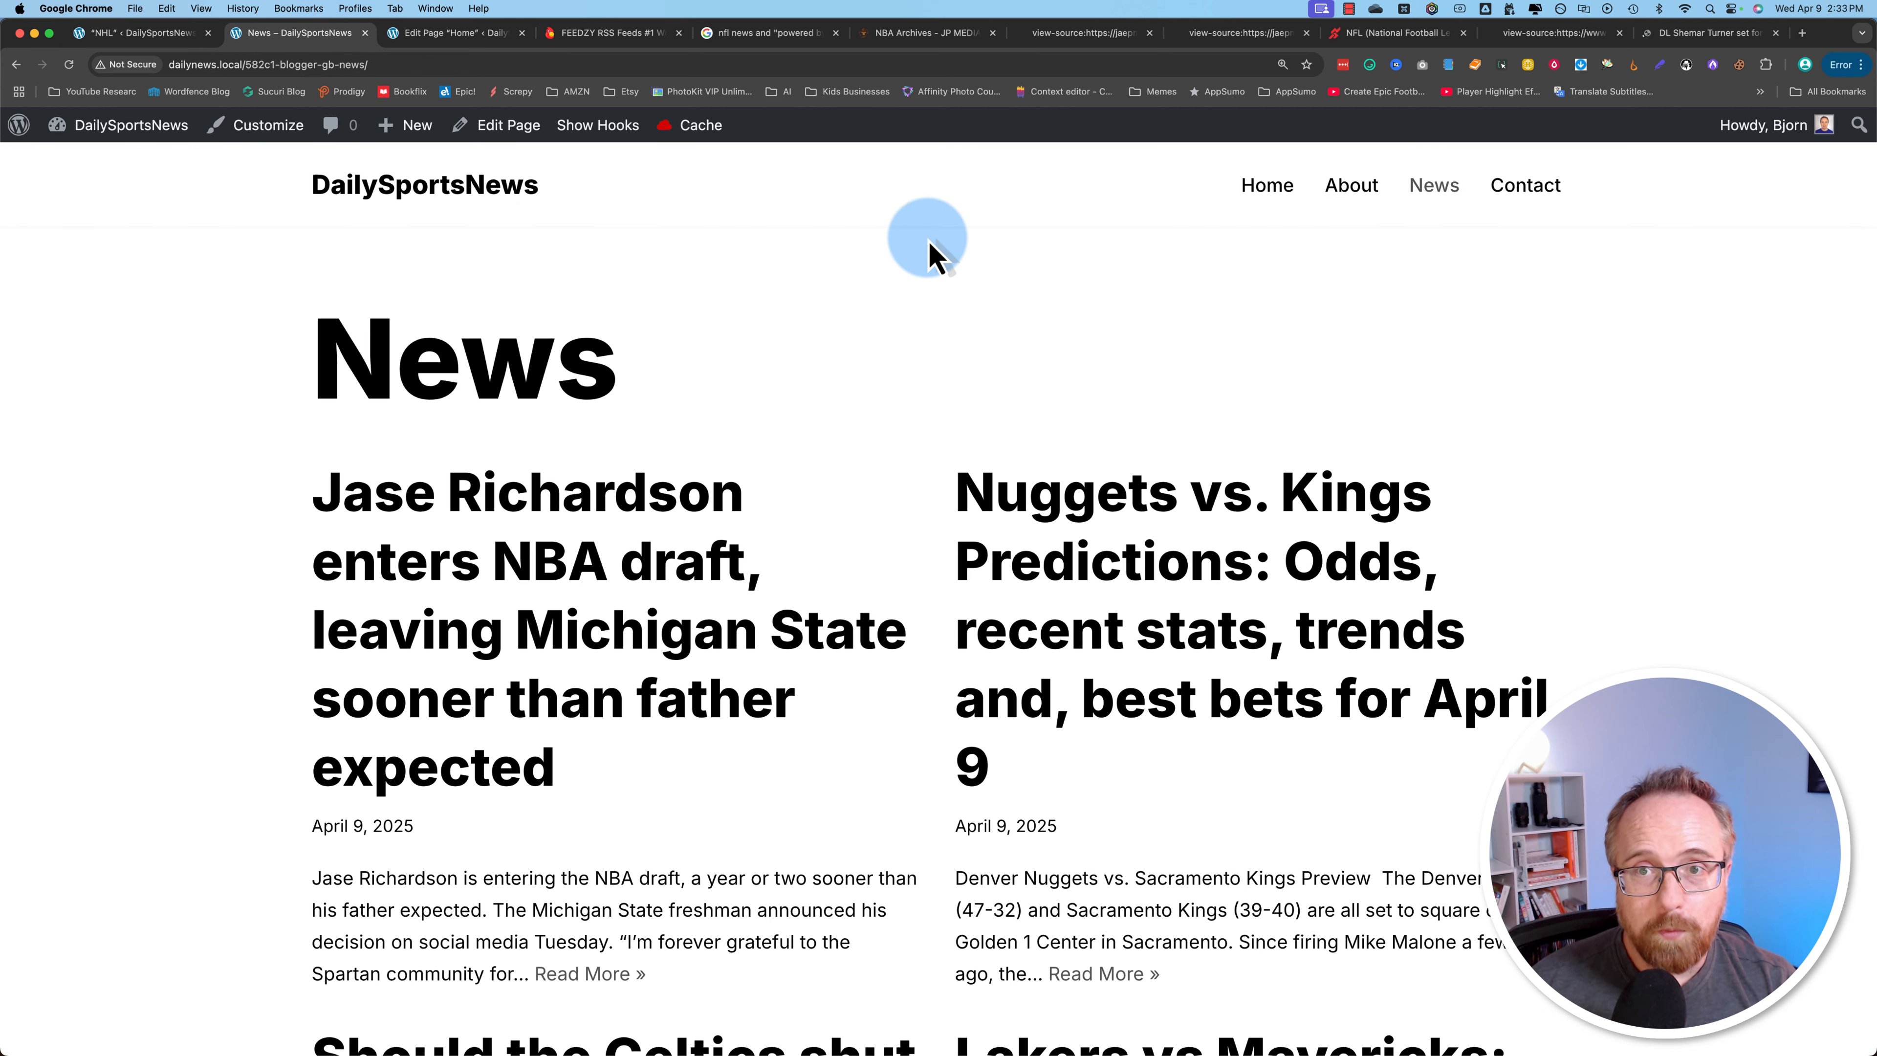
Create a new WordPress page titled "NFL News".
click(137, 33)
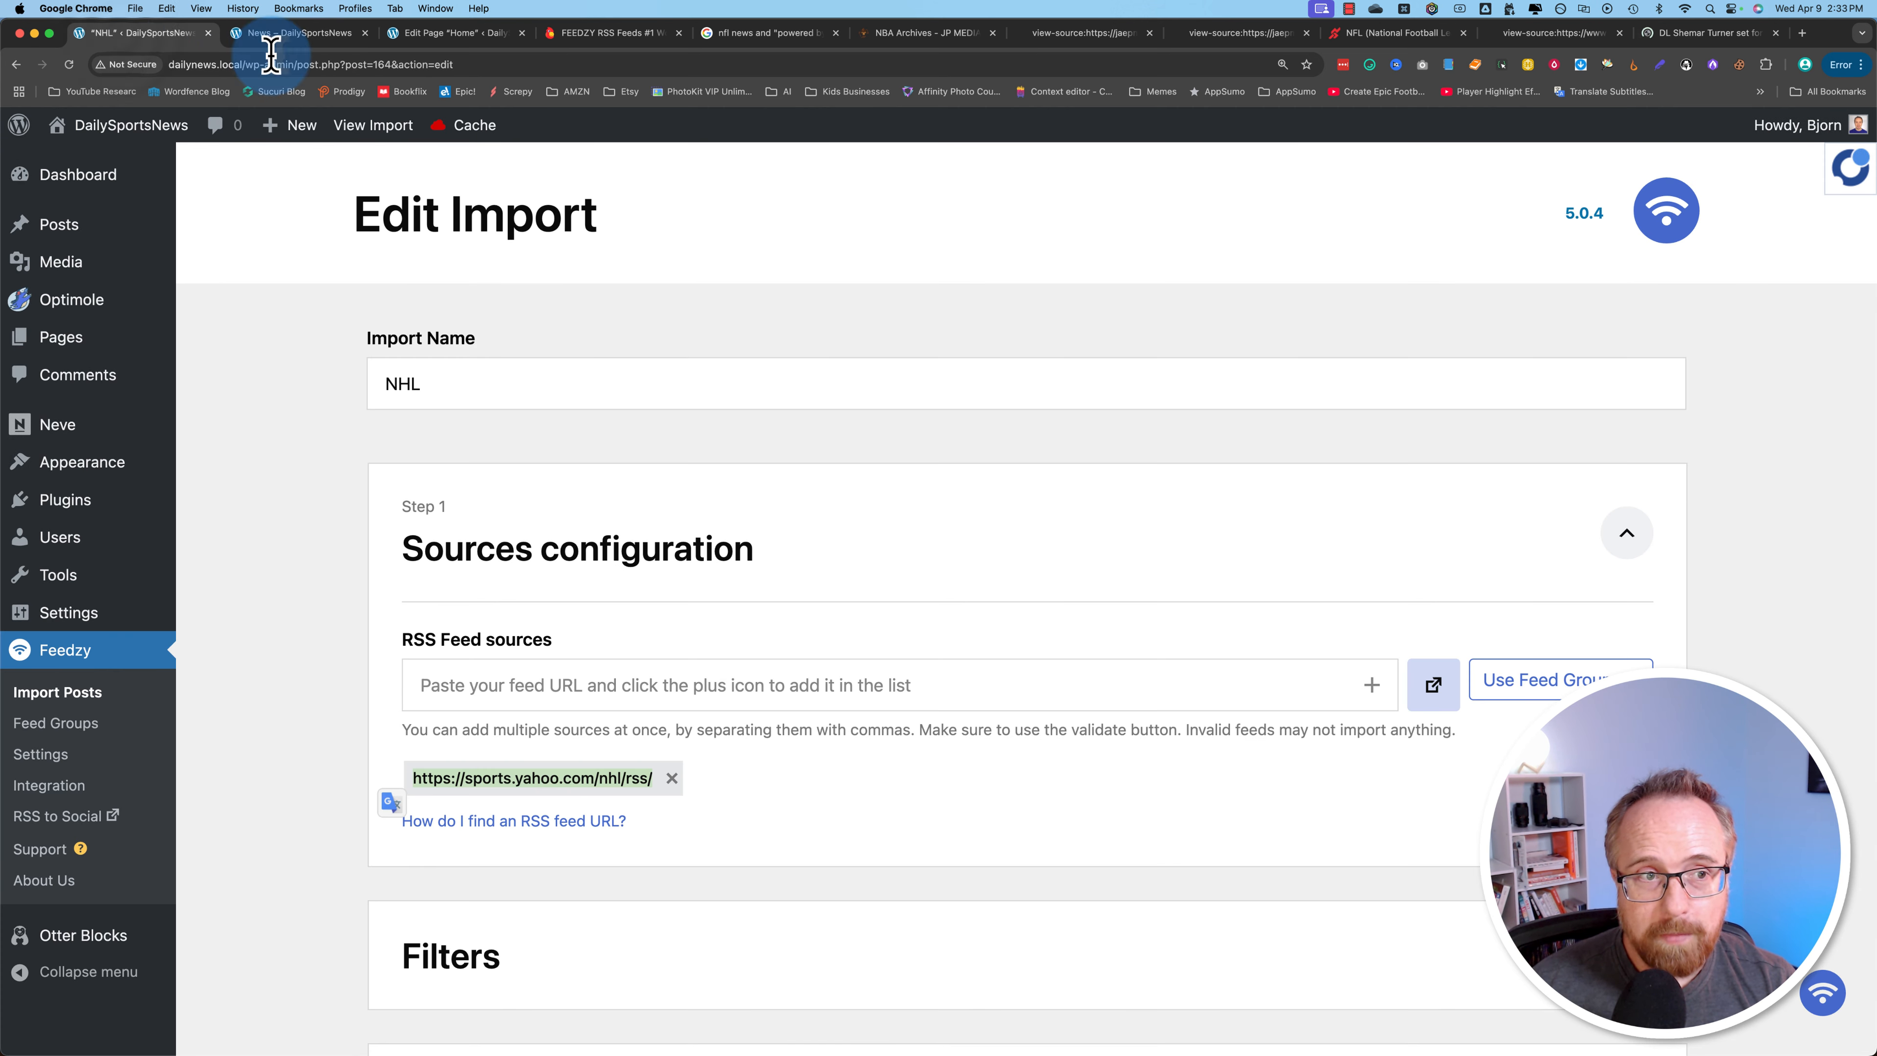
click(61, 342)
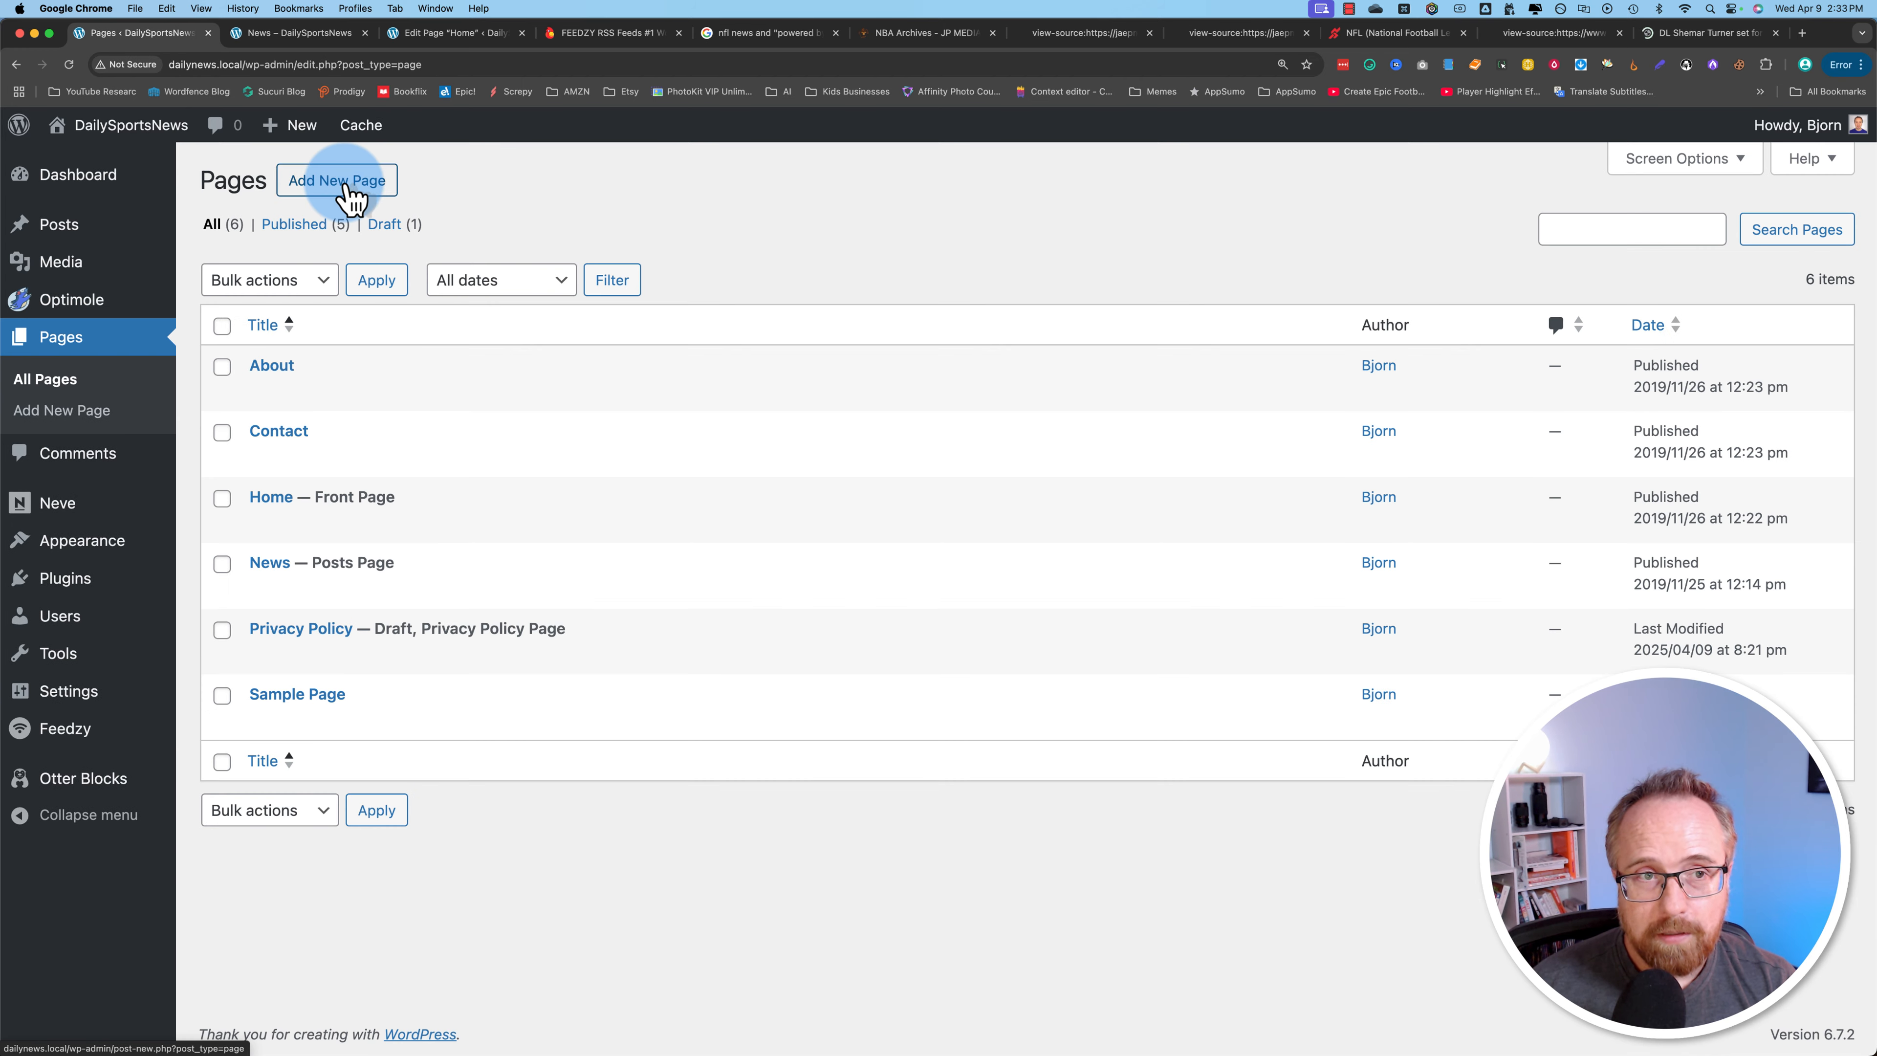
click(347, 185)
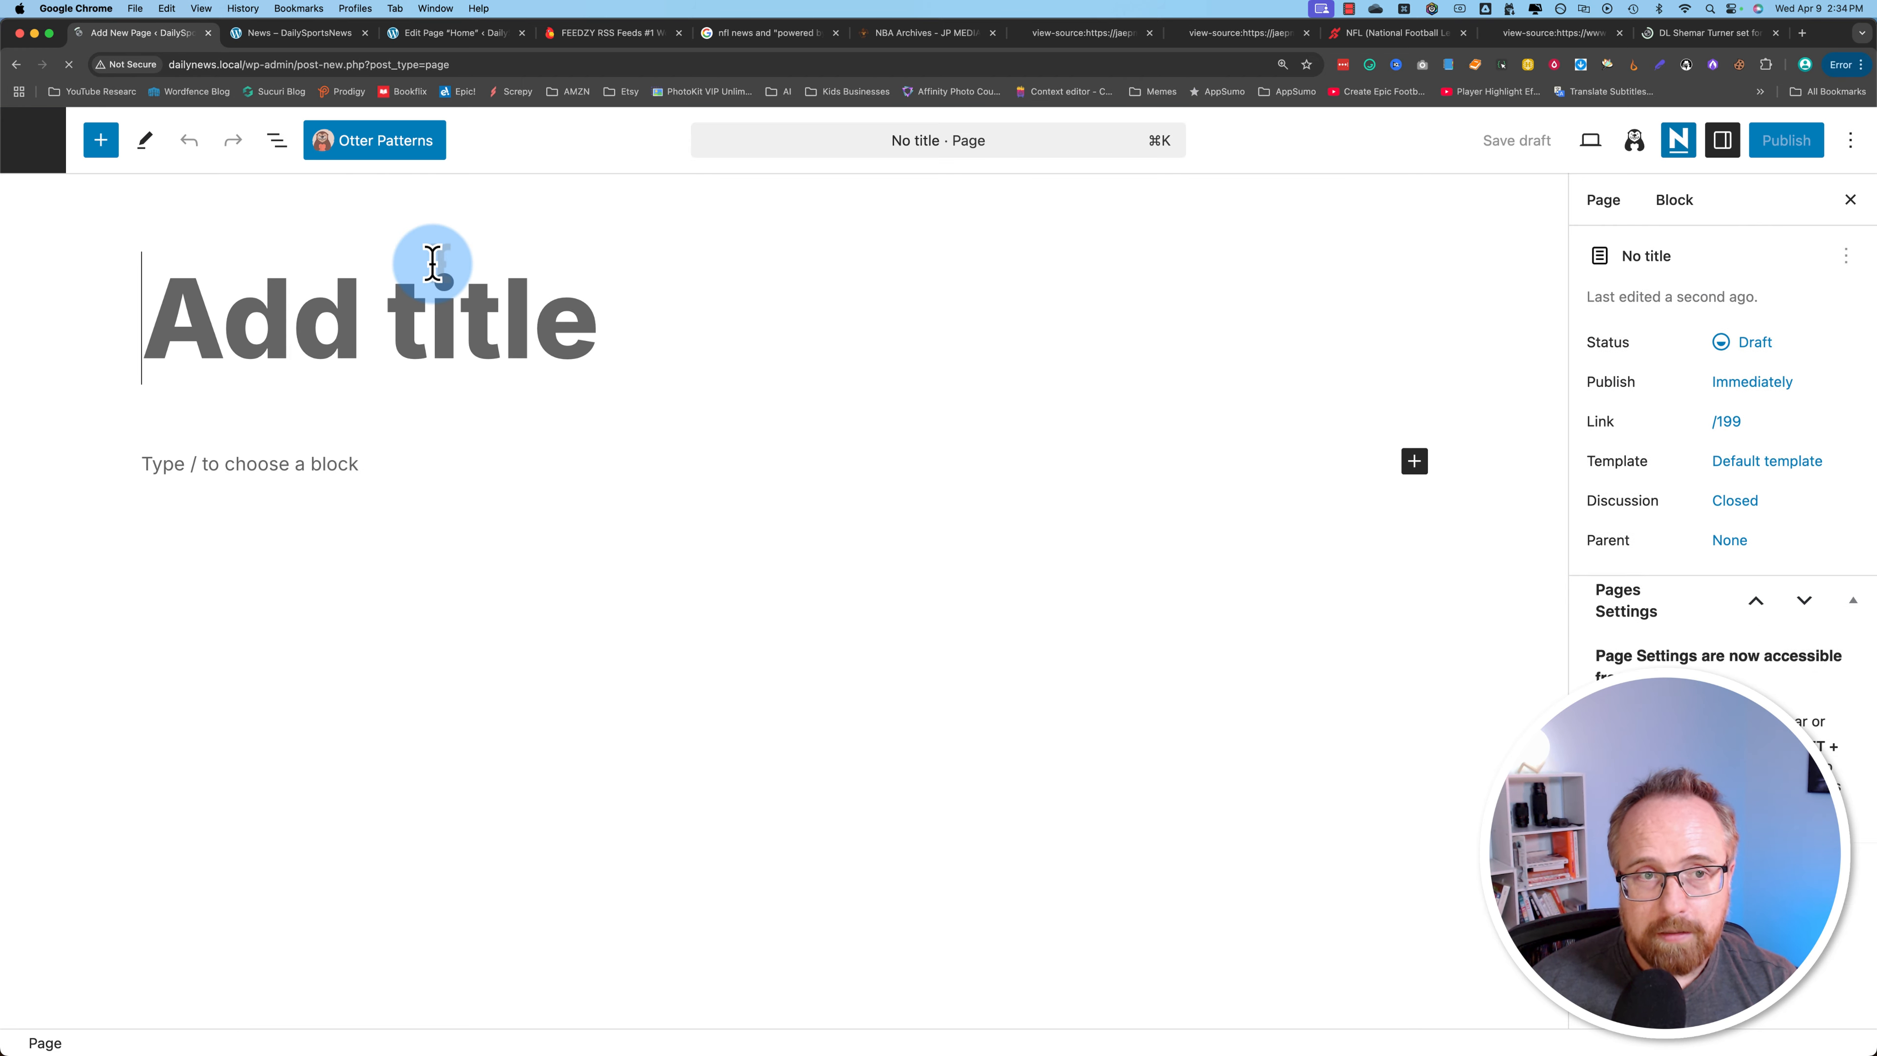
text(NFL News)
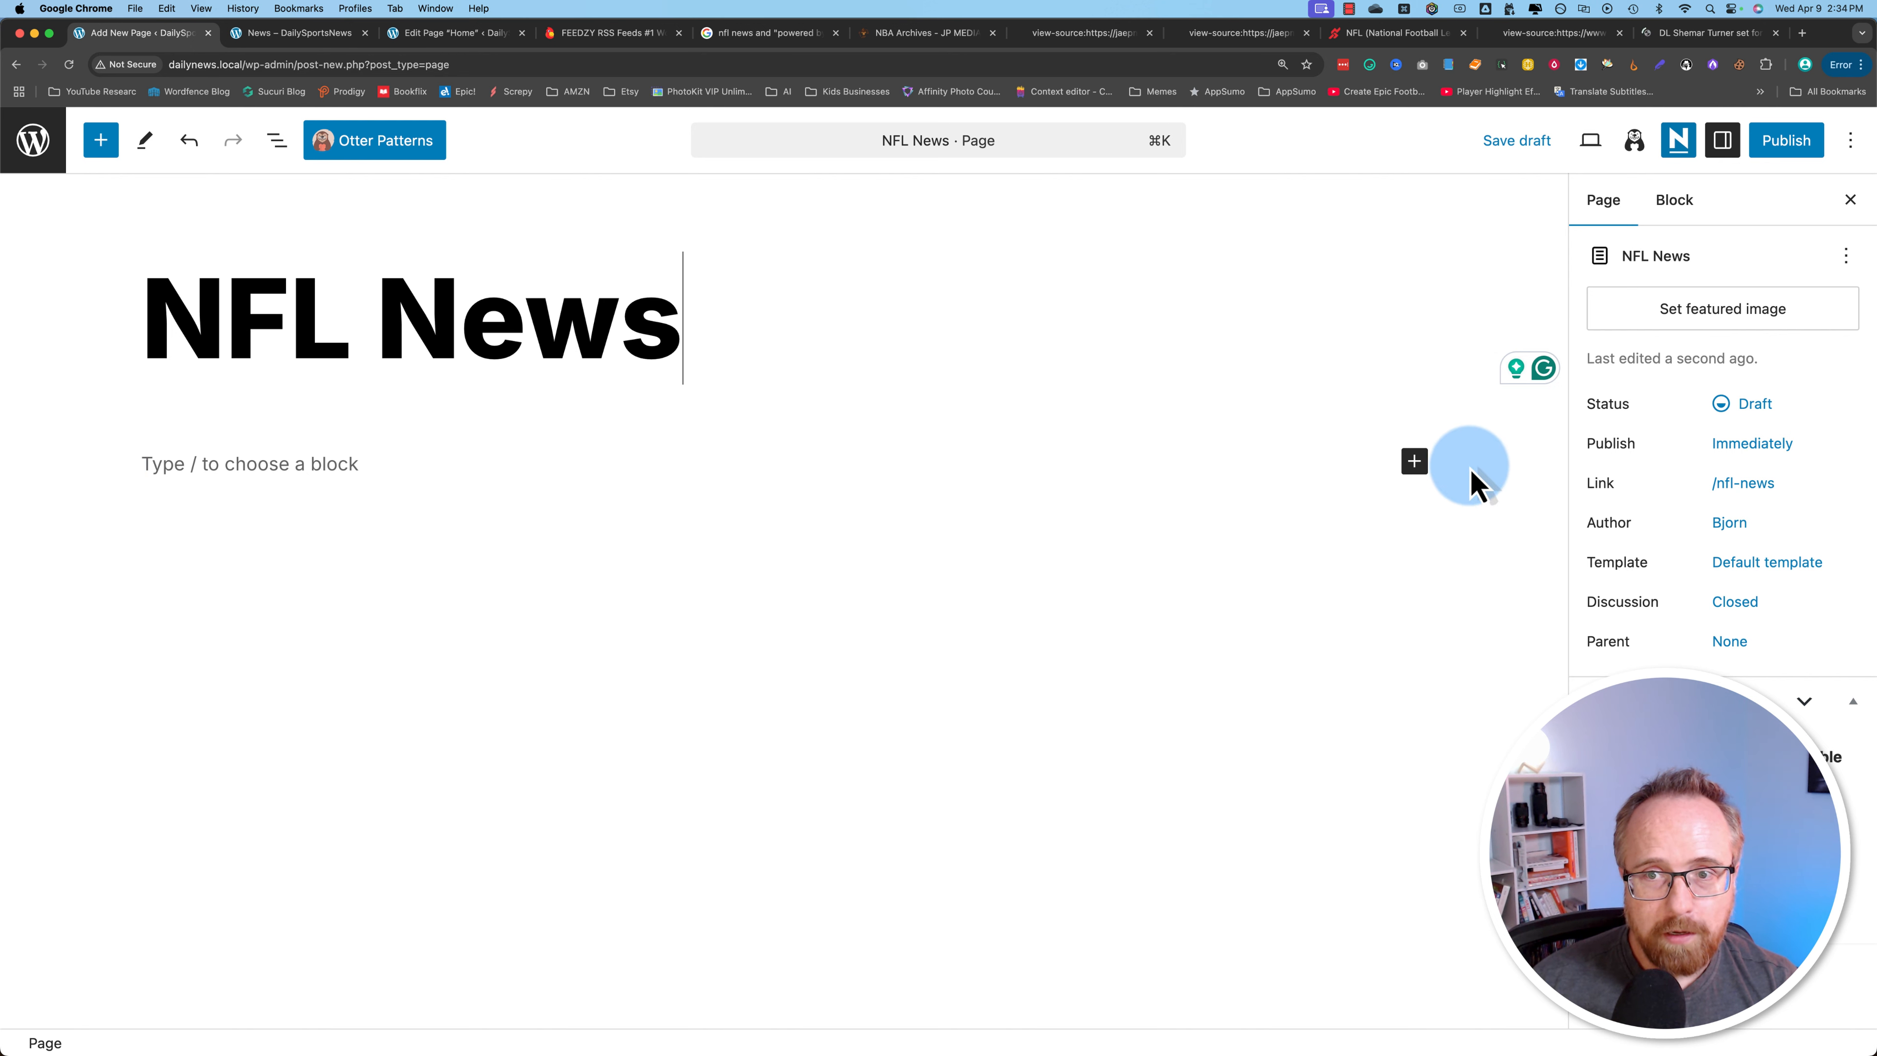
click(1414, 461)
click(1474, 614)
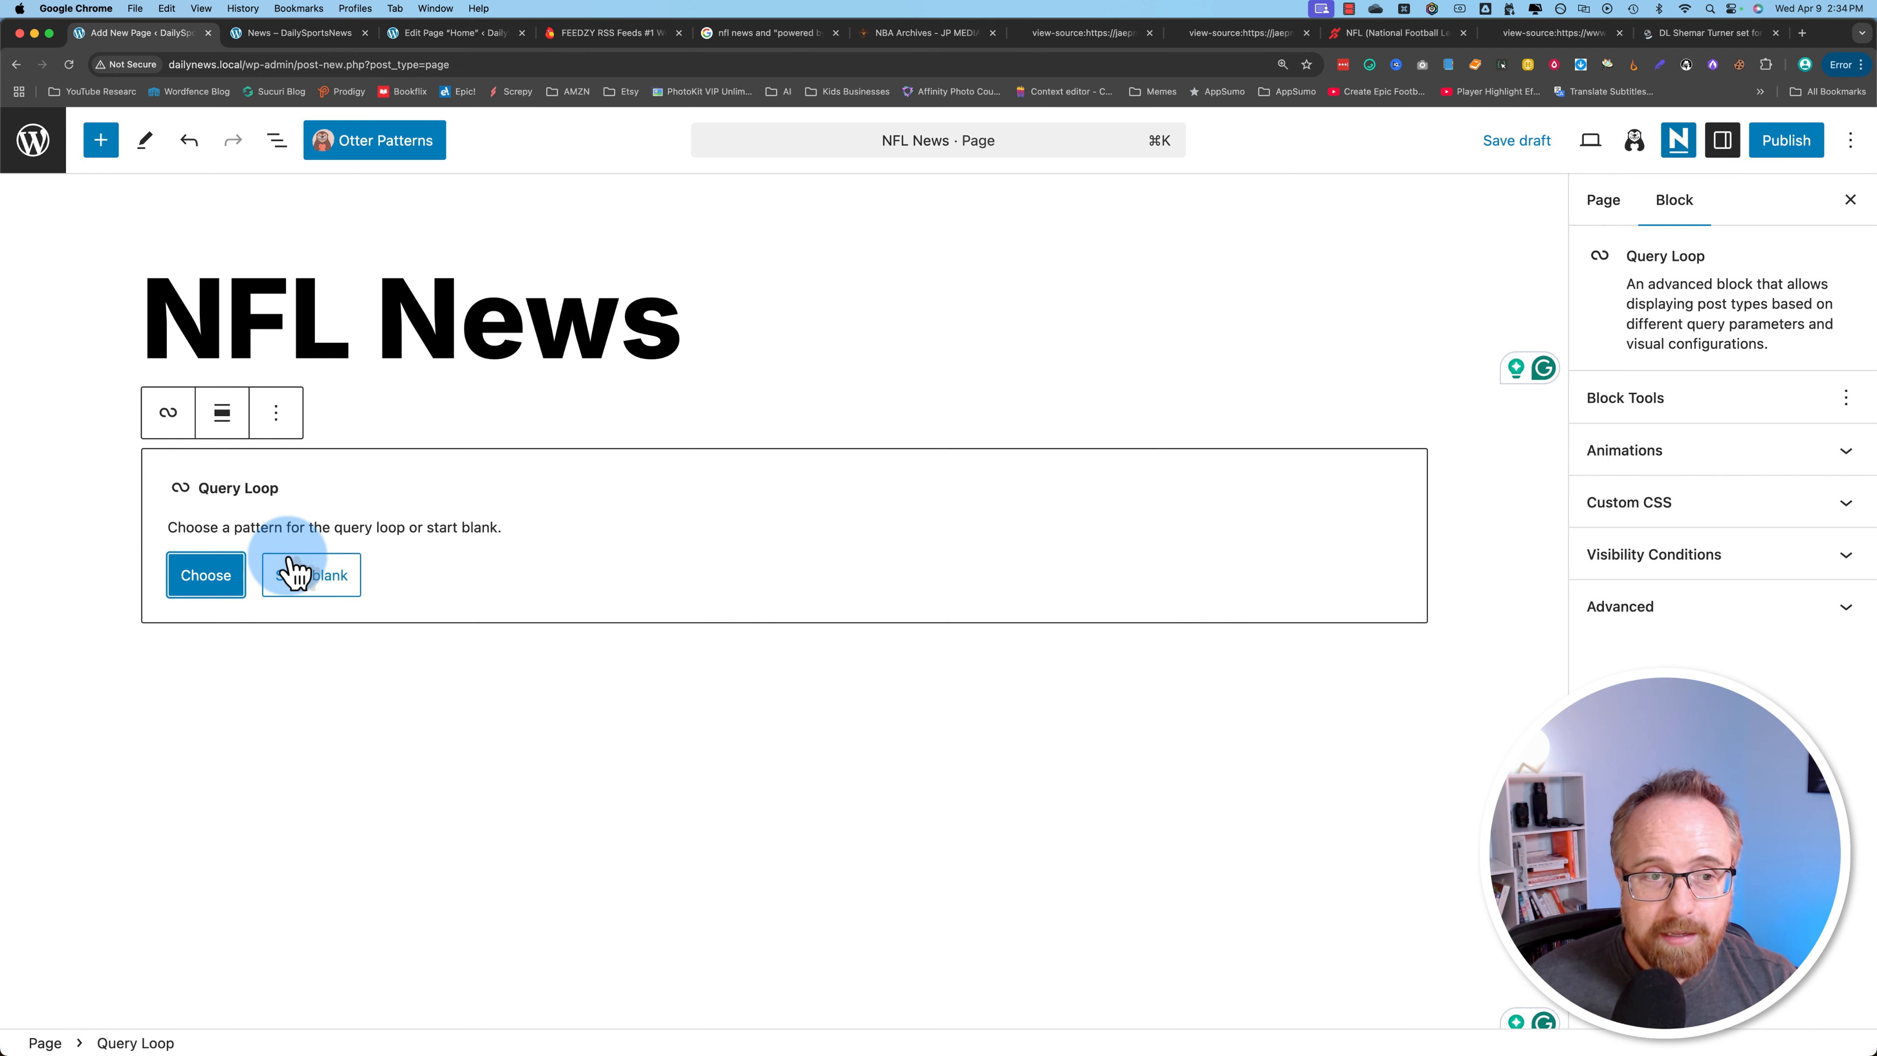
click(276, 412)
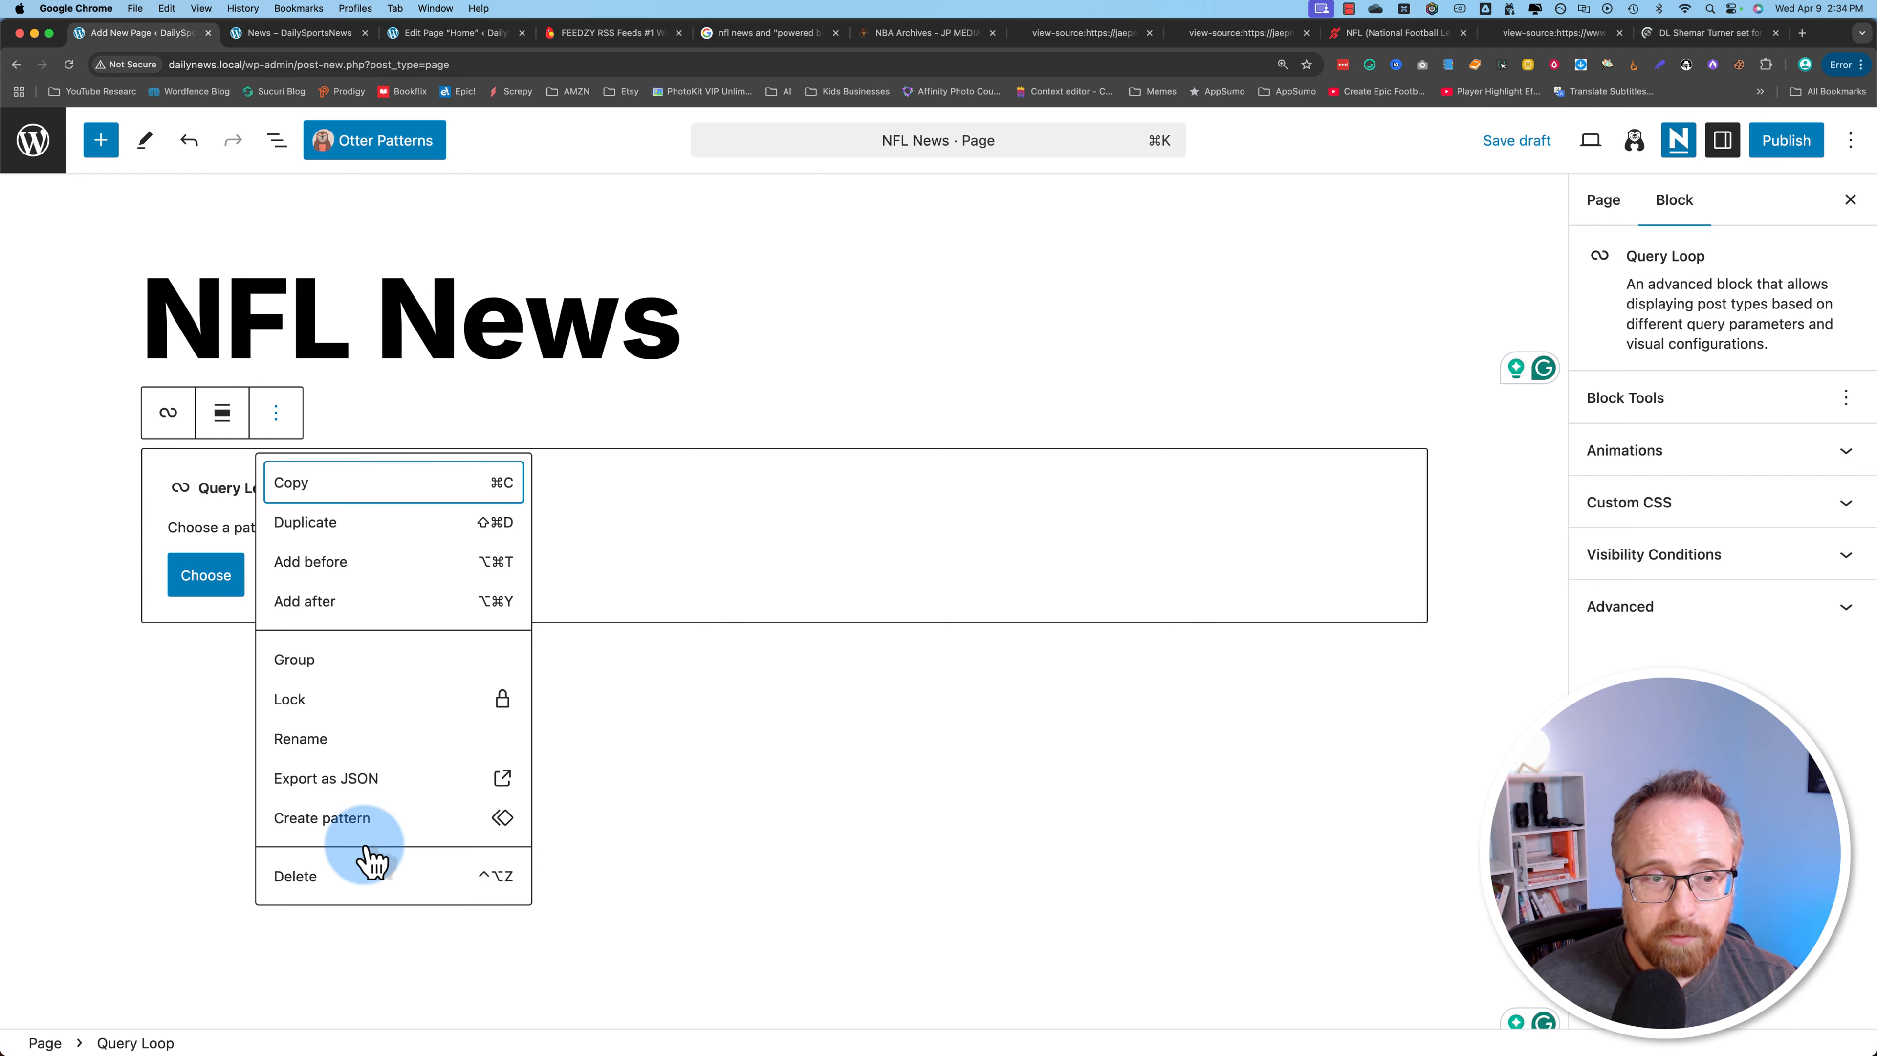
click(340, 878)
Browse the Posts block patterns and insert the three-column Grid pattern into the NFL News page.
click(101, 142)
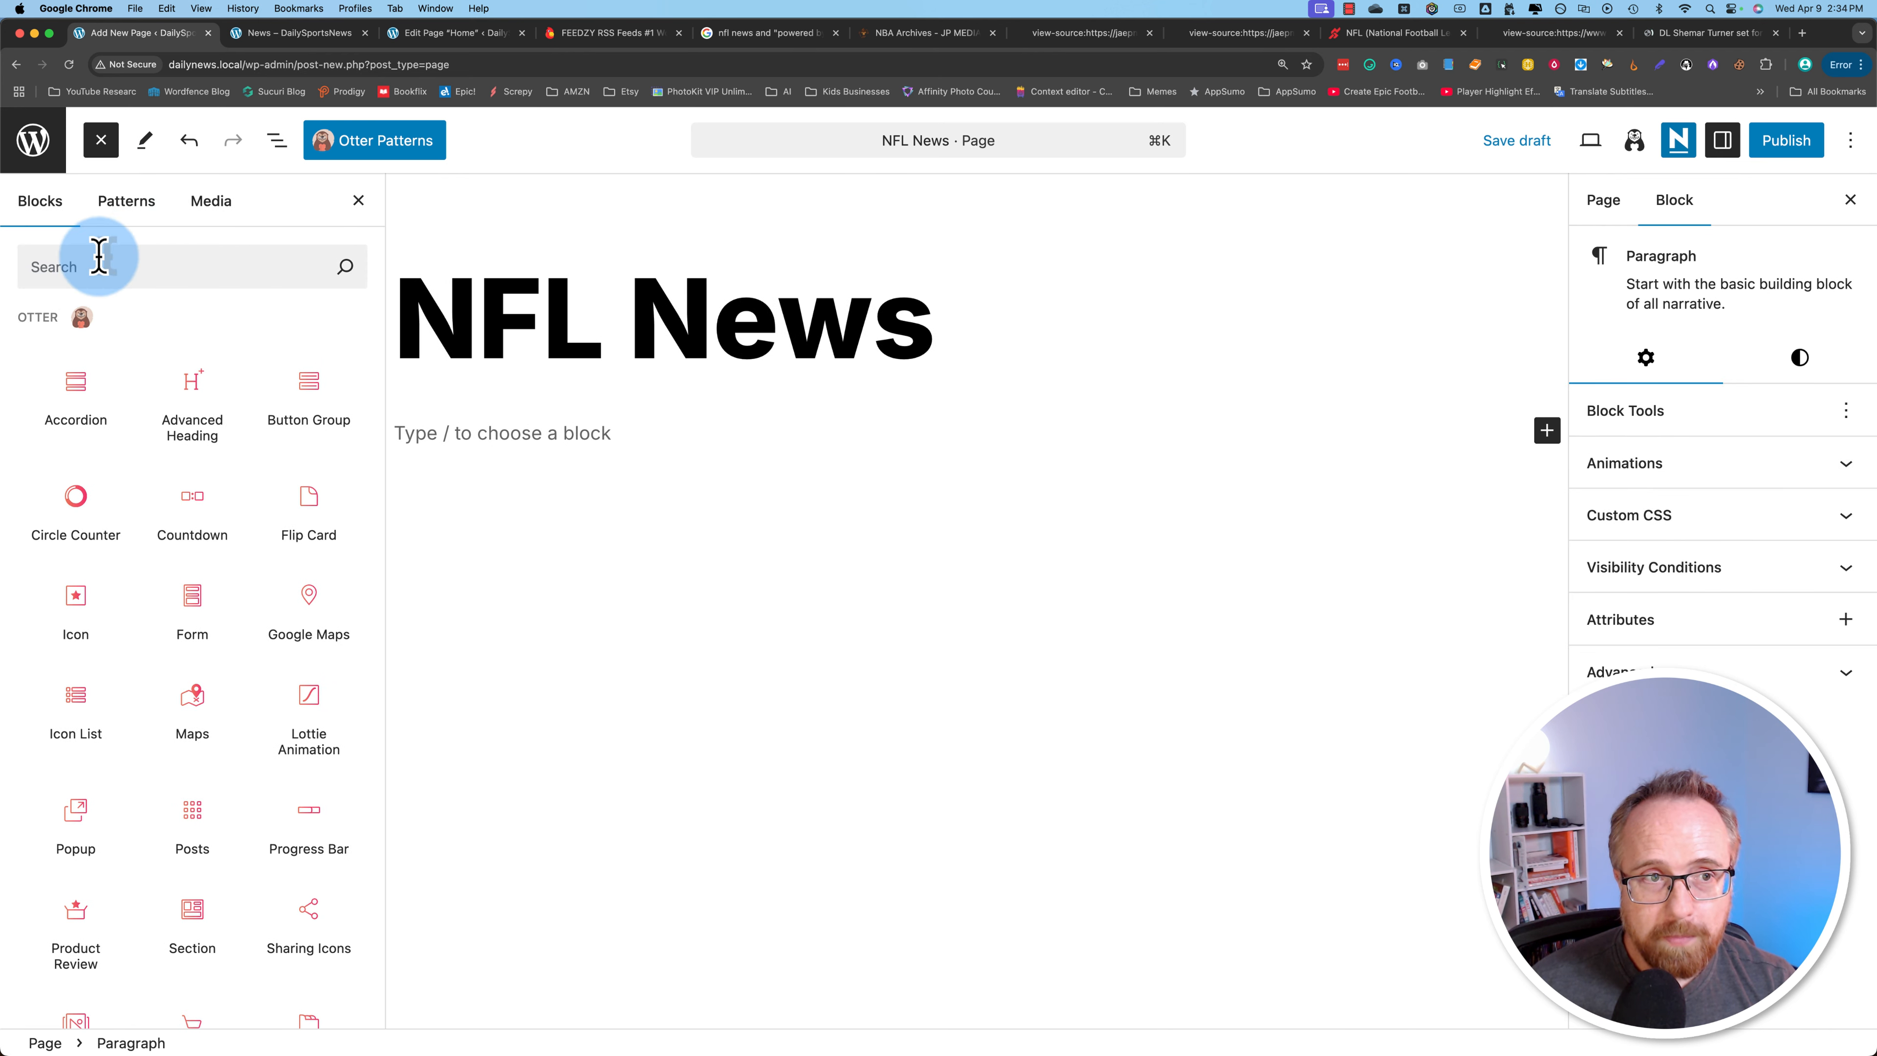
click(127, 200)
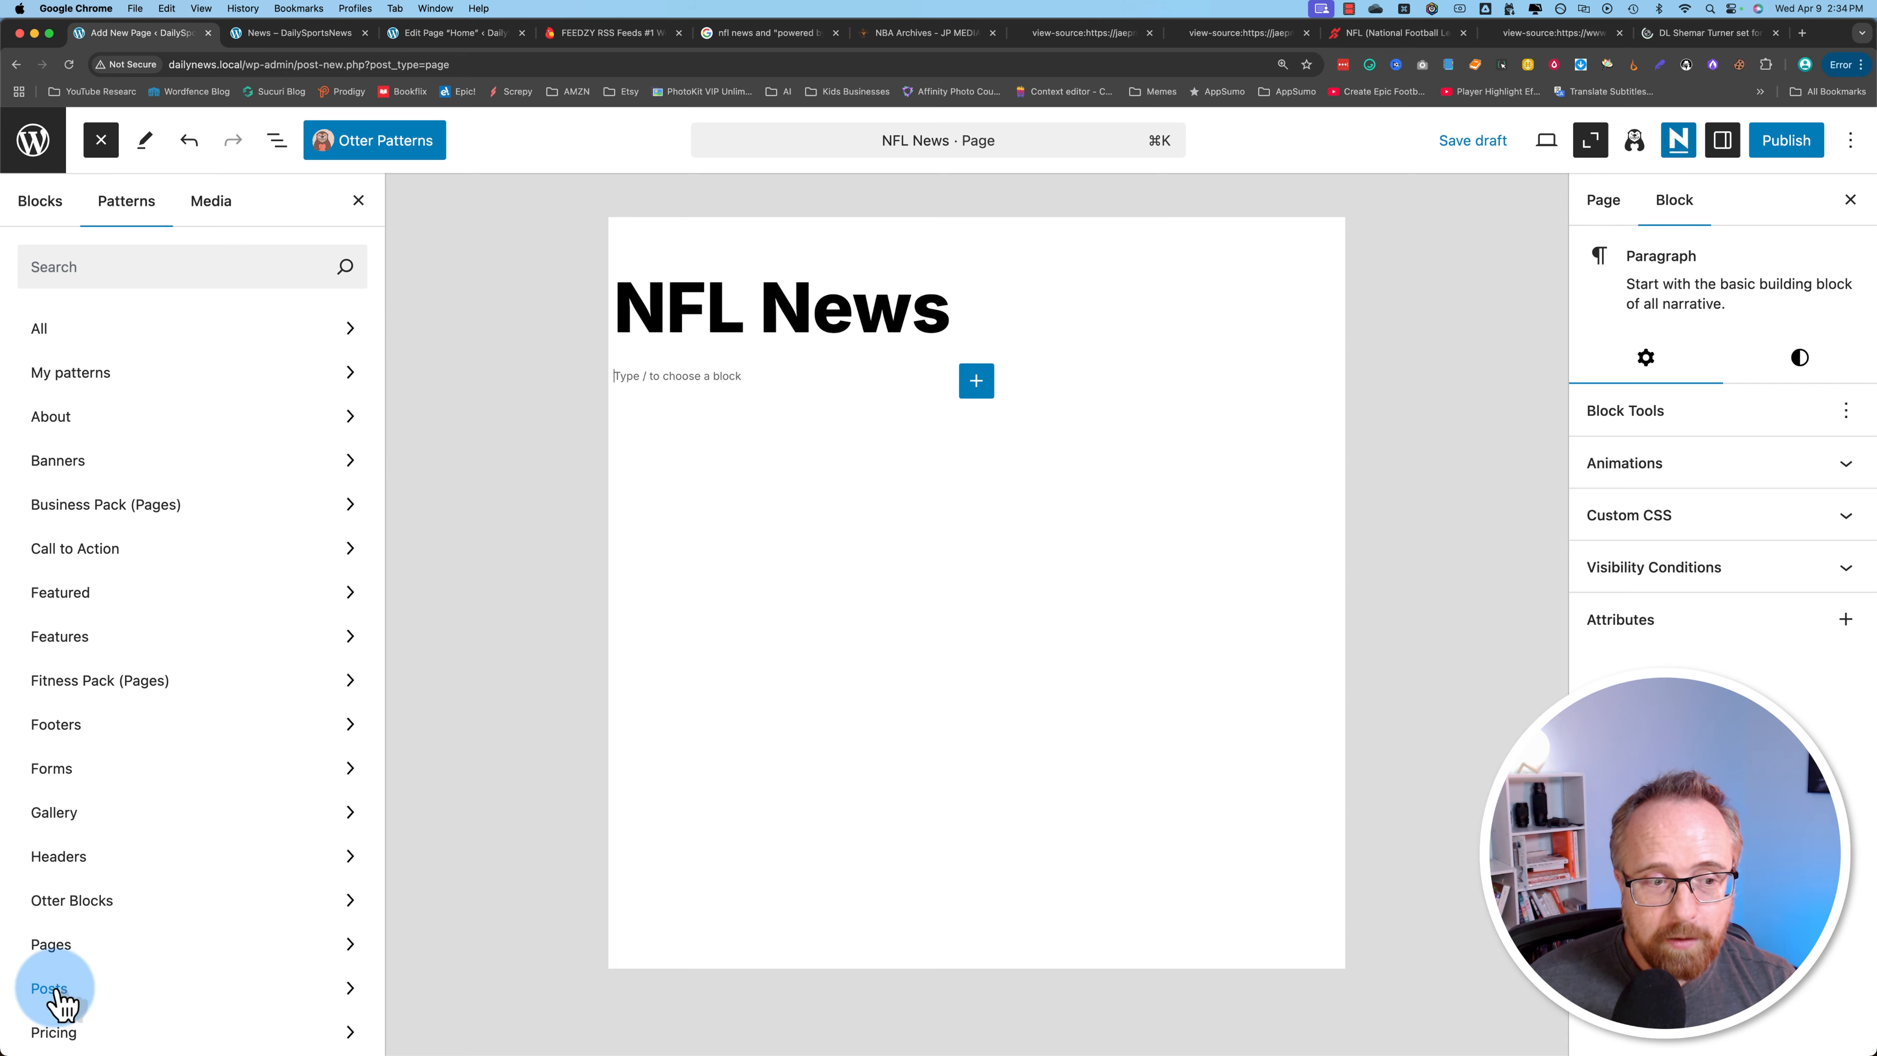
click(194, 989)
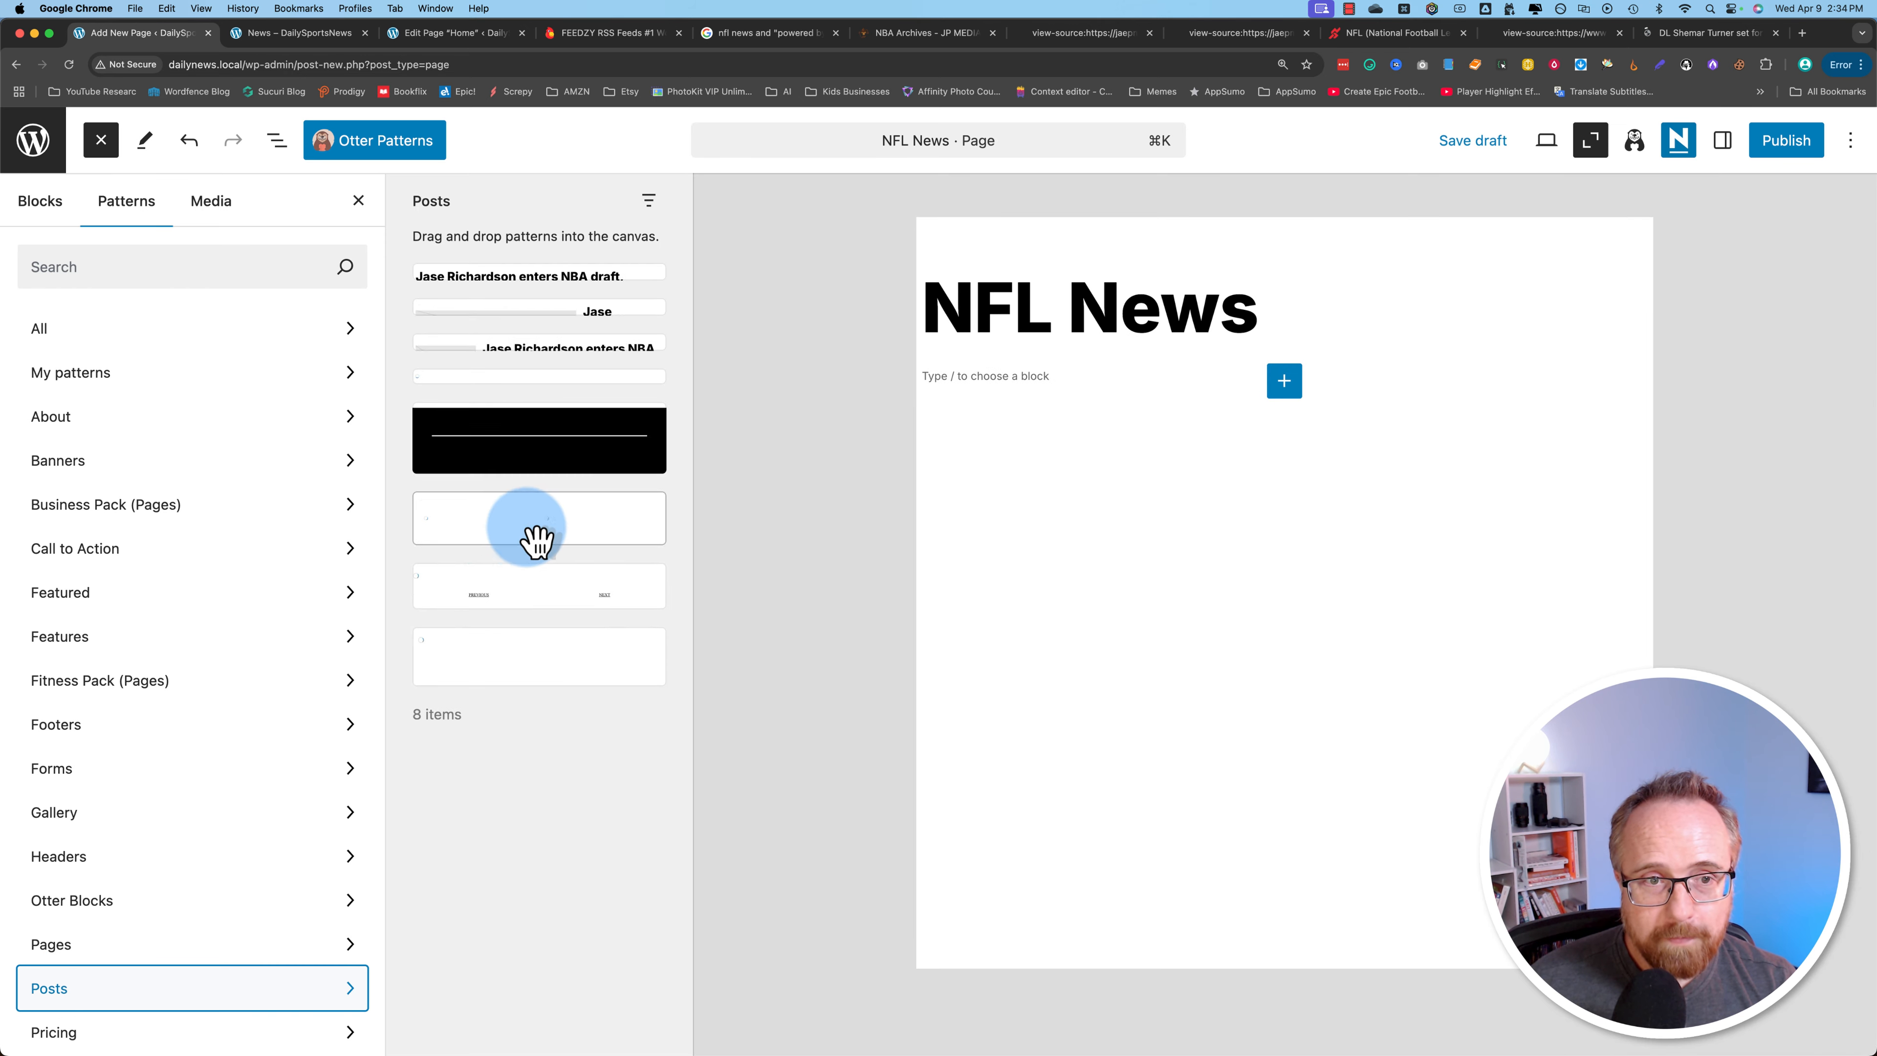
scroll(524, 488, down, 4)
scroll(524, 488, down, 10)
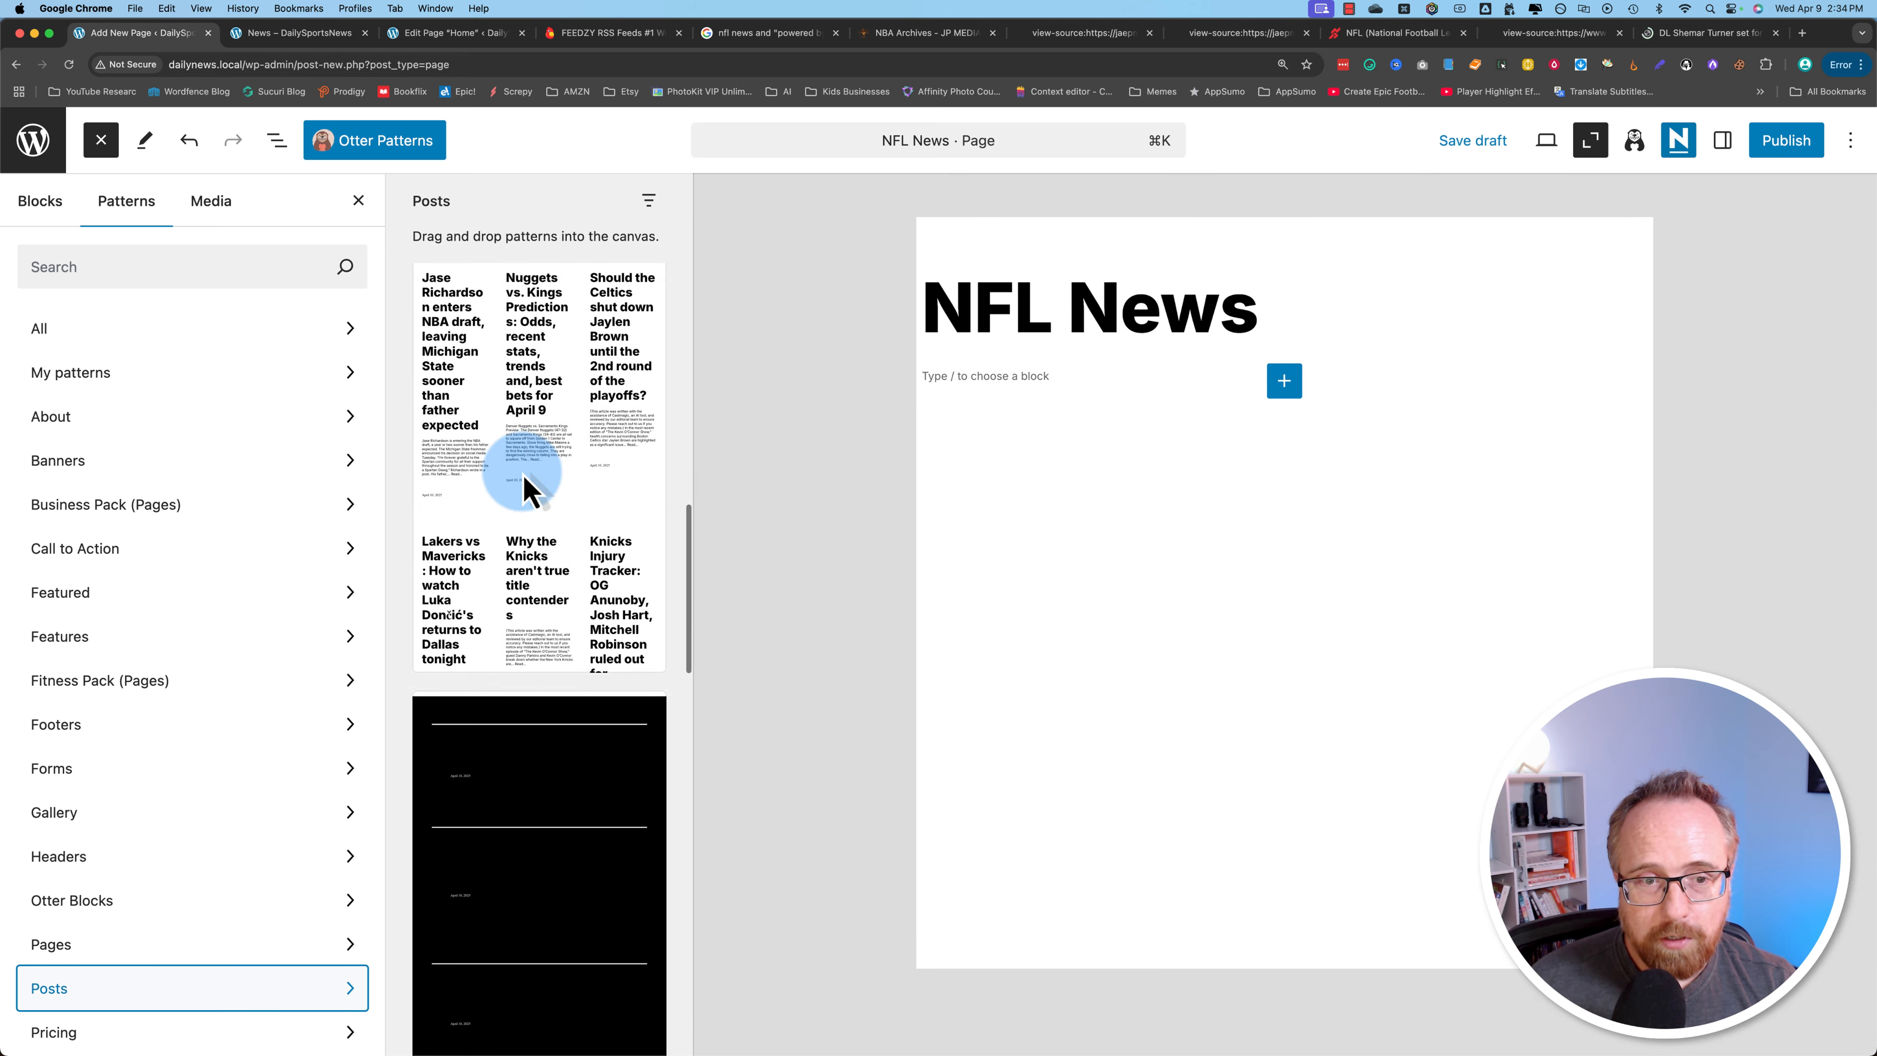
scroll(533, 484, down, 10)
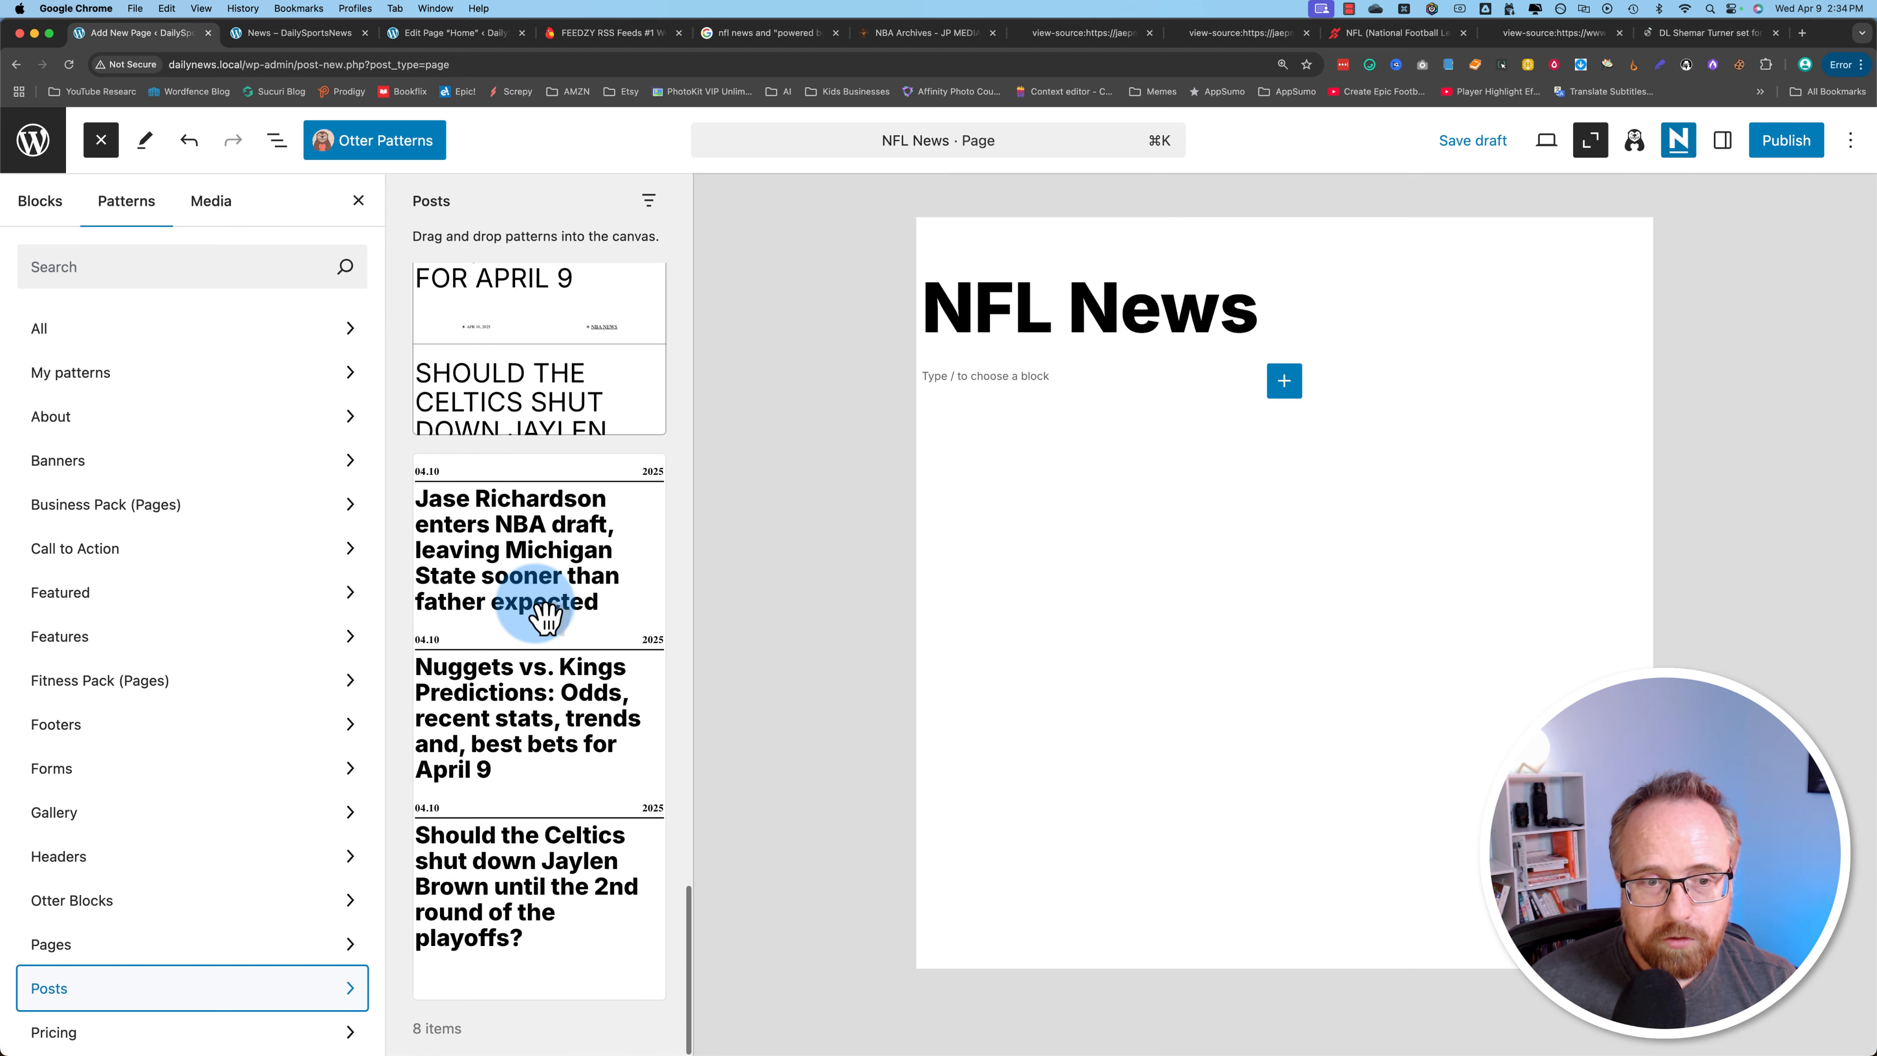
scroll(544, 617, up, 5)
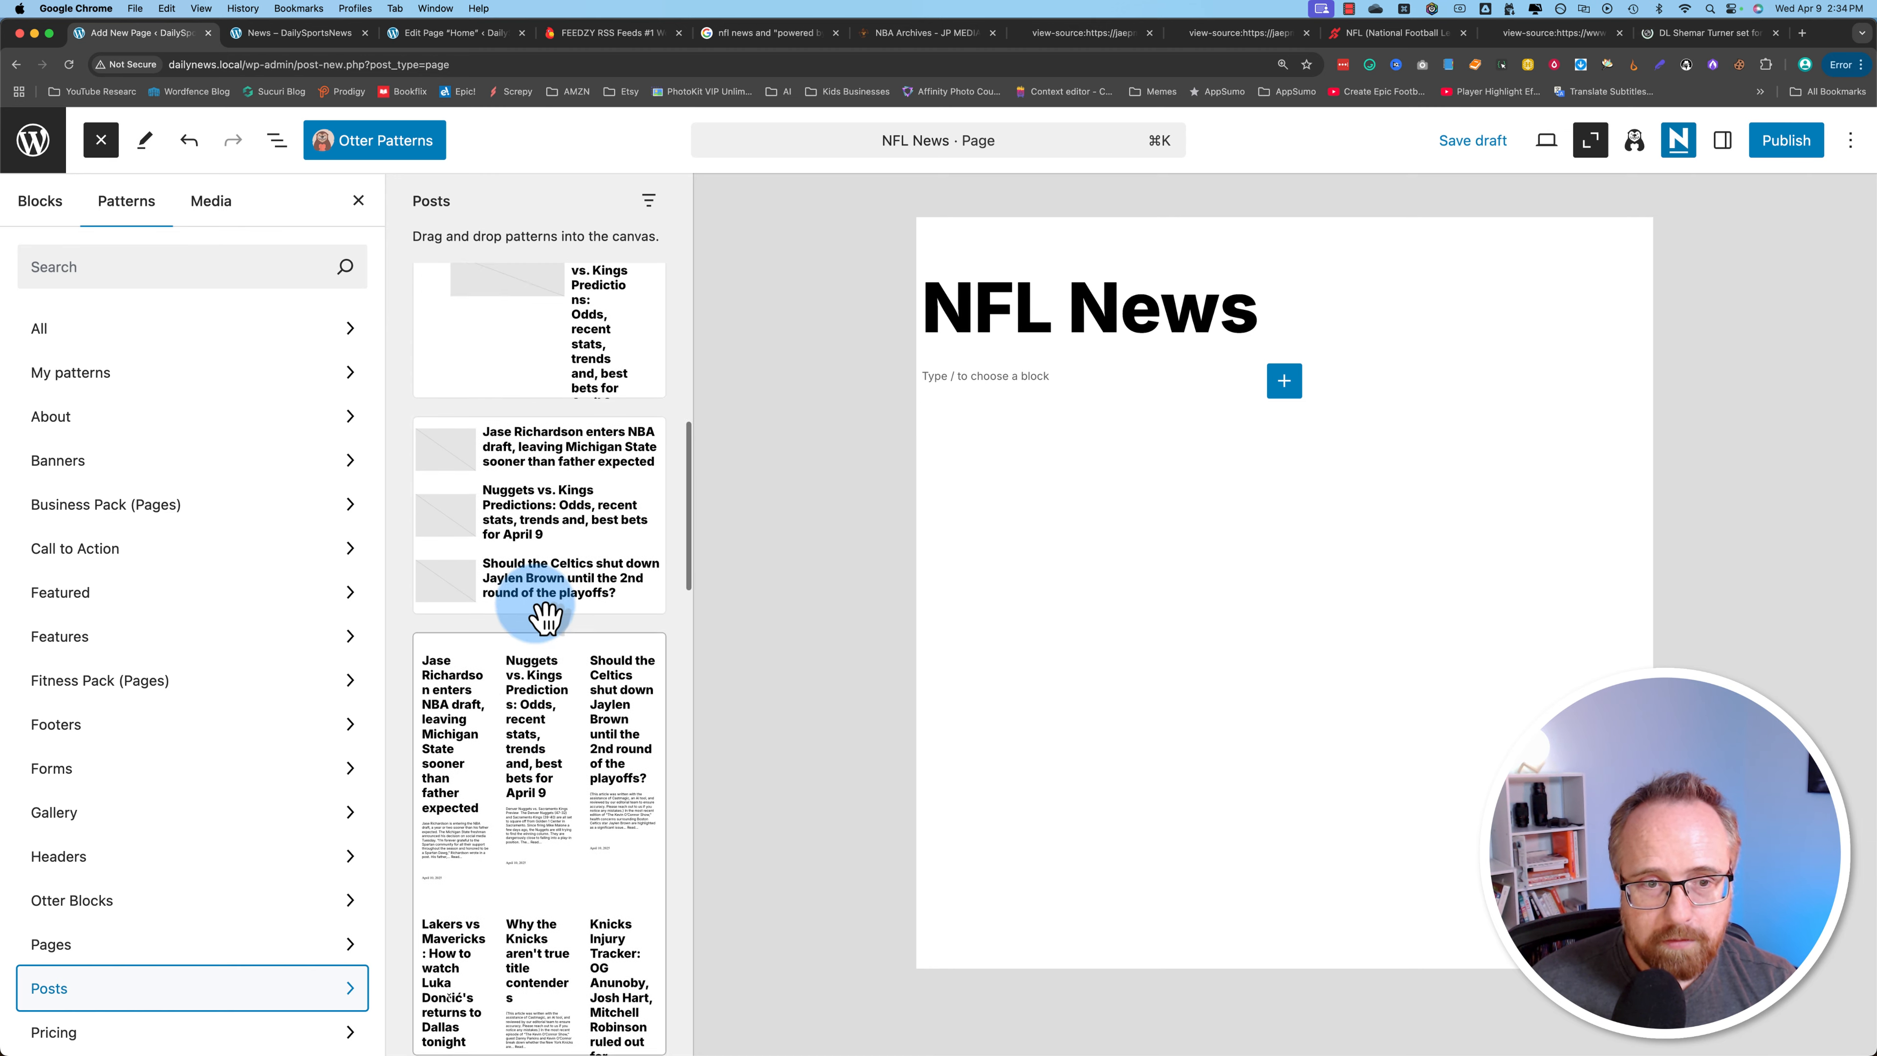
click(559, 661)
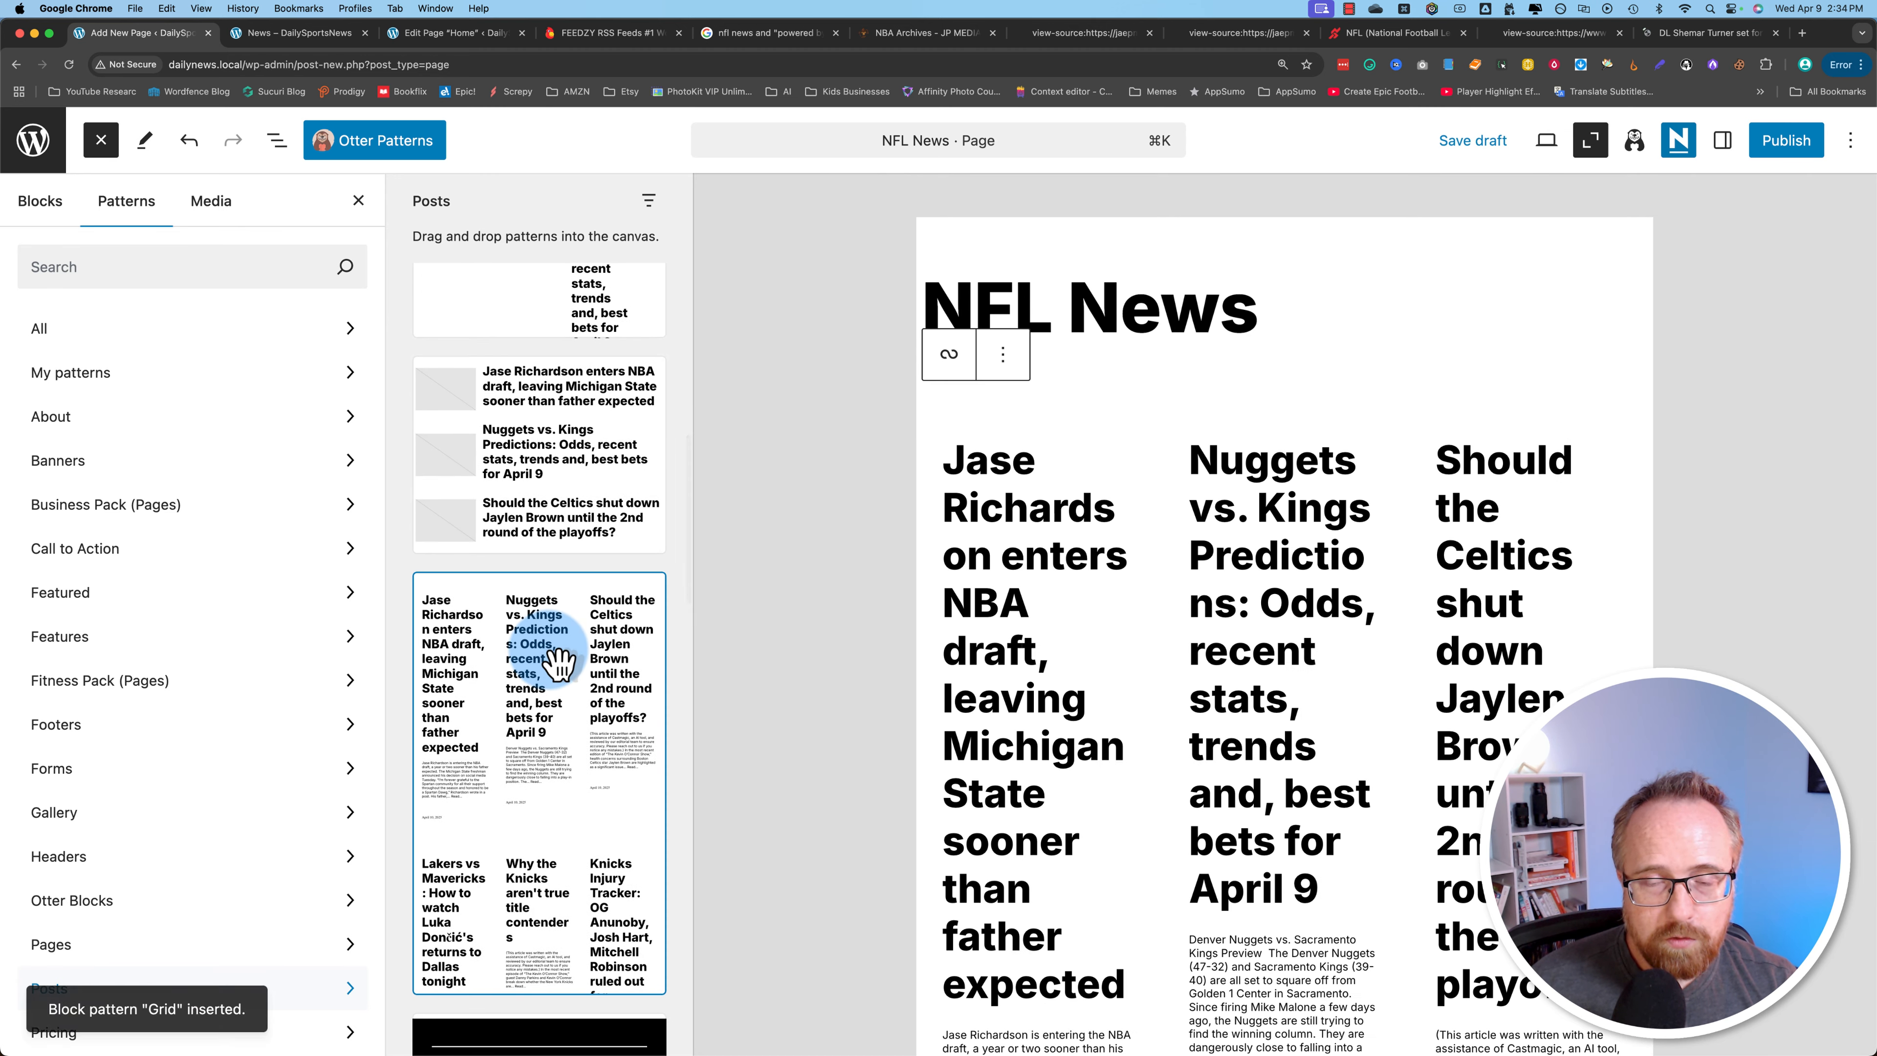
Close the pattern inserter, select the first post's title in the grid, and examine the inserted layout.
click(1047, 356)
click(521, 386)
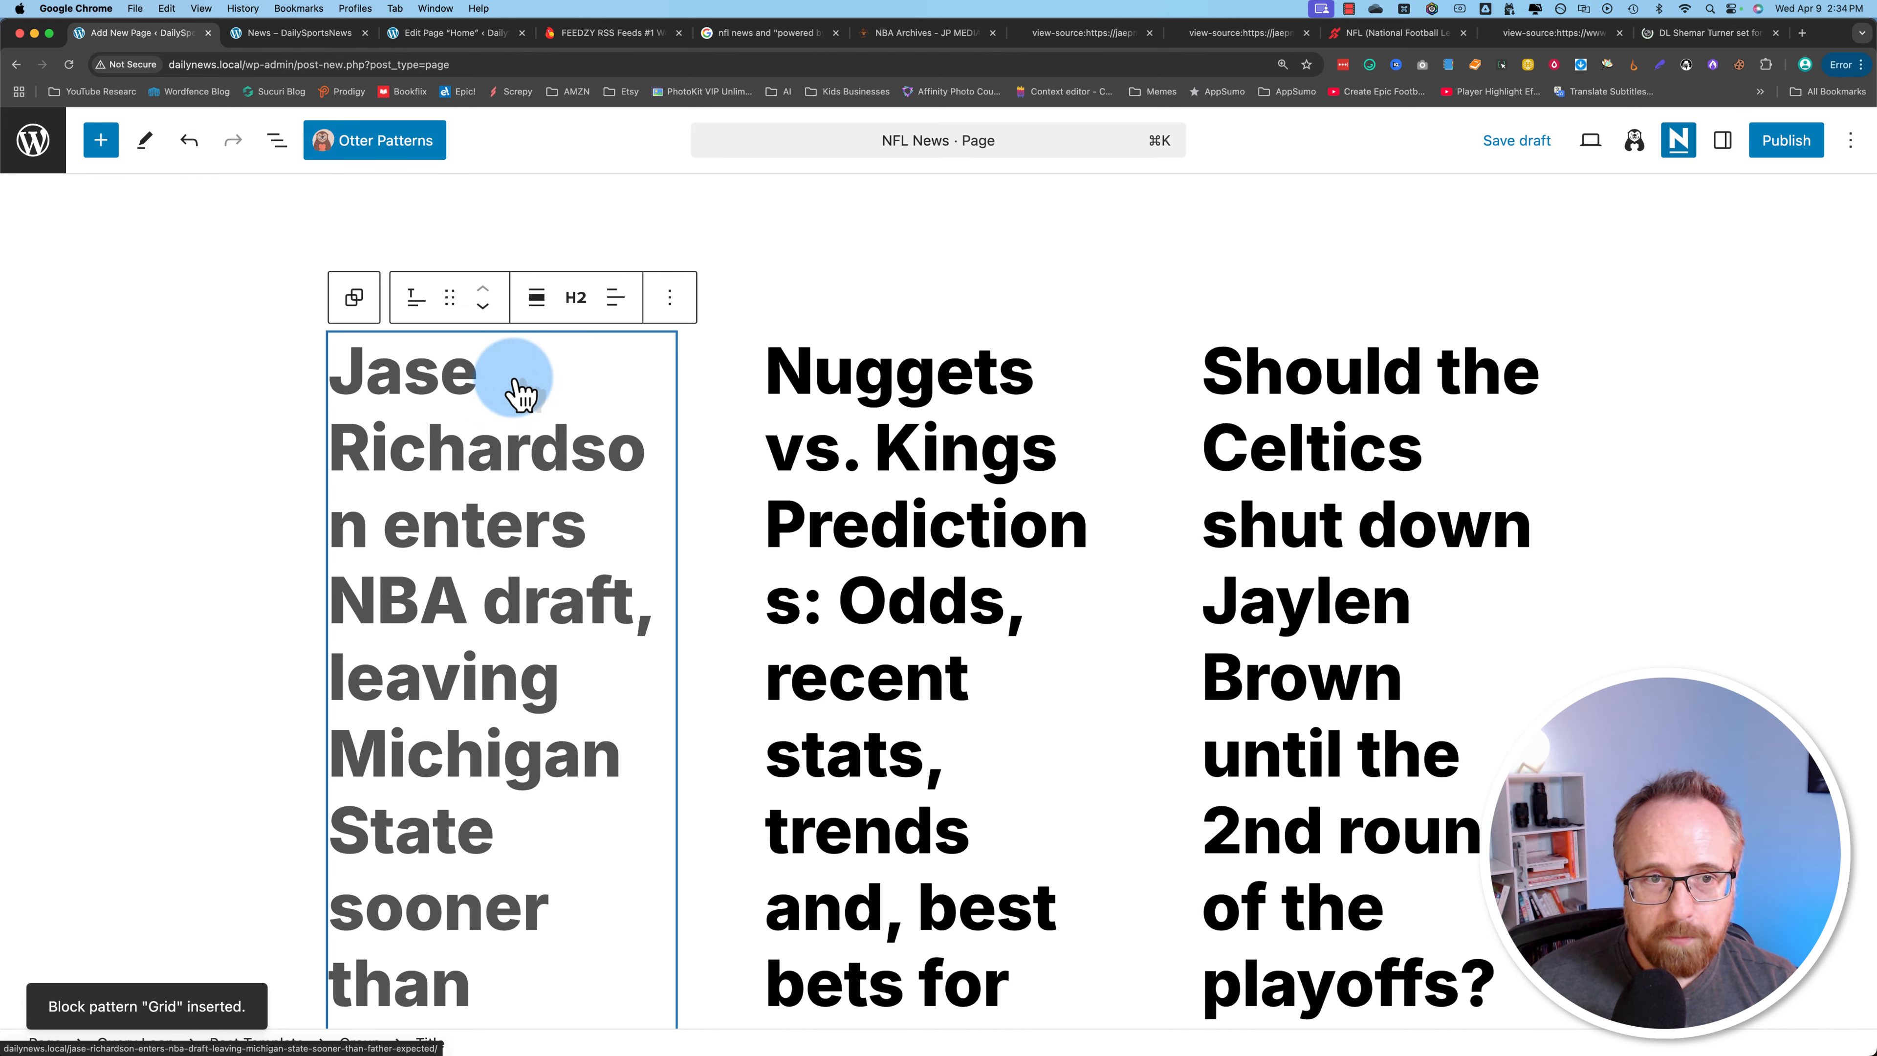
scroll(665, 458, down, 3)
scroll(698, 536, down, 4)
scroll(700, 538, up, 8)
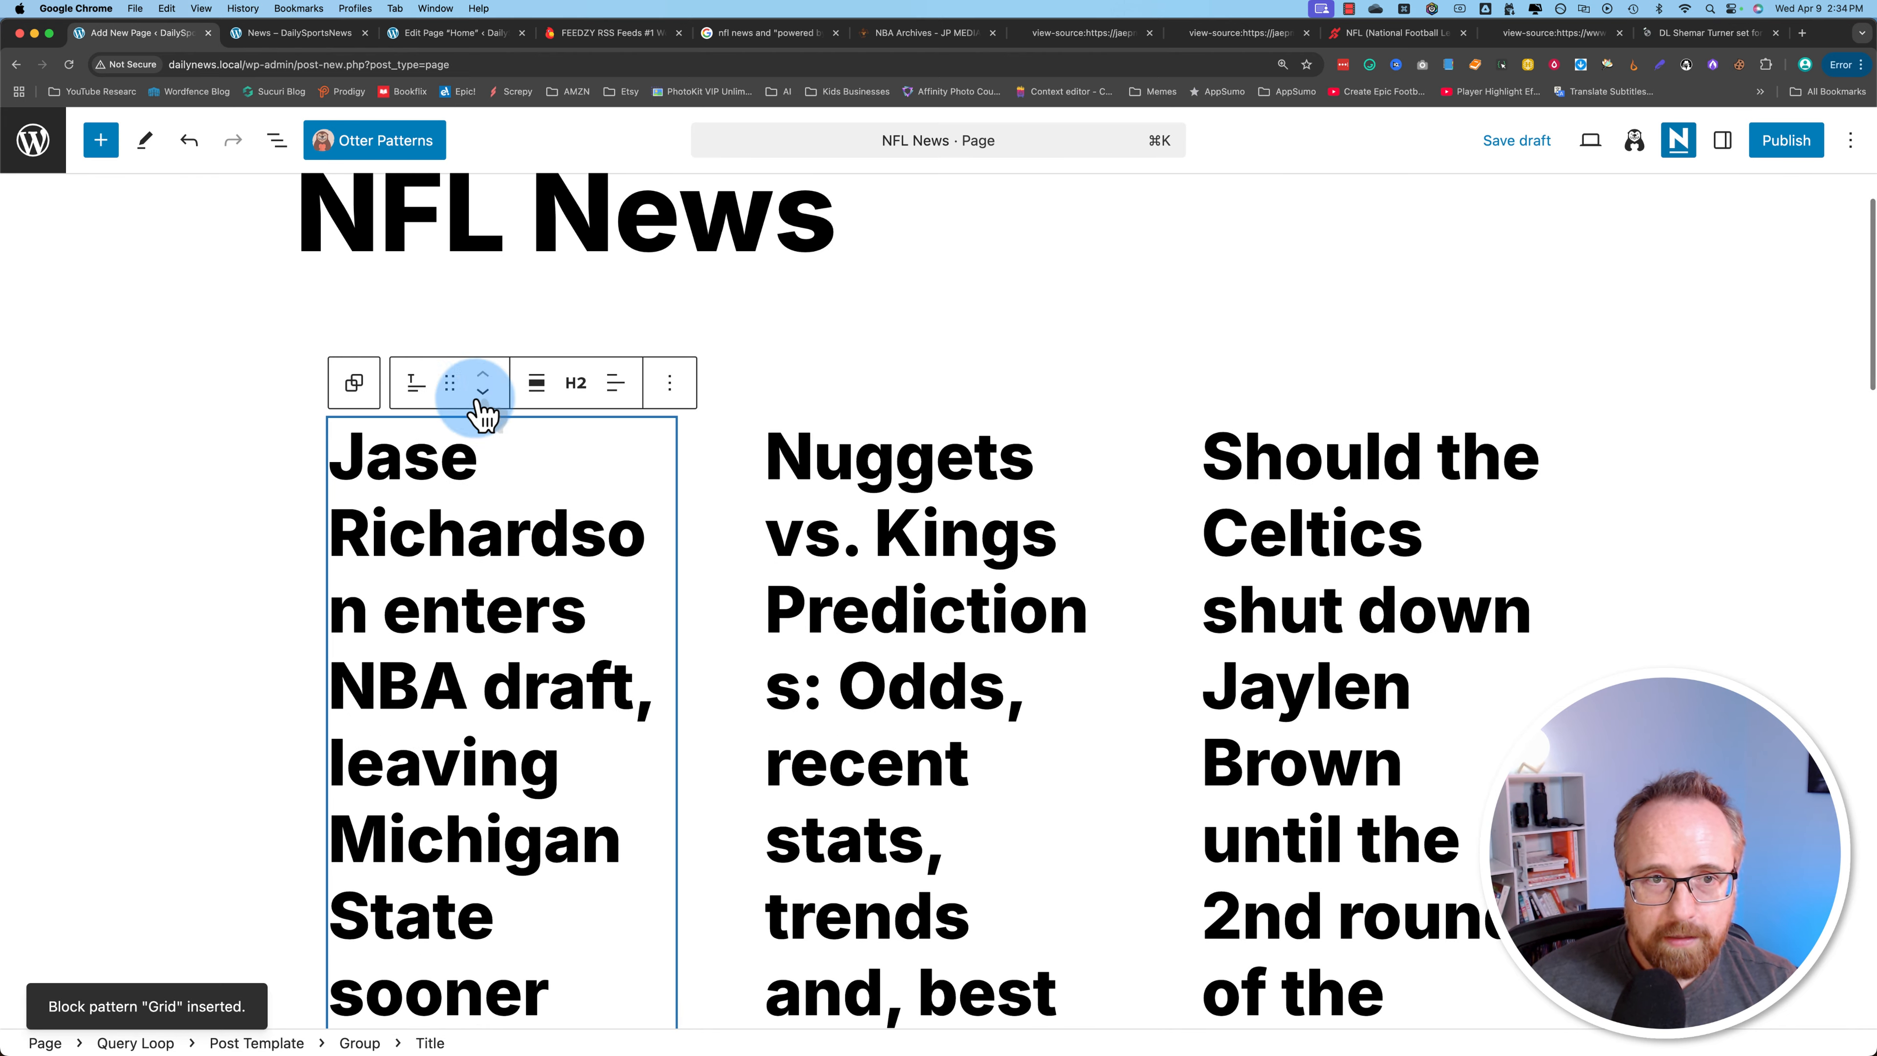
Select the Post Template block holding the grid and set its layout to 2 columns.
click(361, 387)
click(322, 212)
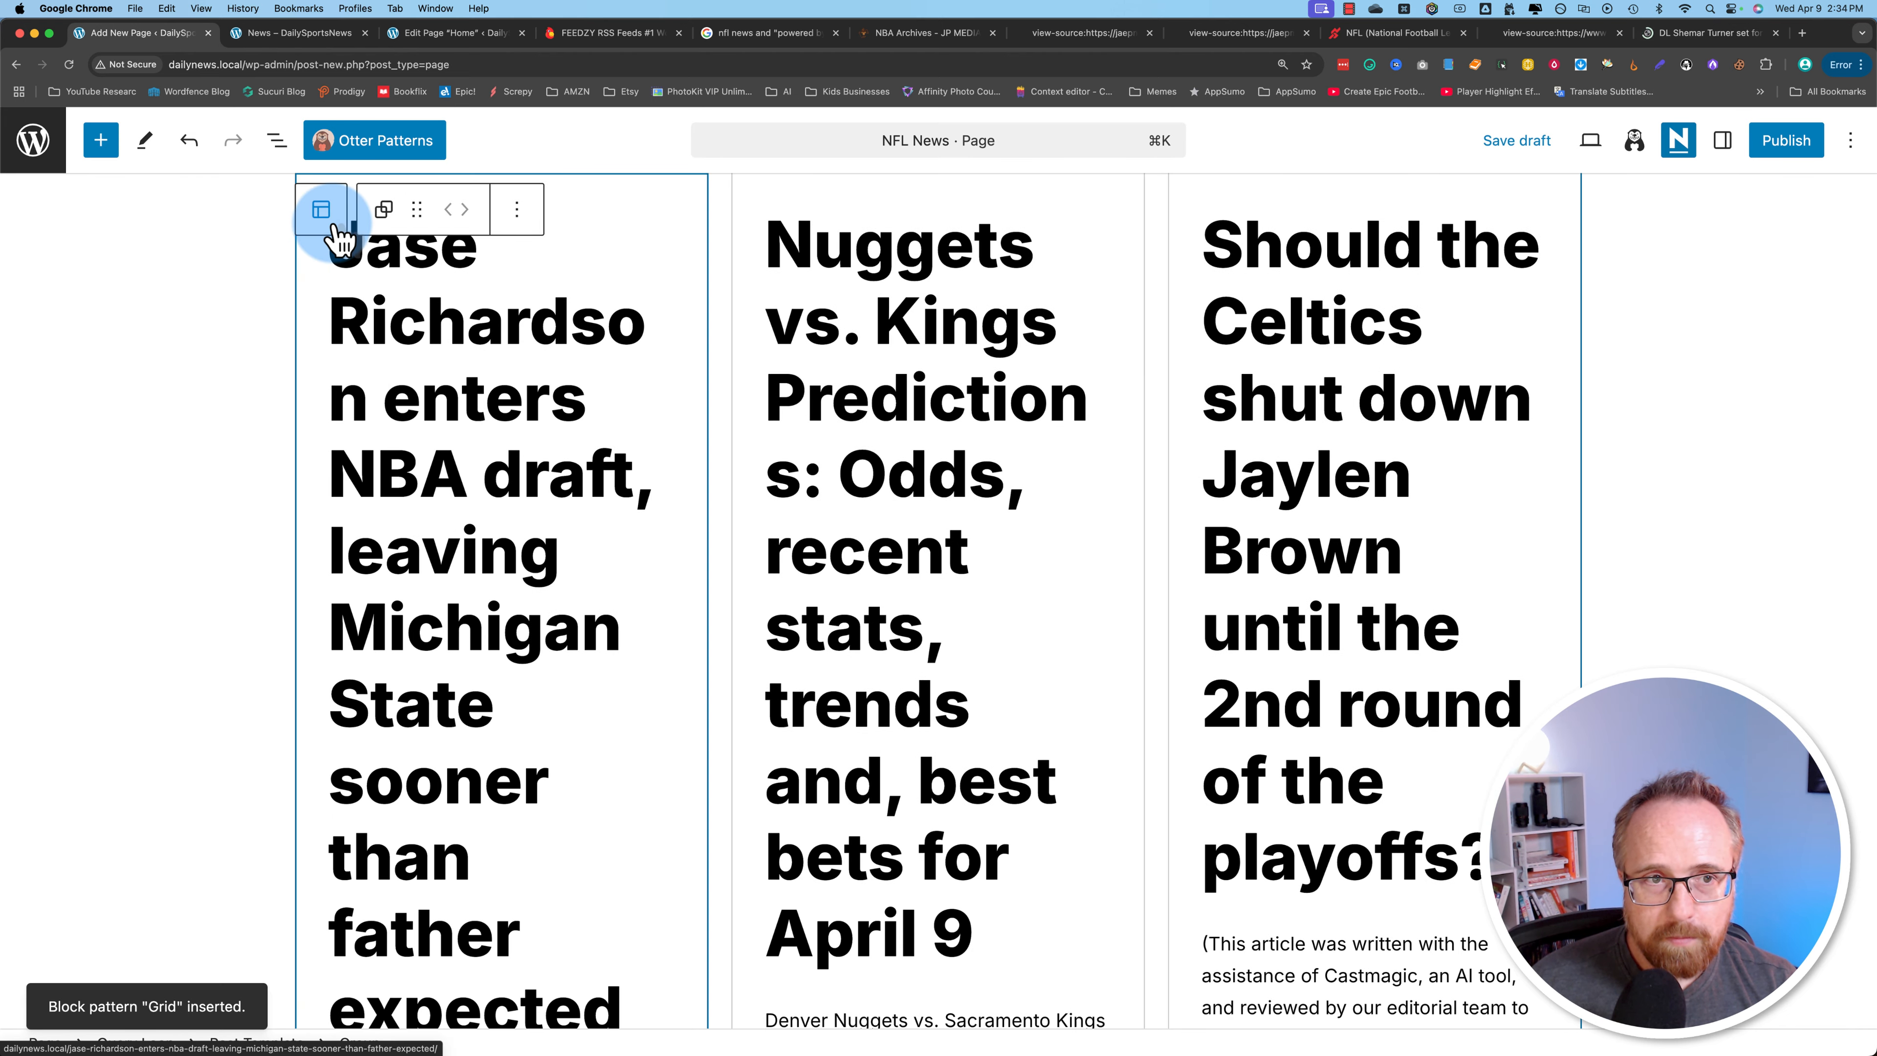
scroll(497, 318, up, 4)
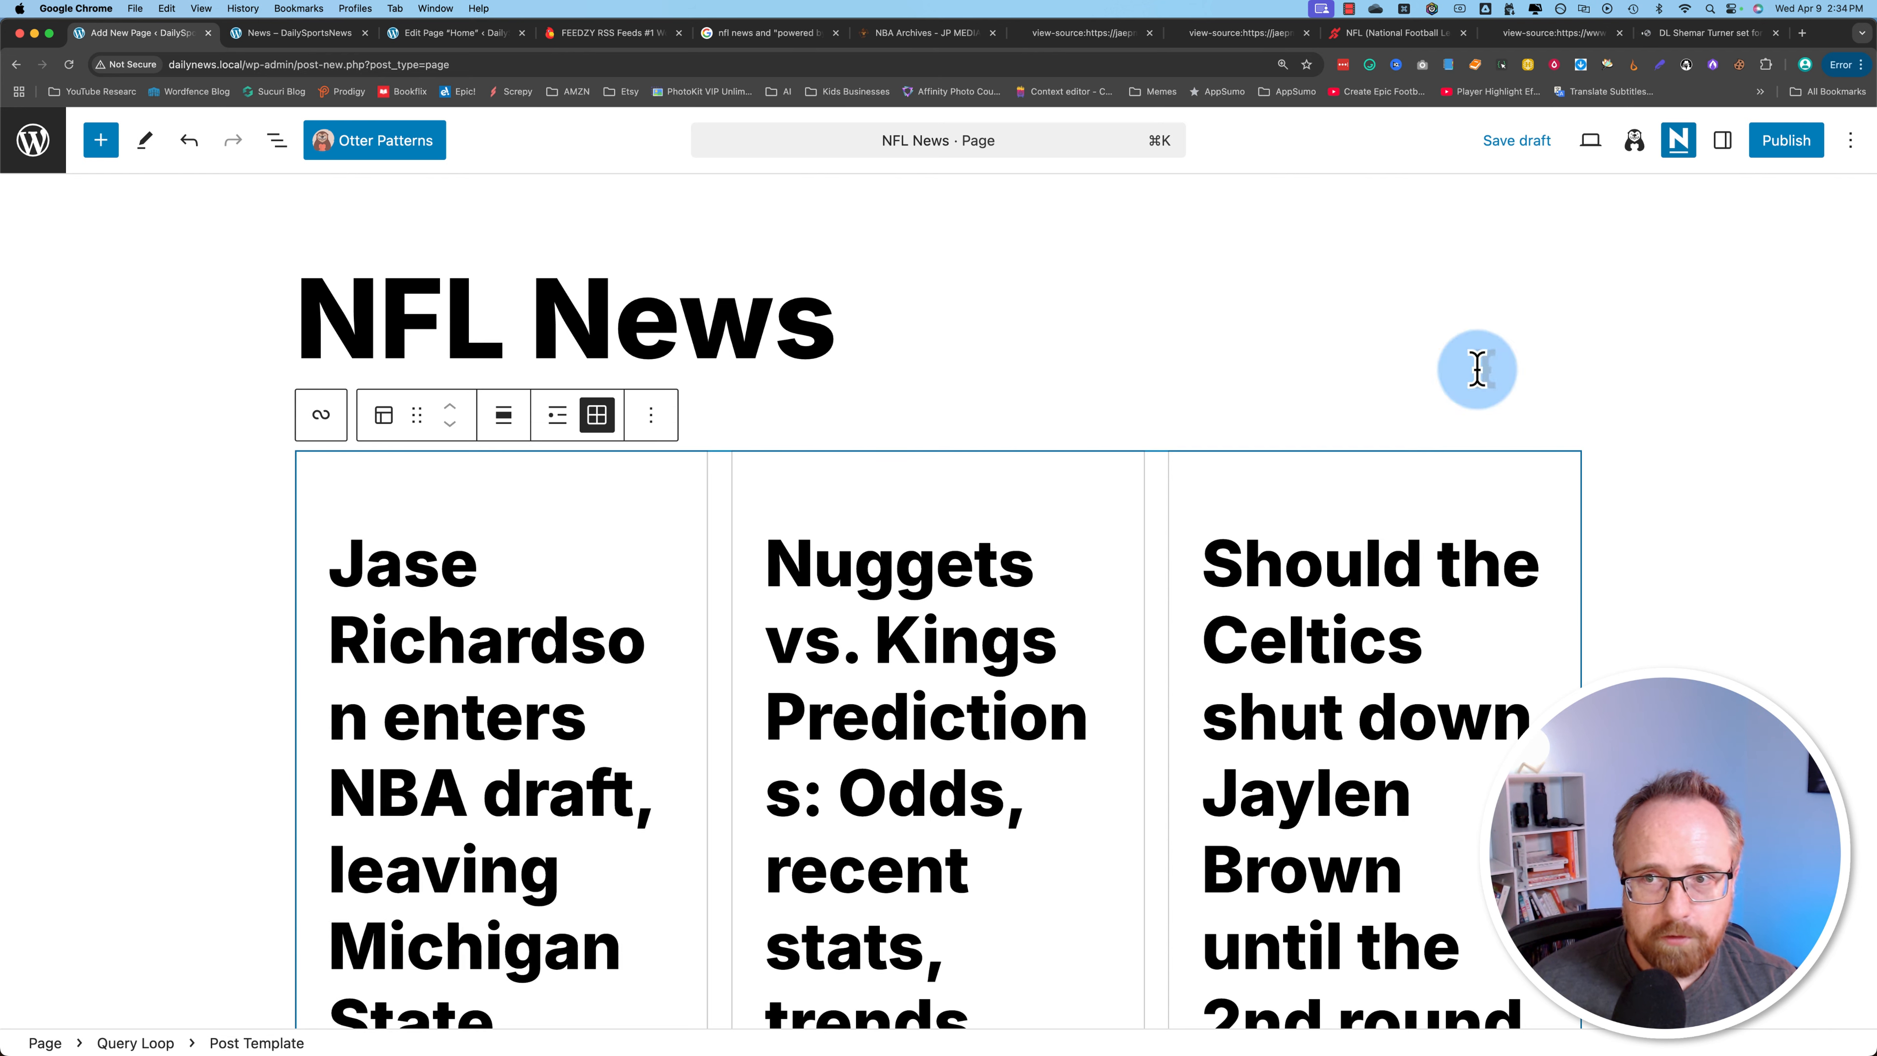
click(1724, 141)
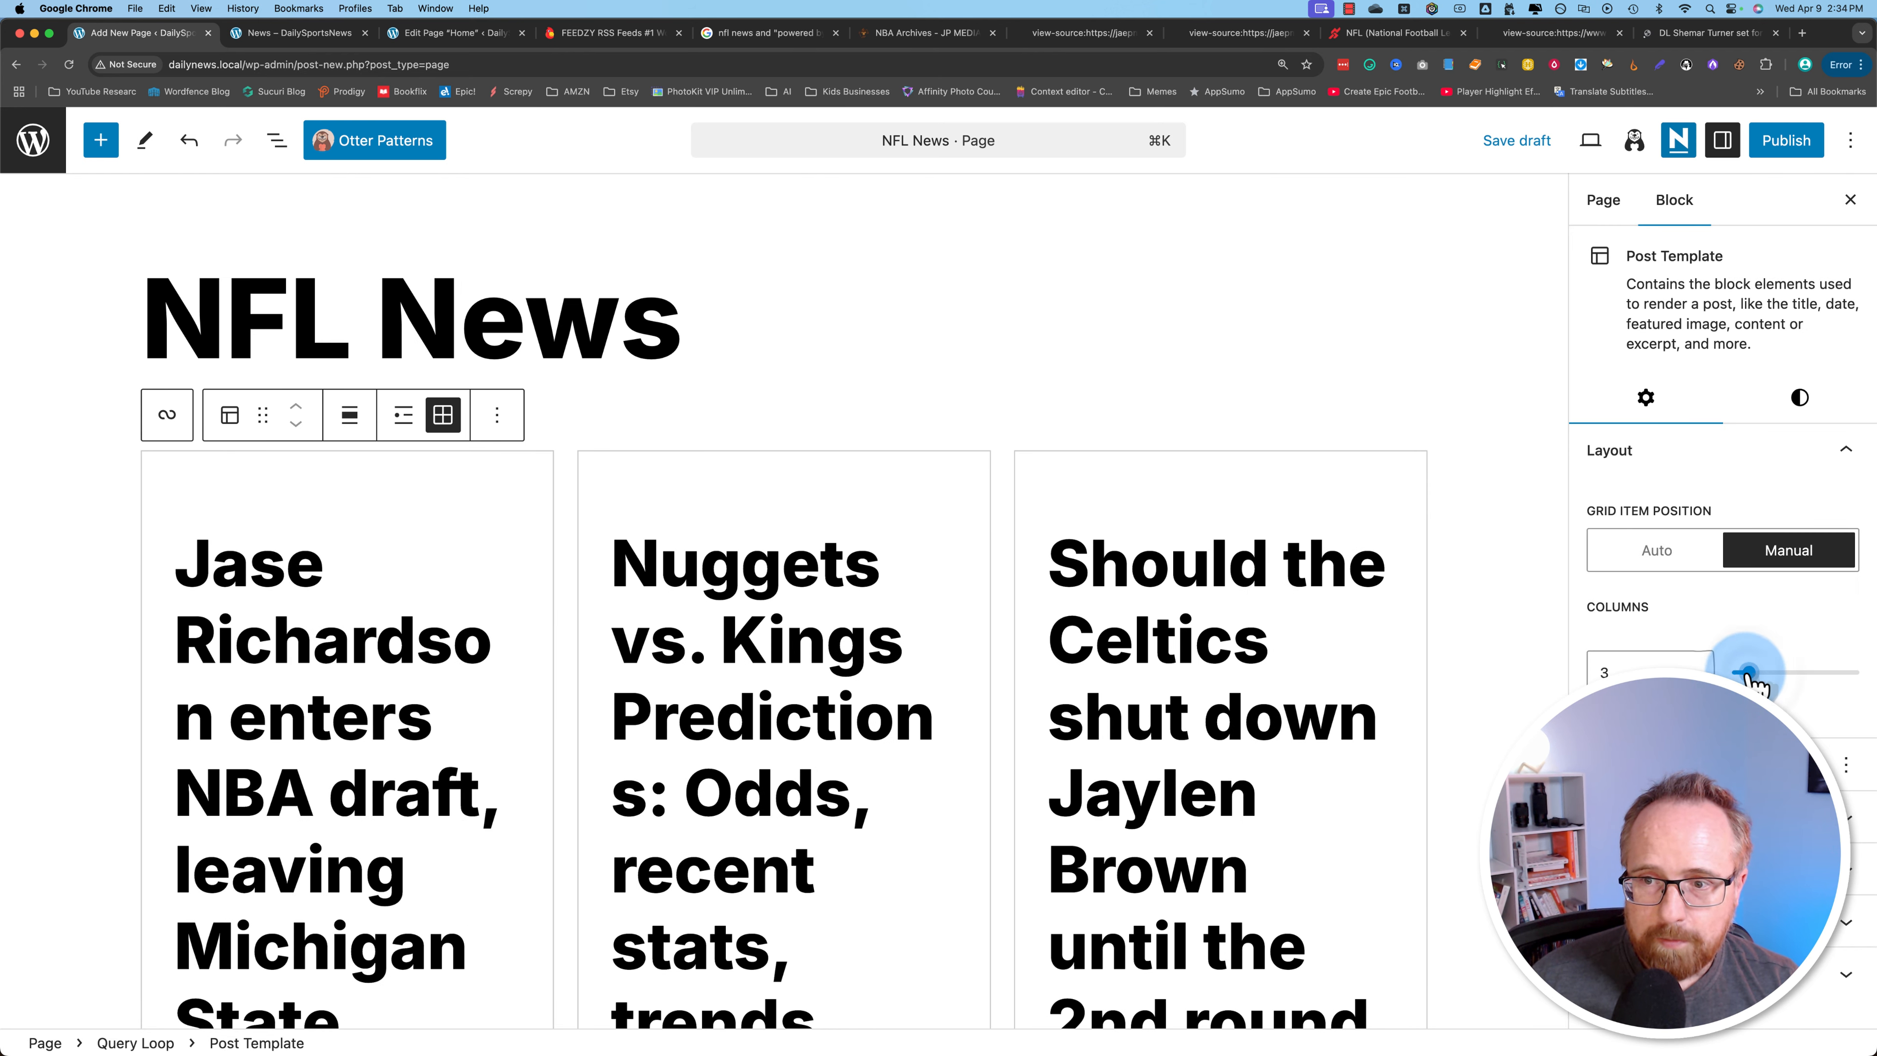
drag(1748, 673, 1711, 663)
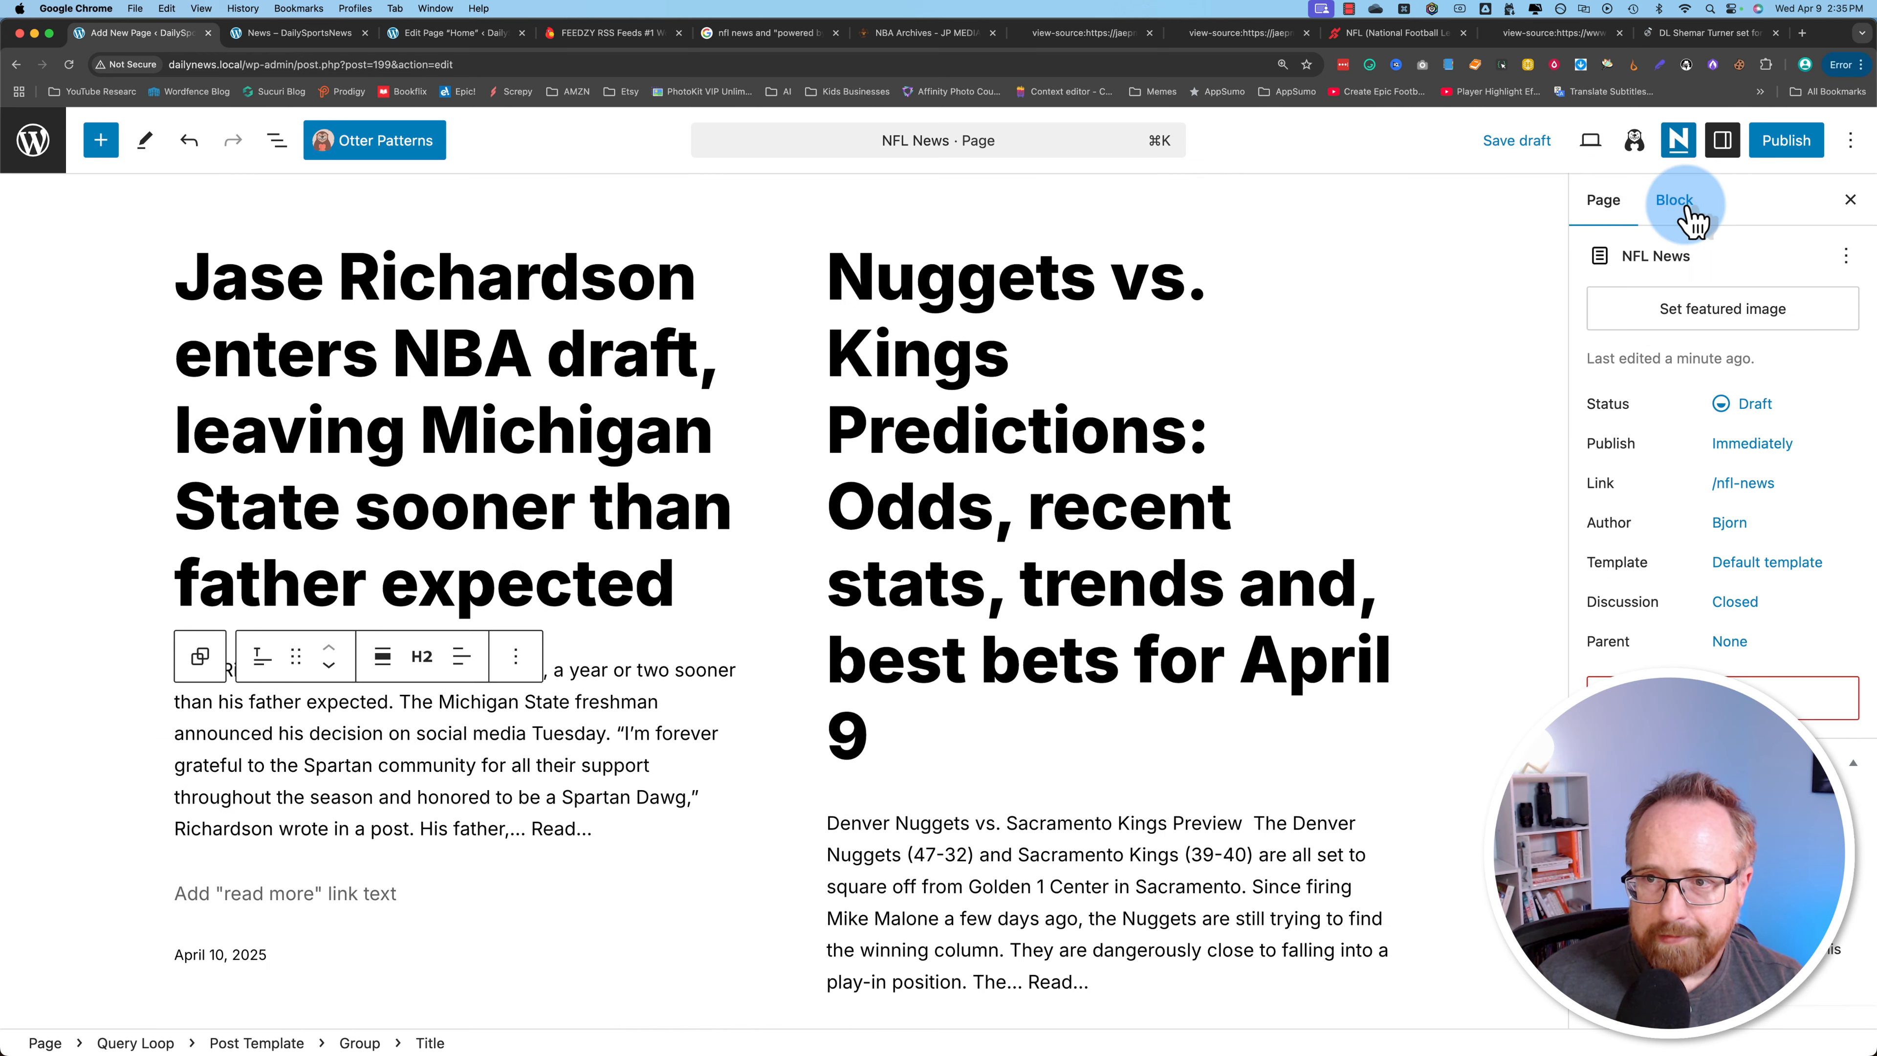
Set the typography size of the grid's post titles to Large.
click(1674, 200)
click(1793, 359)
click(1688, 708)
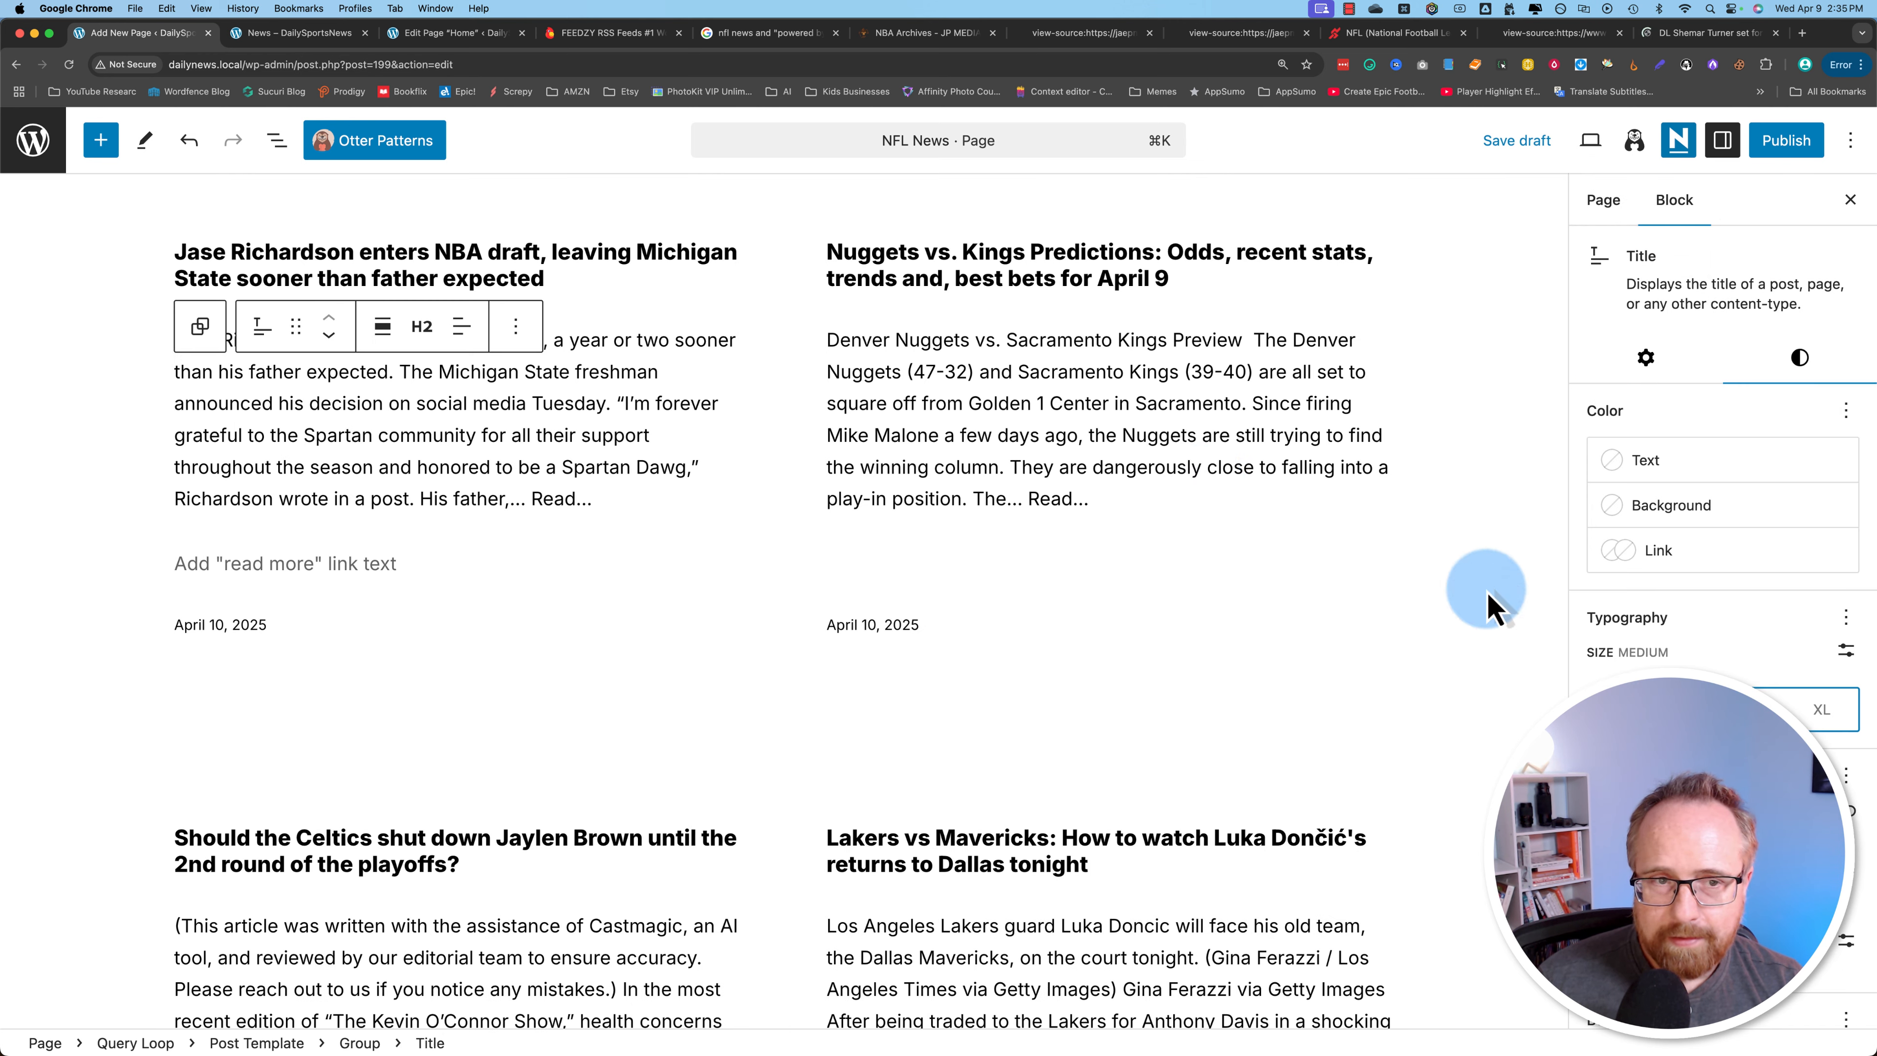
scroll(1194, 482, up, 3)
click(1751, 706)
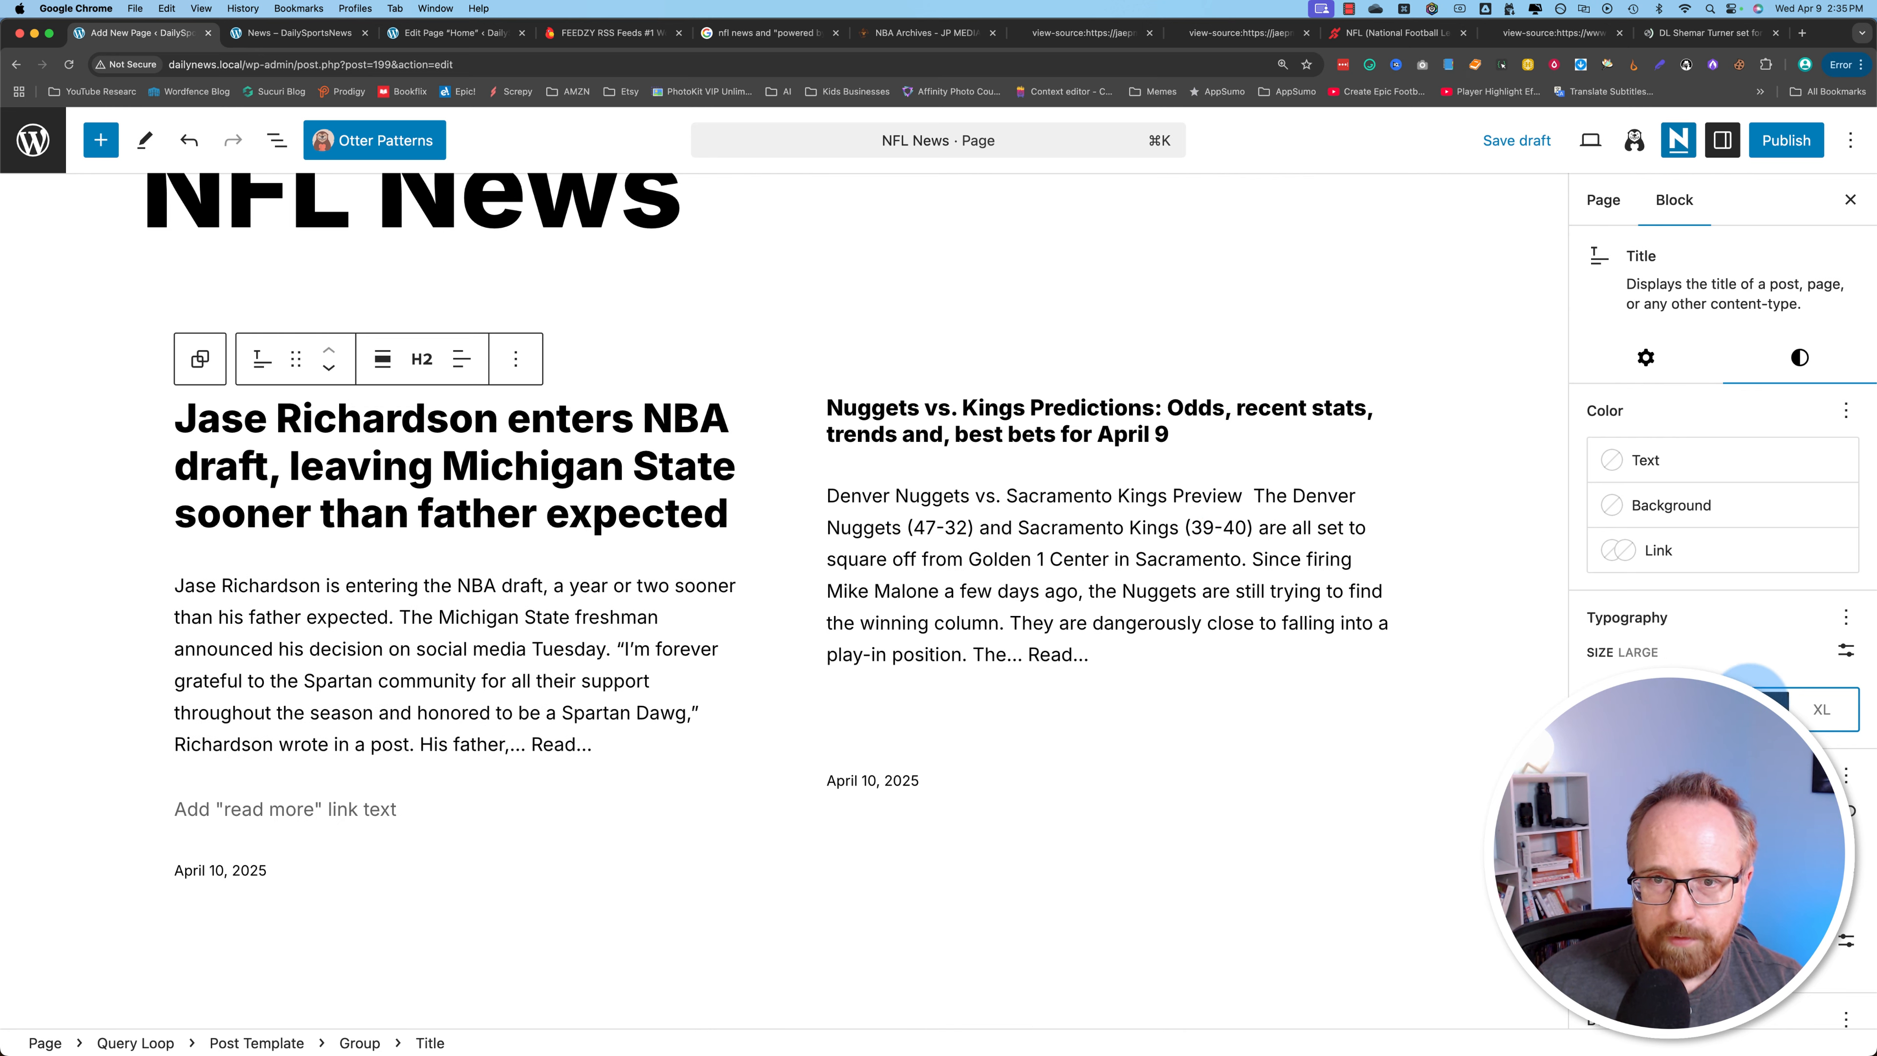
Check the first post's excerpt and the two-column layout, and publish the NFL News page.
click(580, 629)
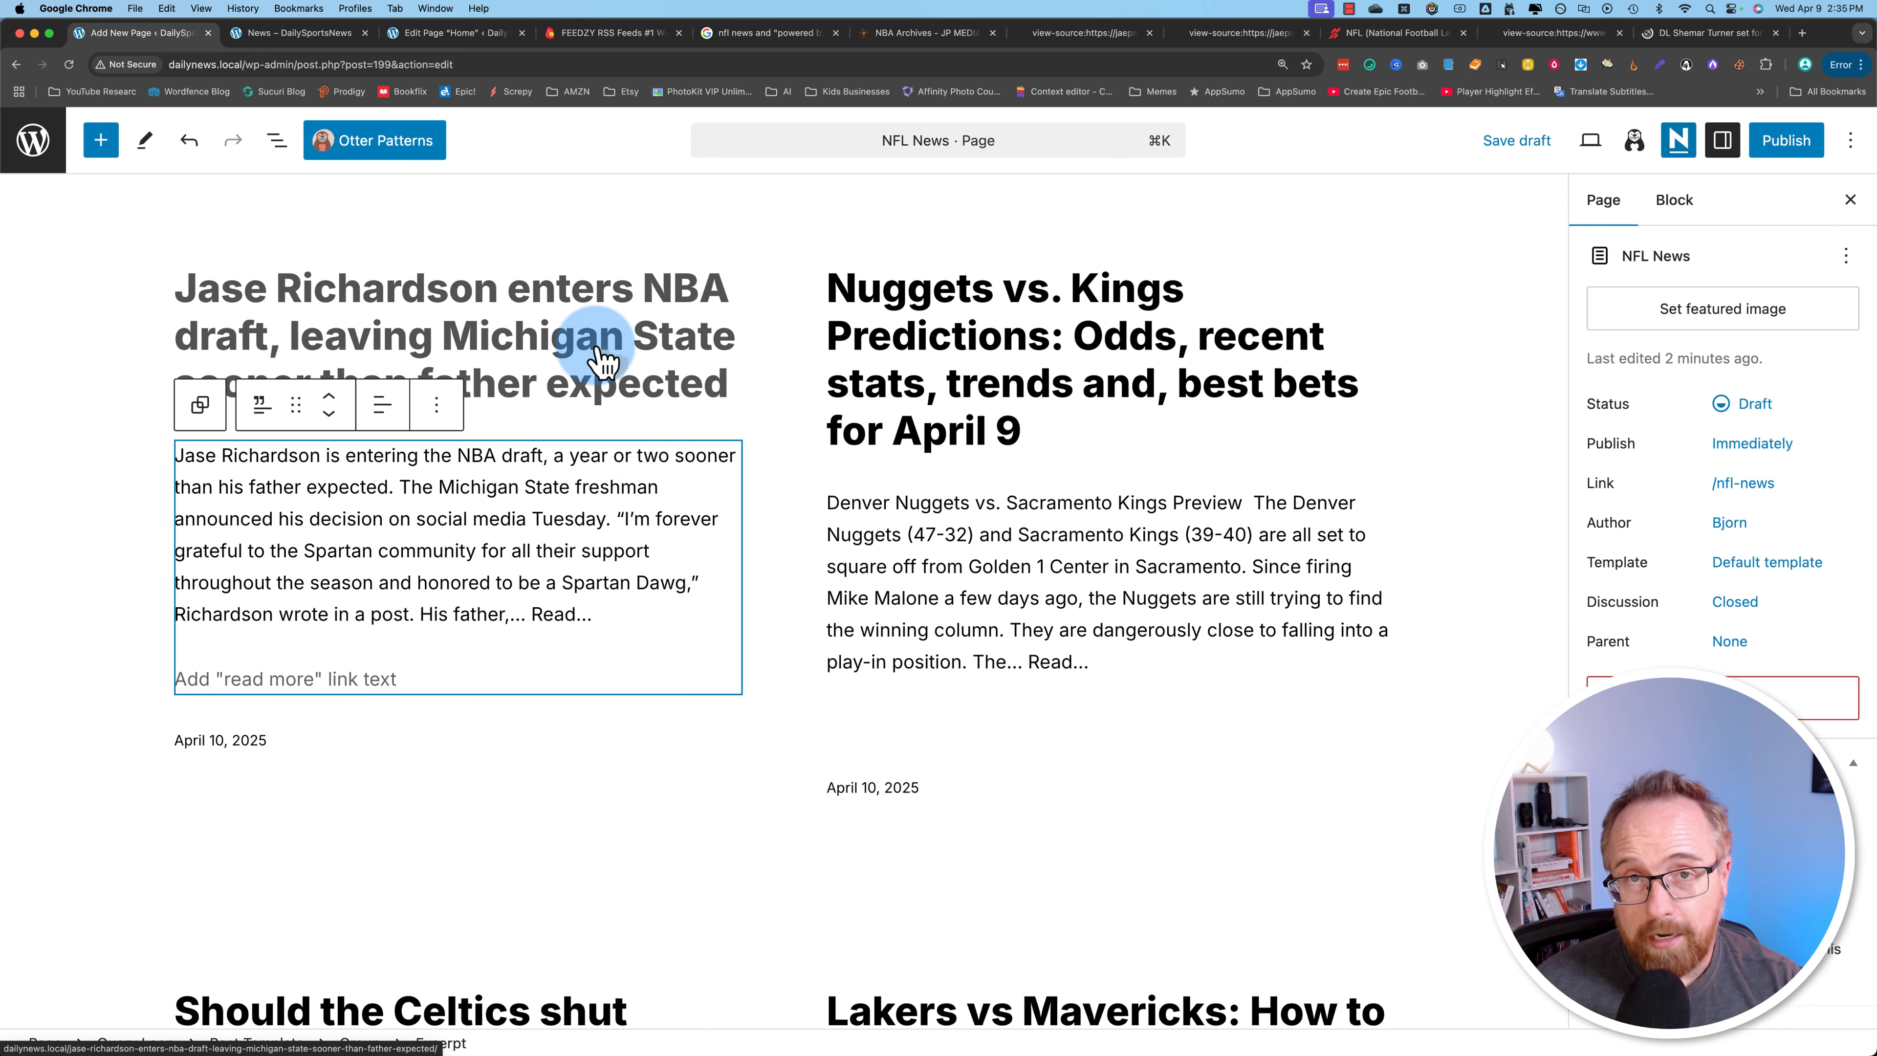
scroll(665, 521, down, 1)
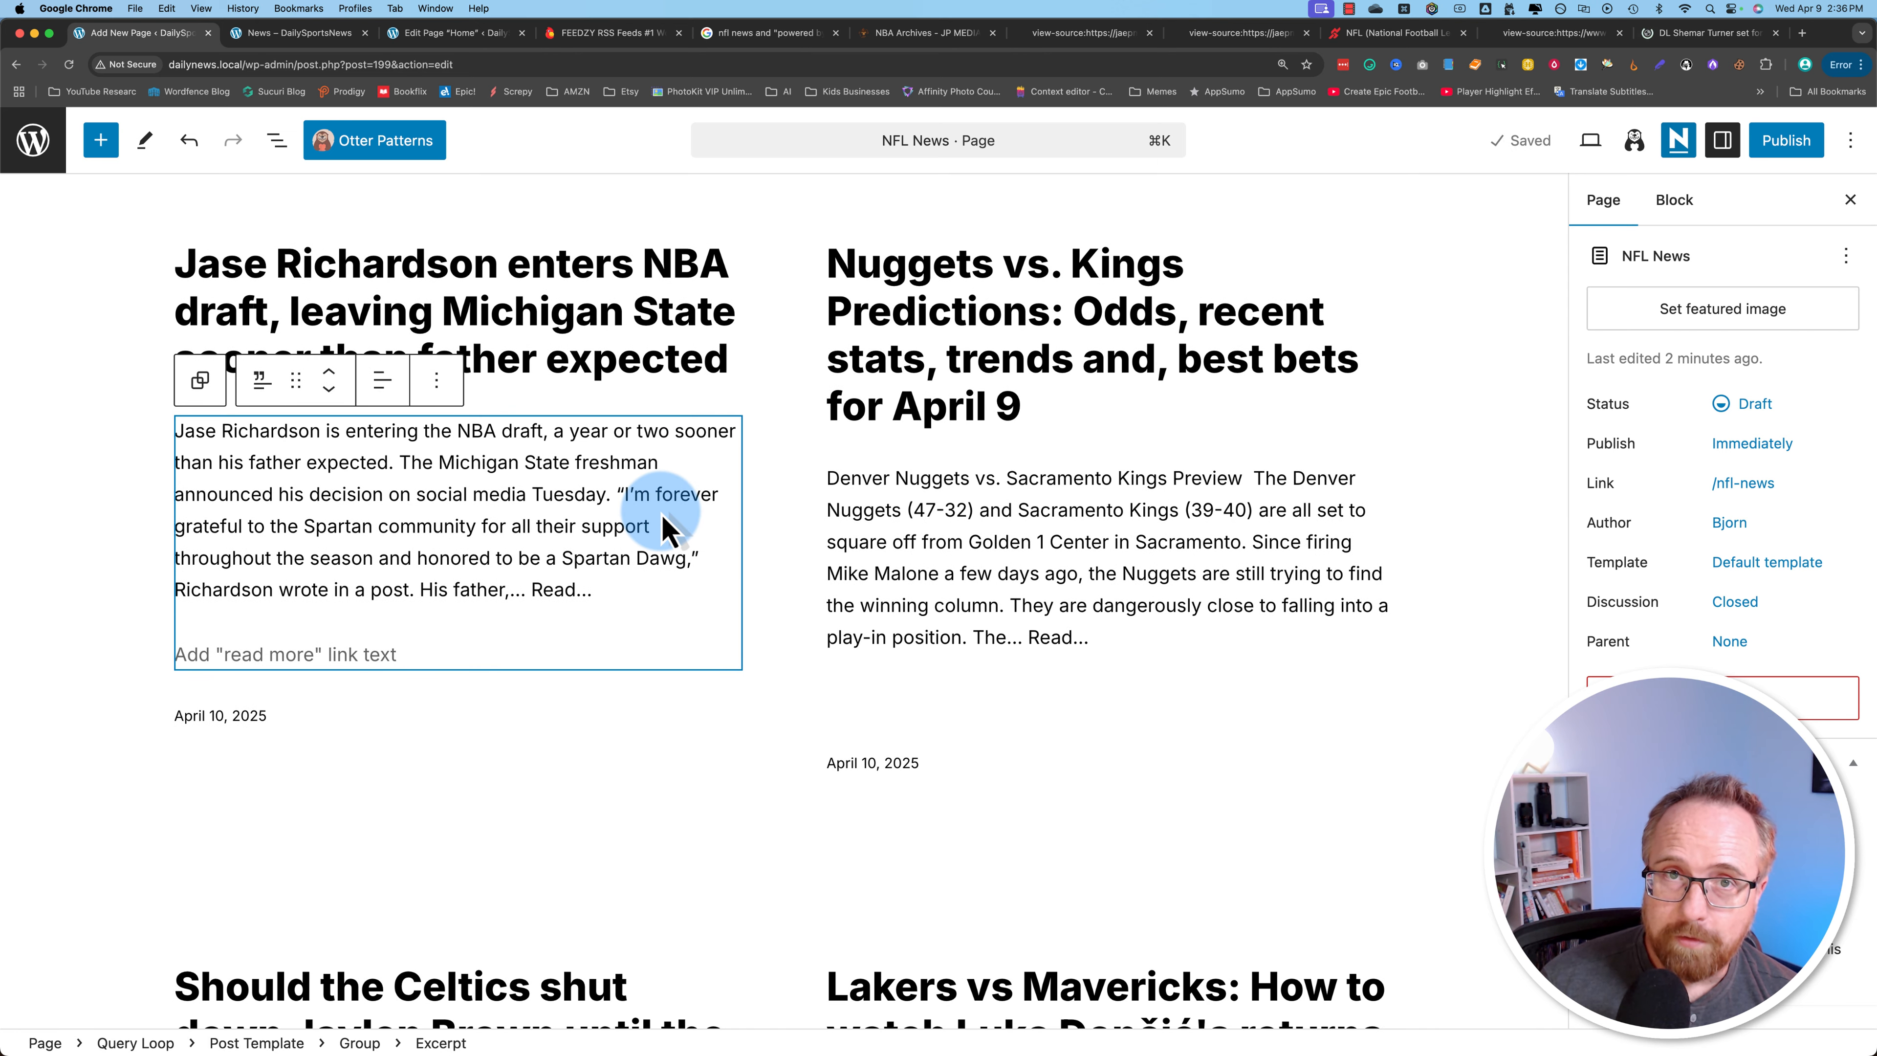
scroll(665, 521, up, 4)
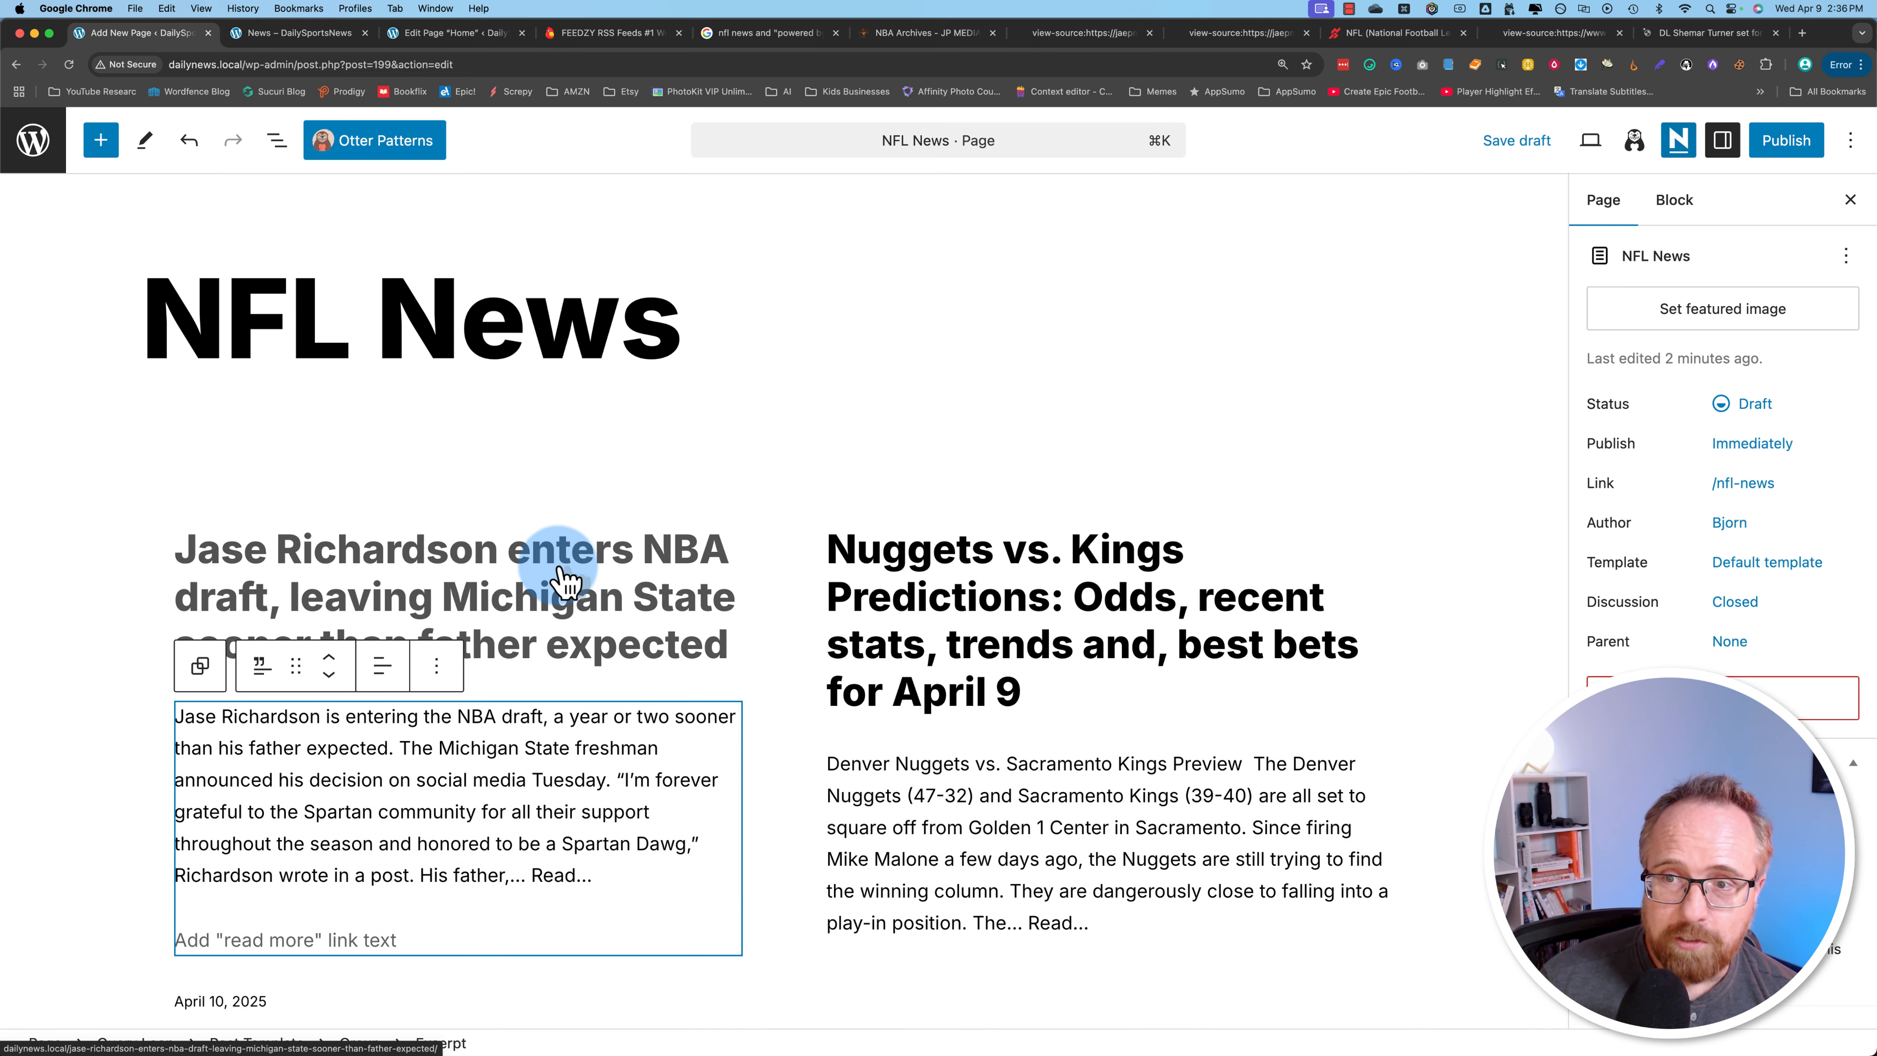
scroll(566, 580, down, 4)
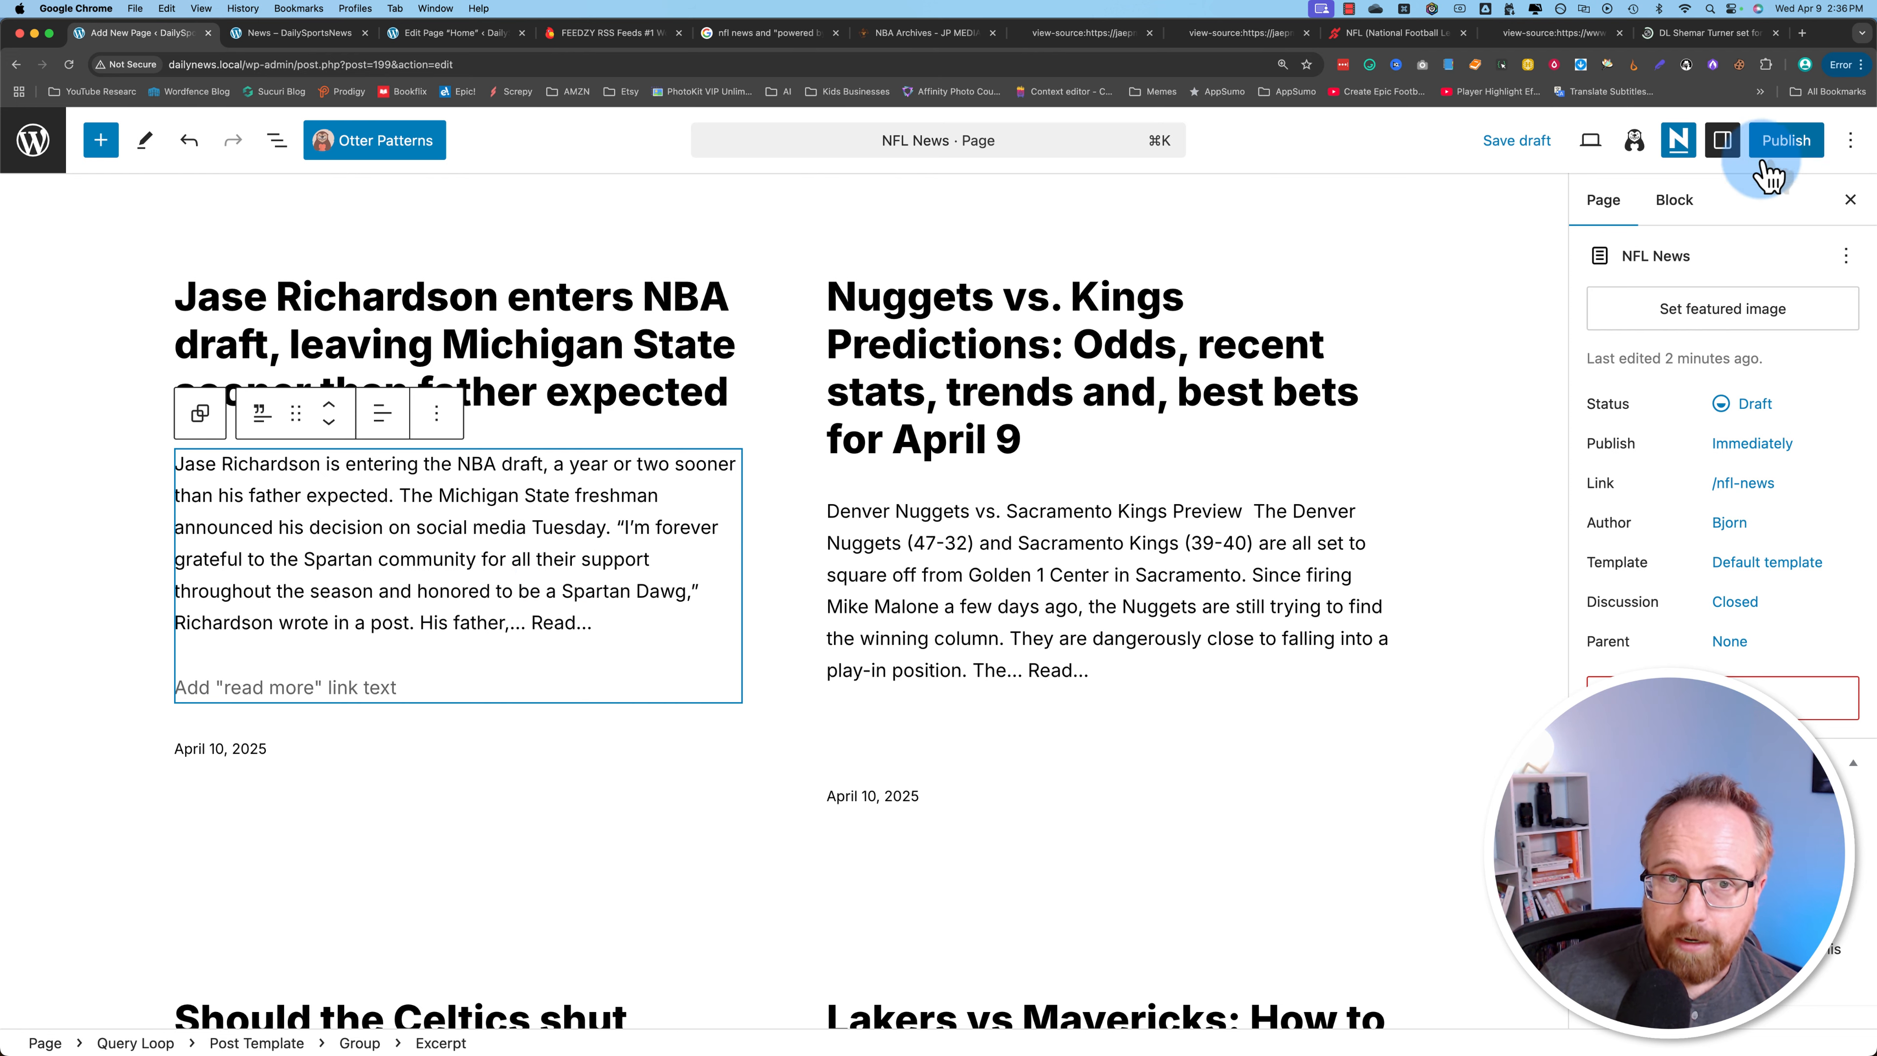
scroll(1144, 339, up, 4)
click(1799, 148)
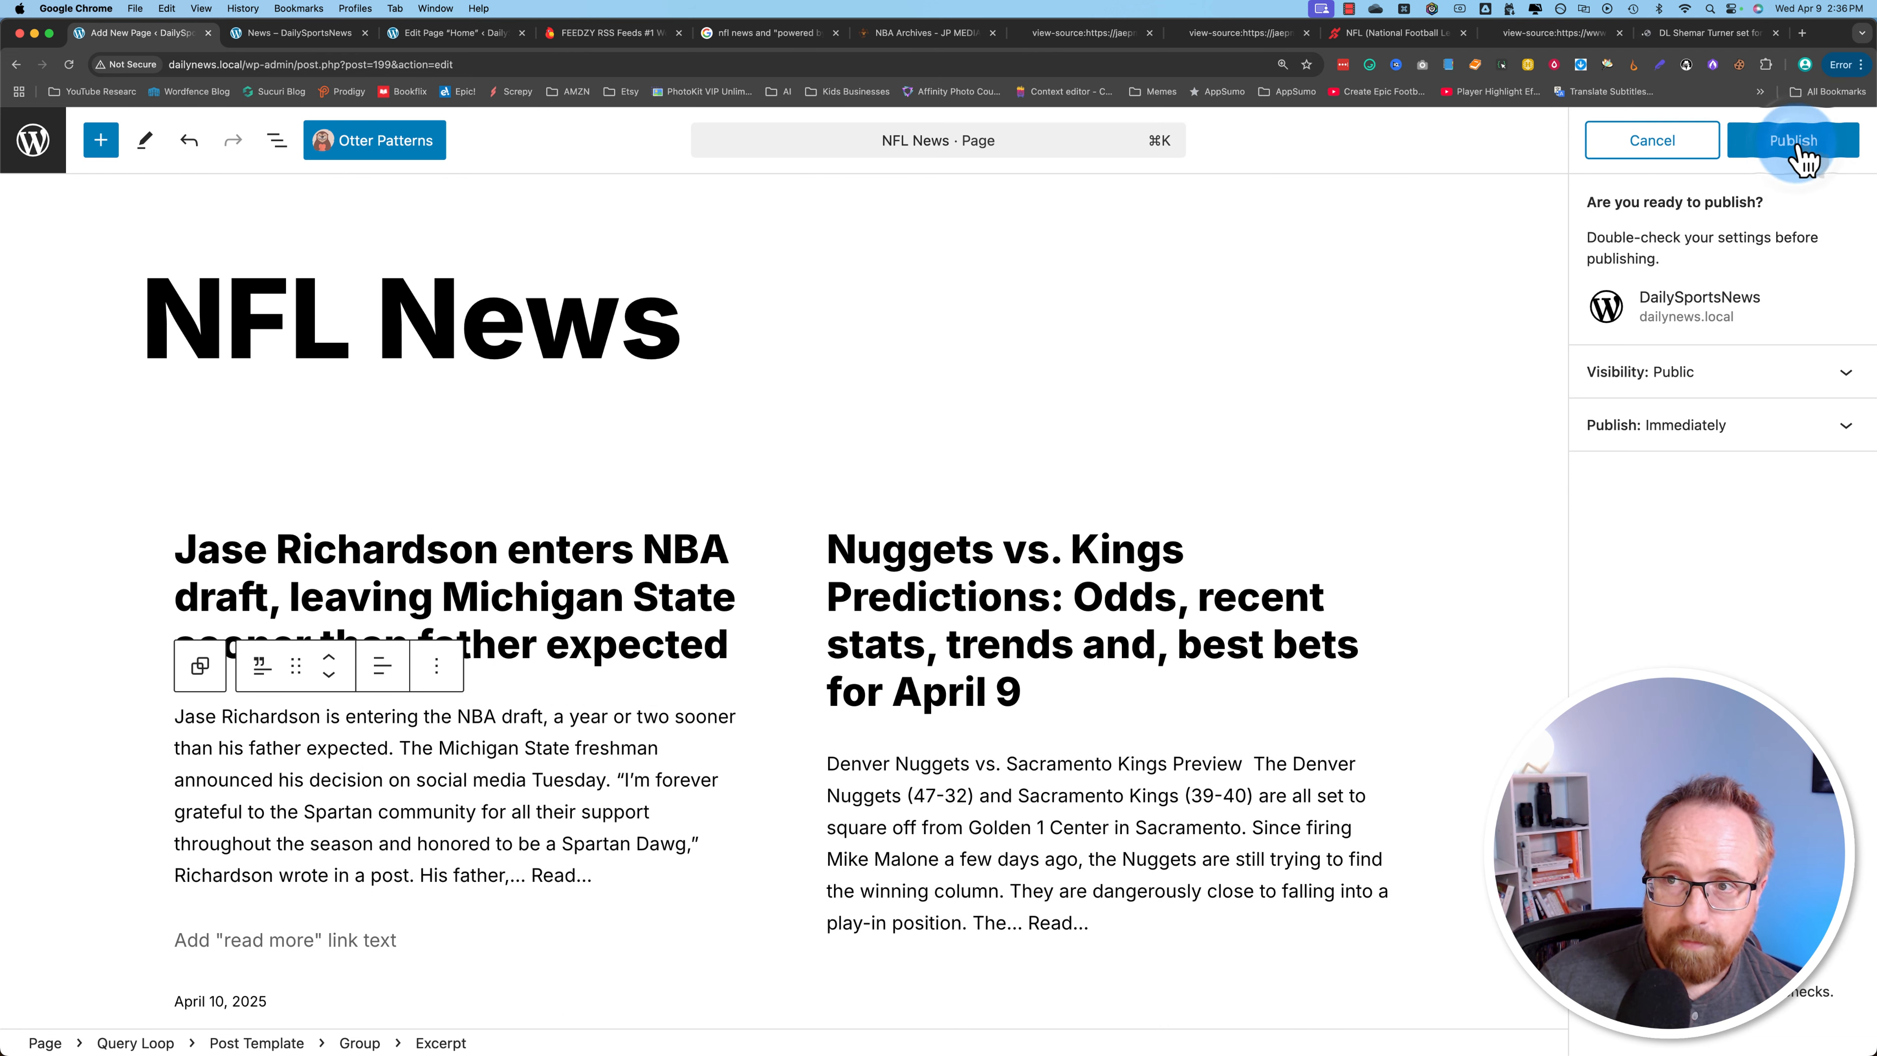
click(1793, 142)
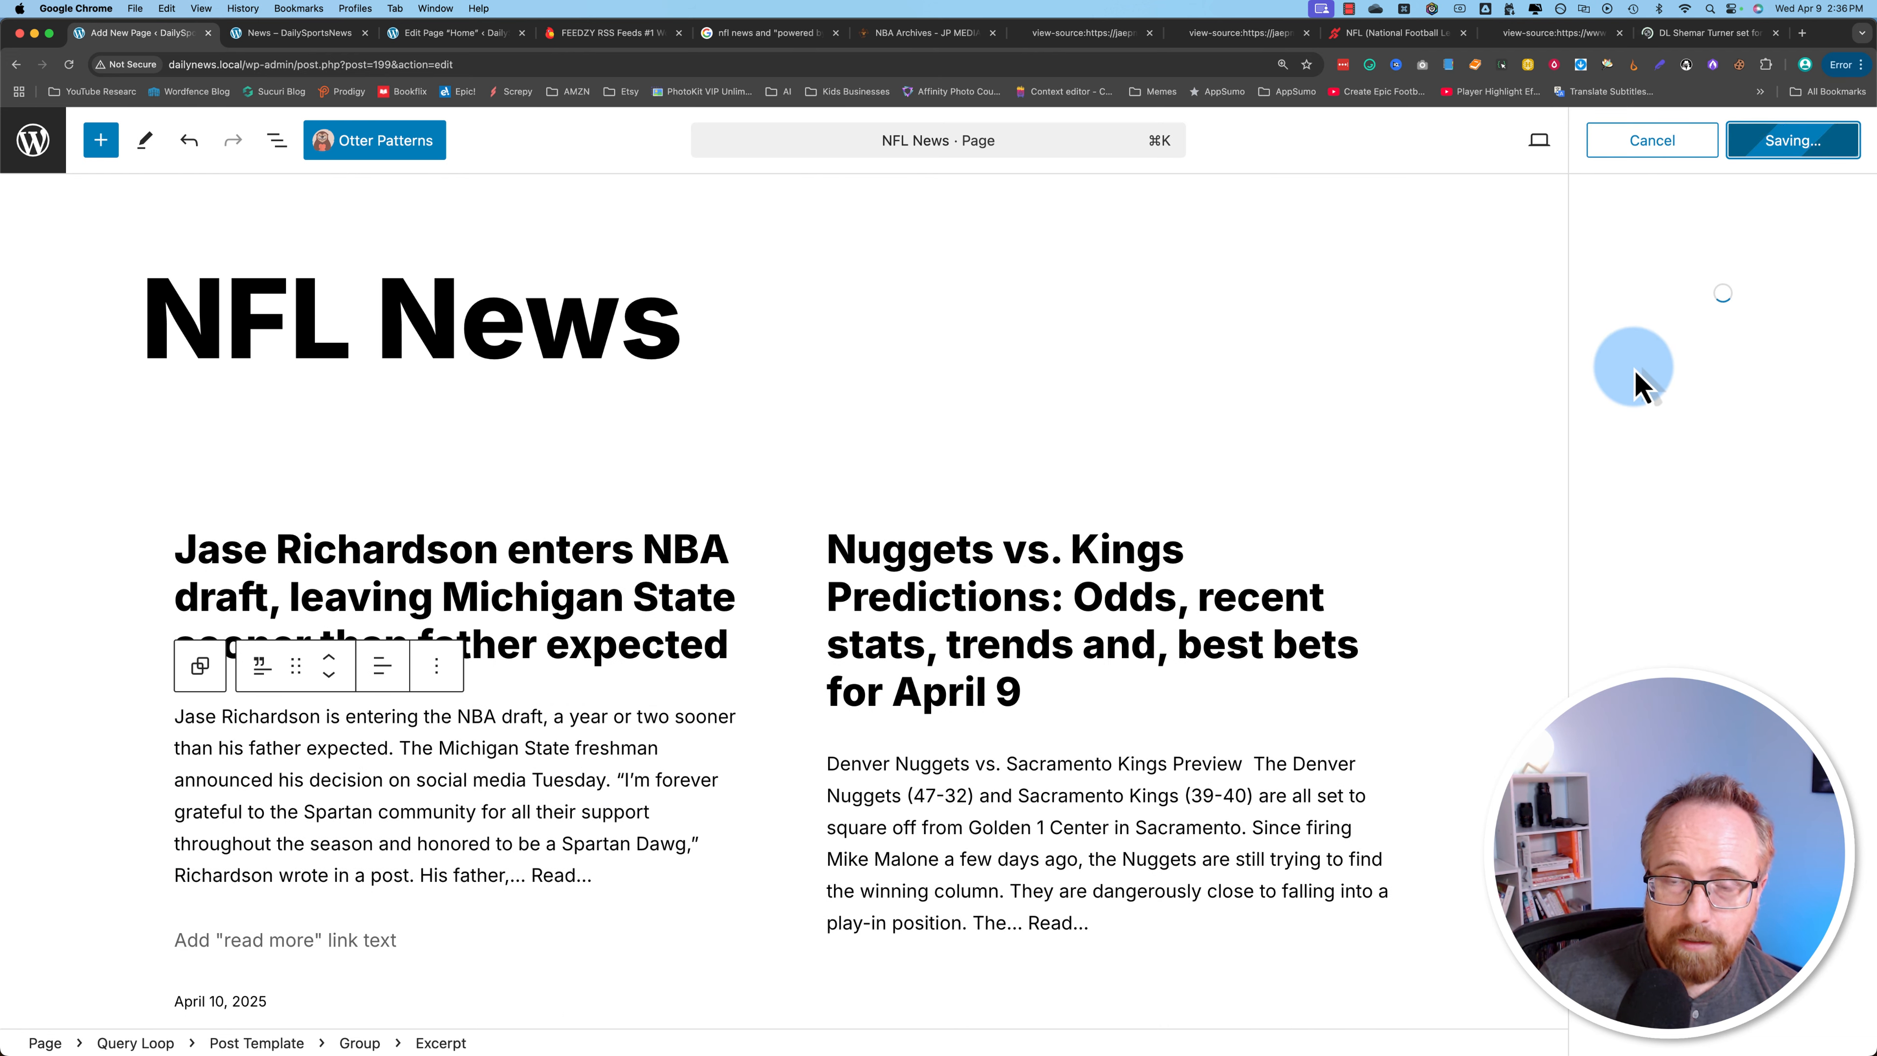
Select the Grid query loop that contains the post template and keep its post type set to Post.
click(489, 547)
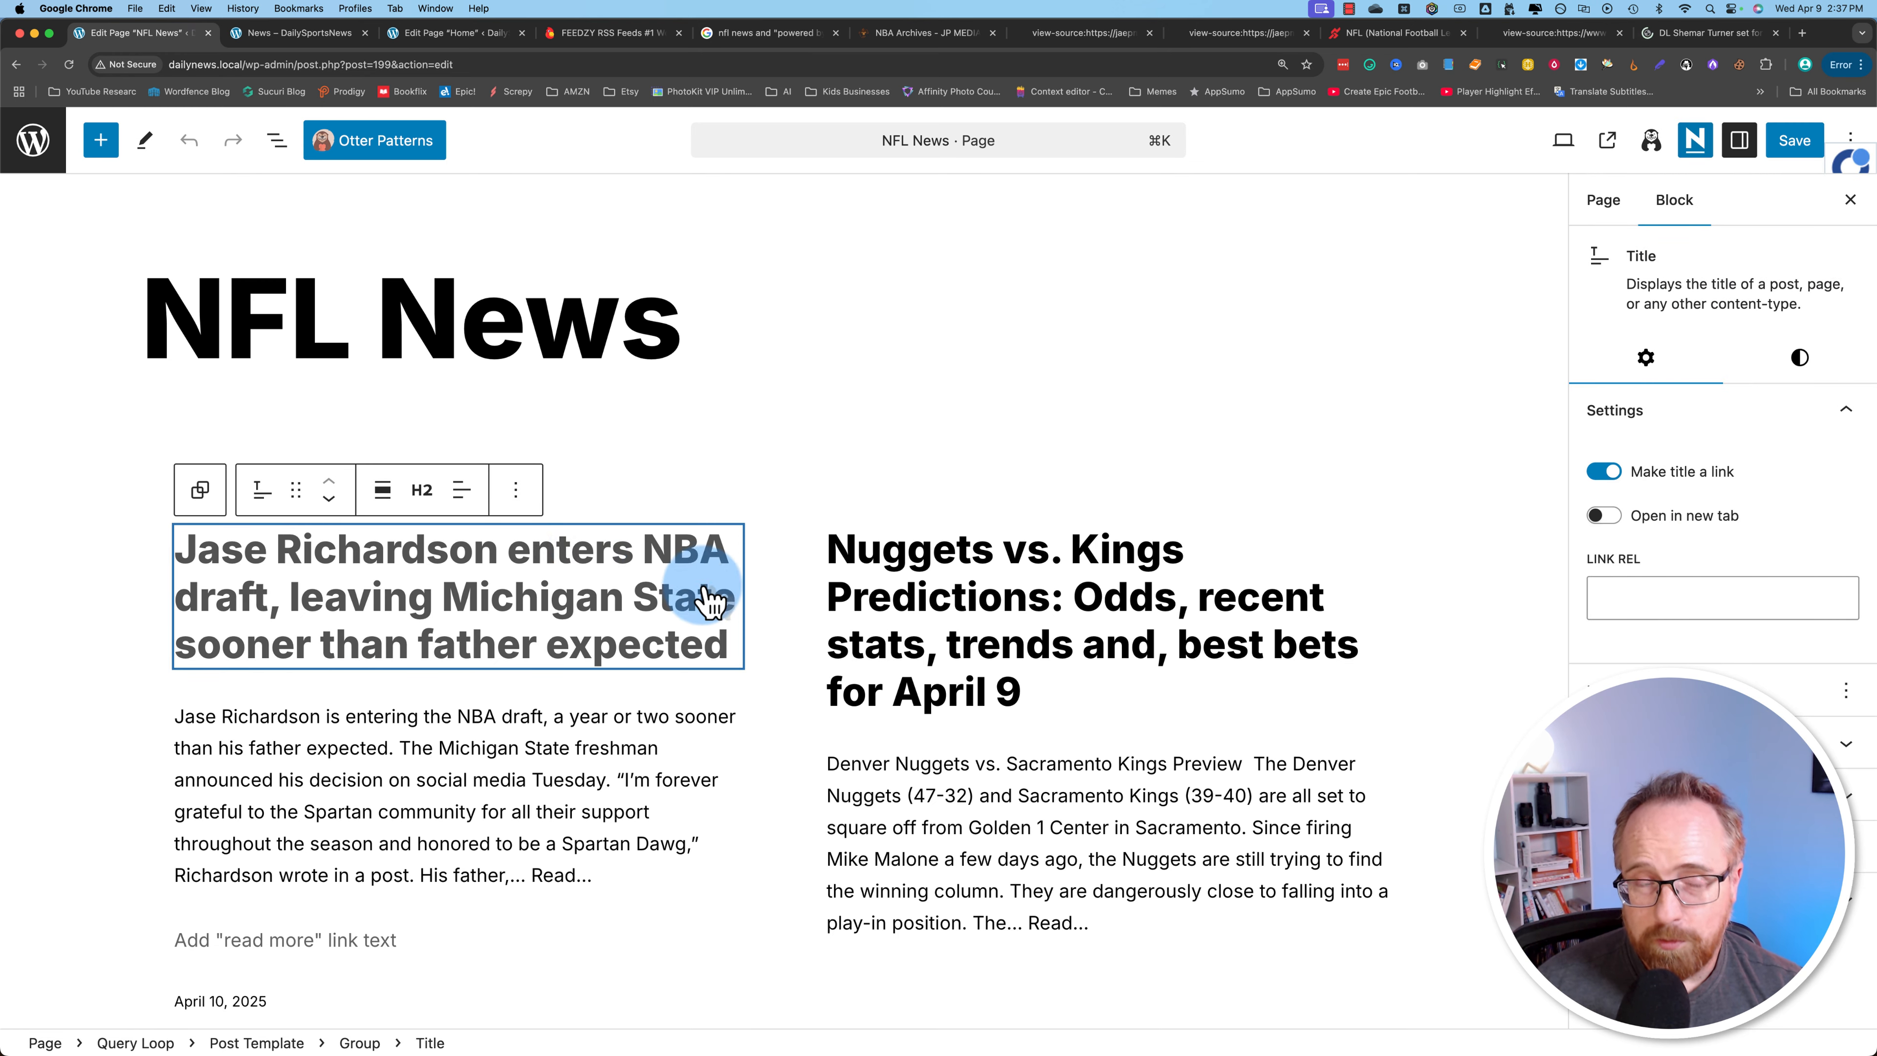
click(198, 490)
click(176, 422)
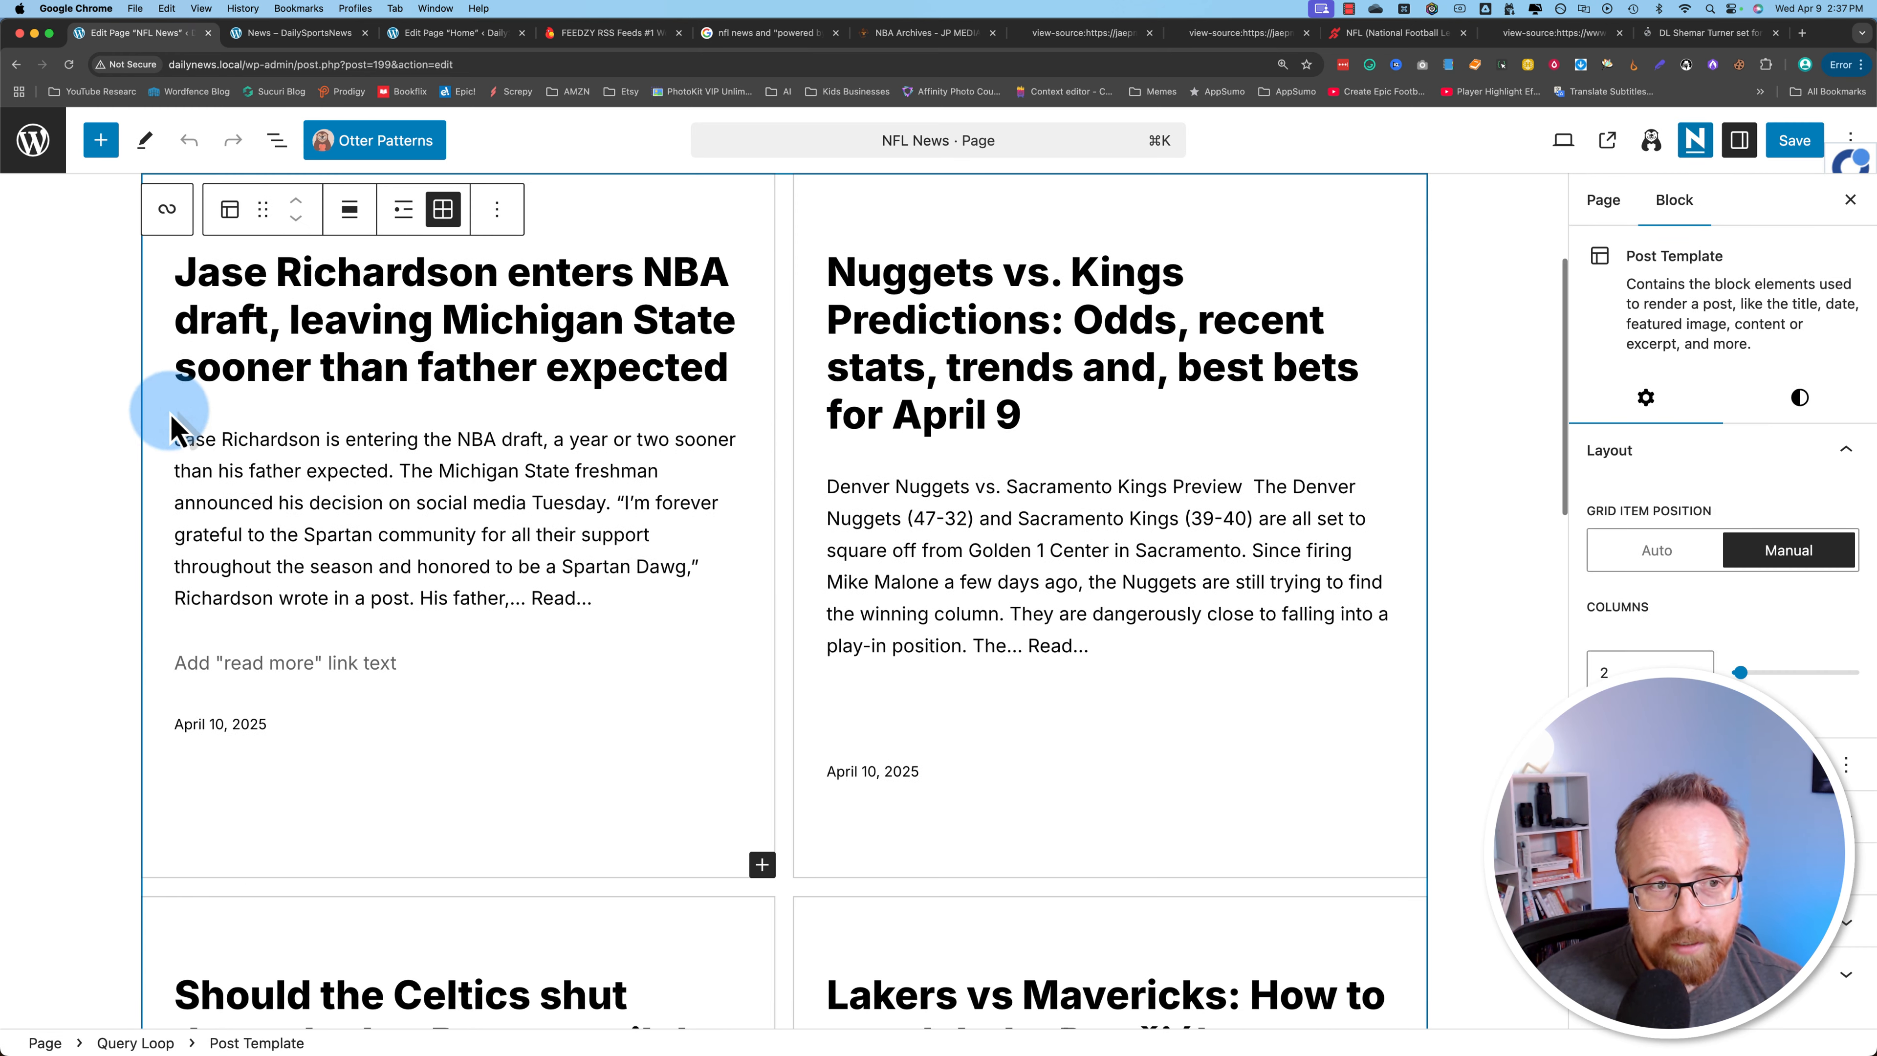
click(170, 215)
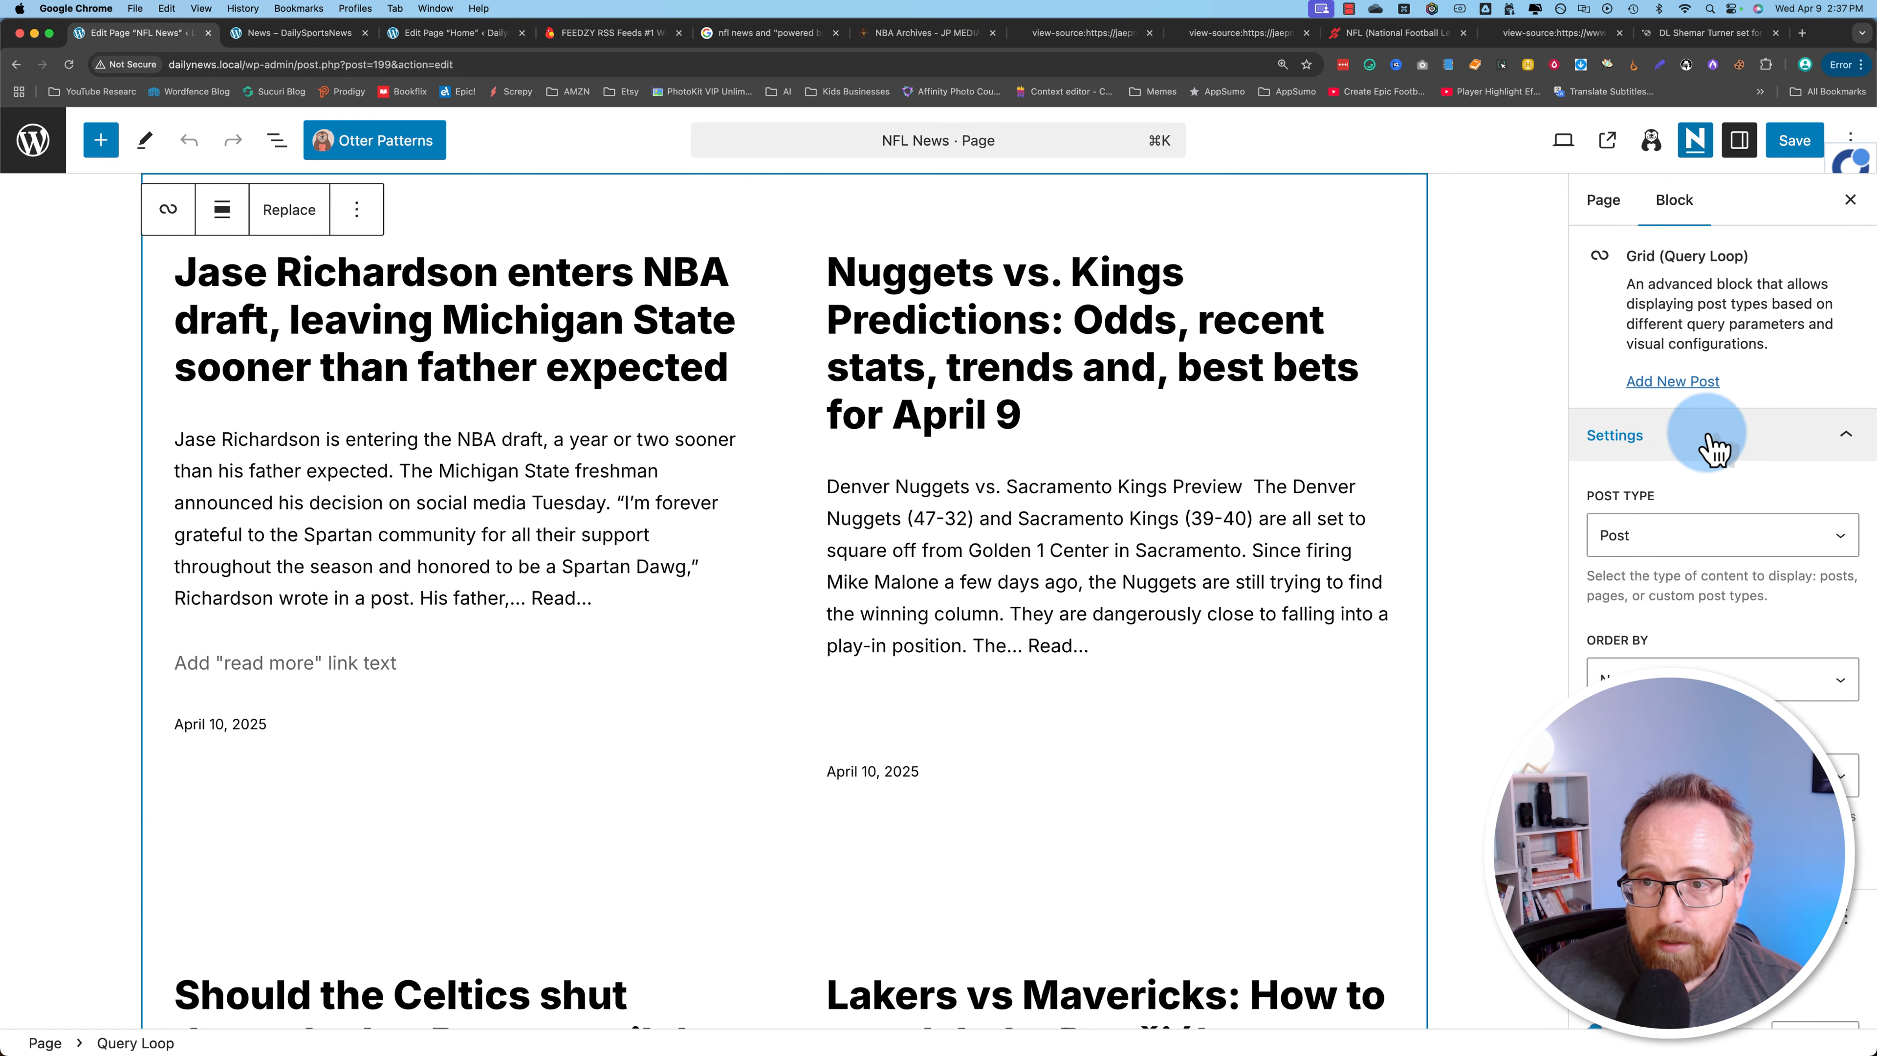
click(1604, 543)
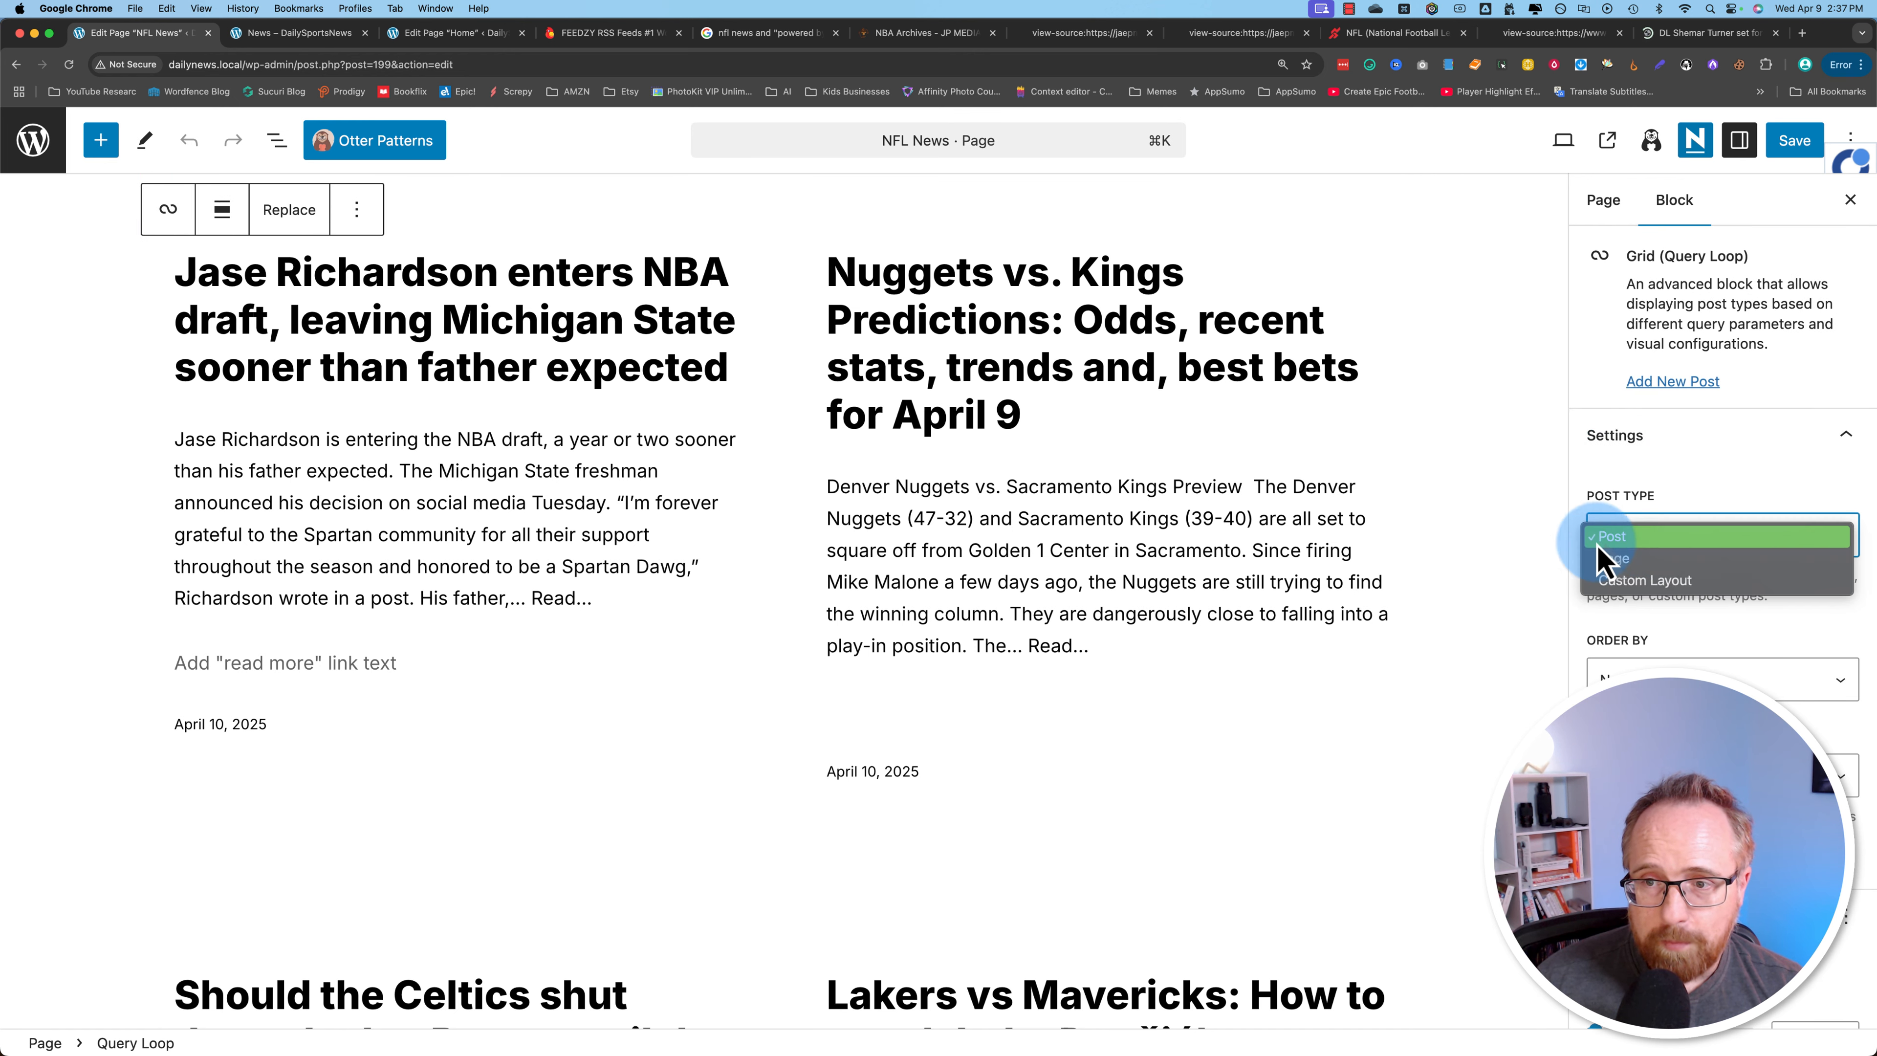
click(1653, 606)
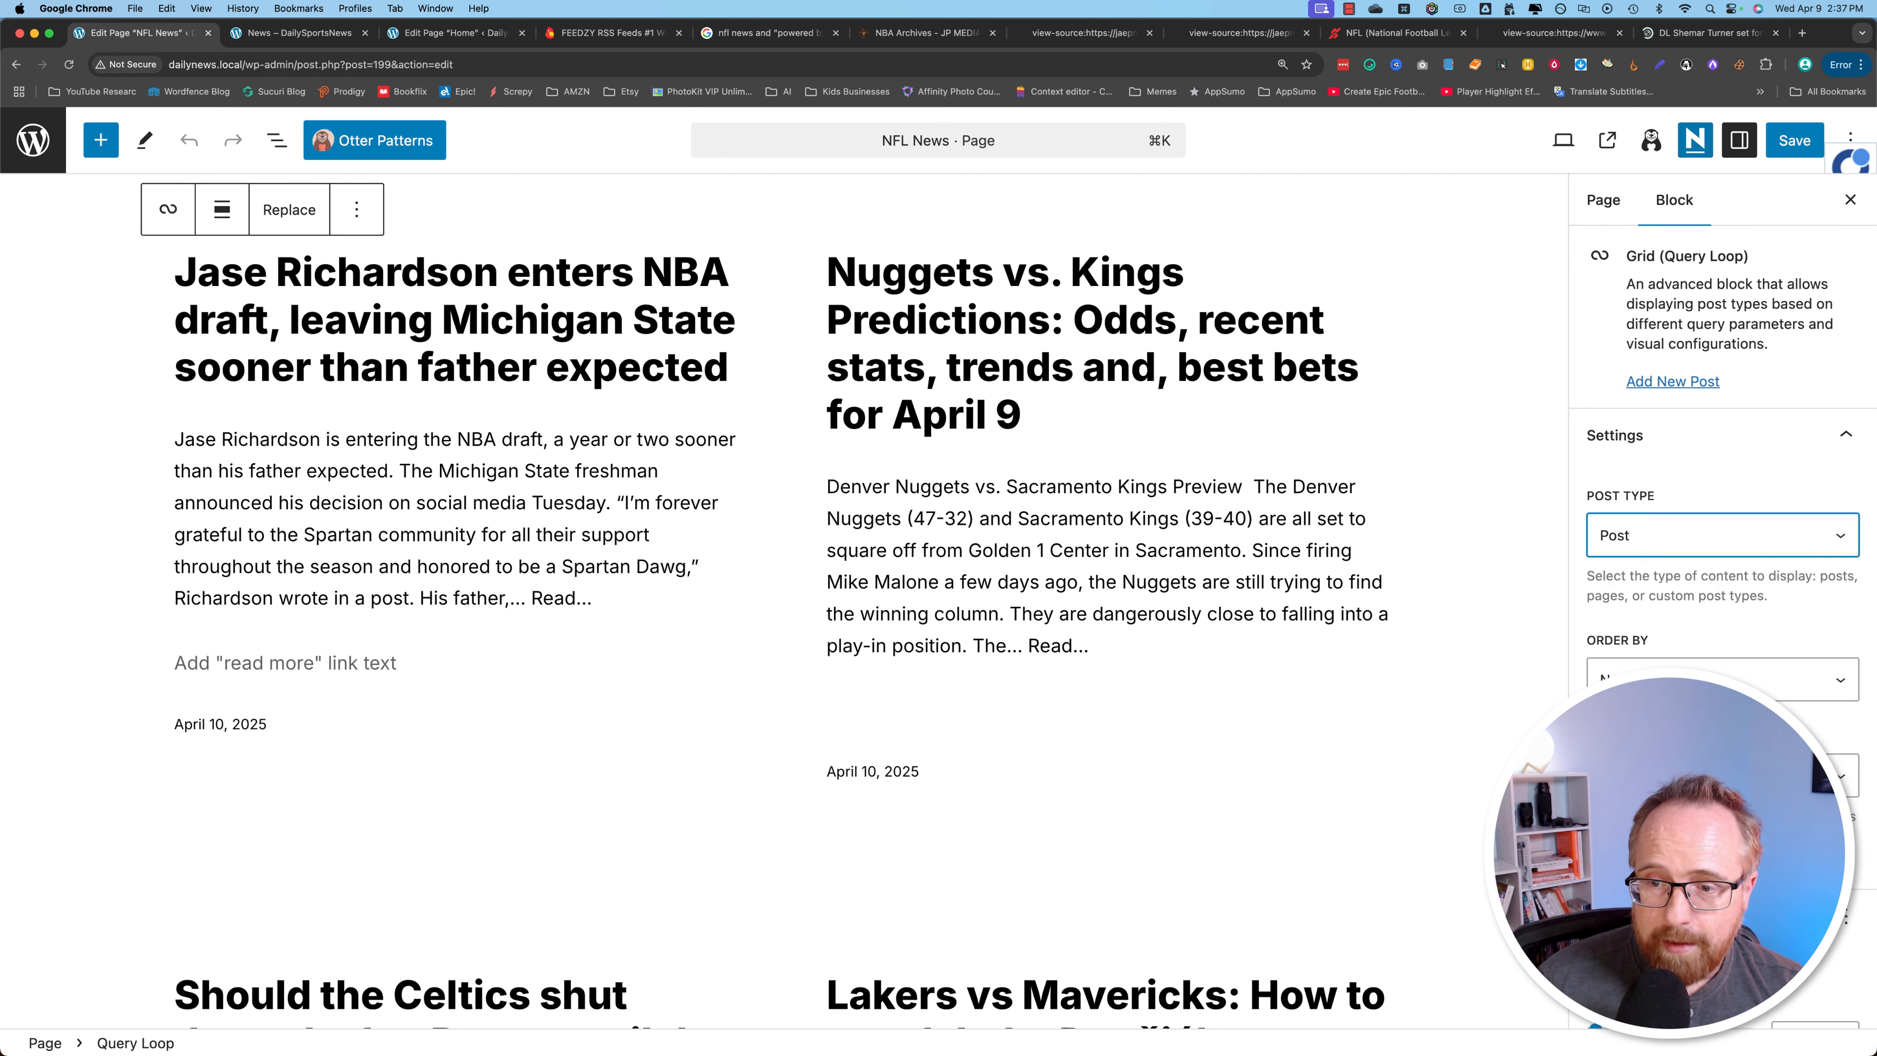
Add a taxonomies filter that limits the query loop to NFL posts, and show 9 posts per page.
scroll(1721, 591, down, 5)
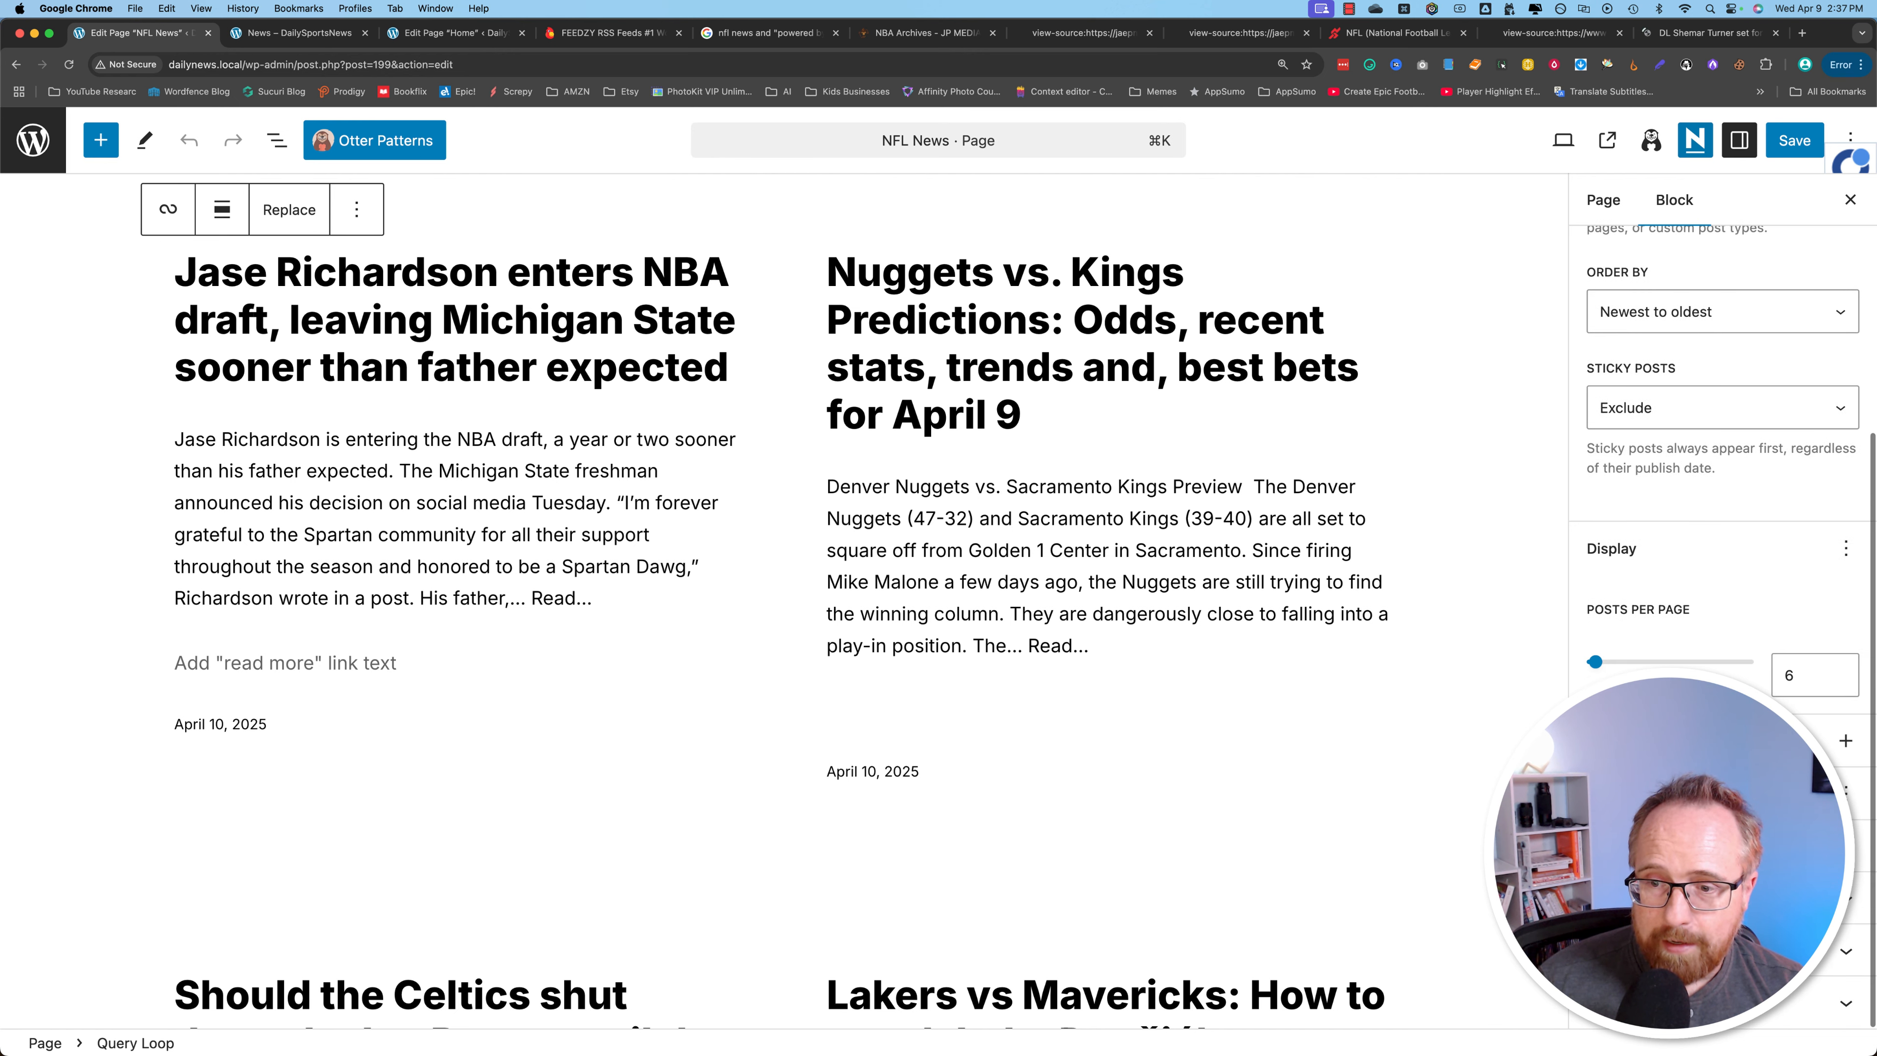
click(1844, 742)
click(1323, 792)
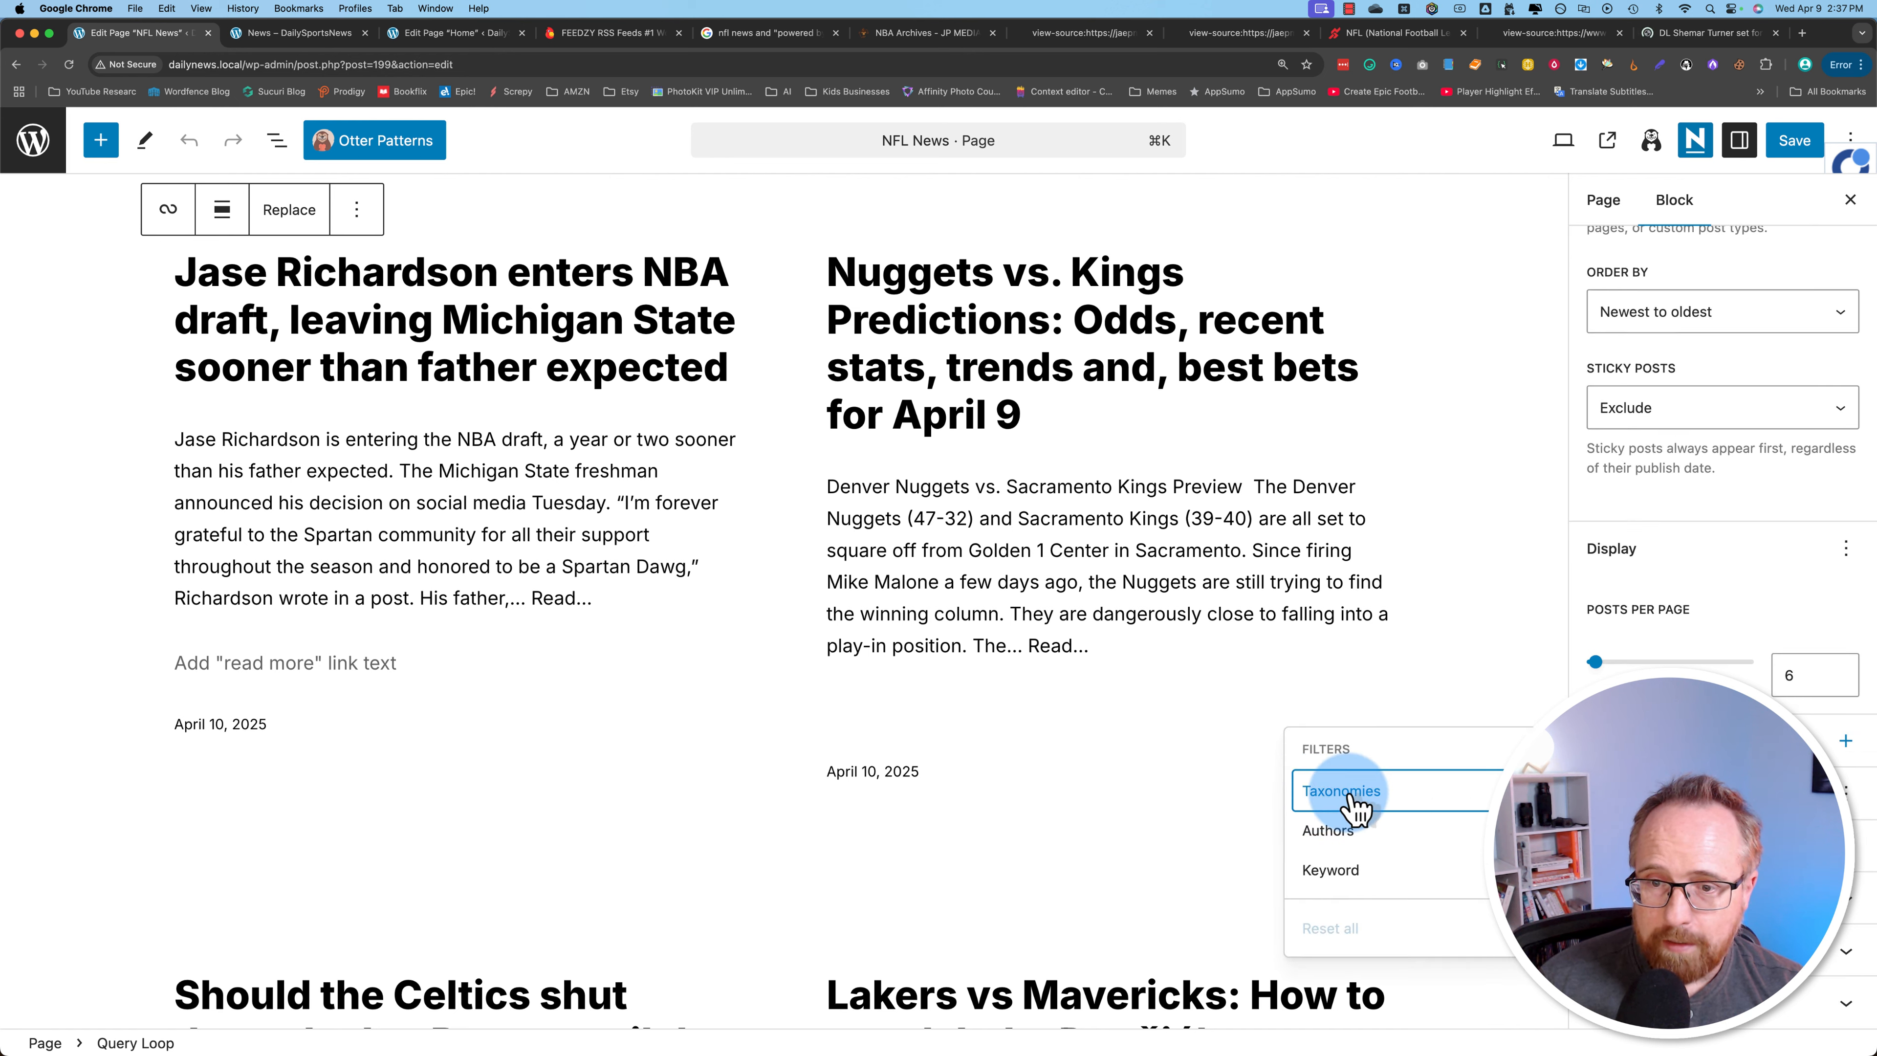
click(1478, 827)
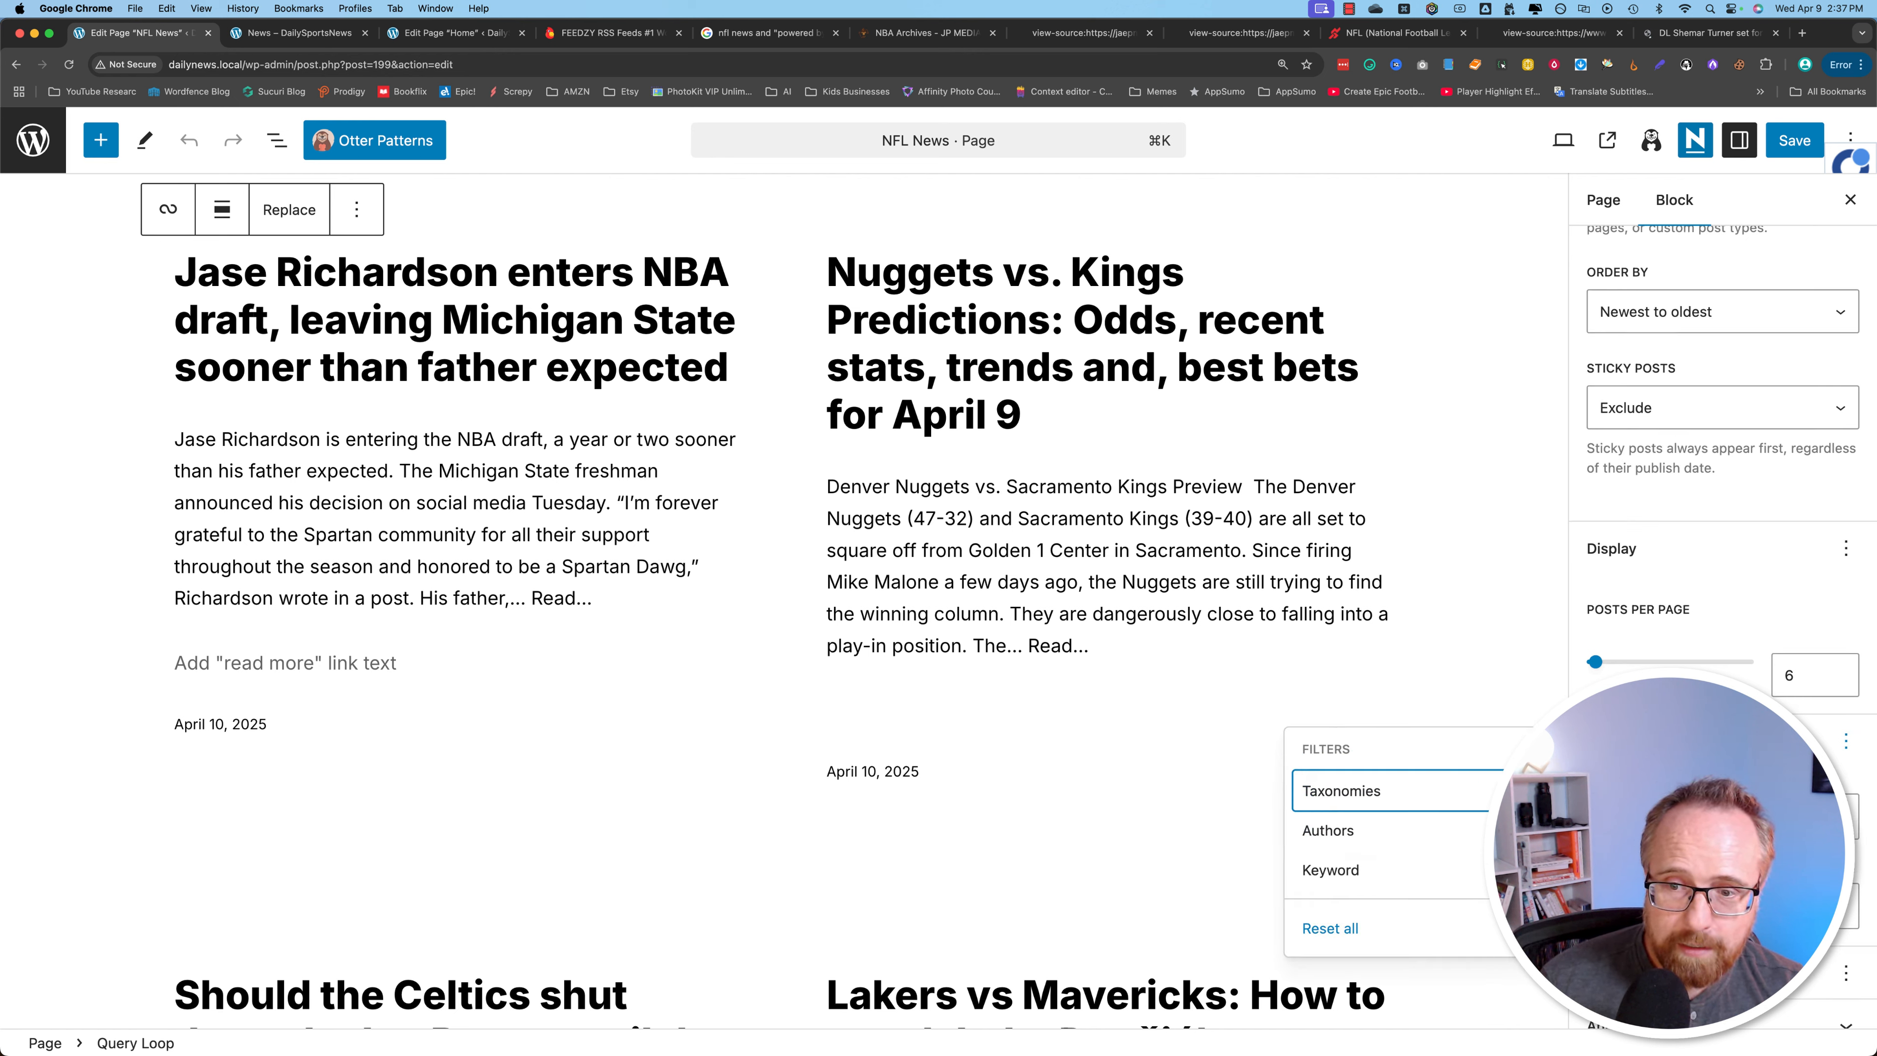
click(1722, 817)
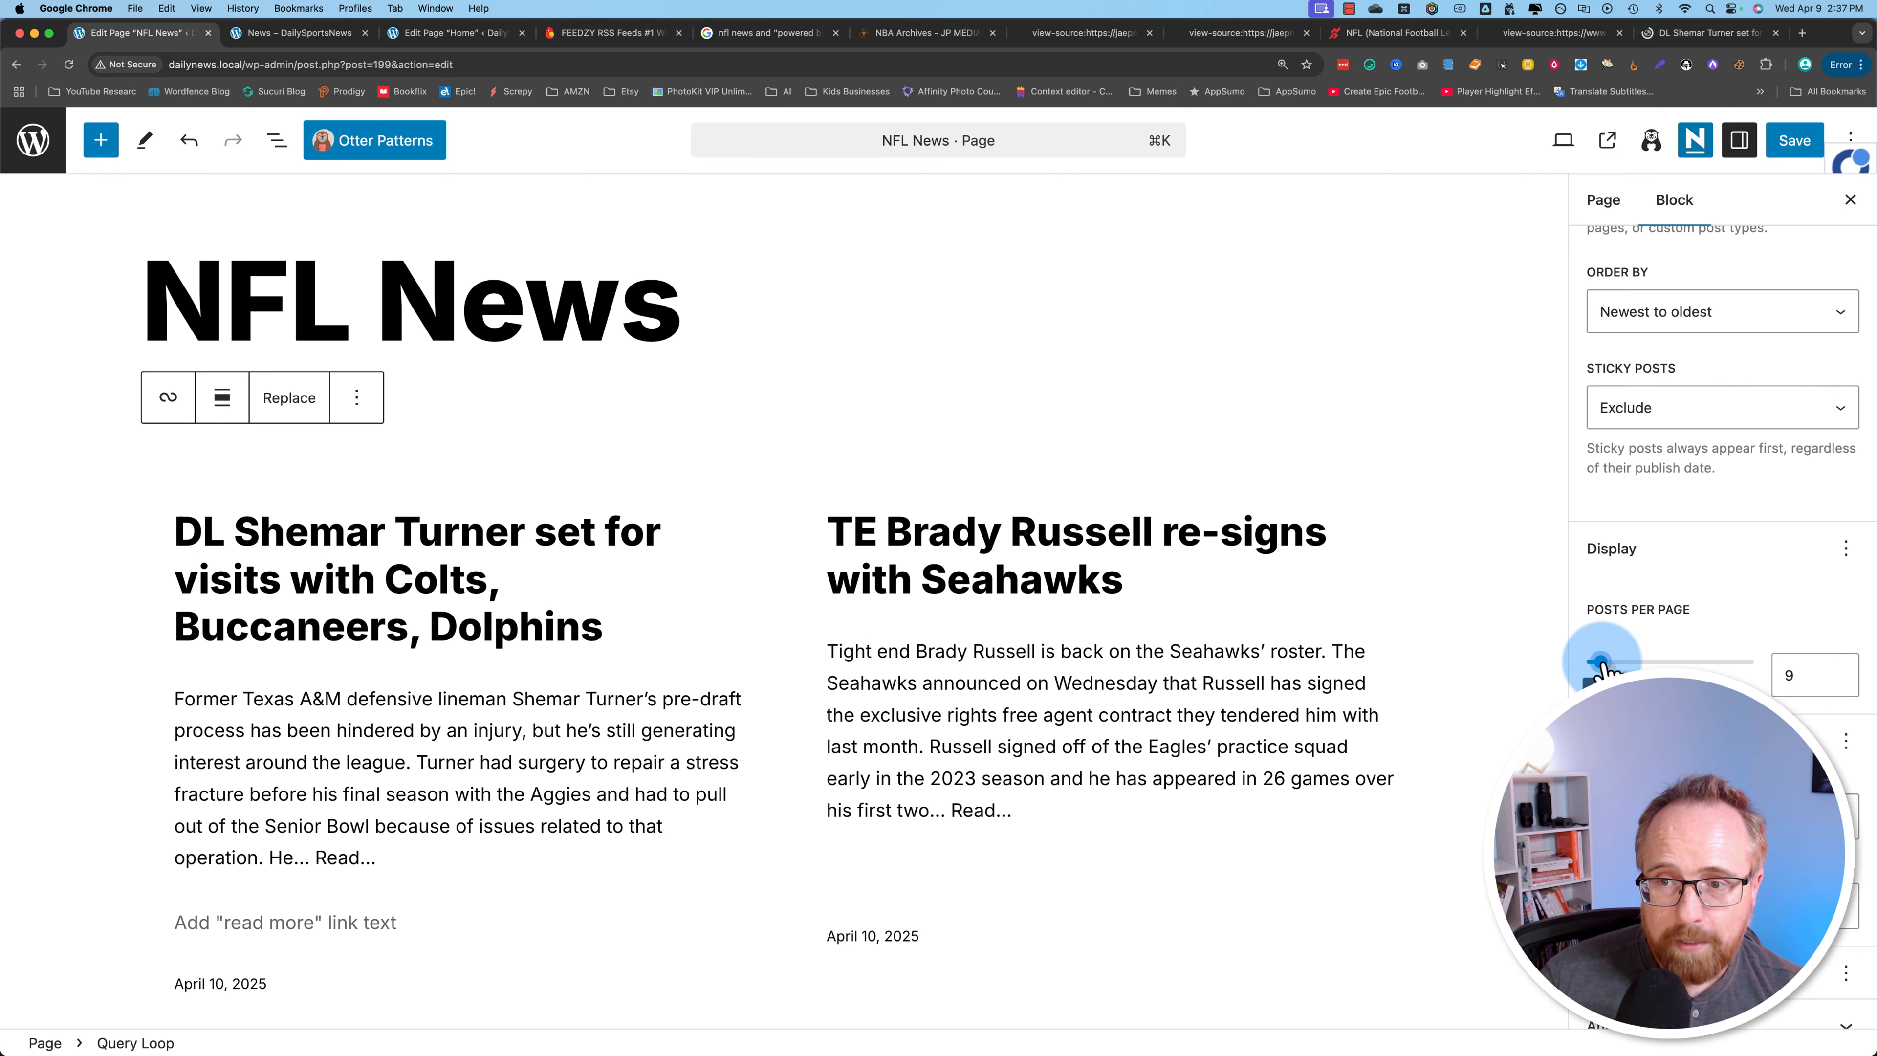
Select the grid's Post Template block and copy it.
click(720, 470)
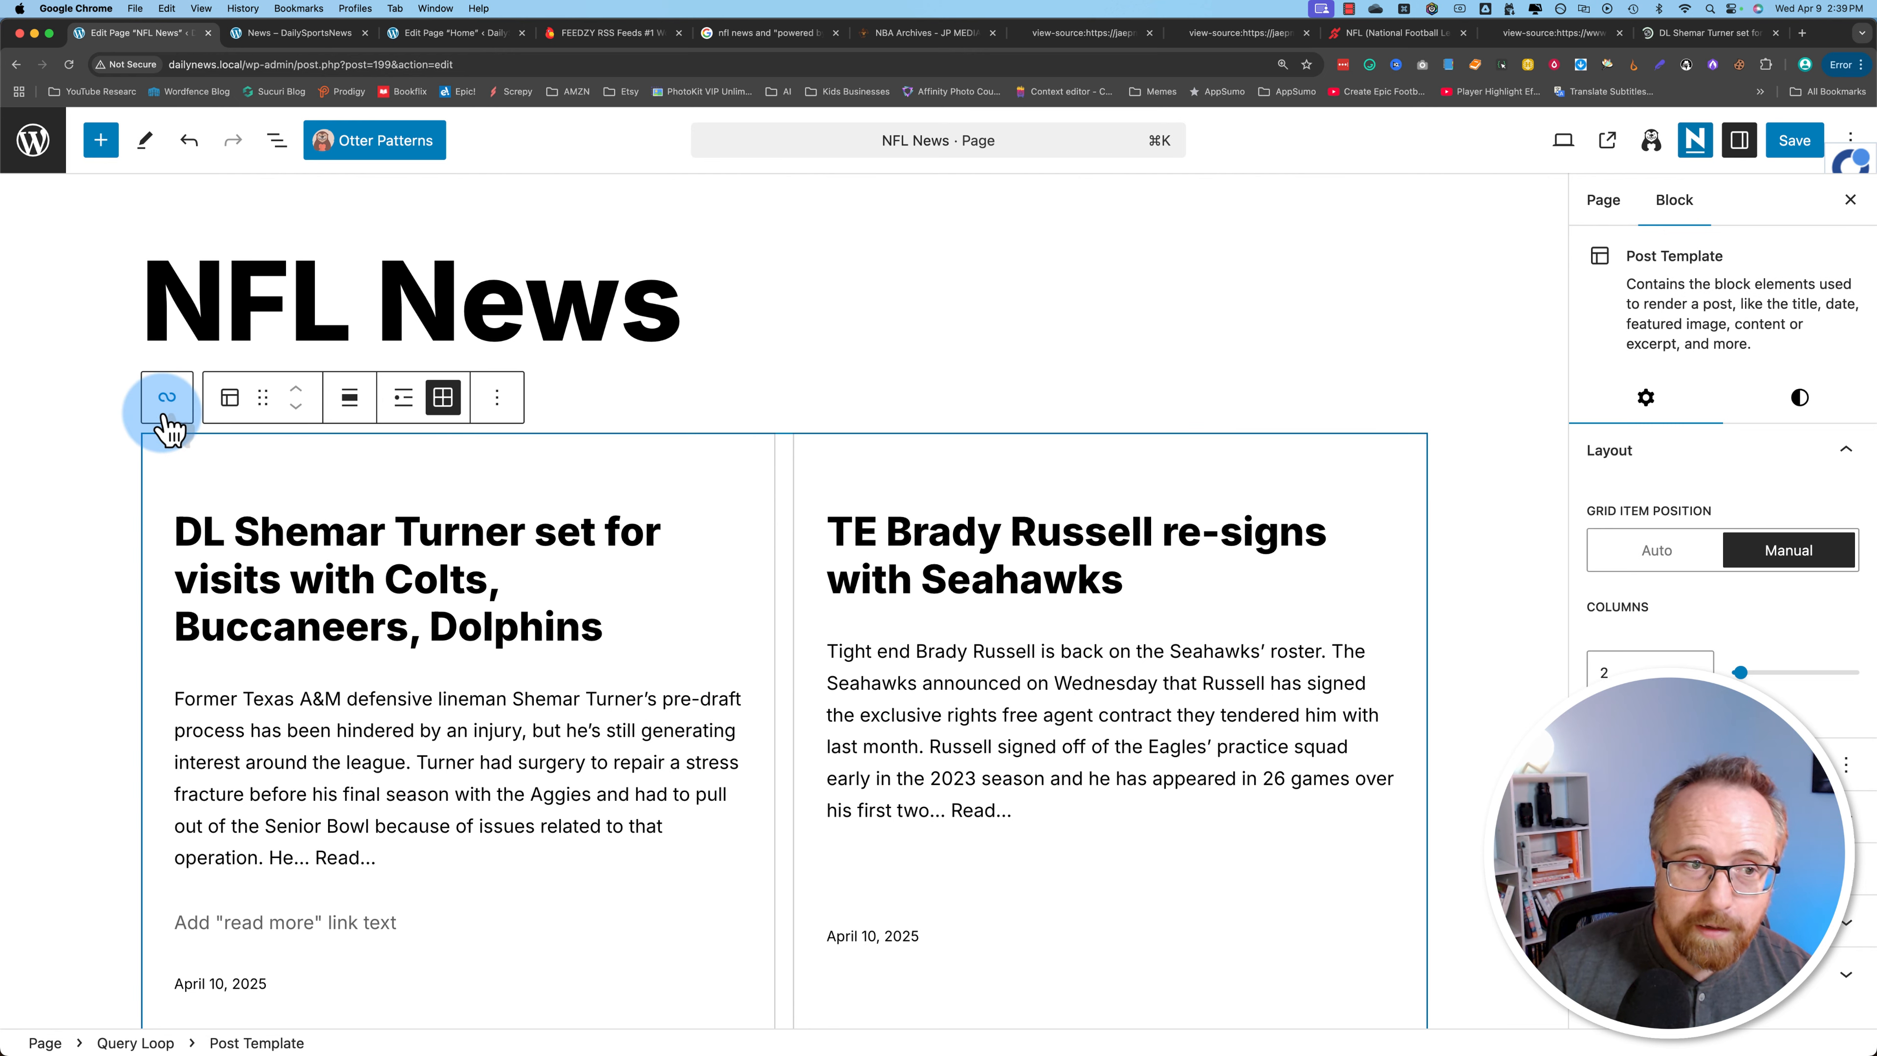
click(497, 397)
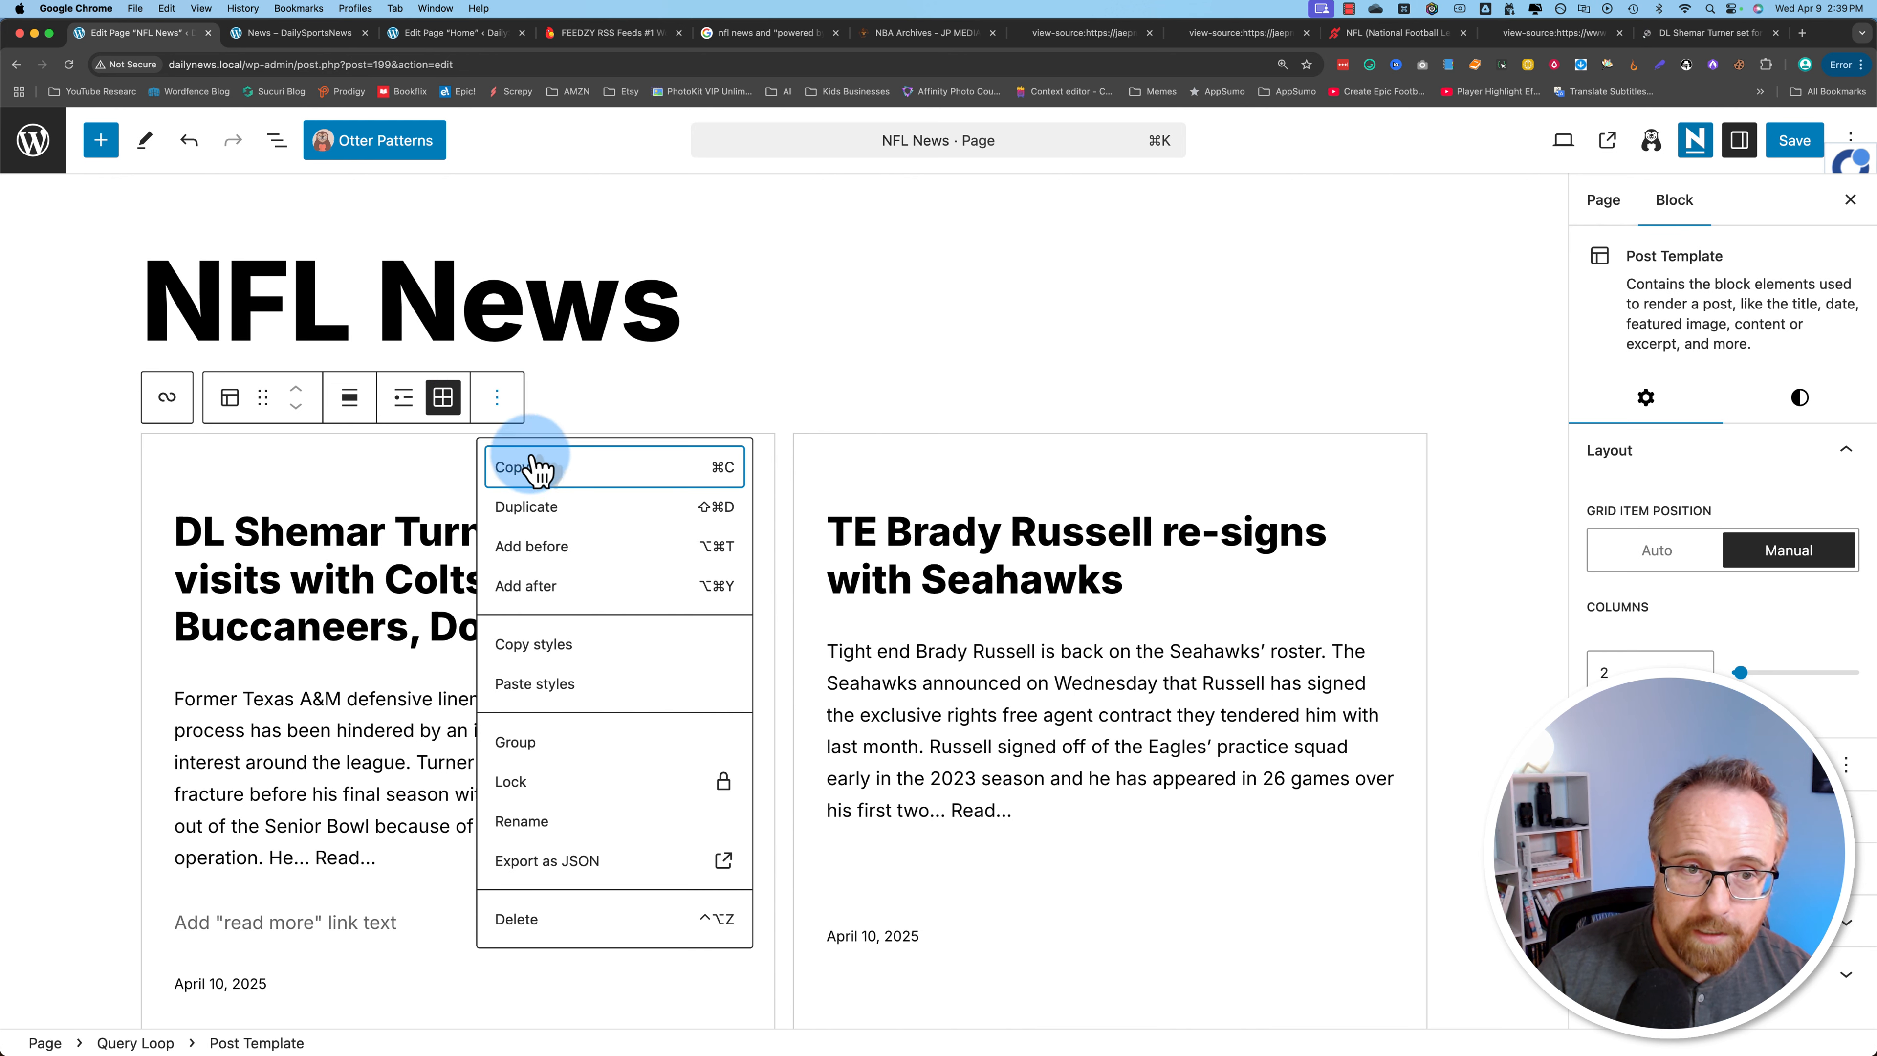
click(523, 472)
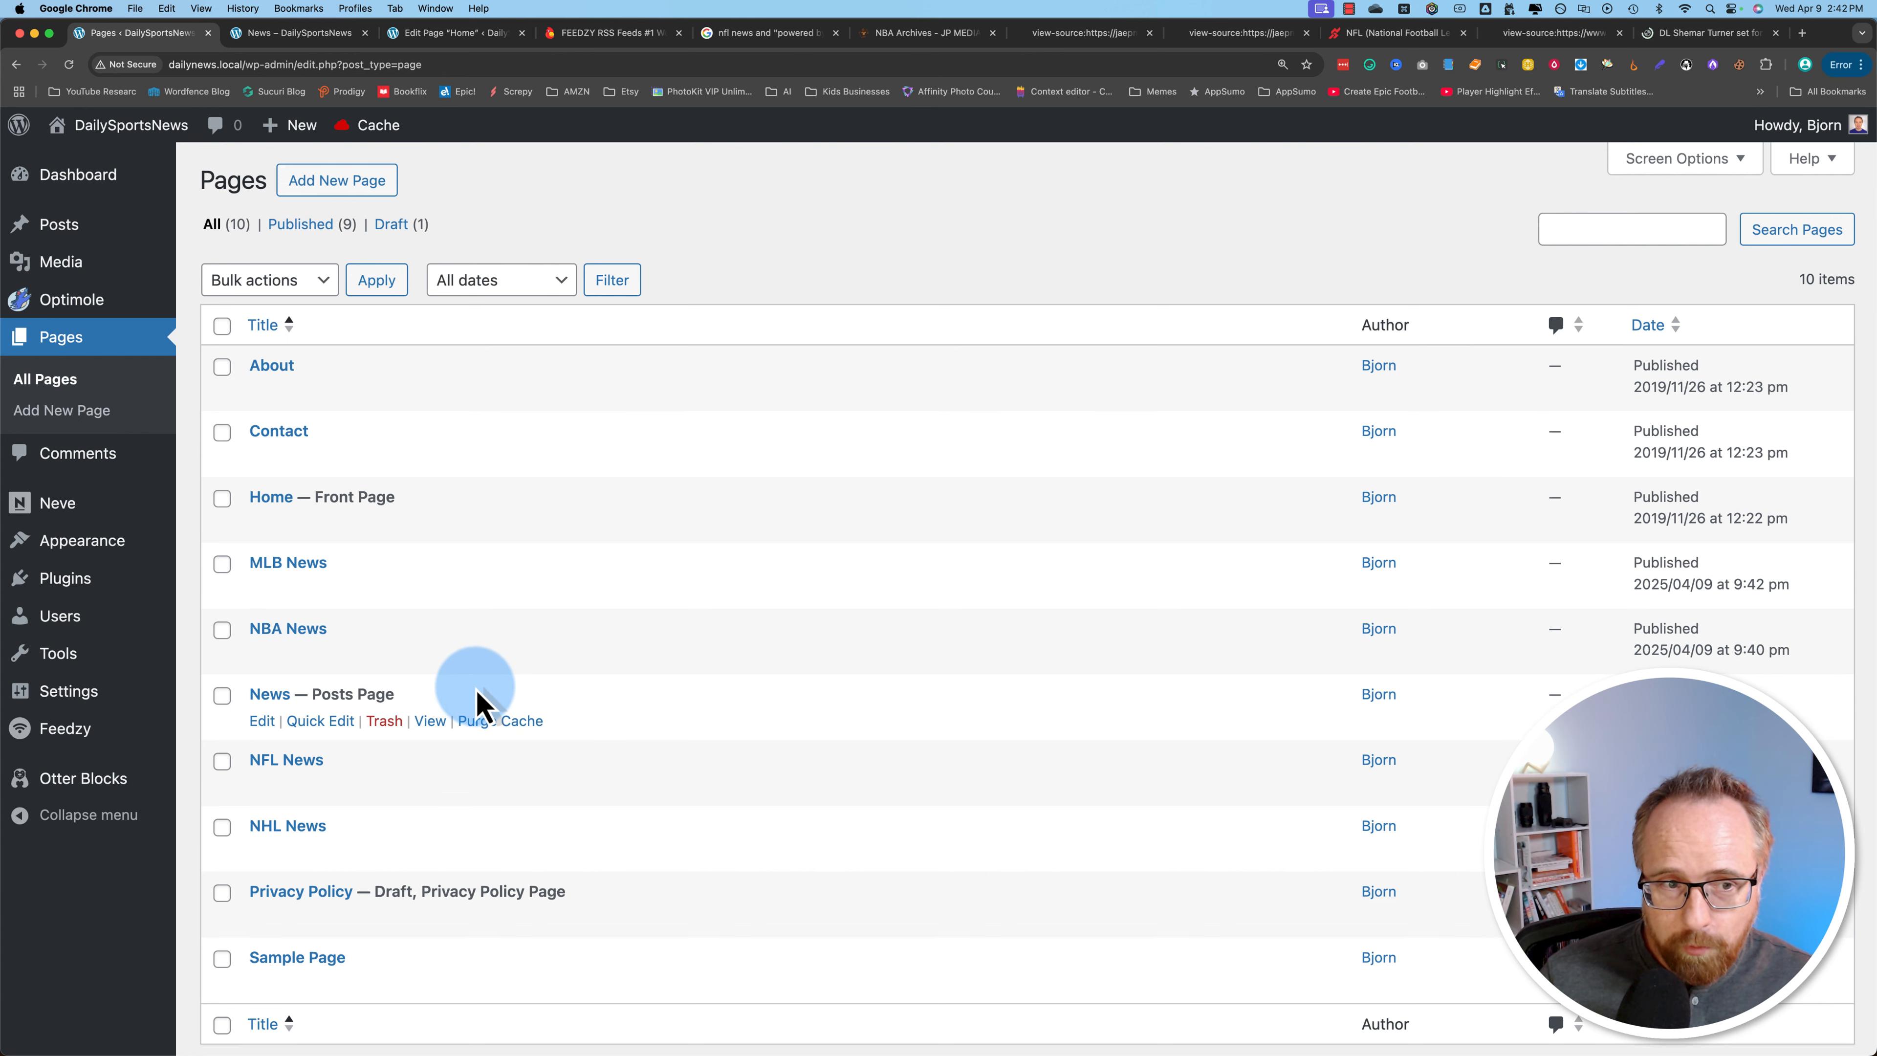
Check the navigation on the live News page, and open the site's menu editor.
click(299, 33)
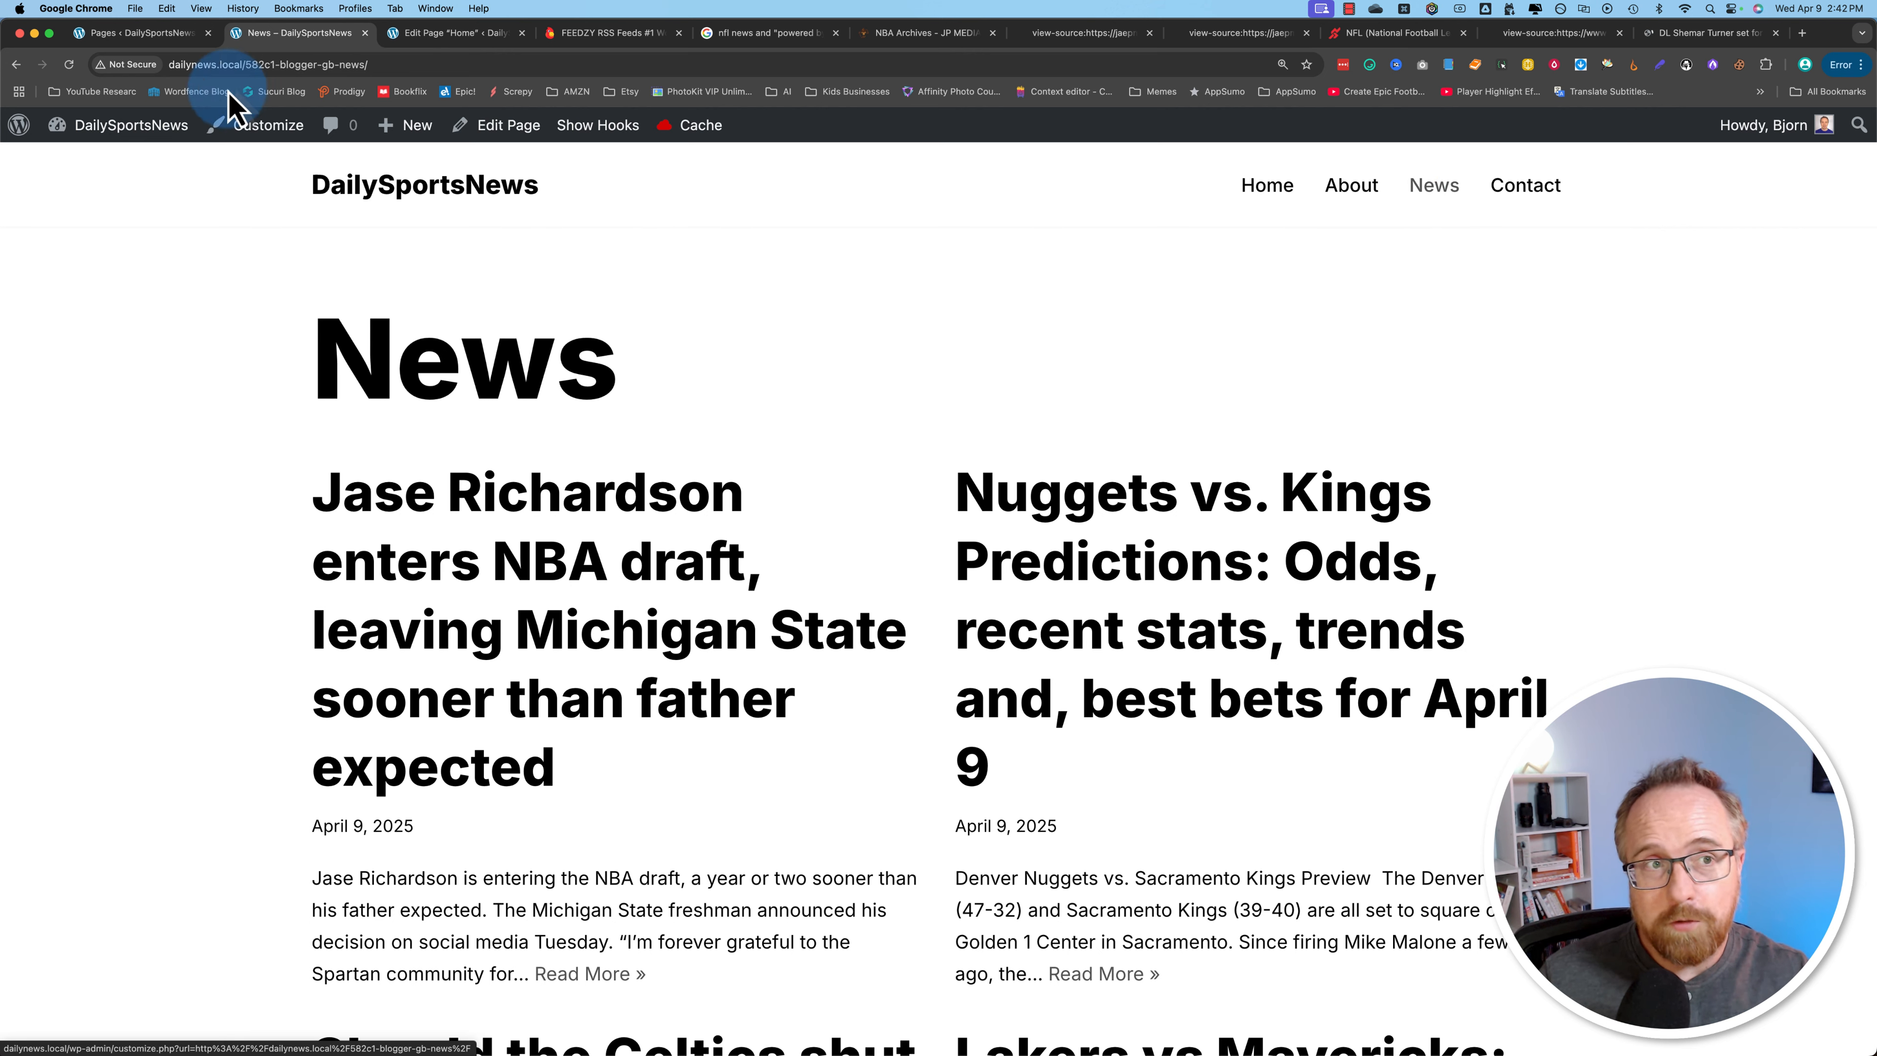
click(148, 33)
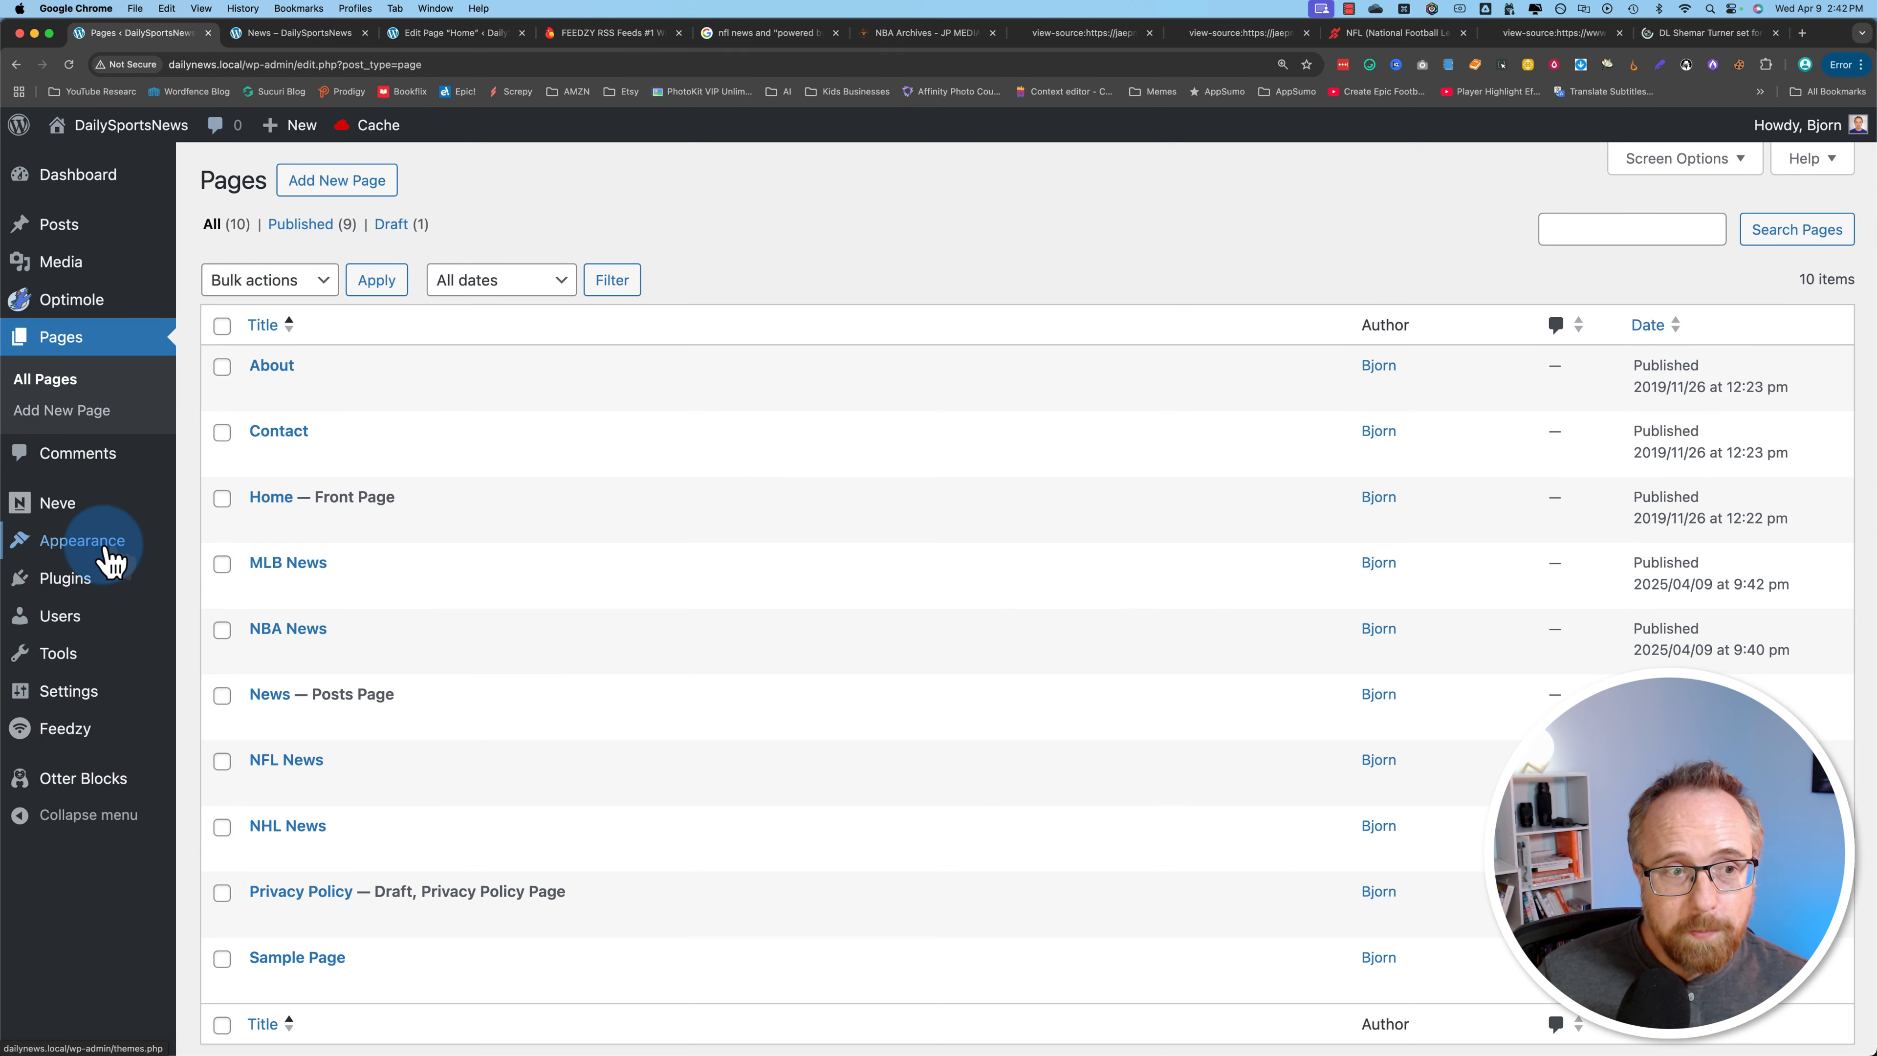
mouse_move(92, 543)
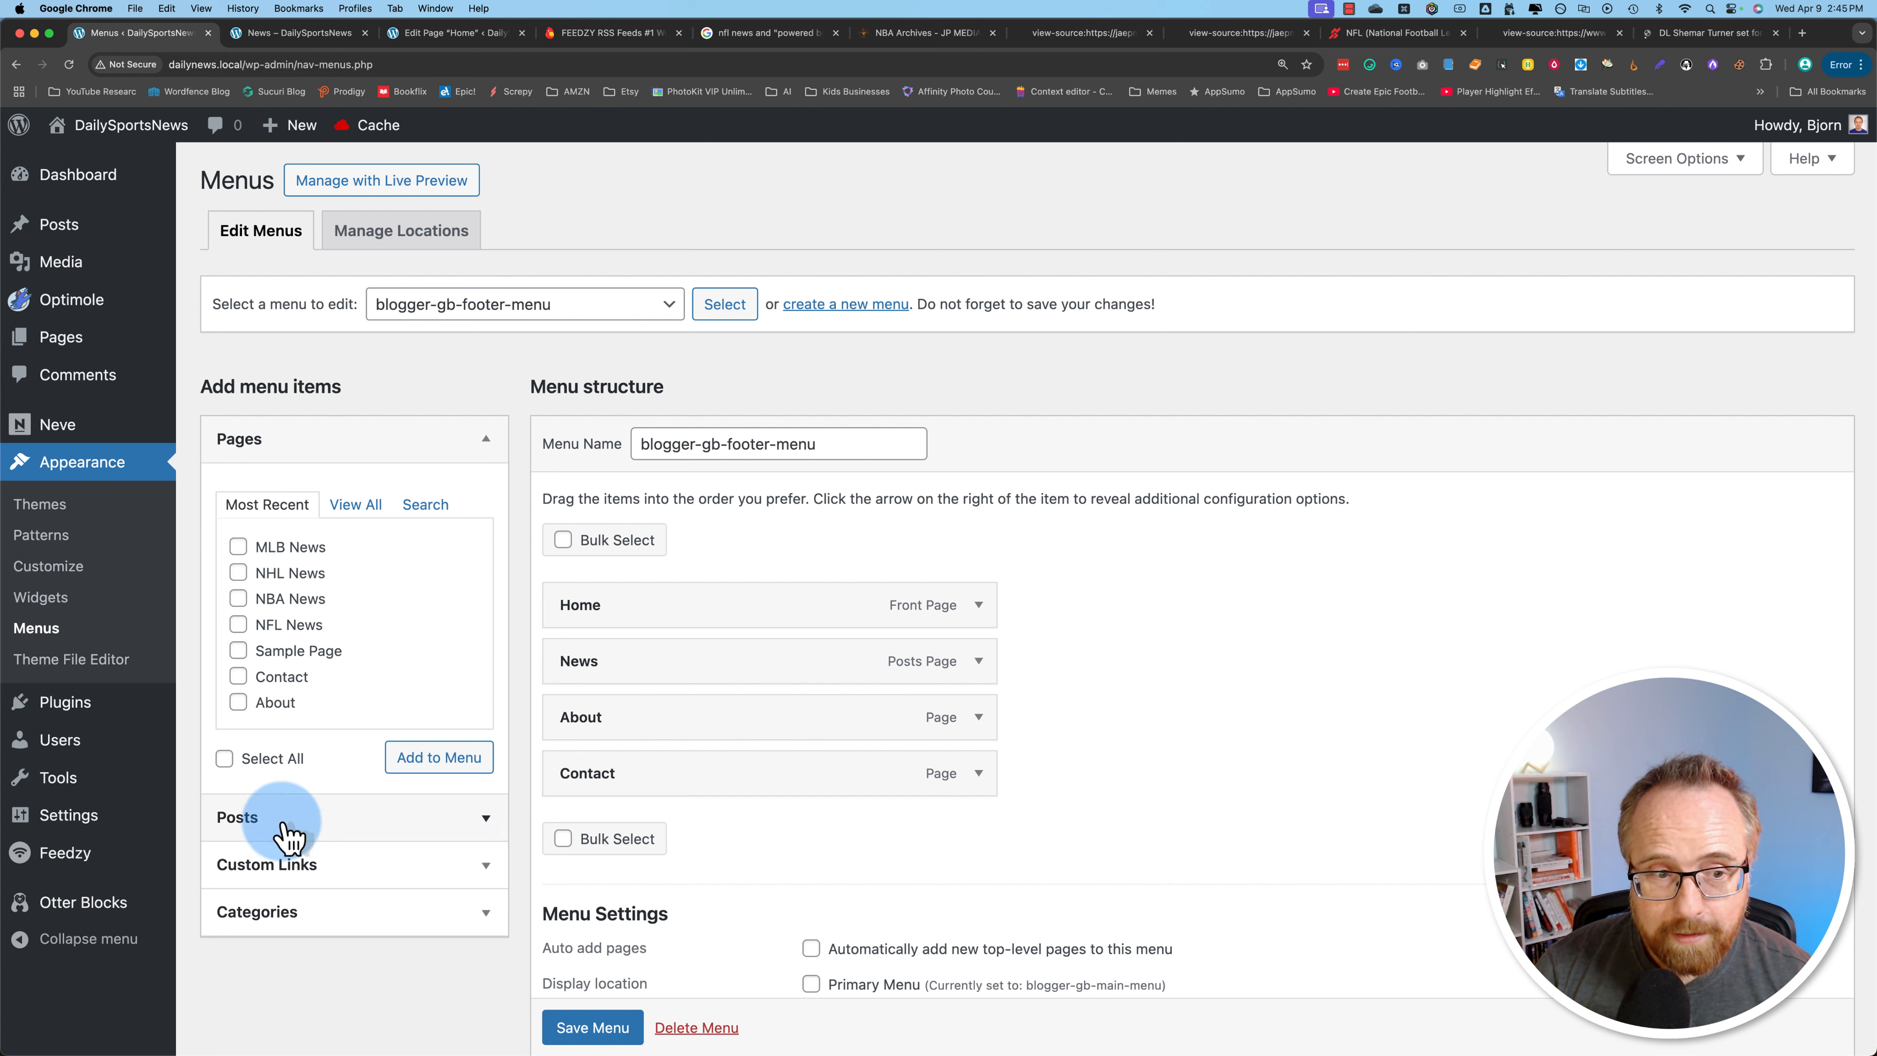
View the available categories, and add the MLB News, NHL News, NBA News and NFL News pages to blogger-gb-footer-menu.
click(398, 916)
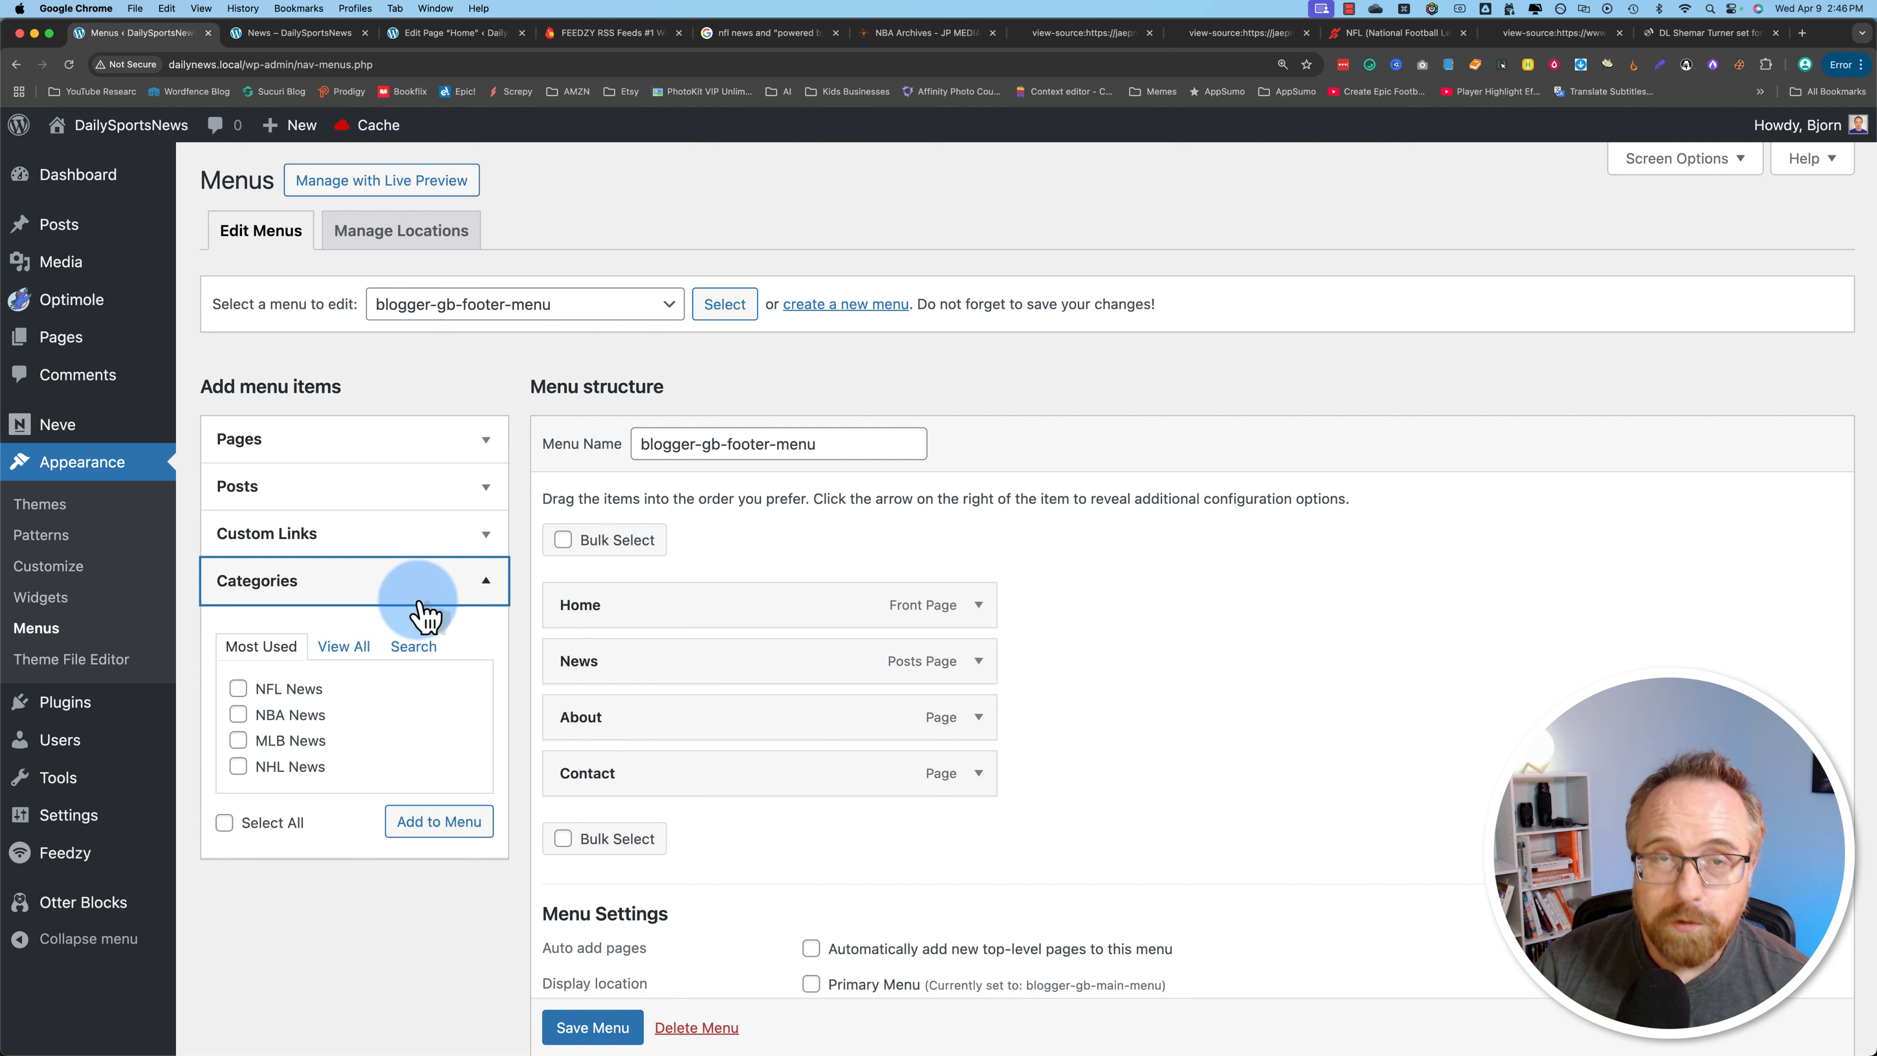
click(296, 443)
click(238, 547)
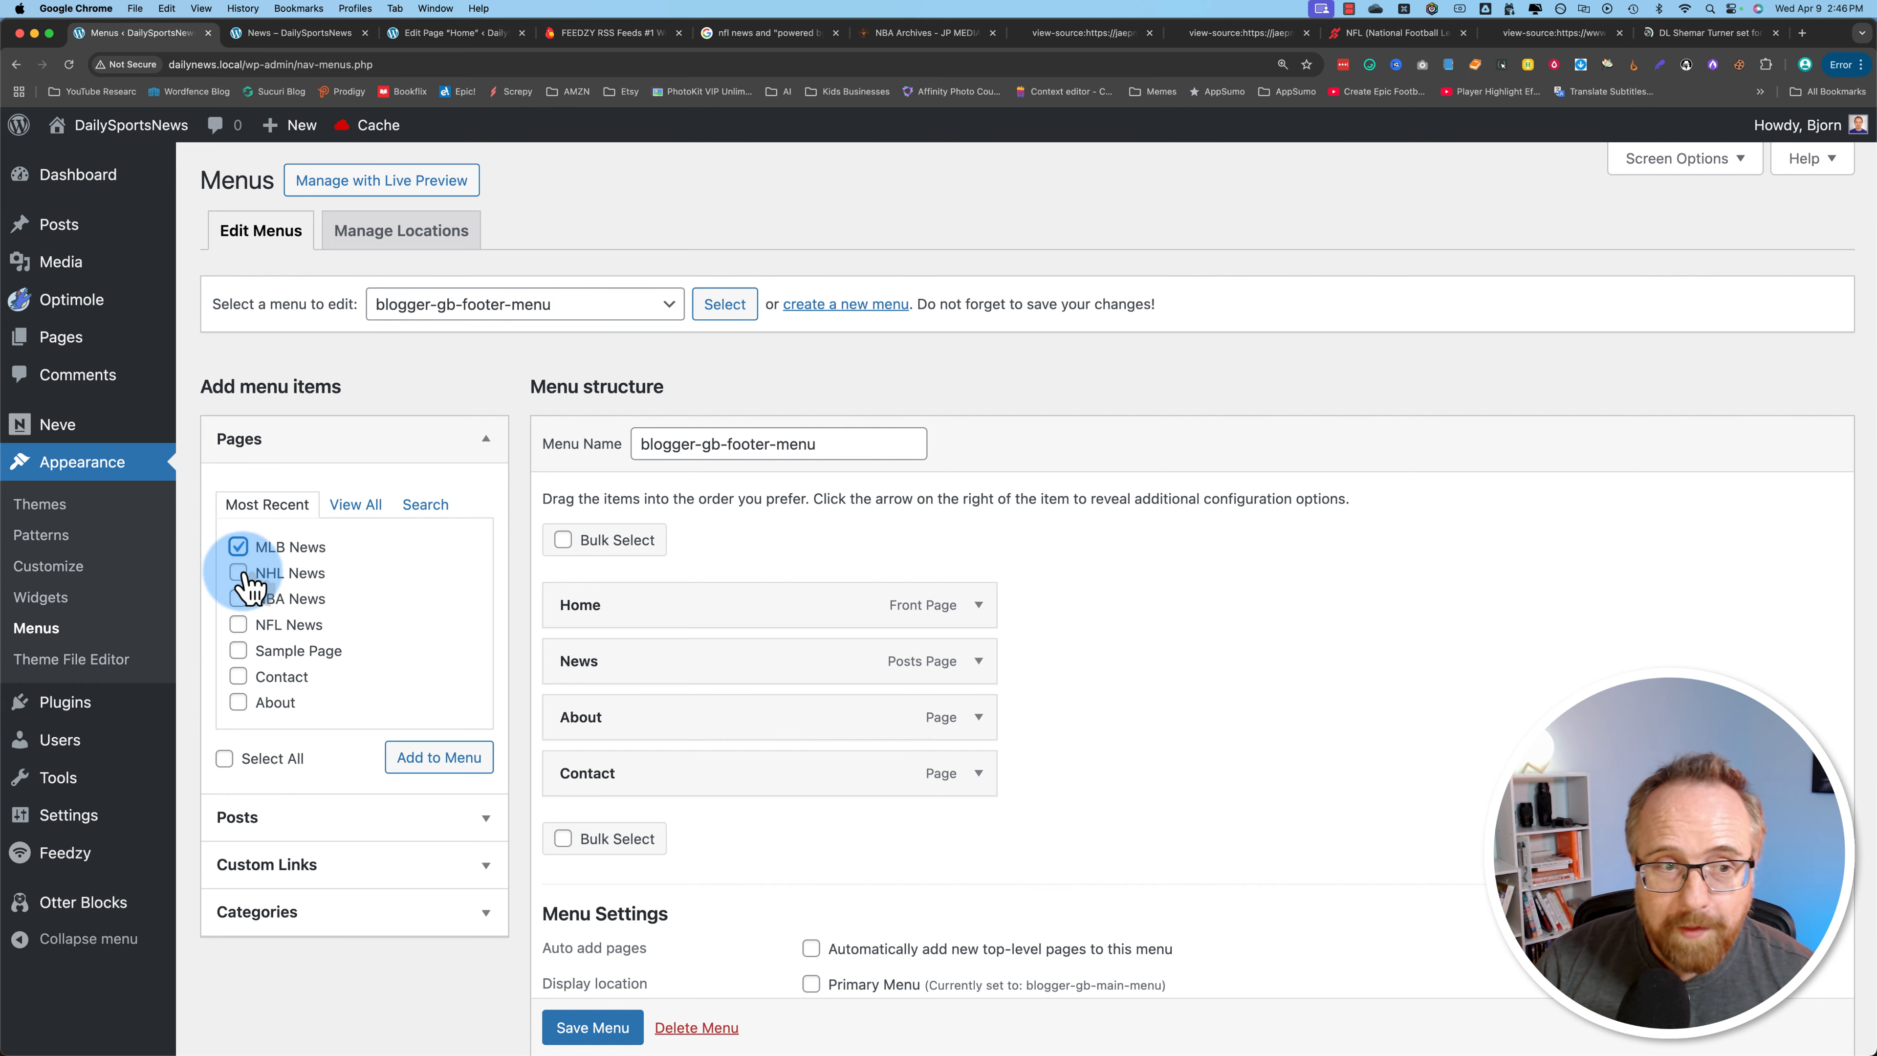
click(407, 762)
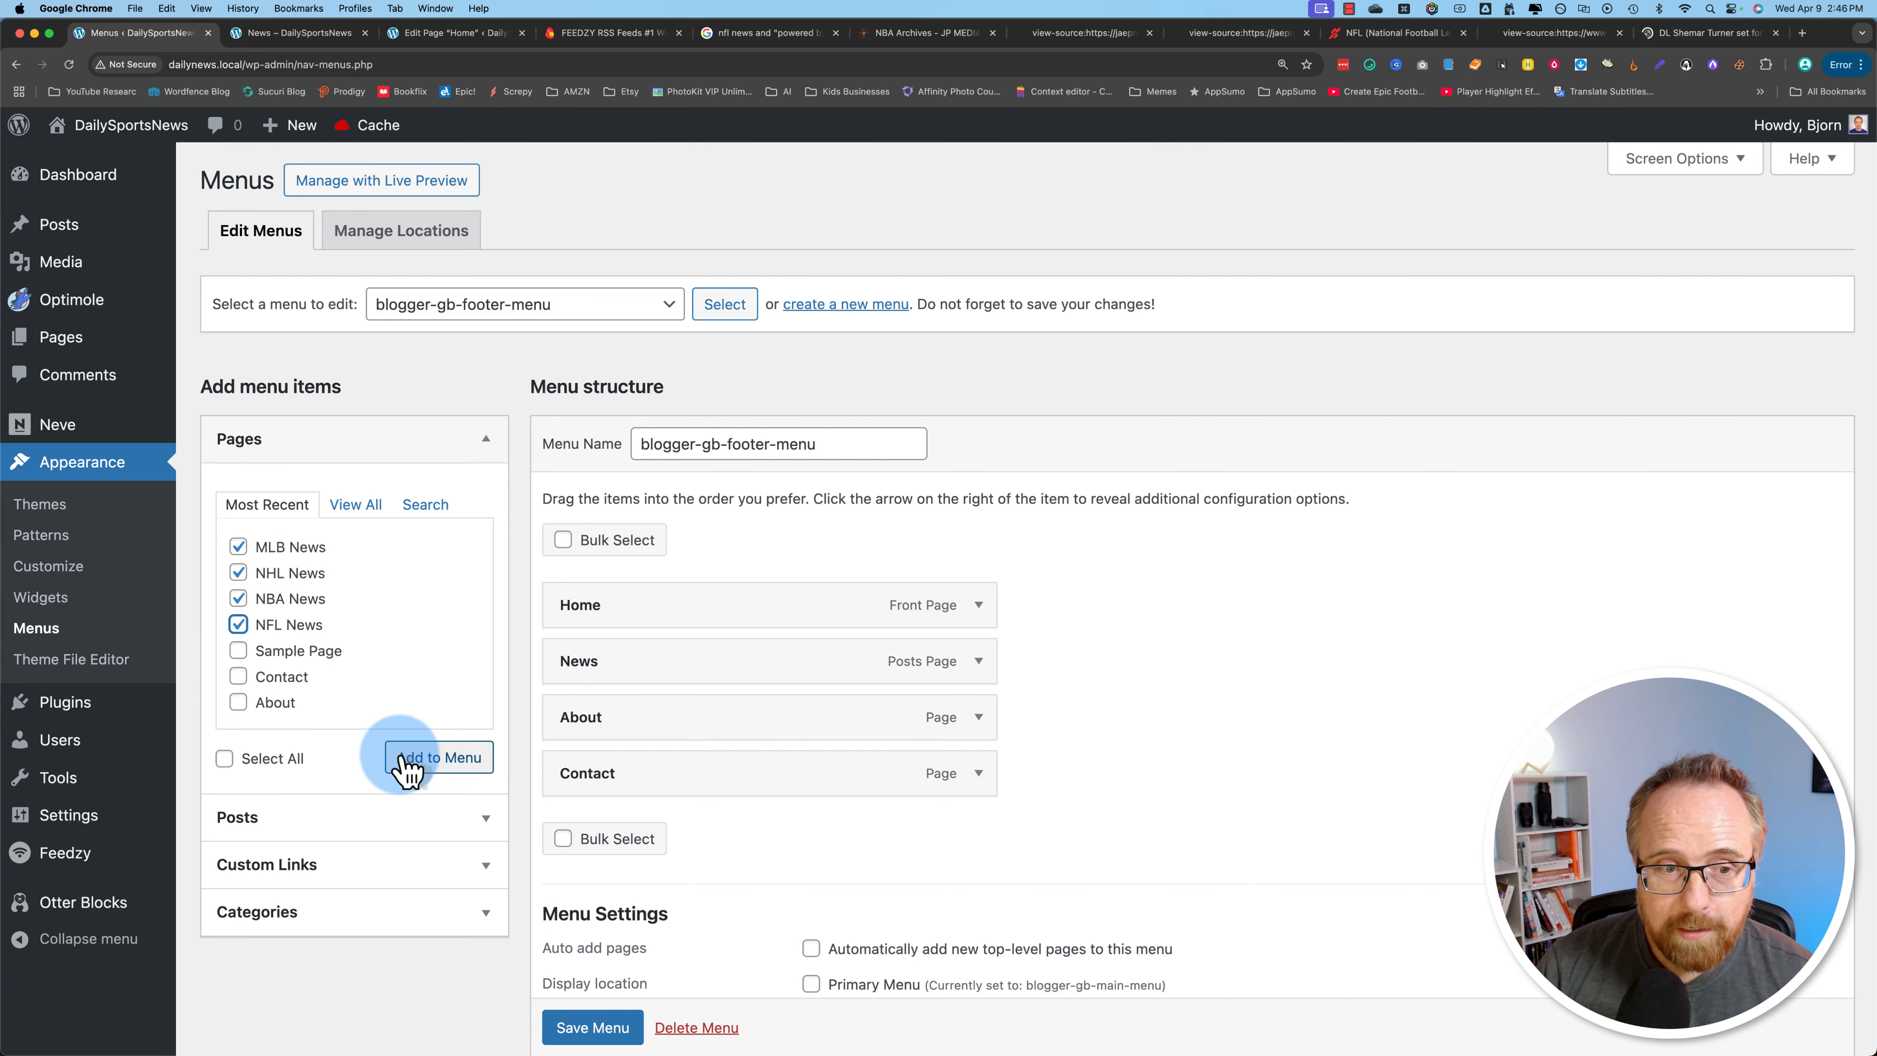
Nest NFL News, MLB News, NHL News and NBA News in that order as sub items under News.
scroll(613, 796, down, 4)
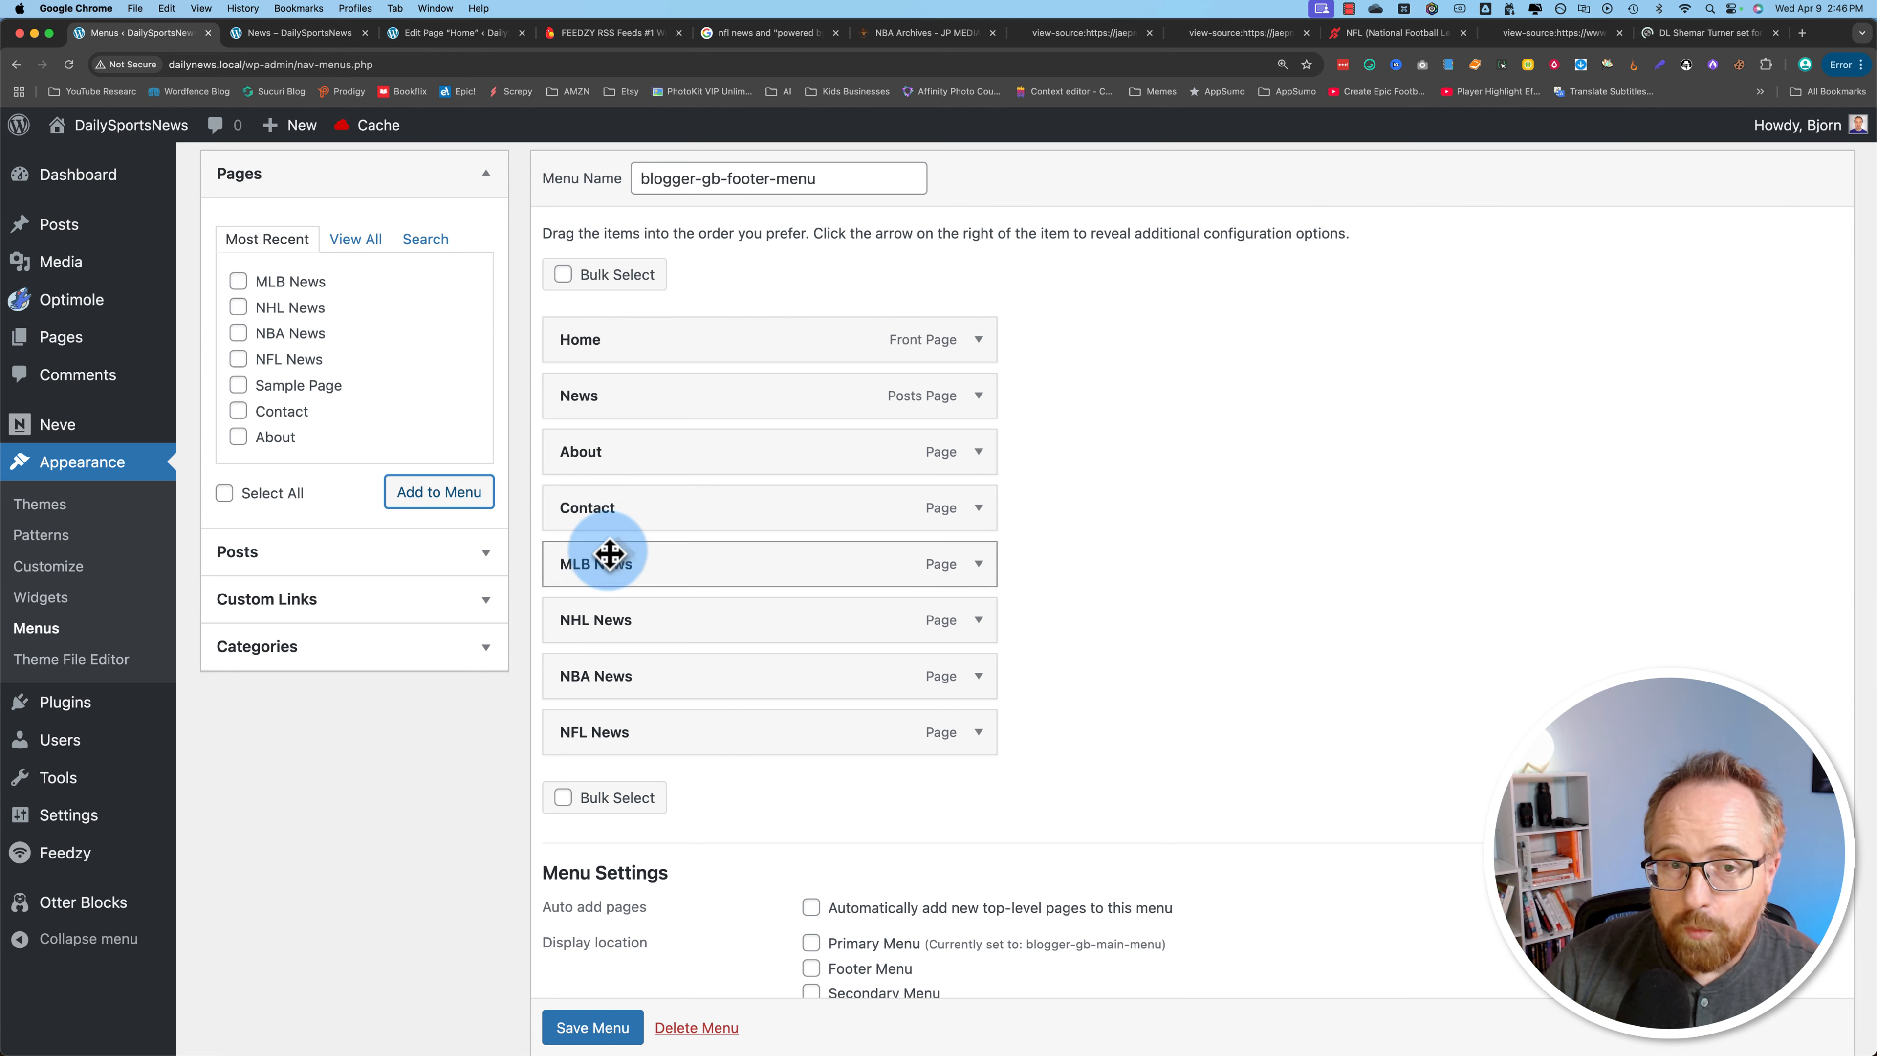
drag(595, 747, 626, 451)
drag(622, 614, 650, 519)
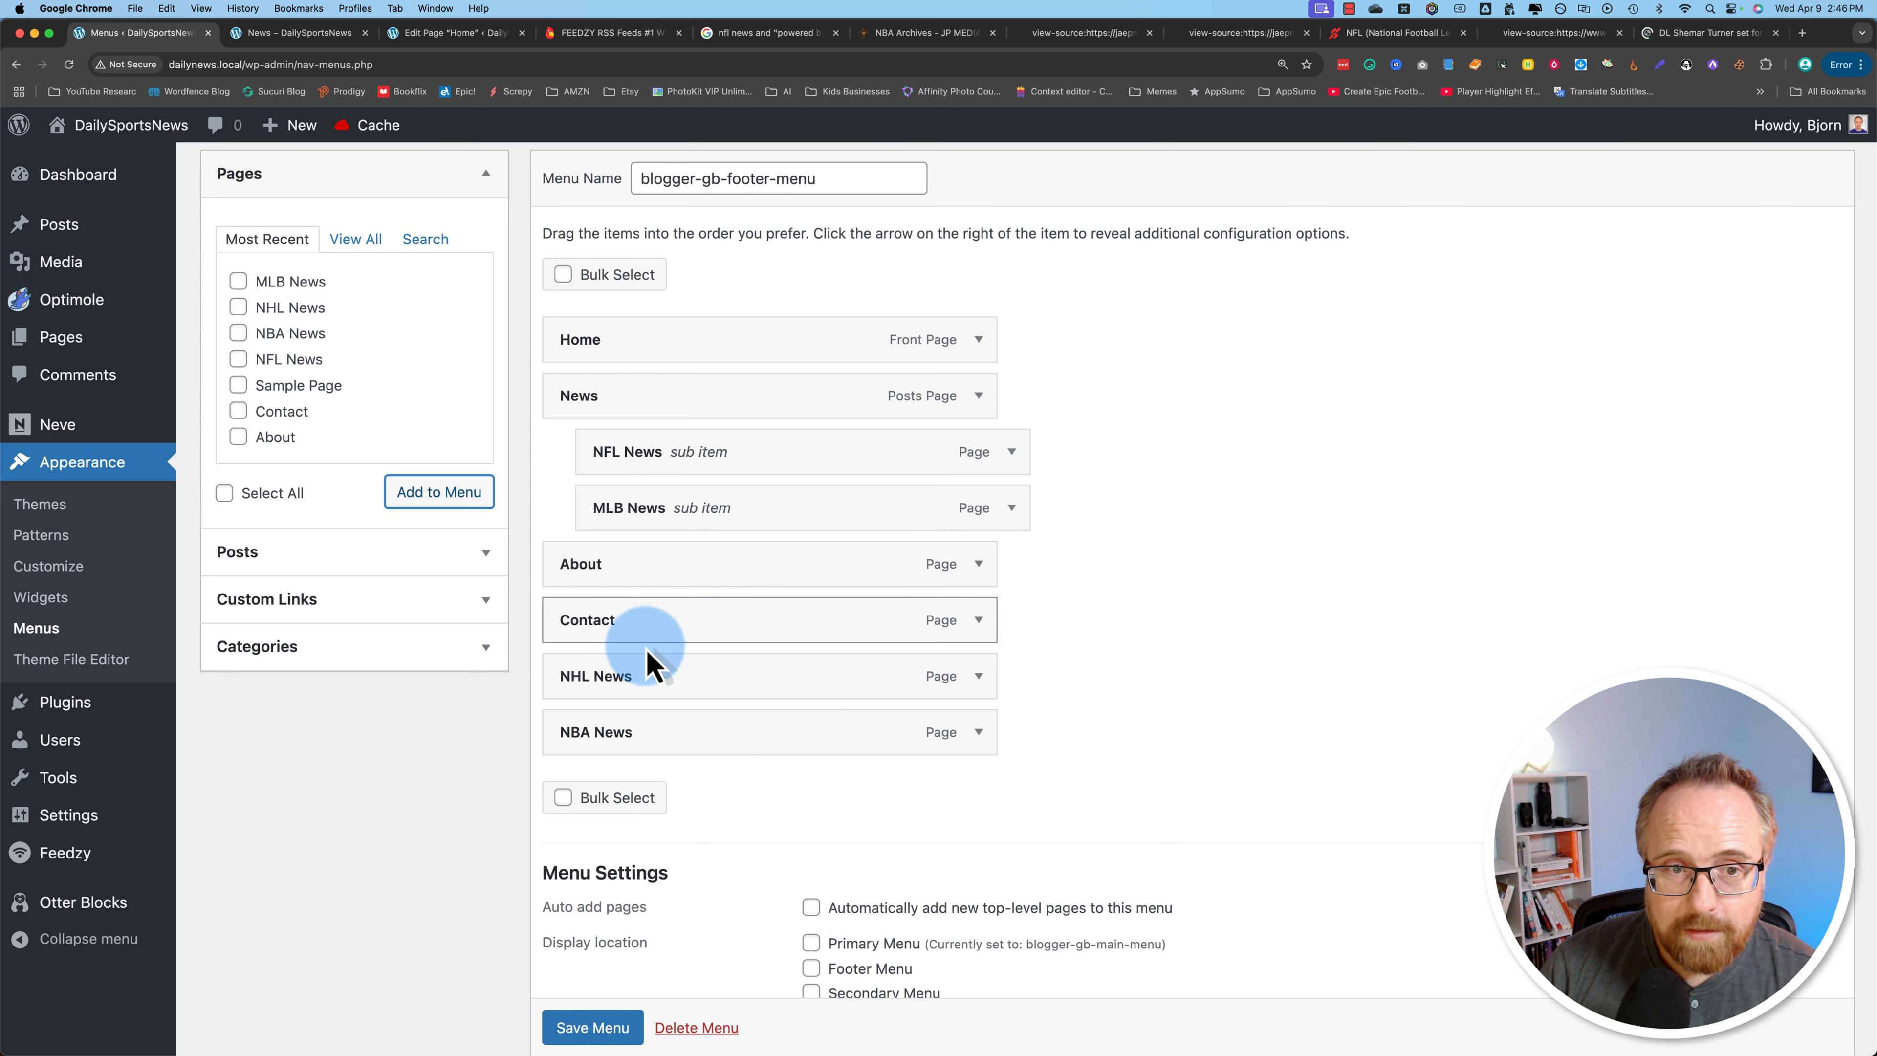
drag(649, 658, 663, 571)
drag(649, 736, 798, 630)
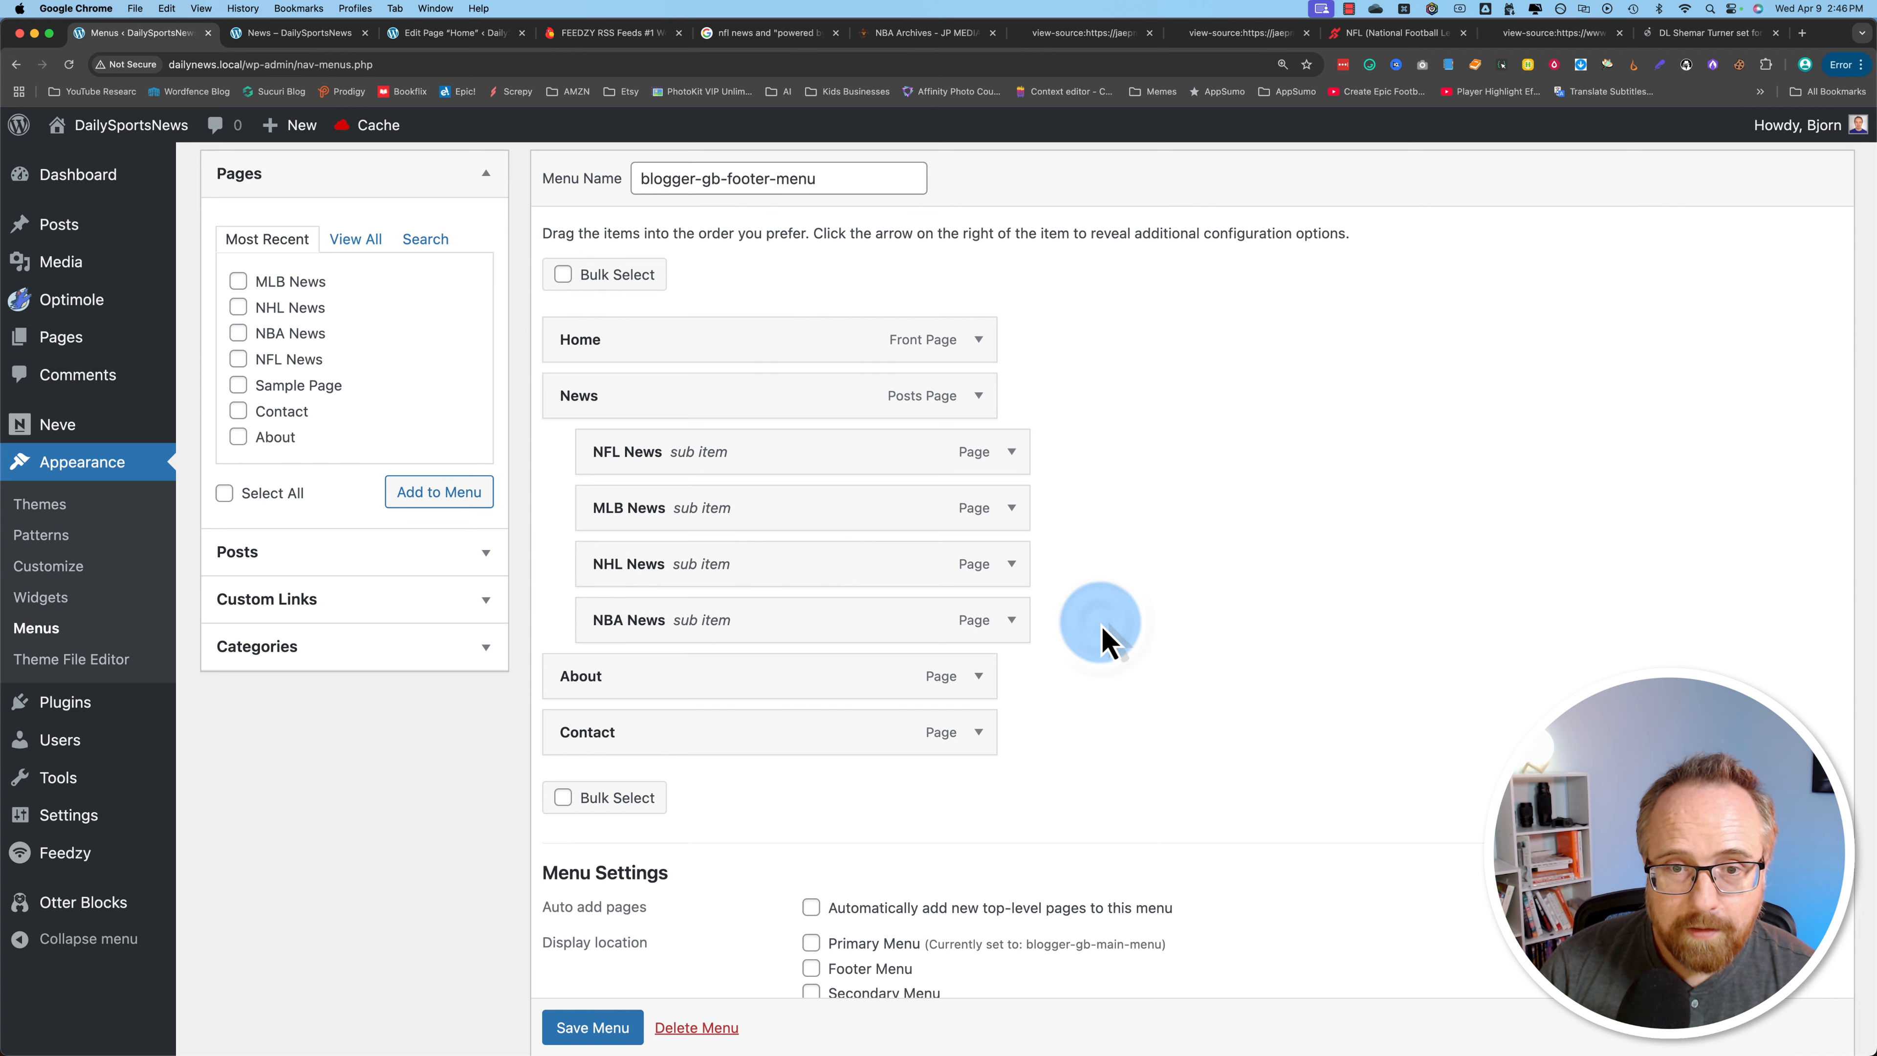
Save the blogger-gb-footer-menu changes and reload the live News page to check its navigation.
scroll(562, 1020, down, 1)
click(590, 1014)
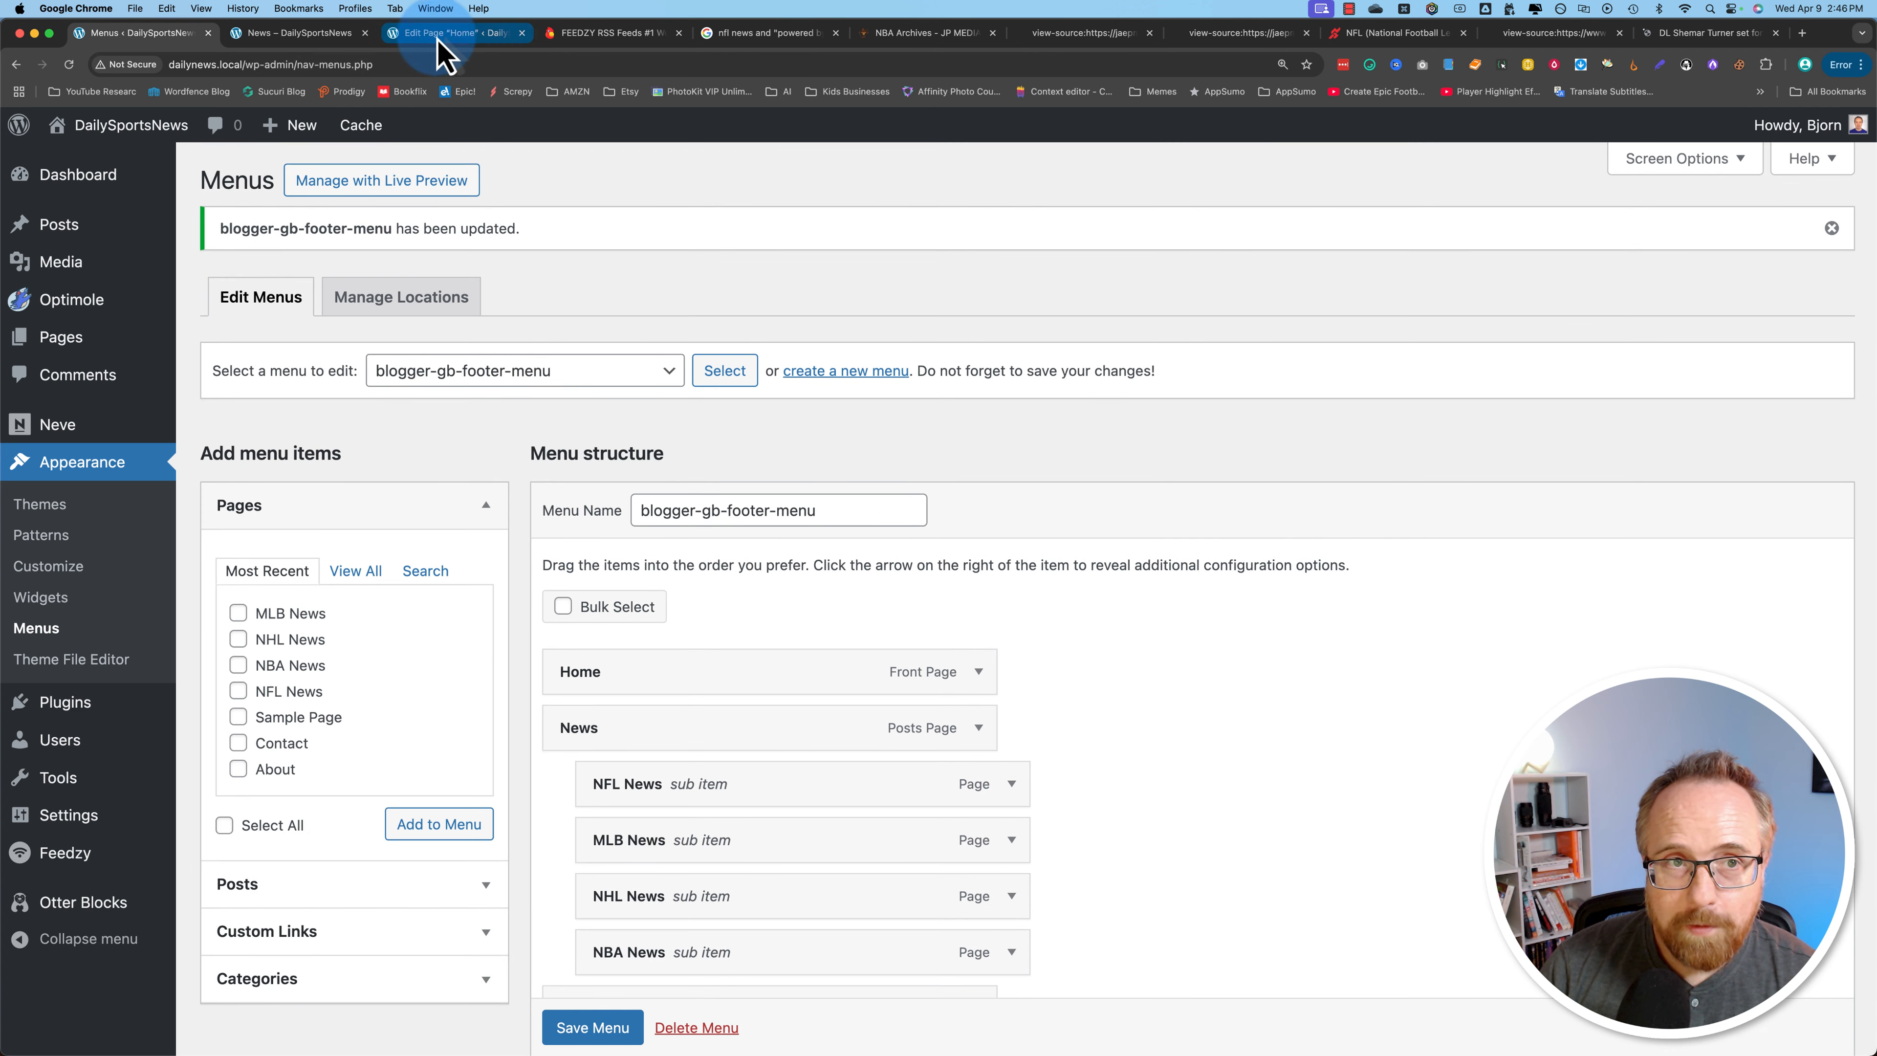
click(299, 32)
click(69, 65)
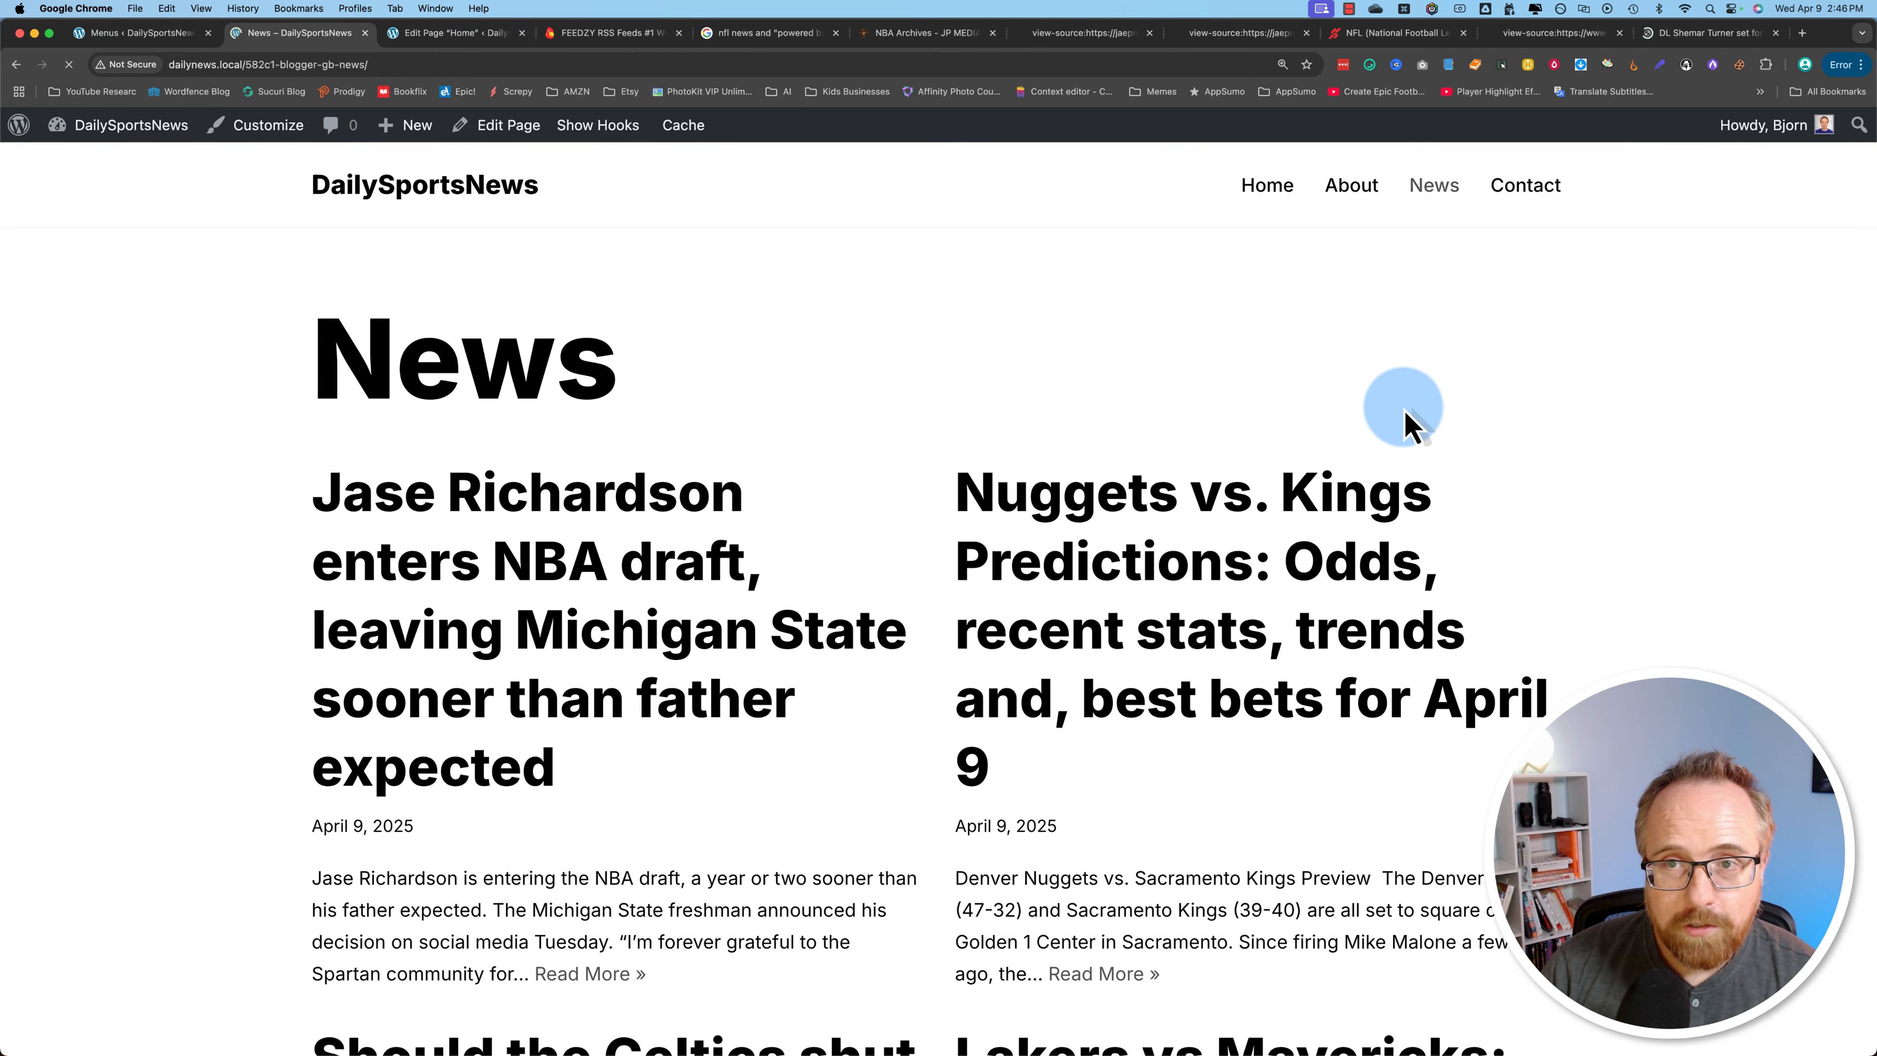
Remove the News posts-page item from blogger-gb-footer-menu.
click(432, 39)
click(144, 35)
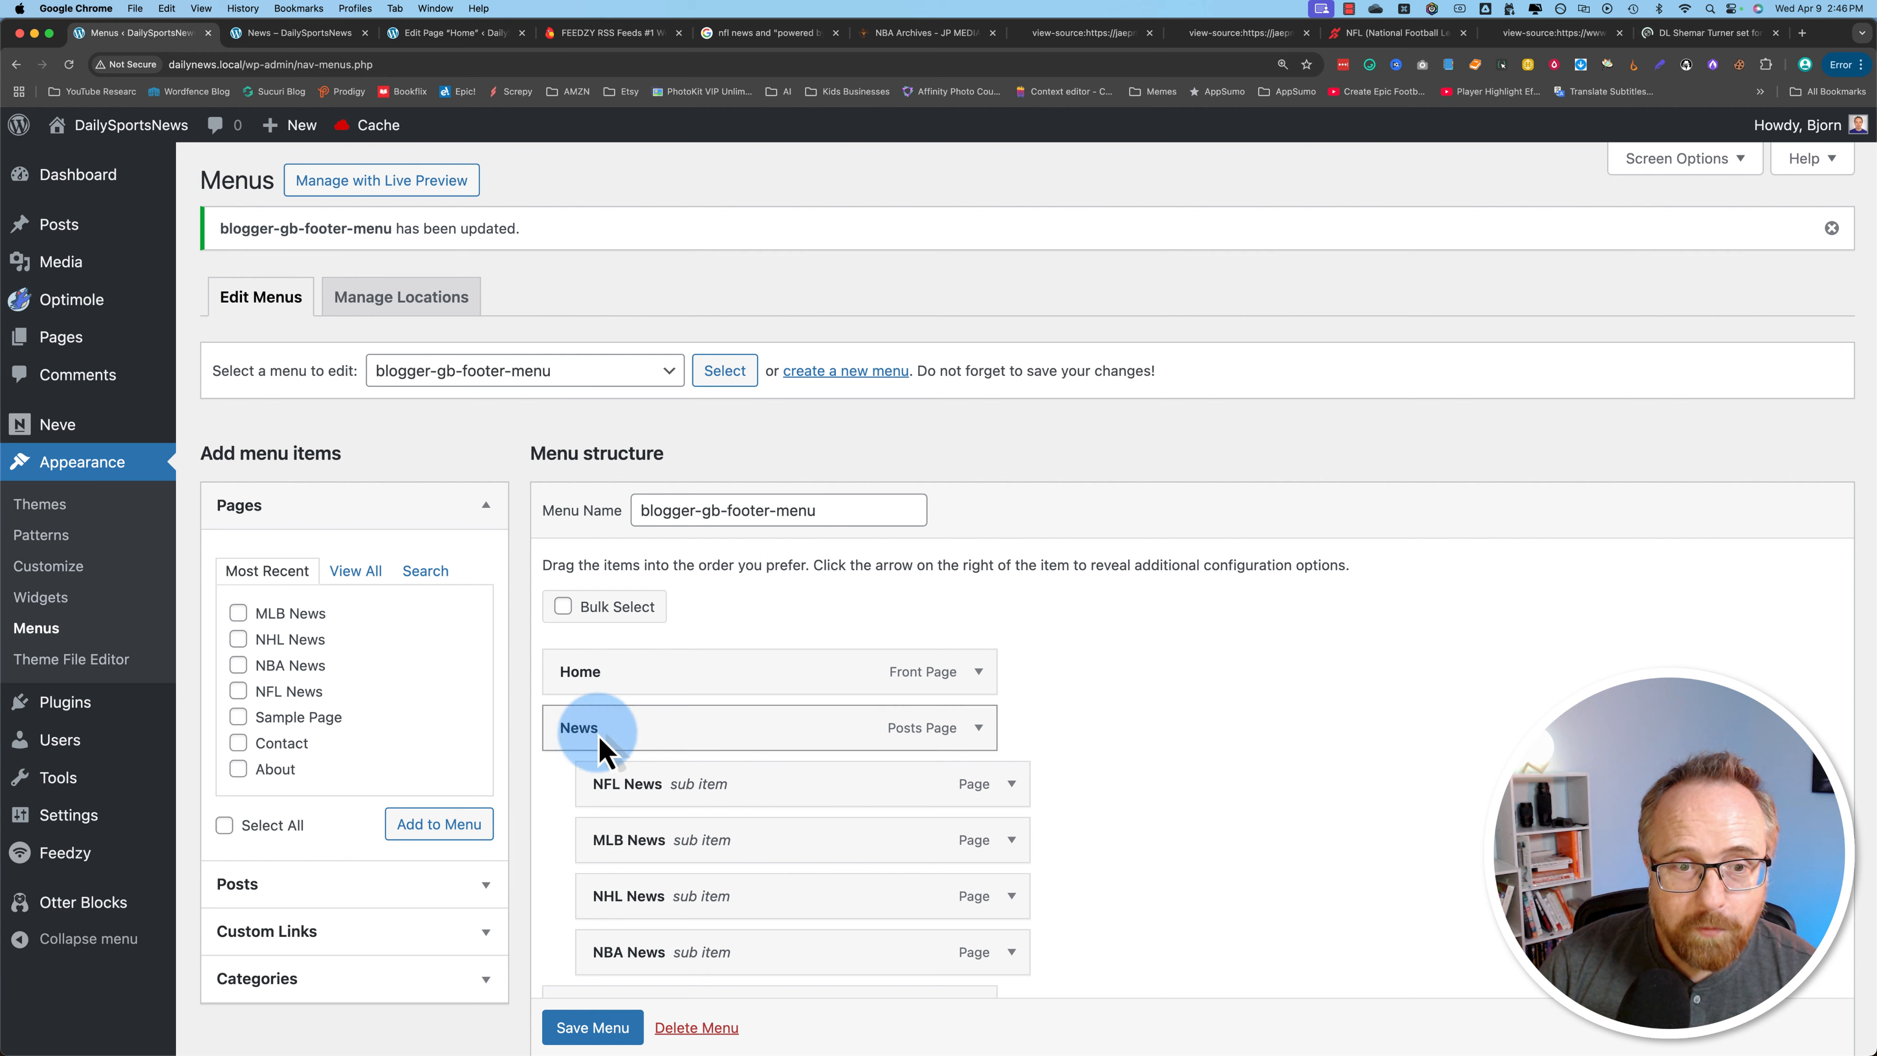
click(976, 727)
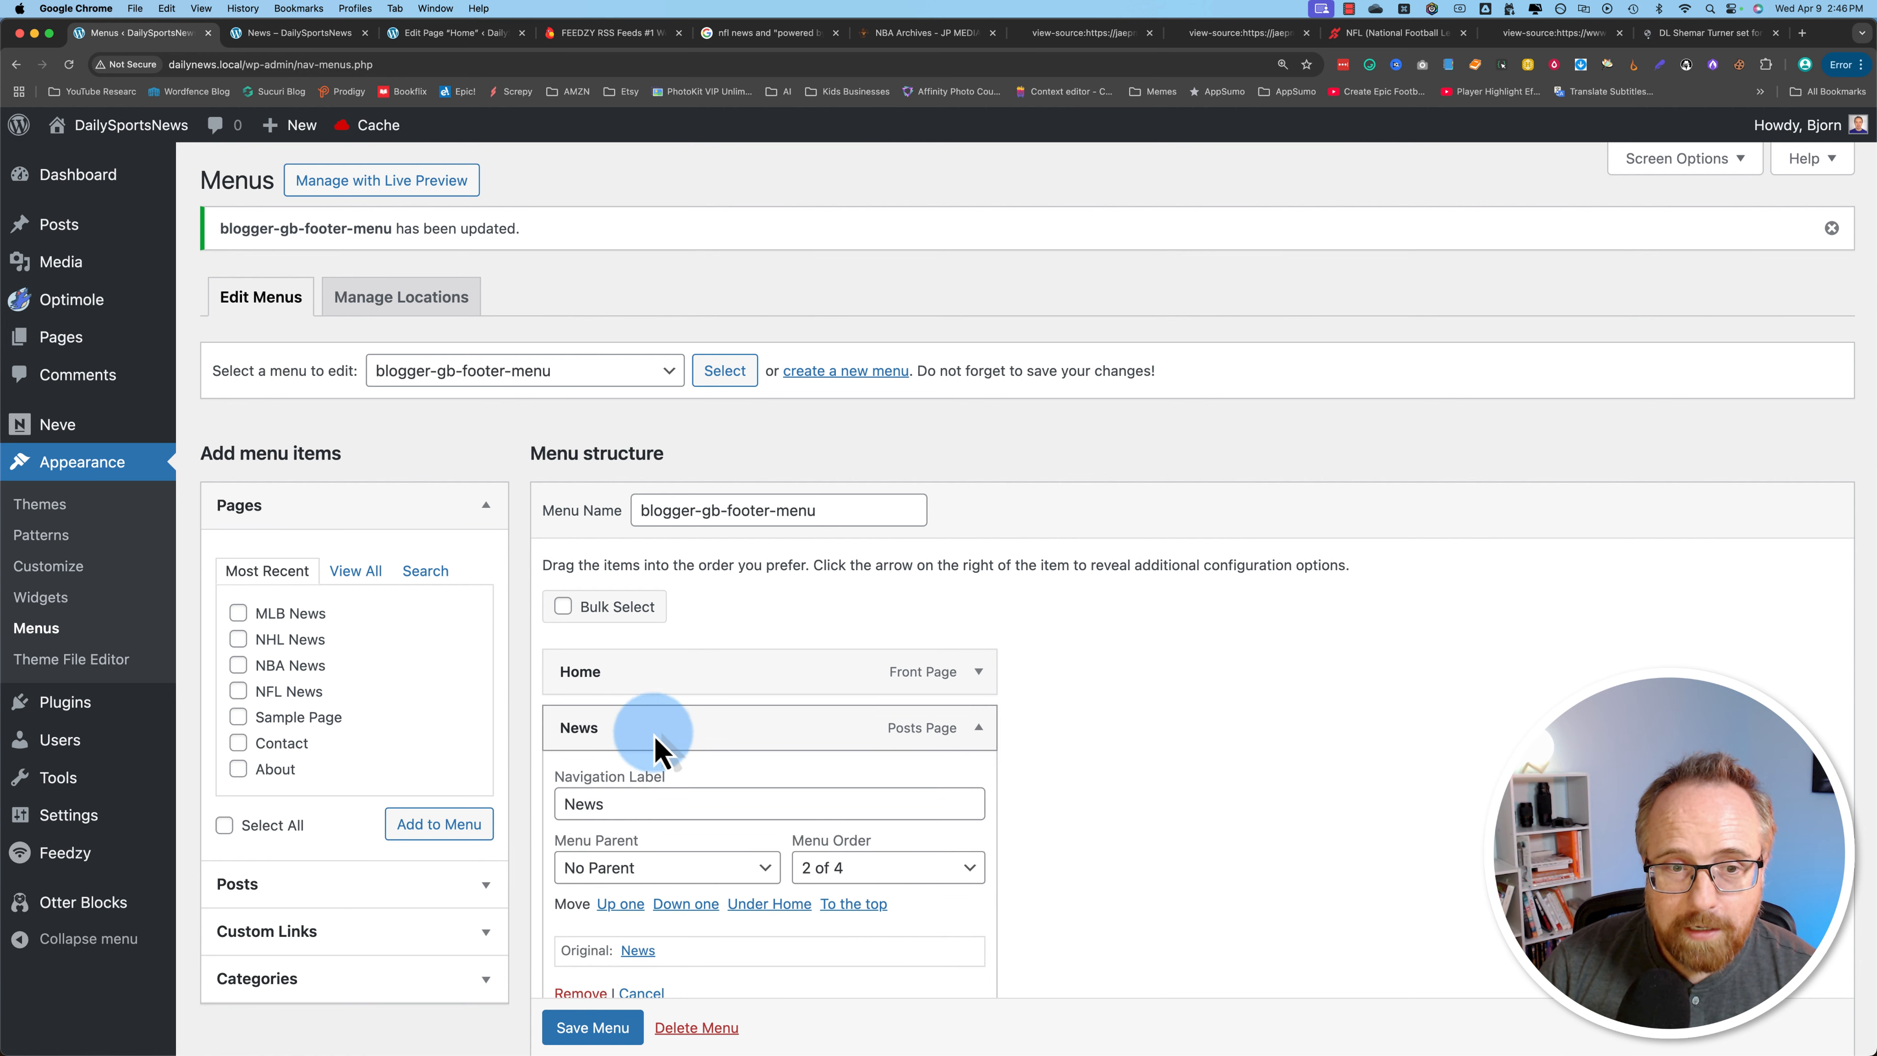
scroll(775, 650, down, 5)
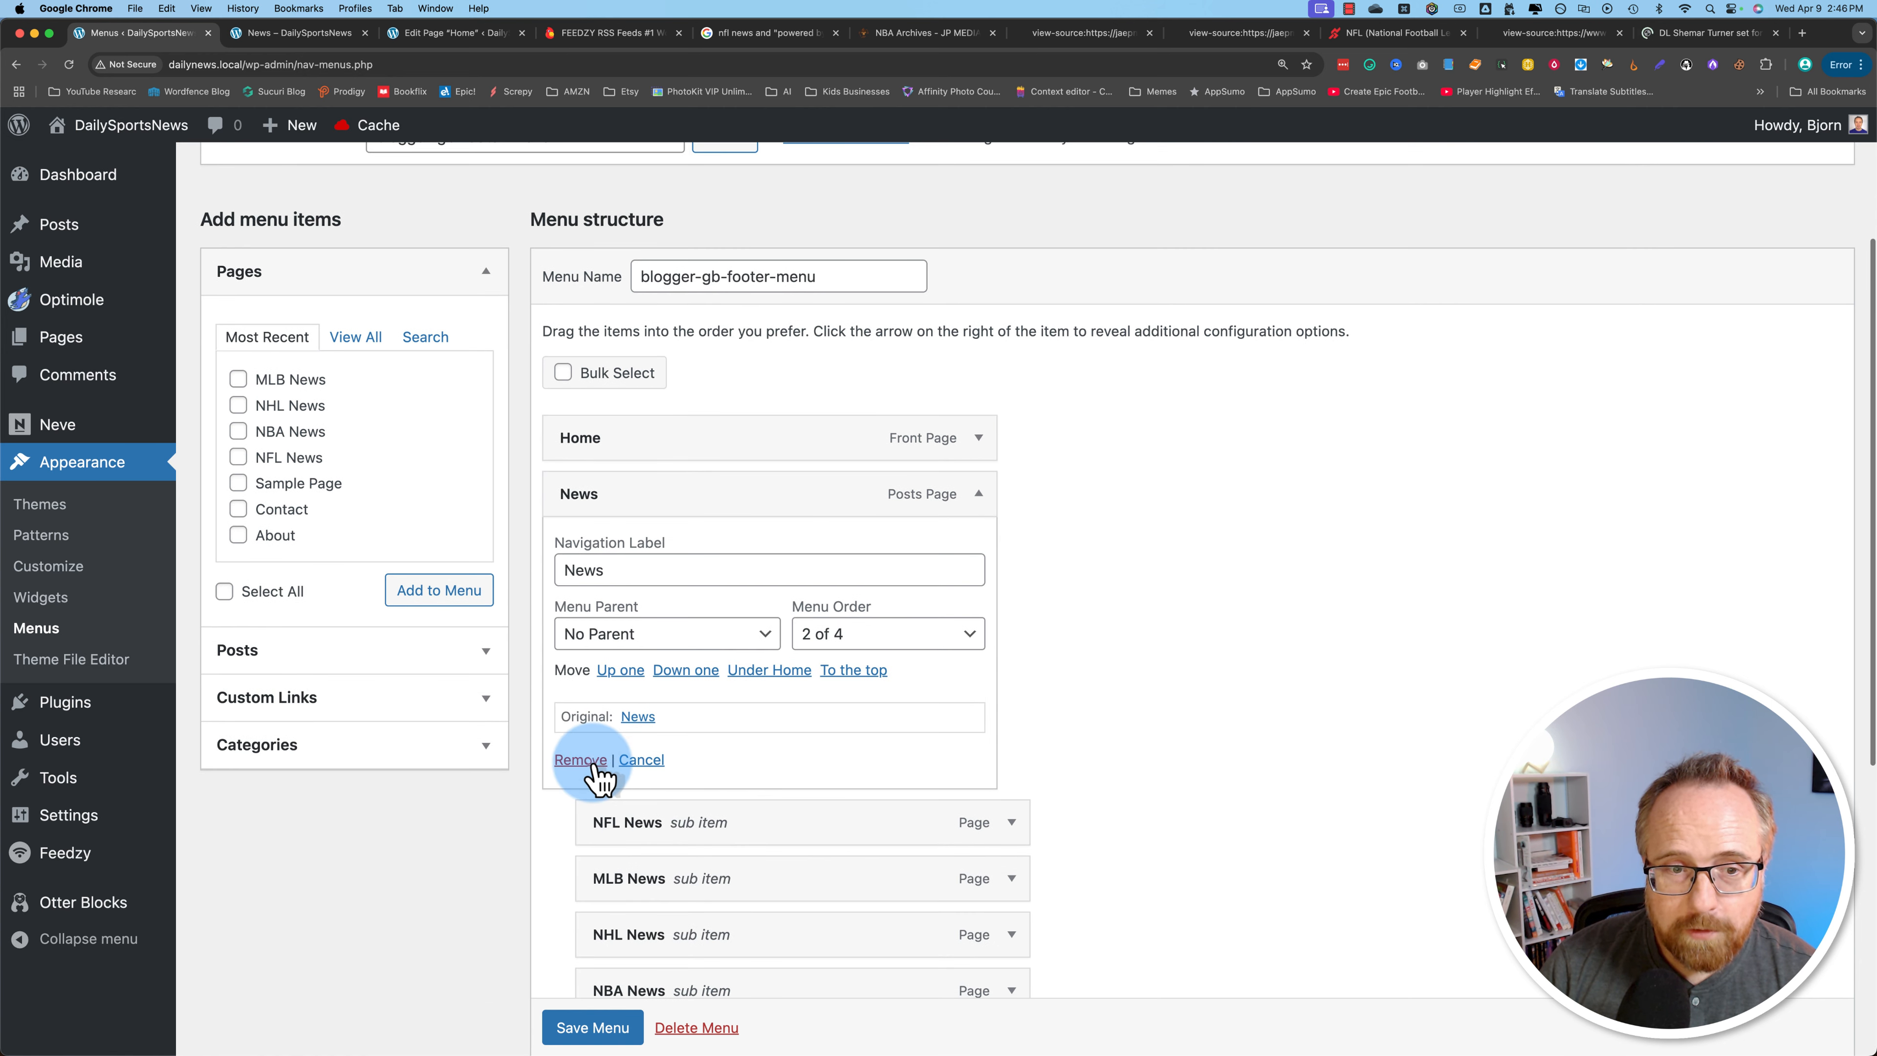
click(583, 761)
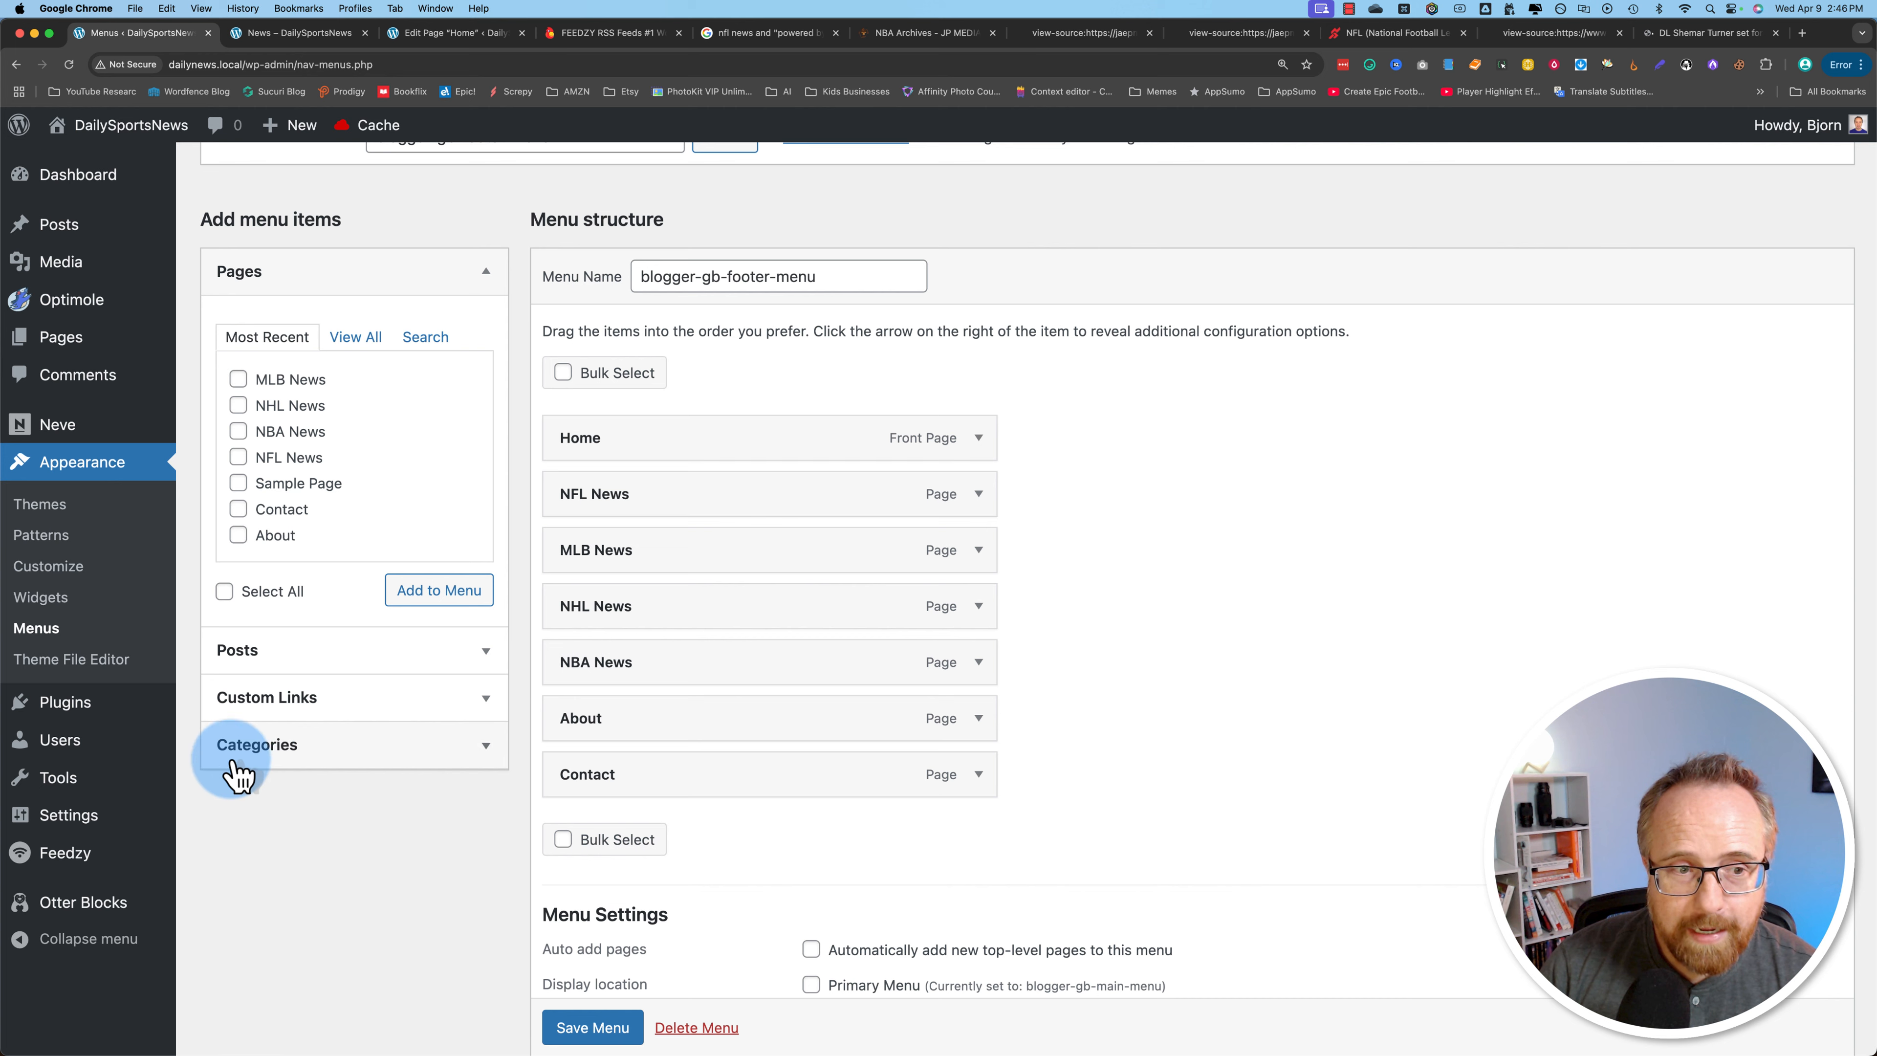
Add a custom link with URL # and link text News to blogger-gb-footer-menu.
click(263, 706)
click(392, 436)
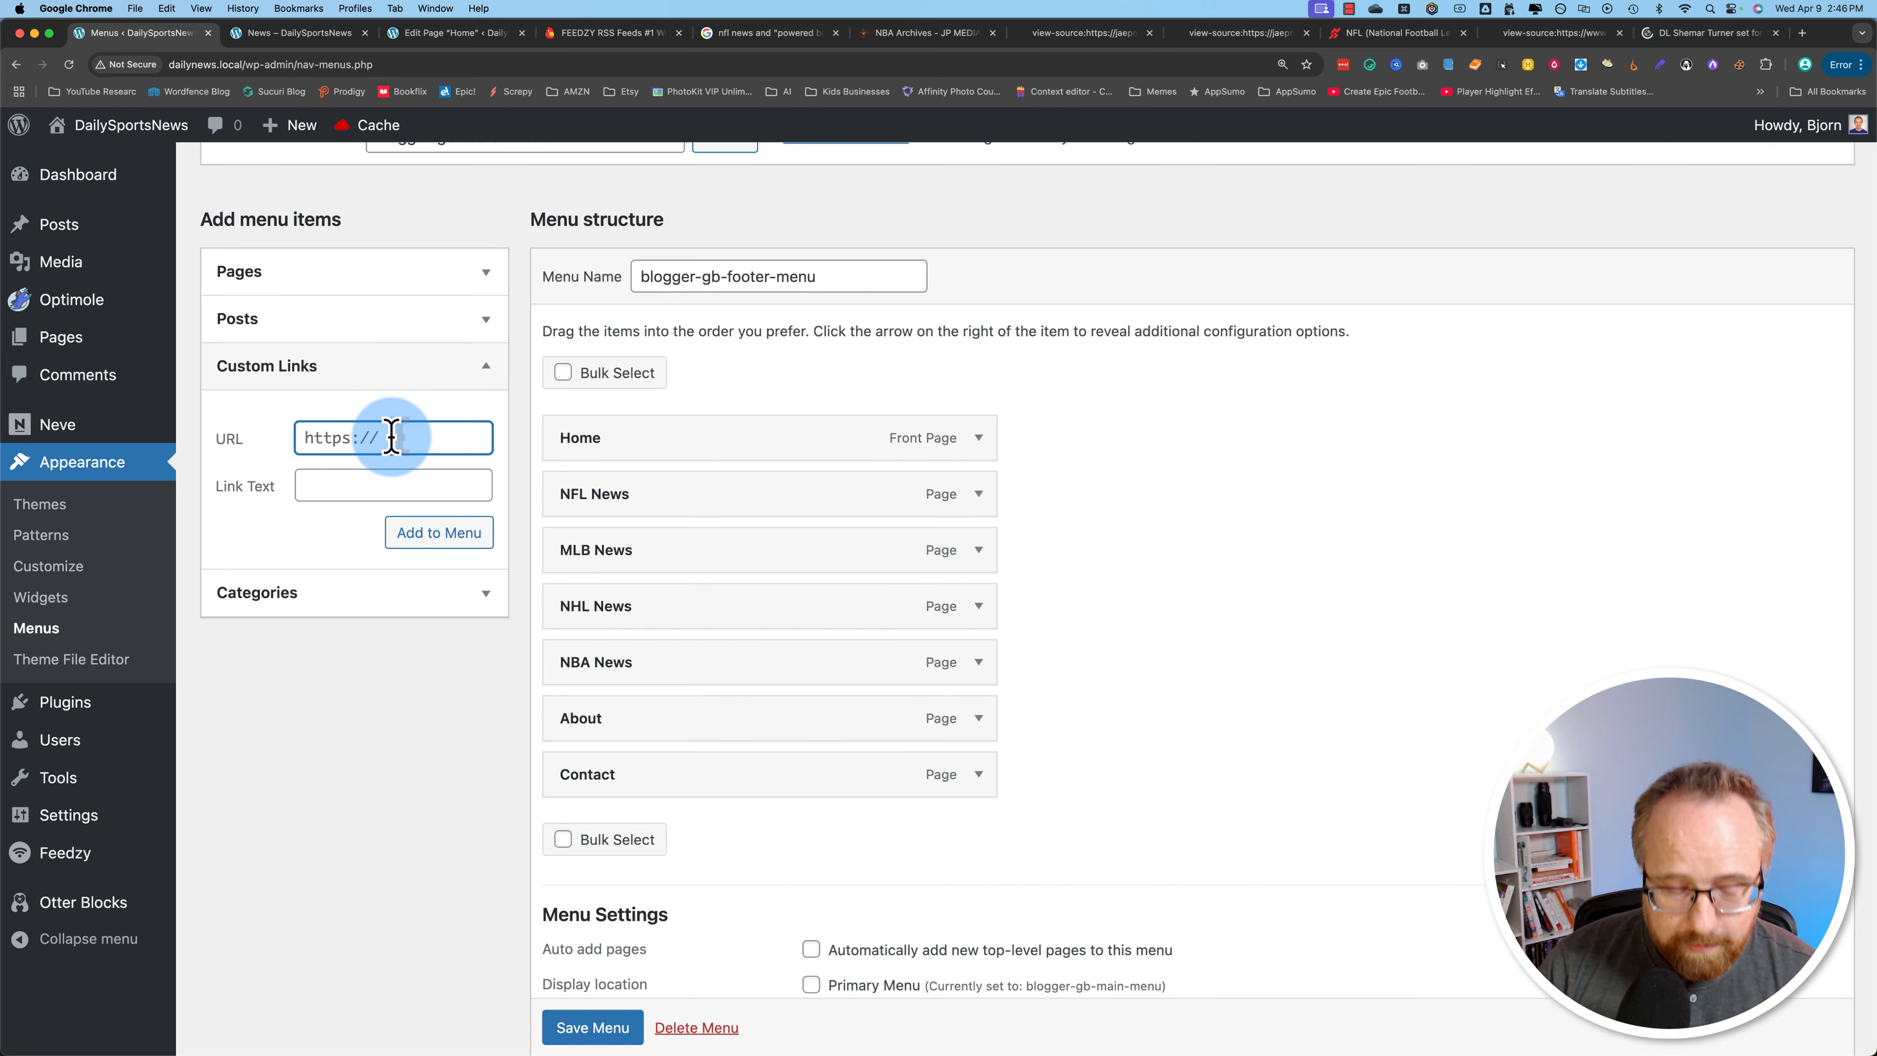
text(#)
click(341, 488)
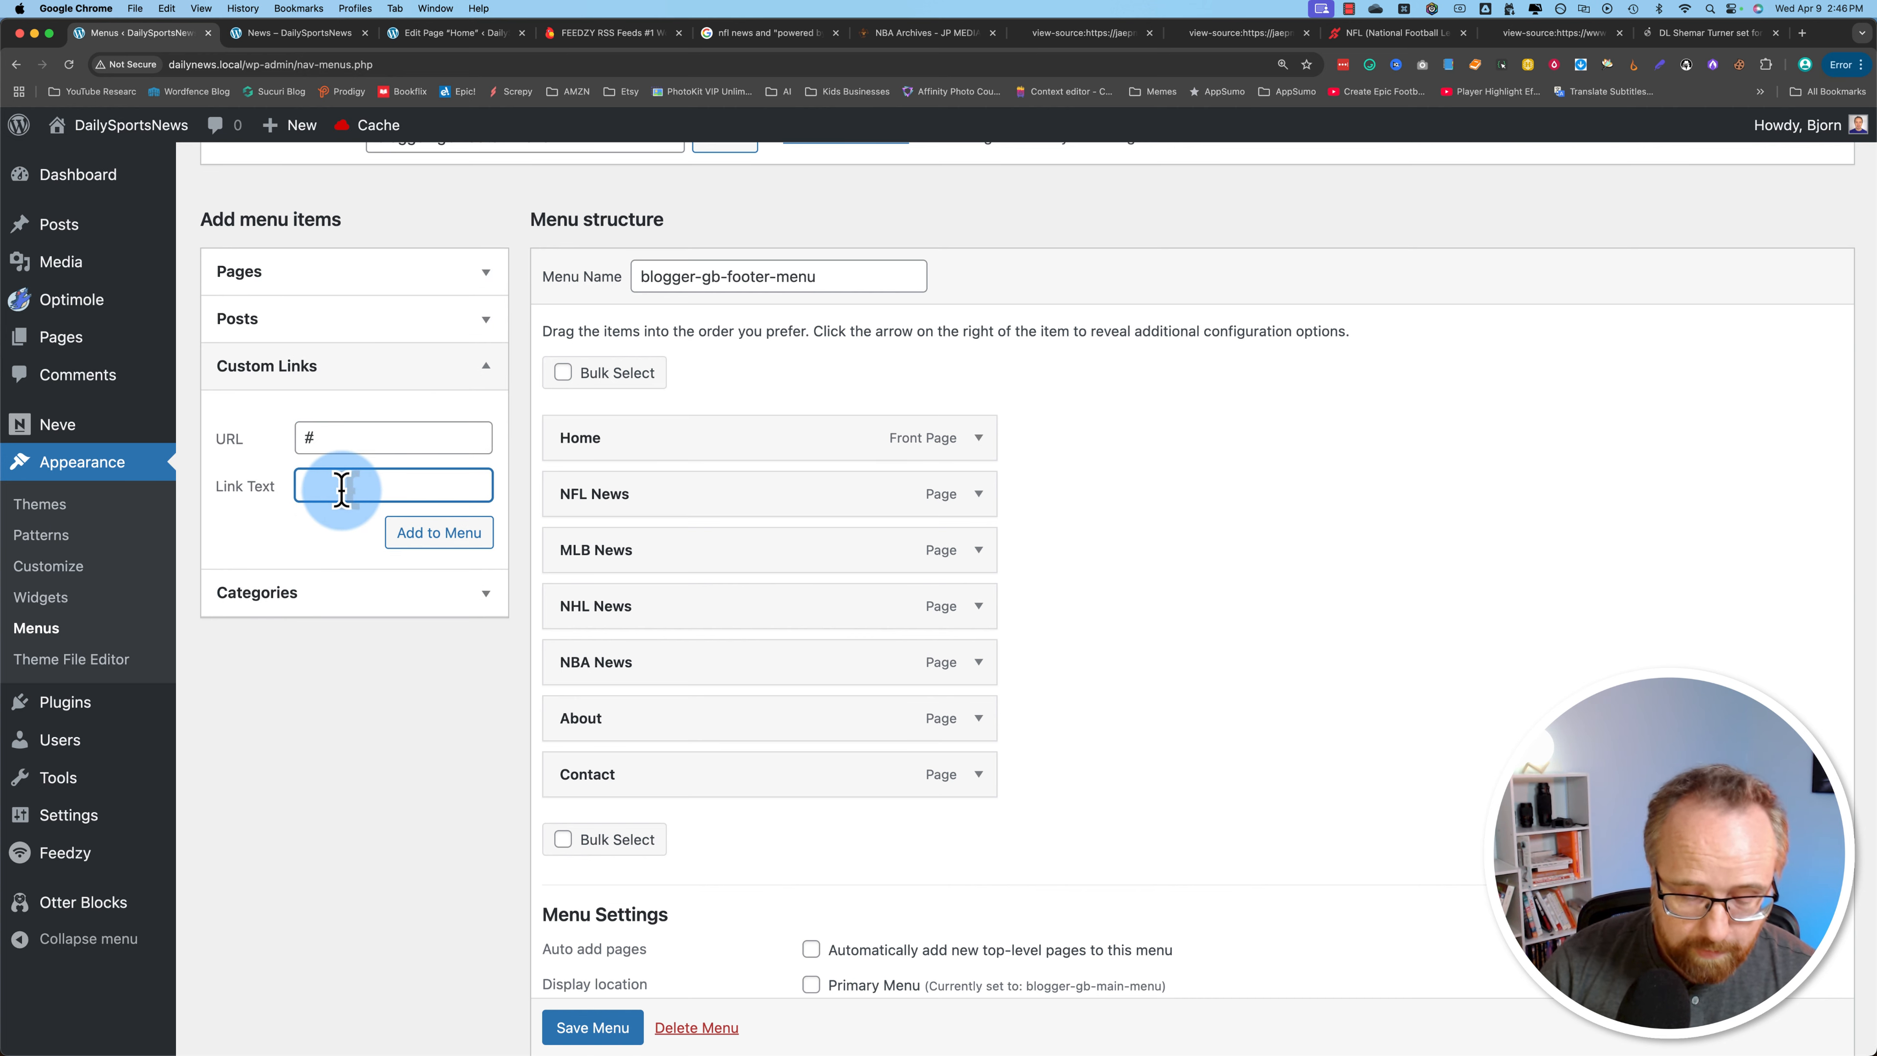
text(News)
click(437, 534)
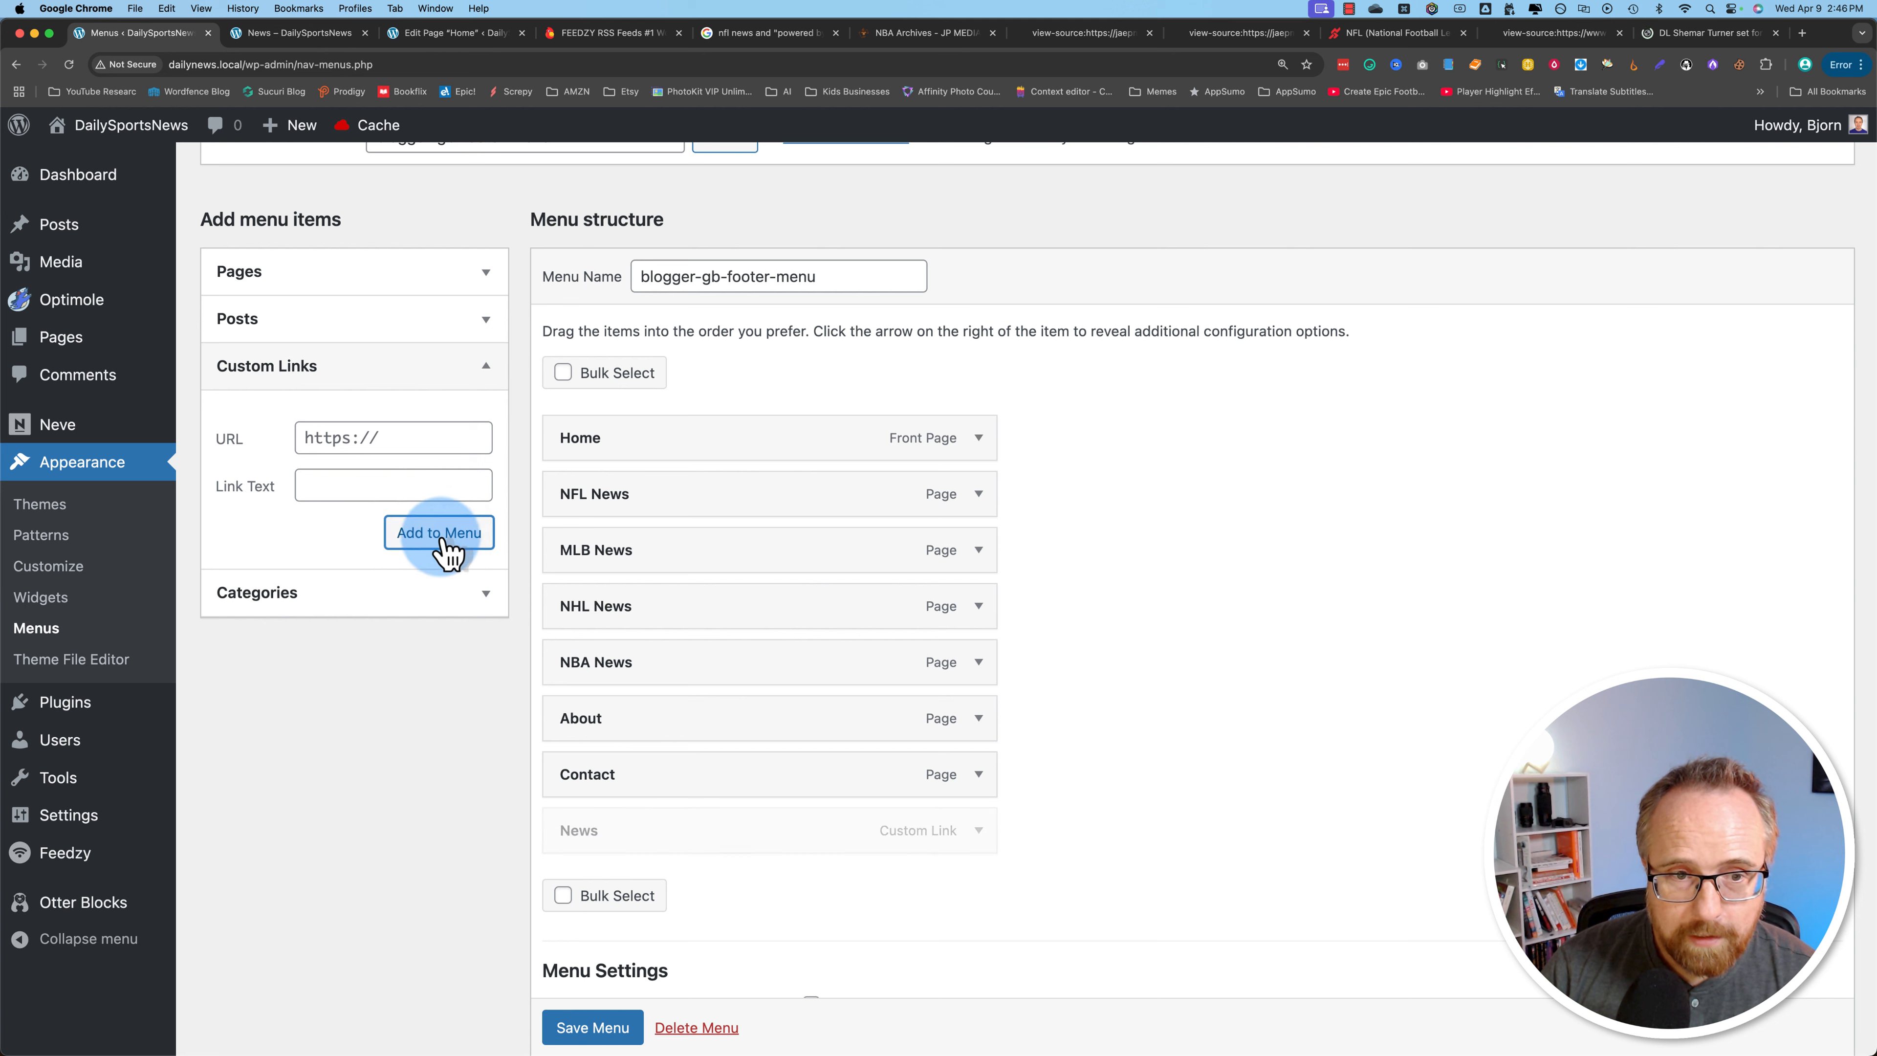
Place the News link below Home with NFL News, MLB News, NHL News and NBA News as its sub items, and save the menu.
drag(574, 832, 616, 563)
drag(618, 606, 653, 603)
drag(634, 661, 655, 677)
drag(635, 717, 687, 721)
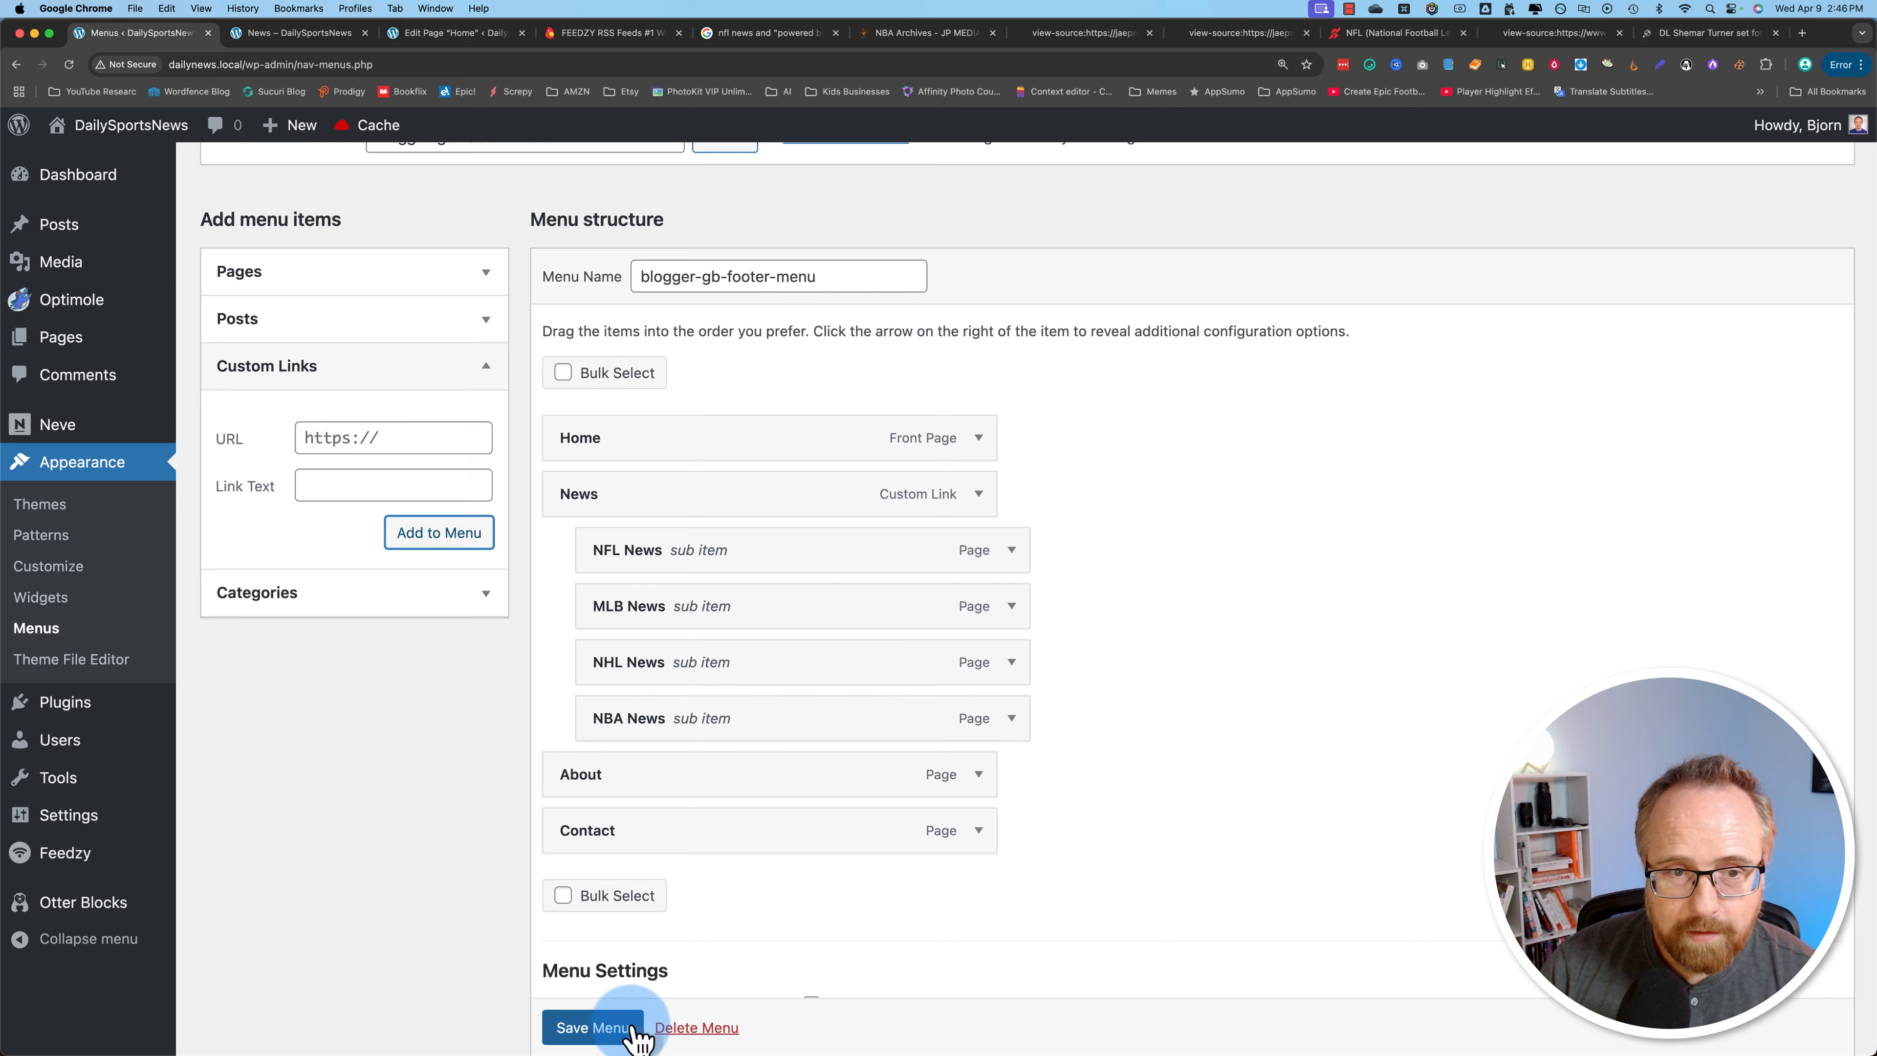
scroll(640, 1027, down, 1)
click(641, 1029)
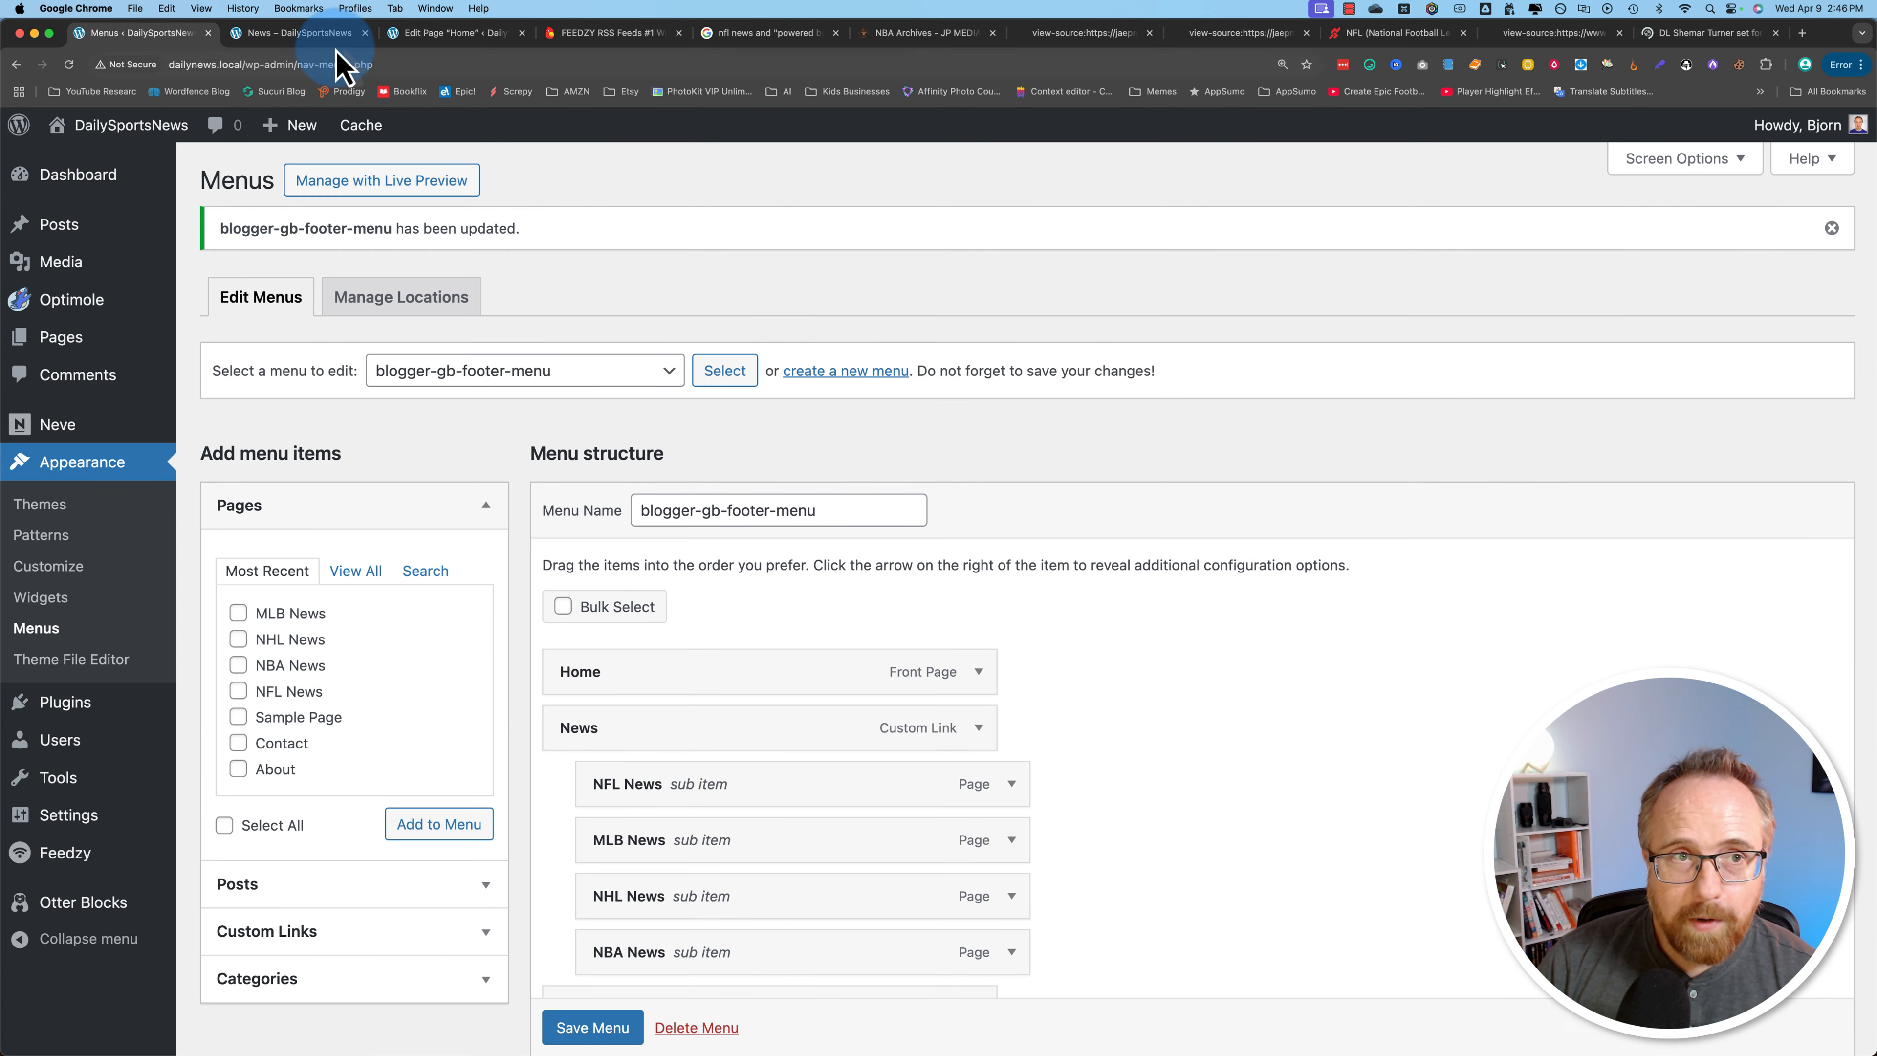
Check the live News page's navigation and footer, and save blogger-gb-footer-menu again.
click(325, 34)
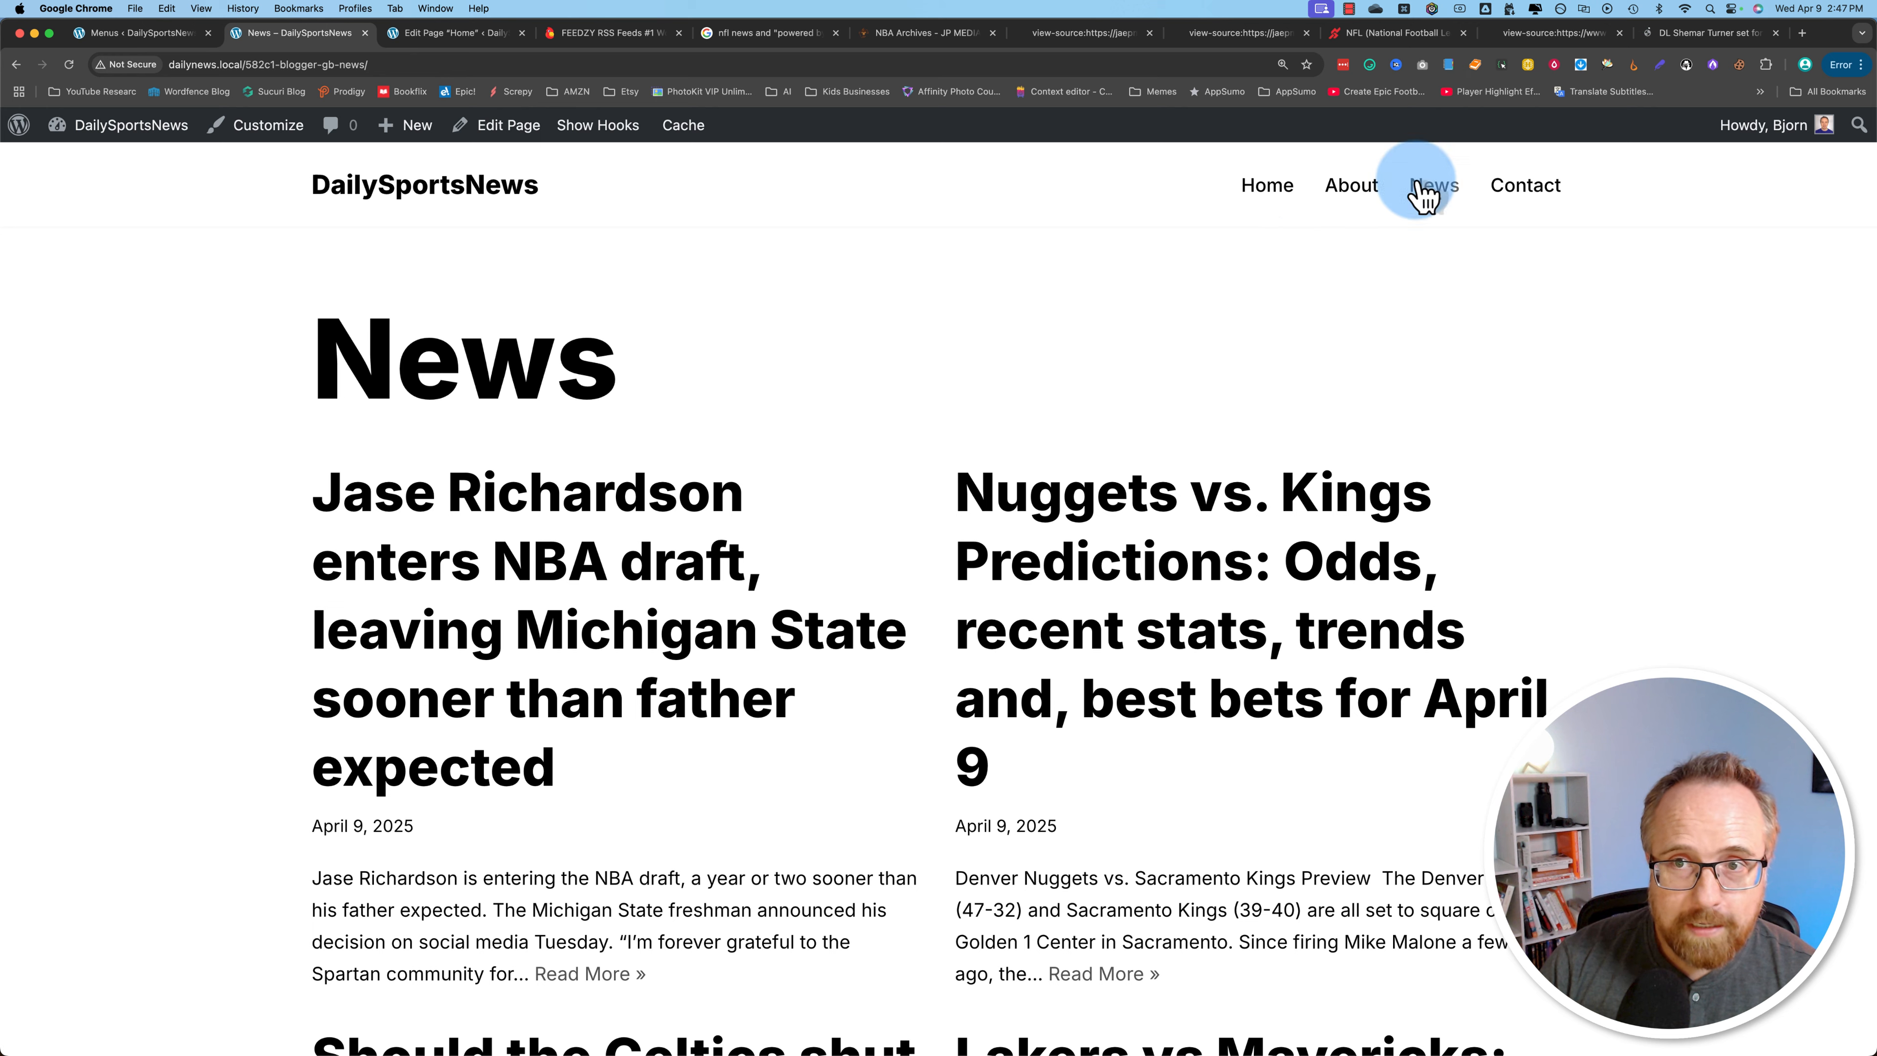
click(122, 33)
scroll(524, 658, down, 4)
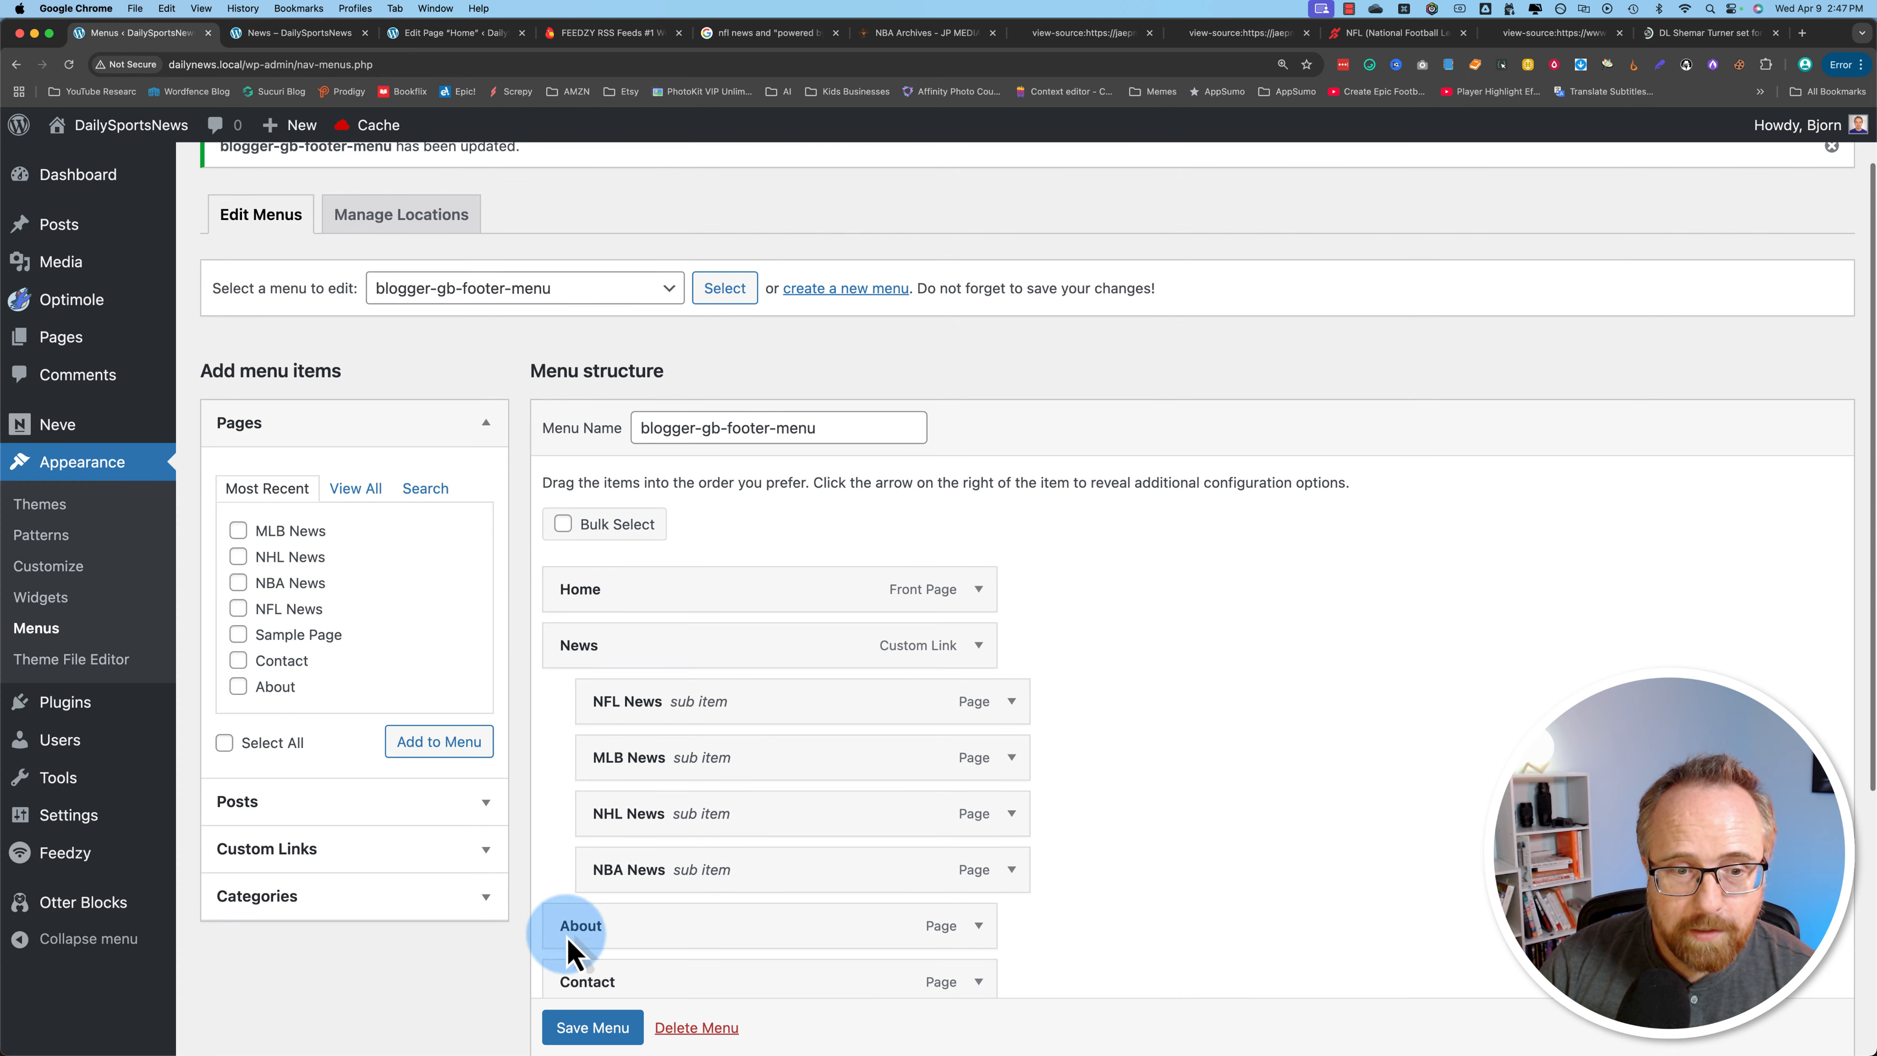
click(592, 1027)
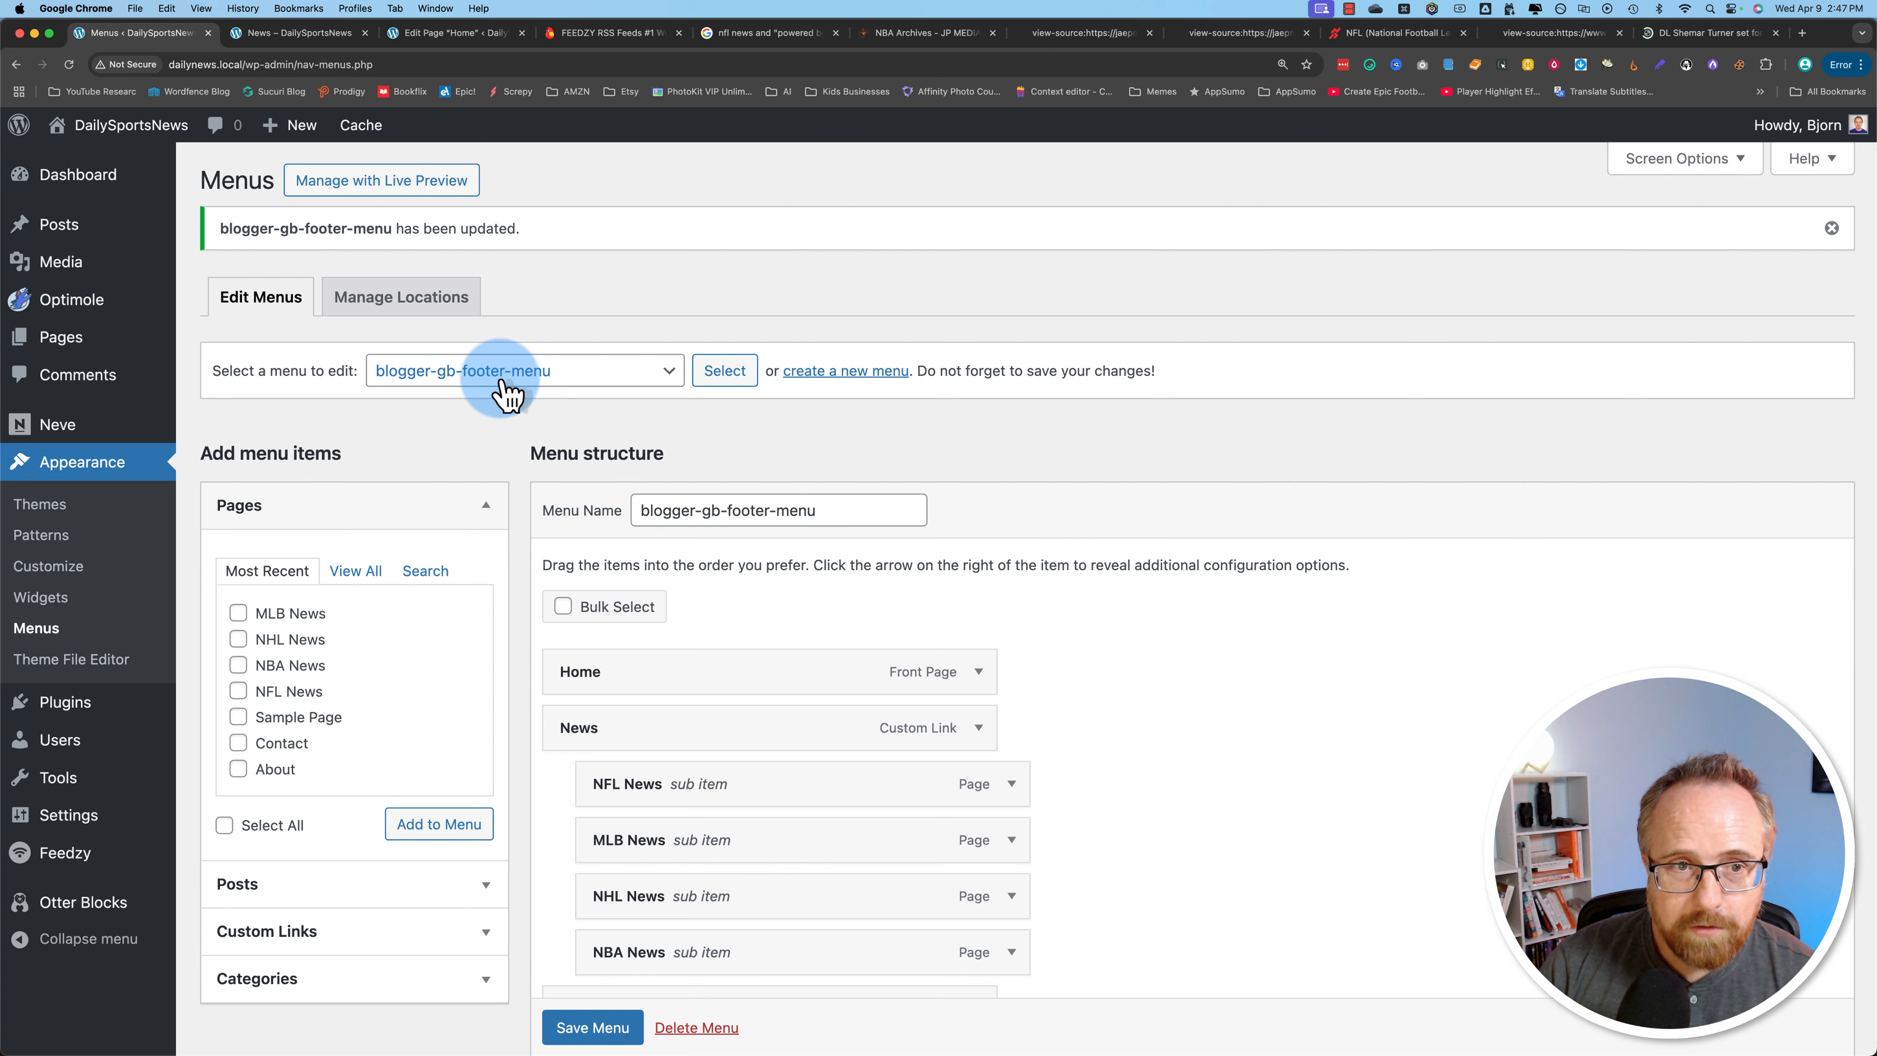
click(452, 390)
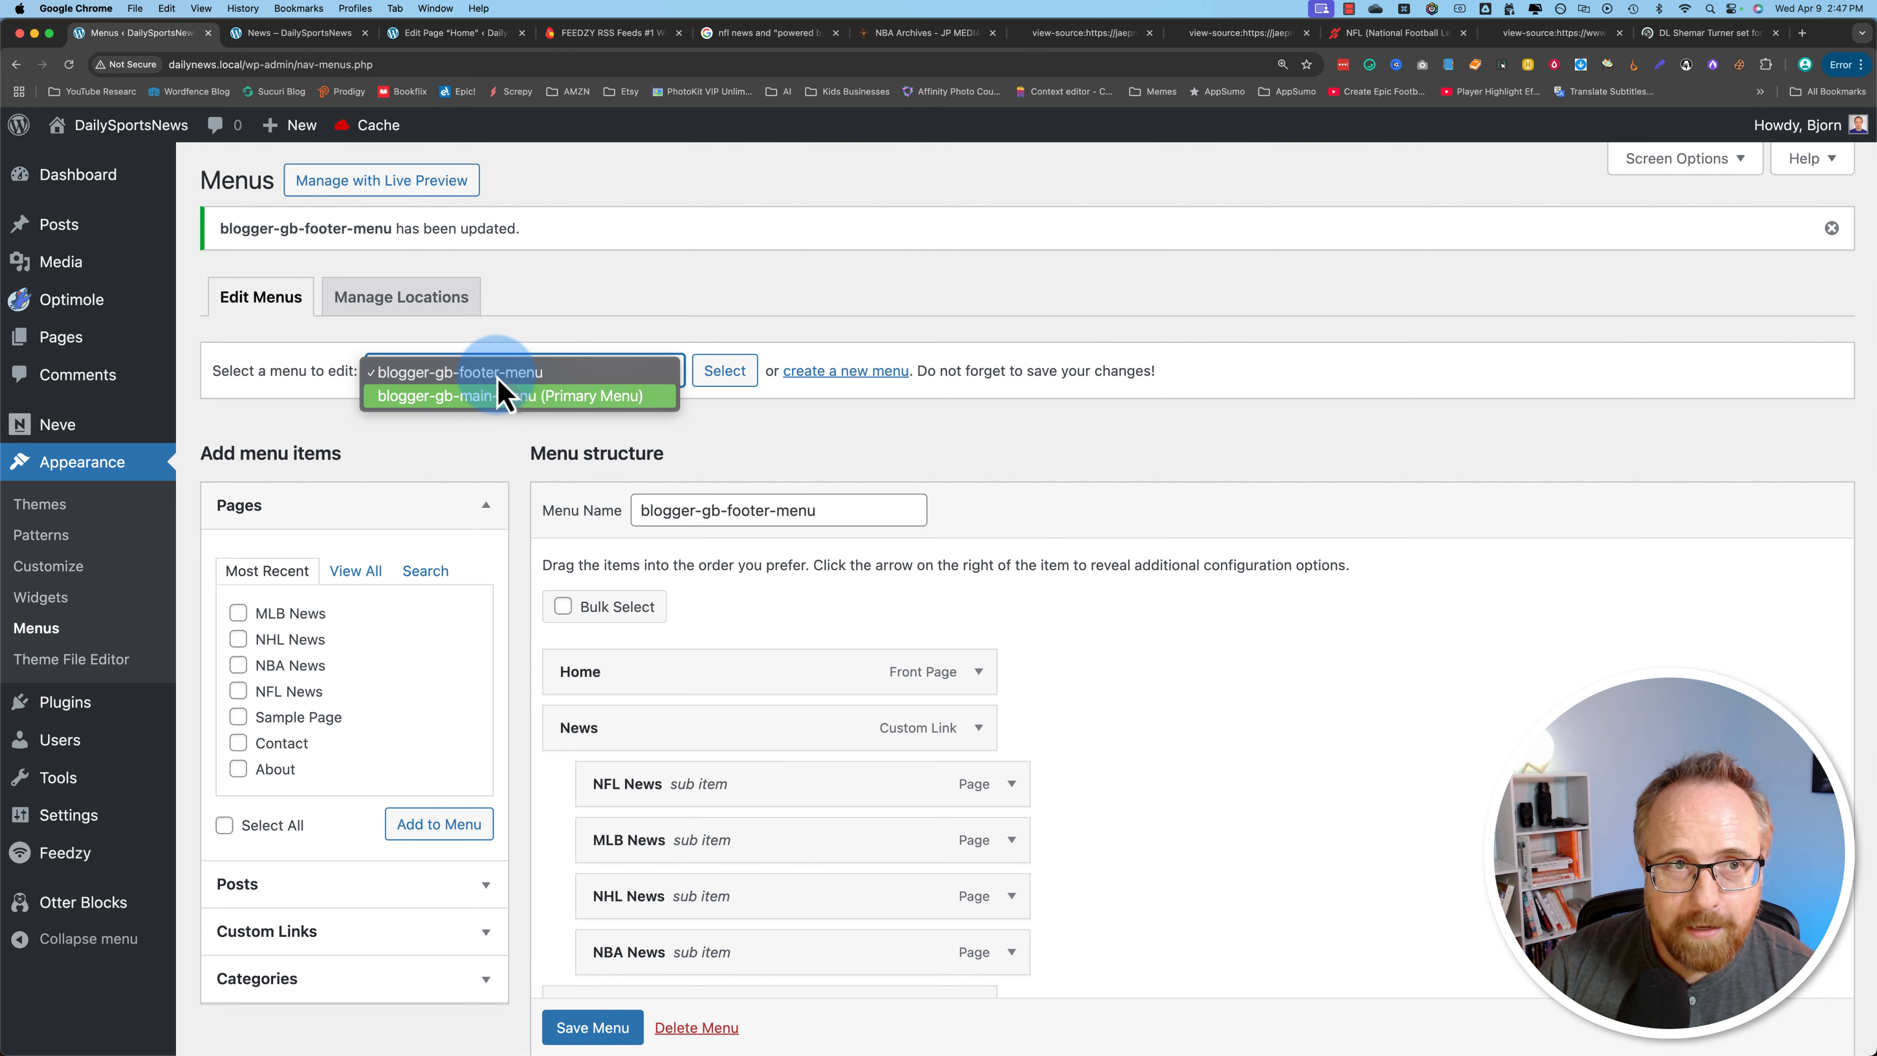
click(347, 33)
click(322, 33)
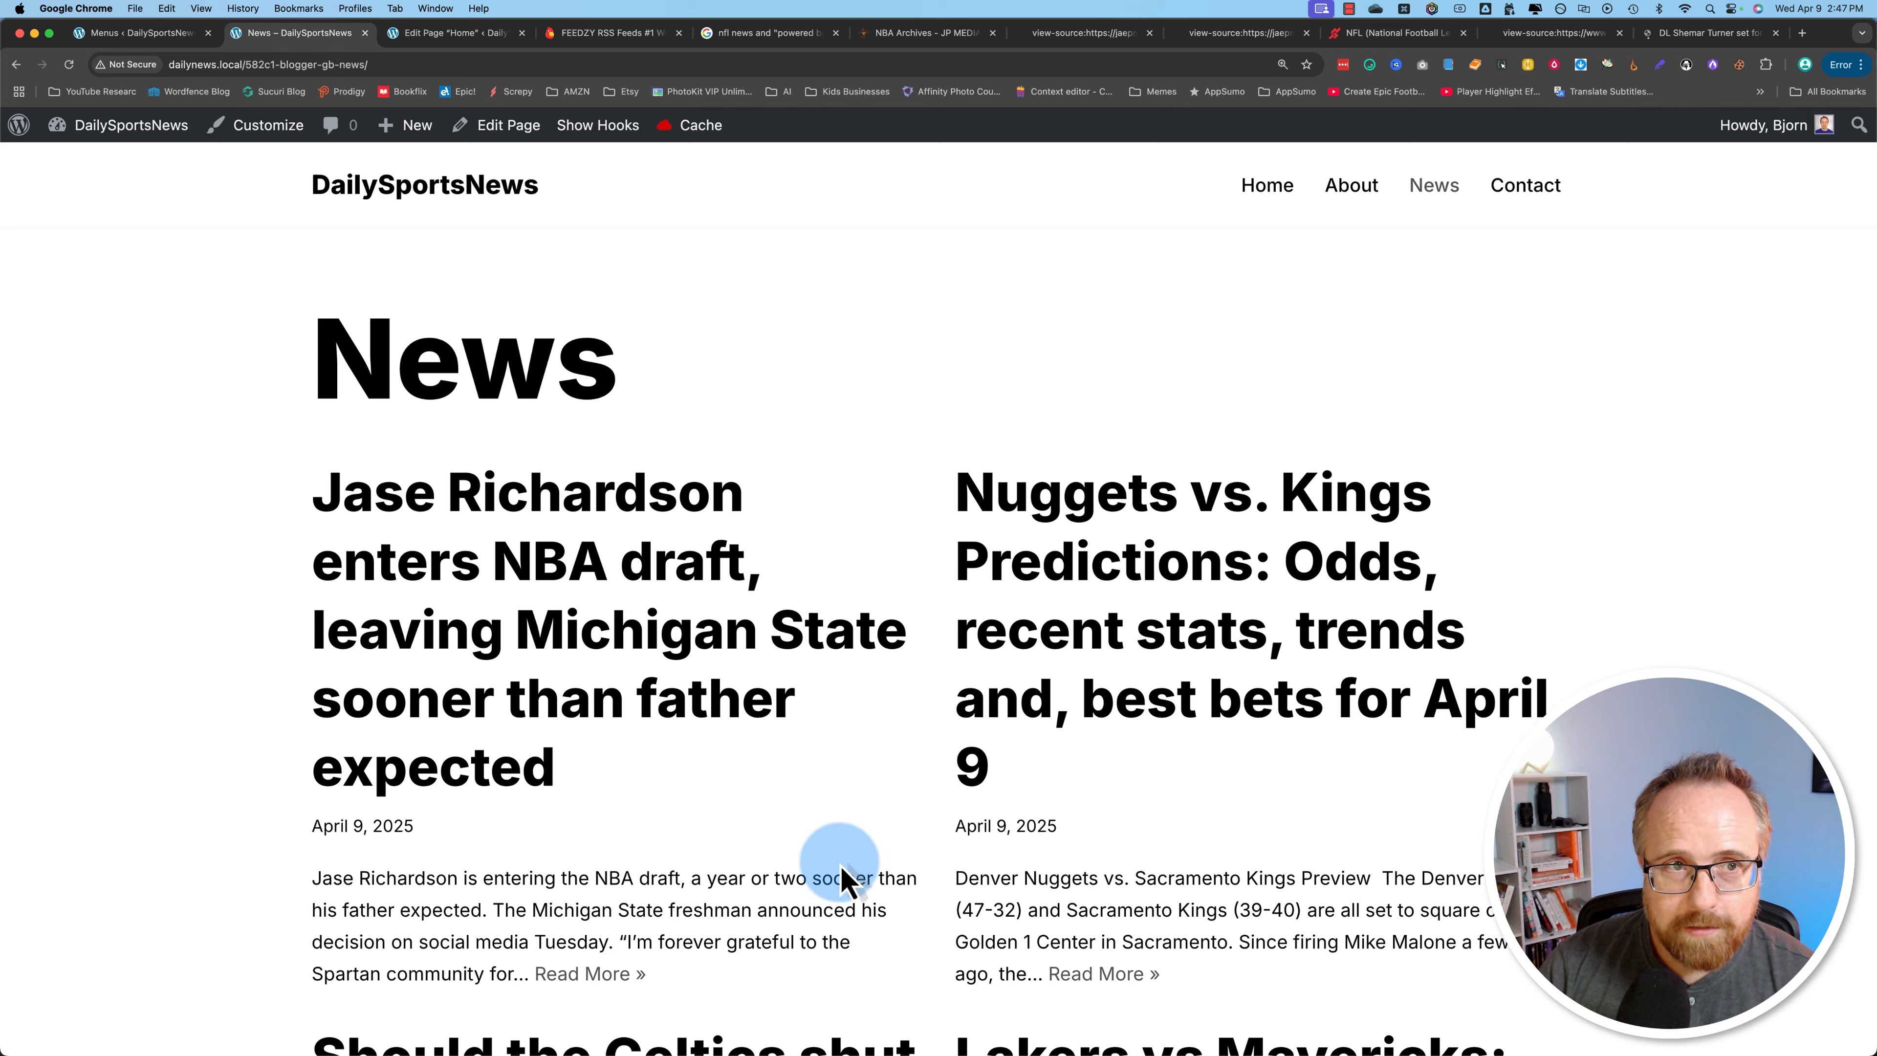
scroll(846, 879, down, 20)
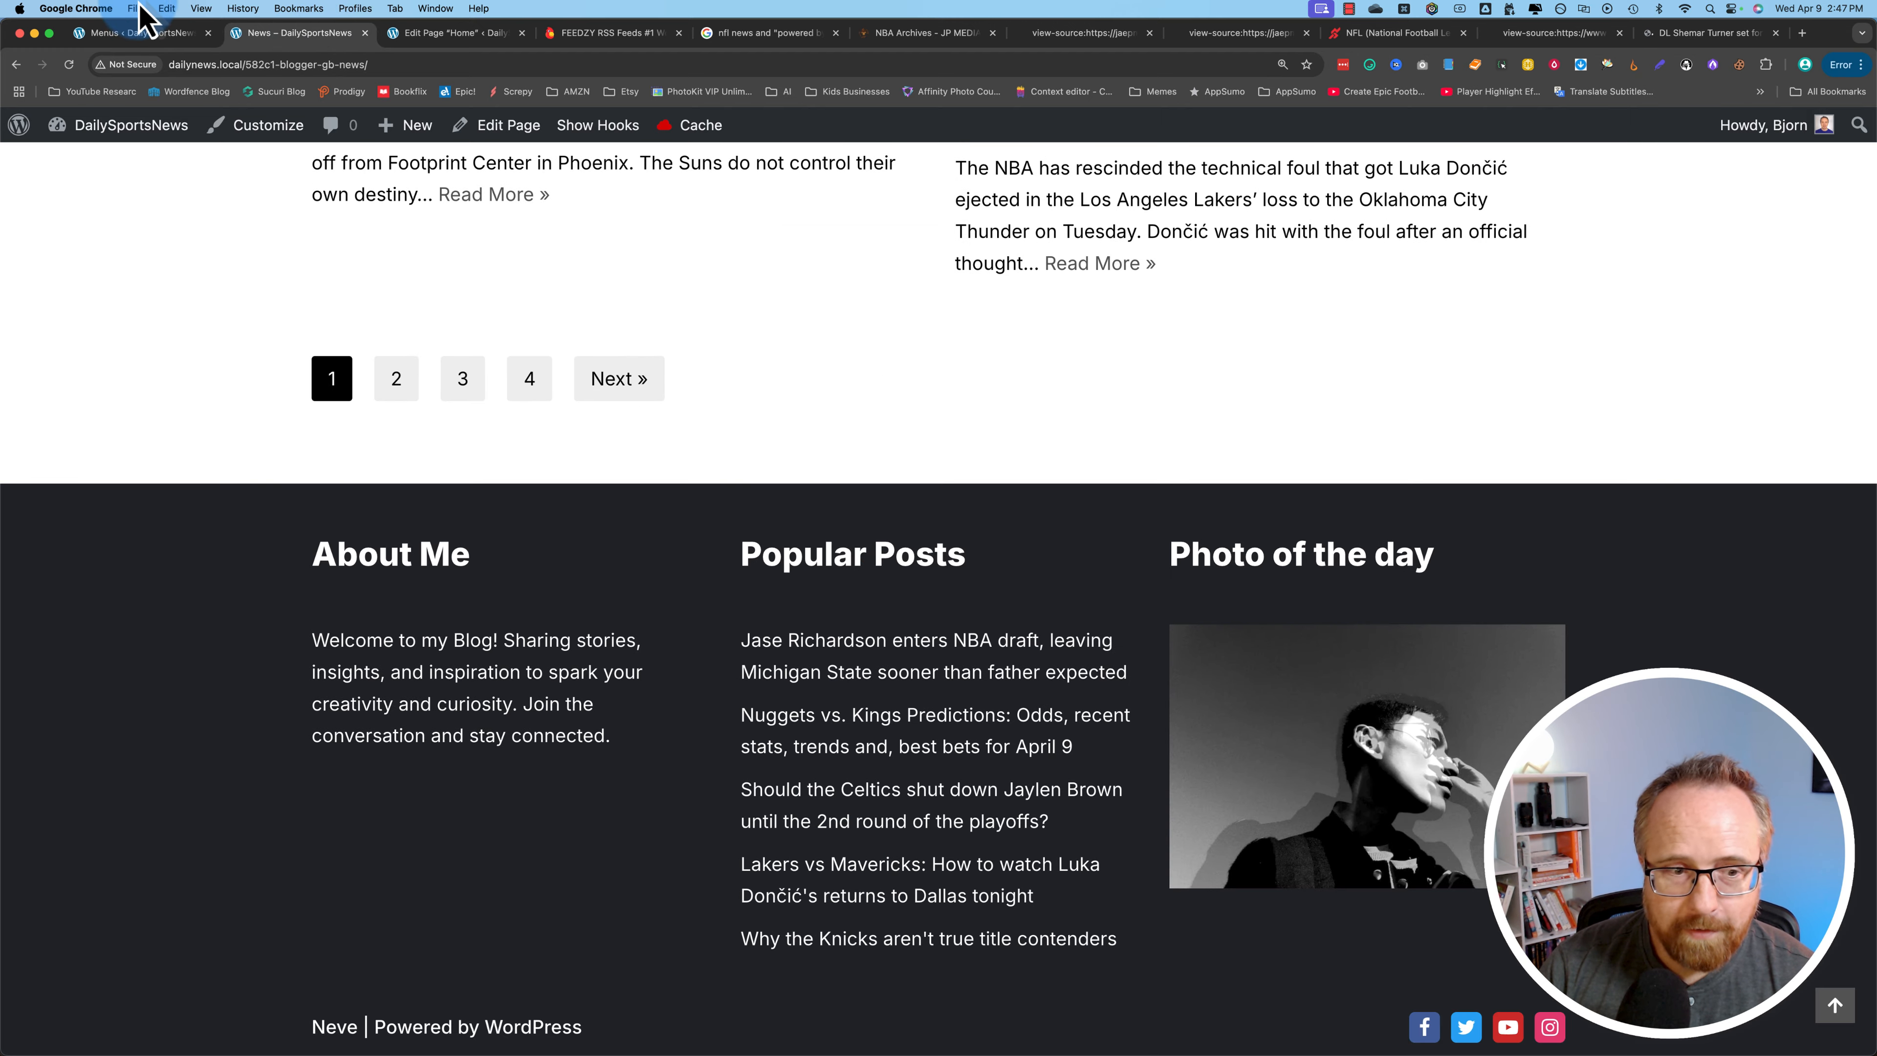
Switch to editing blogger-gb-main-menu (Primary Menu) and remove its News posts-page item.
click(130, 34)
click(594, 372)
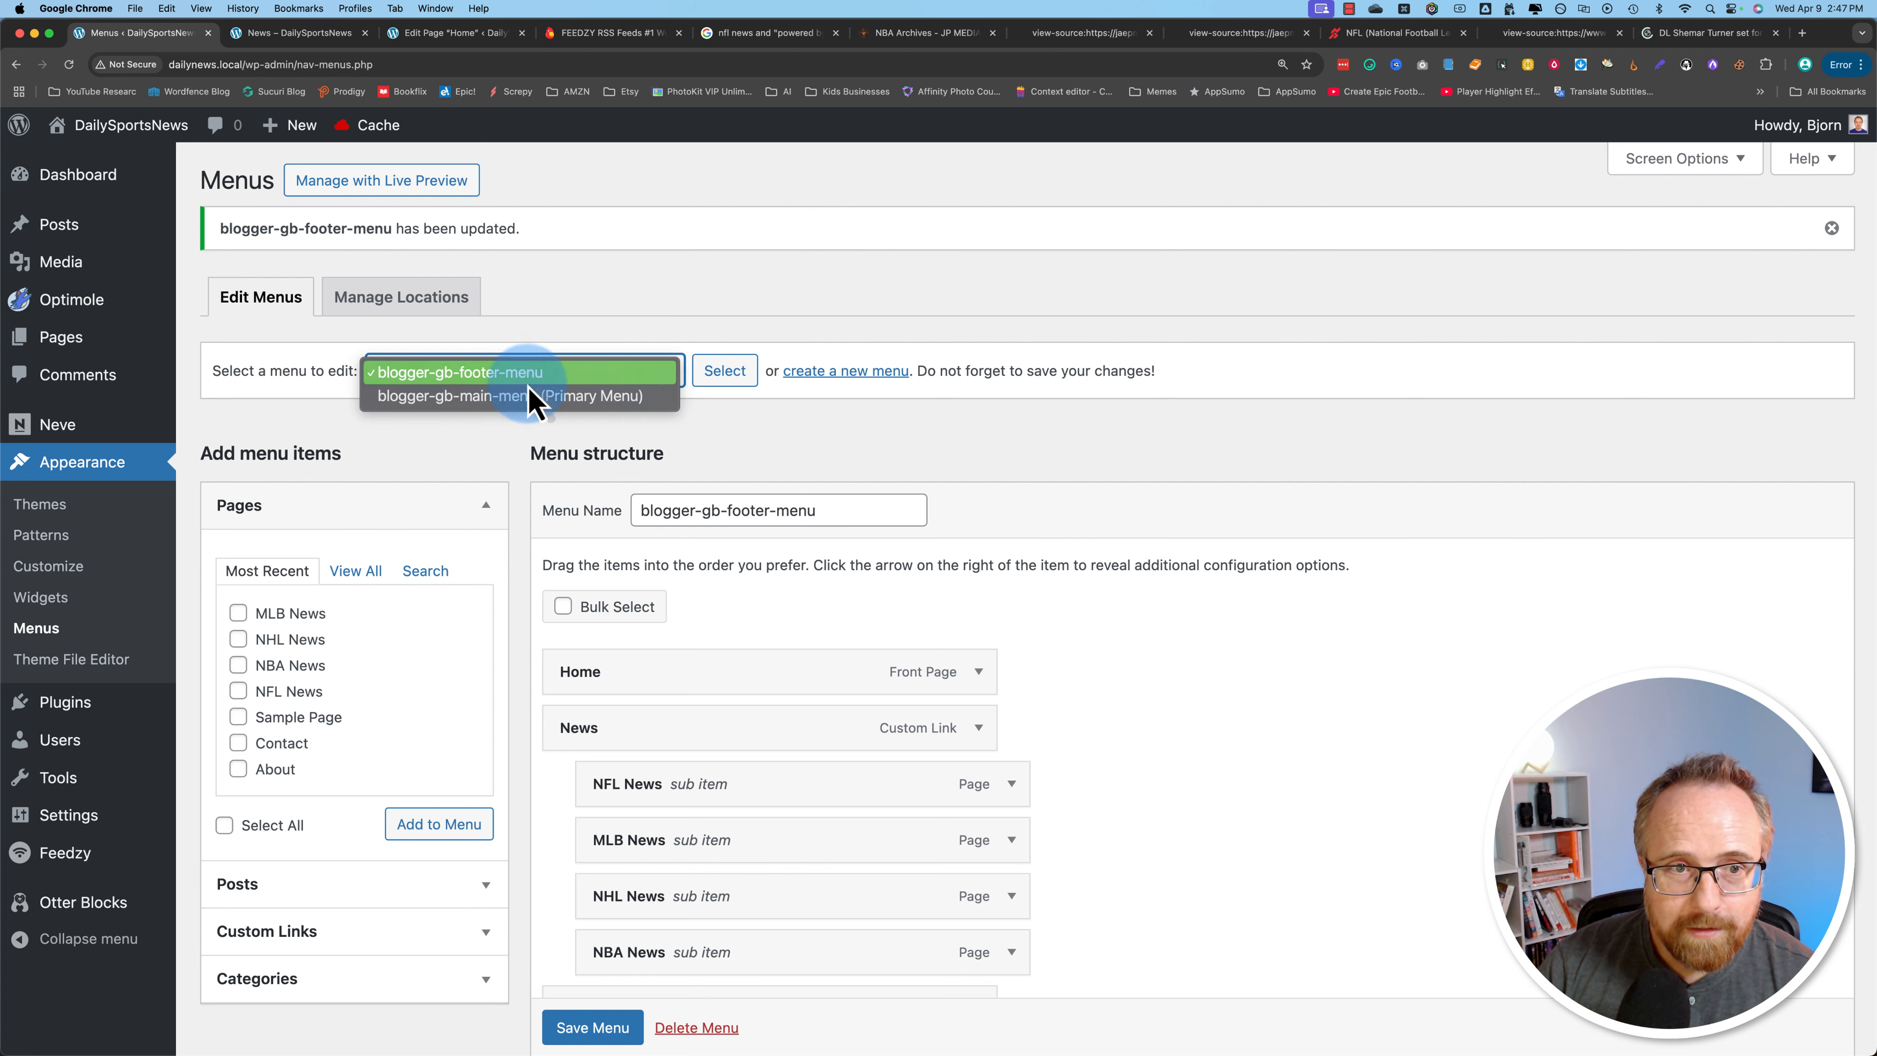
click(495, 369)
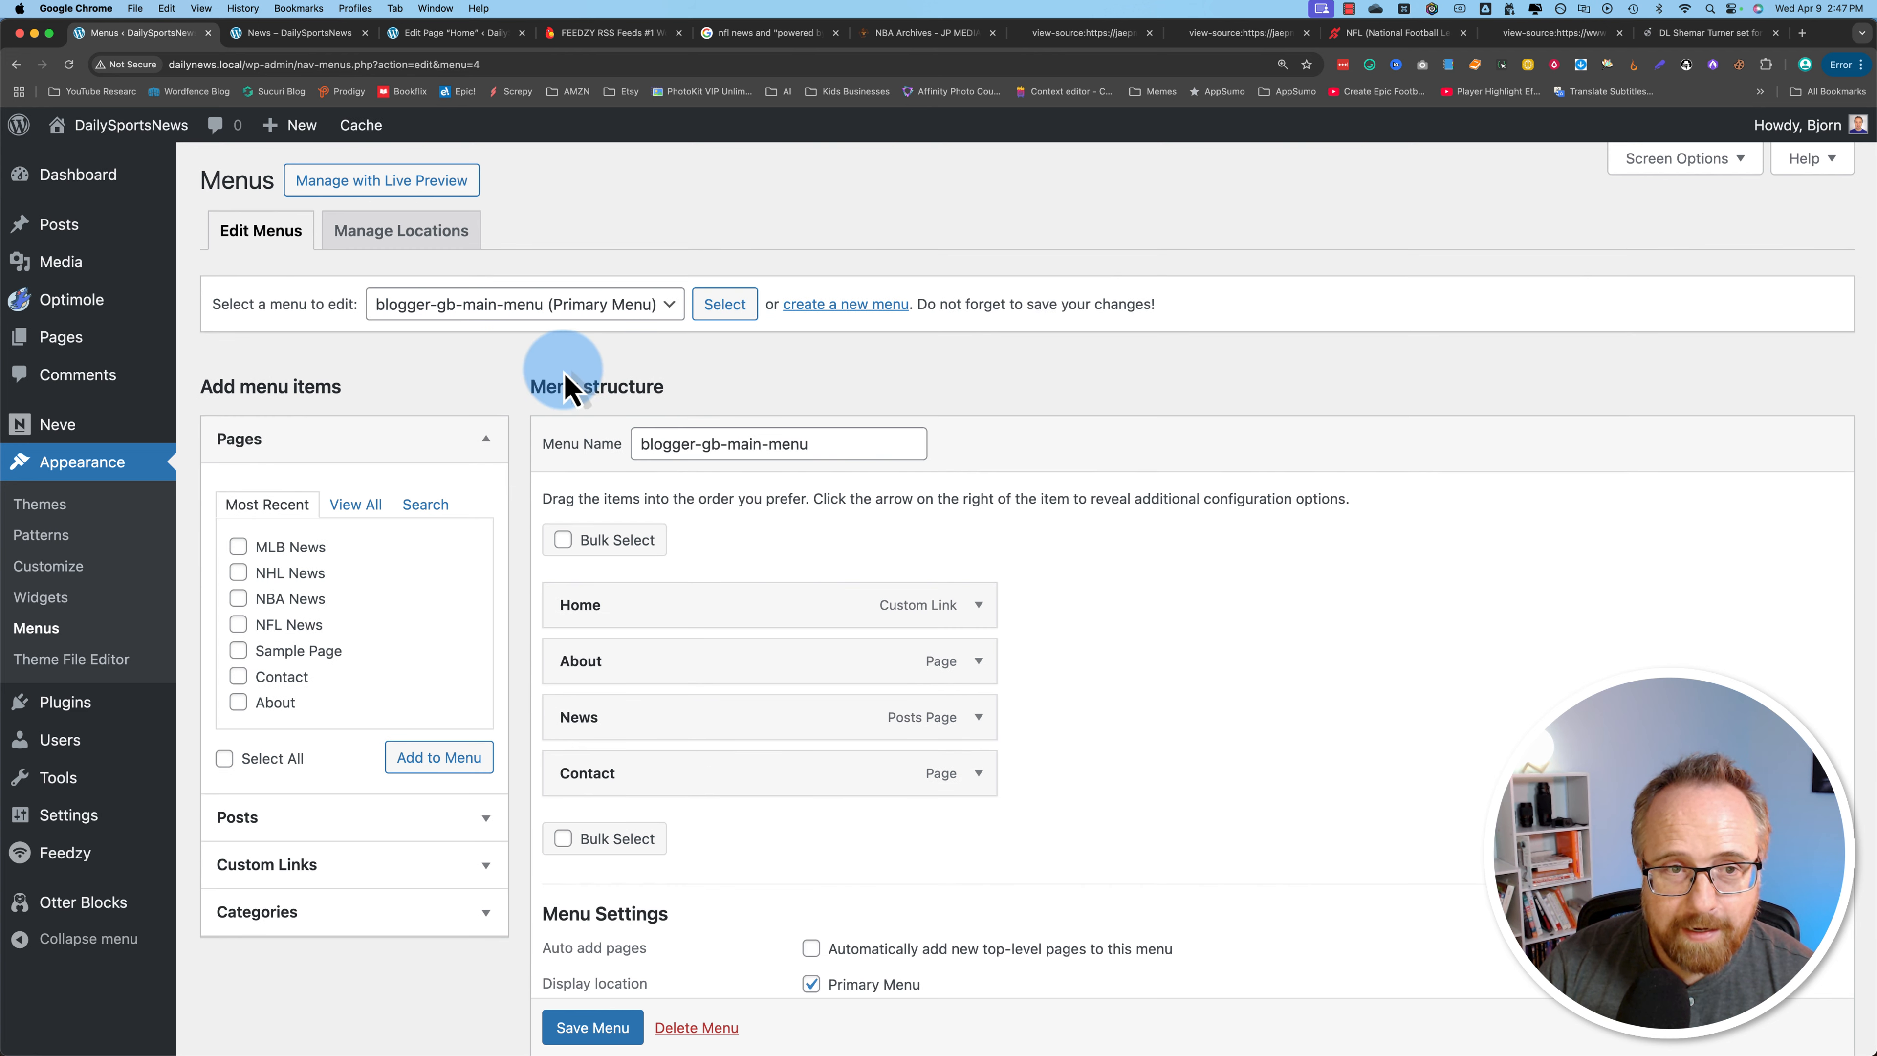
scroll(745, 539, down, 4)
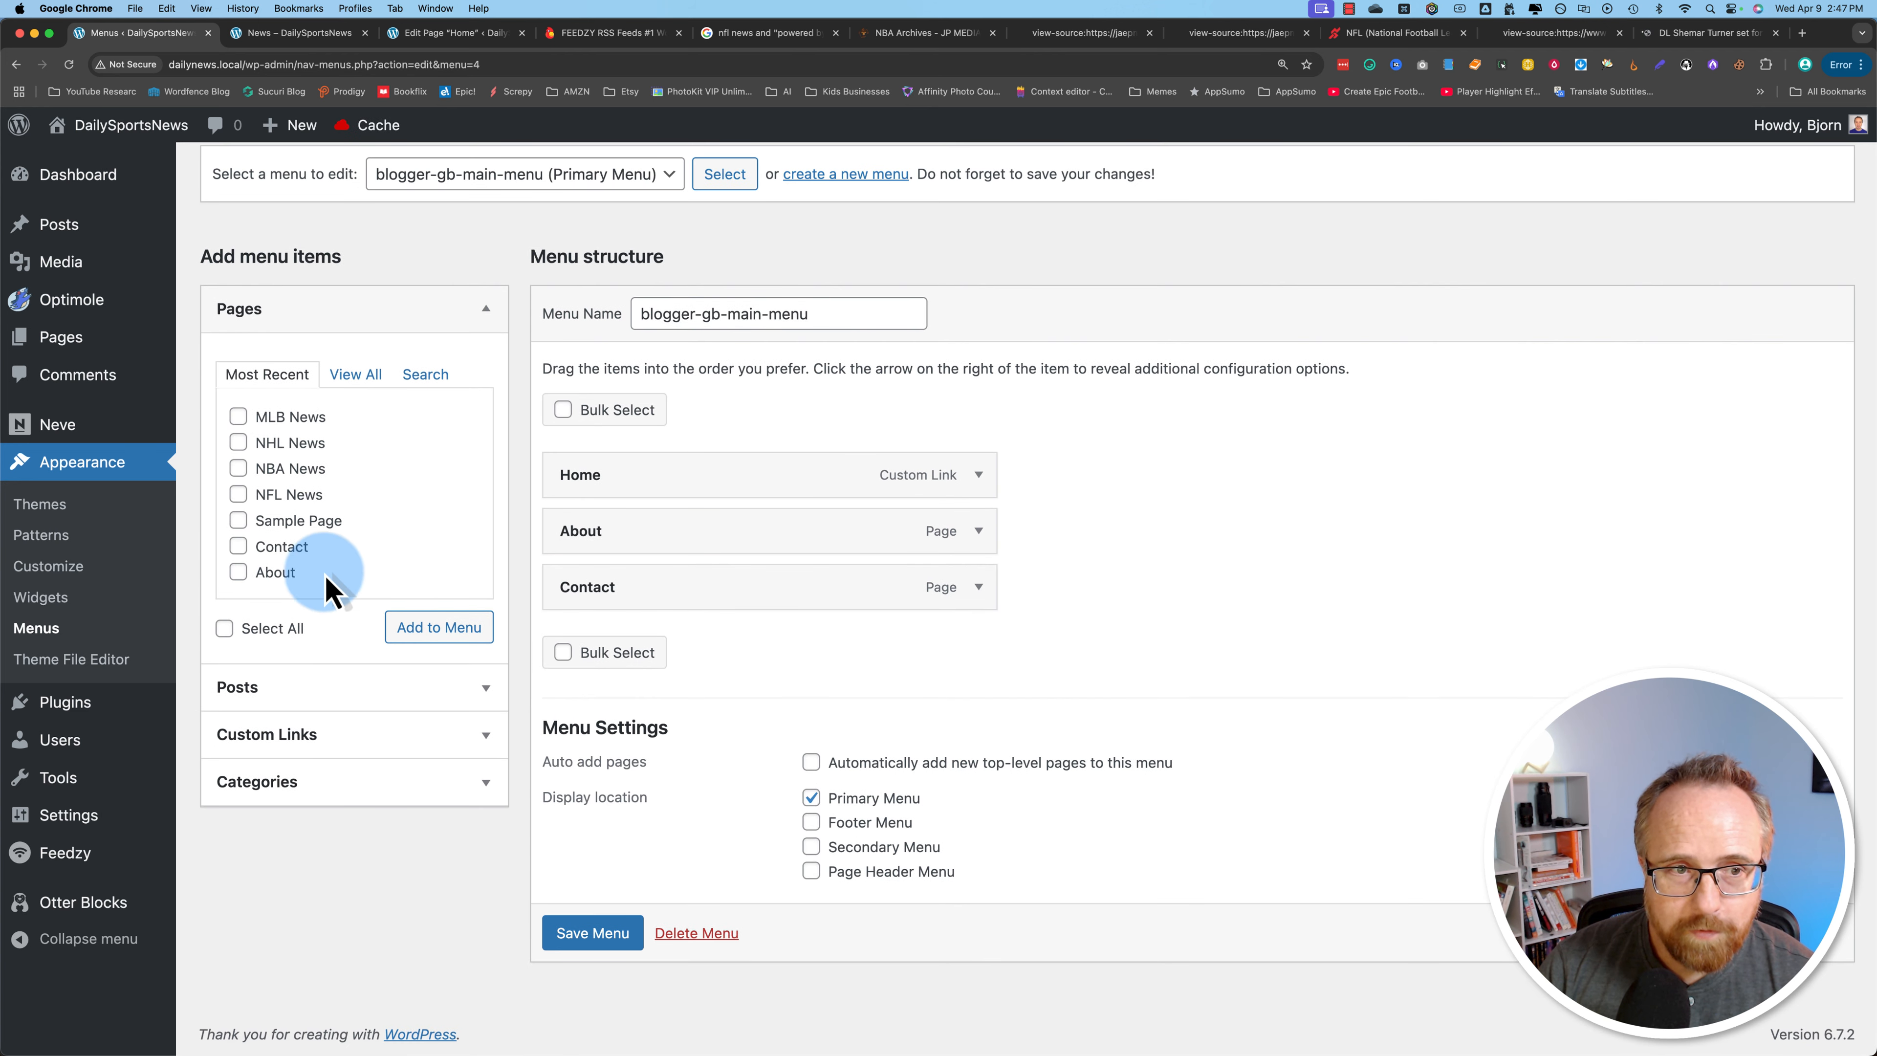
Add a custom link with URL # and link text News to blogger-gb-main-menu.
click(279, 726)
click(301, 476)
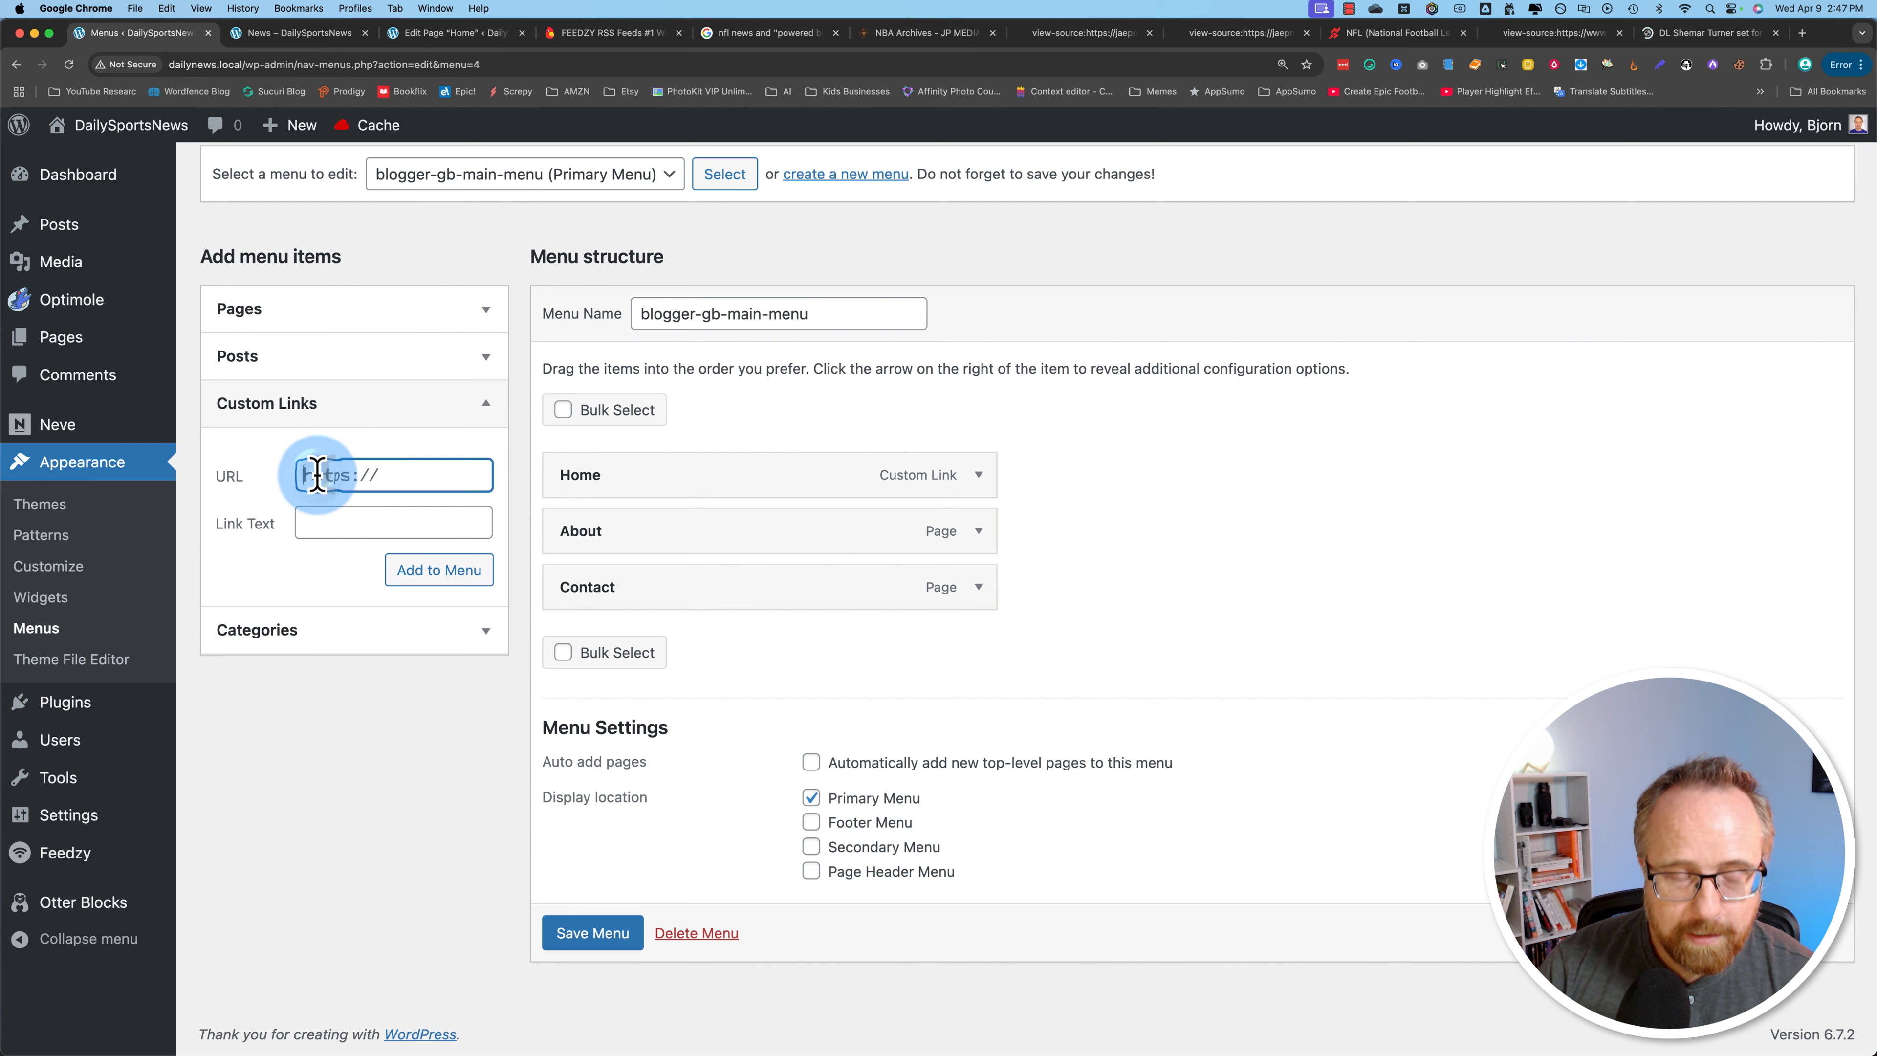
text(#)
click(335, 519)
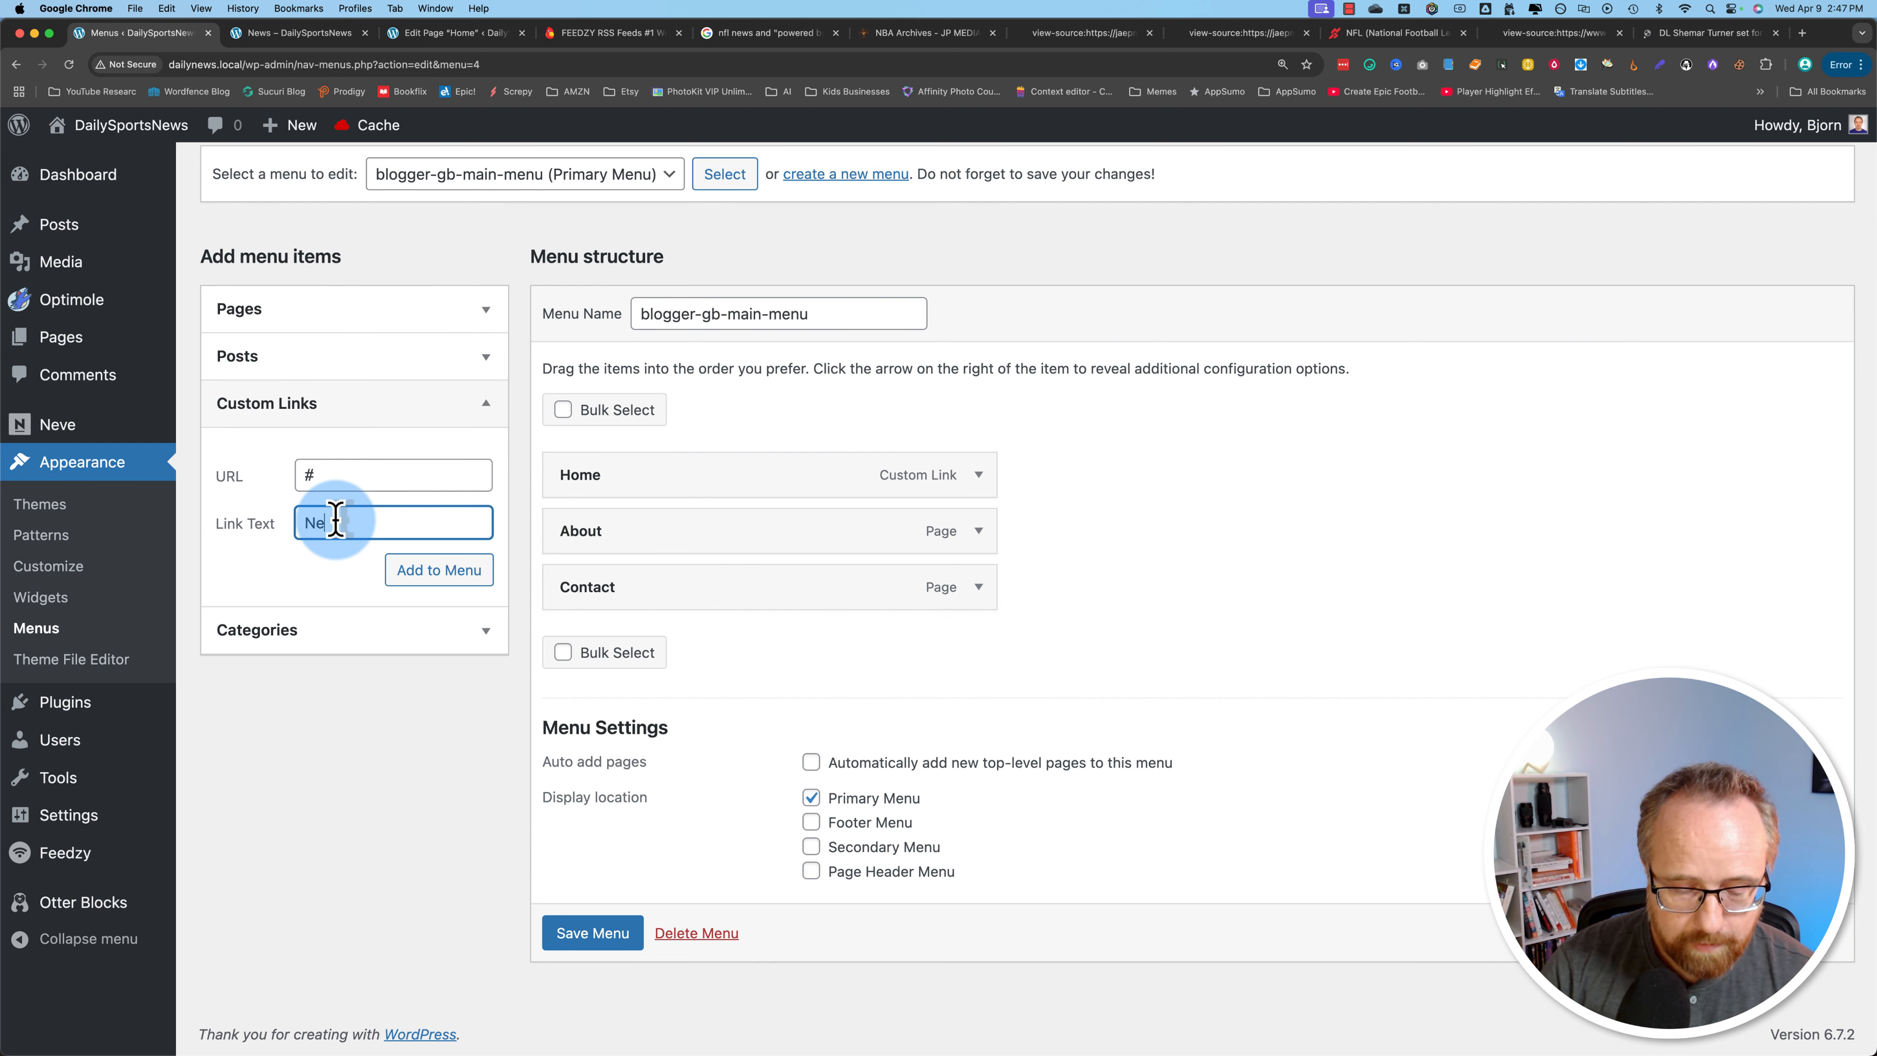
text(News)
click(438, 570)
Add the MLB News, NHL News, NBA News and NFL News pages to blogger-gb-main-menu.
click(280, 318)
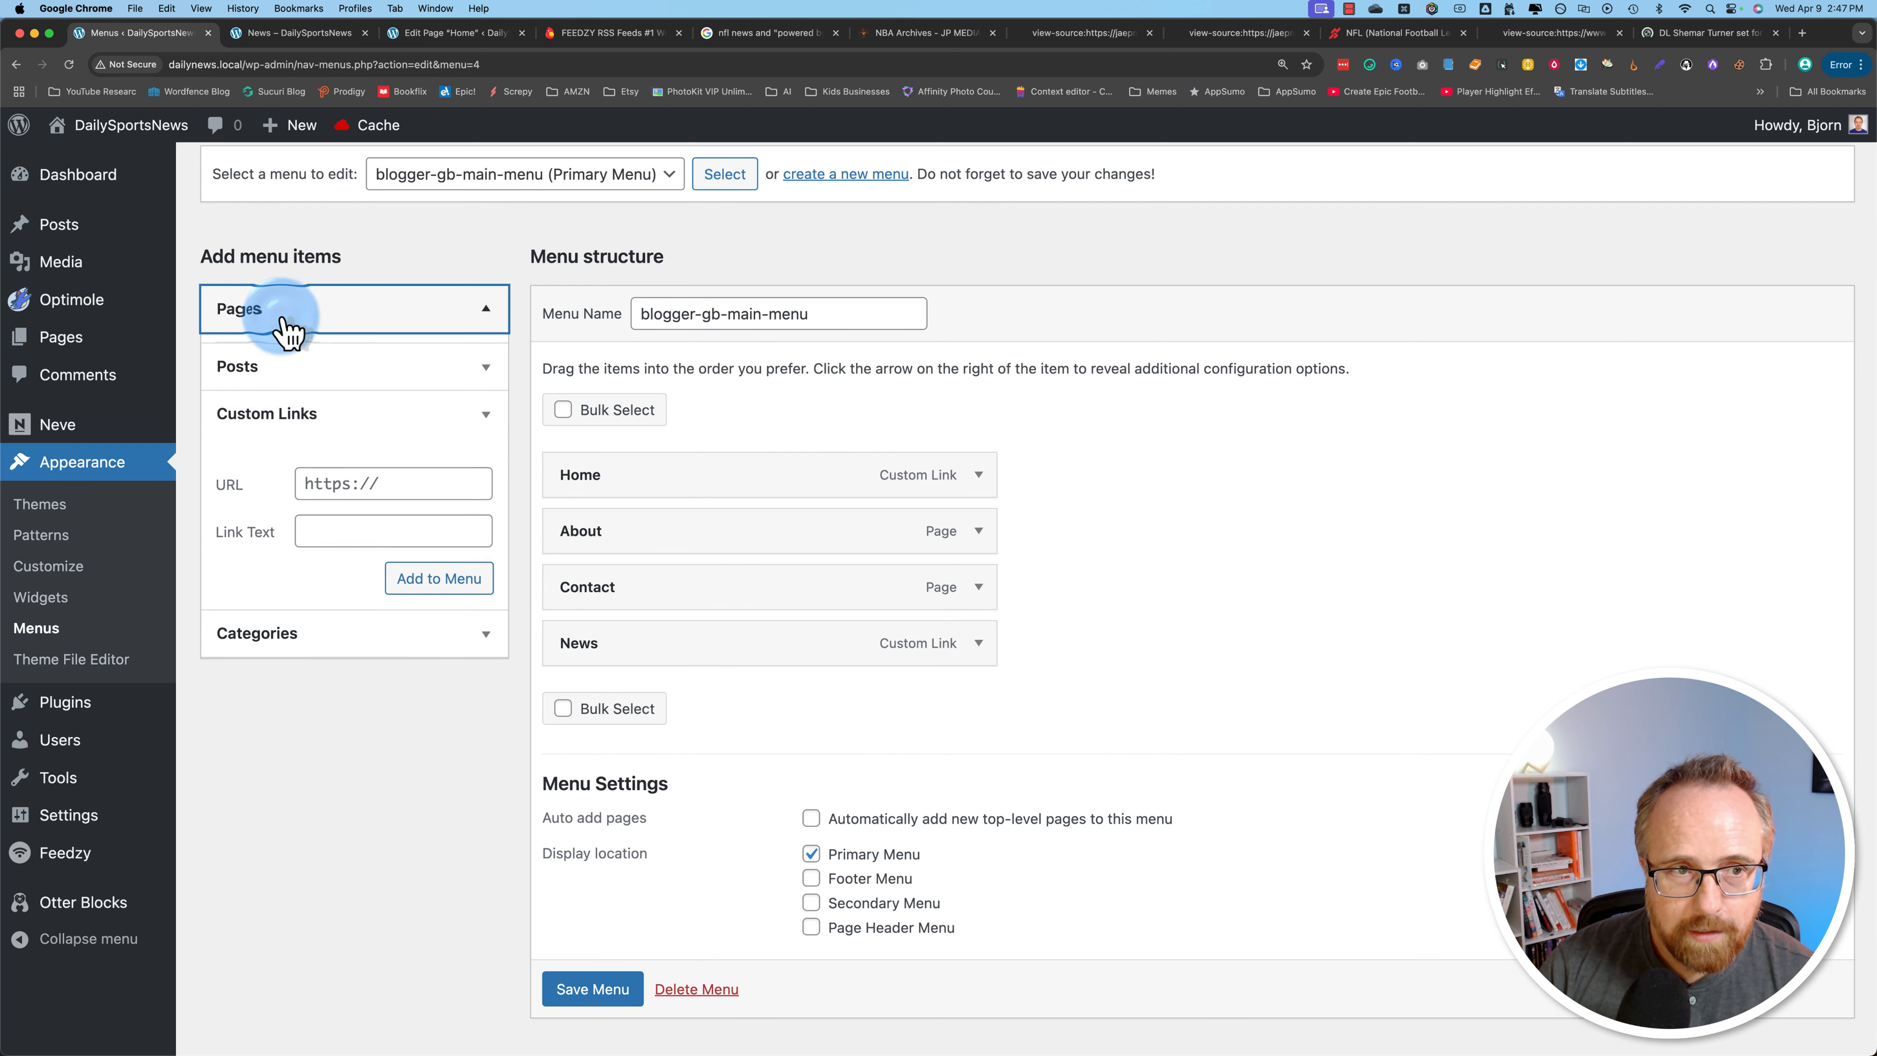
click(250, 418)
click(246, 444)
click(243, 470)
click(247, 493)
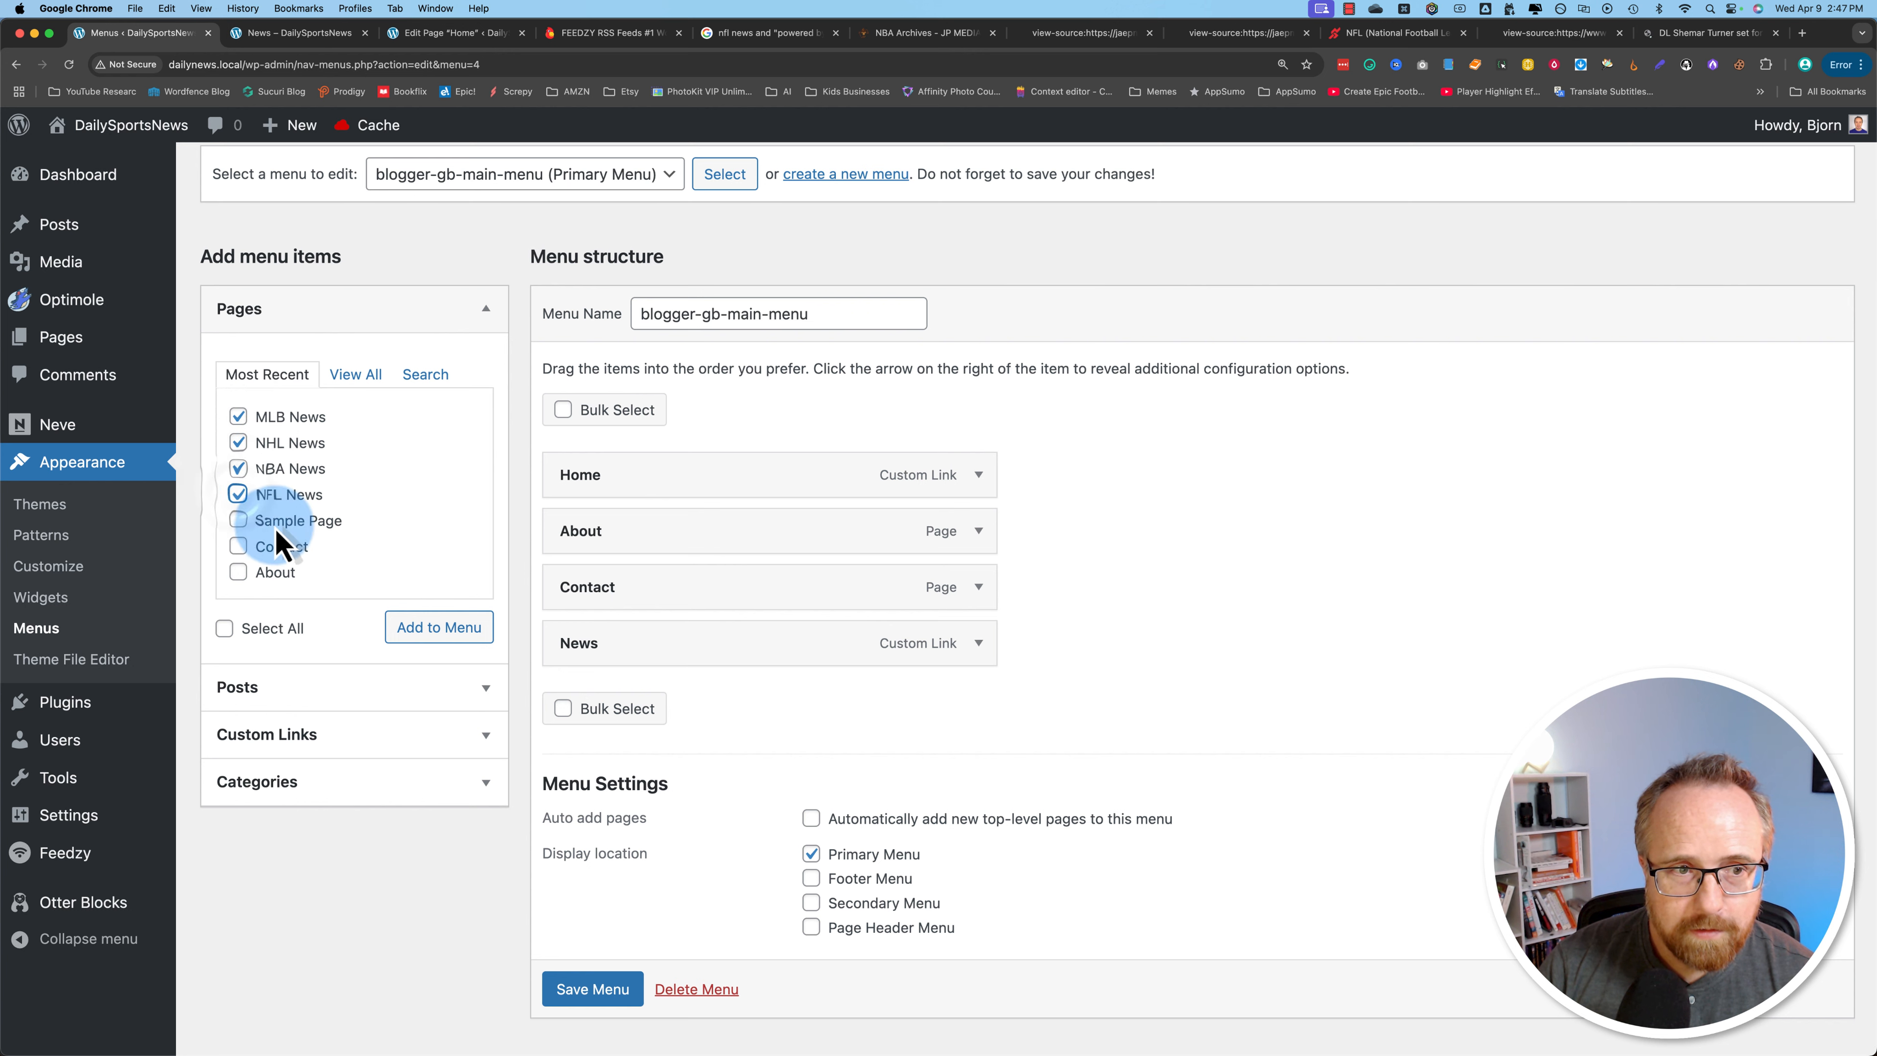
click(428, 629)
Nest MLB News, NHL News, NBA News and NFL News under News, place the group below Home, and save blogger-gb-main-menu.
drag(628, 696, 669, 811)
drag(628, 867, 661, 869)
drag(619, 645, 623, 540)
scroll(739, 924, down, 1)
click(602, 1031)
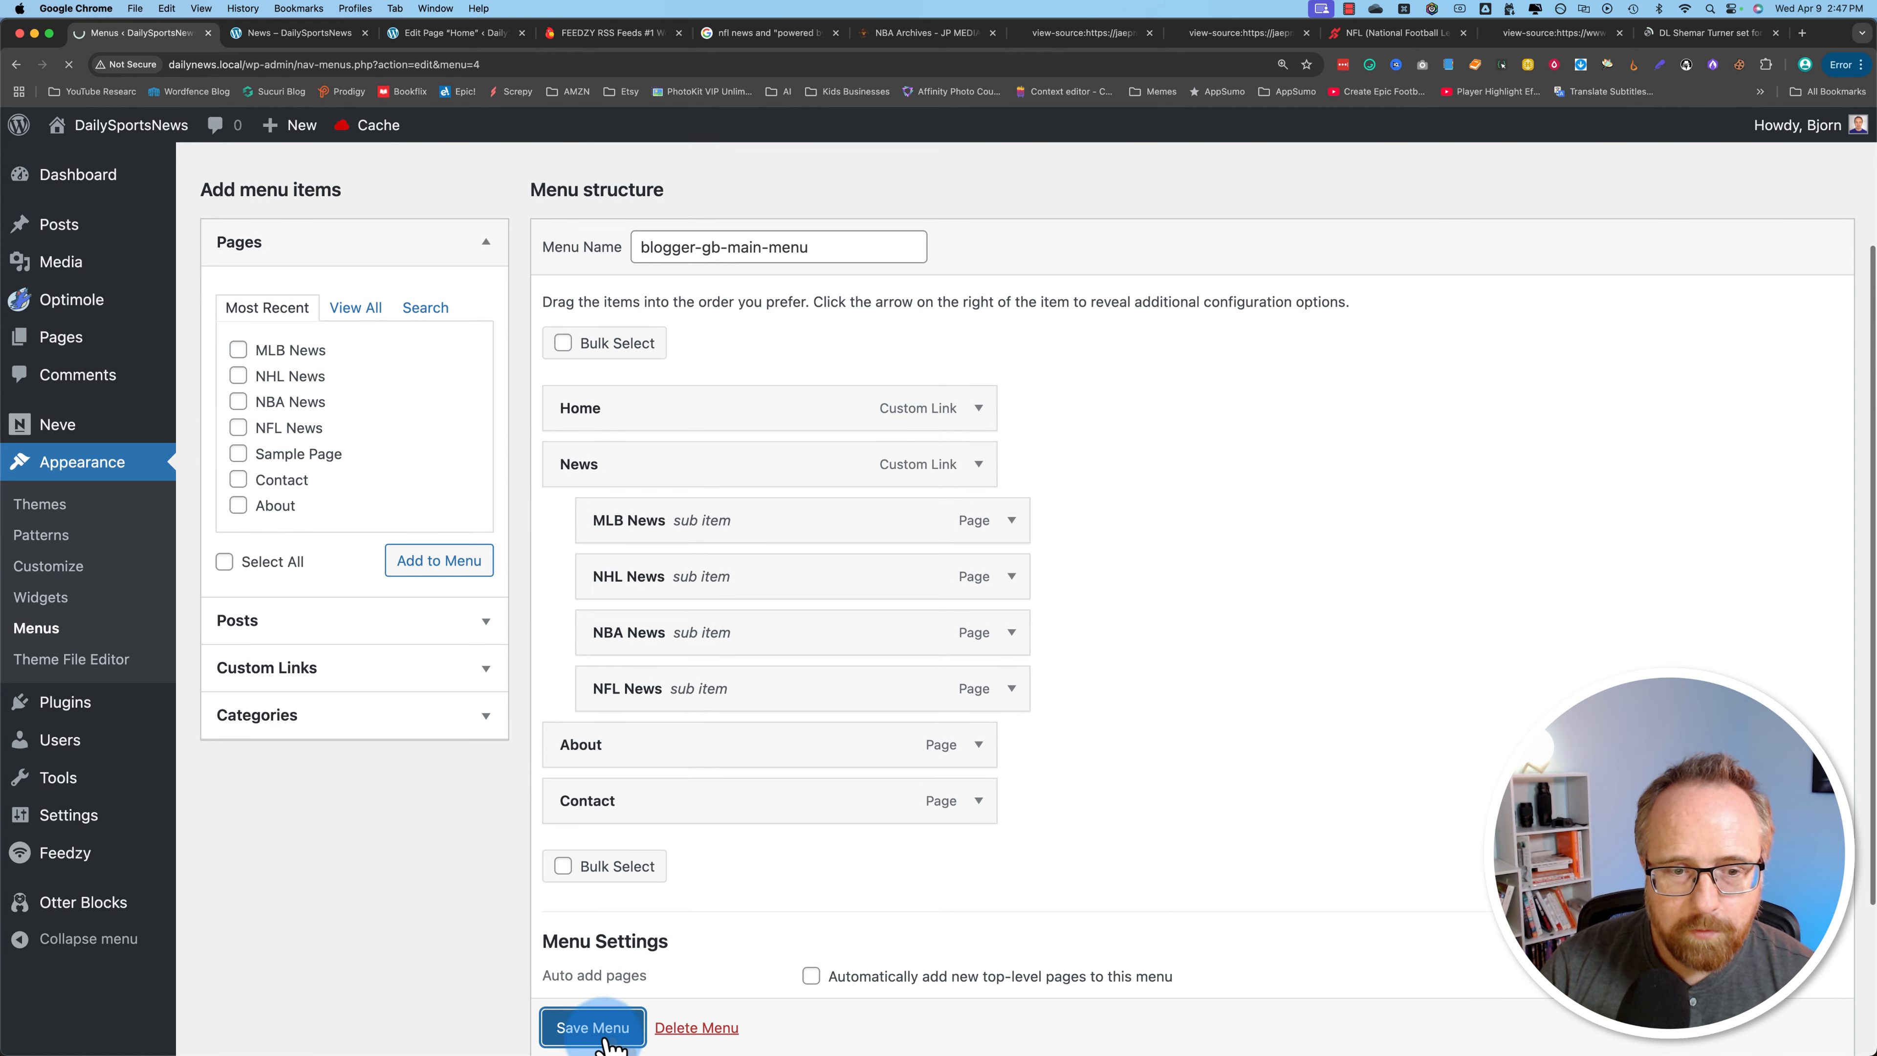
Check the live site's News submenu and view the league news pages it links to.
click(329, 34)
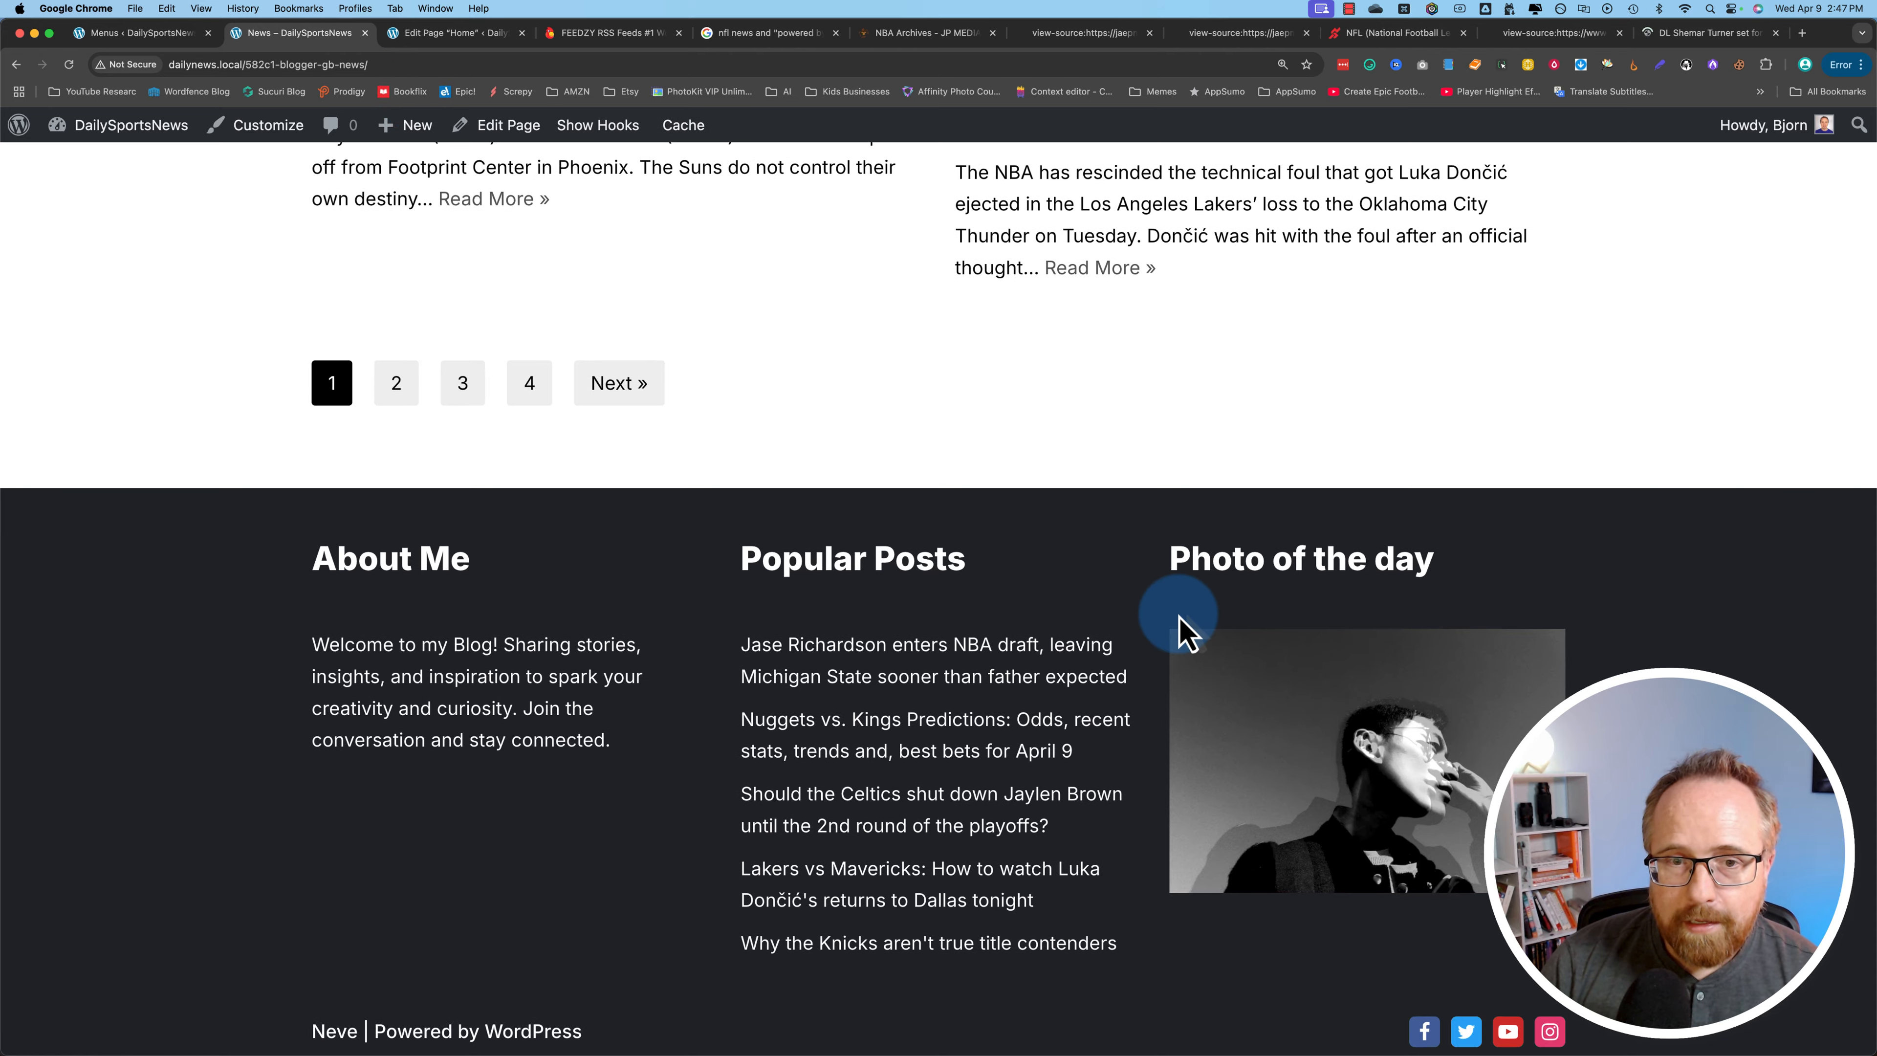
scroll(1177, 620, up, 20)
scroll(1162, 580, up, 5)
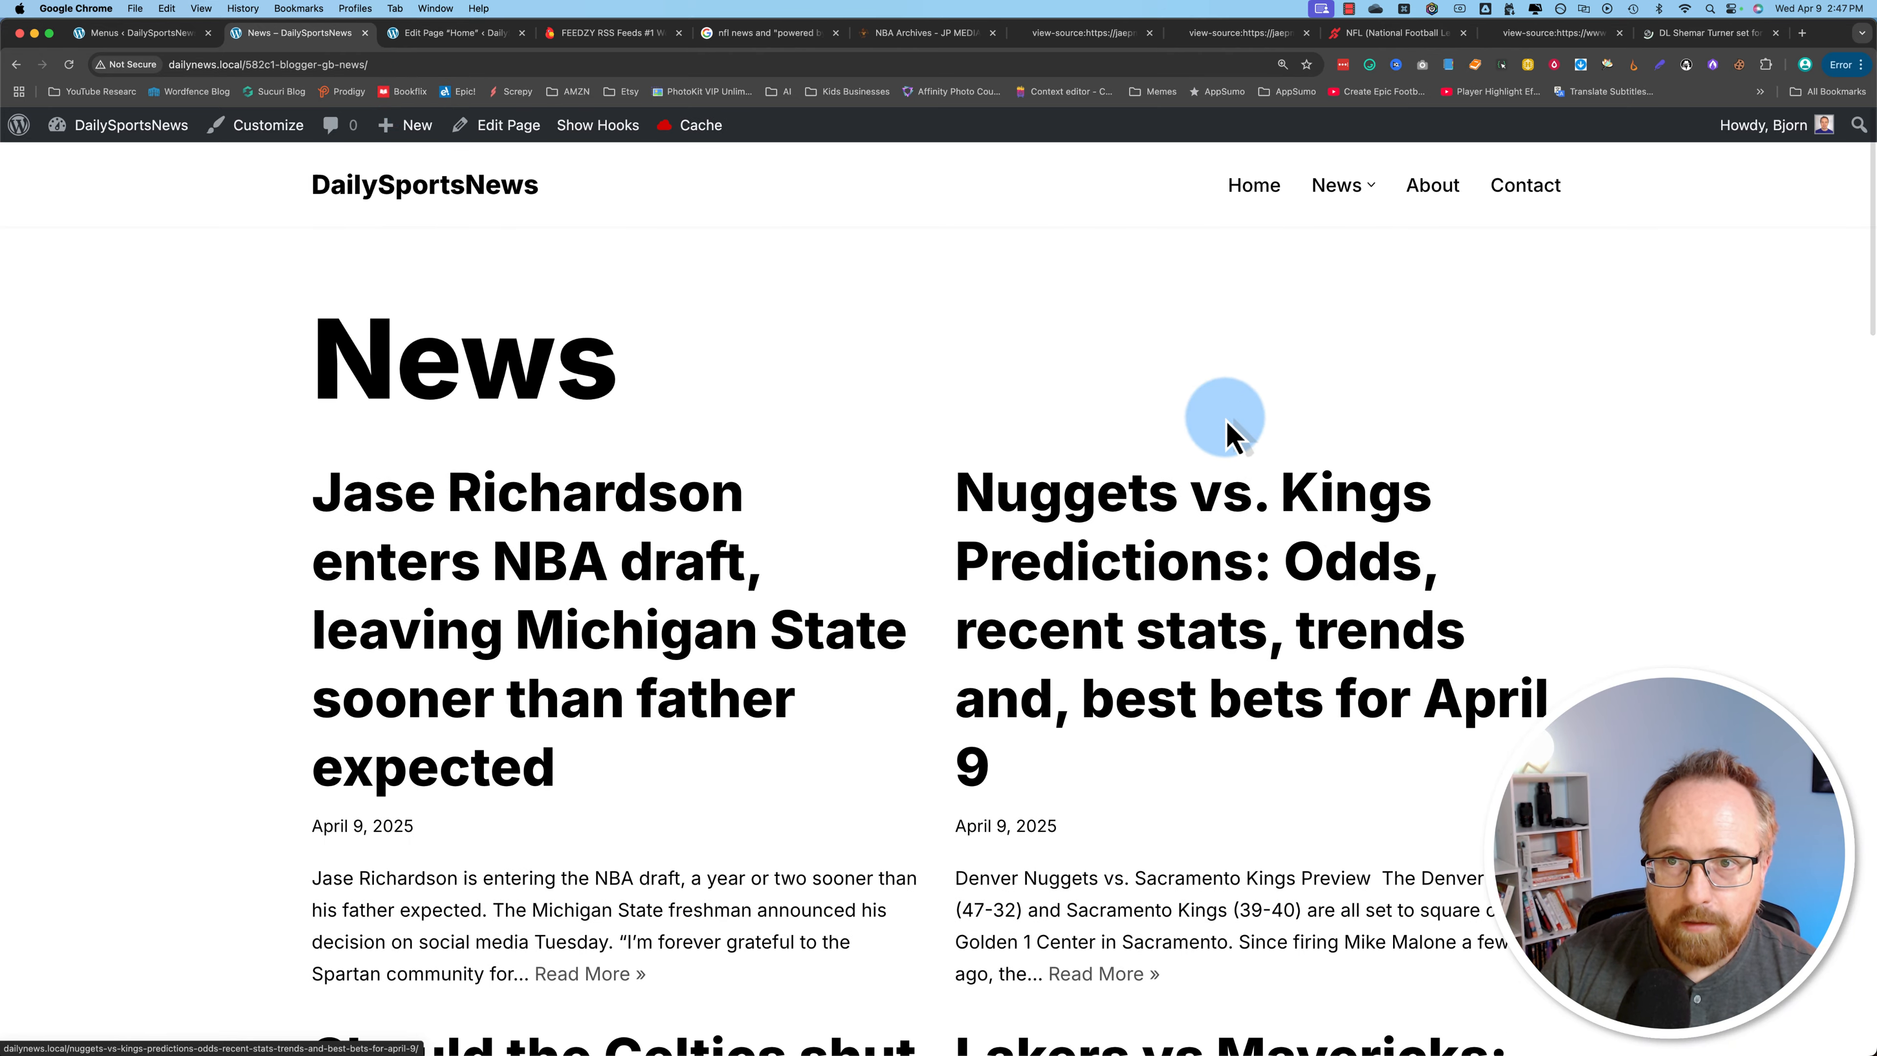
mouse_move(1367, 199)
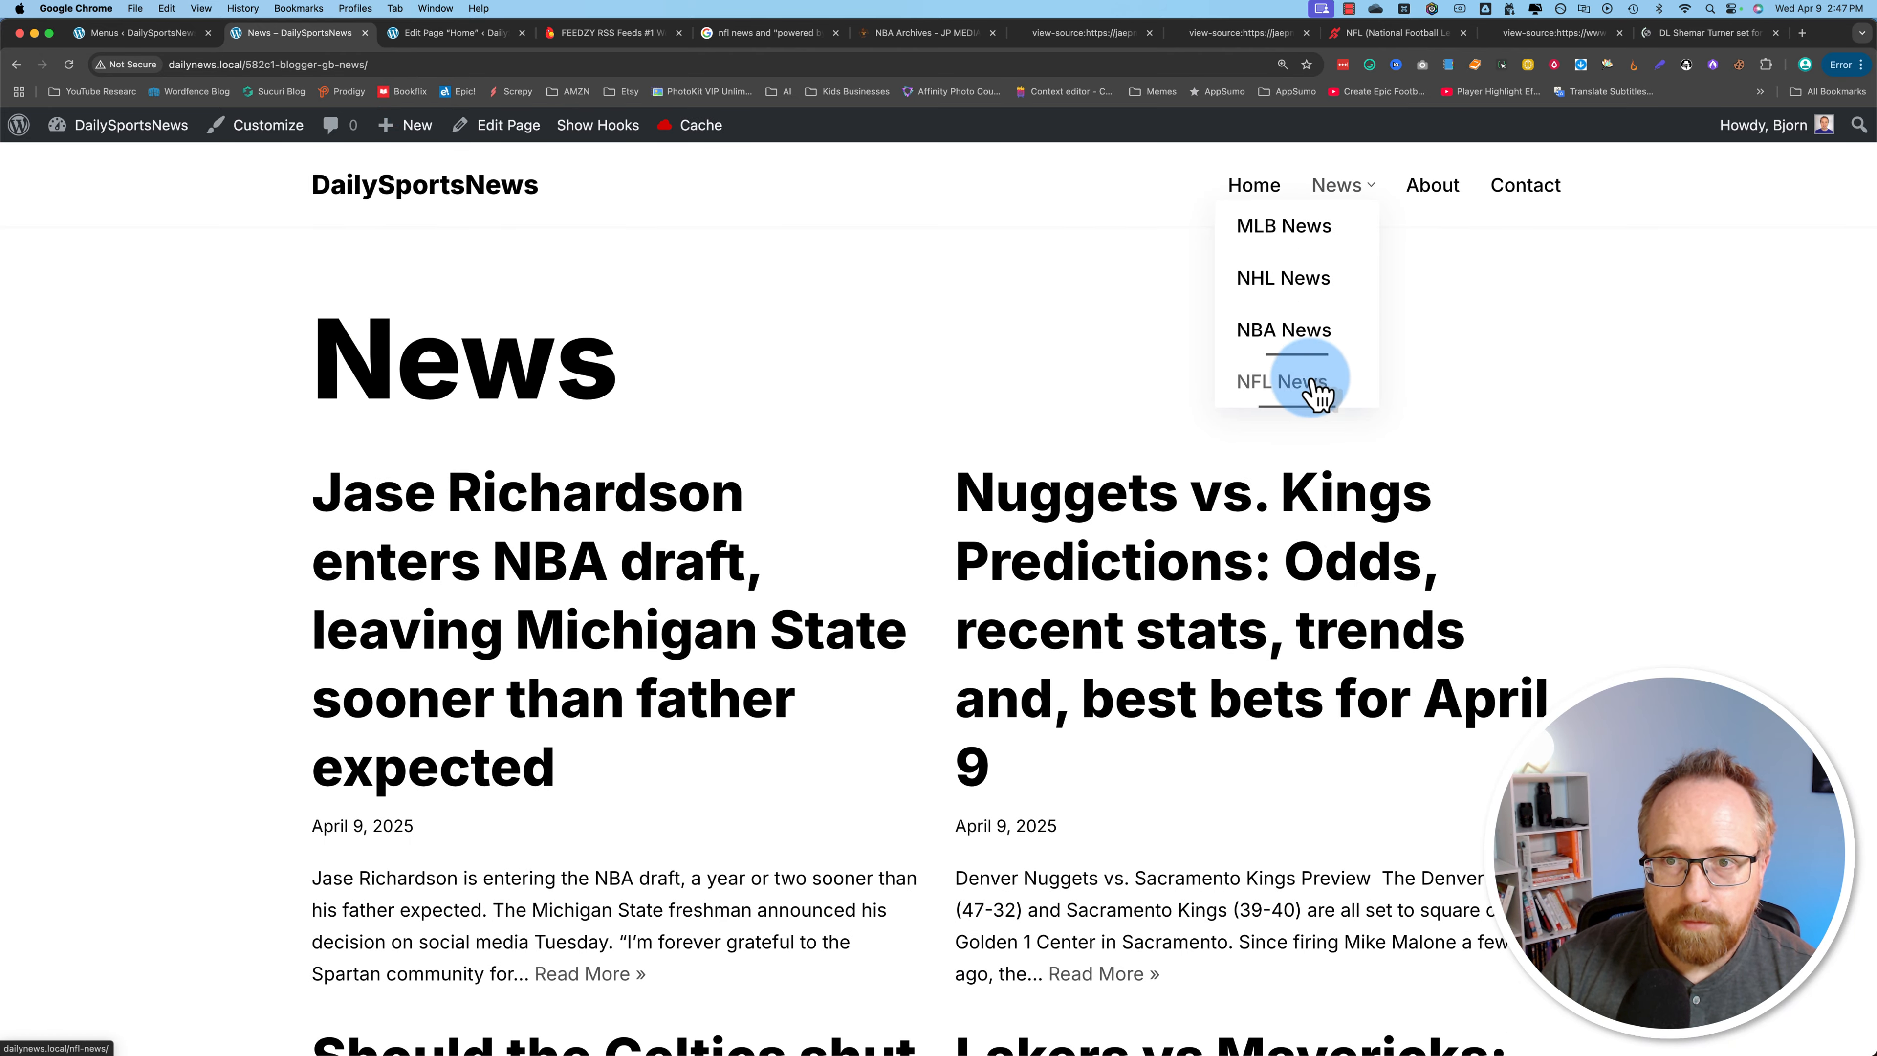
click(1300, 241)
mouse_move(1332, 188)
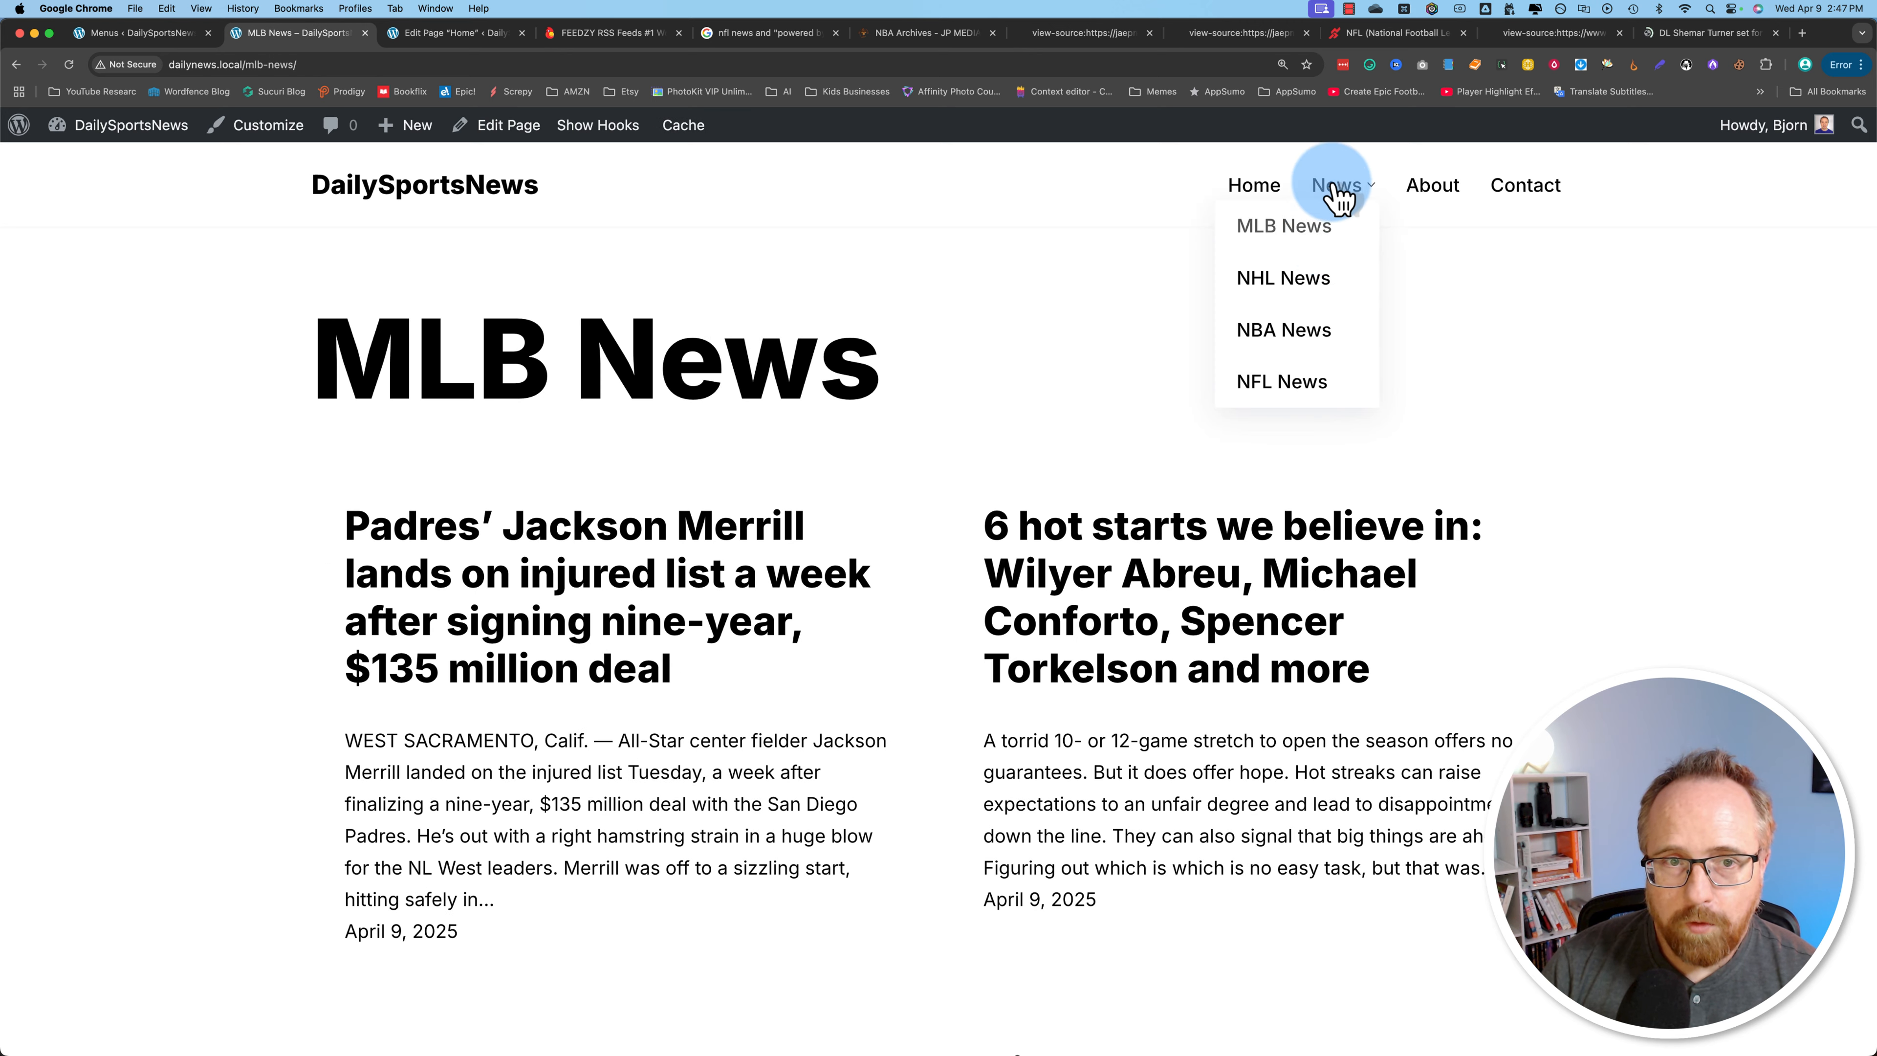
click(1322, 292)
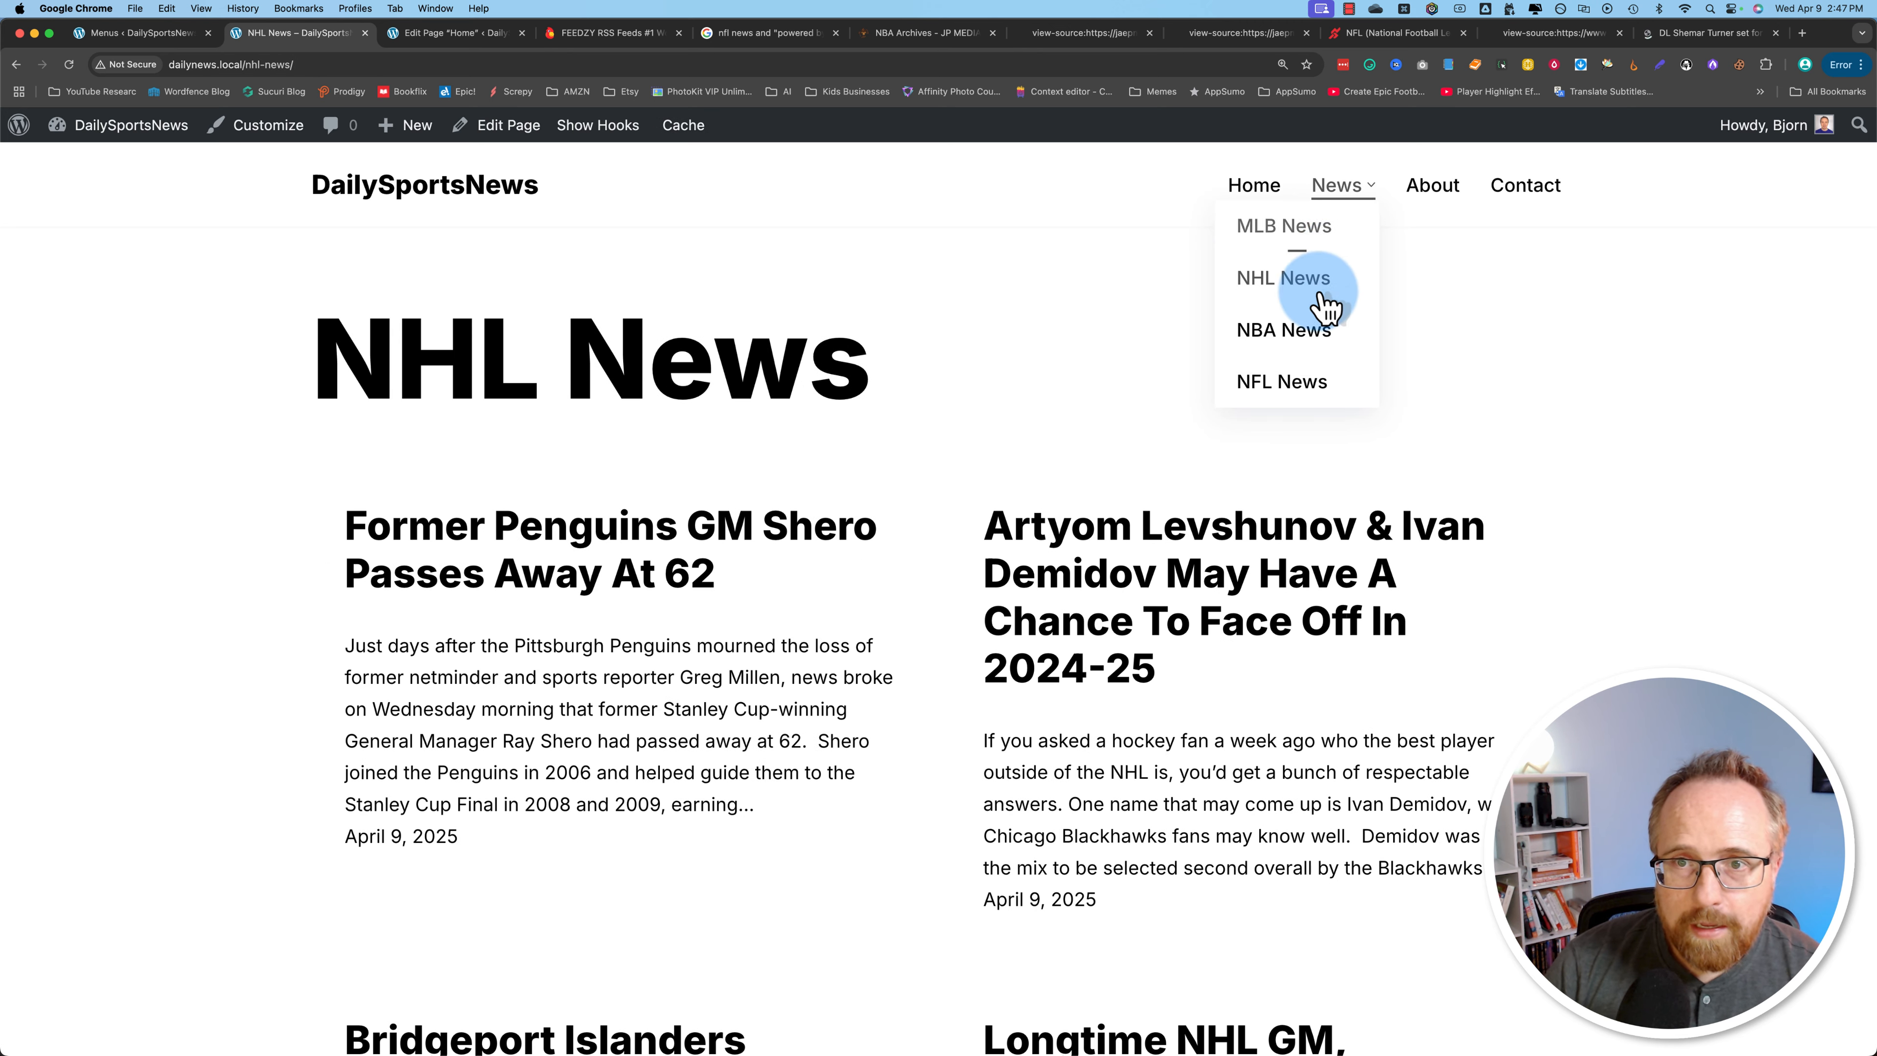
click(1312, 346)
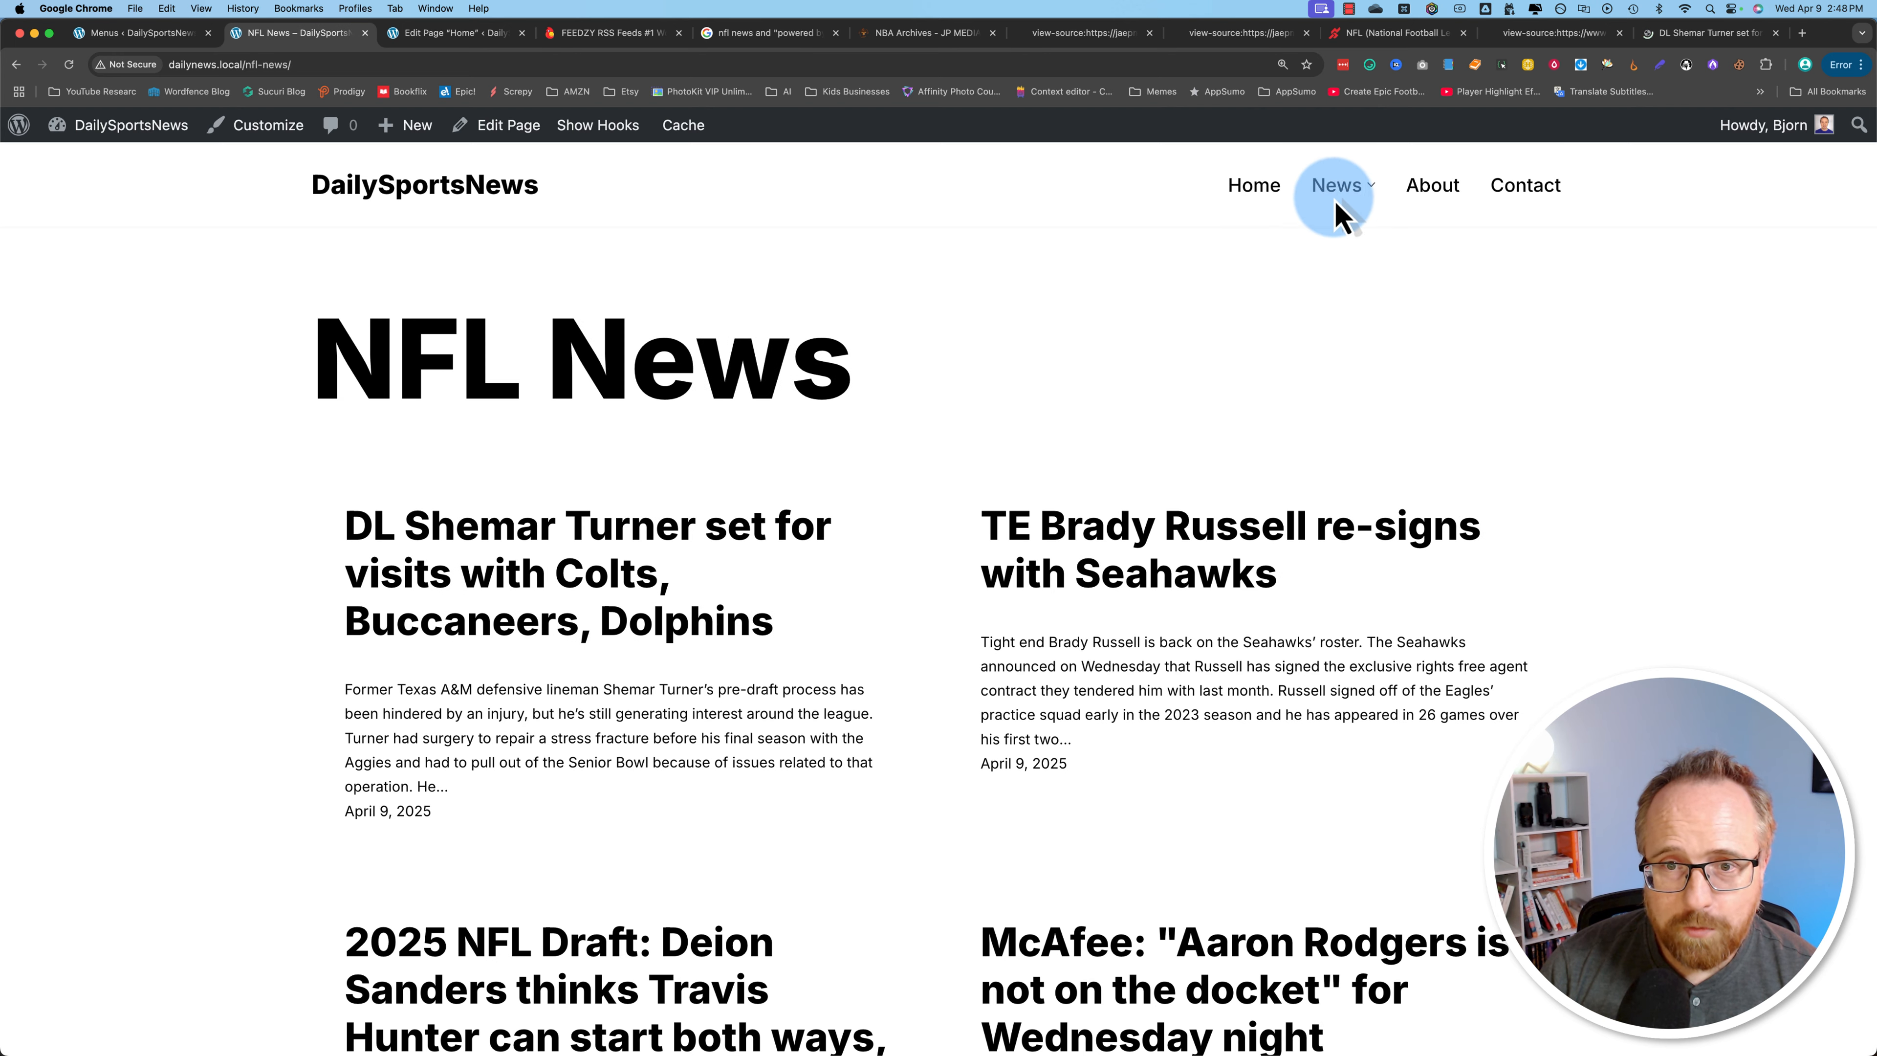
Read the Padres article from the live MLB News page, and return to the page to highlight the article's title.
mouse_move(1337, 195)
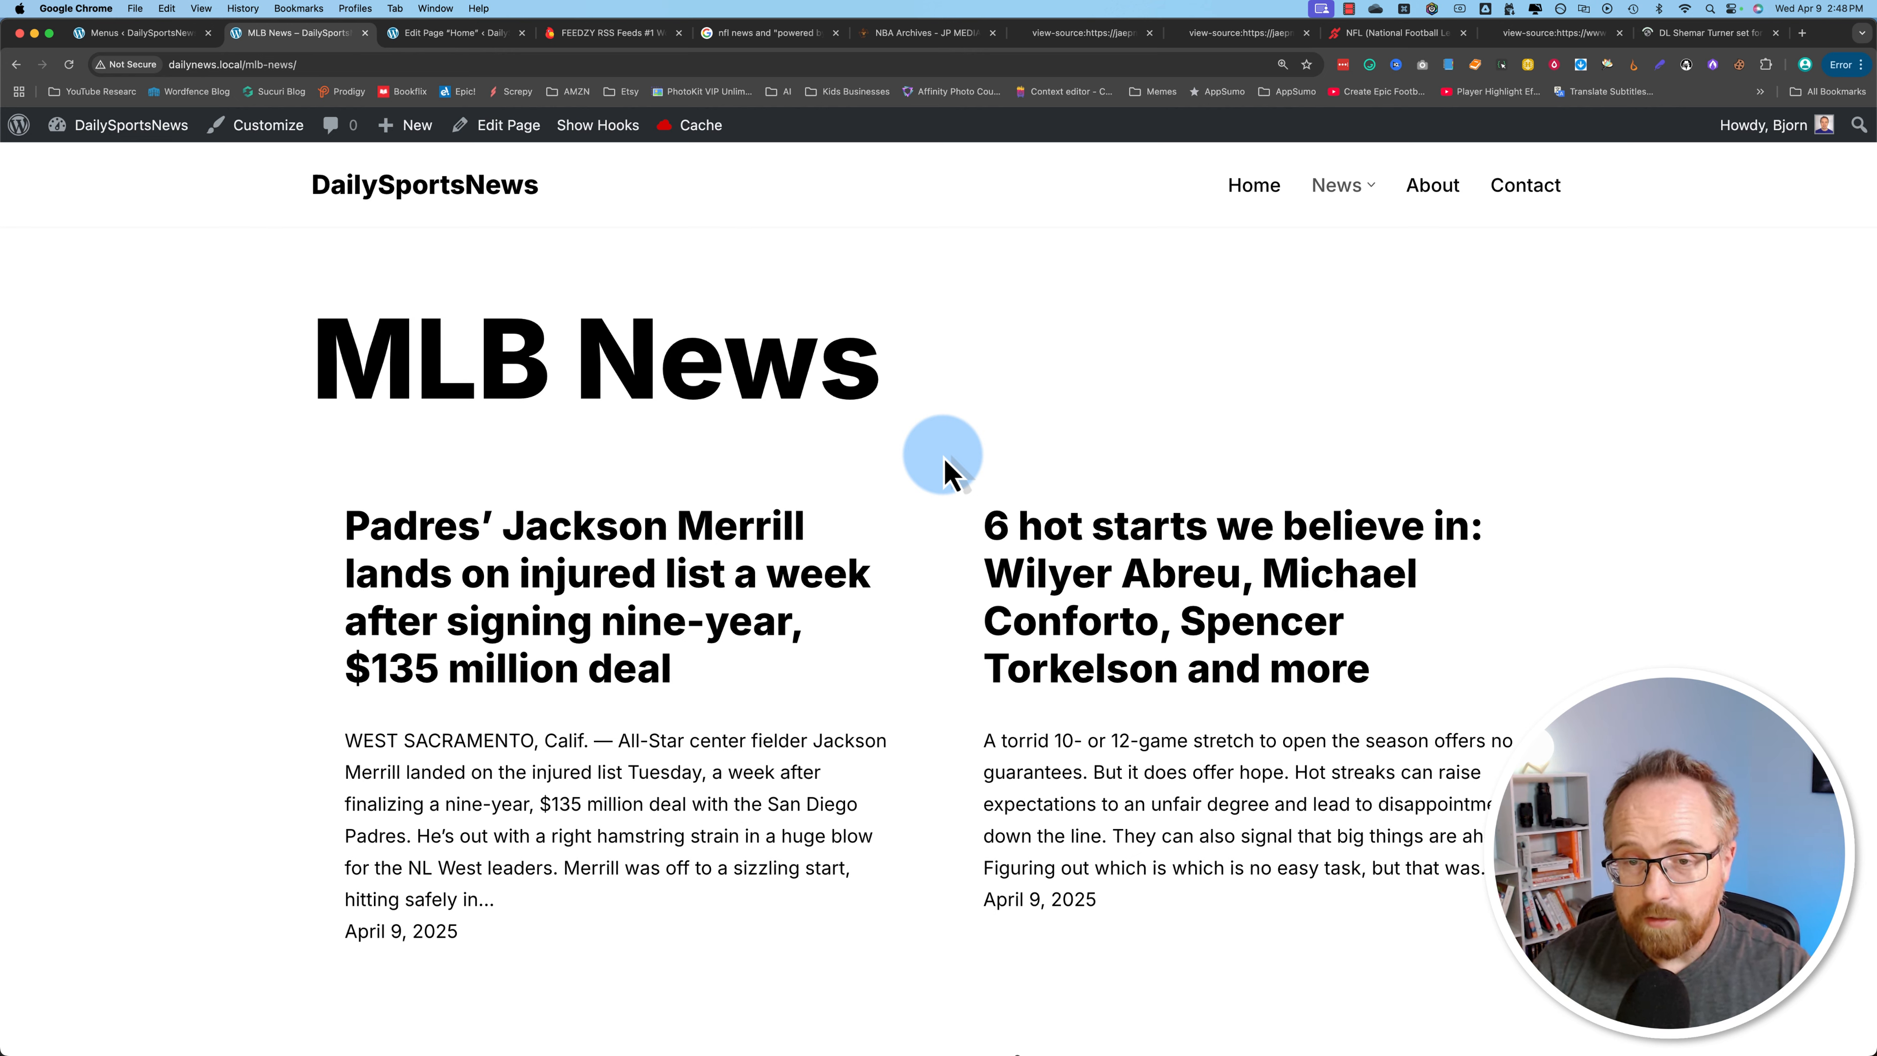
click(580, 547)
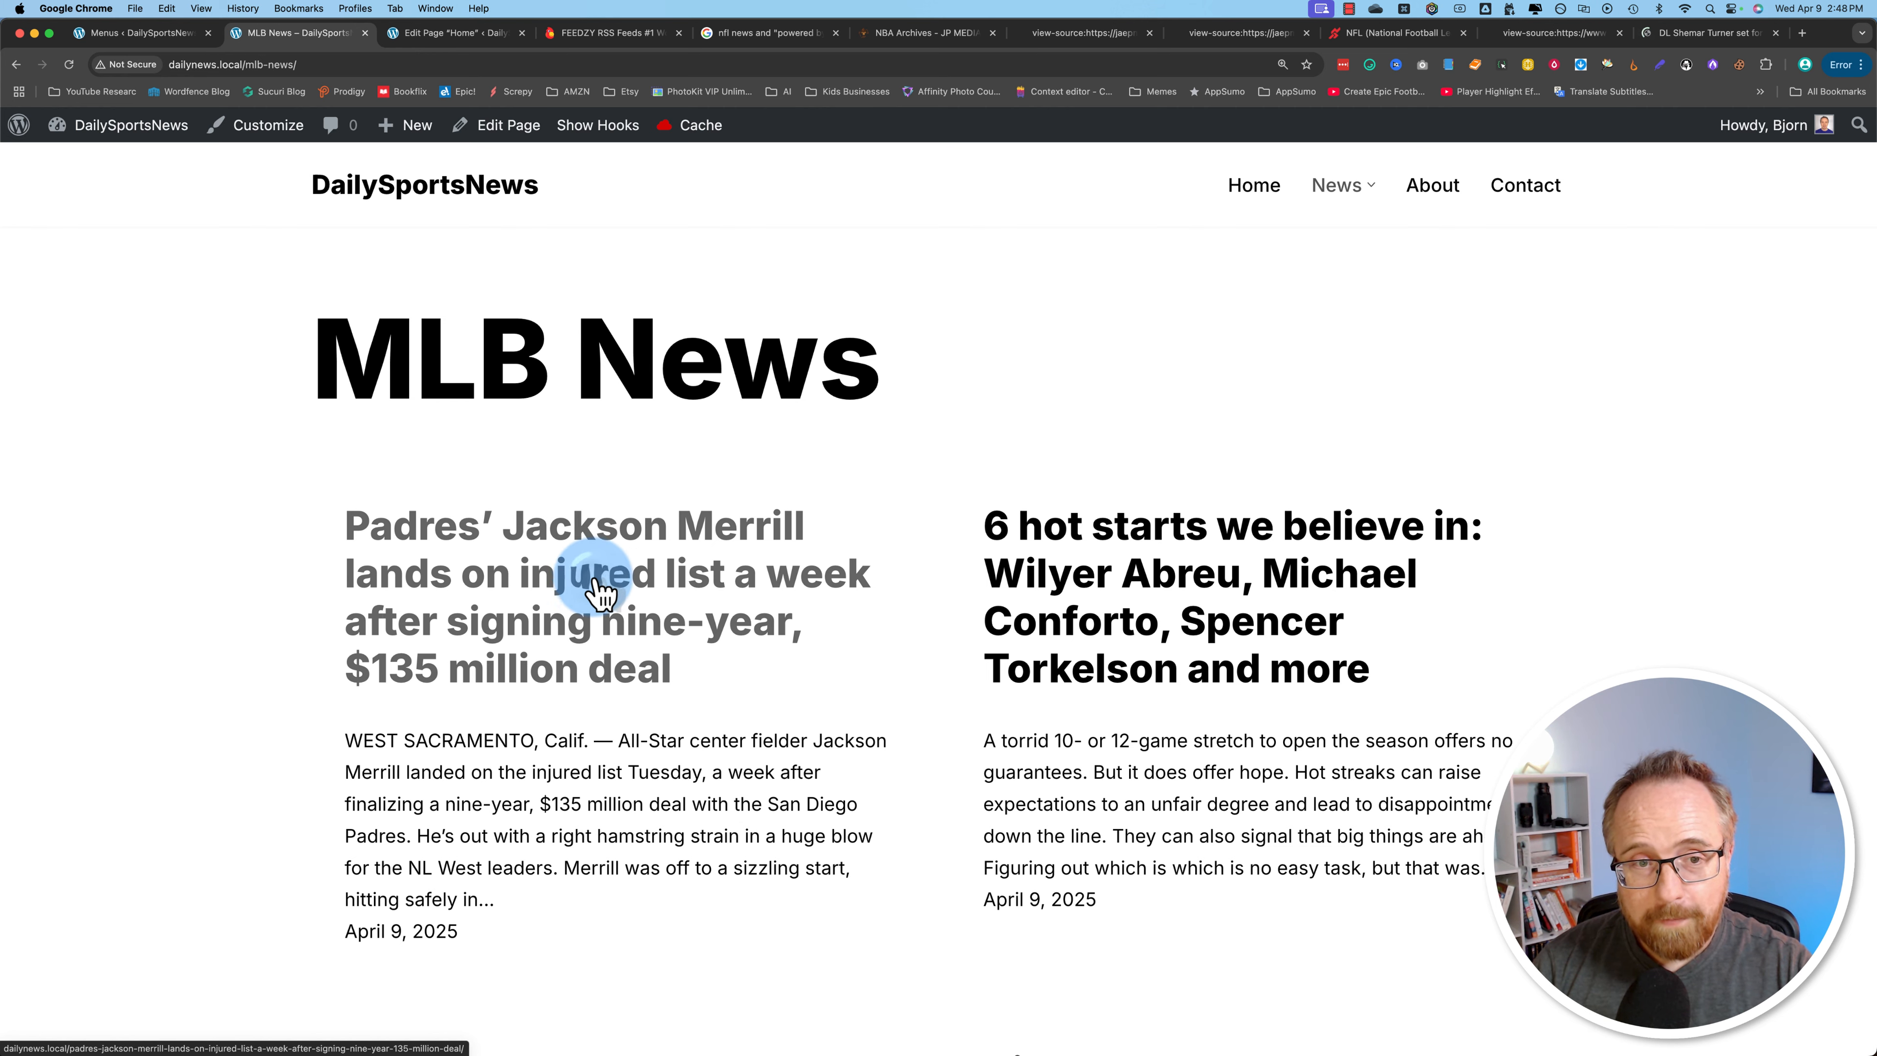
scroll(830, 734, down, 10)
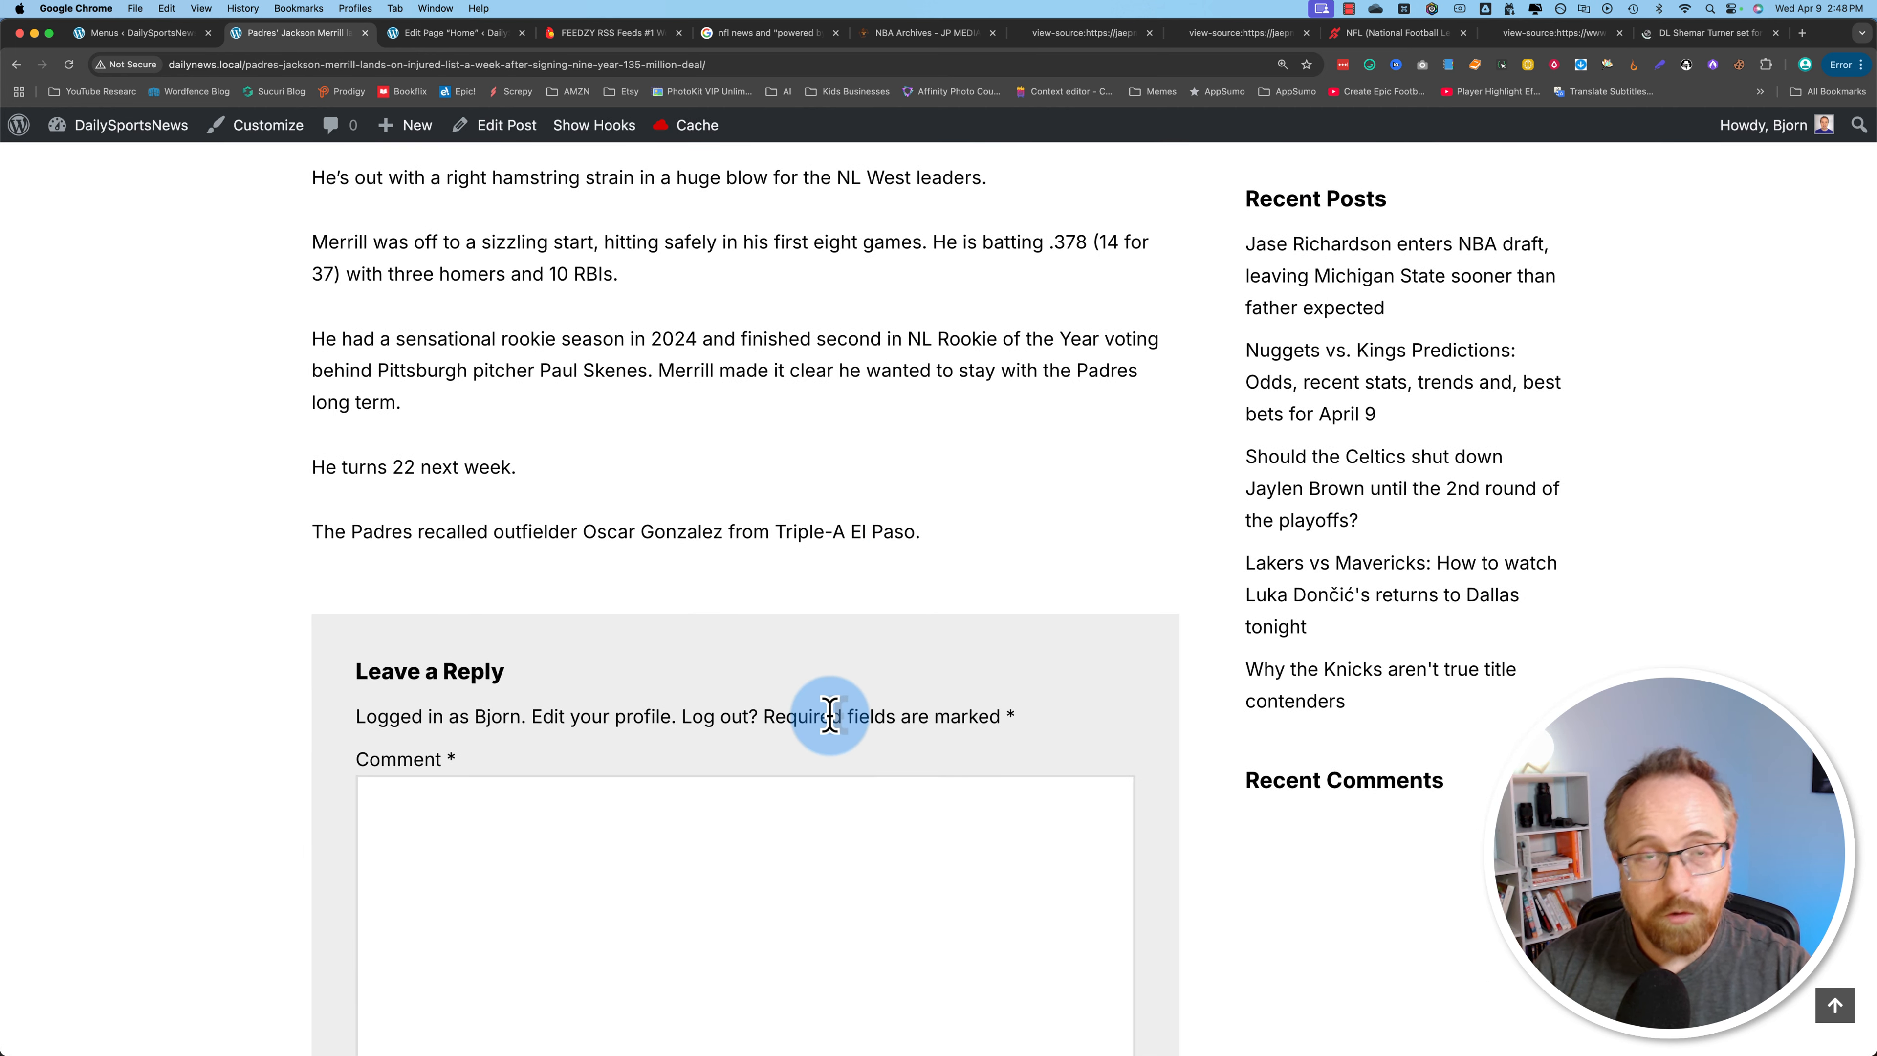
scroll(830, 709, up, 5)
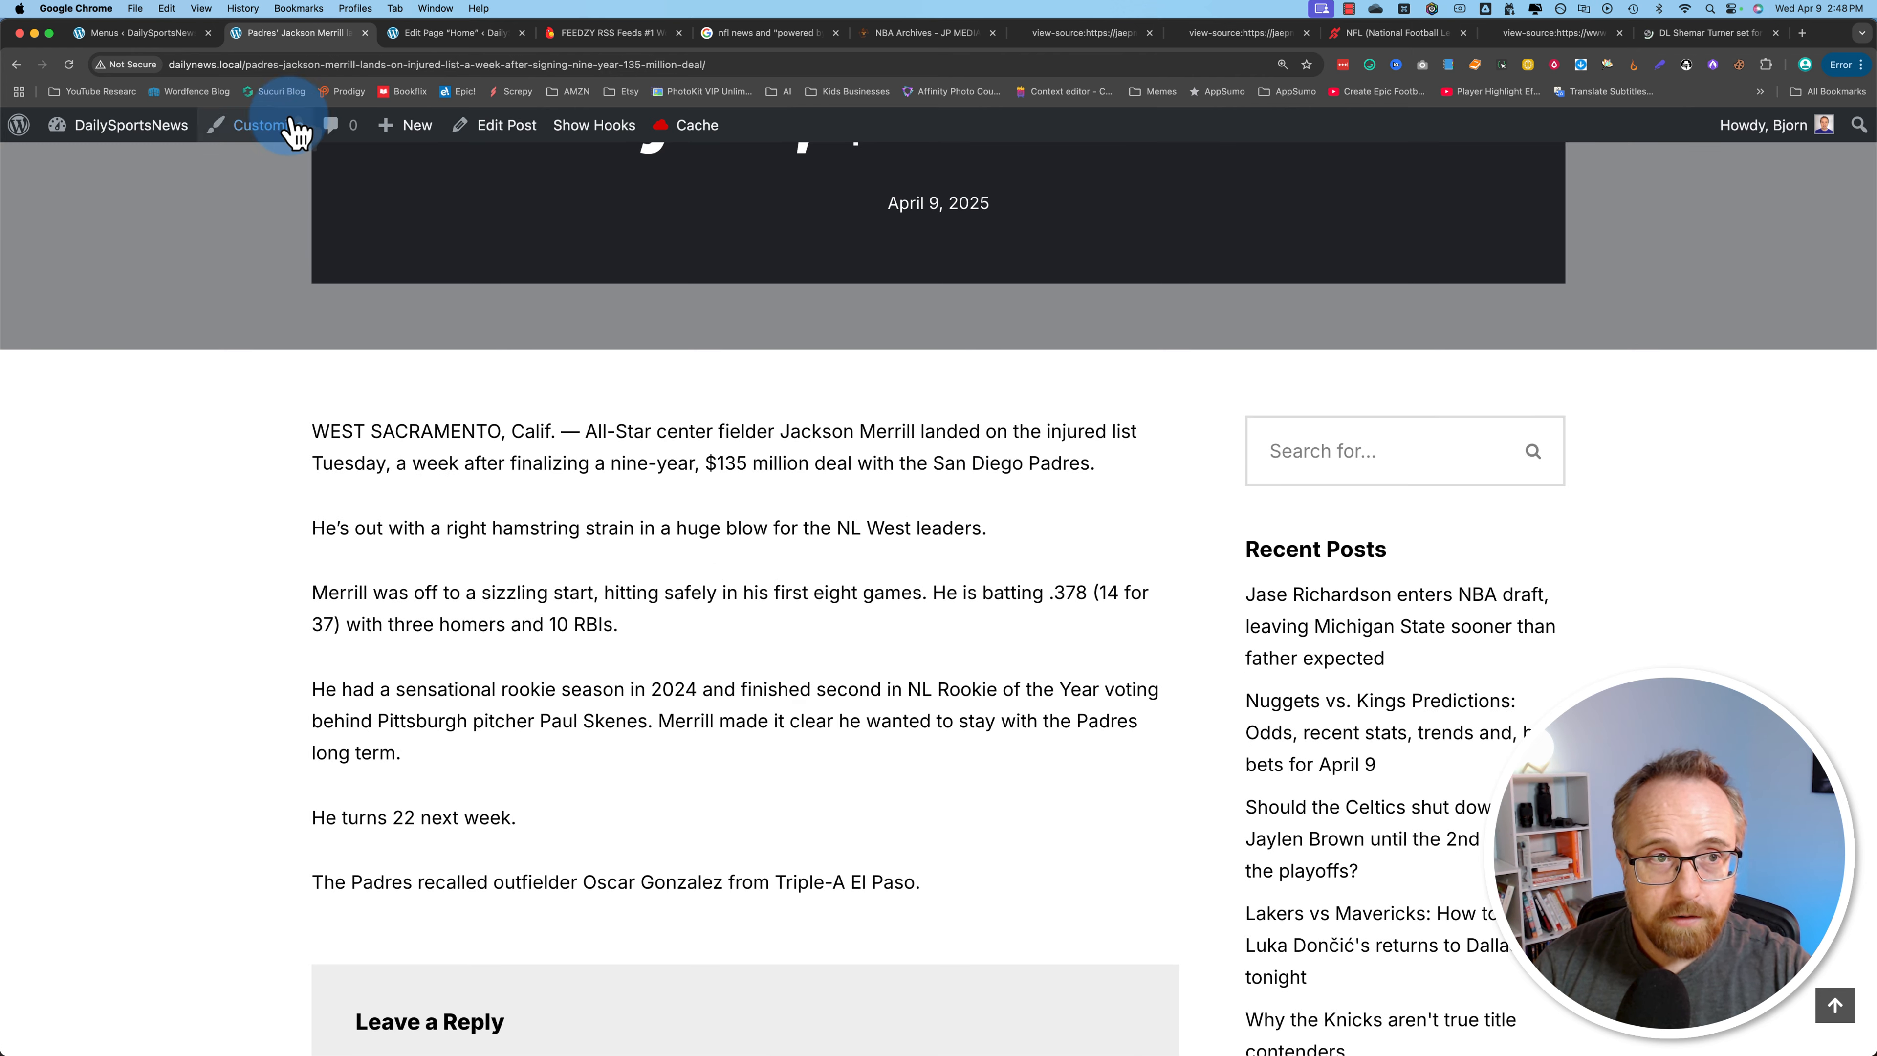
click(18, 65)
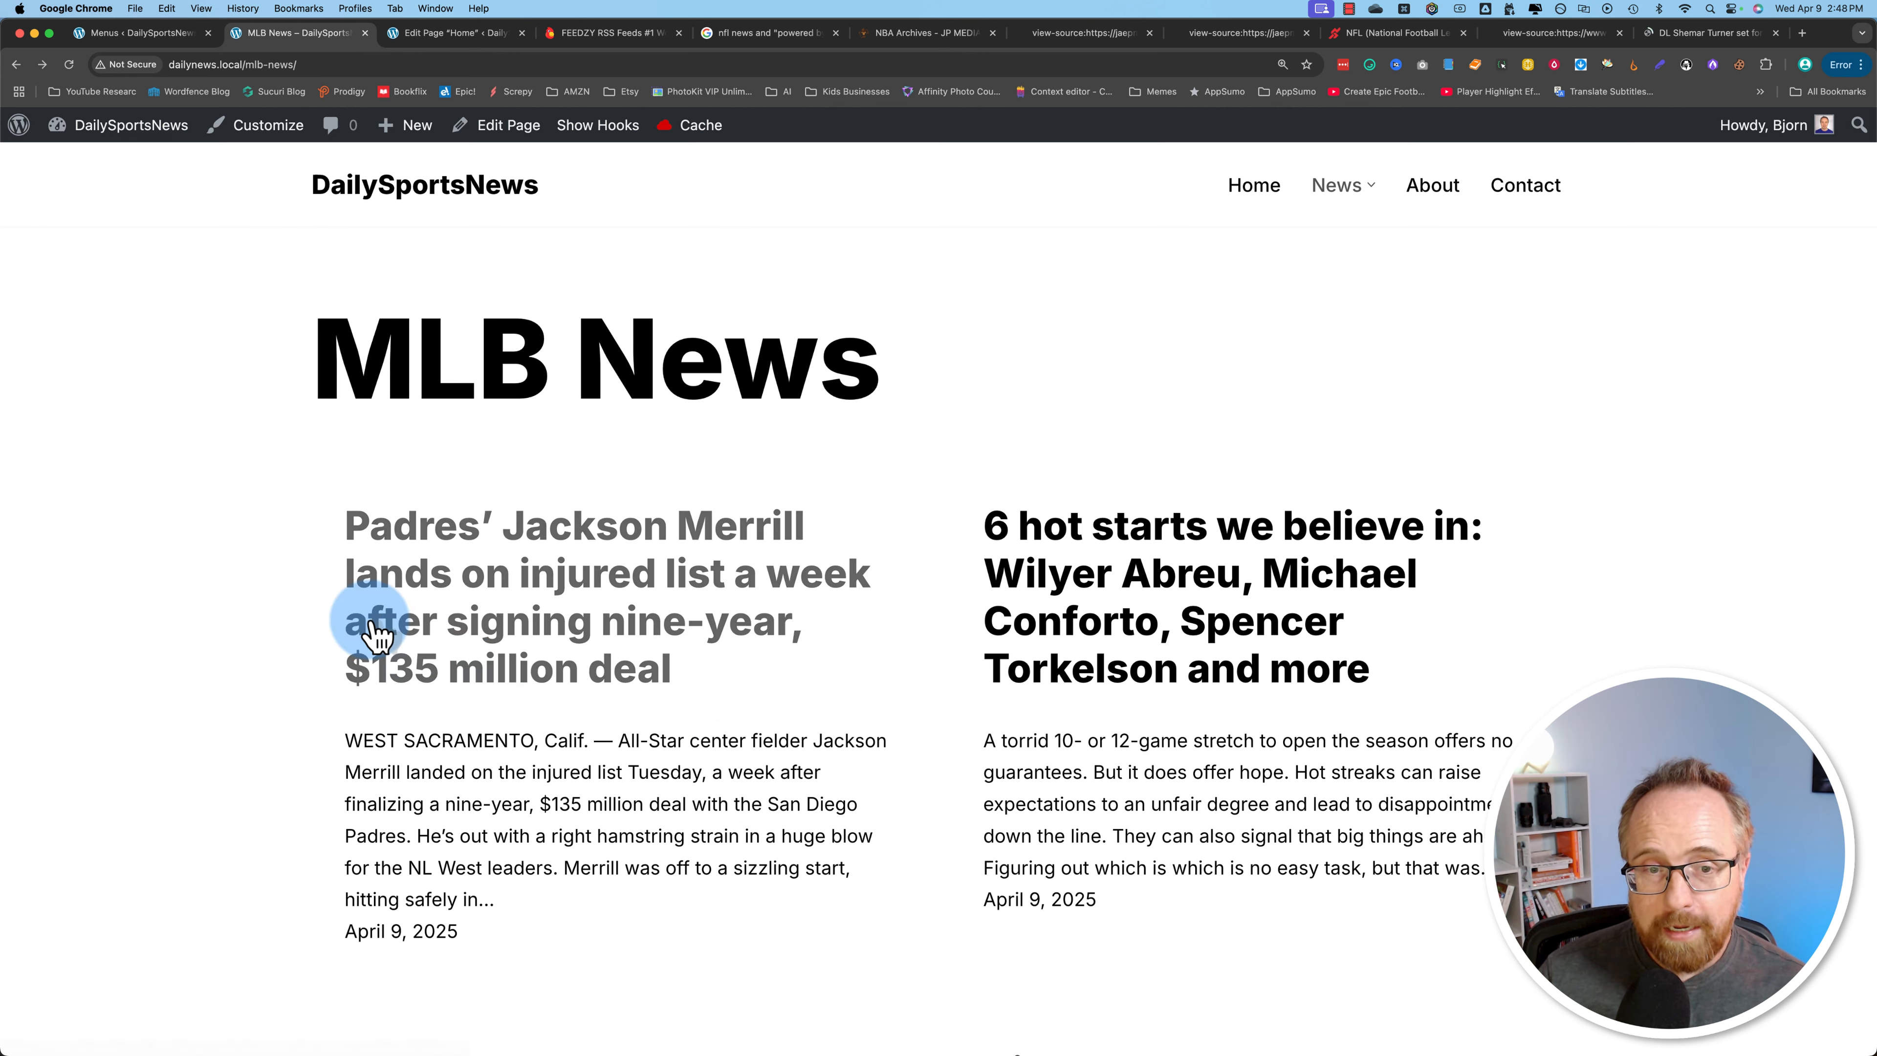
drag(271, 544, 691, 669)
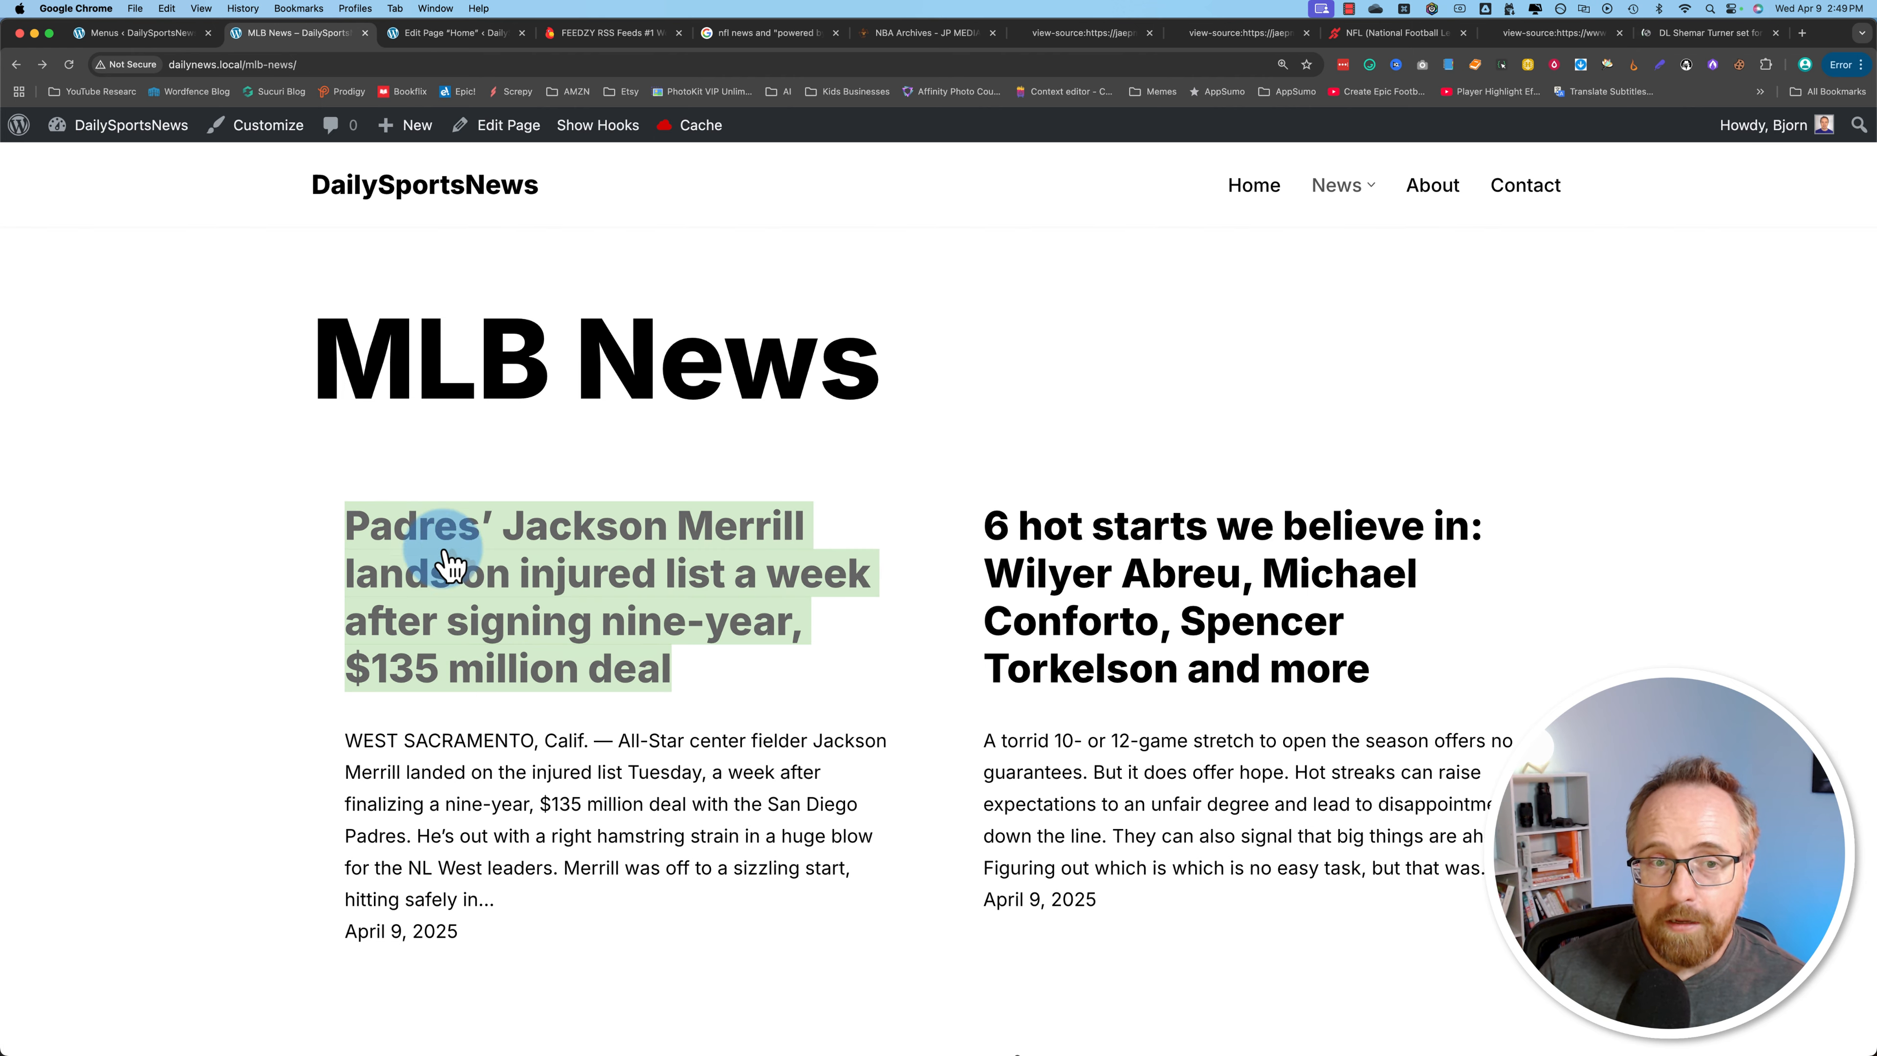
Open the full Padres article from the MLB News page and highlight its body text.
scroll(590, 799, down, 1)
click(506, 661)
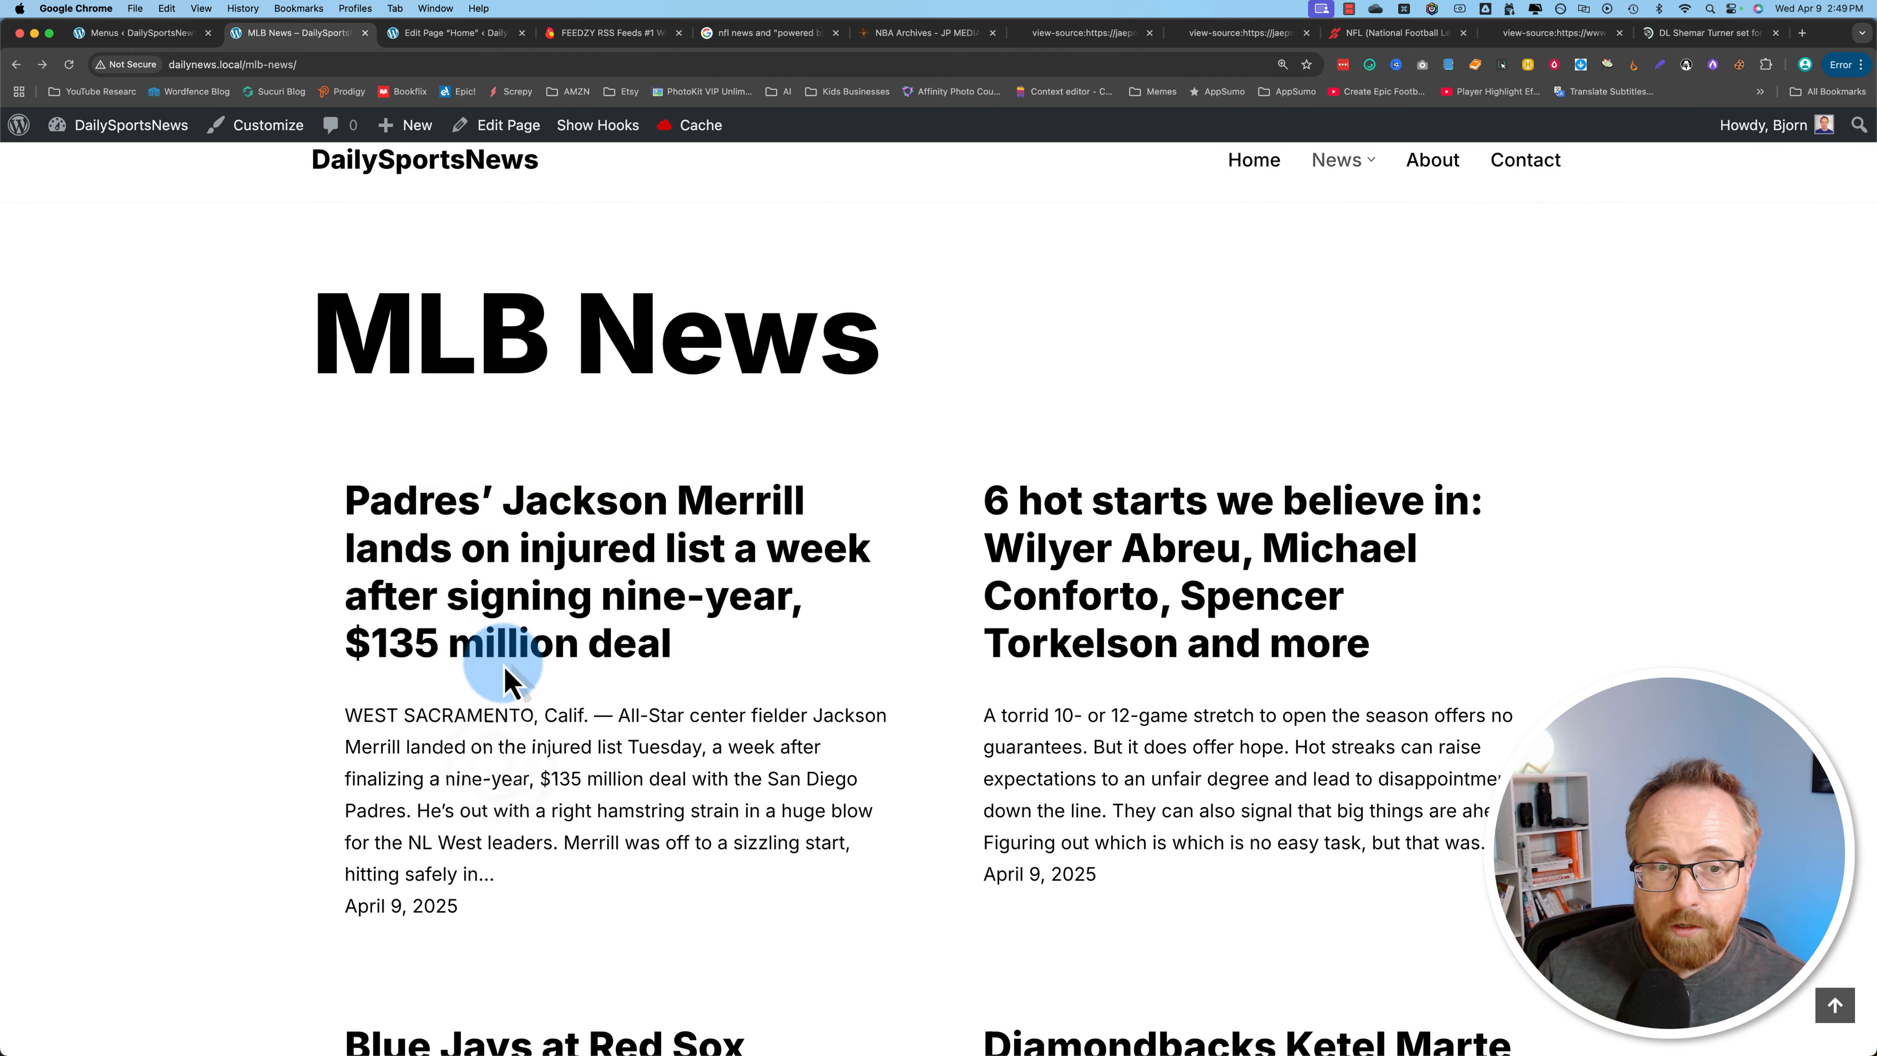
scroll(458, 725, down, 7)
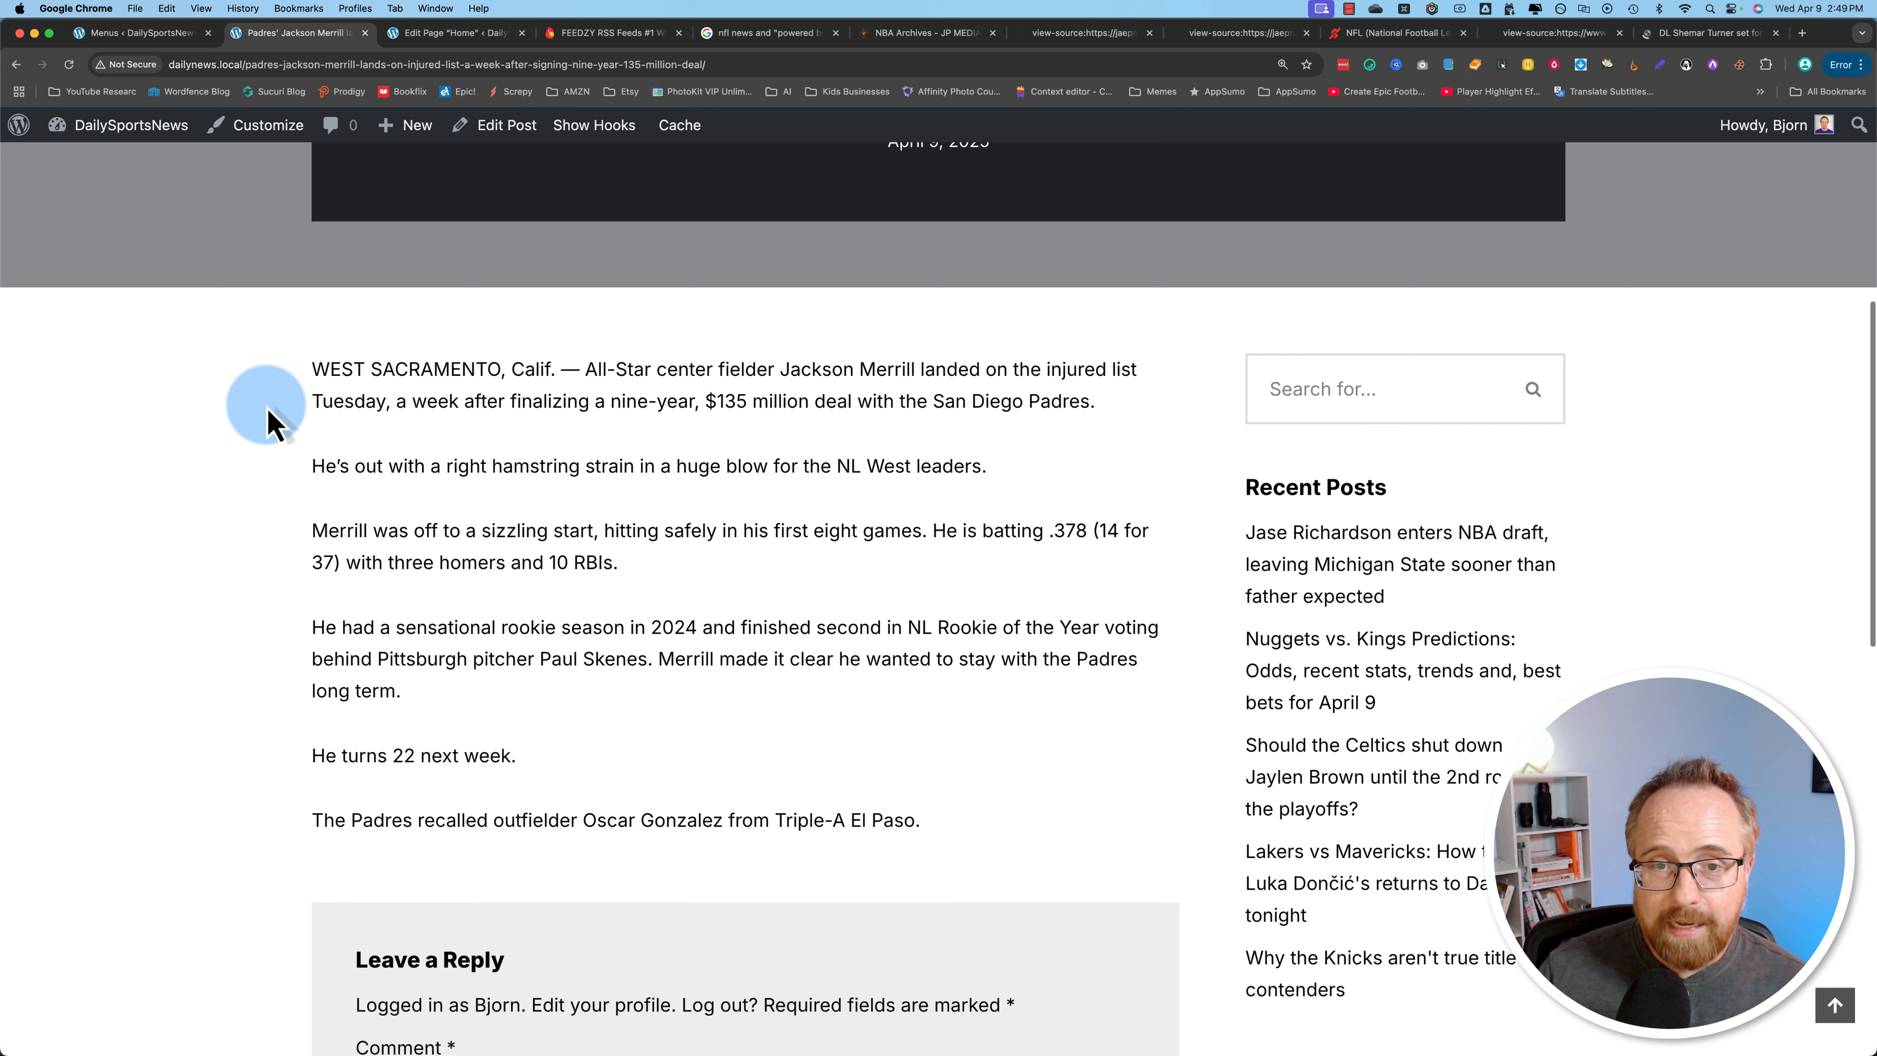
drag(271, 381, 999, 853)
click(999, 854)
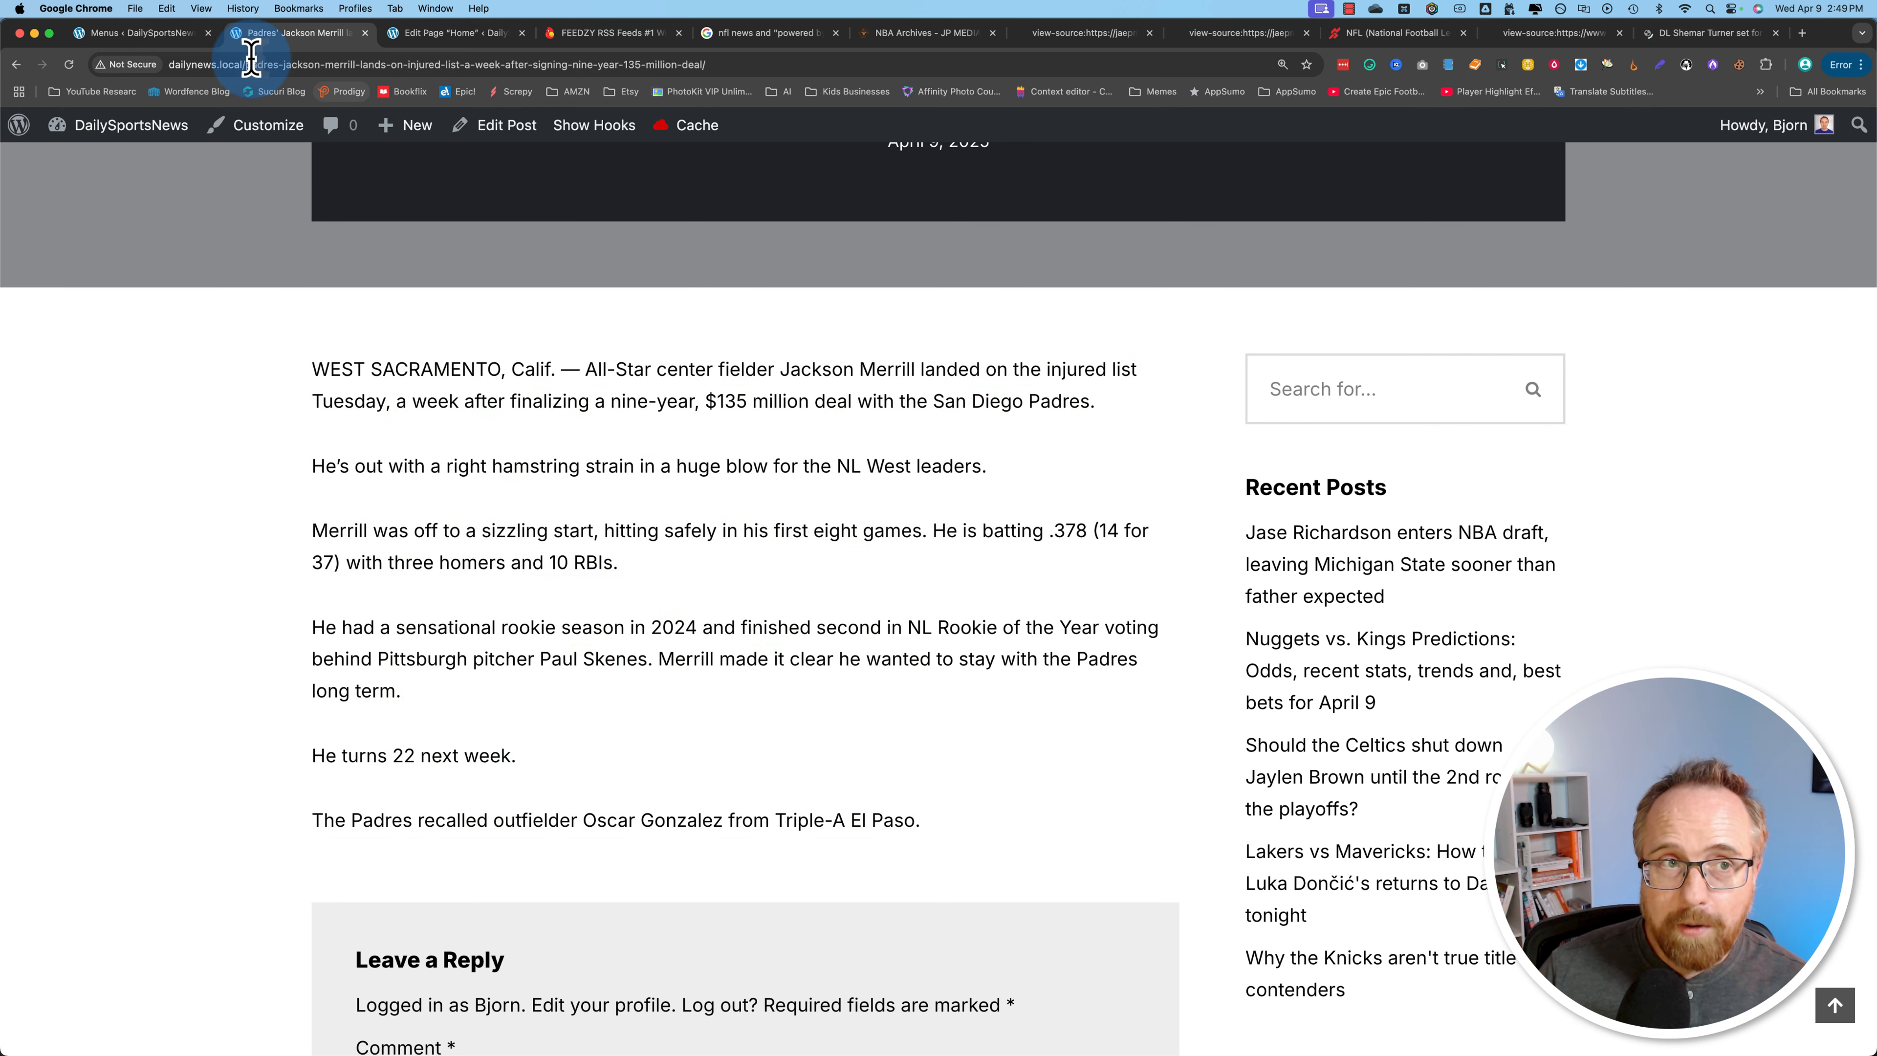
Open Feedzy's Integration settings in the WordPress admin, view the OpenRouter options, and return to the OpenAI options.
click(178, 32)
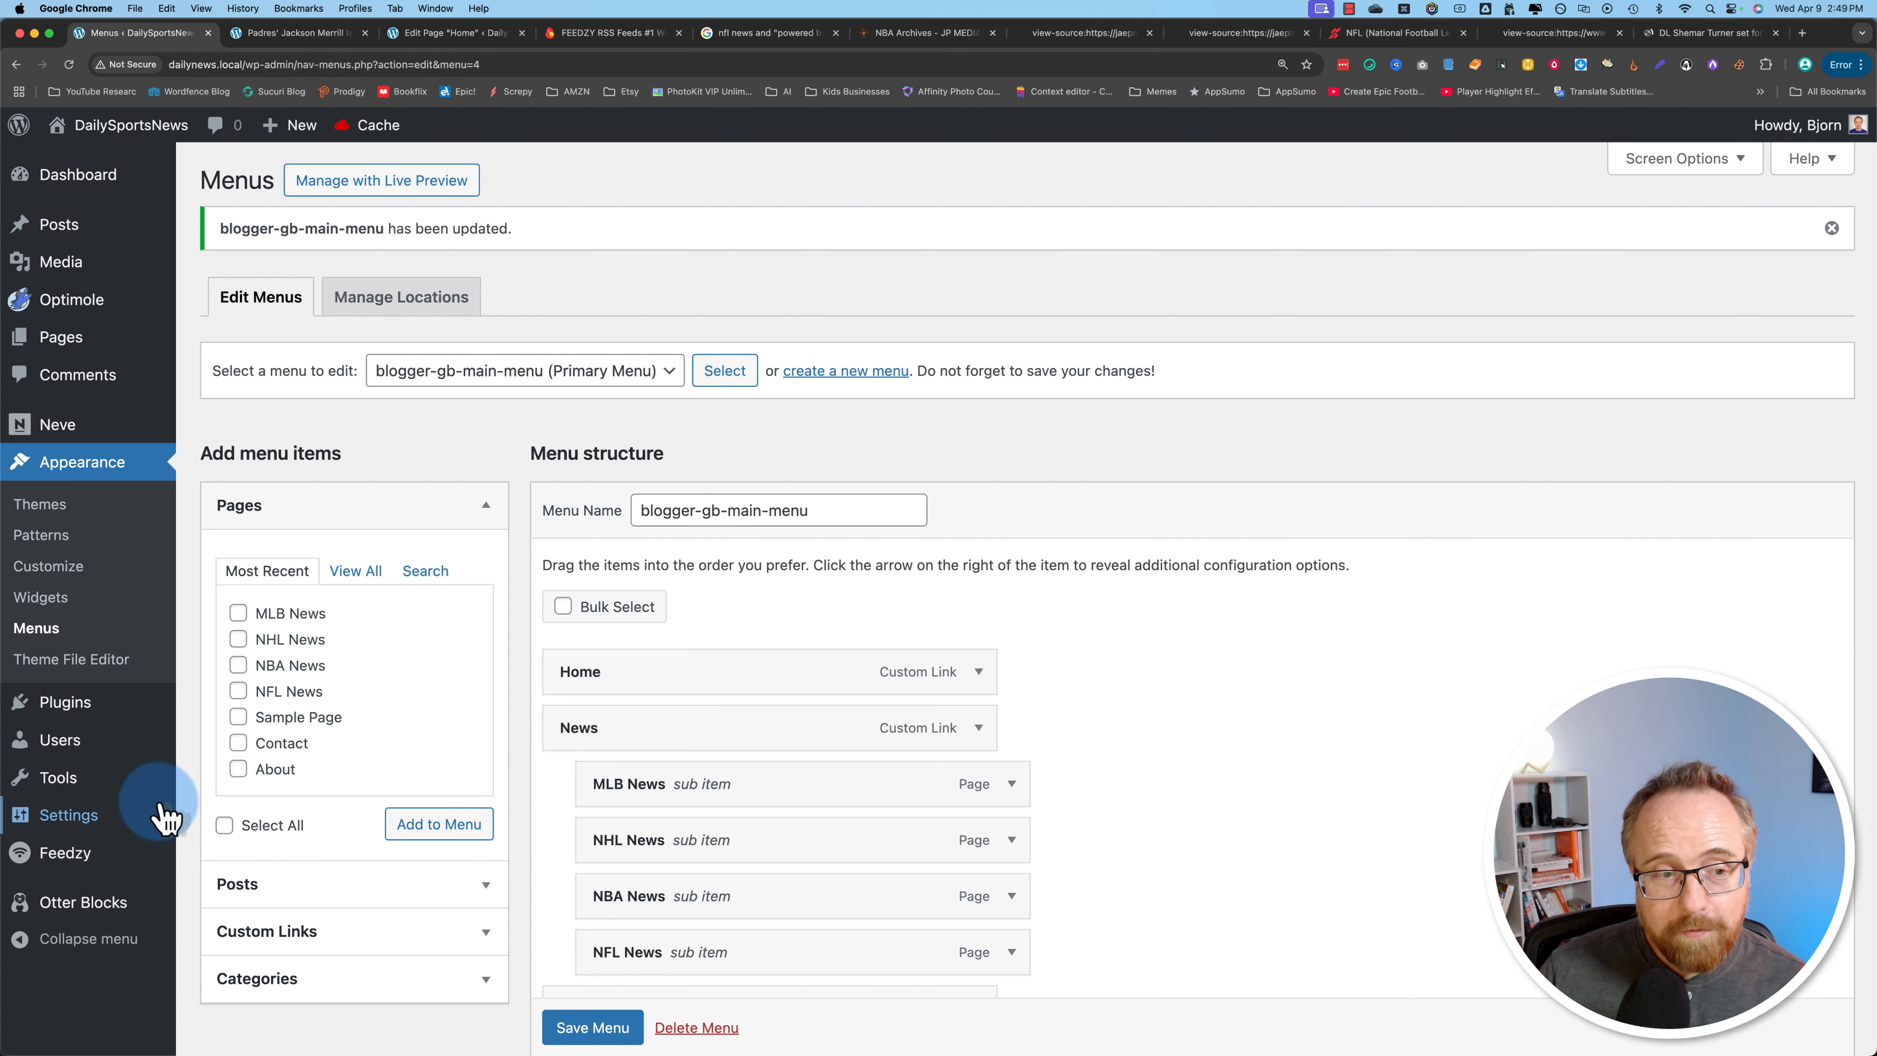
mouse_move(111, 863)
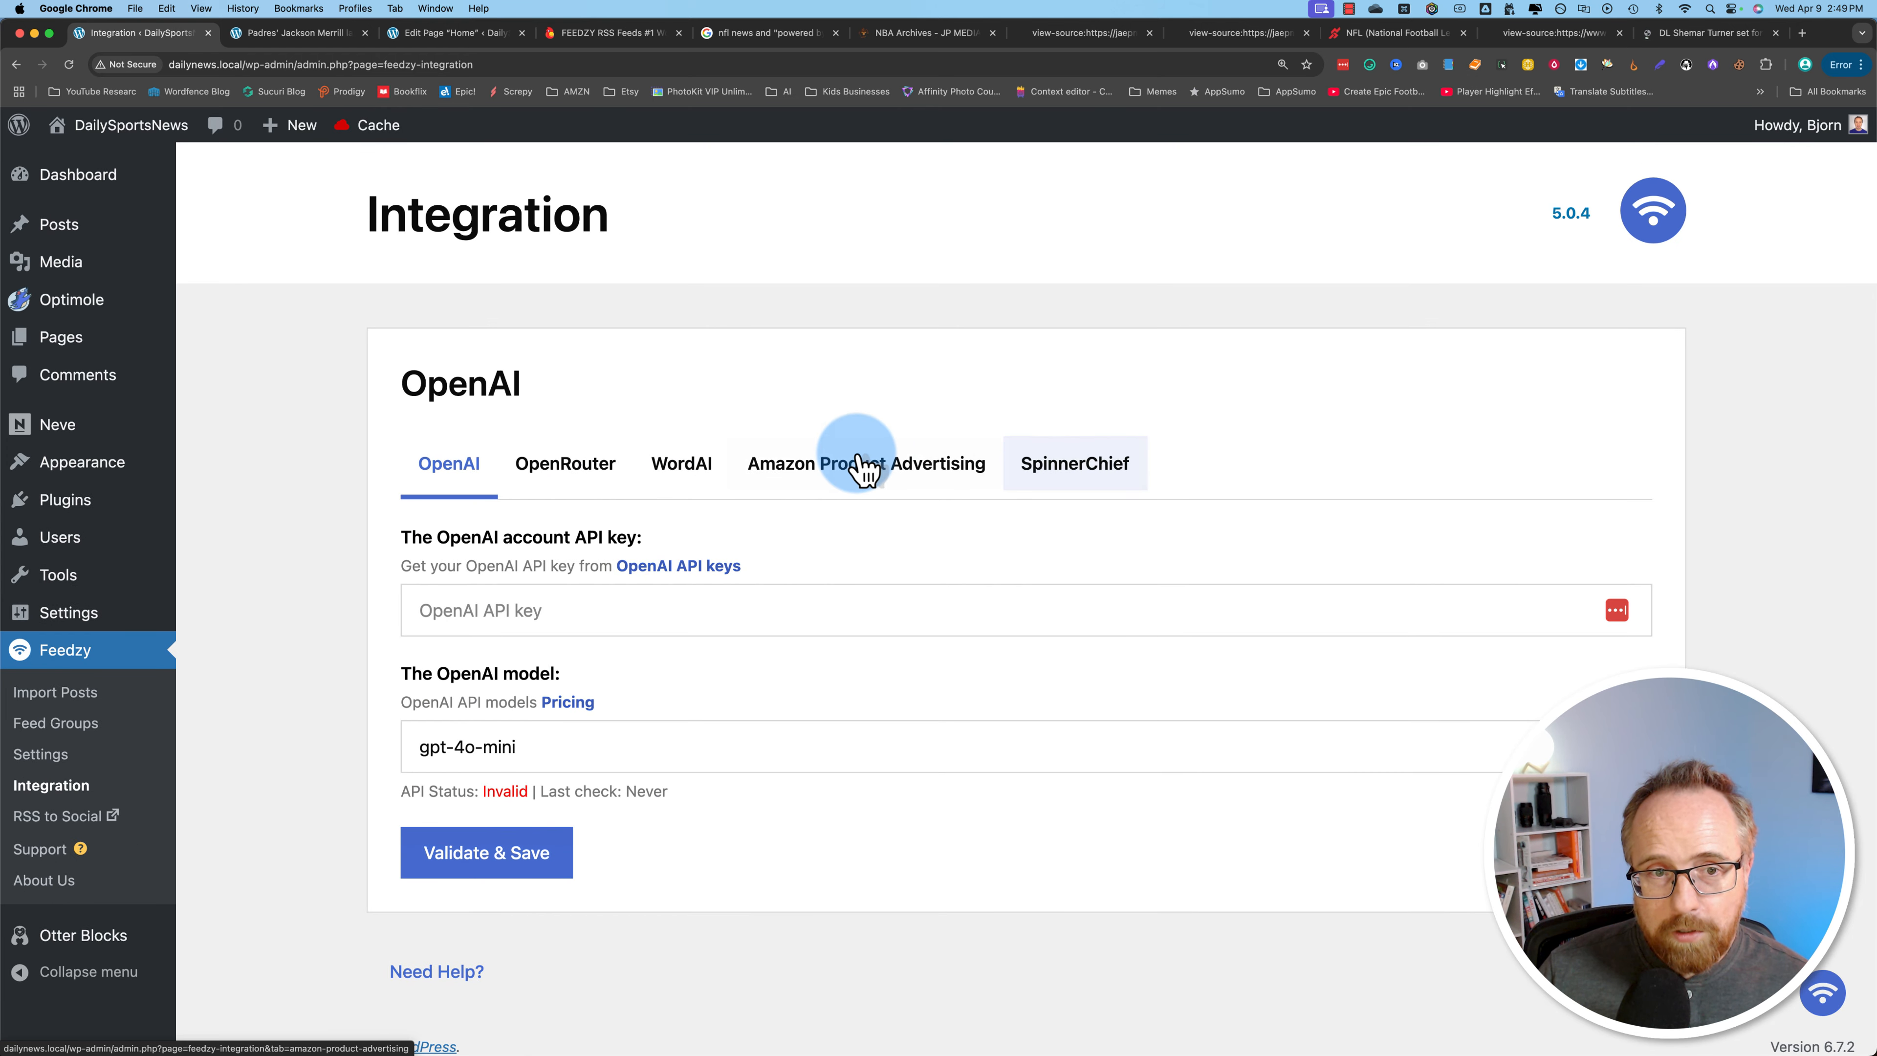
click(566, 472)
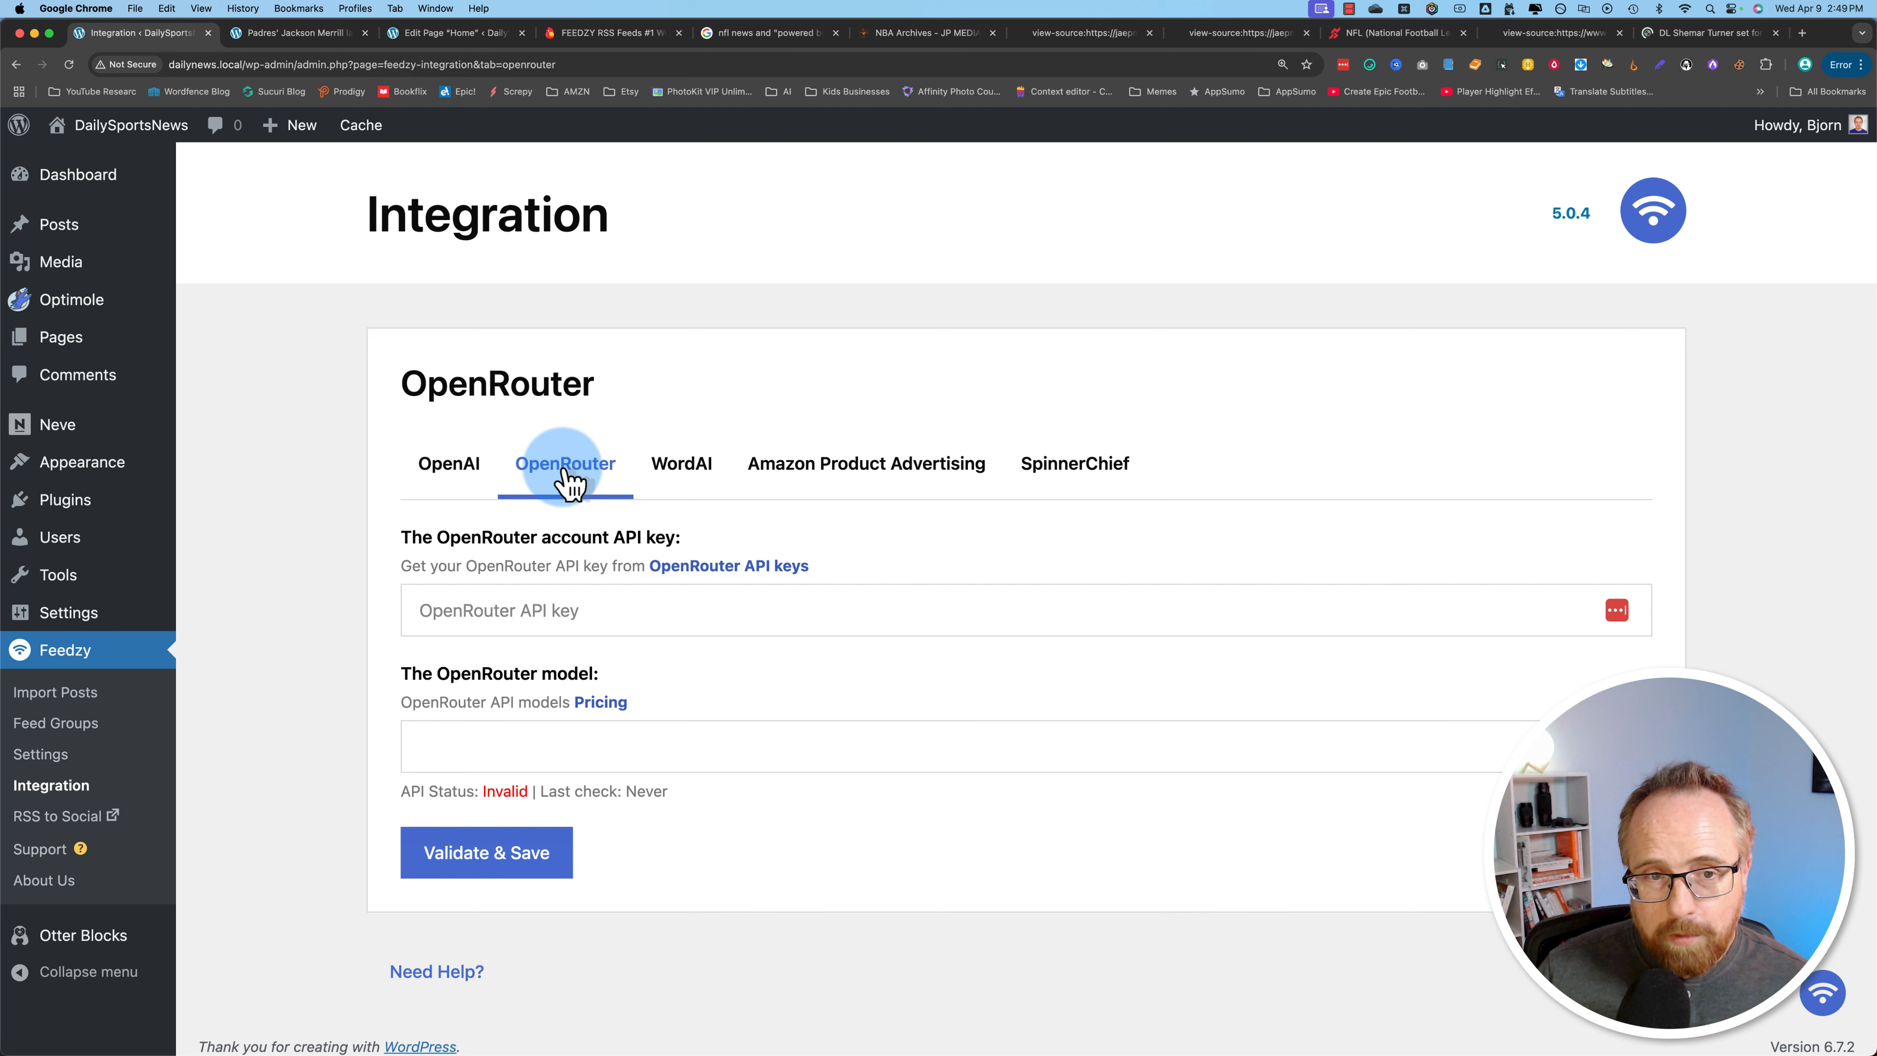
click(448, 480)
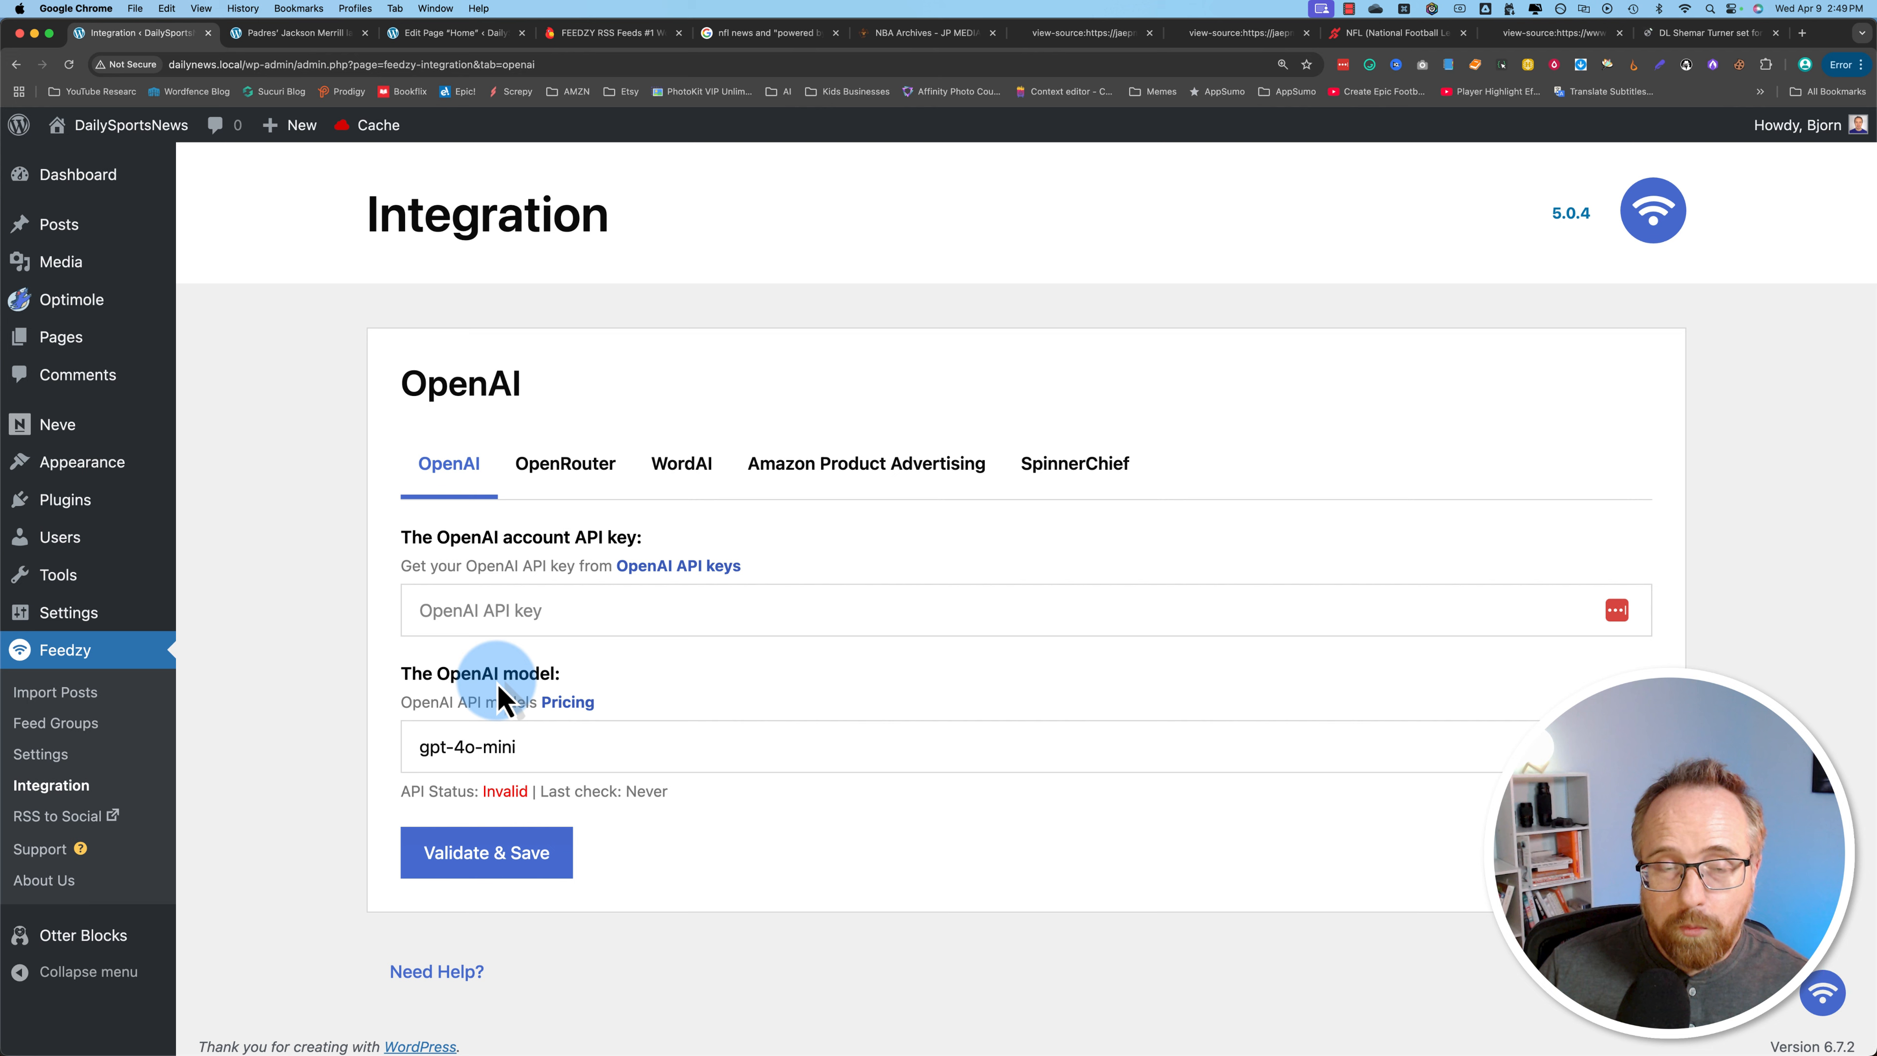
Follow the link to OpenAI's API keys page and sign in with the account e-mail and password.
click(648, 570)
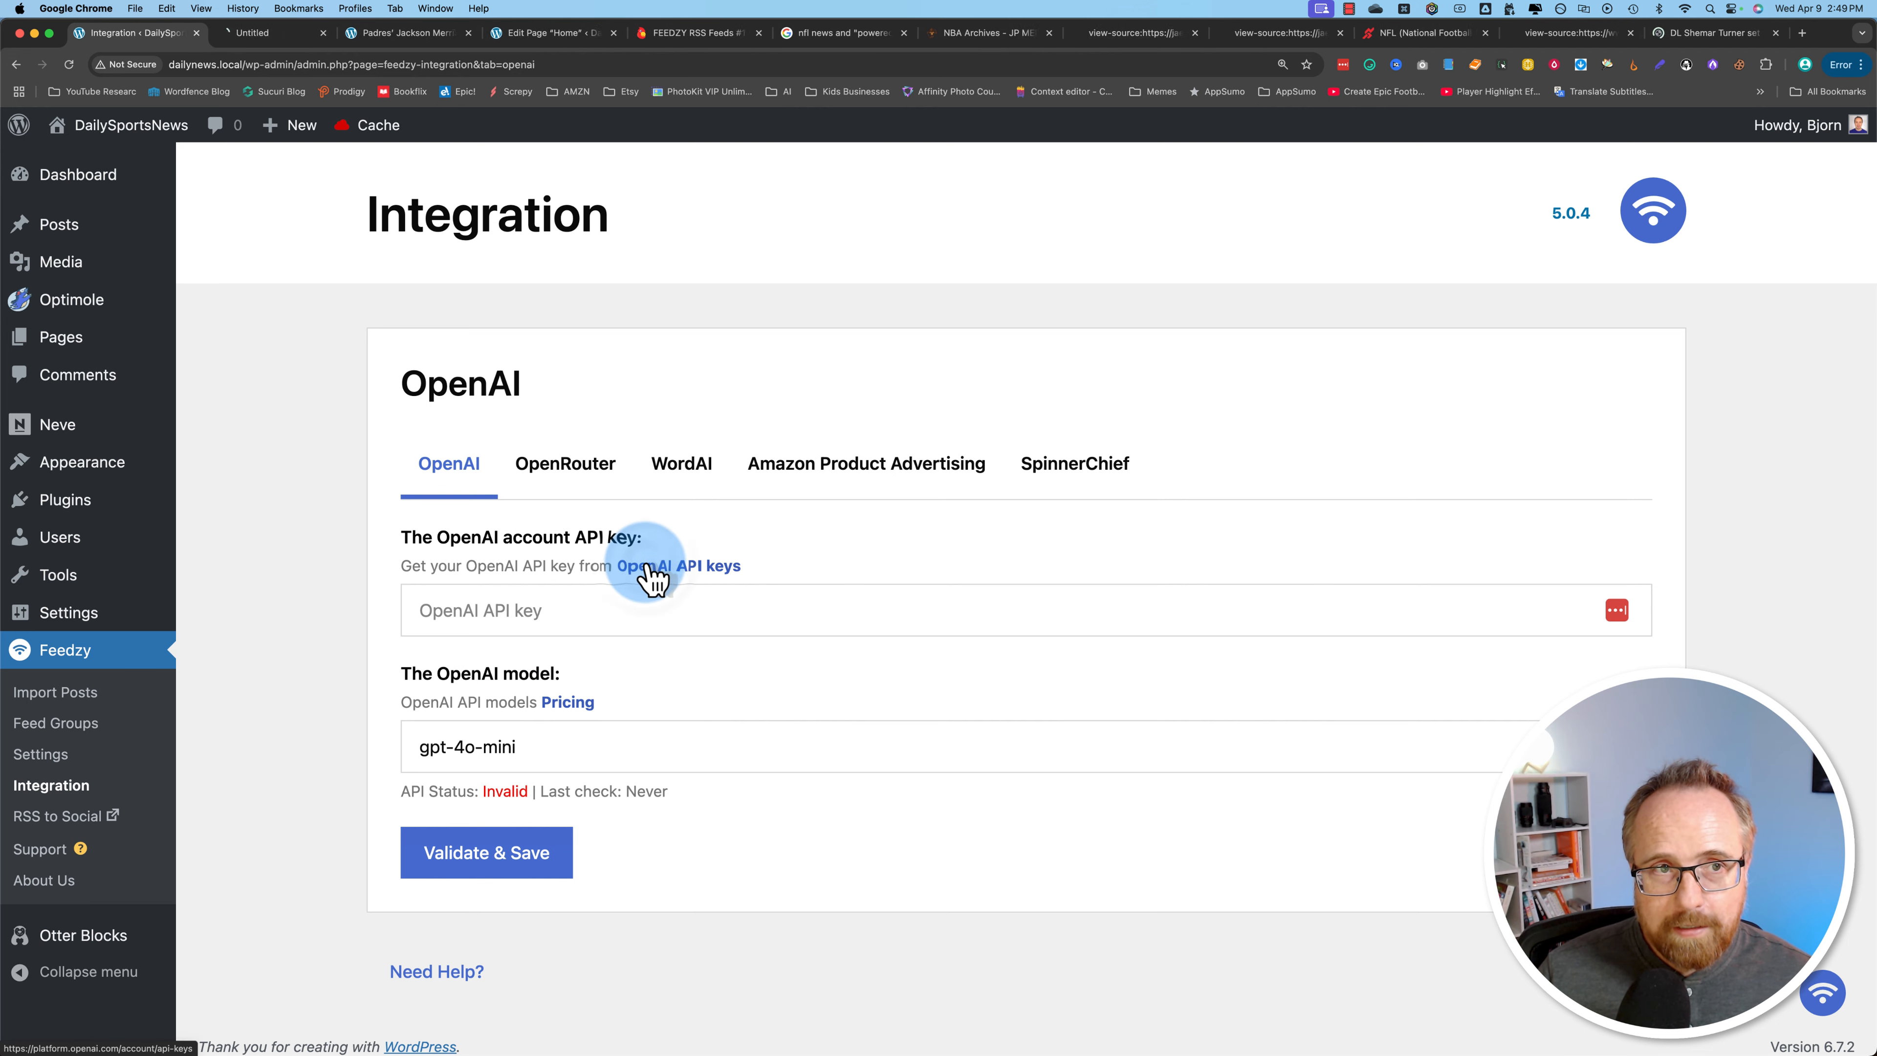
click(284, 38)
click(916, 671)
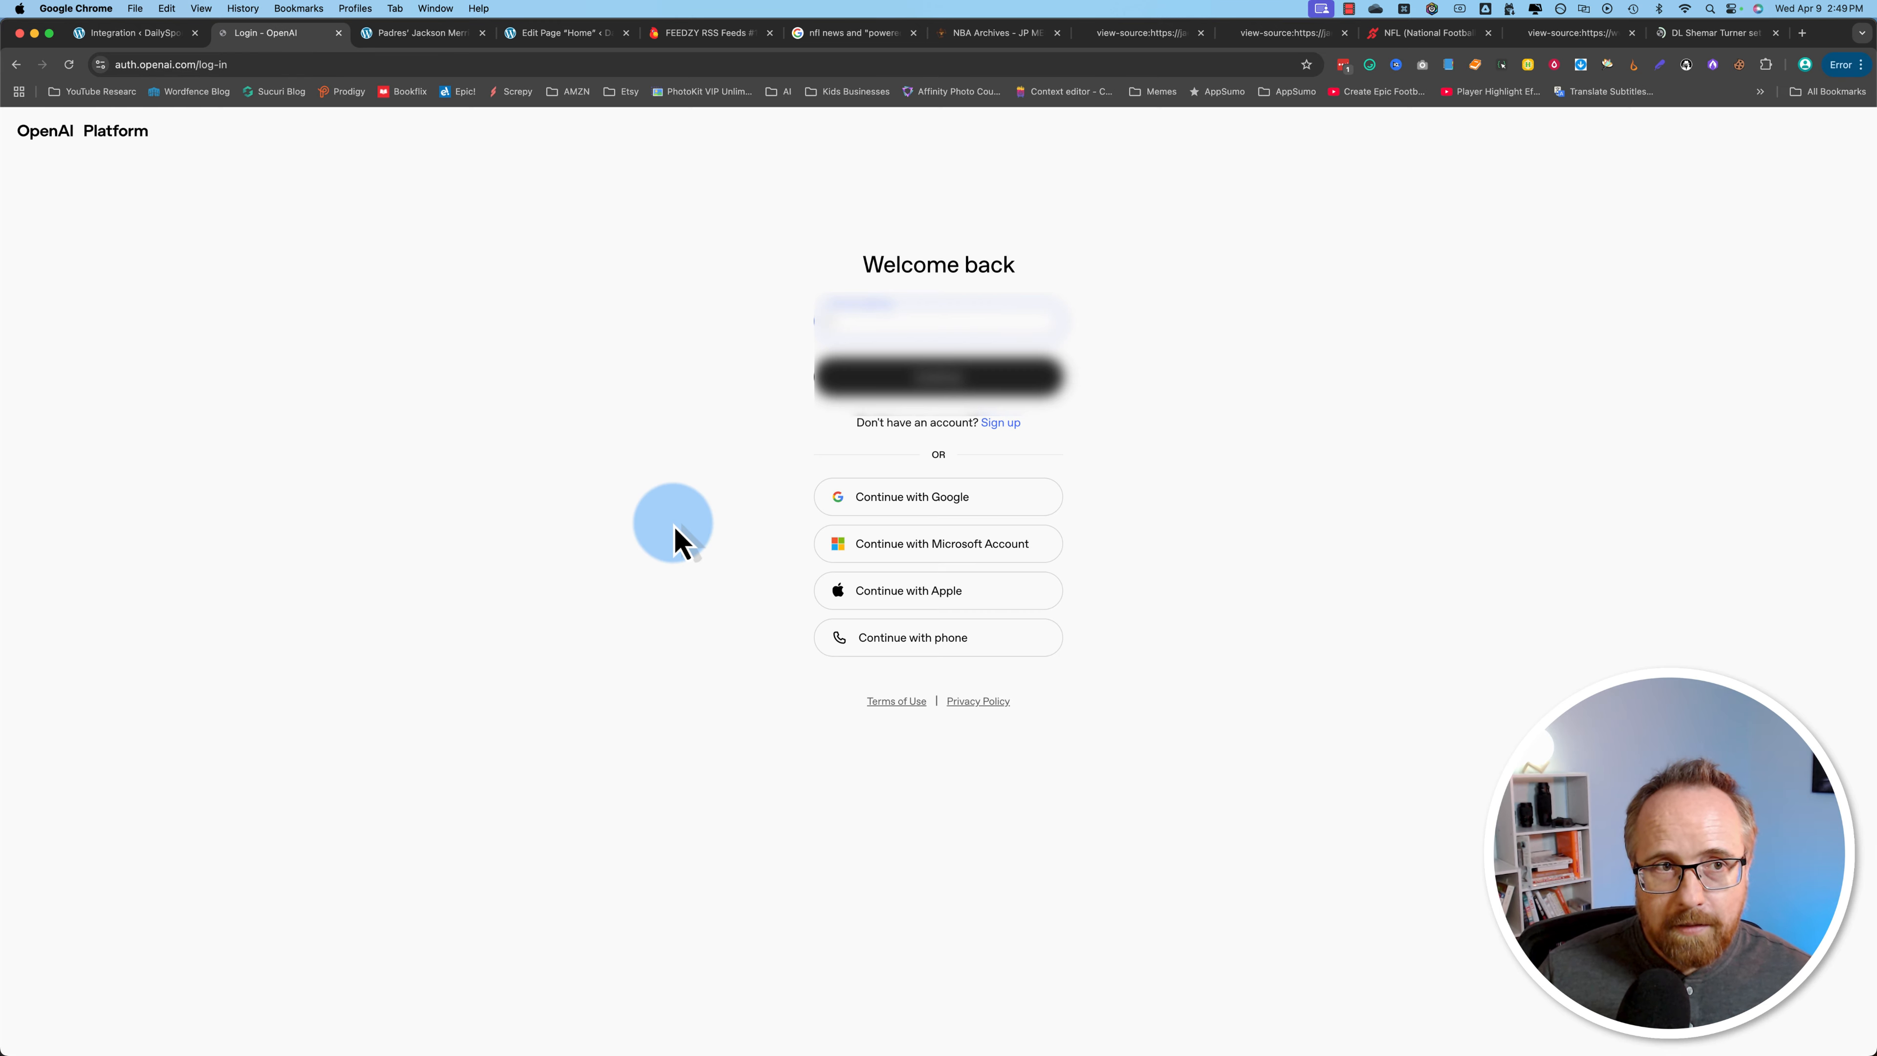
click(859, 380)
click(947, 452)
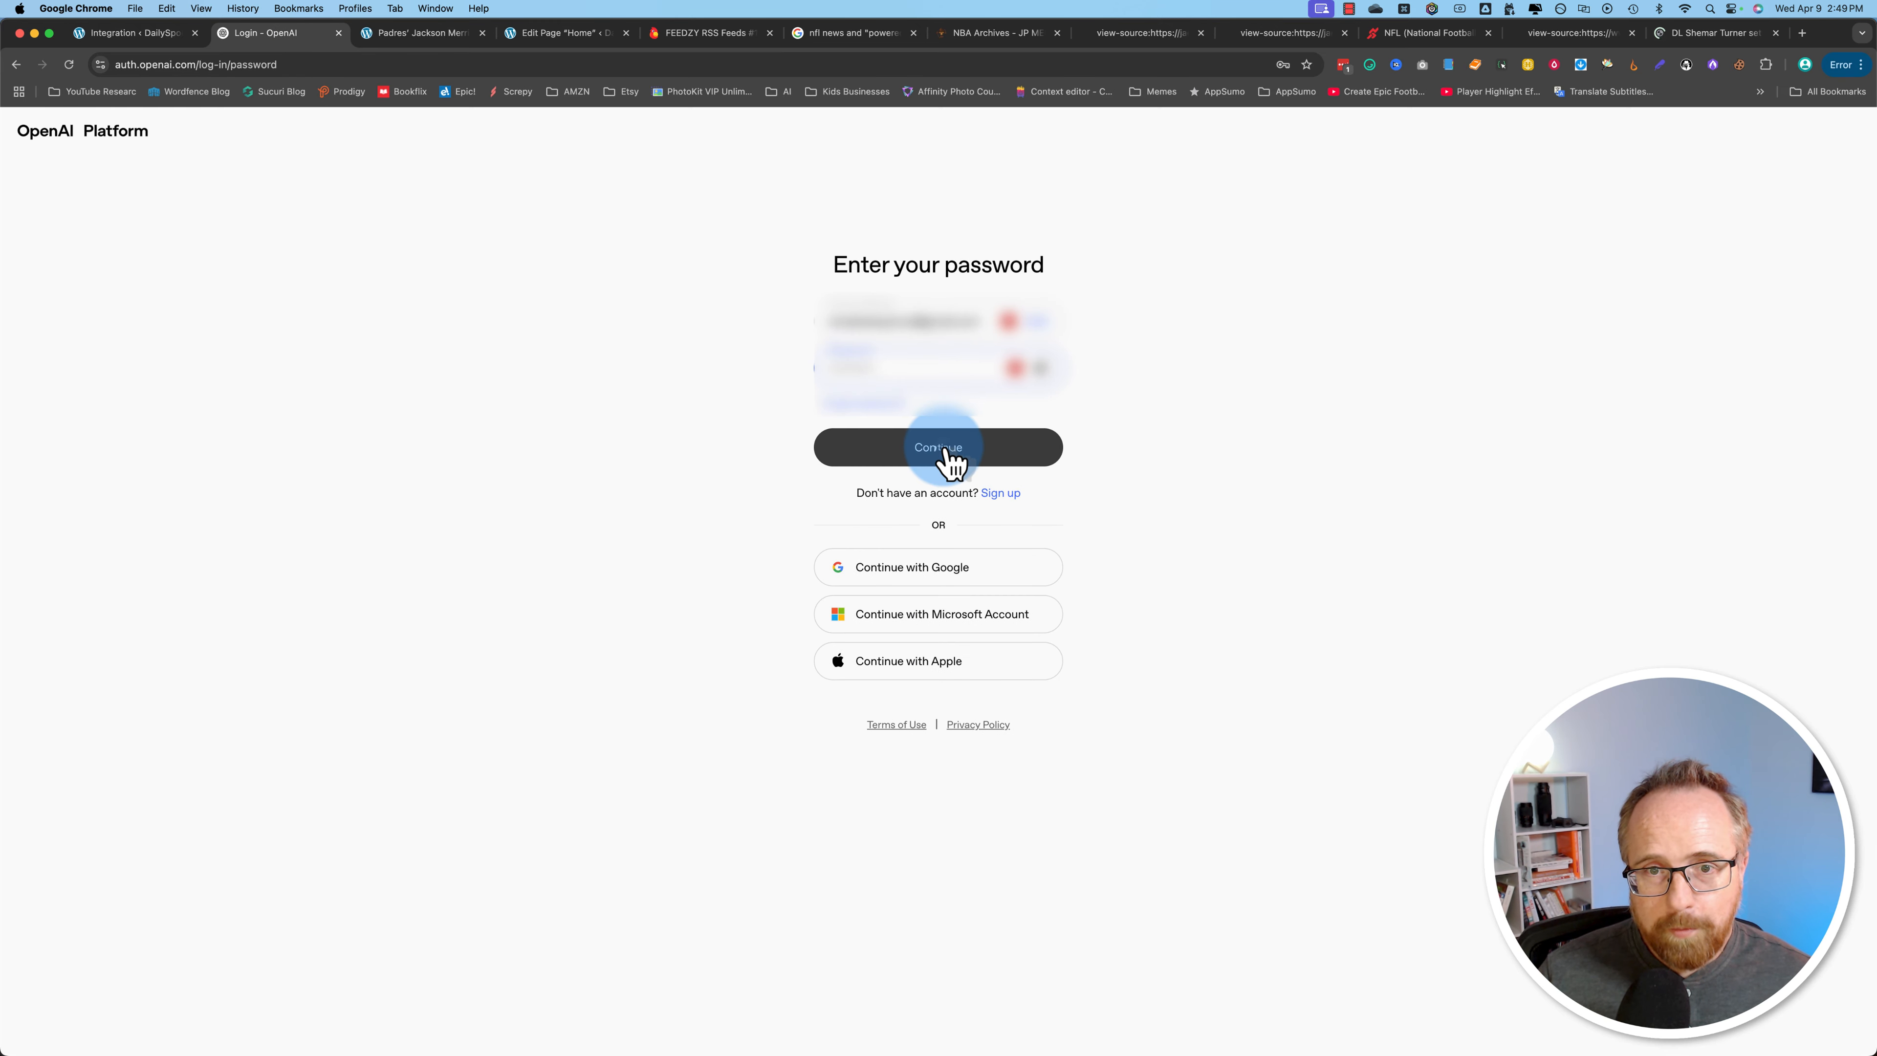
click(1300, 99)
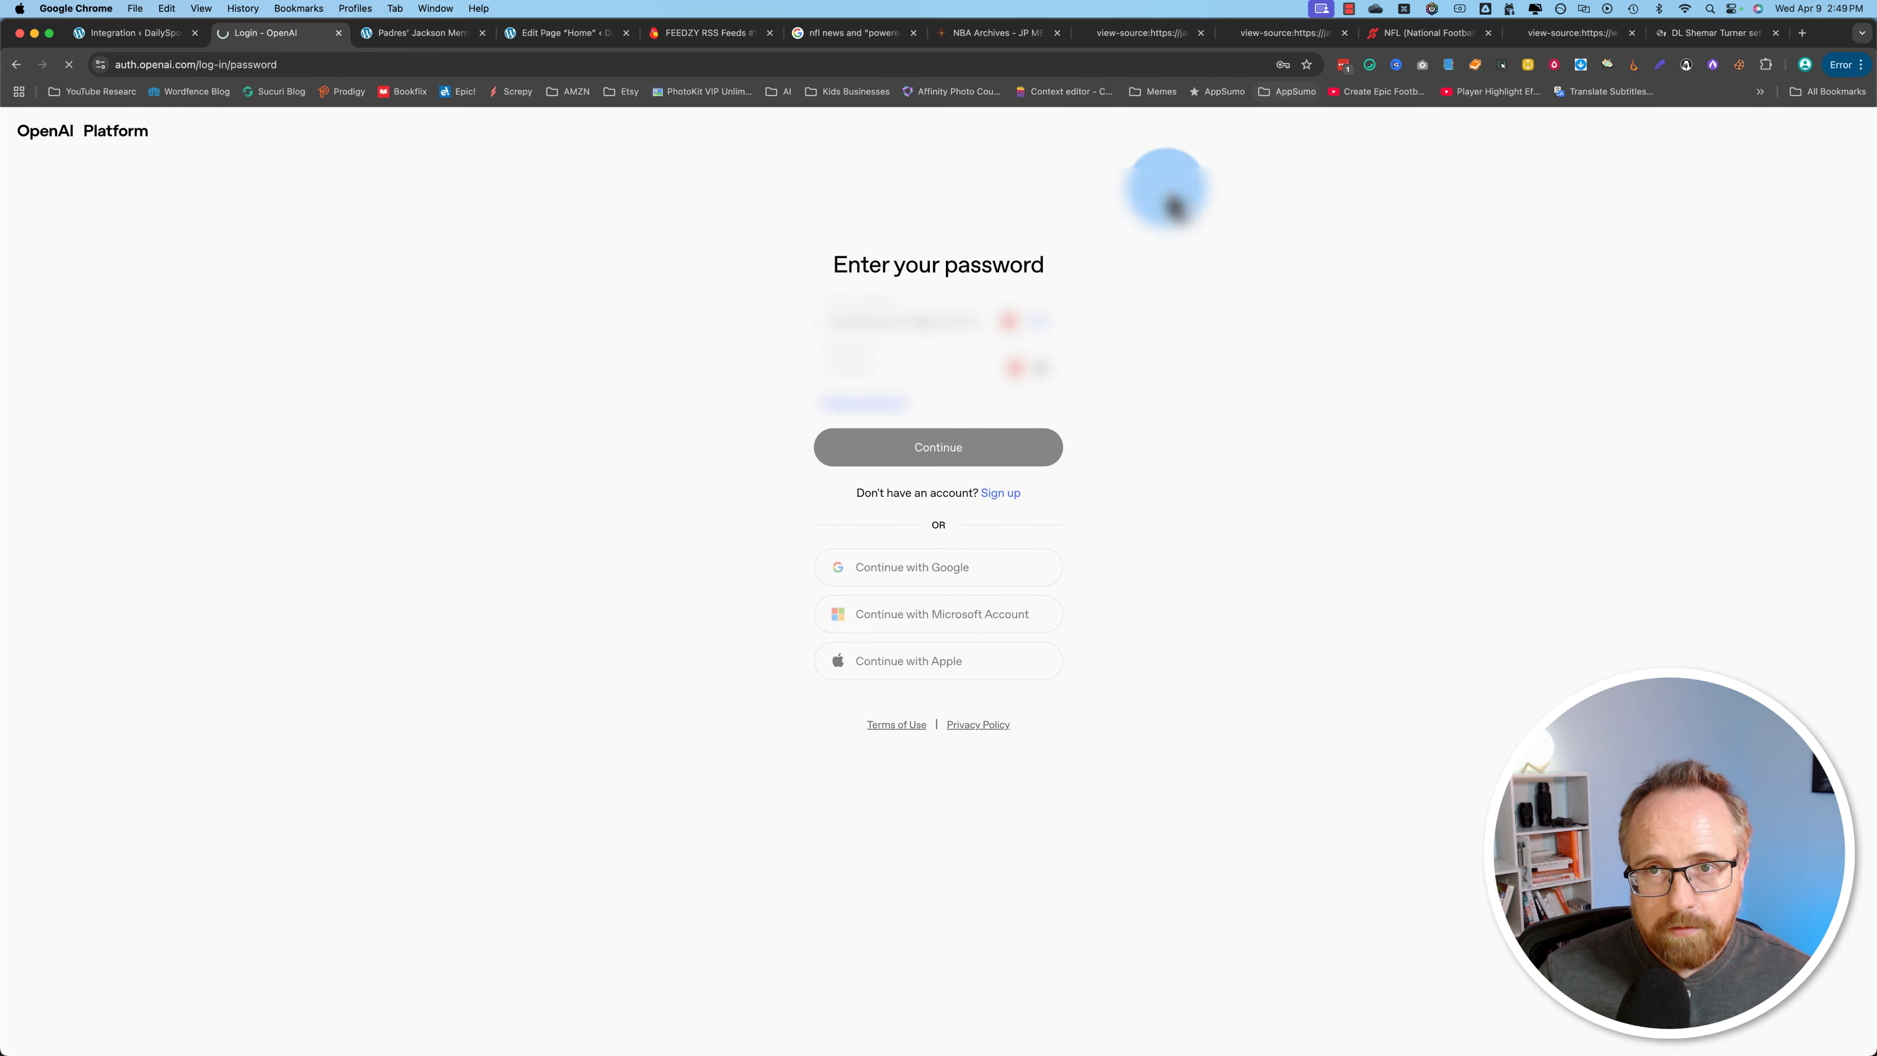
Create a secret key named Feedzy in the Default project with All permissions, and copy the key.
click(1699, 222)
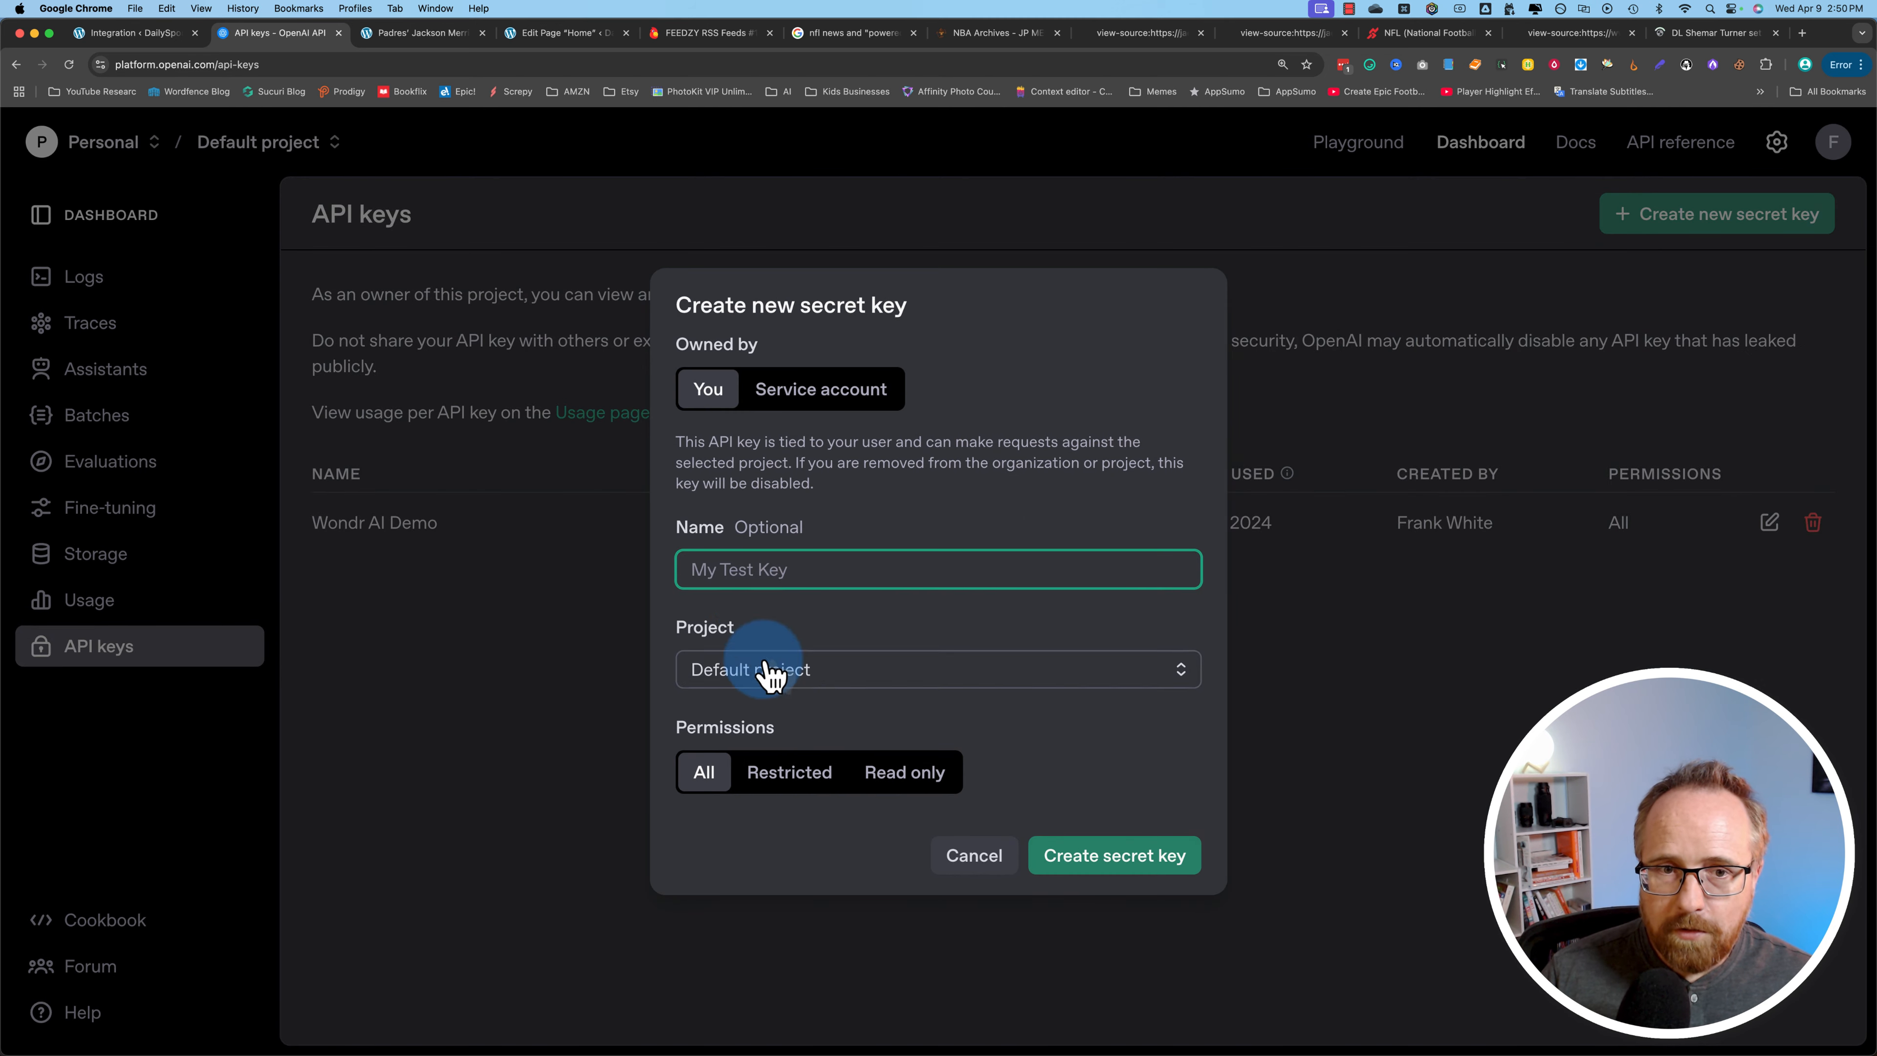
text(Feedz)
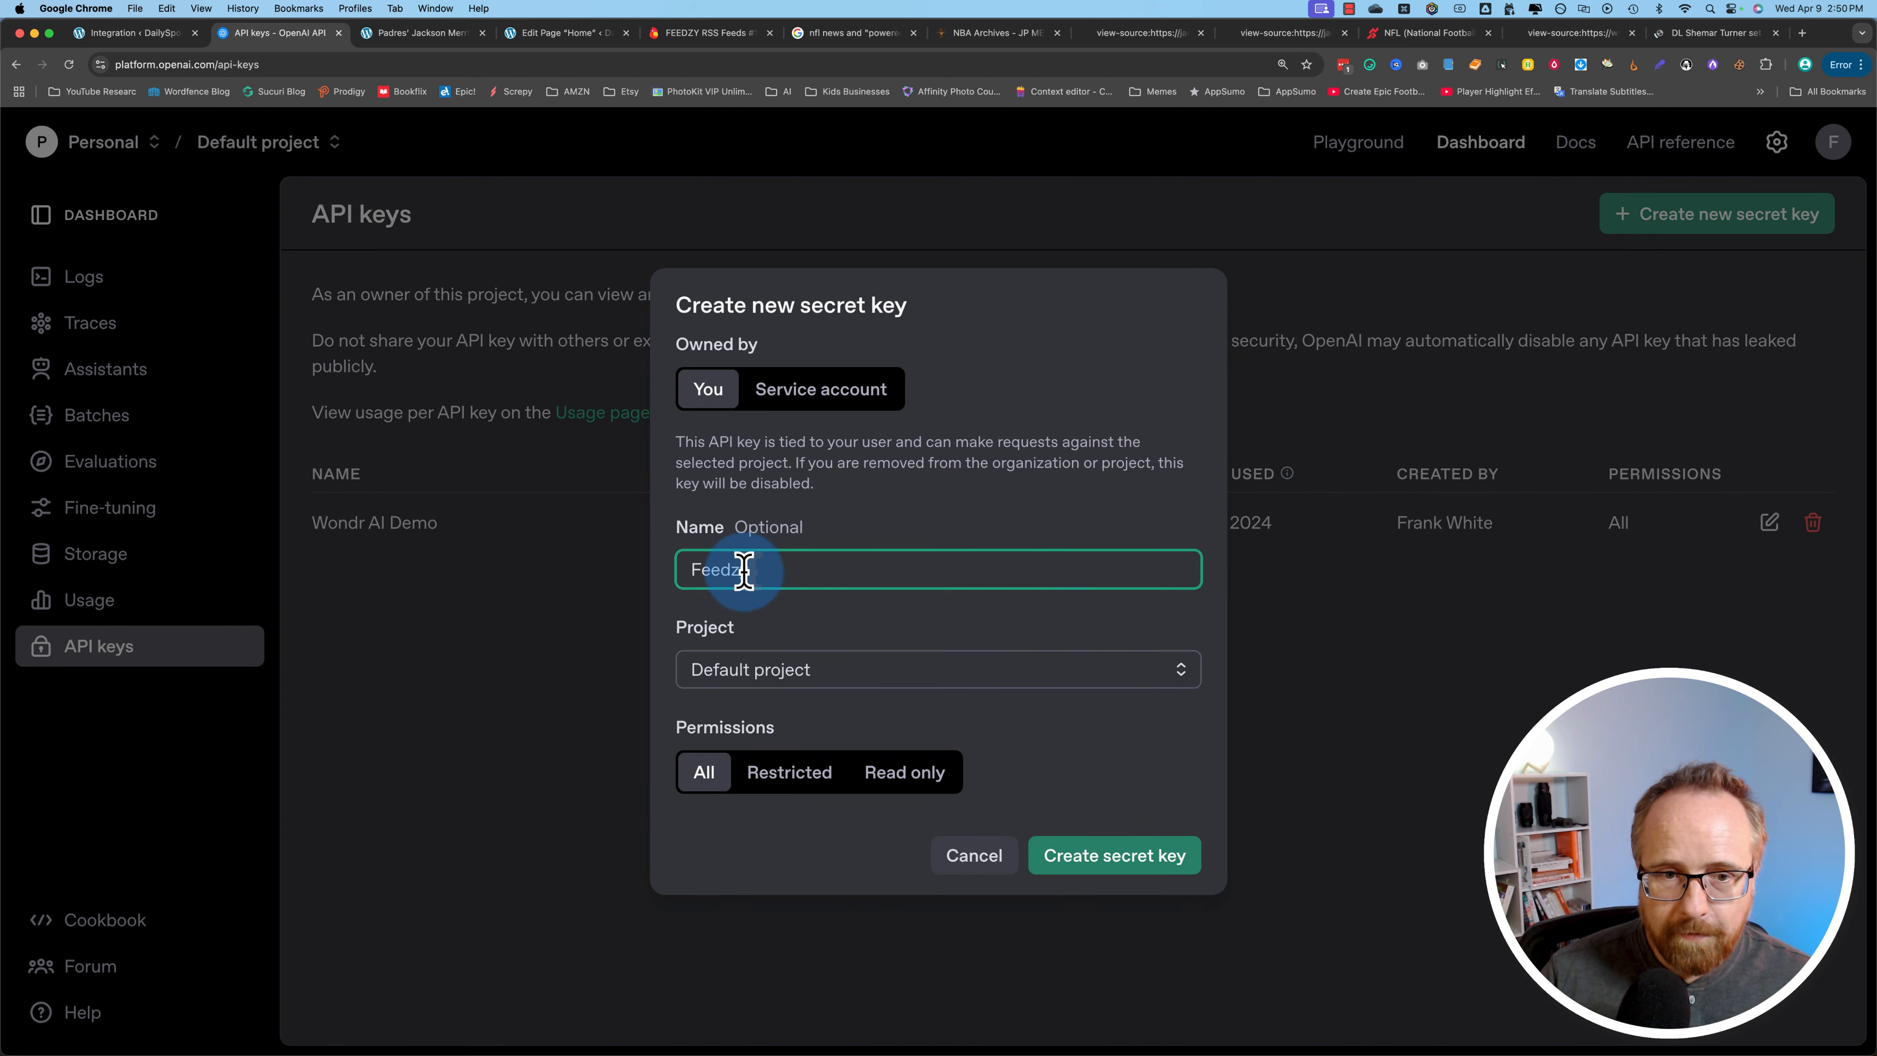
text(y)
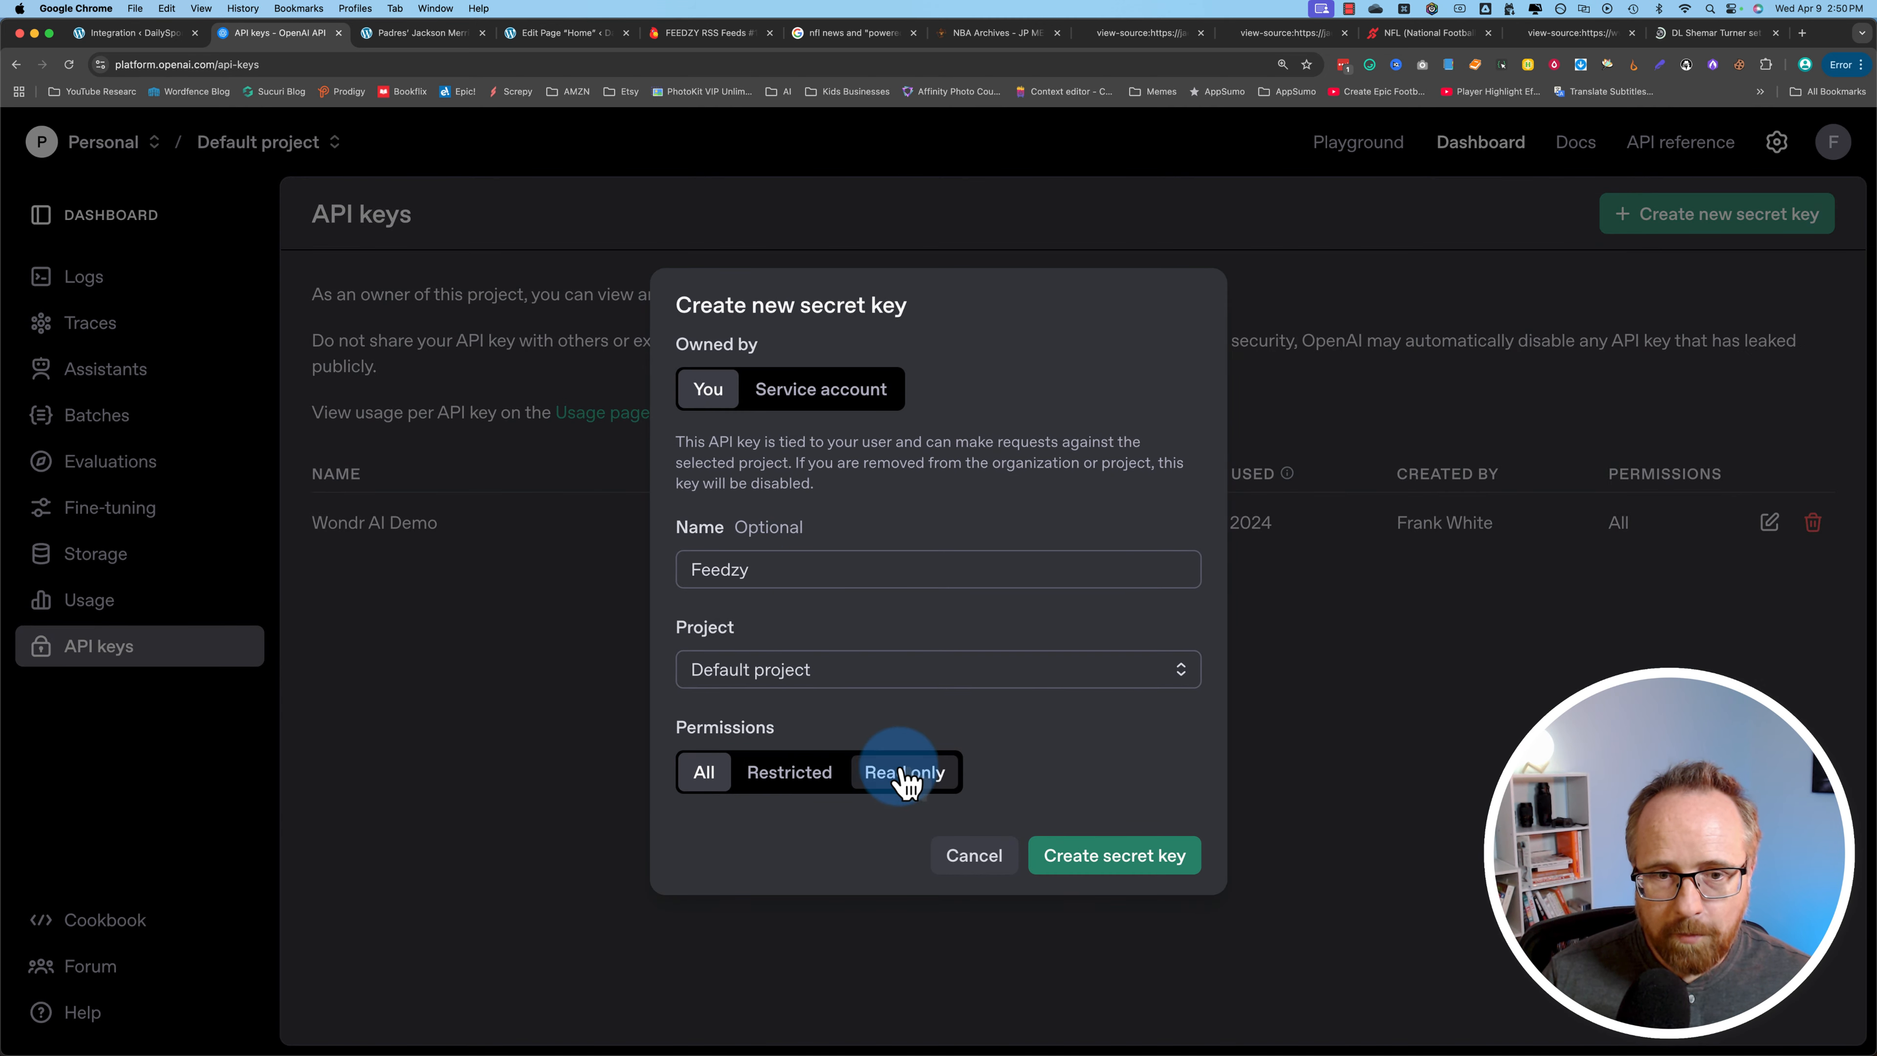
click(1125, 865)
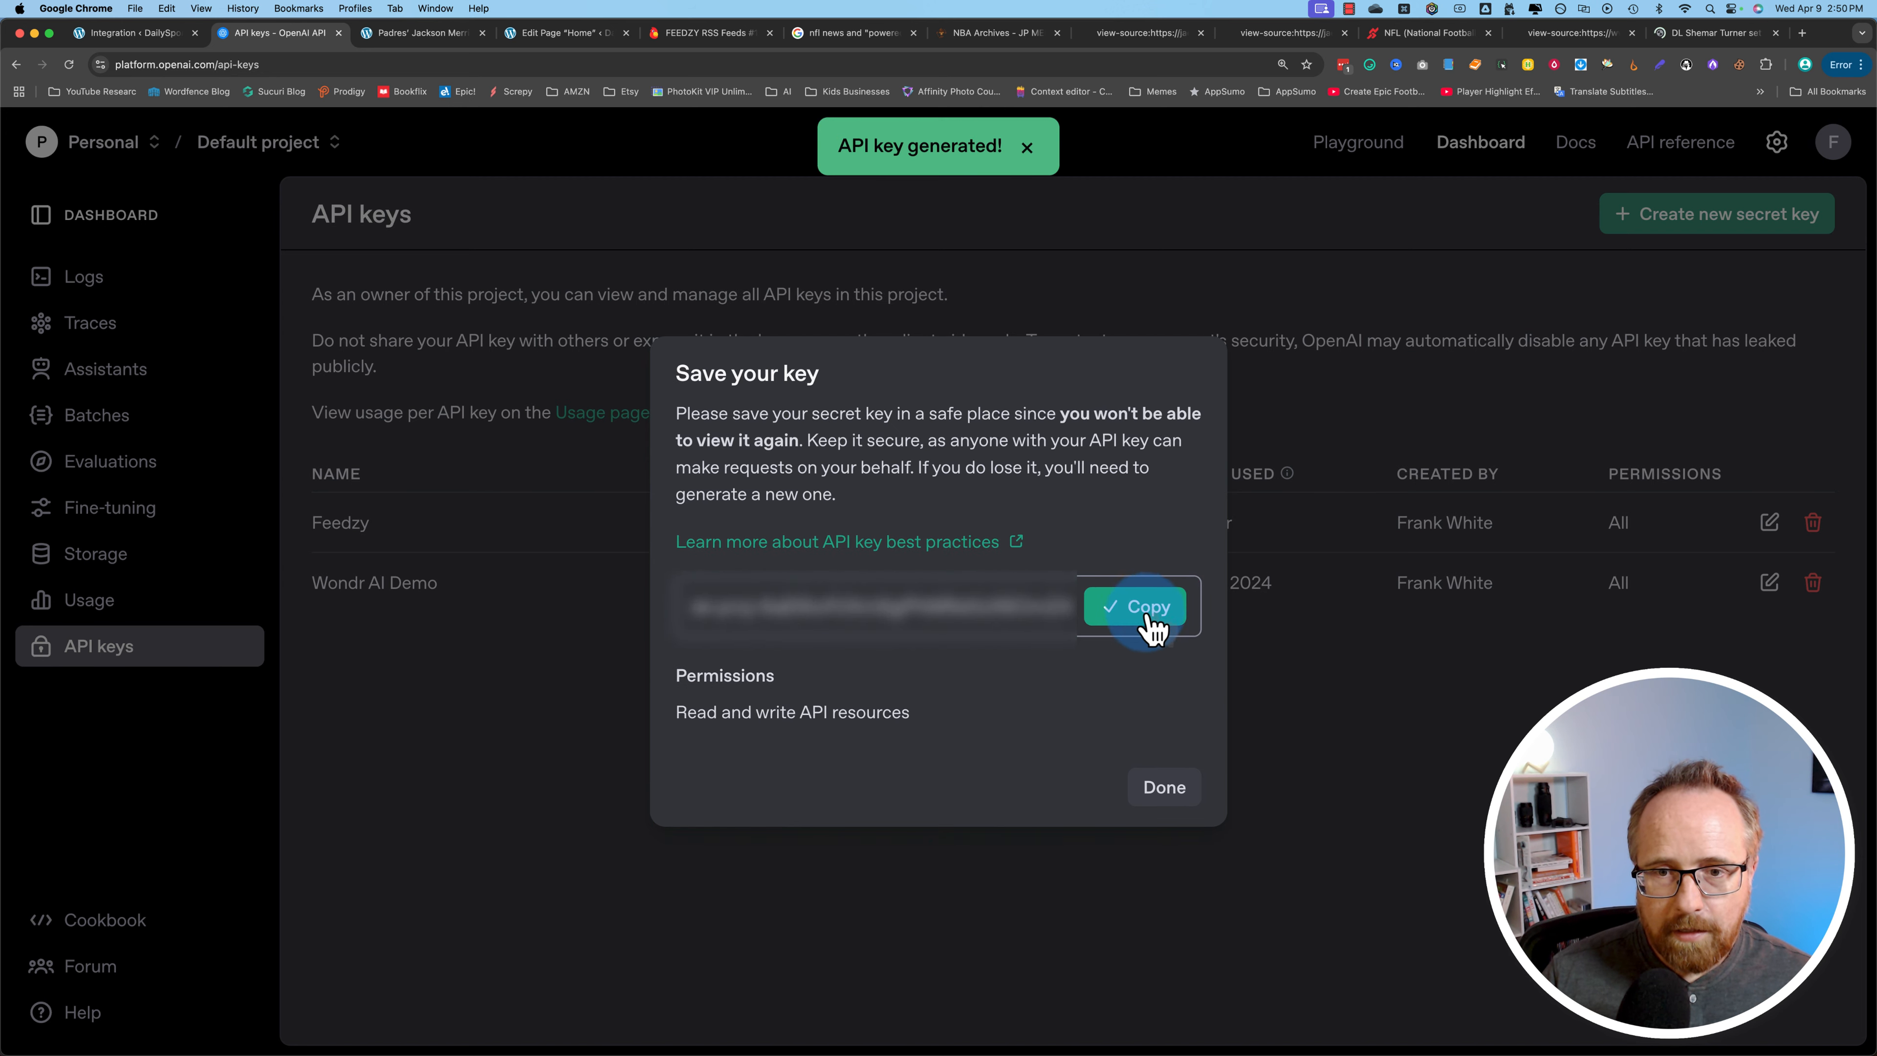
click(1167, 791)
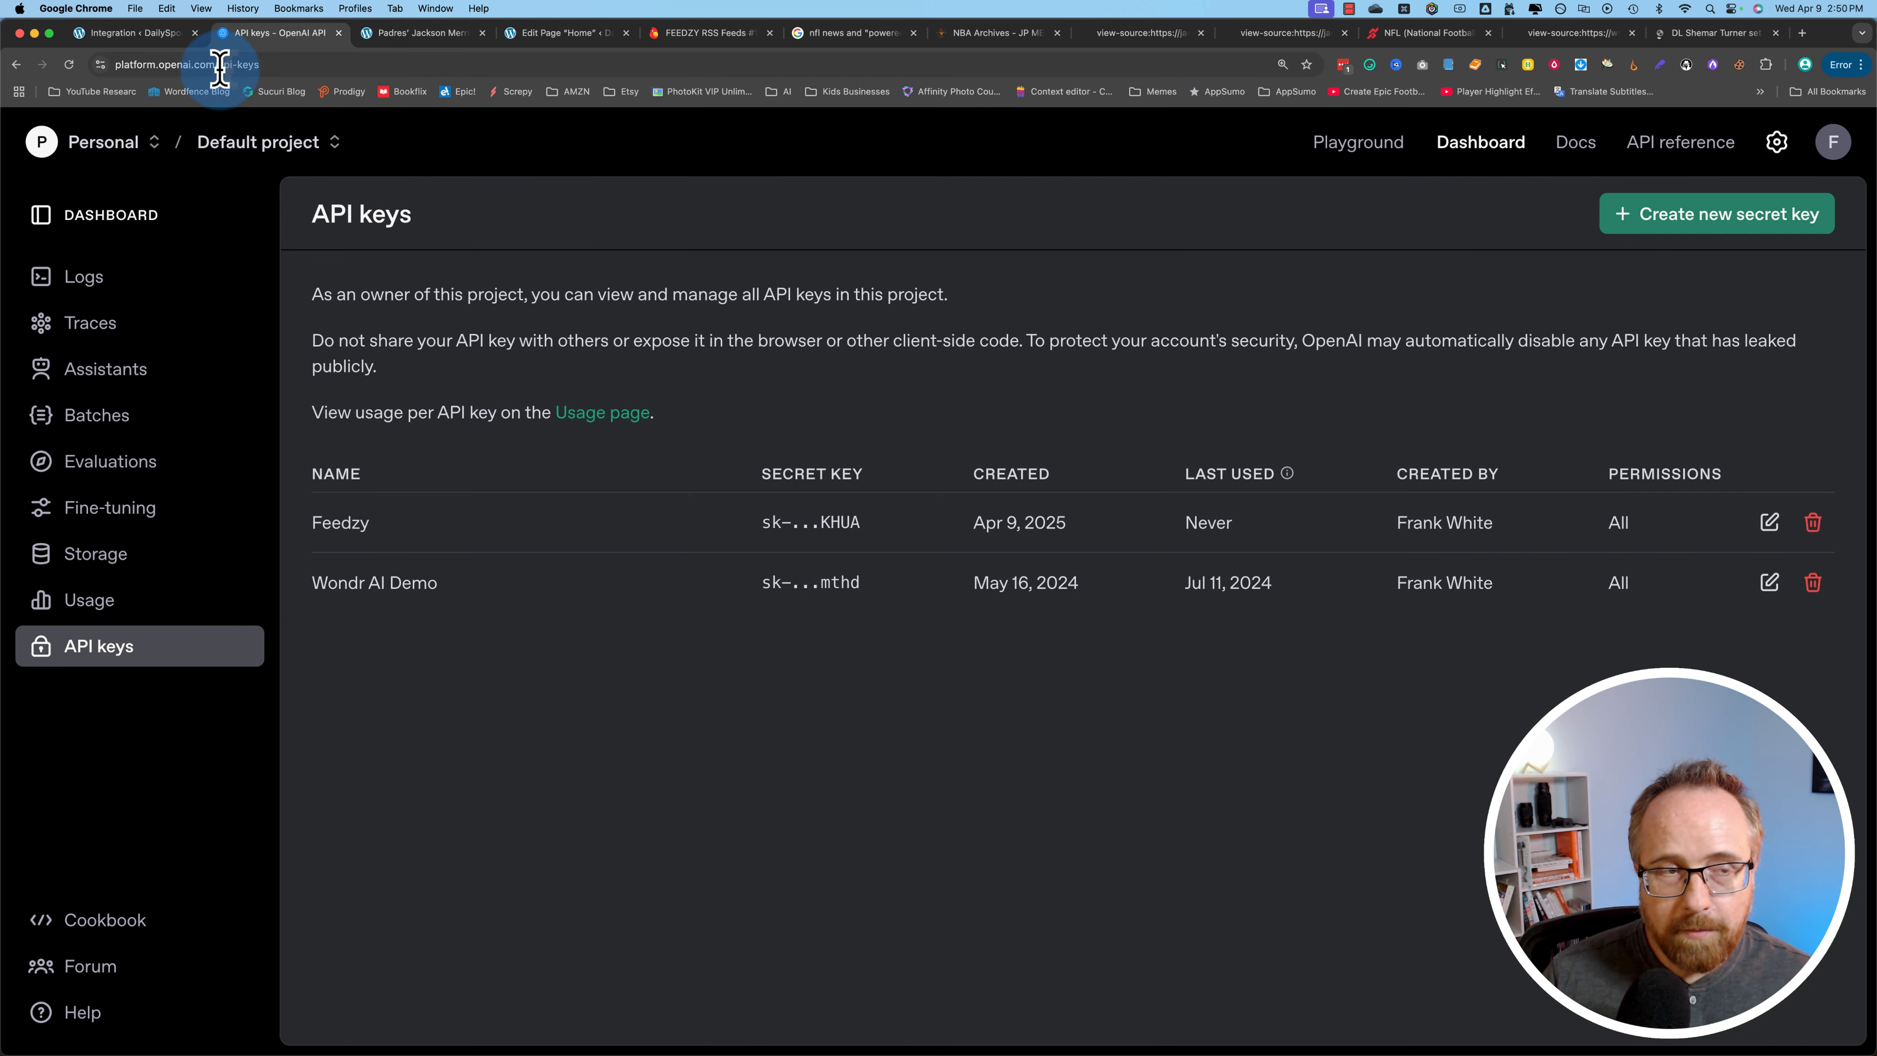
Paste the API key into Feedzy's OpenAI account key field, validate and save it, and dismiss the save-password prompts.
click(136, 33)
click(497, 614)
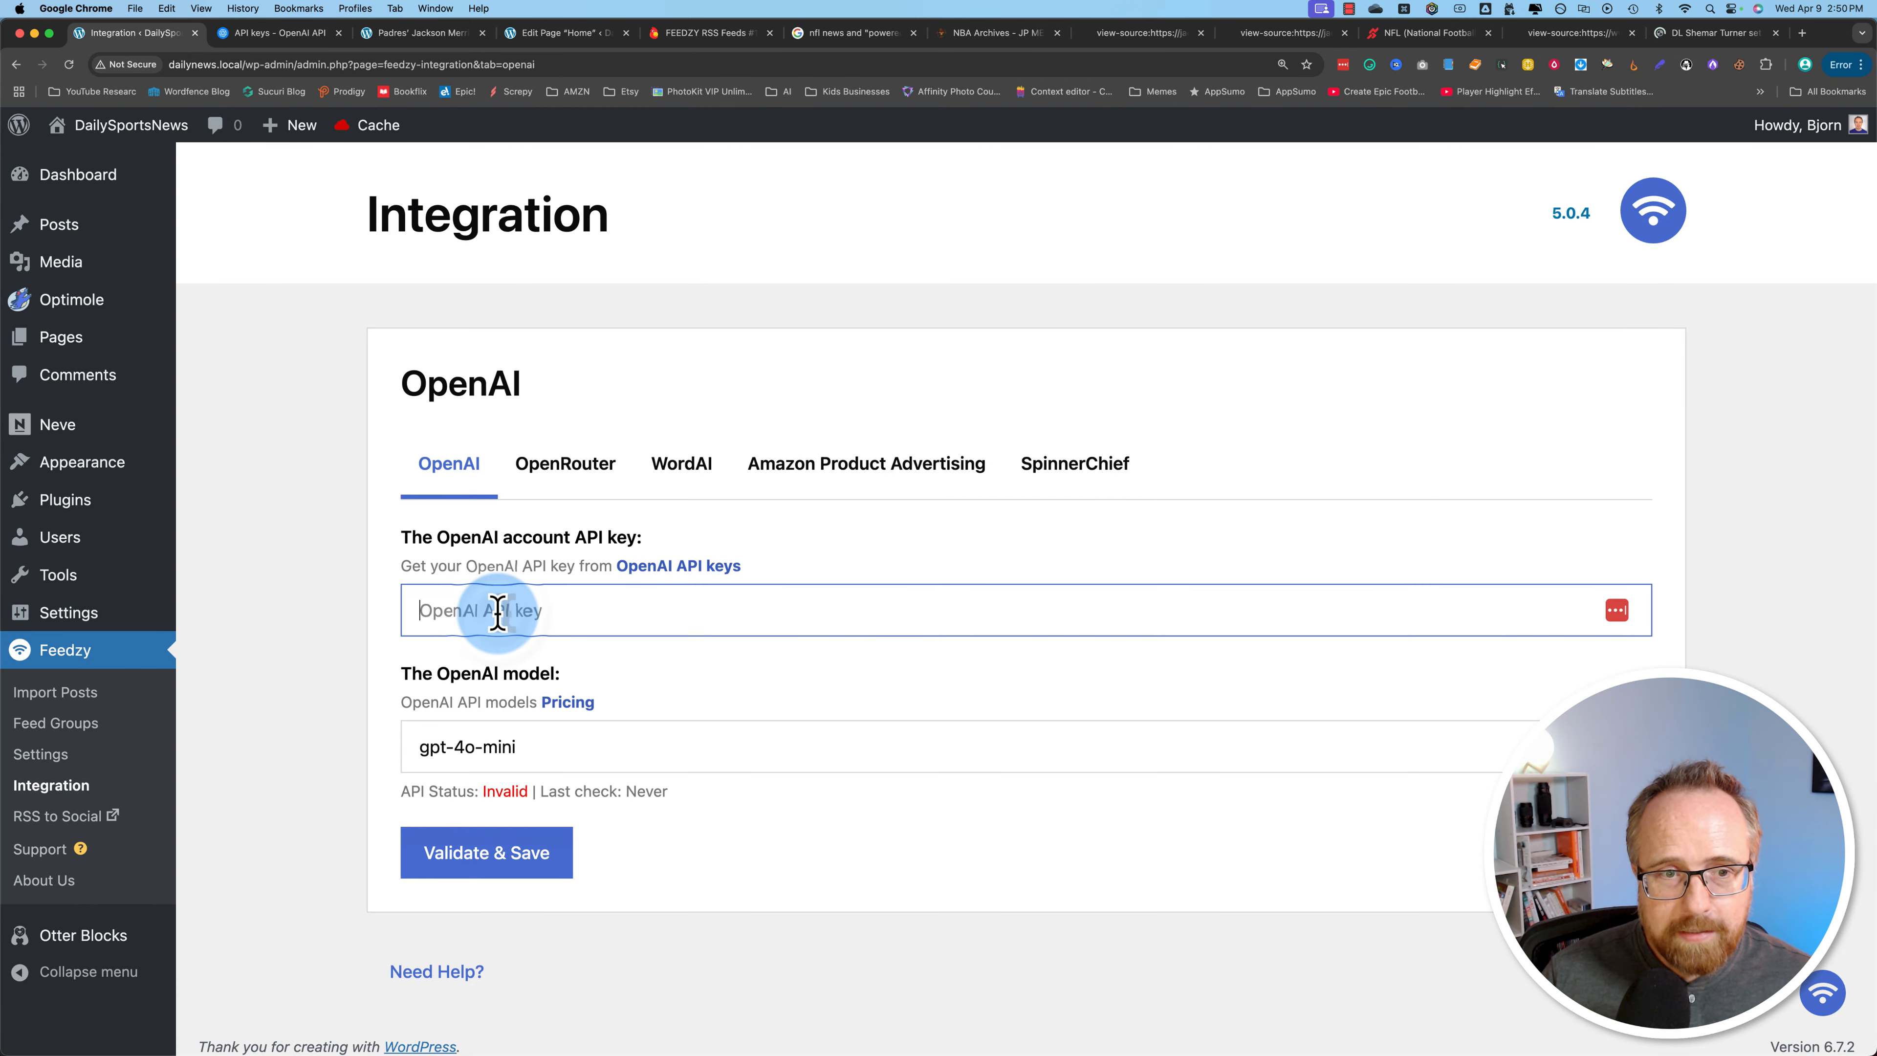
click(482, 852)
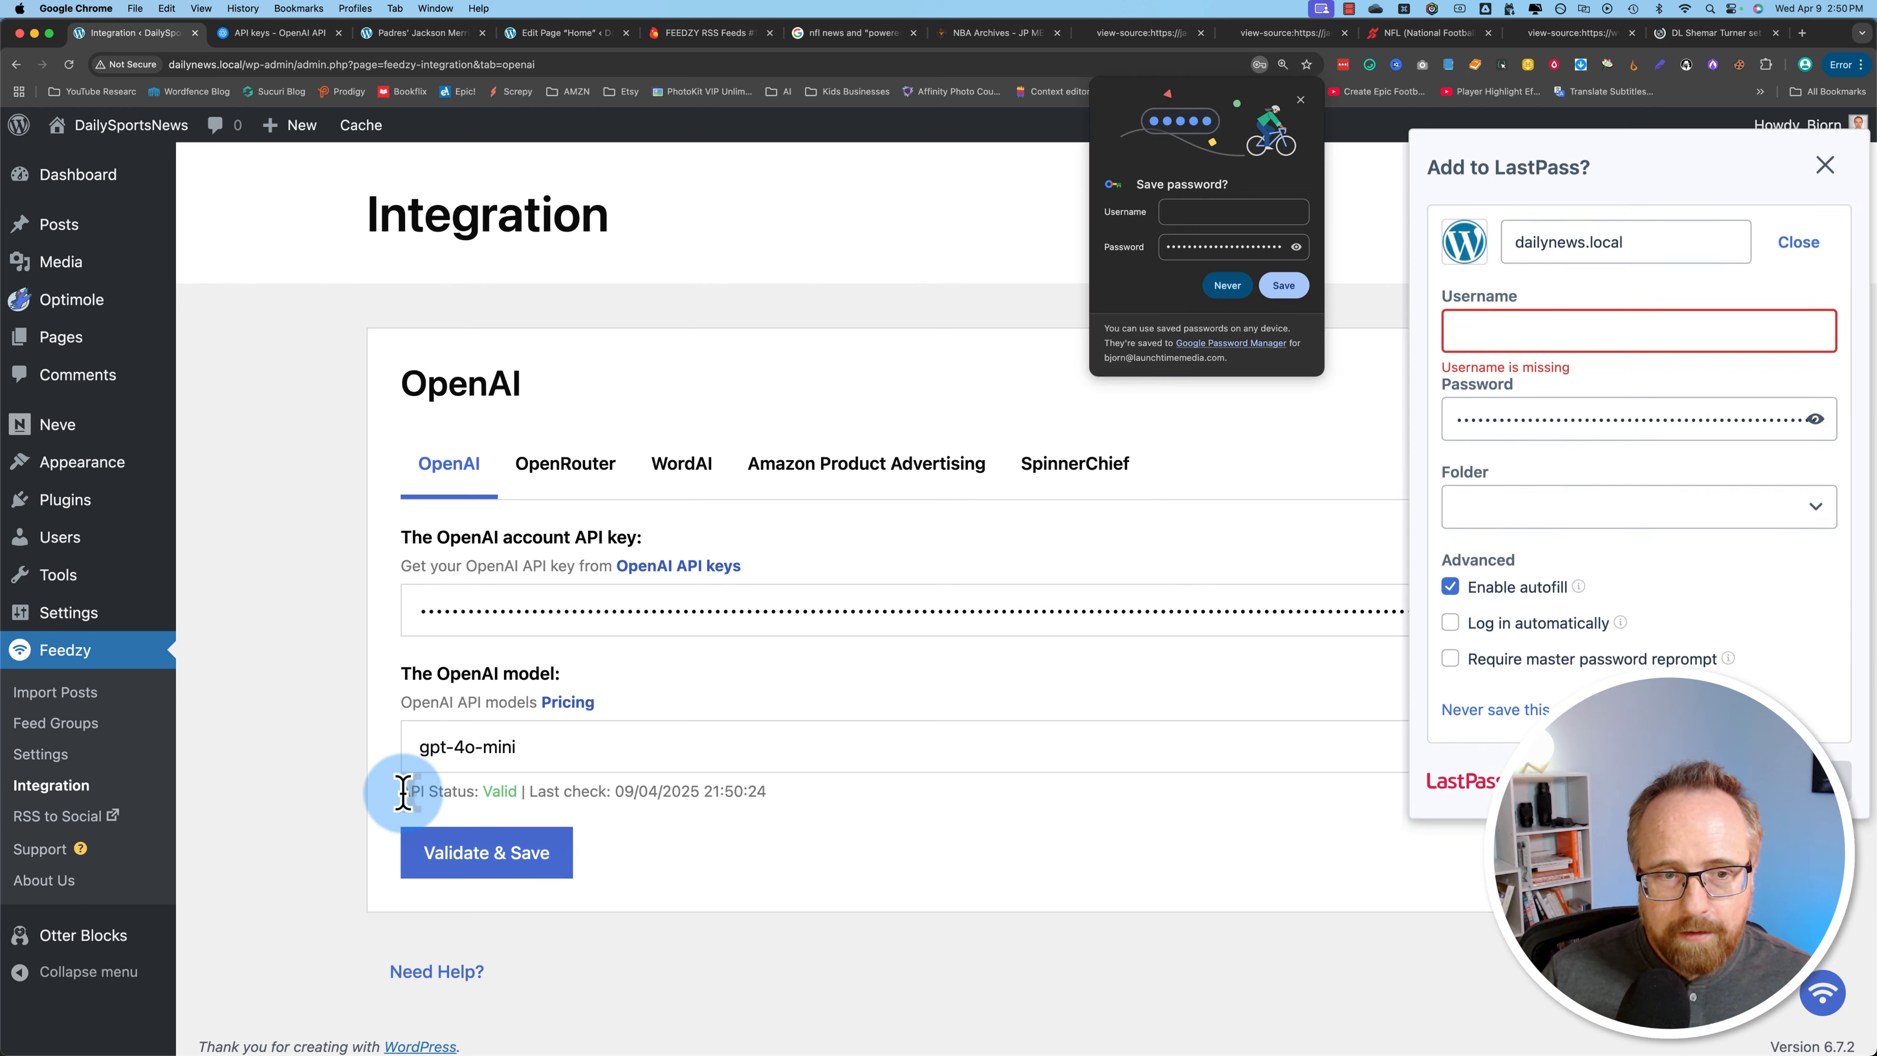
drag(405, 790, 768, 791)
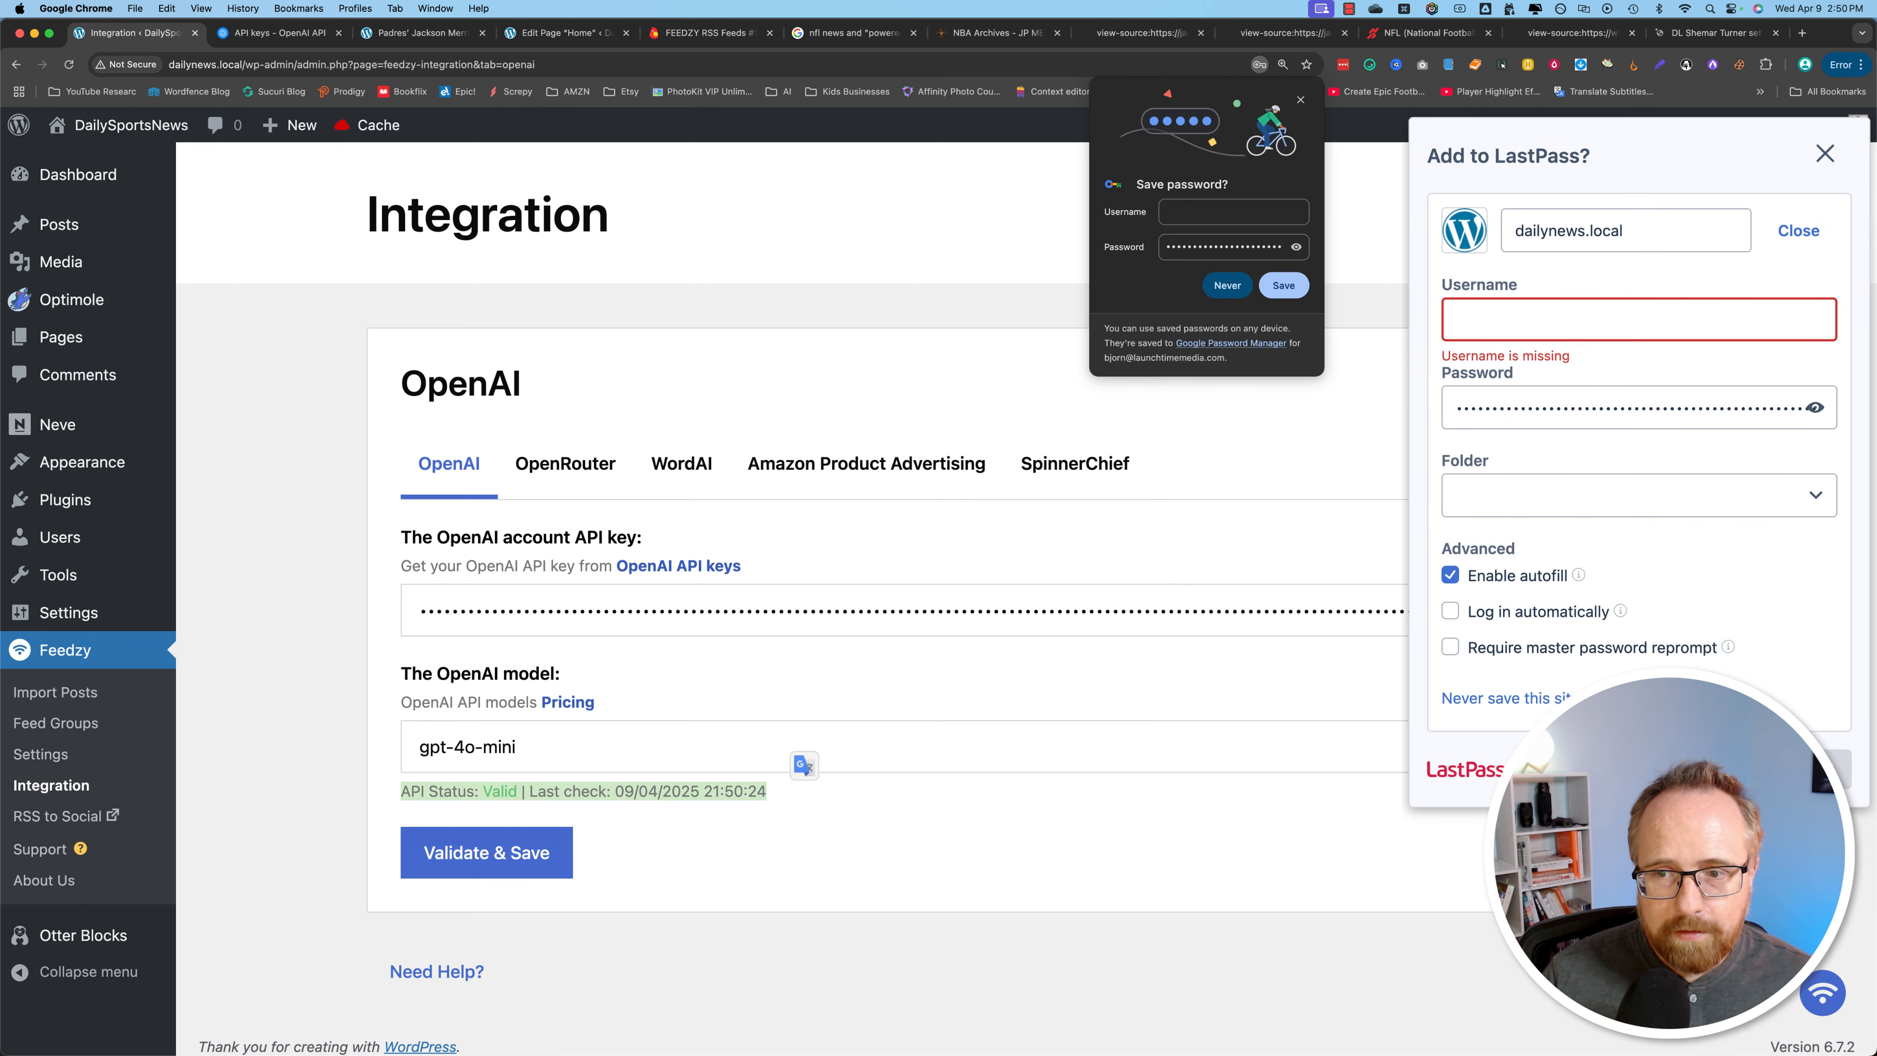
click(1301, 104)
click(242, 538)
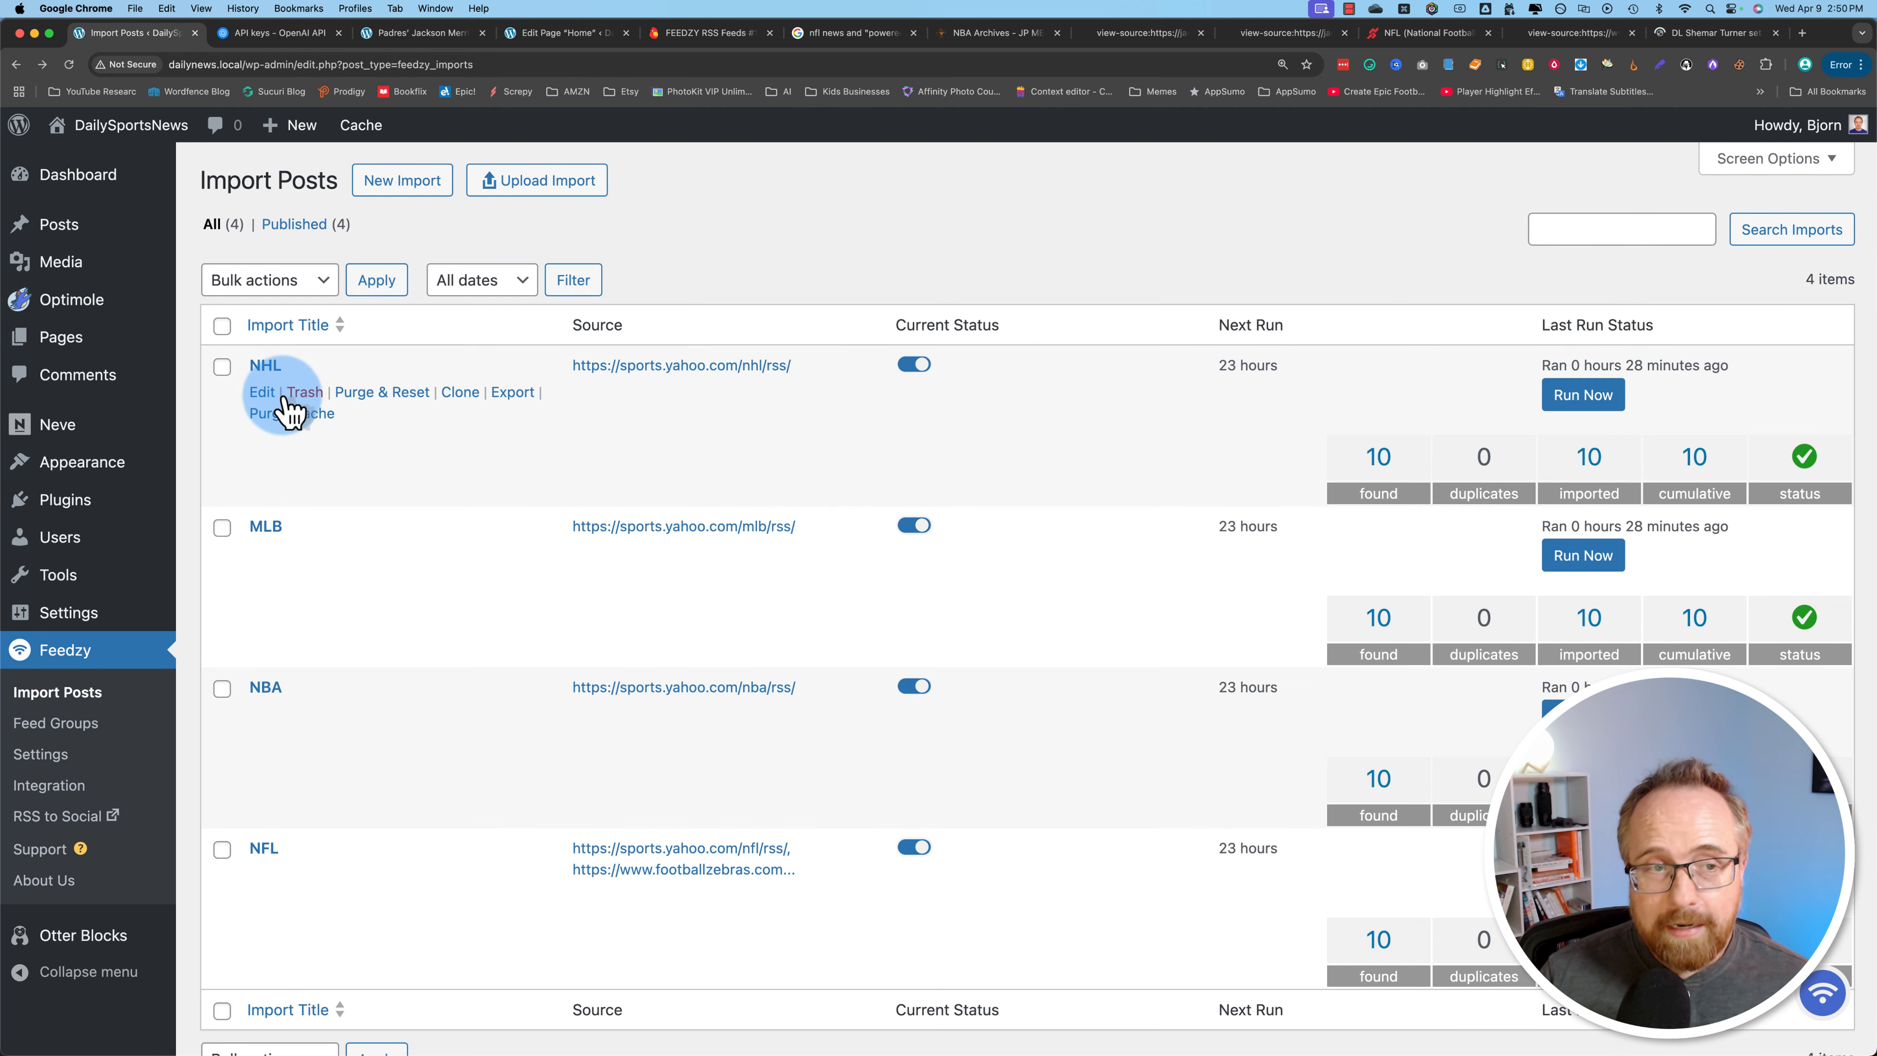
Open the NHL import for editing and expand its Map content settings to reach the post title mapping.
click(263, 394)
scroll(309, 651, down, 5)
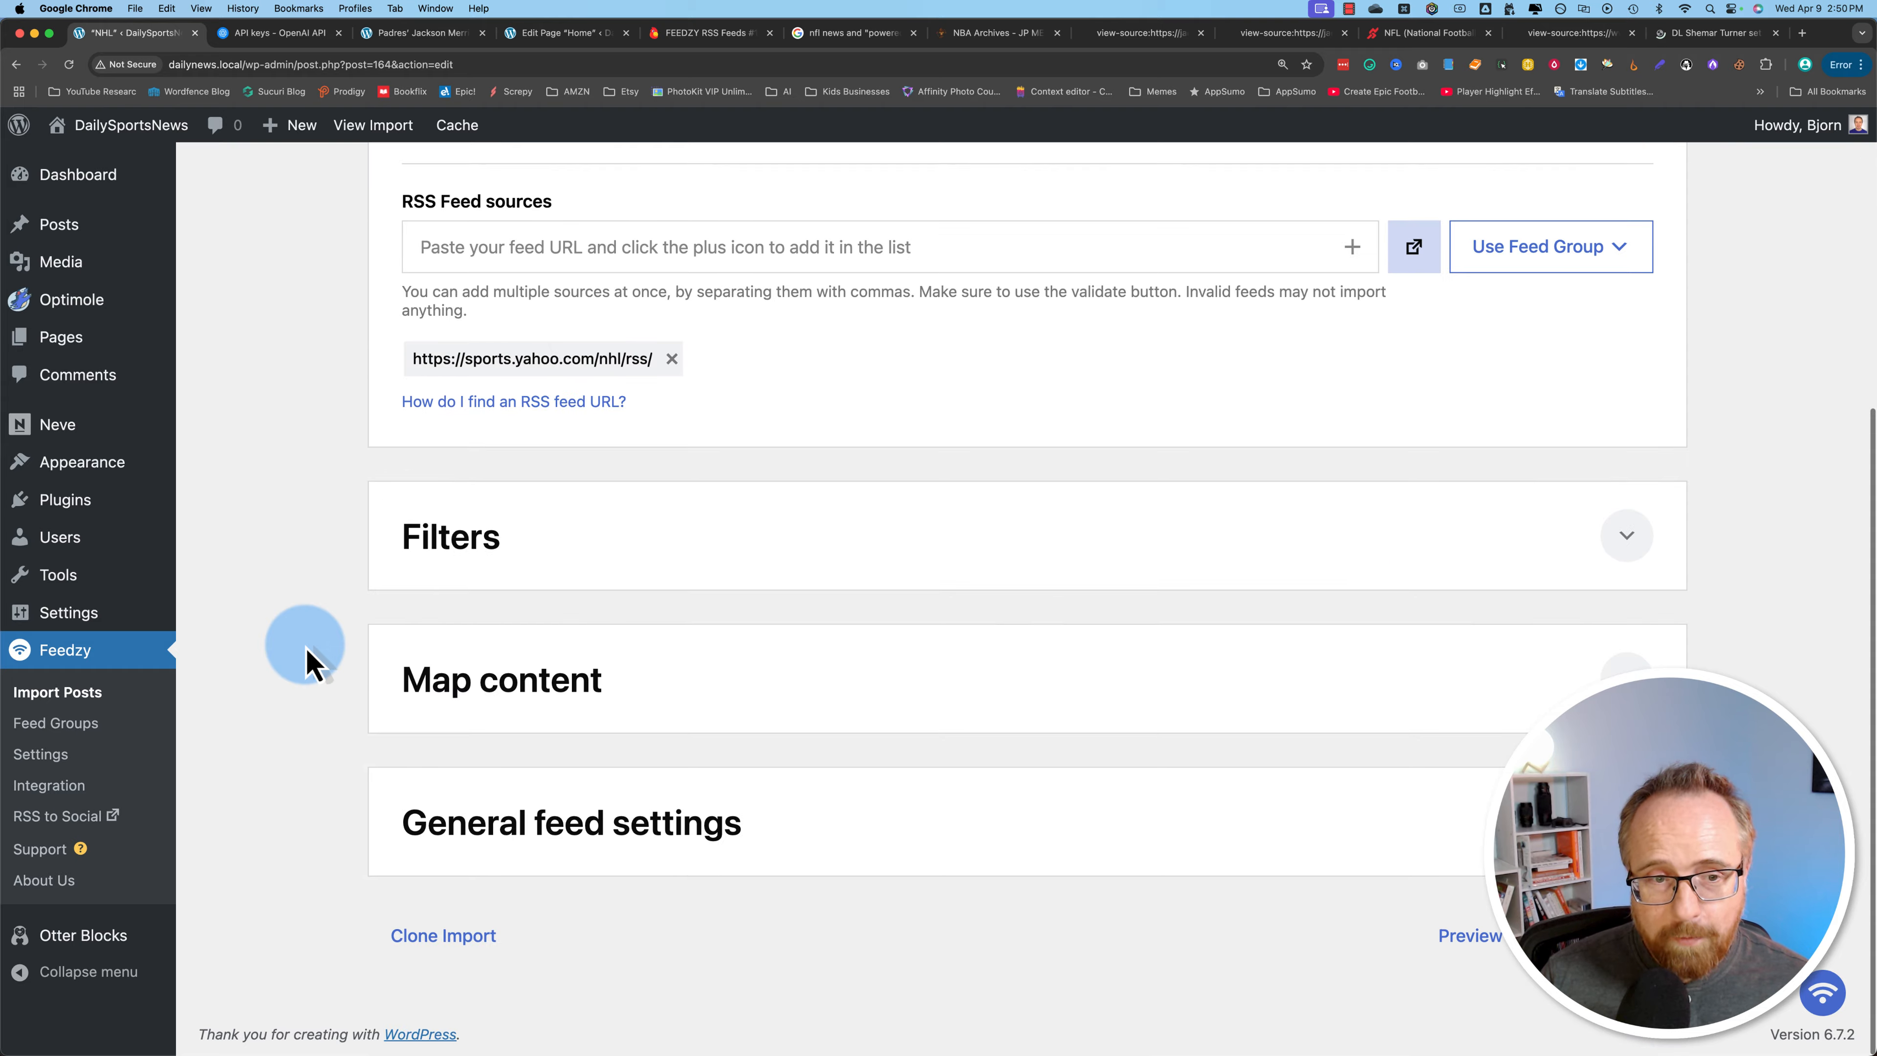
click(473, 702)
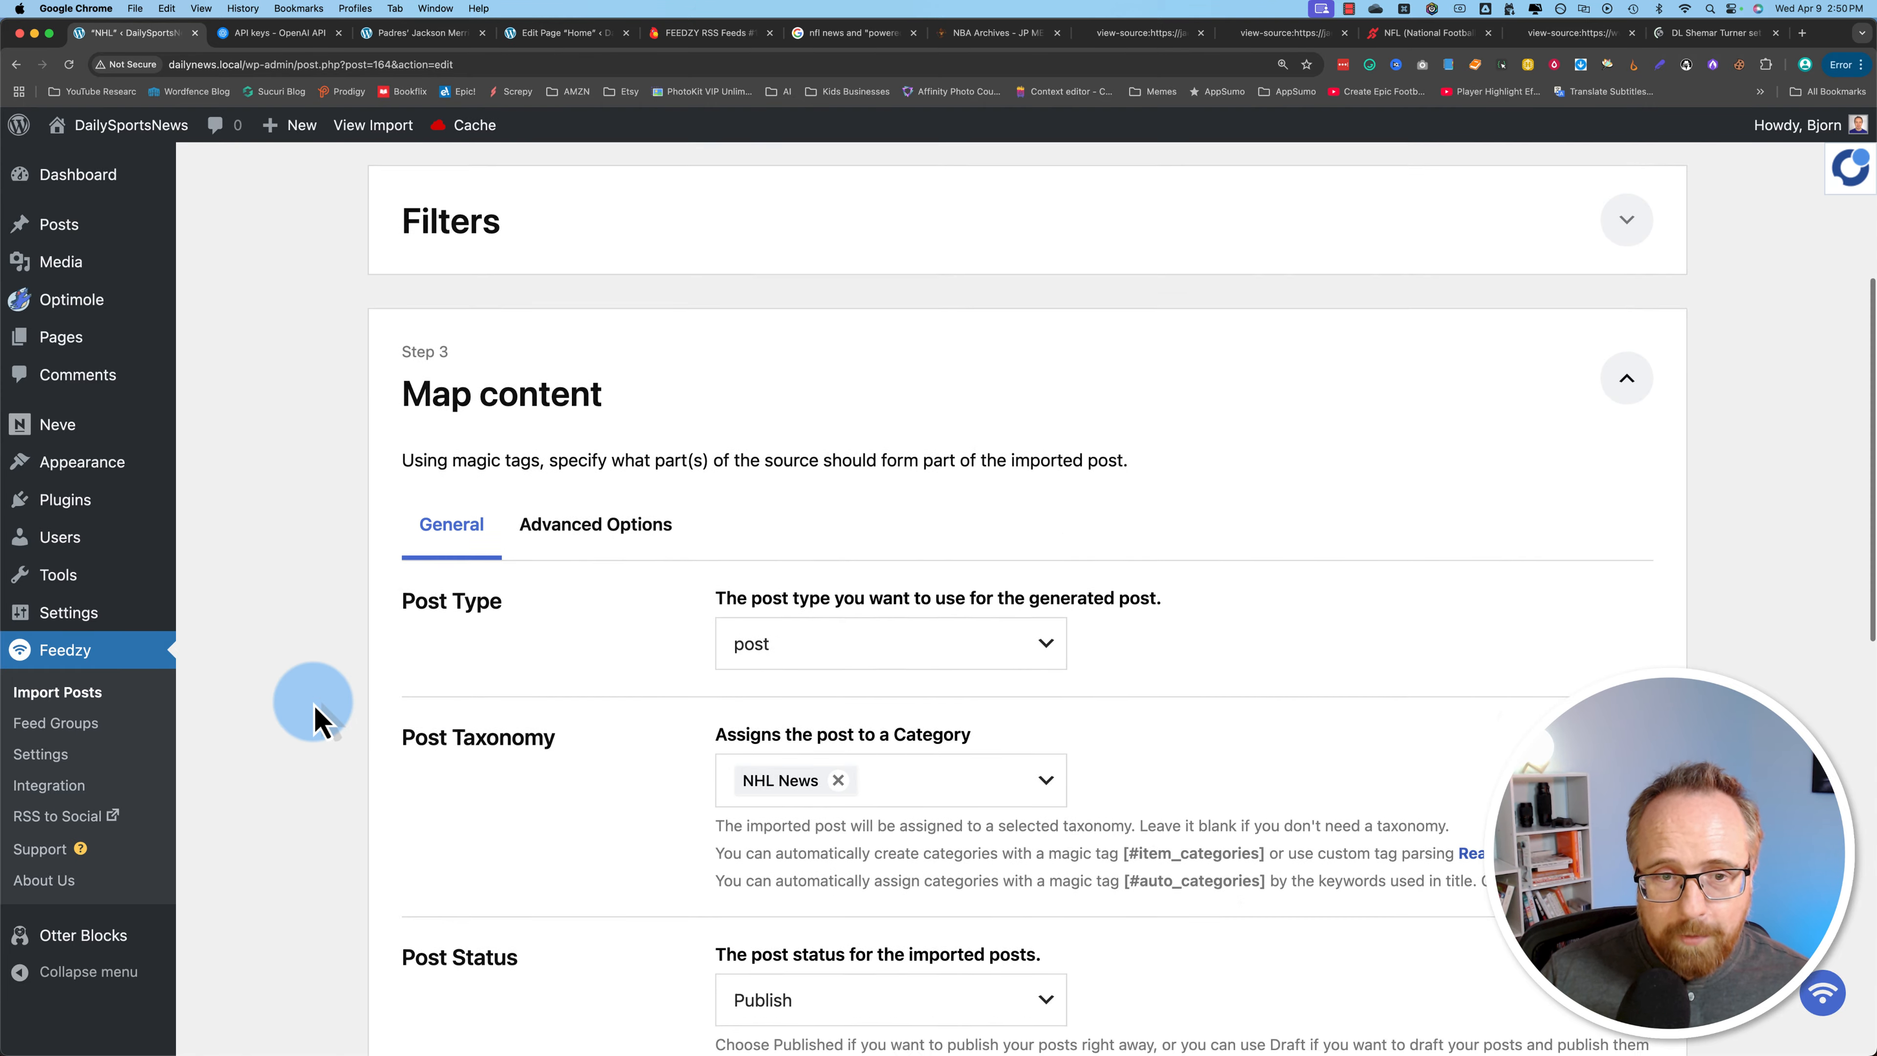
scroll(315, 700, down, 5)
scroll(641, 659, up, 3)
scroll(643, 659, down, 6)
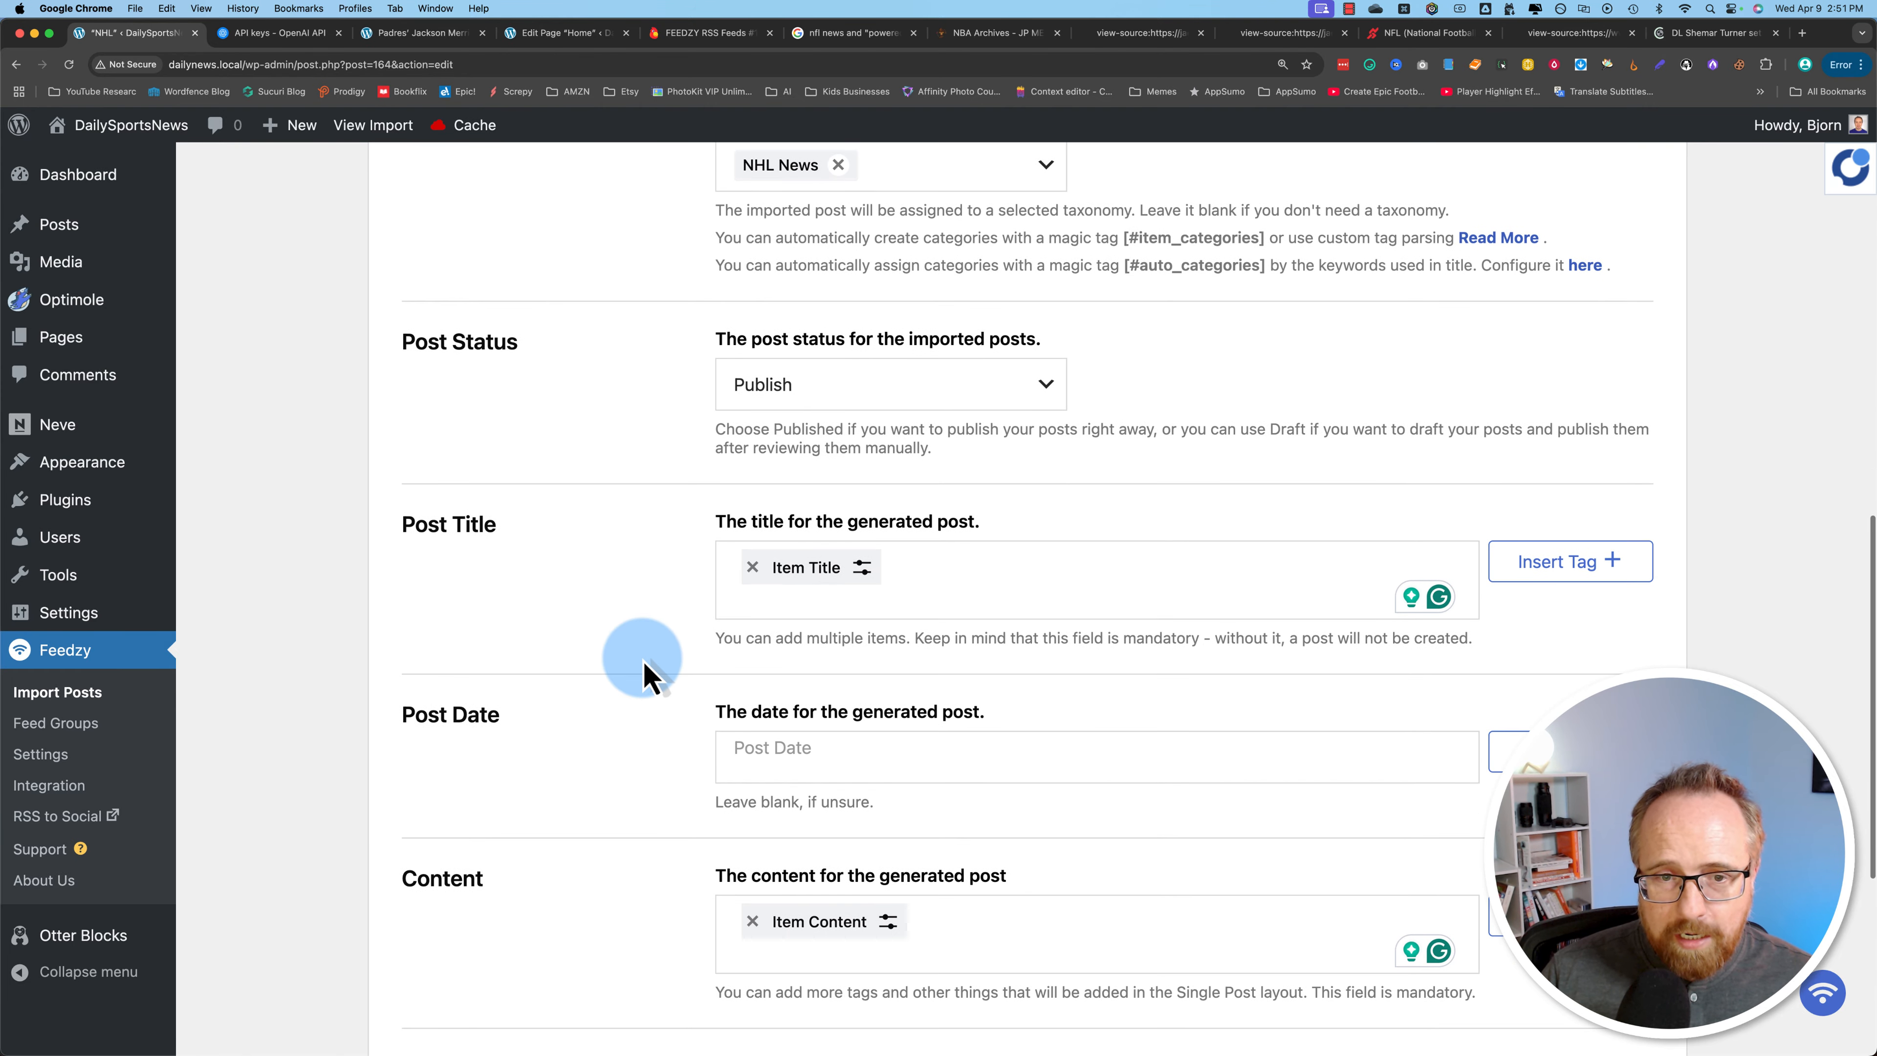
scroll(783, 584, down, 2)
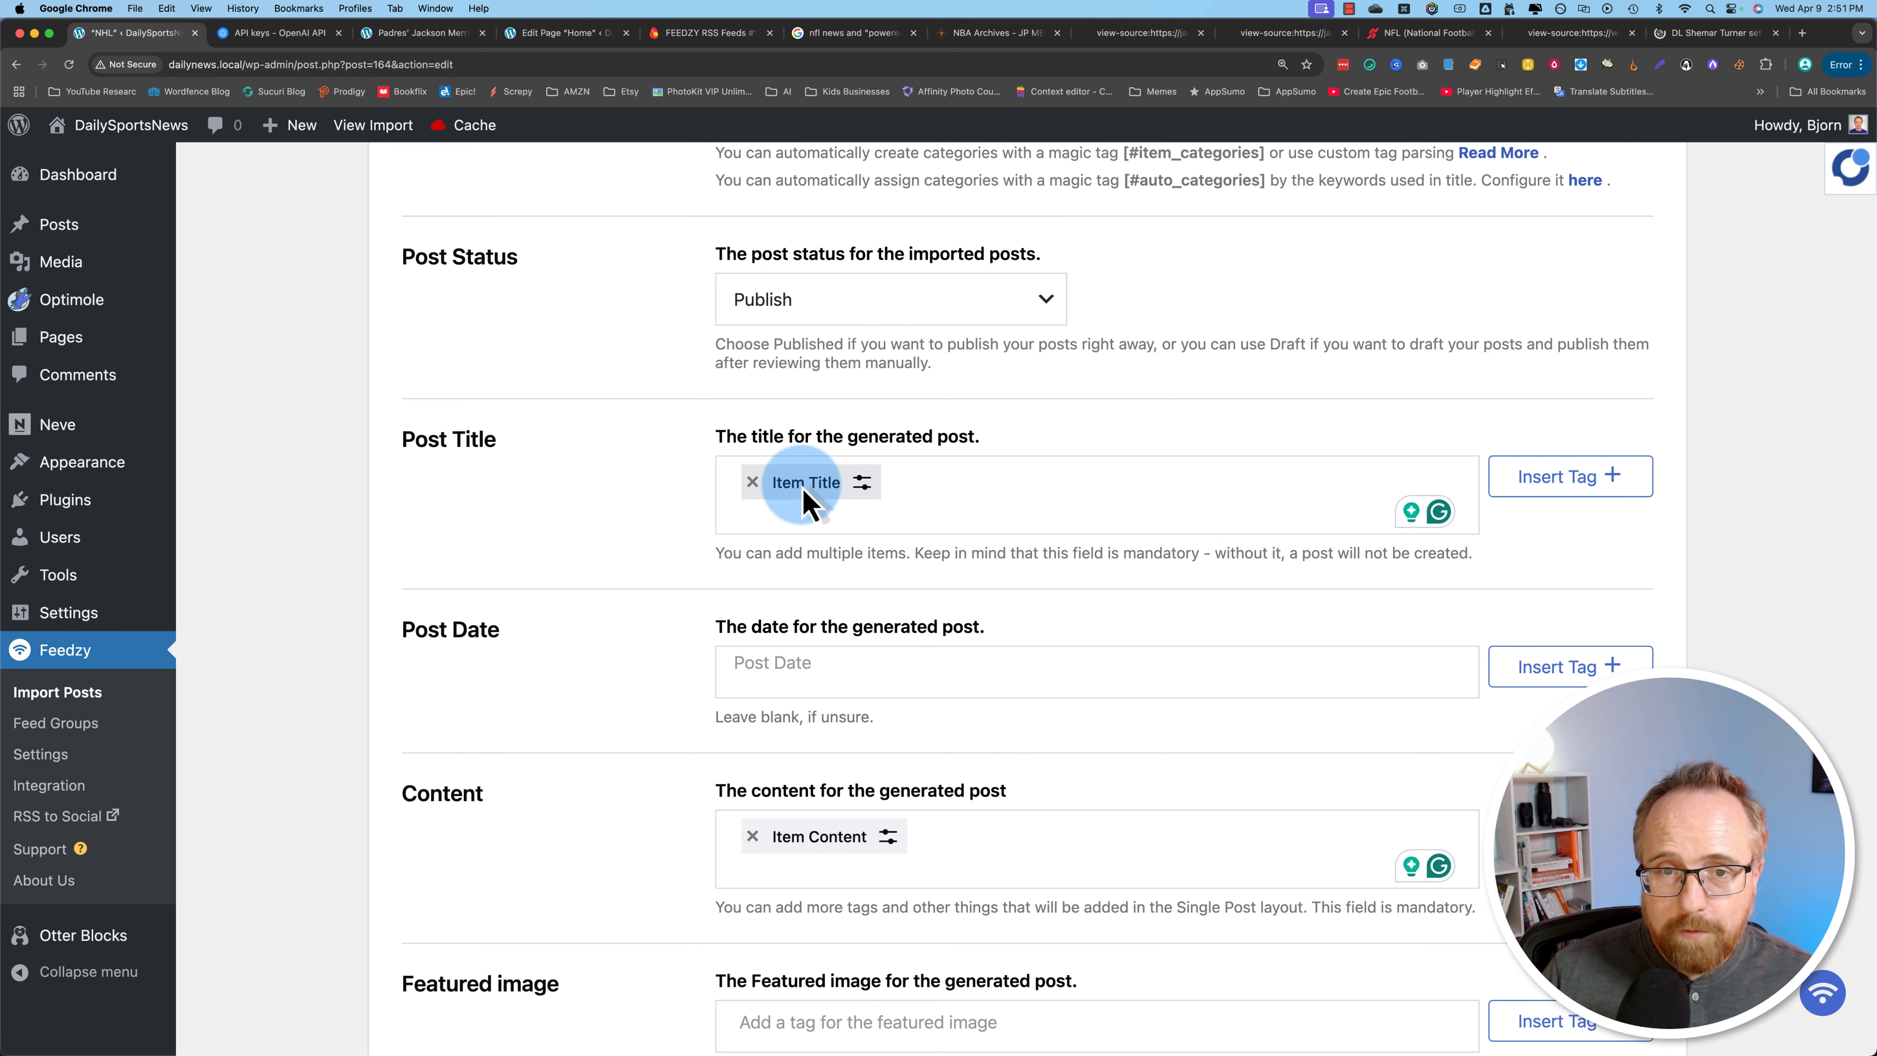
Add a Rewrite with AI action to the Item Title tag, with OpenAI as the AI provider.
click(861, 482)
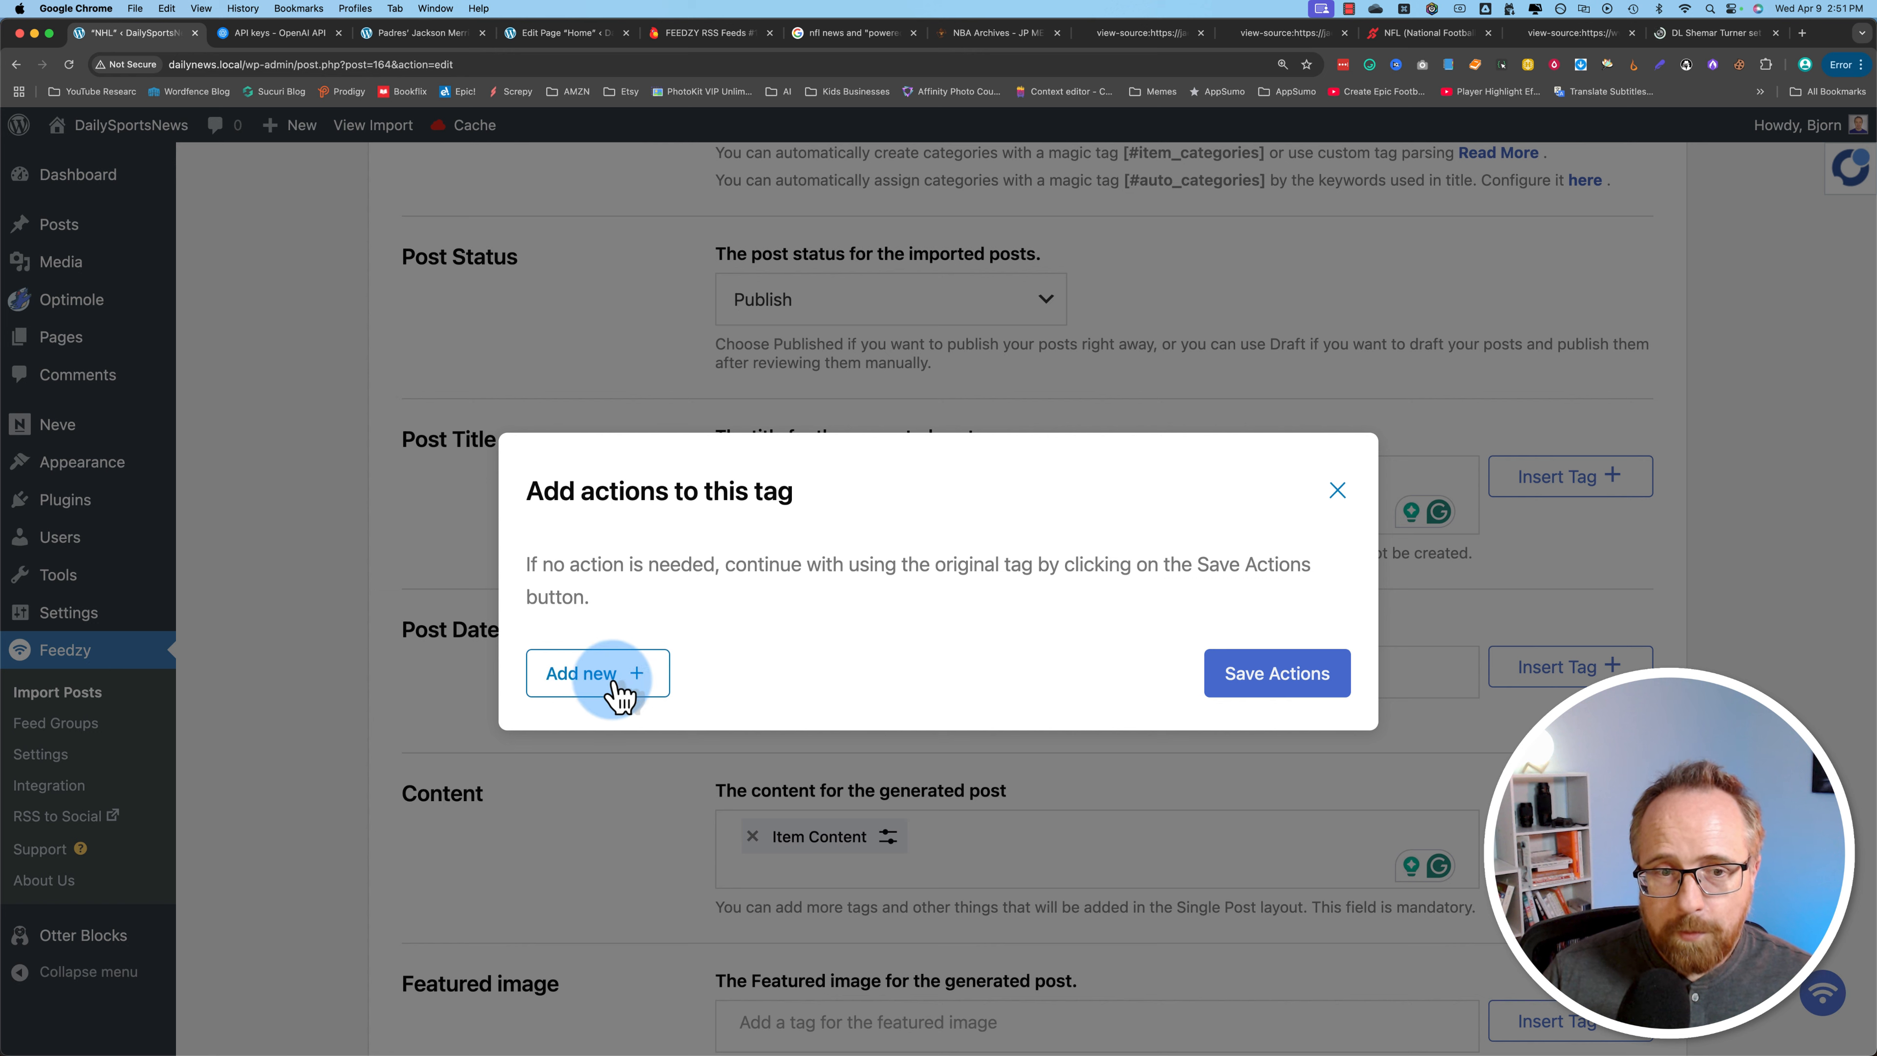
click(616, 676)
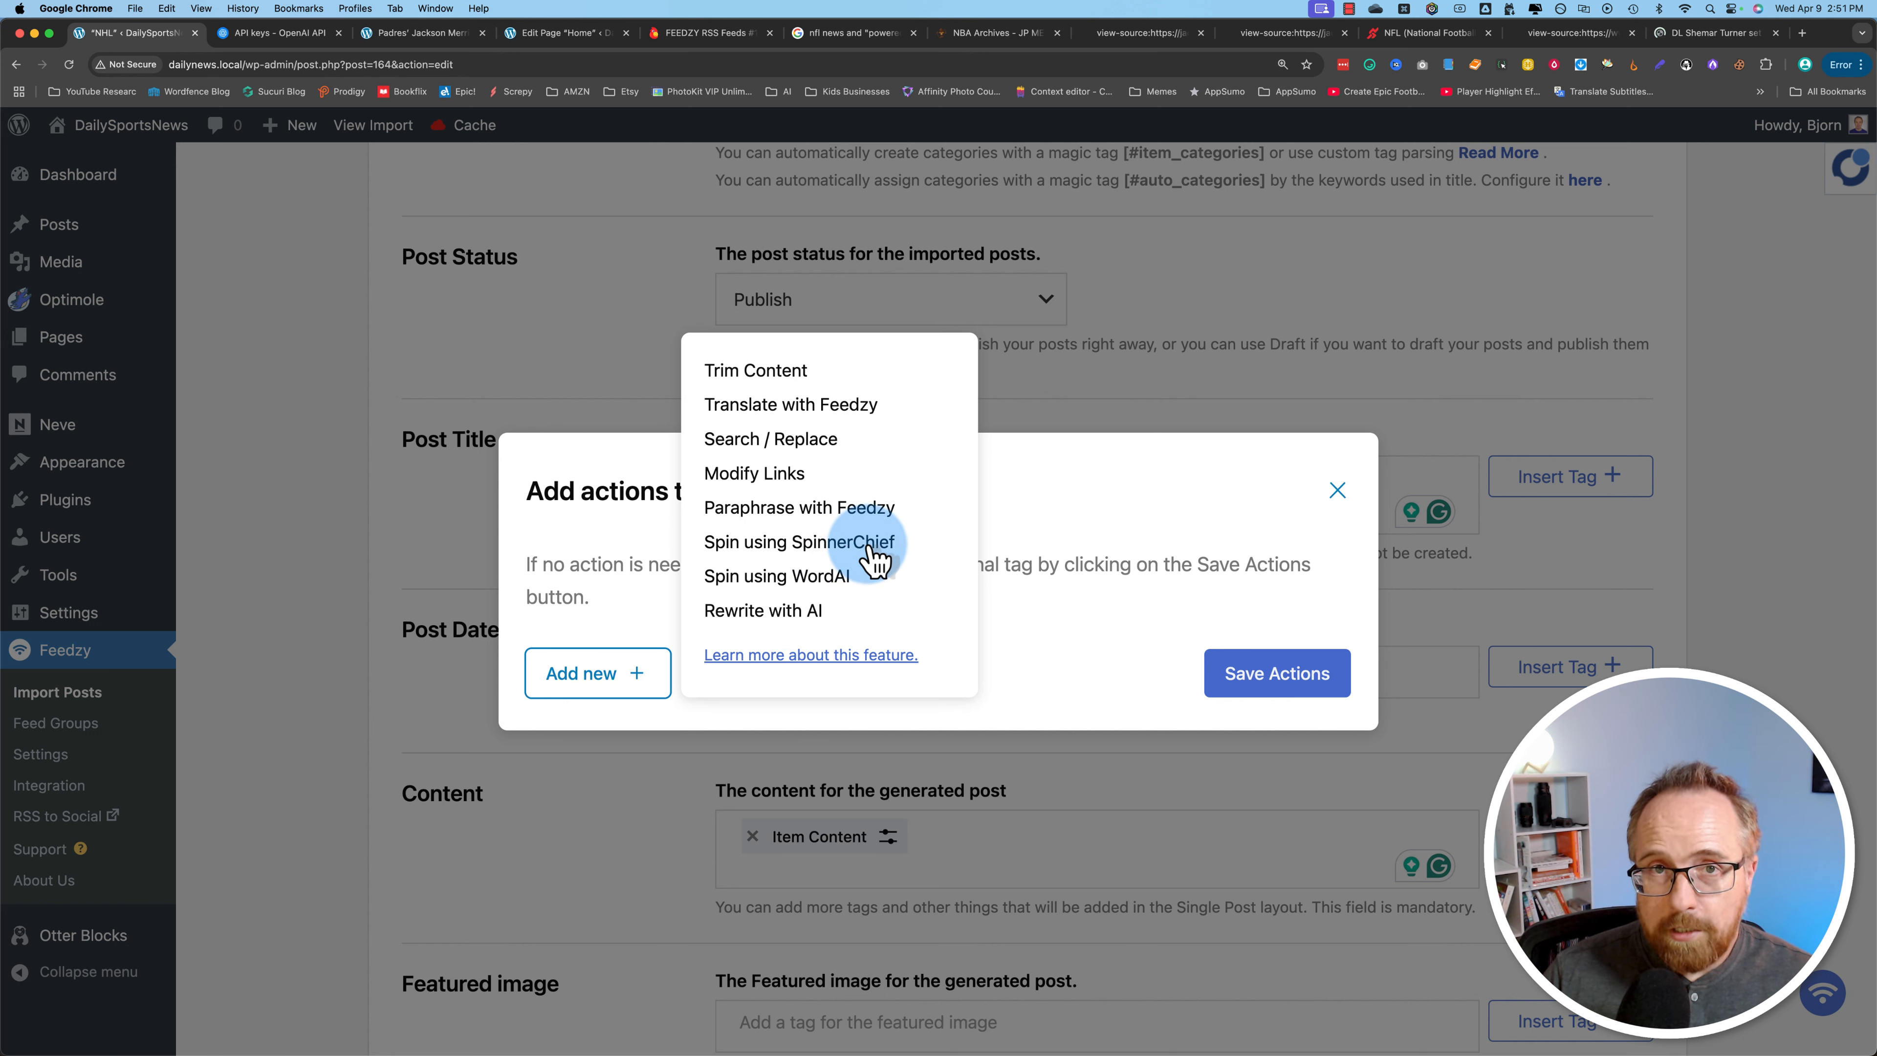
click(757, 612)
click(698, 603)
click(700, 509)
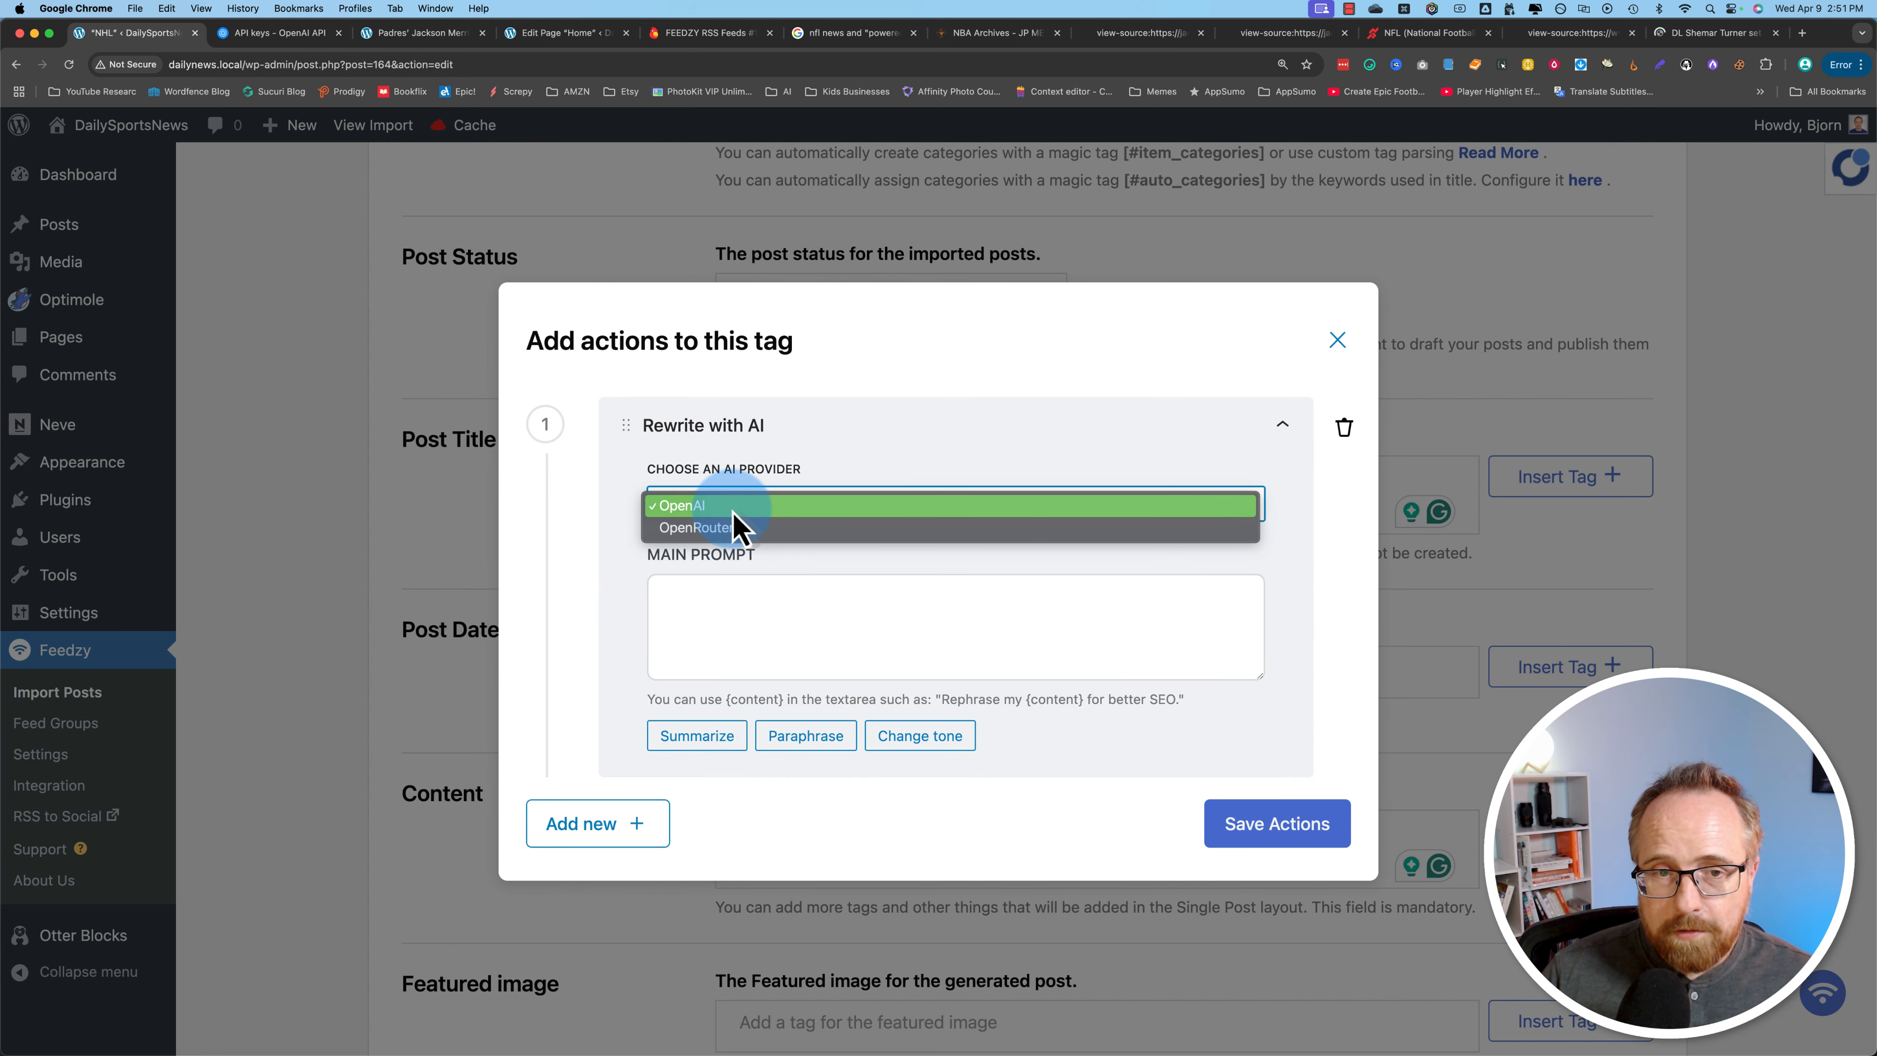
click(705, 512)
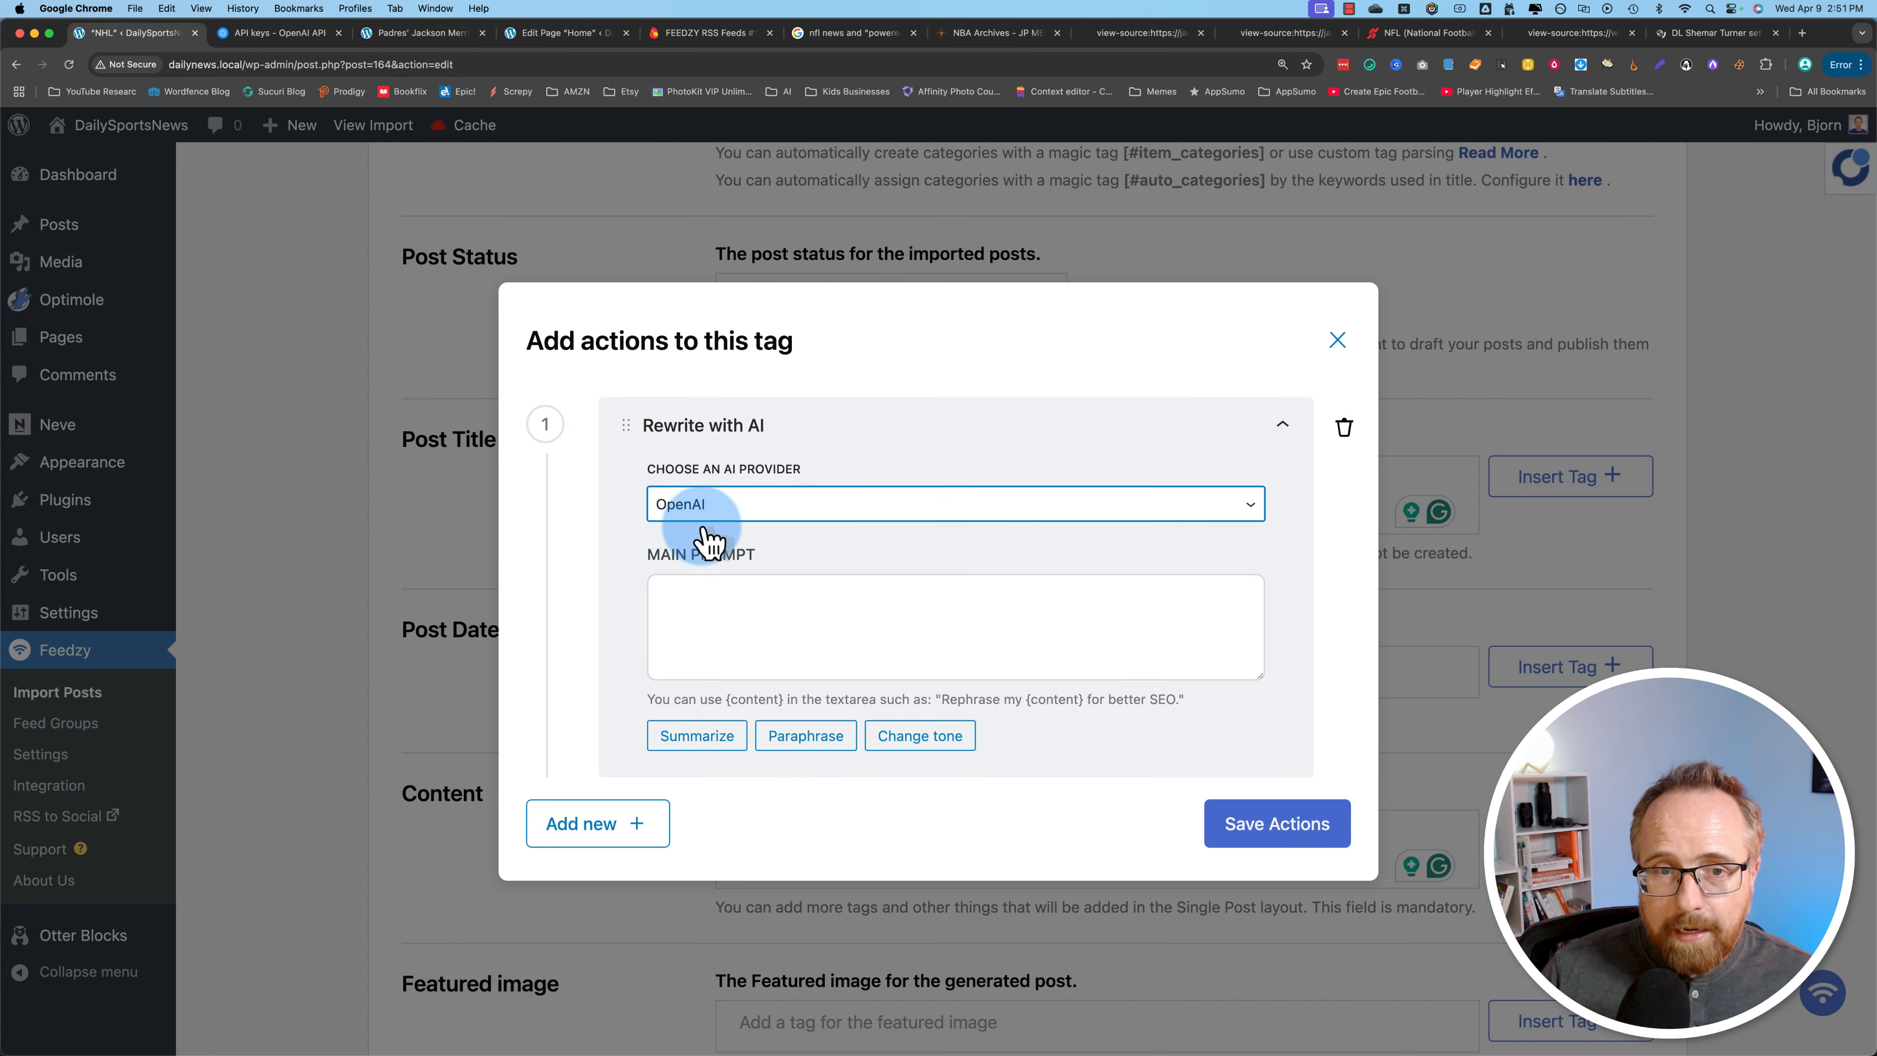
Set the title rewrite's main prompt to "Rephrase my {content} for better SEO." and save the tag's actions.
click(725, 602)
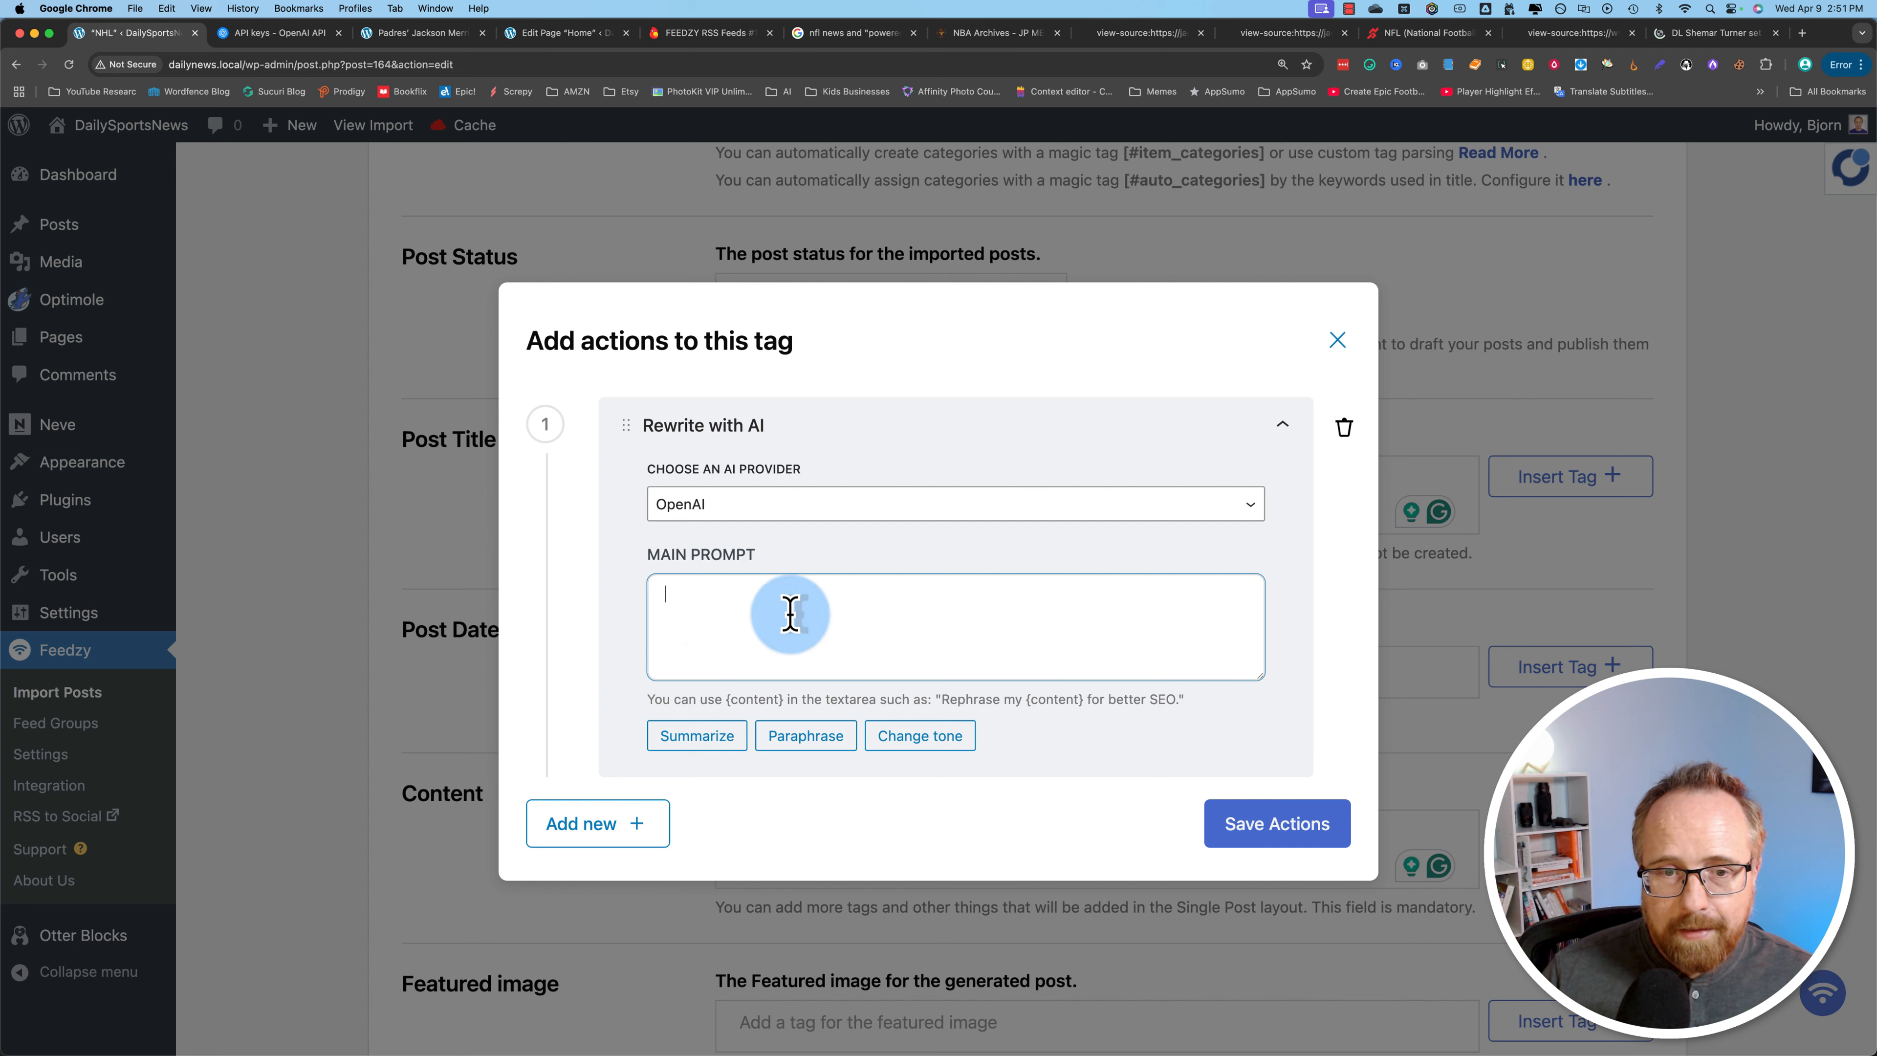
drag(973, 699, 1185, 698)
key(ctrl+c)
click(894, 623)
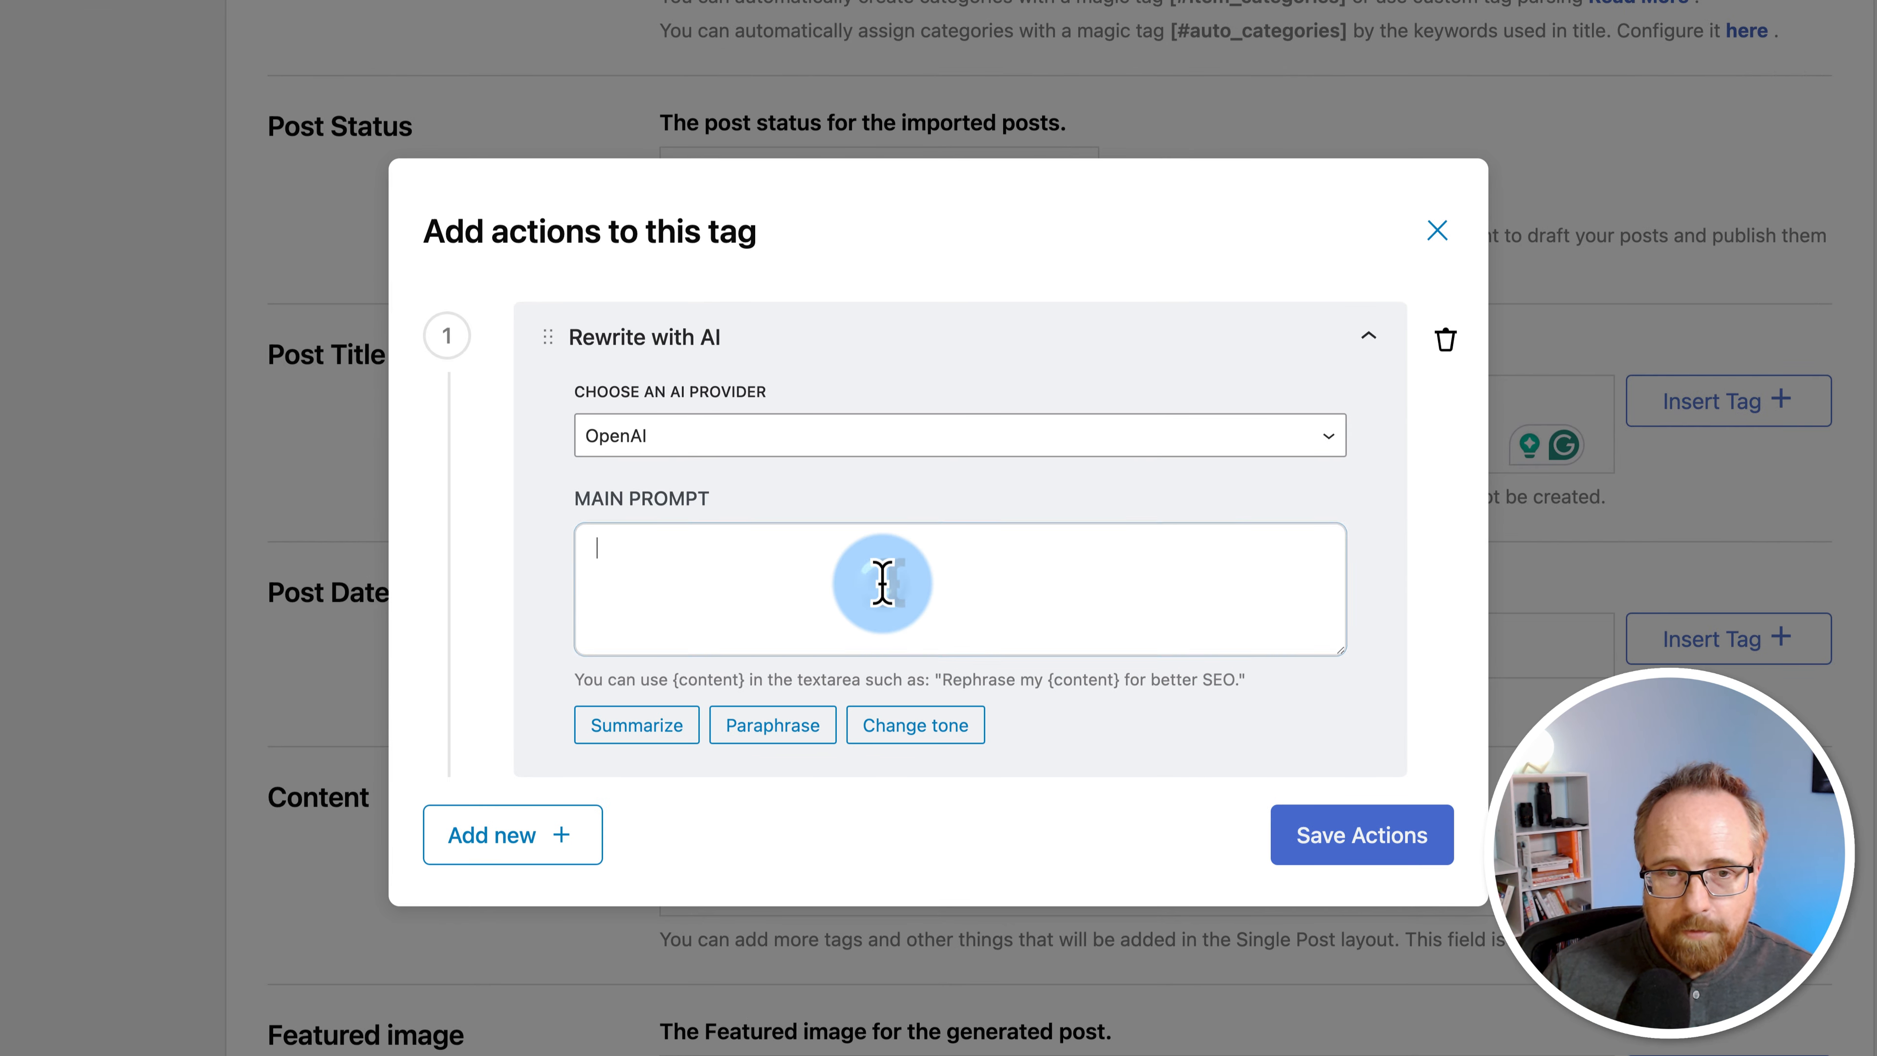
key(ctrl+v)
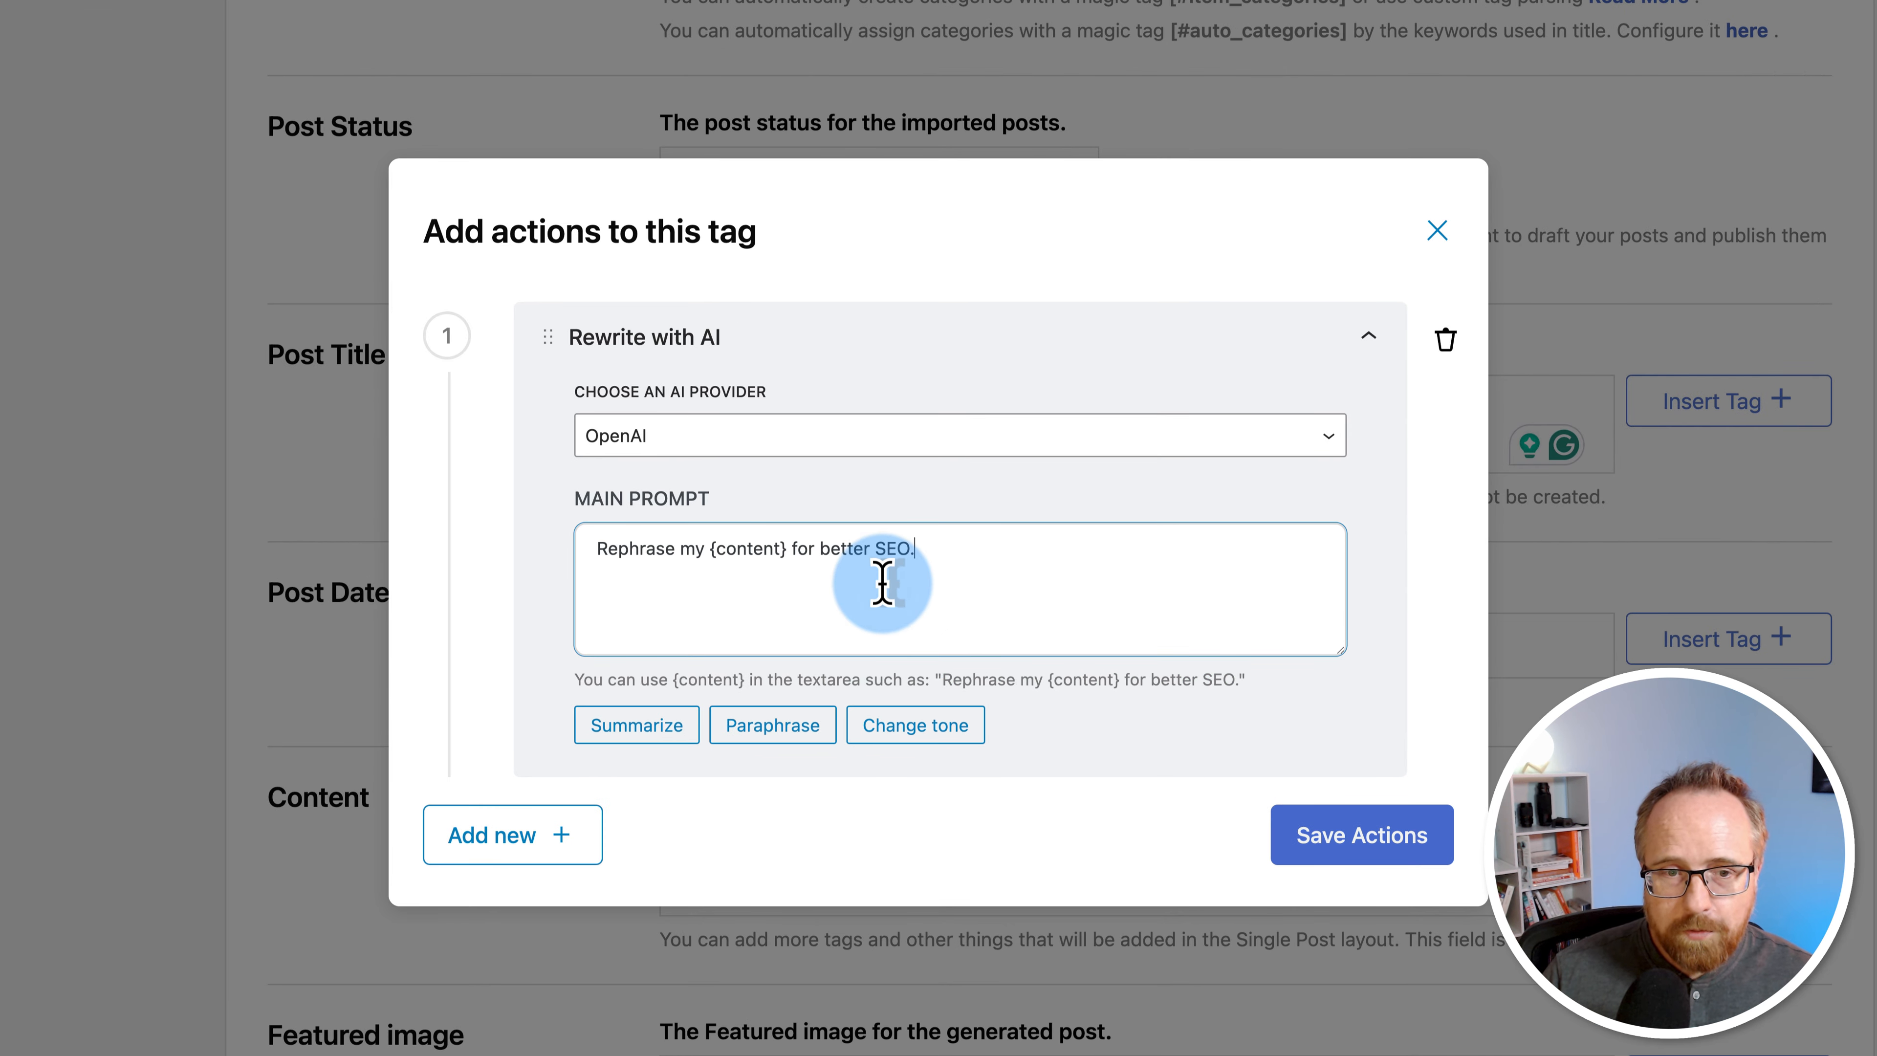
drag(788, 548, 708, 548)
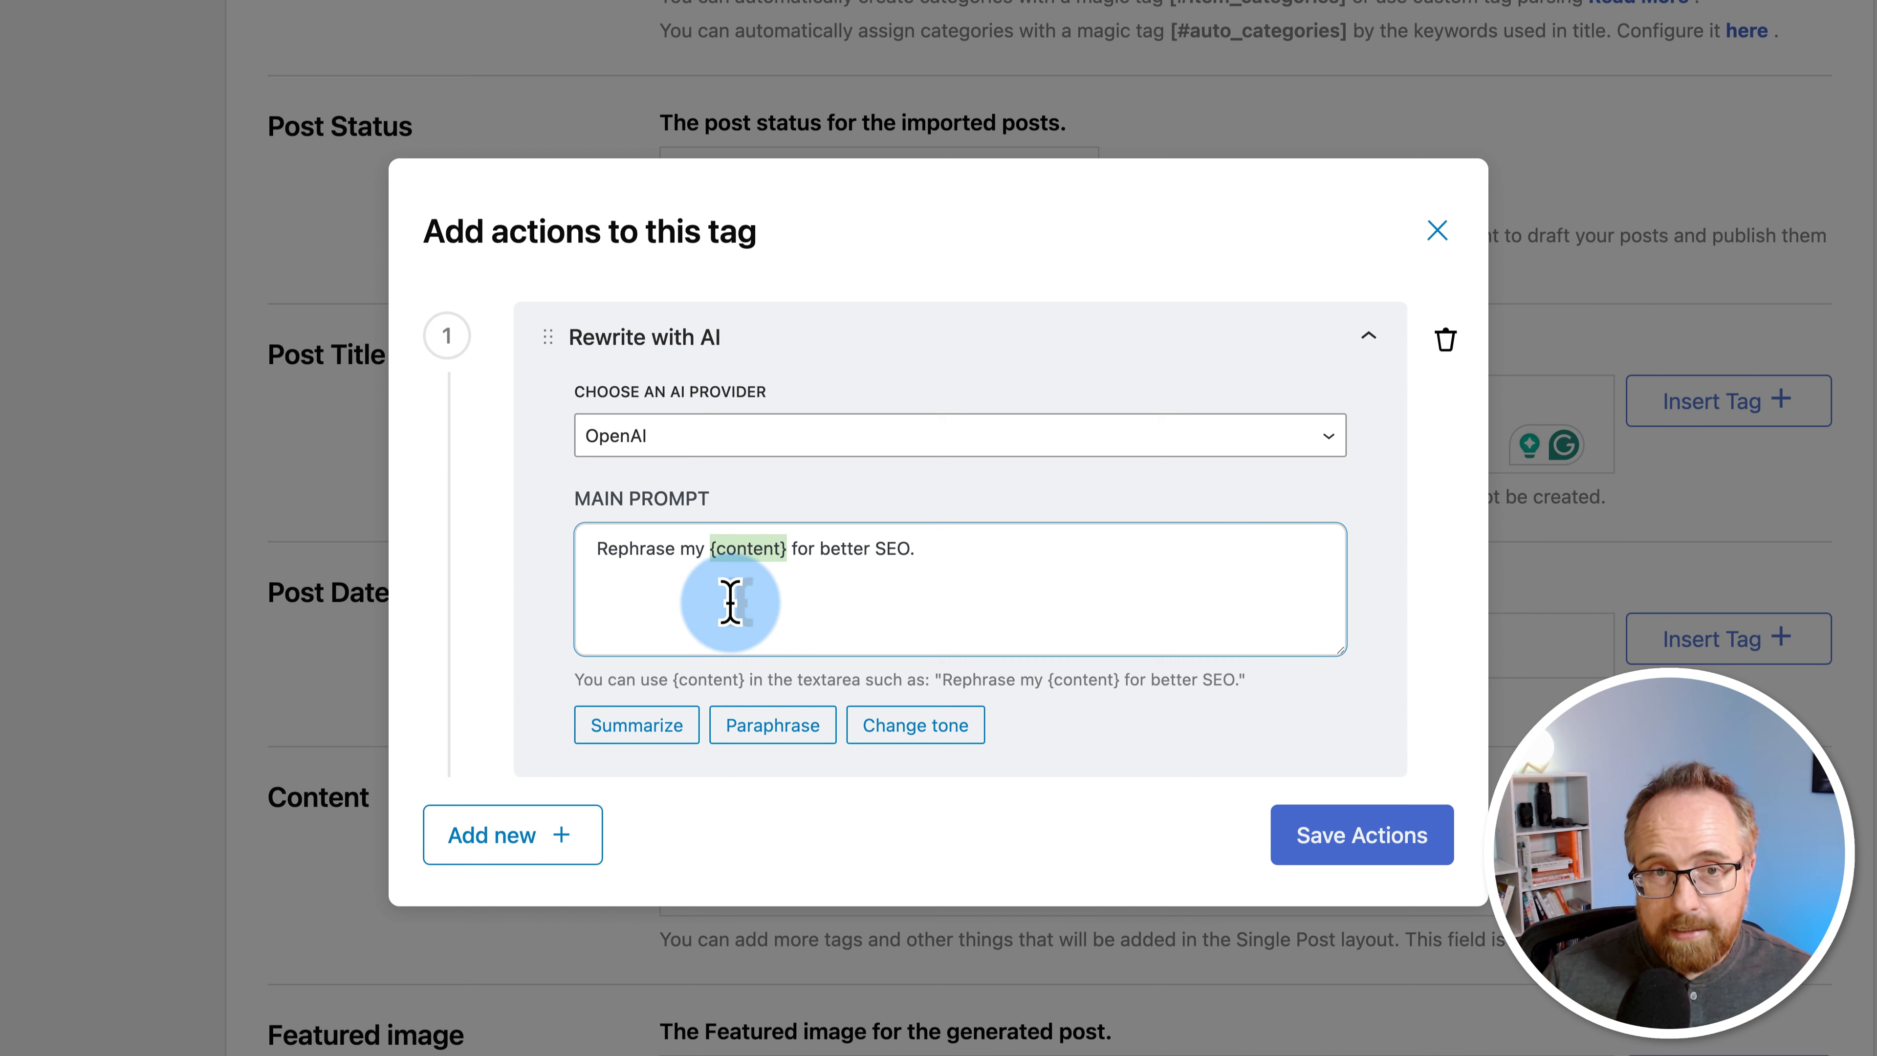
click(599, 545)
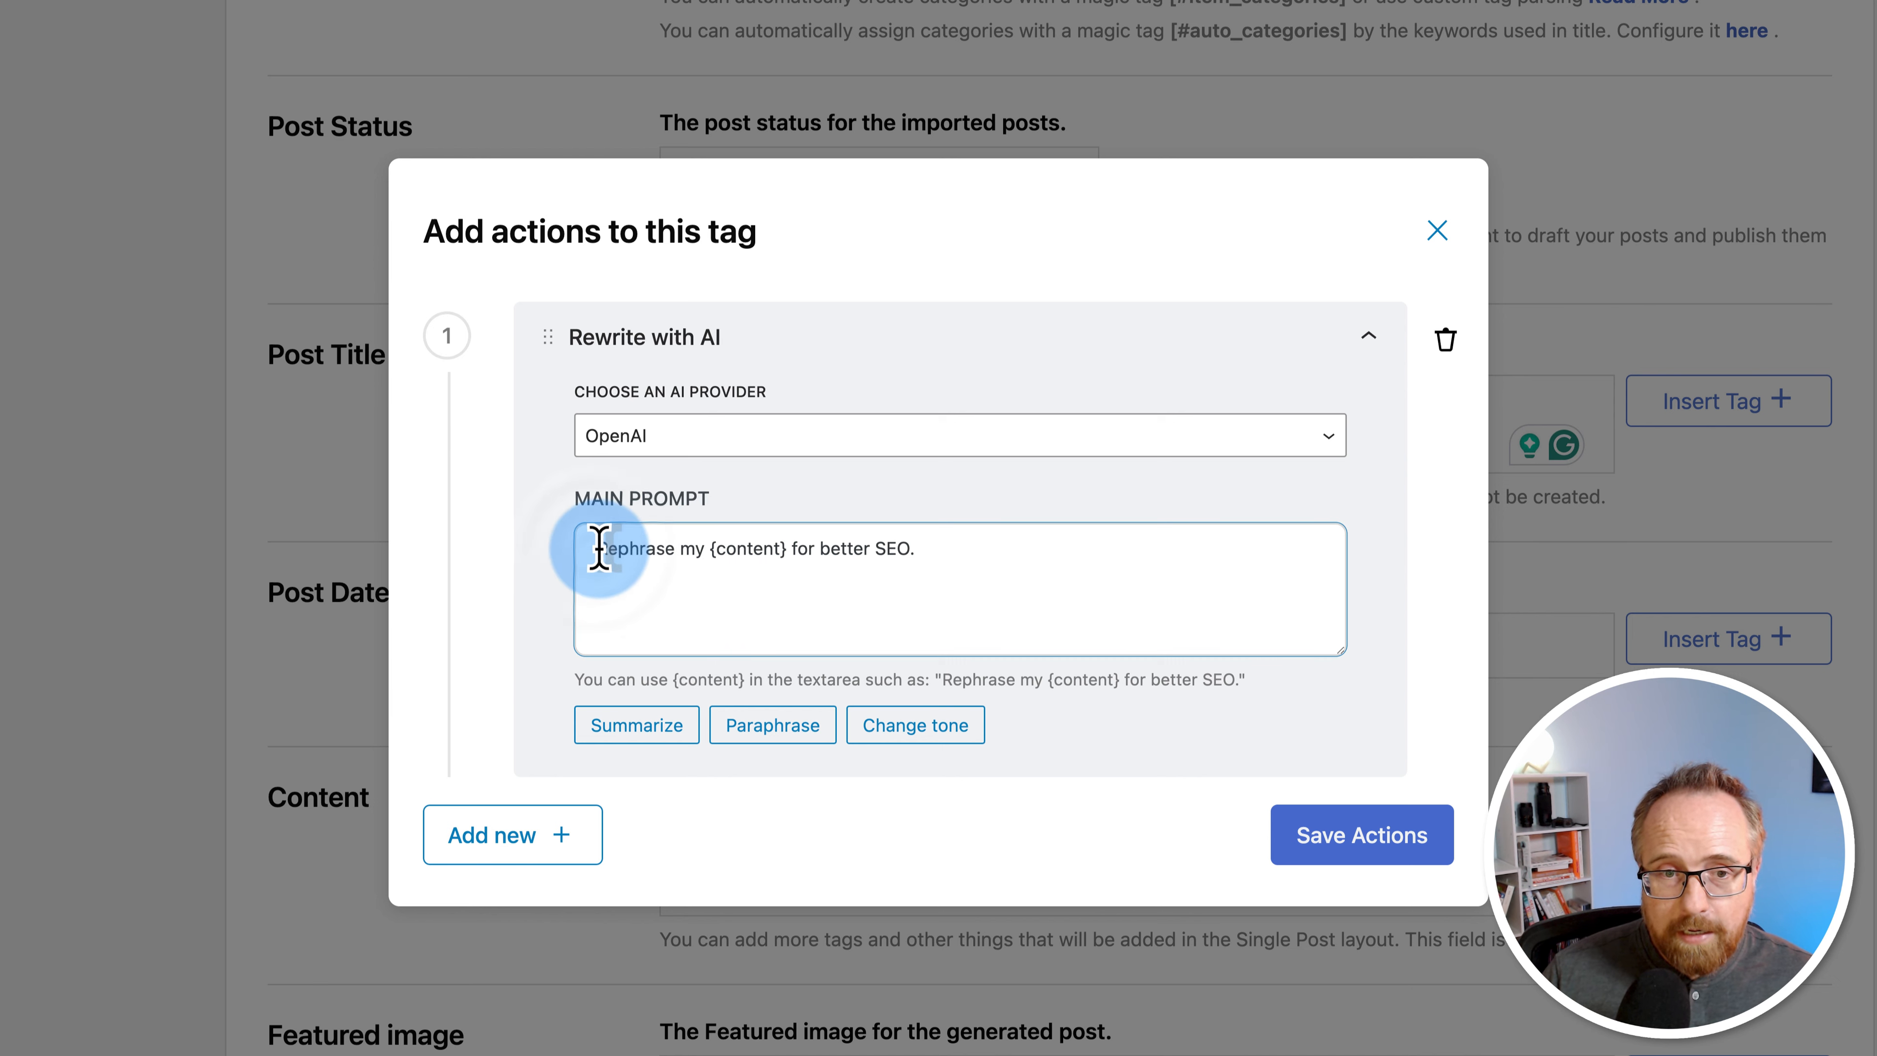
drag(599, 548, 981, 541)
drag(791, 553, 707, 554)
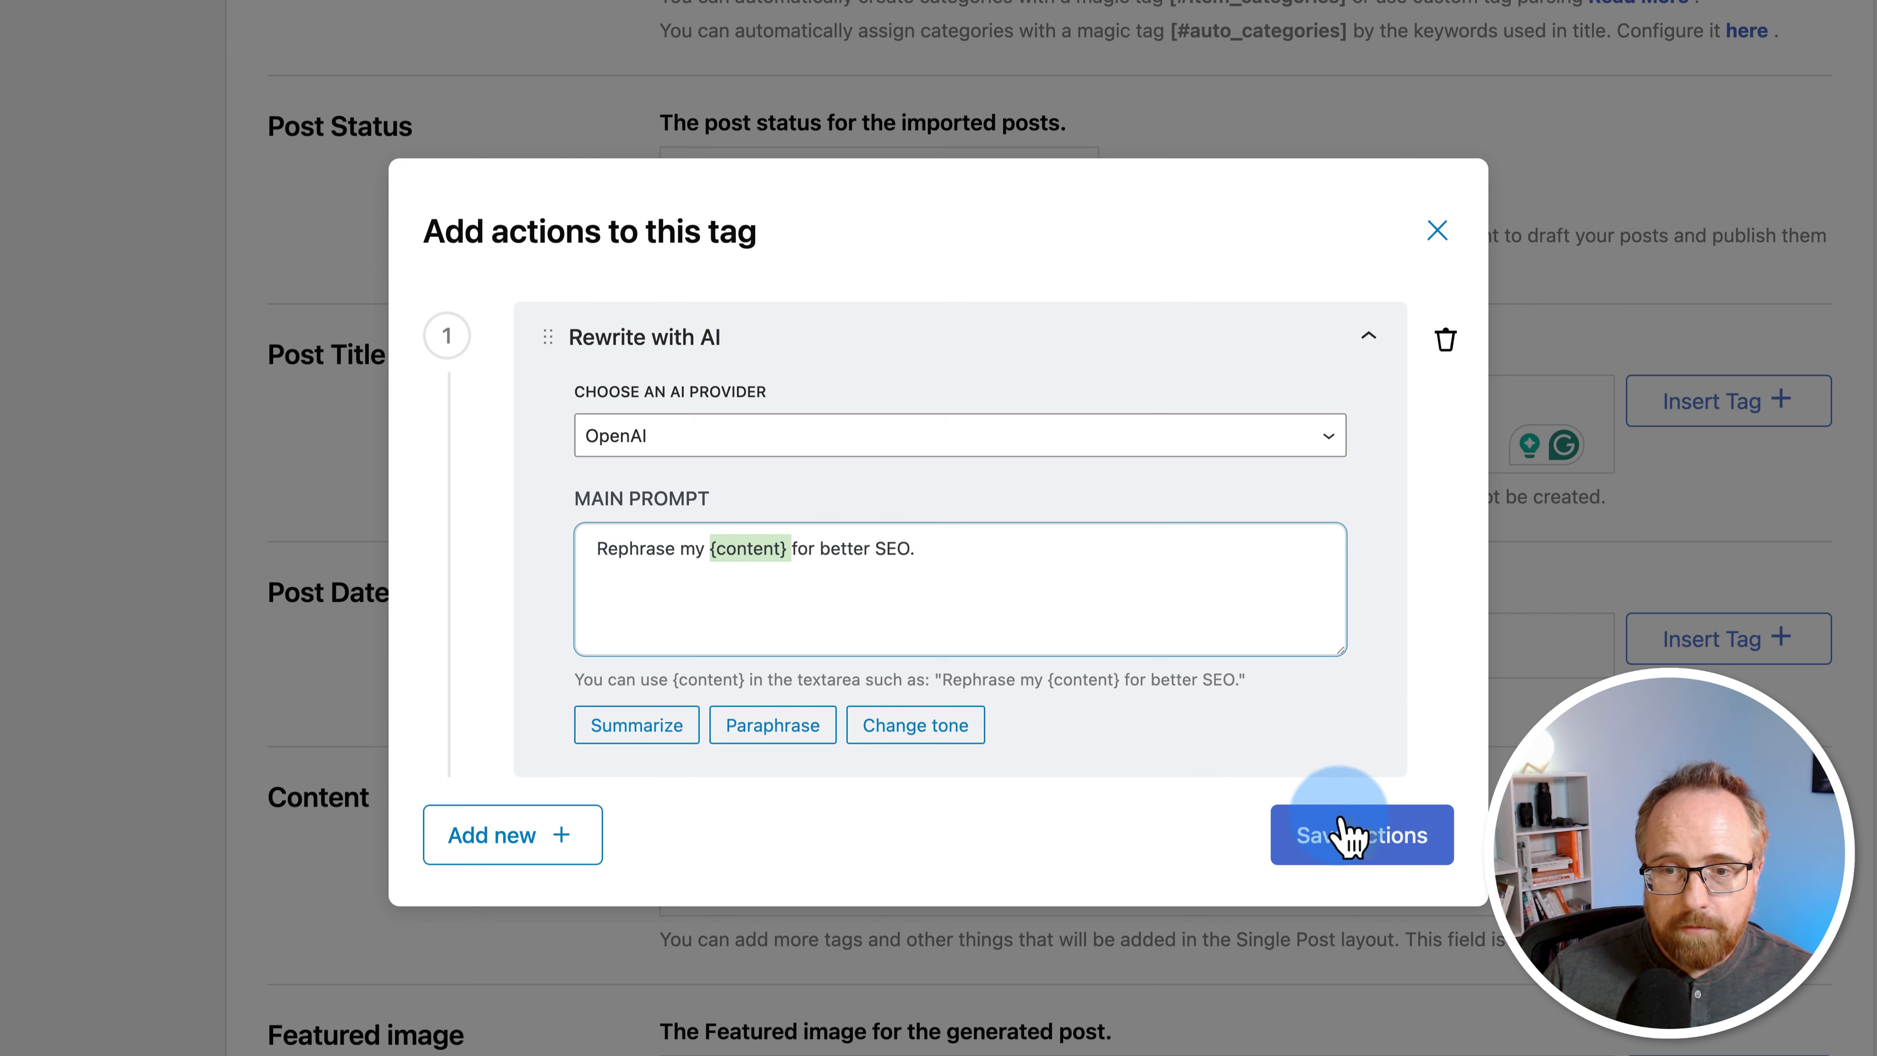
click(1333, 834)
scroll(813, 739, down, 3)
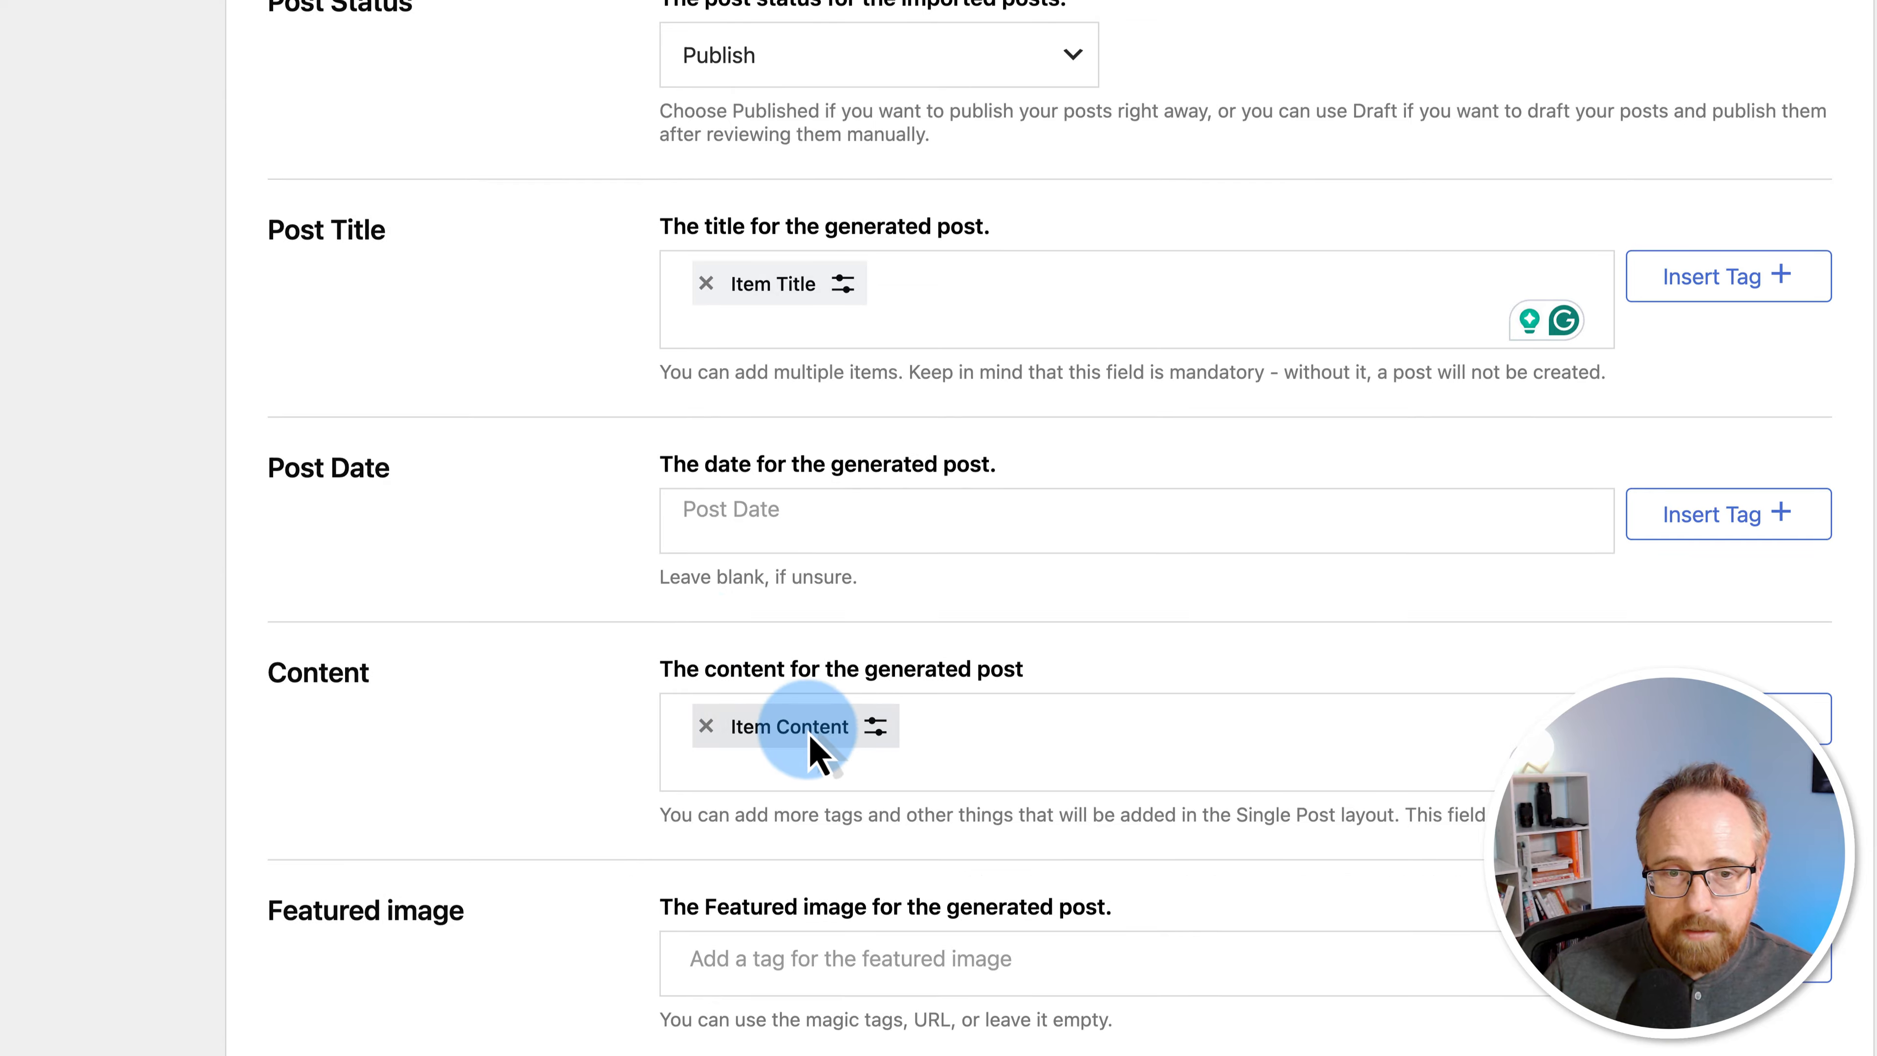
Add a Rewrite with AI action to the Item Content tag and save the tag's actions.
click(877, 726)
click(541, 650)
click(695, 585)
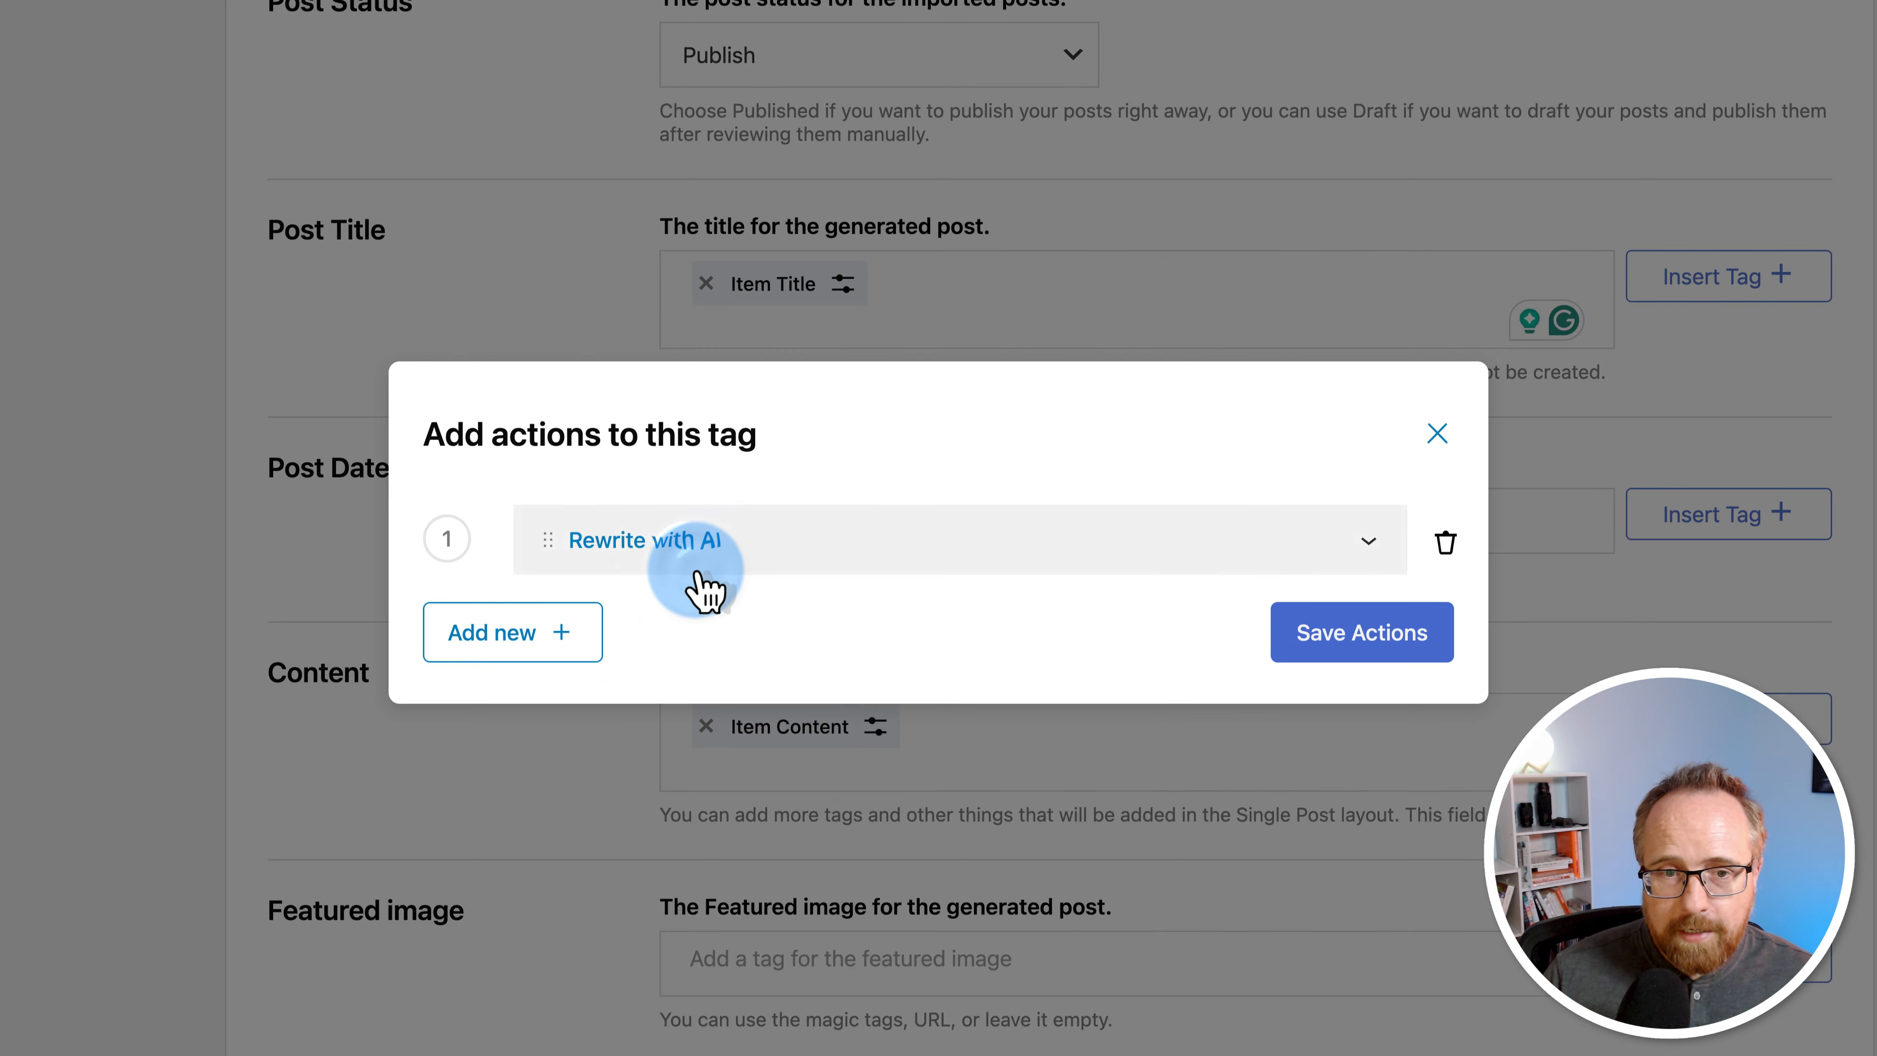
click(935, 574)
click(1379, 844)
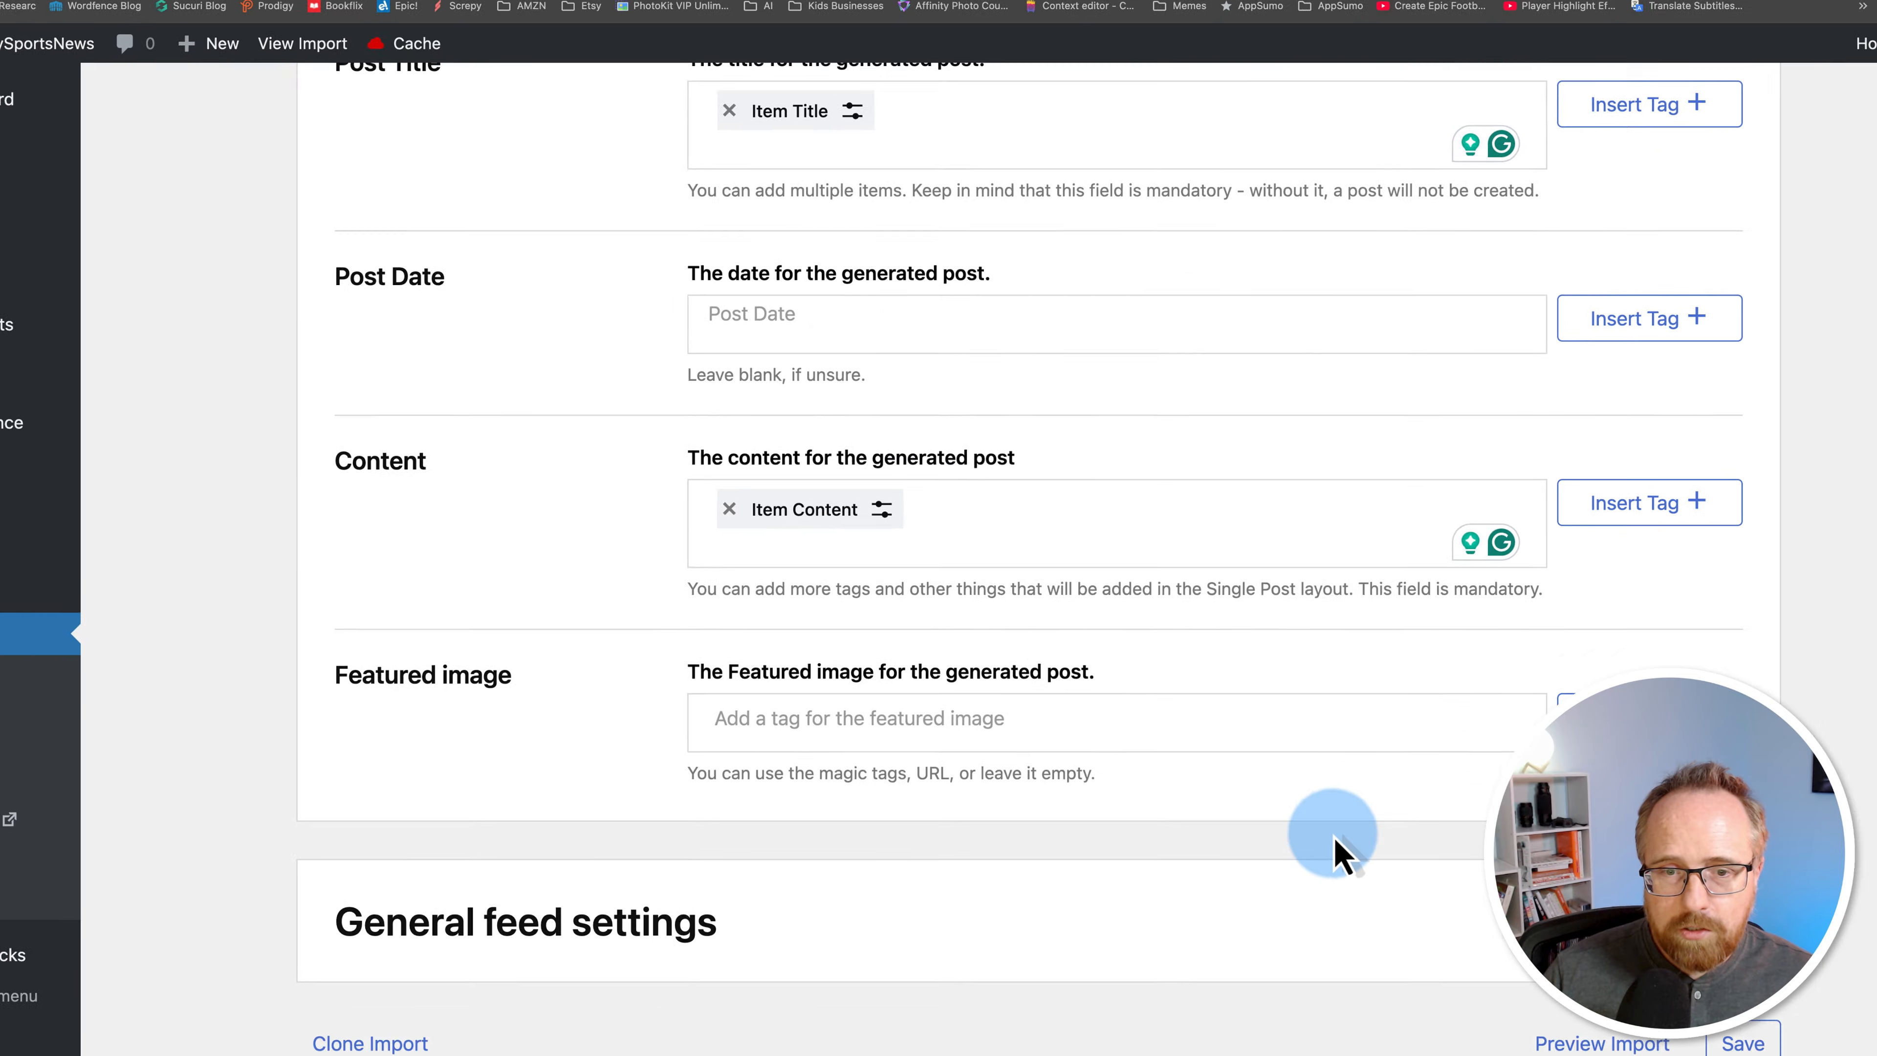
Set the NHL import's items count to 2 in the general feed settings and save the import.
scroll(670, 779, down, 10)
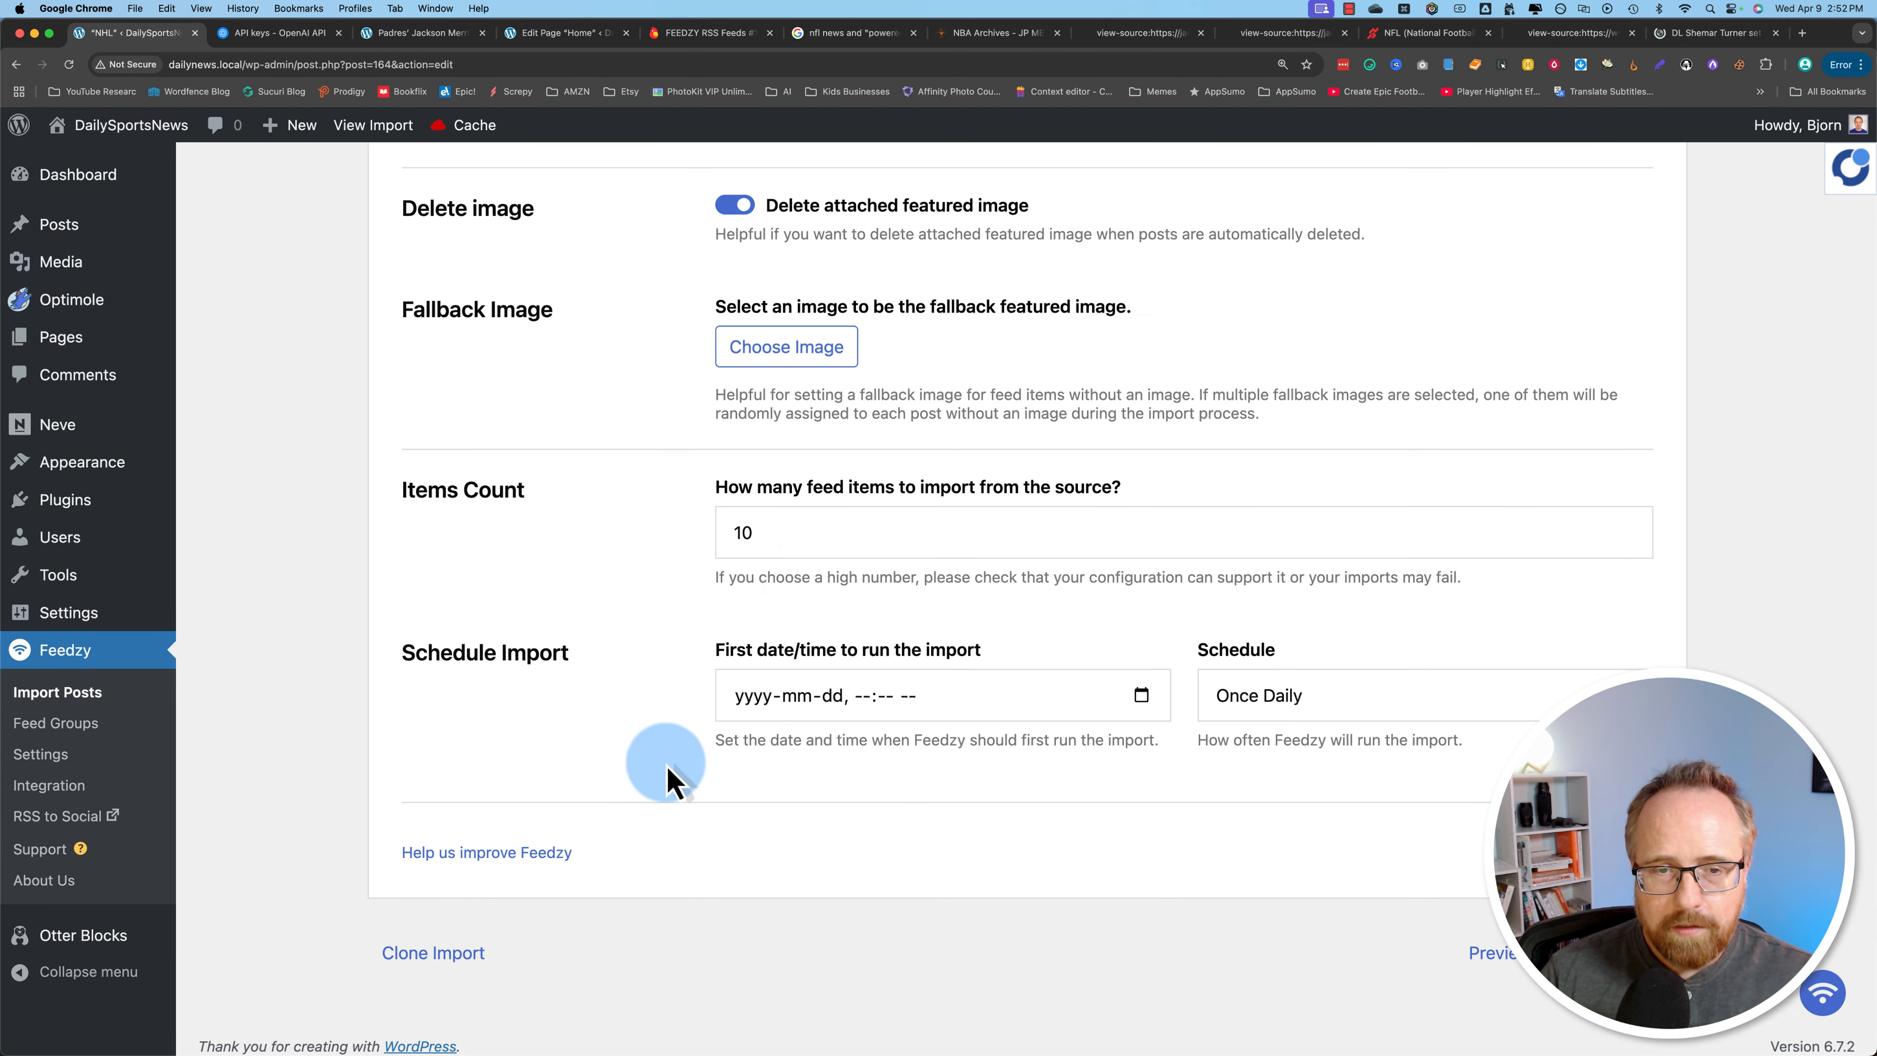
double_click(746, 537)
text(2)
click(996, 880)
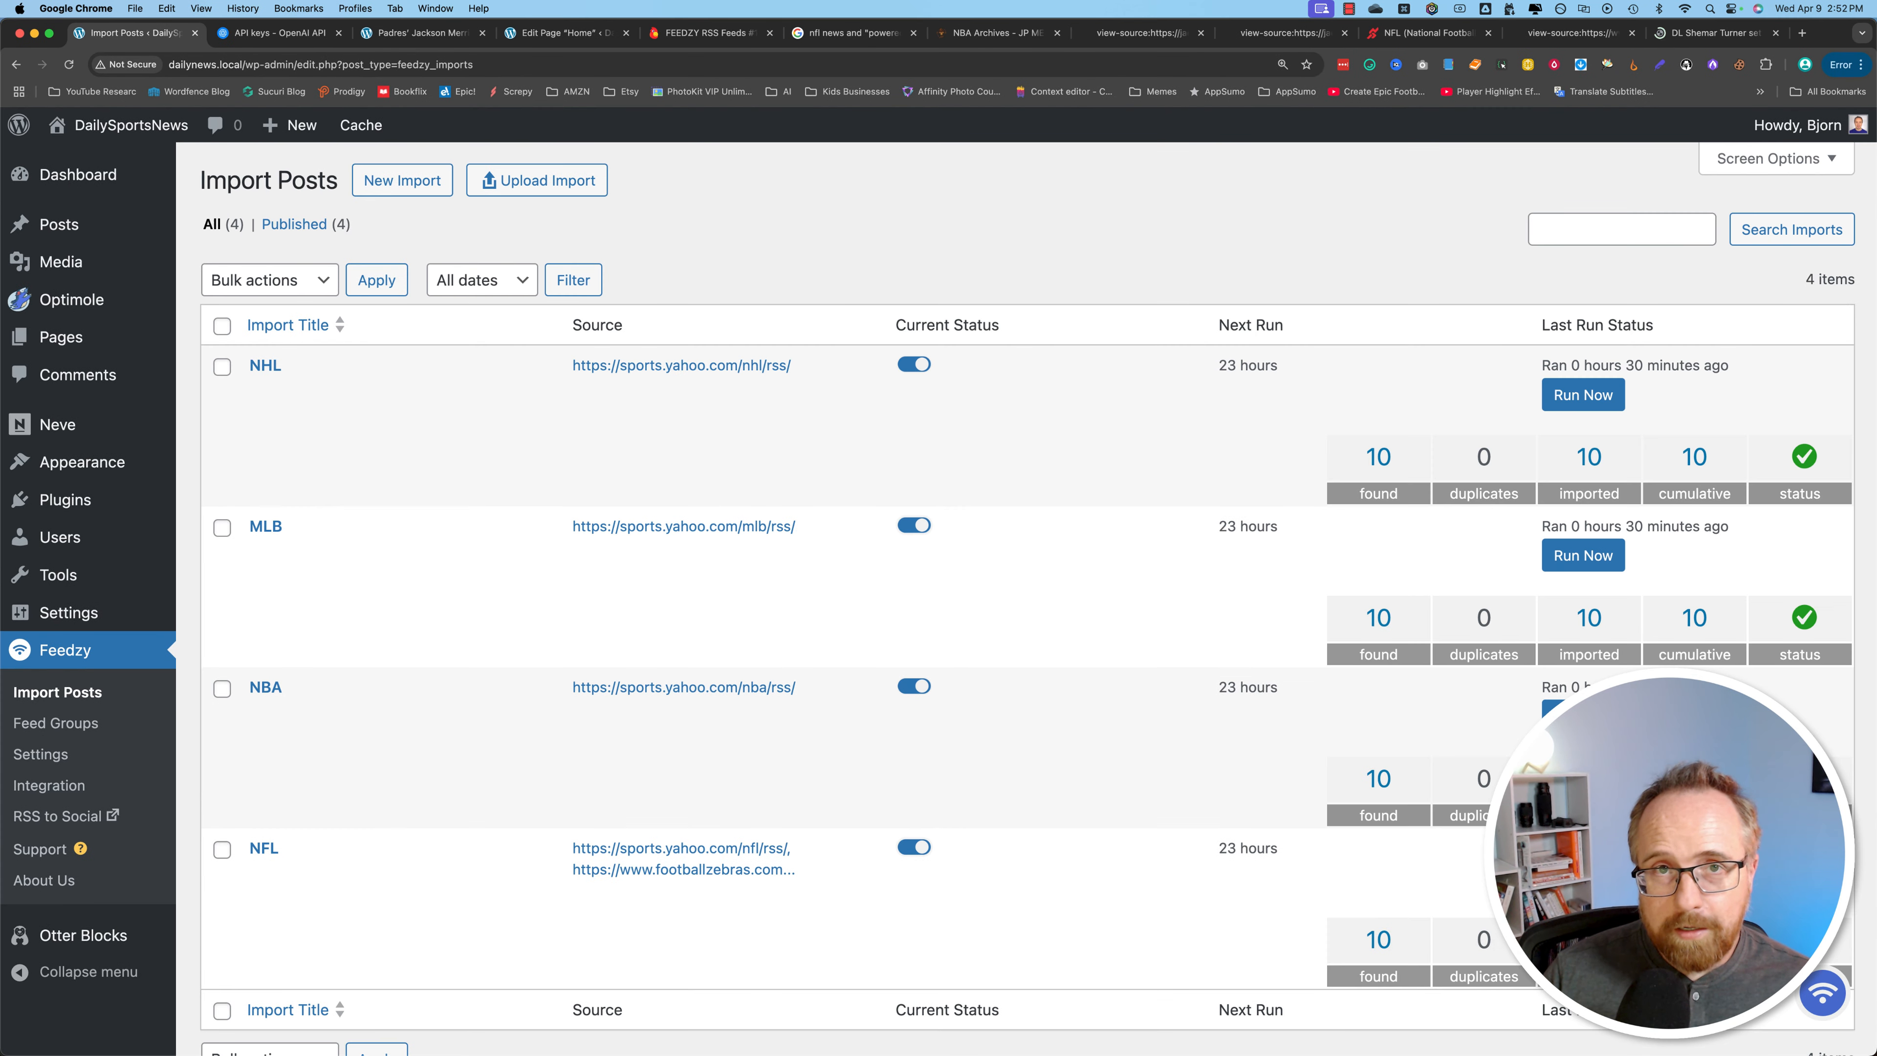
Purge and reset the NHL import, deleting its imported posts, and run it again, refreshing its status.
mouse_move(272, 389)
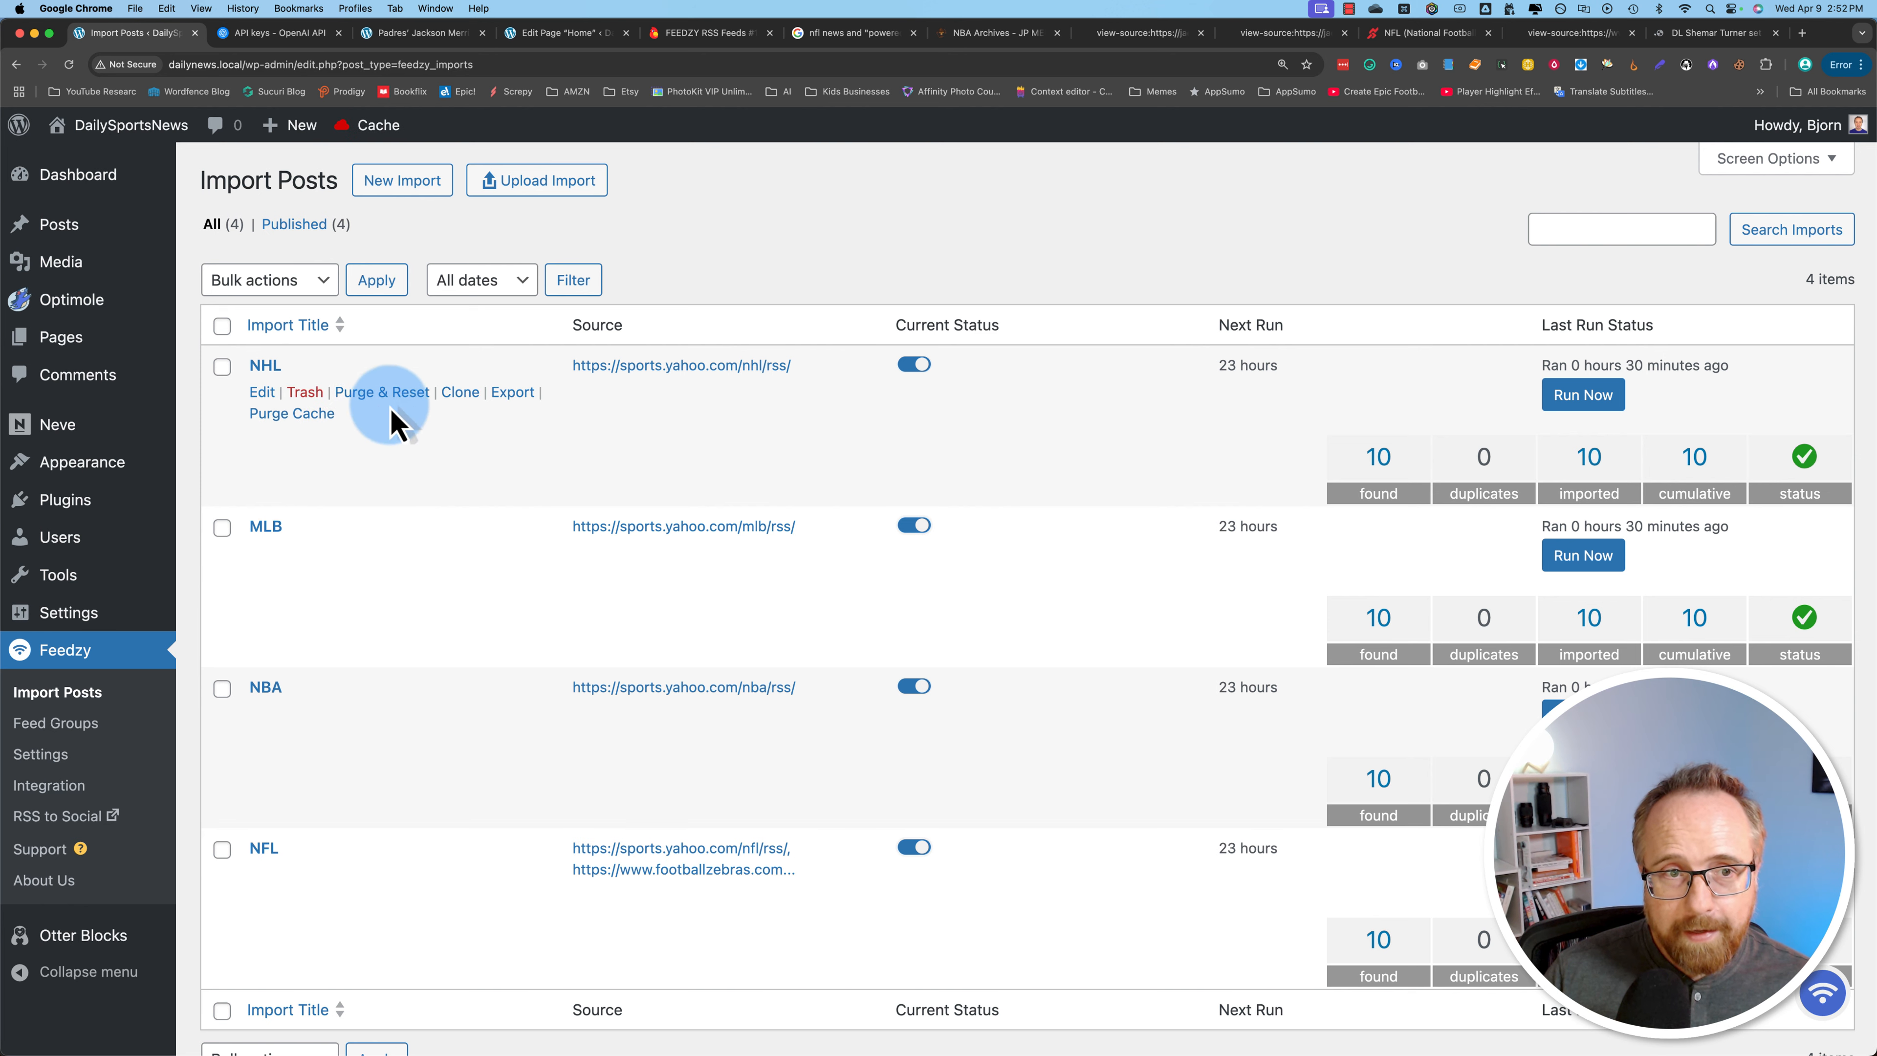
click(377, 403)
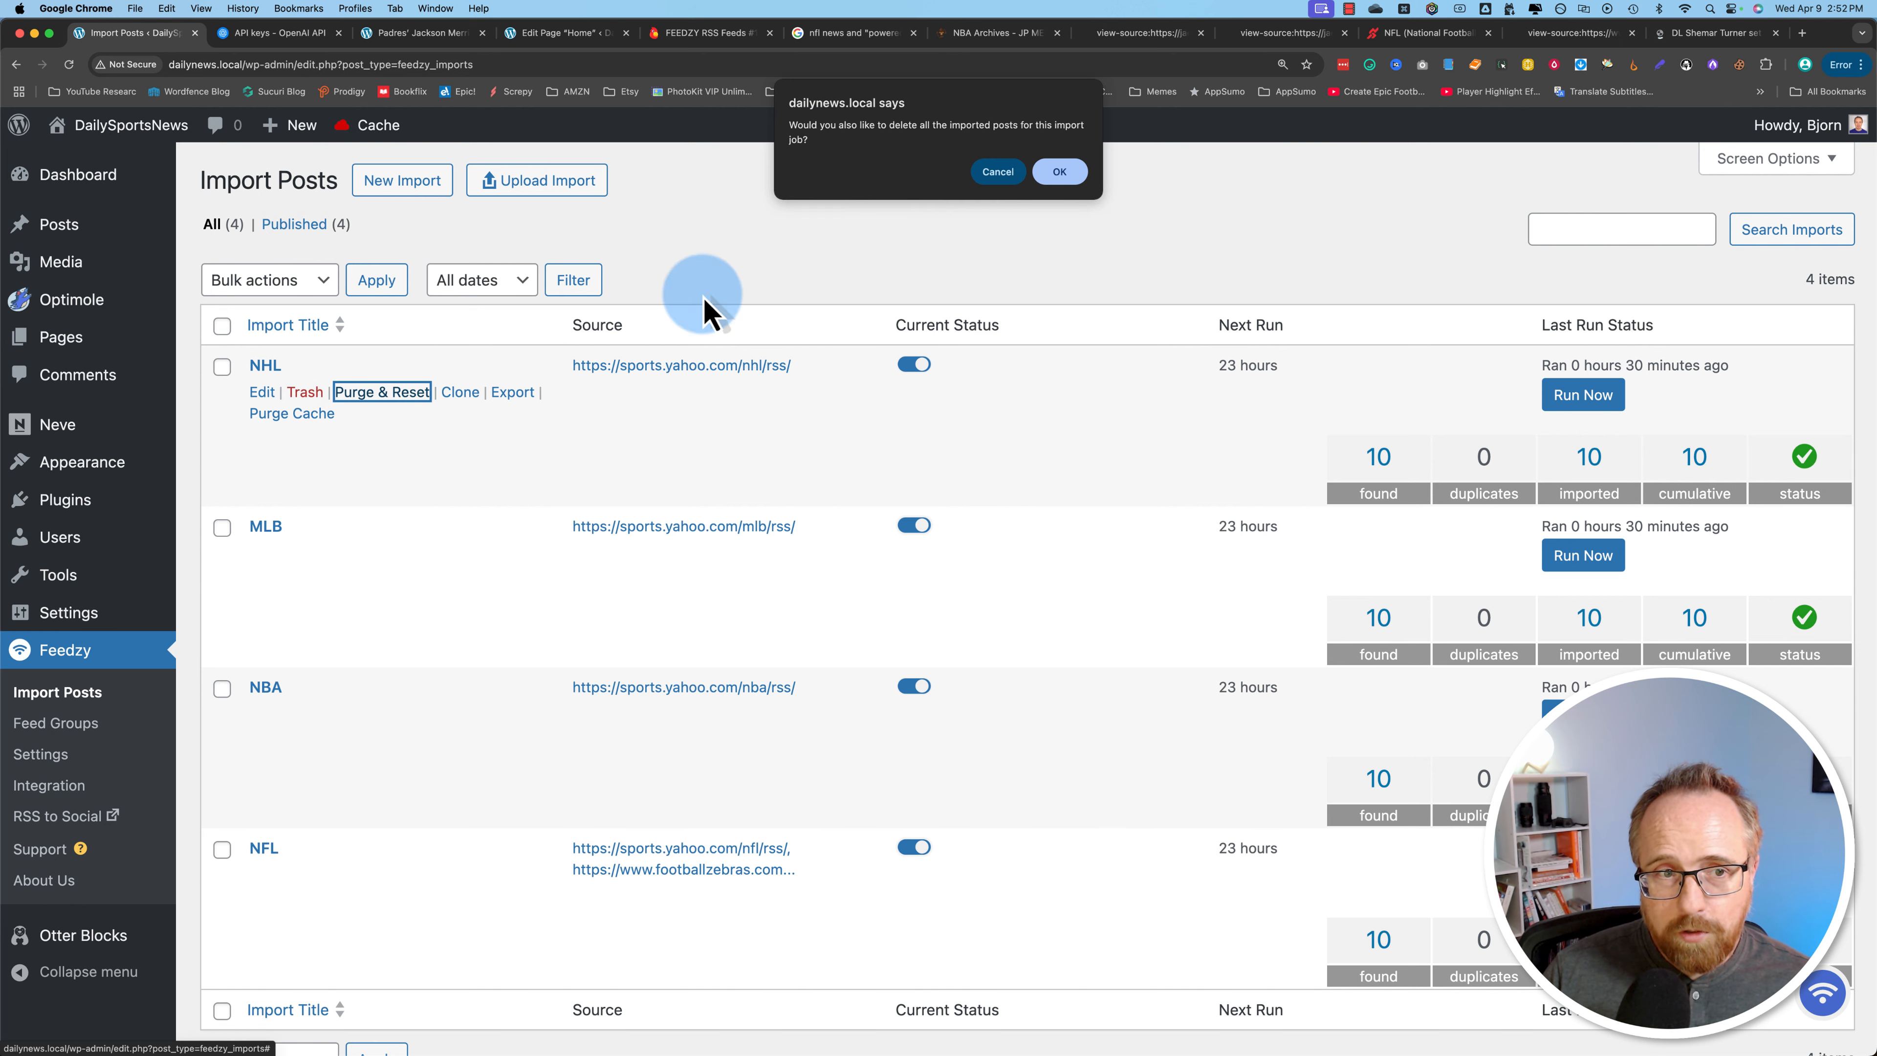
click(1056, 175)
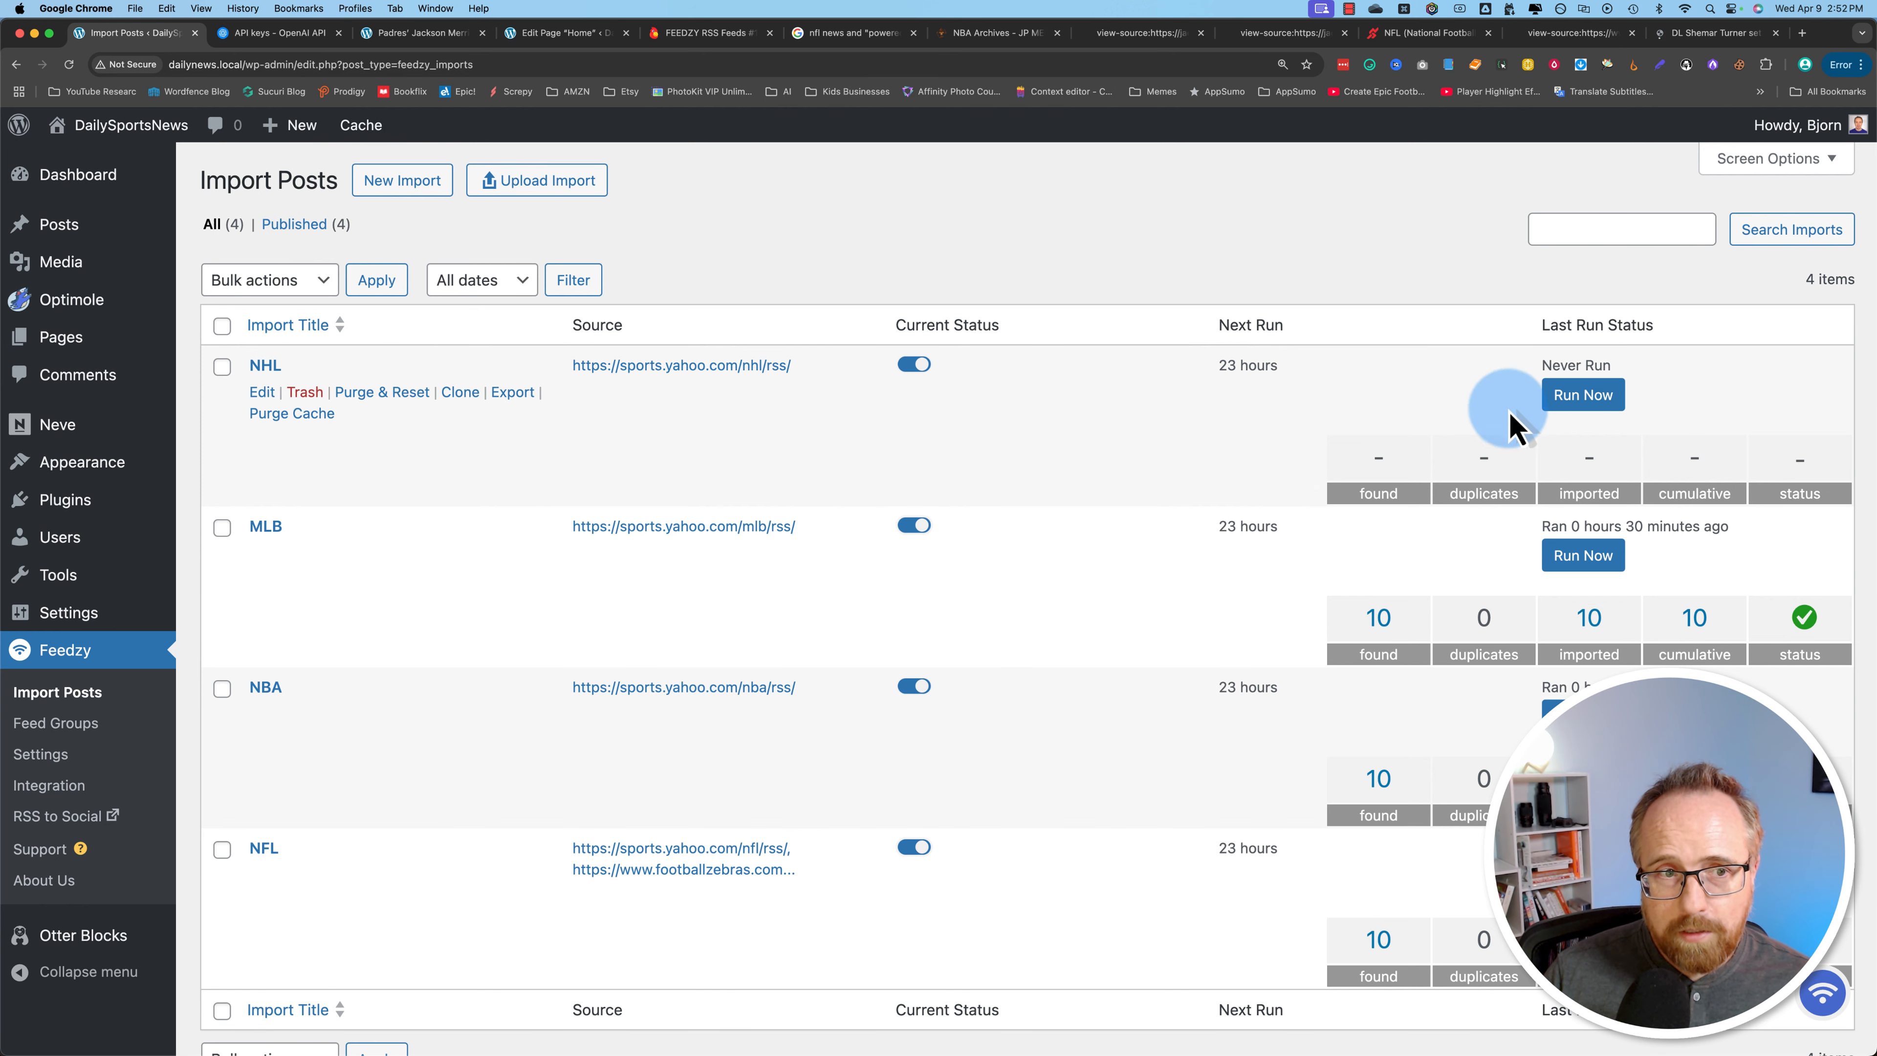
click(1600, 394)
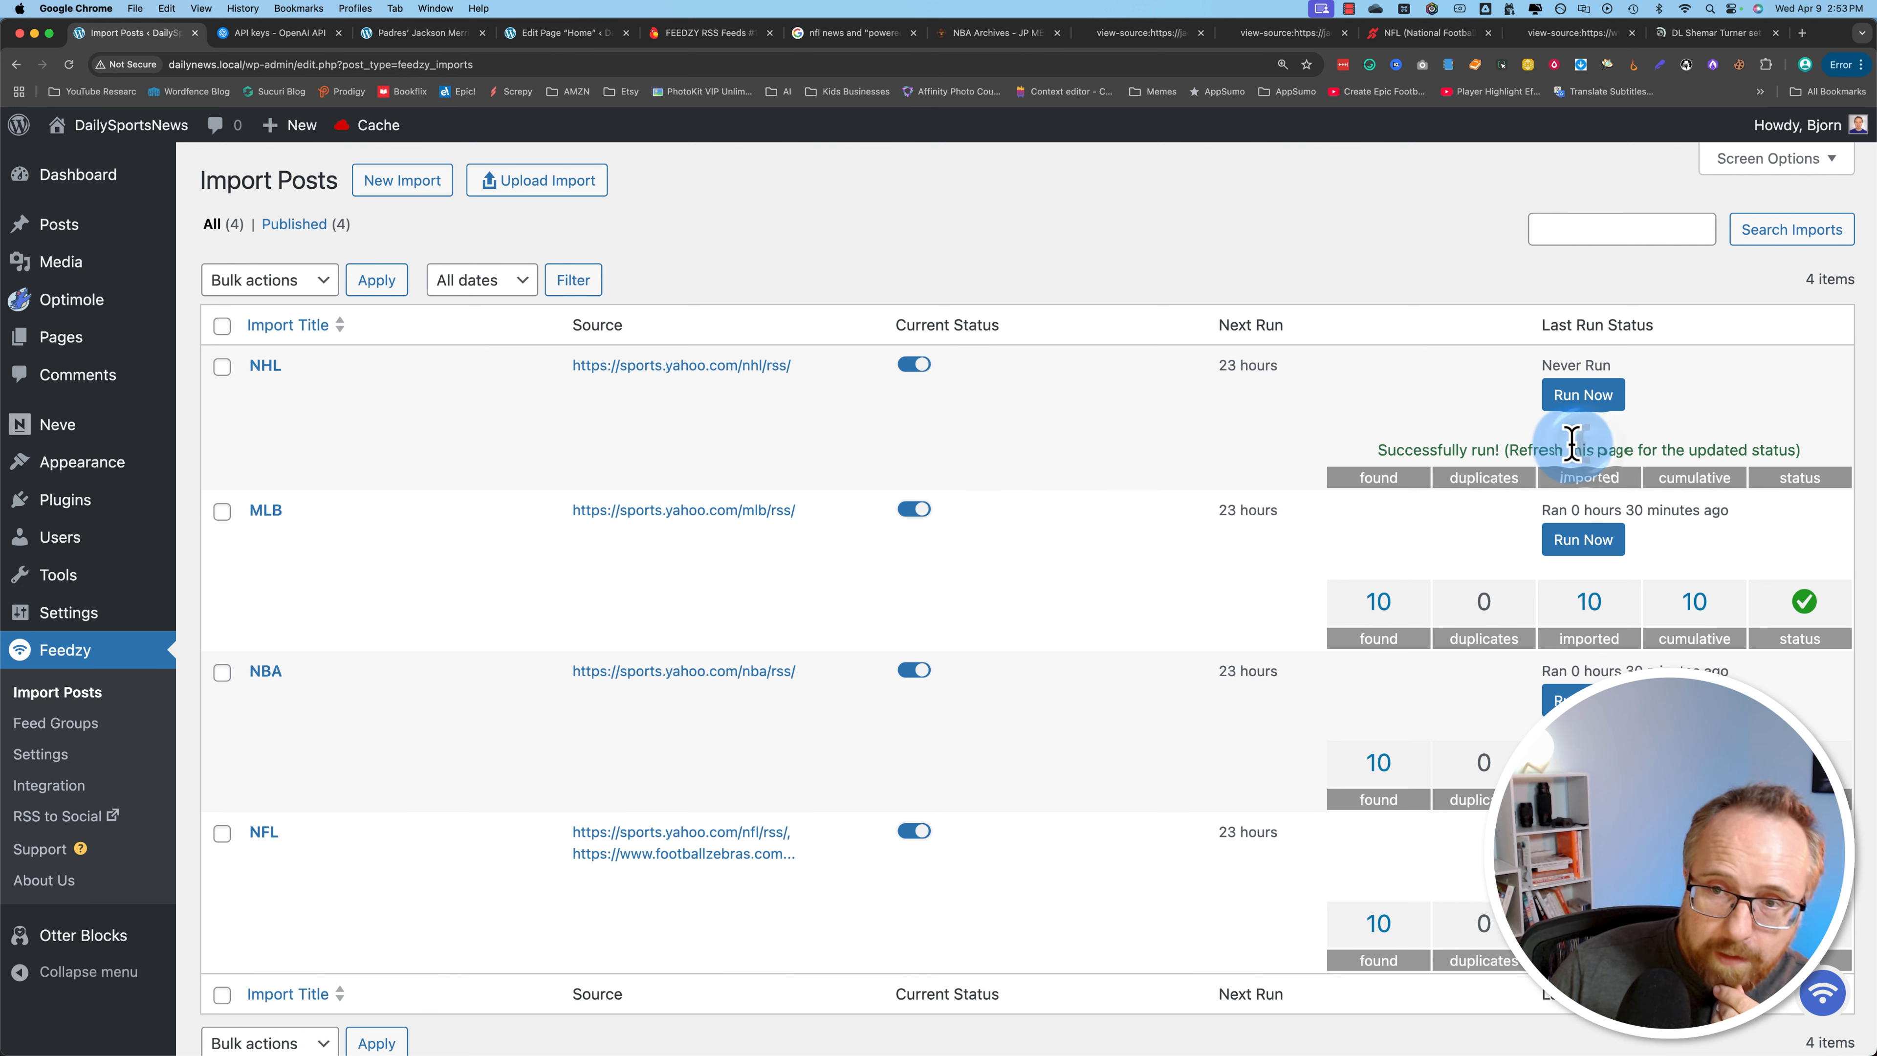
click(69, 64)
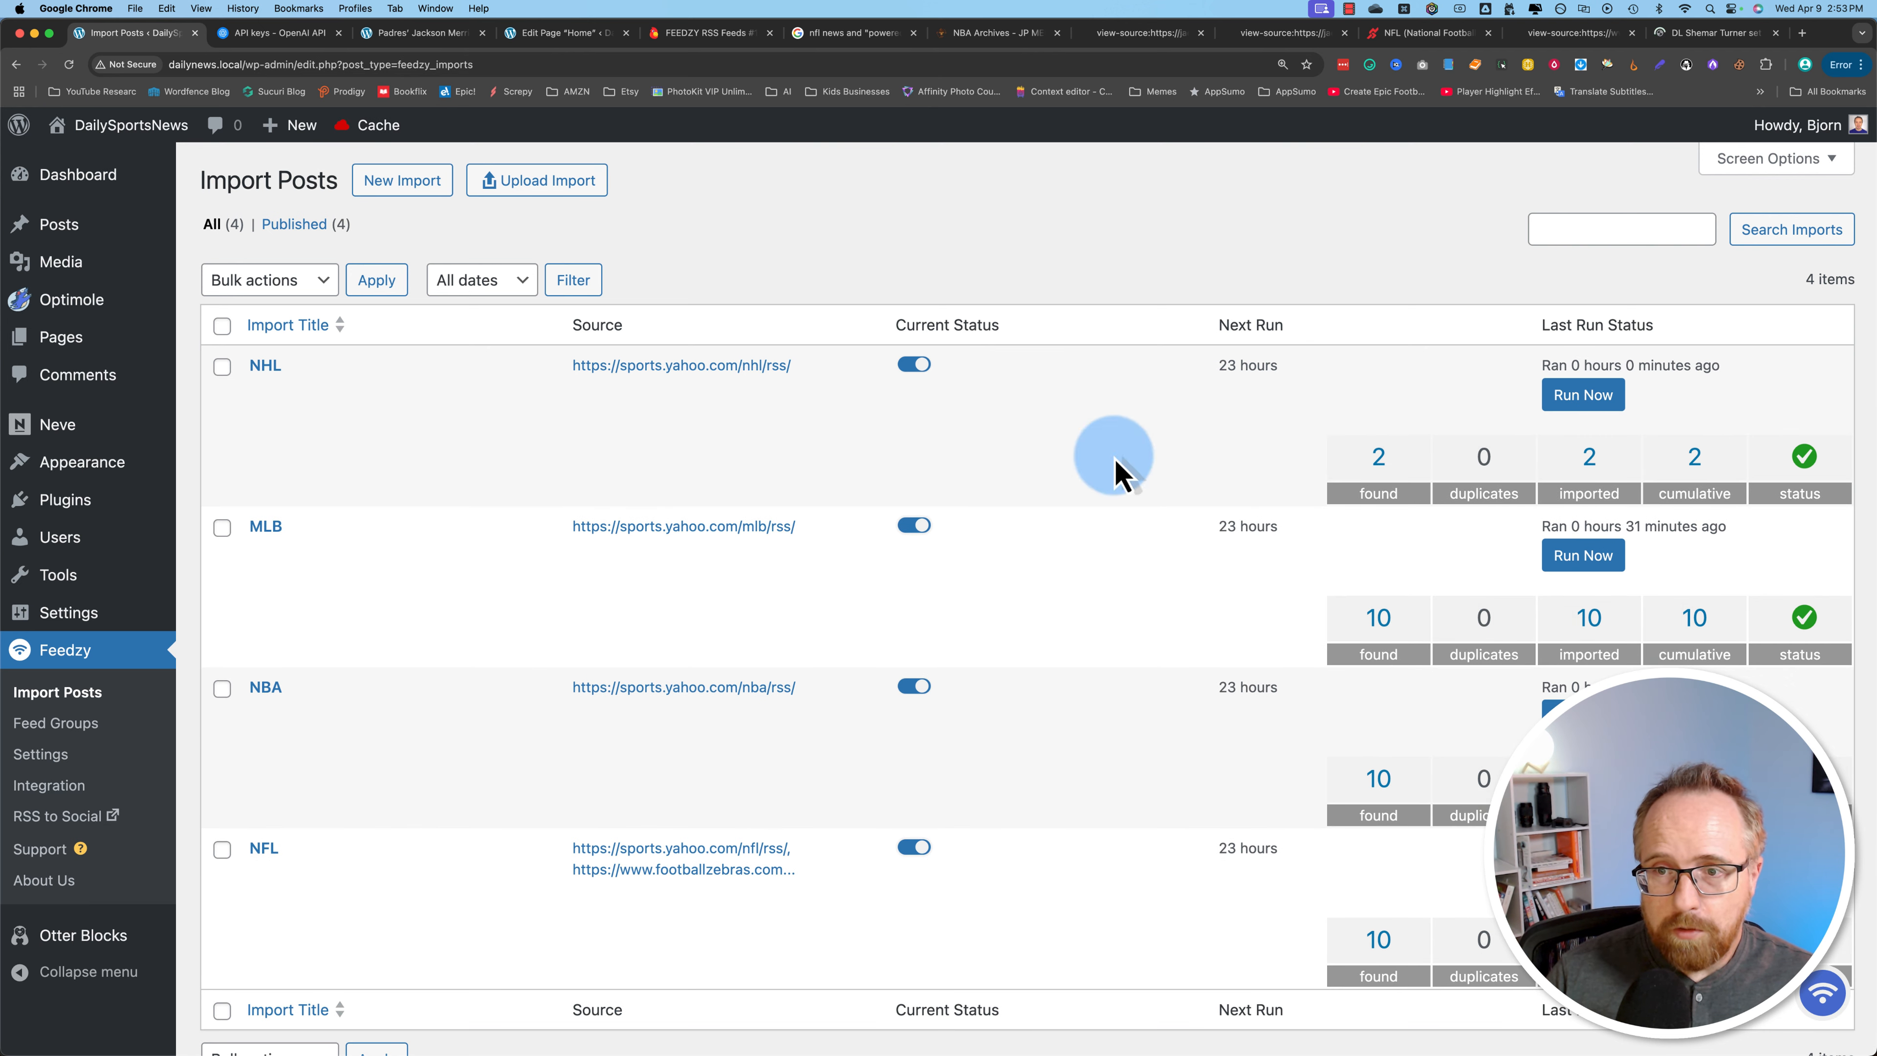
View the site's post list and open the NHL import's source feed to check the first item's original title.
click(74, 229)
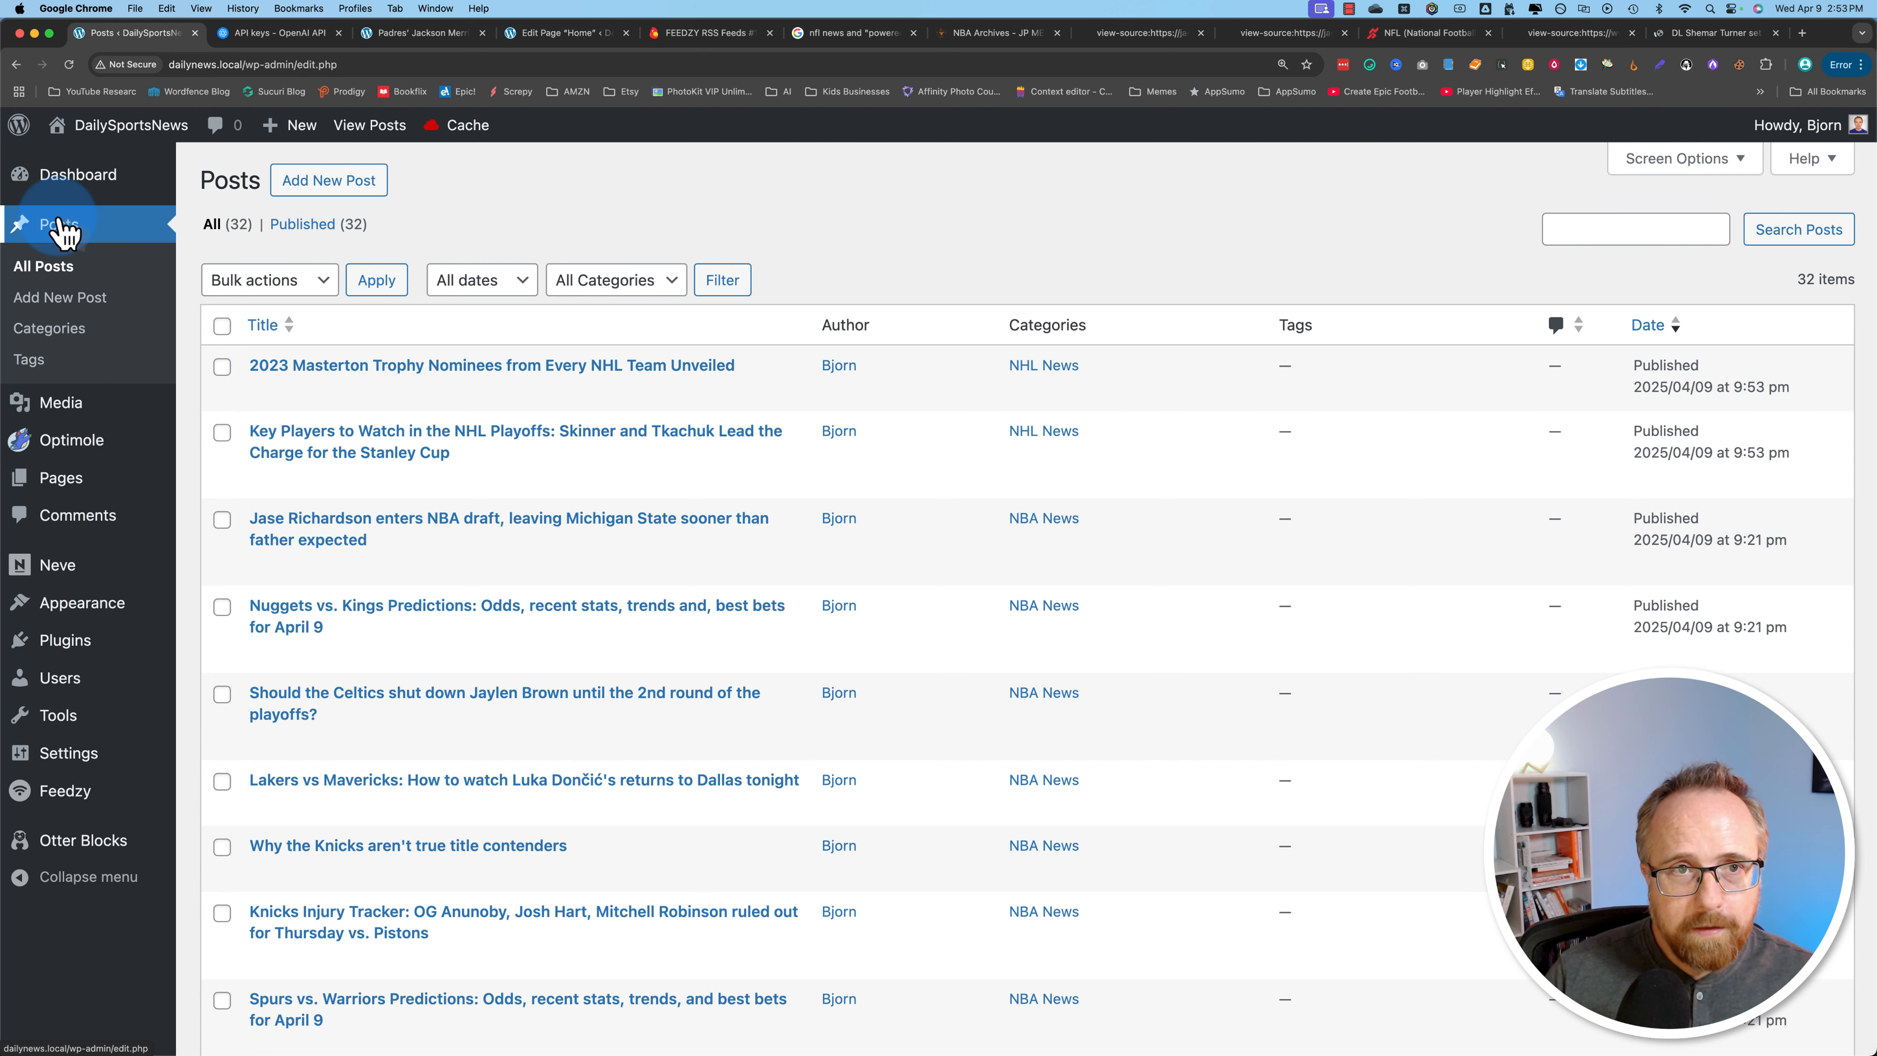
click(74, 790)
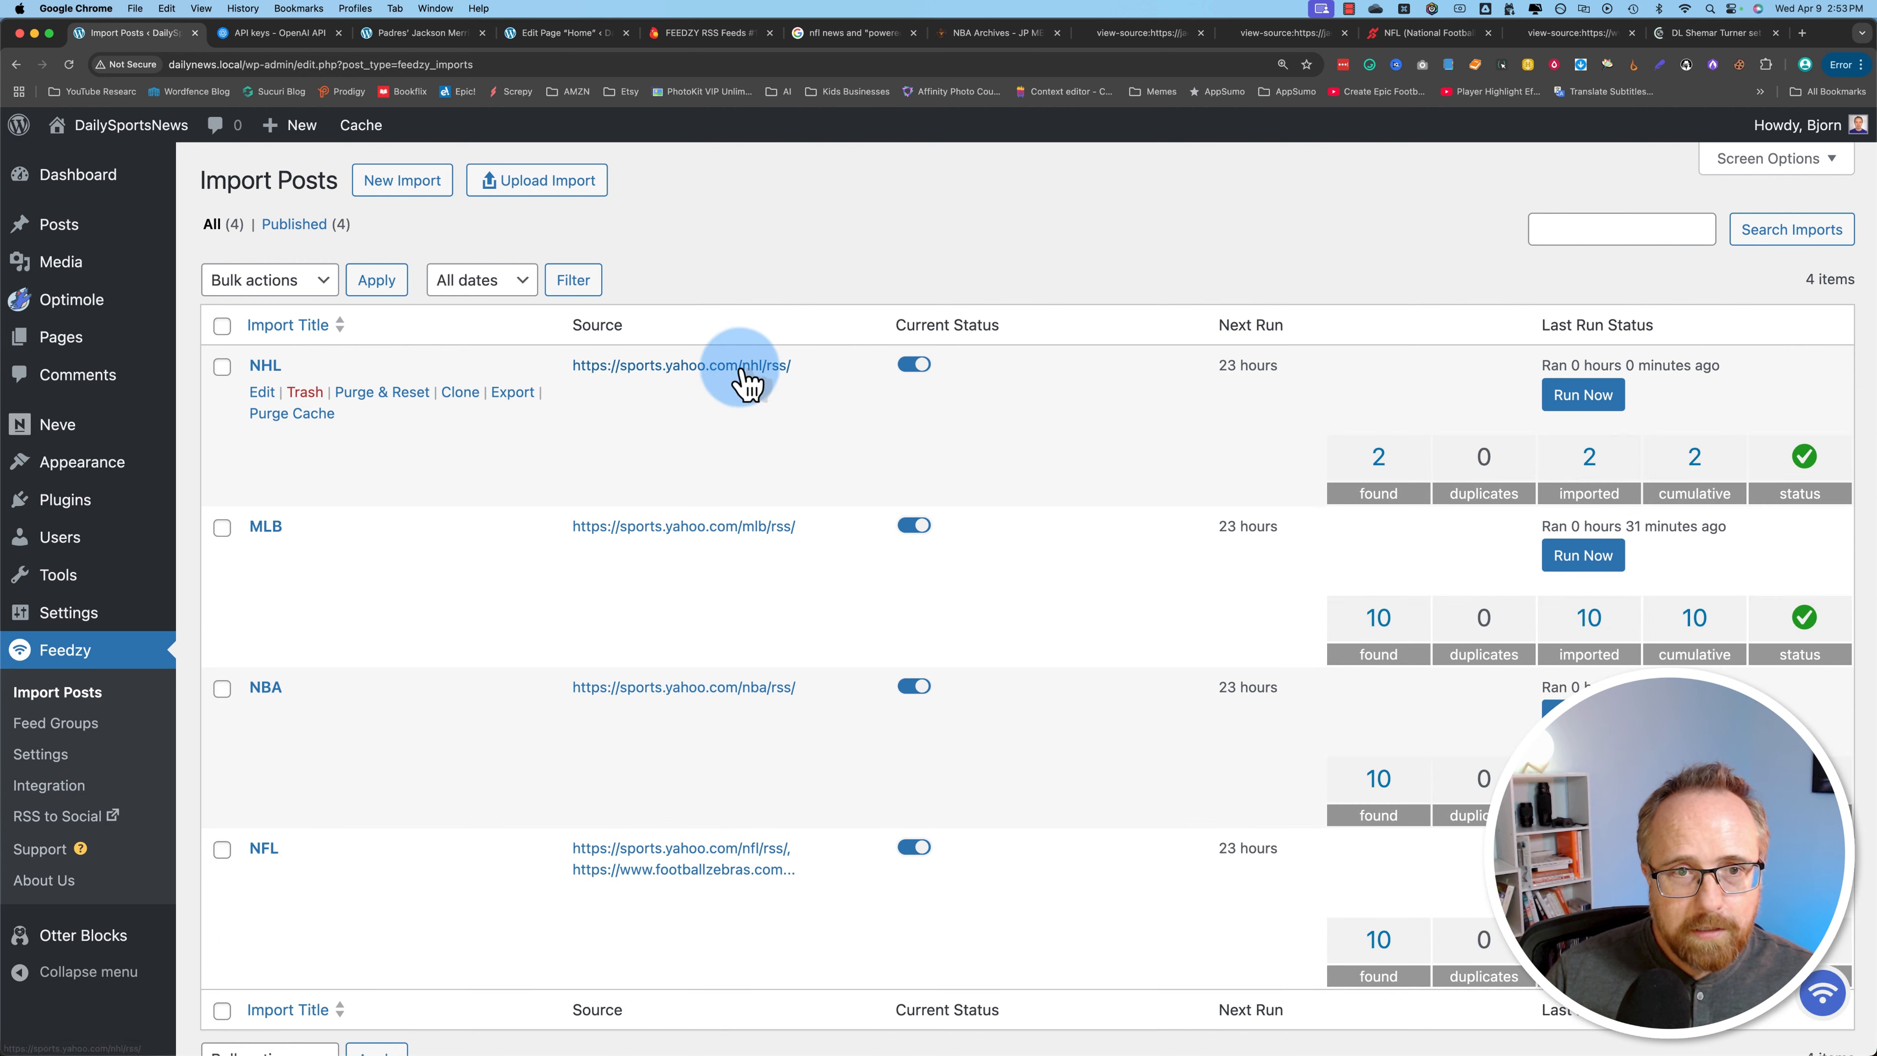
drag(789, 368, 570, 367)
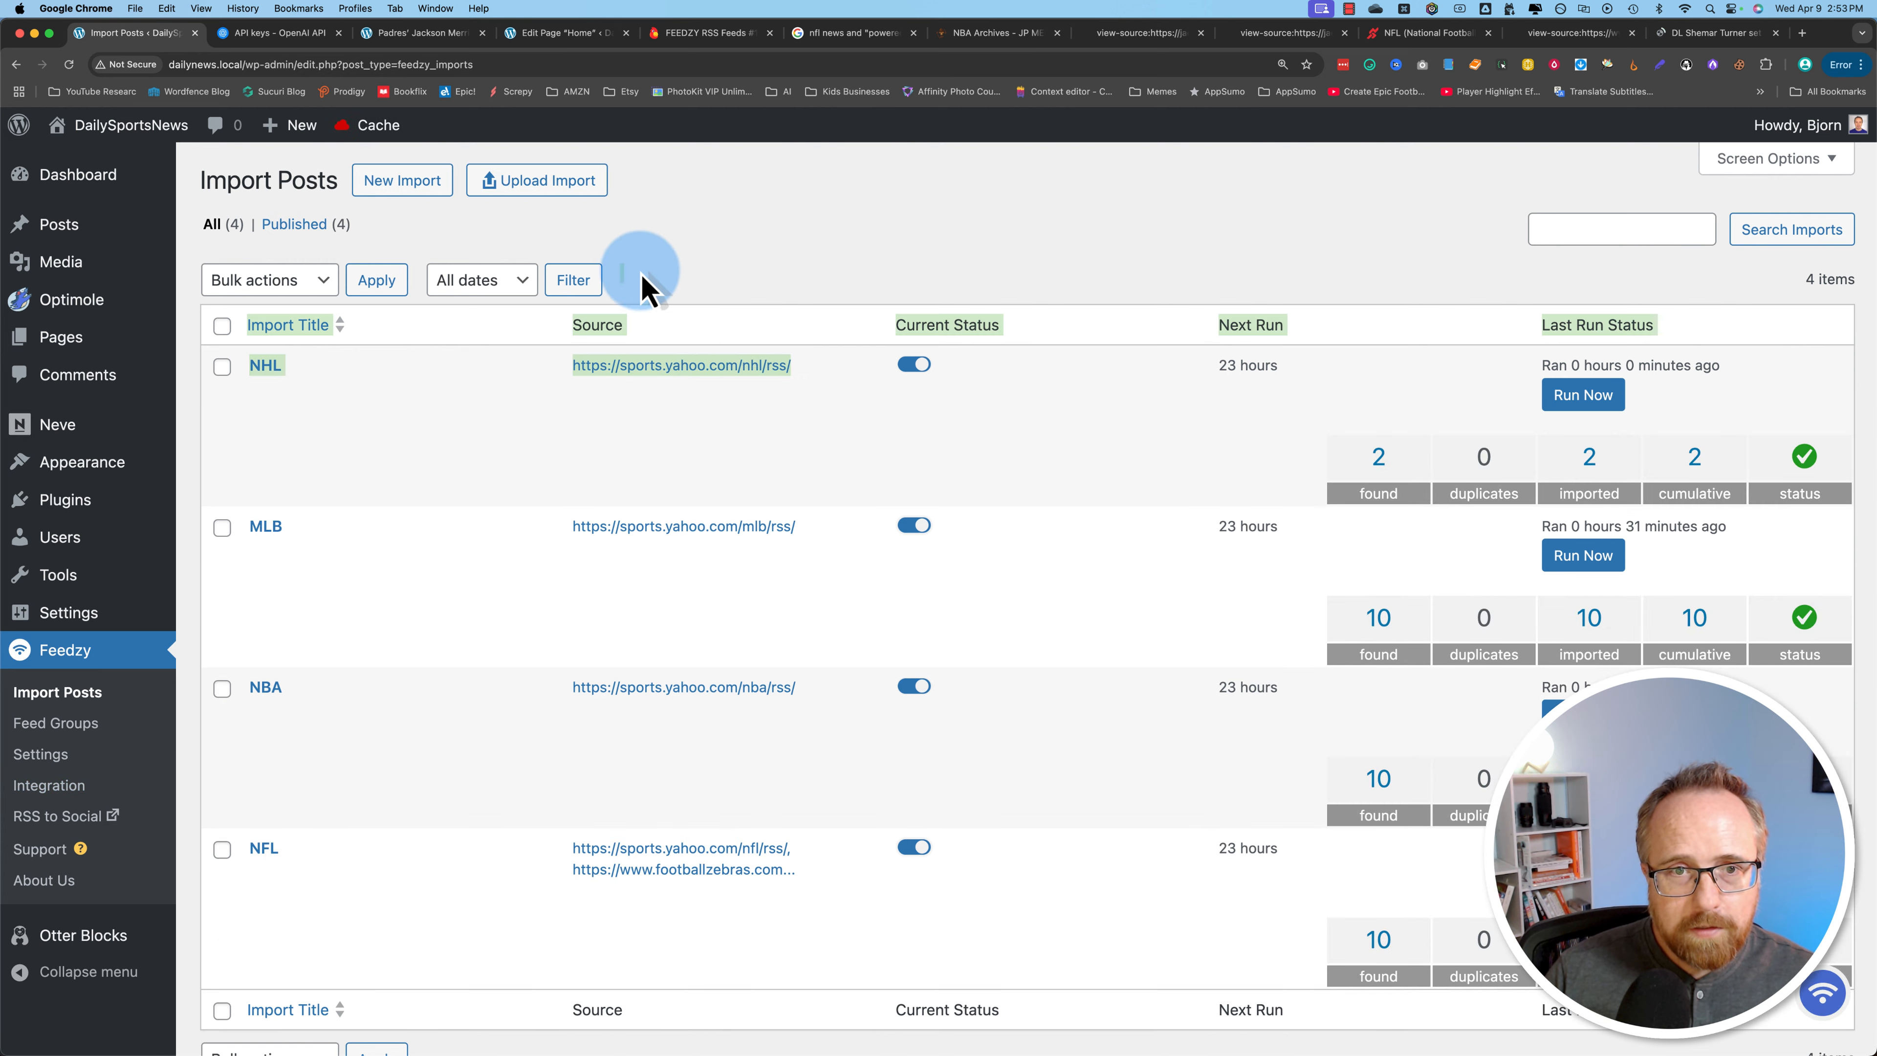
click(657, 268)
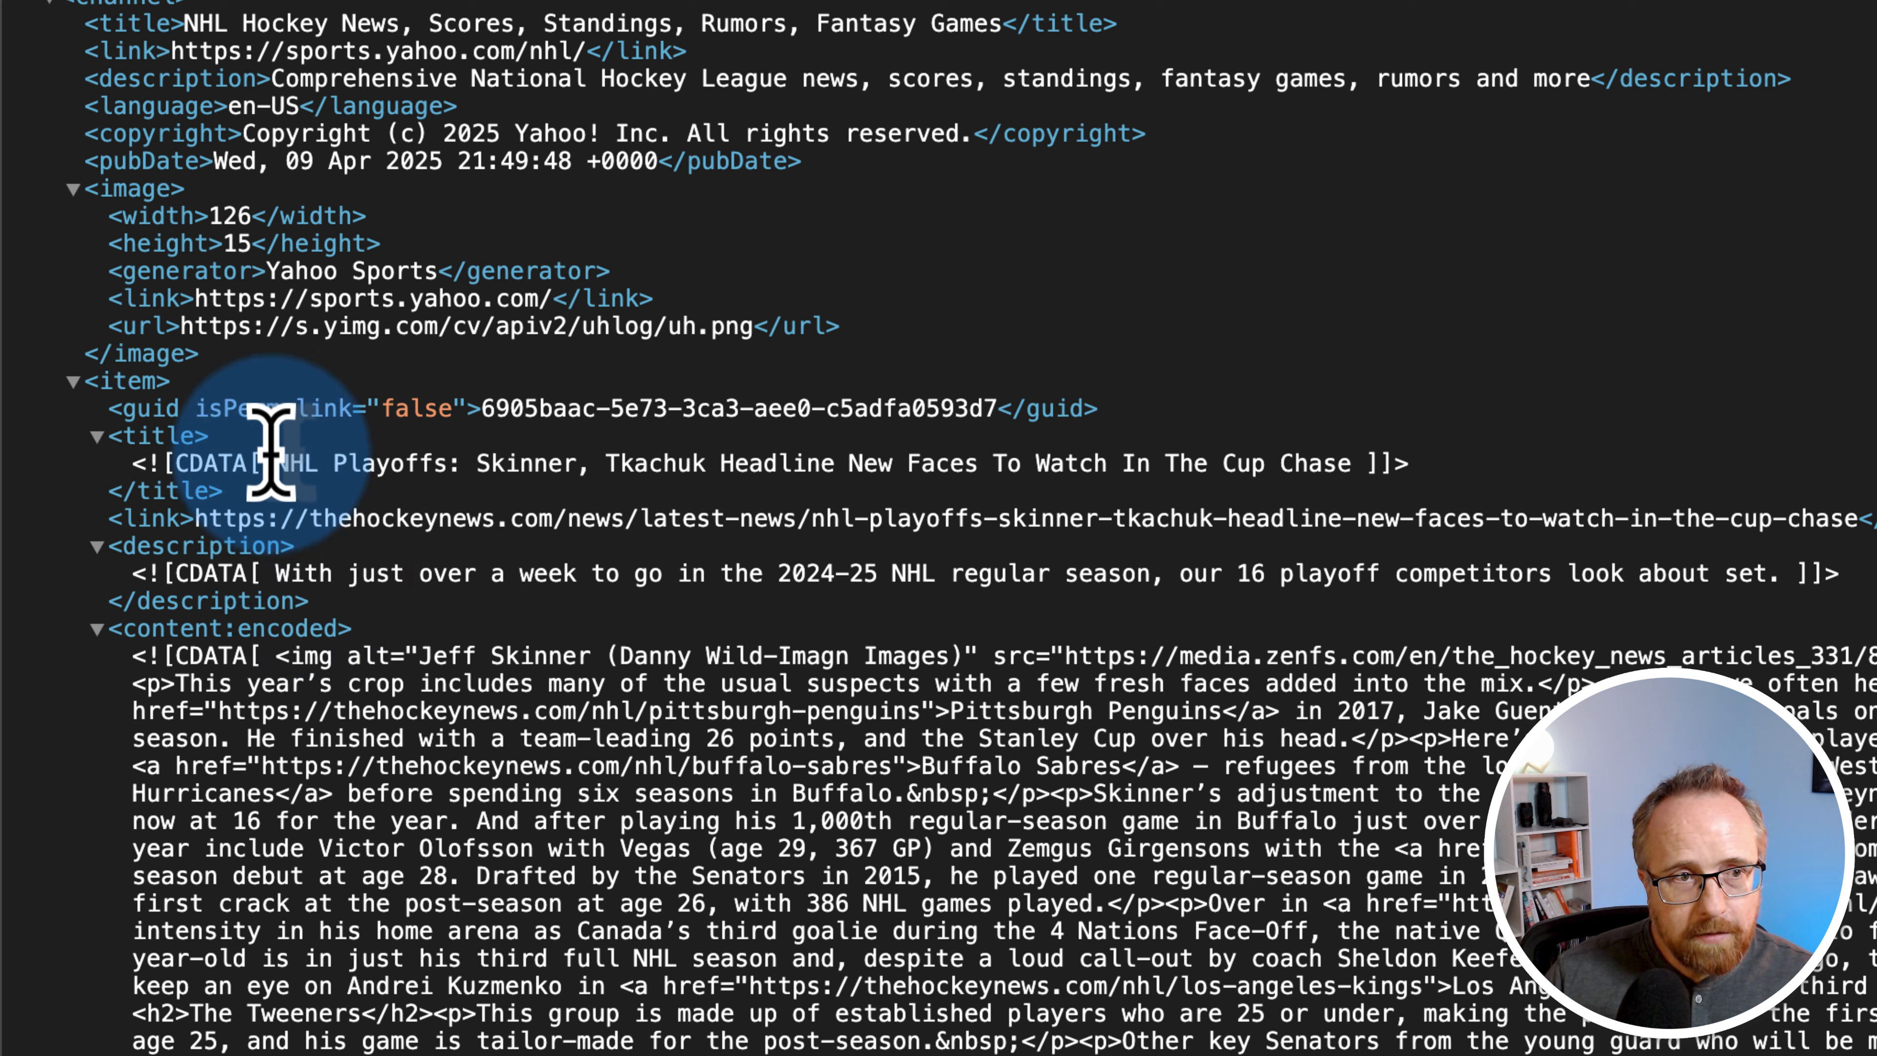
drag(133, 463, 317, 463)
drag(692, 444, 1408, 463)
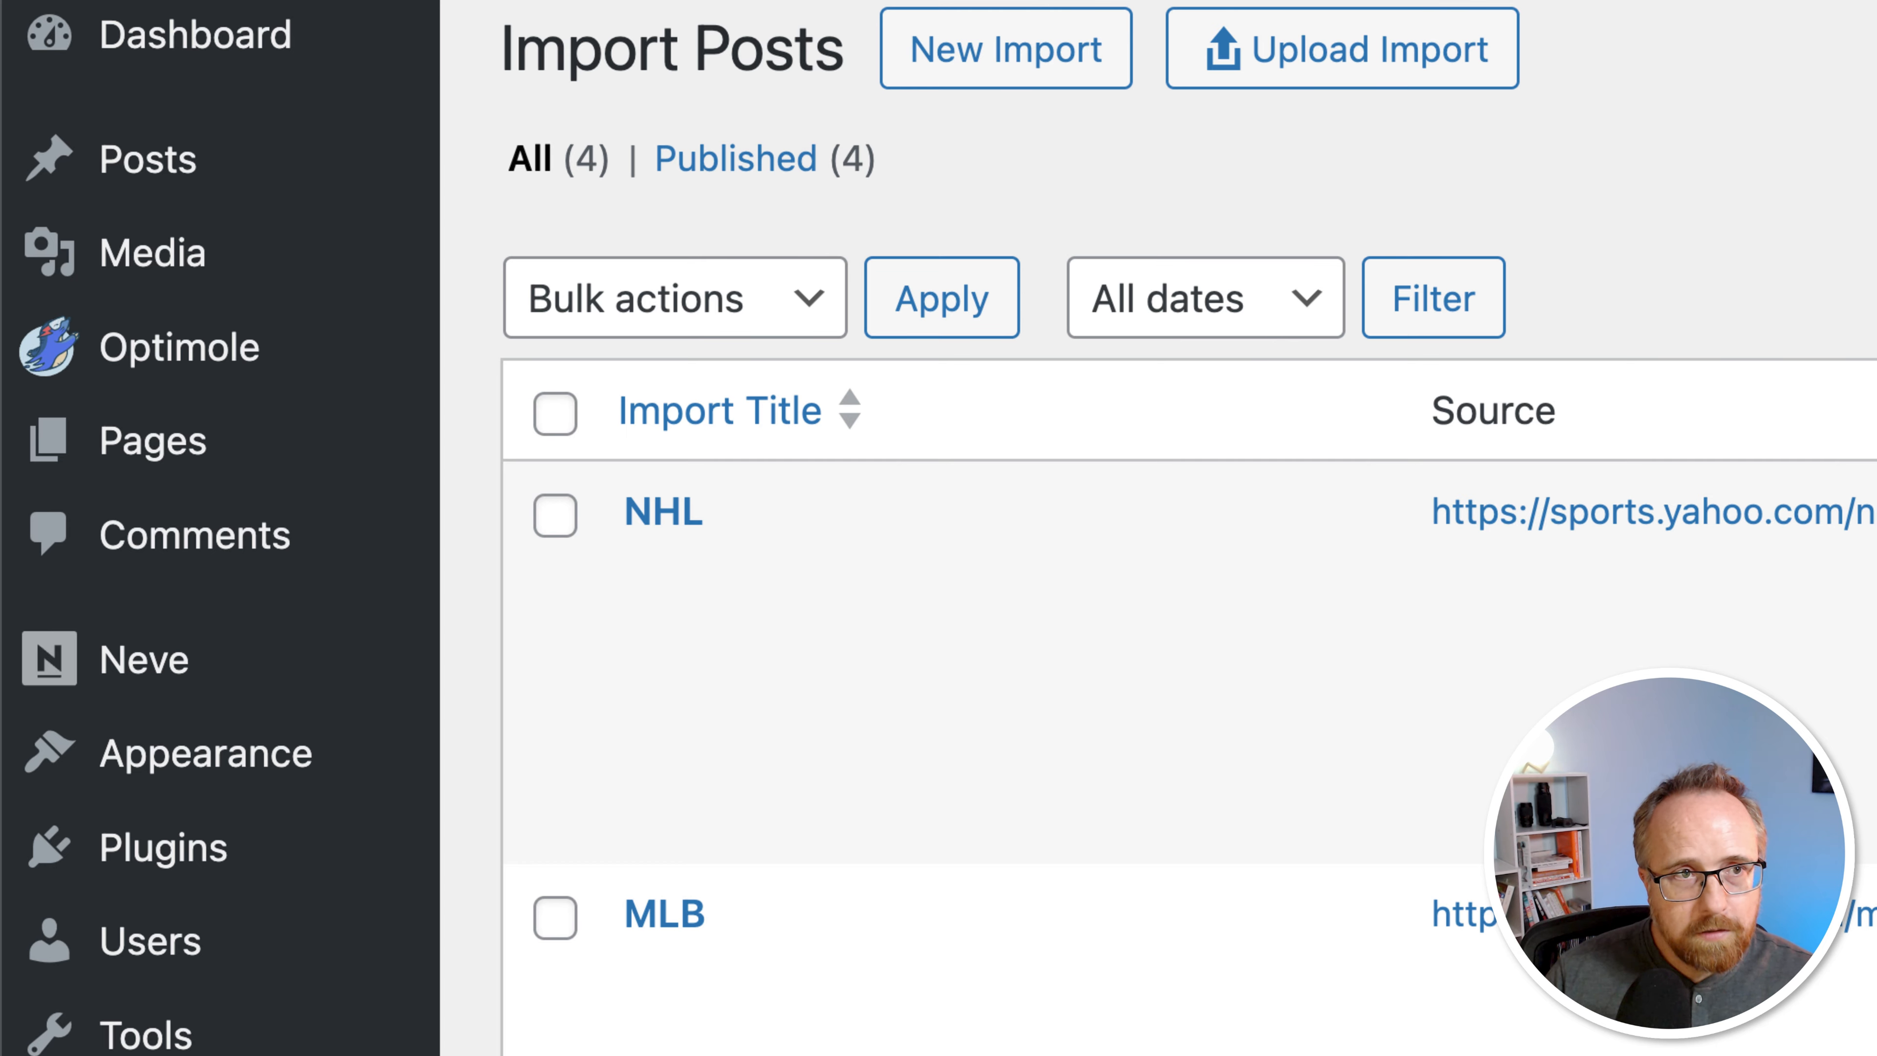
Compare the rewritten NHL Playoffs post title in the post list with its original in the source feed.
click(191, 185)
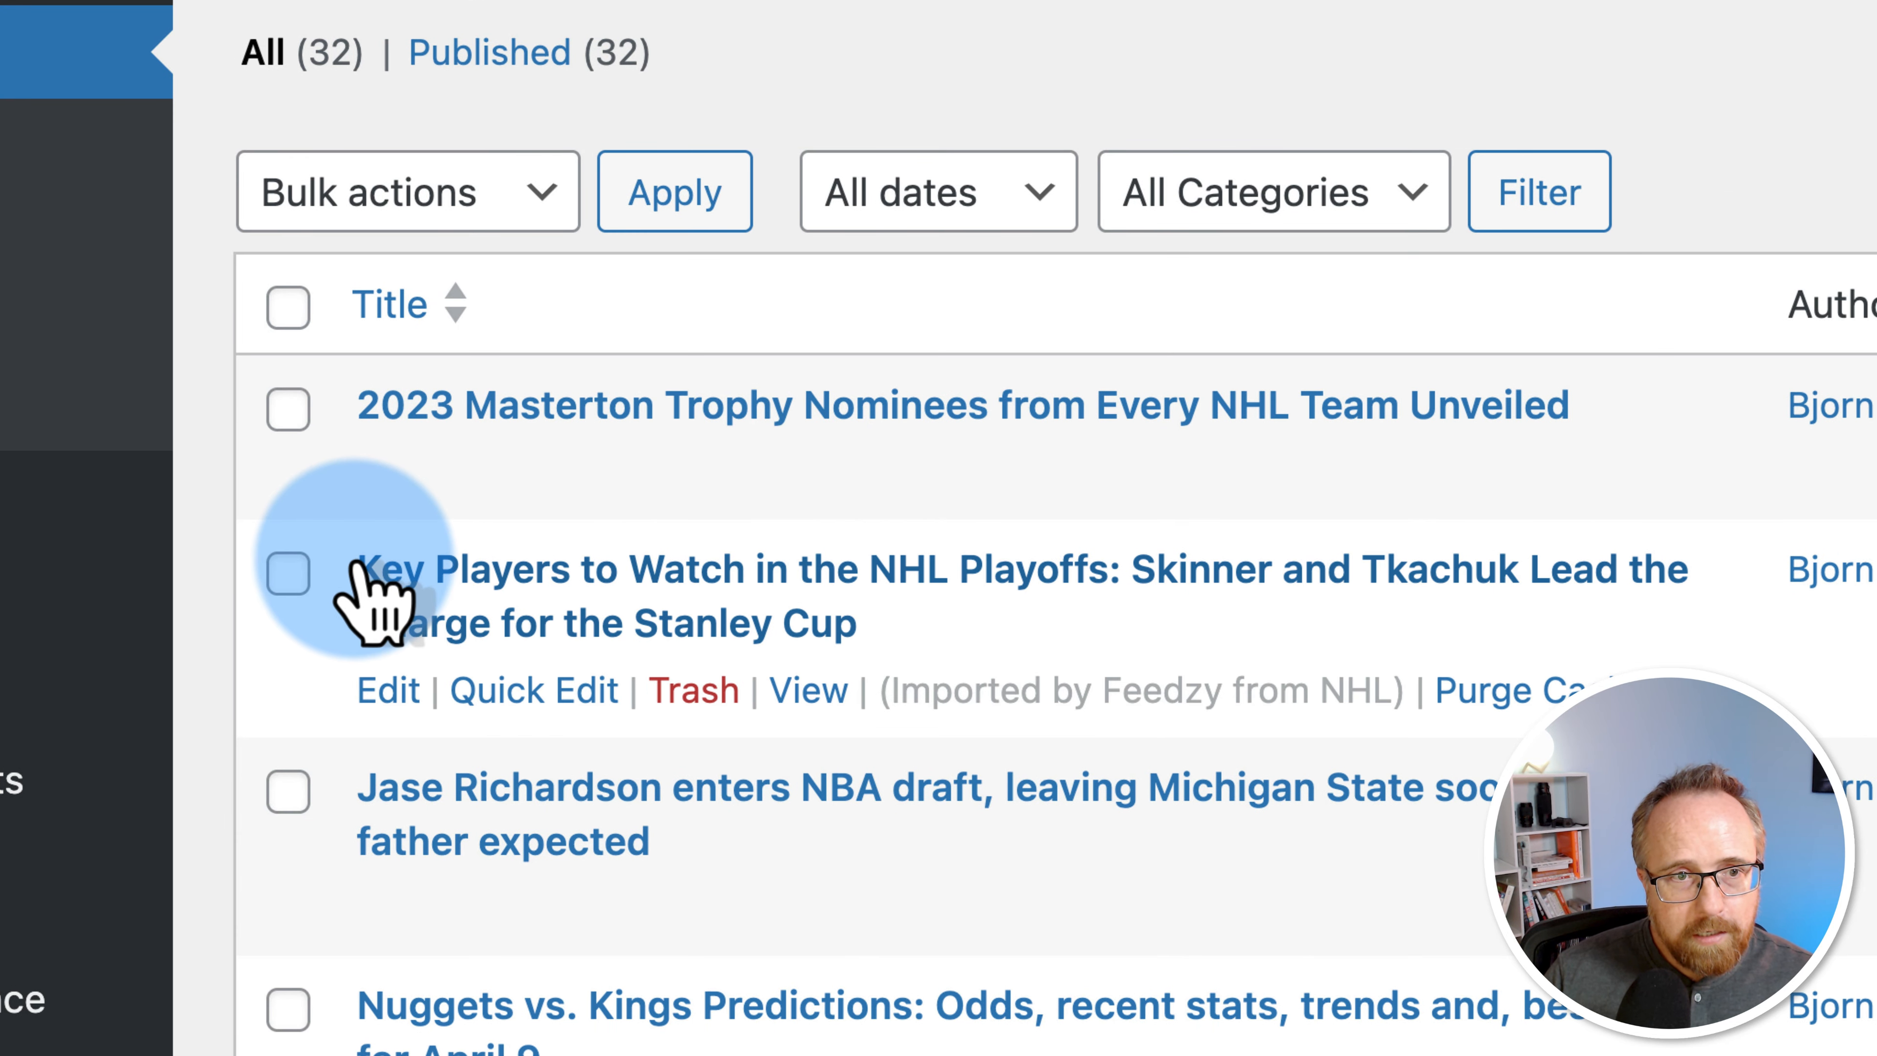
drag(358, 575, 1718, 637)
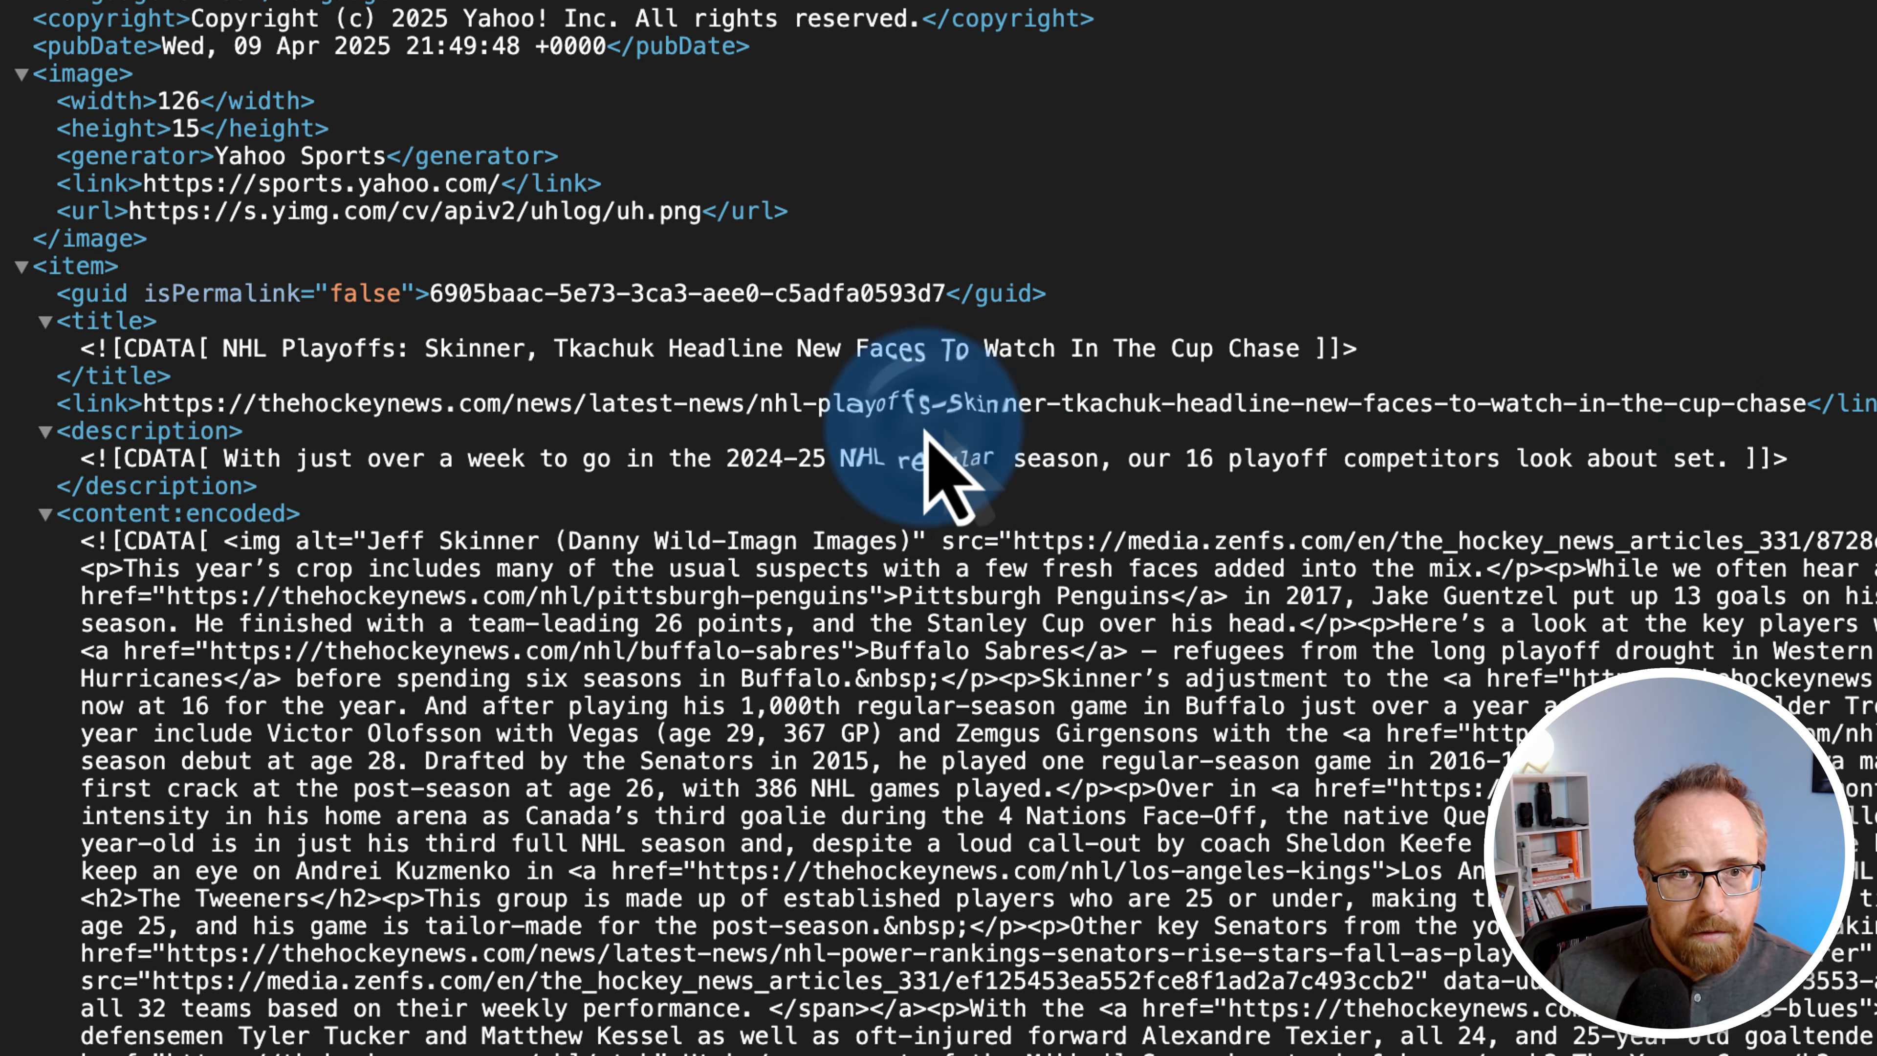
drag(222, 348, 1324, 348)
scroll(665, 765, down, 3)
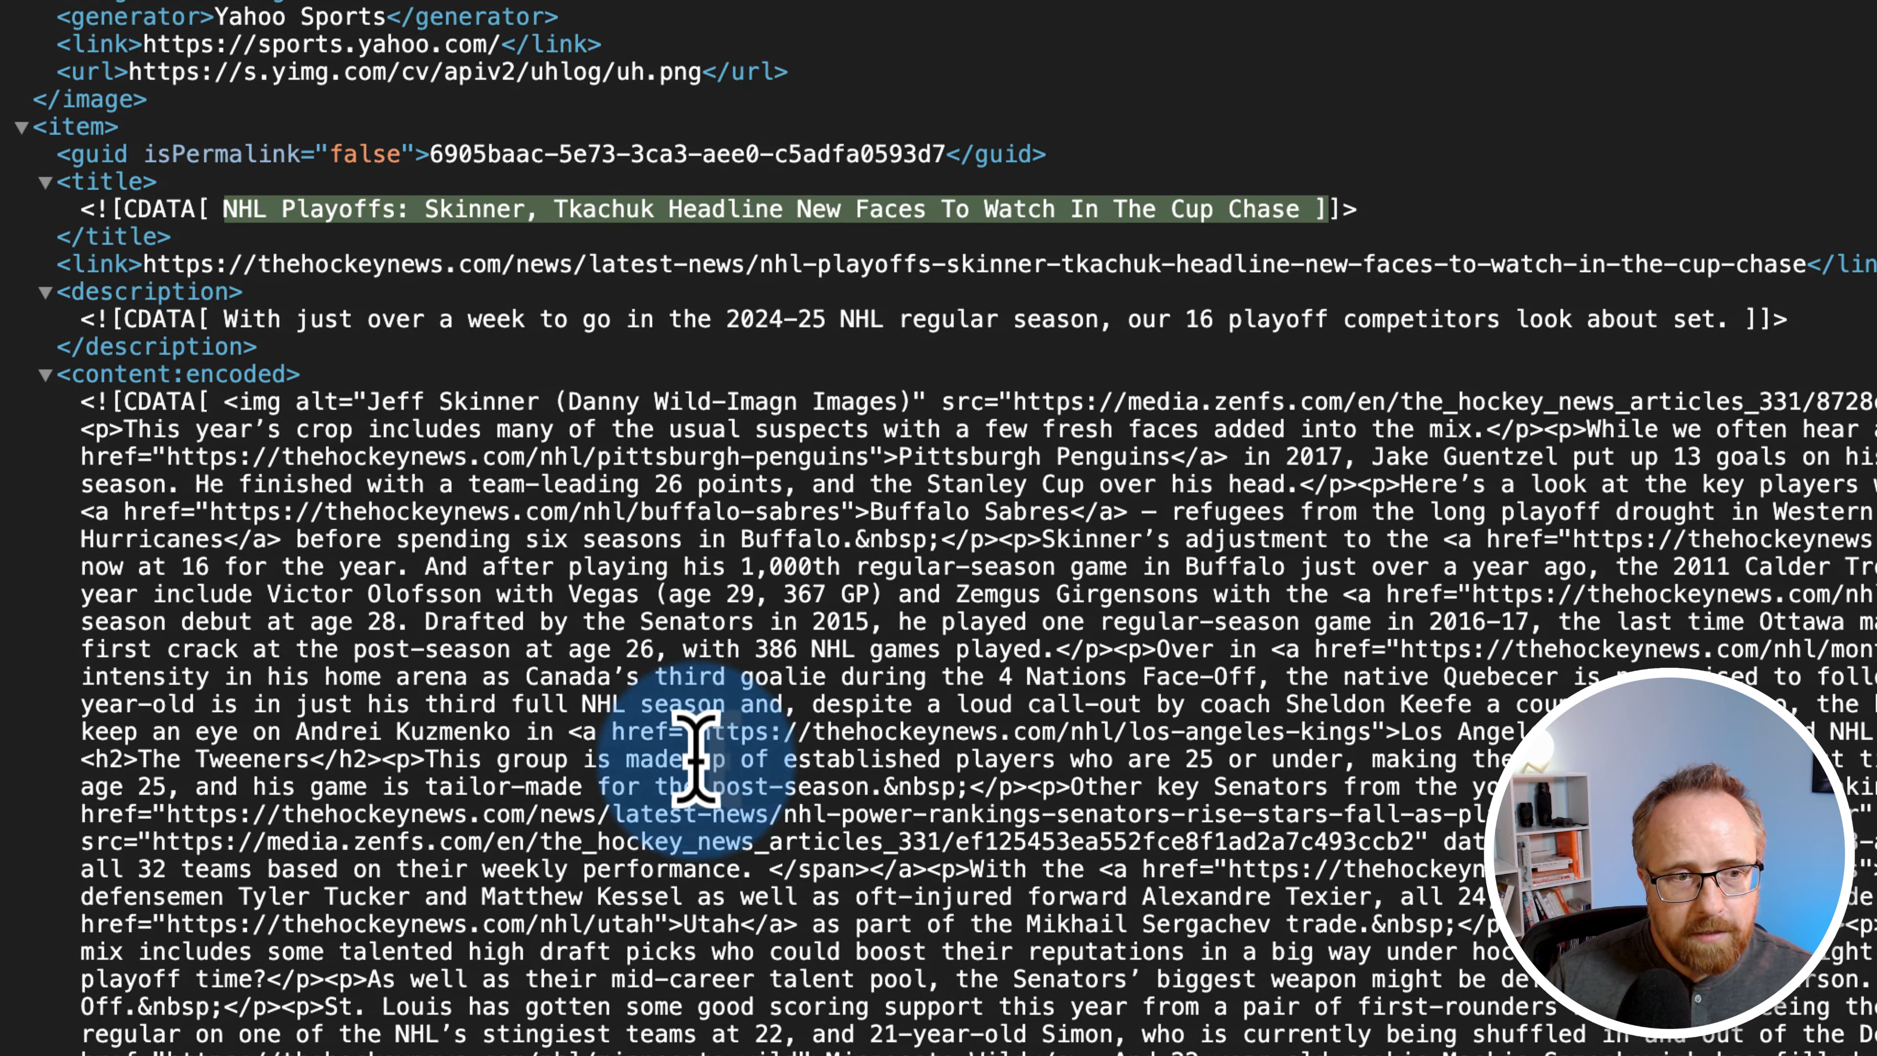
Examine the second feed item's original Masterton Trophy title and compare it with the rewritten post title.
click(260, 76)
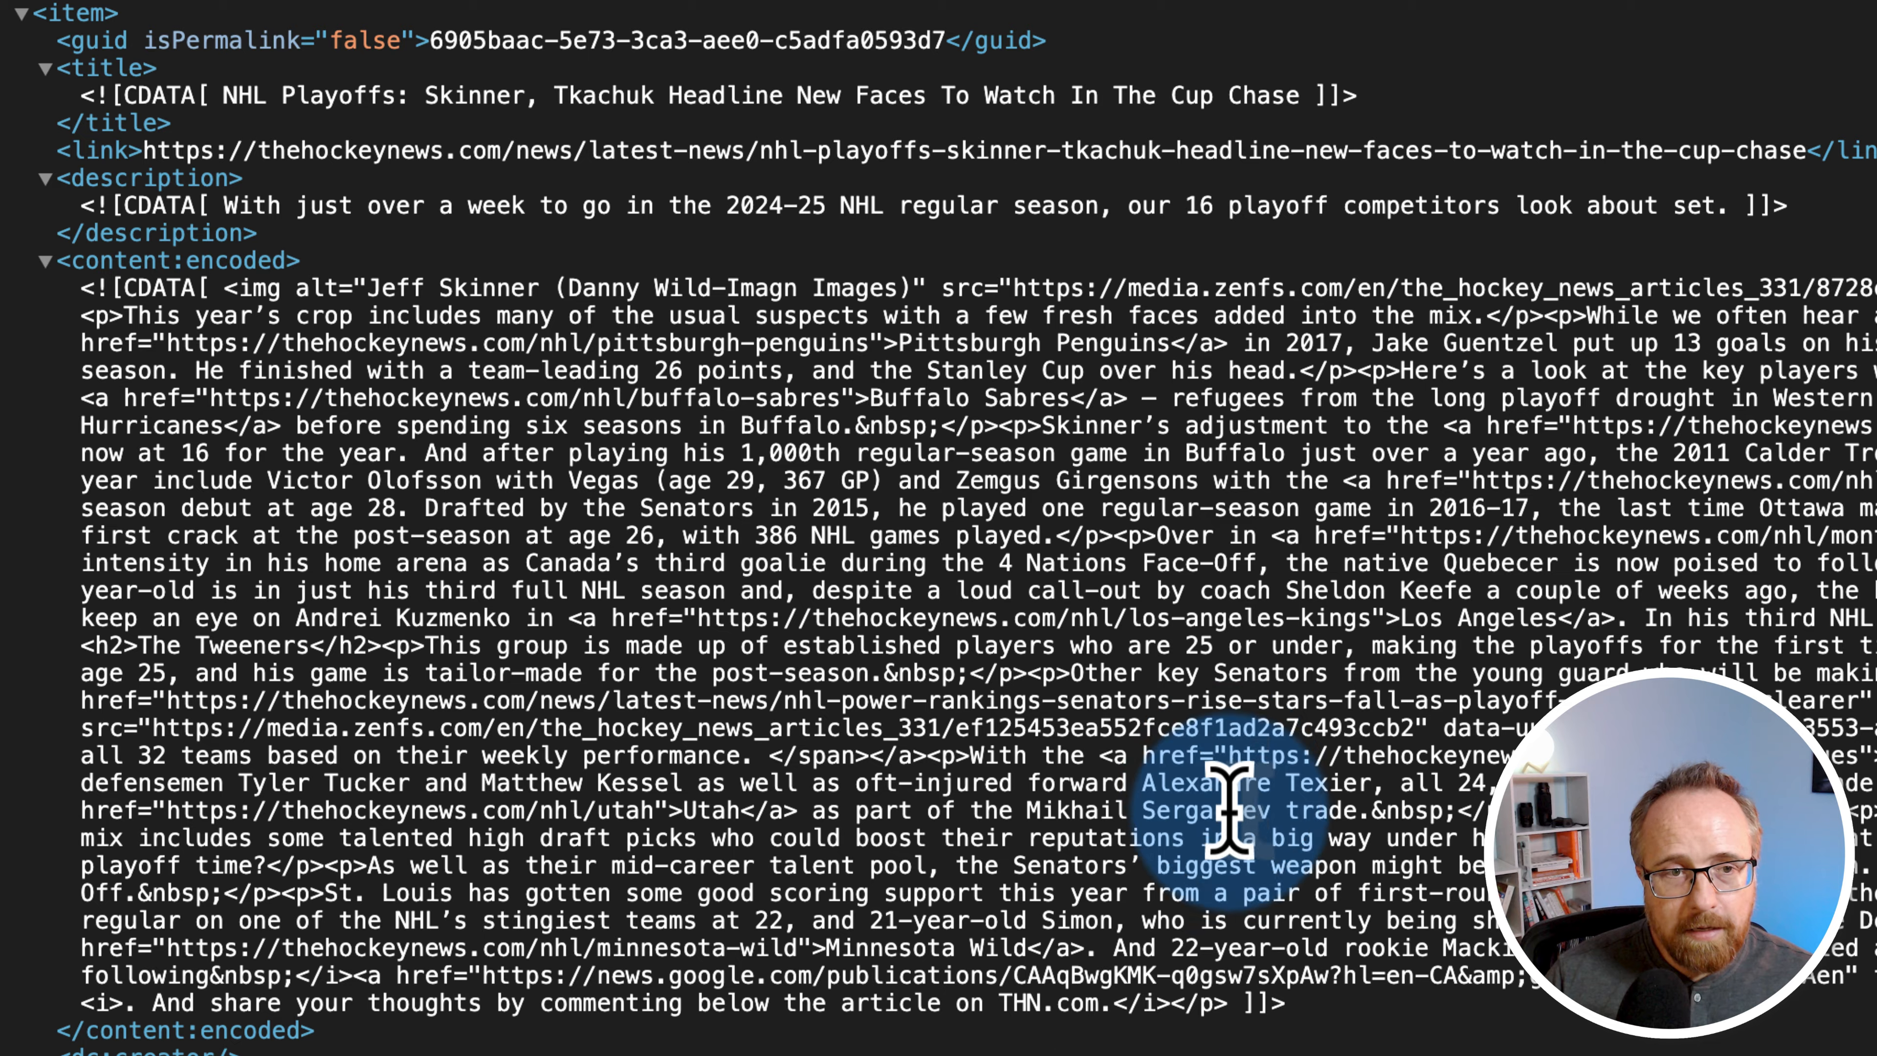
scroll(1137, 976, down, 5)
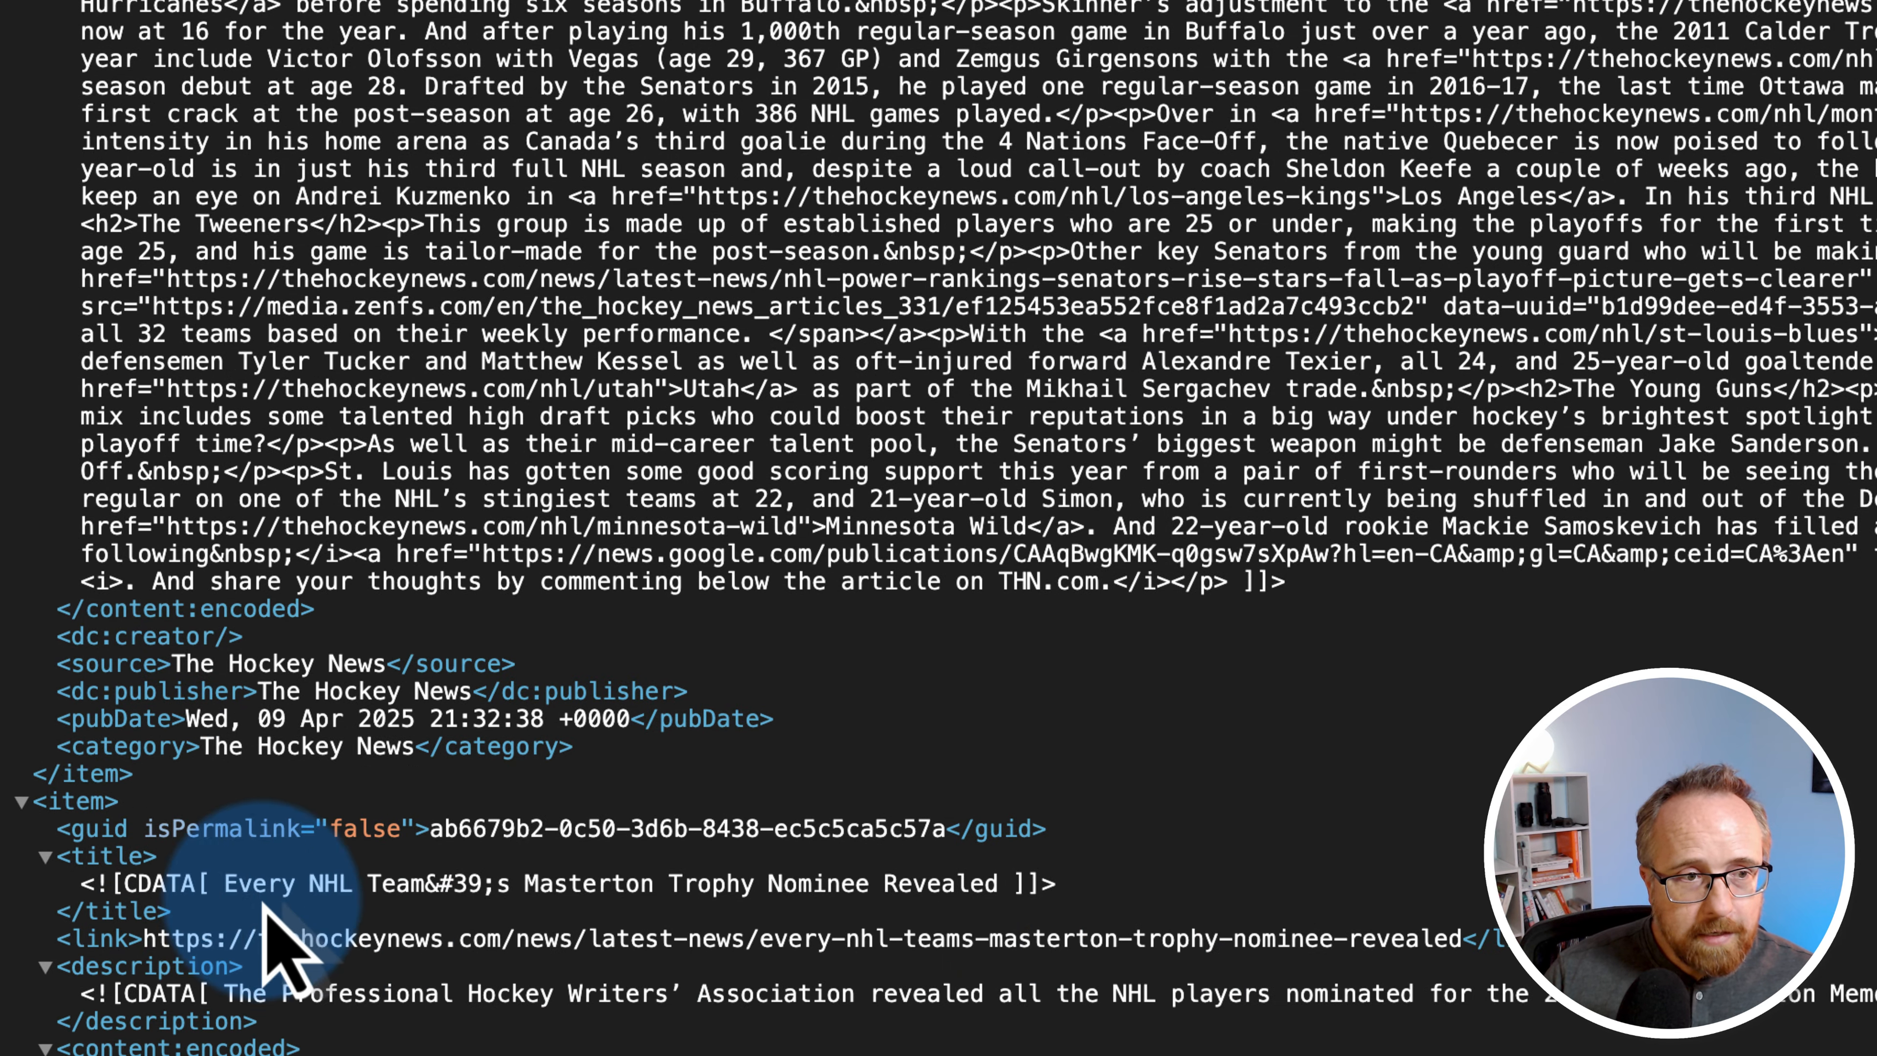
drag(224, 880, 997, 884)
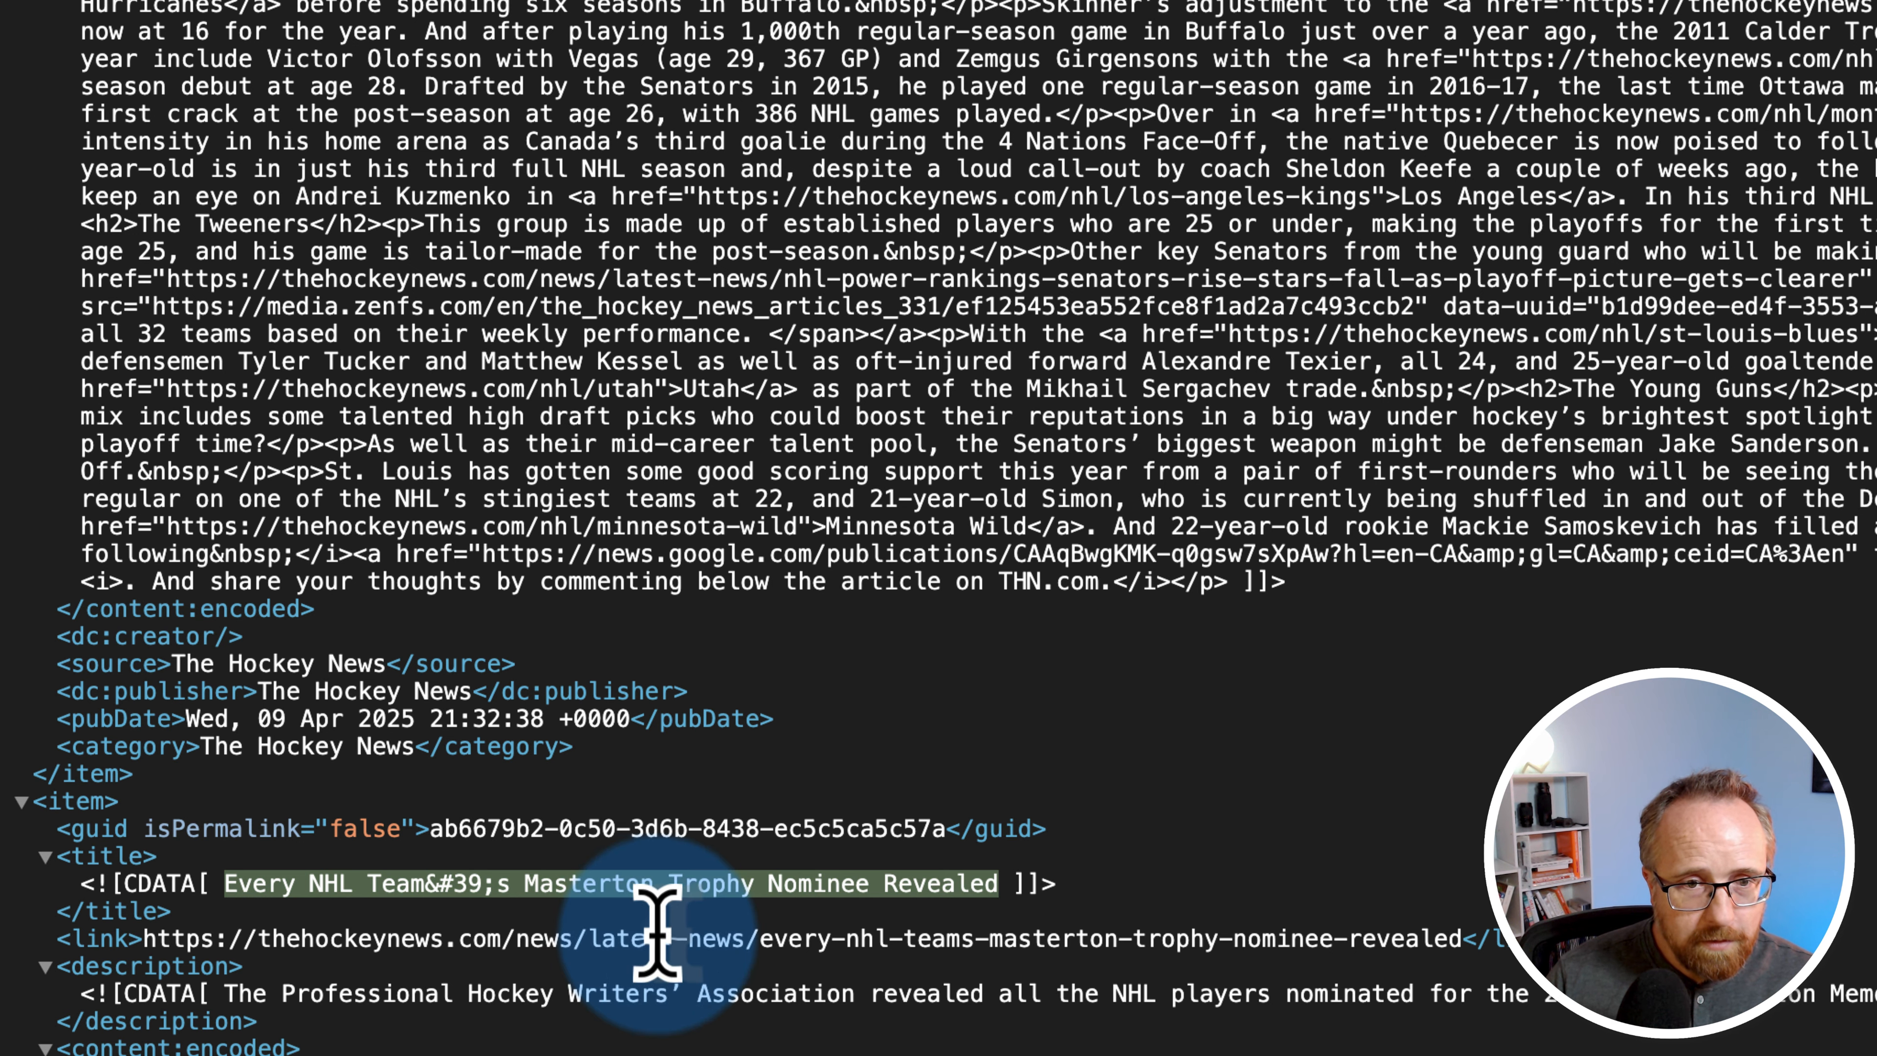
click(628, 887)
drag(436, 729, 214, 724)
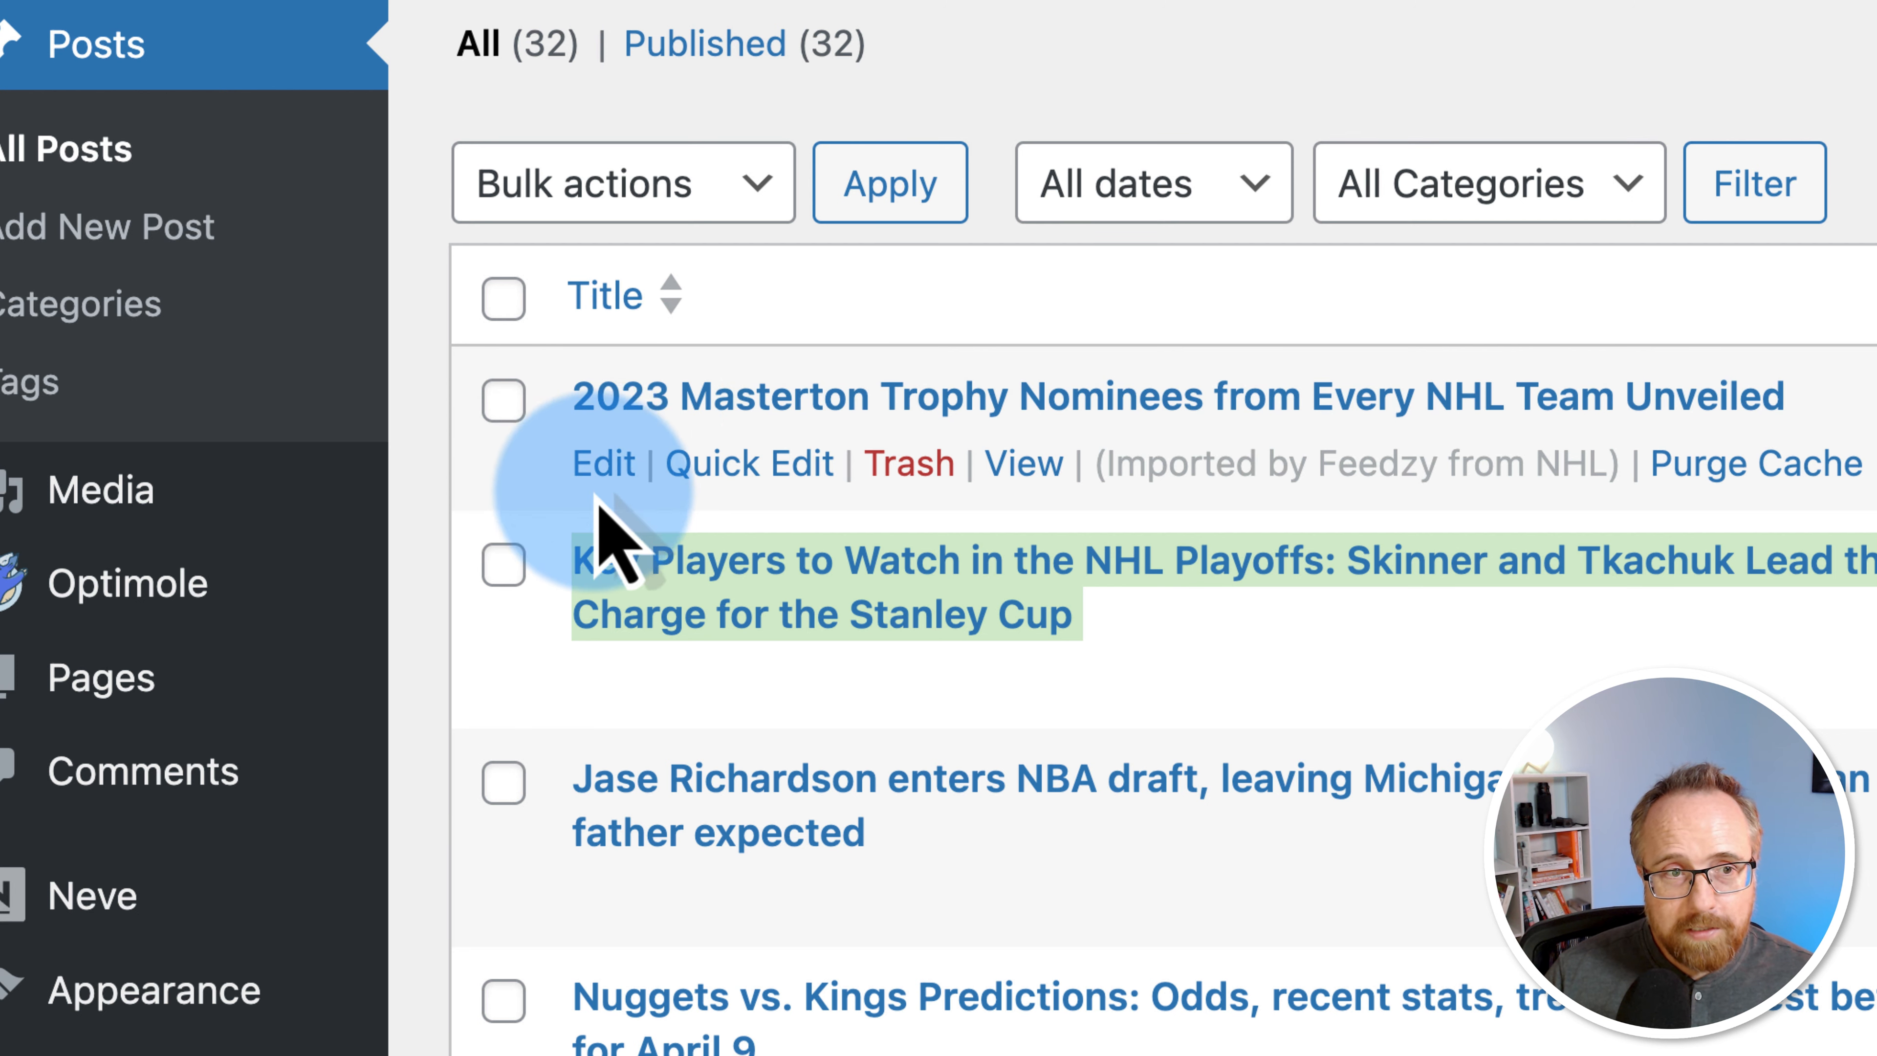
Open the Masterton Trophy nominees post on the site and read through its rewritten content.
click(1024, 464)
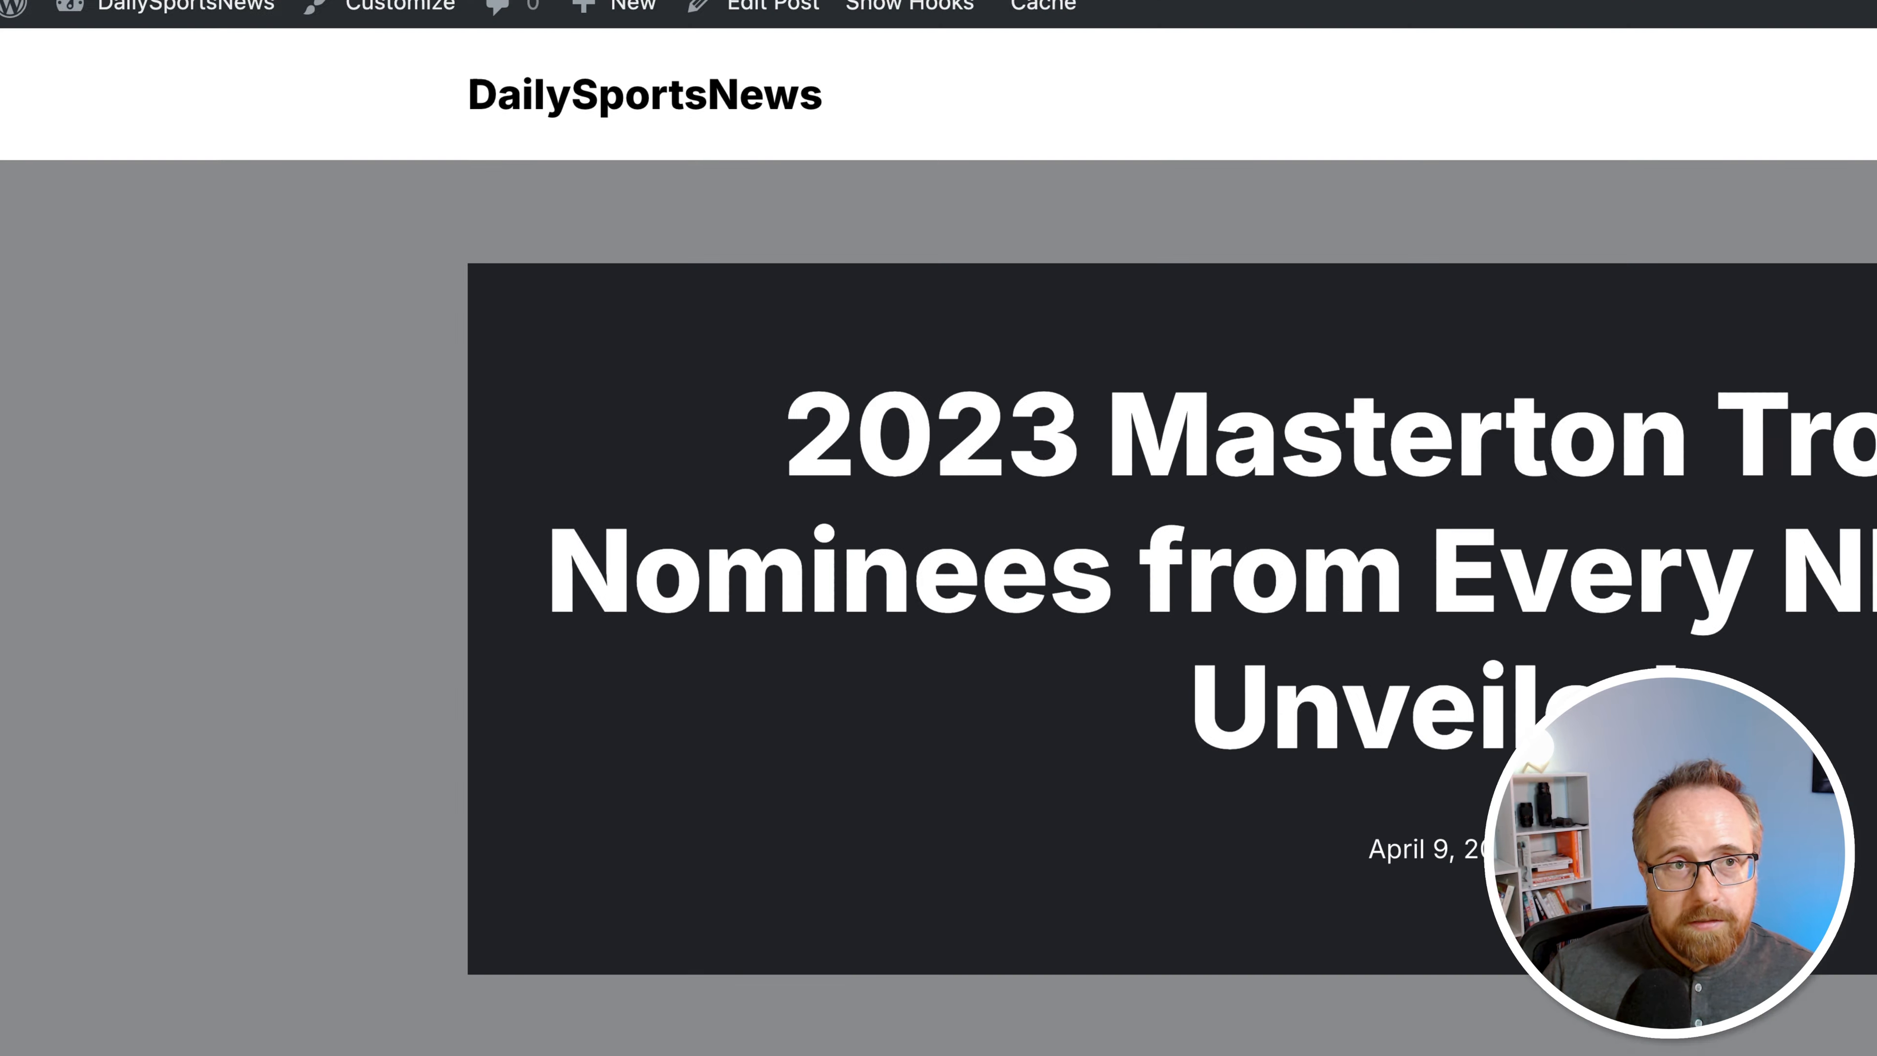
scroll(289, 306, down, 10)
drag(313, 198, 894, 877)
scroll(894, 879, down, 2)
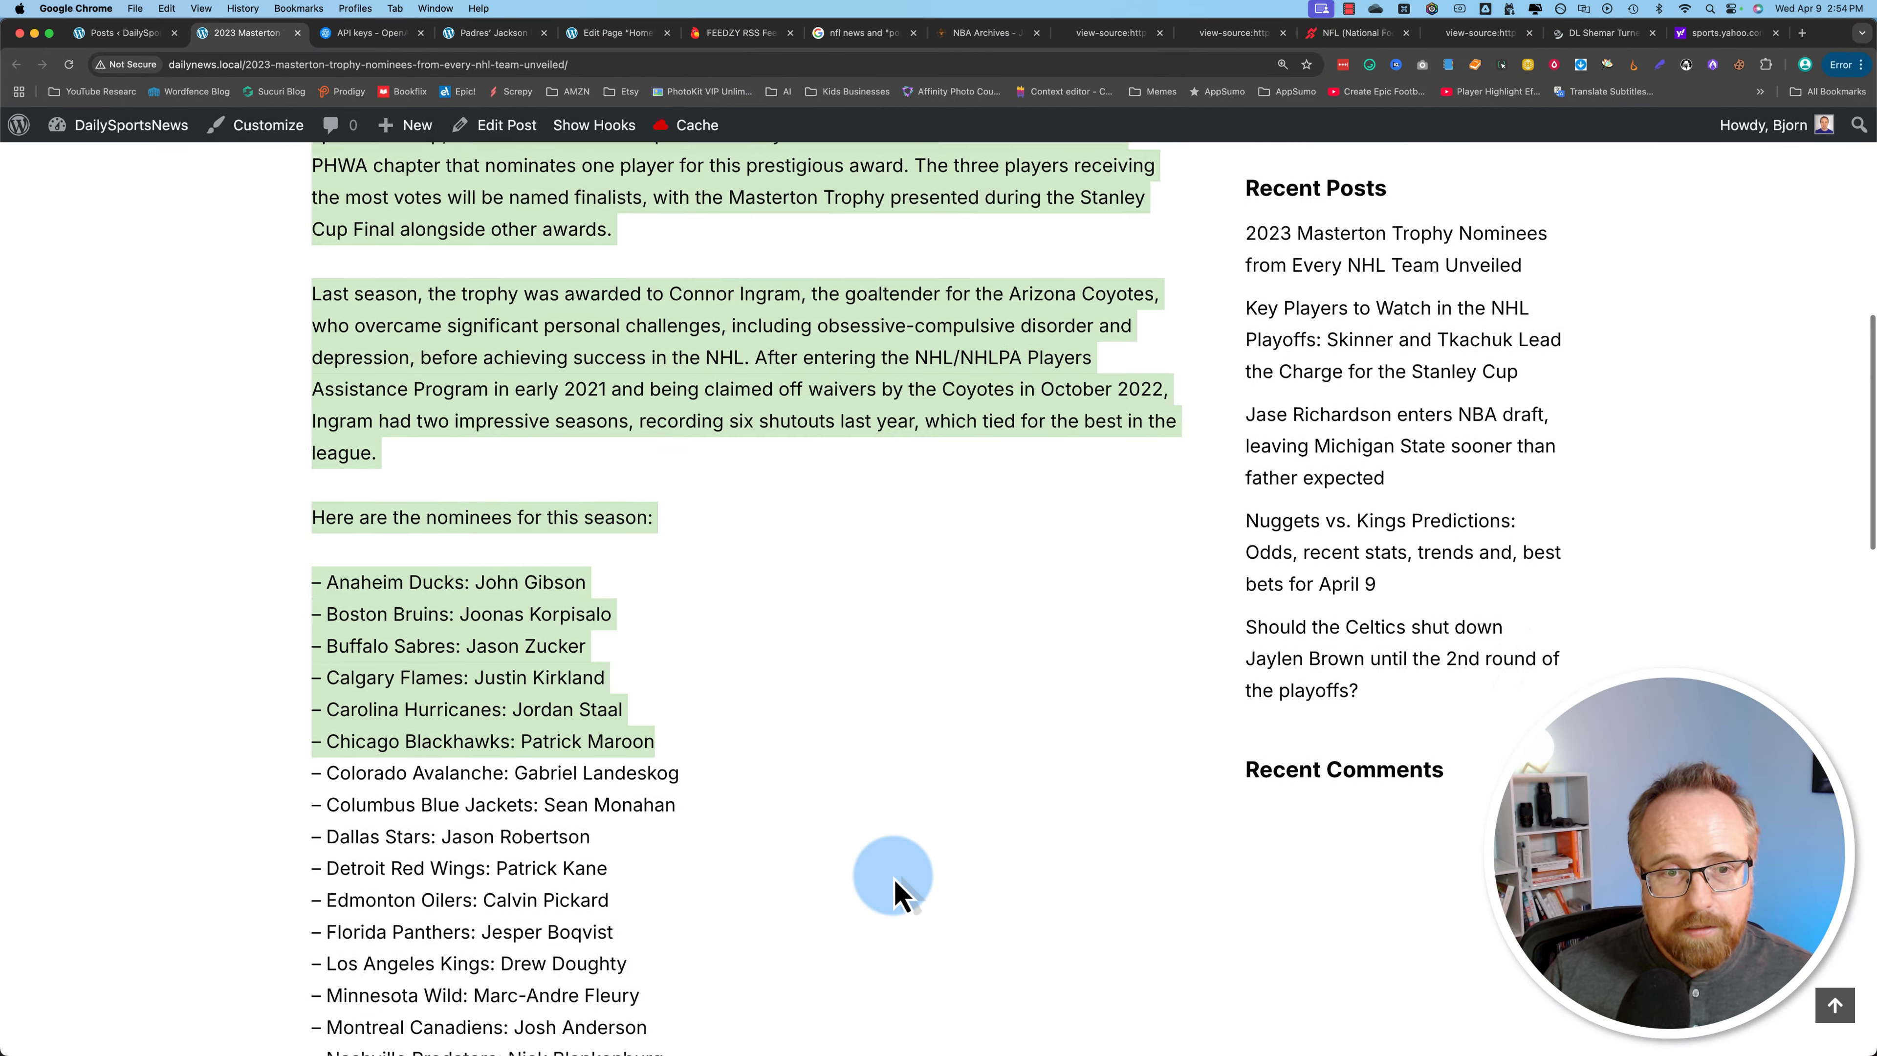
scroll(896, 891, down, 10)
scroll(890, 887, up, 12)
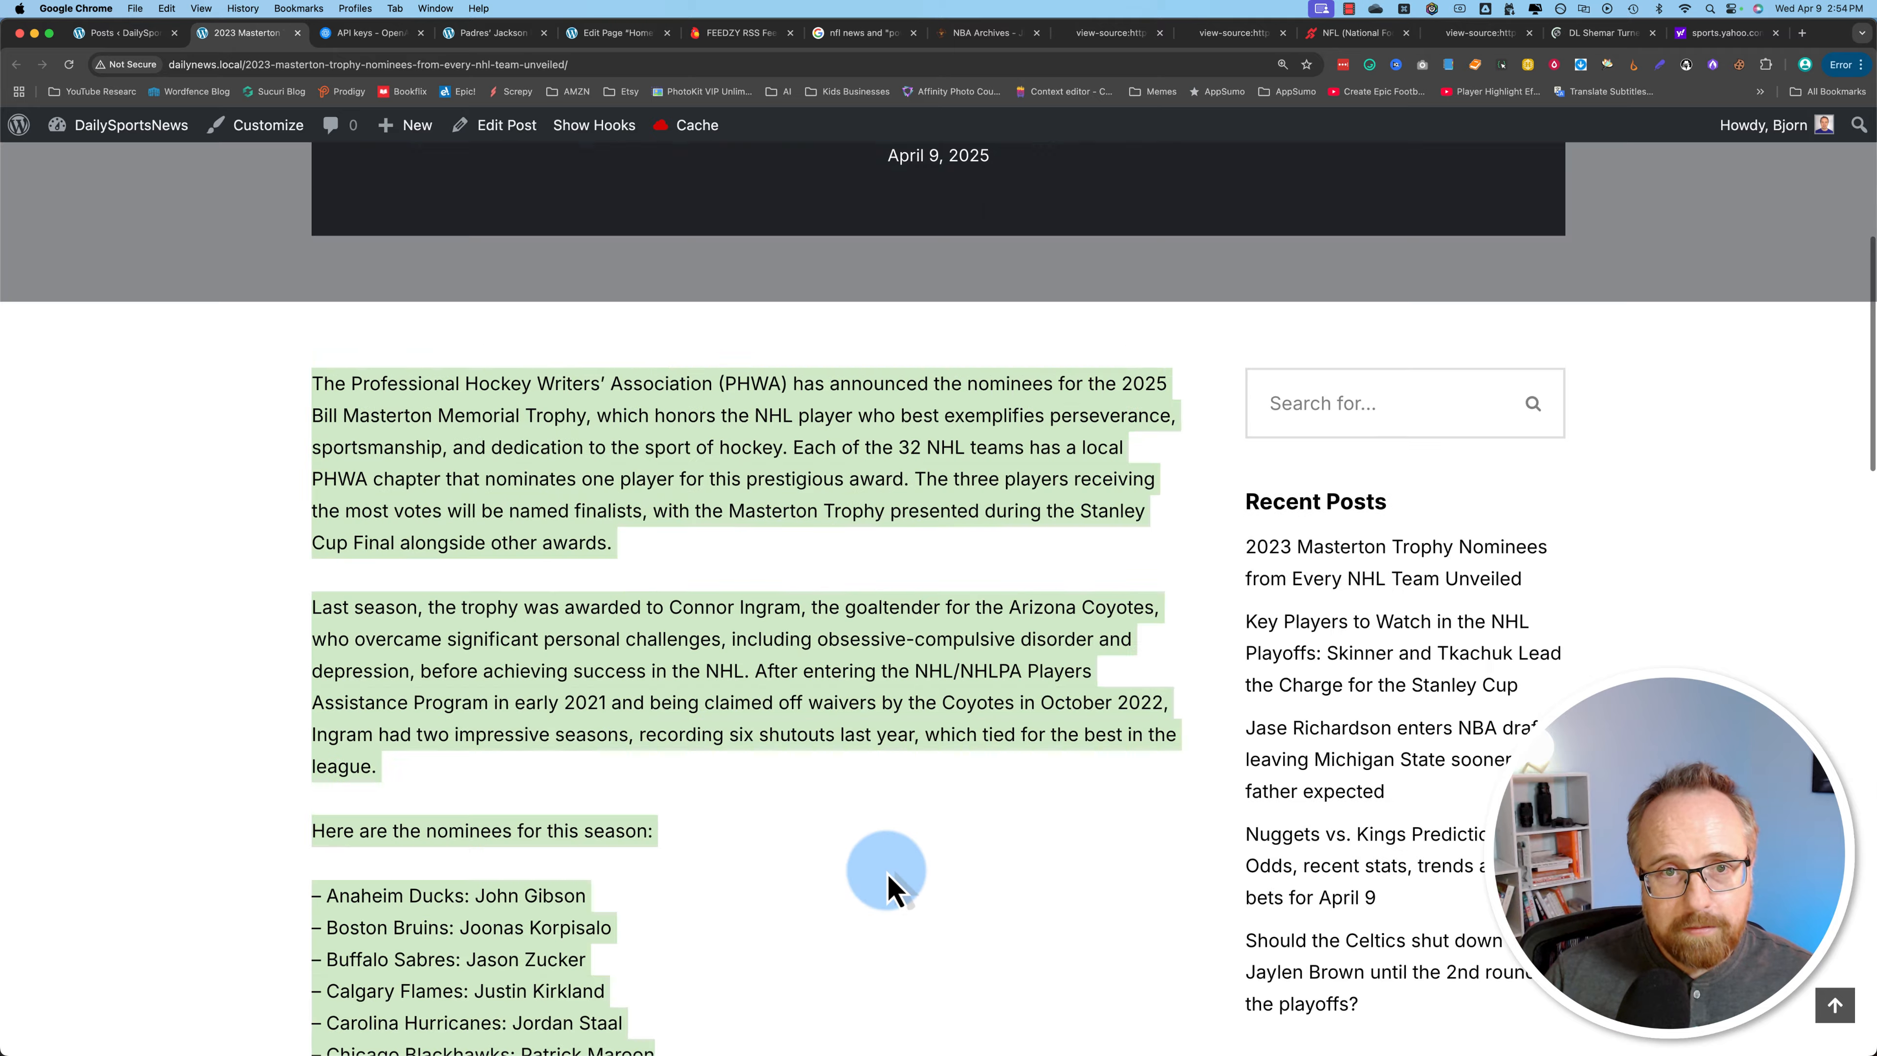
scroll(889, 879, up, 6)
click(884, 854)
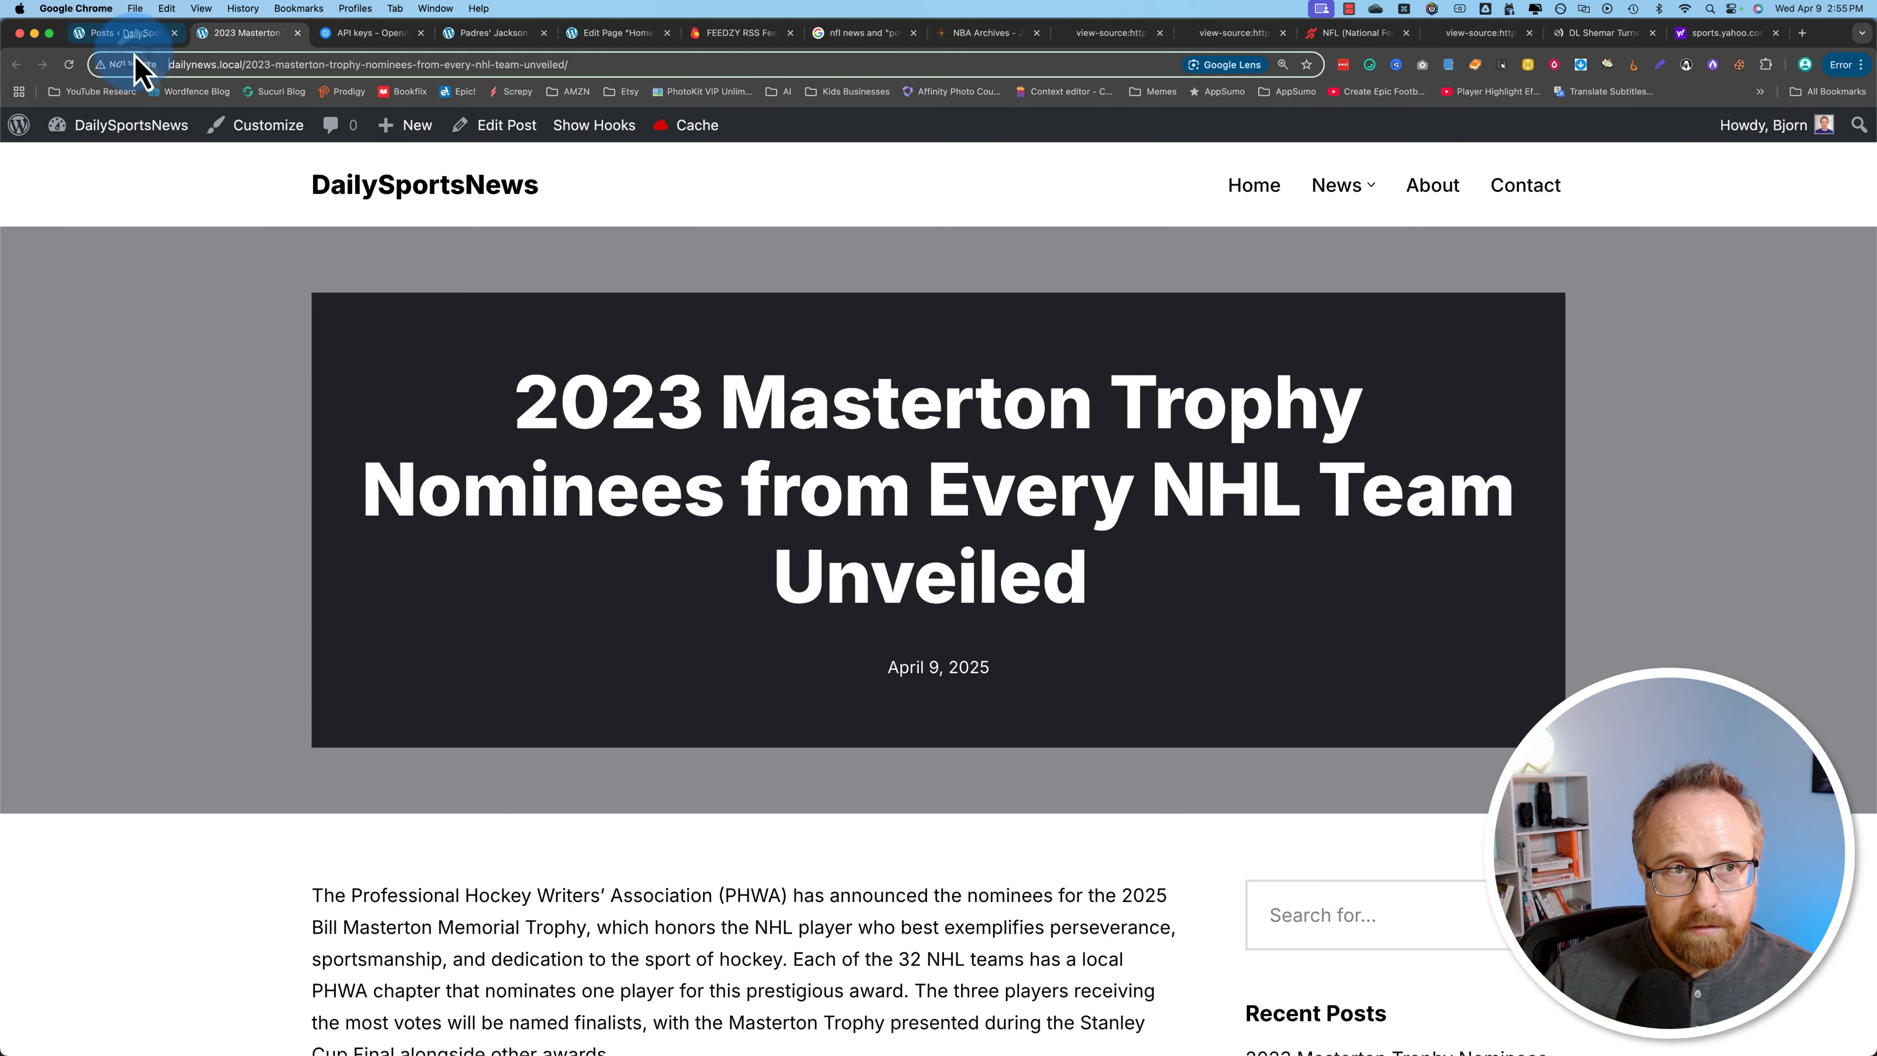
Switch to the OpenAI platform and examine the total spend and tokens on its usage page.
click(127, 34)
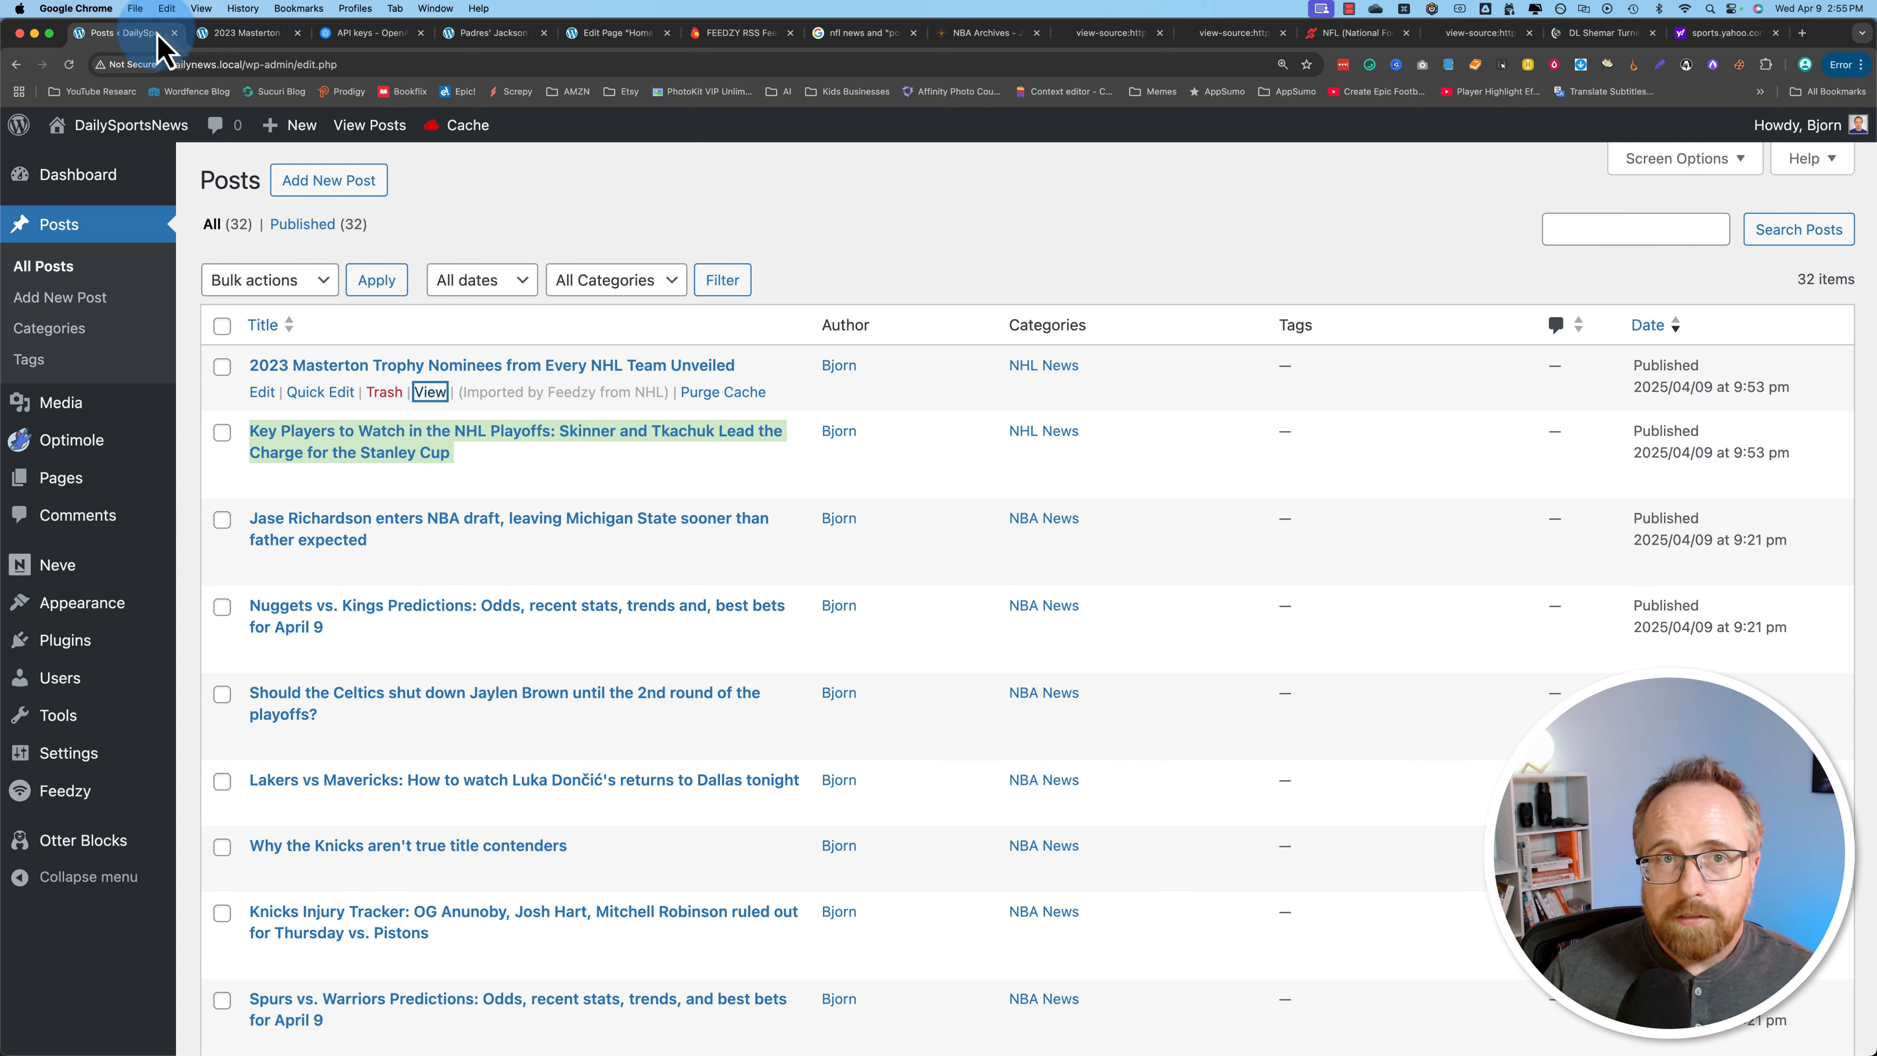
click(409, 39)
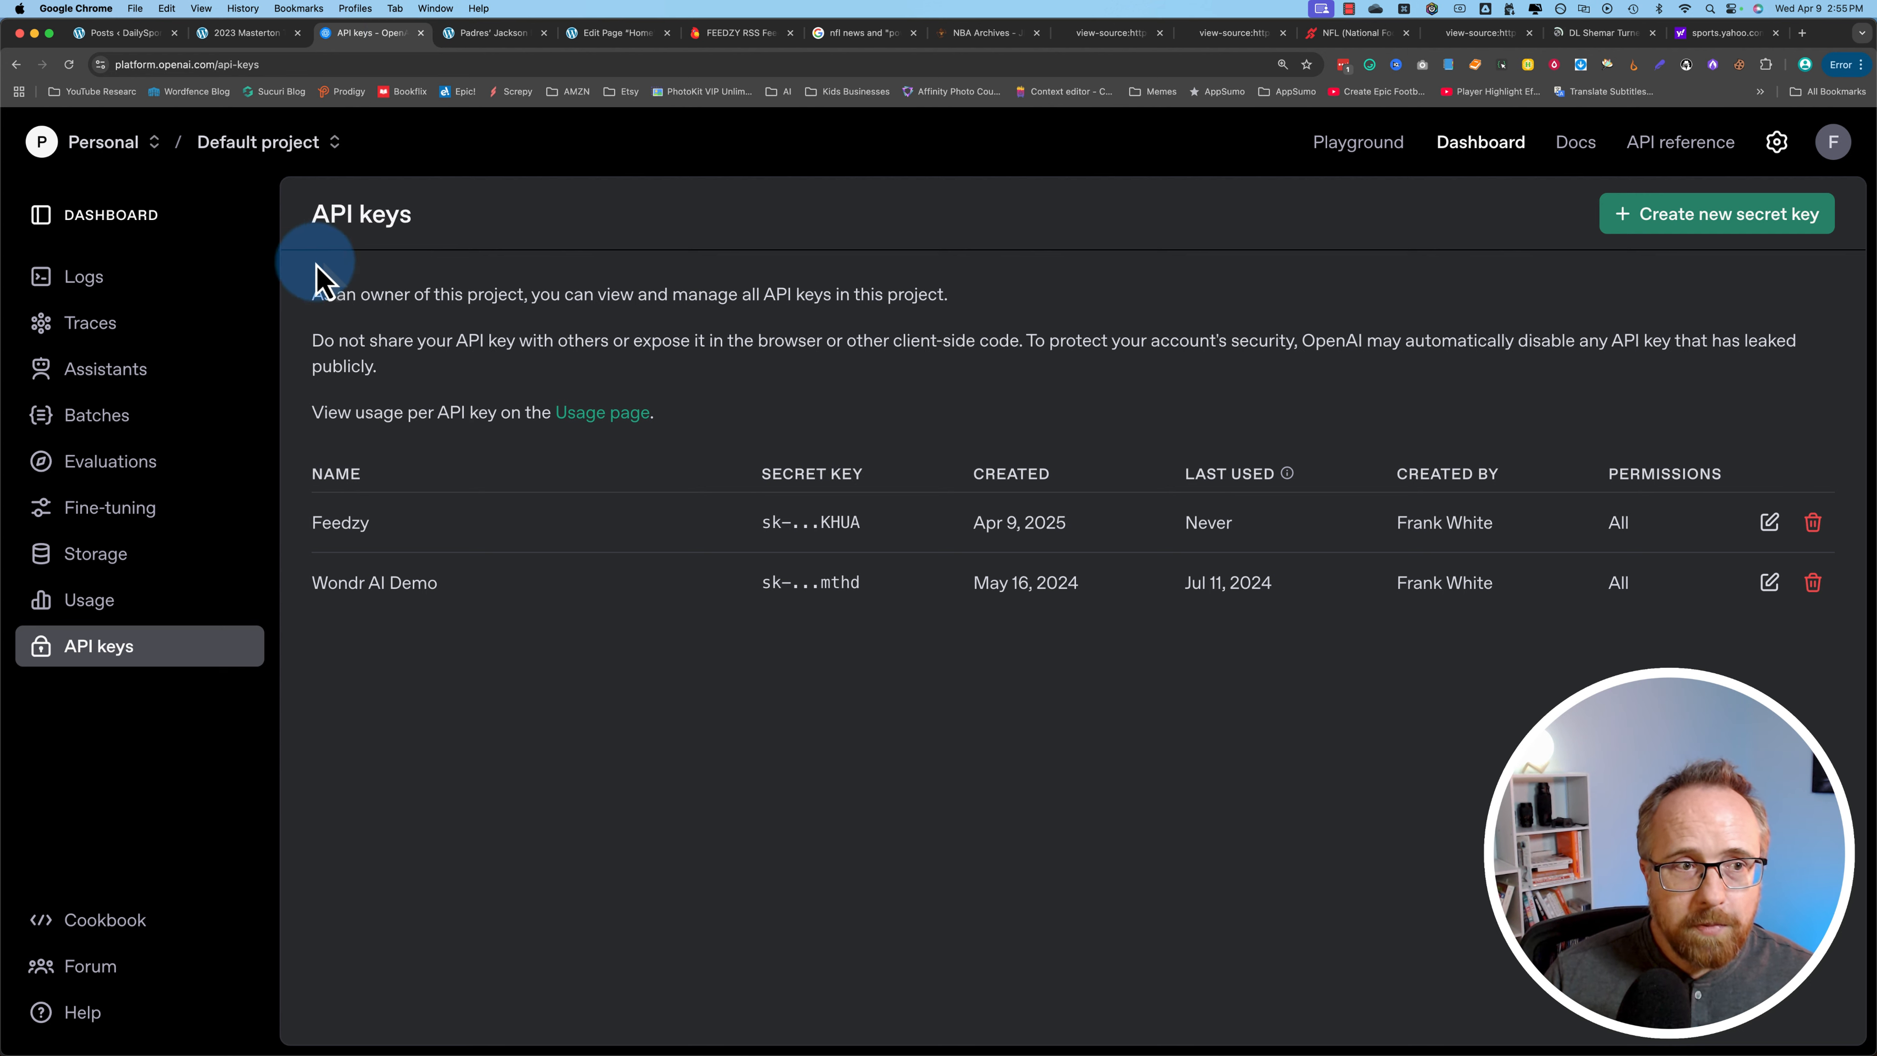
click(55, 602)
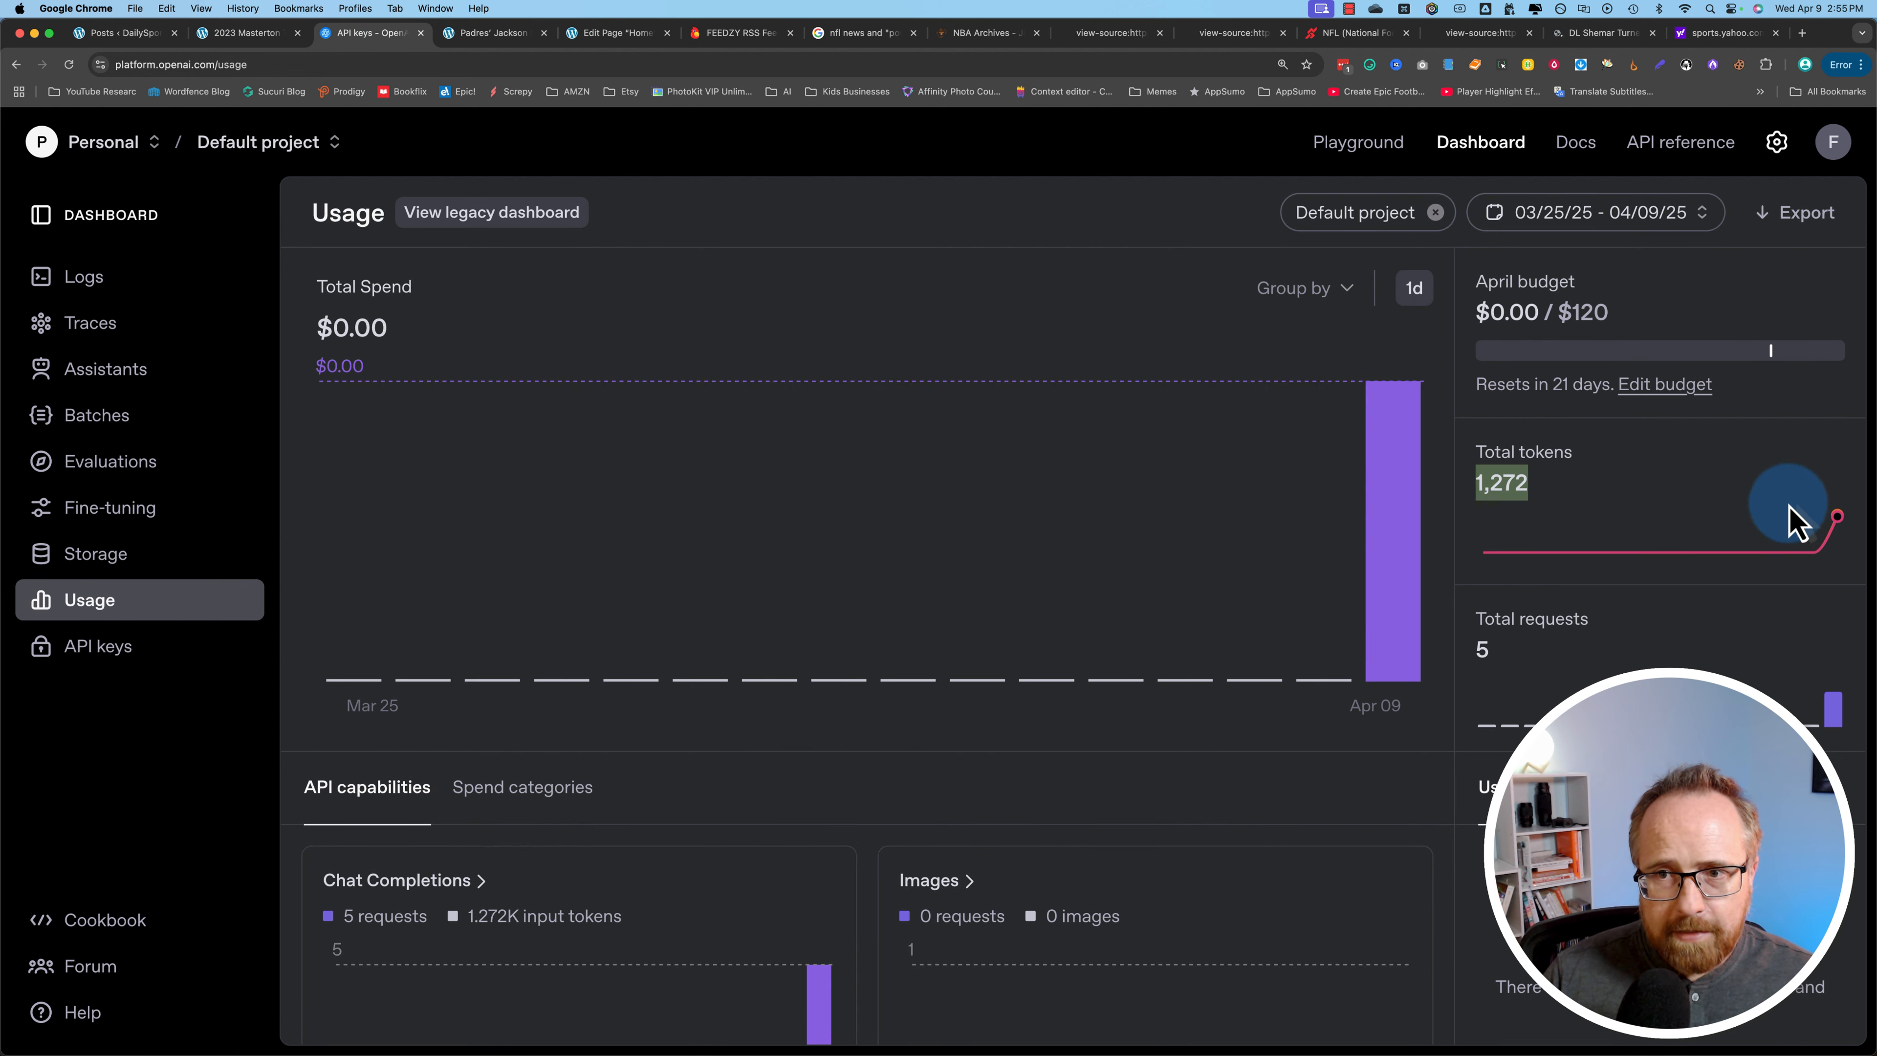
mouse_move(1801, 548)
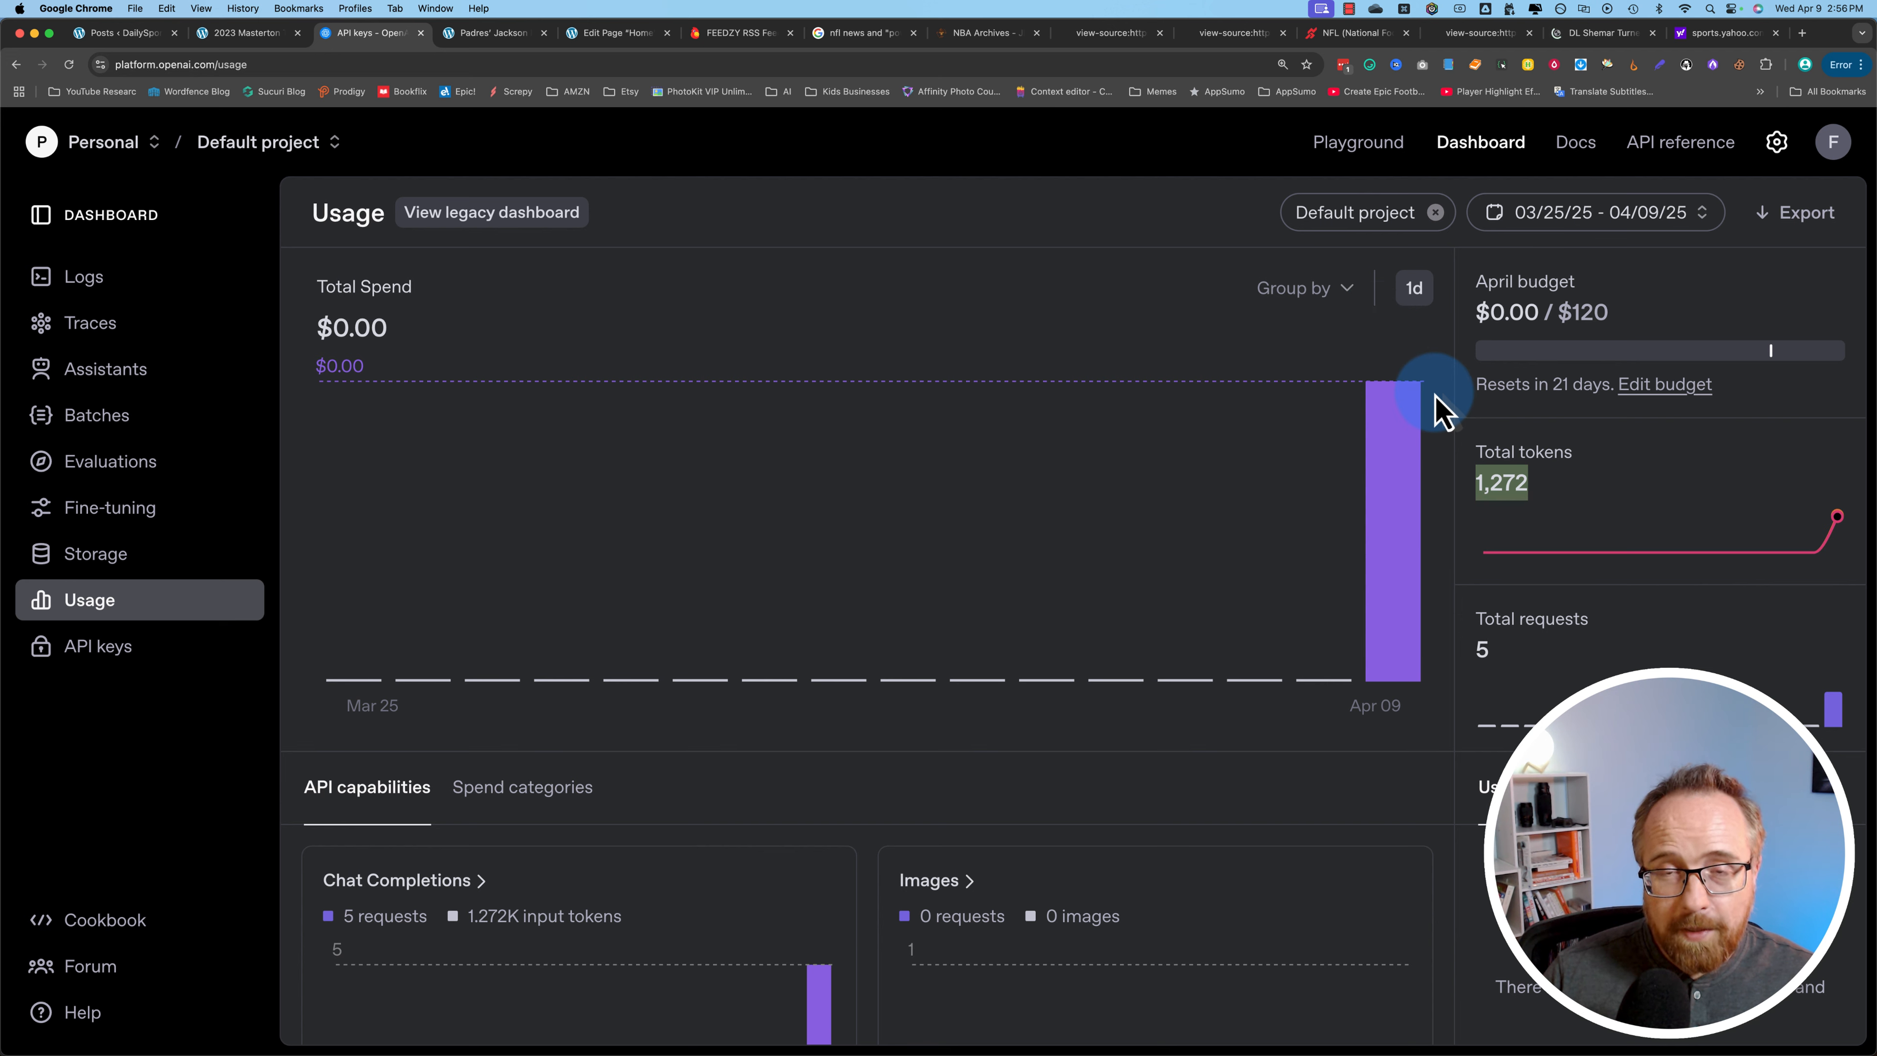
mouse_move(1407, 418)
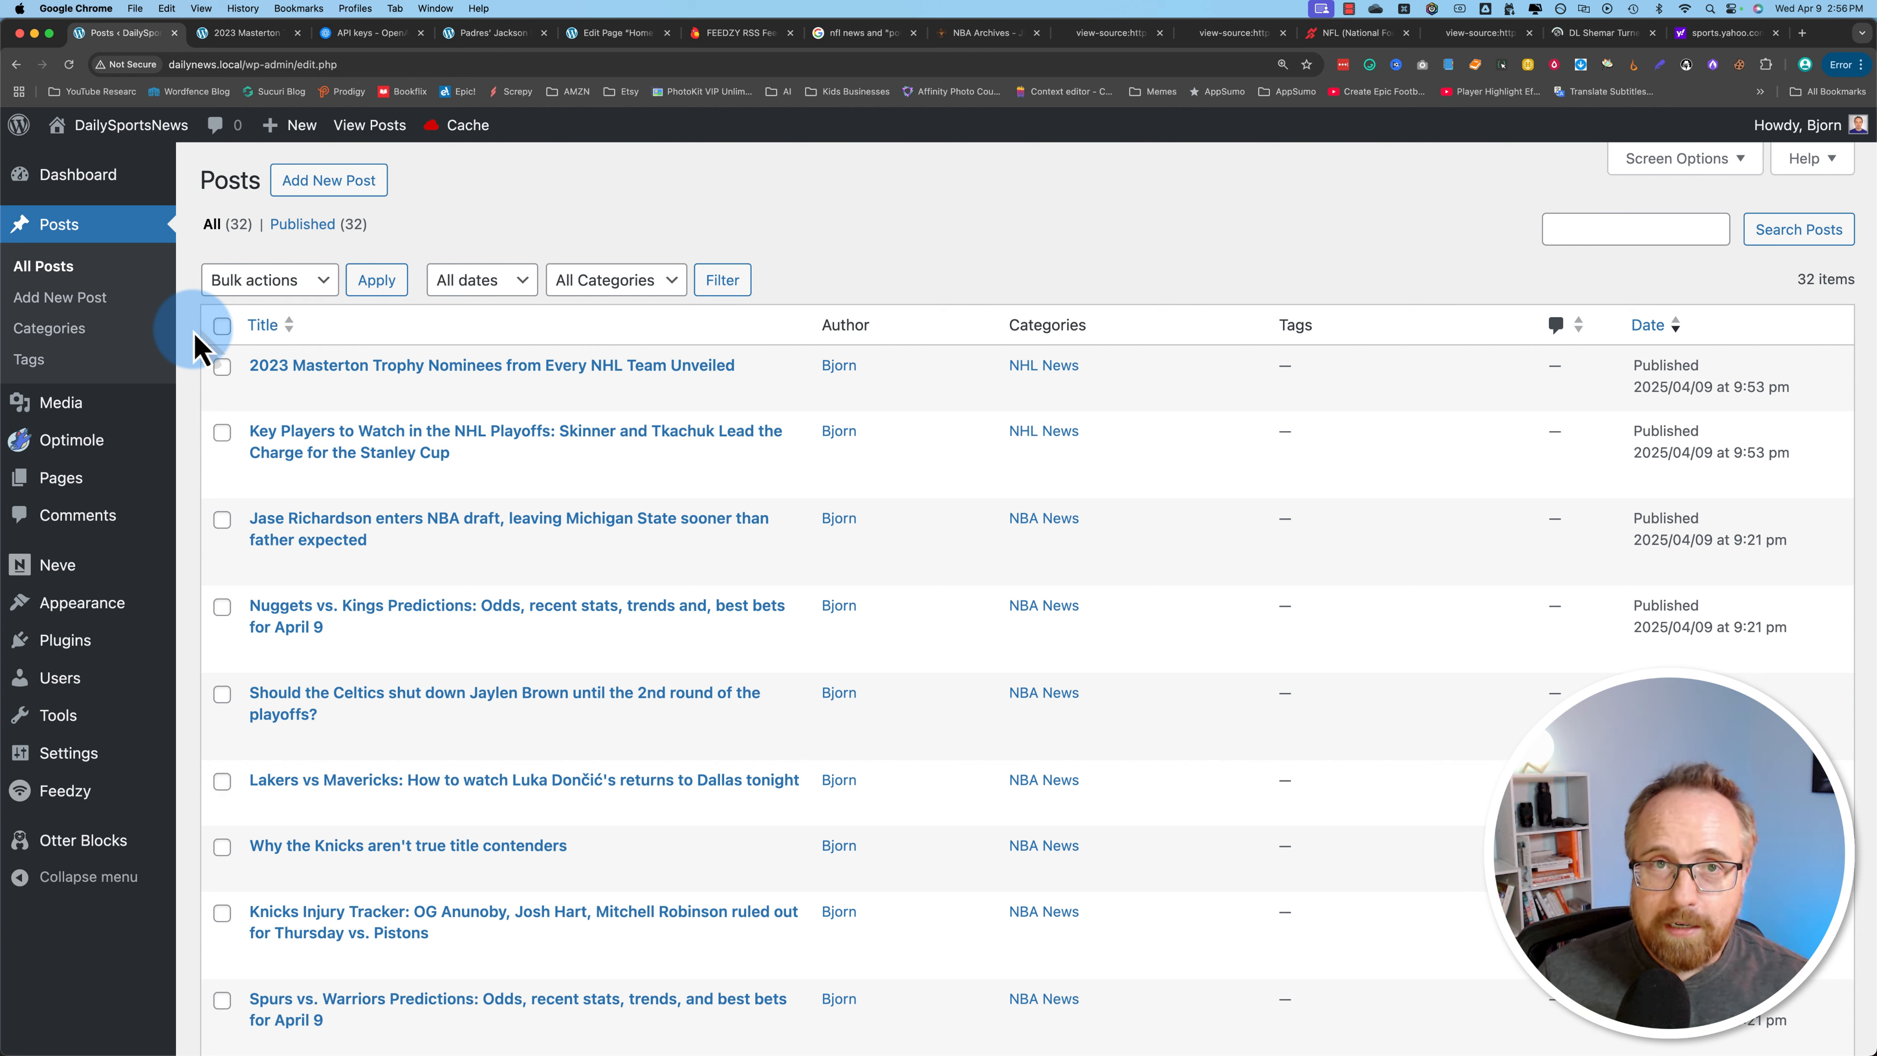
Open the Home page for editing and delete its first section, headed "The minimal blog".
mouse_move(62, 489)
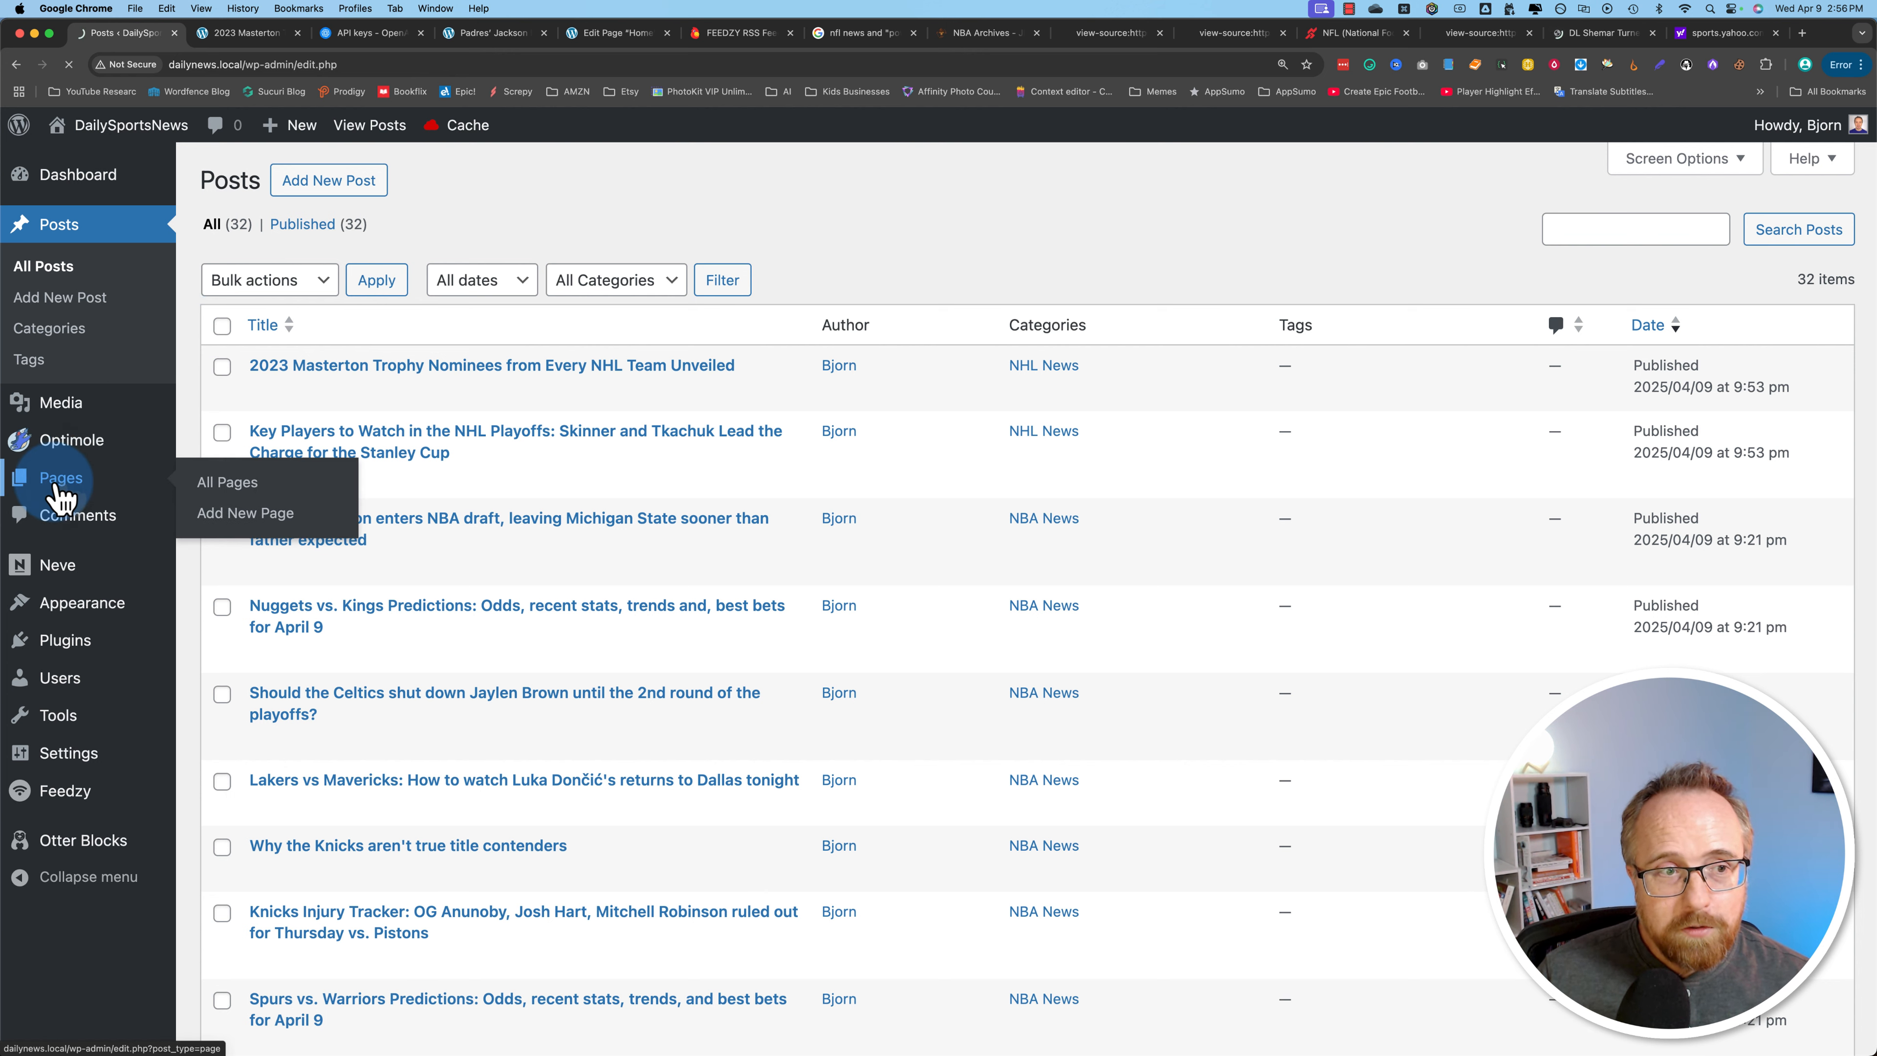
click(264, 525)
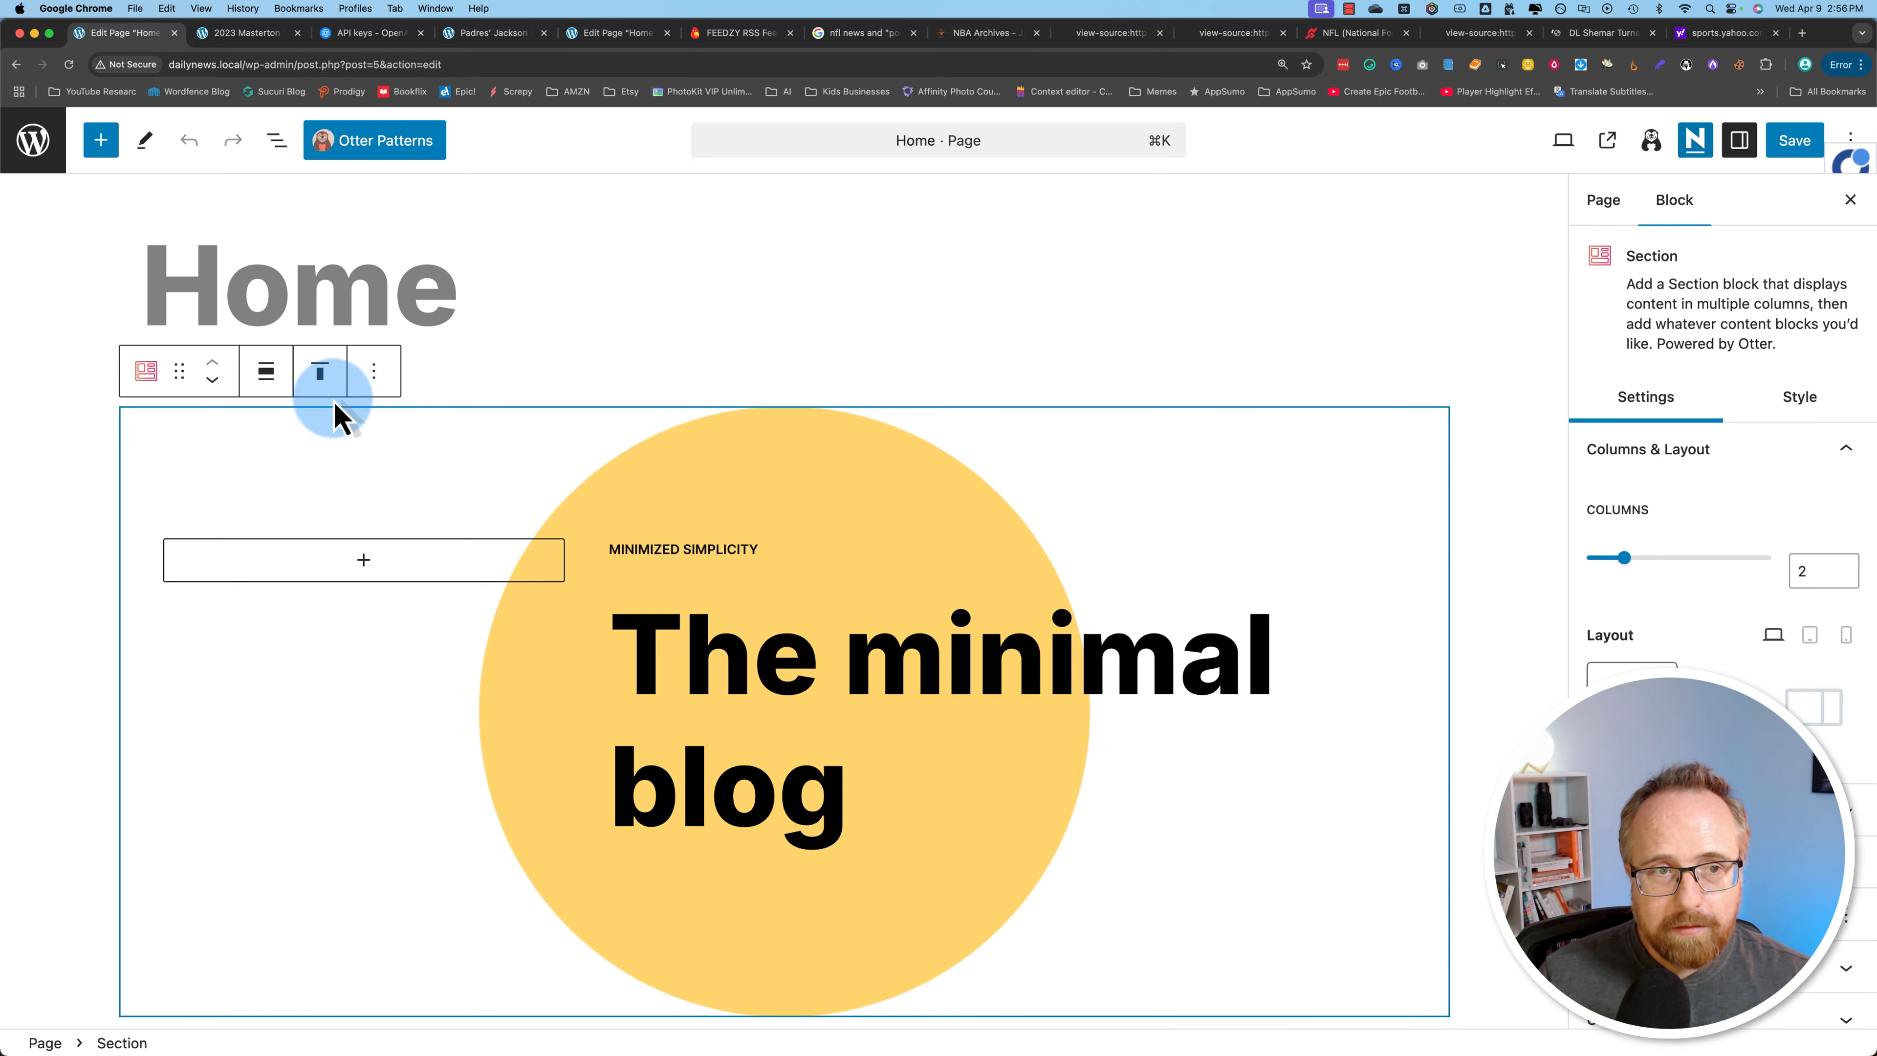
click(376, 374)
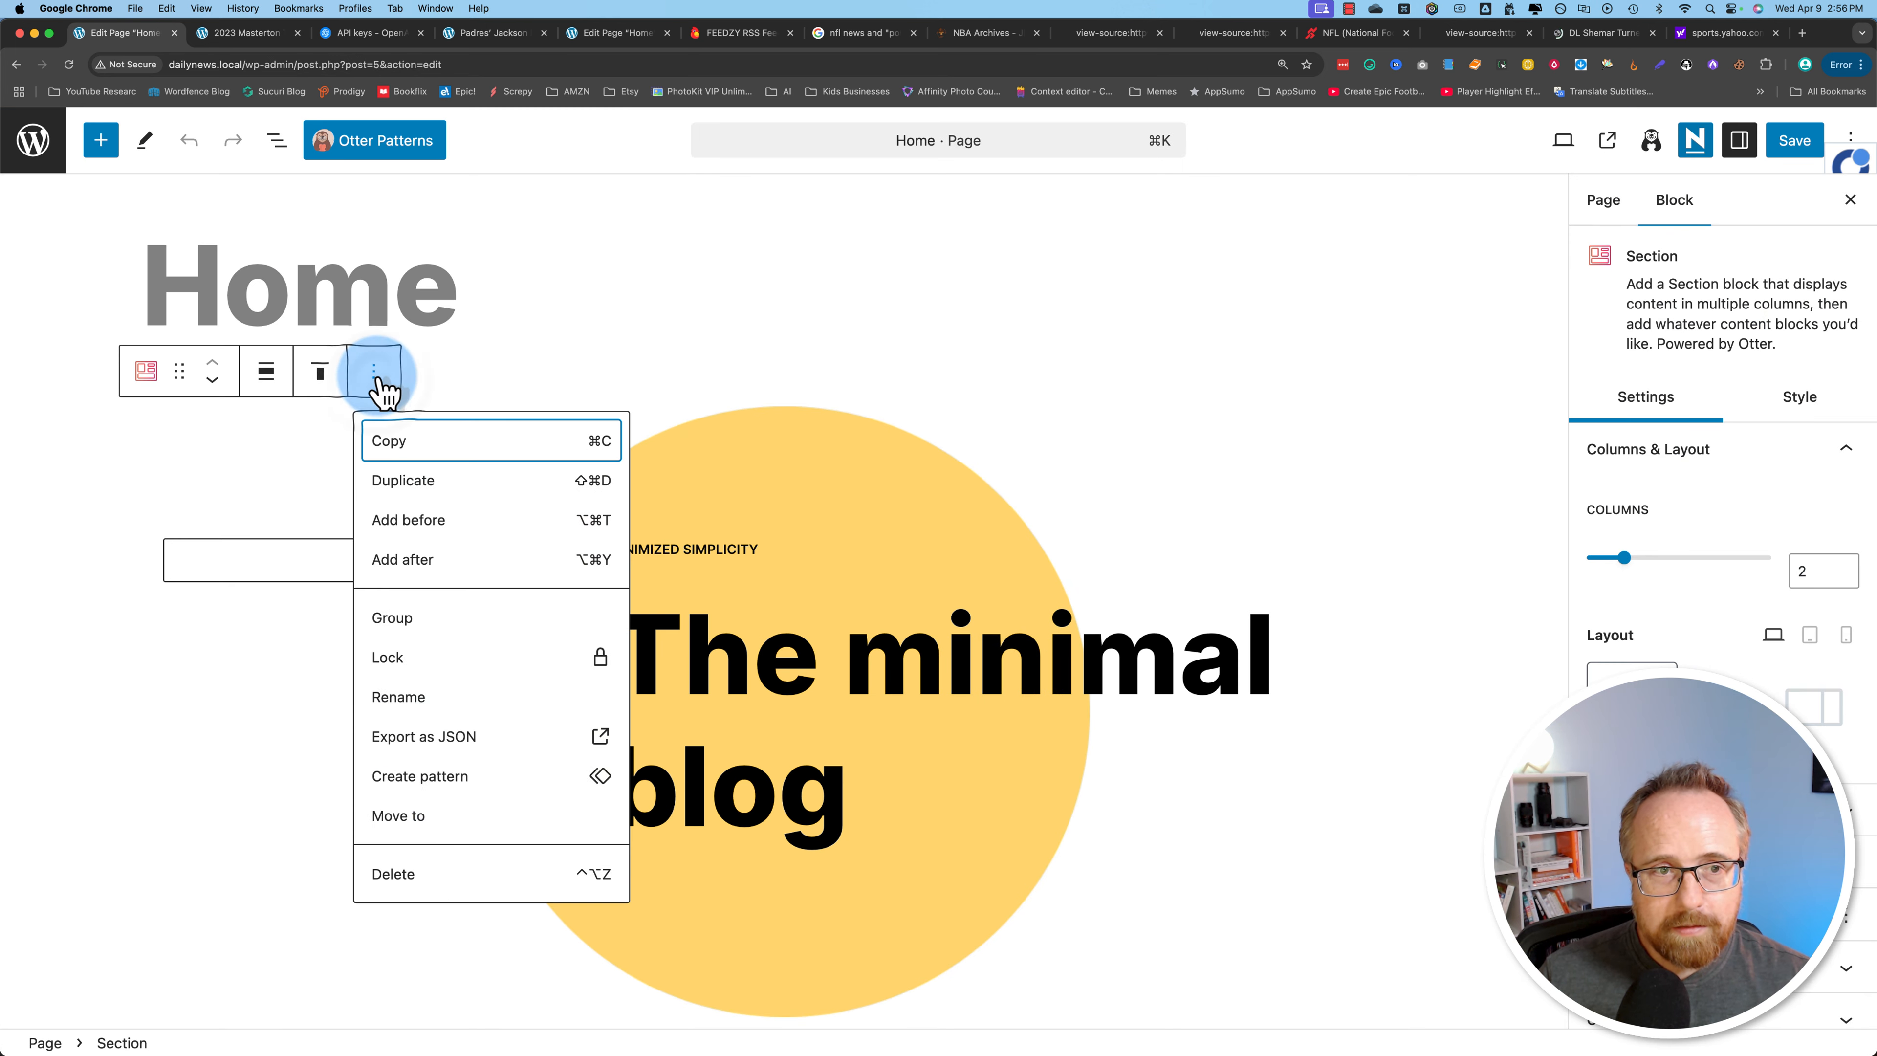
click(449, 869)
Replace the heading "Follow along the journey" on the Home page with "NFL News".
click(436, 680)
scroll(440, 704, down, 4)
scroll(440, 703, up, 10)
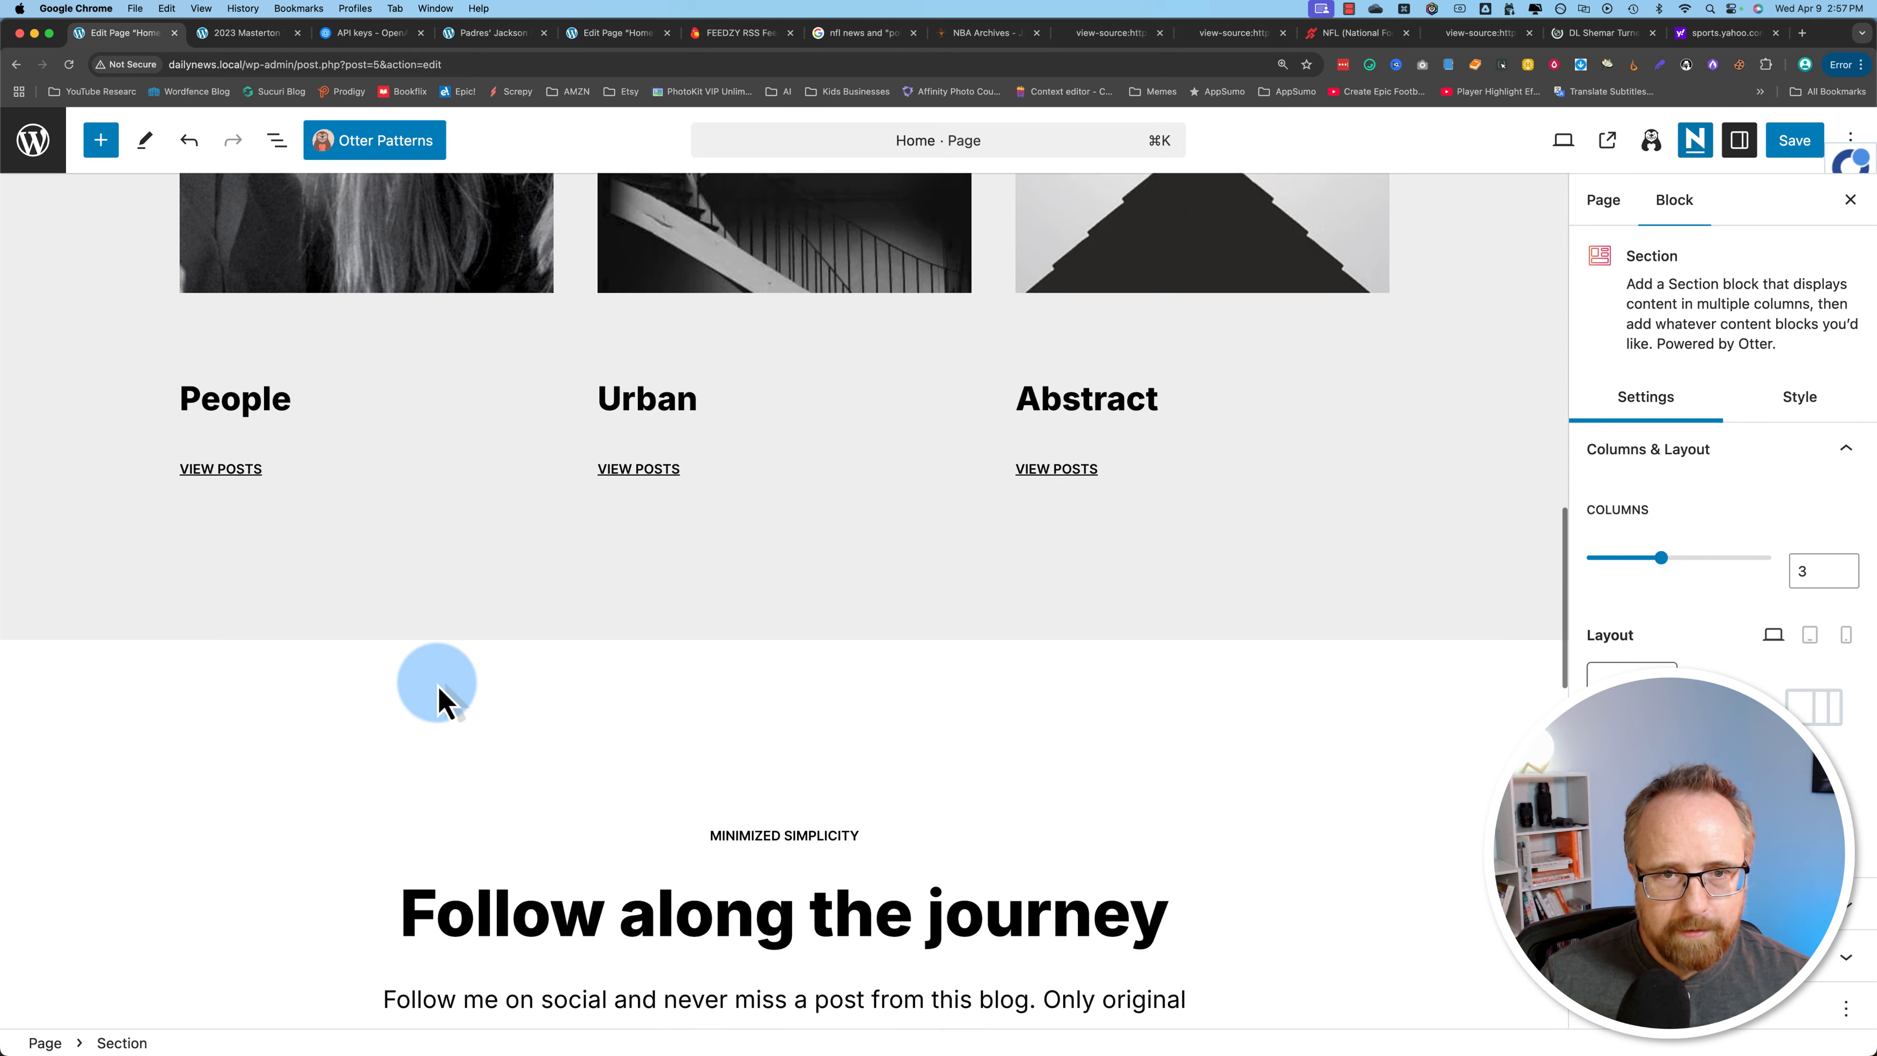
scroll(439, 704, down, 8)
scroll(683, 537, down, 1)
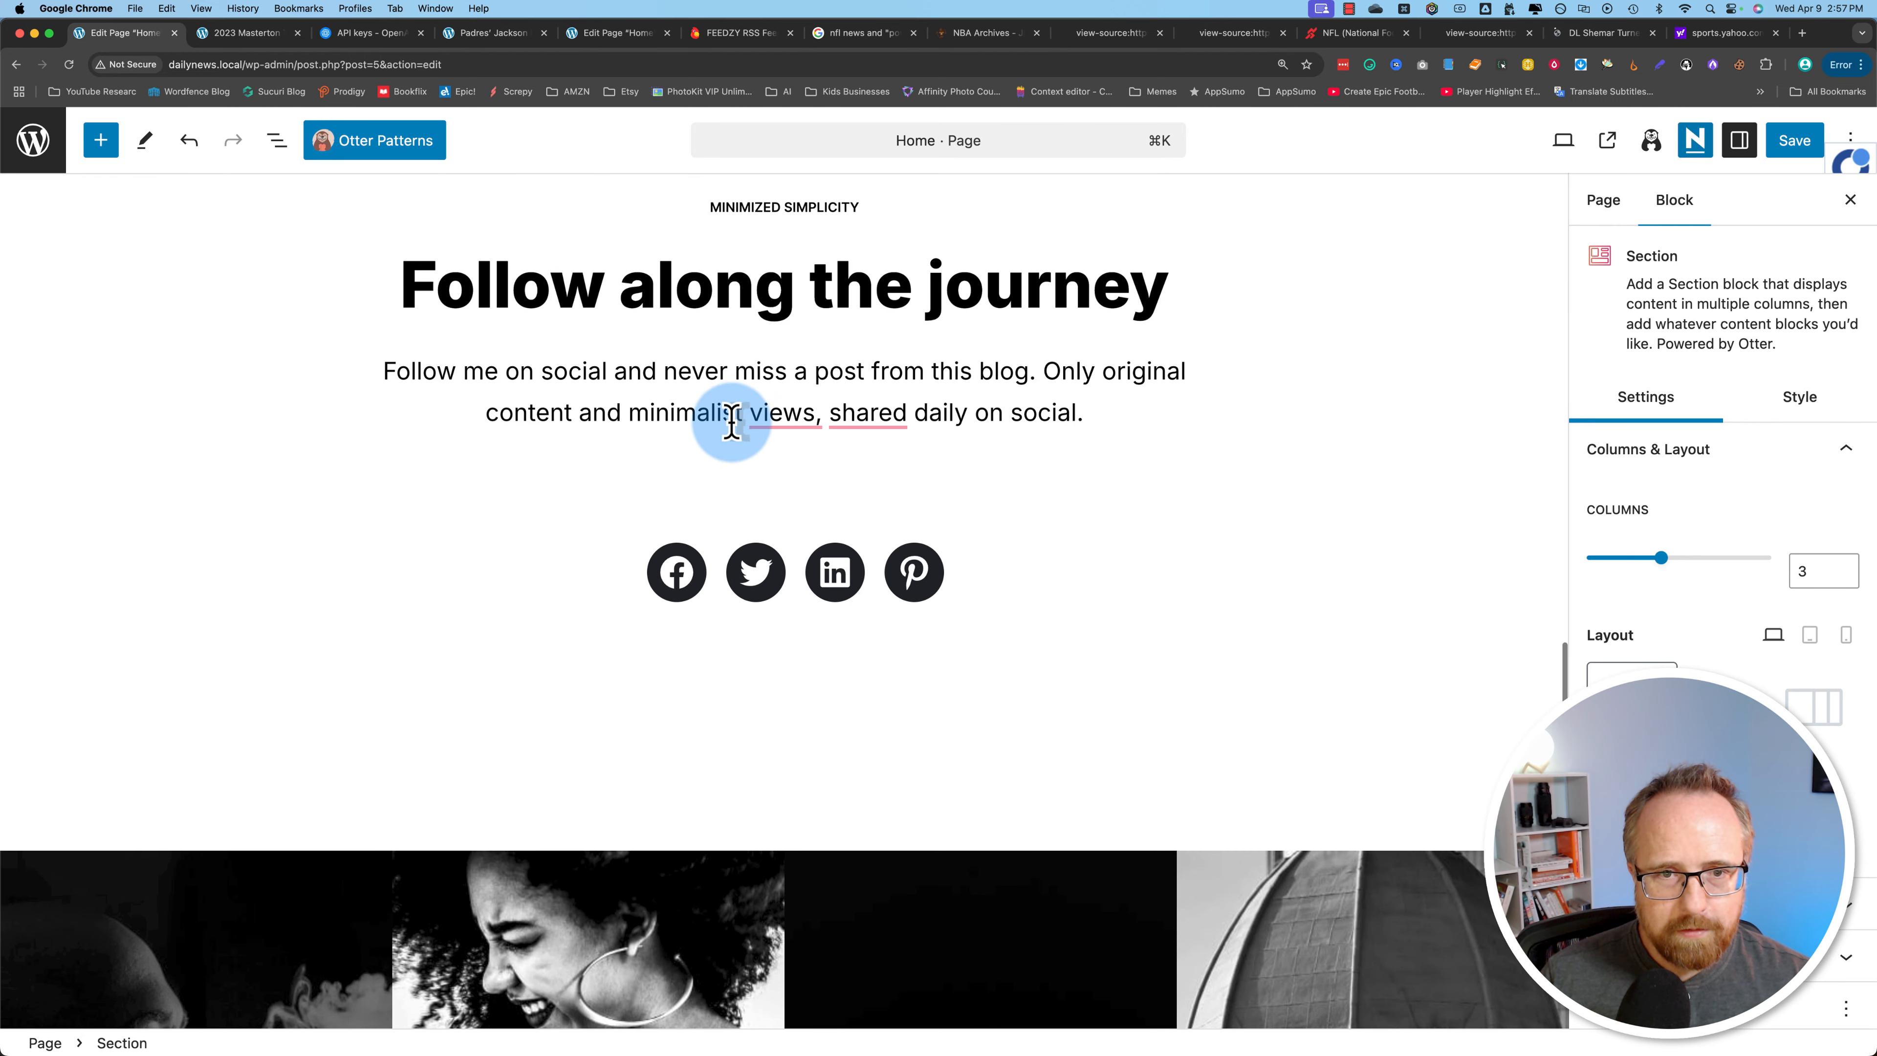
click(731, 415)
click(660, 281)
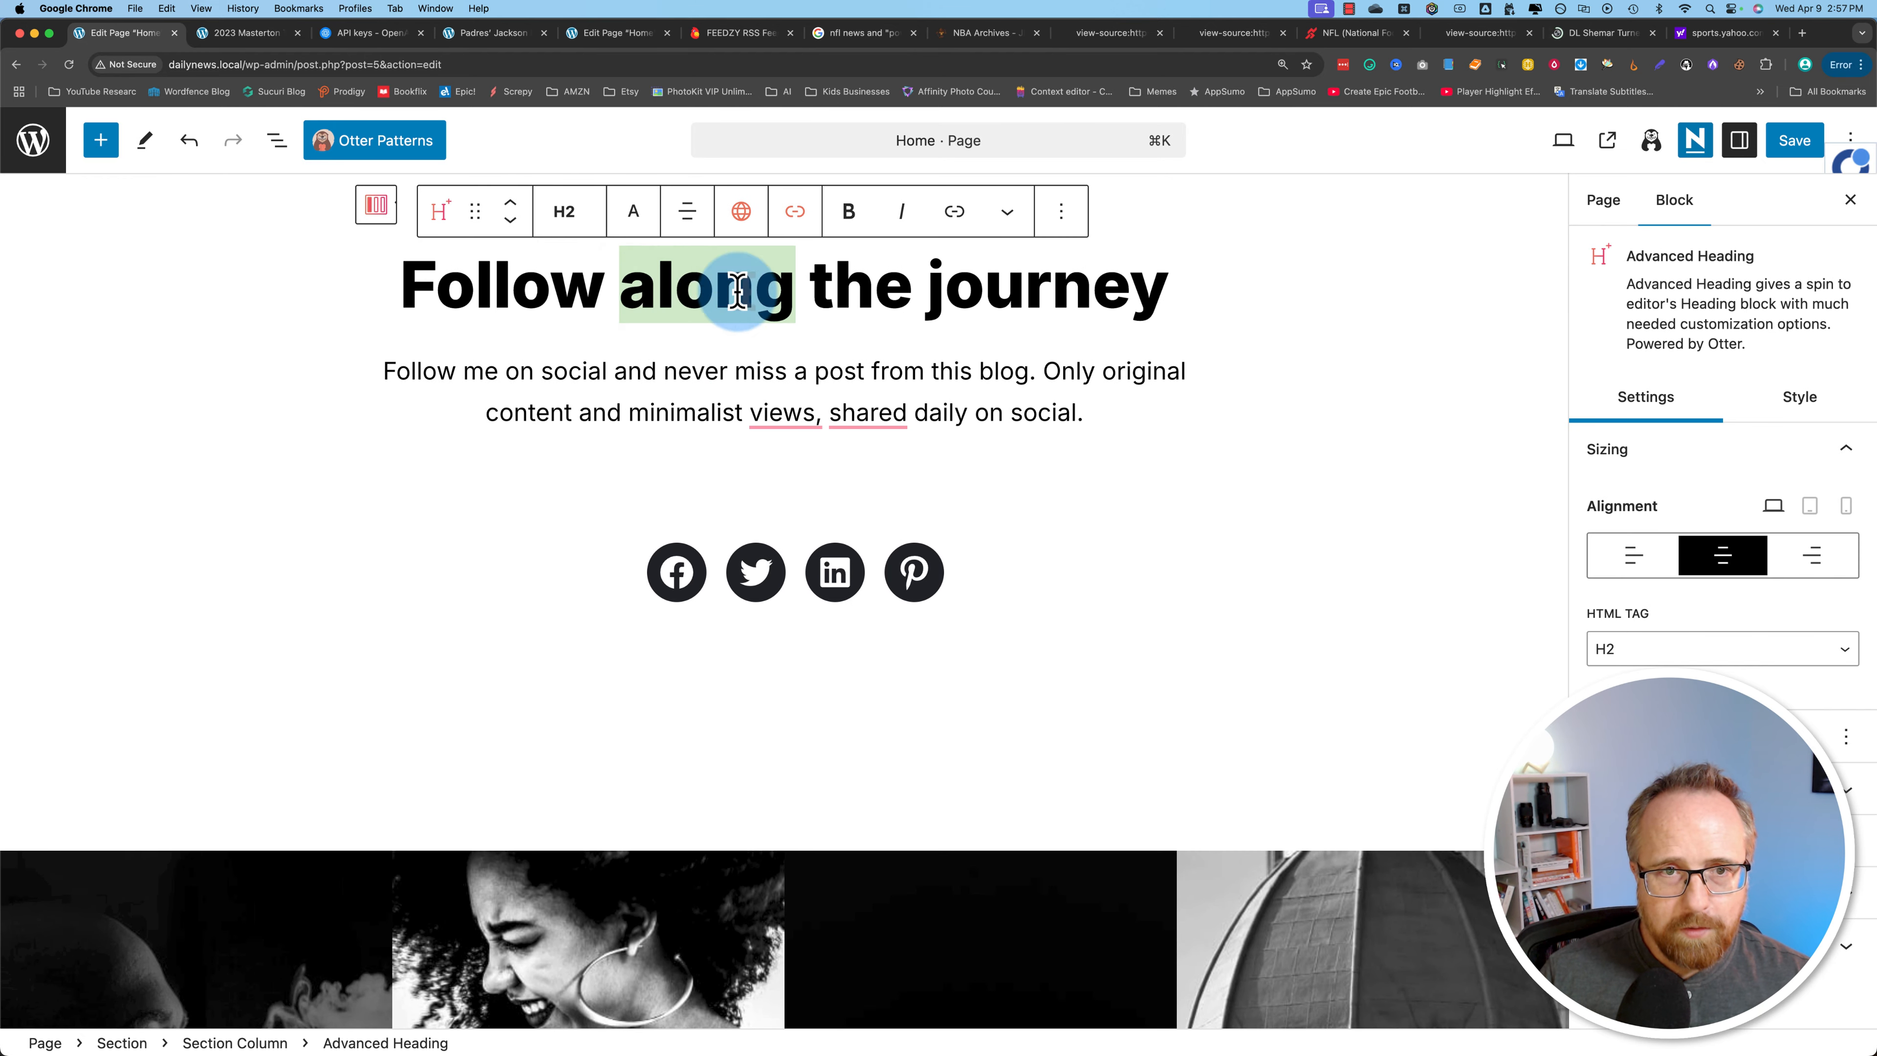
double_click(976, 270)
drag(957, 277, 503, 306)
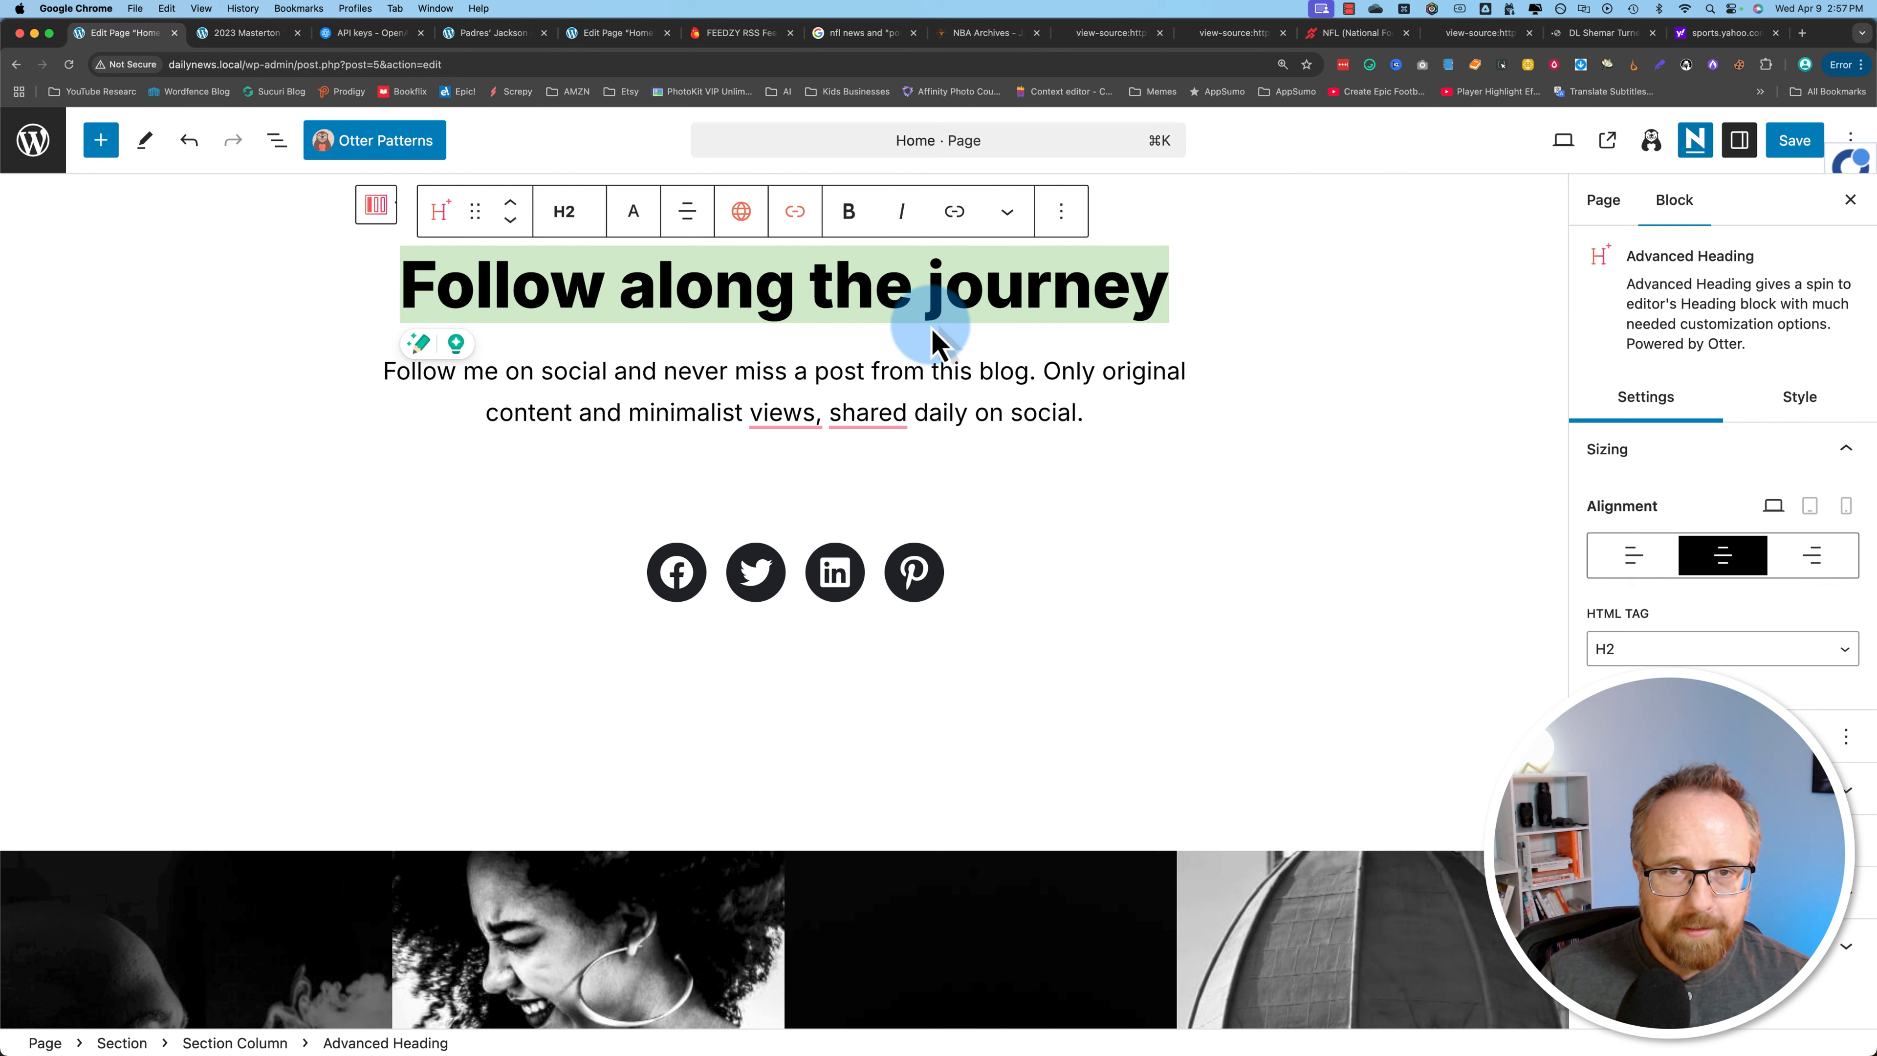
text(NFL NEws)
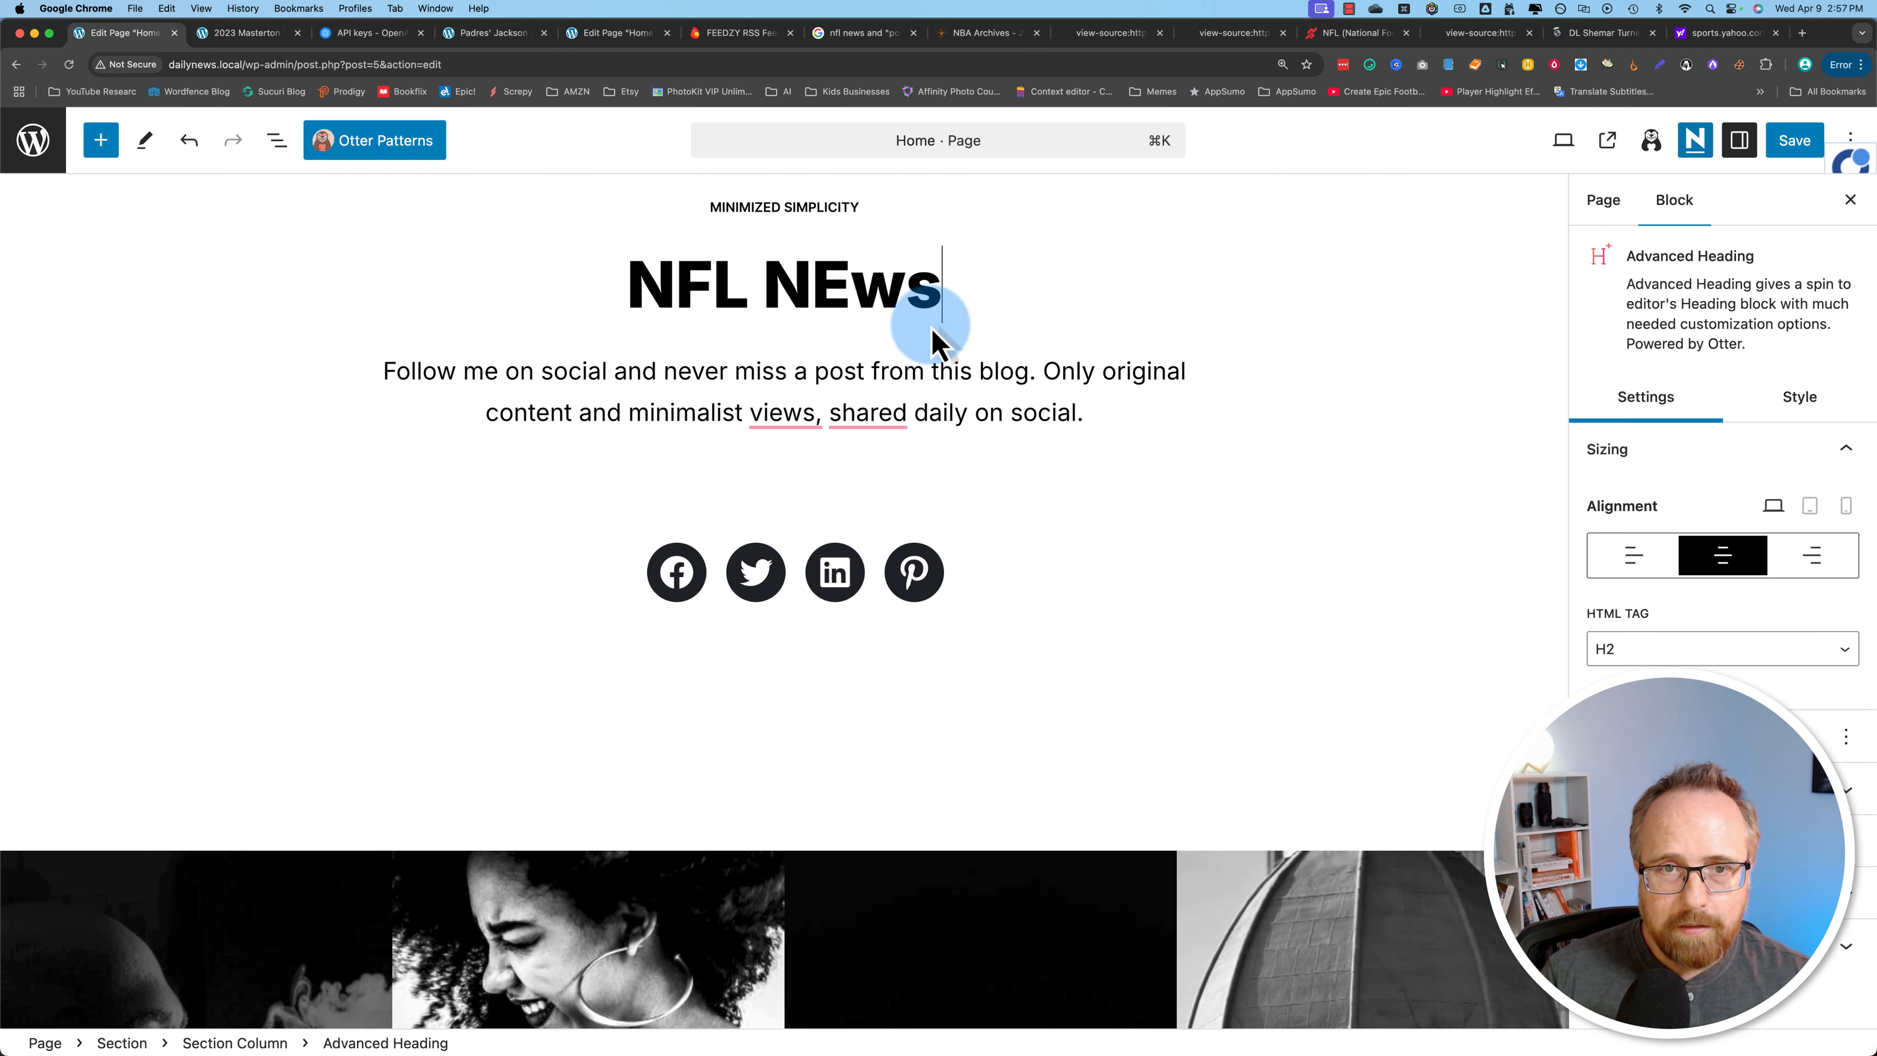
key(BackSpace)
key(BackSpace)
key(BackSpace)
text(ews)
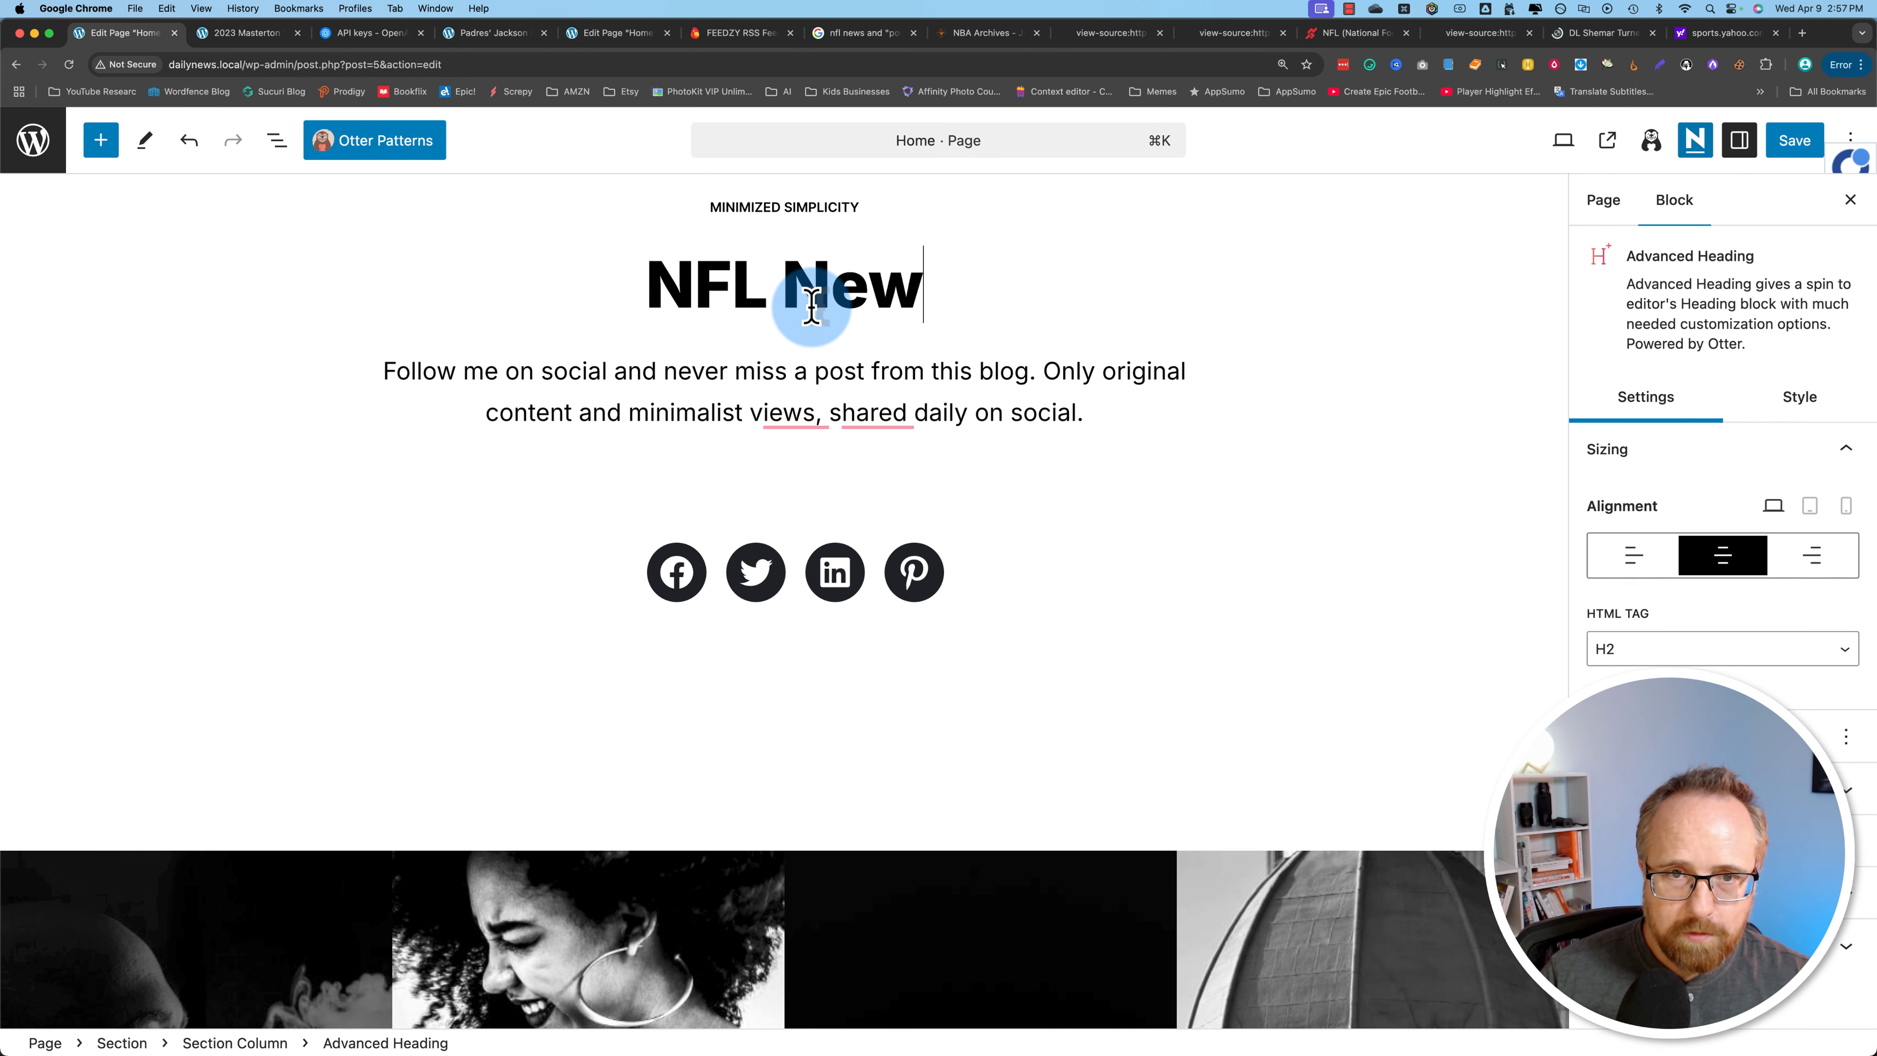
Clear the social-follow paragraph text beneath the NFL News heading.
click(614, 370)
drag(388, 364, 1179, 416)
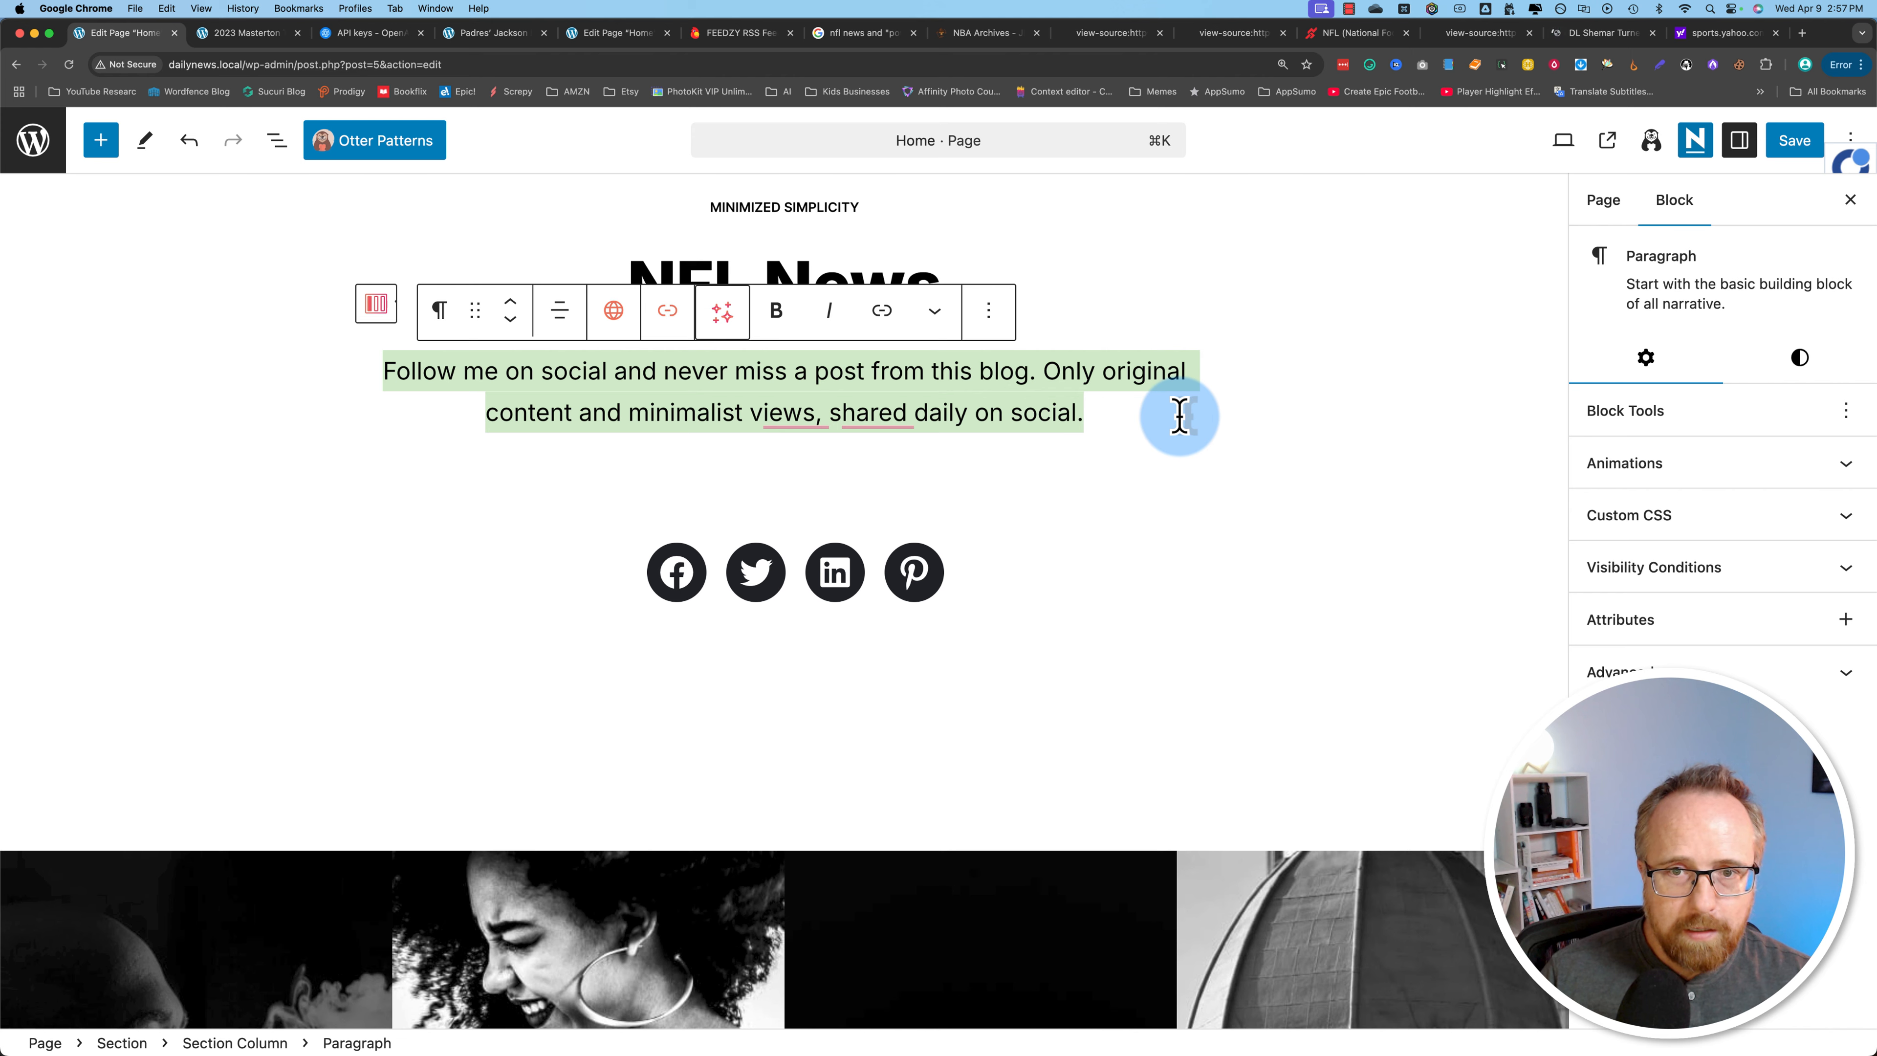
key(BackSpace)
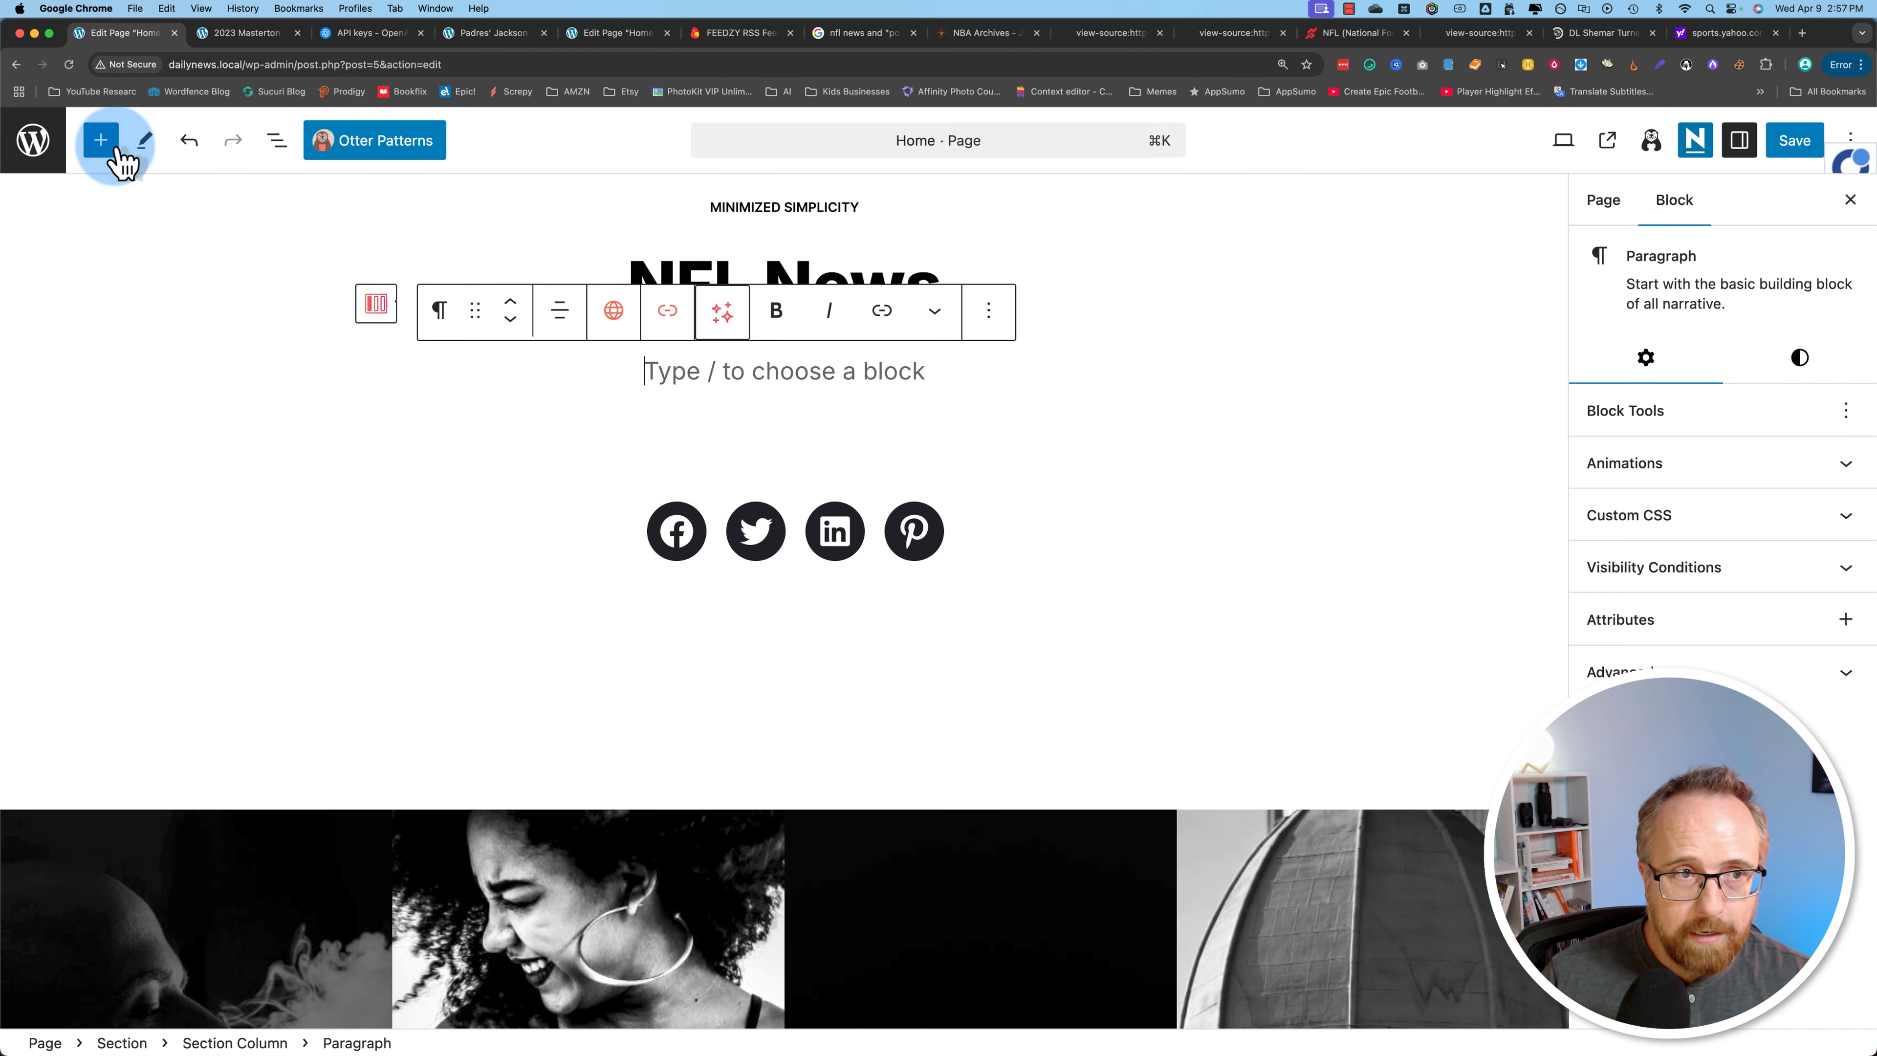
Find the Feedzy Loop block and insert it directly beneath the NFL News heading.
click(101, 140)
text(feed)
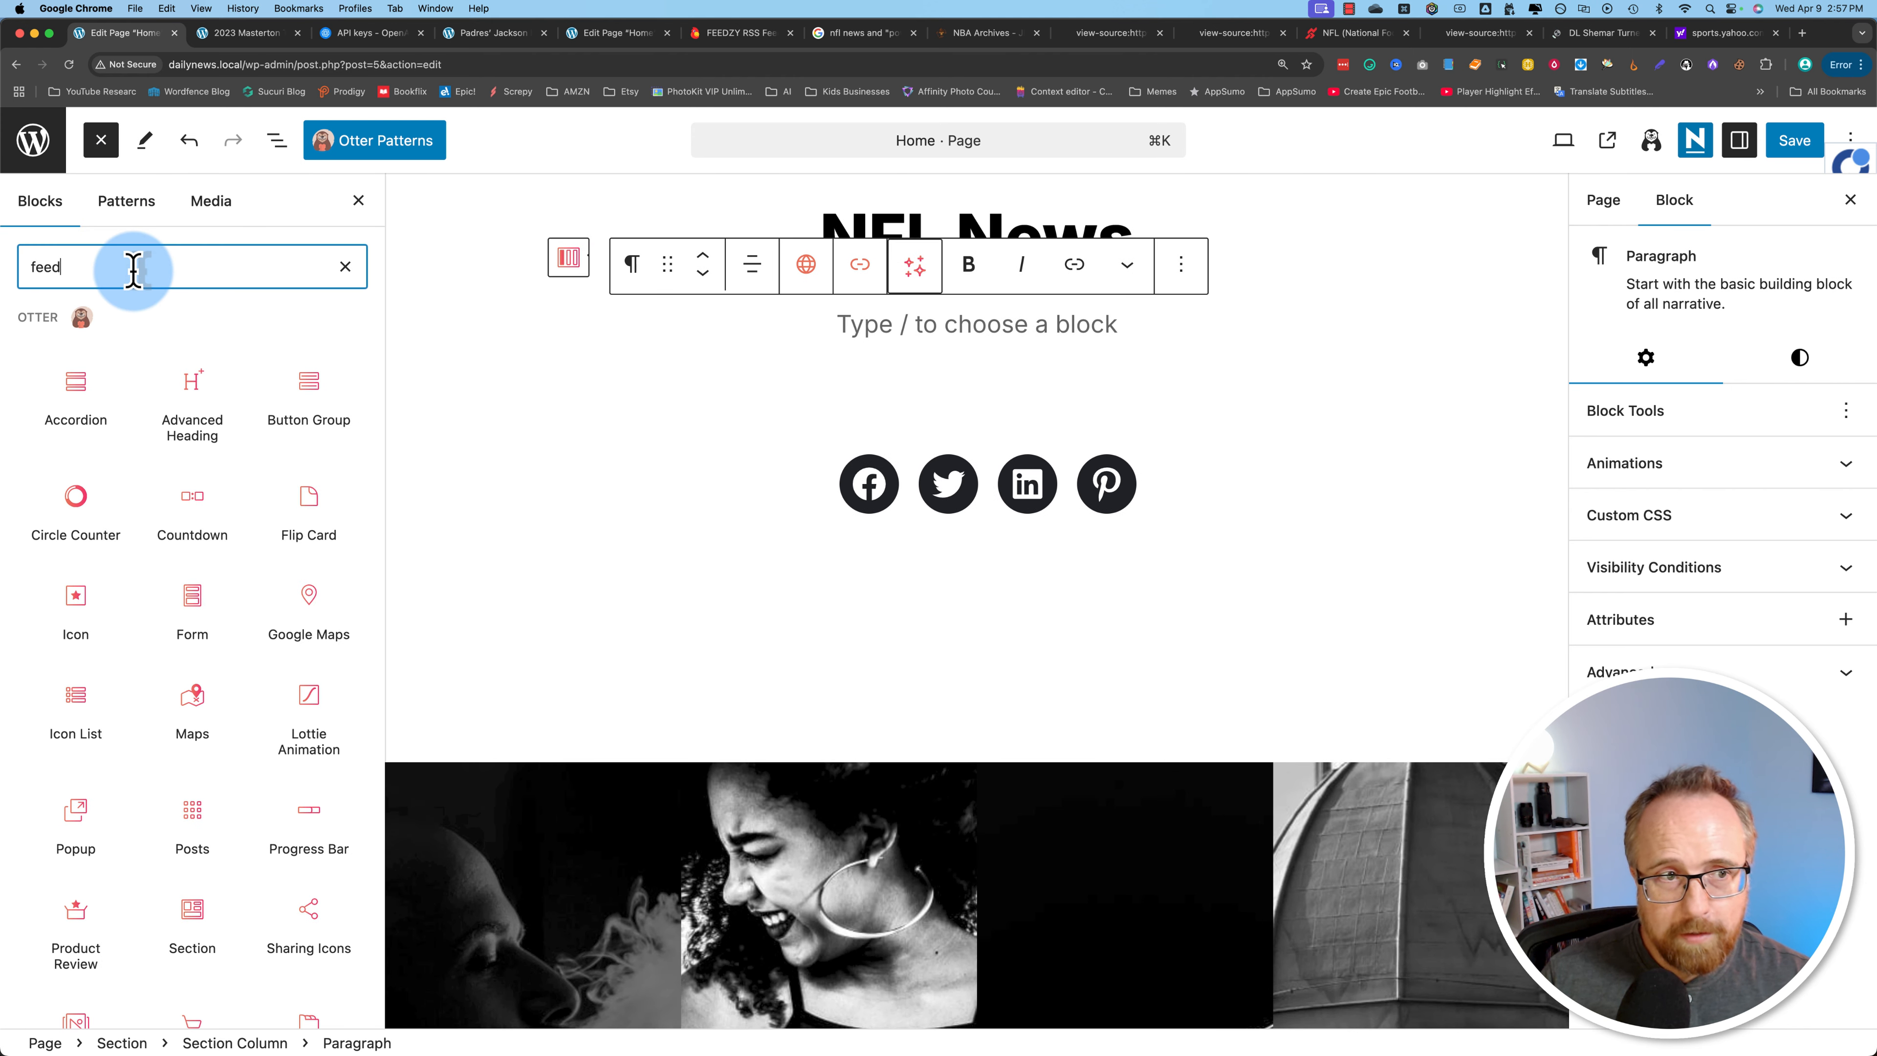
text(z)
drag(81, 355, 922, 303)
click(666, 417)
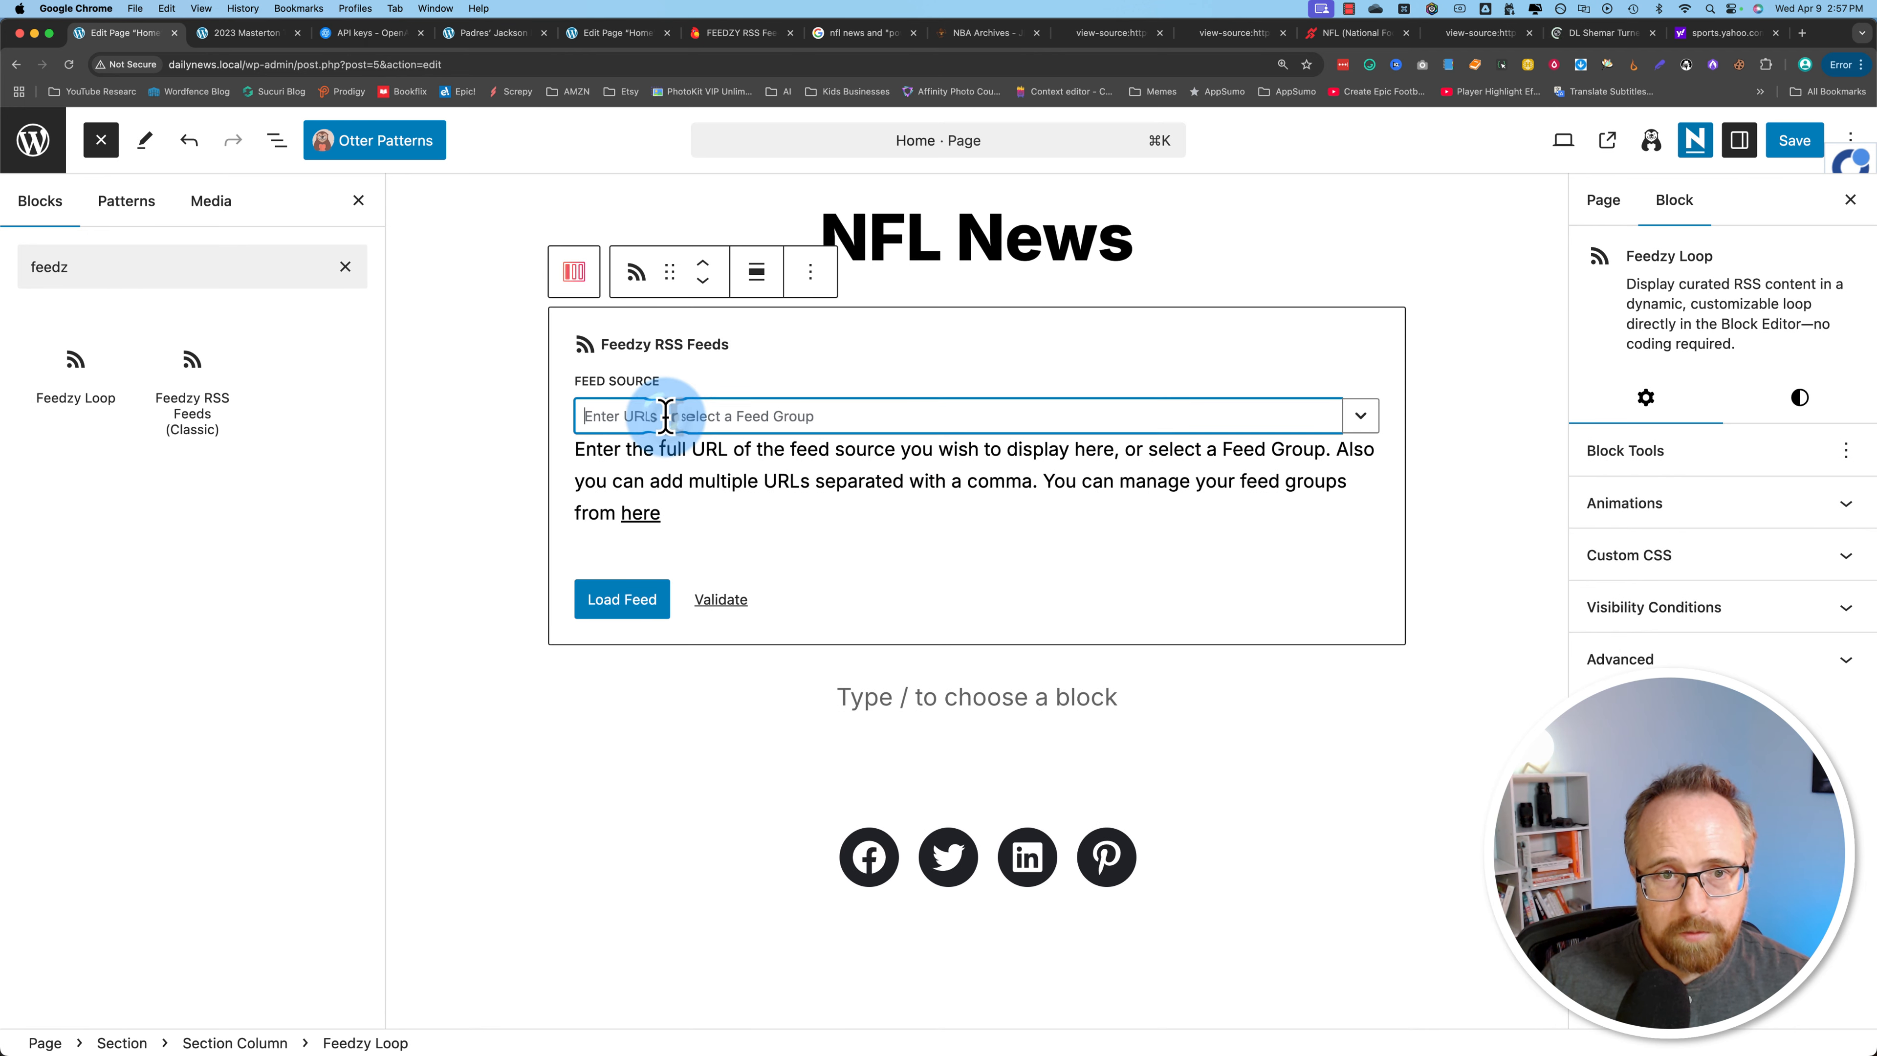
click(240, 39)
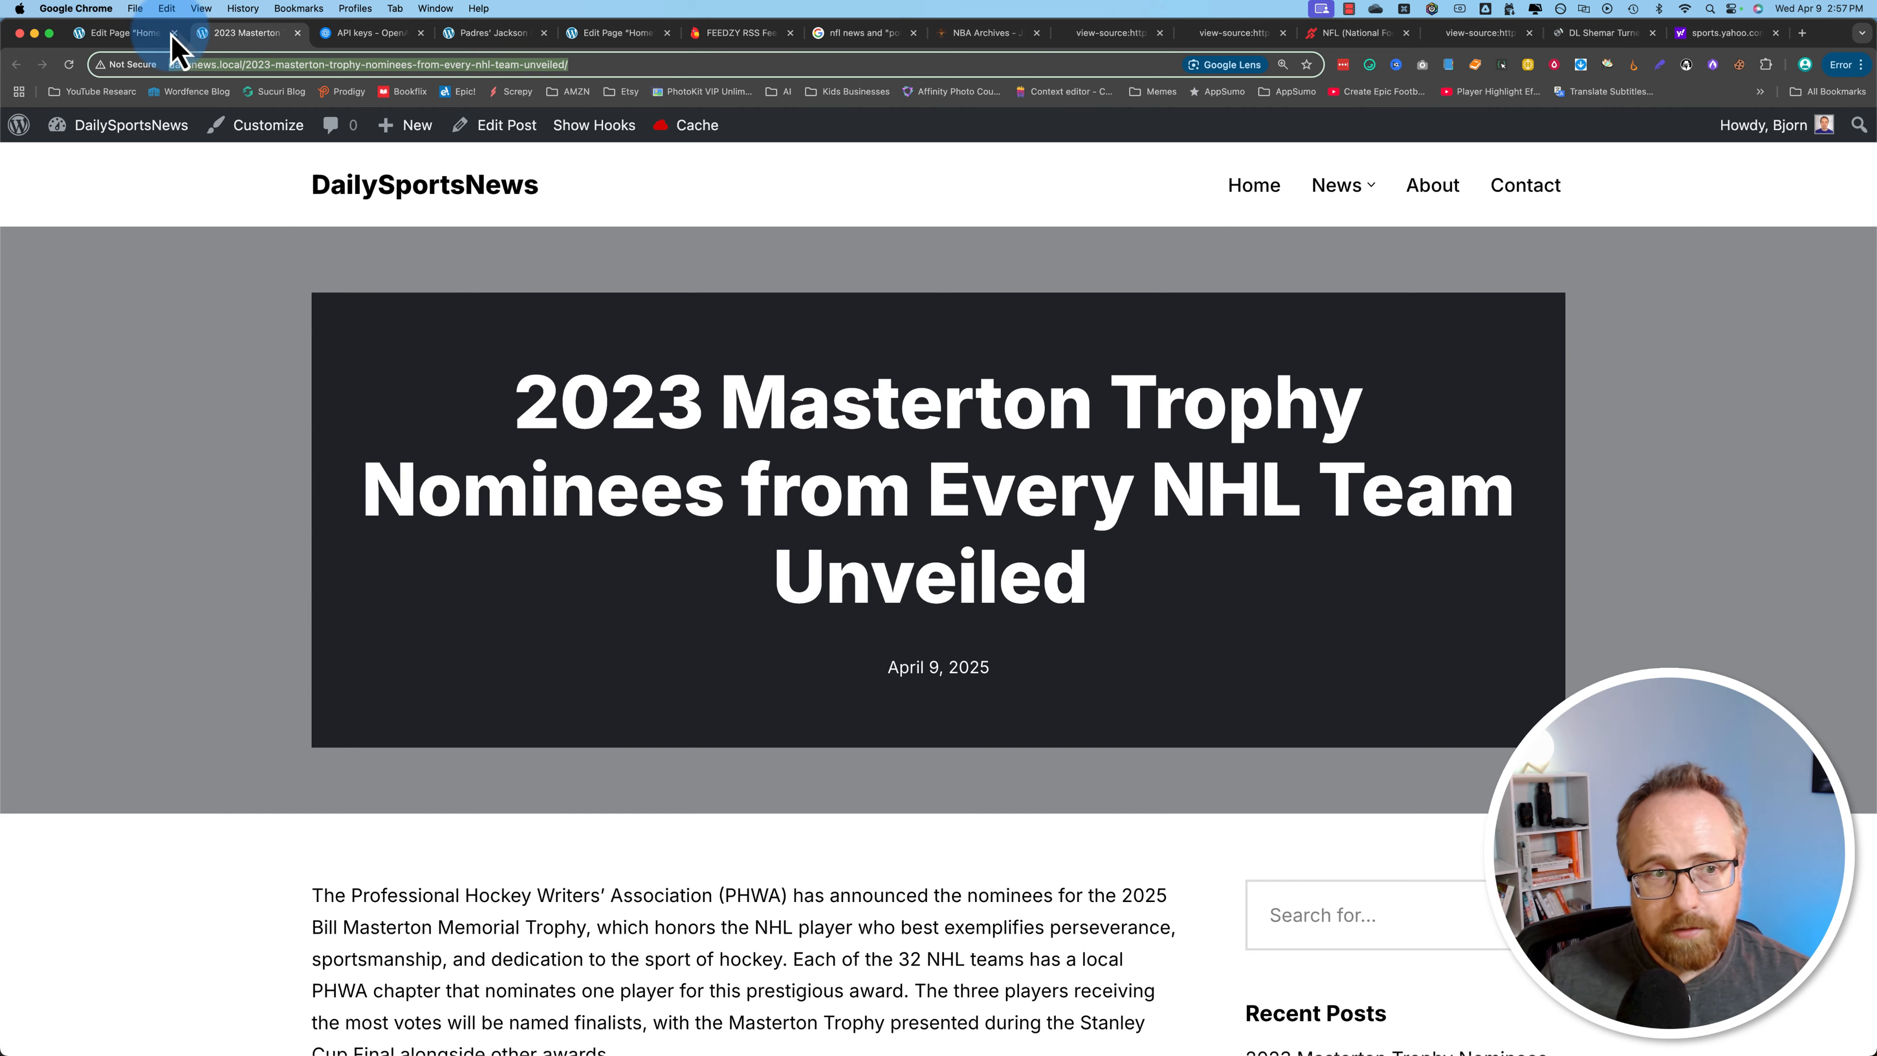
click(125, 33)
click(241, 32)
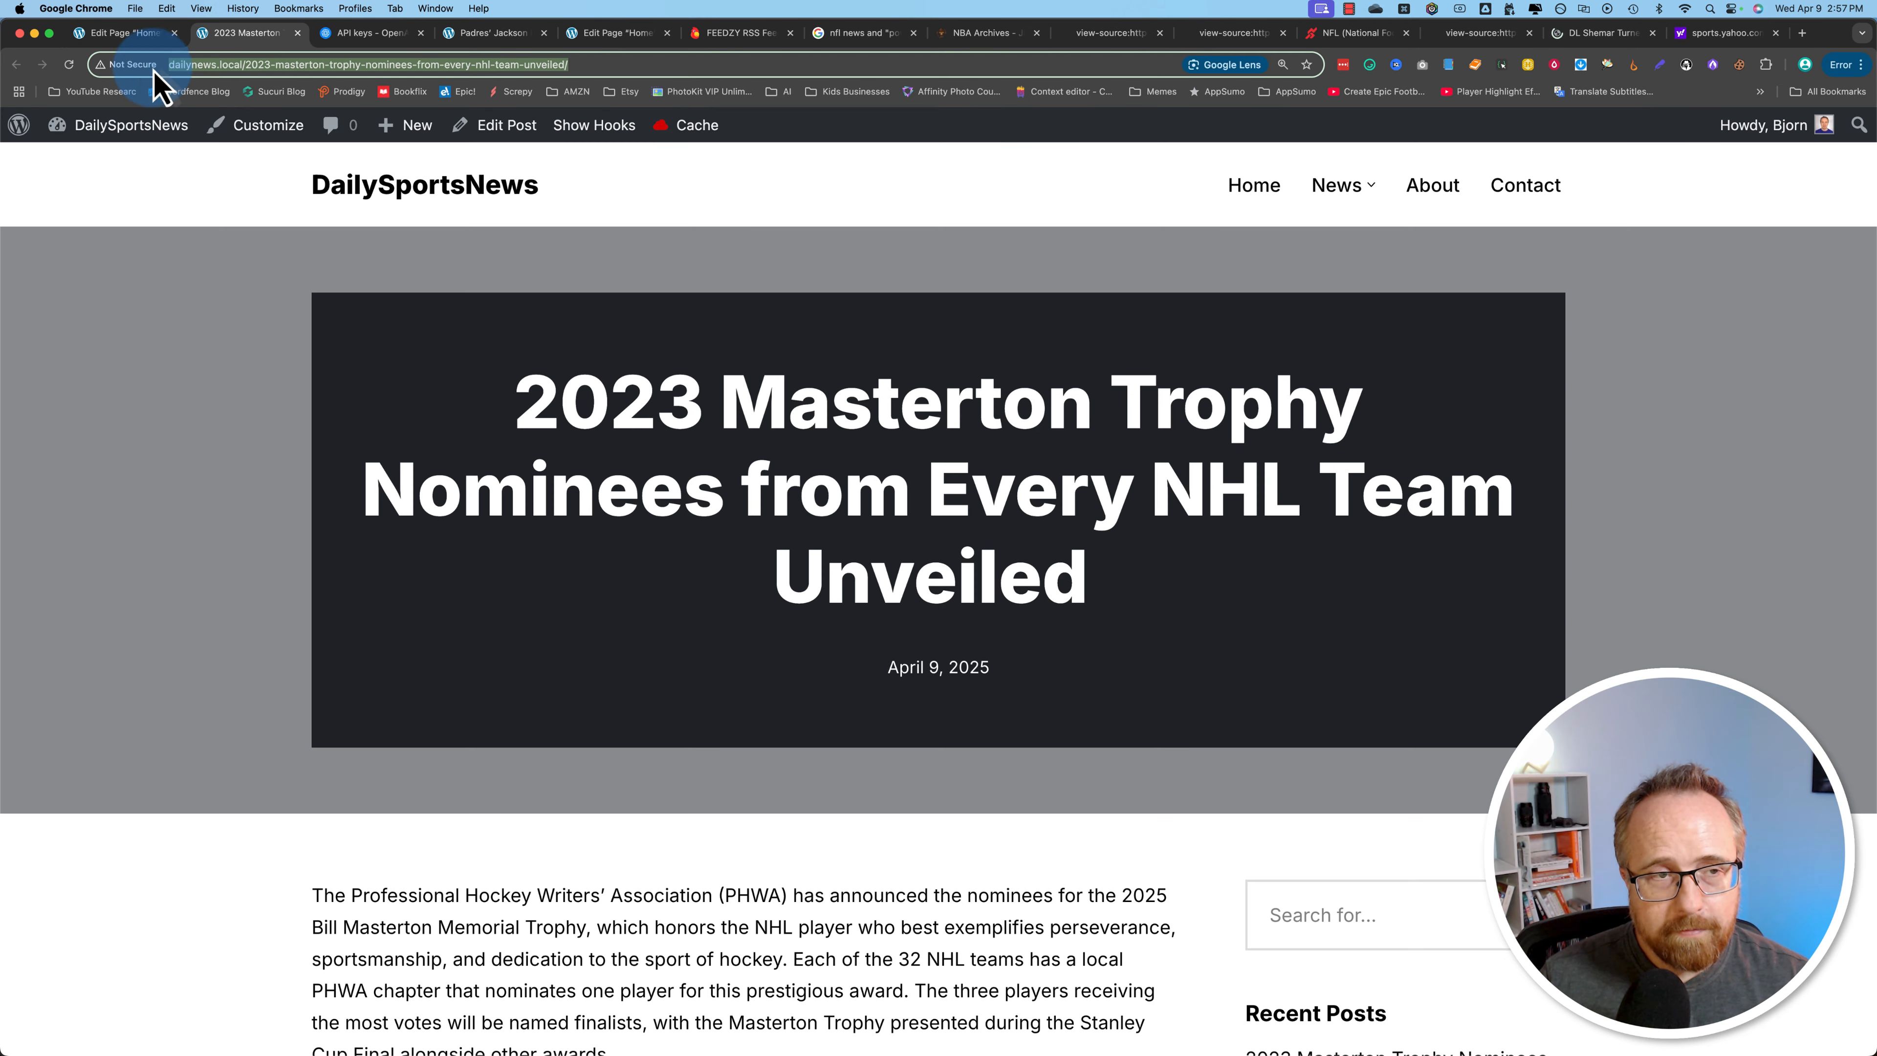
click(27, 133)
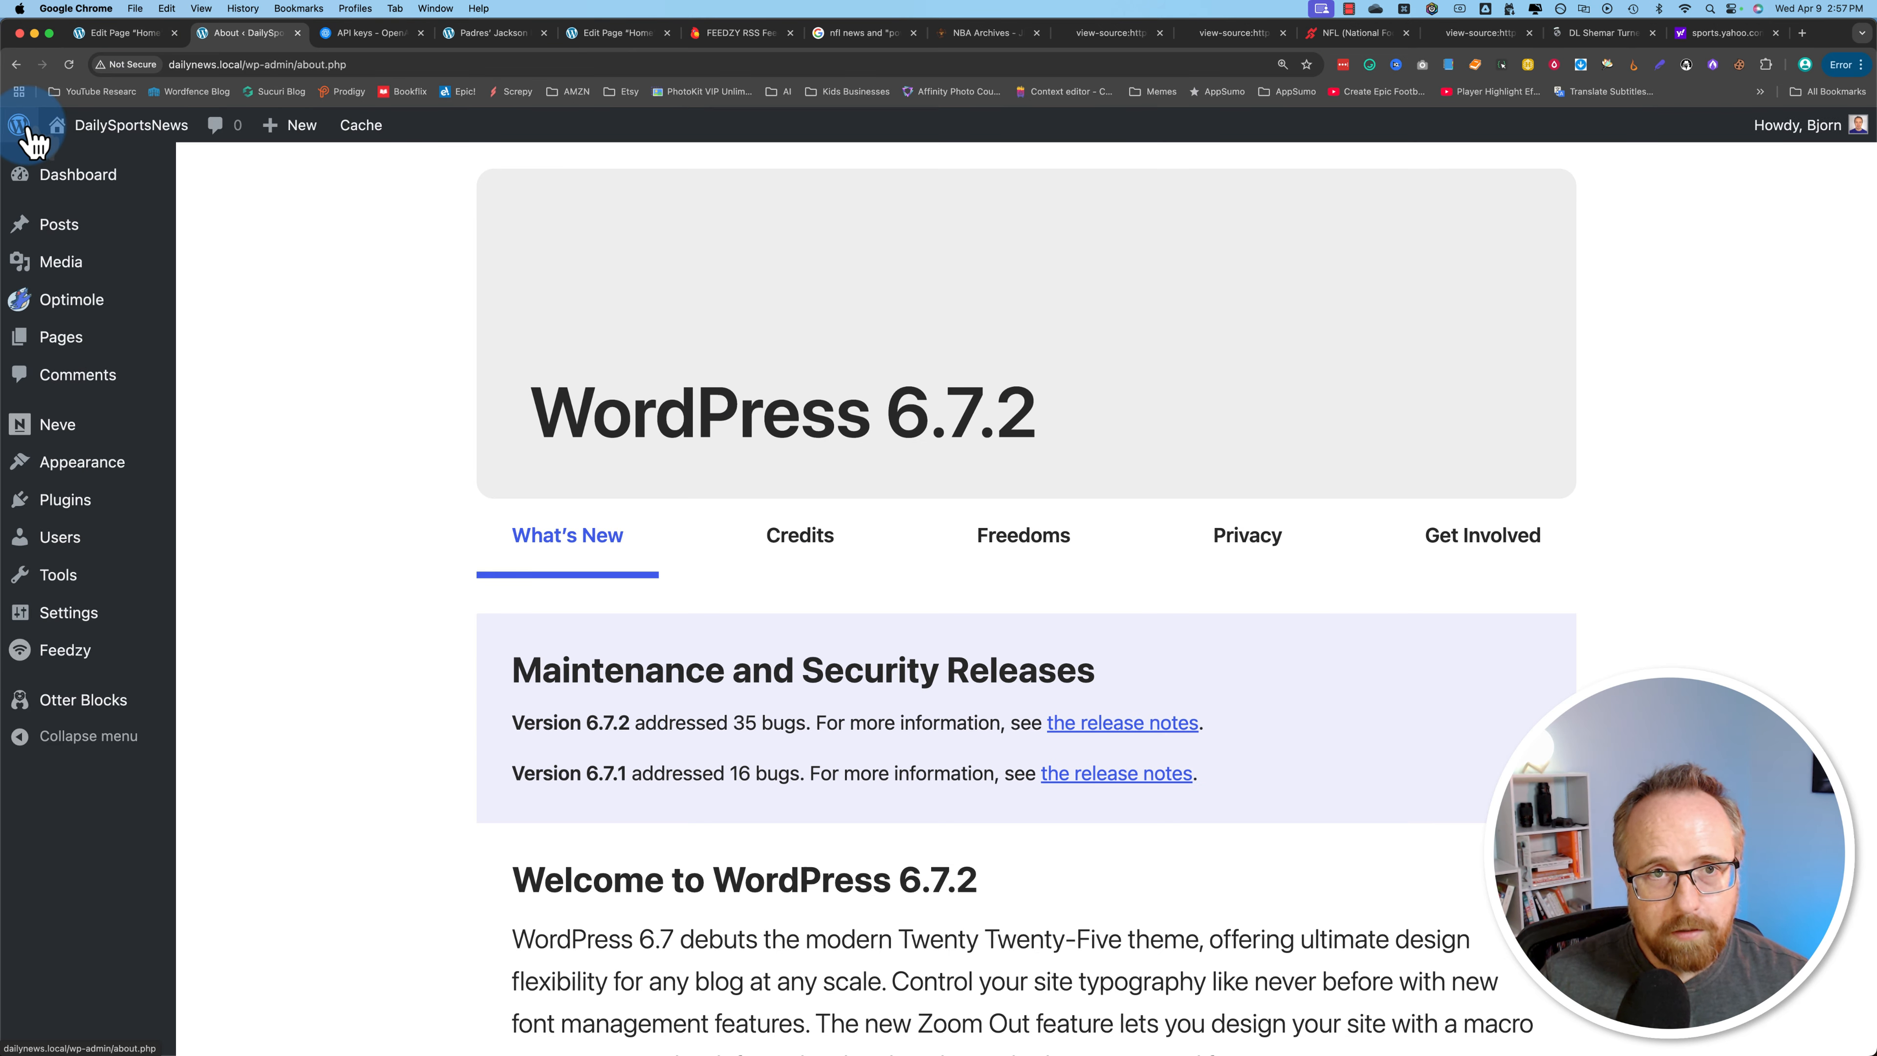
click(1725, 33)
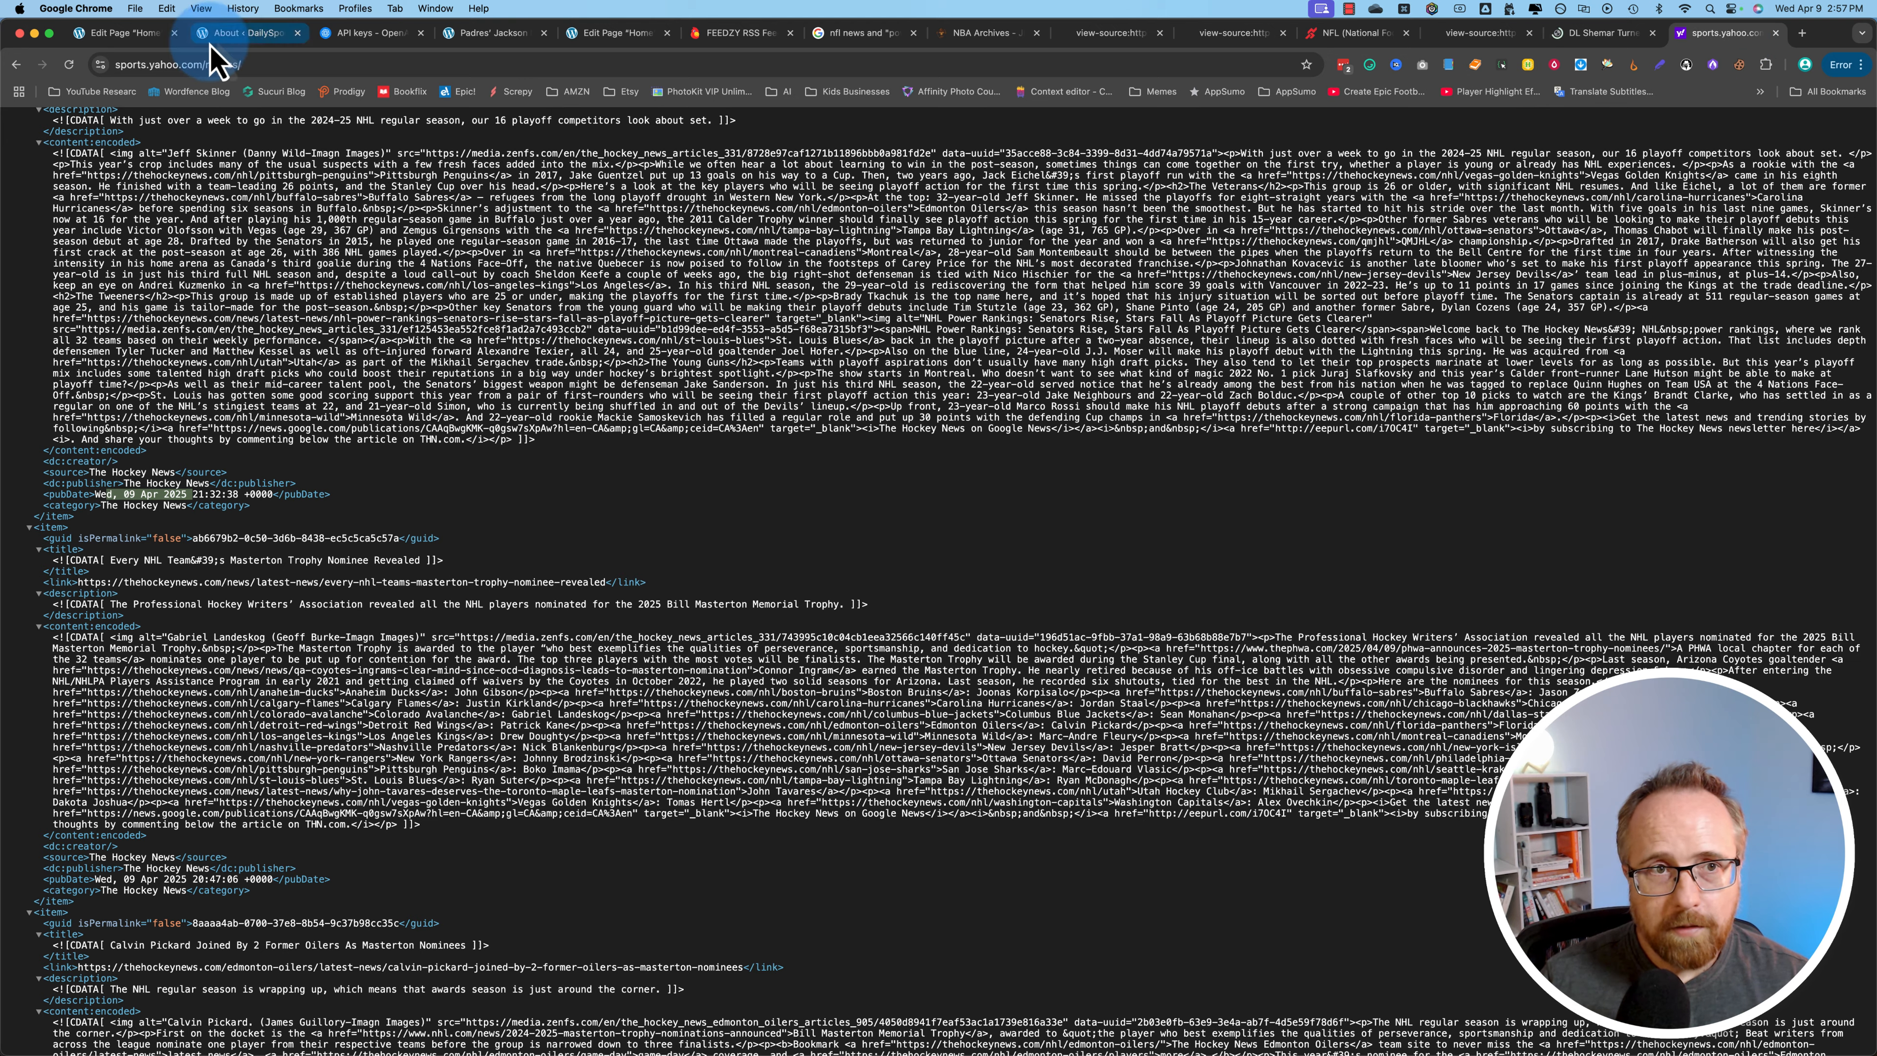
click(208, 65)
key(super+c)
click(125, 32)
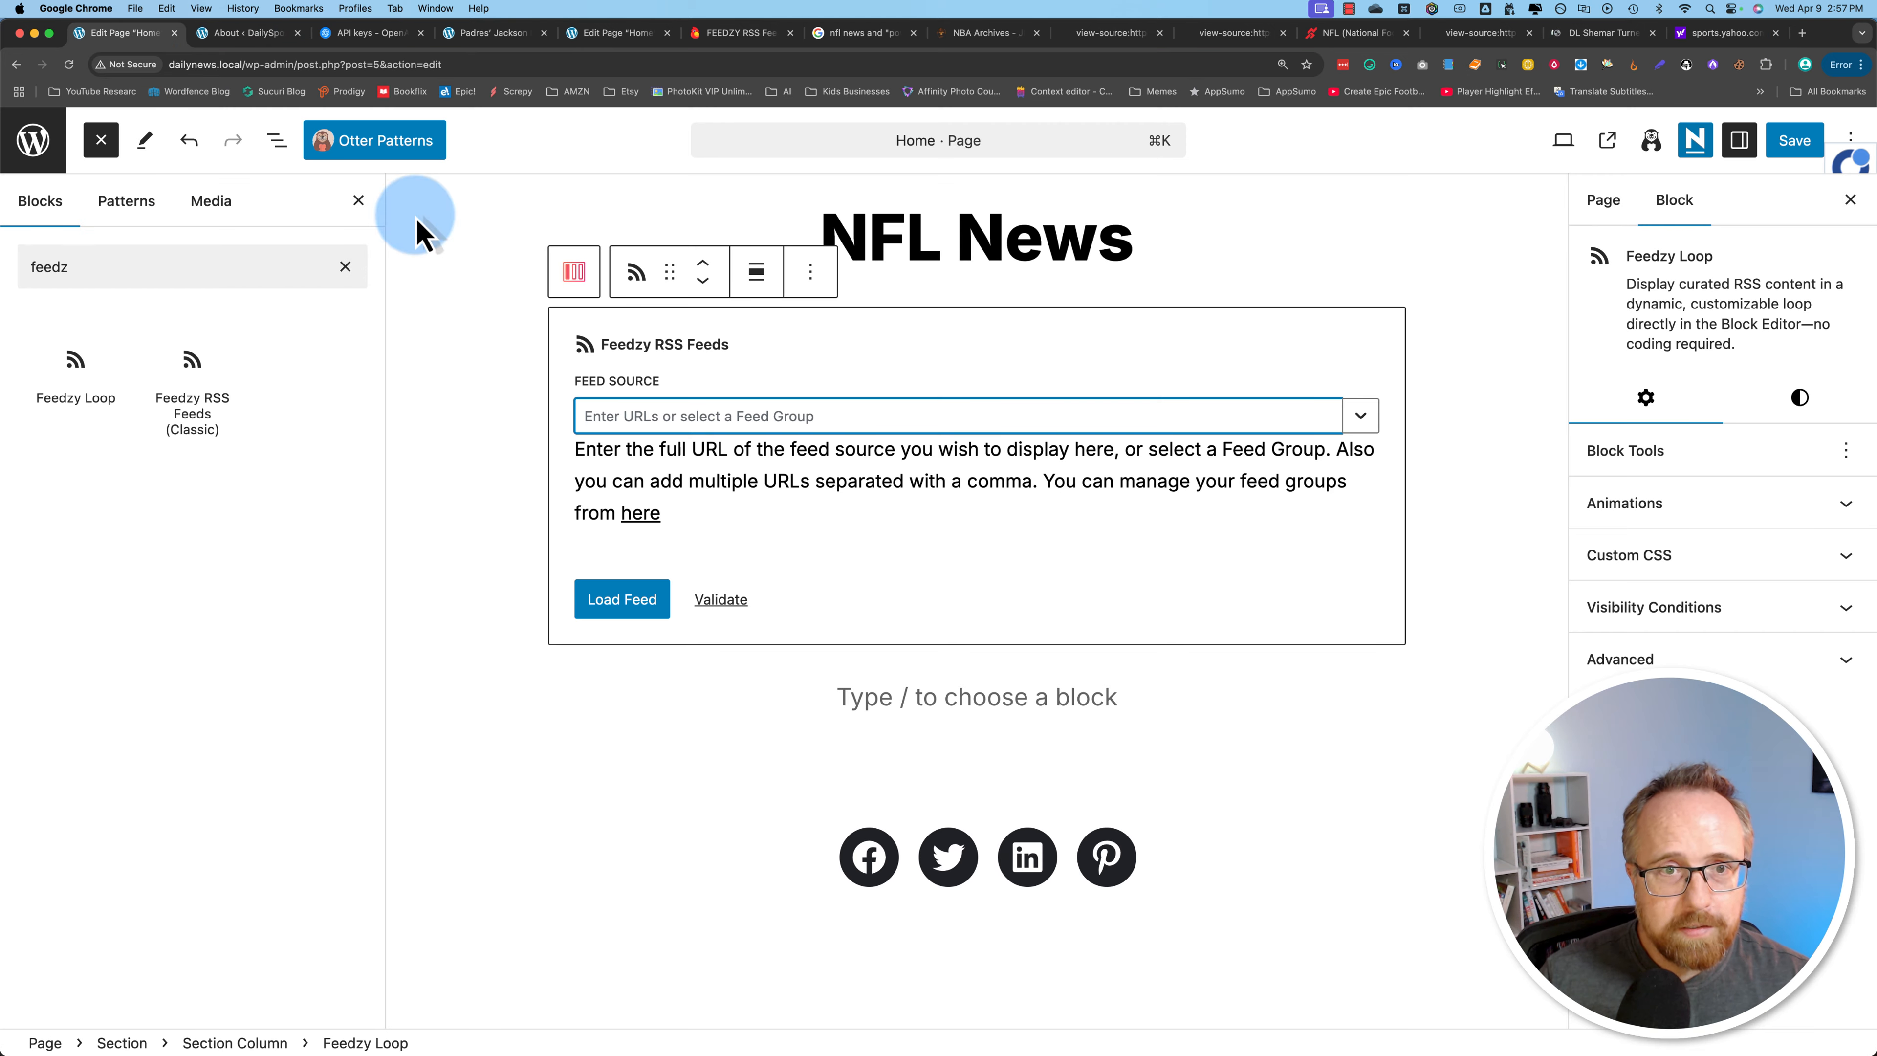
click(683, 414)
key(super+v)
double_click(763, 416)
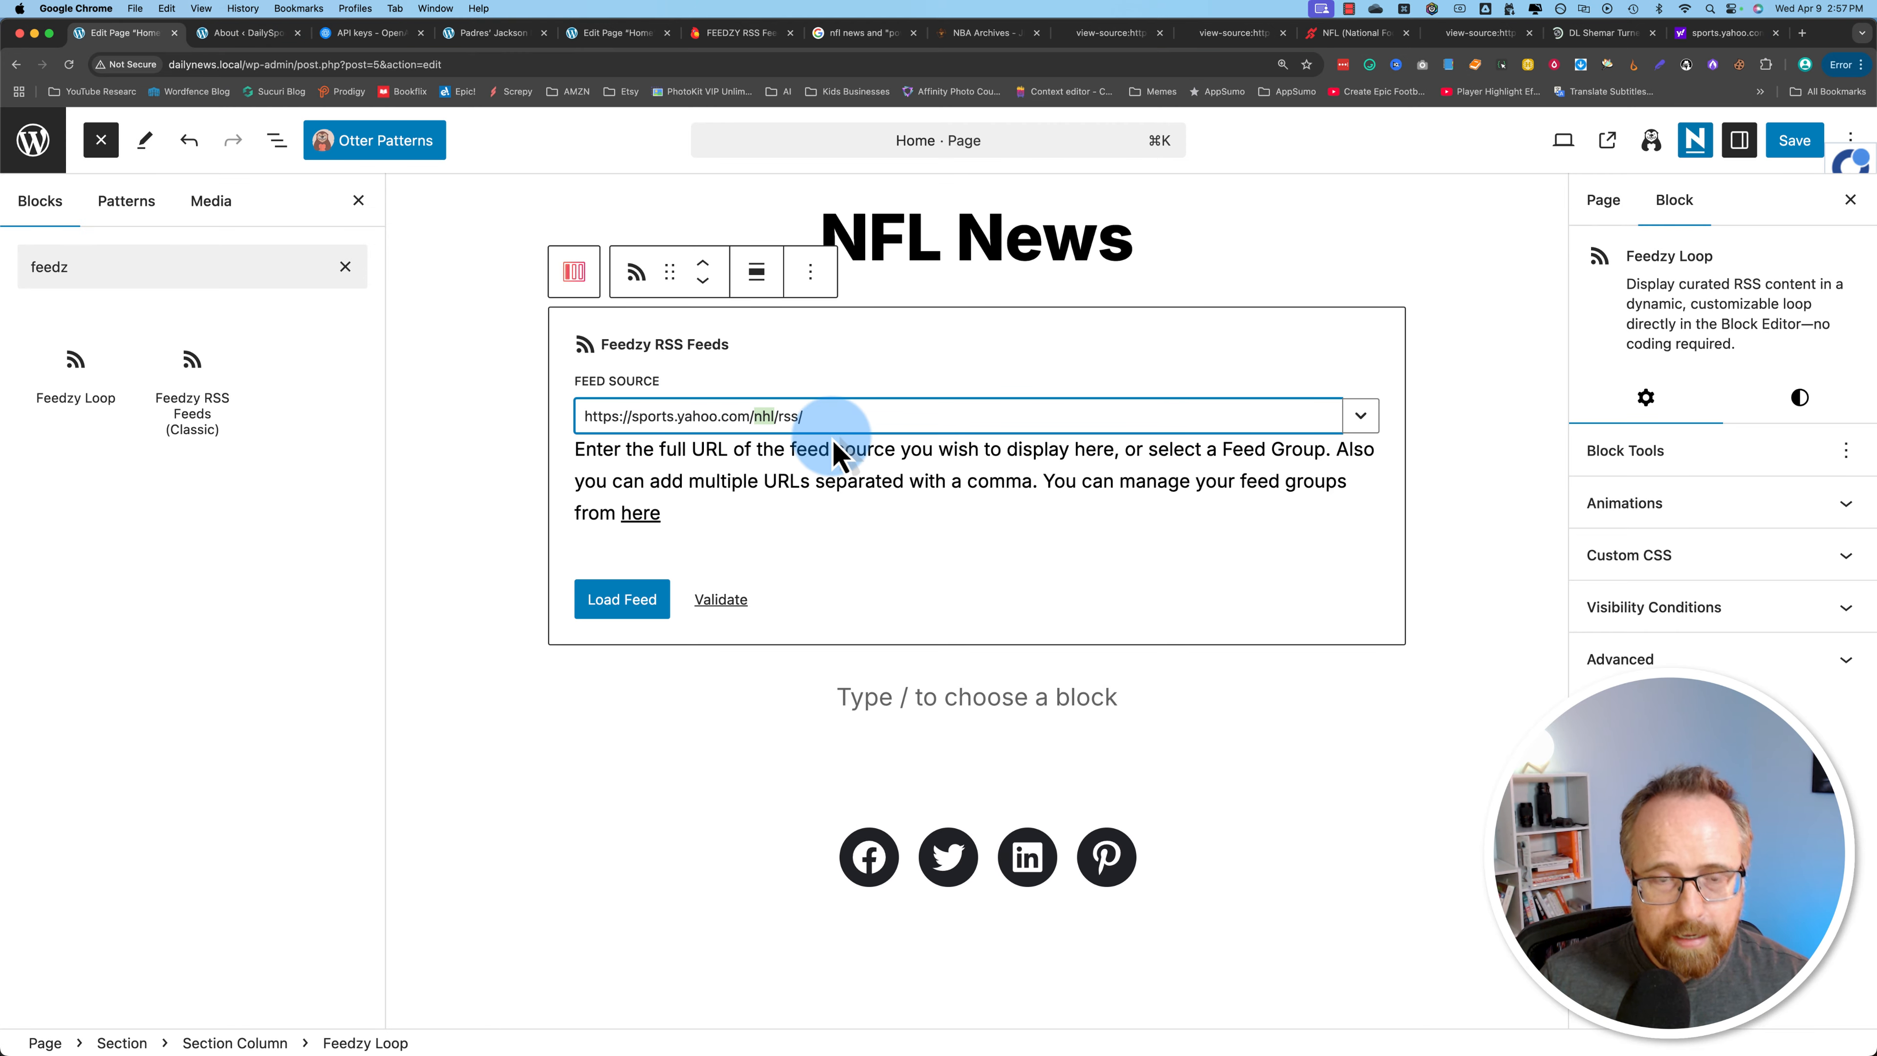
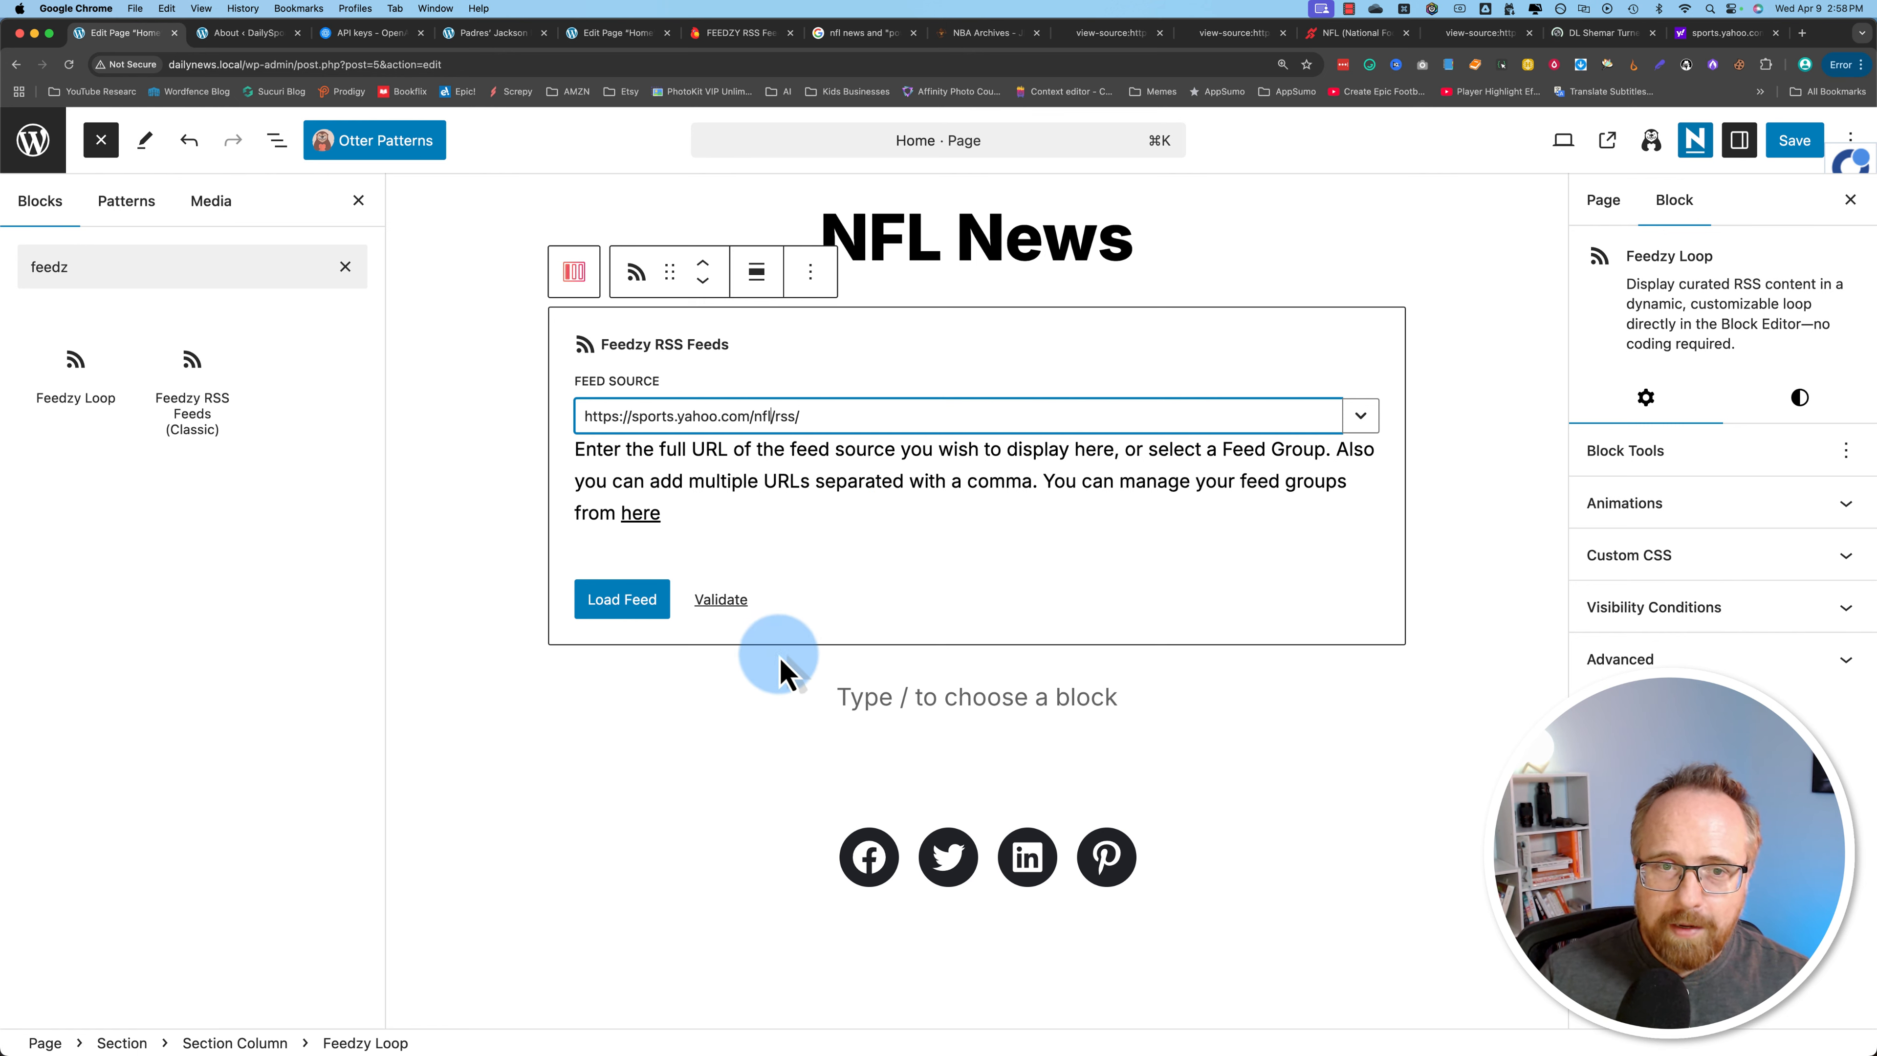
click(737, 607)
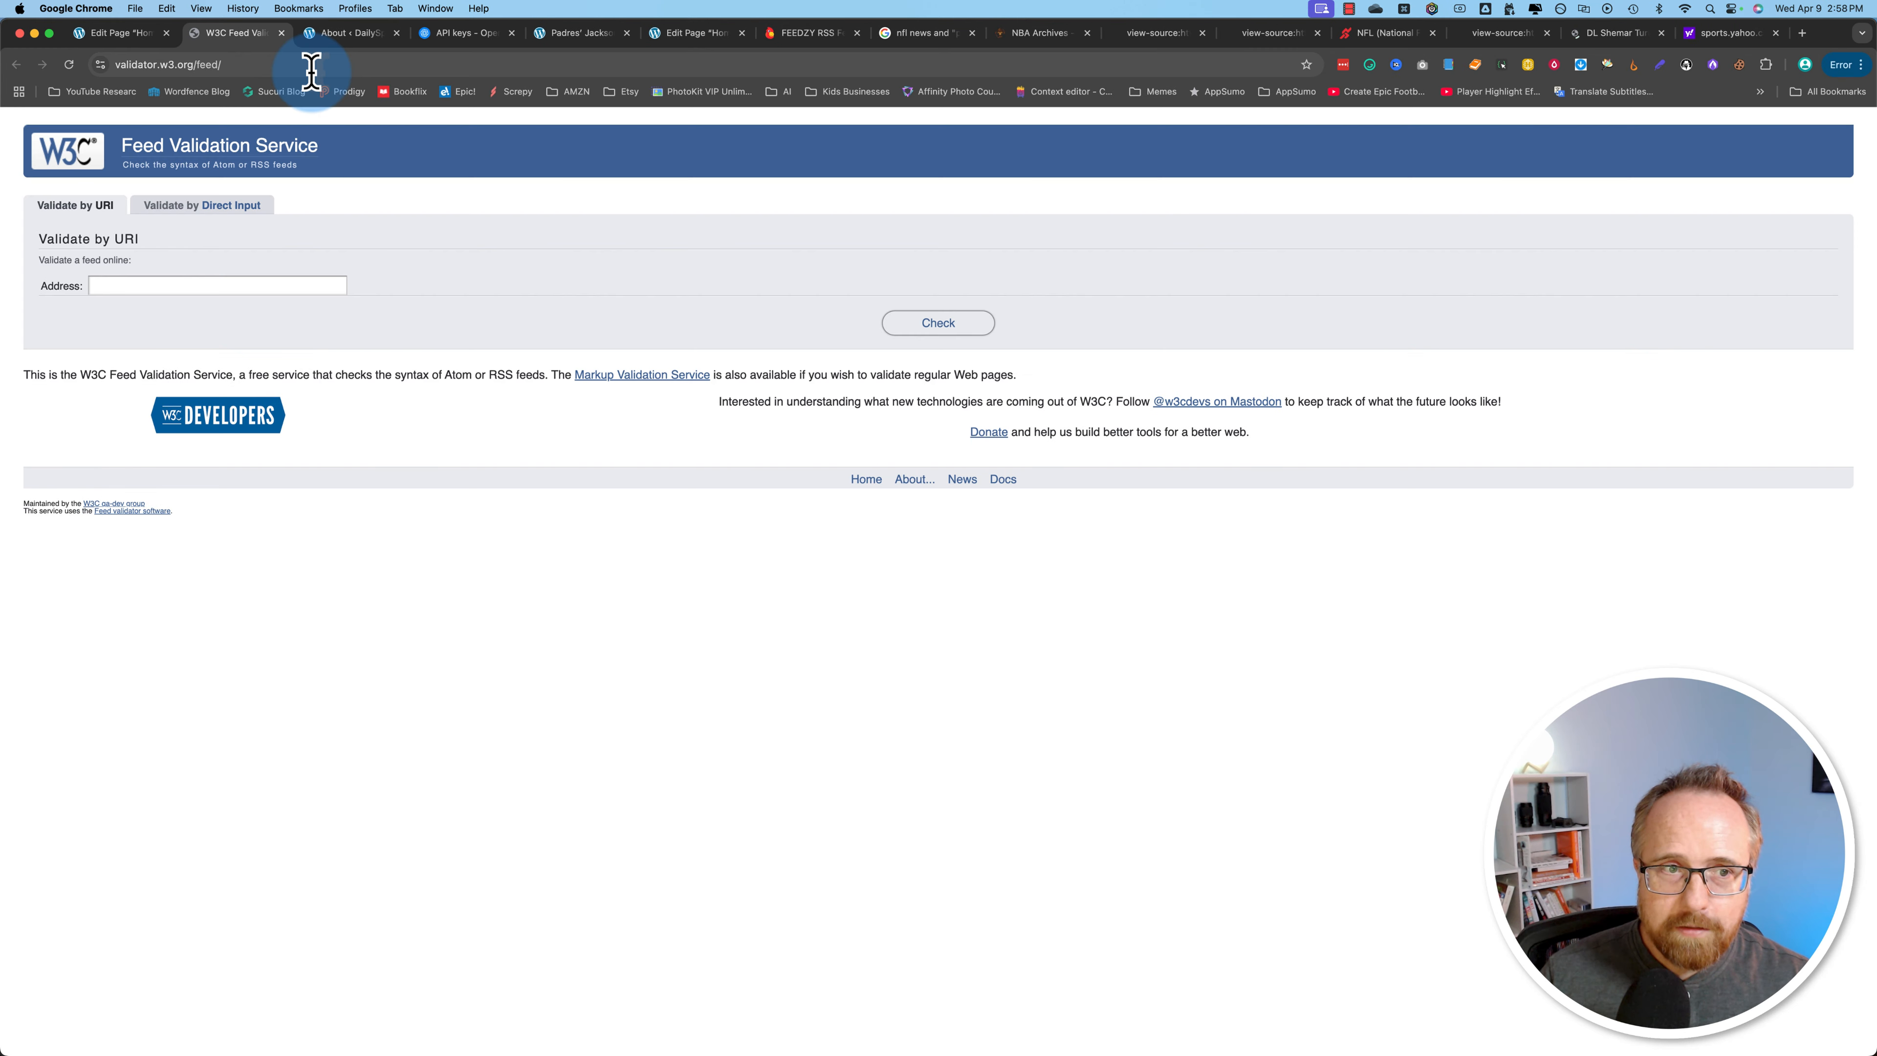
click(206, 286)
text(https://sports.yahoo.com/nhl/rss/)
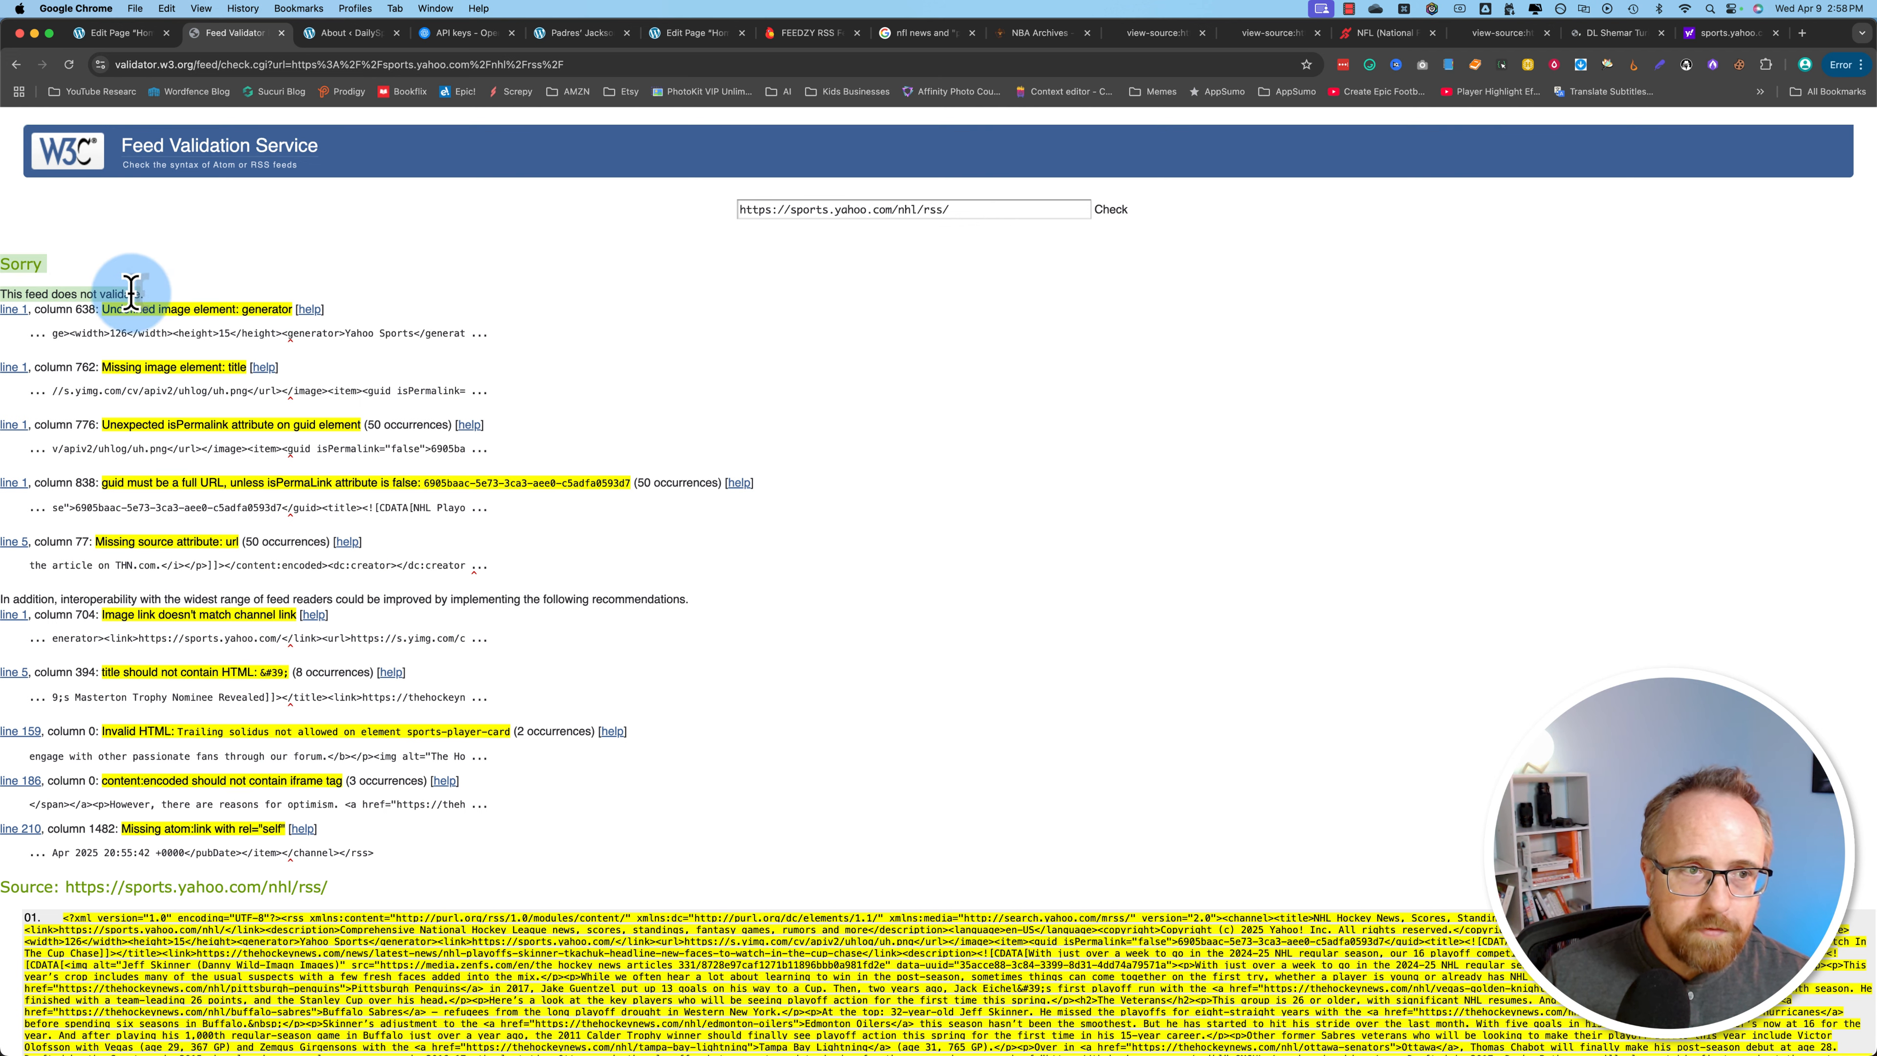
click(280, 33)
Load the NFL feed into the Feedzy Loop block and lay it out with the Card variation.
click(625, 597)
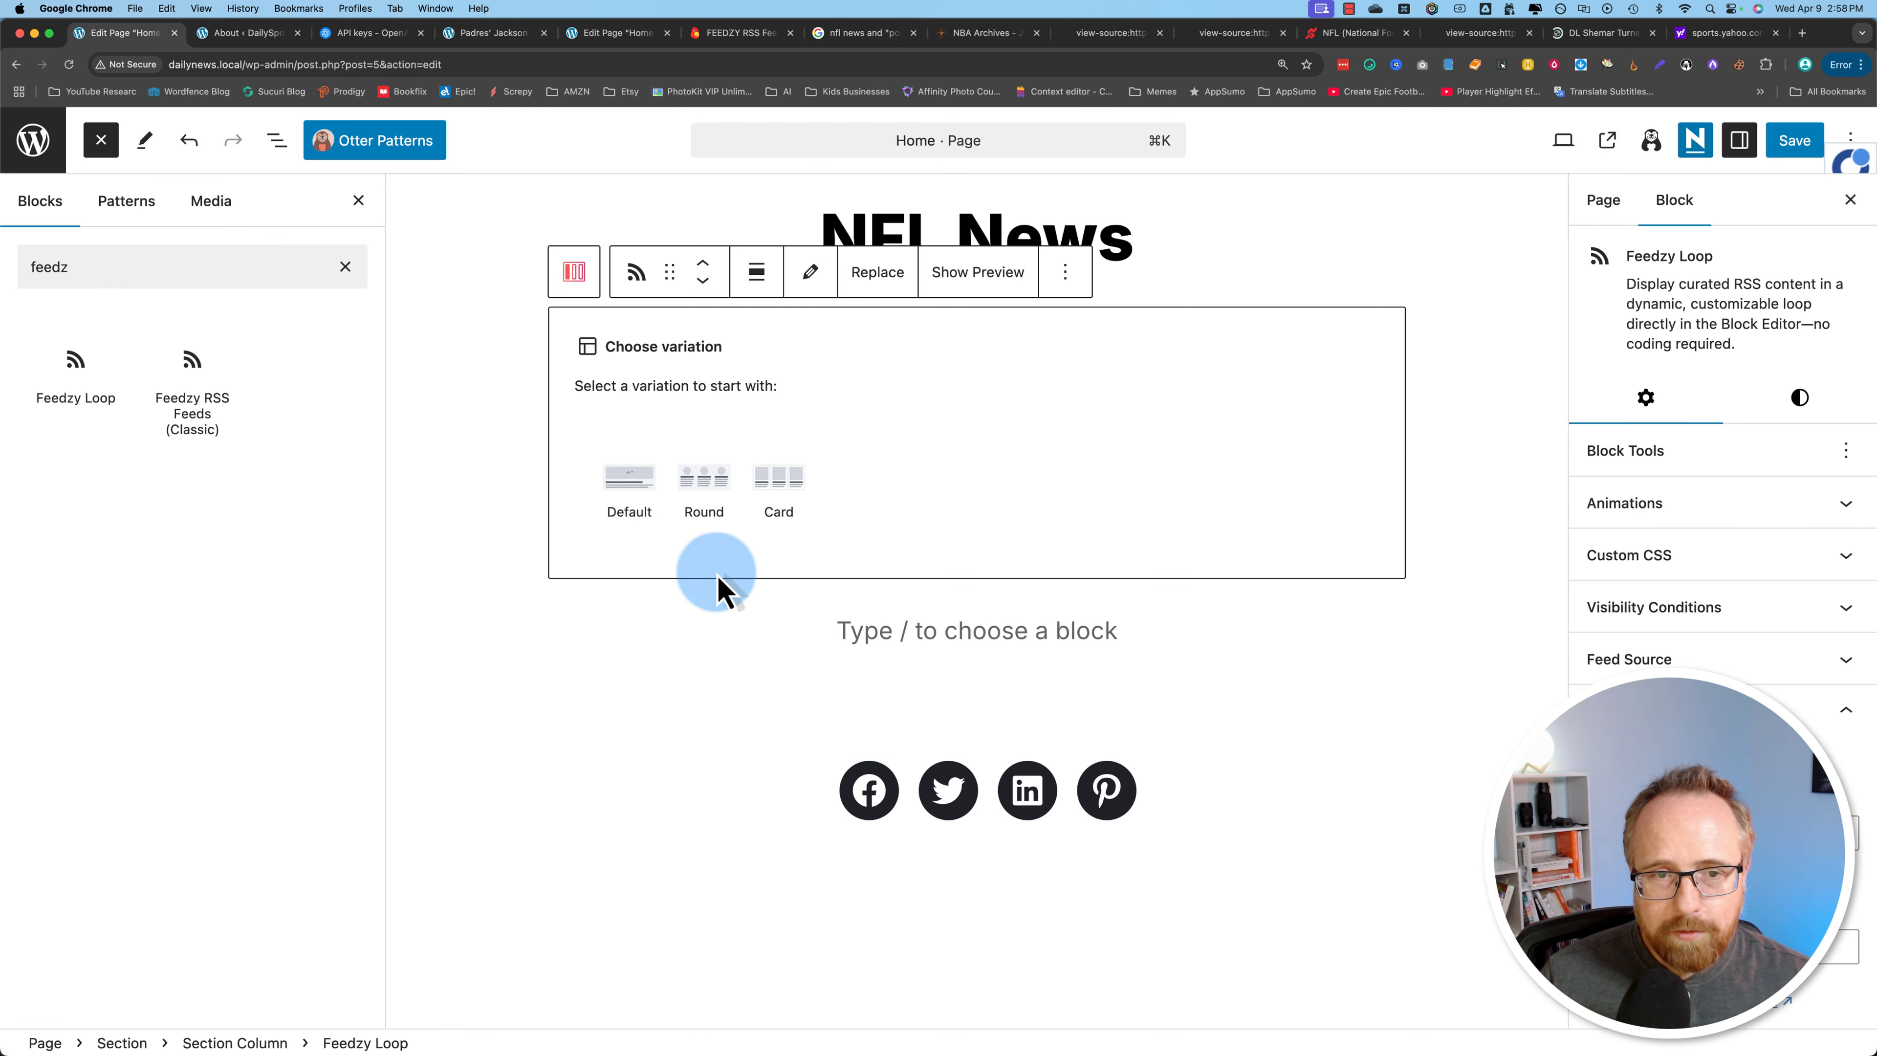
click(782, 480)
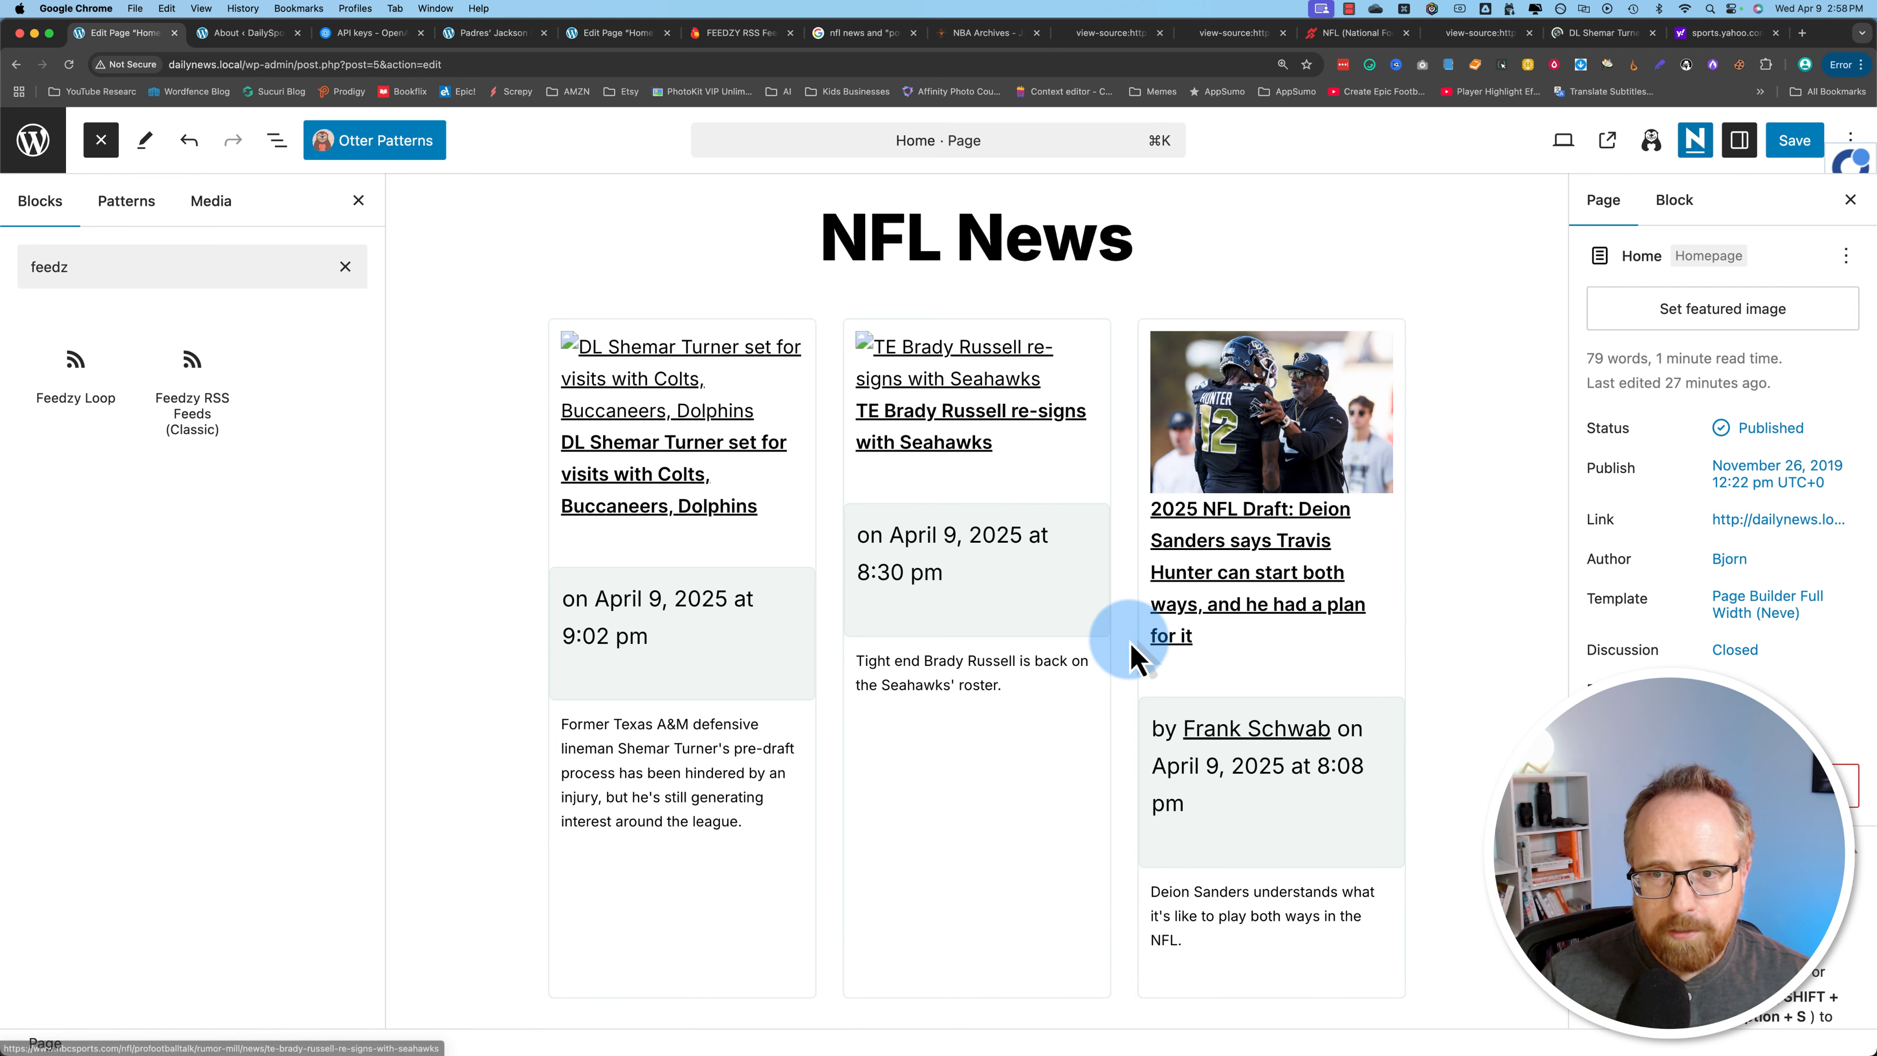
scroll(1131, 654, down, 6)
scroll(1109, 662, up, 6)
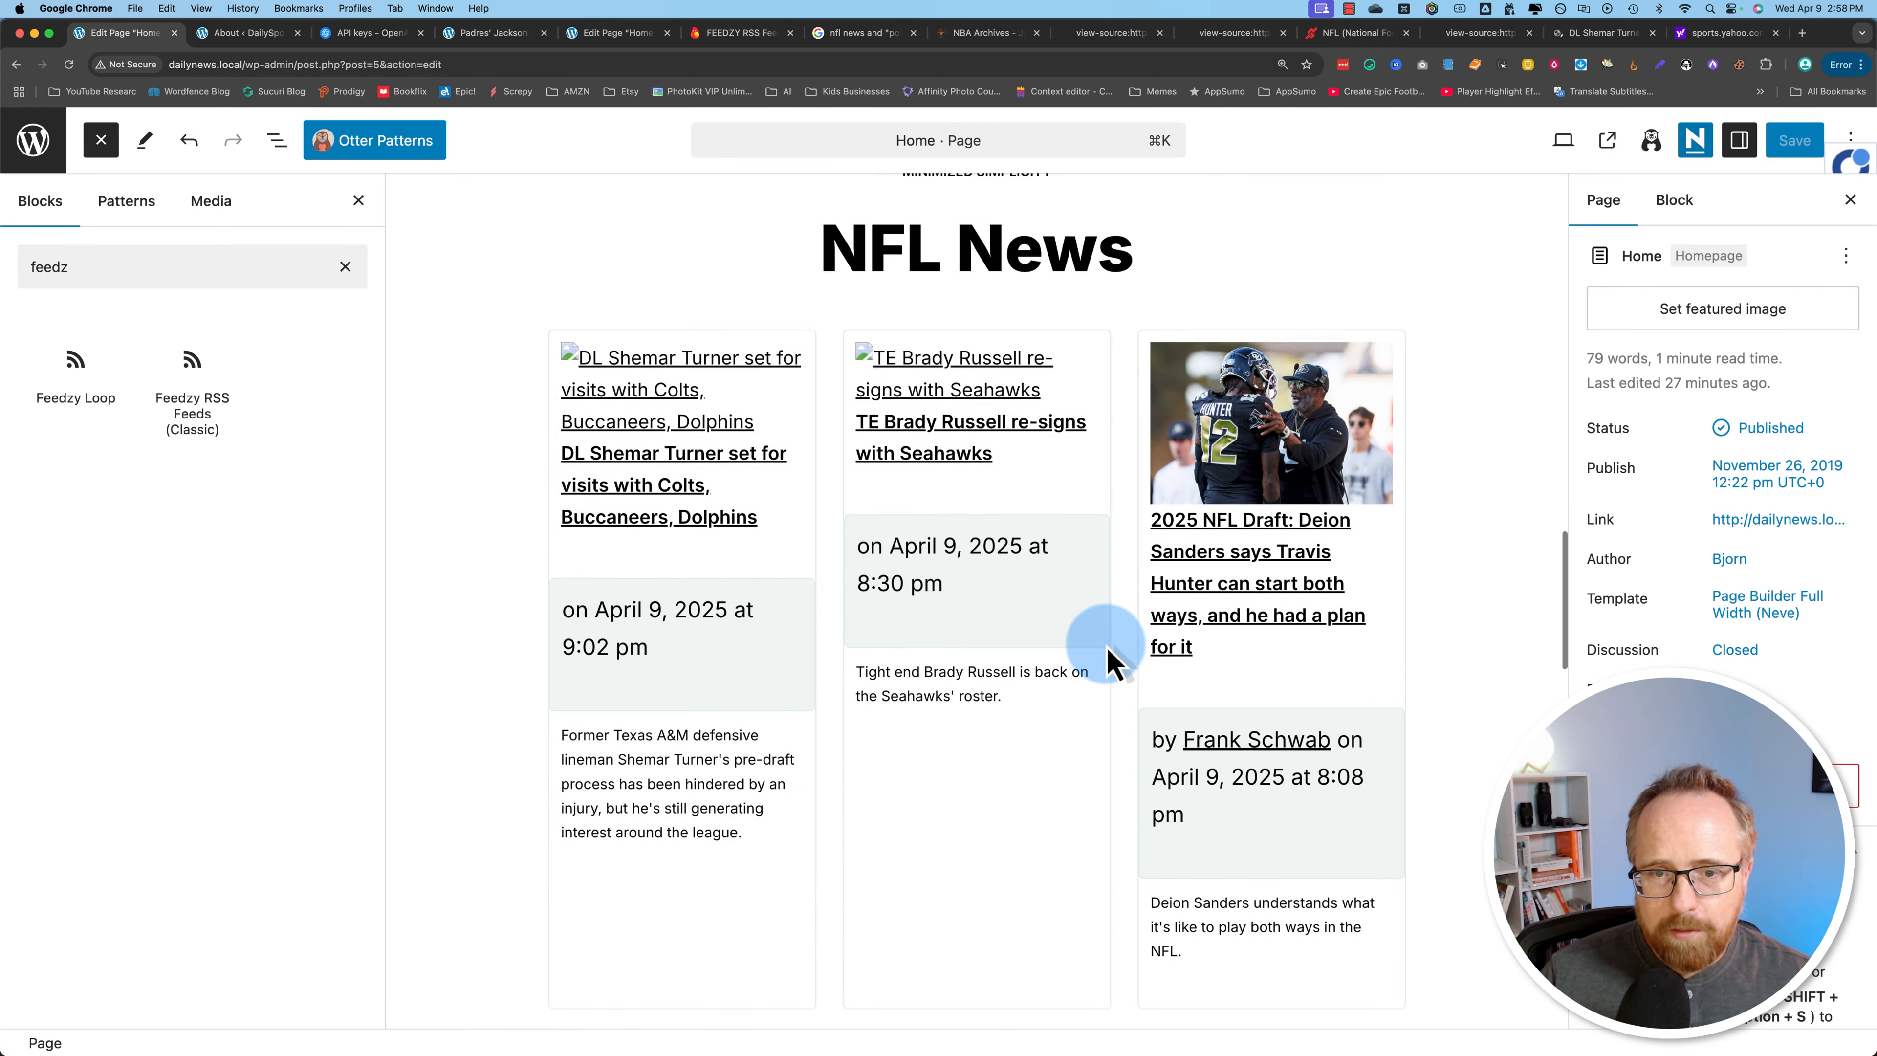
Examine the style options of the Feedzy Loop's inner group and the settings of its feed image.
click(838, 373)
click(344, 267)
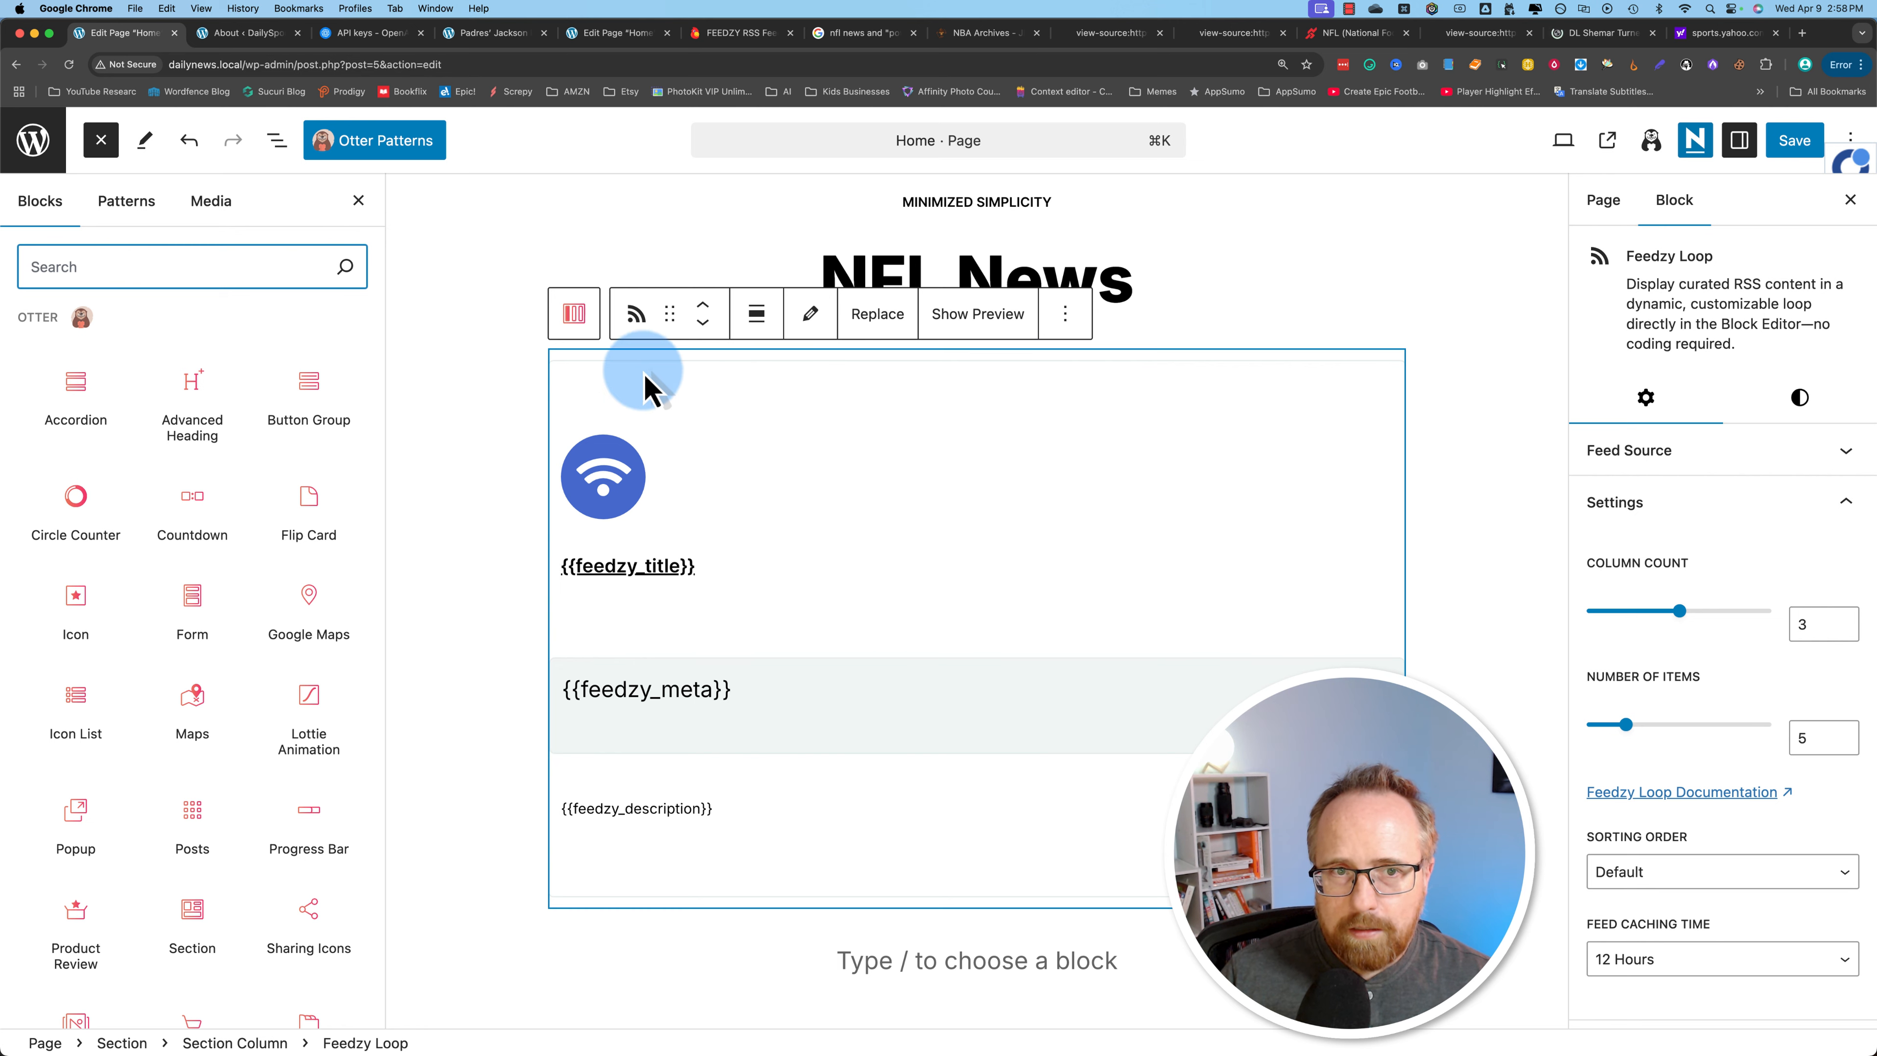
click(644, 388)
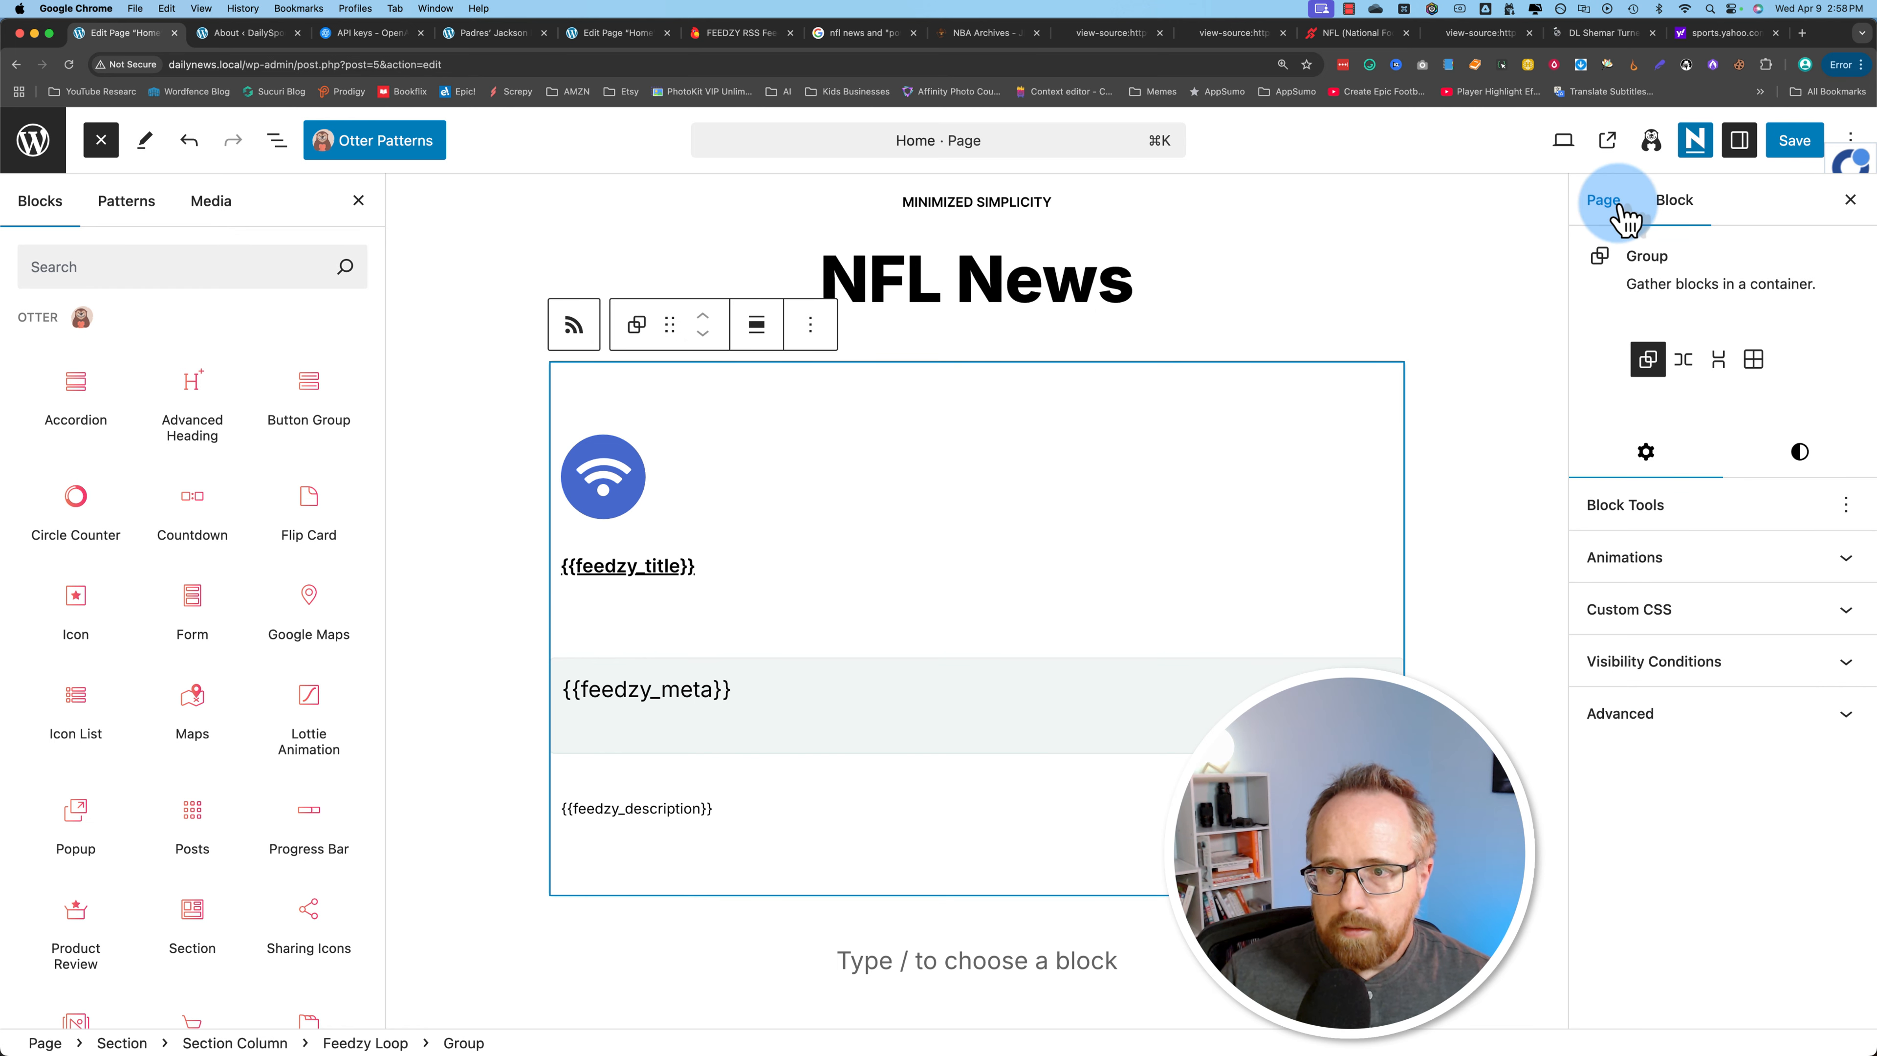
click(1798, 451)
scroll(1676, 720, down, 3)
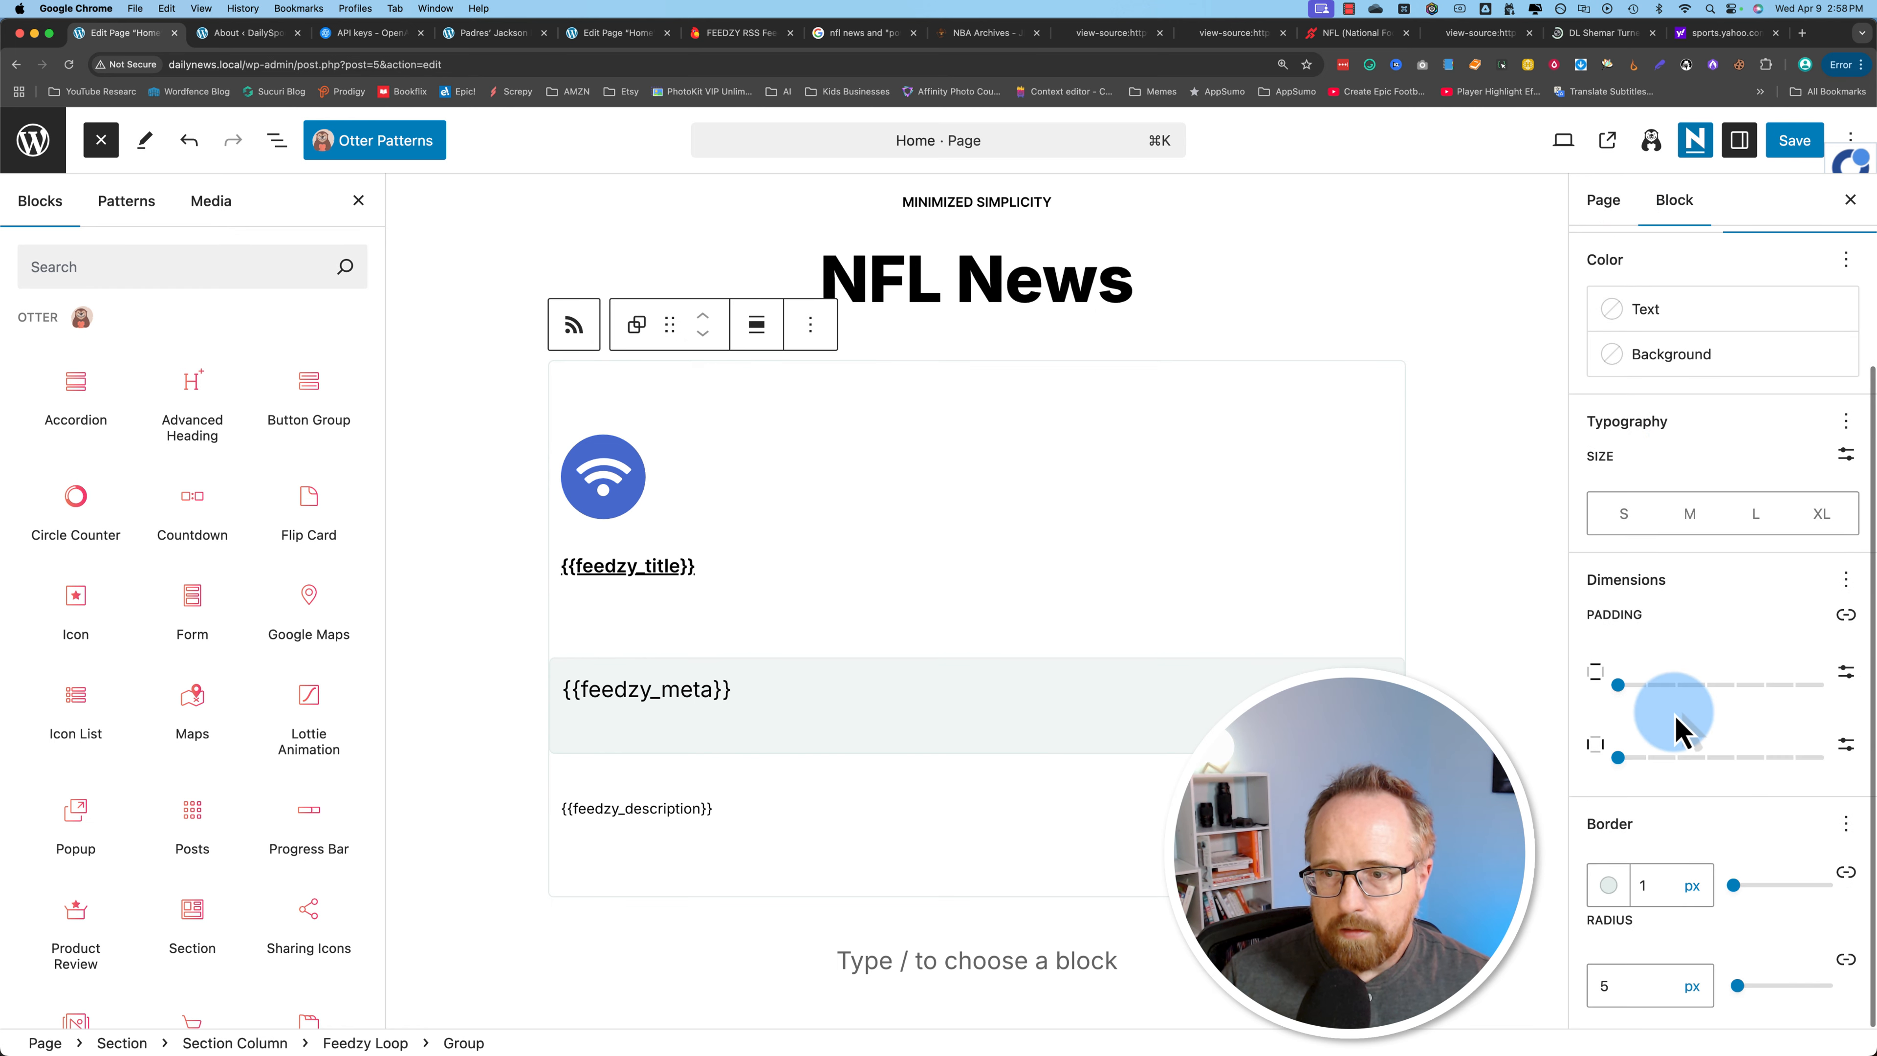
scroll(1676, 721, up, 3)
click(650, 477)
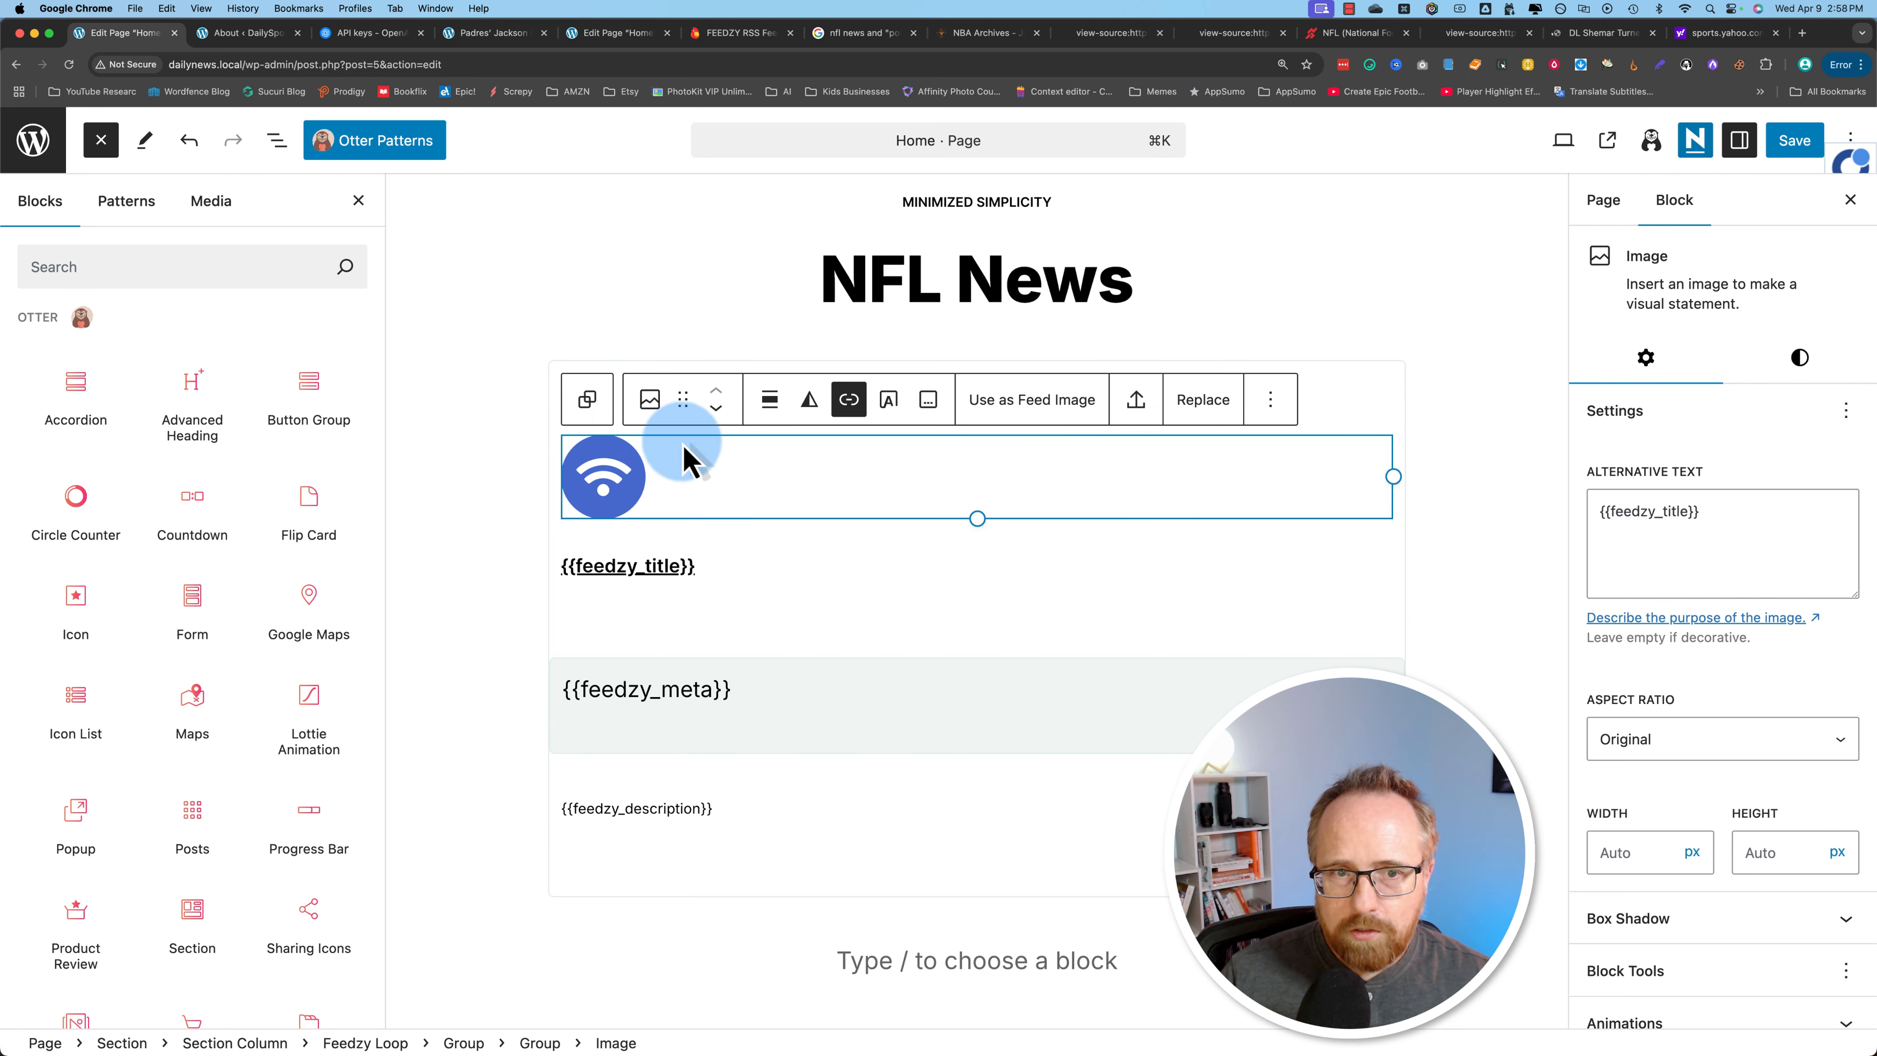
Select the whole Feedzy Loop block and set its number of items to 3.
click(586, 399)
click(578, 356)
click(577, 324)
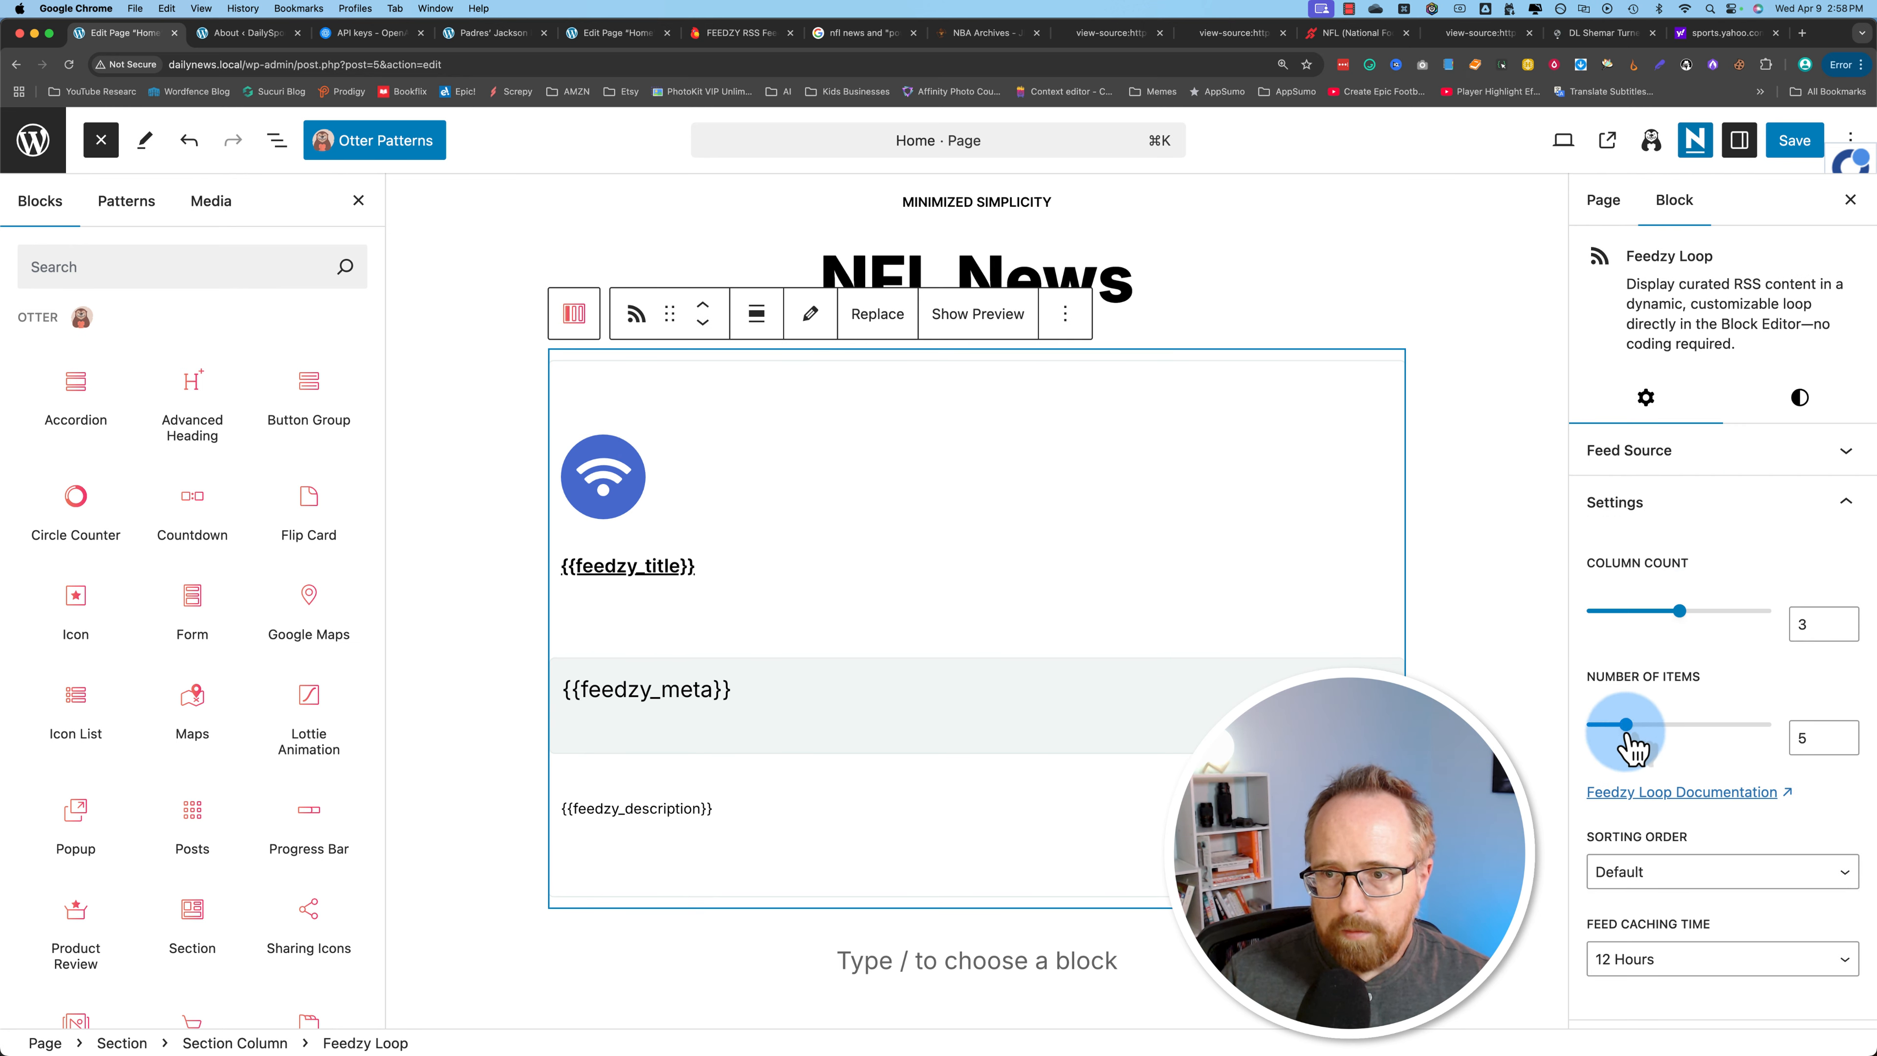
click(1803, 735)
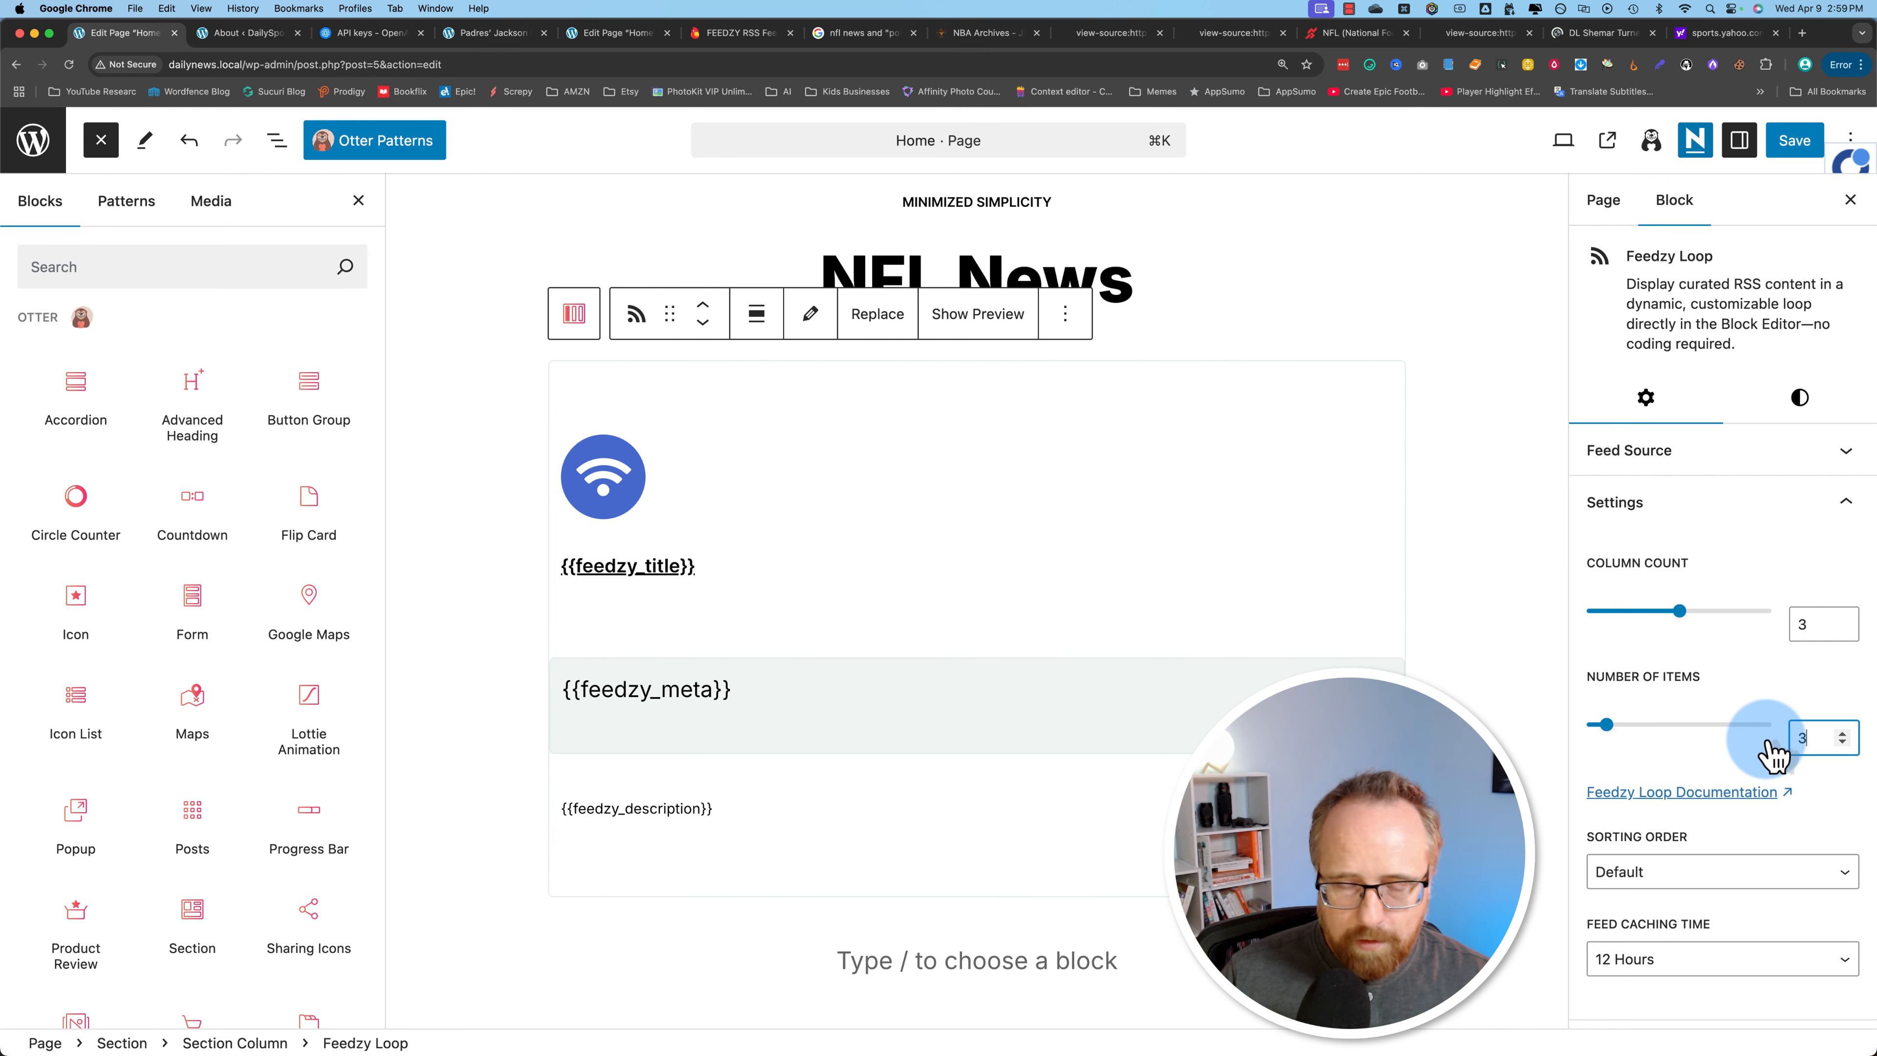
Review the feed caching intervals, set the loop's sorting order to Date Descending, and save the page.
scroll(1652, 783, down, 5)
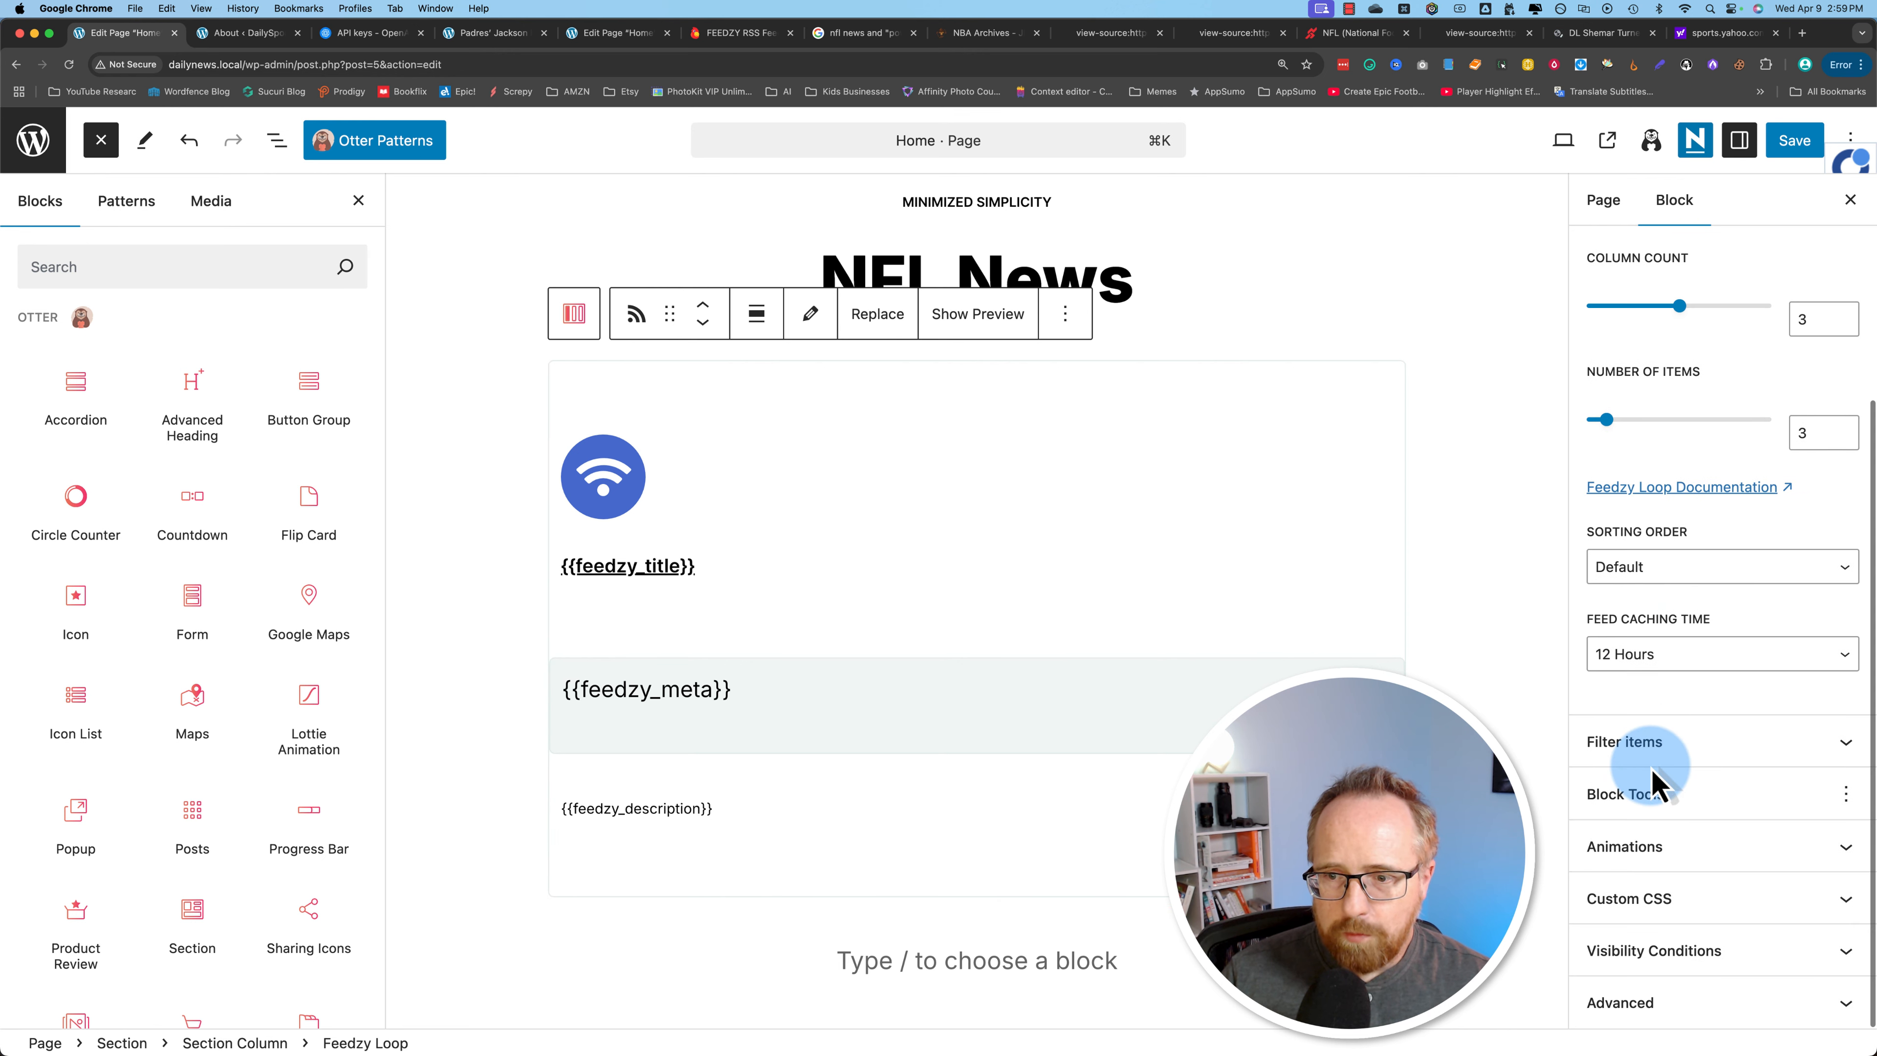
click(1689, 664)
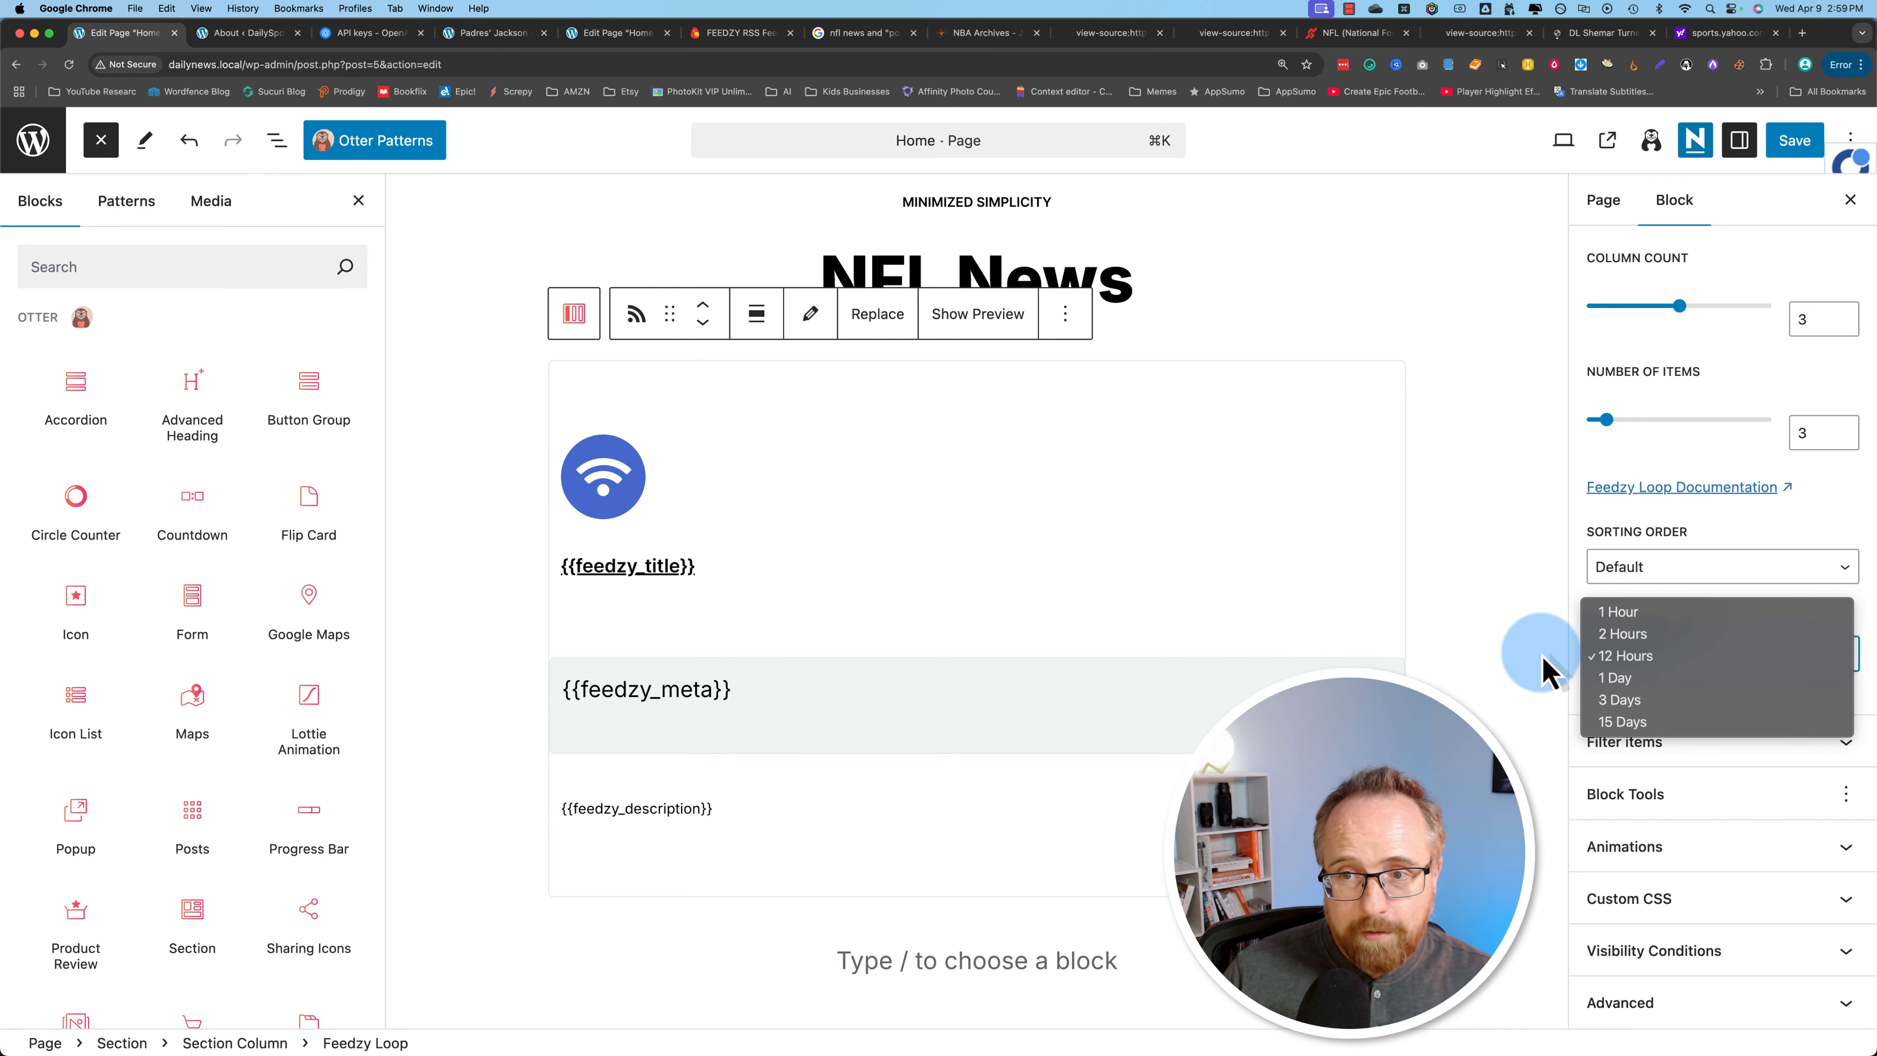
click(1462, 657)
click(1600, 573)
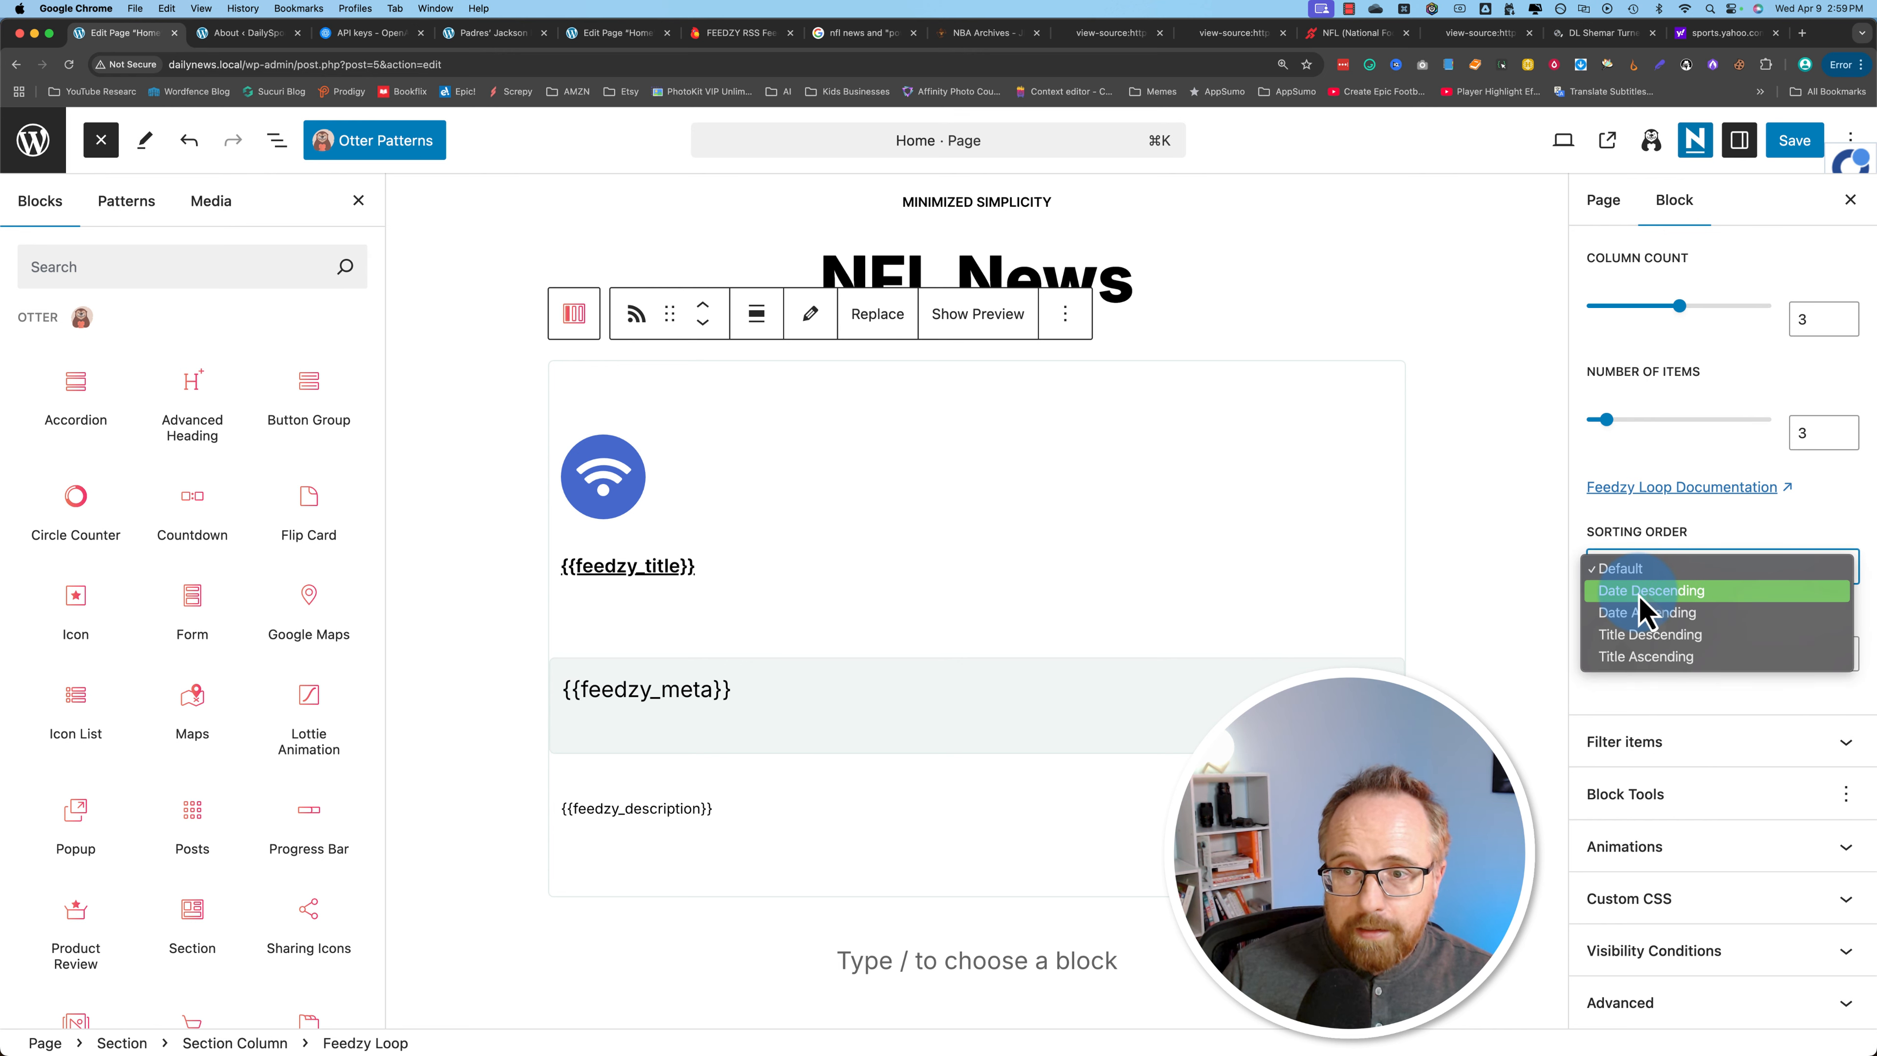
click(1603, 595)
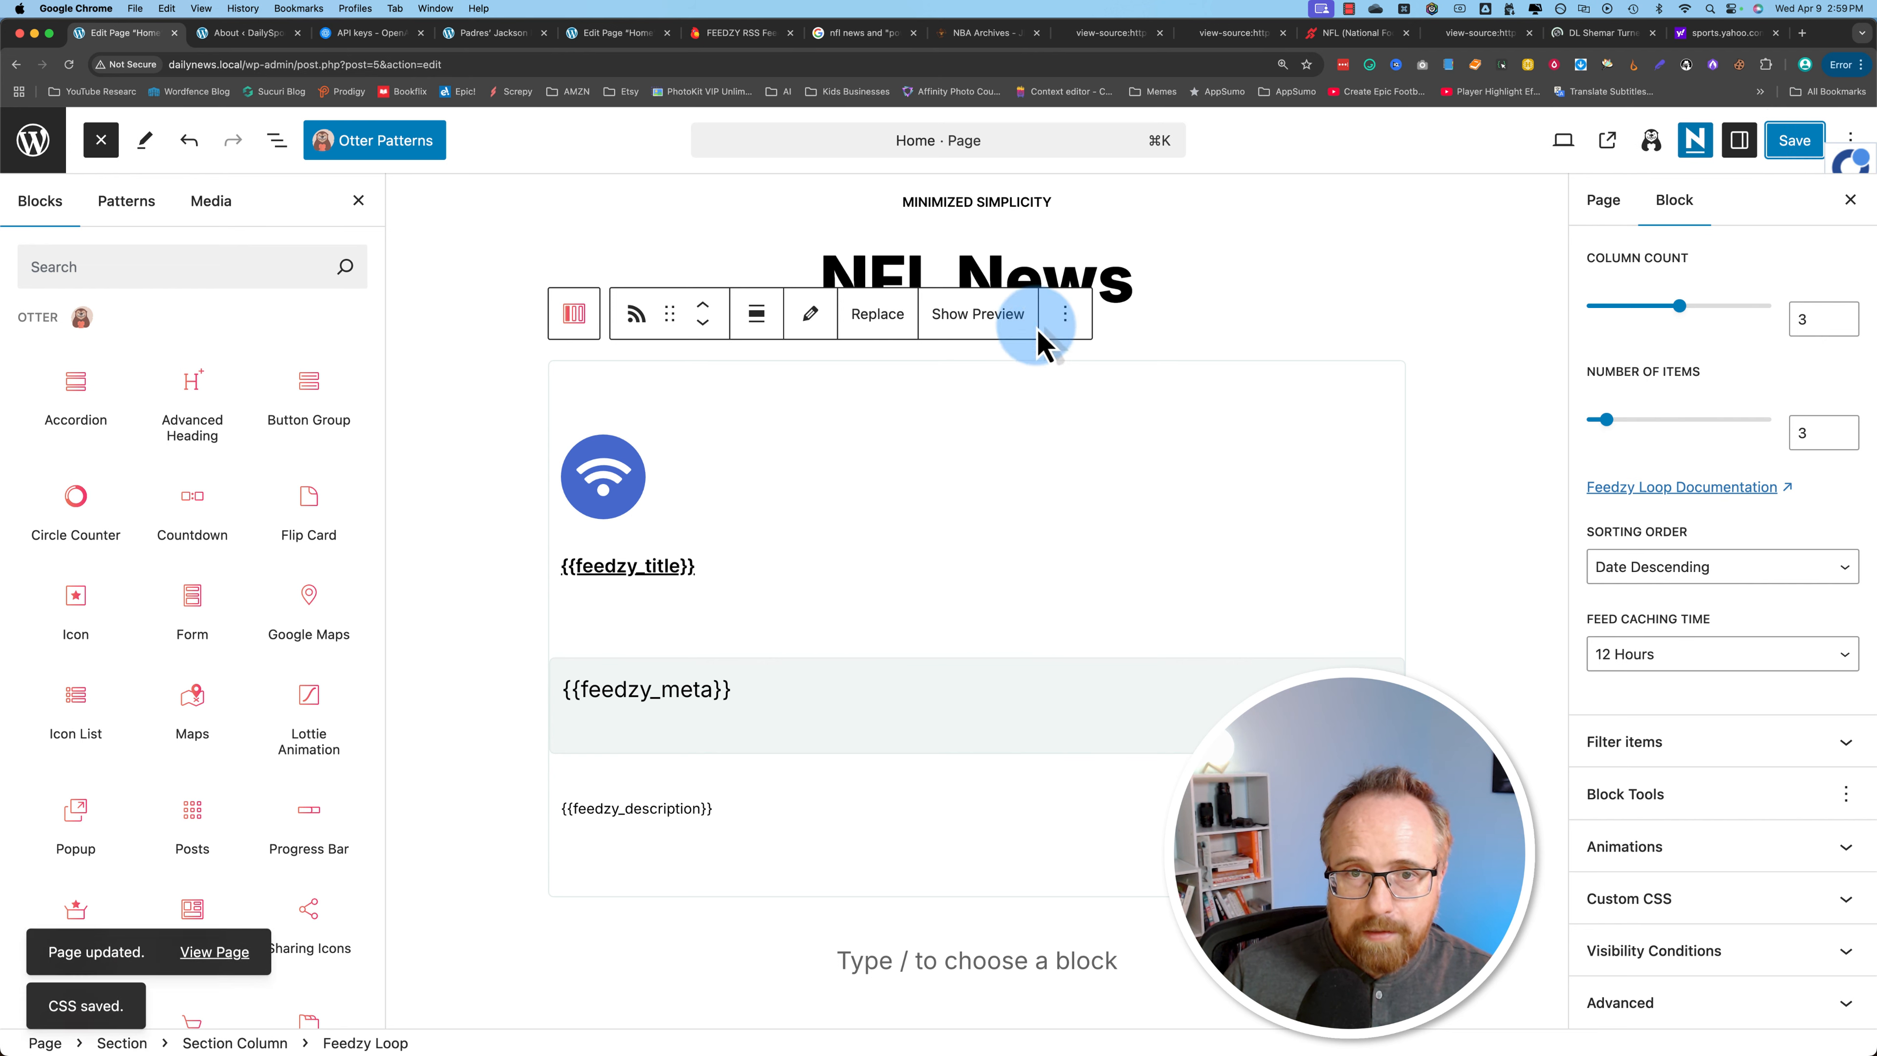
Duplicate the whole section containing the NFL News heading and its feed.
click(1120, 302)
scroll(936, 279, up, 4)
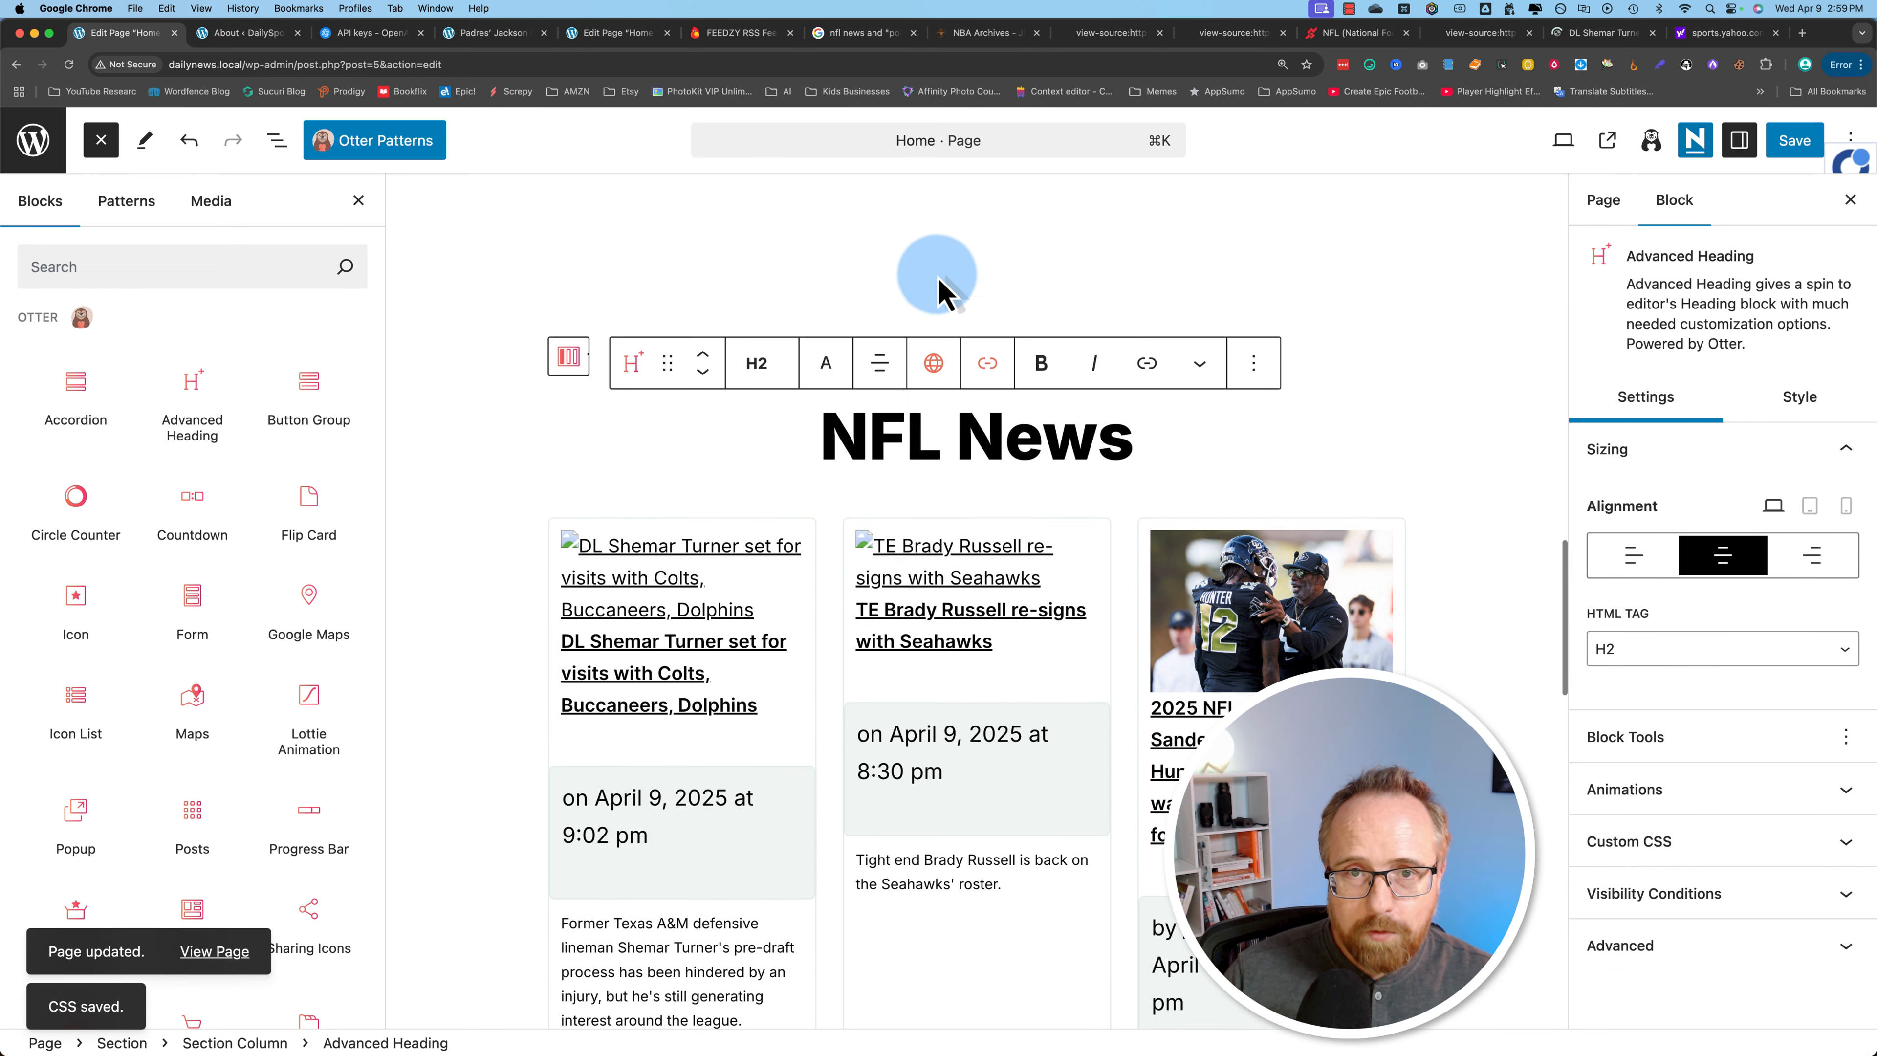
click(569, 444)
click(641, 211)
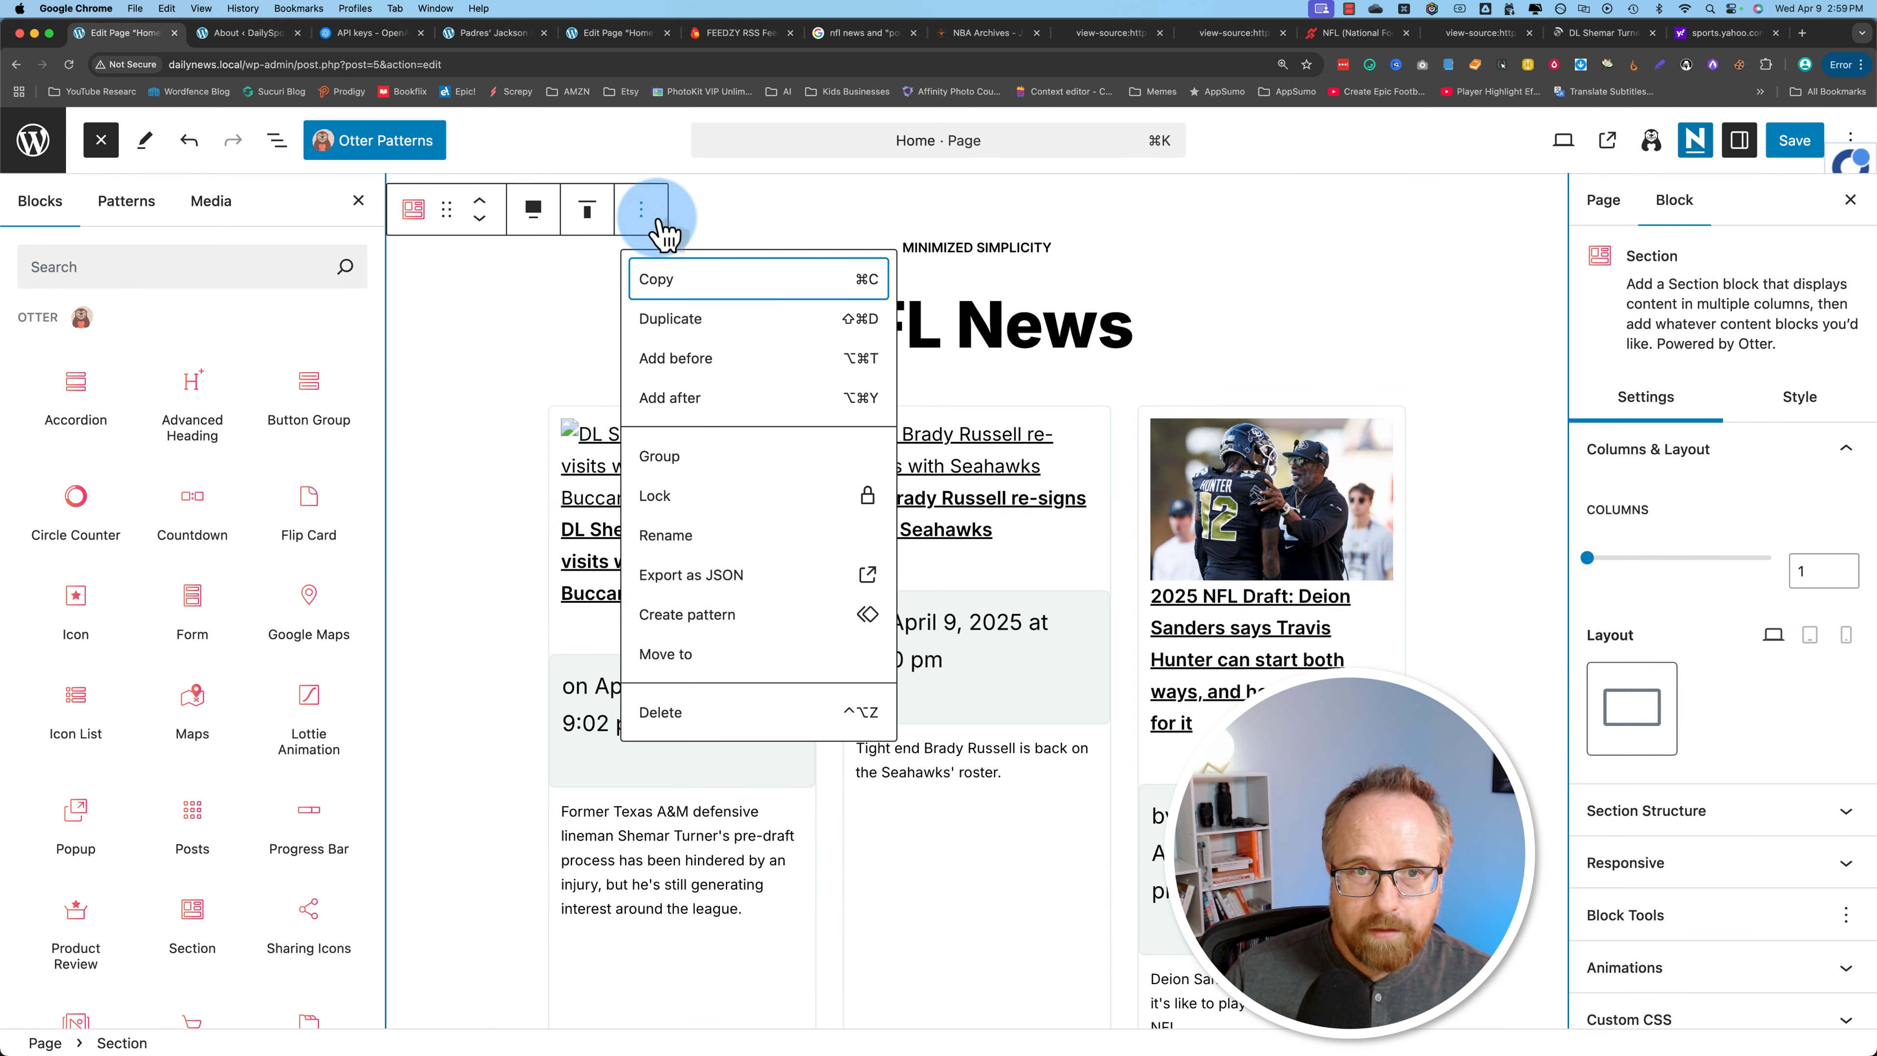
click(680, 318)
scroll(732, 403, up, 11)
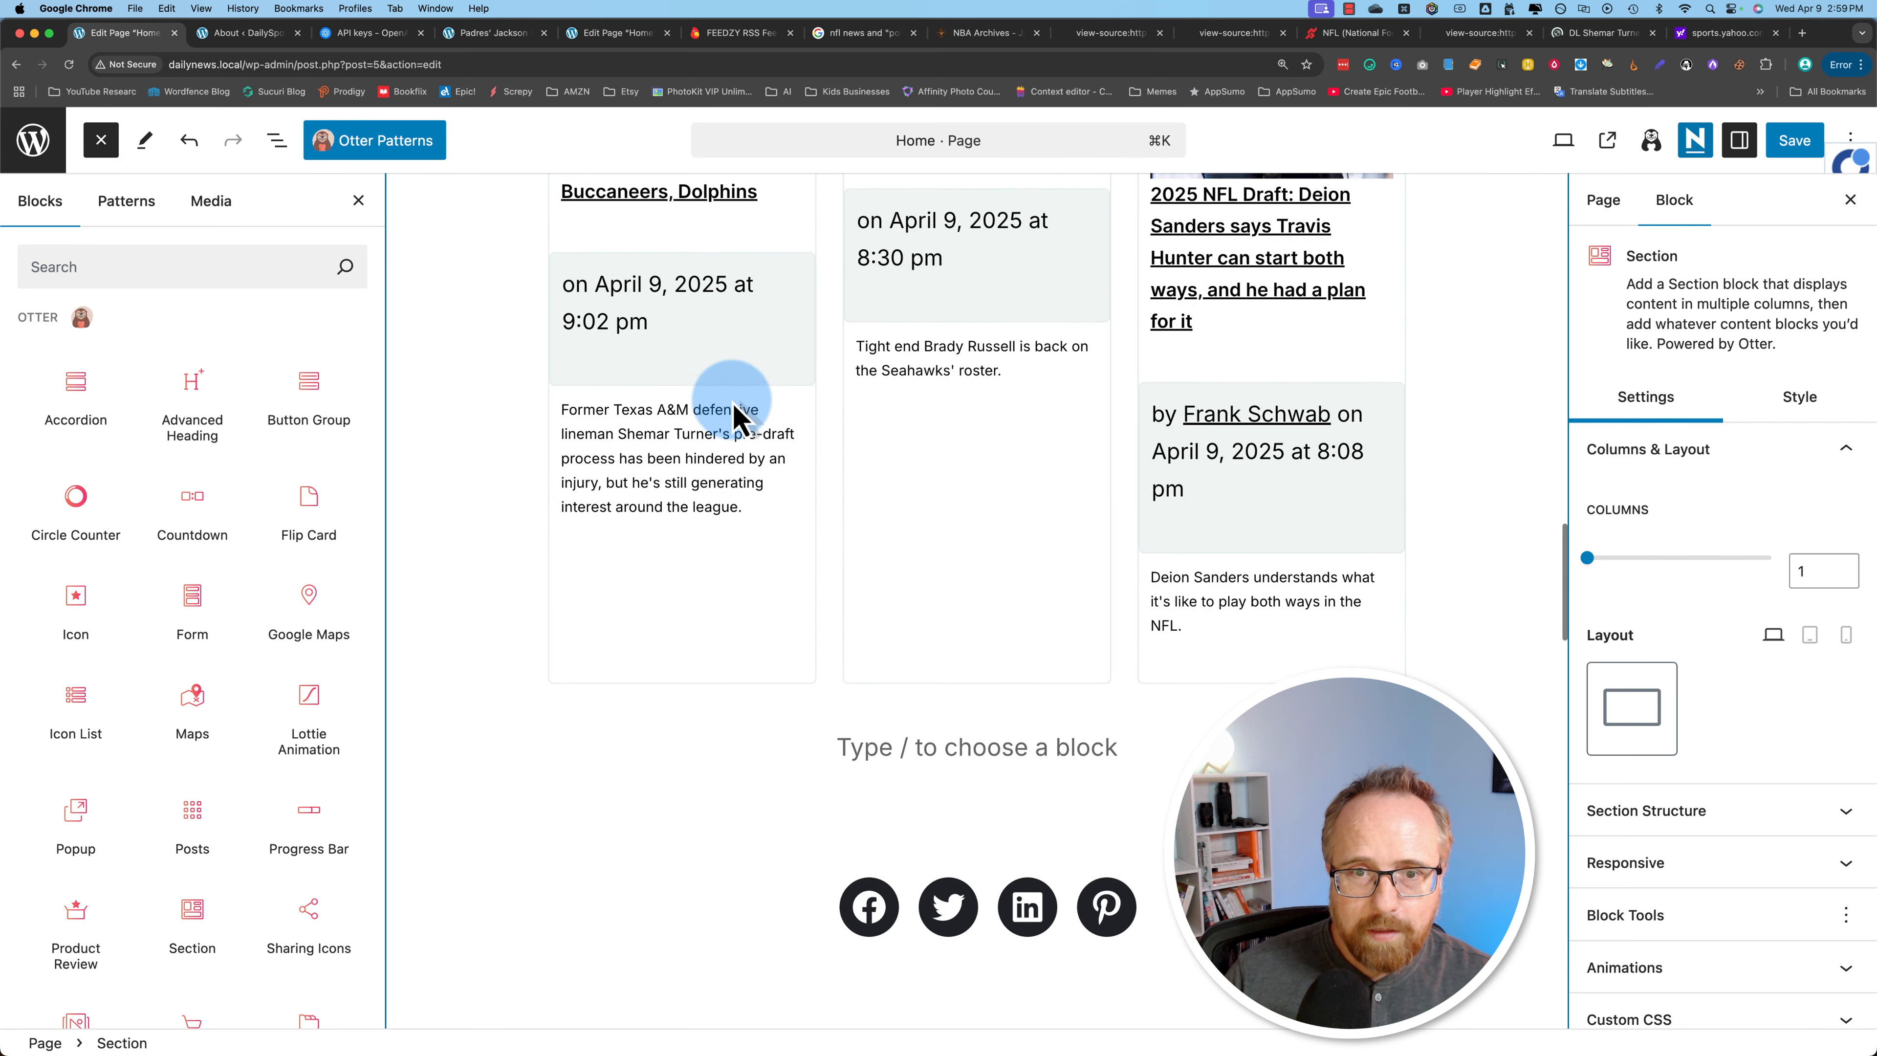
Change the heading of the duplicated news section to "NBA News".
scroll(732, 404, down, 8)
scroll(739, 418, down, 5)
click(850, 375)
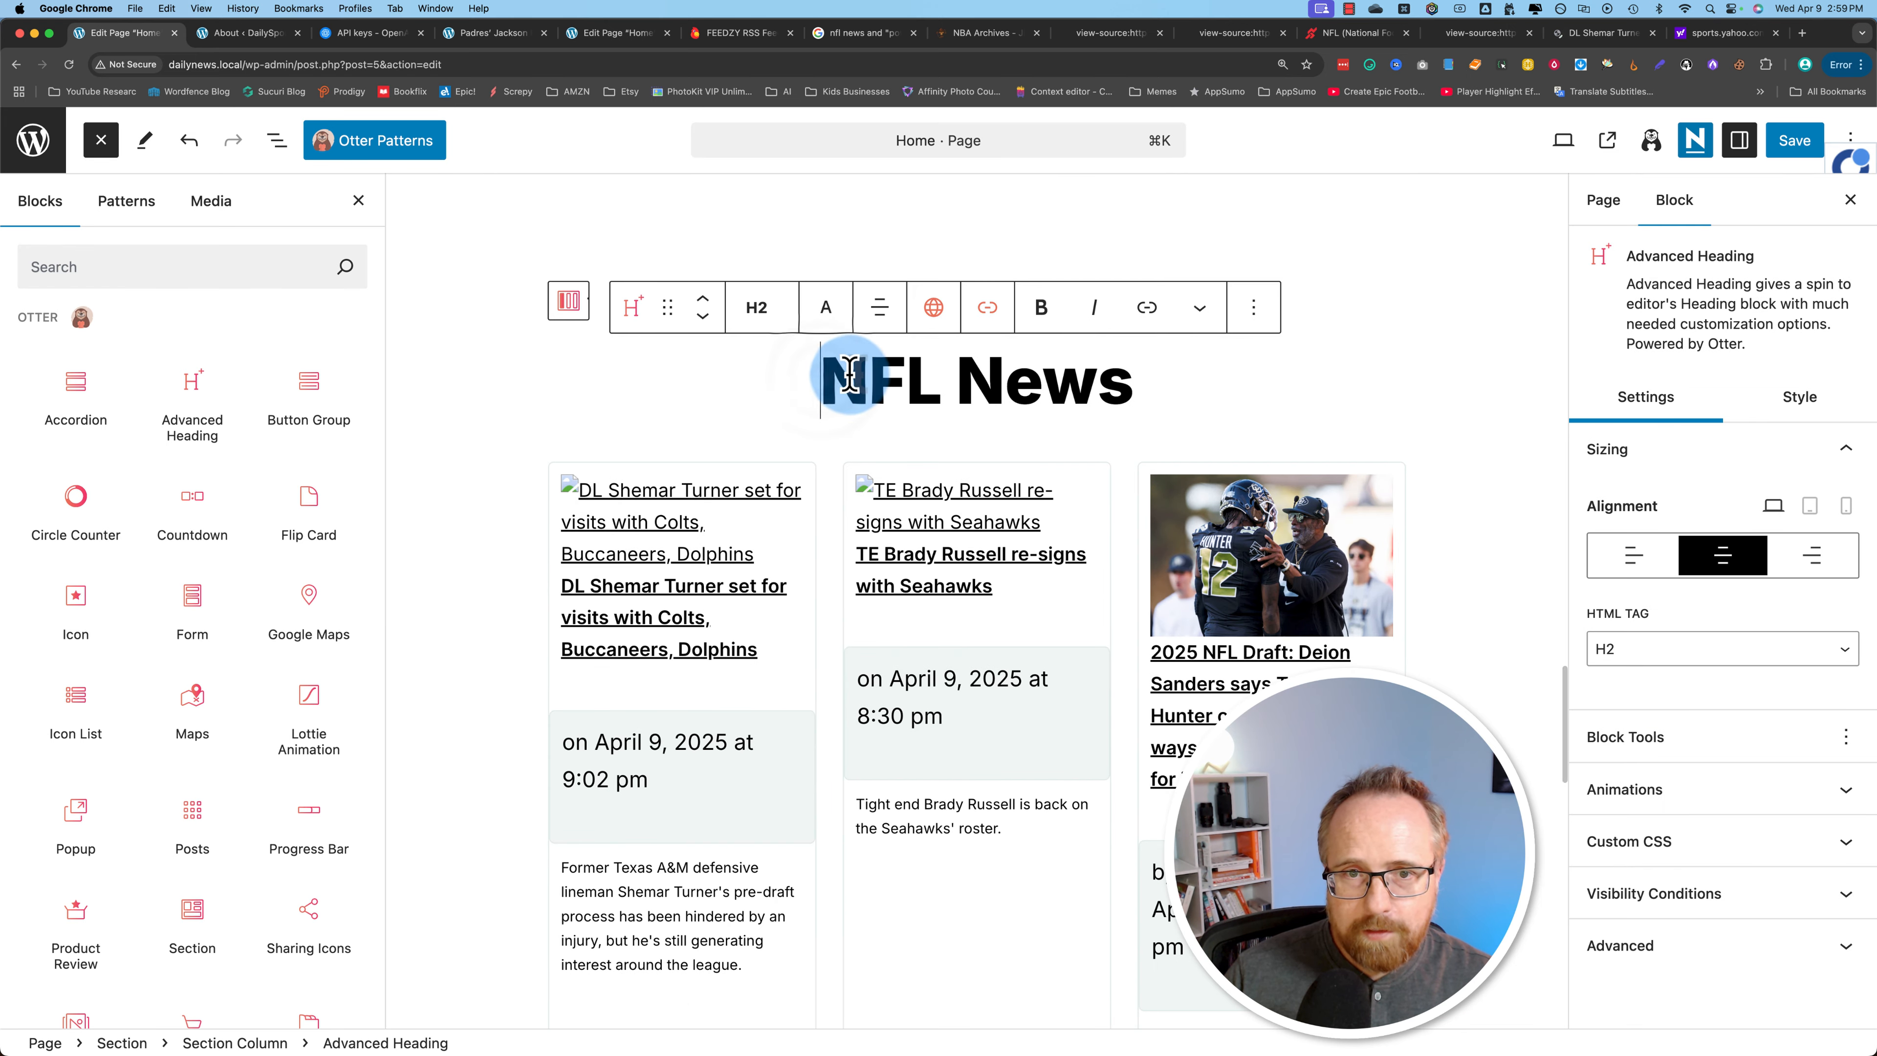
text(NBA)
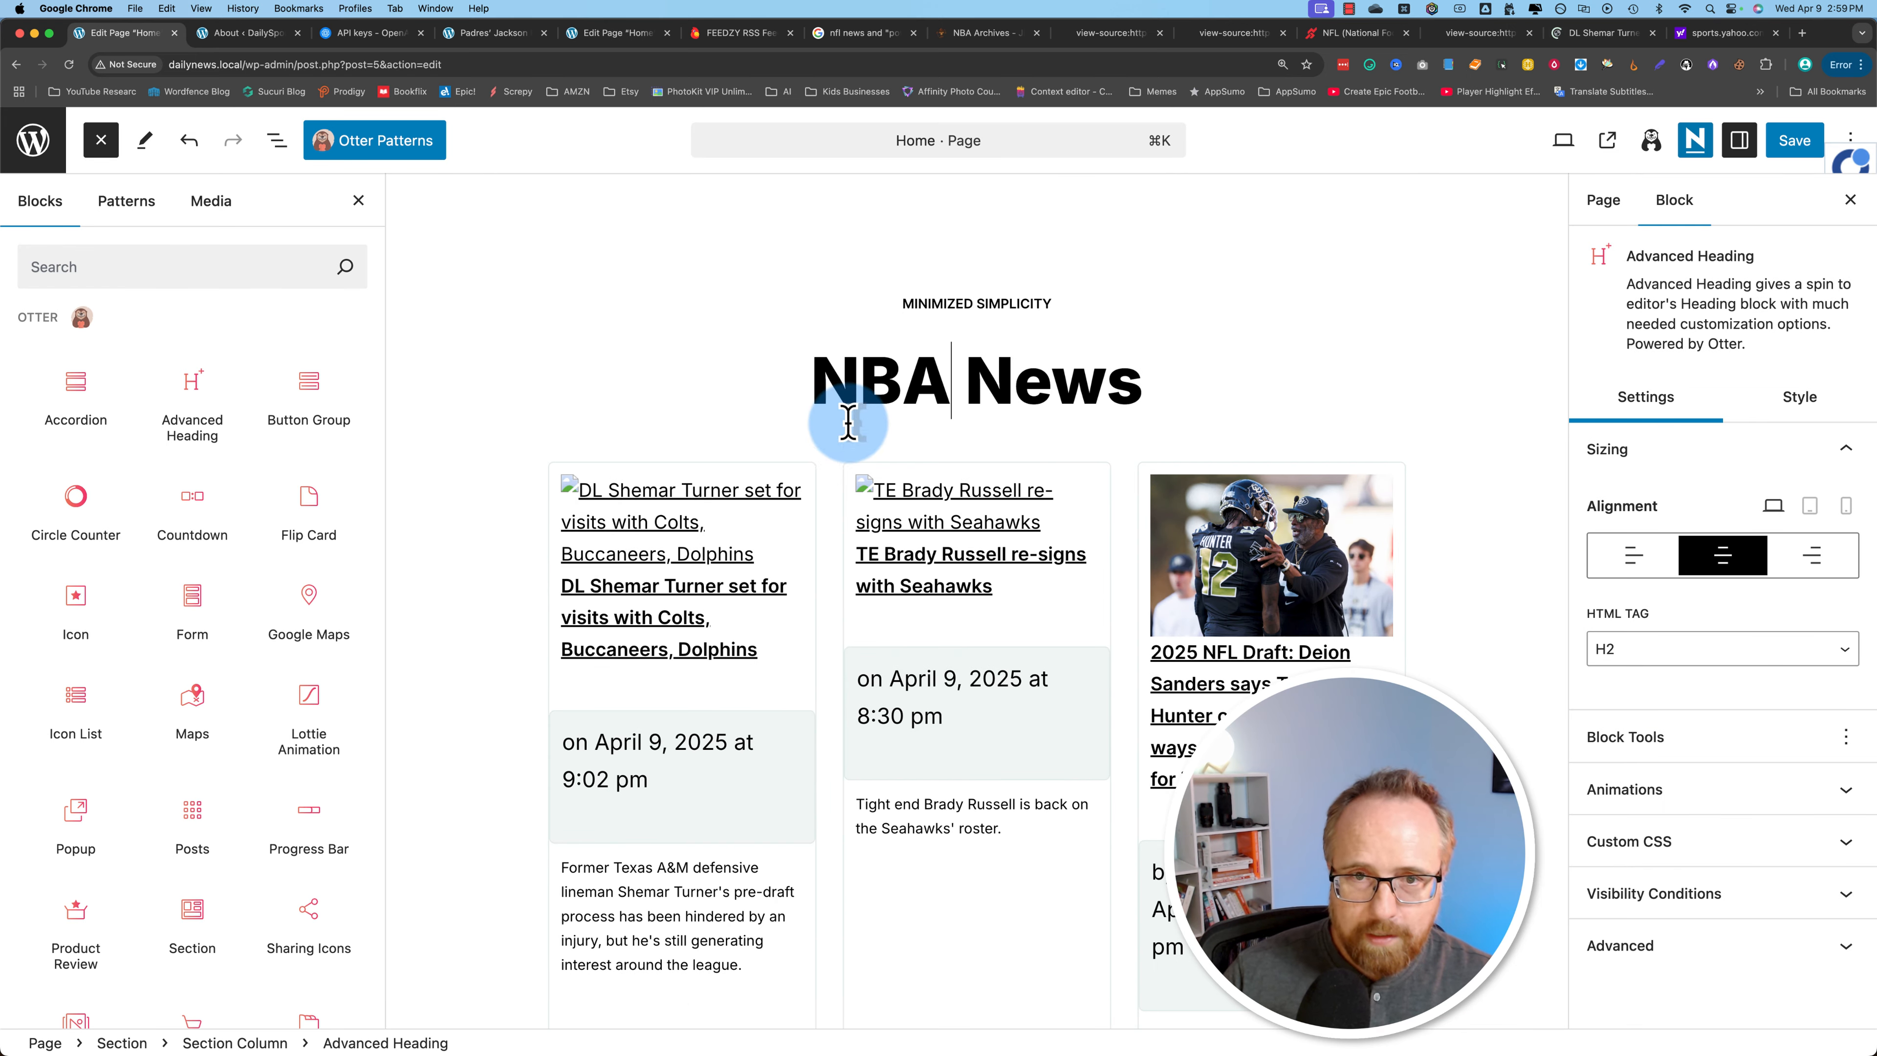
Examine the settings of the Feedzy Loop under the NBA News heading and its inner blocks, looking for the feed source.
scroll(842, 420, down, 2)
click(827, 426)
click(671, 551)
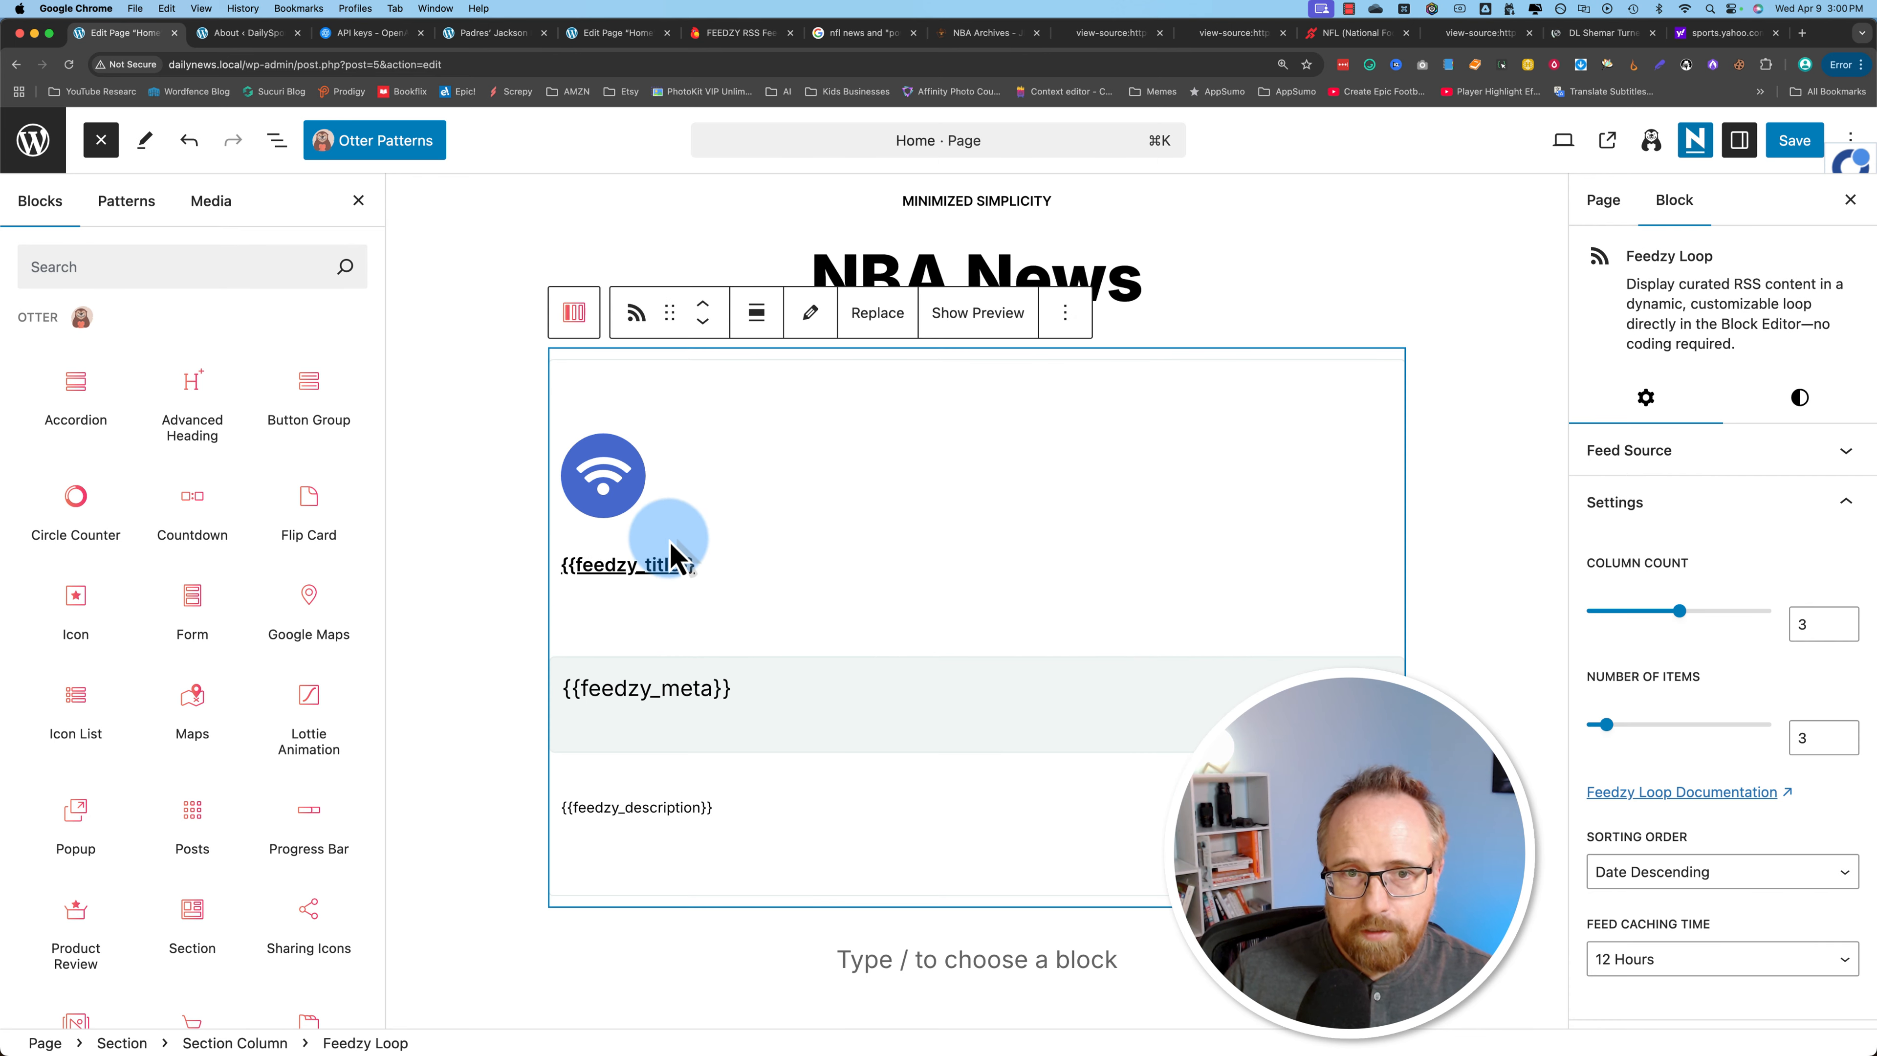
click(605, 510)
click(710, 576)
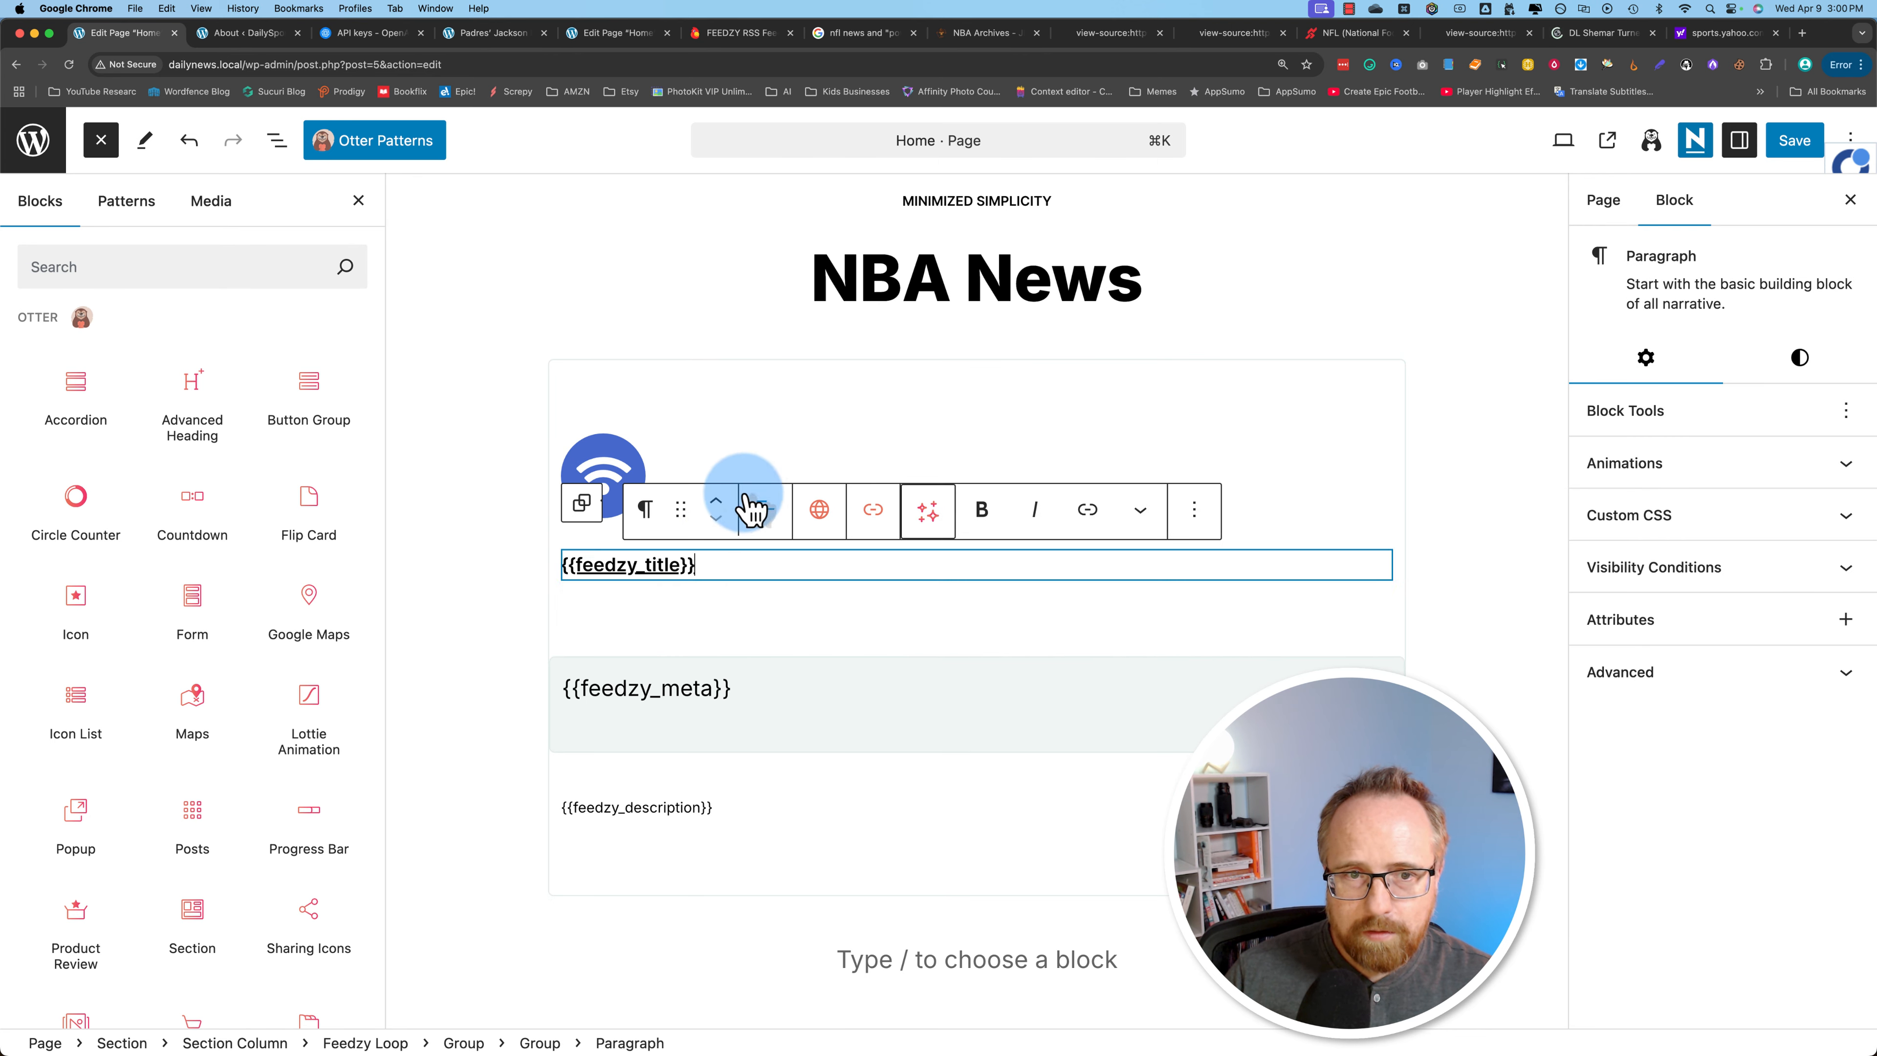
click(744, 459)
click(589, 400)
click(561, 360)
click(575, 355)
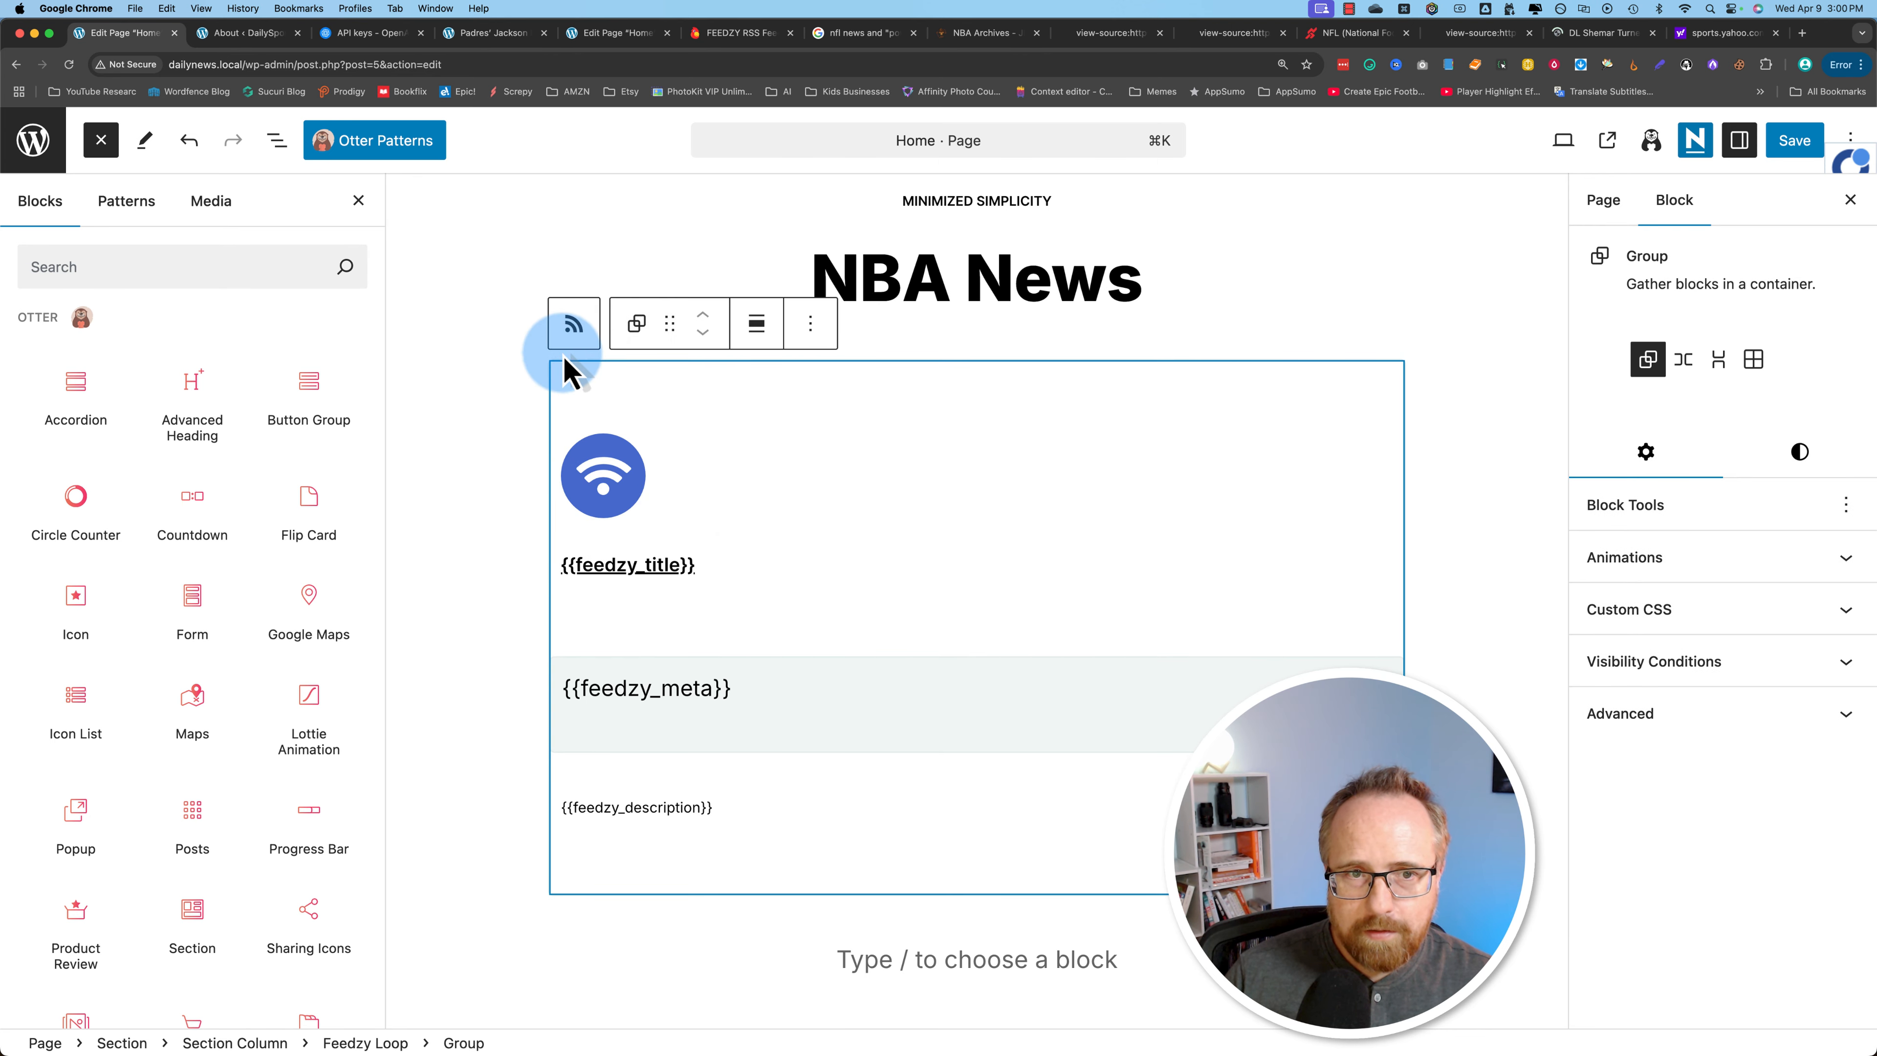
click(573, 324)
scroll(1715, 695, down, 4)
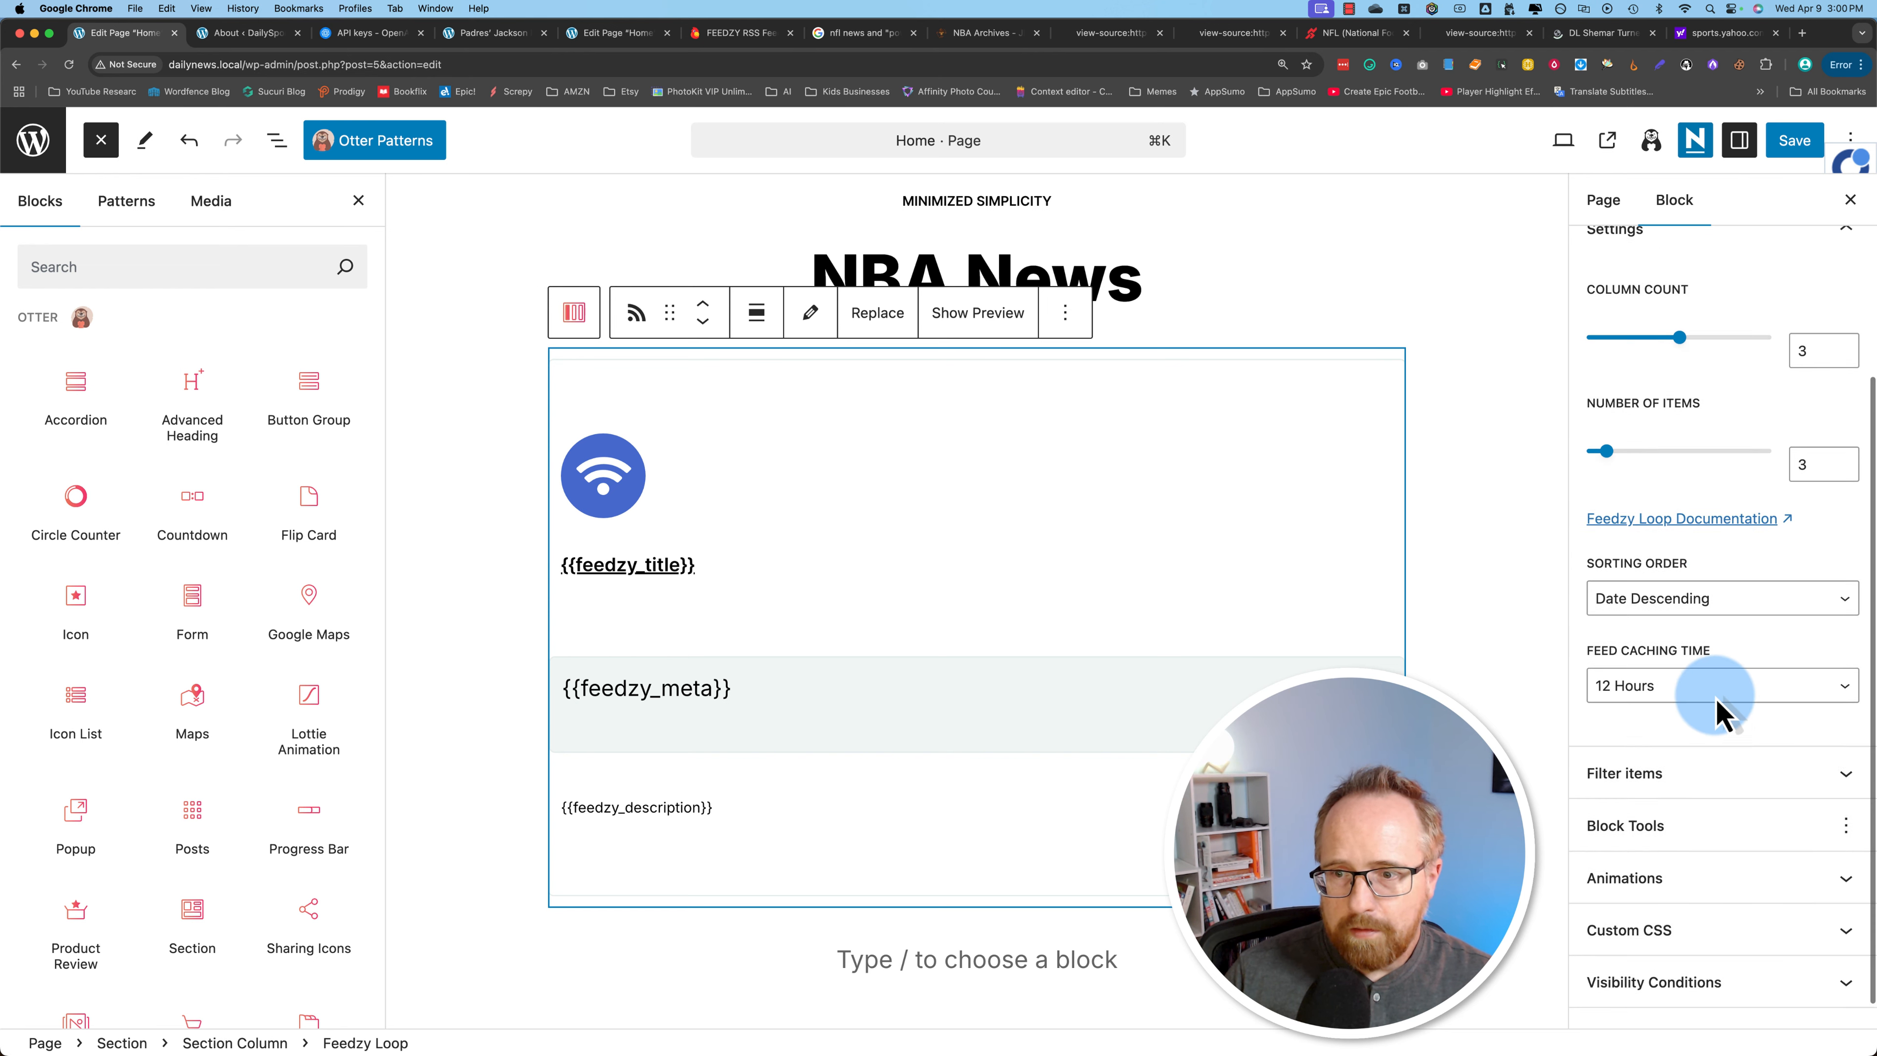
scroll(1715, 695, up, 4)
click(1663, 356)
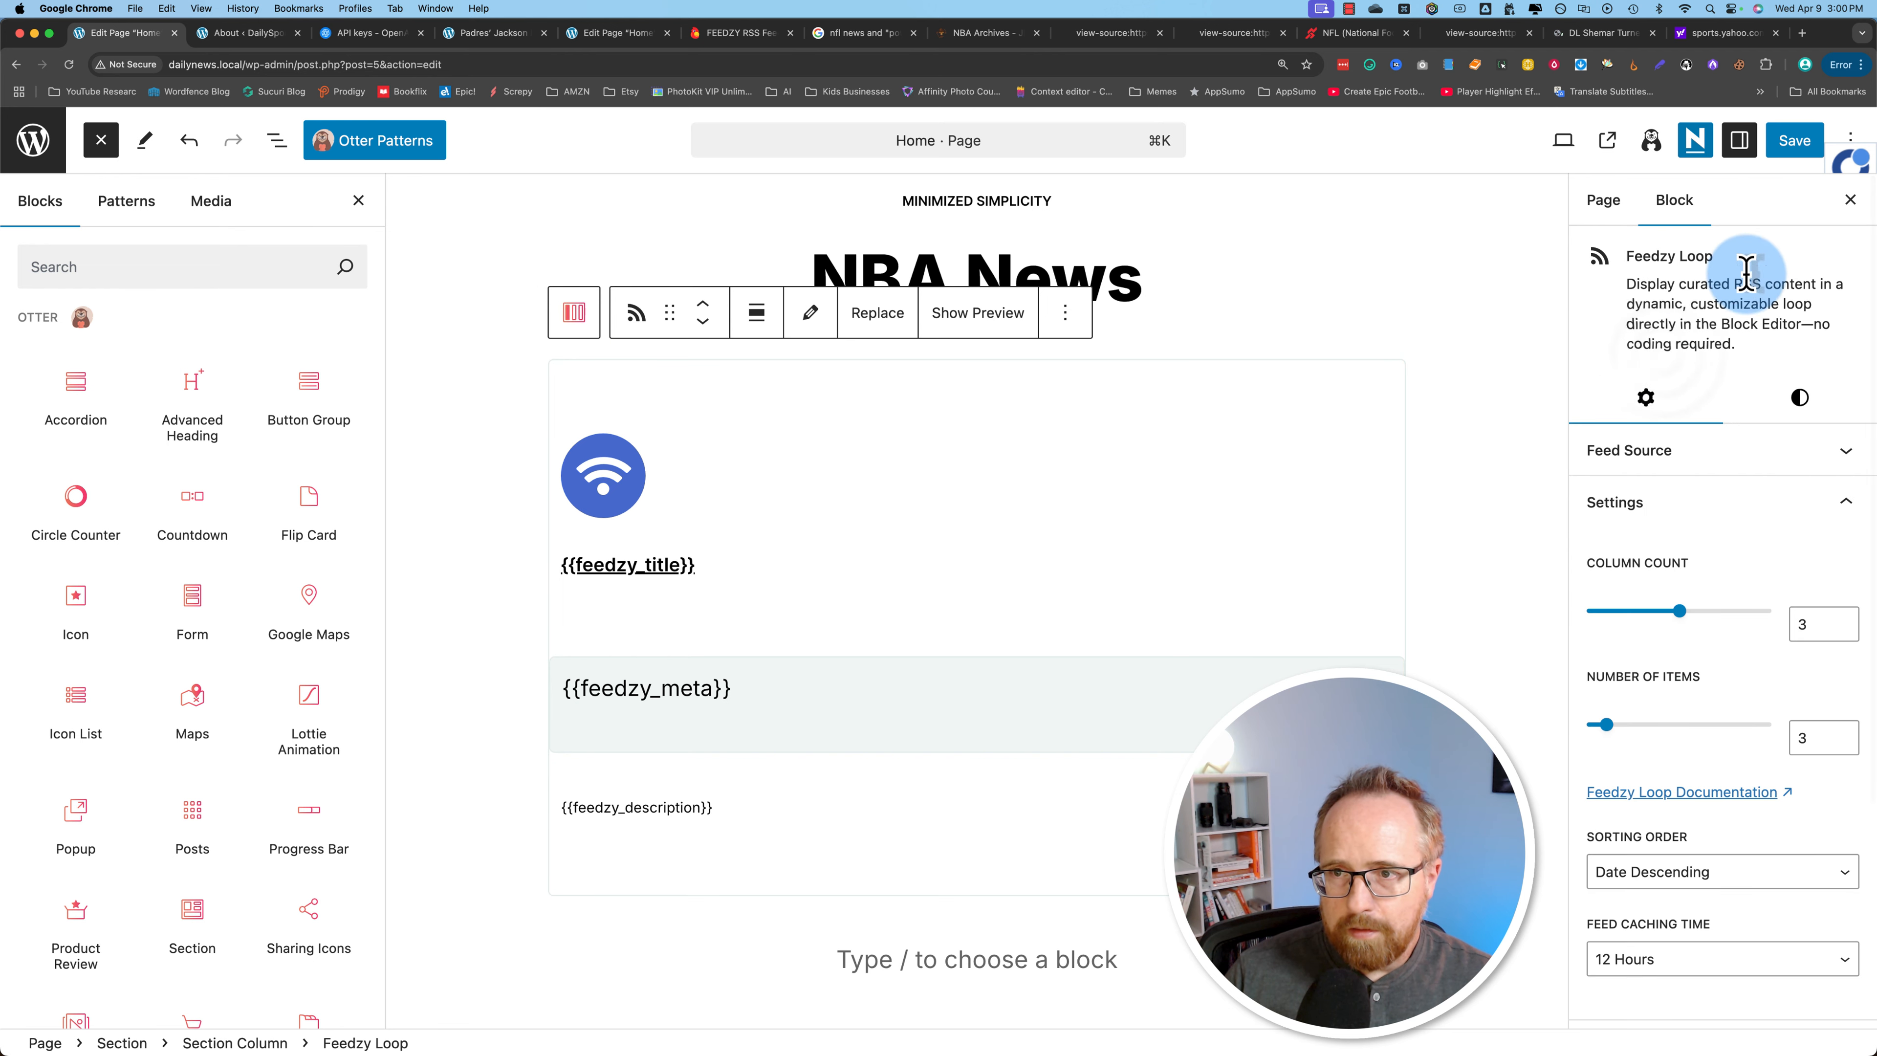
click(1610, 202)
Delete the whole Feedzy Loop block under the NBA News heading.
click(1022, 440)
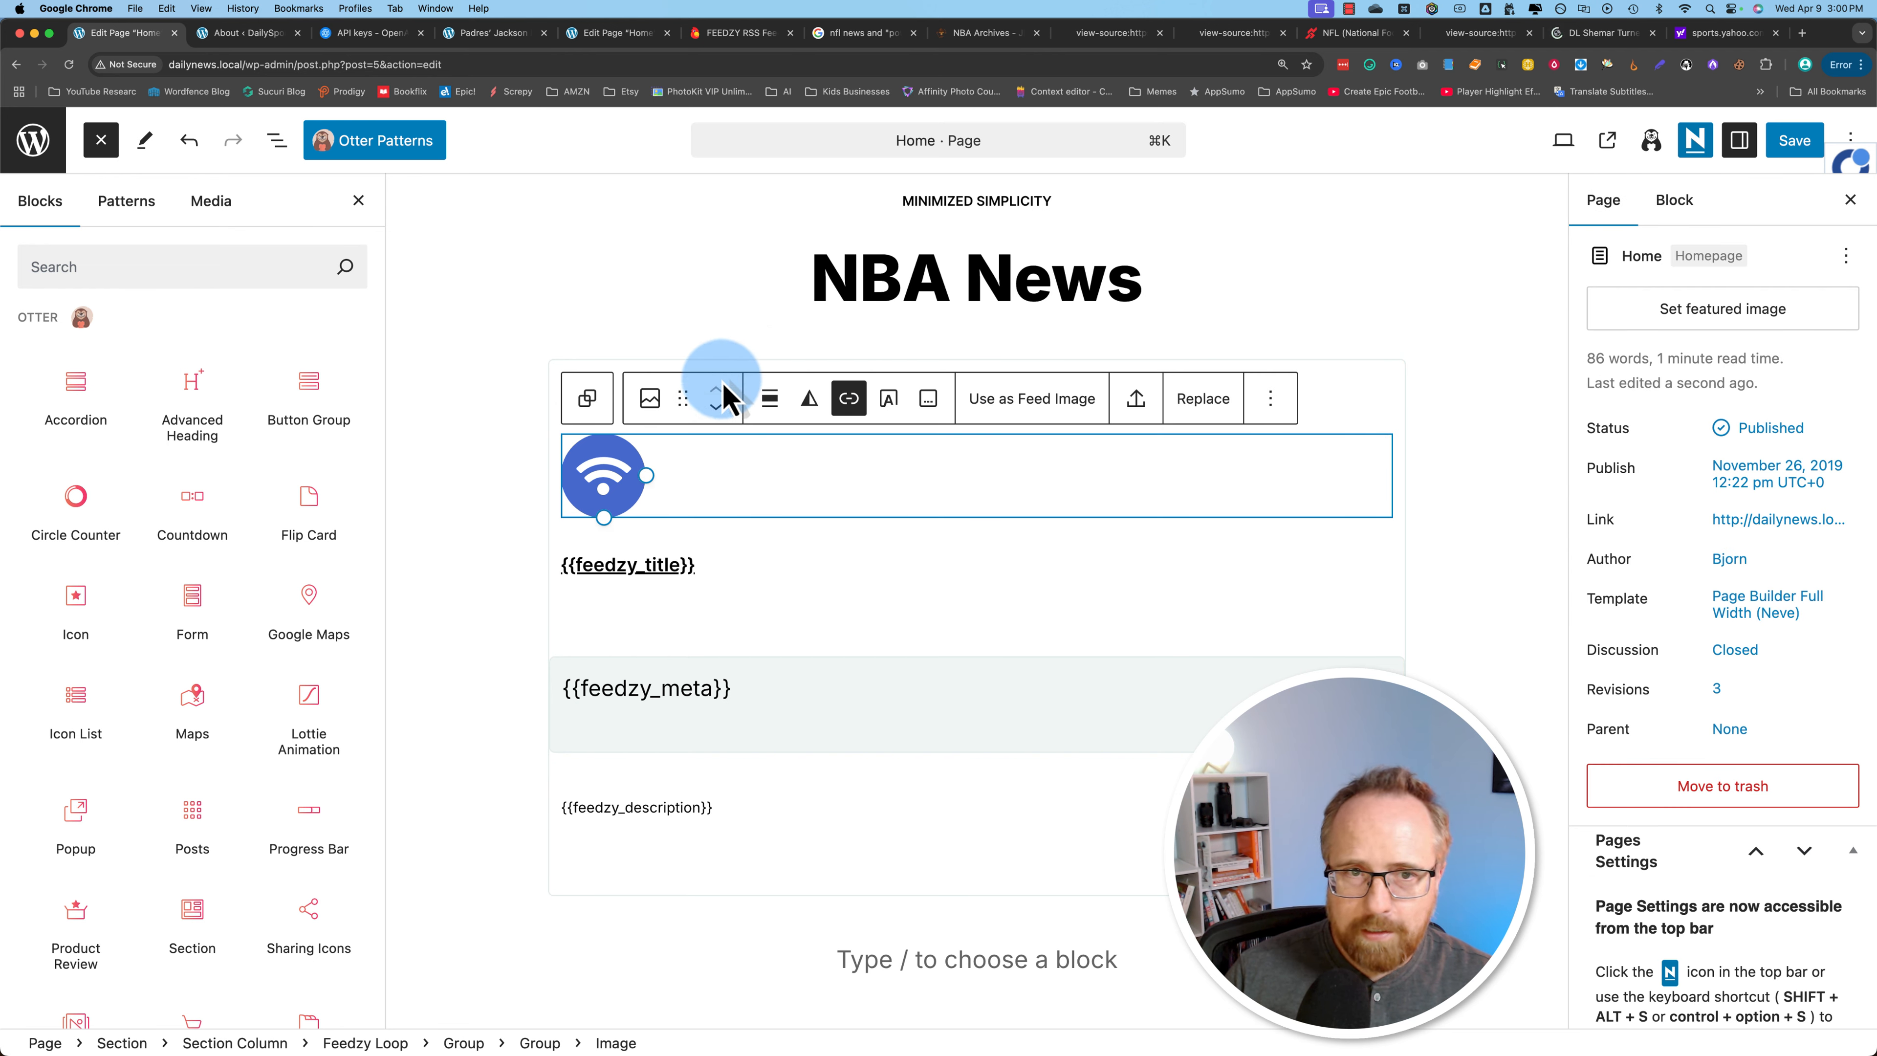
click(591, 405)
click(580, 360)
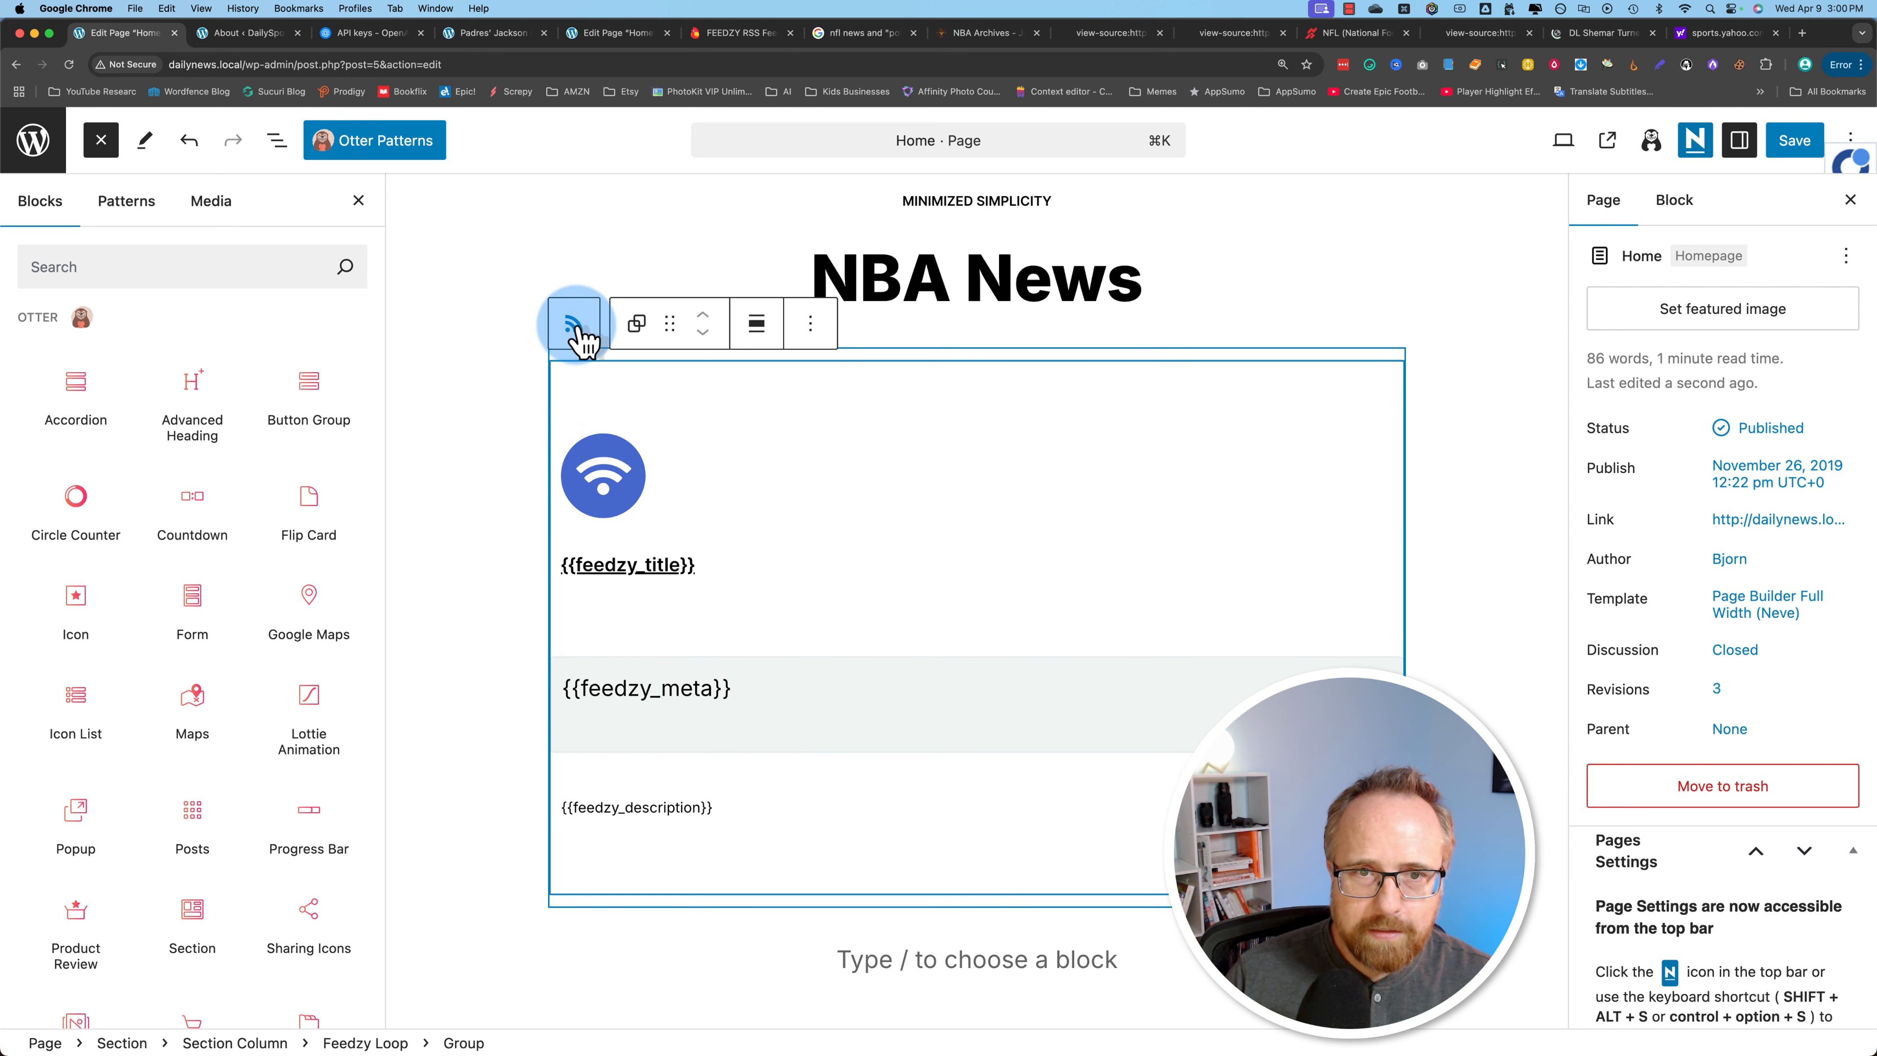
click(582, 336)
click(1064, 313)
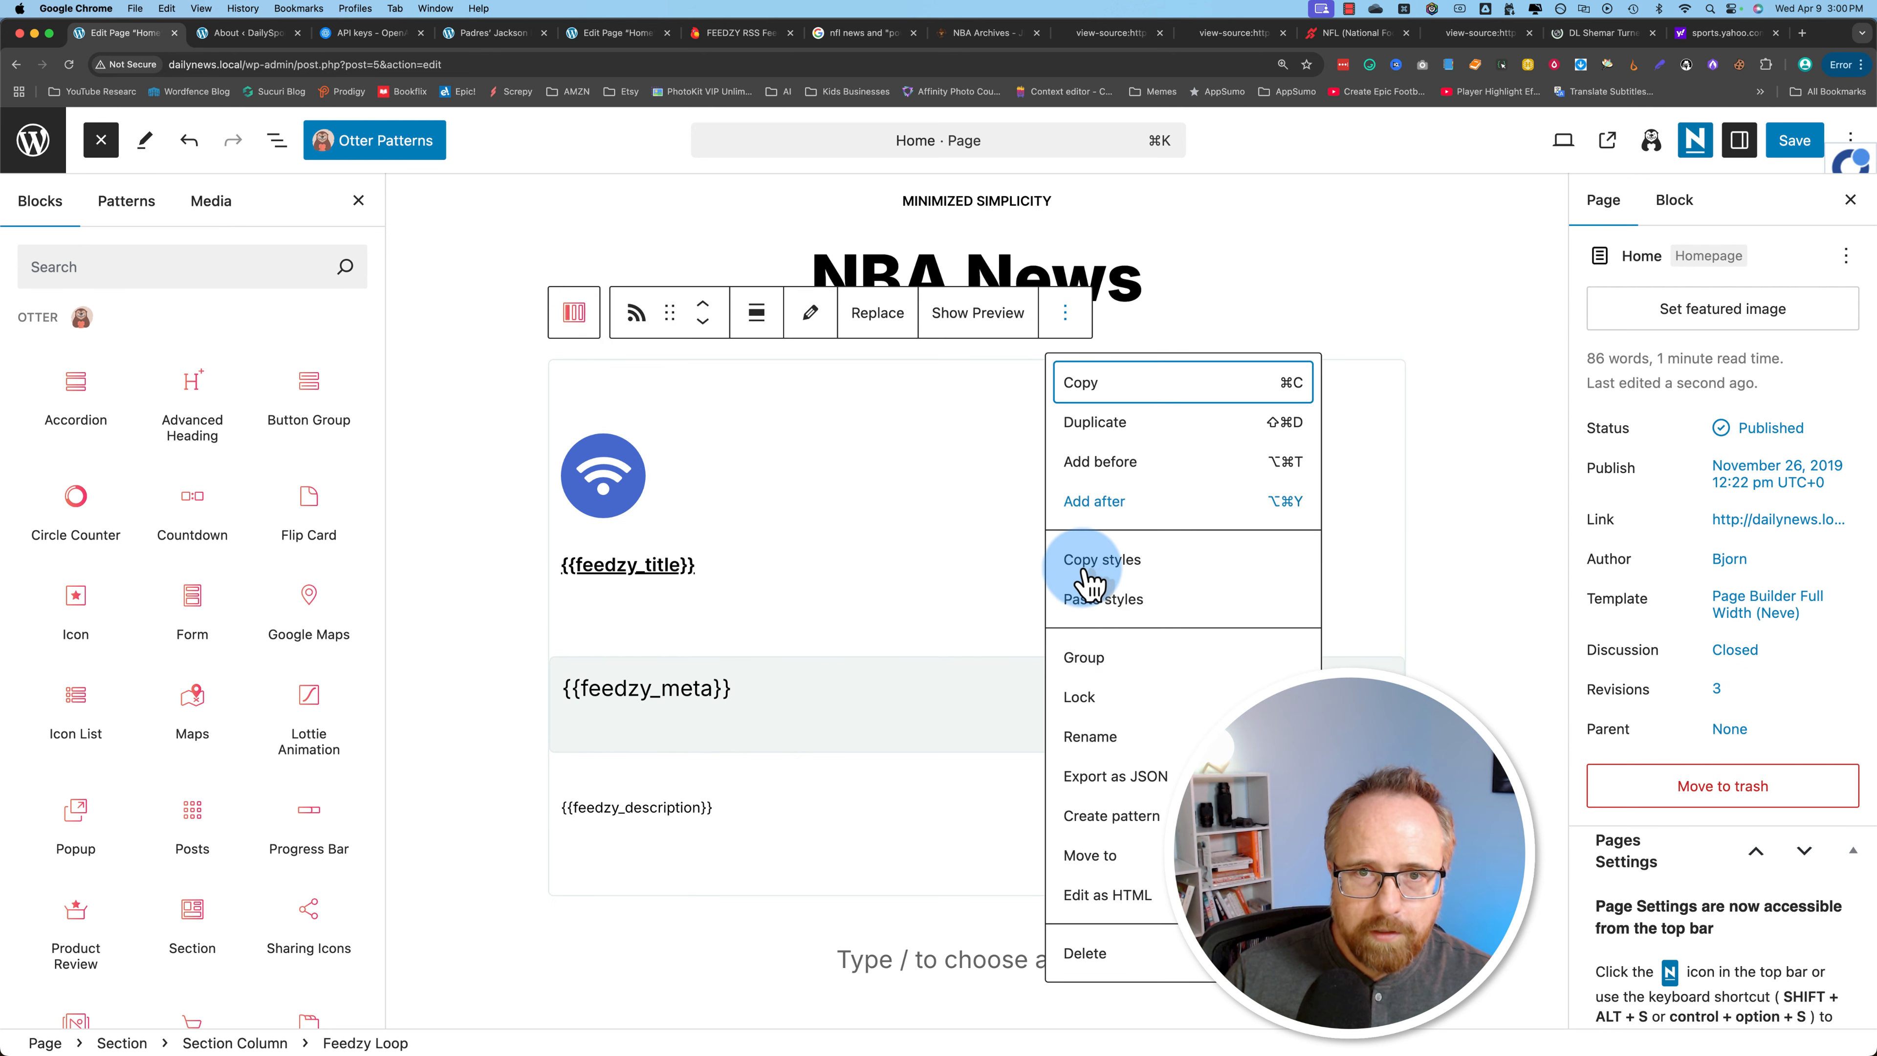
click(1095, 953)
Insert a new Feedzy Loop block below the NBA News heading with the Yahoo Sports NBA RSS address as its feed source.
click(88, 267)
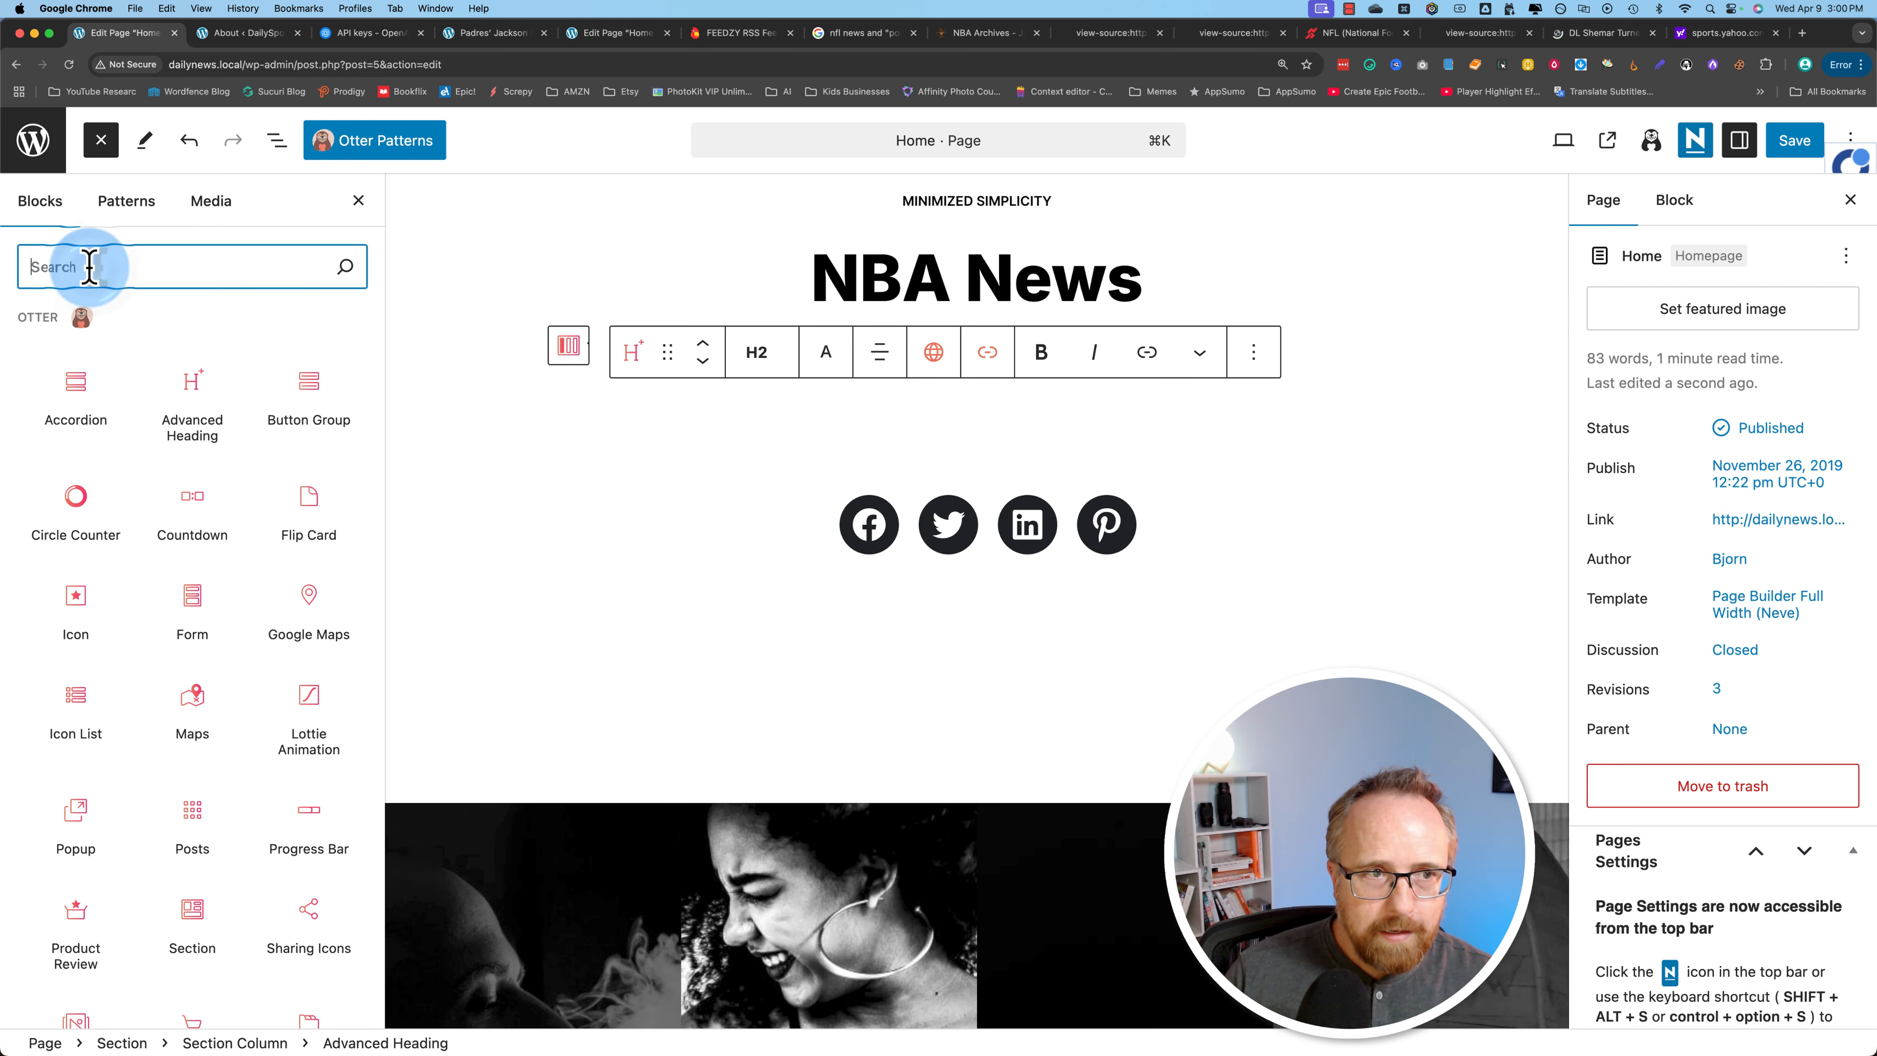
drag(75, 370, 955, 364)
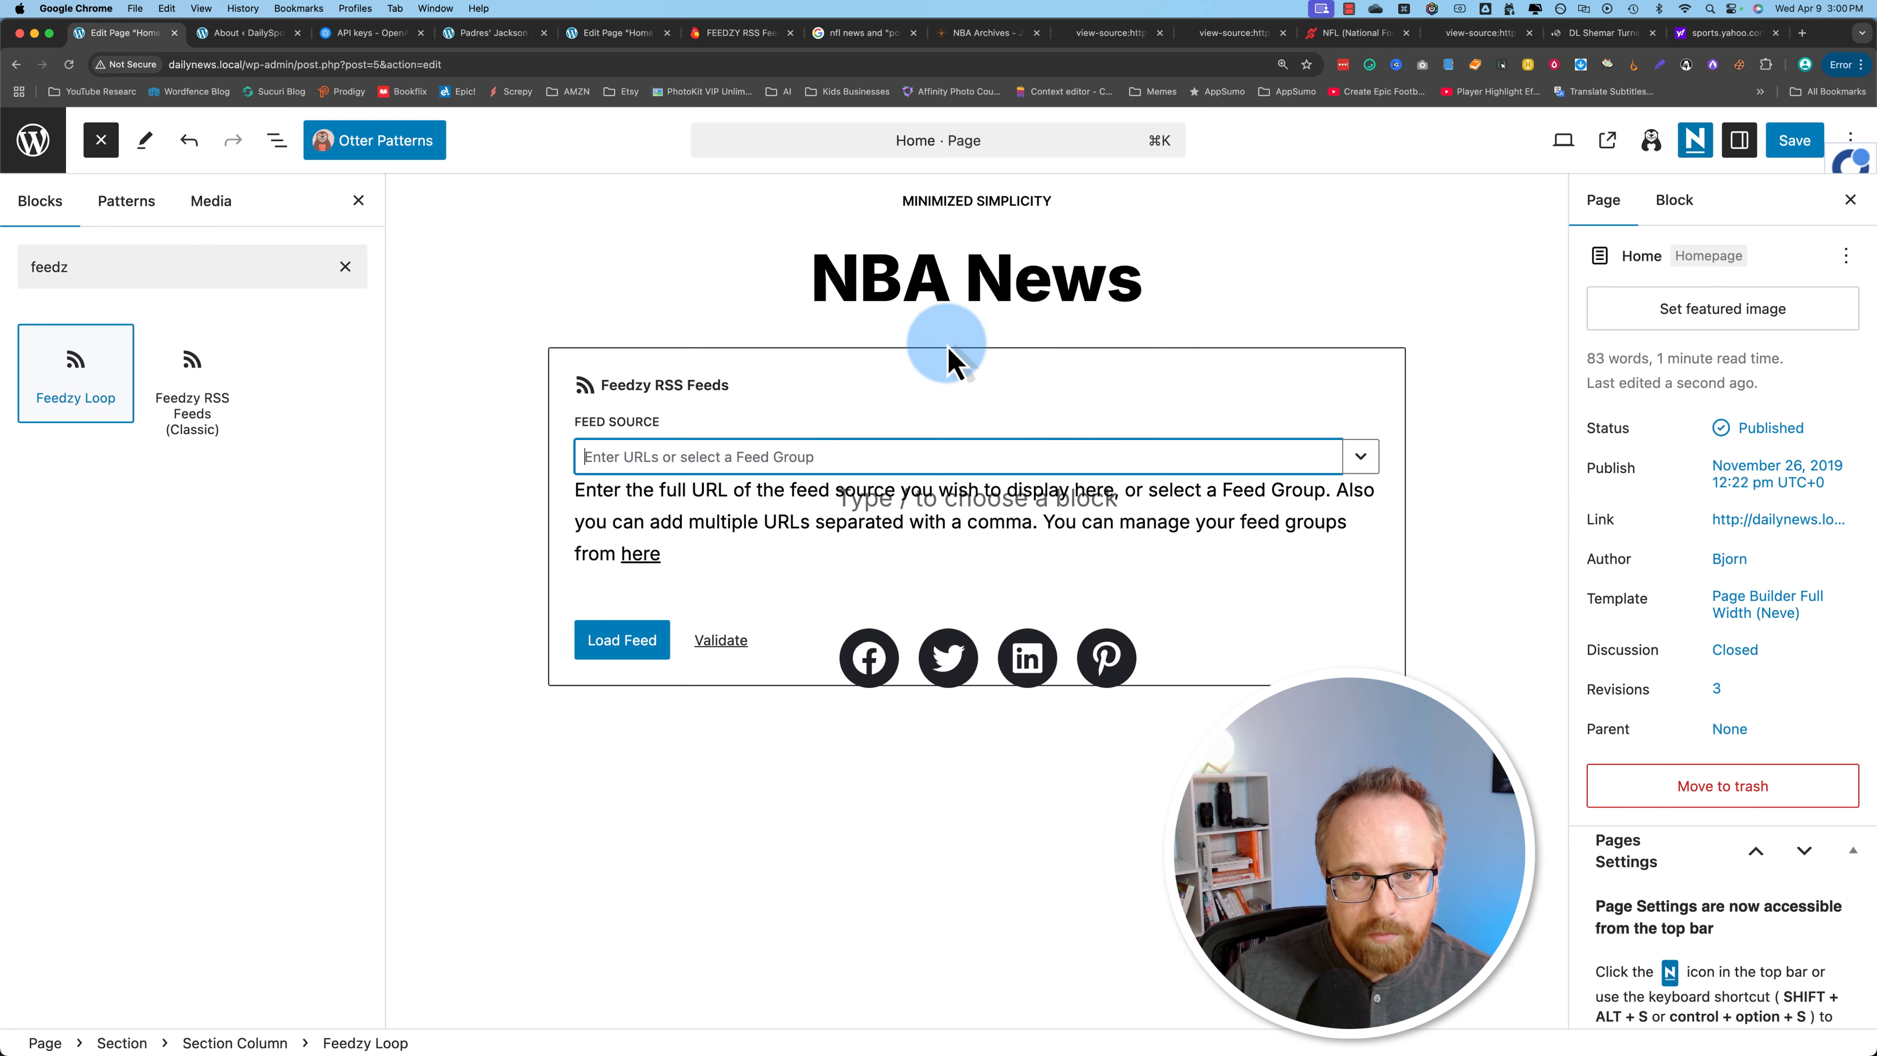
click(1699, 33)
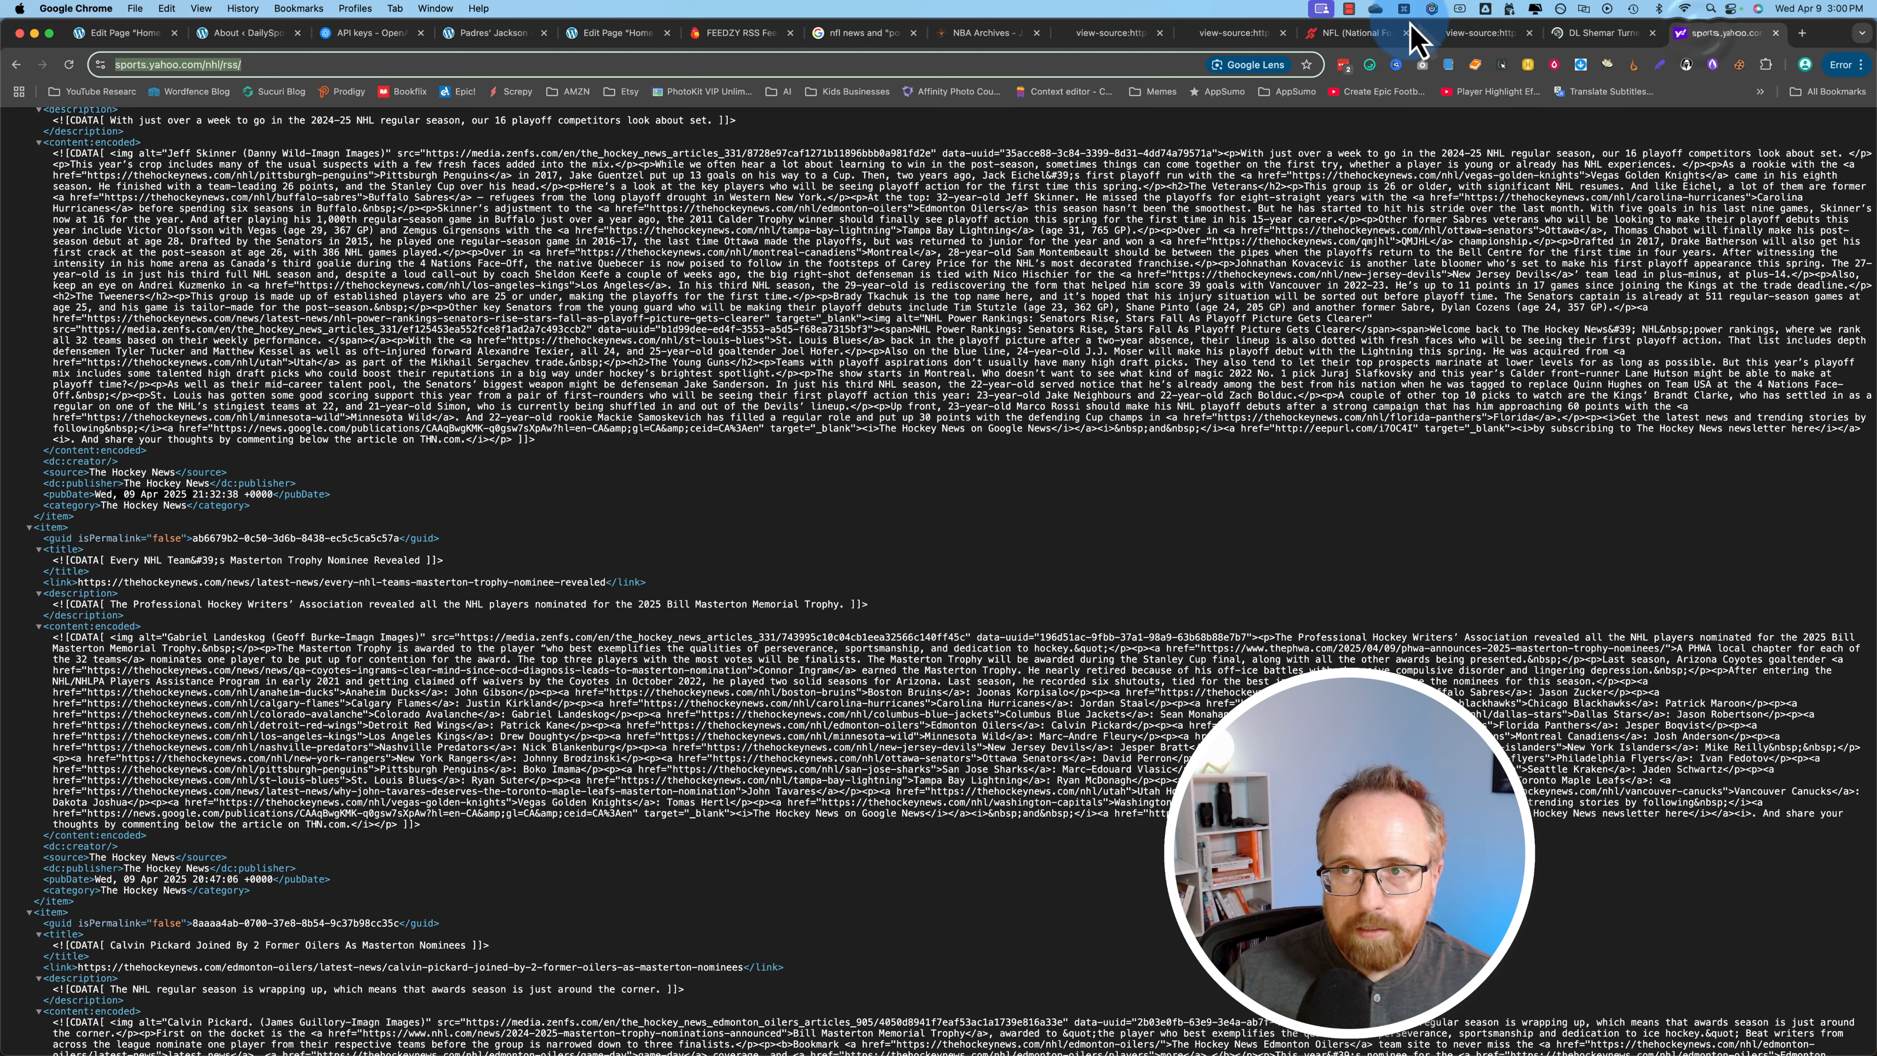
key(super+c)
click(175, 38)
key(super+v)
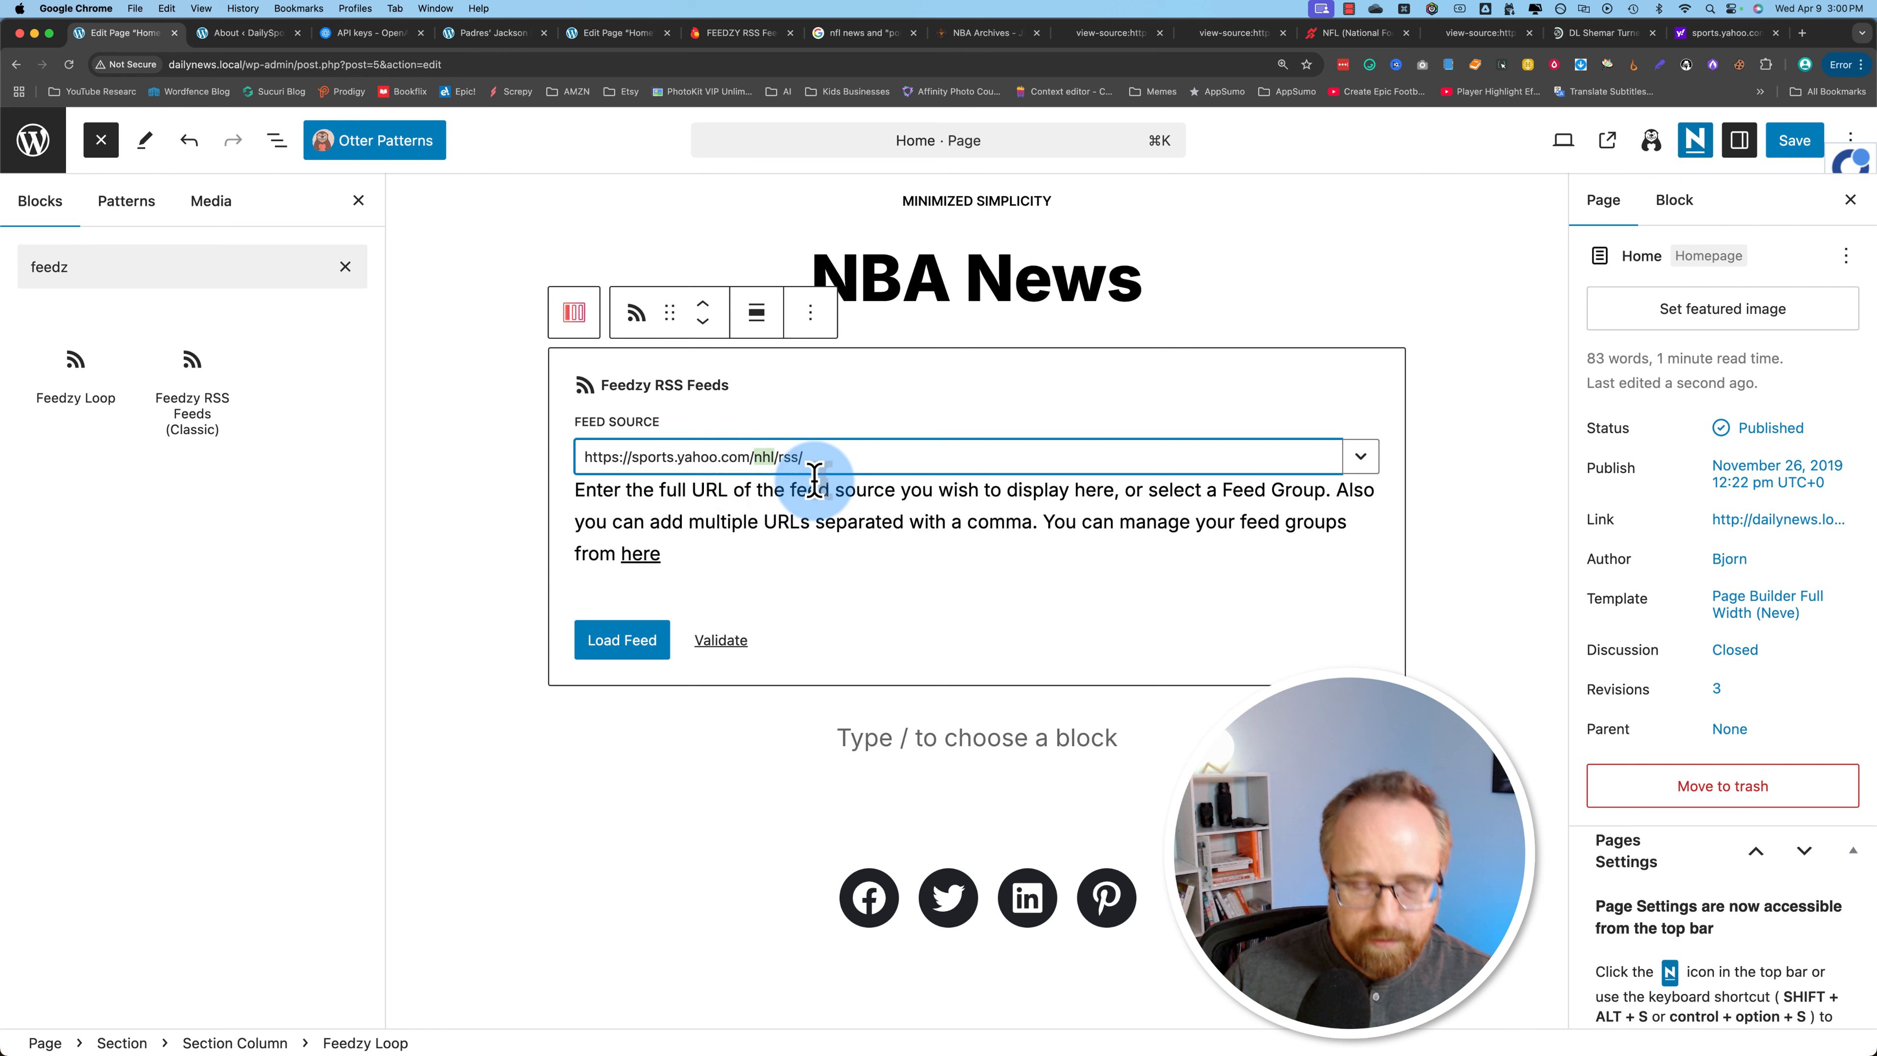
Load the NBA feed with the Card variation and save the Home page.
click(645, 652)
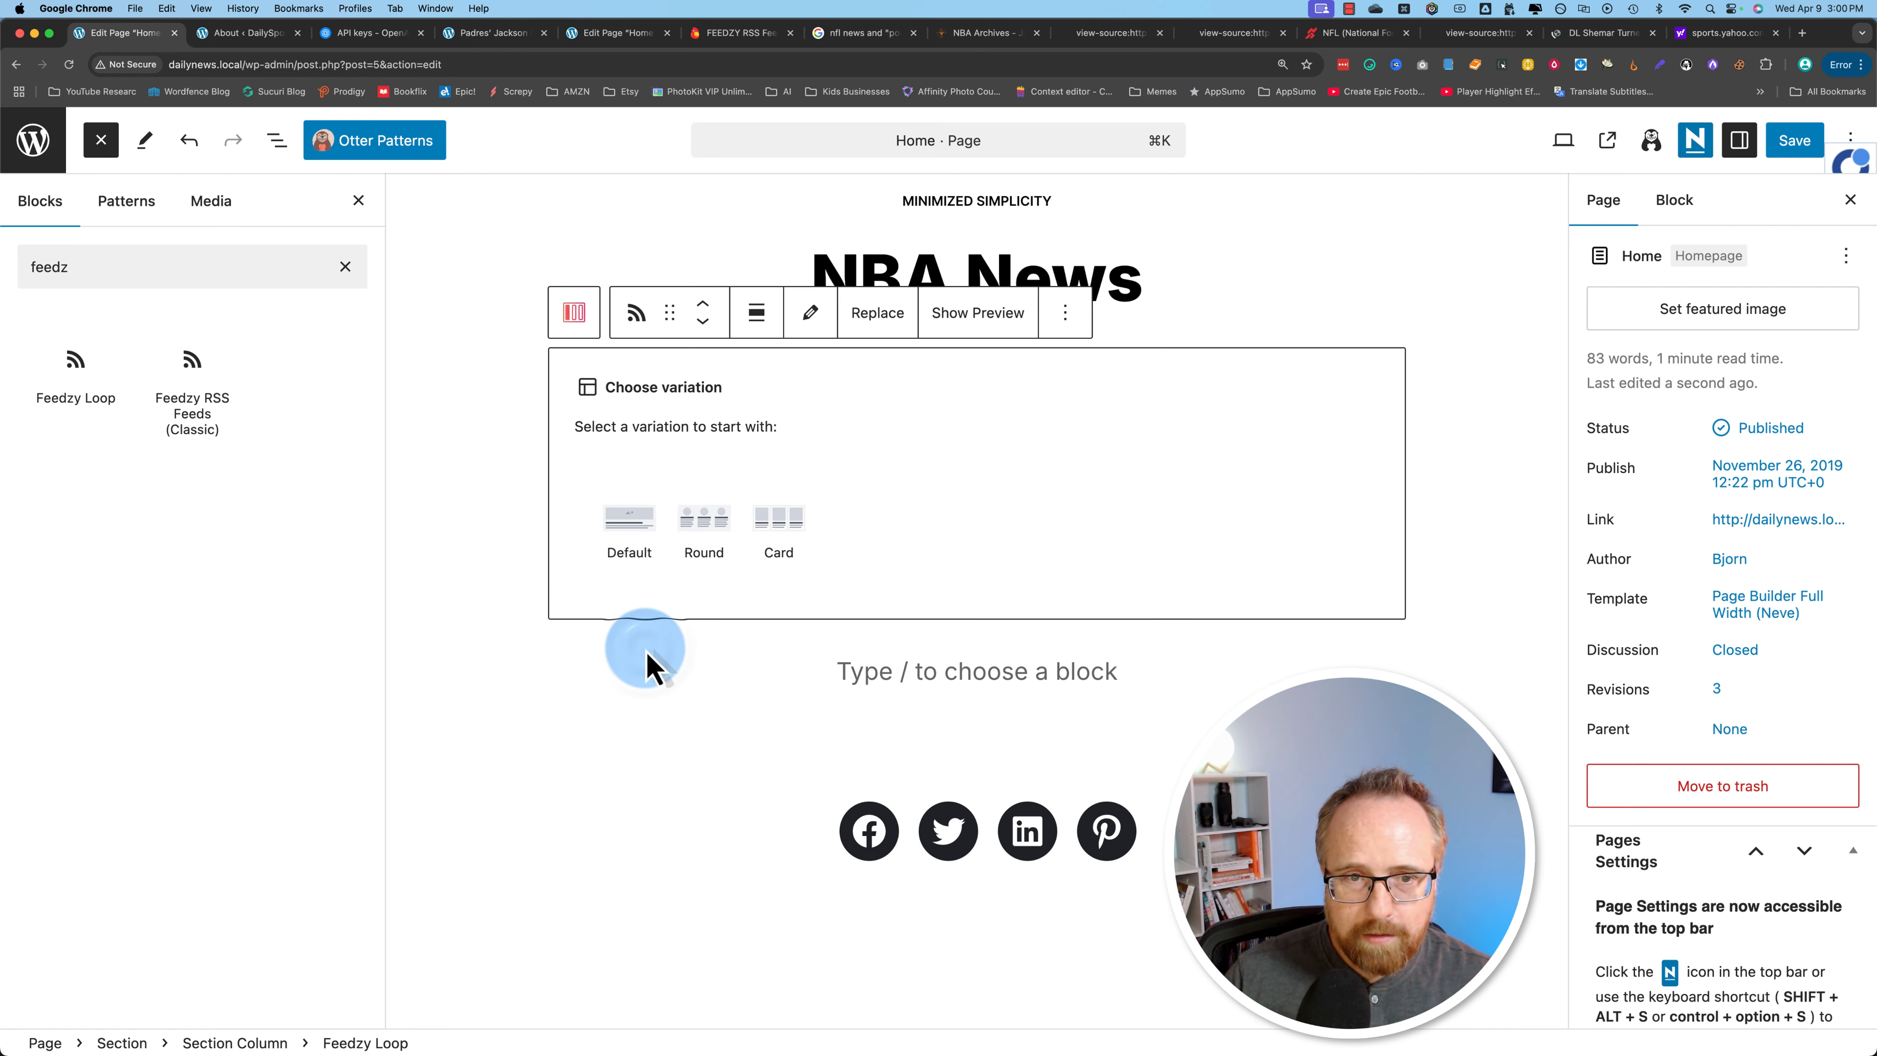
click(779, 538)
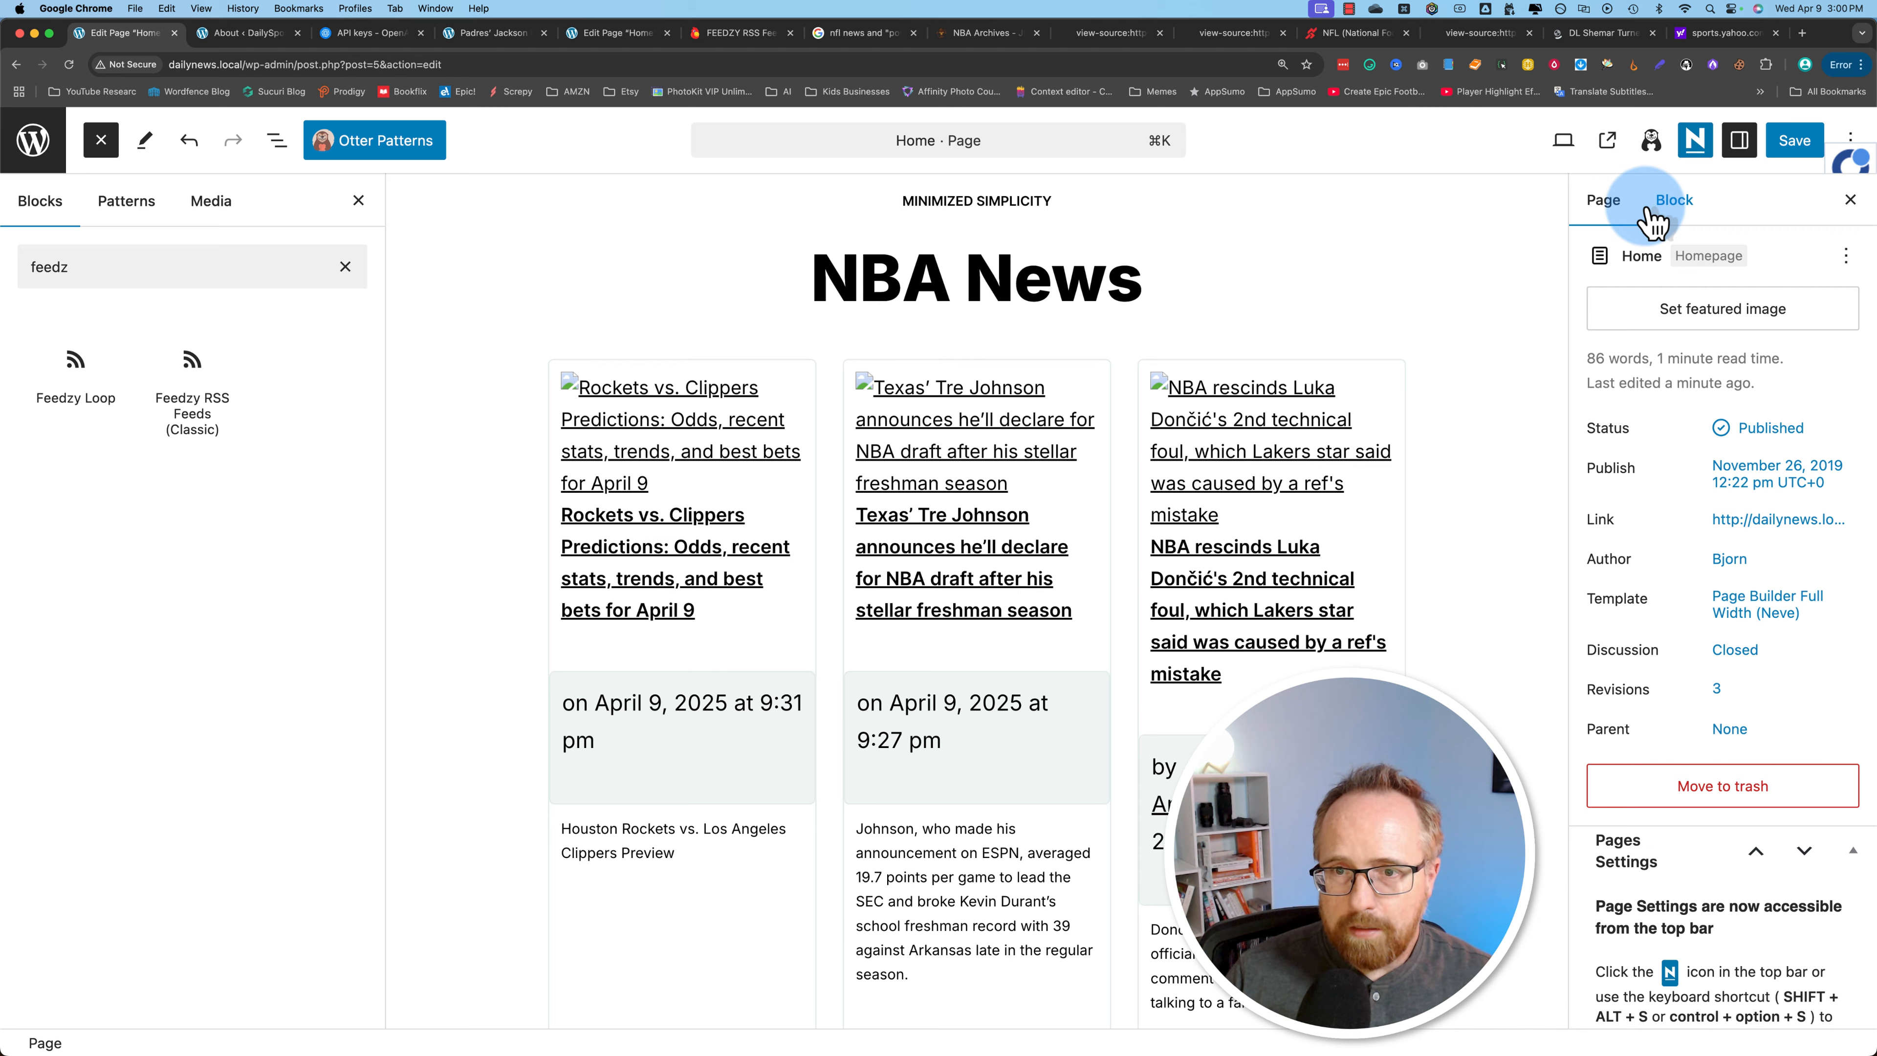
click(1666, 201)
click(1802, 144)
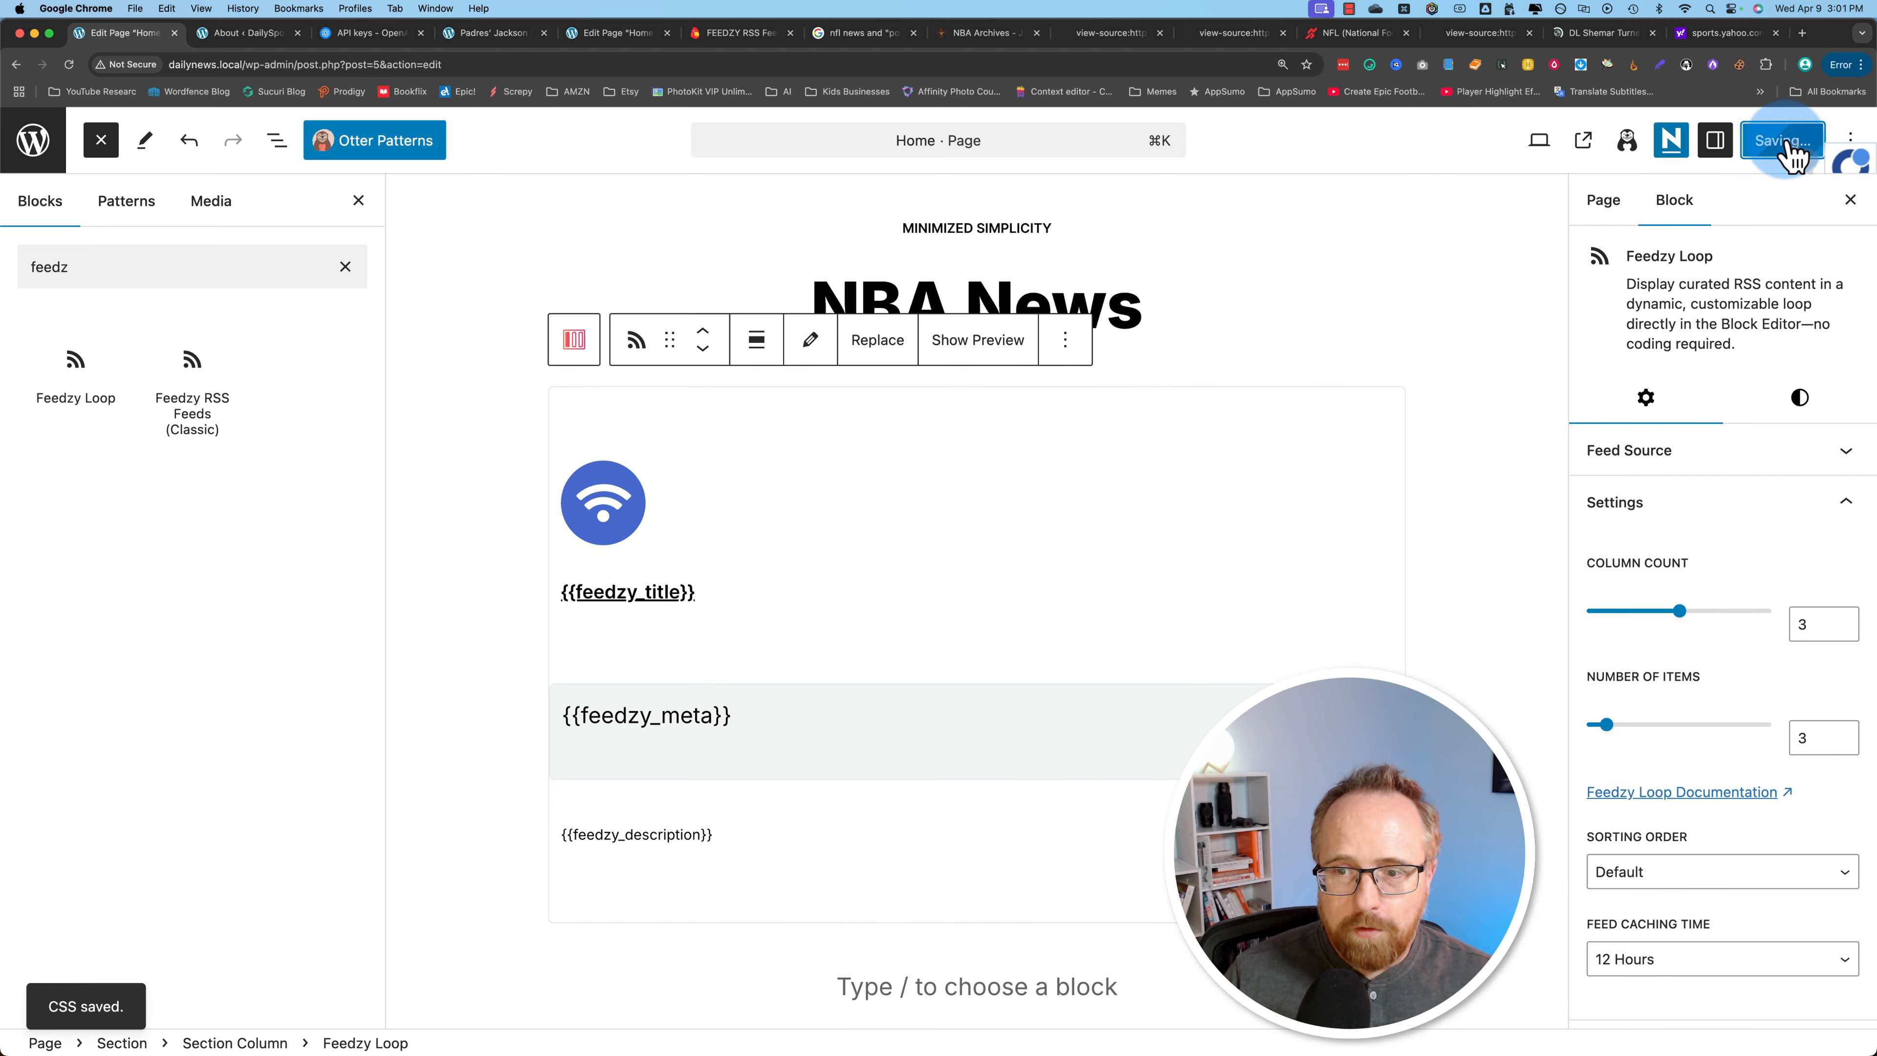
View the published Home page to check the NFL News and NBA News sections, and return to the page editor.
click(210, 952)
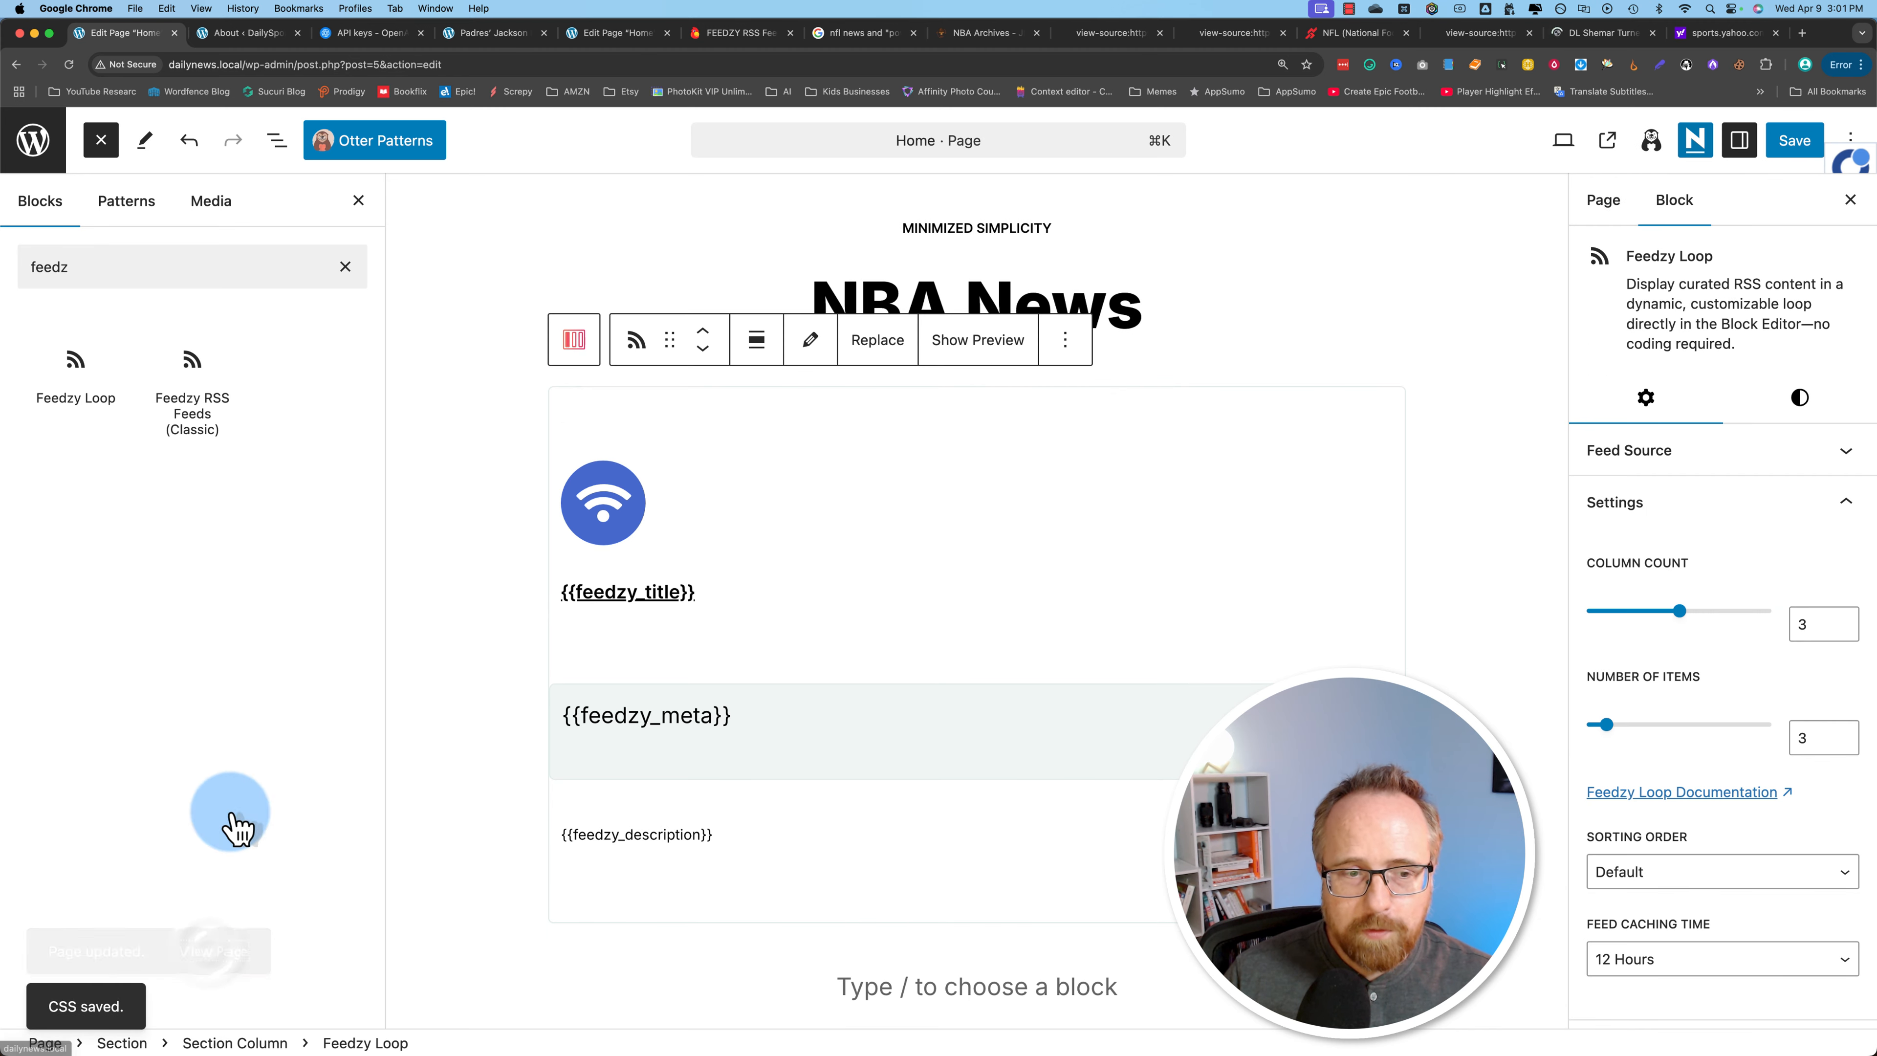
click(240, 35)
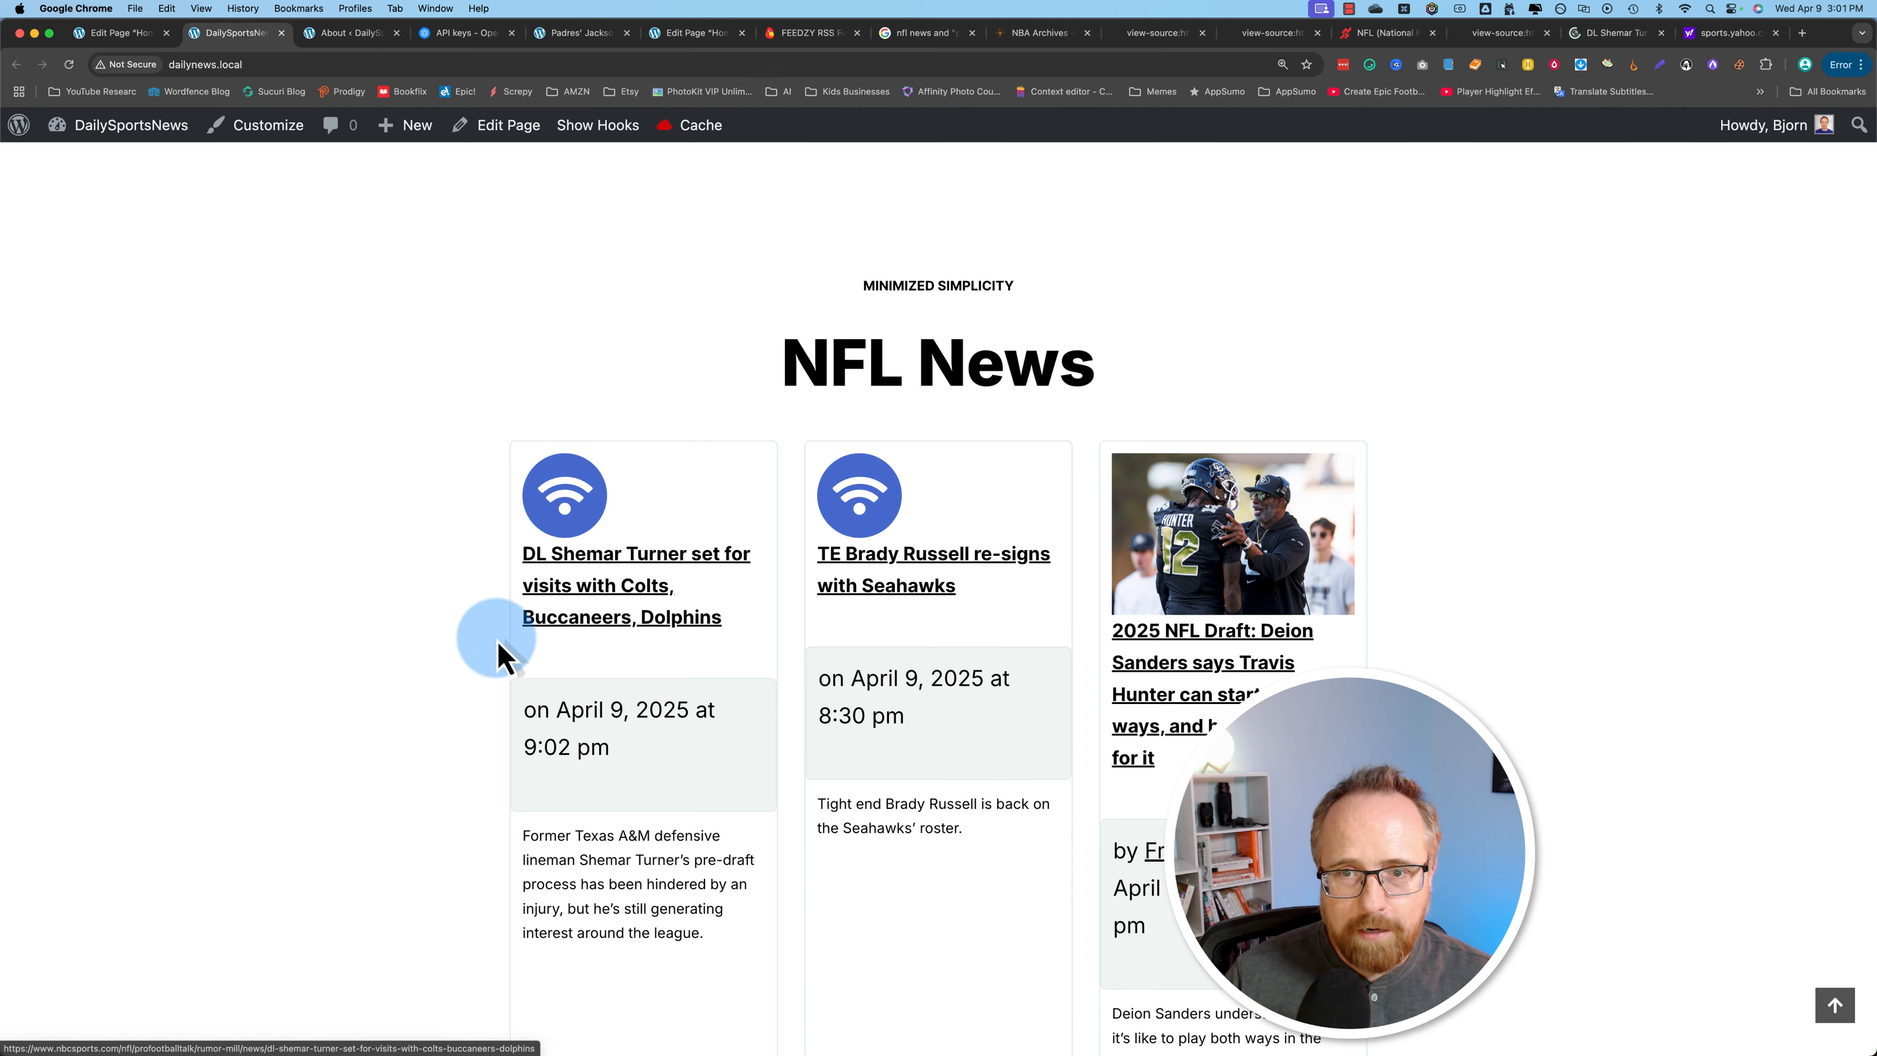
scroll(425, 651, down, 15)
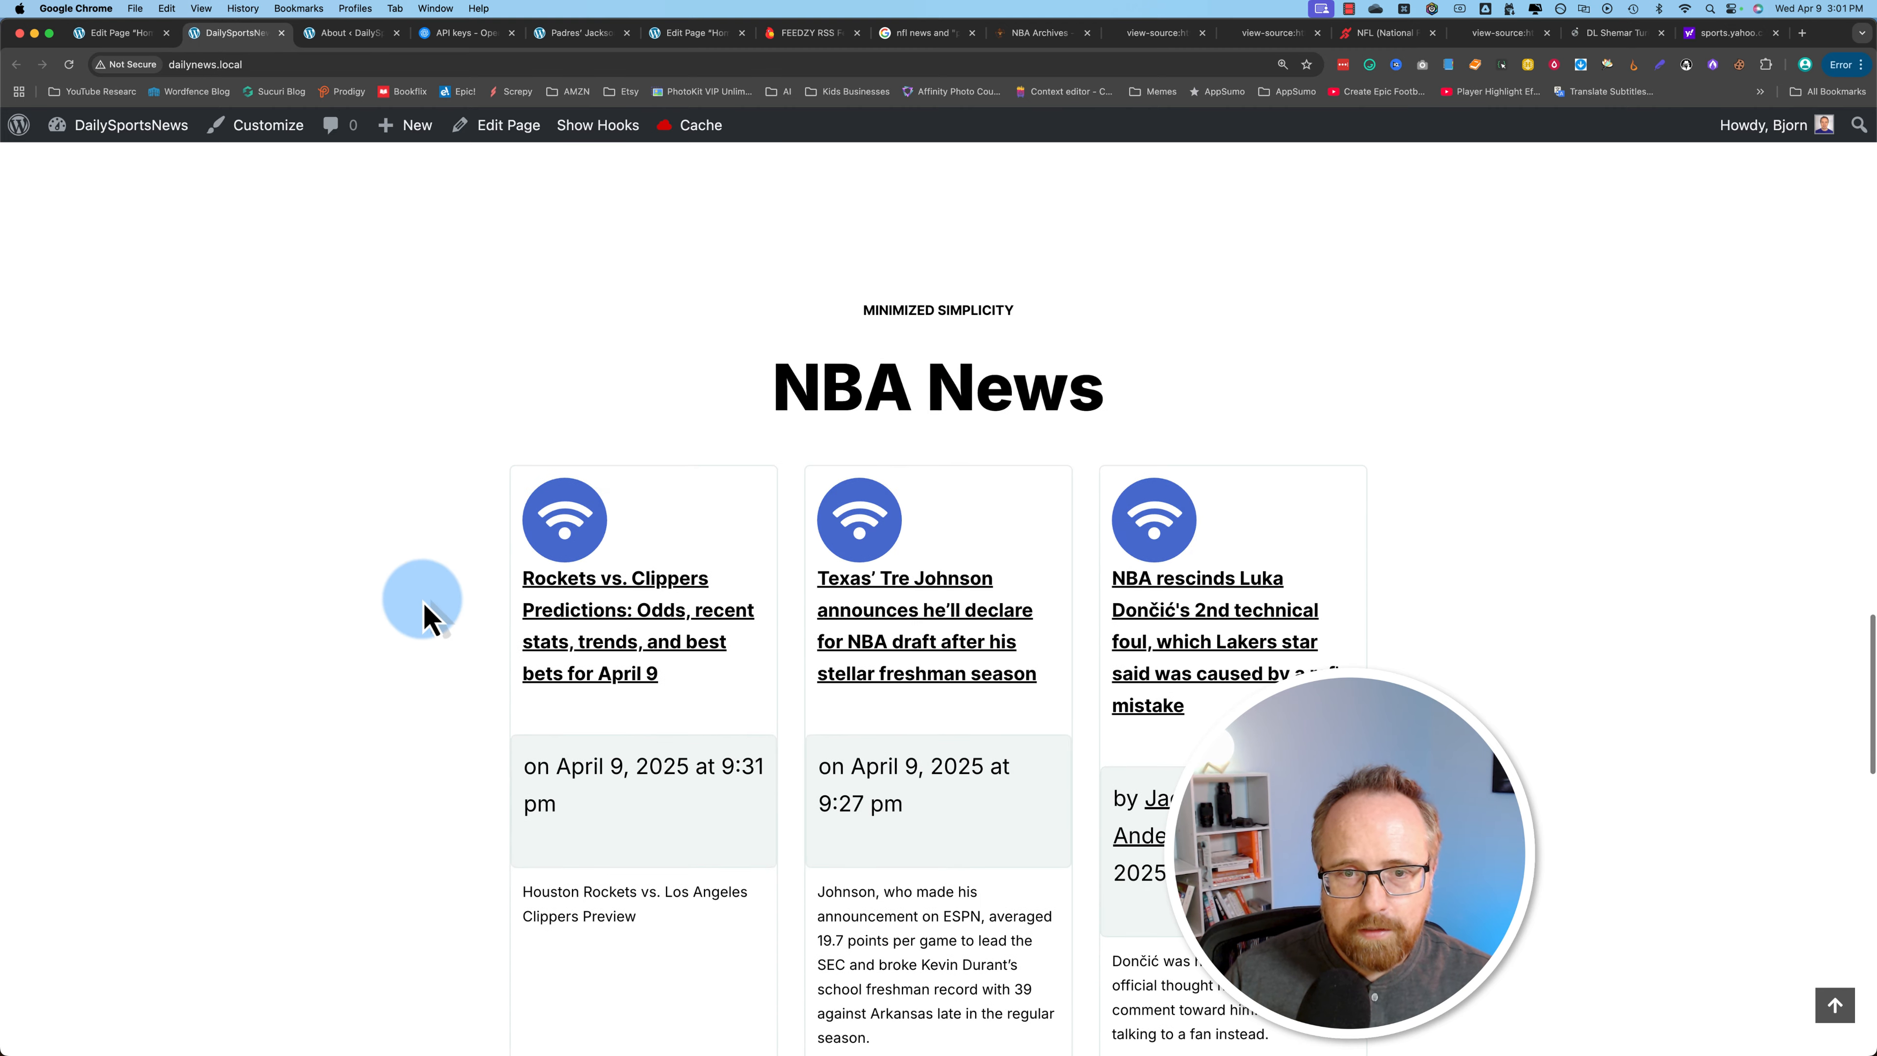
scroll(503, 662, down, 8)
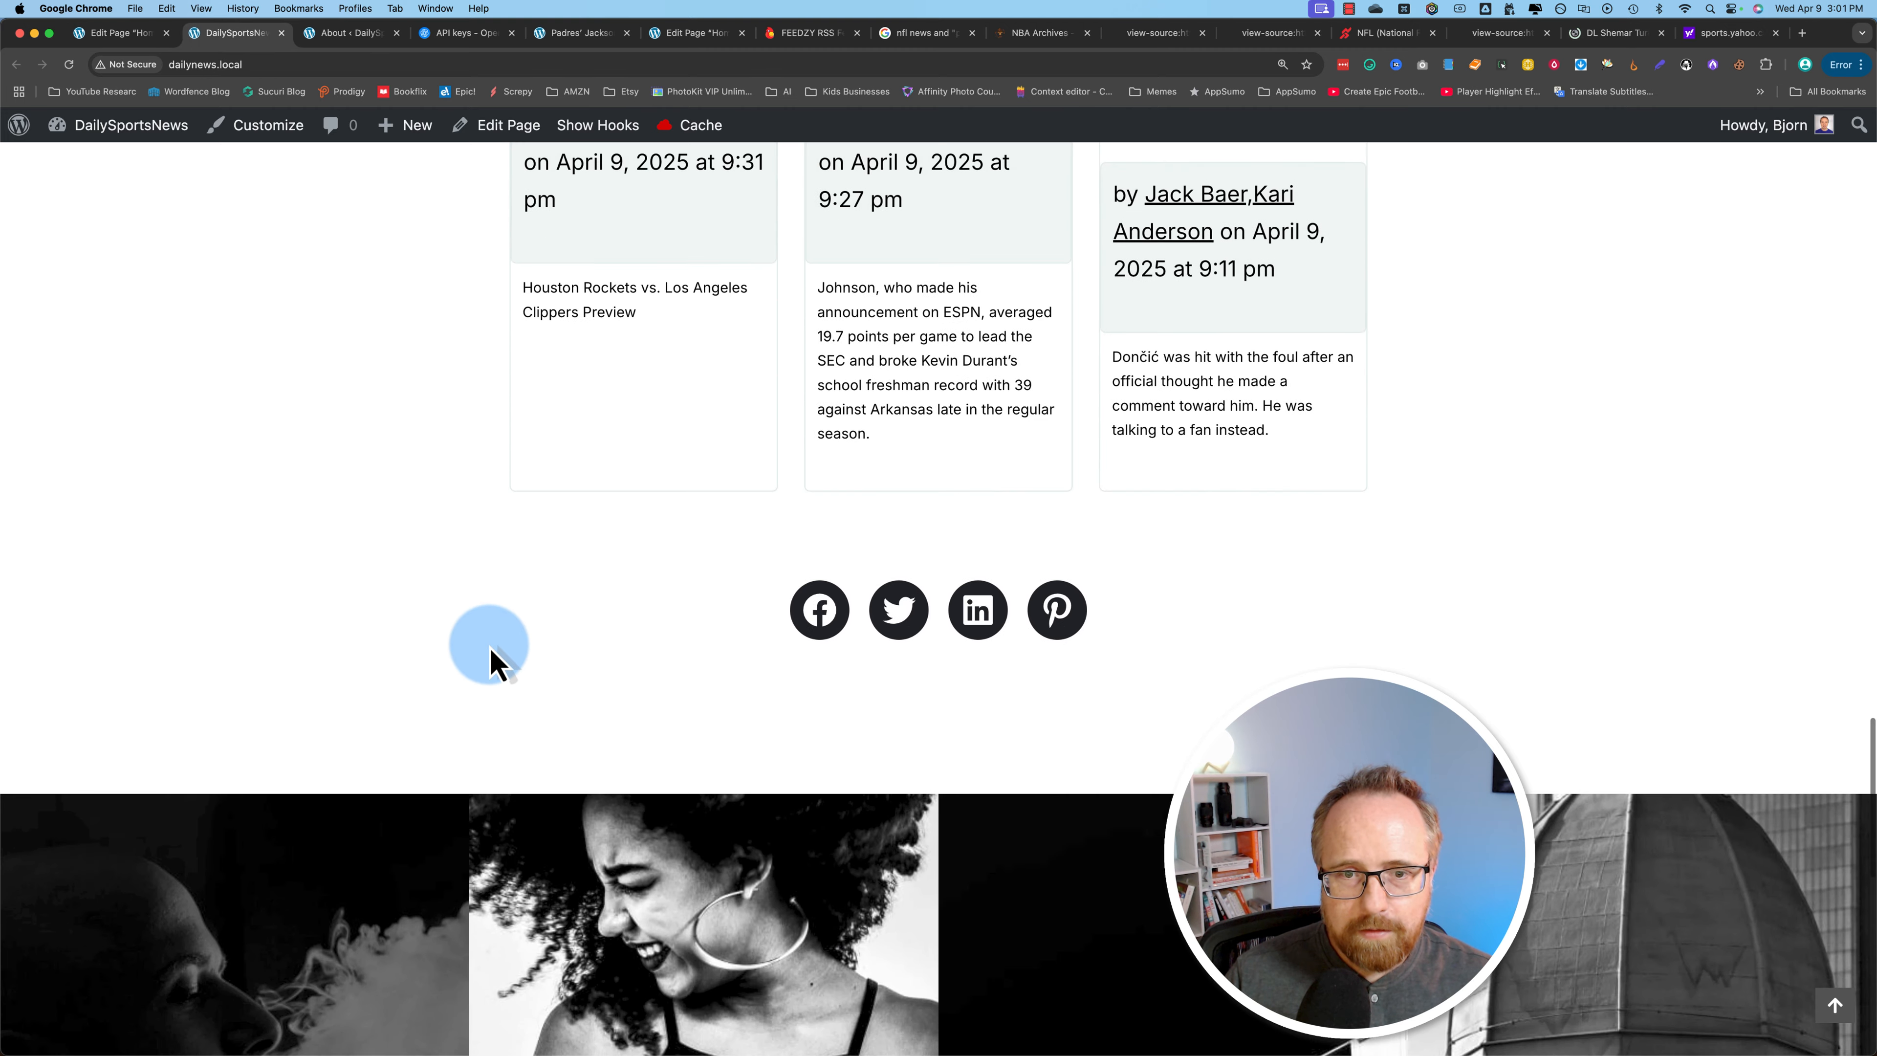
scroll(492, 659, up, 15)
click(146, 37)
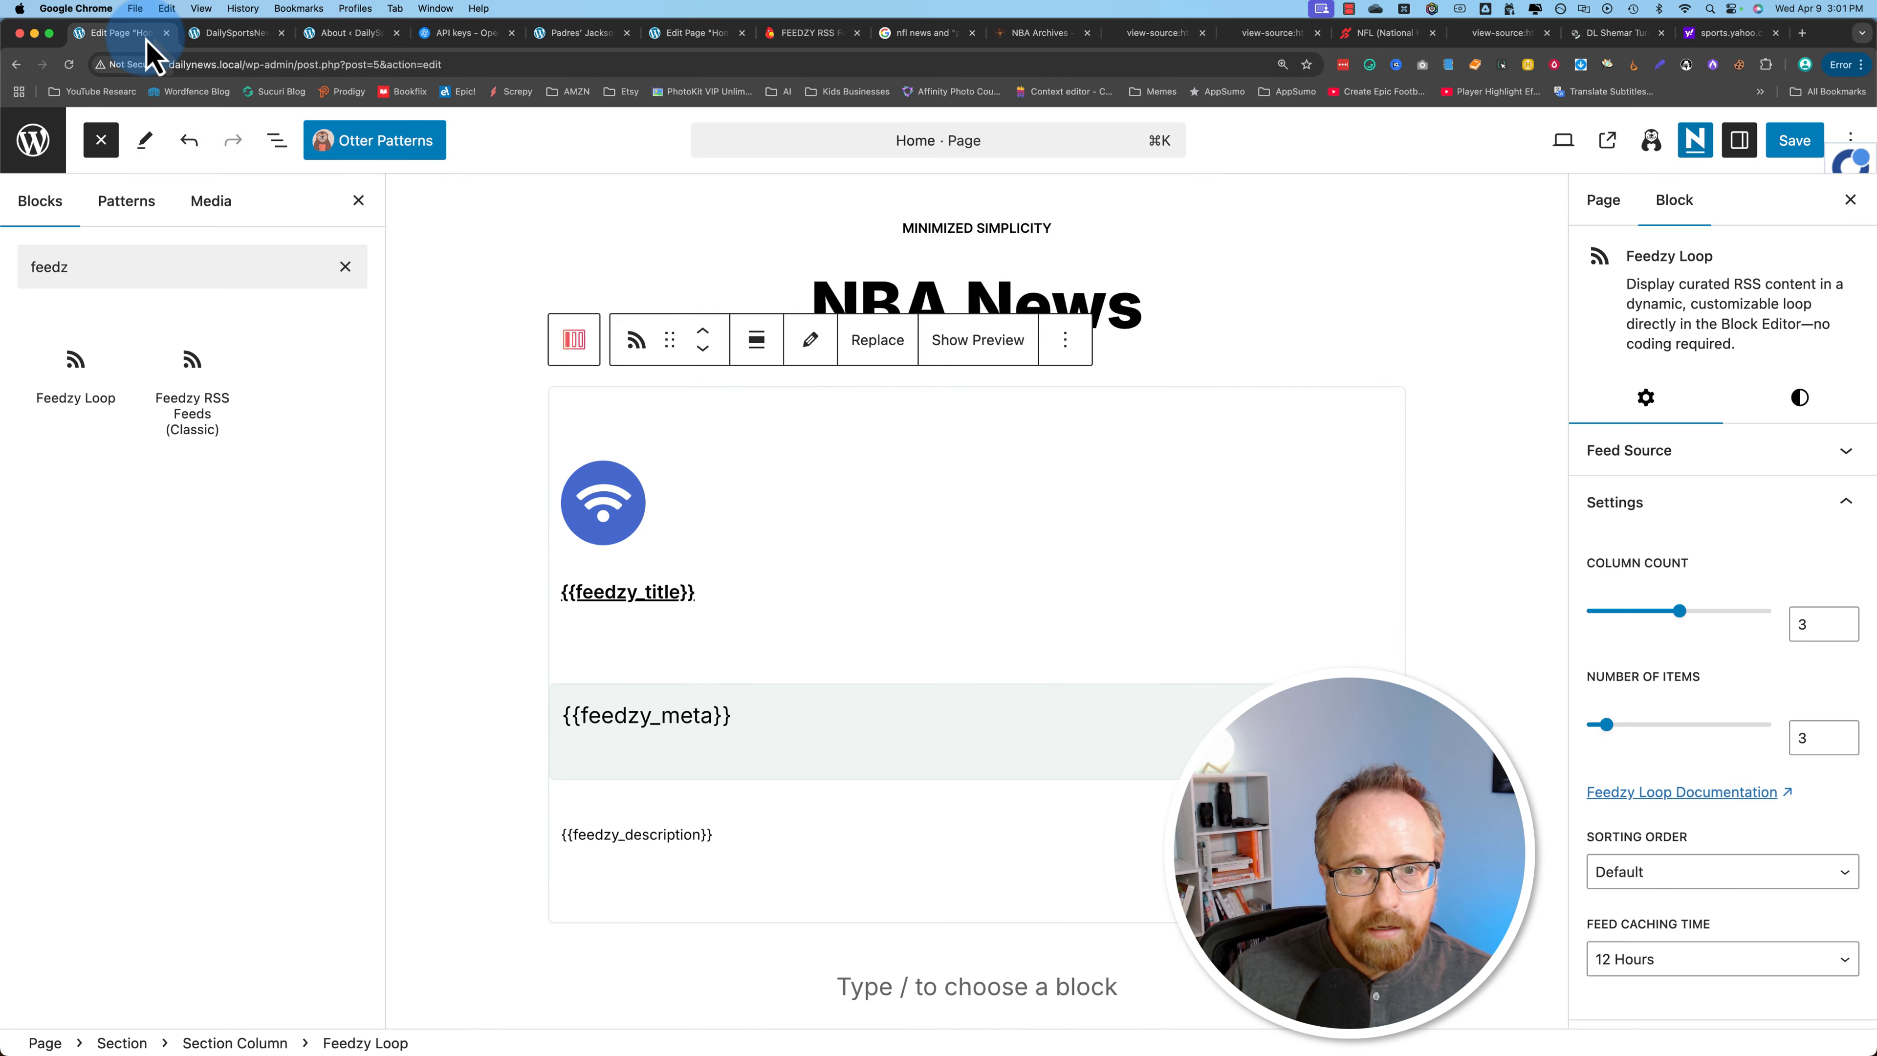
Move the whole NFL News section up the page, ahead of the Blog Topics section.
click(1179, 336)
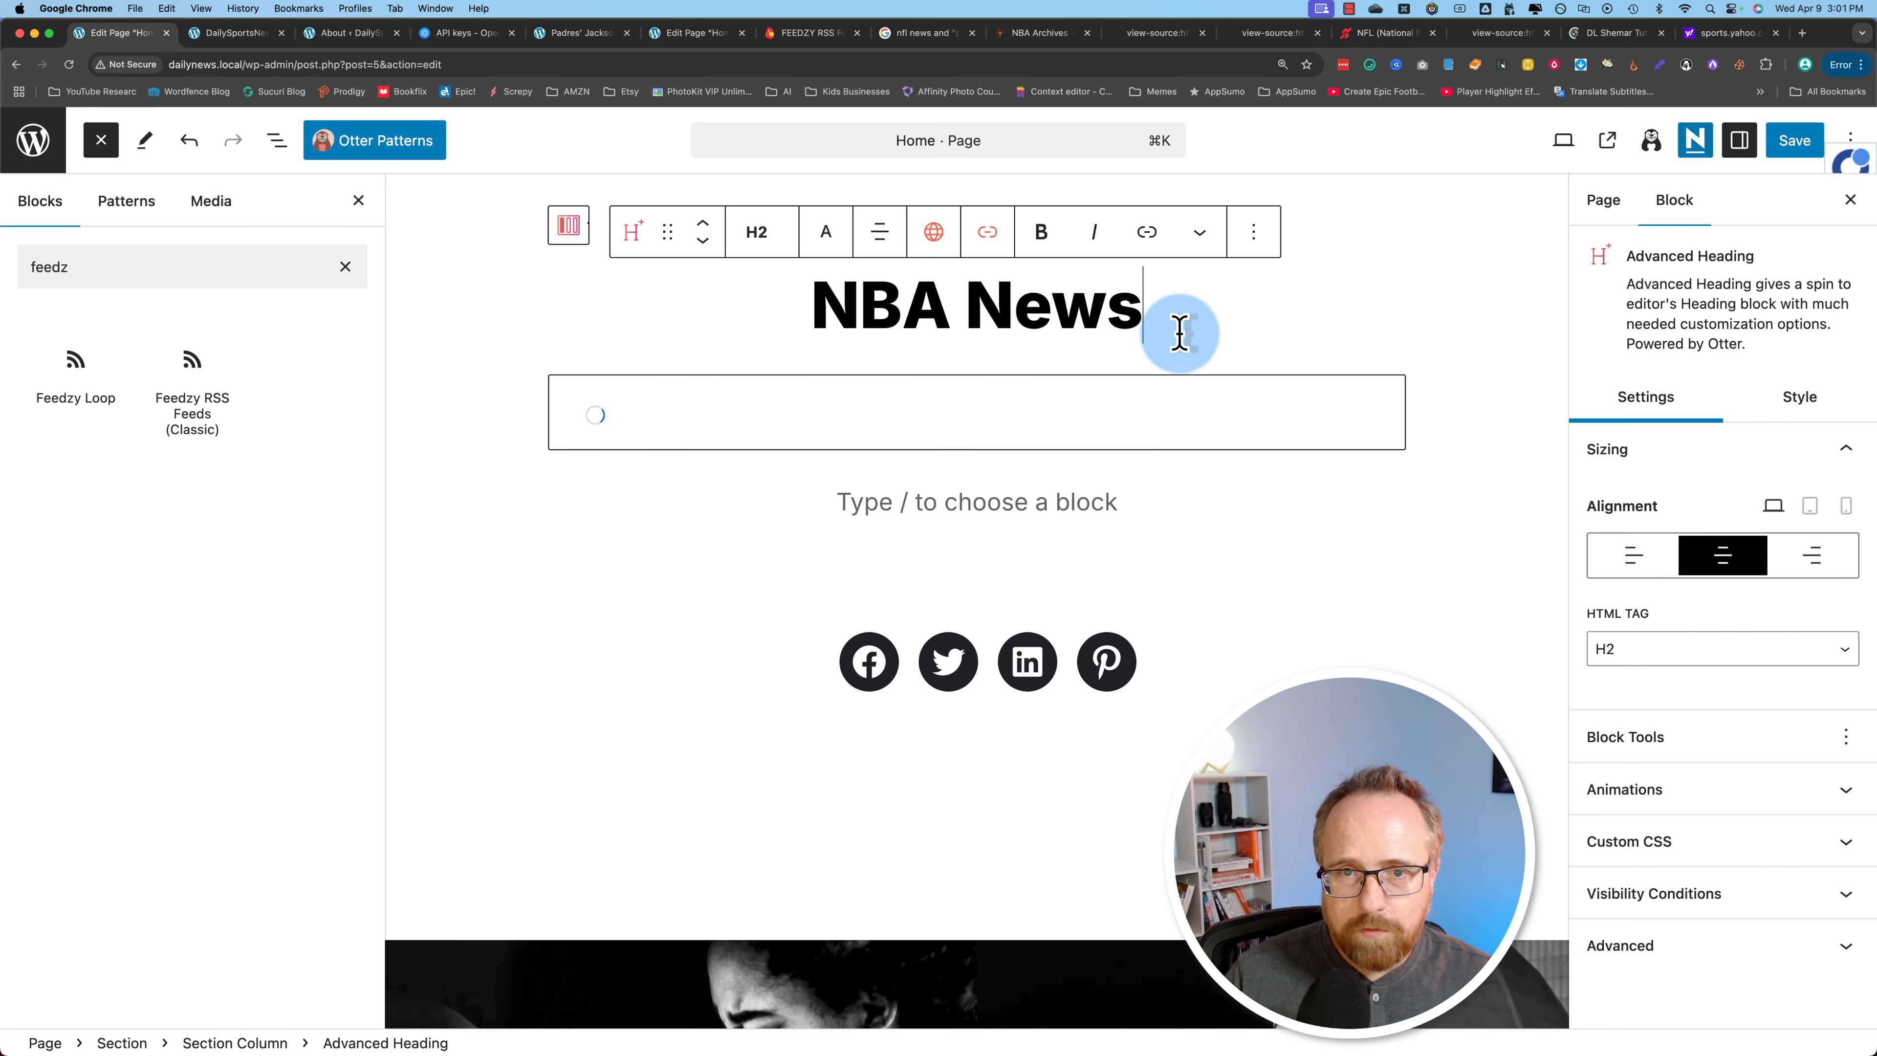
scroll(1179, 591, down, 10)
scroll(1175, 589, up, 8)
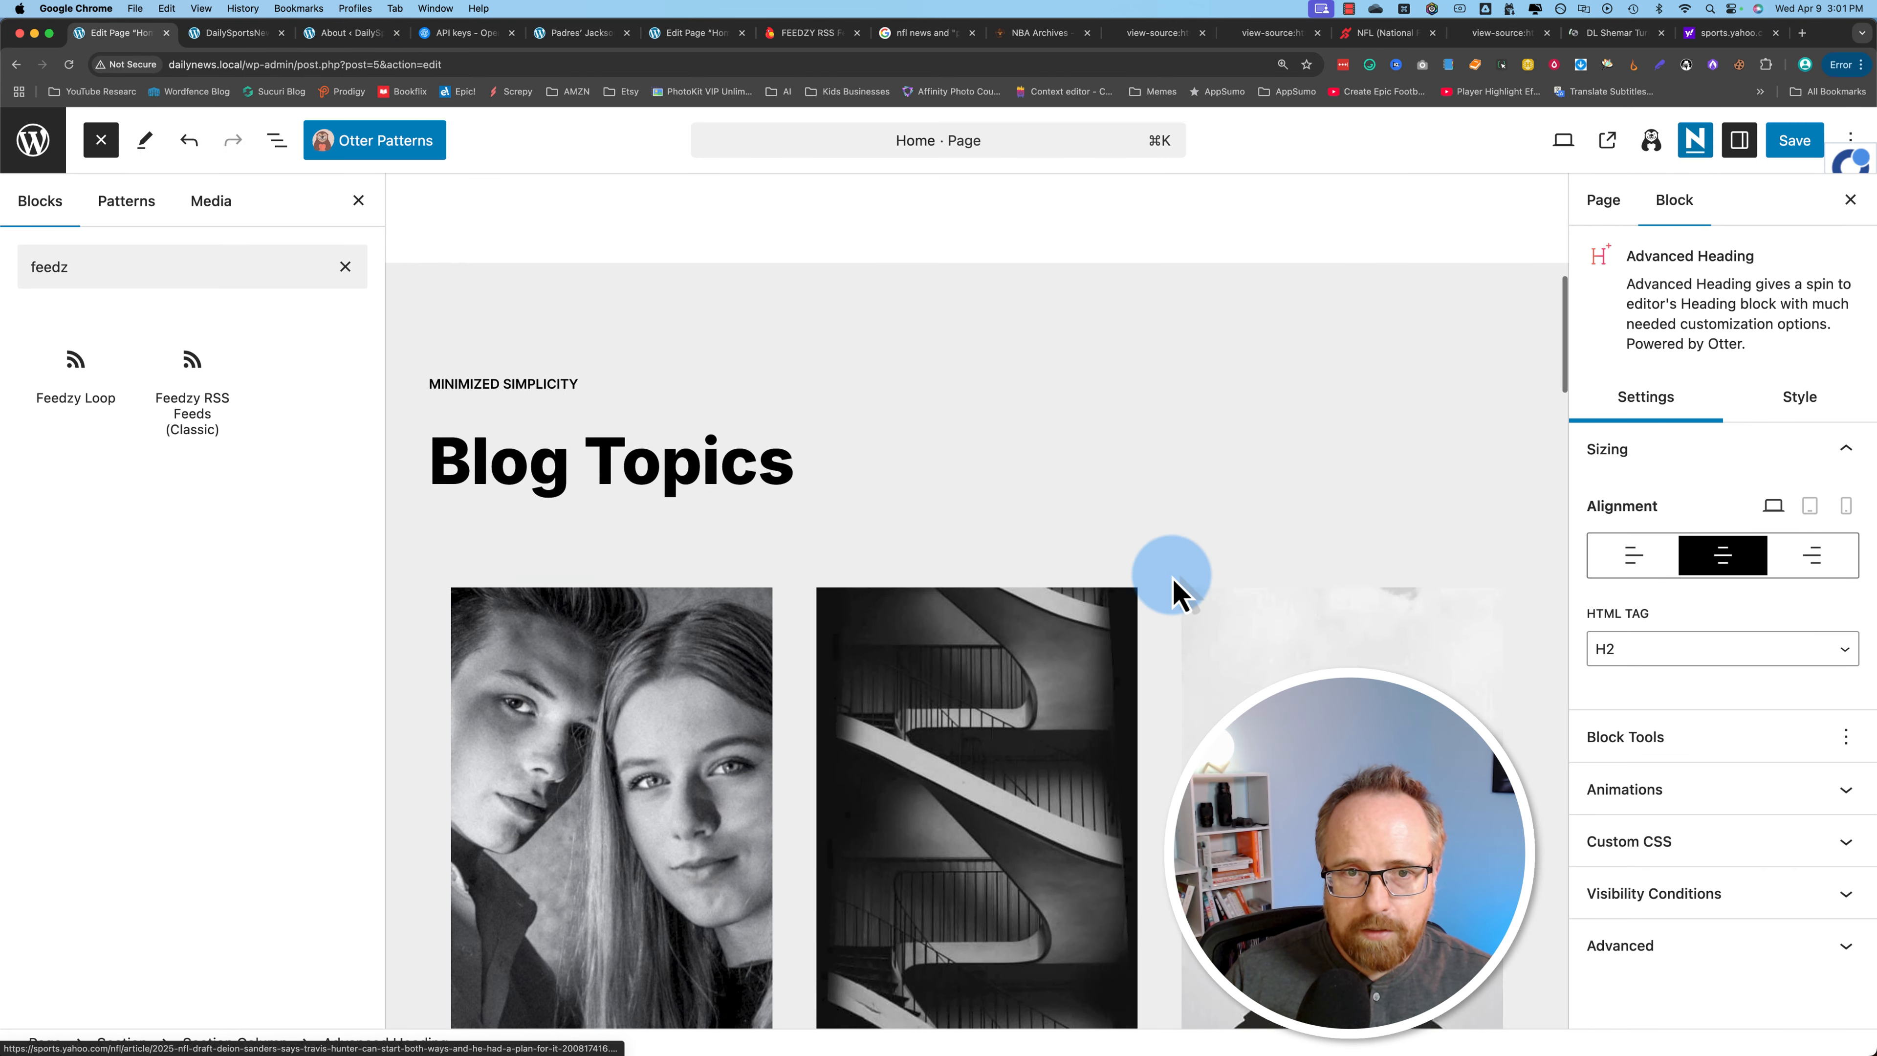
scroll(998, 639, down, 12)
scroll(612, 721, down, 1)
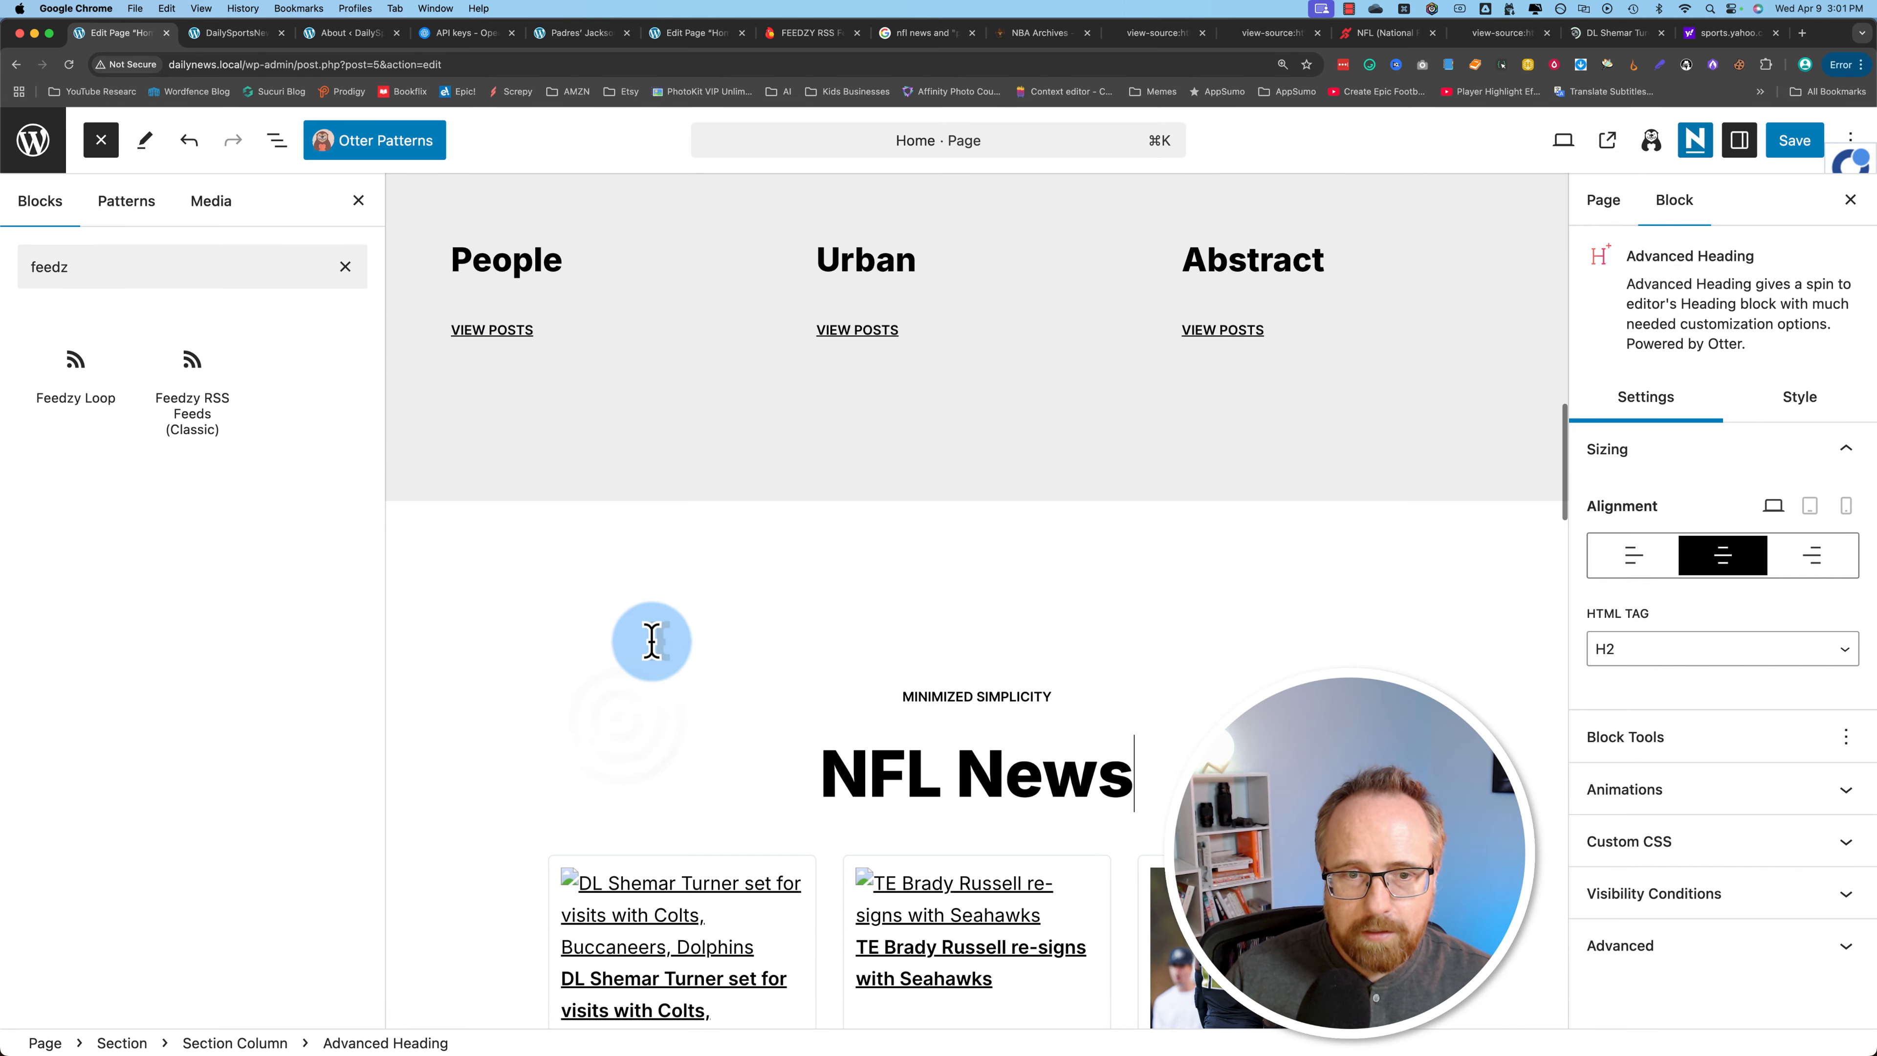
click(639, 643)
click(547, 499)
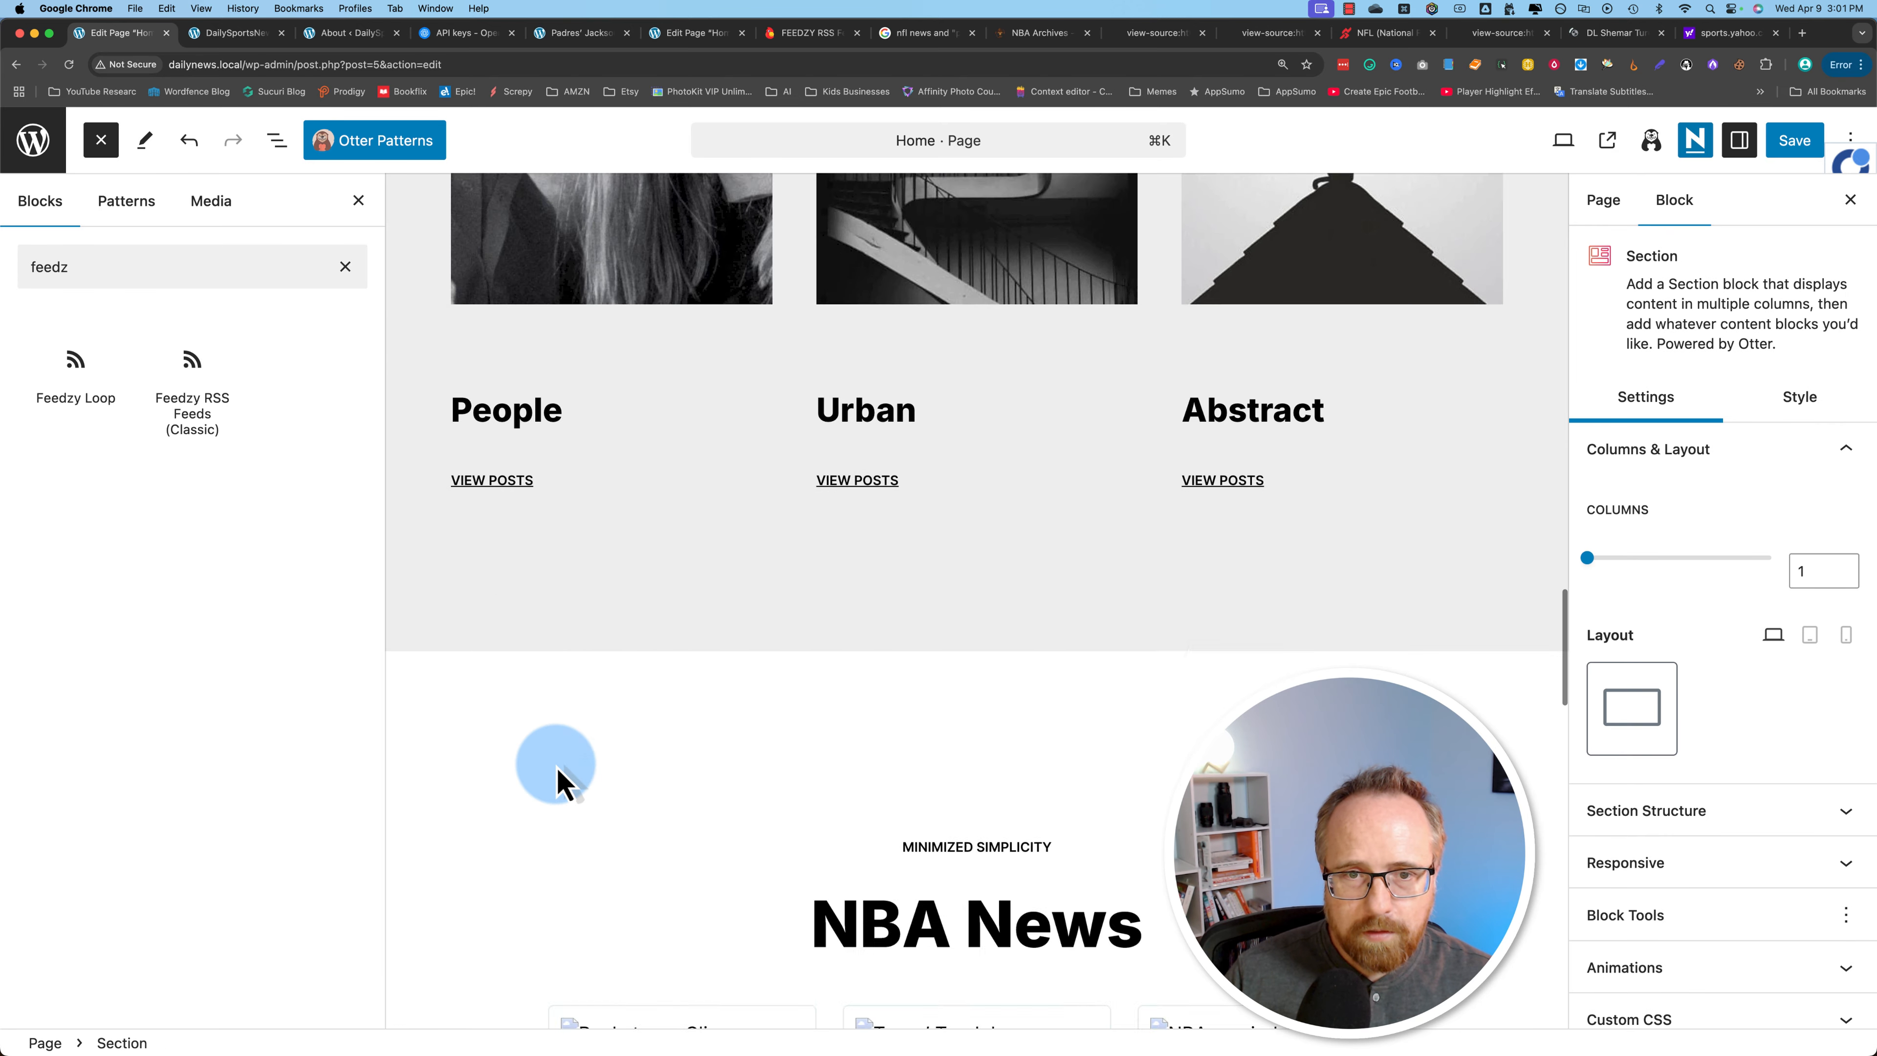
Move the whole NBA News section up the page, ahead of the Blog Topics section.
scroll(551, 621, down, 6)
click(545, 458)
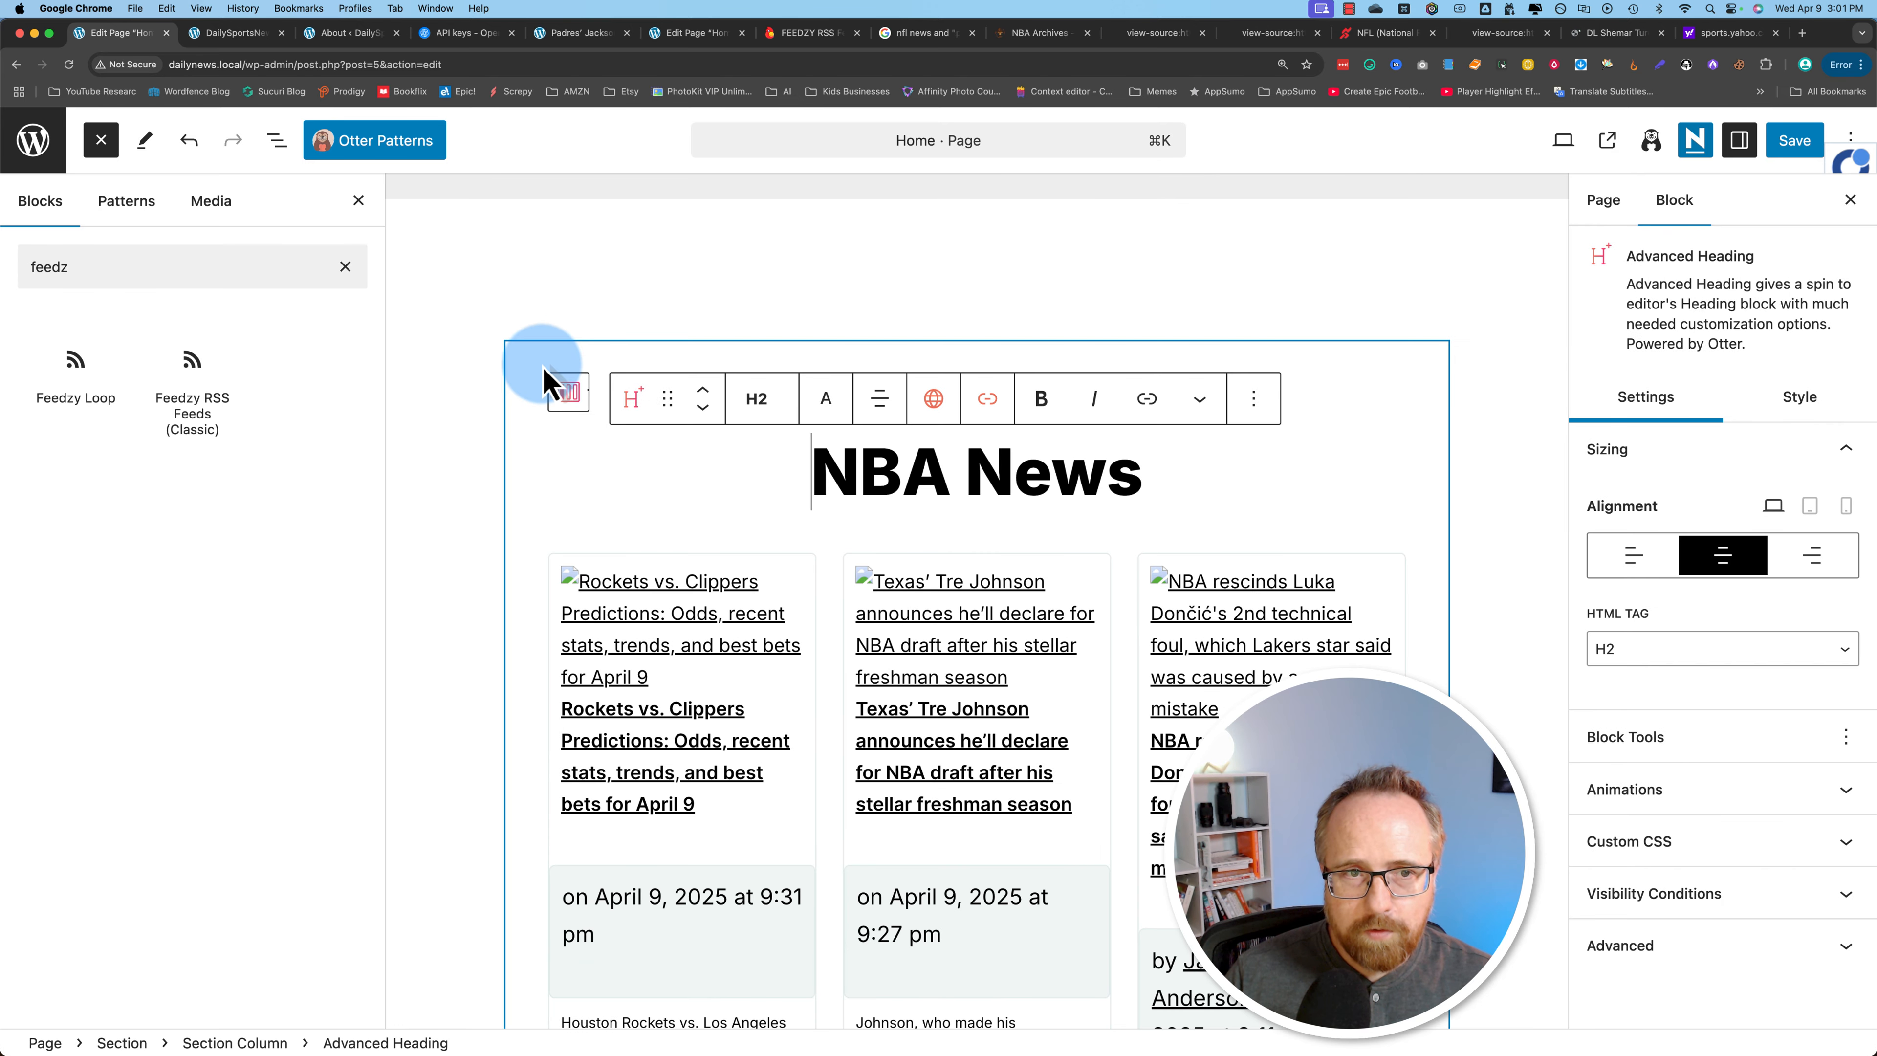
click(568, 392)
click(527, 309)
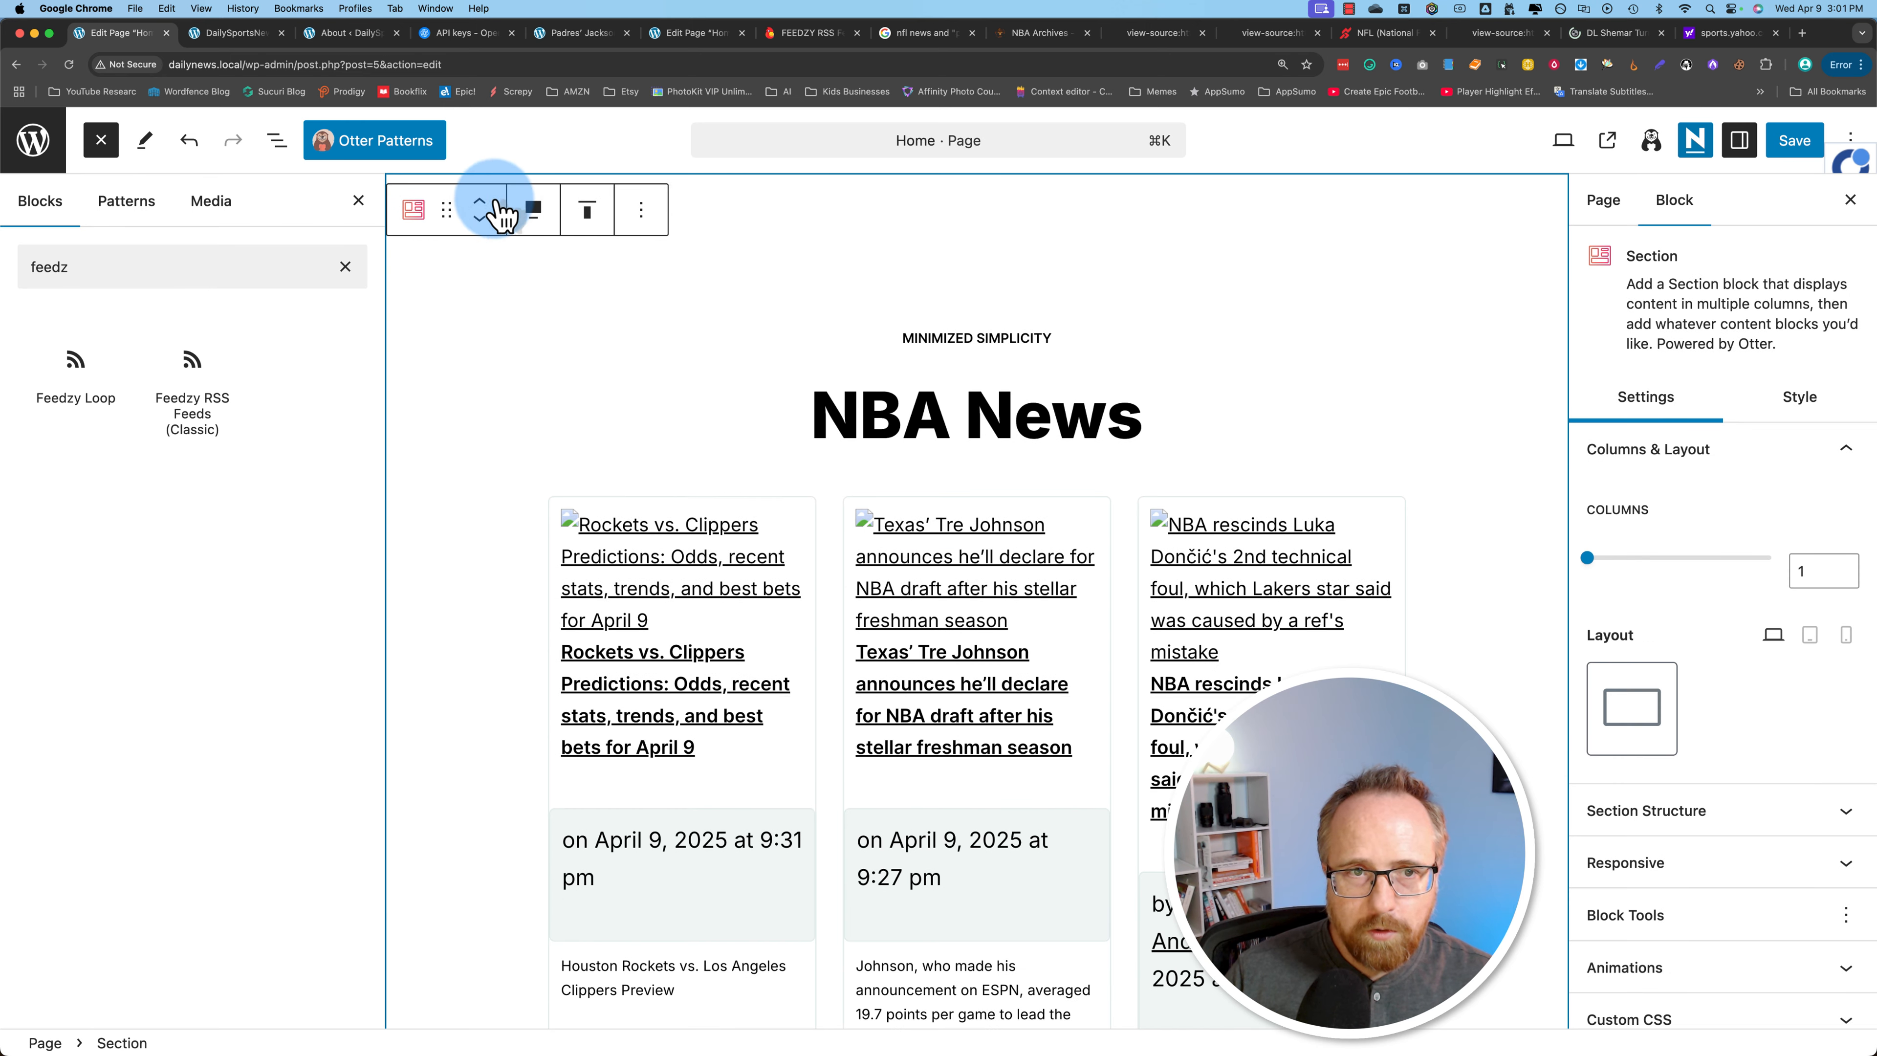
click(480, 201)
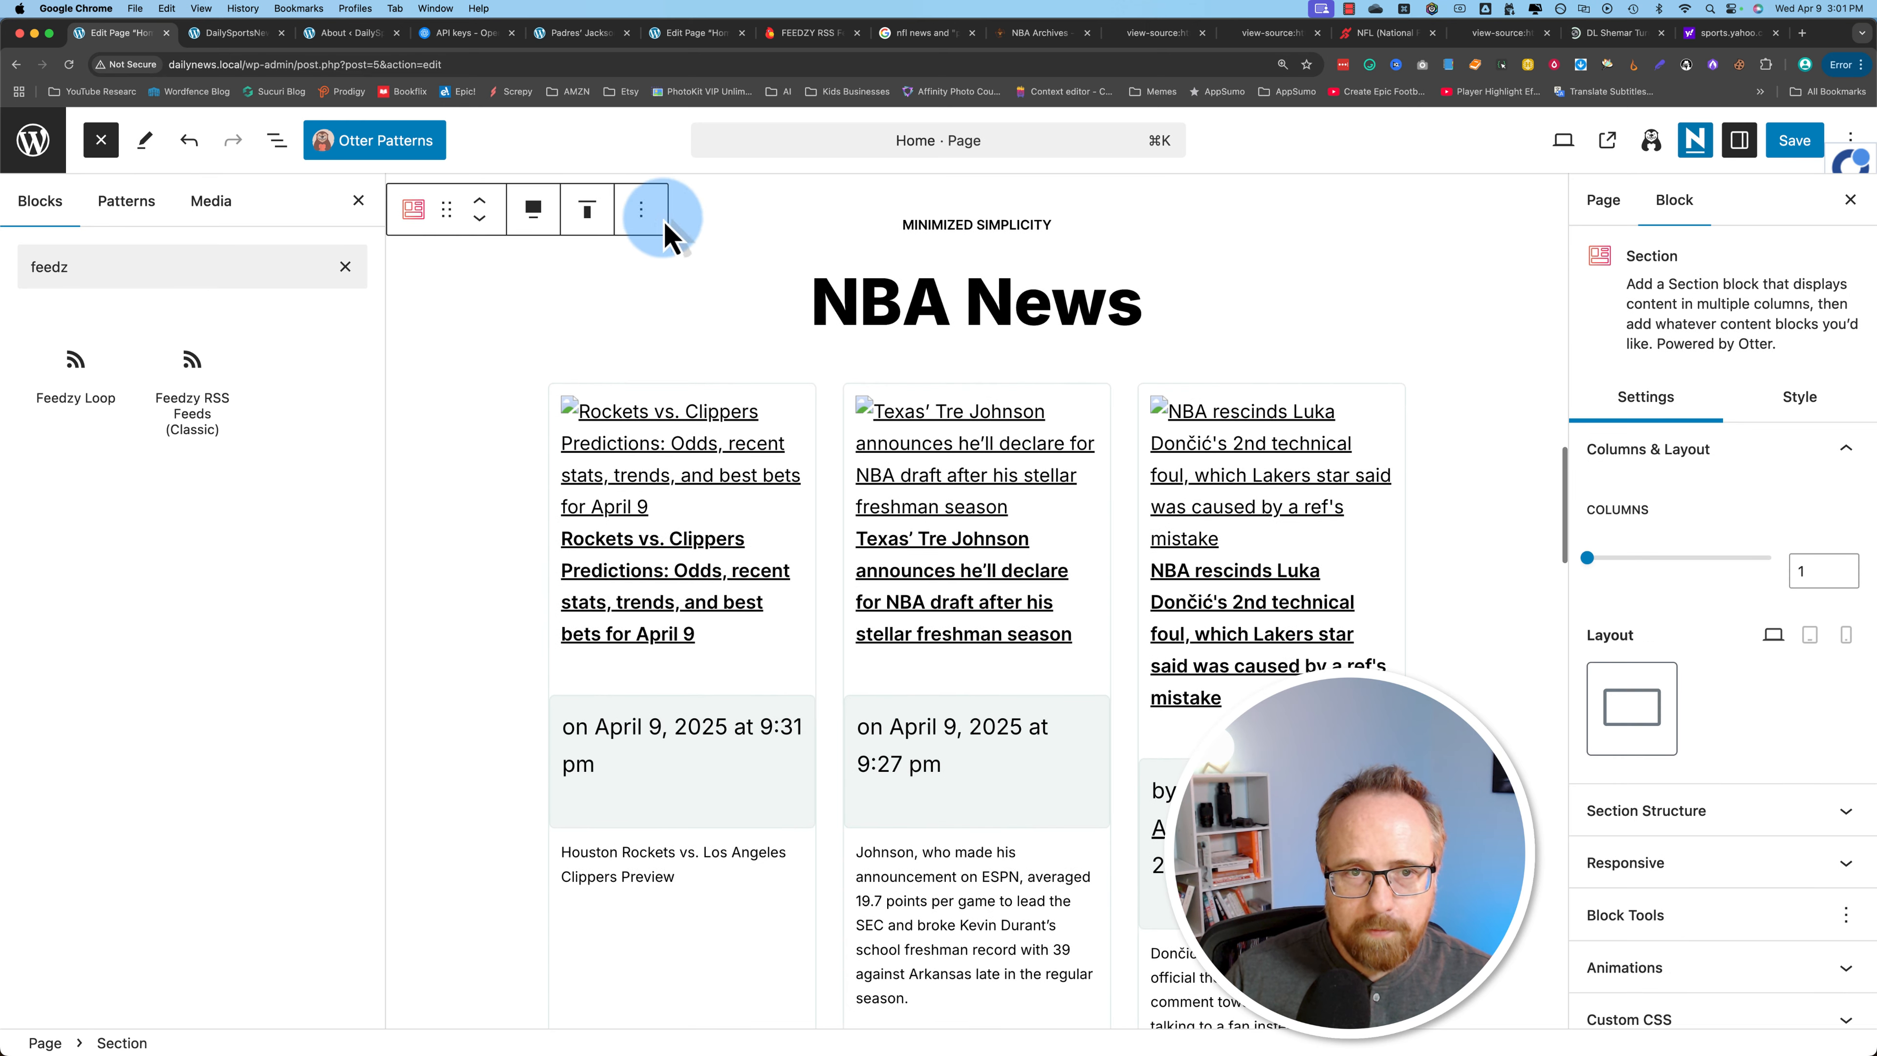
Duplicate the NBA News section and change the copy's heading to "NHL News".
click(644, 213)
double_click(878, 451)
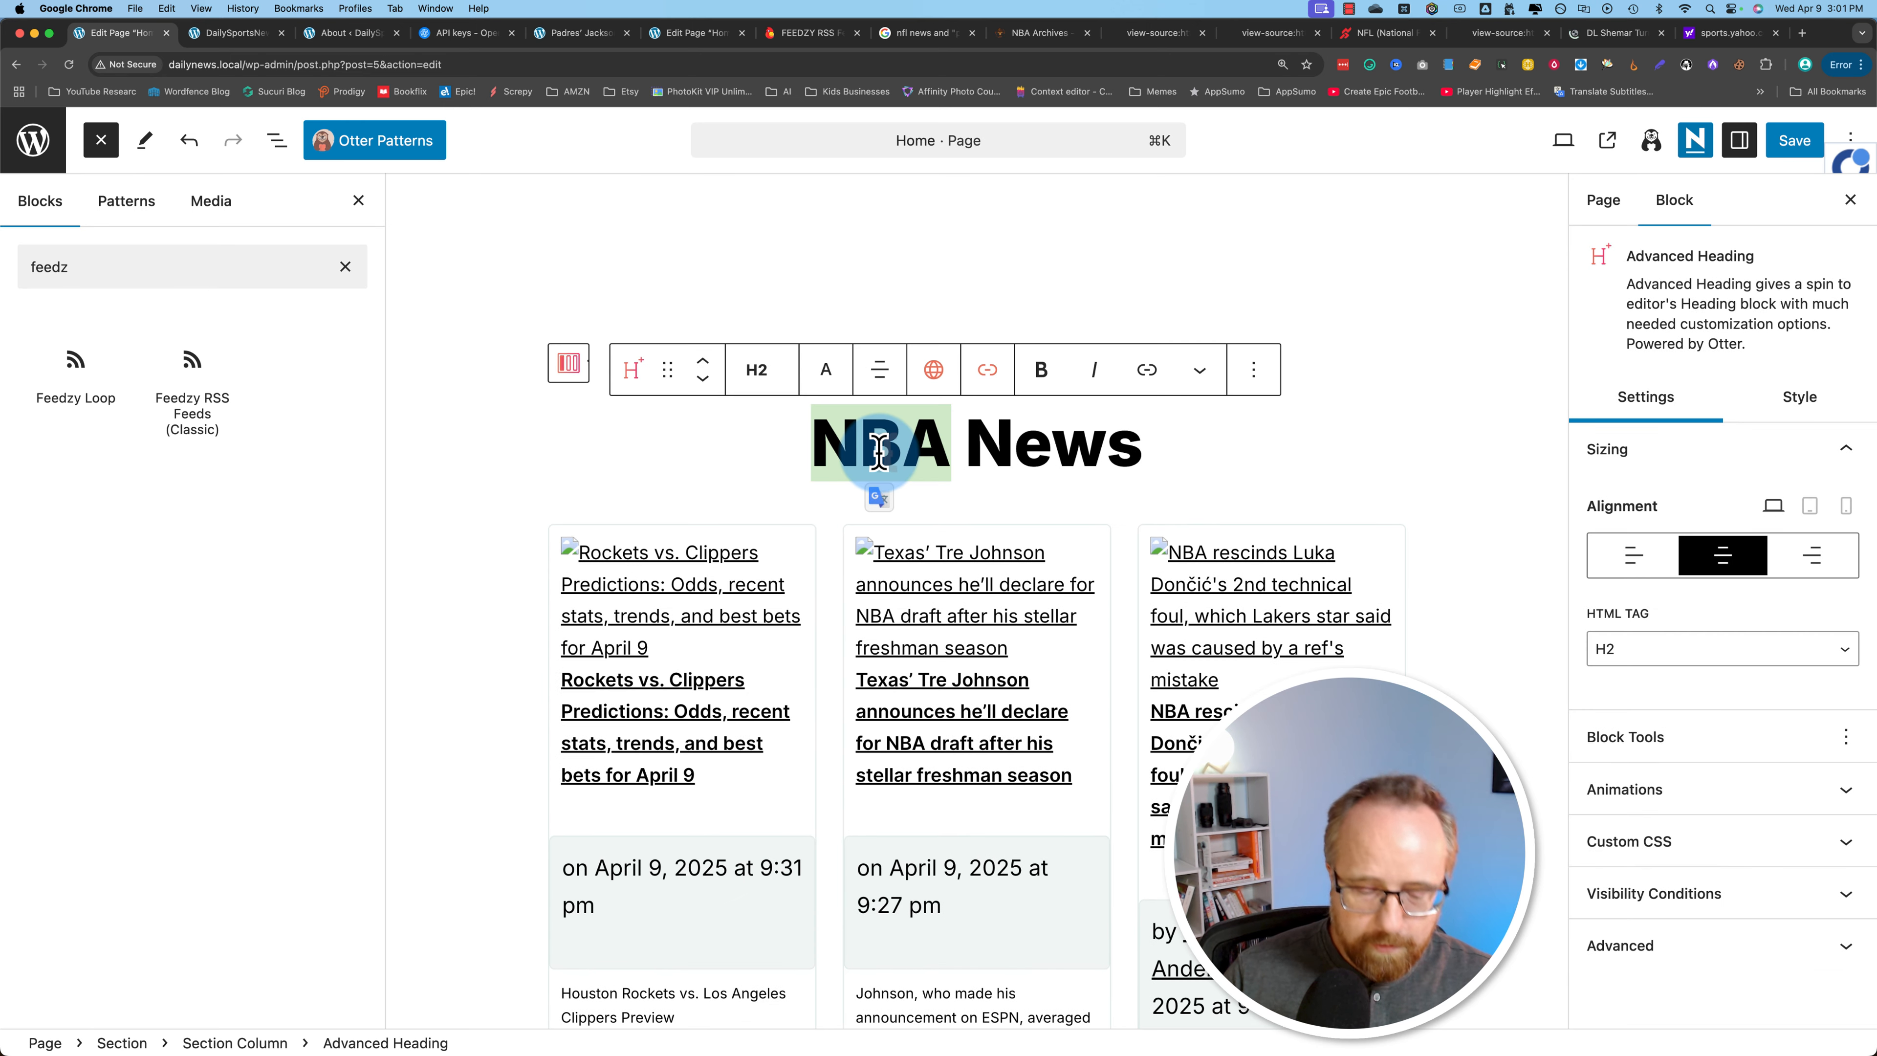
text(NHL)
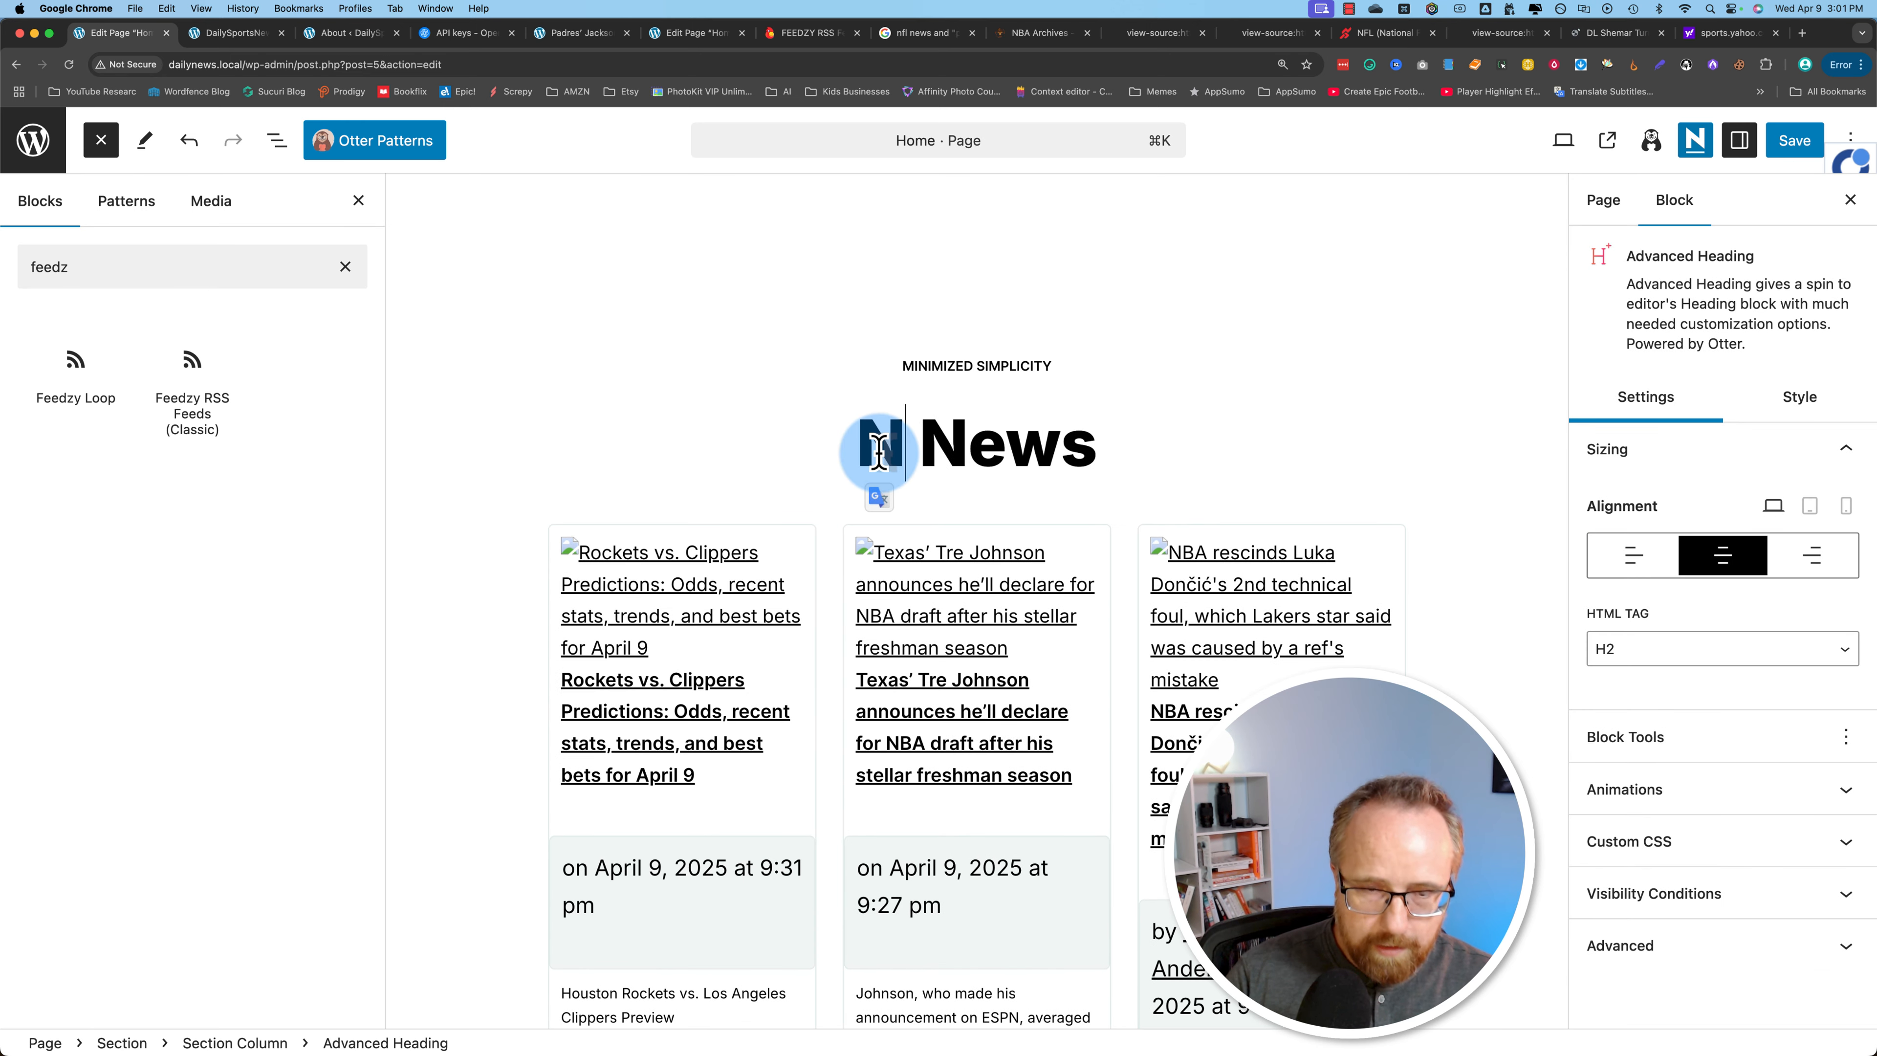
Delete the copied Feedzy Loop block under the NHL News heading.
click(597, 586)
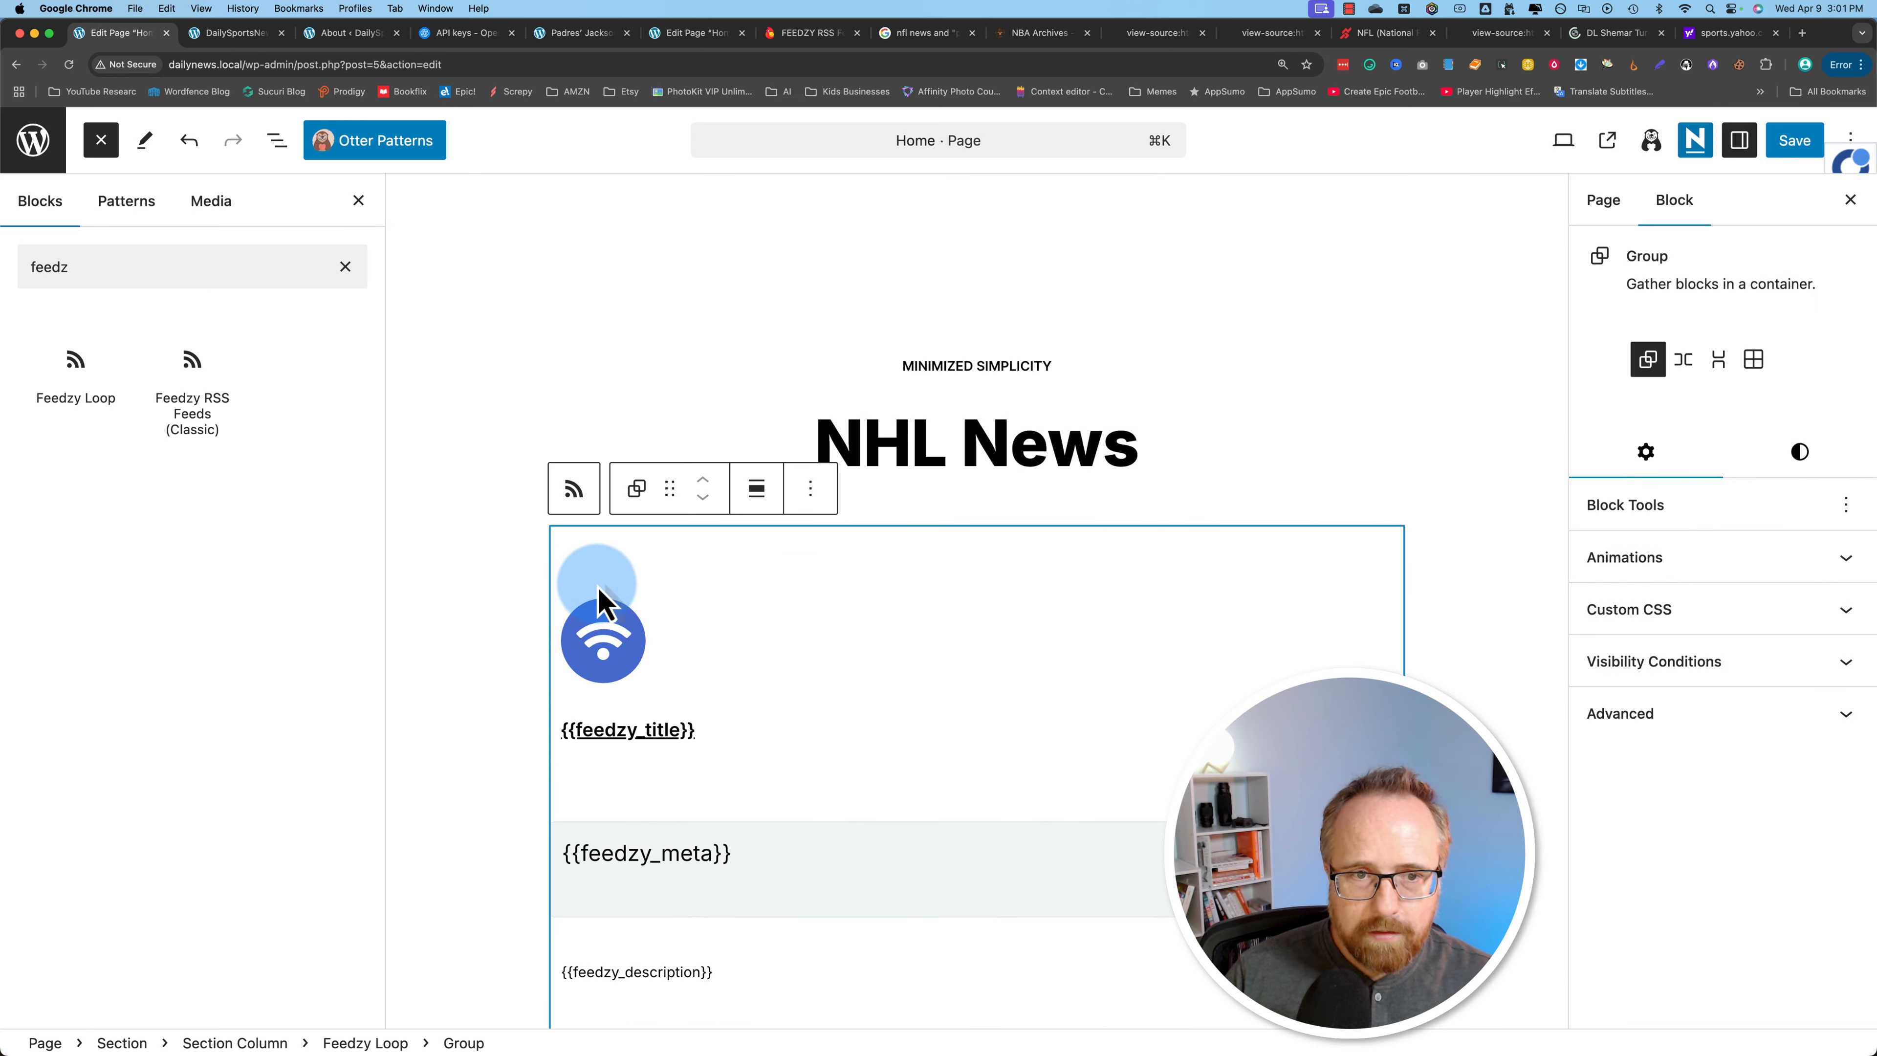
click(575, 489)
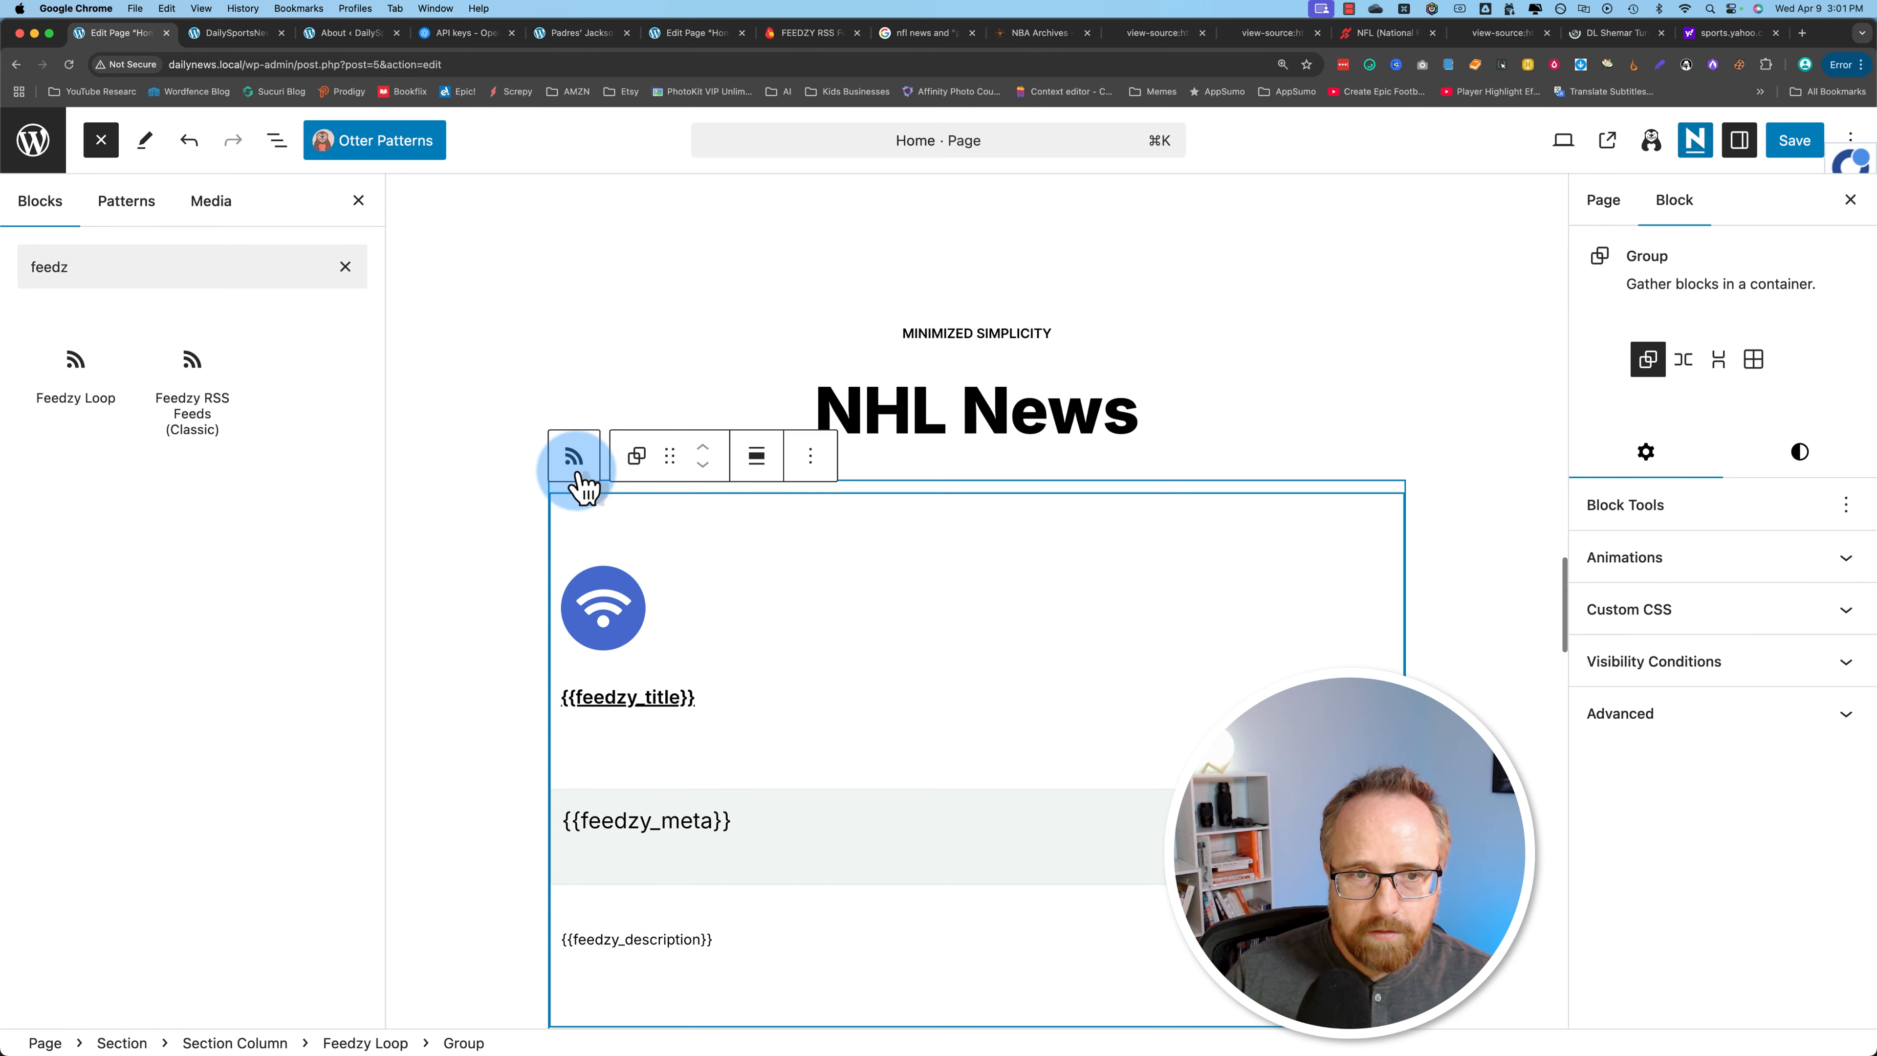
click(574, 462)
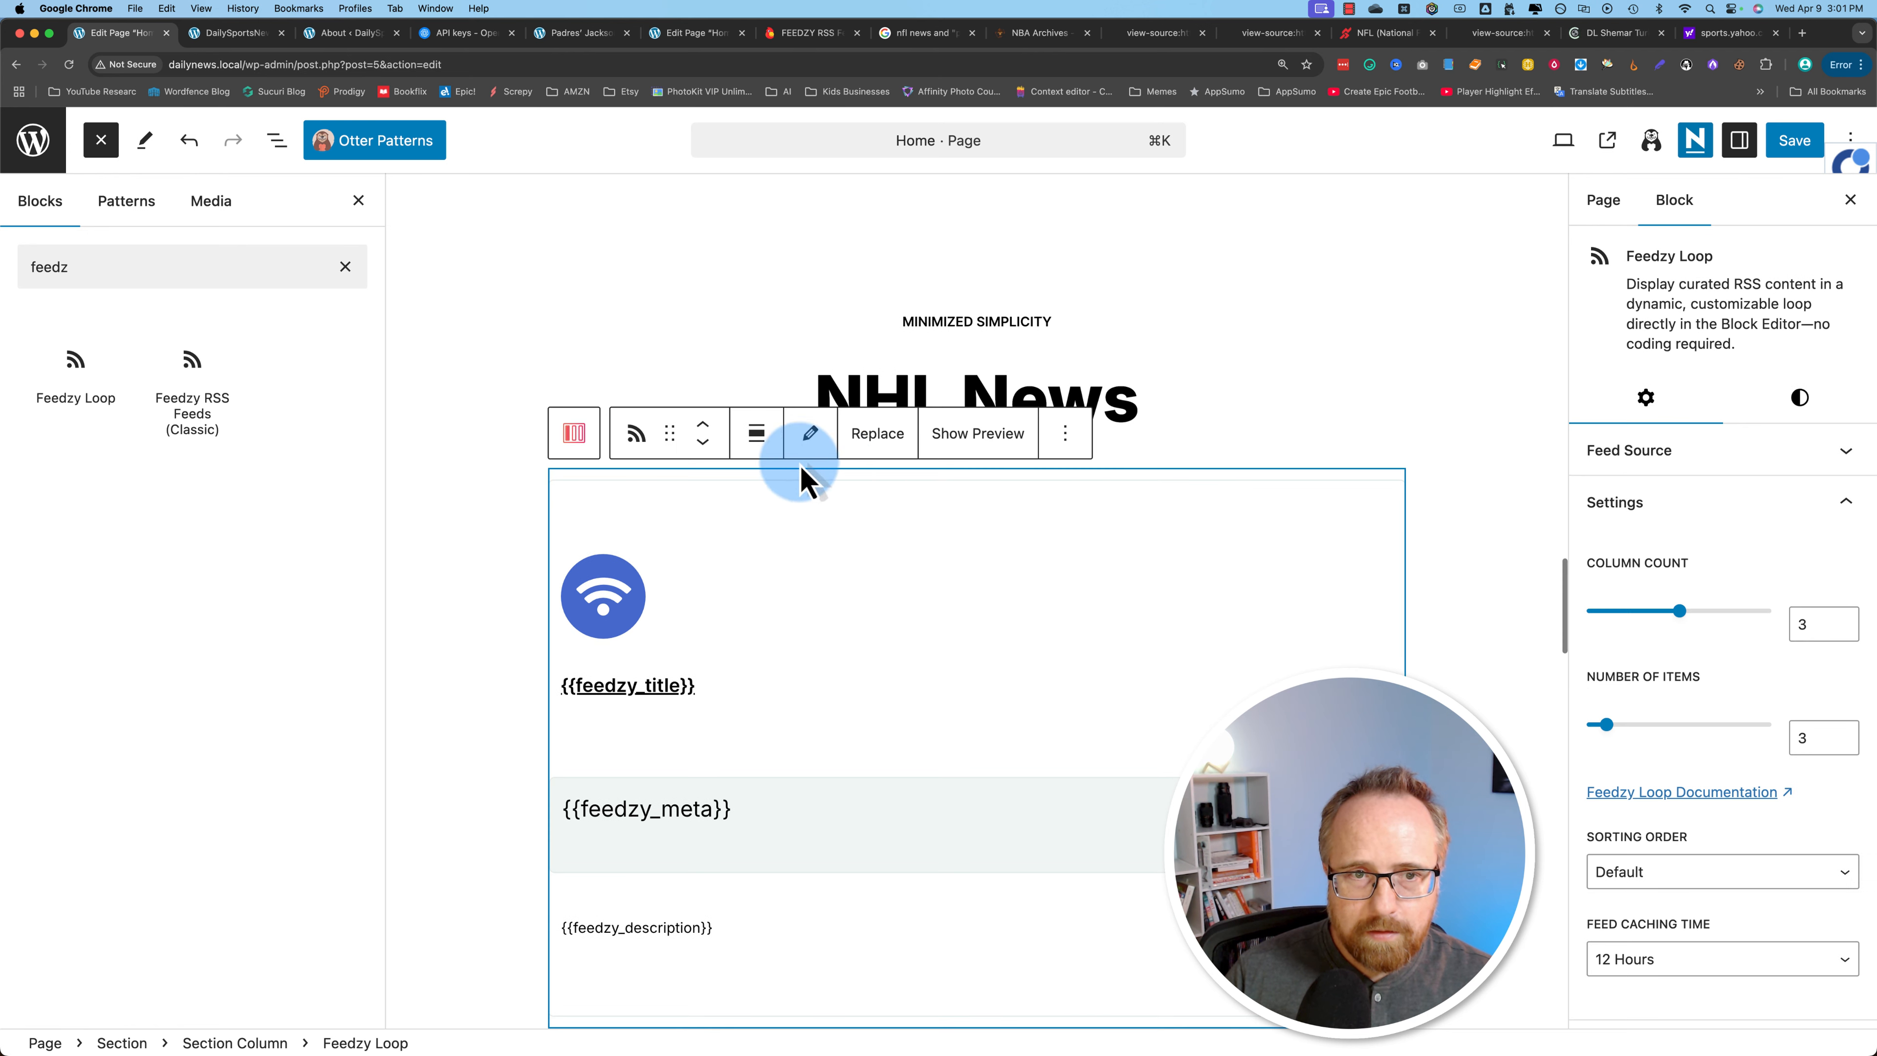
click(1065, 433)
scroll(1116, 1005, down, 1)
click(1120, 1029)
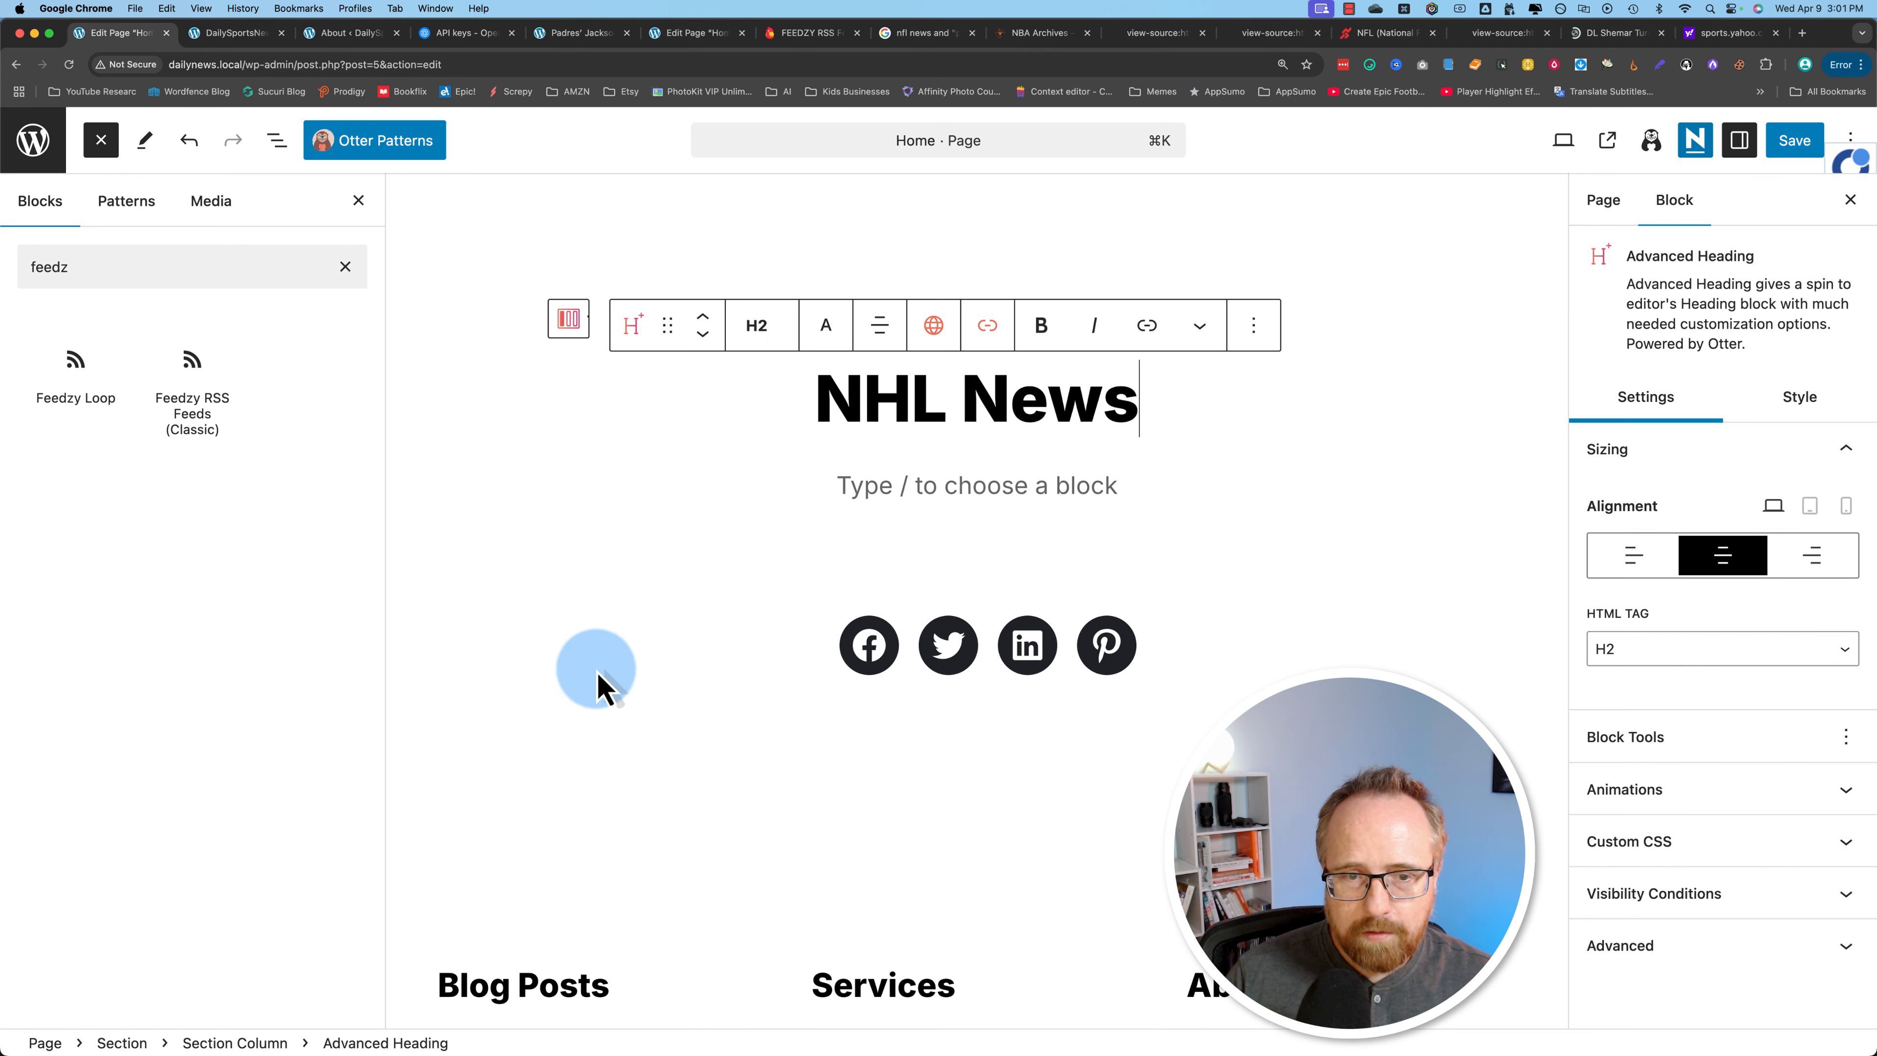
drag(78, 366, 1006, 474)
click(771, 573)
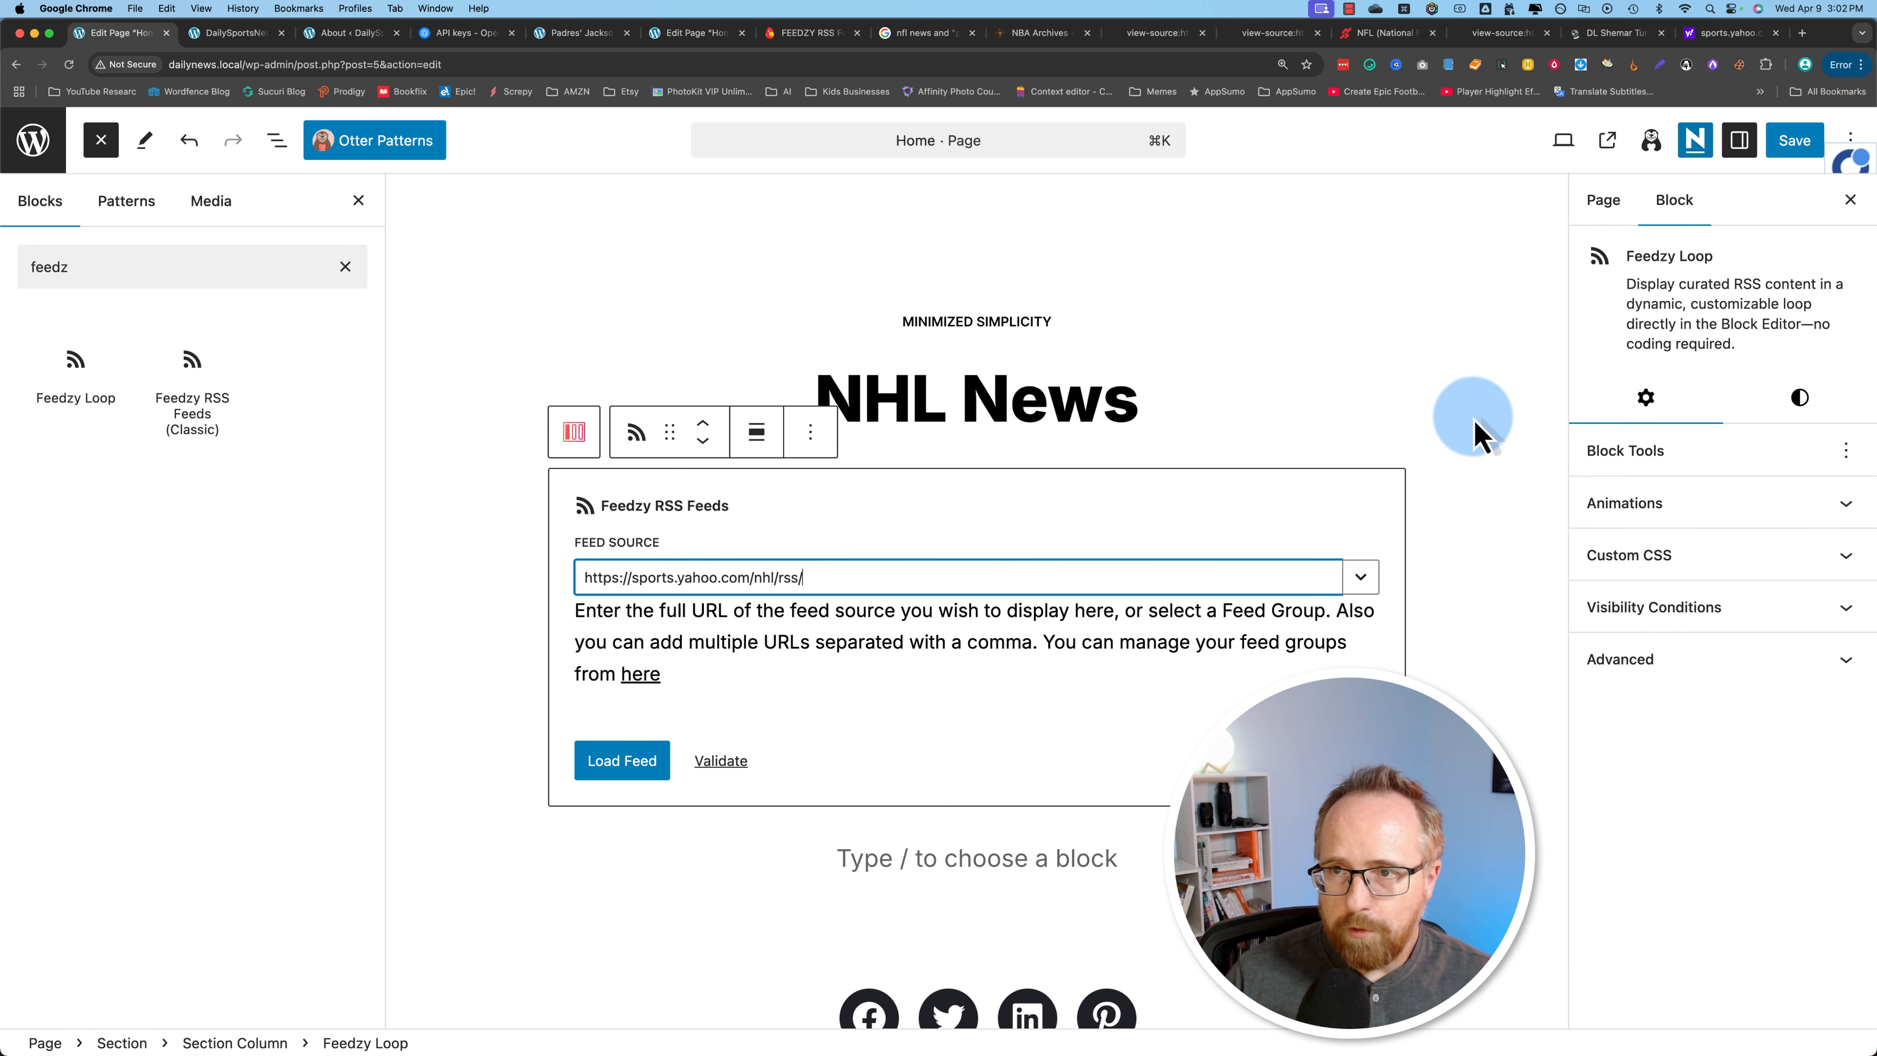
click(642, 765)
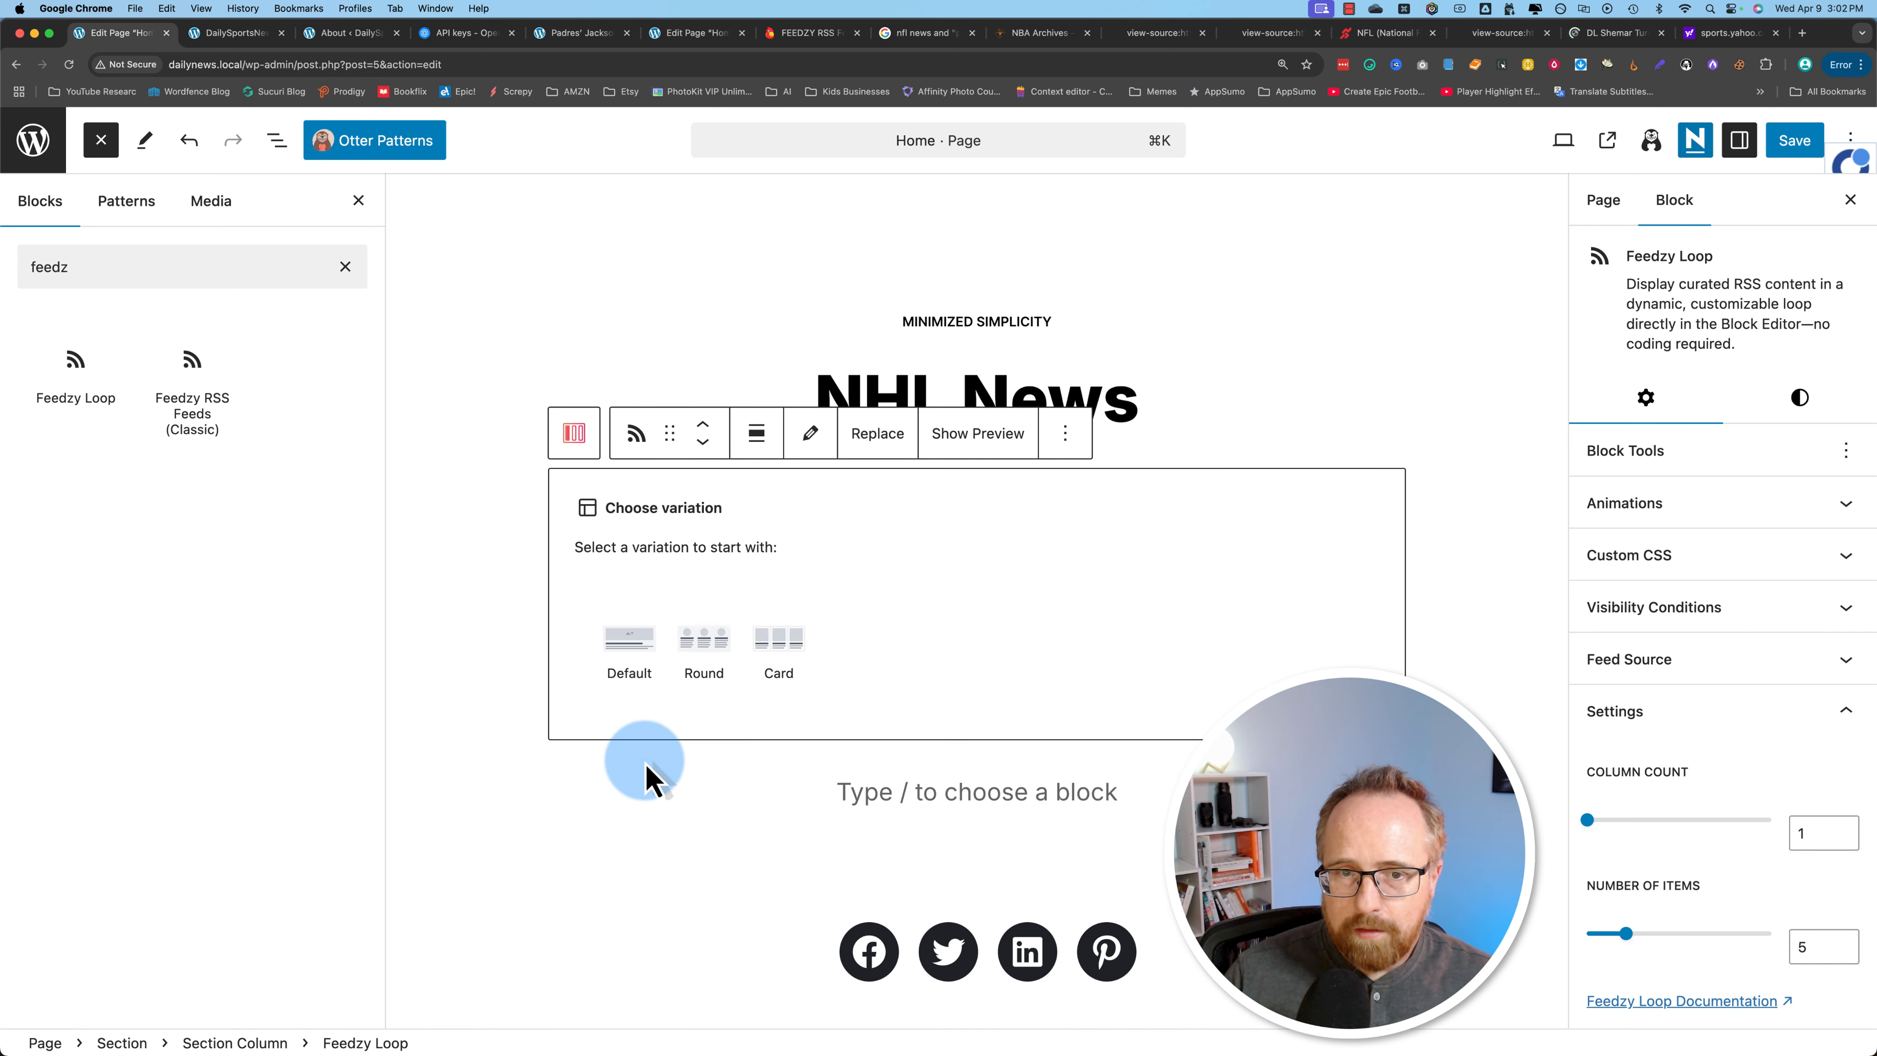
click(691, 661)
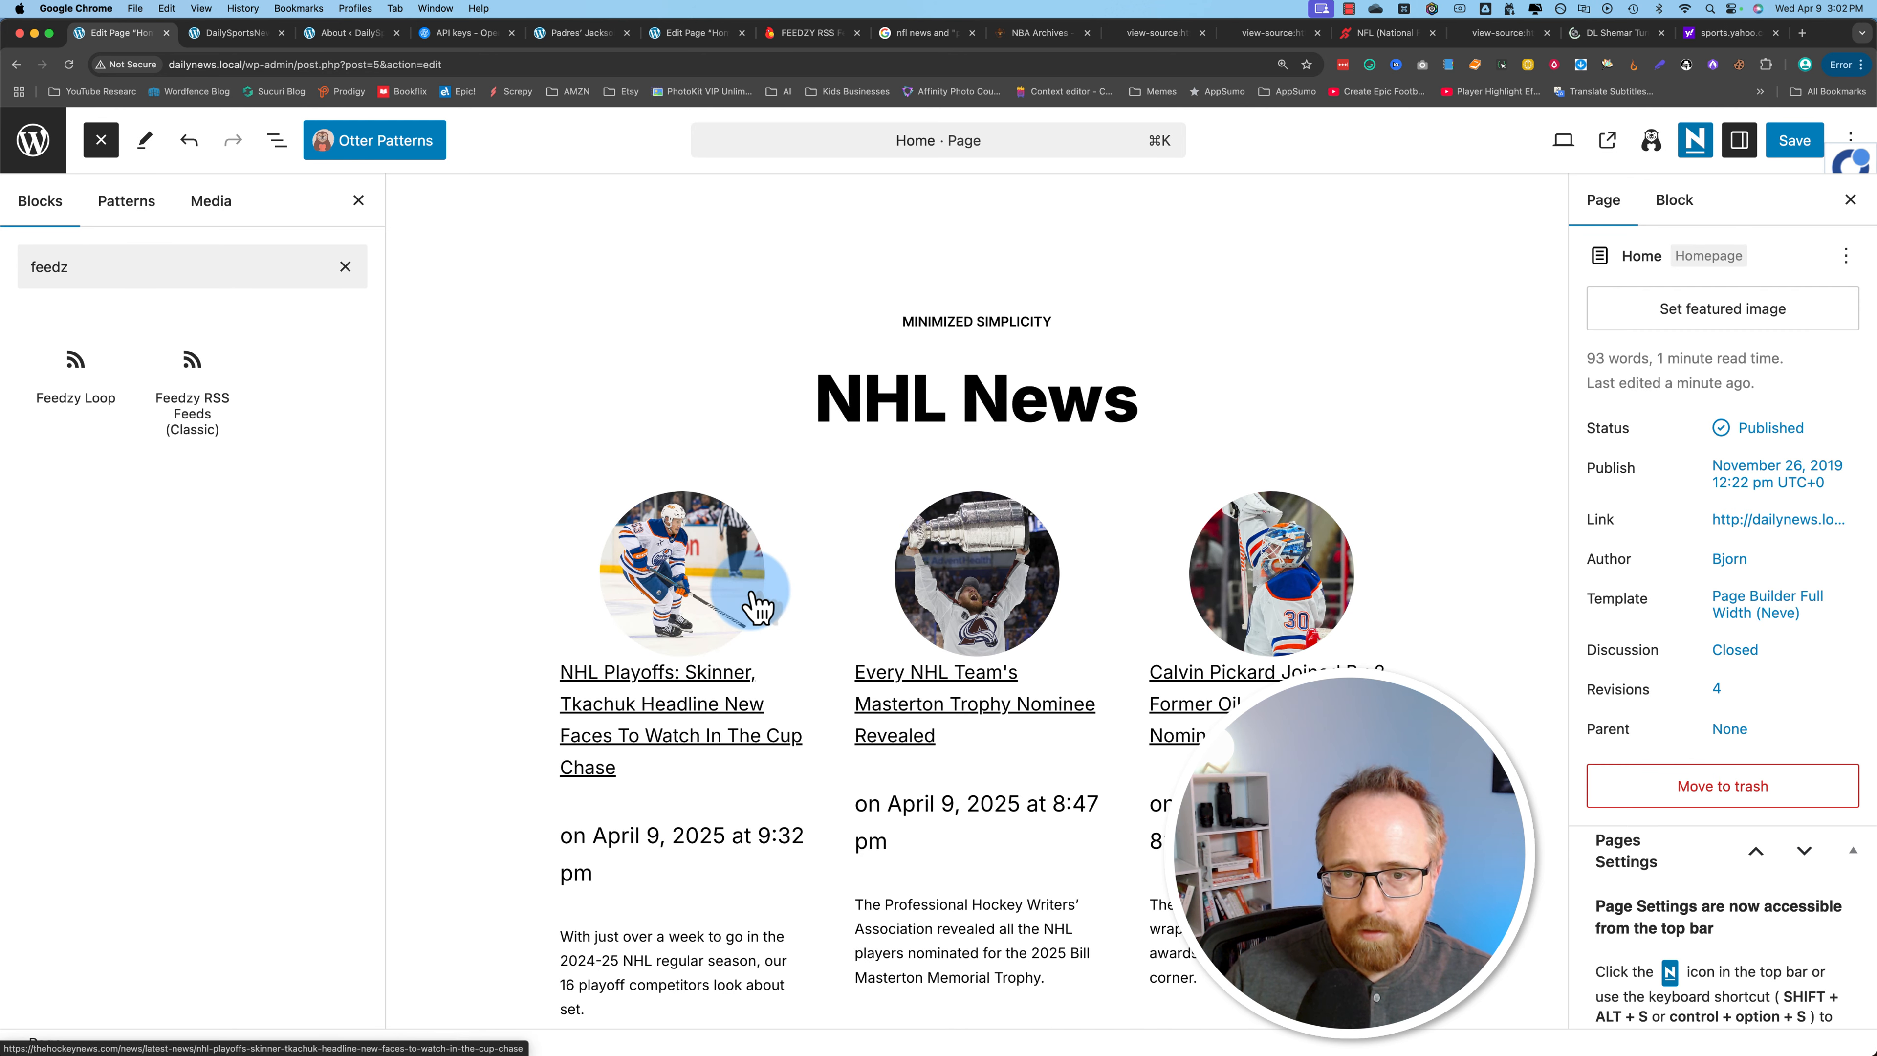
Set the number of items in the NHL News Feedzy Loop to 3.
scroll(1083, 614, down, 1)
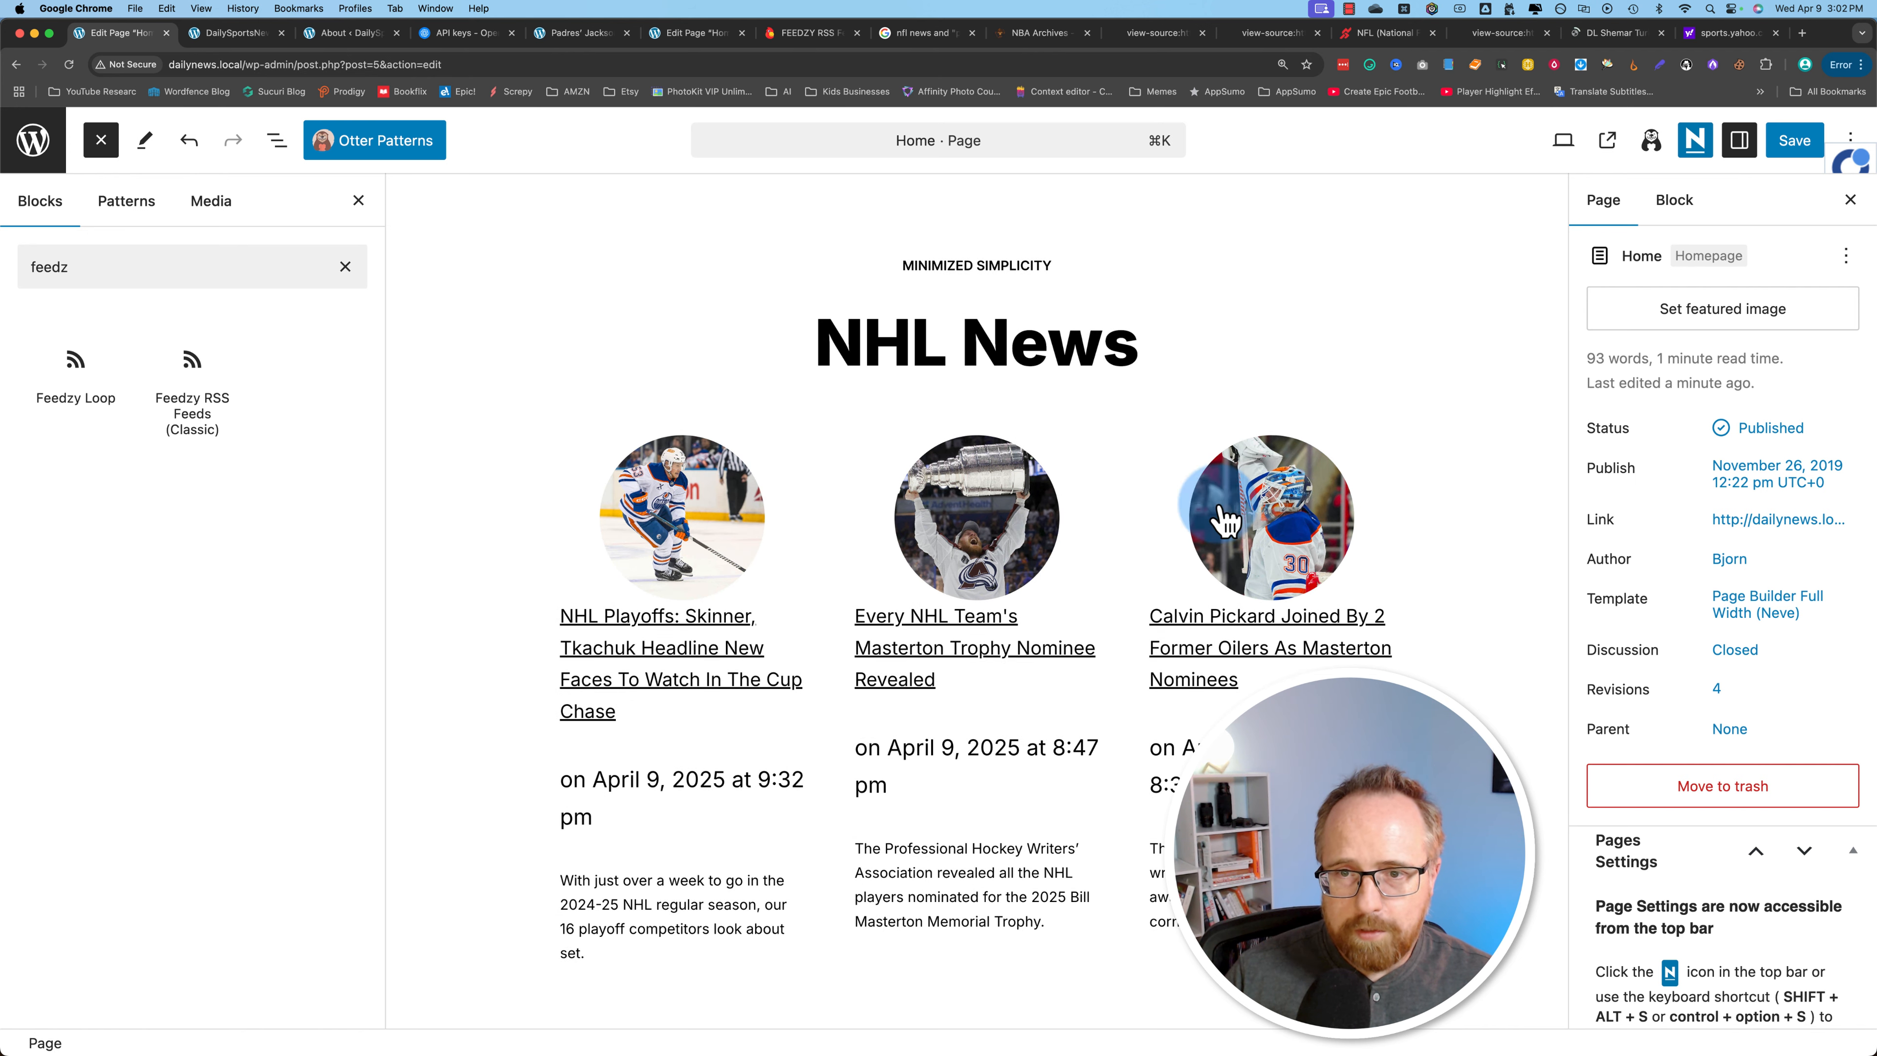
scroll(1182, 687, down, 2)
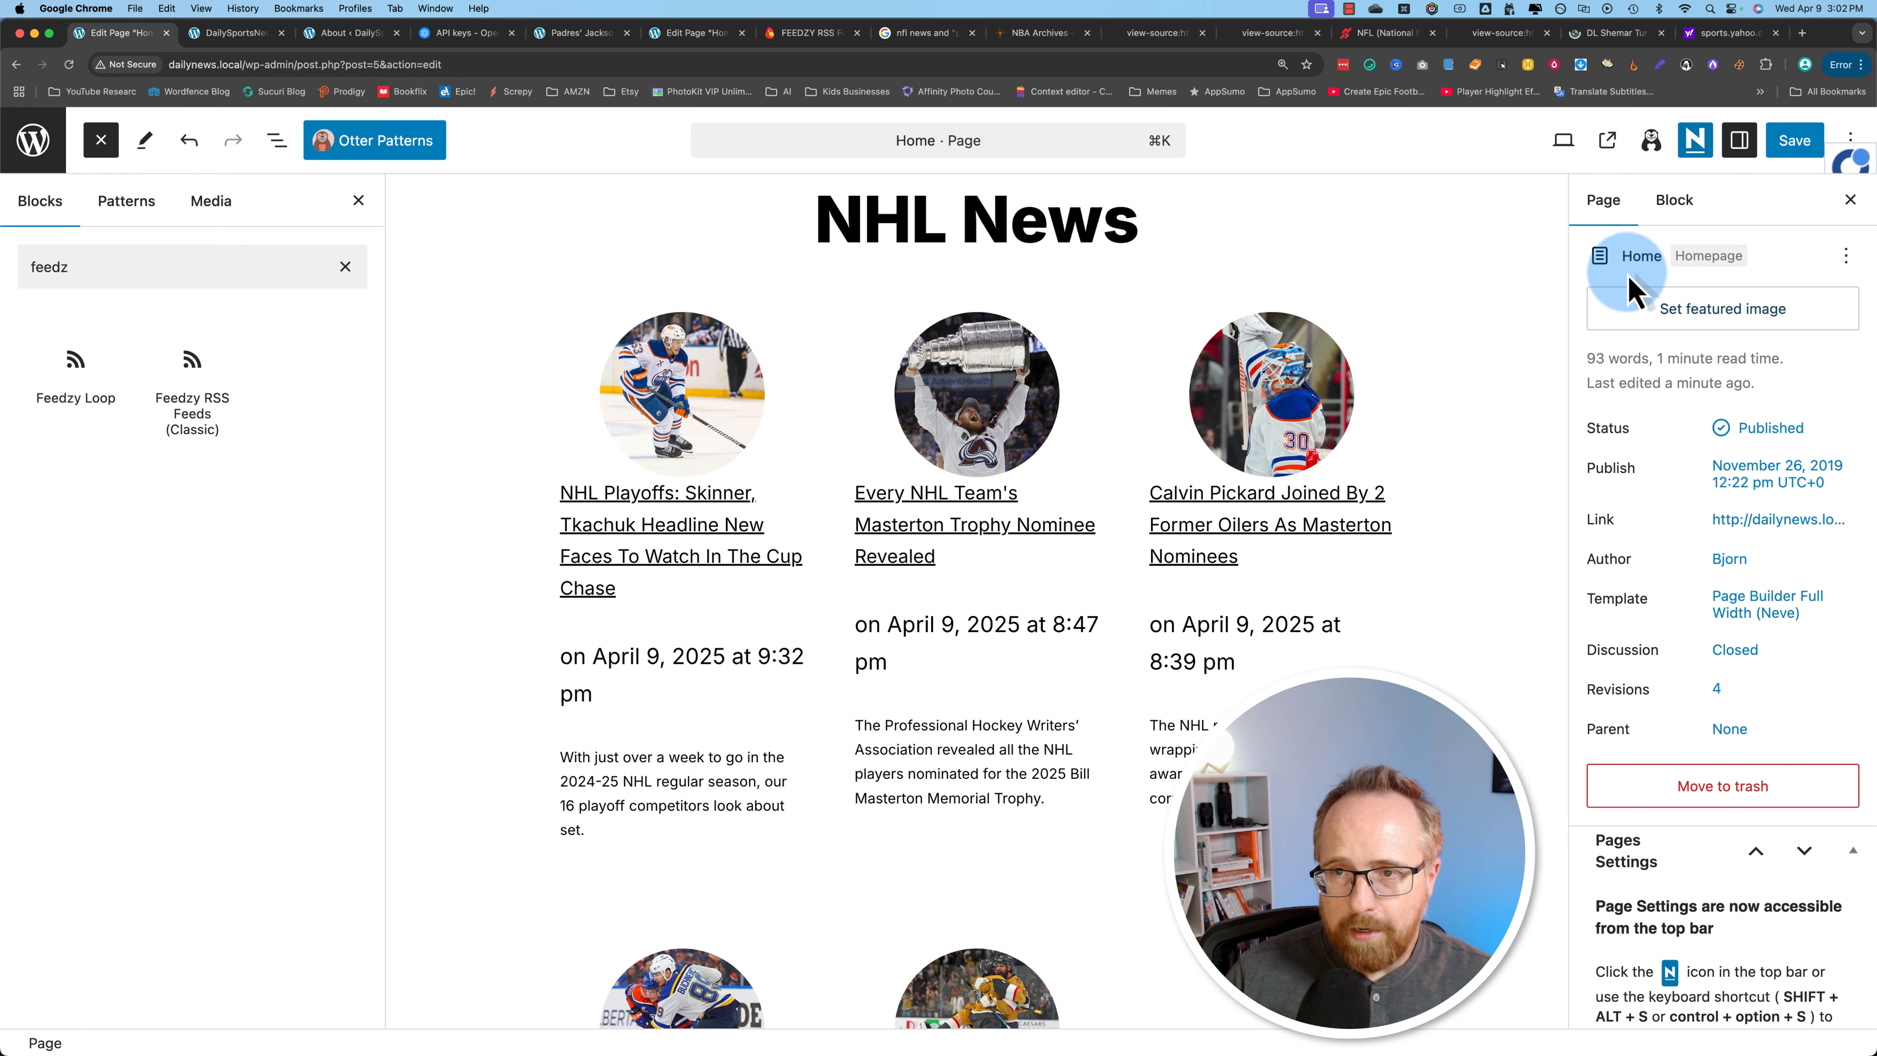
scroll(1633, 709, down, 1)
click(809, 362)
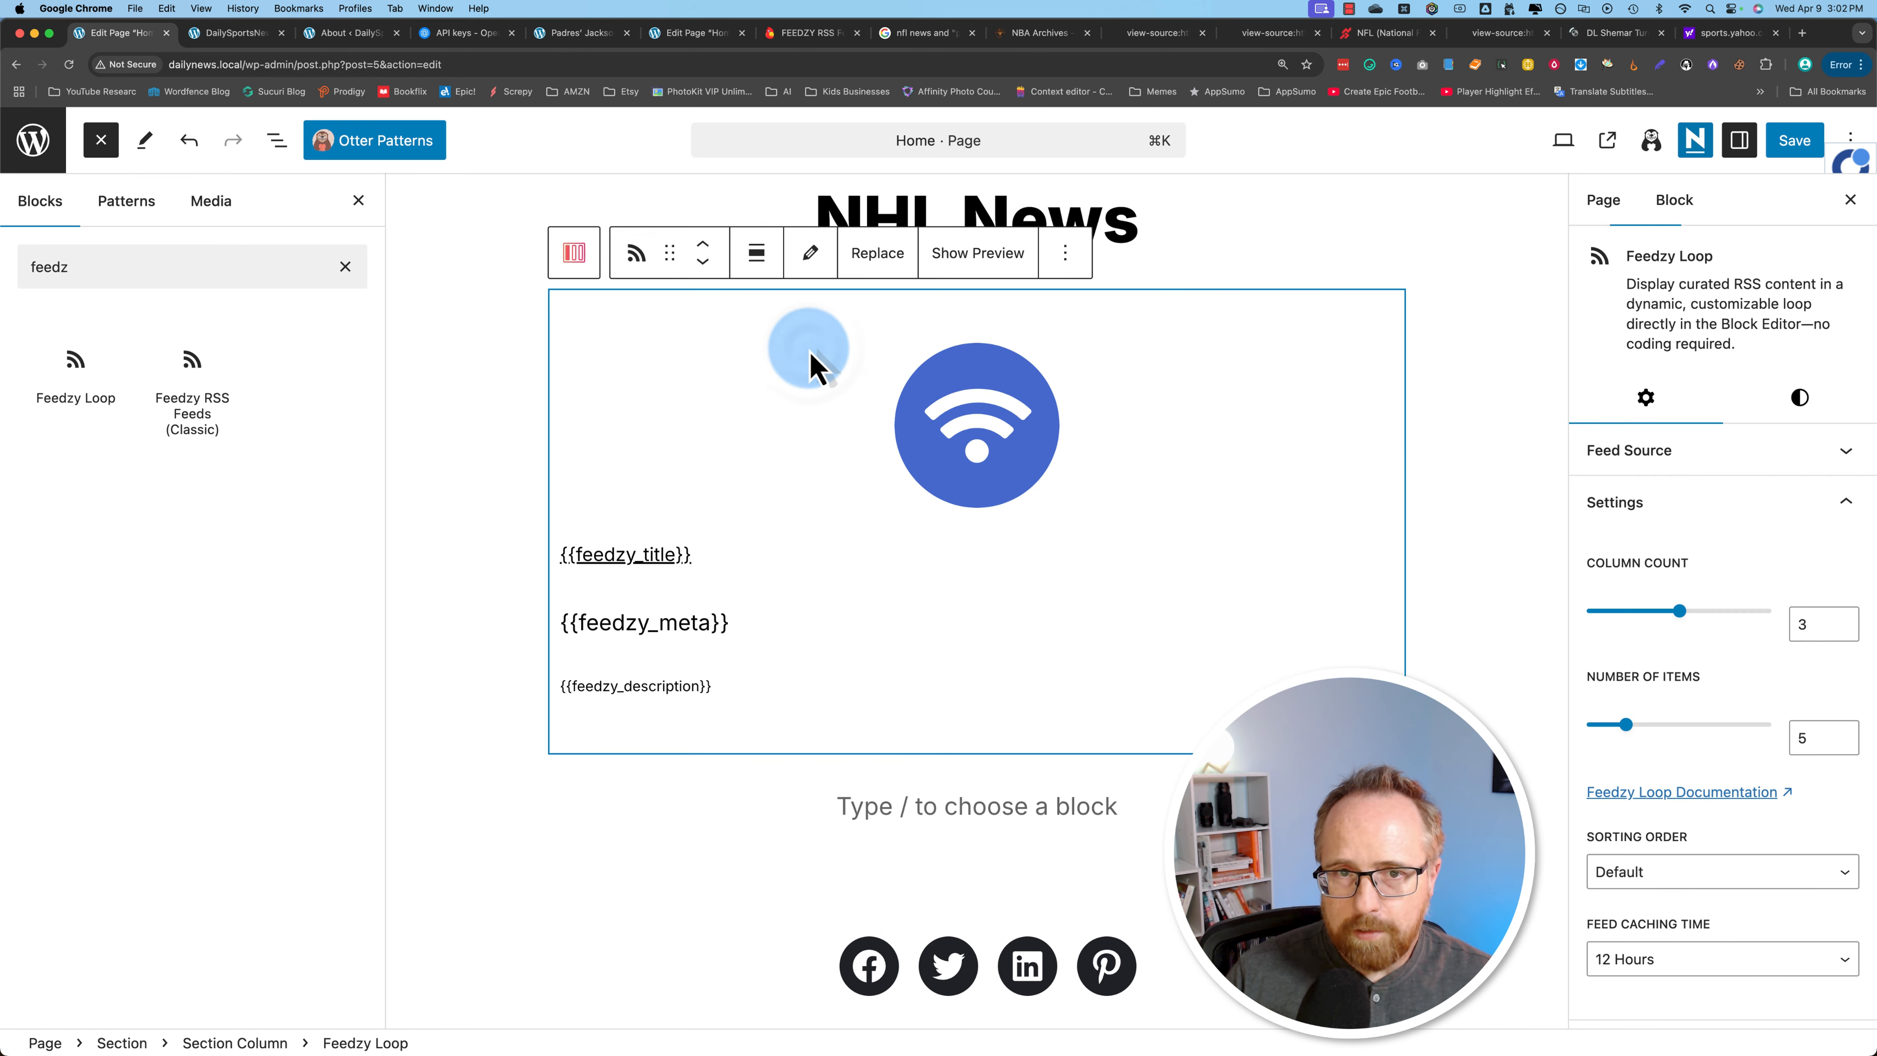
click(1773, 739)
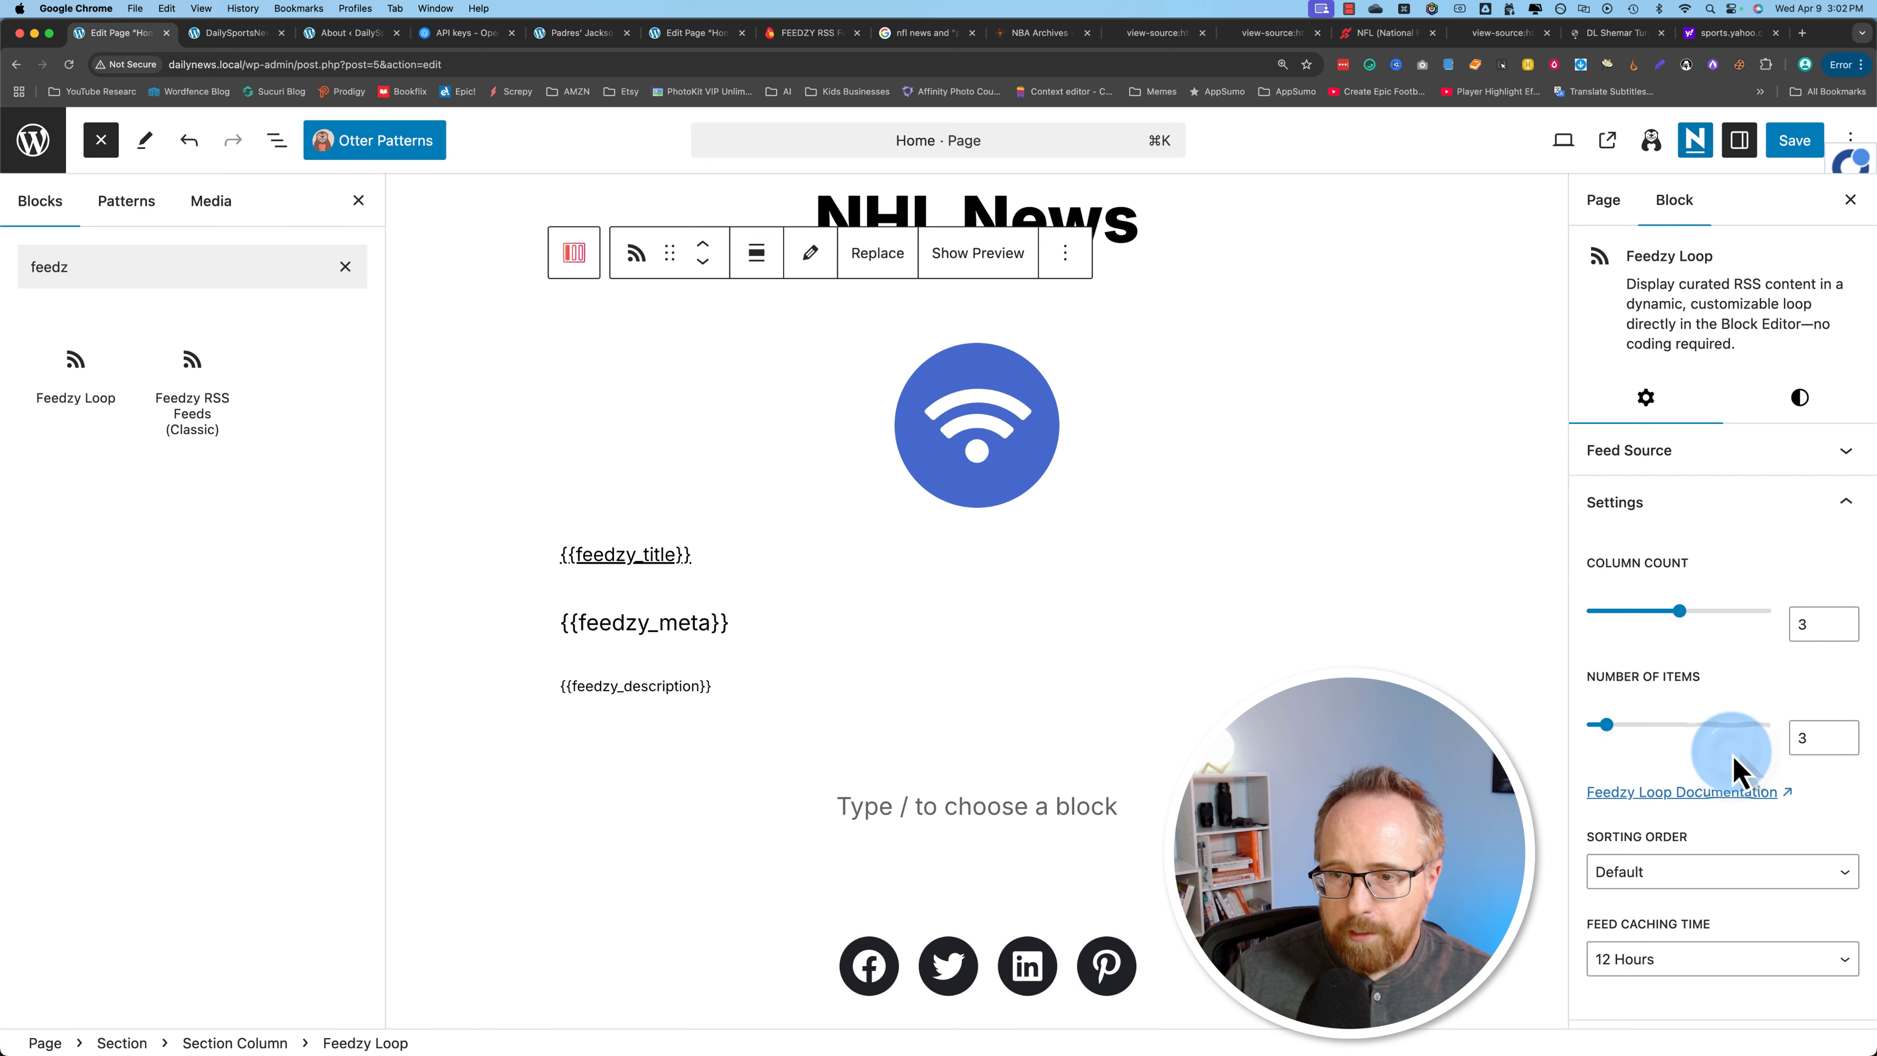
Examine the template placeholders in the NHL Feedzy Loop and review the Magic Tags Reference in the Feedzy Loop documentation.
drag(699, 555, 560, 558)
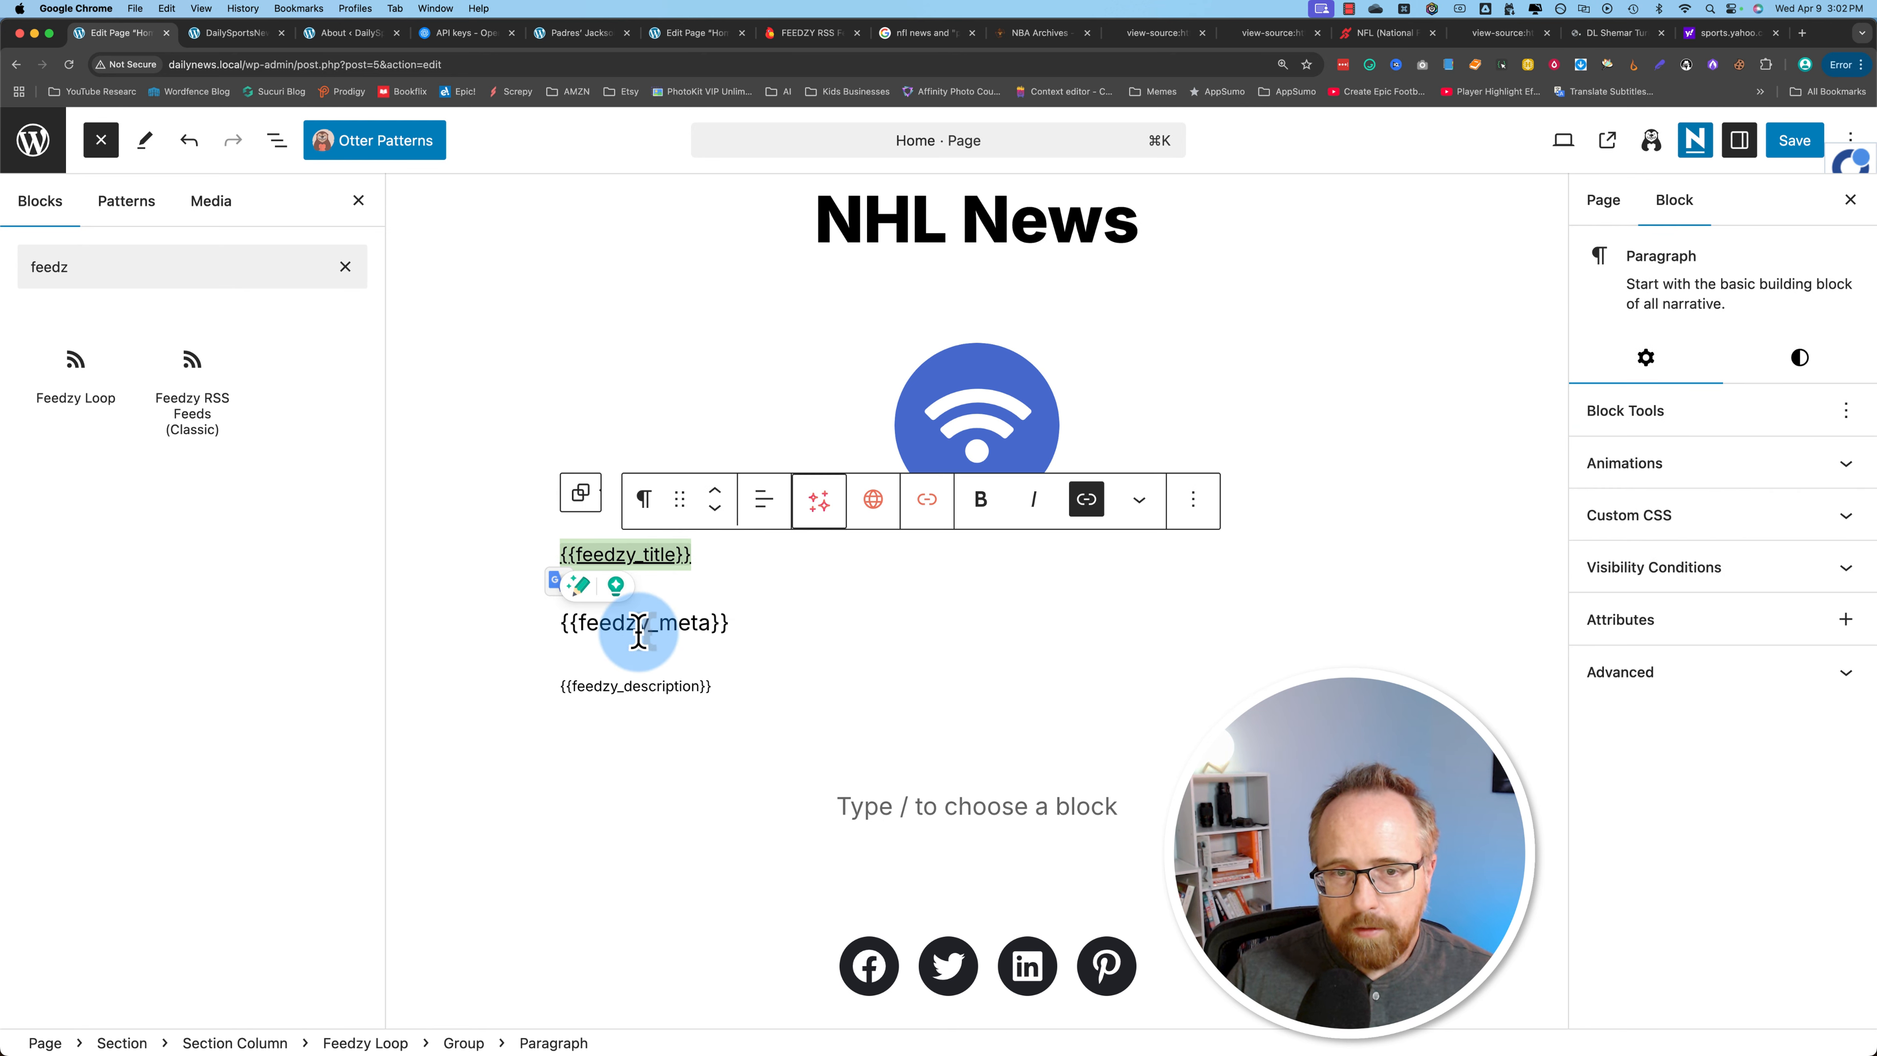
click(748, 573)
click(755, 522)
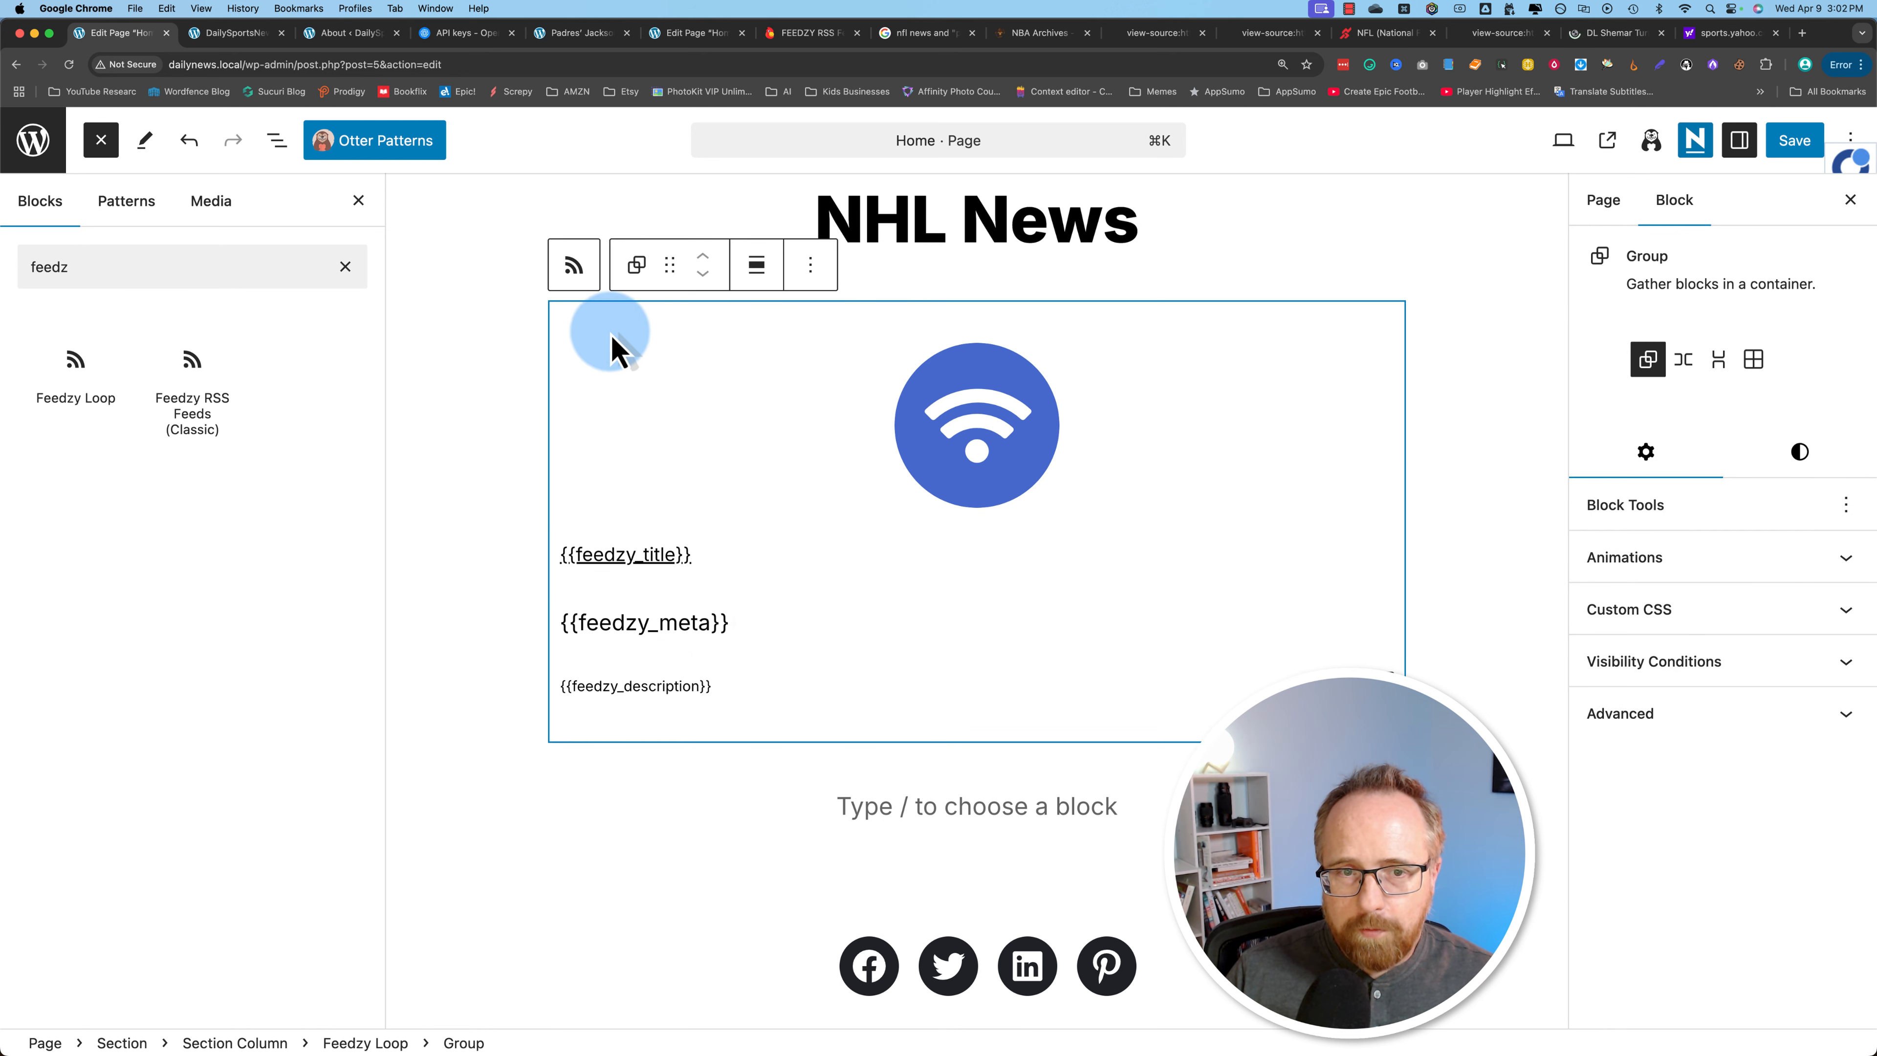
click(578, 285)
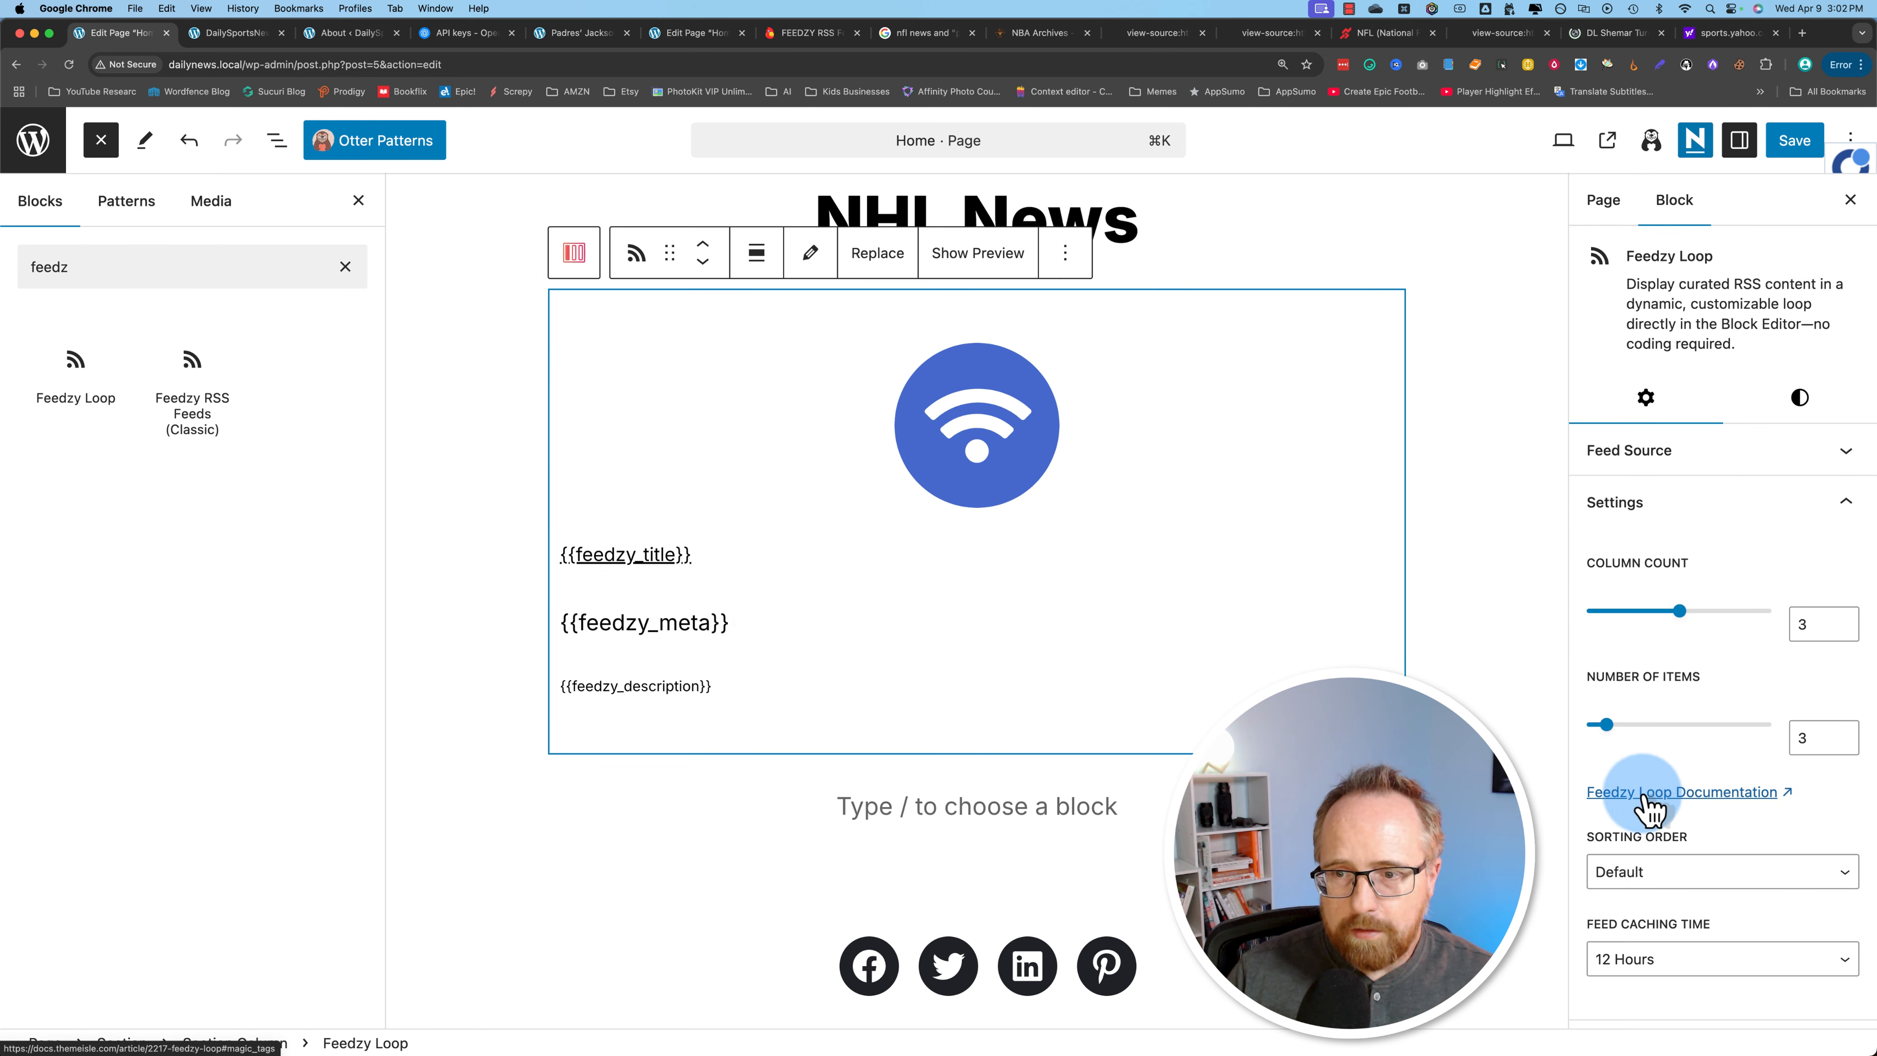
click(1616, 797)
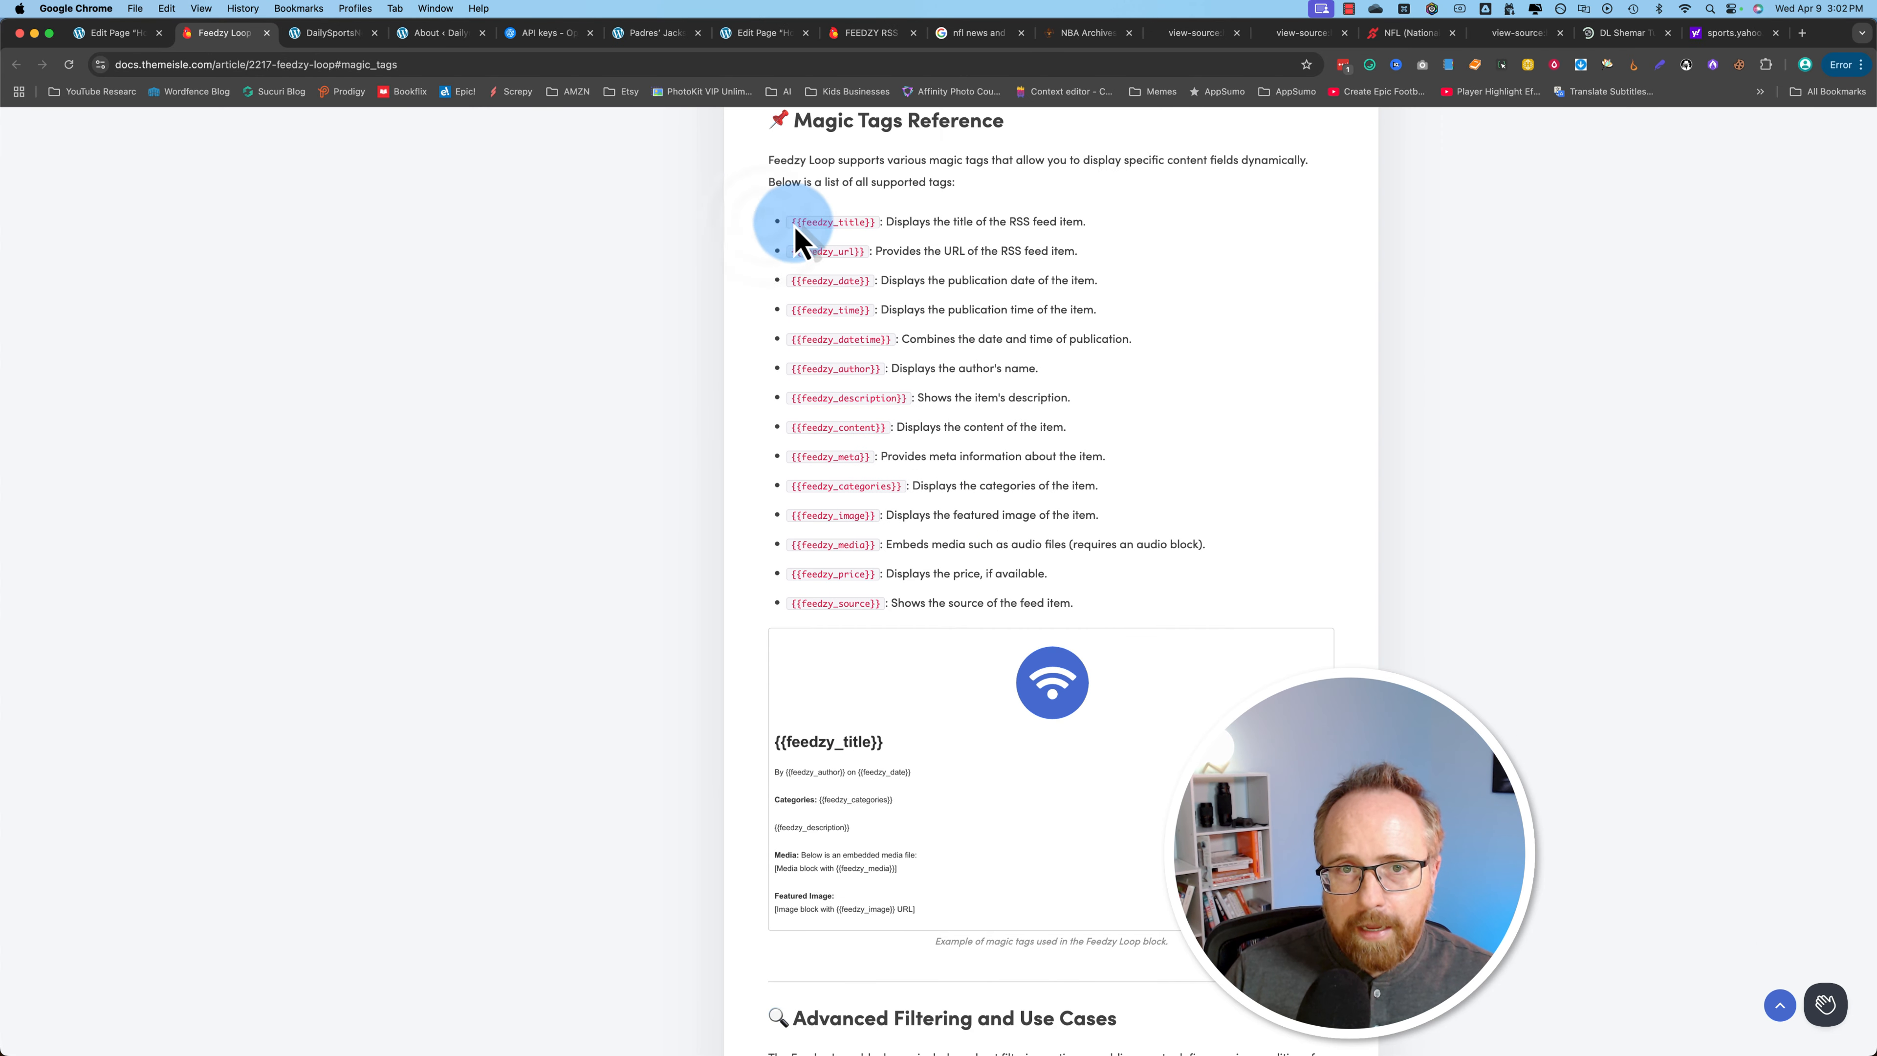
drag(792, 225, 1157, 619)
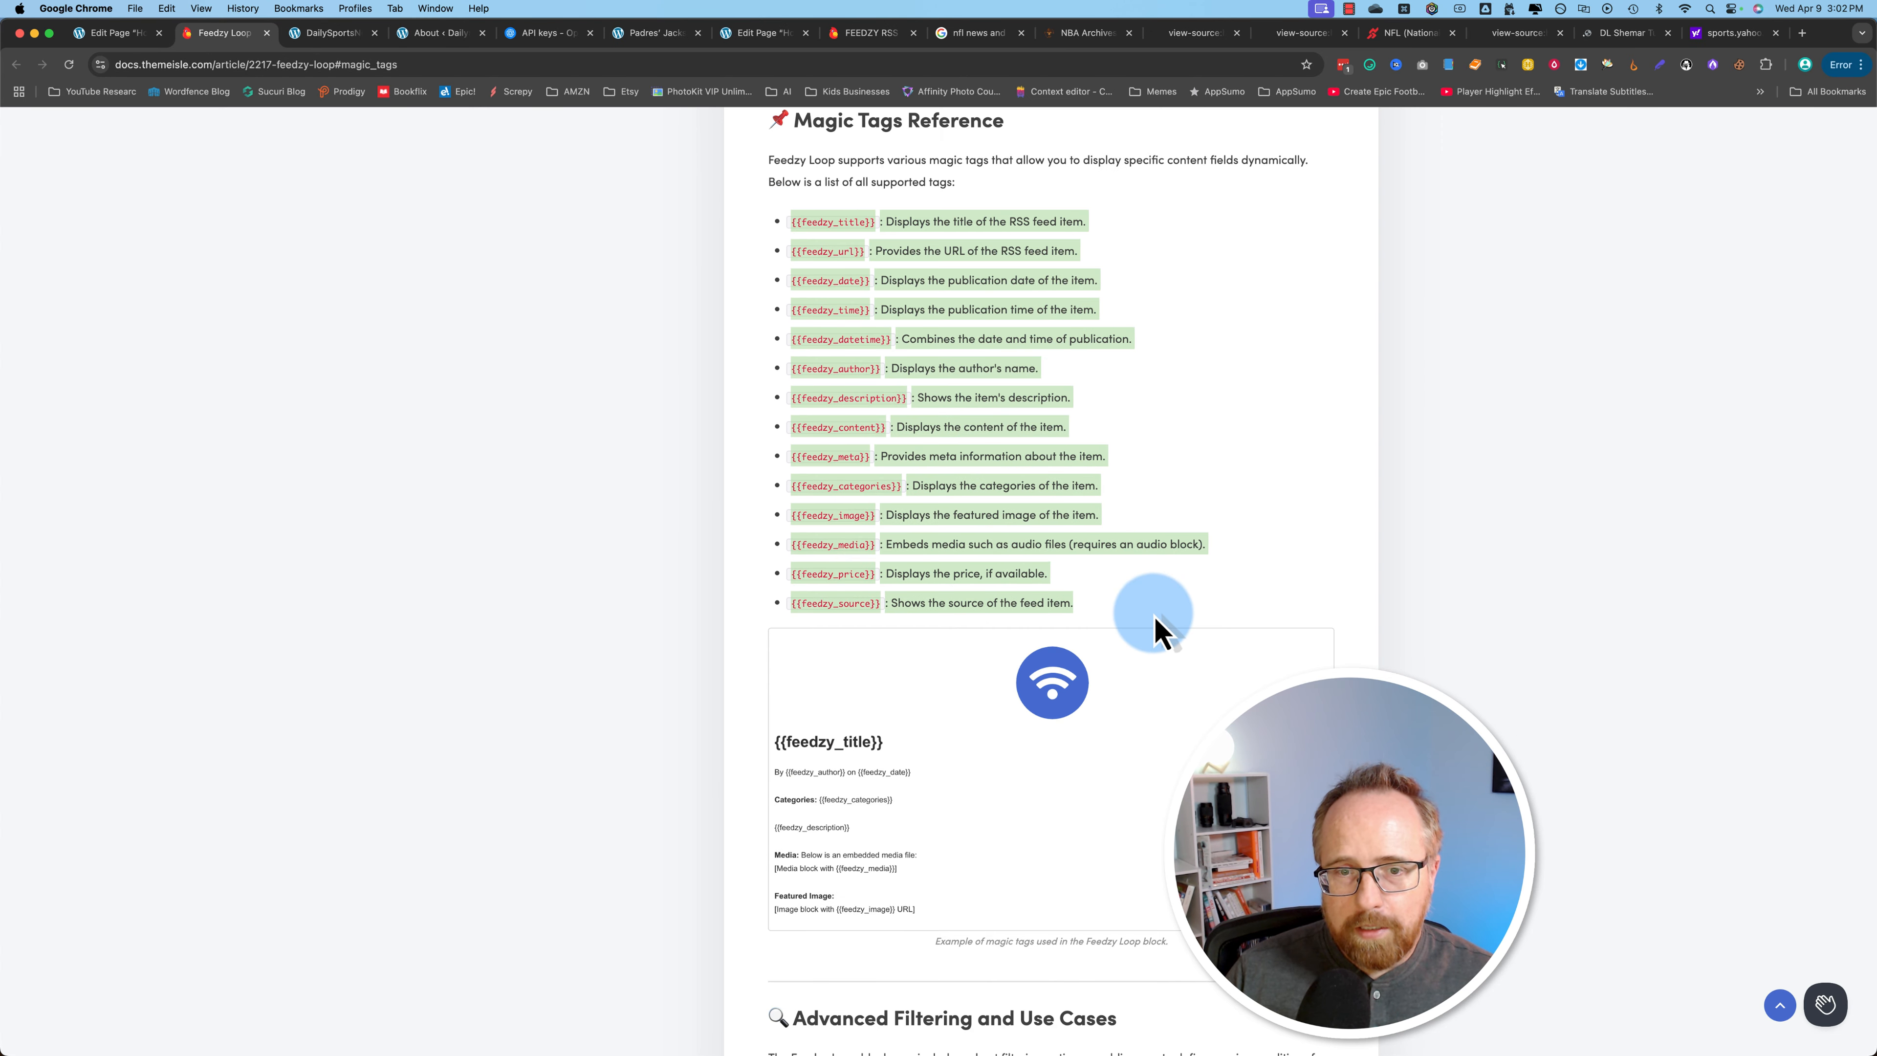
scroll(1156, 591, down, 3)
scroll(1102, 582, up, 5)
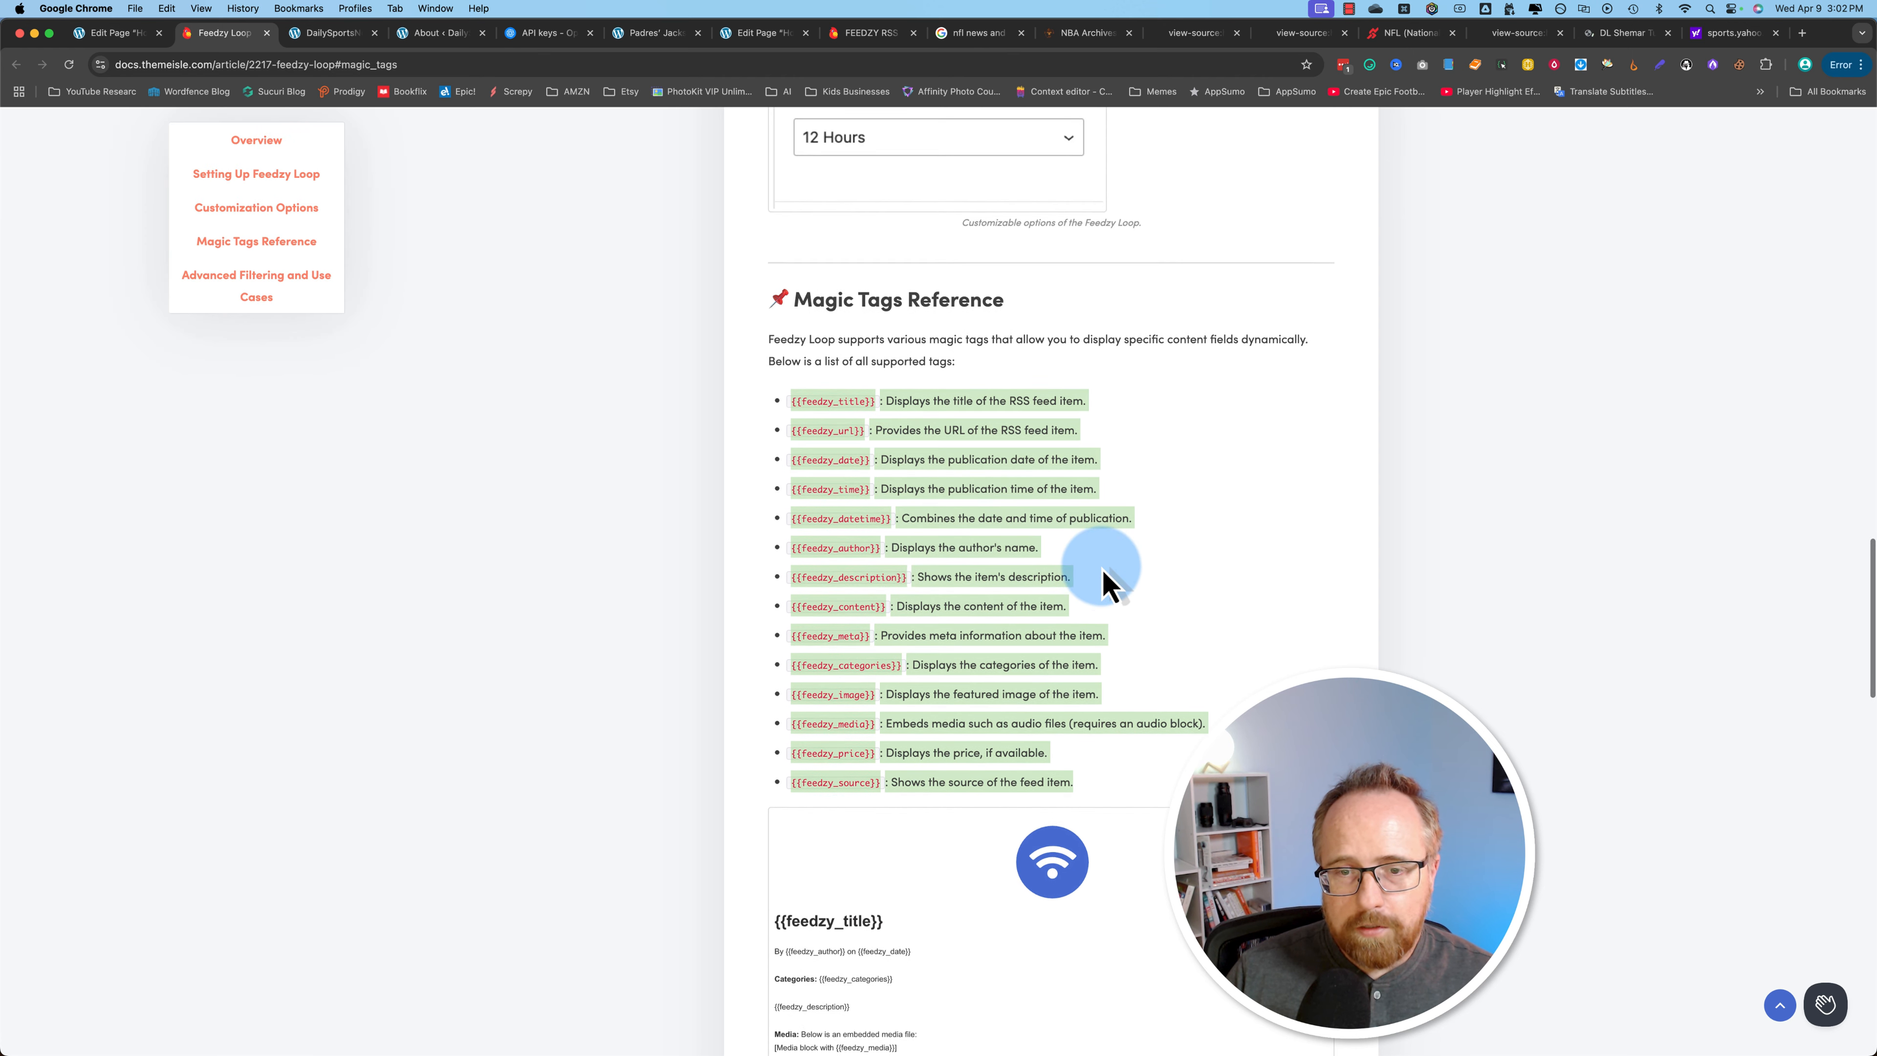
scroll(926, 358, up, 1)
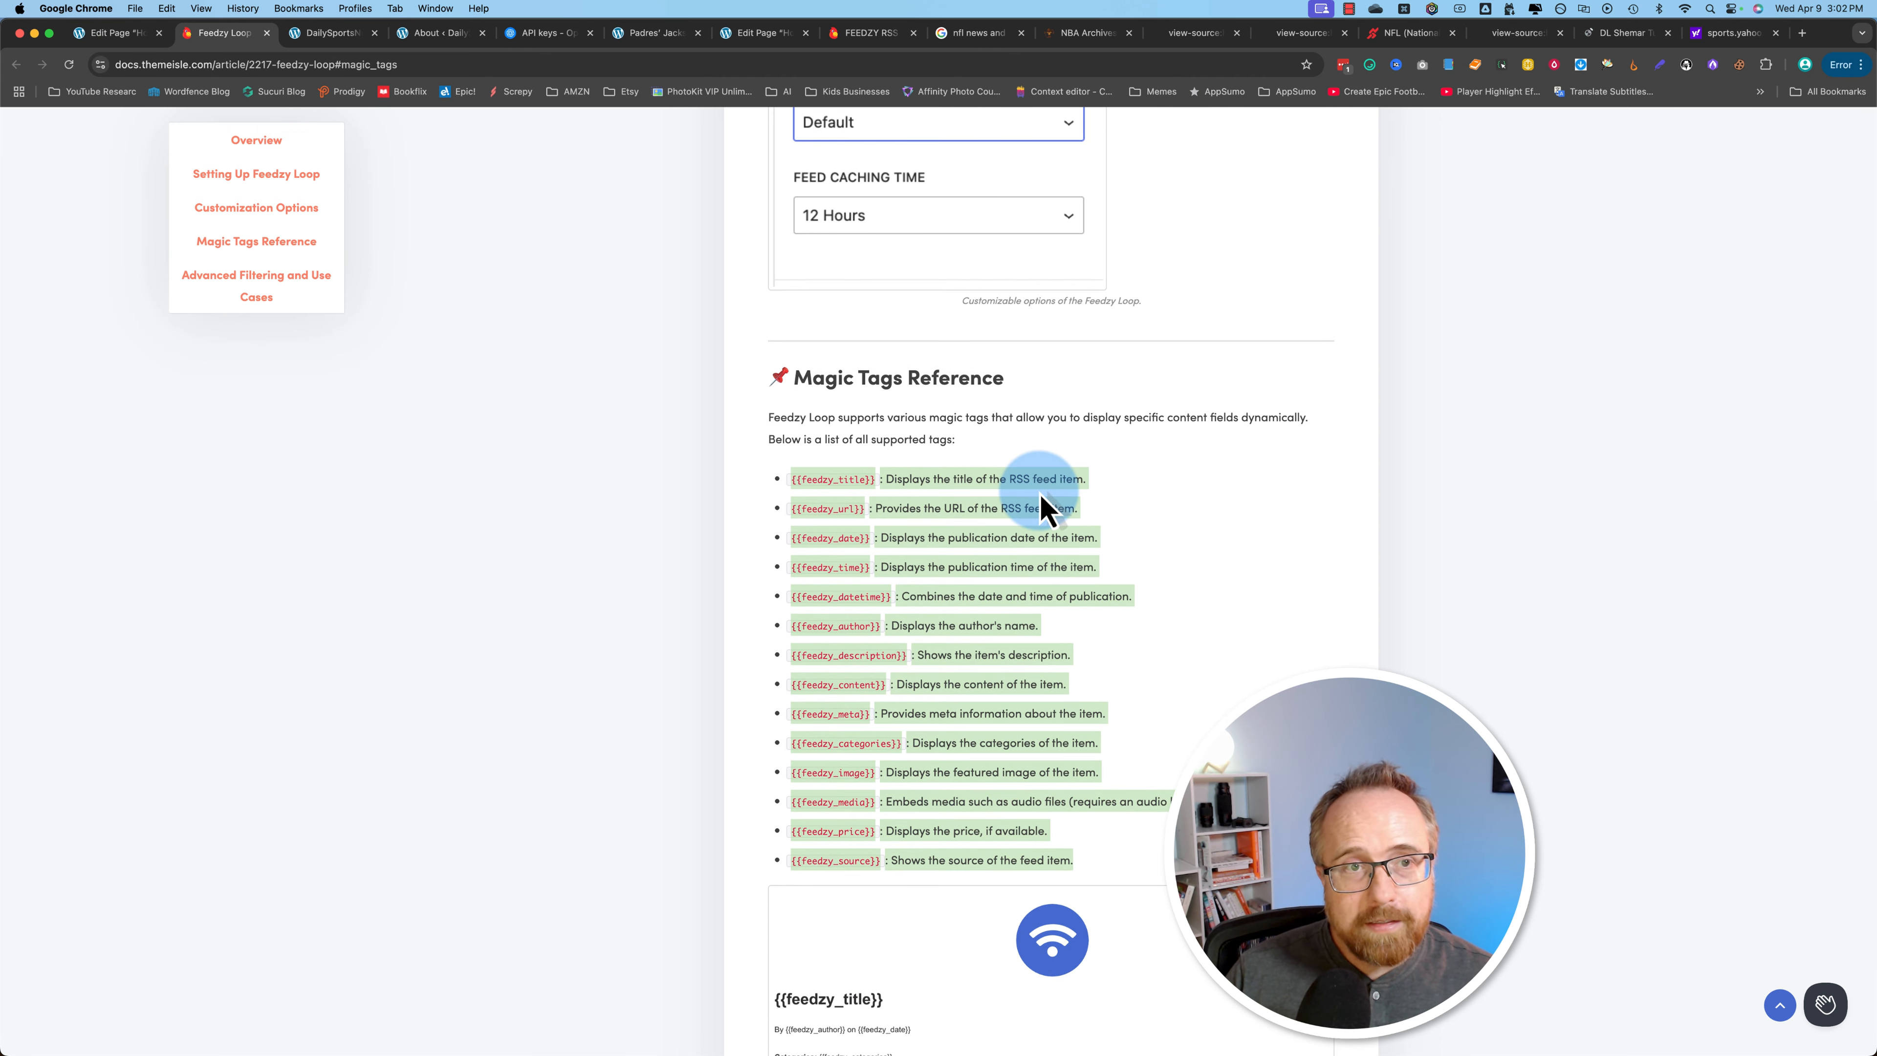
Return to the Home page editor and review the NFL, NBA and NHL News sections, including the NHL Feedzy Loop's template.
click(119, 33)
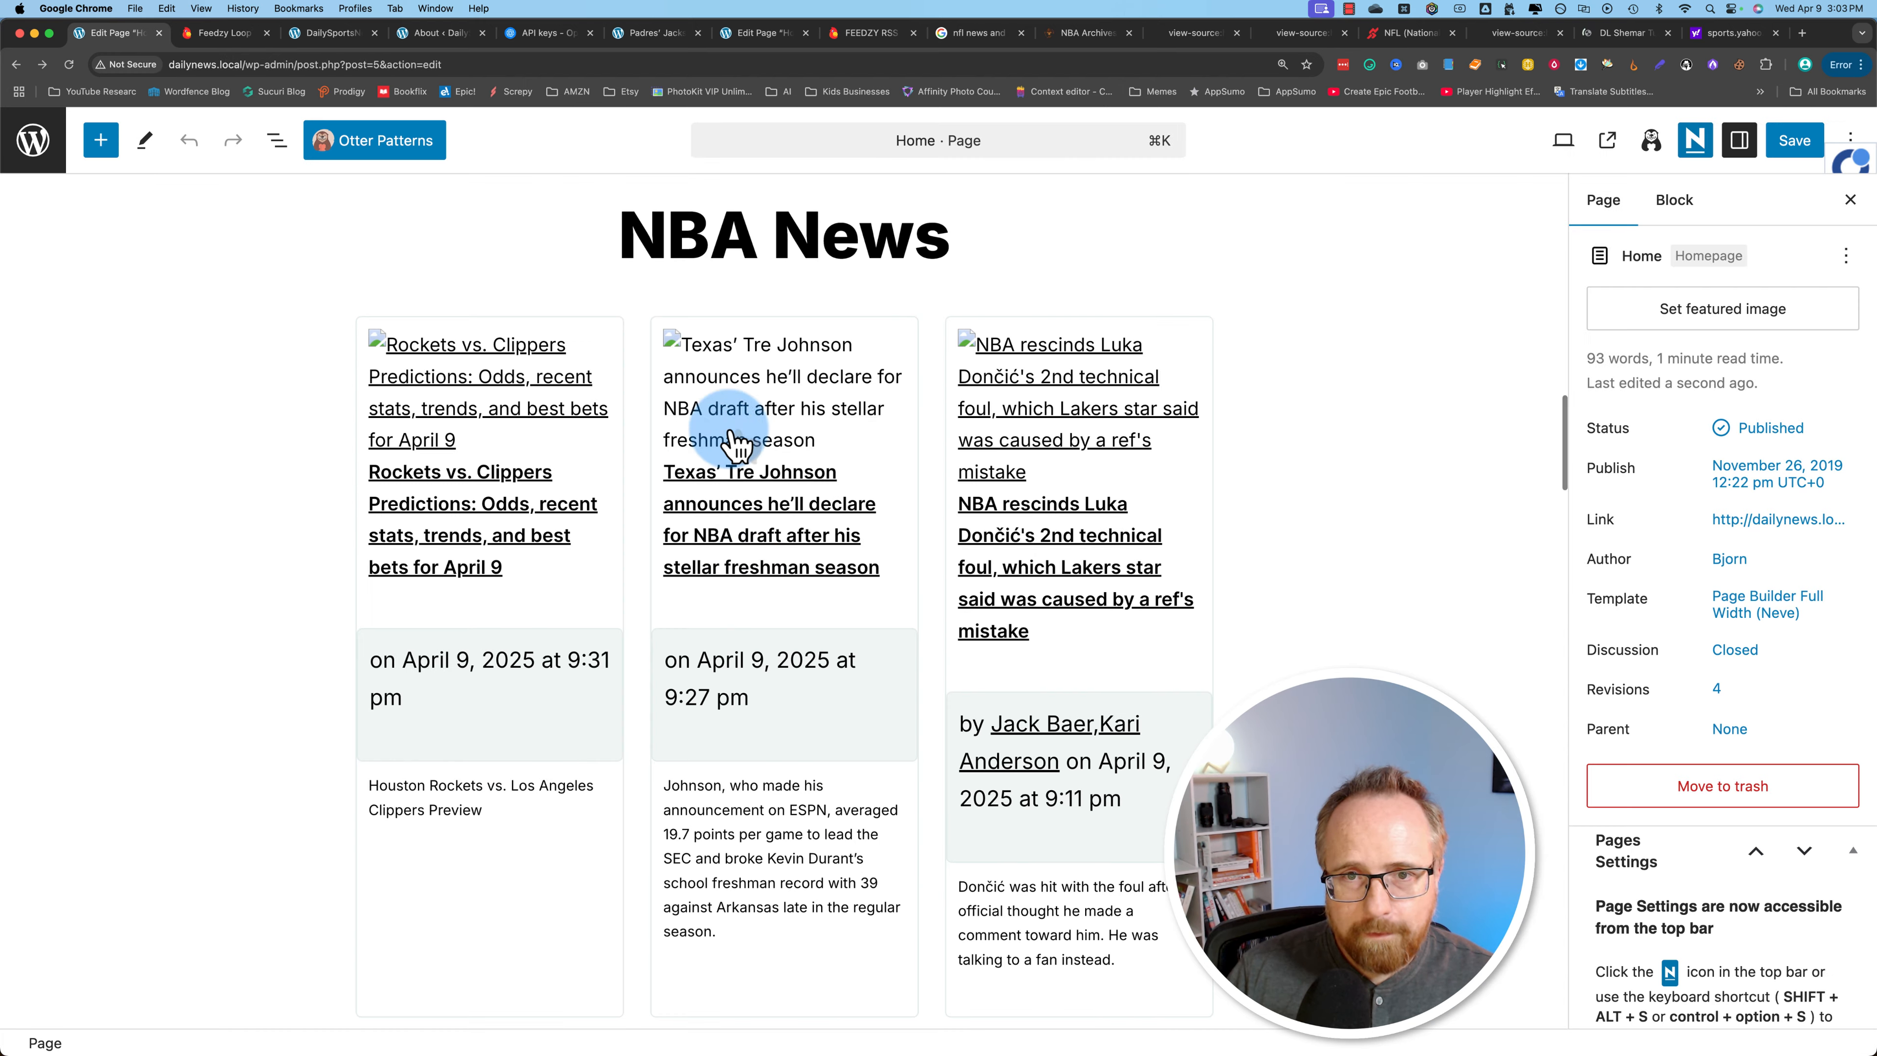
scroll(735, 635, up, 9)
scroll(731, 649, down, 10)
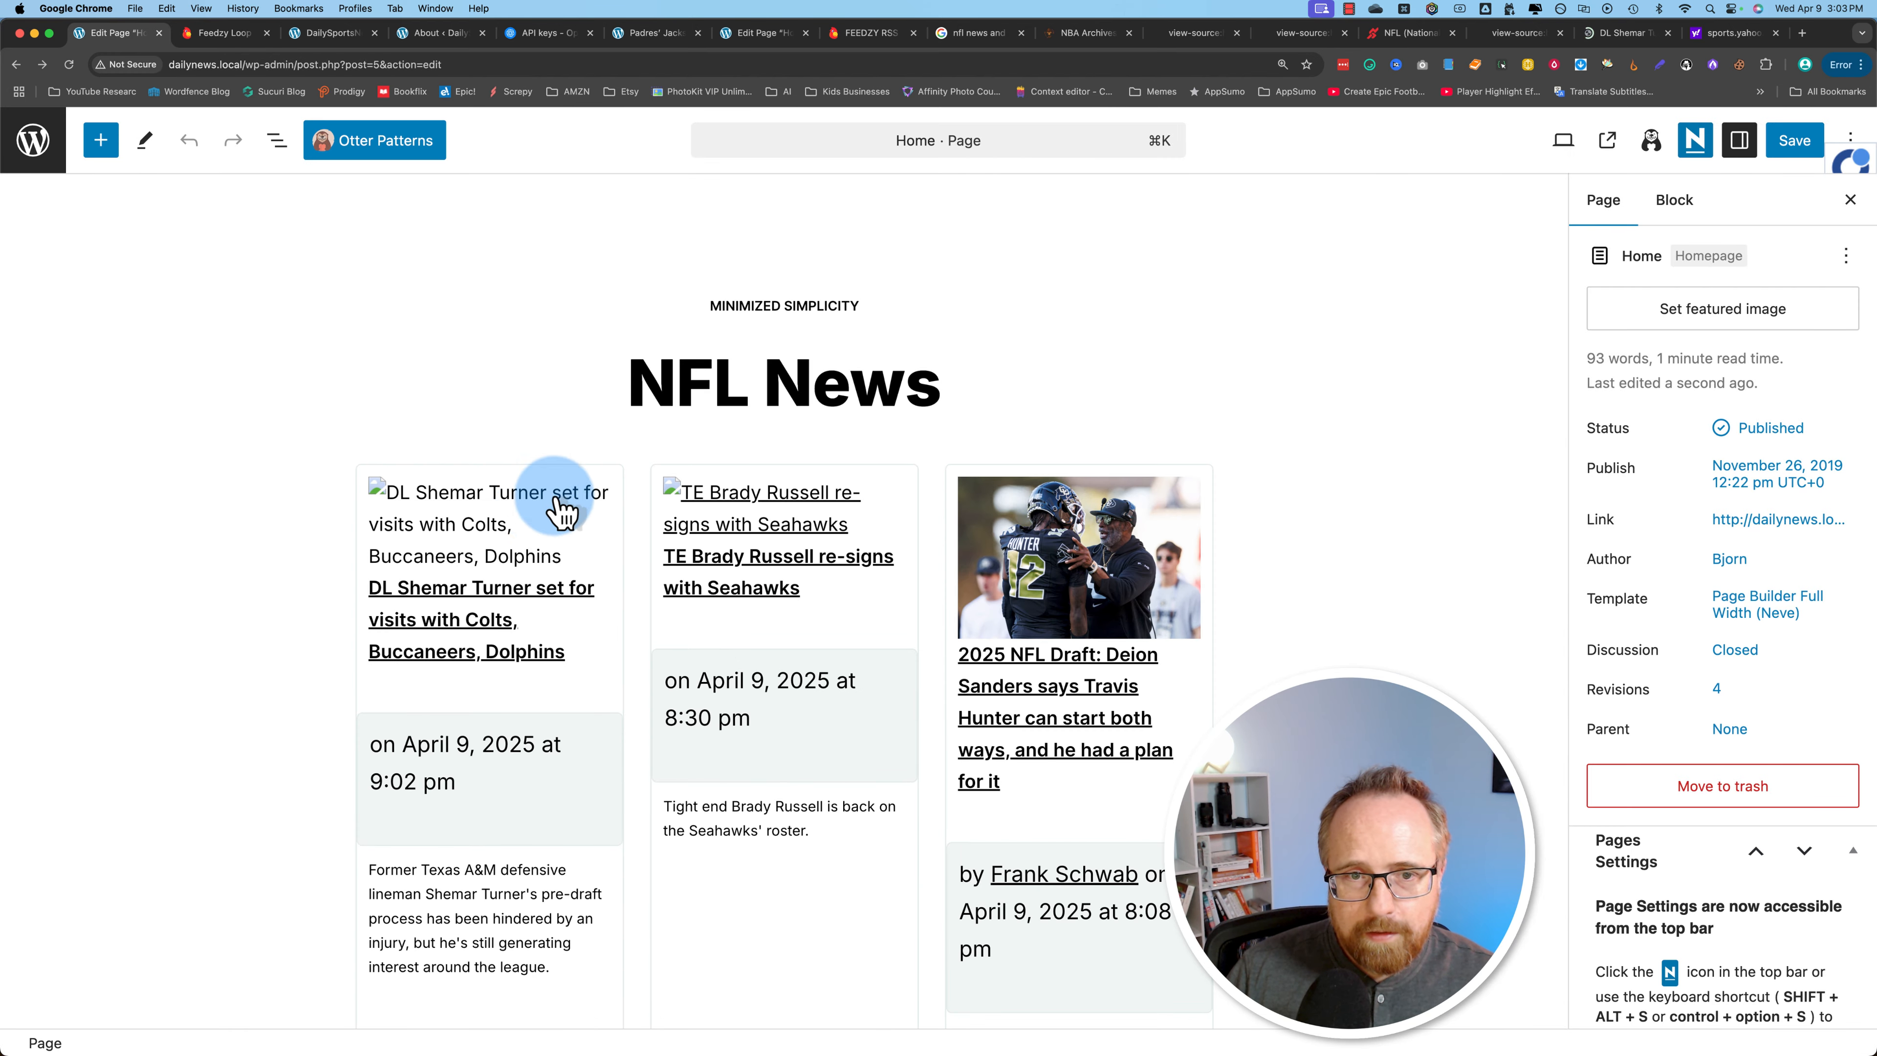
scroll(914, 738, down, 20)
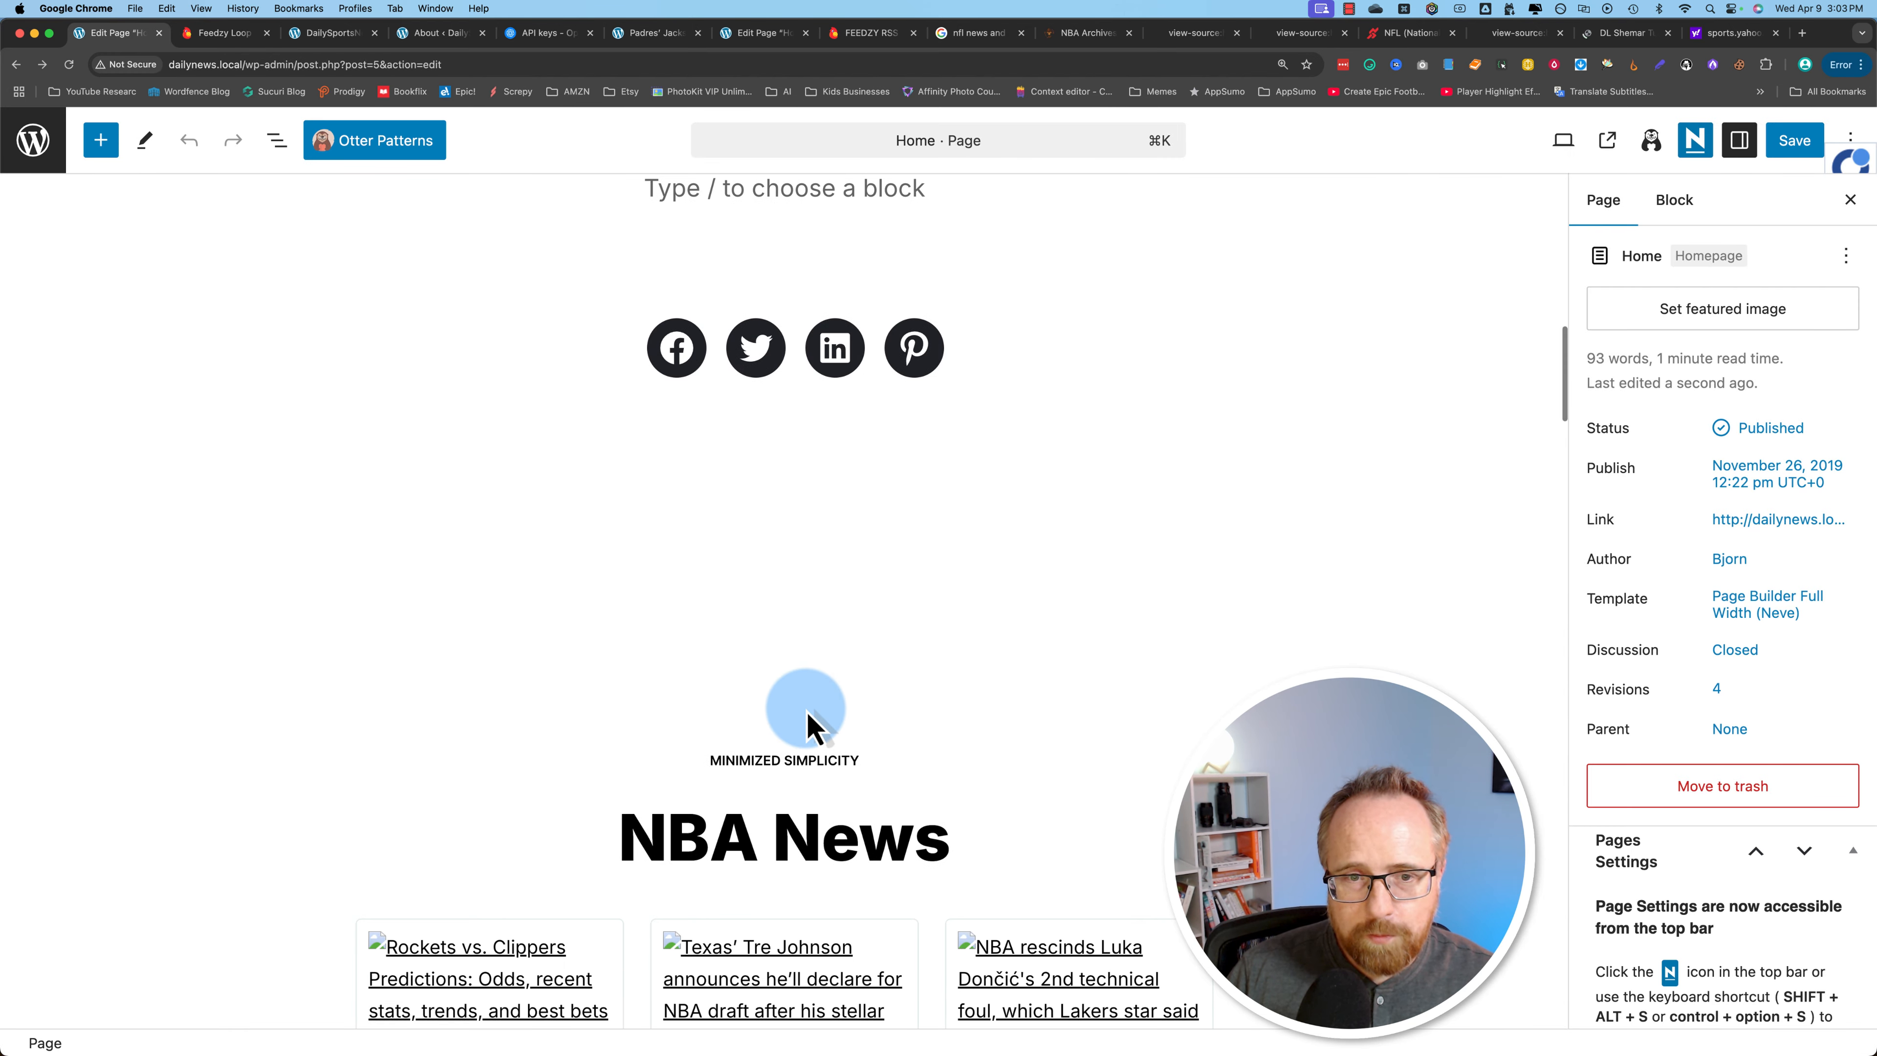
scroll(809, 724, down, 8)
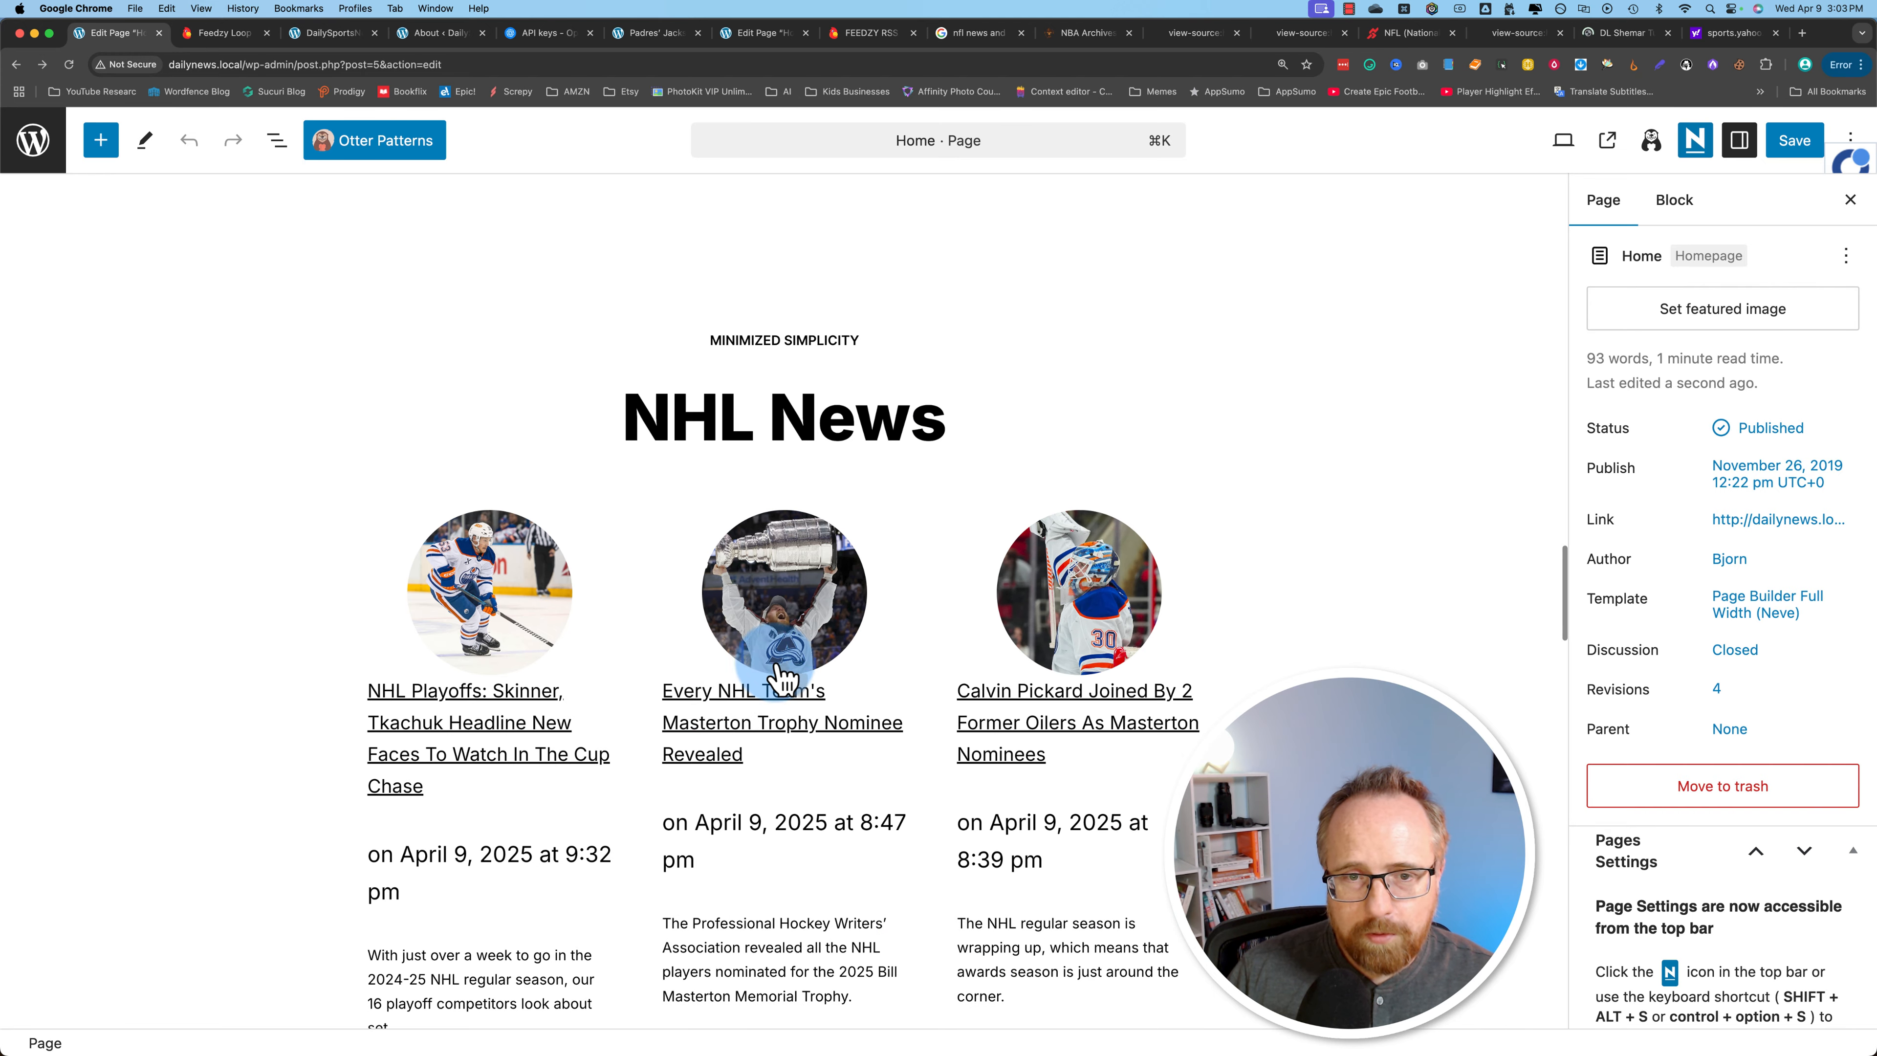
scroll(783, 674, down, 5)
click(728, 493)
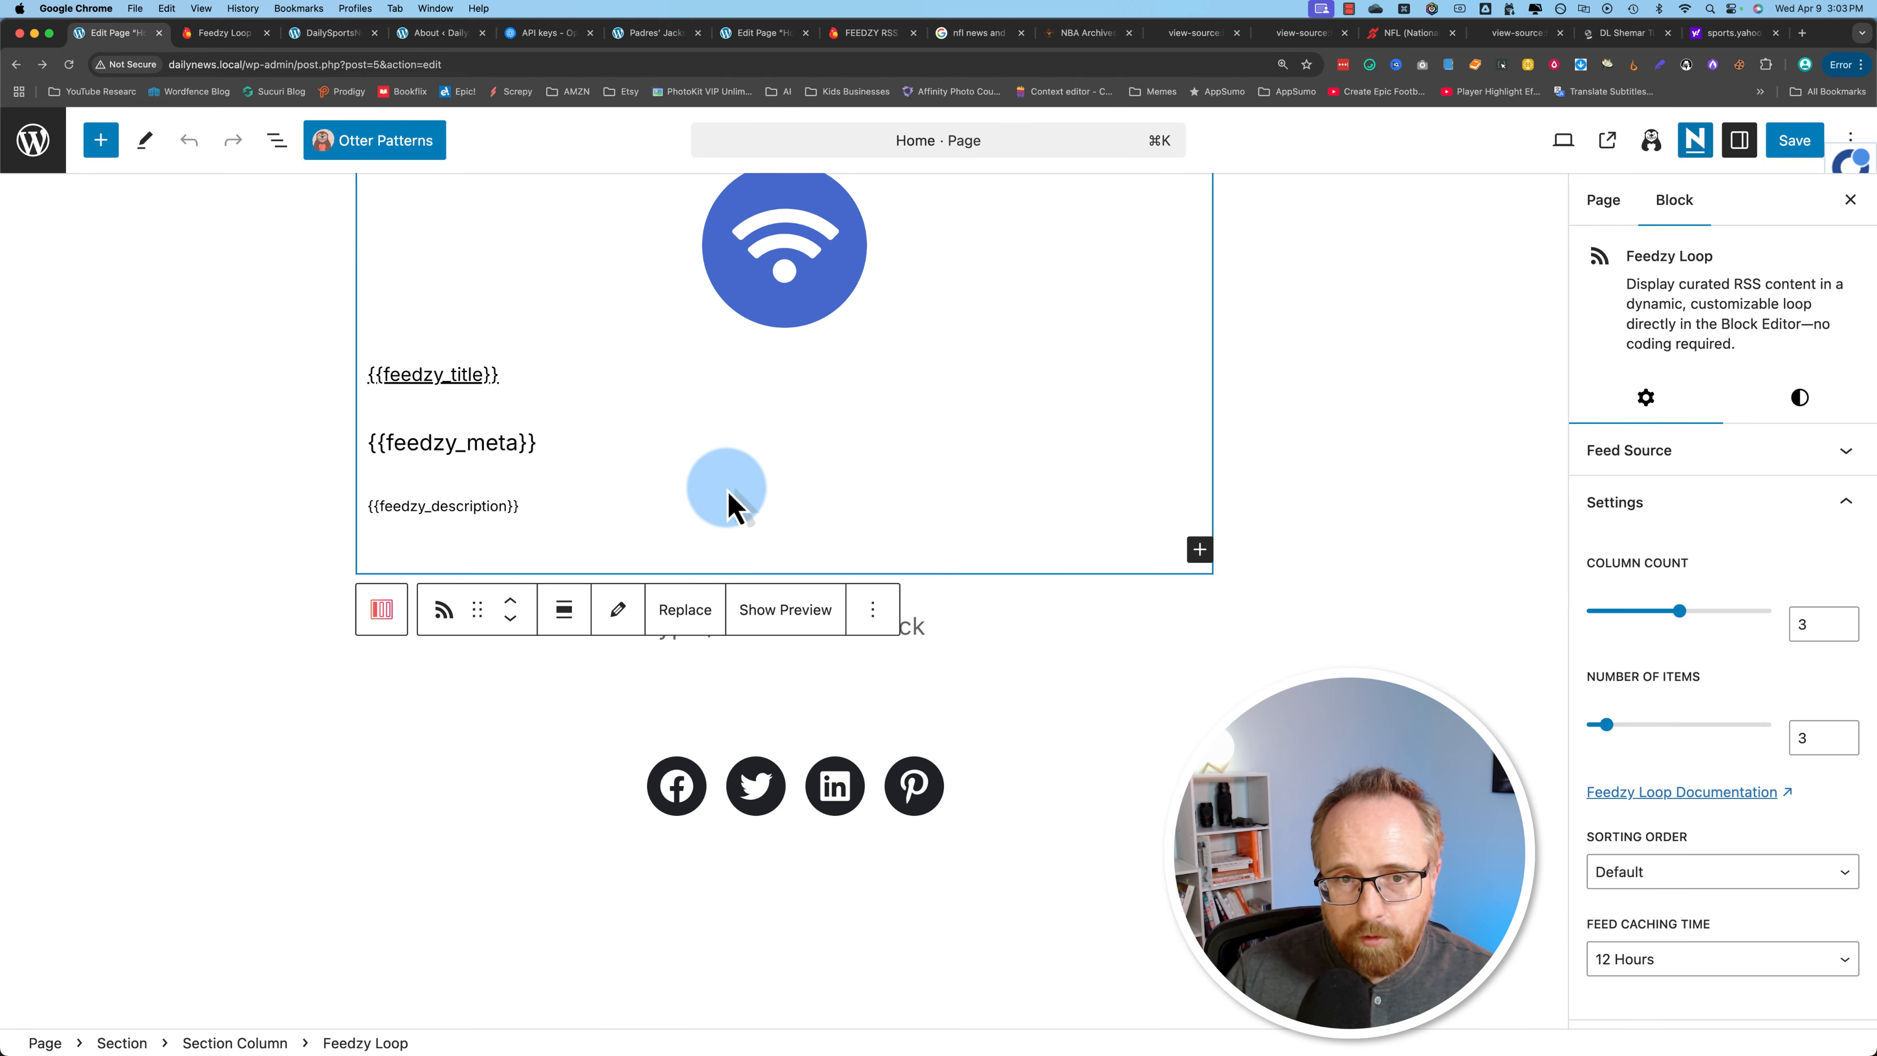
Switch to the live DailySportsNews home page and review its NFL, NBA and NHL News sections.
click(329, 34)
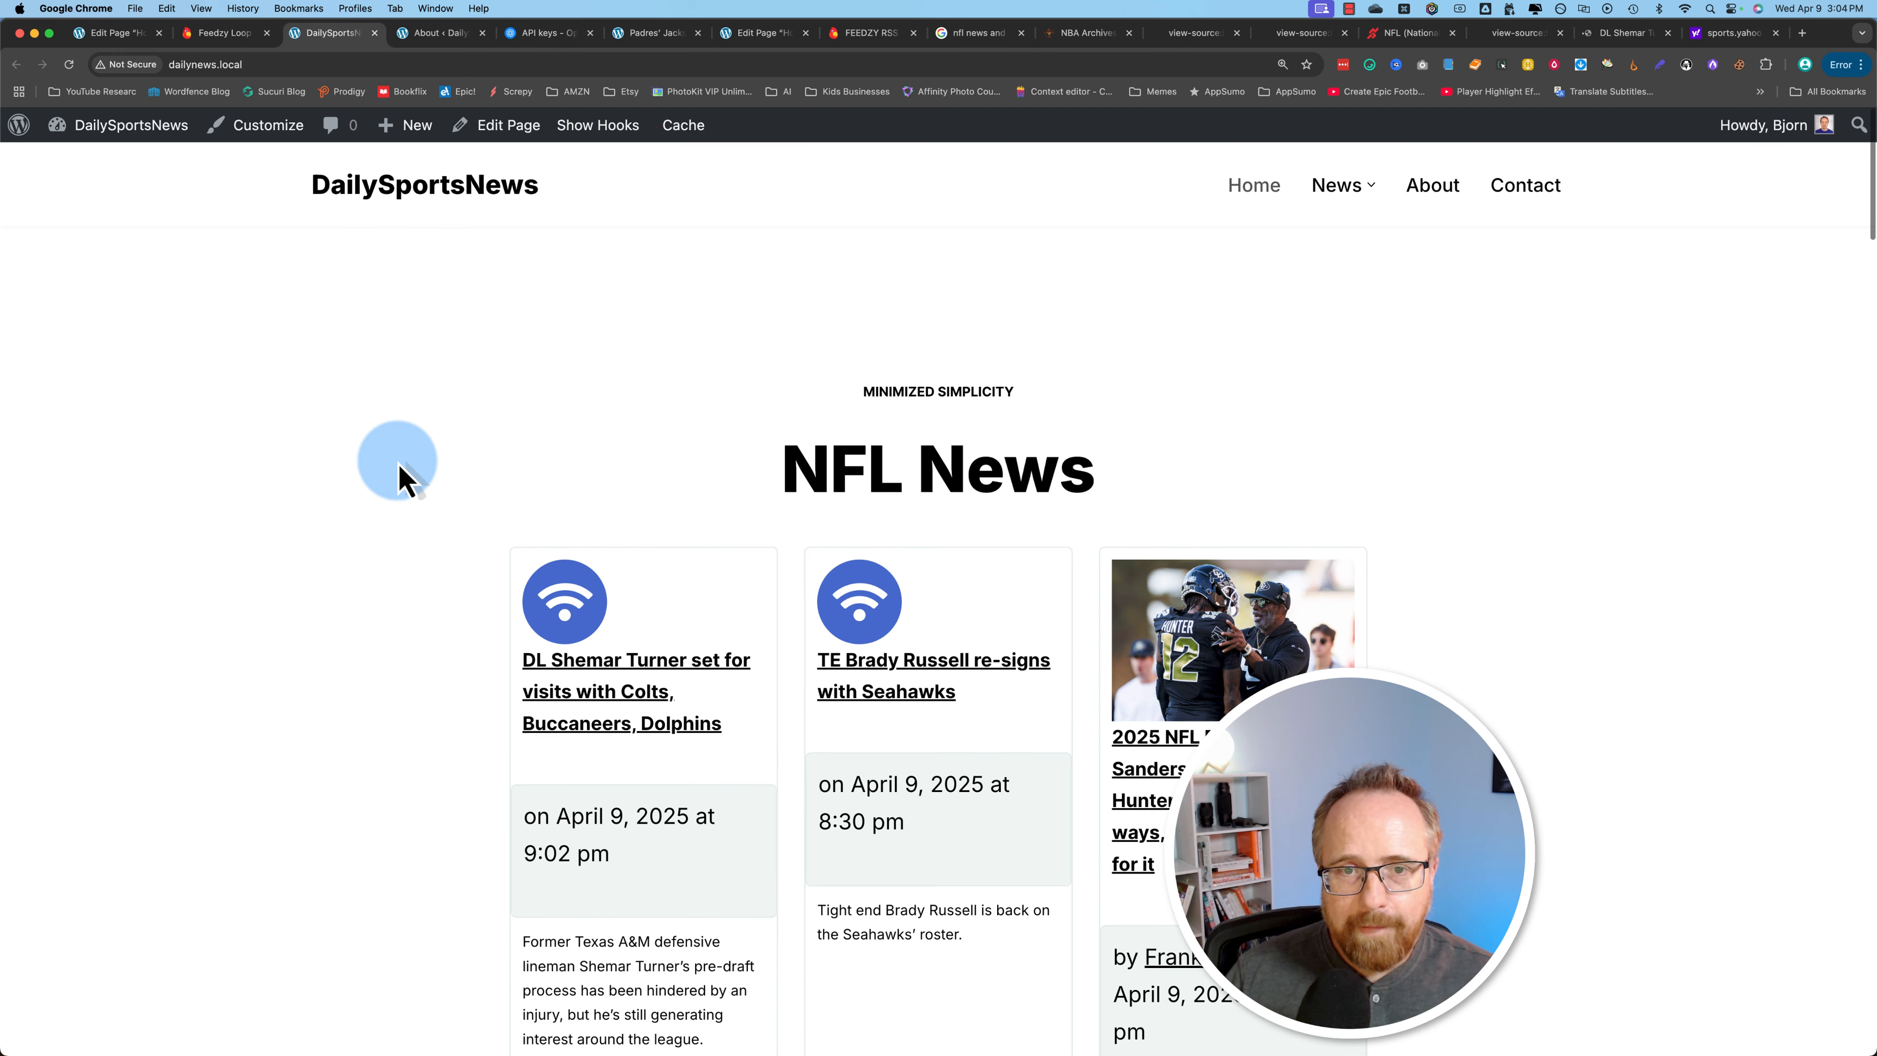
scroll(925, 525, down, 4)
scroll(678, 547, down, 20)
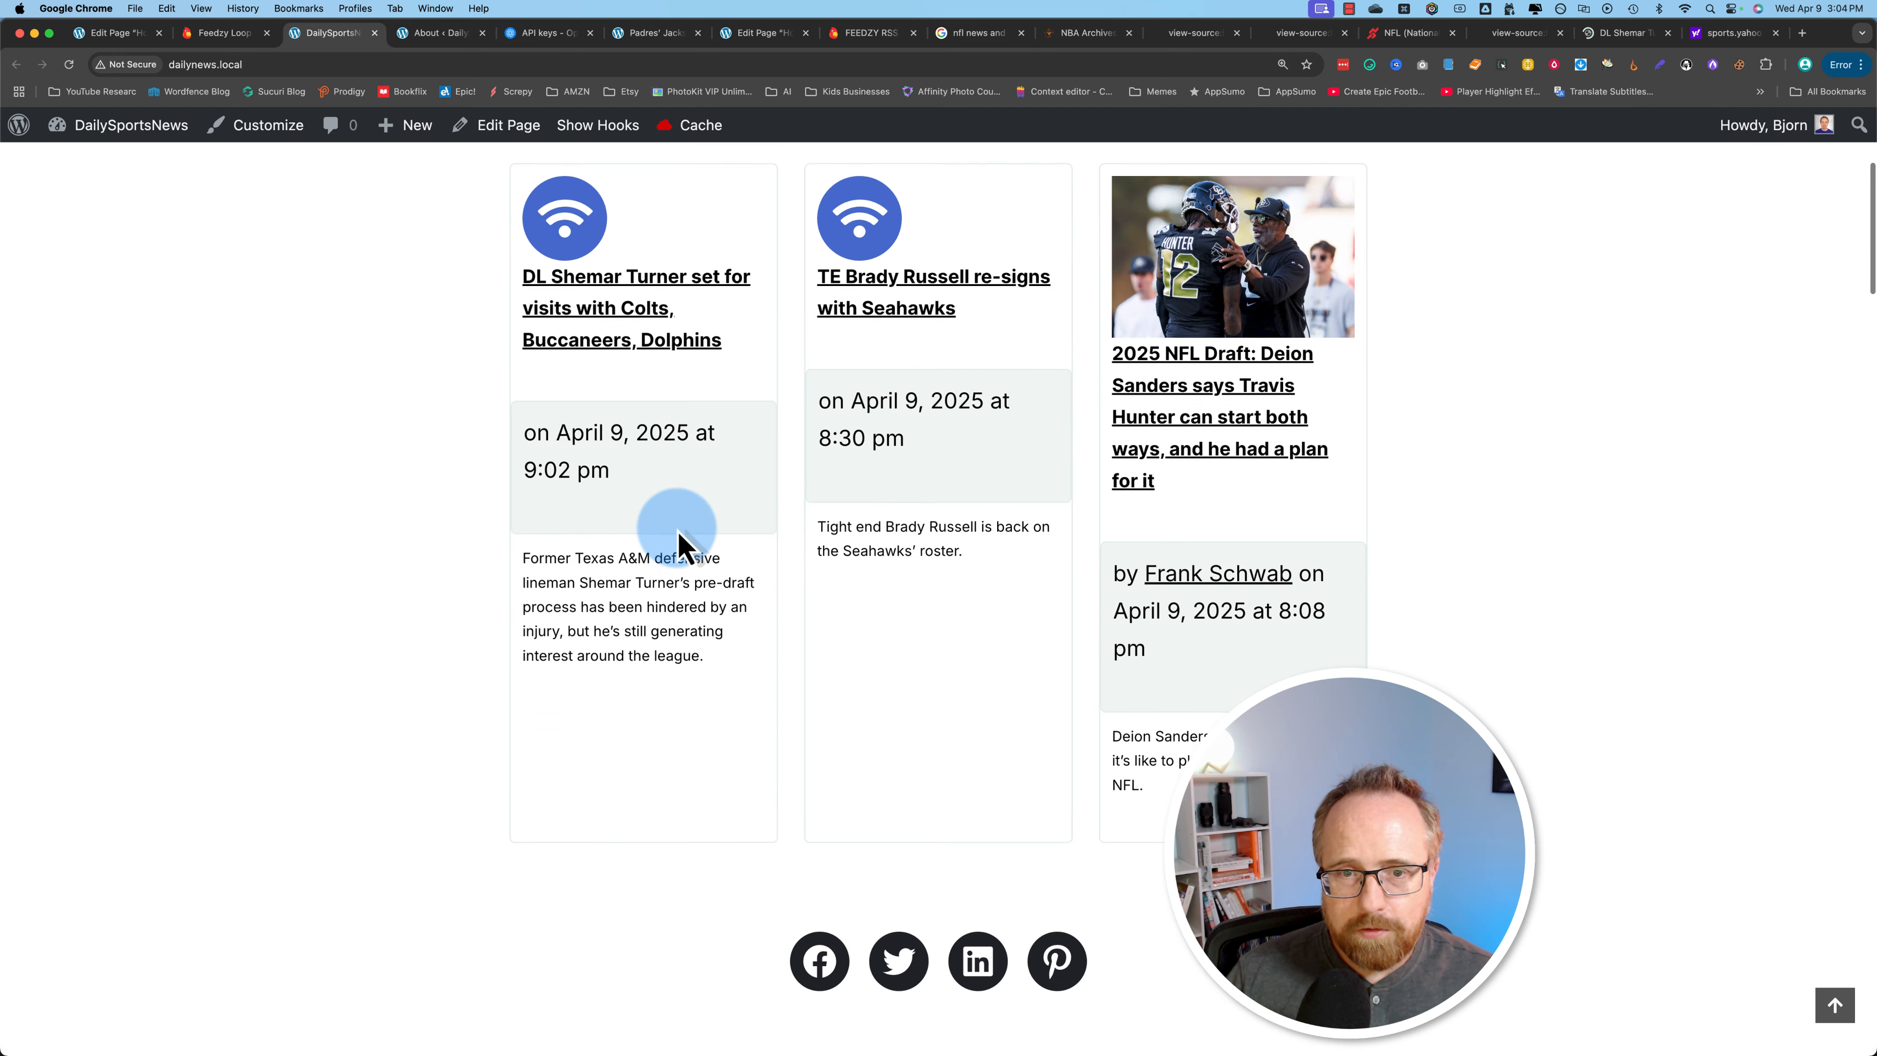
scroll(674, 541, up, 3)
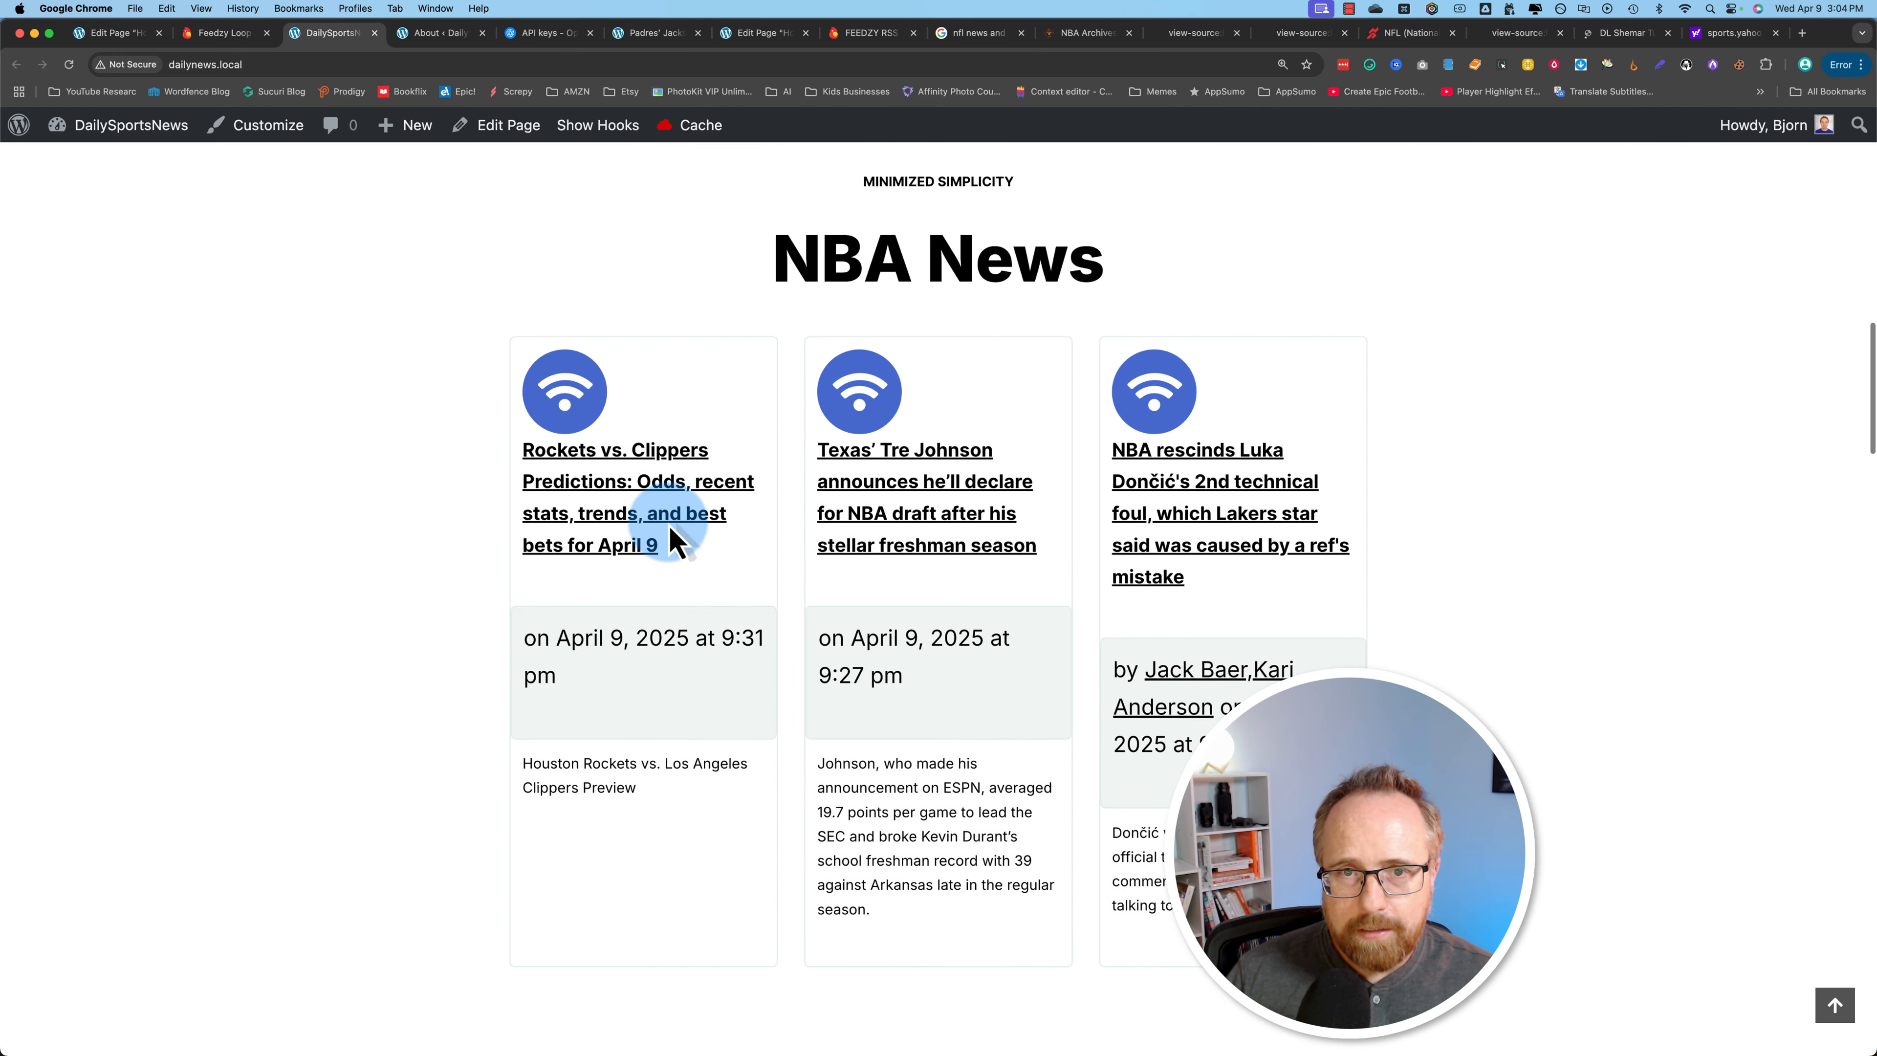
scroll(729, 671, down, 10)
scroll(730, 671, down, 8)
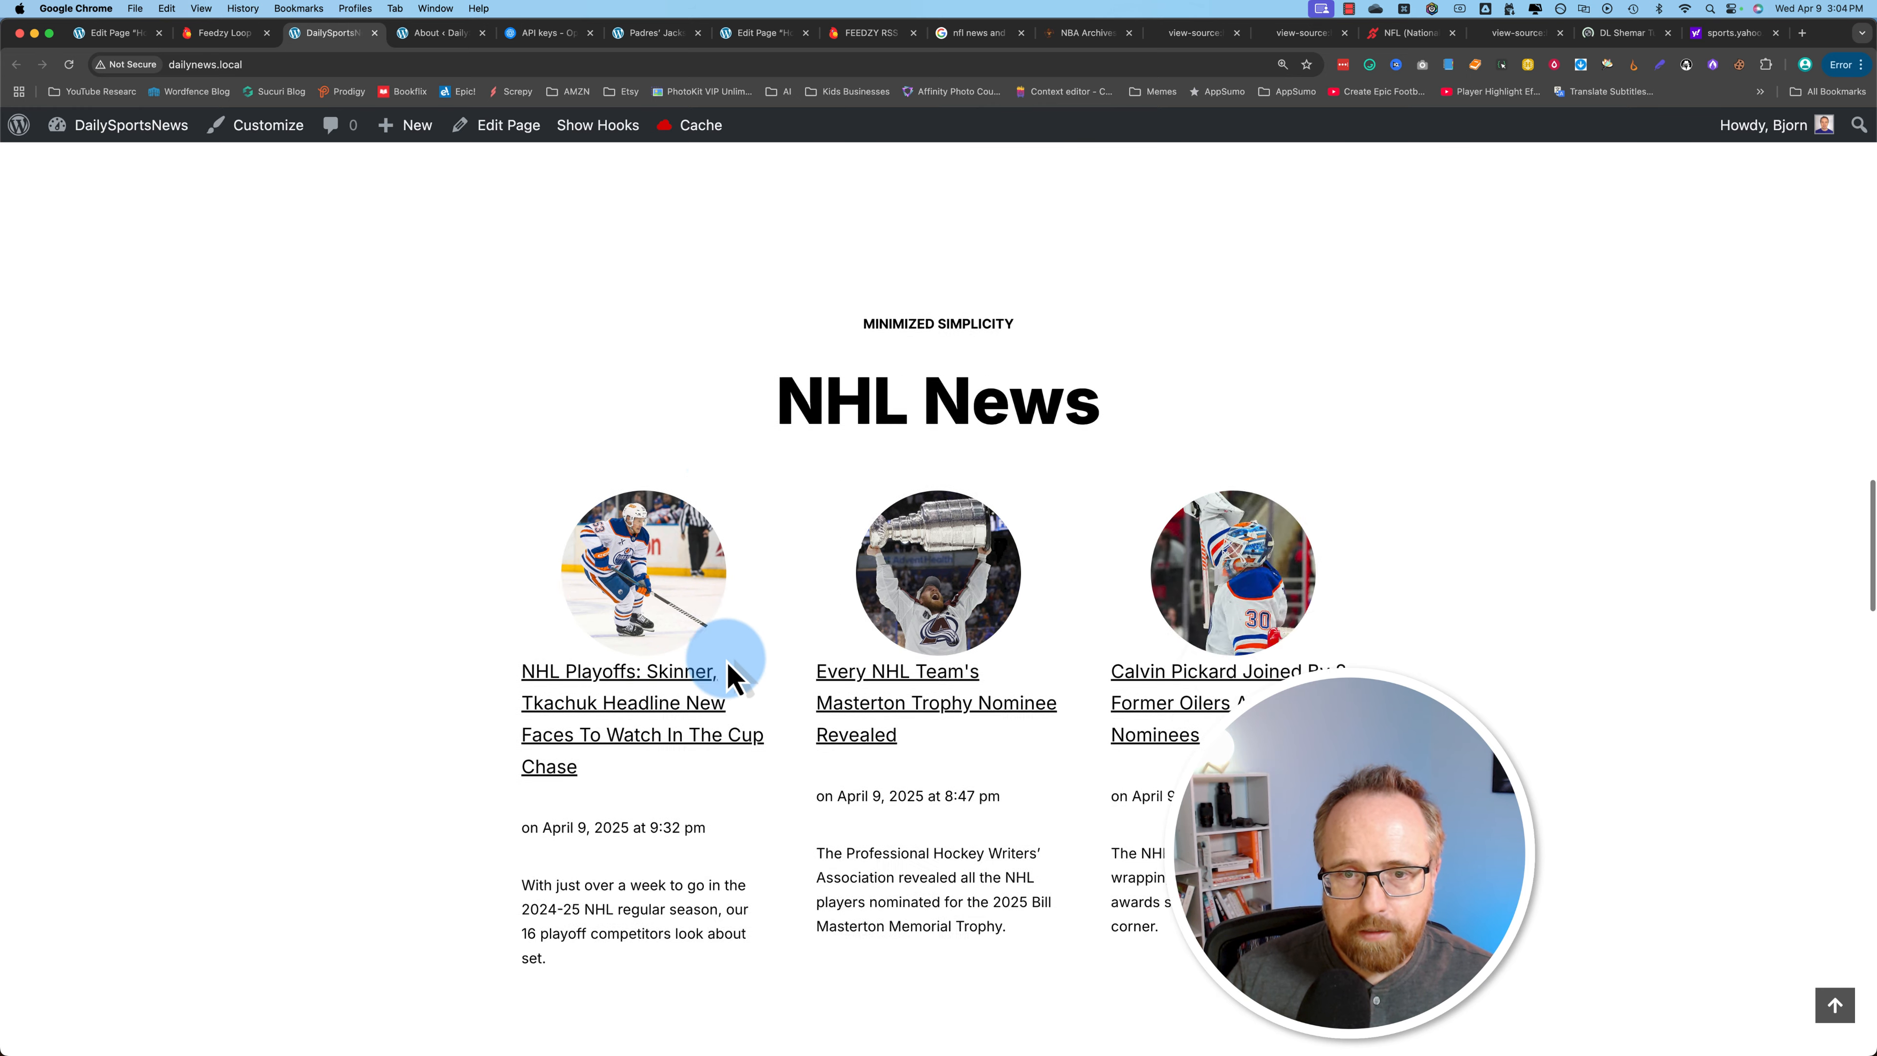
scroll(1033, 592, up, 1)
scroll(1033, 591, up, 3)
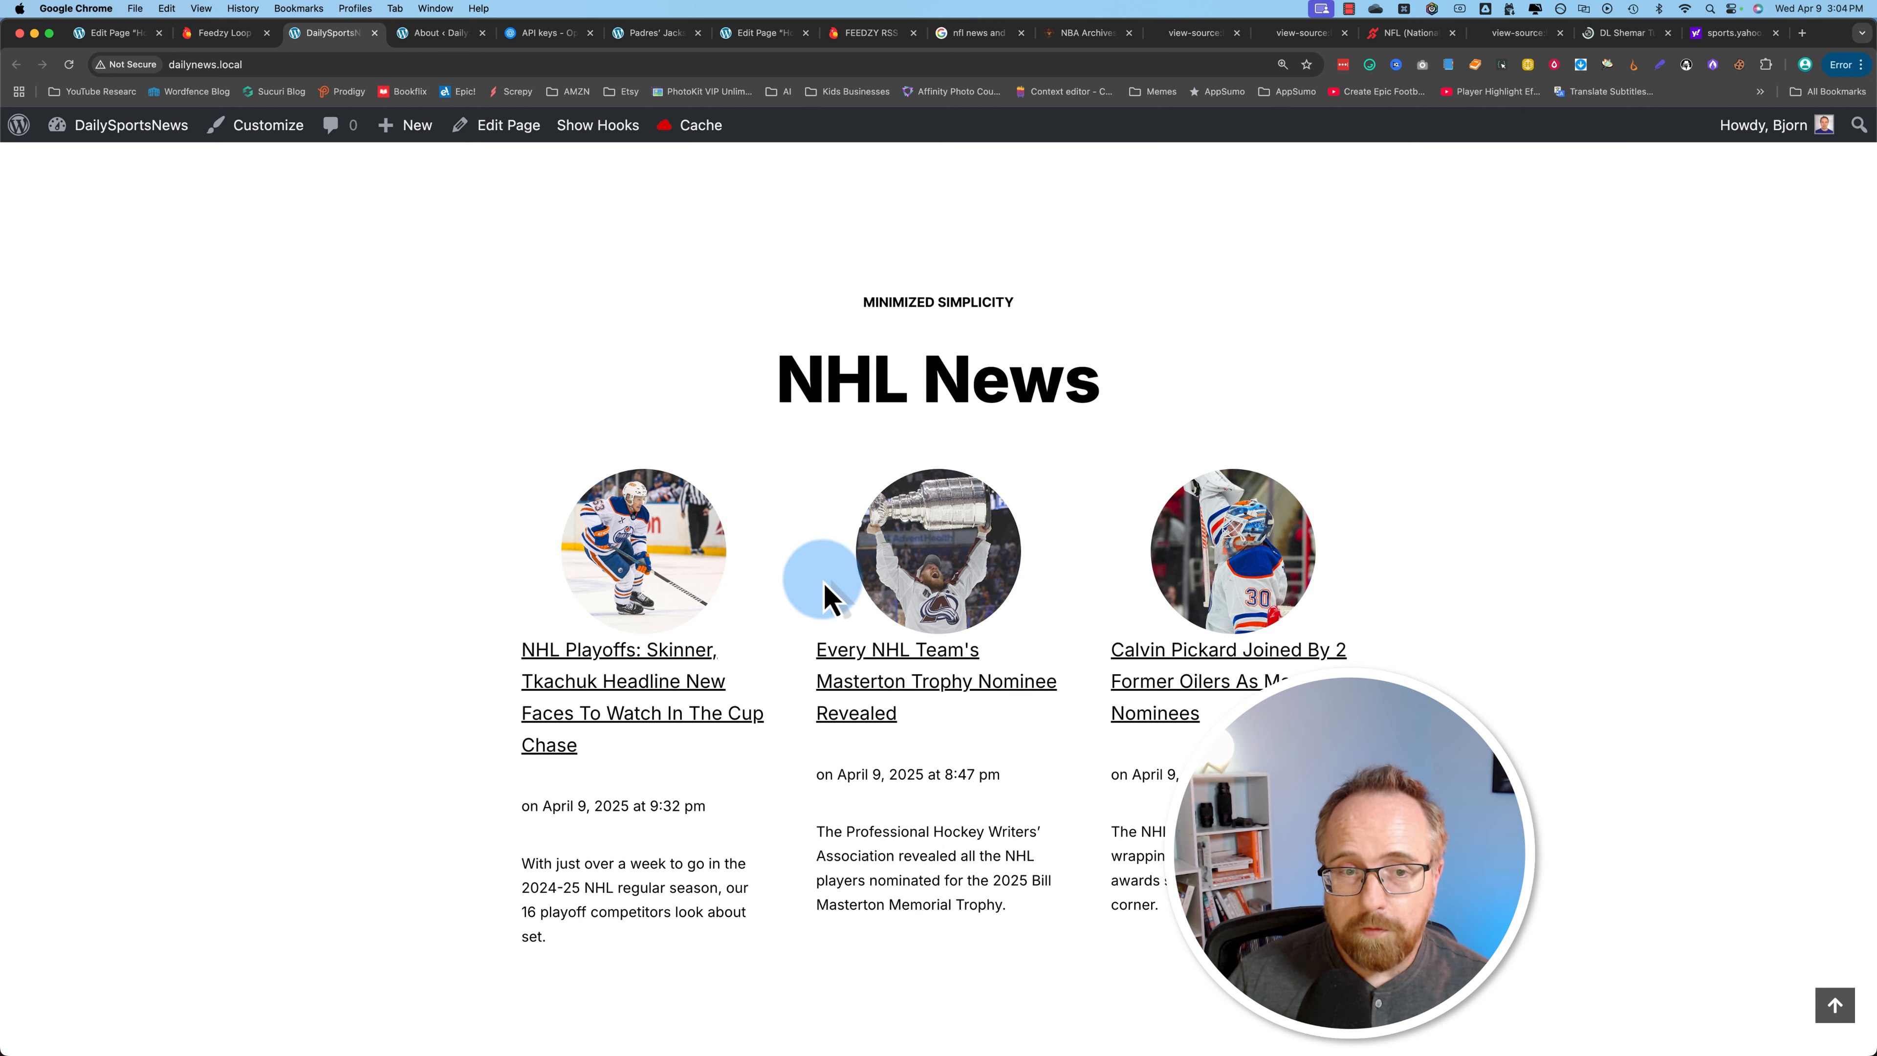
Check the source articles behind the three NHL News headlines, returning to the live home page after each.
click(584, 658)
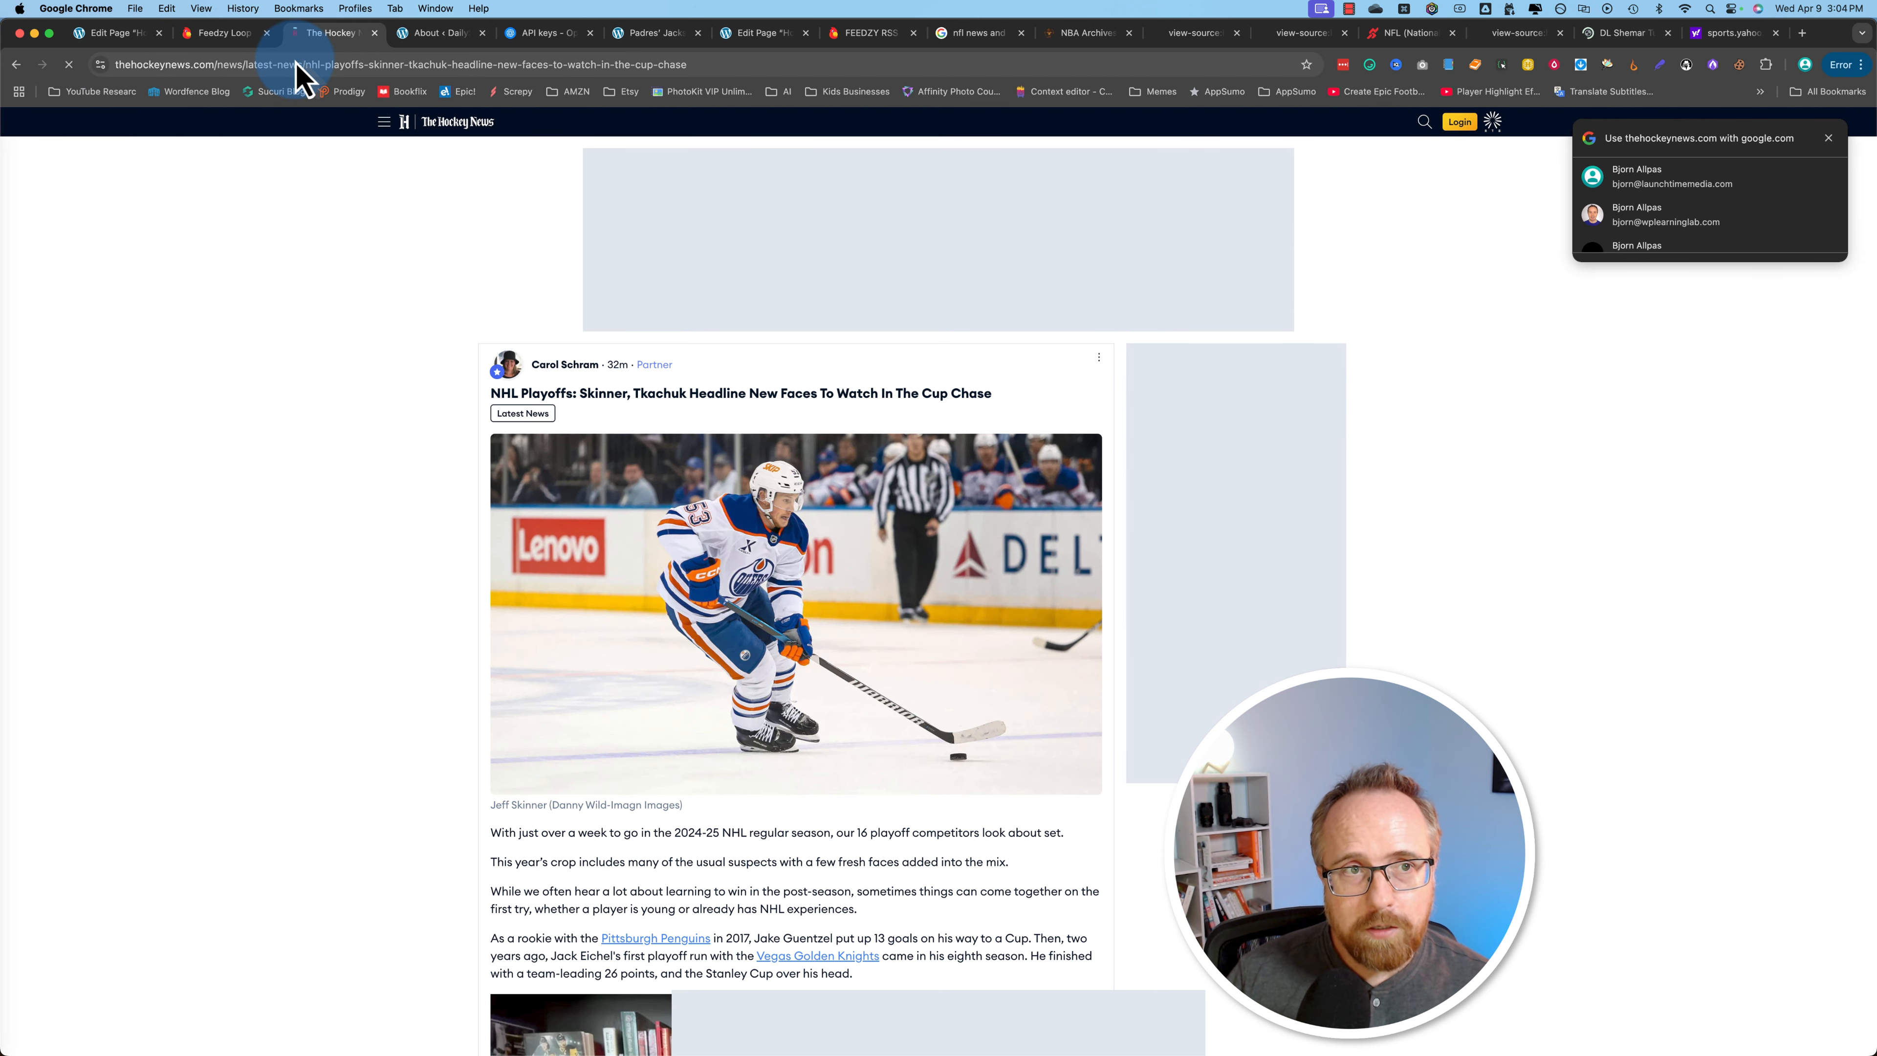
click(17, 64)
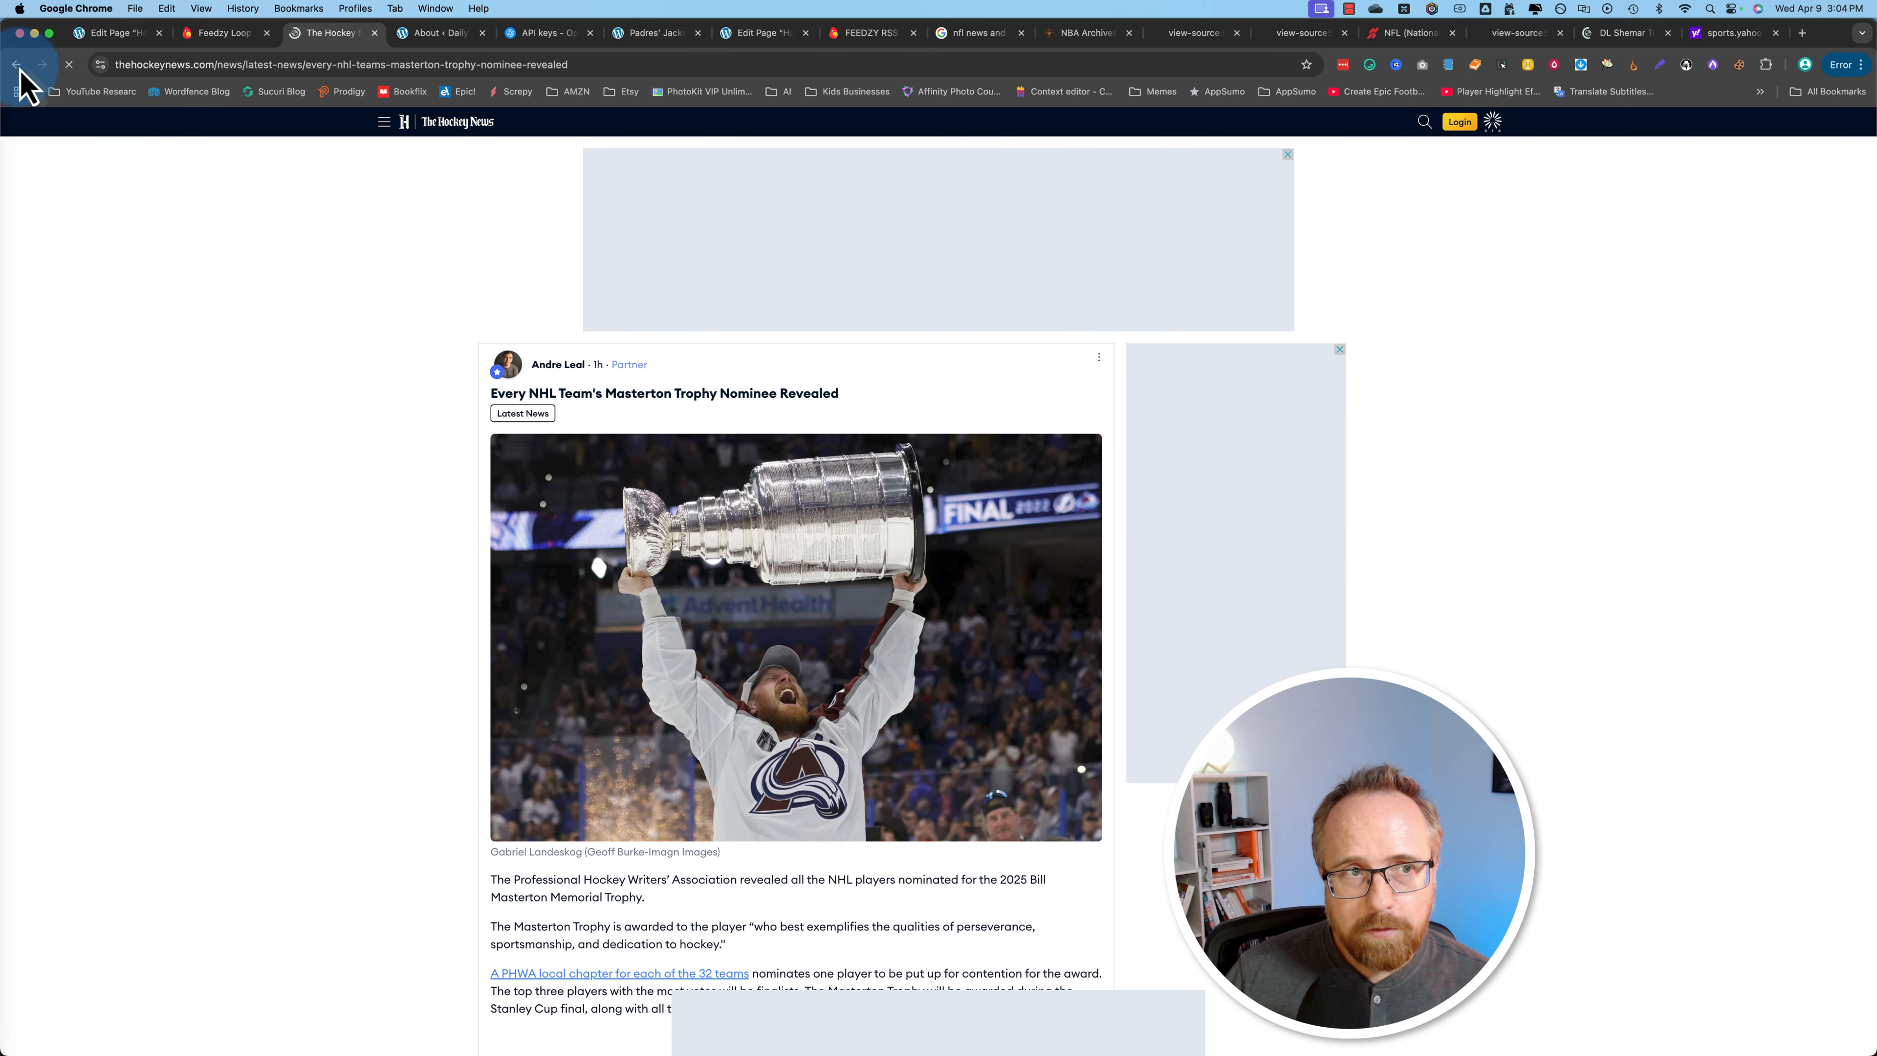
click(17, 65)
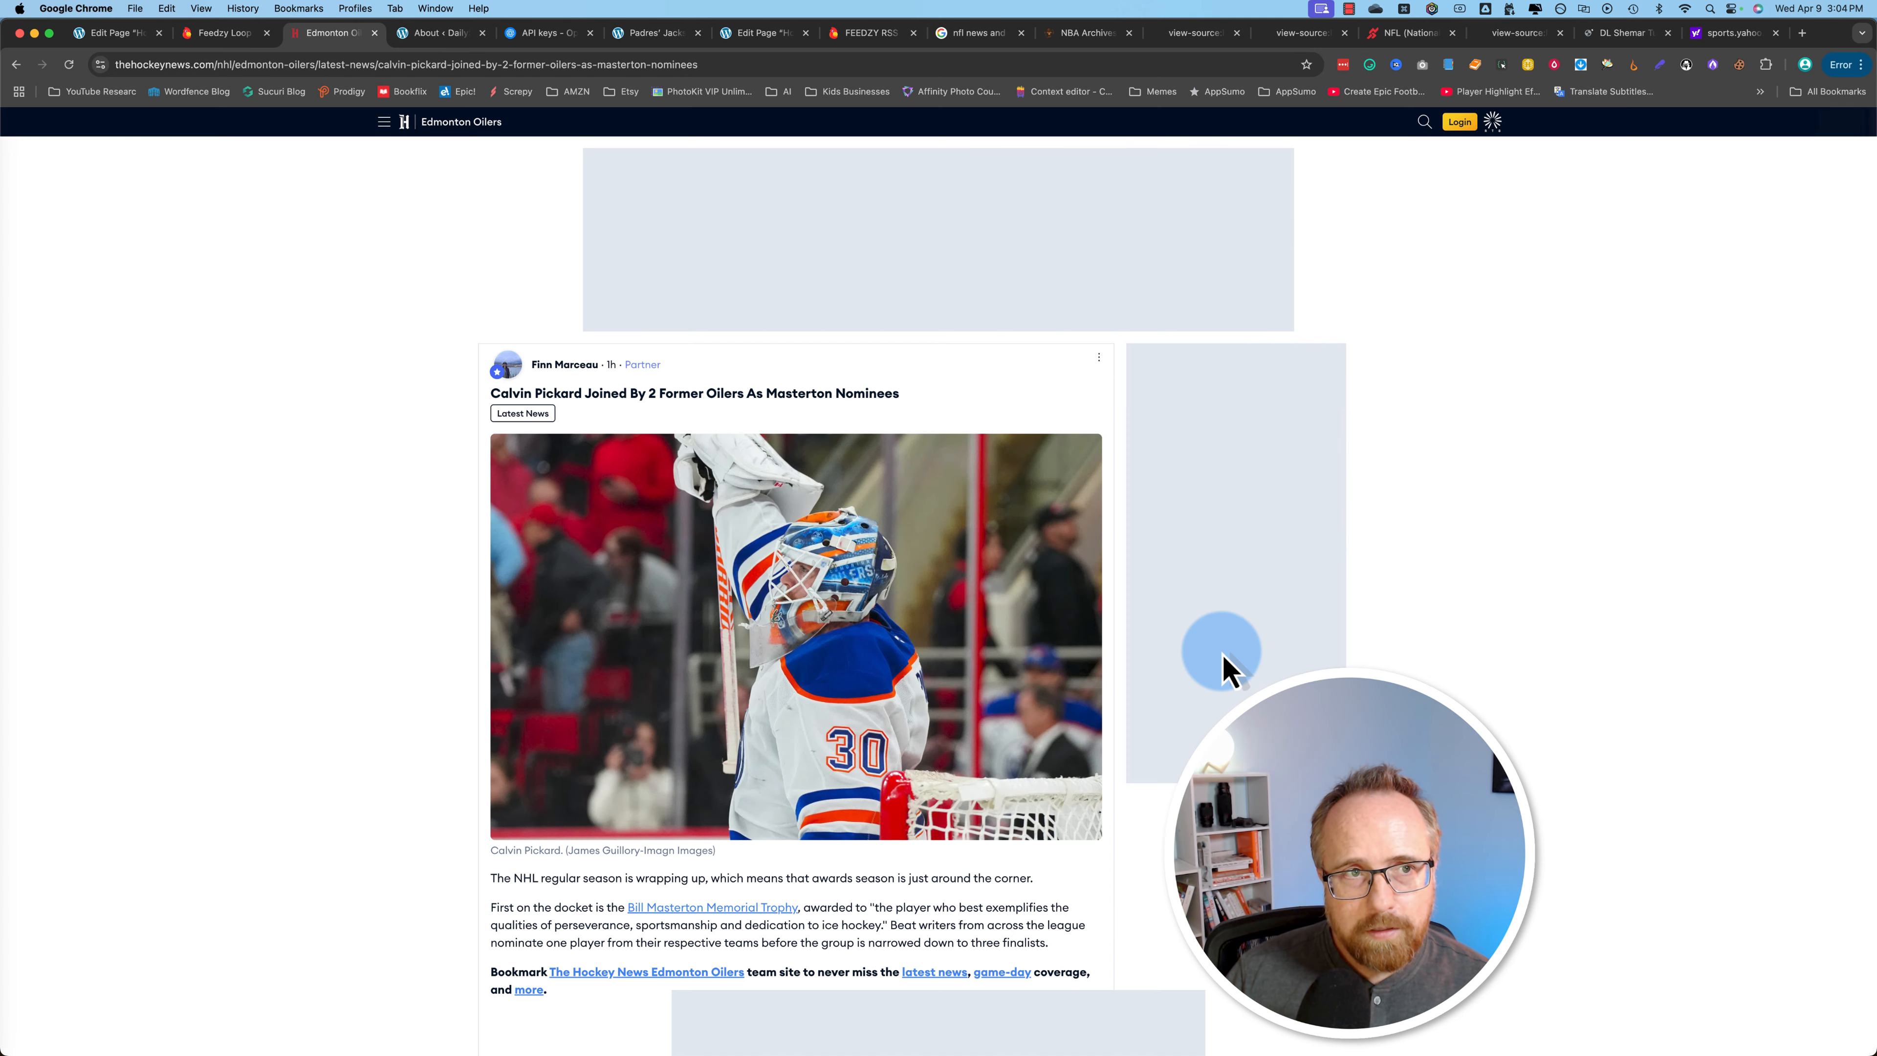
click(17, 65)
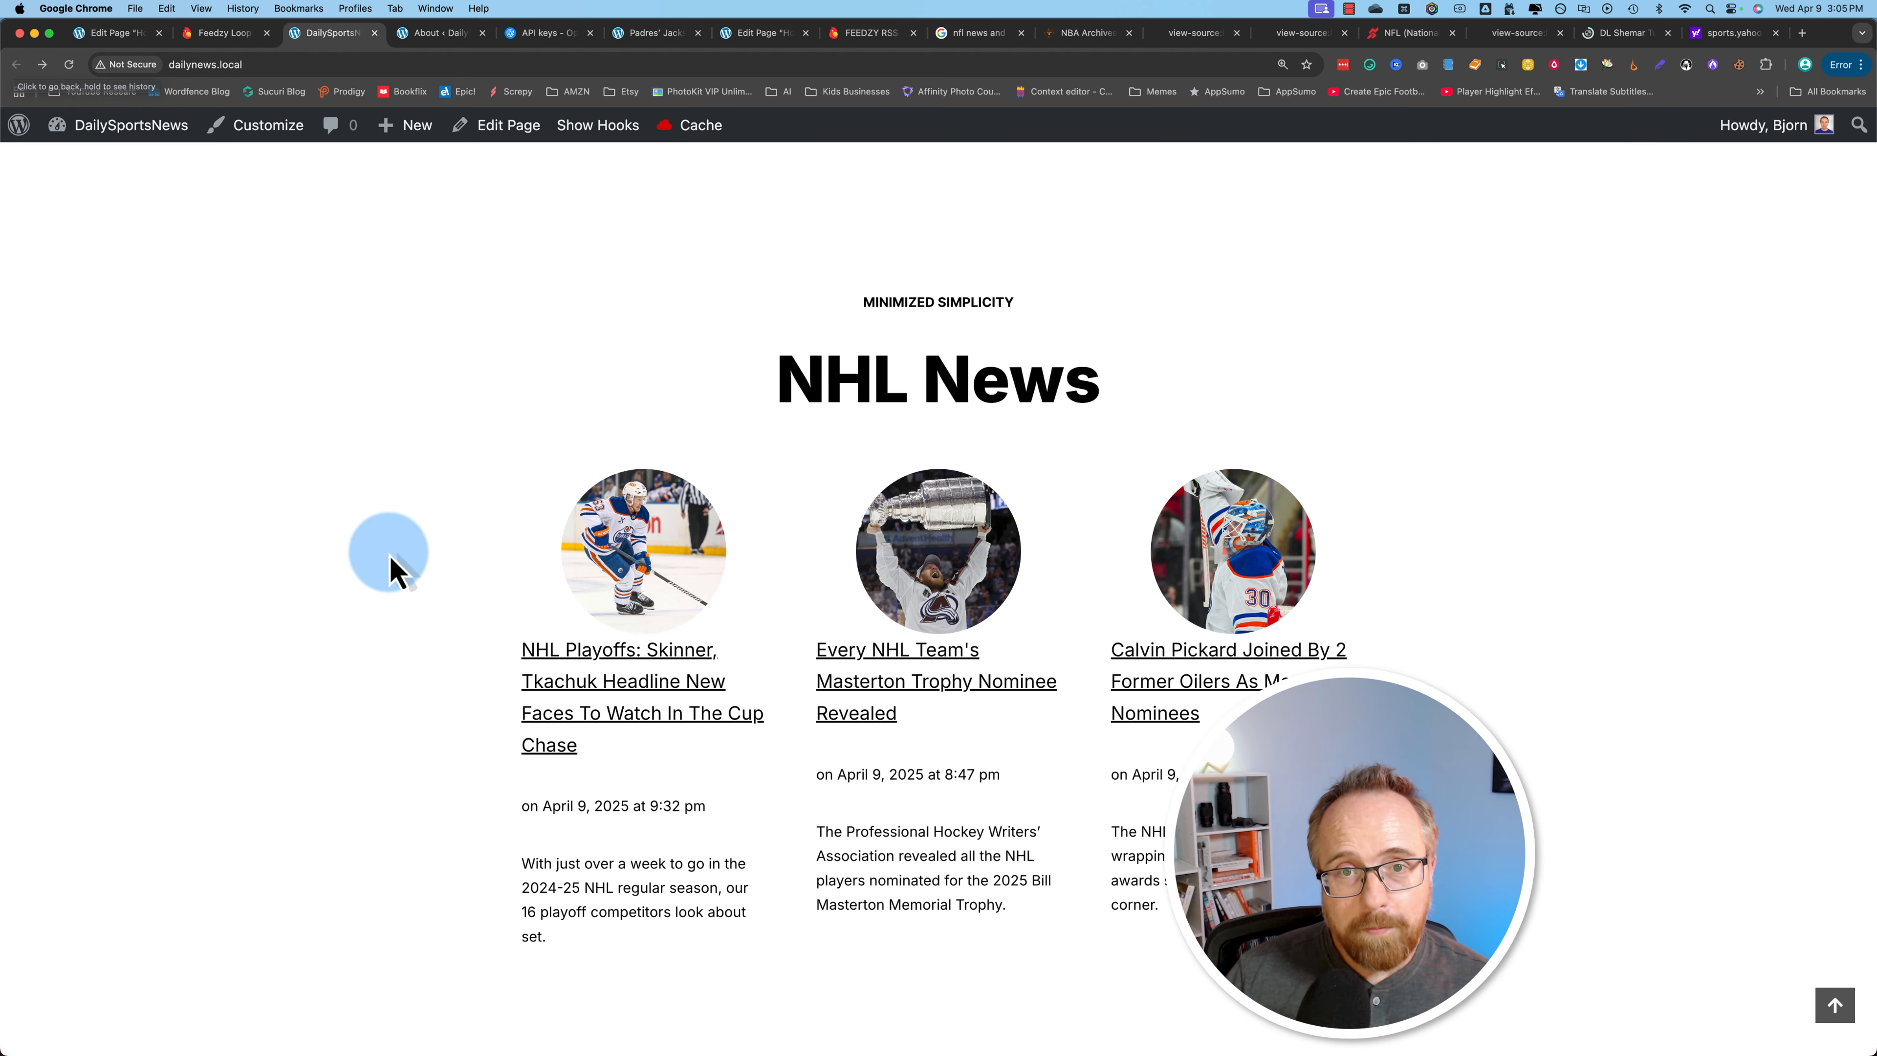
Check the source articles behind the three NBA News headlines, returning to the NBA section on the live home page.
scroll(389, 566, up, 10)
click(581, 453)
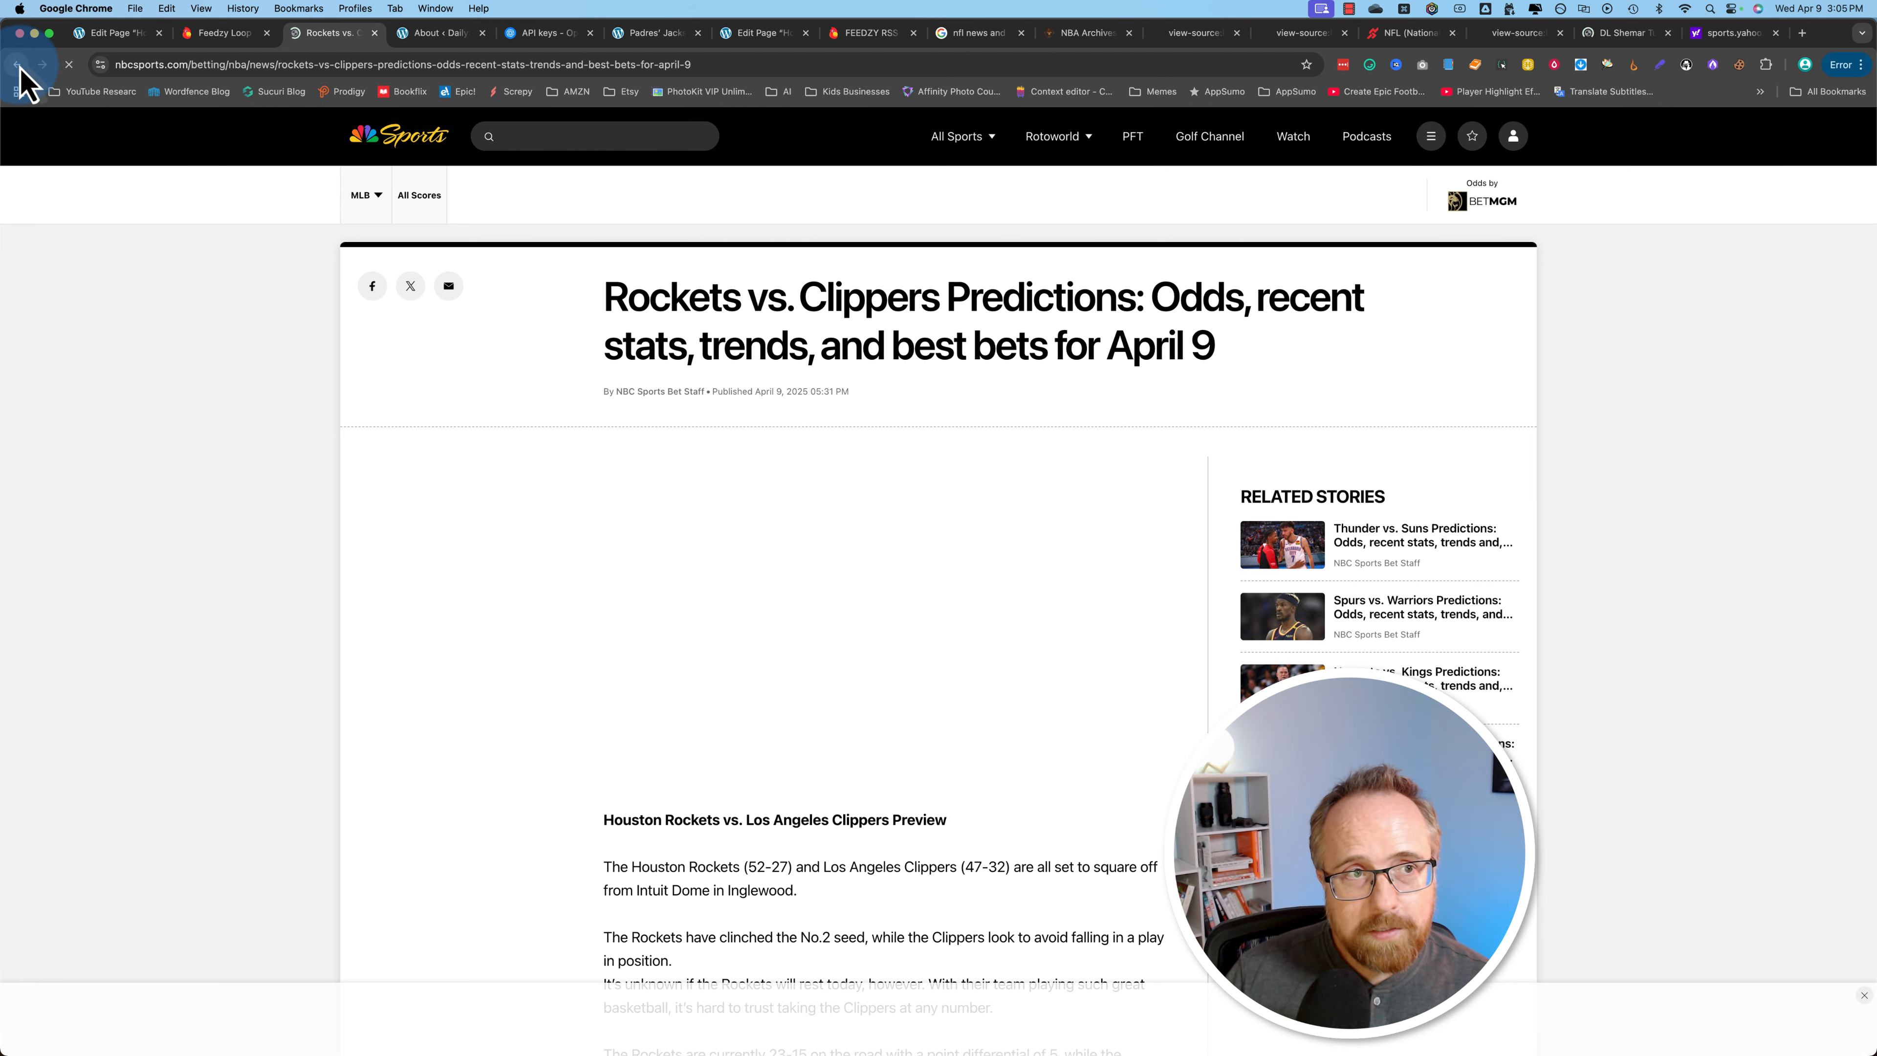
click(17, 65)
click(858, 395)
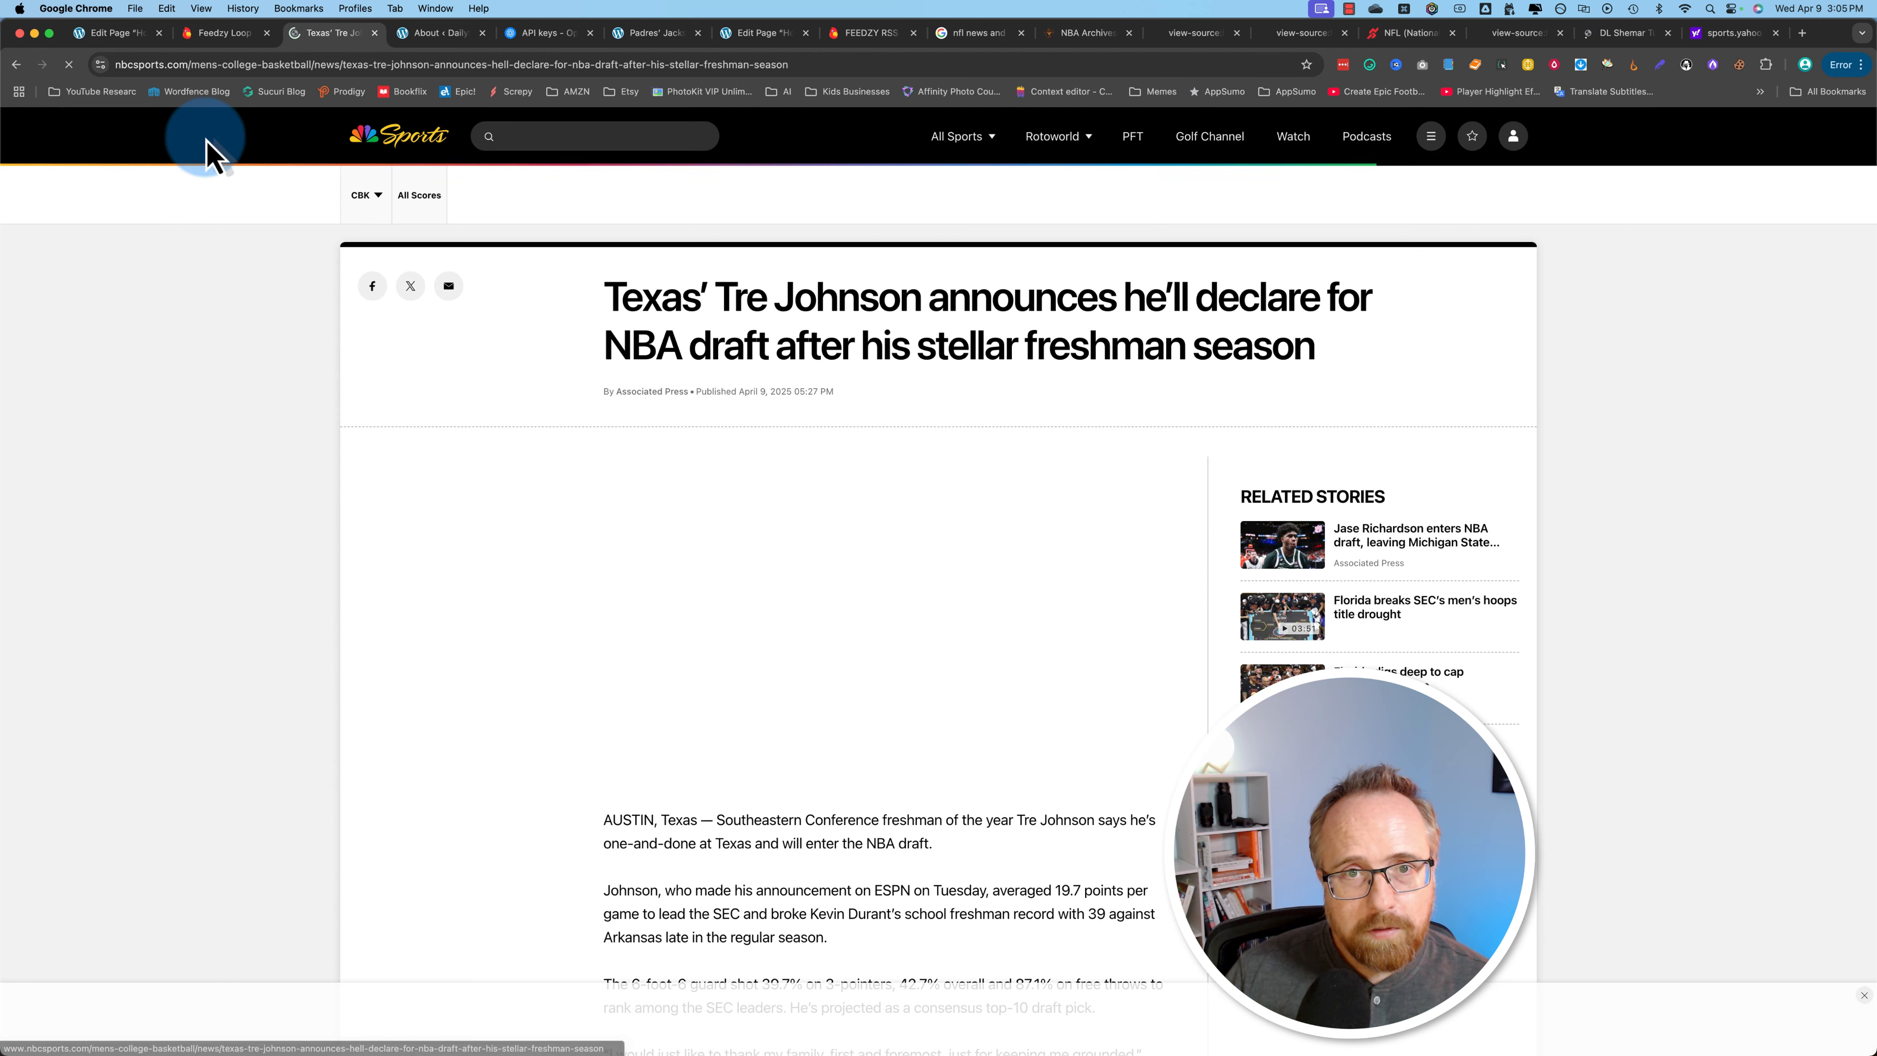
click(17, 65)
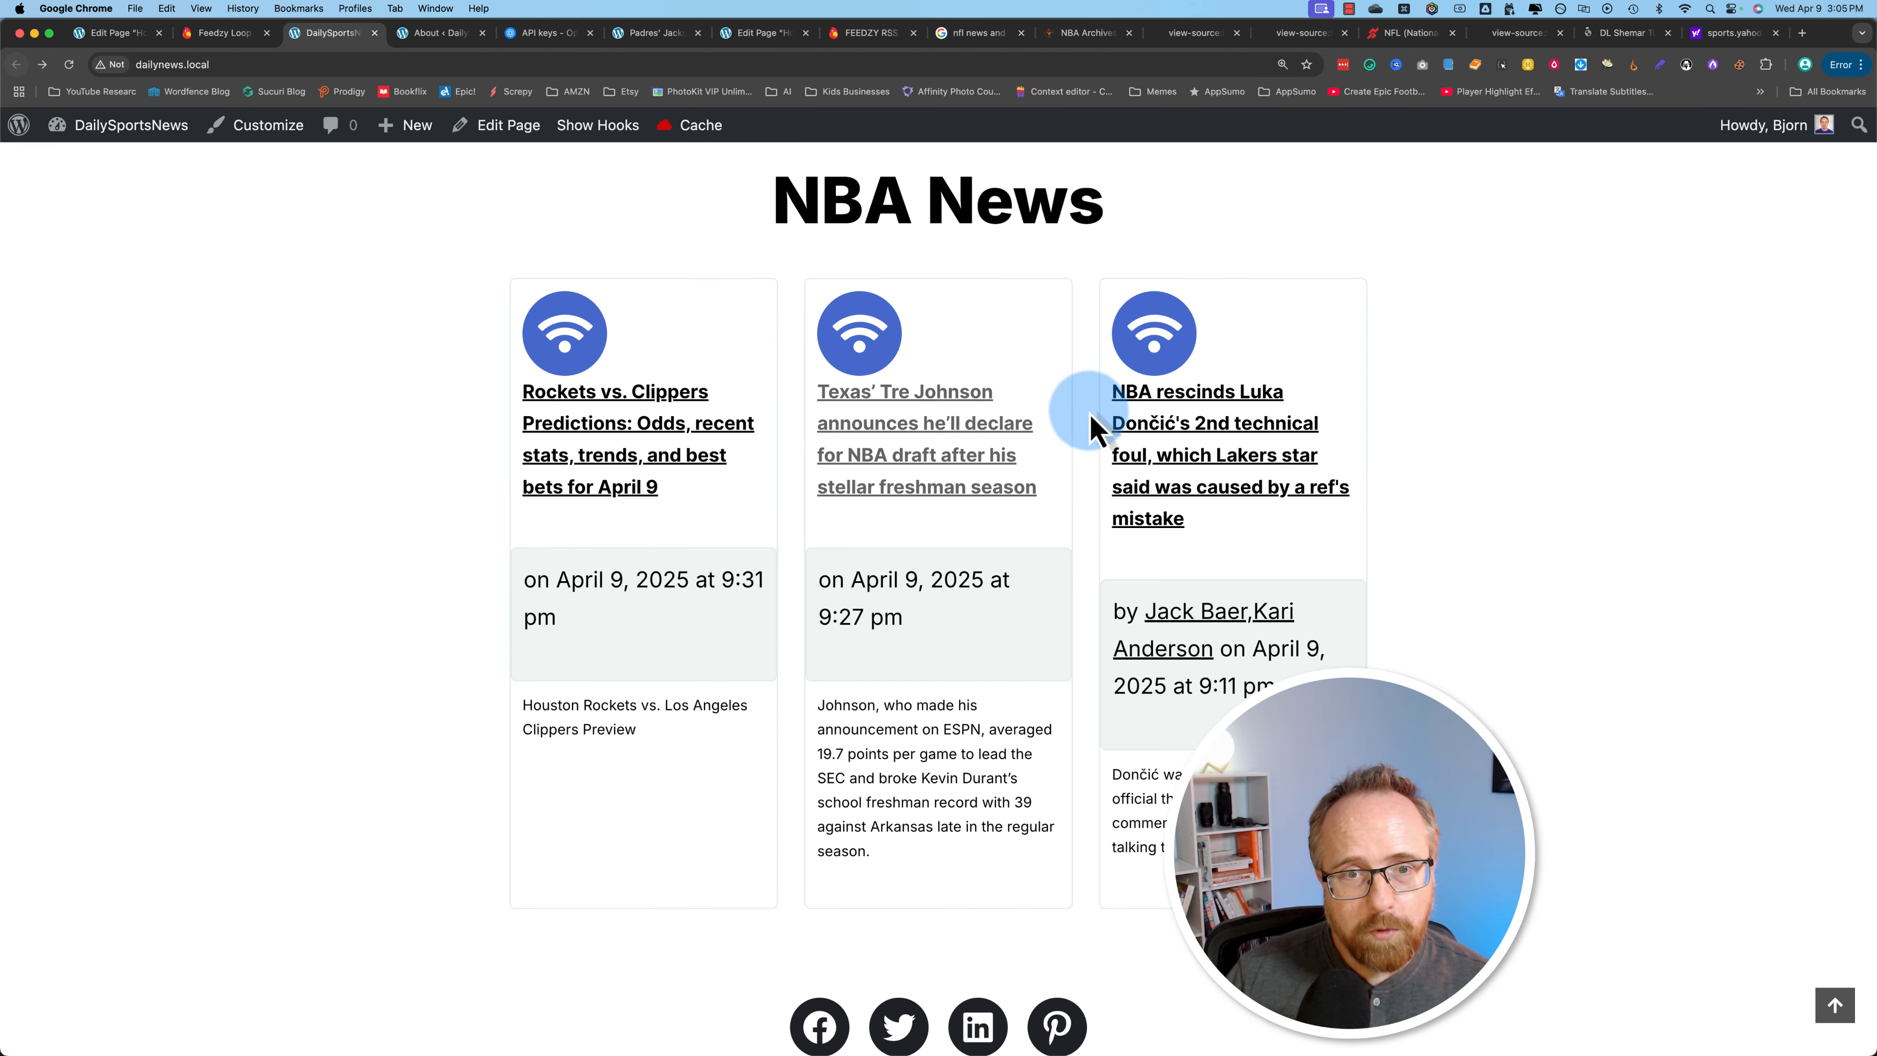
click(1165, 408)
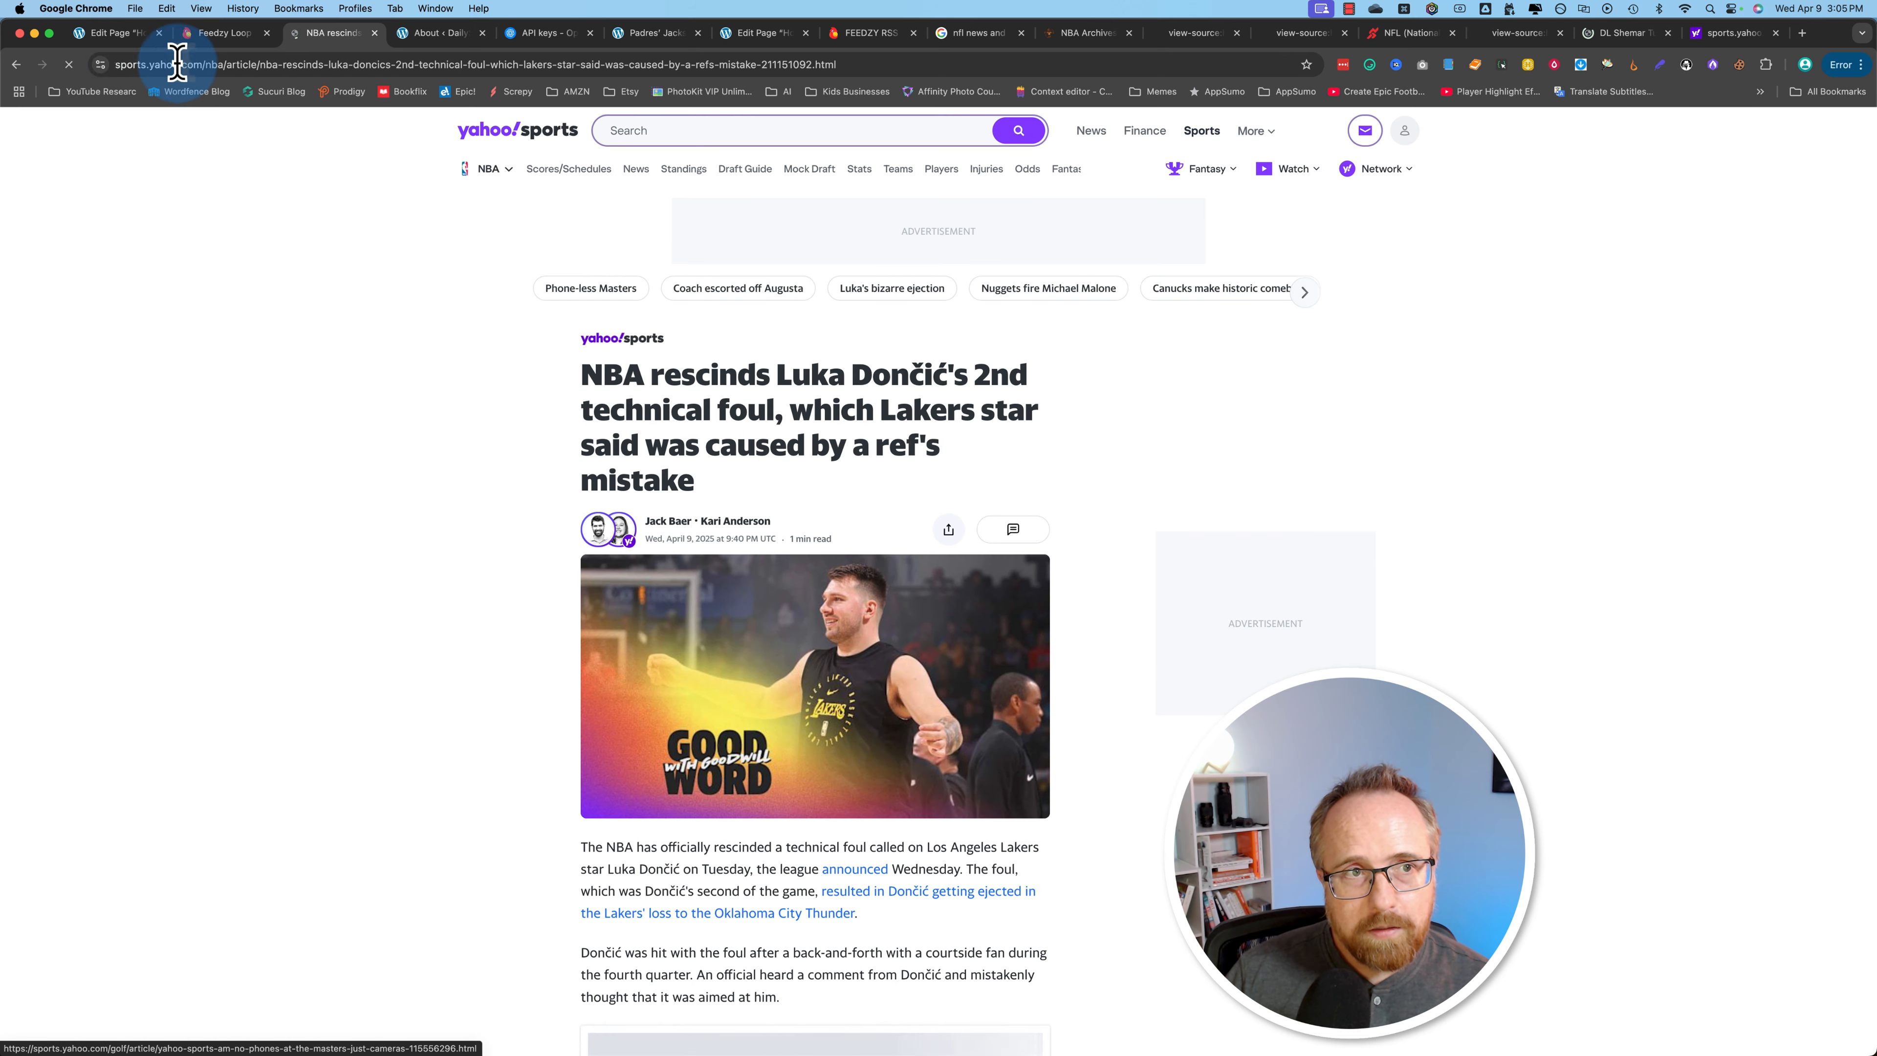
click(16, 66)
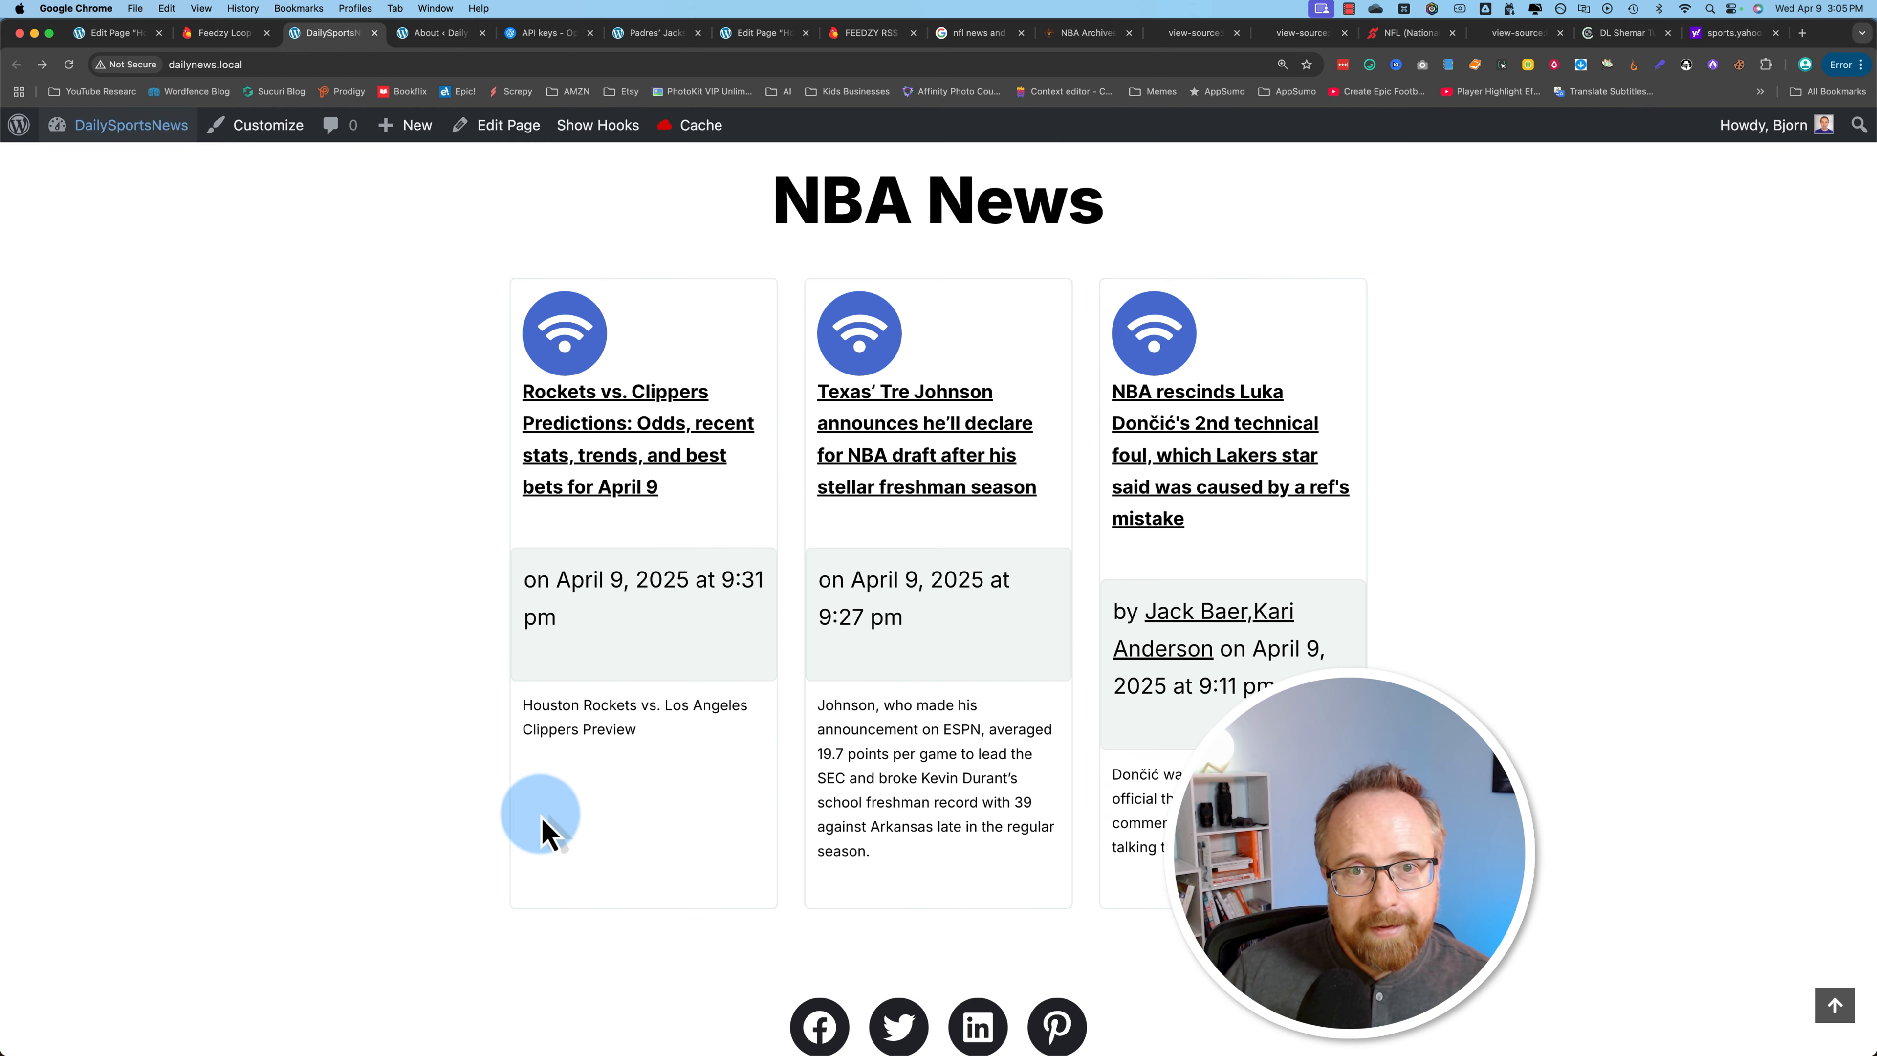
scroll(569, 851, up, 5)
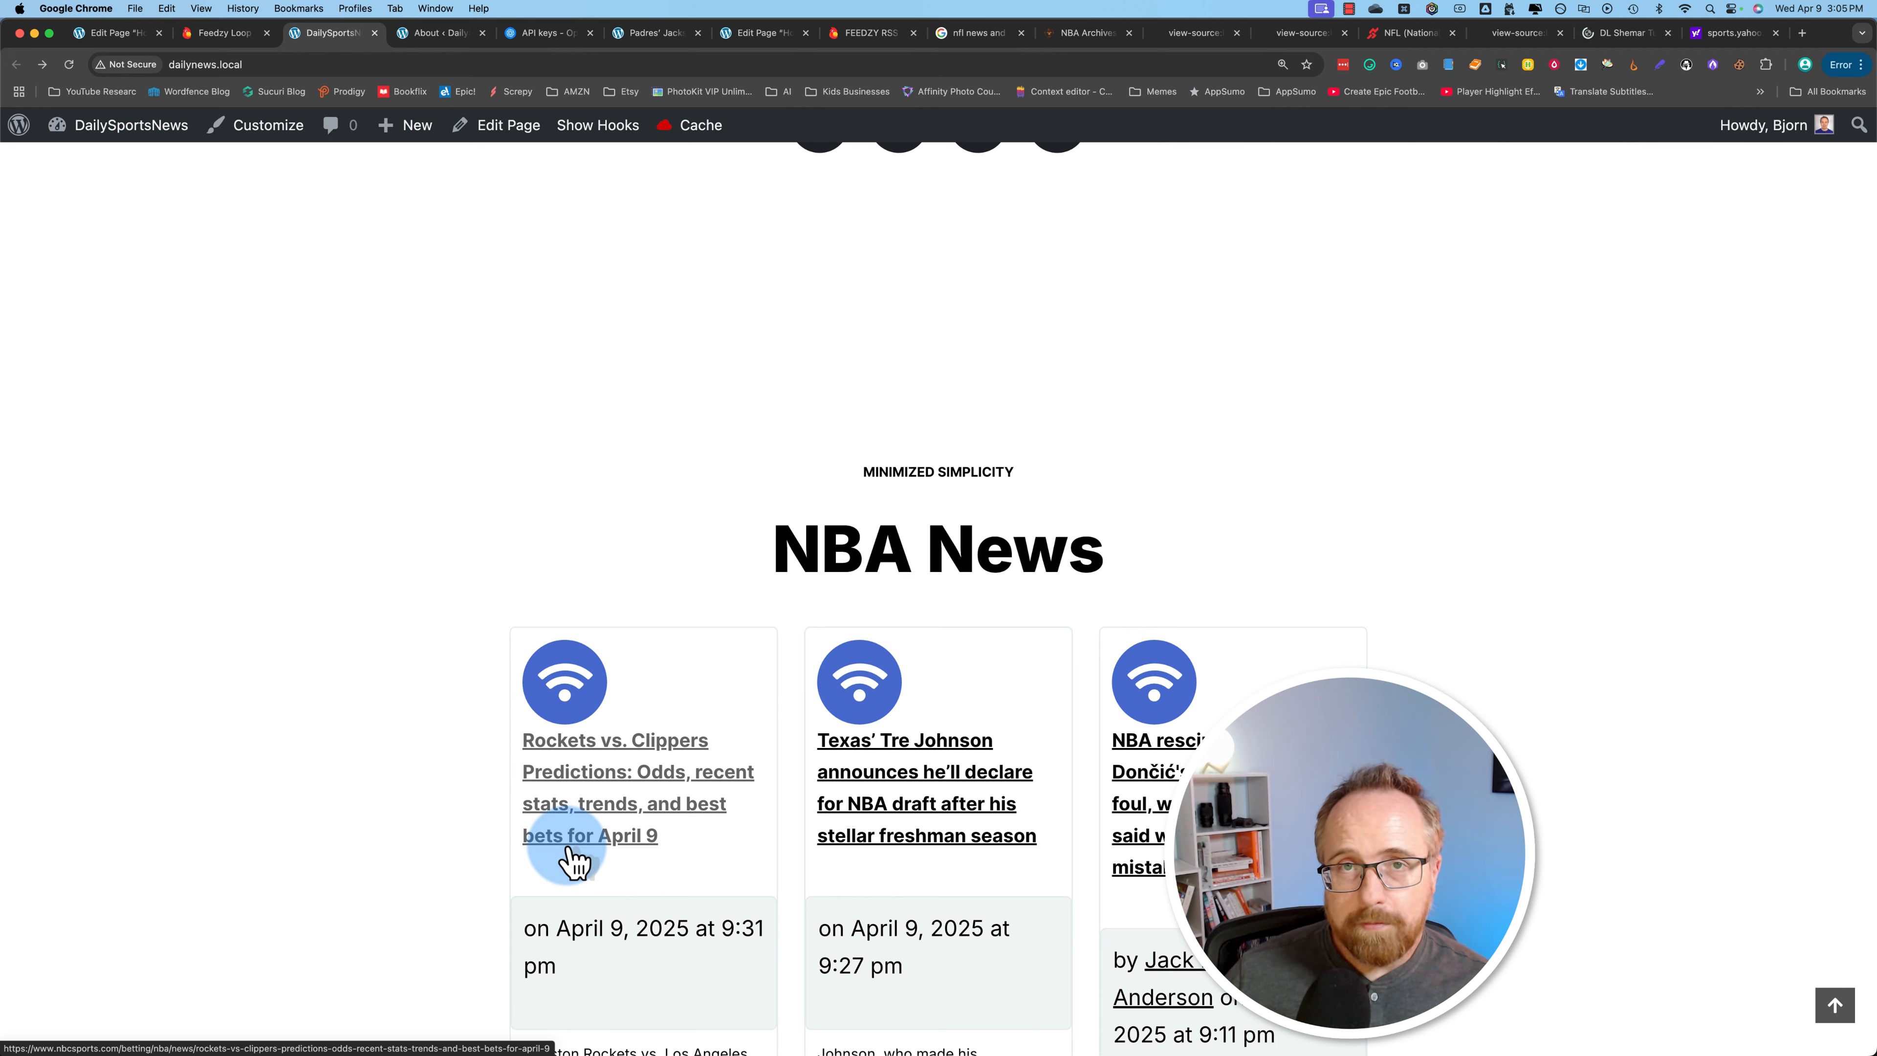
scroll(570, 861, down, 3)
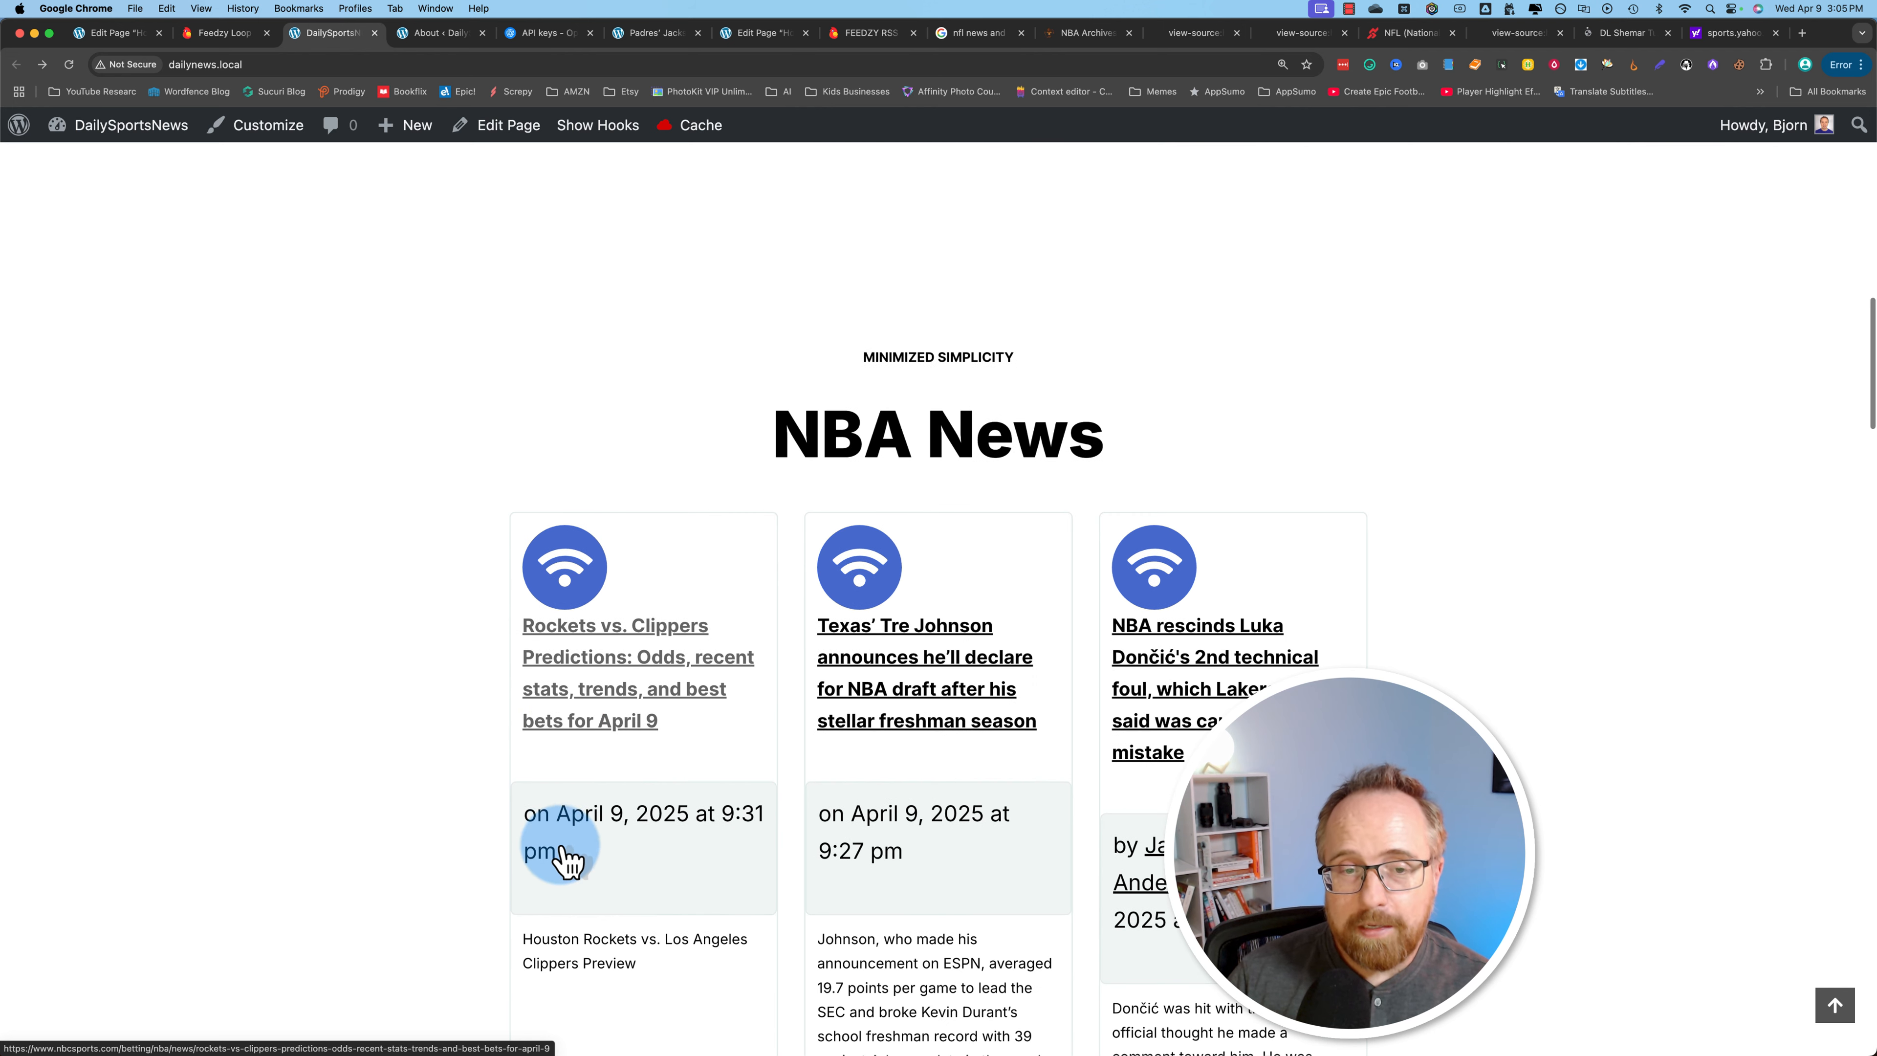
Review the NBA and NHL News sections on the live home page and return to the site navigation at its start.
scroll(1182, 773, down, 1)
scroll(1035, 709, down, 5)
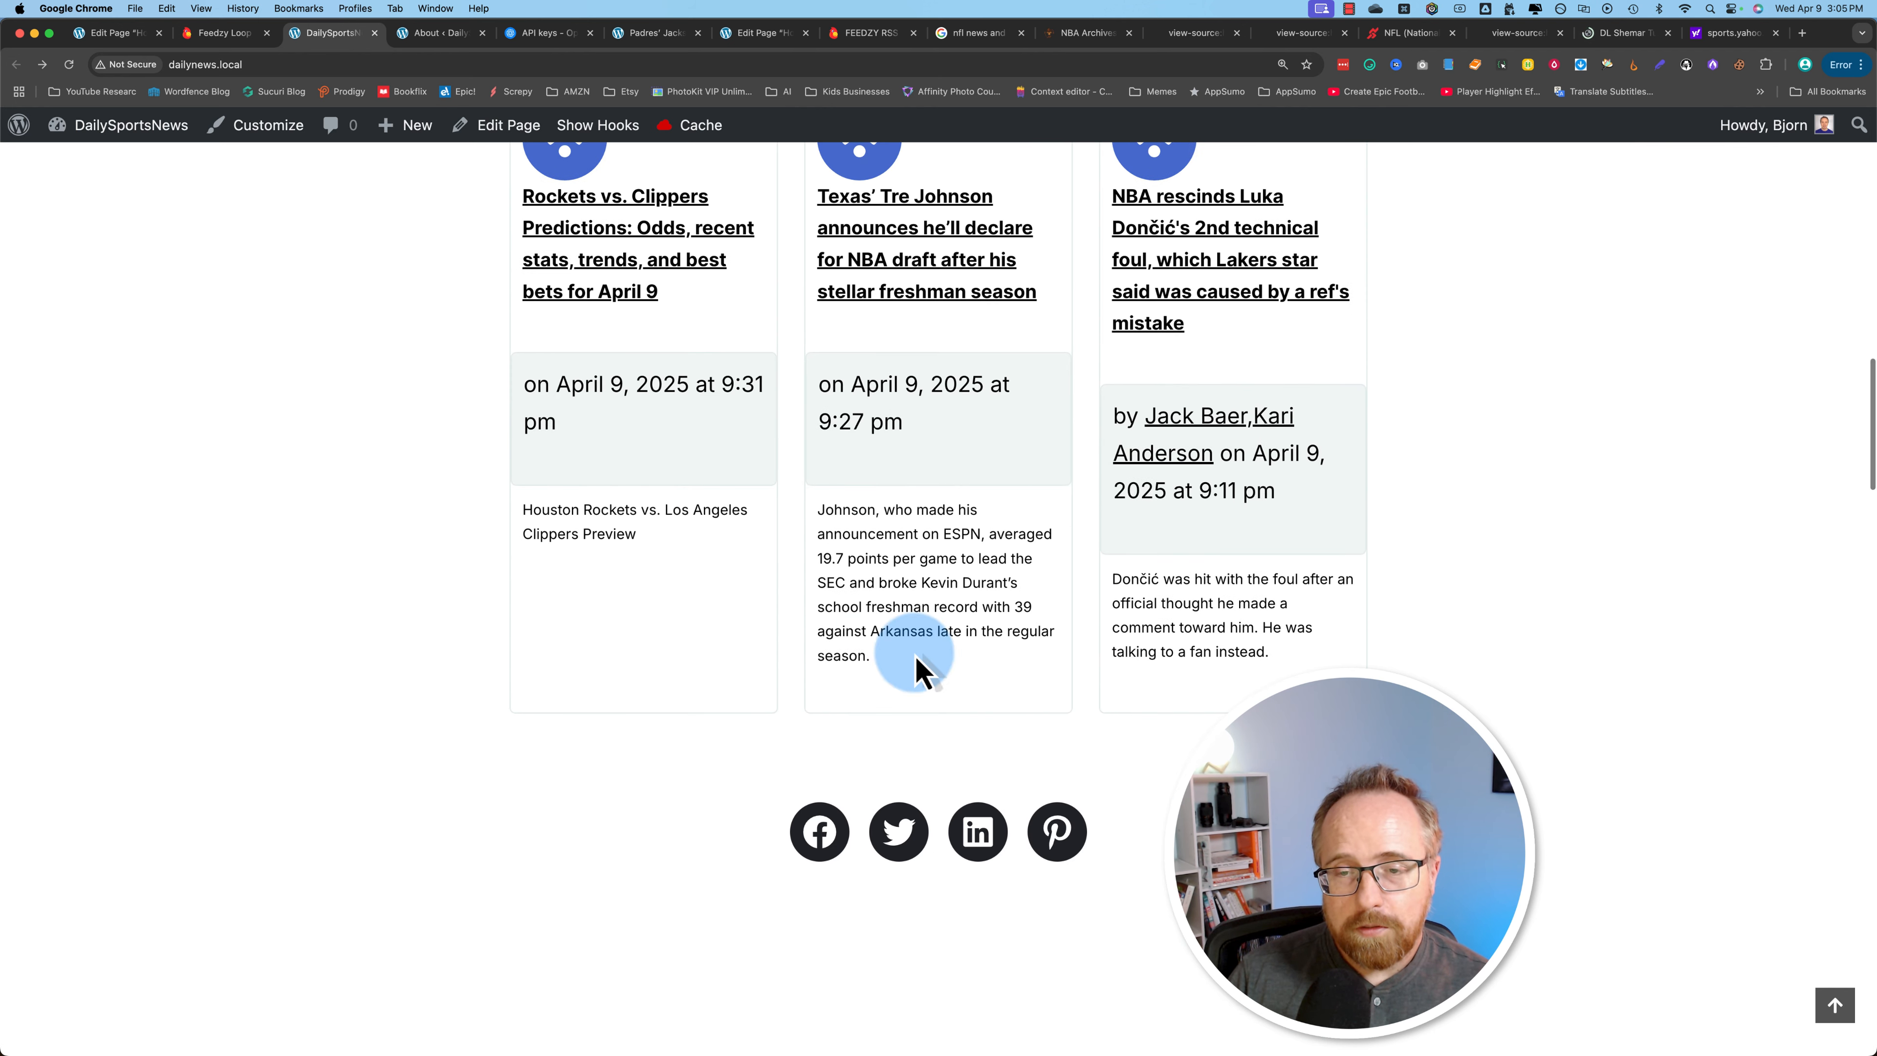
scroll(914, 589, down, 10)
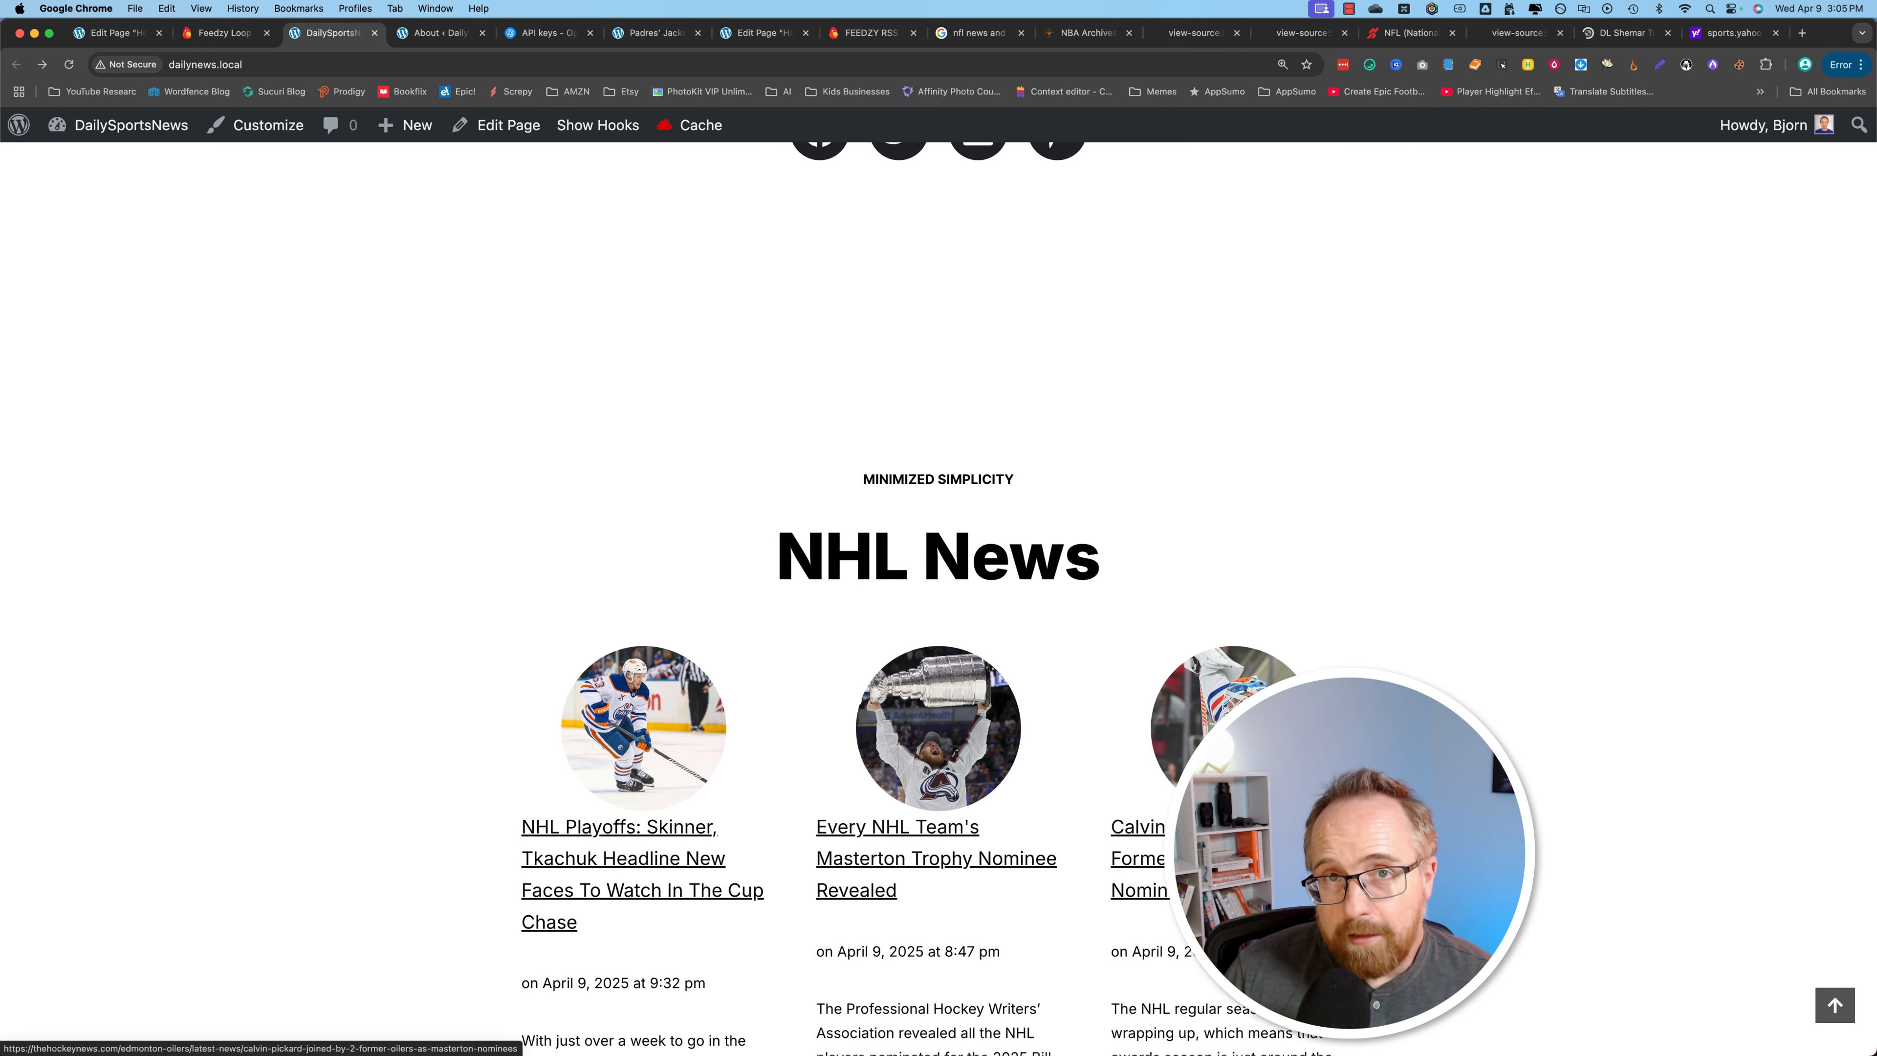
scroll(1219, 857, down, 7)
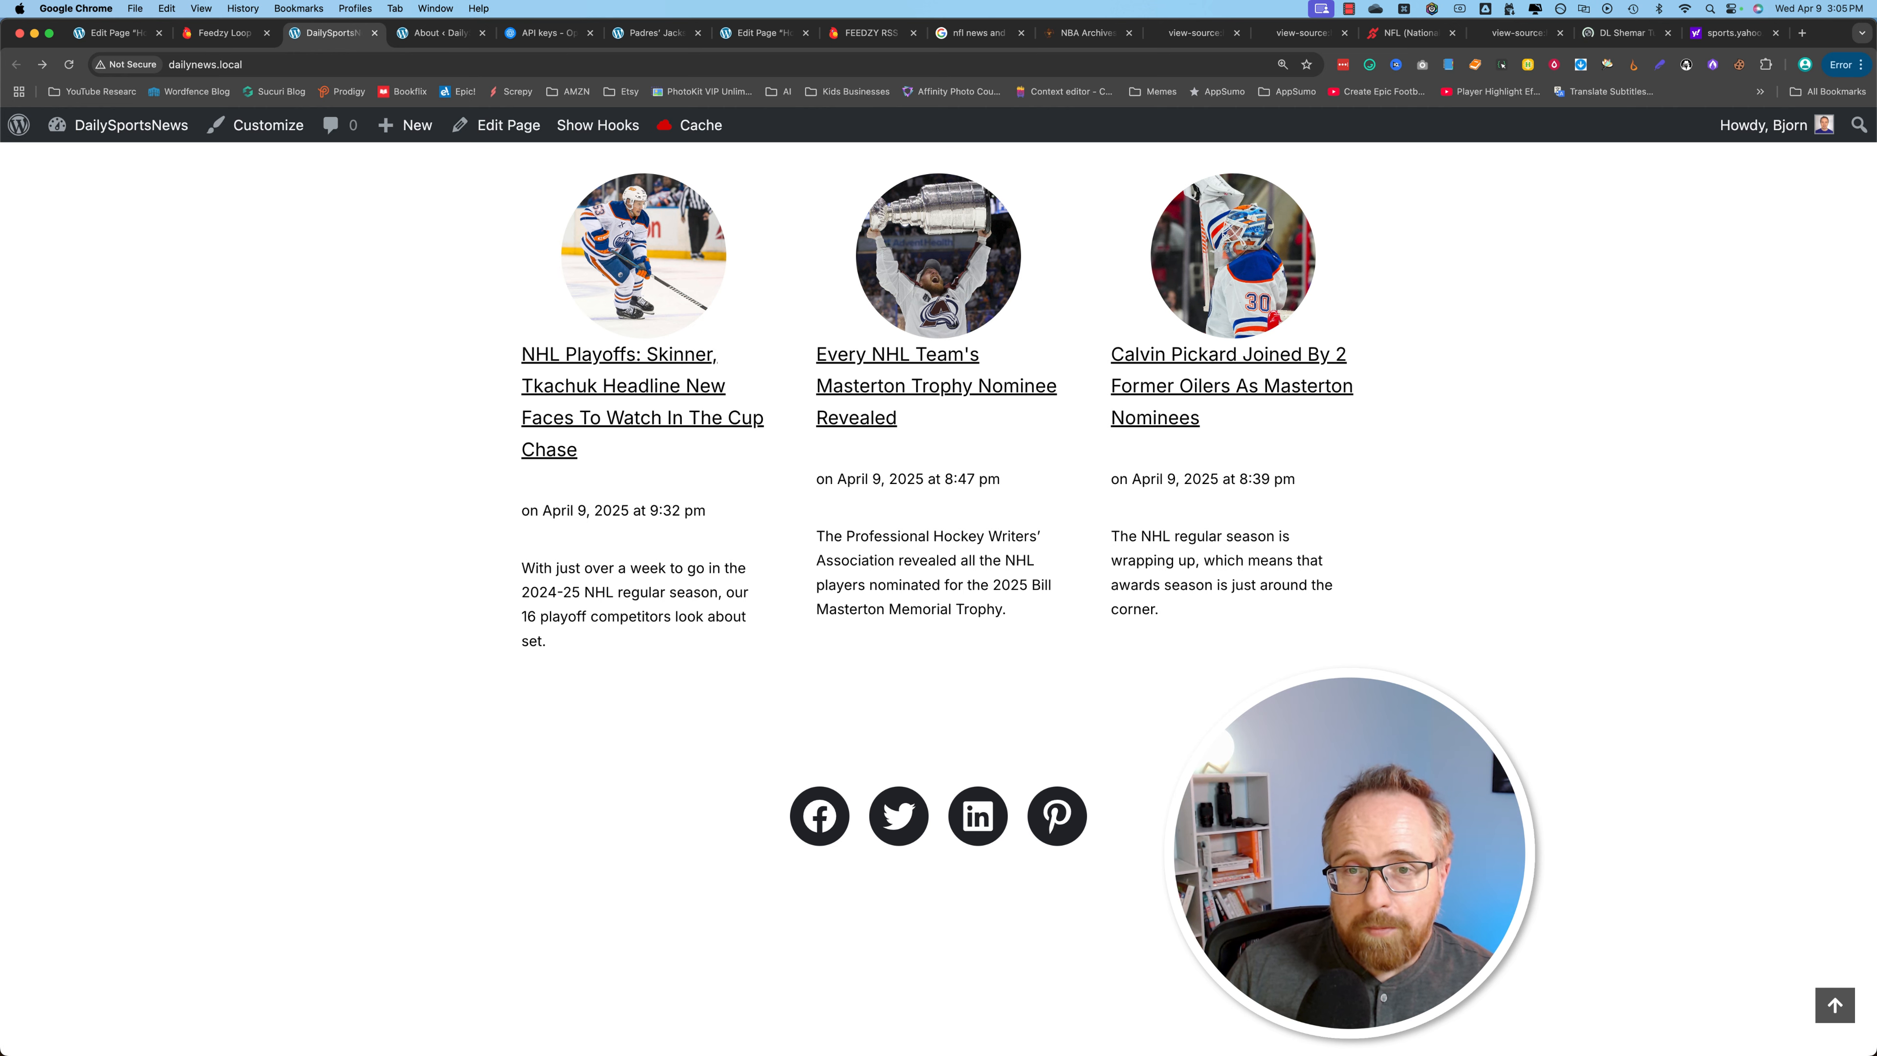
scroll(939, 591, up, 8)
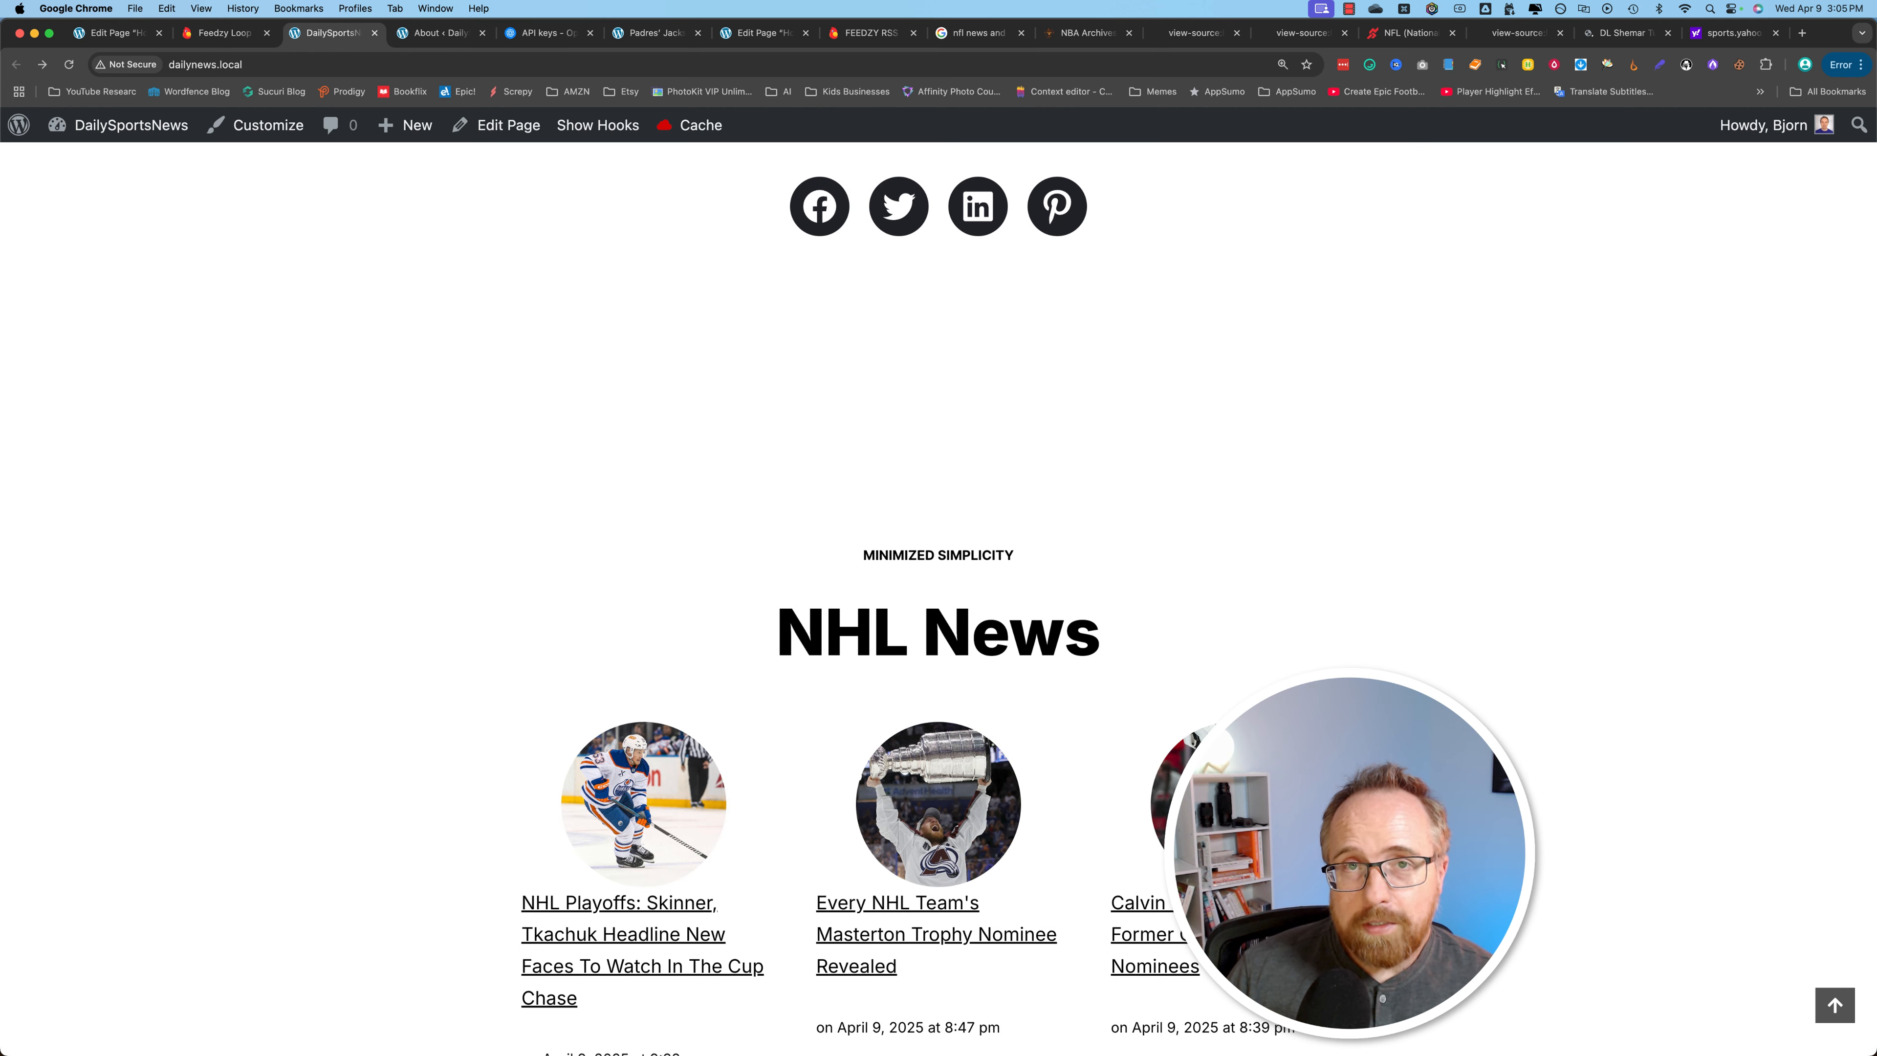
scroll(938, 591, up, 20)
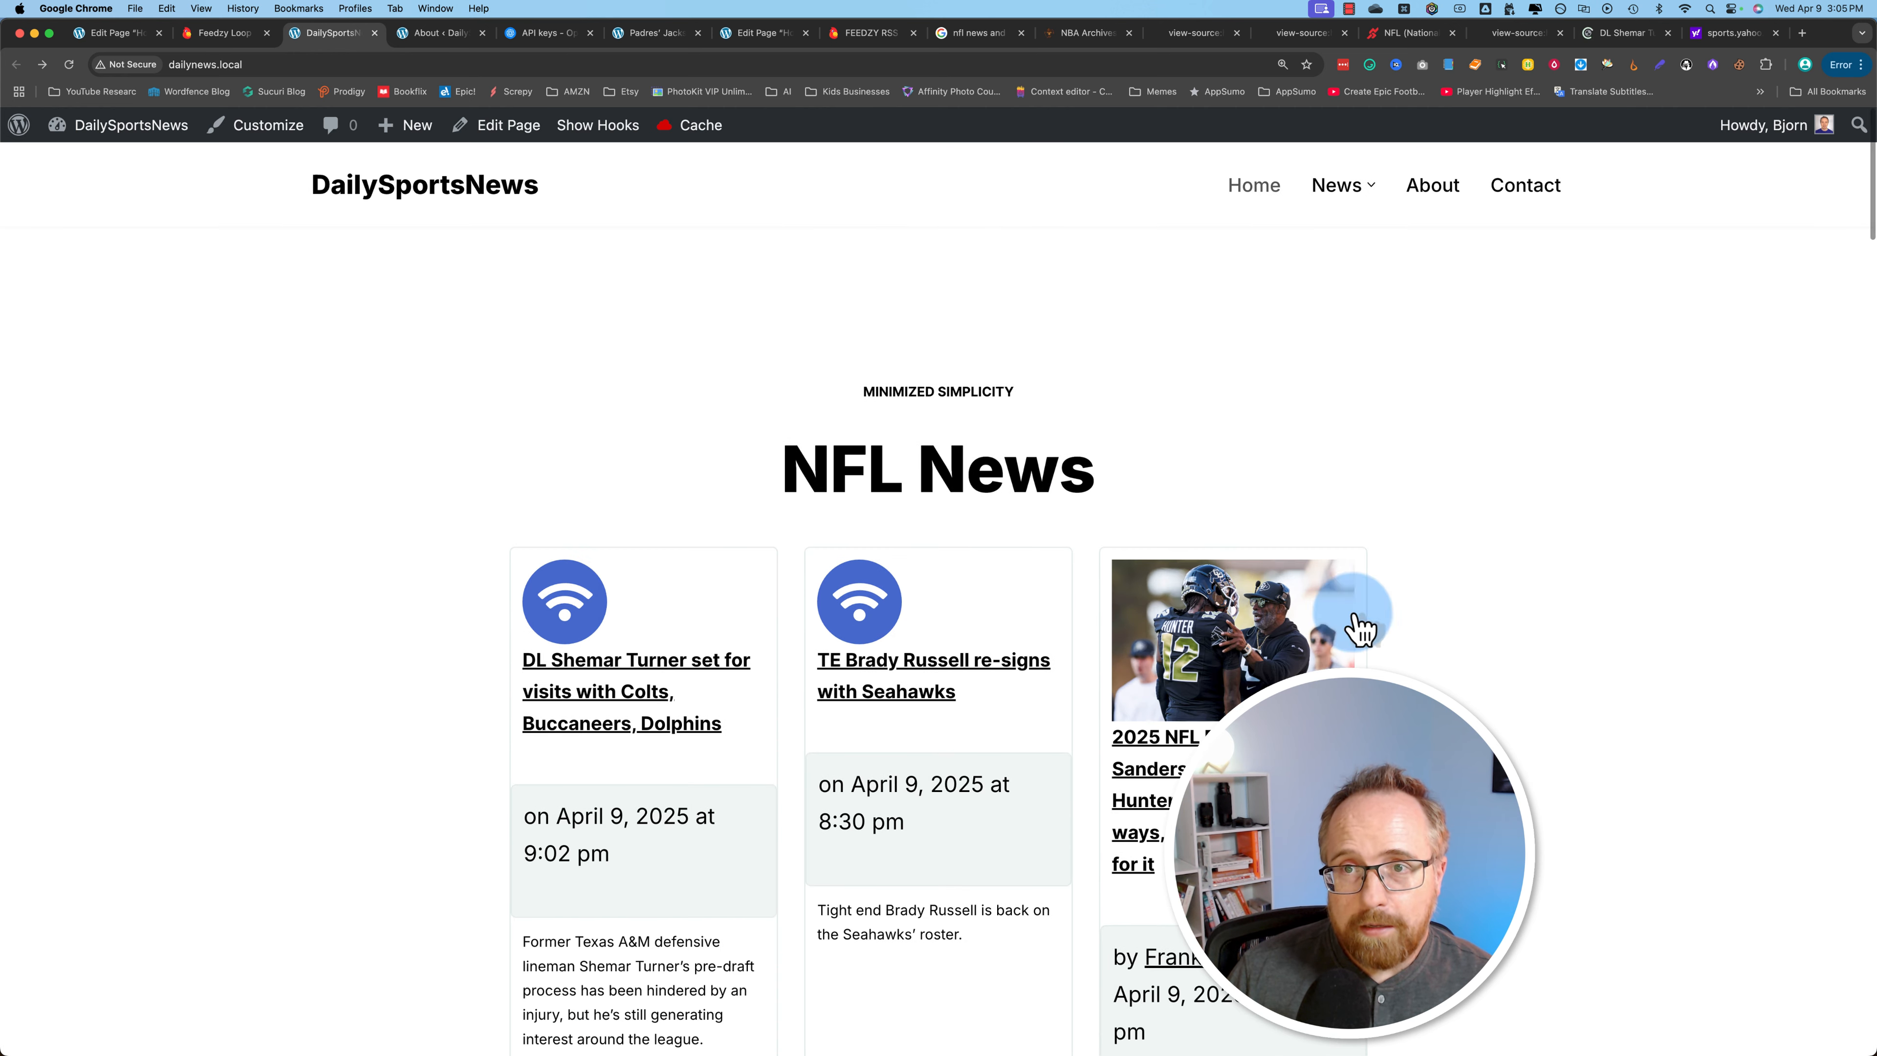
Open the site's NHL News page and examine the headlines of its two rewritten posts, including the year in the Masterton Trophy headline.
mouse_move(1349, 197)
click(1297, 281)
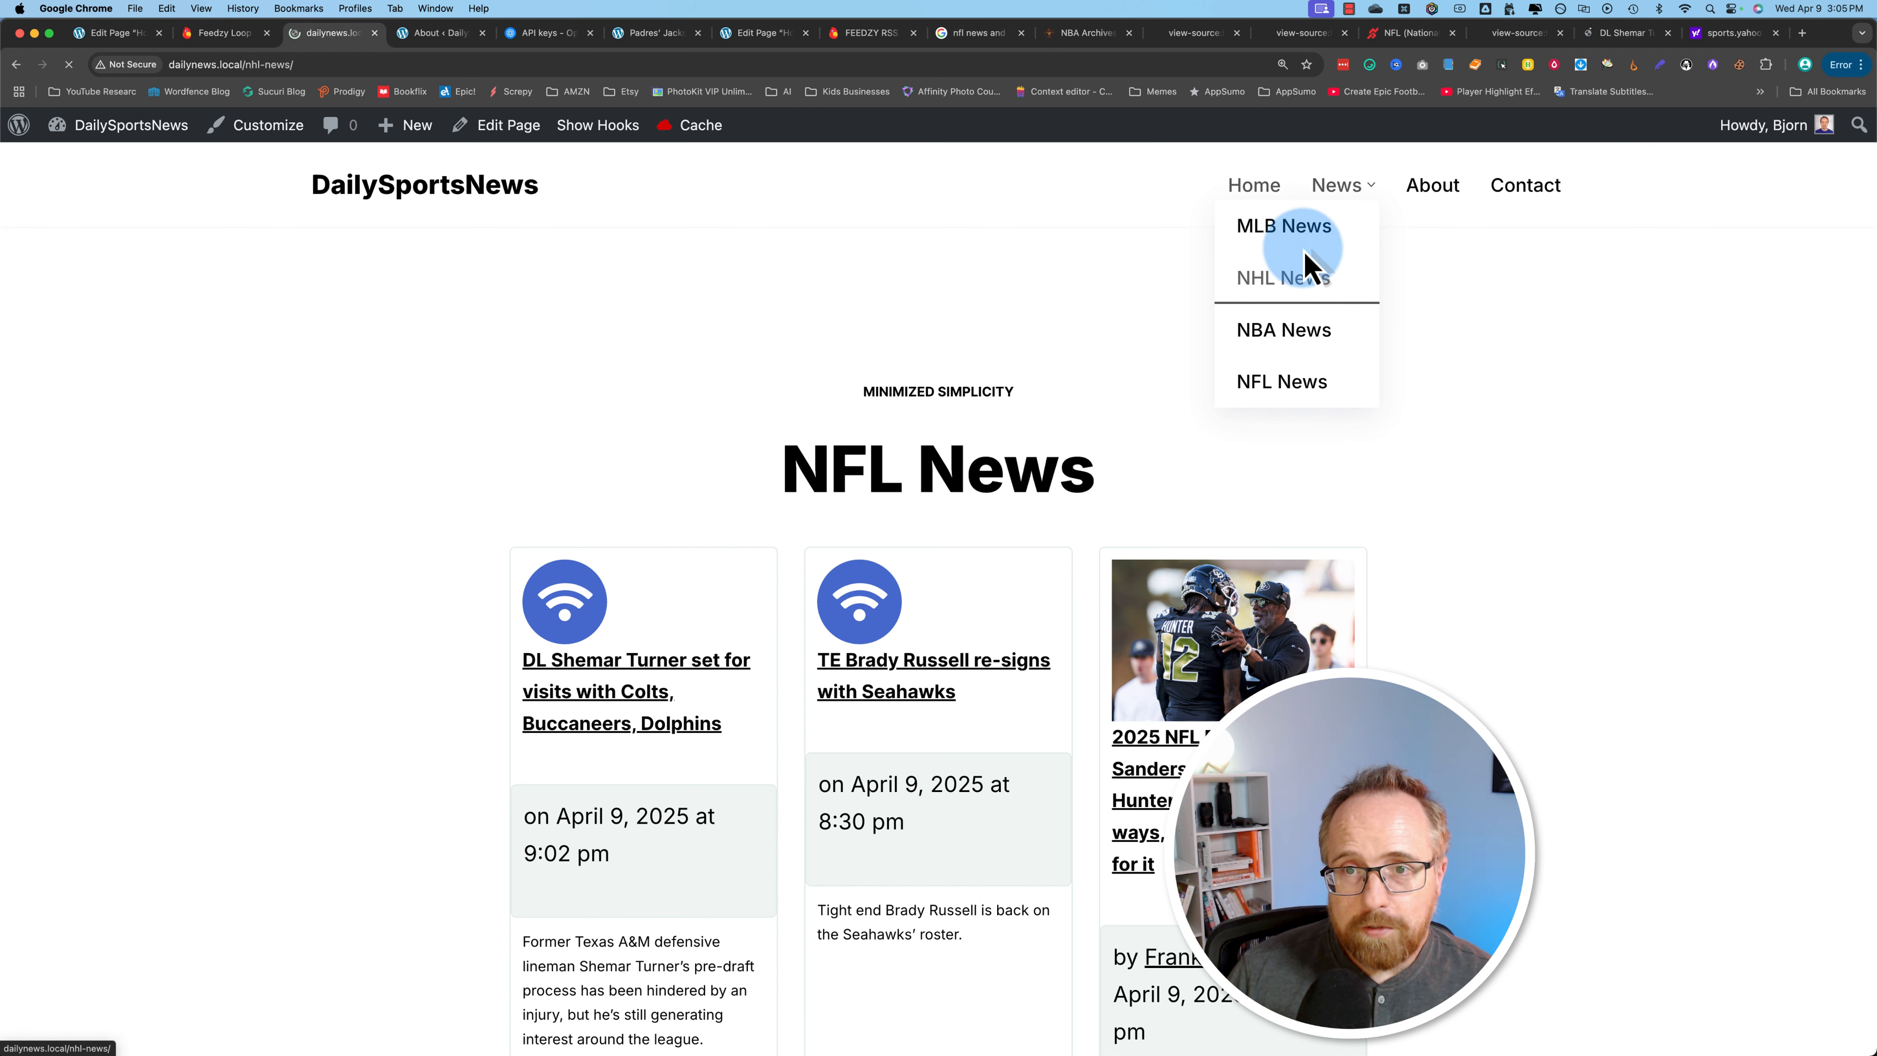
scroll(517, 480, down, 3)
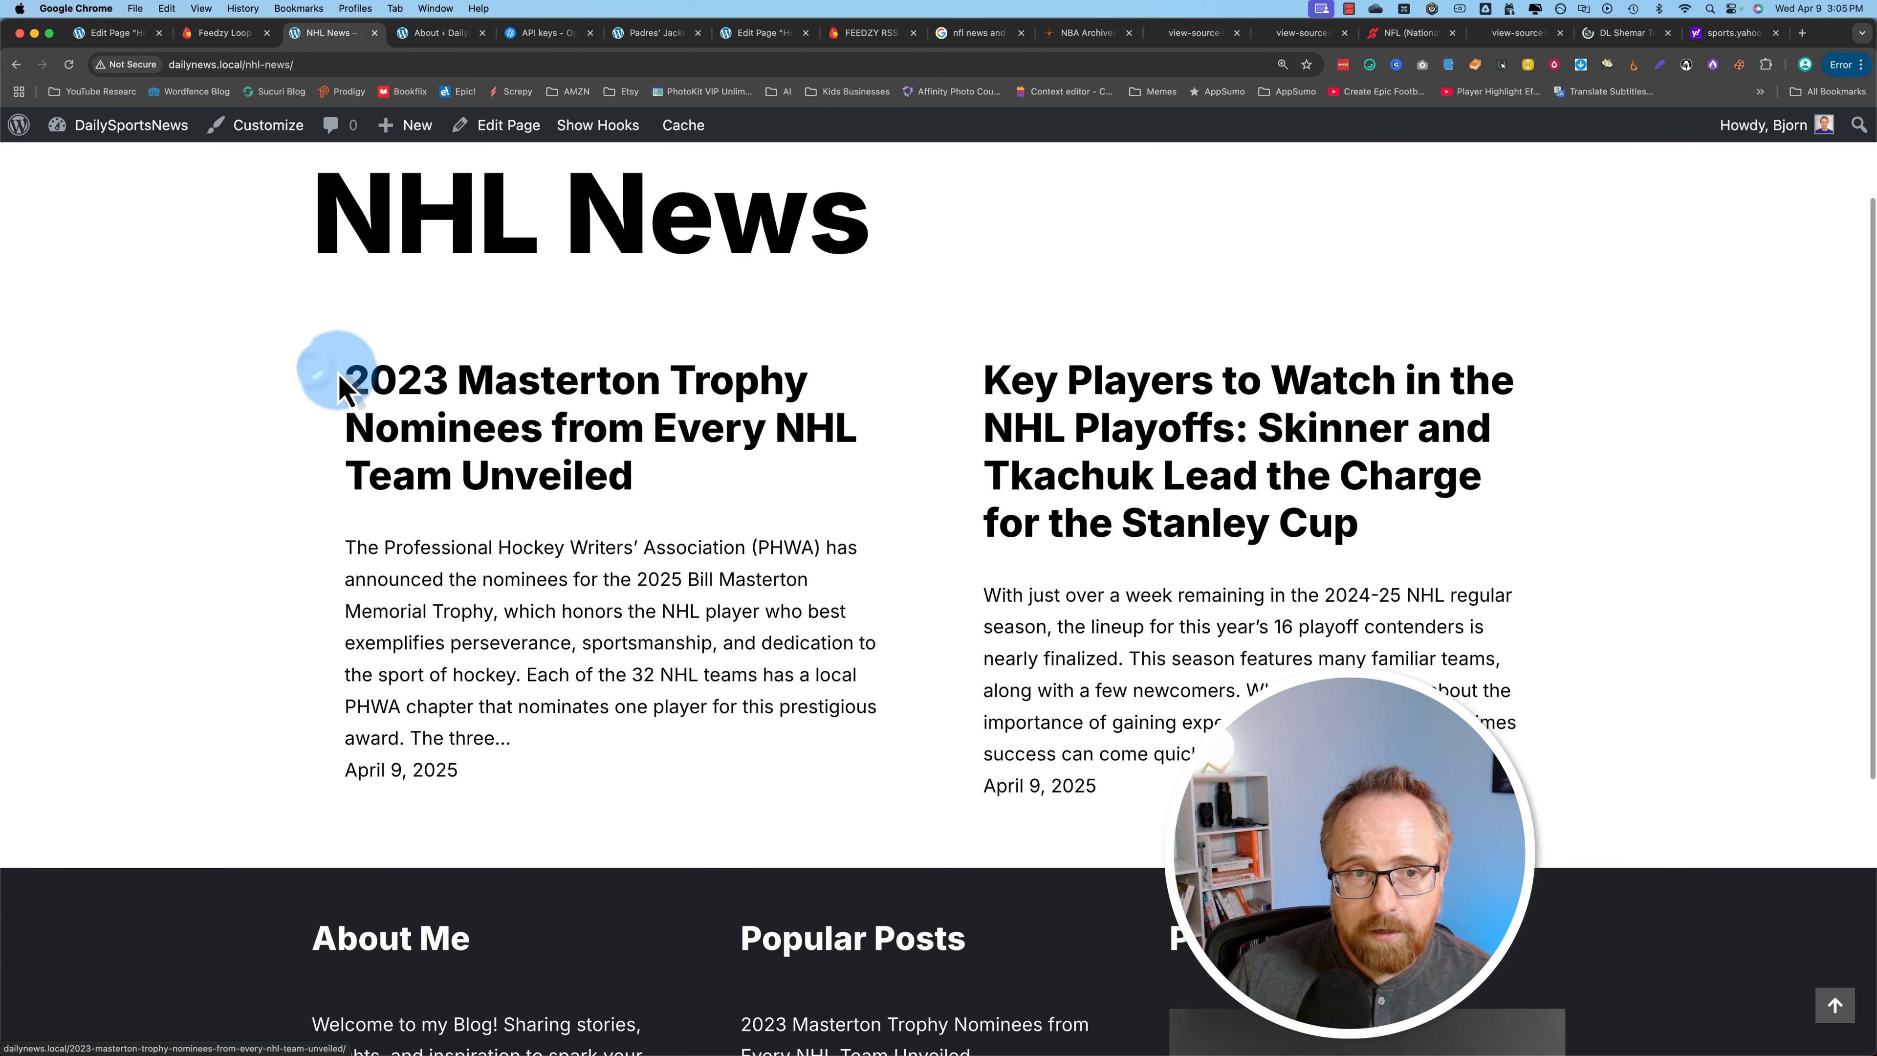
drag(337, 377, 1543, 481)
click(1554, 550)
scroll(1283, 677, up, 3)
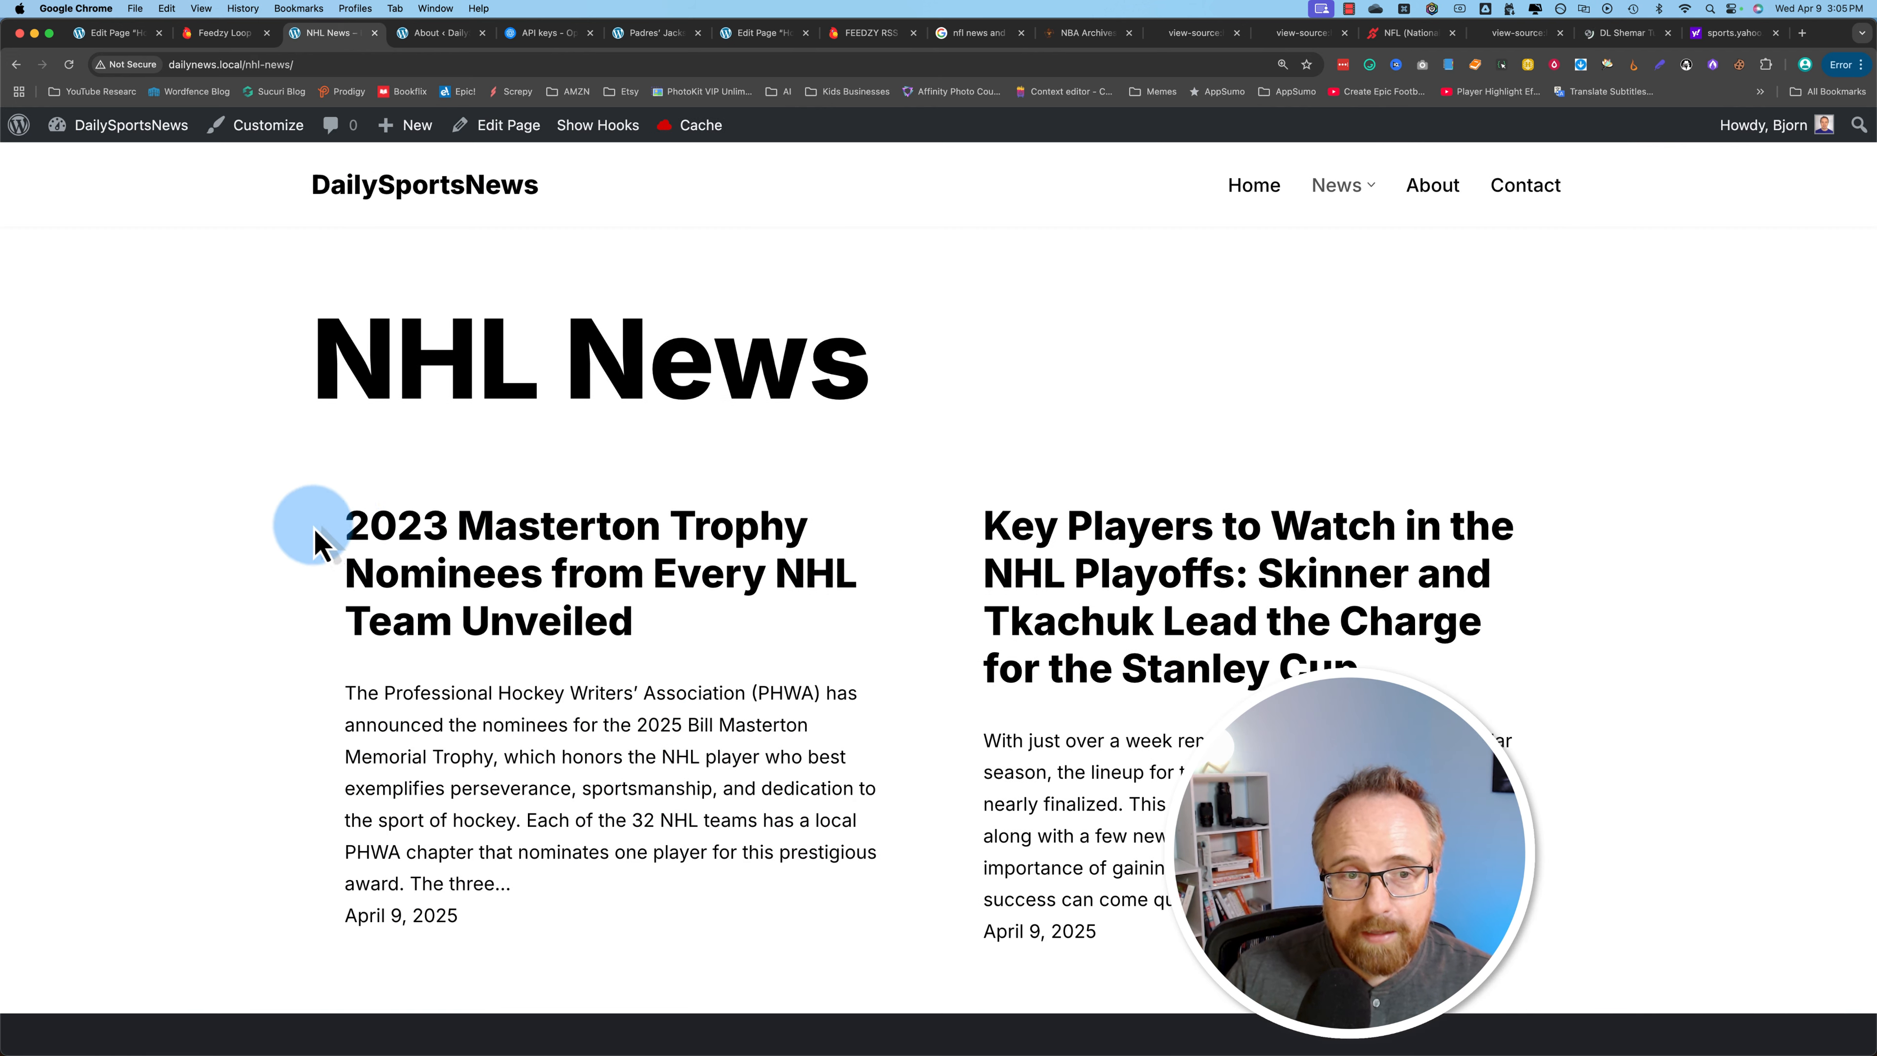
drag(306, 528, 448, 531)
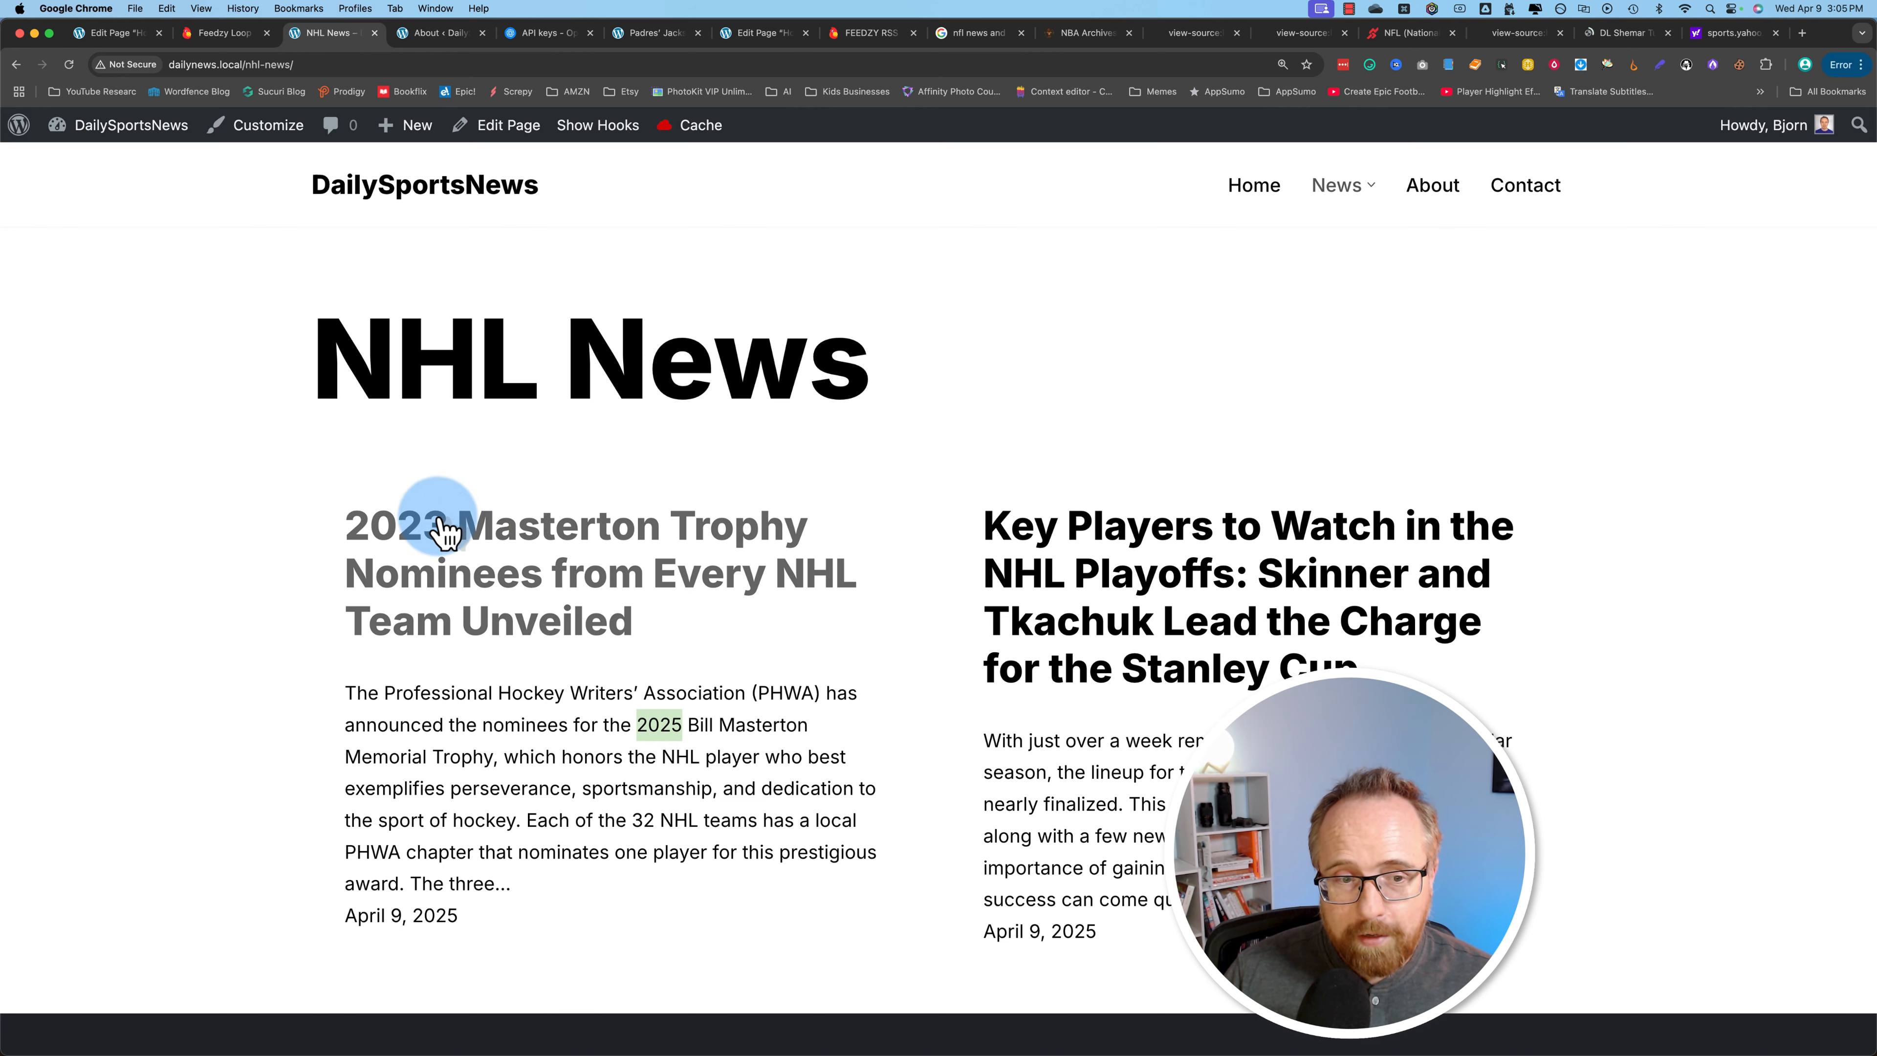
Open the "Key Players to Watch in the NHL Playoffs" post and read through its rewritten article.
click(1023, 526)
scroll(543, 777, down, 5)
scroll(543, 778, down, 8)
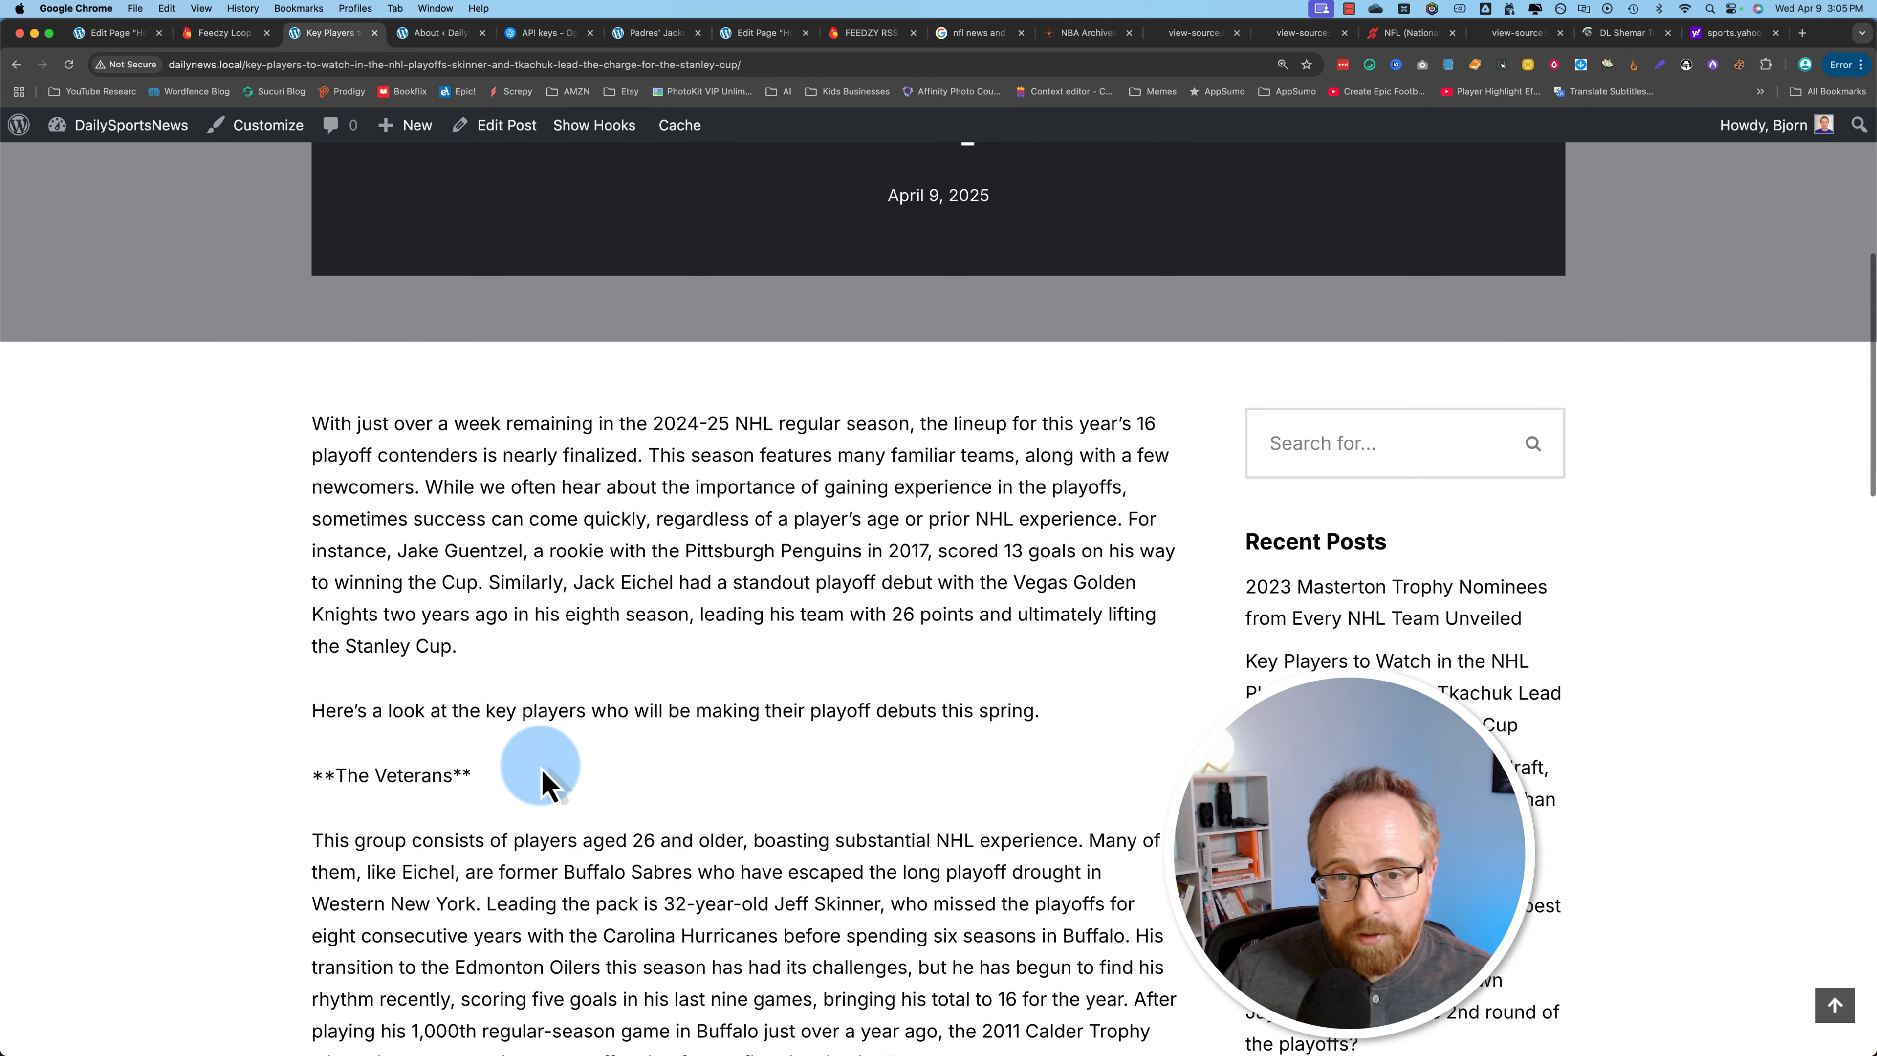
scroll(543, 777, down, 6)
scroll(542, 778, down, 8)
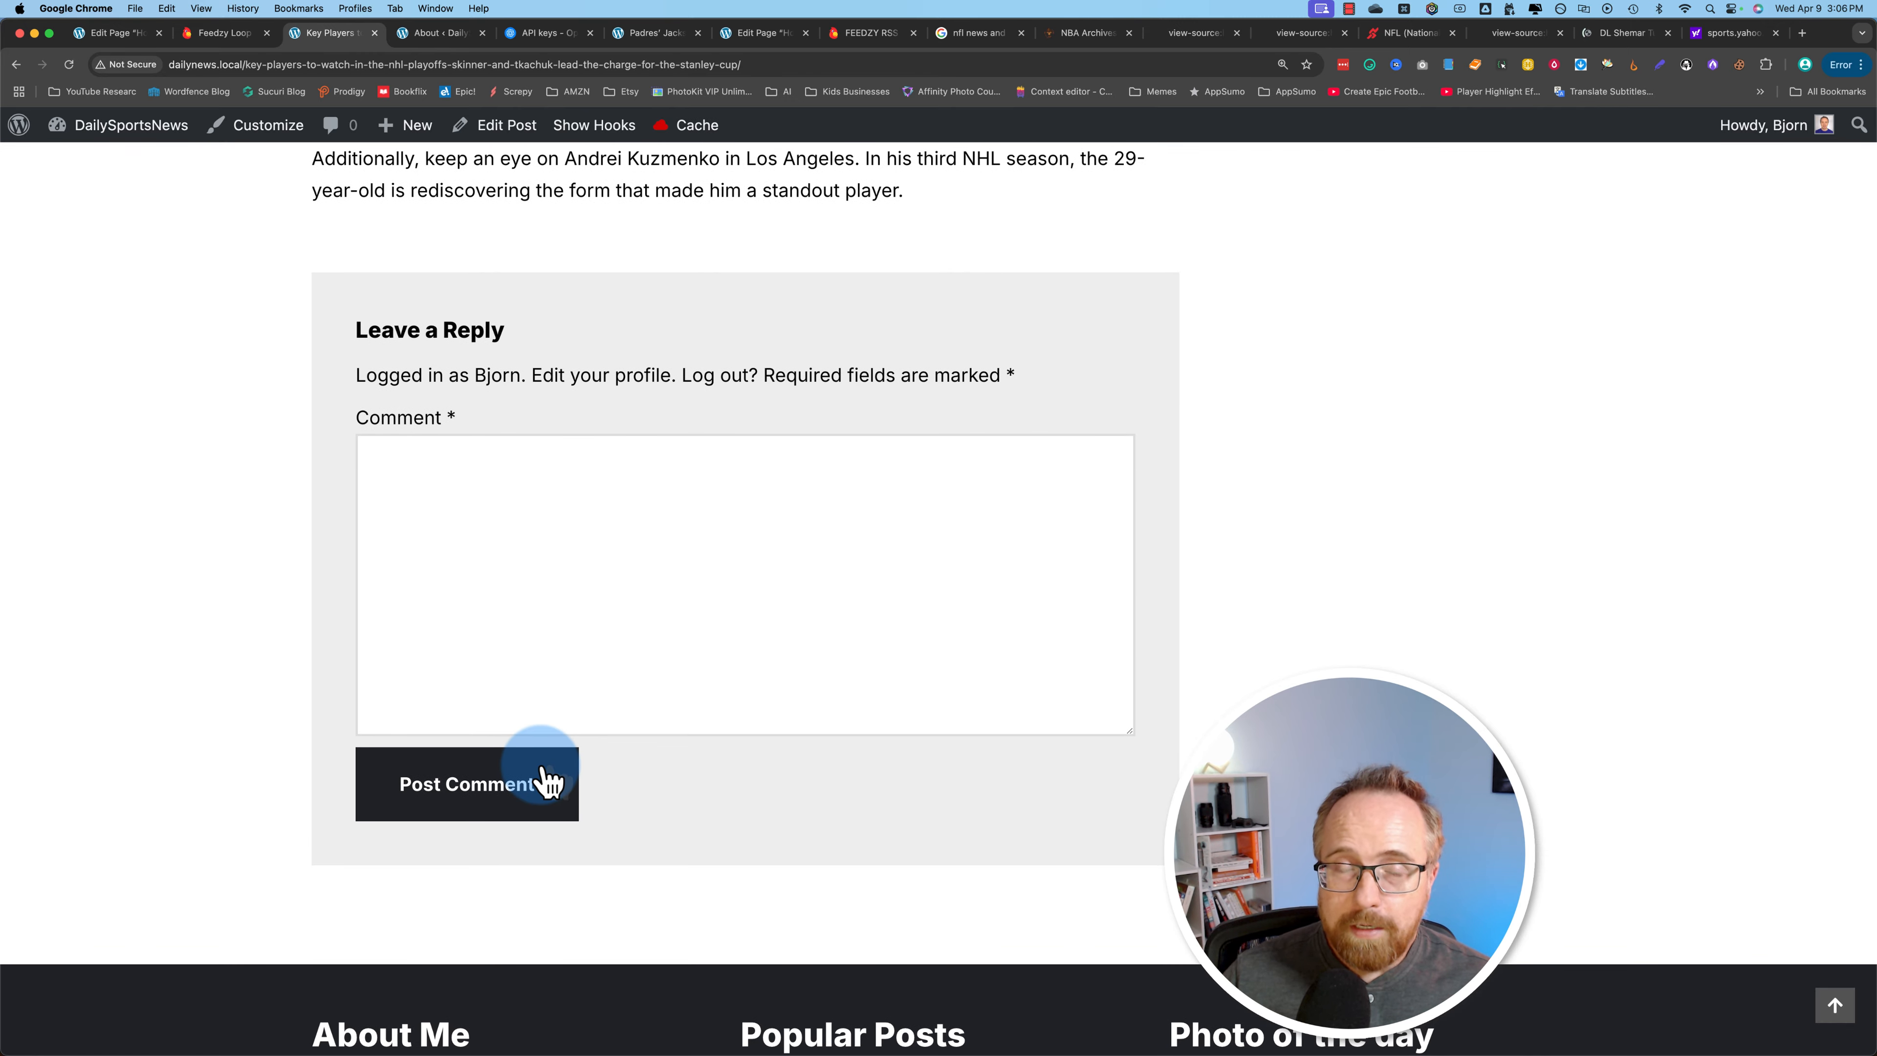
scroll(550, 782, up, 20)
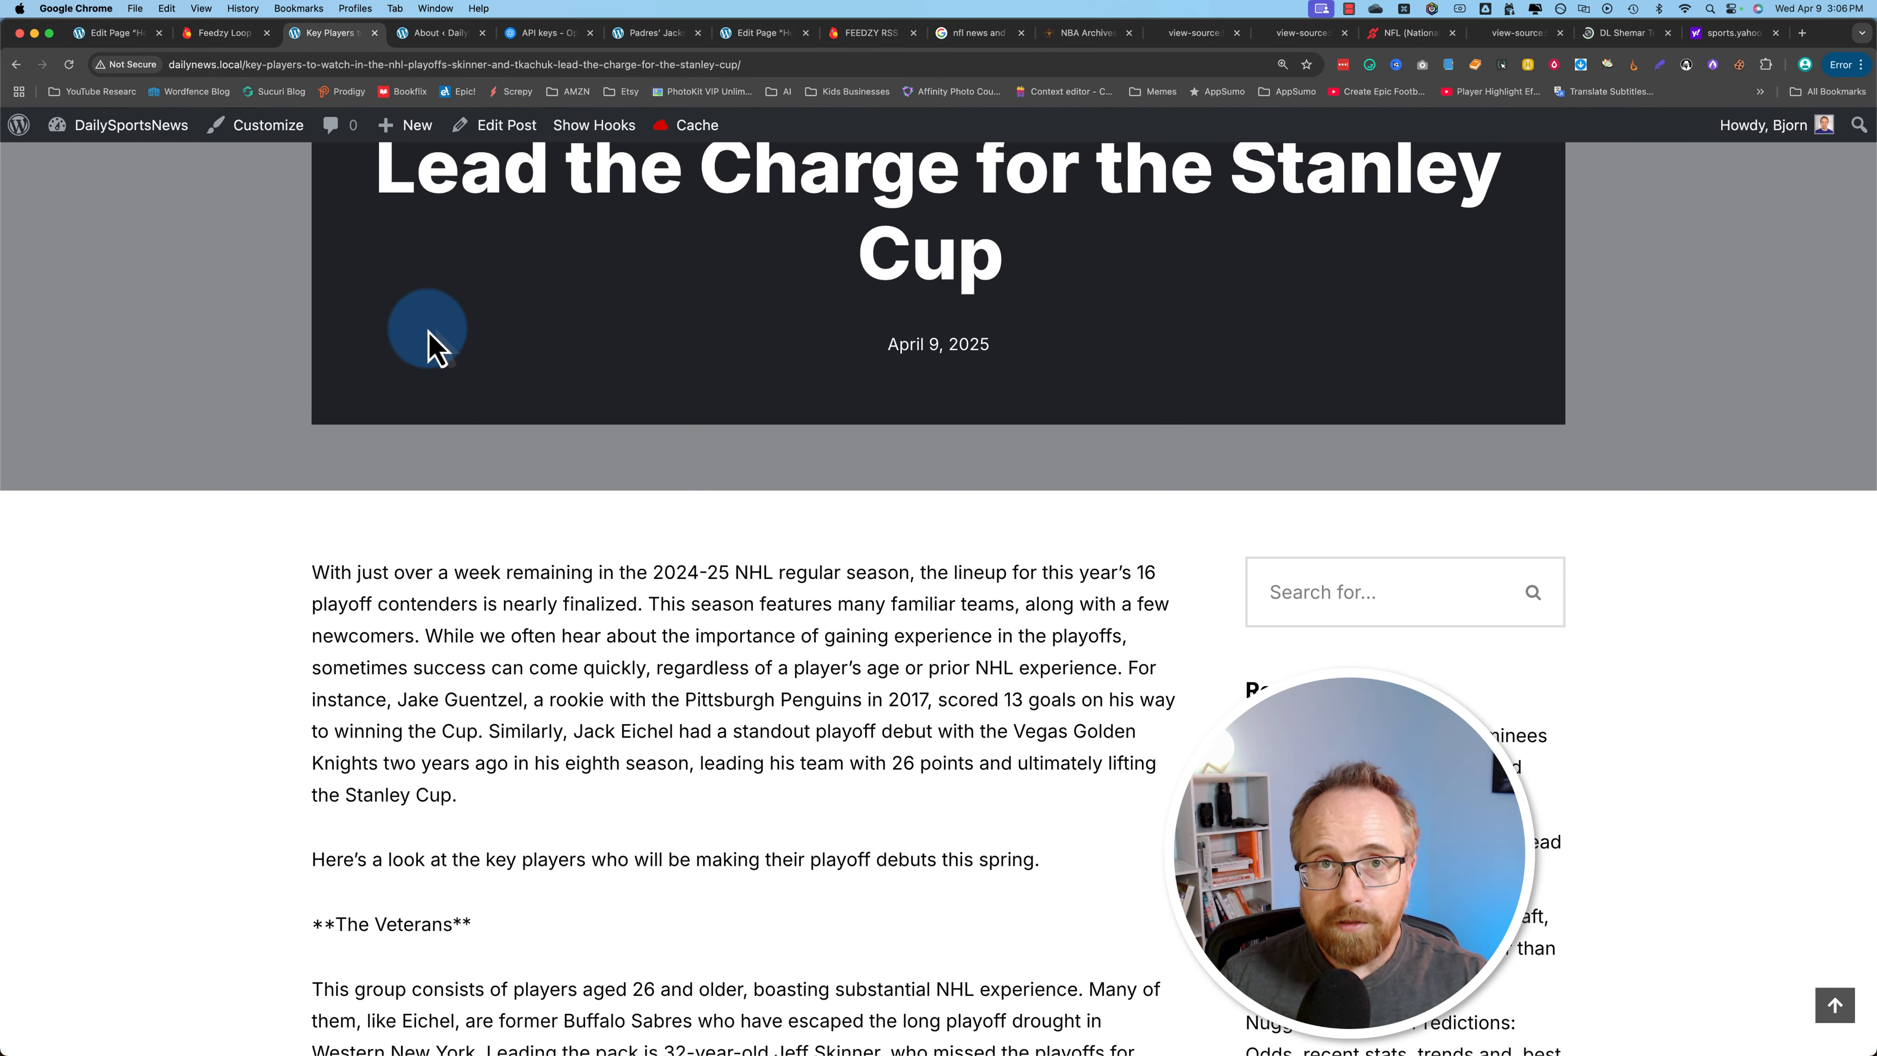
scroll(411, 574, up, 6)
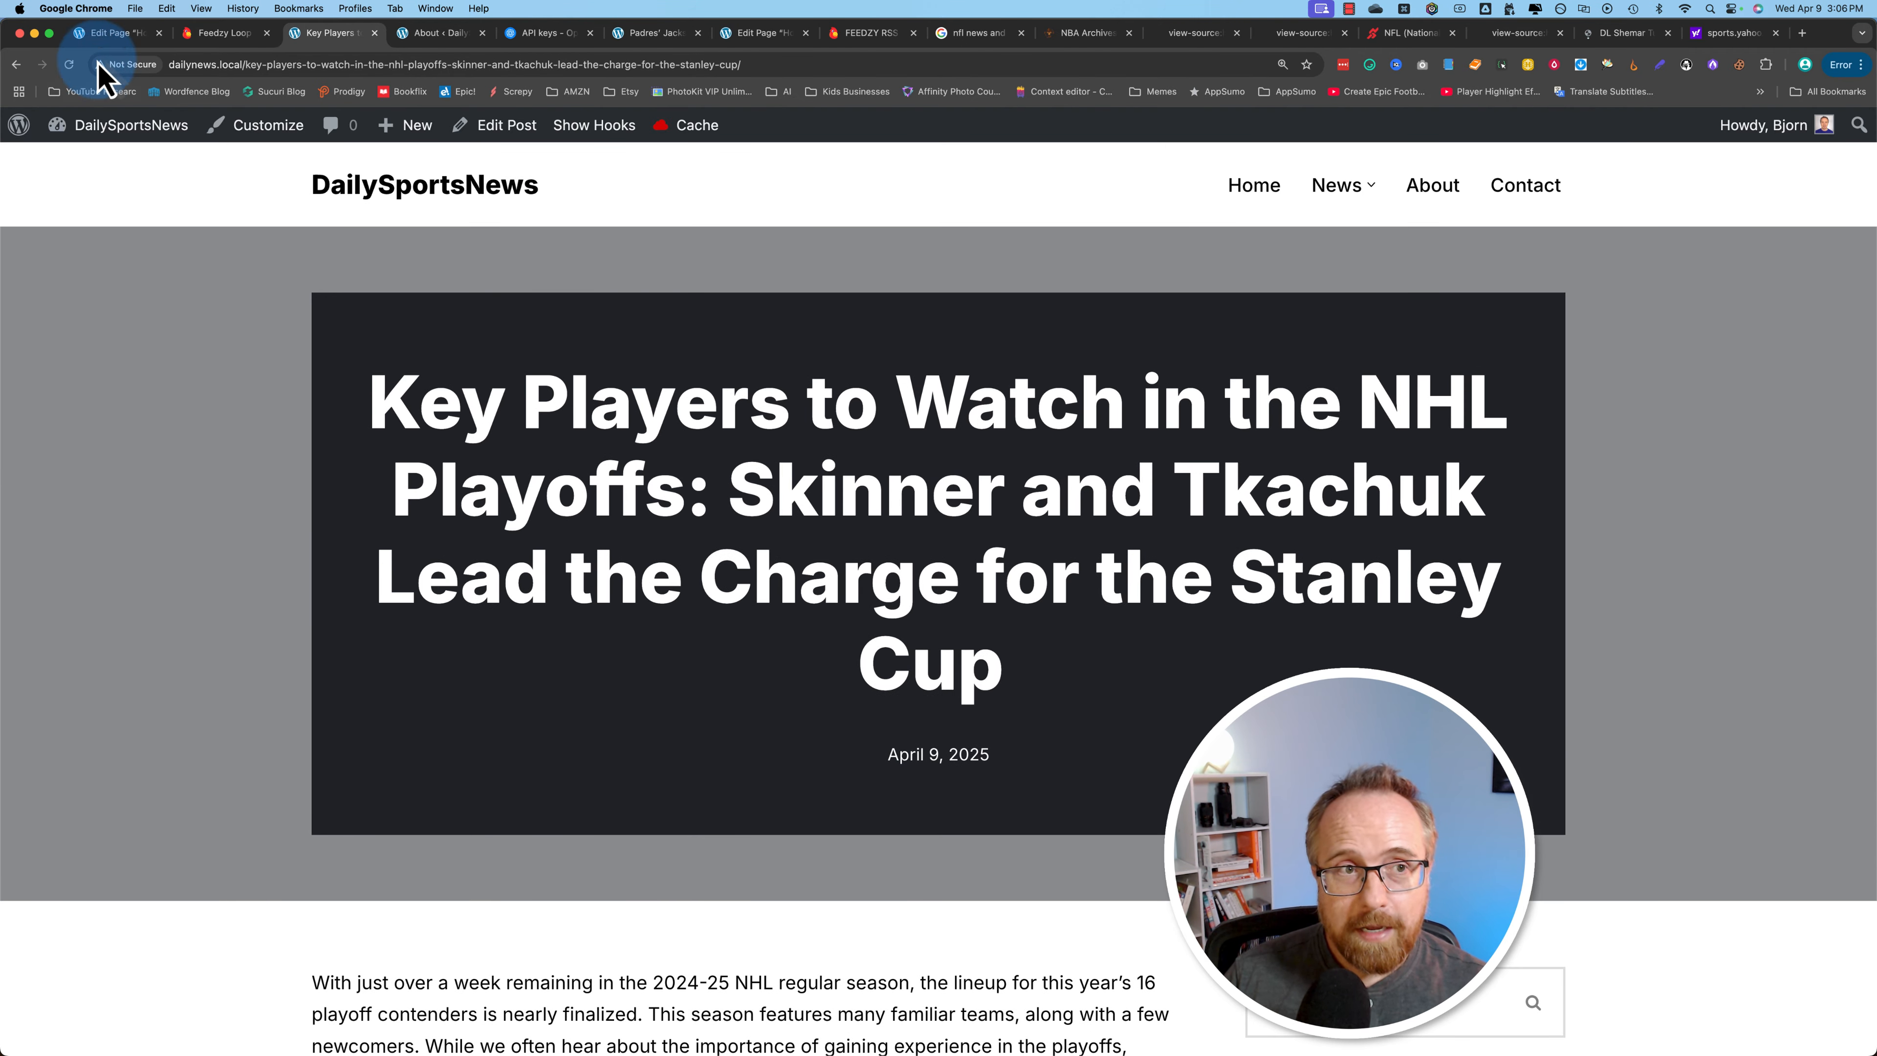
Return to the WordPress admin and open the Amazon Product Advertising settings in Feedzy's Integration page.
click(107, 34)
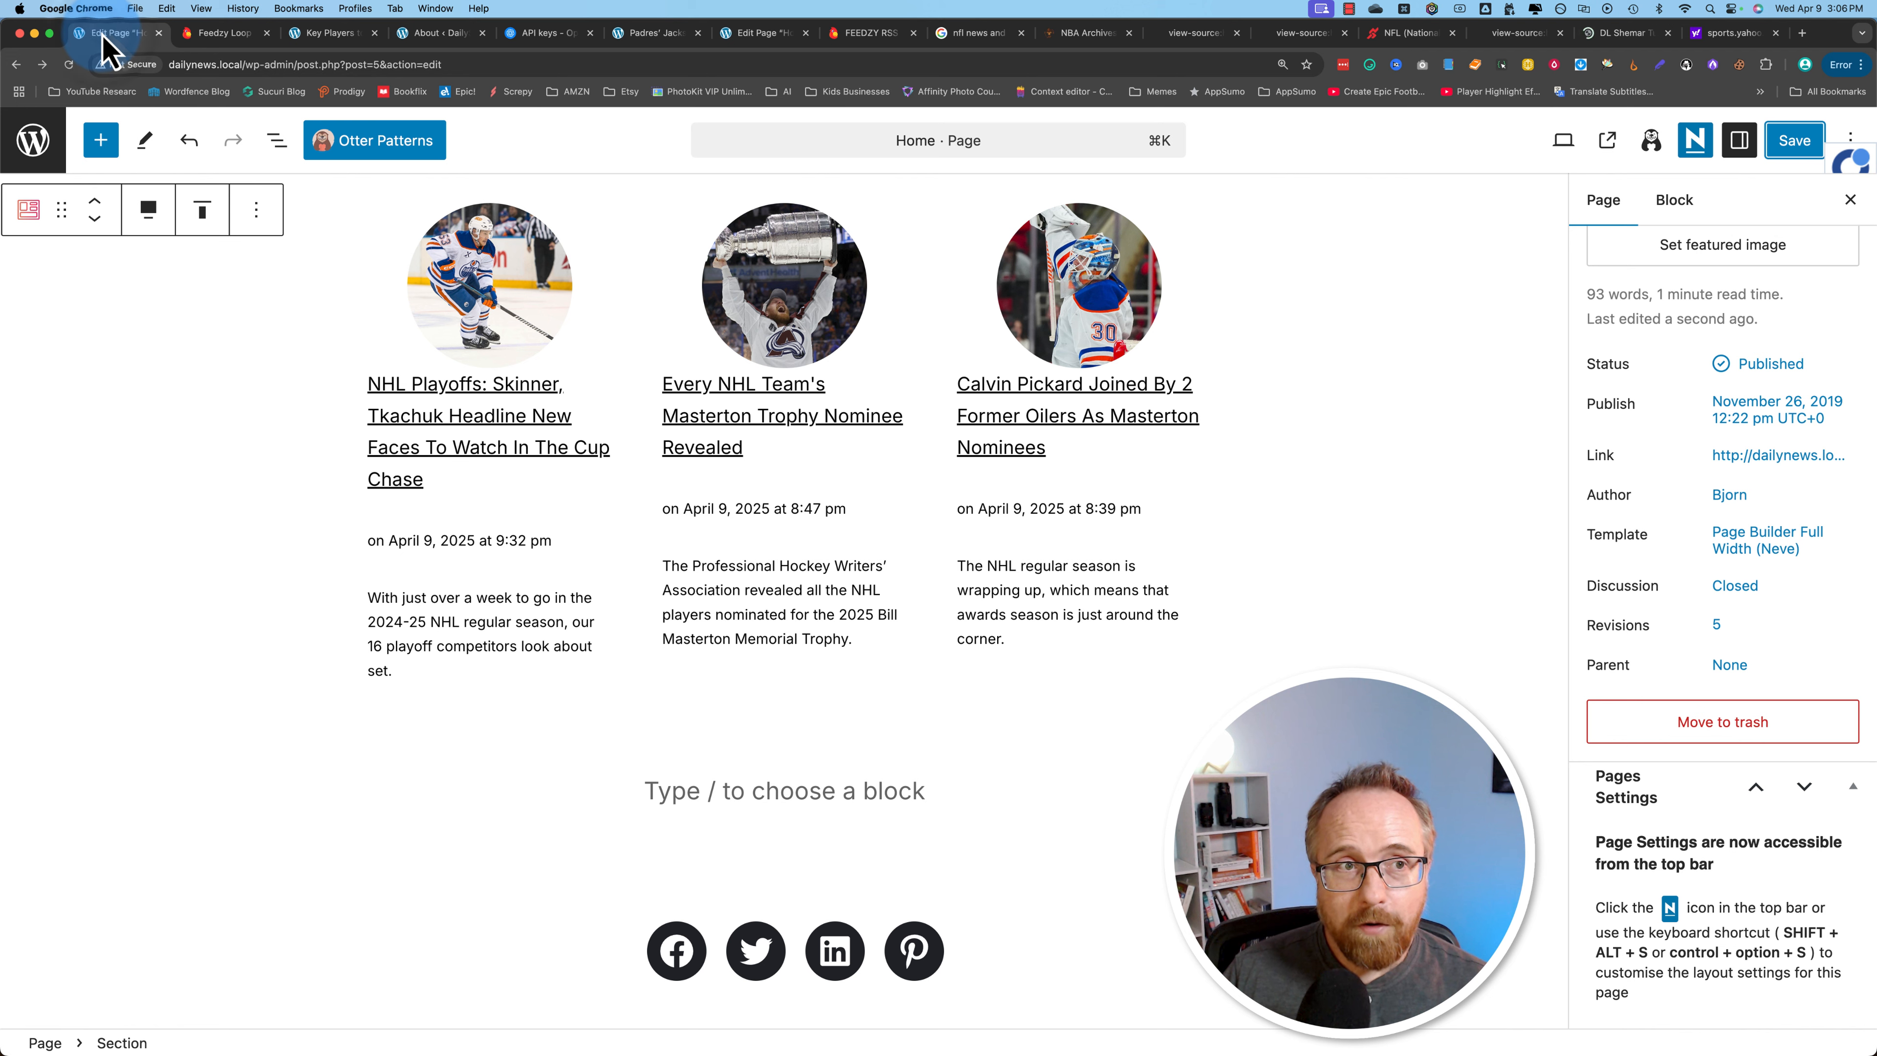
click(52, 155)
click(188, 734)
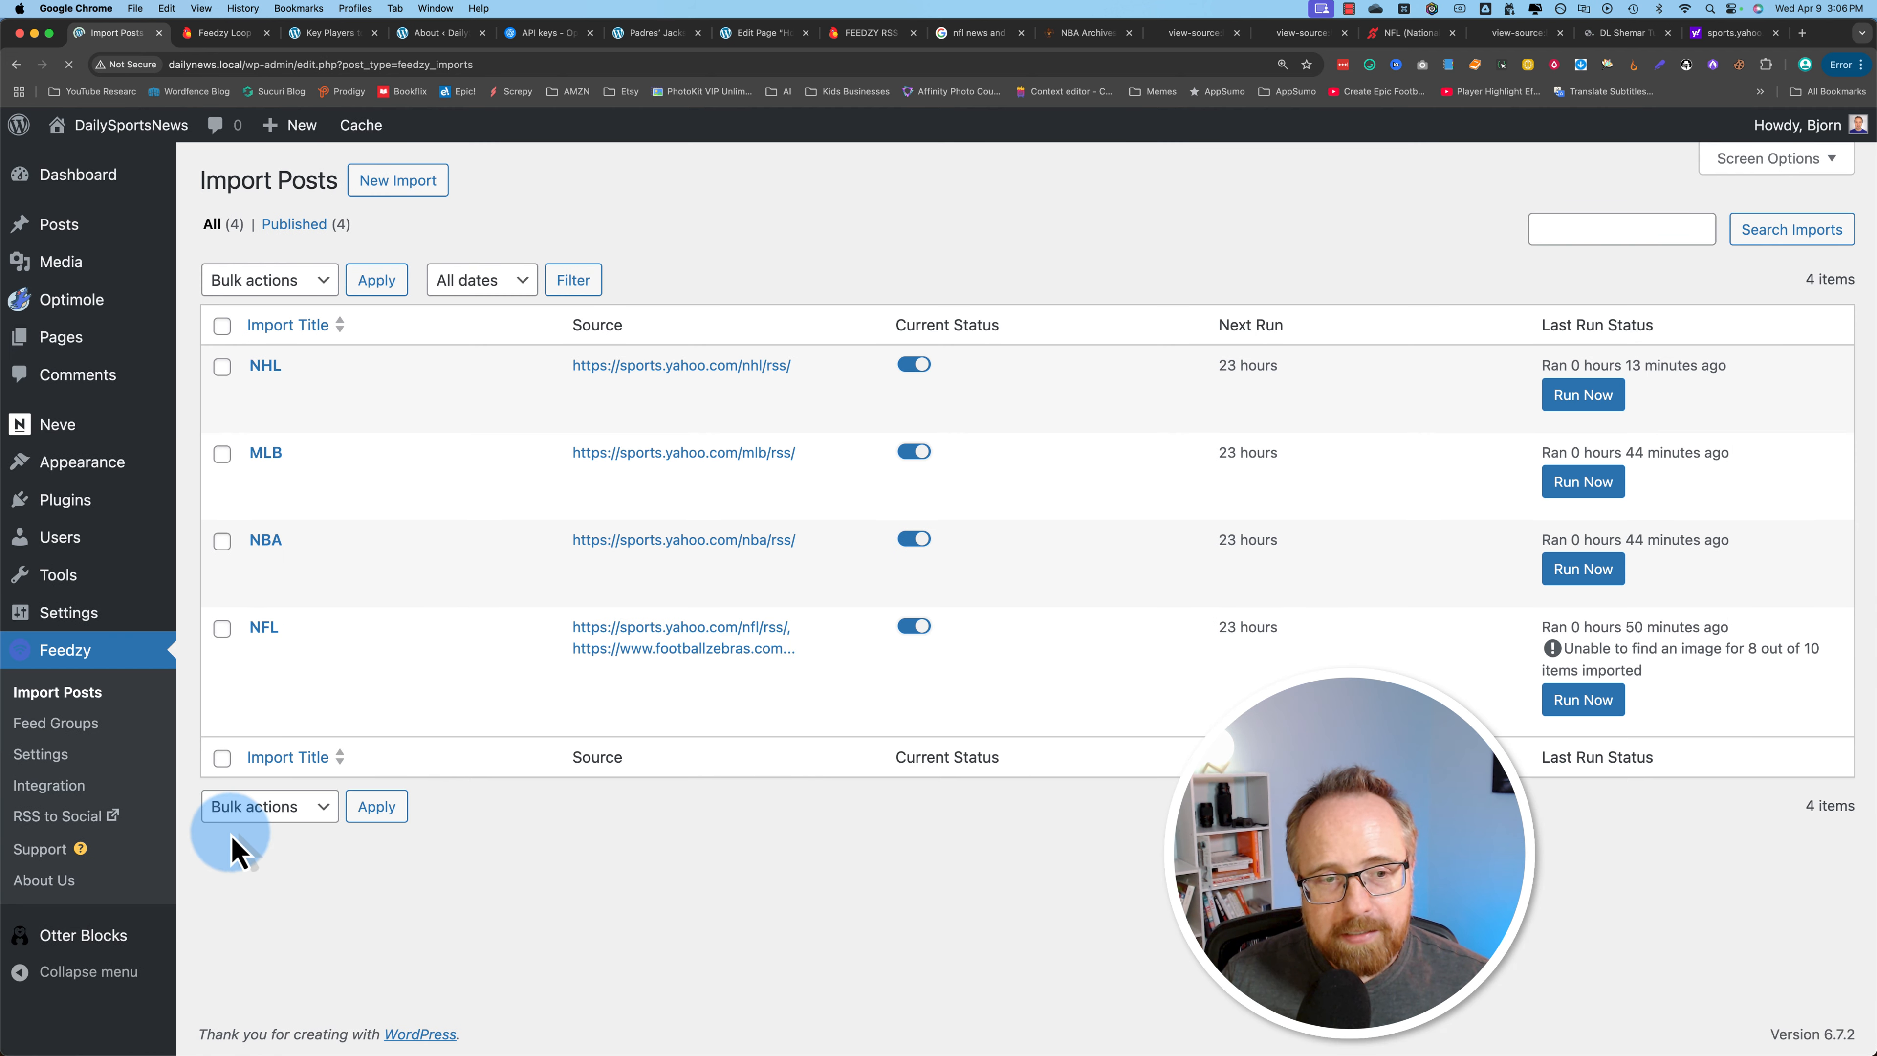
click(30, 791)
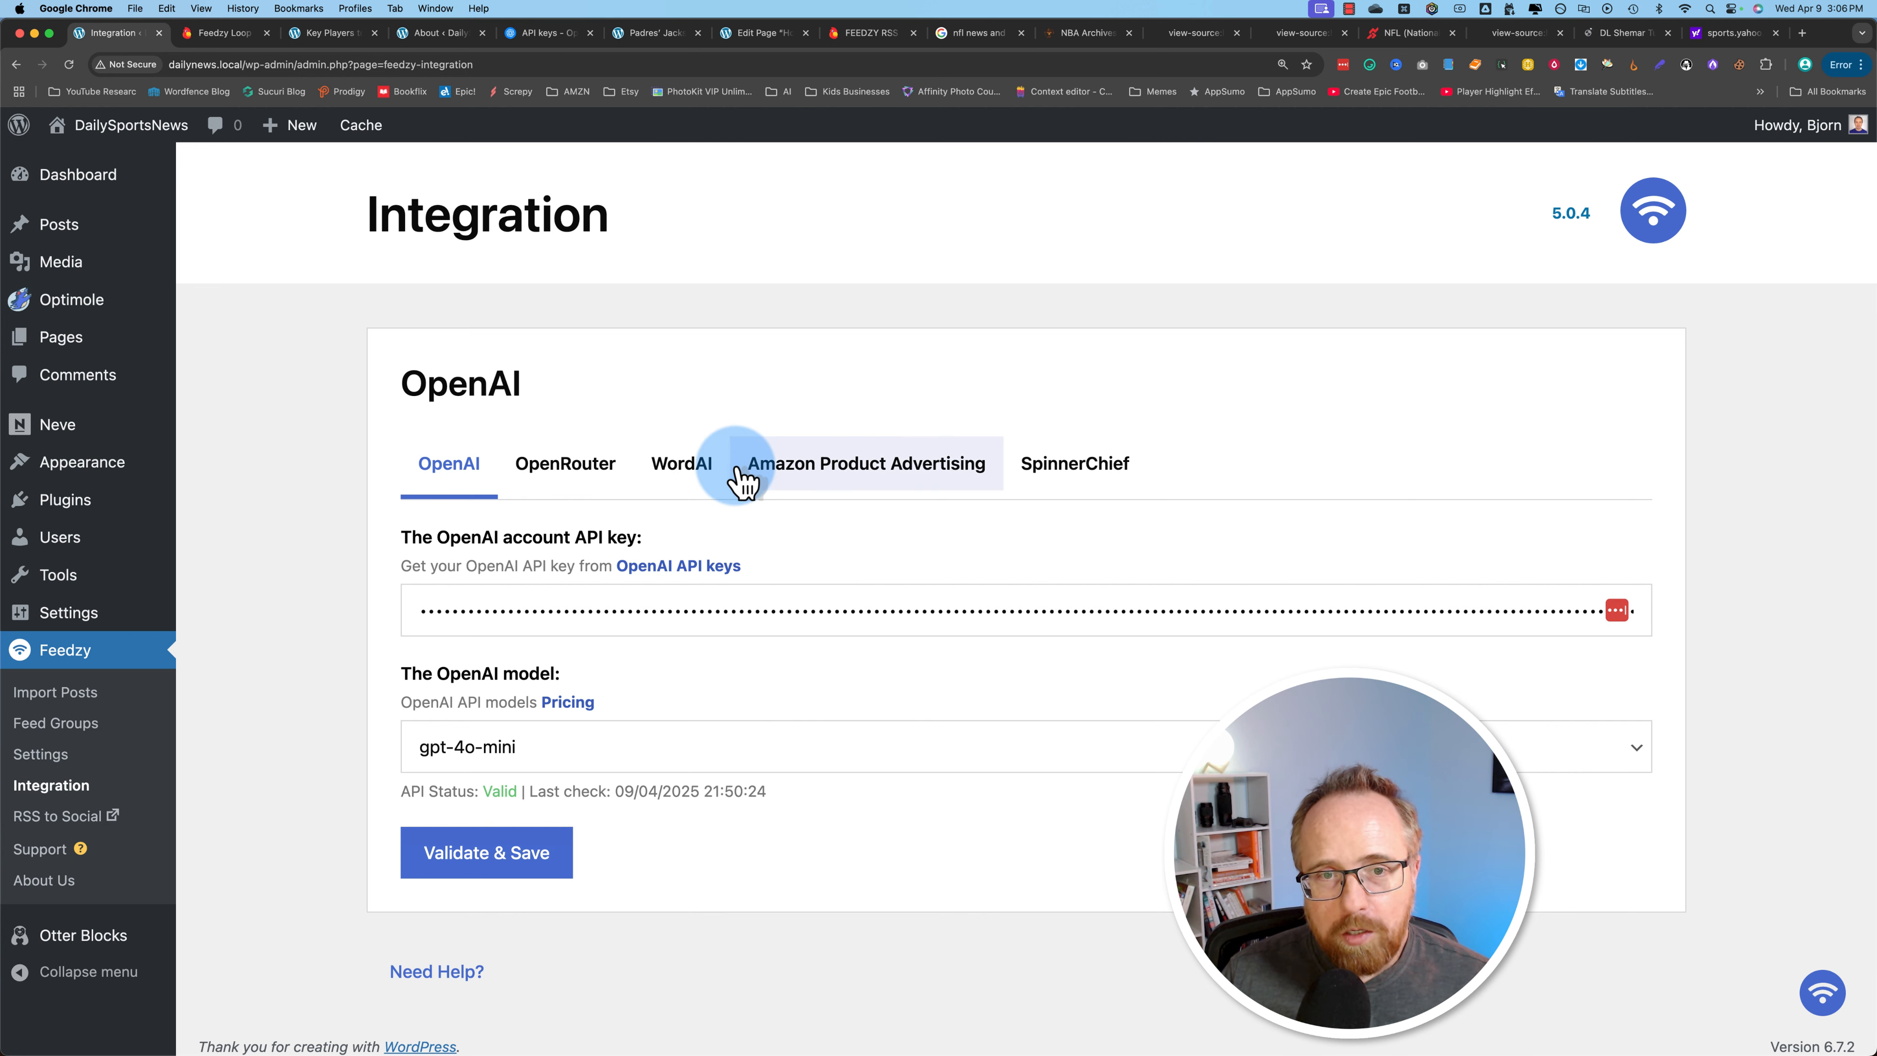
click(938, 479)
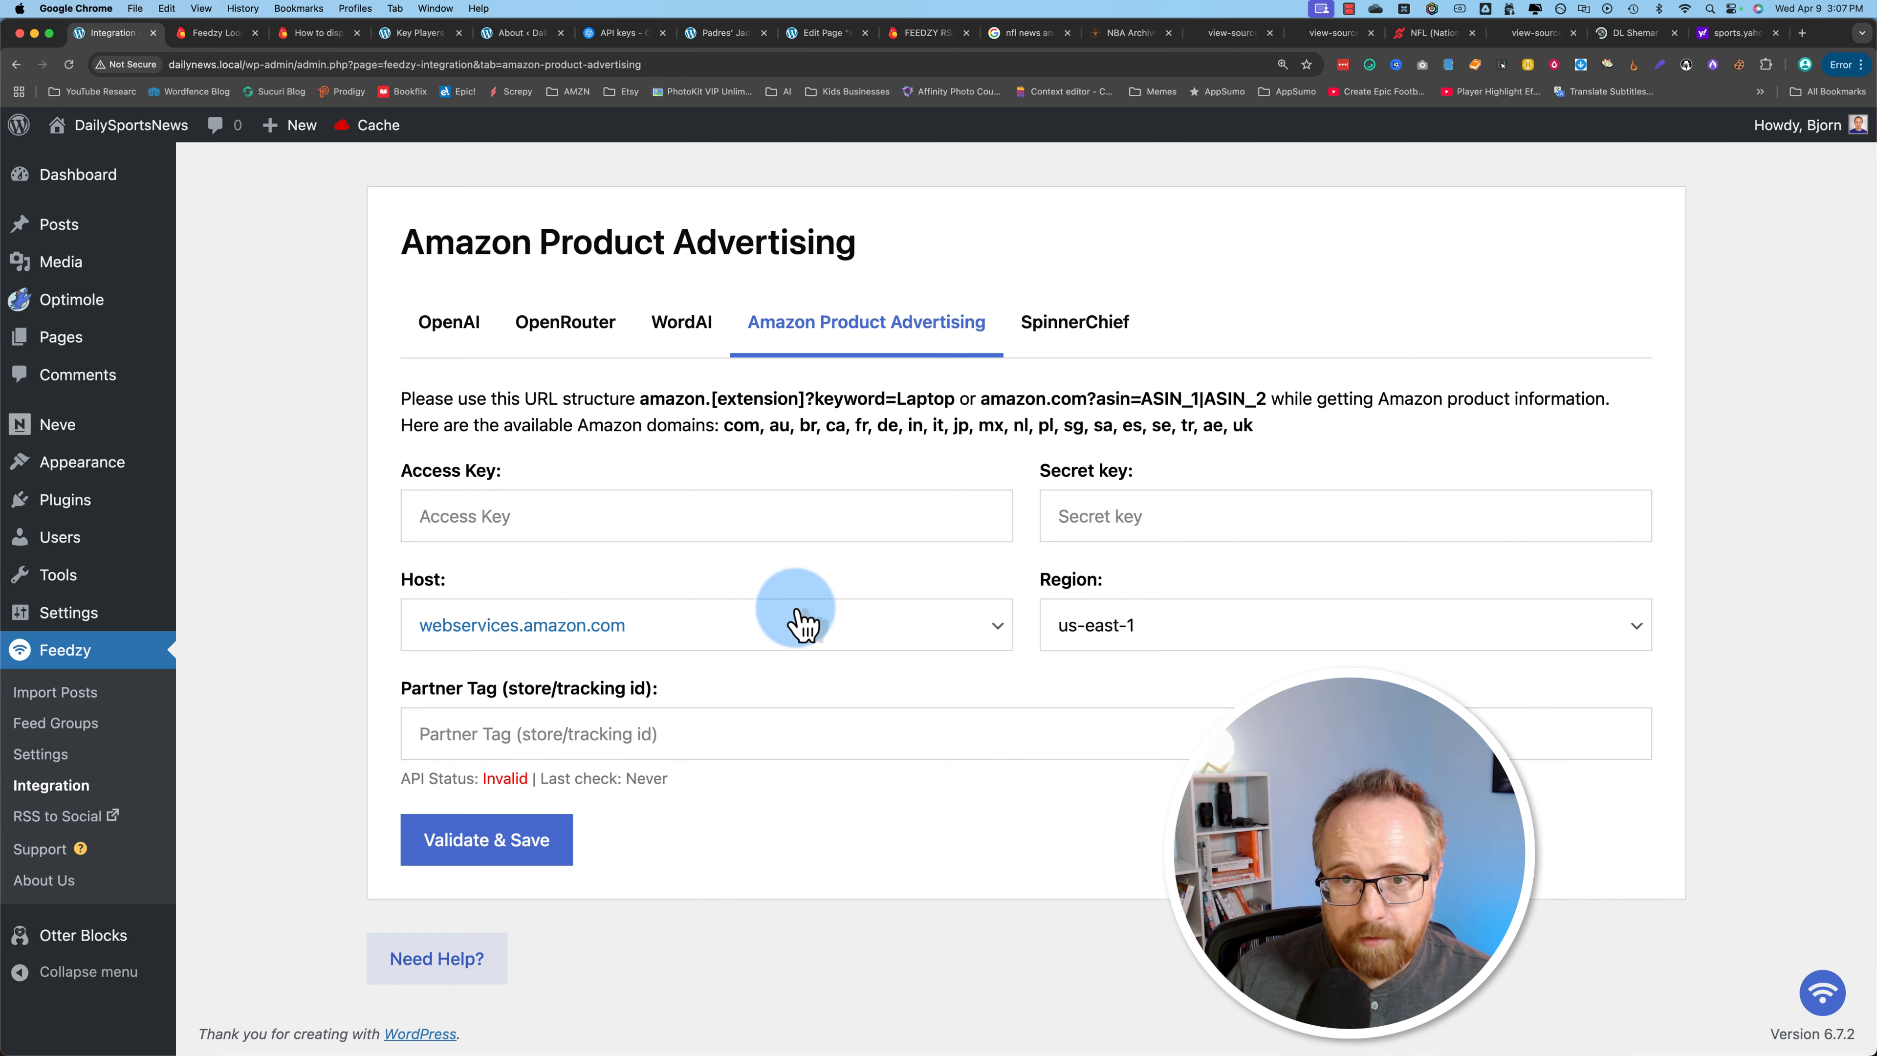
Read Themeisle's "How to display Amazon Products using Feedzy?" doc from its setup steps to Advanced Services, and return to the Amazon settings.
click(306, 34)
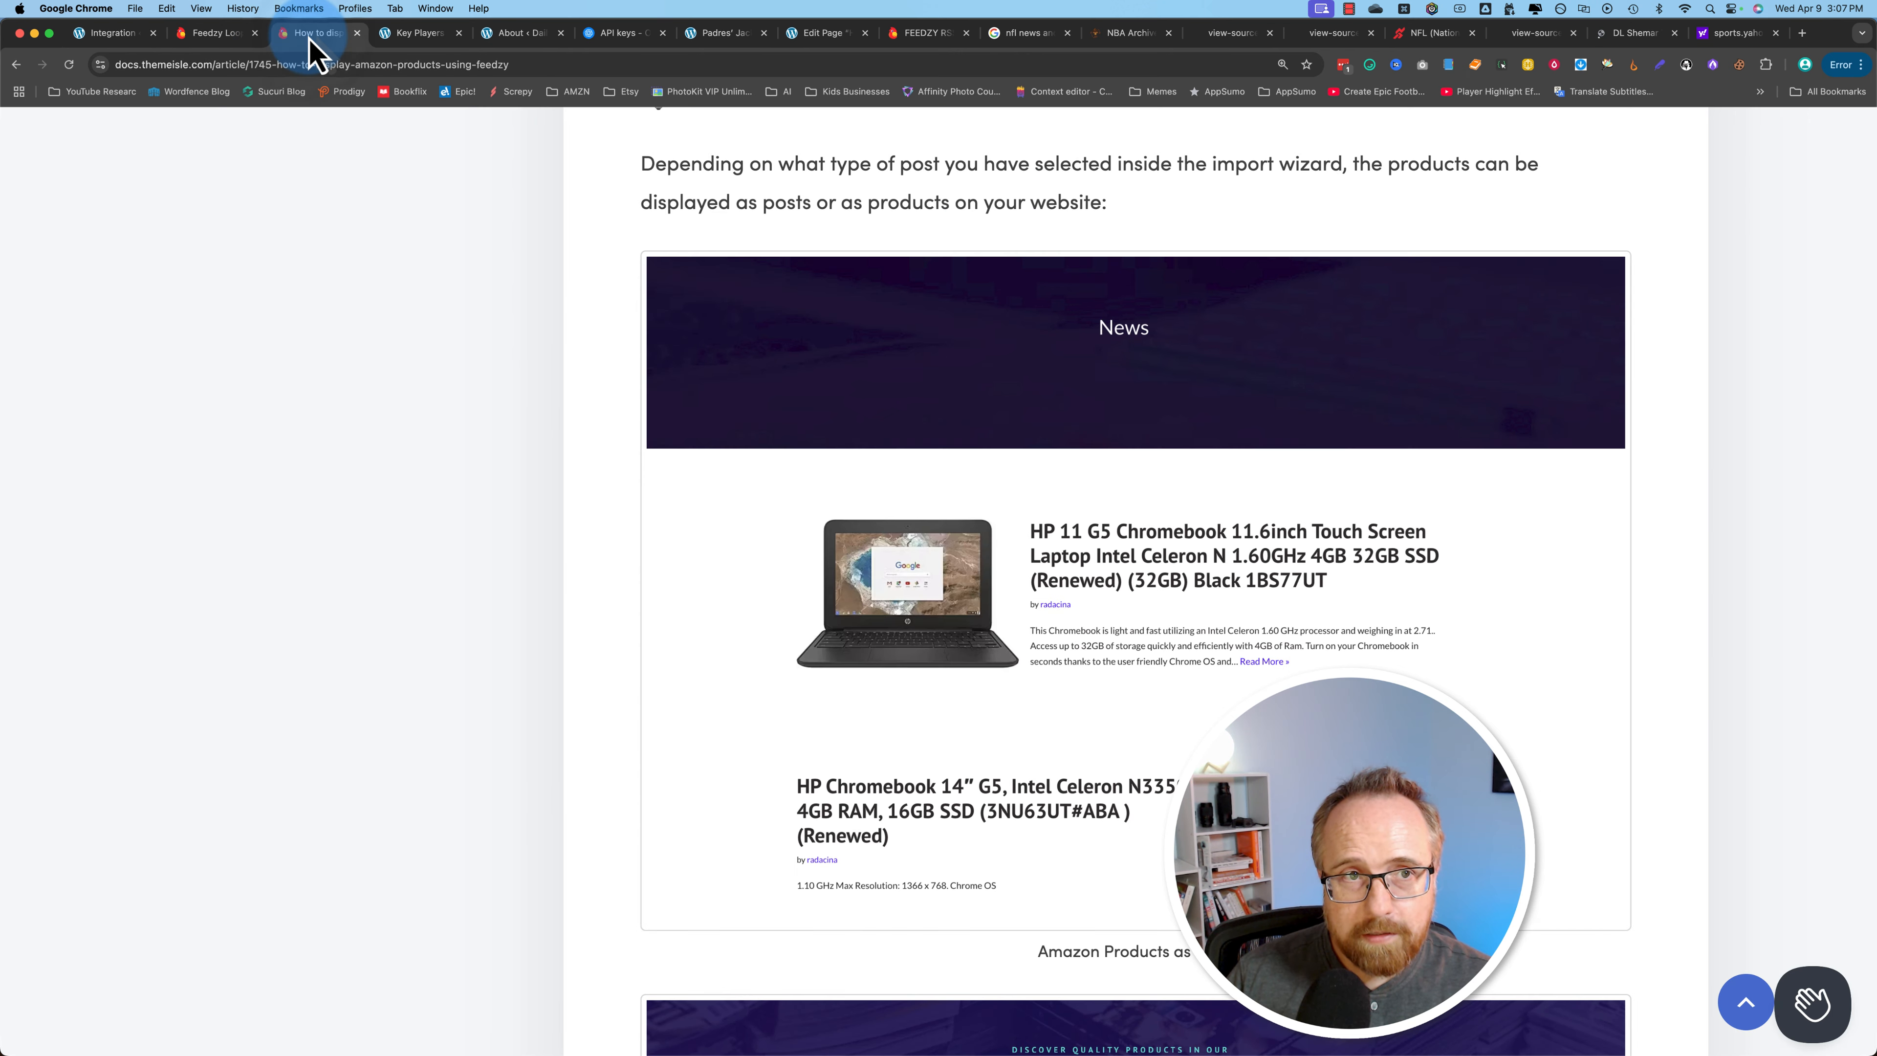
scroll(1272, 683, up, 15)
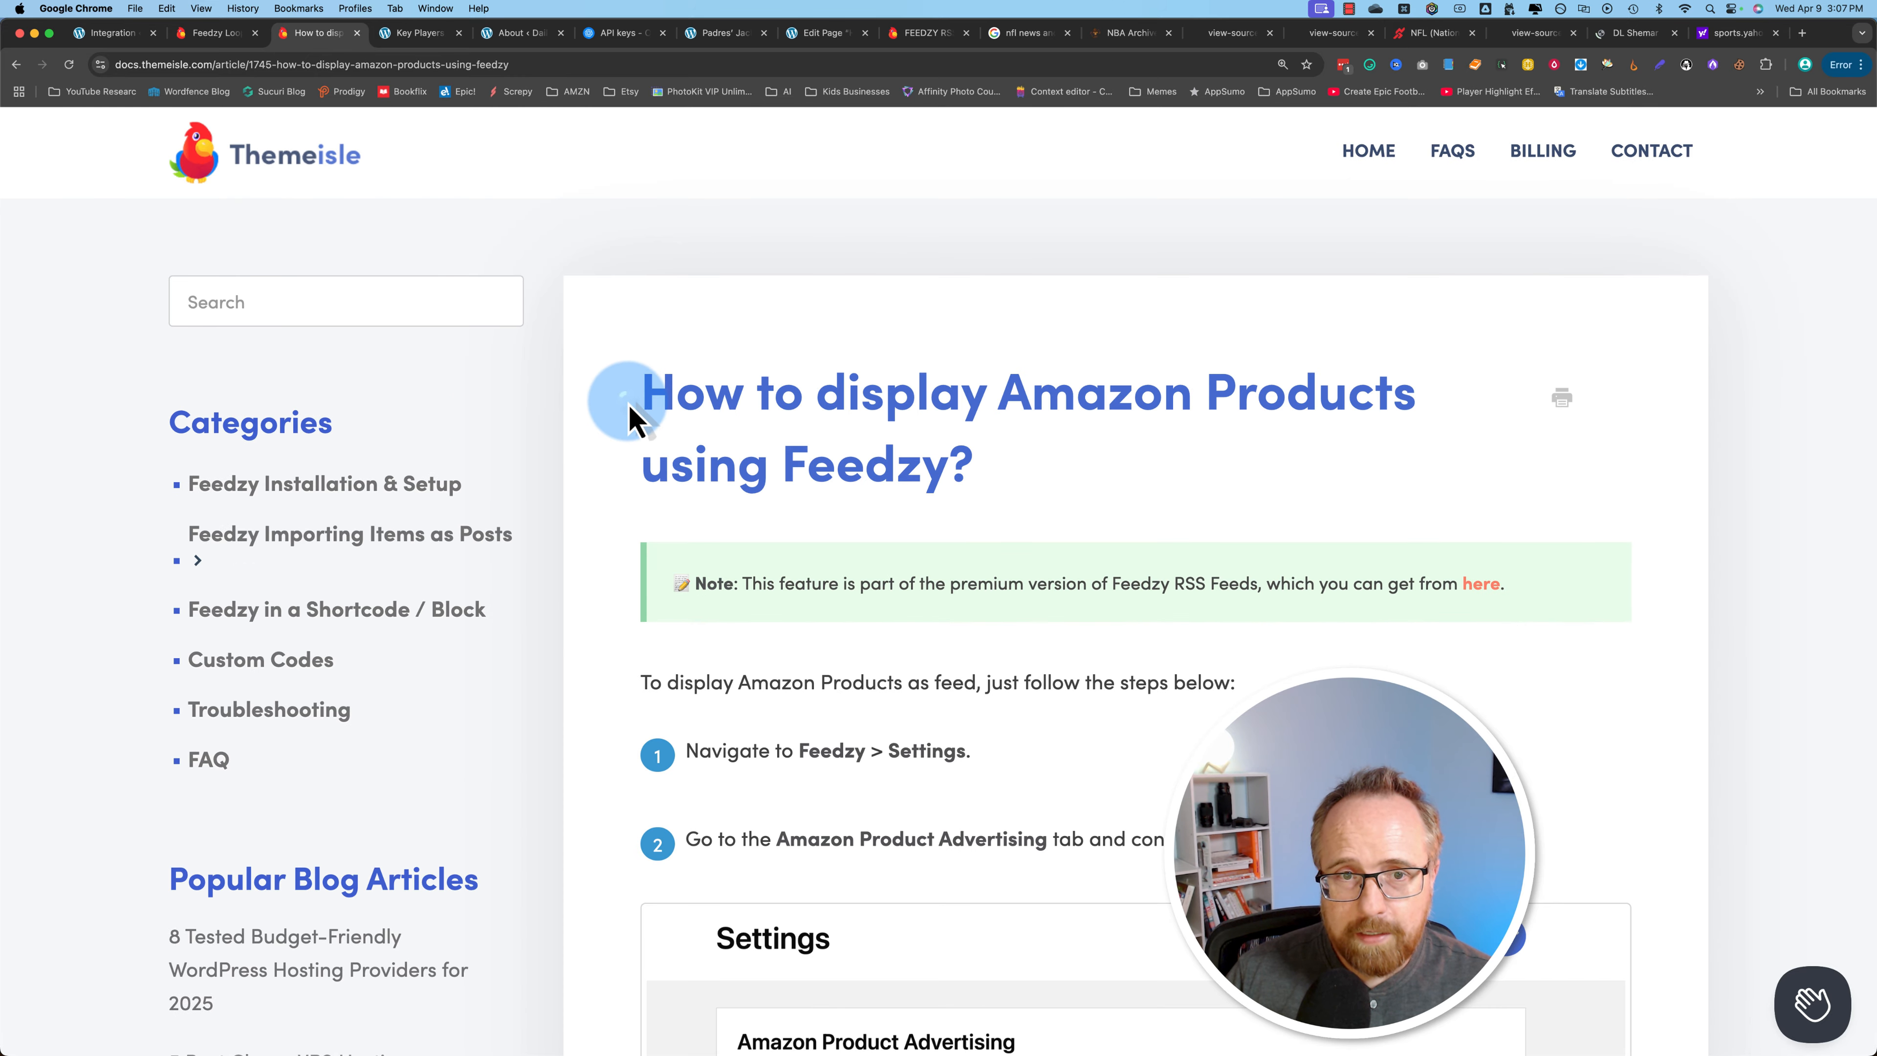
drag(624, 406, 1156, 513)
scroll(937, 657, down, 20)
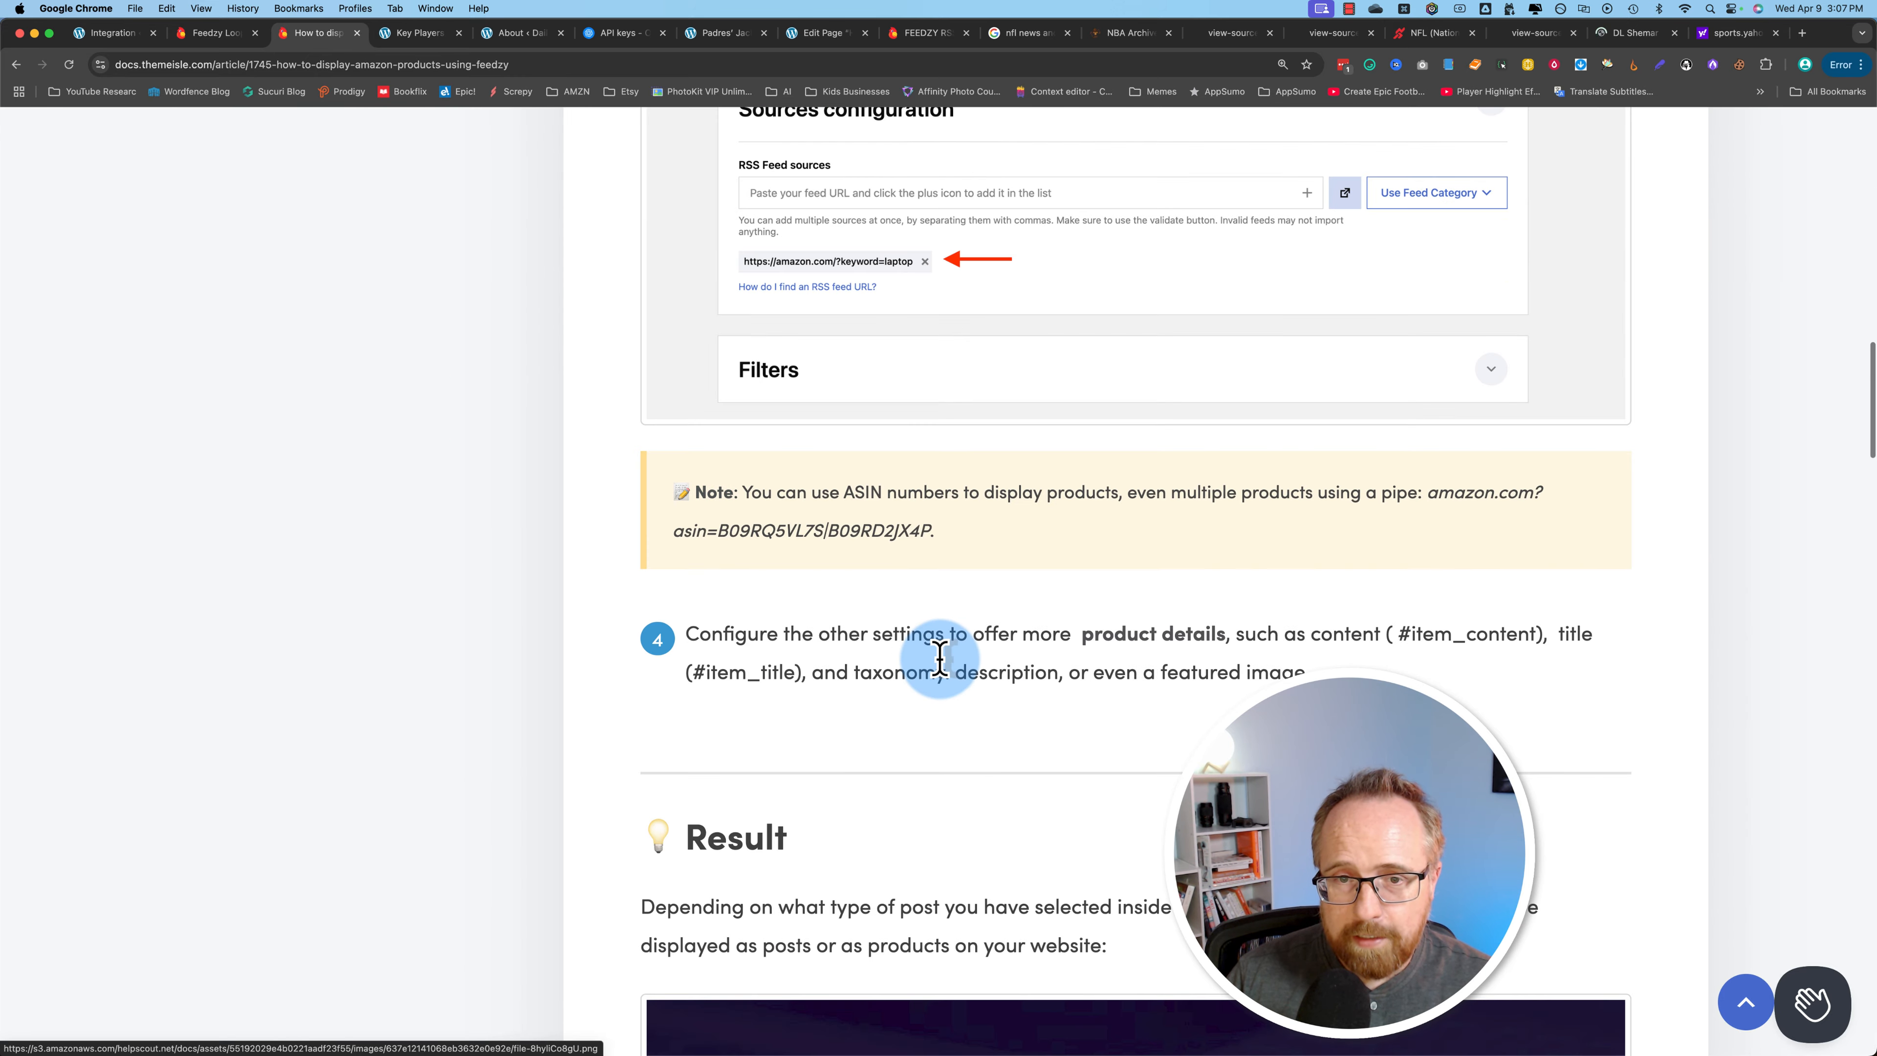
scroll(937, 658, down, 14)
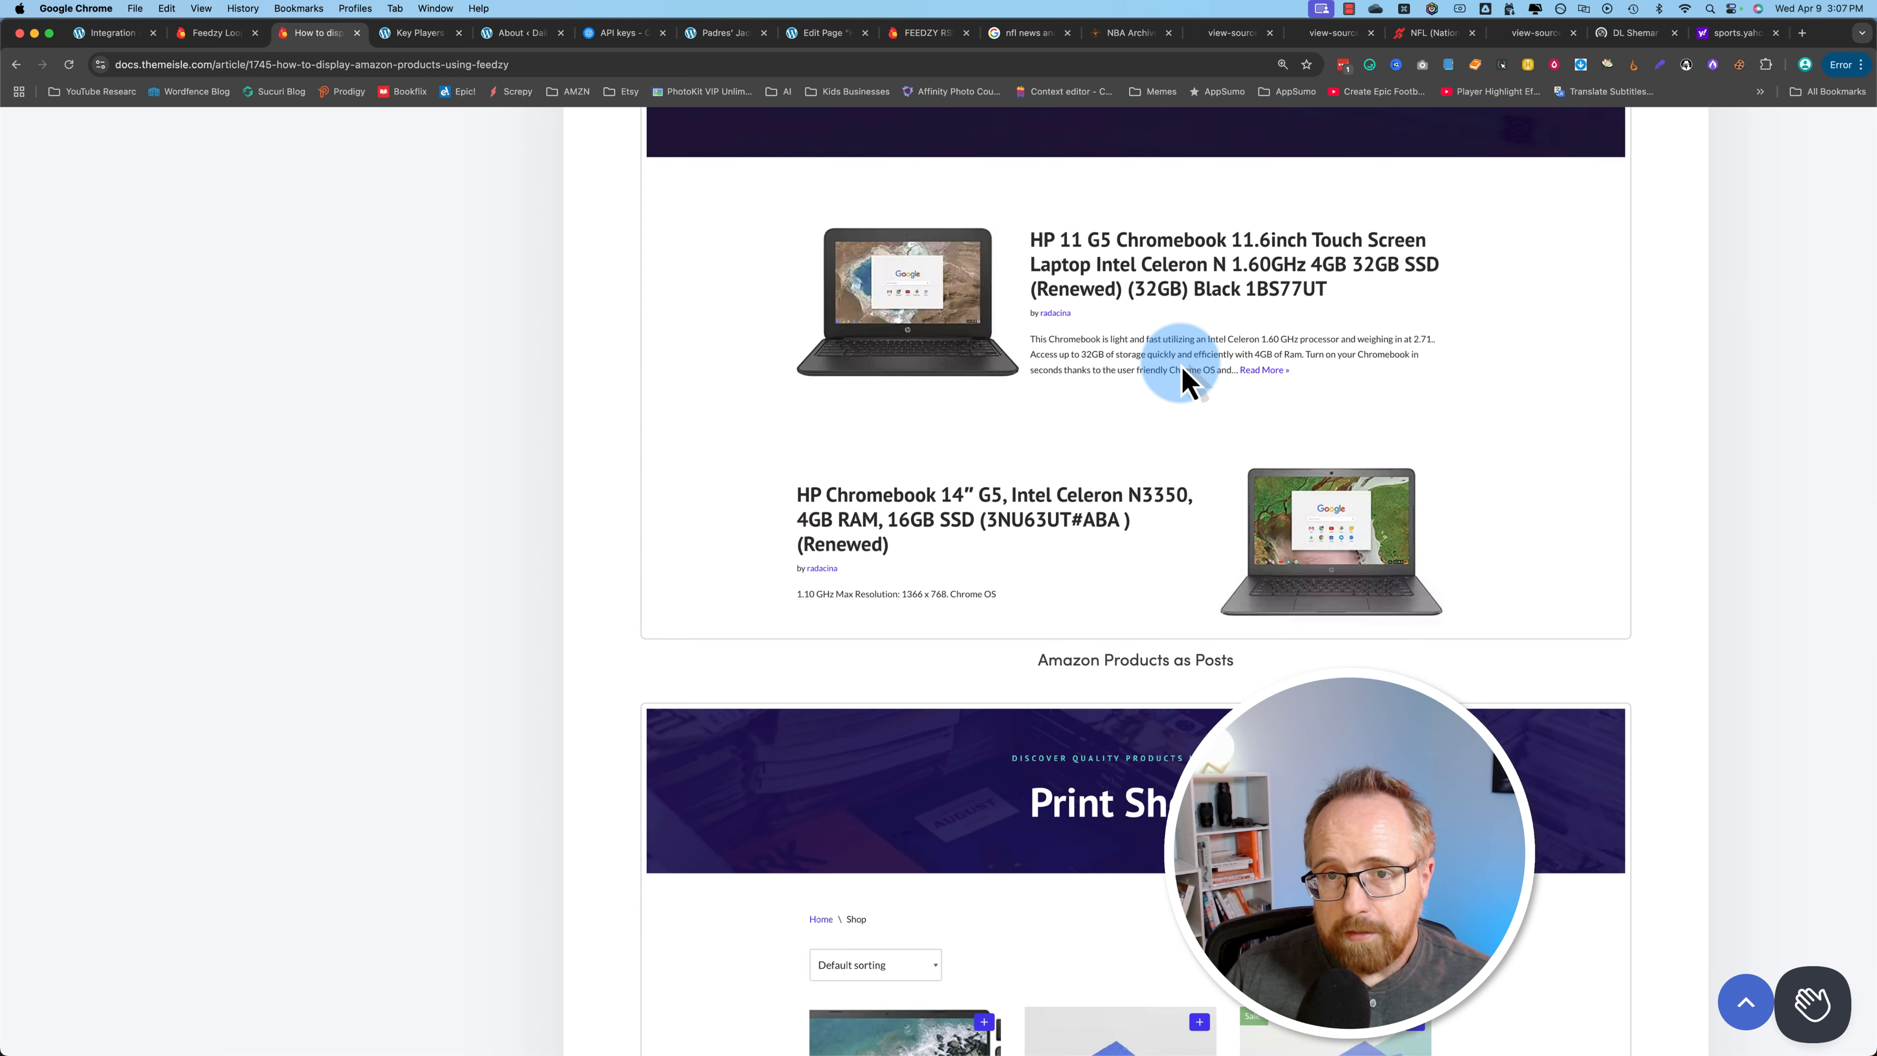
scroll(1019, 624, down, 10)
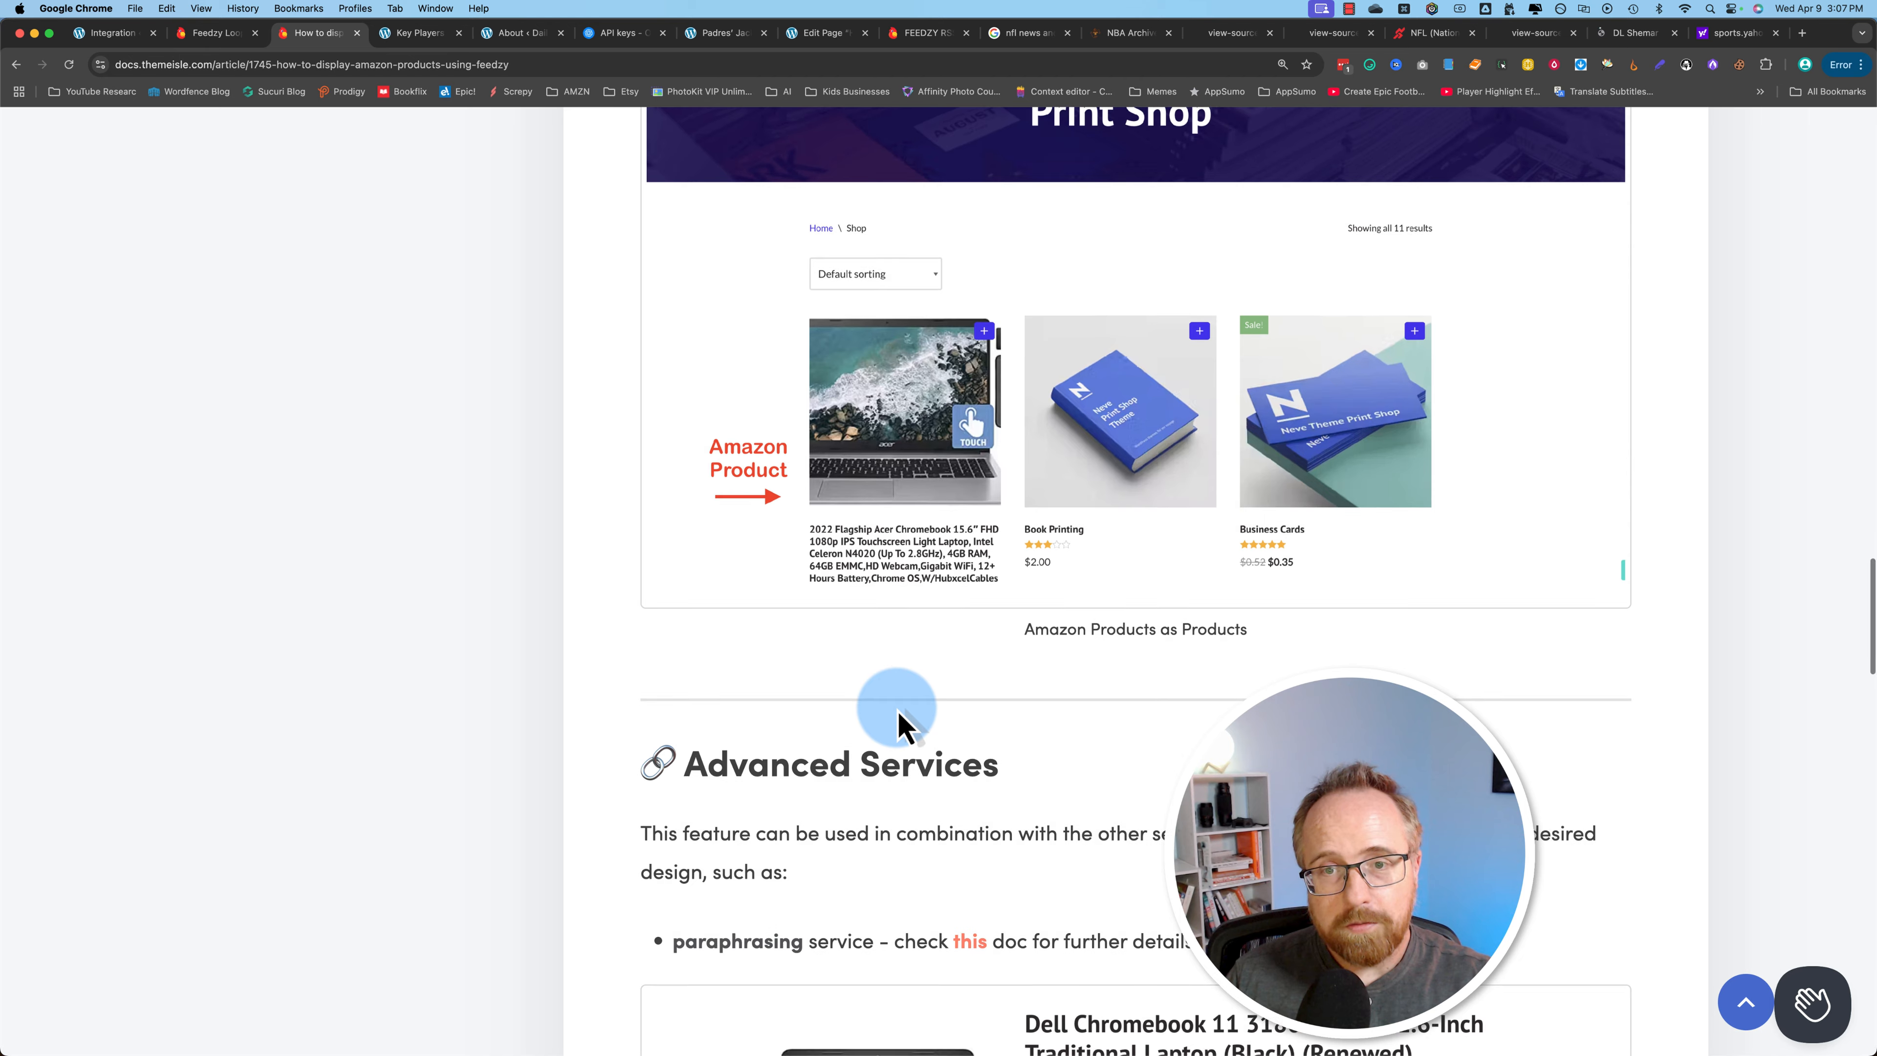
scroll(896, 721, down, 5)
scroll(896, 721, up, 4)
scroll(895, 709, down, 6)
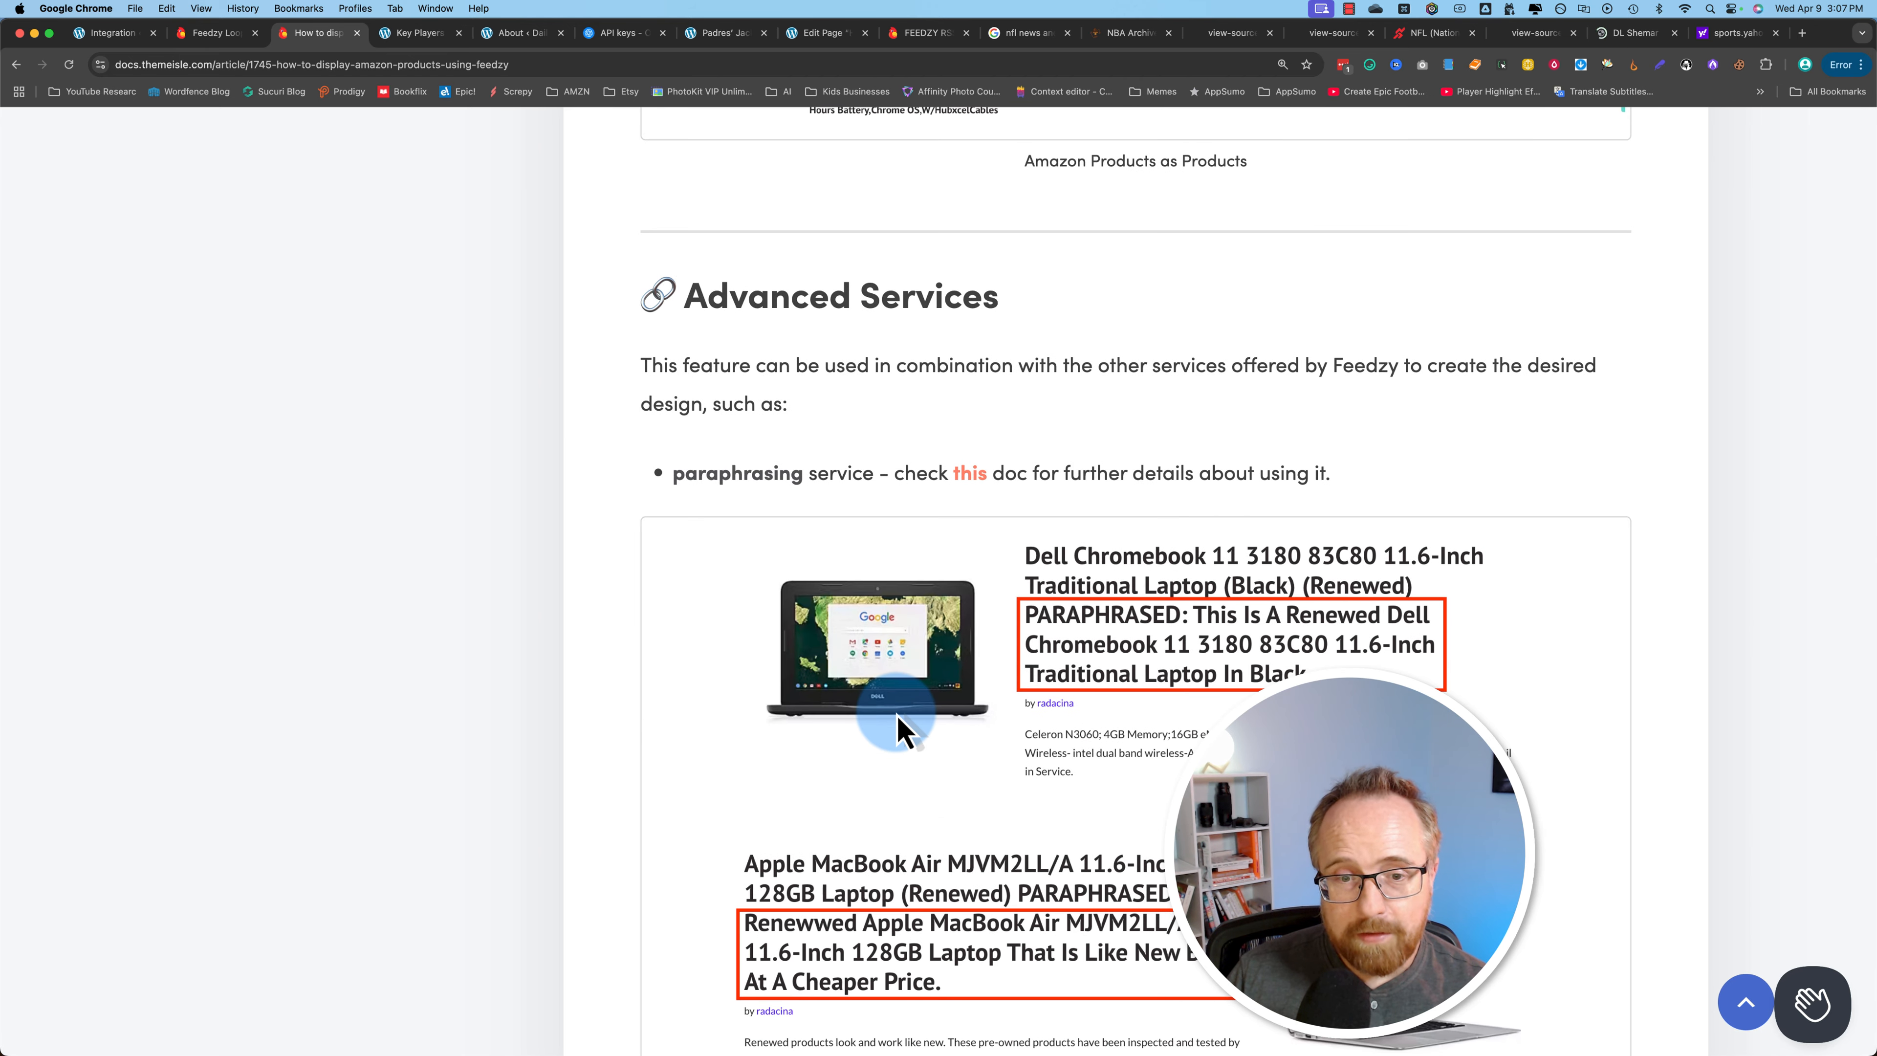
click(100, 33)
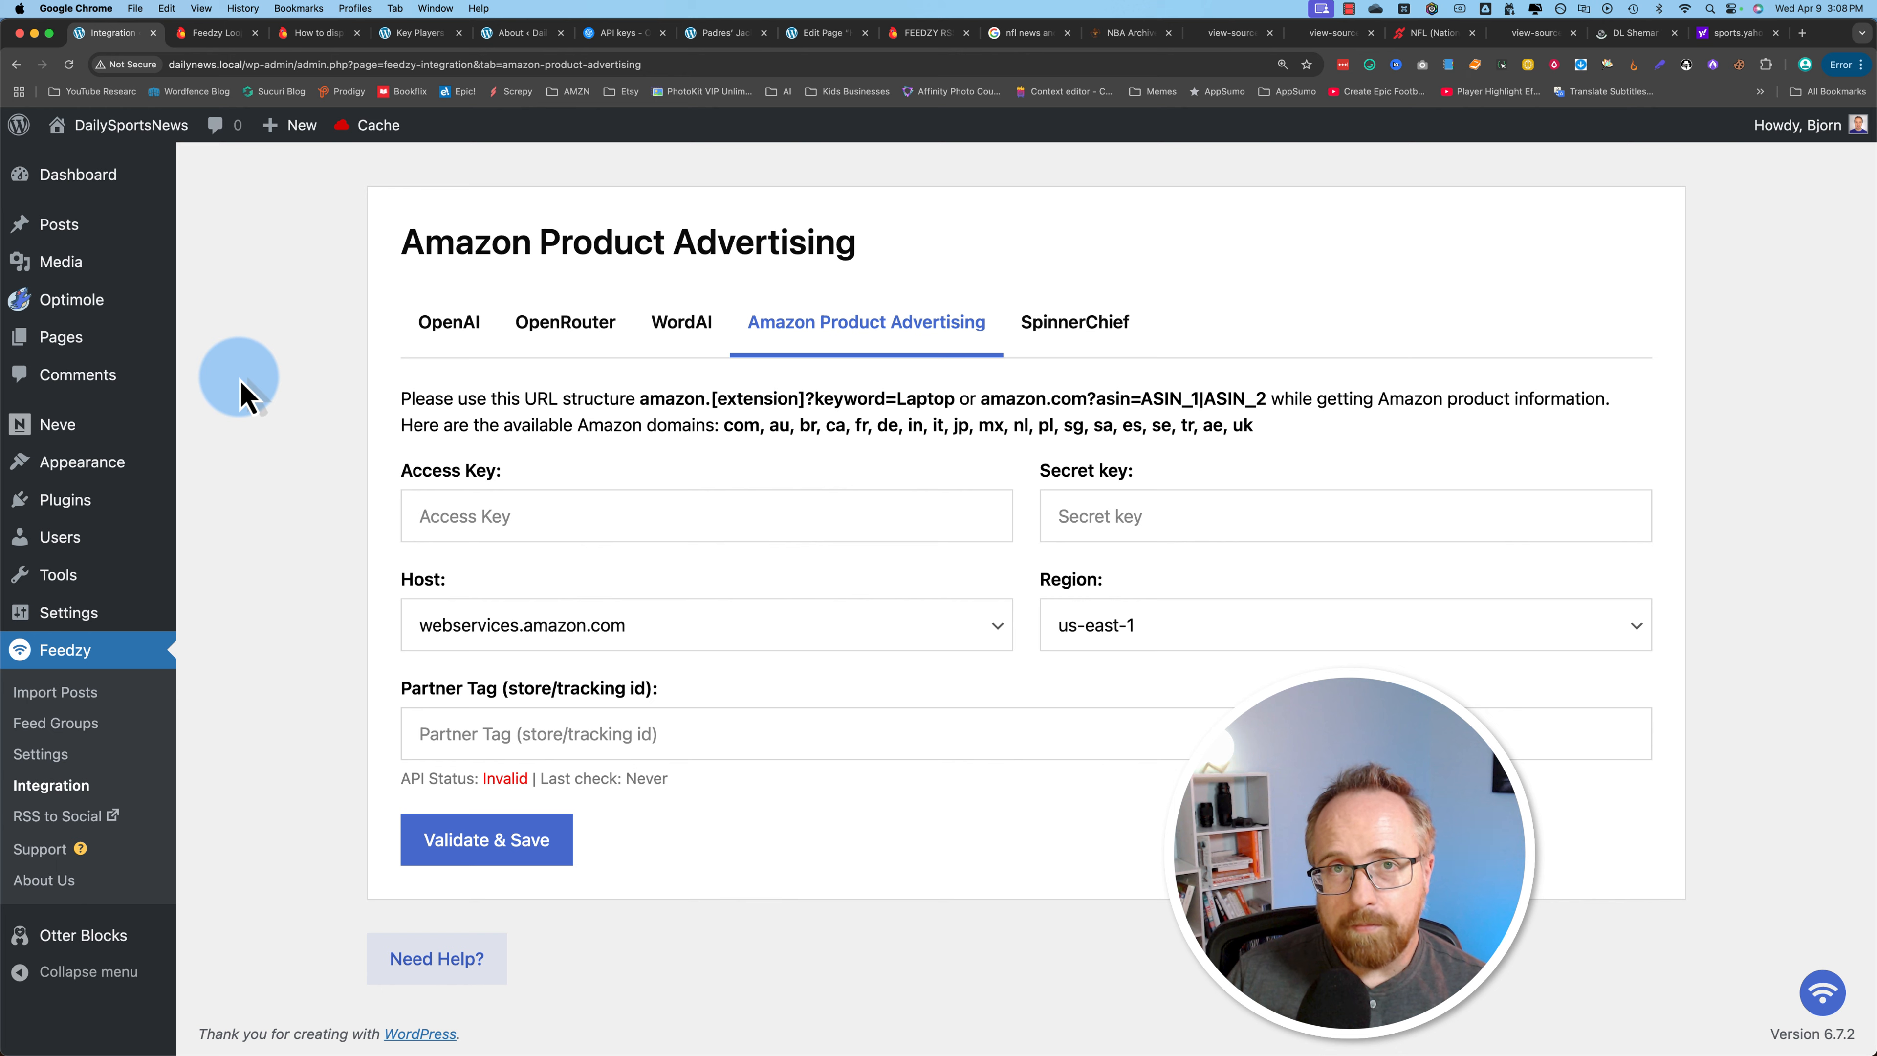
Examine the doc's paraphrasing, translating and Spintax examples and return to Feedzy's Amazon Product Advertising settings.
click(318, 32)
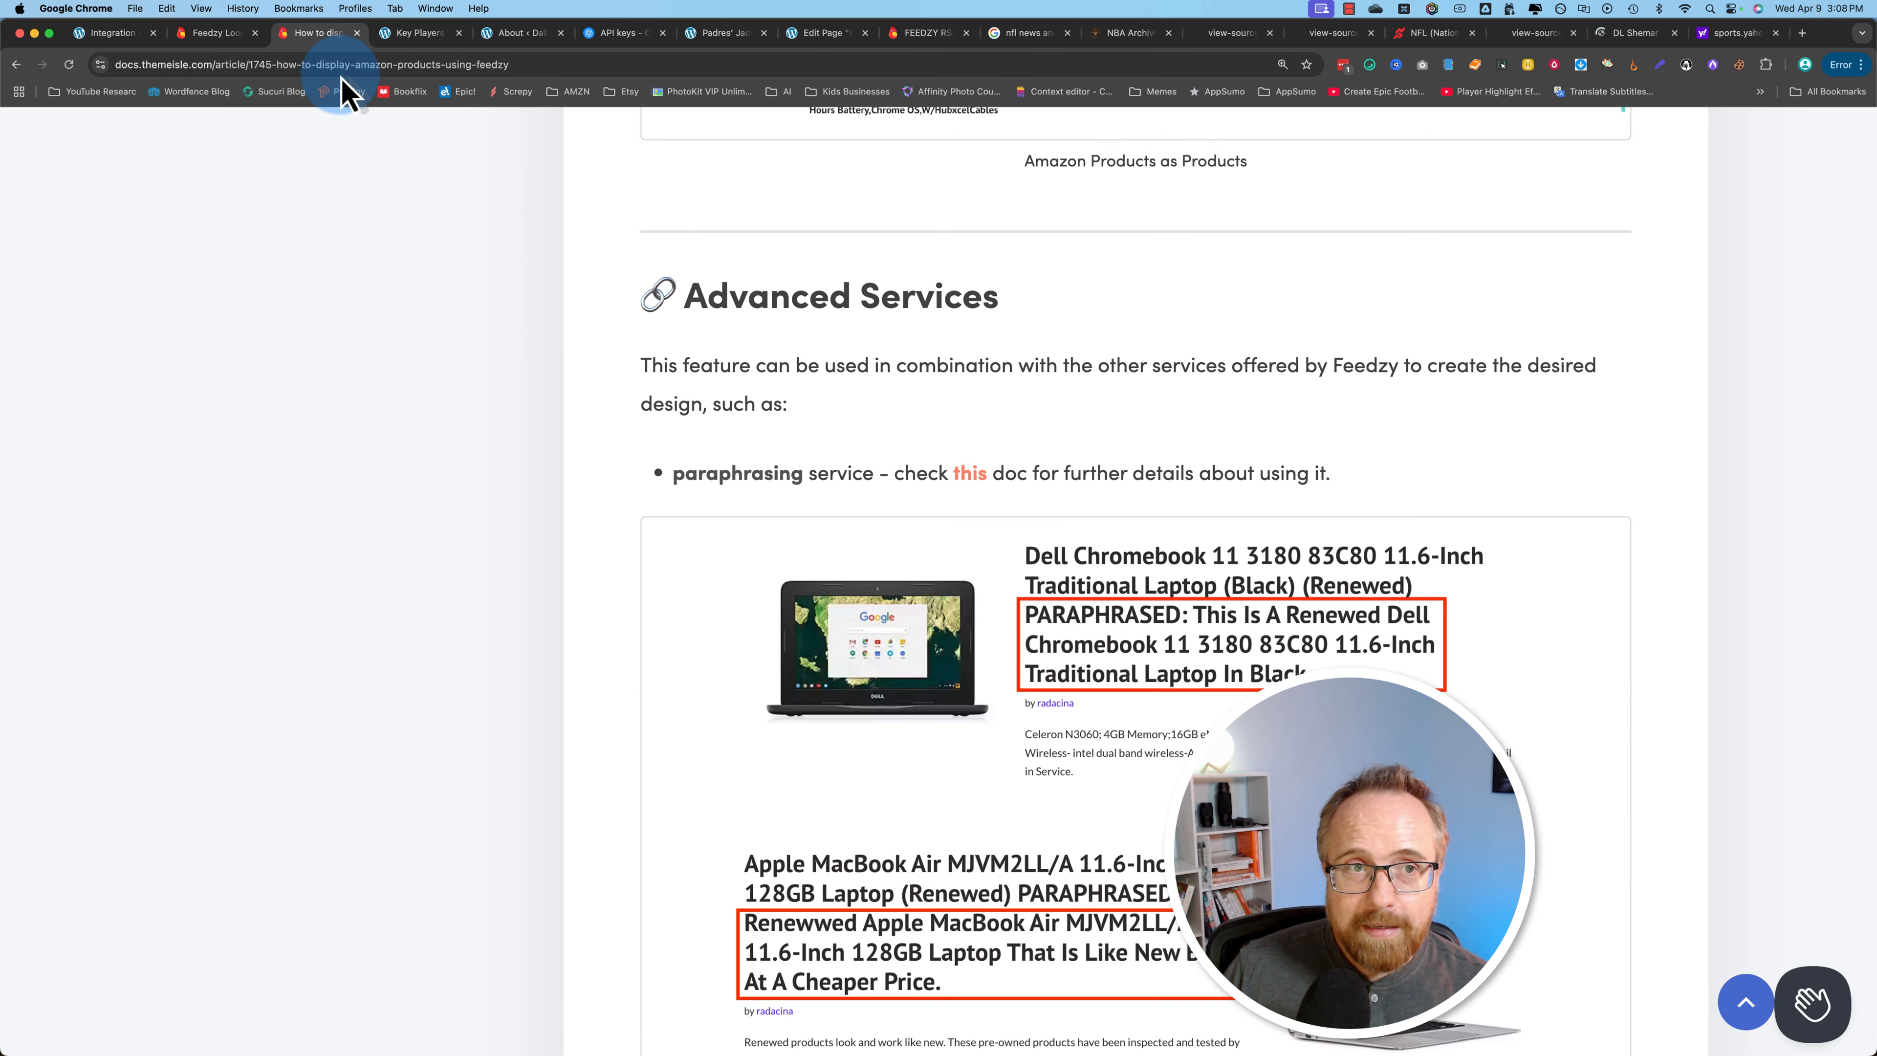
scroll(683, 584, down, 4)
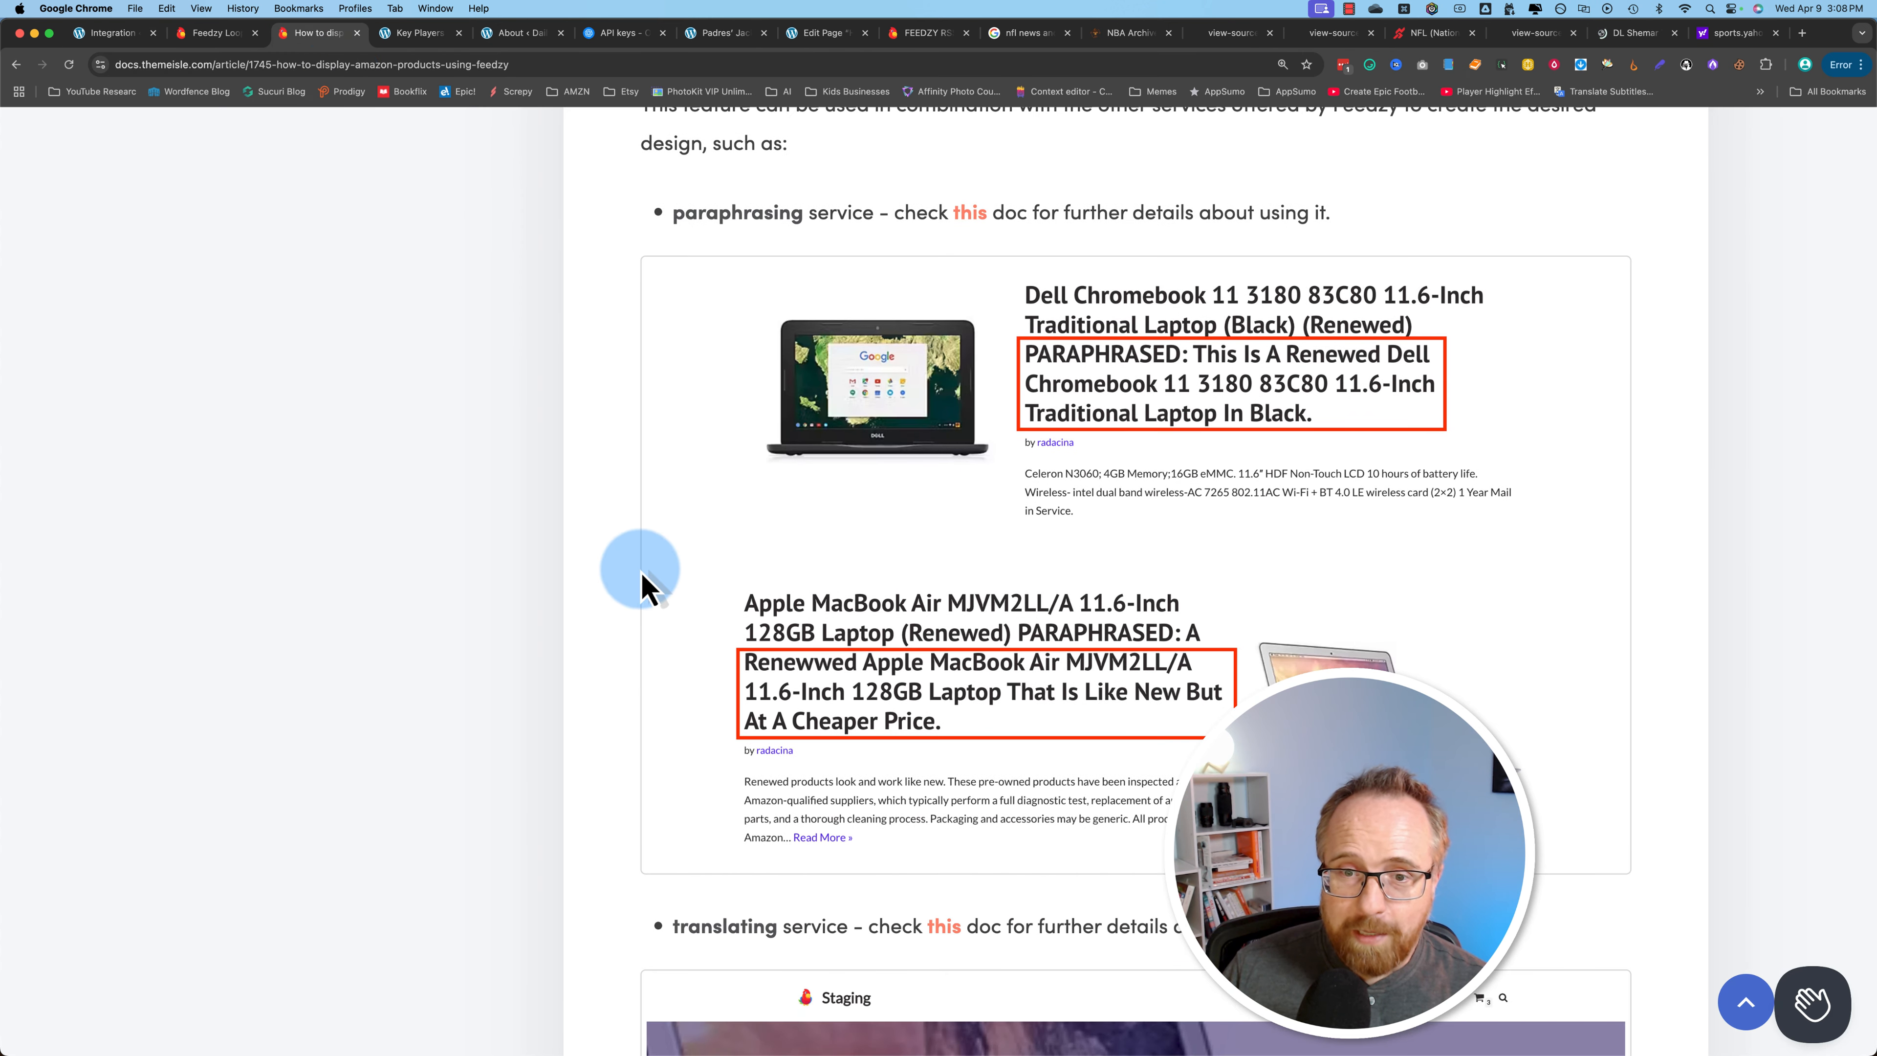
scroll(685, 575, down, 3)
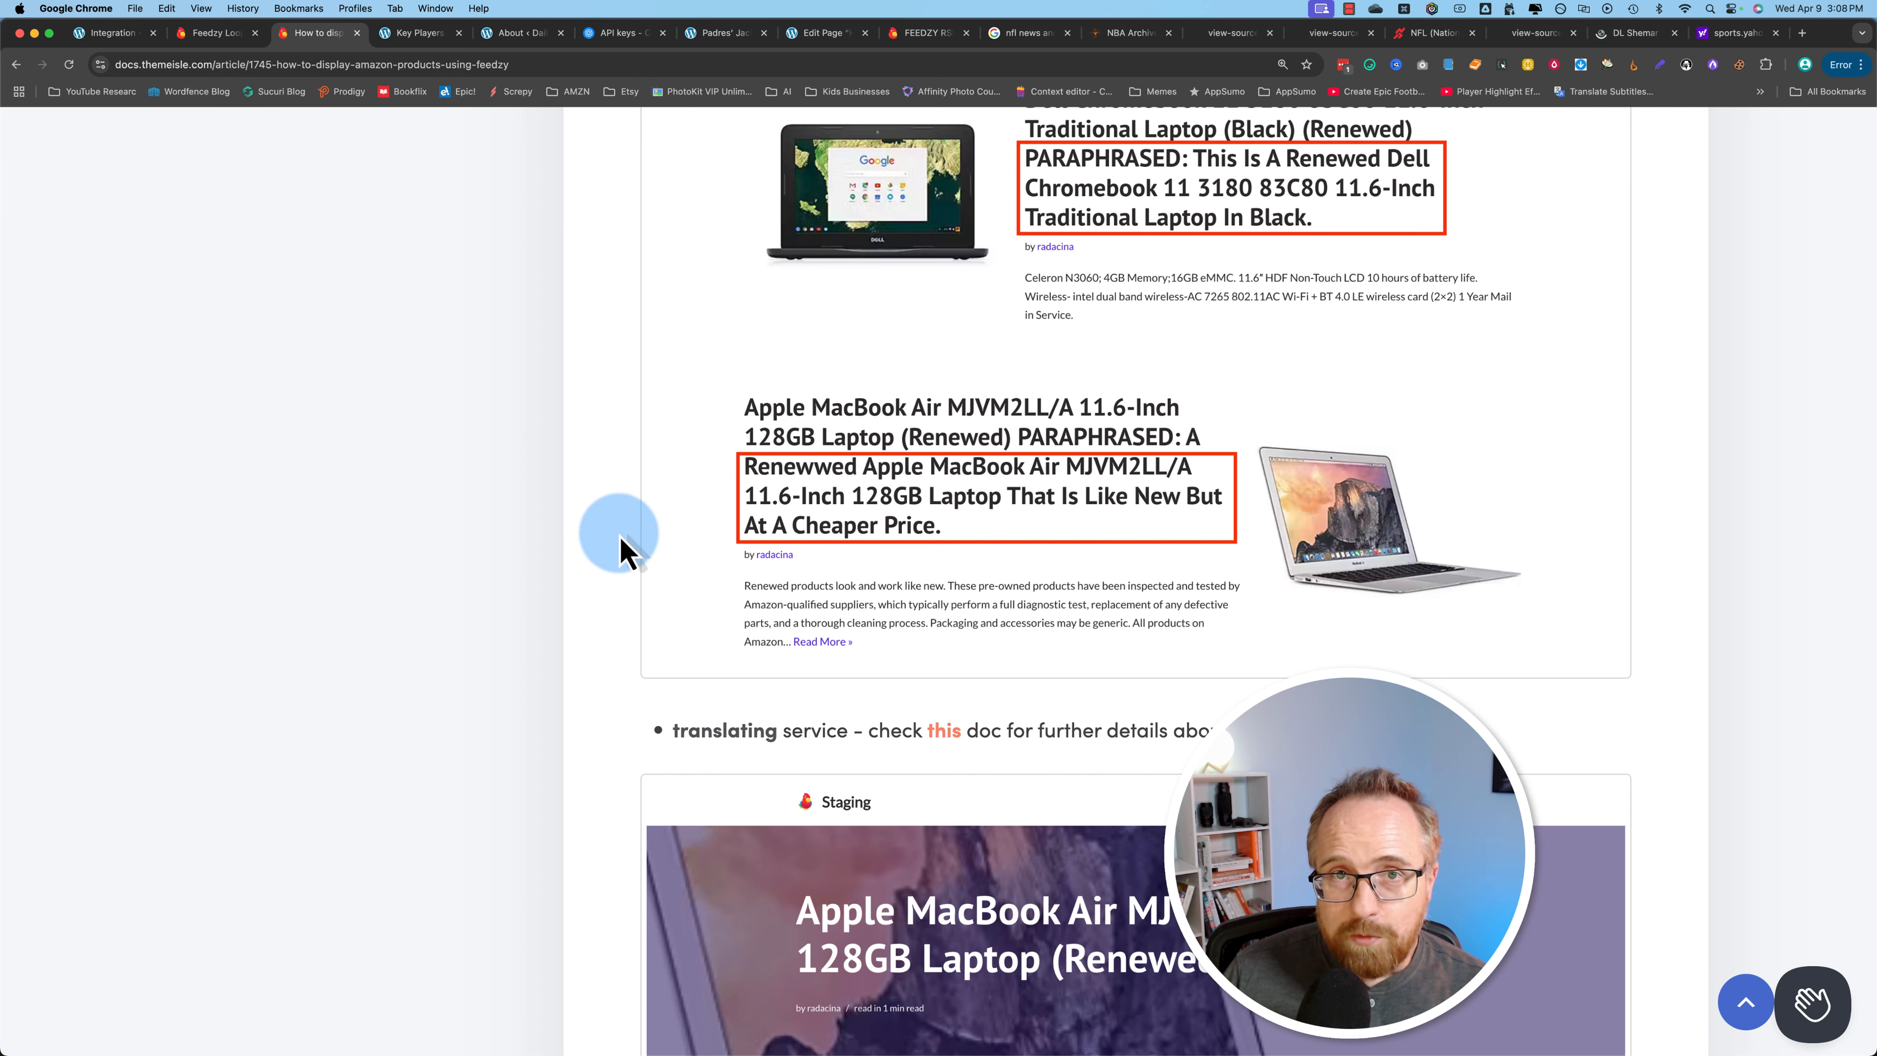
scroll(619, 551, down, 10)
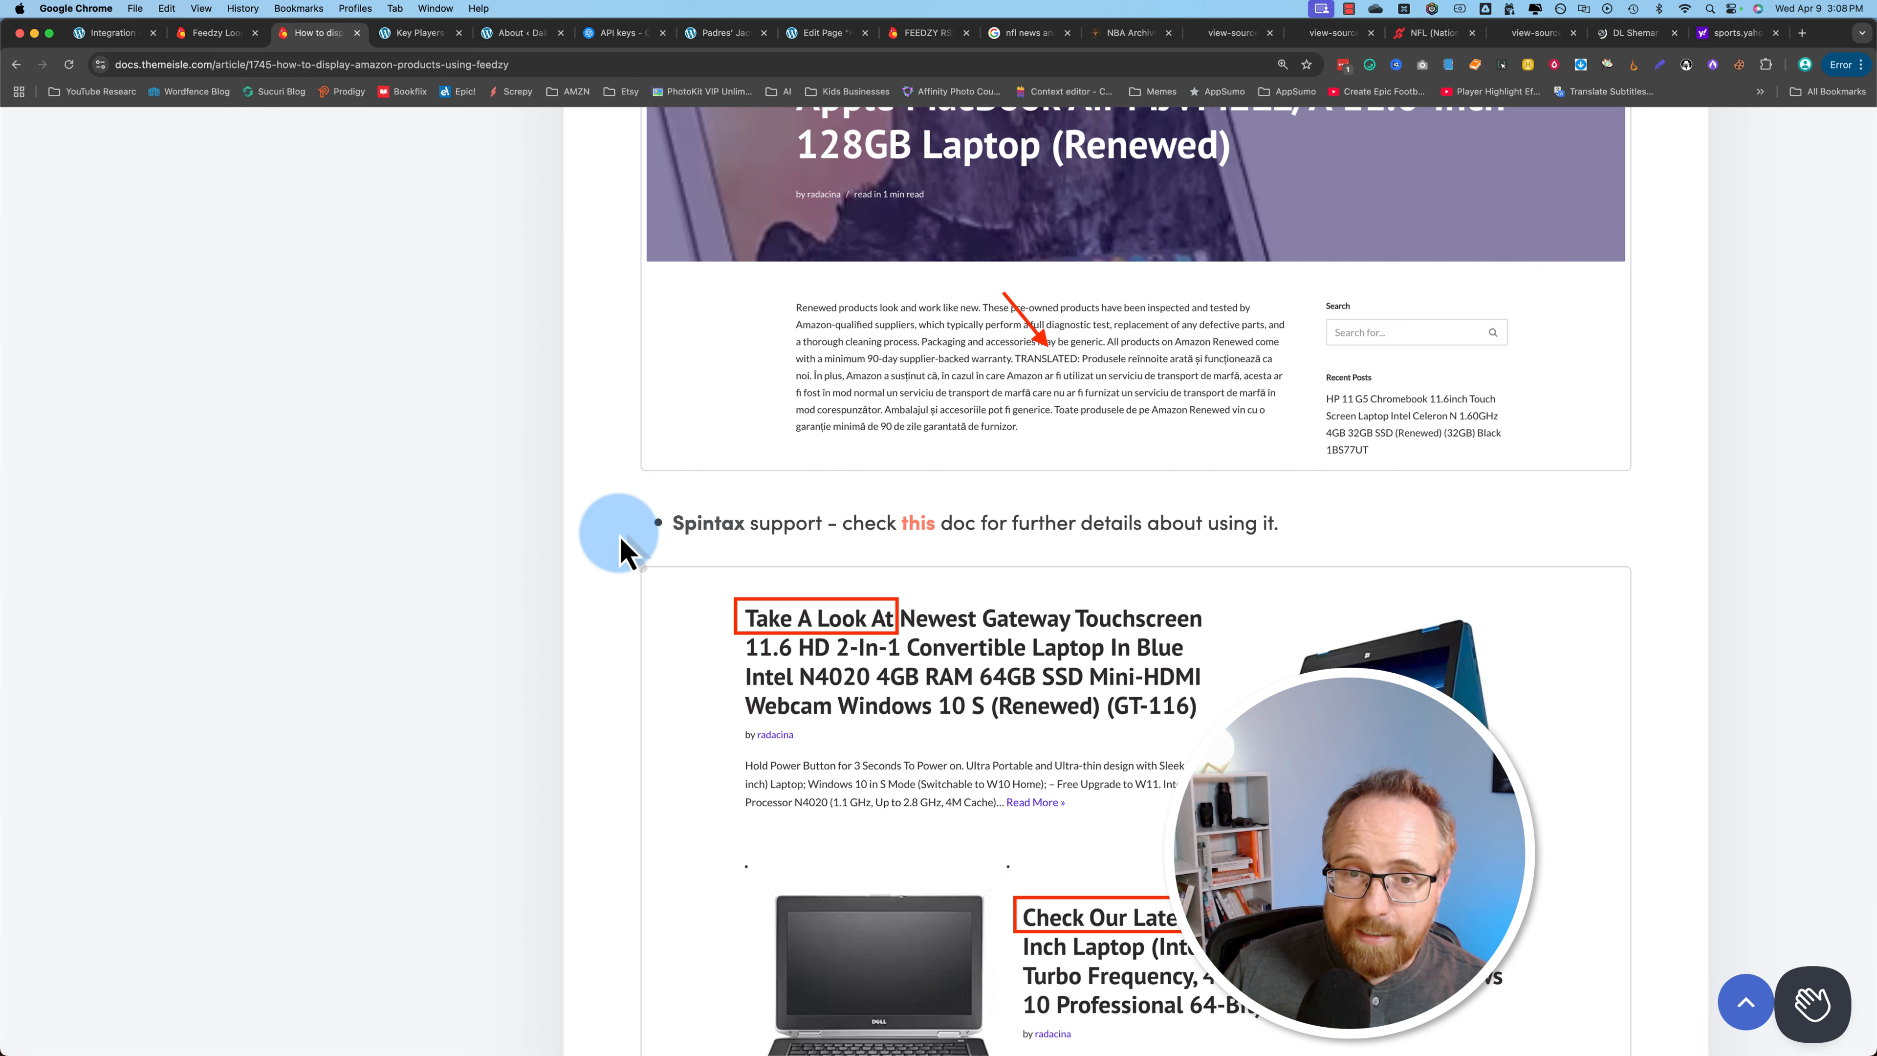
click(122, 39)
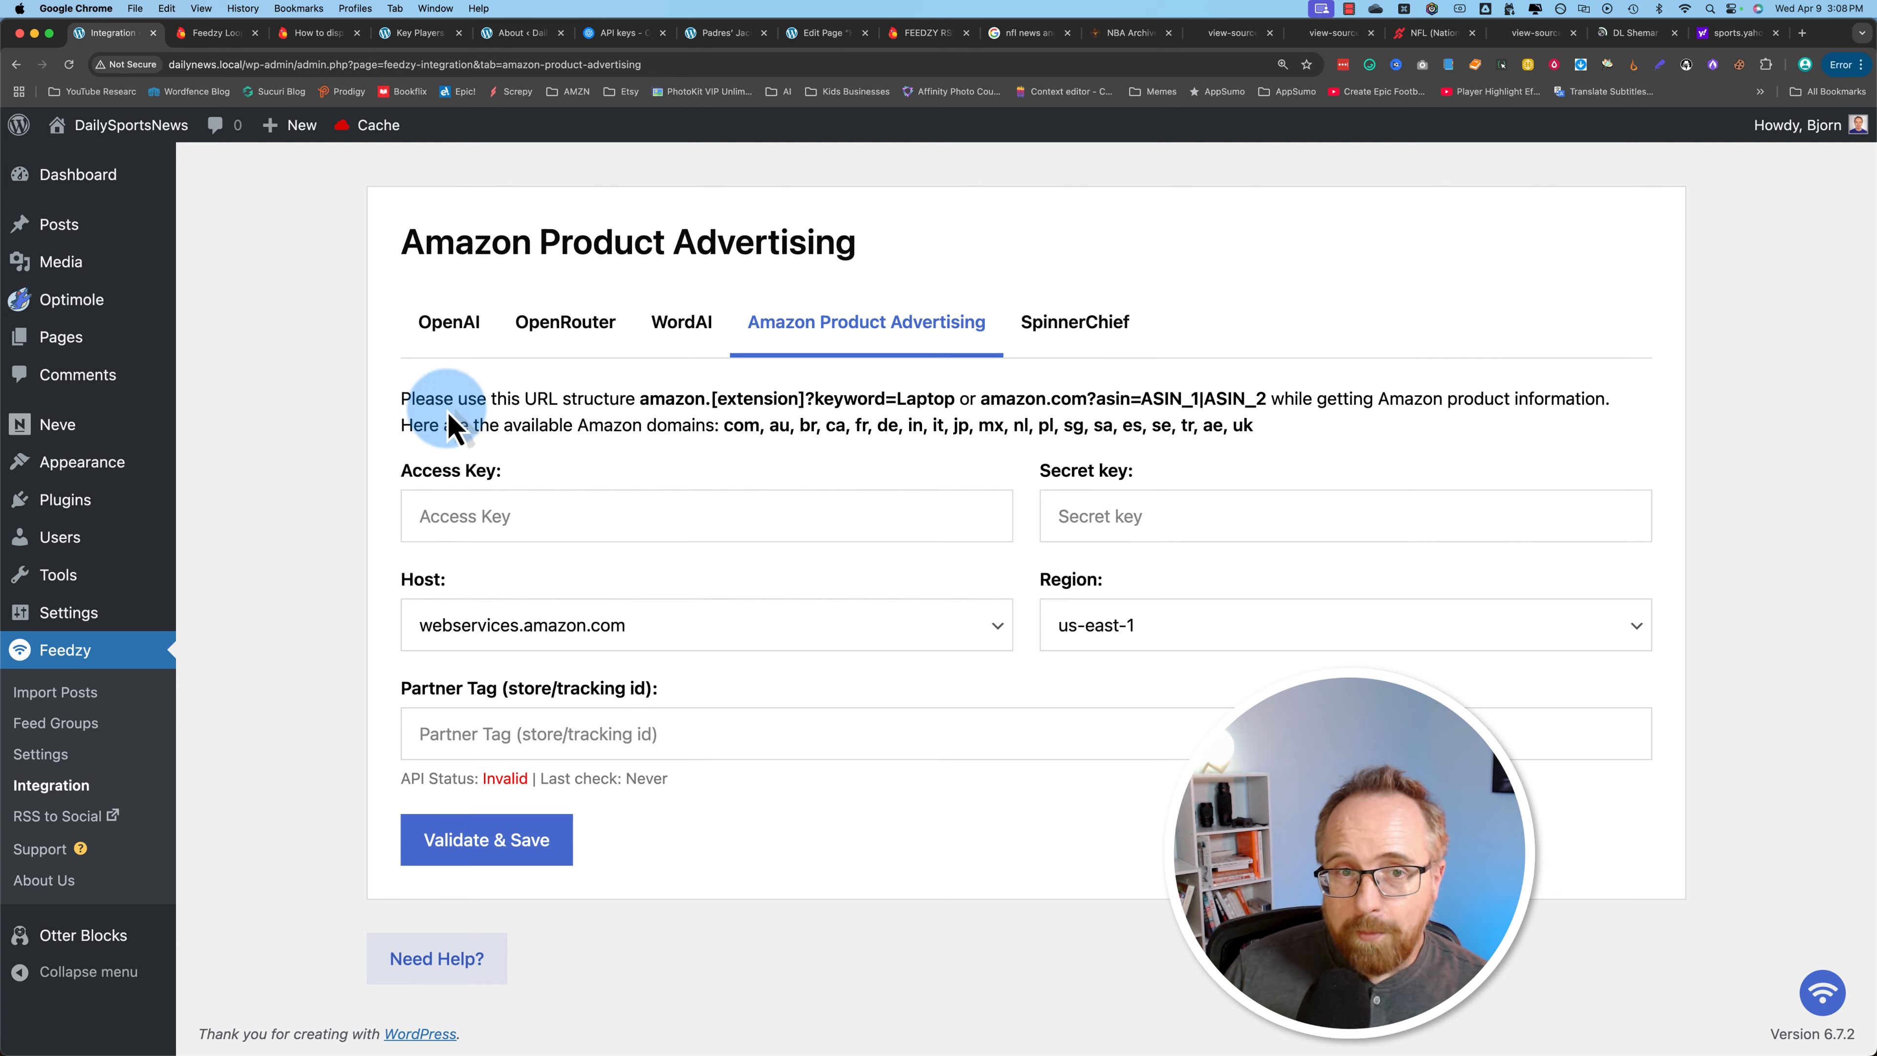